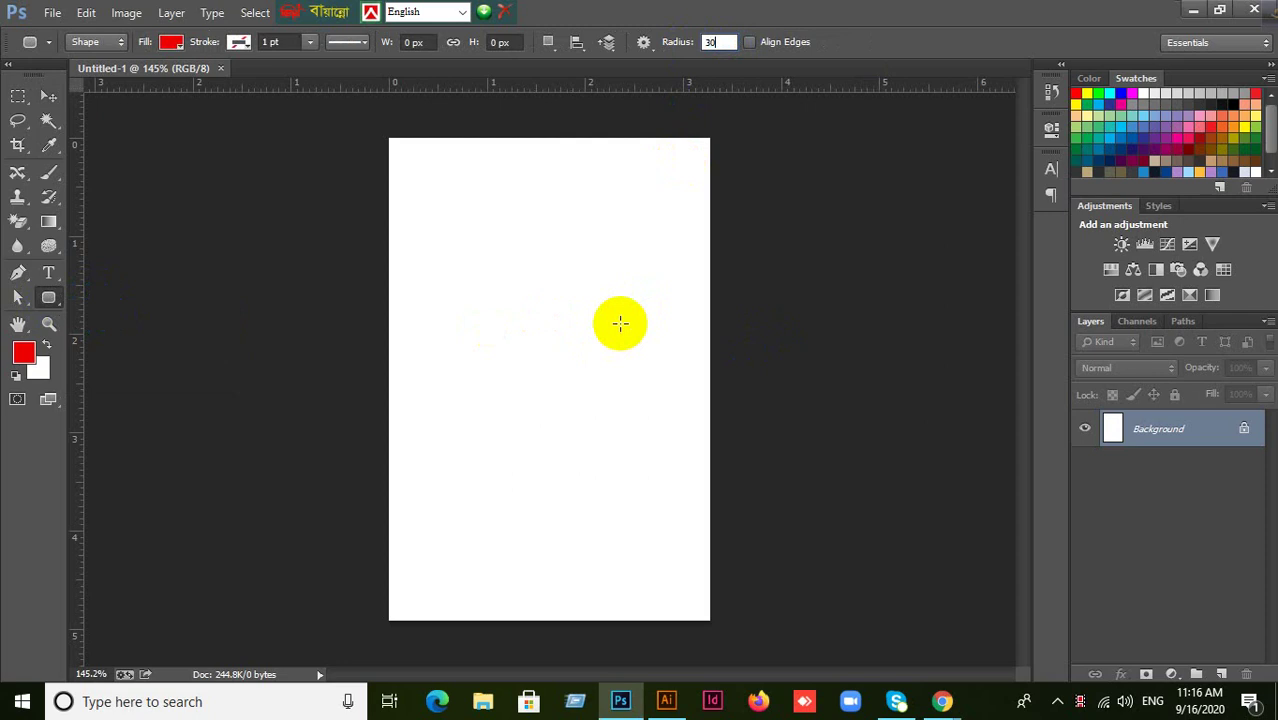
# - Draw a red rounded rectangle about 222 × 136 px with a 30 px corner radius and move it fully onto the canvas
pyautogui.moveTo(463, 245); pyautogui.dragTo(764, 429)
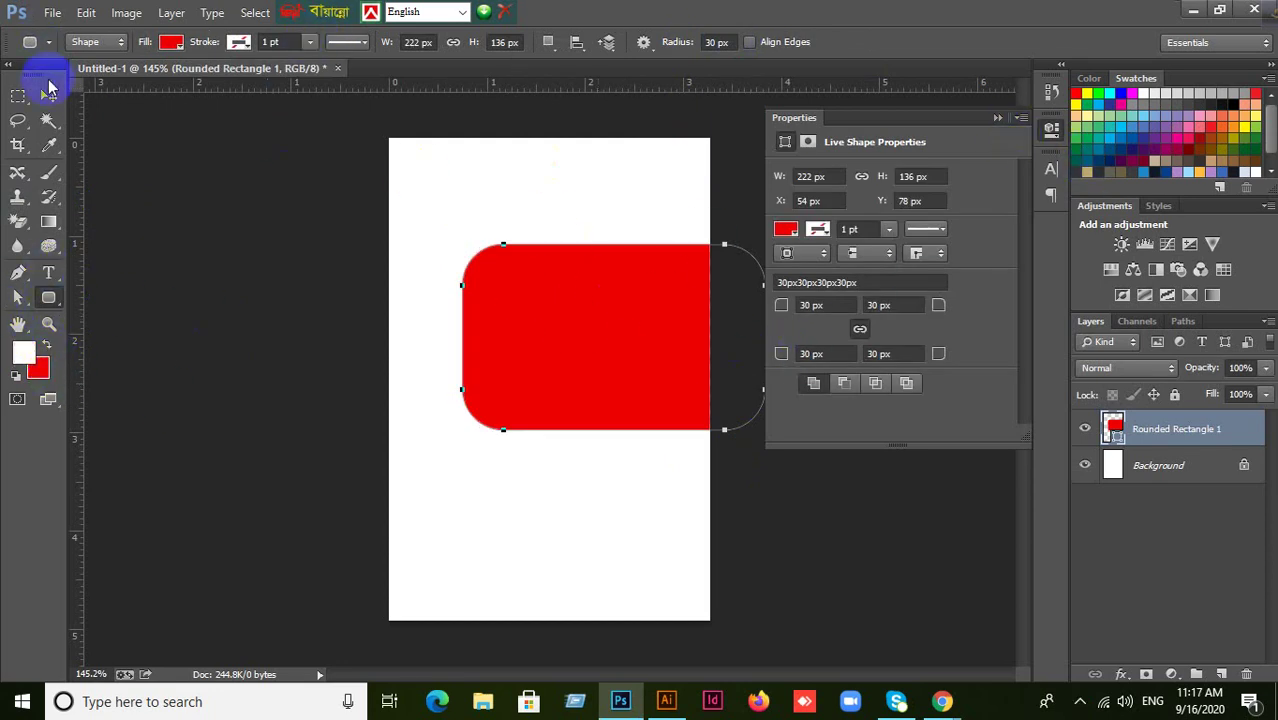
pyautogui.click(49, 93)
pyautogui.moveTo(659, 368); pyautogui.dragTo(582, 378)
pyautogui.click(48, 296)
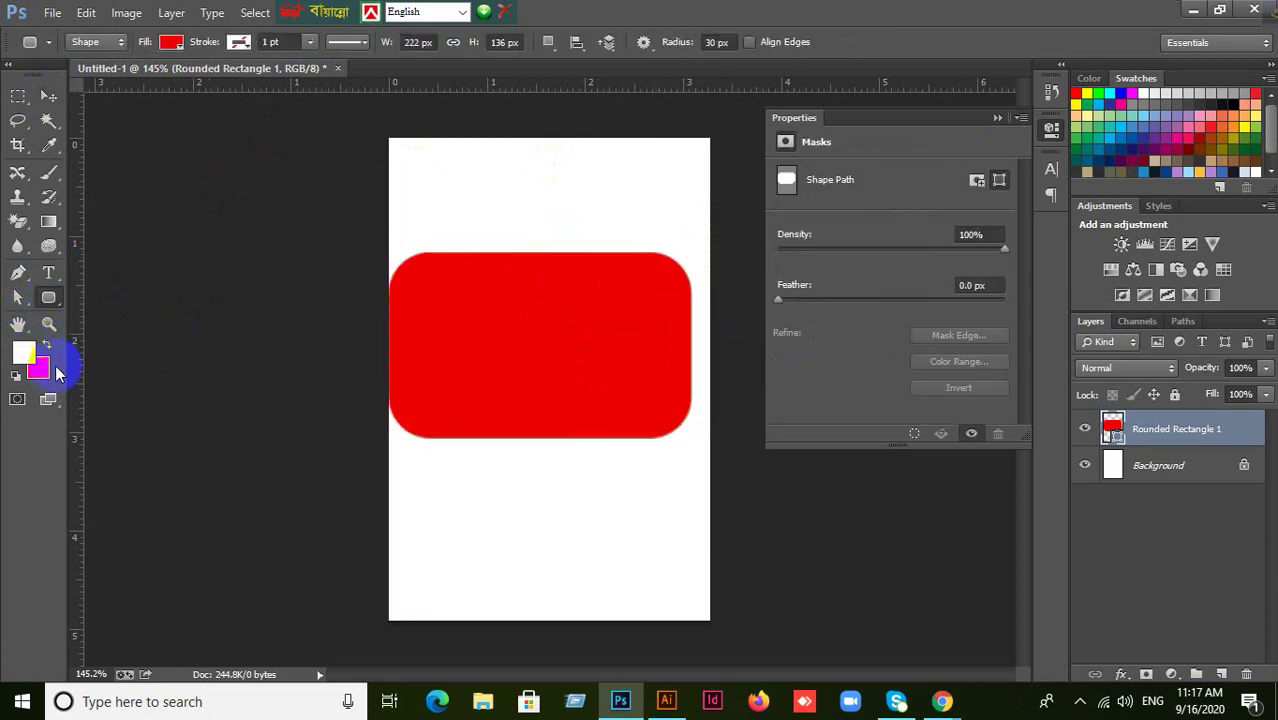
pyautogui.click(997, 118)
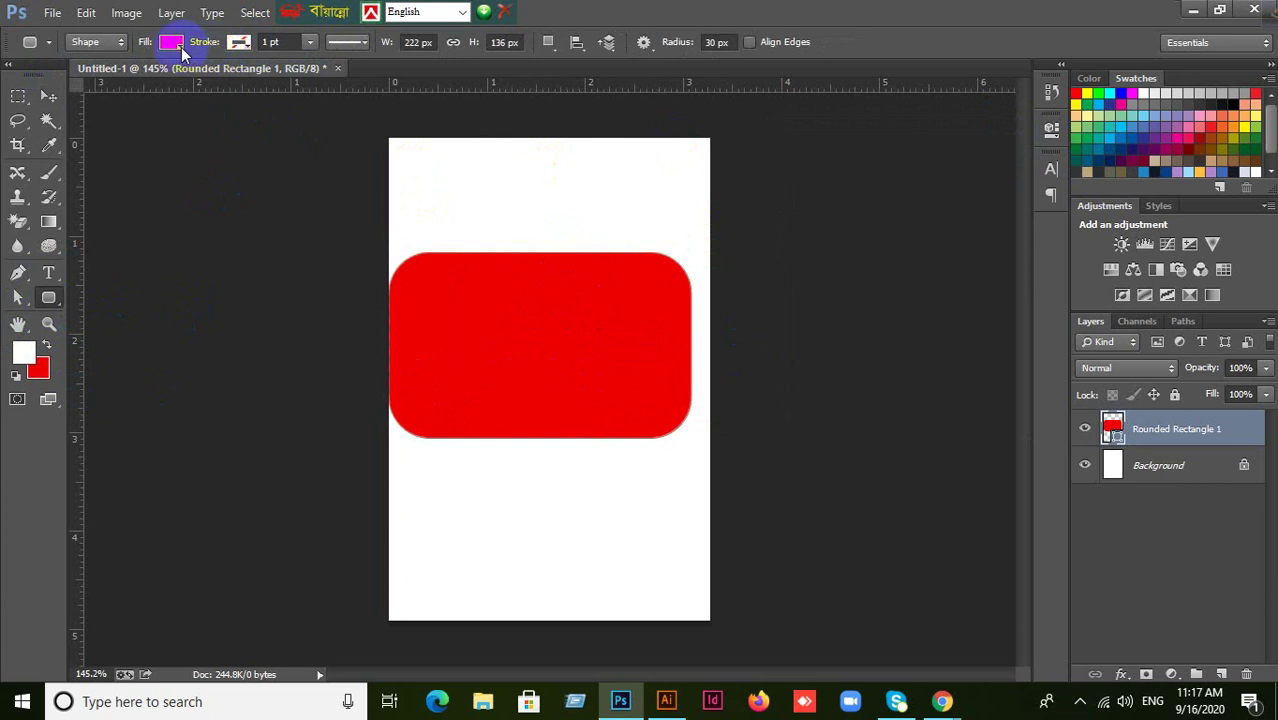
pyautogui.click(239, 42)
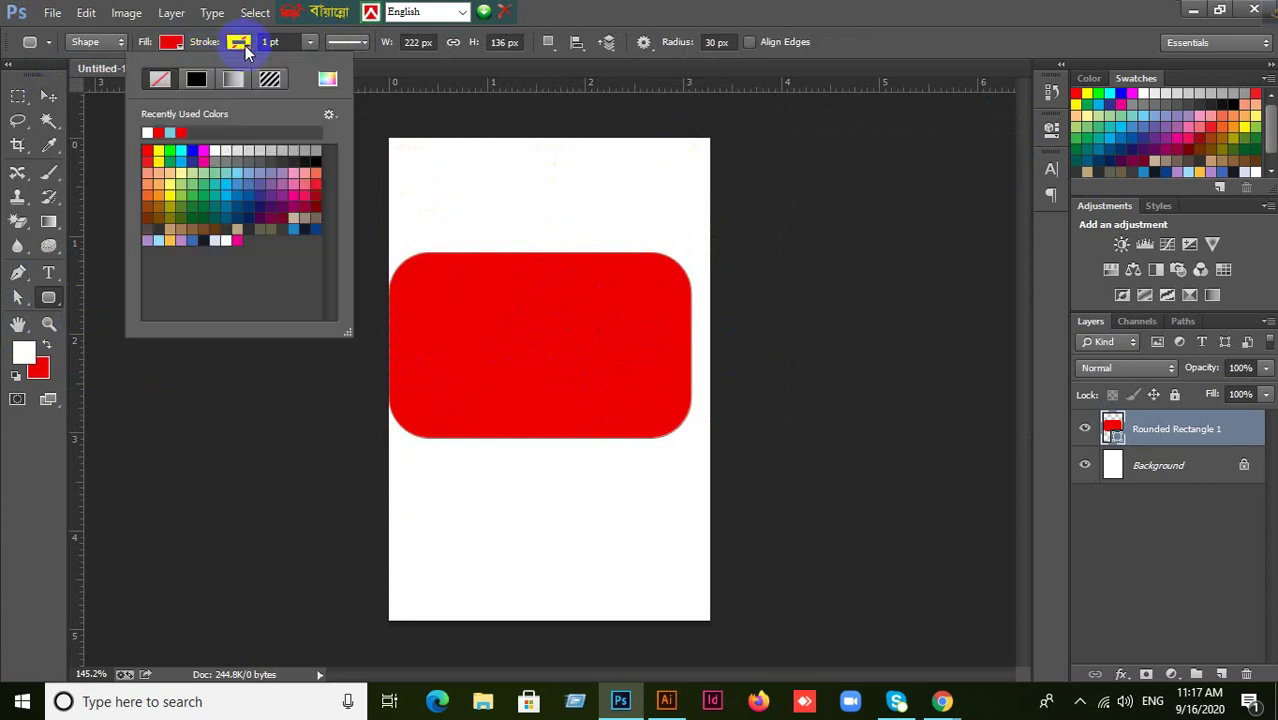
pyautogui.click(241, 44)
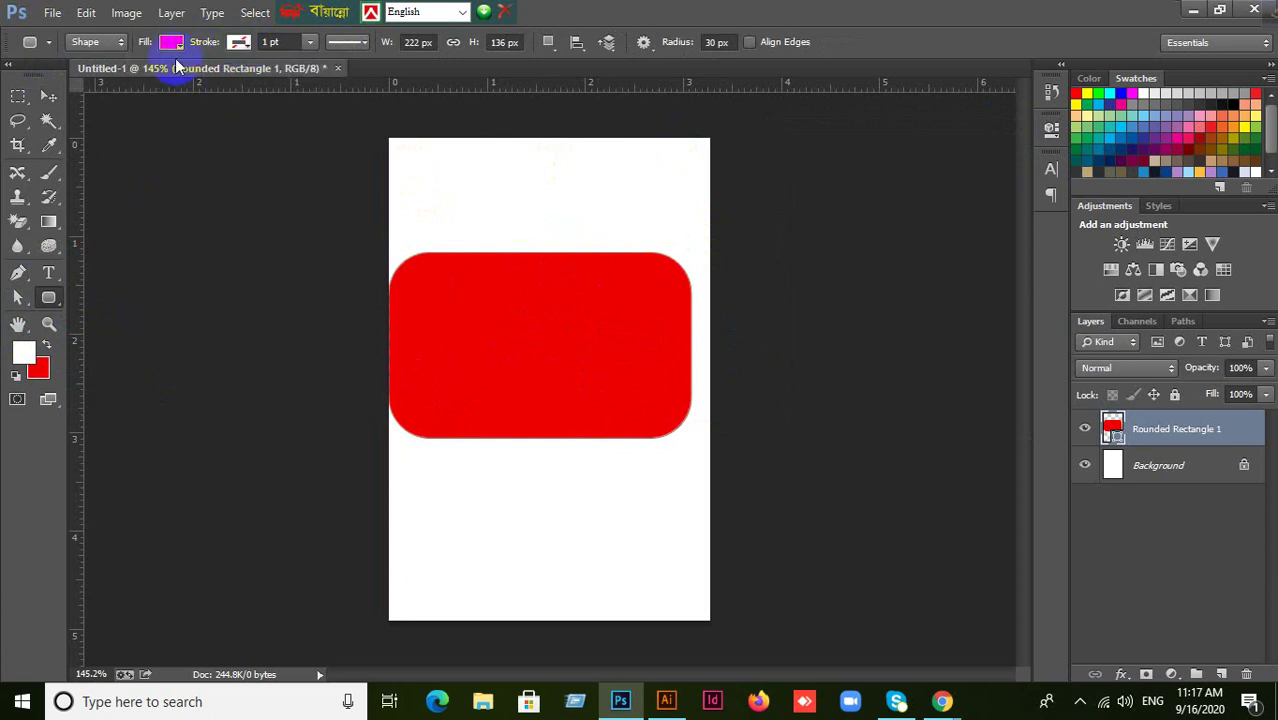
pyautogui.click(172, 44)
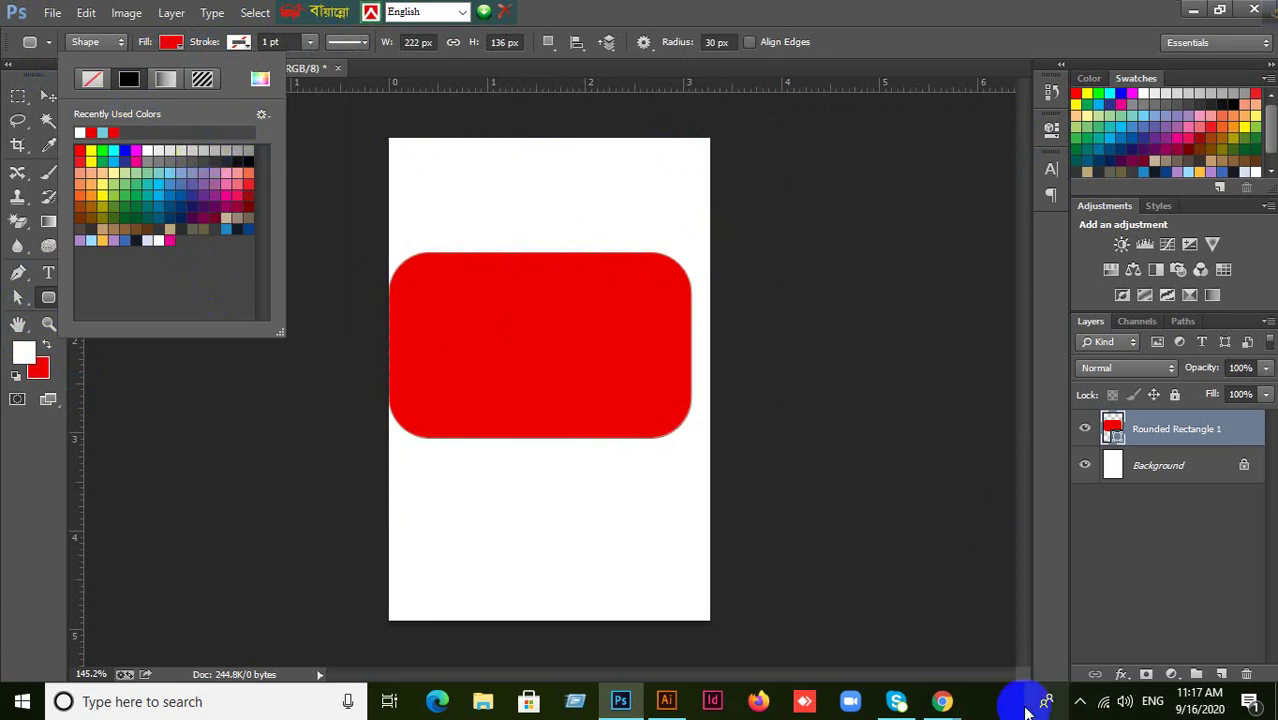
# - Switch to the Google Meet call in Chrome and check the meeting participants
pyautogui.click(941, 701)
pyautogui.click(758, 626)
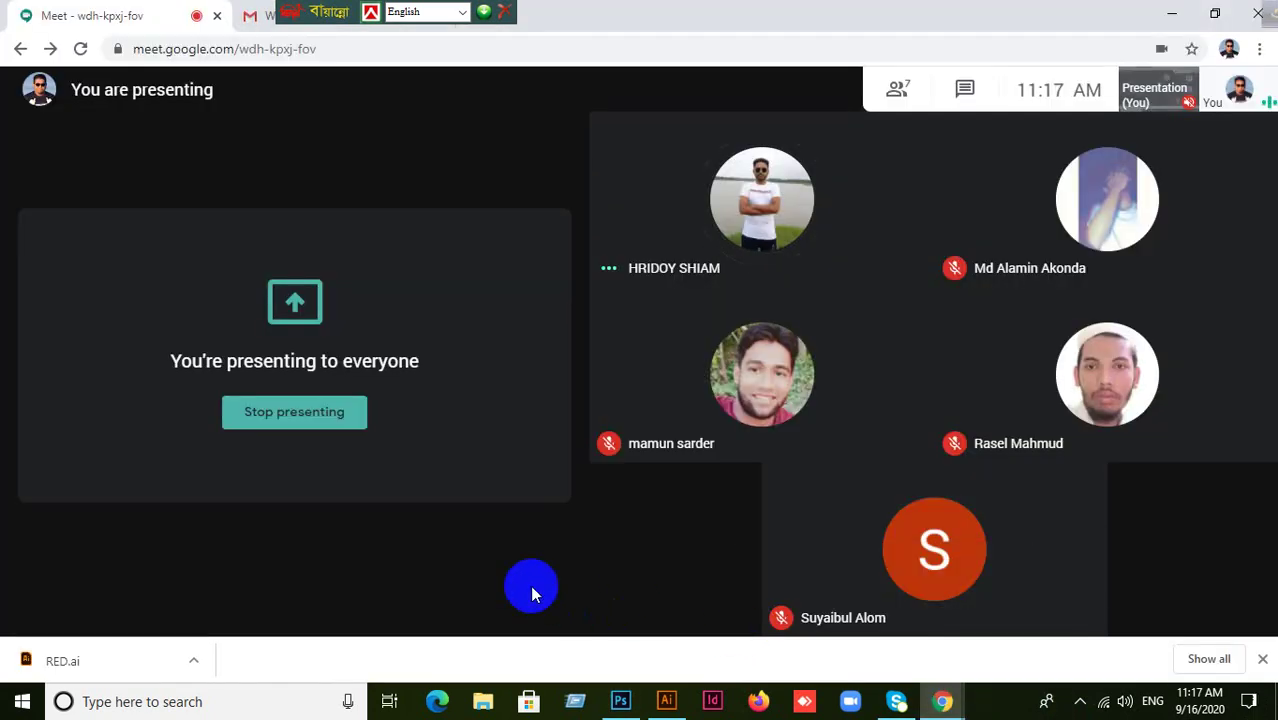
pyautogui.moveTo(538, 587)
# - Switch to Illustrator and delete the orange cut-corner shape from the artboard
pyautogui.click(666, 701)
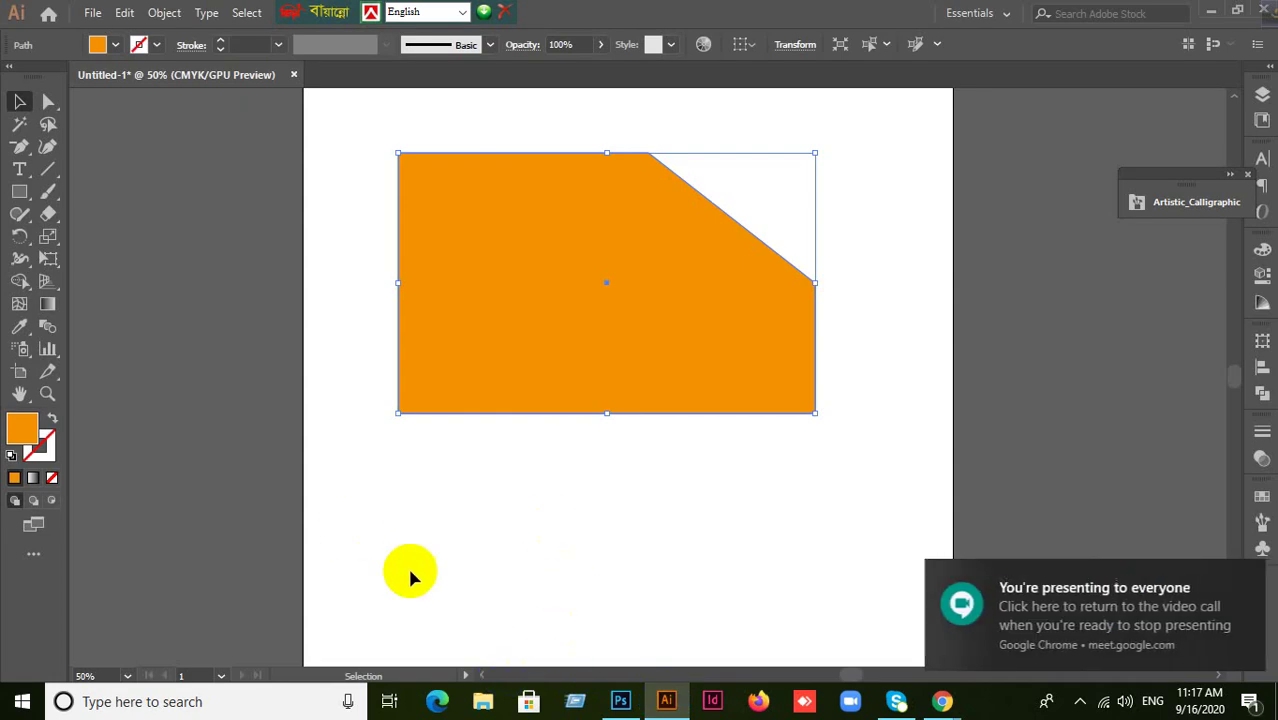
pyautogui.moveTo(250, 210); pyautogui.dragTo(664, 471)
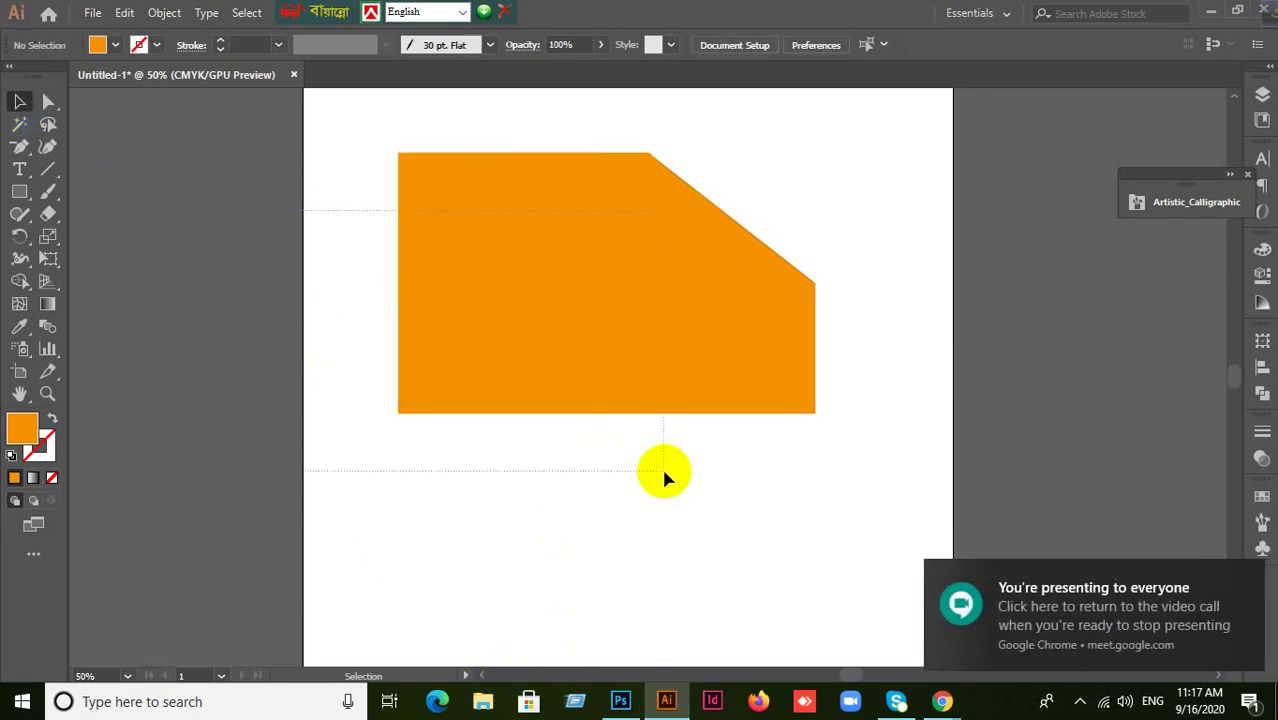
pyautogui.press('Delete')
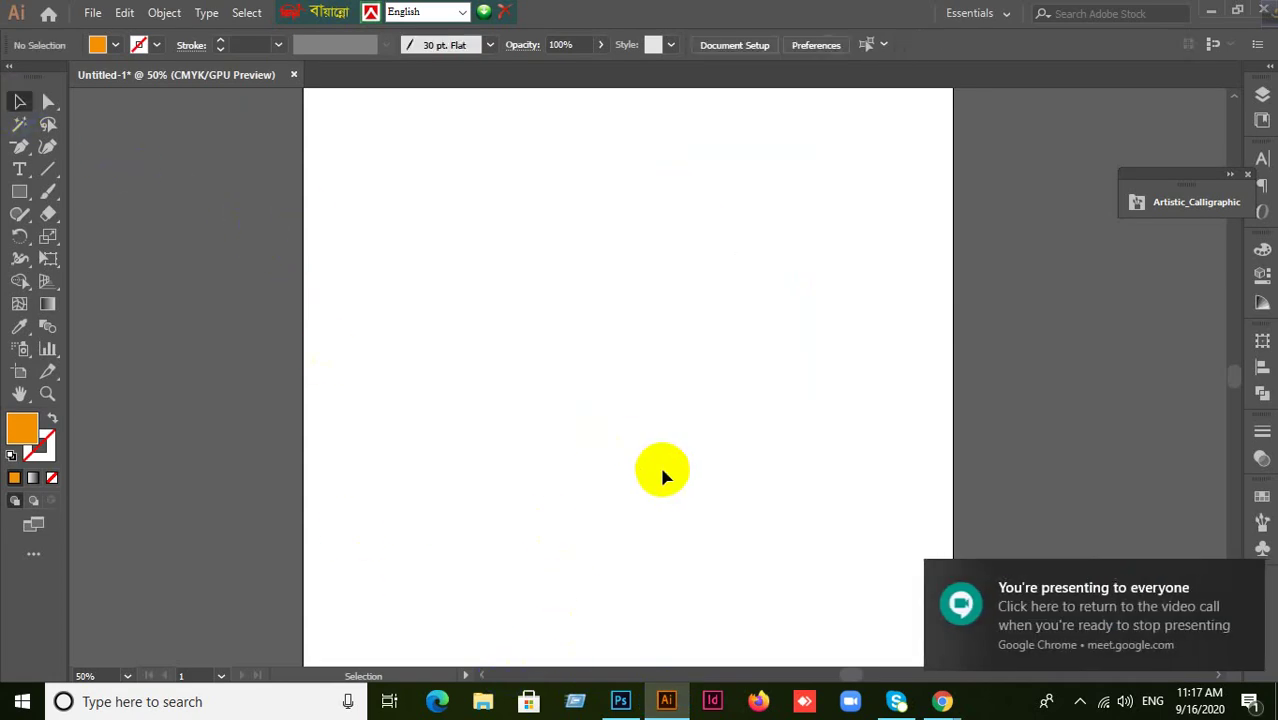
# - Draw an orange rounded rectangle without a stroke in the middle of the artboard using the Rounded Rectangle tool
pyautogui.click(21, 192)
pyautogui.click(82, 214)
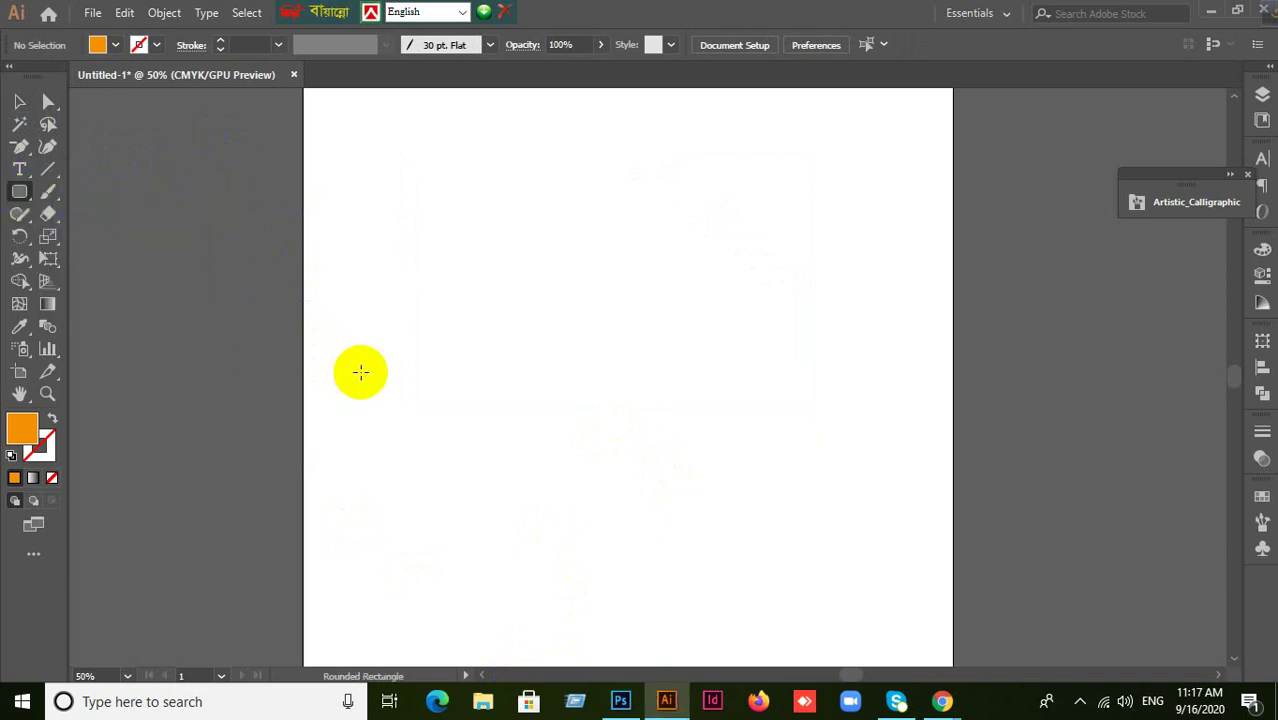
pyautogui.moveTo(405, 268); pyautogui.dragTo(787, 526)
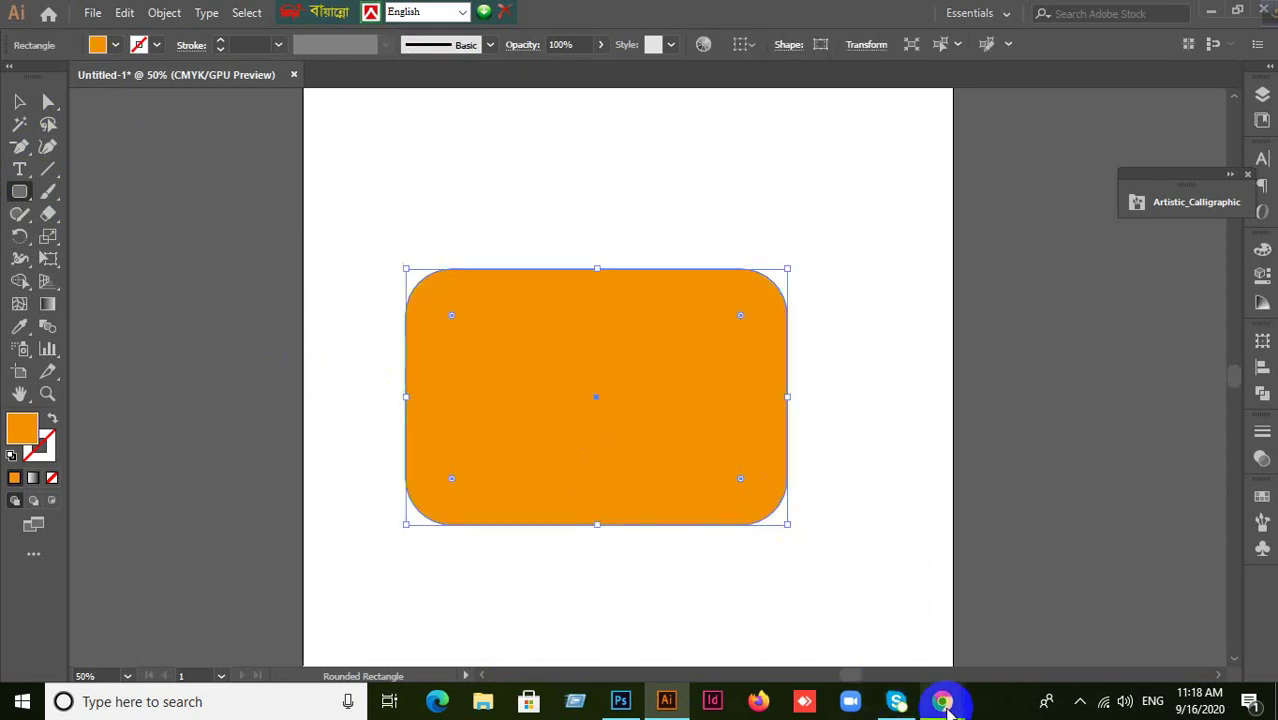
# - Switch to the Google Meet call in Chrome and admit the person asking to join
pyautogui.moveTo(942, 700)
pyautogui.click(850, 600)
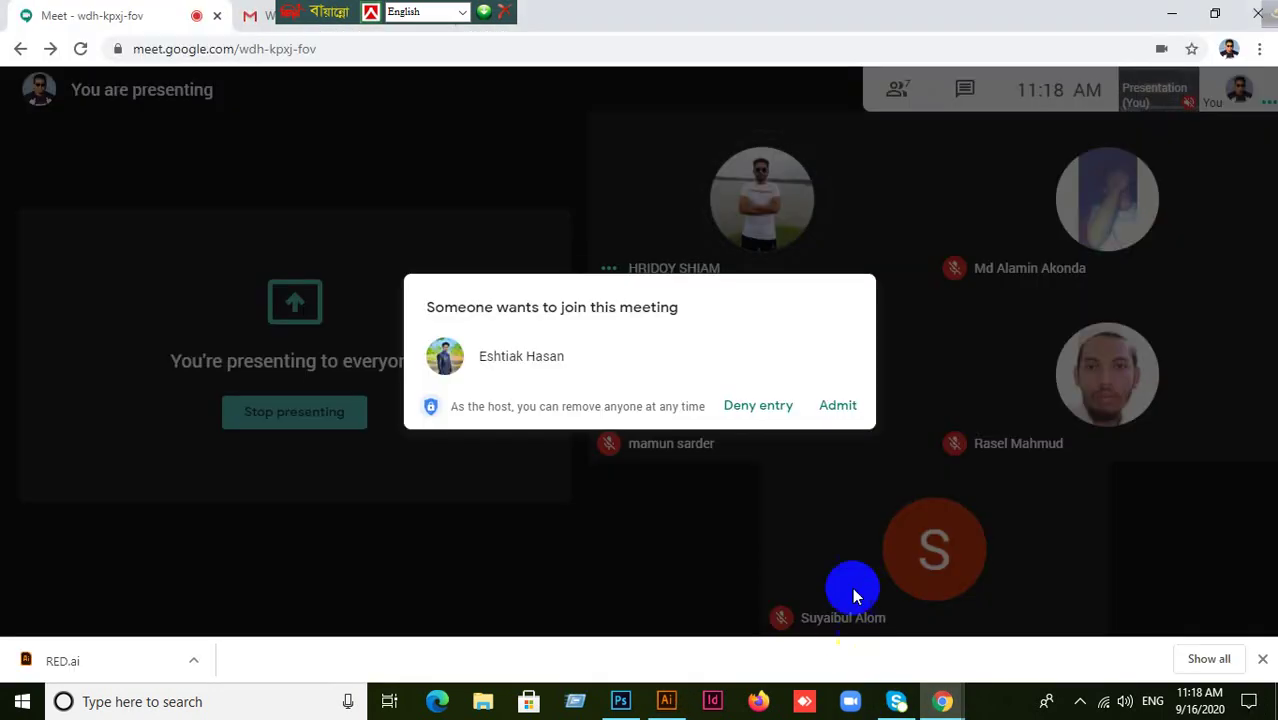
pyautogui.click(837, 405)
# - Return to Photoshop and move the red rounded rectangle so it is centred across the canvas width
pyautogui.click(620, 702)
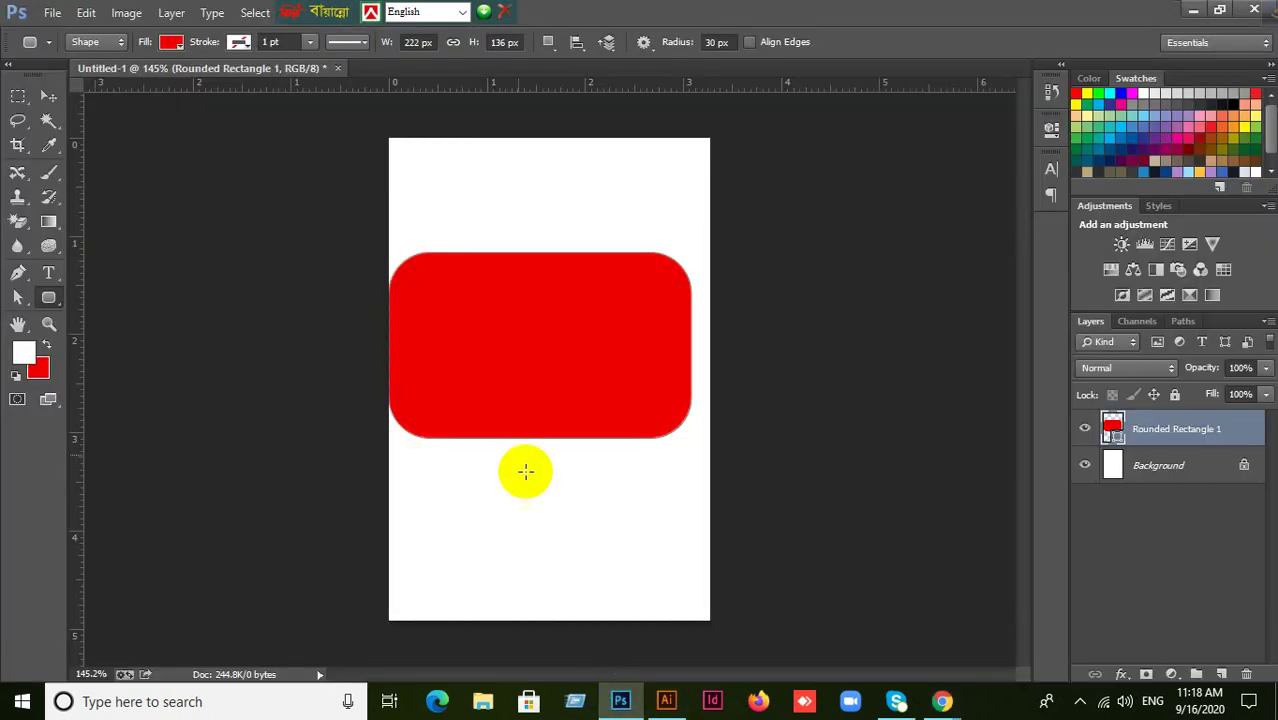
pyautogui.click(48, 95)
pyautogui.moveTo(655, 370); pyautogui.dragTo(630, 333)
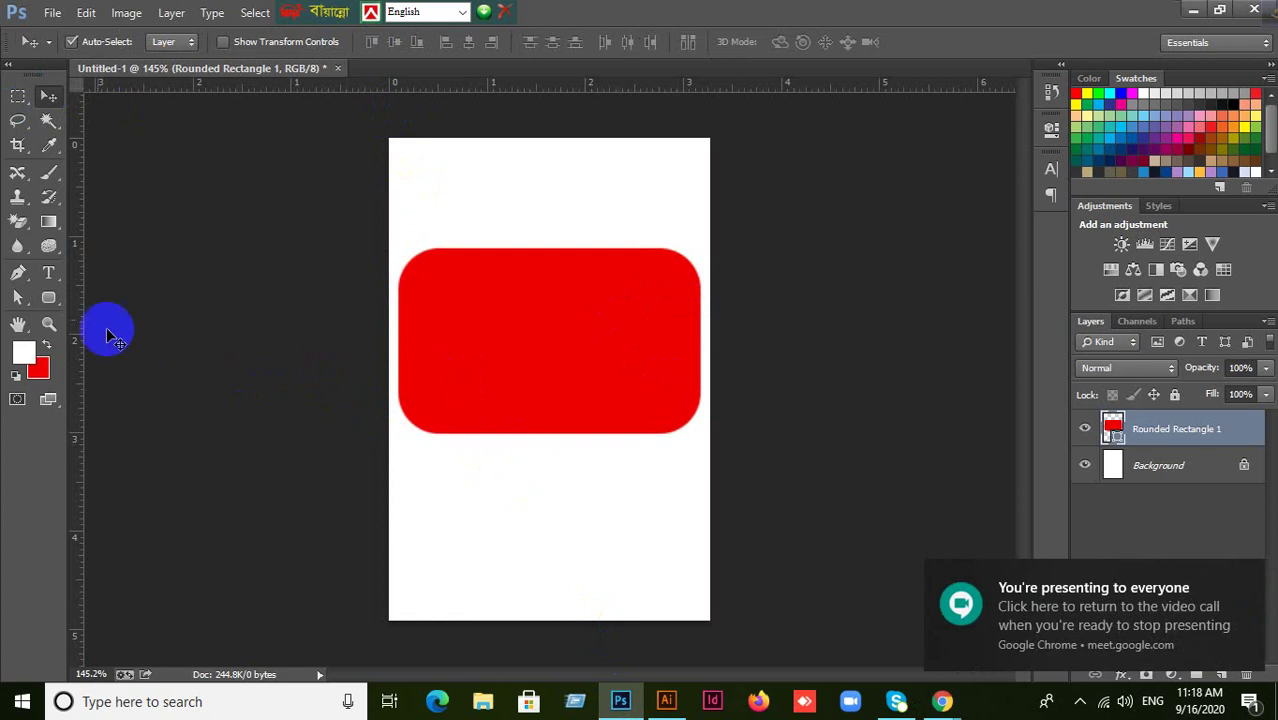
# - Remove the rounded rectangle's fill and give it a bright green stroke
pyautogui.click(48, 297)
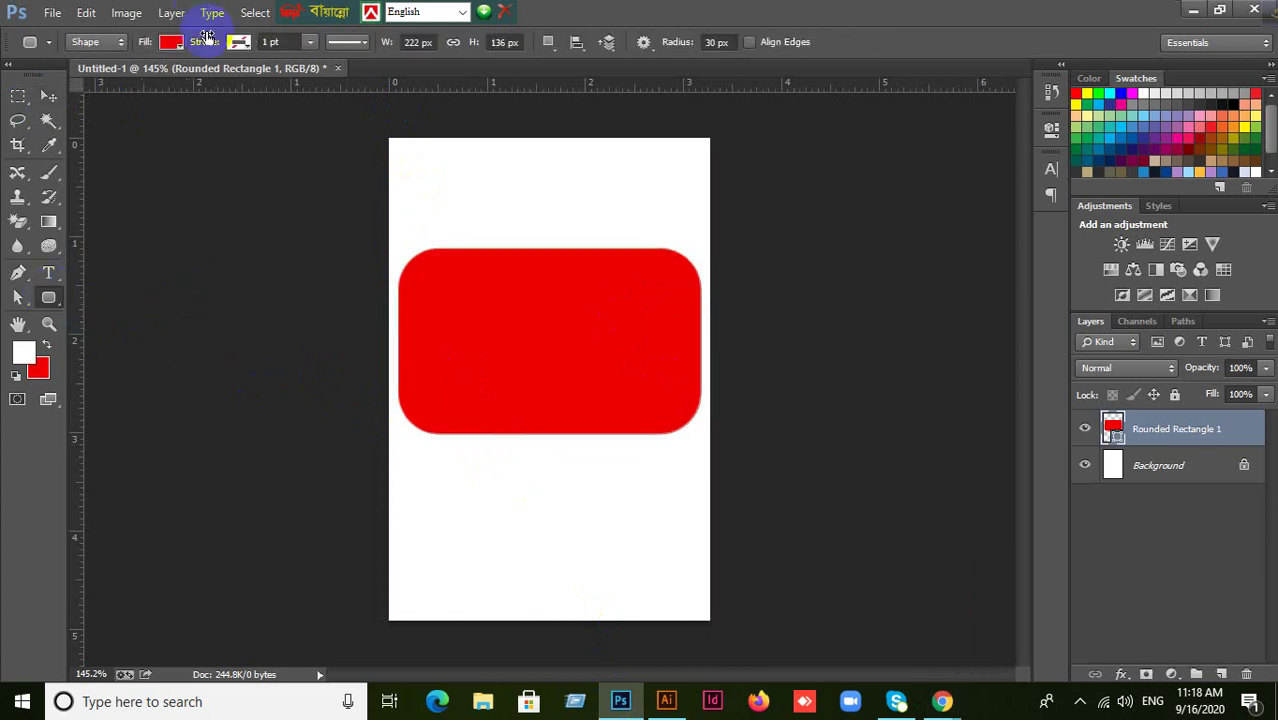
pyautogui.click(172, 45)
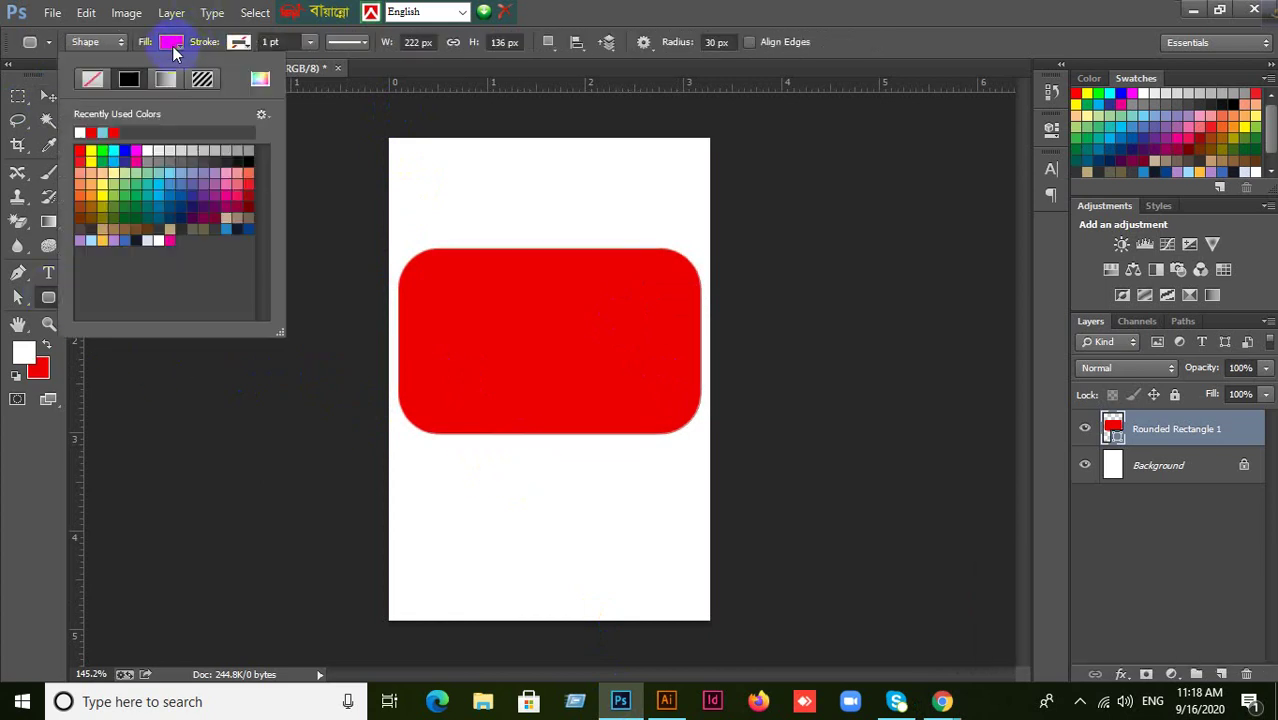
pyautogui.click(240, 43)
pyautogui.click(240, 43)
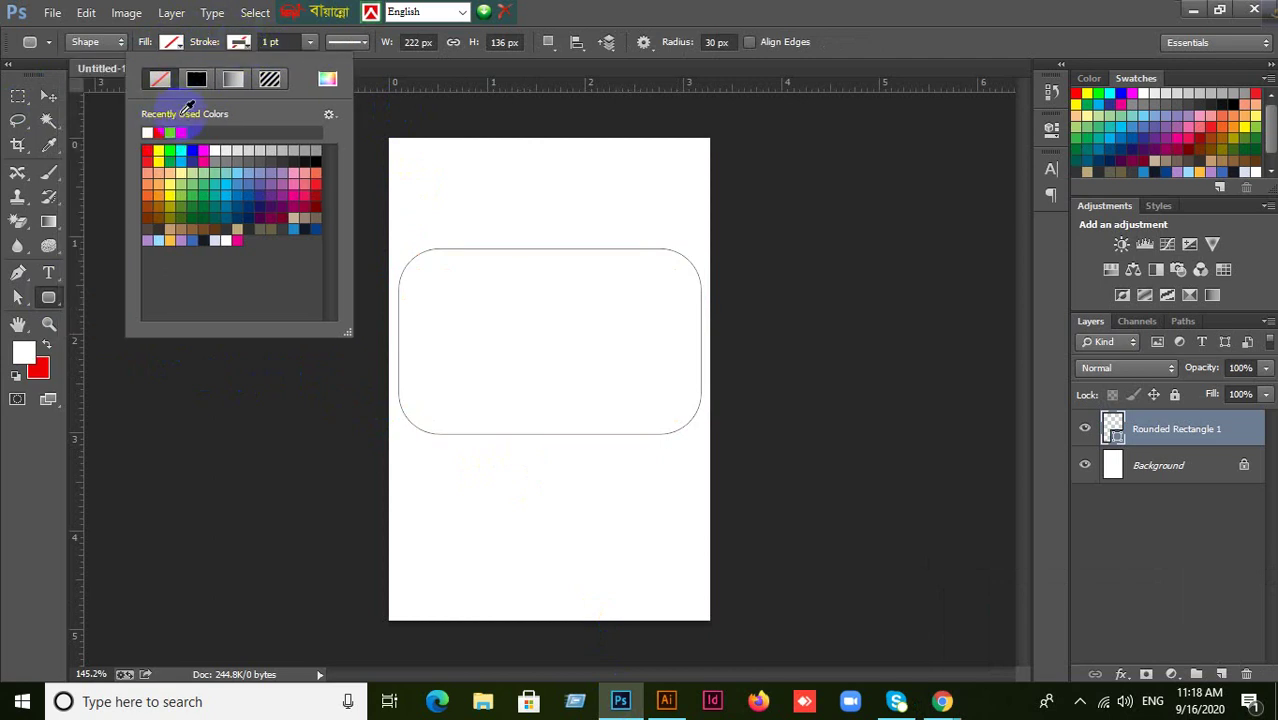
pyautogui.click(167, 151)
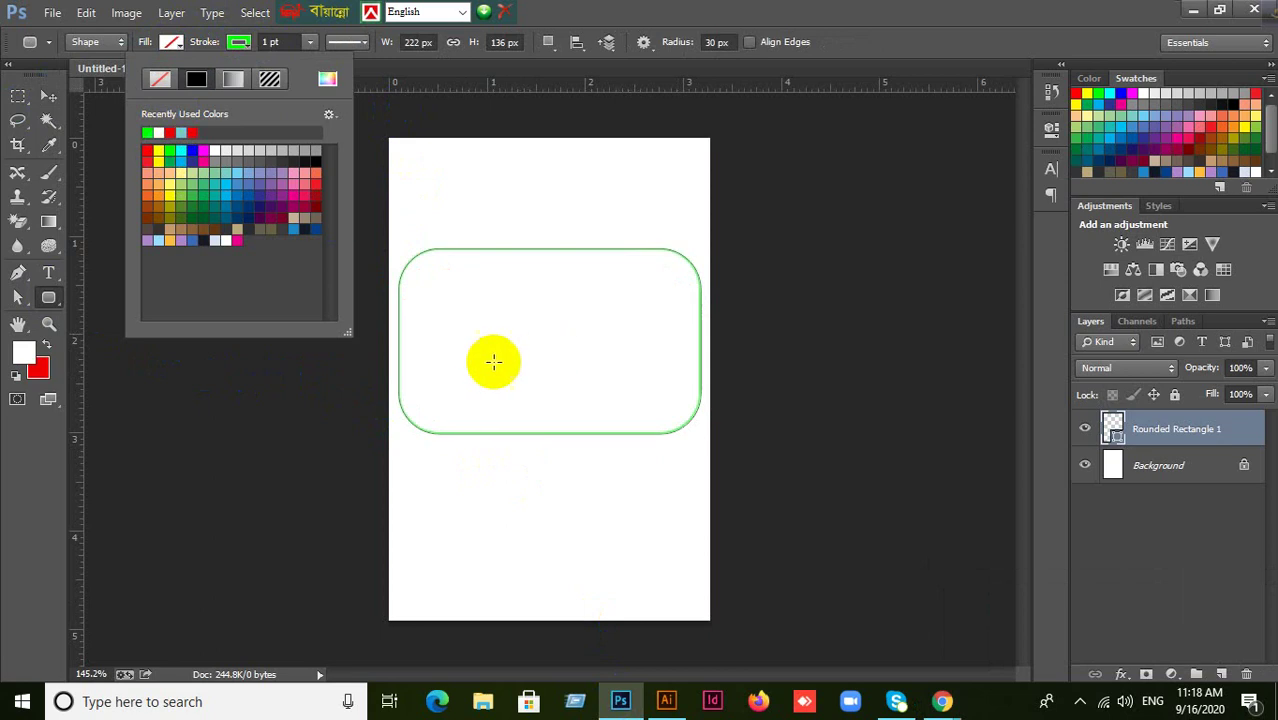
# - Delete the green-outlined rounded rectangle from the canvas
pyautogui.click(735, 42)
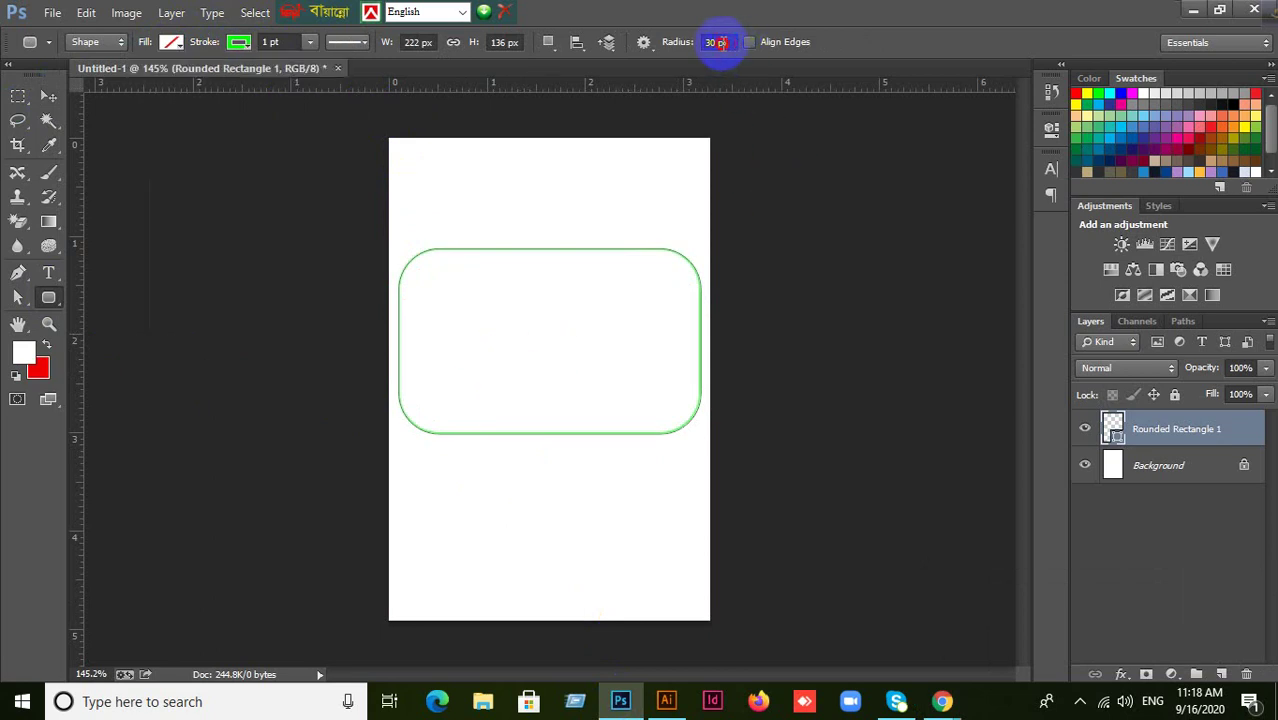
pyautogui.click(680, 42)
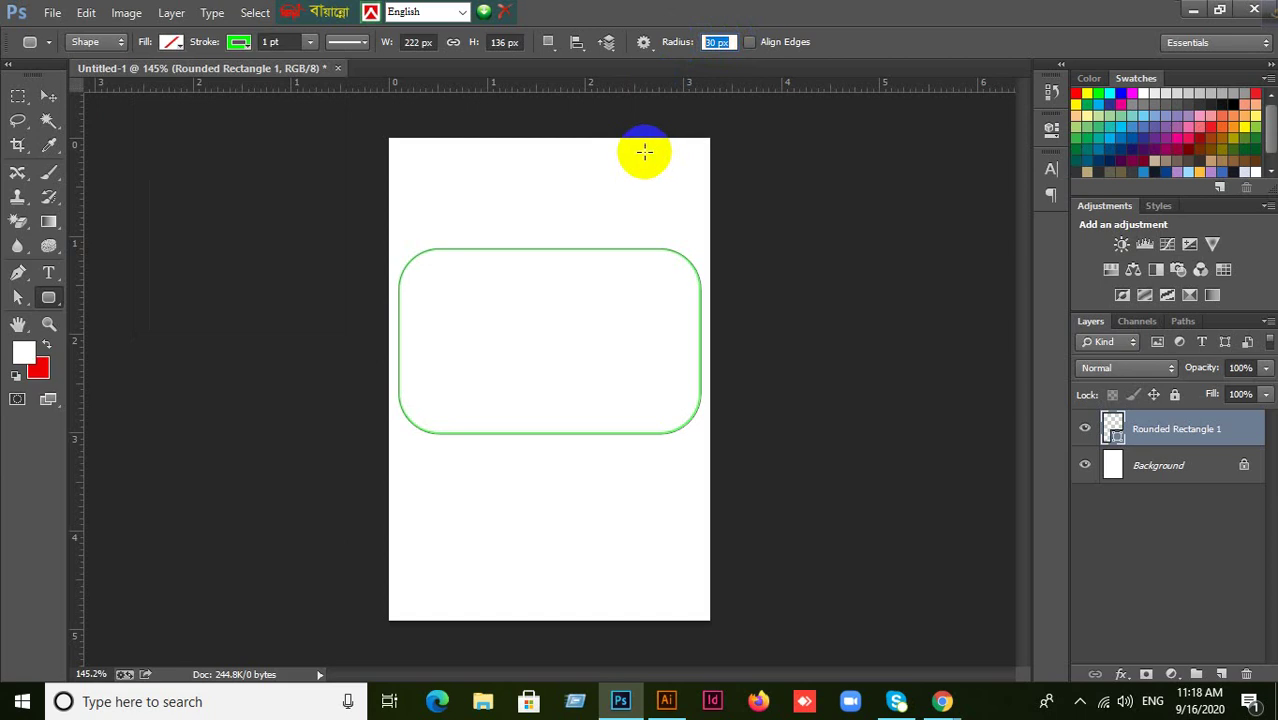
pyautogui.click(48, 96)
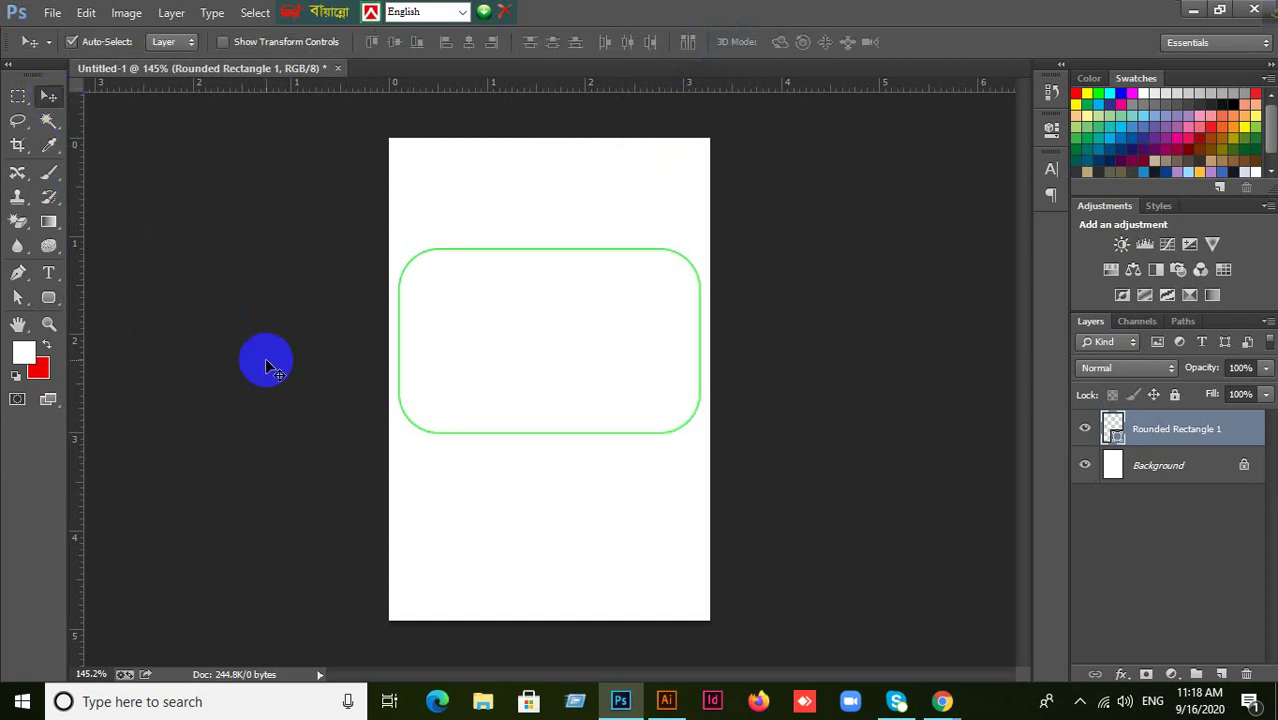
pyautogui.press('Delete')
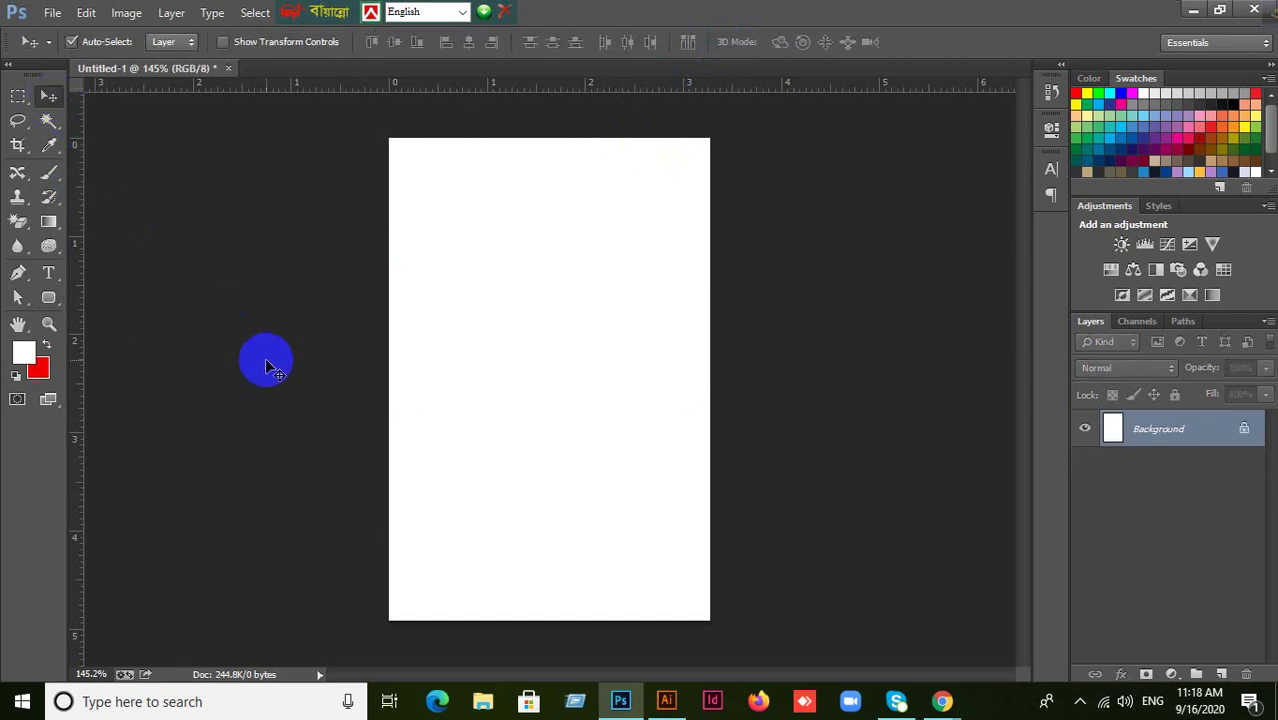
# - Set the corner radius to 25 px and draw a white rounded rectangle about 184 × 123 px in the canvas's upper half
pyautogui.click(49, 297)
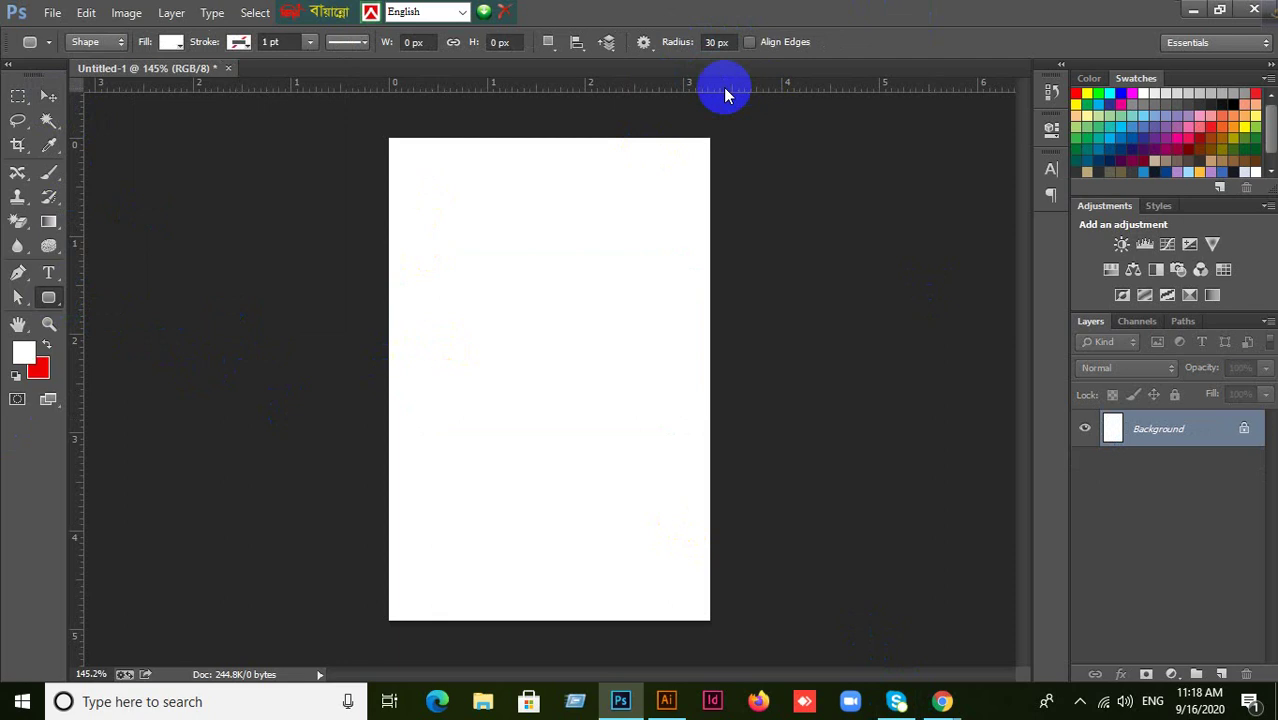
pyautogui.click(728, 41)
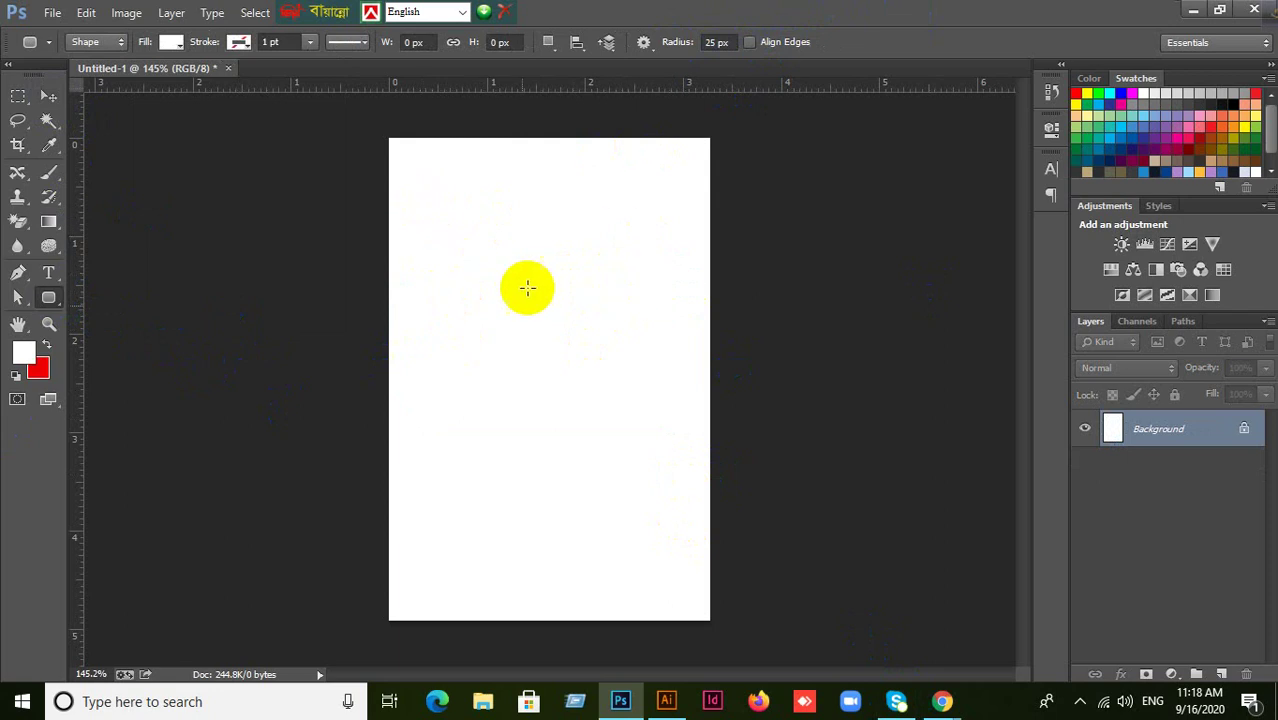
pyautogui.moveTo(452, 235); pyautogui.dragTo(700, 400)
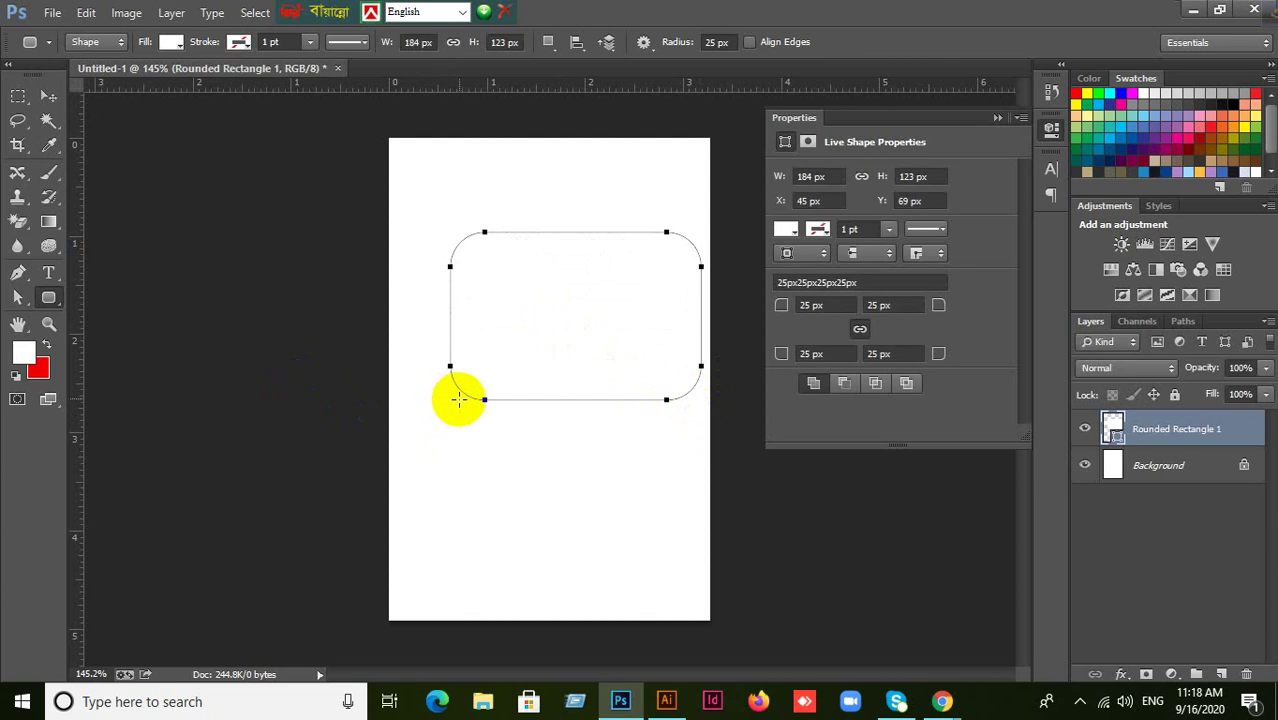
# - Delete the white rounded rectangle so that only the Background layer is left
pyautogui.click(48, 96)
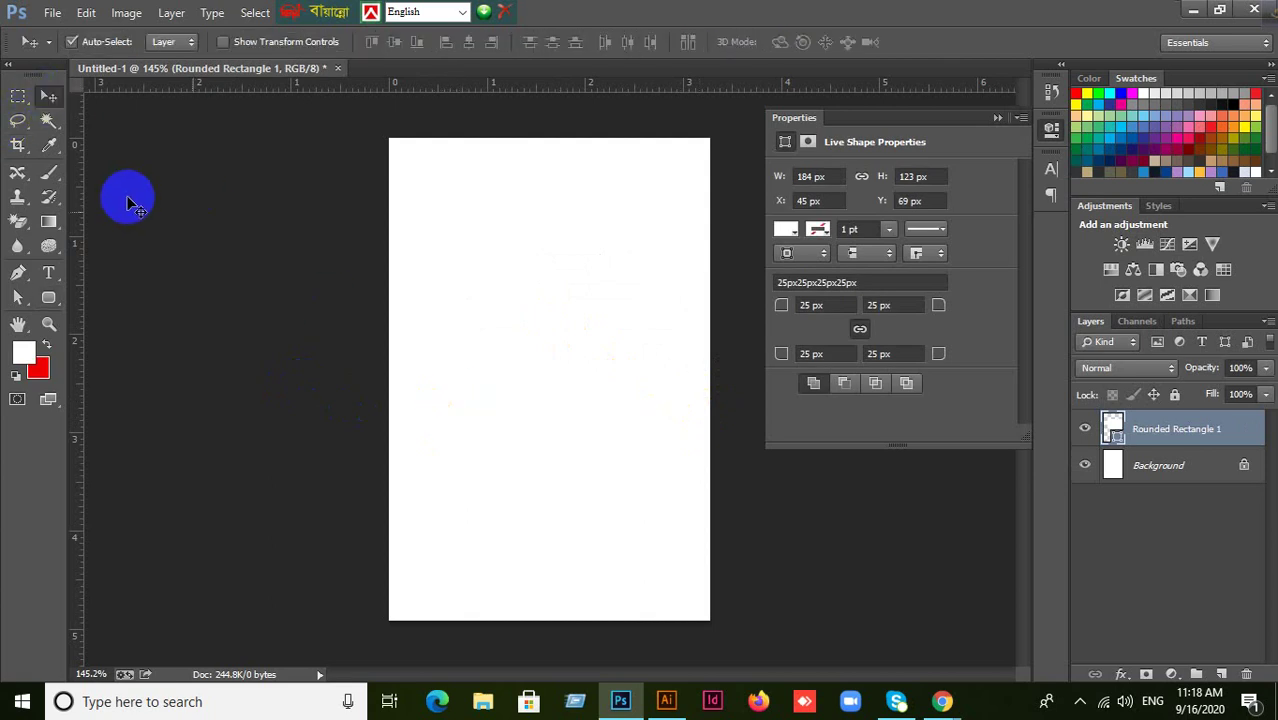
pyautogui.click(997, 117)
pyautogui.moveTo(374, 194); pyautogui.dragTo(768, 492)
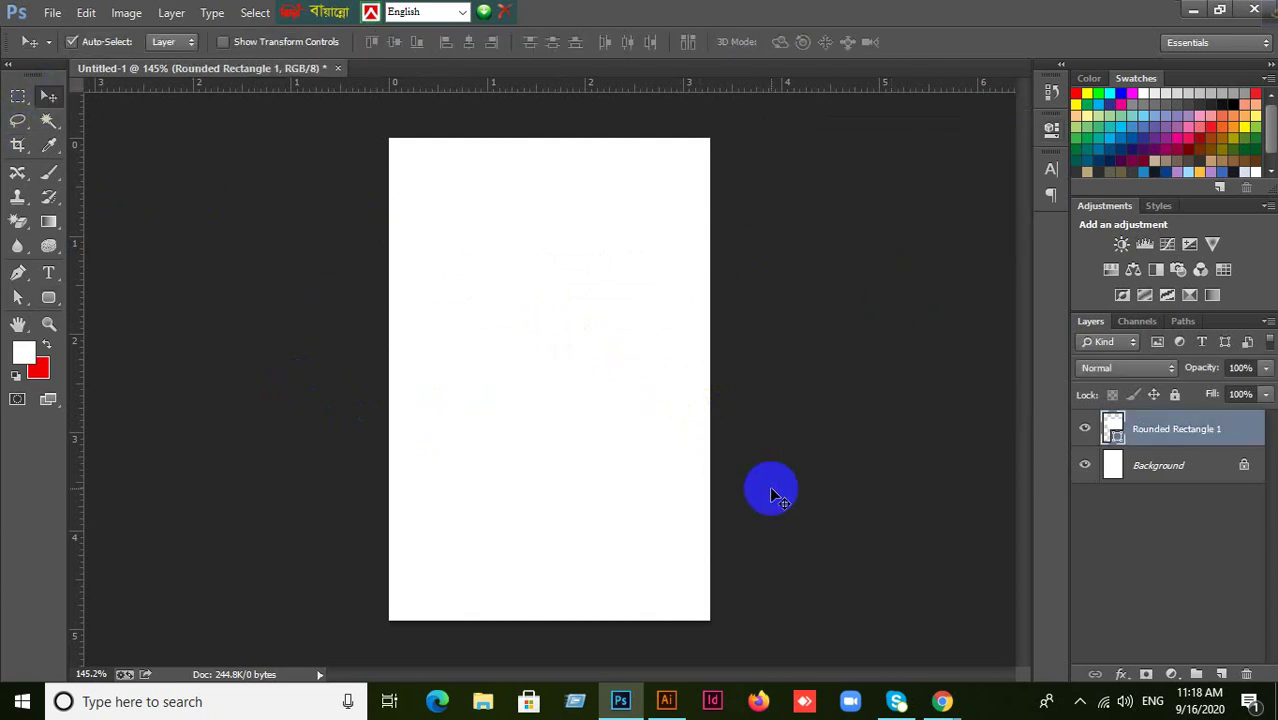
pyautogui.press('Delete')
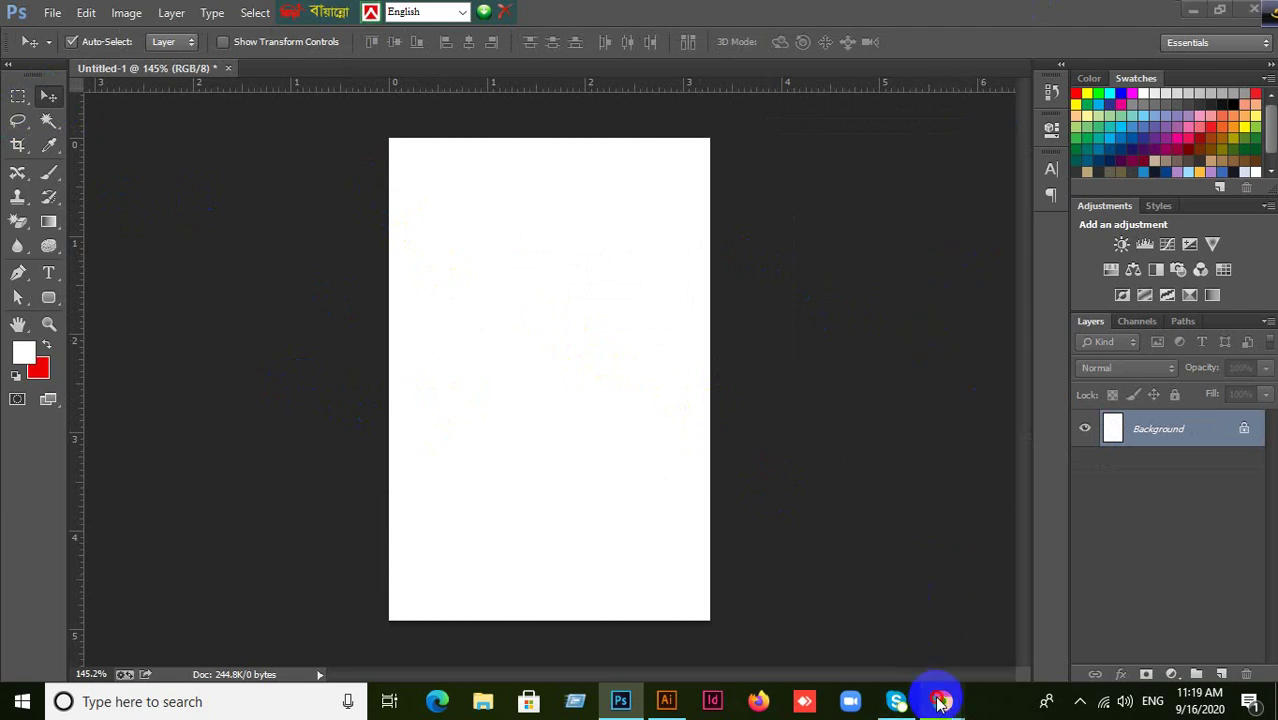
# - Go back to the Google Meet call in Chrome and let the waiting participant into the meeting
pyautogui.moveTo(940, 701)
pyautogui.click(830, 615)
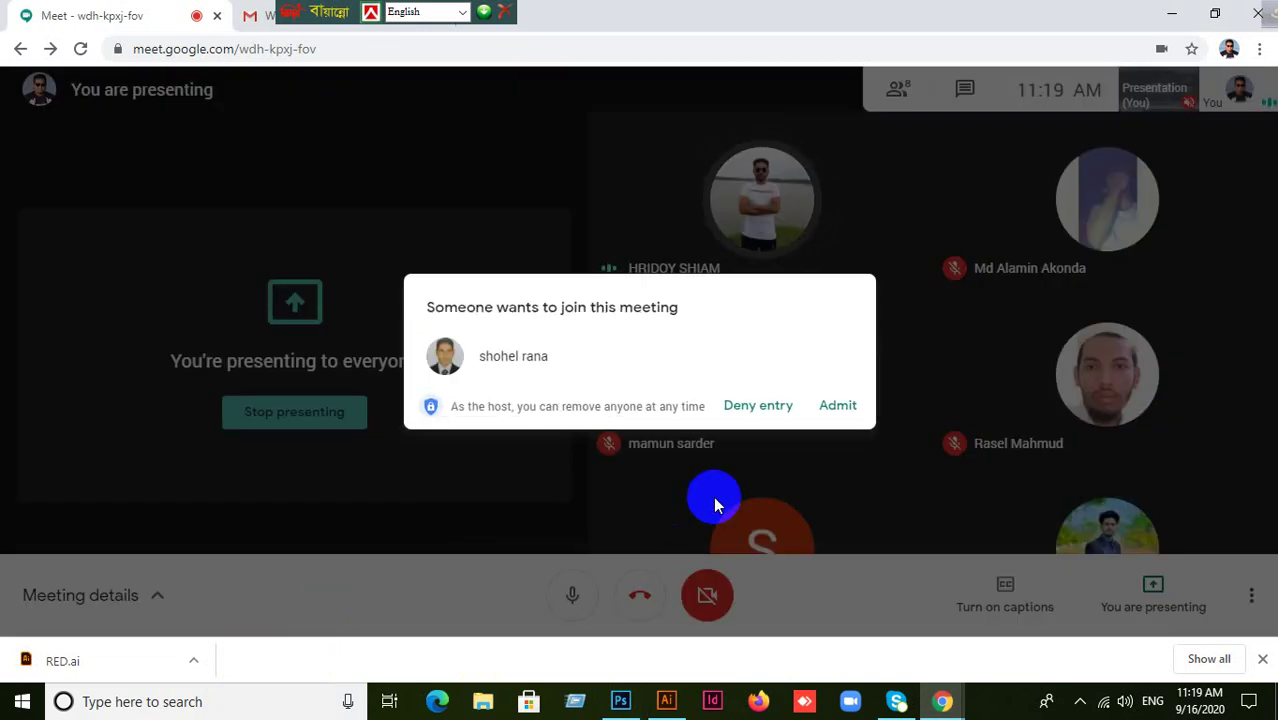
pyautogui.click(824, 408)
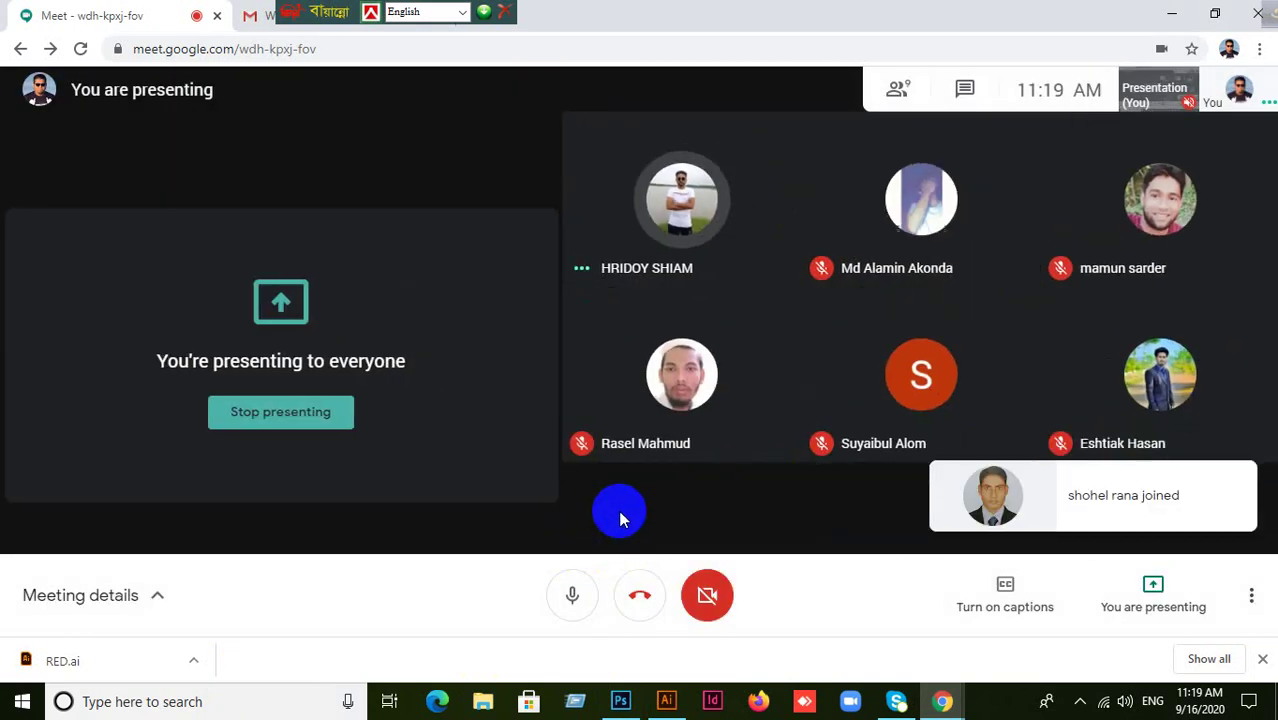
pyautogui.click(592, 522)
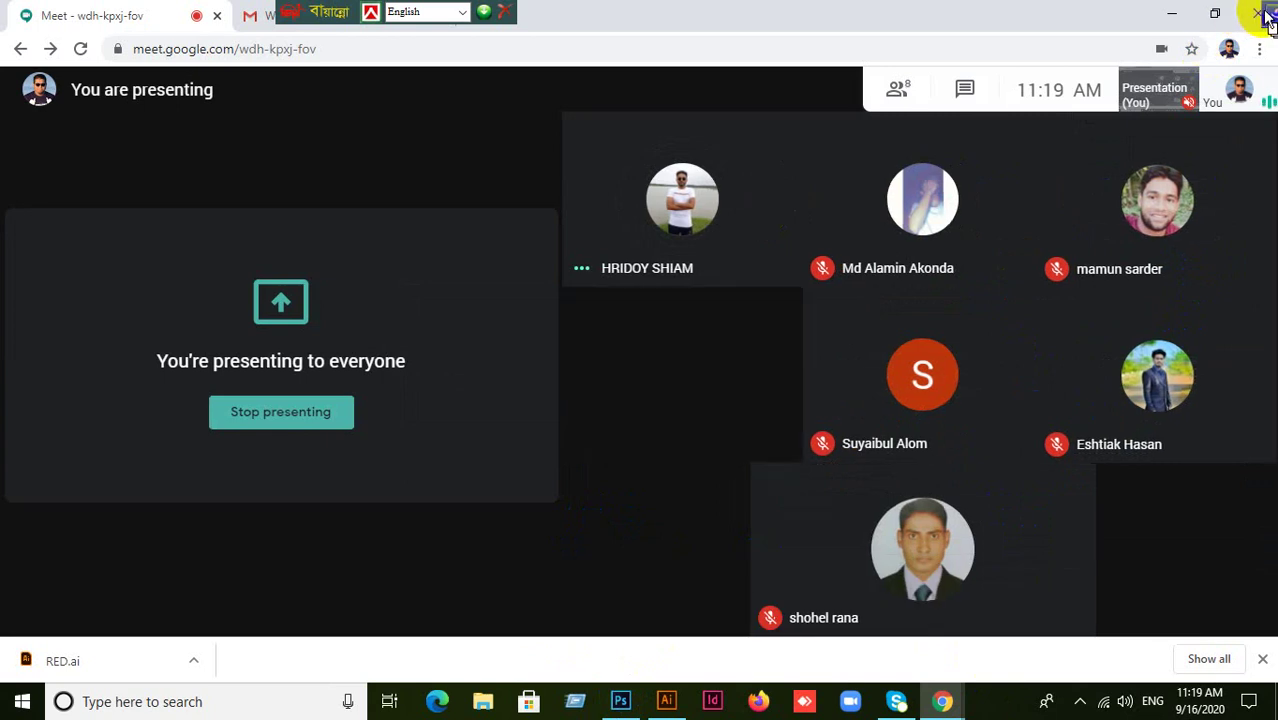
# - Show the second keyboard layout bar and shift the floating Bangla language toolbar slightly to the left
pyautogui.click(484, 14)
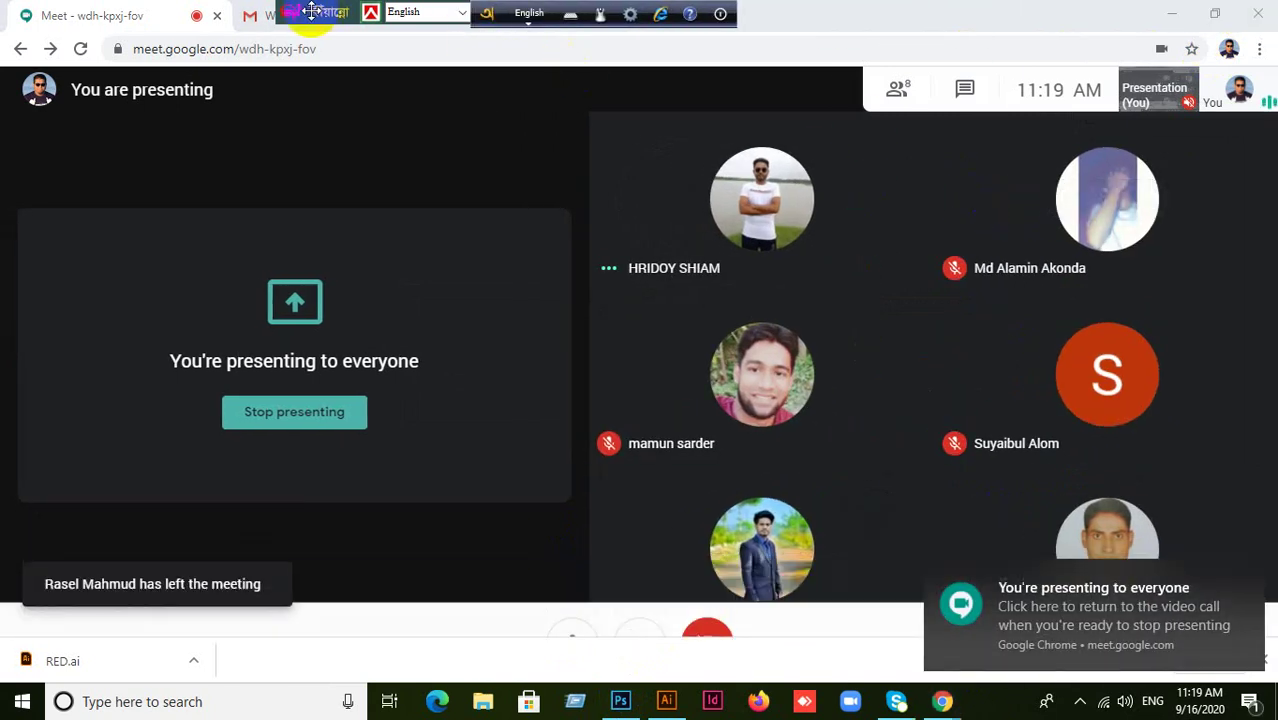
pyautogui.moveTo(308, 10); pyautogui.dragTo(255, 10)
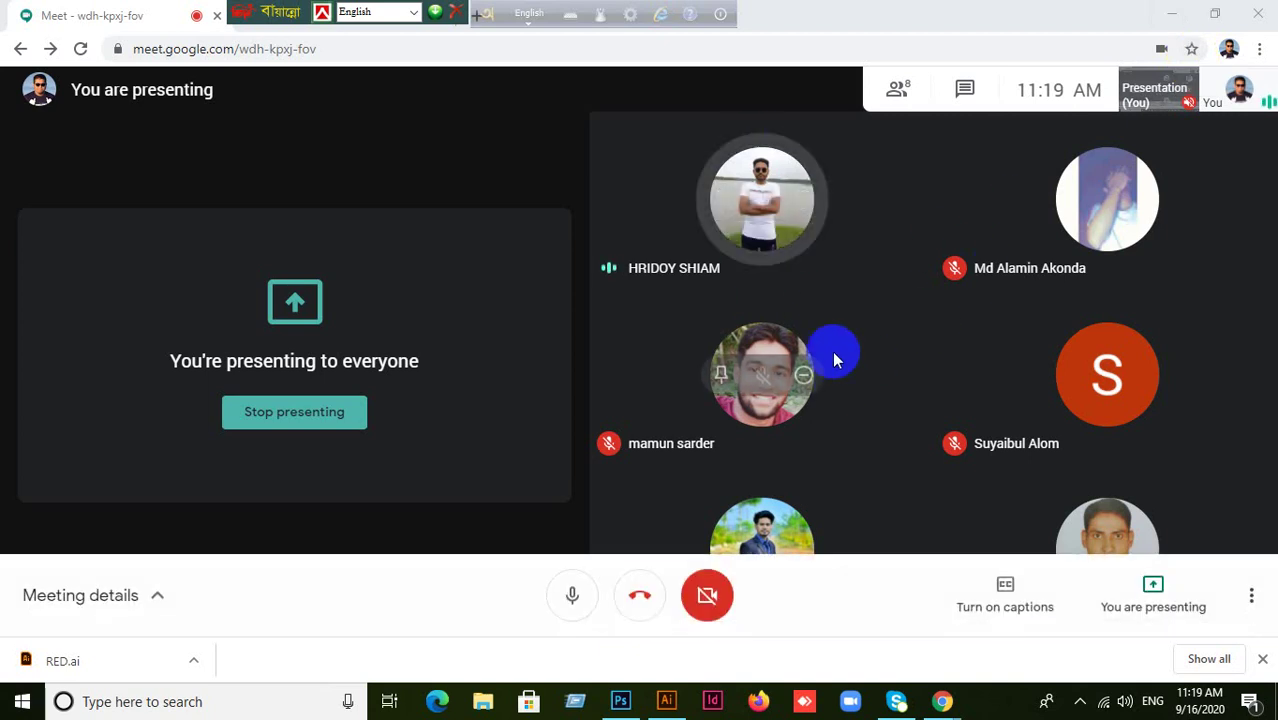
pyautogui.moveTo(835, 380)
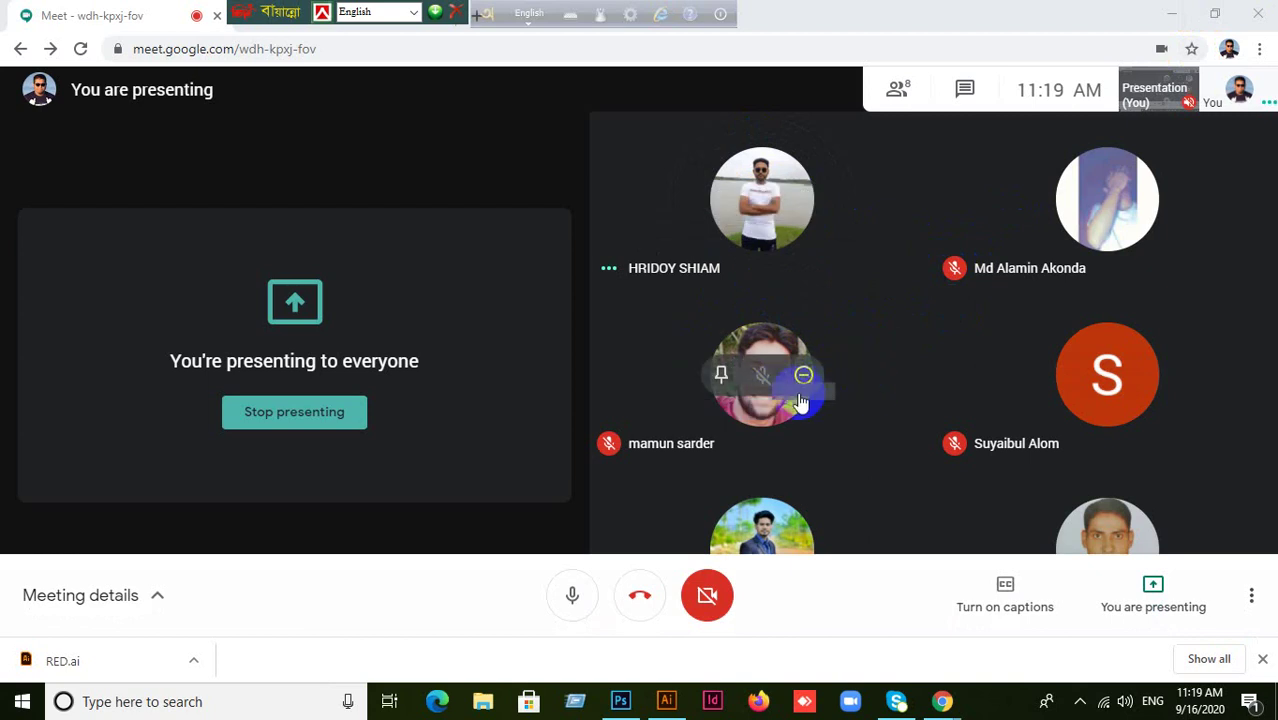
# - Switch to Photoshop and close the Untitled-1 document without saving its changes
pyautogui.click(1177, 15)
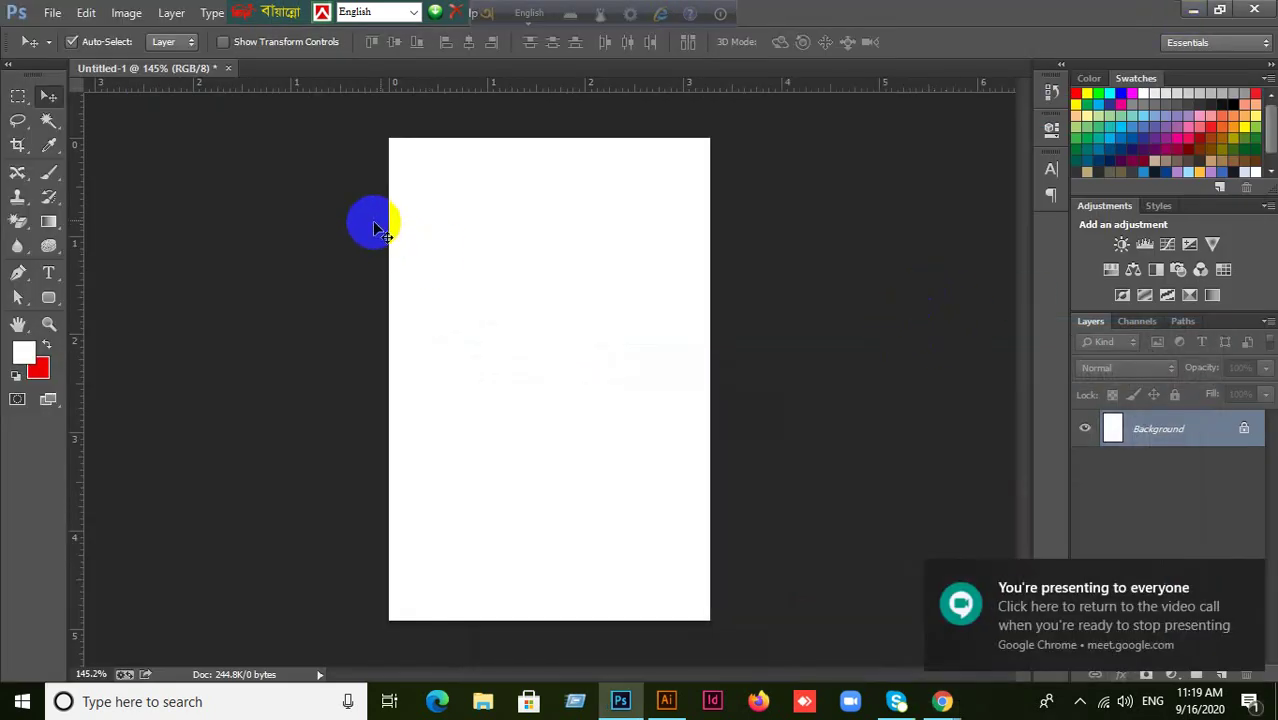
pyautogui.click(228, 70)
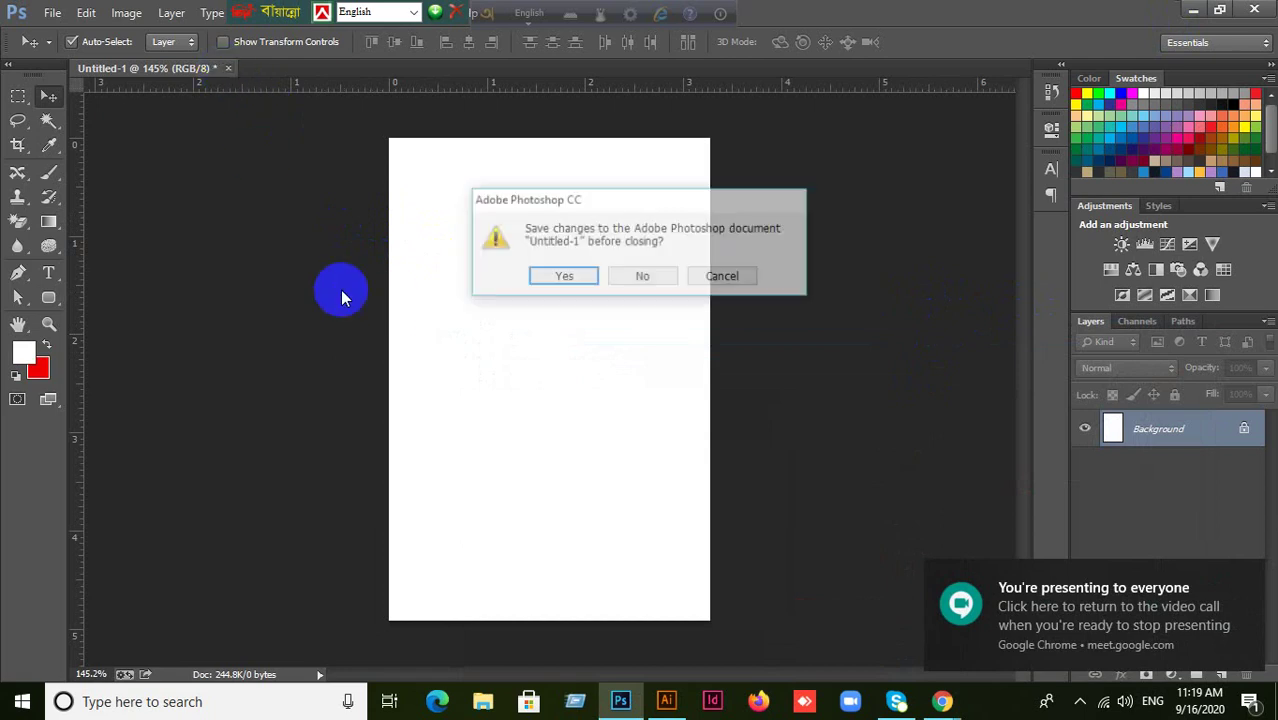
pyautogui.click(640, 276)
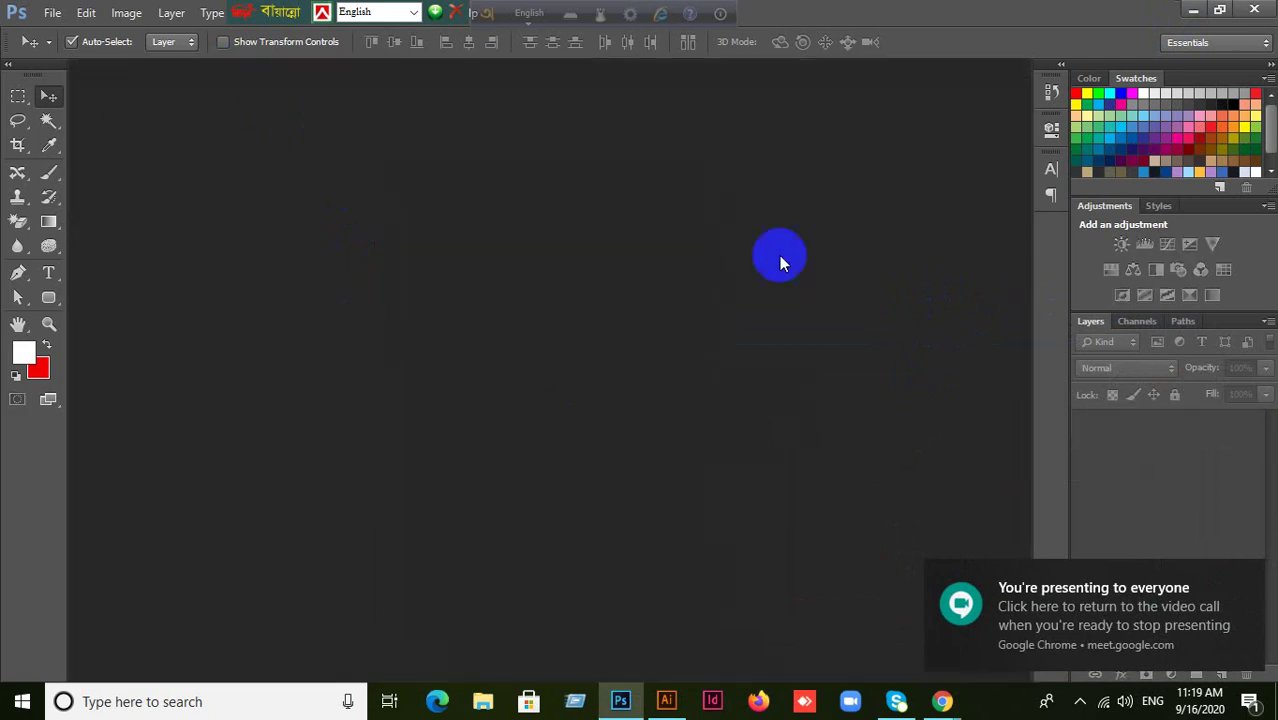
# - Switch to Illustrator and delete the orange rounded rectangle from the artboard
pyautogui.click(1195, 13)
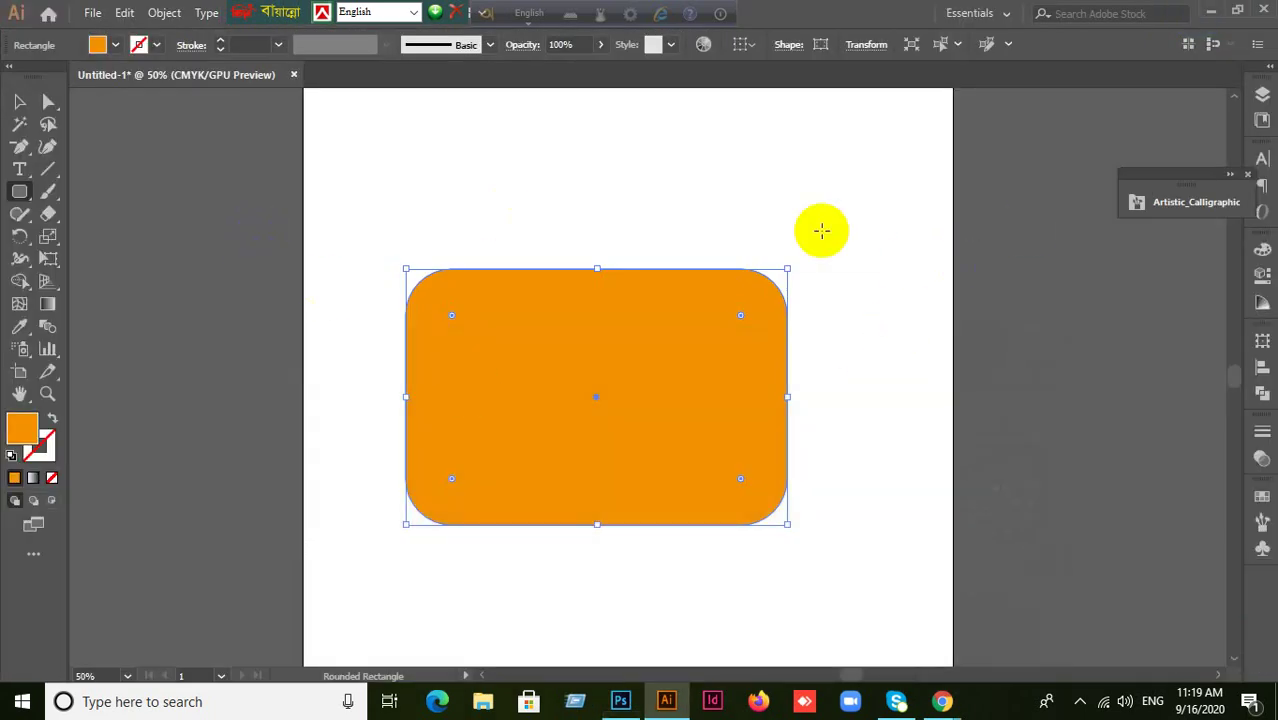
pyautogui.click(491, 295)
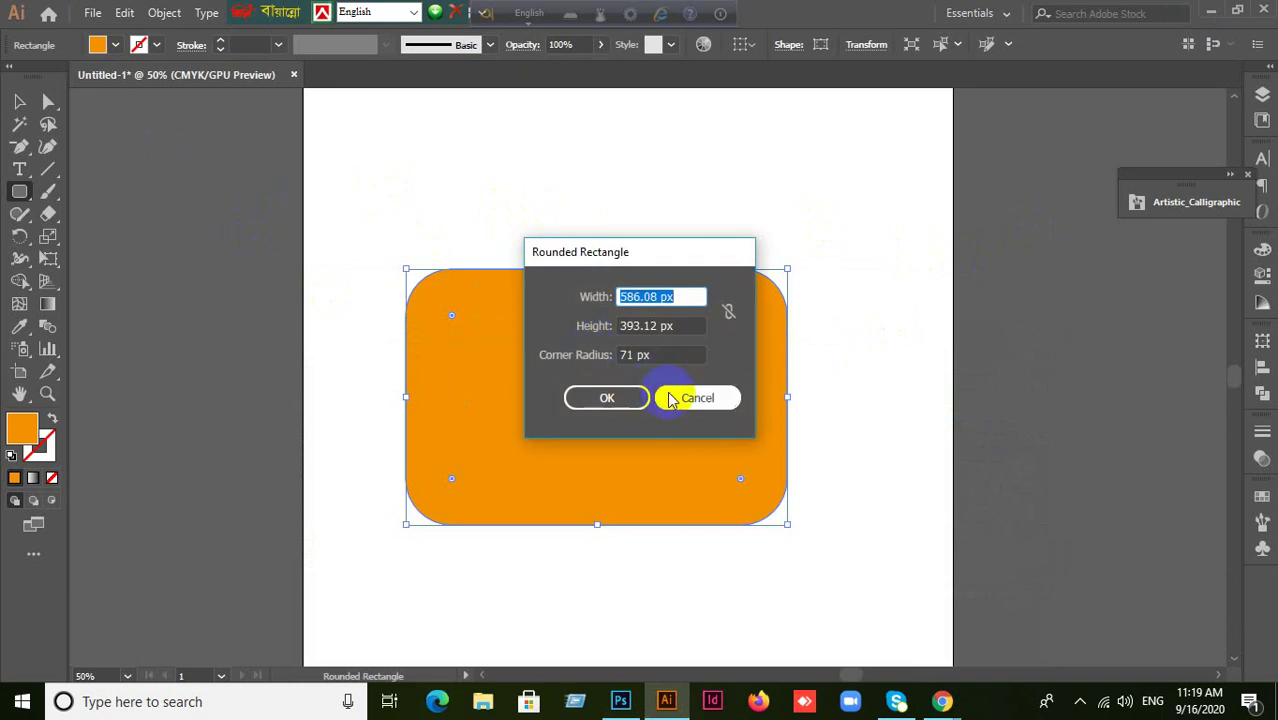
pyautogui.click(699, 403)
pyautogui.click(19, 101)
pyautogui.click(314, 214)
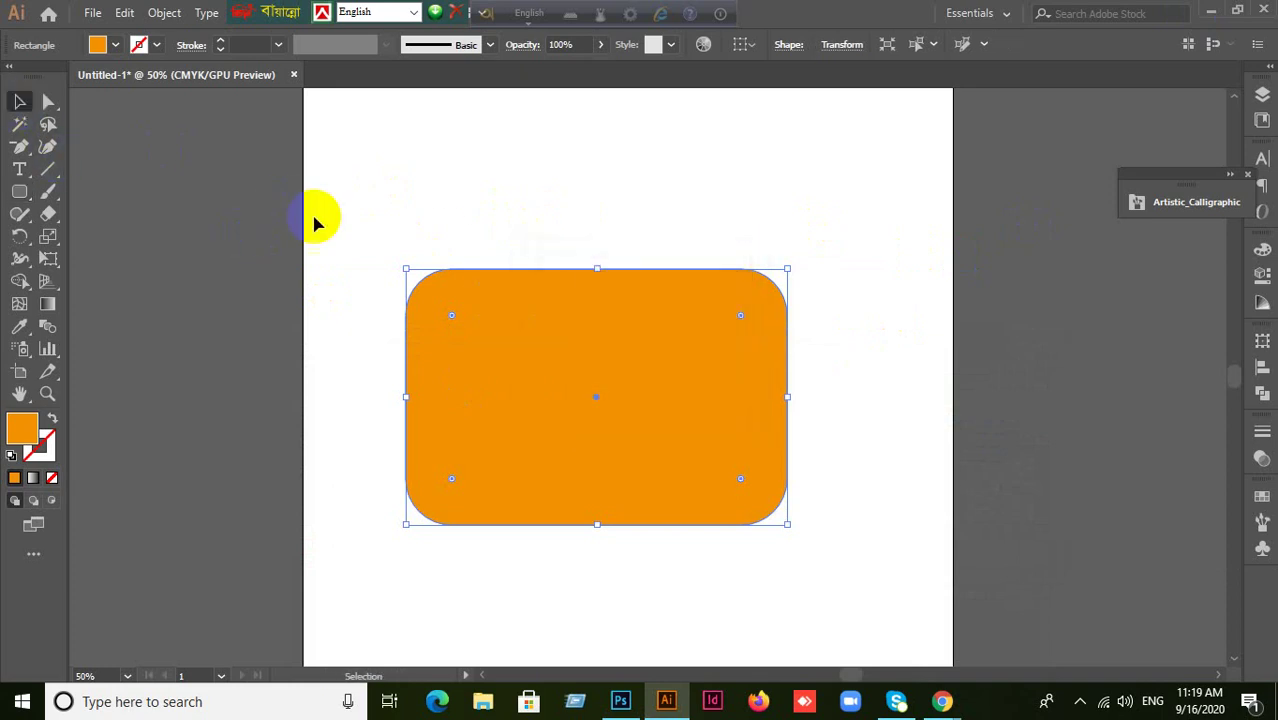
pyautogui.moveTo(560, 392); pyautogui.dragTo(573, 338)
pyautogui.press('Delete')
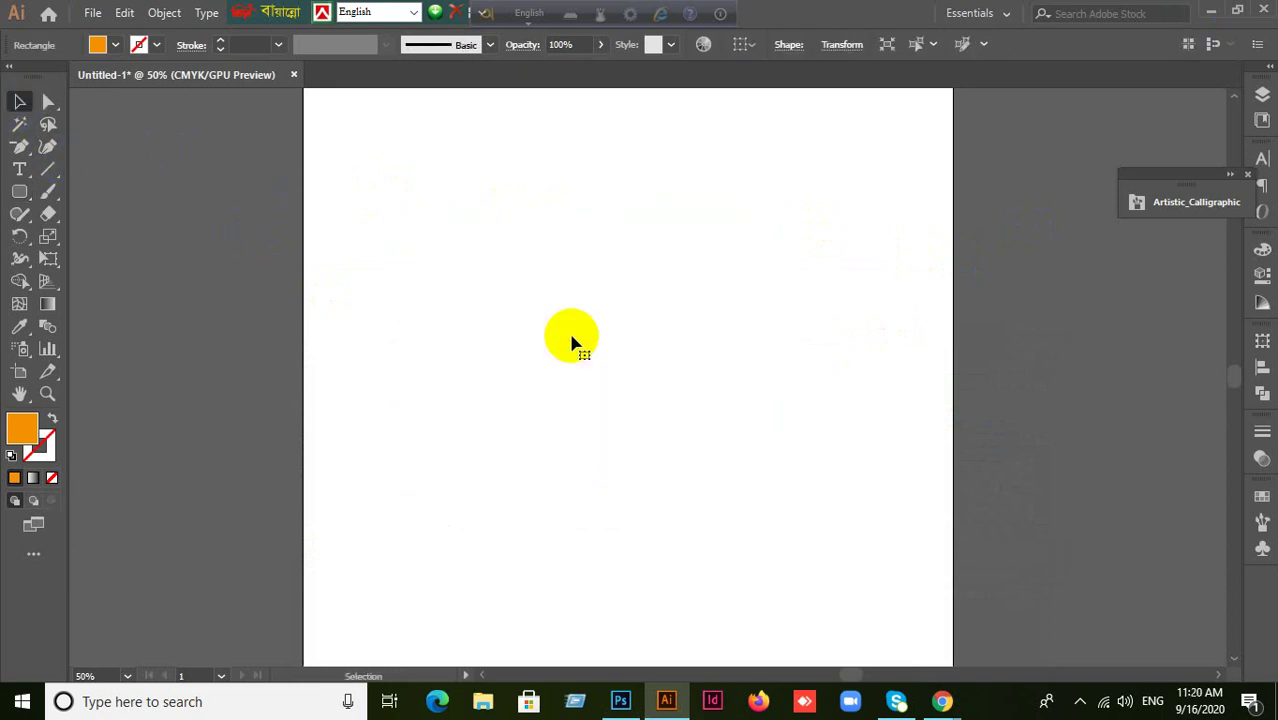
pyautogui.click(1213, 13)
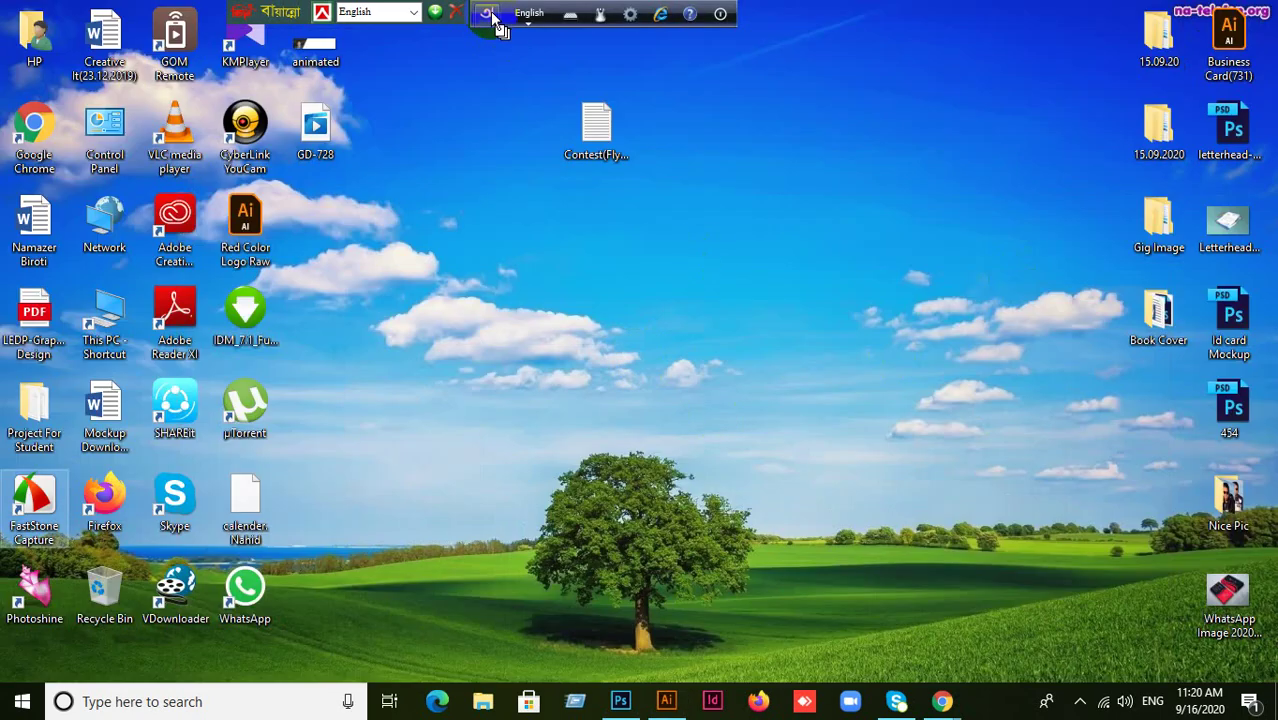
# - Move the floating language toolbar further left and launch WhatsApp from the desktop
pyautogui.moveTo(492, 12); pyautogui.dragTo(381, 12)
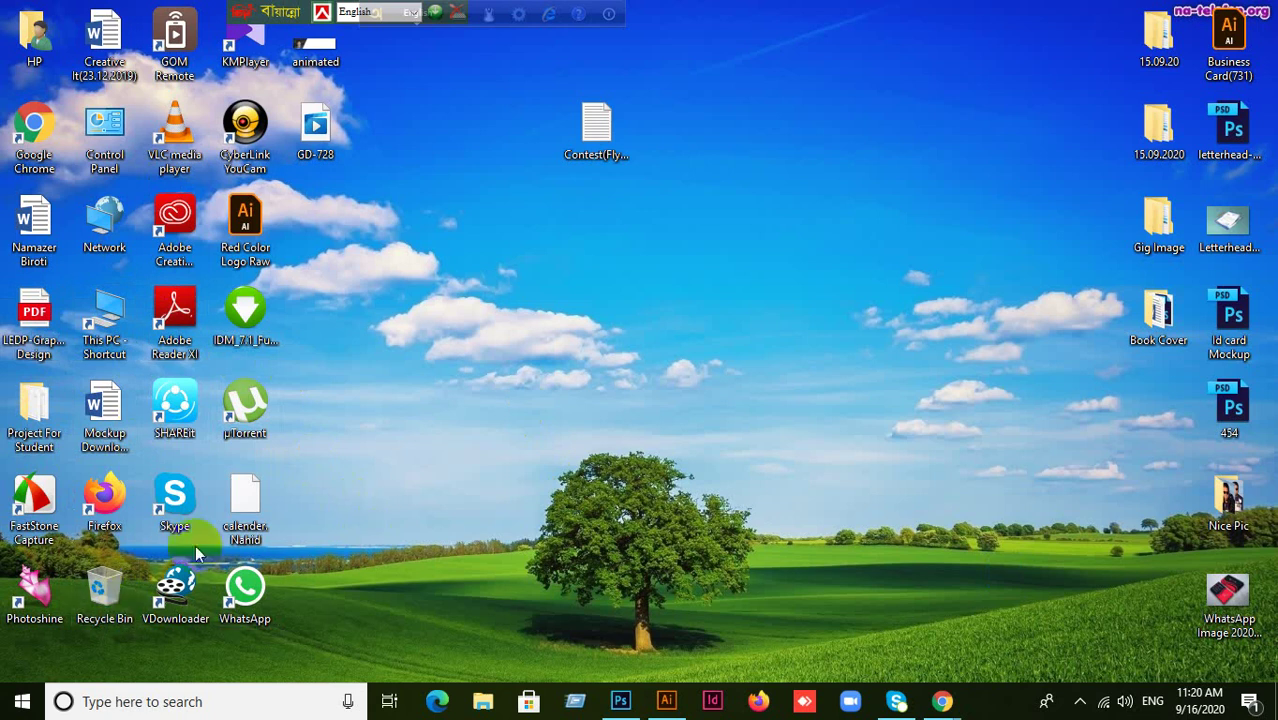
pyautogui.click(240, 580)
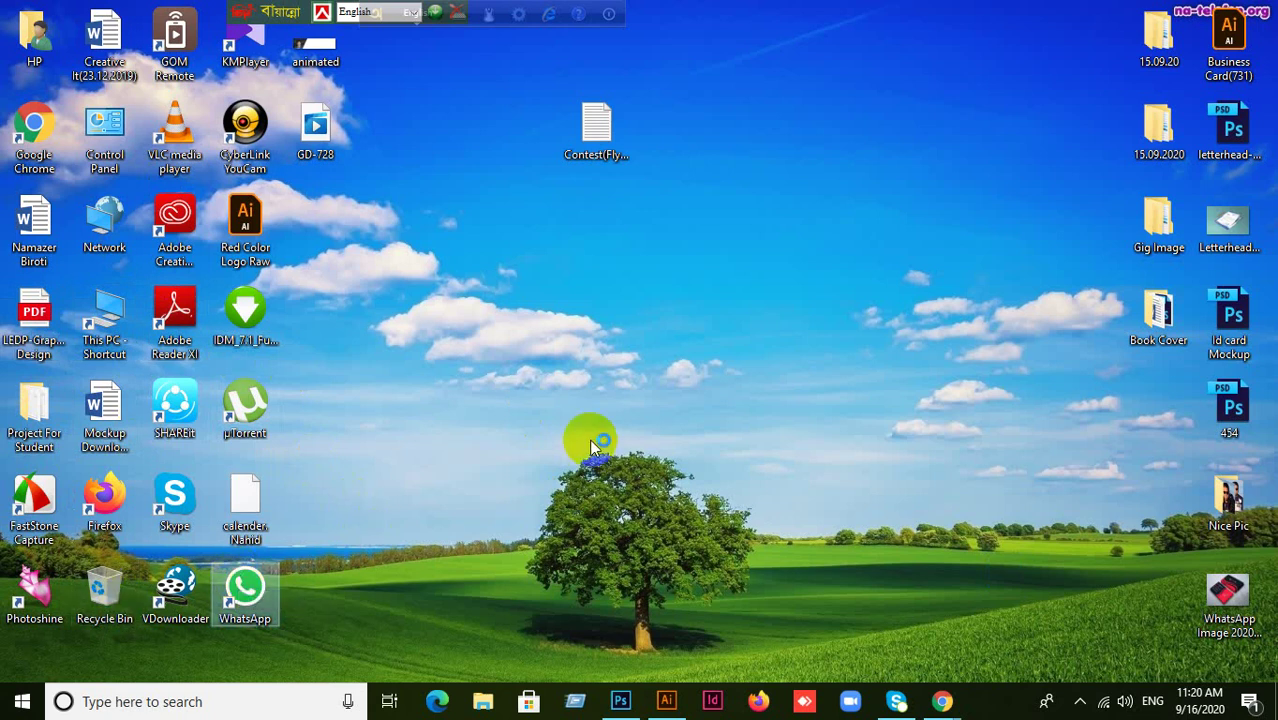
pyautogui.press('Return')
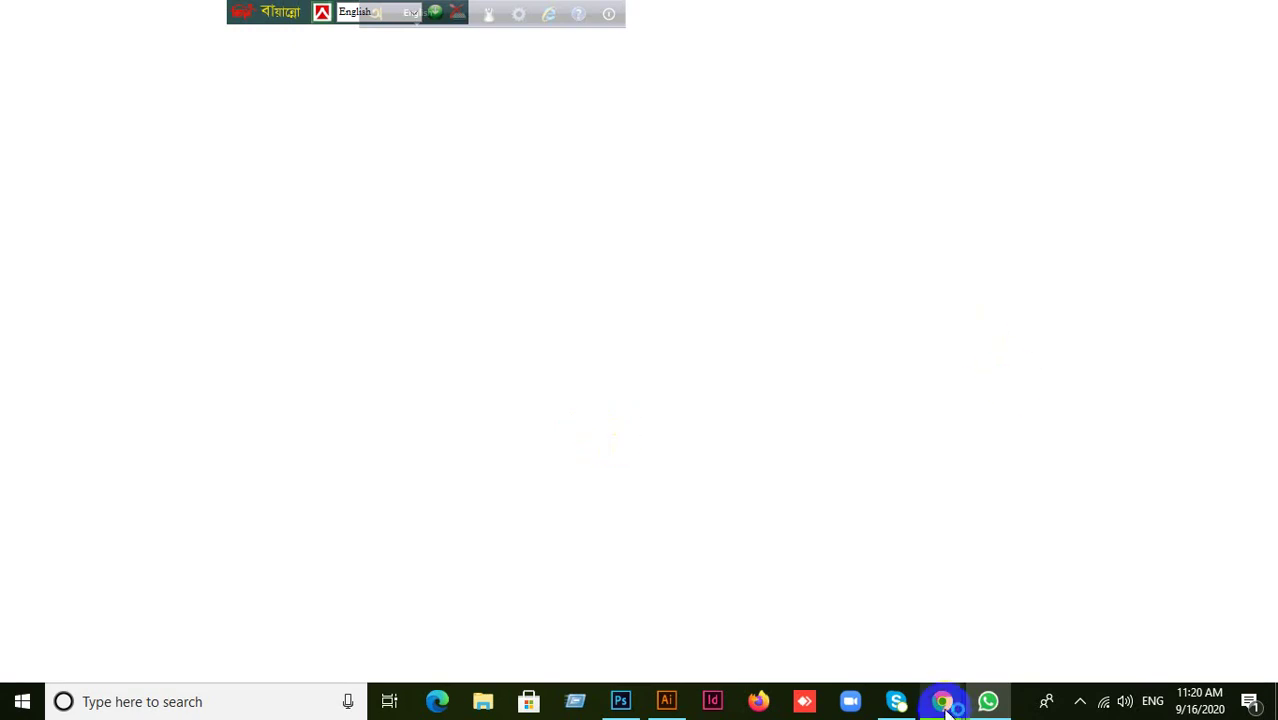
# - Check the Google Meet call in Chrome, and retry the phone connection in WhatsApp
pyautogui.moveTo(946, 707)
pyautogui.click(813, 603)
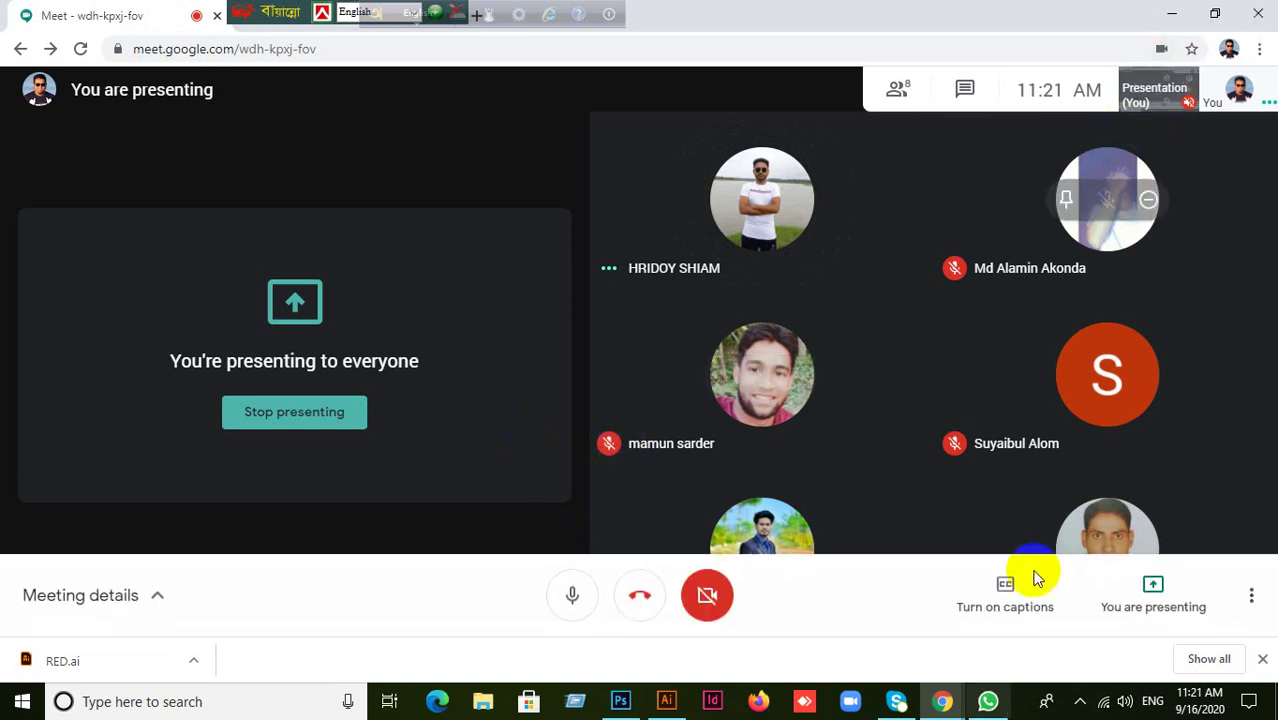
pyautogui.click(1000, 705)
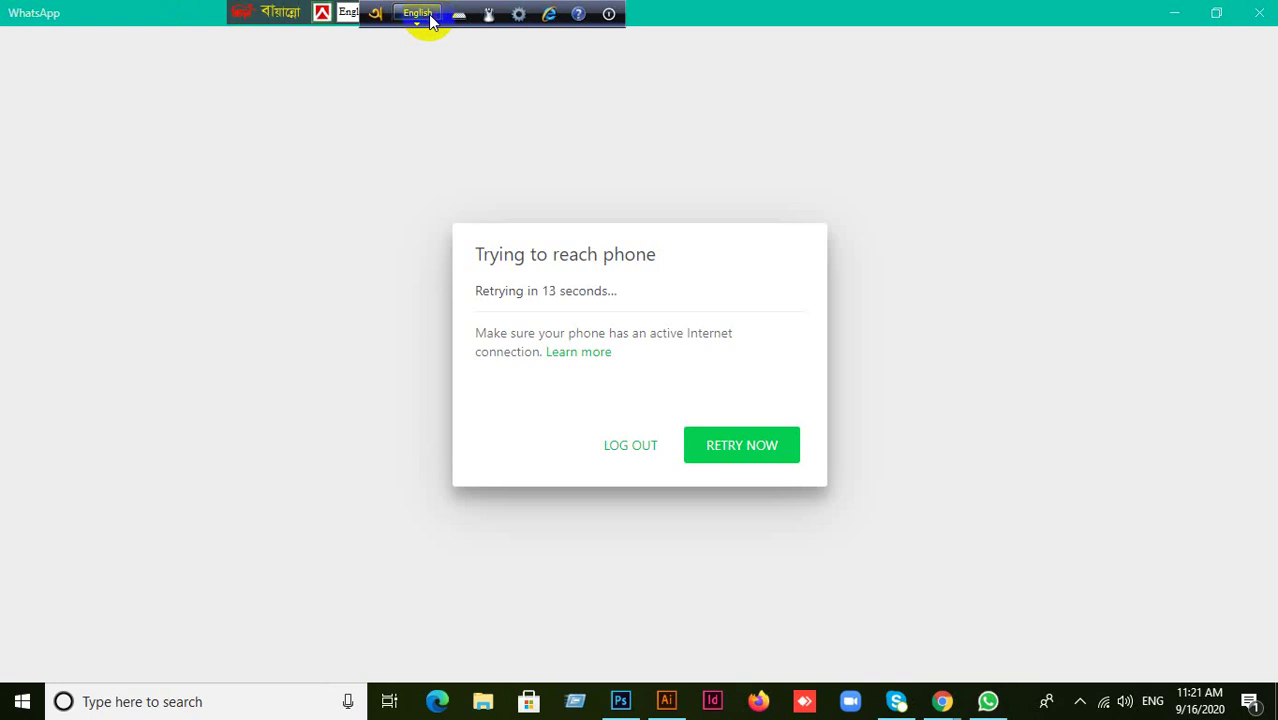
pyautogui.click(766, 455)
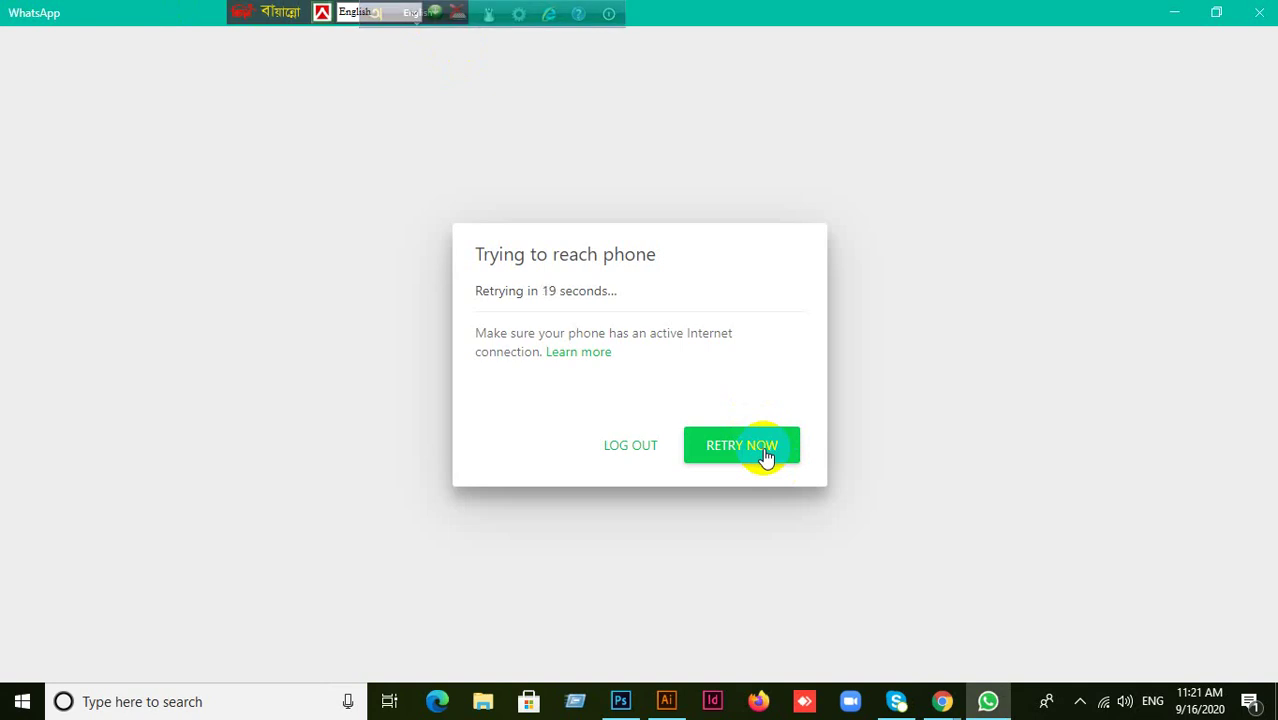
pyautogui.click(765, 455)
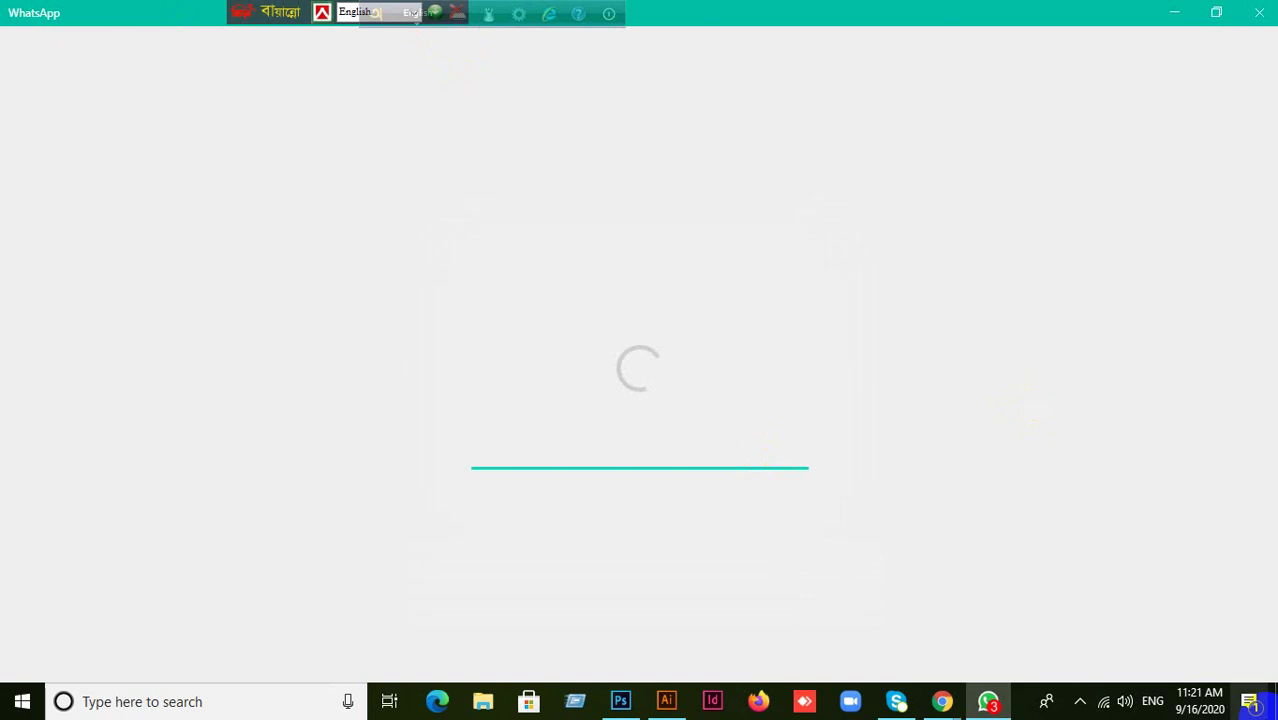
# - Return to the Google Meet call in Chrome and move both floating language toolbars right, clear of the browser tabs
pyautogui.moveTo(943, 700)
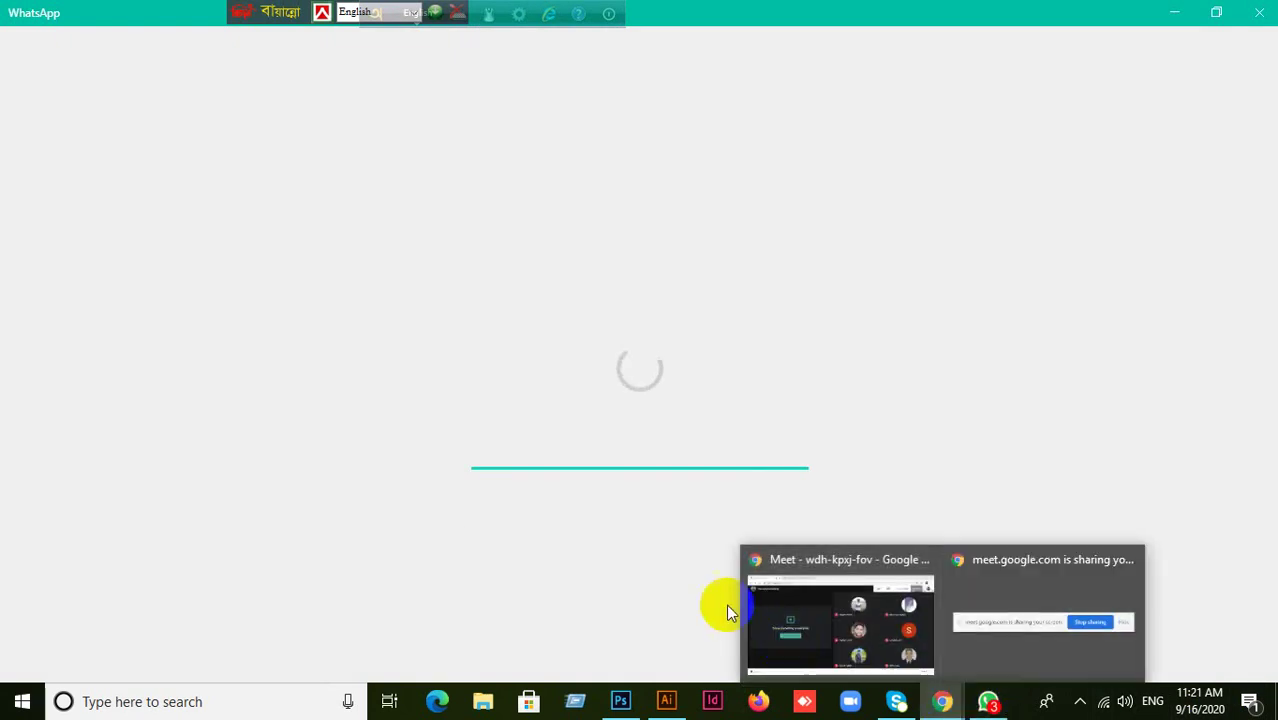
pyautogui.click(810, 609)
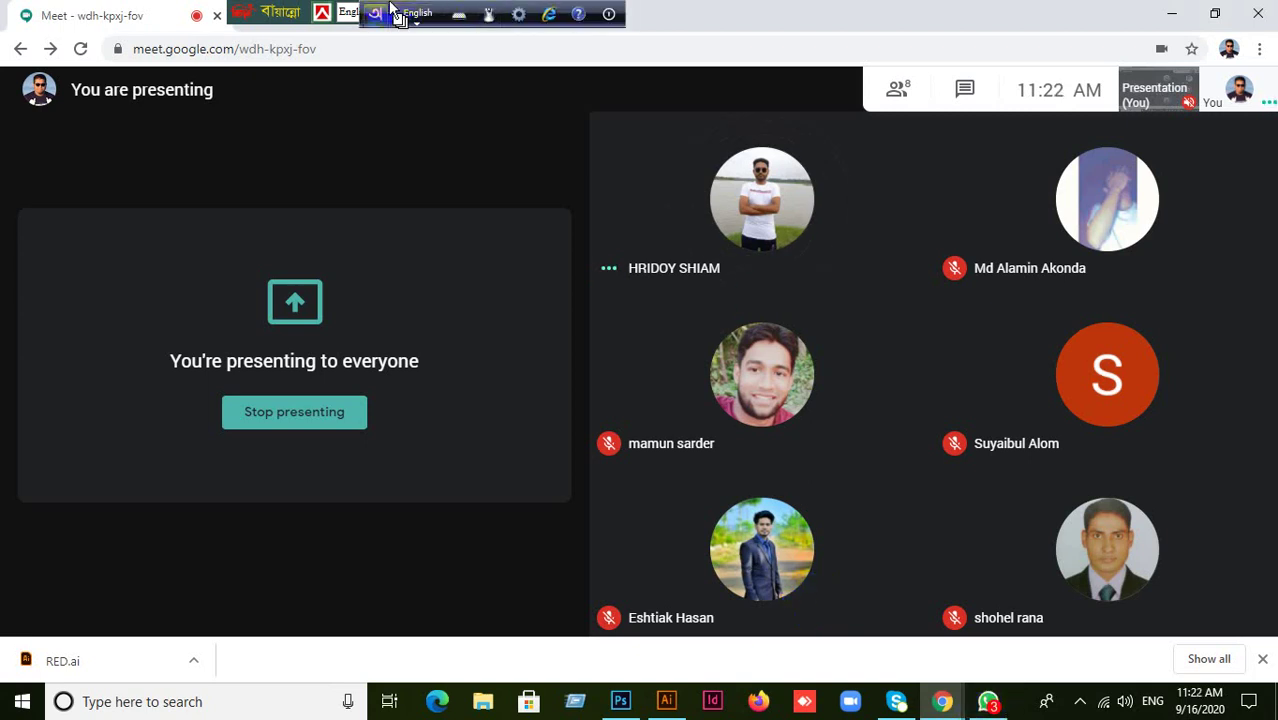
pyautogui.moveTo(393, 10); pyautogui.dragTo(830, 8)
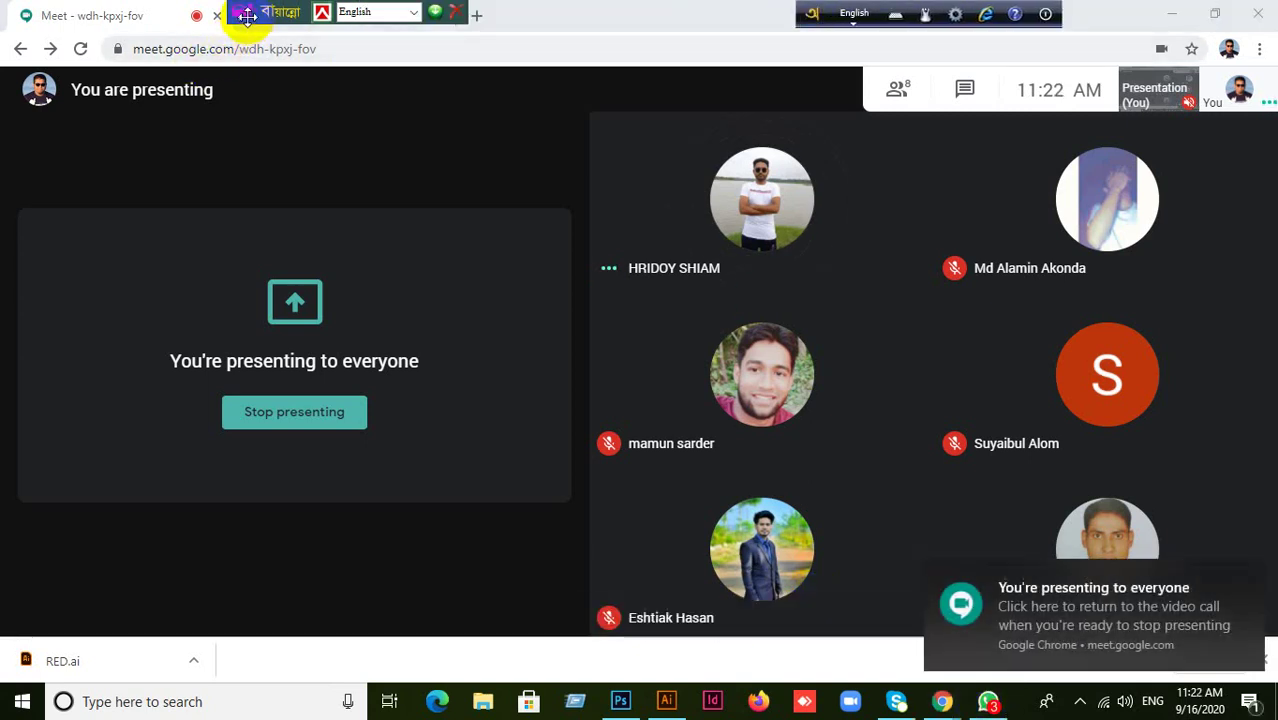
pyautogui.moveTo(251, 11); pyautogui.dragTo(712, 10)
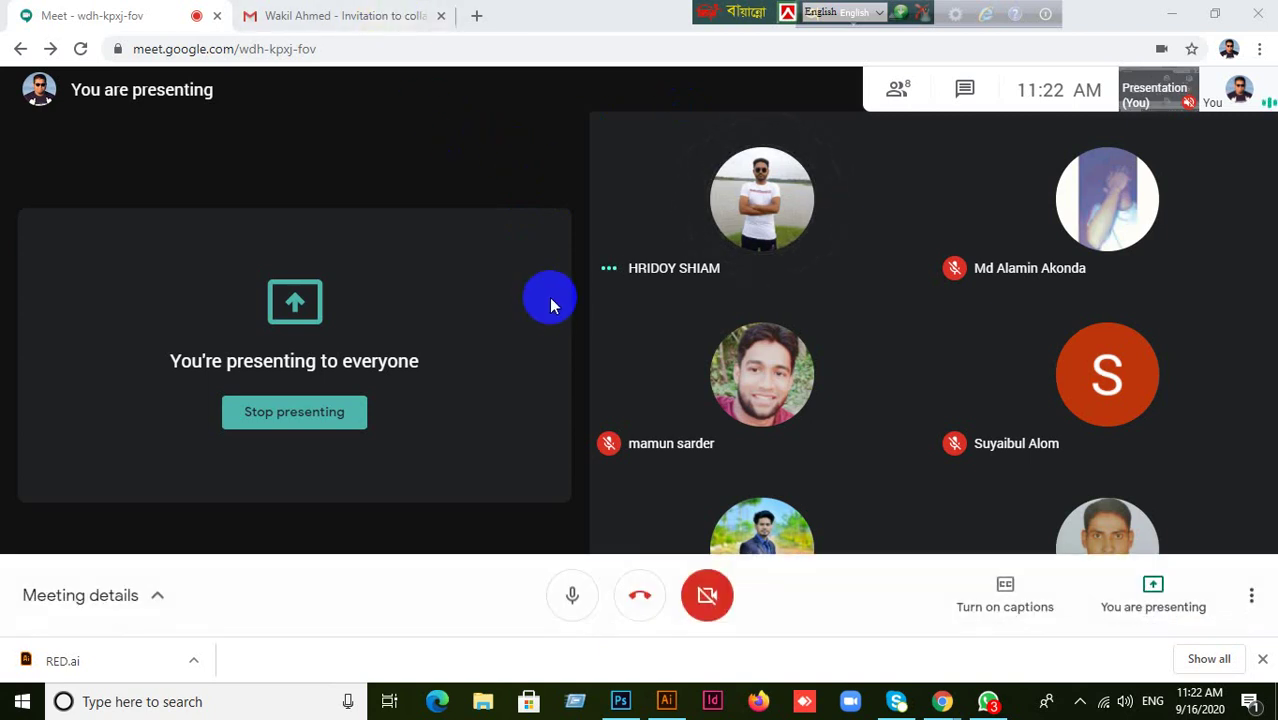
# - Switch to WhatsApp, open the newest unread contact chat and start downloading brochuare hw siam.ai
pyautogui.click(988, 701)
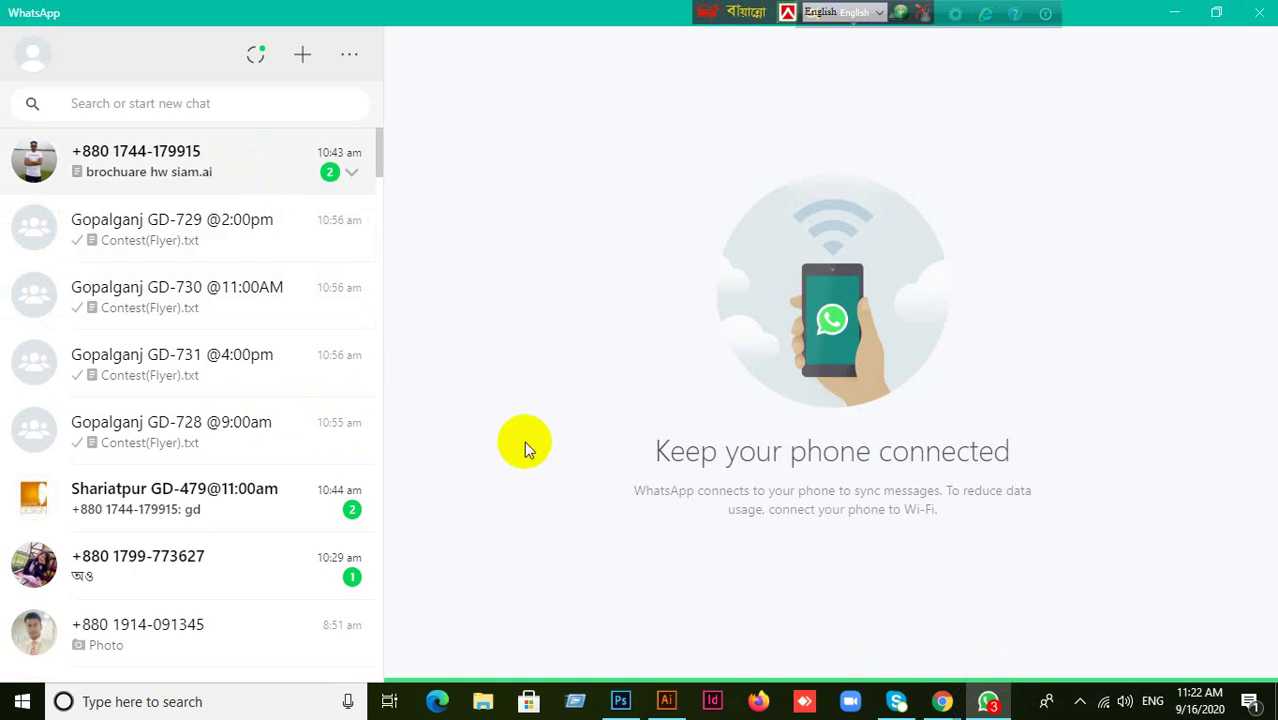
pyautogui.click(300, 172)
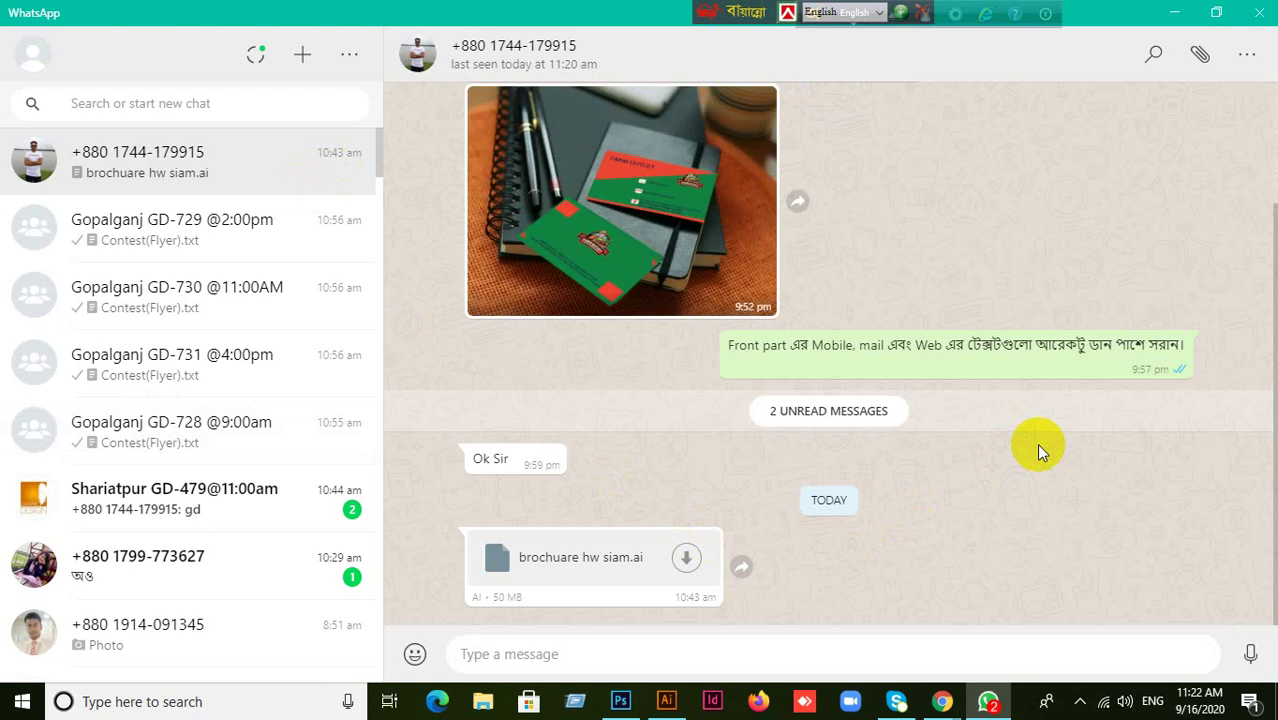
pyautogui.click(688, 559)
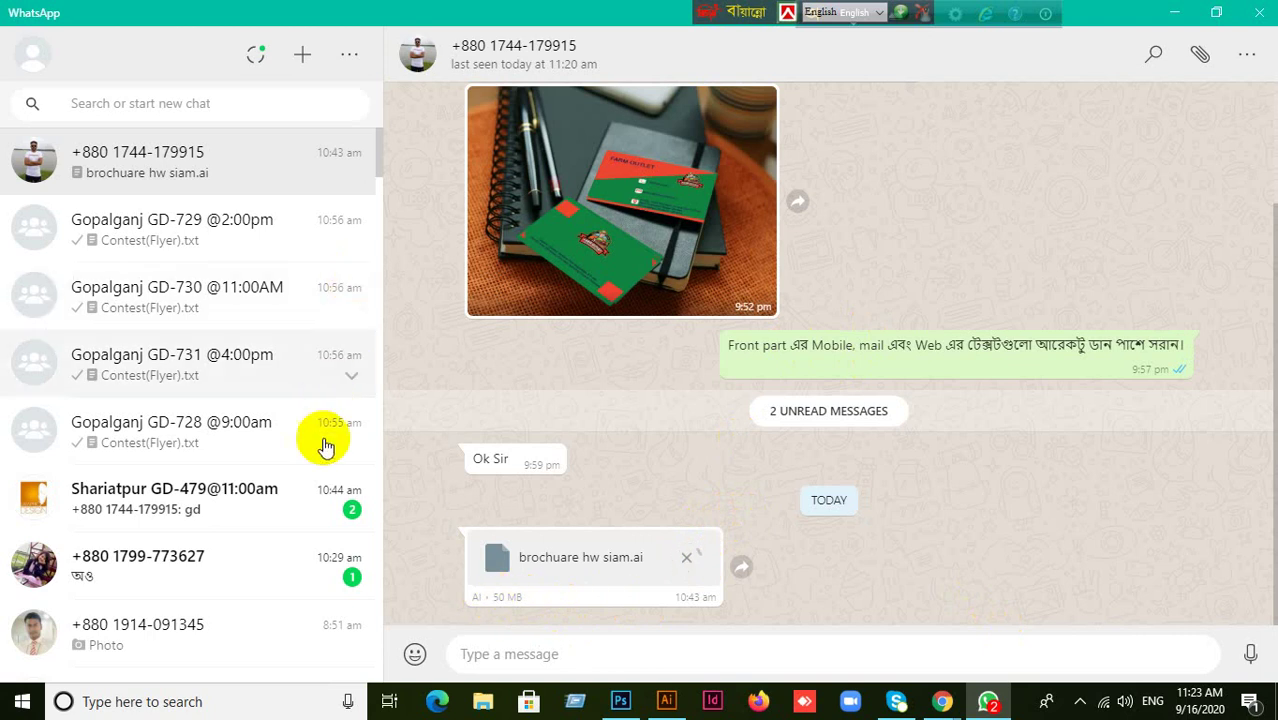
# - Look through the Shariatpur GD-479 and Gopalganj GD-728 to GD-731 group chats, and return to the chat with brochuare hw siam.ai
pyautogui.click(297, 515)
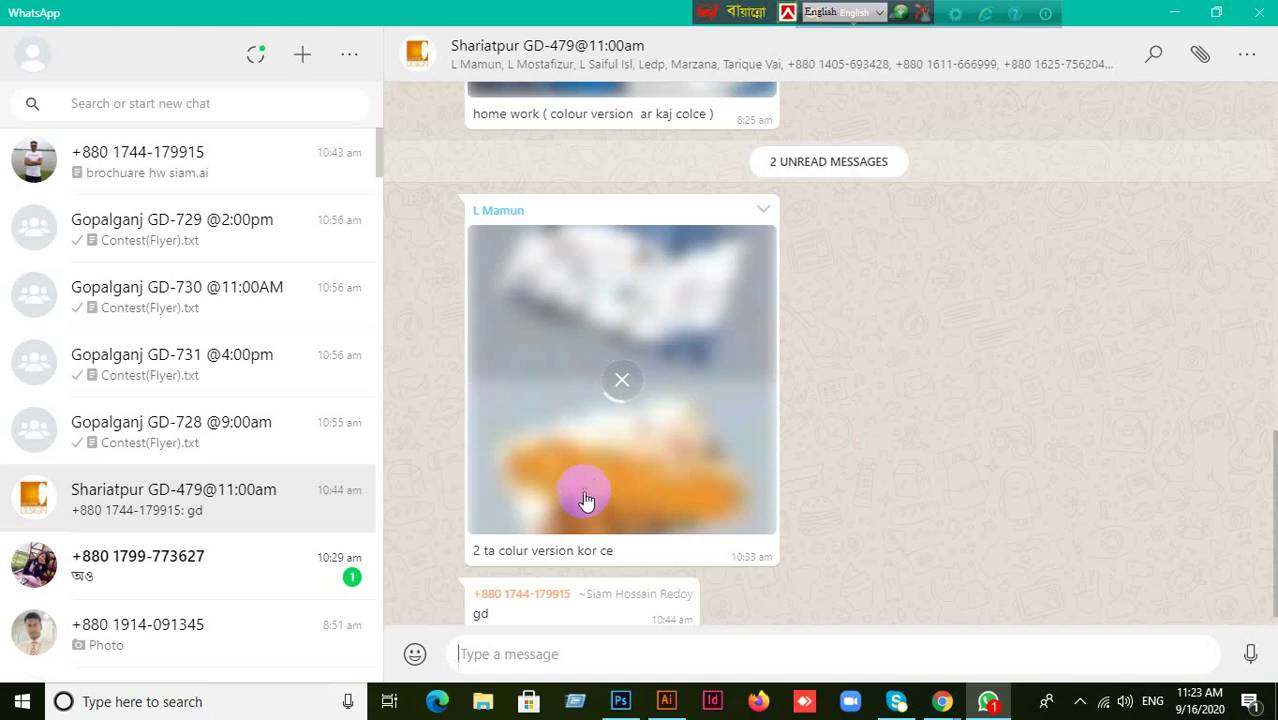
pyautogui.click(305, 235)
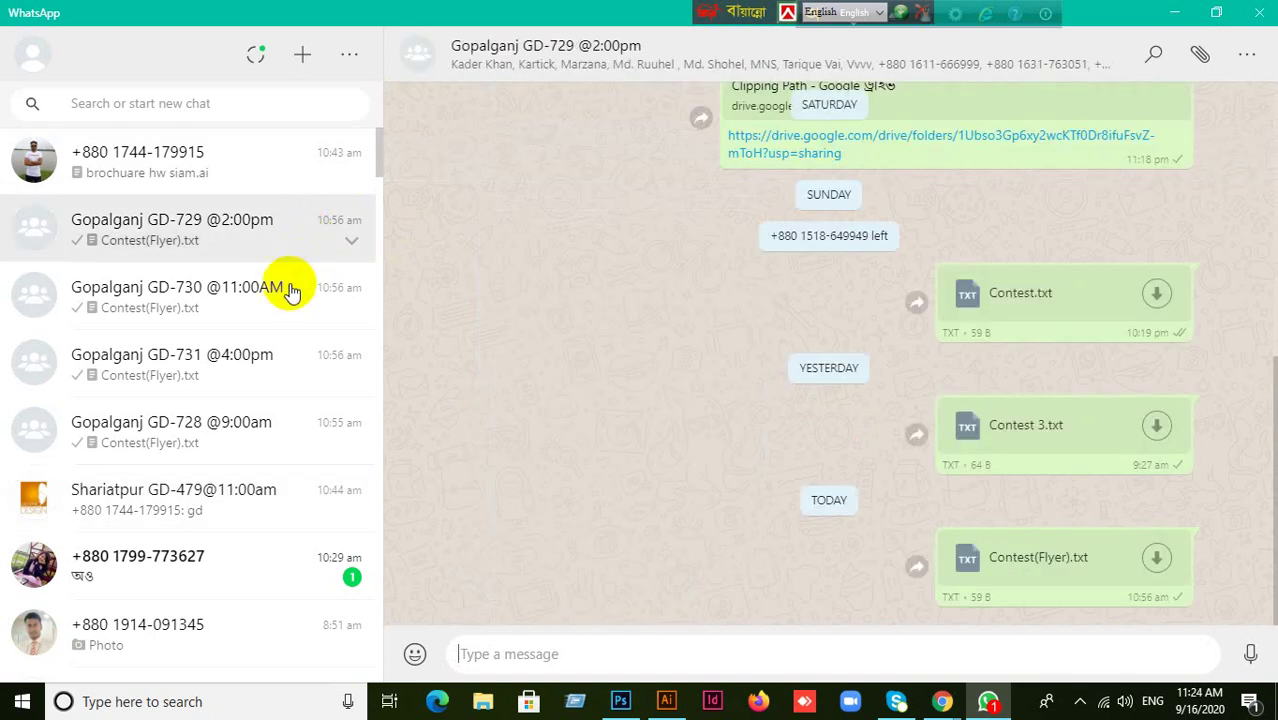
pyautogui.click(250, 318)
pyautogui.click(258, 362)
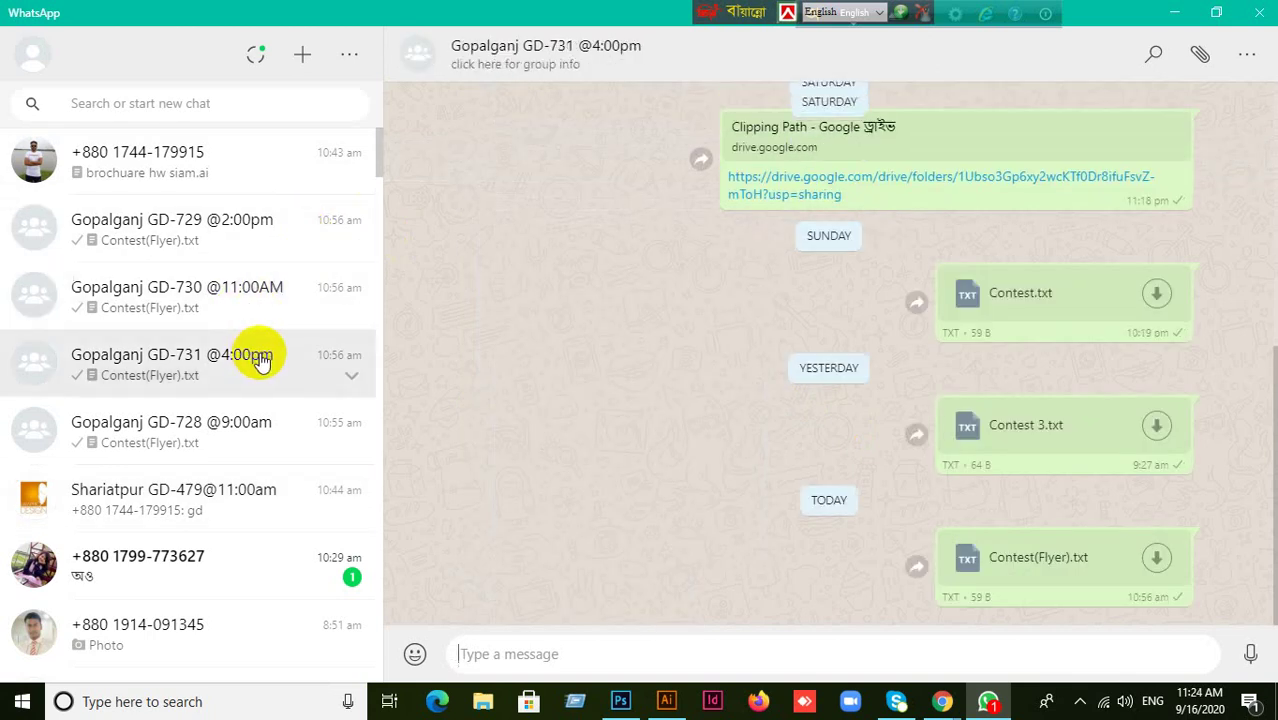
pyautogui.click(265, 442)
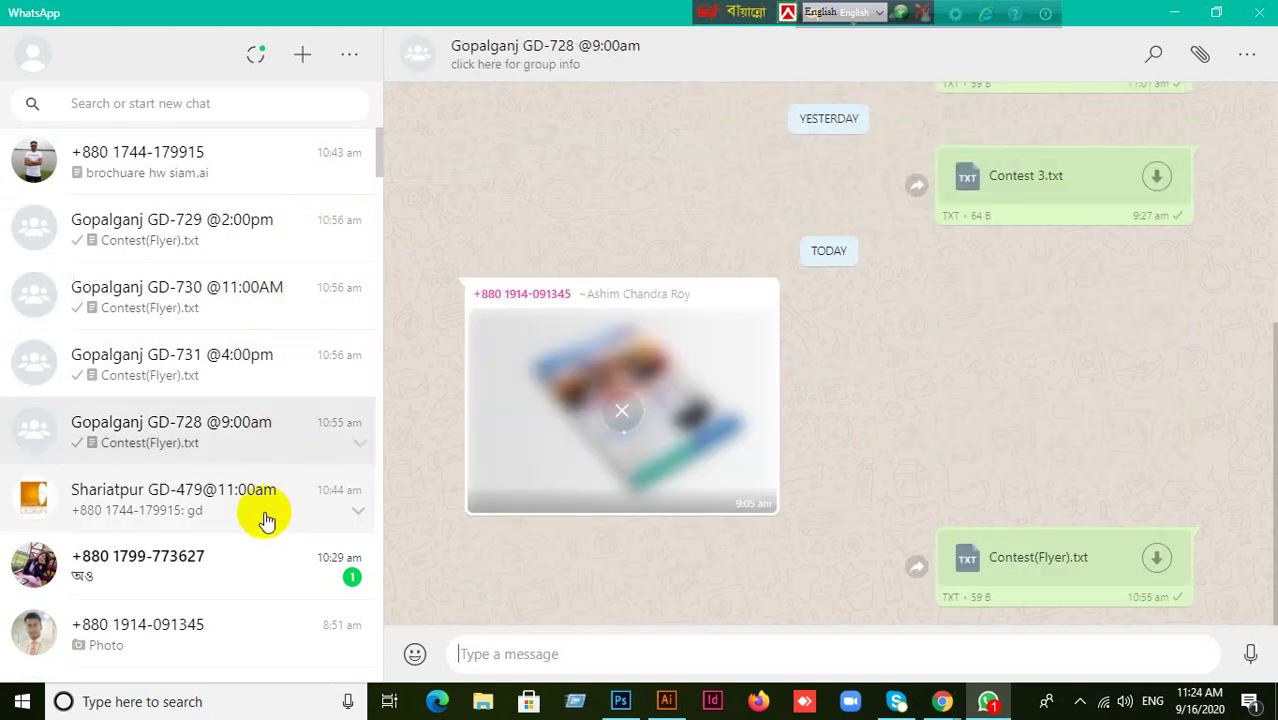
pyautogui.click(265, 518)
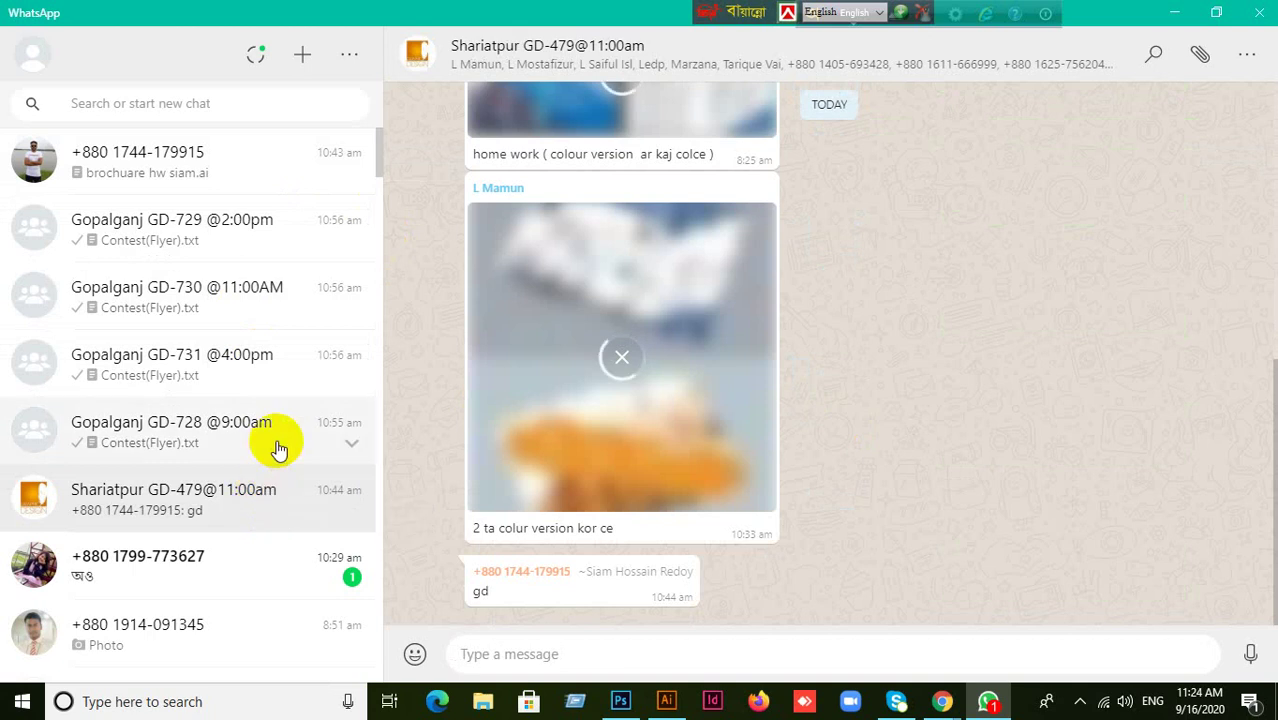
pyautogui.click(318, 254)
pyautogui.click(330, 325)
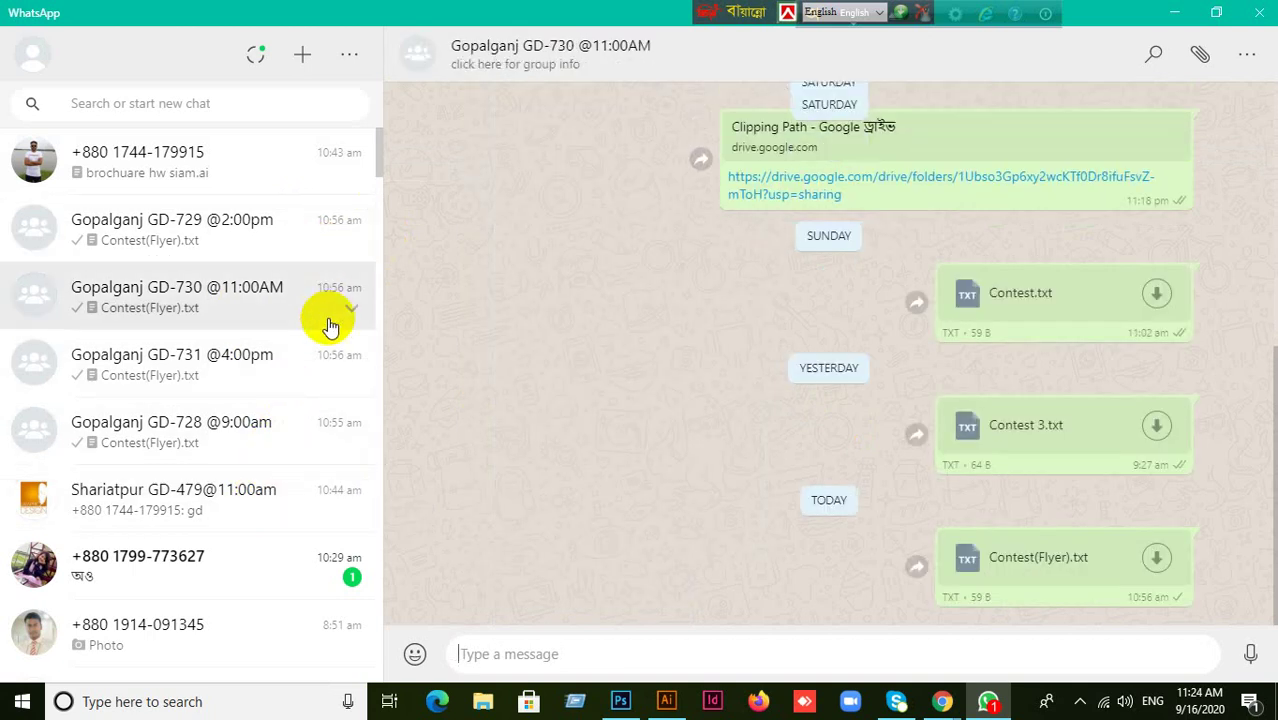
pyautogui.click(334, 375)
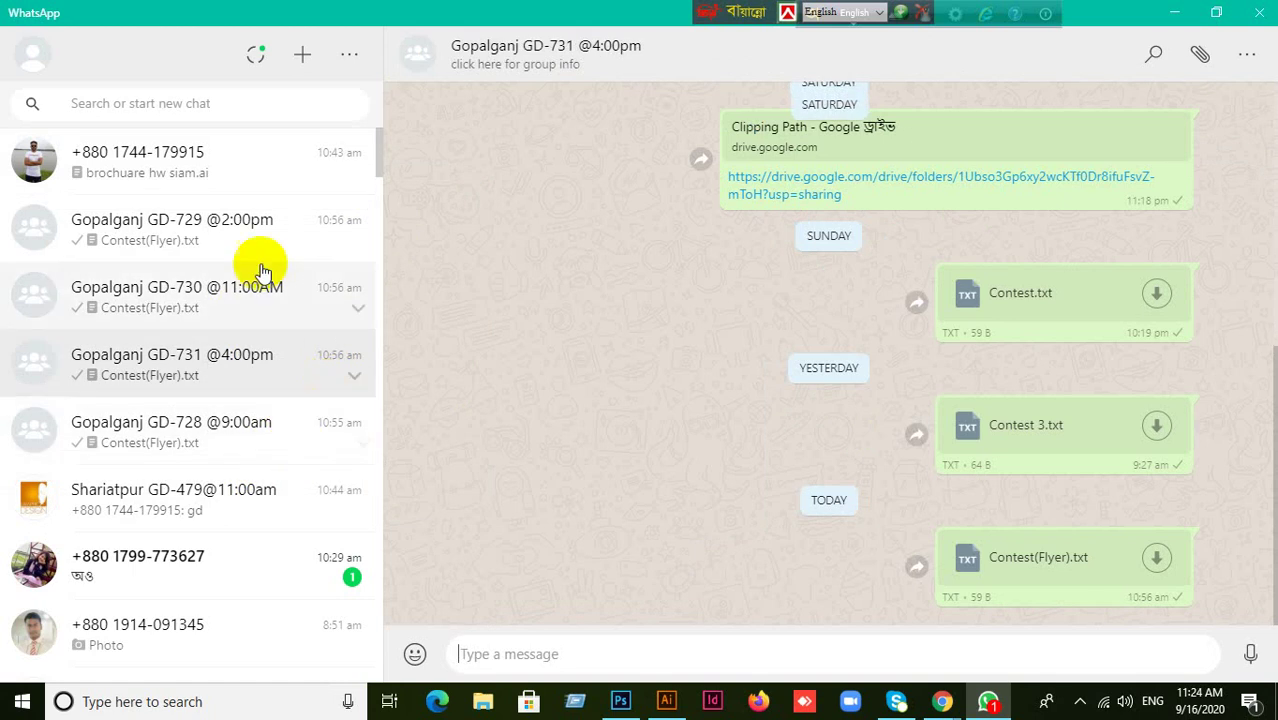
pyautogui.click(250, 167)
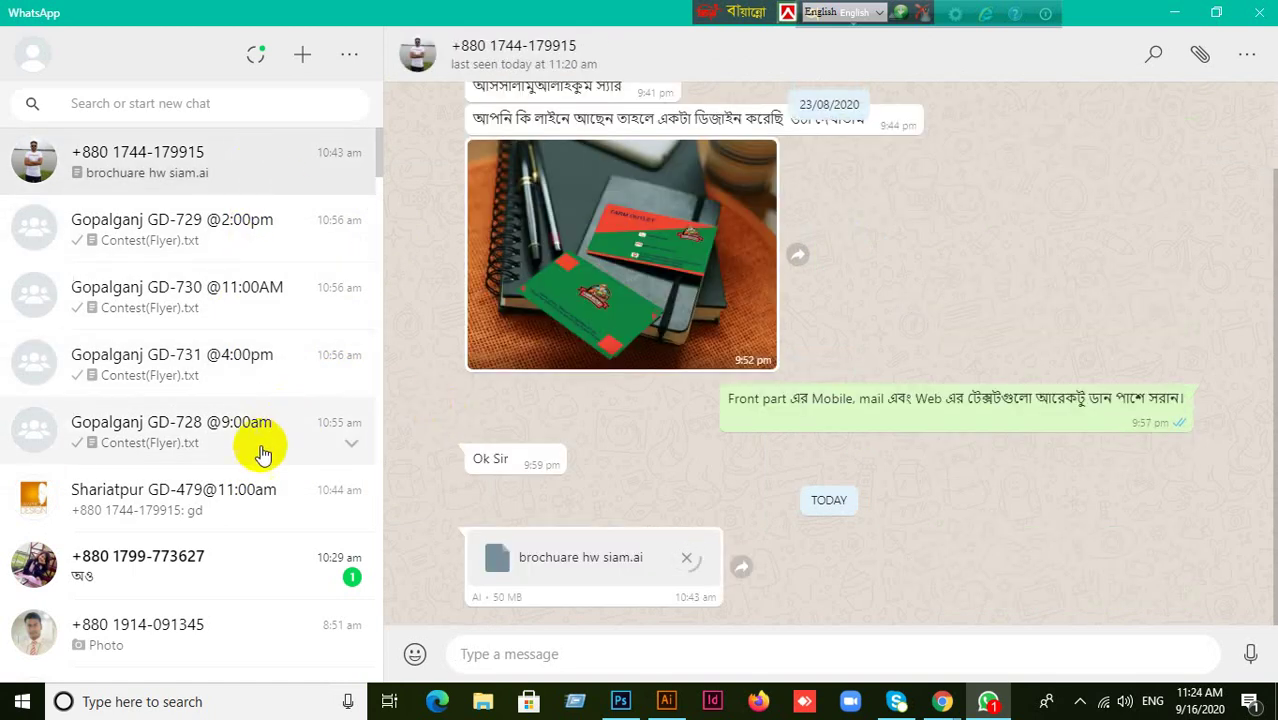
# - Open the contact chat further down the list that contains yesterday's letter 1.ai, letter hed design-1.ai and sir.ai files
pyautogui.scroll(-3, 250, 560)
pyautogui.scroll(-3, 257, 555)
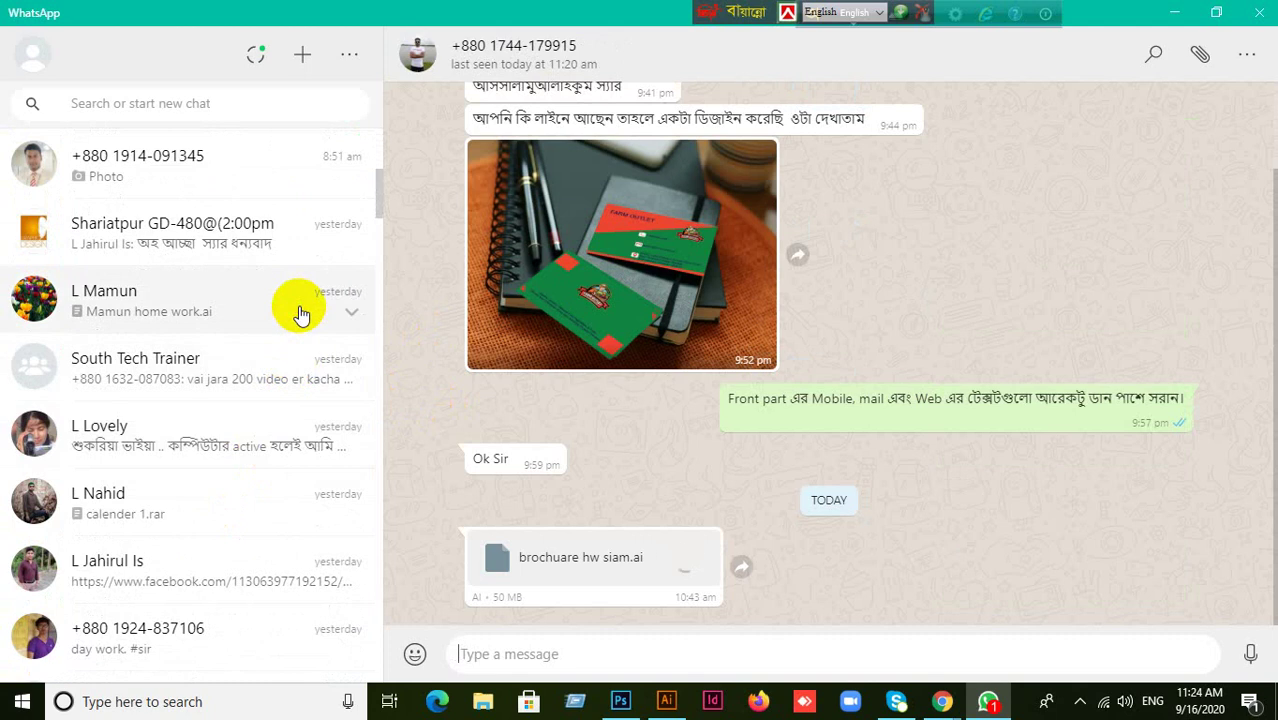
pyautogui.click(300, 314)
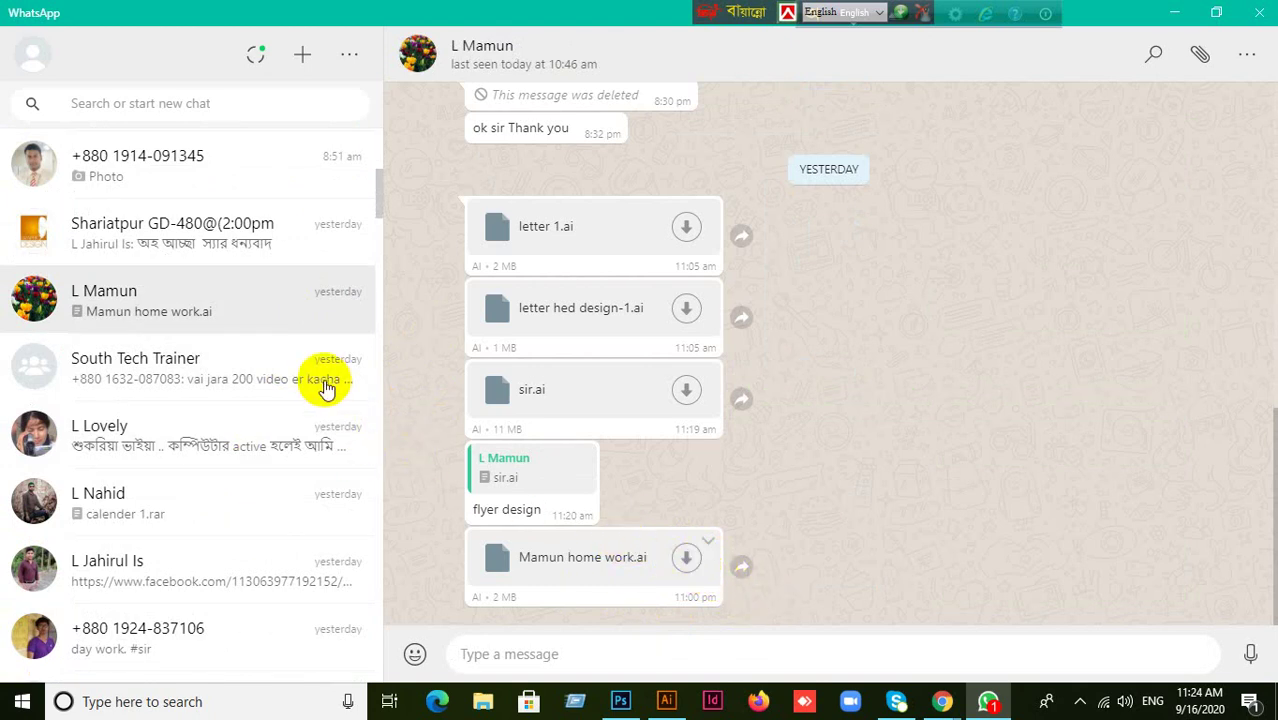
# - Start saving the brochuare hw siam homework file and set Desktop as its save location
pyautogui.scroll(2, 320, 380)
pyautogui.click(688, 559)
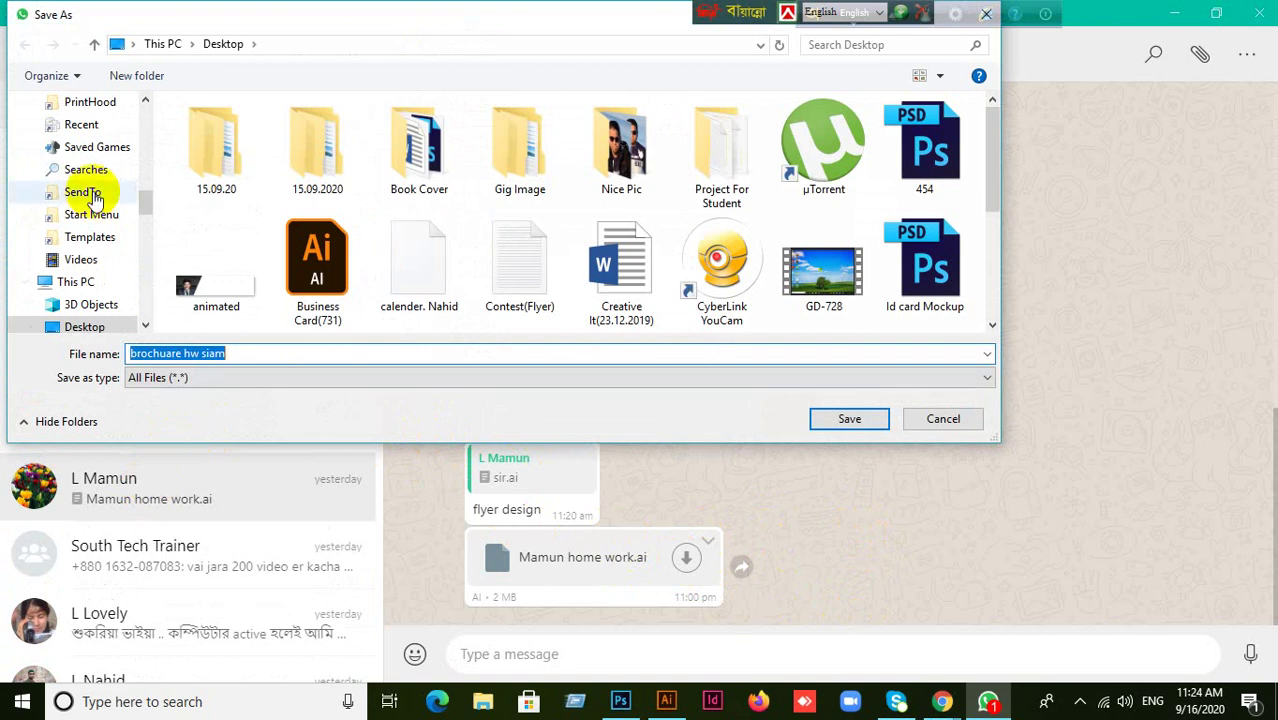
pyautogui.scroll(10, 92, 198)
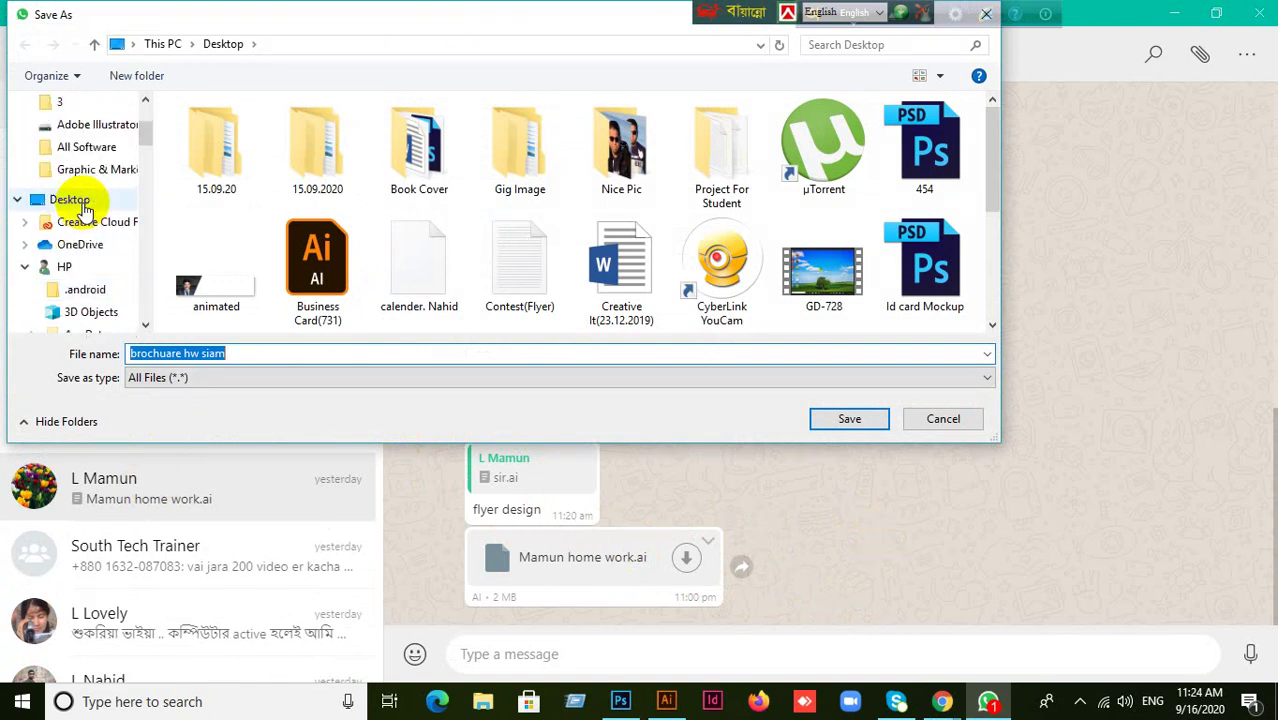
pyautogui.scroll(3, 85, 205)
pyautogui.moveTo(146, 118); pyautogui.dragTo(148, 214)
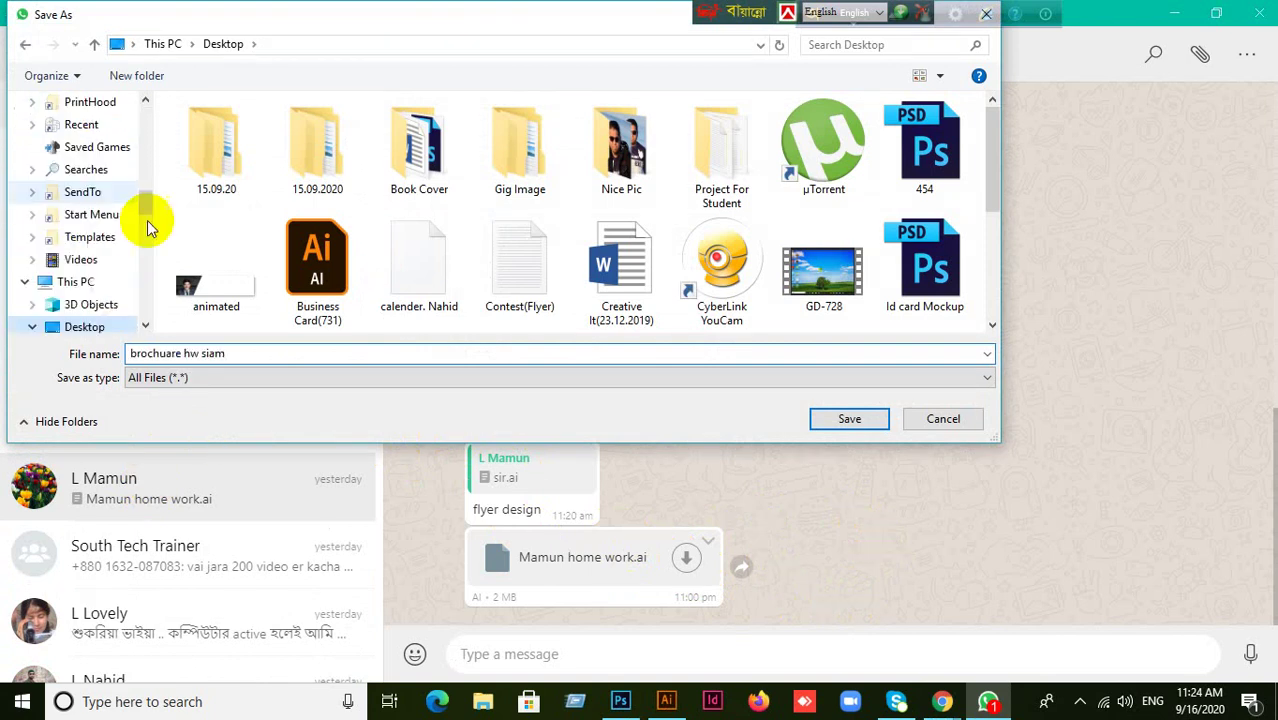
pyautogui.click(229, 353)
pyautogui.doubleClick(230, 353)
pyautogui.click(234, 353)
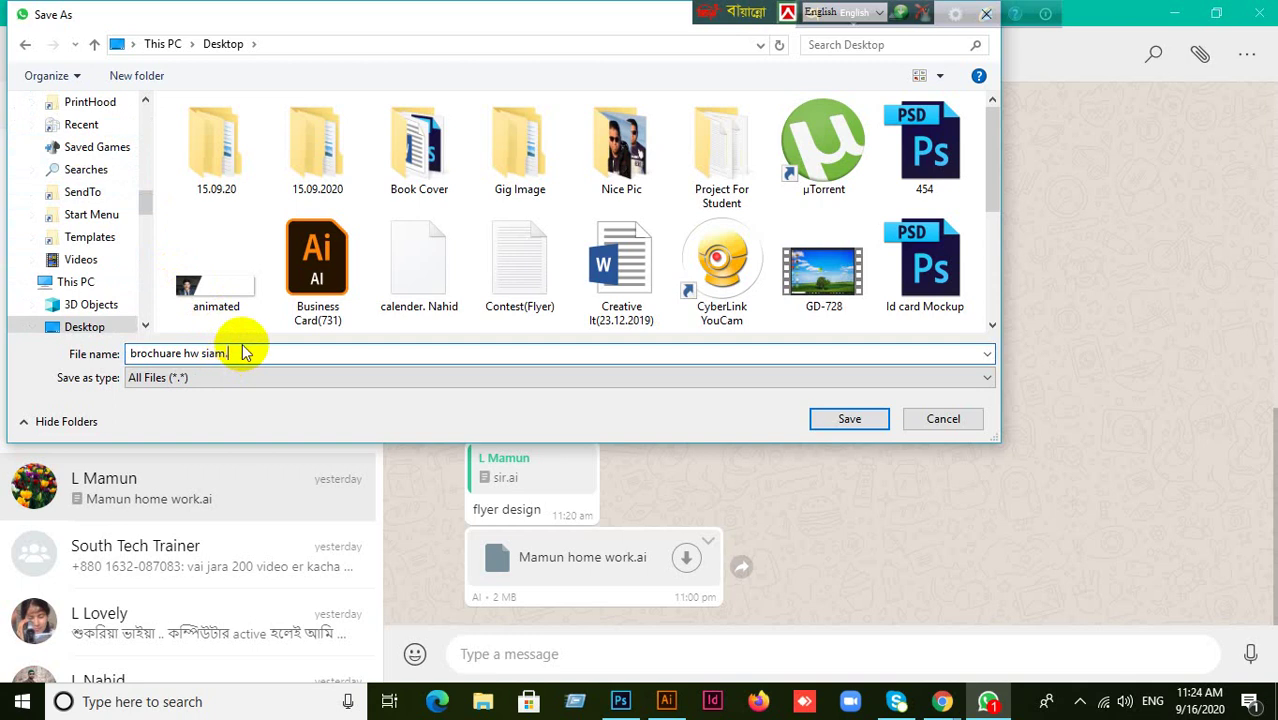
pyautogui.write('Mamun')
pyautogui.scroll(8, 105, 260)
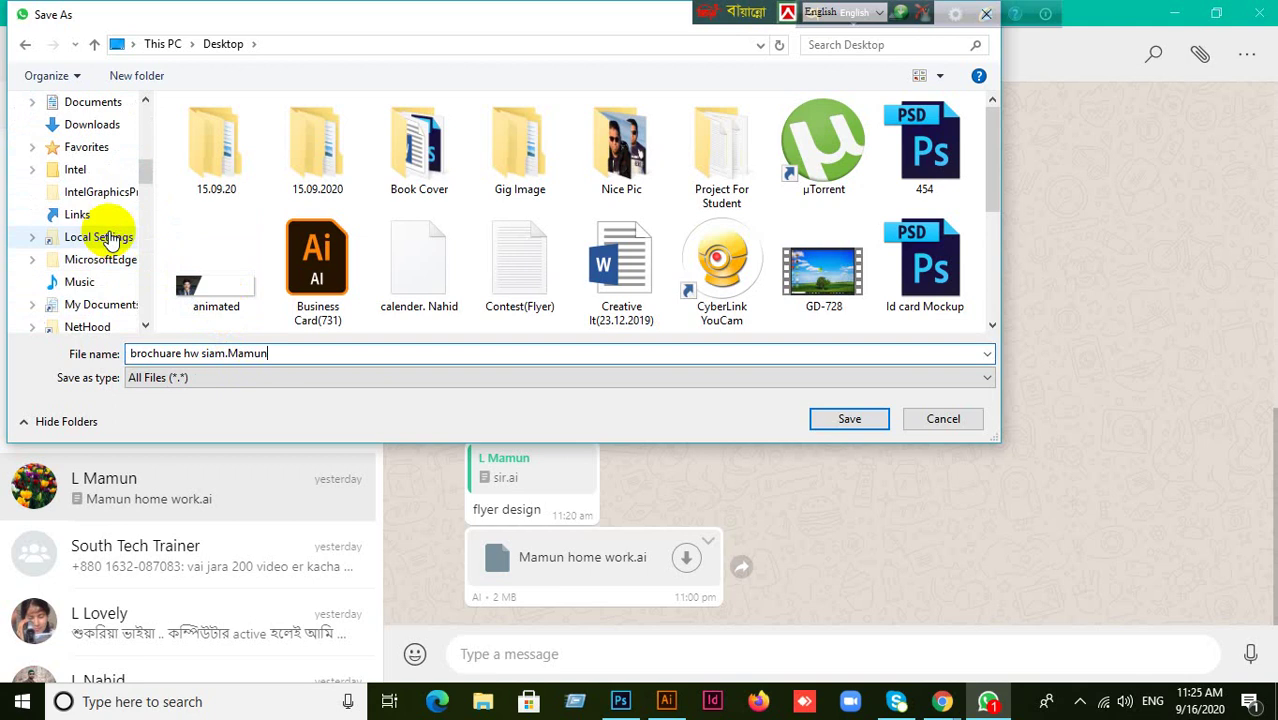
pyautogui.scroll(3, 110, 235)
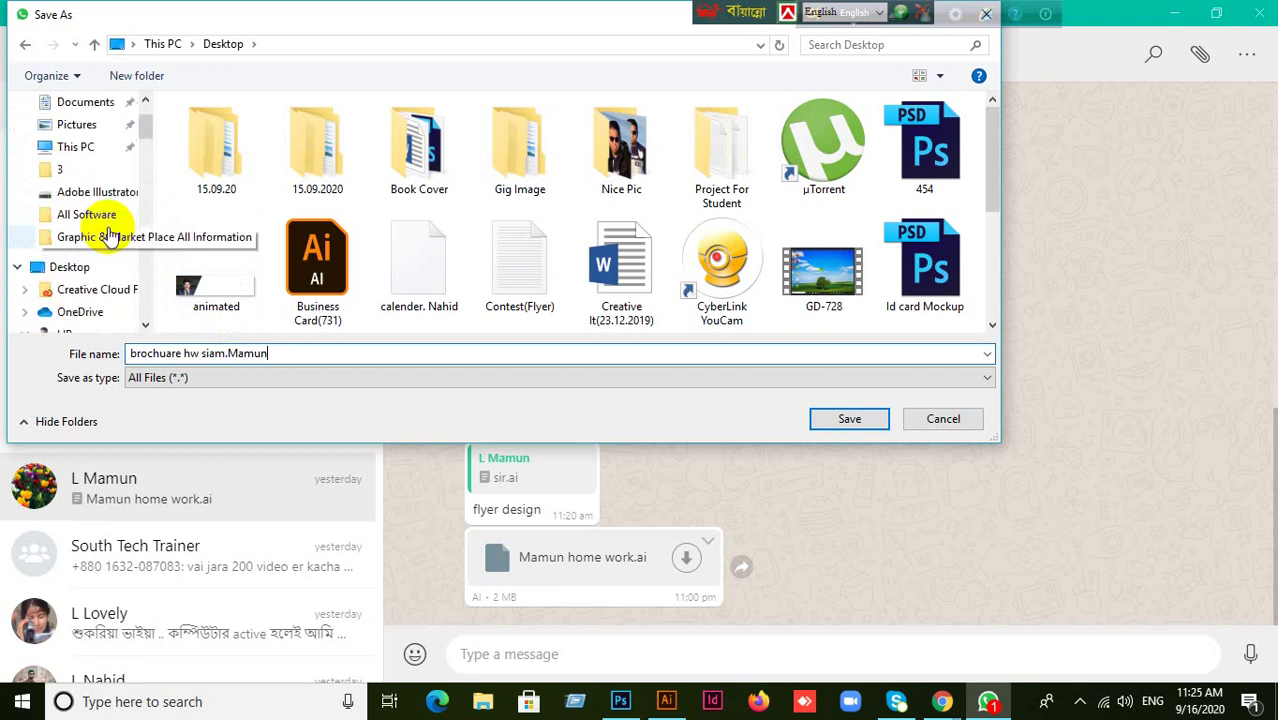
pyautogui.press('BackSpace')
pyautogui.press('BackSpace')
pyautogui.press('BackSpace')
pyautogui.press('BackSpace')
pyautogui.press('BackSpace')
pyautogui.press('BackSpace')
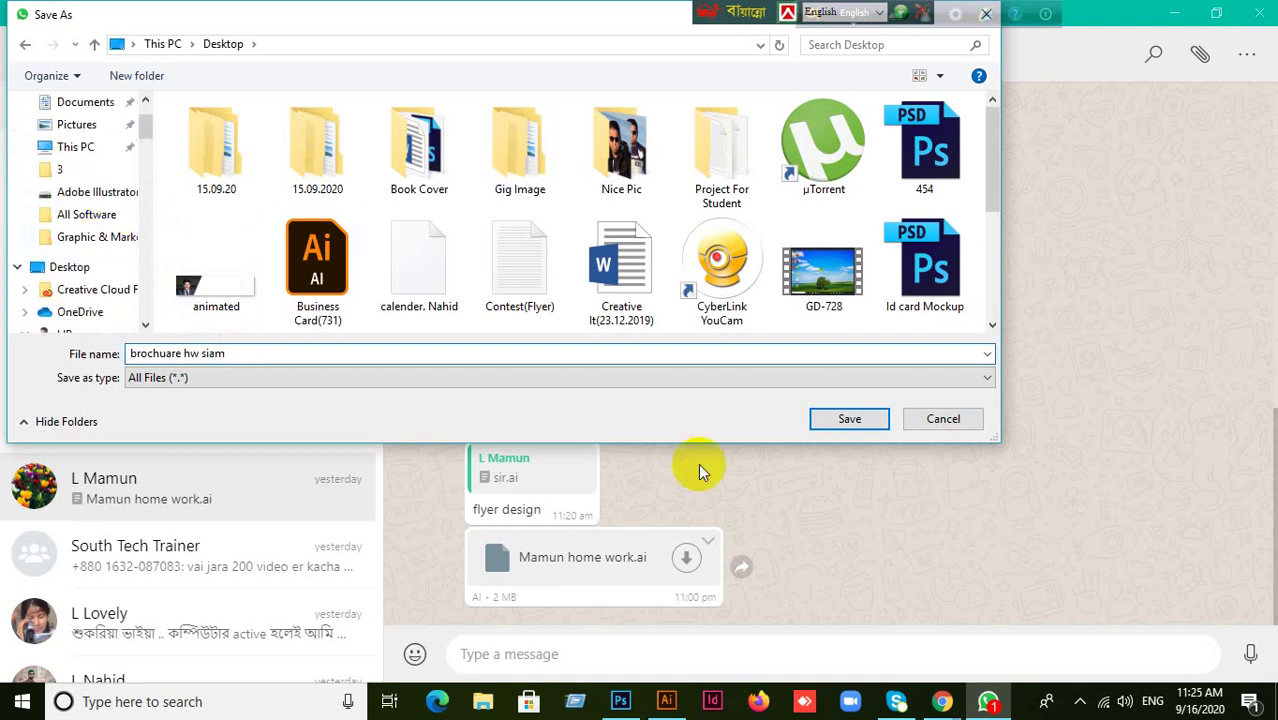
# - Save brochuare hw siam to the Desktop and minimise WhatsApp and Chrome to reveal the desktop
pyautogui.click(849, 418)
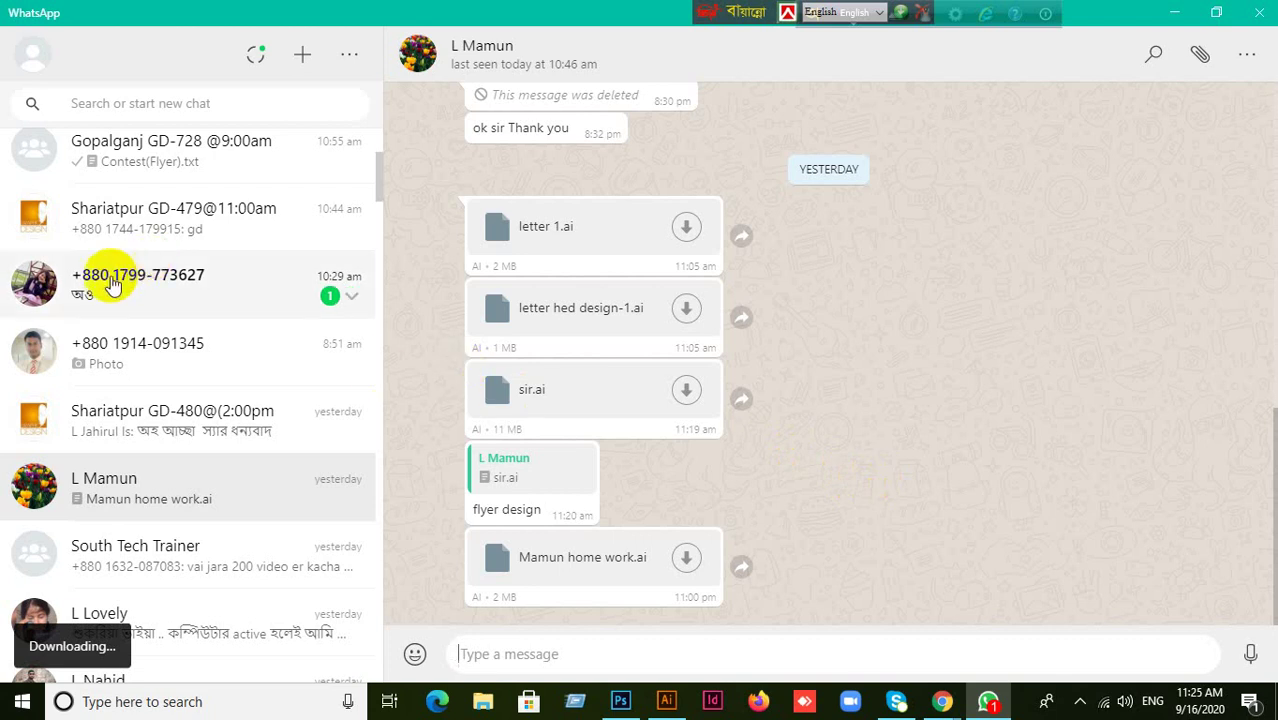
pyautogui.scroll(3, 128, 270)
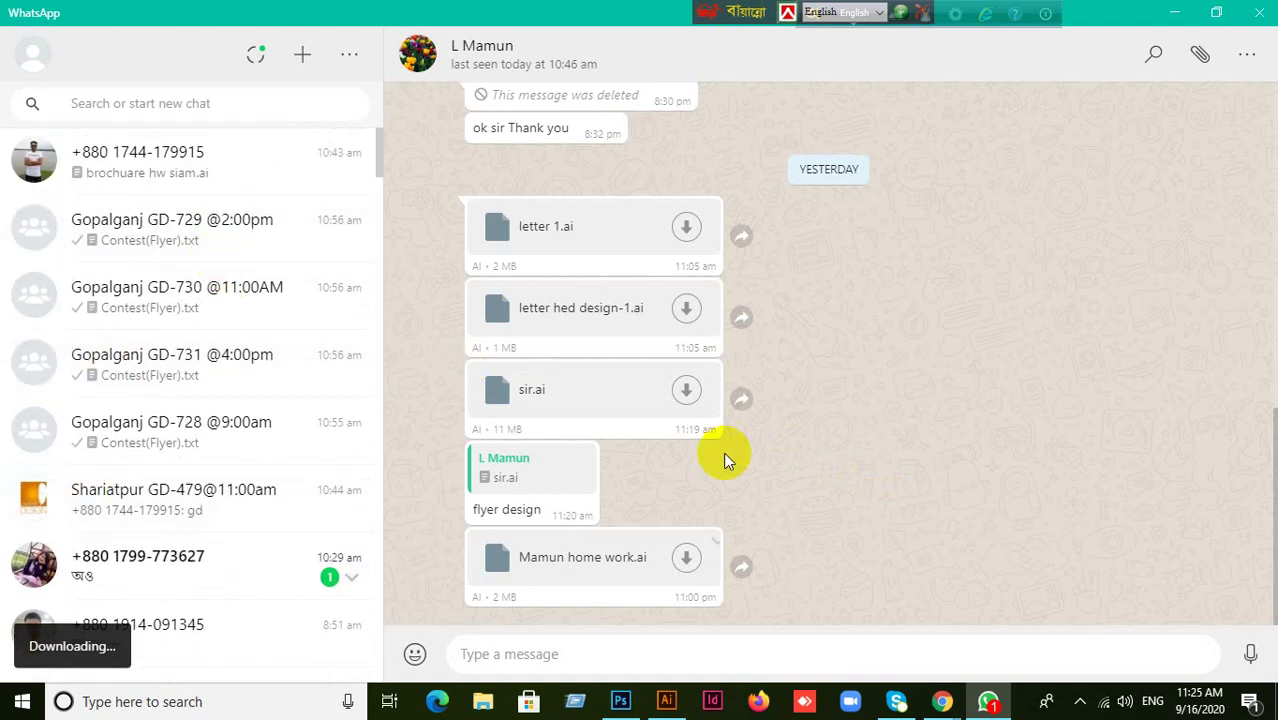
pyautogui.click(1174, 12)
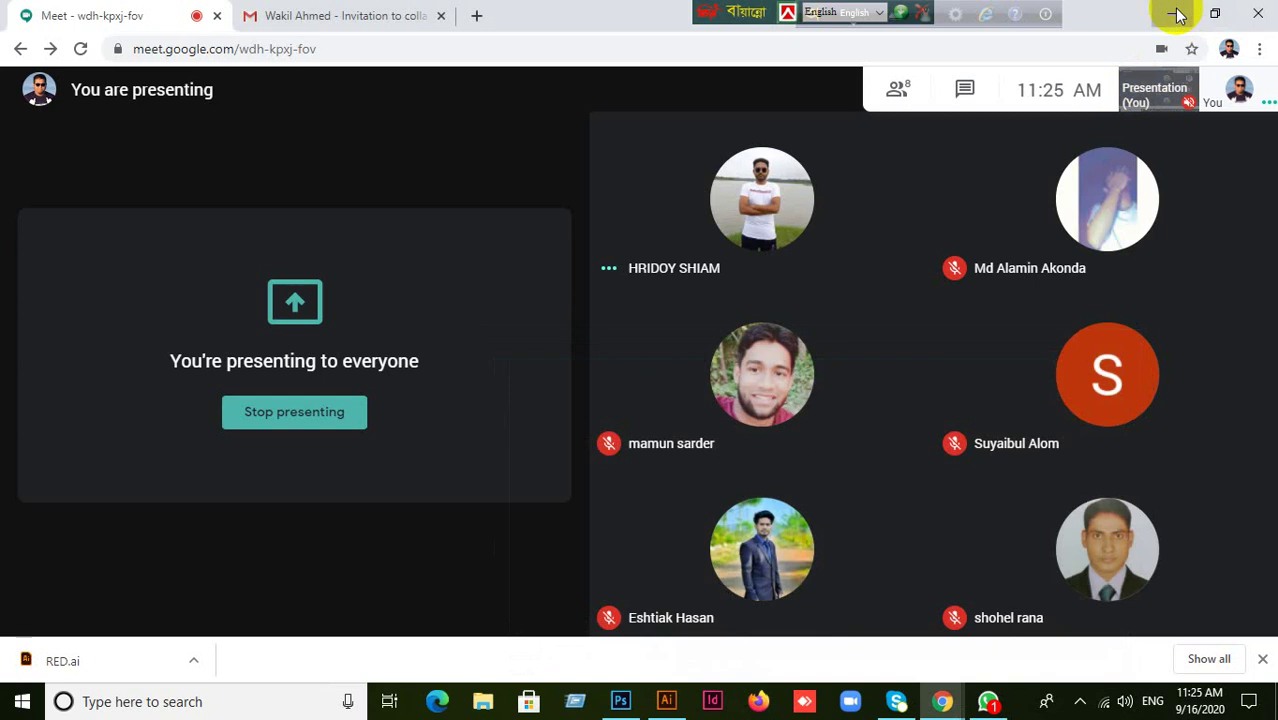
pyautogui.click(1184, 13)
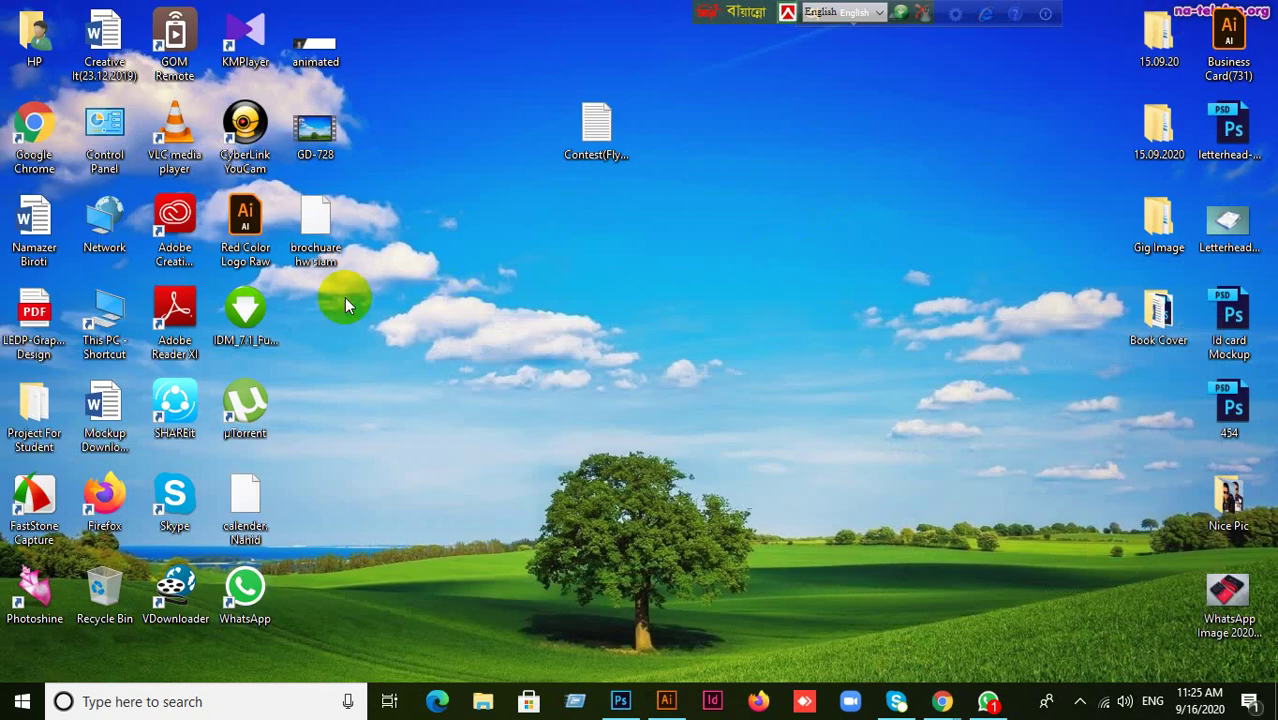
# - Open the brochuare hw siam file from the desktop in Illustrator and minimise the Illustrator window
pyautogui.moveTo(316, 226); pyautogui.dragTo(616, 336)
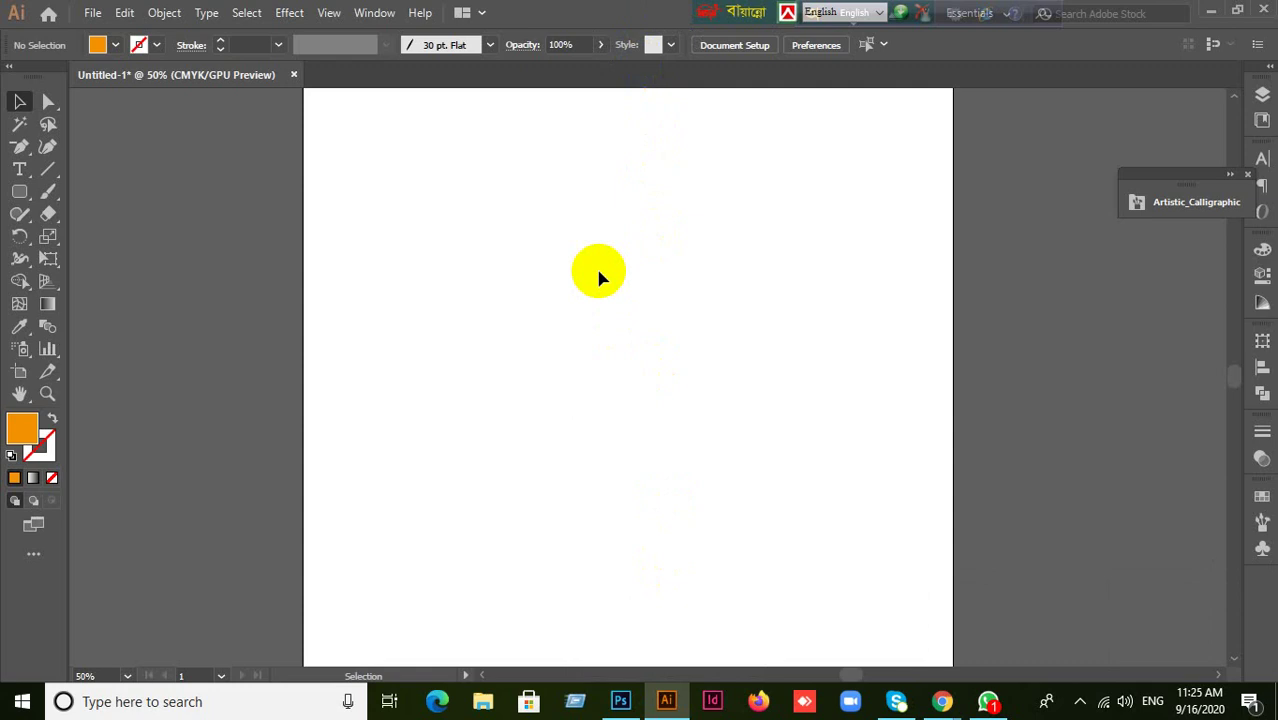
pyautogui.click(1212, 12)
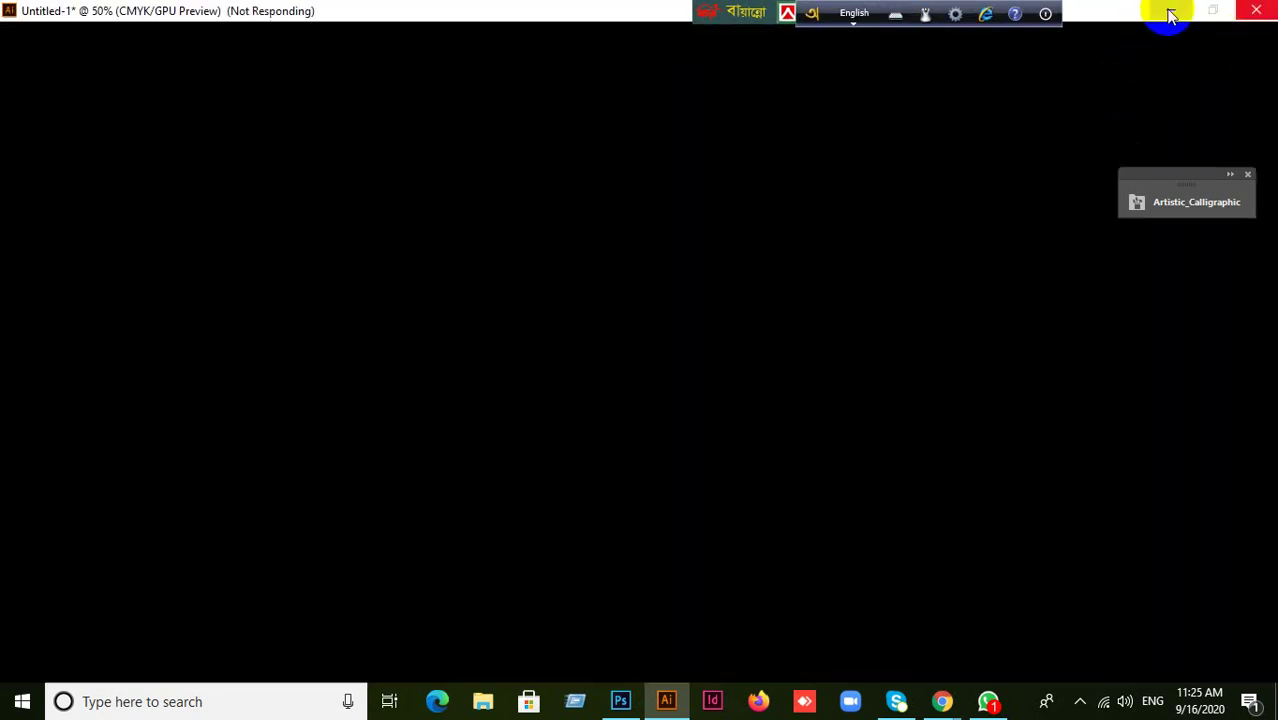
pyautogui.click(1170, 14)
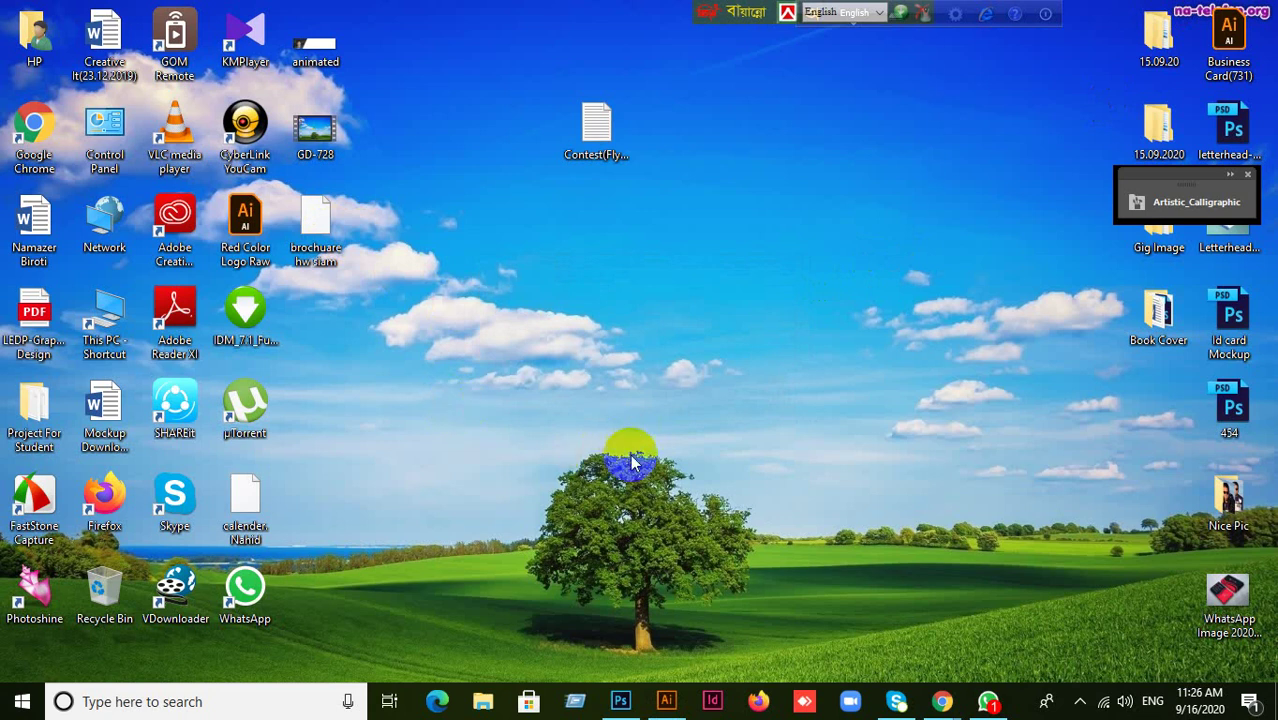
# - Bring up Photoshop, maximise and minimise its window, and return to the brochure document in Illustrator
pyautogui.click(621, 702)
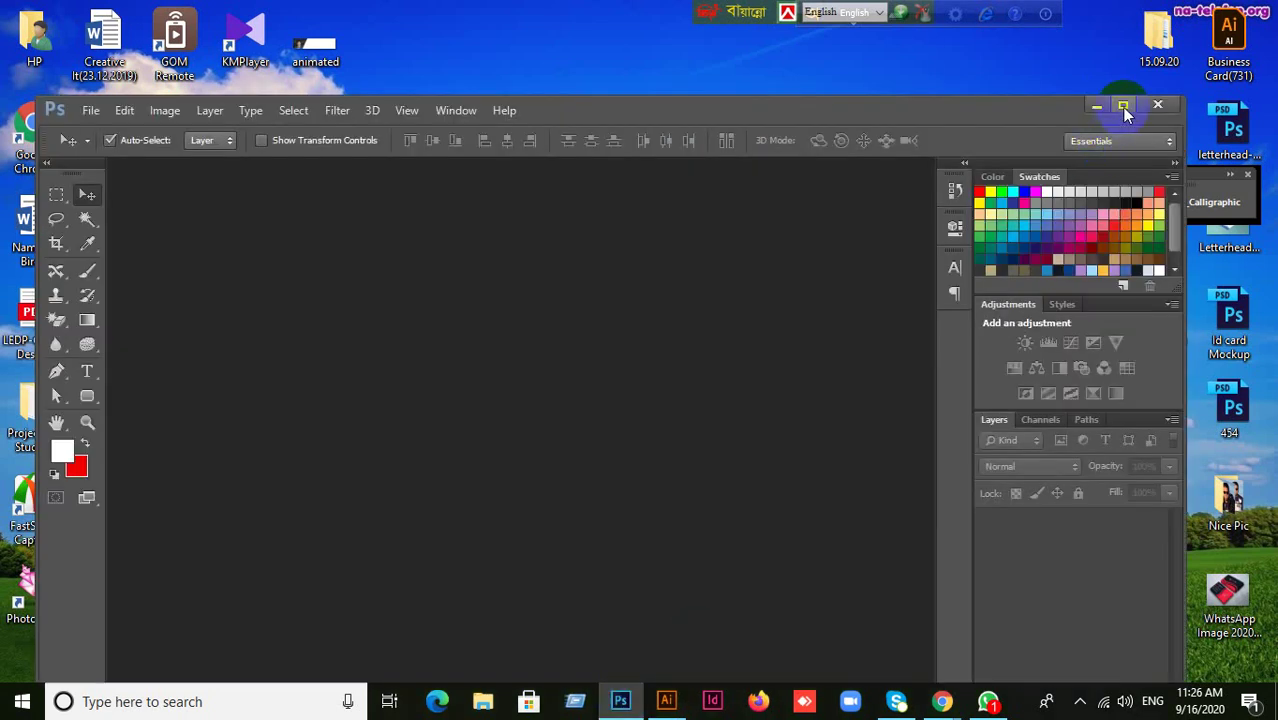
pyautogui.click(1123, 106)
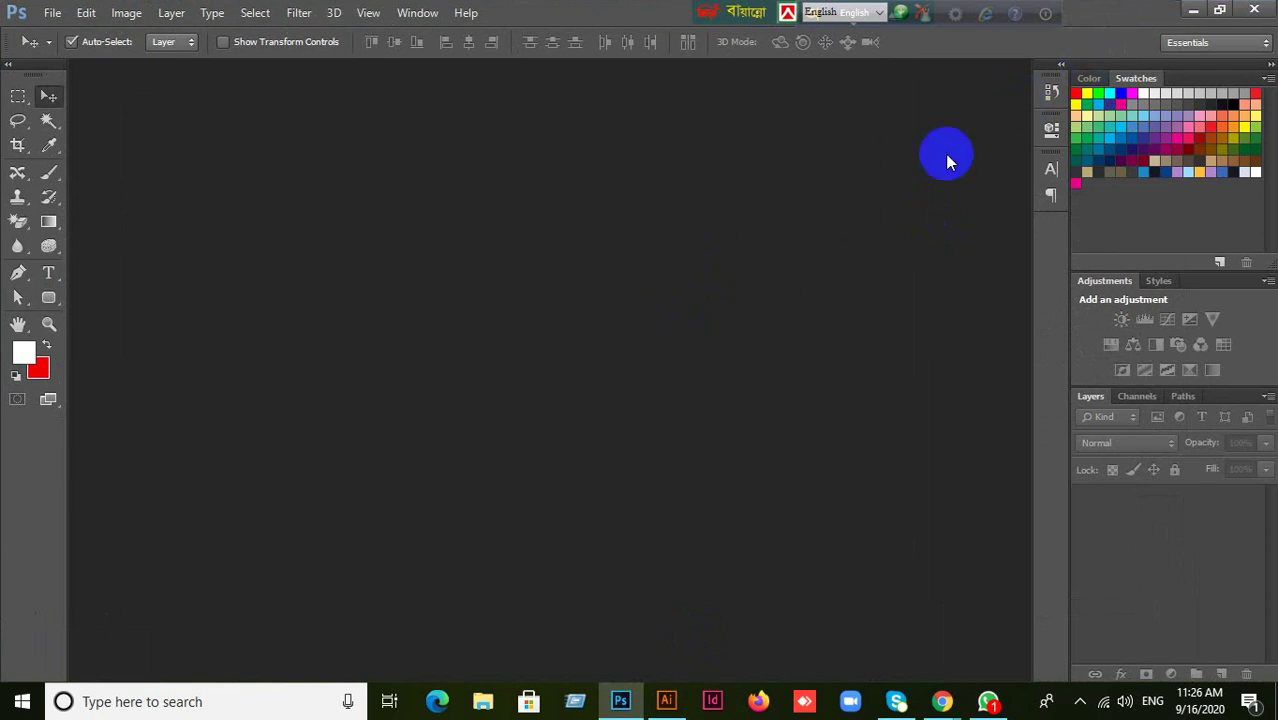
pyautogui.click(1193, 12)
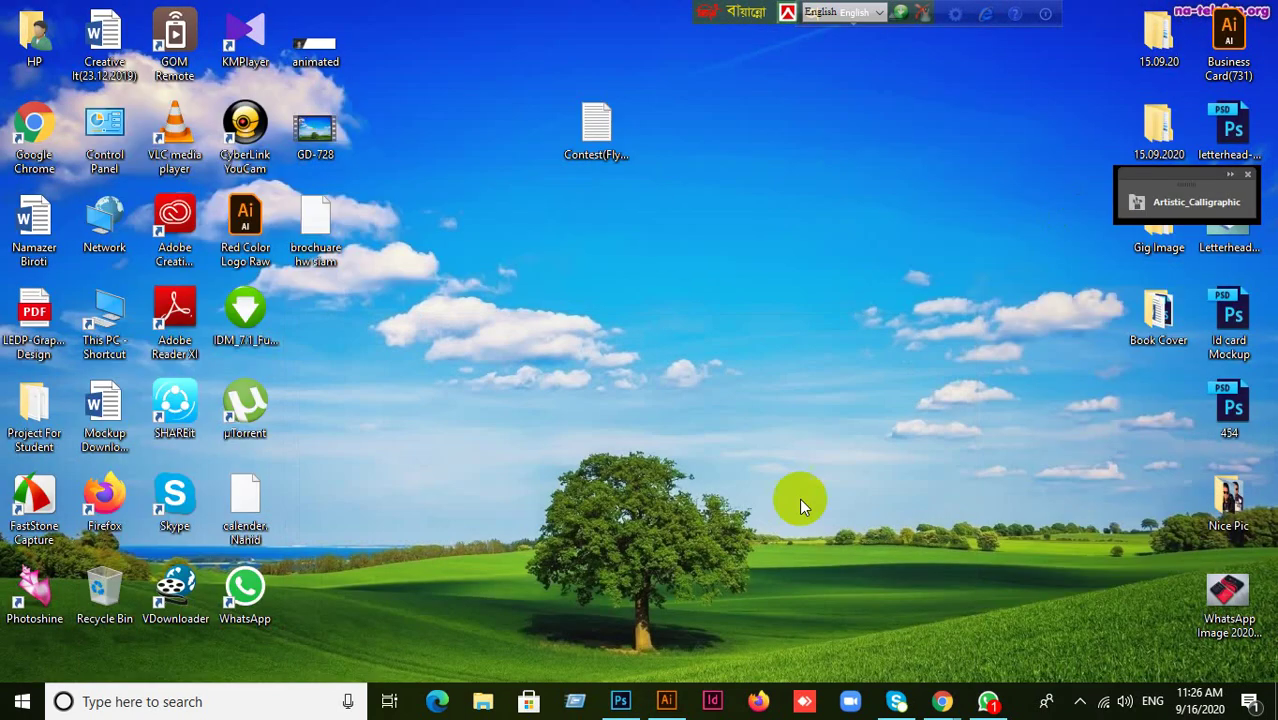
pyautogui.click(666, 701)
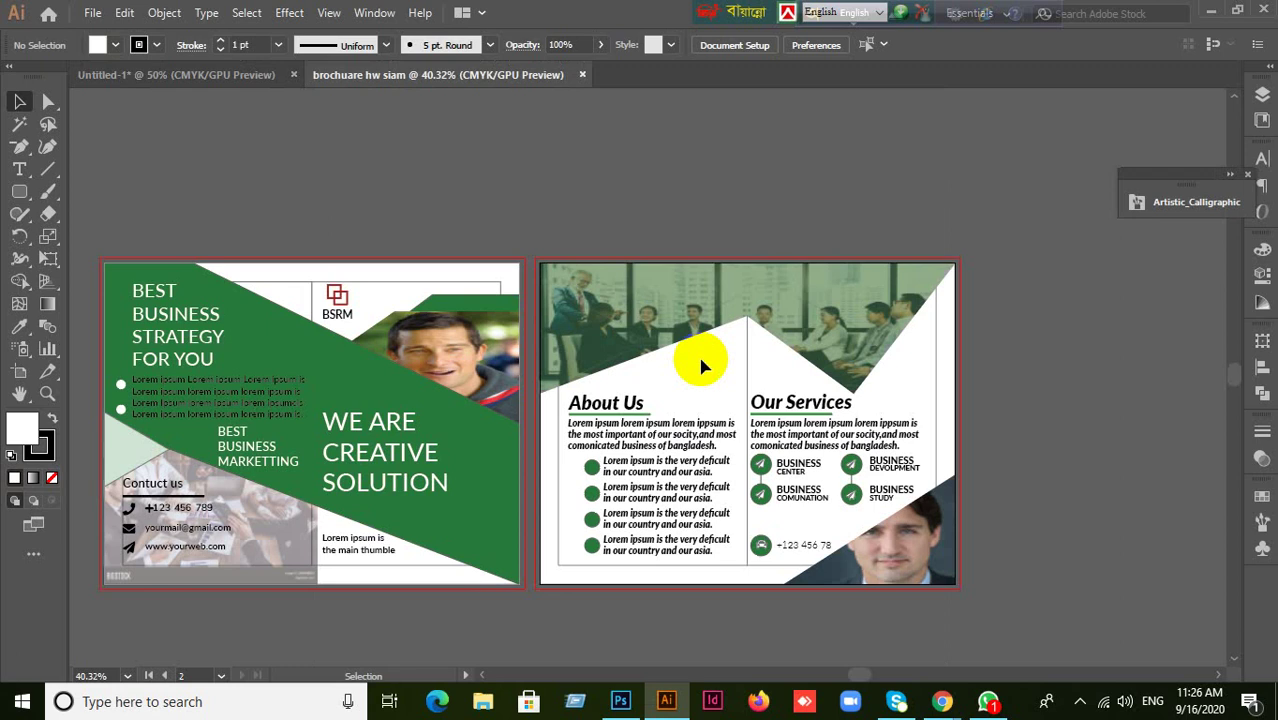
# - Examine the layout, images and text on both pages of the student's green brochure design
pyautogui.click(388, 540)
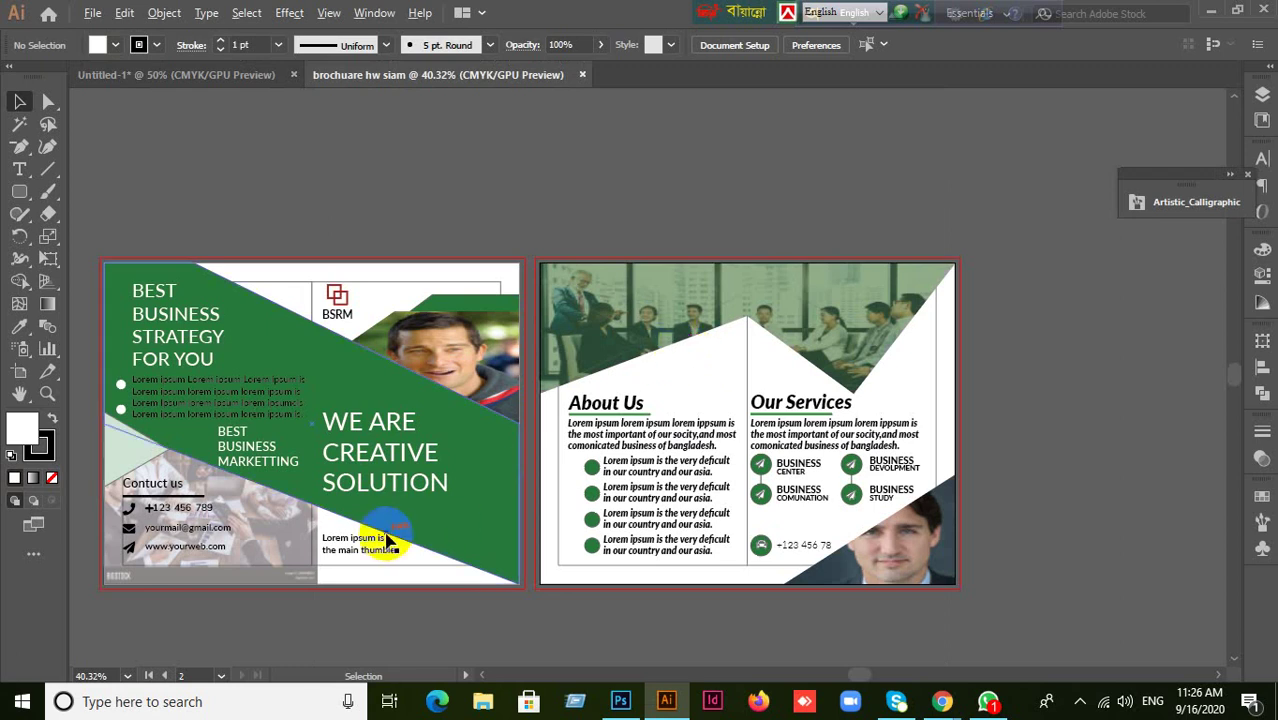
pyautogui.hotkey('ctrl', '=')
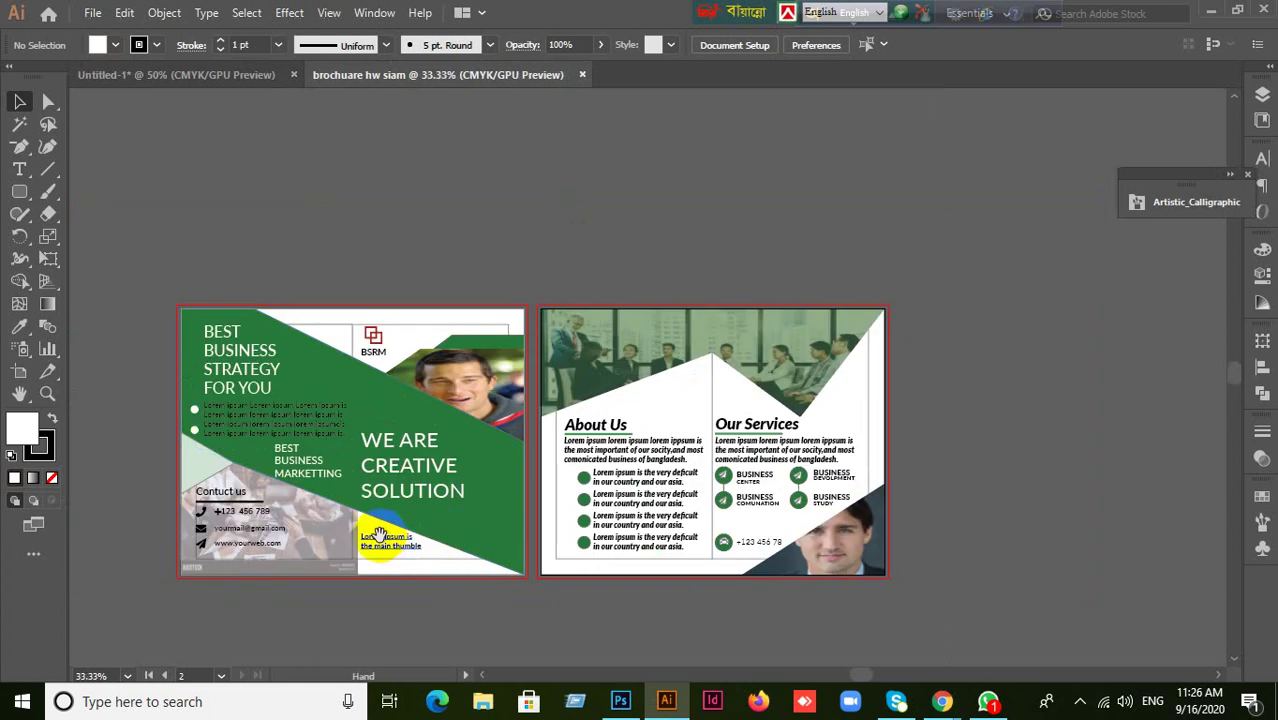
pyautogui.hotkey('ctrl', '-')
pyautogui.moveTo(472, 494); pyautogui.dragTo(560, 468)
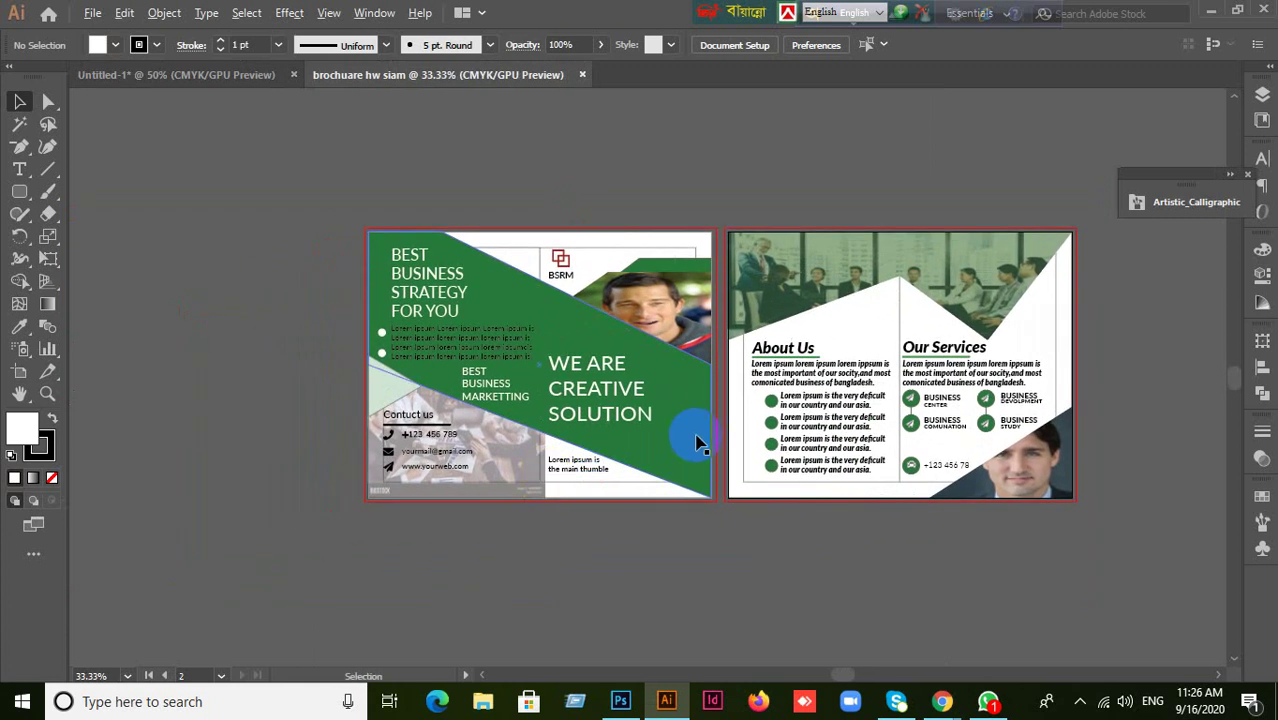
pyautogui.hotkey('ctrl', '=')
pyautogui.hotkey('ctrl', '=')
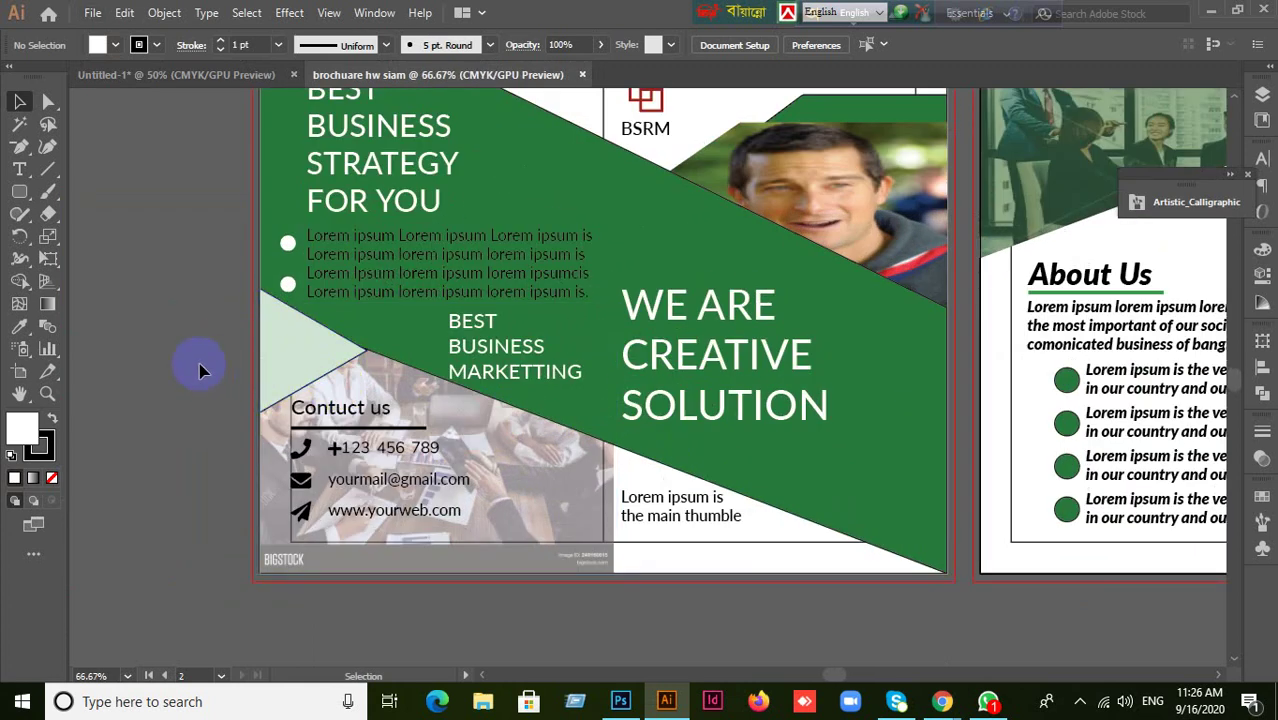
pyautogui.click(314, 372)
pyautogui.click(169, 400)
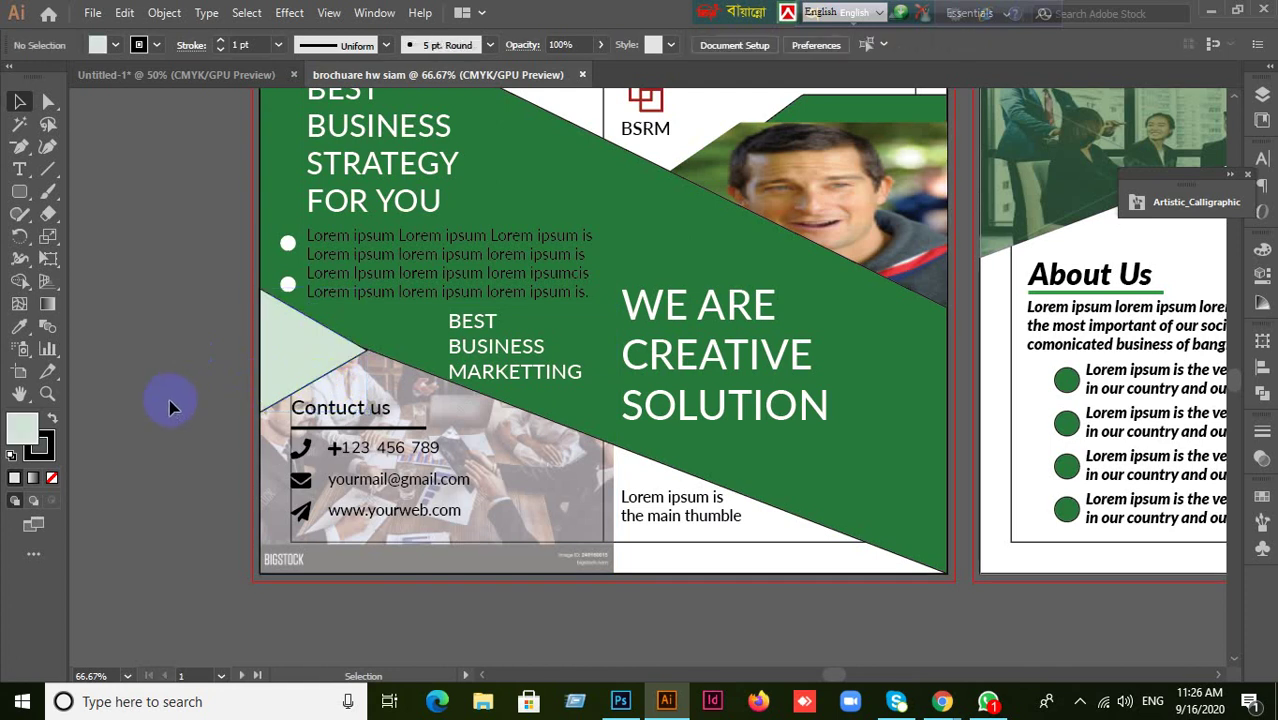
pyautogui.scroll(-1, 169, 399)
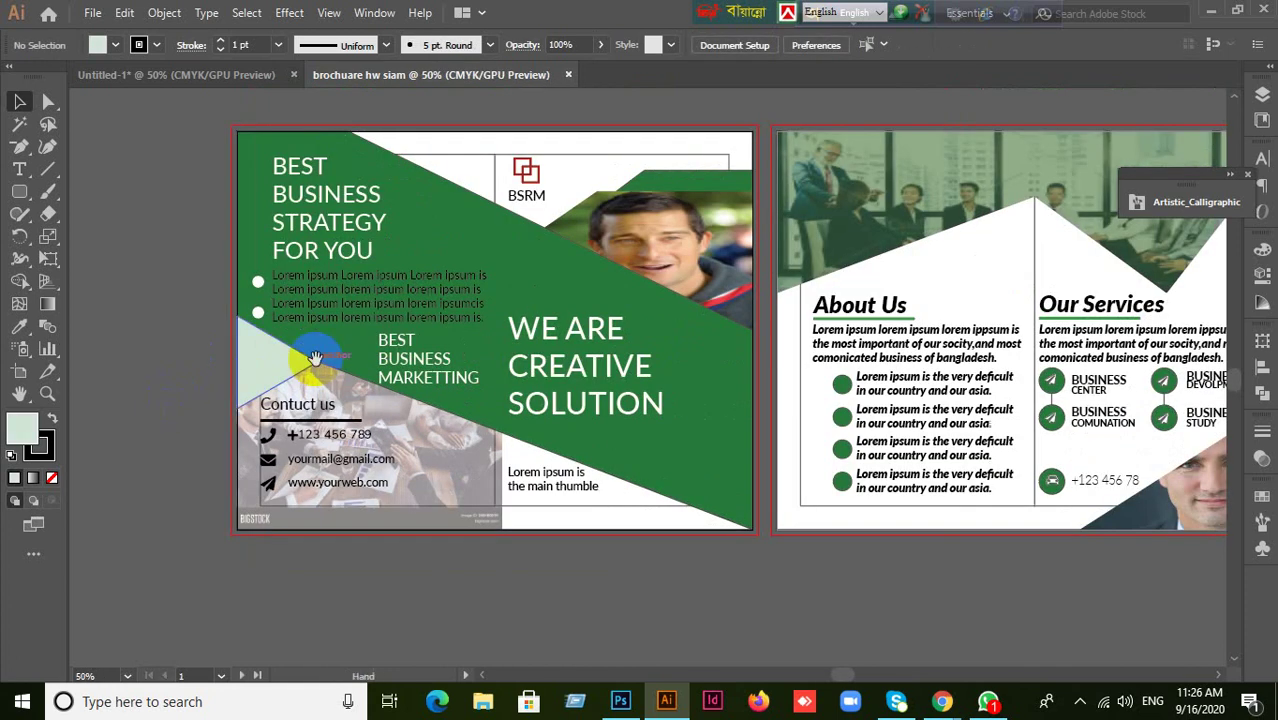
pyautogui.moveTo(318, 356); pyautogui.dragTo(326, 416)
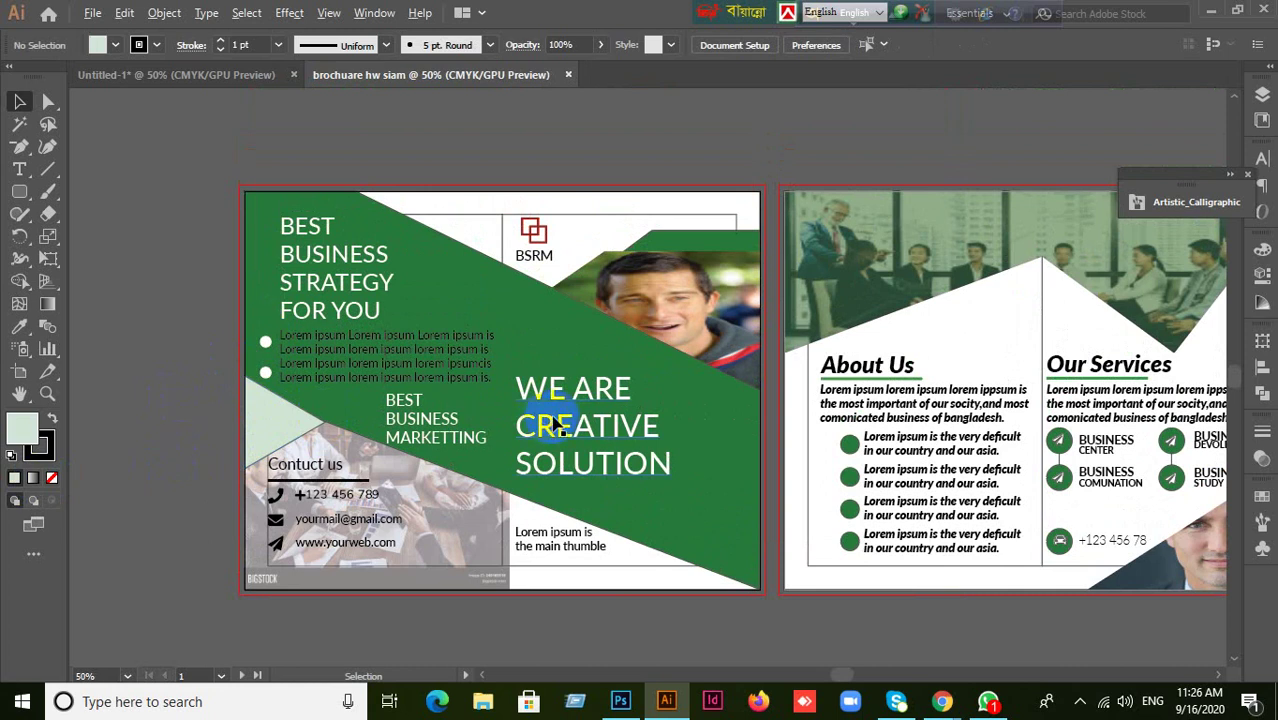
pyautogui.scroll(-1, 548, 415)
pyautogui.scroll(-1, 528, 520)
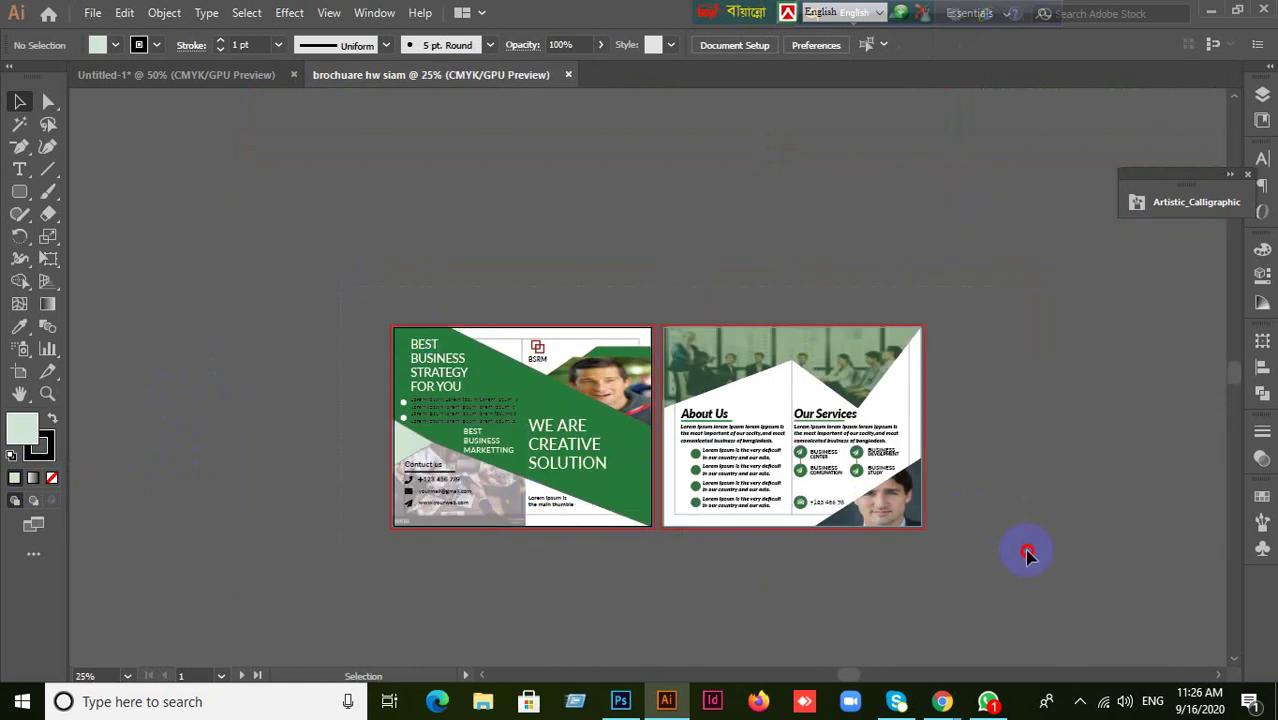
# - Delete the stray text object above the first artboard of the brochure
pyautogui.hotkey('ctrl', 'a')
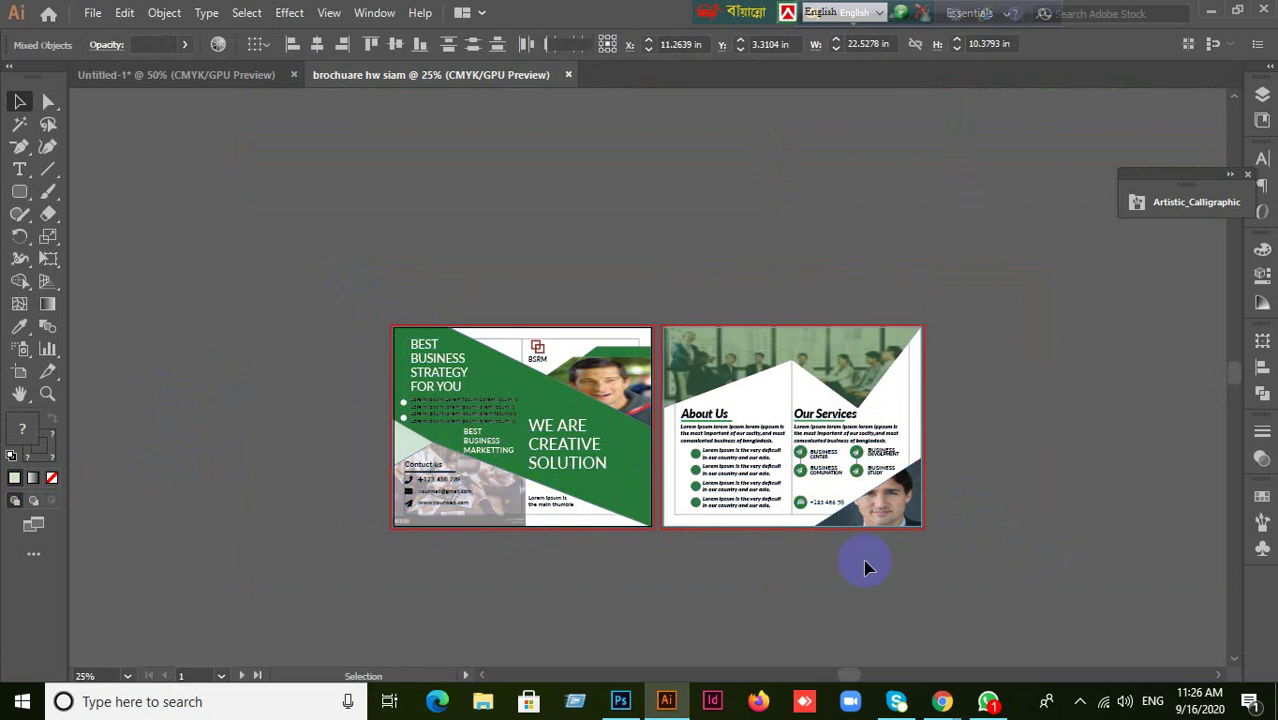
pyautogui.click(866, 568)
pyautogui.hotkey('ctrl', 'a')
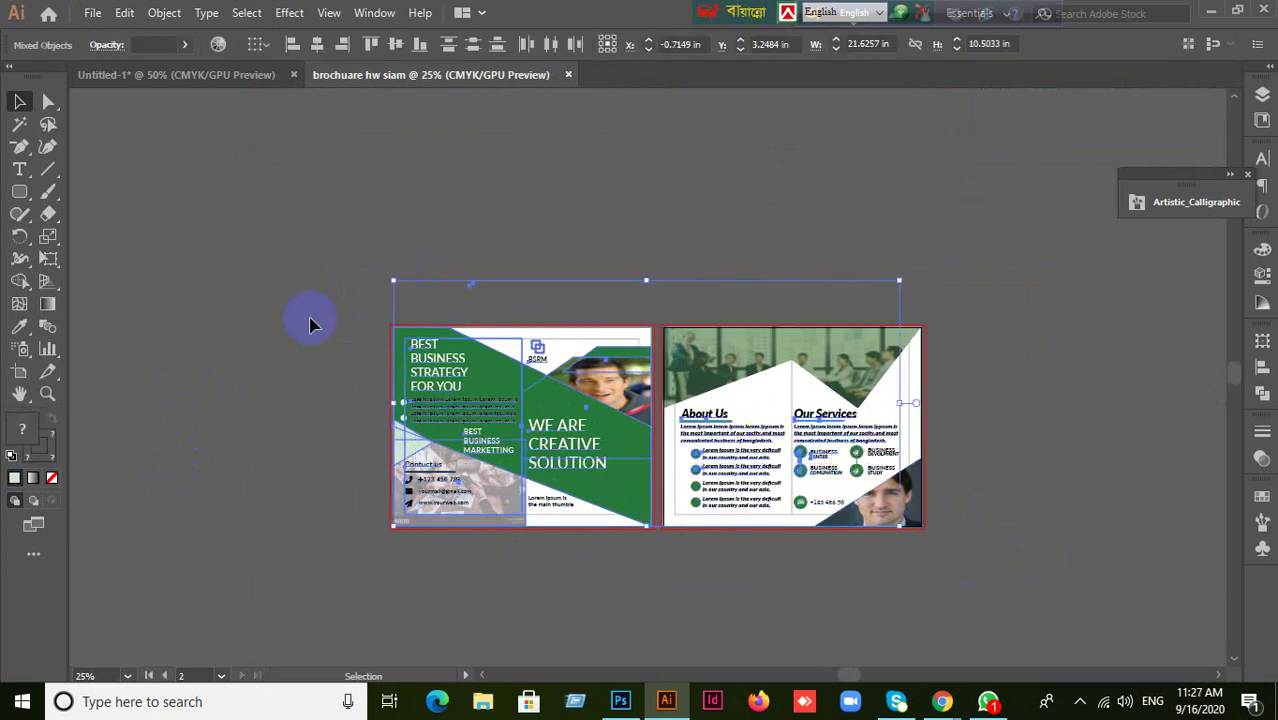
pyautogui.click(755, 311)
pyautogui.hotkey('ctrl', 'v')
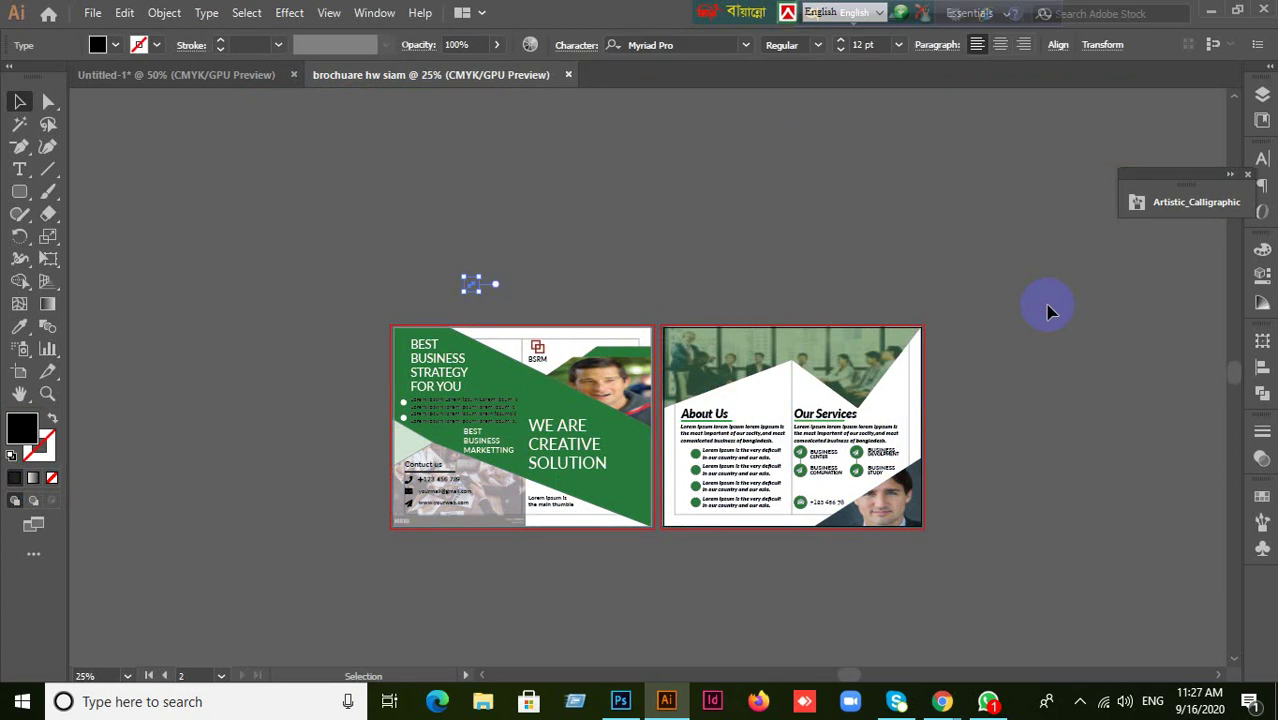
pyautogui.click(950, 390)
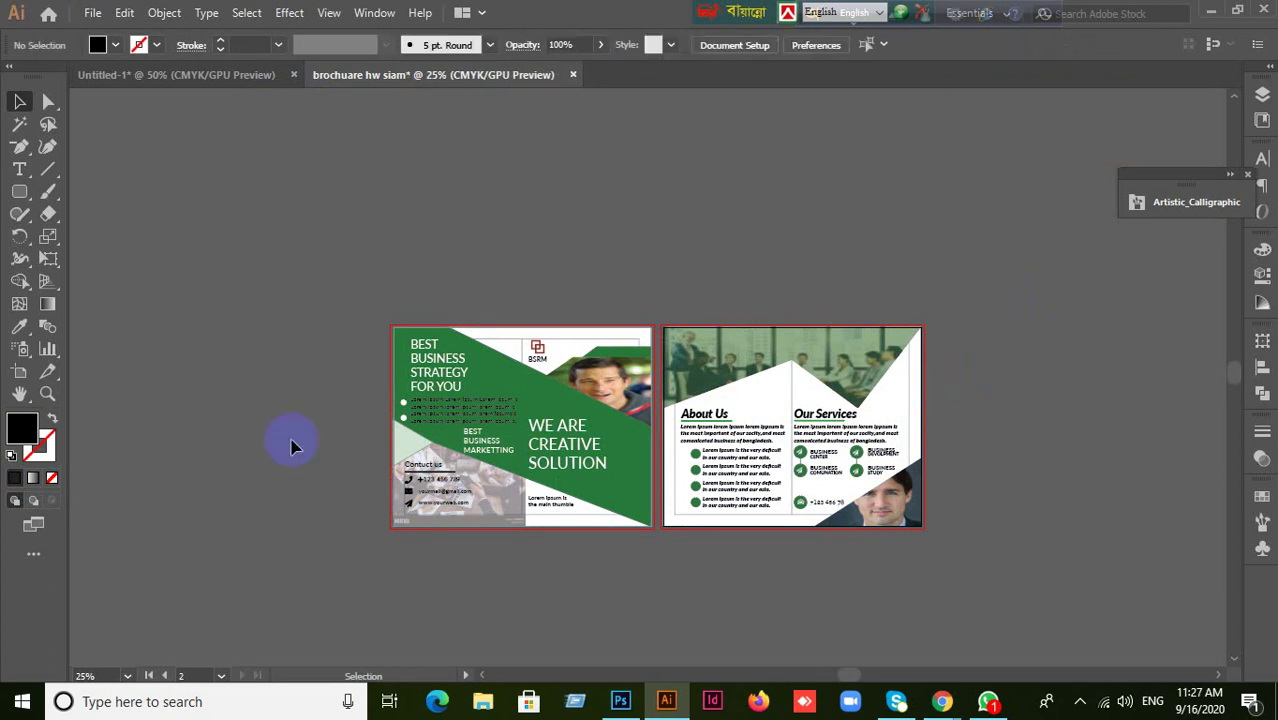
pyautogui.hotkey('ctrl', 'a')
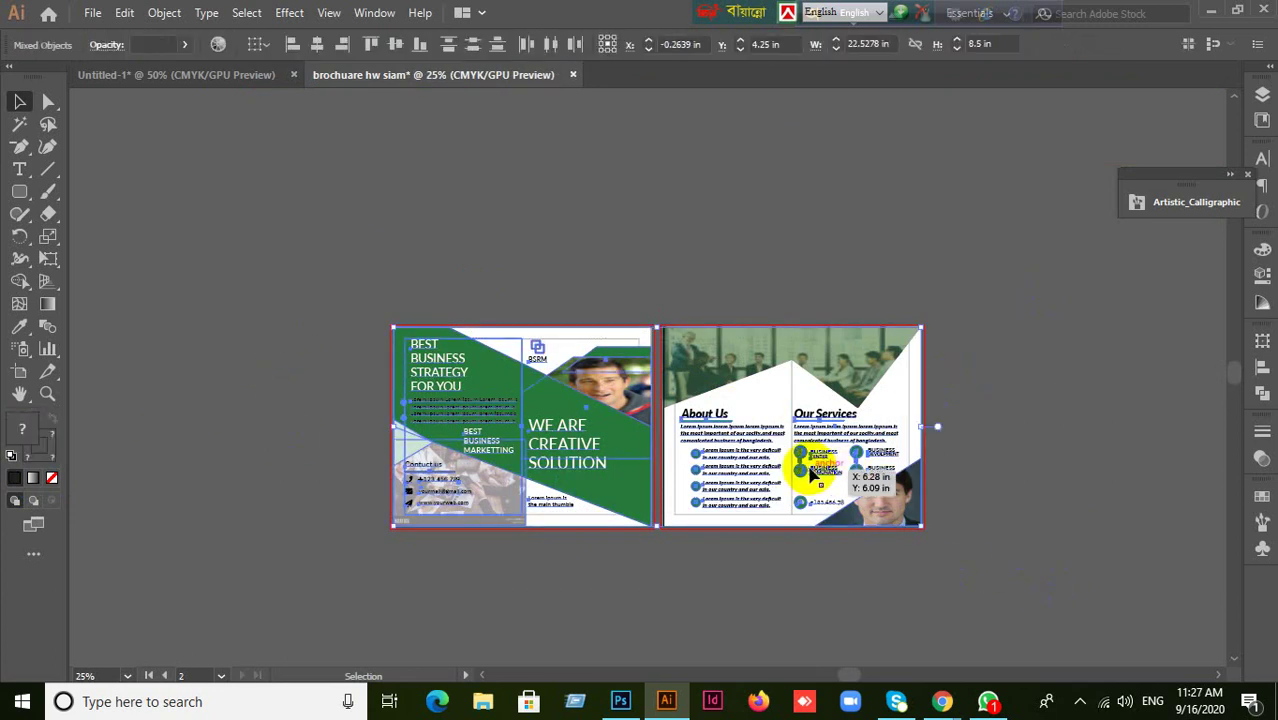
pyautogui.moveTo(803, 478); pyautogui.dragTo(370, 212)
pyautogui.hotkey('ctrl', 'z')
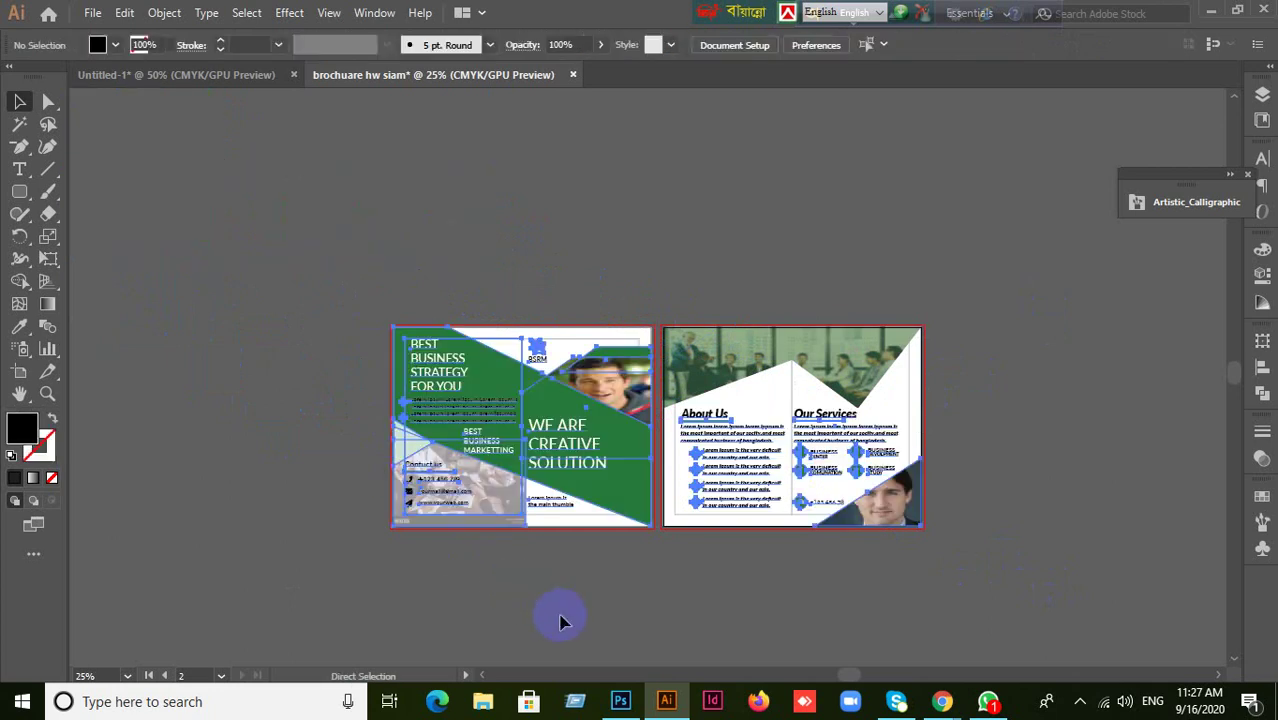
pyautogui.click(497, 567)
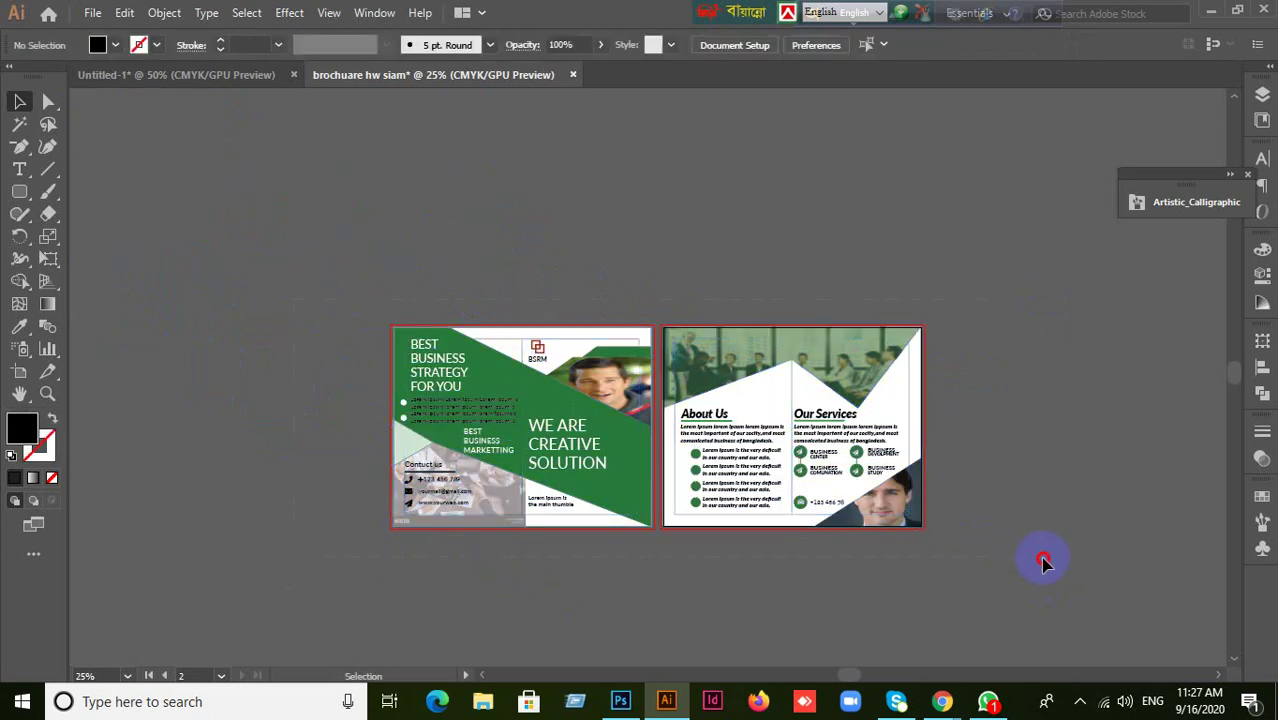
# - Move all of the brochure artwork up and to the left, off both artboards, and deselect it
pyautogui.click(893, 528)
pyautogui.moveTo(879, 522); pyautogui.dragTo(591, 244)
pyautogui.click(455, 550)
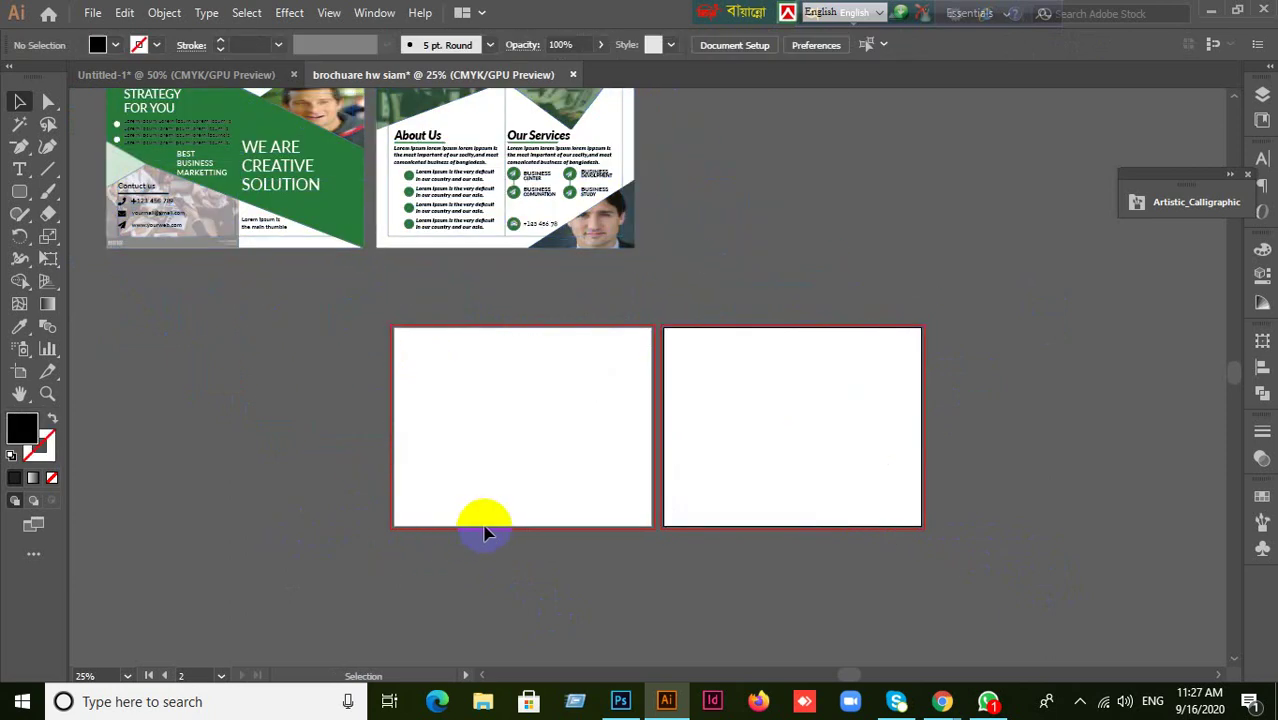
# - Draw a rectangle covering the whole first empty artboard with the Rectangle tool
pyautogui.scroll(1, 483, 533)
pyautogui.click(18, 197)
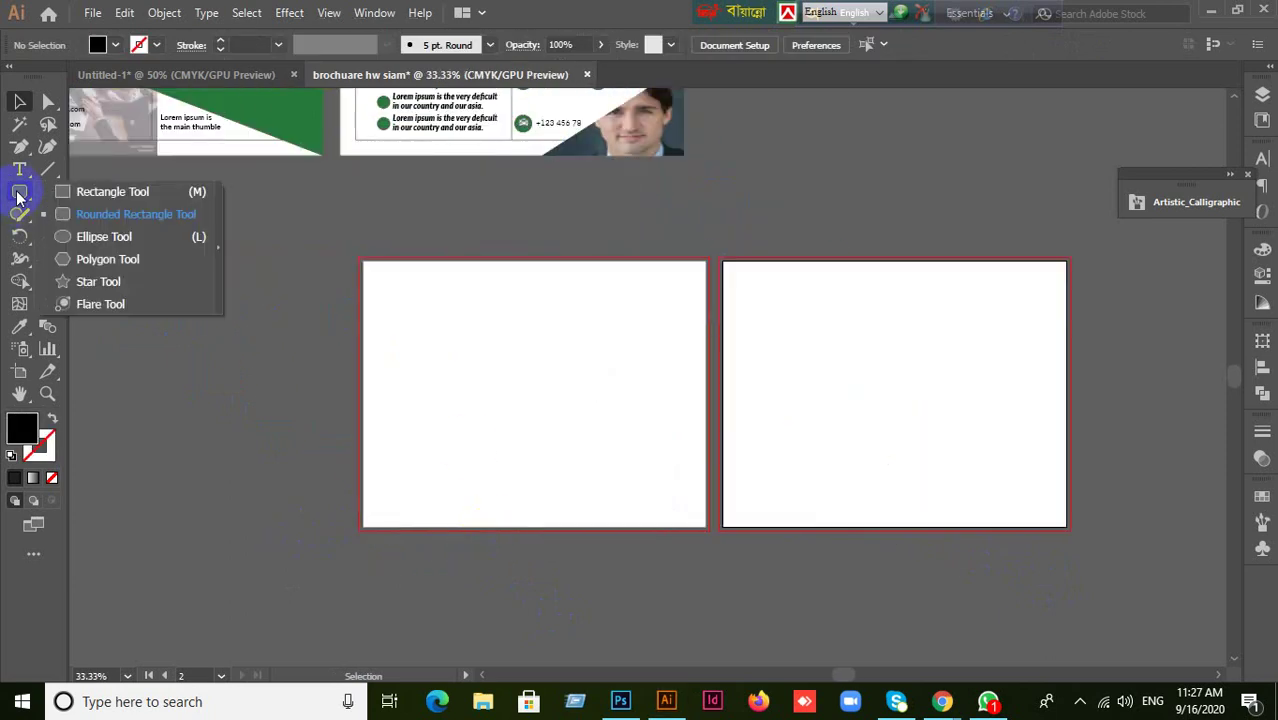
pyautogui.click(63, 190)
pyautogui.scroll(2, 502, 476)
pyautogui.scroll(3, 502, 476)
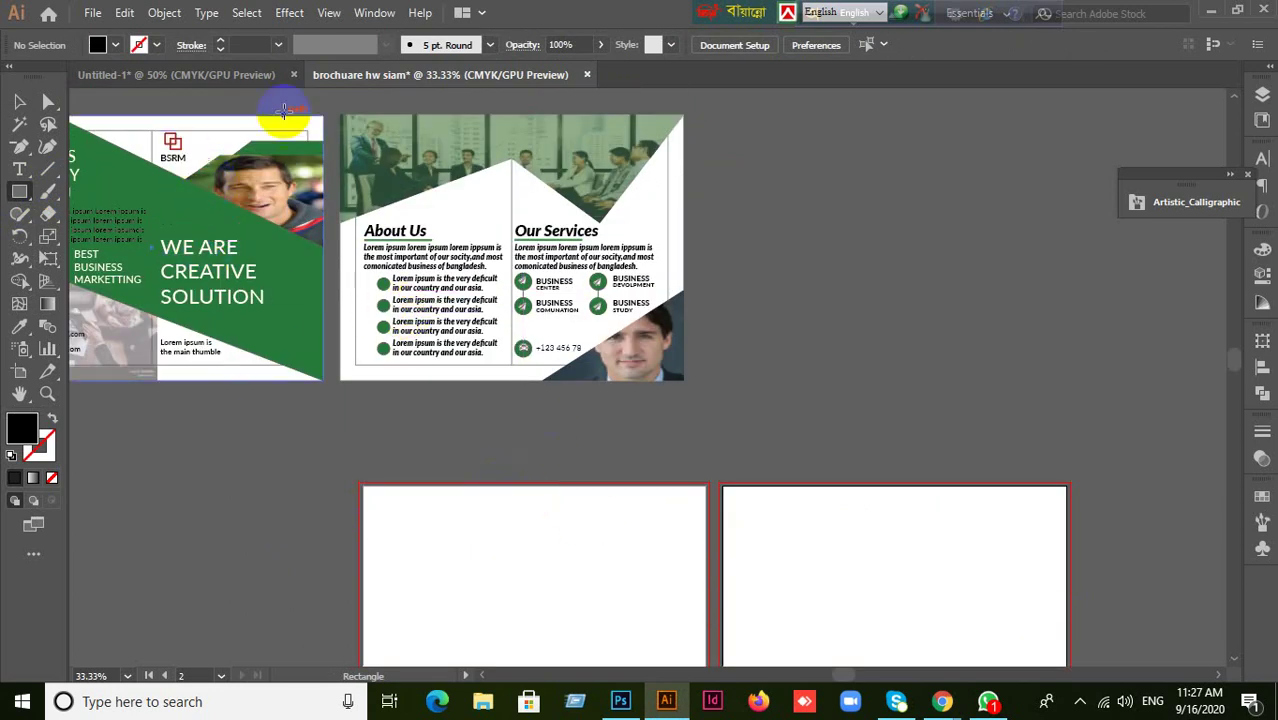
pyautogui.scroll(2, 462, 450)
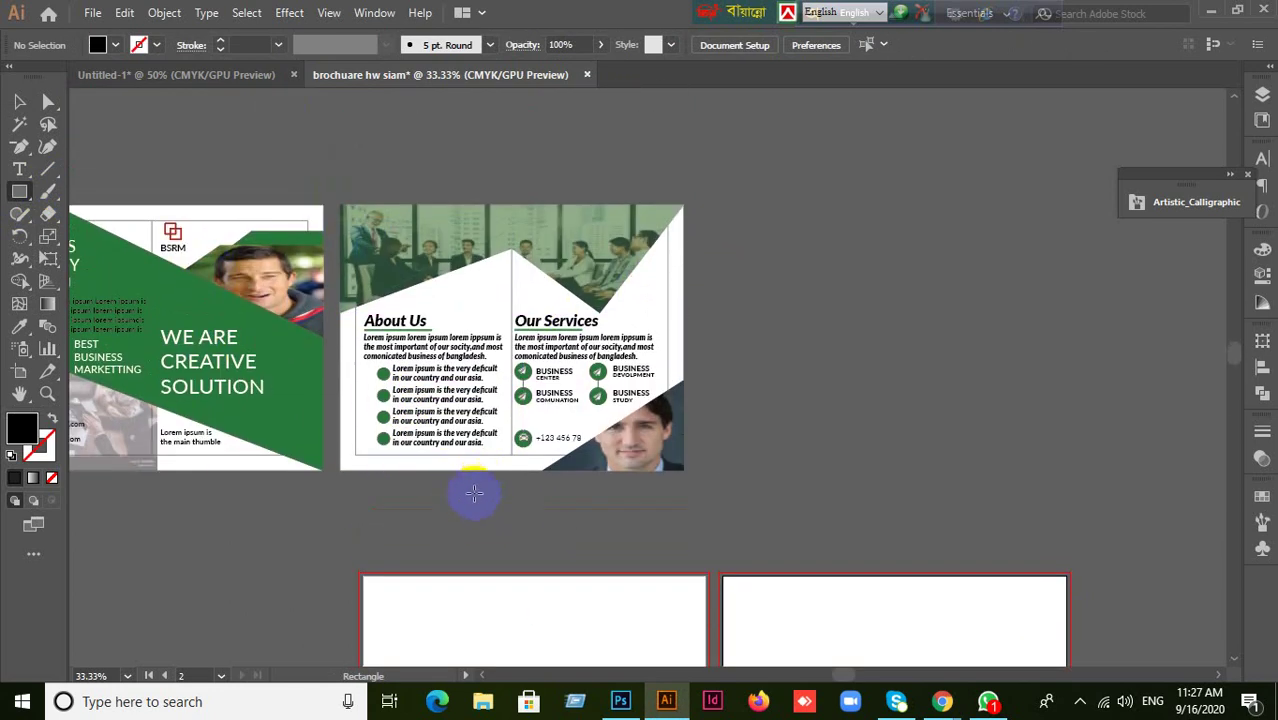
pyautogui.scroll(-5, 434, 528)
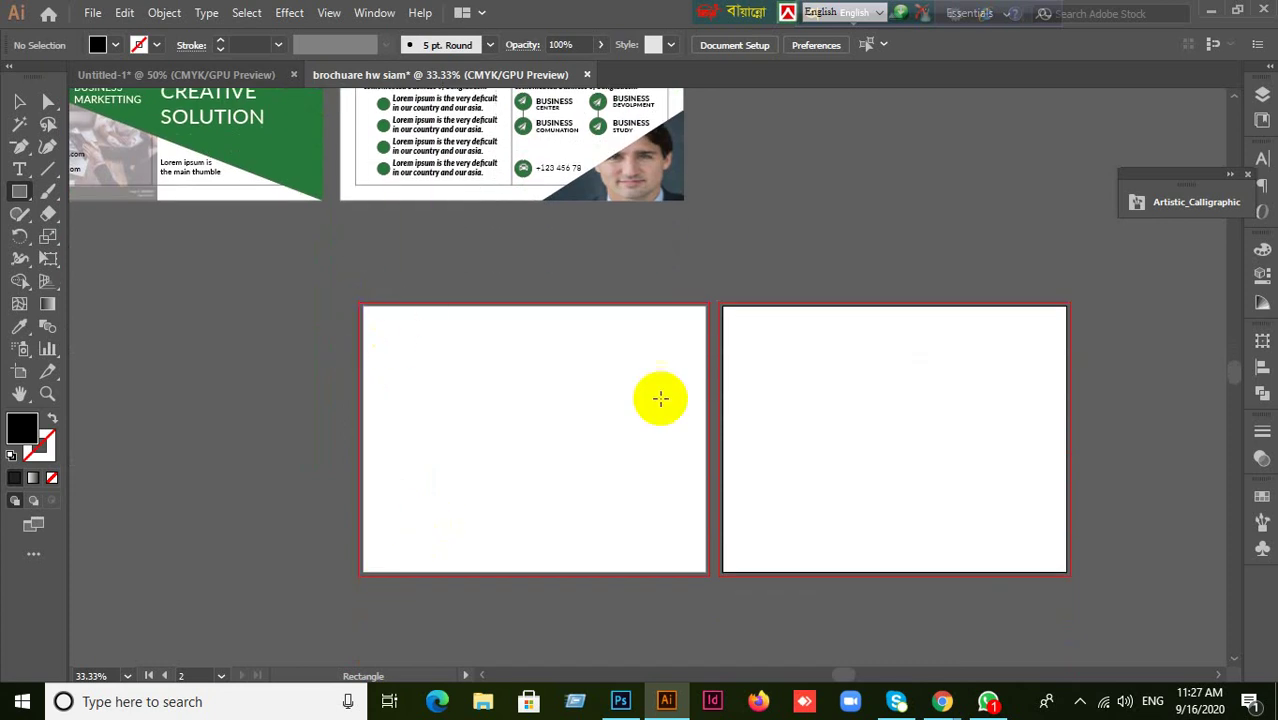
pyautogui.scroll(4, 670, 405)
pyautogui.scroll(-1, 303, 450)
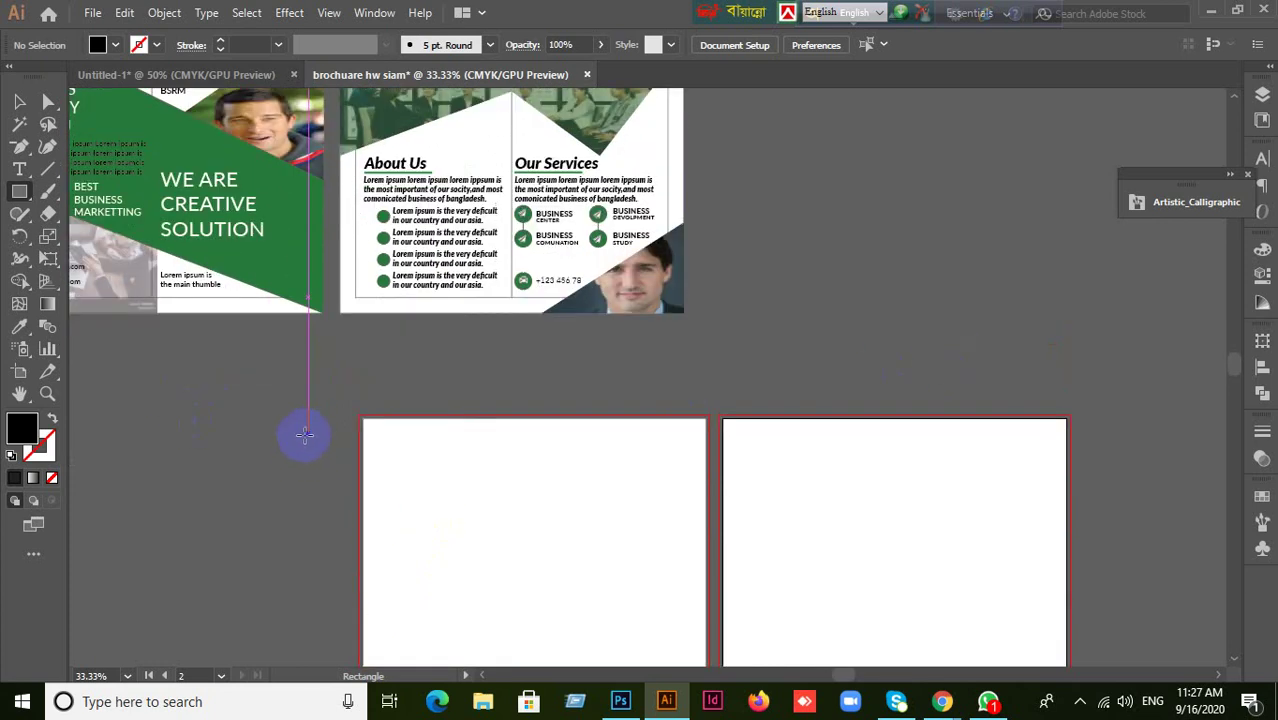
pyautogui.moveTo(365, 418); pyautogui.dragTo(705, 567)
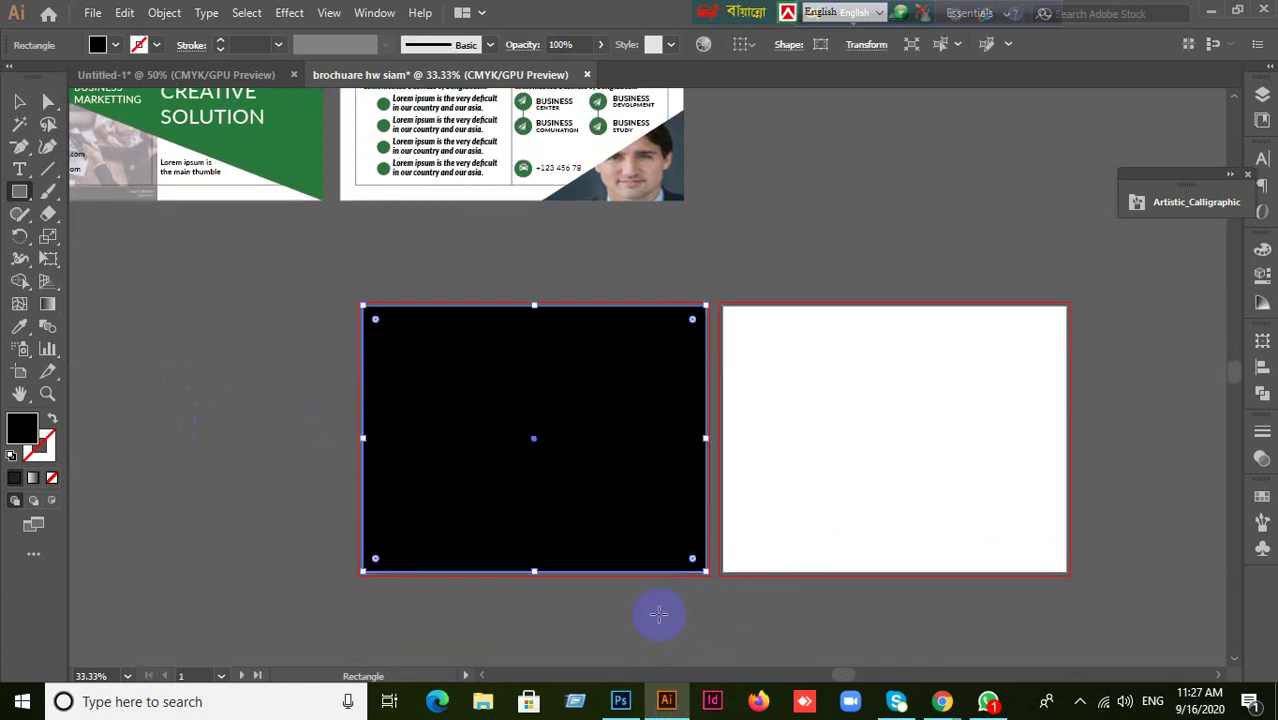
# - Change the rectangle's fill colour to white, FFFFFF
pyautogui.scroll(1, 658, 612)
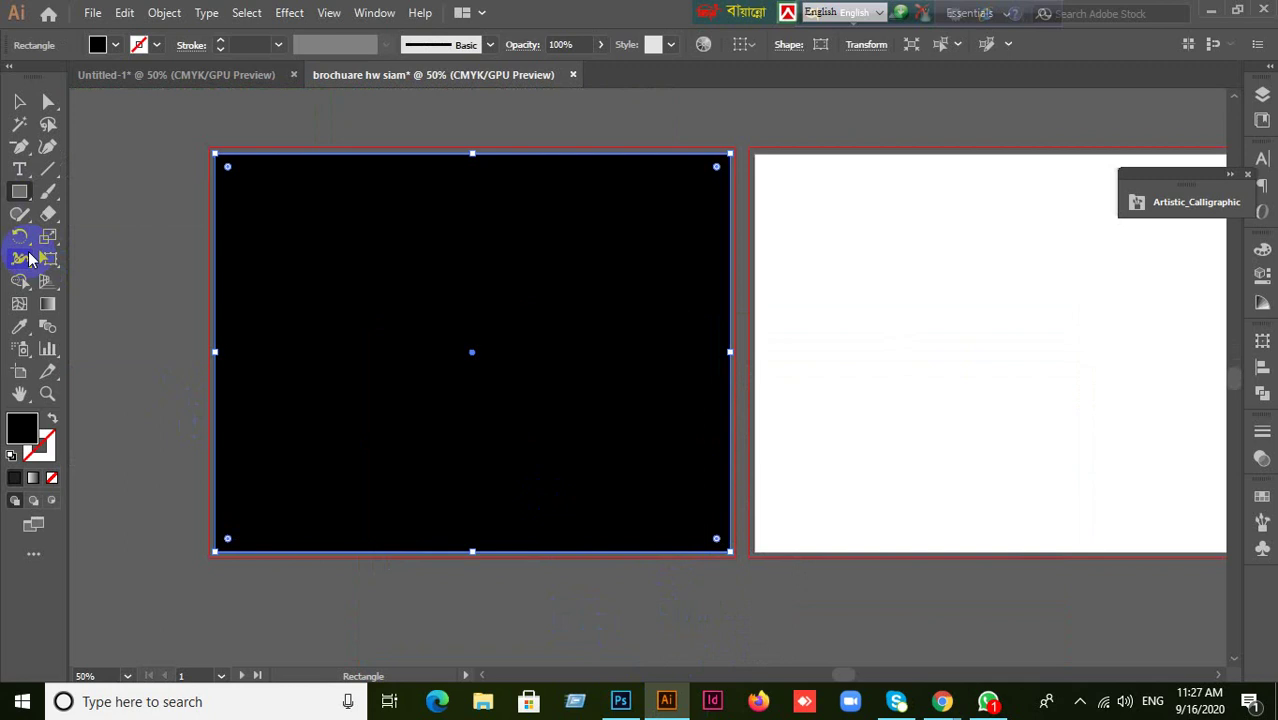
pyautogui.click(43, 452)
pyautogui.doubleClick(31, 433)
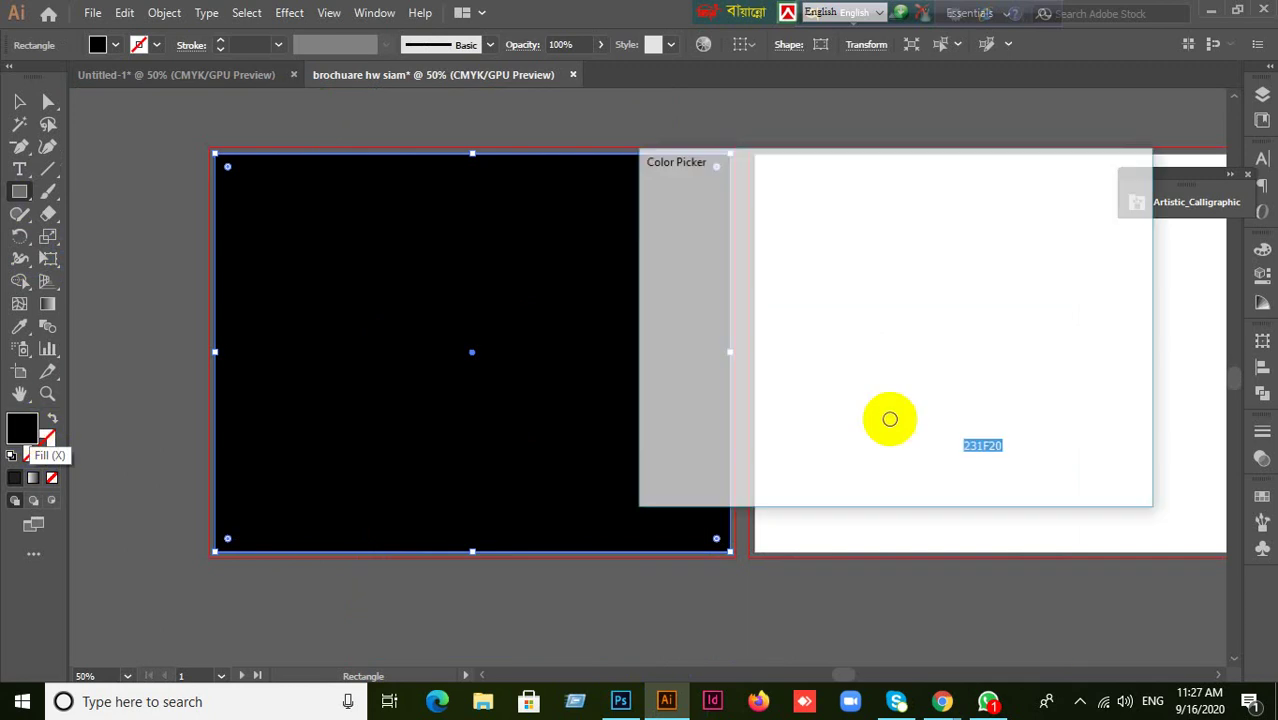
pyautogui.moveTo(815, 403); pyautogui.dragTo(637, 205)
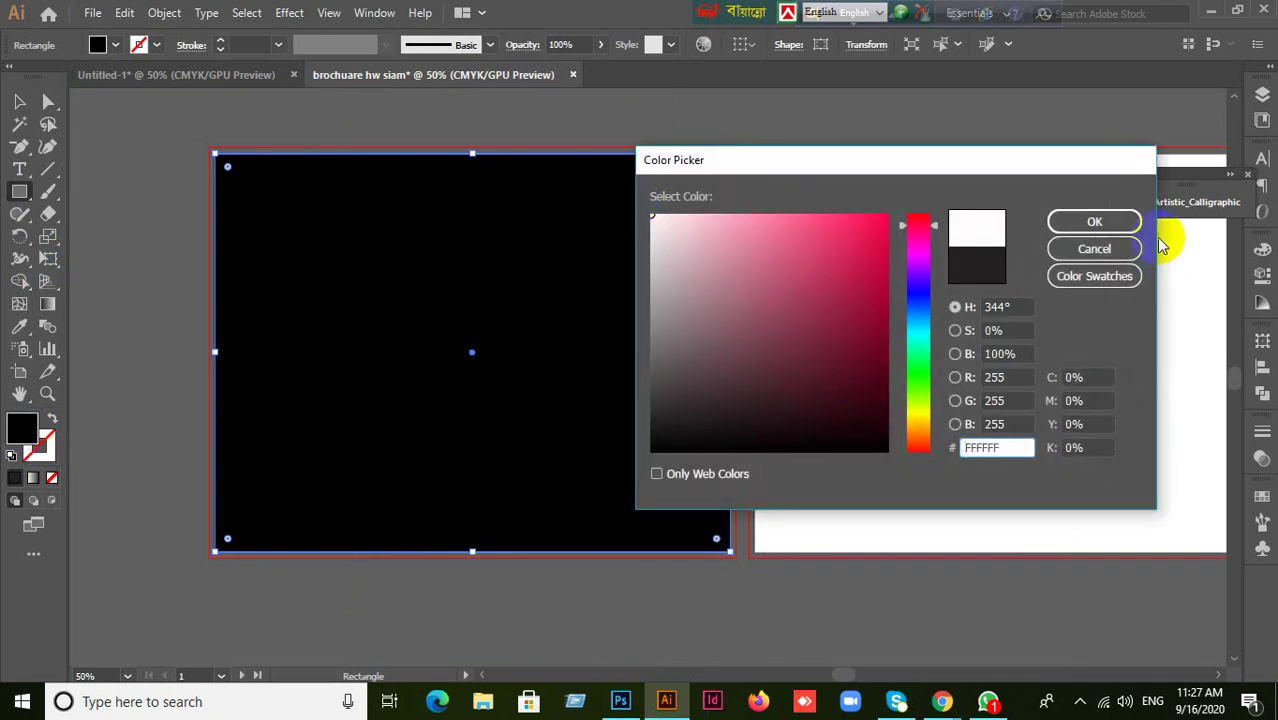
pyautogui.click(1096, 221)
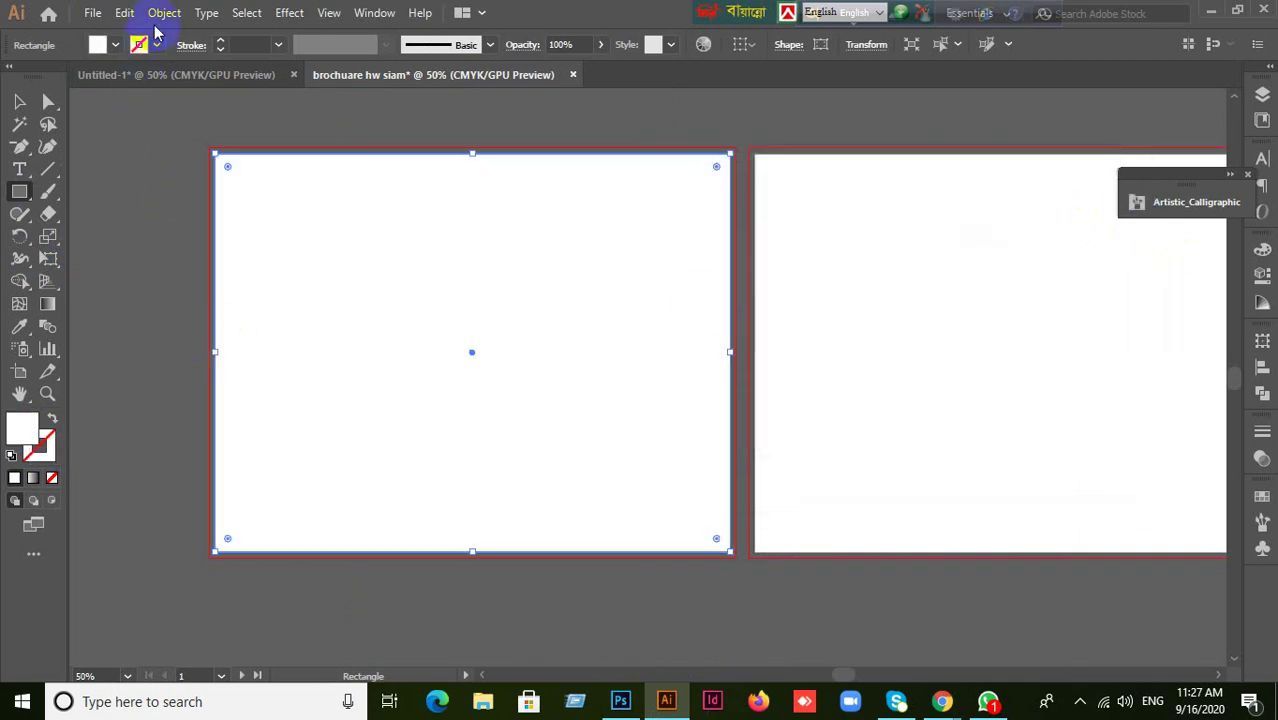
# - Offset the rectangle's path outward by 0.125 in with mitered joins to cover the bleed, and deselect it
pyautogui.click(160, 15)
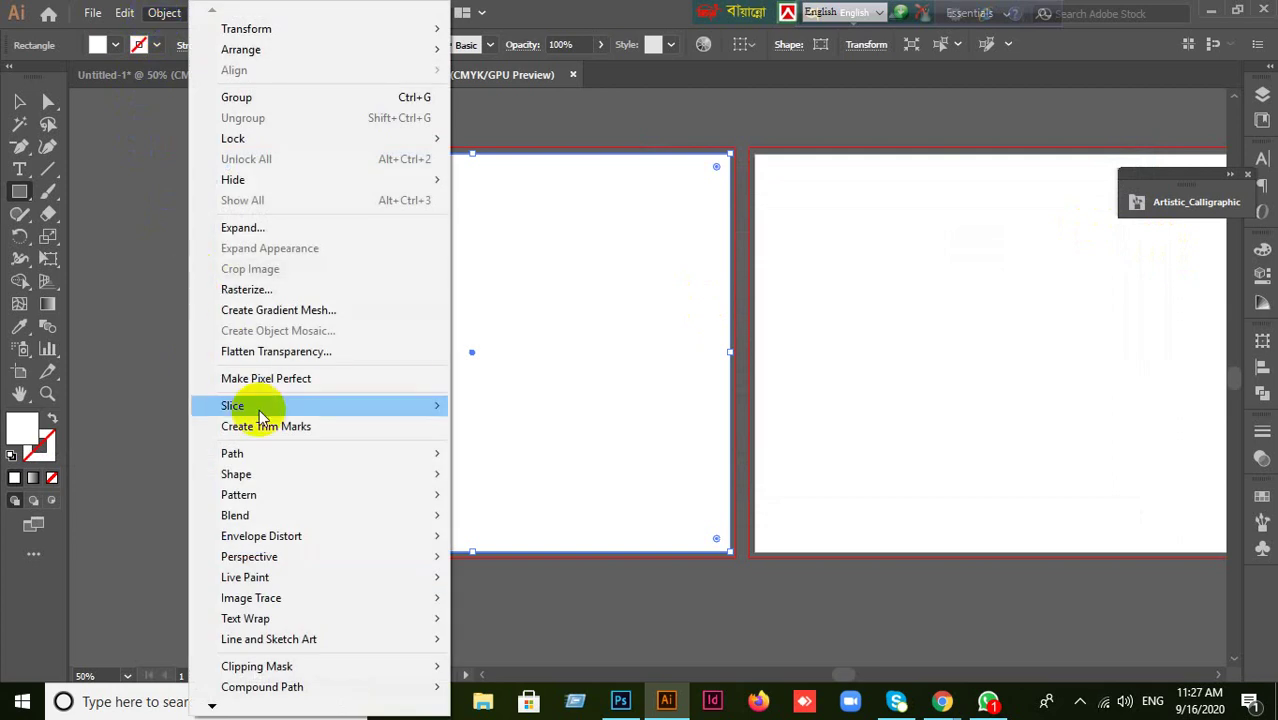
pyautogui.moveTo(276, 460)
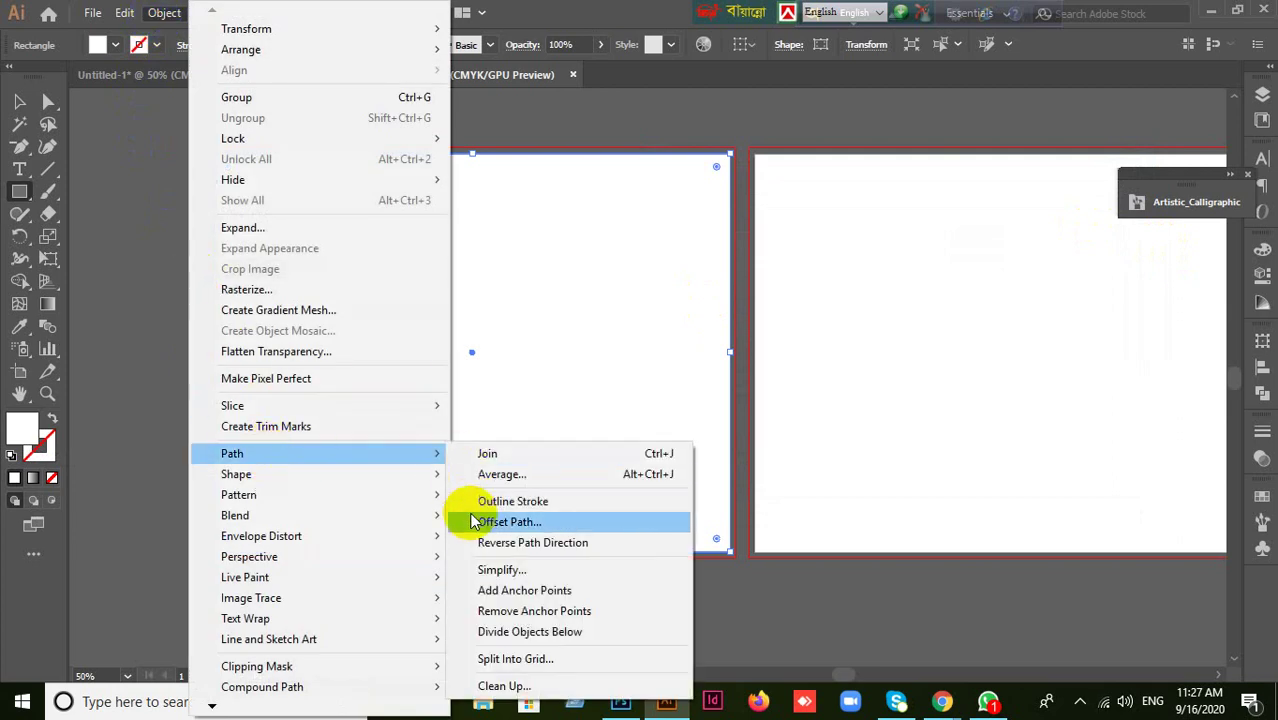
pyautogui.click(508, 521)
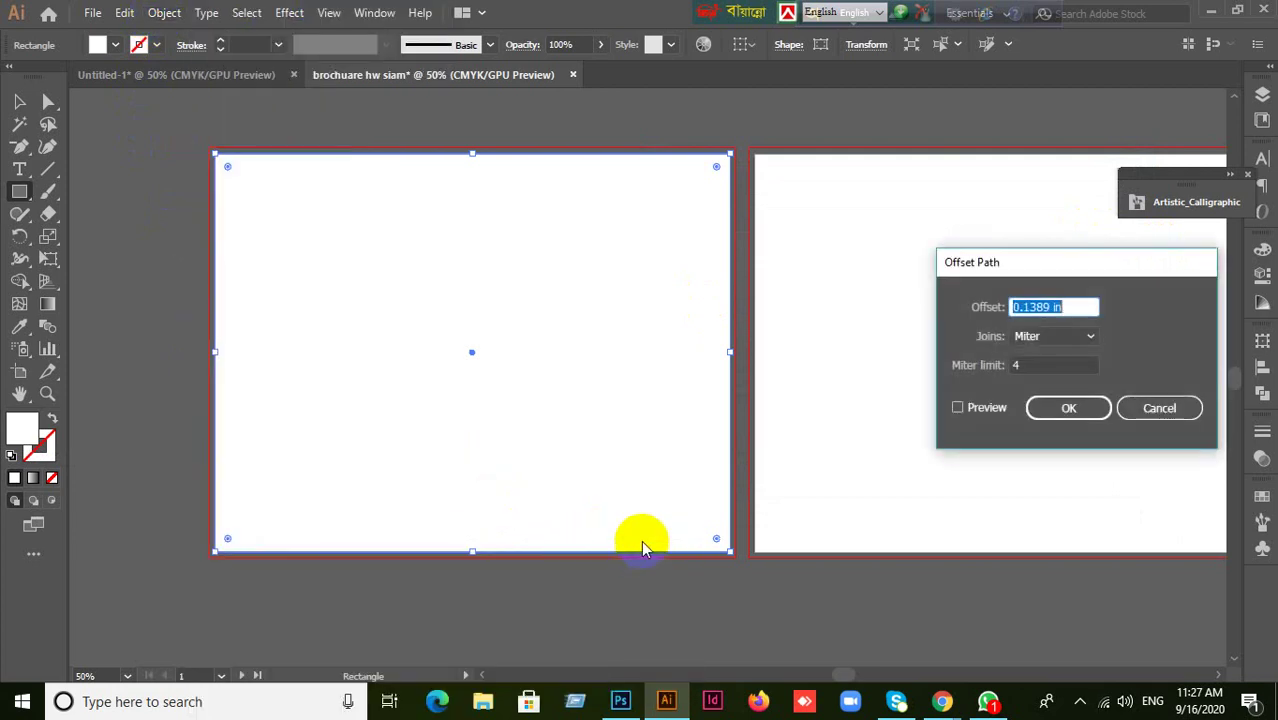
pyautogui.click(960, 407)
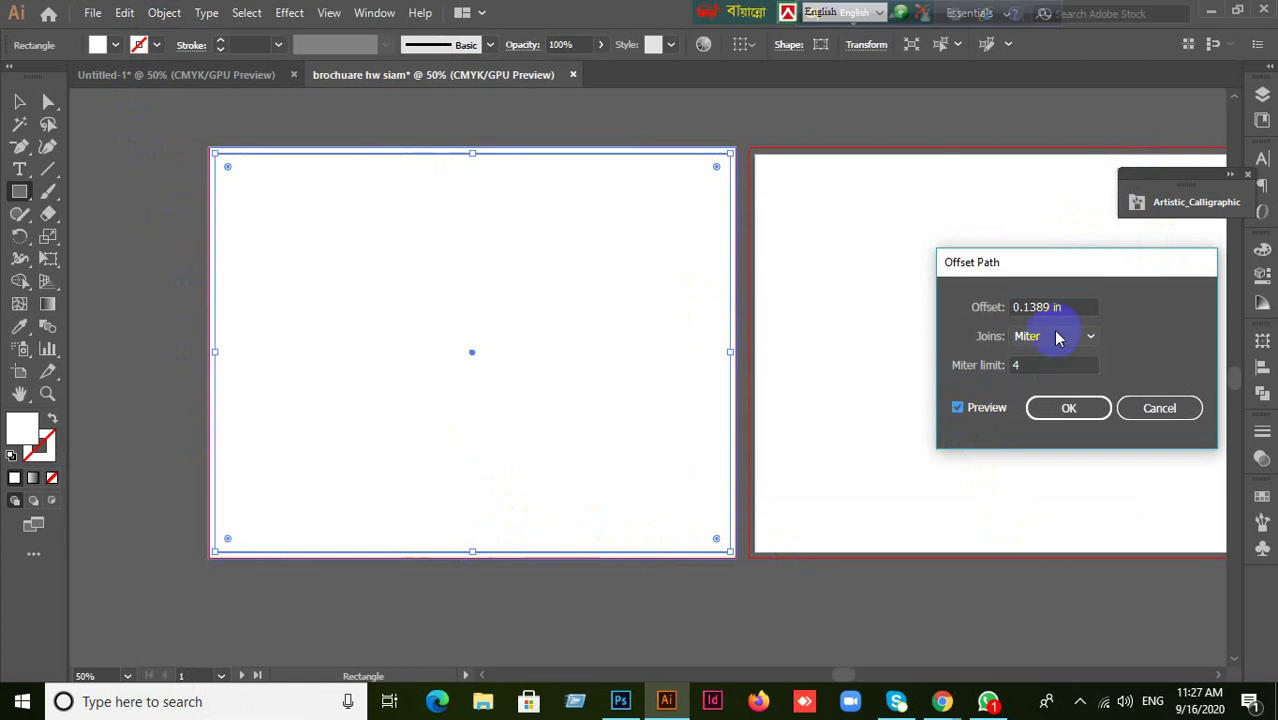
pyautogui.moveTo(1068, 304); pyautogui.dragTo(966, 307)
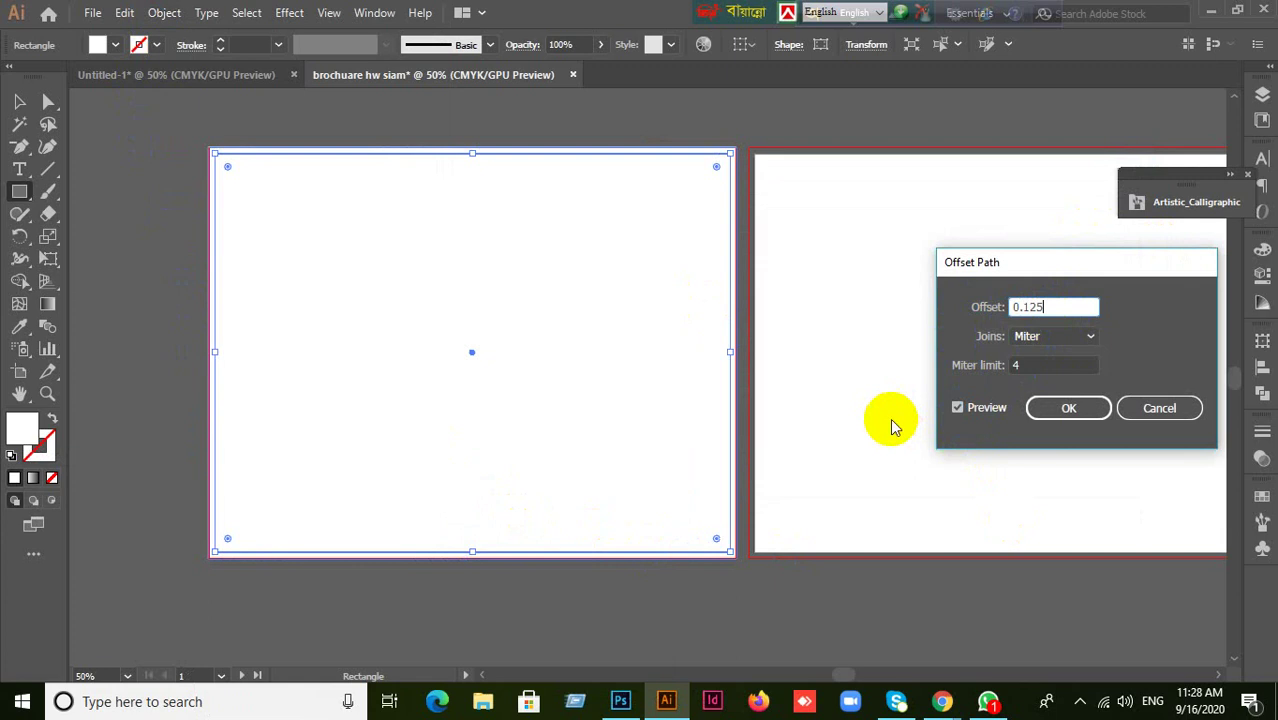
pyautogui.click(1076, 409)
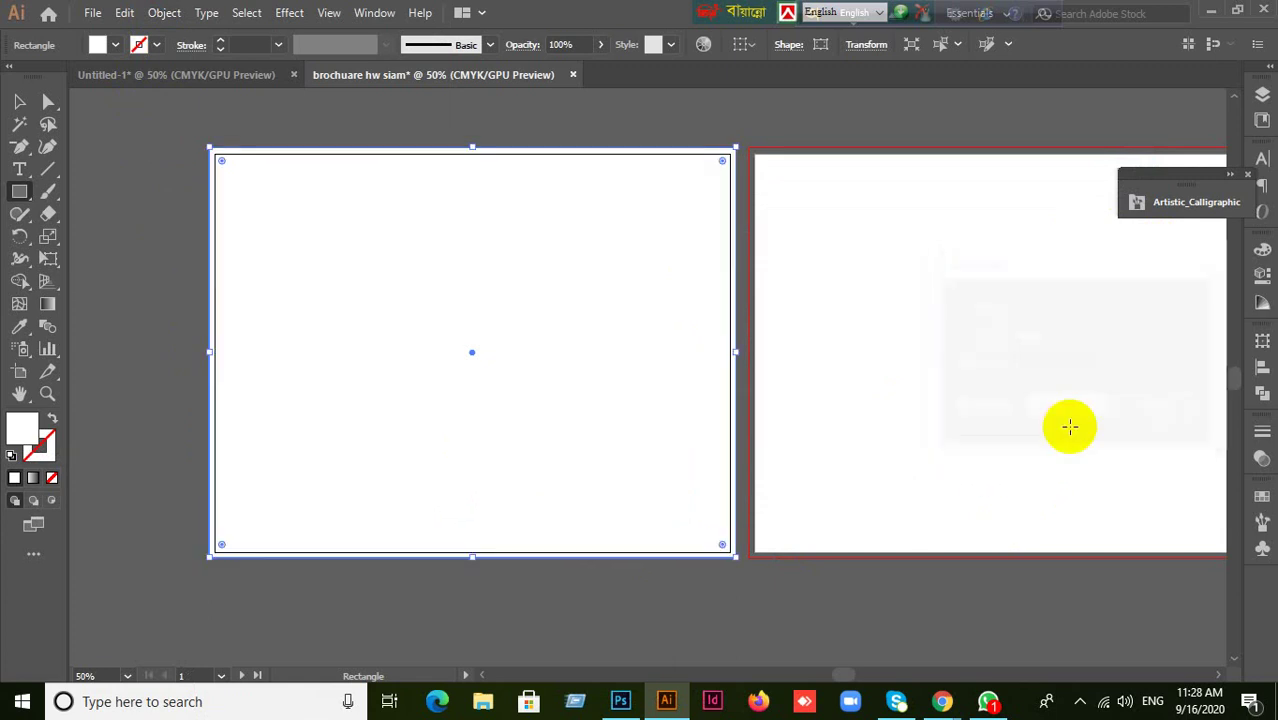
pyautogui.click(979, 638)
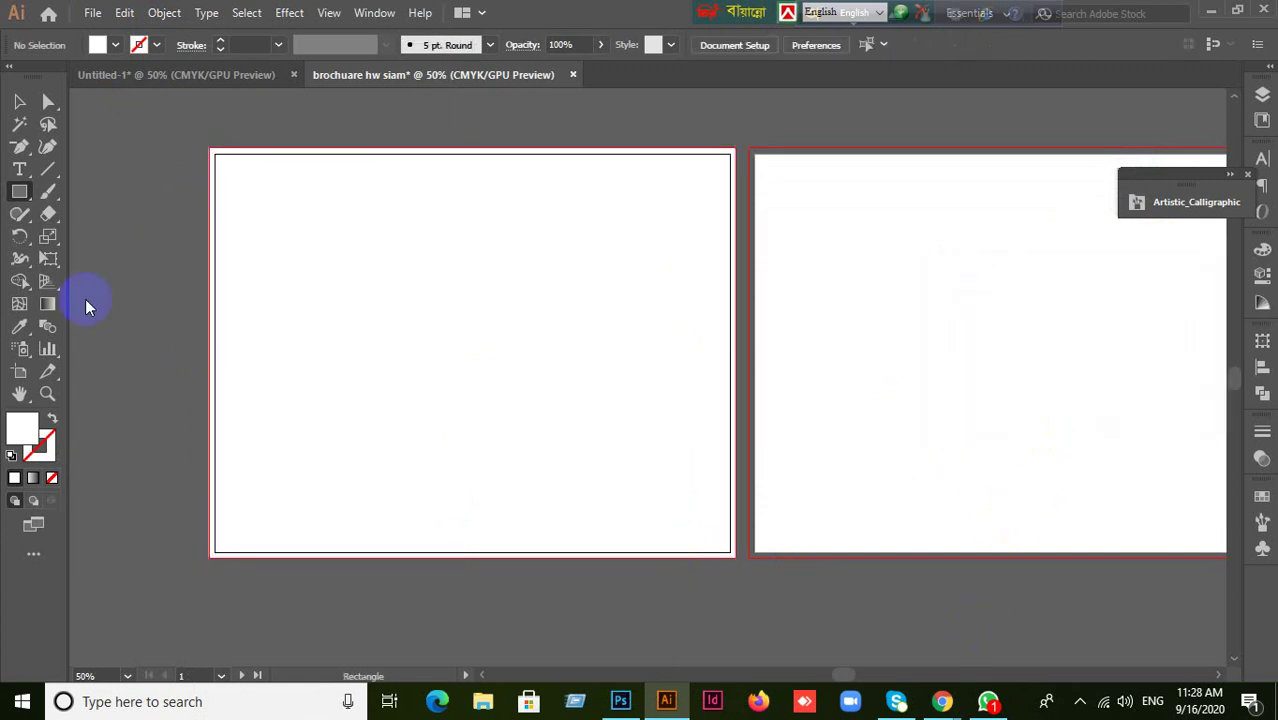
# - Offset the page-sized rectangle inward by -0.25 in to create a margin rectangle on the first artboard
pyautogui.click(19, 102)
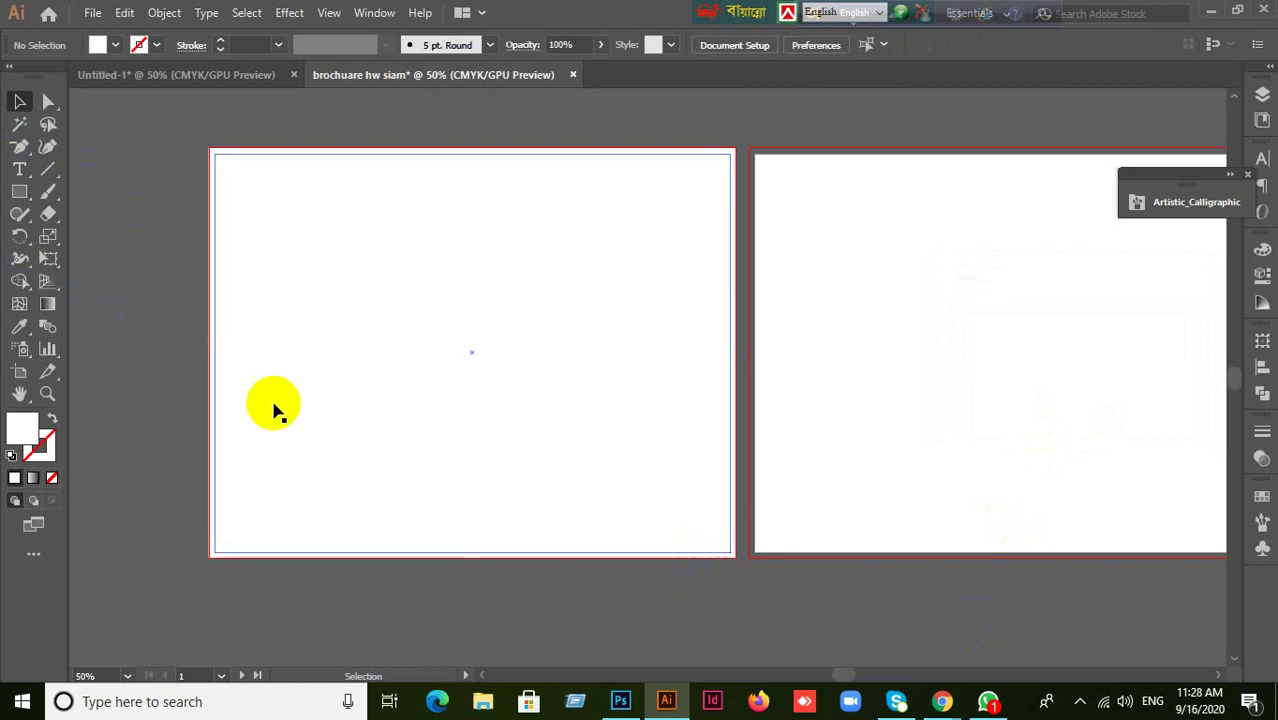
pyautogui.click(463, 384)
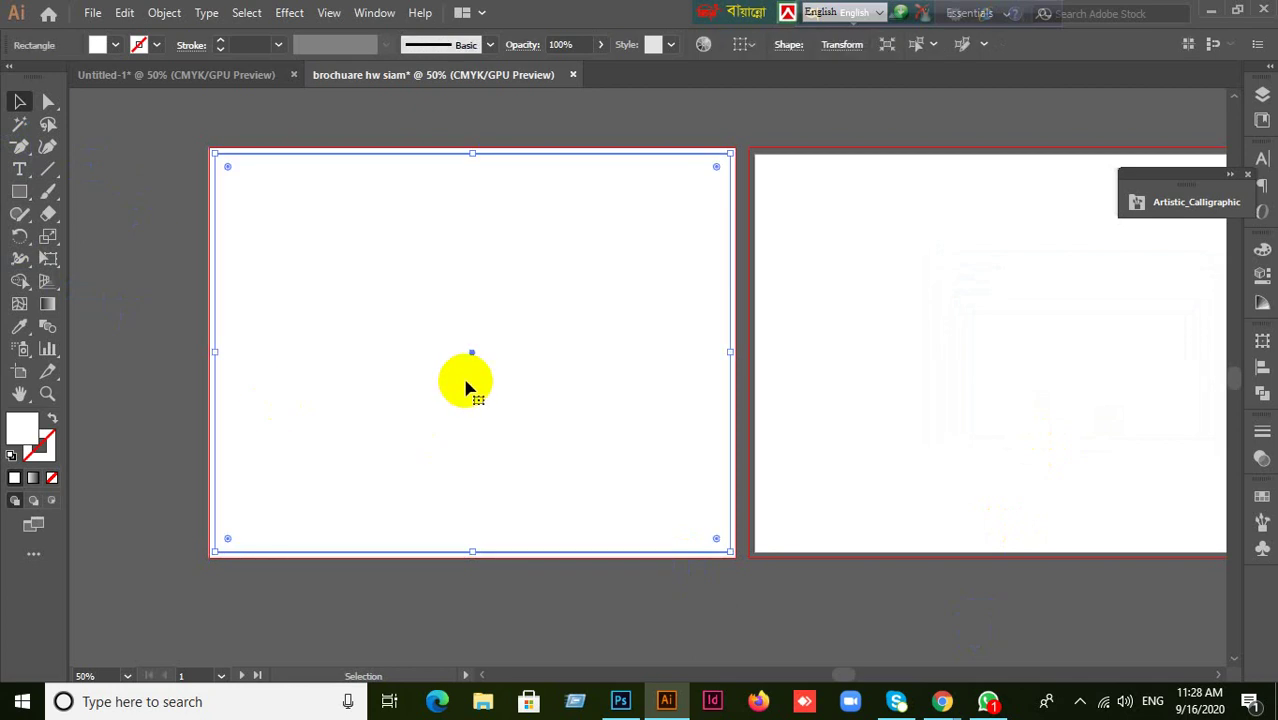
pyautogui.scroll(3, 463, 385)
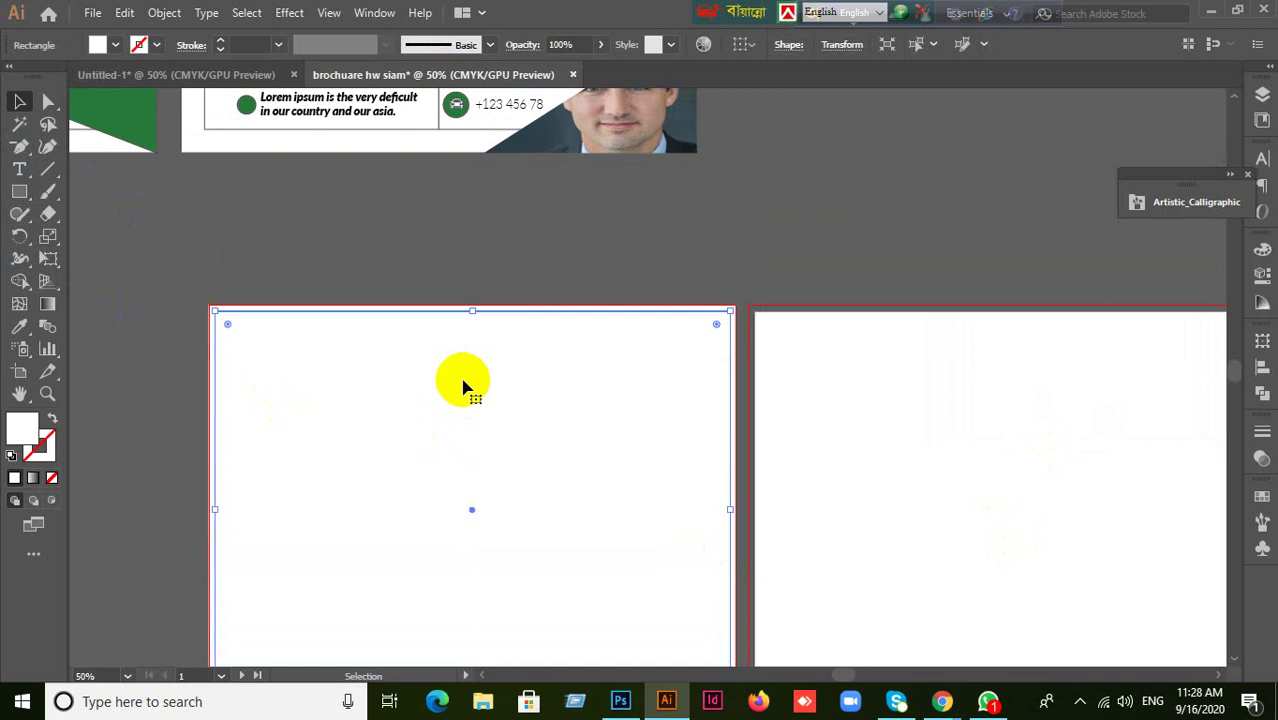
pyautogui.scroll(2, 425, 292)
pyautogui.scroll(-2, 511, 300)
pyautogui.scroll(-1, 500, 462)
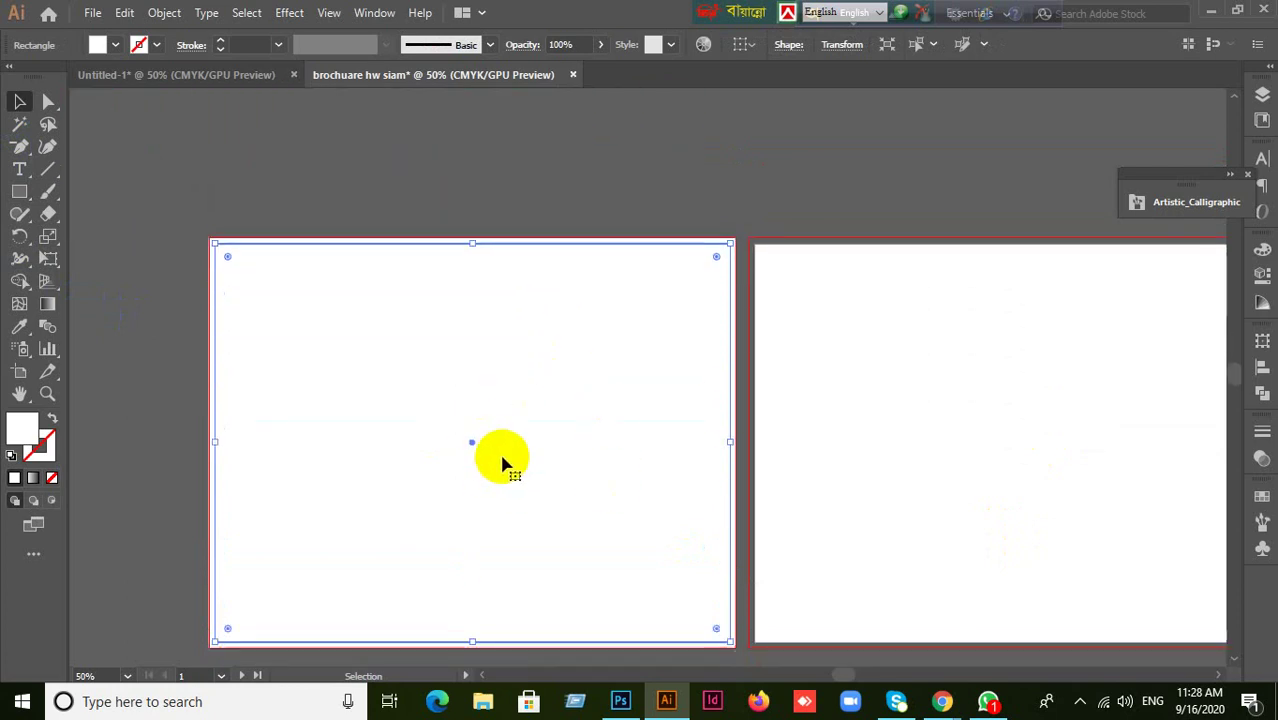
pyautogui.click(164, 13)
pyautogui.moveTo(284, 457)
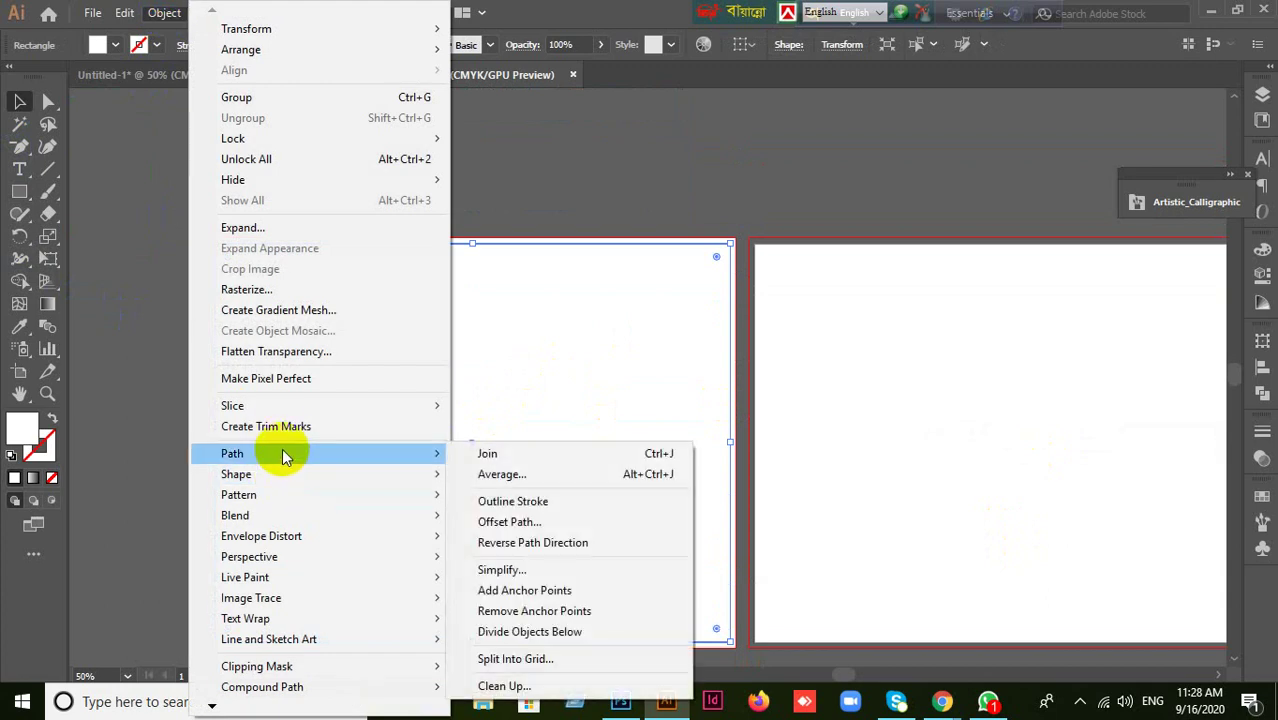
pyautogui.click(540, 522)
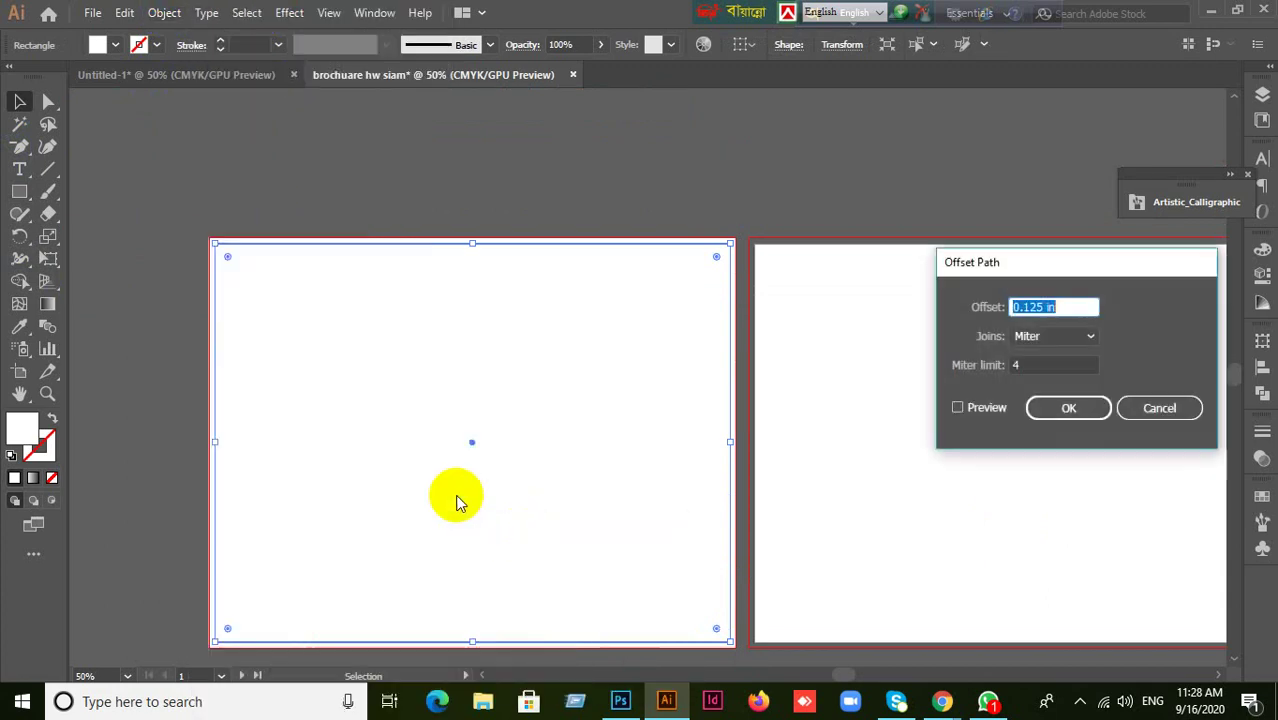
pyautogui.click(957, 407)
pyautogui.moveTo(1062, 306); pyautogui.dragTo(962, 306)
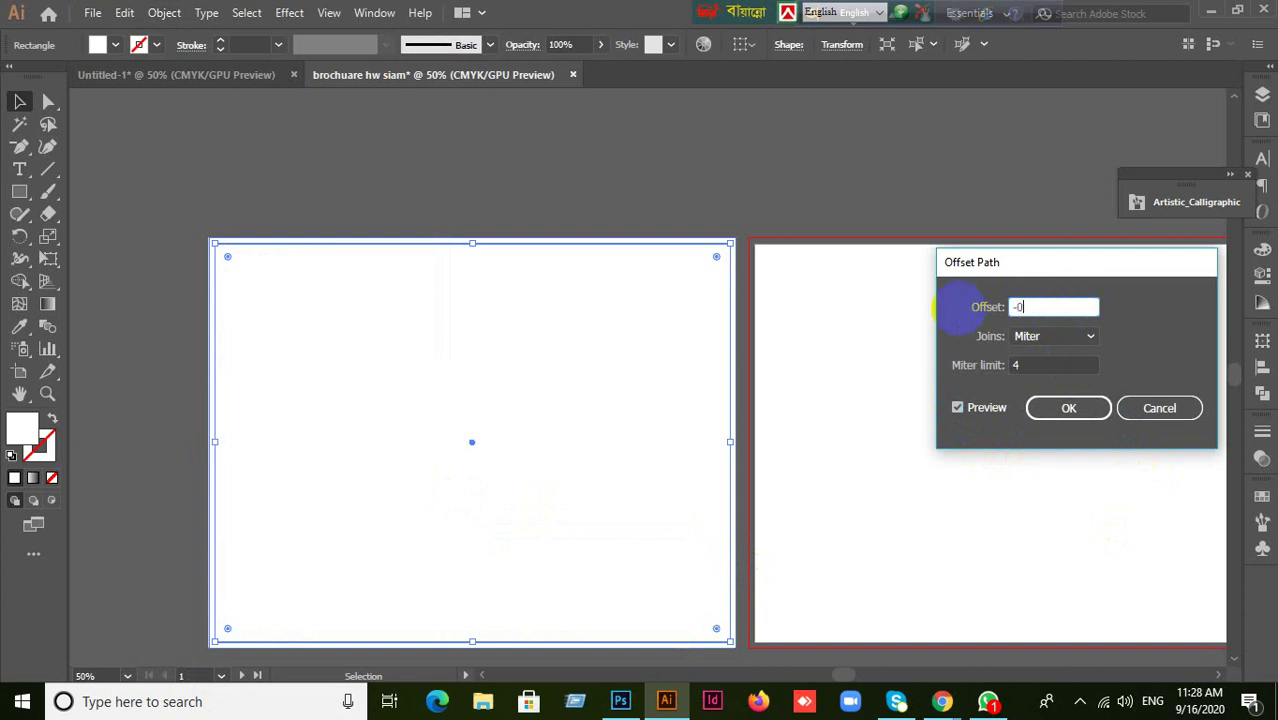
pyautogui.click(1068, 408)
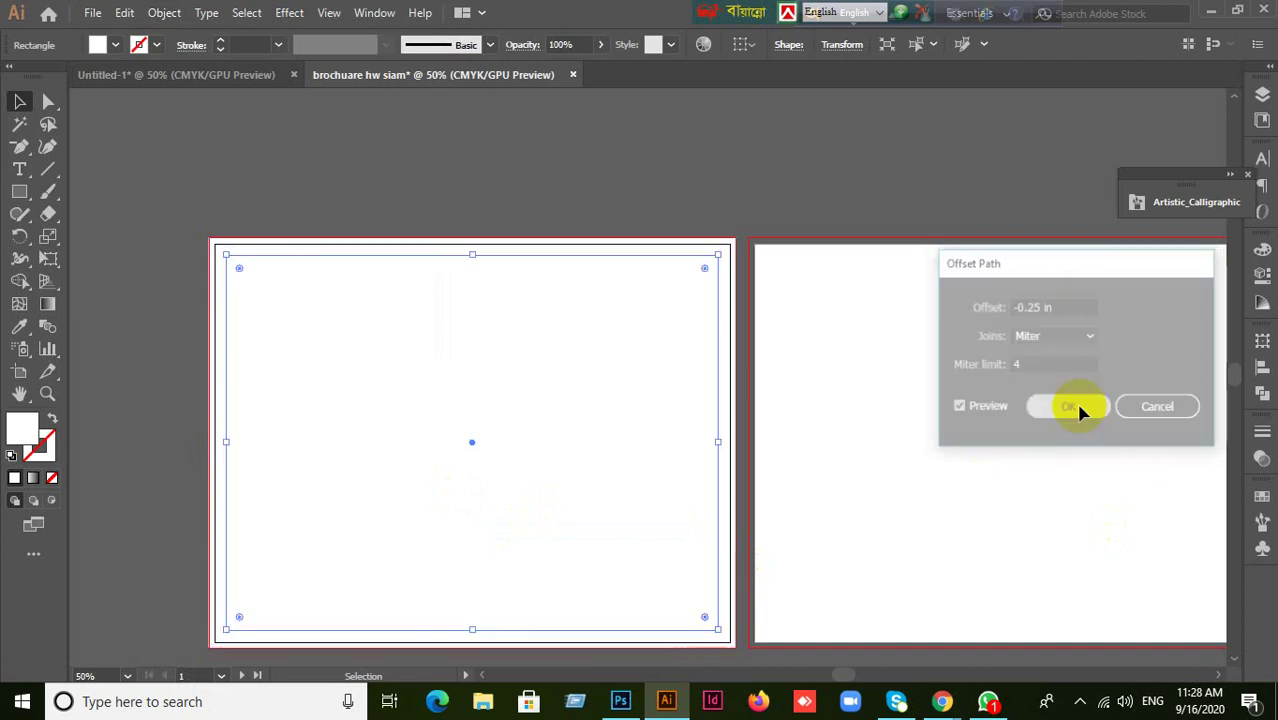
pyautogui.scroll(-1, 605, 476)
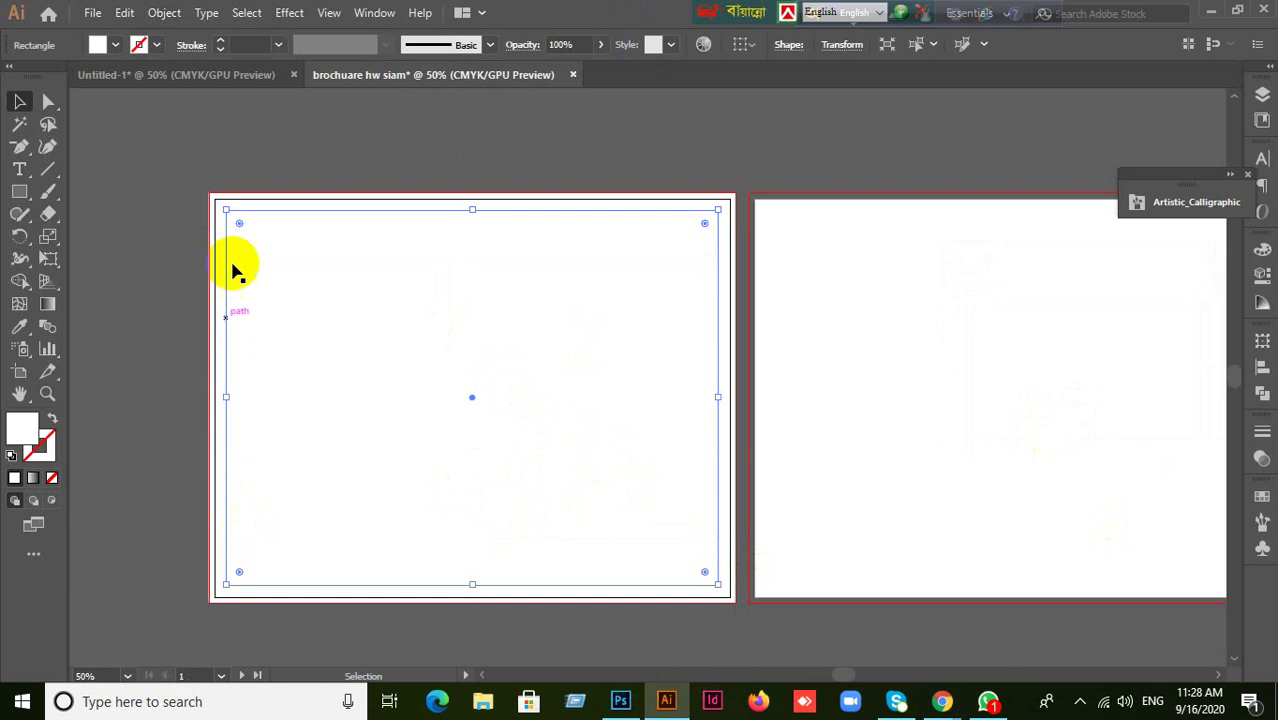
pyautogui.click(163, 13)
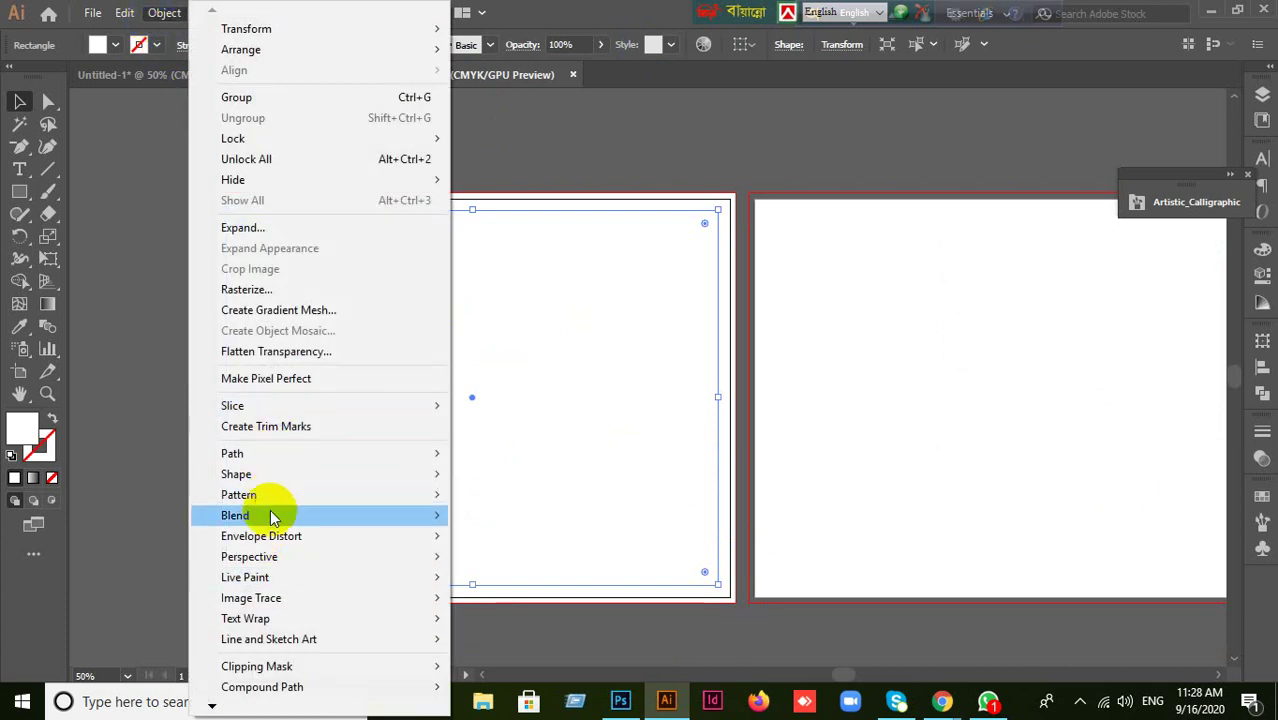
pyautogui.moveTo(275, 600)
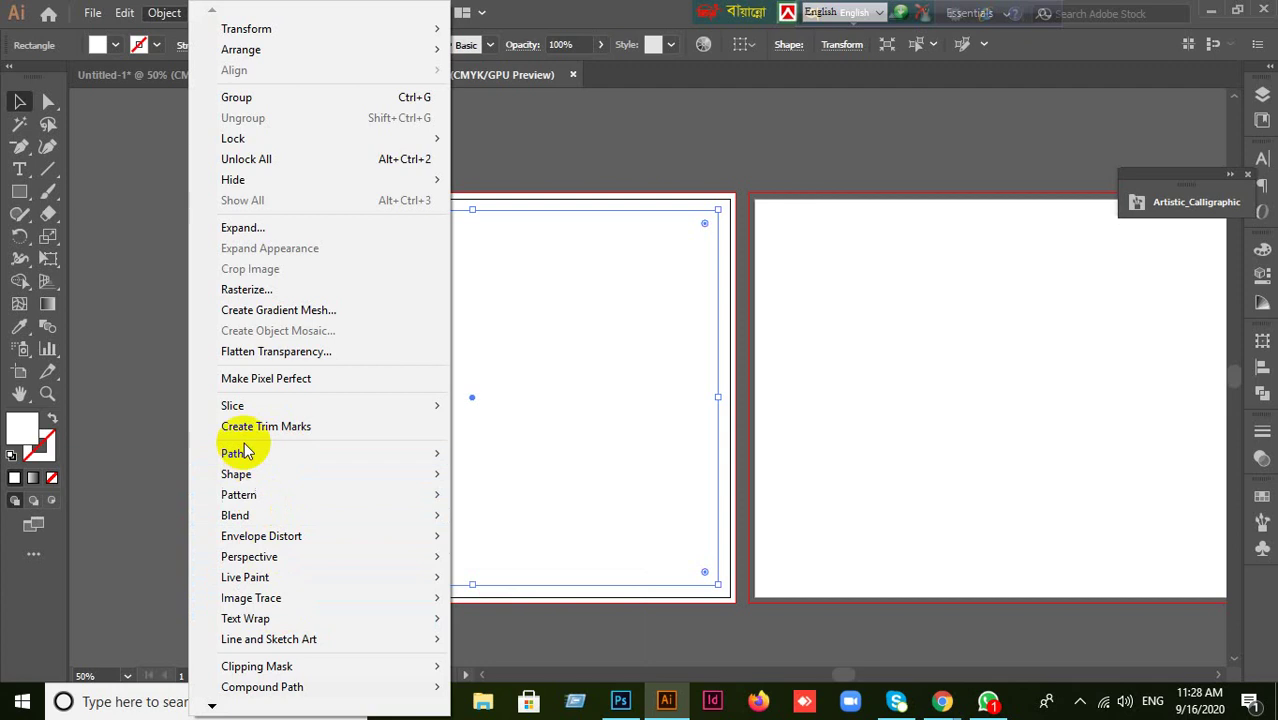
pyautogui.moveTo(244, 463)
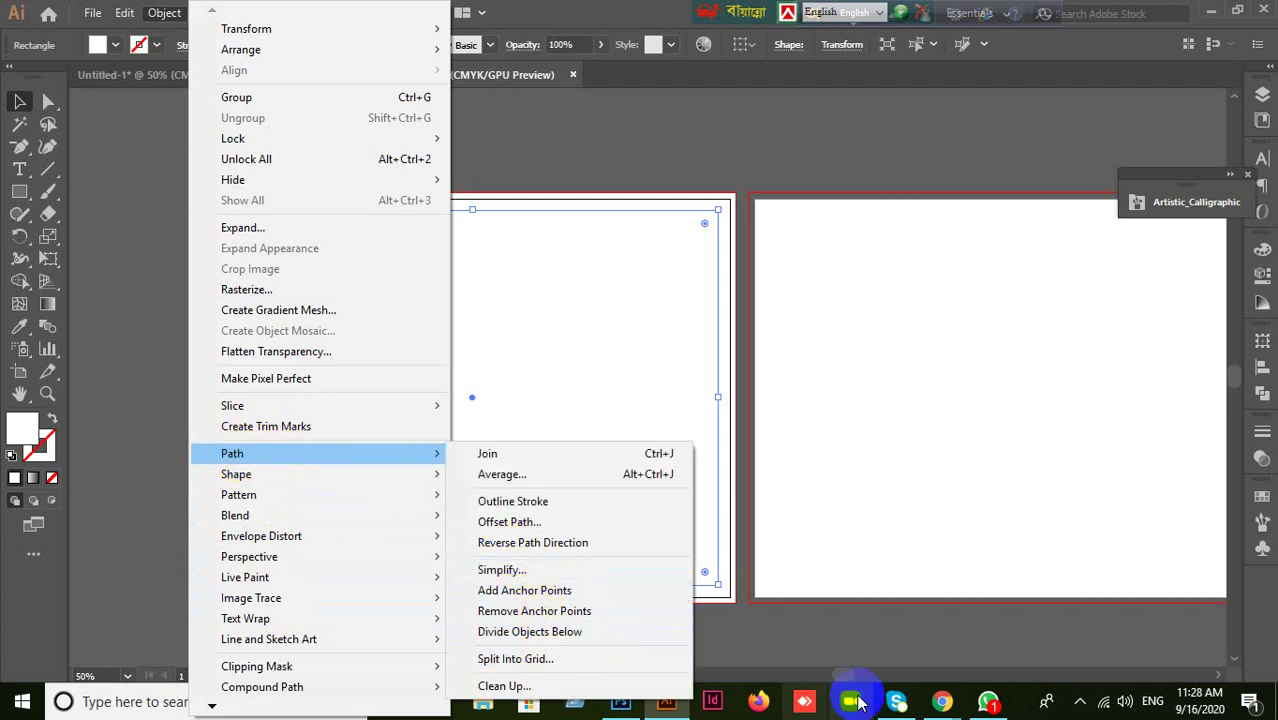
pyautogui.click(893, 634)
# - Delete the inner margin rectangle, and undo the trial moves of the page-sized rectangle
pyautogui.moveTo(634, 461); pyautogui.dragTo(947, 465)
pyautogui.press('Delete')
pyautogui.moveTo(309, 298); pyautogui.dragTo(538, 298)
pyautogui.hotkey('ctrl', 'z')
pyautogui.moveTo(457, 409); pyautogui.dragTo(542, 285)
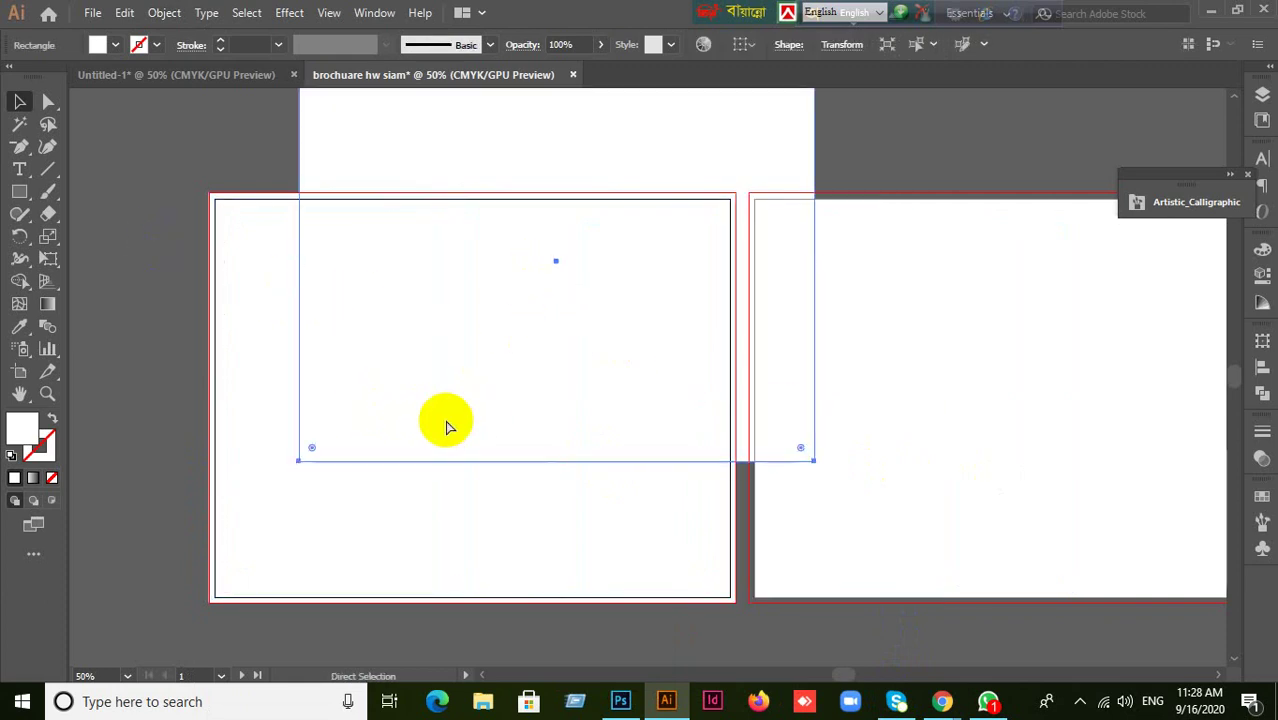
pyautogui.hotkey('ctrl', 'z')
# - Split the page-sized rectangle on the first artboard into two equal columns with a 0 in gutter
pyautogui.click(164, 12)
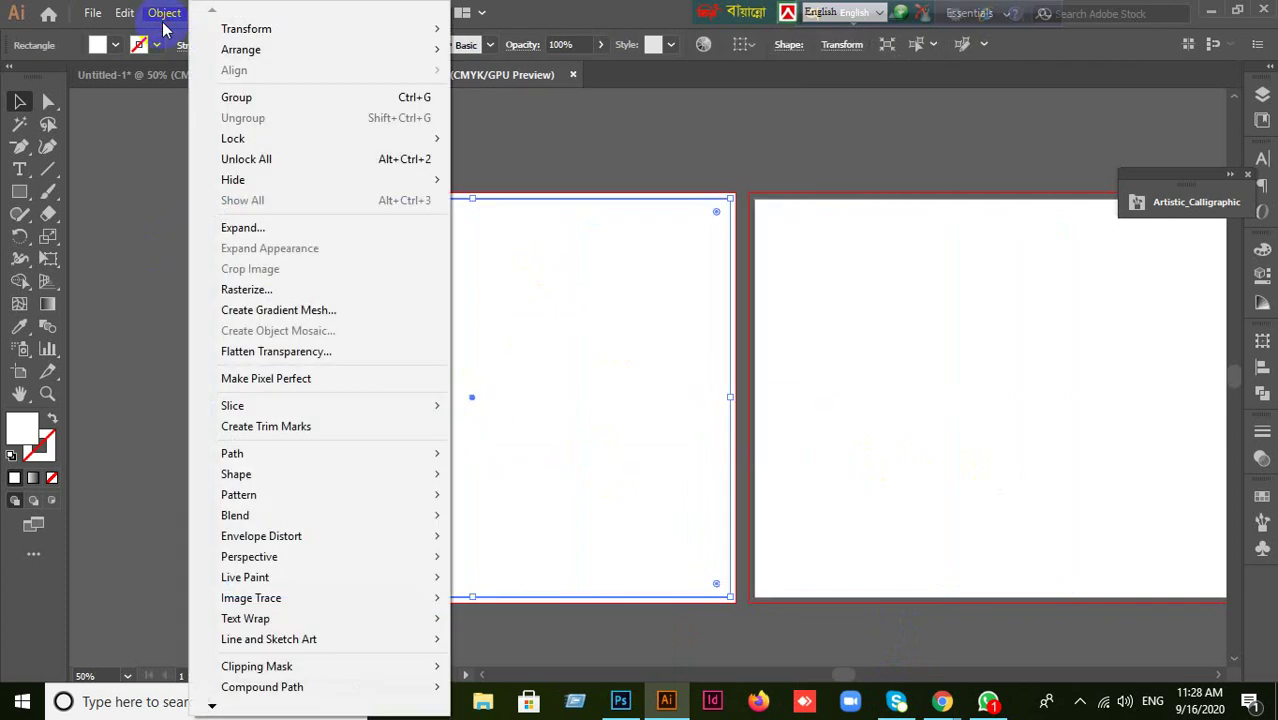
pyautogui.moveTo(268, 453)
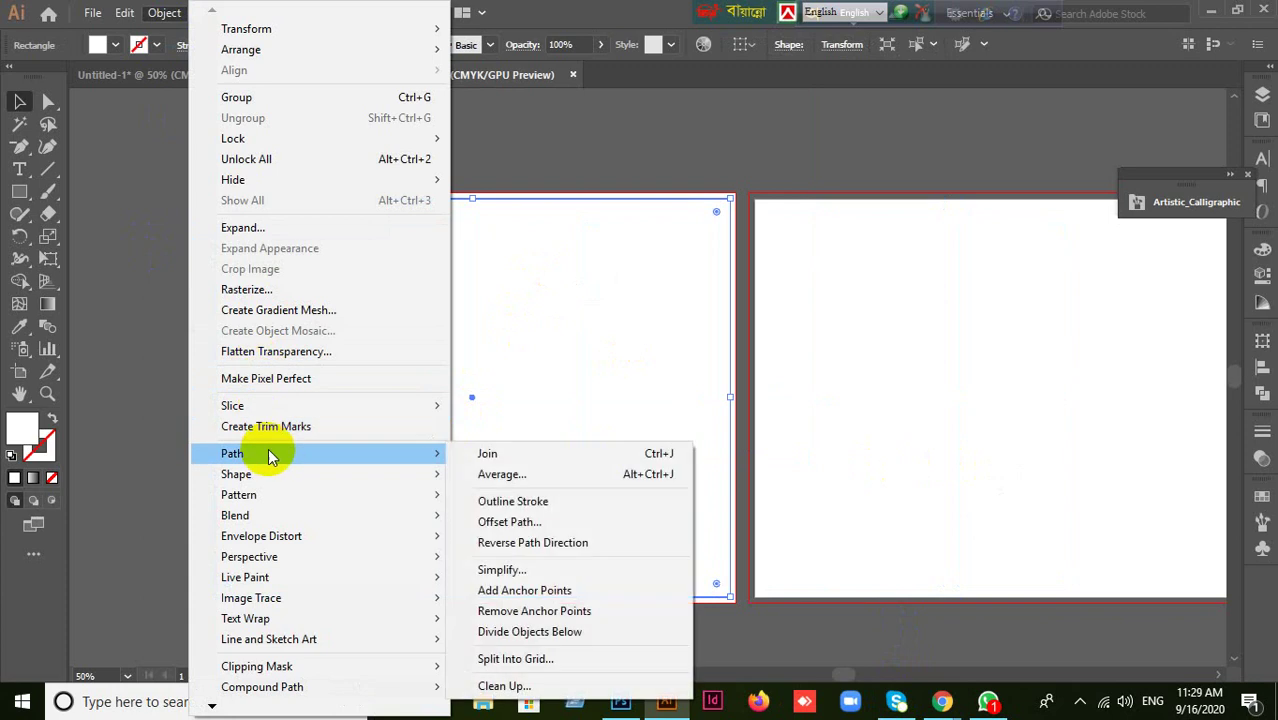
pyautogui.click(518, 658)
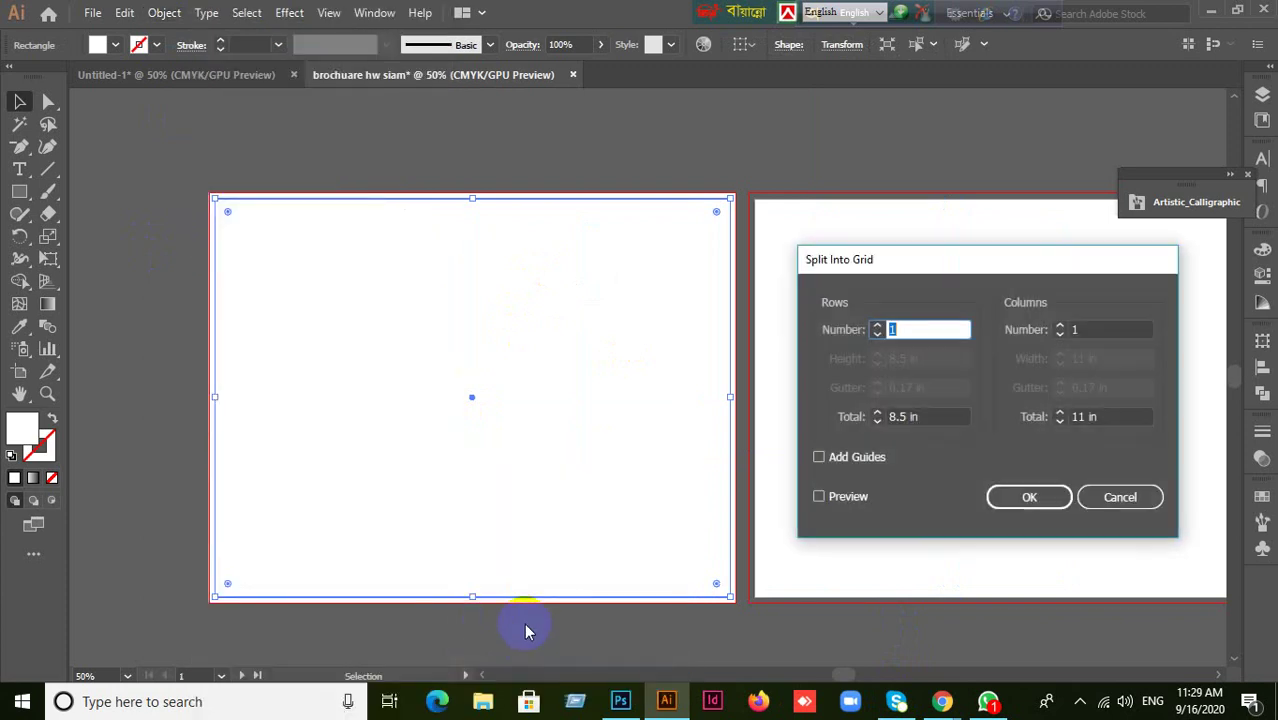
pyautogui.click(819, 496)
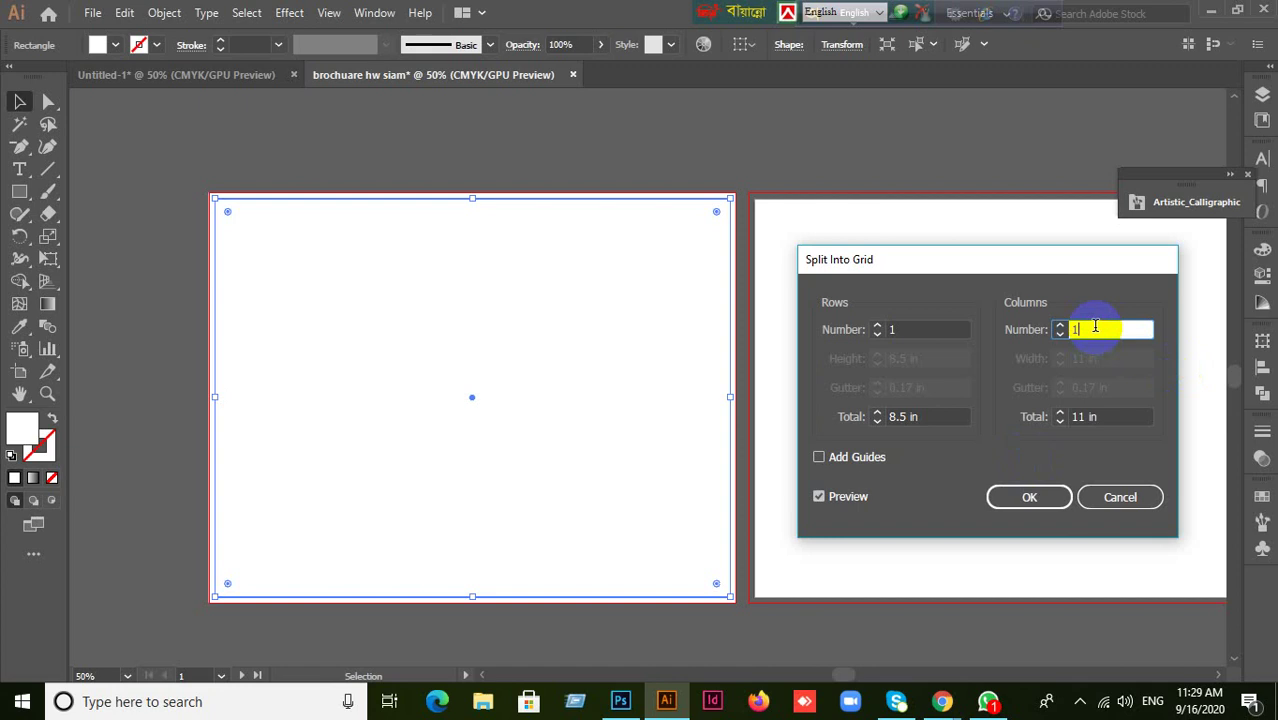
pyautogui.press('Up')
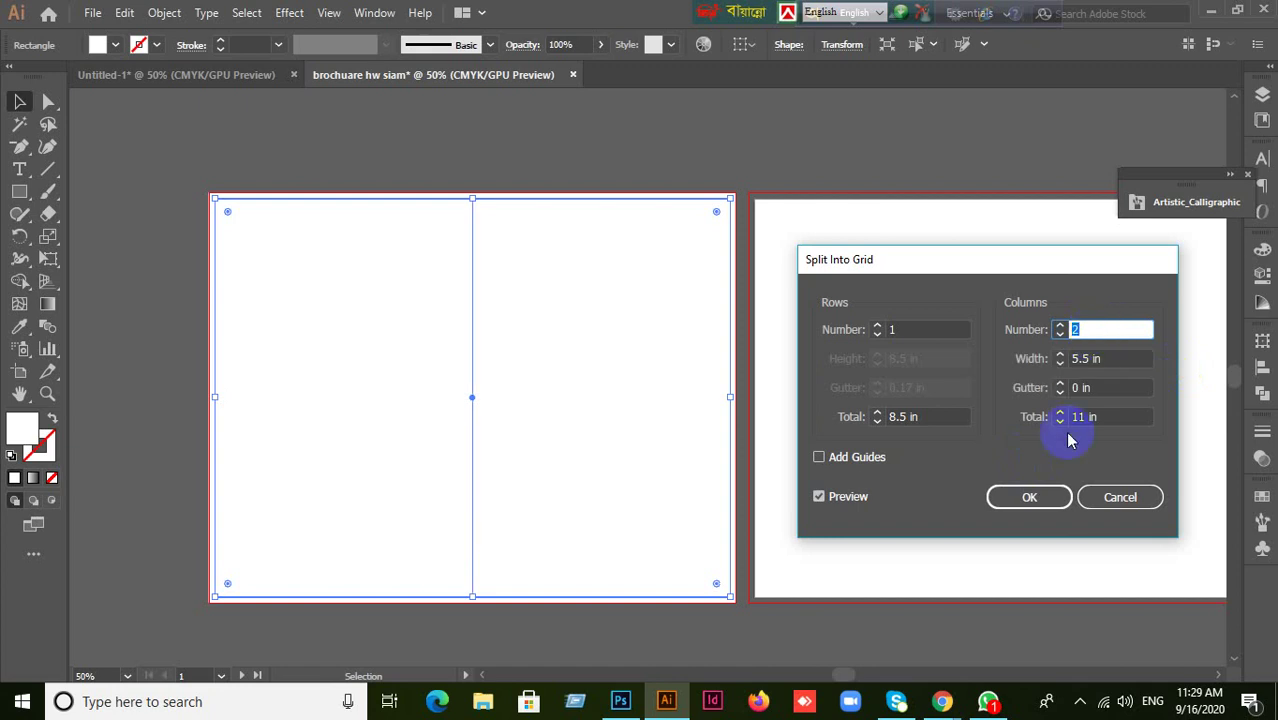
pyautogui.click(1030, 497)
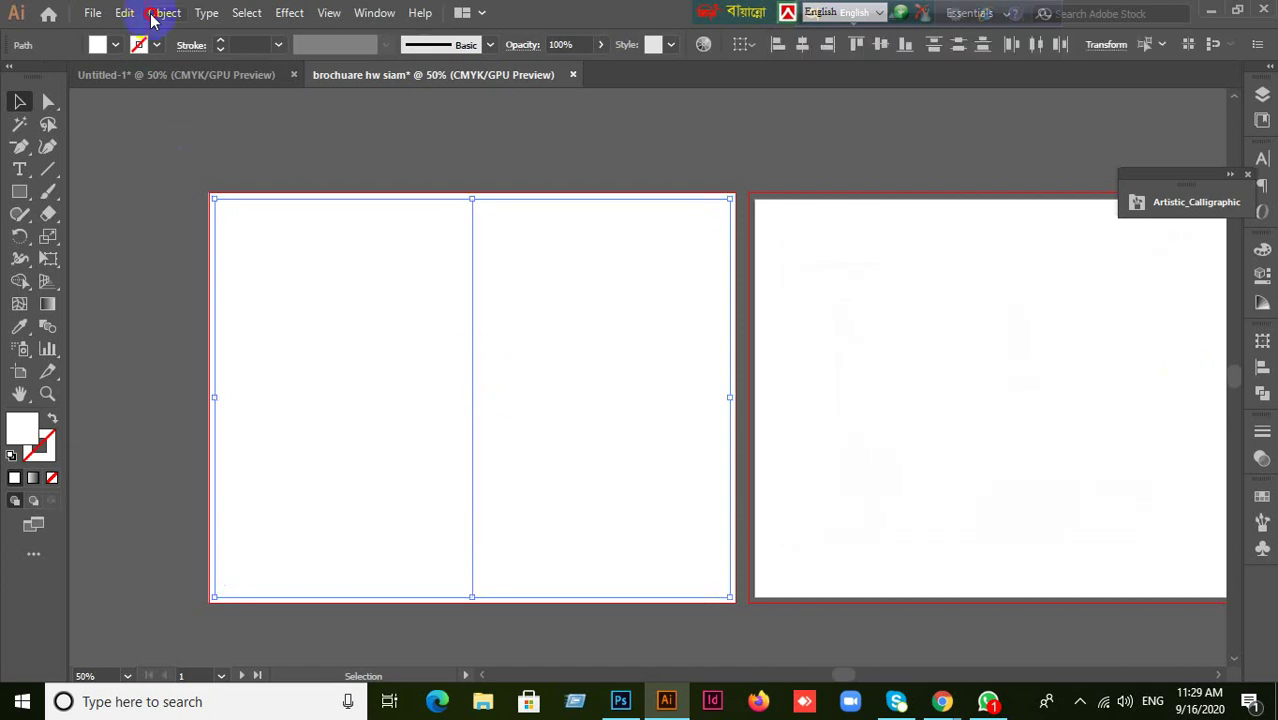
# - Offset both column rectangles inward by -0.25 in with mitered joins to create a margin in each column
pyautogui.click(155, 14)
pyautogui.moveTo(250, 492)
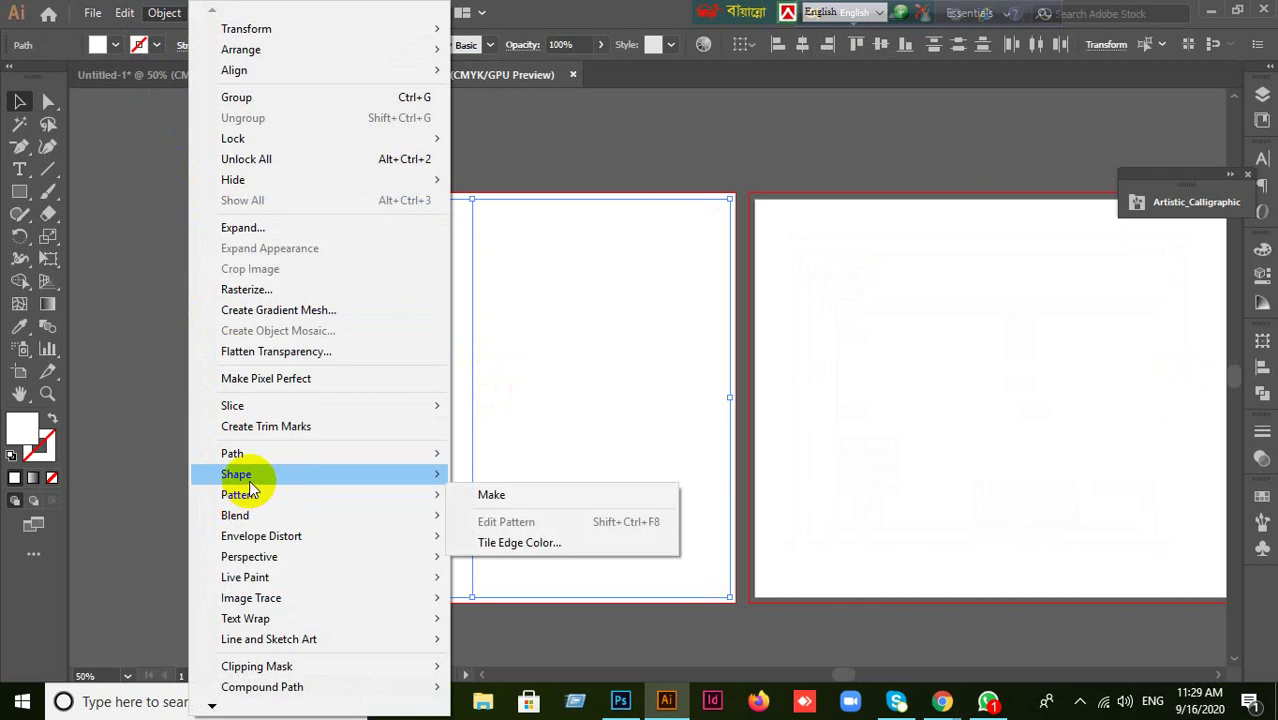
pyautogui.moveTo(250, 453)
pyautogui.click(490, 522)
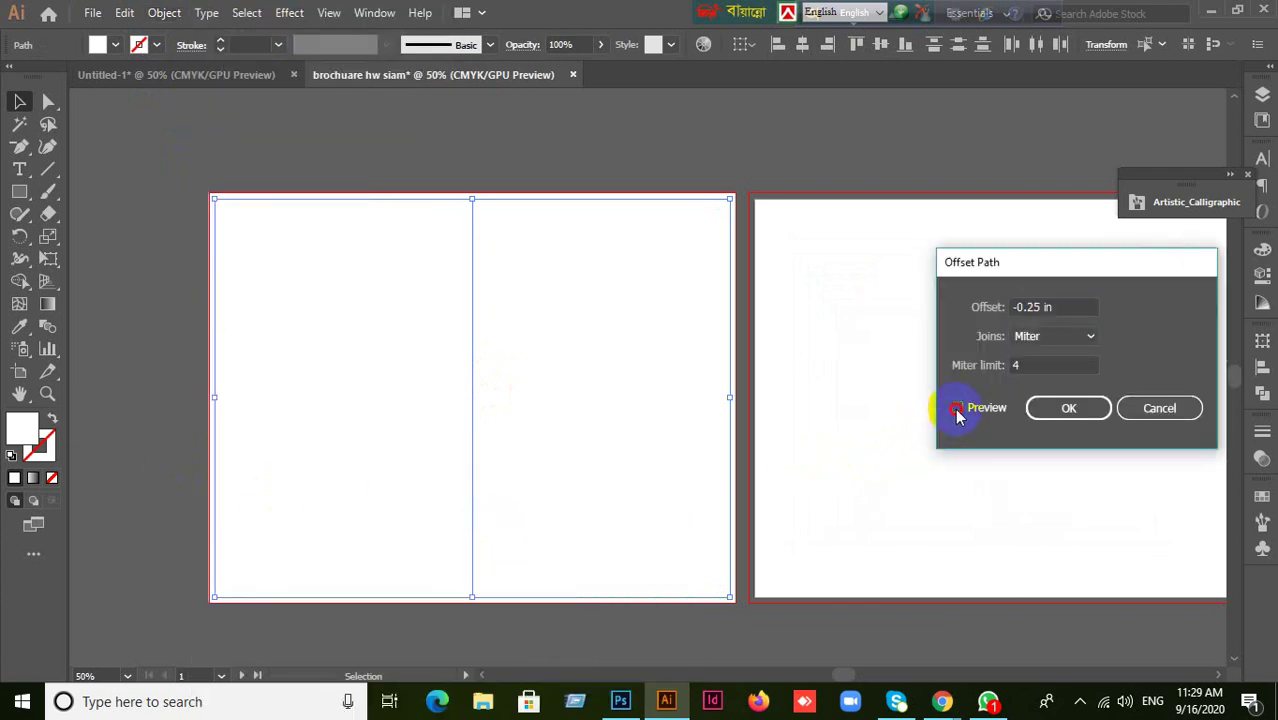
pyautogui.click(957, 408)
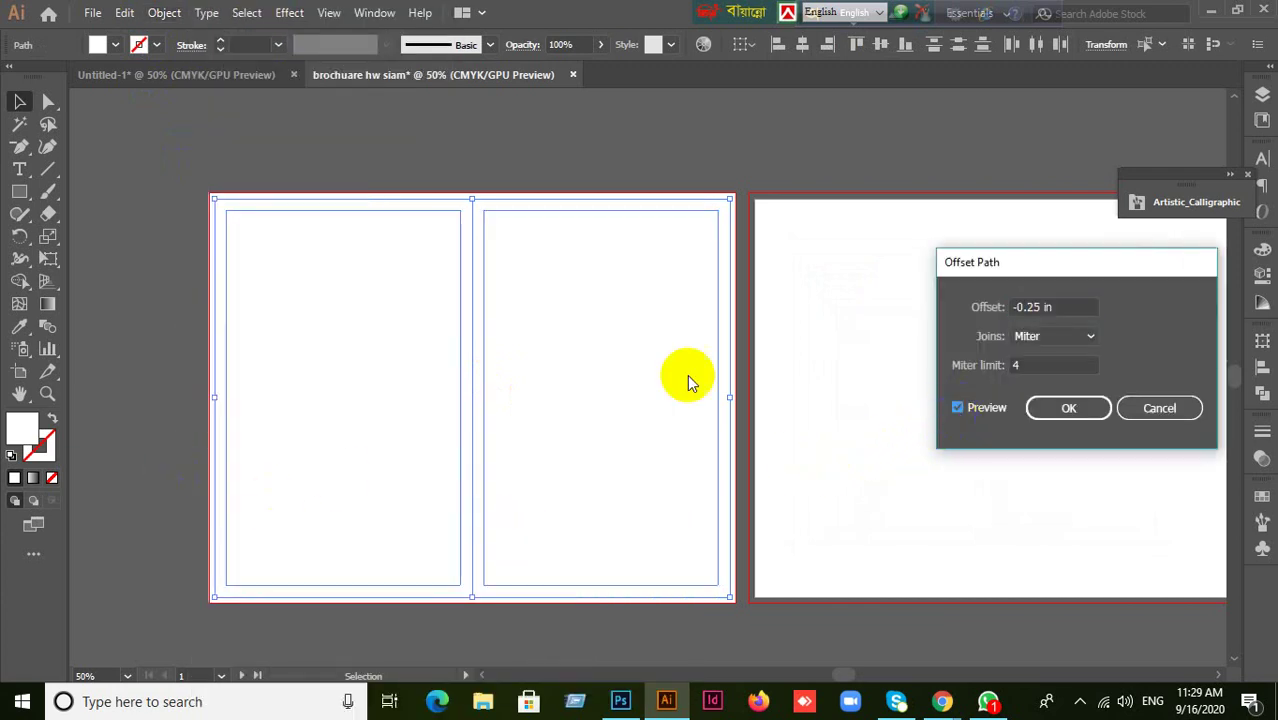
pyautogui.click(1062, 410)
# - Convert the column and margin rectangles on the first artboard into guides
pyautogui.moveTo(130, 290); pyautogui.dragTo(510, 452)
pyautogui.rightClick(491, 438)
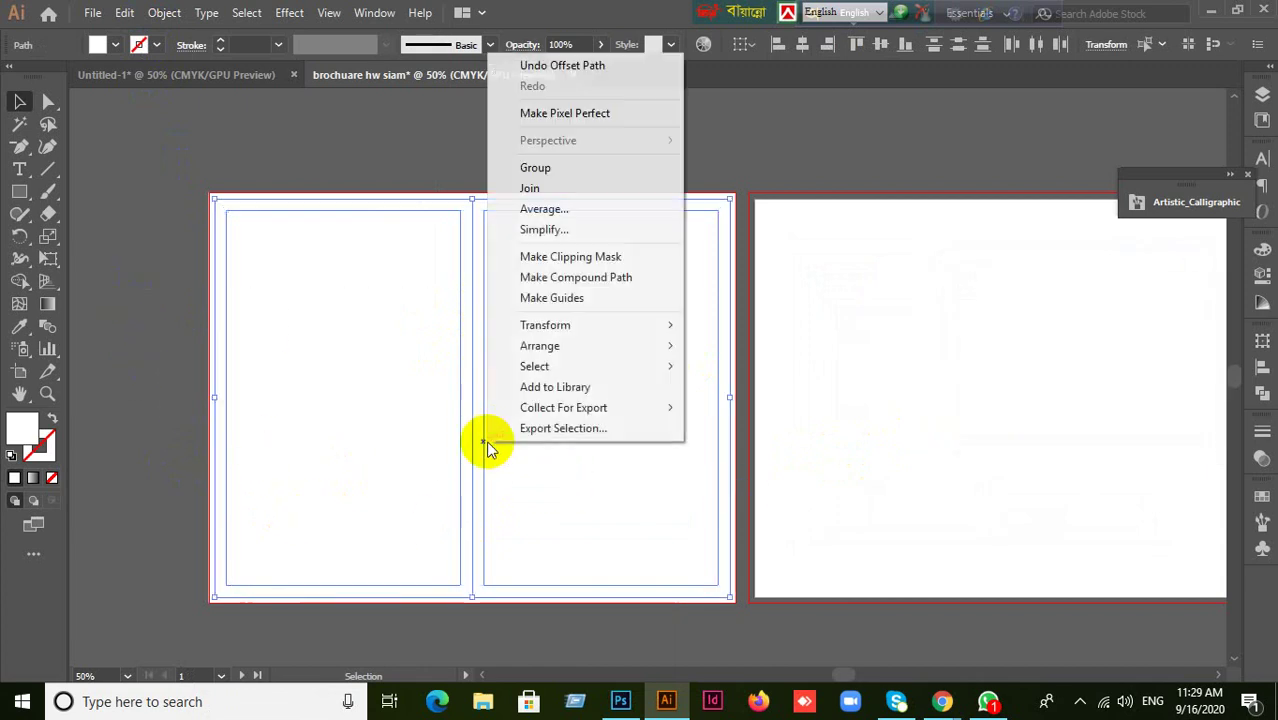
pyautogui.click(551, 298)
pyautogui.scroll(2, 549, 452)
pyautogui.scroll(-2, 549, 452)
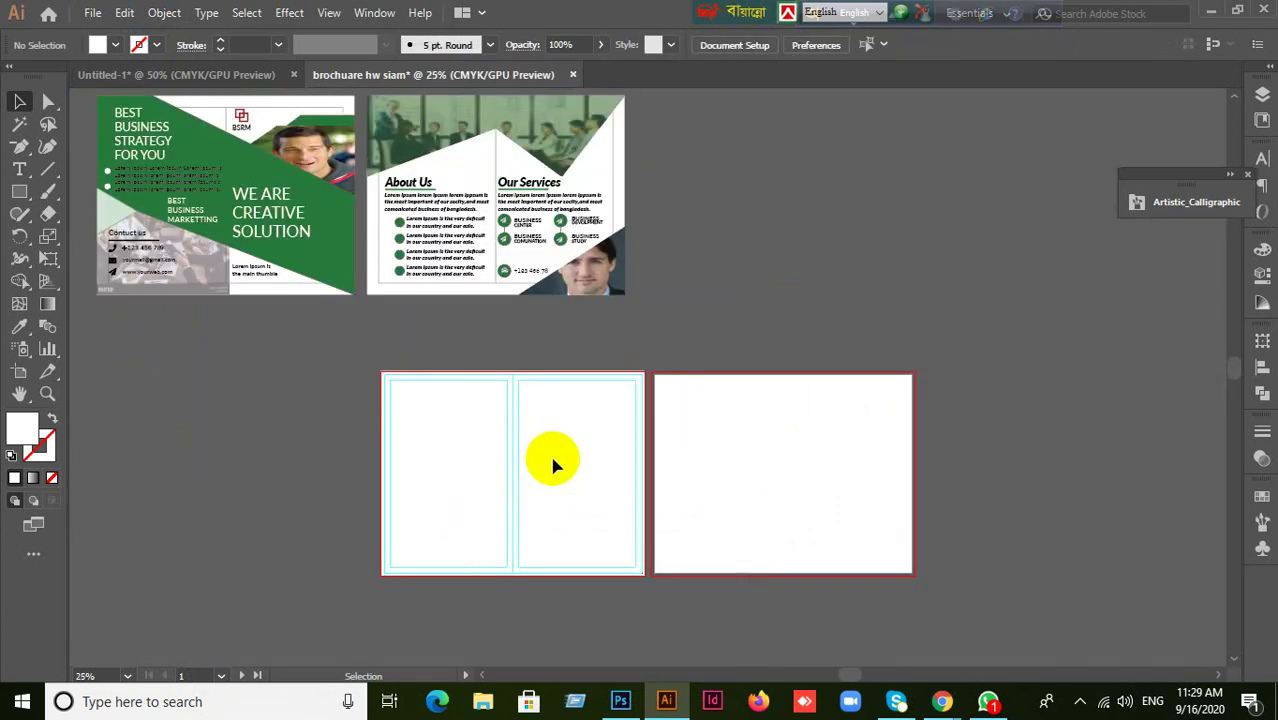
pyautogui.scroll(1, 549, 452)
pyautogui.scroll(1, 485, 280)
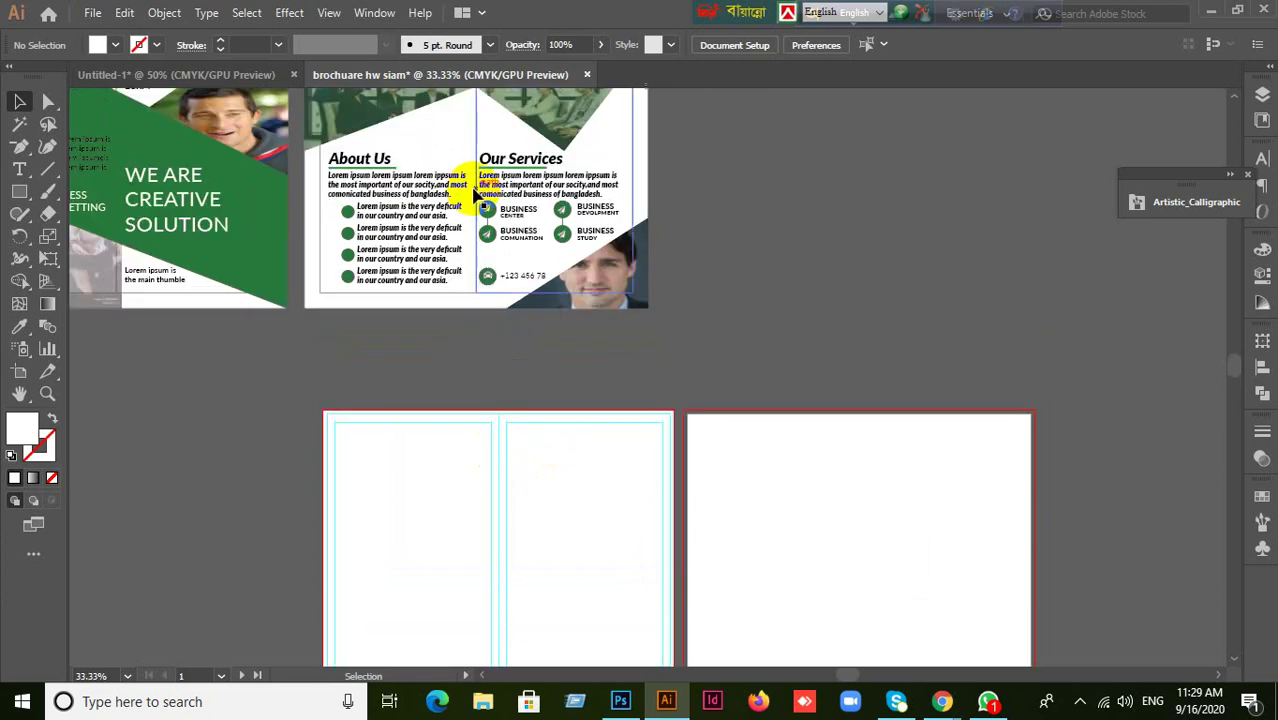
# - Compare the column and margin guides on the first artboard with the student's brochure pages above
pyautogui.moveTo(325, 362); pyautogui.dragTo(502, 404)
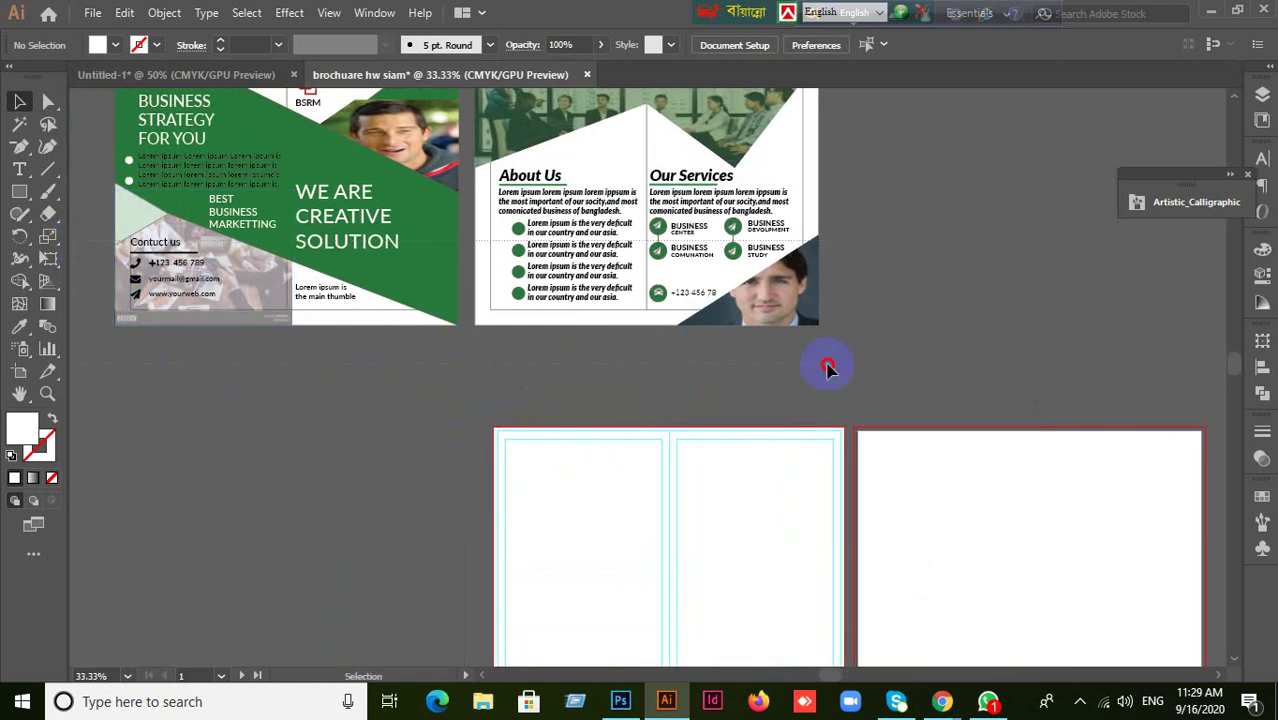
pyautogui.moveTo(828, 368); pyautogui.dragTo(785, 328)
pyautogui.moveTo(742, 287); pyautogui.dragTo(1093, 600)
pyautogui.hotkey('ctrl', 'z')
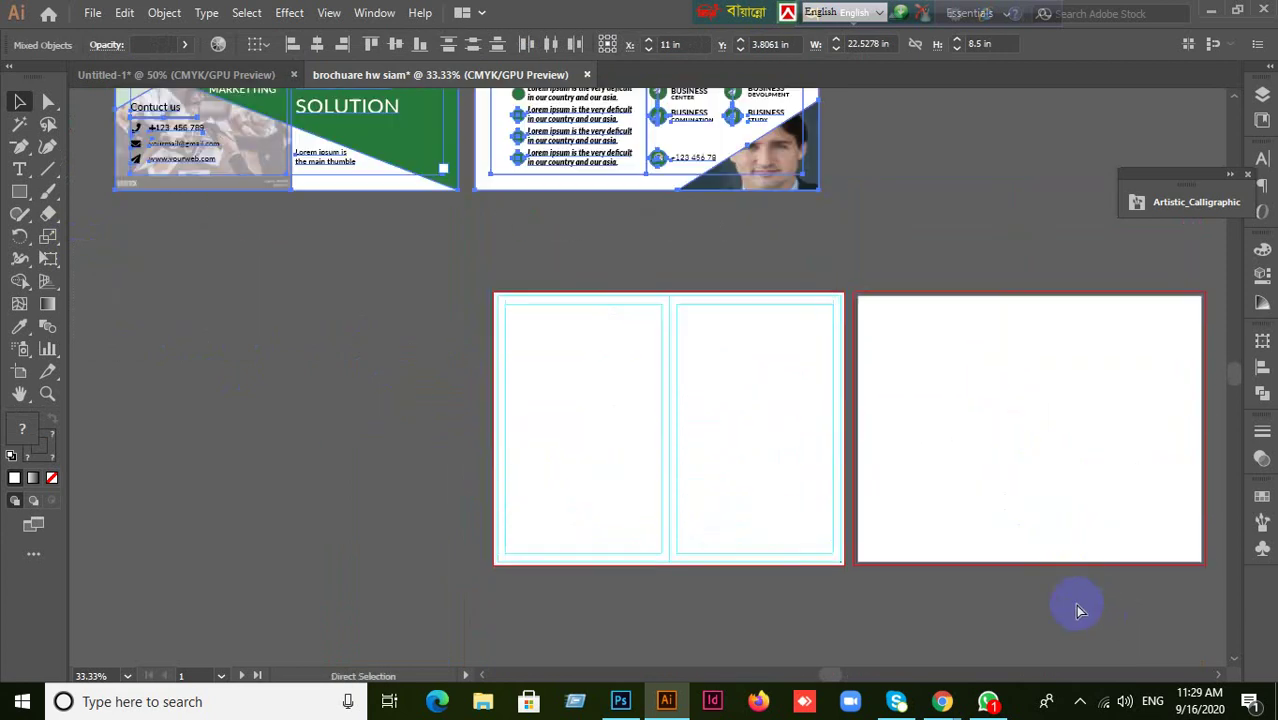
pyautogui.scroll(5, 1015, 591)
pyautogui.click(391, 528)
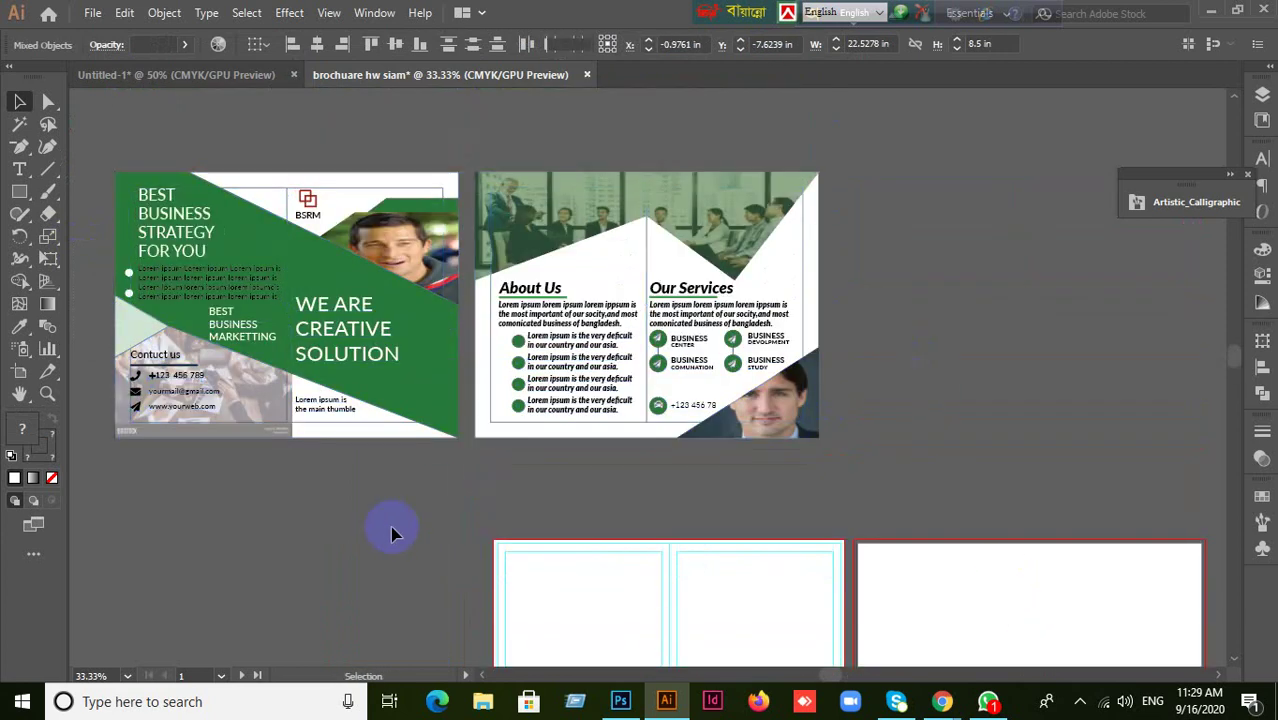
pyautogui.scroll(-2, 626, 517)
pyautogui.scroll(-1, 640, 545)
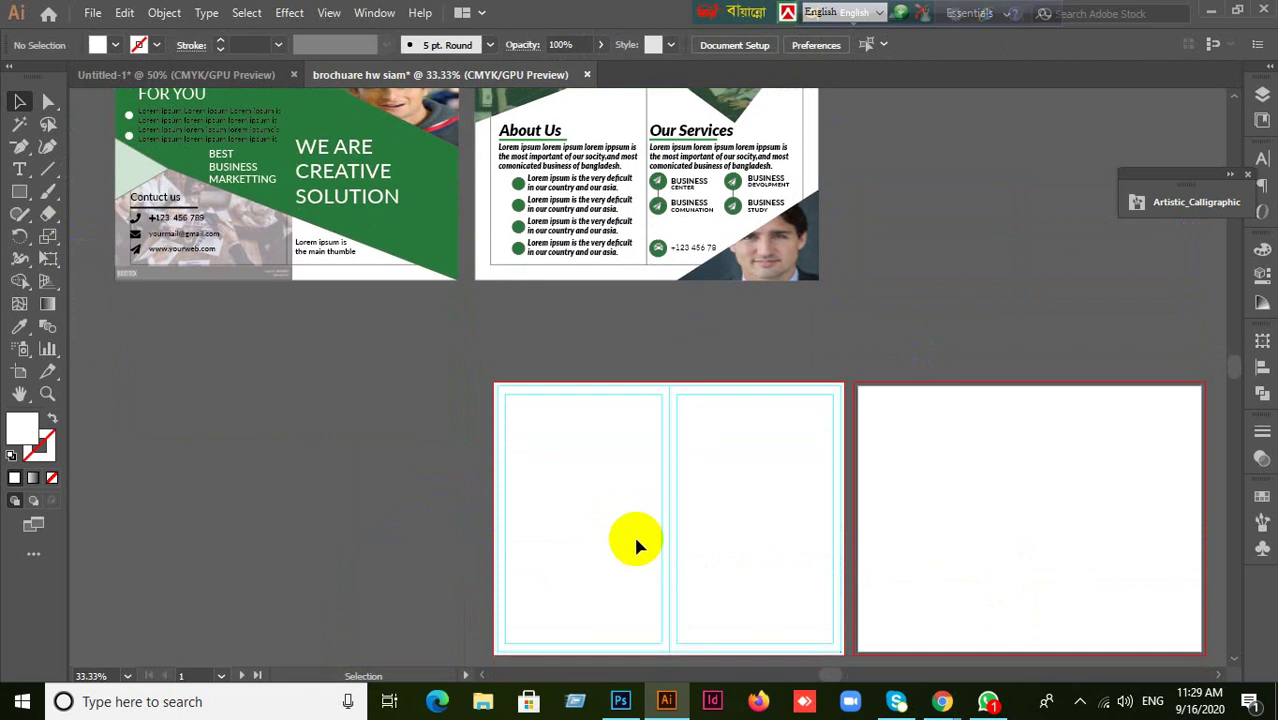
pyautogui.scroll(2, 678, 512)
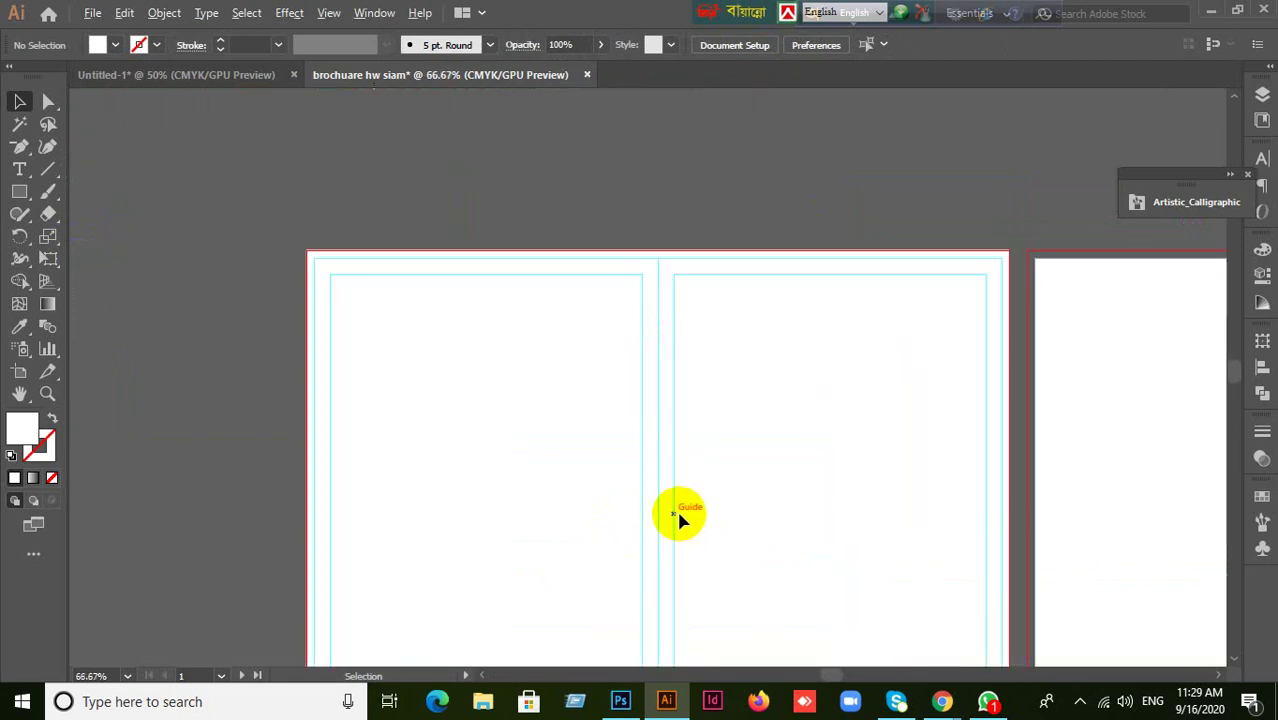
pyautogui.scroll(-3, 700, 520)
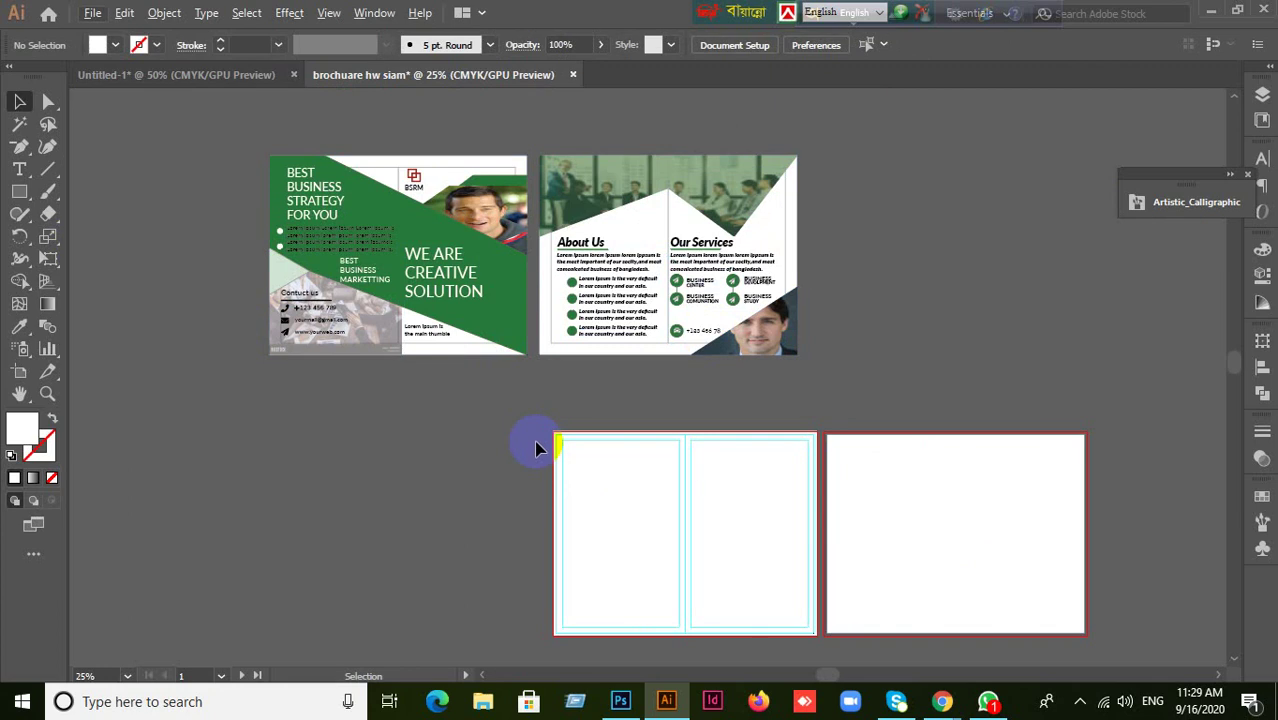
# - Undo the guides, offsets, column split and fill changes until the brochure pages are back on their artboards
pyautogui.click(618, 494)
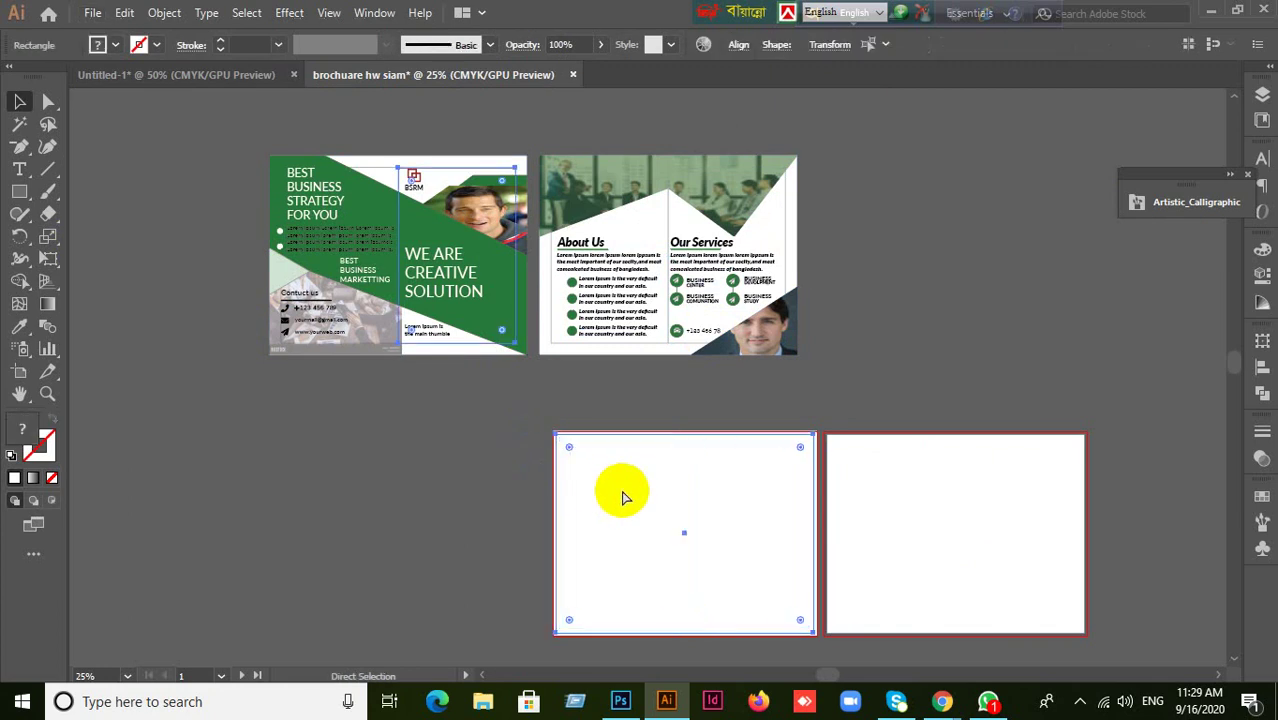
pyautogui.hotkey('ctrl', 'z')
pyautogui.hotkey('ctrl', 'z')
pyautogui.hotkey('ctrl', 'z')
pyautogui.hotkey('ctrl', 'z')
pyautogui.hotkey('ctrl', 'z')
pyautogui.hotkey('ctrl', 'z')
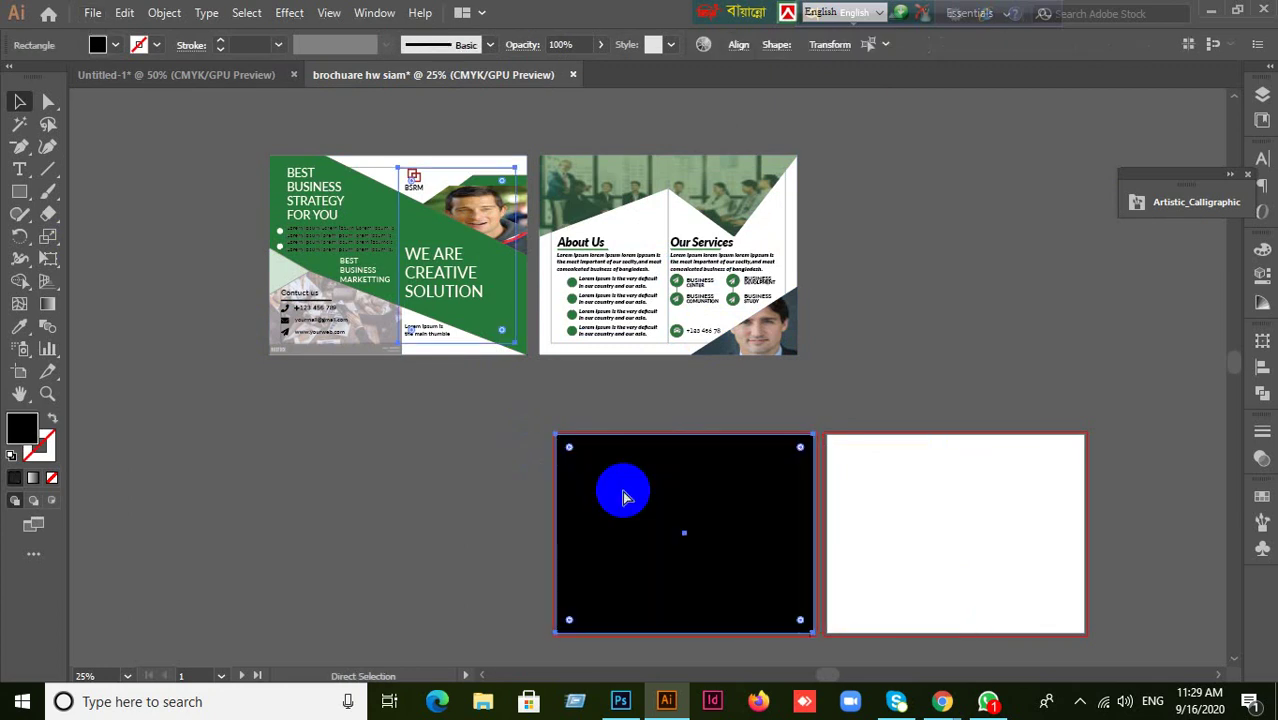
pyautogui.hotkey('ctrl', 'z')
pyautogui.hotkey('ctrl', 'z')
pyautogui.hotkey('ctrl', 'z')
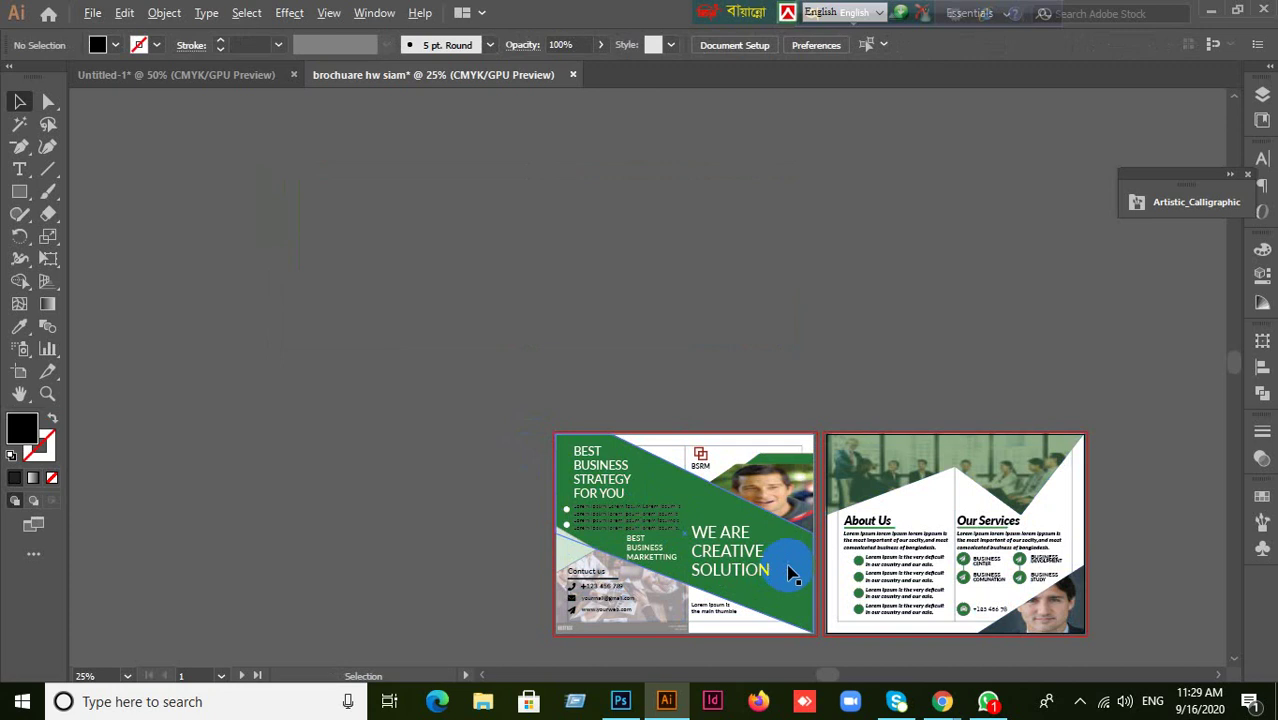
# - Try moving the large green diagonal shape off the first brochure page, undo the move, and deselect it
pyautogui.scroll(3, 788, 572)
pyautogui.scroll(-1, 796, 564)
pyautogui.moveTo(799, 574); pyautogui.dragTo(765, 330)
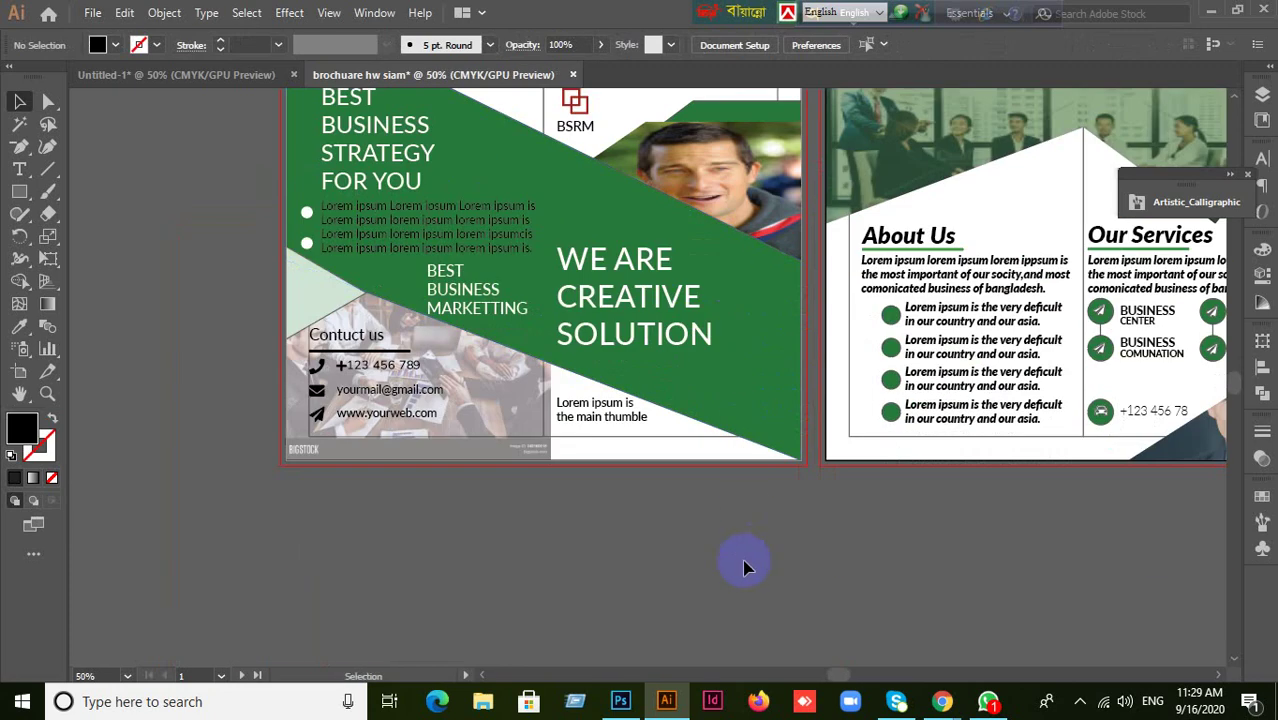
pyautogui.click(656, 371)
pyautogui.rightClick(656, 368)
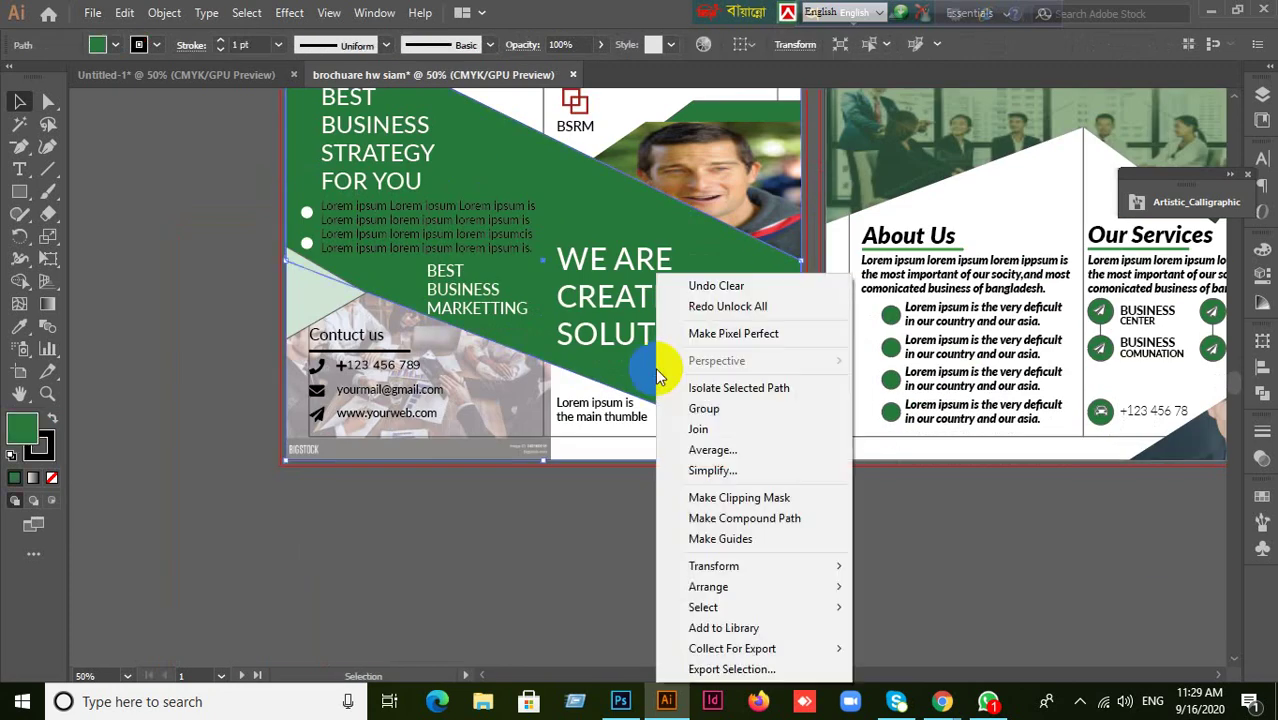
pyautogui.click(588, 461)
pyautogui.moveTo(556, 337); pyautogui.dragTo(244, 364)
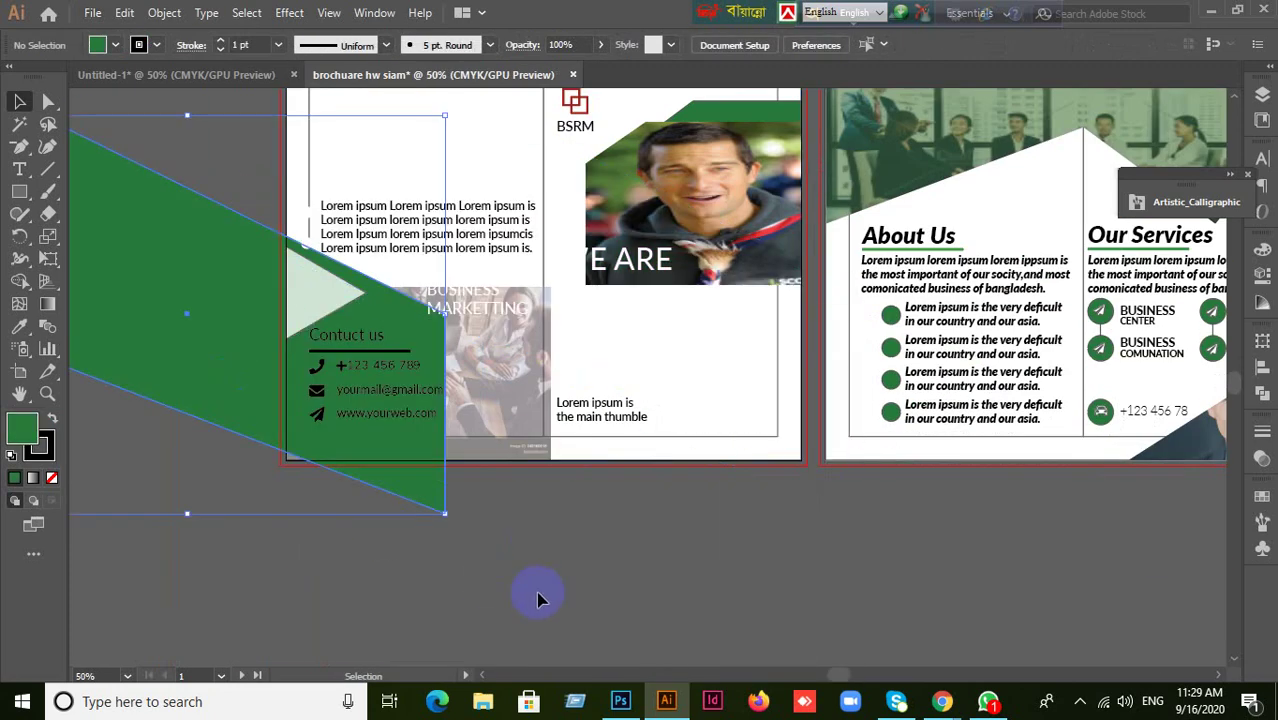
pyautogui.hotkey('ctrl', 'z')
pyautogui.press('v')
pyautogui.click(576, 590)
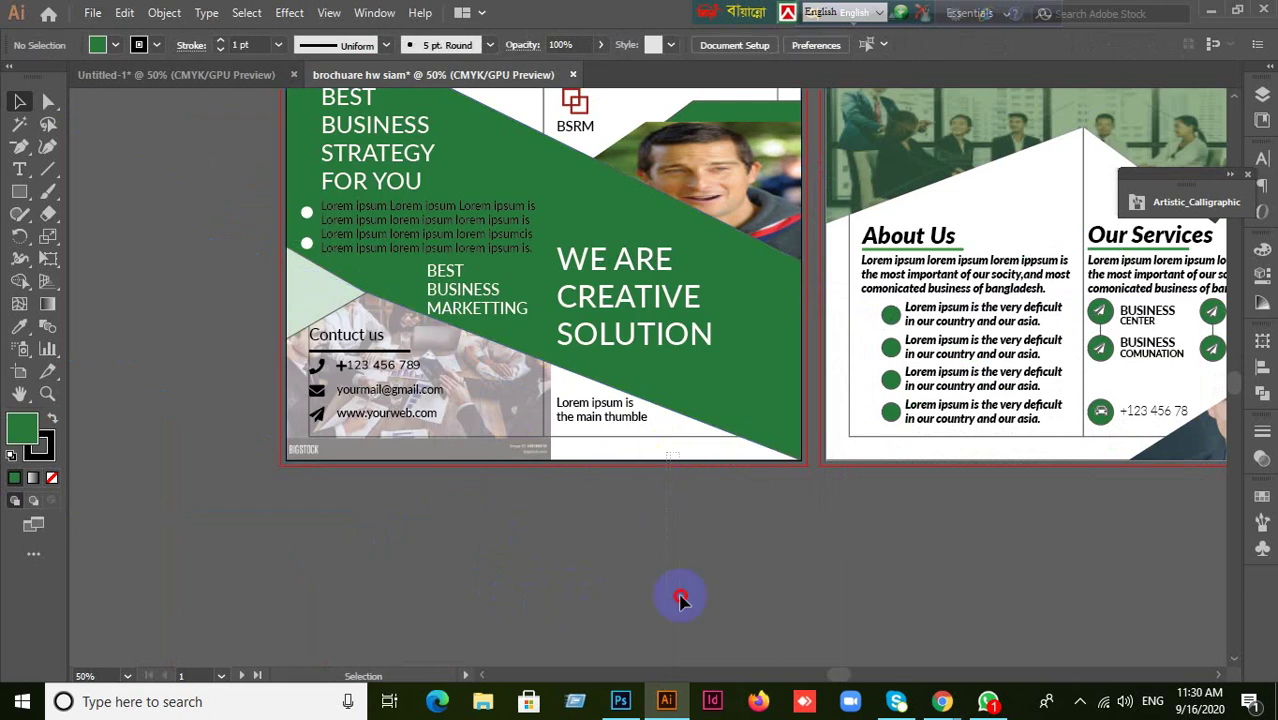
pyautogui.scroll(1, 675, 535)
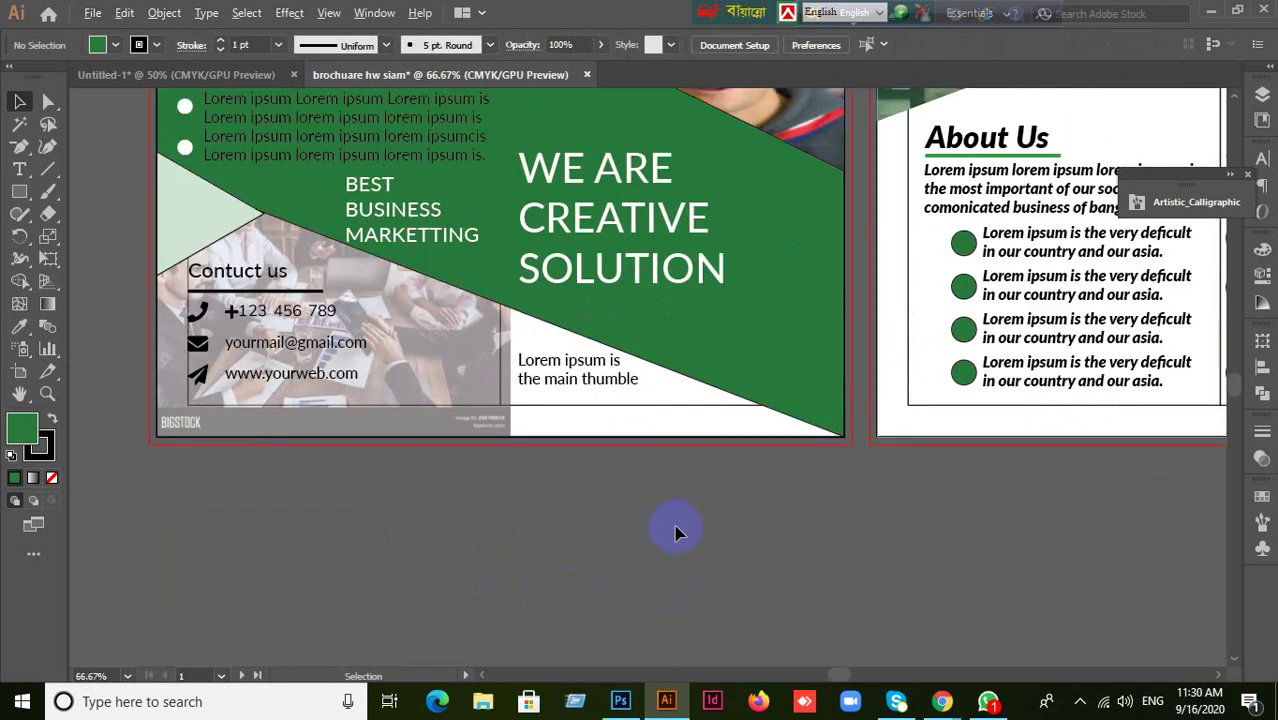
pyautogui.scroll(-2, 675, 533)
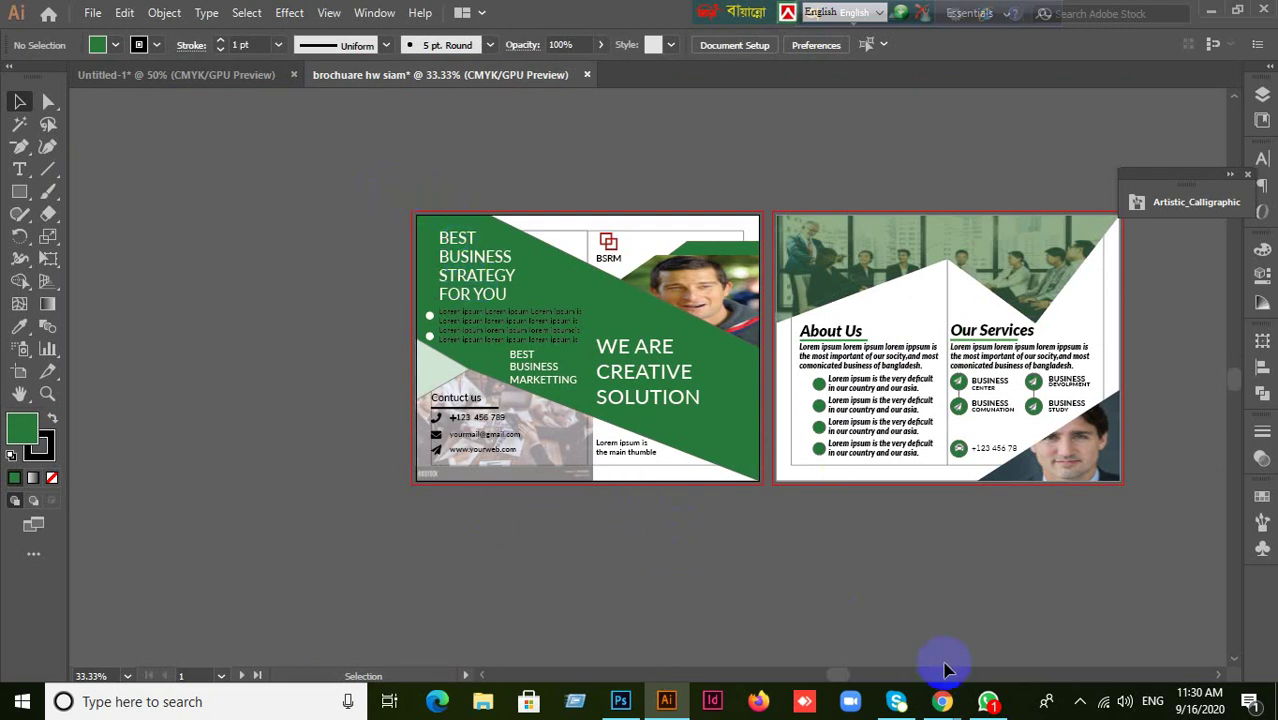
# - Switch to the Google Meet call, then to WhatsApp, and look through the chats for another student's homework file
pyautogui.moveTo(942, 700)
pyautogui.click(824, 617)
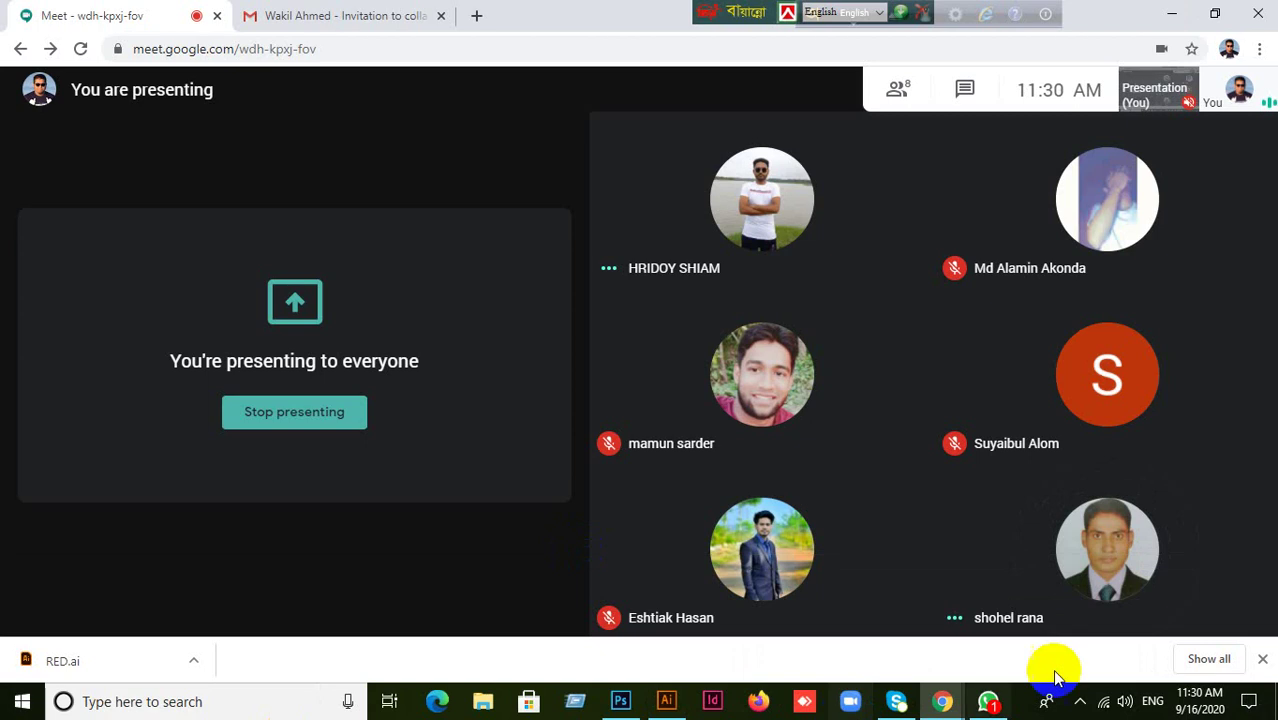
pyautogui.click(990, 703)
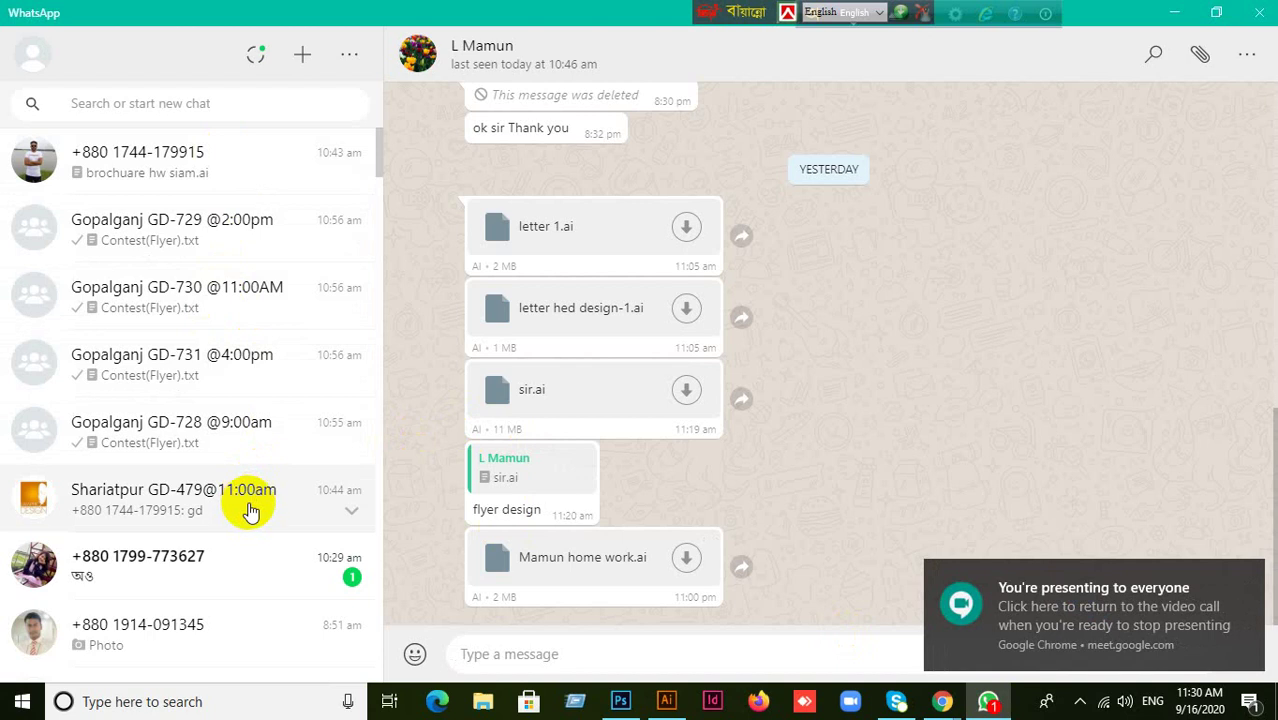
pyautogui.scroll(-5, 255, 505)
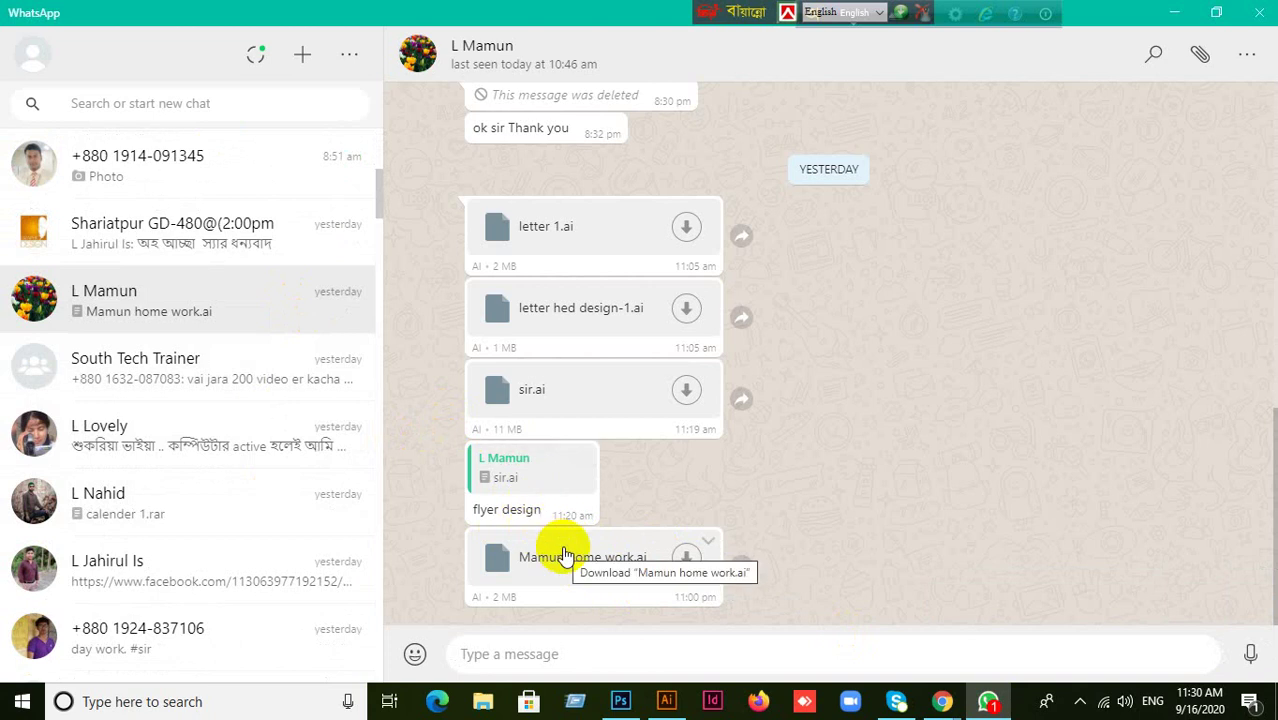
# - Return to the Google Meet call to check the class participants
pyautogui.click(943, 701)
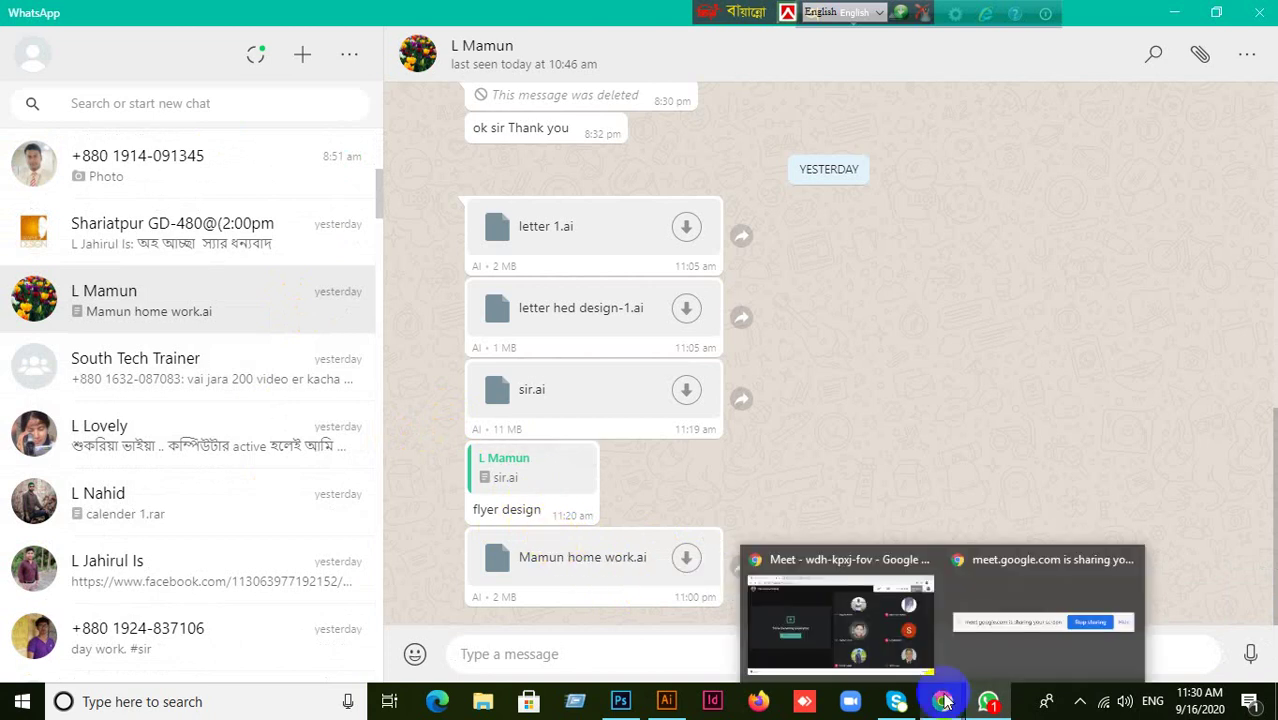
pyautogui.click(787, 621)
pyautogui.click(787, 618)
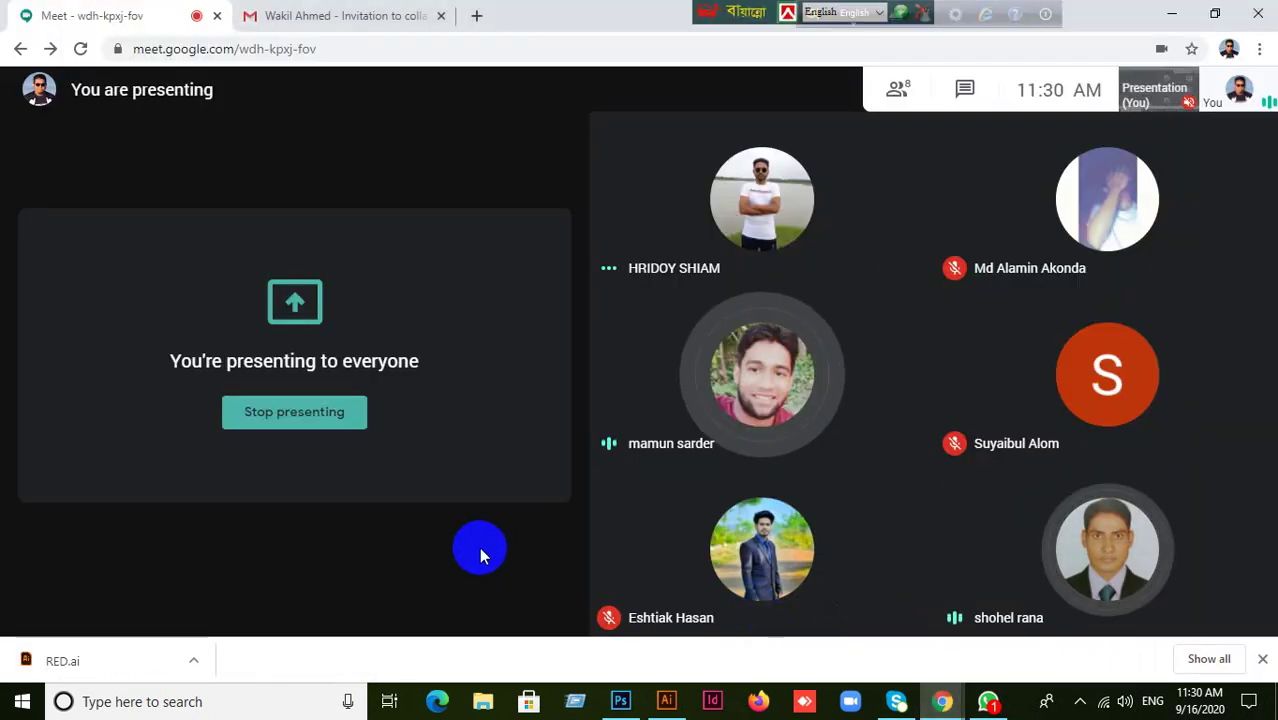
pyautogui.moveTo(626, 606)
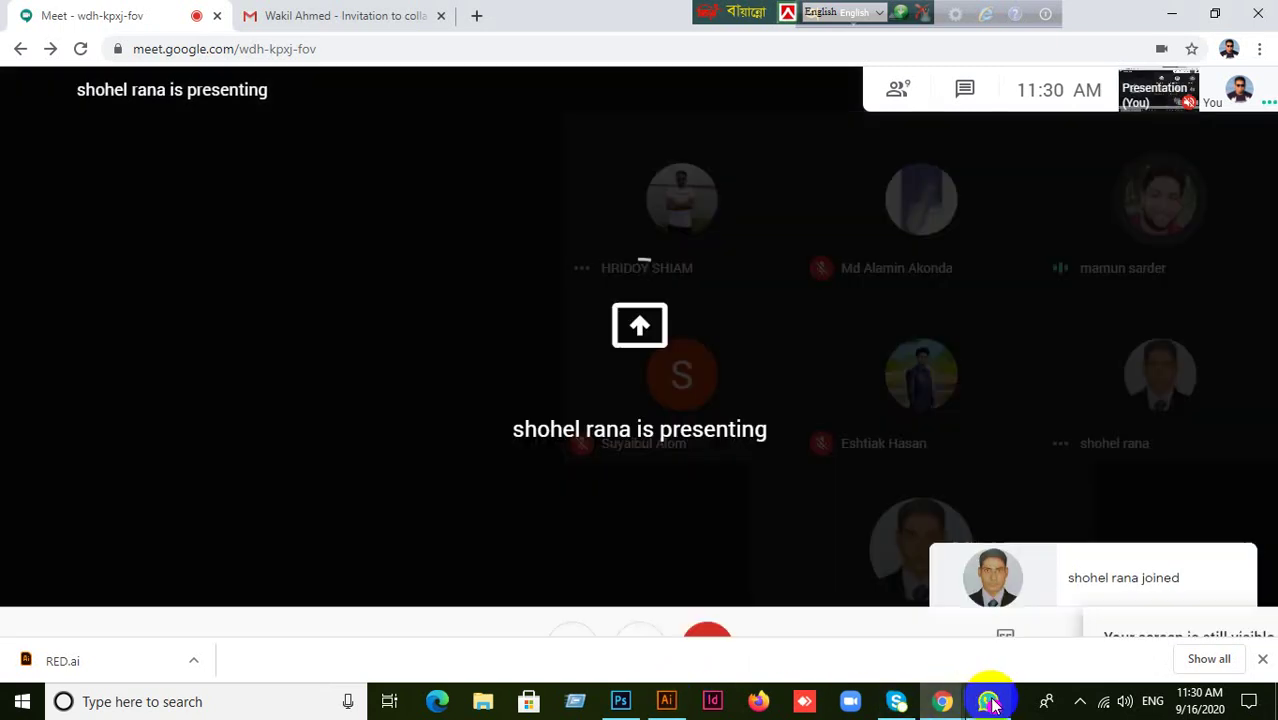
# - Switch to WhatsApp and save the student's latest homework .ai file to the Desktop
pyautogui.click(986, 700)
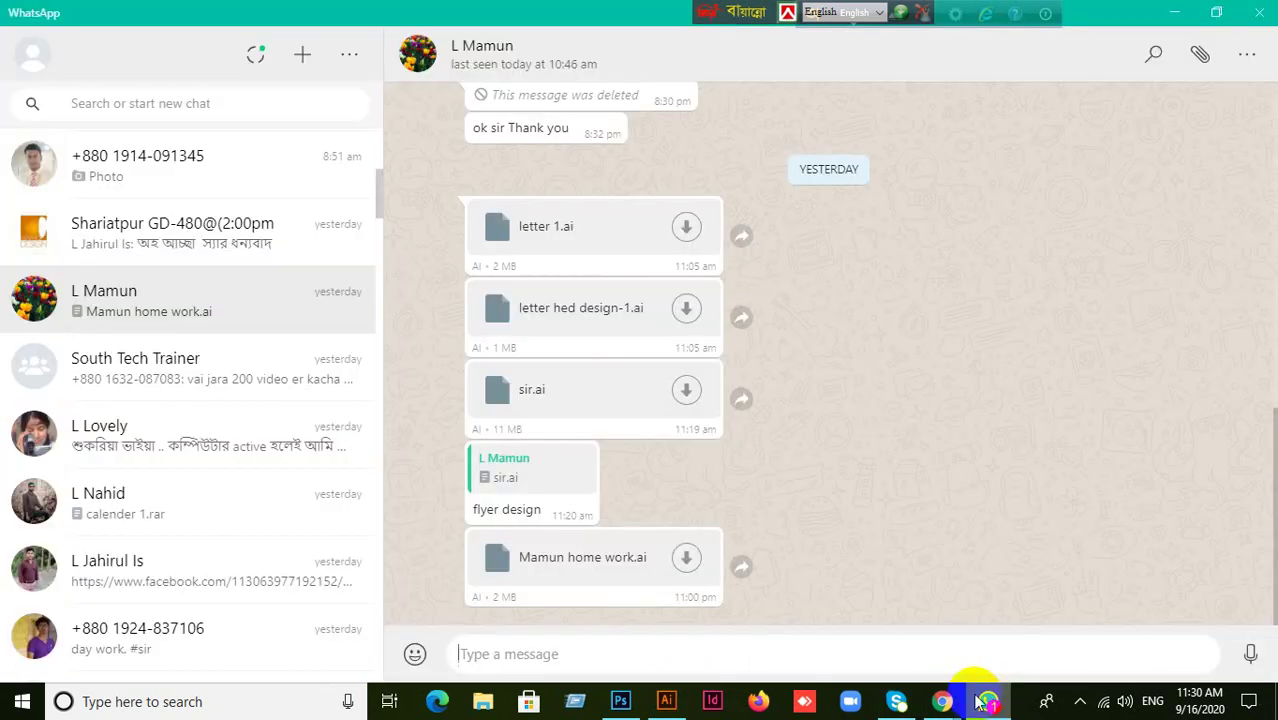
pyautogui.click(686, 557)
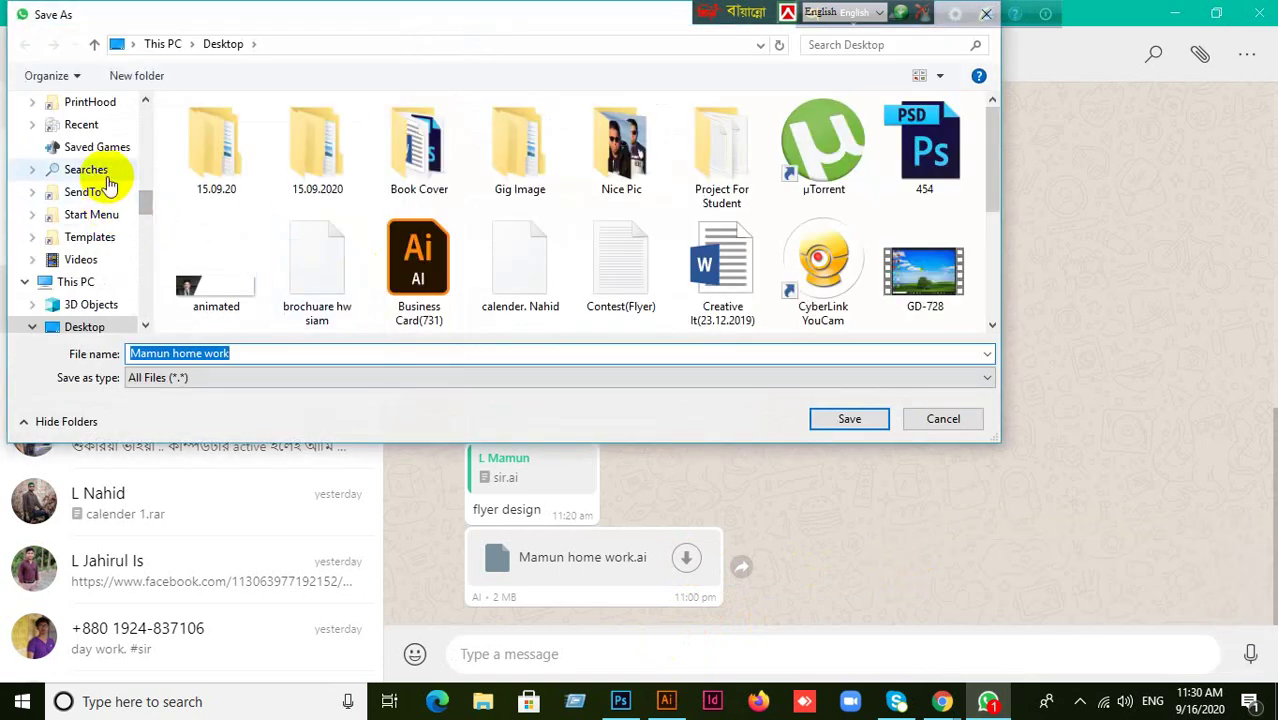
pyautogui.scroll(1, 90, 125)
pyautogui.scroll(10, 86, 114)
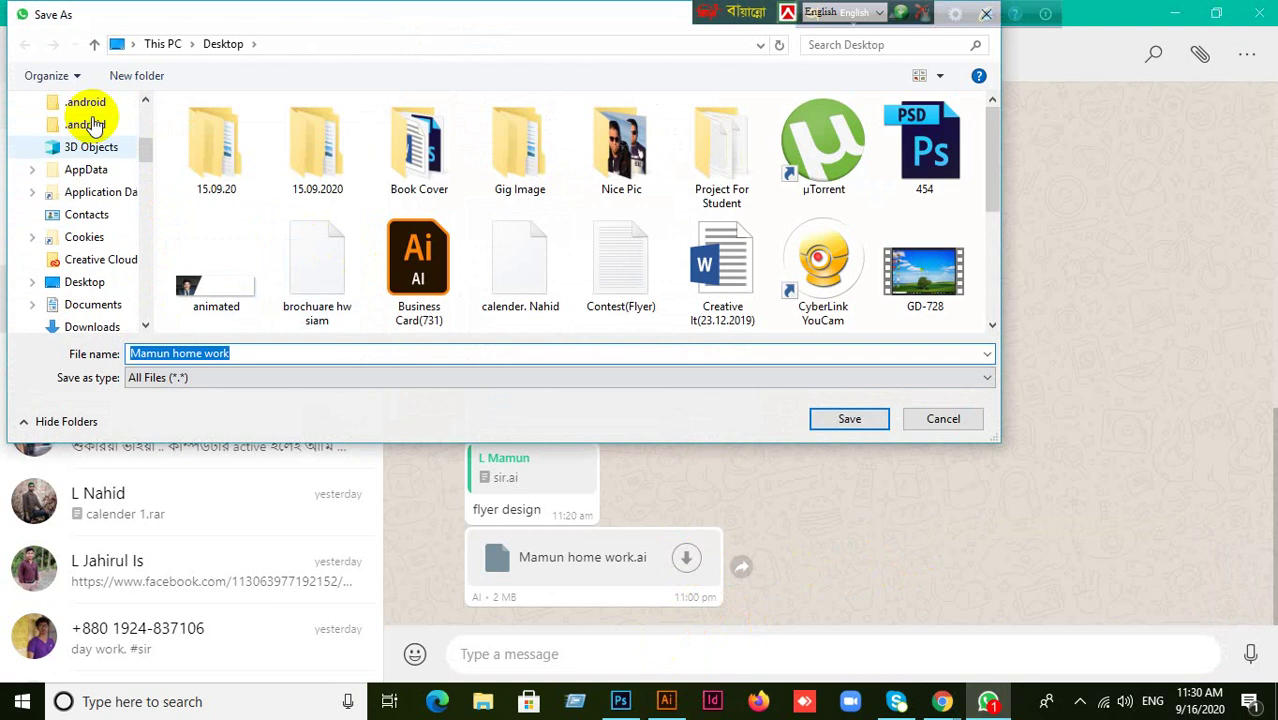
pyautogui.click(80, 131)
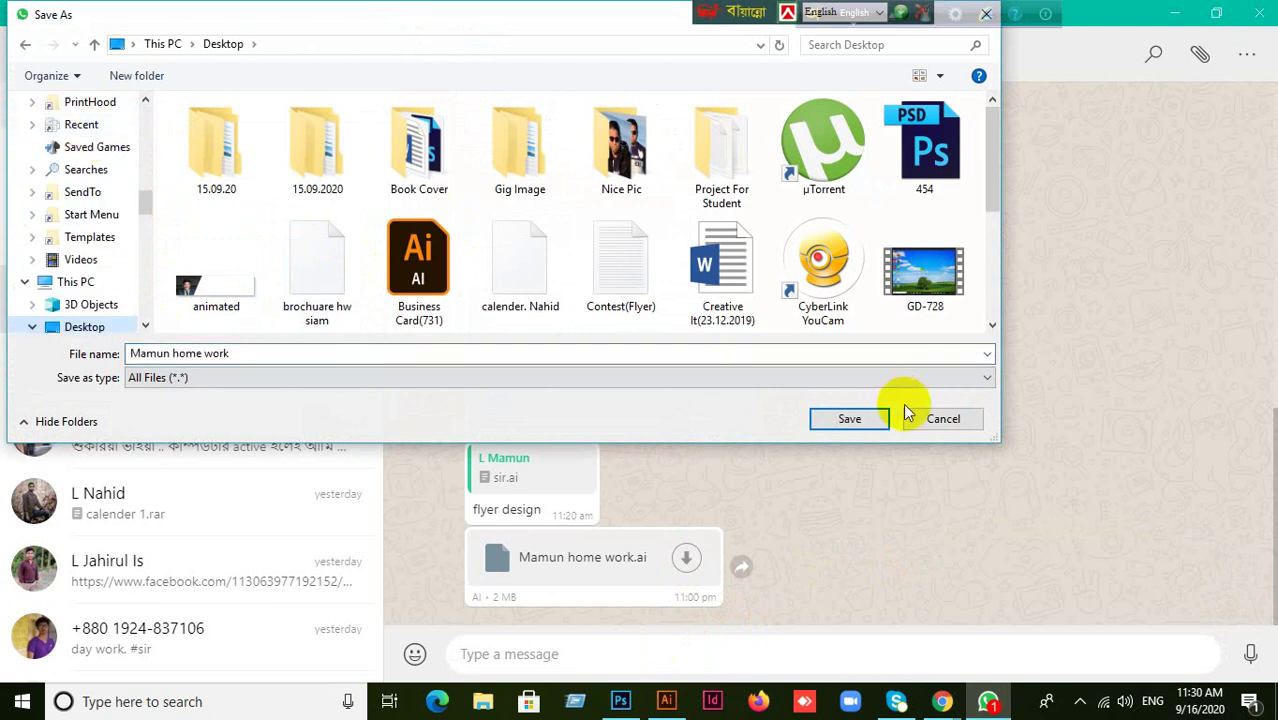
pyautogui.click(879, 421)
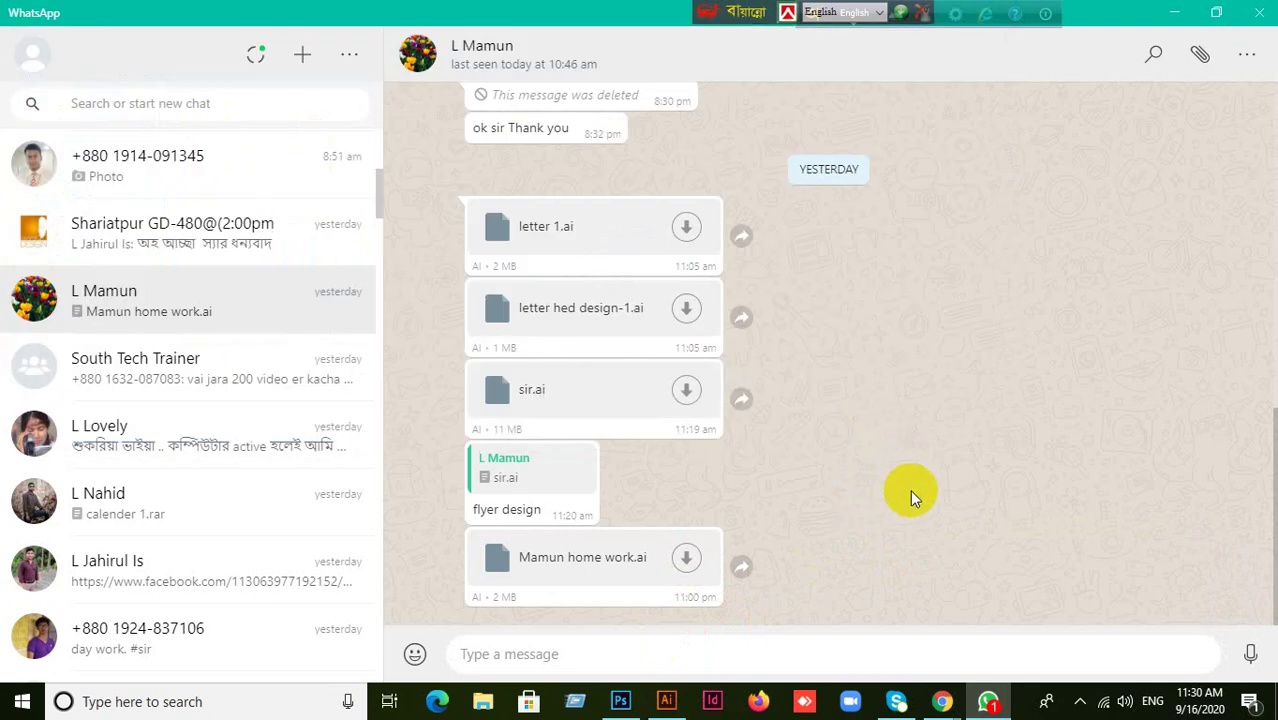
pyautogui.click(807, 627)
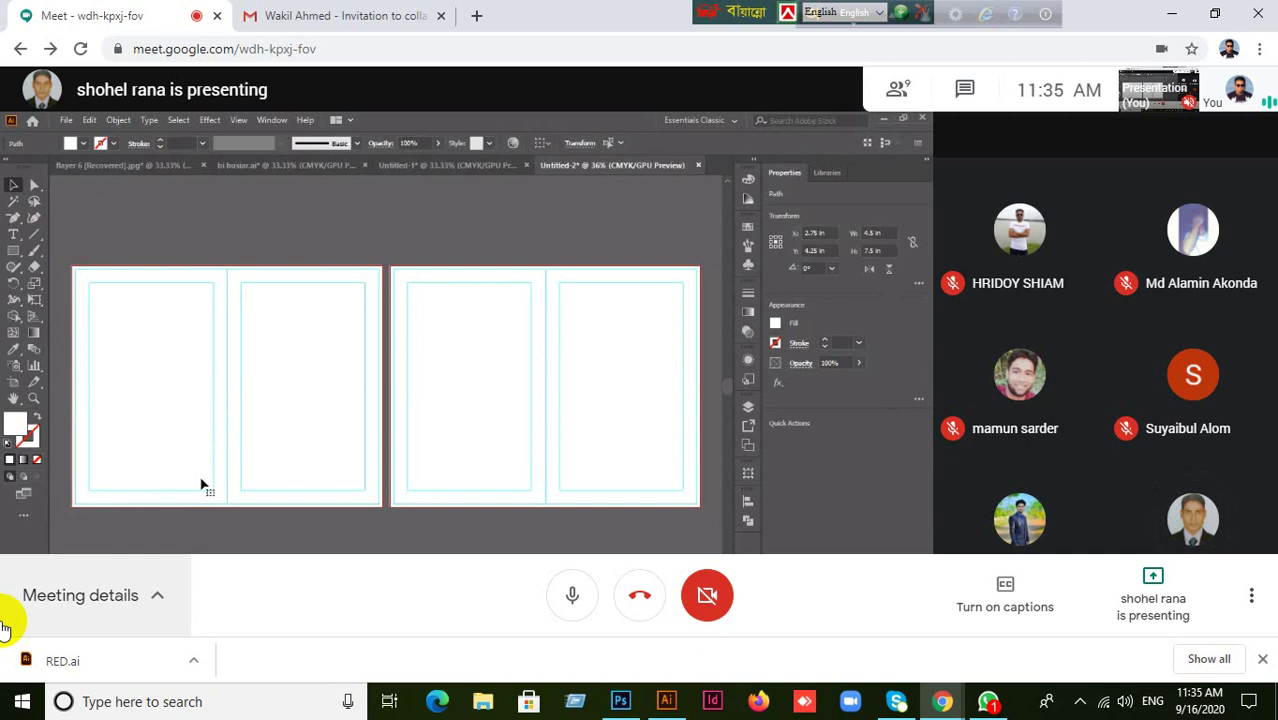
# - Check the shared screen and participants in the Google Meet call, then switch back to the brochure in Illustrator
pyautogui.moveTo(192, 471)
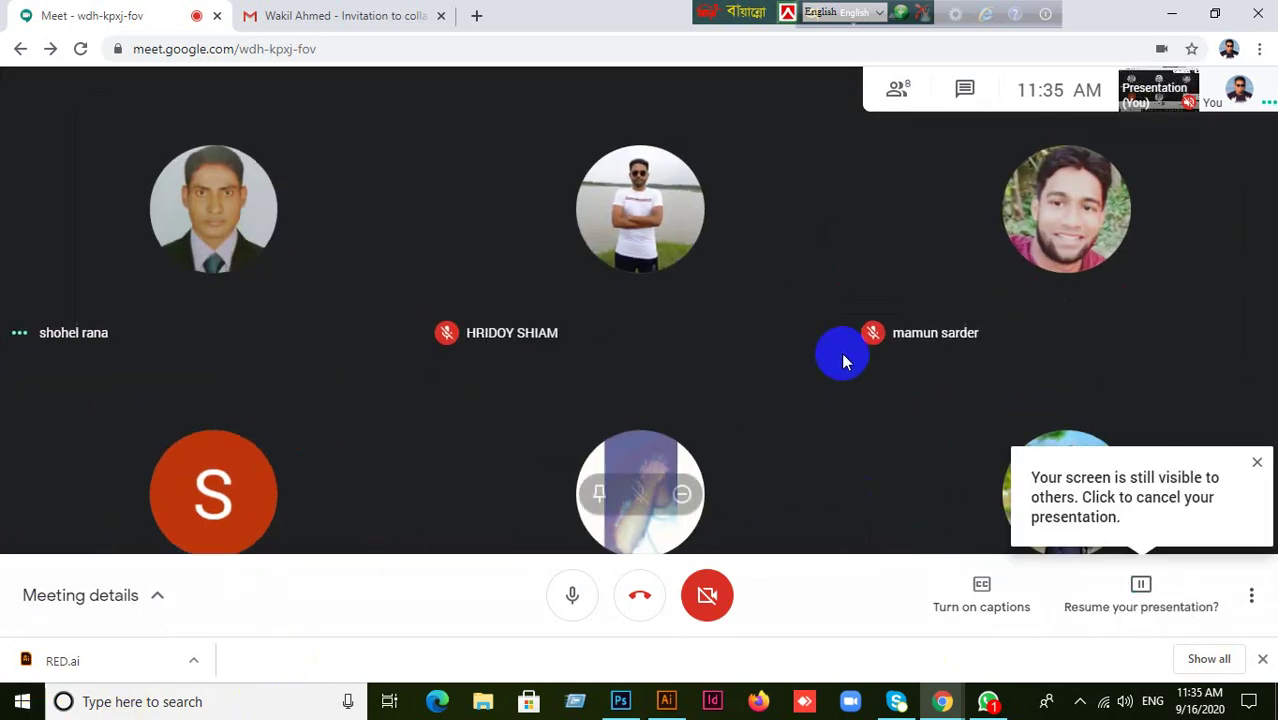
pyautogui.click(800, 655)
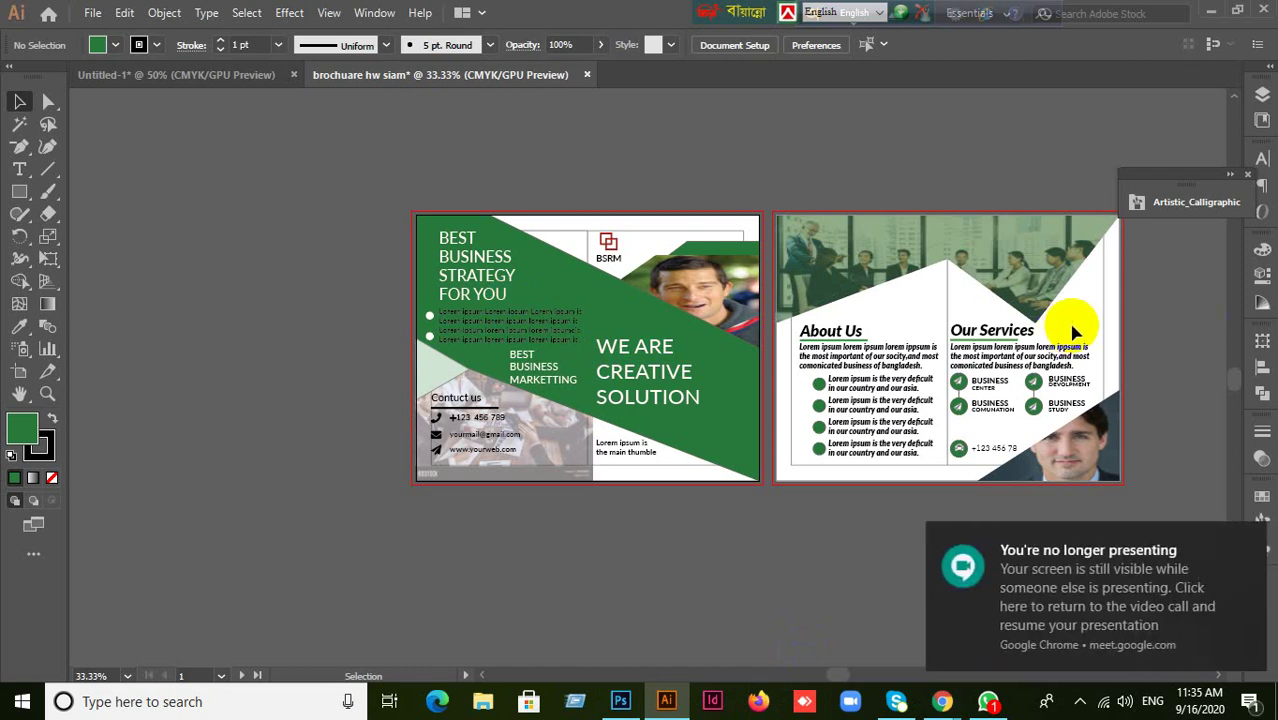
pyautogui.moveTo(1068, 328); pyautogui.dragTo(827, 300)
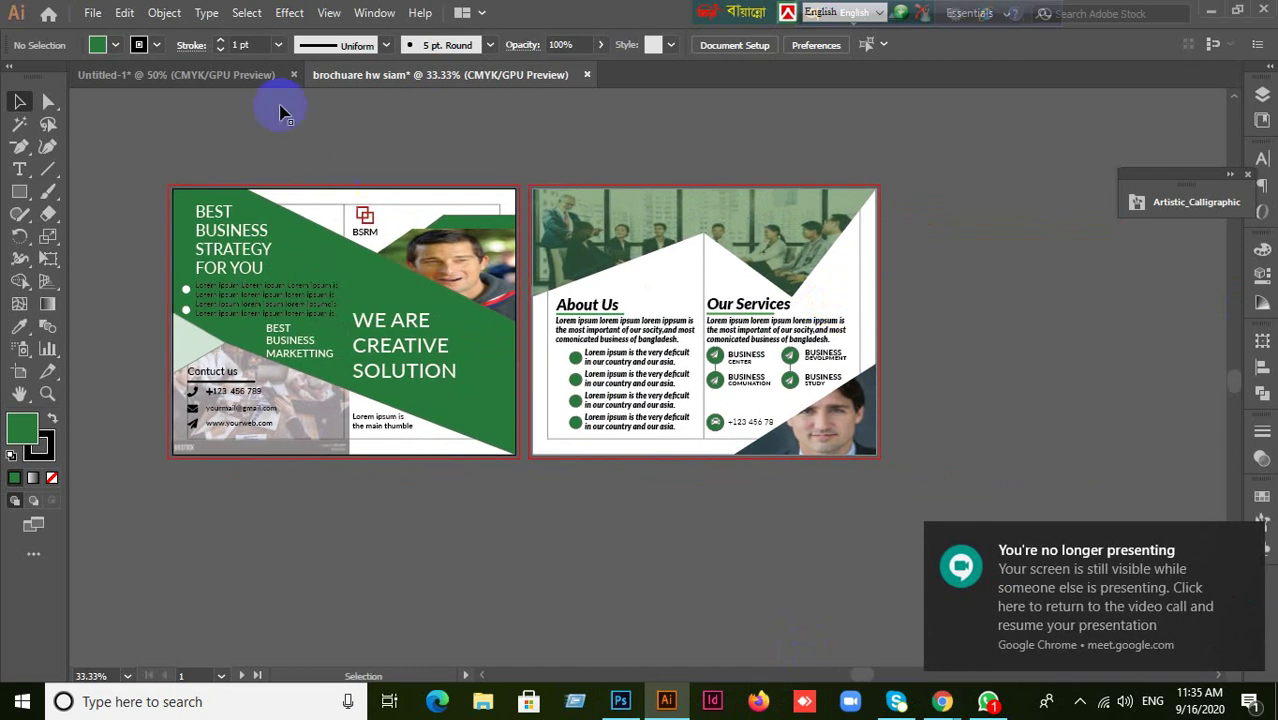
# - Start a new print document with the Letter preset in inches, landscape at 11 x 8.5 in, with 2 artboards
pyautogui.click(92, 14)
pyautogui.click(380, 160)
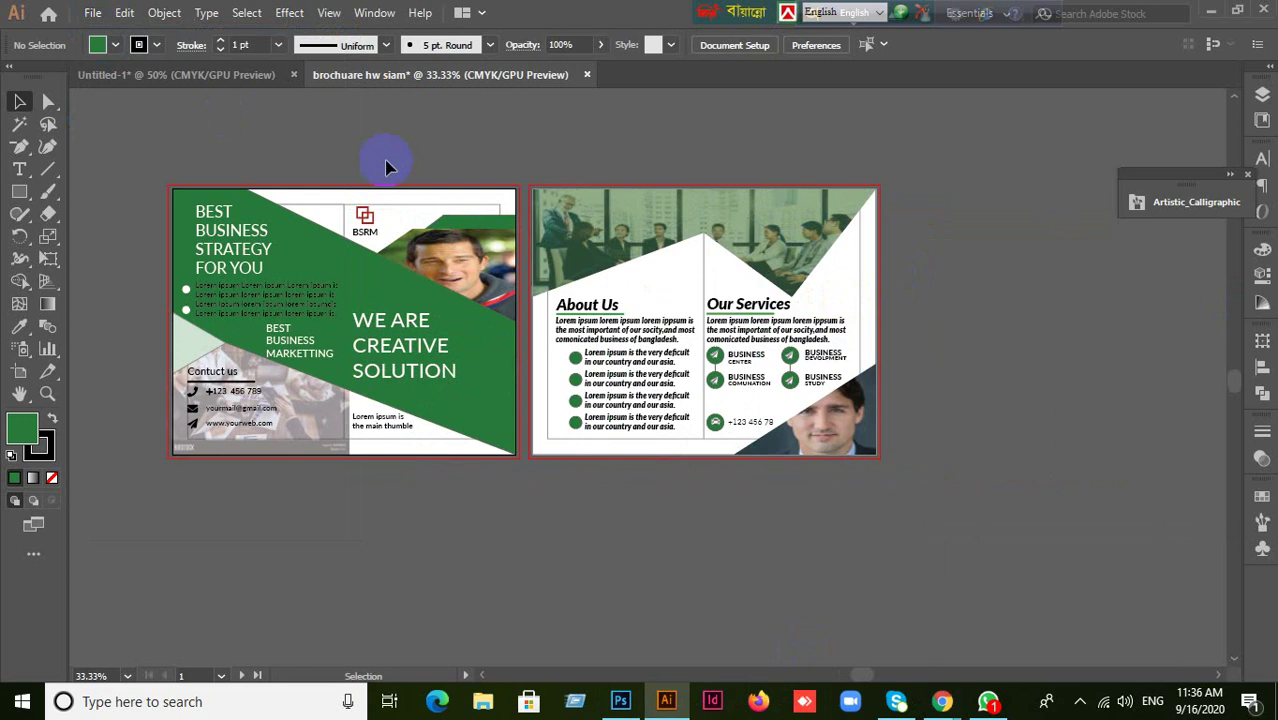
pyautogui.hotkey('ctrl', 'n')
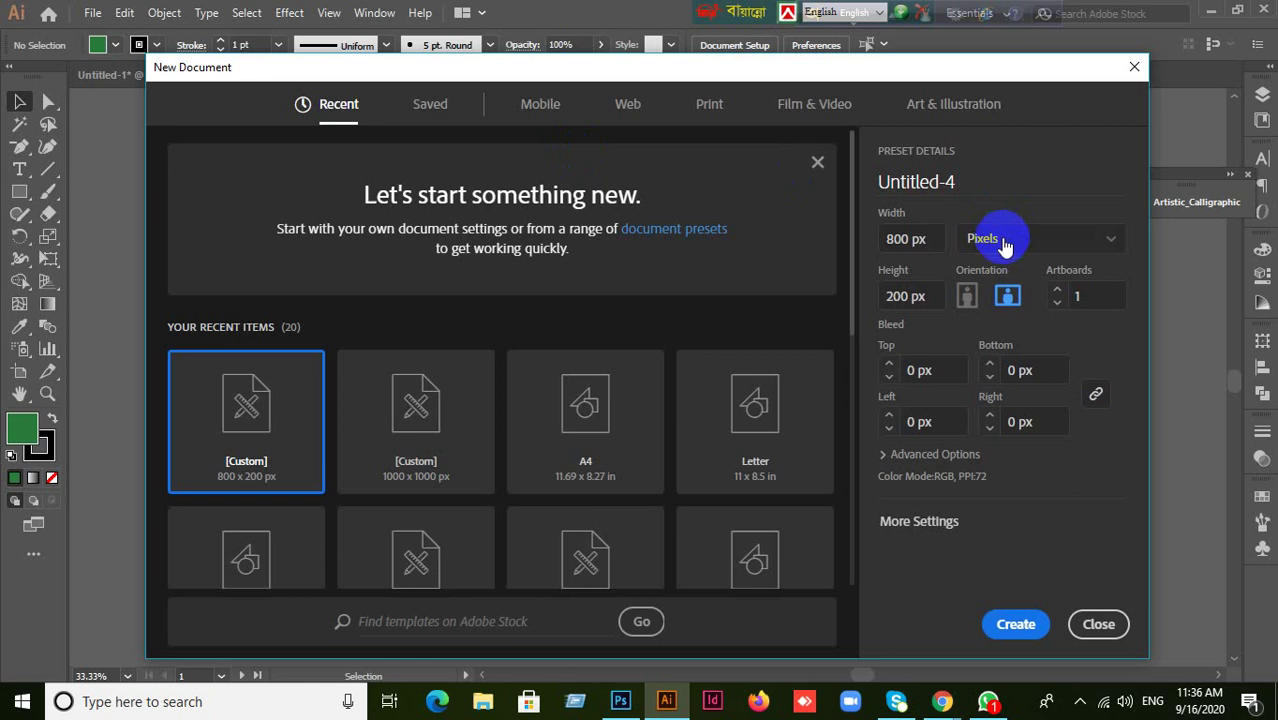
pyautogui.click(707, 106)
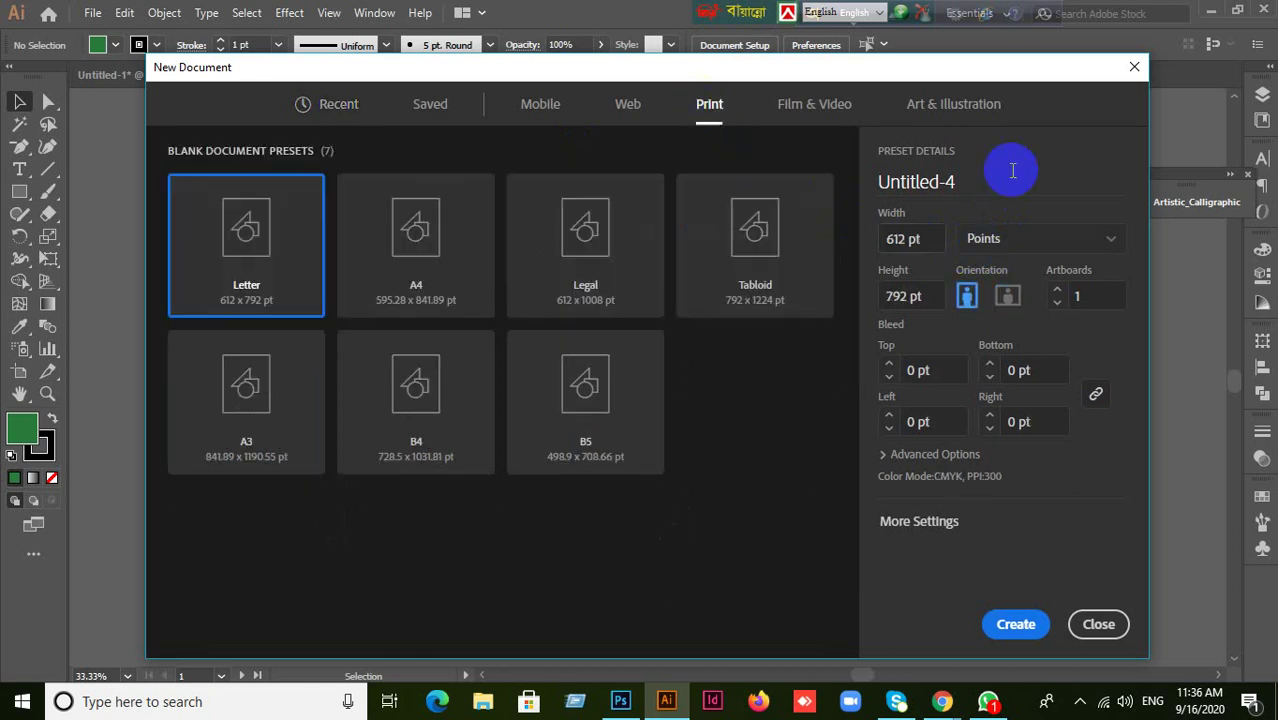
pyautogui.click(1104, 240)
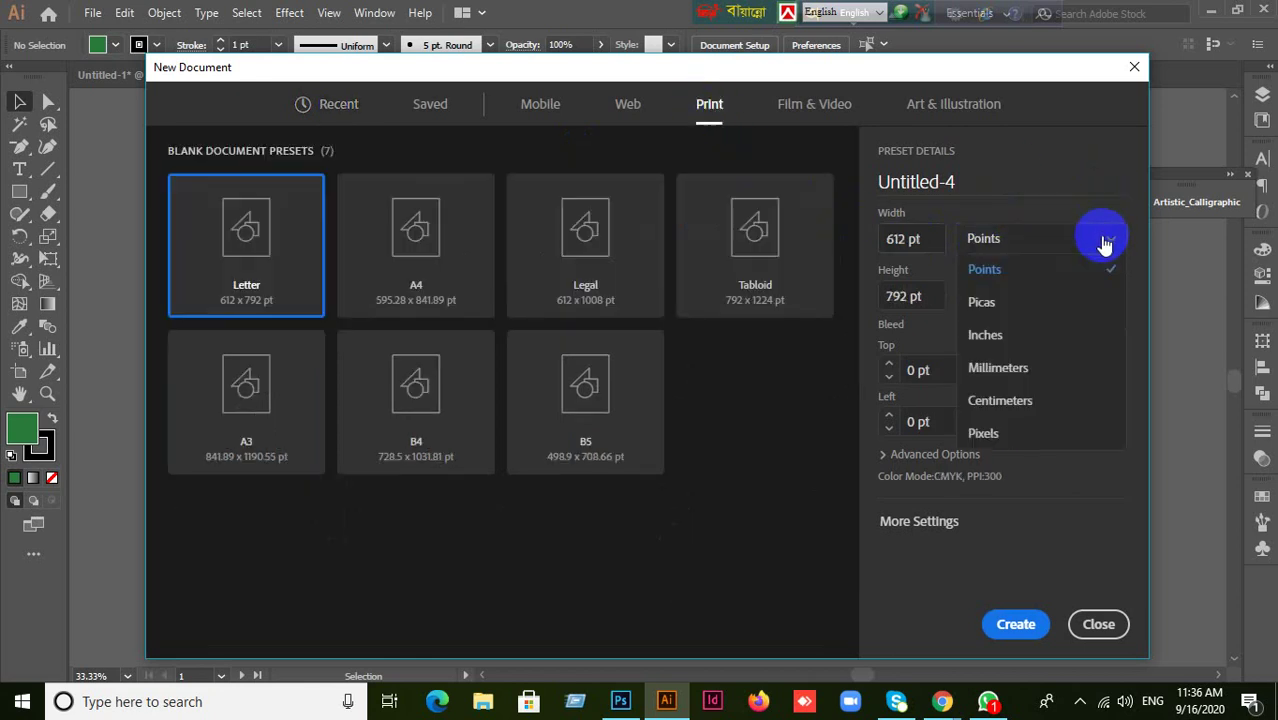
pyautogui.click(1003, 334)
pyautogui.click(1019, 316)
pyautogui.click(1078, 294)
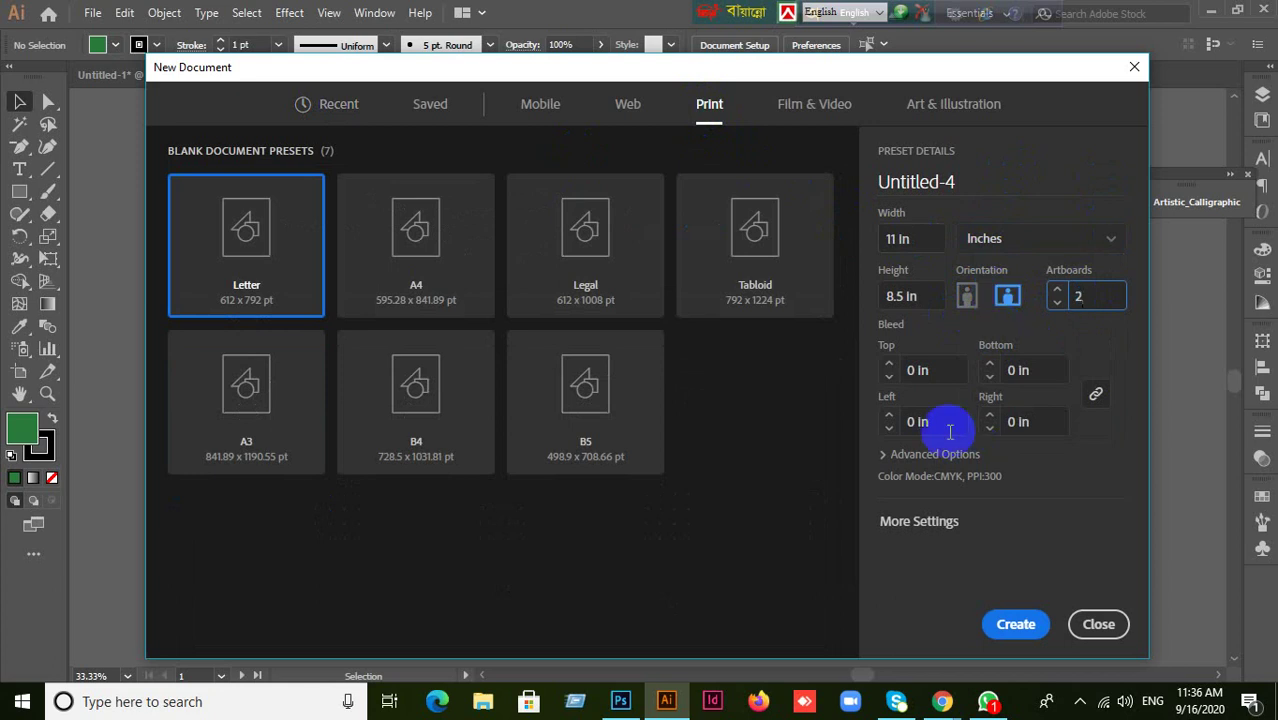
# - Set the bleed to 0.125 in on all sides and expand the advanced document options
pyautogui.click(925, 371)
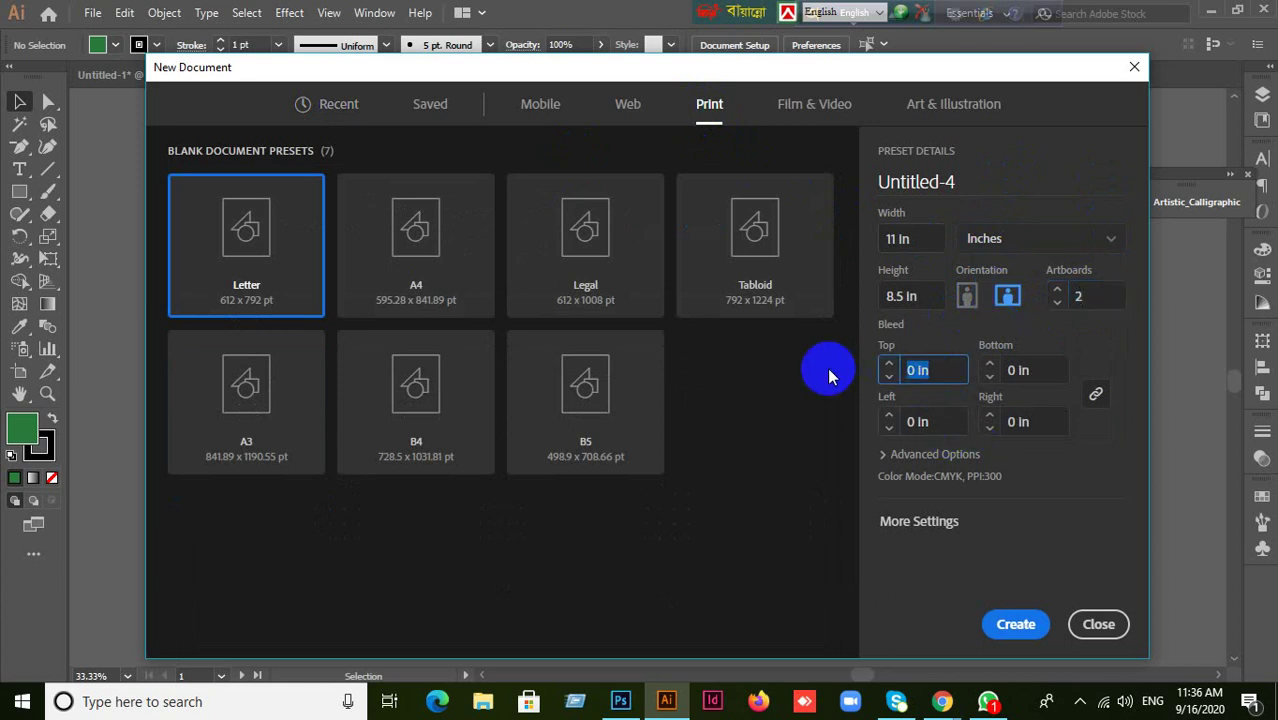
pyautogui.write('0.125')
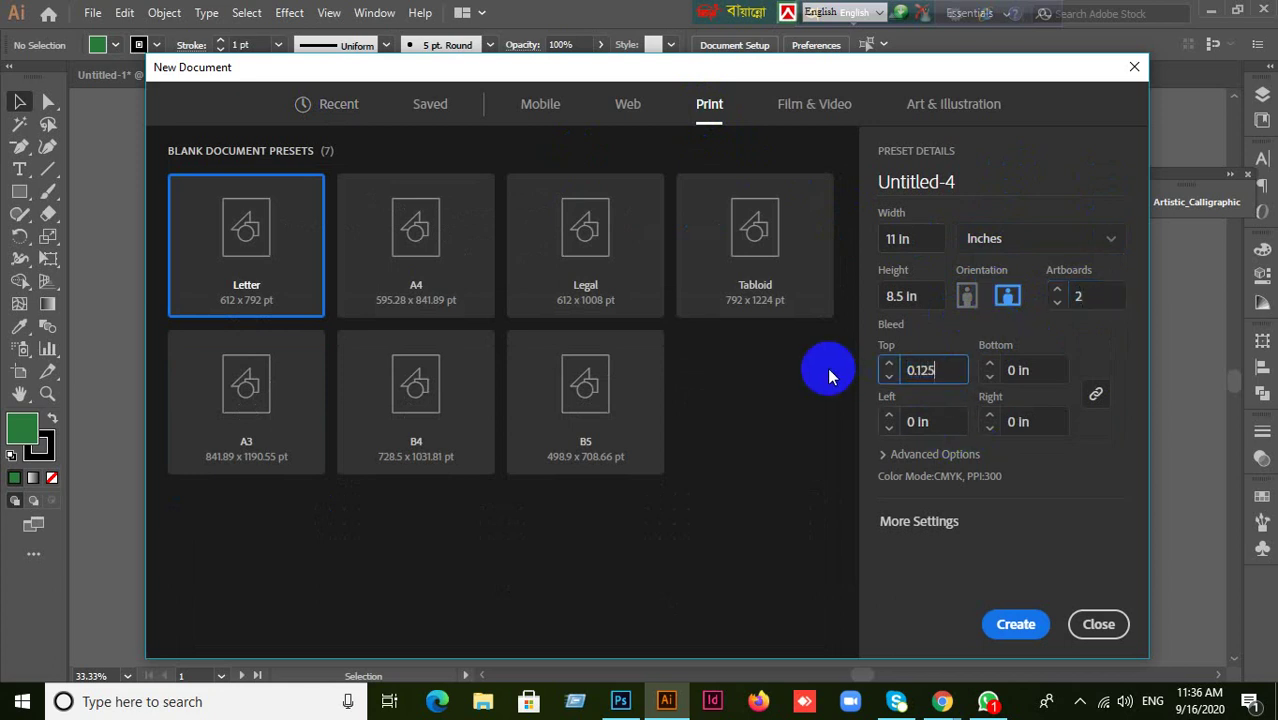
pyautogui.click(1047, 422)
pyautogui.click(898, 458)
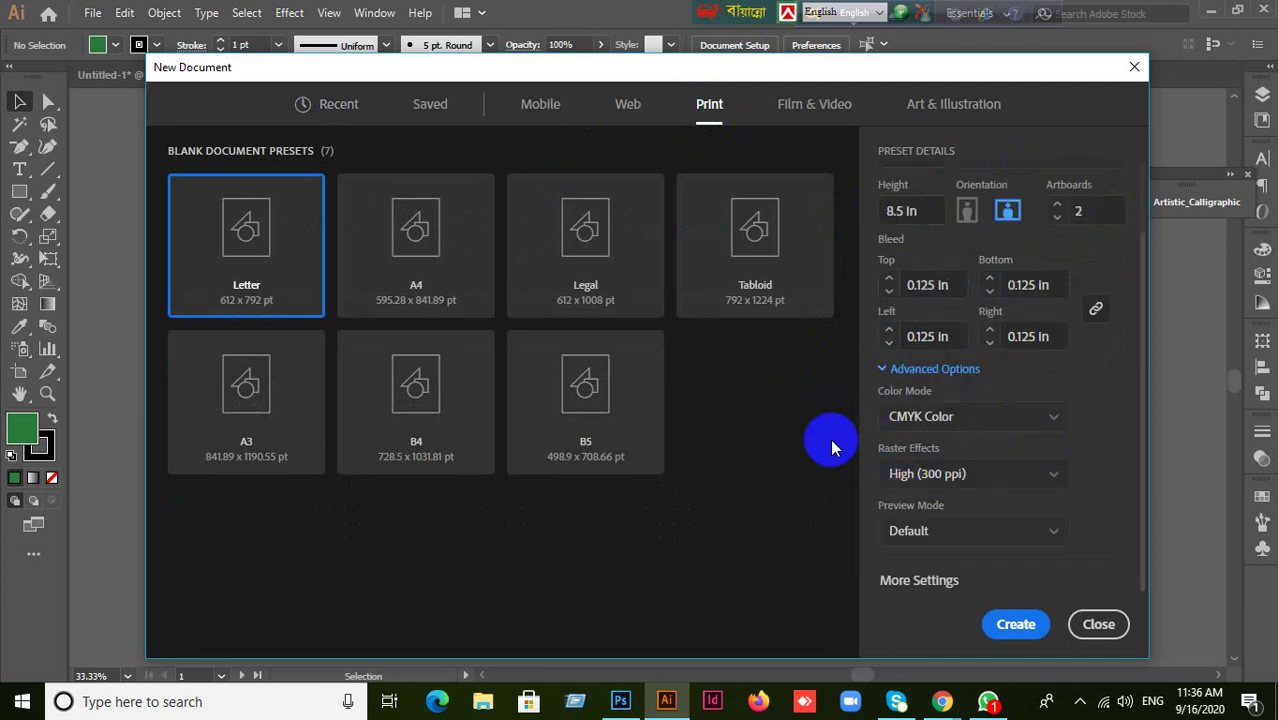
# - Switch to the Google Meet call, resume presenting the screen, and return to the new document setup in Illustrator
pyautogui.click(944, 702)
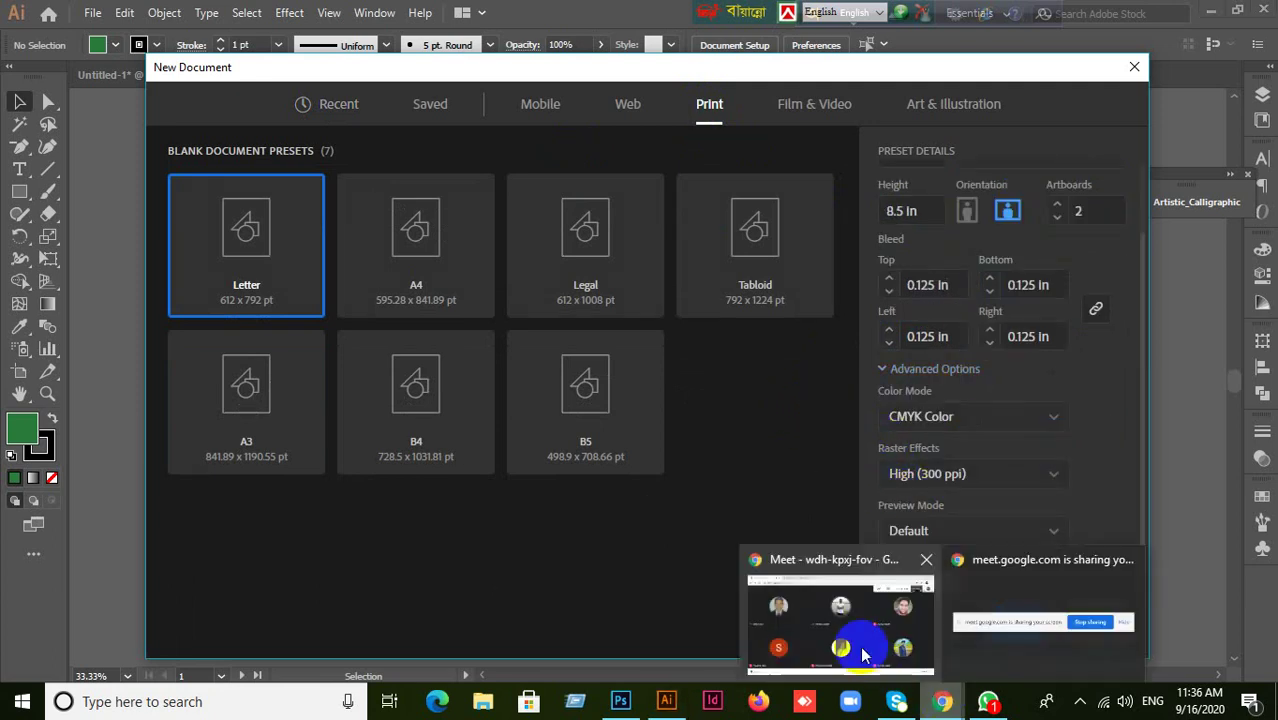
pyautogui.click(860, 645)
pyautogui.click(1083, 607)
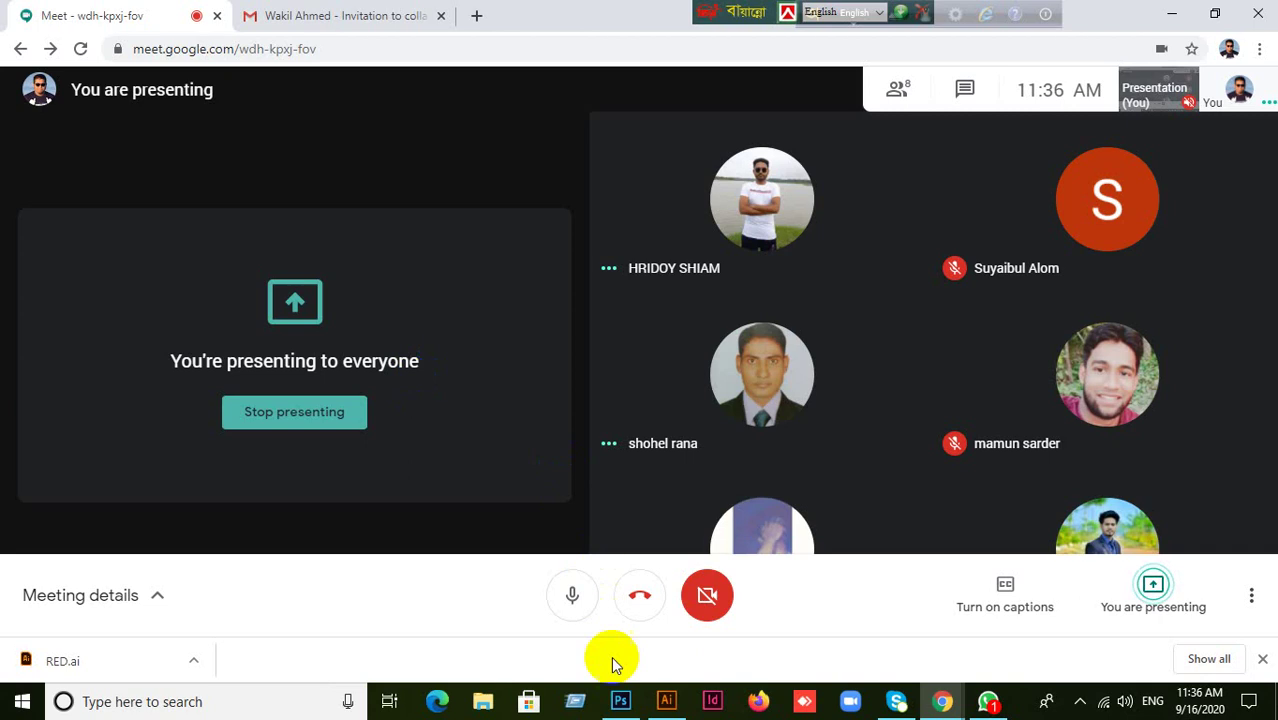
pyautogui.click(620, 701)
pyautogui.click(618, 702)
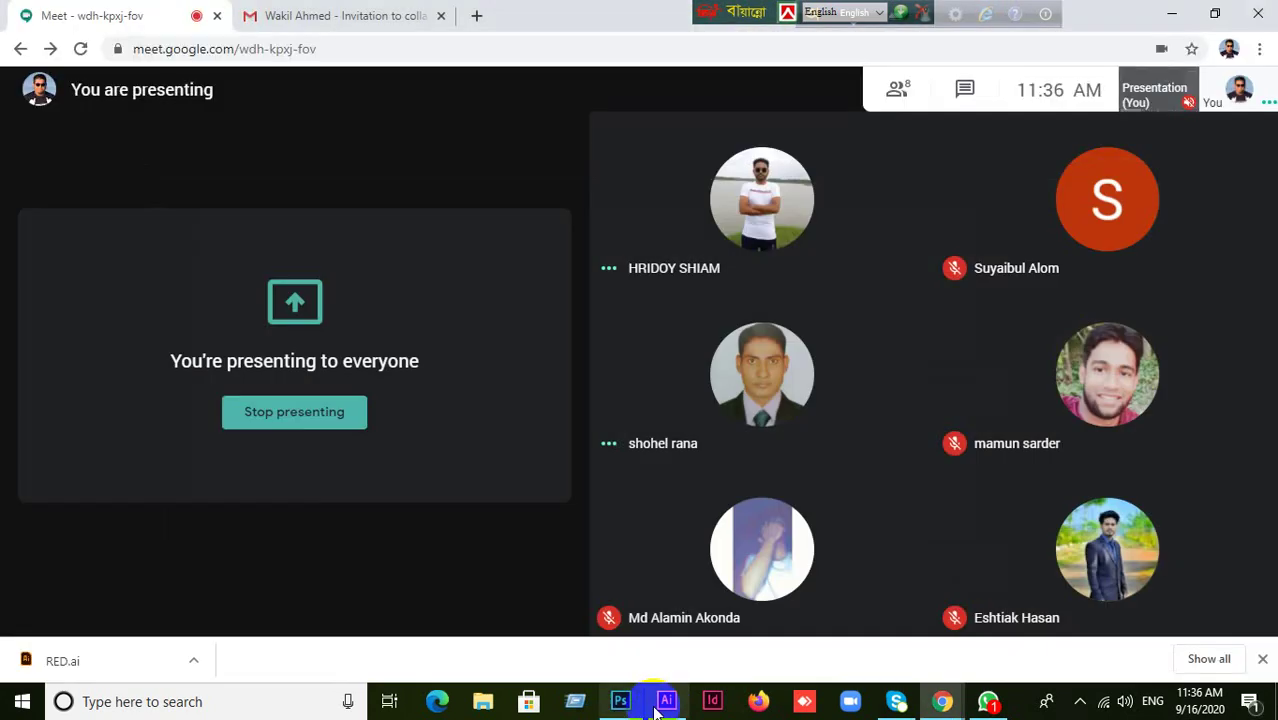
pyautogui.click(666, 701)
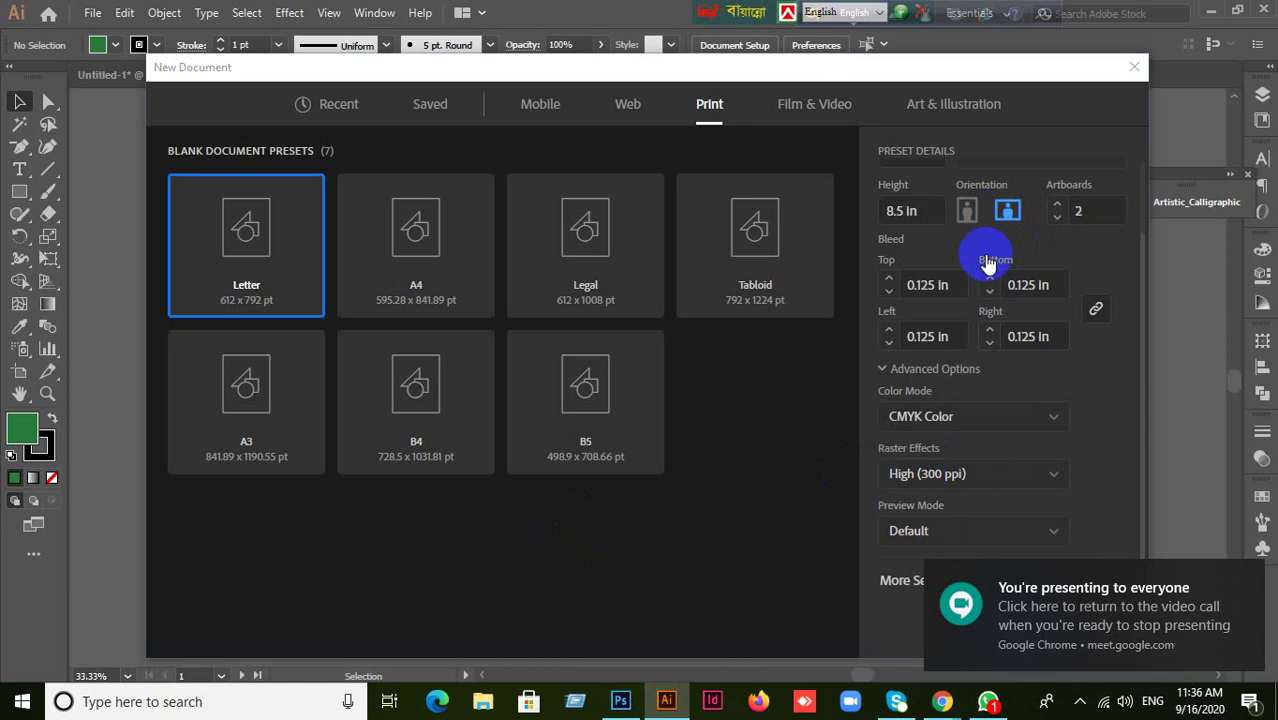
pyautogui.click(1250, 580)
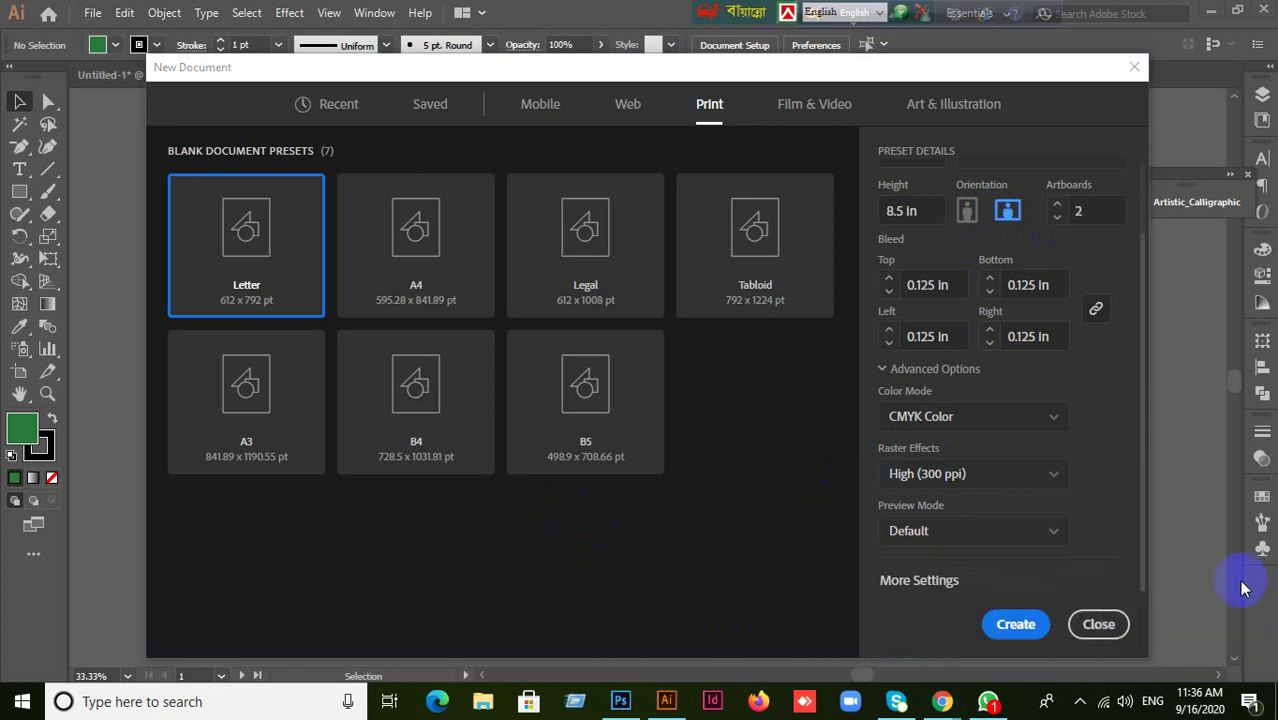
# - Create the document and draw a white 11 x 8.5 in rectangle without stroke covering the first artboard
pyautogui.click(1017, 628)
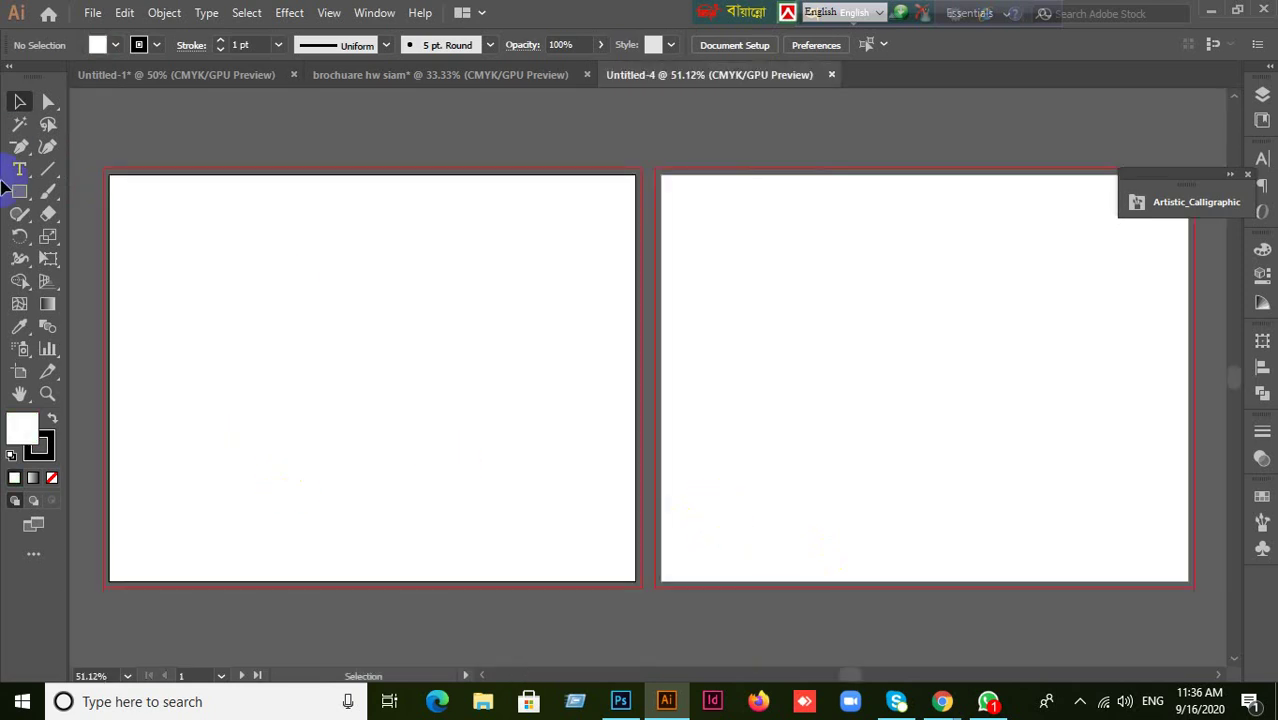
pyautogui.click(45, 451)
pyautogui.click(52, 477)
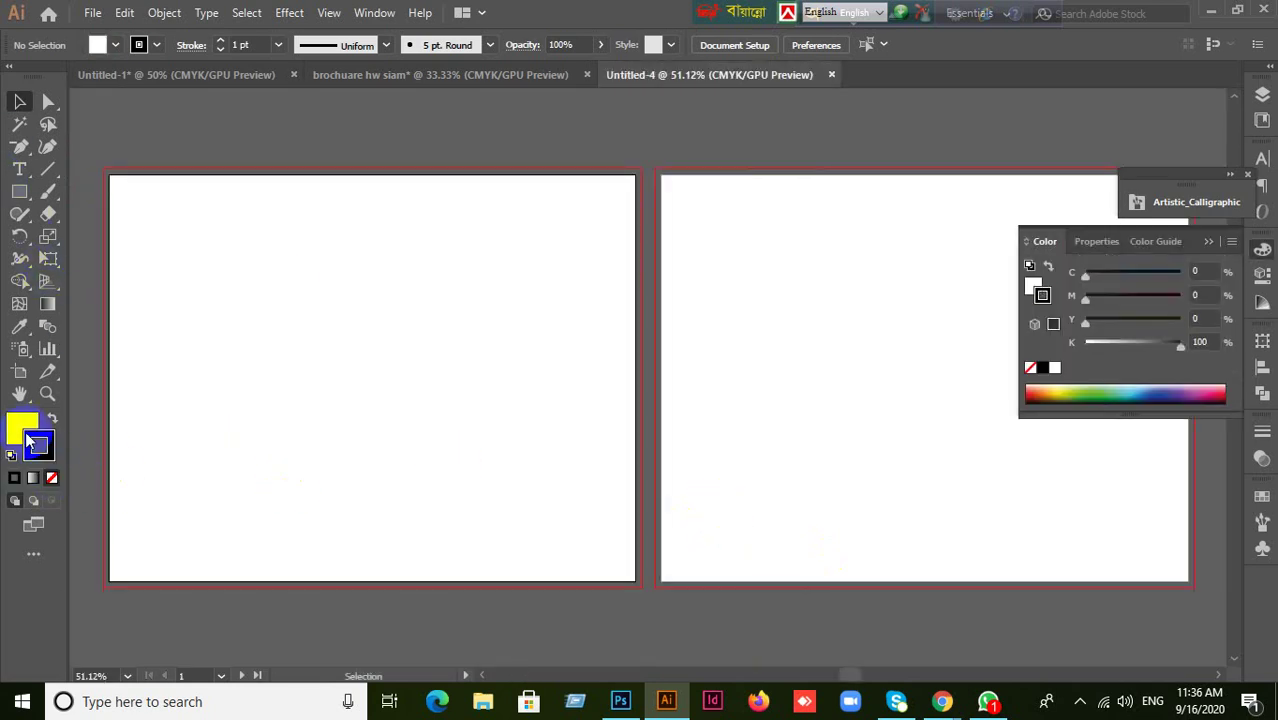
pyautogui.click(22, 428)
pyautogui.moveTo(110, 176); pyautogui.dragTo(619, 571)
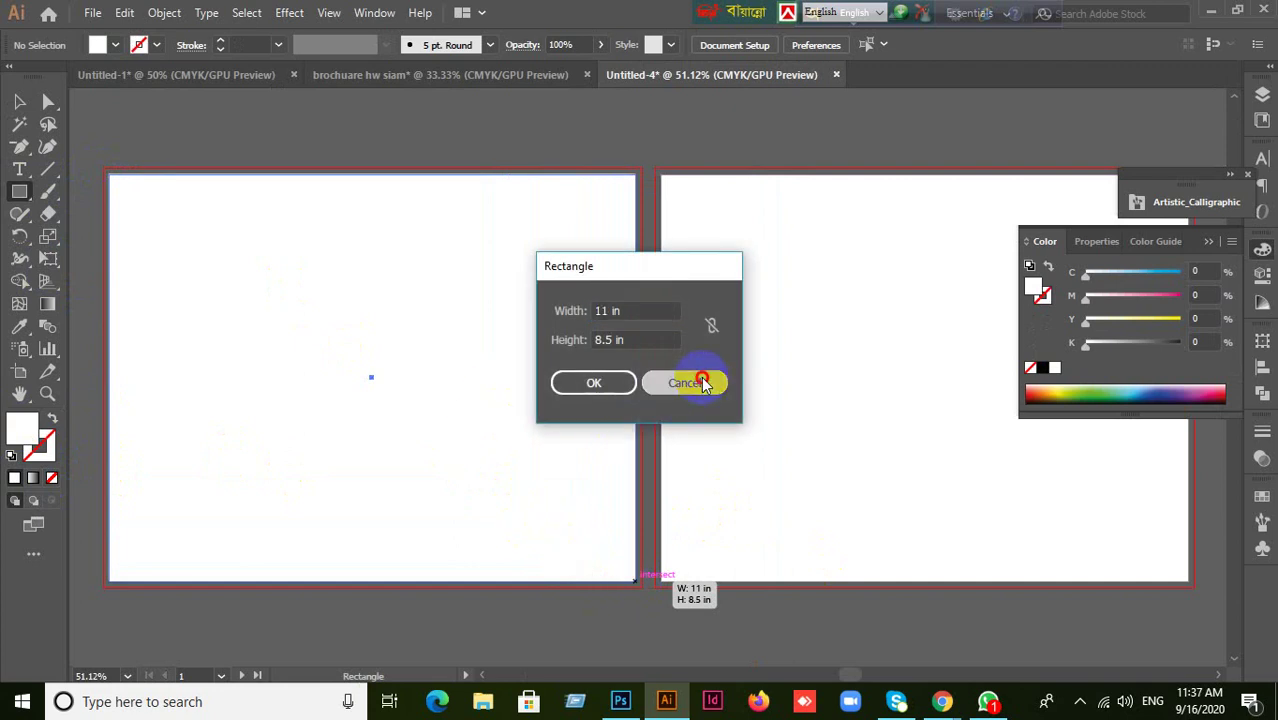
pyautogui.click(703, 383)
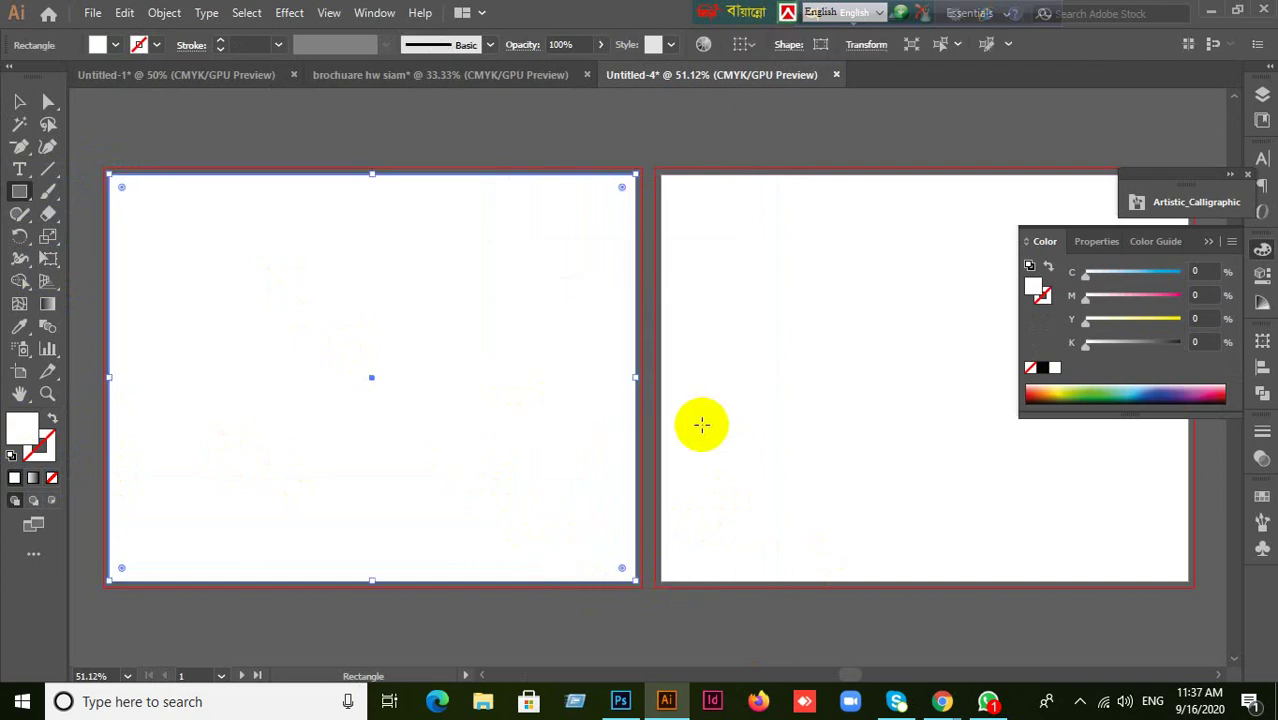
# - Offset the rectangle's path outward by 0.125 in to the bleed edge, then deselect the result
pyautogui.click(160, 13)
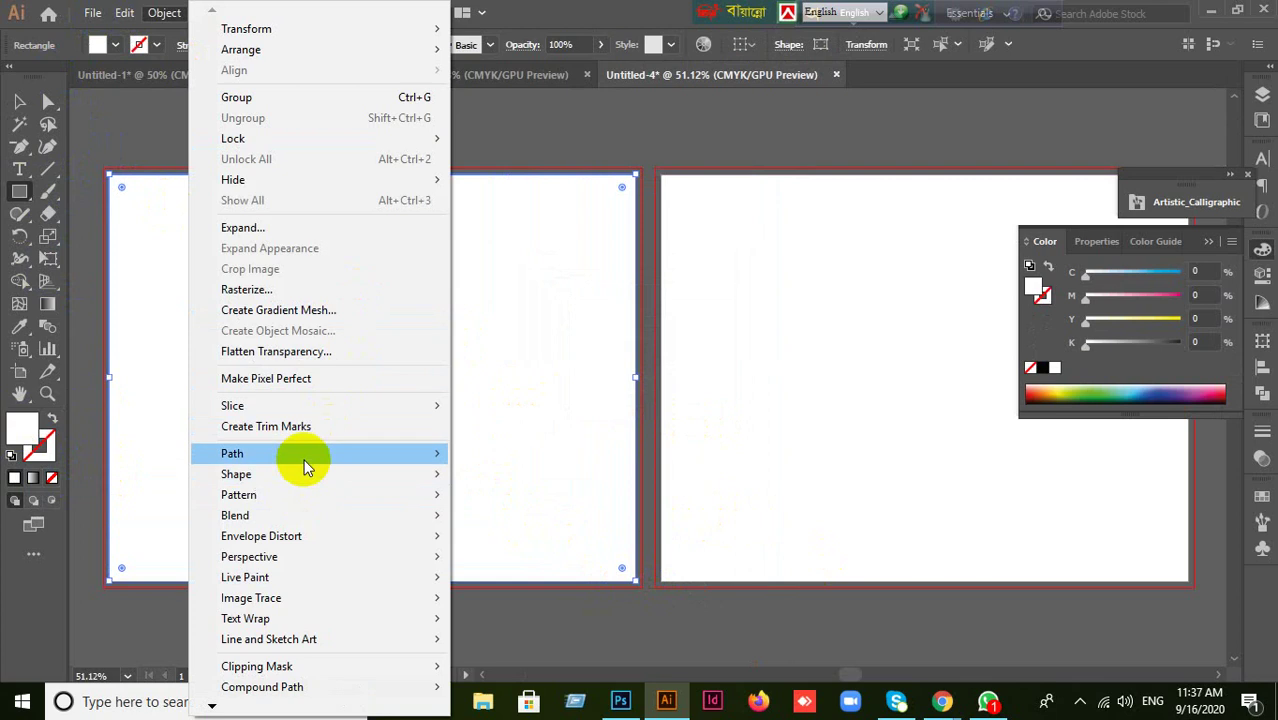
pyautogui.moveTo(304, 459)
pyautogui.click(516, 521)
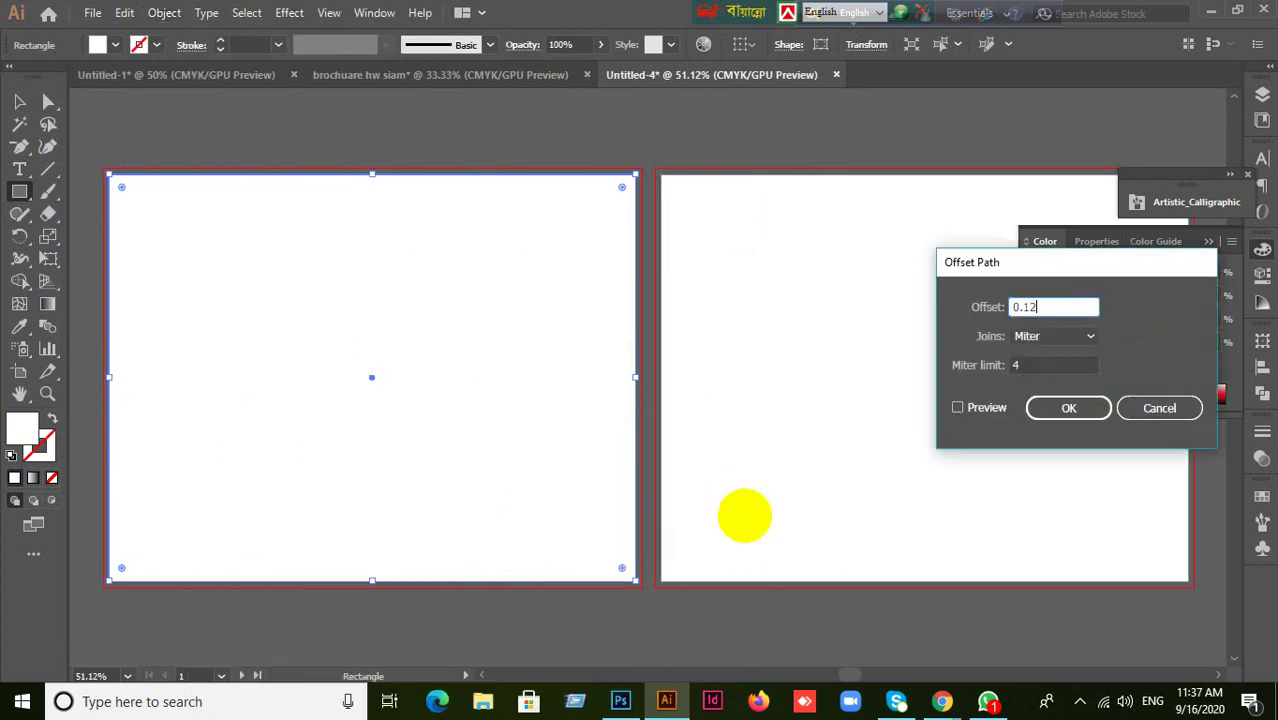
pyautogui.click(958, 408)
pyautogui.click(1063, 409)
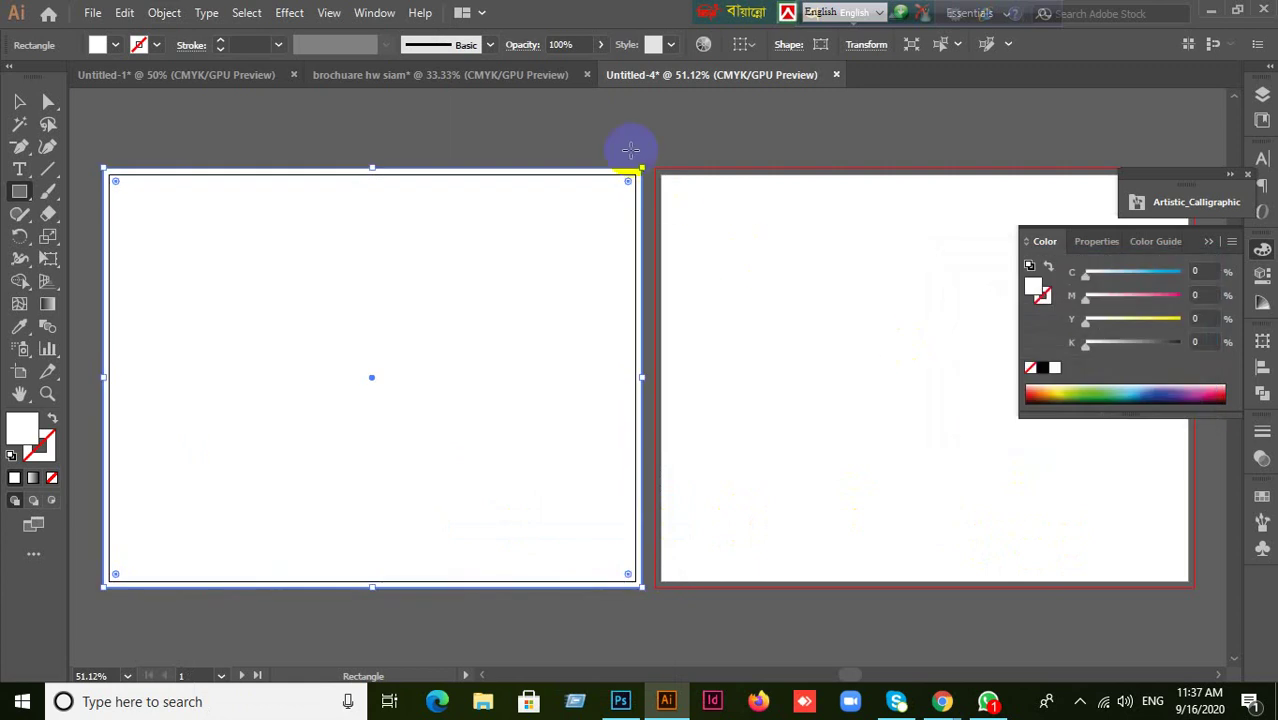
pyautogui.click(630, 157)
pyautogui.click(20, 100)
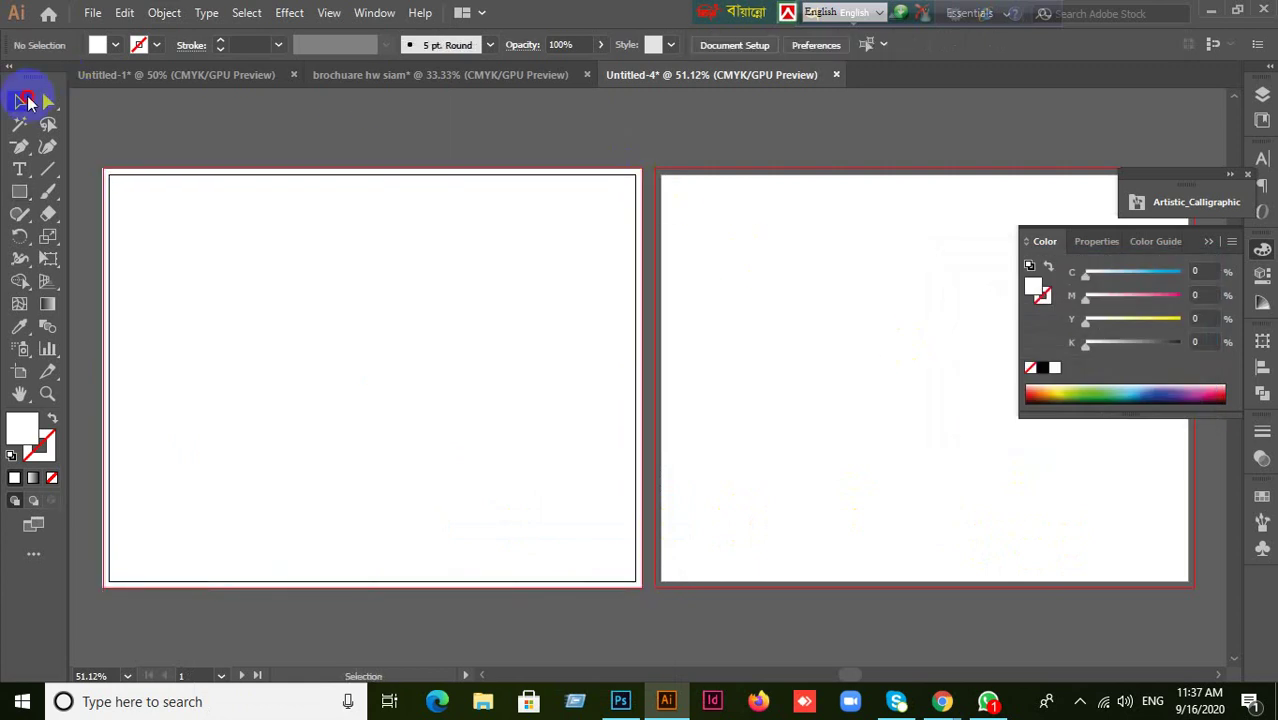
pyautogui.click(293, 338)
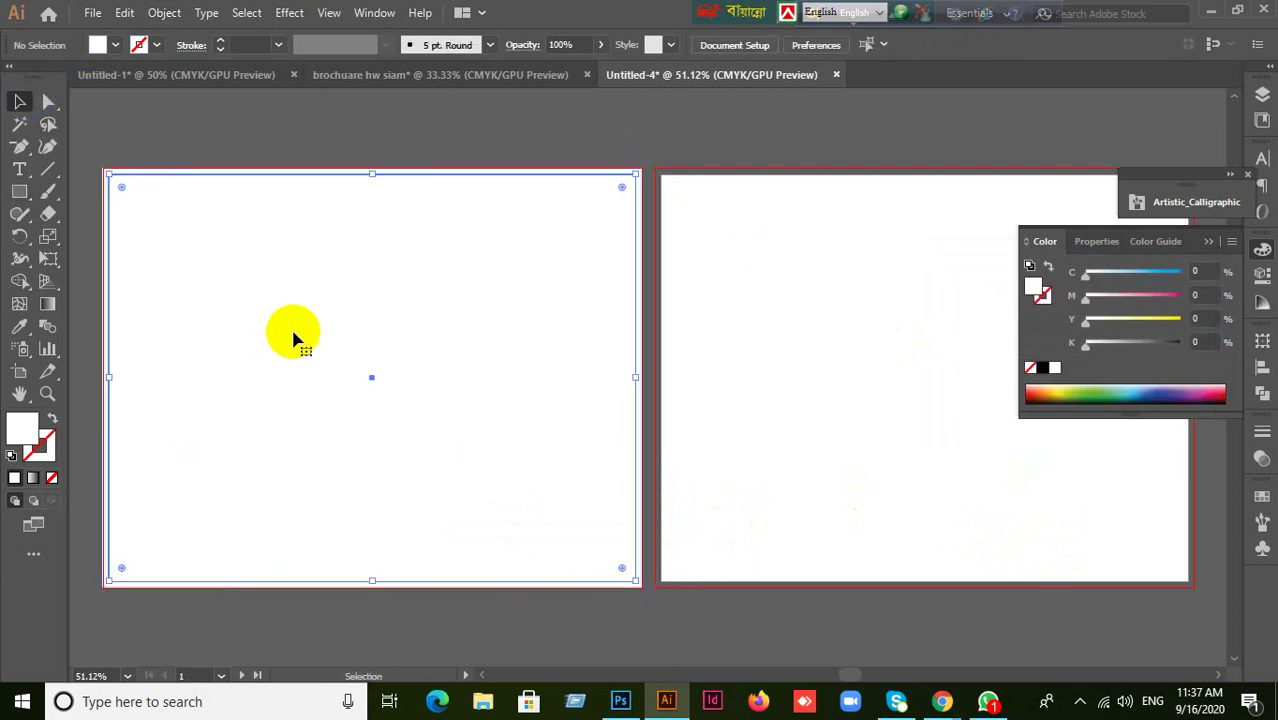
pyautogui.click(172, 13)
pyautogui.moveTo(320, 451)
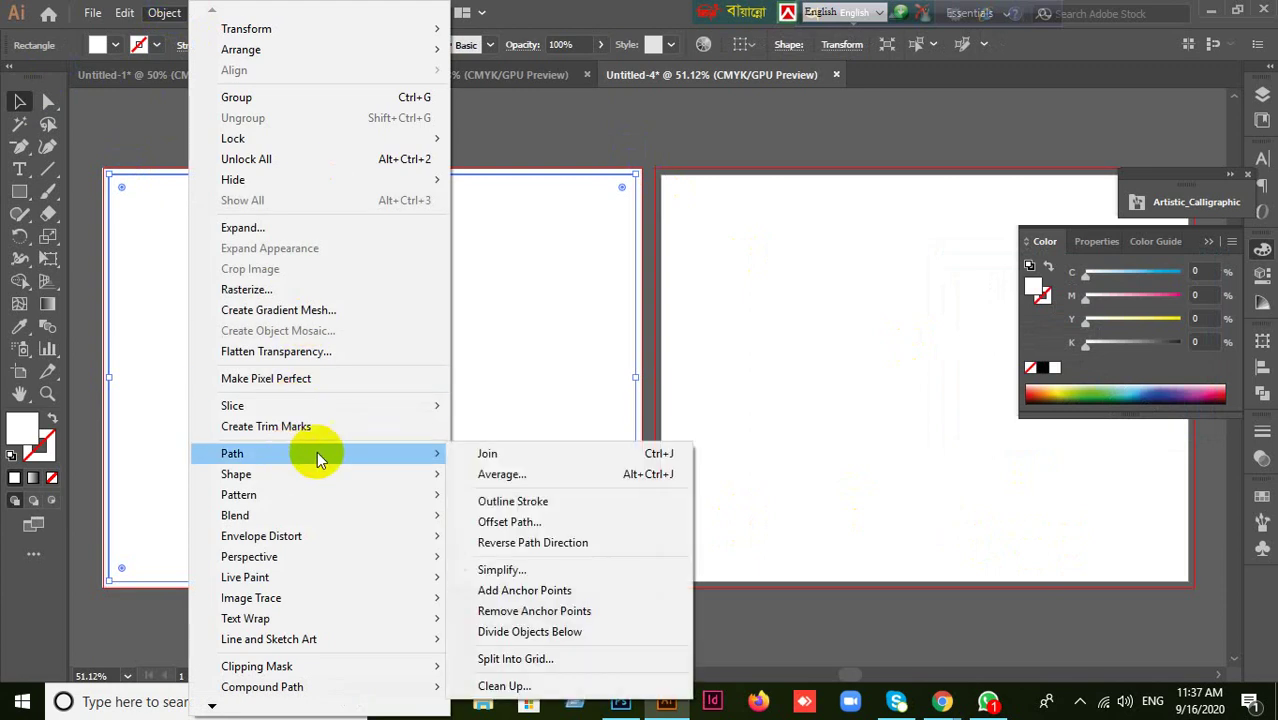
pyautogui.click(510, 521)
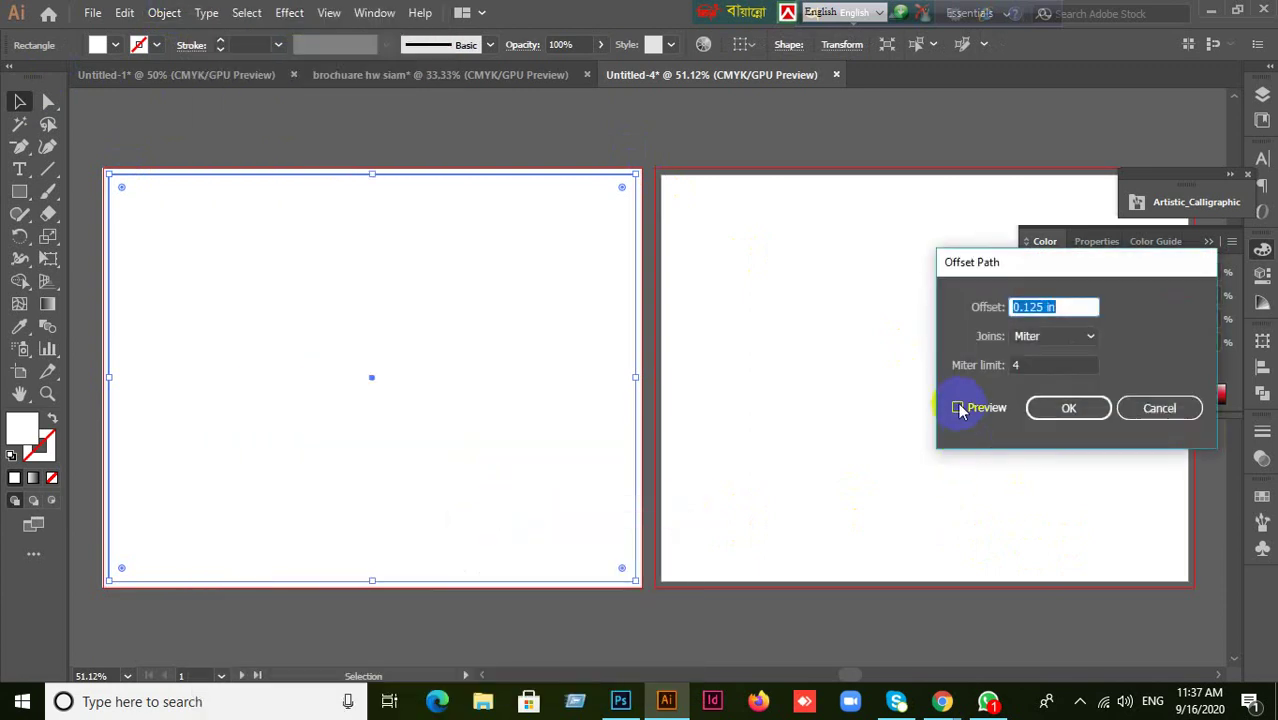
pyautogui.click(958, 408)
pyautogui.click(1157, 406)
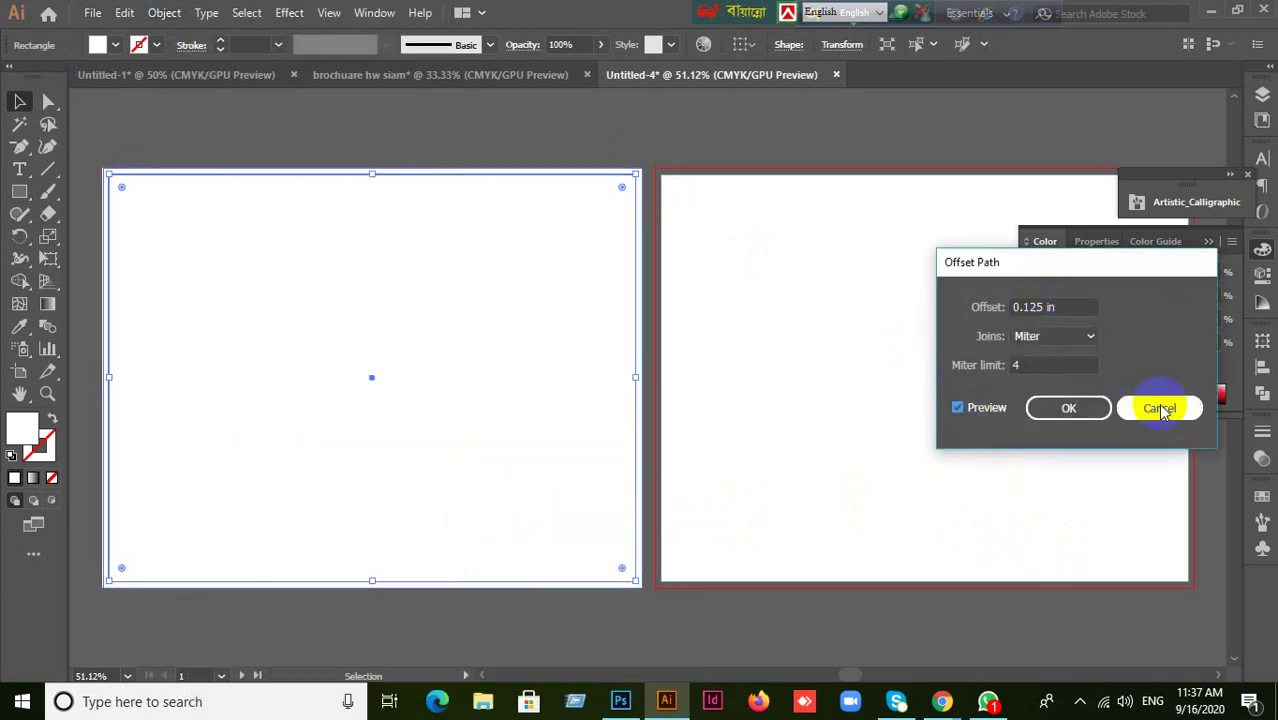
pyautogui.click(165, 12)
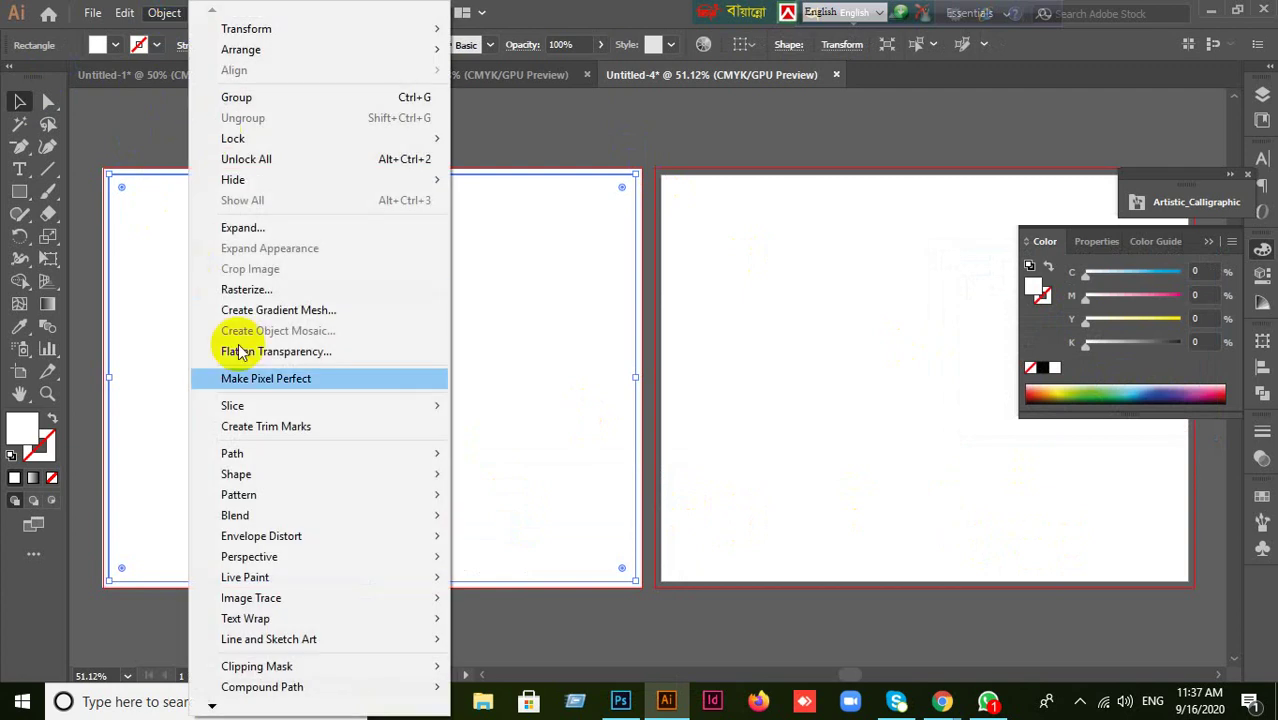
pyautogui.moveTo(265, 453)
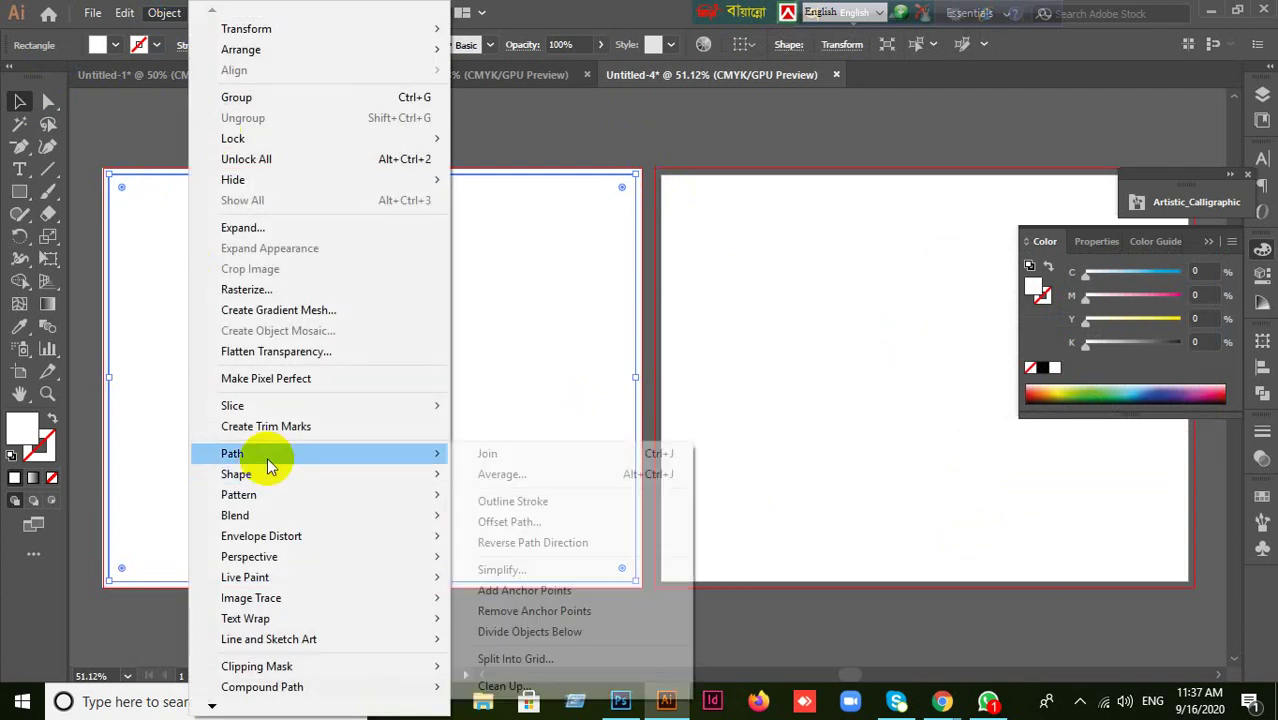
pyautogui.click(502, 522)
pyautogui.click(1152, 405)
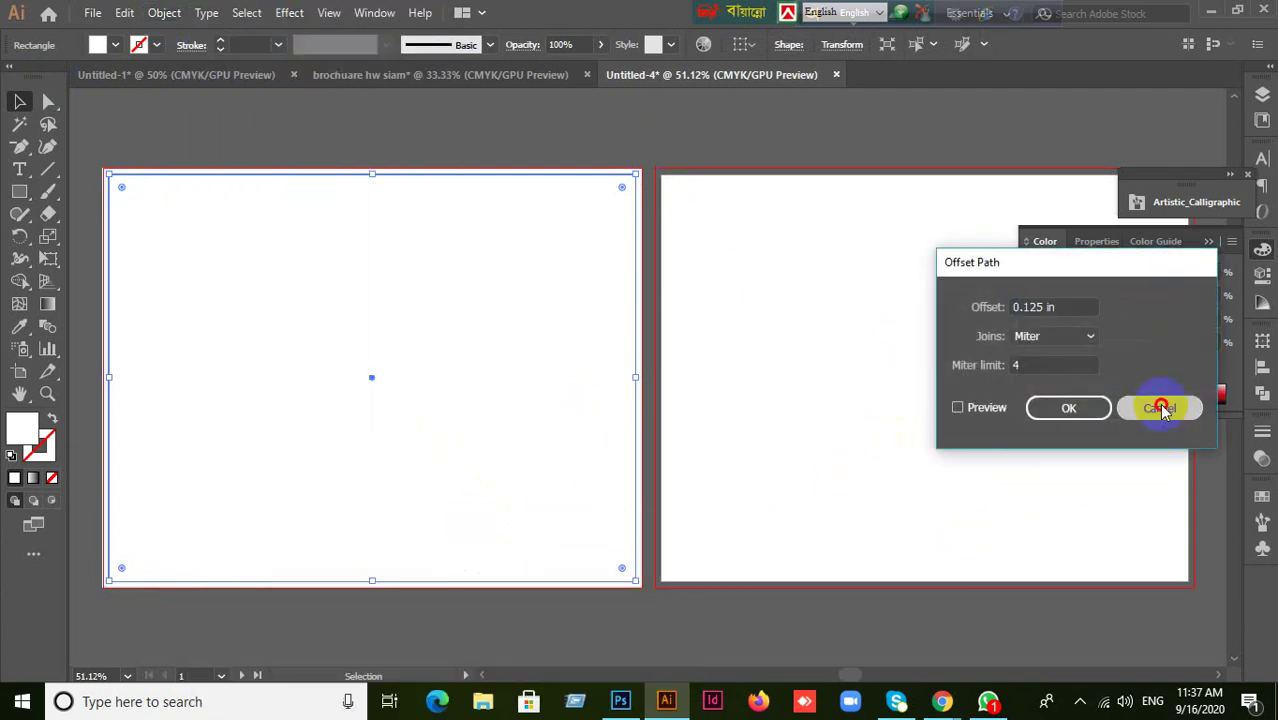
# - Split the 11 x 8.5 in rectangle on the first artboard into one row and two columns with a 0 in gutter
pyautogui.click(163, 12)
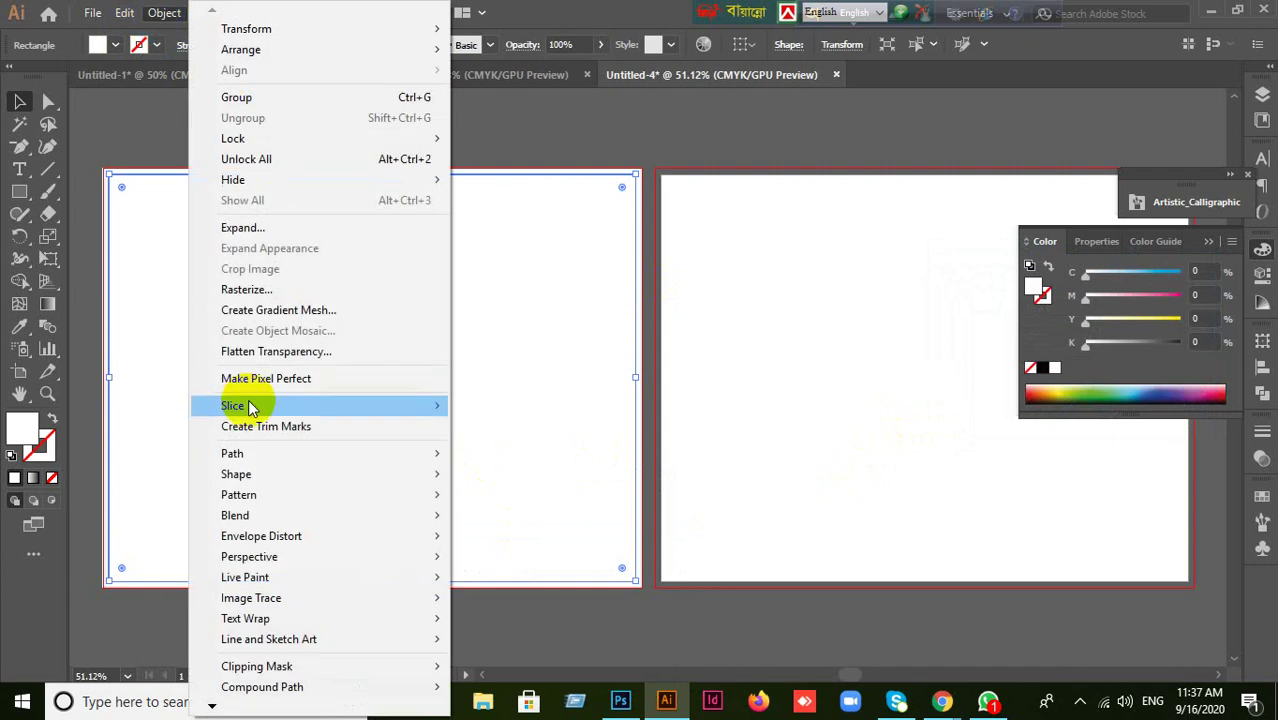
pyautogui.moveTo(251, 455)
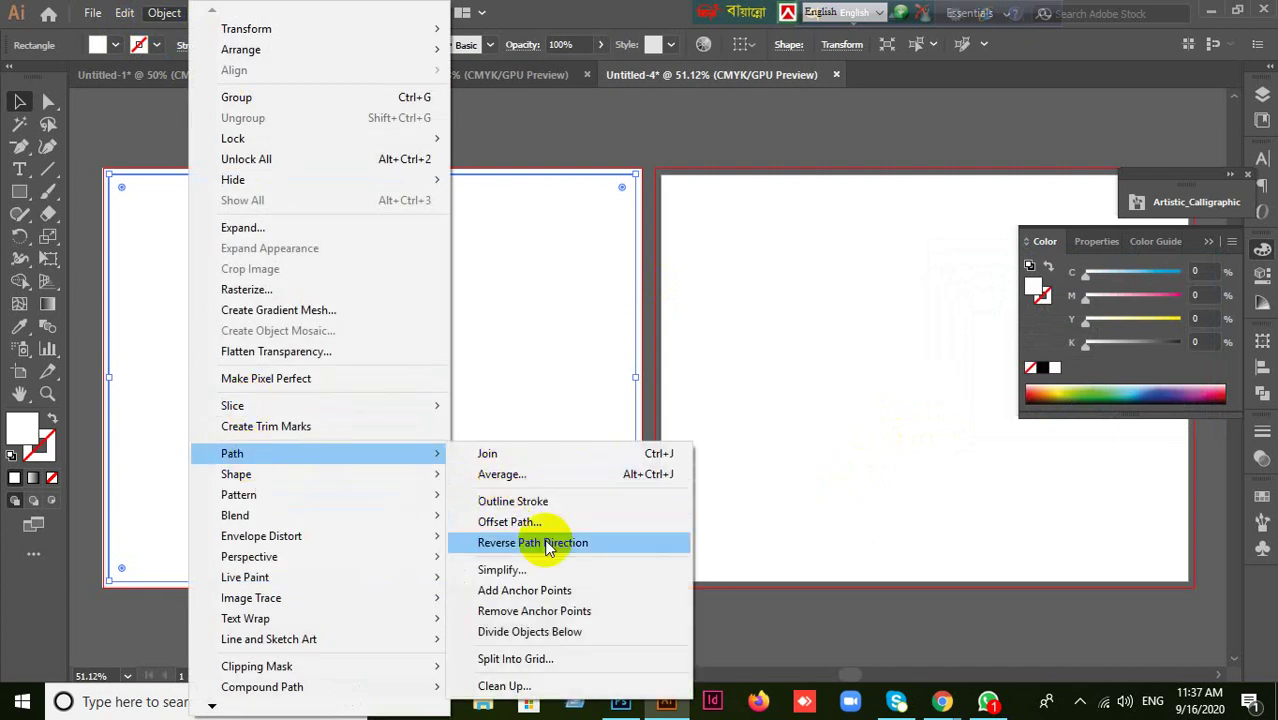
pyautogui.click(530, 658)
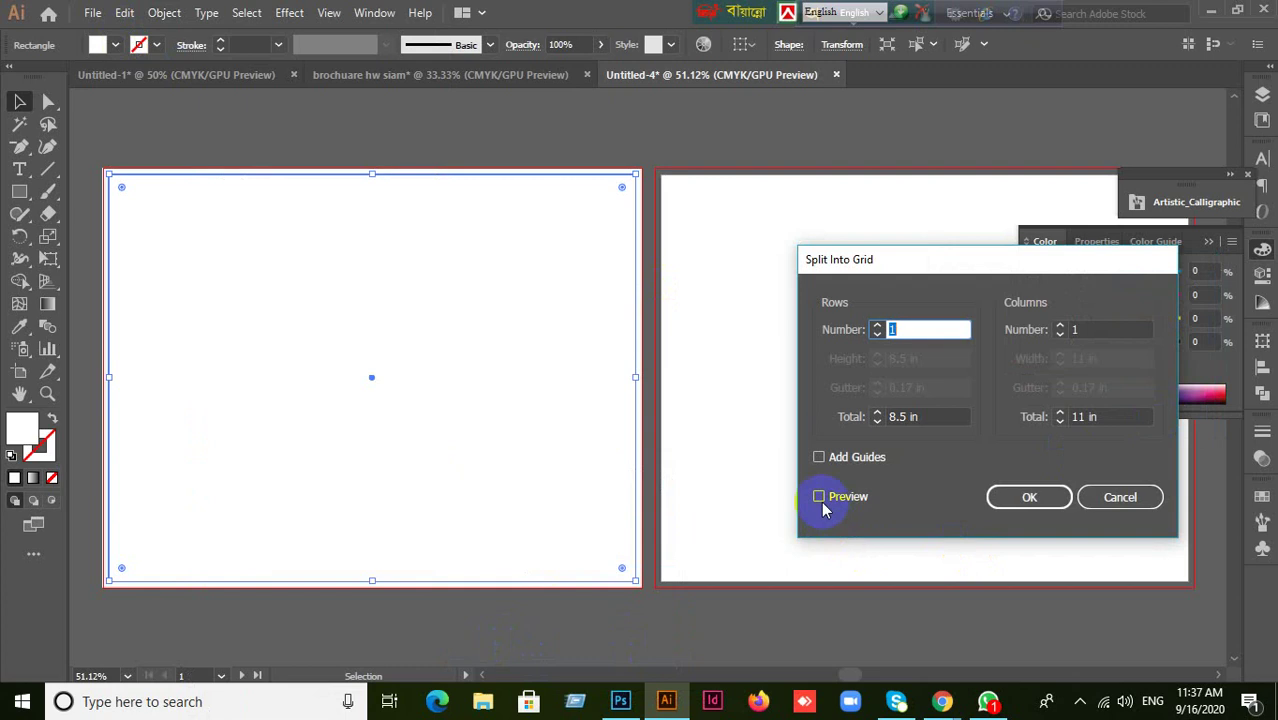
pyautogui.click(1080, 331)
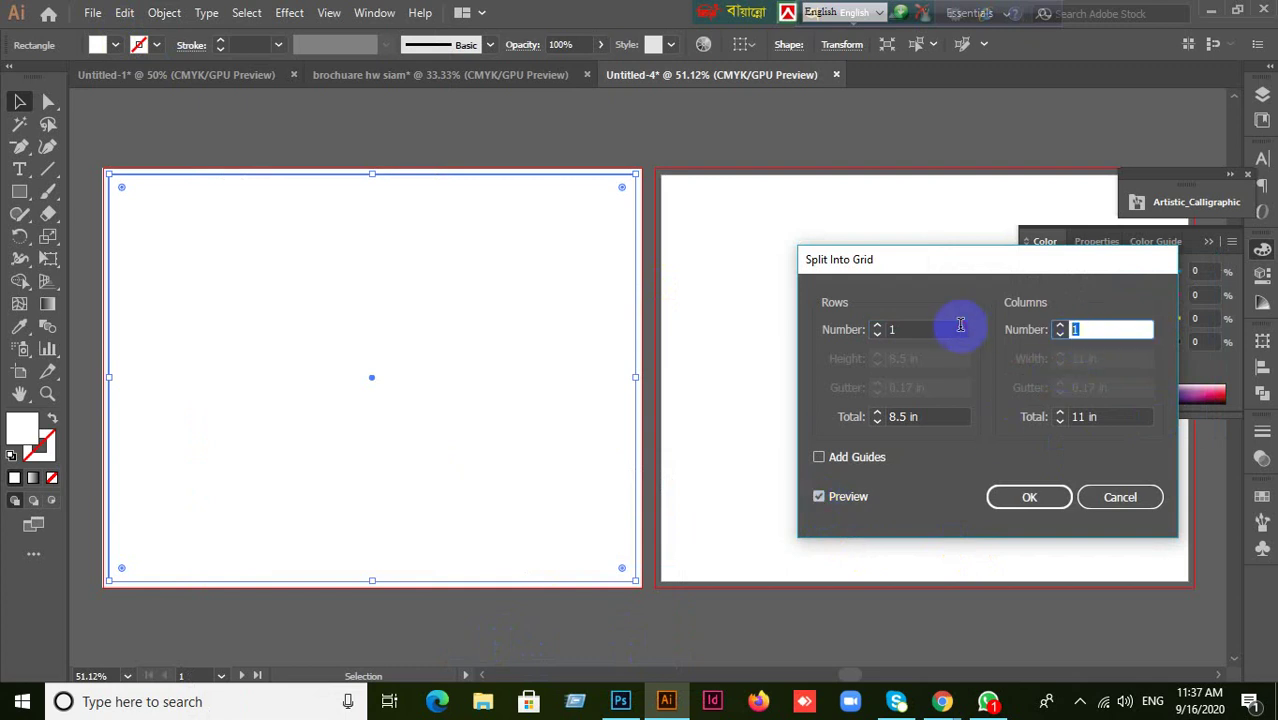
pyautogui.click(1045, 497)
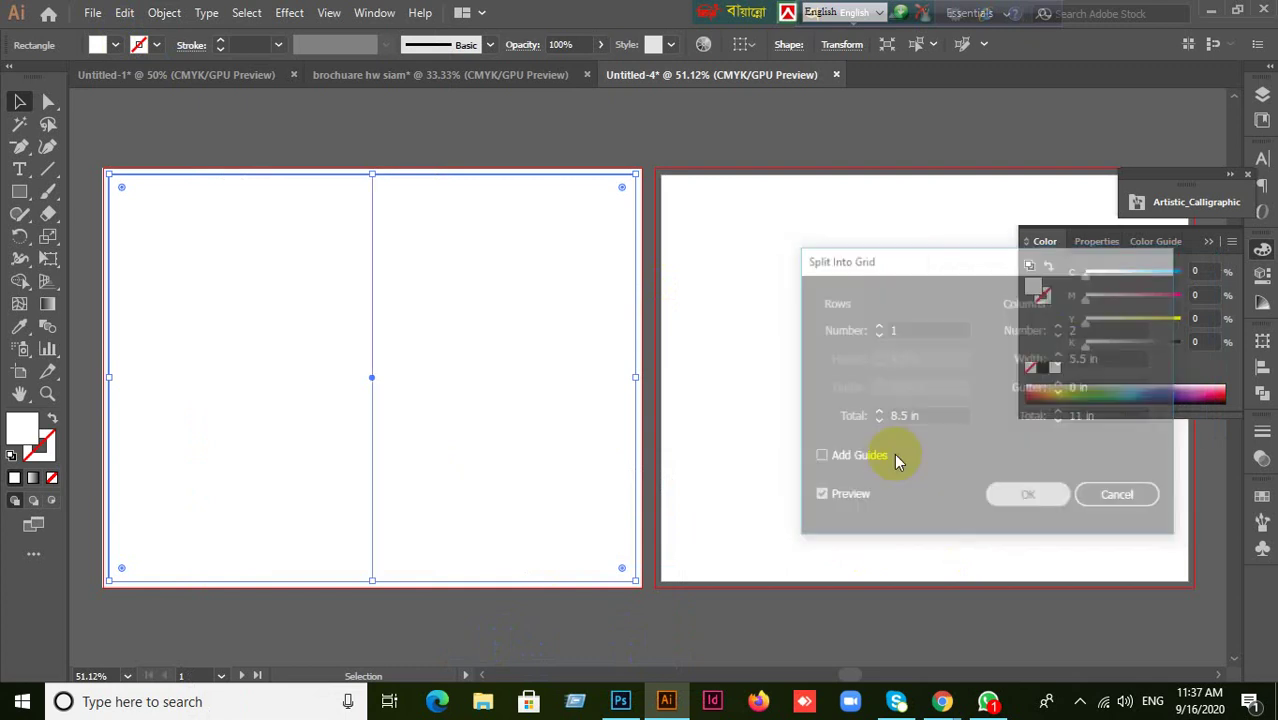
# - Offset the paths of both column rectangles inward by -0.5 in to create the inner margin outlines
pyautogui.click(165, 14)
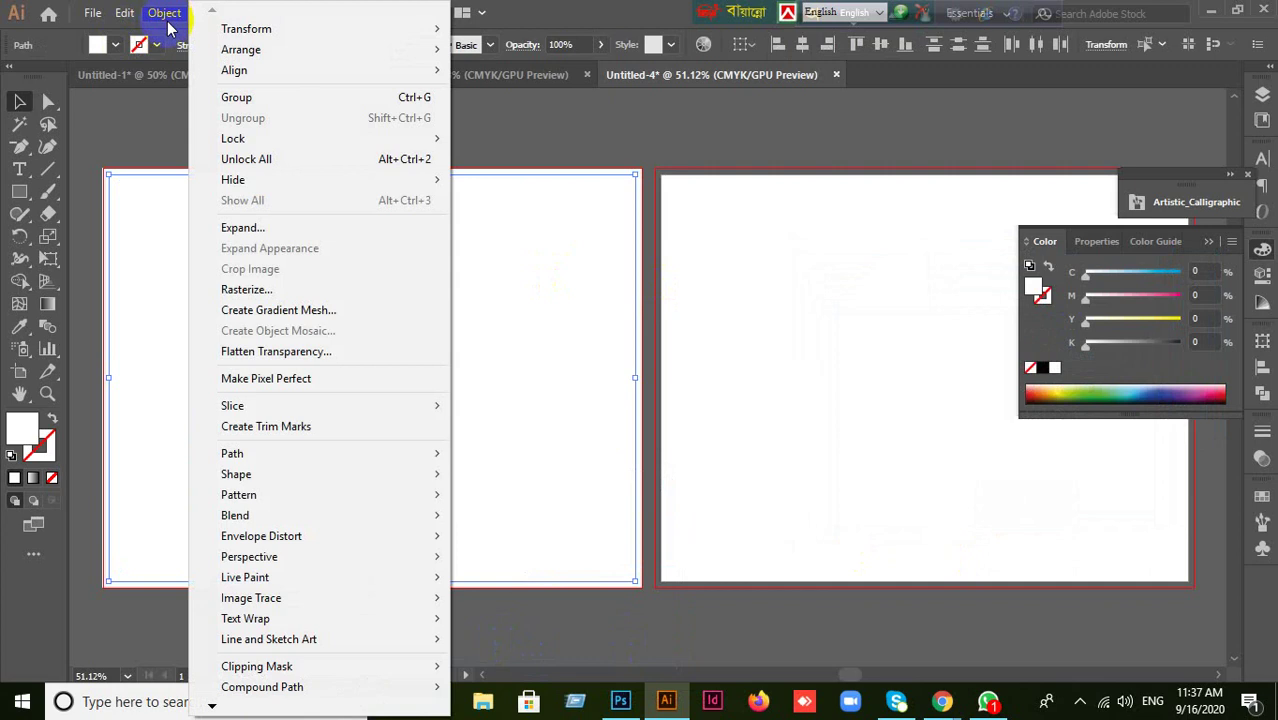
pyautogui.moveTo(242, 453)
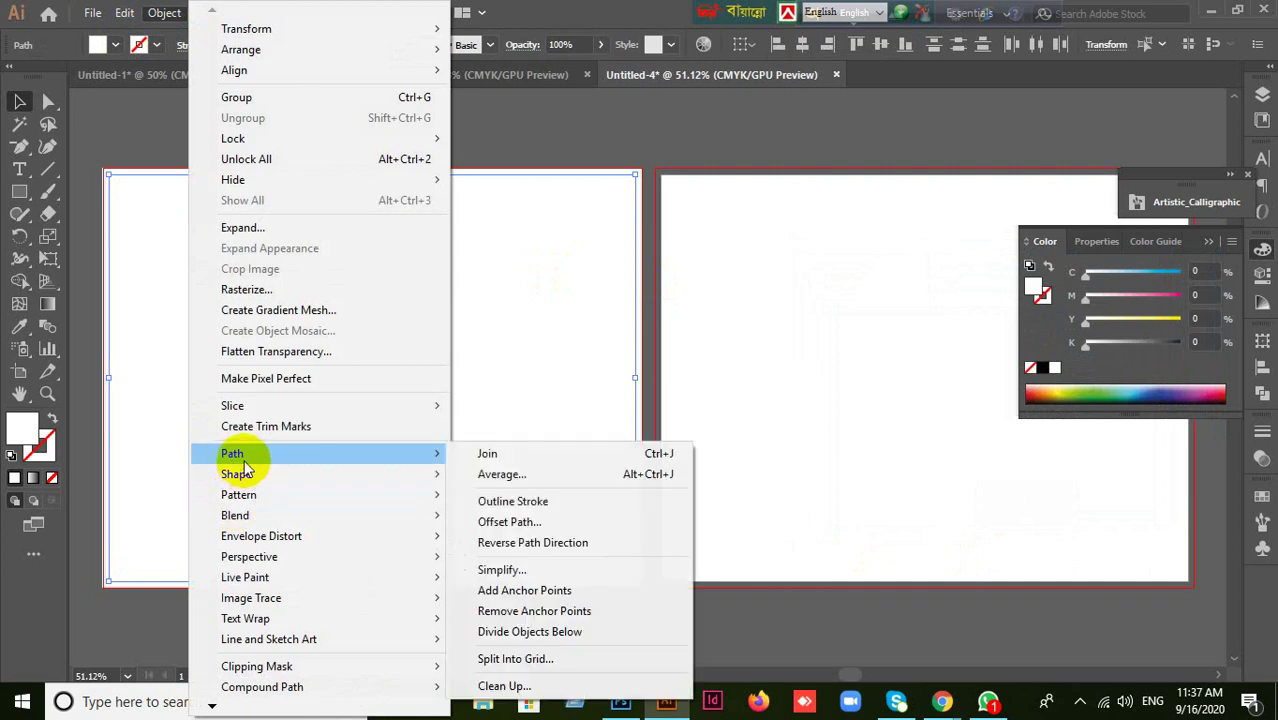
pyautogui.click(537, 524)
pyautogui.click(958, 407)
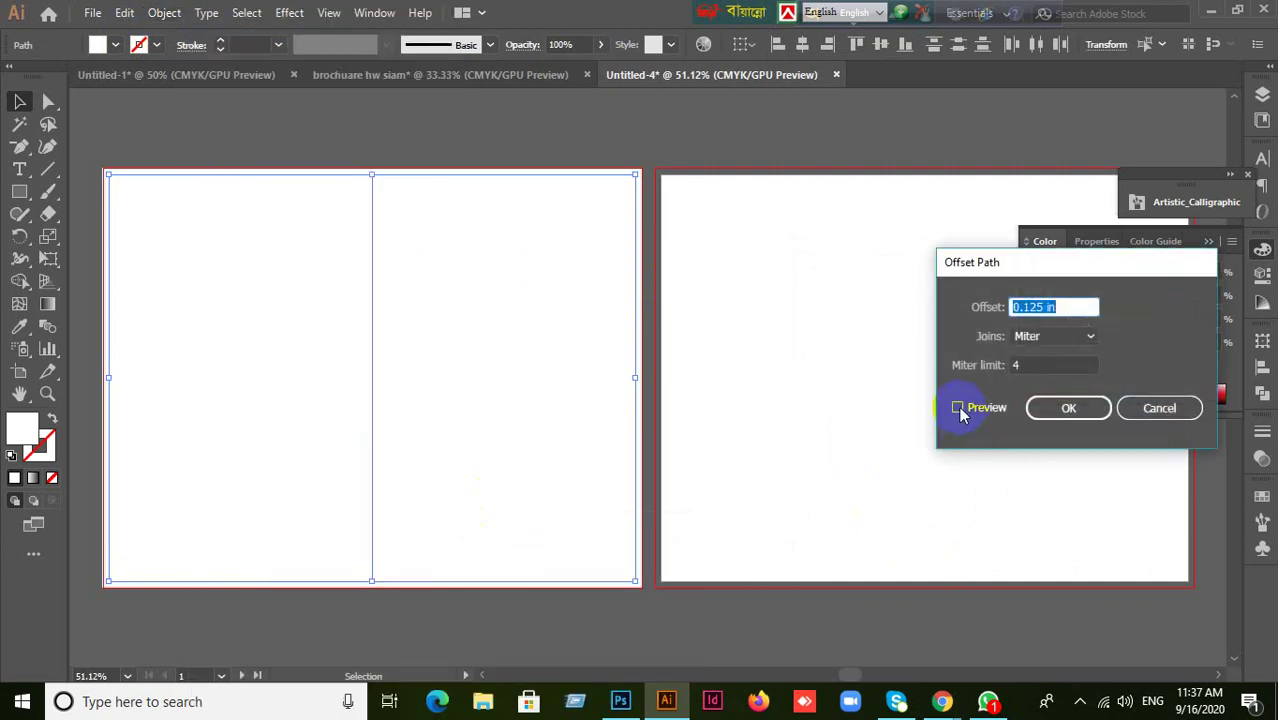
pyautogui.moveTo(1076, 303); pyautogui.dragTo(962, 310)
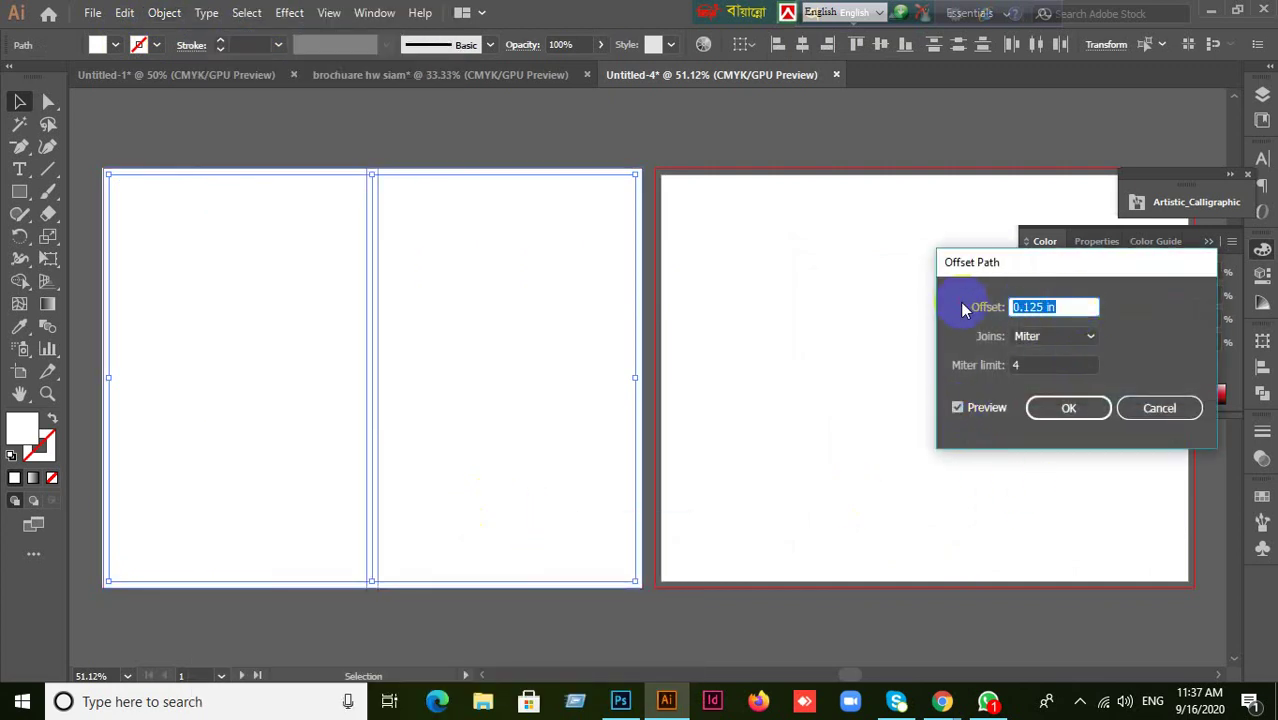
pyautogui.write('-0.5')
pyautogui.click(1095, 407)
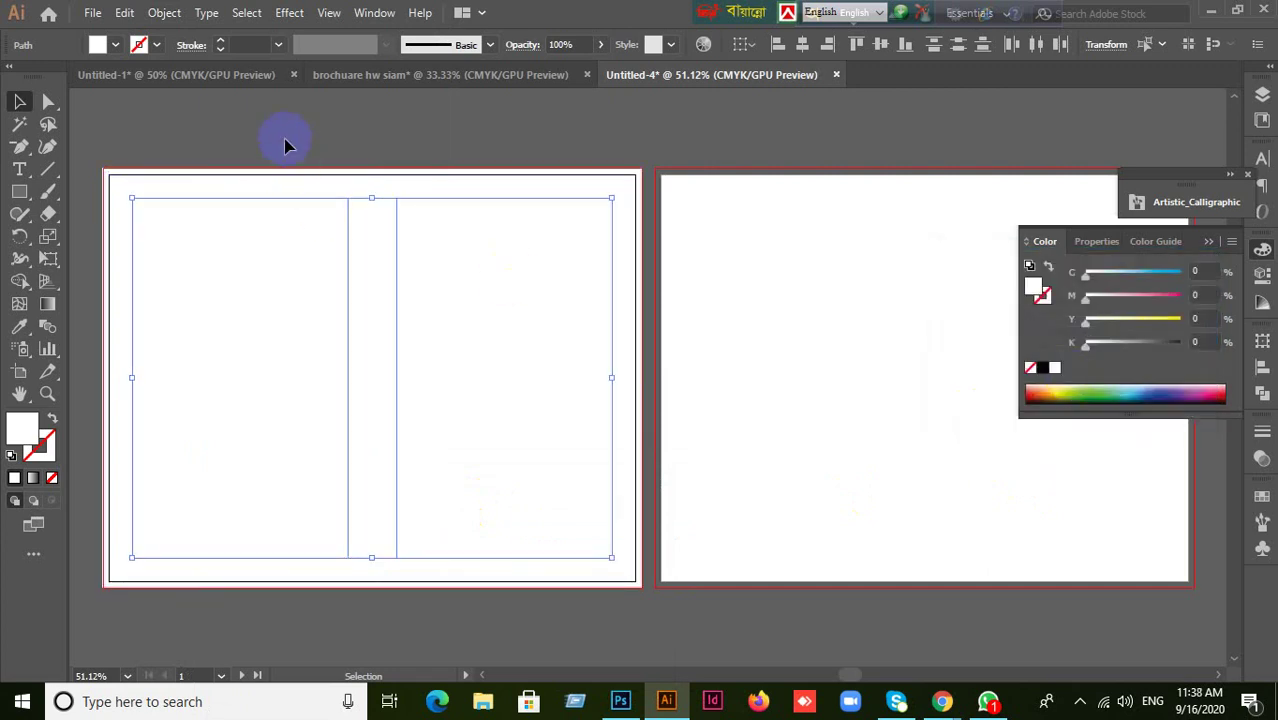
# - Convert the two column rectangles and their inner margin outlines on the first artboard into guides
pyautogui.moveTo(284, 146); pyautogui.dragTo(548, 390)
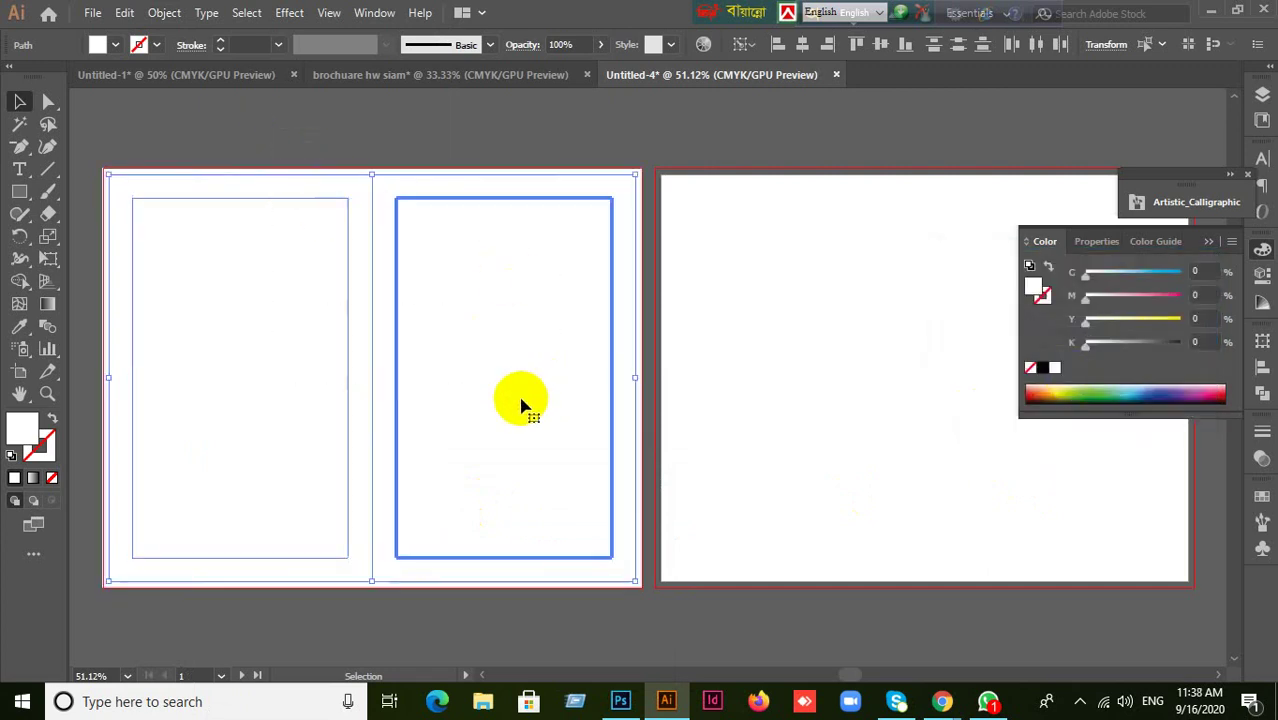
pyautogui.click(215, 150)
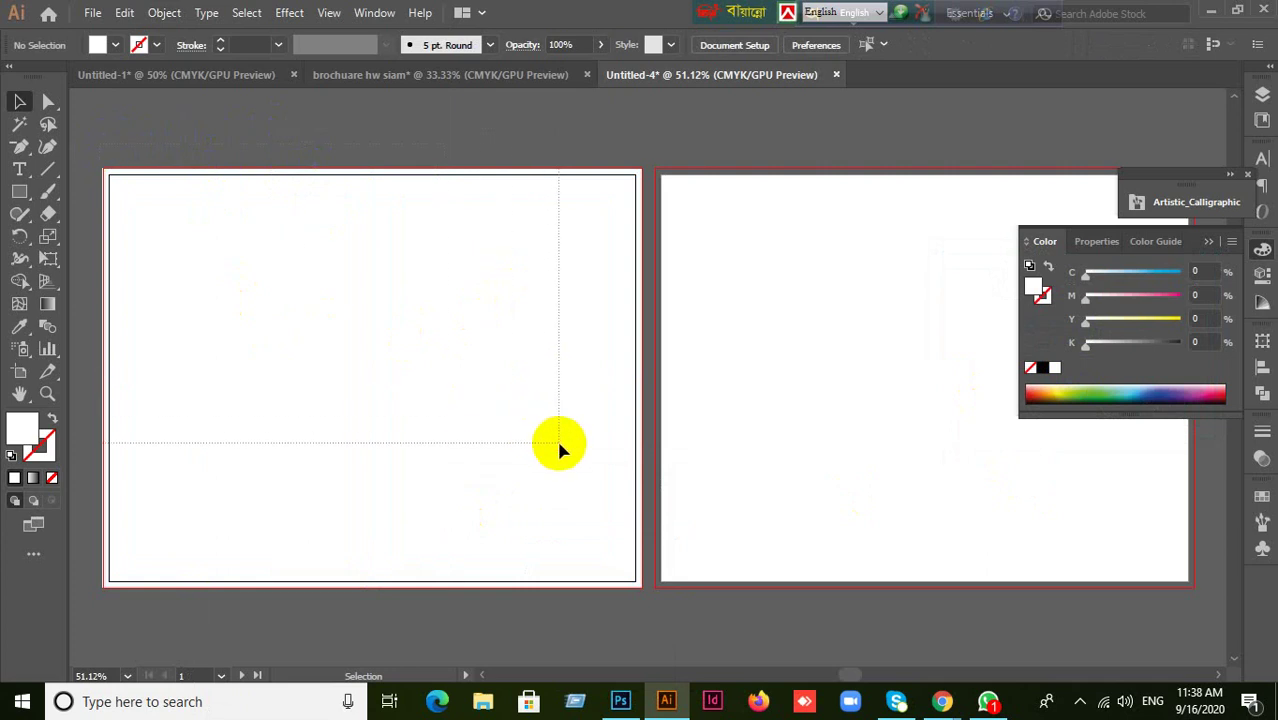
pyautogui.hotkey('ctrl', 'a')
pyautogui.rightClick(334, 328)
pyautogui.click(445, 540)
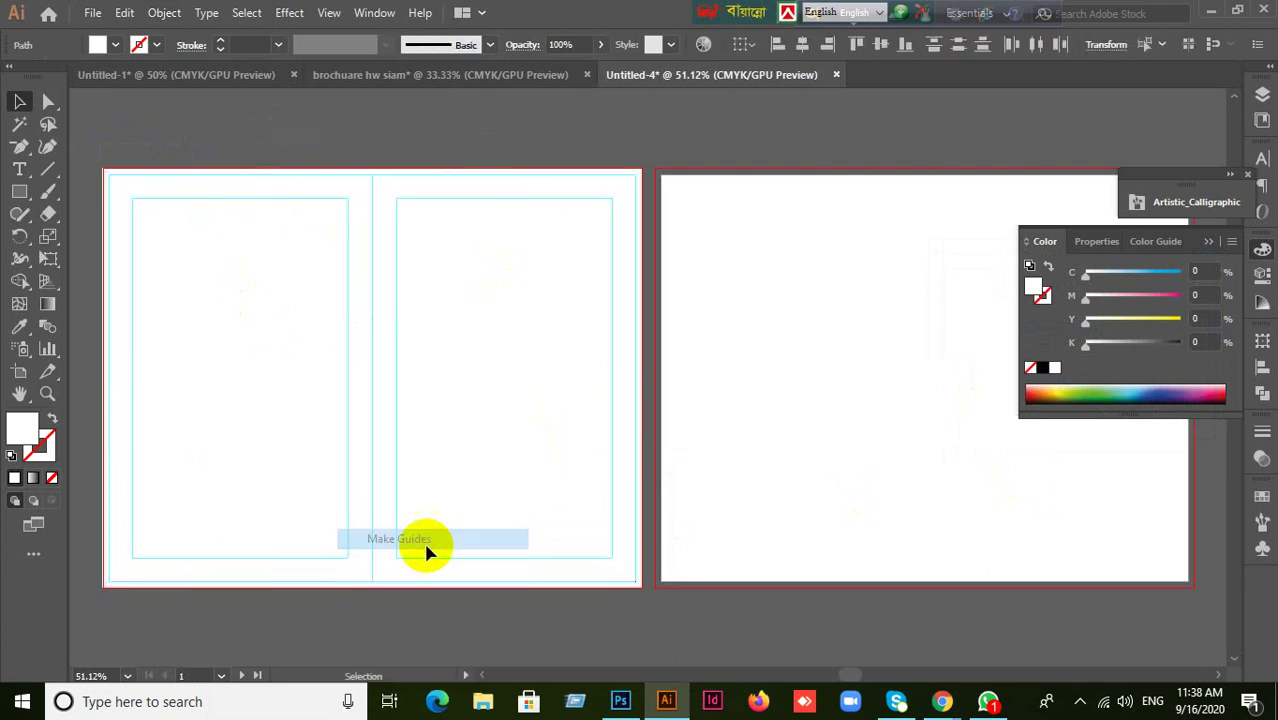
# - Unlock the guides and all locked objects, including the bleed-size rectangle on the first artboard
pyautogui.rightClick(237, 393)
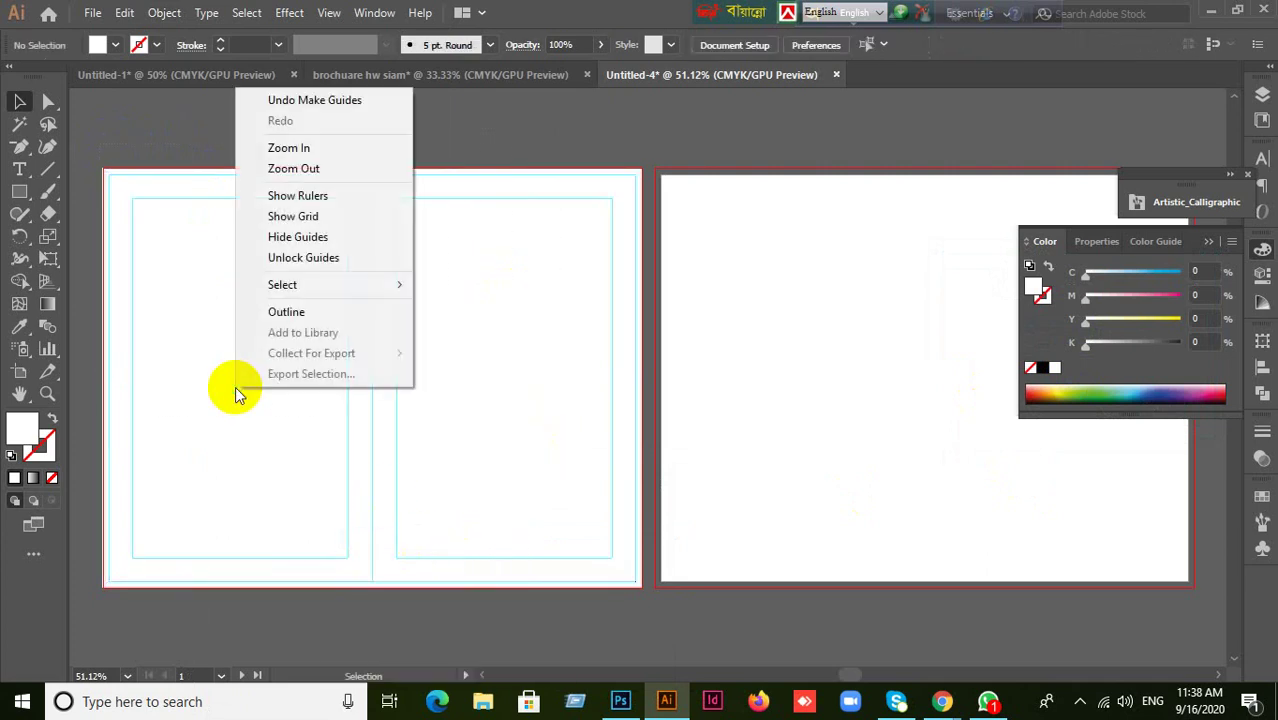
pyautogui.click(277, 255)
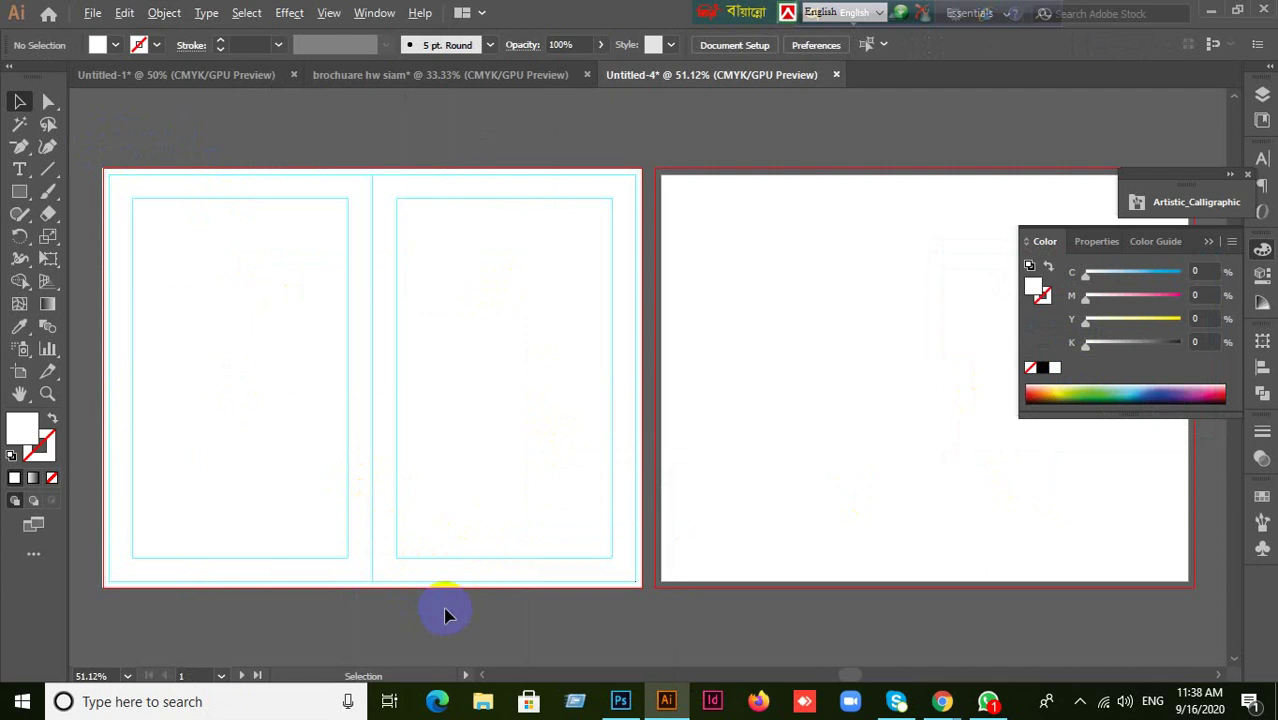
pyautogui.scroll(-1, 445, 610)
pyautogui.moveTo(459, 606); pyautogui.dragTo(544, 576)
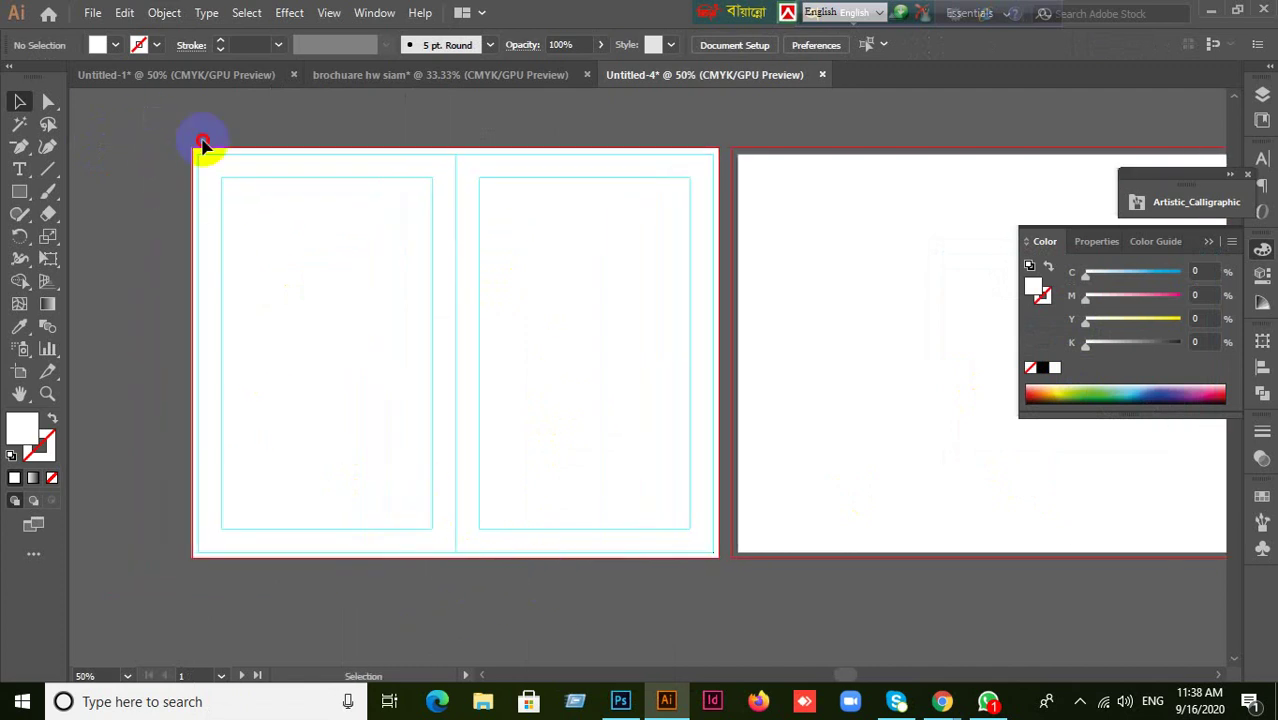
pyautogui.moveTo(202, 145); pyautogui.dragTo(702, 568)
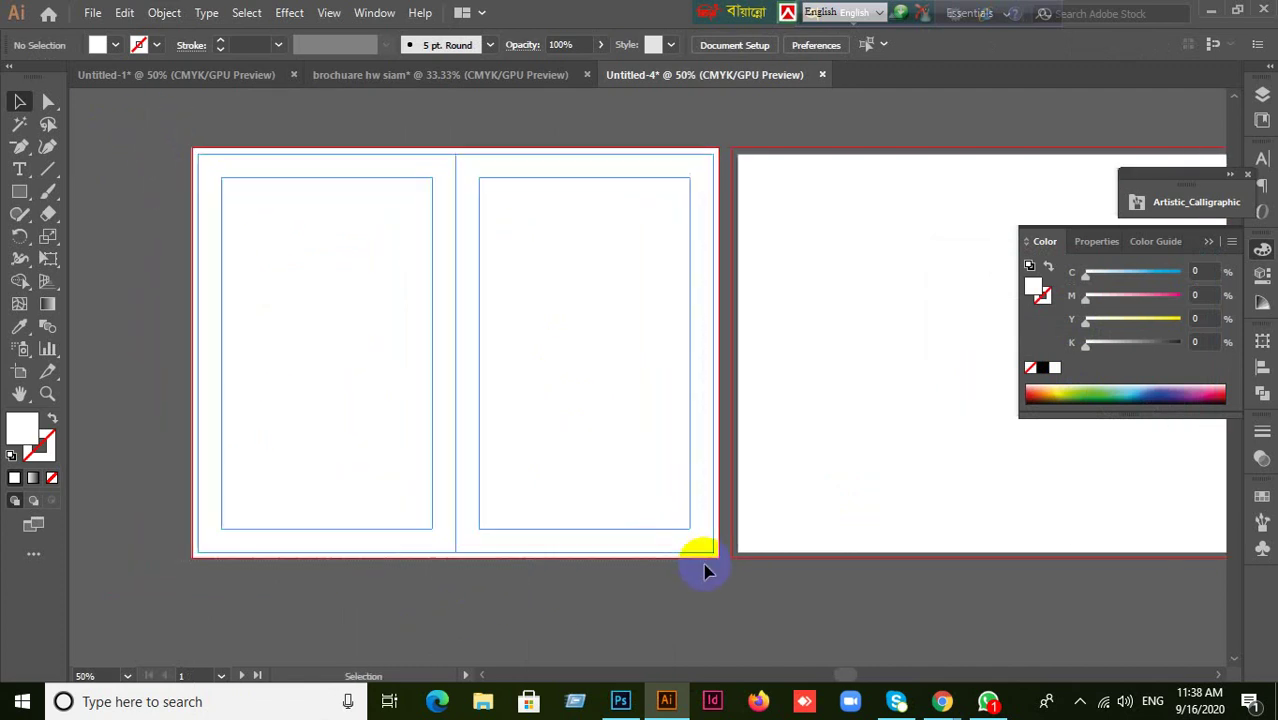
pyautogui.click(686, 630)
pyautogui.hotkey('ctrl', 'a')
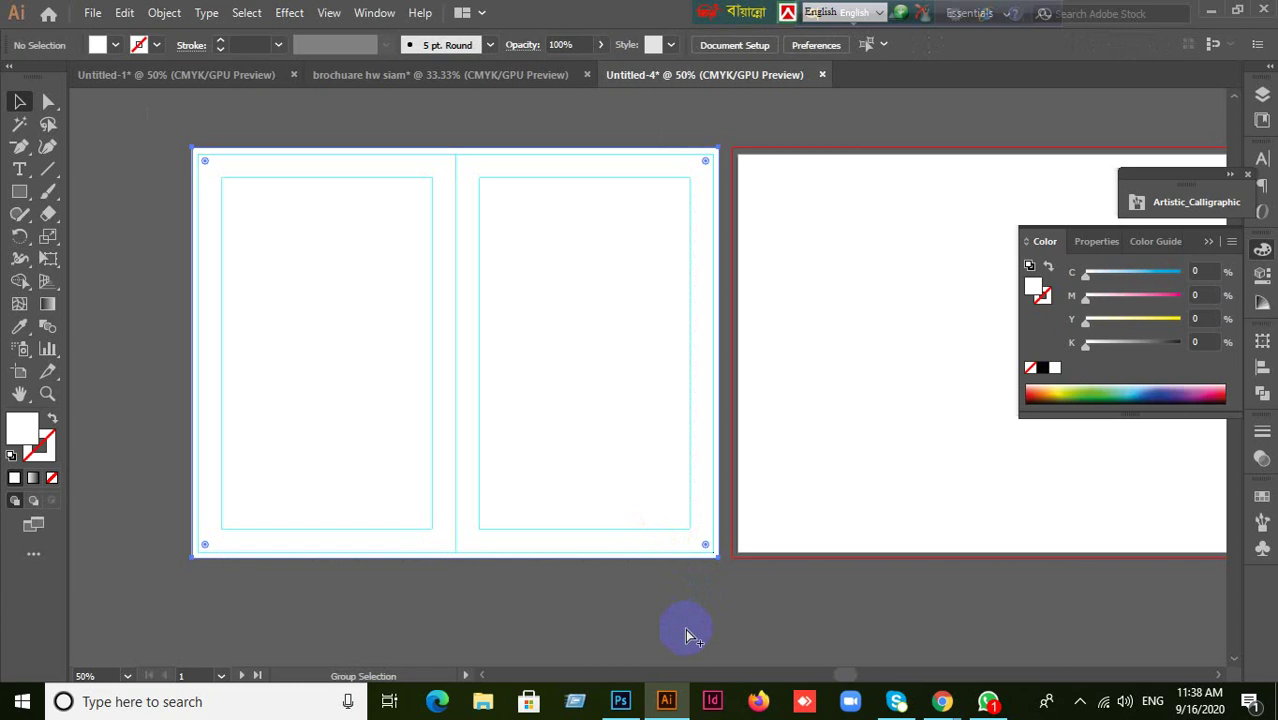
pyautogui.click(255, 367)
# - Copy the first artboard's bleed-size rectangle and guides and paste them on all artboards
pyautogui.moveTo(128, 123); pyautogui.dragTo(720, 572)
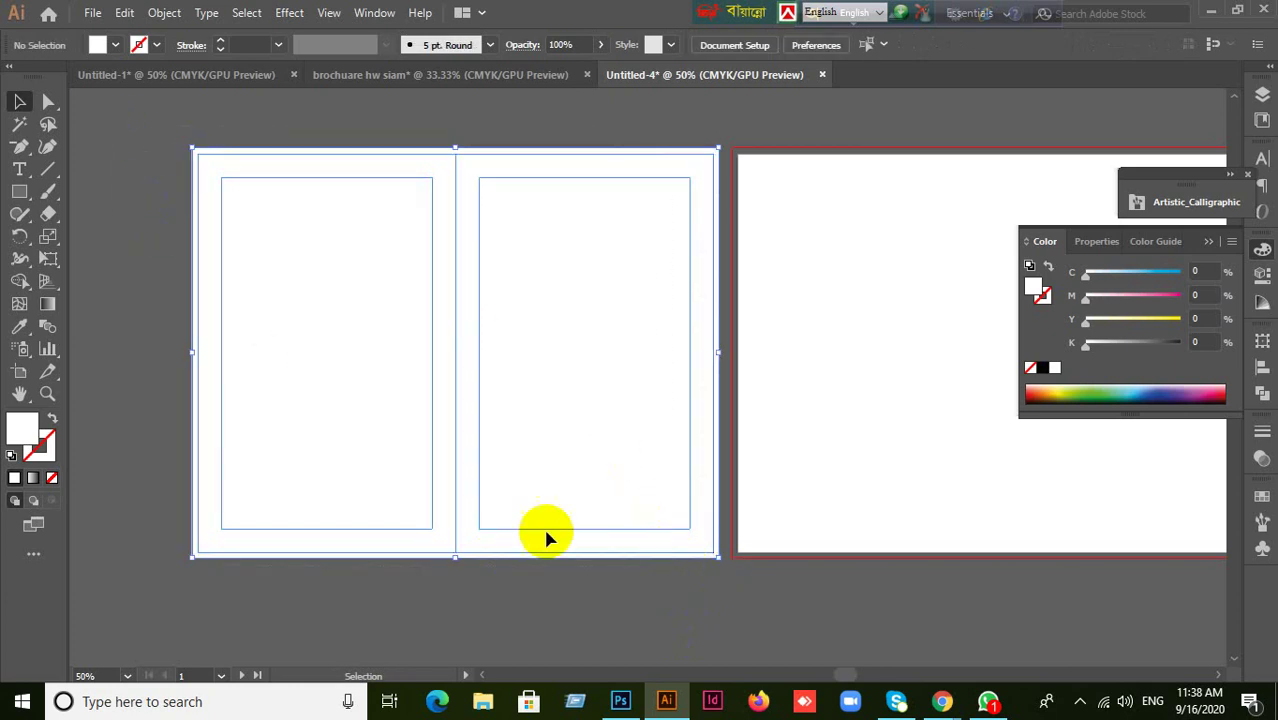
pyautogui.click(125, 13)
pyautogui.click(163, 103)
pyautogui.click(125, 13)
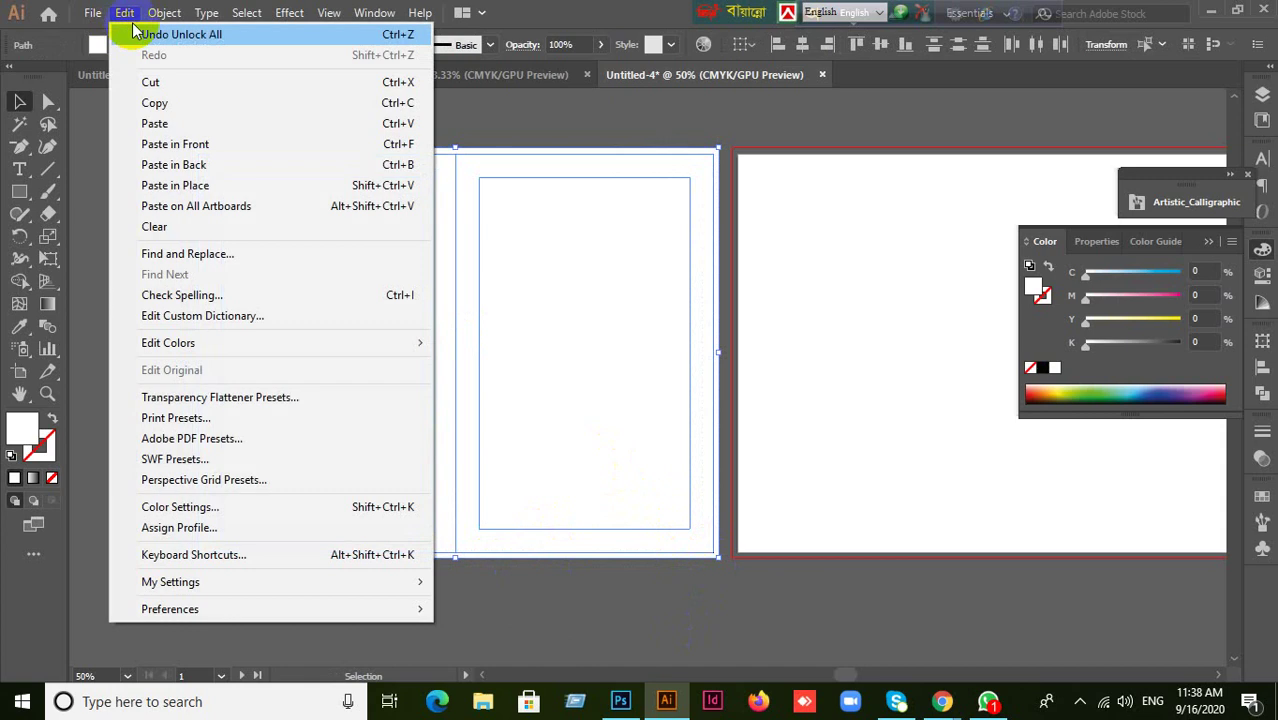
pyautogui.click(214, 206)
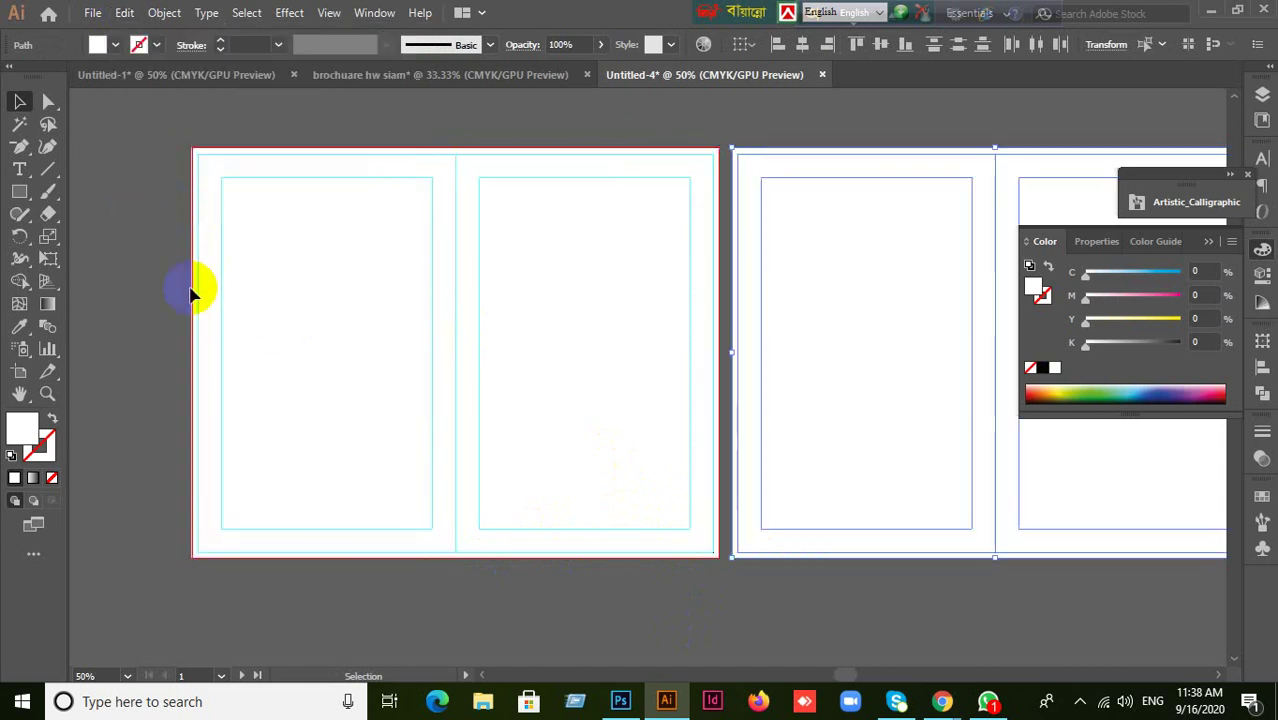
# - Try to move individual guides off the first artboard onto the empty pasteboard
pyautogui.click(148, 296)
pyautogui.moveTo(226, 302); pyautogui.dragTo(10, 553)
pyautogui.click(545, 435)
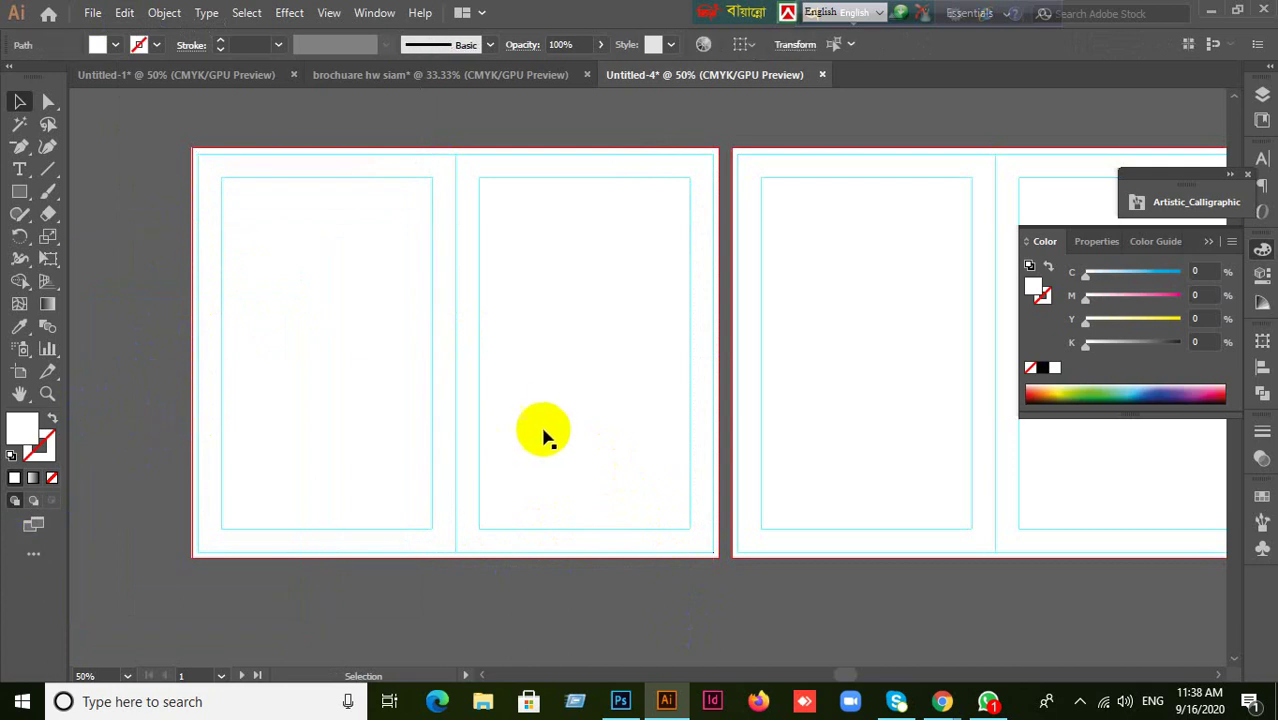
pyautogui.moveTo(540, 424); pyautogui.dragTo(581, 384)
pyautogui.click(201, 368)
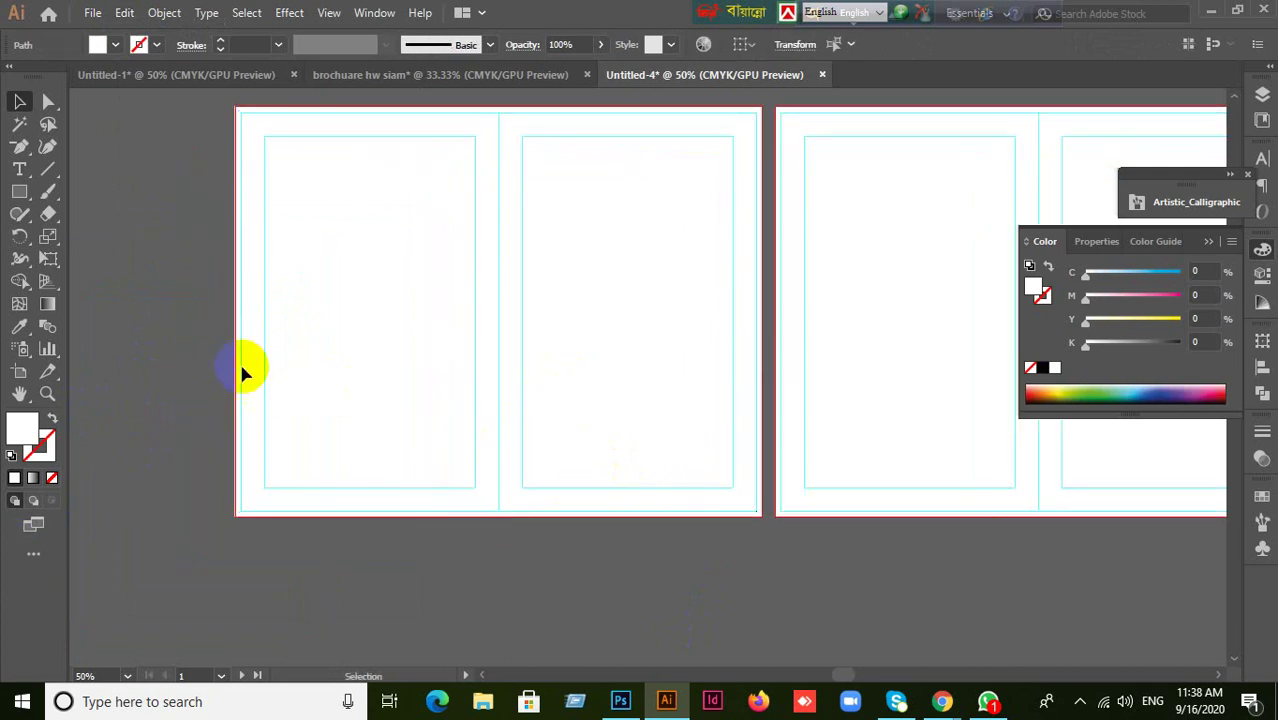
pyautogui.moveTo(241, 374); pyautogui.dragTo(134, 507)
pyautogui.moveTo(519, 437); pyautogui.dragTo(248, 573)
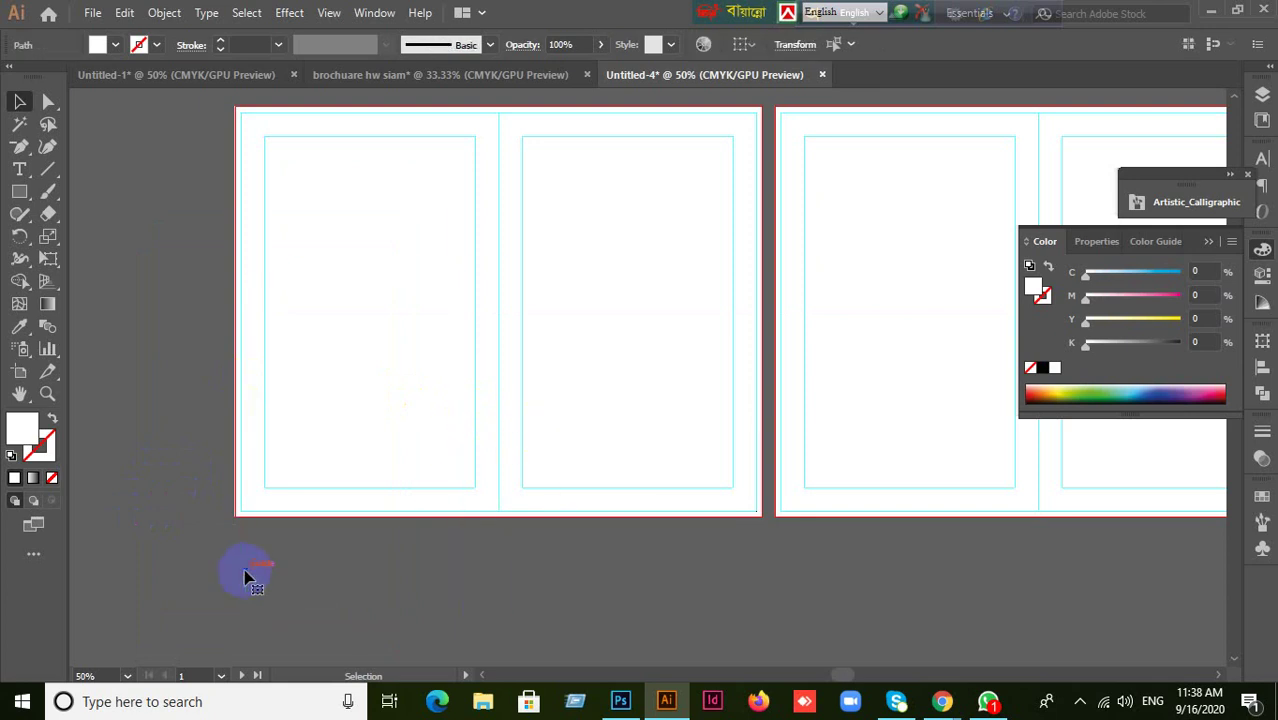
pyautogui.moveTo(500, 468); pyautogui.dragTo(329, 588)
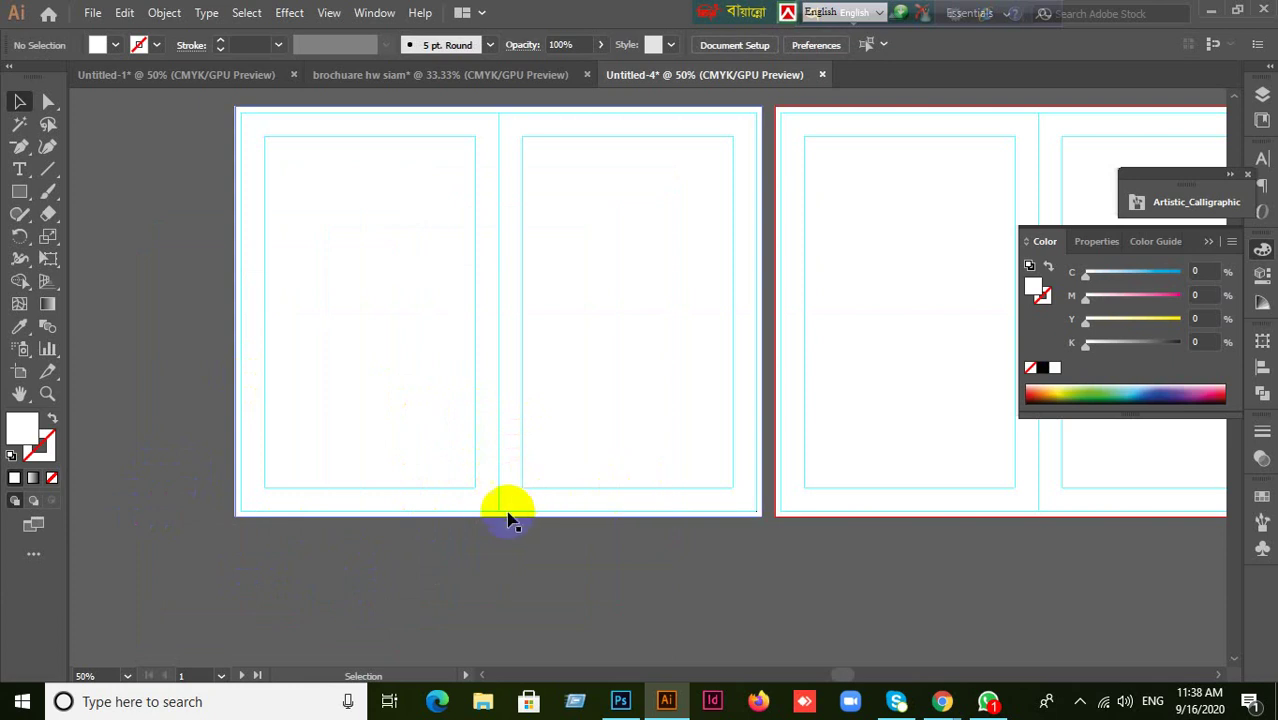
# - Move the white bleed-size rectangle from the first artboard down and to the left, partly onto the pasteboard
pyautogui.moveTo(497, 516); pyautogui.dragTo(368, 642)
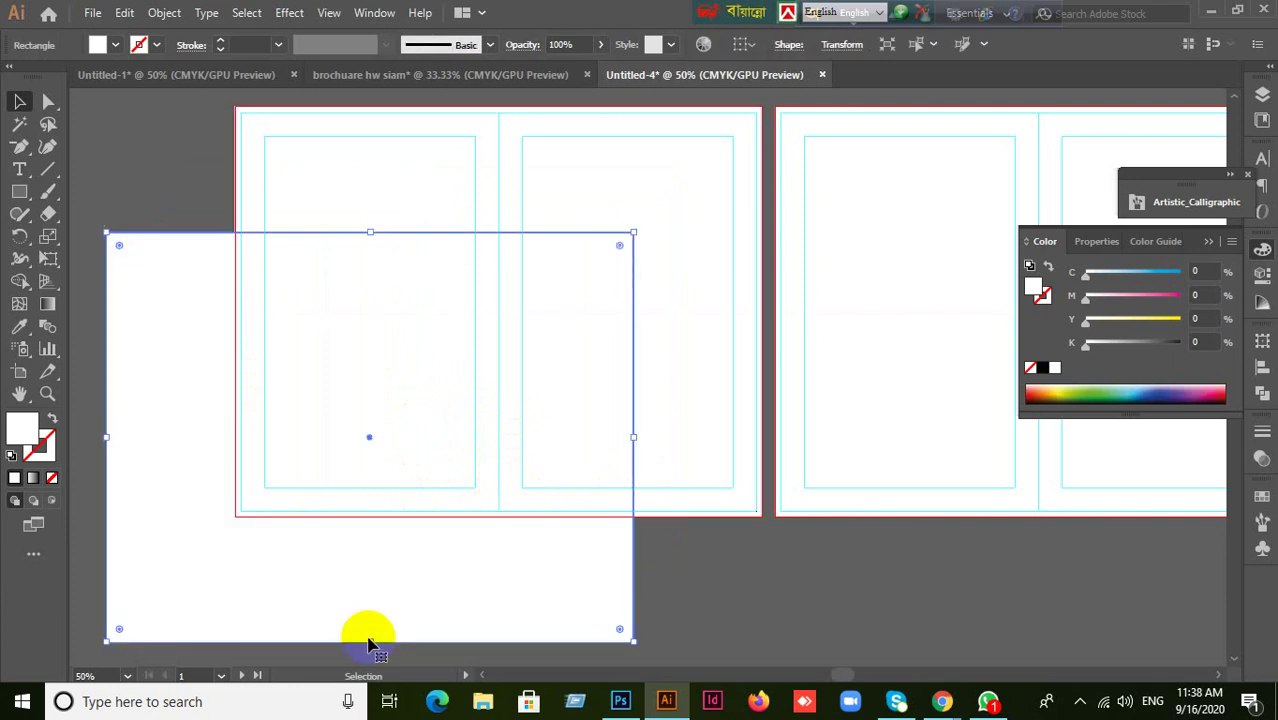
pyautogui.moveTo(571, 408); pyautogui.dragTo(921, 251)
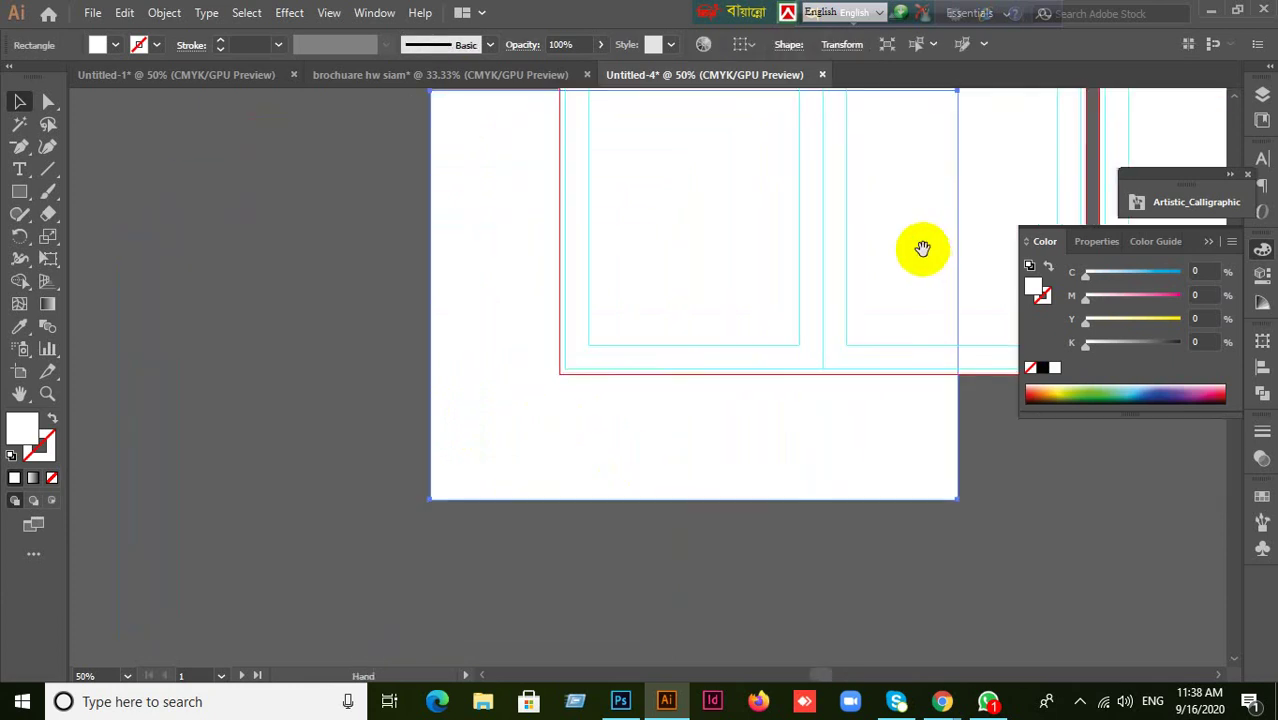
pyautogui.moveTo(535, 476); pyautogui.dragTo(212, 498)
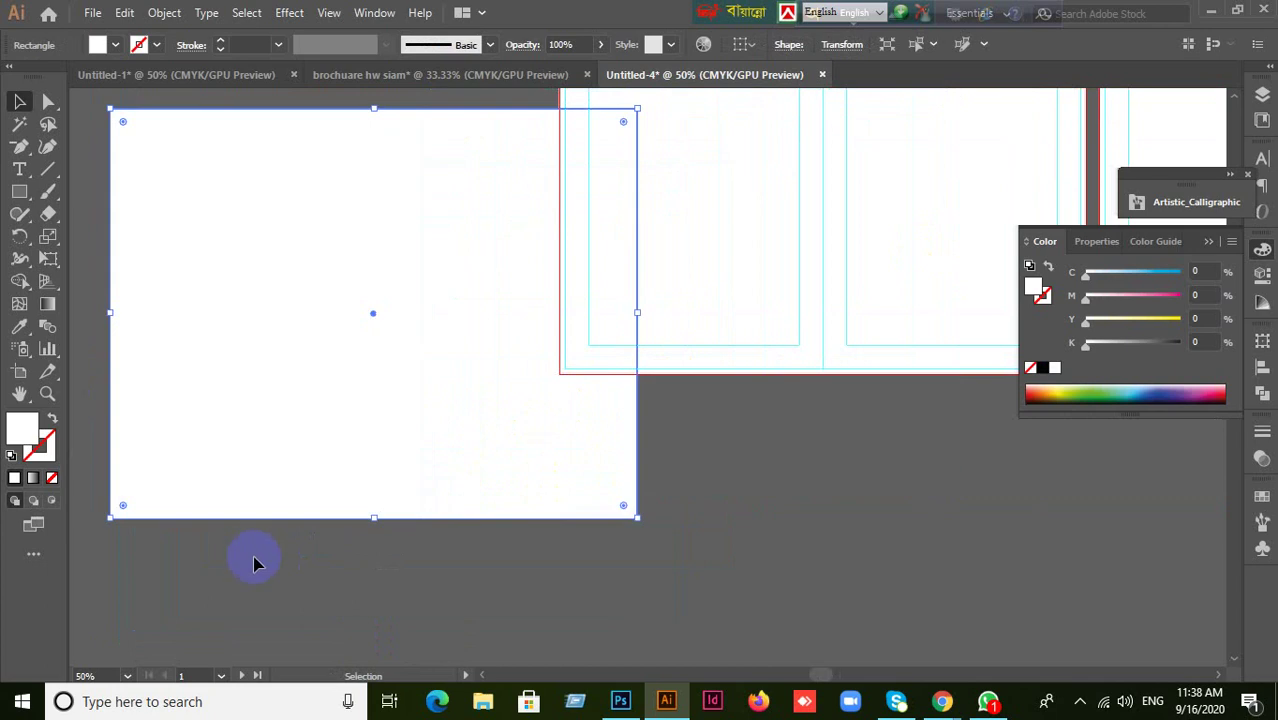
# - Delete the displaced bleed-size rectangle, try to move a guide off the first artboard, and undo that move
pyautogui.press('Delete')
pyautogui.keyDown('alt'); pyautogui.scroll(-2, 257, 571); pyautogui.keyUp('alt')
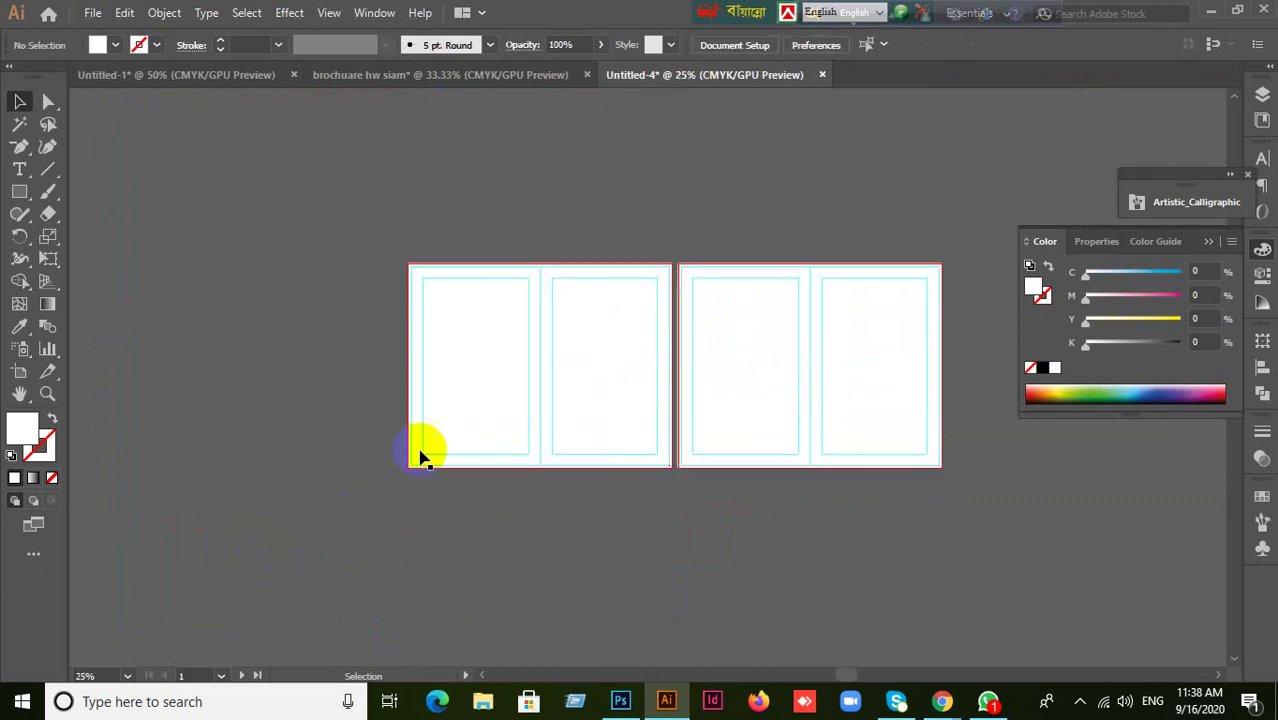
pyautogui.moveTo(433, 406); pyautogui.dragTo(322, 474)
pyautogui.hotkey('ctrl', 'z')
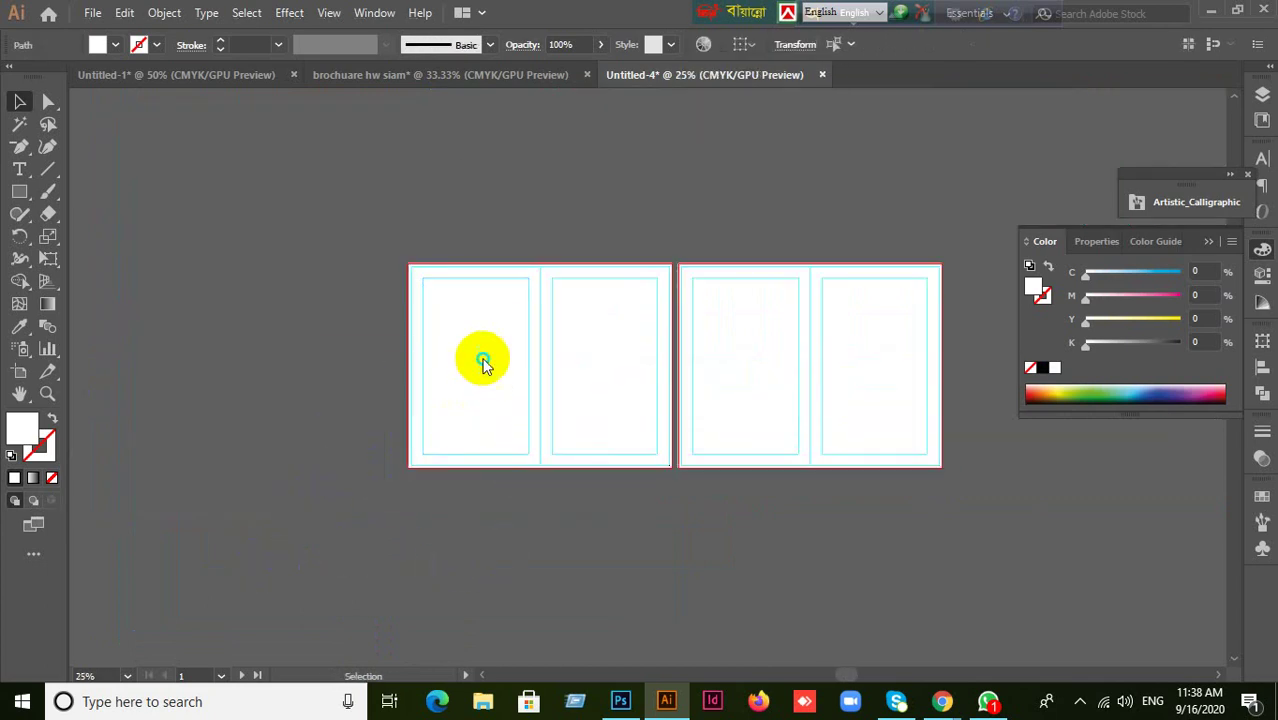
# - Lock the guides in the two-artboard brochure document
pyautogui.rightClick(484, 362)
pyautogui.click(399, 417)
pyautogui.keyDown('alt'); pyautogui.scroll(2, 811, 431); pyautogui.keyUp('alt')
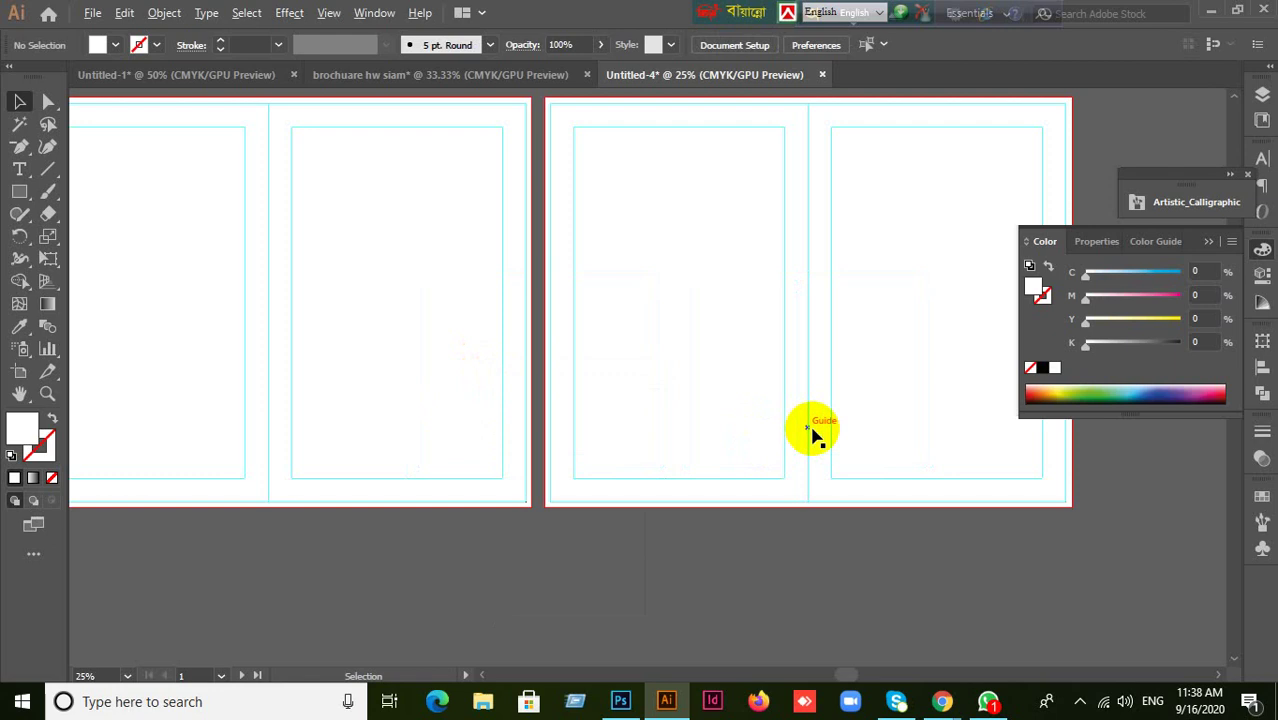
pyautogui.rightClick(230, 312)
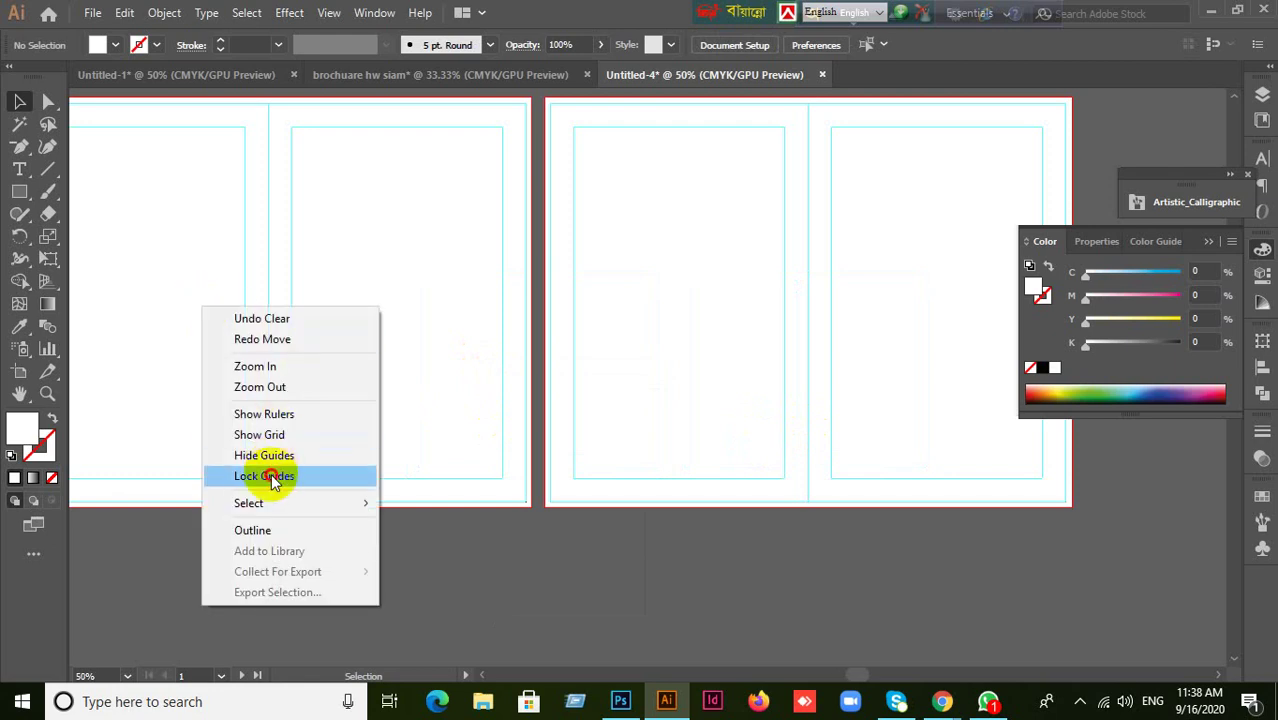
pyautogui.click(428, 595)
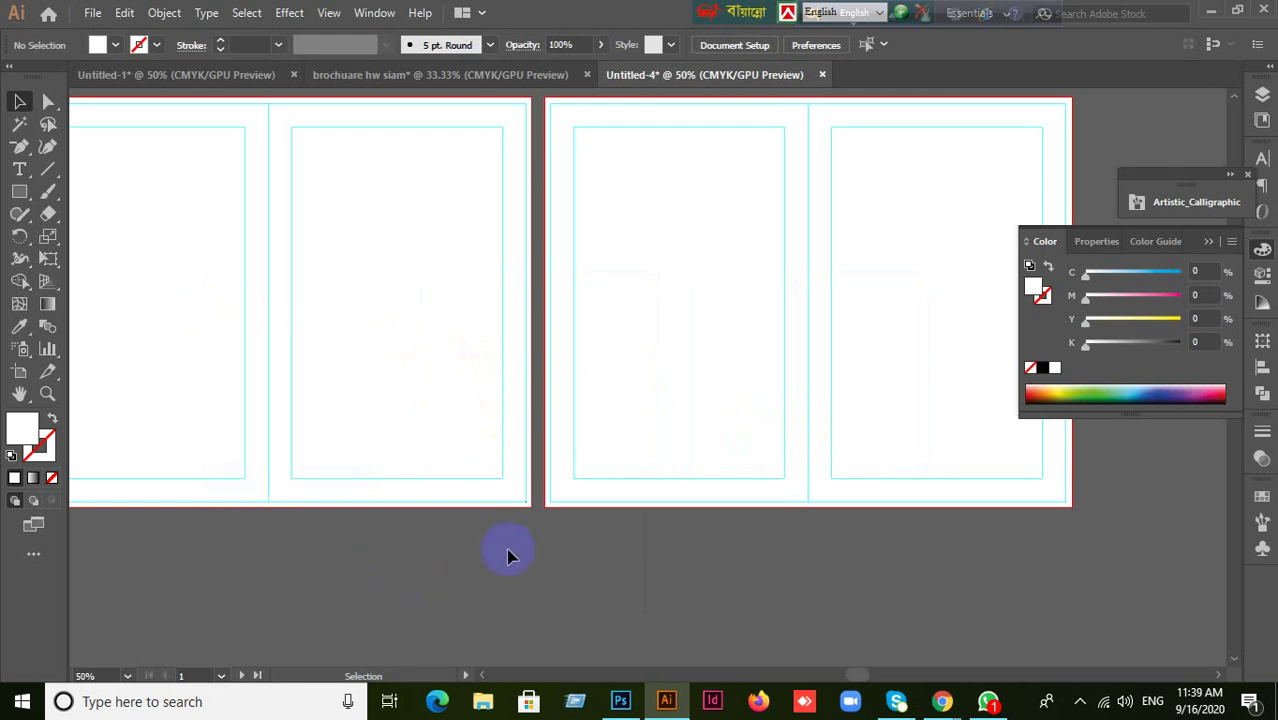
# - Check the bleed-size rectangles on the first and second artboards by selecting each one, and clear the selection
pyautogui.keyDown('alt'); pyautogui.scroll(-4, 472, 565); pyautogui.keyUp('alt')
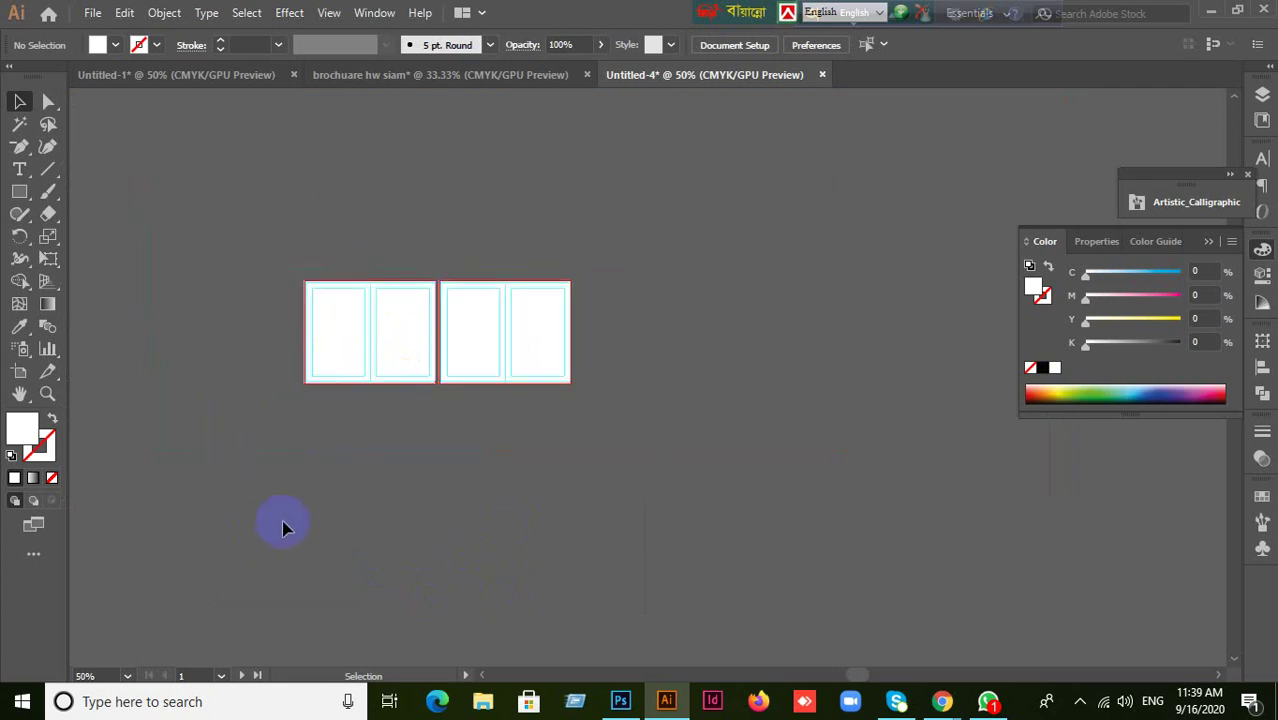
pyautogui.click(379, 286)
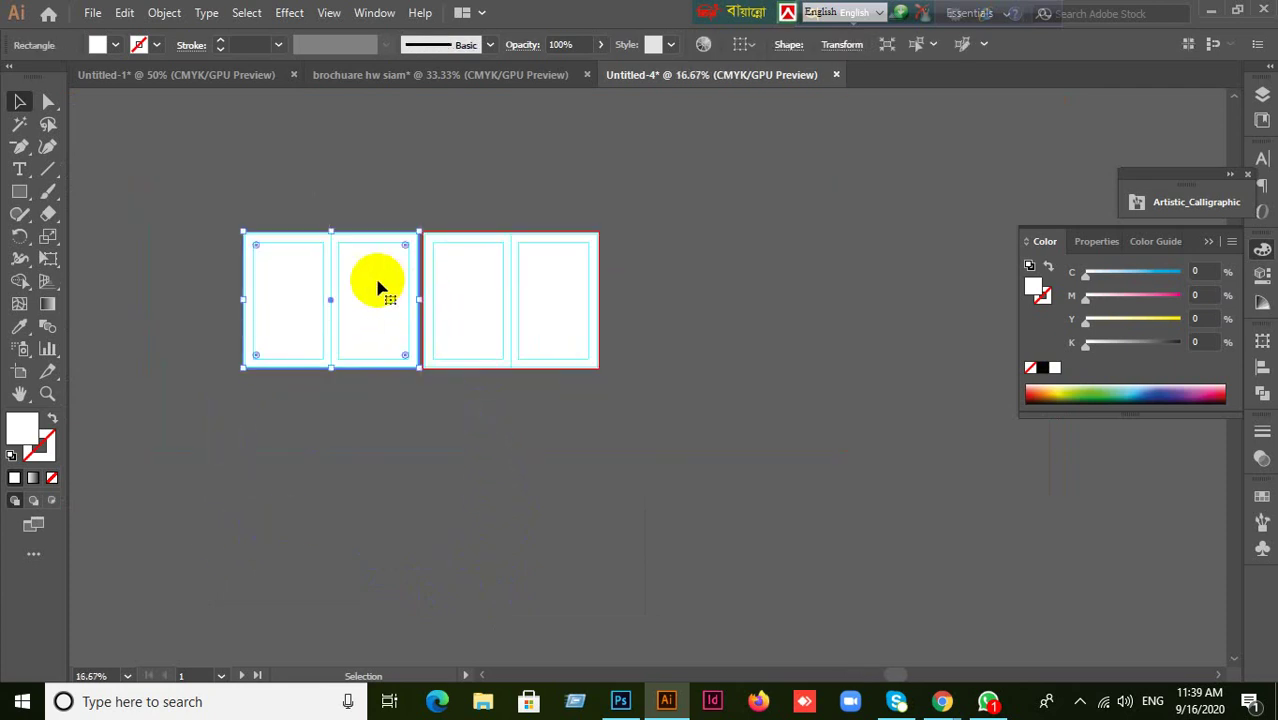
pyautogui.click(480, 276)
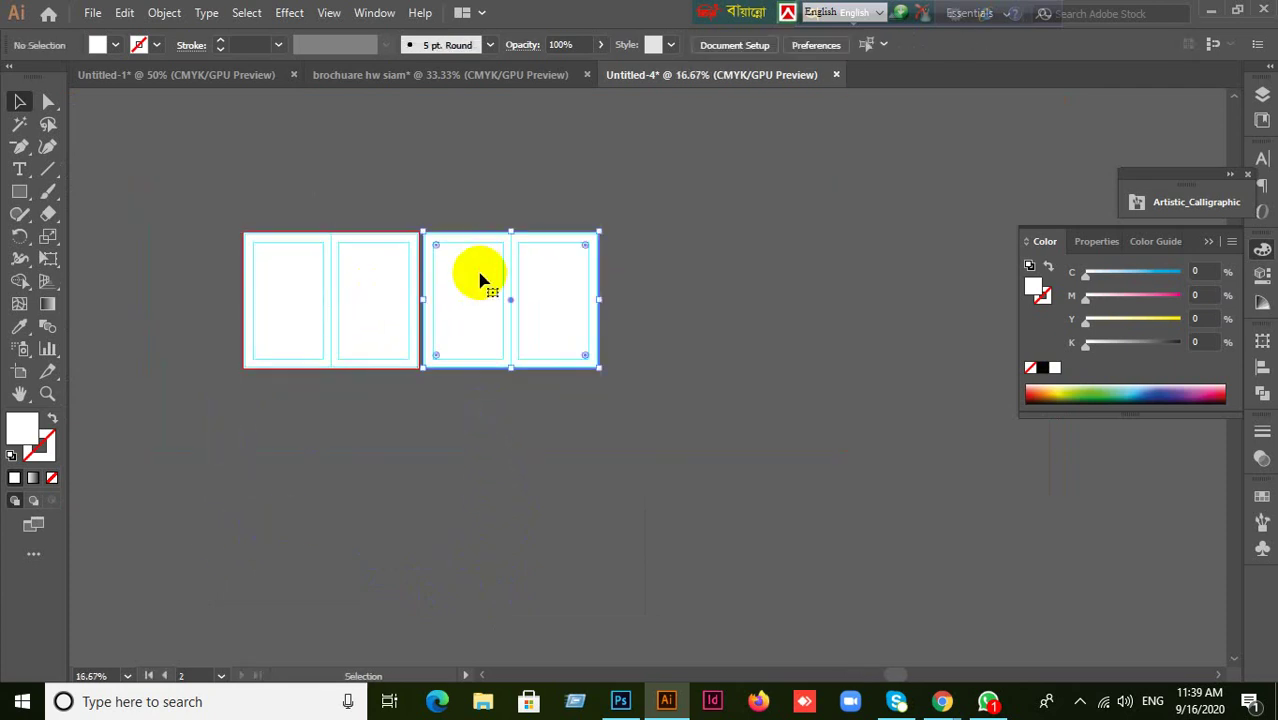
pyautogui.click(481, 281)
pyautogui.click(645, 250)
pyautogui.scroll(-1, 773, 248)
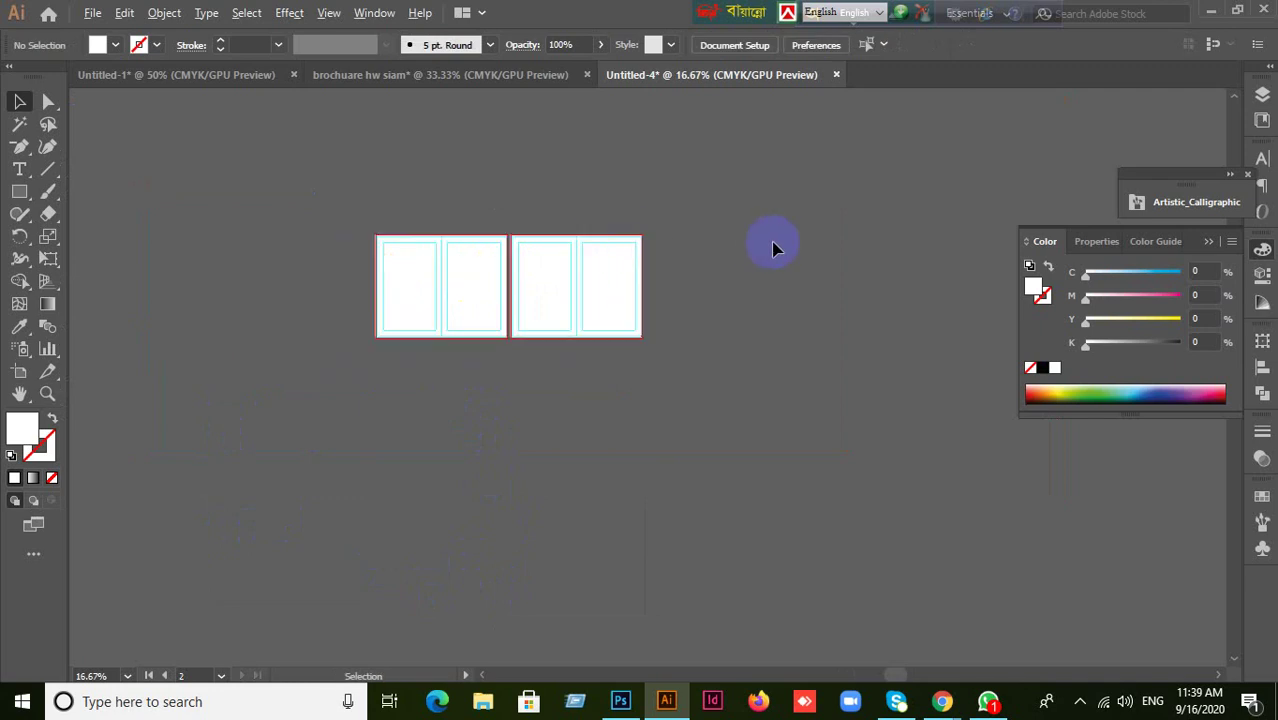
# - Minimize the Illustrator, Chrome and WhatsApp windows to reach the desktop files
pyautogui.click(1216, 13)
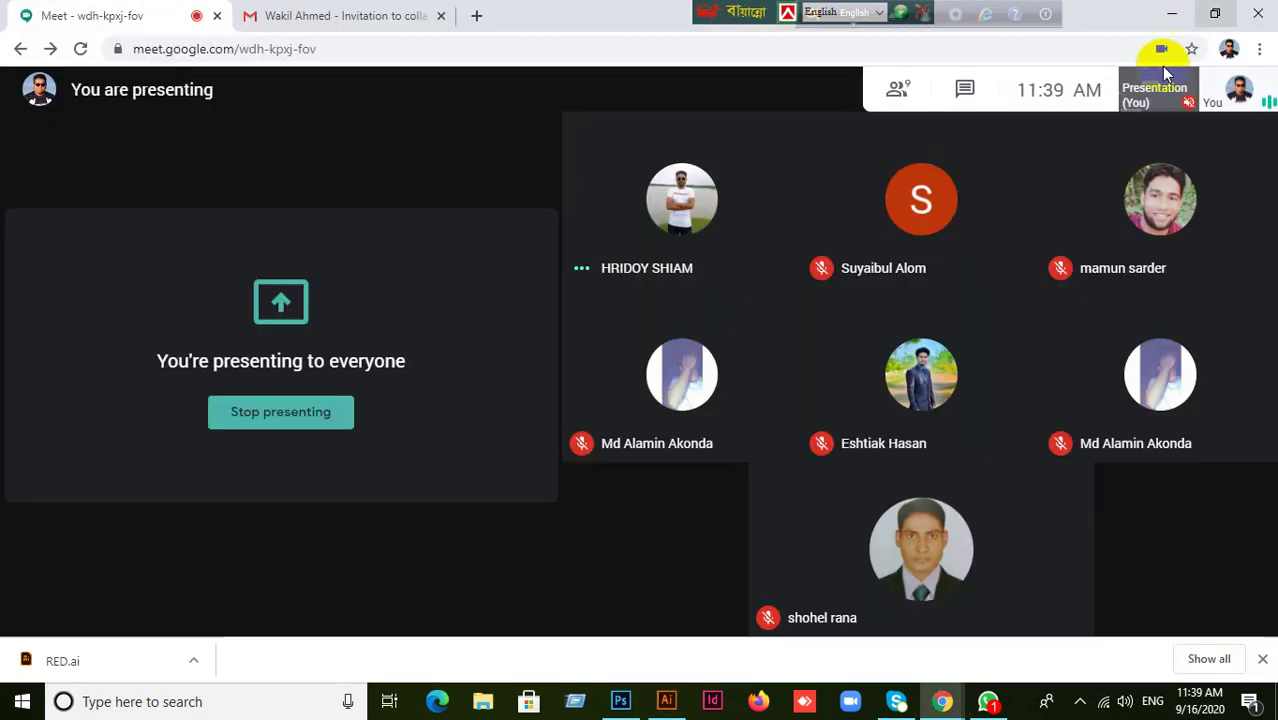
pyautogui.click(1165, 18)
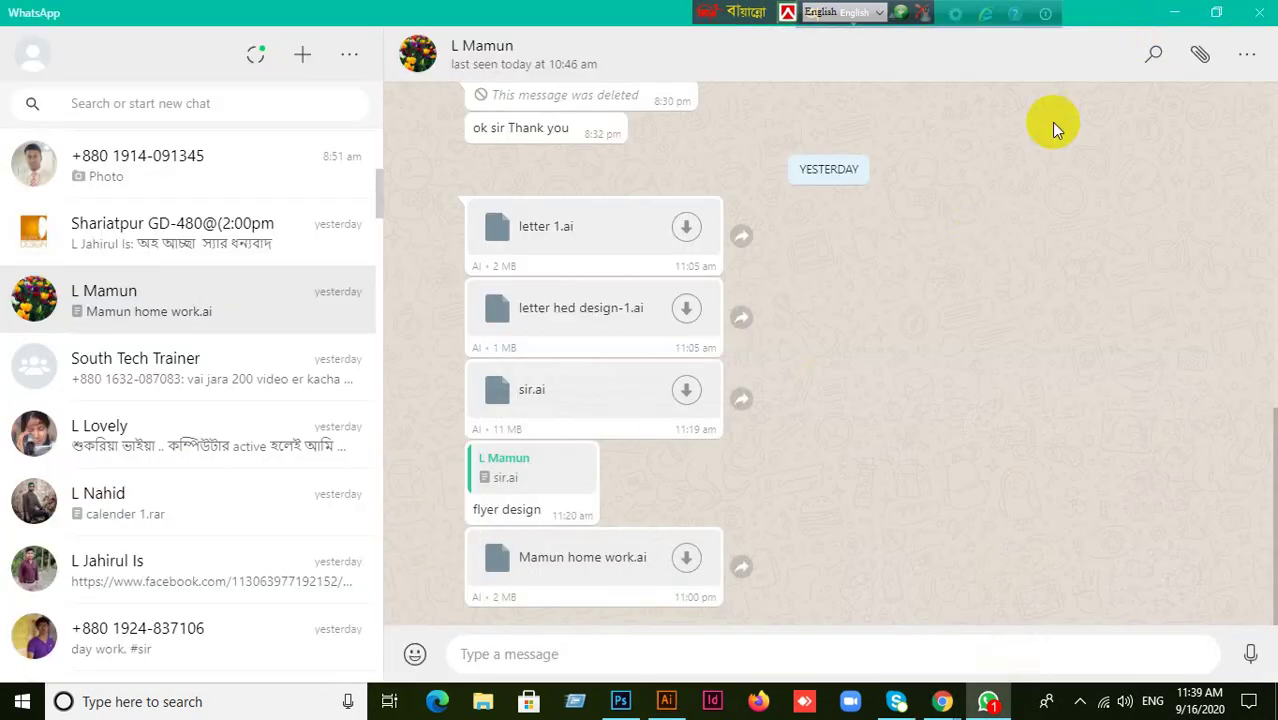
pyautogui.click(1174, 13)
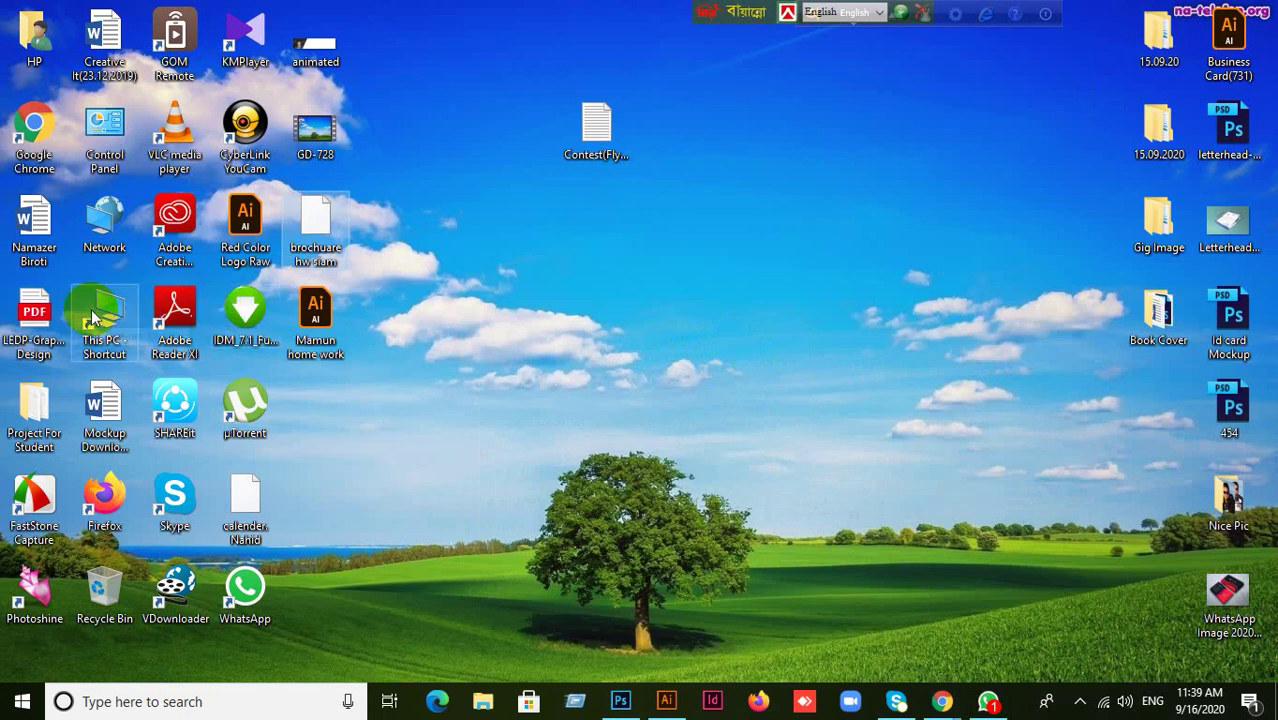
pyautogui.moveTo(988, 700)
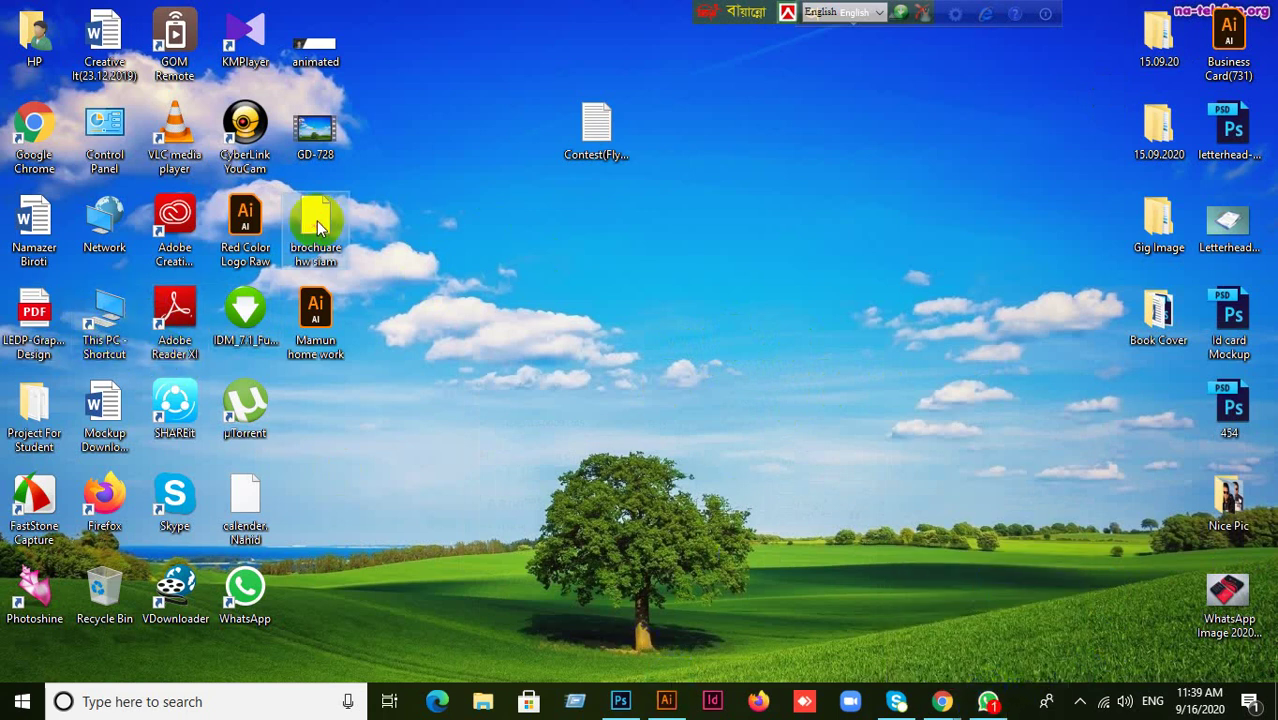
pyautogui.click(597, 132)
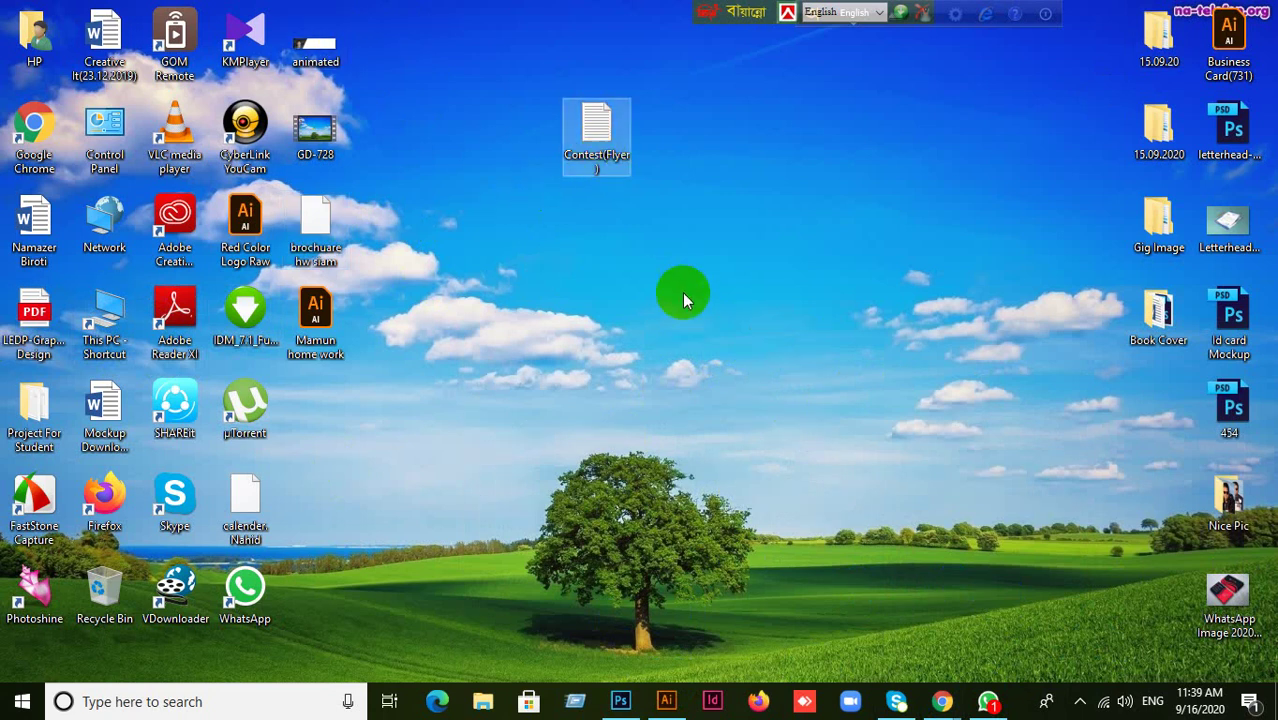
pyautogui.click(659, 316)
# - Open the student's home work .ai file from the desktop in Illustrator, ignoring all missing linked images
pyautogui.moveTo(315, 340); pyautogui.dragTo(636, 8)
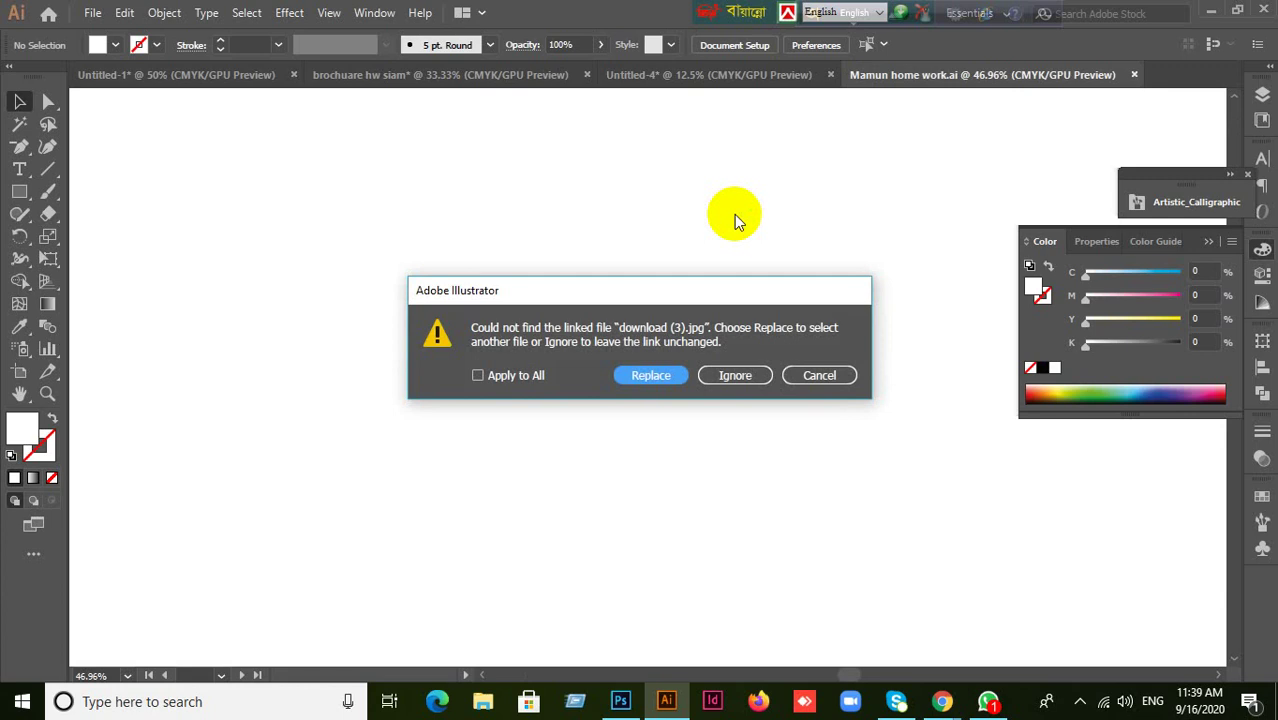
pyautogui.click(743, 375)
pyautogui.click(740, 377)
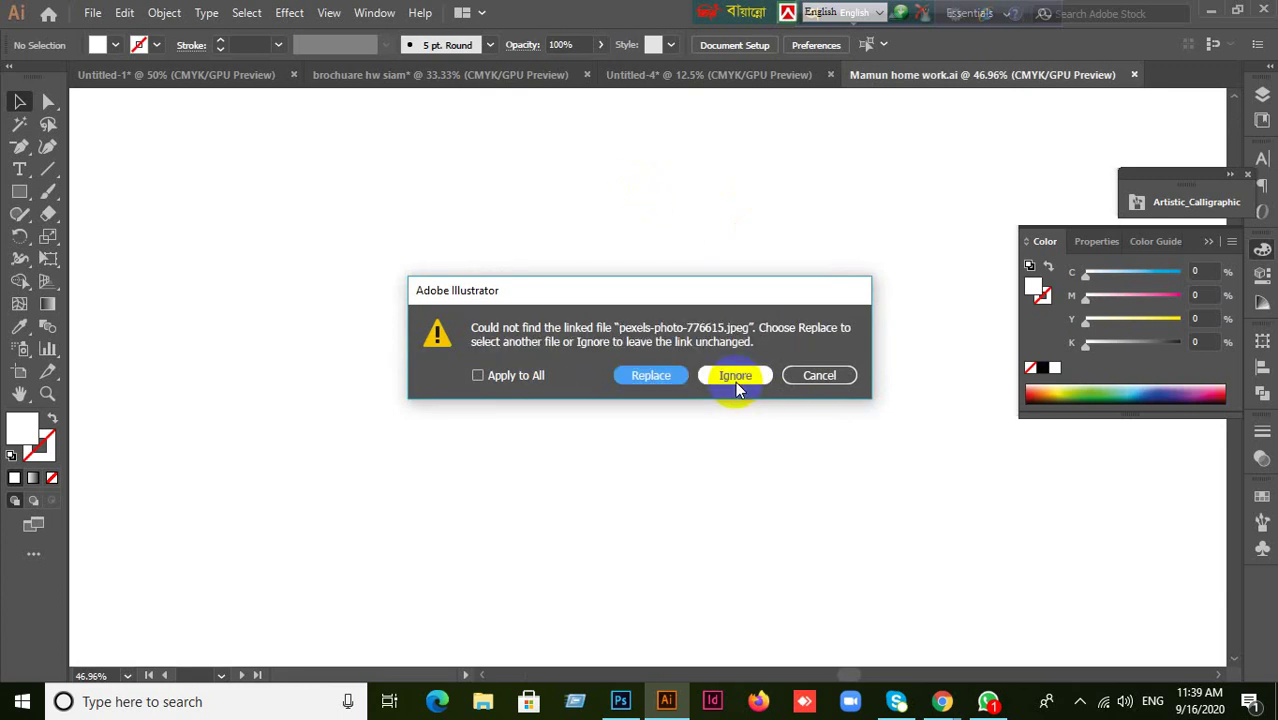
pyautogui.click(735, 379)
pyautogui.click(735, 379)
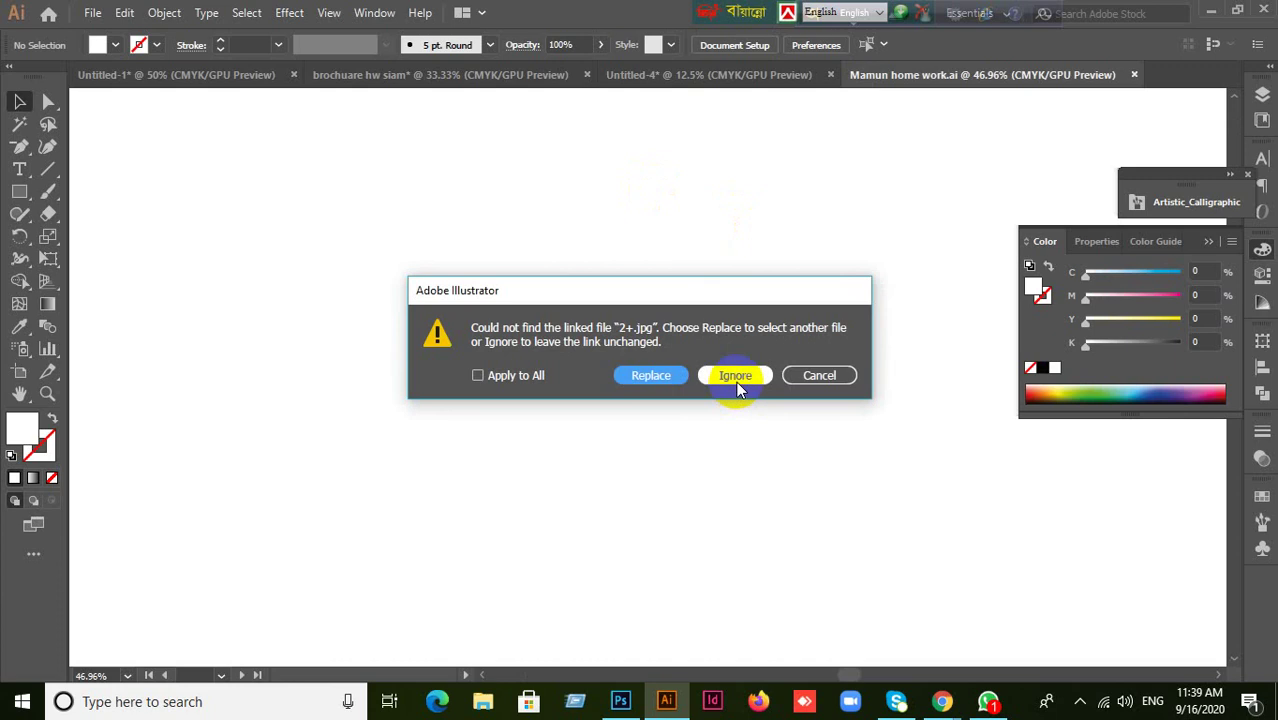
pyautogui.click(736, 378)
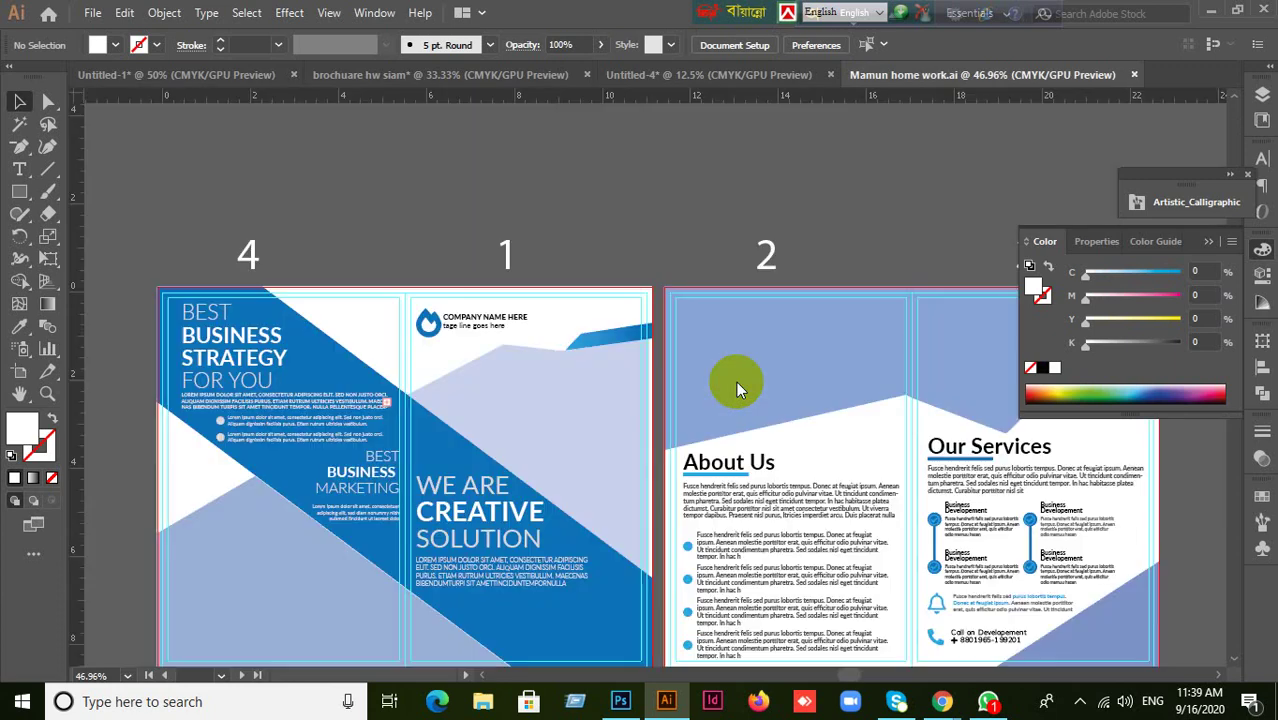
# - Examine the blue brochure's pages and the semi-transparent shape in the lower part of page 4
pyautogui.scroll(-3, 743, 385)
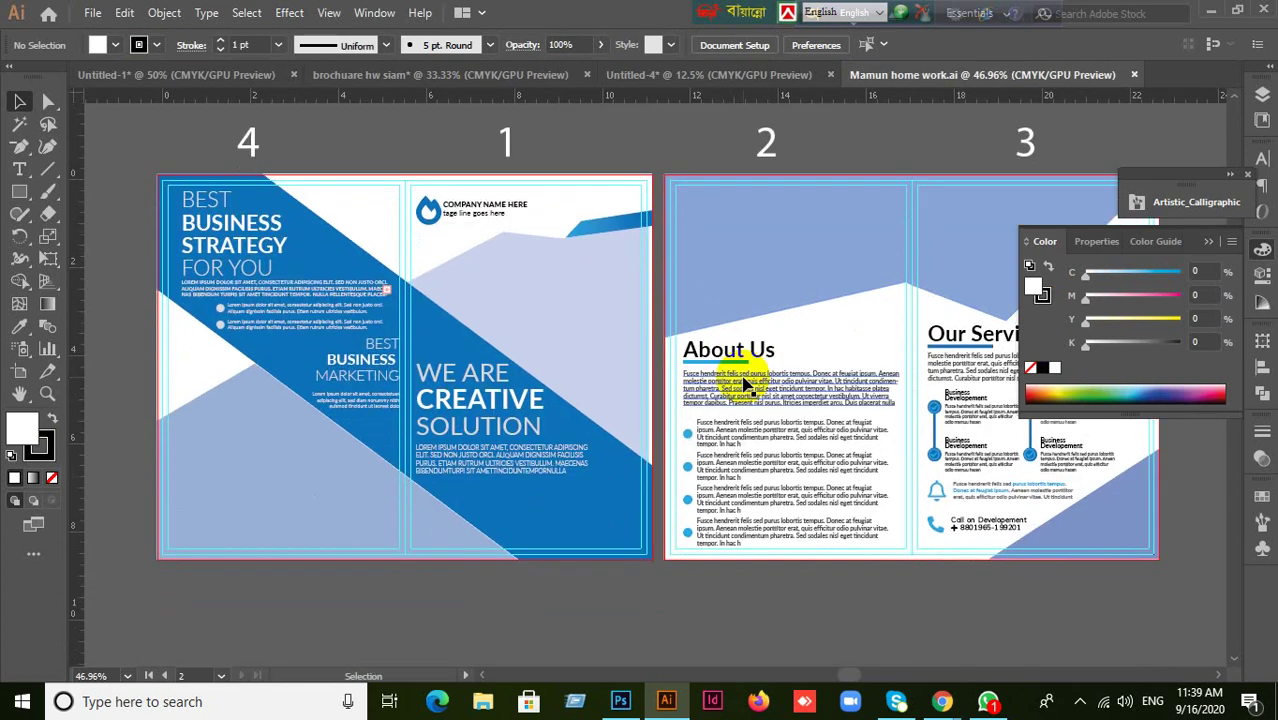
pyautogui.click(250, 458)
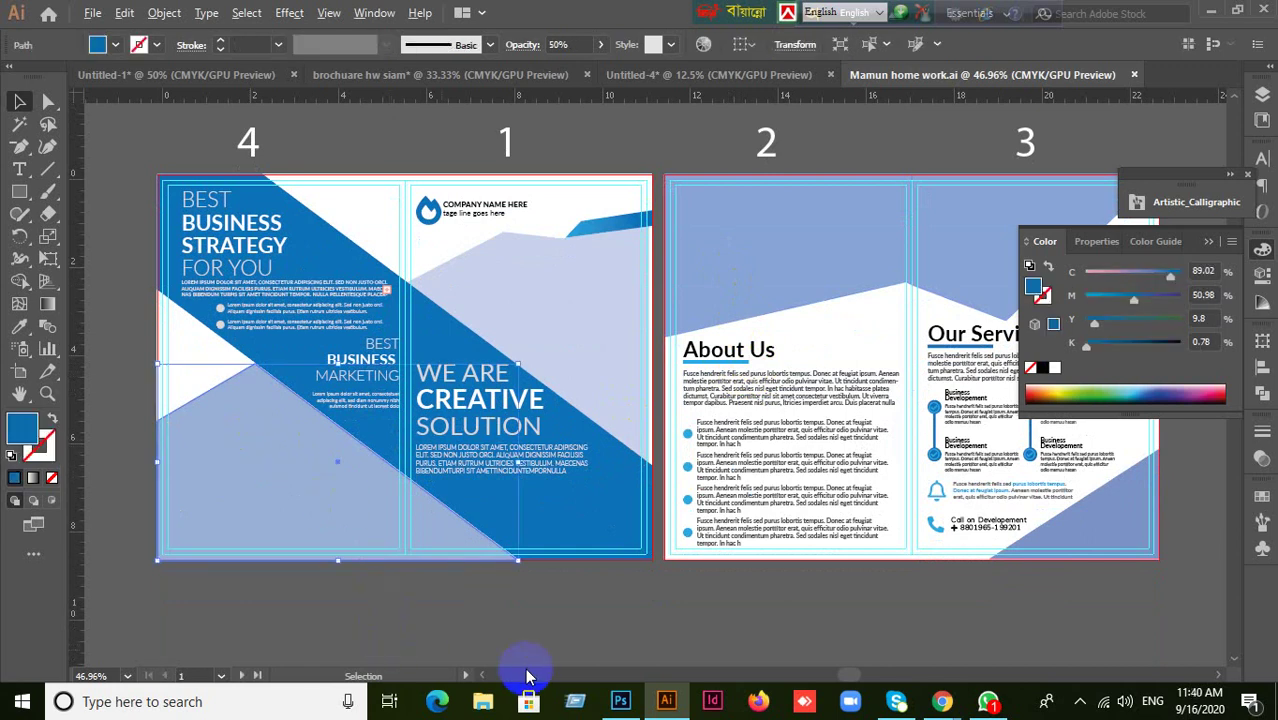
pyautogui.click(528, 645)
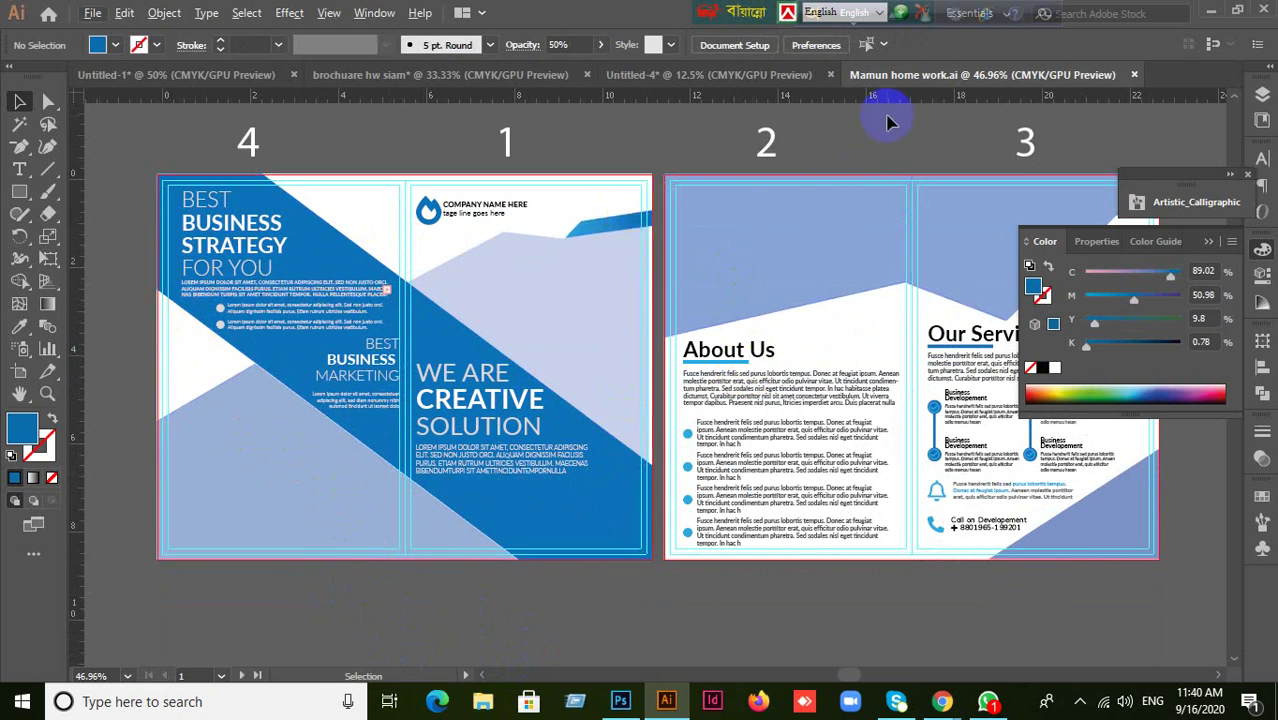
# - Choose DSC_0019 from the desktop Nice Pic folder for placing, turn off Link, and cancel the placement
pyautogui.click(95, 14)
pyautogui.click(172, 318)
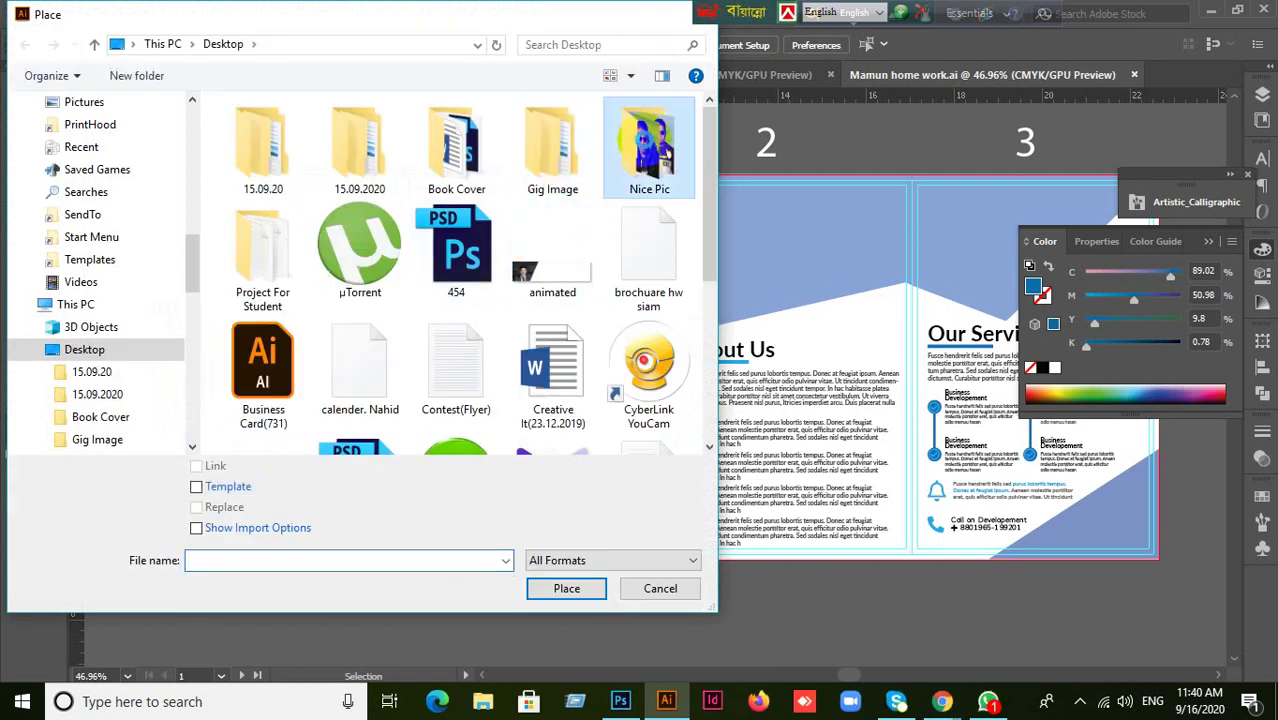
pyautogui.doubleClick(649, 150)
pyautogui.click(465, 150)
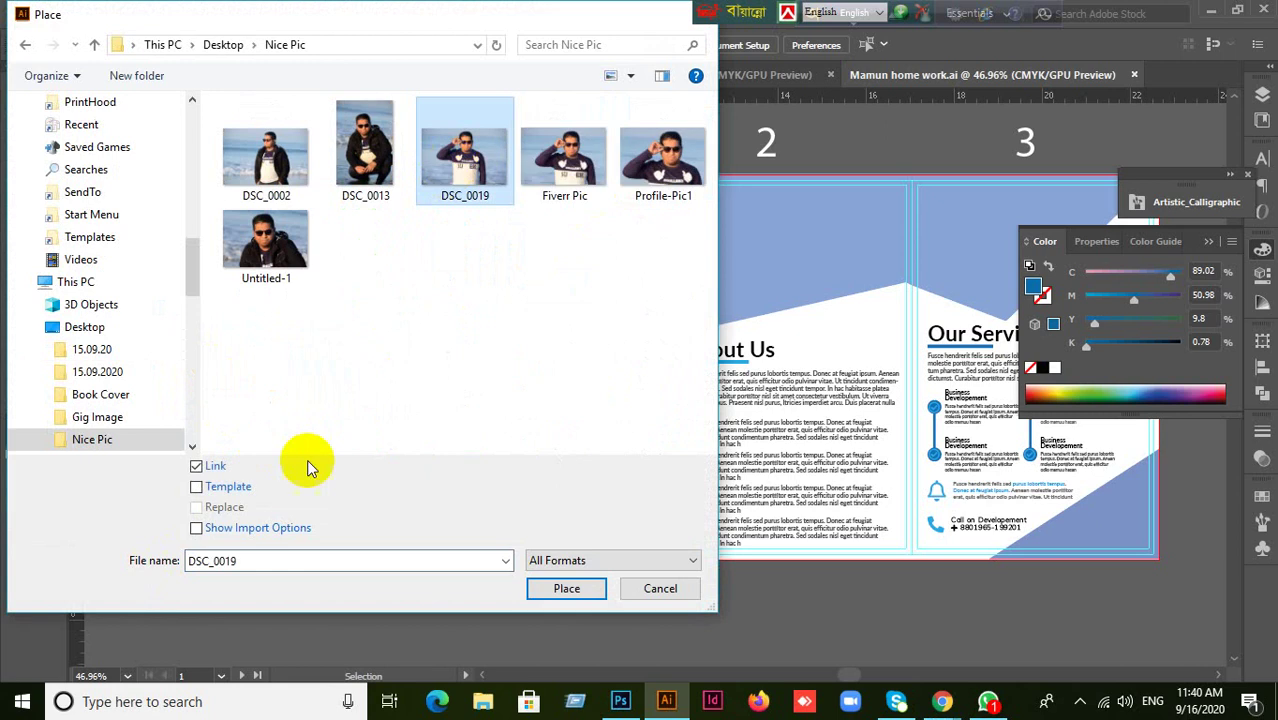
pyautogui.click(196, 467)
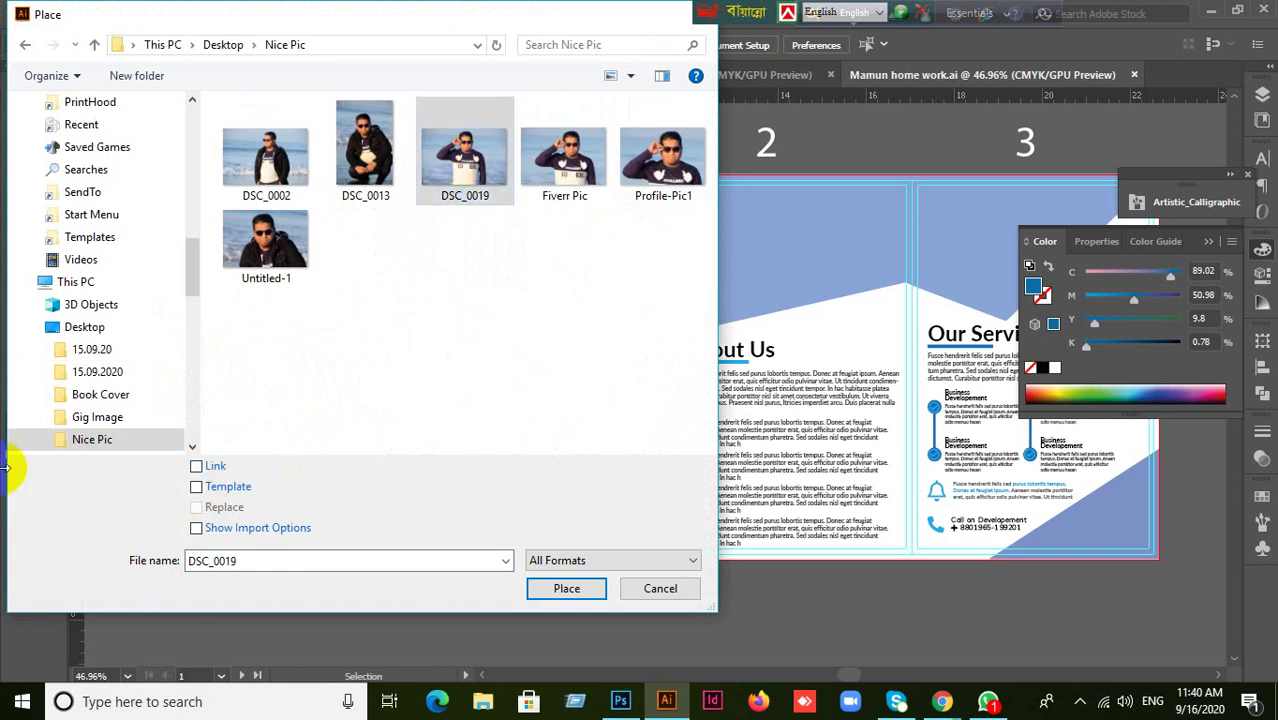
pyautogui.click(666, 589)
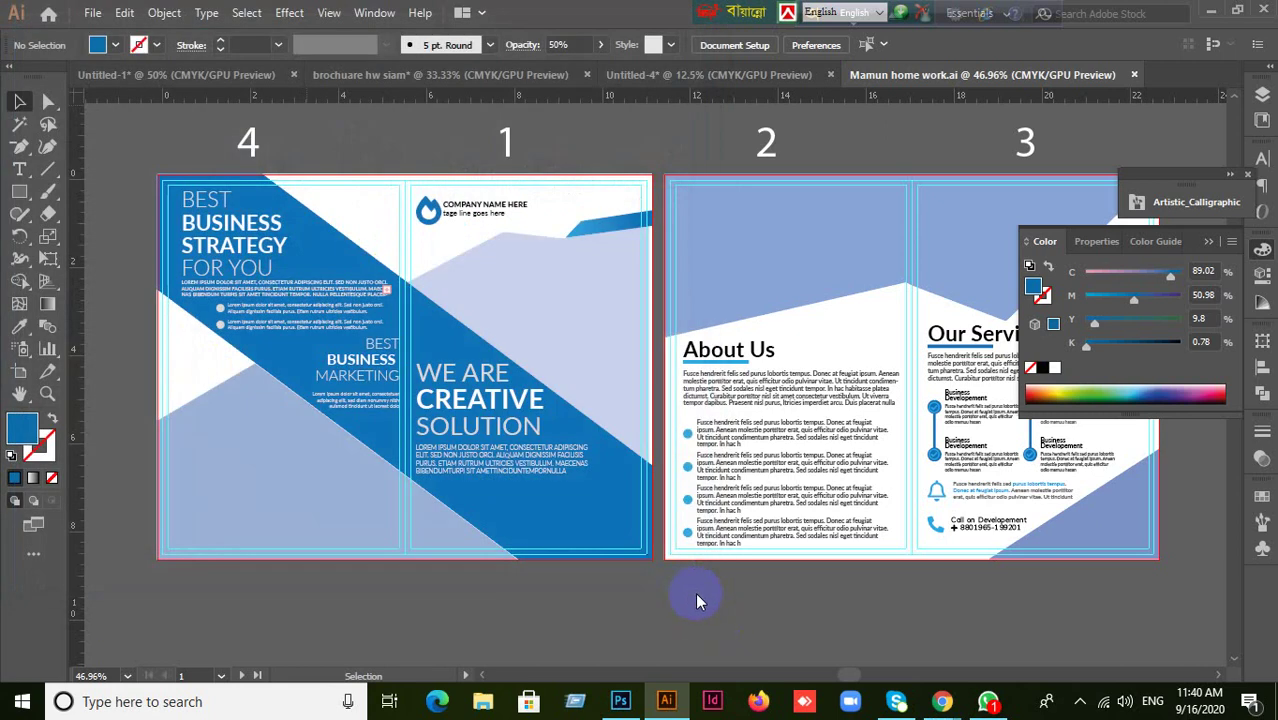
# - Place Profile-Pic1 from the desktop Nice Pic folder across the blue brochure's artboards and embed the image
pyautogui.click(1212, 14)
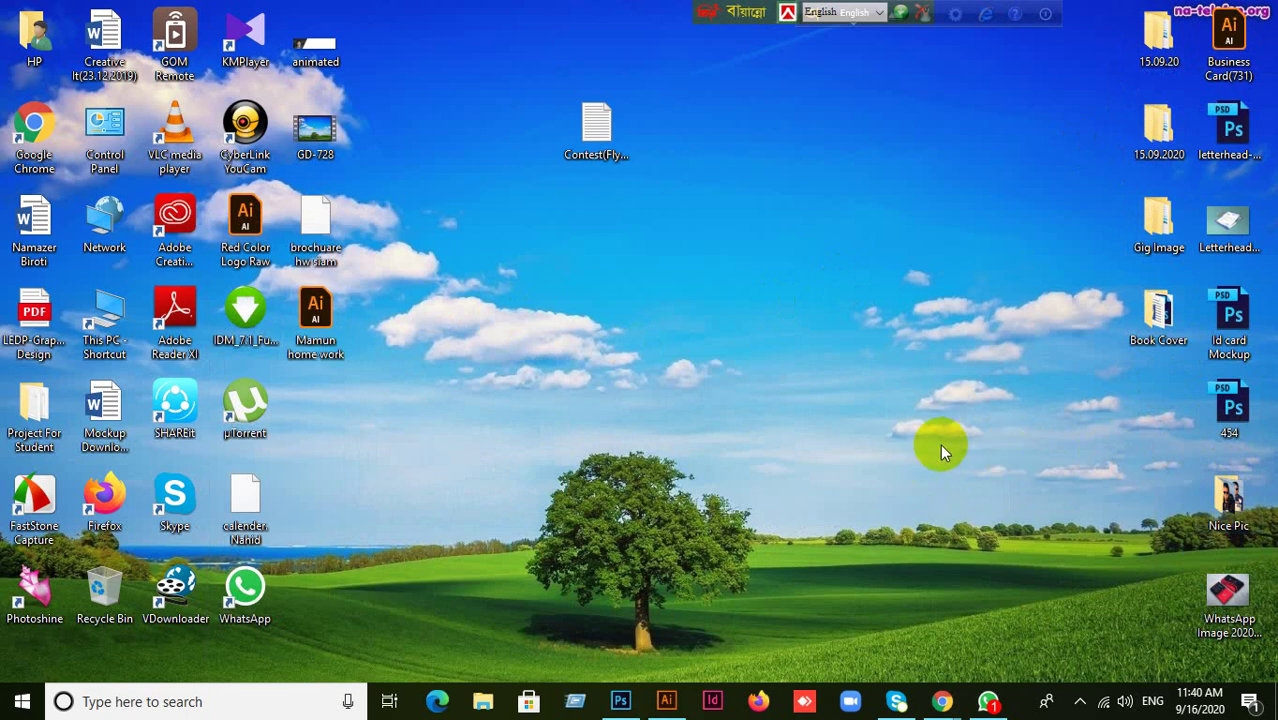
pyautogui.doubleClick(1229, 495)
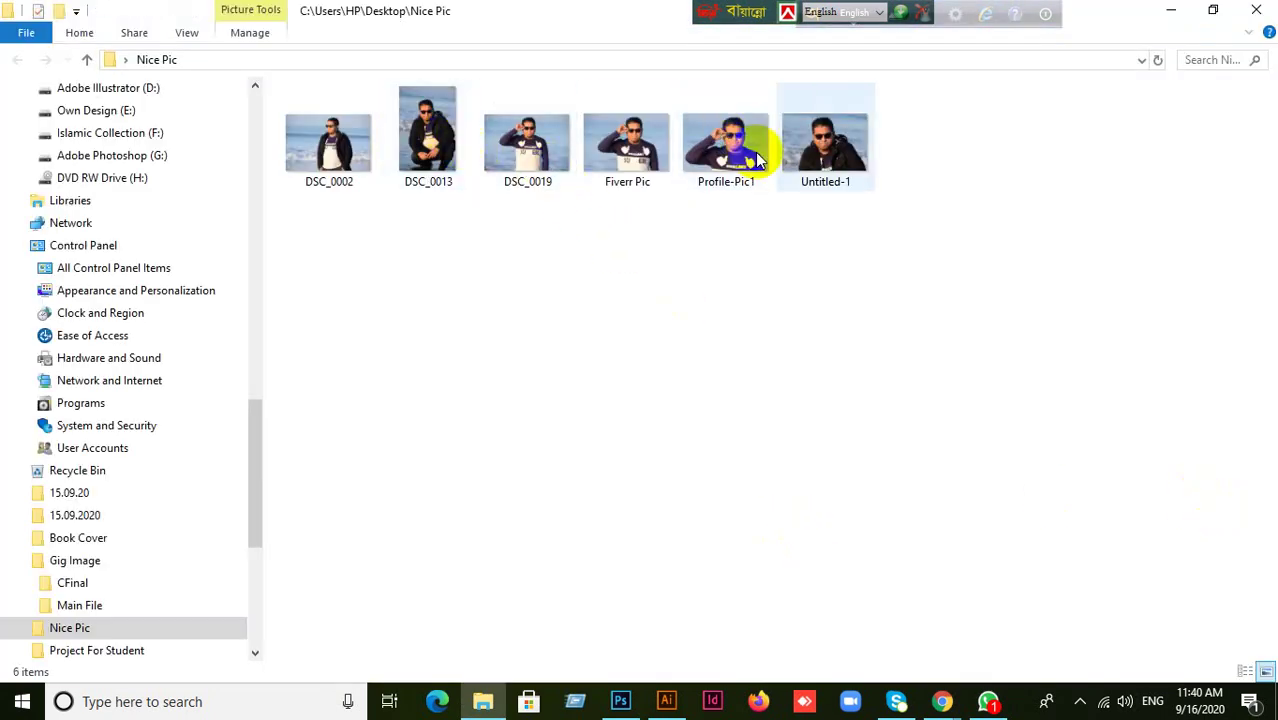
pyautogui.moveTo(757, 160); pyautogui.dragTo(646, 387)
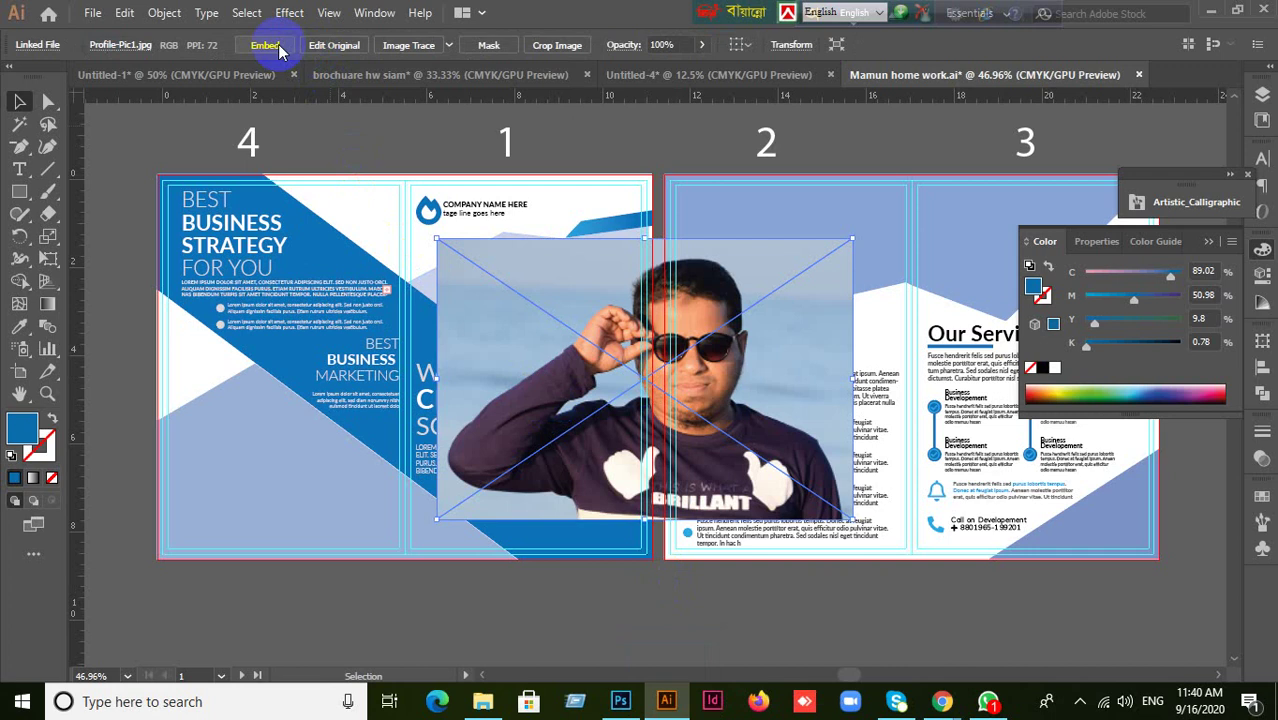
pyautogui.click(278, 47)
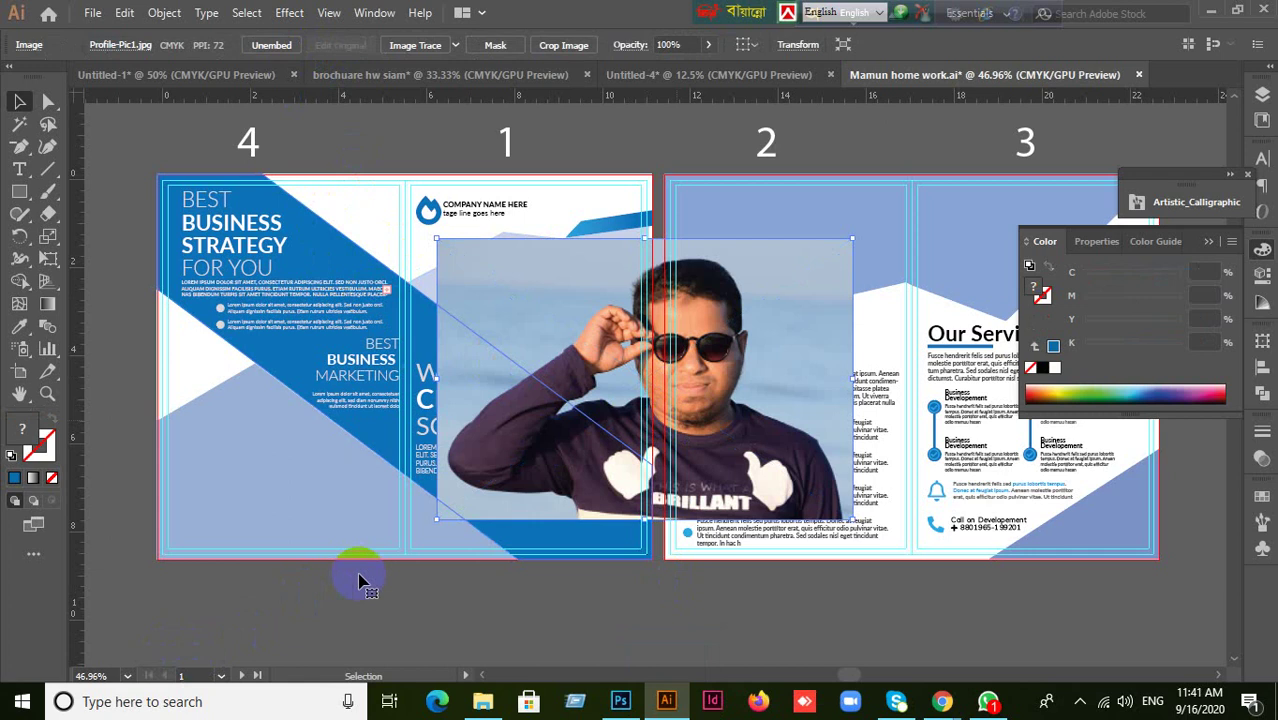
# - Delete the embedded photo from the blue brochure
pyautogui.scroll(-1, 376, 586)
pyautogui.click(567, 405)
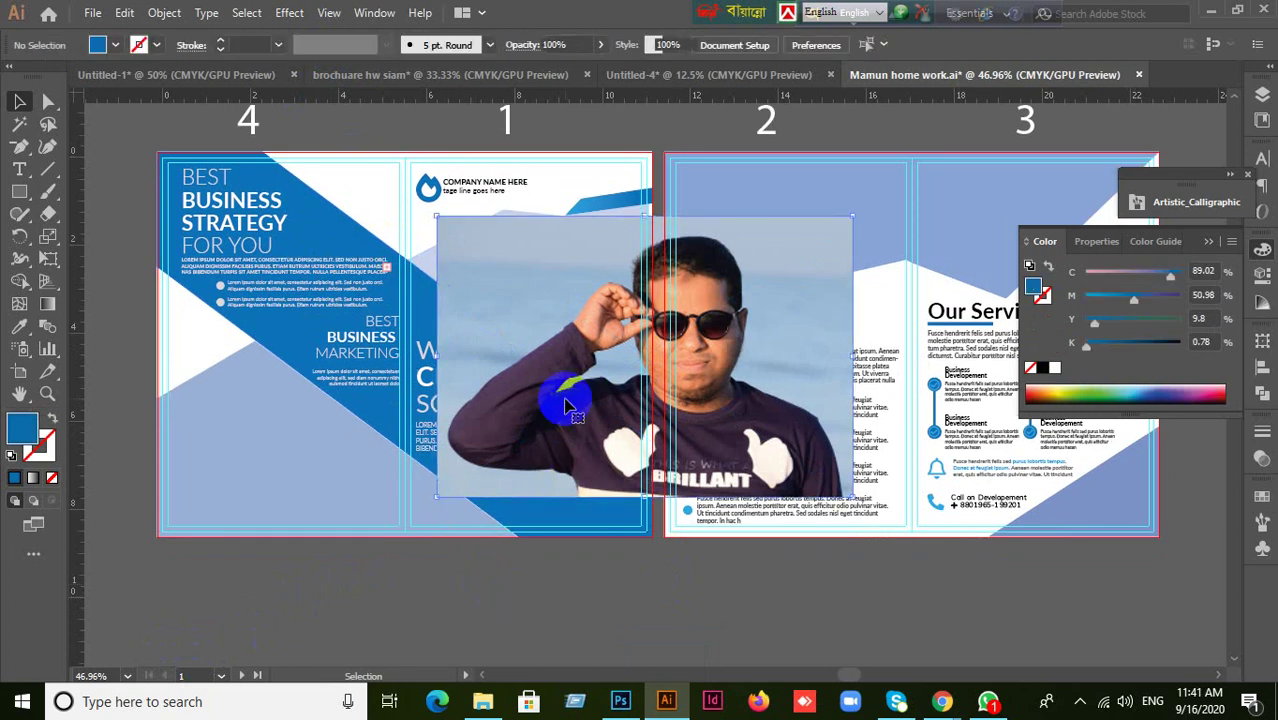
pyautogui.press('Delete')
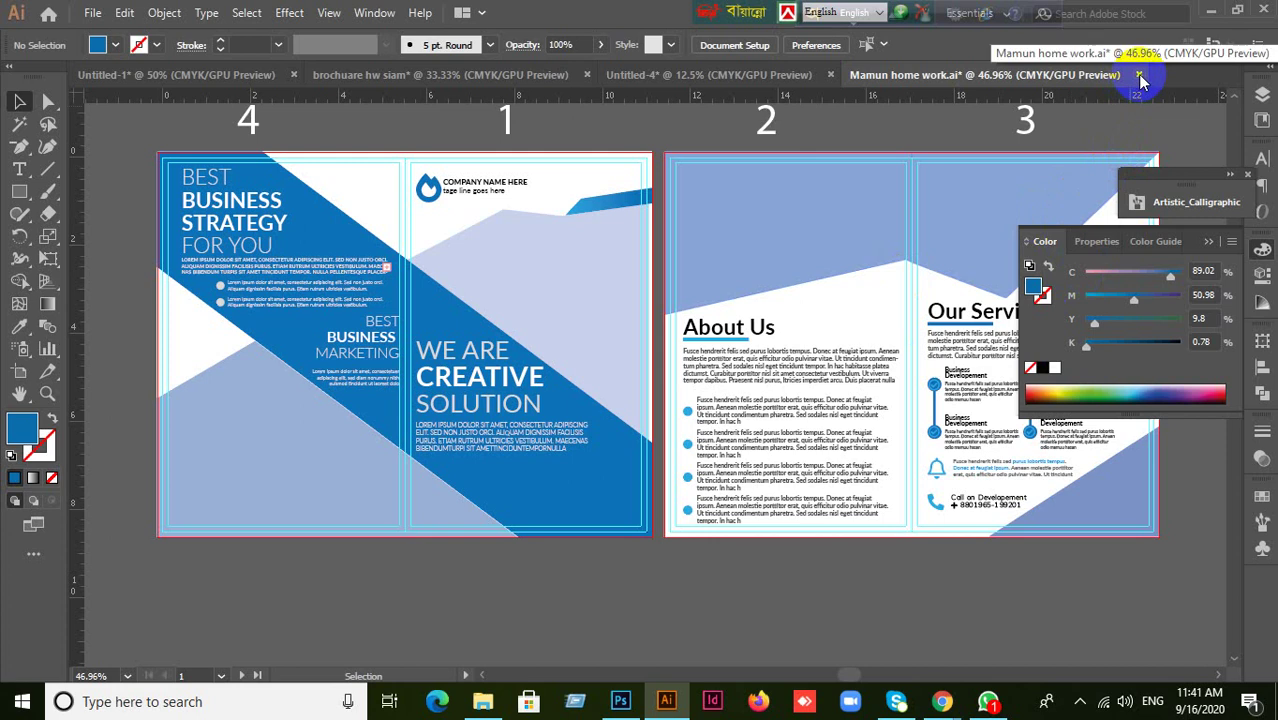
# - Check the semi-transparent shapes on pages 4 and 1 of the blue brochure and switch to the green BSRM brochure document
pyautogui.click(336, 449)
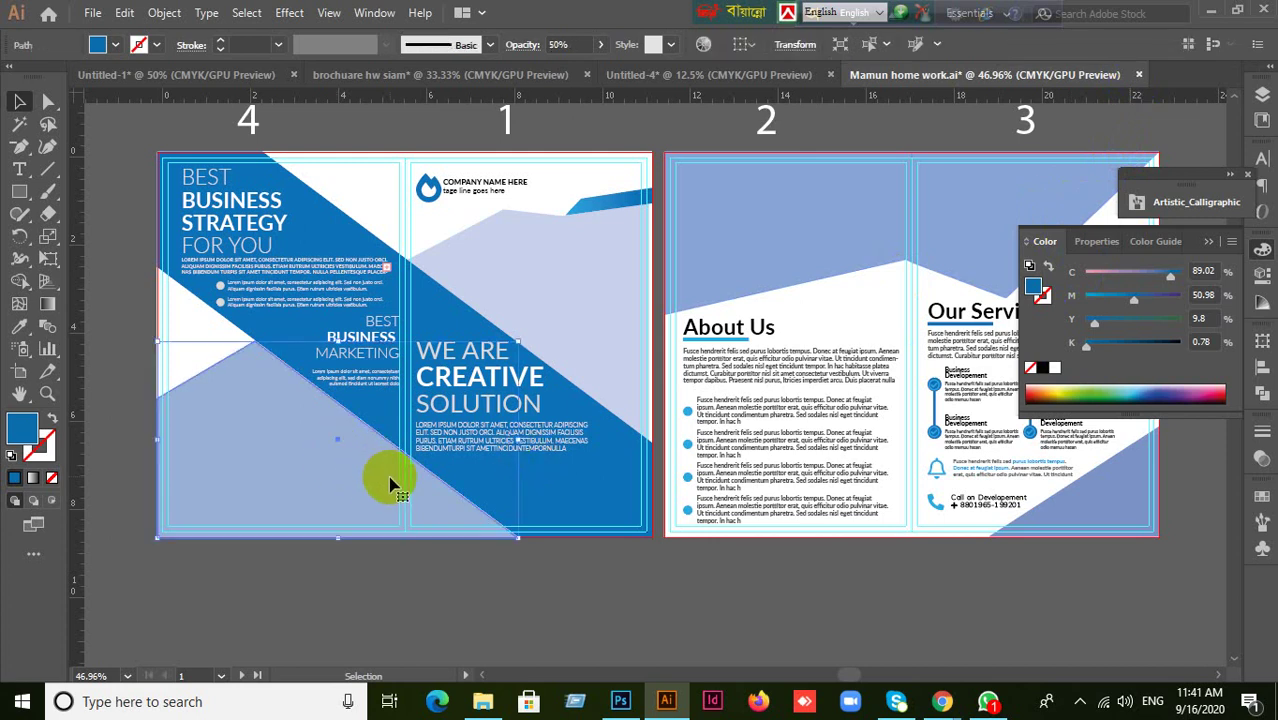
pyautogui.click(580, 252)
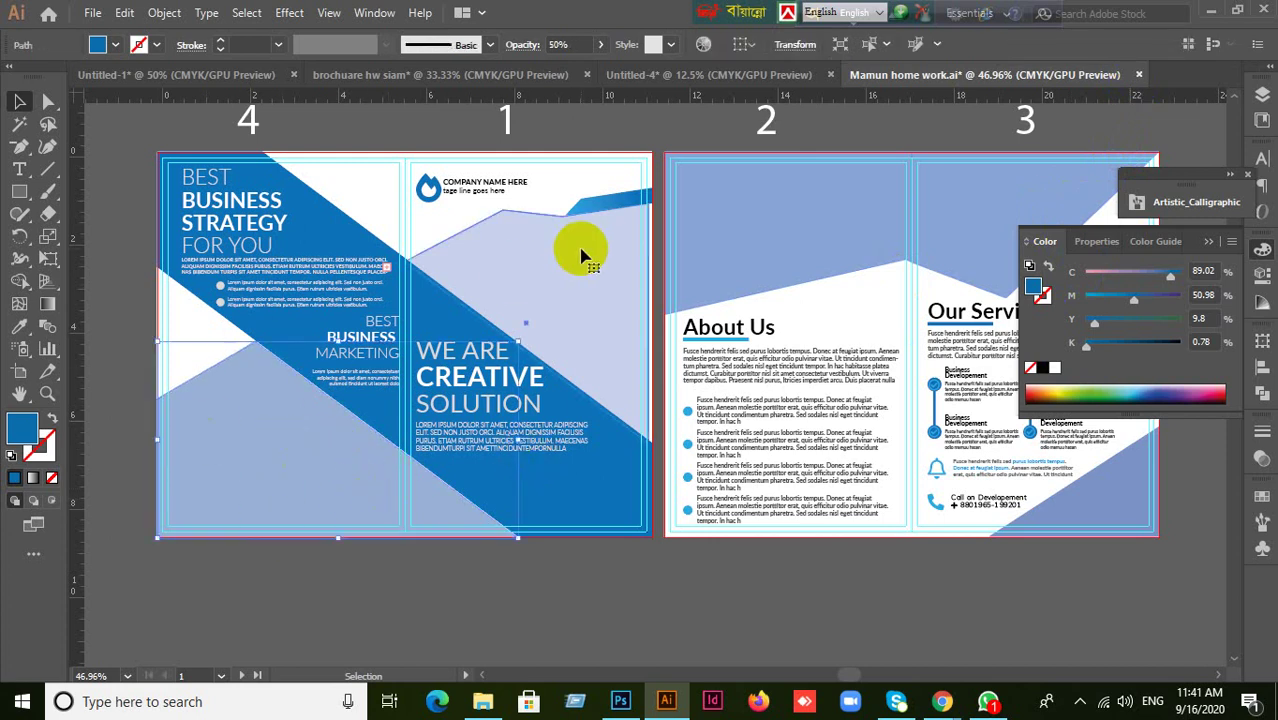
pyautogui.click(1064, 125)
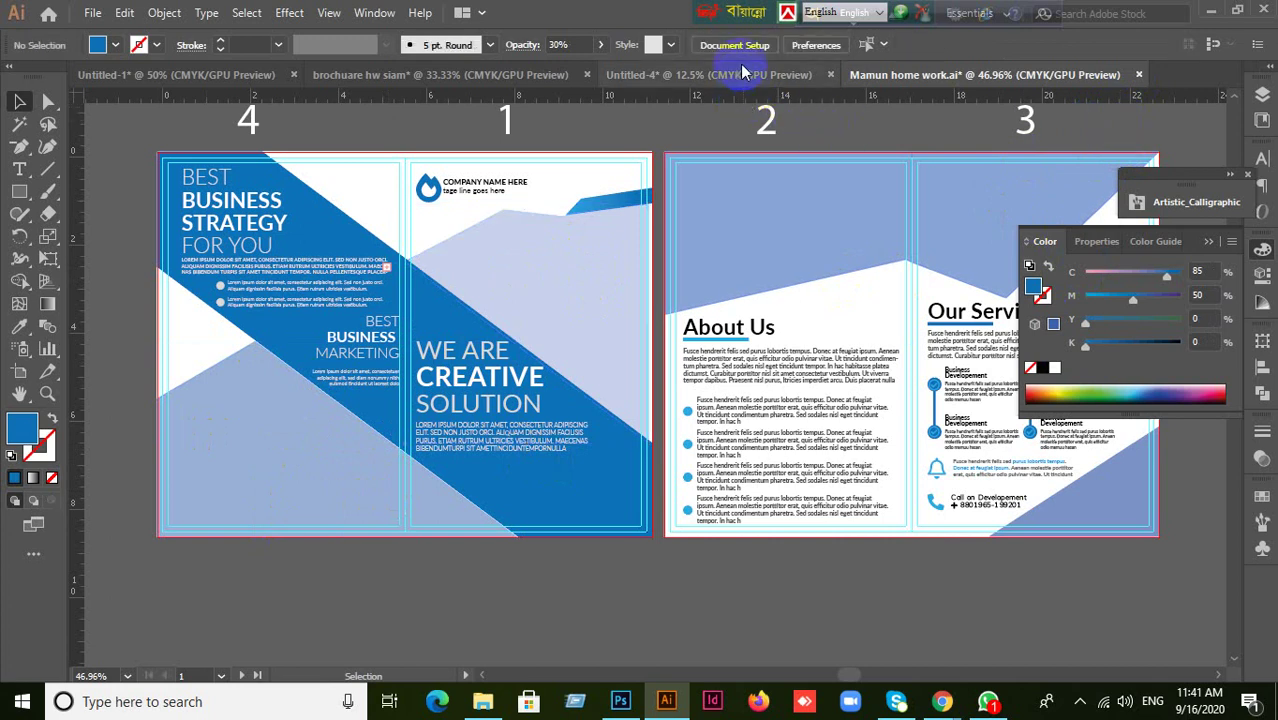
pyautogui.click(739, 77)
pyautogui.click(498, 80)
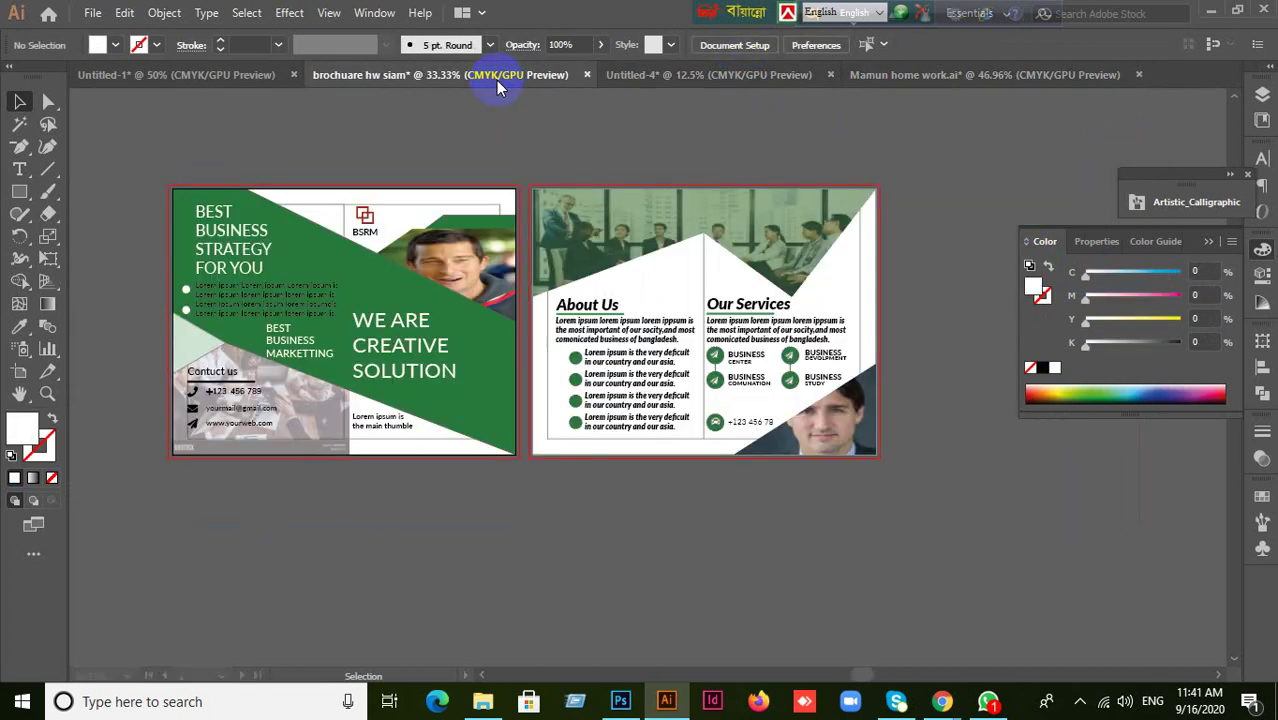
# - Look through the other open documents, return to the blue brochure, and inspect the opacity of its semi-transparent shapes on pages 4 and 1
pyautogui.click(134, 77)
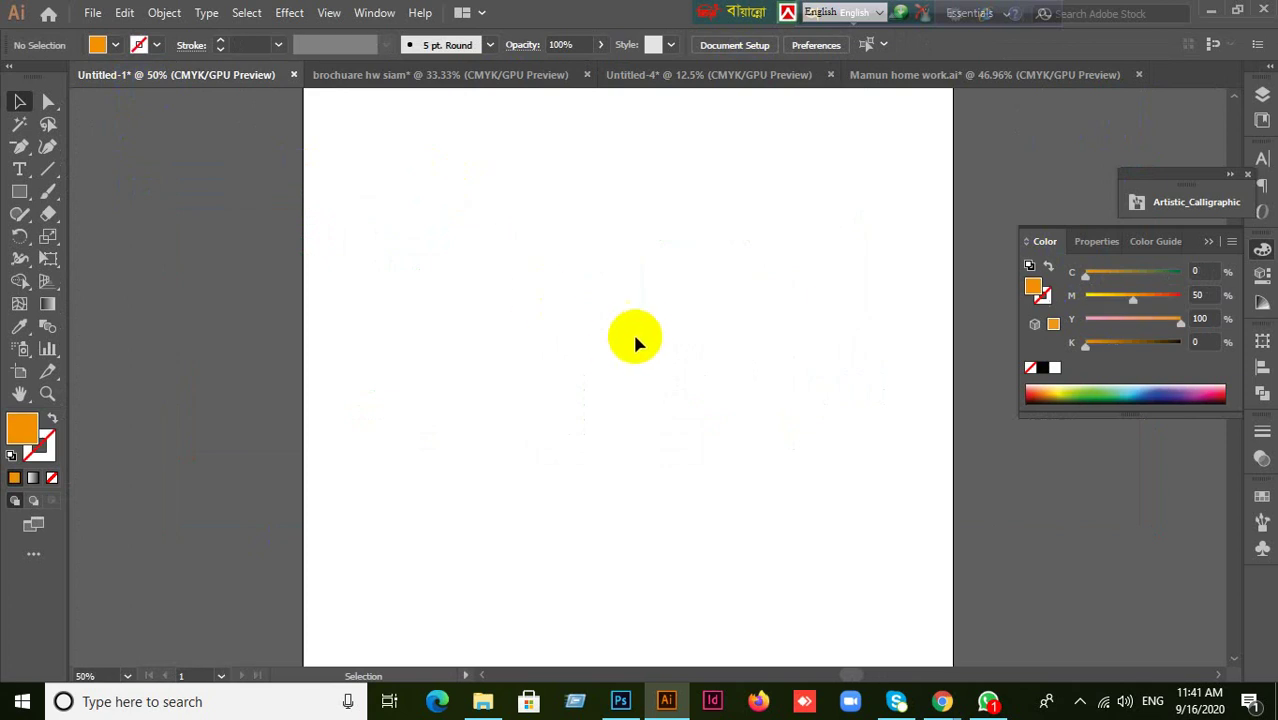
pyautogui.click(444, 76)
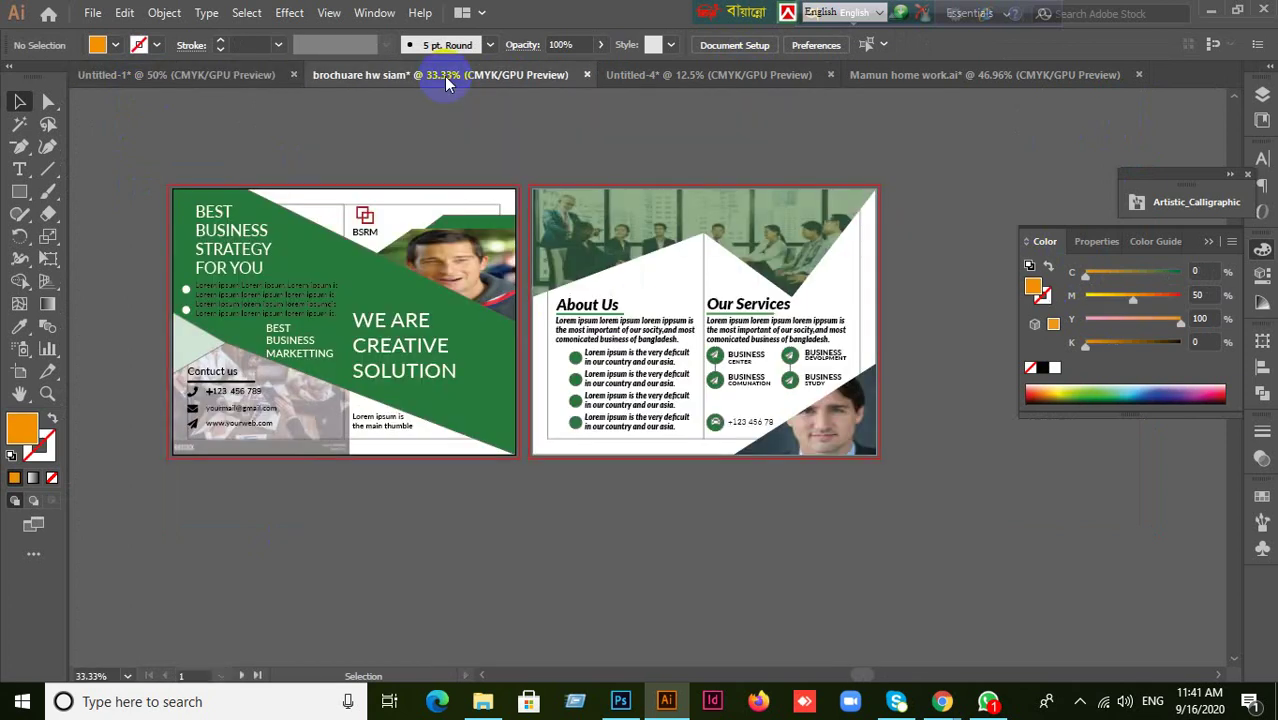
pyautogui.click(953, 75)
pyautogui.click(314, 491)
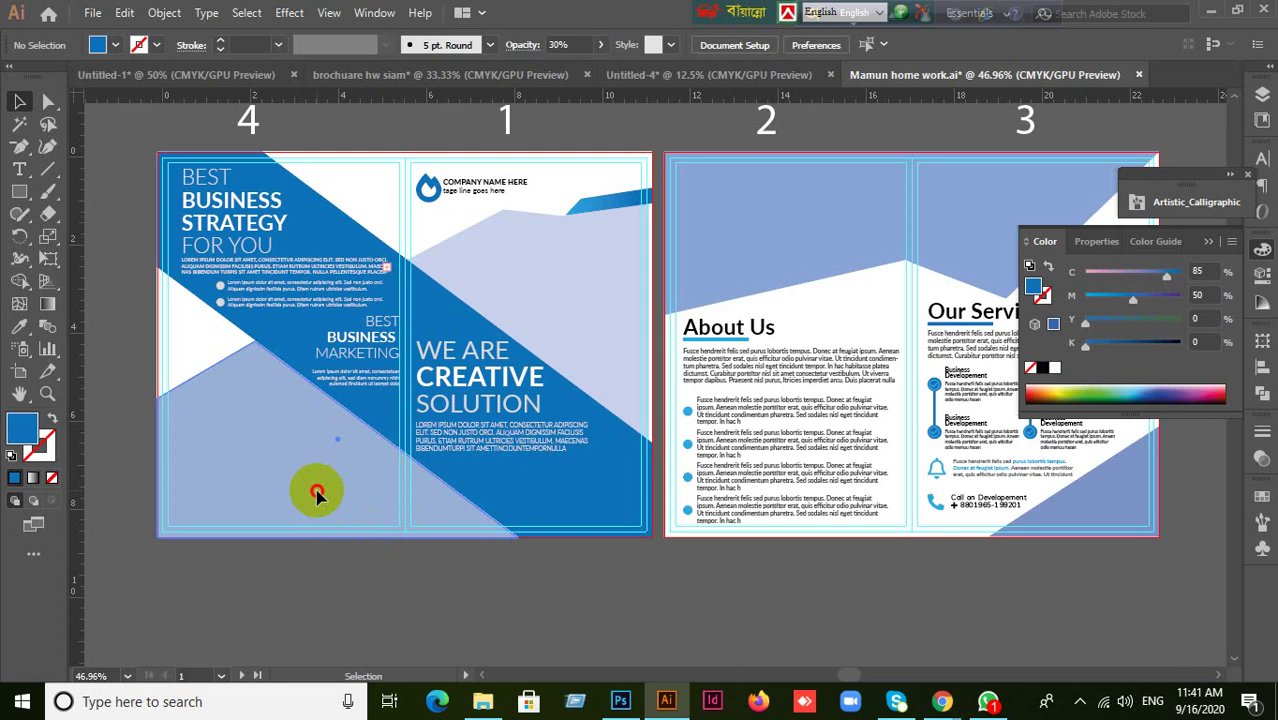
pyautogui.click(405, 598)
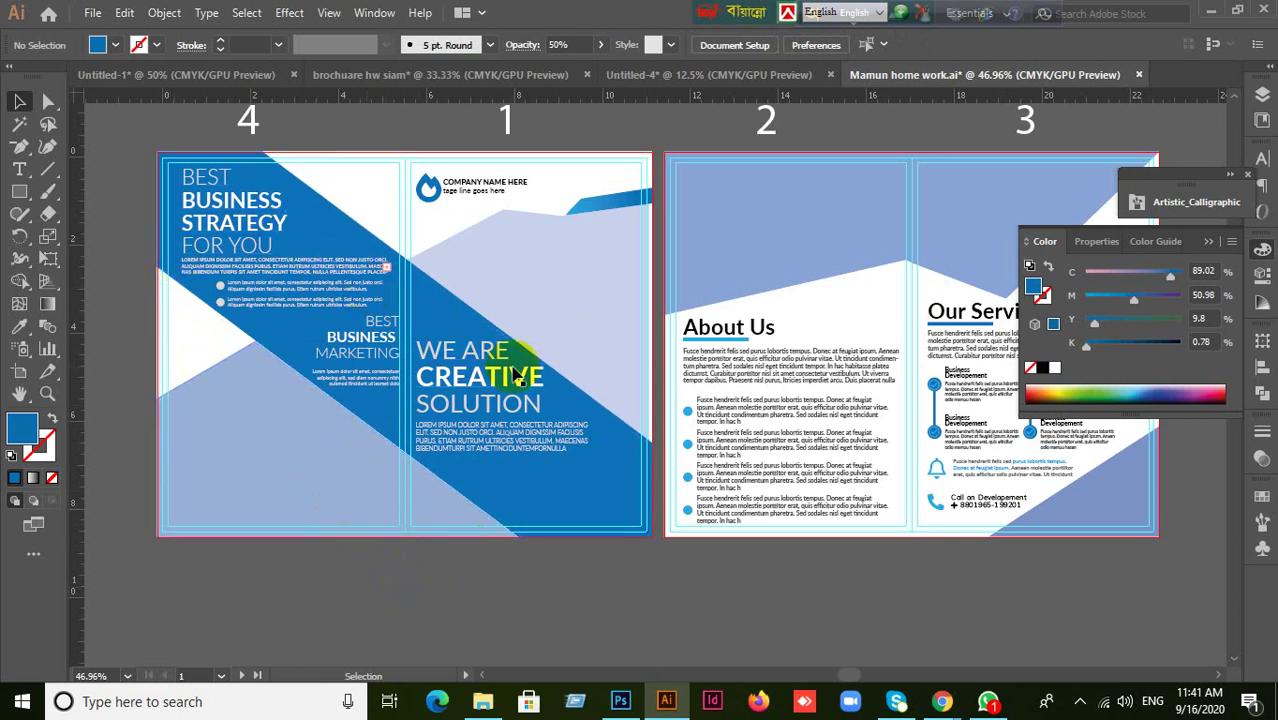
pyautogui.click(576, 259)
pyautogui.click(542, 610)
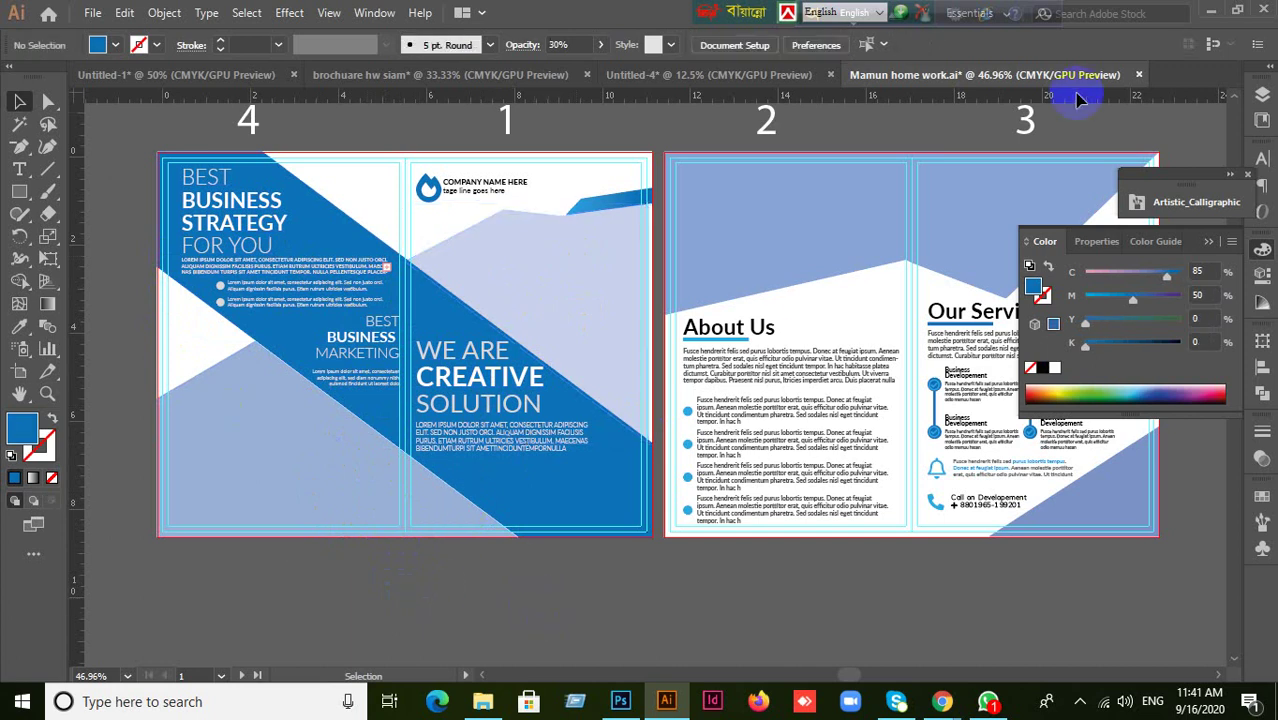
# - Switch to WhatsApp and open the Shariatpur GD-479@11:00am group chat
pyautogui.click(990, 704)
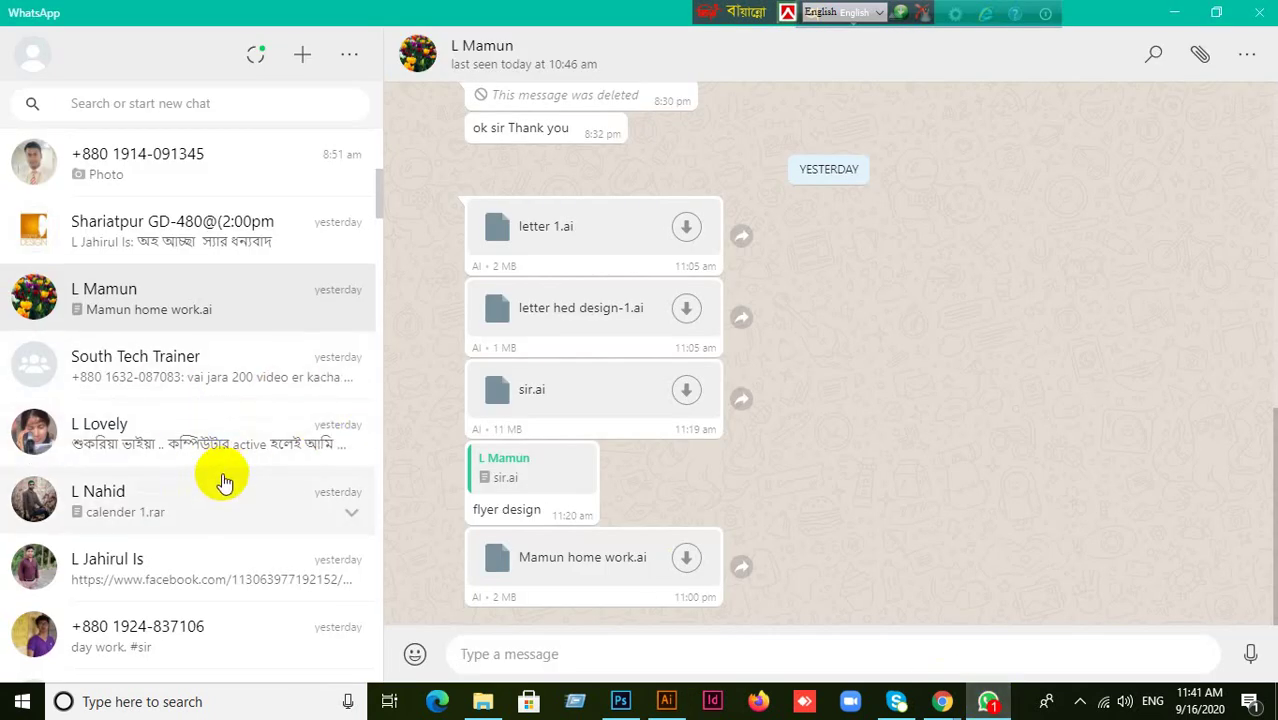
pyautogui.scroll(-5, 215, 485)
pyautogui.scroll(-2, 232, 468)
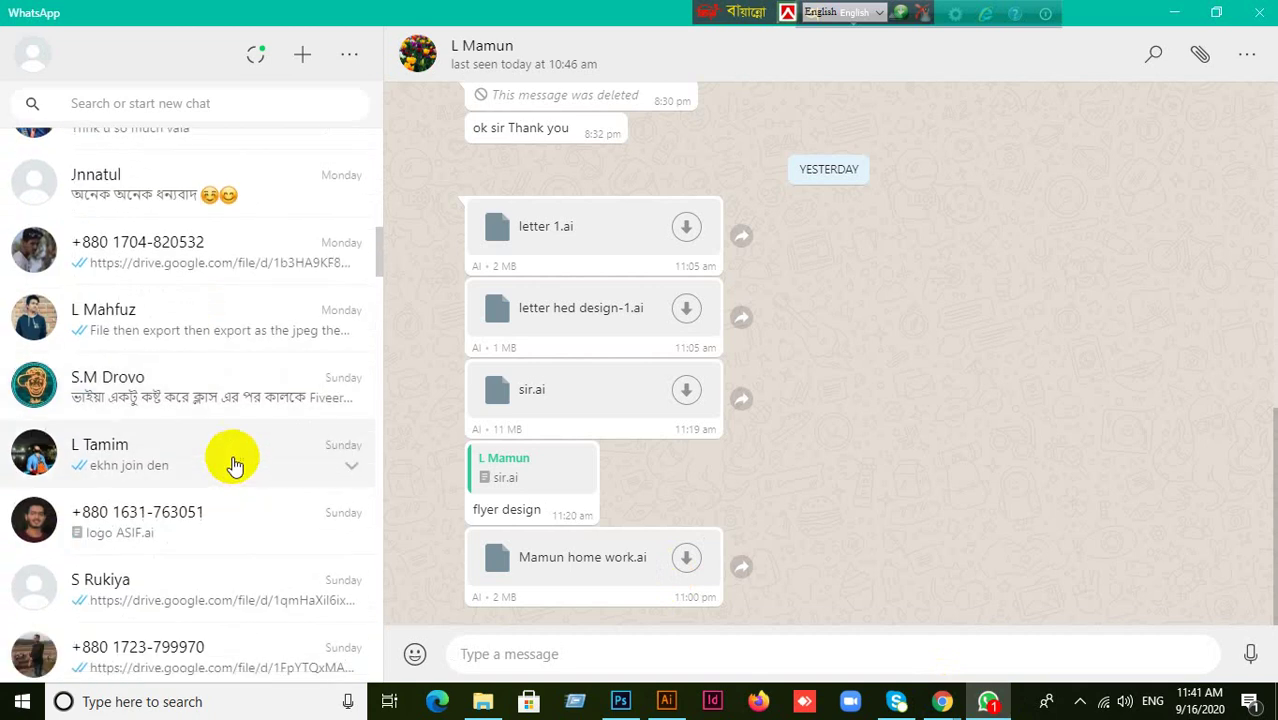
pyautogui.scroll(-1, 240, 430)
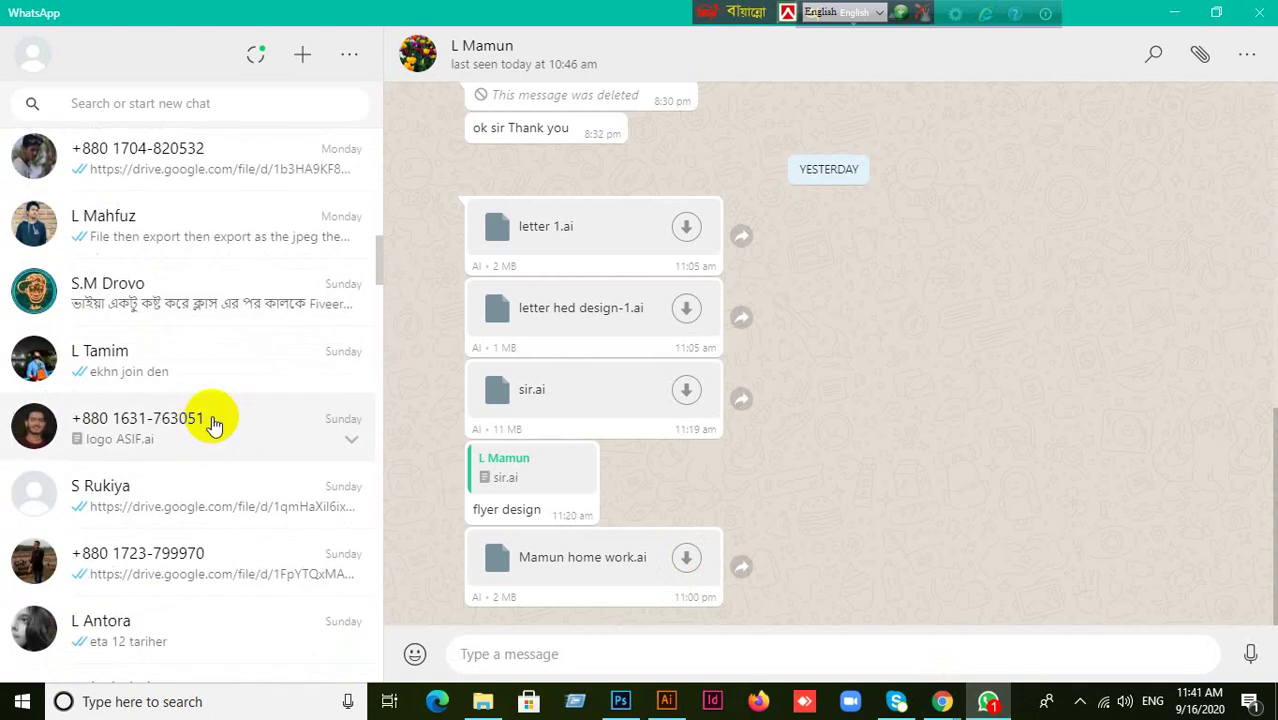
pyautogui.scroll(10, 250, 450)
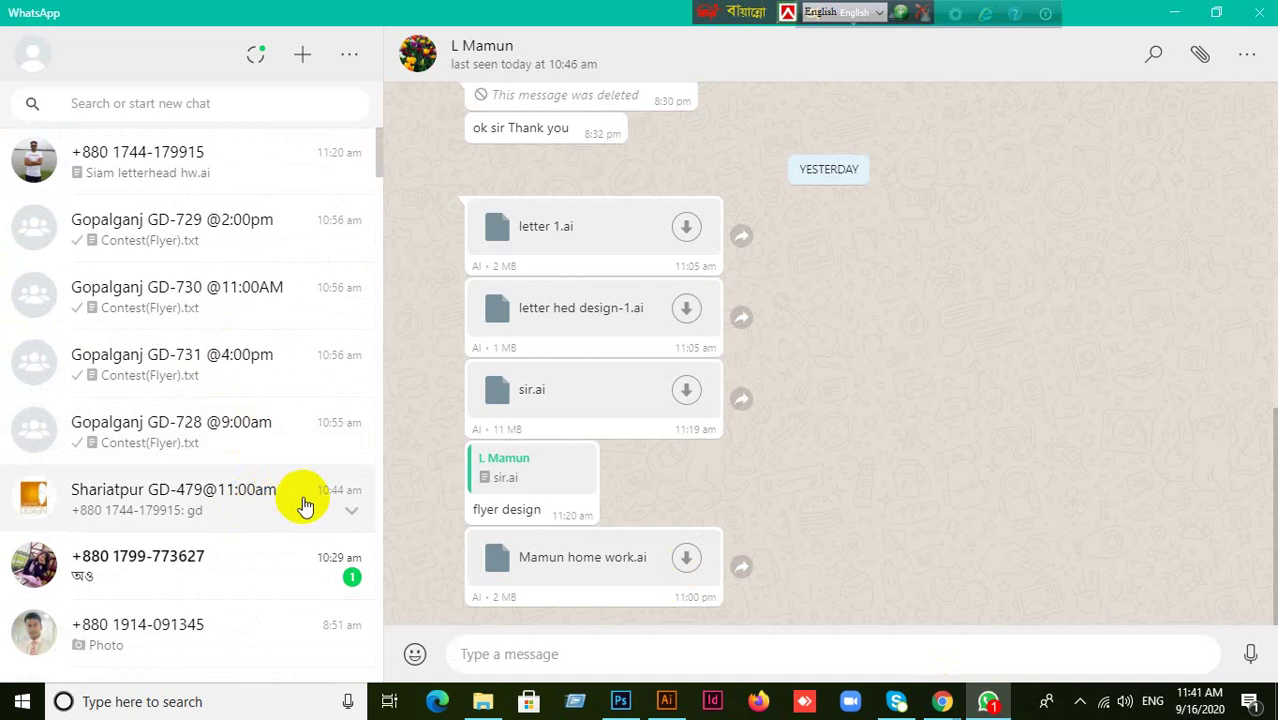
pyautogui.click(300, 497)
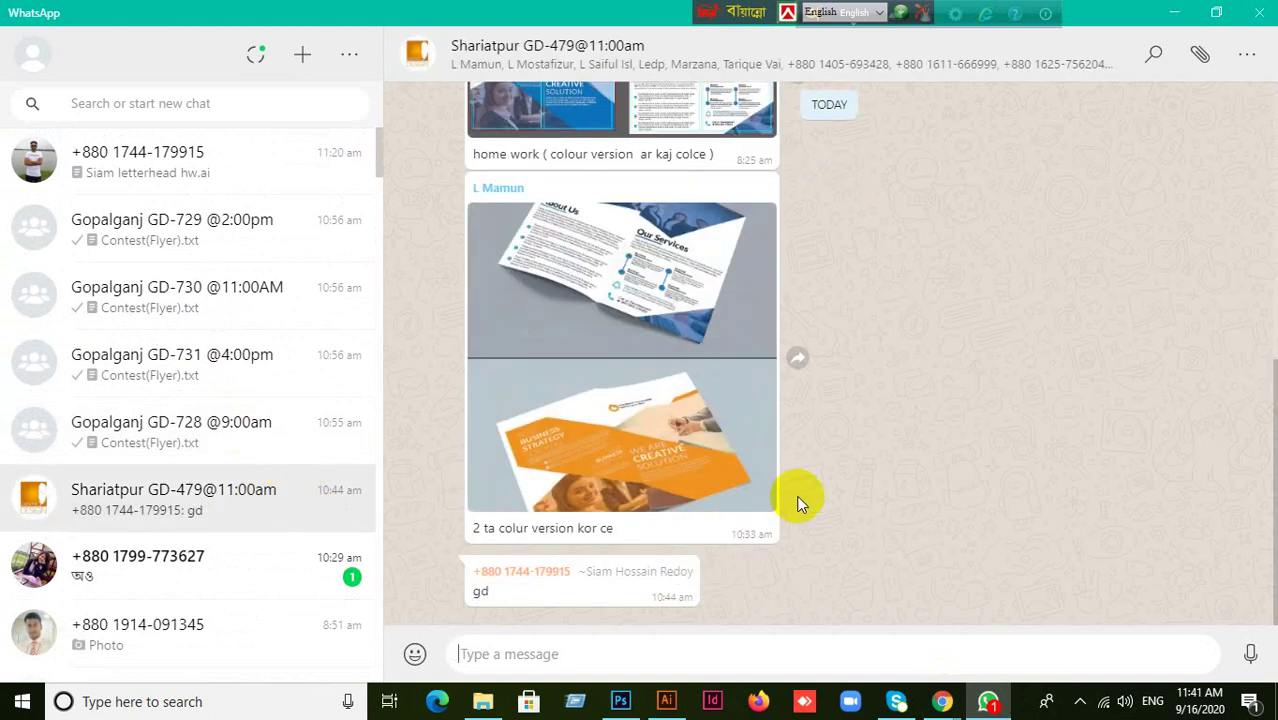
# - Find yesterday's Corporate Bi-fold Brochure message in the group chat and copy its GraphicRiver link
pyautogui.scroll(3, 805, 480)
pyautogui.scroll(3, 809, 464)
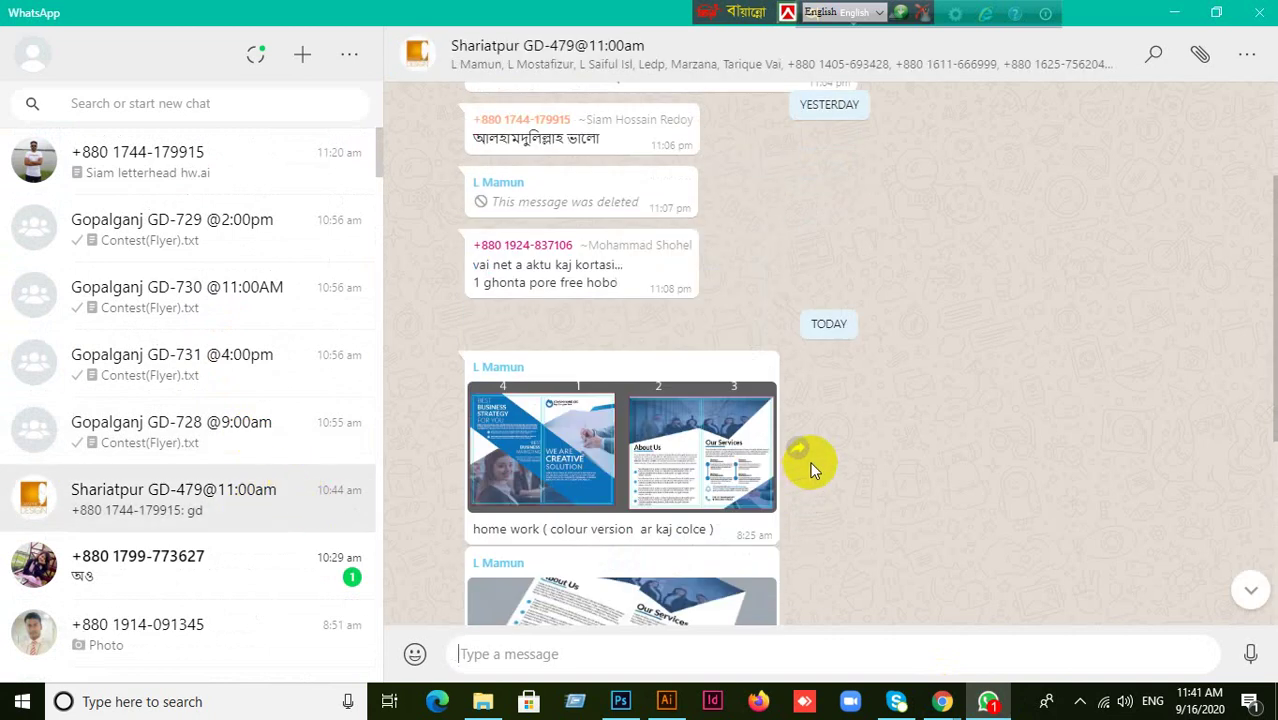
pyautogui.scroll(-2, 888, 460)
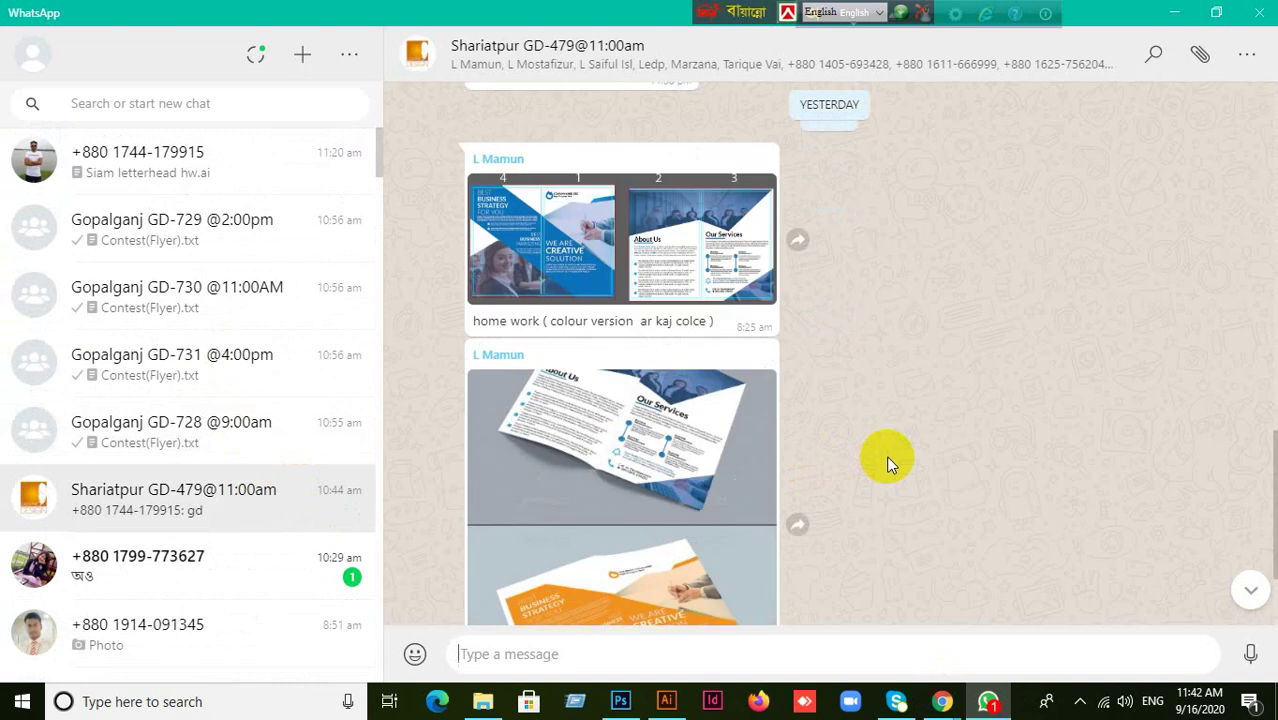
pyautogui.scroll(-2, 886, 455)
pyautogui.scroll(4, 886, 455)
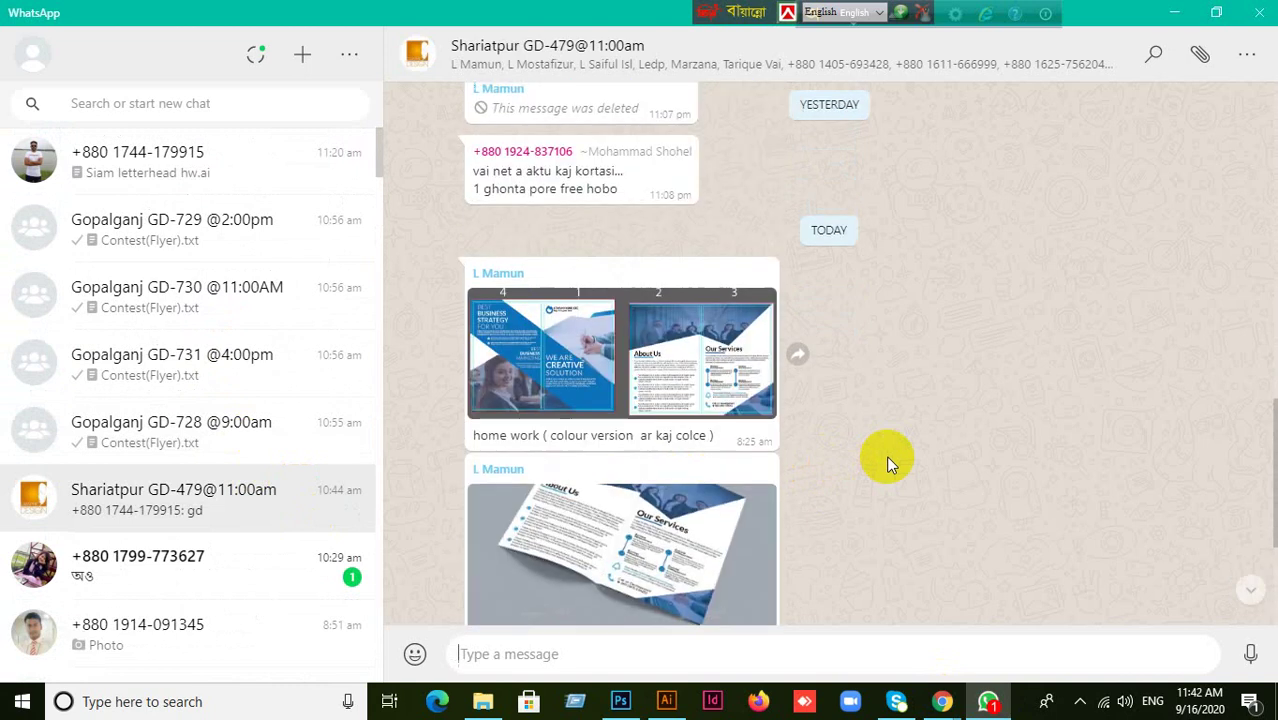
pyautogui.scroll(10, 886, 455)
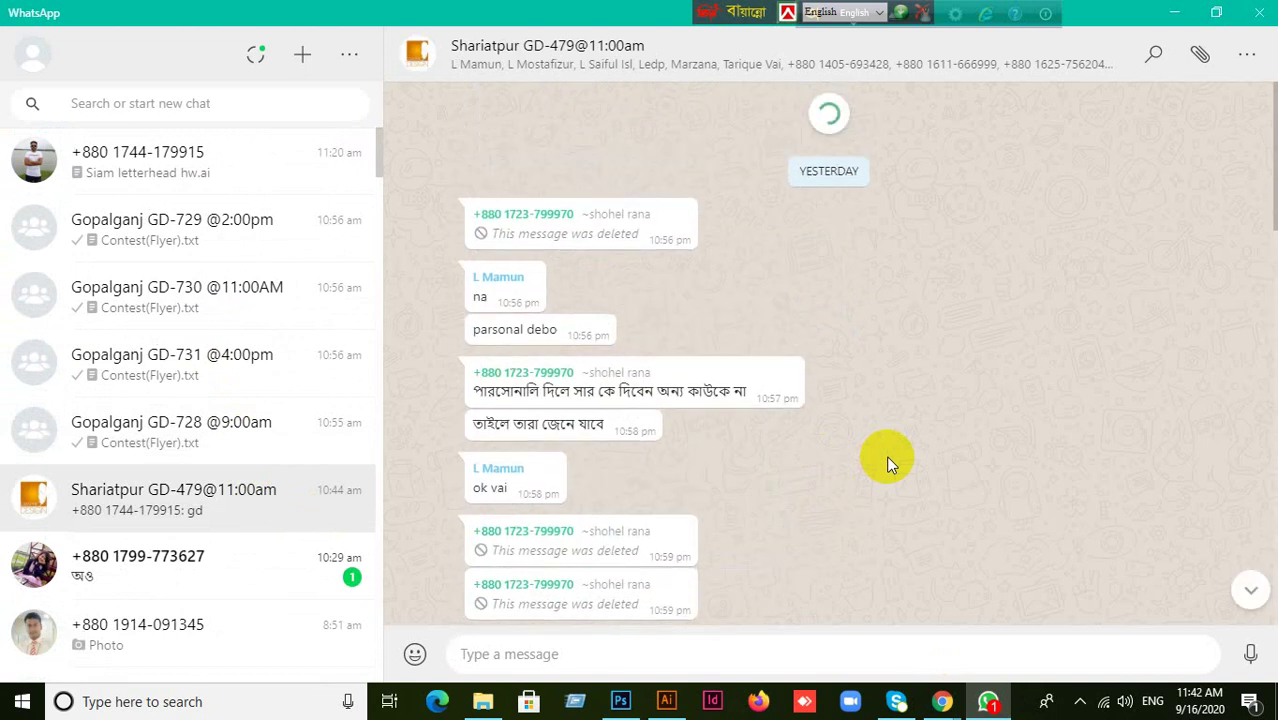
pyautogui.scroll(5, 895, 459)
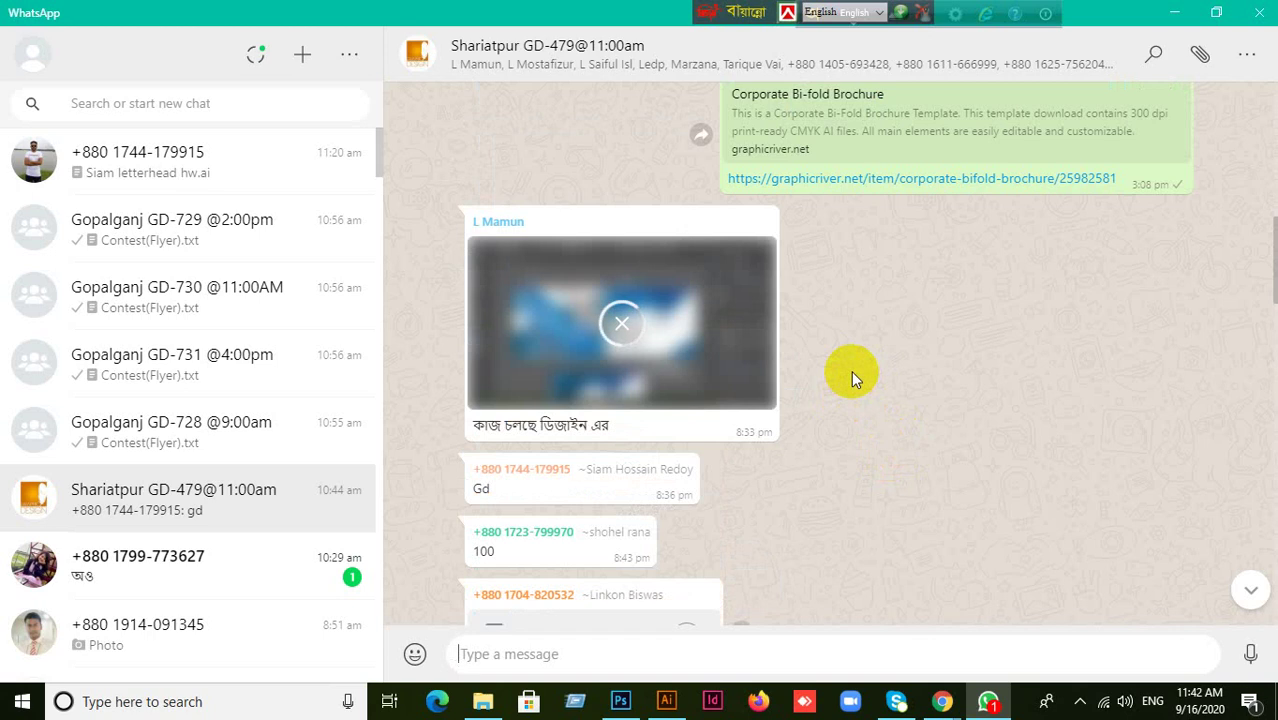
pyautogui.scroll(3, 852, 370)
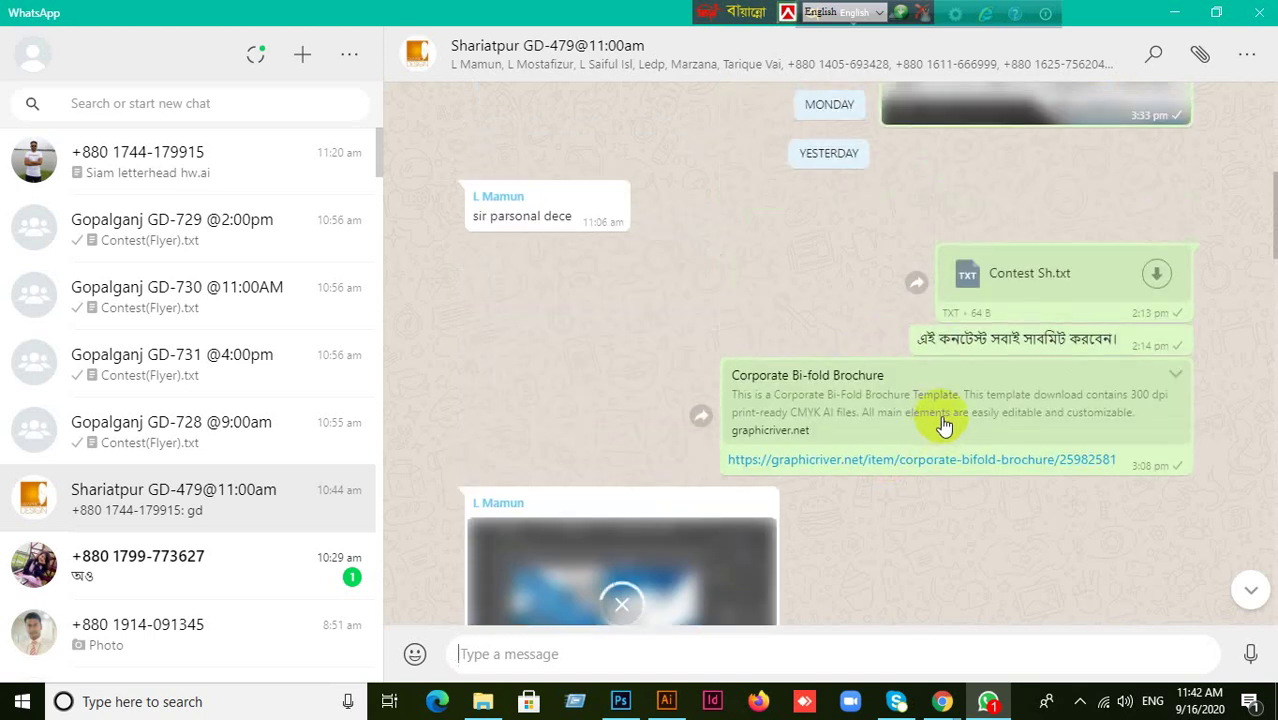
pyautogui.click(938, 466)
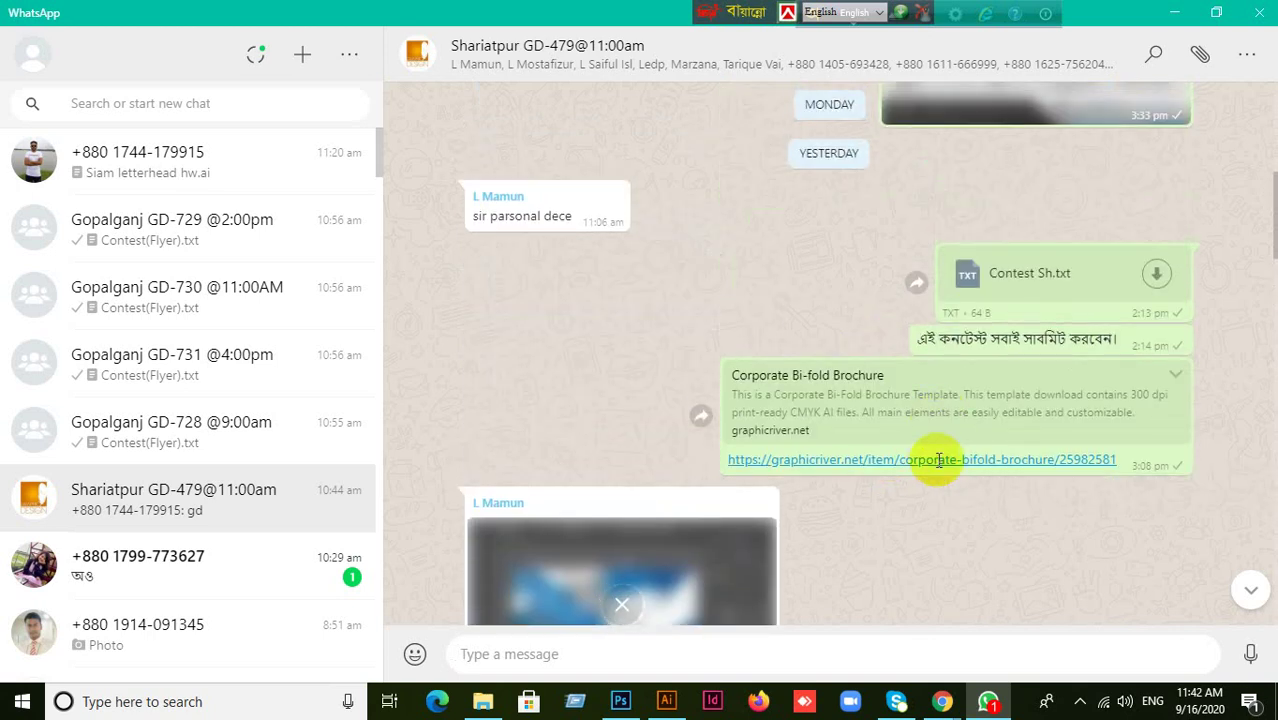
pyautogui.rightClick(938, 462)
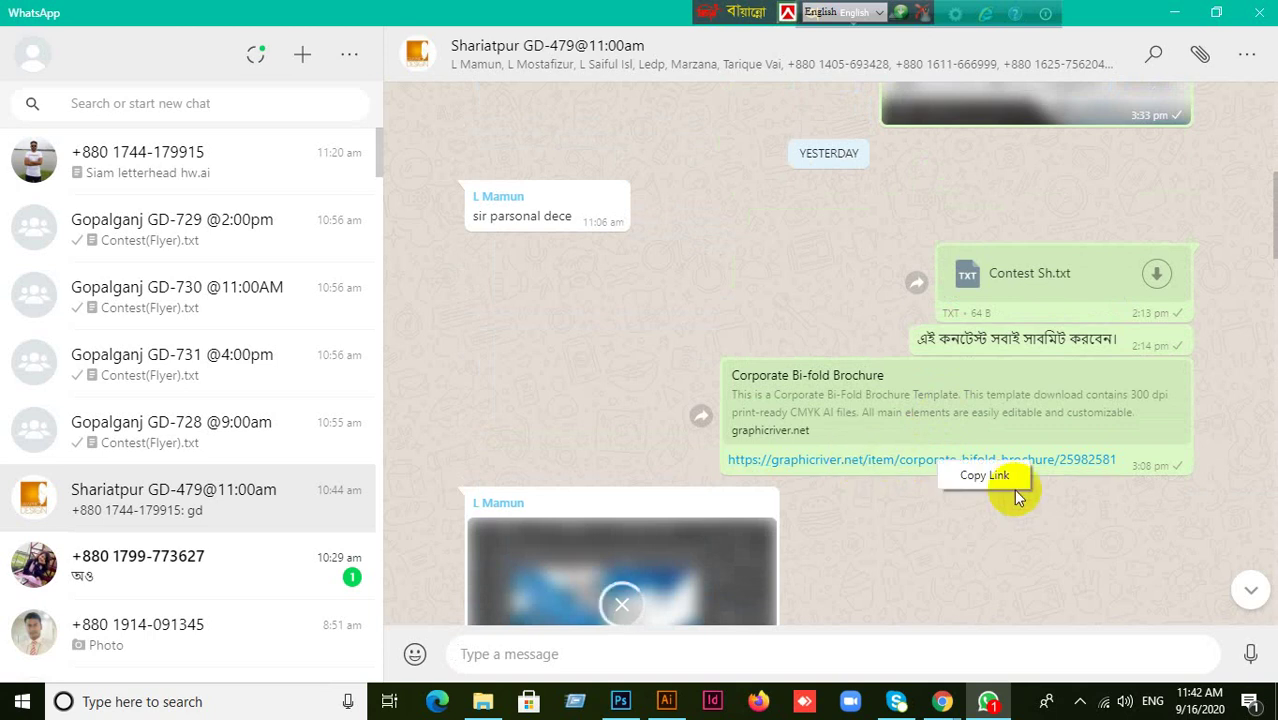
pyautogui.click(984, 476)
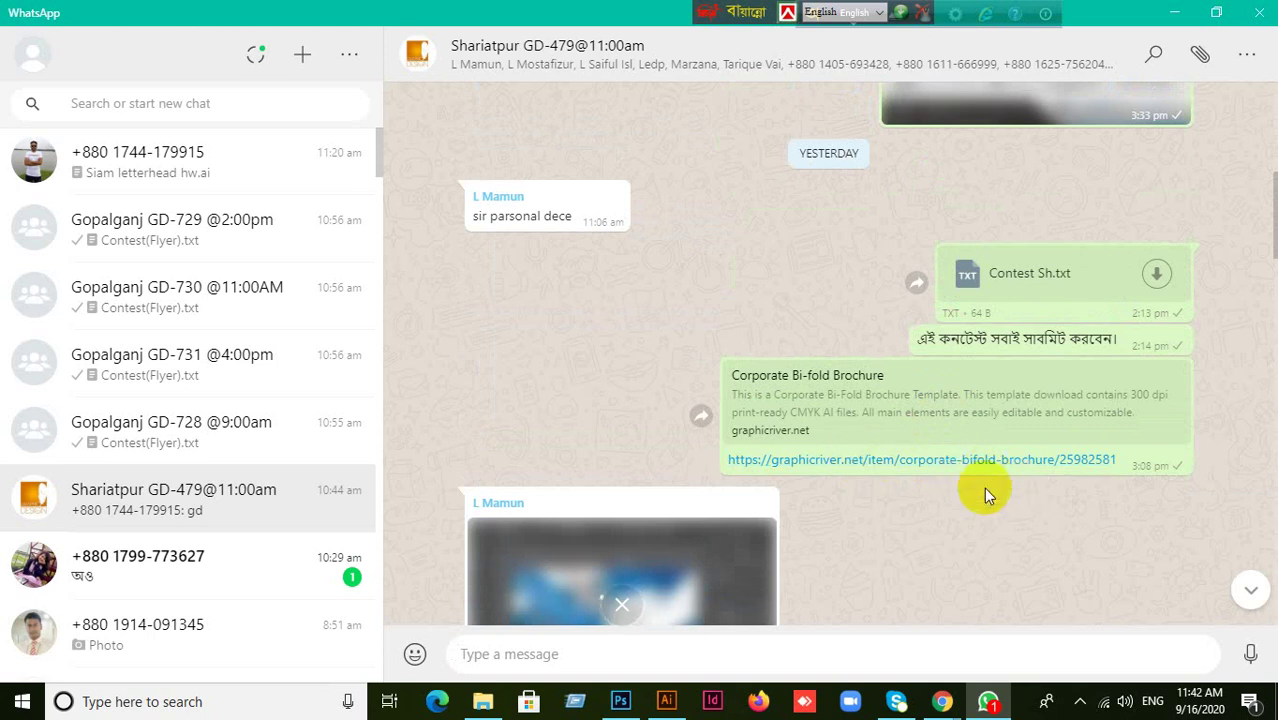
# - Switch to Chrome, replace the Gmail tab with a new one, and enter the copied GraphicRiver brochure link as its address
pyautogui.click(1181, 20)
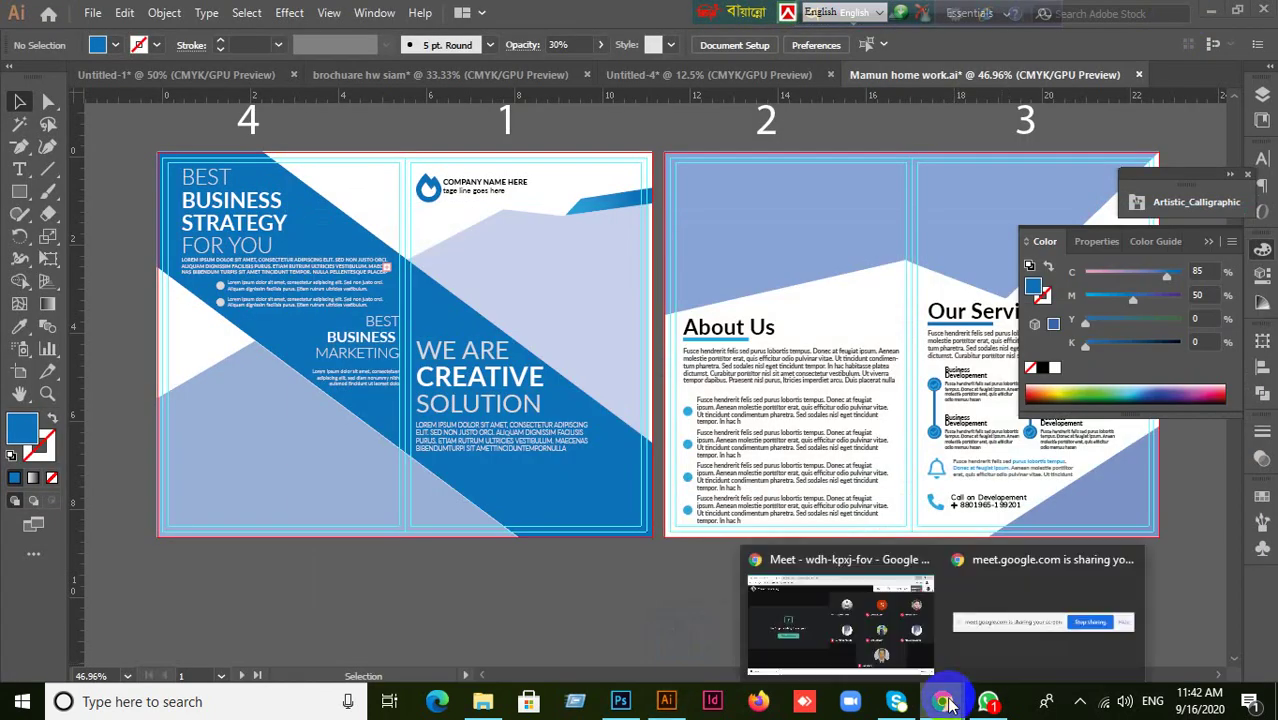
pyautogui.hotkey('alt', 'Tab')
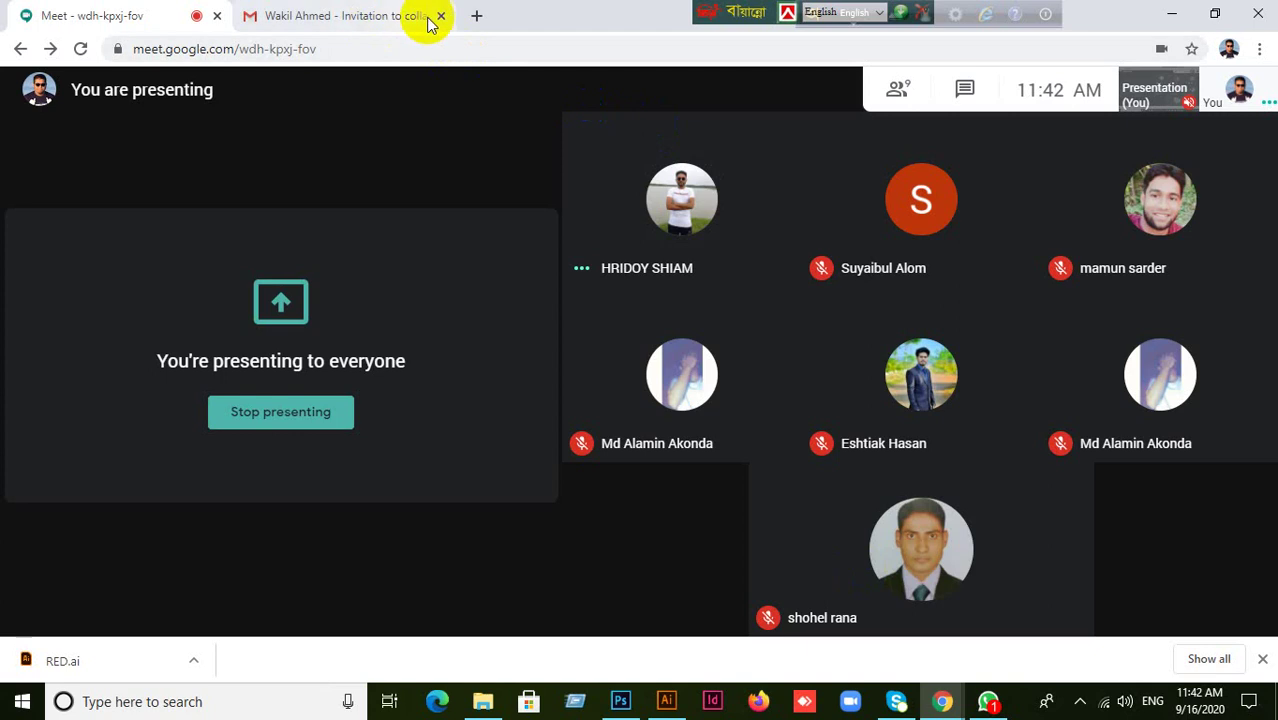
pyautogui.click(398, 22)
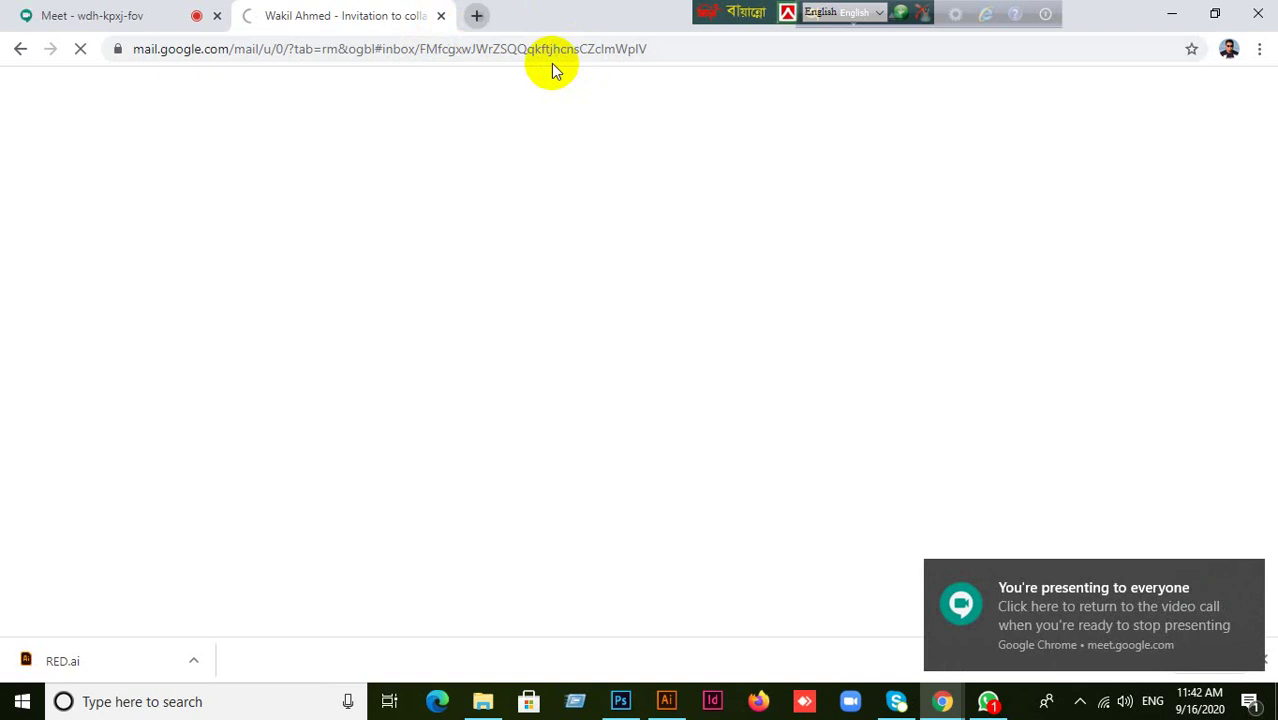
pyautogui.hotkey('ctrl', 't')
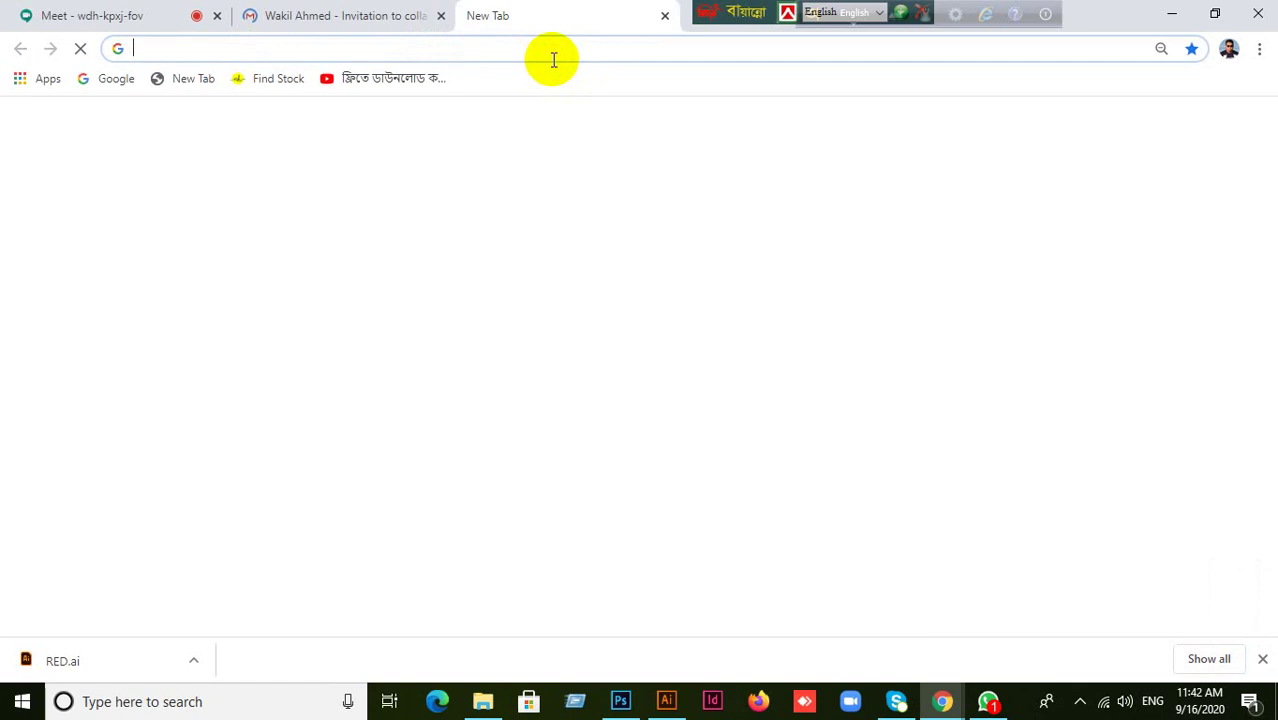
pyautogui.click(441, 18)
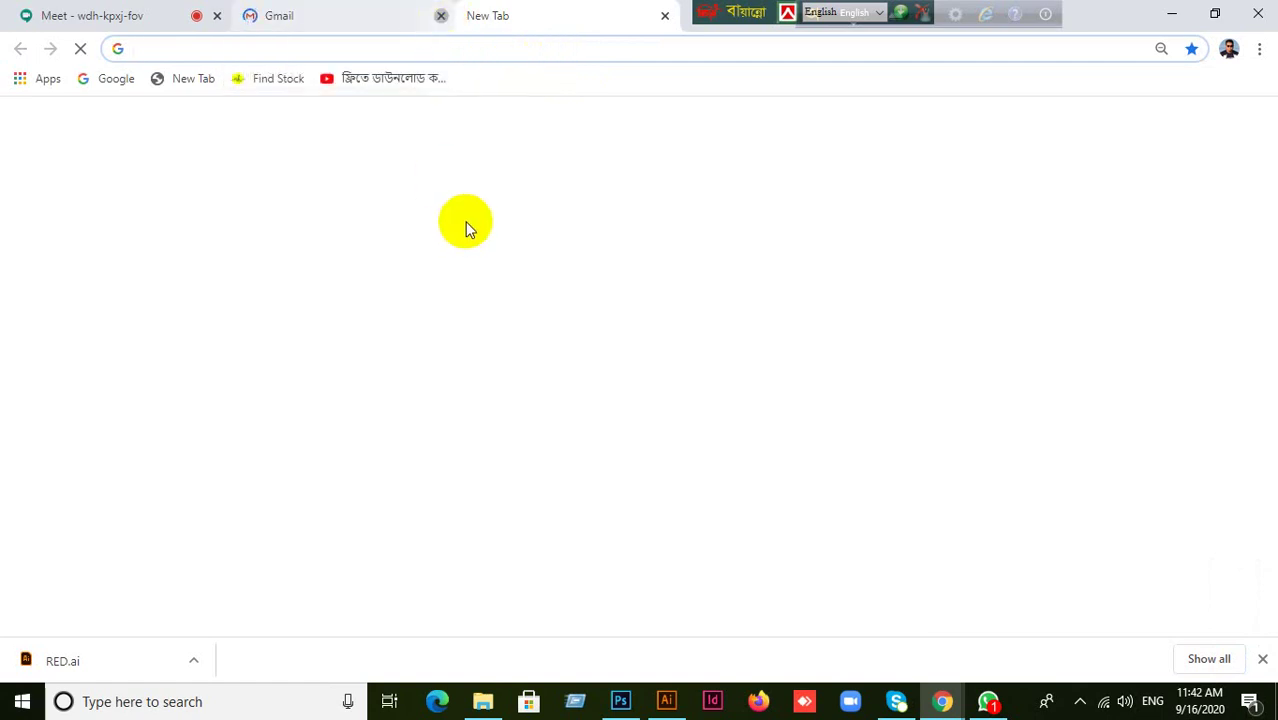
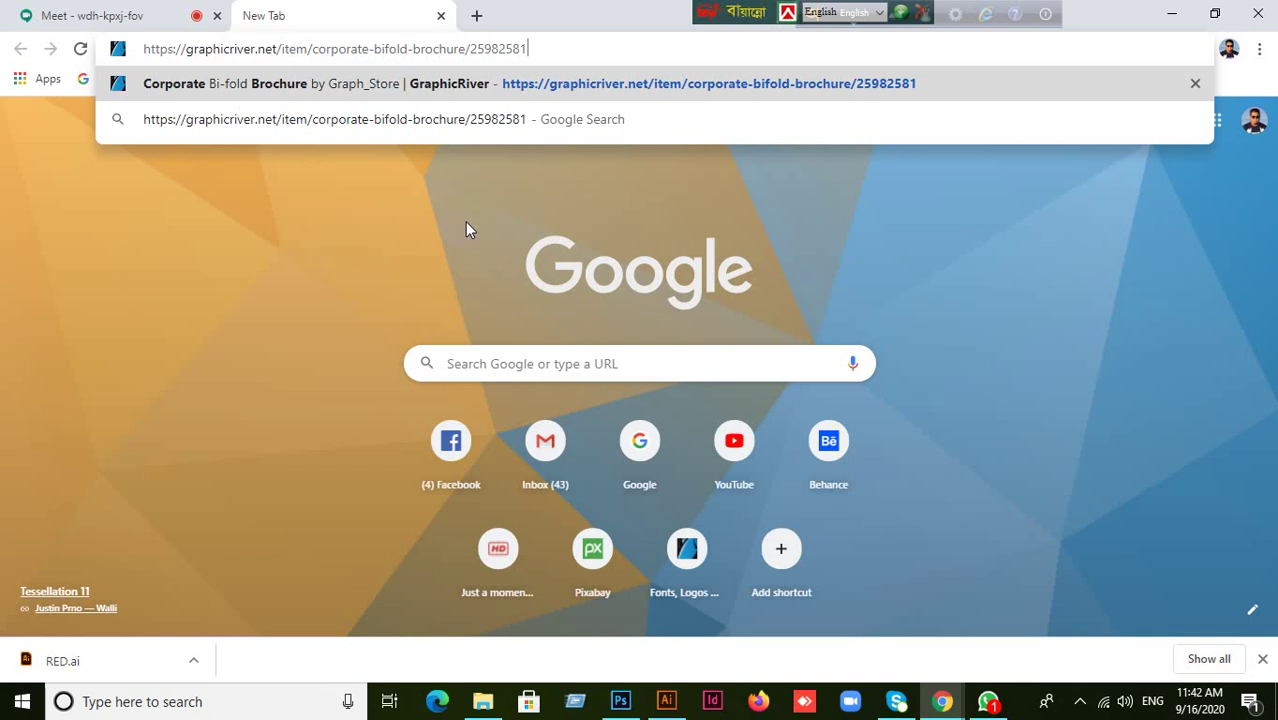
pyautogui.click(753, 166)
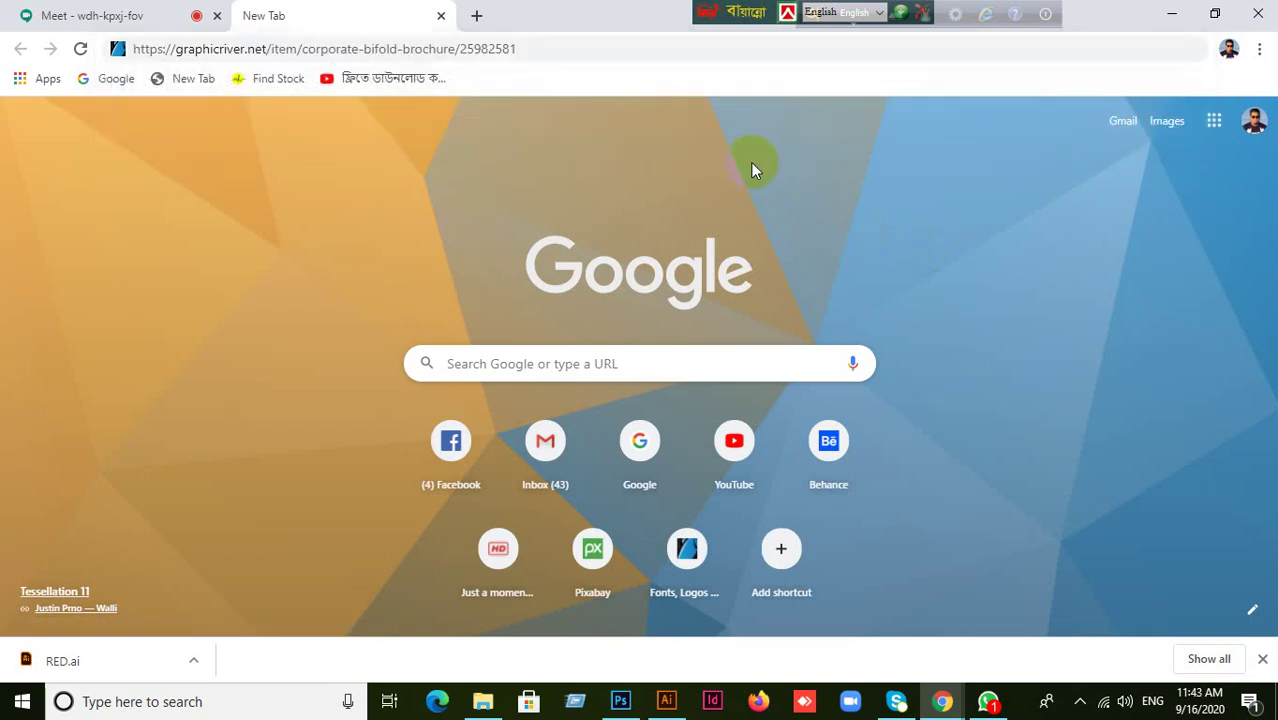
pyautogui.click(588, 48)
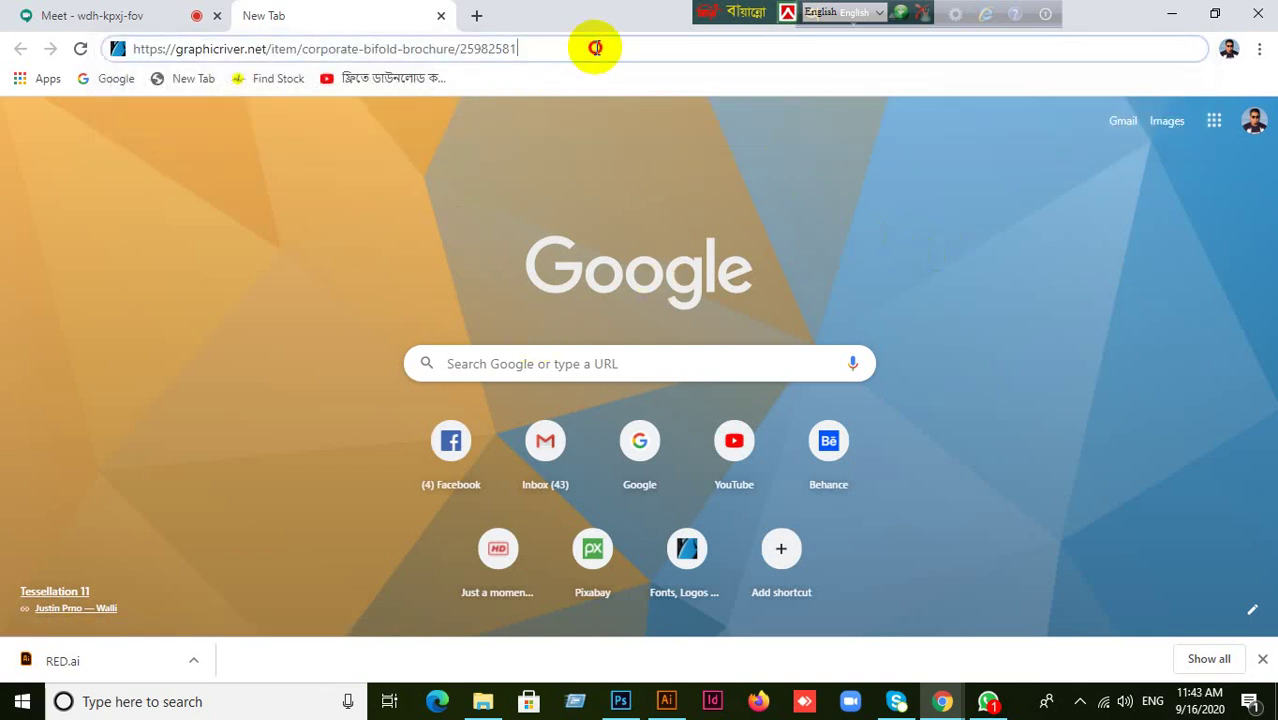
pyautogui.click(609, 47)
pyautogui.tripleClick(609, 47)
pyautogui.tripleClick(609, 47)
pyautogui.hotkey('ctrl', 'c')
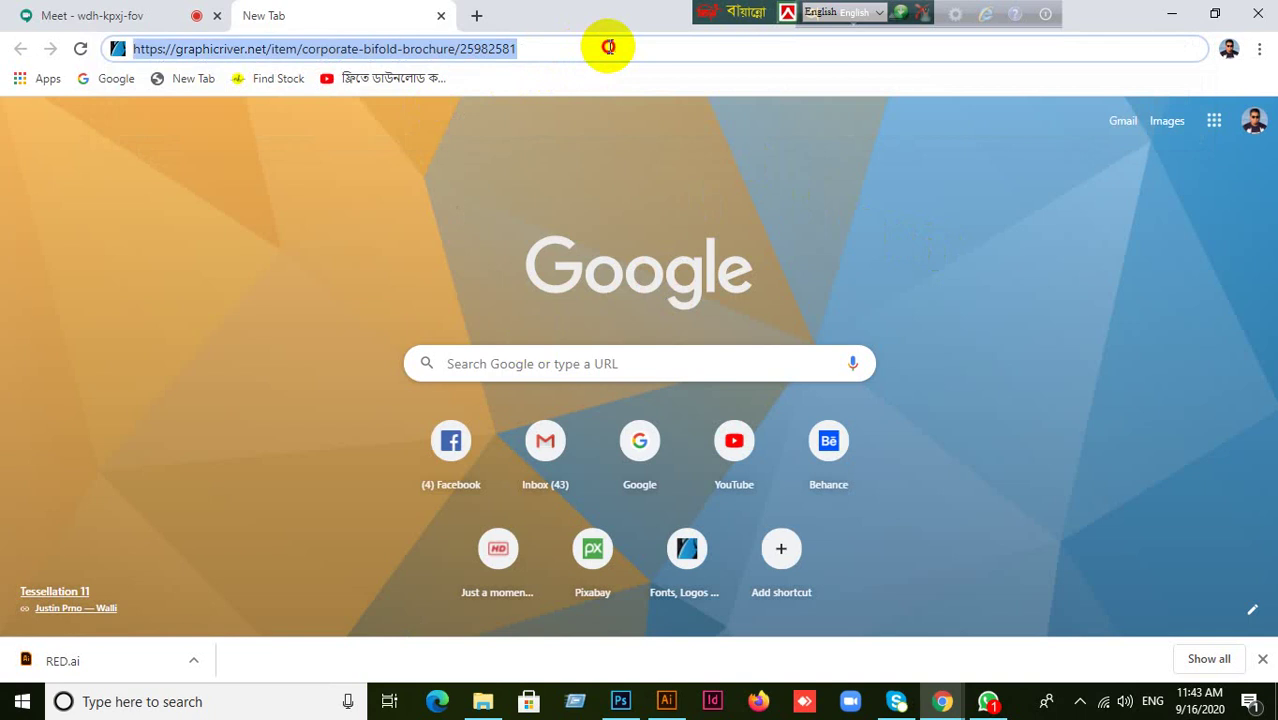
# - Try to load the brochure page by pasting the copied address over the item number 25982581, and reload the page
pyautogui.click(609, 47)
pyautogui.doubleClick(609, 47)
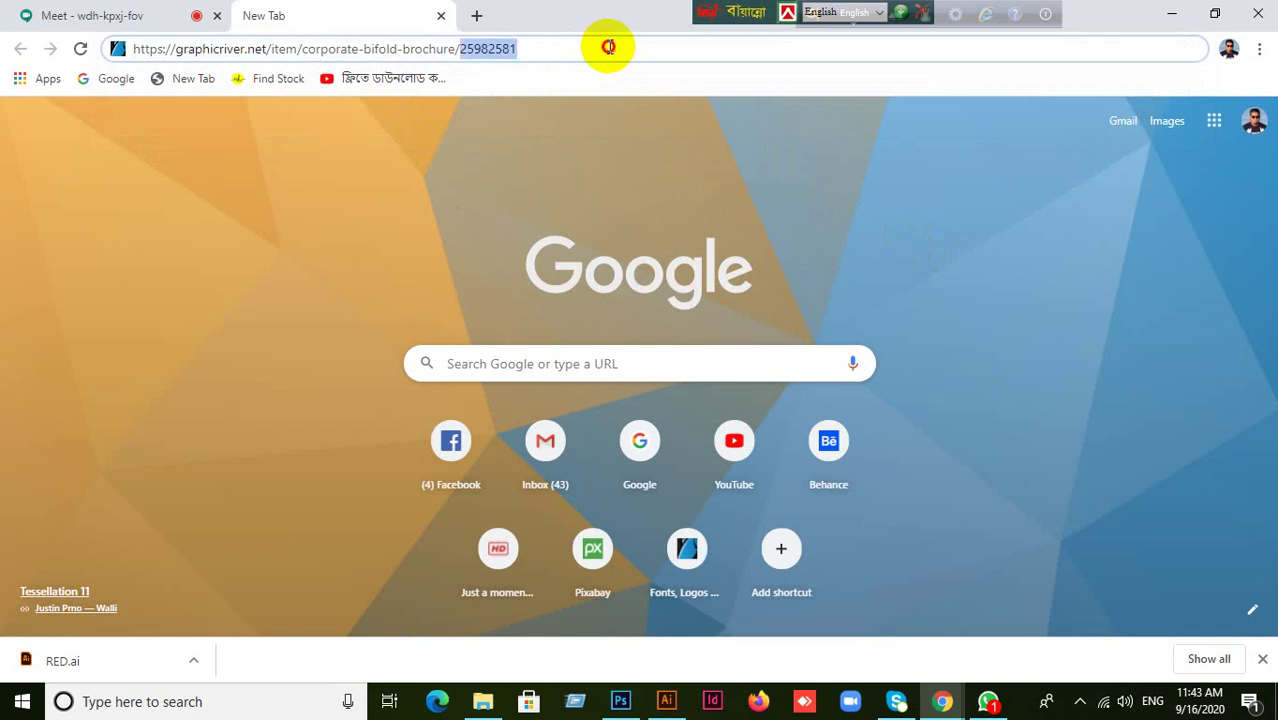
pyautogui.hotkey('ctrl', 'v')
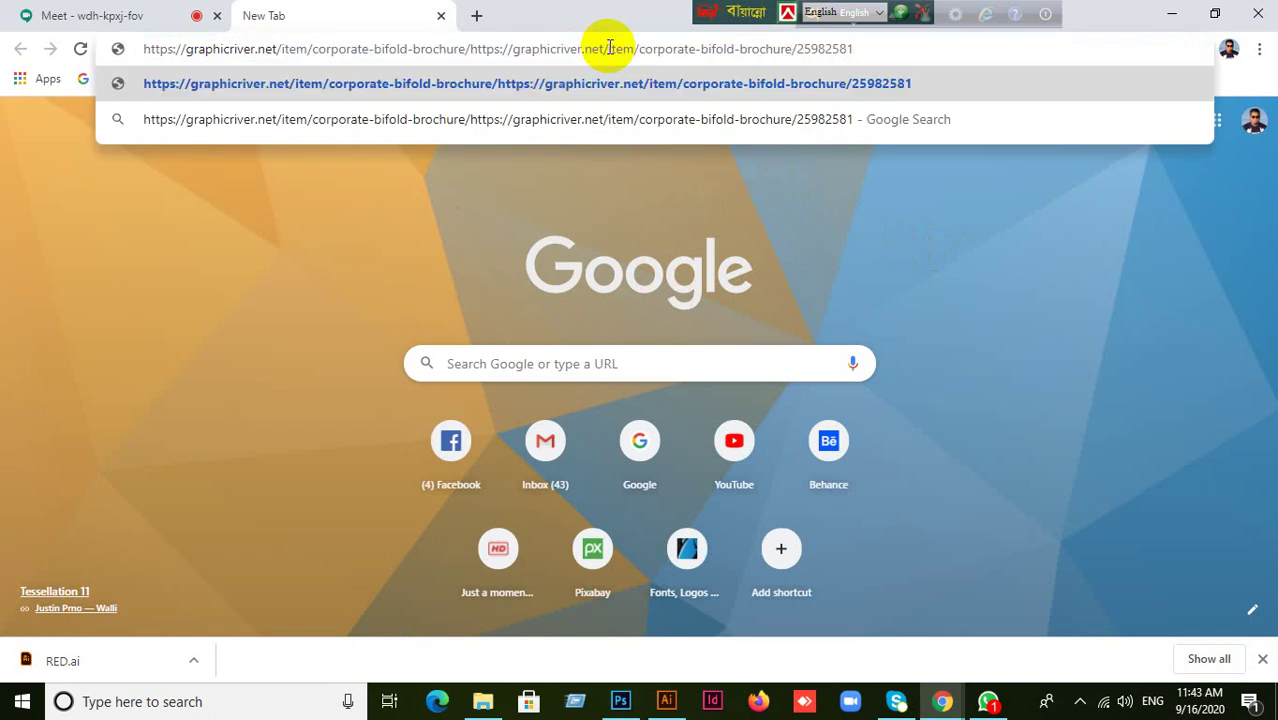
pyautogui.press('Return')
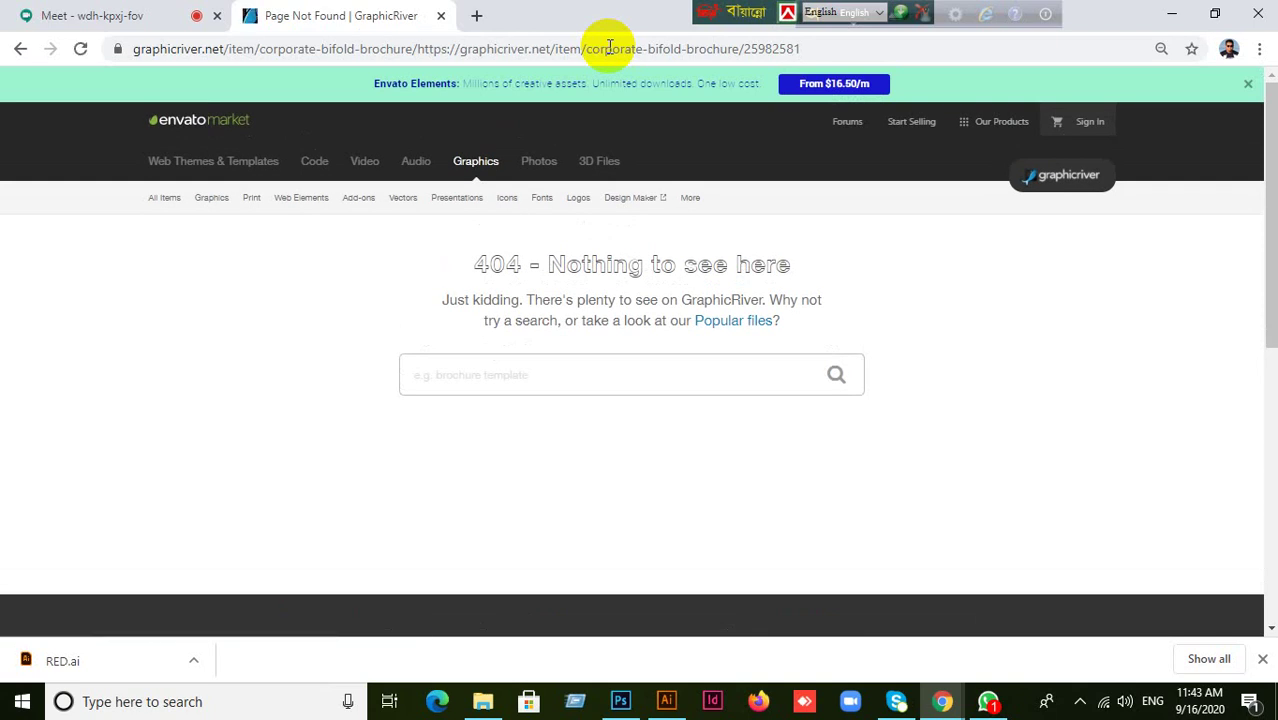
pyautogui.click(80, 48)
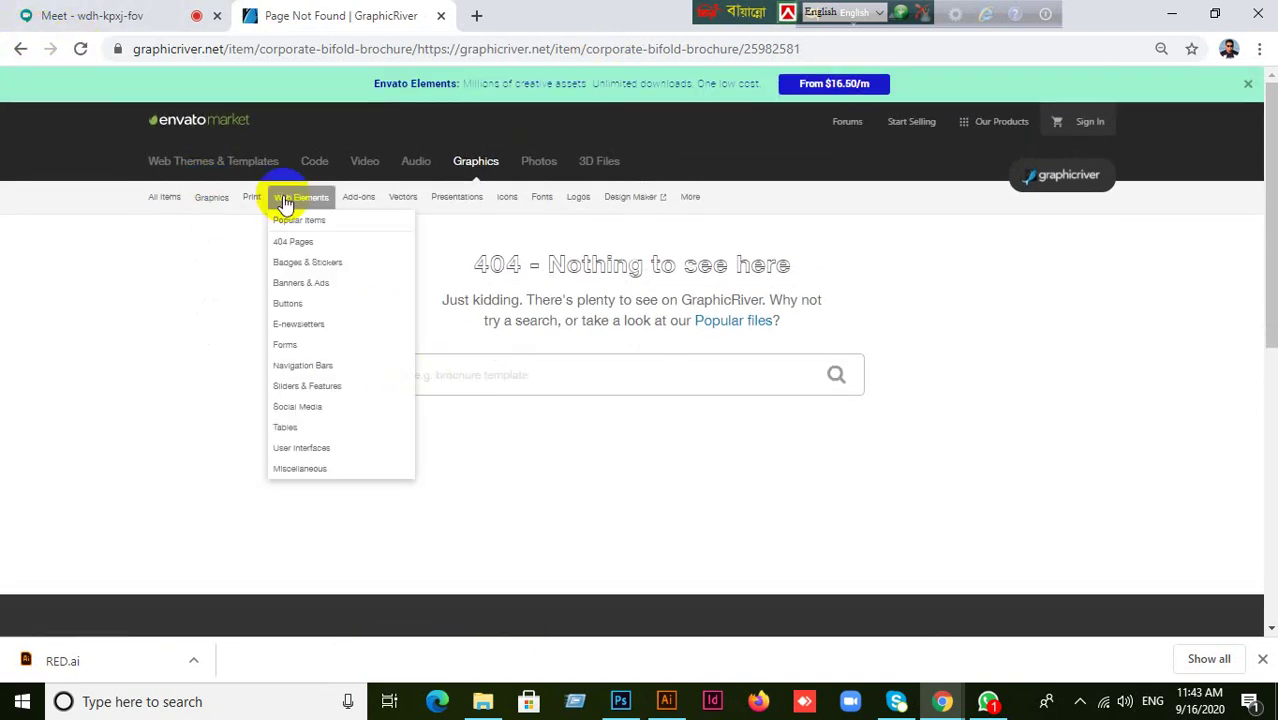
pyautogui.click(81, 50)
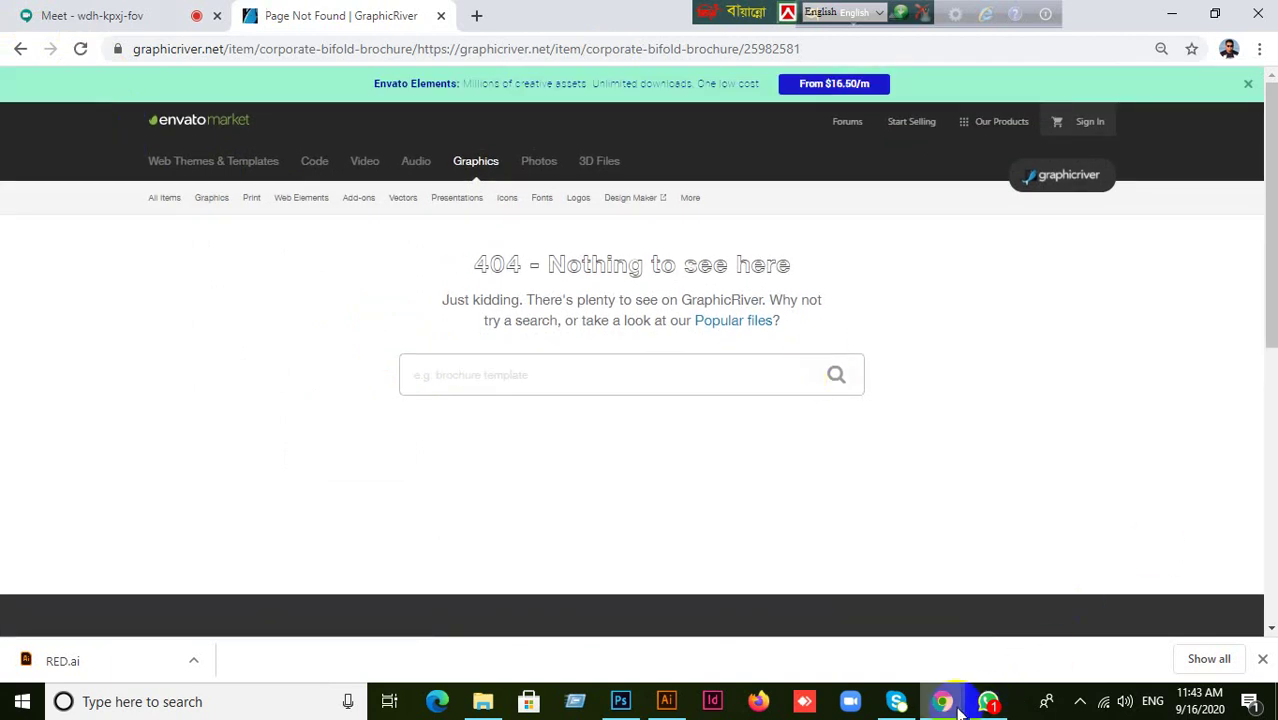
# - Switch to WhatsApp and locate the Corporate Bi-fold Brochure link in the open group chat
pyautogui.click(988, 704)
pyautogui.scroll(-3, 662, 491)
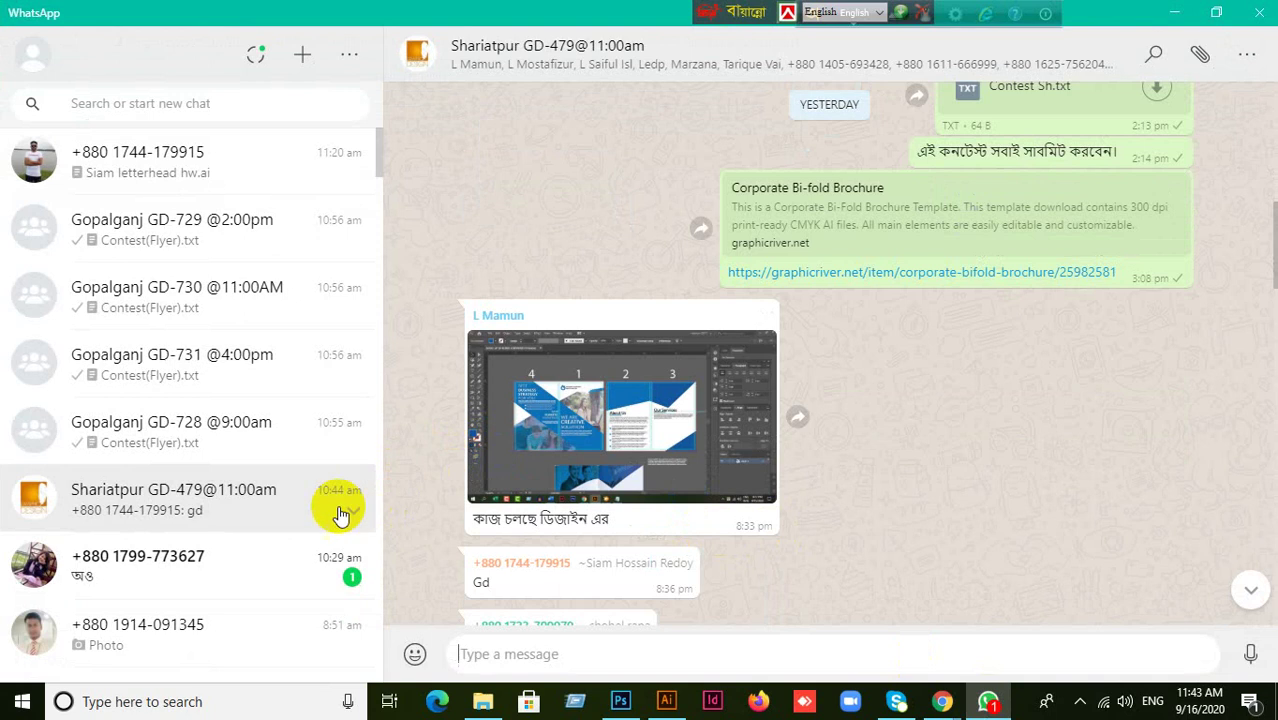
pyautogui.scroll(-1, 337, 509)
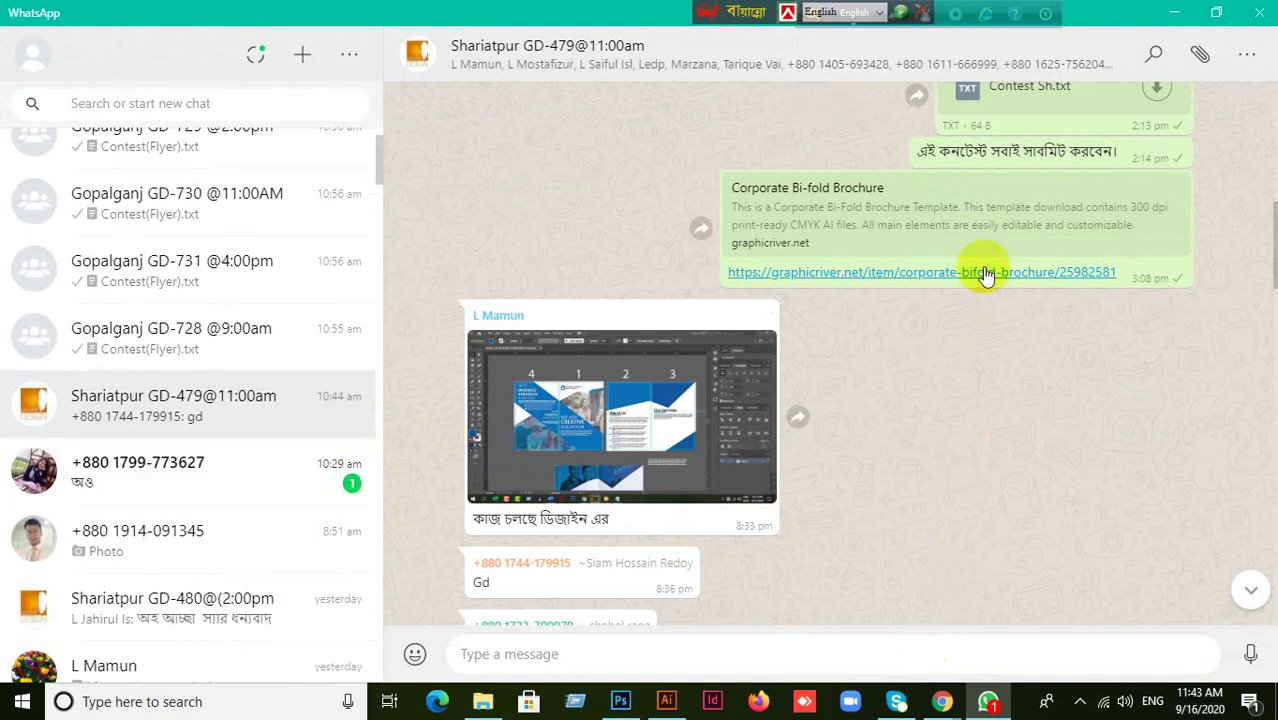
pyautogui.moveTo(940, 700)
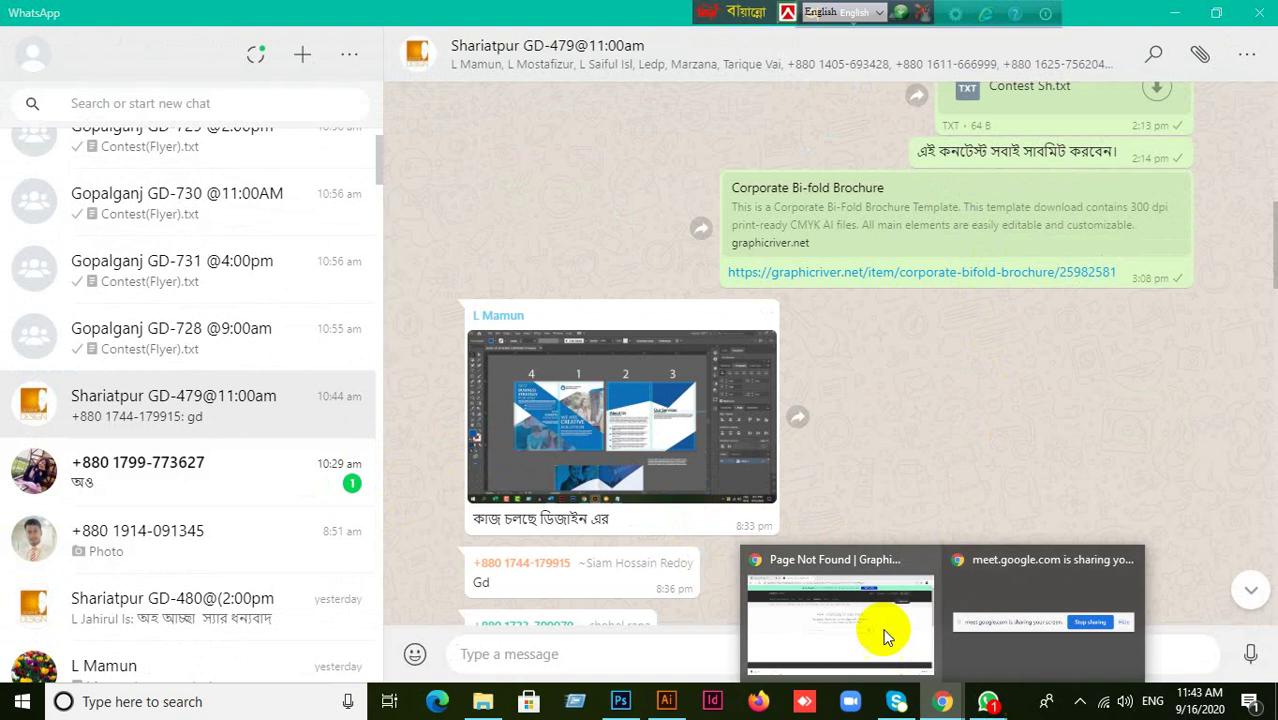
pyautogui.click(885, 636)
pyautogui.click(1088, 47)
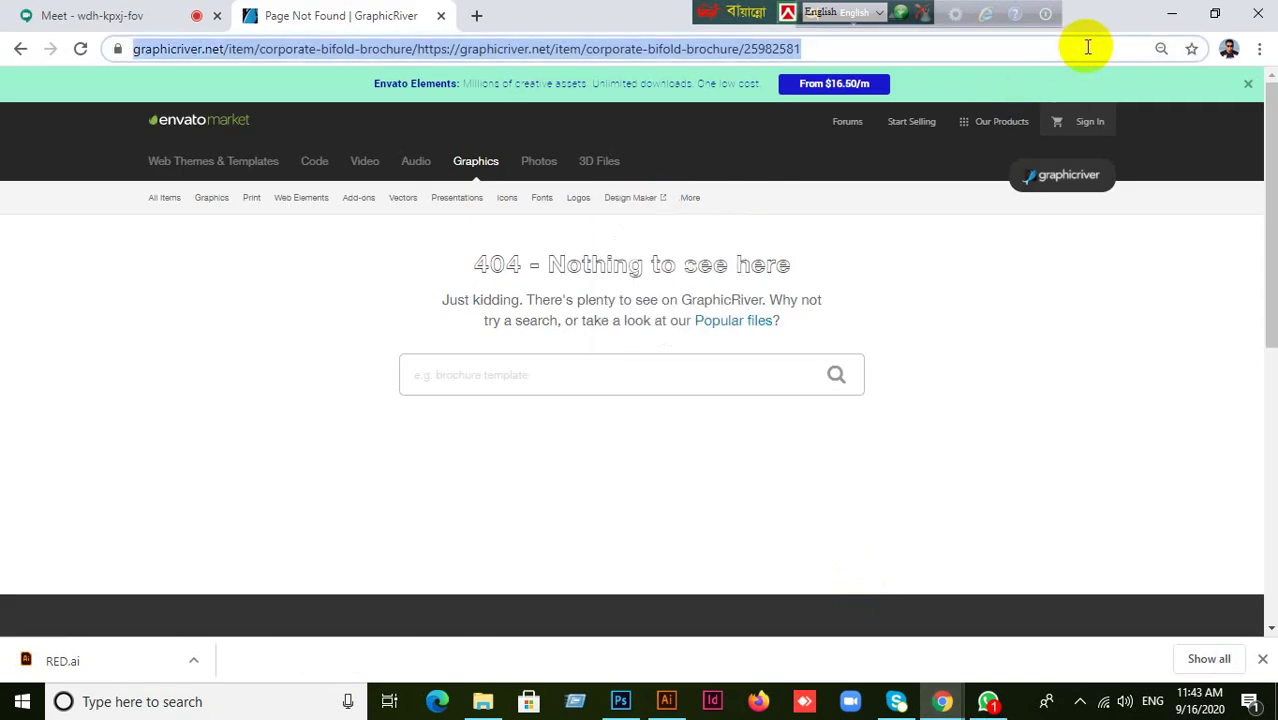
pyautogui.doubleClick(1089, 47)
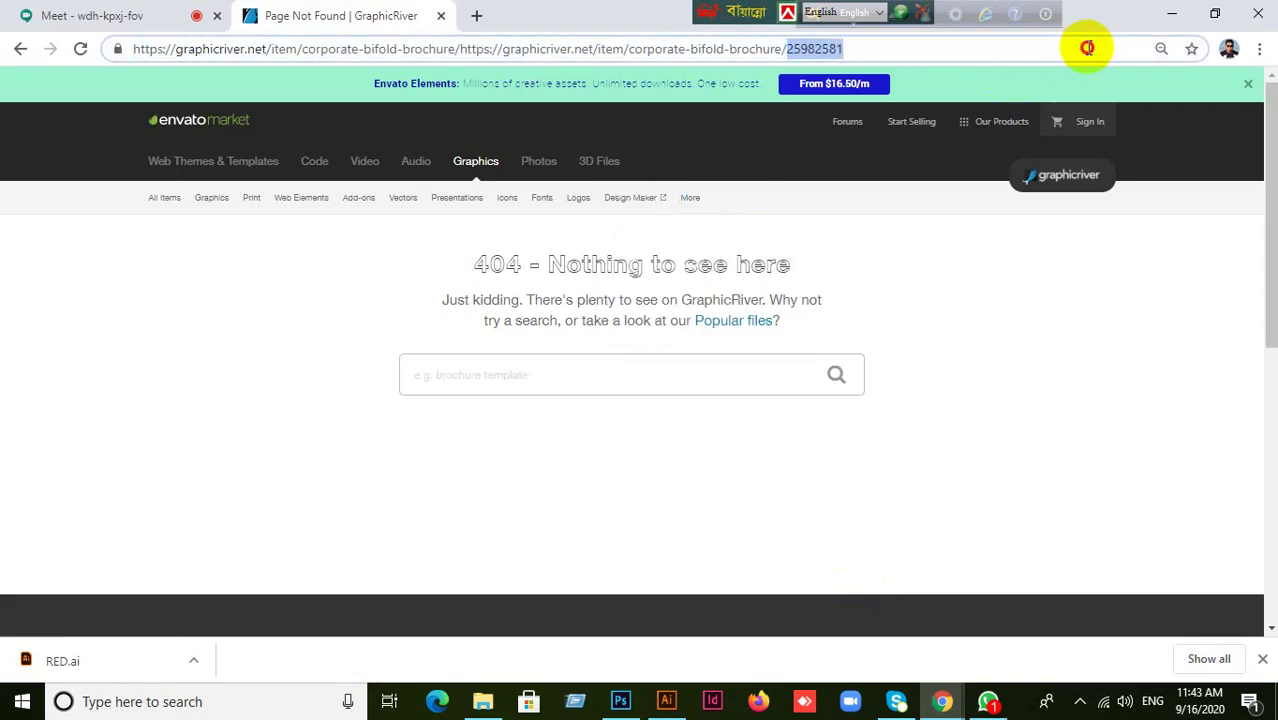
pyautogui.click(1089, 47)
pyautogui.hotkey('ctrl', 'v')
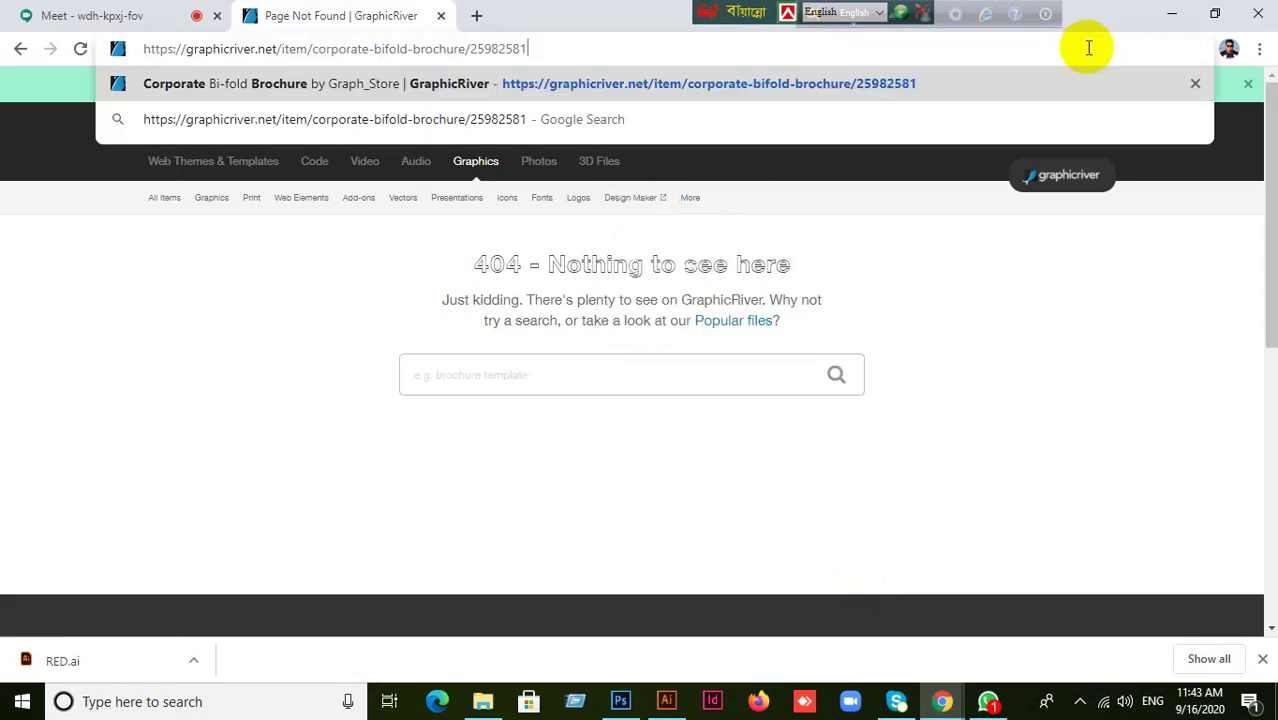
pyautogui.press('Return')
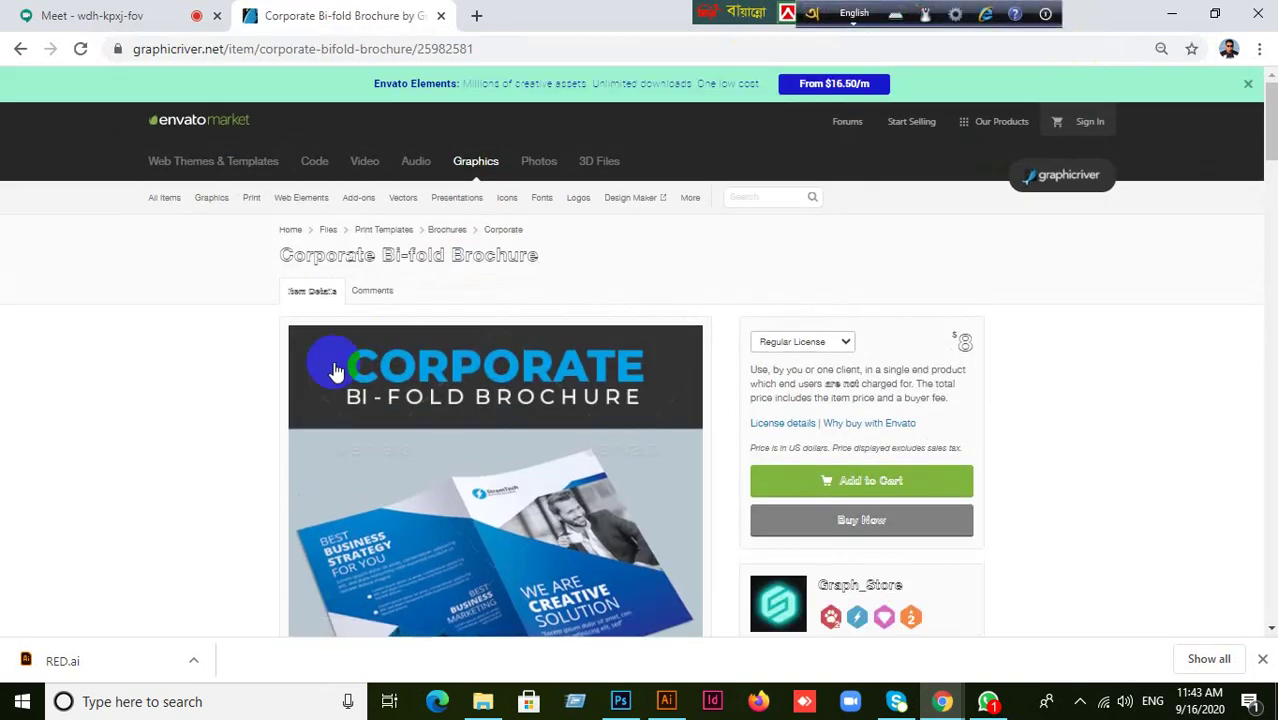
# - Review the brochure previews on the GraphicRiver page and copy the long preview image
pyautogui.scroll(-5, 285, 387)
pyautogui.scroll(2, 286, 386)
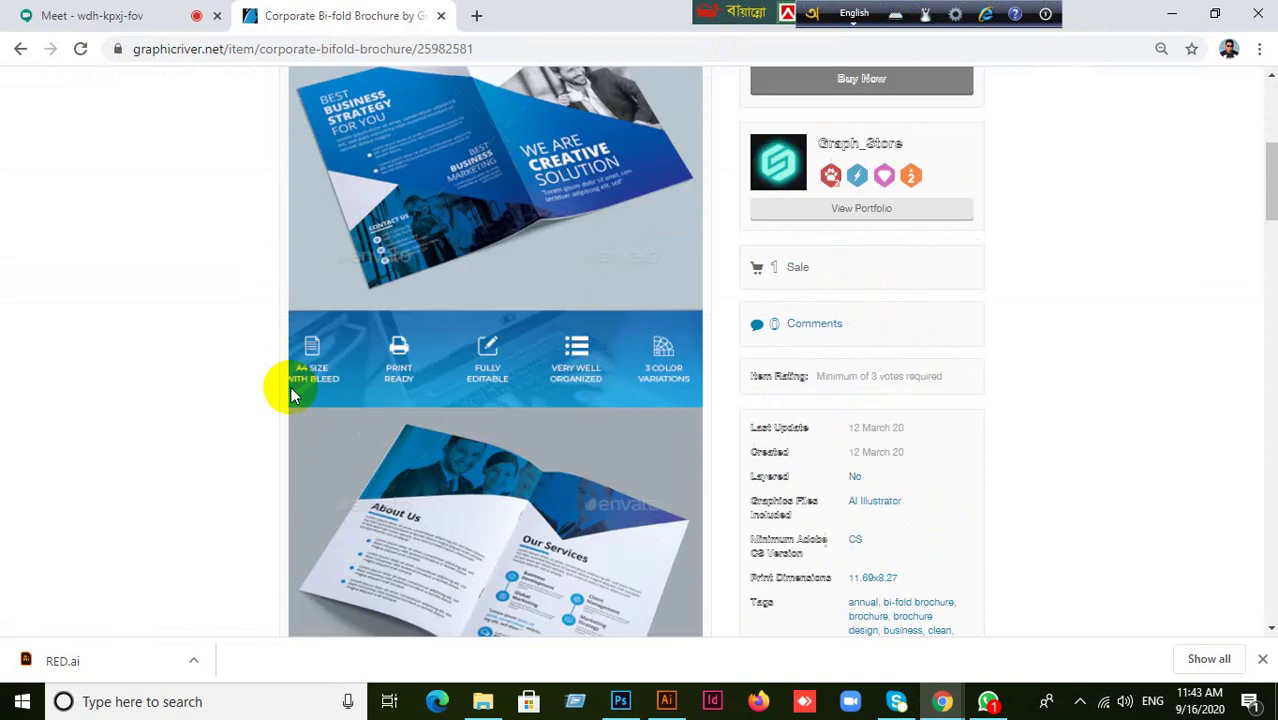
pyautogui.scroll(-5, 290, 387)
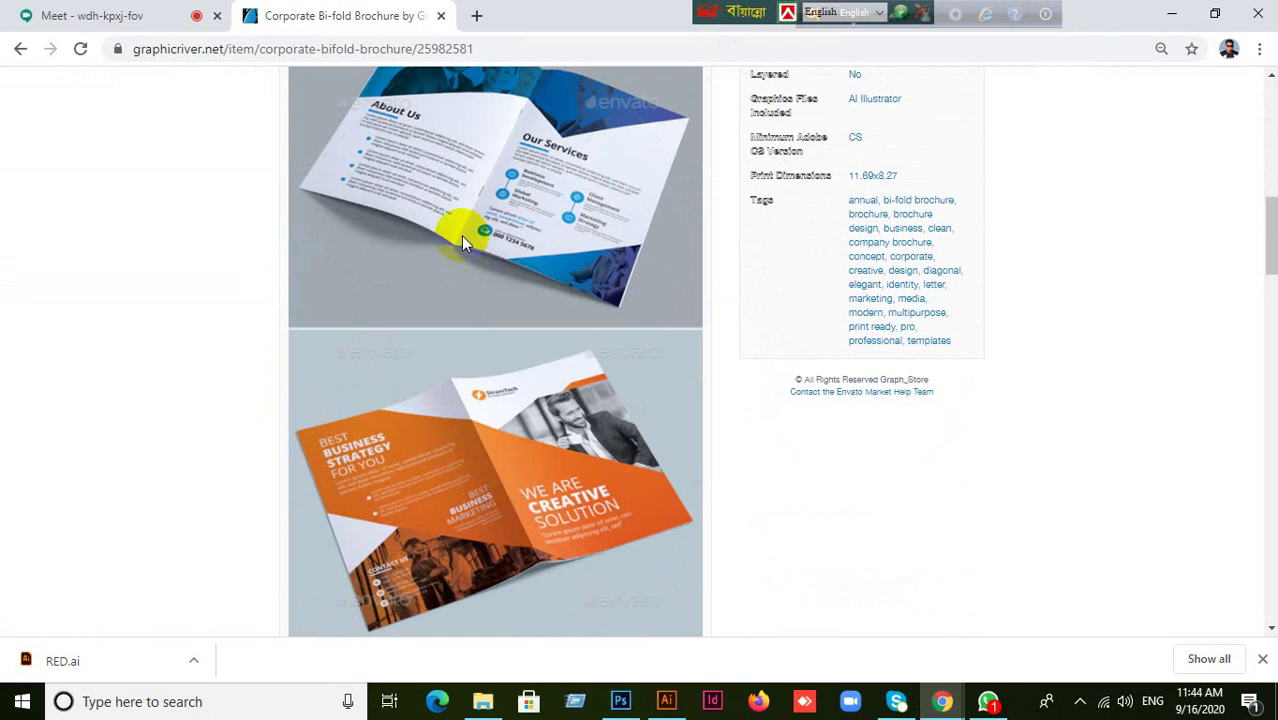
pyautogui.rightClick(461, 235)
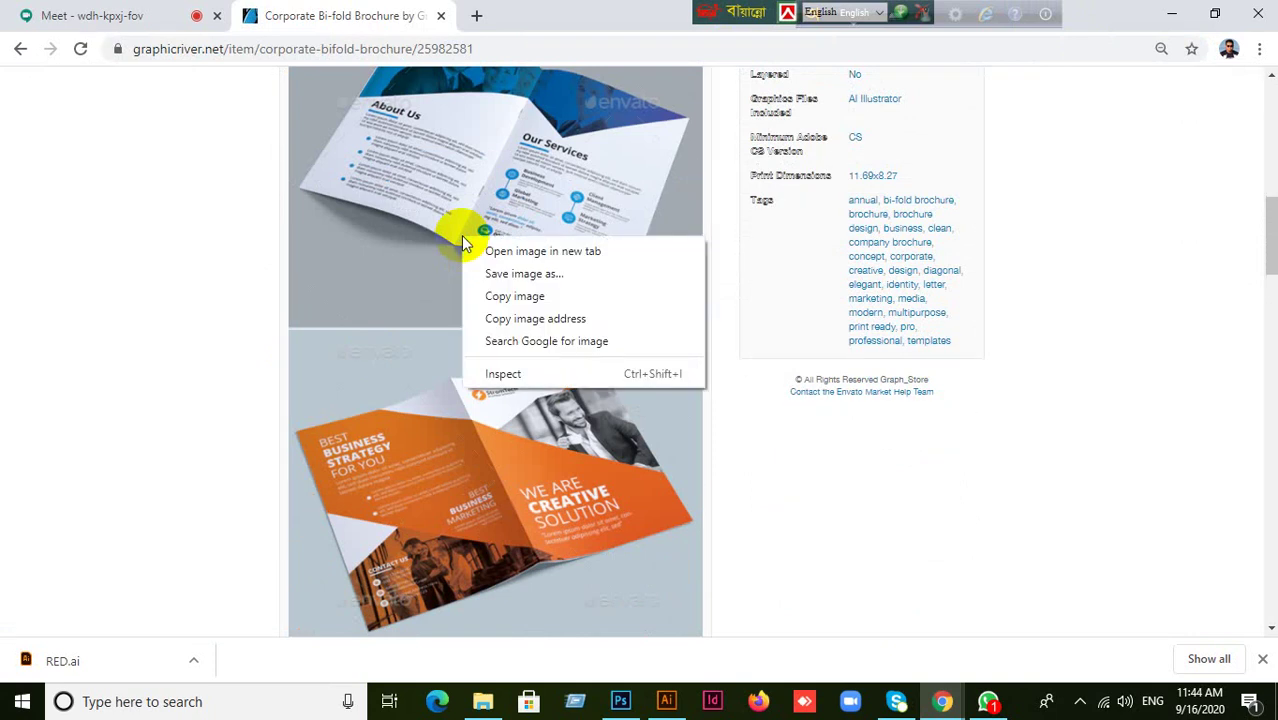
pyautogui.click(513, 298)
# - Switch to Illustrator and paste the copied preview into the green brochure homework document, accepting the colour conversion
pyautogui.click(666, 701)
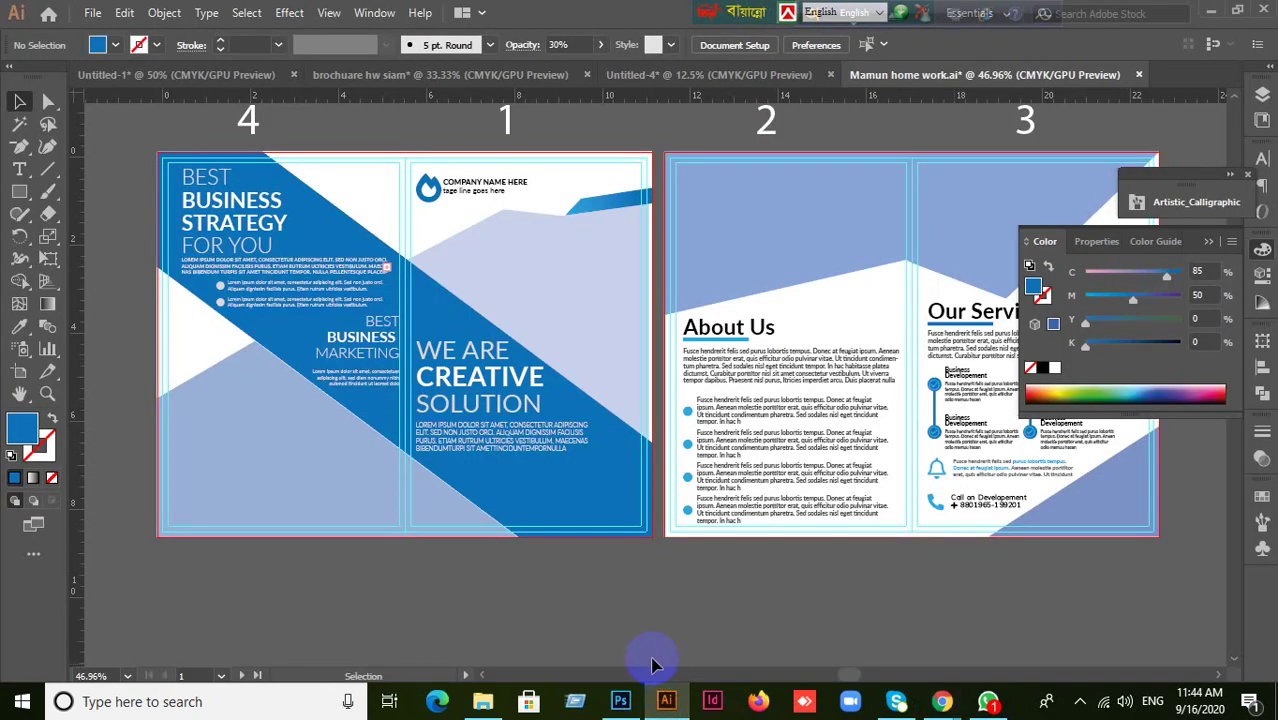
pyautogui.click(228, 77)
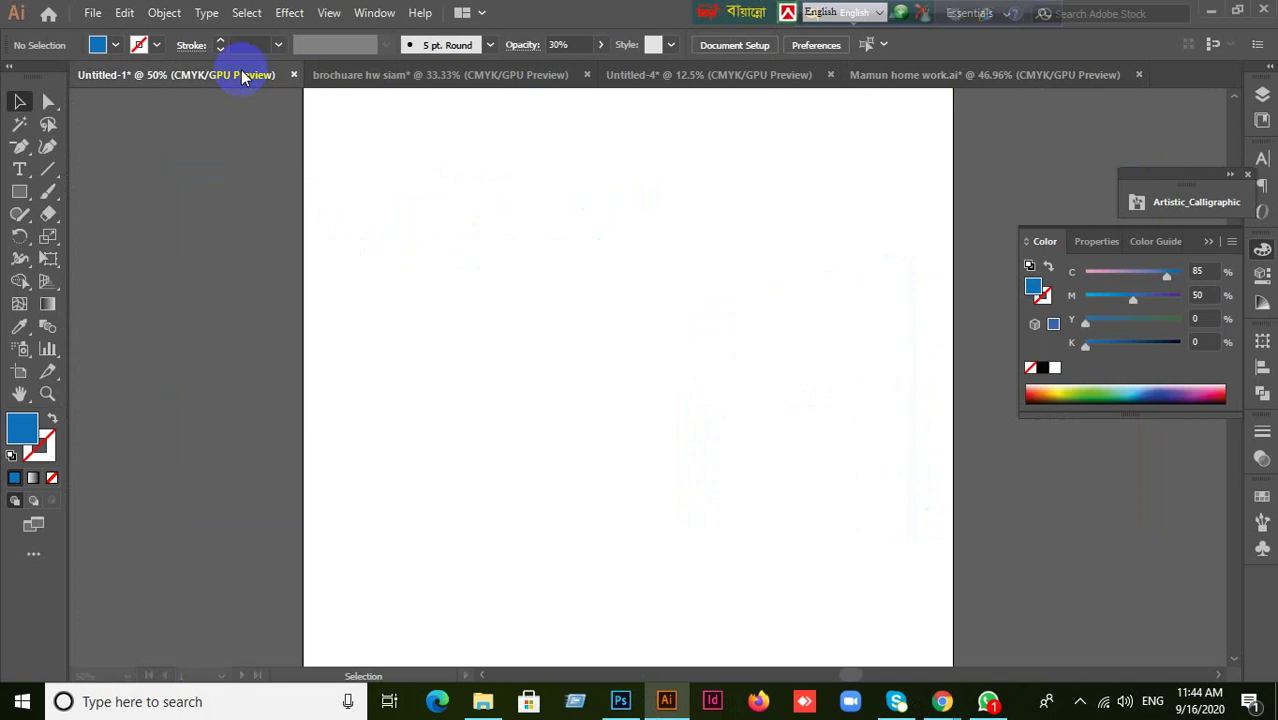
pyautogui.click(370, 74)
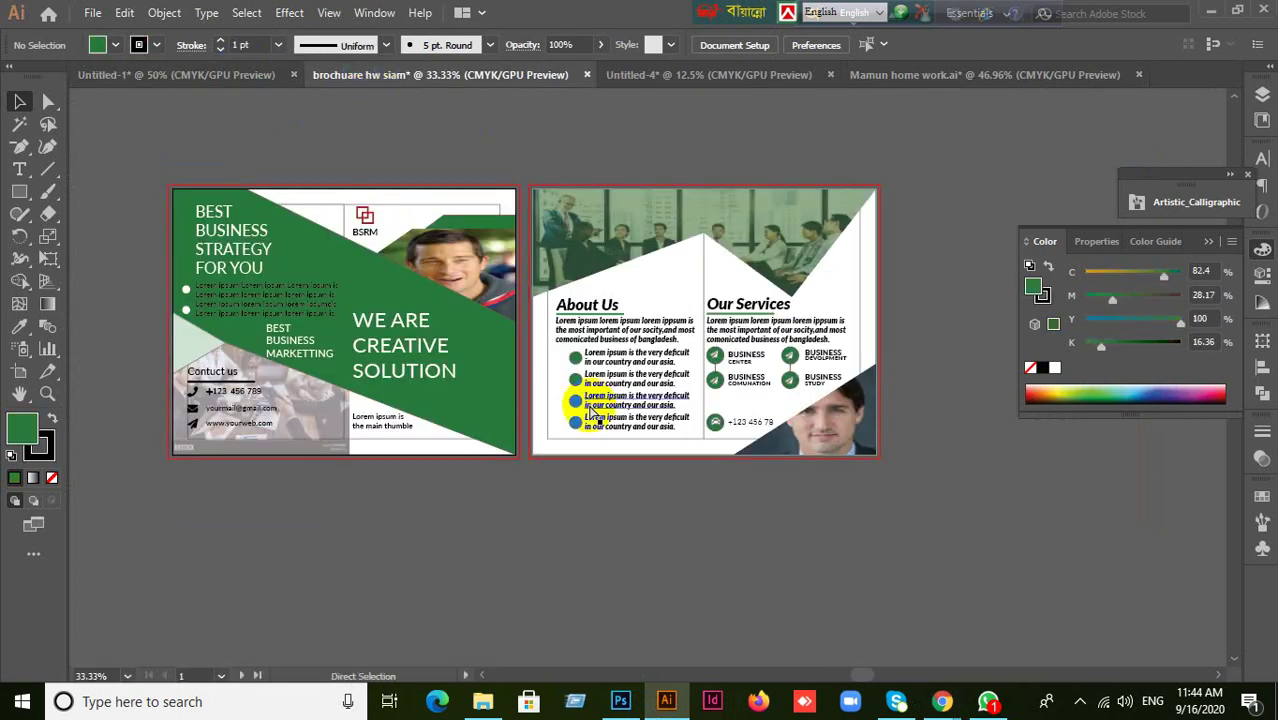
pyautogui.hotkey('ctrl', 'v')
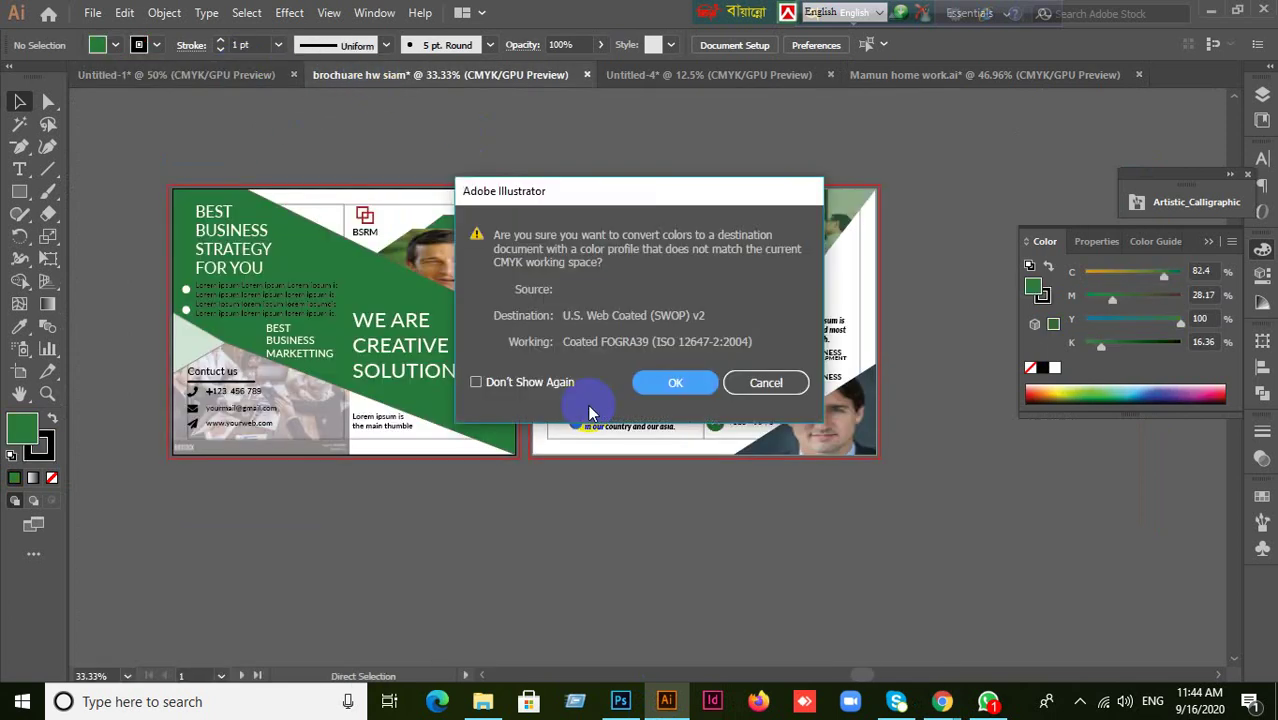
pyautogui.click(692, 386)
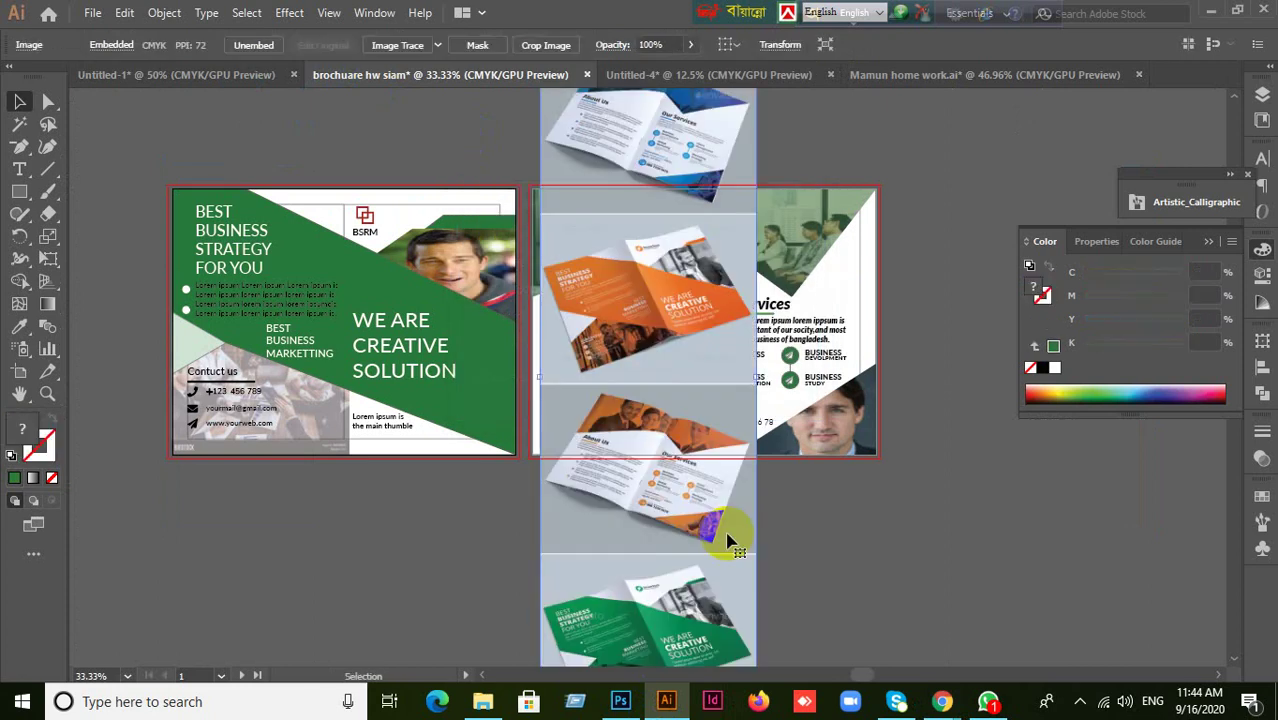
# - Move the pasted preview image upward over the second artboard so its green brochure version is in view
pyautogui.moveTo(664, 366); pyautogui.dragTo(840, 267)
pyautogui.moveTo(832, 499); pyautogui.dragTo(805, 348)
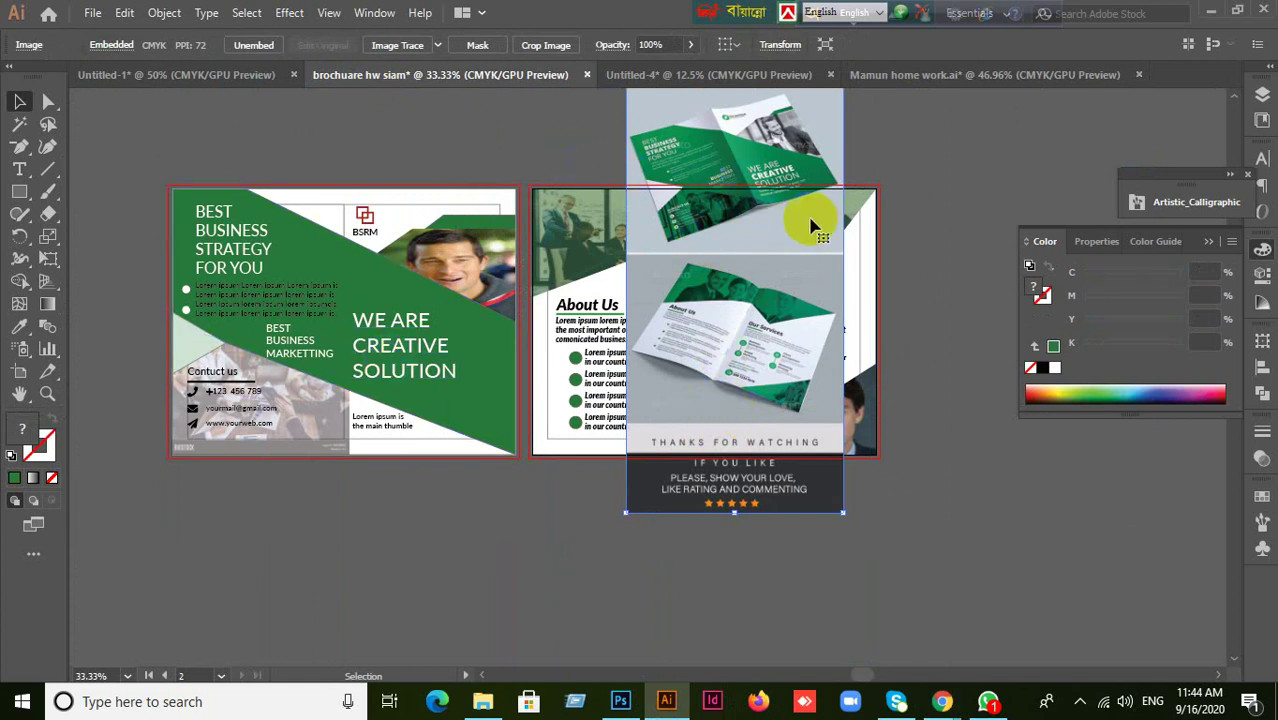
pyautogui.click(726, 286)
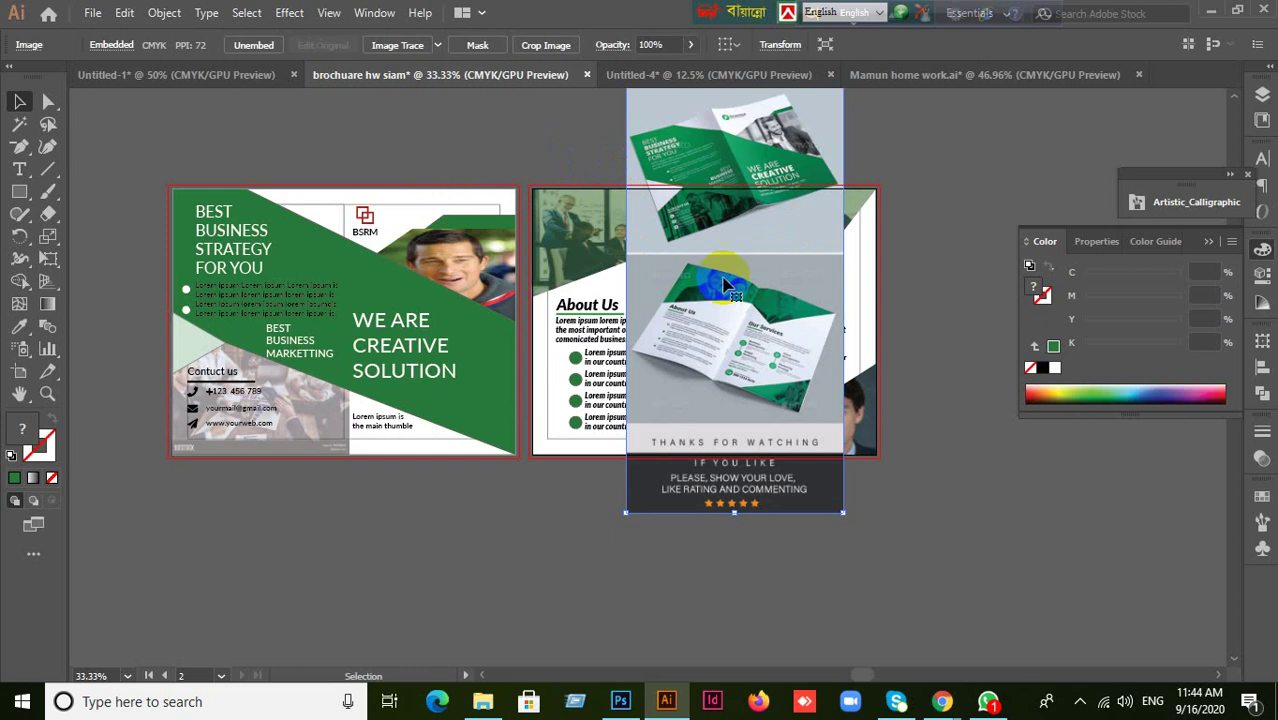
# - Select all the green cover artwork on the first artboard and move it off the artboard to the upper left
pyautogui.click(449, 514)
pyautogui.moveTo(449, 514); pyautogui.dragTo(582, 512)
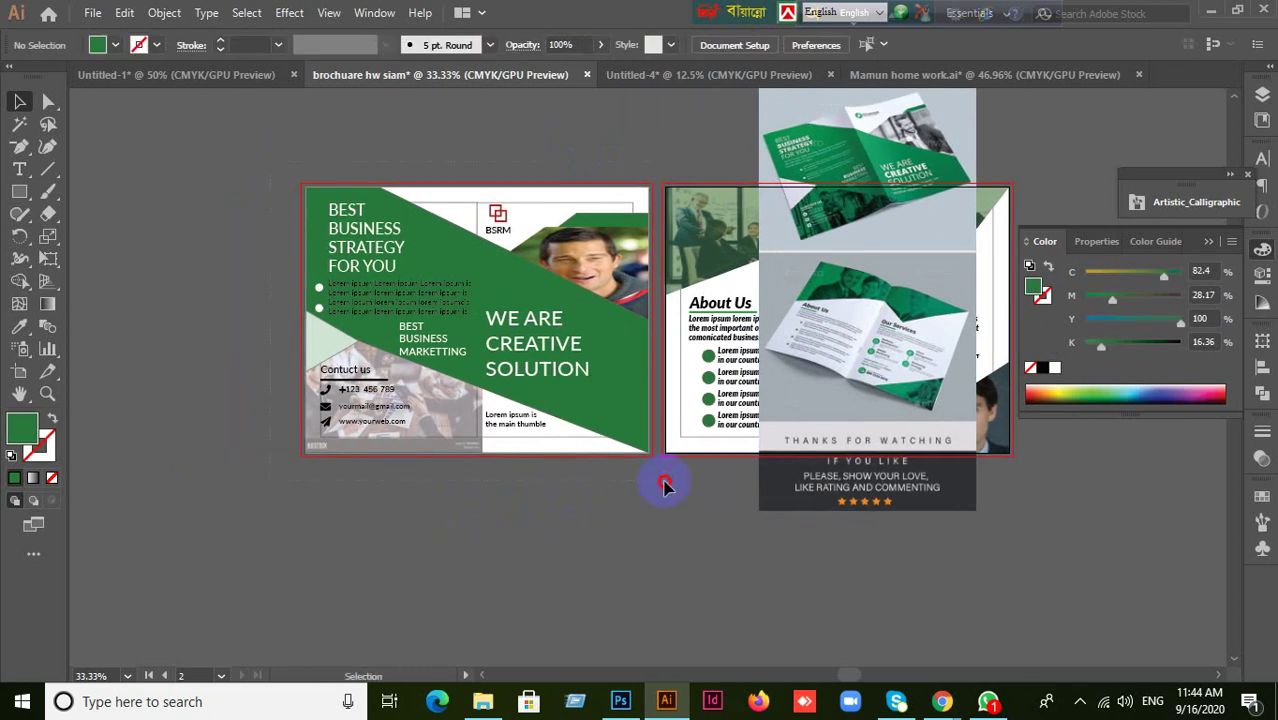
pyautogui.moveTo(657, 485); pyautogui.dragTo(658, 486)
pyautogui.moveTo(606, 393); pyautogui.dragTo(254, 229)
pyautogui.moveTo(491, 385); pyautogui.dragTo(701, 445)
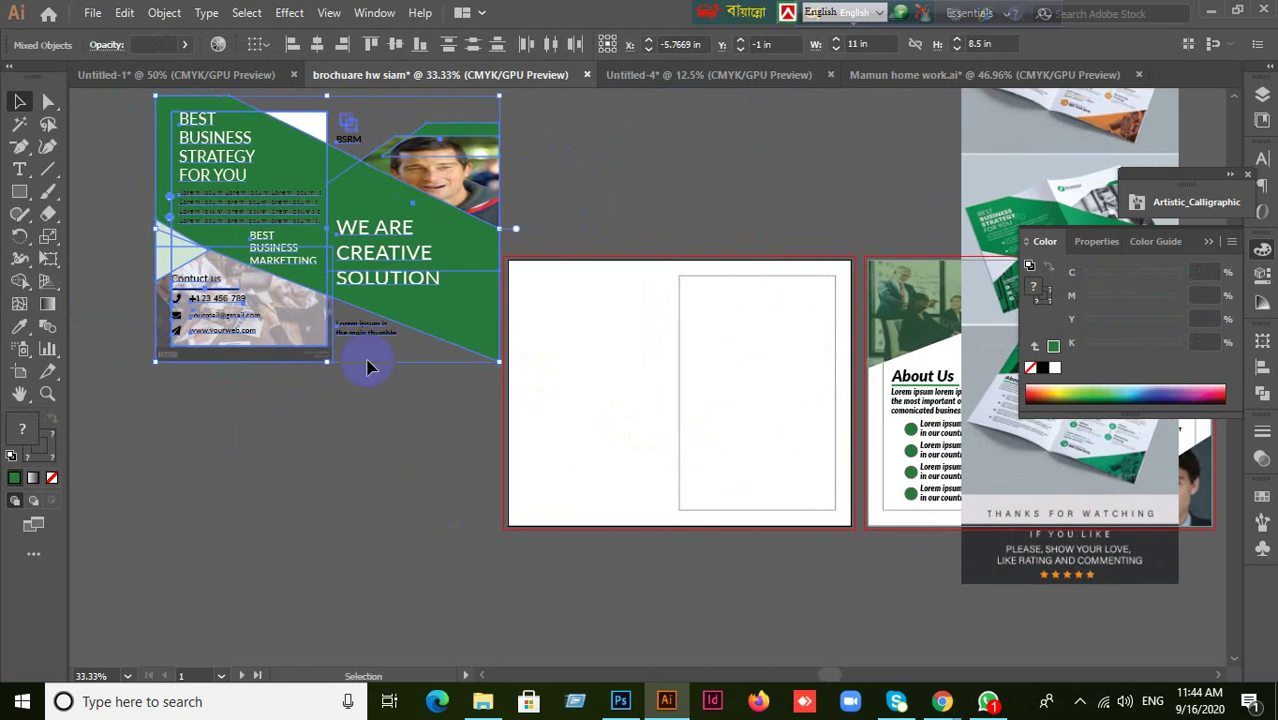
pyautogui.moveTo(375, 295); pyautogui.dragTo(305, 280)
pyautogui.click(448, 452)
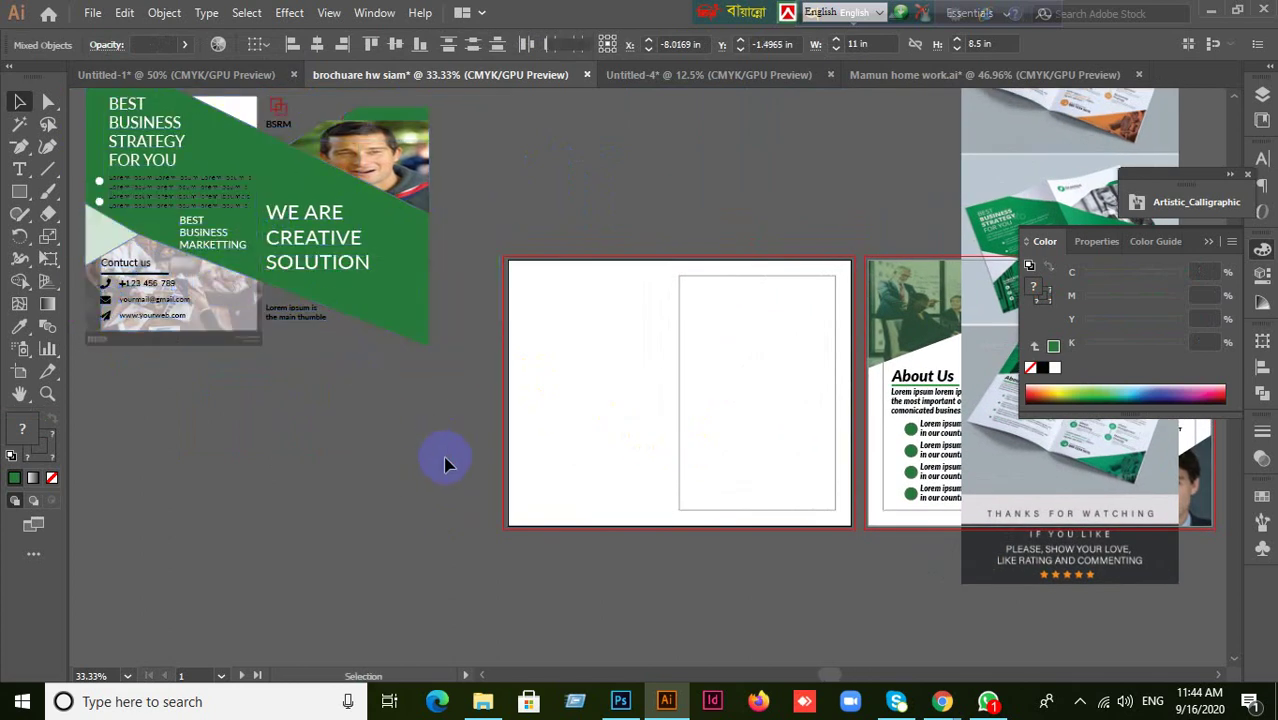
# - Reposition the reference preview image over the second artboard, clear of the emptied first artboard
pyautogui.moveTo(1020, 178); pyautogui.dragTo(908, 204)
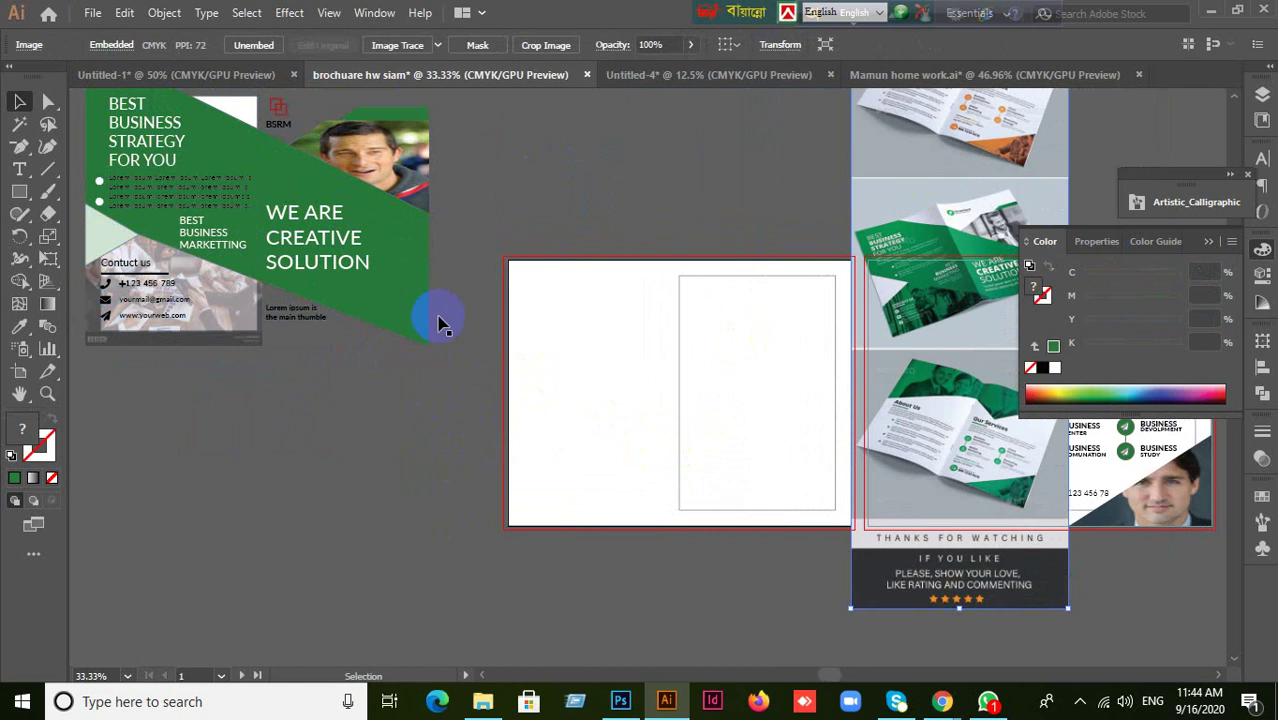
pyautogui.scroll(1, 234, 221)
pyautogui.moveTo(245, 257); pyautogui.dragTo(428, 338)
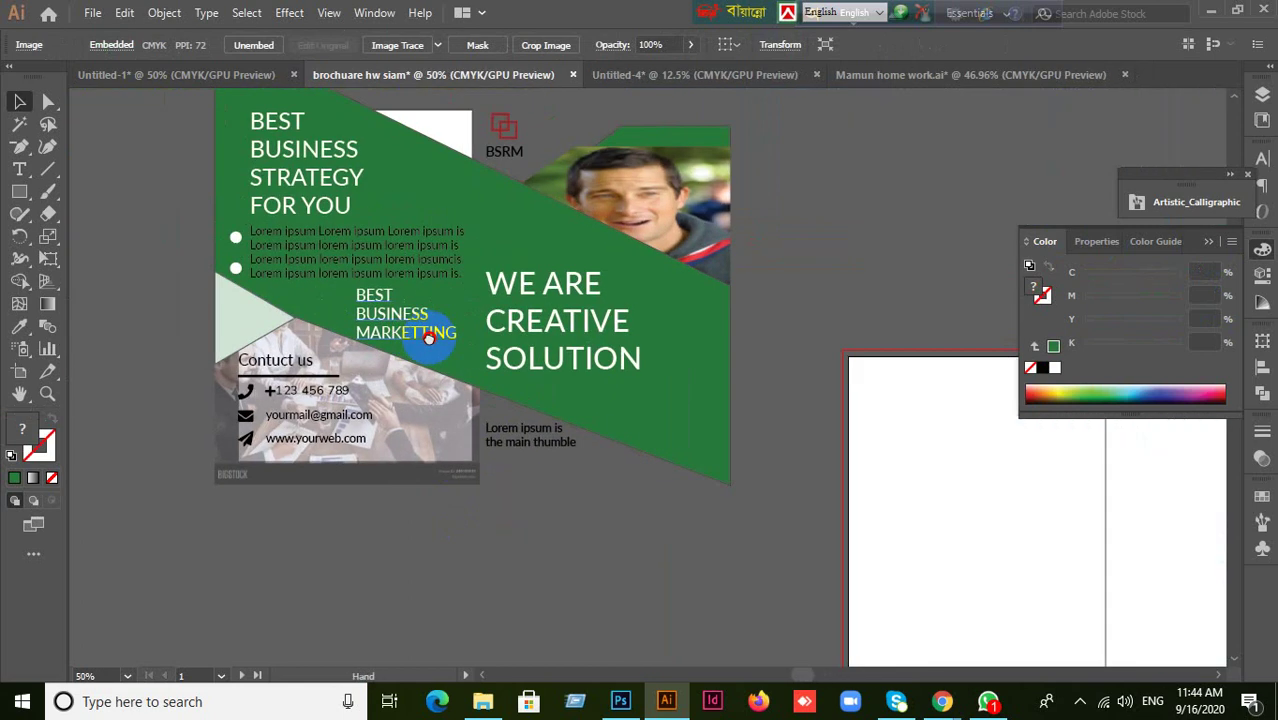
pyautogui.scroll(-1, 533, 399)
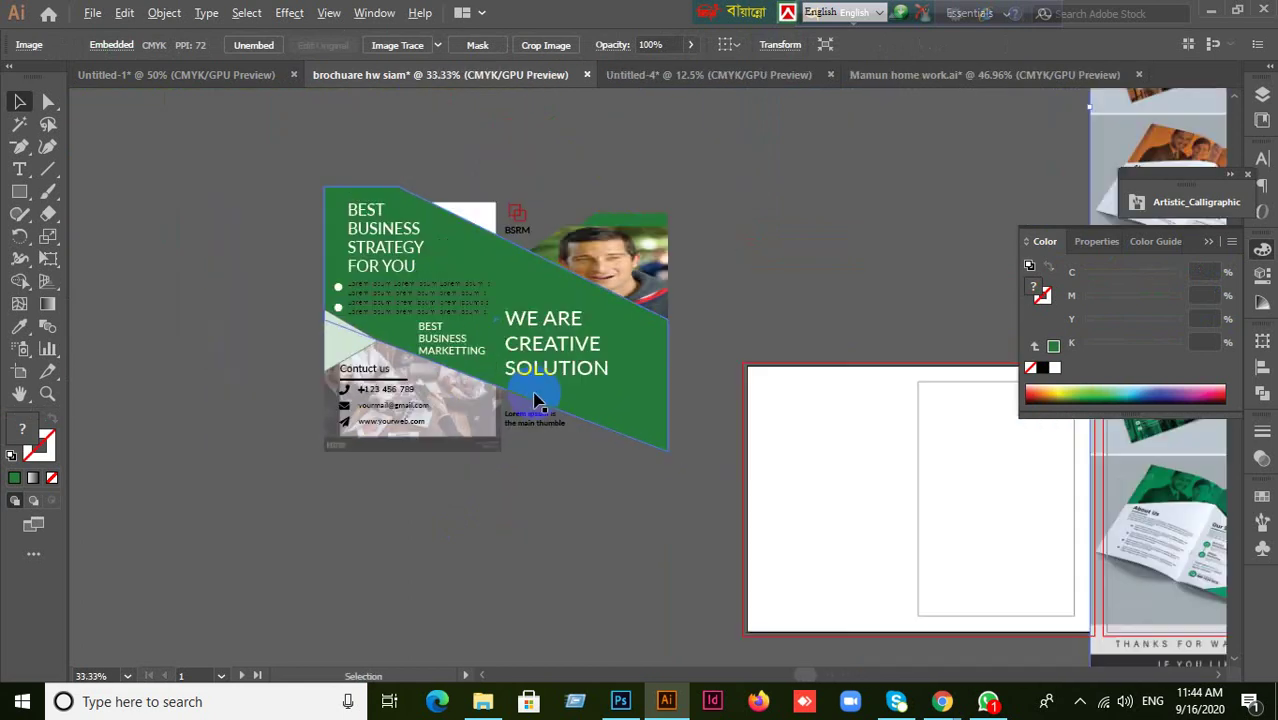
pyautogui.moveTo(628, 428); pyautogui.dragTo(510, 350)
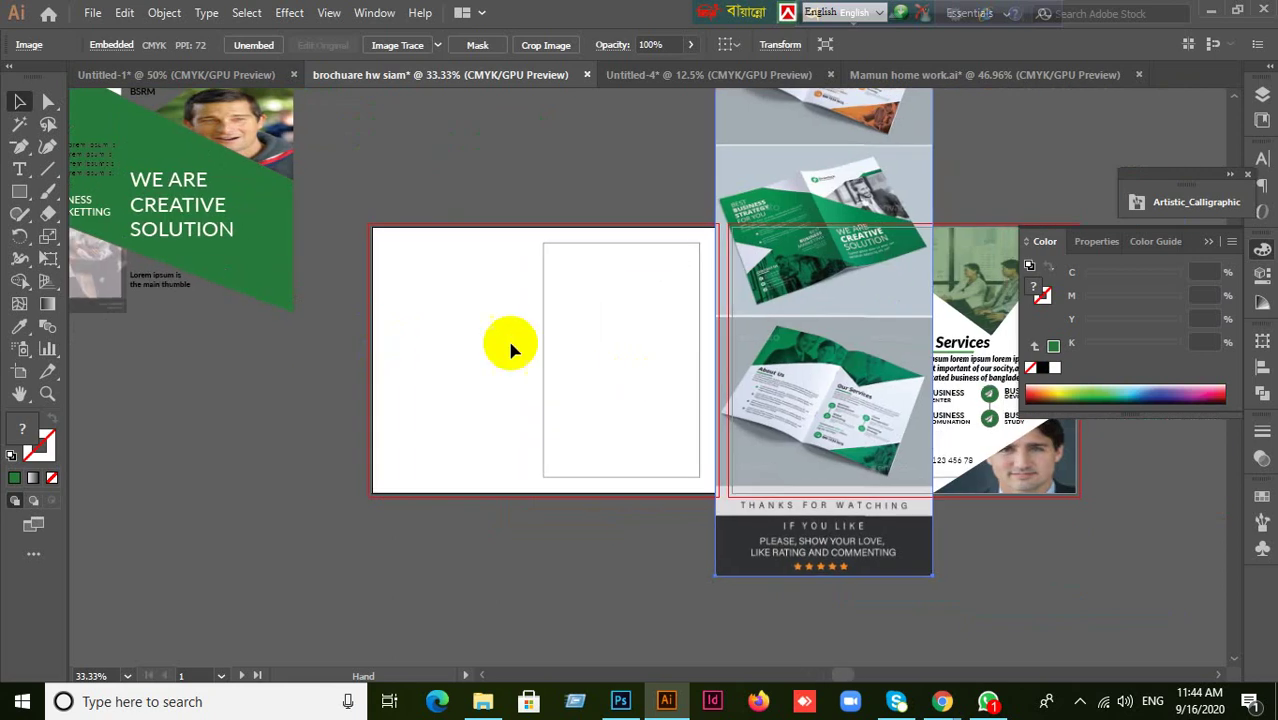
pyautogui.click(800, 270)
pyautogui.moveTo(850, 405); pyautogui.dragTo(884, 400)
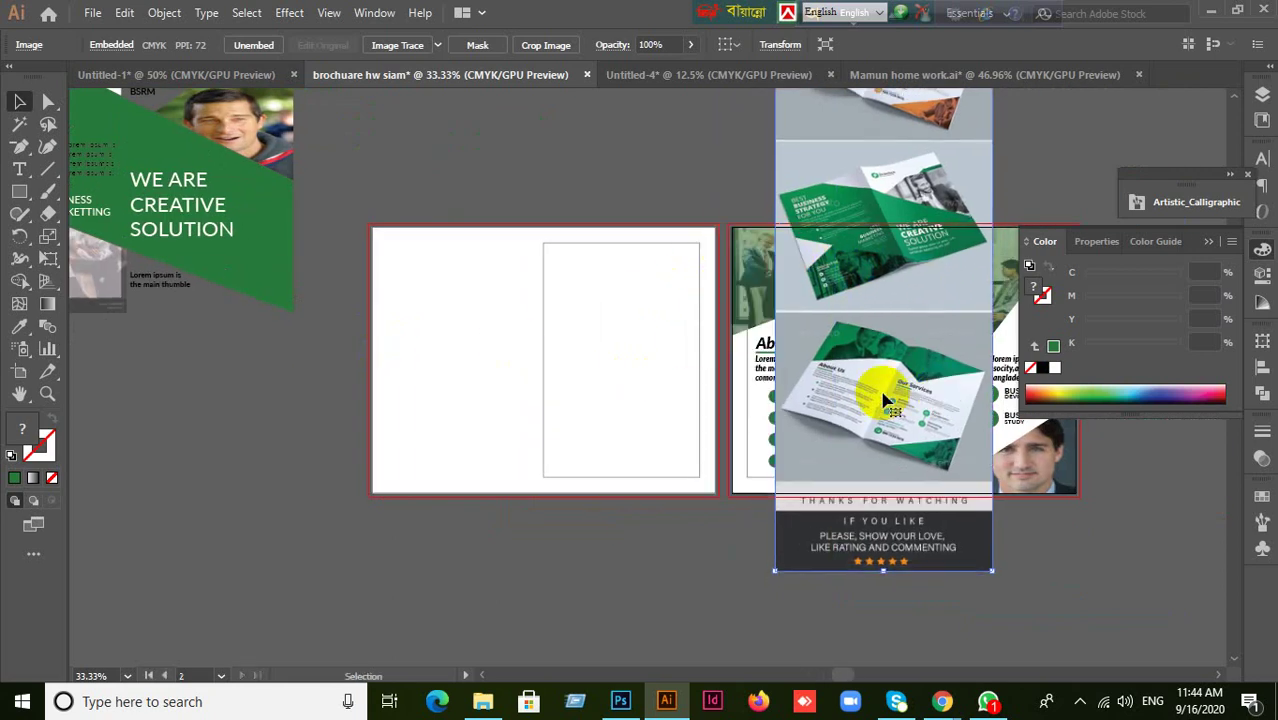
pyautogui.press('space')
pyautogui.moveTo(321, 365); pyautogui.dragTo(106, 308)
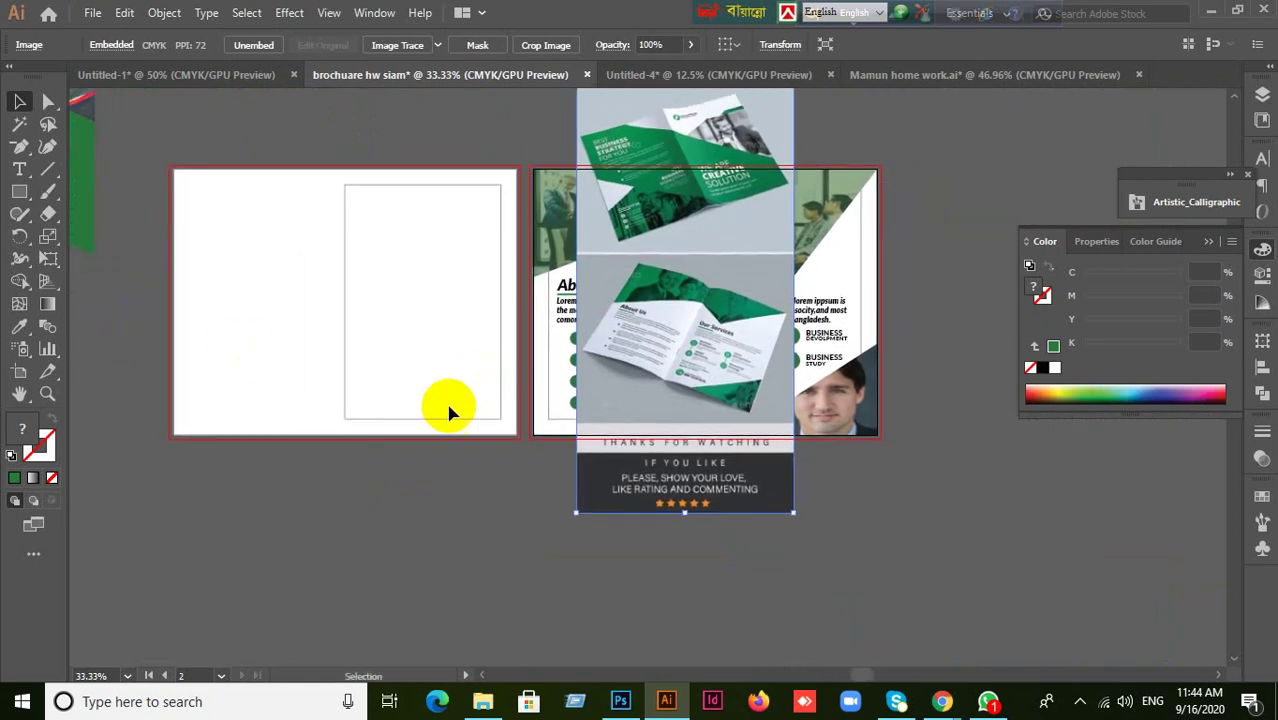
pyautogui.moveTo(320, 330); pyautogui.dragTo(401, 378)
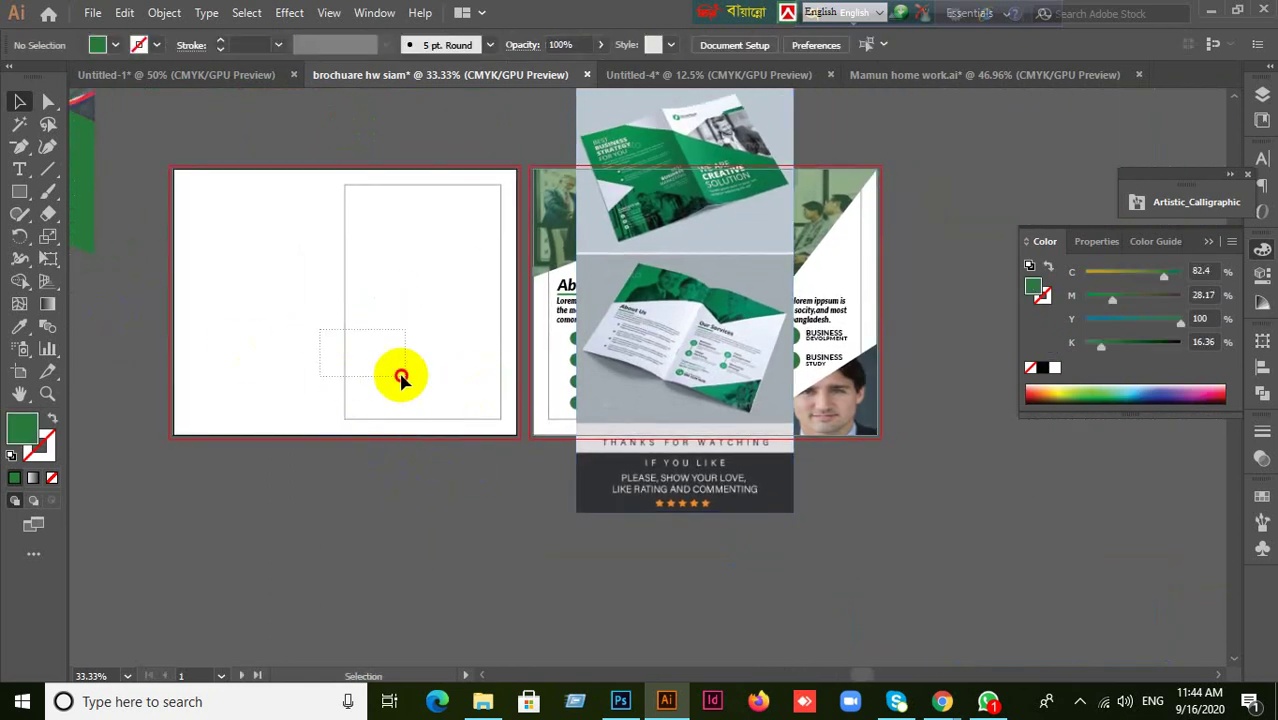
pyautogui.rightClick(390, 357)
pyautogui.click(456, 499)
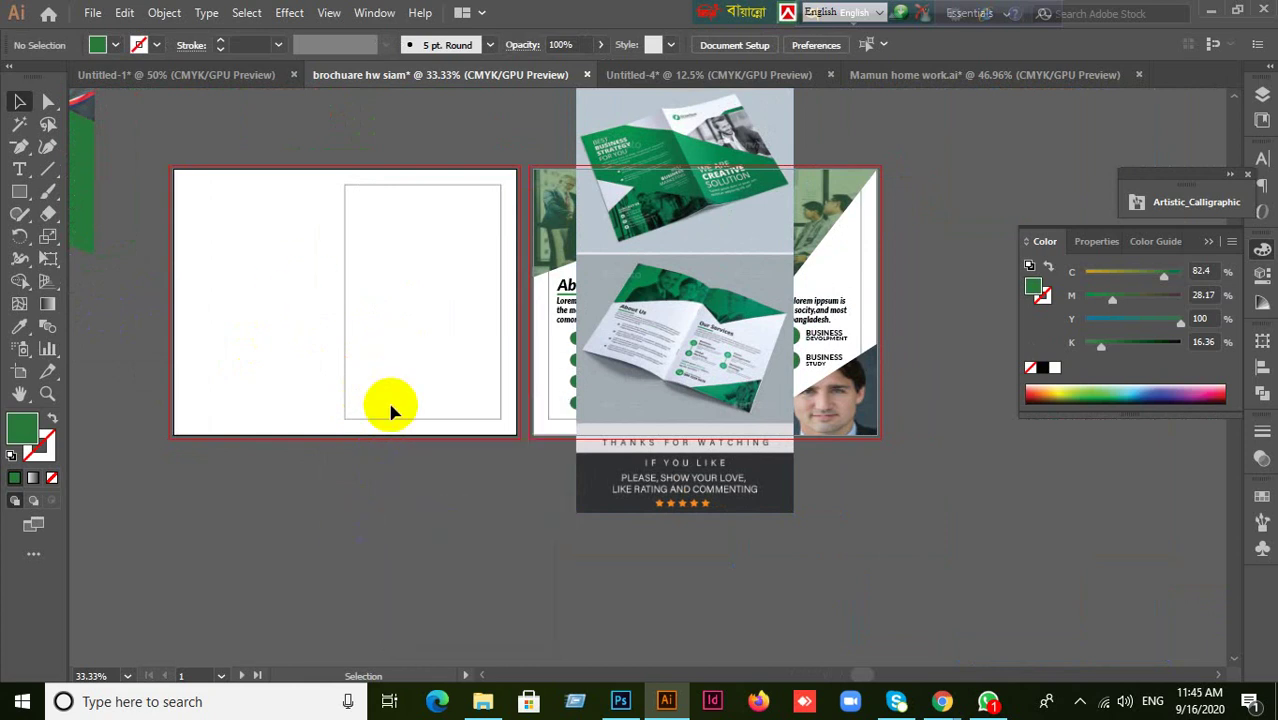
pyautogui.scroll(2, 362, 371)
pyautogui.scroll(-2, 362, 371)
pyautogui.click(475, 432)
pyautogui.hscroll(-1, 424, 538)
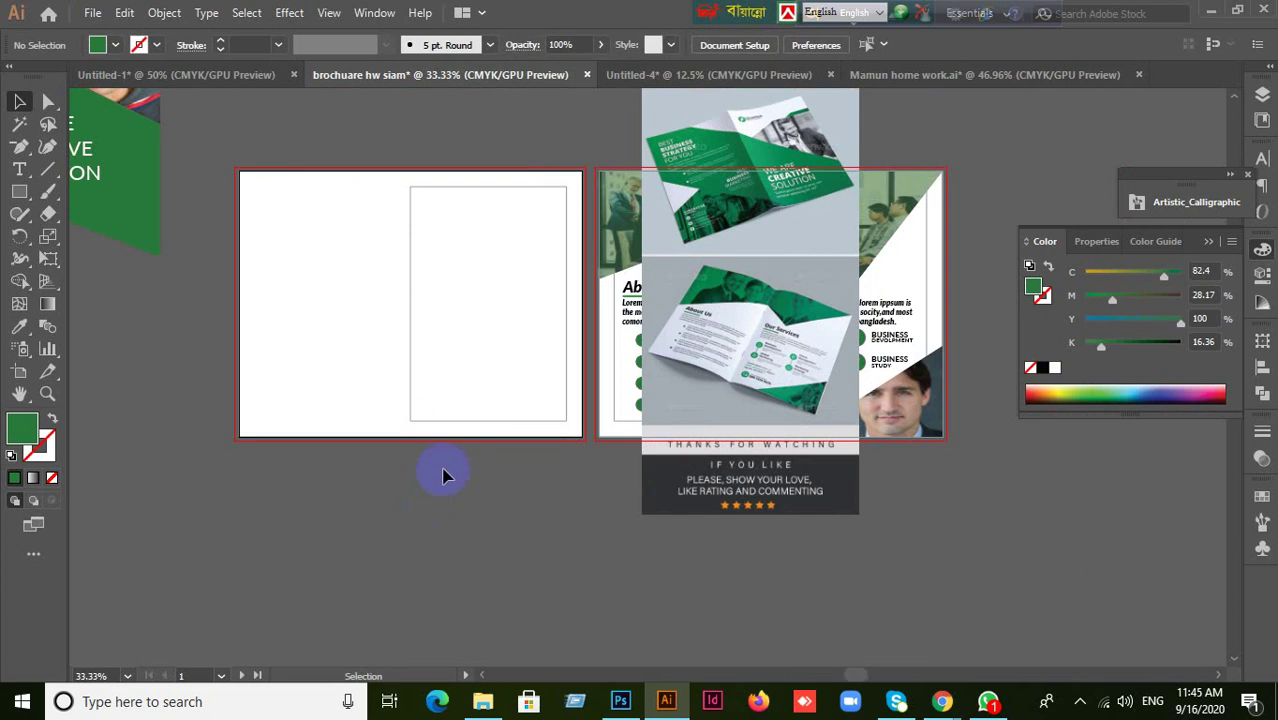
# - Set the fill colour to white, FFFFFF
pyautogui.doubleClick(6, 422)
pyautogui.click(652, 216)
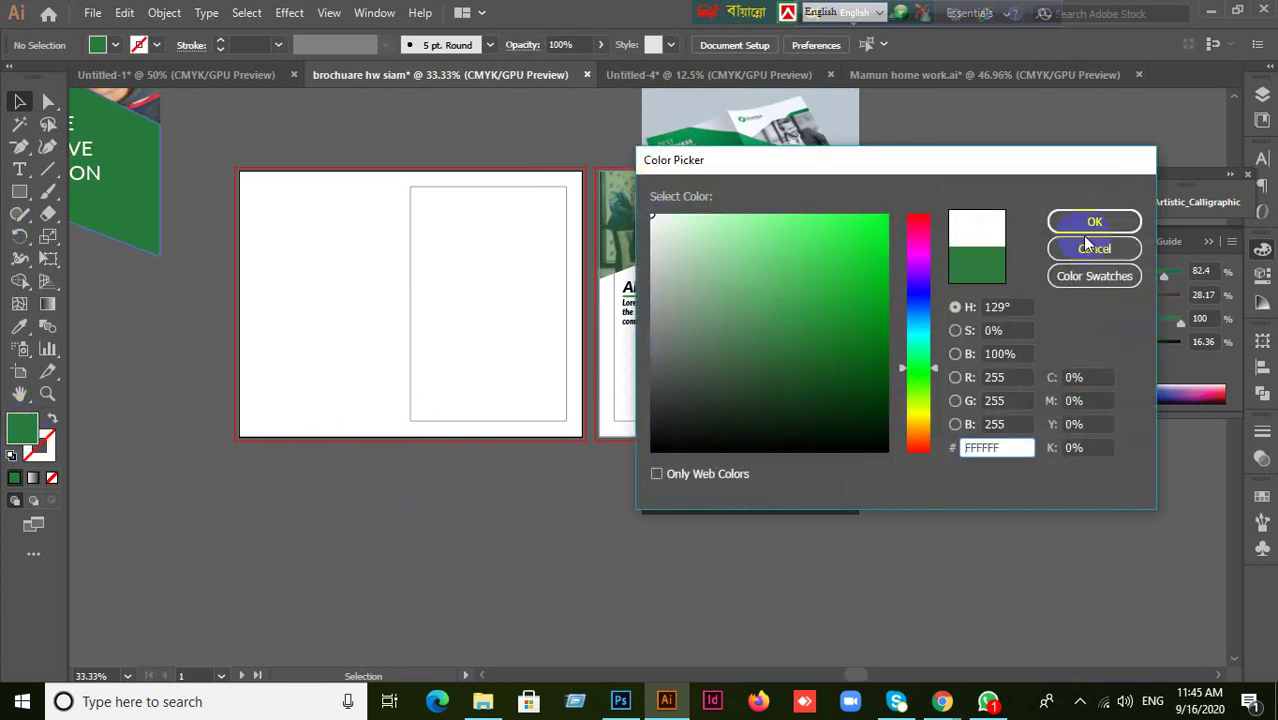
pyautogui.press('Return')
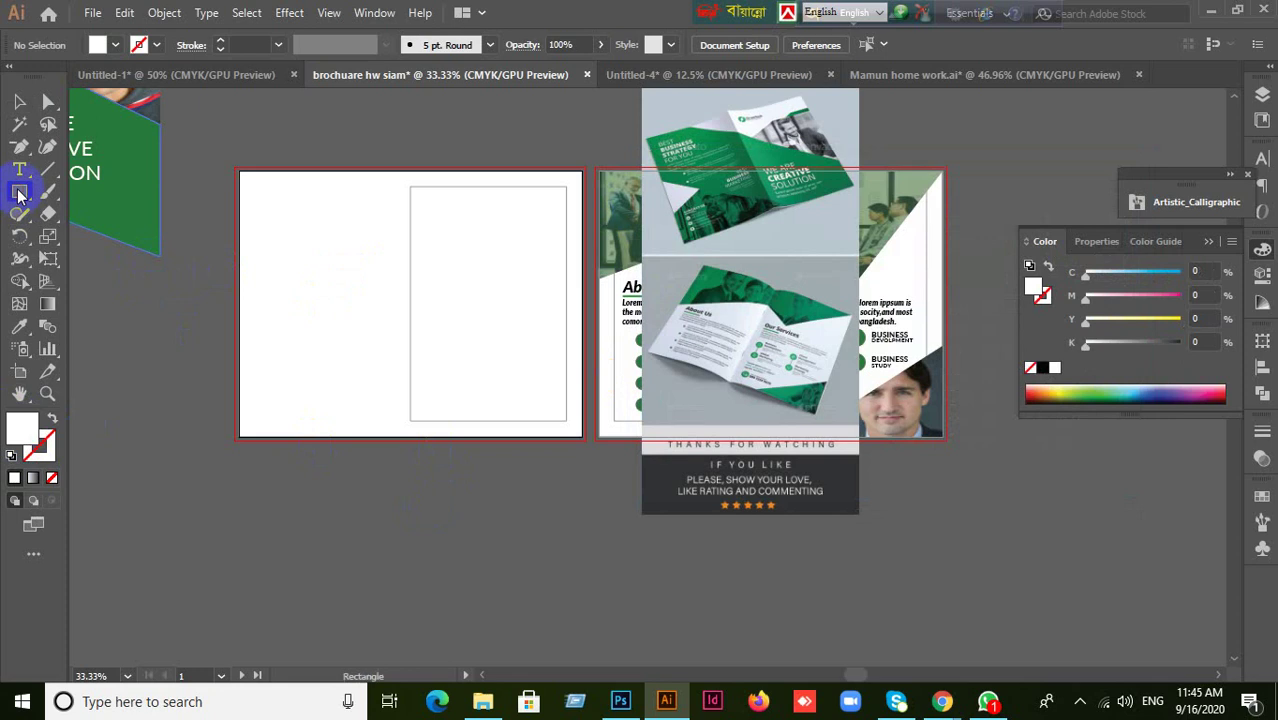
# - Try to draw a white 11 × 8.5 in rectangle covering the first artboard, and undo it
pyautogui.click(266, 178)
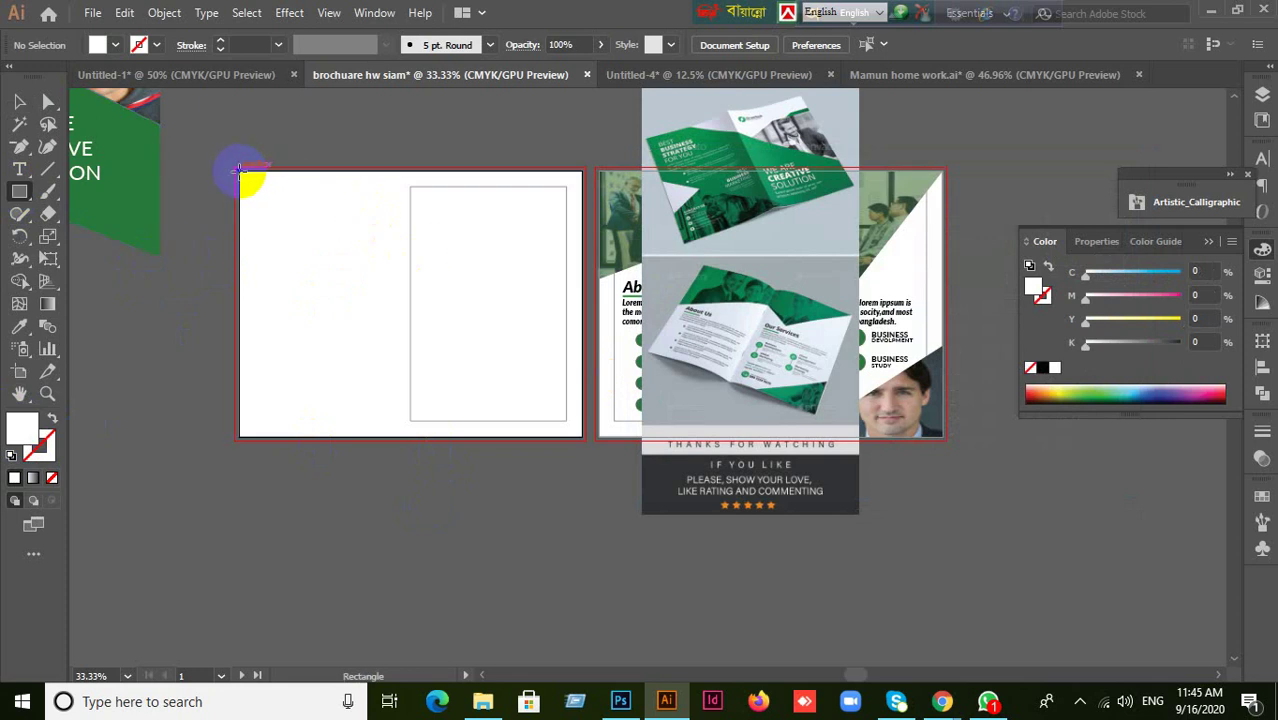
pyautogui.moveTo(240, 170); pyautogui.dragTo(582, 435)
pyautogui.click(582, 435)
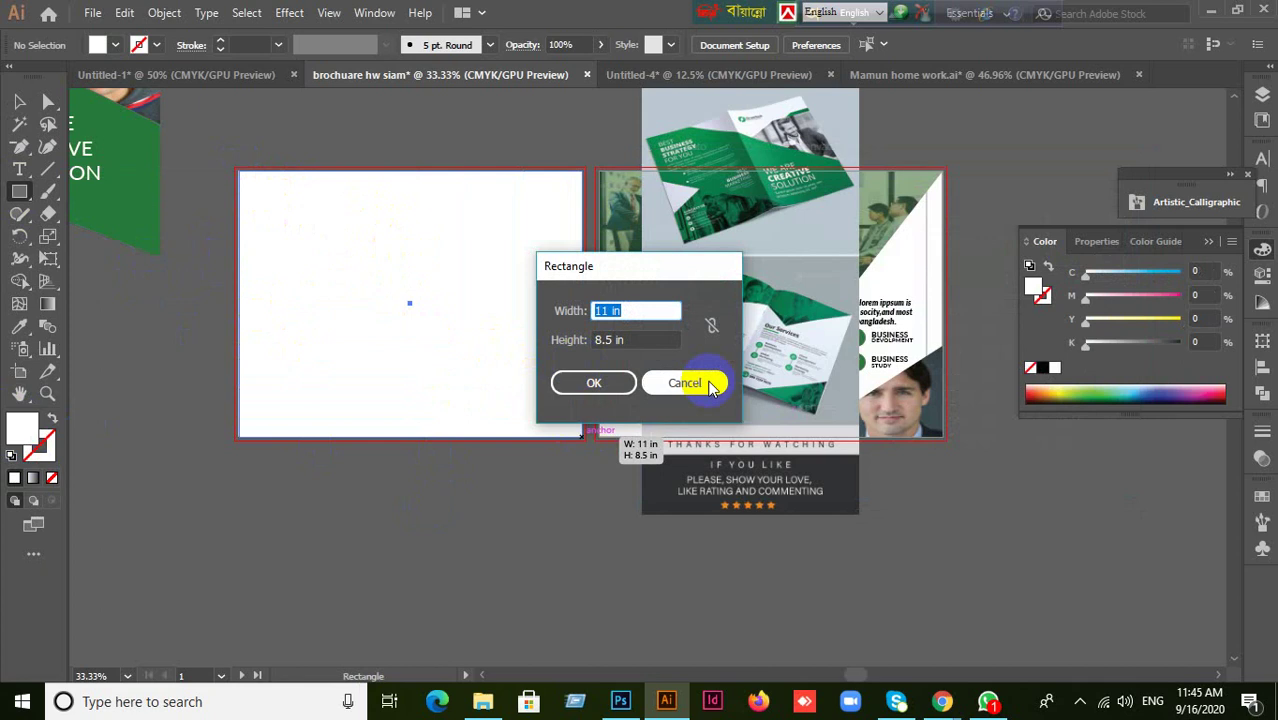
pyautogui.click(694, 381)
pyautogui.hotkey('ctrl', 'z')
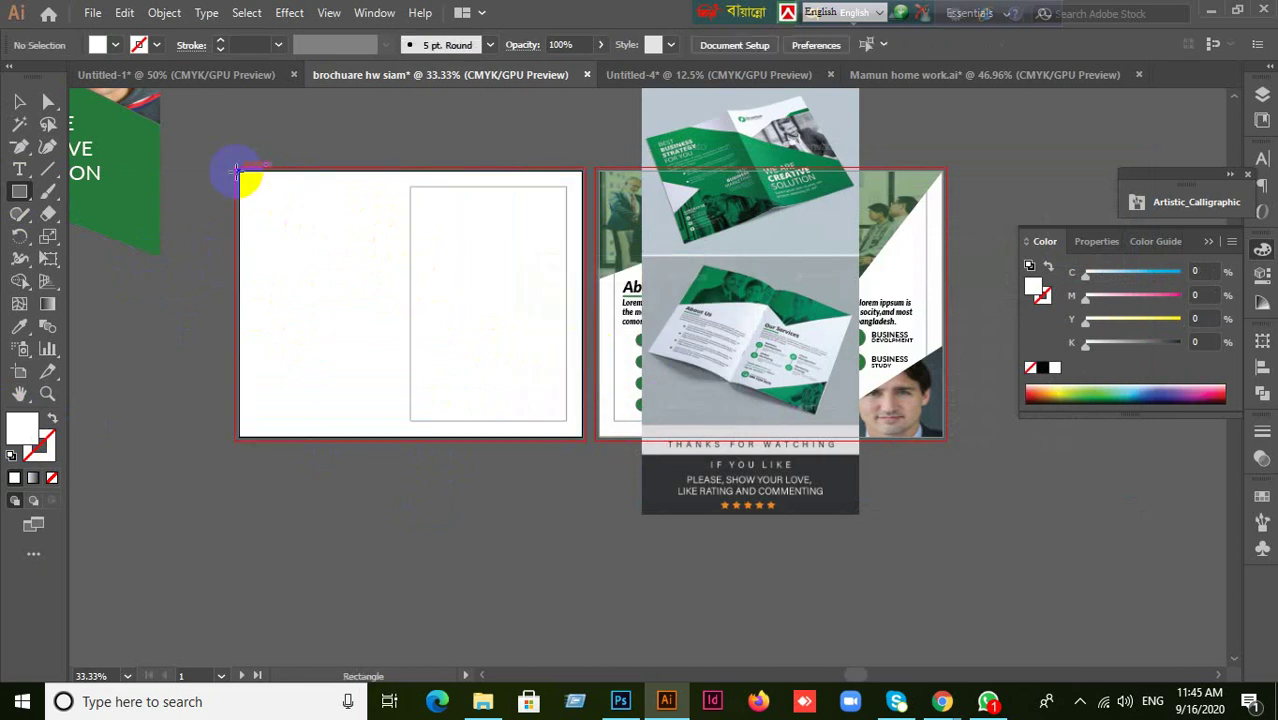
pyautogui.click(19, 101)
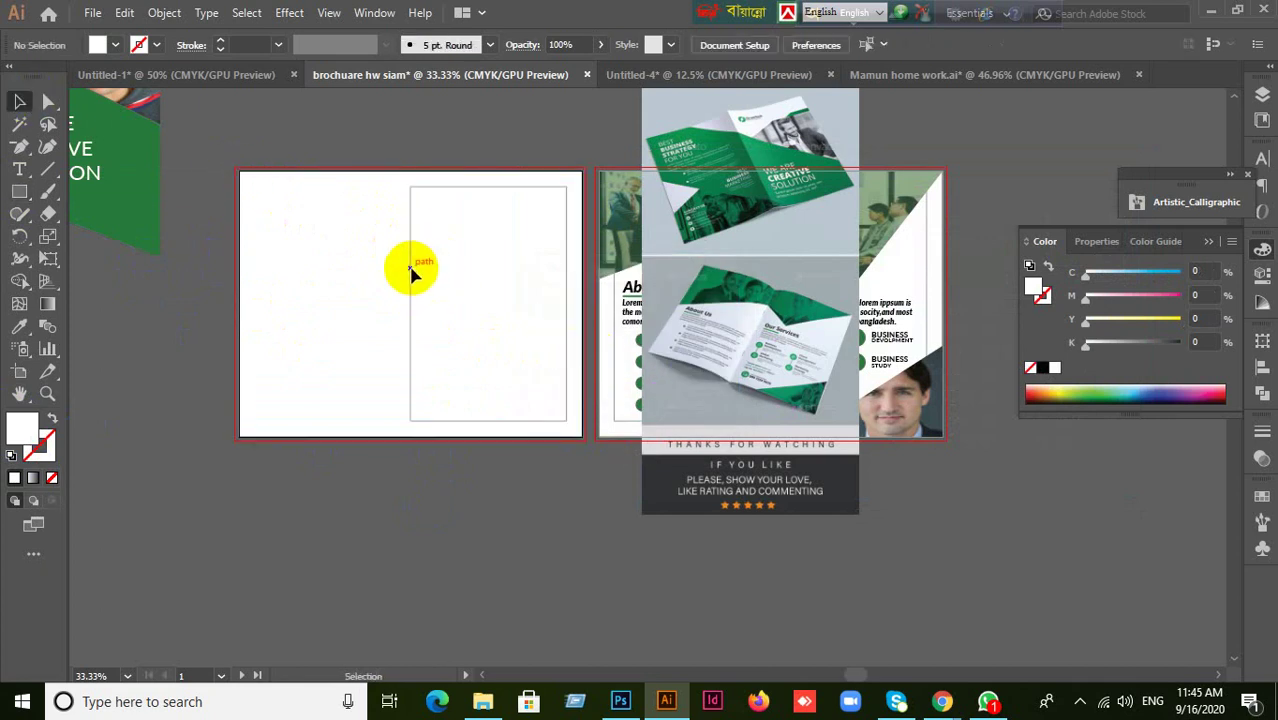
pyautogui.moveTo(410, 268); pyautogui.dragTo(273, 323)
pyautogui.rightClick(389, 287)
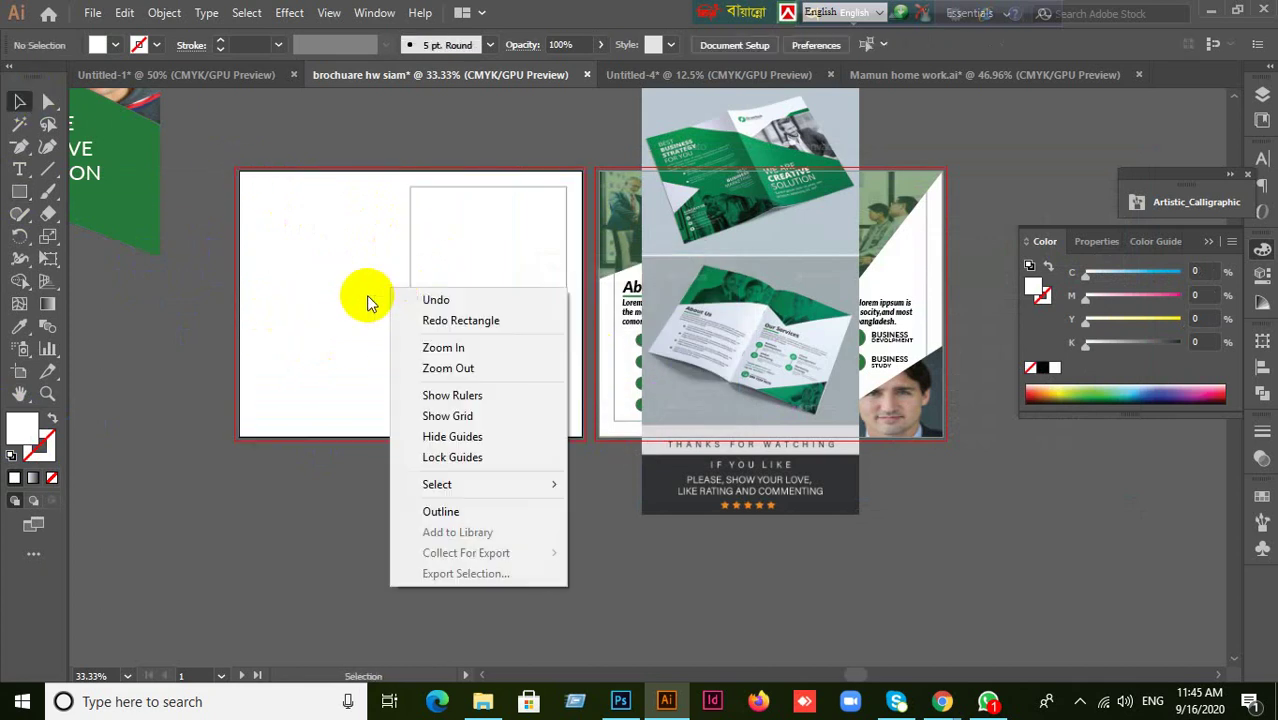
pyautogui.click(371, 297)
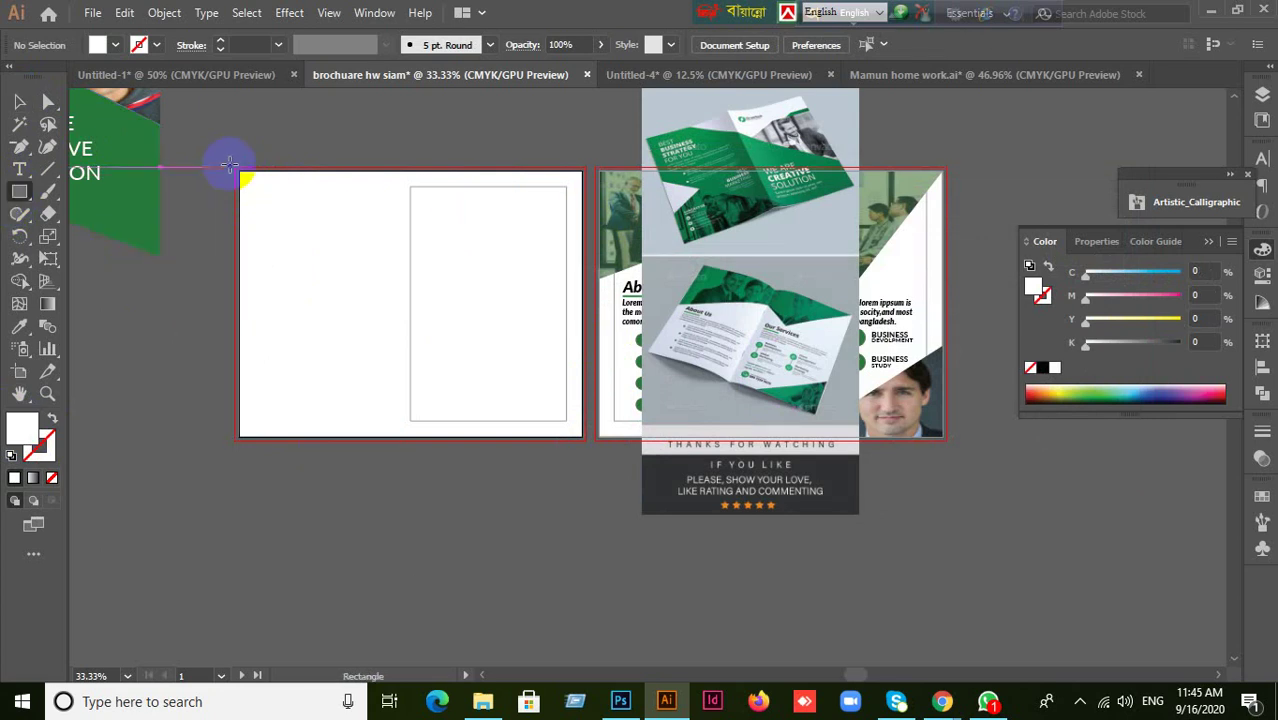
# - Draw a white rectangle over the whole first artboard, plus a tiny rectangle at its lower-right corner
pyautogui.moveTo(240, 170); pyautogui.dragTo(586, 436)
pyautogui.click(586, 436)
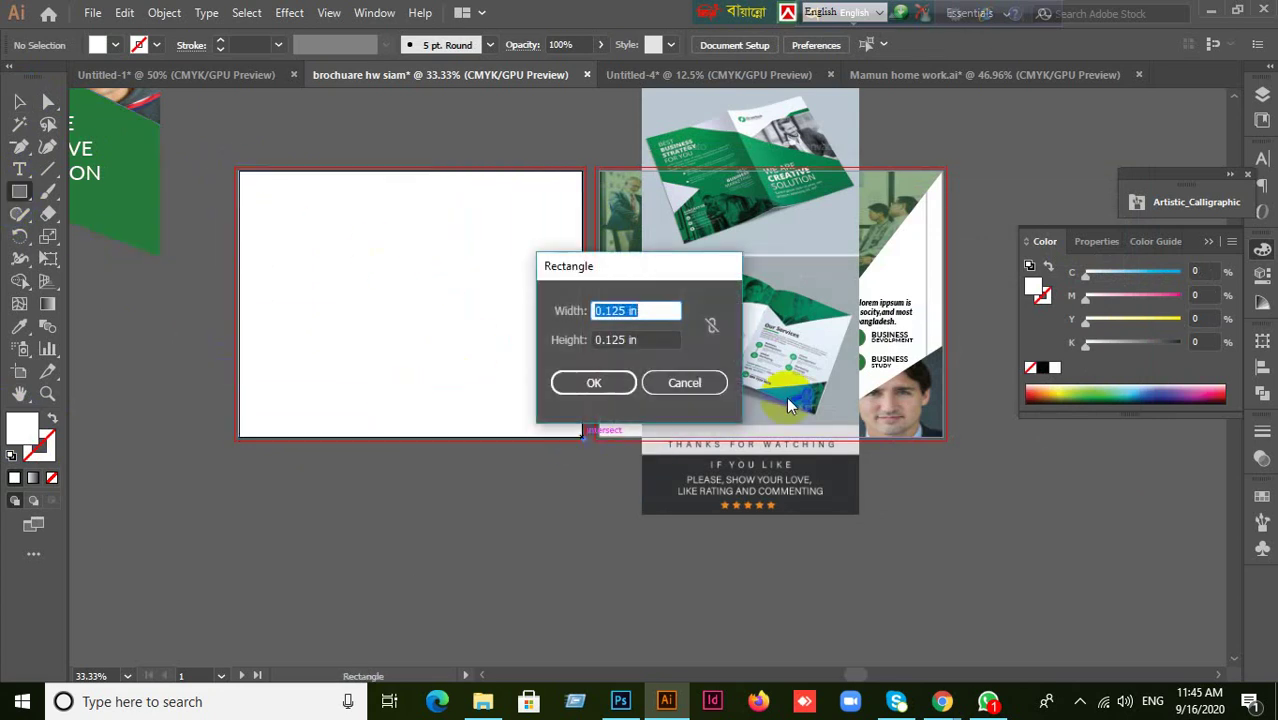
pyautogui.click(680, 383)
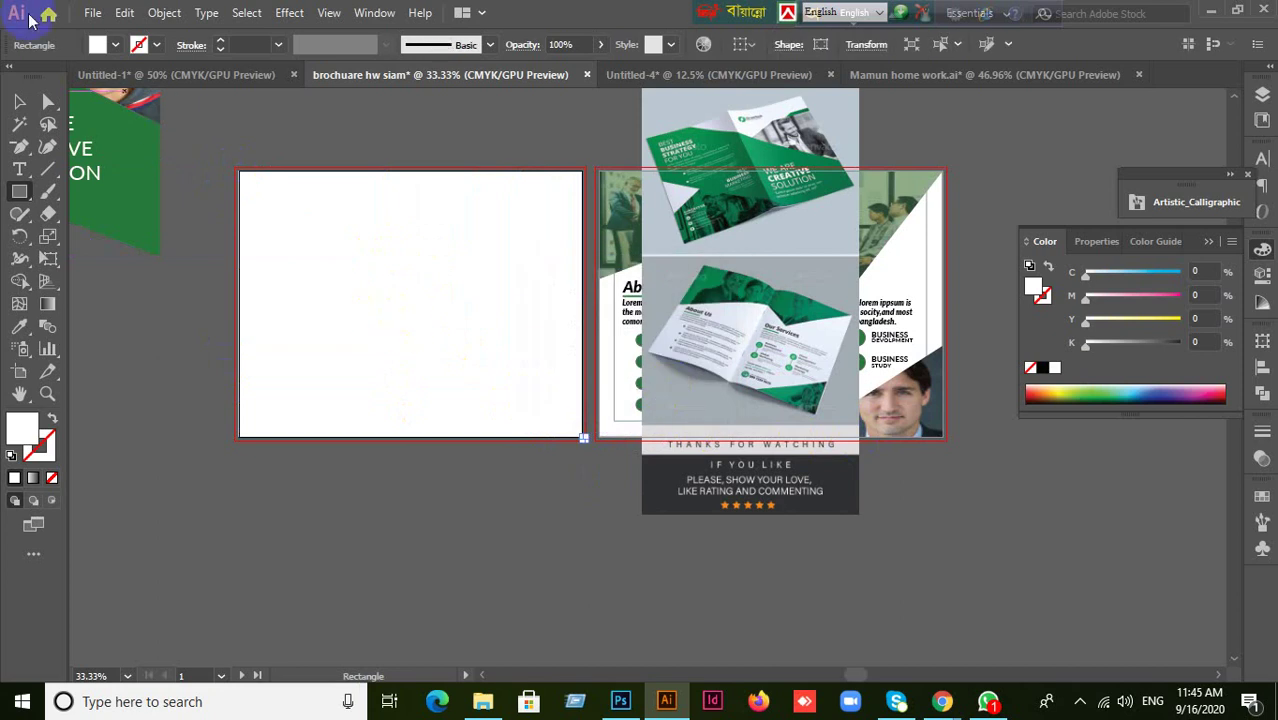
# - Apply Offset Path to the tiny corner rectangle with a 0.12 in offset and preview enabled, and deselect it
pyautogui.click(164, 13)
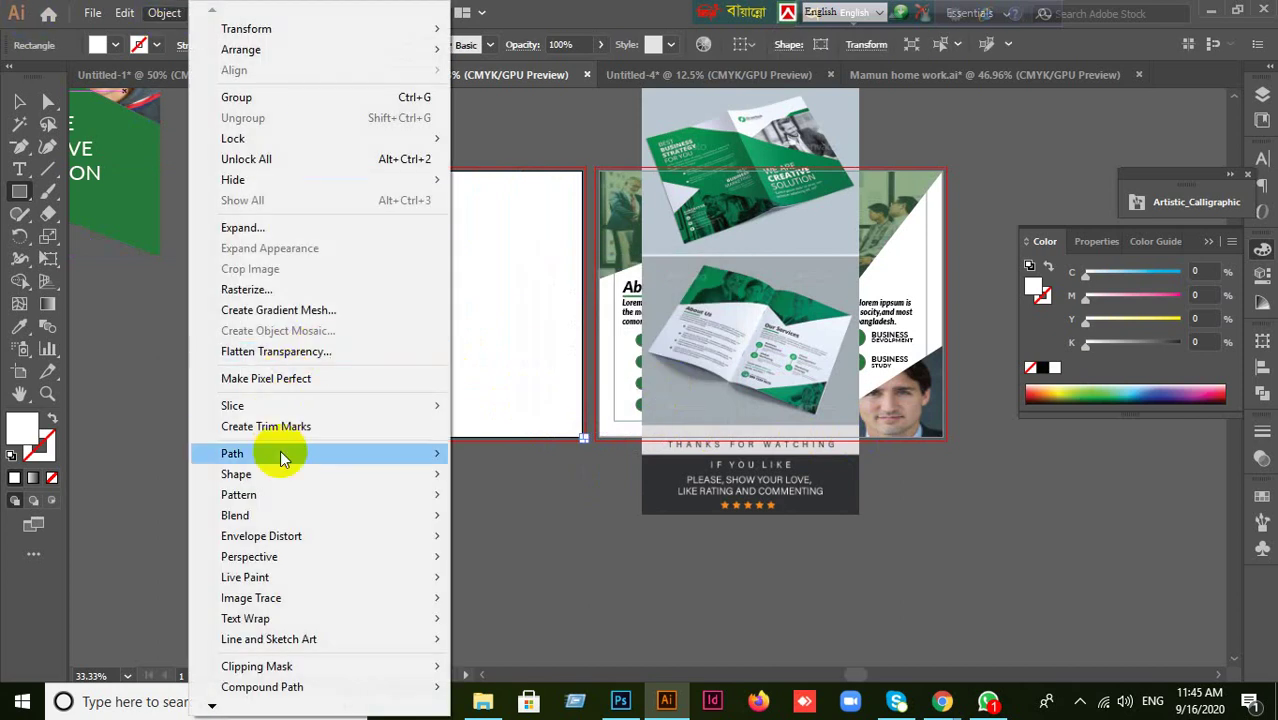
pyautogui.moveTo(281, 453)
pyautogui.click(509, 521)
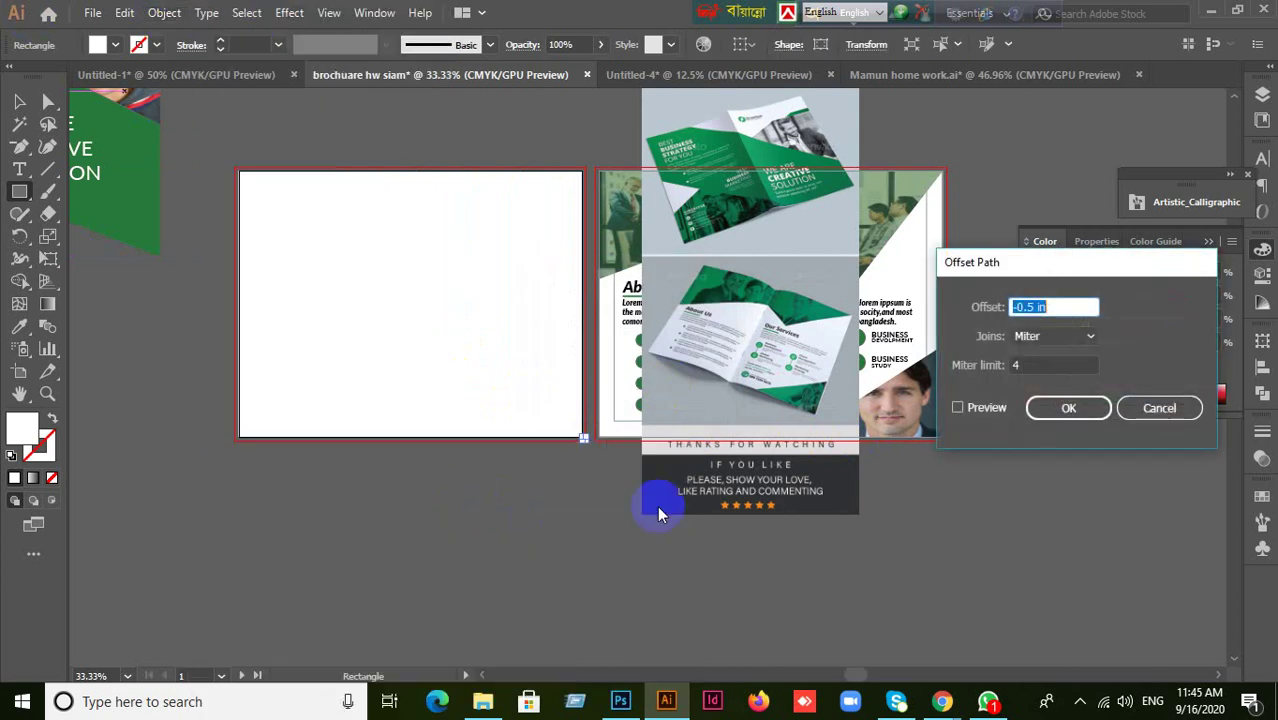
pyautogui.click(960, 408)
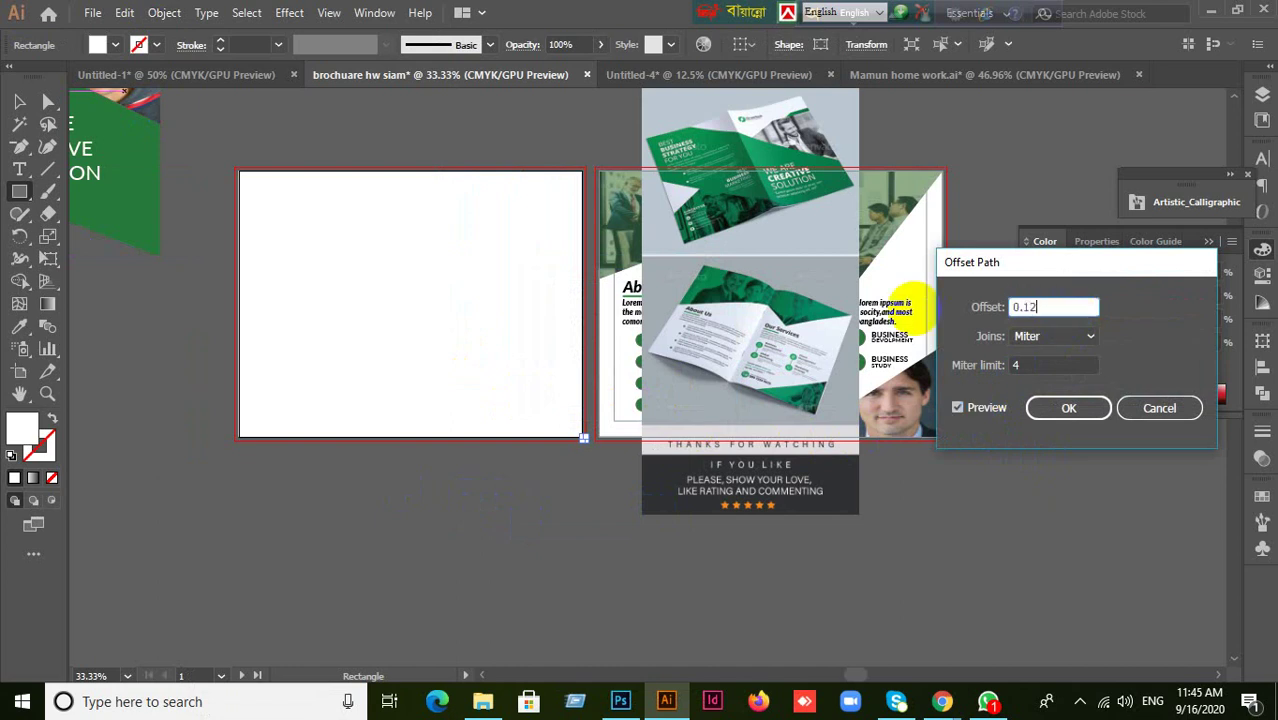
pyautogui.click(1068, 408)
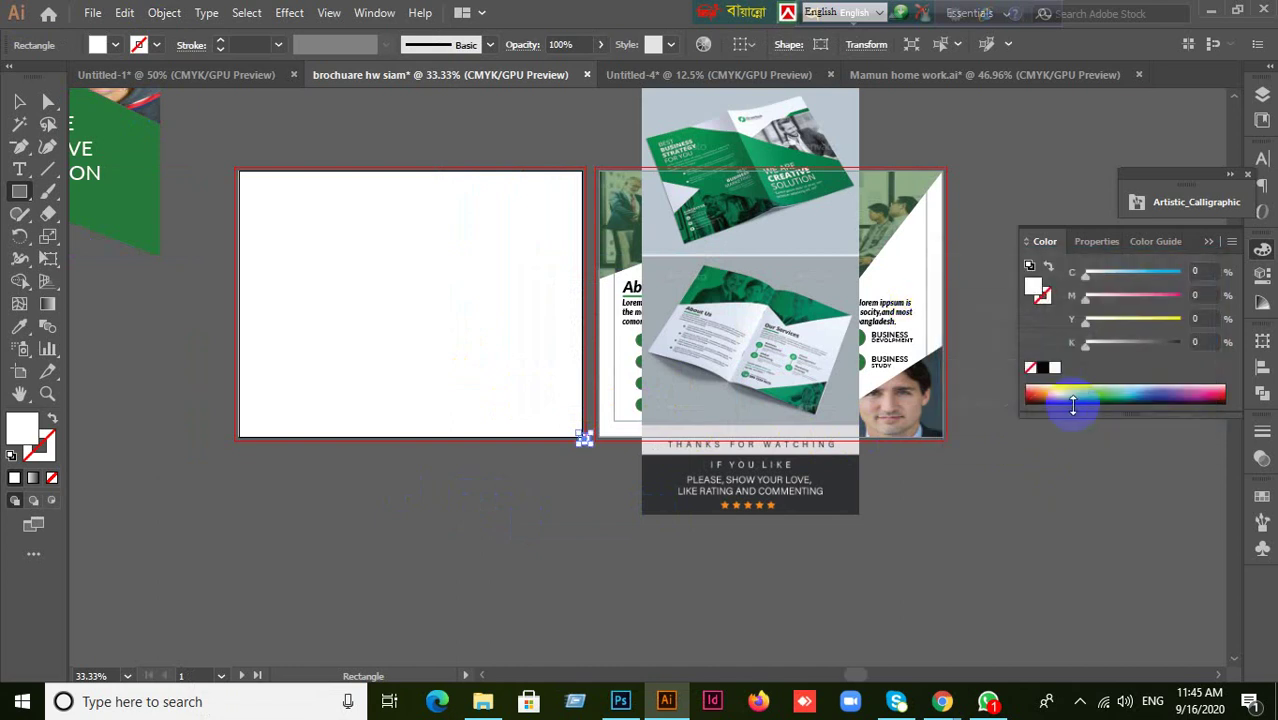
pyautogui.click(19, 101)
pyautogui.click(477, 479)
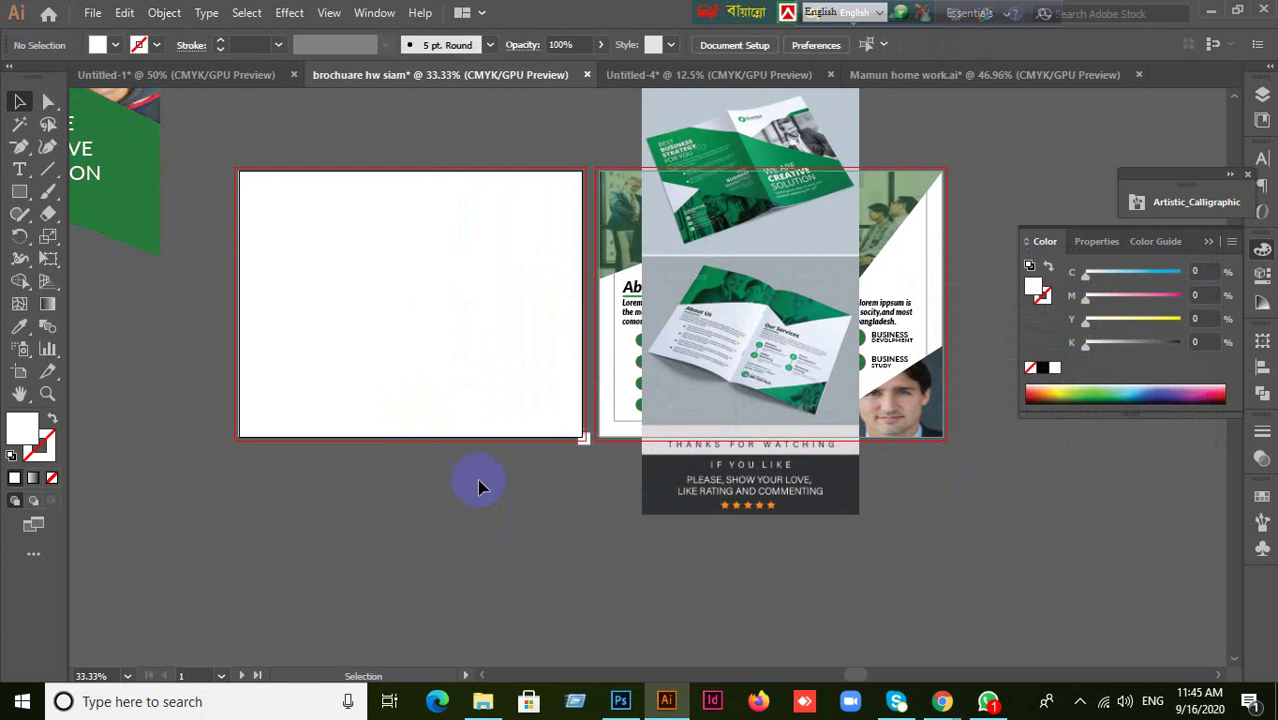
# - Look through the open documents Mamun home work.ai, Untitled-4 and Untitled-1 to compare their artboards and guides
pyautogui.hotkey('ctrl', '-')
pyautogui.hotkey('ctrl', '-')
pyautogui.click(960, 72)
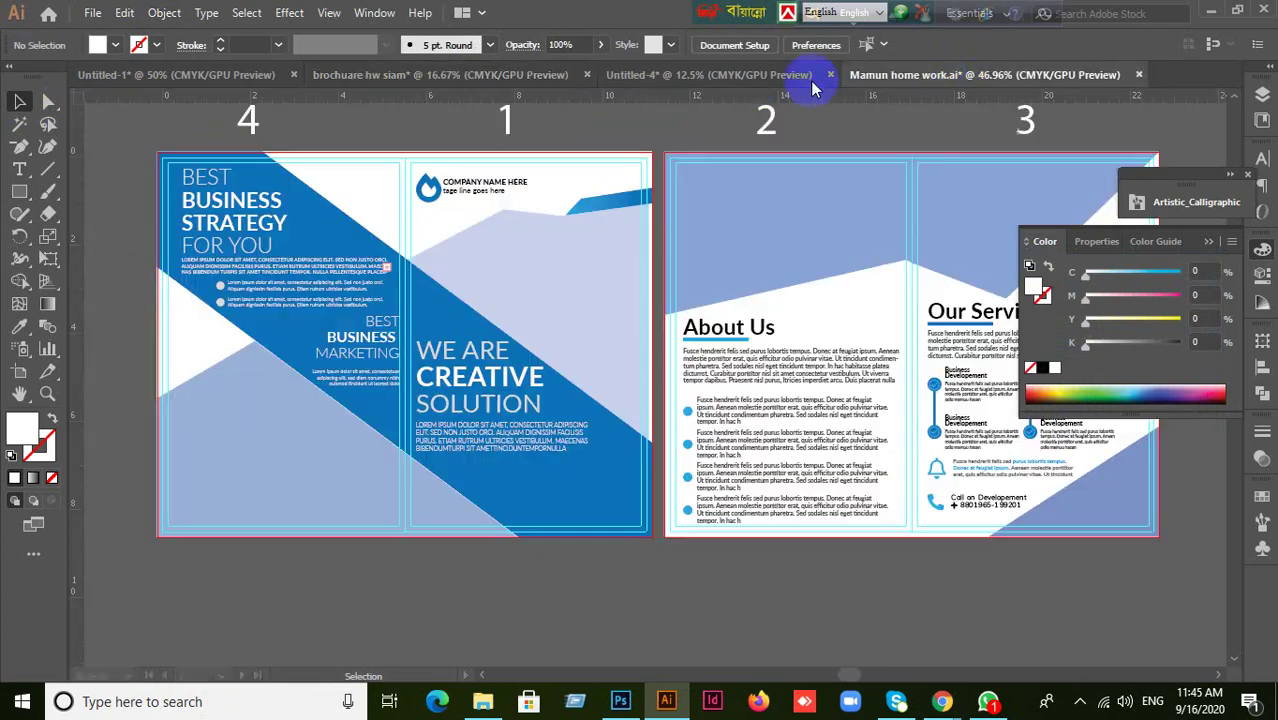
pyautogui.click(754, 78)
pyautogui.click(180, 76)
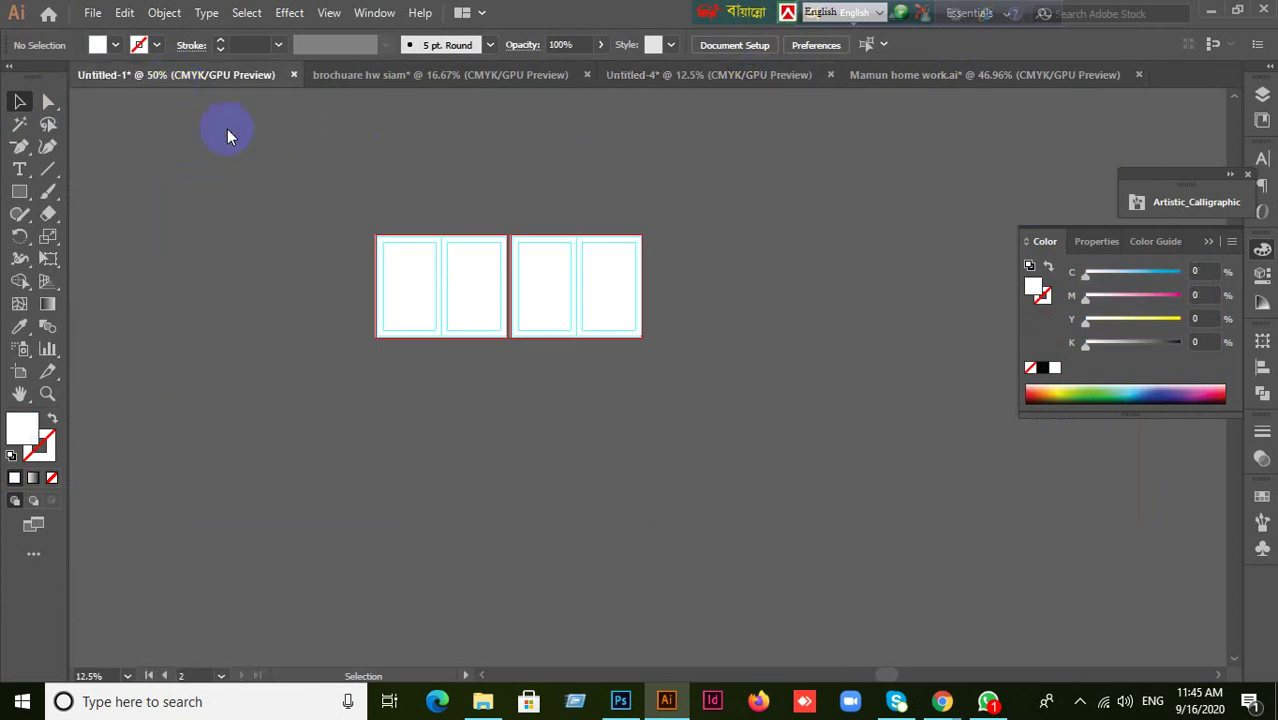
pyautogui.hotkey('ctrl', '-')
pyautogui.hotkey('ctrl', '-')
pyautogui.hotkey('ctrl', '-')
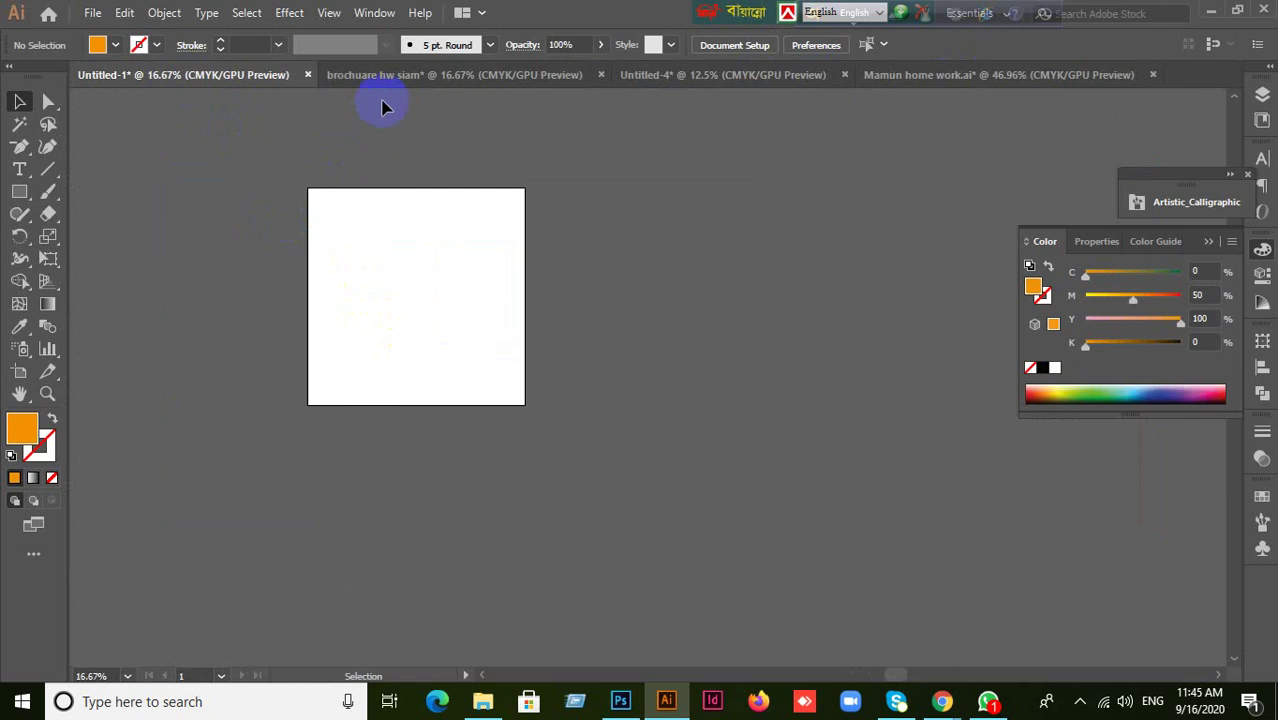
# - Copy the green cover artwork from brochuare hw siam into Untitled-4 and place it above and left of the artboards
pyautogui.click(395, 78)
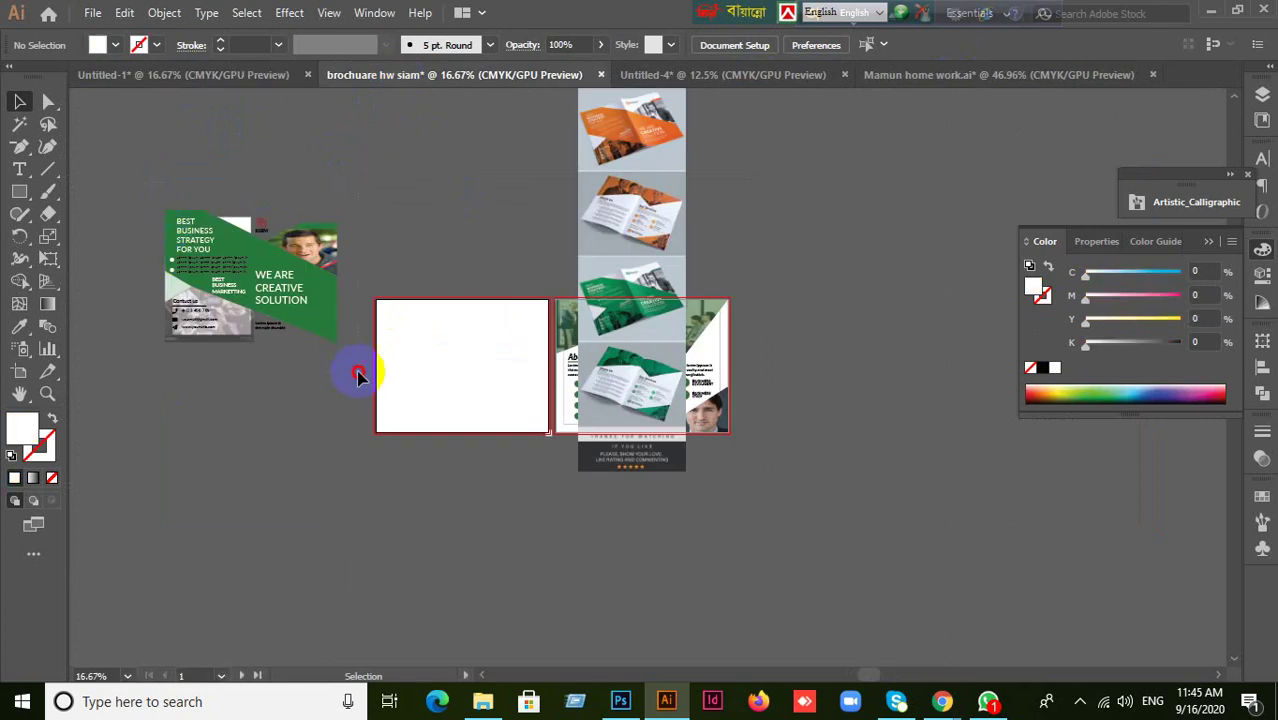
pyautogui.moveTo(358, 374); pyautogui.dragTo(371, 365)
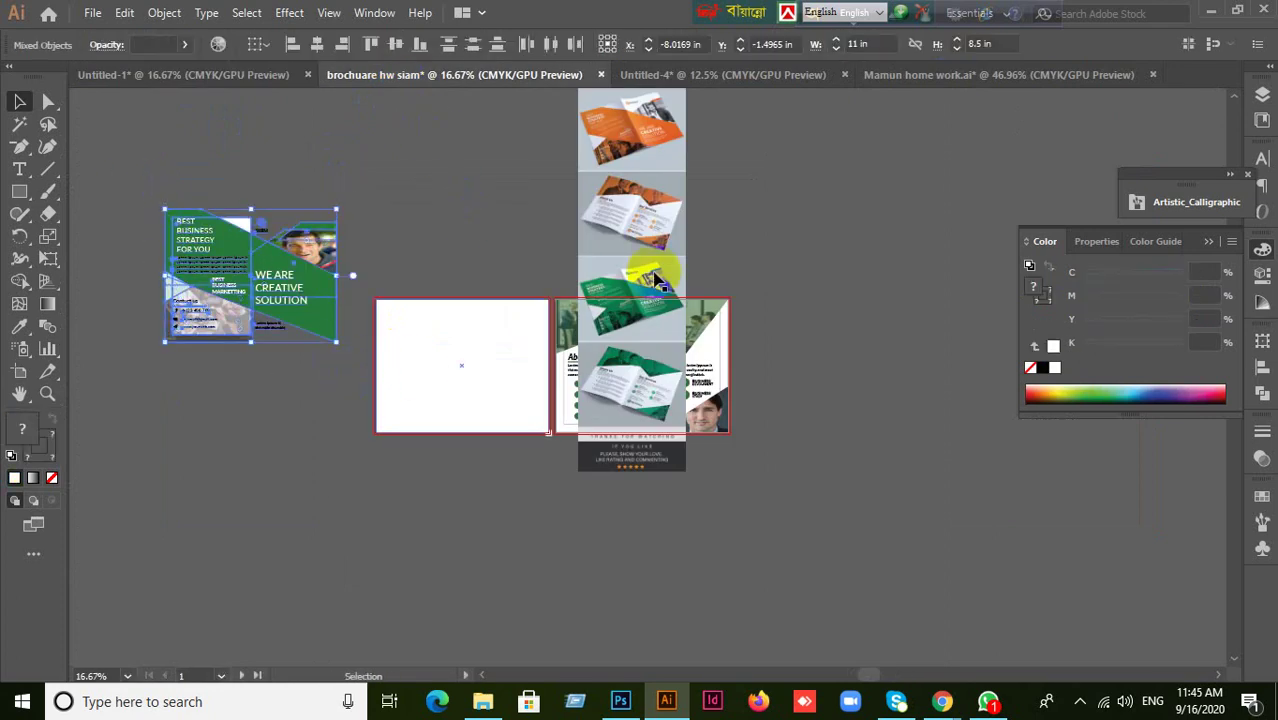
pyautogui.click(773, 72)
pyautogui.click(797, 290)
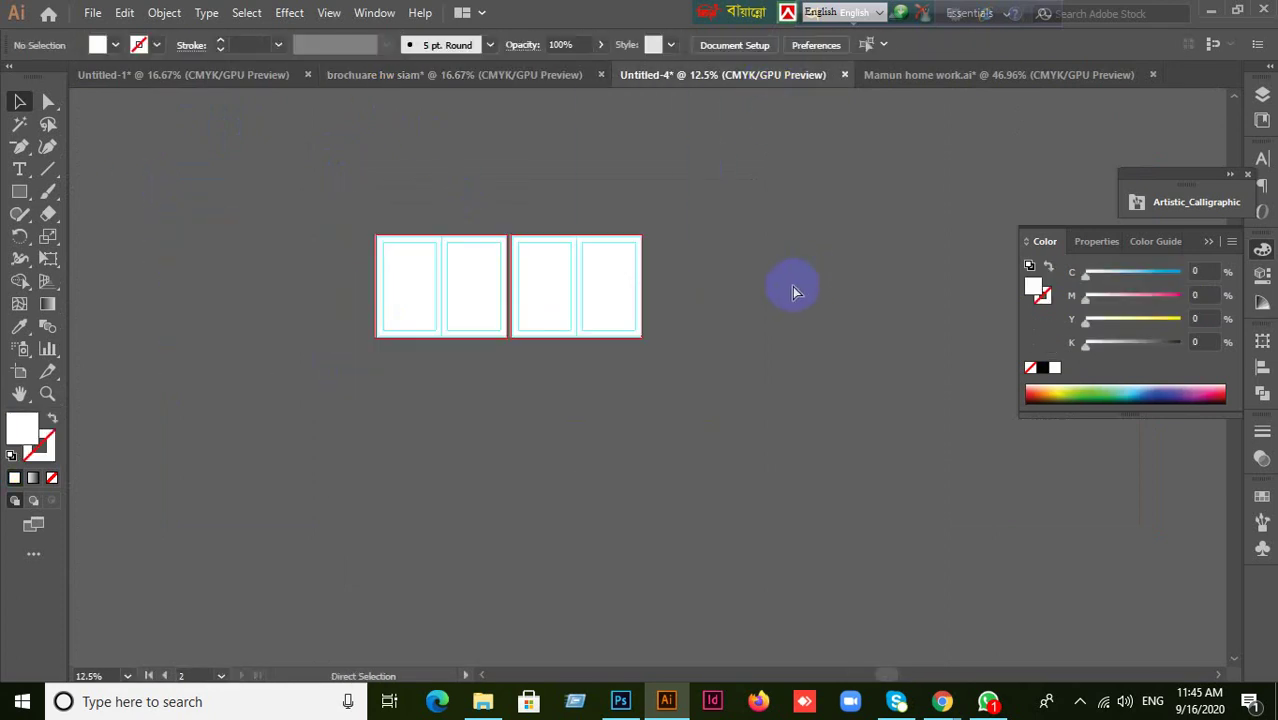
pyautogui.hotkey('ctrl', 'v')
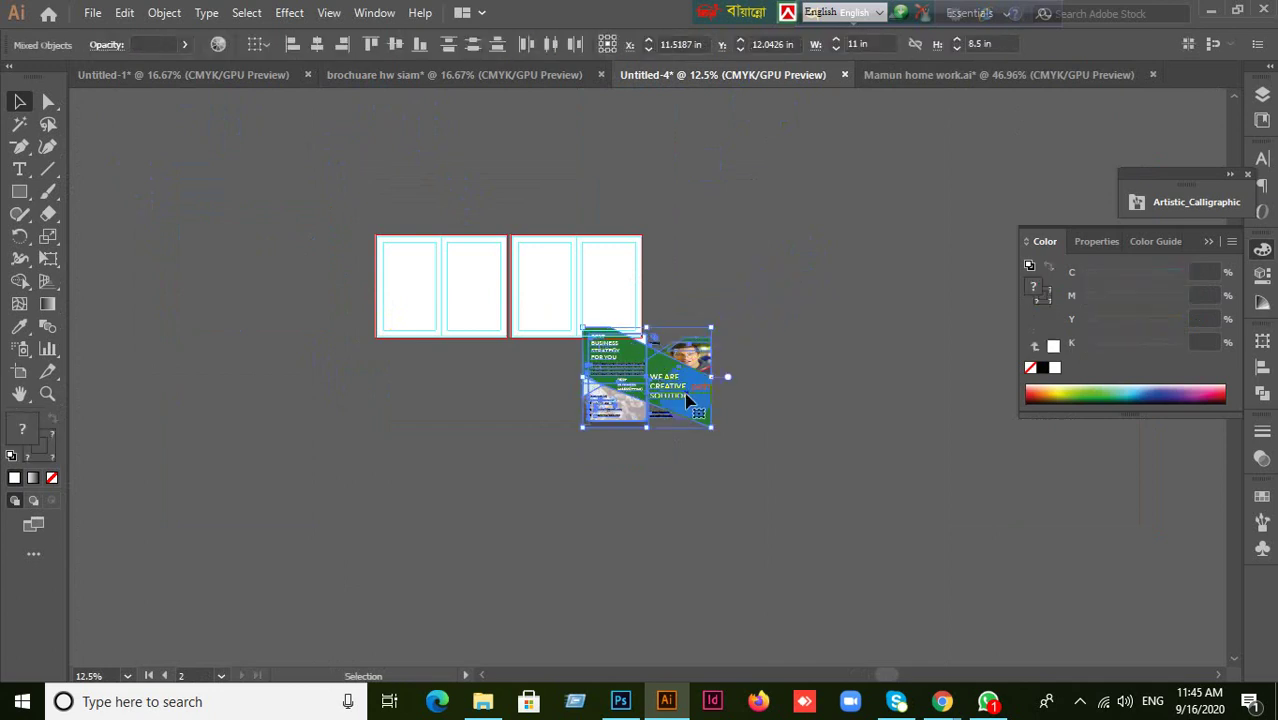
pyautogui.moveTo(672, 400); pyautogui.dragTo(308, 218)
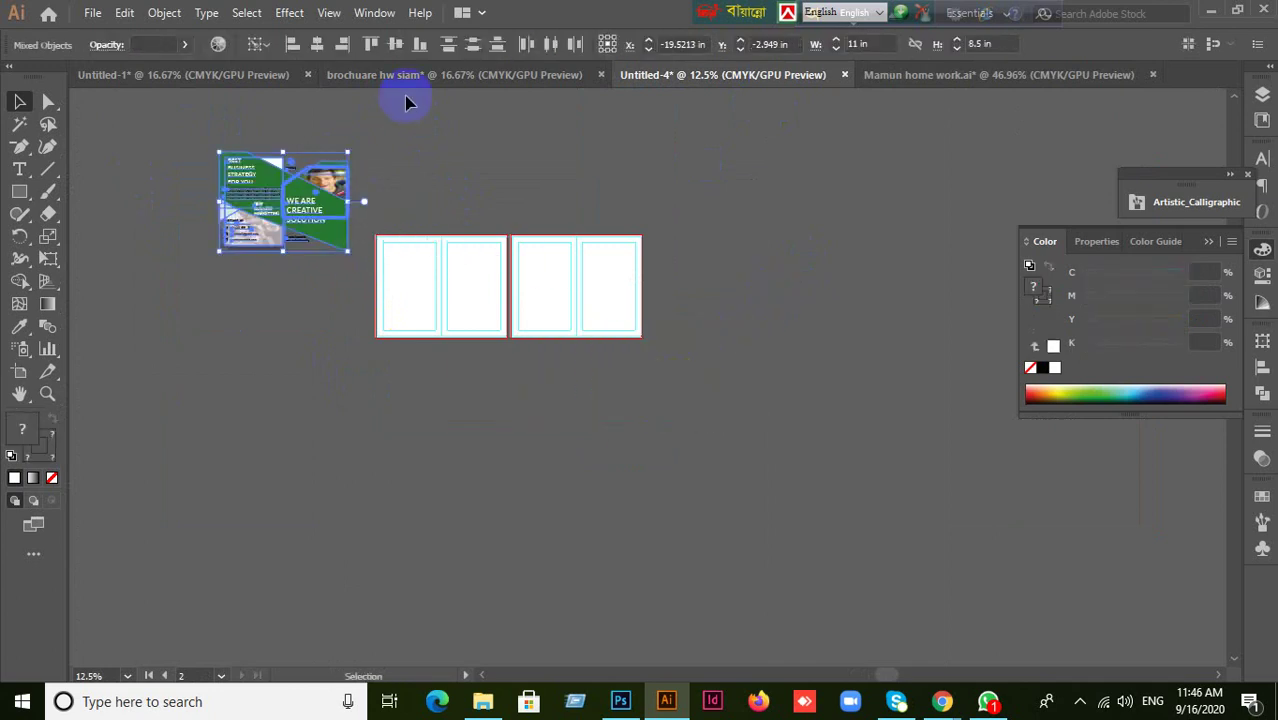
pyautogui.click(406, 76)
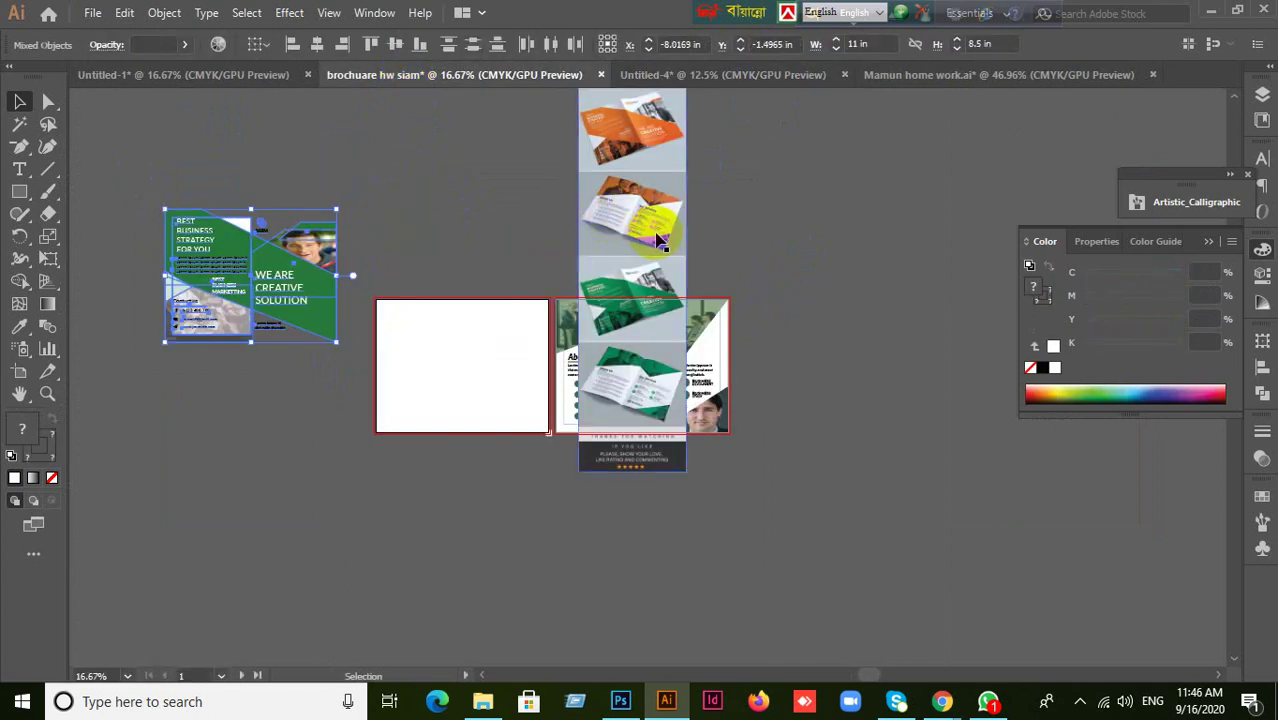
pyautogui.click(813, 297)
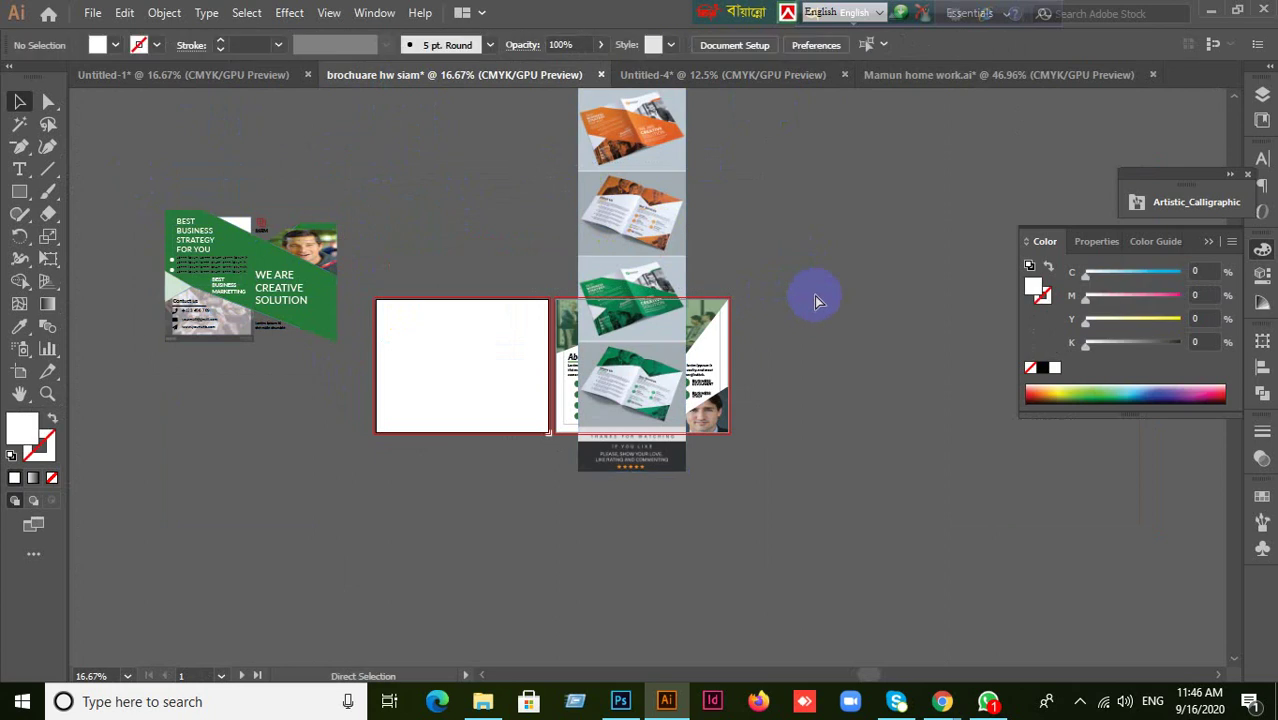
pyautogui.click(724, 80)
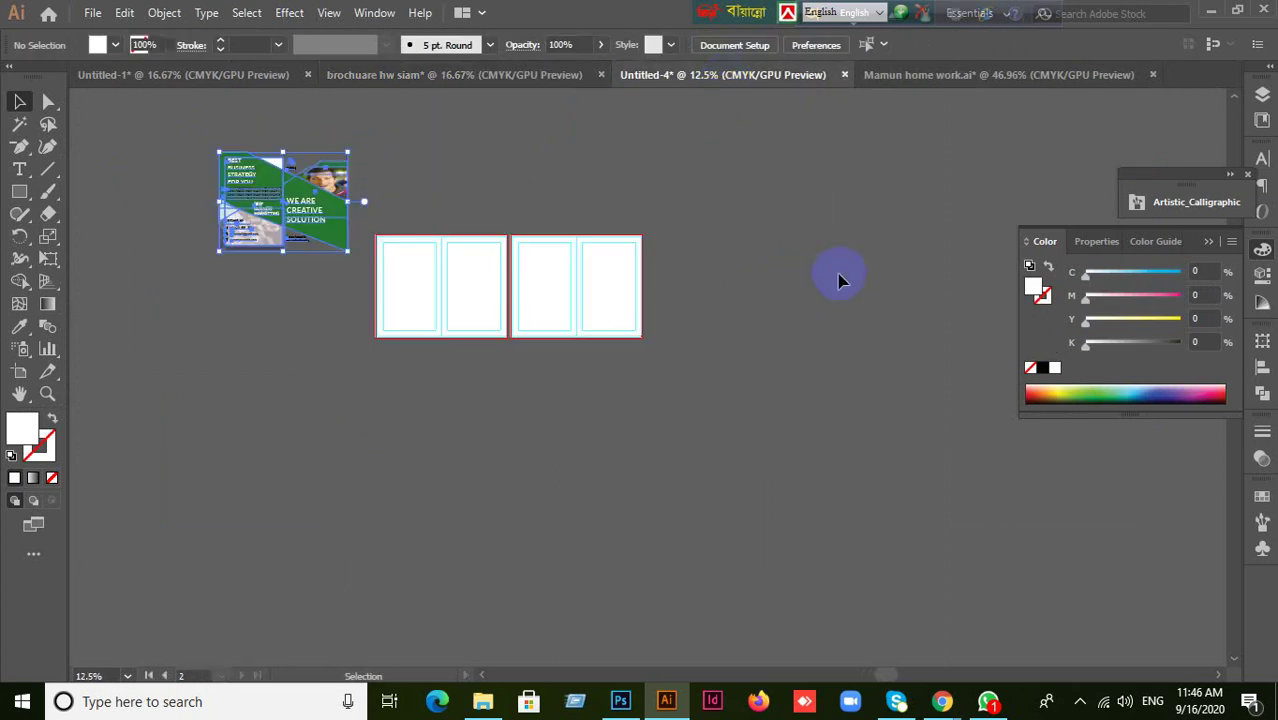
pyautogui.hotkey('ctrl', 'v')
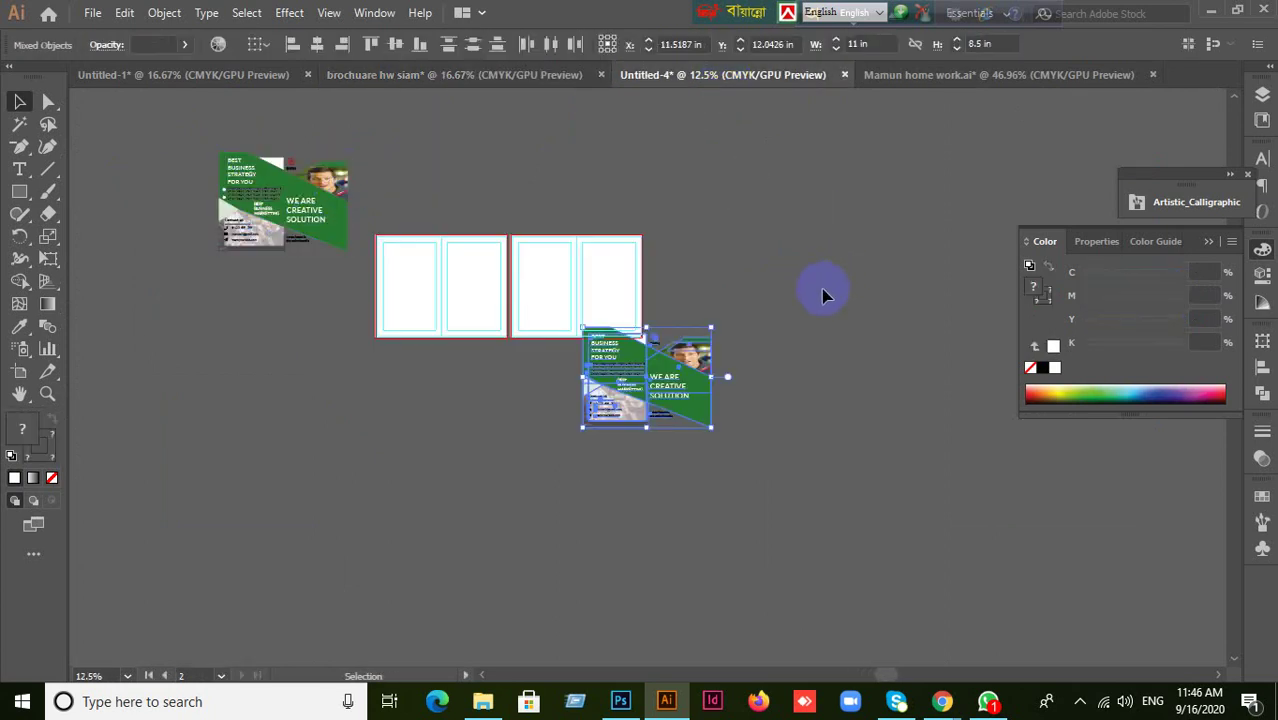
pyautogui.hotkey('ctrl', 'z')
# - Copy the tall brochure mockup image from brochuare hw siam into Untitled-4 and place it right of the second artboard
pyautogui.click(438, 78)
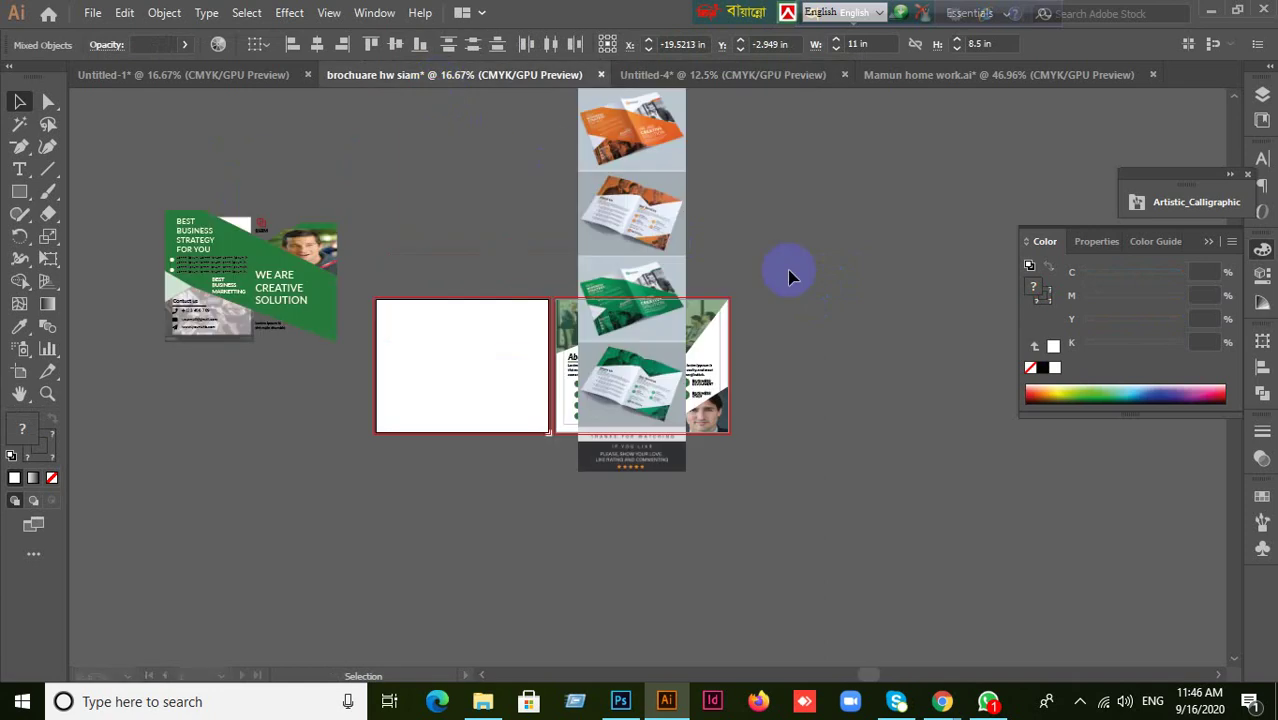
pyautogui.click(633, 250)
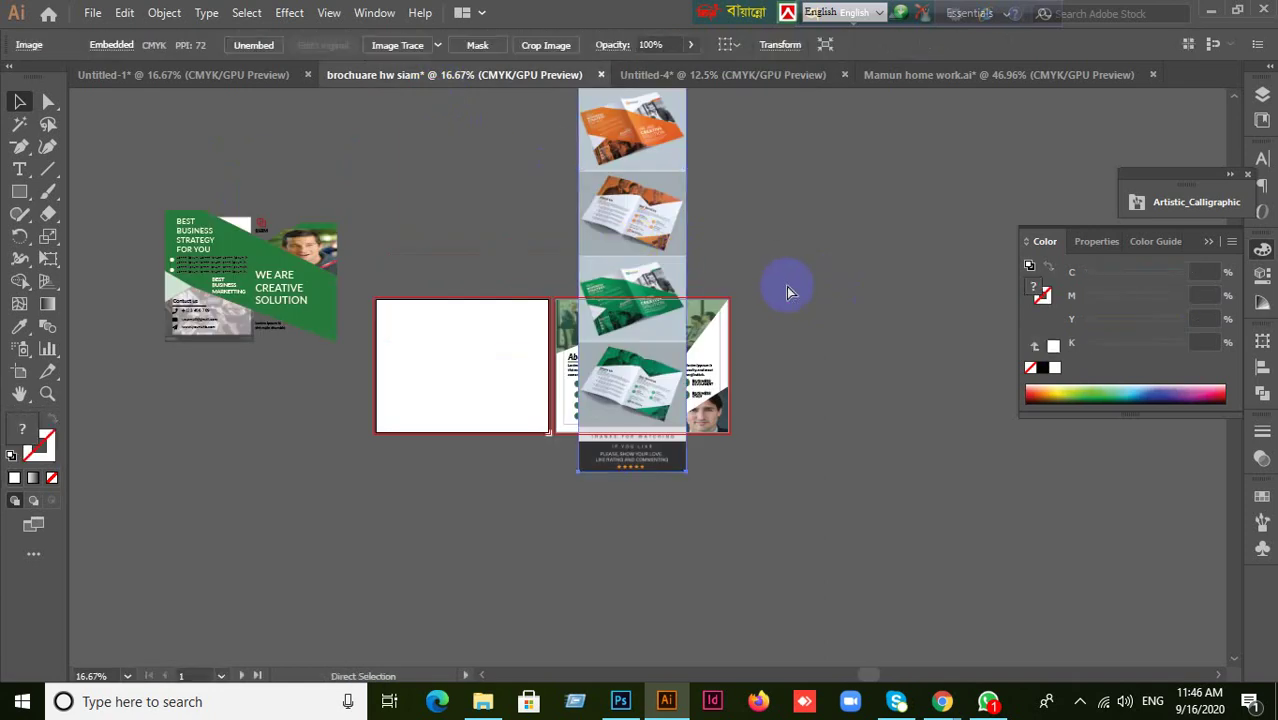
pyautogui.click(688, 81)
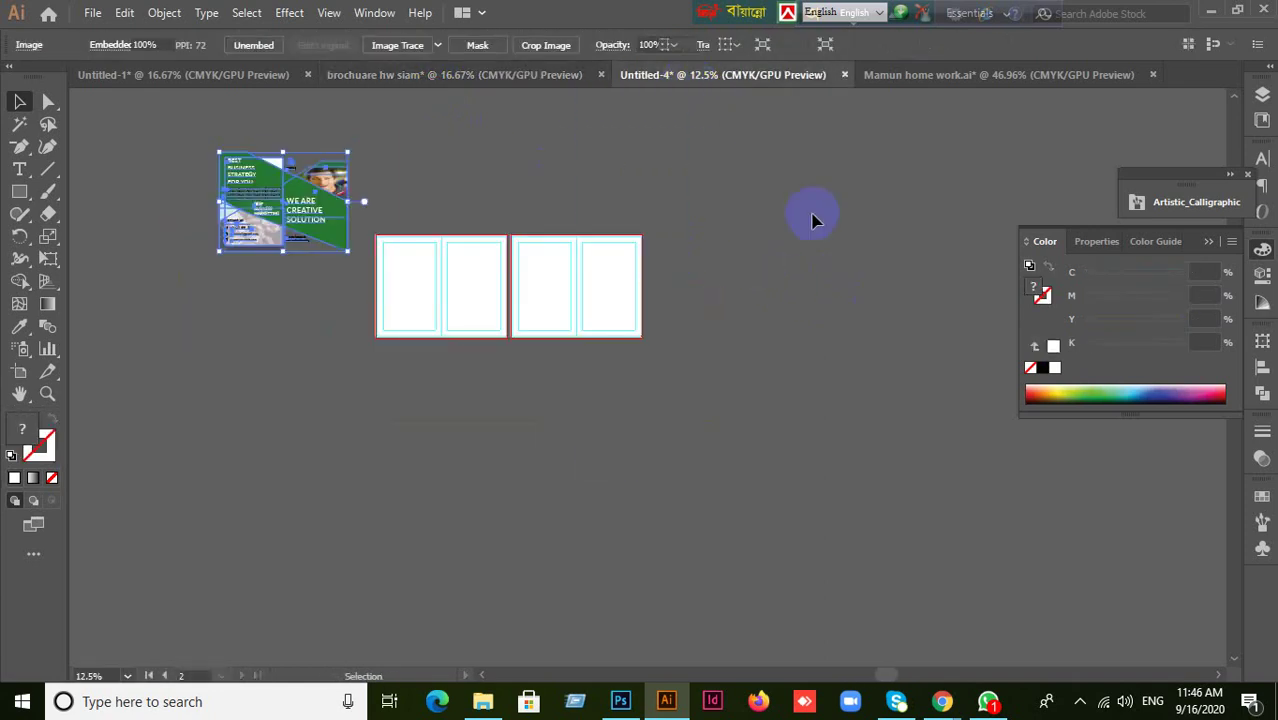
pyautogui.click(742, 264)
pyautogui.hotkey('ctrl', 'v')
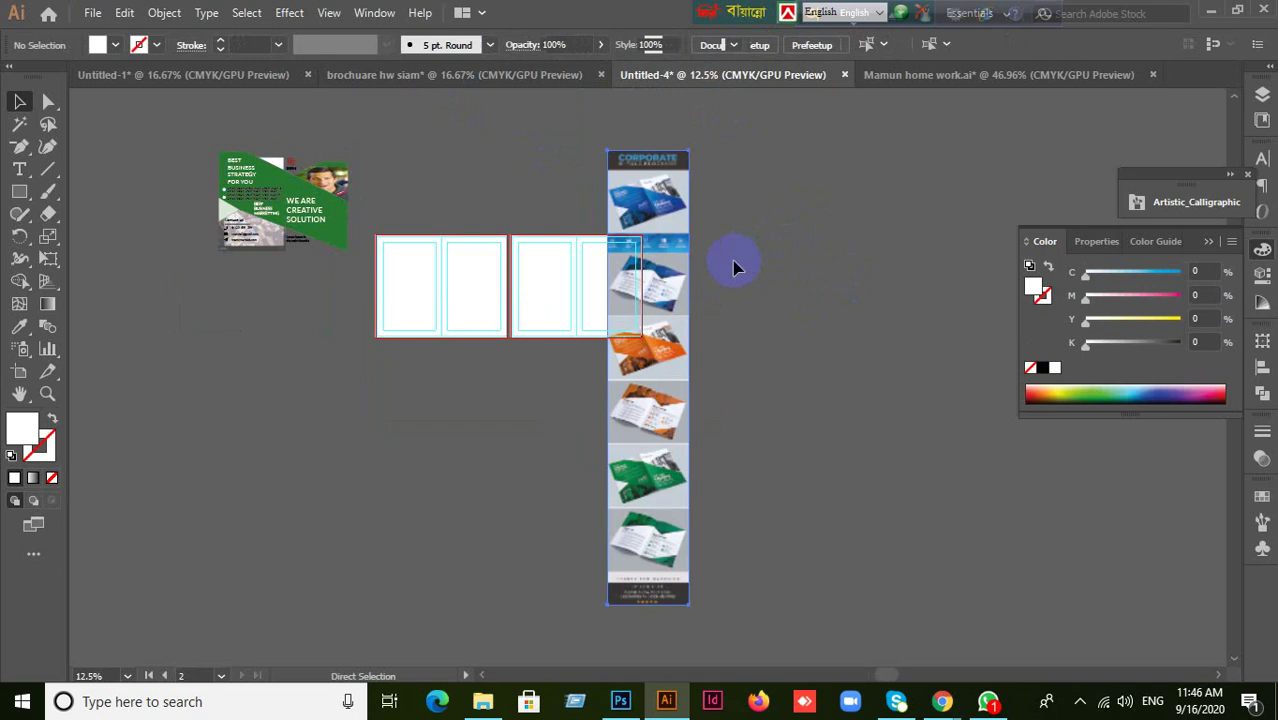
pyautogui.scroll(2, 652, 330)
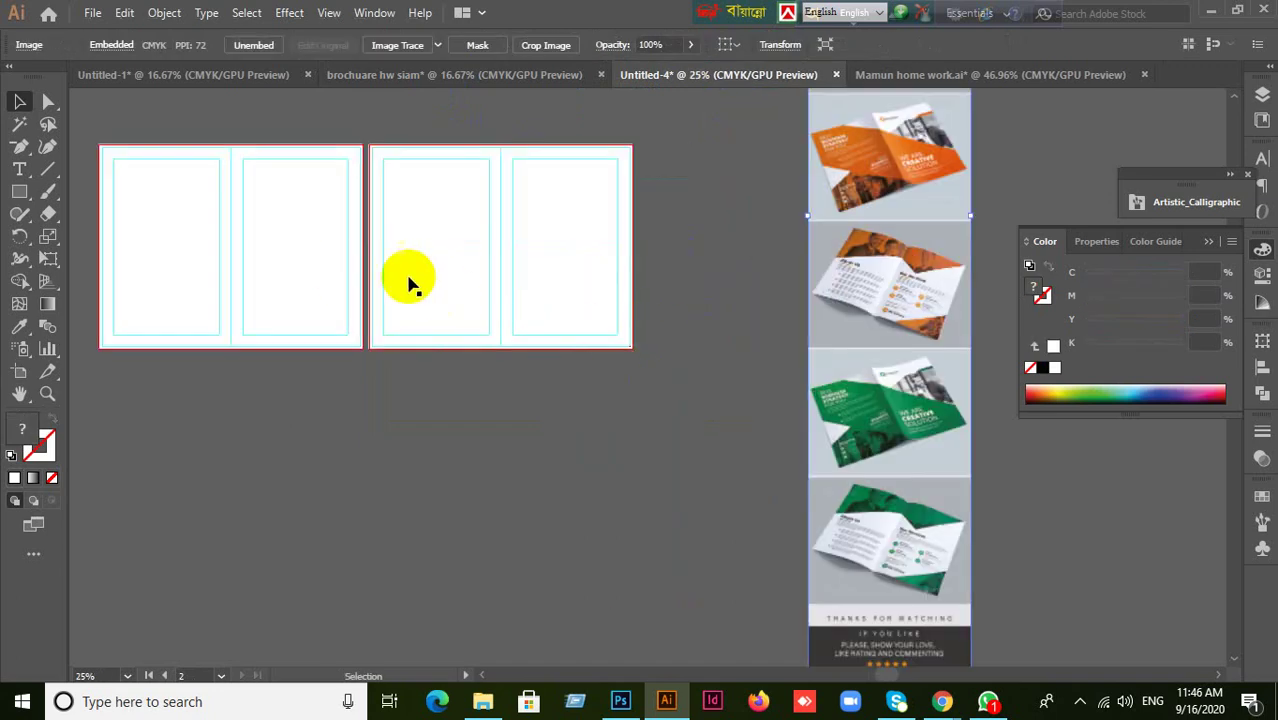
pyautogui.moveTo(400, 276); pyautogui.dragTo(531, 391)
pyautogui.moveTo(1049, 583); pyautogui.dragTo(876, 404)
pyautogui.scroll(2, 876, 400)
pyautogui.scroll(-4, 803, 410)
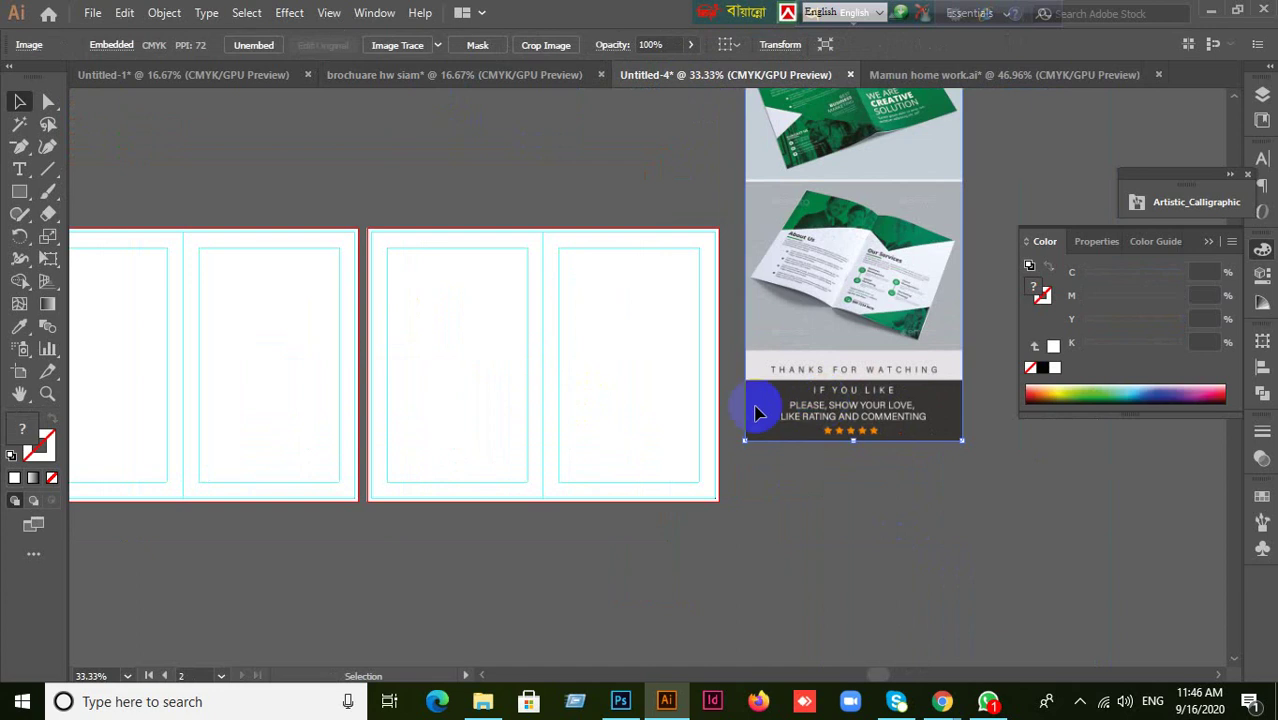
# - Move the green cover artwork above the first artboard and the mockup image to the left of the artboards
pyautogui.click(836, 428)
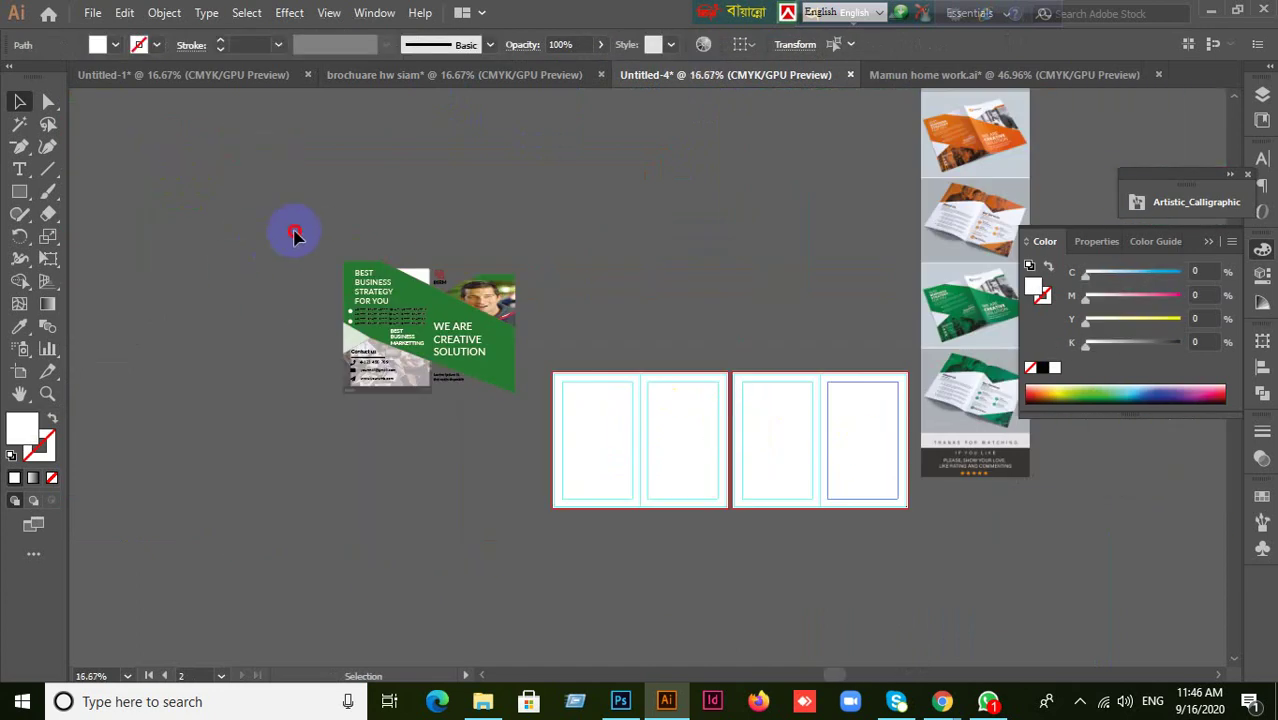
pyautogui.moveTo(500, 358); pyautogui.dragTo(883, 415)
pyautogui.scroll(1, 979, 440)
pyautogui.moveTo(979, 425); pyautogui.dragTo(199, 422)
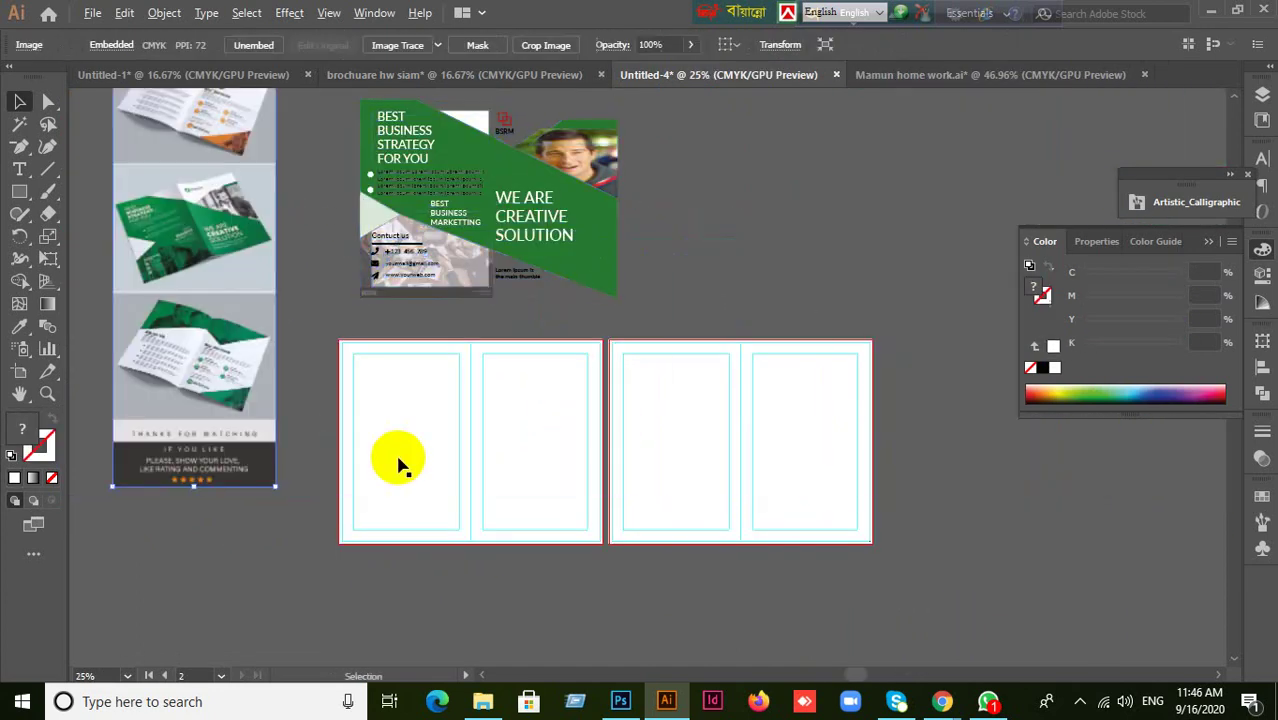
# - Move the mockup image onto the second artboard with its green brochure views beside the first artboard, and collapse the Color panel
pyautogui.scroll(3, 399, 460)
pyautogui.scroll(-1, 414, 458)
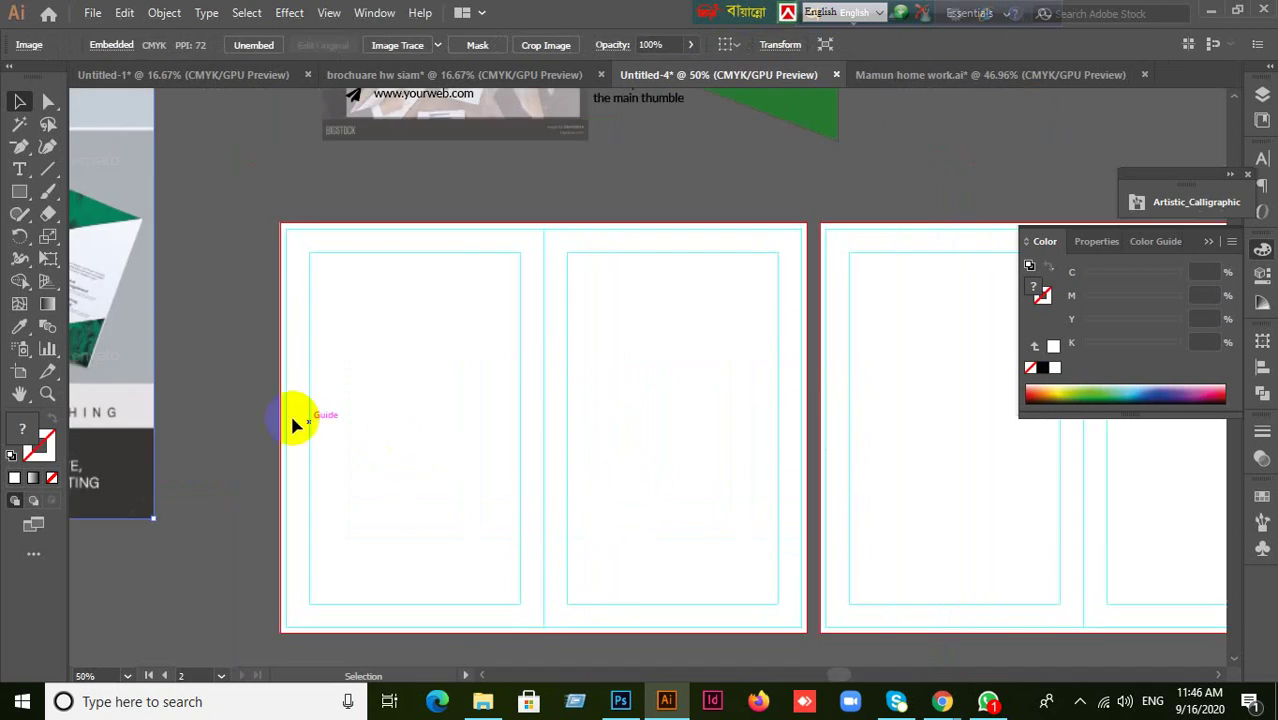
pyautogui.moveTo(137, 390); pyautogui.dragTo(1089, 458)
pyautogui.moveTo(890, 519); pyautogui.dragTo(912, 404)
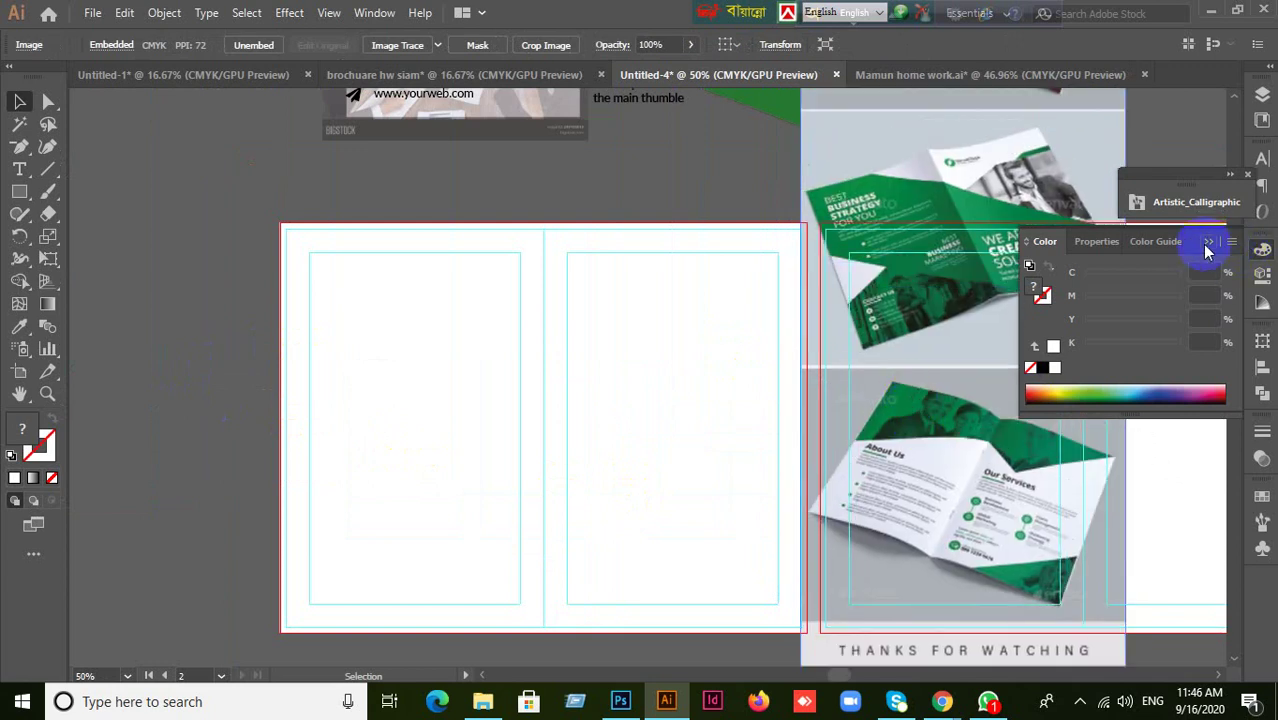
pyautogui.click(1210, 244)
pyautogui.moveTo(1033, 349); pyautogui.dragTo(1045, 356)
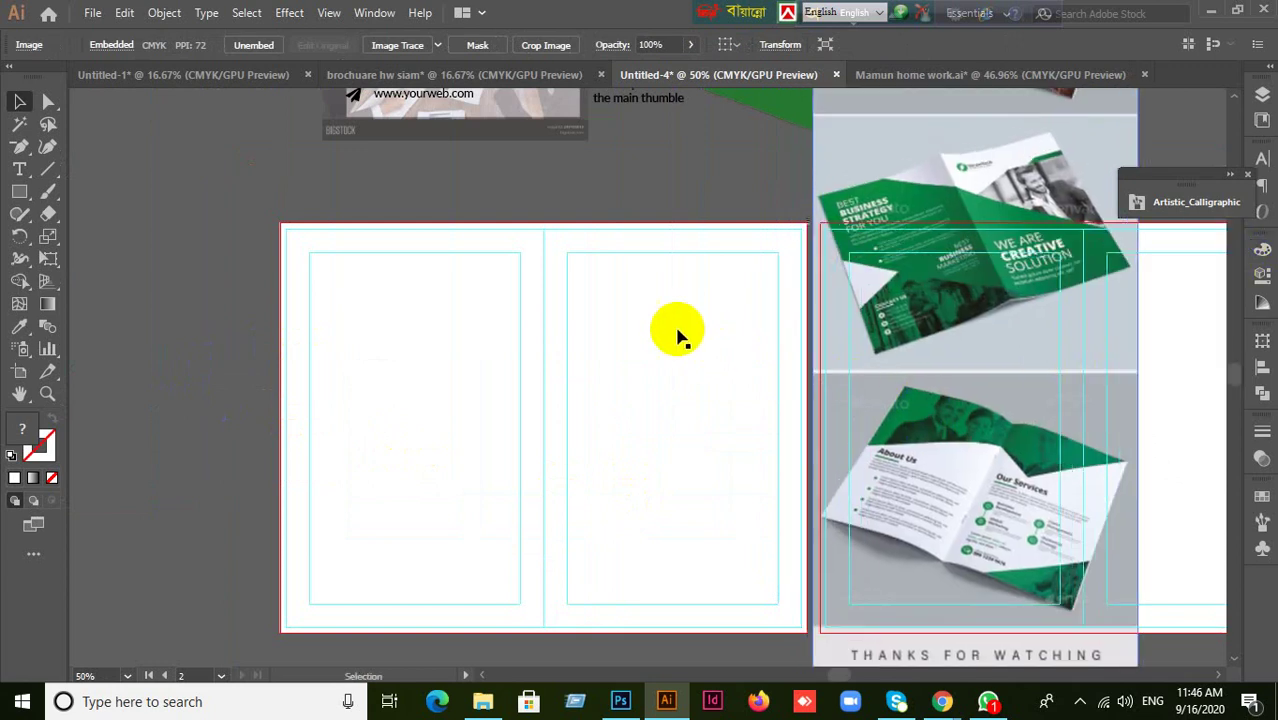
# - Draw a white rectangle covering the entire first artboard of Untitled-4 out to its bleed edges
pyautogui.click(19, 192)
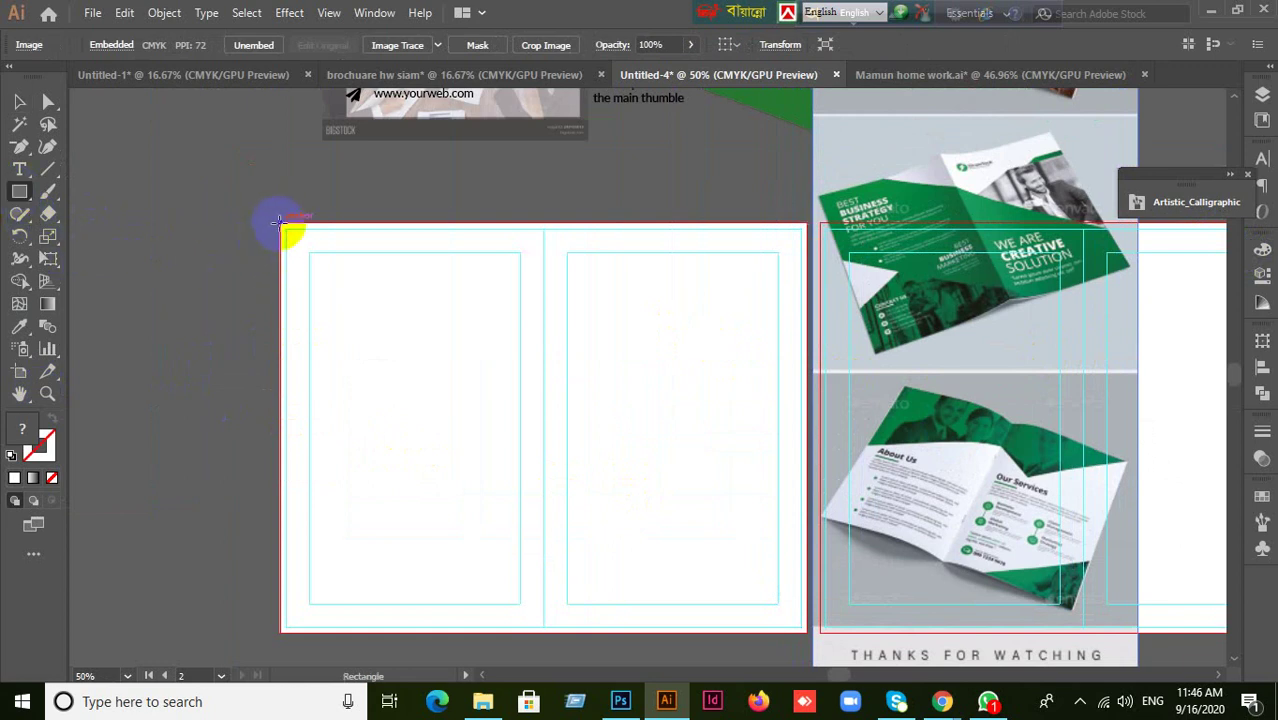
pyautogui.moveTo(279, 221)
pyautogui.mouseDown()
pyautogui.moveTo(722, 599)
pyautogui.moveTo(801, 646)
pyautogui.moveTo(806, 632)
pyautogui.mouseUp()
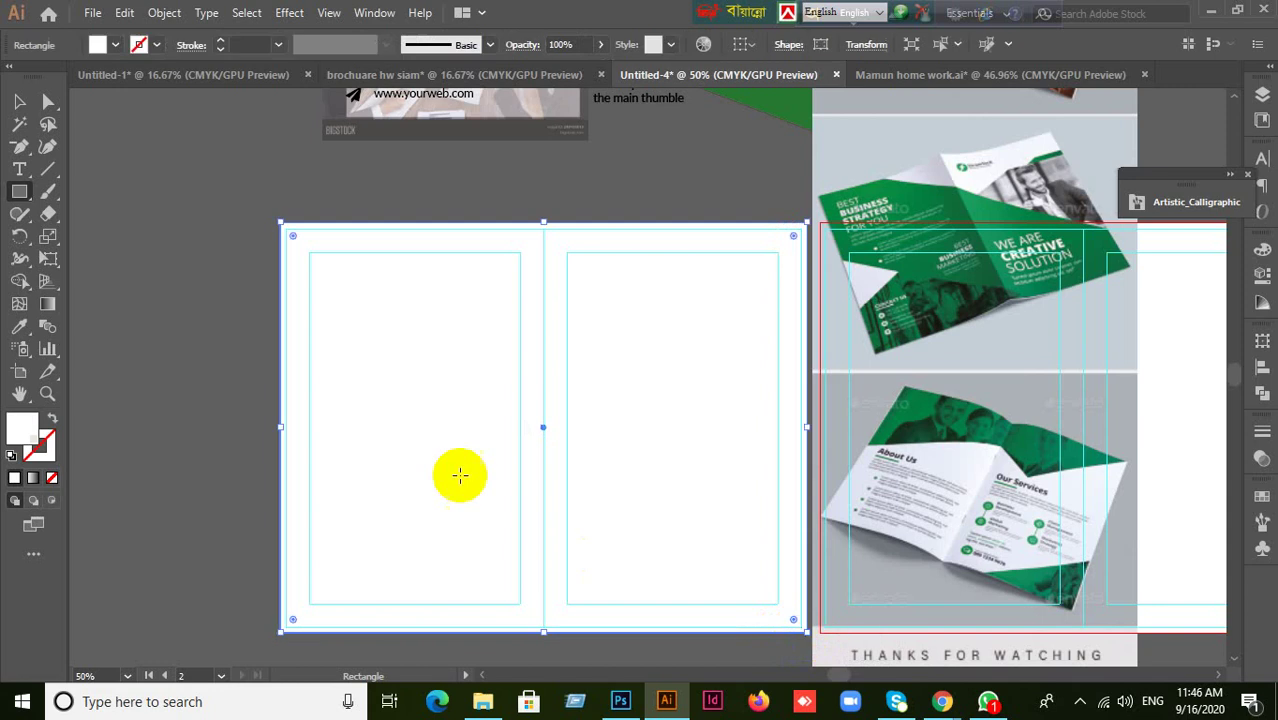
# - Fill the first artboard's white rectangle with the green sampled from the brochure mockup image
pyautogui.click(22, 328)
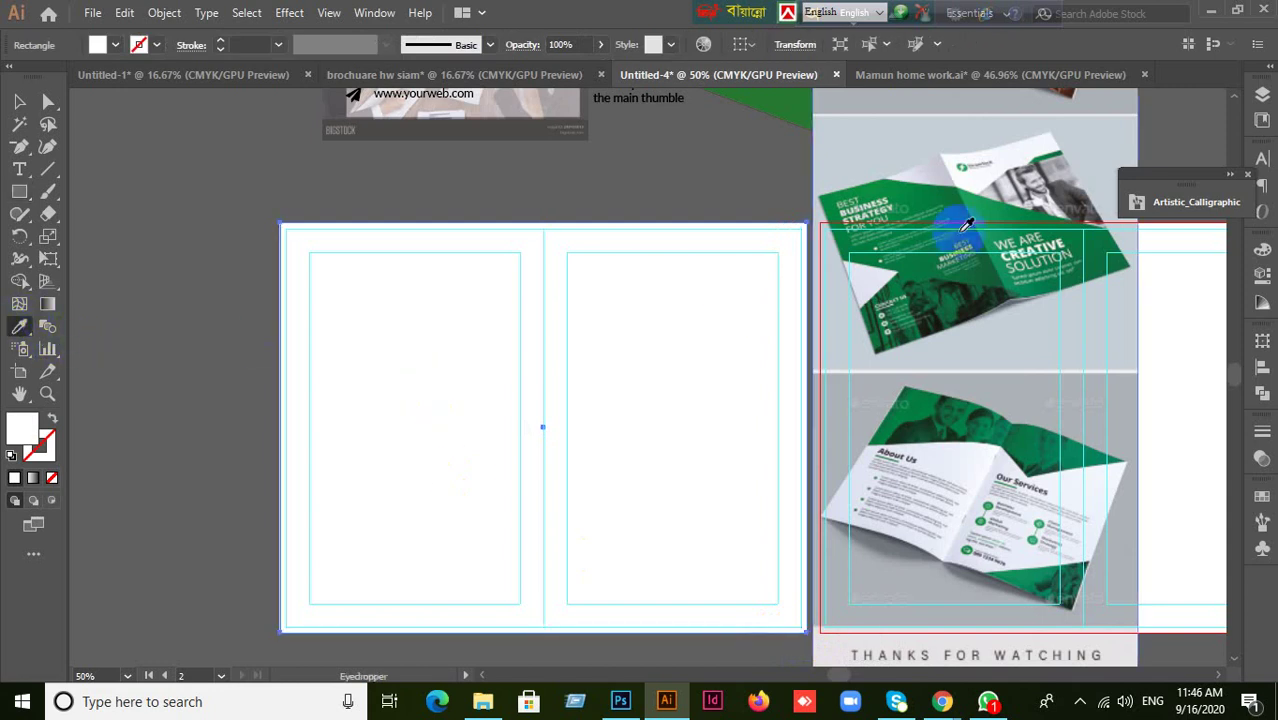
pyautogui.click(1004, 214)
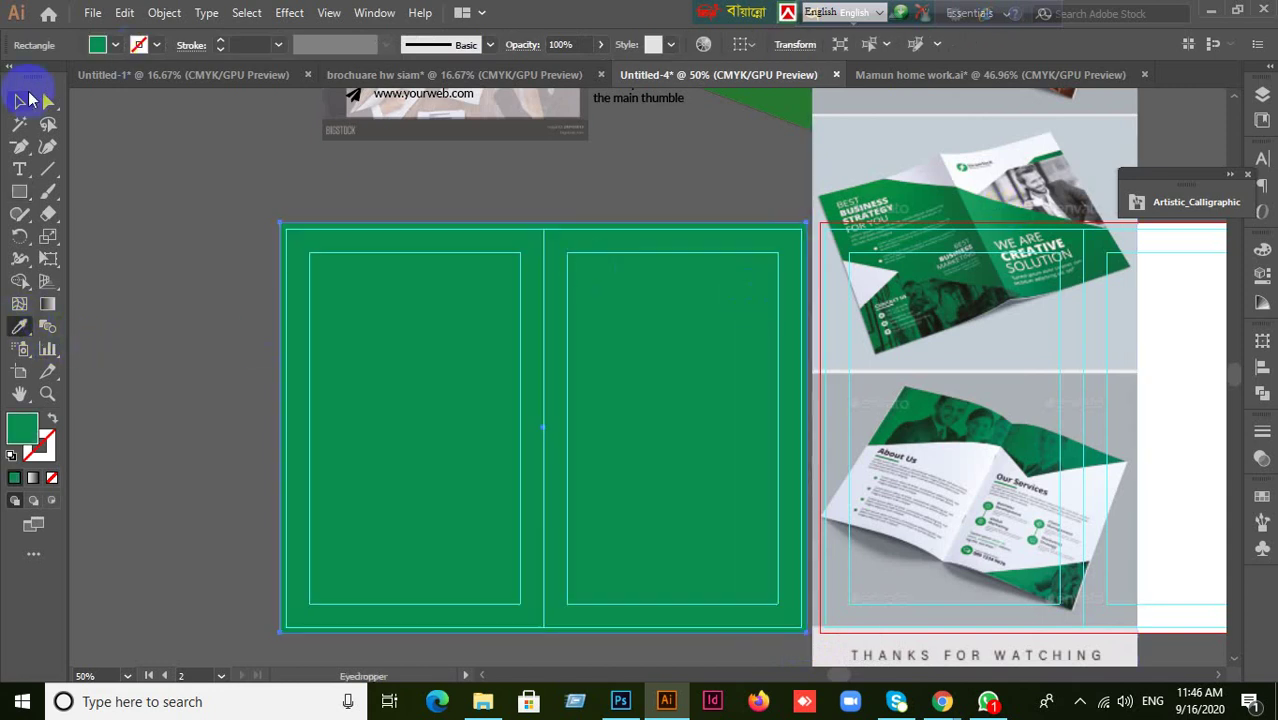
pyautogui.press('v')
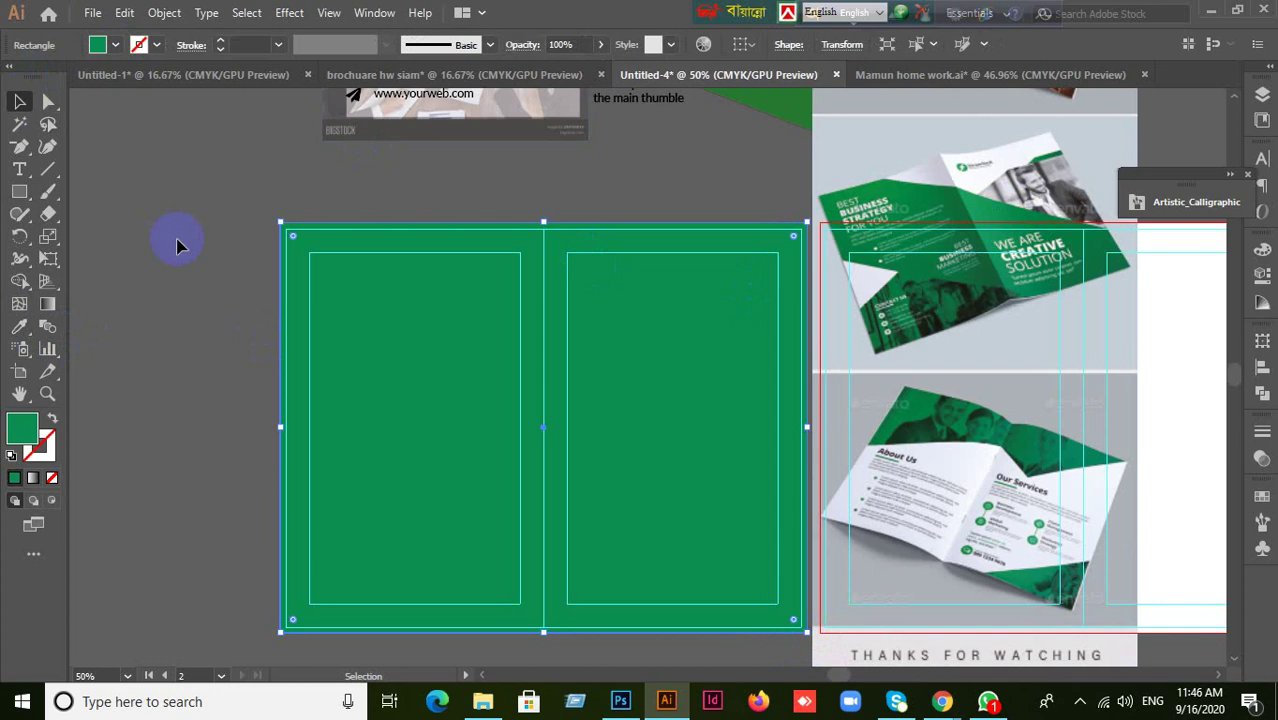
pyautogui.click(176, 245)
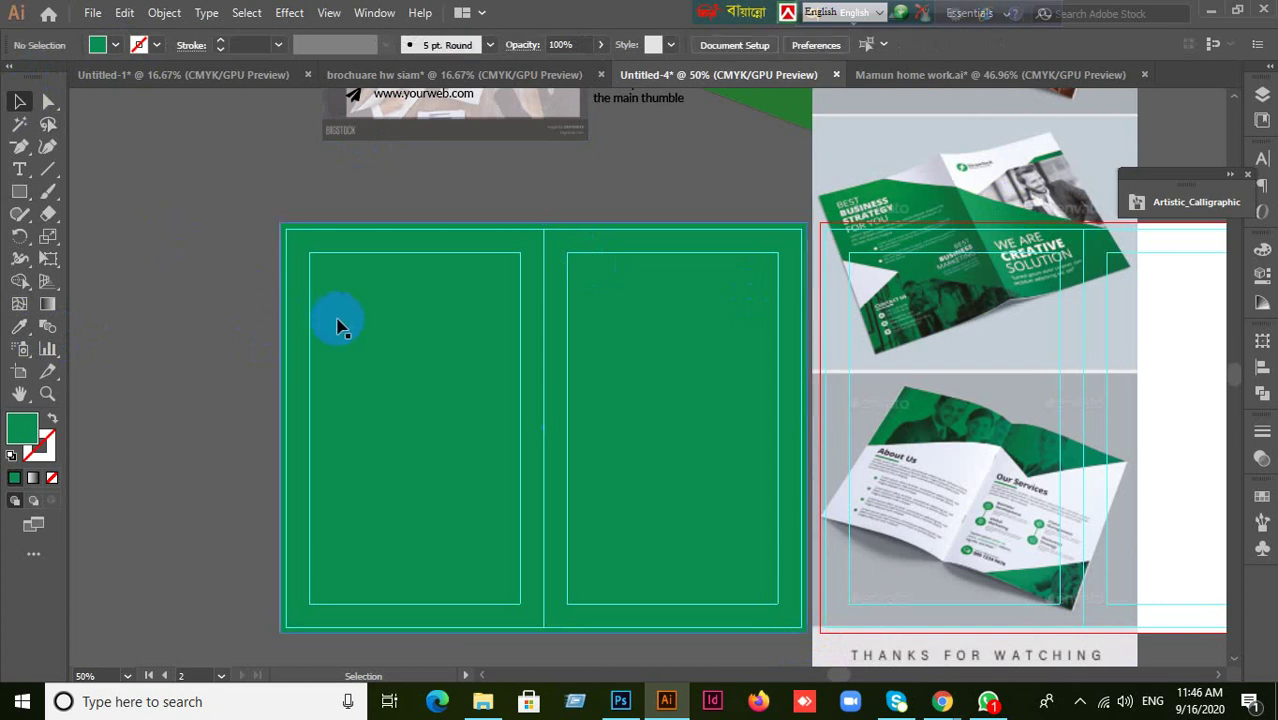
# - Cut the green rectangle's lower-left corner diagonally, adding anchors at about Y 2.39 in on the left edge and X 7.4 in on the bottom, then deleting the corner
pyautogui.click(330, 322)
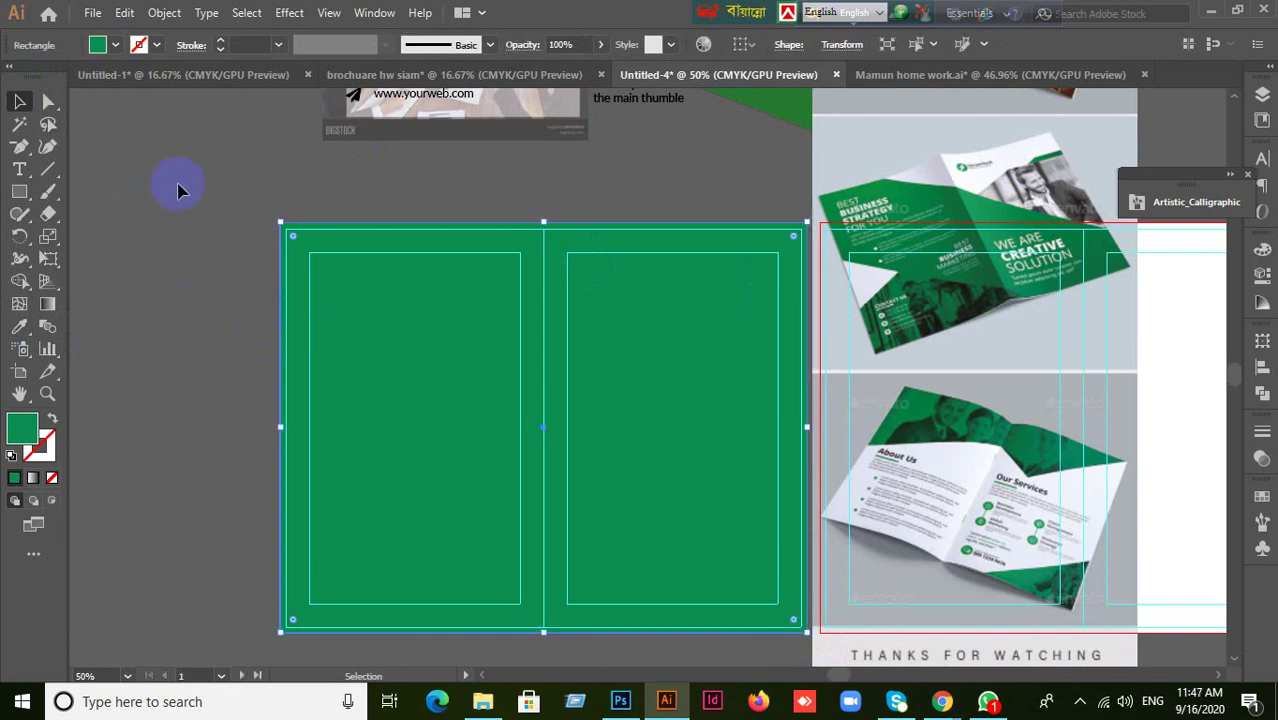
pyautogui.click(28, 150)
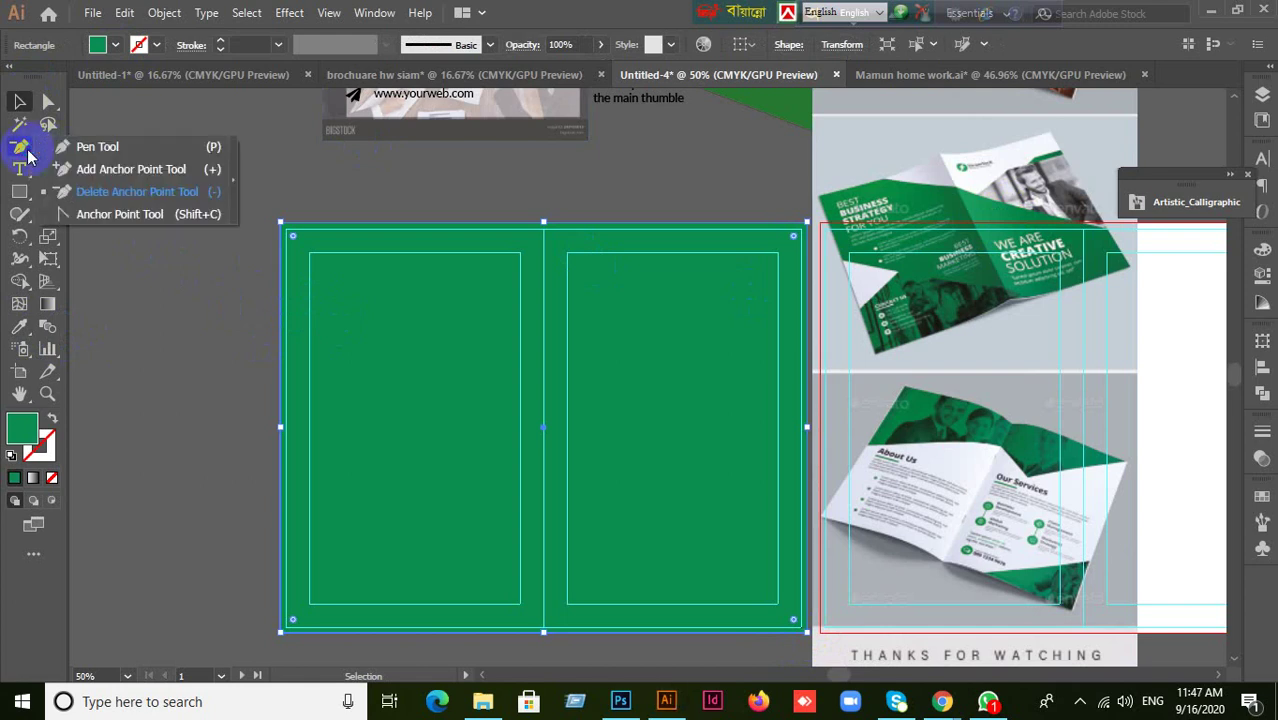
pyautogui.click(100, 169)
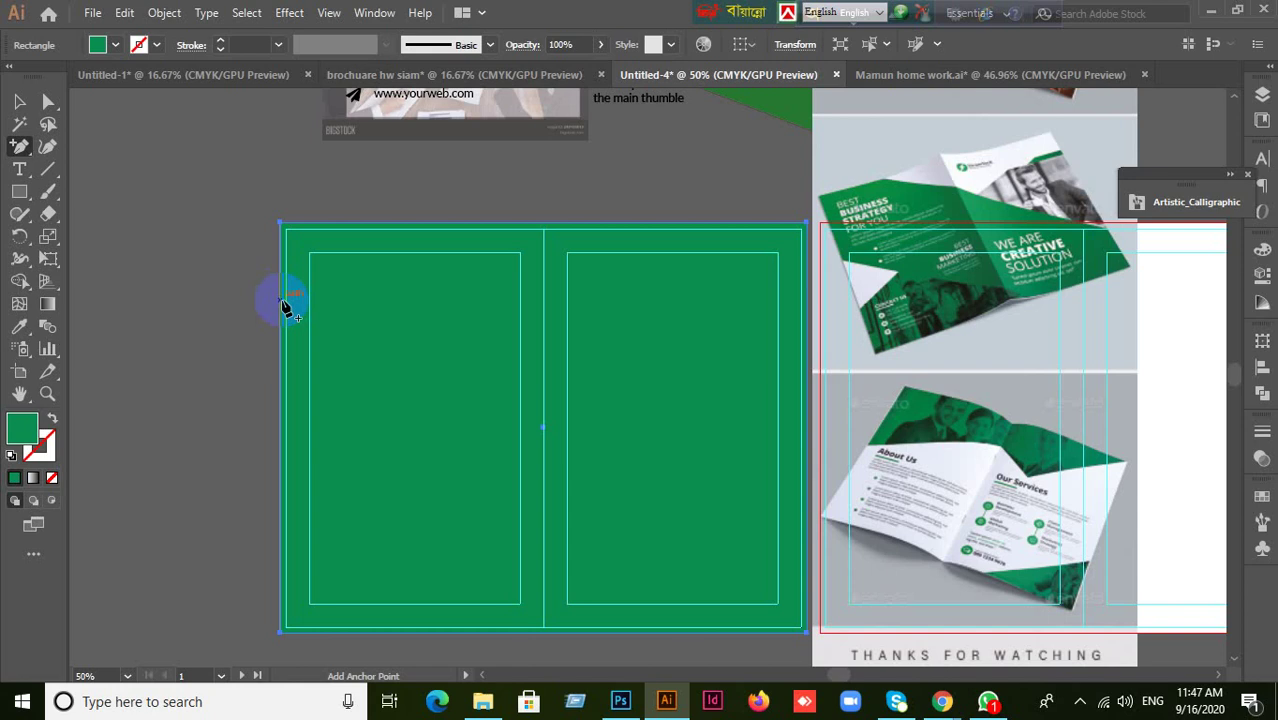
pyautogui.click(900, 193)
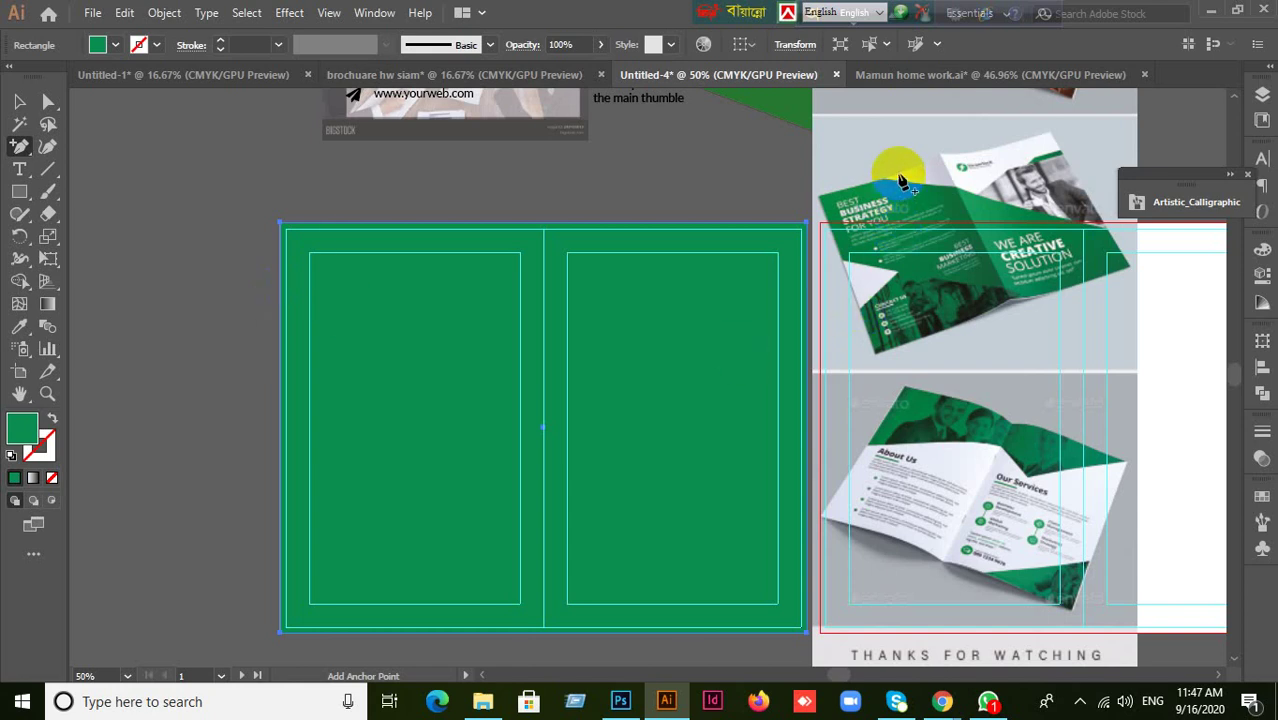
pyautogui.click(938, 326)
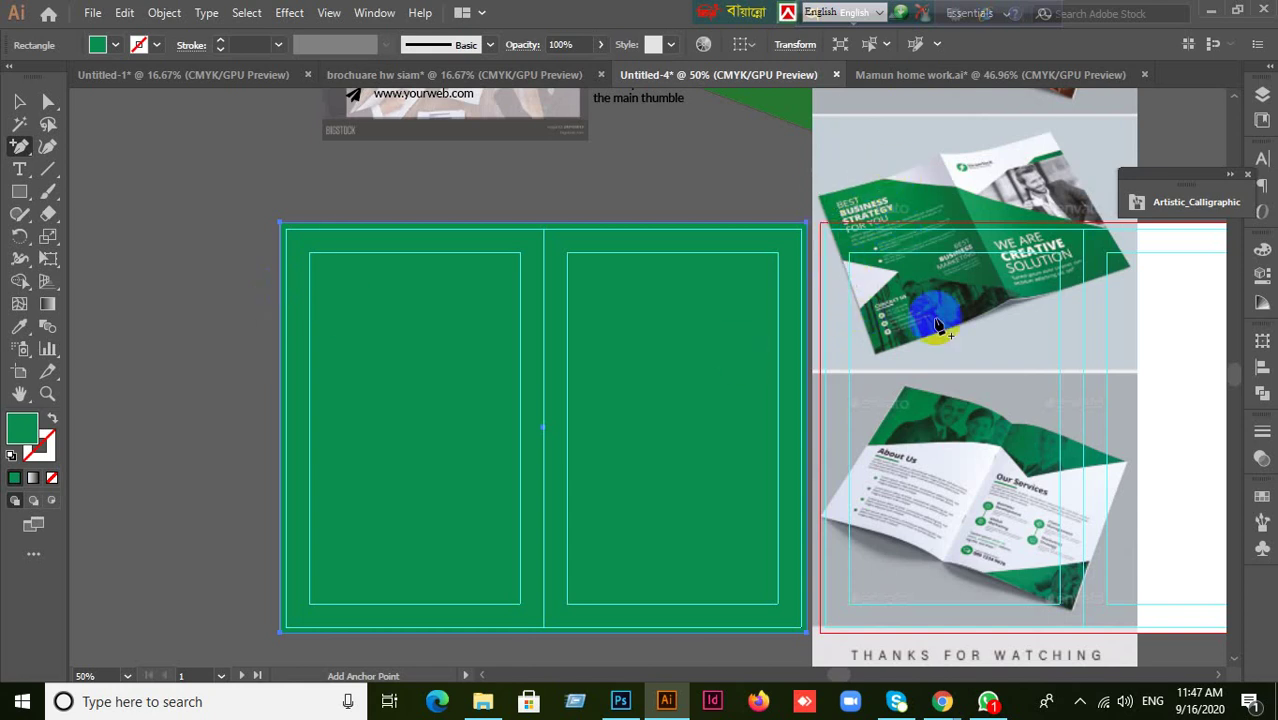
pyautogui.click(280, 342)
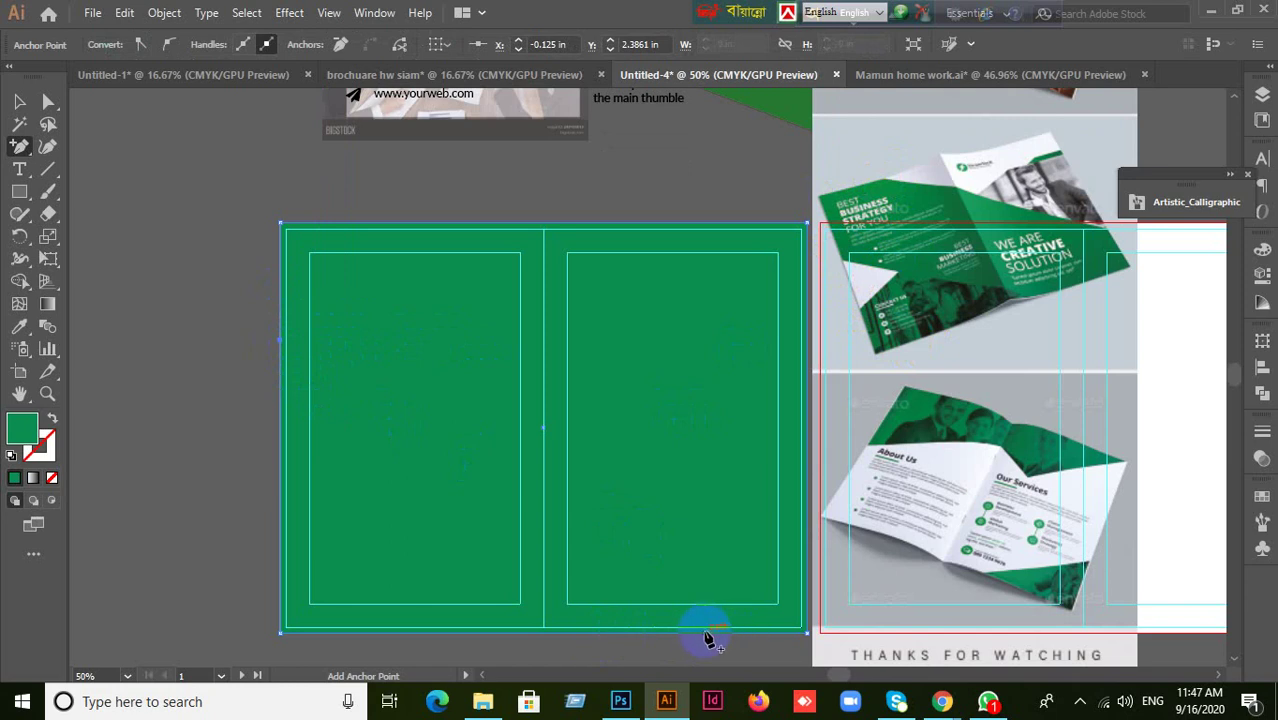
pyautogui.click(631, 633)
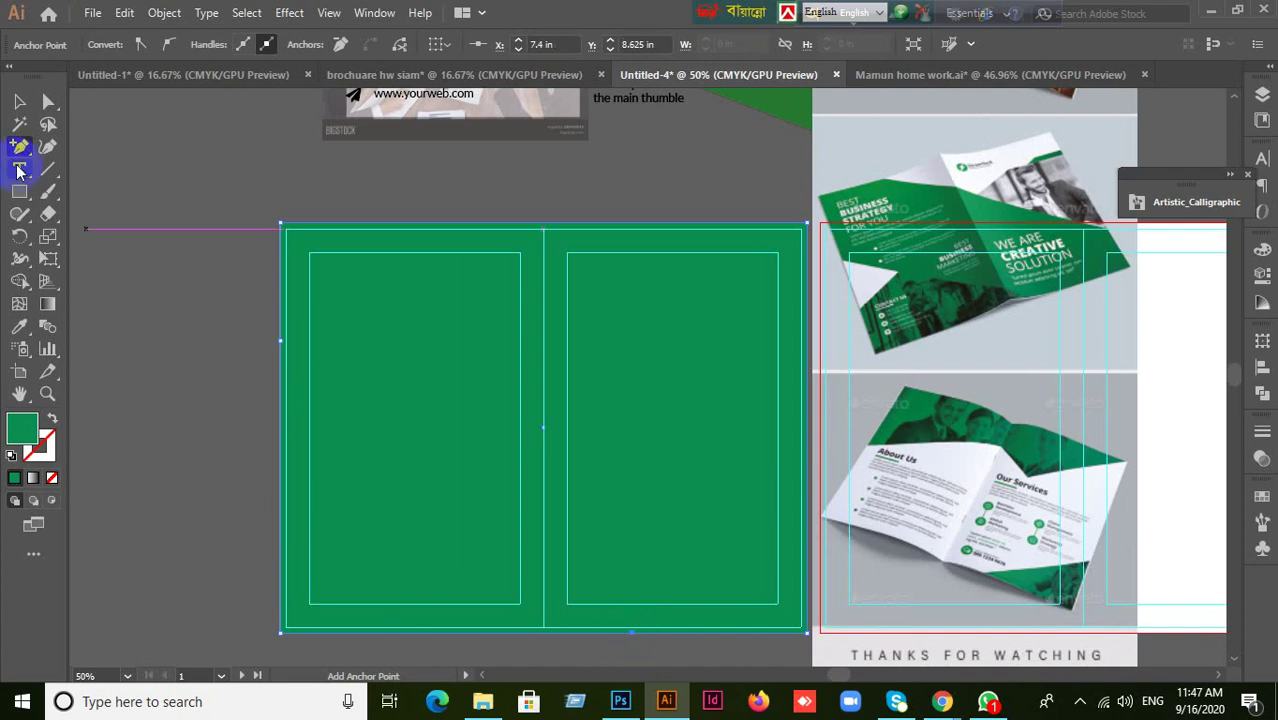
pyautogui.moveTo(19, 150); pyautogui.dragTo(90, 191)
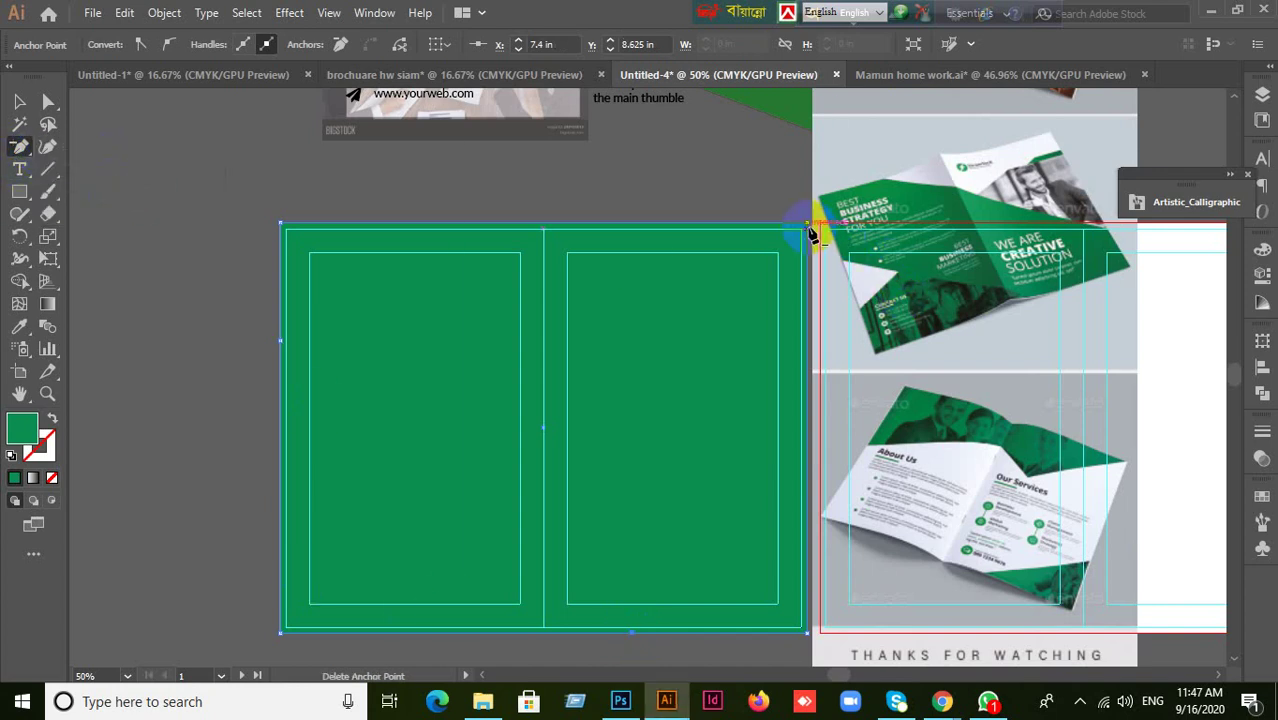
pyautogui.click(283, 634)
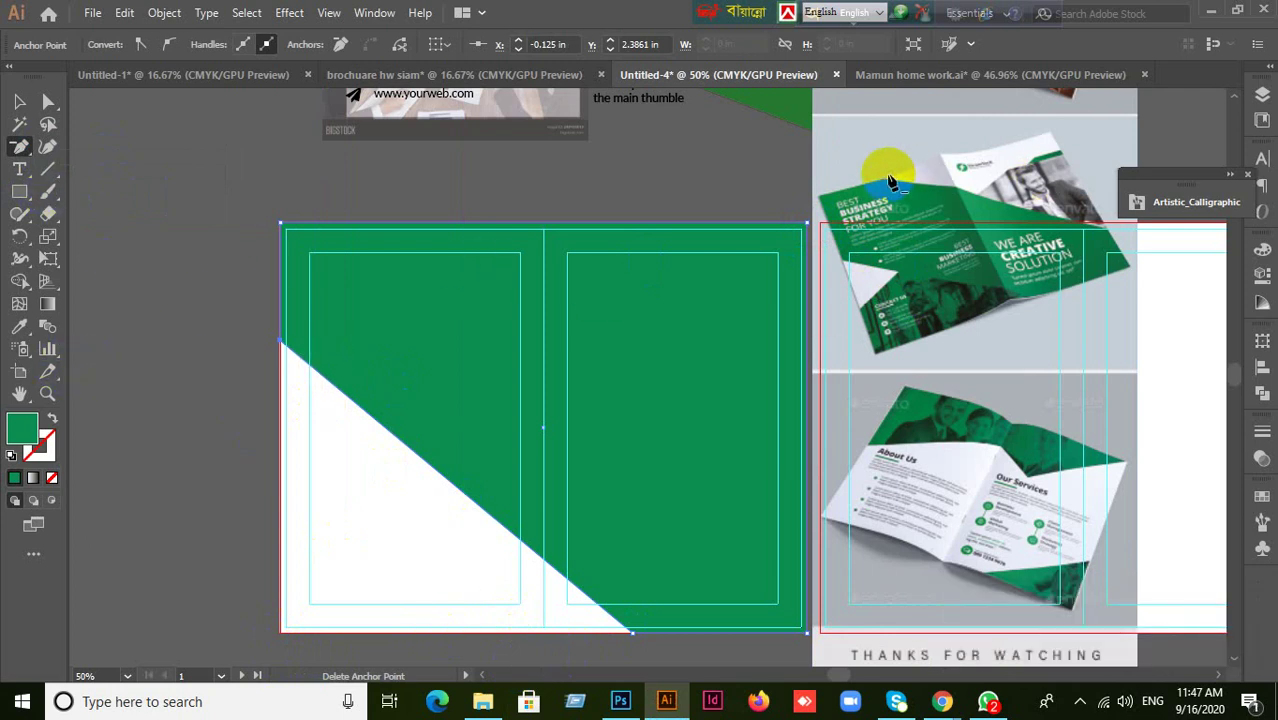
pyautogui.click(19, 146)
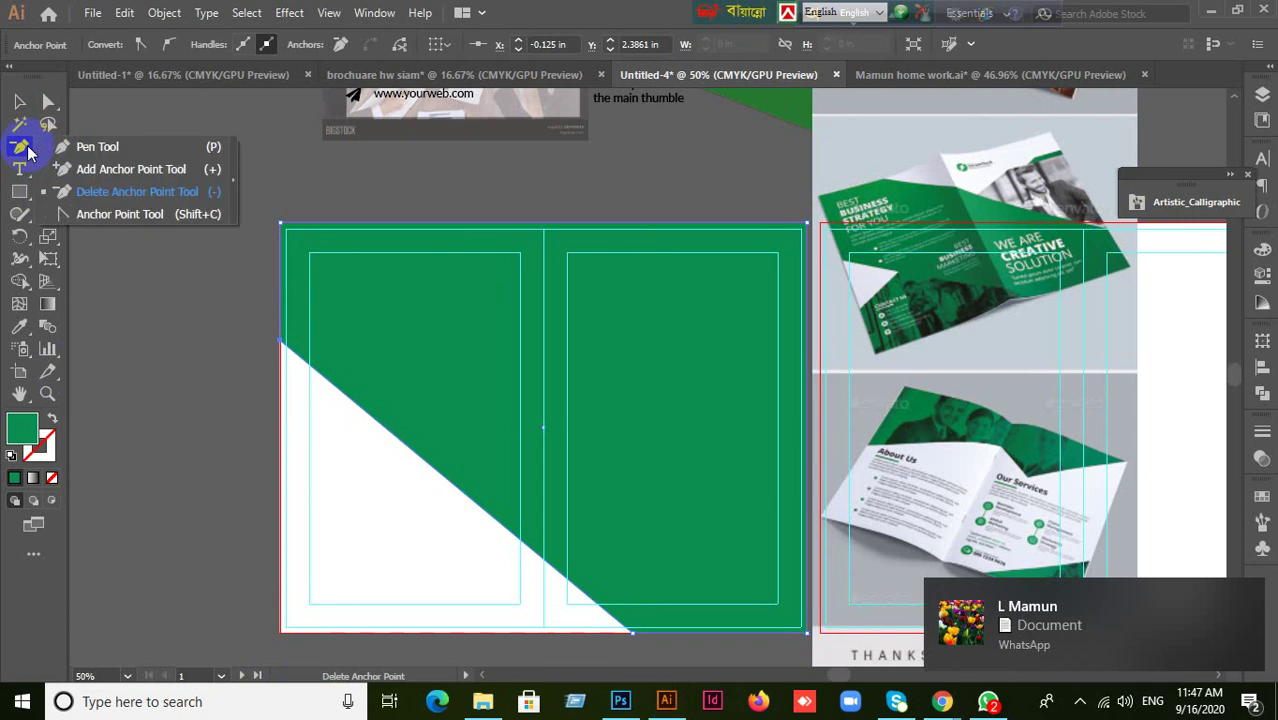
pyautogui.click(120, 169)
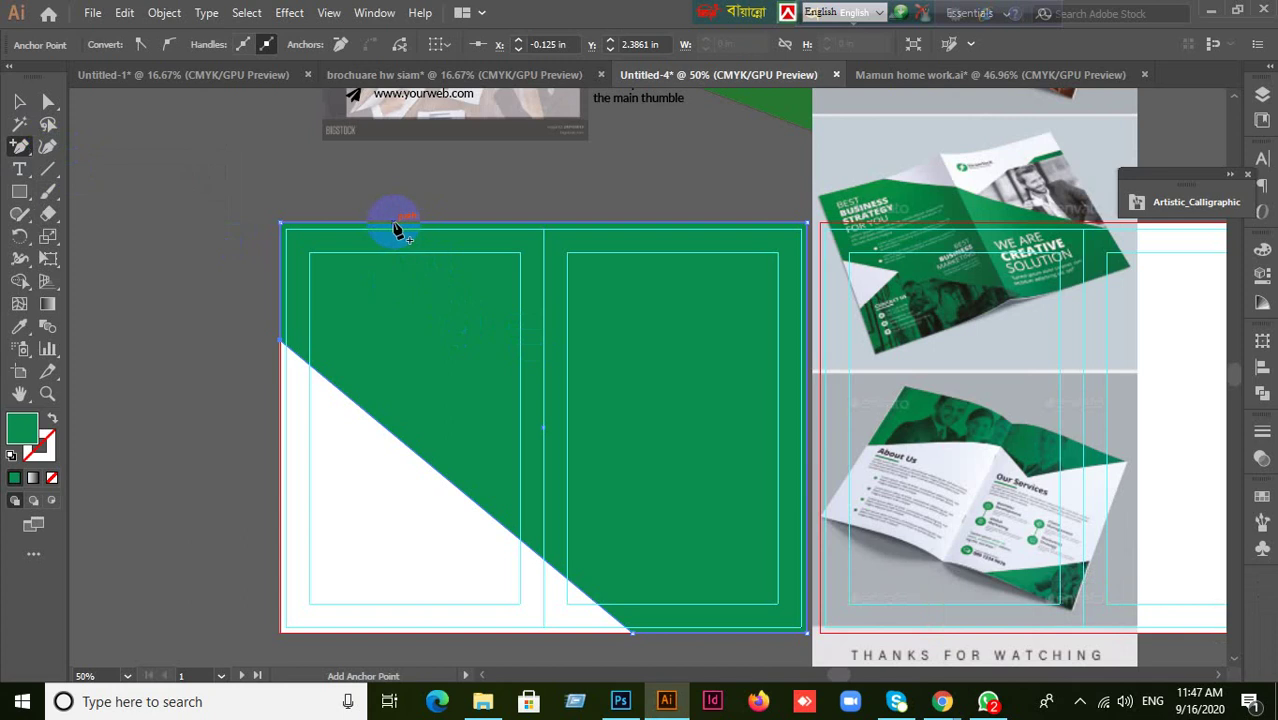
pyautogui.click(394, 224)
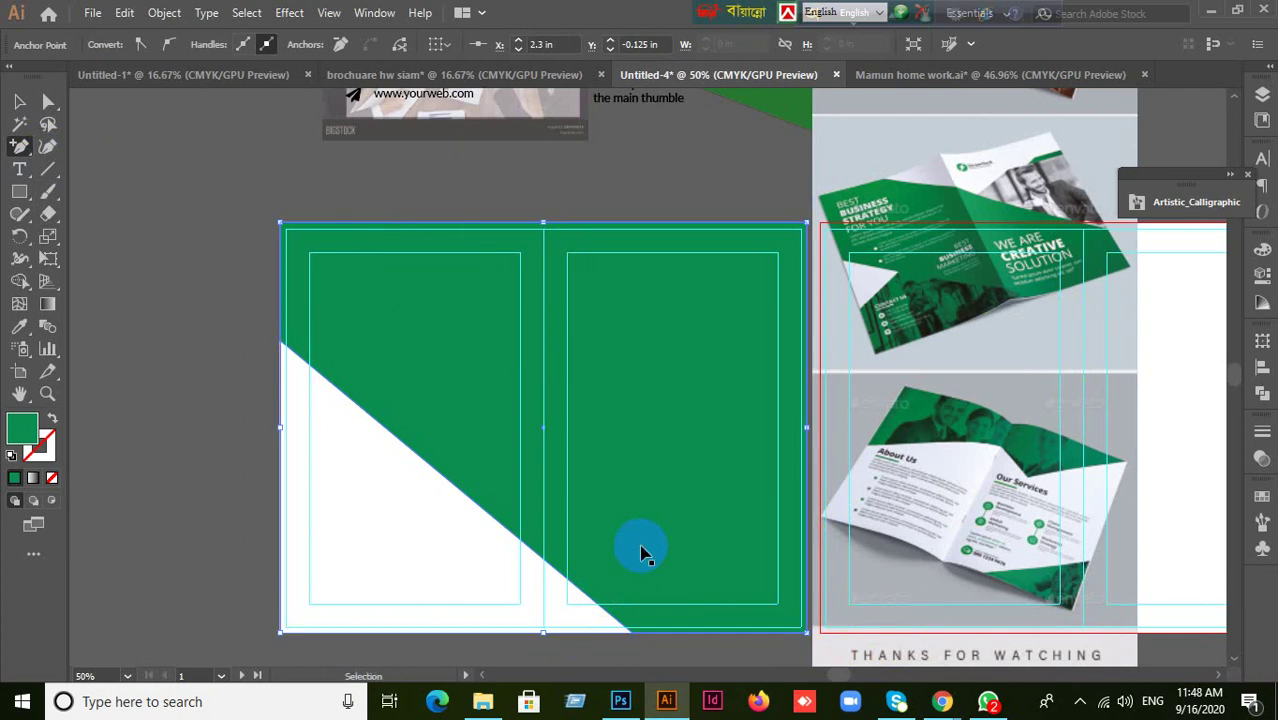
pyautogui.hotkey('ctrl', 'z')
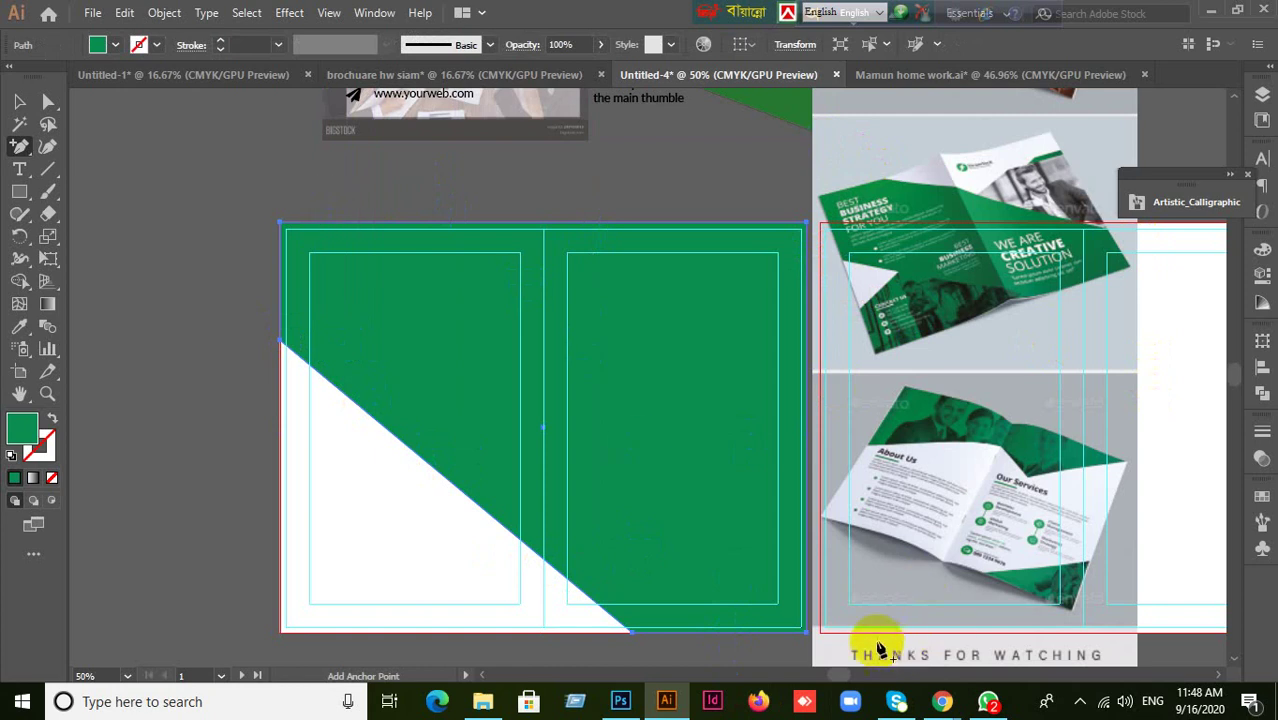
# - Draw a straight line just below the green shape's slanted edge, running beyond the artboard at both ends
pyautogui.click(20, 101)
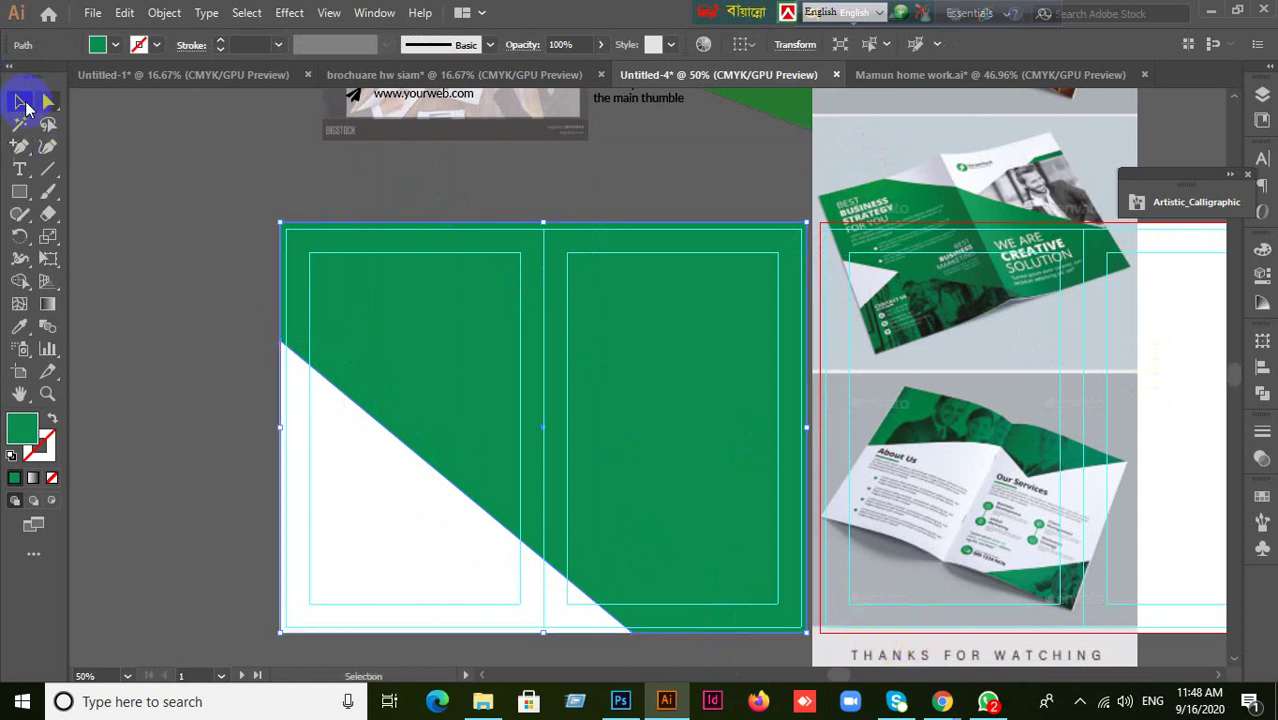
pyautogui.click(165, 145)
pyautogui.press('\\')
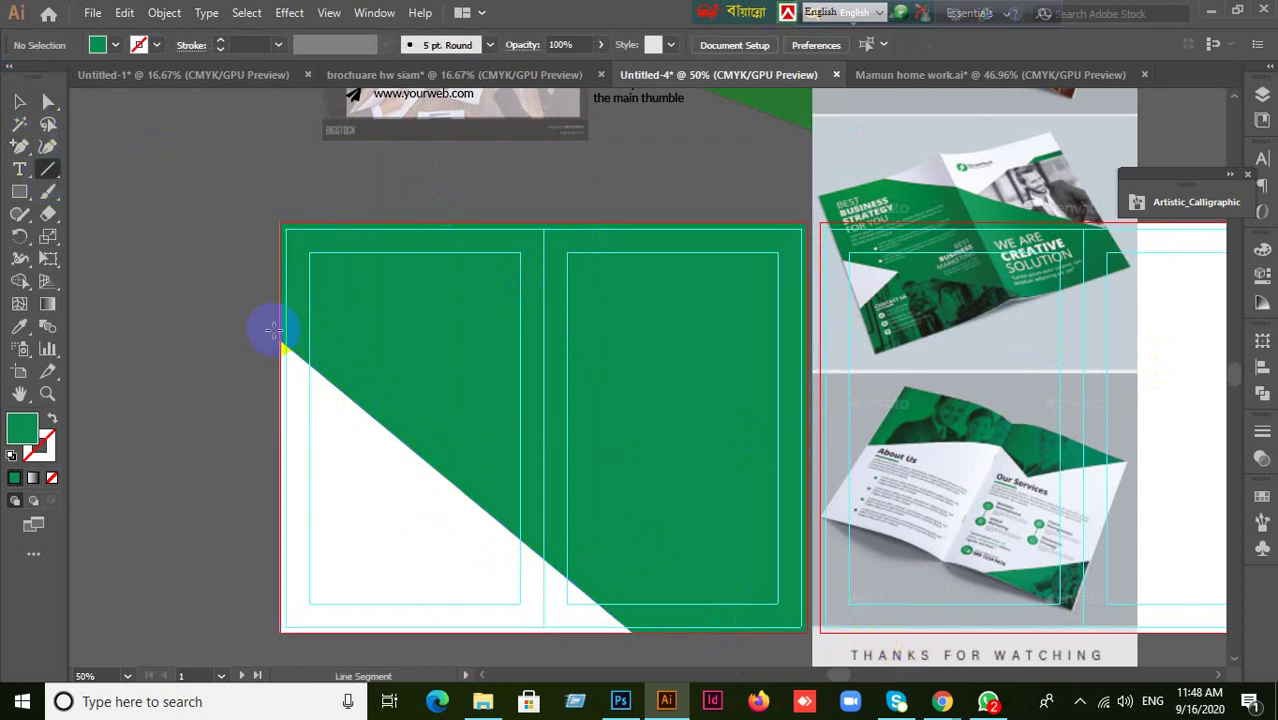
pyautogui.moveTo(265, 322); pyautogui.dragTo(608, 614)
pyautogui.hotkey('ctrl', 'shift', 'a')
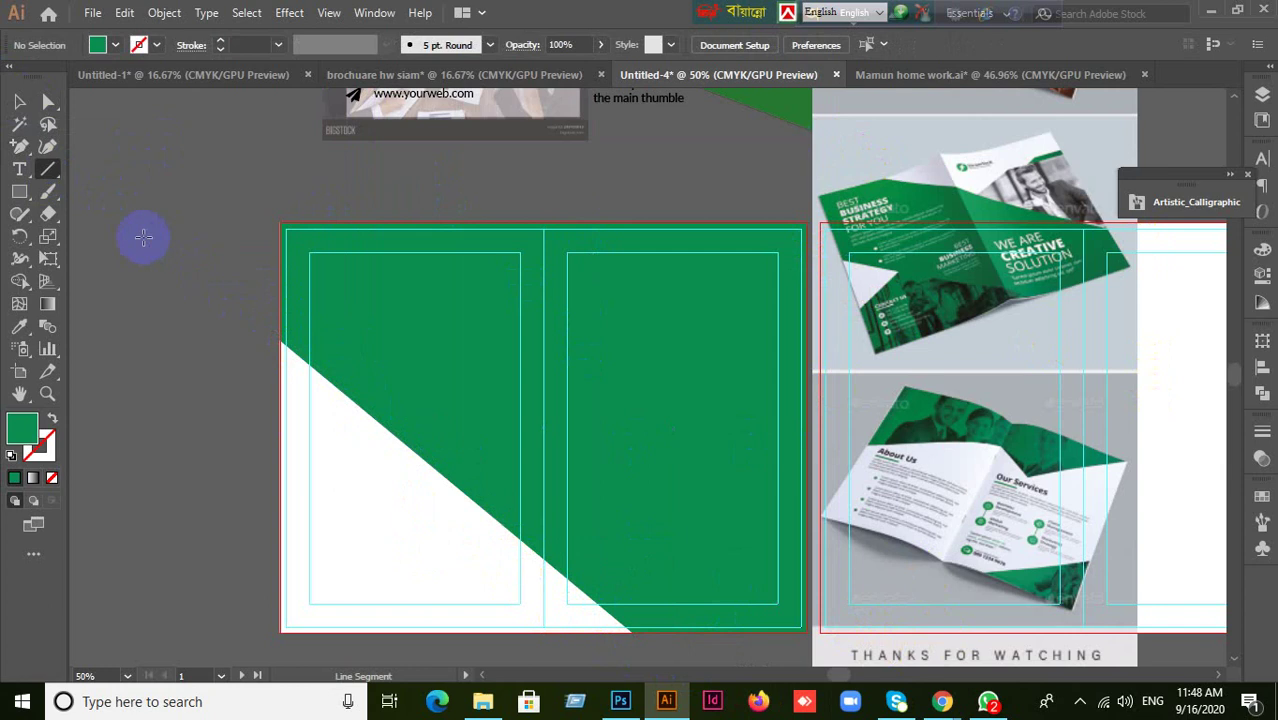
pyautogui.moveTo(143, 237); pyautogui.dragTo(736, 550)
pyautogui.scroll(2, 465, 571)
pyautogui.click(17, 102)
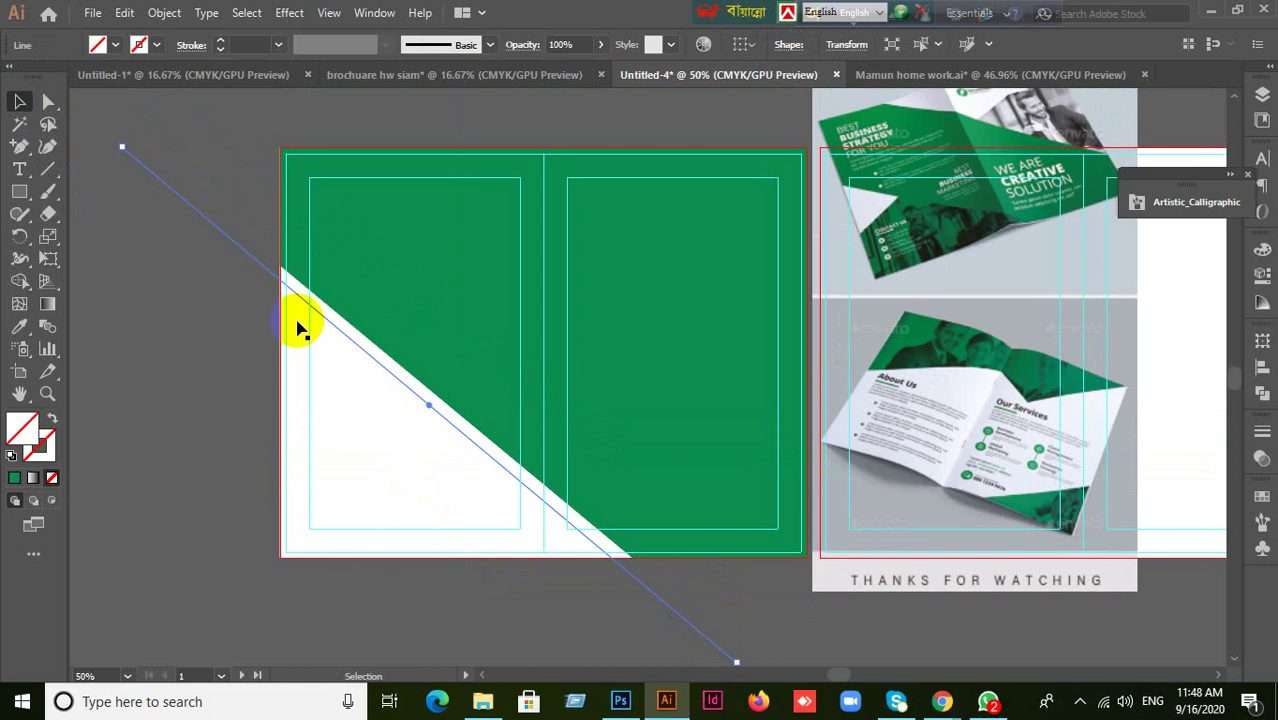
# - Move the diagonal line slightly closer to the green shape's slanted edge
pyautogui.moveTo(402, 386); pyautogui.dragTo(413, 383)
pyautogui.click(536, 431)
pyautogui.scroll(2, 539, 422)
pyautogui.scroll(-1, 568, 417)
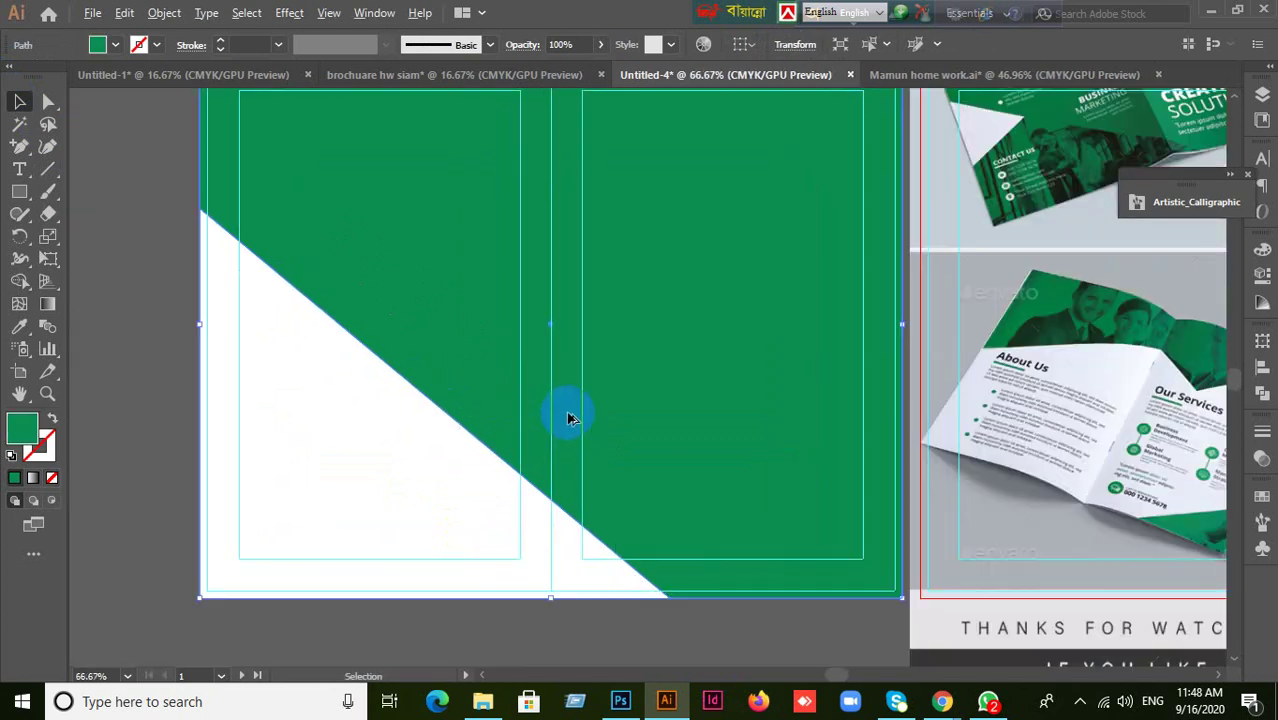
pyautogui.scroll(-1, 686, 572)
# - Give the diagonal line a 1 pt dark gray stroke with the colour 262626
pyautogui.click(265, 240)
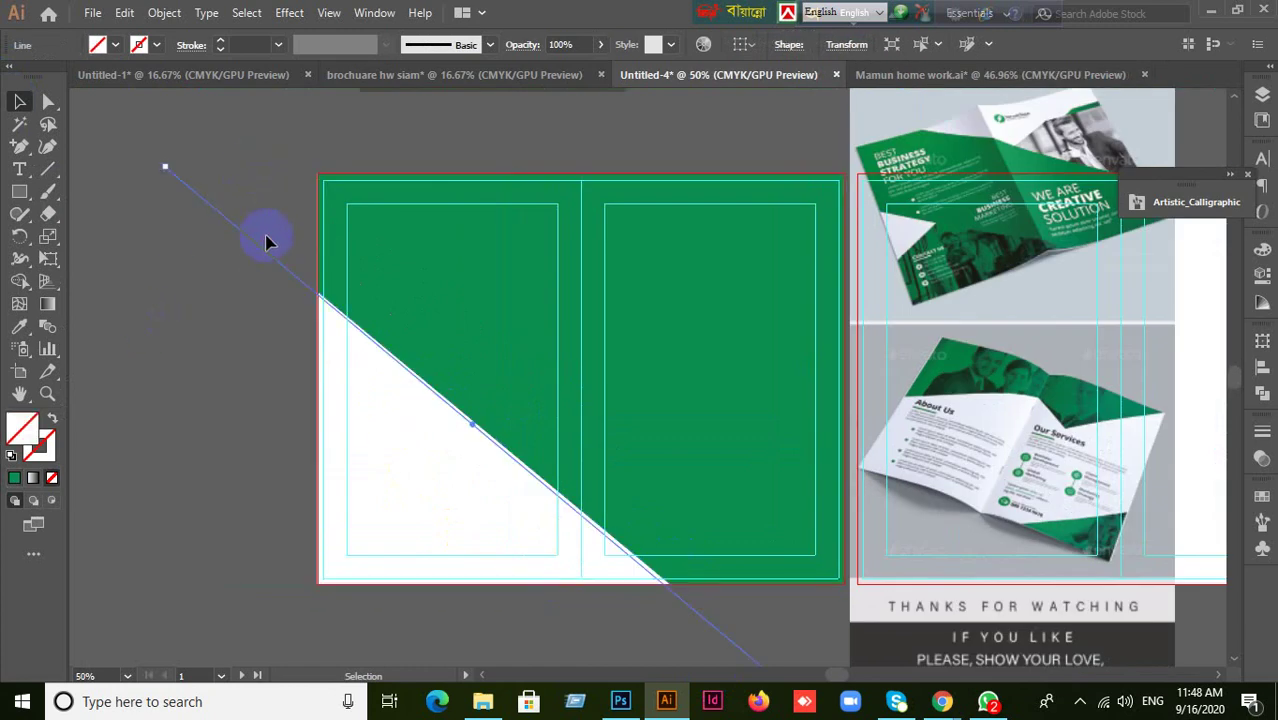
pyautogui.click(18, 481)
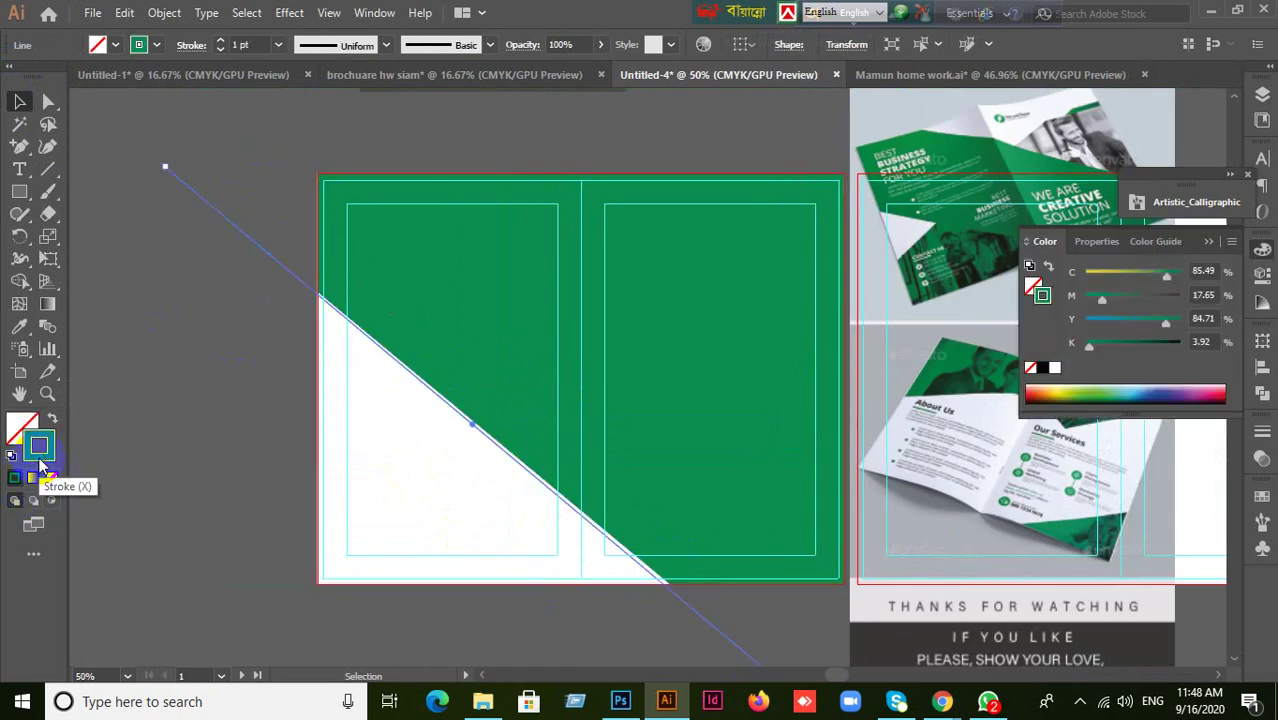
pyautogui.doubleClick(38, 446)
pyautogui.moveTo(685, 422); pyautogui.dragTo(633, 414)
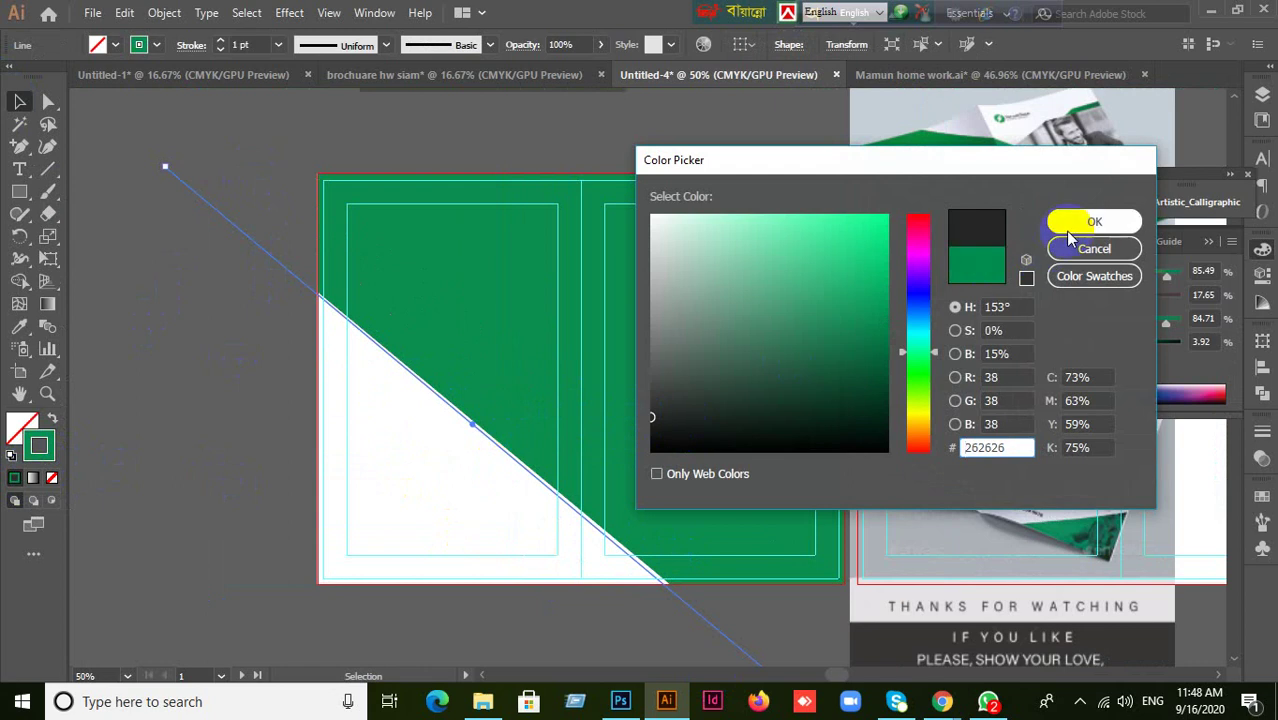
pyautogui.press('Return')
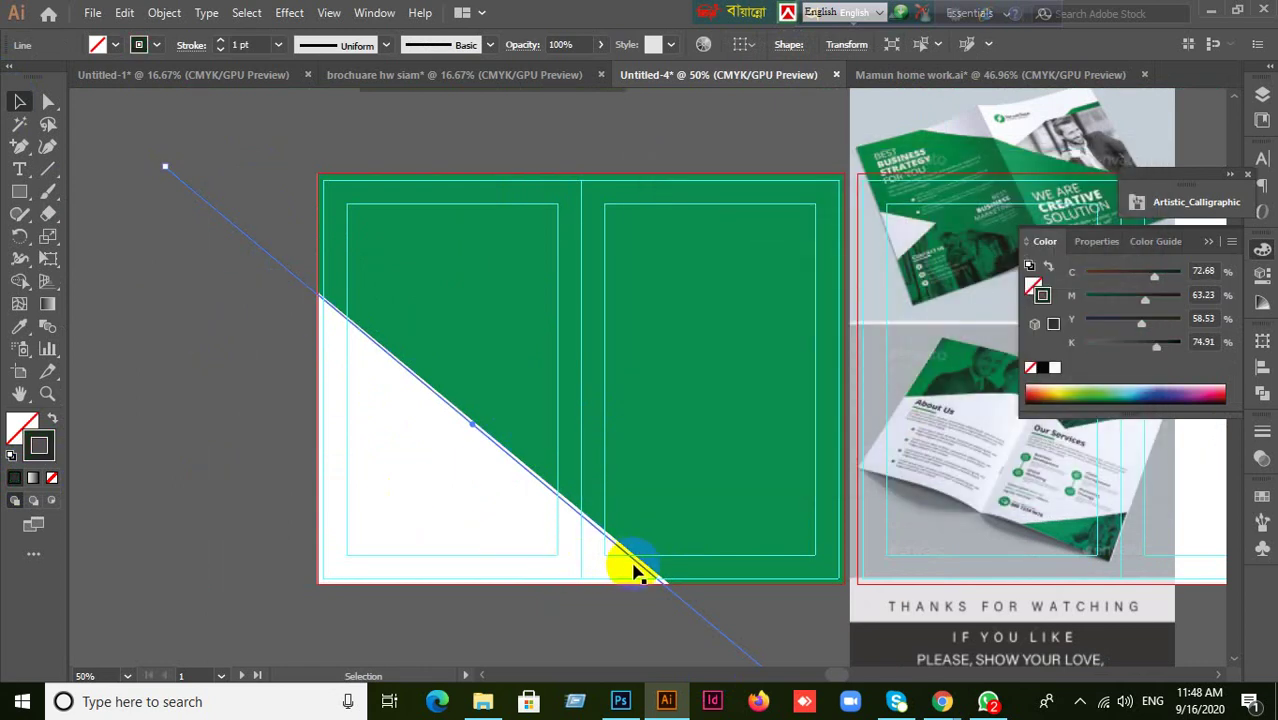
pyautogui.scroll(-1, 700, 508)
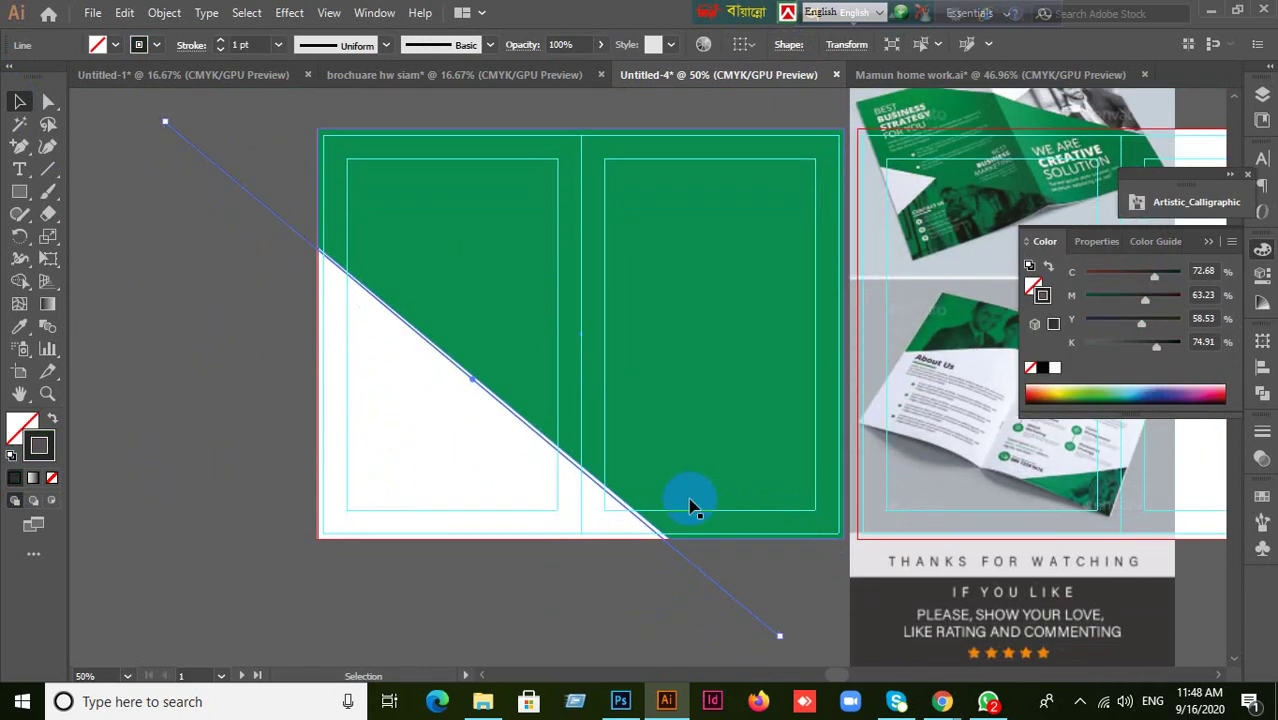
pyautogui.click(19, 240)
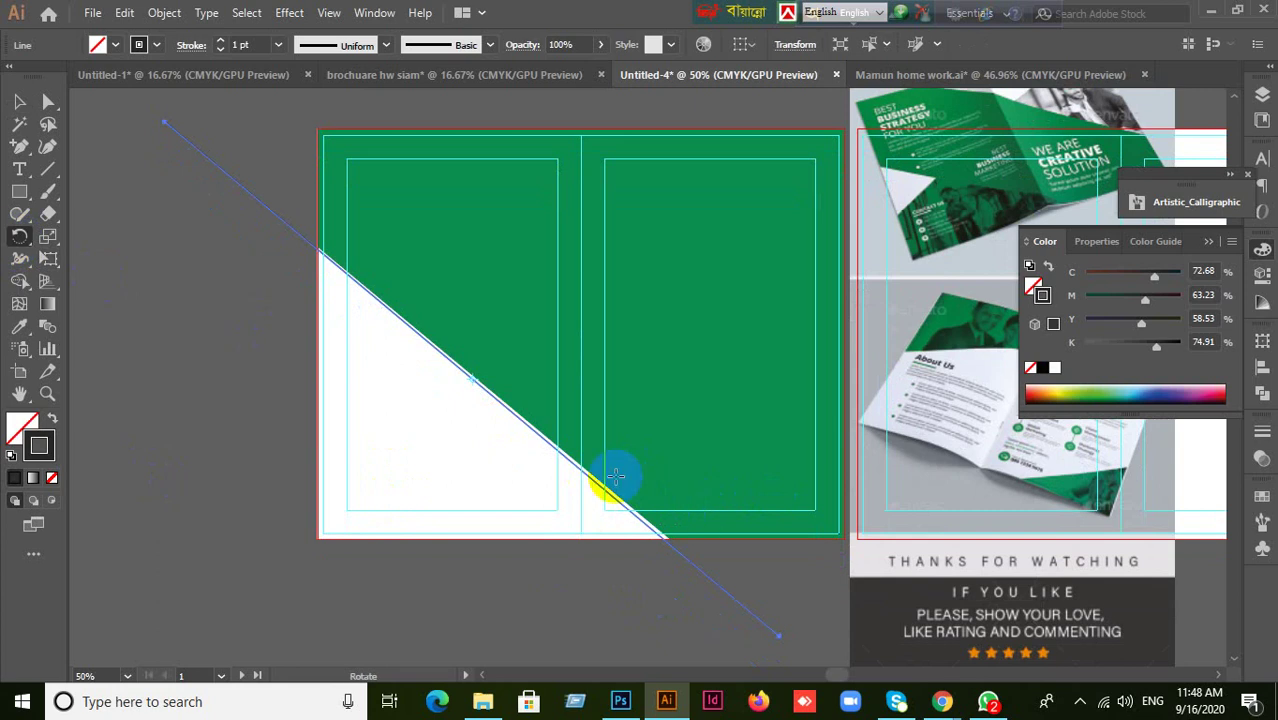
pyautogui.keyDown('alt'); pyautogui.click(474, 377); pyautogui.keyUp('alt')
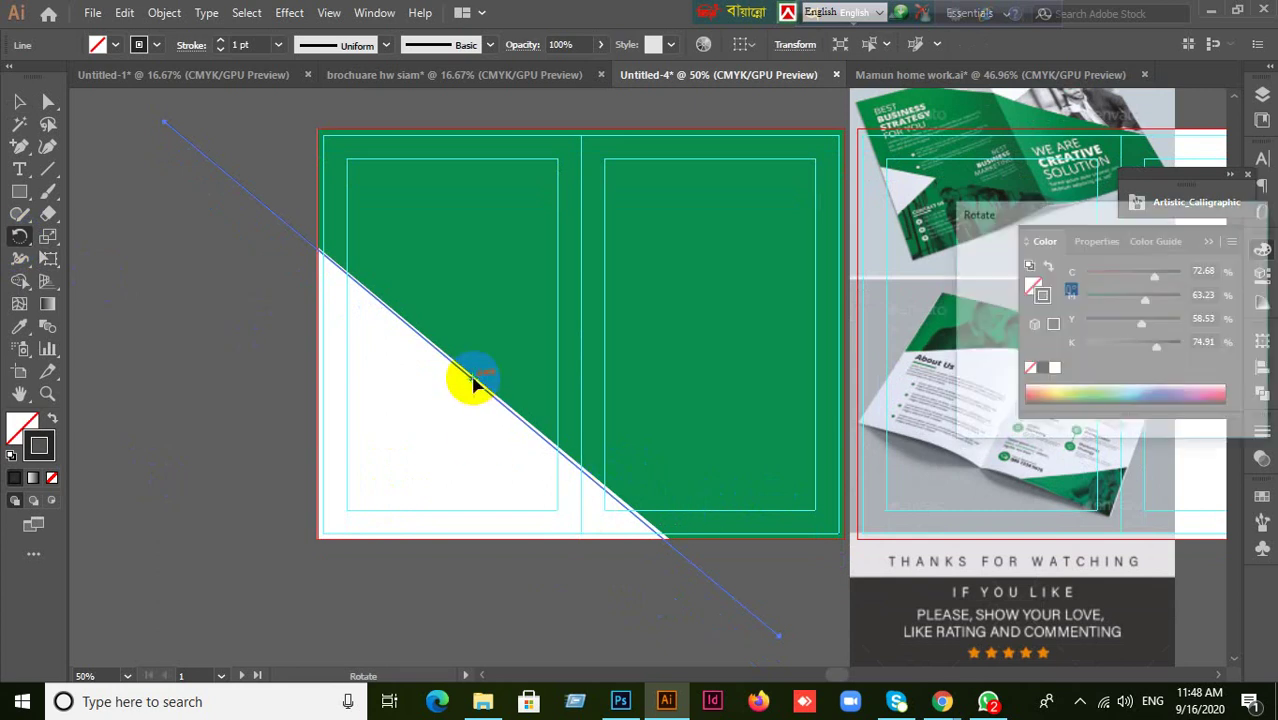
pyautogui.click(1003, 362)
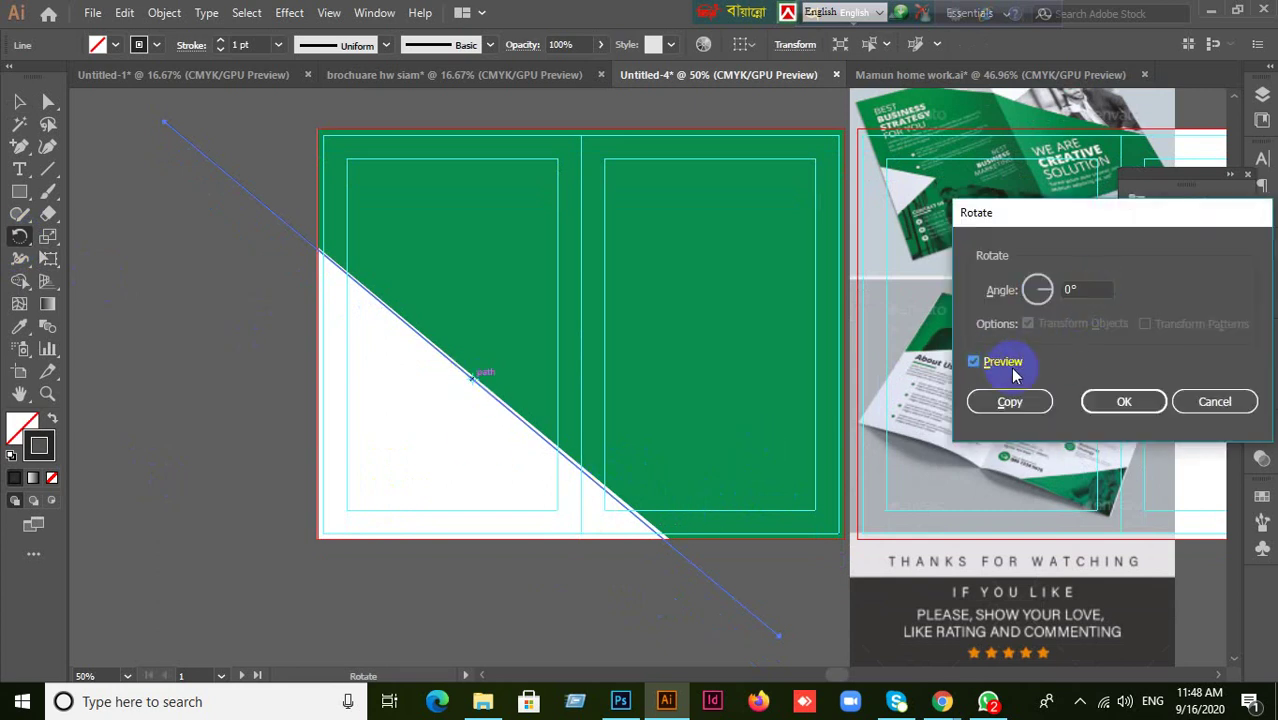
pyautogui.click(1102, 284)
pyautogui.write('1')
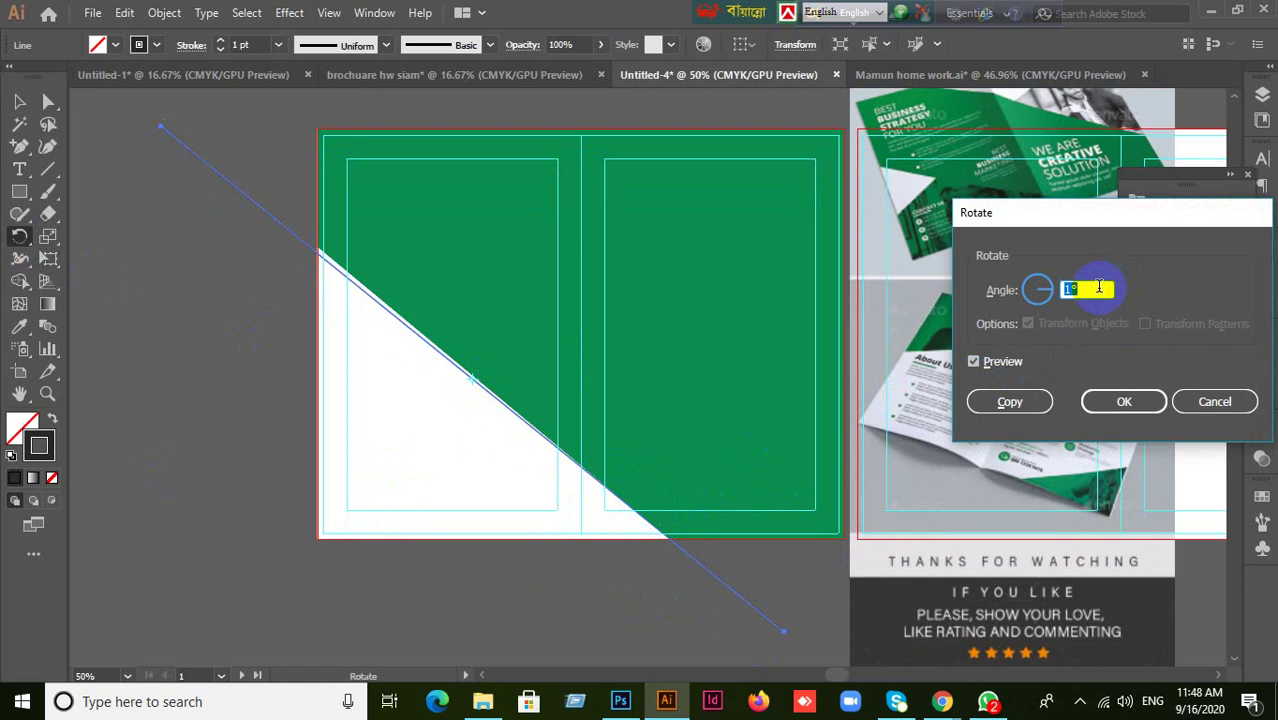
pyautogui.press('Down')
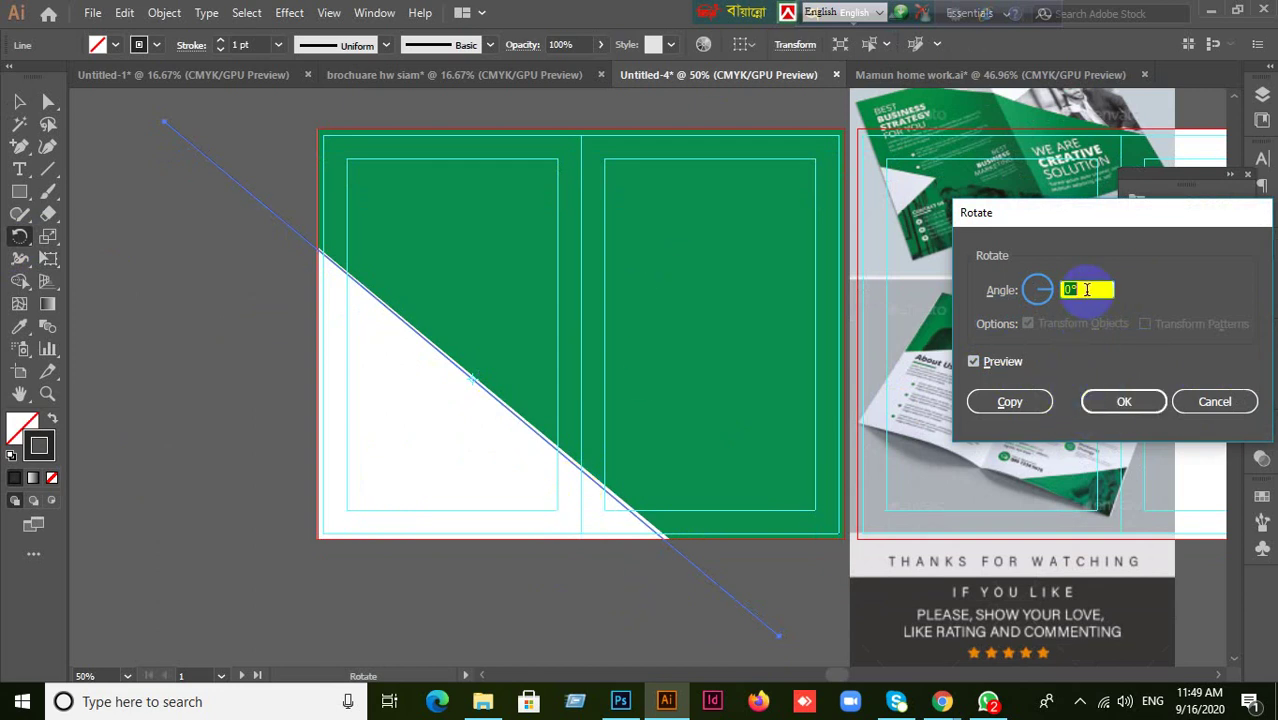
pyautogui.press('Up')
pyautogui.press('Down')
pyautogui.click(1178, 404)
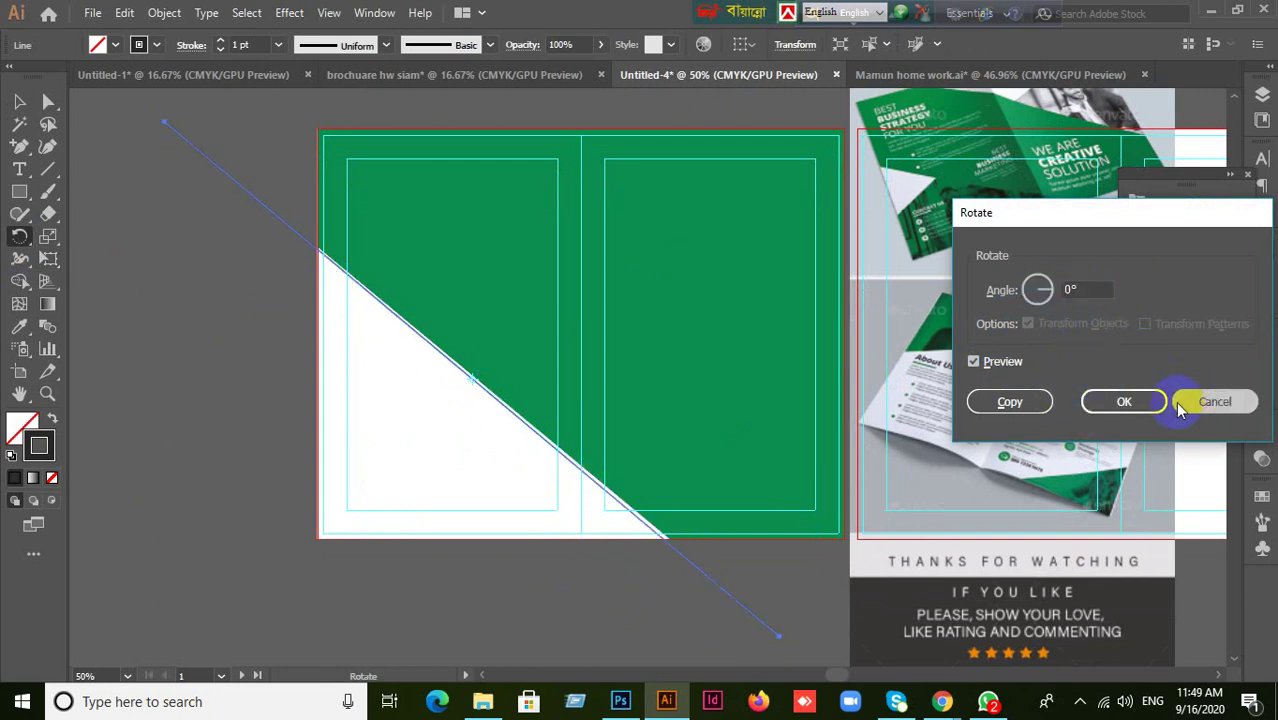
# - Compare the dark gray diagonal line with the green shape's slanted edge along its length and delete the line
pyautogui.click(20, 104)
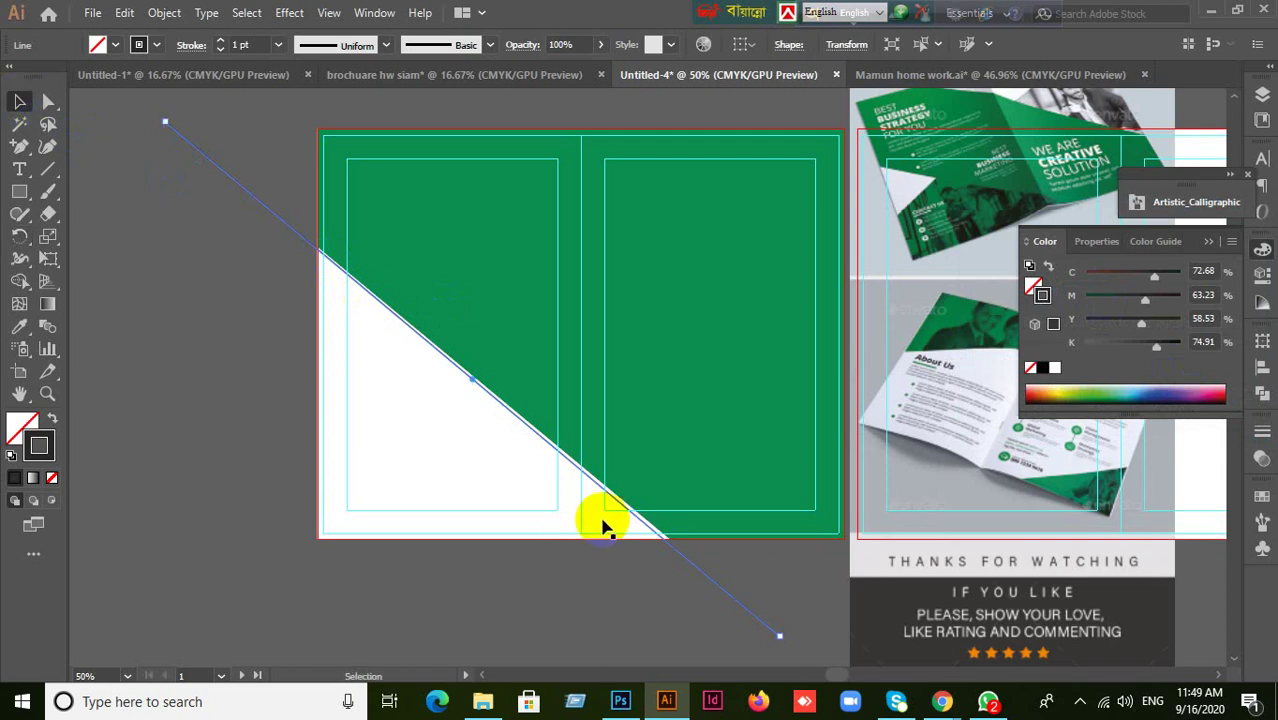
pyautogui.scroll(2, 599, 523)
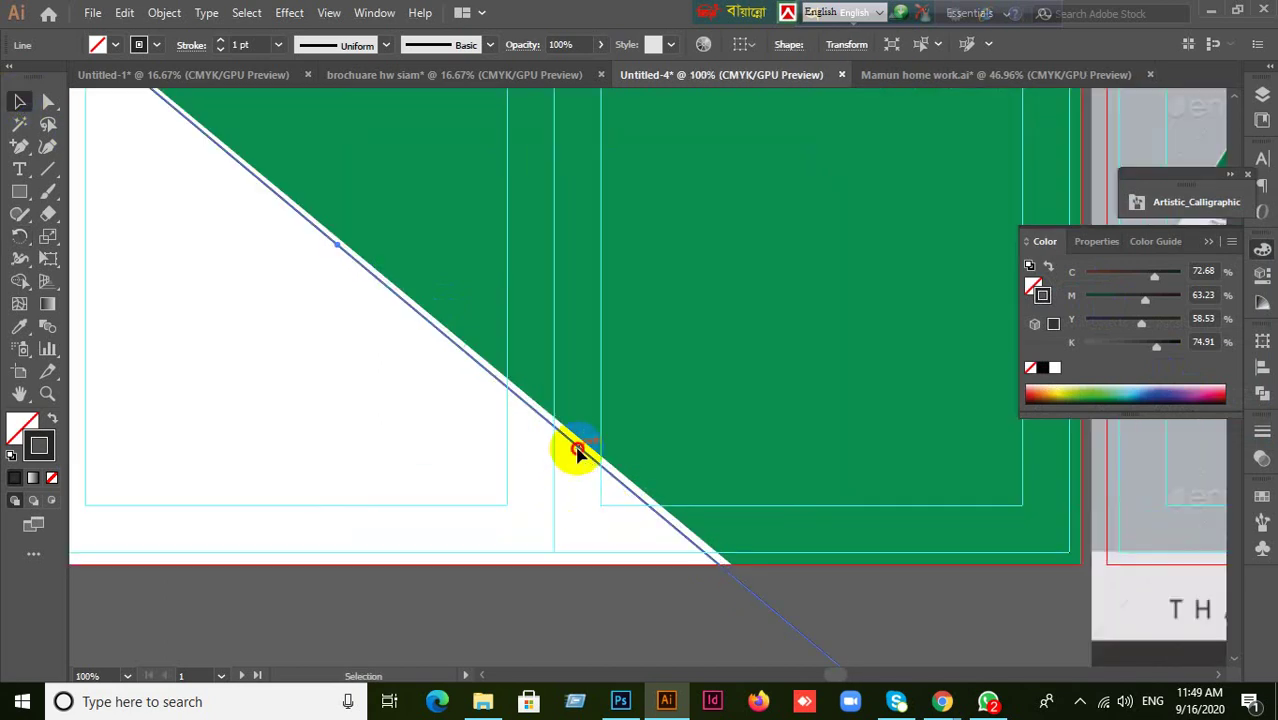
pyautogui.click(811, 602)
pyautogui.moveTo(626, 274); pyautogui.dragTo(691, 239)
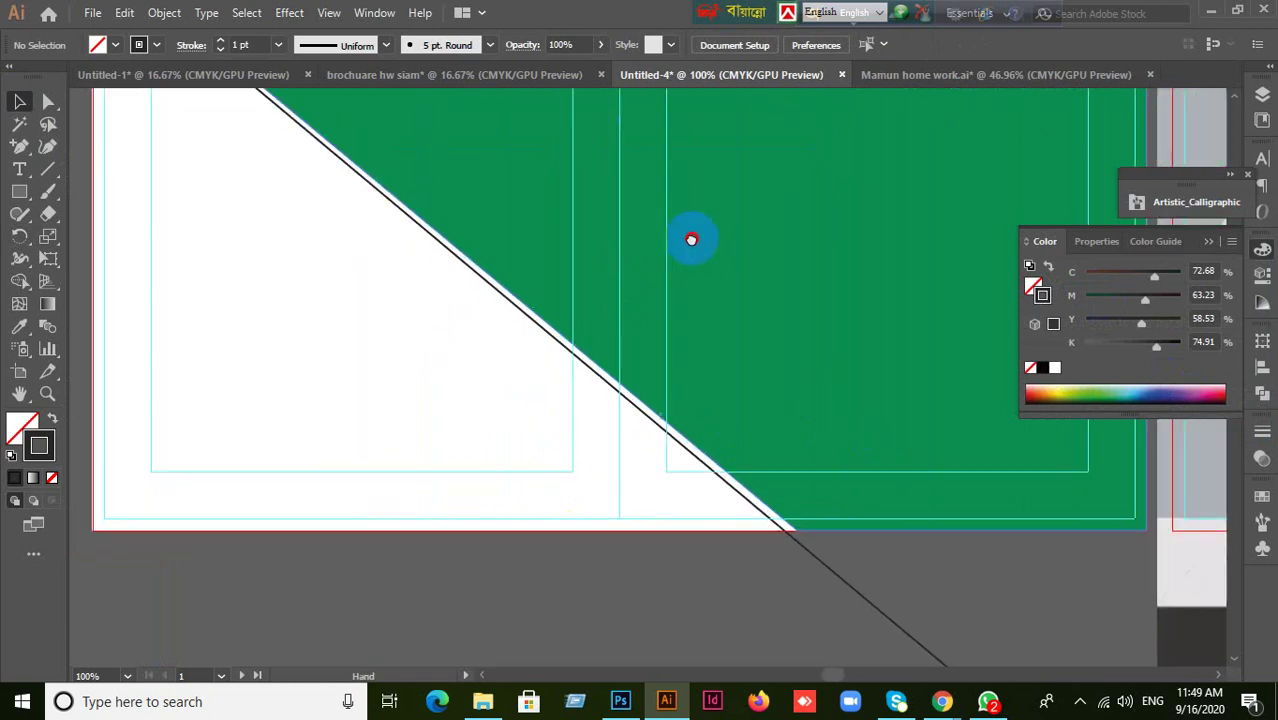
pyautogui.moveTo(552, 196); pyautogui.dragTo(793, 480)
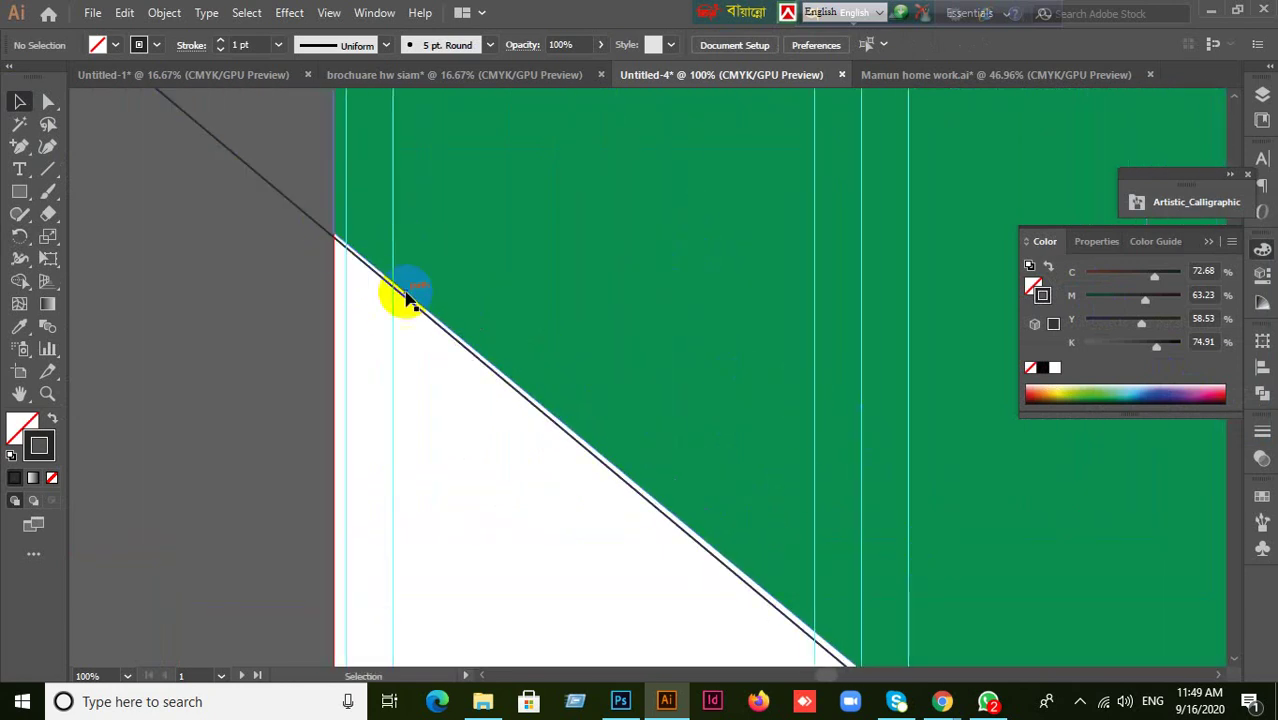
pyautogui.moveTo(807, 405); pyautogui.dragTo(596, 91)
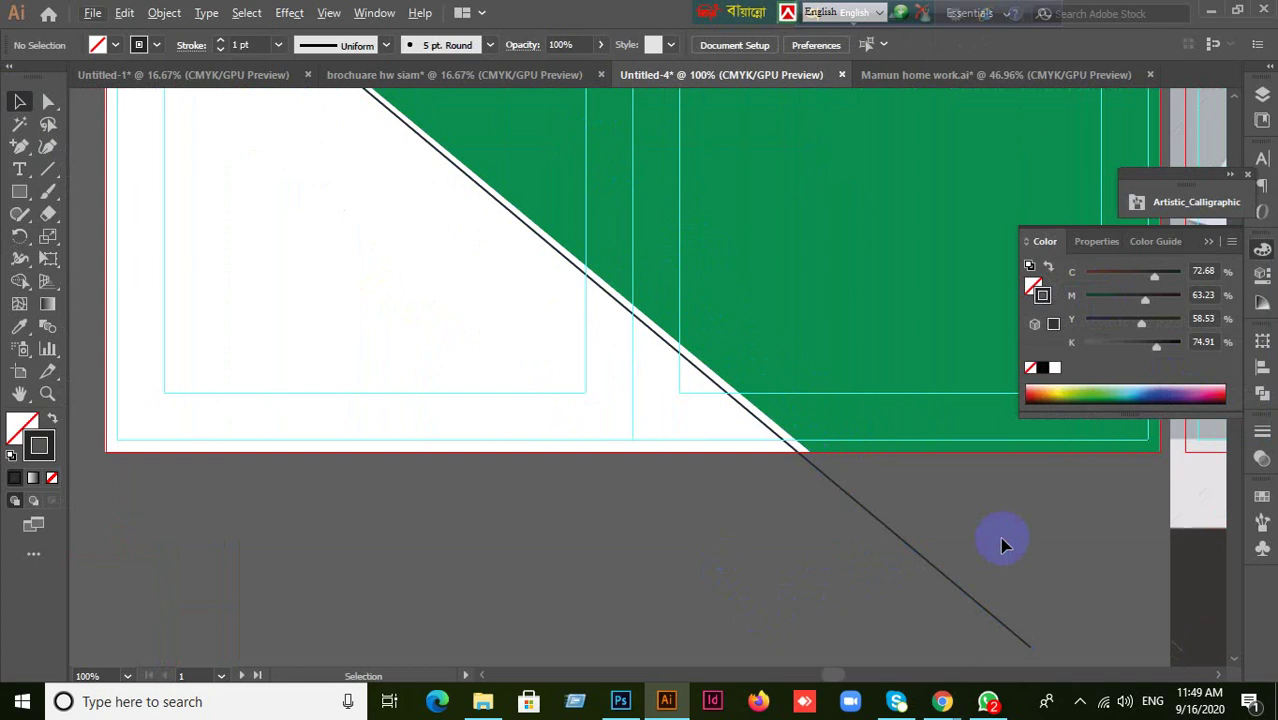
pyautogui.hotkey('ctrl', 'alt')
pyautogui.click(923, 566)
pyautogui.press('Delete')
pyautogui.hotkey('ctrl', '-')
pyautogui.hotkey('ctrl', '-')
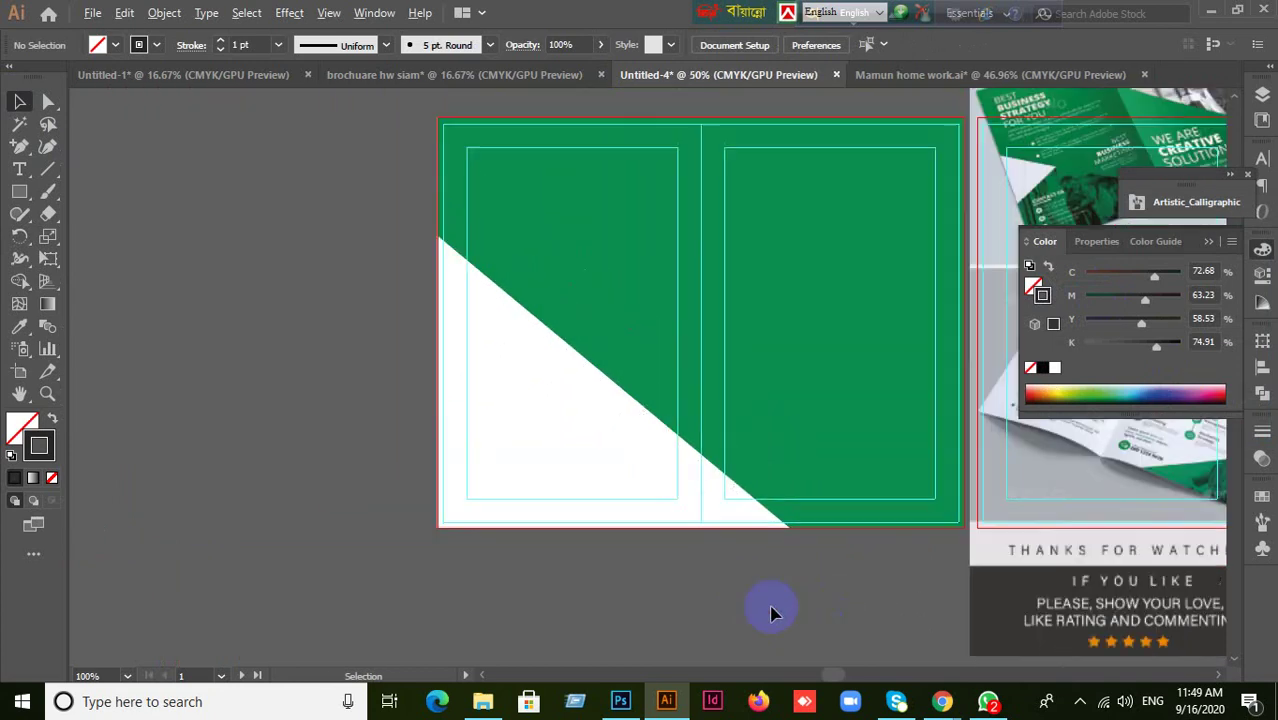
# - Draw a straight vertical line from inside the green shape down through the left page, ending well below the artboard
pyautogui.click(48, 169)
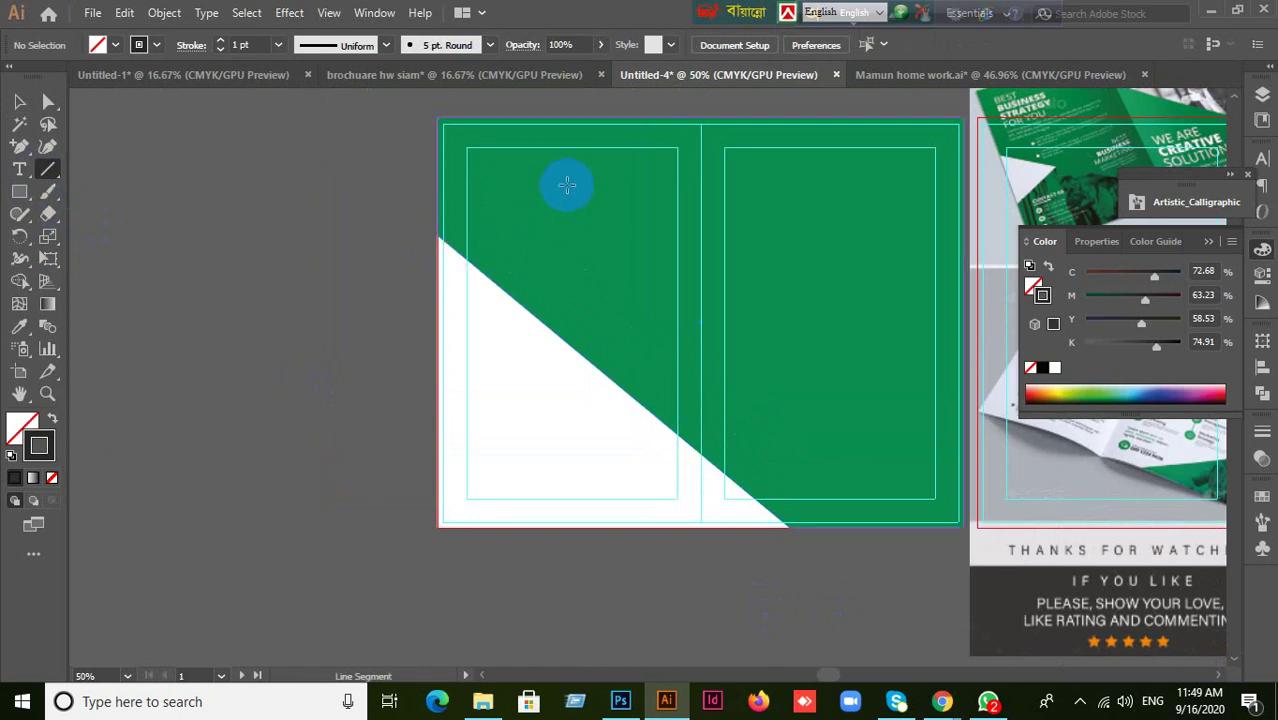
pyautogui.moveTo(551, 232); pyautogui.dragTo(578, 652)
pyautogui.scroll(2, 673, 435)
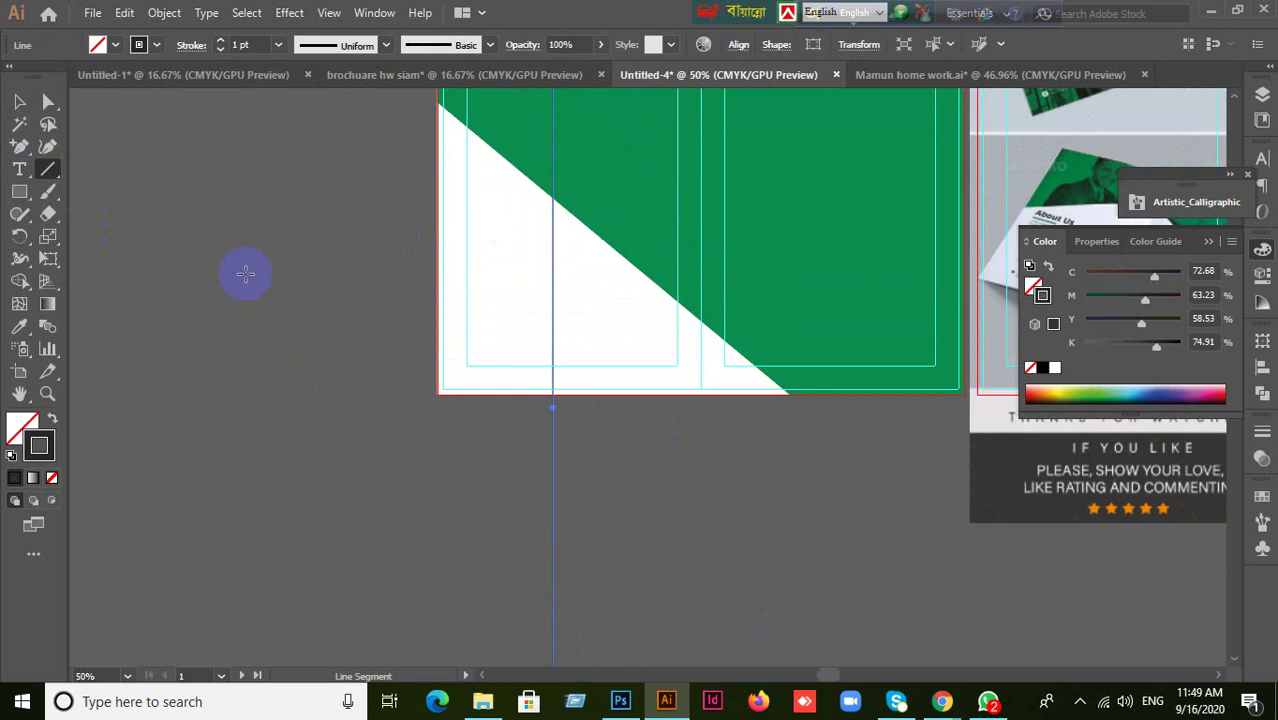
# - Rotate the vertical line 49° about its midpoint with the Rotate tool
pyautogui.click(20, 236)
pyautogui.click(537, 408)
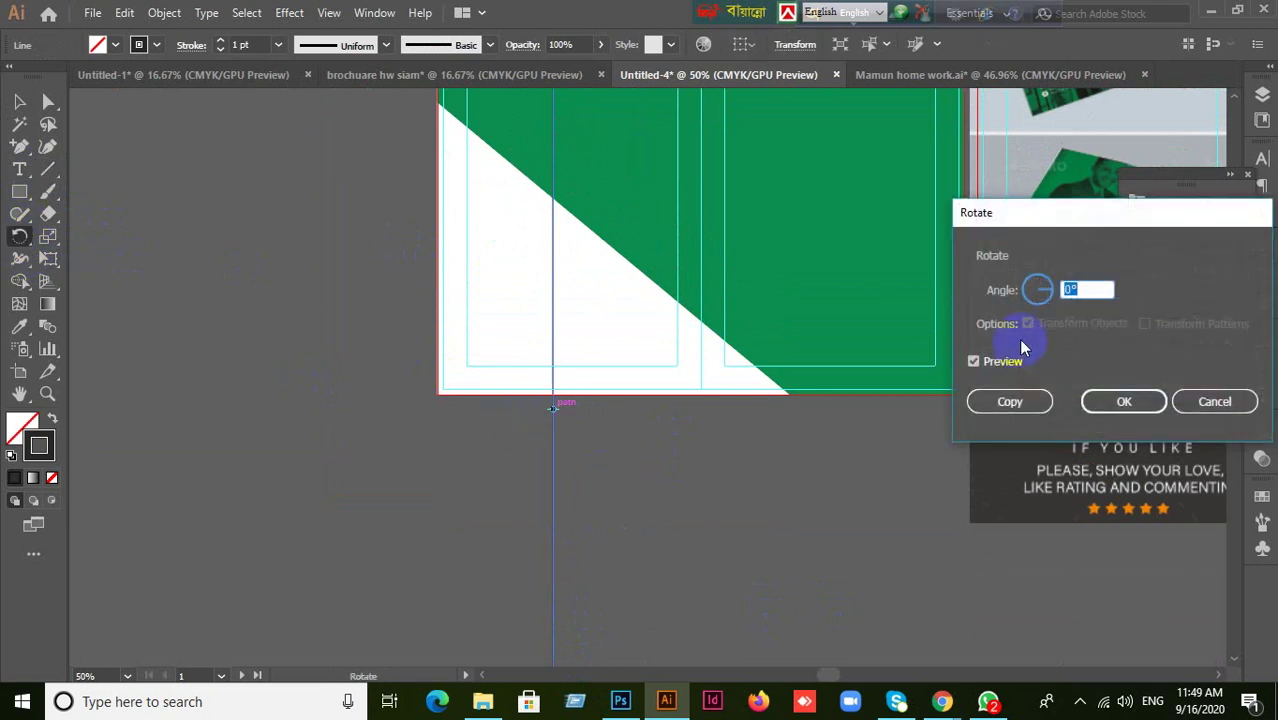
pyautogui.press('Up')
pyautogui.press('Up')
pyautogui.press('Up')
pyautogui.press('Up')
pyautogui.press('Up')
pyautogui.press('Up')
pyautogui.press('Up')
pyautogui.press('Up')
pyautogui.press('Up')
pyautogui.press('Up')
pyautogui.press('Up')
pyautogui.press('Up')
pyautogui.press('Up')
pyautogui.press('Up')
pyautogui.press('Up')
pyautogui.press('Up')
pyautogui.press('Up')
pyautogui.press('Up')
pyautogui.press('Up')
pyautogui.press('Up')
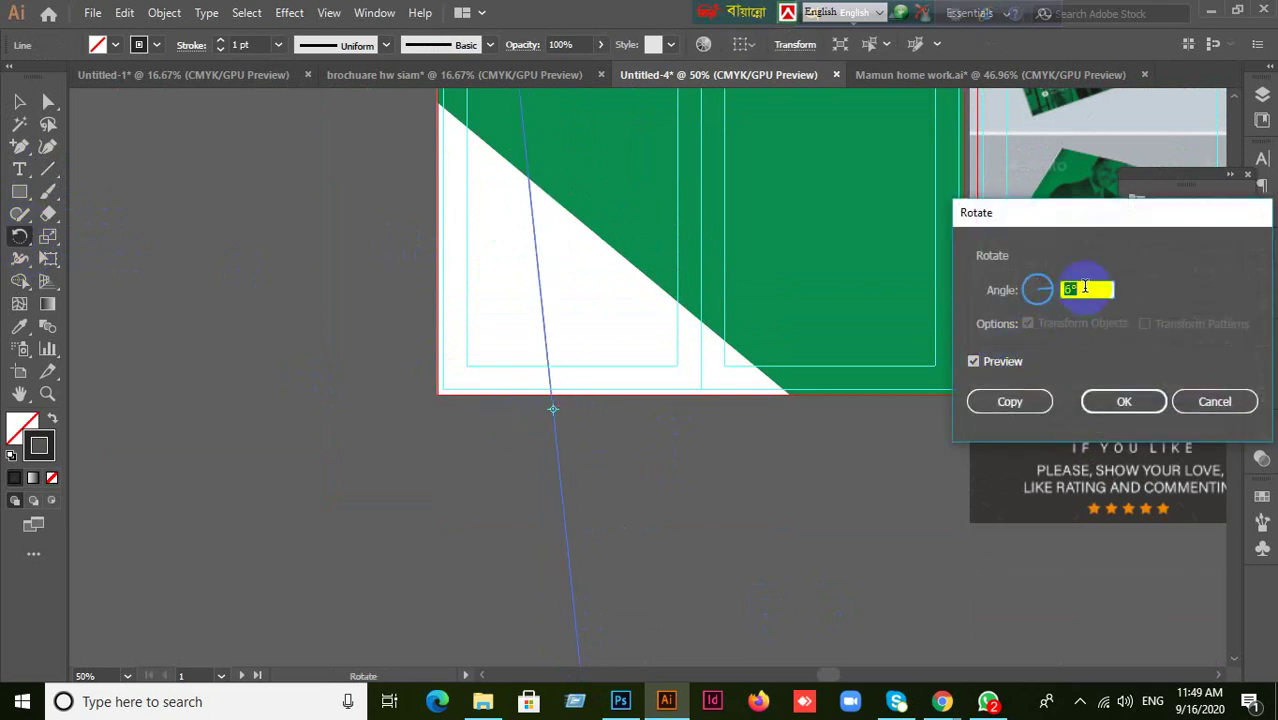
pyautogui.press('Up')
pyautogui.press('Up')
pyautogui.press('Up')
pyautogui.press('Up')
pyautogui.press('Up')
pyautogui.press('Up')
pyautogui.press('Up')
pyautogui.press('Up')
pyautogui.press('Up')
pyautogui.press('Up')
pyautogui.press('Up')
pyautogui.press('Up')
pyautogui.press('Up')
pyautogui.press('Up')
pyautogui.press('Up')
pyautogui.press('Up')
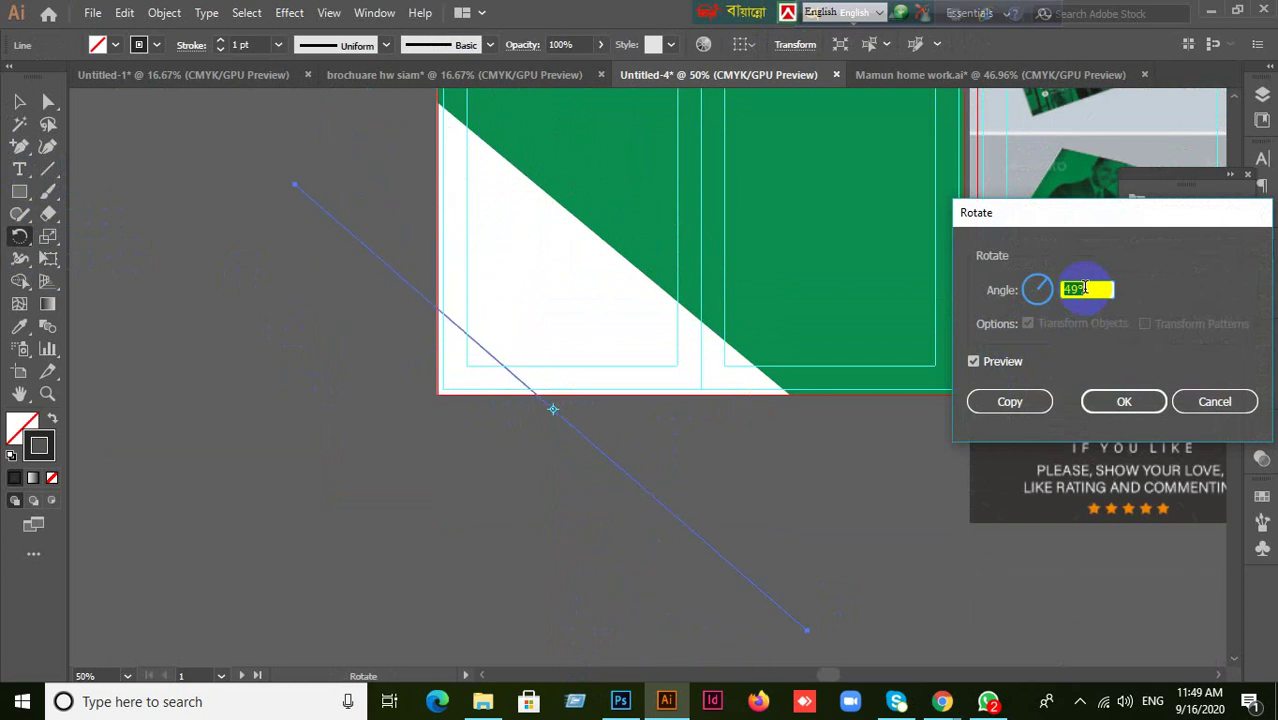
pyautogui.click(1124, 401)
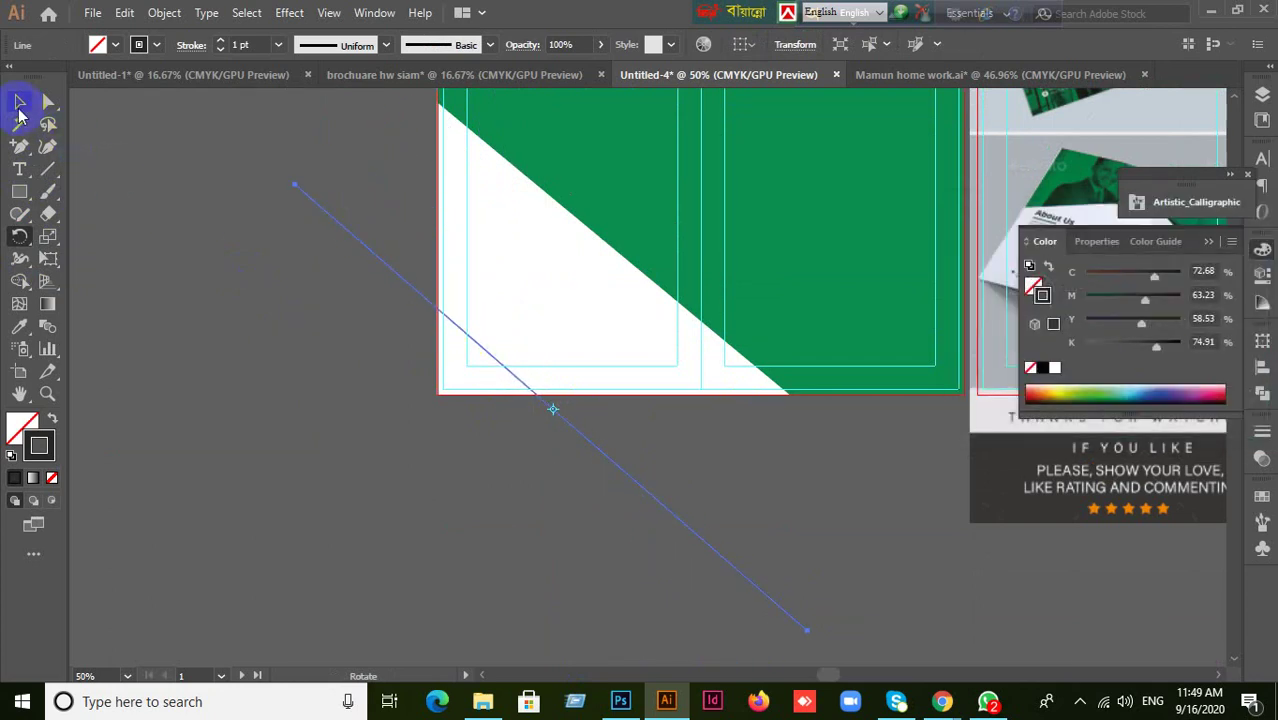
# - Move the rotated line up against the green shape's slanted edge
pyautogui.click(19, 104)
pyautogui.moveTo(488, 354); pyautogui.dragTo(565, 216)
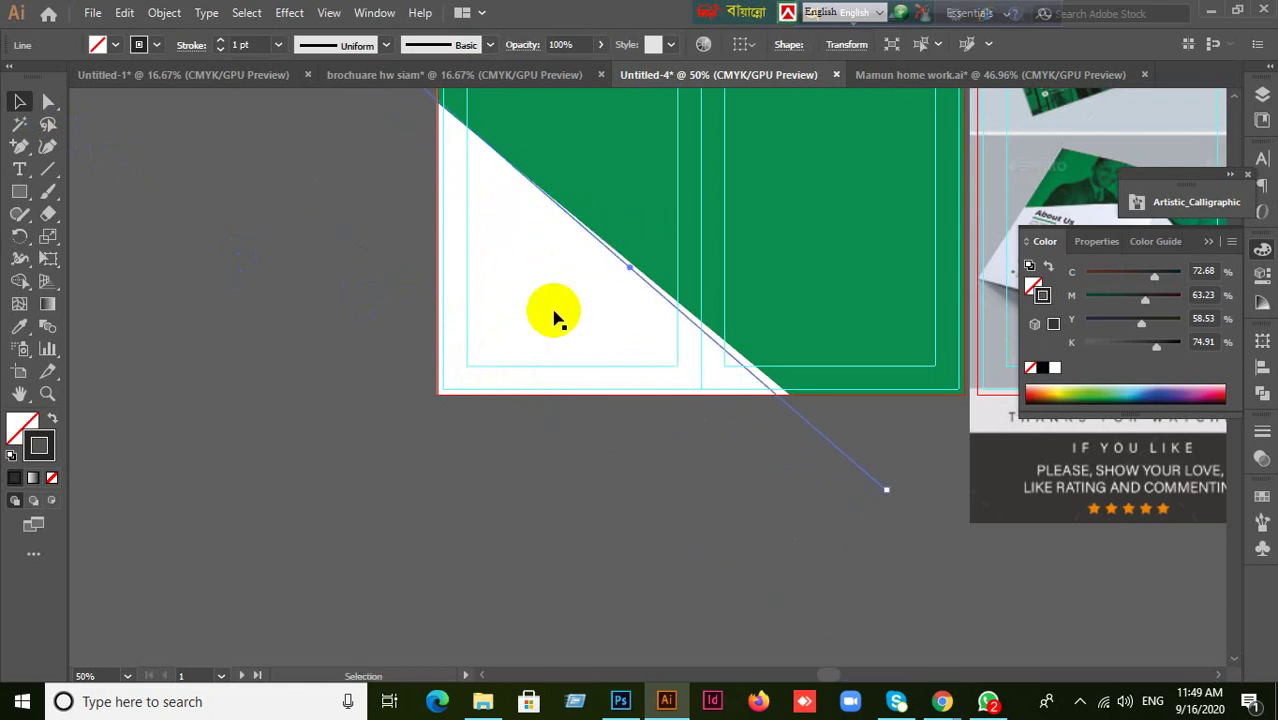
pyautogui.scroll(1, 568, 385)
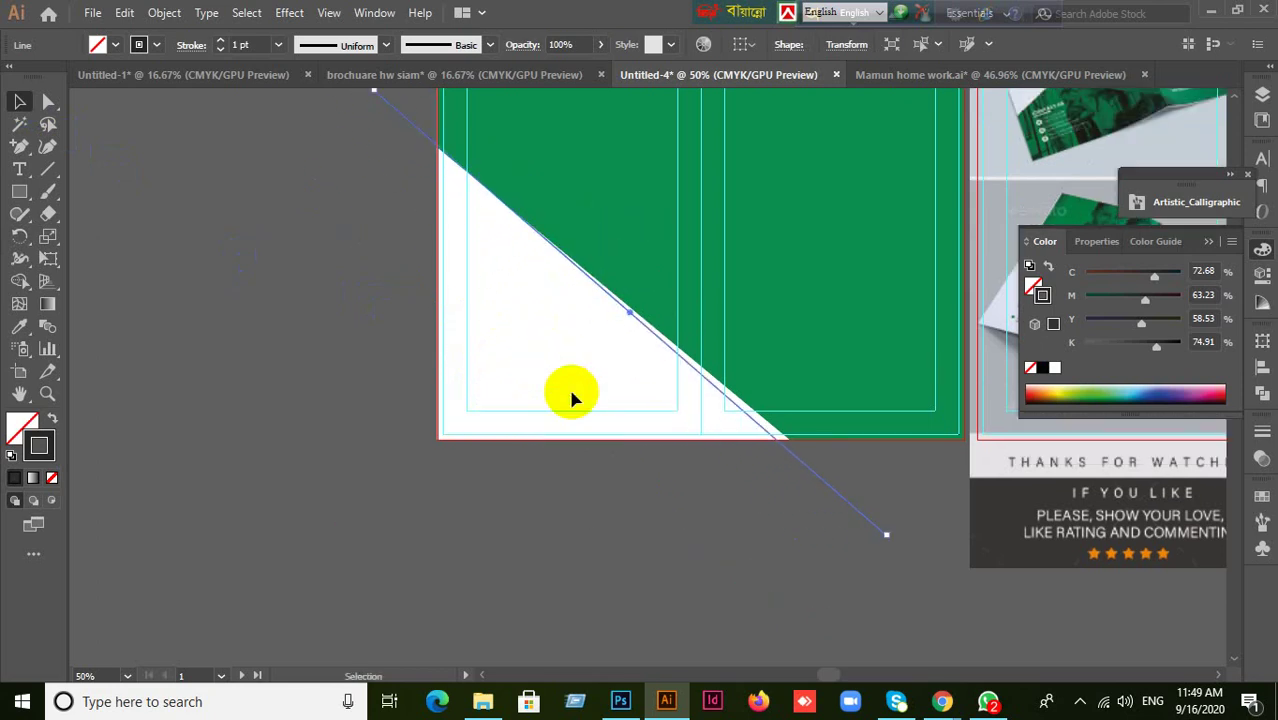
# - Rotate the diagonal line a further 1.5° around its midpoint to match the slope of the green edge
pyautogui.click(20, 236)
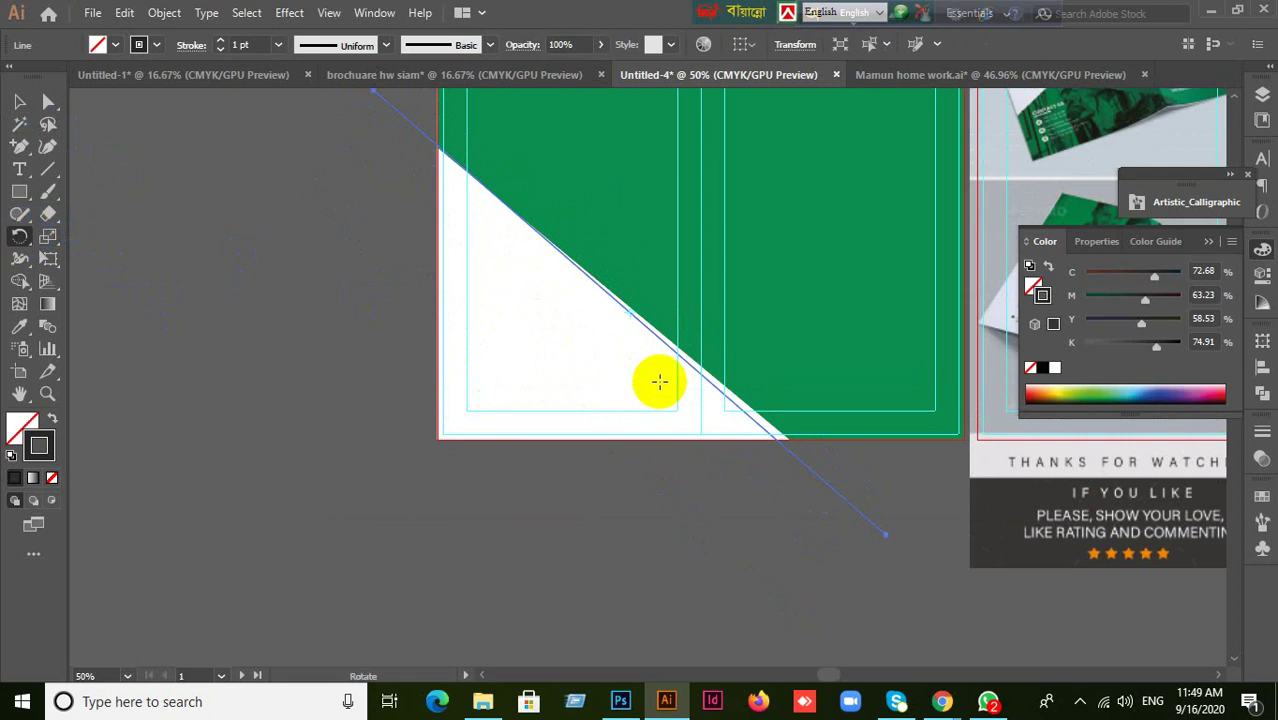
pyautogui.click(634, 310)
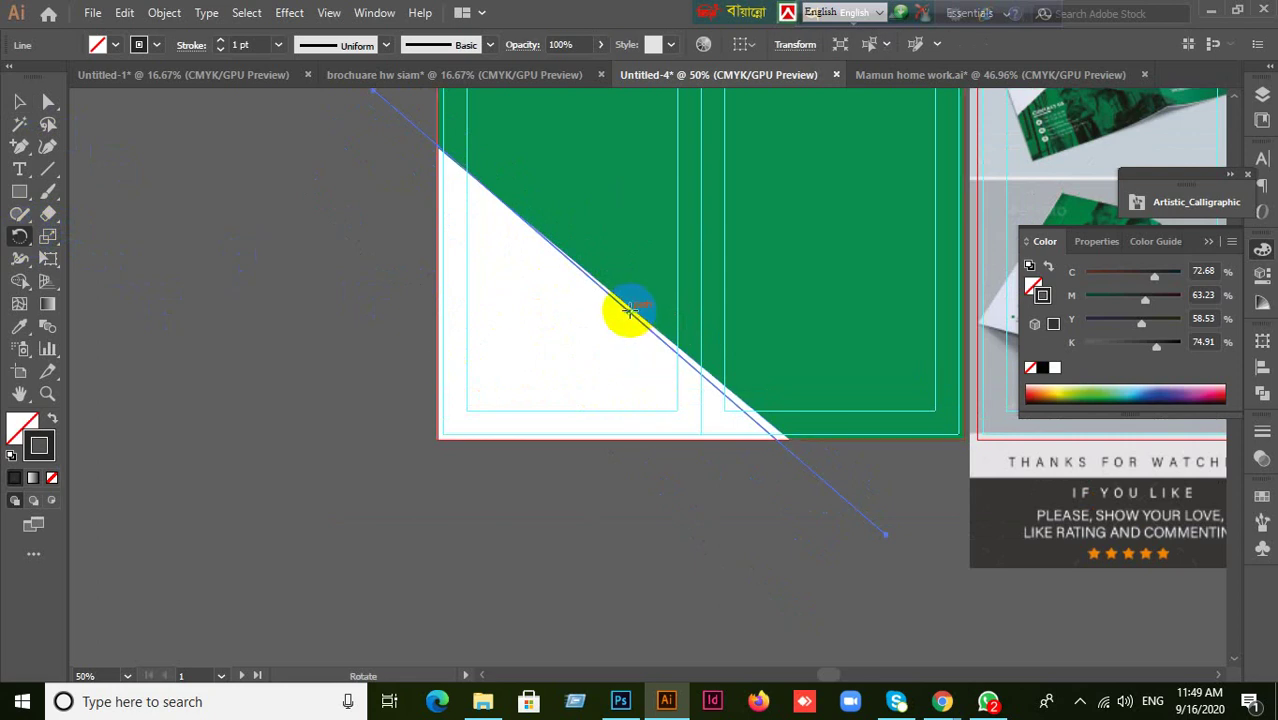
pyautogui.keyDown('alt'); pyautogui.click(628, 311); pyautogui.keyUp('alt')
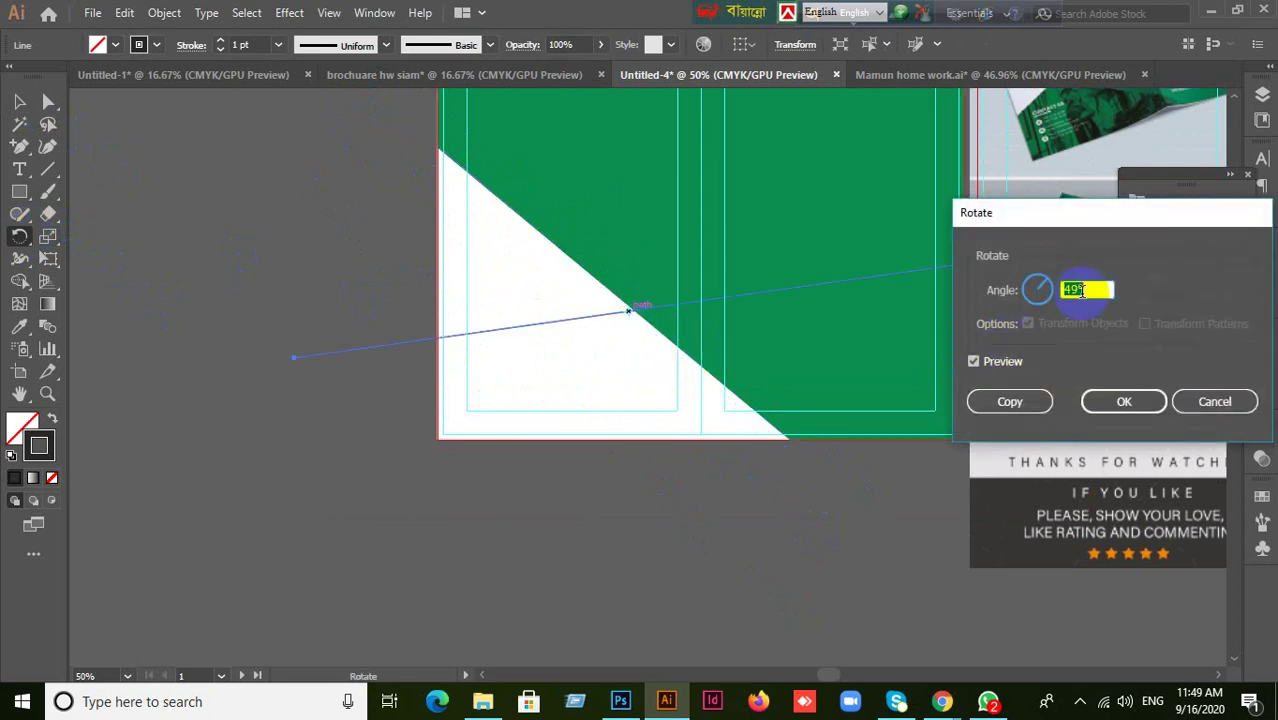
pyautogui.scroll(10, 1098, 290)
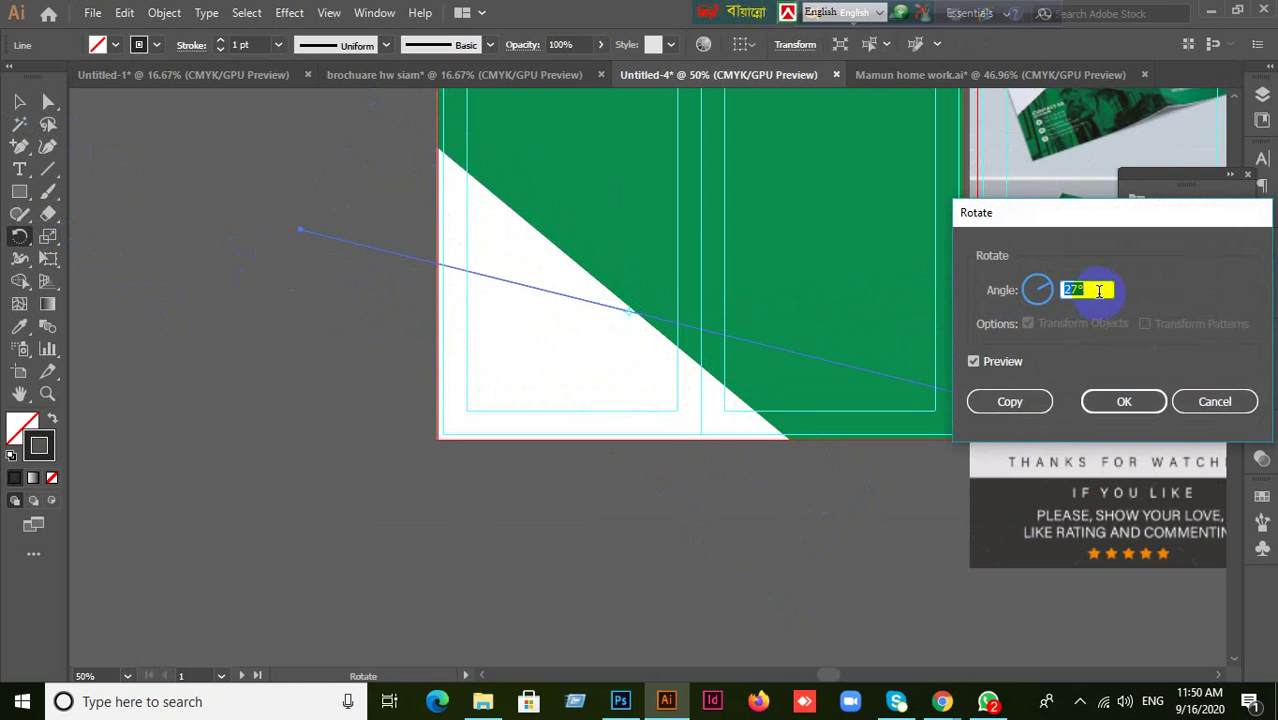
pyautogui.scroll(10, 1098, 290)
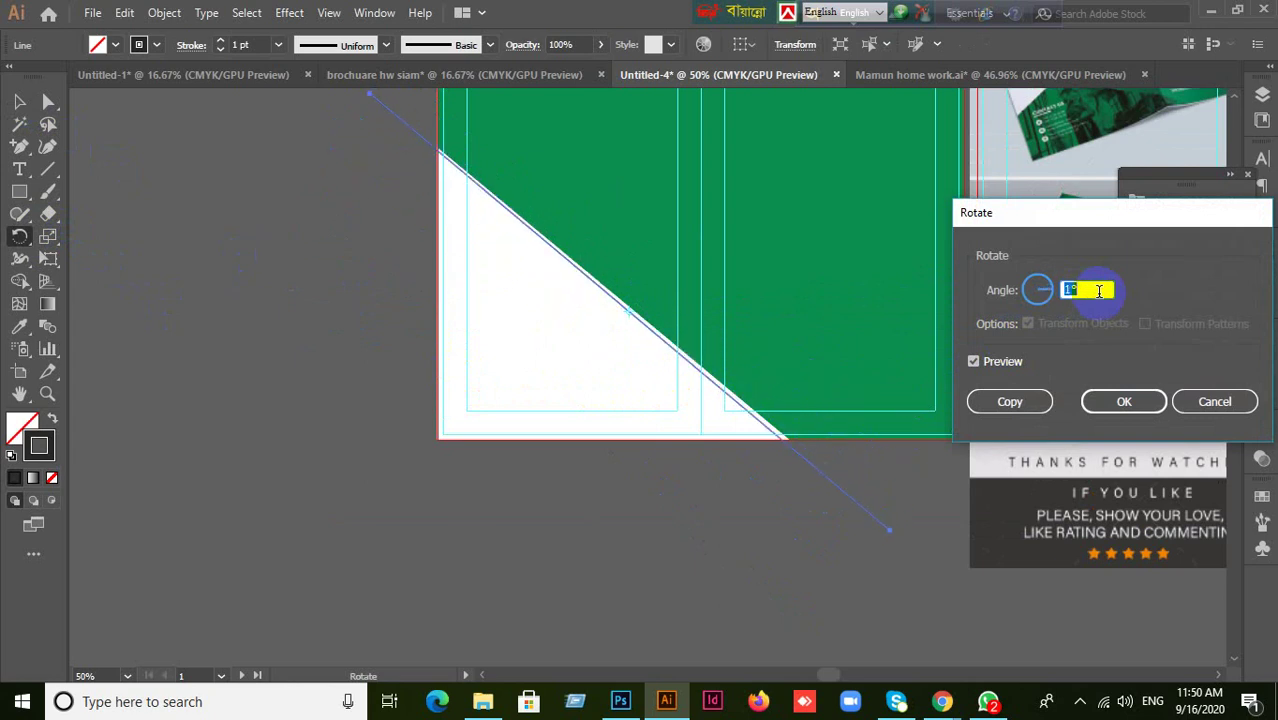
pyautogui.scroll(2, 1098, 290)
pyautogui.scroll(1, 1098, 290)
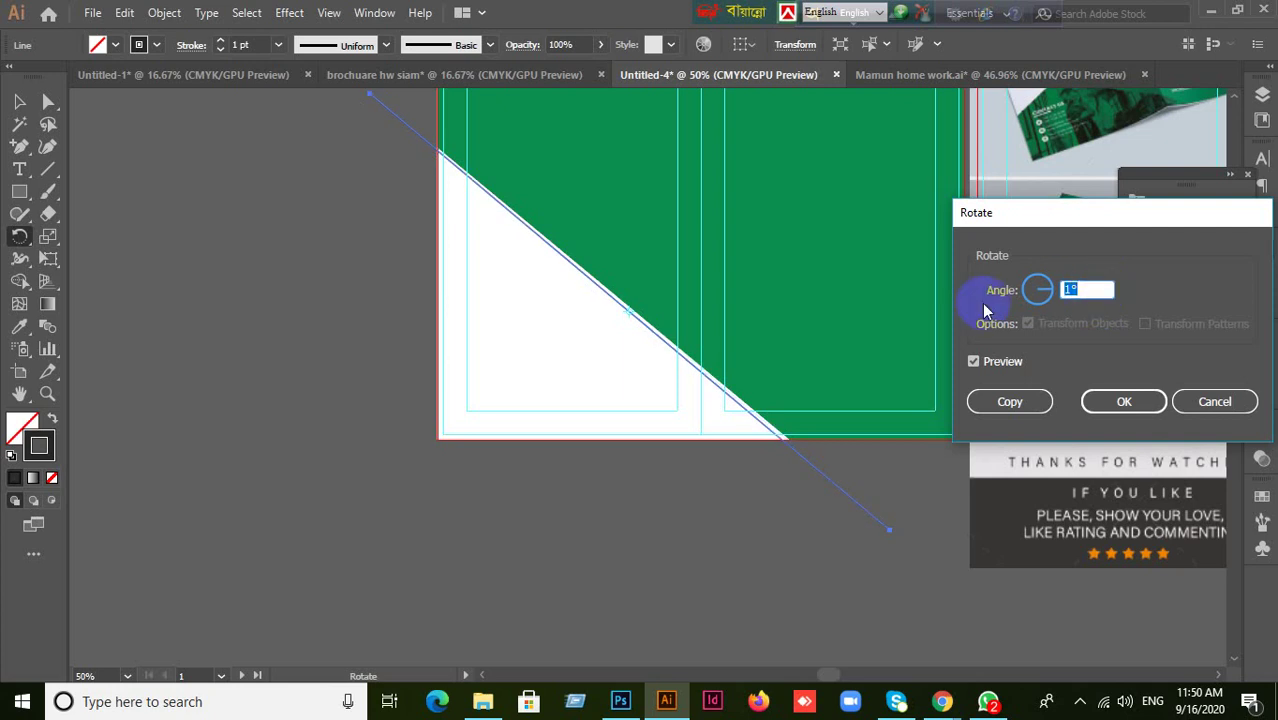
pyautogui.write('1.5')
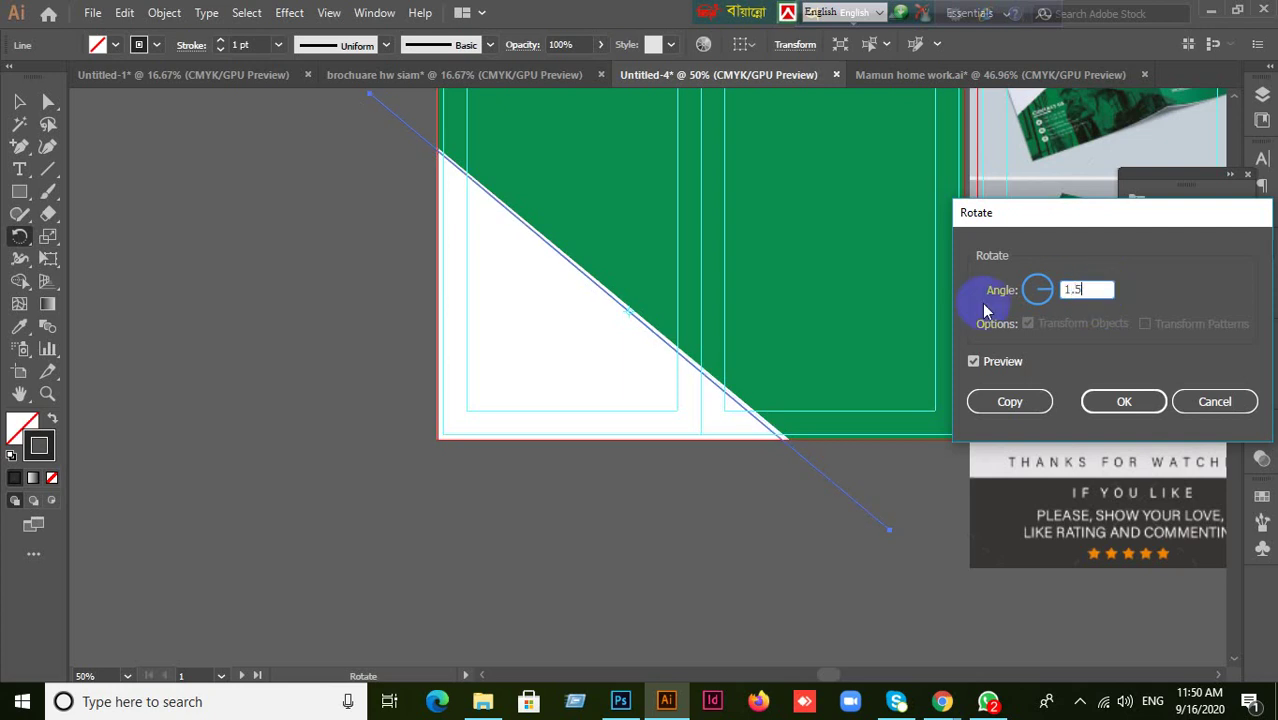
pyautogui.click(974, 361)
pyautogui.click(975, 362)
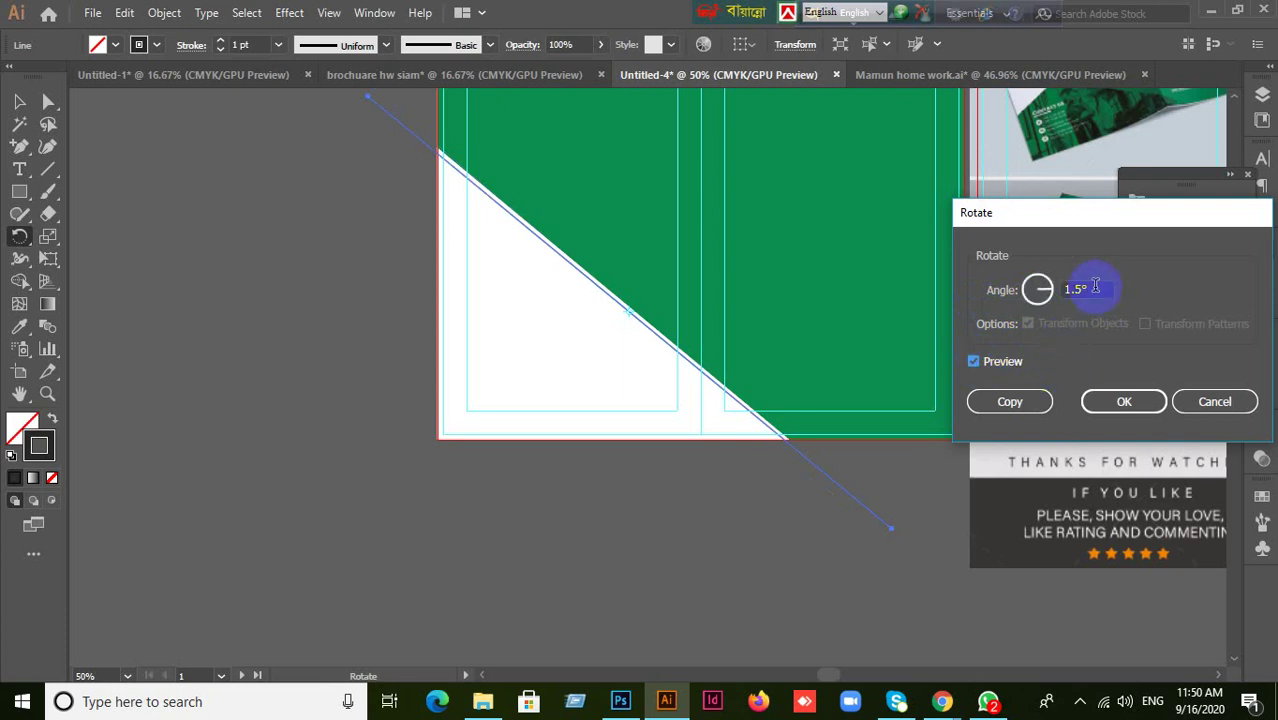
pyautogui.click(1121, 406)
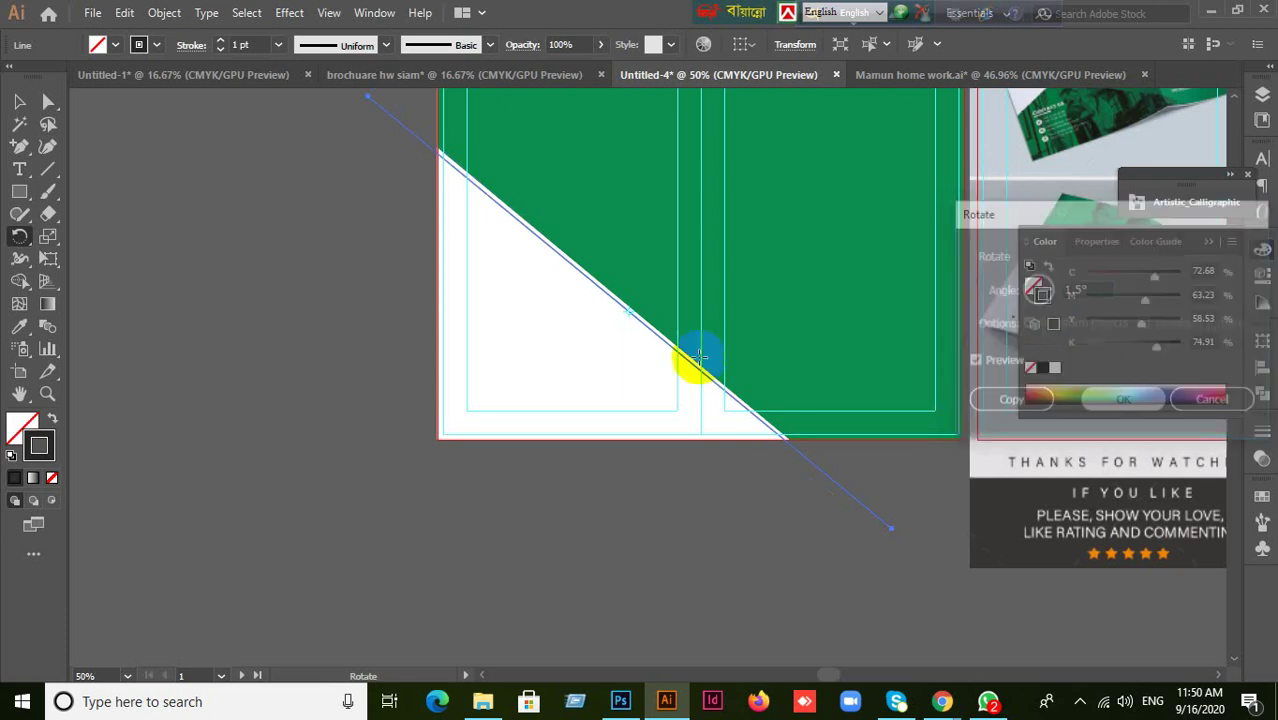
# - Delete the slanted green shape from the first artboard, keeping only the diagonal line
pyautogui.click(20, 104)
pyautogui.scroll(1, 556, 300)
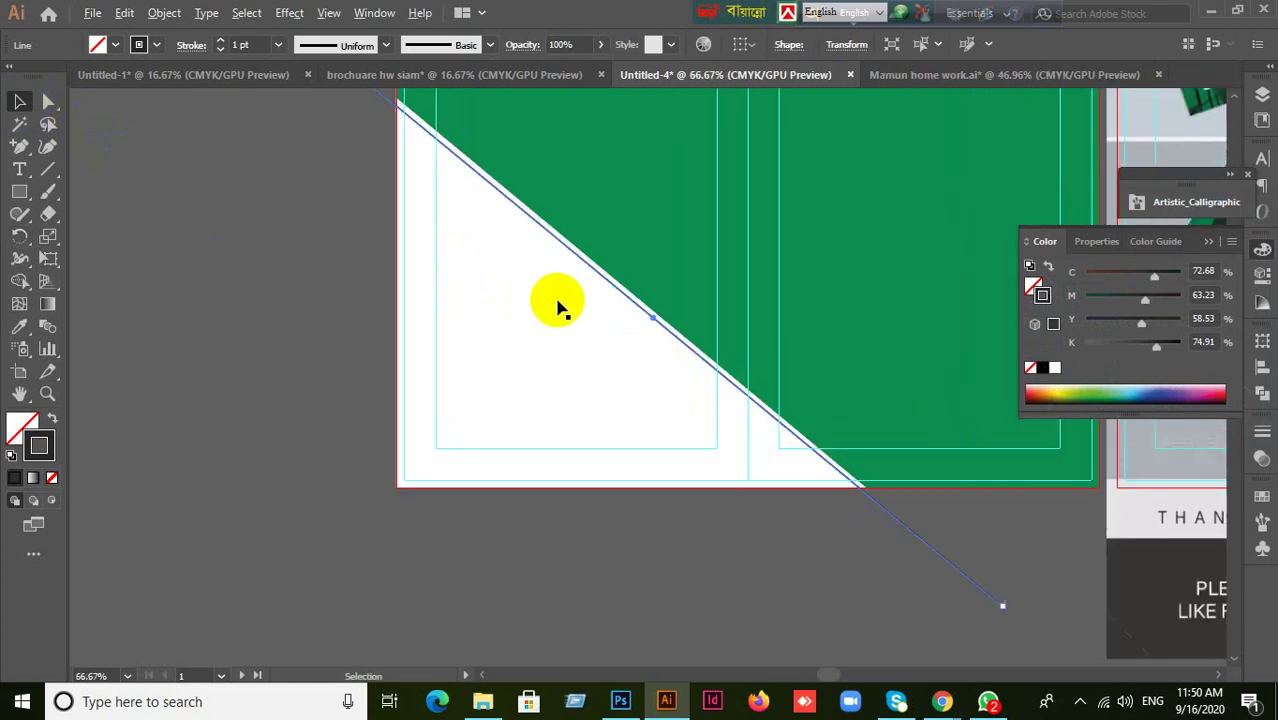
pyautogui.scroll(2, 695, 300)
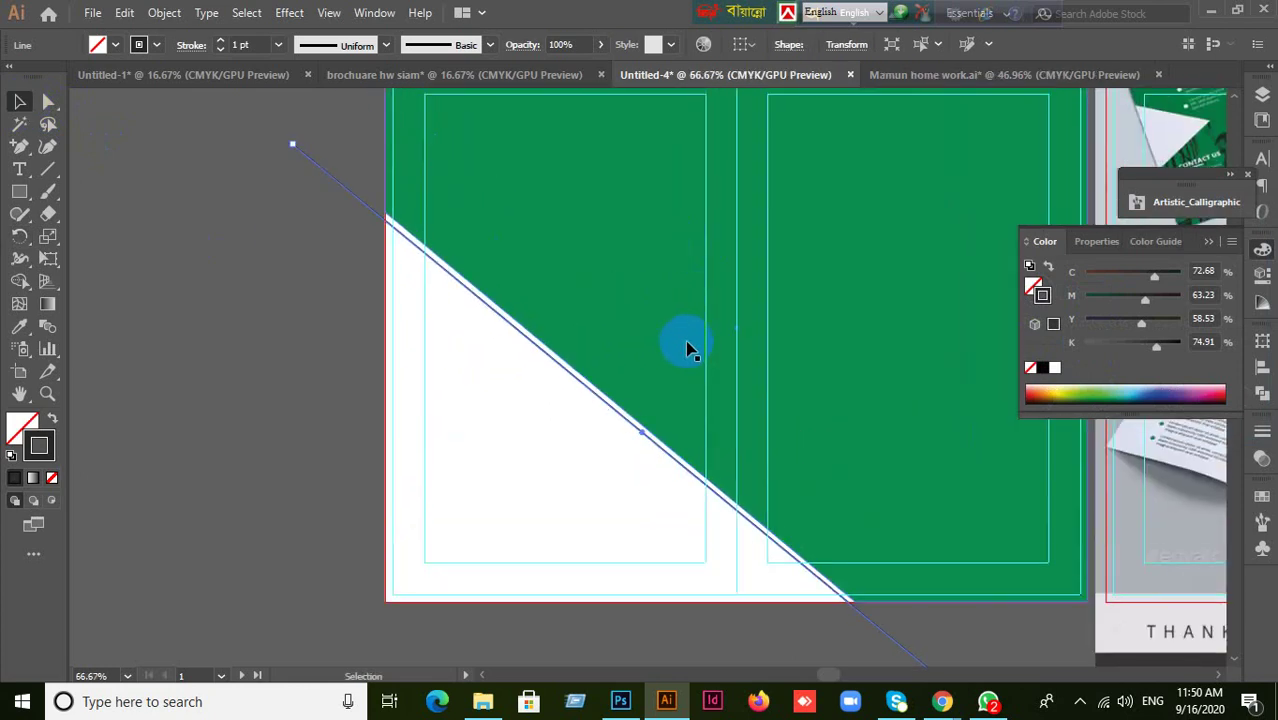
pyautogui.click(228, 434)
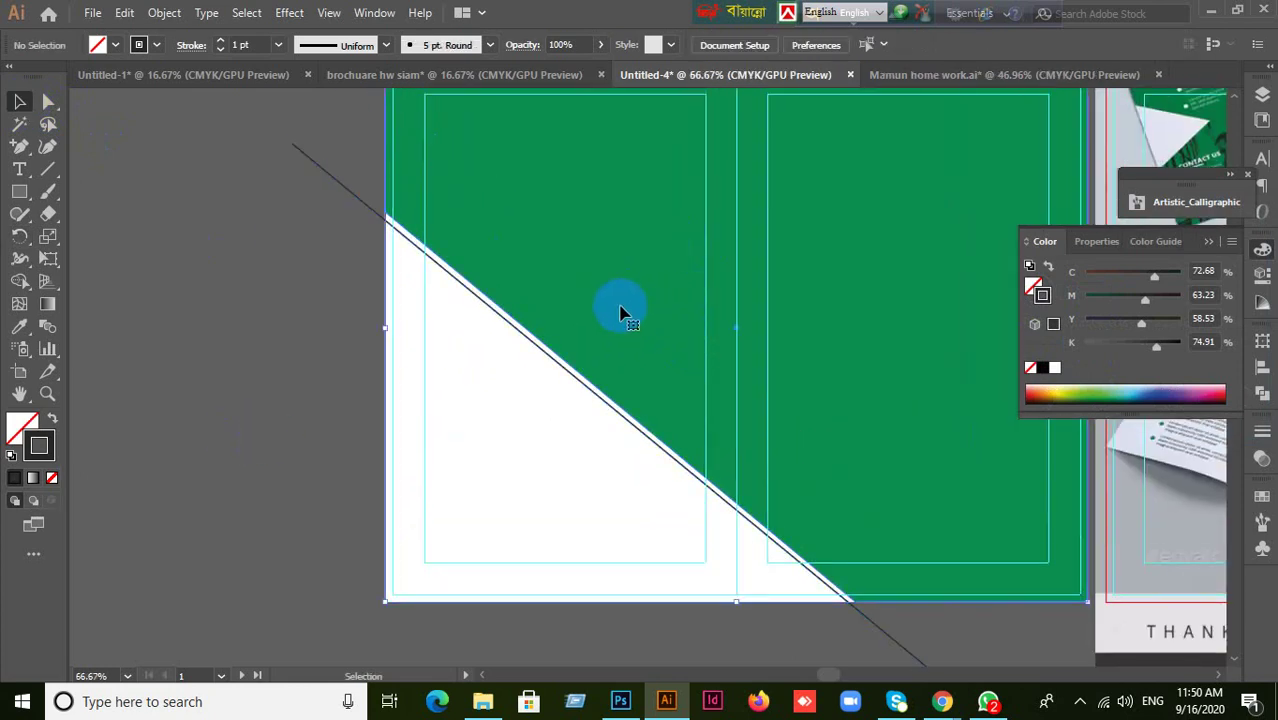
pyautogui.click(619, 306)
pyautogui.press('Delete')
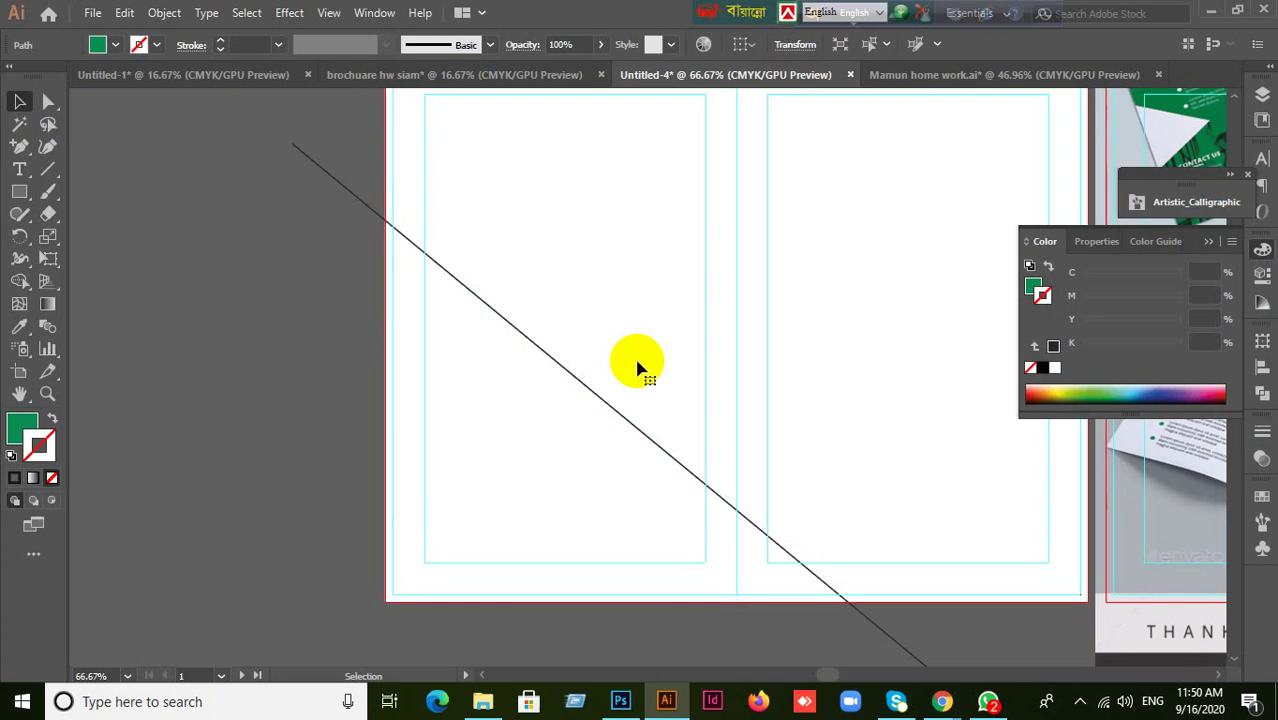
pyautogui.scroll(-1, 622, 365)
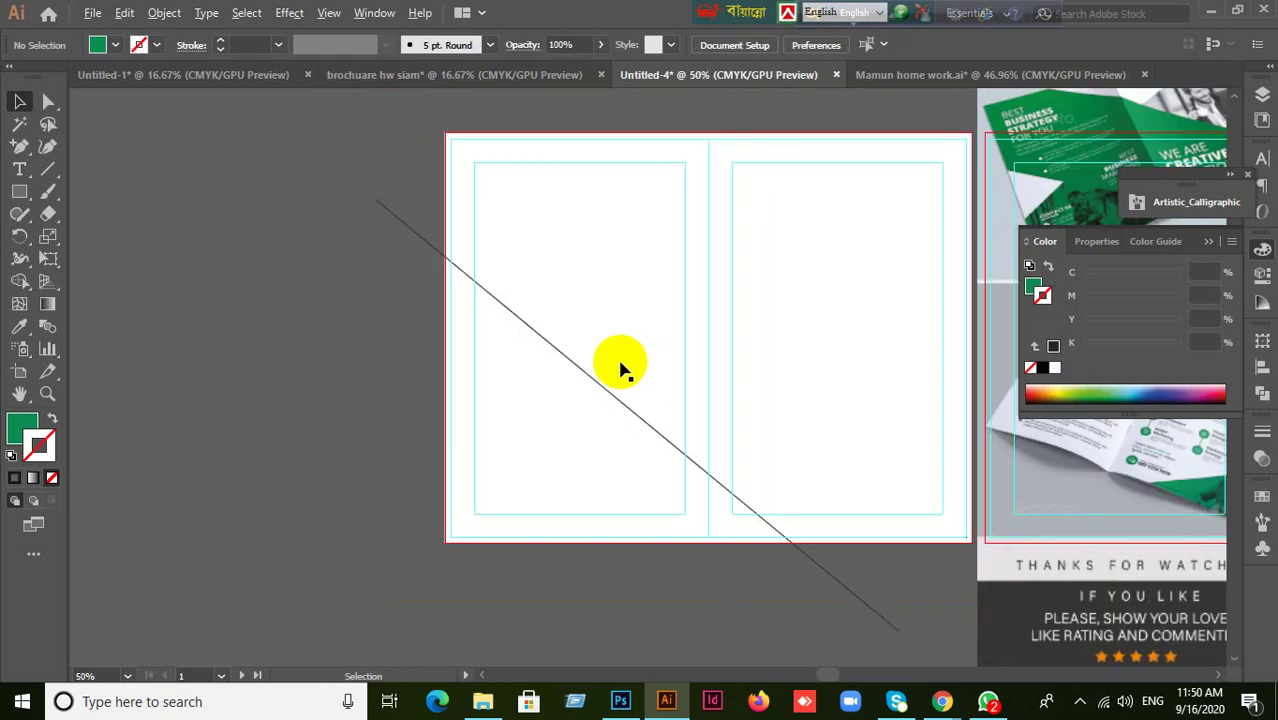
pyautogui.click(18, 193)
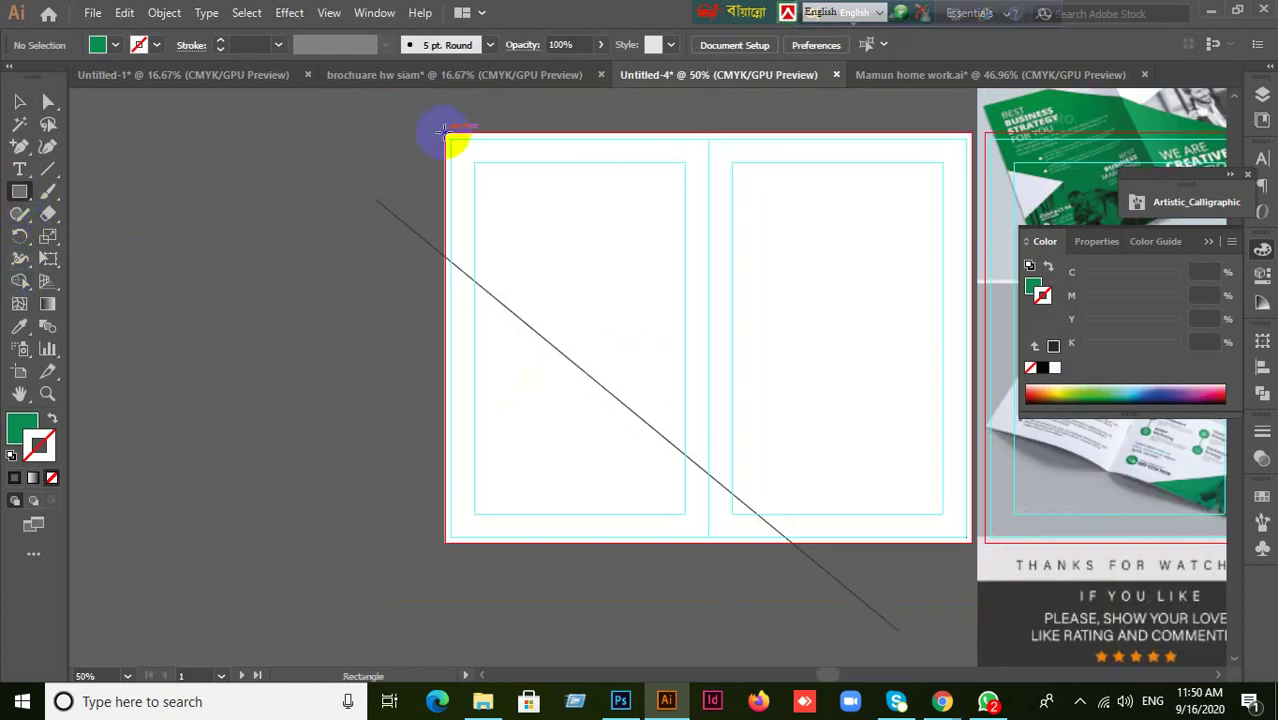
pyautogui.moveTo(447, 135); pyautogui.dragTo(1047, 570)
pyautogui.click(970, 558)
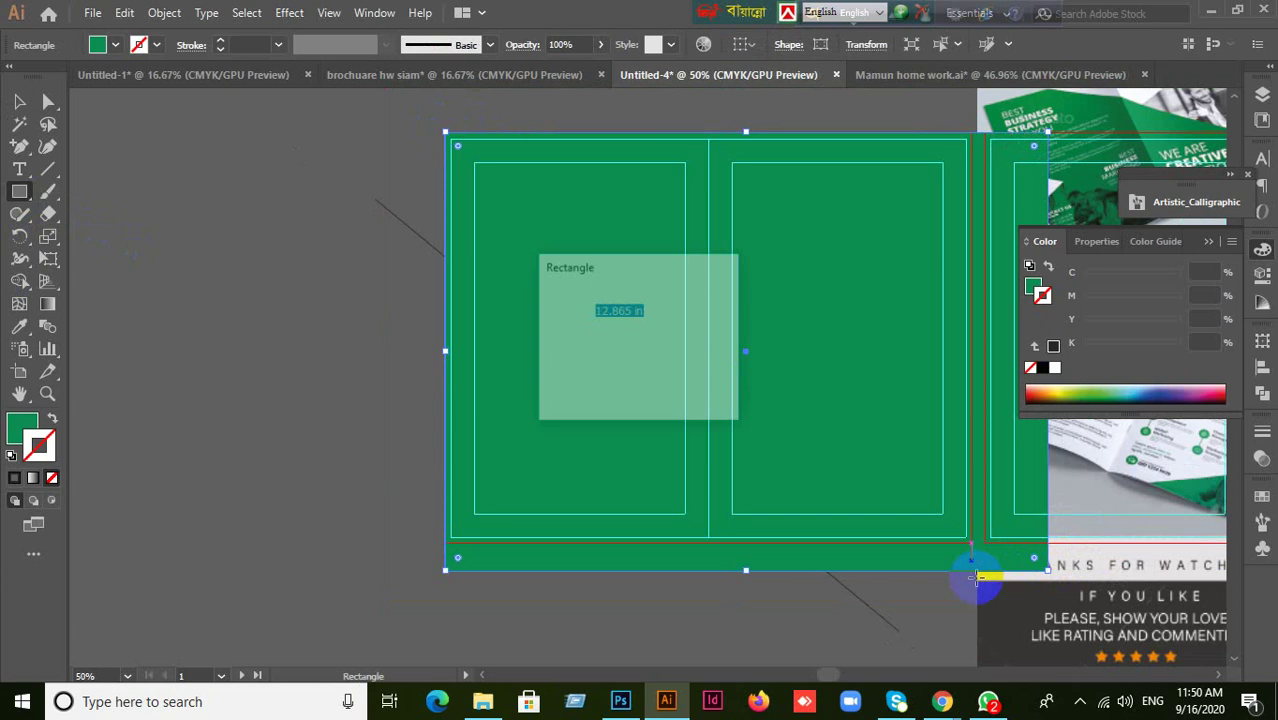
pyautogui.click(684, 383)
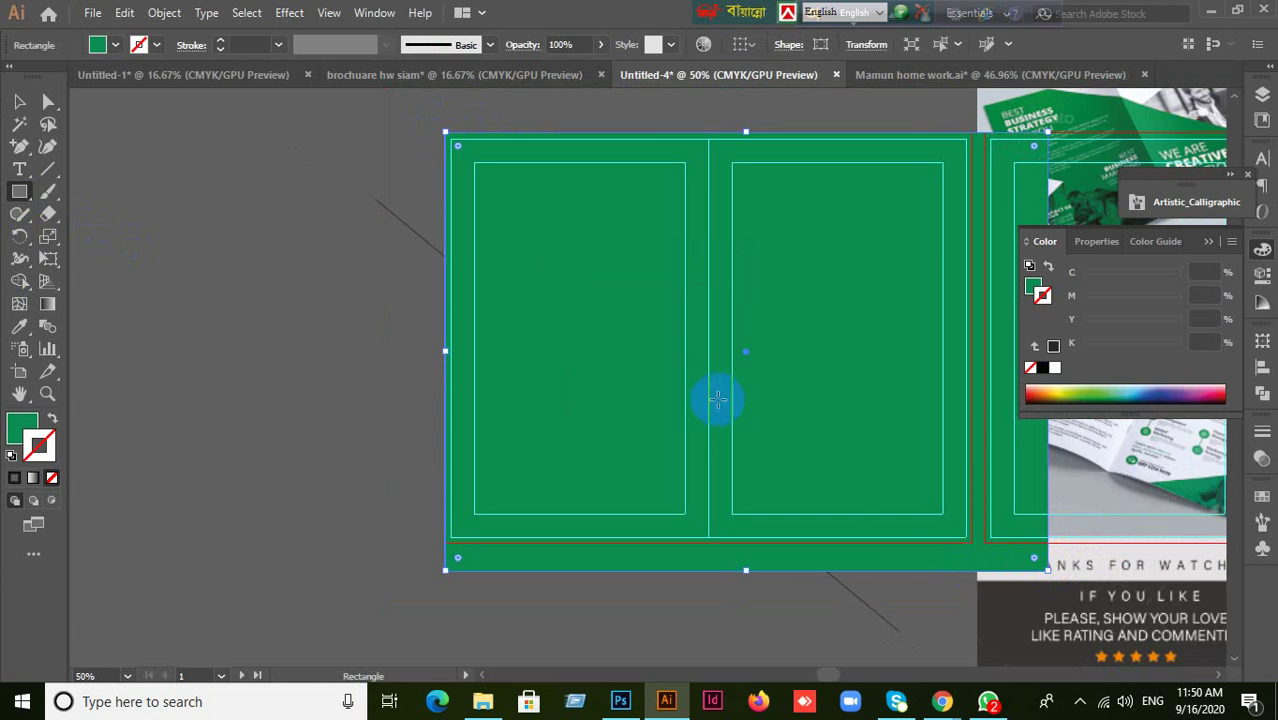
pyautogui.hotkey('ctrl', 'z')
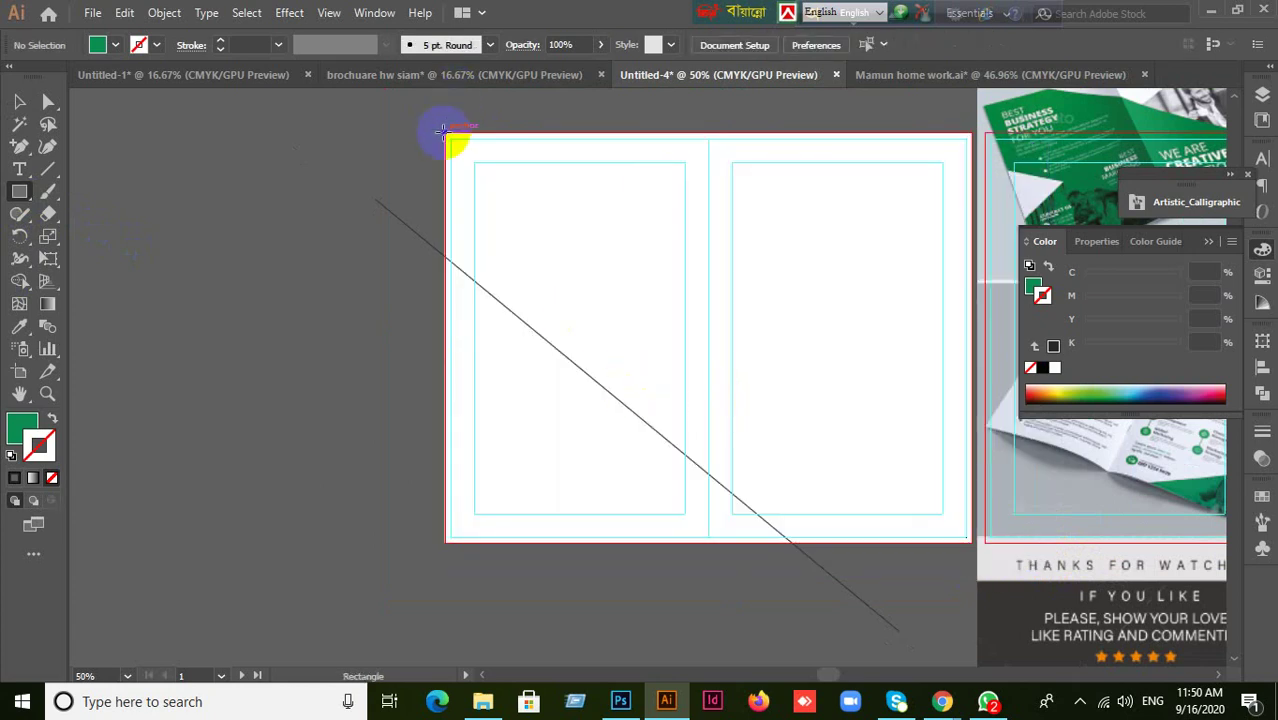
# - Draw a green rectangle without a stroke that exactly covers the first artboard out to its bleed edges
pyautogui.moveTo(447, 135); pyautogui.dragTo(970, 542)
pyautogui.click(19, 102)
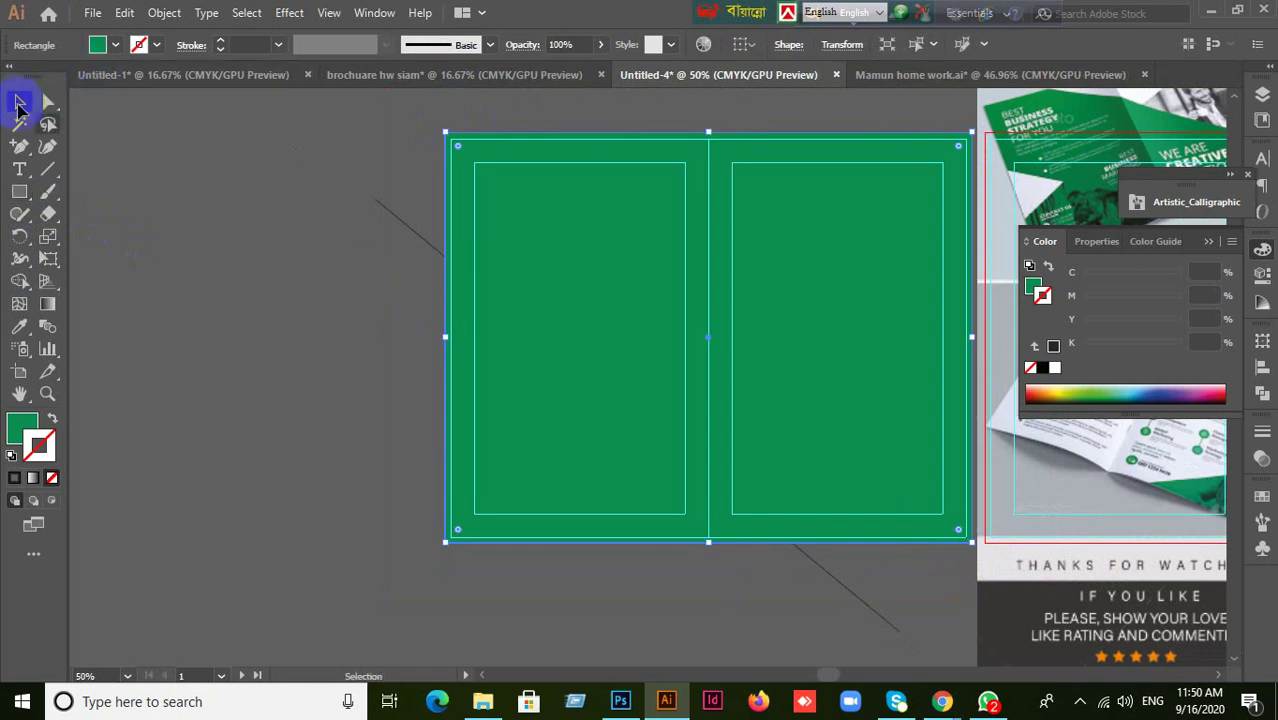
pyautogui.click(884, 617)
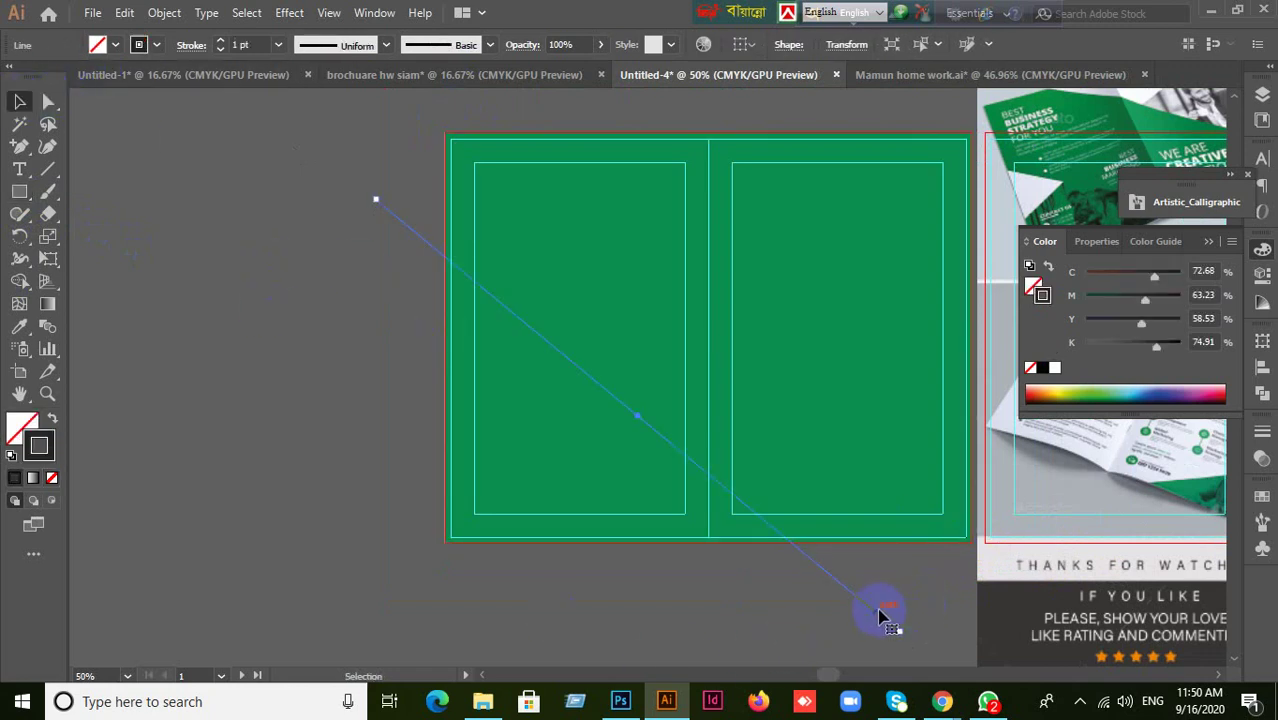
pyautogui.moveTo(869, 605); pyautogui.dragTo(935, 497)
pyautogui.hotkey('ctrl', 'z')
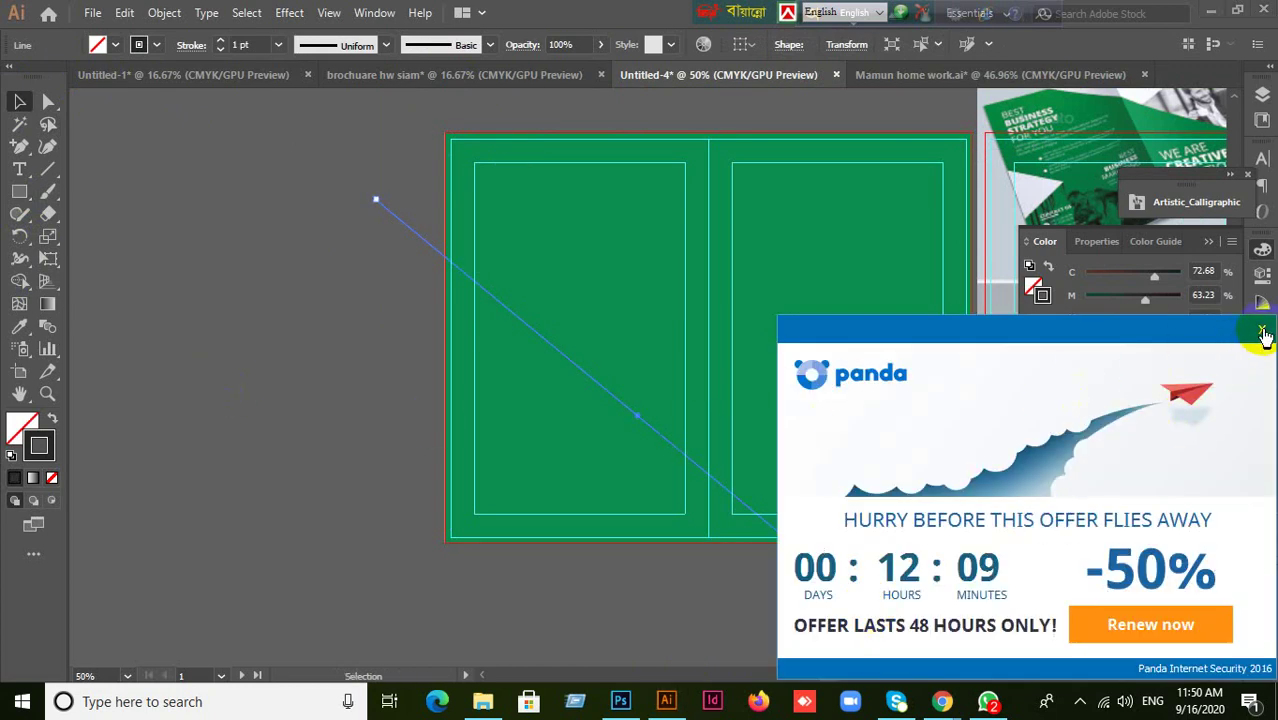
# - Duplicate the diagonal line up and to the right, so a parallel copy crosses the green rectangle's top and right edges
pyautogui.click(1262, 330)
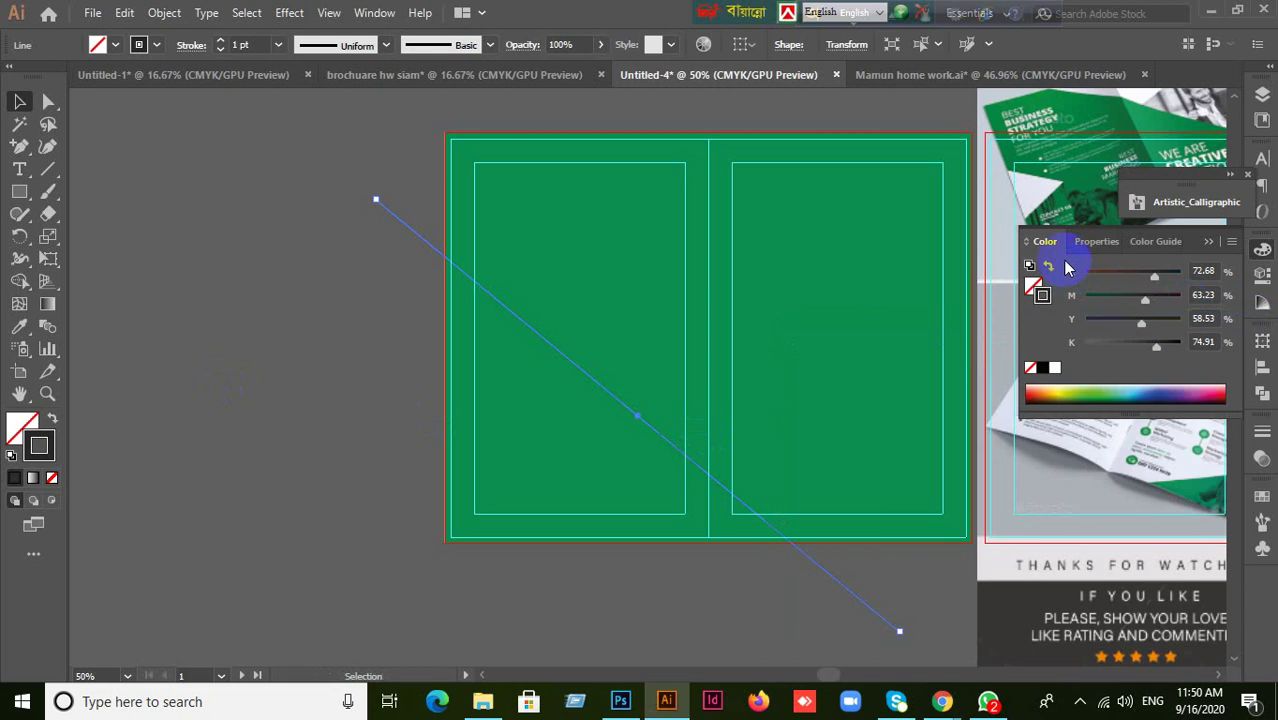
pyautogui.click(1198, 242)
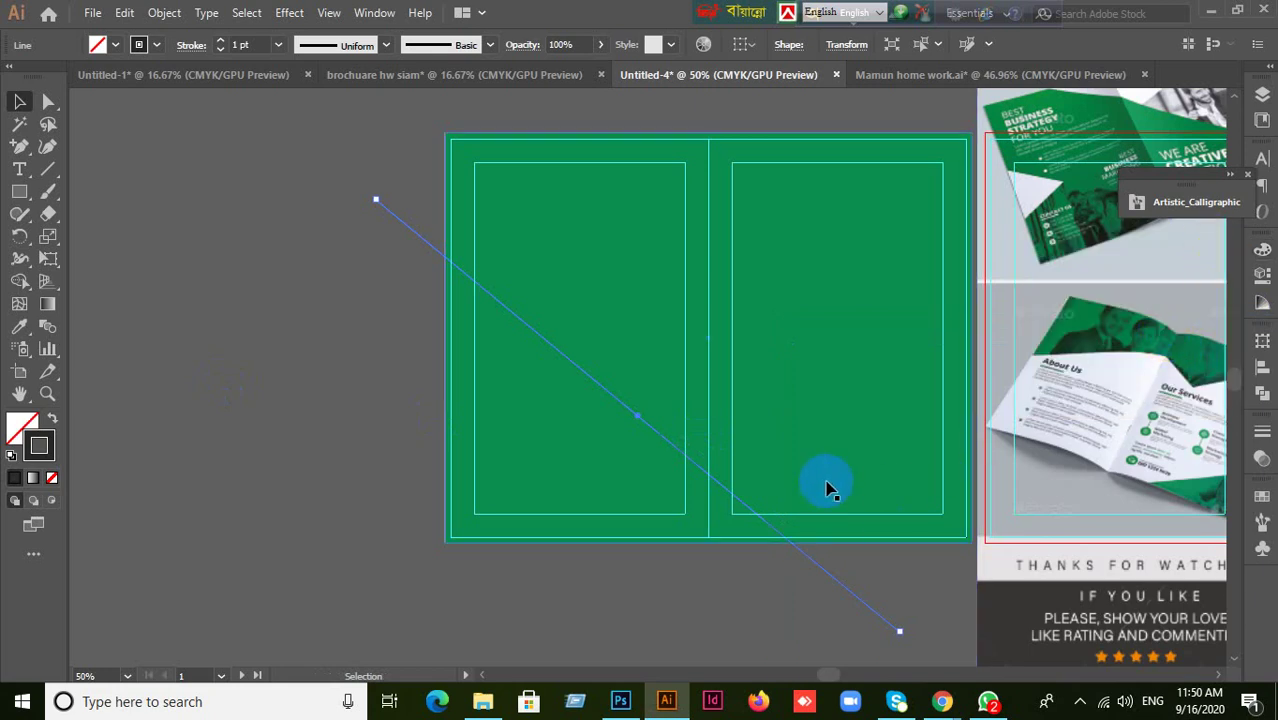
pyautogui.click(740, 588)
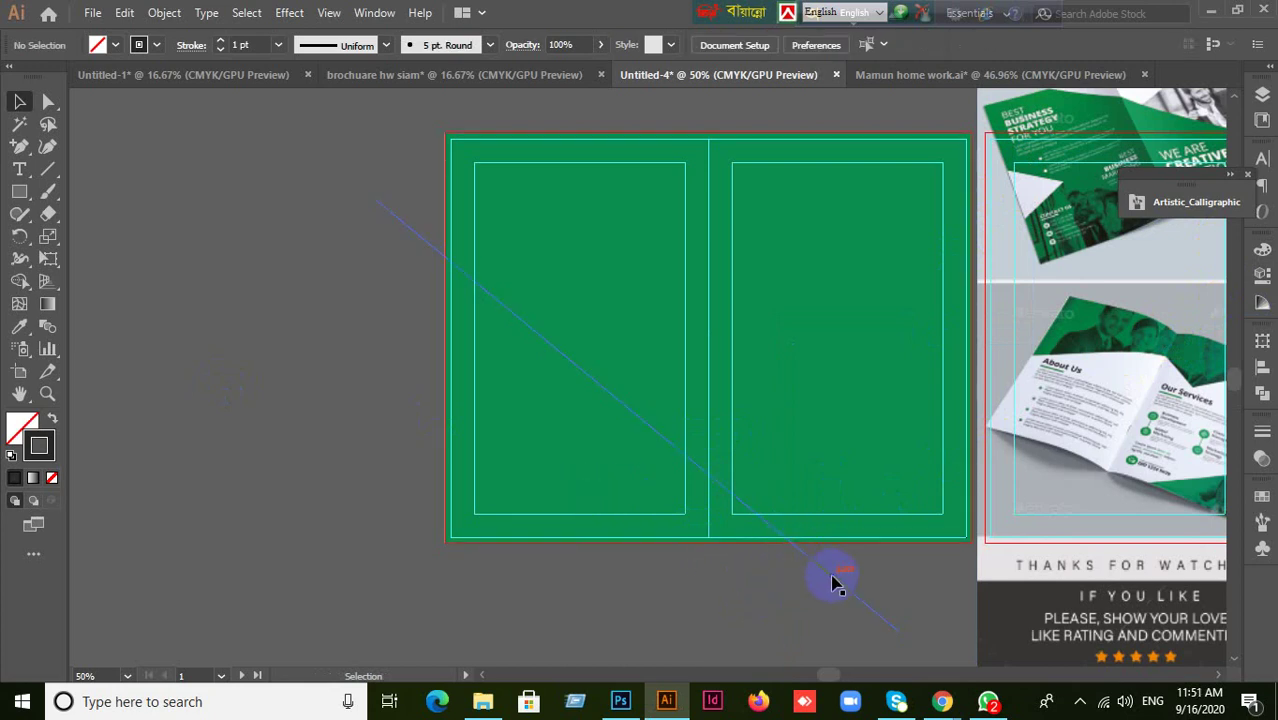
pyautogui.moveTo(888, 472); pyautogui.dragTo(750, 477)
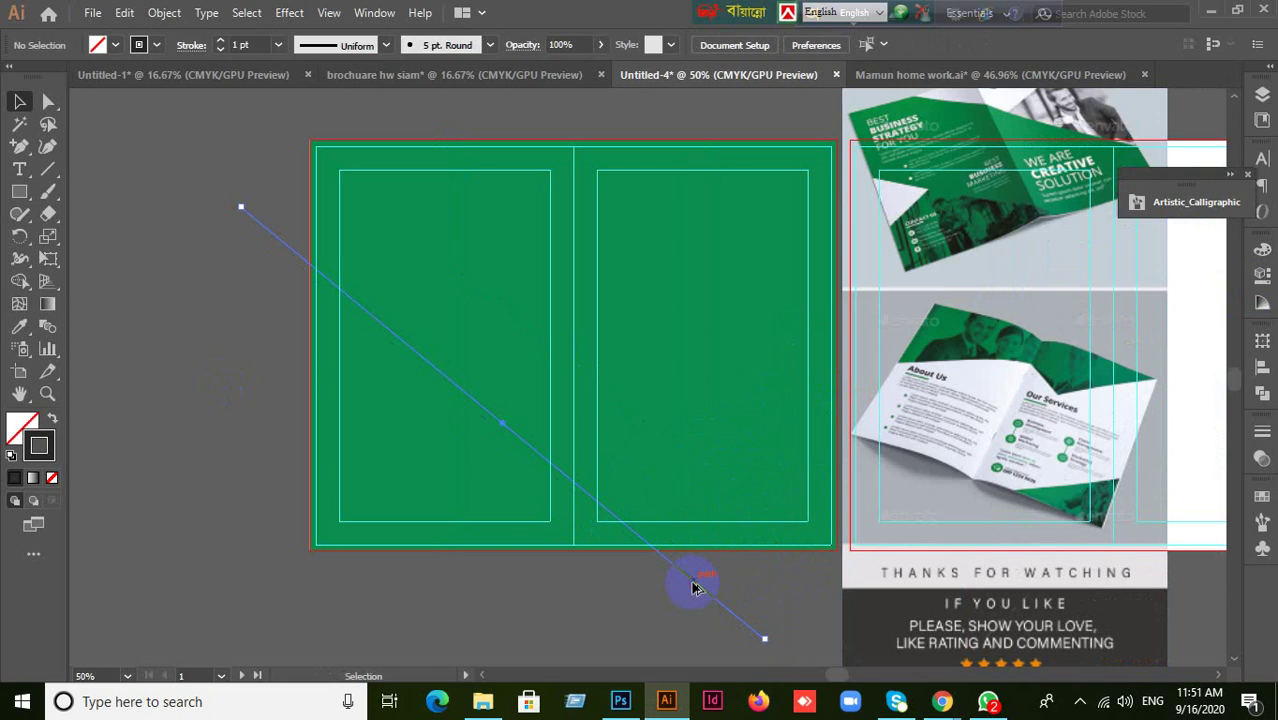
pyautogui.moveTo(697, 588); pyautogui.dragTo(786, 451)
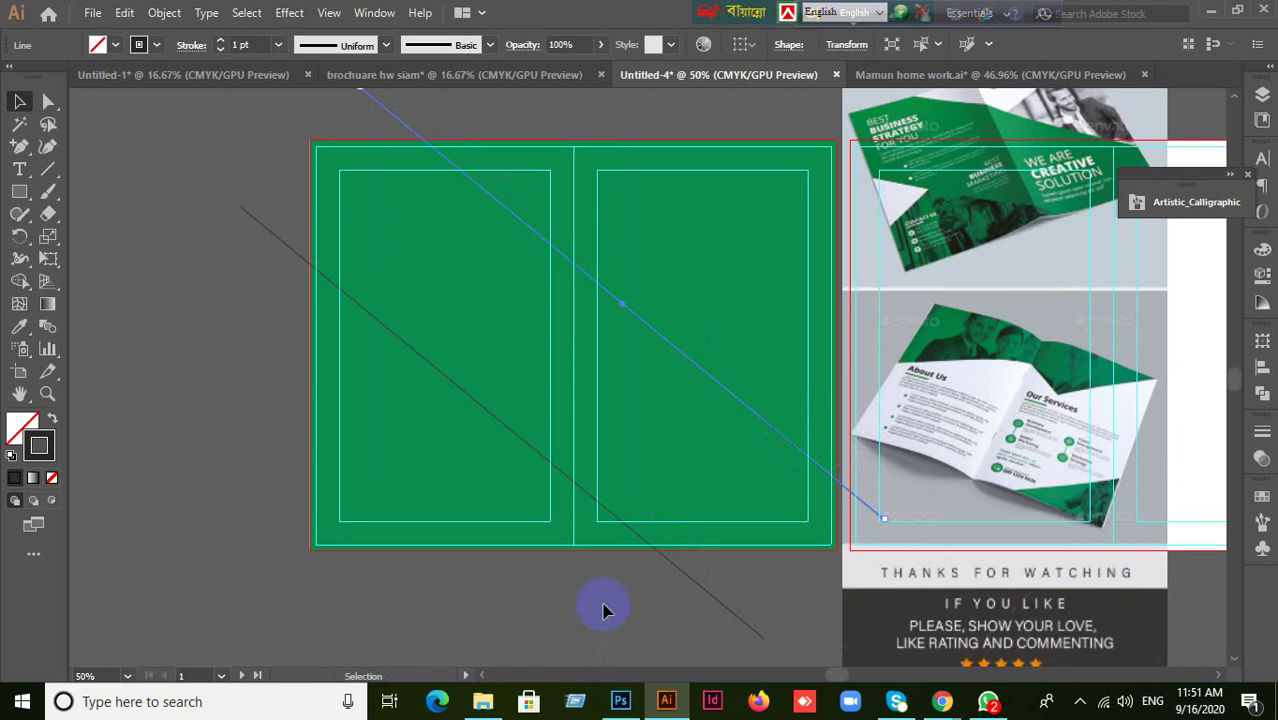
pyautogui.scroll(2, 606, 600)
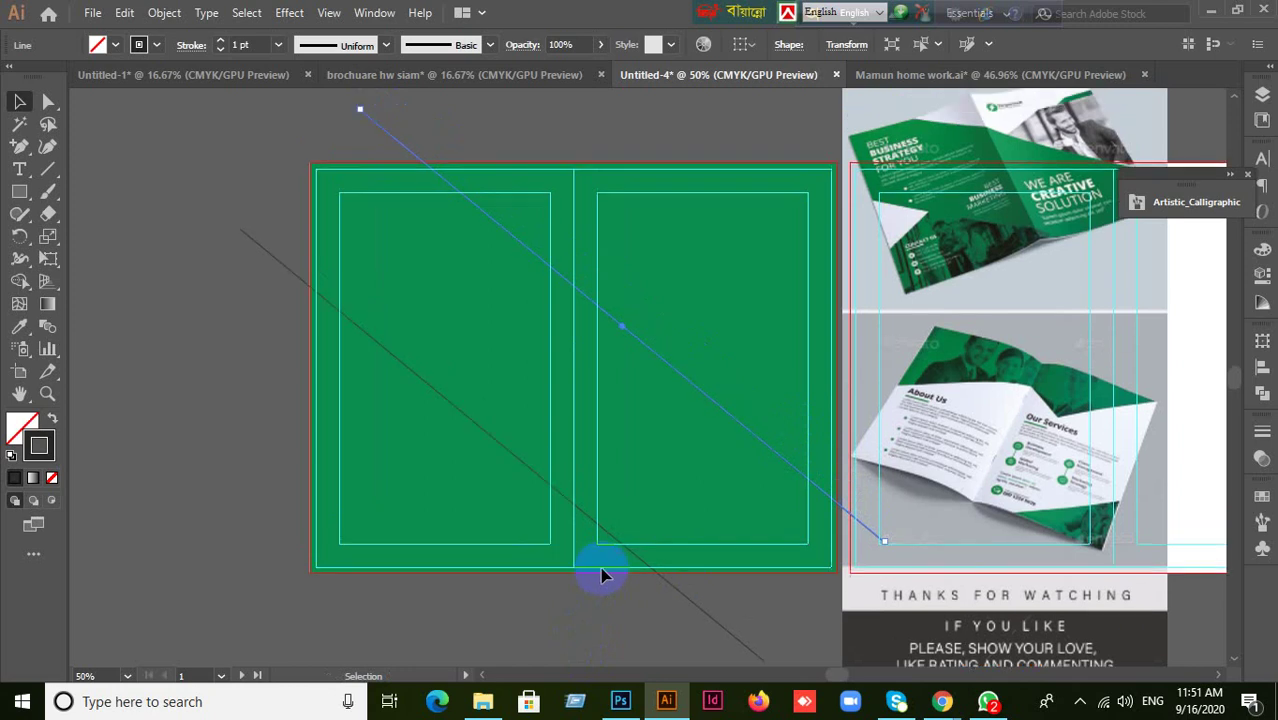
# - Convert both diagonal lines across the green rectangle into guides
pyautogui.click(217, 300)
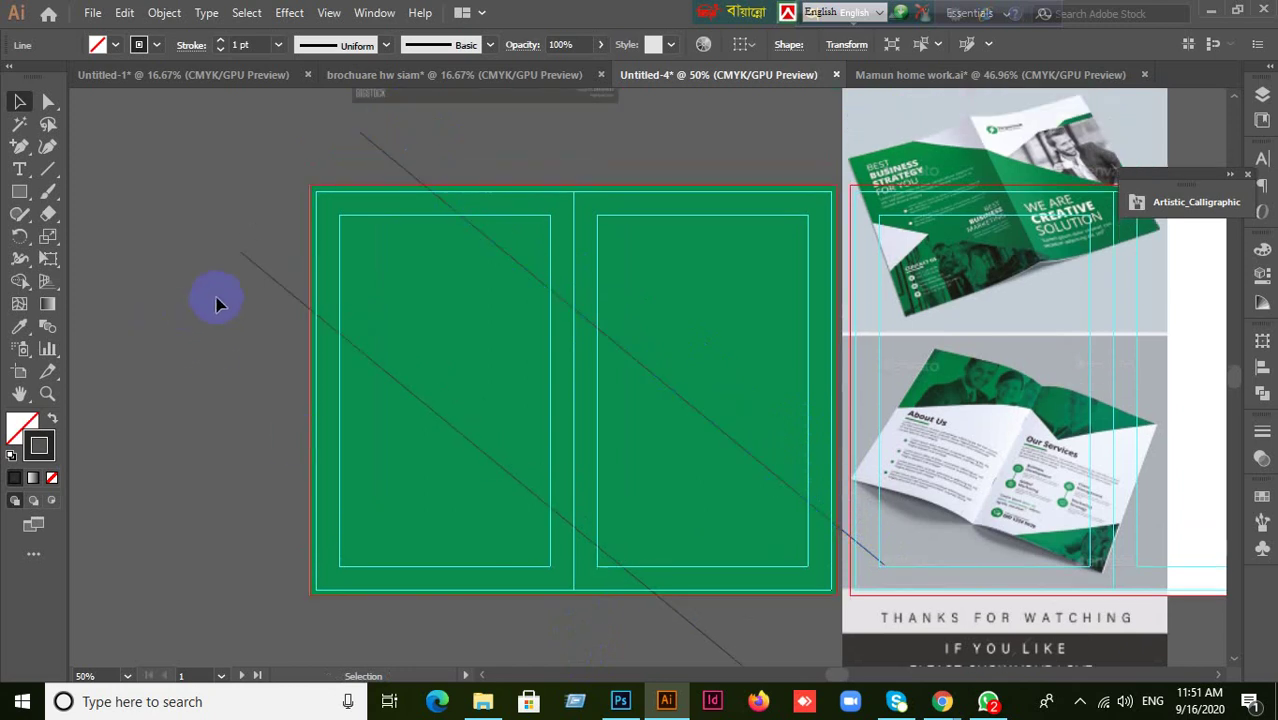
pyautogui.rightClick(279, 250)
pyautogui.click(325, 515)
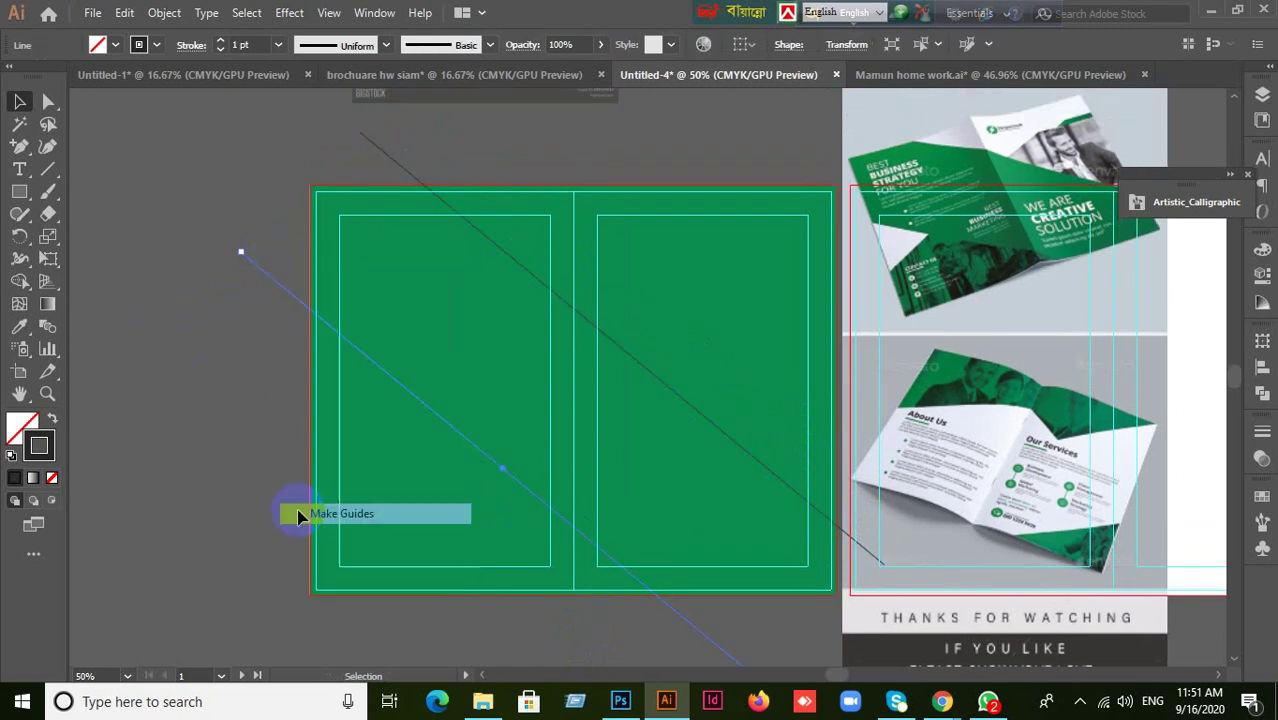
pyautogui.scroll(4, 222, 391)
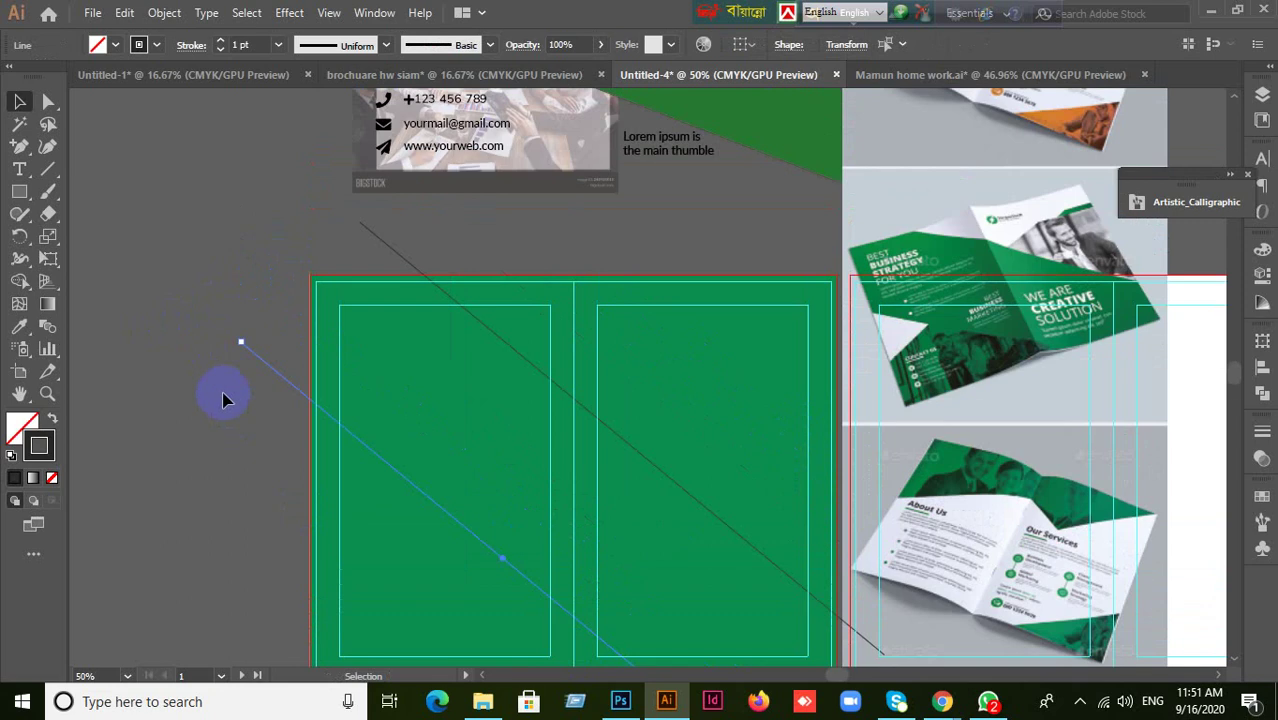
pyautogui.rightClick(372, 249)
pyautogui.click(440, 518)
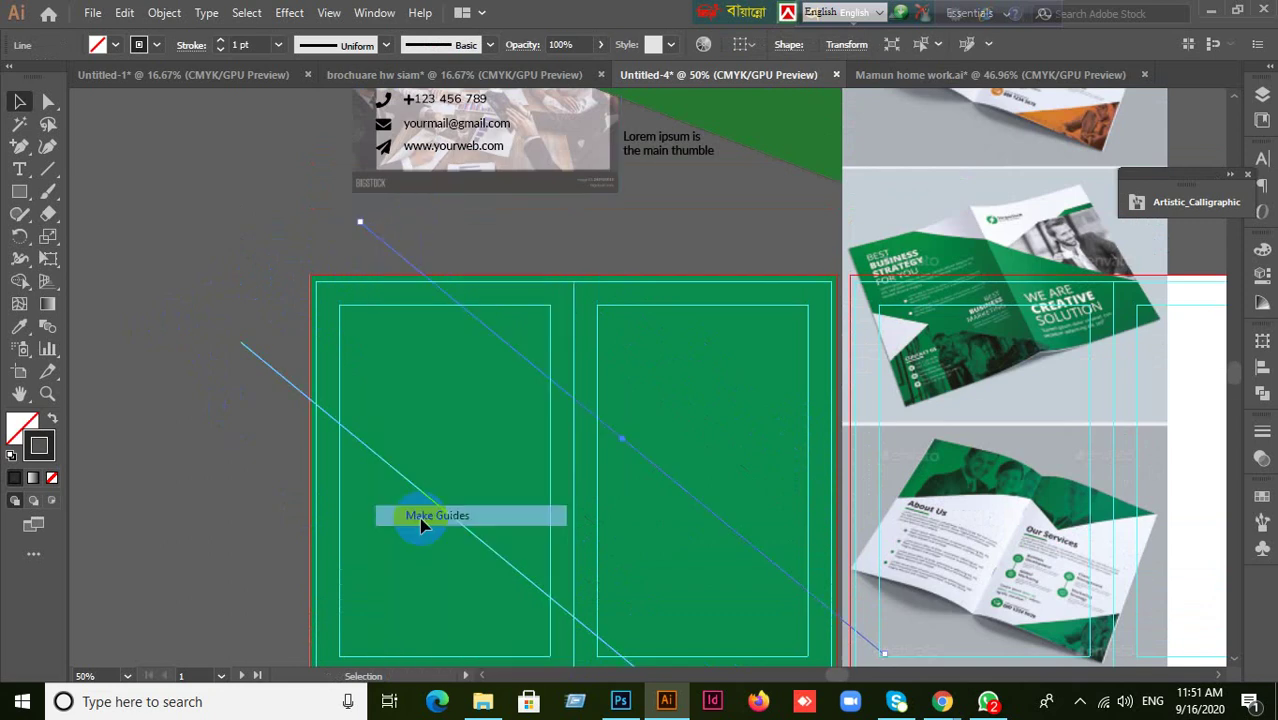
pyautogui.scroll(-4, 280, 416)
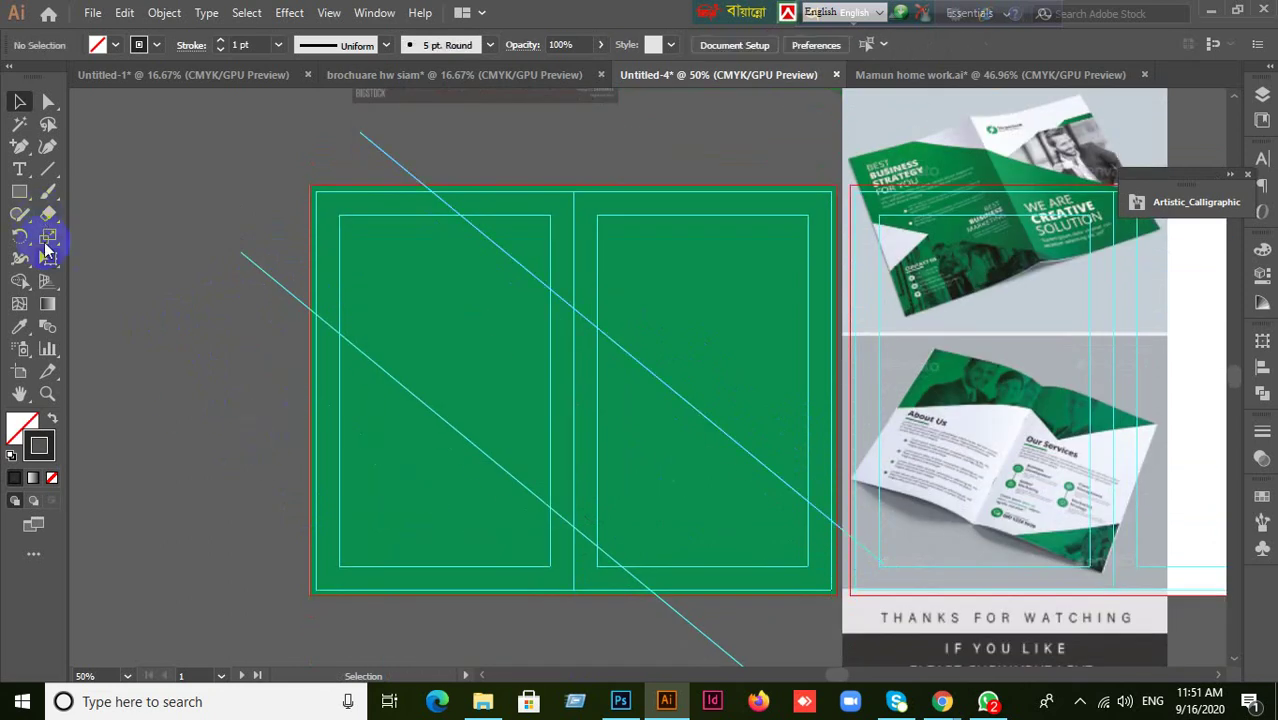
# - Add four anchor points to the green rectangle's edges where the two diagonal guides cross them
pyautogui.click(375, 508)
pyautogui.scroll(-1, 394, 513)
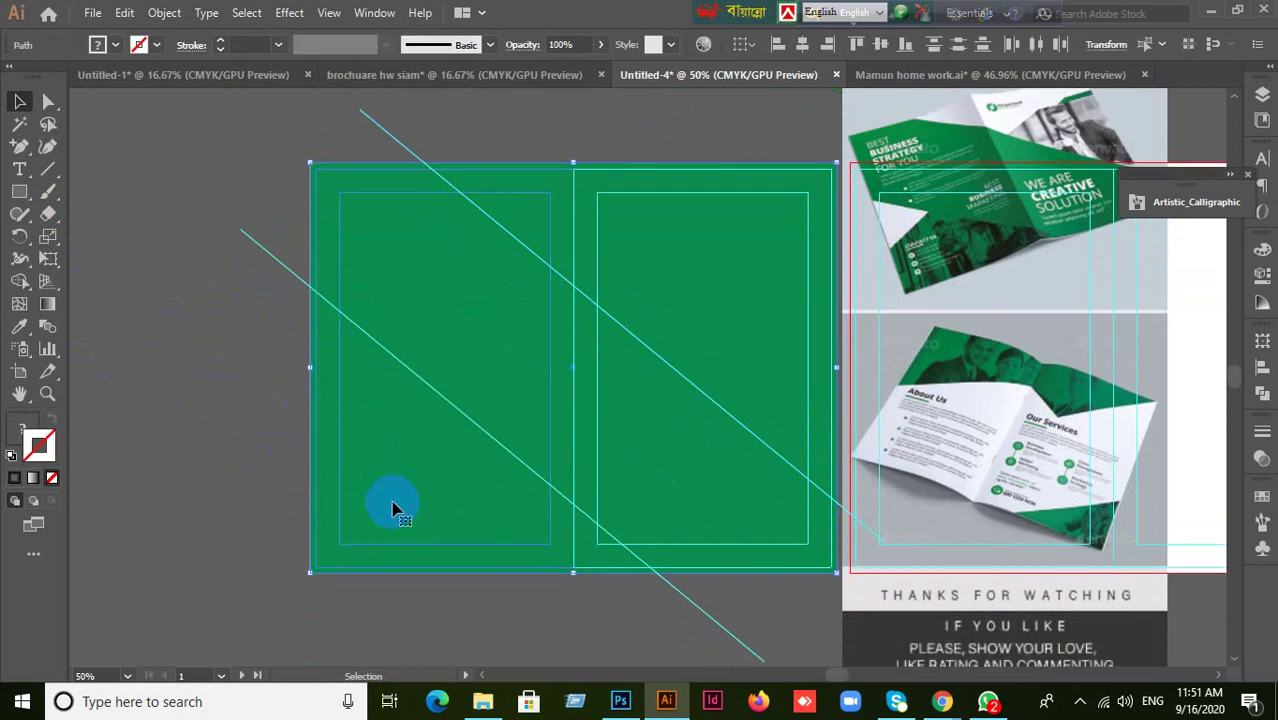
pyautogui.click(19, 146)
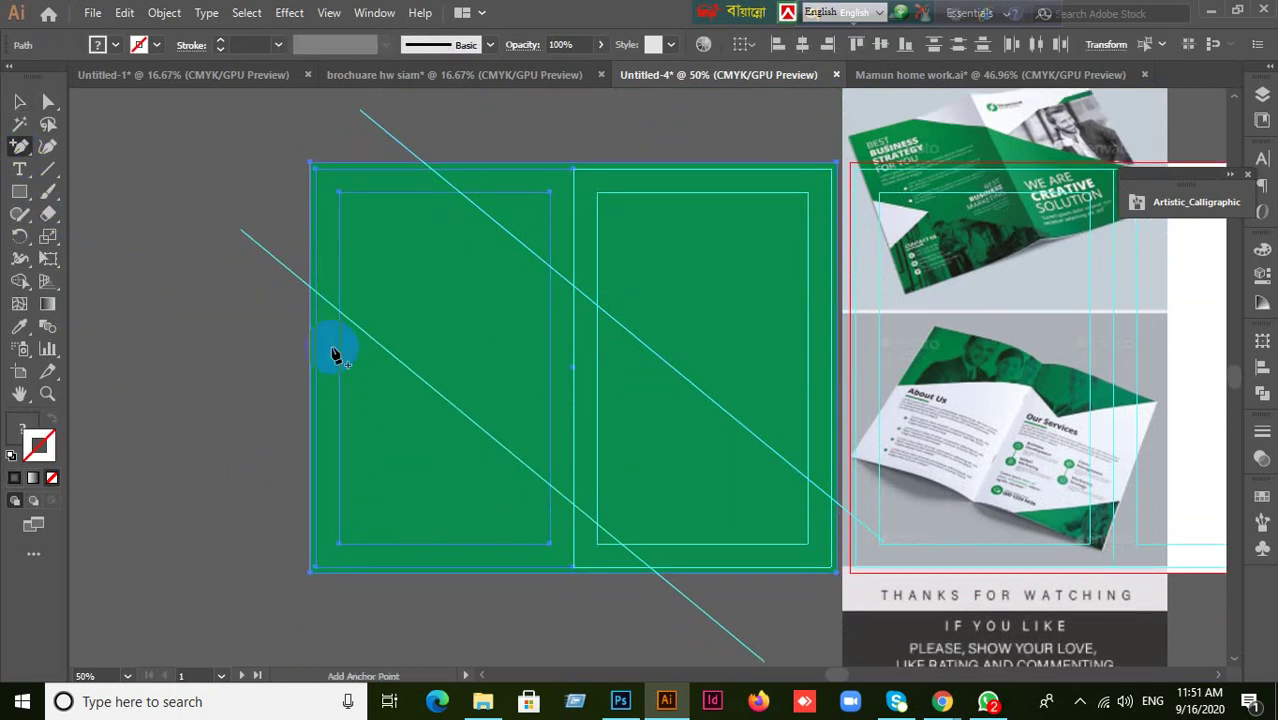
pyautogui.click(310, 292)
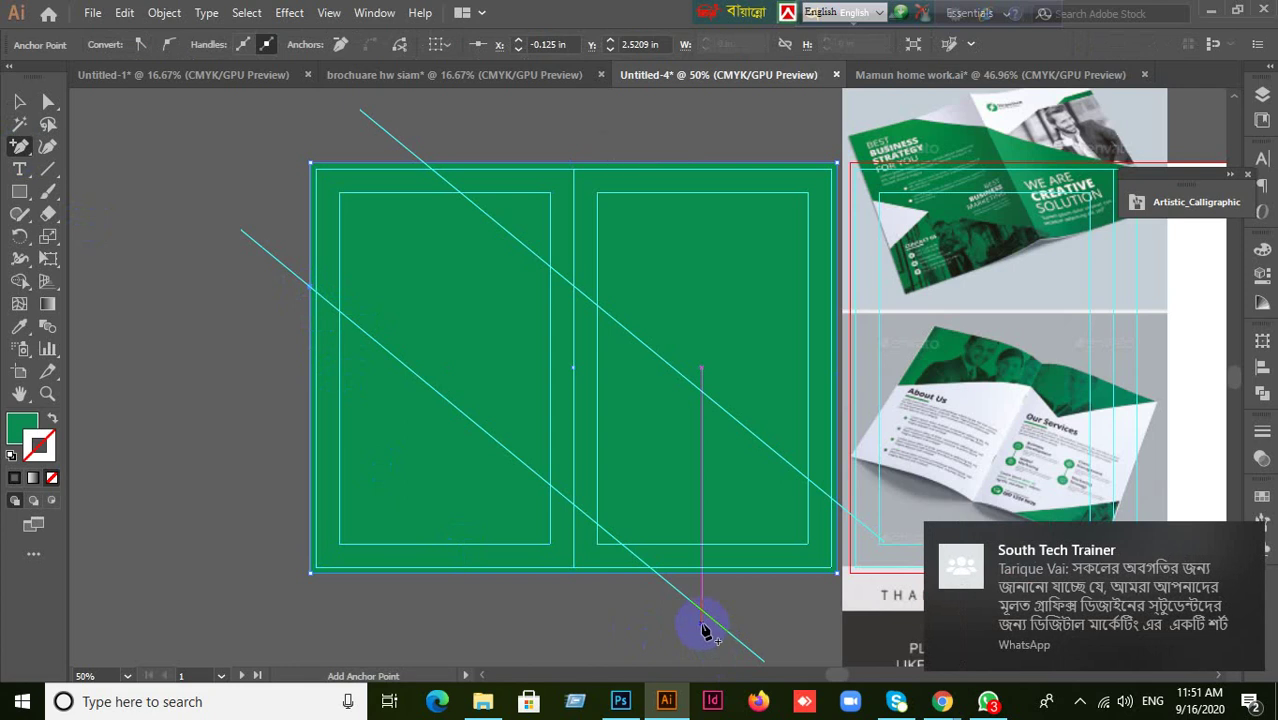
pyautogui.click(656, 575)
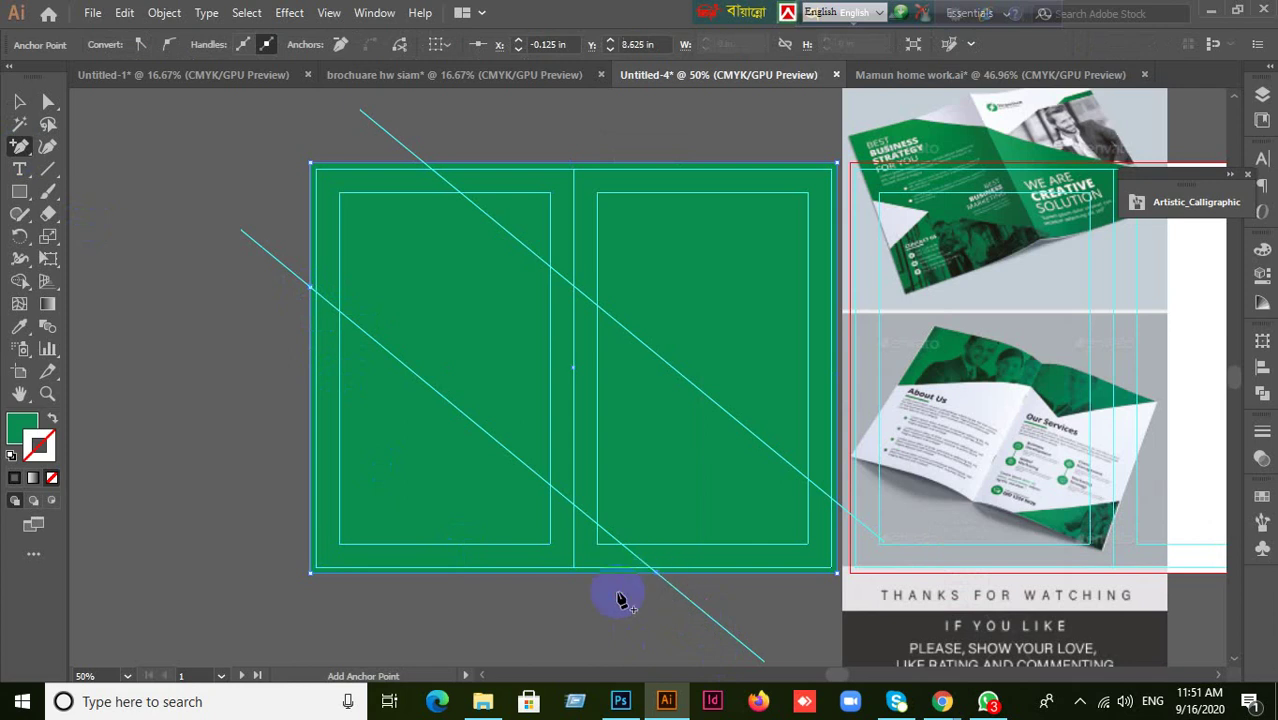
pyautogui.click(423, 165)
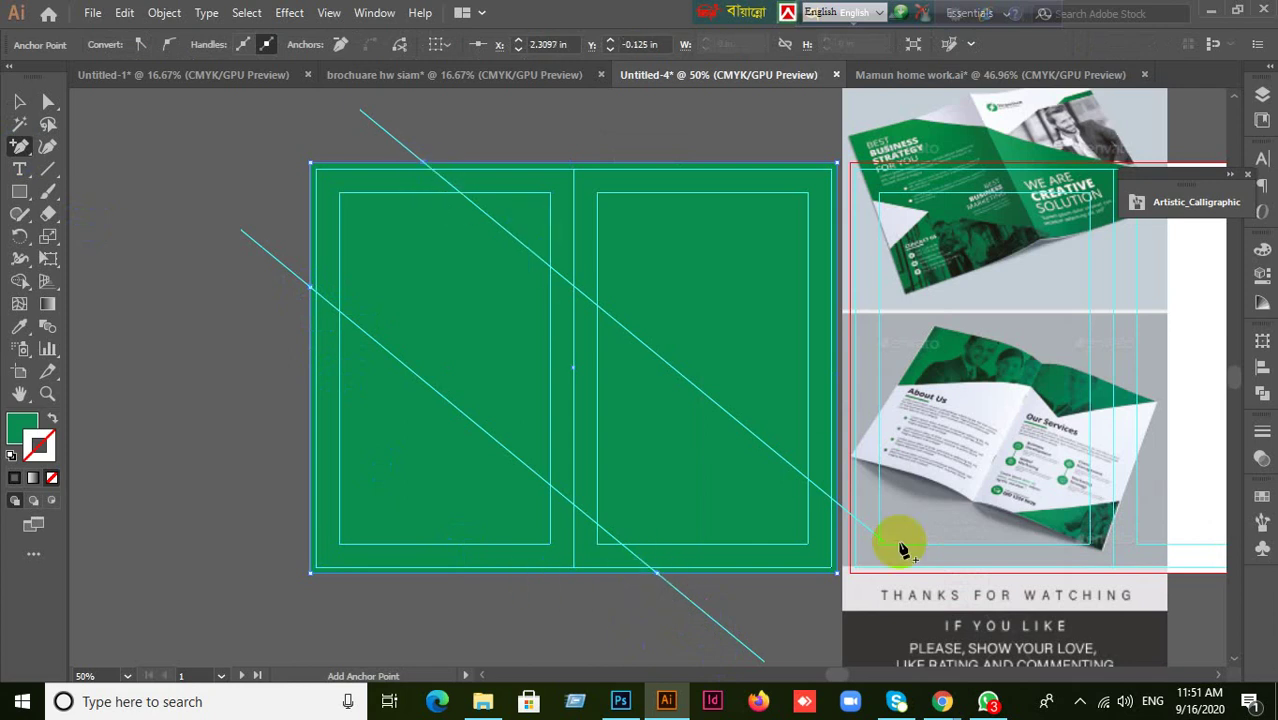
pyautogui.click(838, 508)
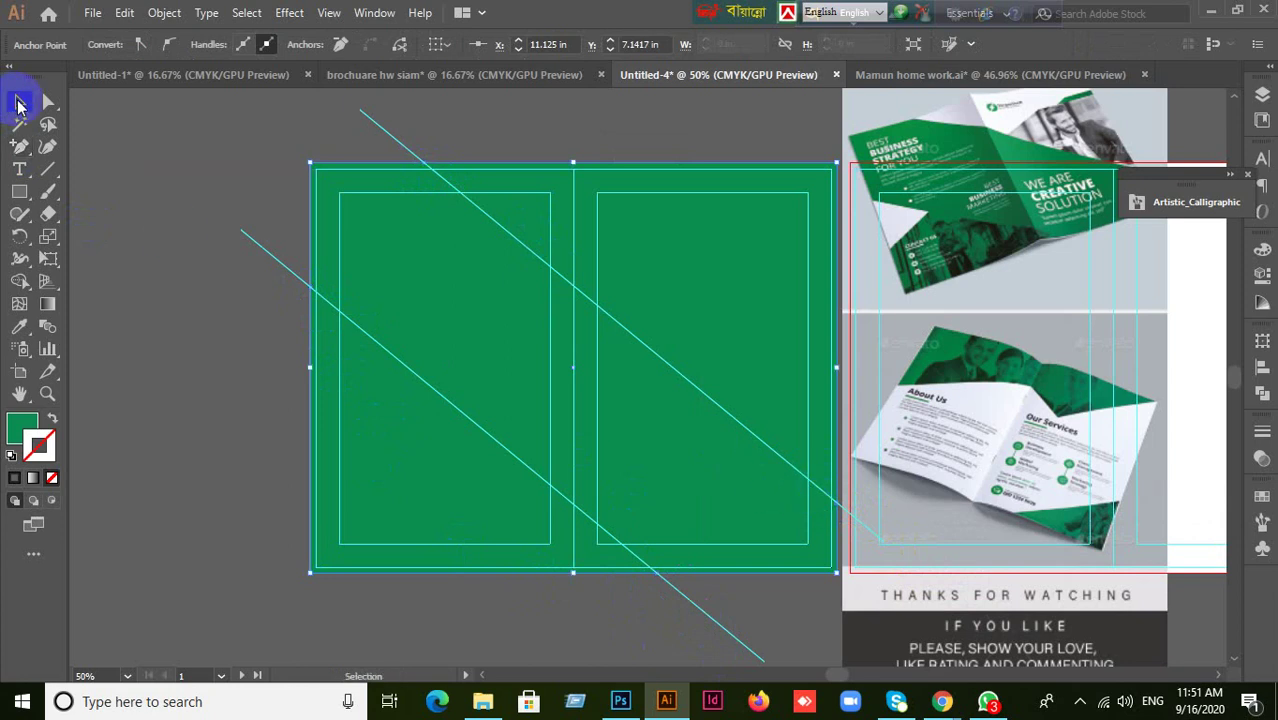
pyautogui.click(47, 147)
pyautogui.click(166, 250)
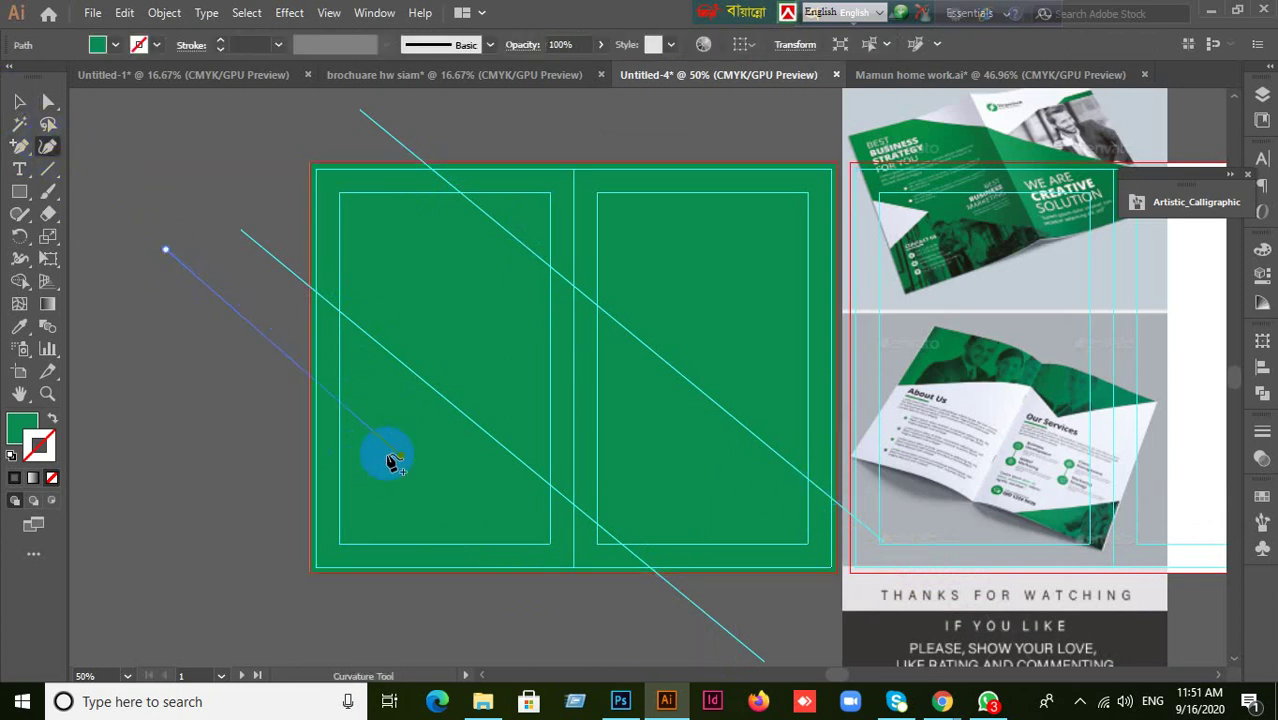
pyautogui.hotkey('ctrl', 'z')
pyautogui.hotkey('ctrl', 'z')
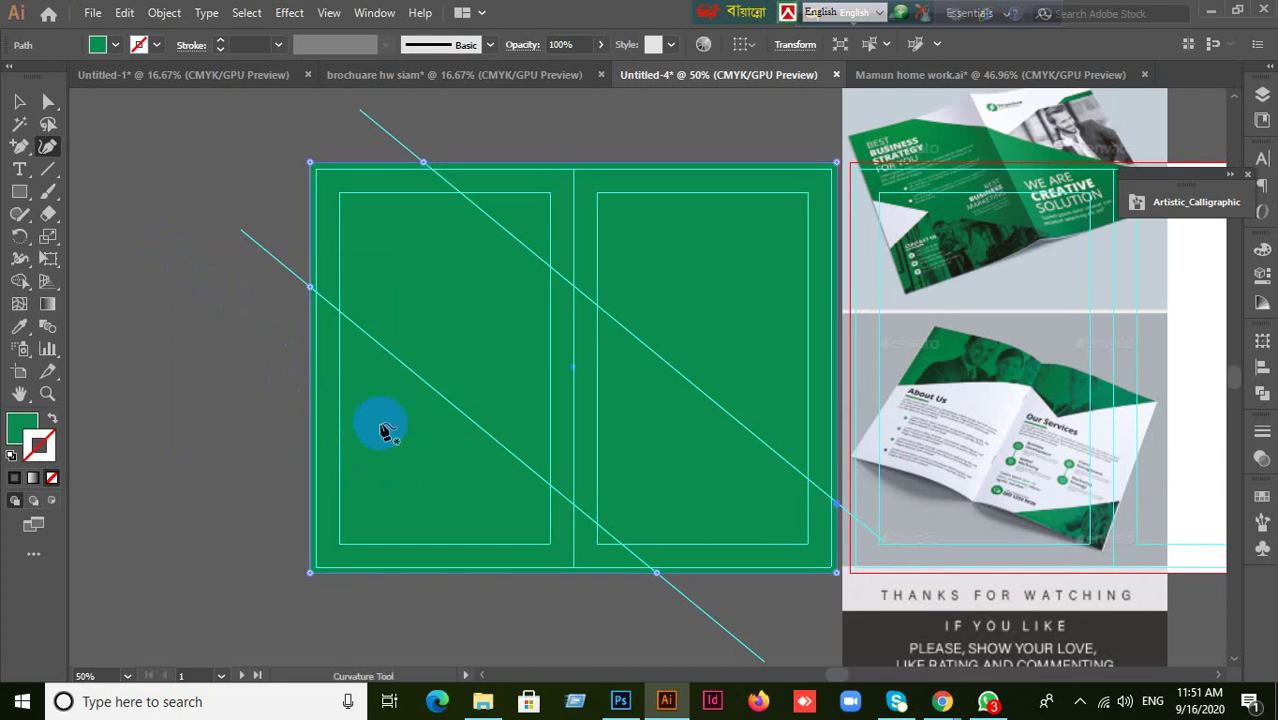
# - Delete the green rectangle's lower-left and upper-right corner anchor points, leaving a diagonal band between the two guides
pyautogui.click(17, 102)
pyautogui.click(208, 385)
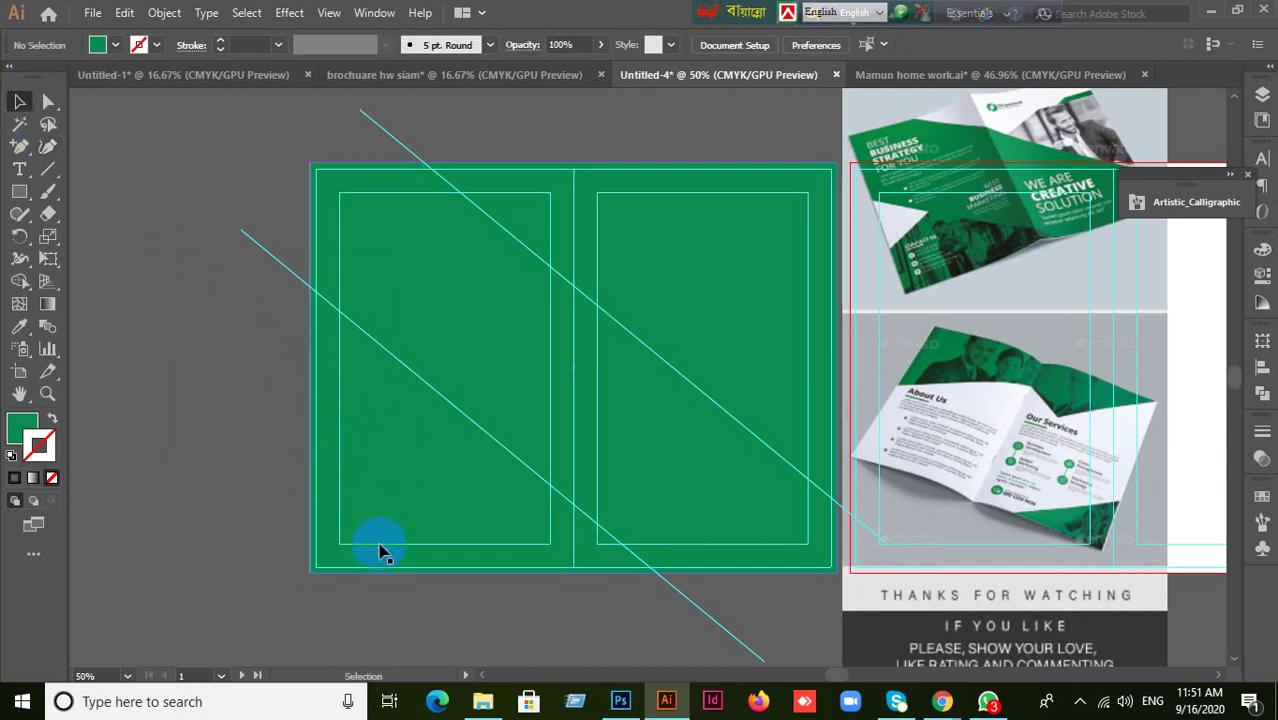
pyautogui.click(388, 545)
pyautogui.click(20, 146)
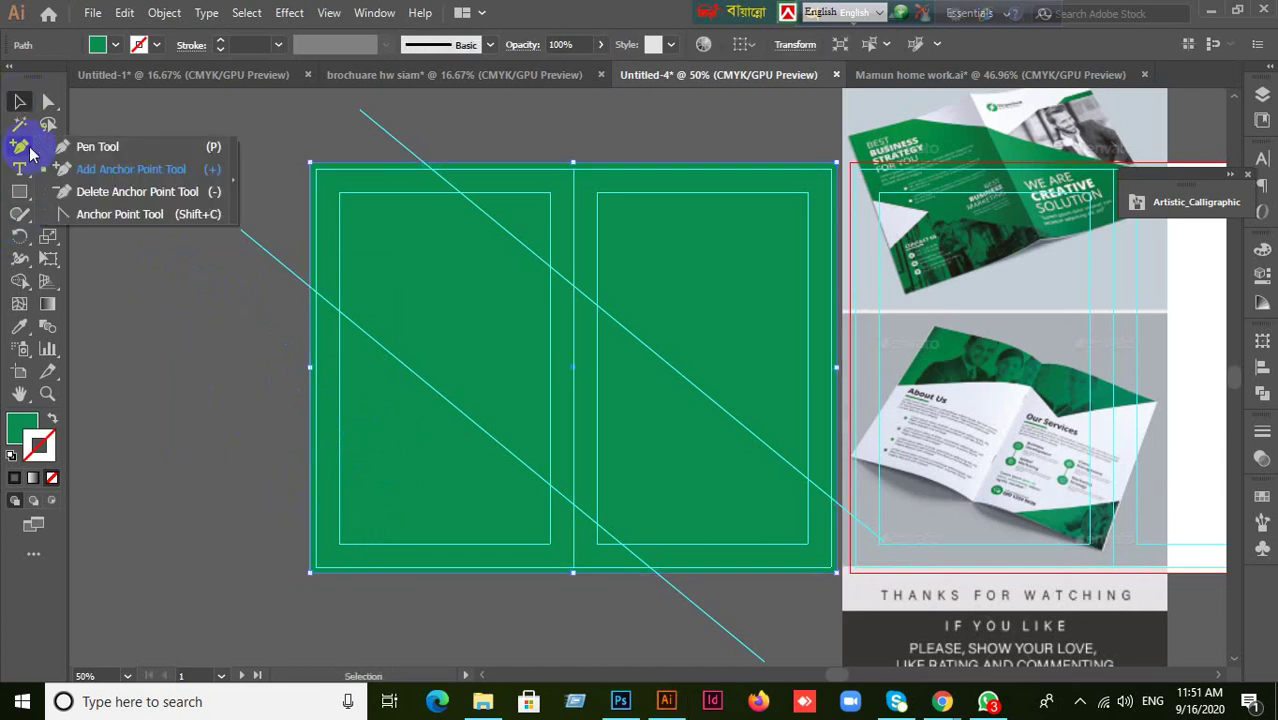
pyautogui.click(95, 191)
pyautogui.click(311, 571)
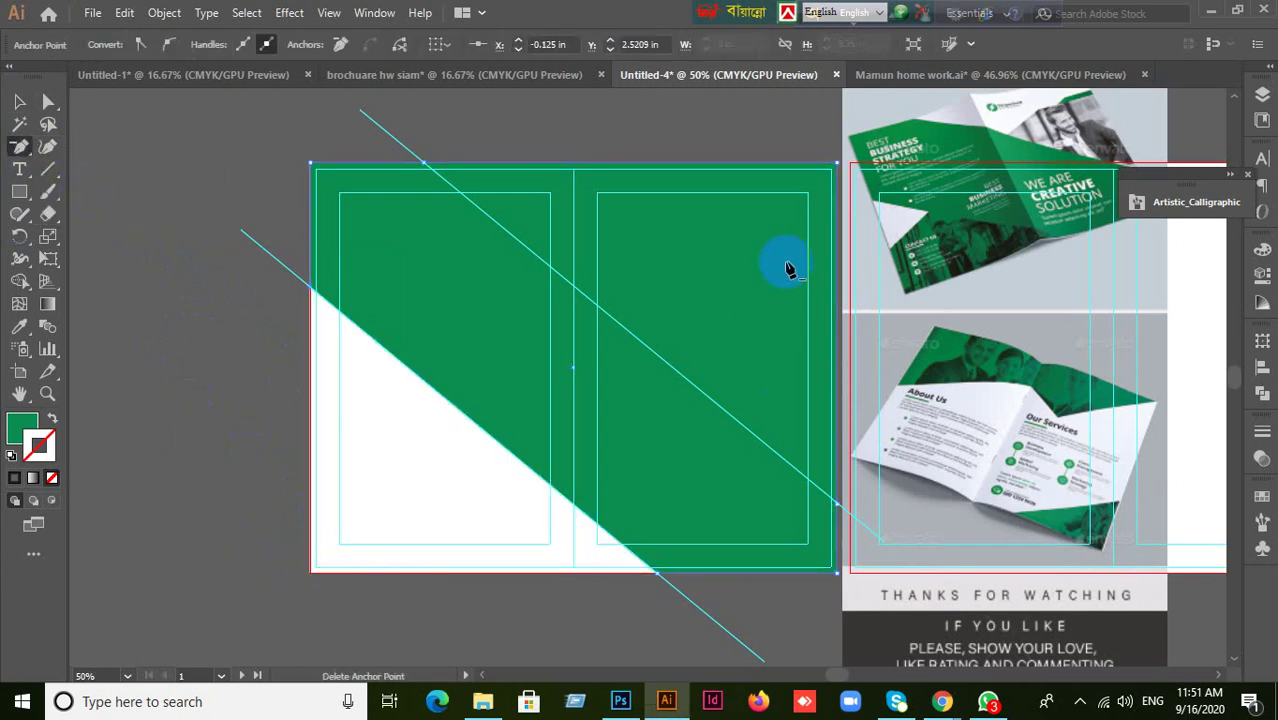
pyautogui.click(836, 165)
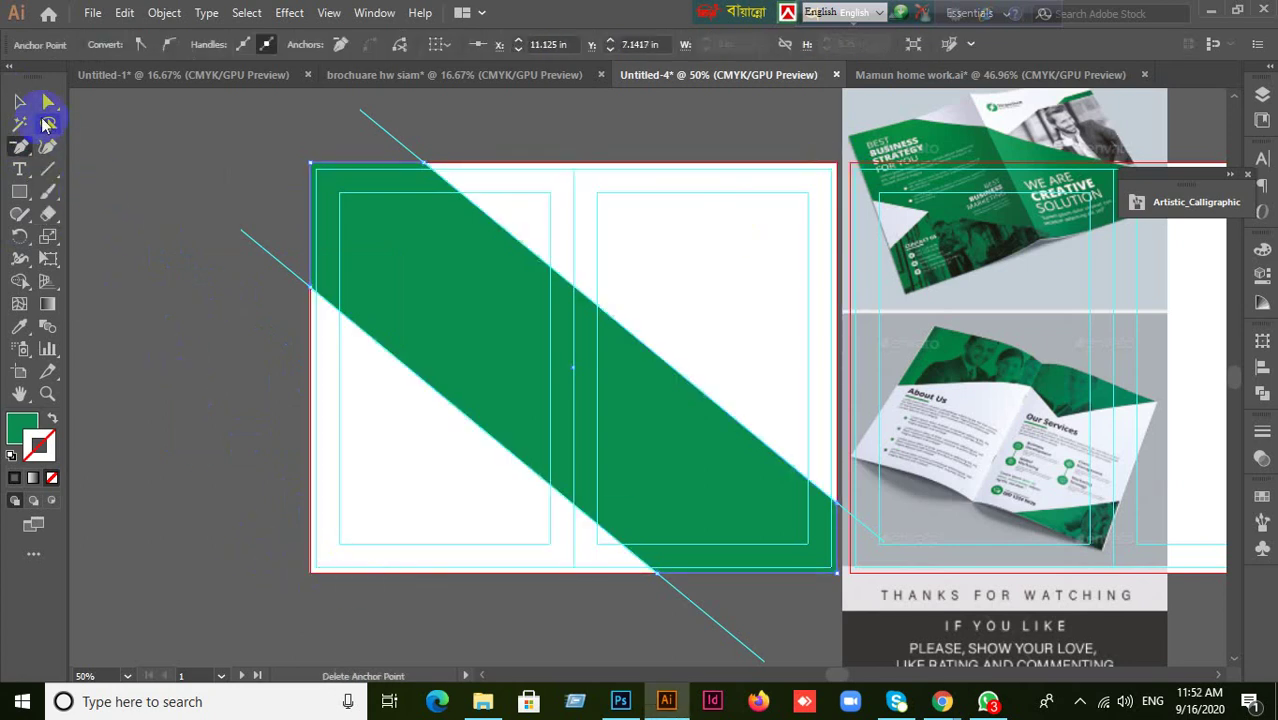
# - Delete the two diagonal guides running along the green band's edges
pyautogui.click(19, 102)
pyautogui.click(210, 170)
pyautogui.rightClick(238, 164)
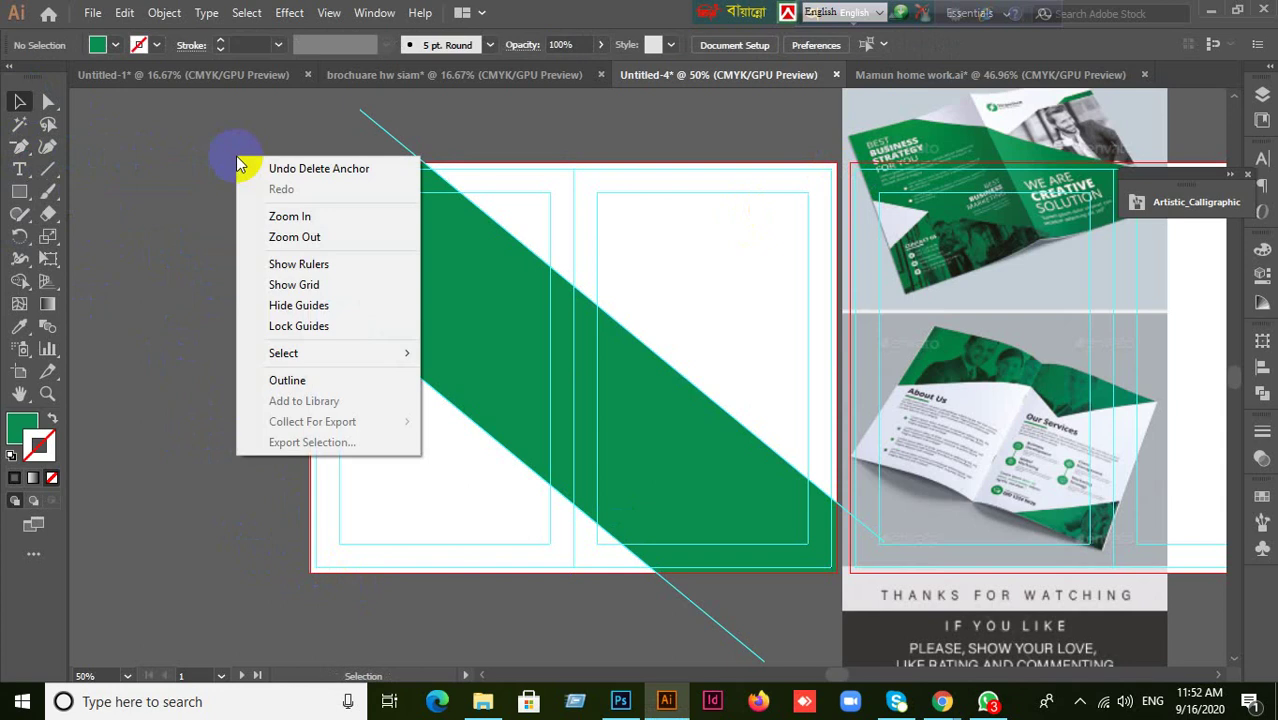
pyautogui.click(292, 150)
pyautogui.click(380, 127)
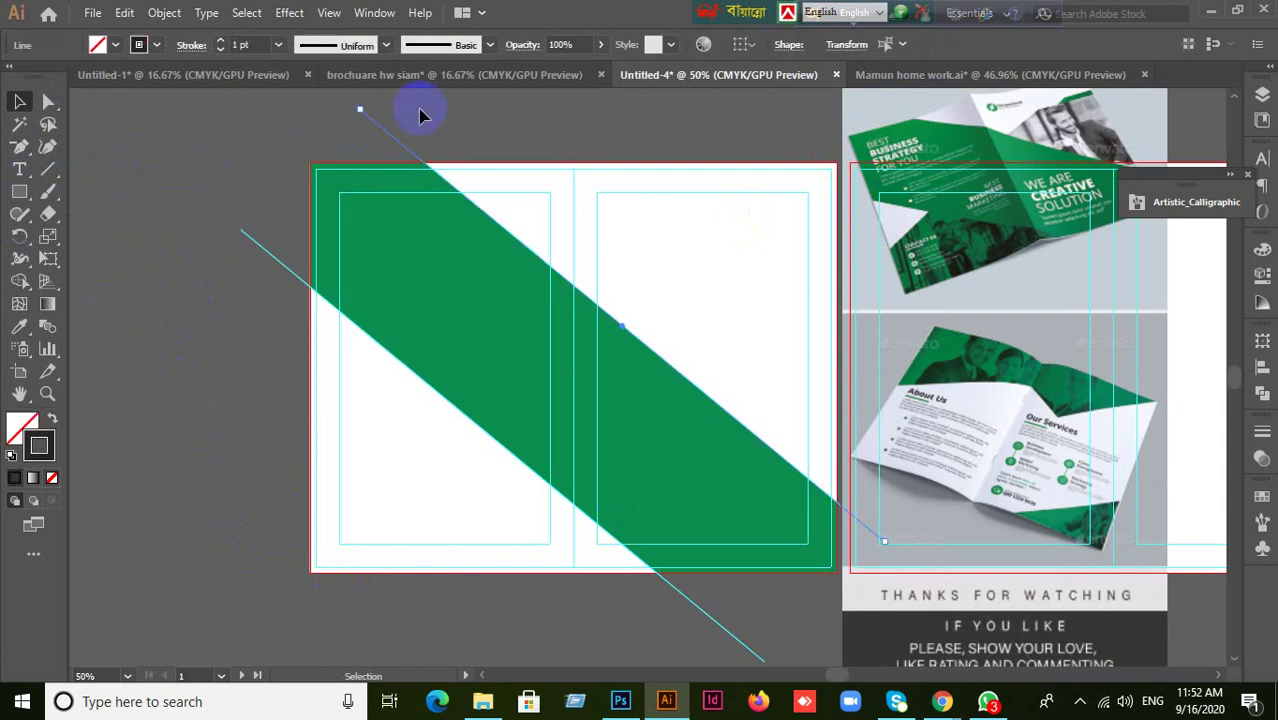
pyautogui.press('Delete')
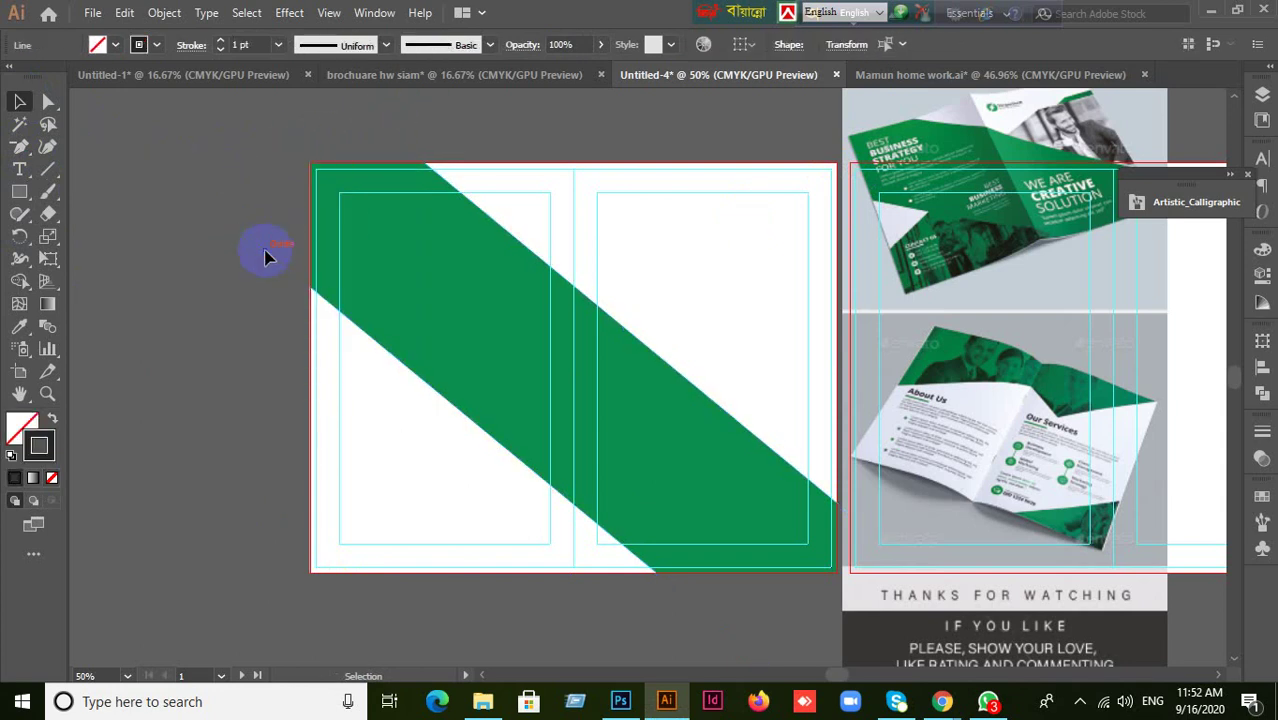
pyautogui.click(410, 440)
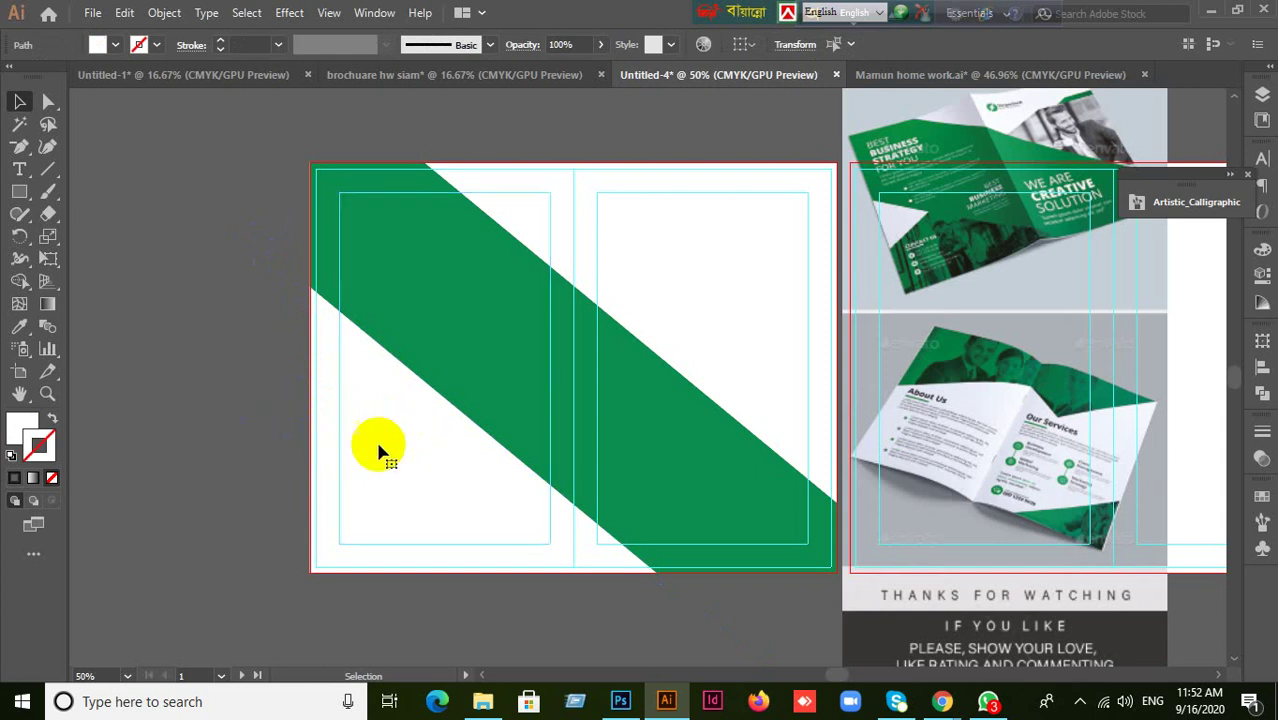
pyautogui.rightClick(381, 444)
pyautogui.click(137, 421)
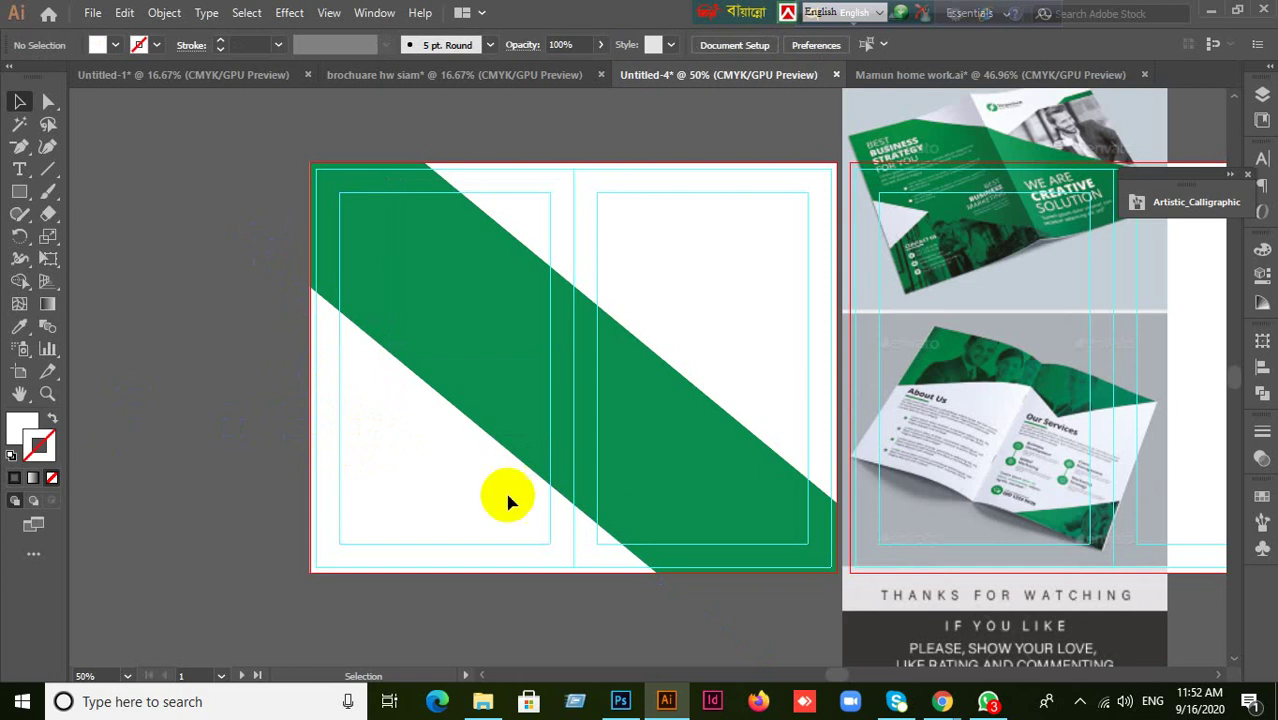
pyautogui.moveTo(599, 479); pyautogui.dragTo(499, 508)
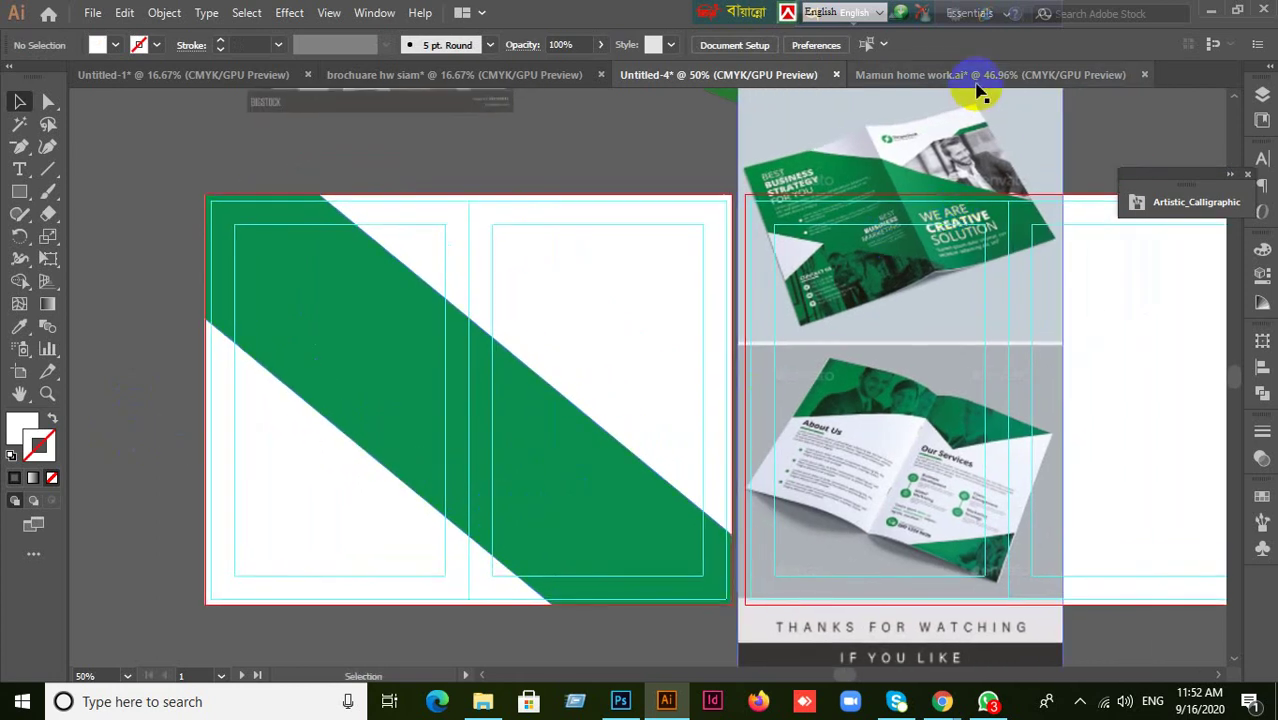
pyautogui.click(223, 385)
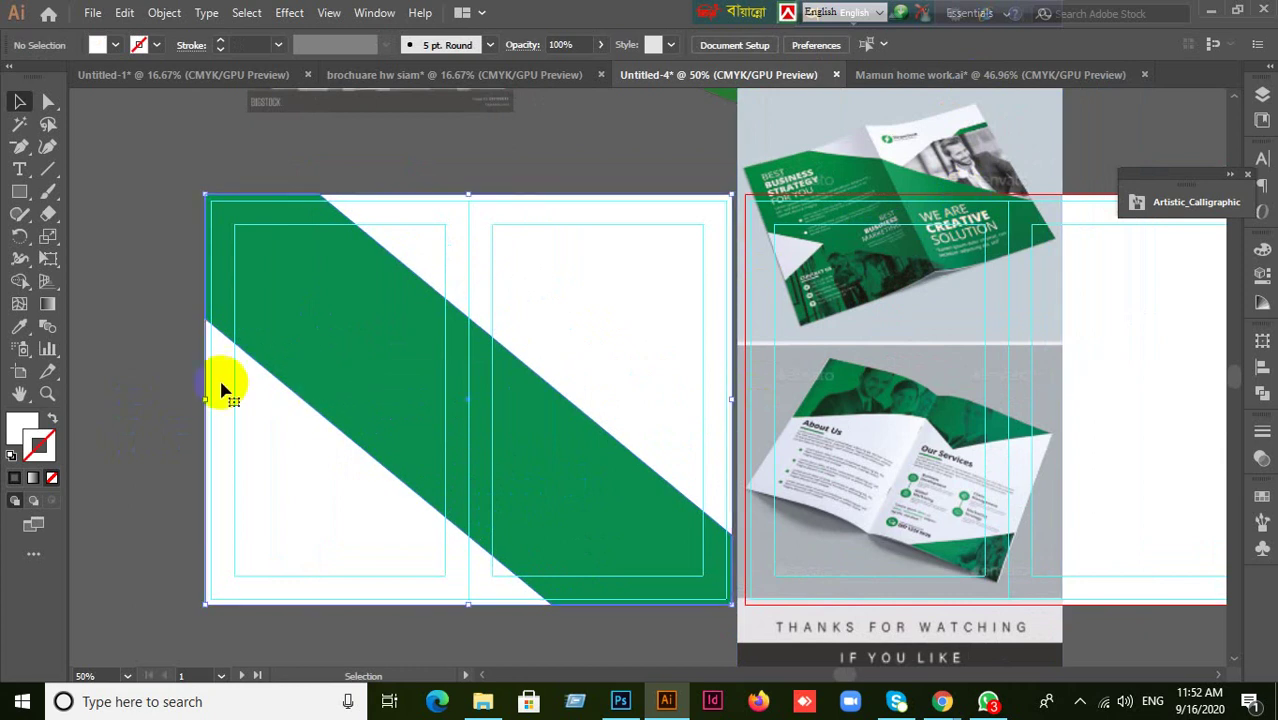
pyautogui.click(146, 357)
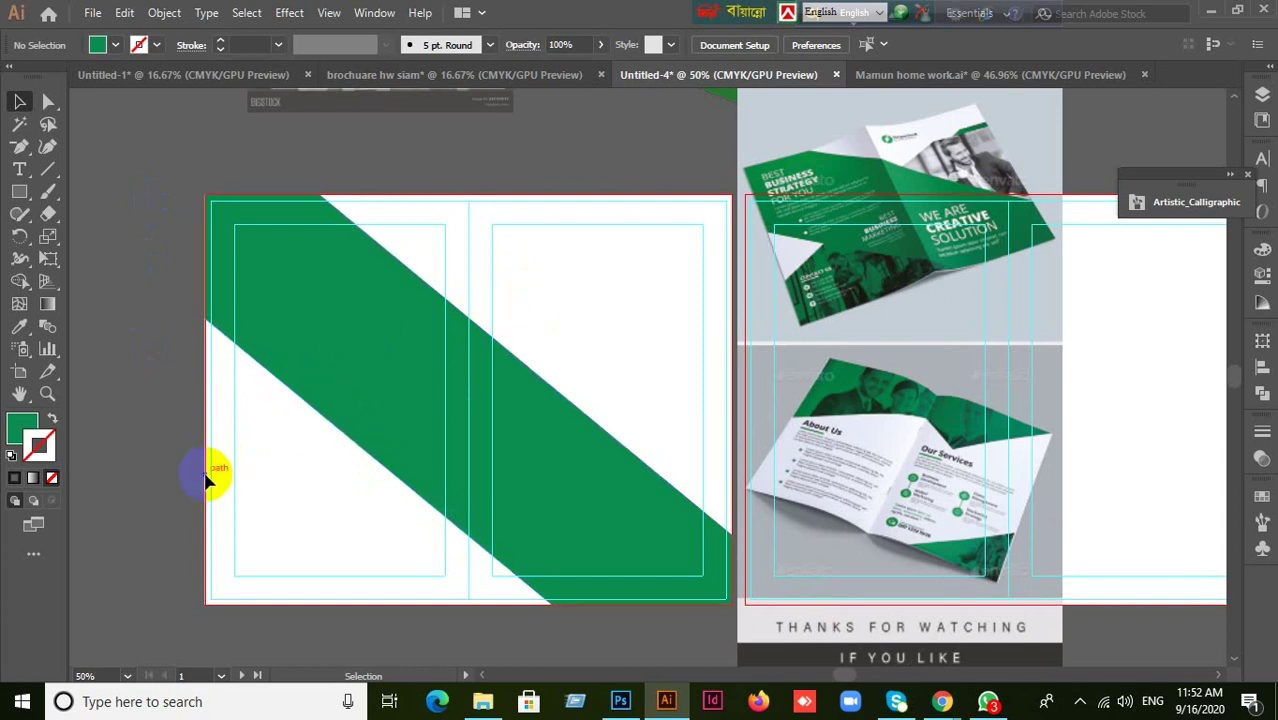
pyautogui.click(366, 366)
pyautogui.click(172, 548)
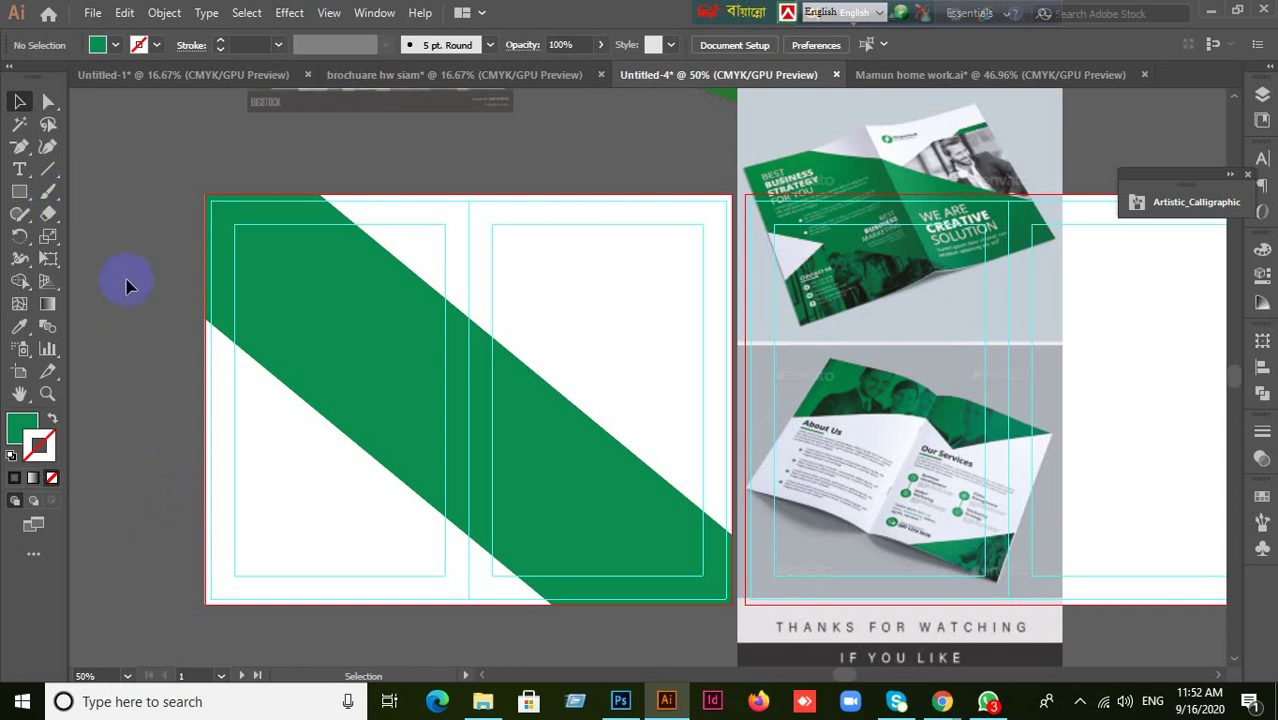
# - Undo the last guide deletion to restore the diagonal guide along the green band's lower edge
pyautogui.click(210, 420)
pyautogui.hotkey('ctrl', 'z')
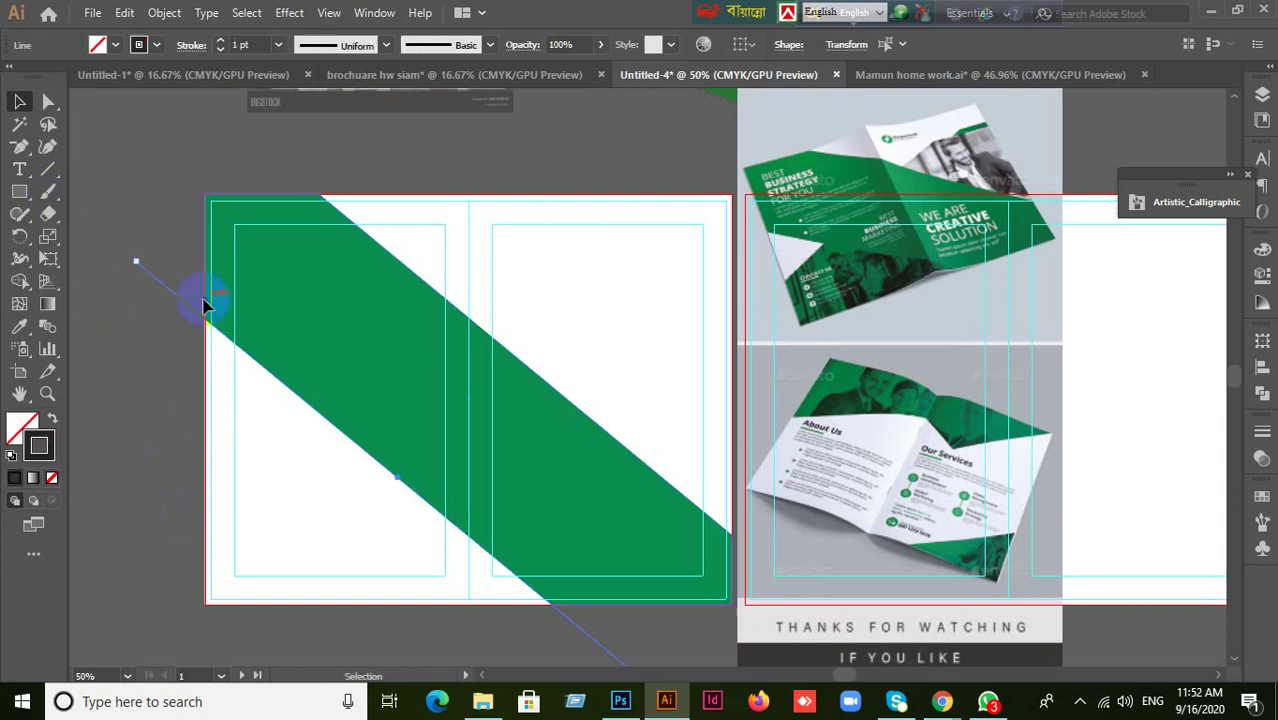
pyautogui.click(48, 169)
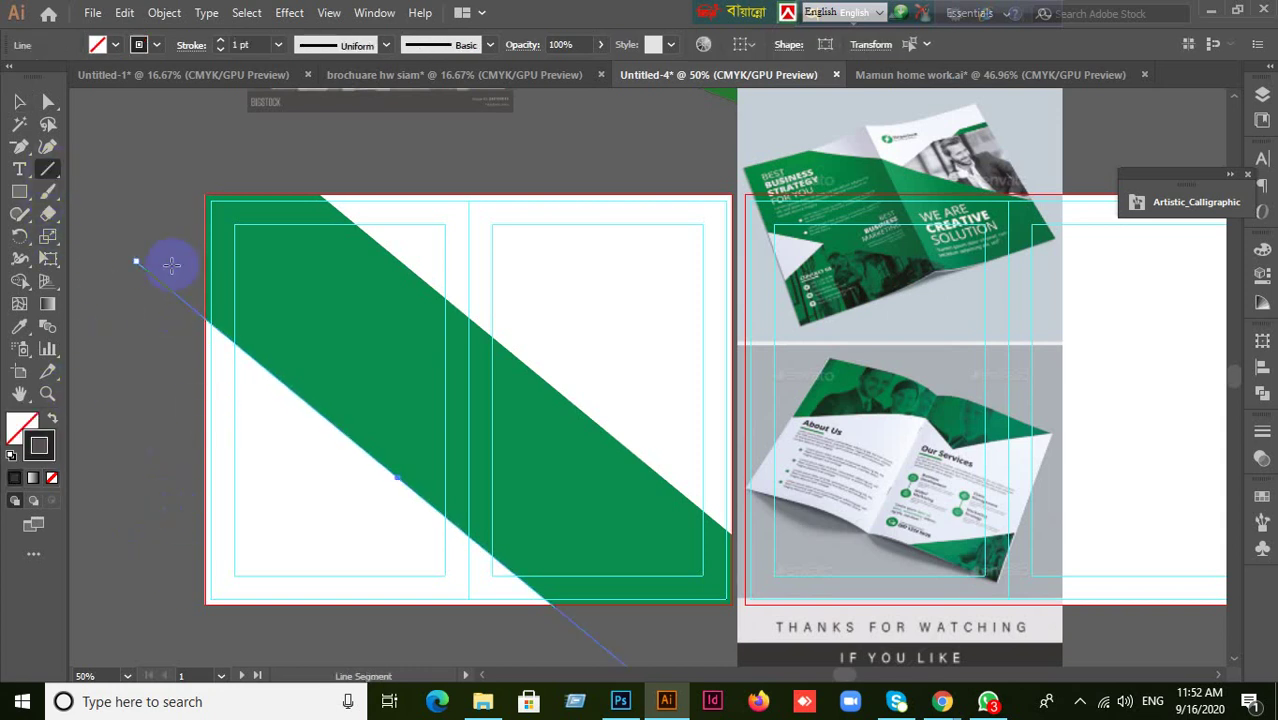
pyautogui.moveTo(127, 250); pyautogui.dragTo(247, 355)
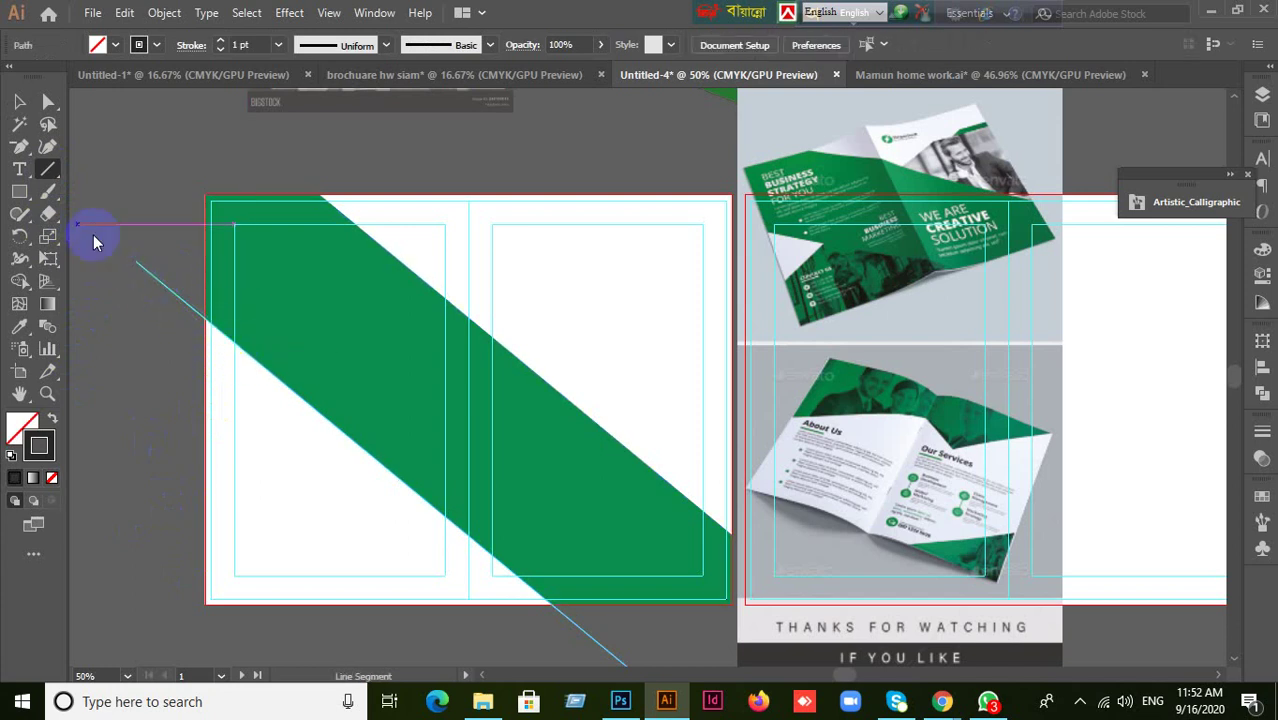
pyautogui.click(48, 101)
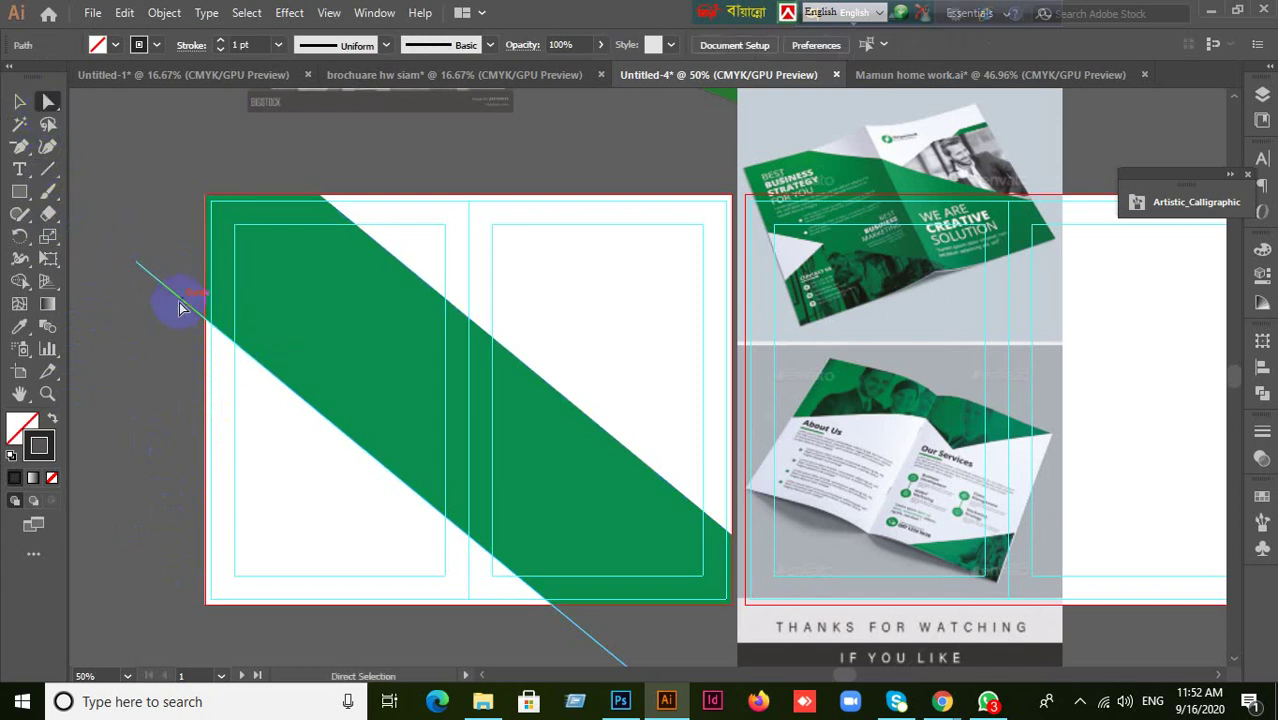
# - Unlock the guides and rotate the restored diagonal guide 95° about its midpoint
pyautogui.rightClick(160, 338)
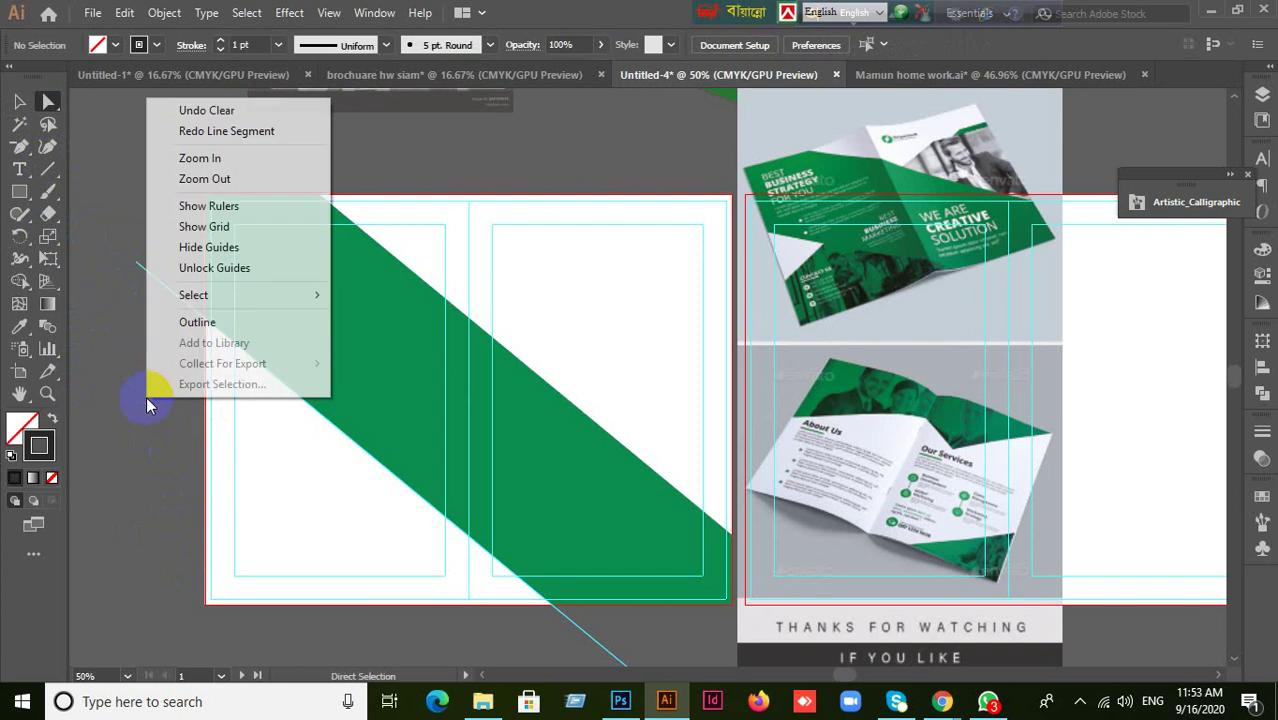
pyautogui.click(206, 265)
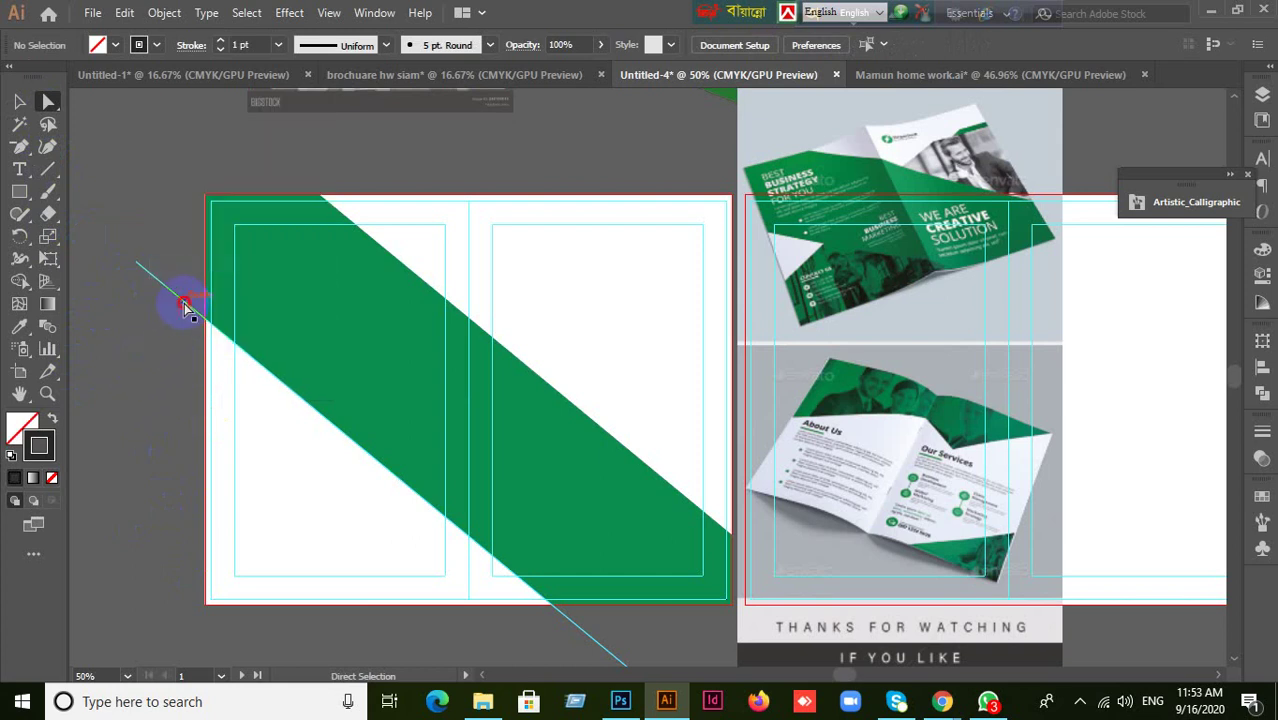
pyautogui.click(185, 305)
pyautogui.click(20, 236)
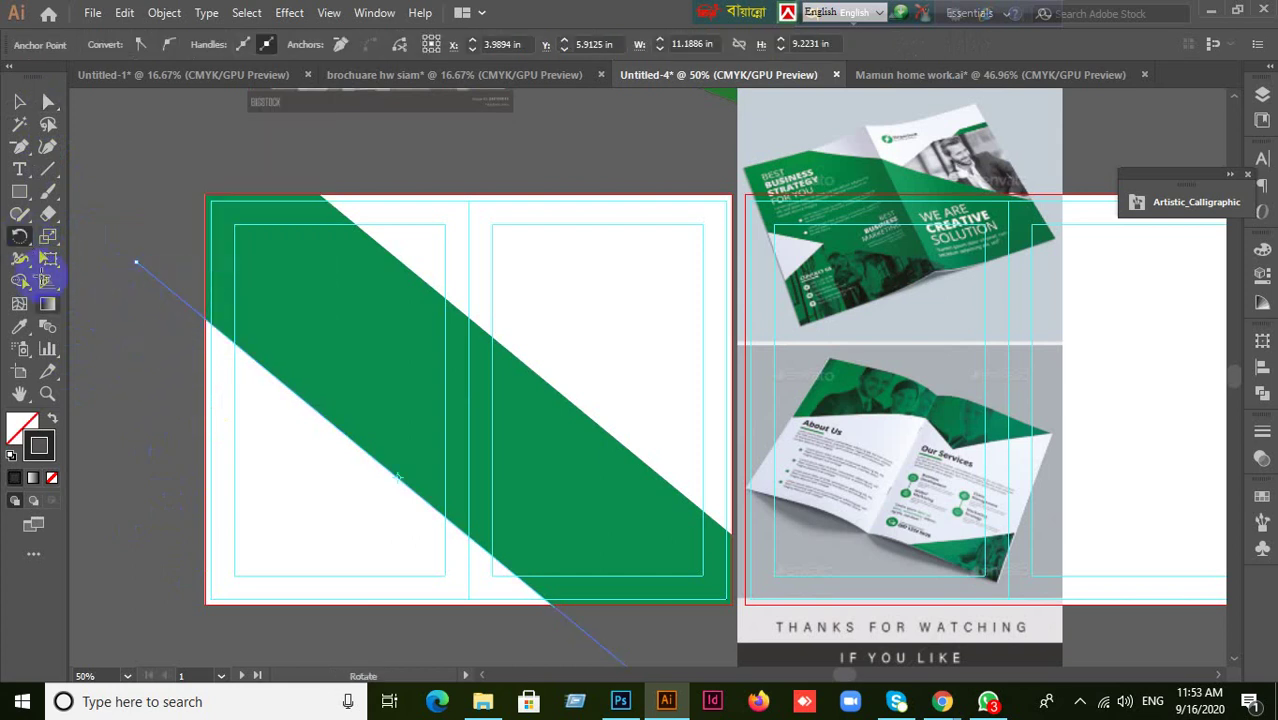
pyautogui.click(399, 477)
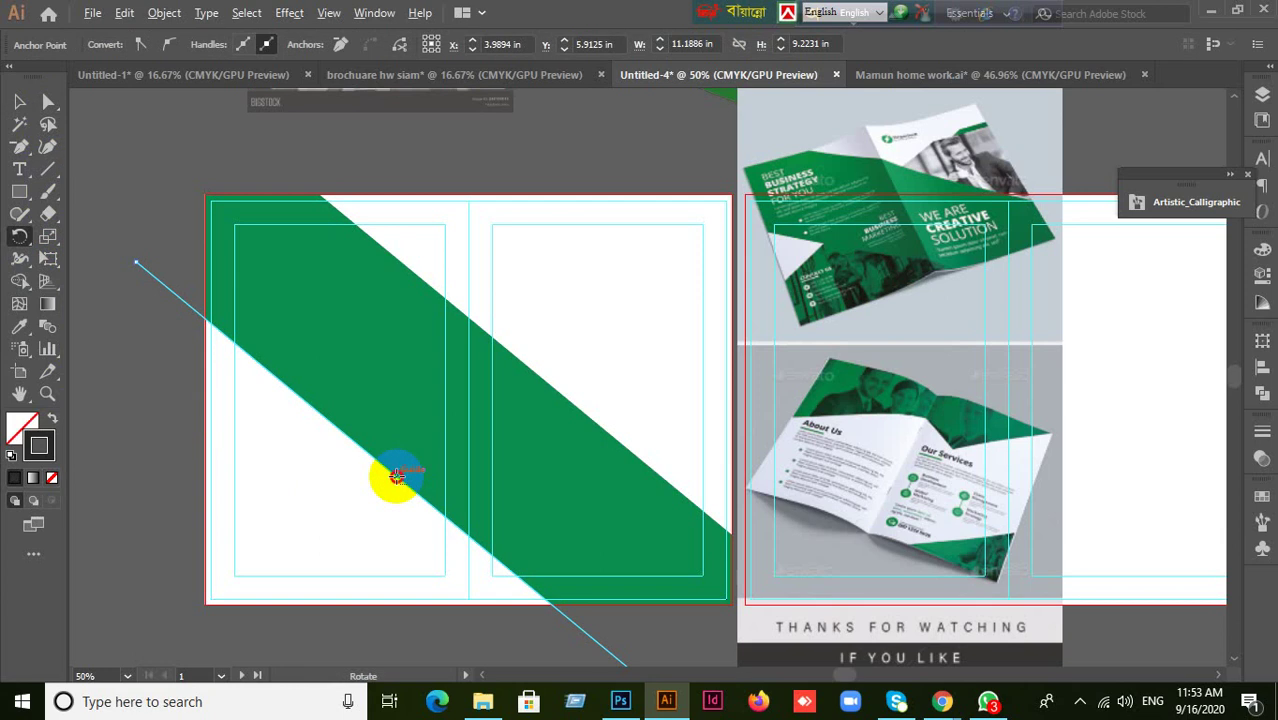
pyautogui.click(1088, 289)
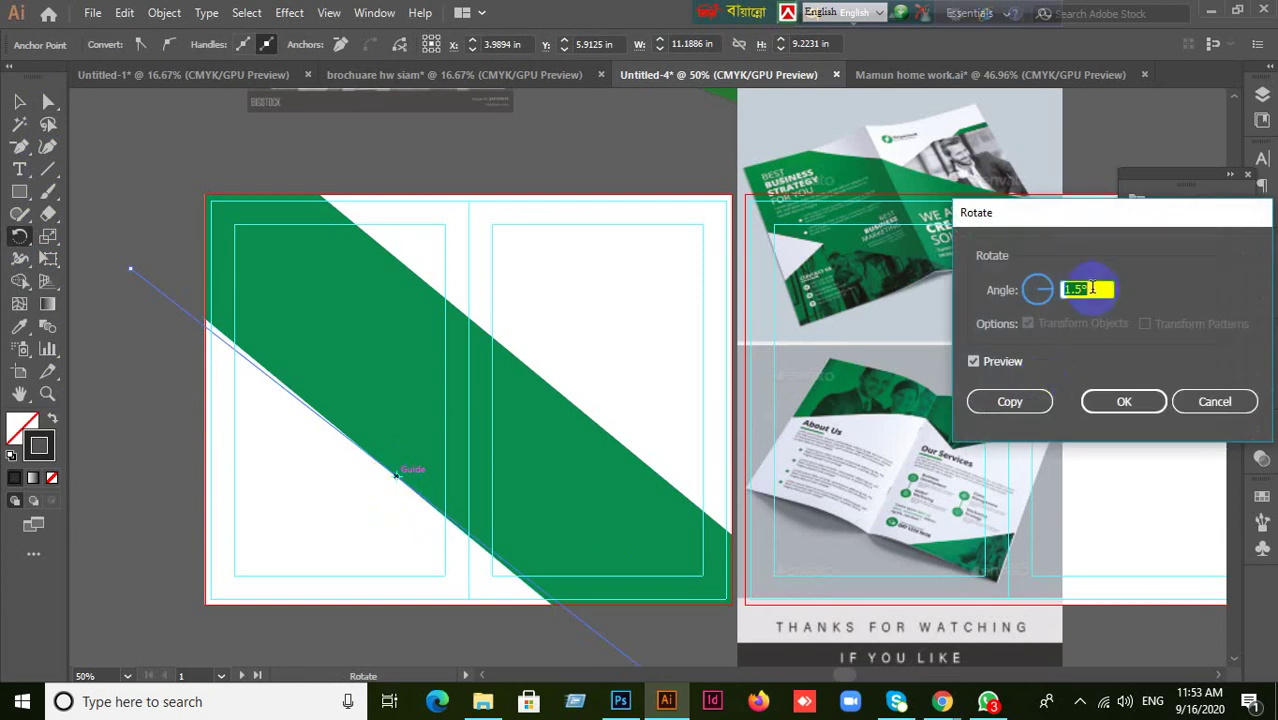
pyautogui.write('19')
pyautogui.press('Up')
pyautogui.press('Up')
pyautogui.press('Up')
pyautogui.press('Up')
pyautogui.press('Up')
pyautogui.press('Up')
pyautogui.press('Up')
pyautogui.press('Up')
pyautogui.press('Up')
pyautogui.press('Up')
pyautogui.press('Up')
pyautogui.press('Up')
pyautogui.press('Up')
pyautogui.press('Up')
pyautogui.press('Up')
pyautogui.press('Up')
pyautogui.press('Up')
pyautogui.press('Up')
pyautogui.press('Up')
pyautogui.press('Up')
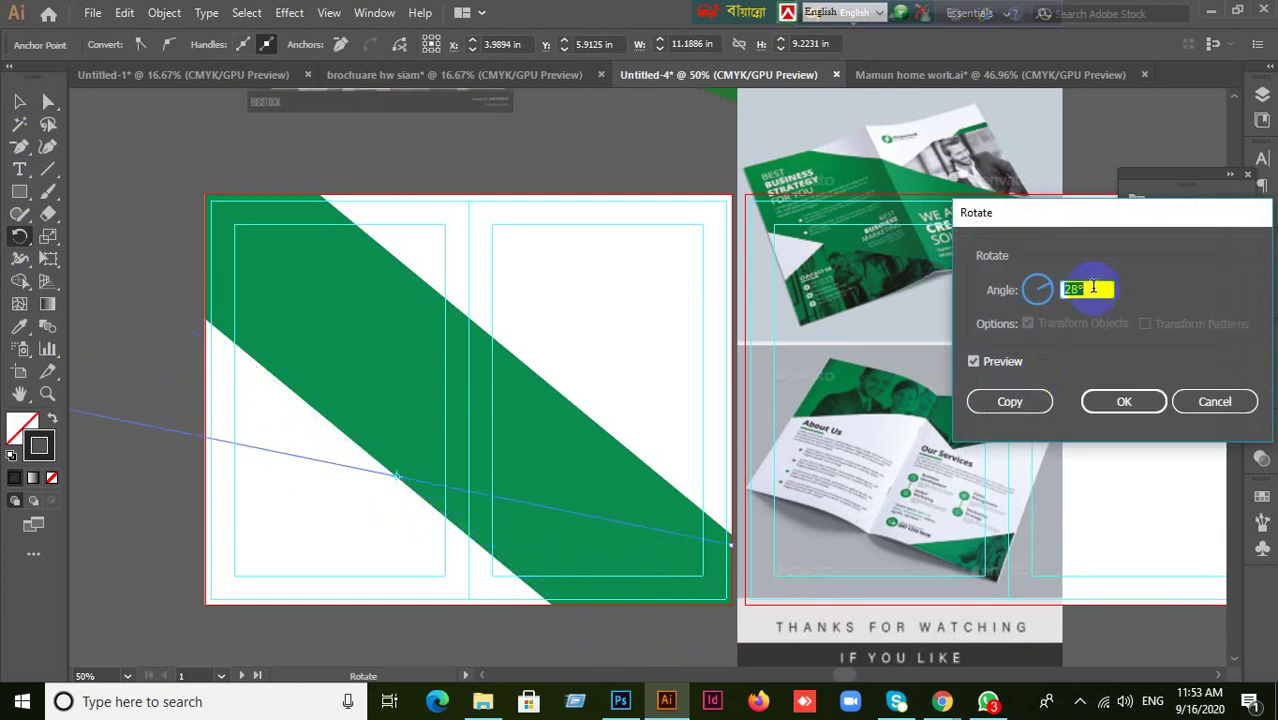
pyautogui.press('Up')
pyautogui.press('Up')
pyautogui.press('Up')
pyautogui.press('Up')
pyautogui.press('Up')
pyautogui.press('Up')
pyautogui.press('Up')
pyautogui.press('Up')
pyautogui.press('Up')
pyautogui.press('Up')
pyautogui.press('Up')
pyautogui.press('Up')
pyautogui.press('Up')
pyautogui.press('Up')
pyautogui.press('Up')
pyautogui.press('Up')
pyautogui.press('Up')
pyautogui.press('Up')
pyautogui.press('Up')
pyautogui.press('Up')
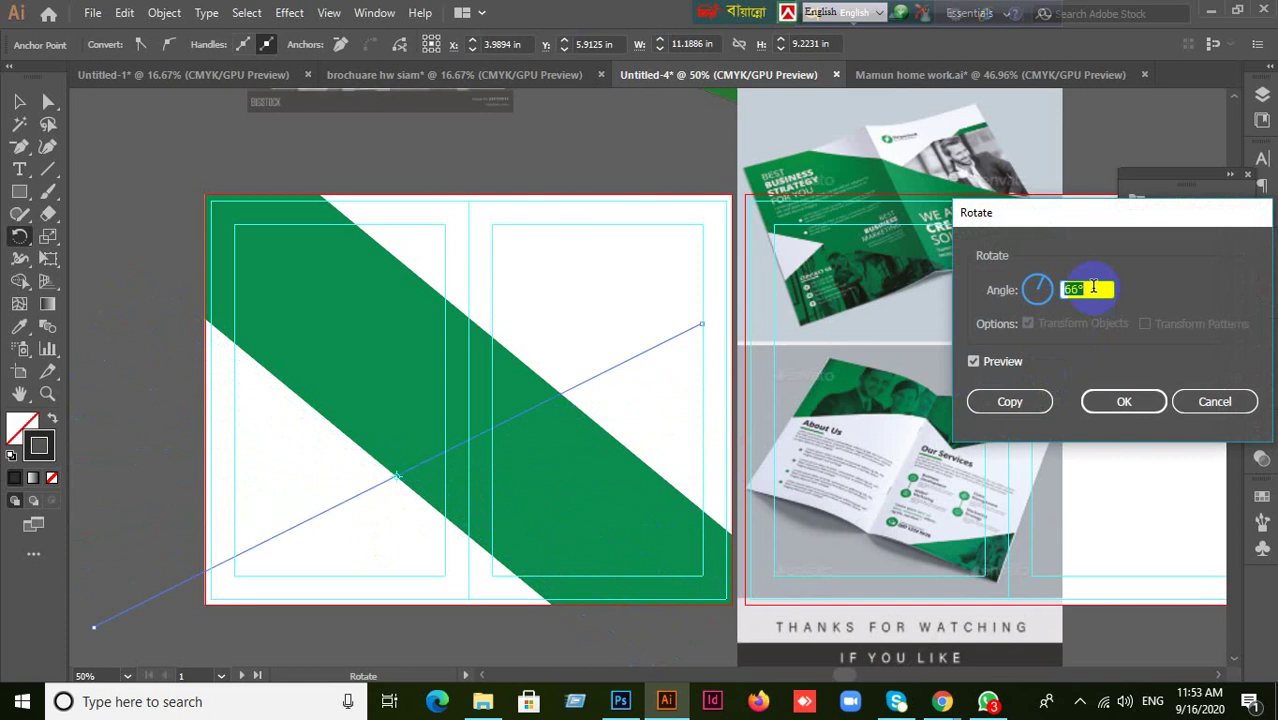
pyautogui.press('Up')
pyautogui.press('Up')
pyautogui.press('Up')
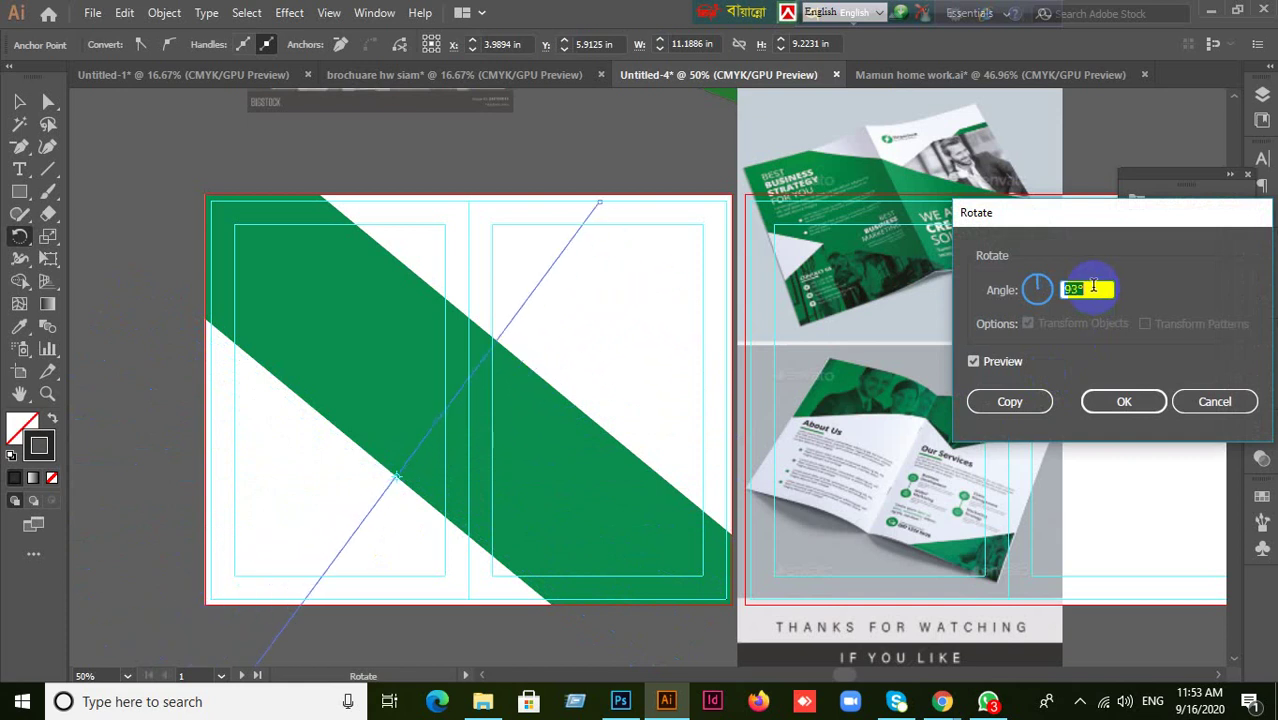
pyautogui.press('Up')
pyautogui.press('Up')
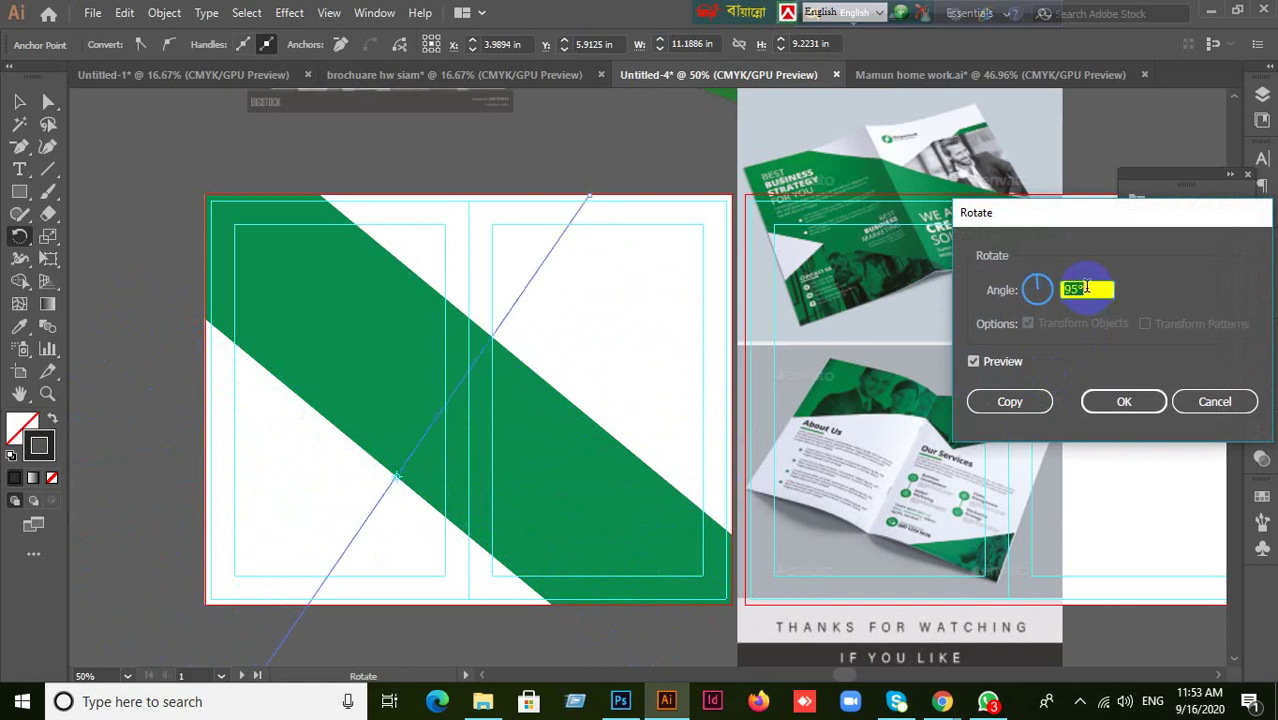
pyautogui.click(1124, 401)
# - Move the rotated guide up and left so its midpoint lies inside the green band on the spread's left page
pyautogui.click(19, 101)
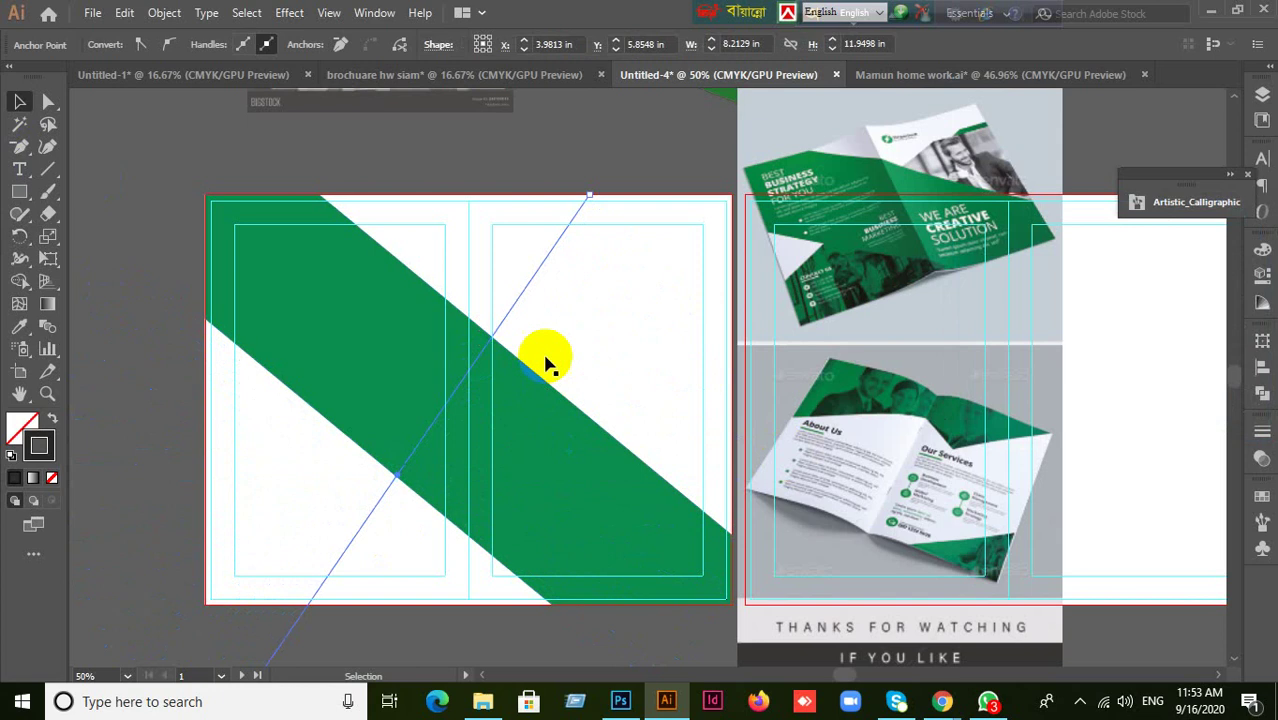
pyautogui.moveTo(494, 314); pyautogui.dragTo(522, 497)
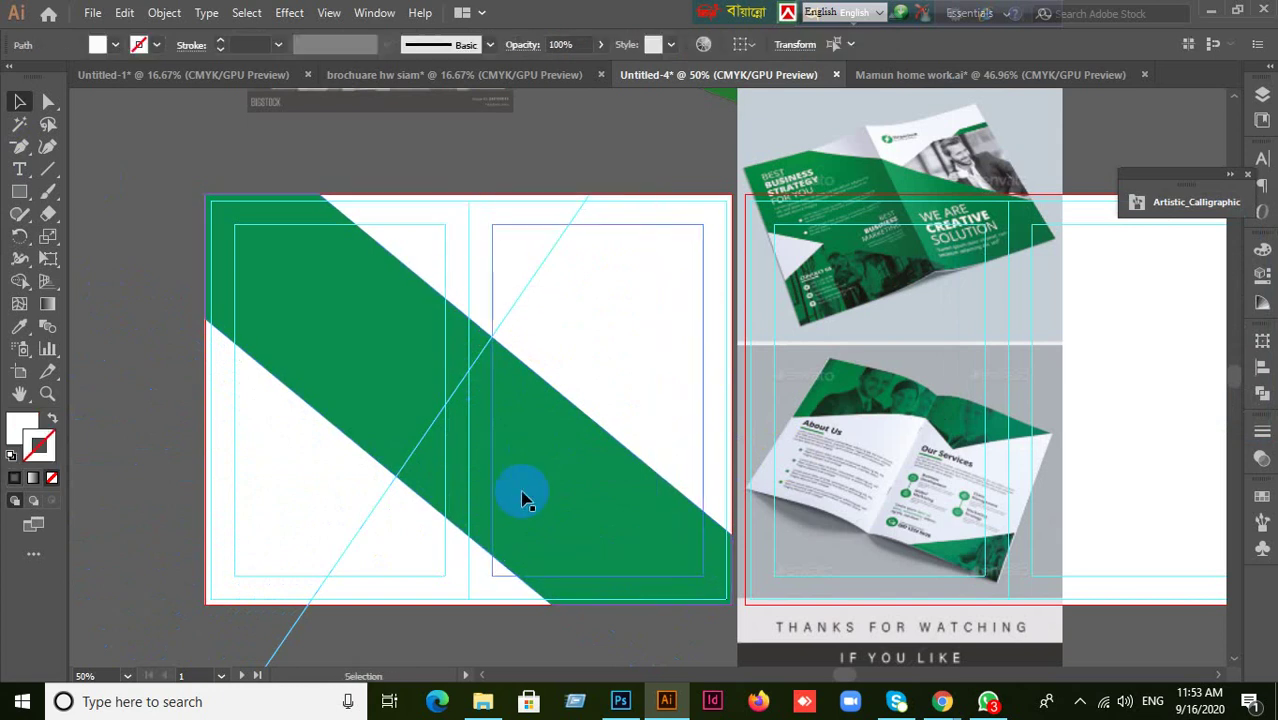
pyautogui.click(352, 541)
pyautogui.moveTo(352, 541); pyautogui.dragTo(310, 400)
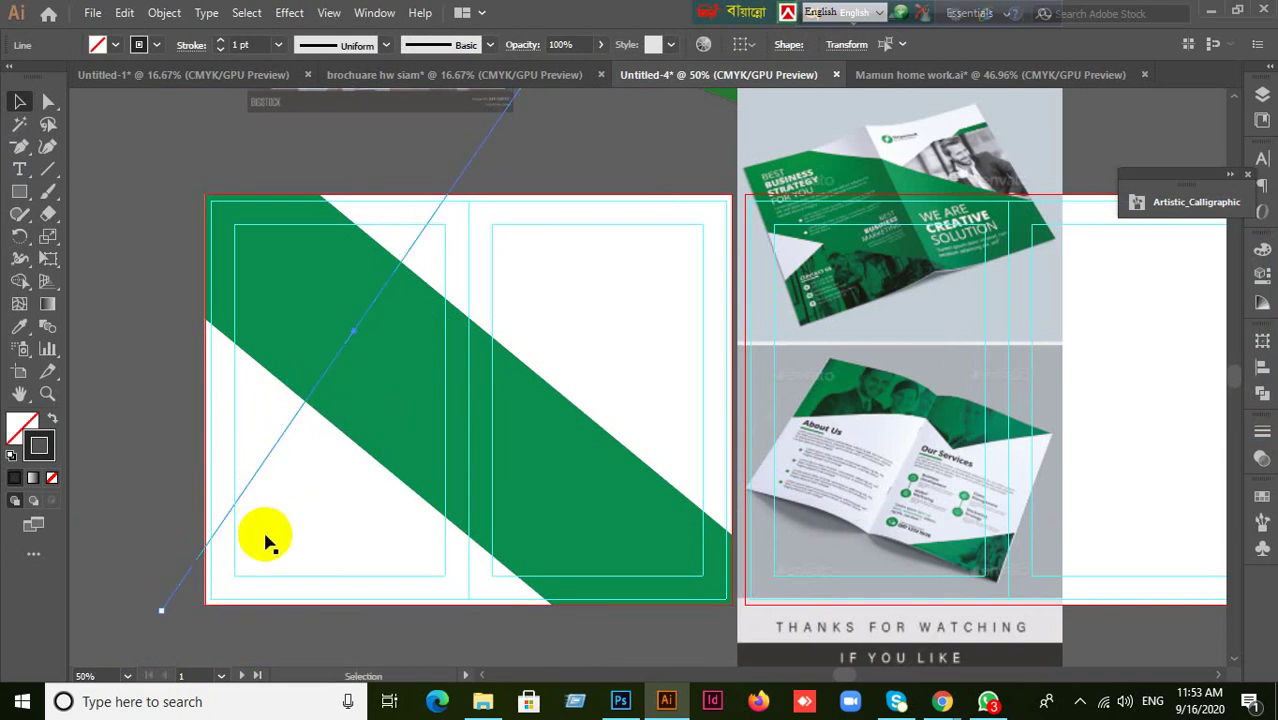
# - Rotate the diagonal guide a further 163° about its midpoint, with the preview on
pyautogui.click(21, 237)
pyautogui.click(356, 330)
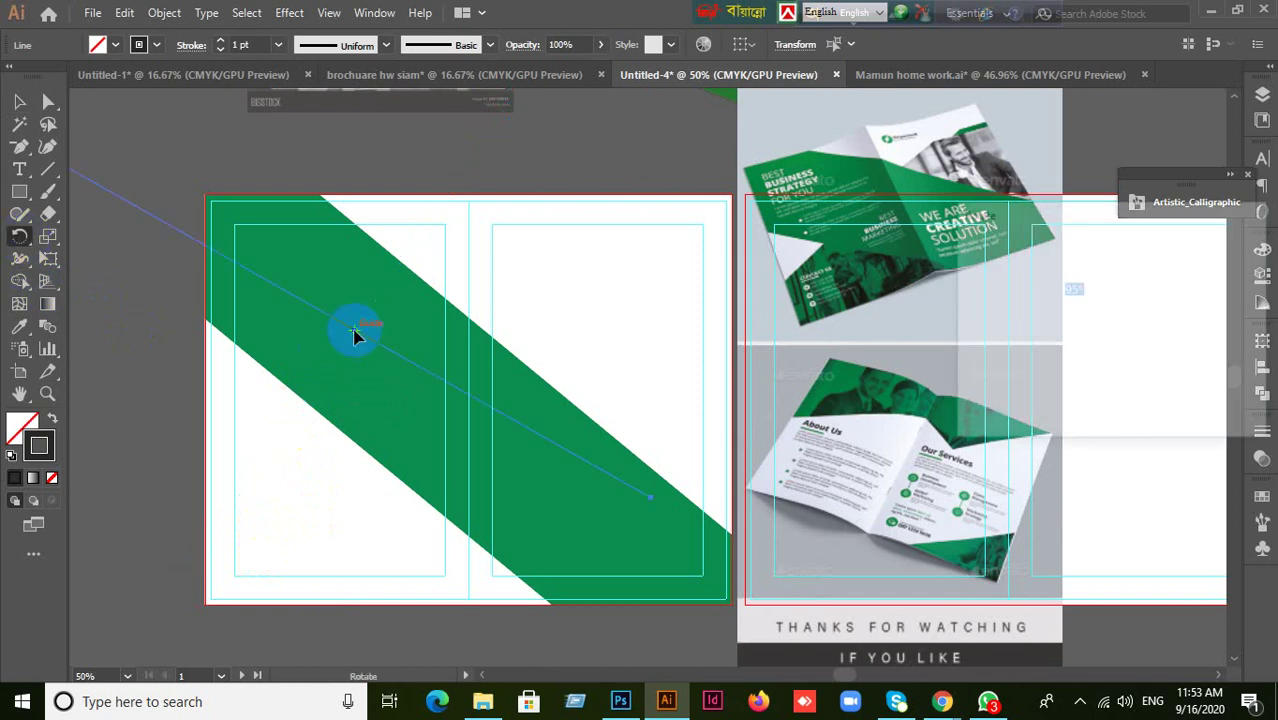
pyautogui.click(976, 368)
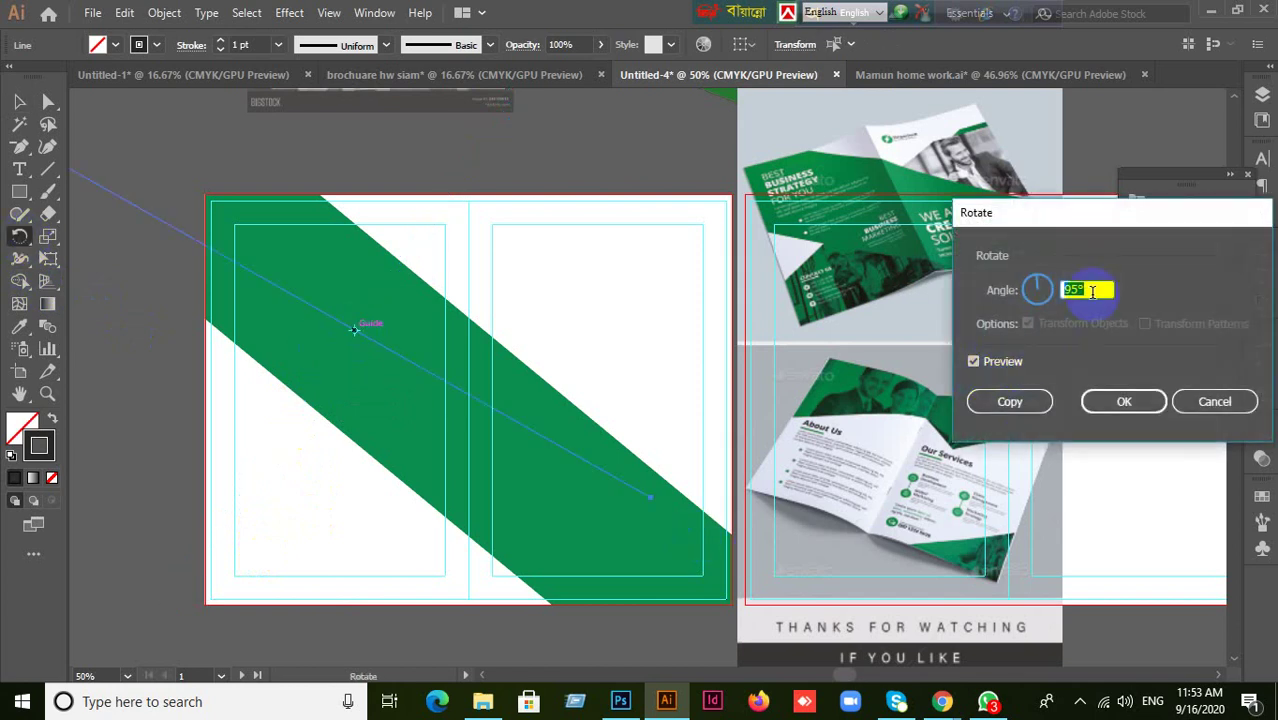
pyautogui.write('98')
pyautogui.doubleClick(1093, 287)
pyautogui.scroll(20, 1093, 287)
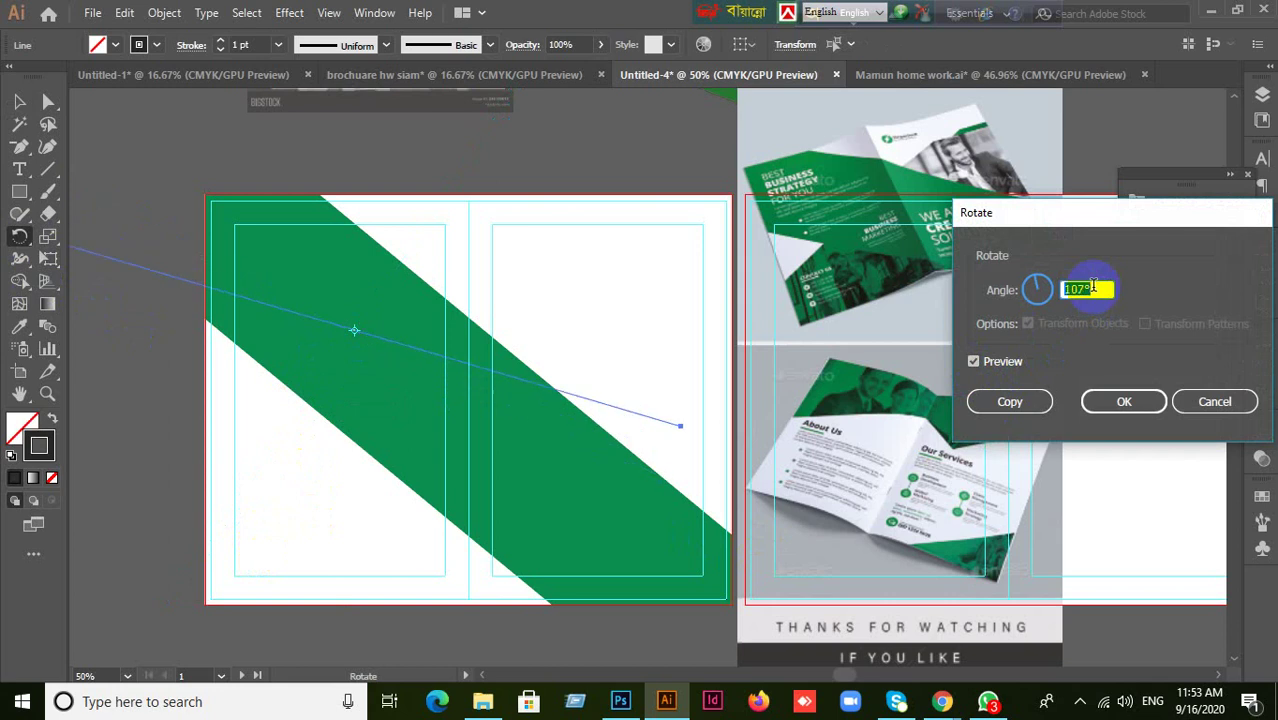
pyautogui.scroll(20, 1090, 289)
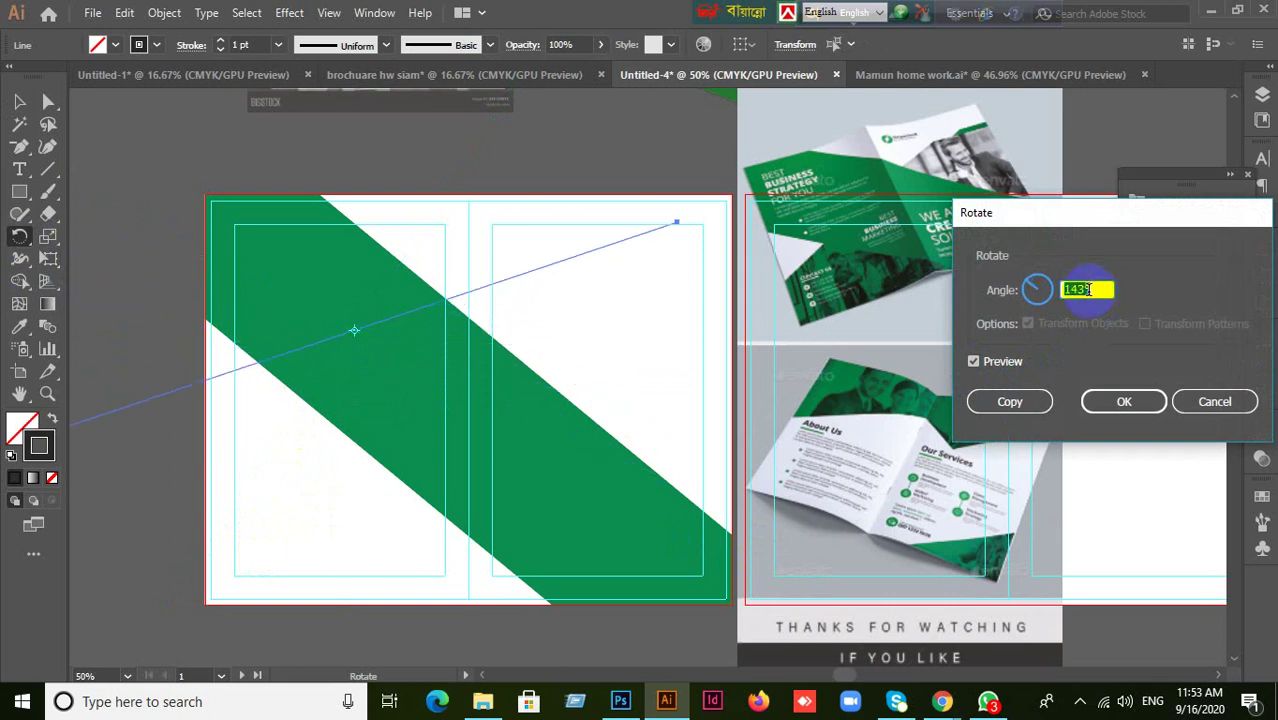
pyautogui.scroll(10, 1086, 289)
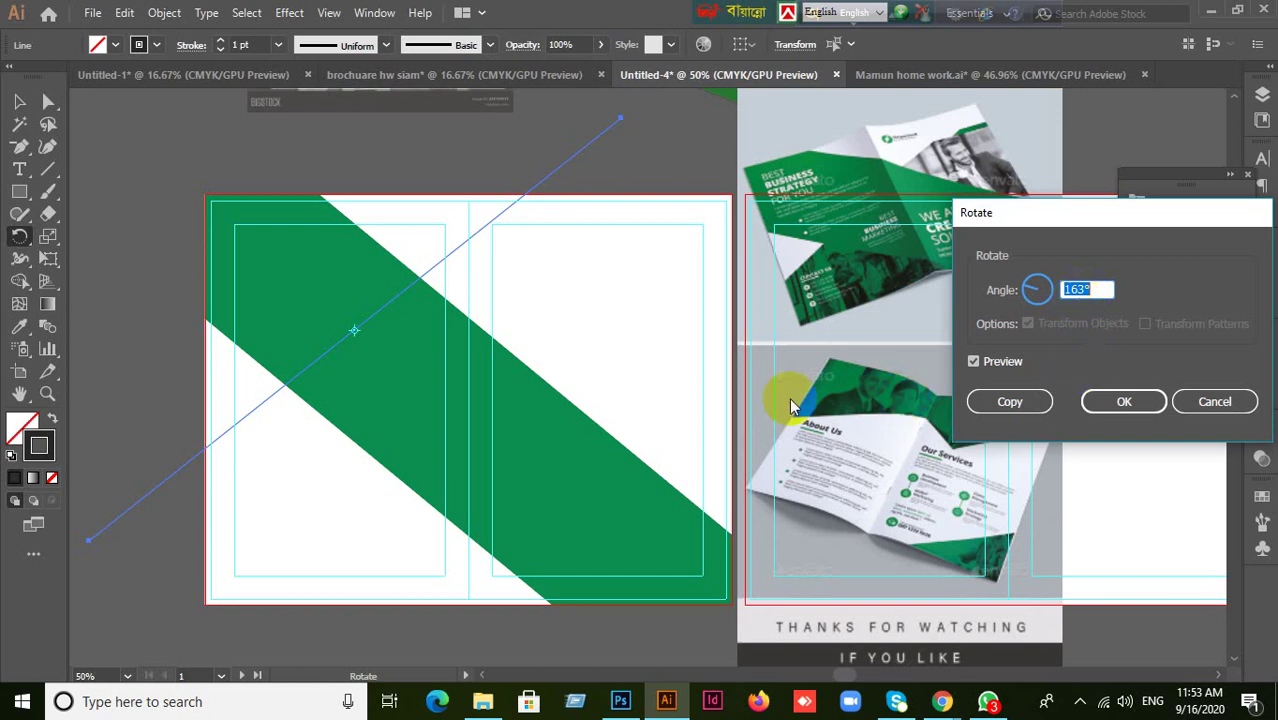
pyautogui.click(1128, 401)
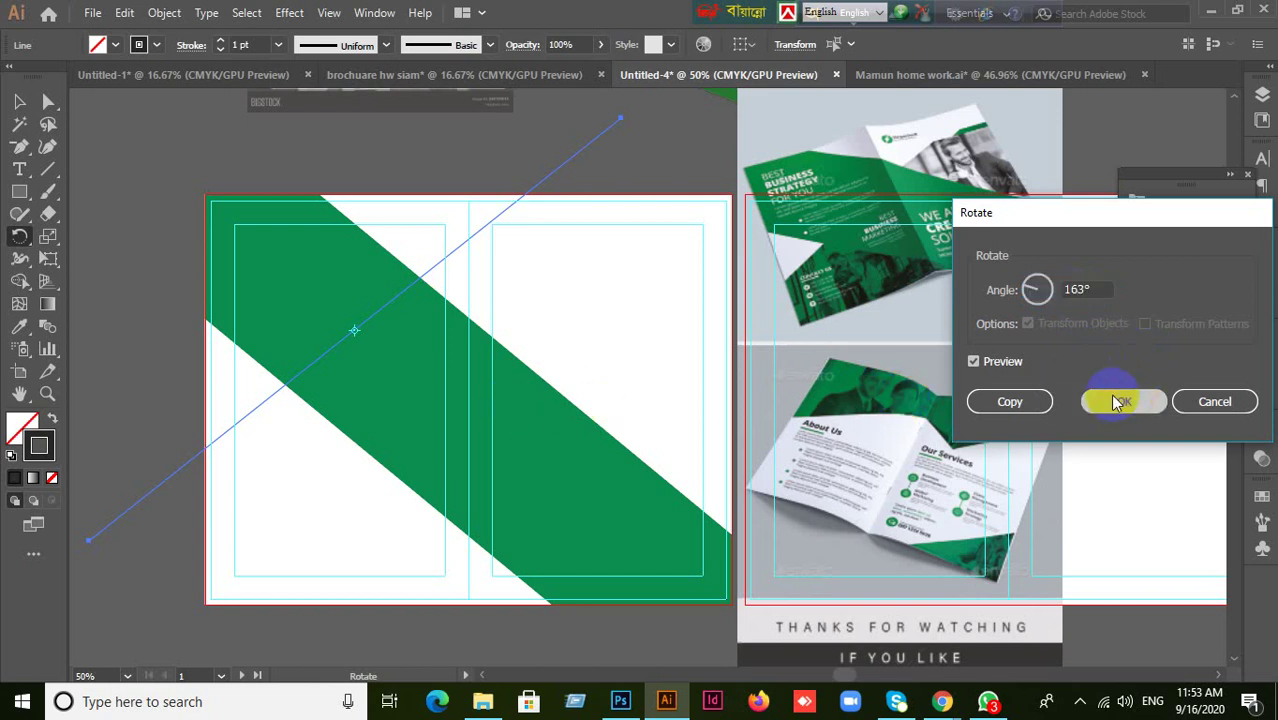
# - Move the diagonal guide down and right so it crosses the green band near the fold, and deselect it
pyautogui.click(19, 101)
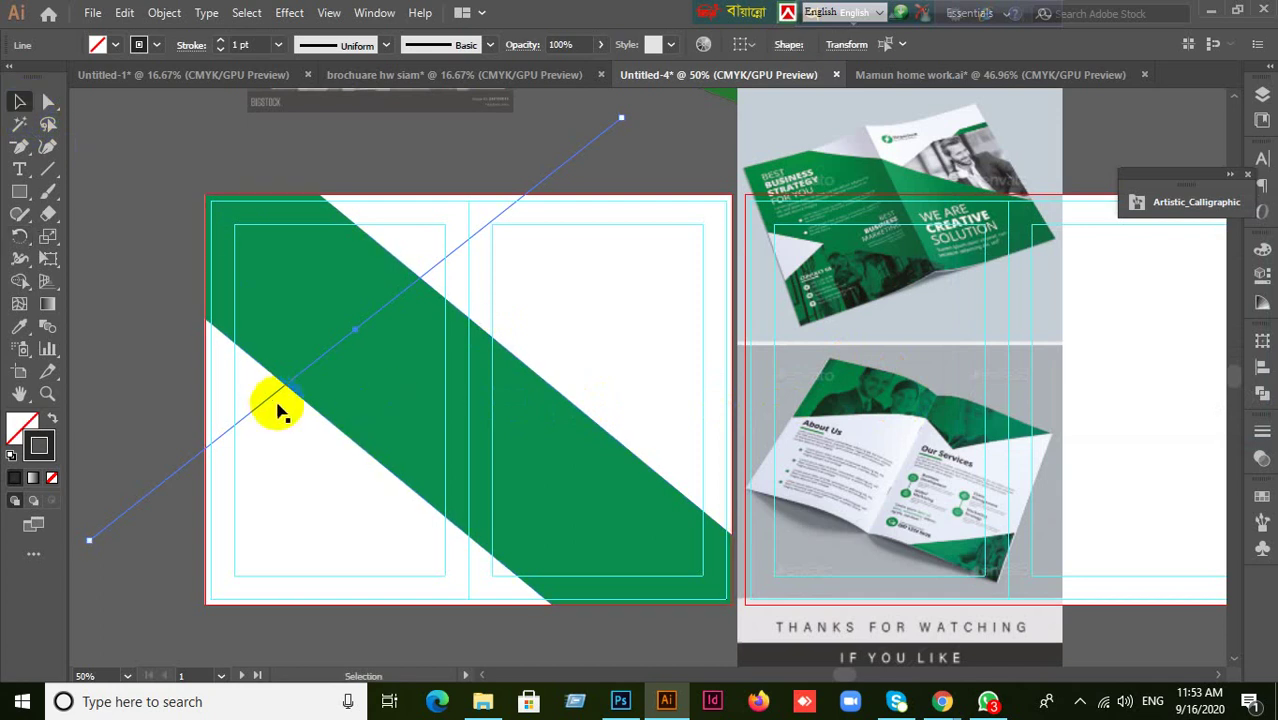
pyautogui.moveTo(265, 402); pyautogui.dragTo(322, 452)
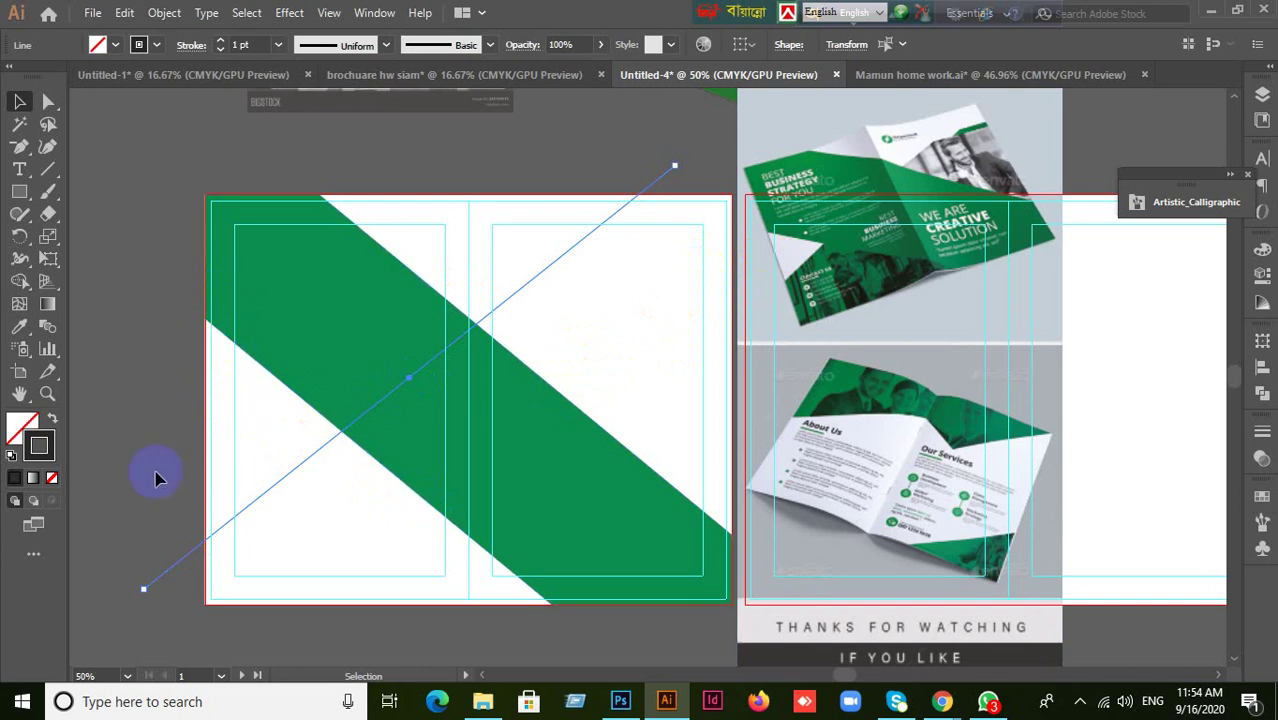
pyautogui.moveTo(166, 433); pyautogui.dragTo(172, 596)
pyautogui.click(160, 447)
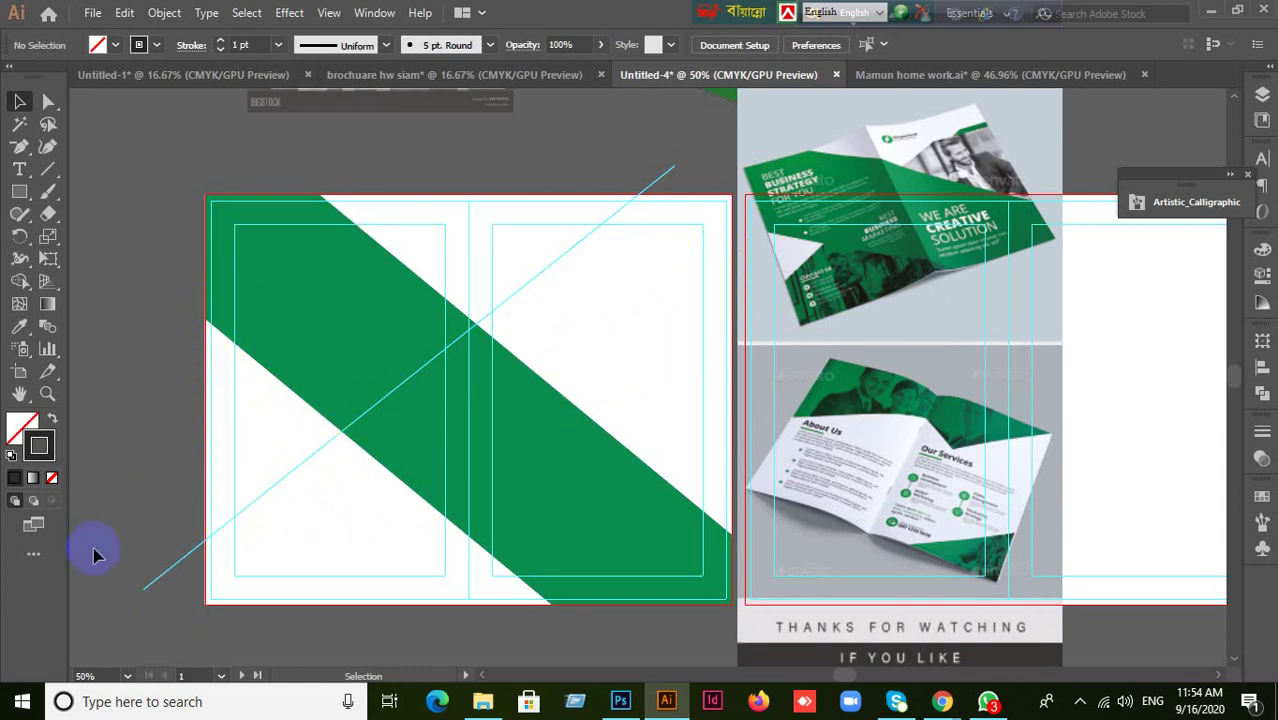
pyautogui.click(178, 603)
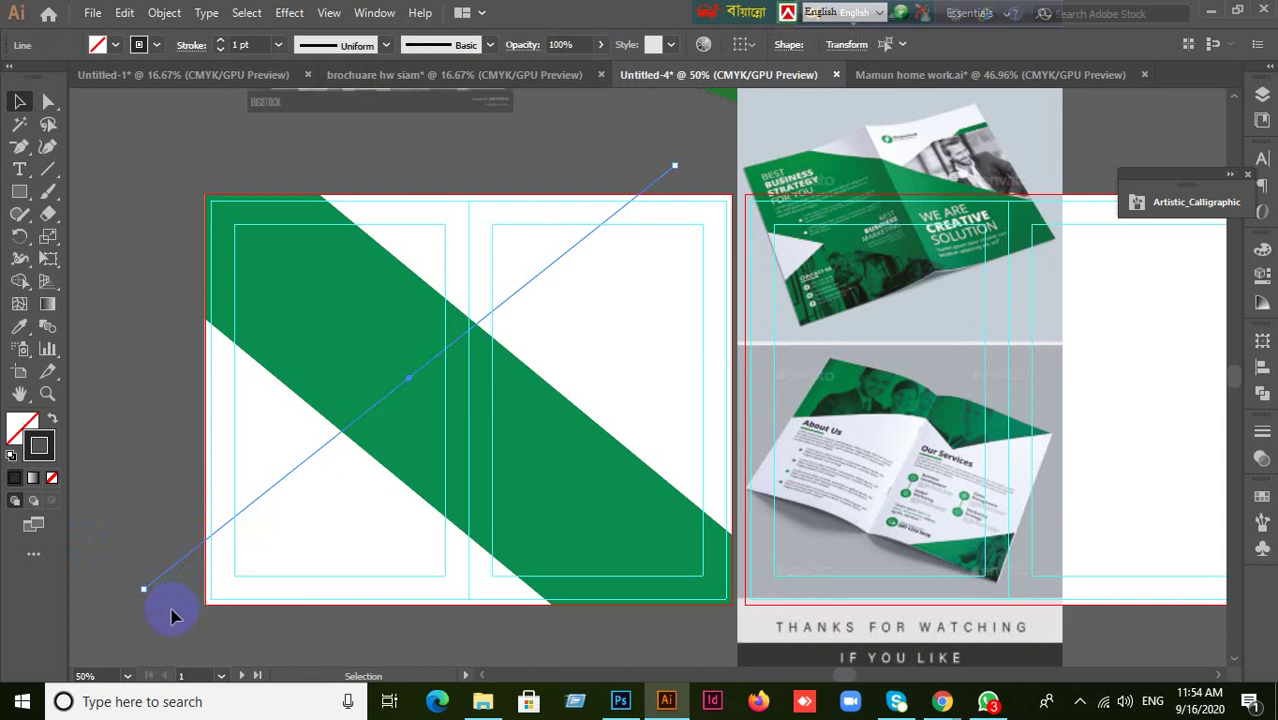
pyautogui.click(172, 614)
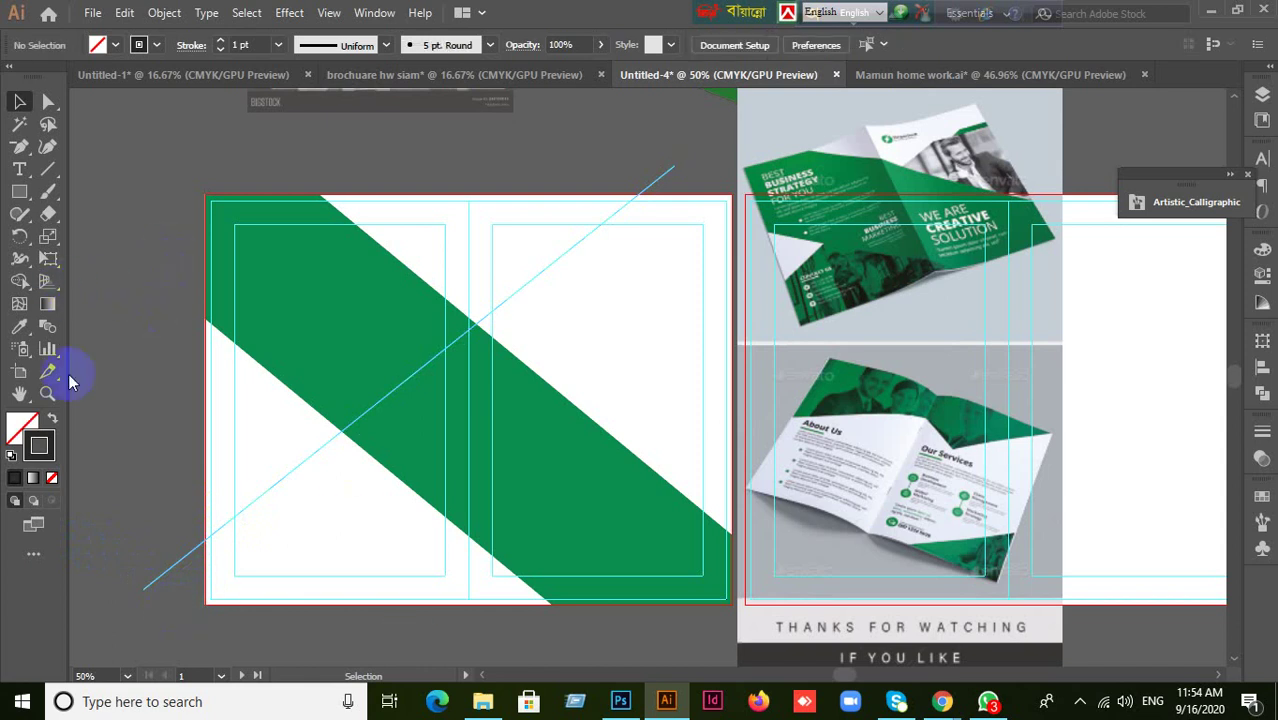
# - Draw a solid dark grey rectangle without stroke over the lower three quarters of the spread, spanning the full bleed width
pyautogui.click(51, 477)
pyautogui.click(24, 430)
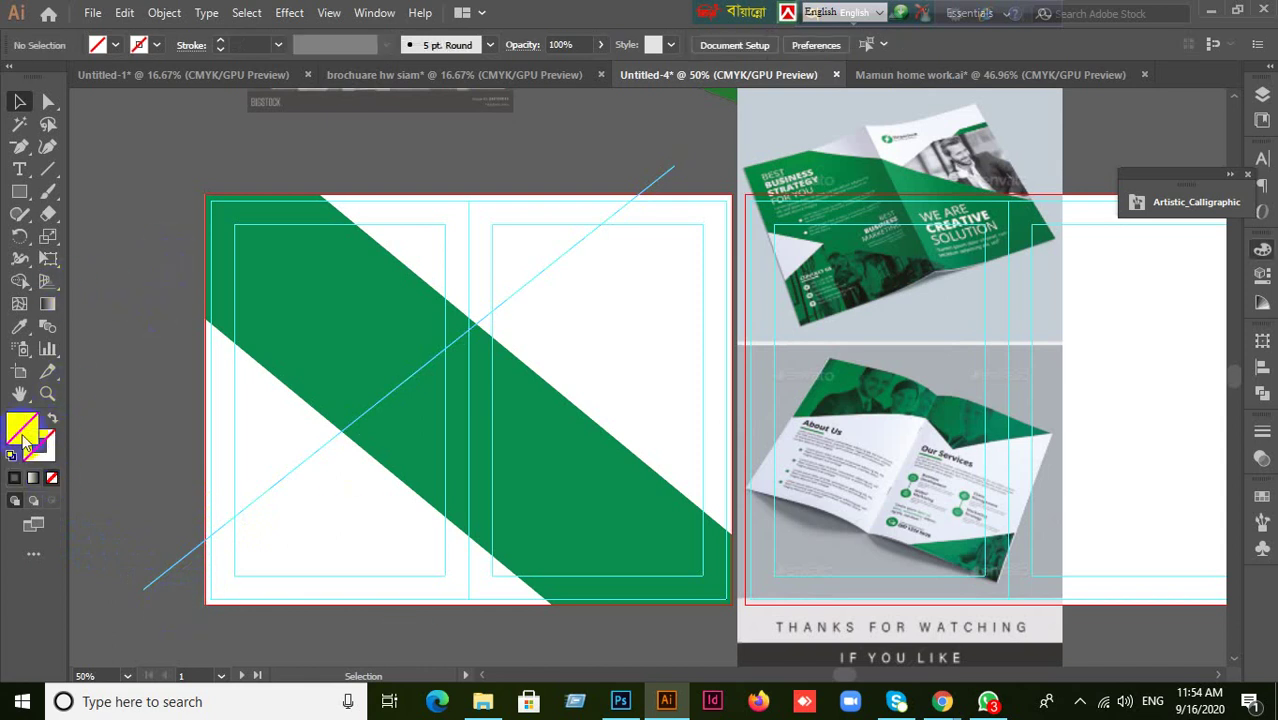
pyautogui.click(14, 477)
pyautogui.click(21, 193)
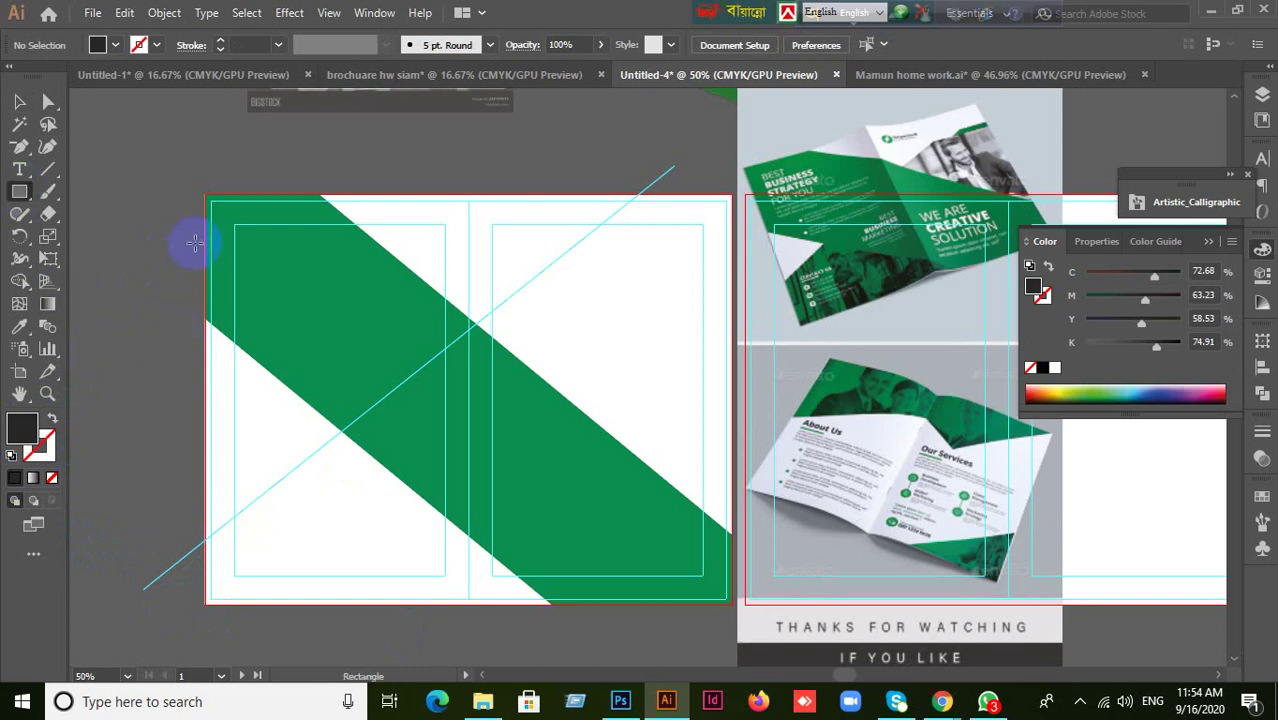
pyautogui.moveTo(205, 290); pyautogui.dragTo(733, 605)
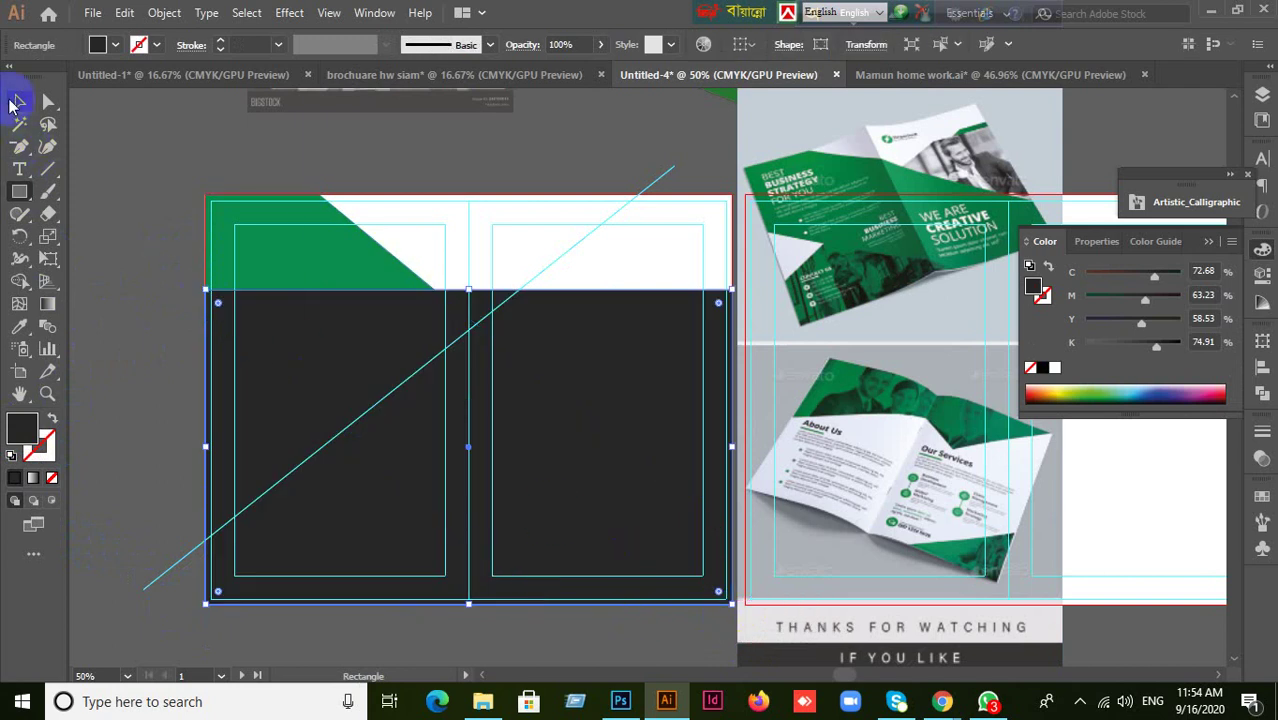
# - Add anchor points on the dark rectangle's left edge where the guide crosses and on its top edge above the right page
pyautogui.click(17, 102)
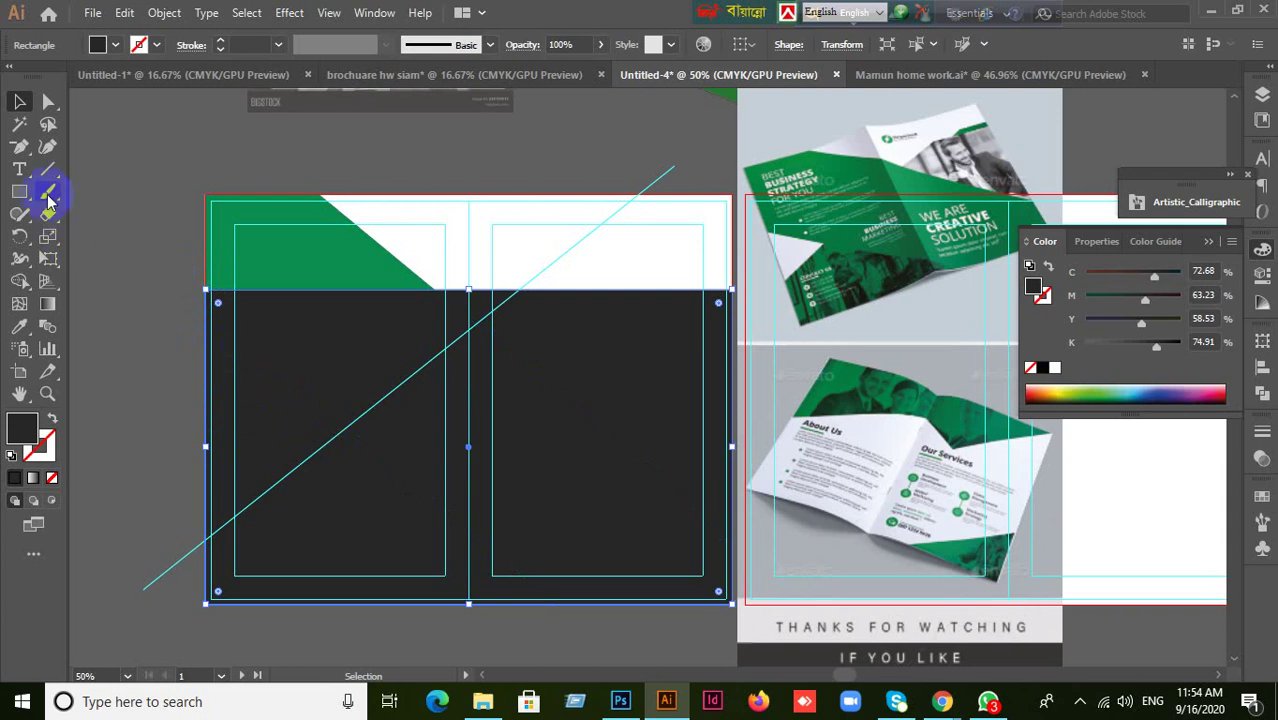
pyautogui.moveTo(19, 147); pyautogui.dragTo(86, 171)
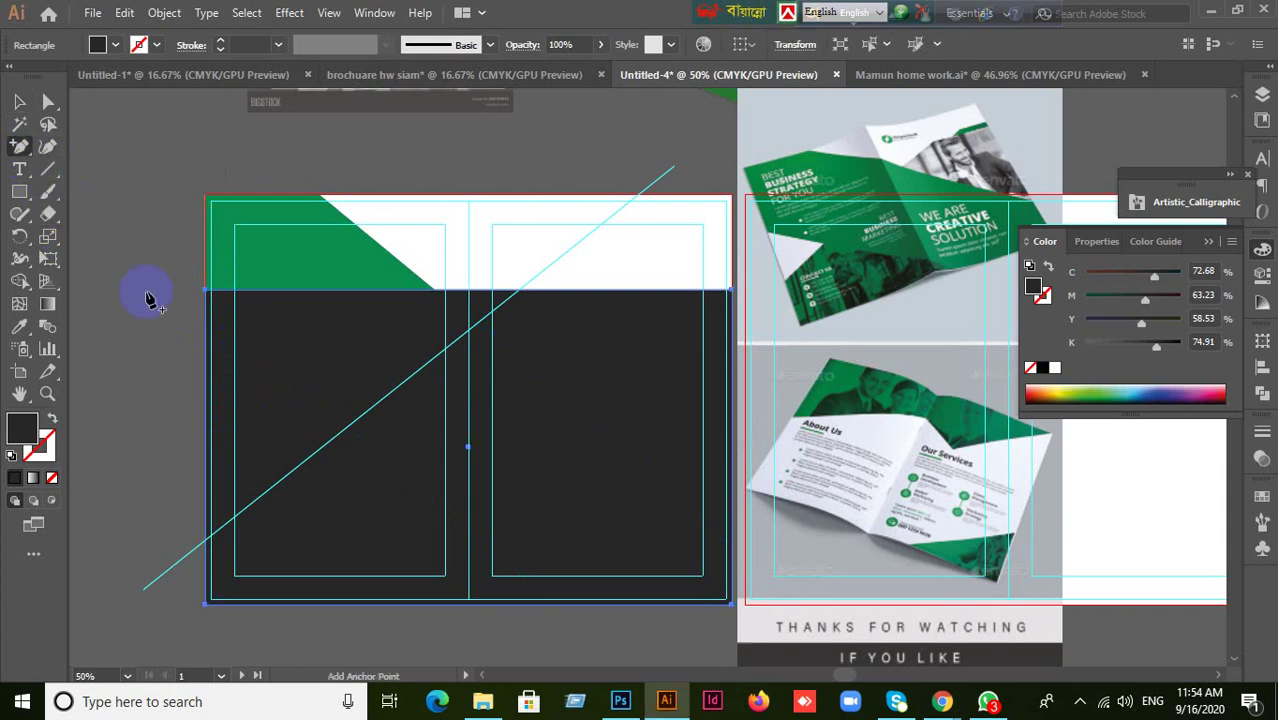
pyautogui.click(208, 542)
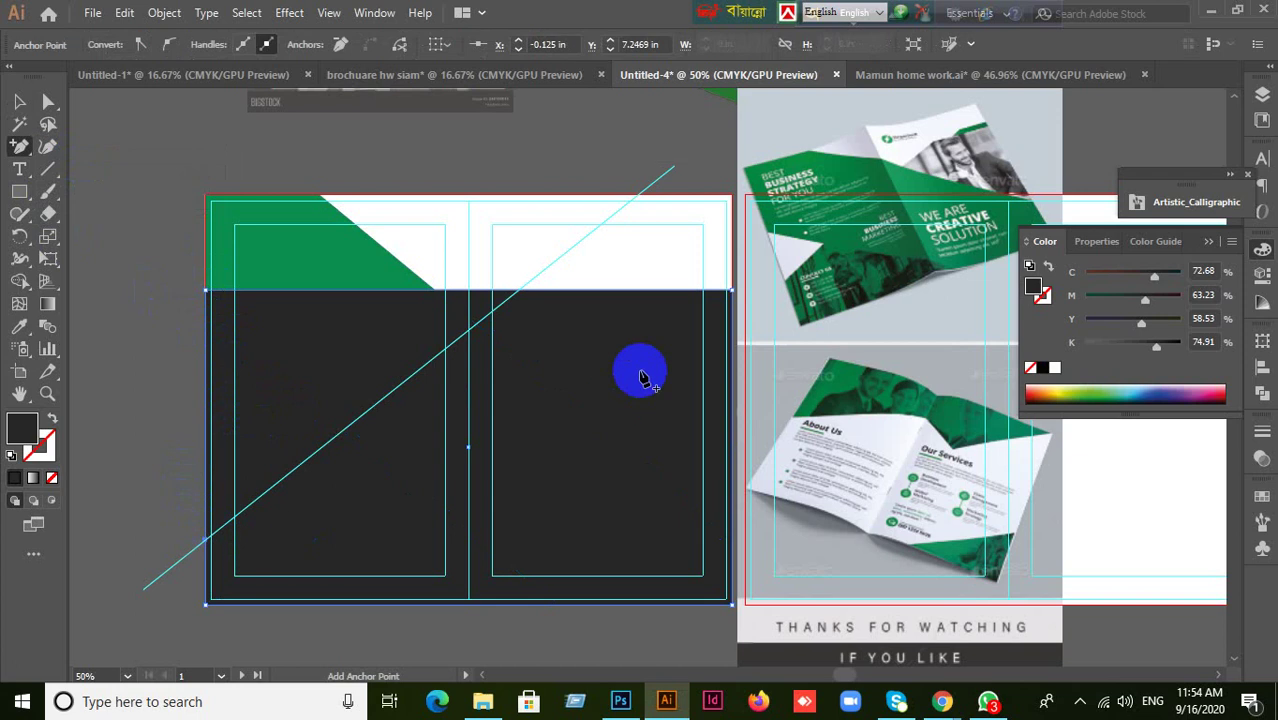
pyautogui.click(615, 292)
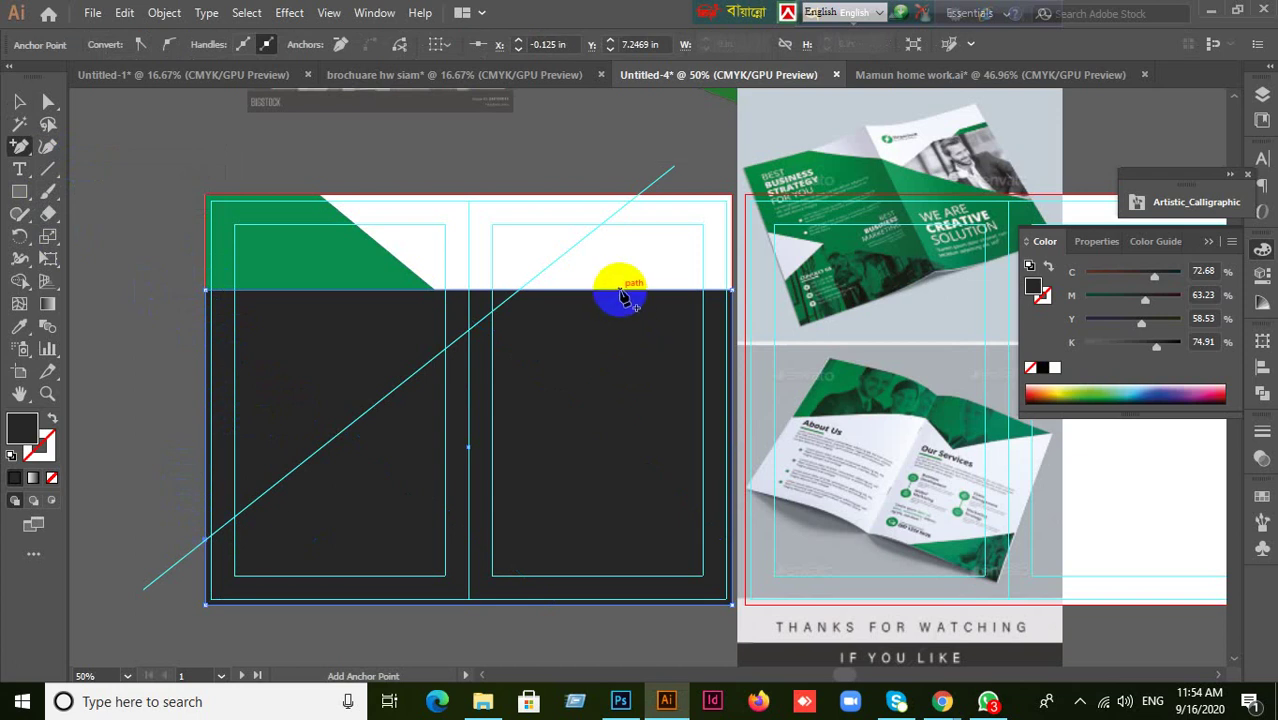
pyautogui.click(19, 101)
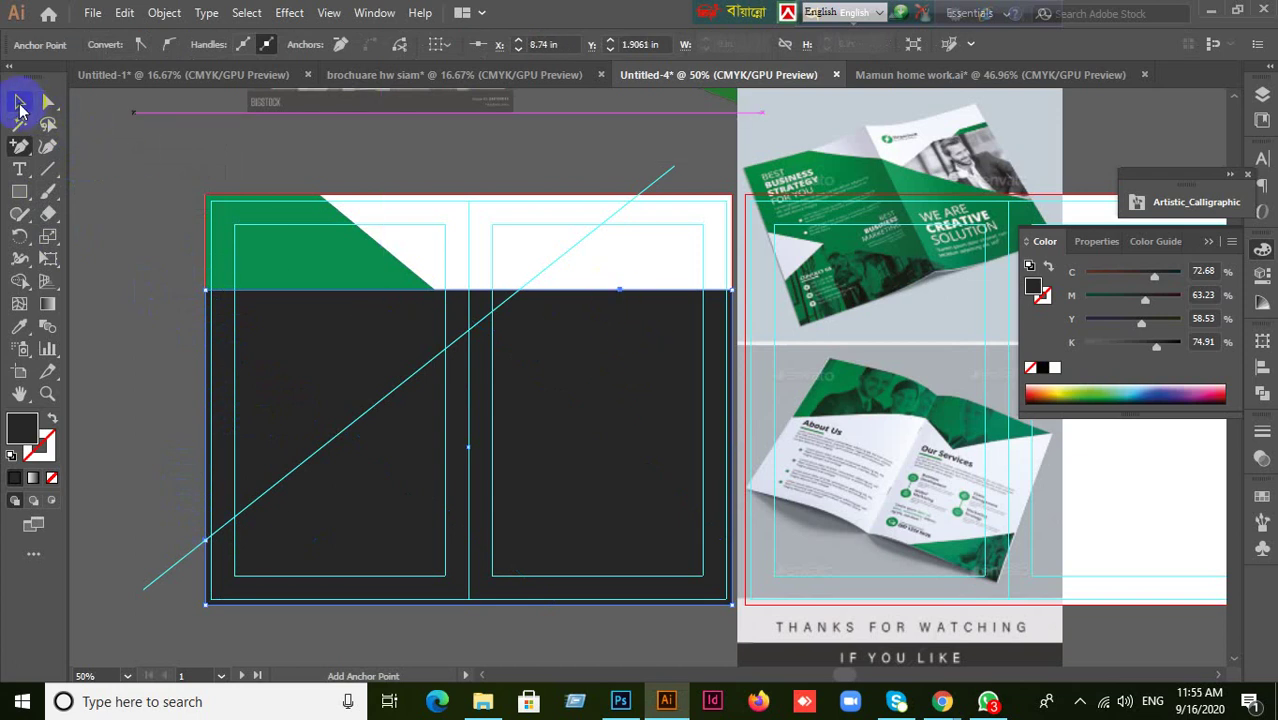
# - Delete the upper-left corner anchor point of the dark rectangle to slant its left side
pyautogui.click(19, 148)
pyautogui.click(90, 197)
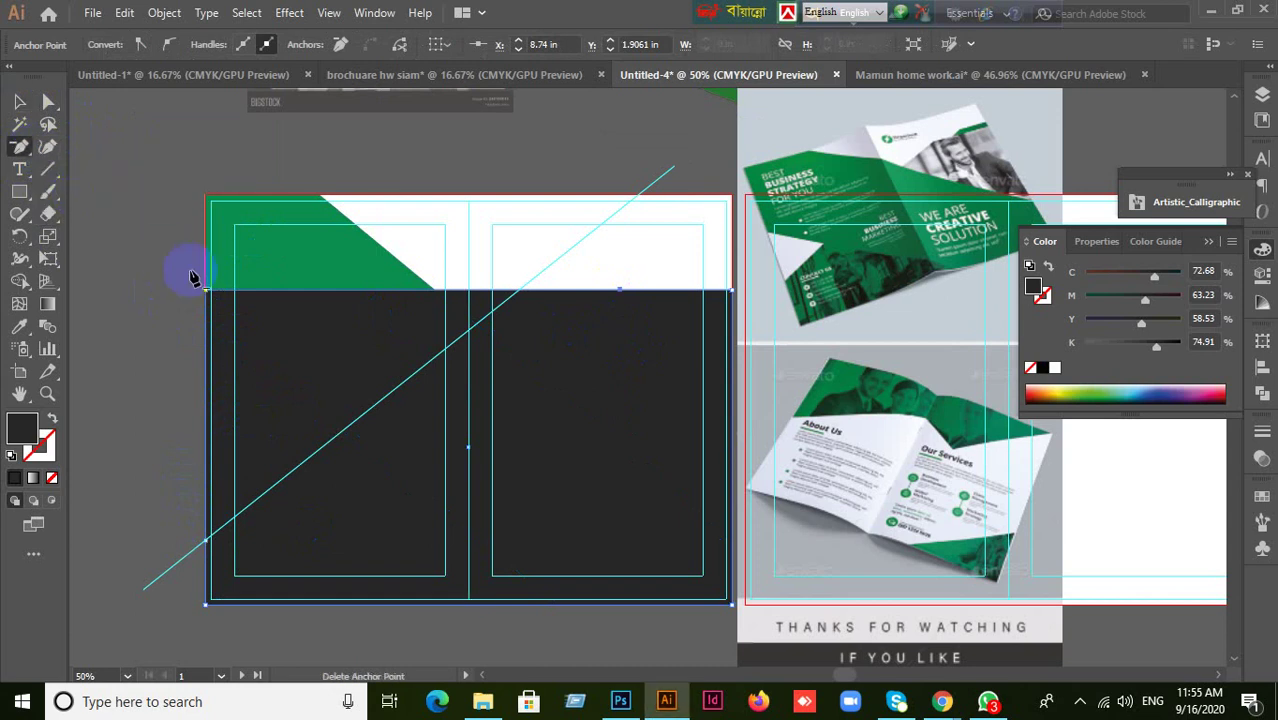
pyautogui.click(206, 291)
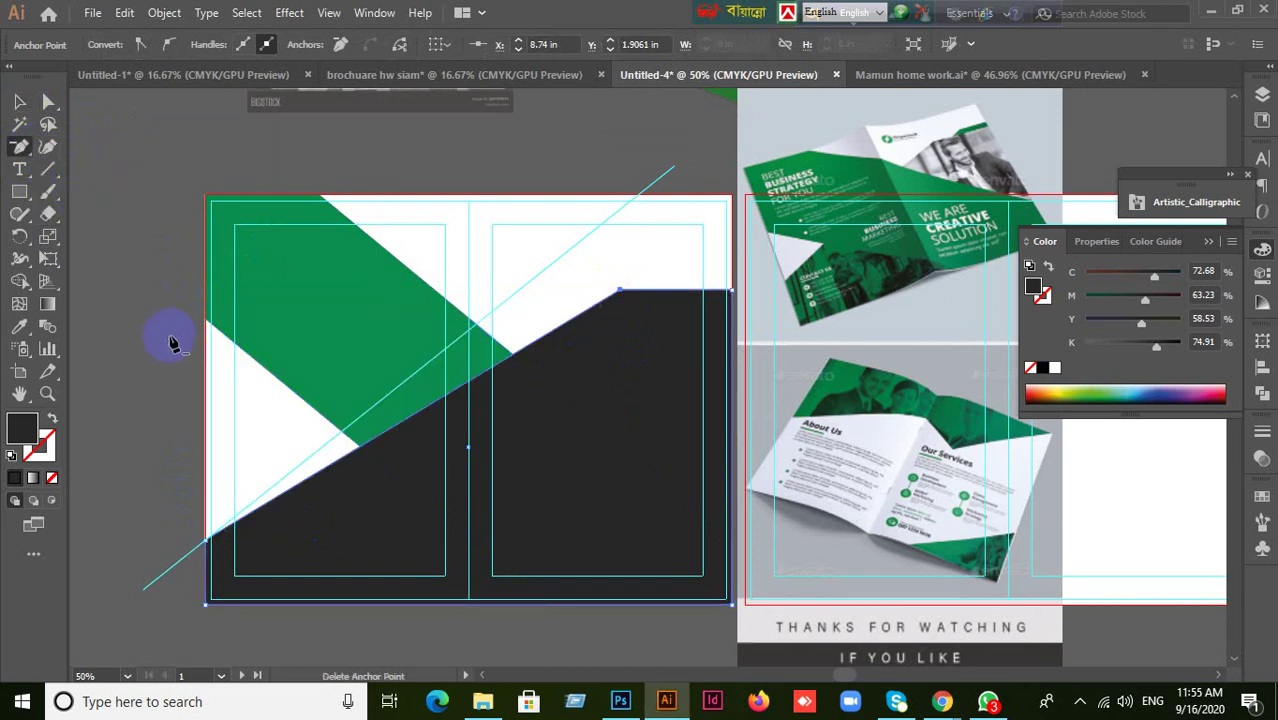
pyautogui.click(21, 101)
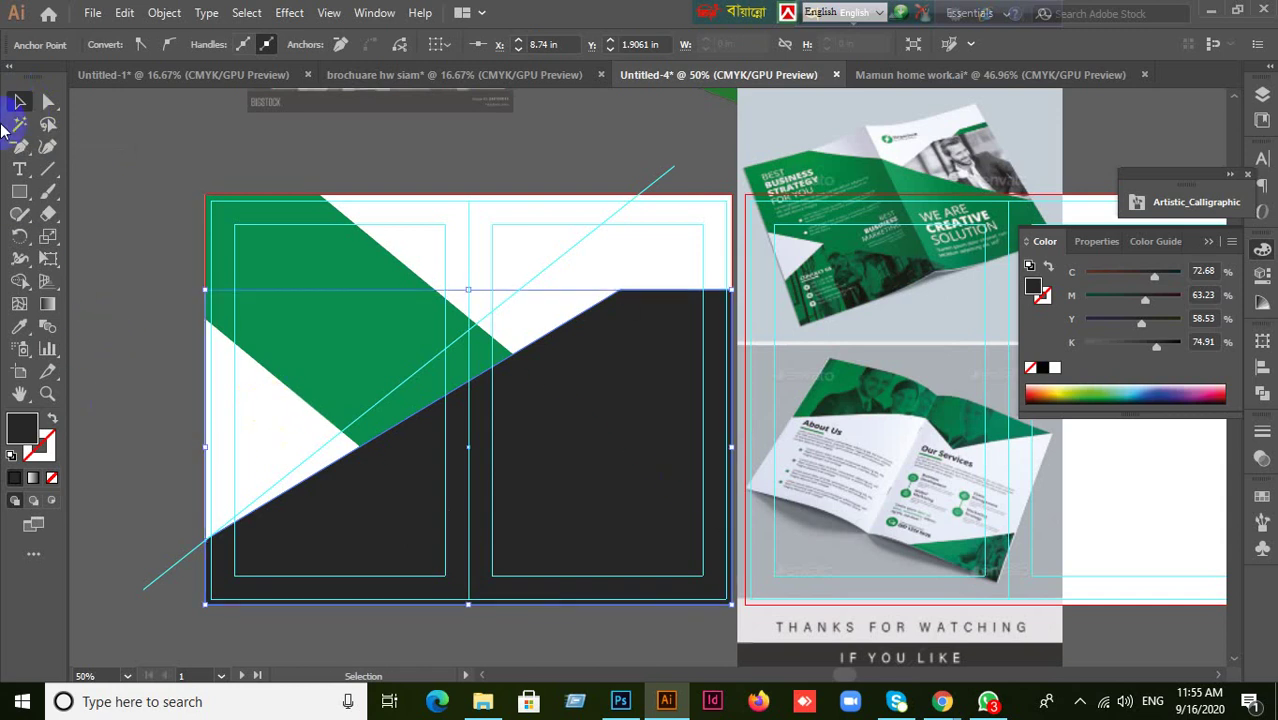
# - Send the slanted dark shape backward behind the green diagonal band and deselect it
pyautogui.click(415, 603)
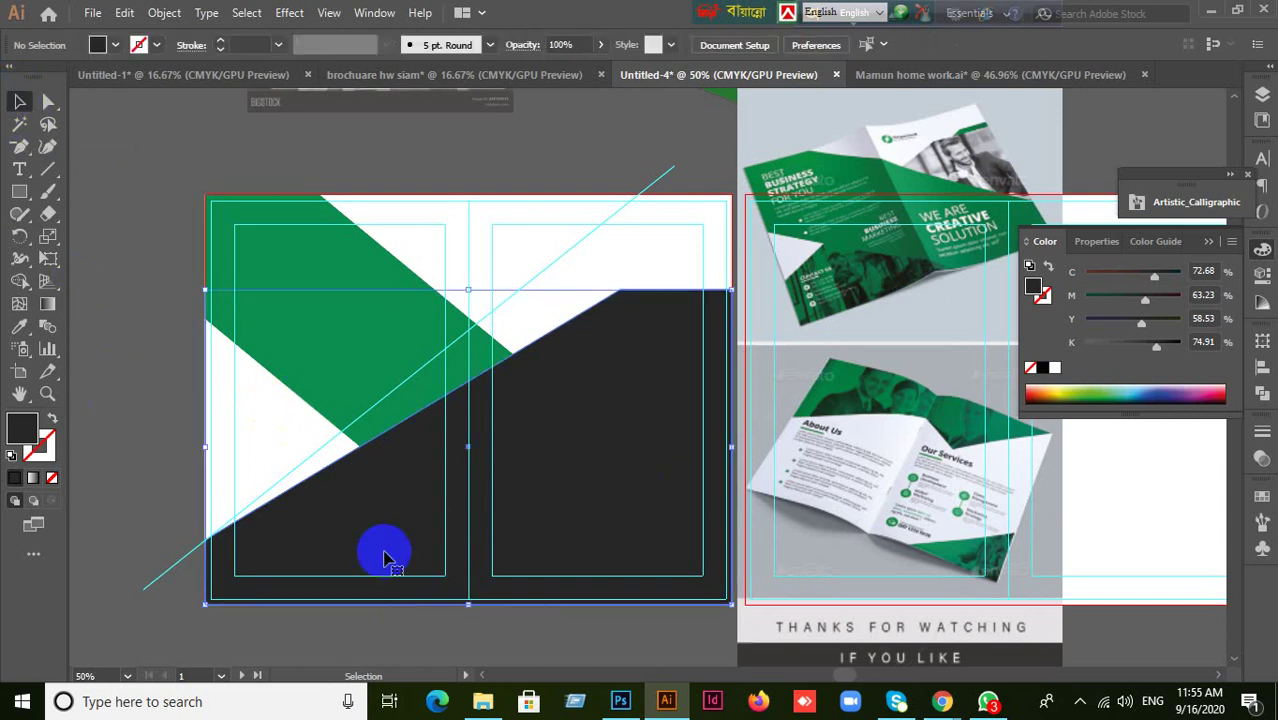
pyautogui.hotkey('ctrl', '[')
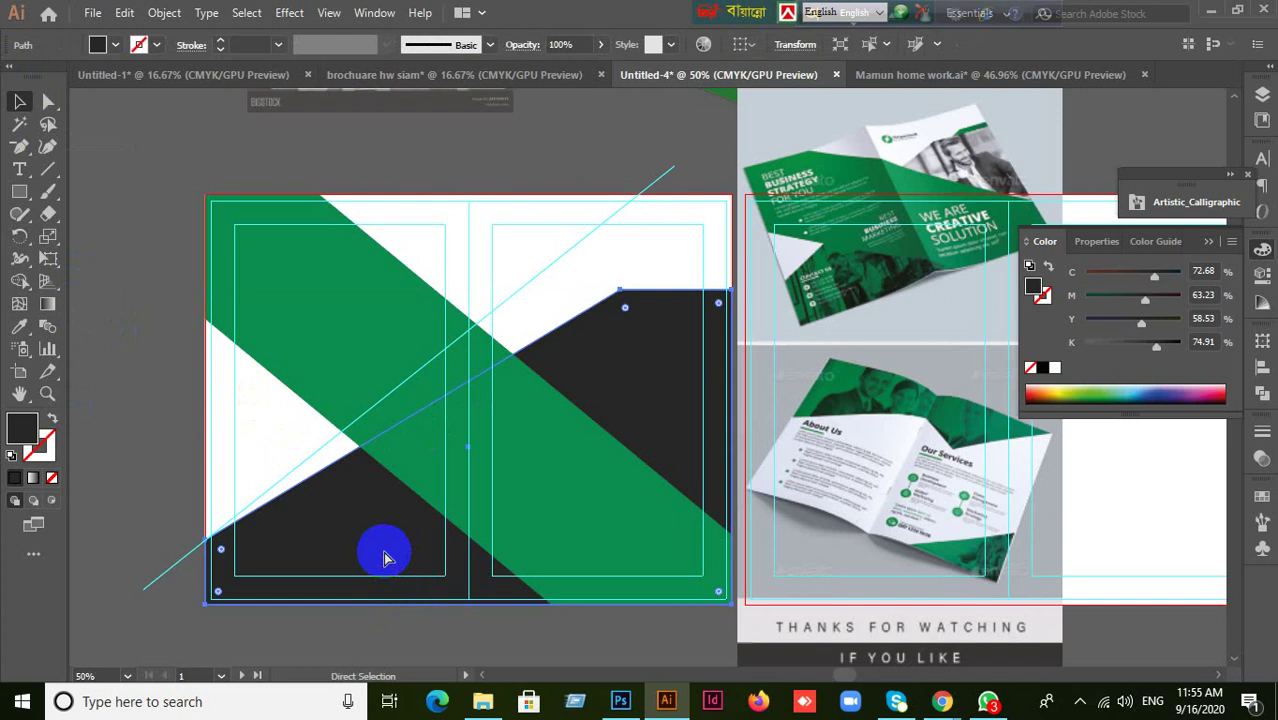
pyautogui.hotkey('ctrl', ']')
pyautogui.hotkey('ctrl', '[')
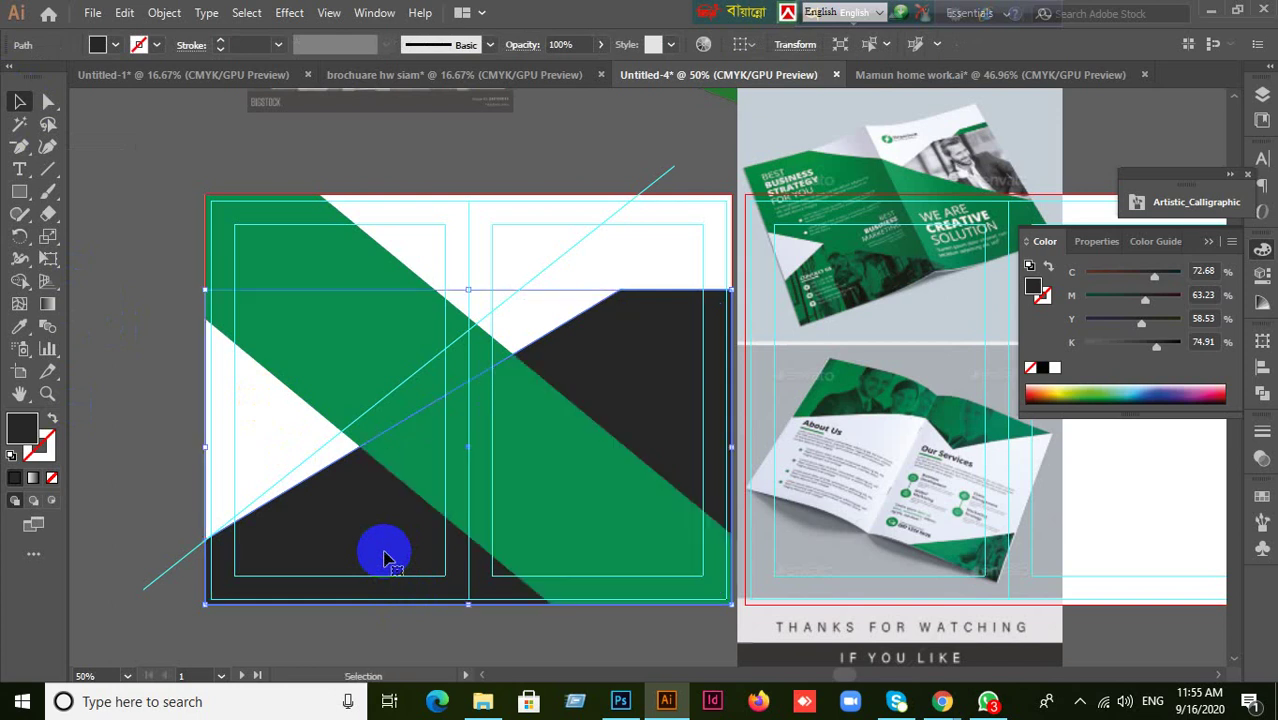
pyautogui.click(105, 463)
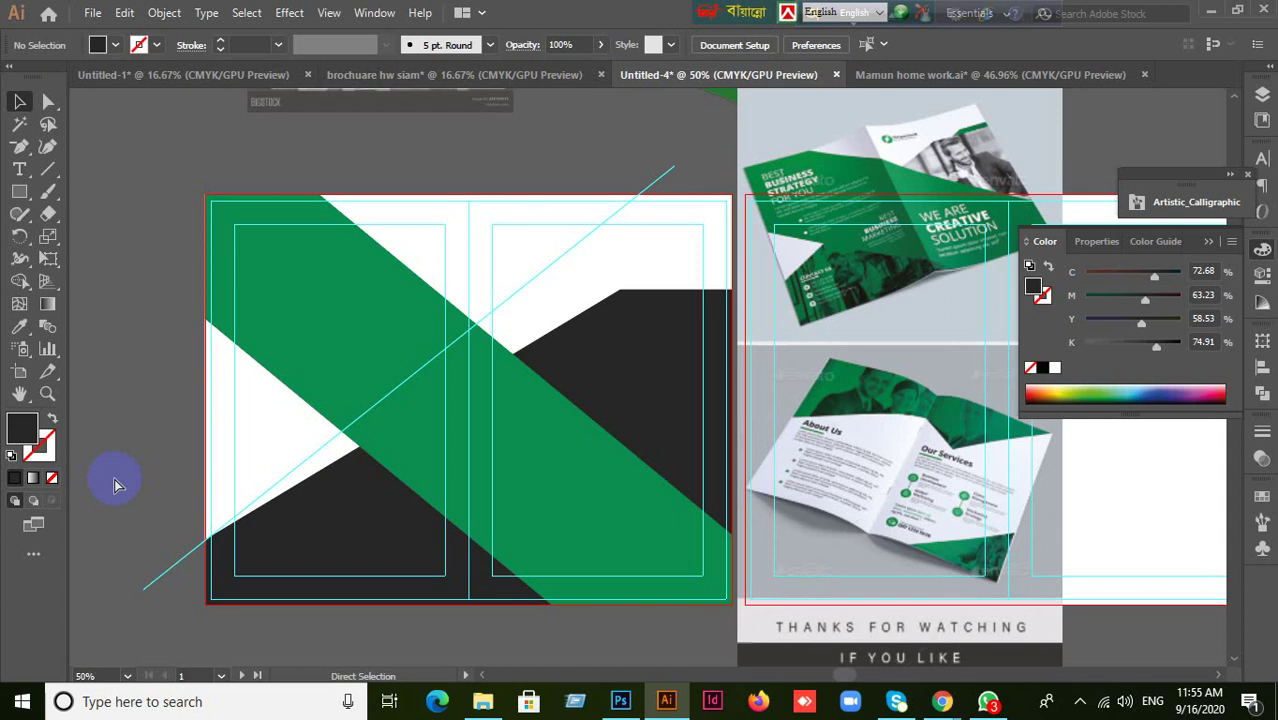
# - Undo the dark shape's reordering, corner deletion and added anchor points, and select the plain rectangle again
pyautogui.hotkey('ctrl', 'z')
pyautogui.hotkey('ctrl', 'z')
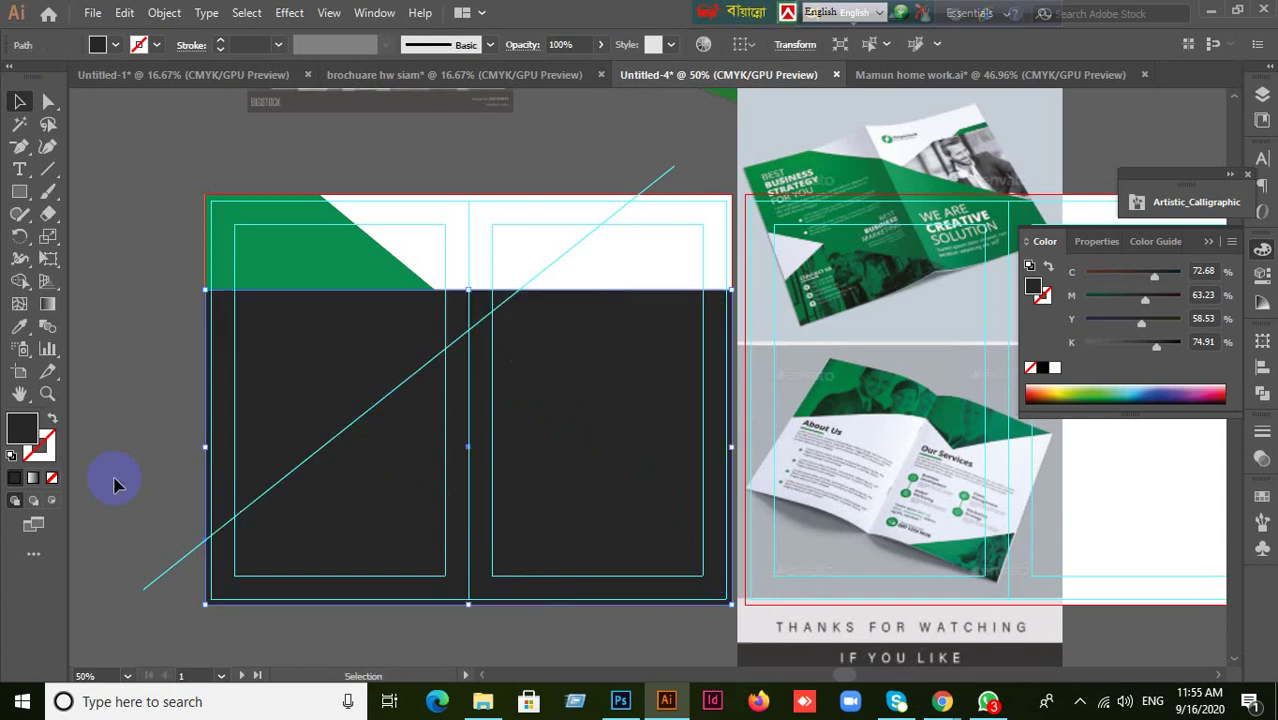
pyautogui.press('a')
pyautogui.press('v')
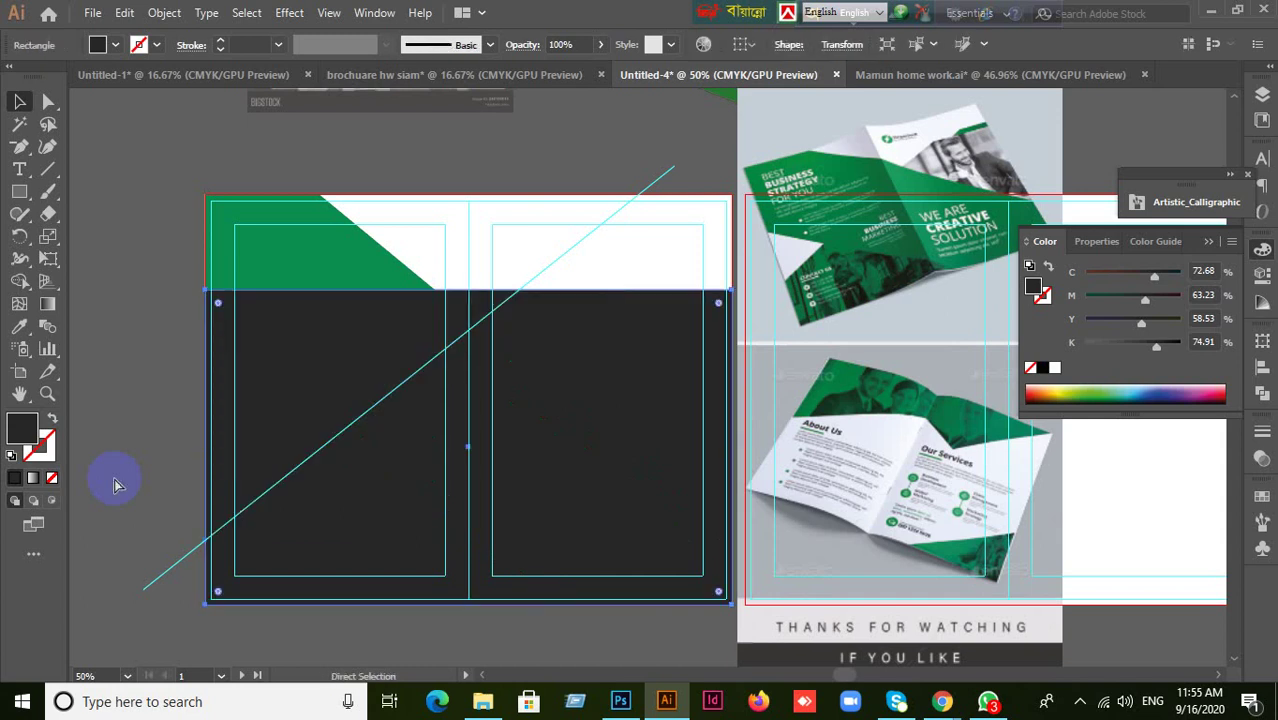
pyautogui.click(160, 525)
pyautogui.click(265, 428)
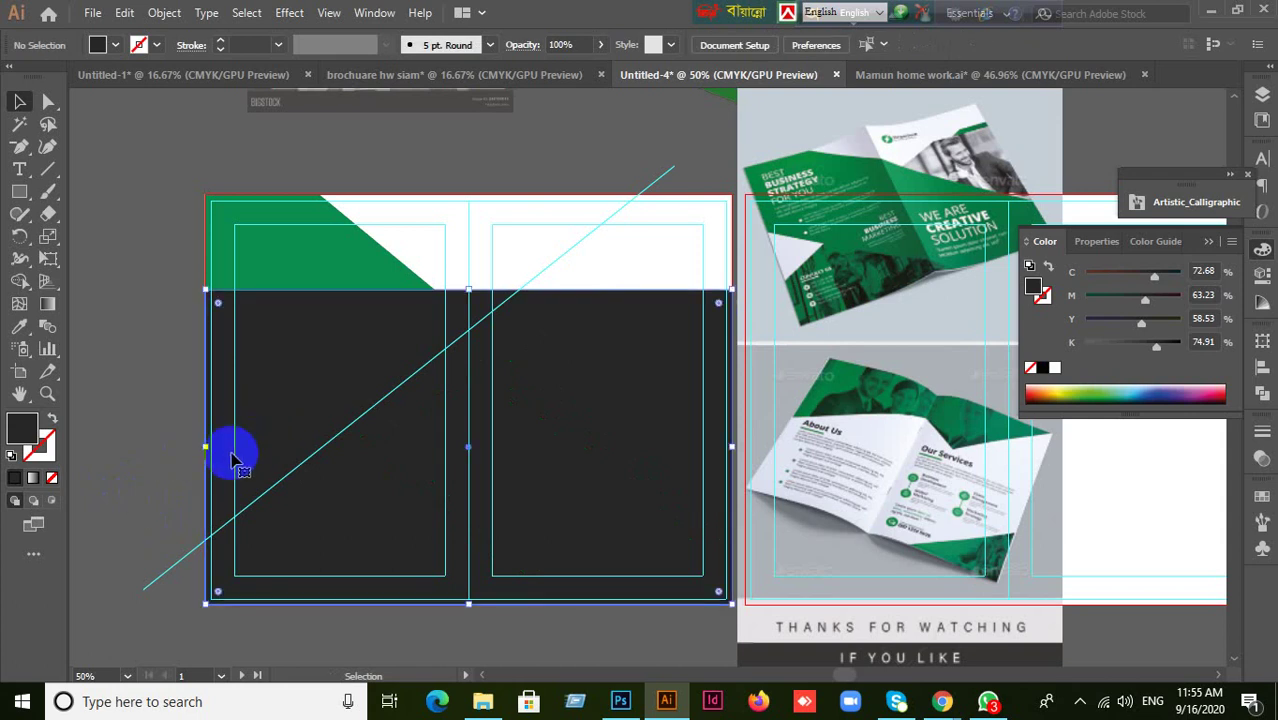
# - Add anchor points to the dark rectangle exactly where the diagonal guide crosses its left and top edges
pyautogui.moveTo(19, 146); pyautogui.dragTo(70, 168)
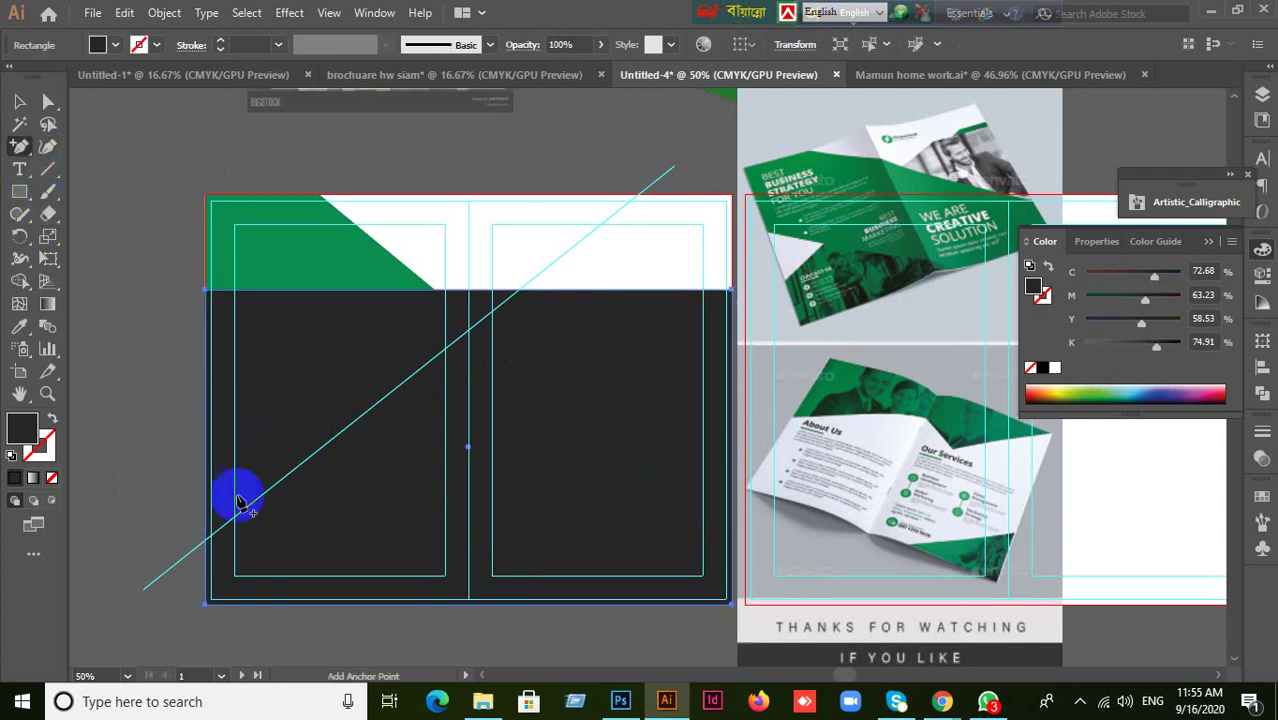
pyautogui.click(207, 542)
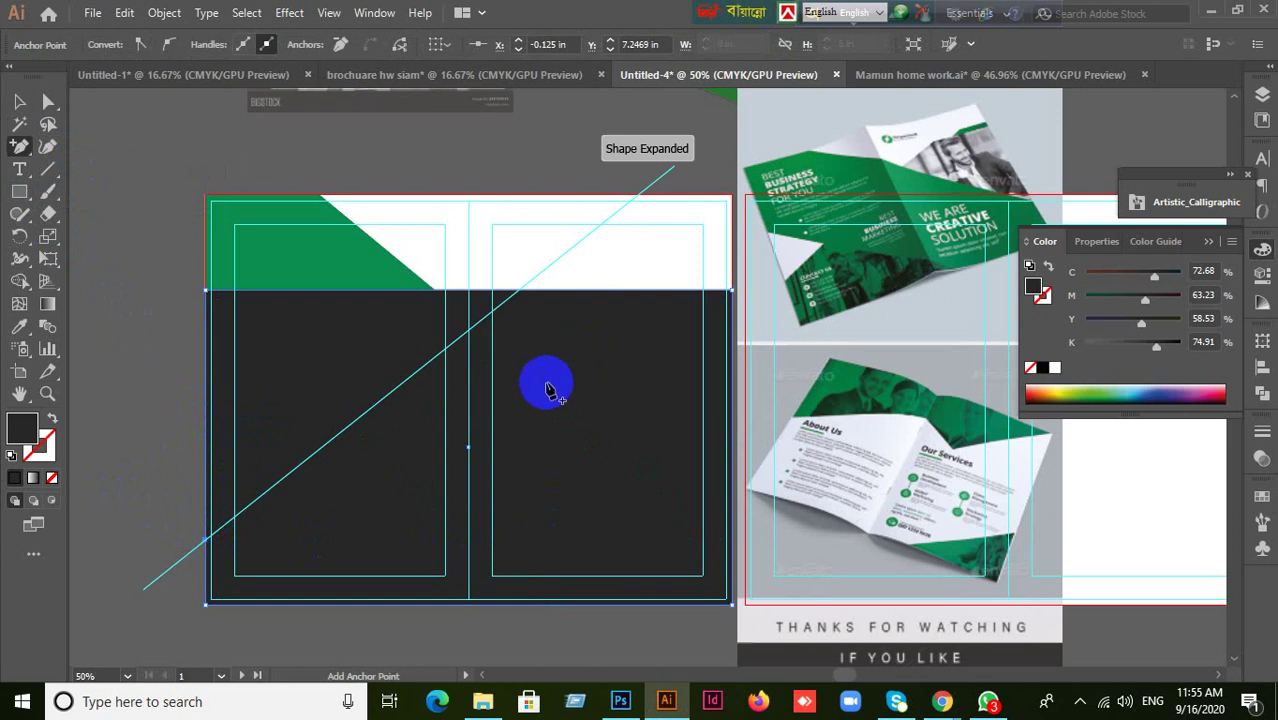
pyautogui.click(518, 291)
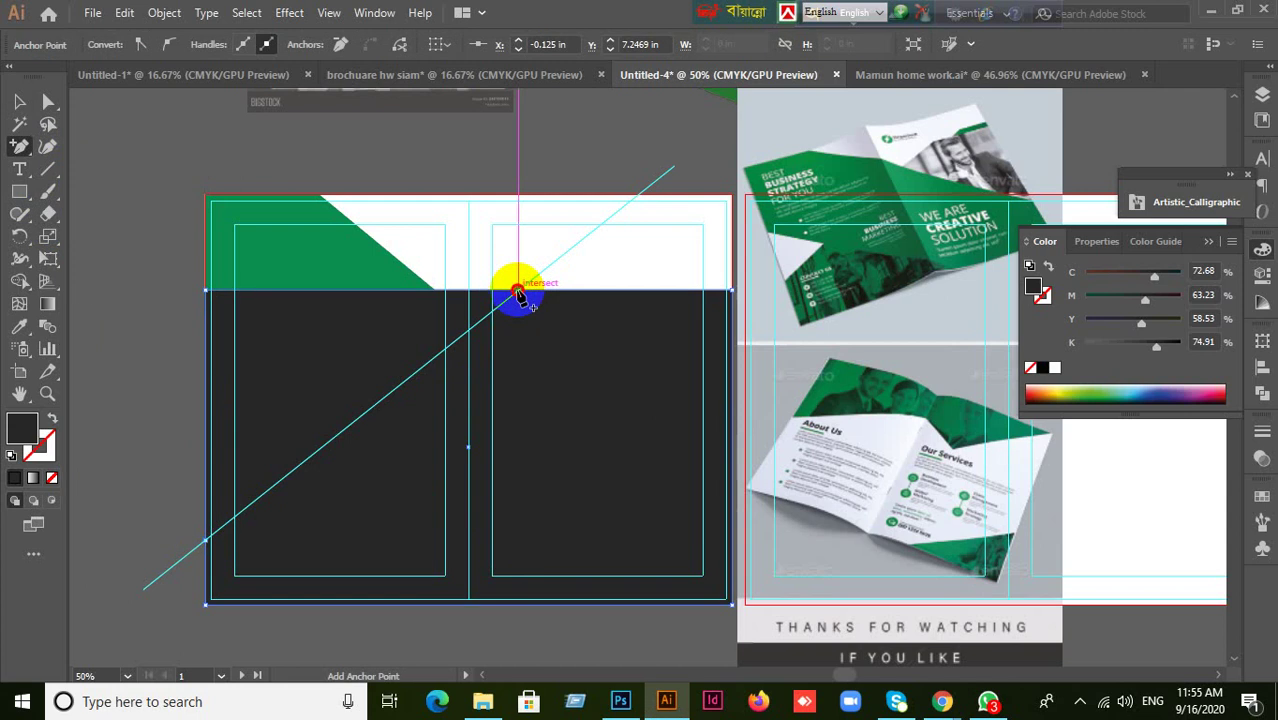
pyautogui.click(20, 102)
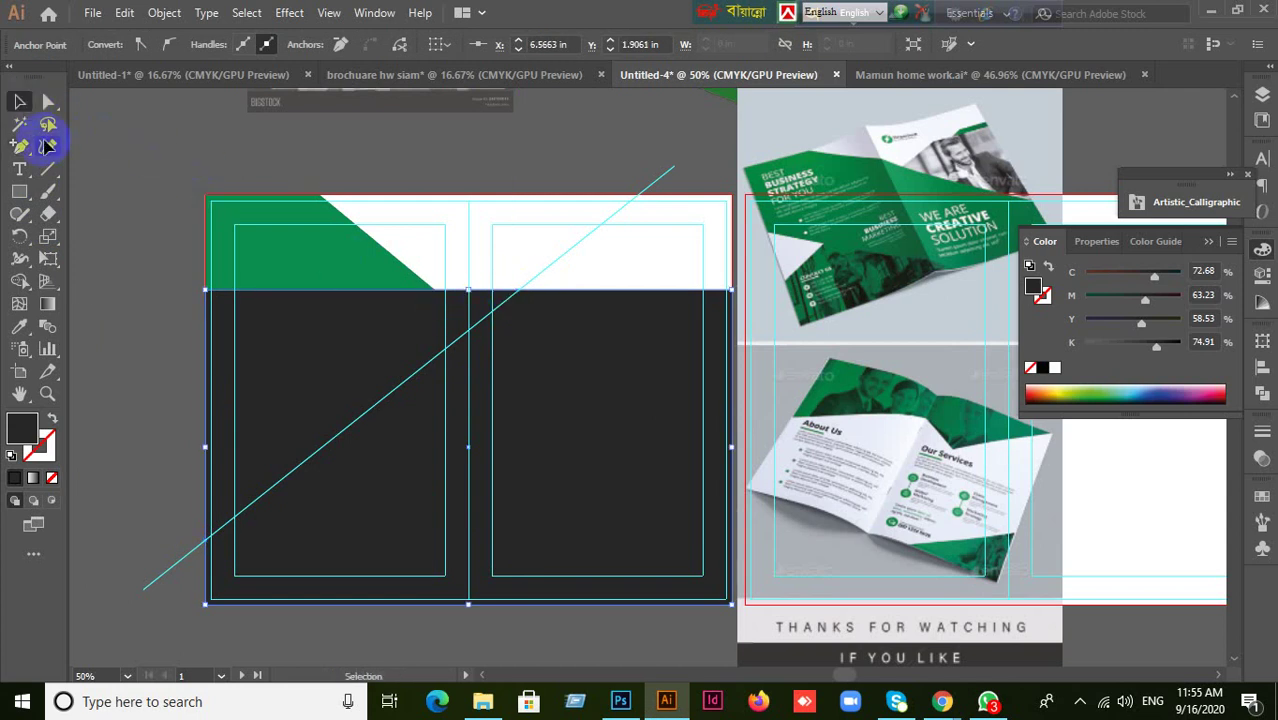
# - Delete the dark shape's upper-left corner anchor point so its edge follows the diagonal guide, and deselect it
pyautogui.click(24, 150)
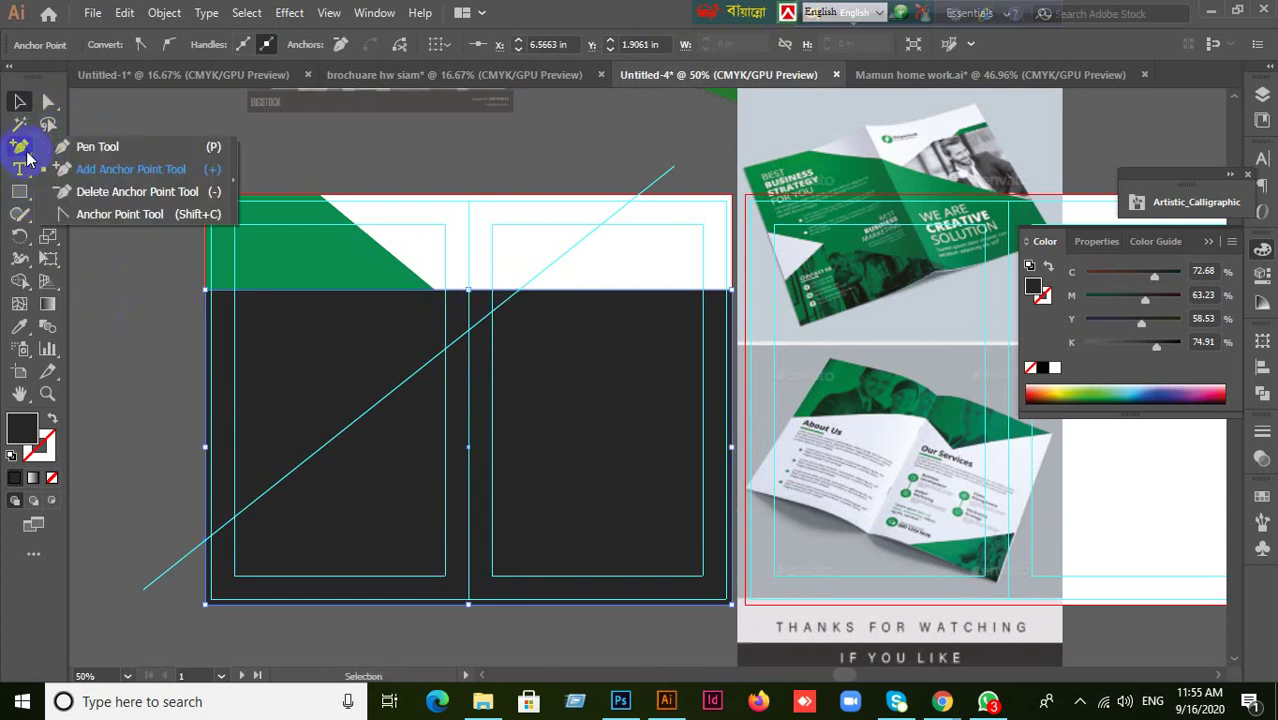
pyautogui.click(120, 191)
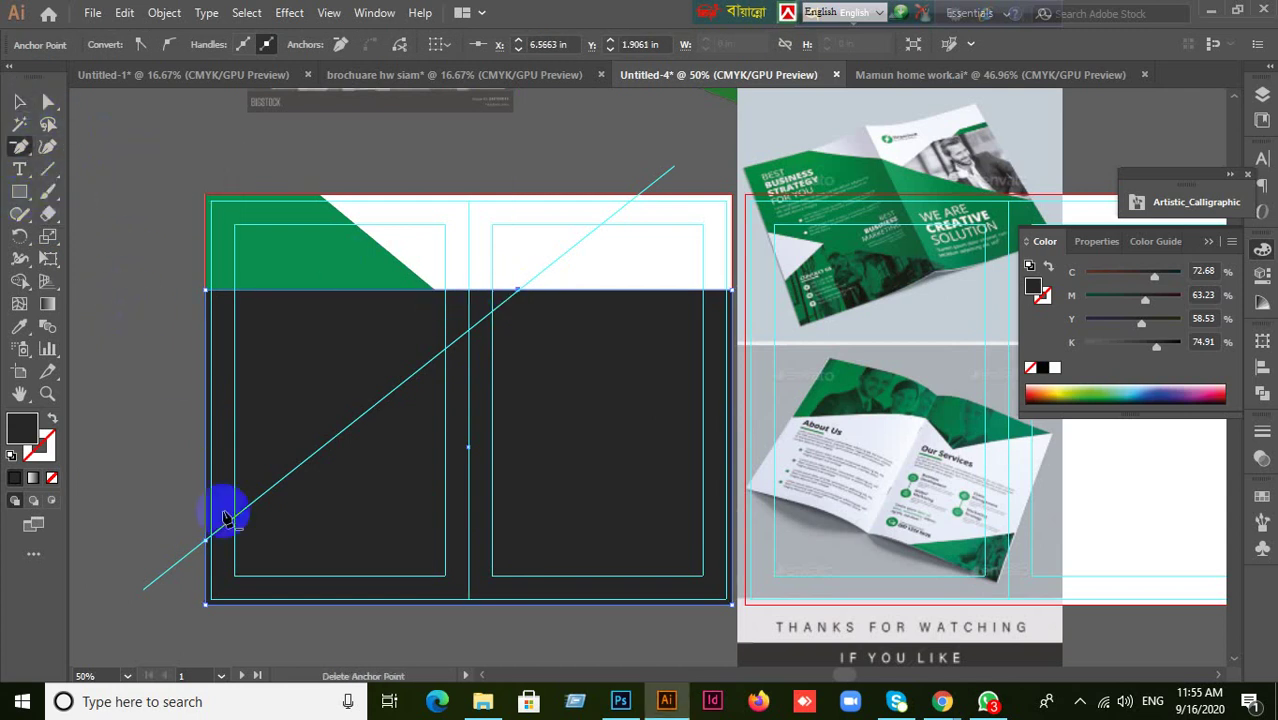
pyautogui.click(205, 605)
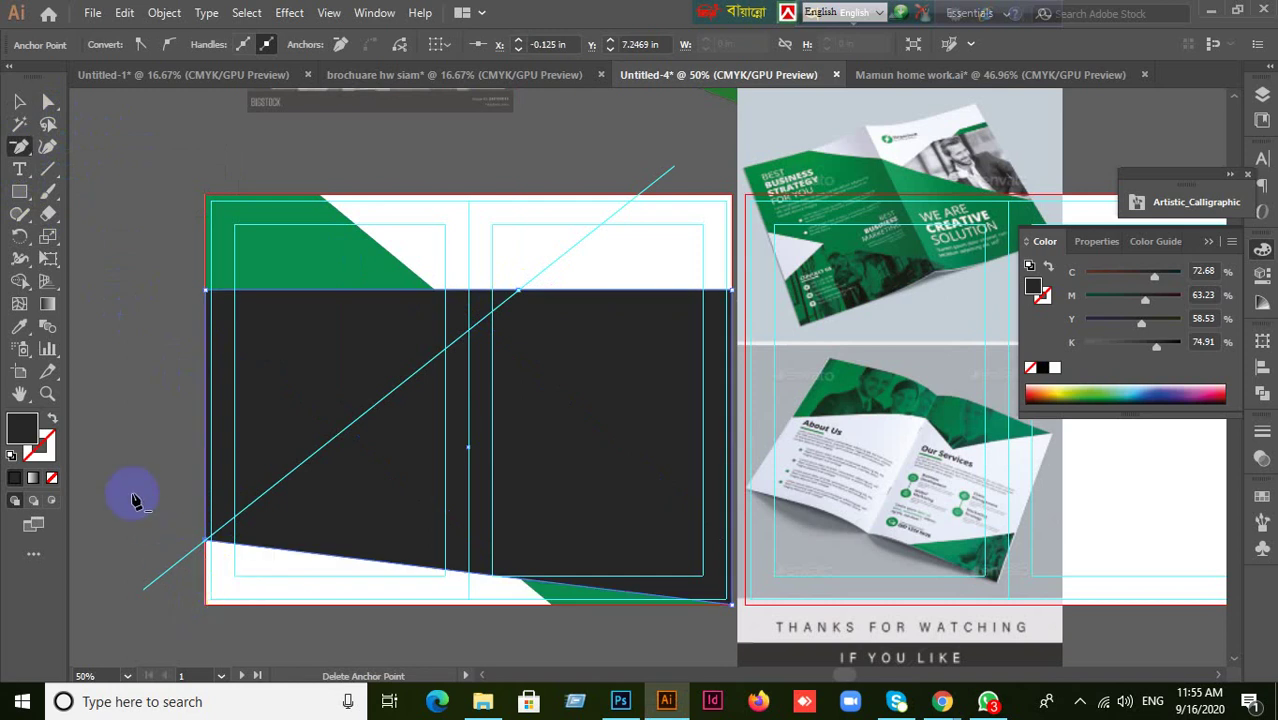
pyautogui.hotkey('ctrl', 'z')
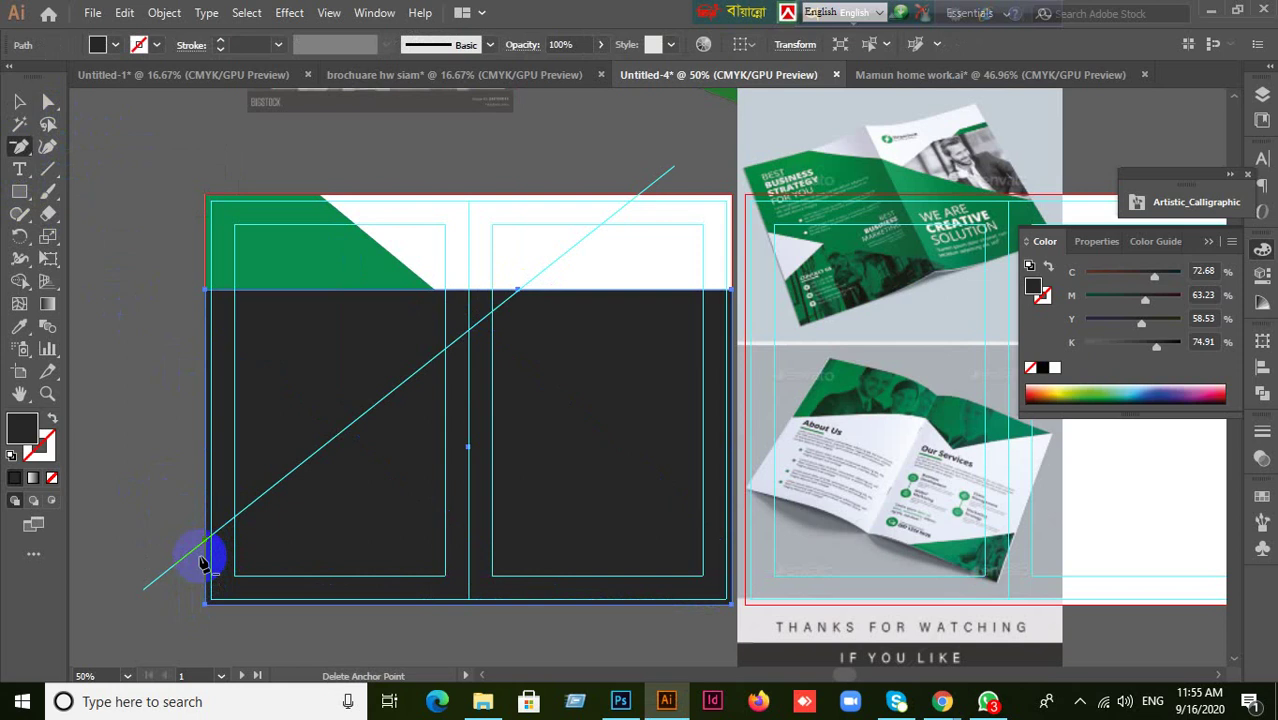
pyautogui.click(205, 290)
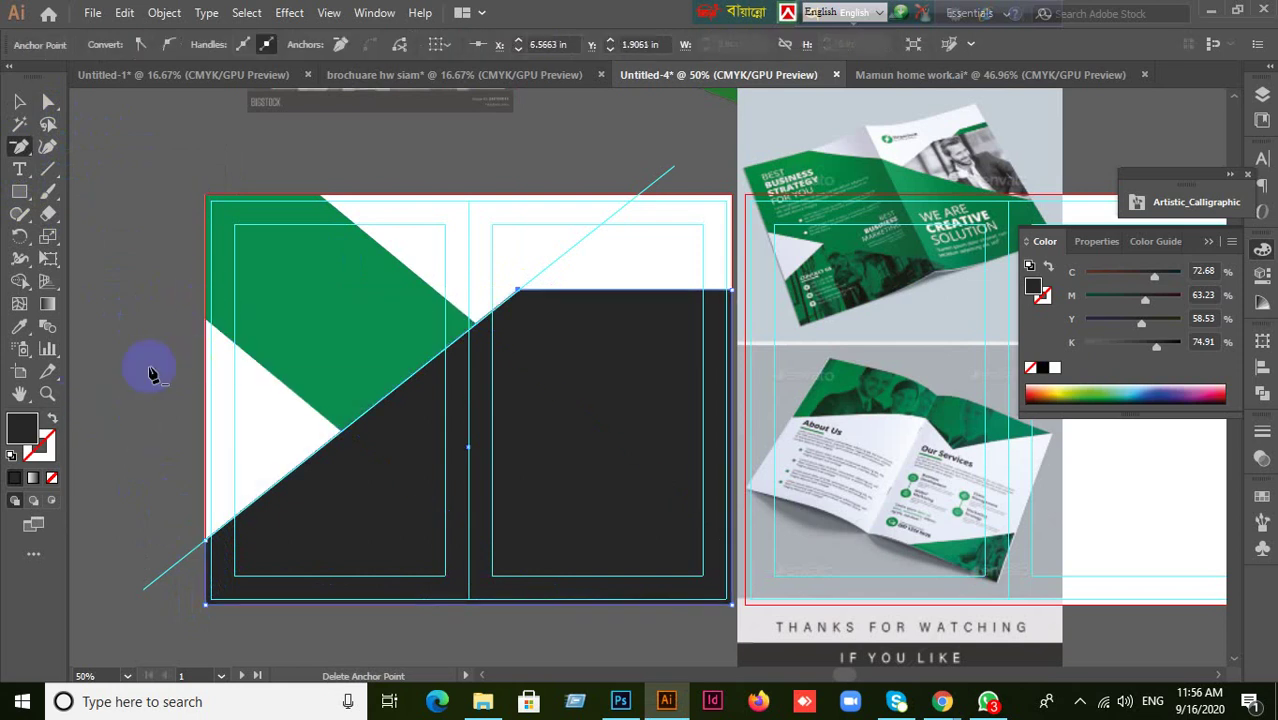
pyautogui.click(19, 101)
pyautogui.click(122, 352)
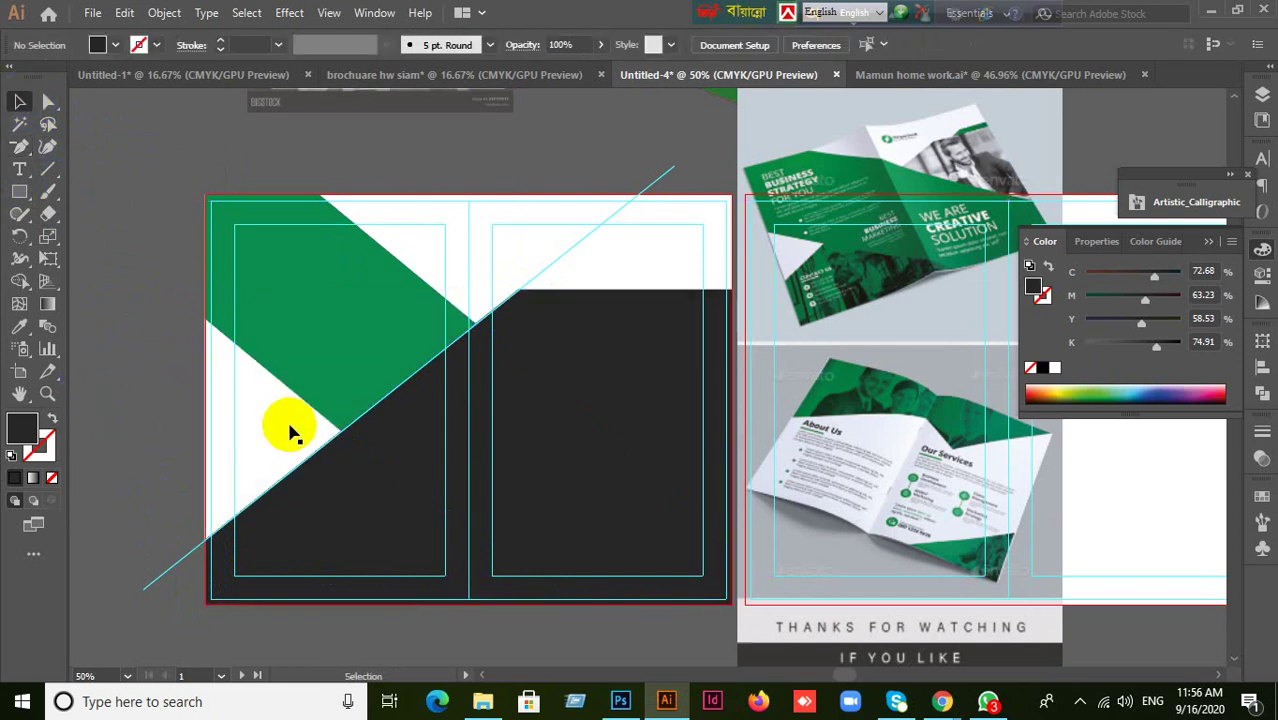
# - Select the diagonal guide on its own and delete it
pyautogui.click(160, 578)
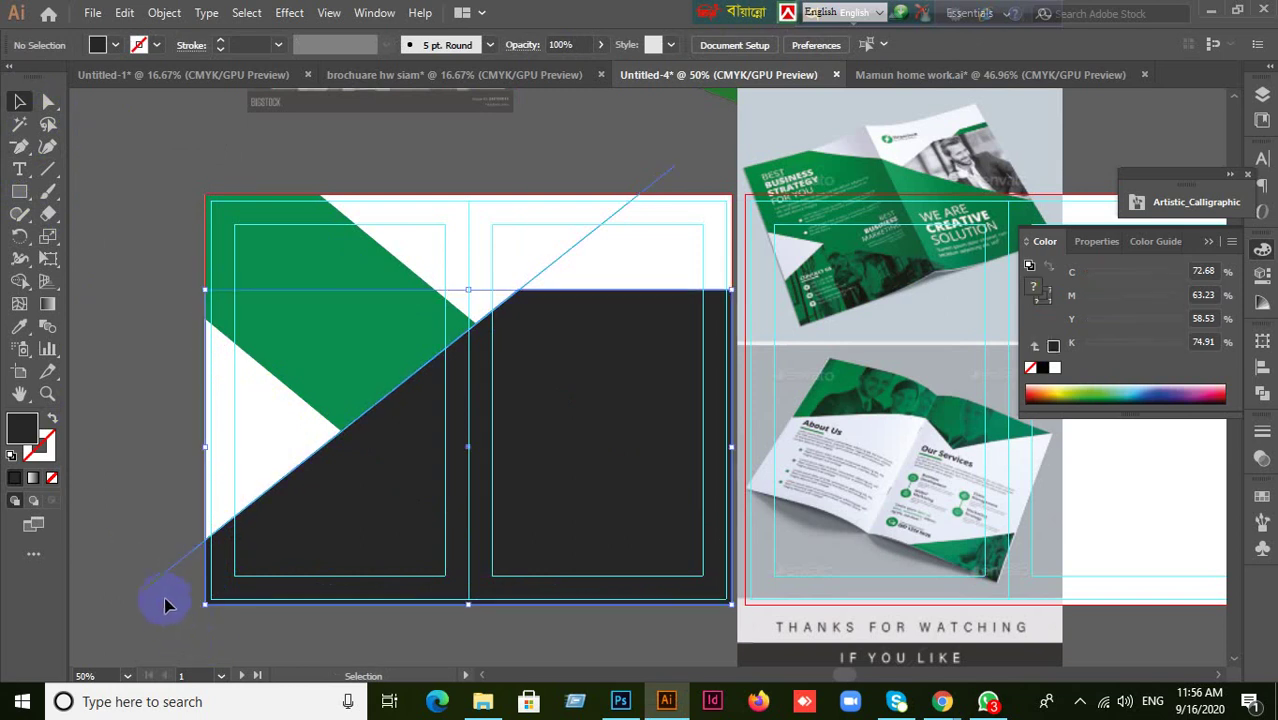
pyautogui.click(166, 606)
pyautogui.click(170, 618)
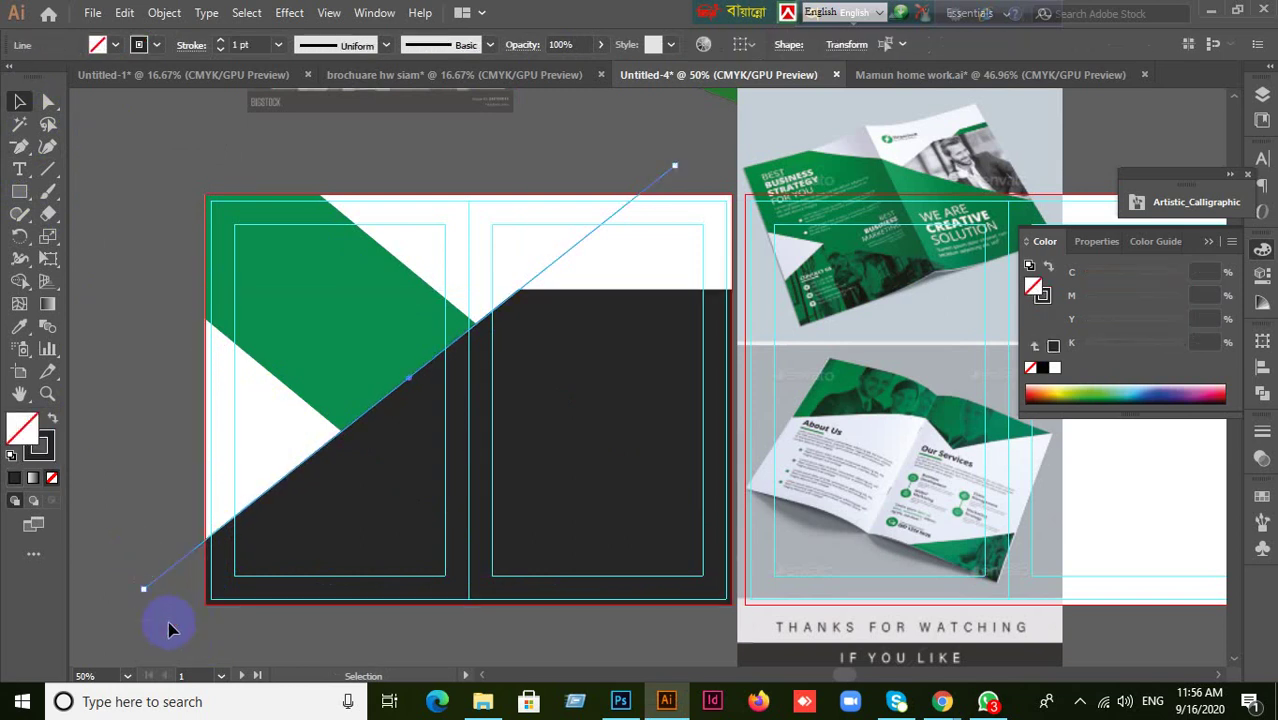
pyautogui.press('Delete')
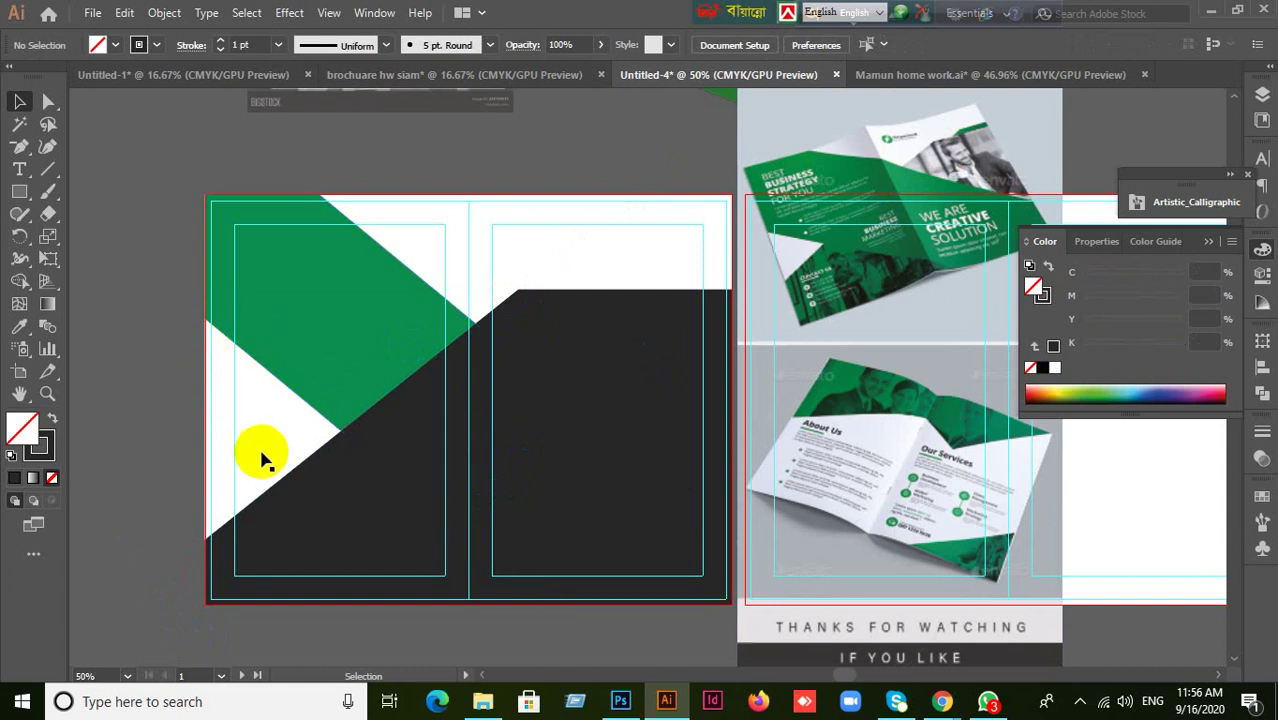
# - Move the dark shape one level back behind the green band and clear the selection
pyautogui.click(337, 494)
pyautogui.hotkey('ctrl', '[')
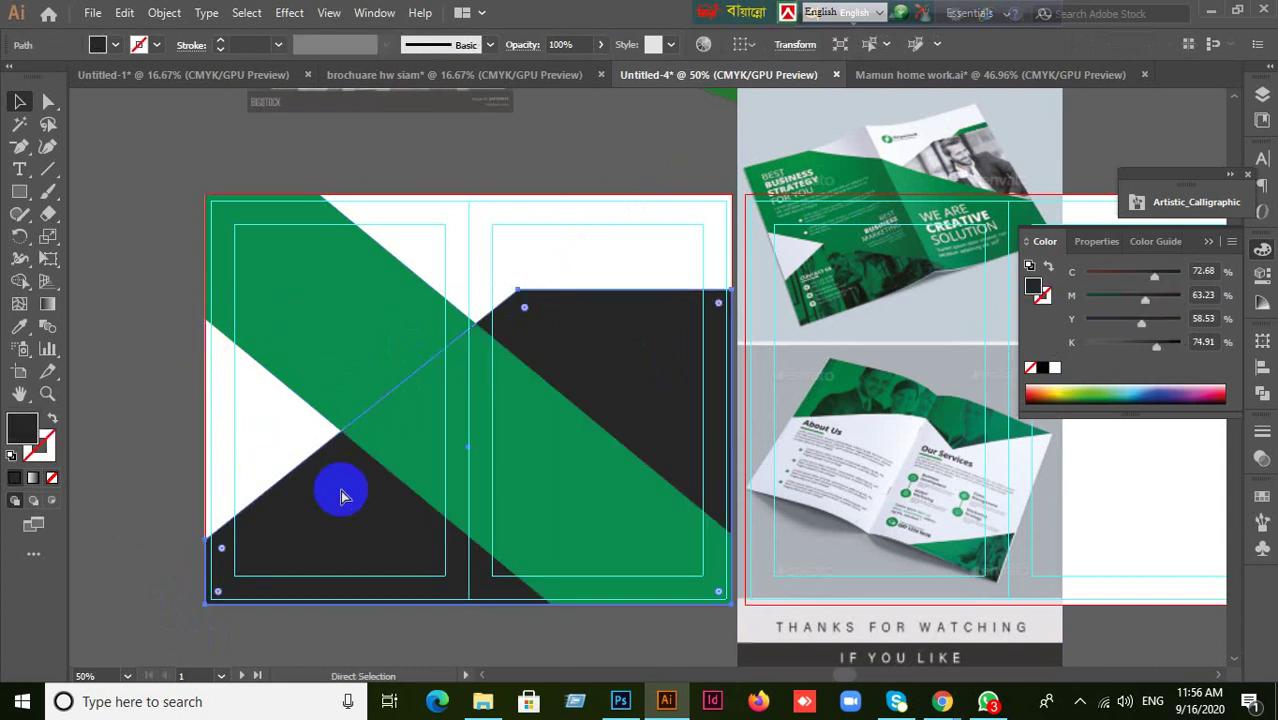
pyautogui.click(145, 478)
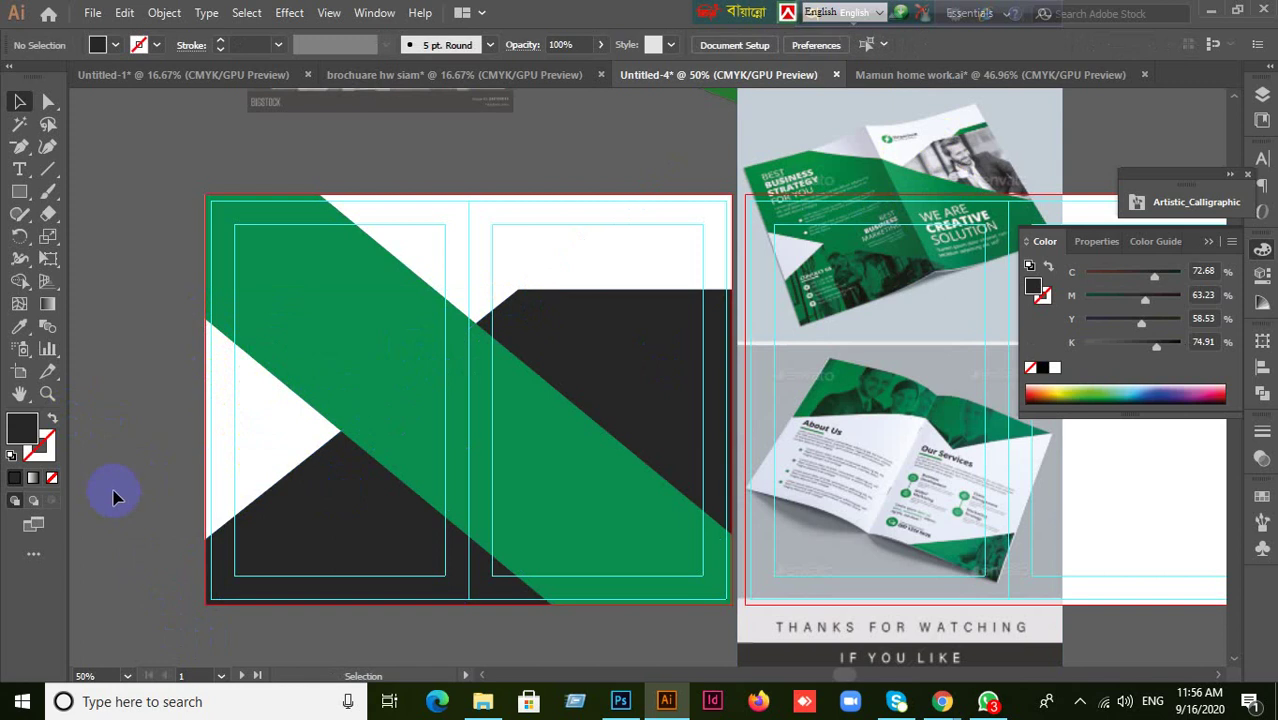
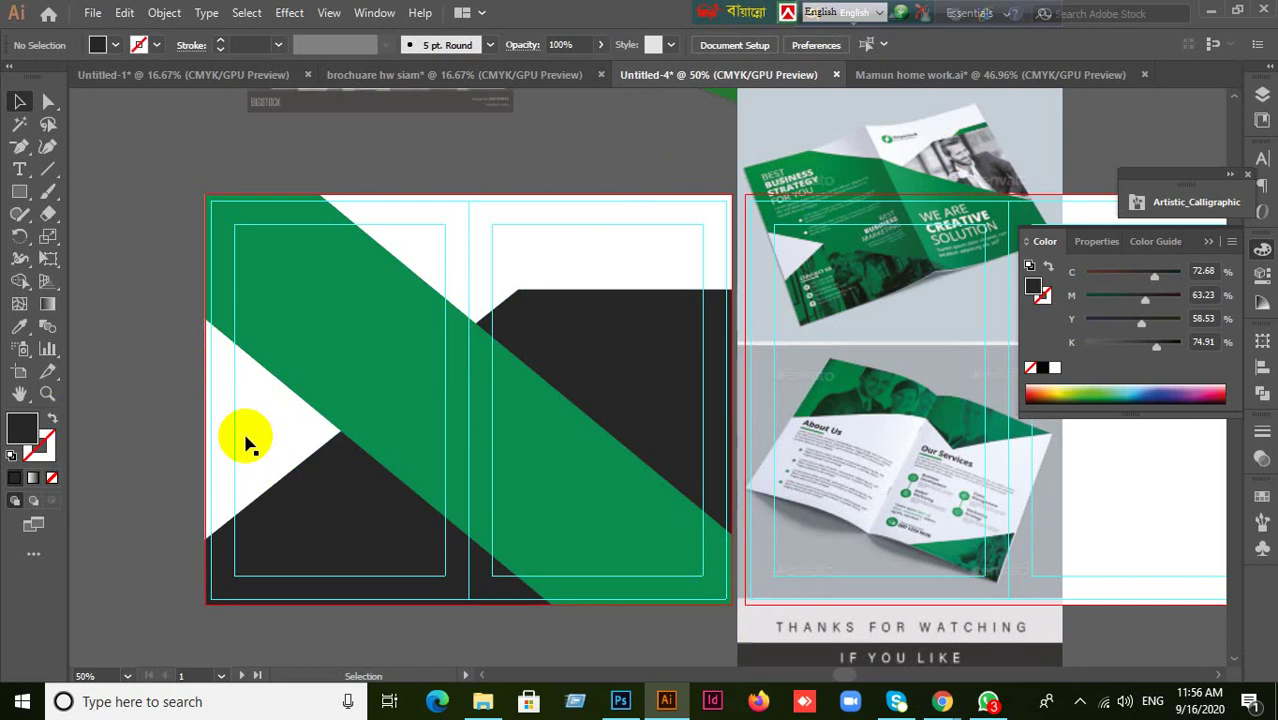
pyautogui.click(276, 358)
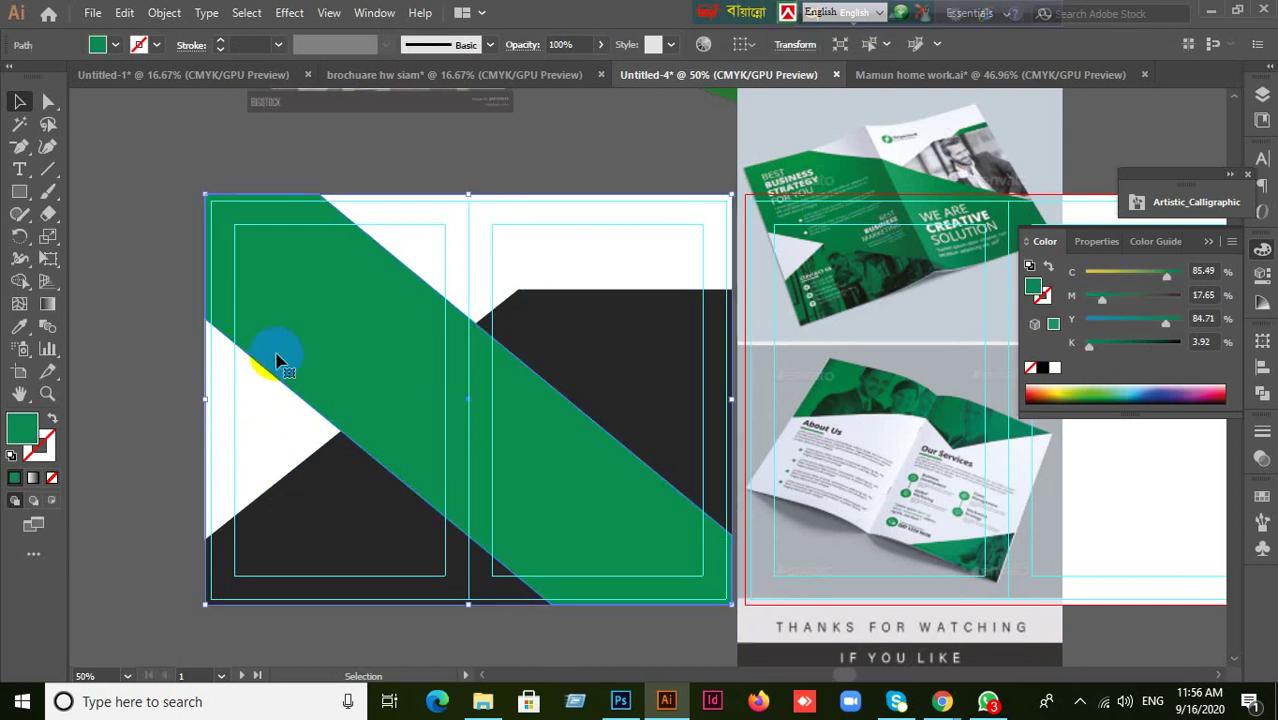
pyautogui.scroll(-3, 613, 480)
pyautogui.hscroll(-2, 613, 480)
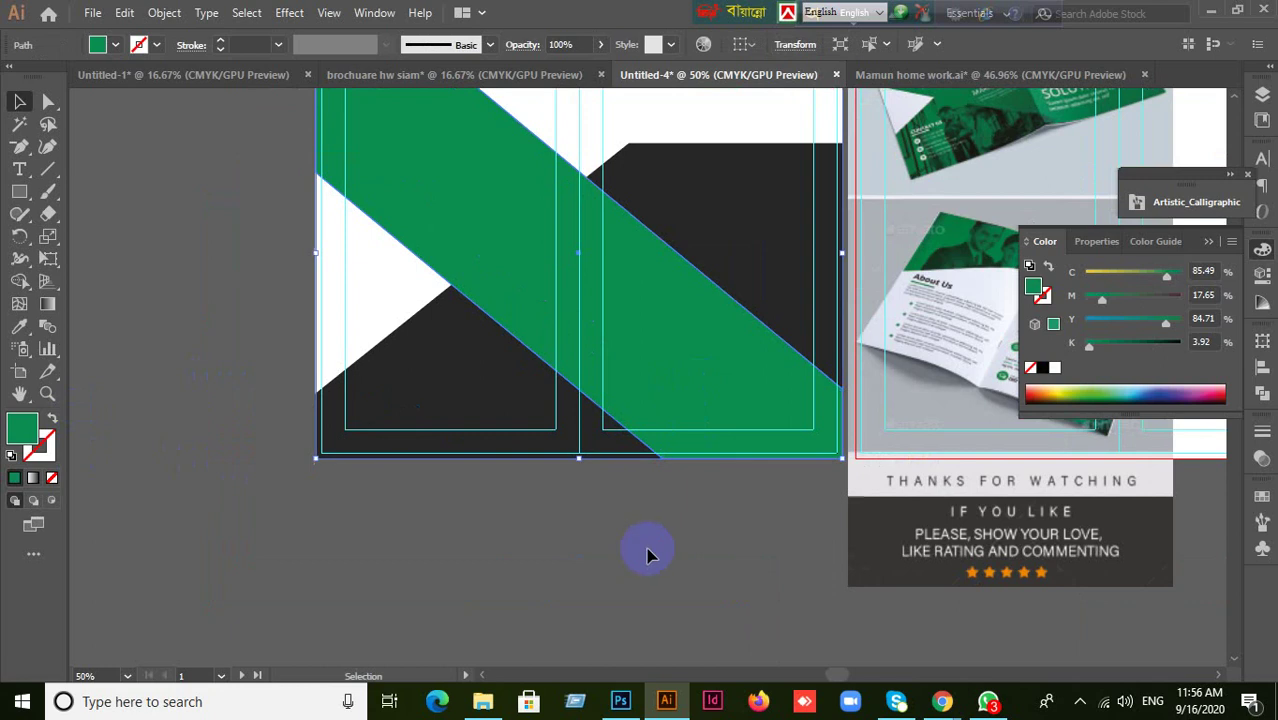
pyautogui.click(647, 554)
pyautogui.click(502, 283)
pyautogui.scroll(1, 240, 390)
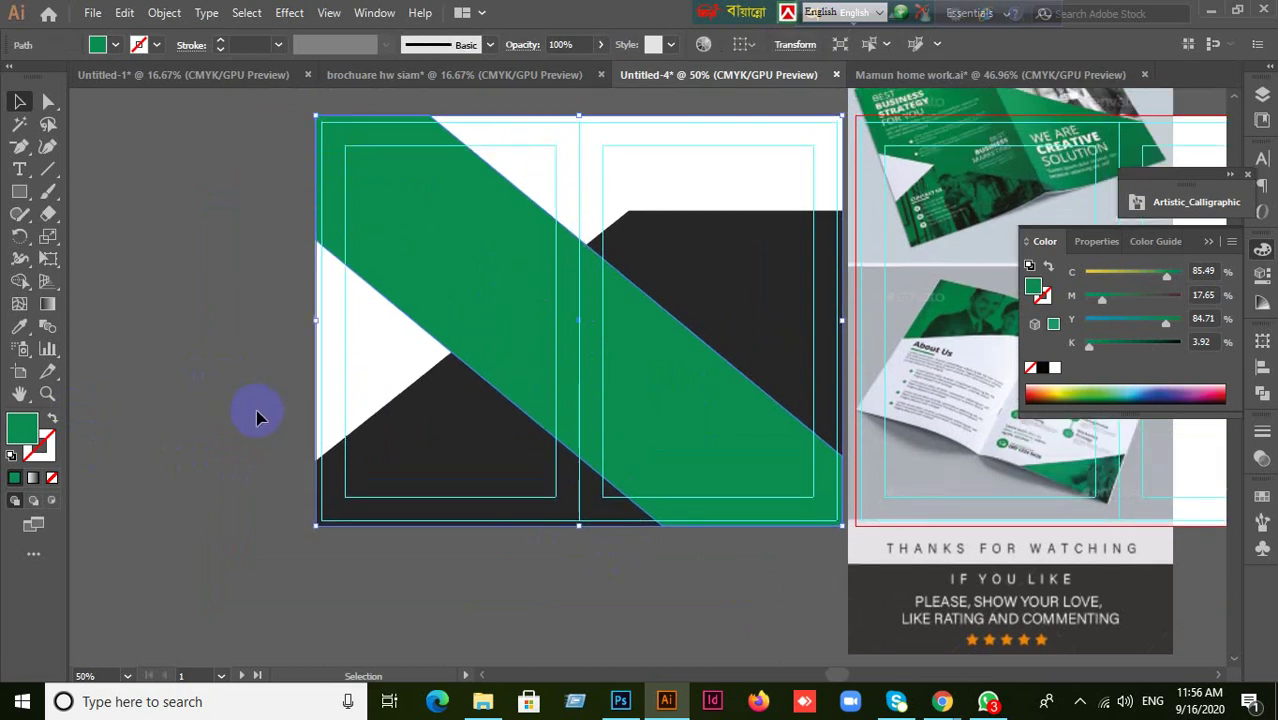
pyautogui.click(48, 101)
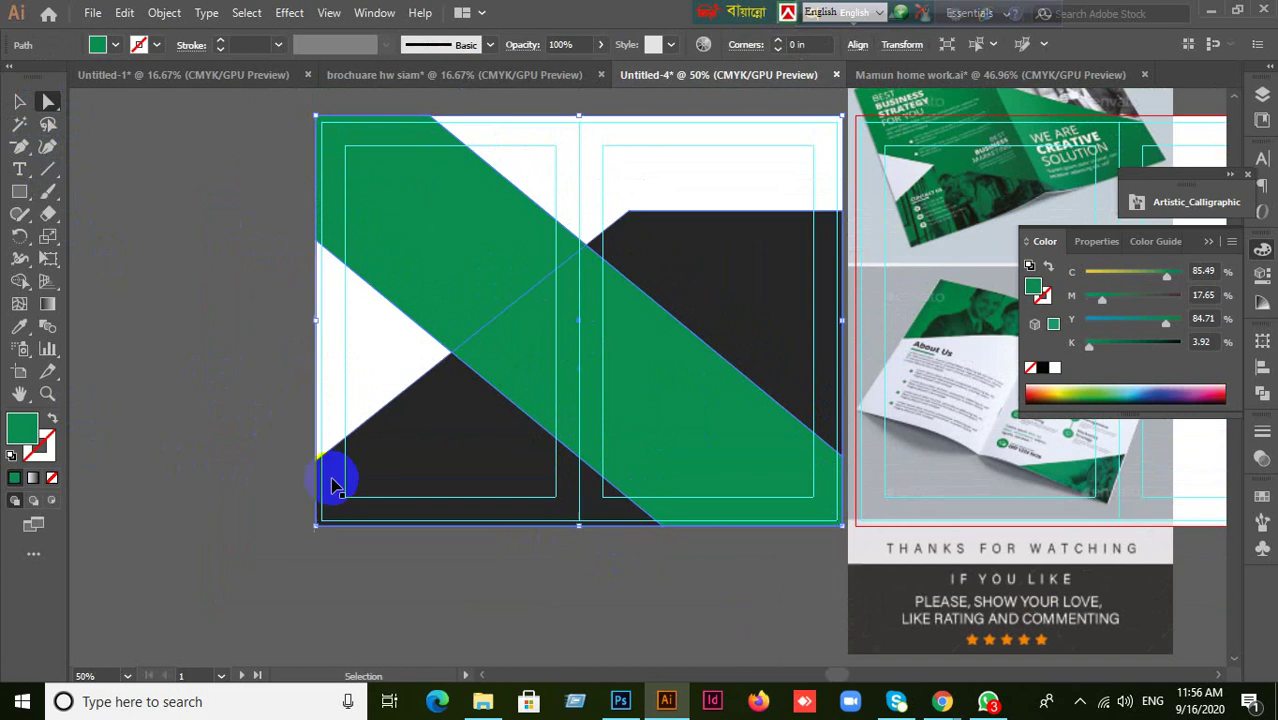
# - Undo the dark shape's last reordering and the deletion of the diagonal guide
pyautogui.hotkey('ctrl', '[')
pyautogui.hotkey('ctrl', 'a')
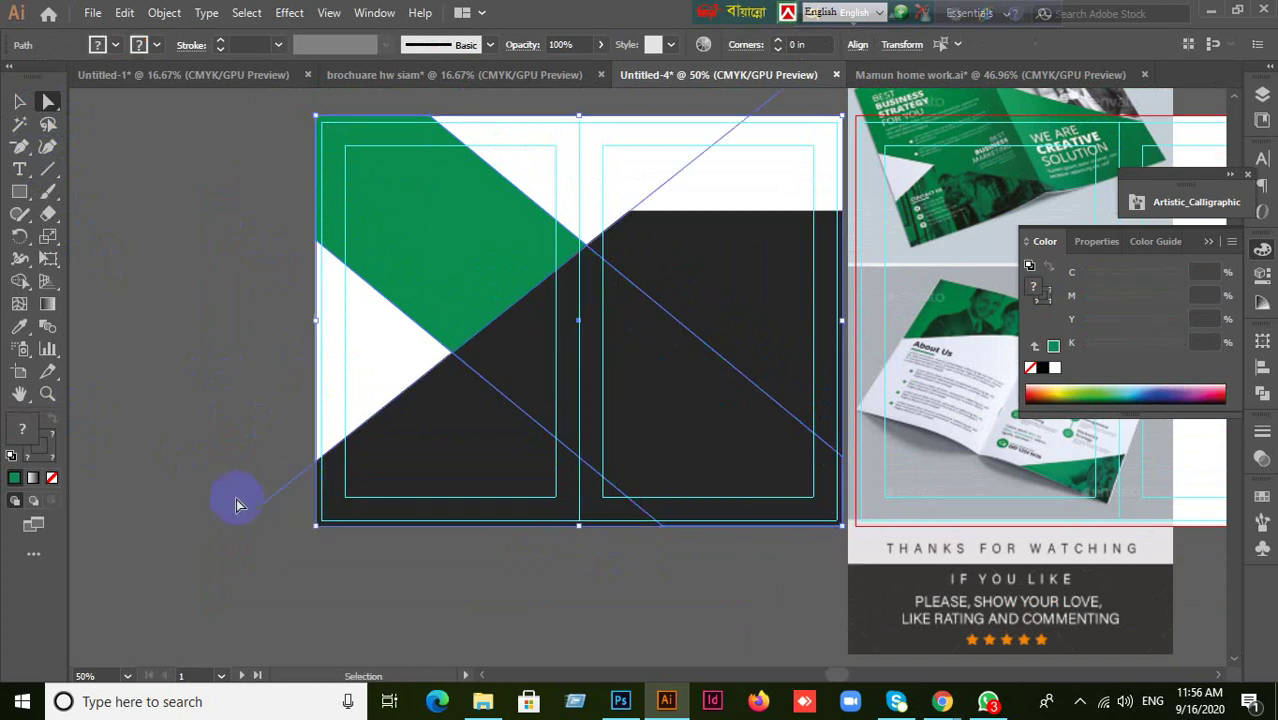
pyautogui.press('ctrl')
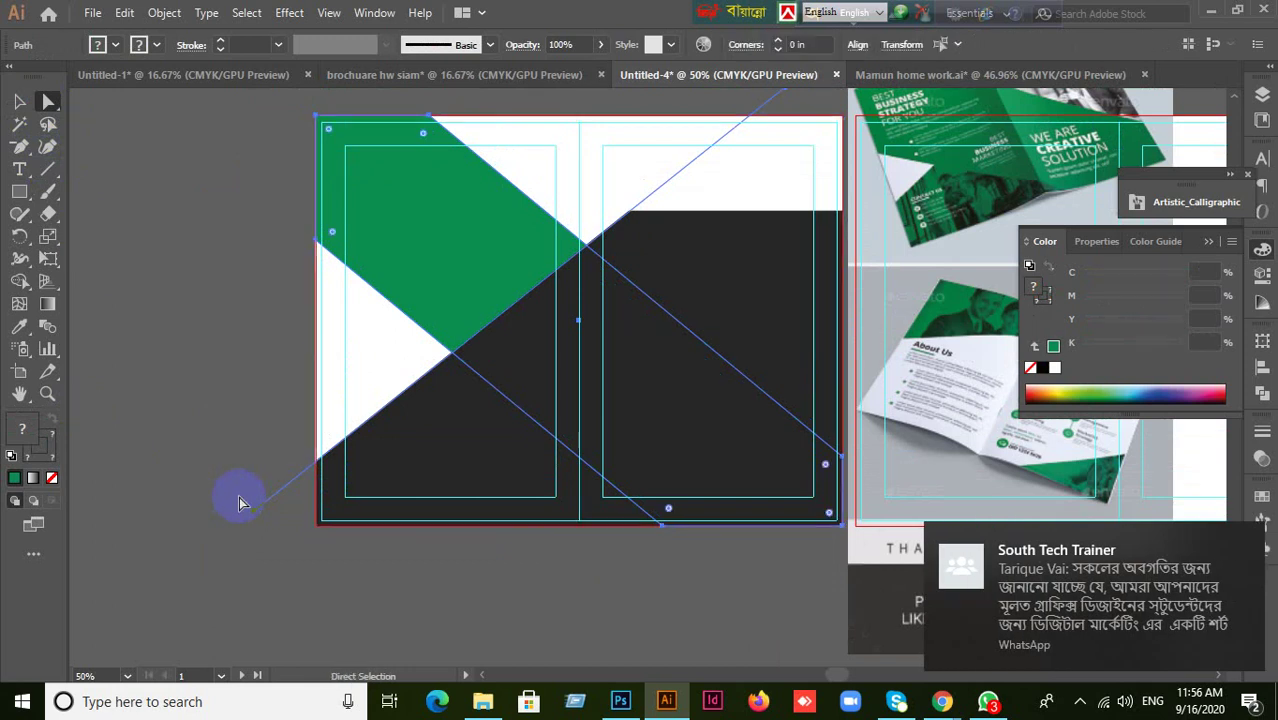
pyautogui.press('ctrl')
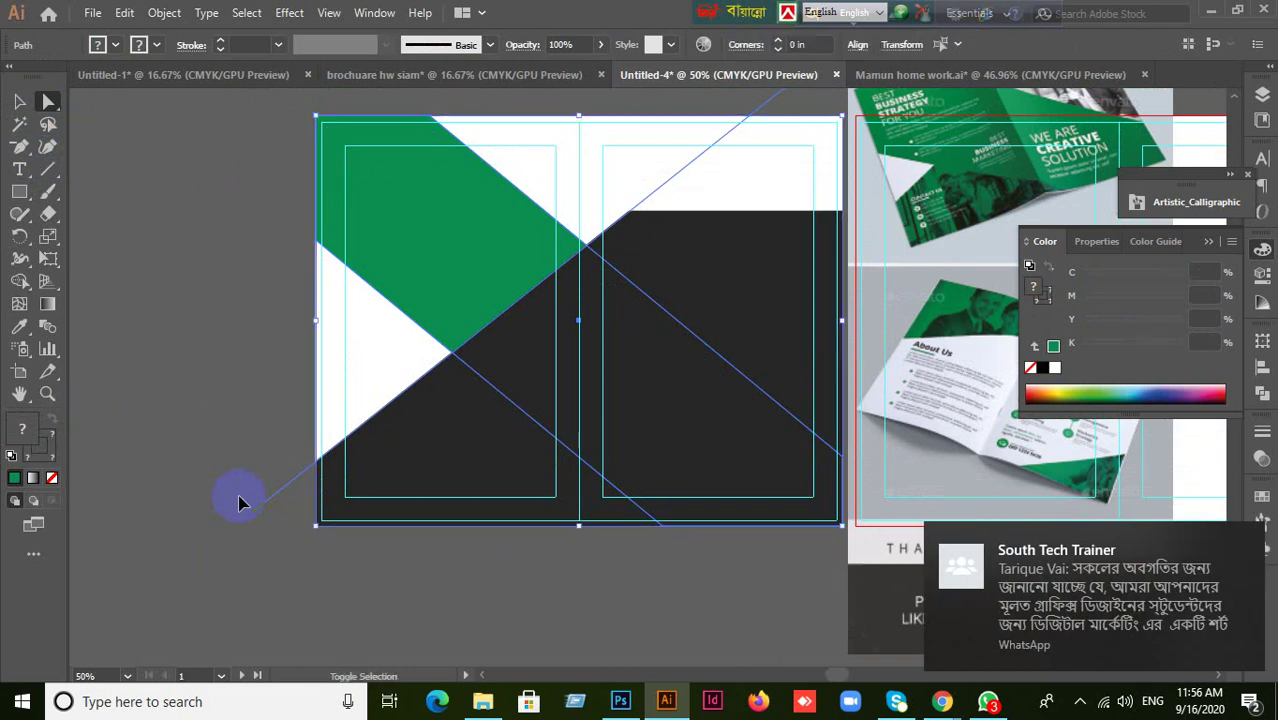
# - Select only the diagonal guide line crossing the spread and delete it
pyautogui.click(239, 502)
pyautogui.click(24, 102)
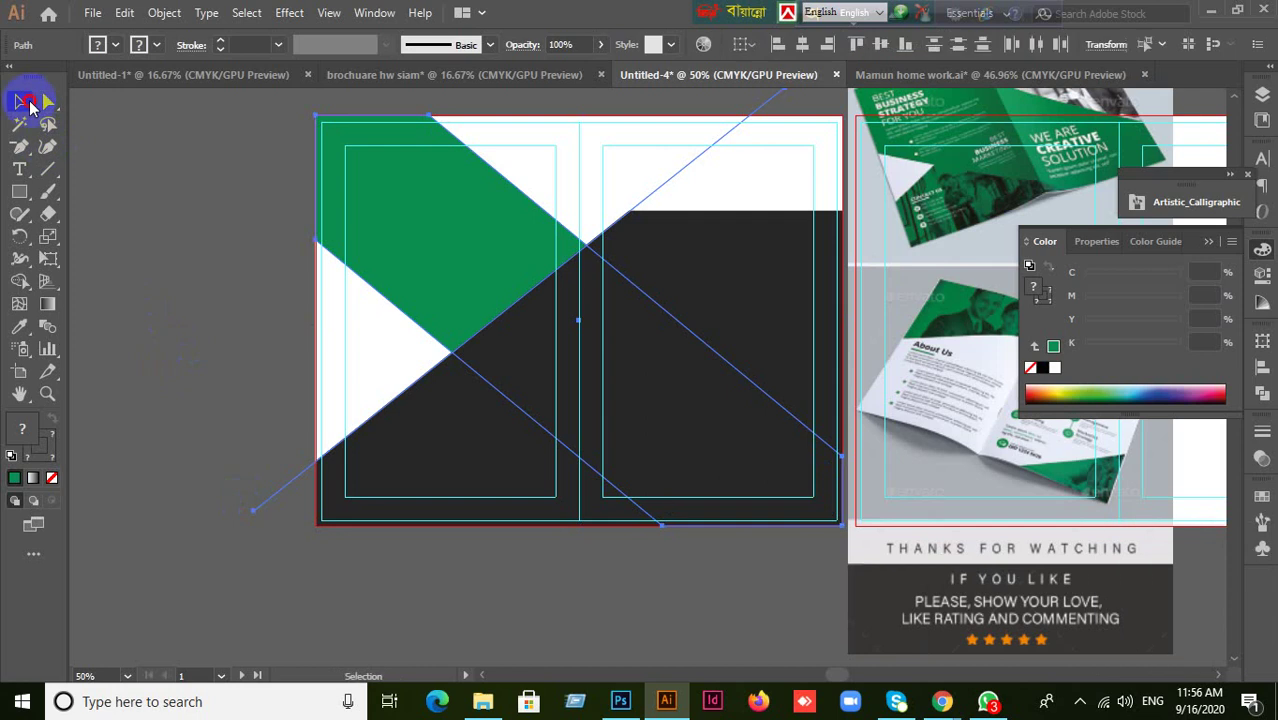
pyautogui.moveTo(217, 422); pyautogui.dragTo(297, 533)
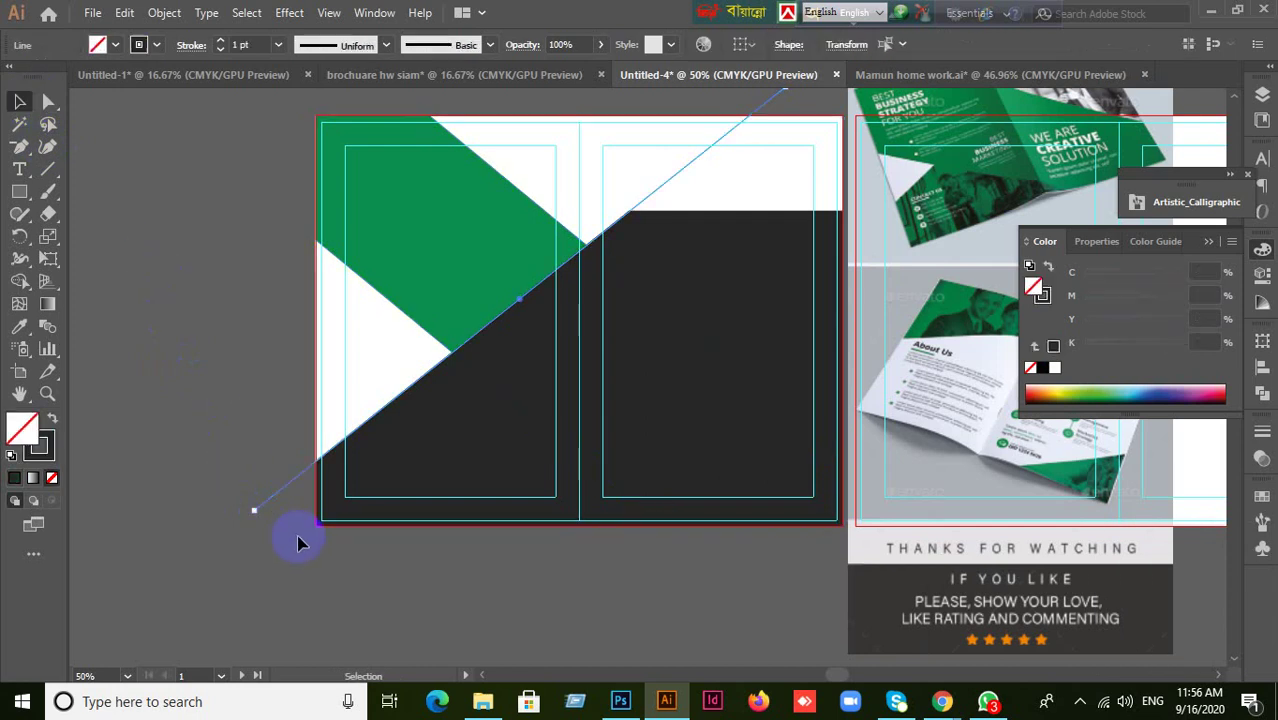
pyautogui.press('Delete')
# - Send the dark background shape to the back behind the green band and clear the selection
pyautogui.click(419, 457)
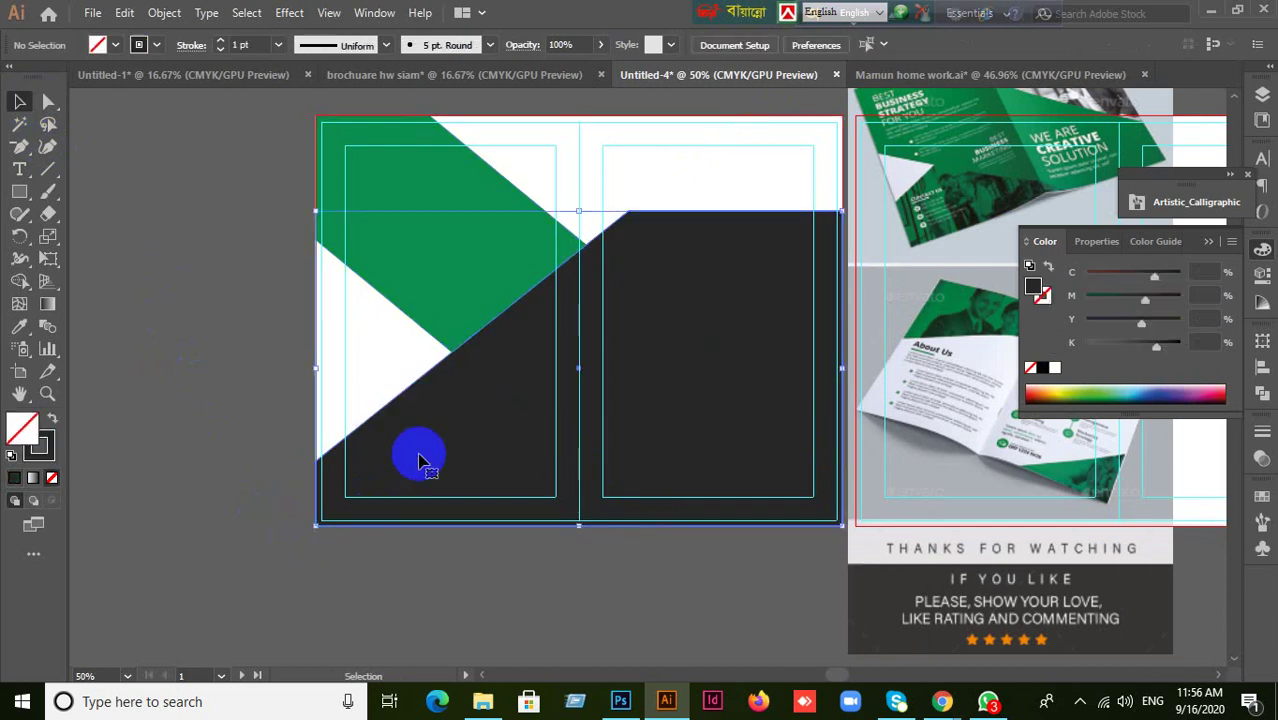
pyautogui.hotkey('ctrl', 'shift', '[')
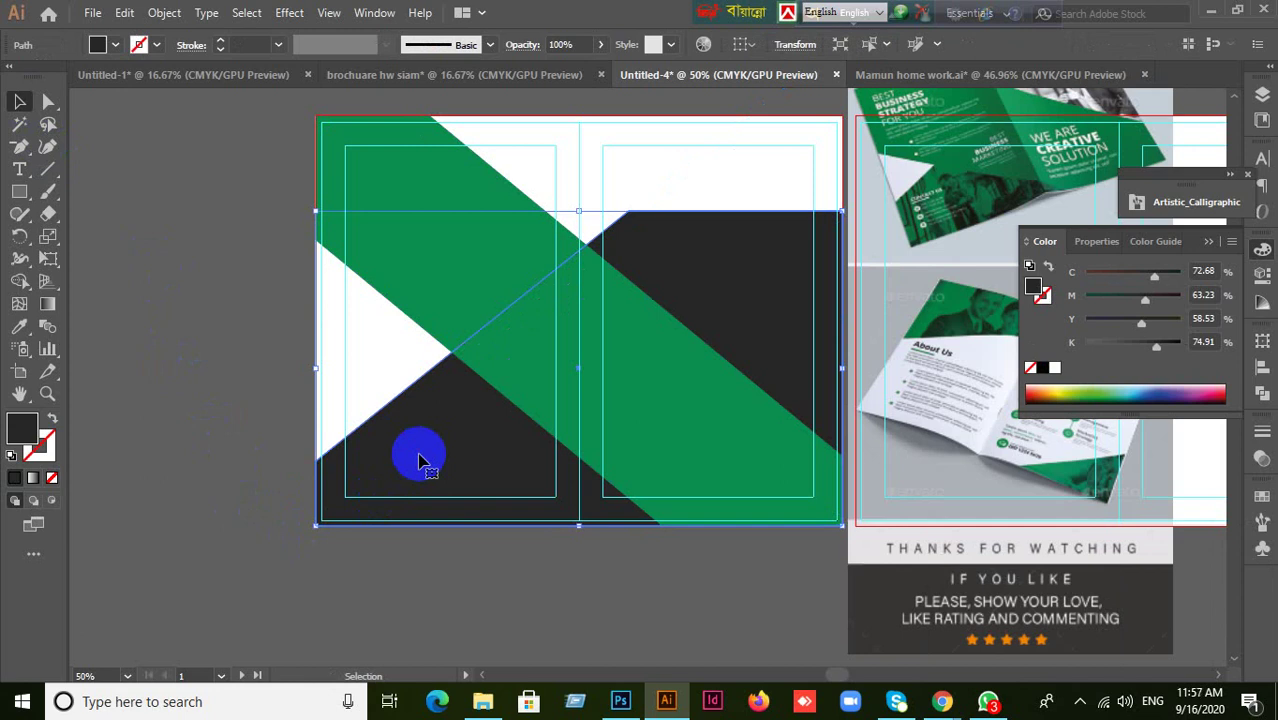
pyautogui.scroll(2, 588, 495)
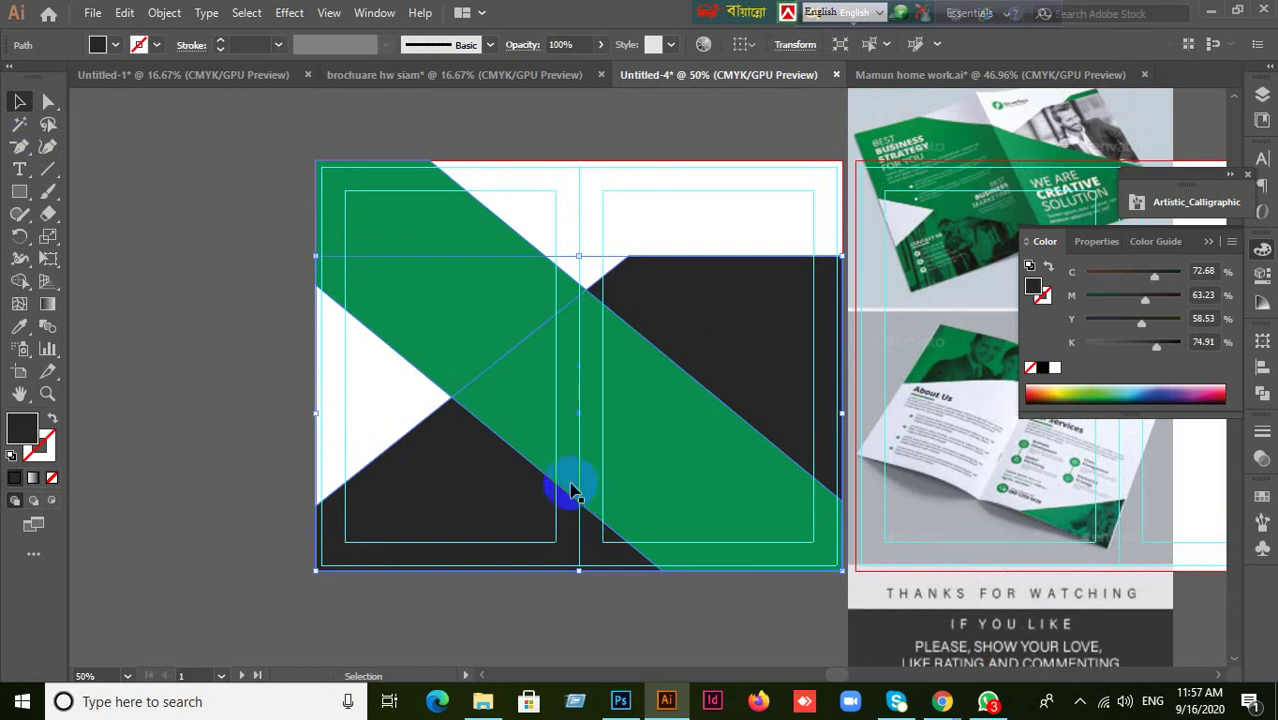
pyautogui.hotkey('ctrl', 'shift', 'a')
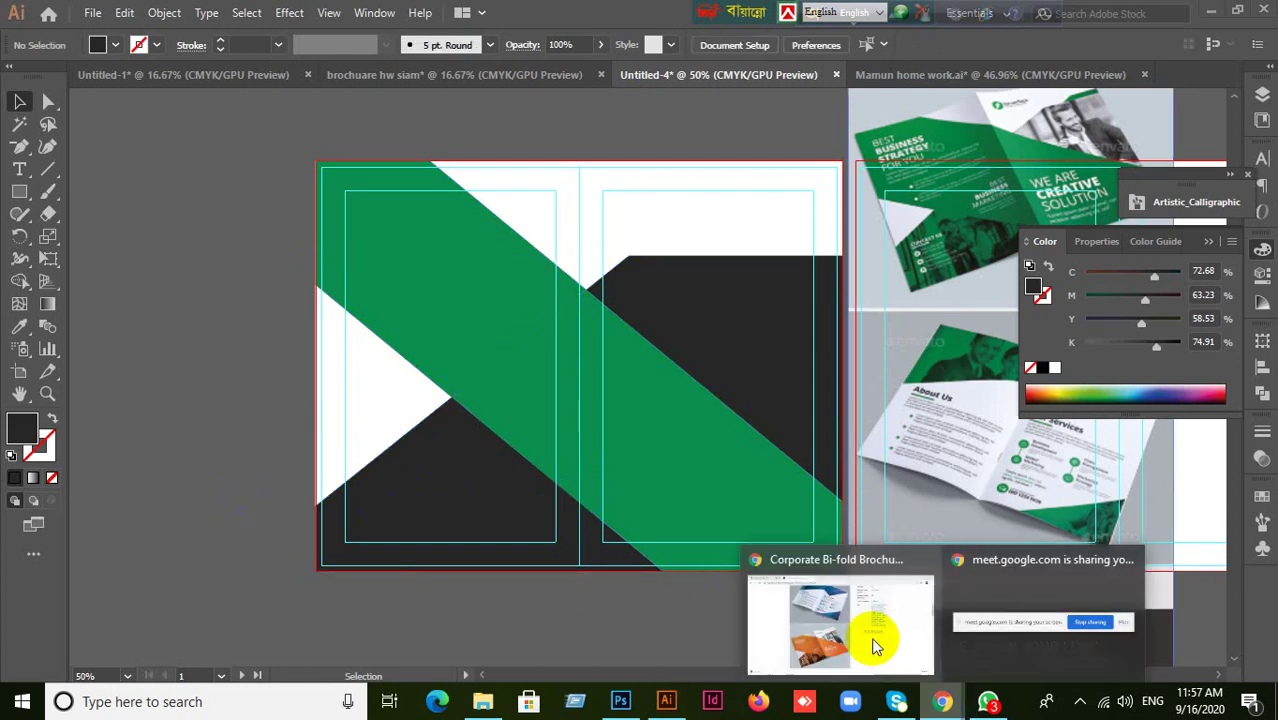
# - Switch to Chrome to check the corporate bi-fold brochure reference, and return to the dark shape in Illustrator
pyautogui.click(878, 630)
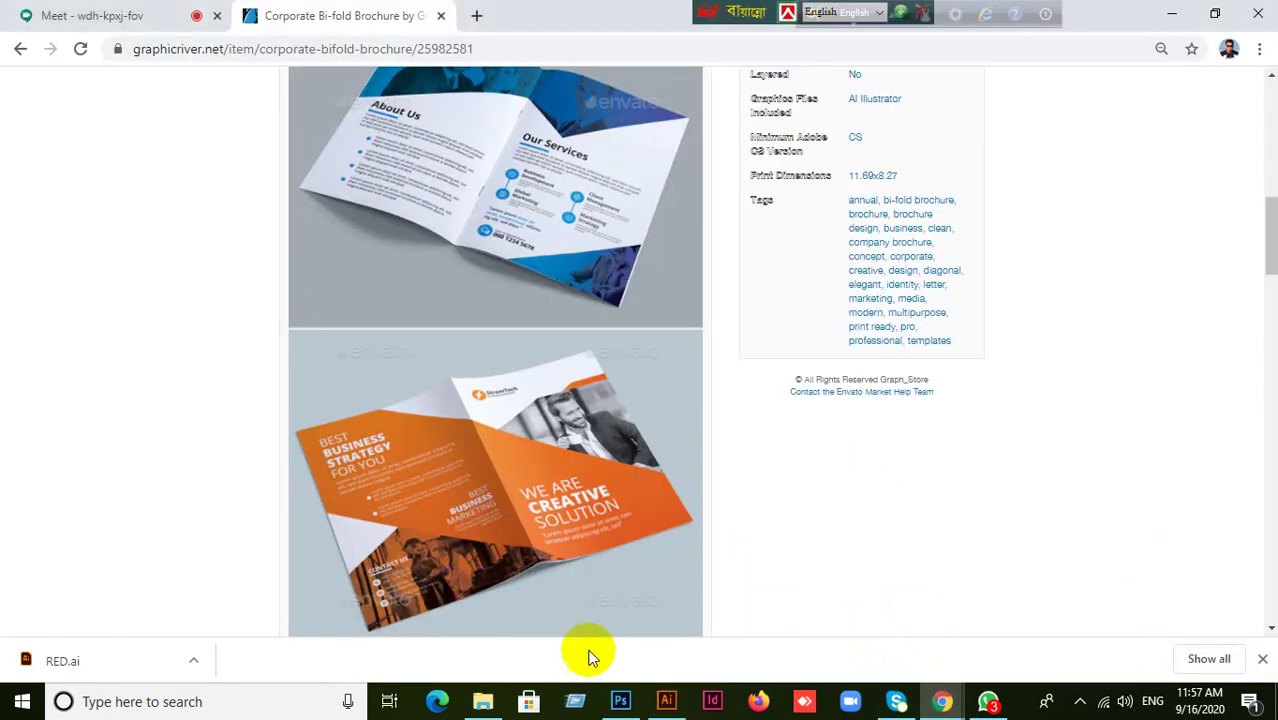
pyautogui.click(666, 702)
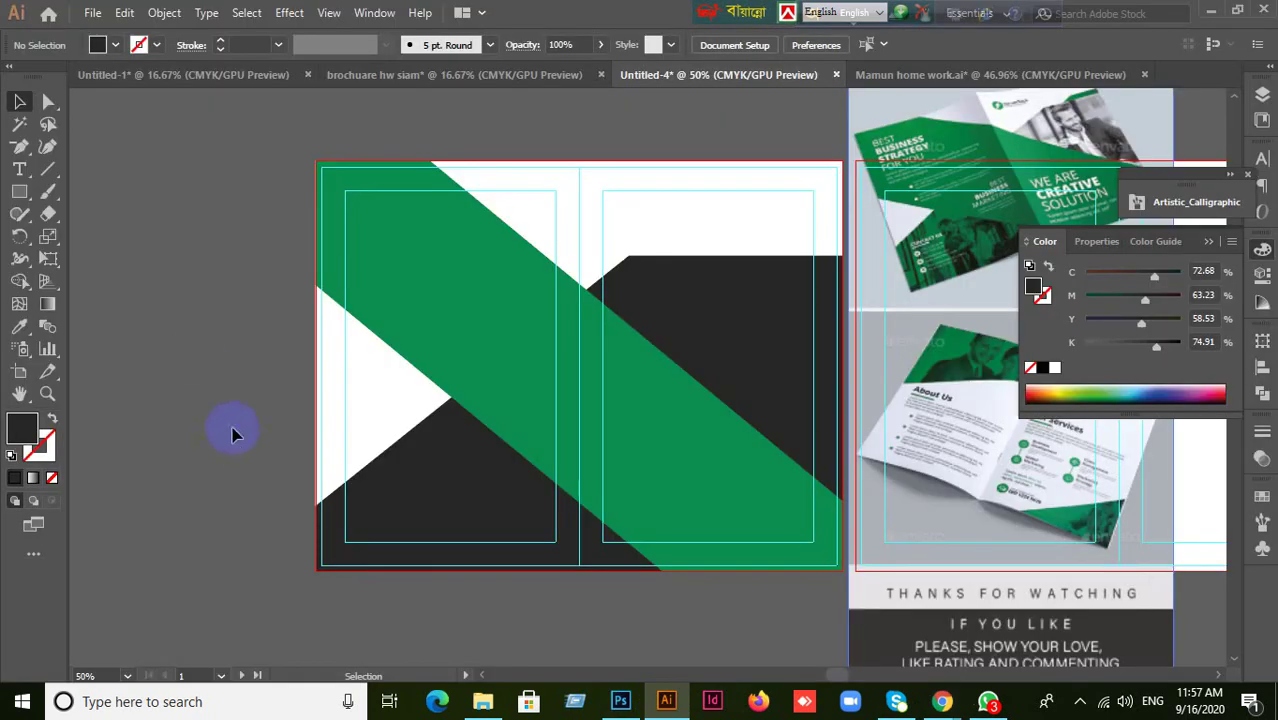
pyautogui.click(455, 463)
pyautogui.click(792, 484)
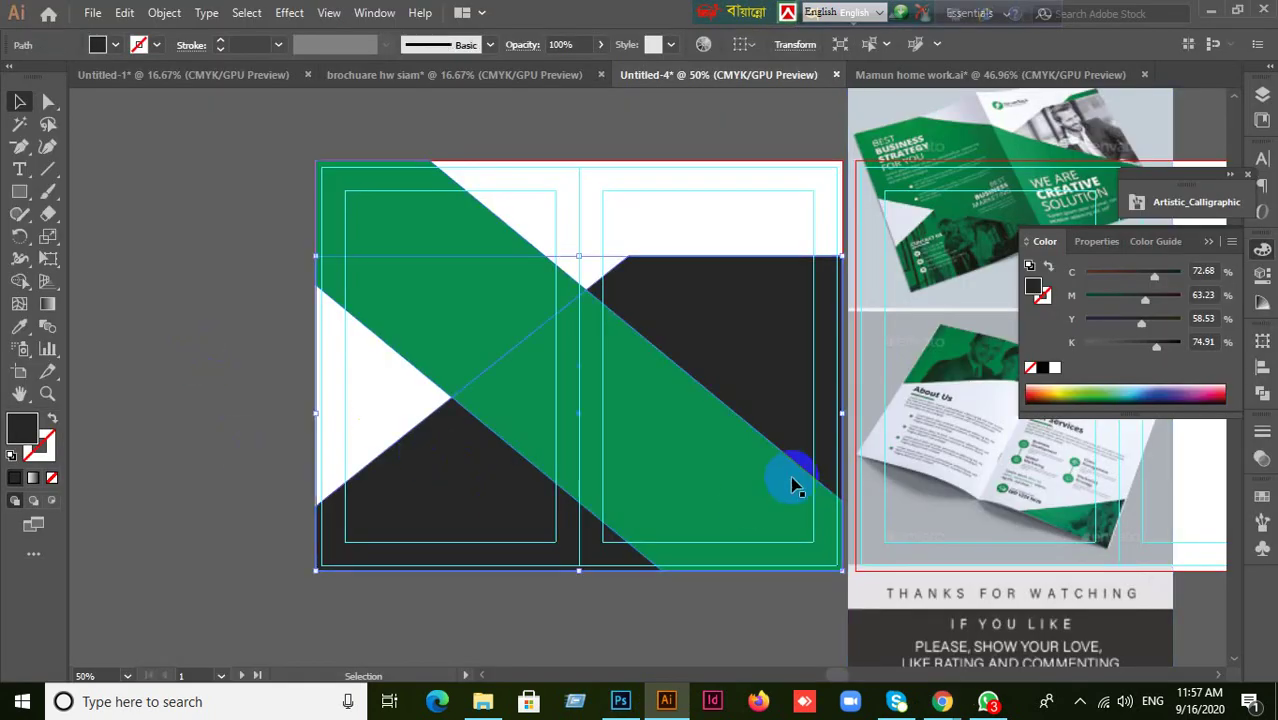
pyautogui.moveTo(792, 484); pyautogui.dragTo(662, 439)
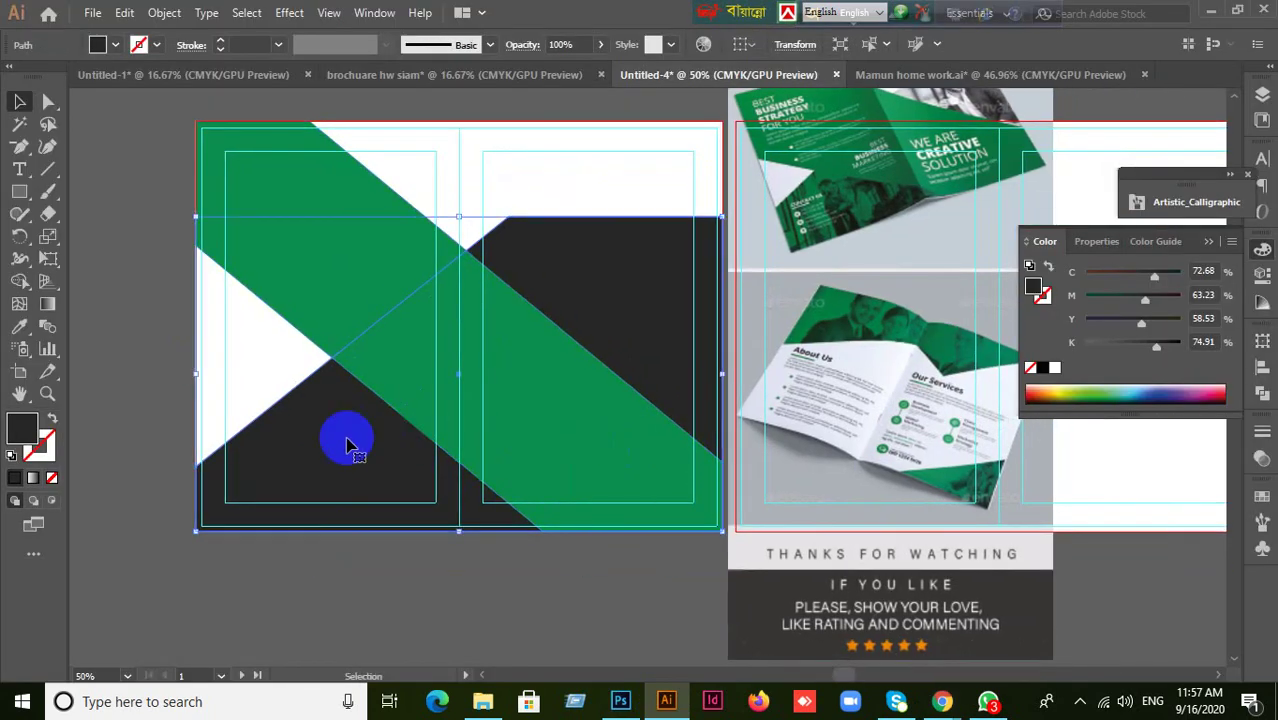
pyautogui.click(47, 170)
pyautogui.moveTo(330, 325); pyautogui.dragTo(704, 622)
pyautogui.keyDown('ctrl'); pyautogui.click(308, 271); pyautogui.keyUp('ctrl')
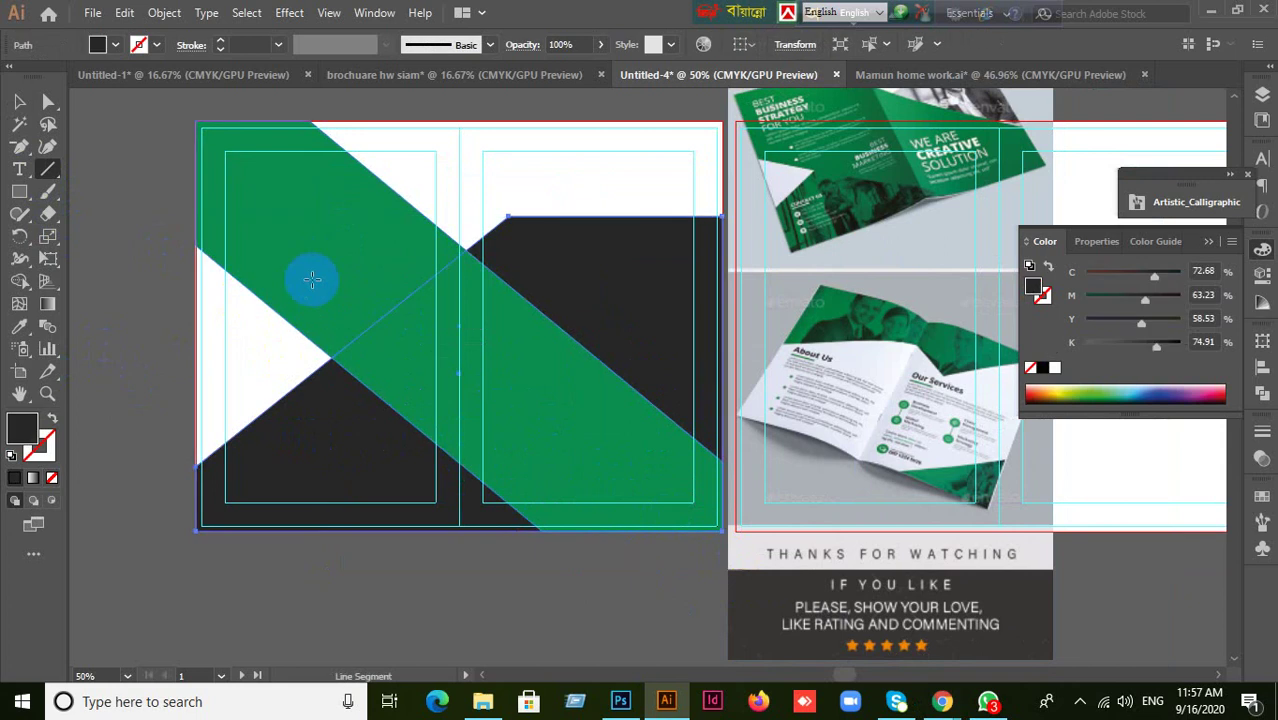
pyautogui.click(20, 102)
pyautogui.click(613, 305)
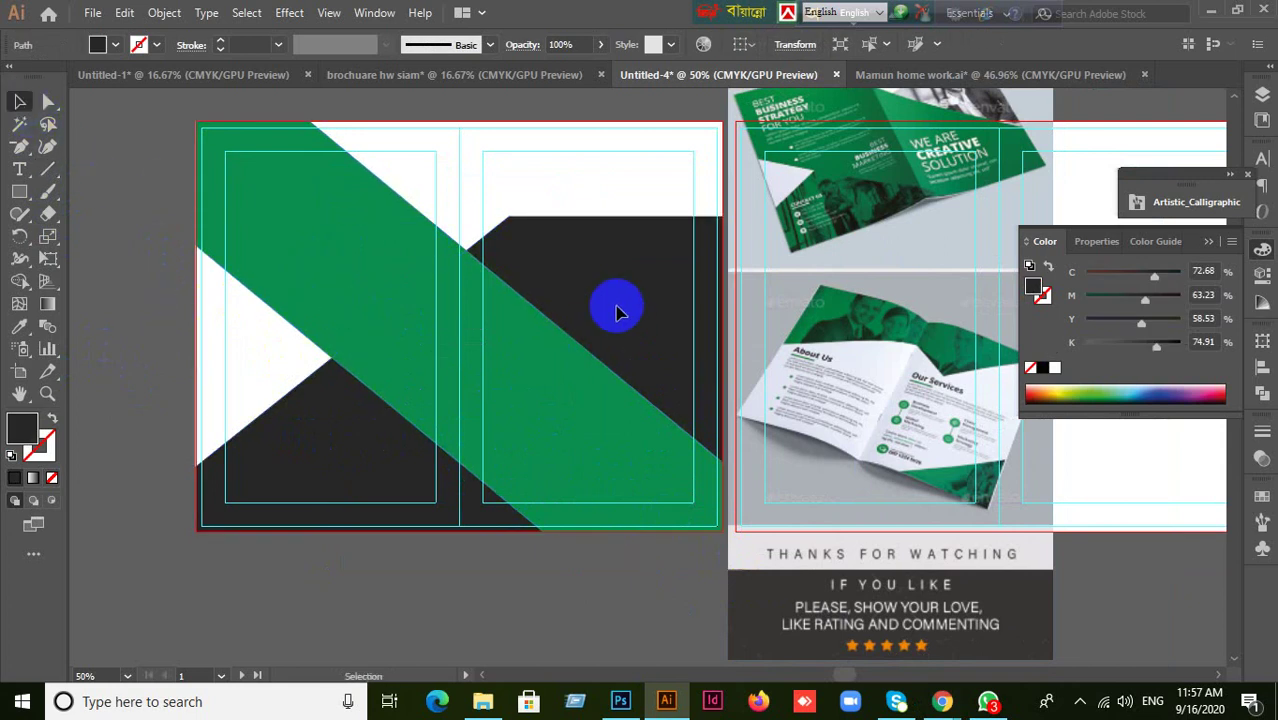
pyautogui.click(180, 400)
pyautogui.scroll(1, 258, 300)
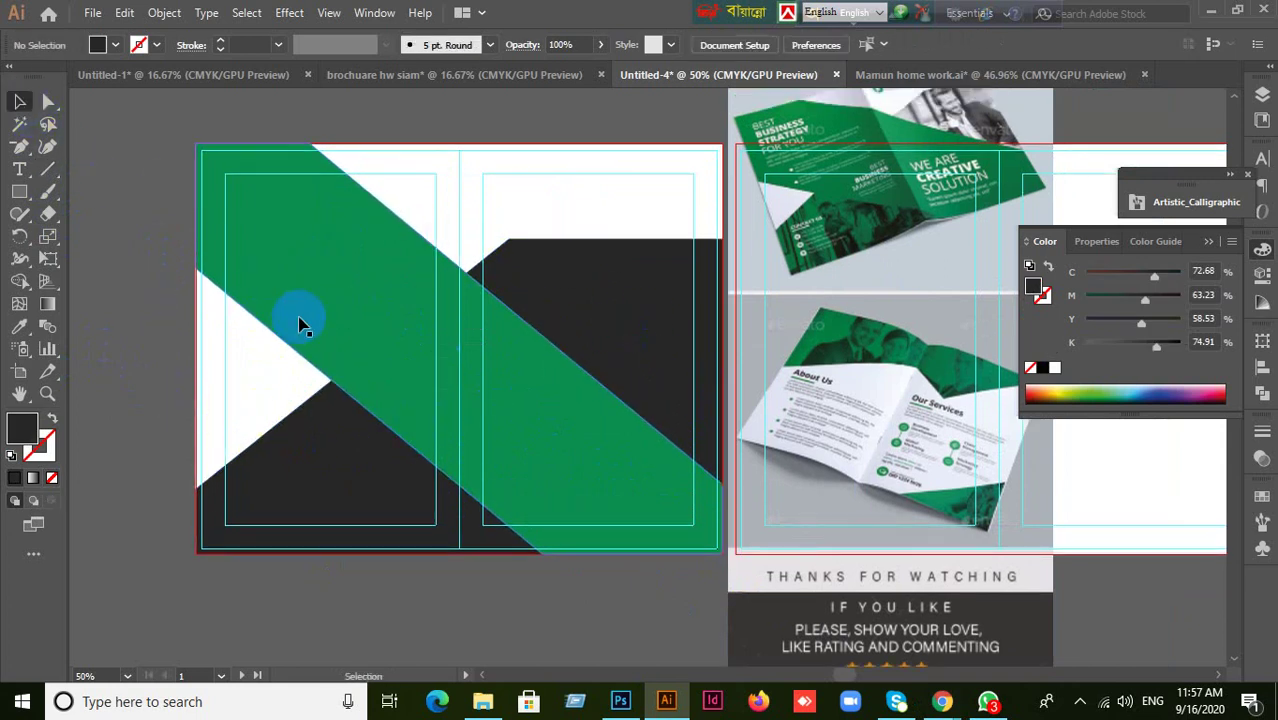
# - Draw a diagonal line from the green band's upper part down past the spread's lower-right corner
pyautogui.click(50, 172)
pyautogui.moveTo(283, 233); pyautogui.dragTo(793, 620)
pyautogui.click(19, 102)
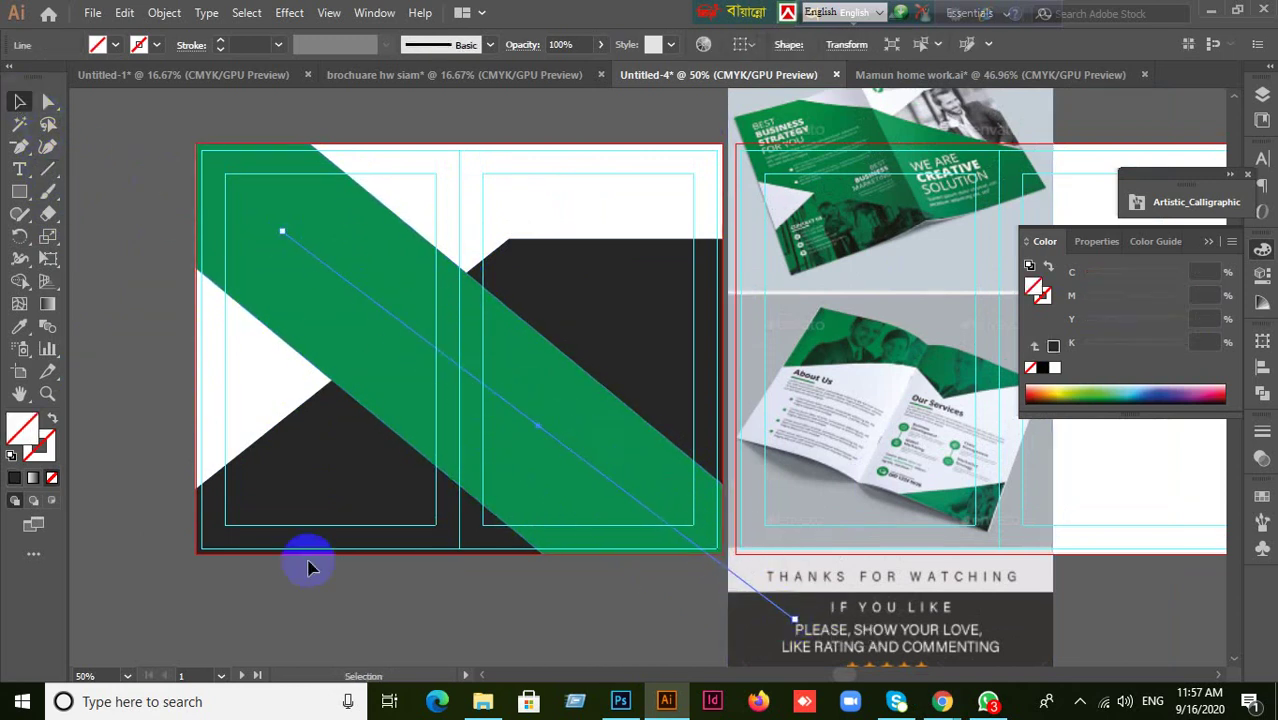
# - Divide the dark shape along the new diagonal line with Pathfinder and ungroup the resulting pieces
pyautogui.keyDown('shift'); pyautogui.click(307, 490); pyautogui.keyUp('shift')
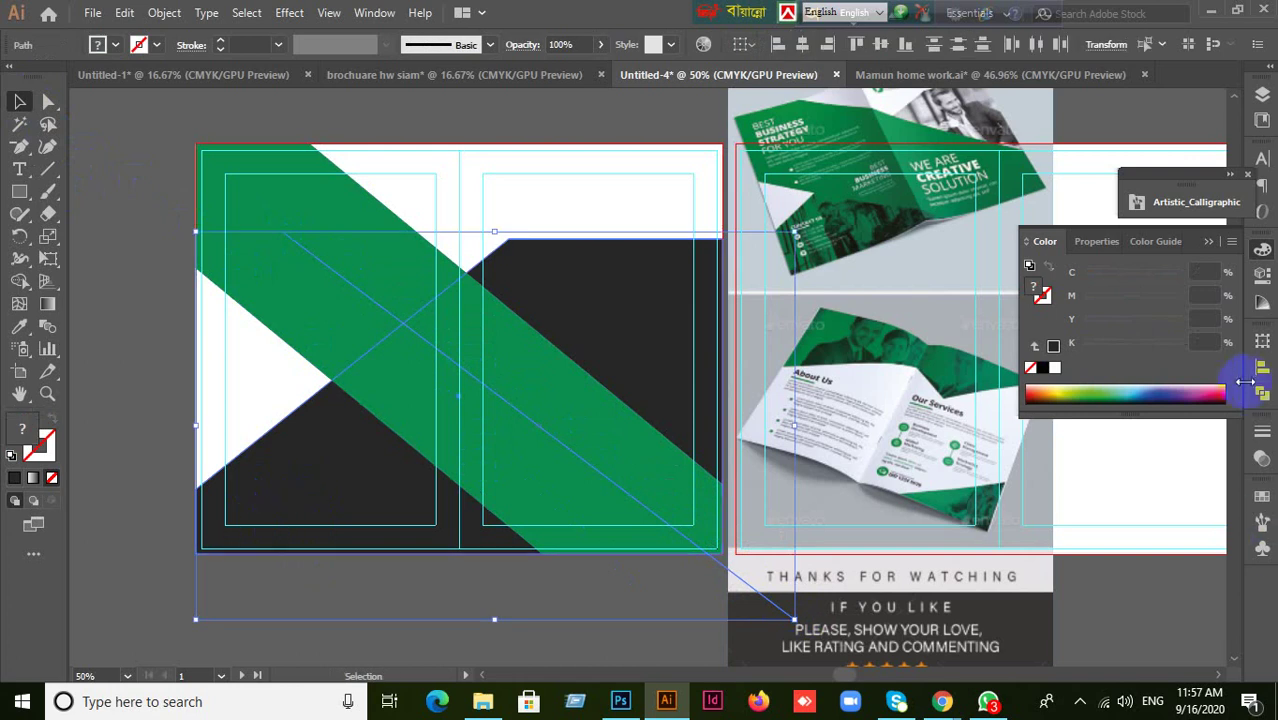
pyautogui.click(1262, 393)
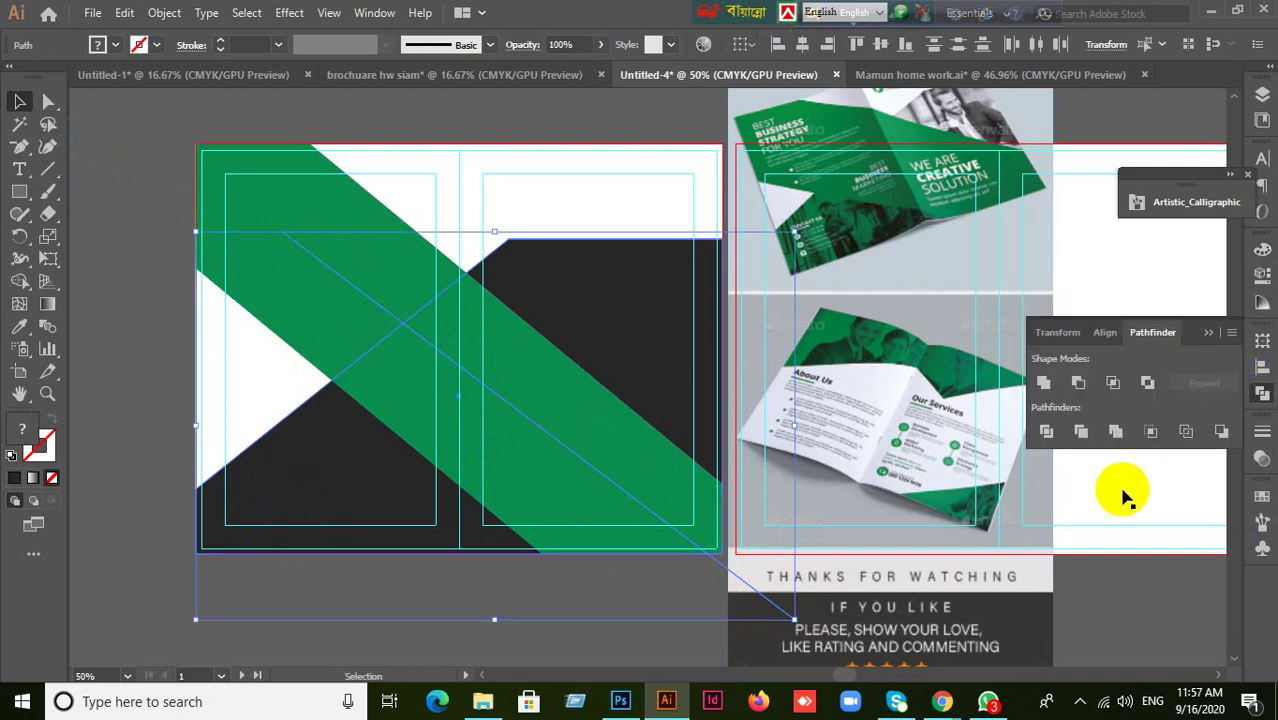
pyautogui.click(1043, 431)
pyautogui.rightClick(377, 448)
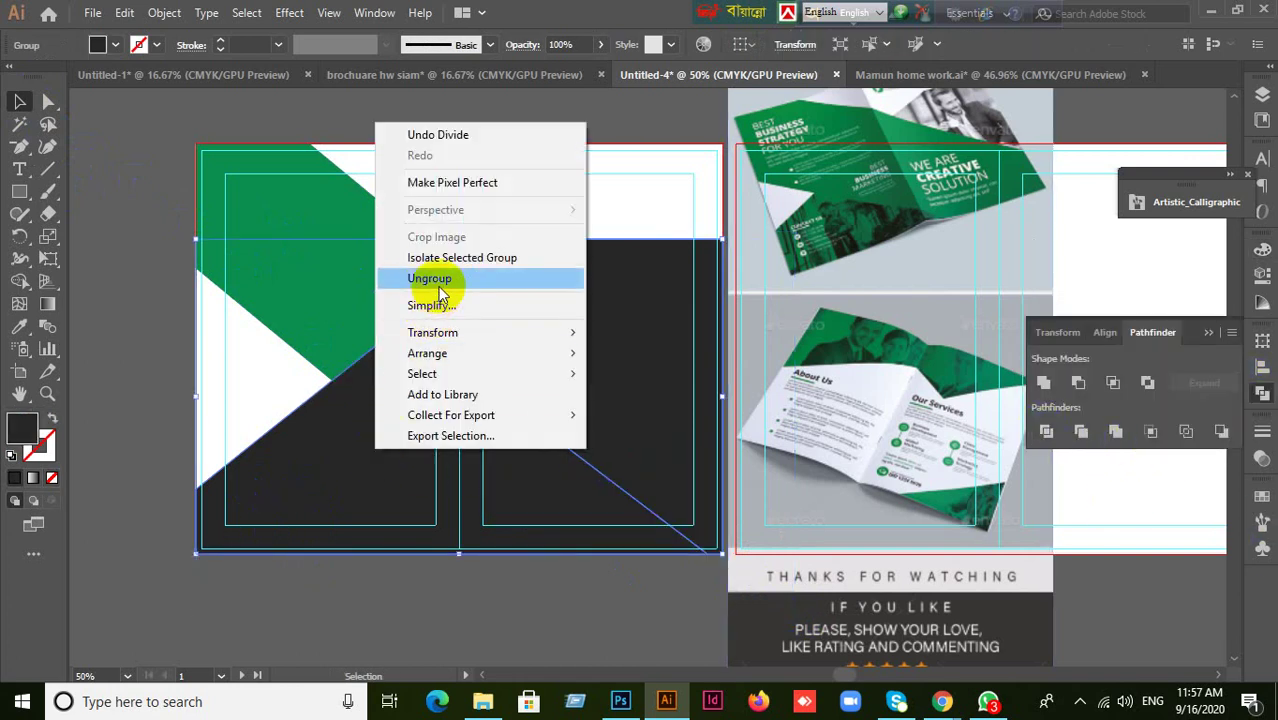
pyautogui.click(429, 278)
pyautogui.click(154, 408)
# - Select both divided dark pieces, send them to the back behind the green band, and deselect them
pyautogui.click(359, 474)
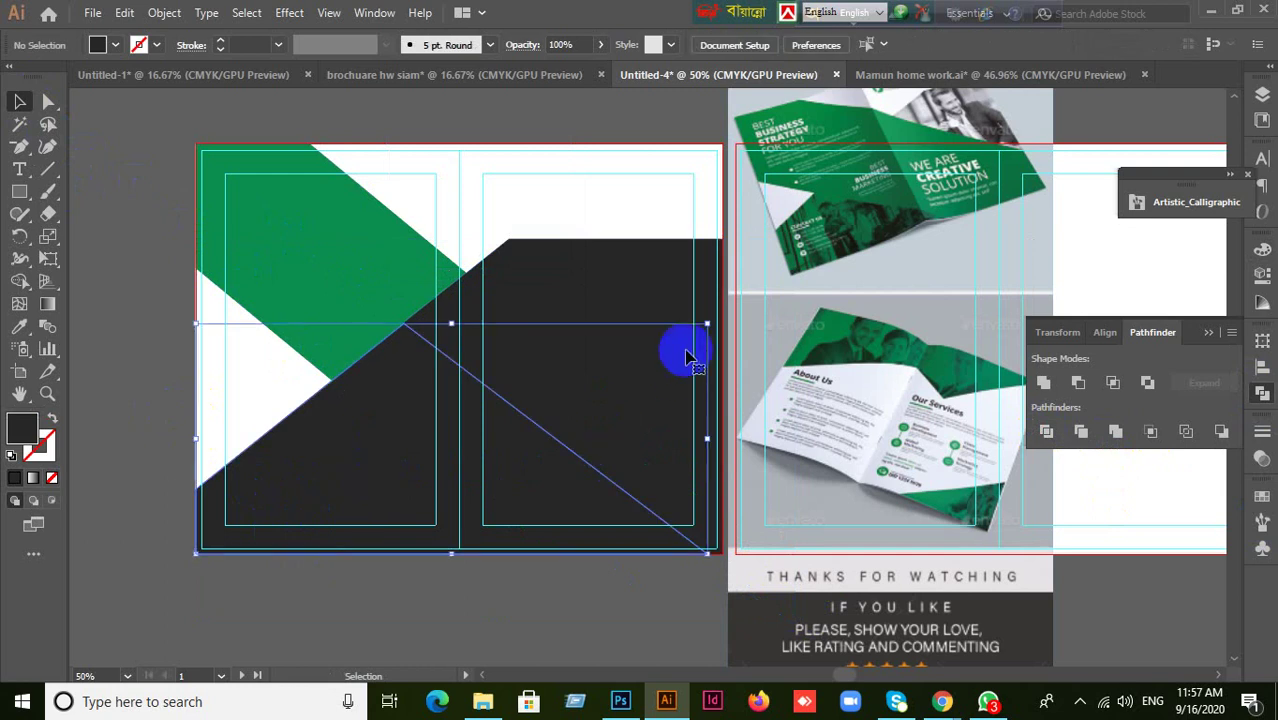
pyautogui.click(667, 288)
pyautogui.click(430, 605)
pyautogui.click(394, 515)
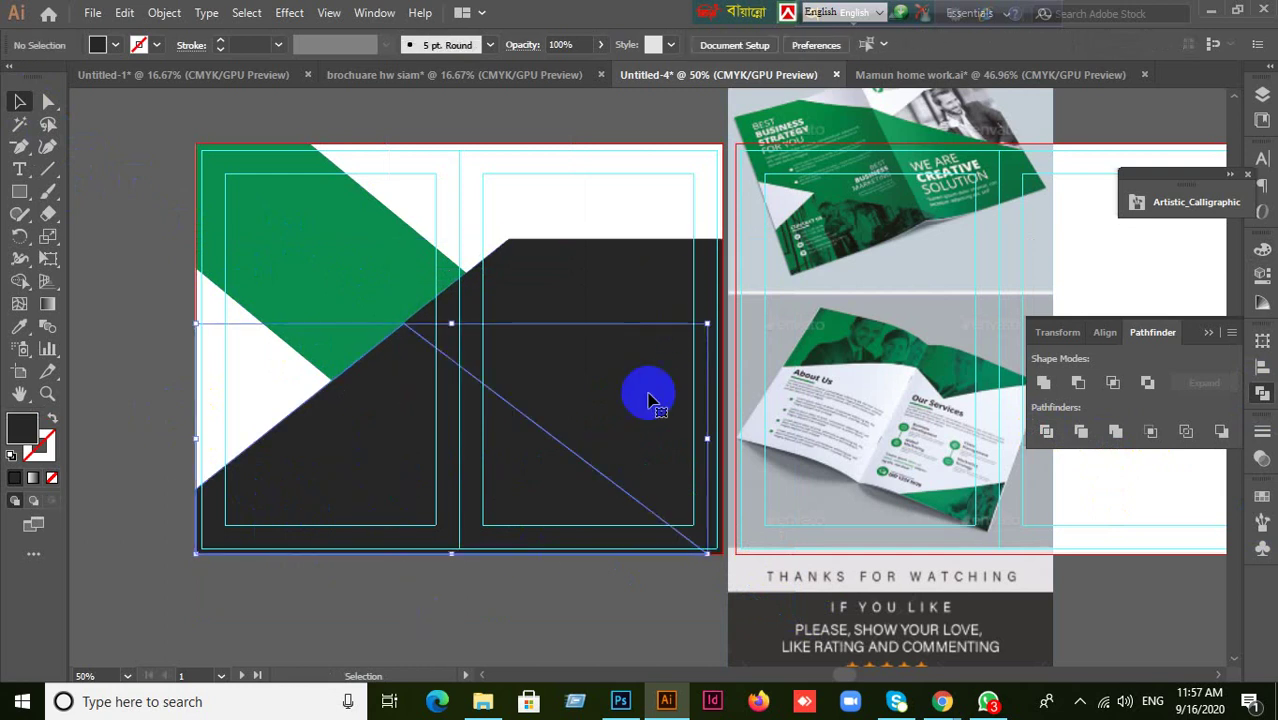
pyautogui.click(662, 298)
pyautogui.hotkey('ctrl', 'shift', '[')
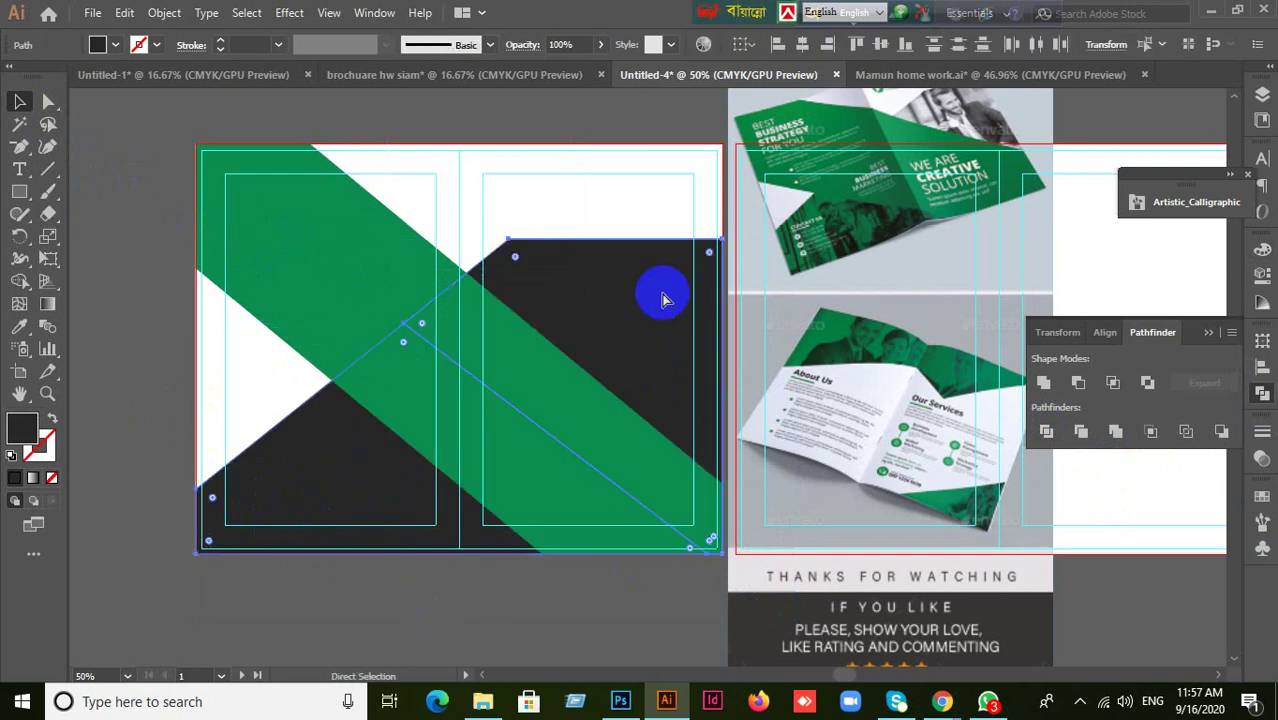
pyautogui.click(258, 560)
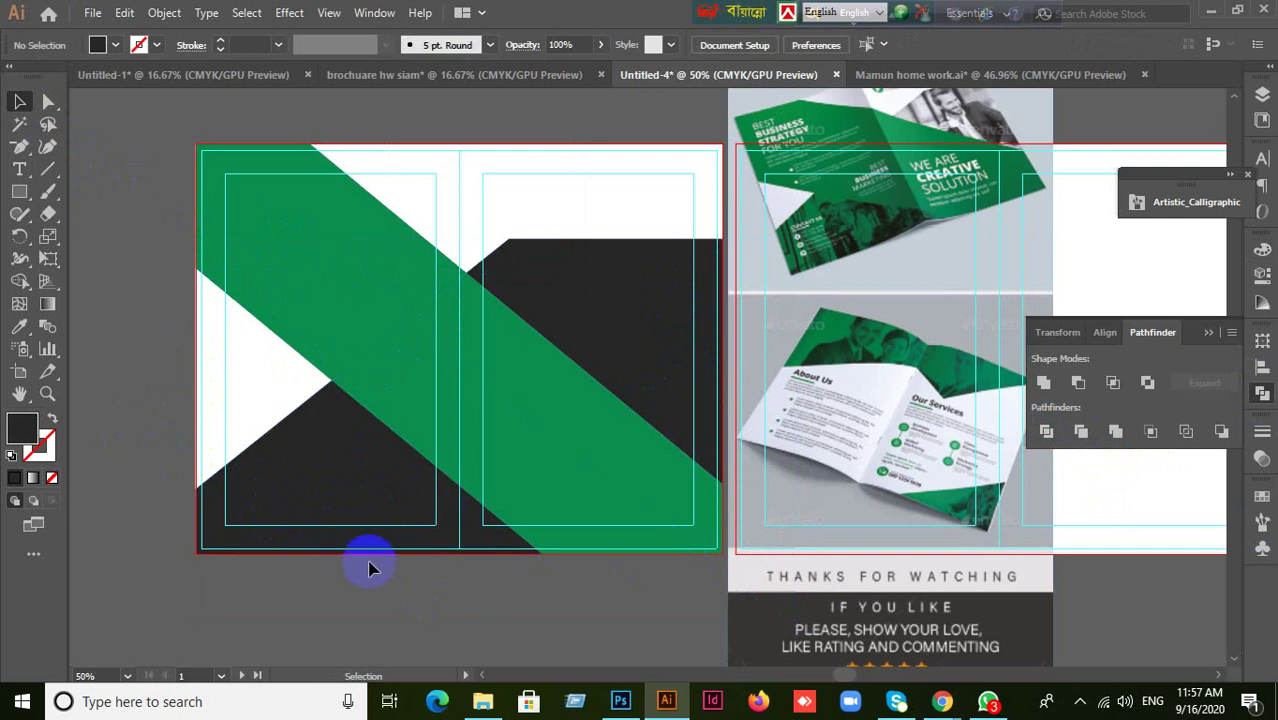
# - Duplicate the lower-left dark piece onto the empty pasteboard beside the artboard and deselect the copy
pyautogui.moveTo(400, 603); pyautogui.dragTo(653, 540)
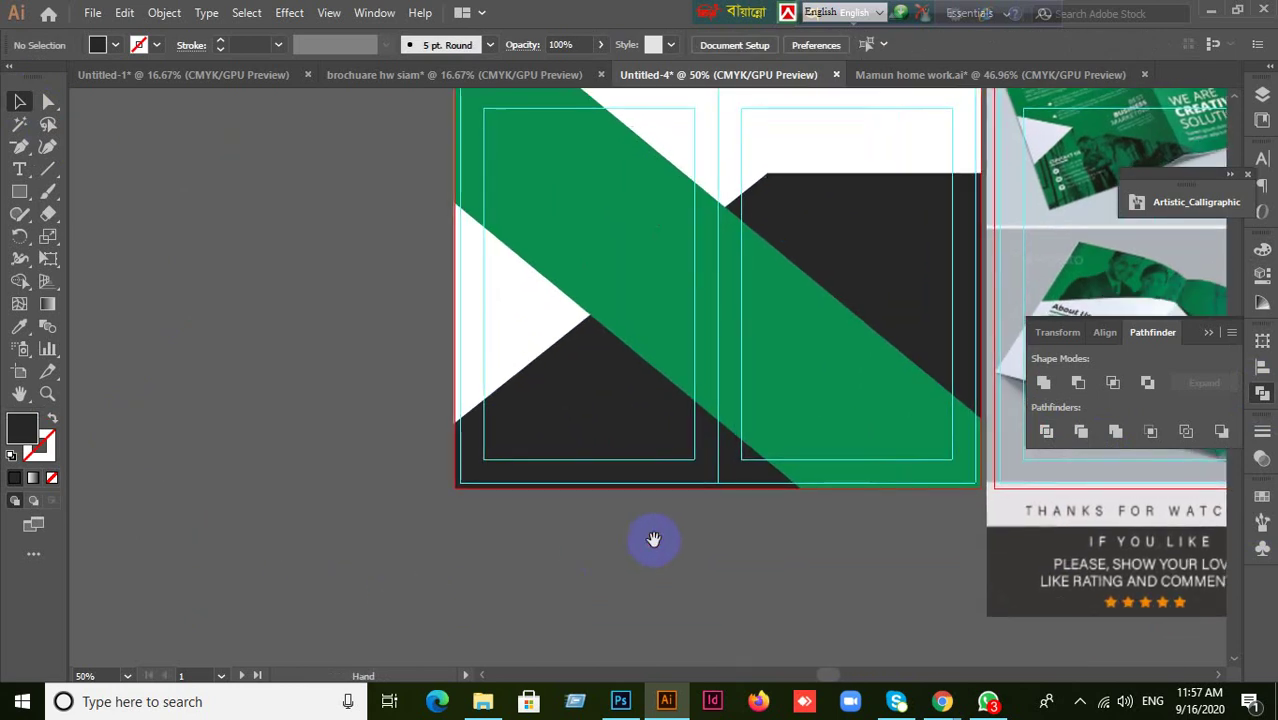
pyautogui.moveTo(571, 437); pyautogui.dragTo(163, 570)
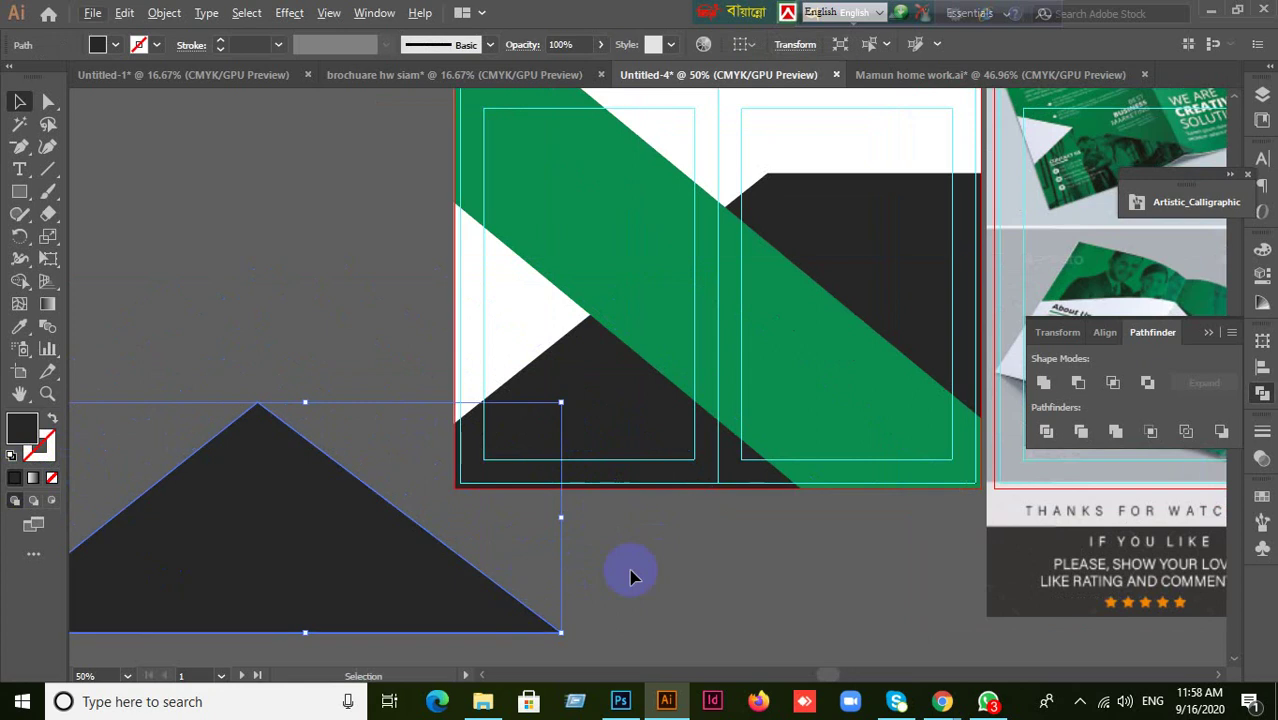
pyautogui.click(760, 567)
pyautogui.moveTo(437, 596); pyautogui.dragTo(345, 619)
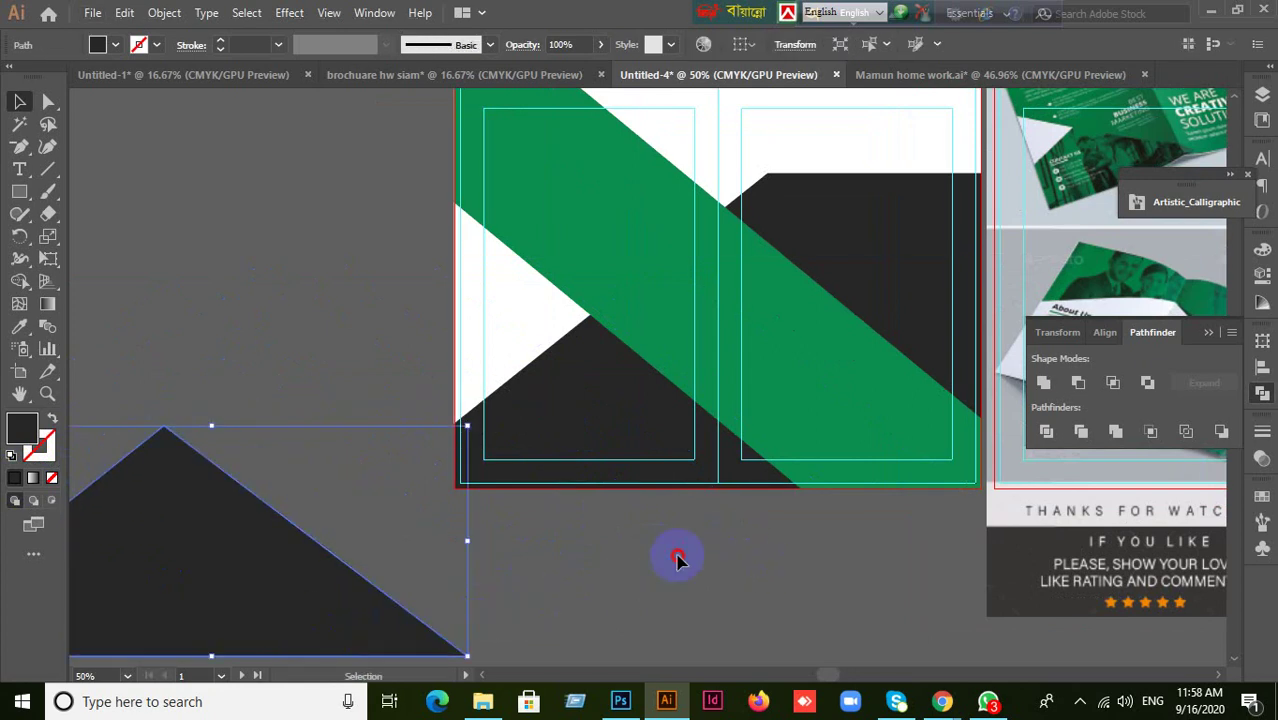
pyautogui.rightClick(676, 556)
pyautogui.click(632, 575)
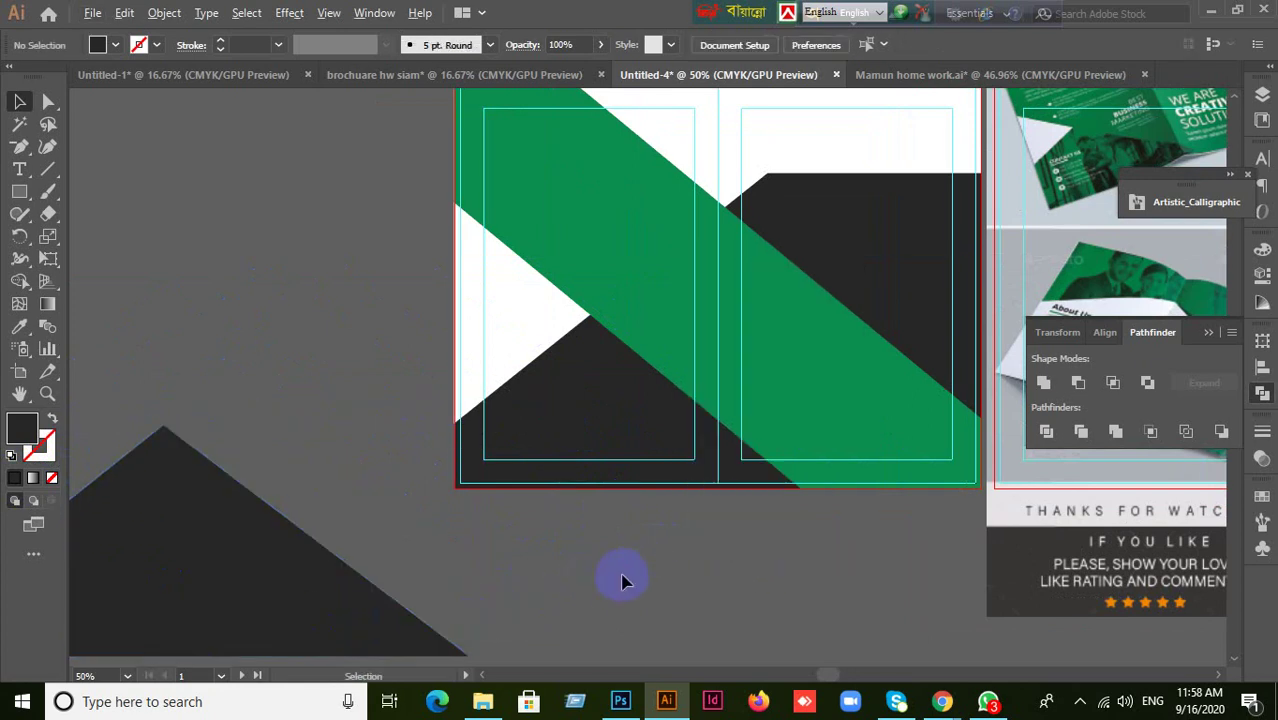
# - Move the duplicated dark piece up the pasteboard to above and left of the artboard, and deselect it
pyautogui.scroll(-1, 640, 580)
pyautogui.moveTo(829, 476); pyautogui.dragTo(776, 428)
pyautogui.click(866, 245)
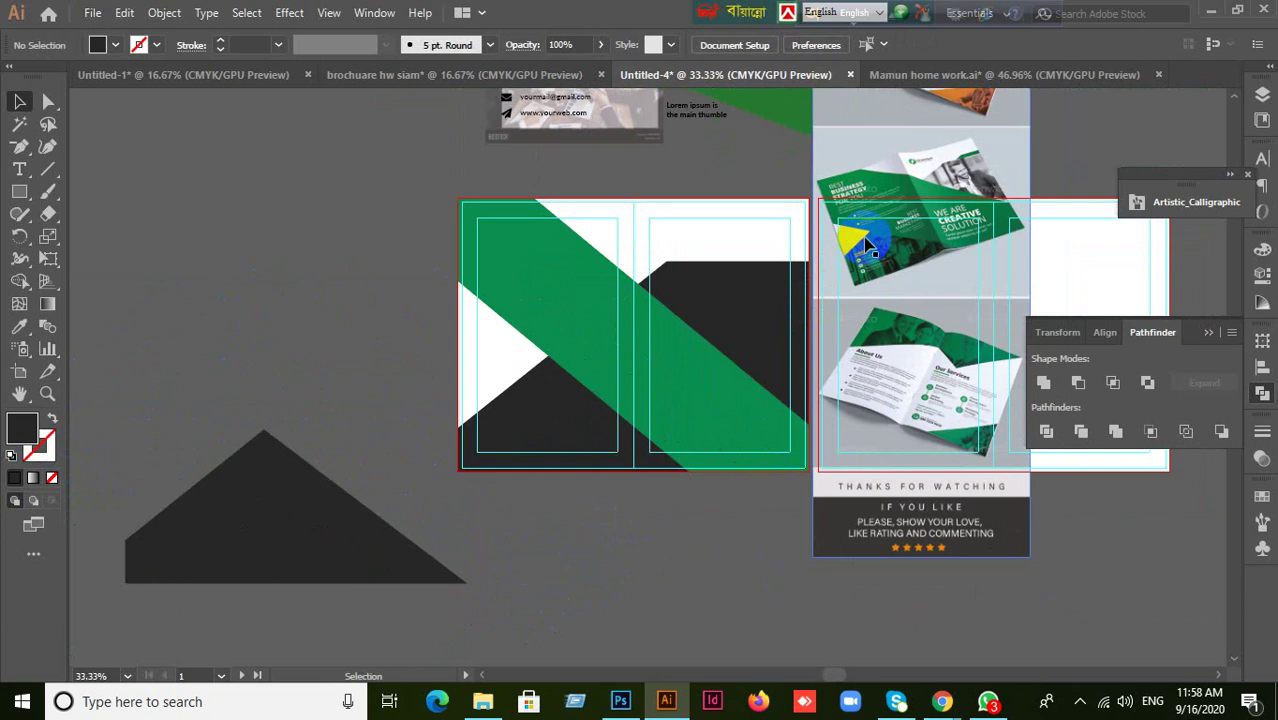
pyautogui.click(475, 288)
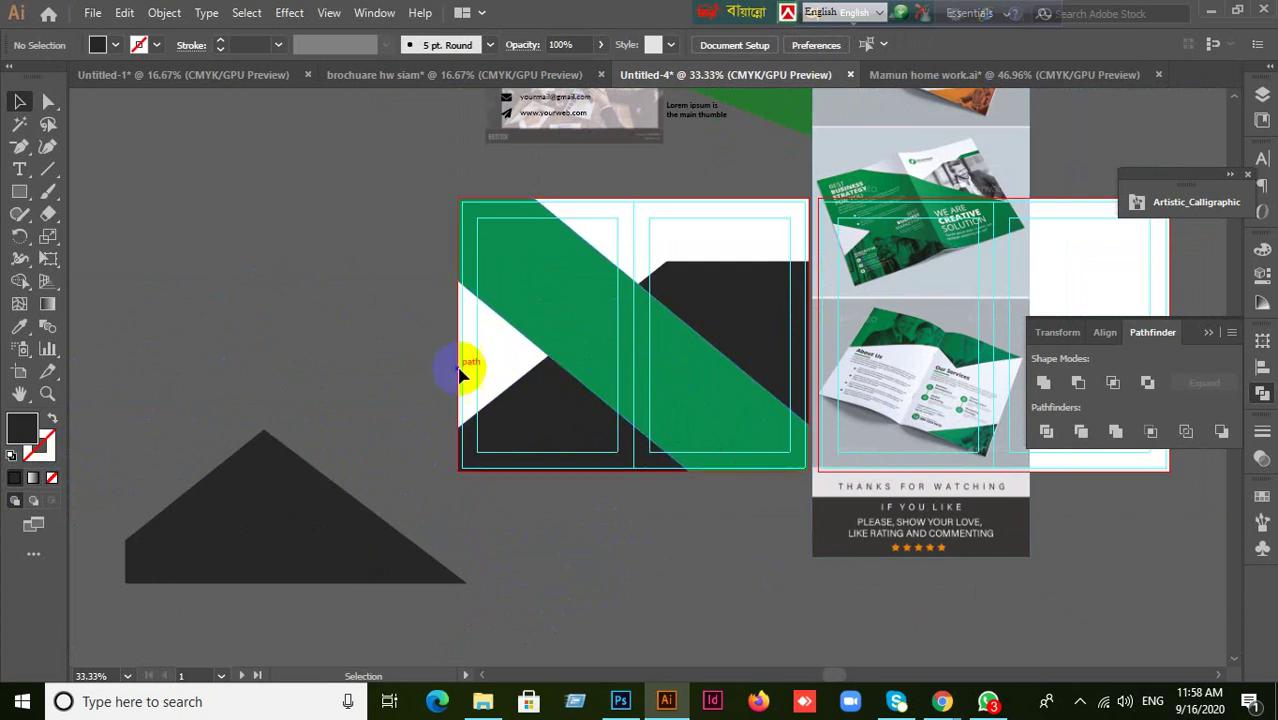
pyautogui.click(484, 428)
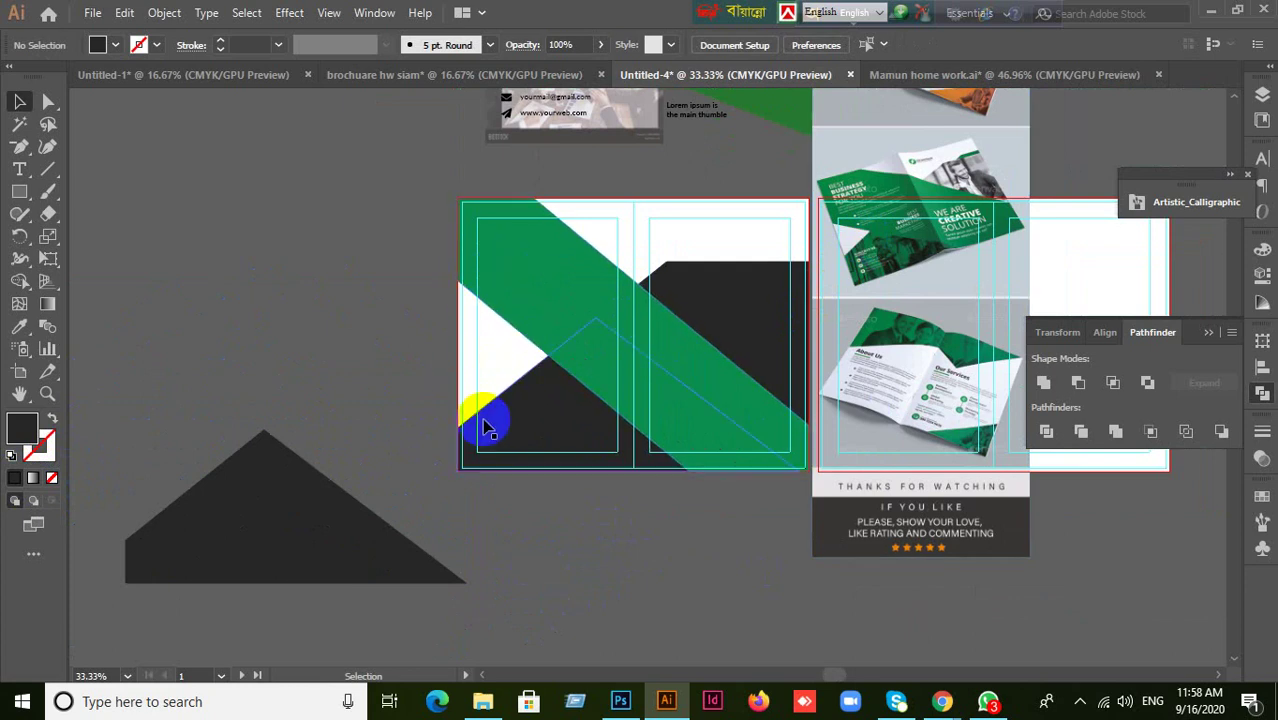
pyautogui.click(748, 255)
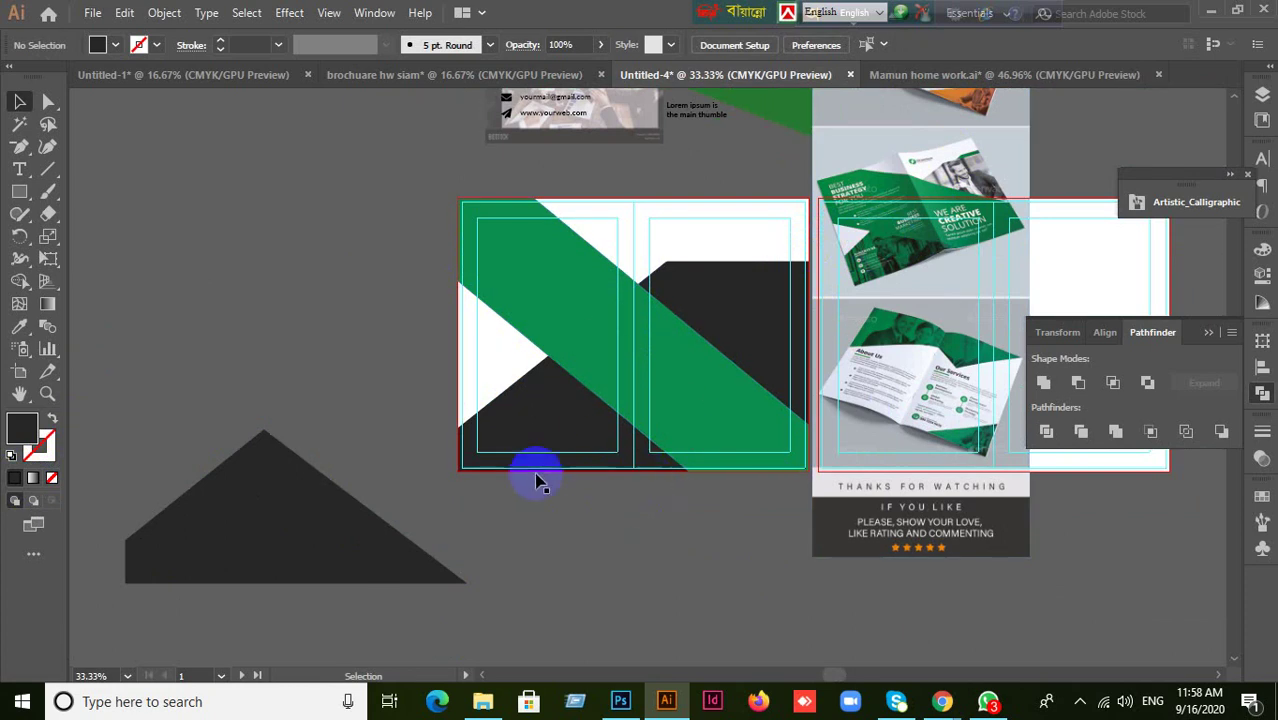
pyautogui.moveTo(298, 547); pyautogui.dragTo(240, 180)
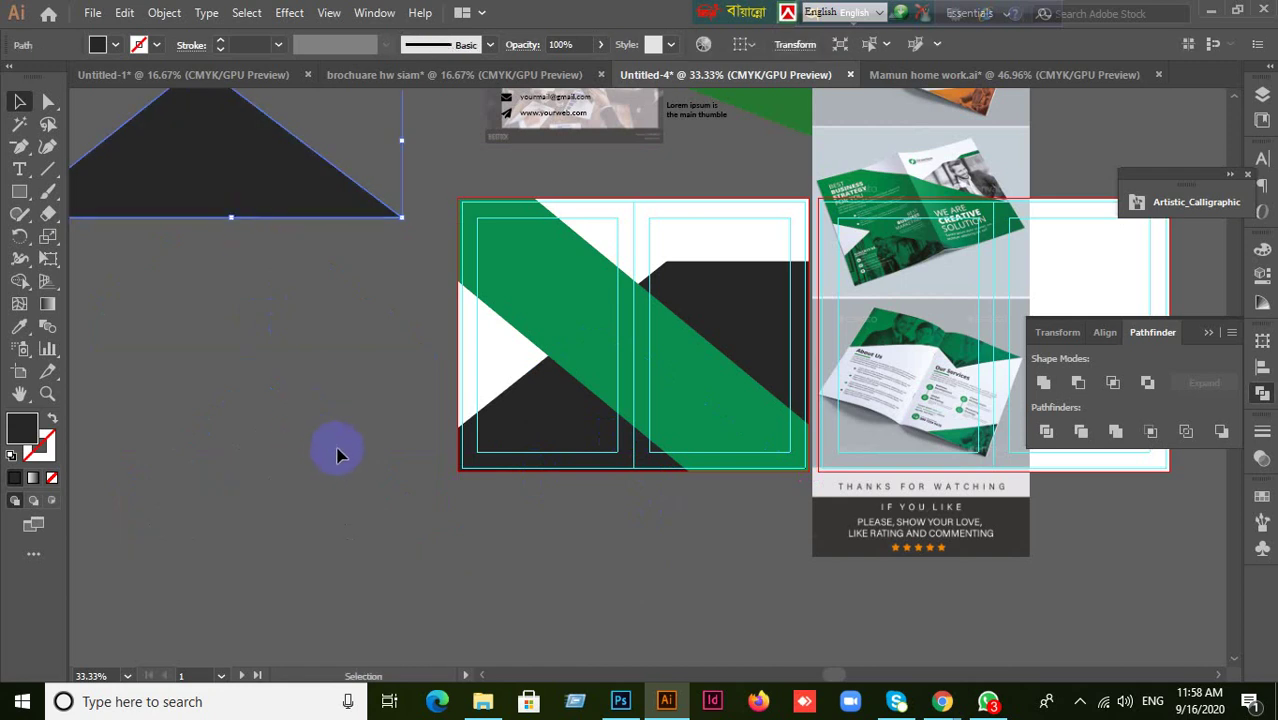
pyautogui.click(337, 449)
pyautogui.moveTo(717, 549); pyautogui.dragTo(665, 496)
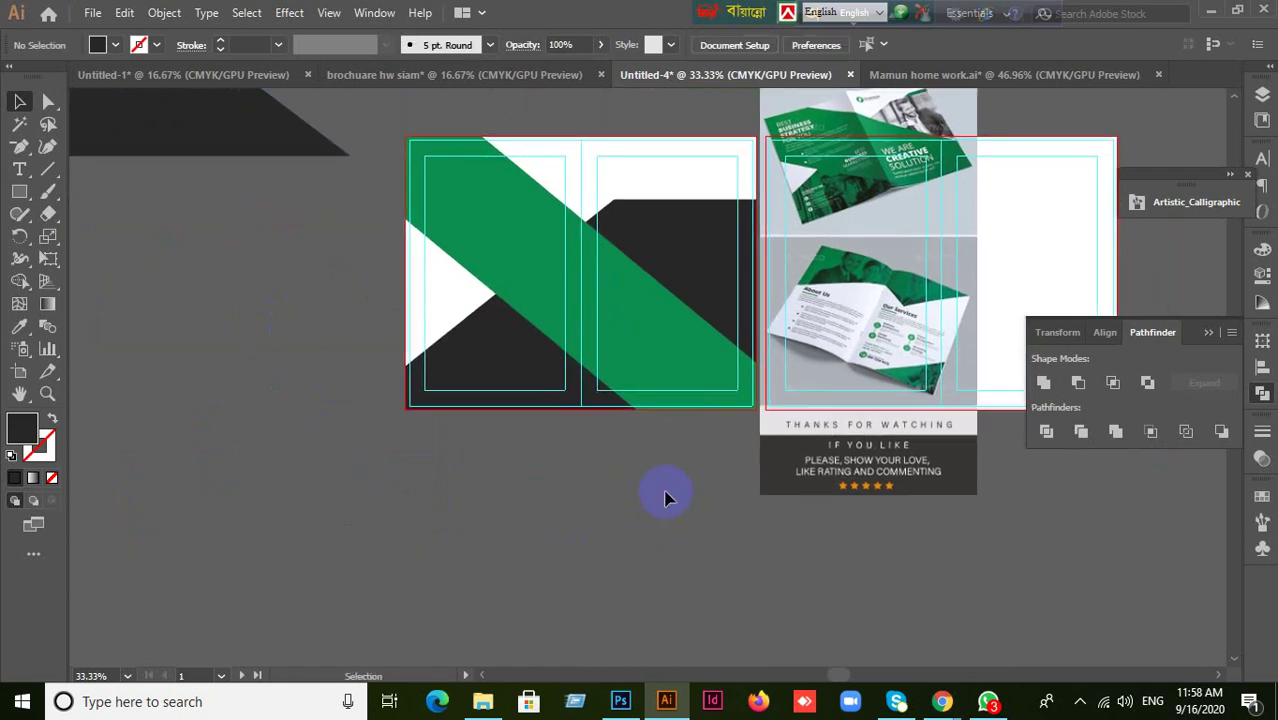
pyautogui.keyDown('ctrl'); pyautogui.click(548, 297); pyautogui.keyUp('ctrl')
pyautogui.moveTo(548, 297); pyautogui.dragTo(584, 416)
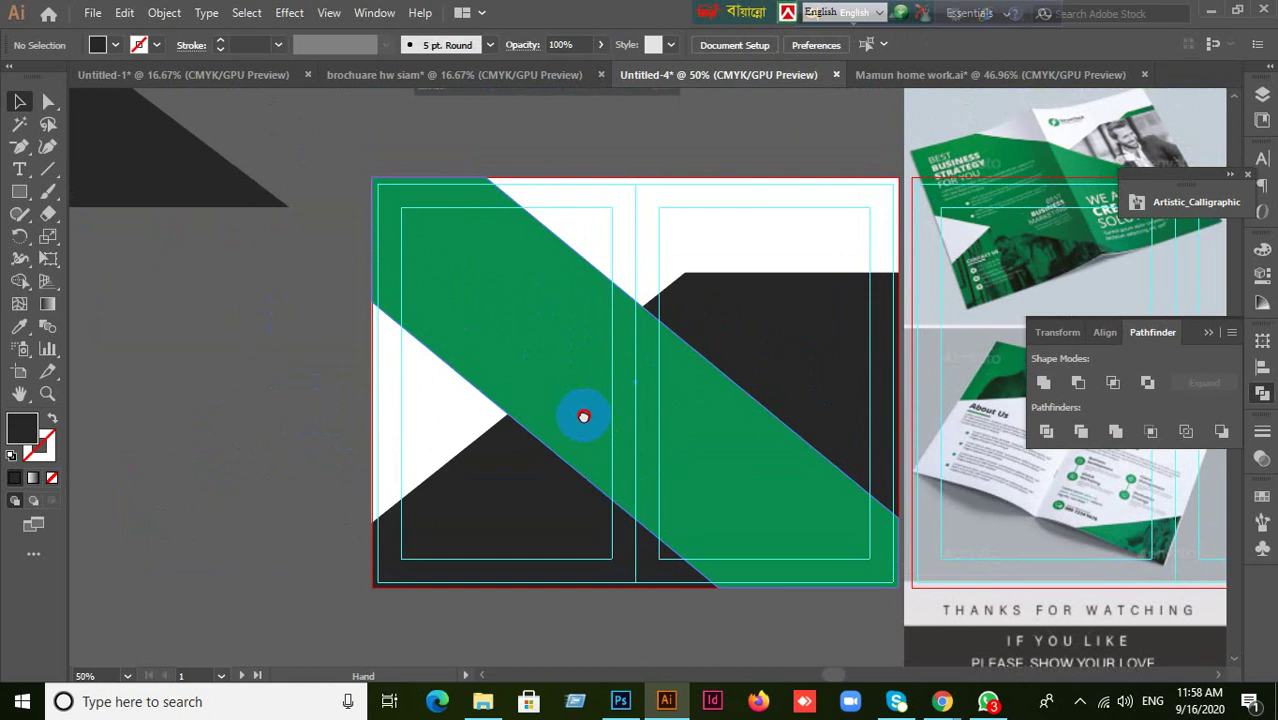
pyautogui.click(502, 434)
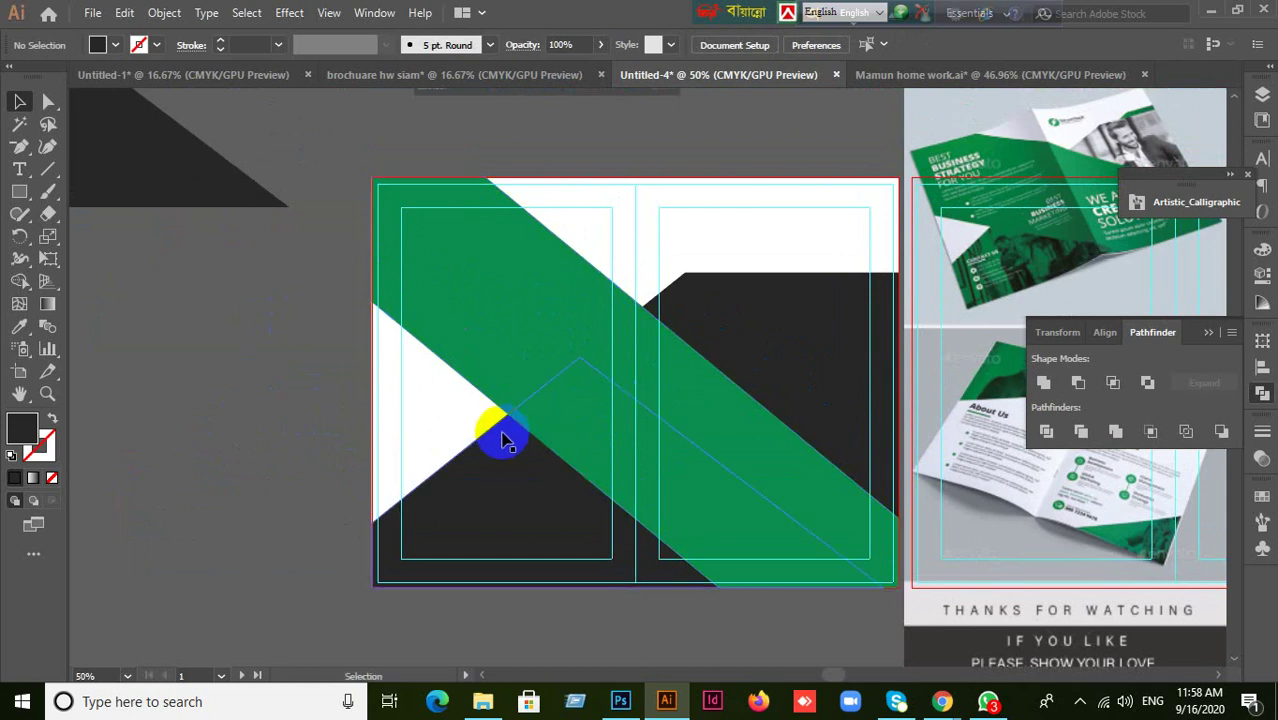
pyautogui.click(230, 428)
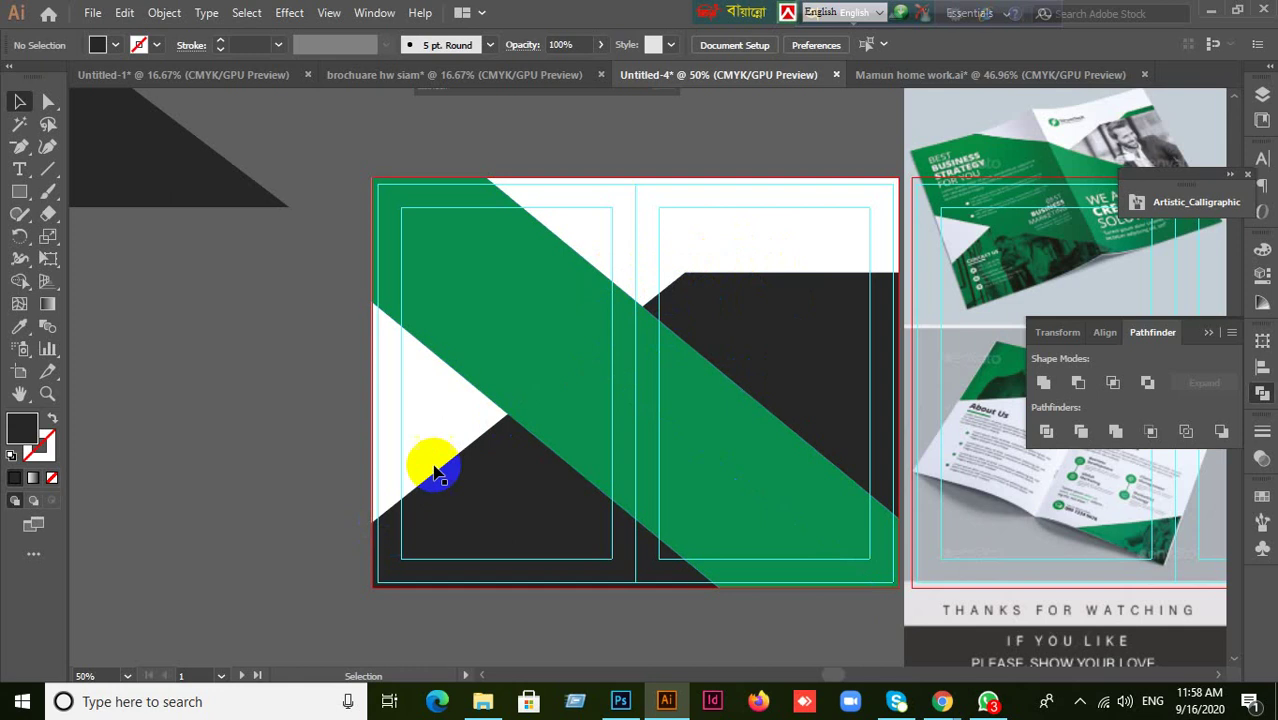
pyautogui.click(478, 398)
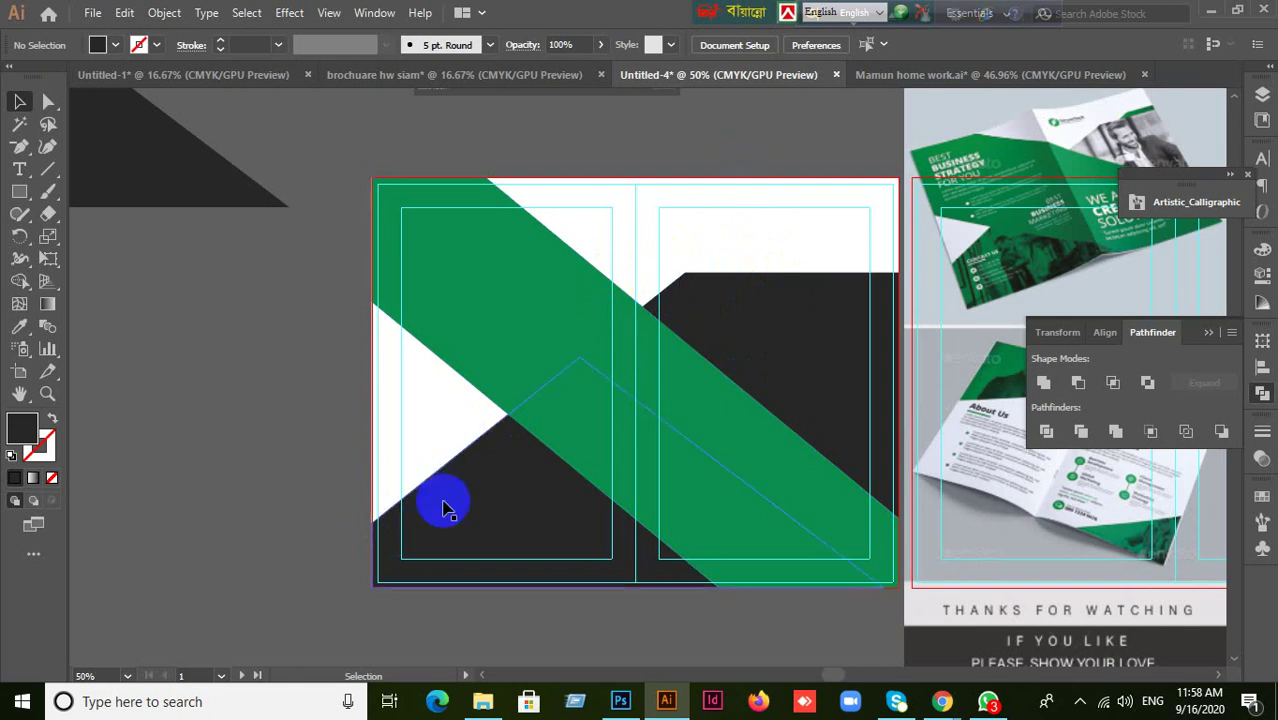
# - Compare the artboard's green and dark shapes with the photo and white areas in the green brochure mockup
pyautogui.click(790, 271)
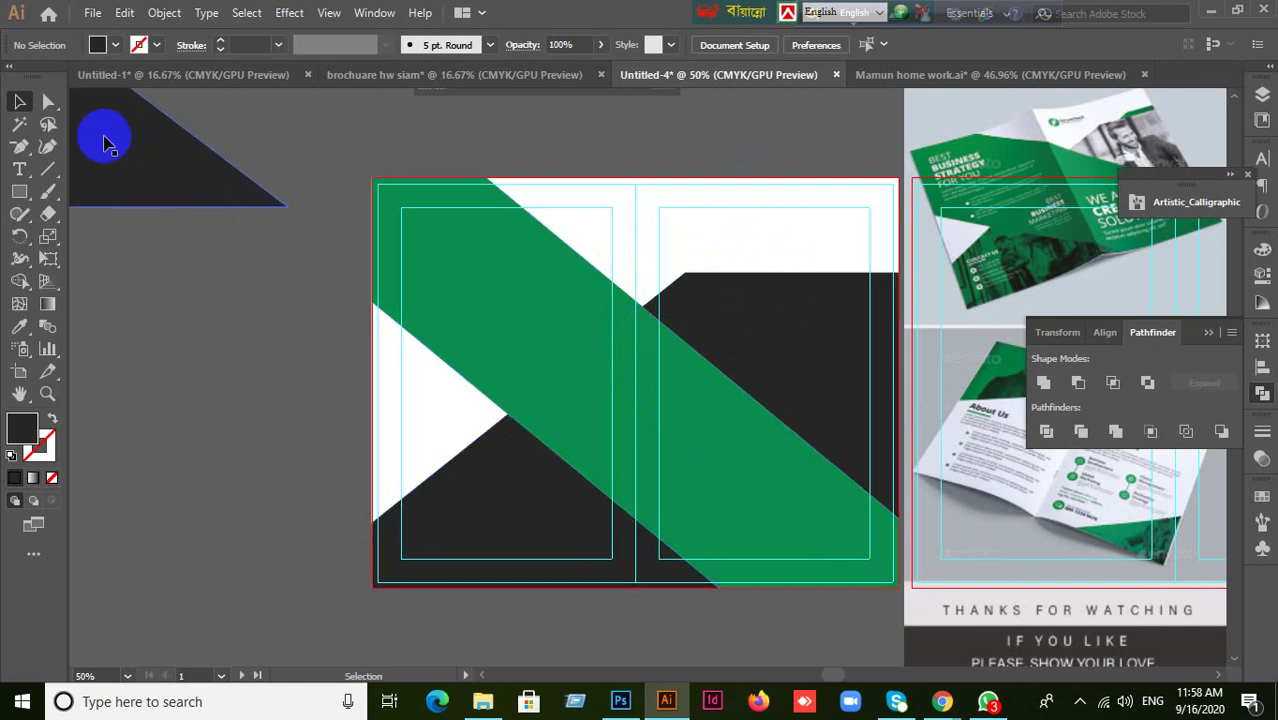
pyautogui.moveTo(48, 101); pyautogui.dragTo(96, 102)
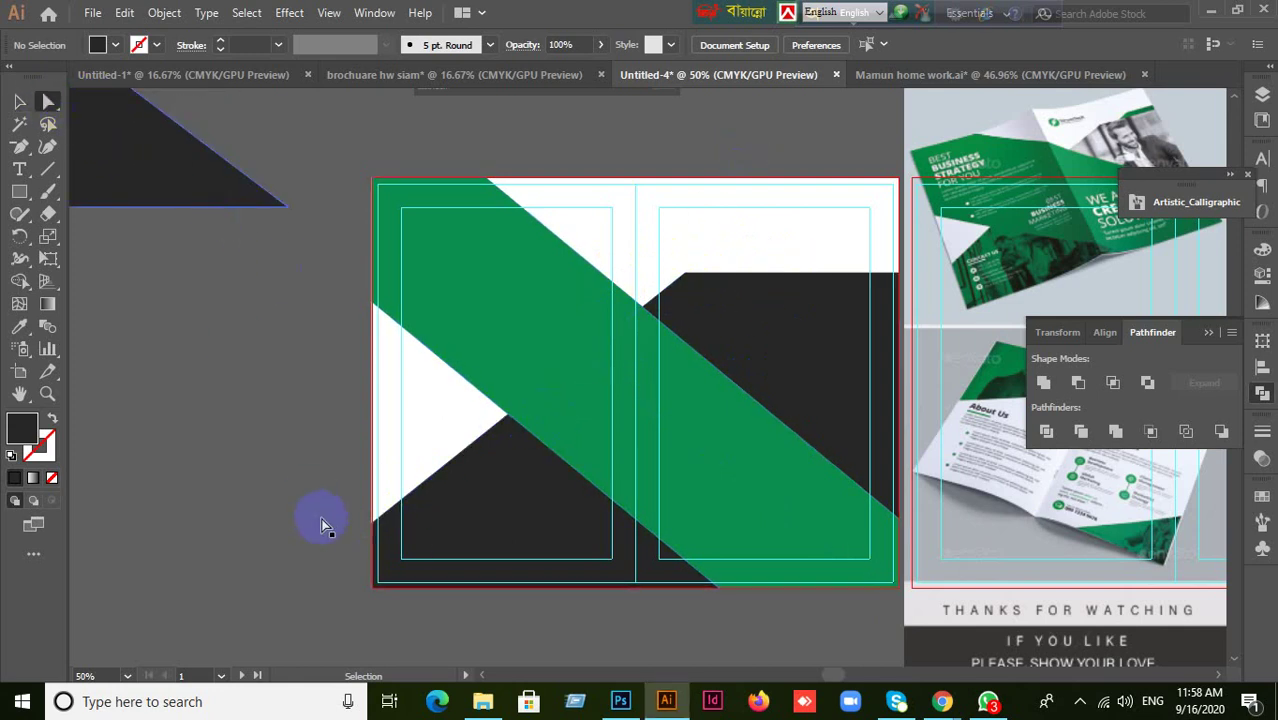
pyautogui.click(373, 524)
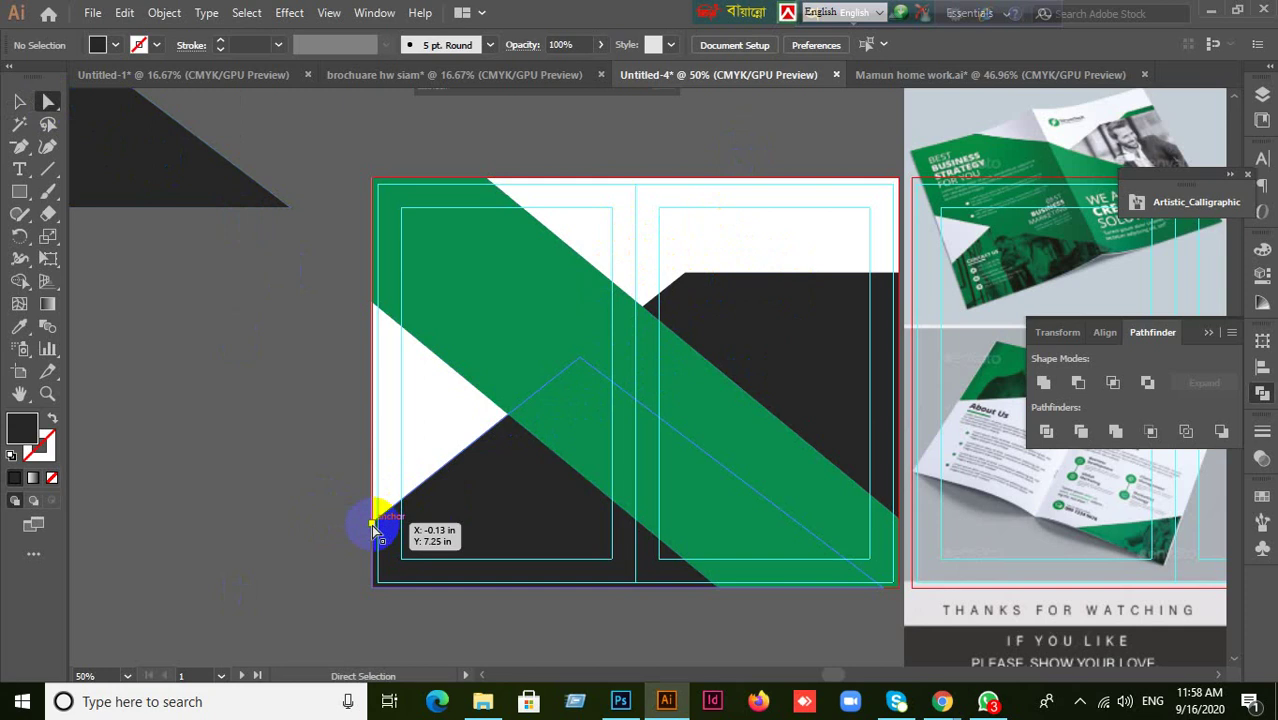
pyautogui.click(736, 271)
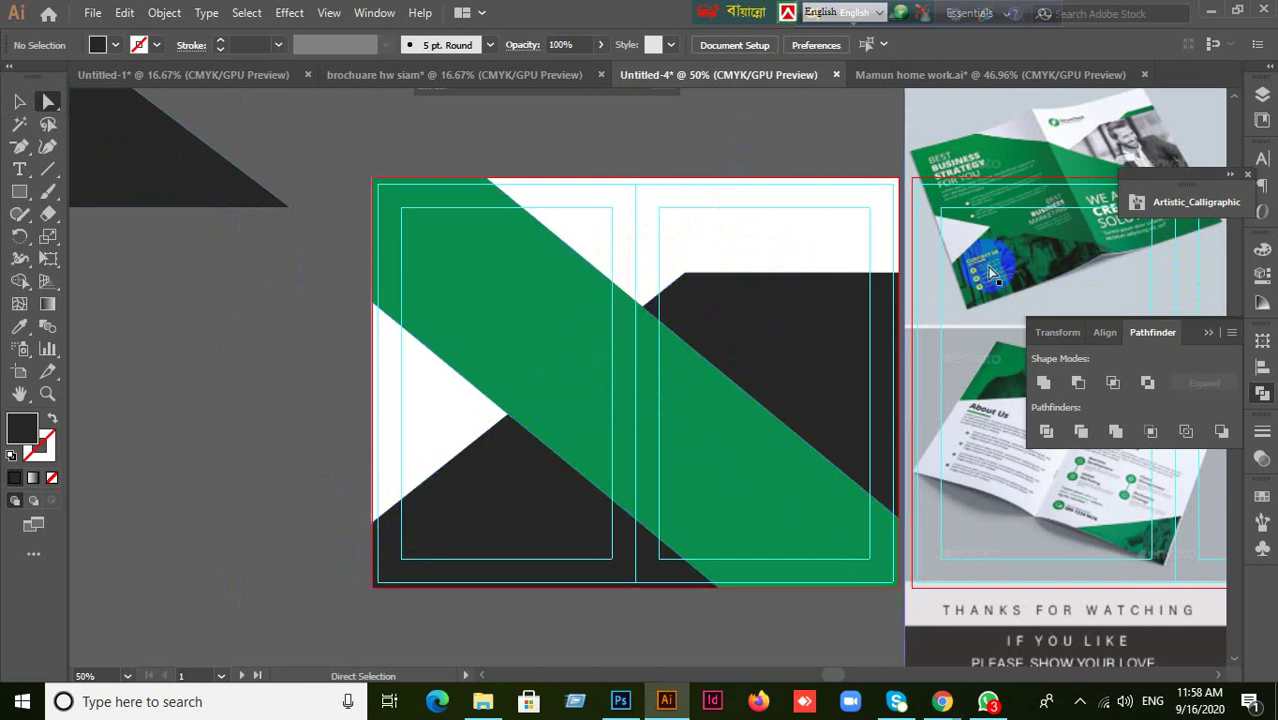
pyautogui.click(942, 257)
pyautogui.click(1098, 140)
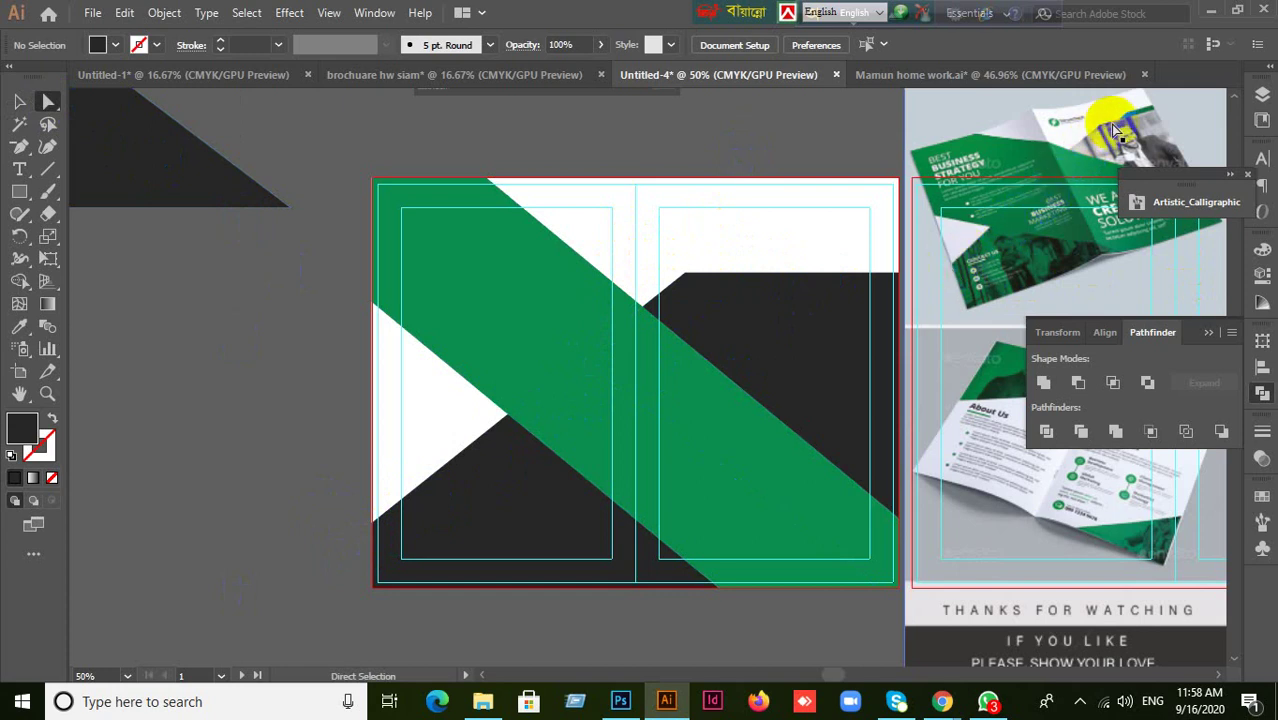
pyautogui.click(1013, 228)
pyautogui.click(975, 272)
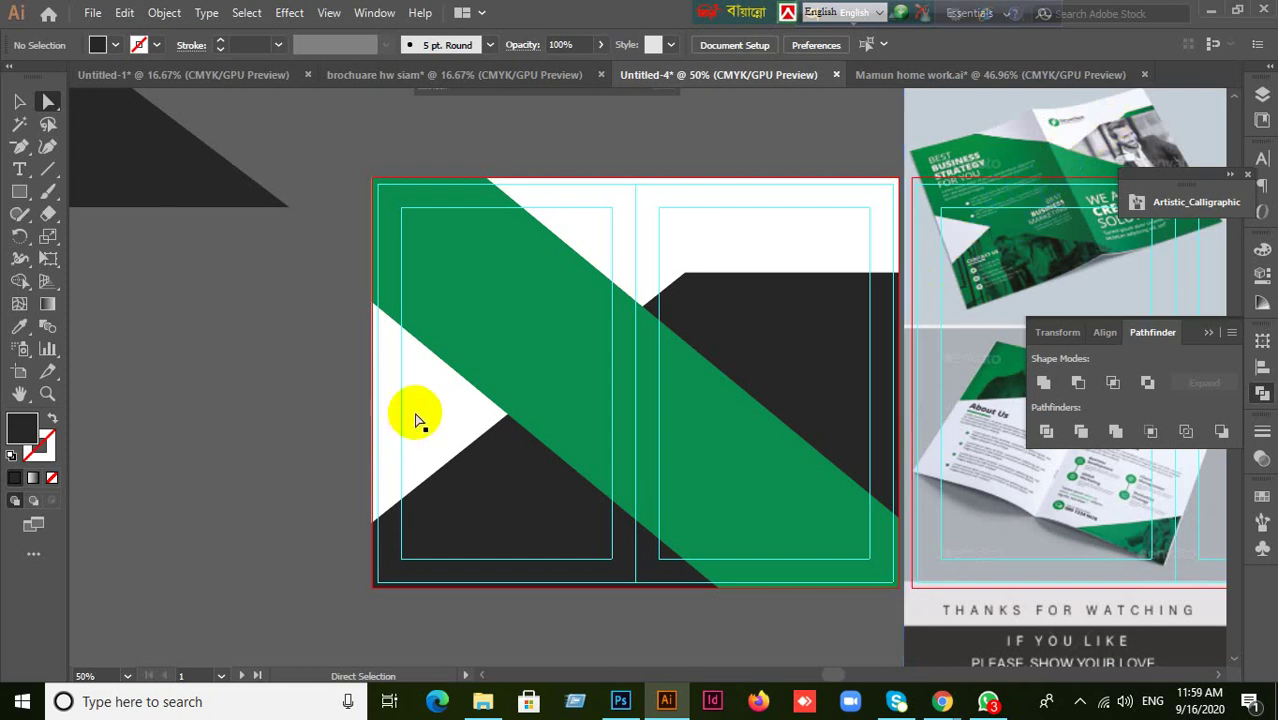
# - Move the duplicated dark piece farther away from the artboard on the pasteboard and deselect it
pyautogui.click(19, 101)
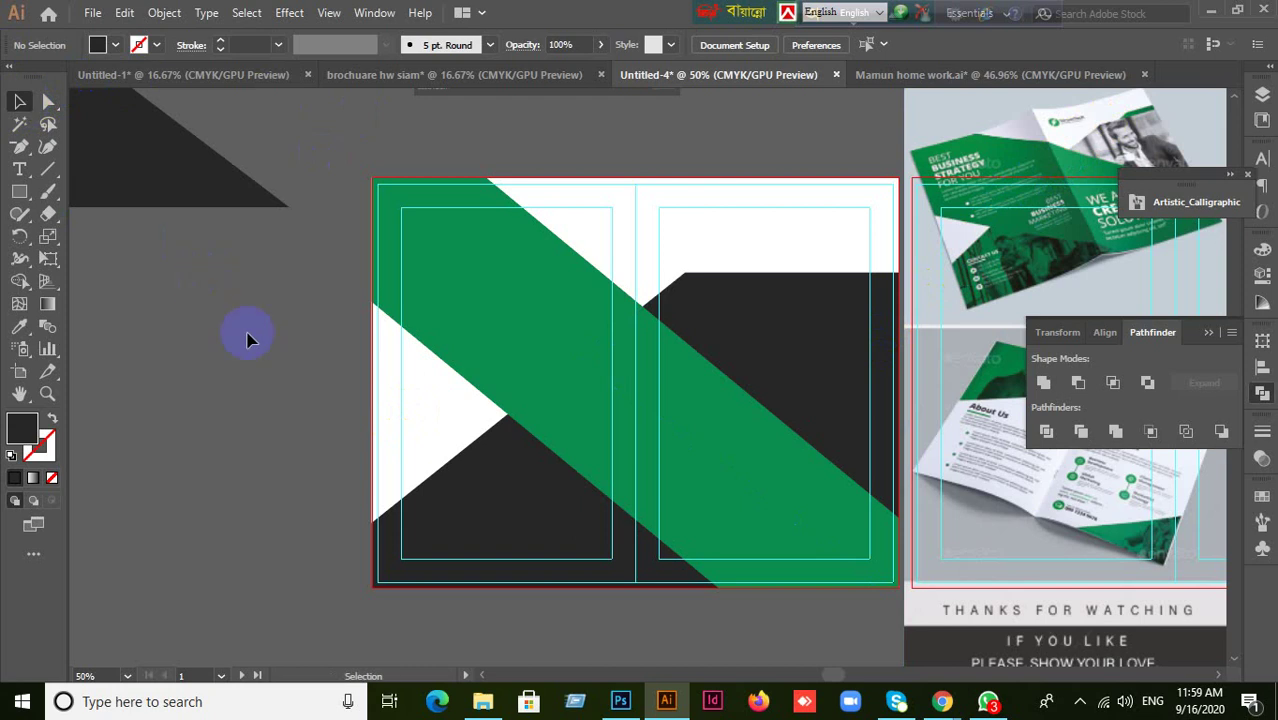
pyautogui.scroll(-1, 249, 340)
pyautogui.moveTo(230, 316); pyautogui.dragTo(424, 314)
pyautogui.moveTo(365, 205); pyautogui.dragTo(310, 250)
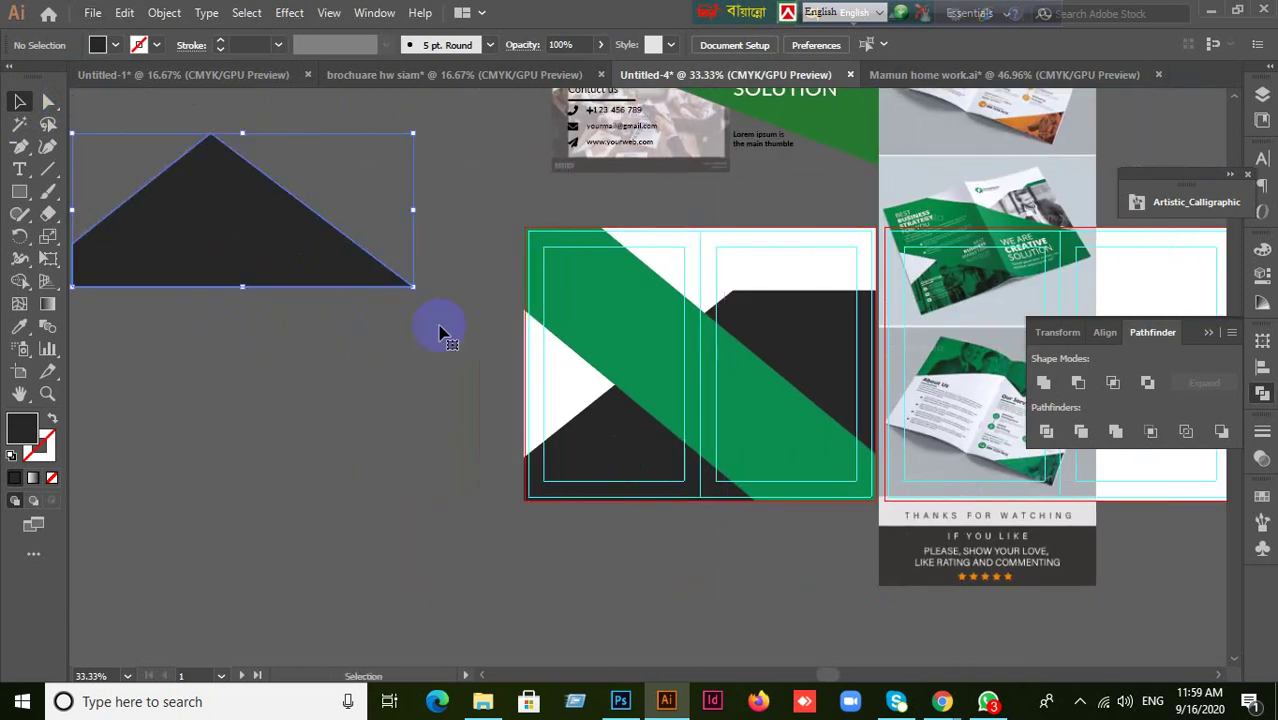
pyautogui.click(428, 395)
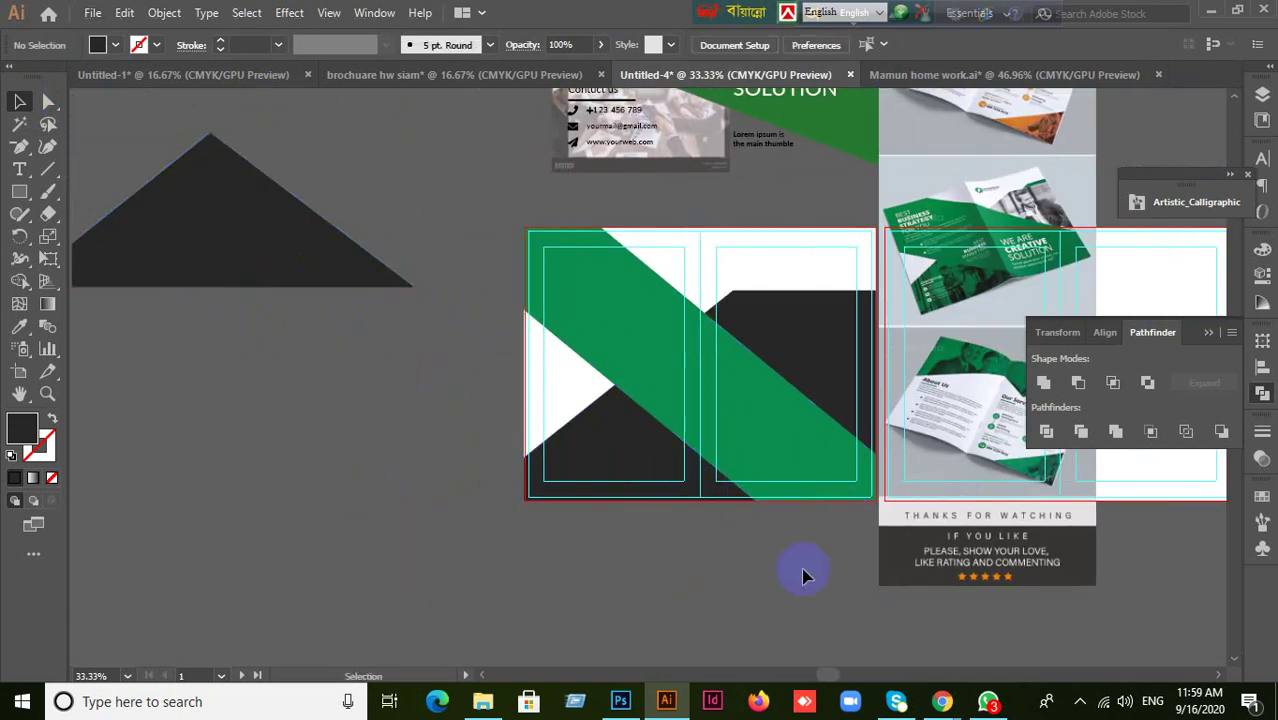
# - Examine the green brochure mockup's band, white triangle and photo area up close against the artboard layout
pyautogui.scroll(2, 833, 560)
pyautogui.moveTo(734, 530); pyautogui.dragTo(699, 515)
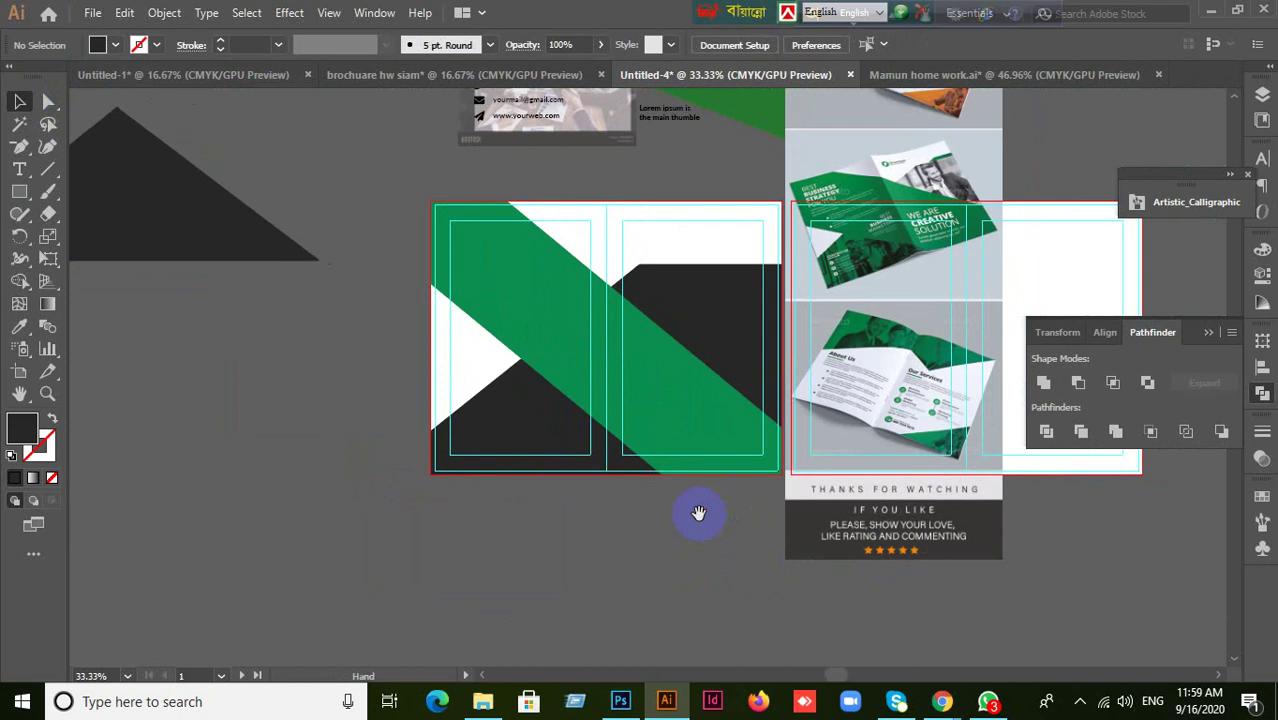
pyautogui.scroll(3, 952, 156)
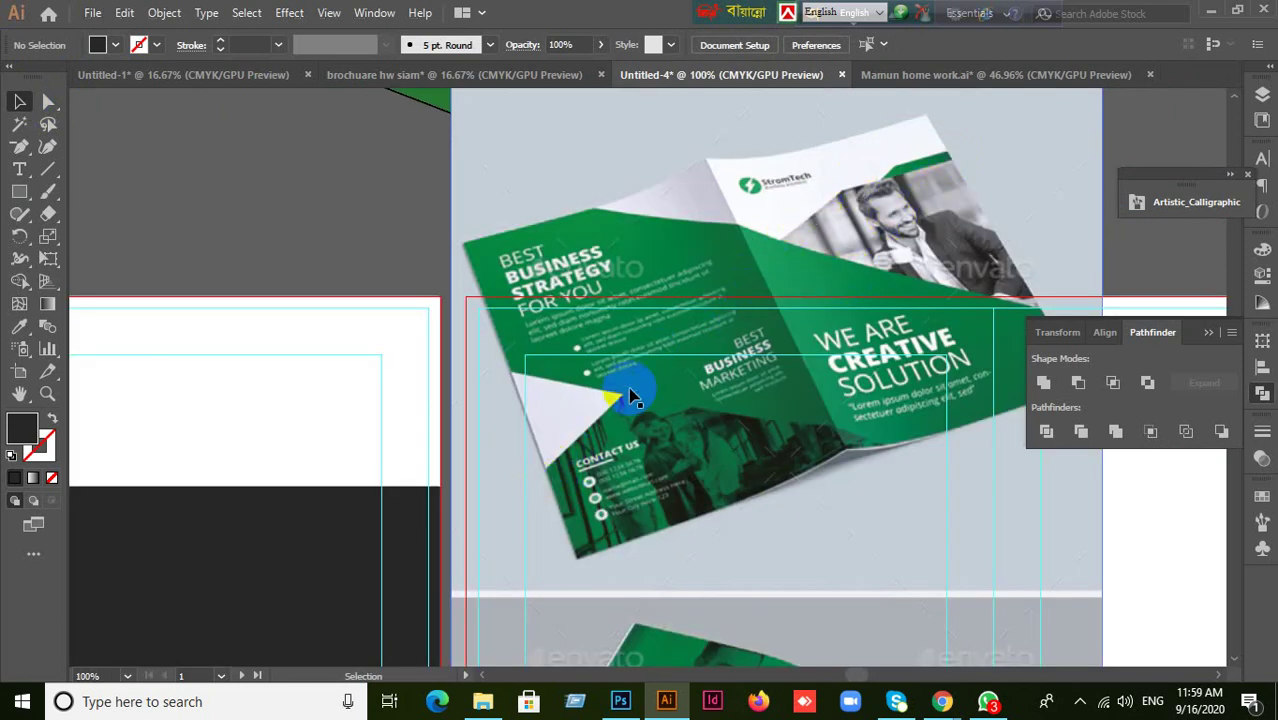
pyautogui.scroll(-1, 620, 443)
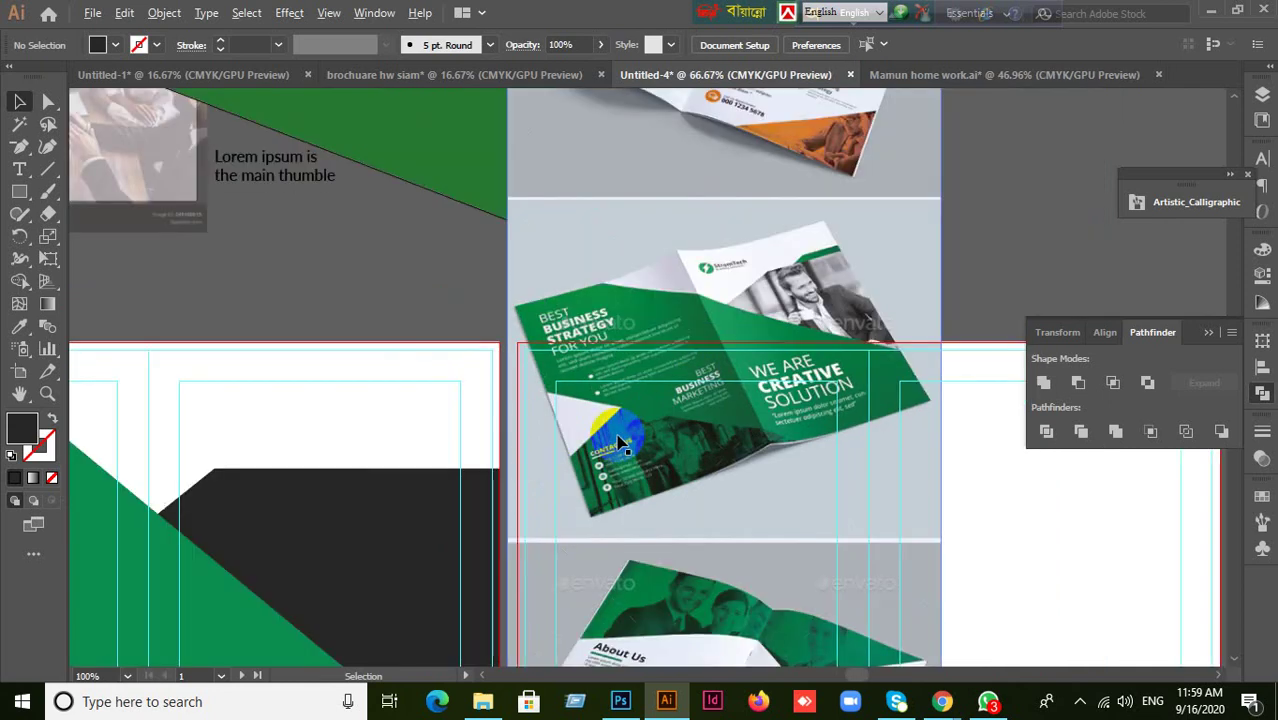
pyautogui.scroll(-2, 620, 443)
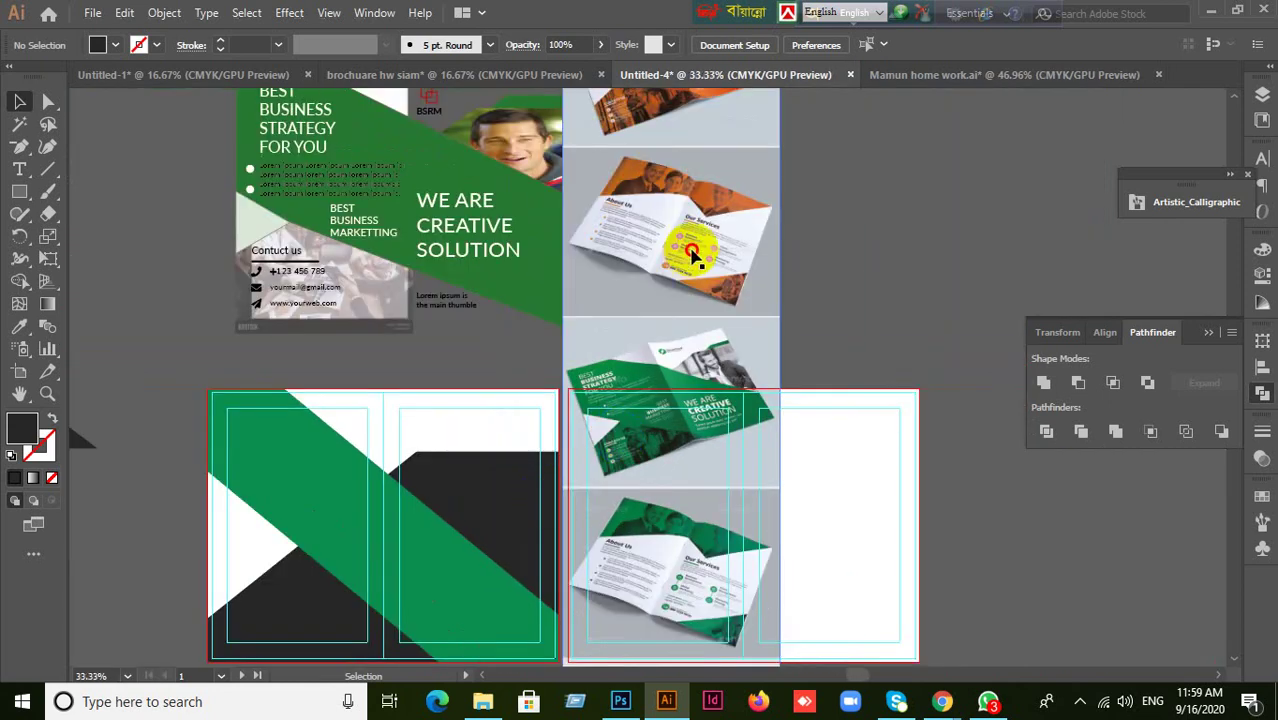
pyautogui.rightClick(692, 250)
pyautogui.moveTo(469, 521); pyautogui.dragTo(698, 279)
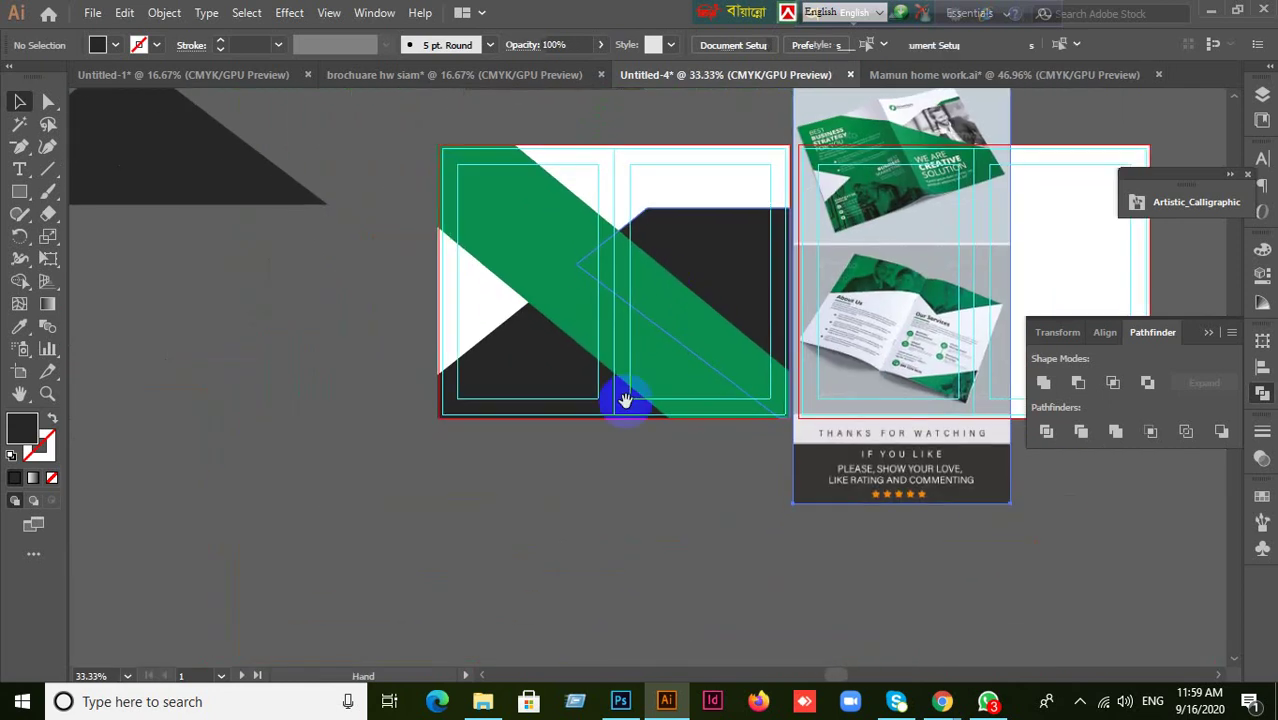
pyautogui.scroll(1, 570, 545)
pyautogui.moveTo(519, 485); pyautogui.dragTo(503, 637)
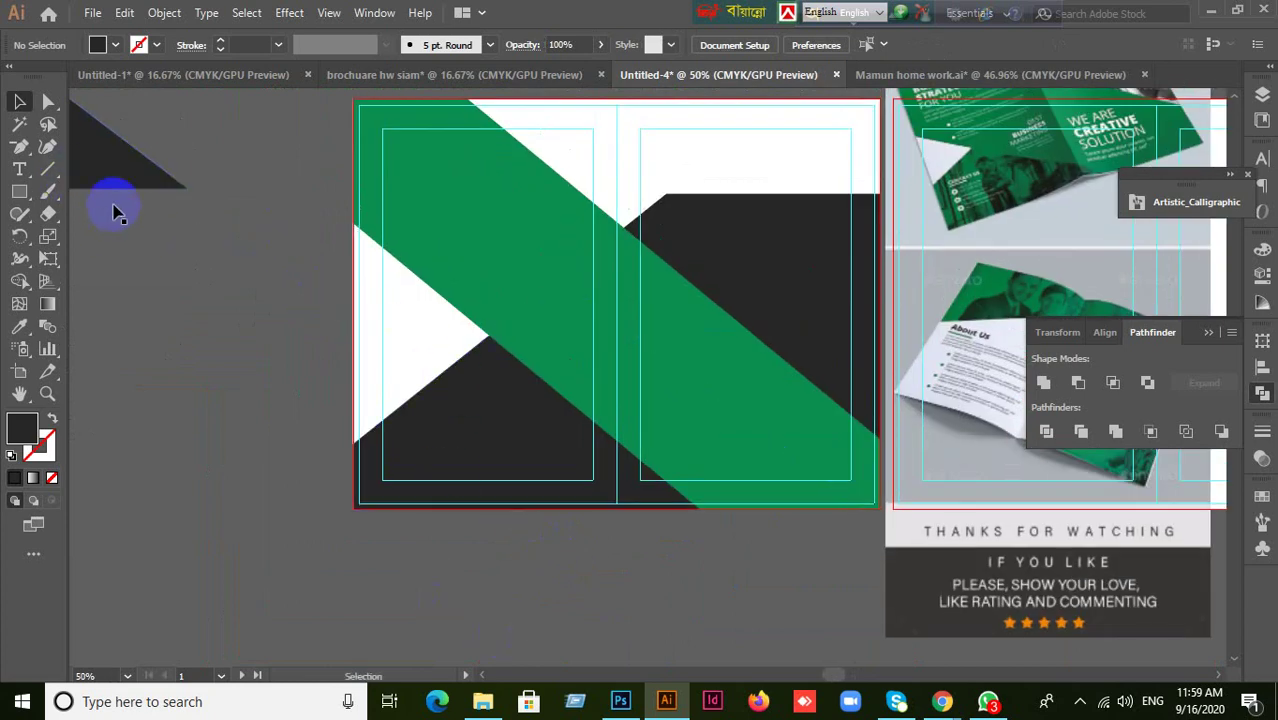
# - Widen the green band by moving its two lower-edge anchor points straight down, the left one to about Y 4.25 in
pyautogui.click(448, 222)
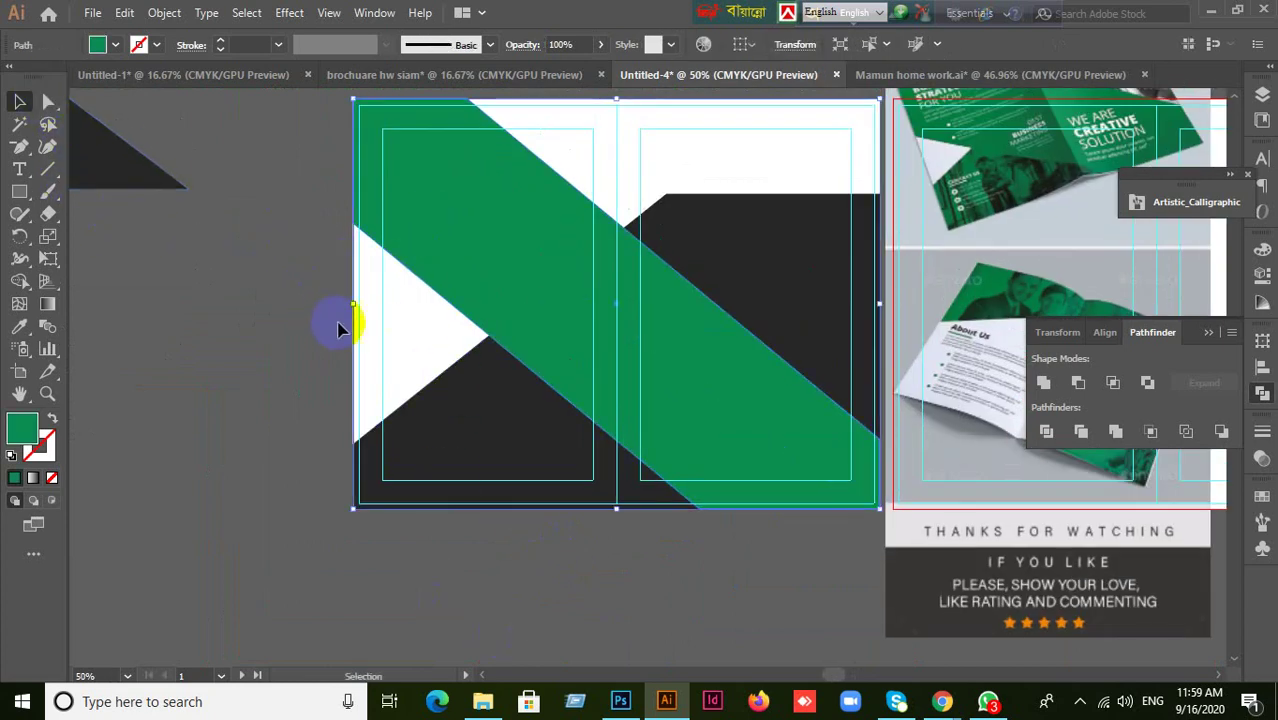
pyautogui.click(48, 101)
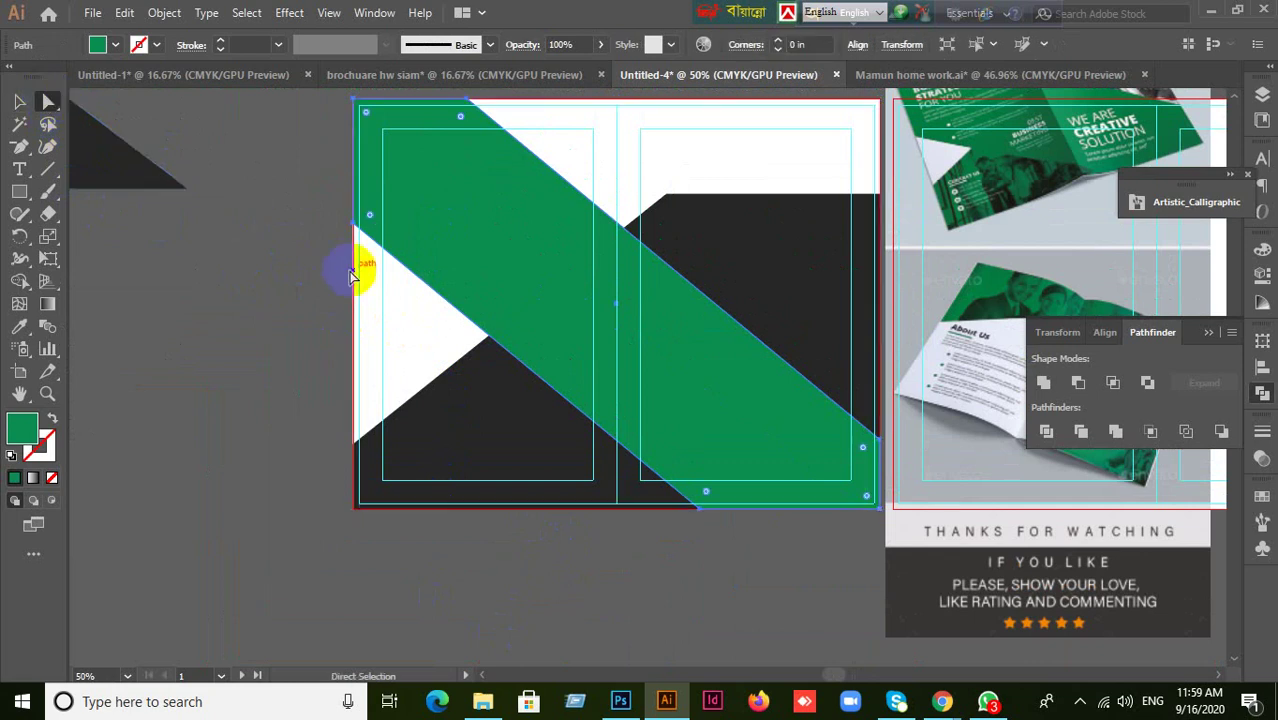
pyautogui.click(355, 230)
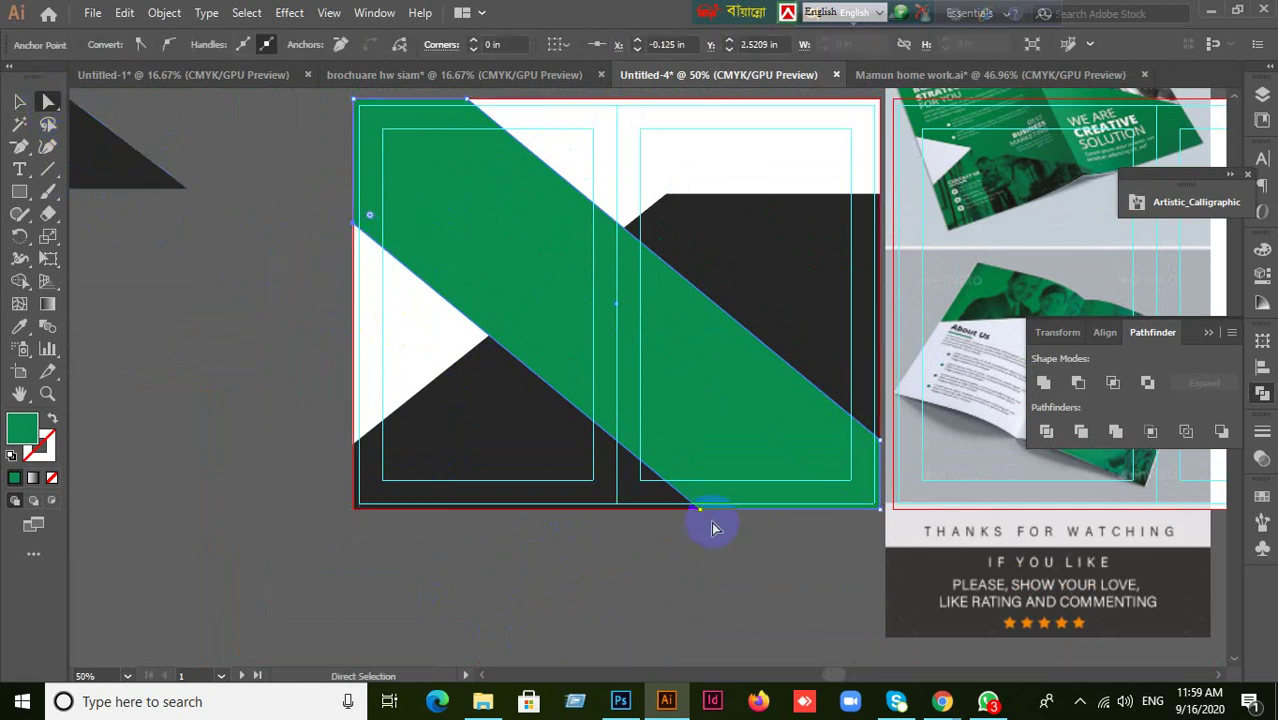
pyautogui.moveTo(693, 514); pyautogui.dragTo(547, 475)
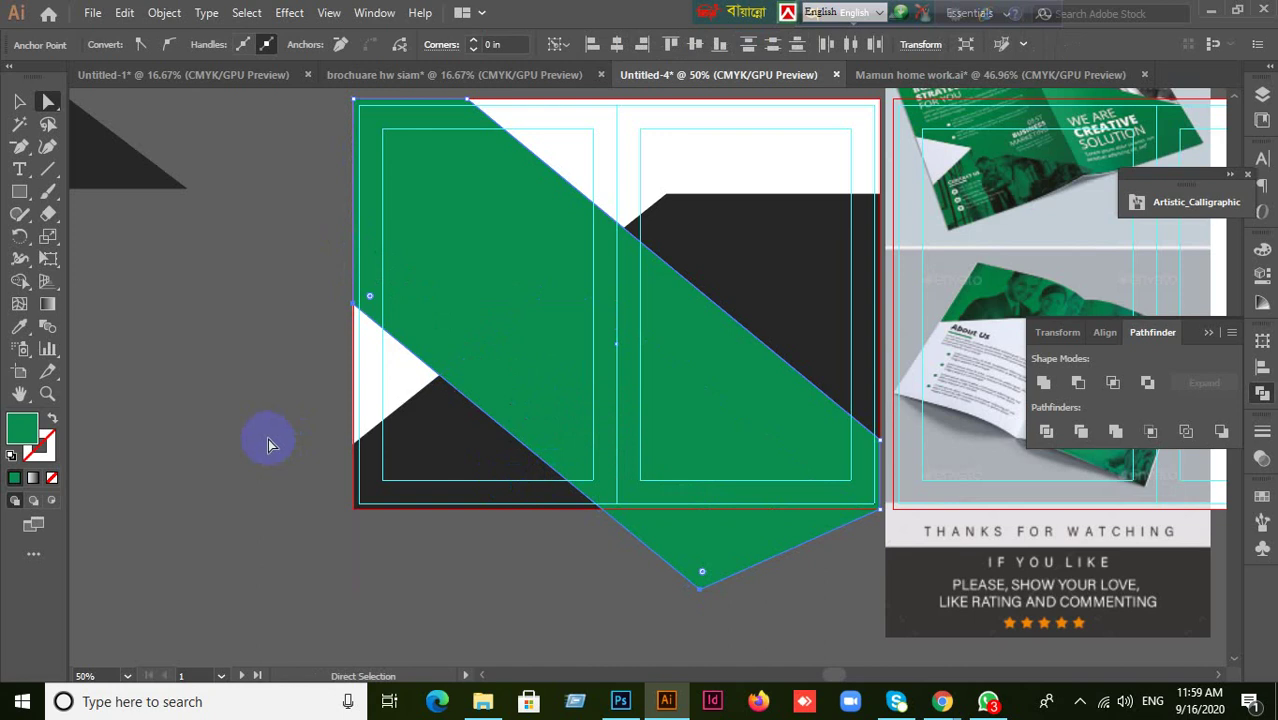
pyautogui.click(18, 103)
pyautogui.click(234, 428)
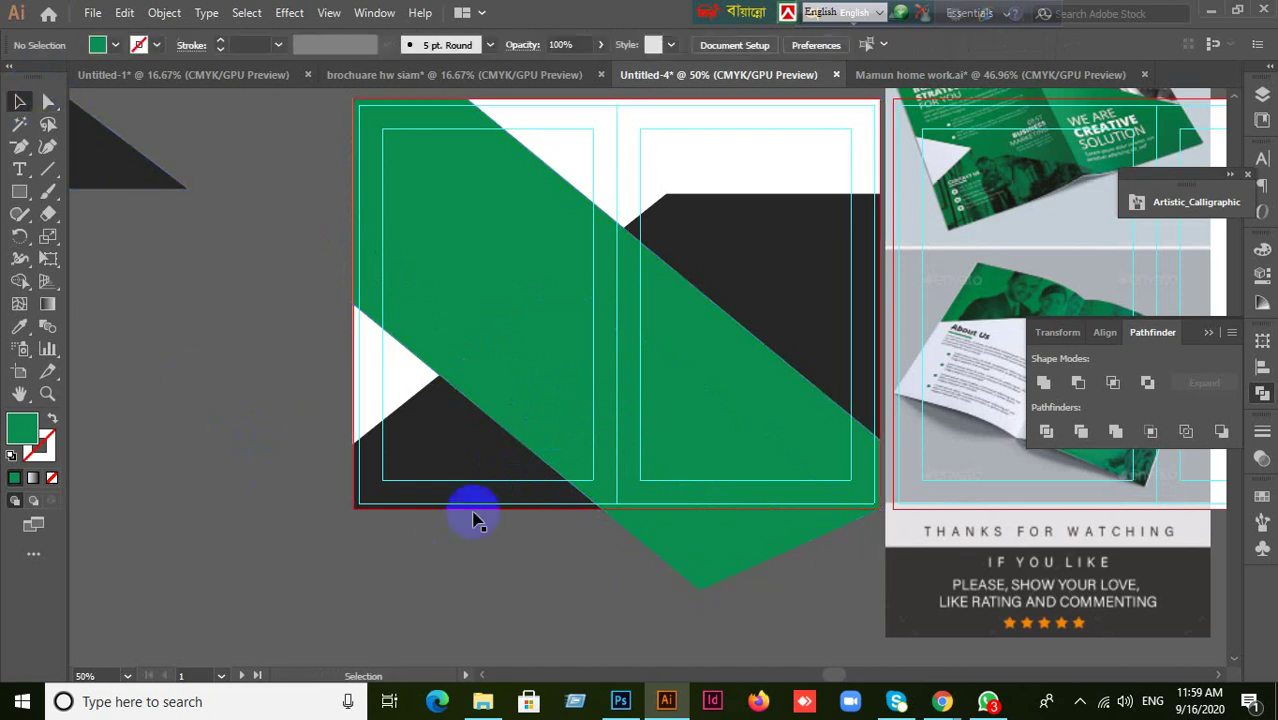
pyautogui.click(698, 572)
pyautogui.click(729, 551)
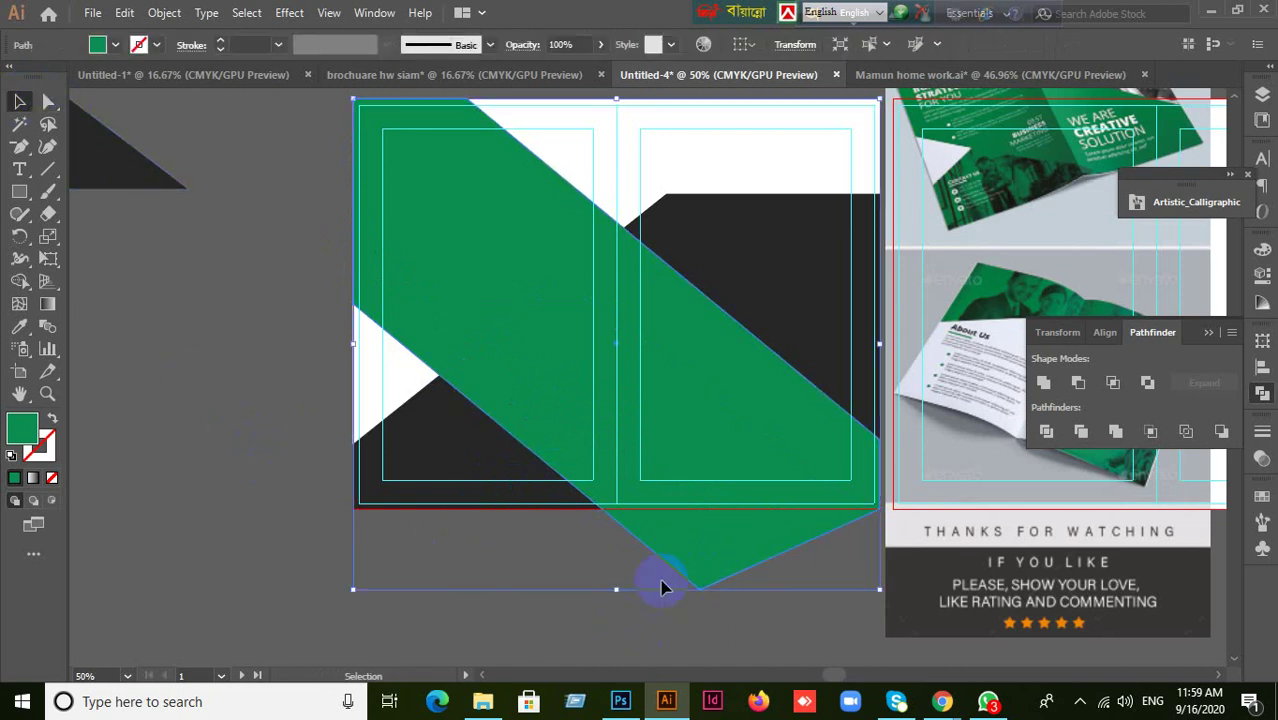
pyautogui.click(625, 643)
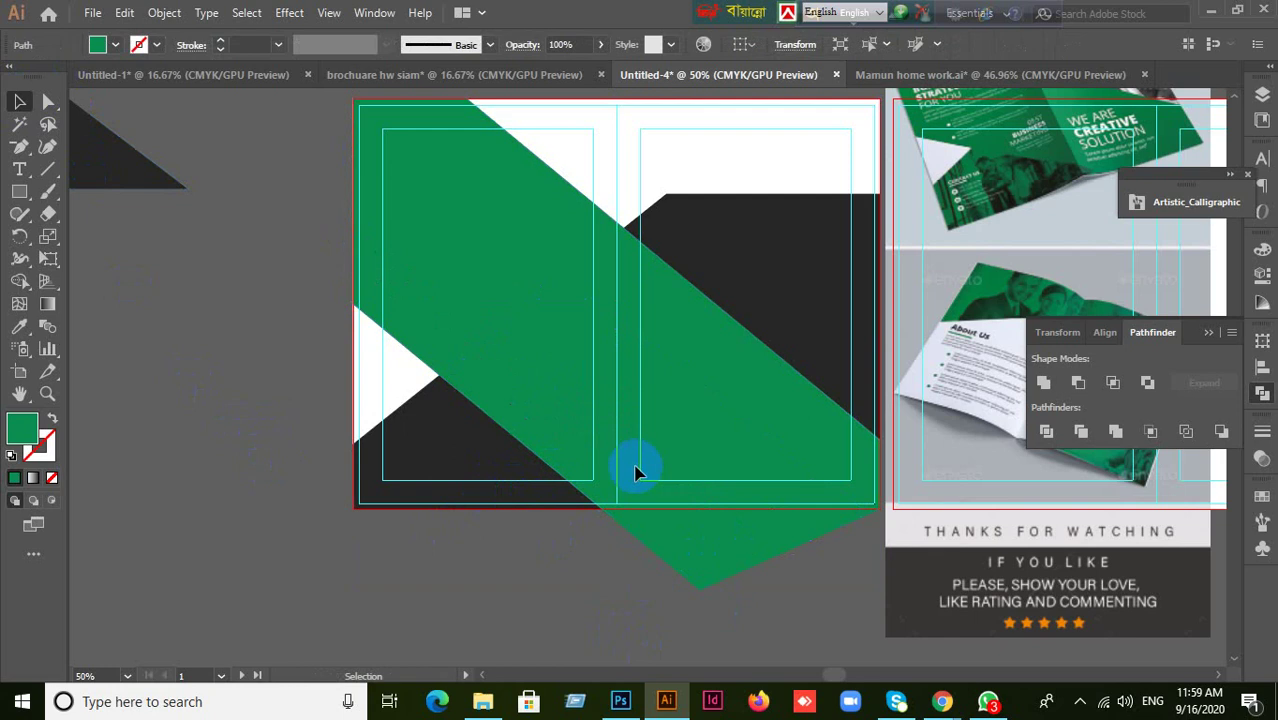
pyautogui.click(707, 542)
pyautogui.click(545, 625)
# - Narrow the green band slightly by moving both lower-edge anchor points partway back up, and deselect it
pyautogui.click(559, 442)
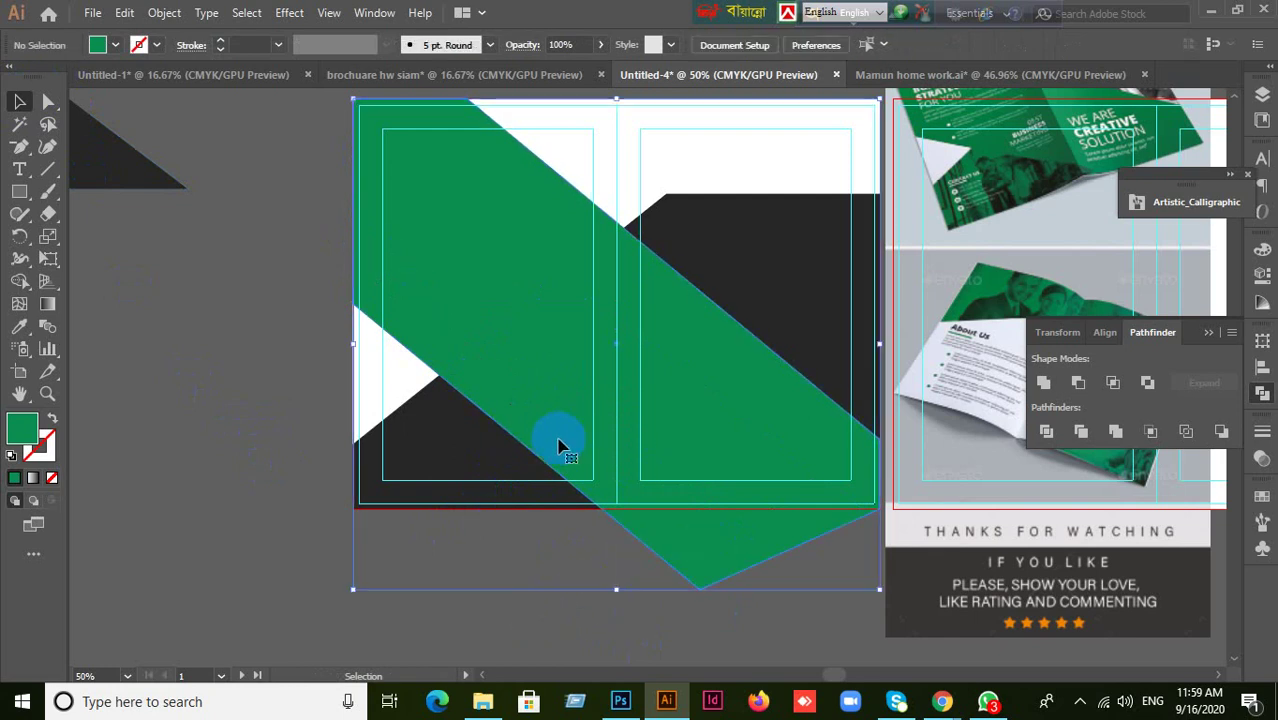
pyautogui.click(48, 101)
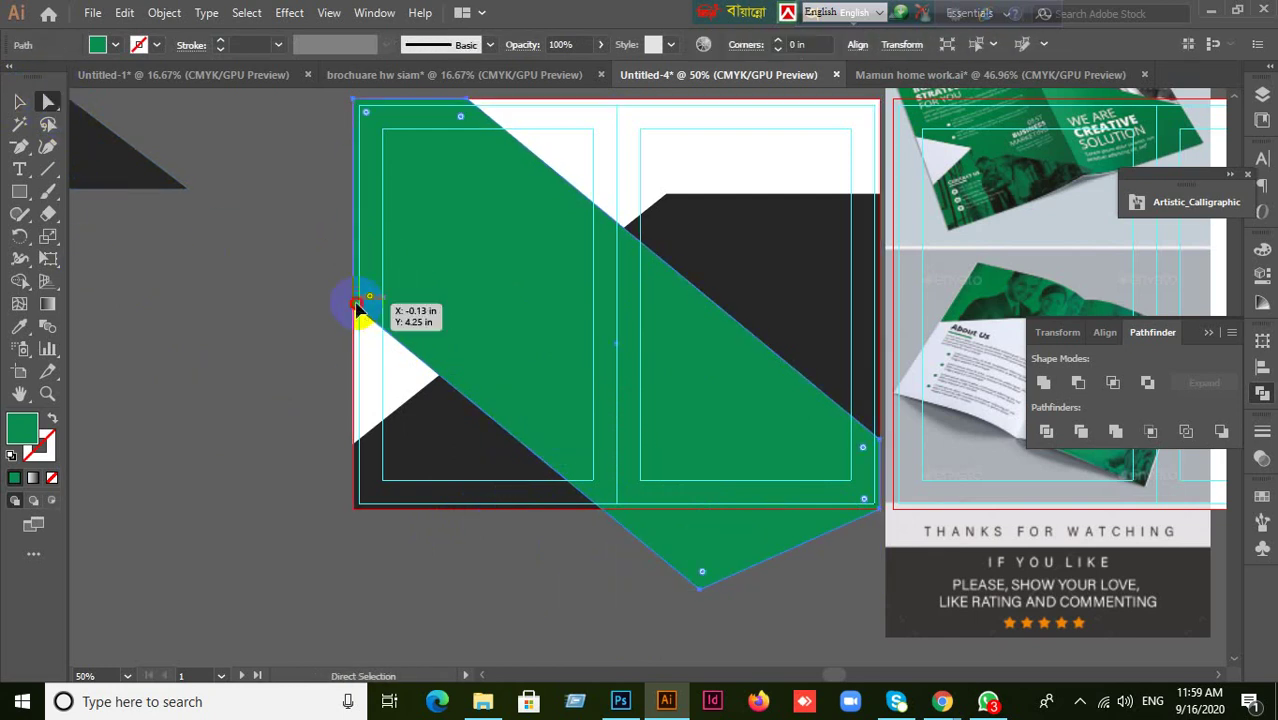
pyautogui.click(356, 304)
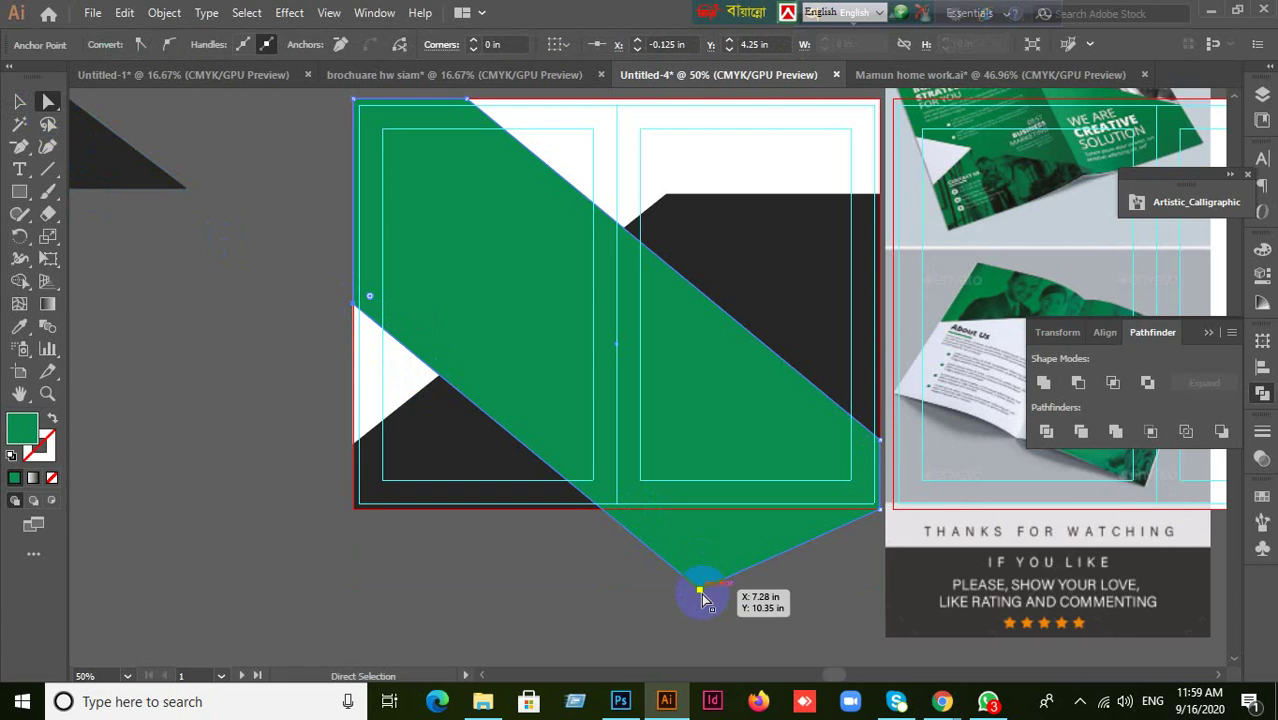
pyautogui.moveTo(550, 462); pyautogui.dragTo(536, 409)
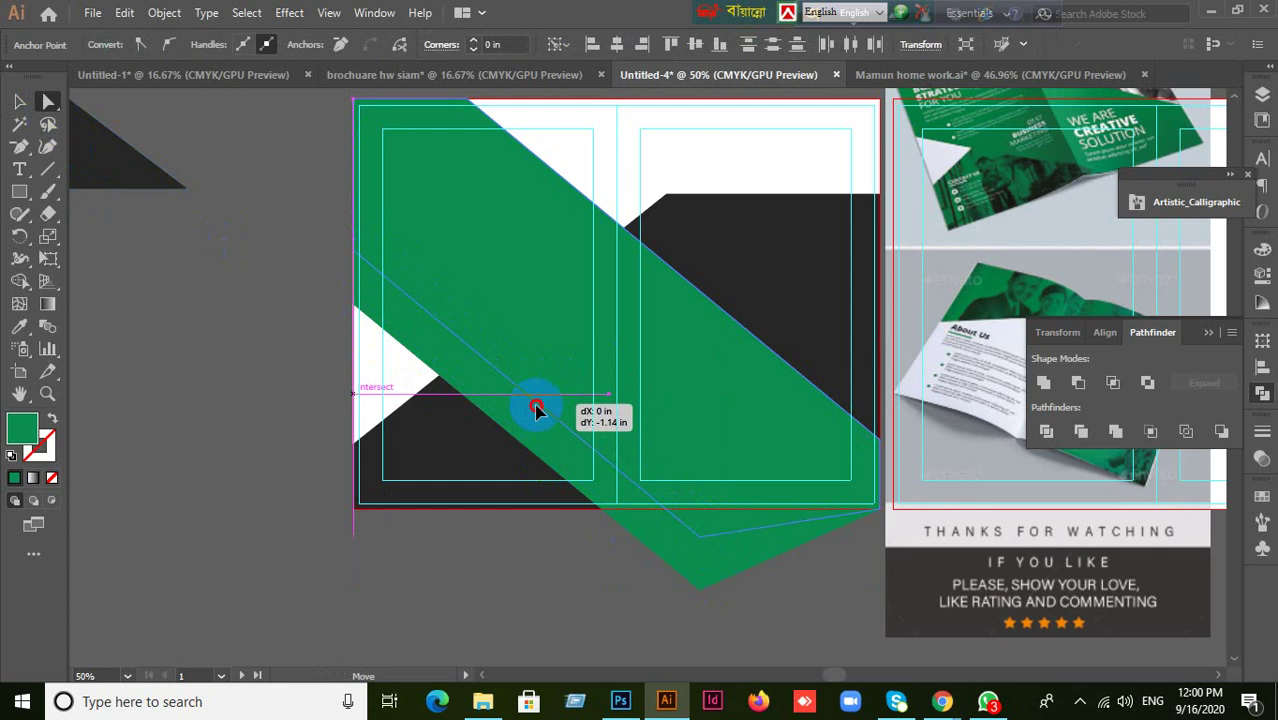
pyautogui.moveTo(536, 409); pyautogui.dragTo(530, 440)
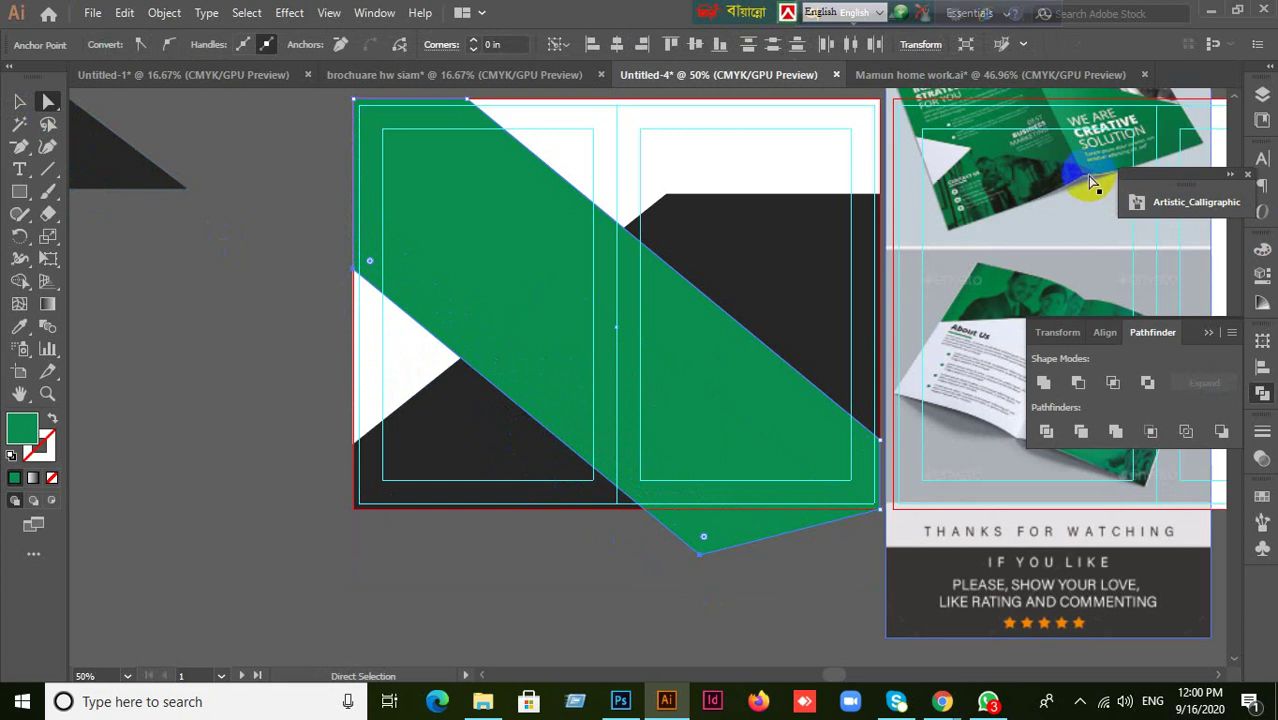
pyautogui.scroll(3, 1077, 176)
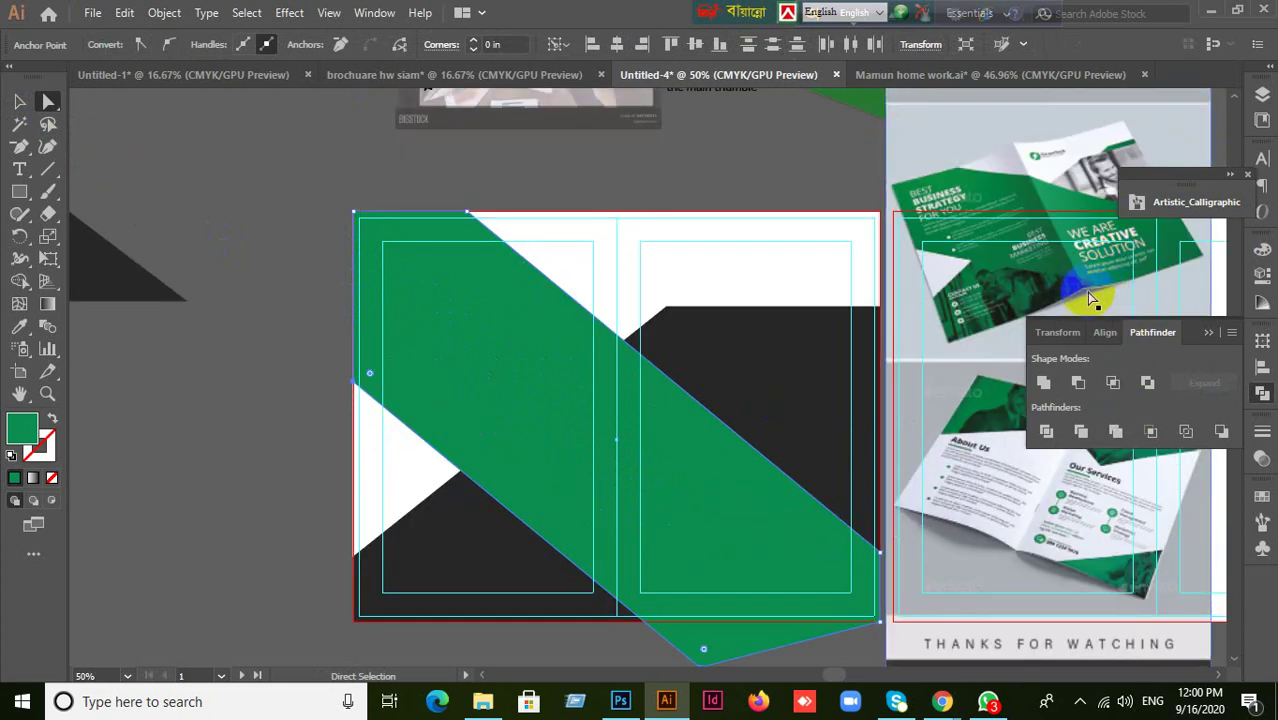
pyautogui.click(19, 102)
pyautogui.click(165, 433)
pyautogui.scroll(-1, 140, 384)
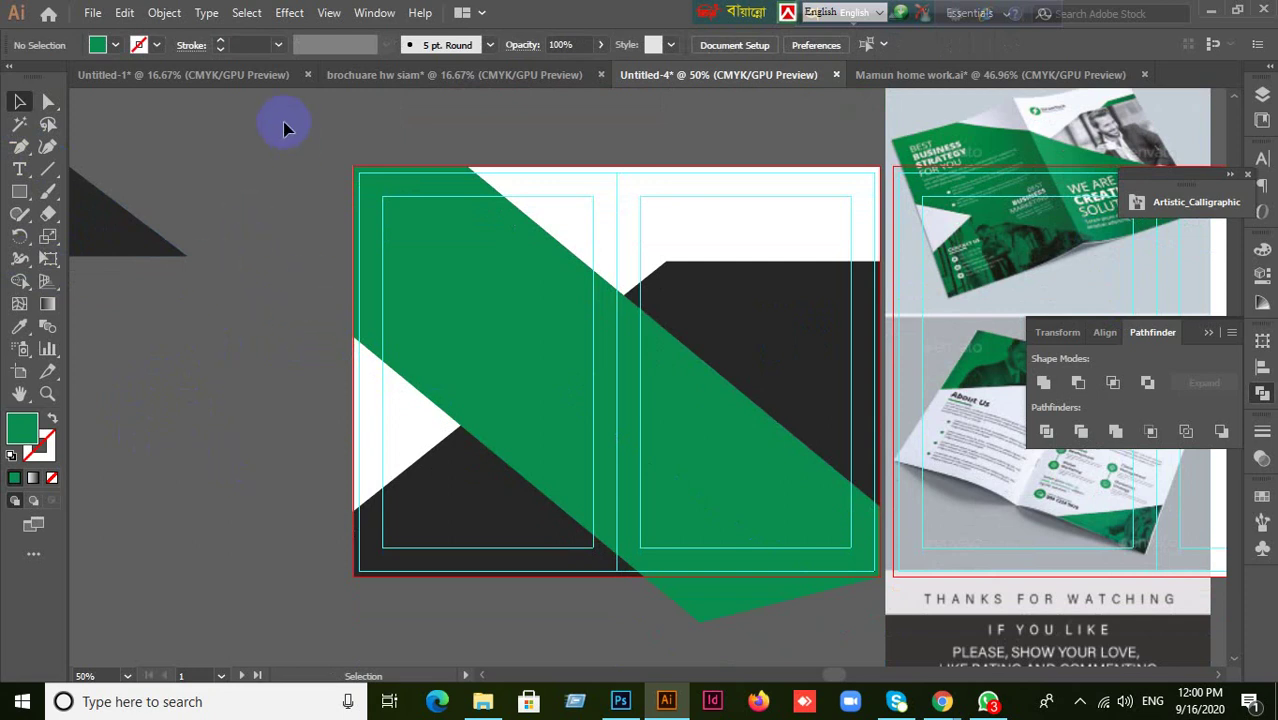
# - Rotate the green band slightly counterclockwise to a shallower slope and reposition it across the artboard
pyautogui.click(445, 330)
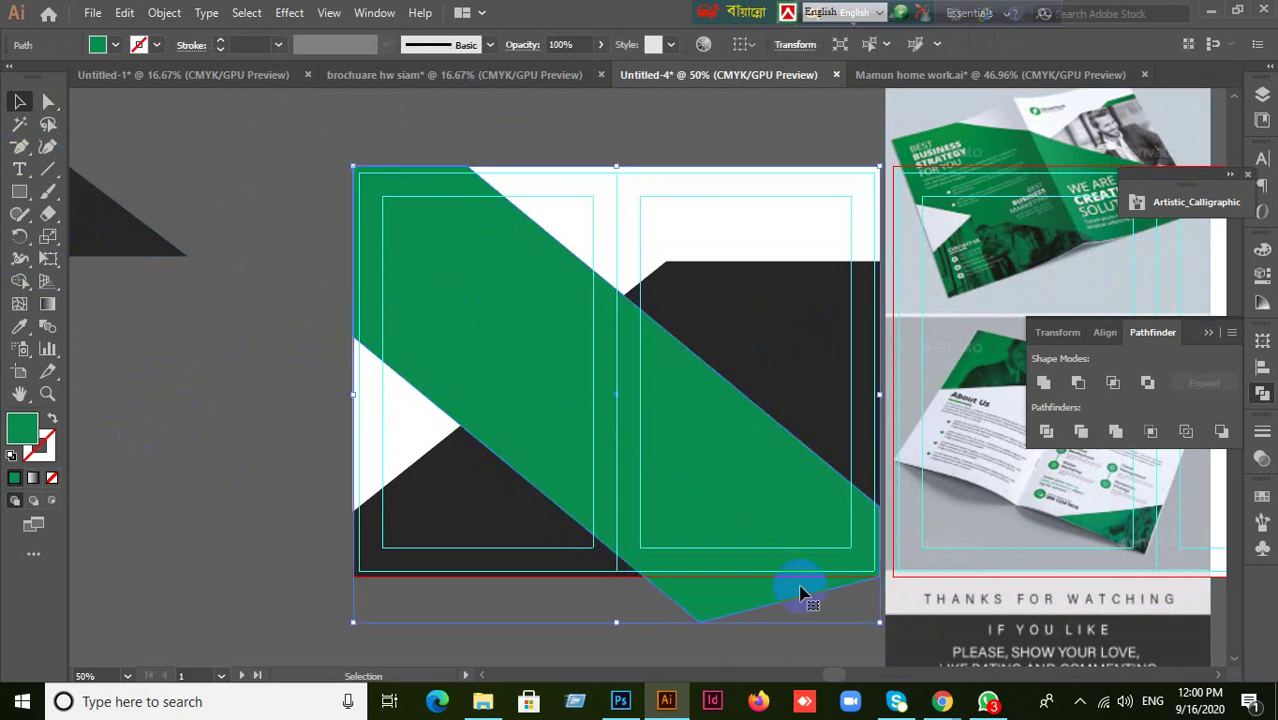
pyautogui.moveTo(800, 594); pyautogui.dragTo(700, 486)
pyautogui.moveTo(808, 575); pyautogui.dragTo(676, 480)
pyautogui.moveTo(517, 387); pyautogui.dragTo(512, 300)
# - Enlarge the green band proportionally past the artboard's edges, adjust its position over the dark pieces, and reselect it
pyautogui.moveTo(834, 440); pyautogui.dragTo(947, 522)
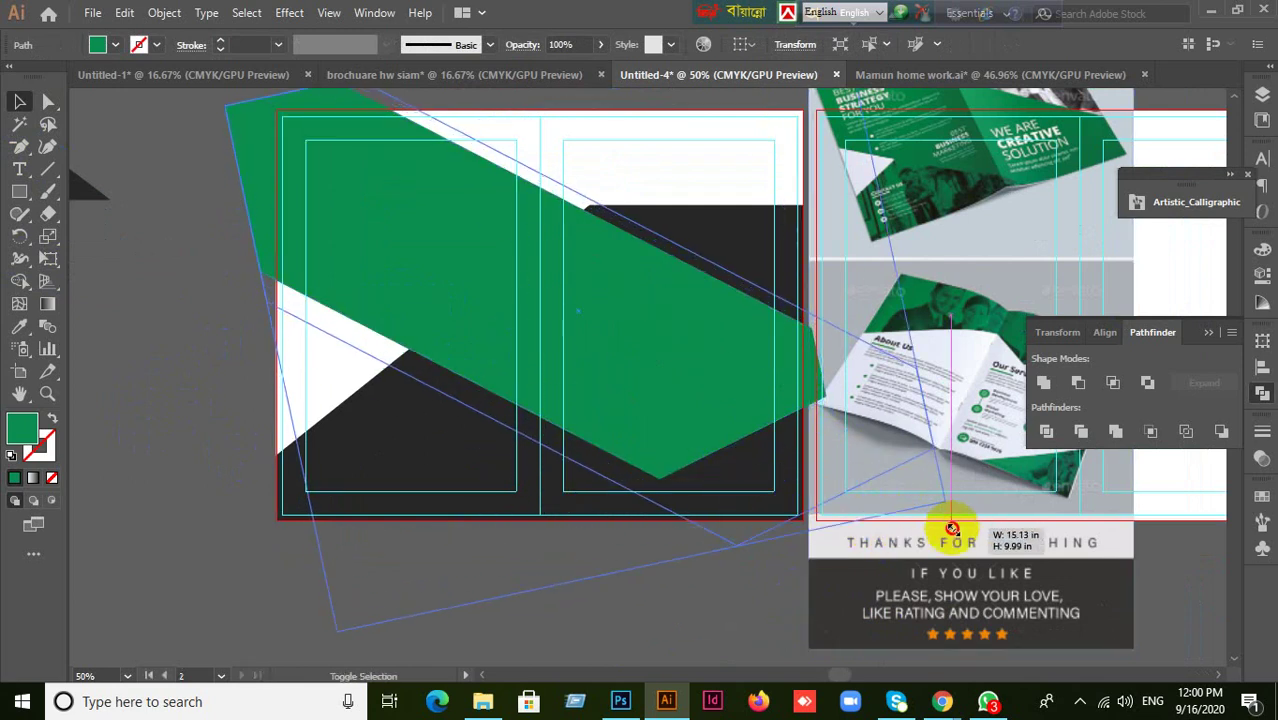
pyautogui.moveTo(699, 462); pyautogui.dragTo(688, 437)
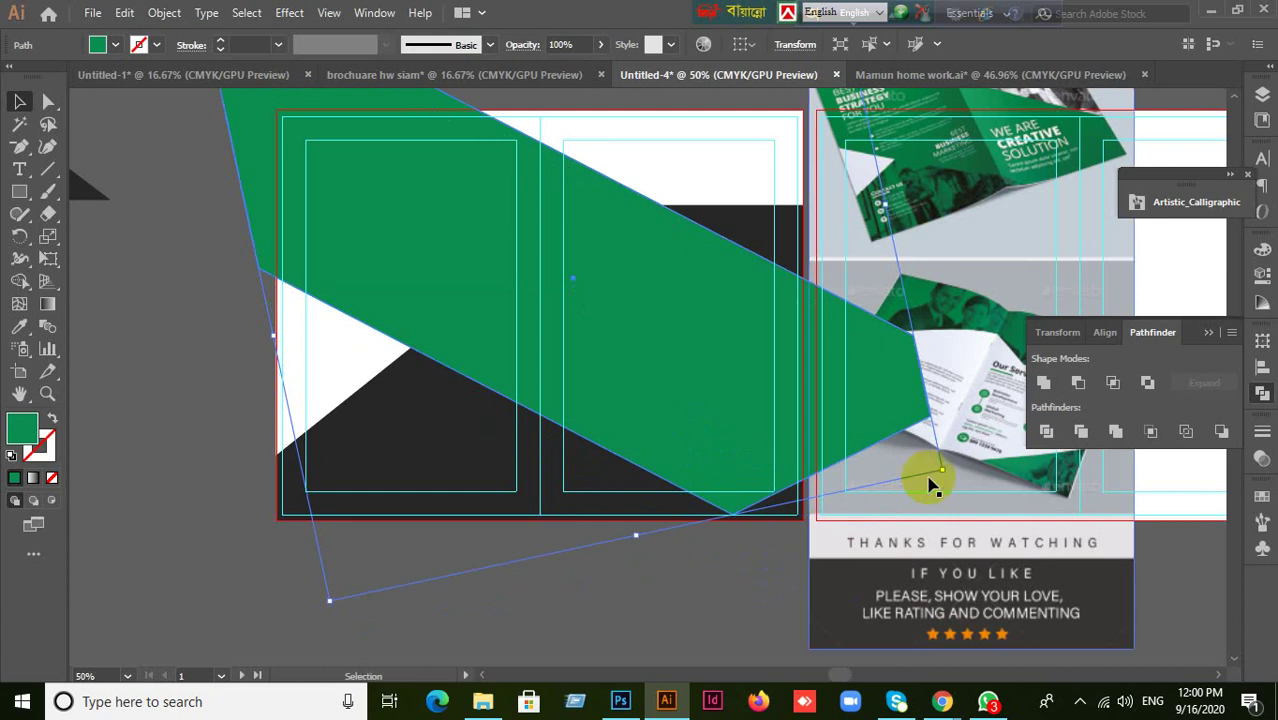
pyautogui.moveTo(942, 469); pyautogui.dragTo(793, 528)
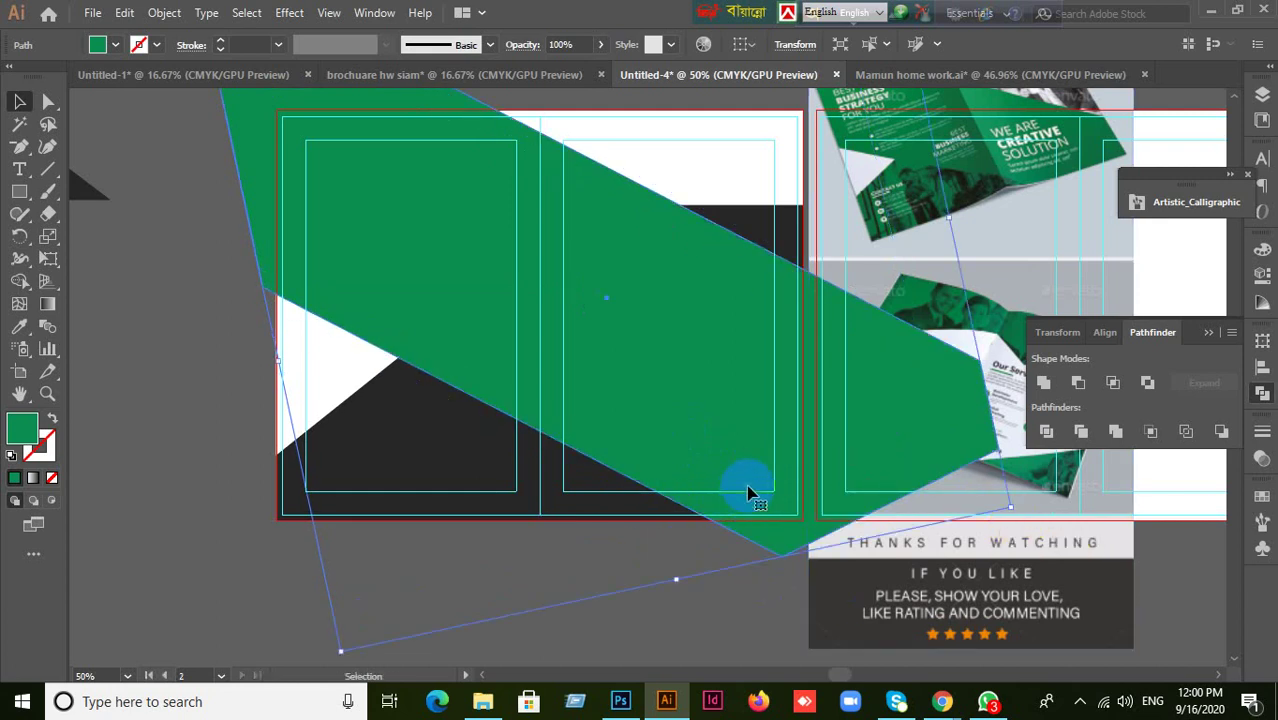
pyautogui.click(292, 543)
pyautogui.click(195, 533)
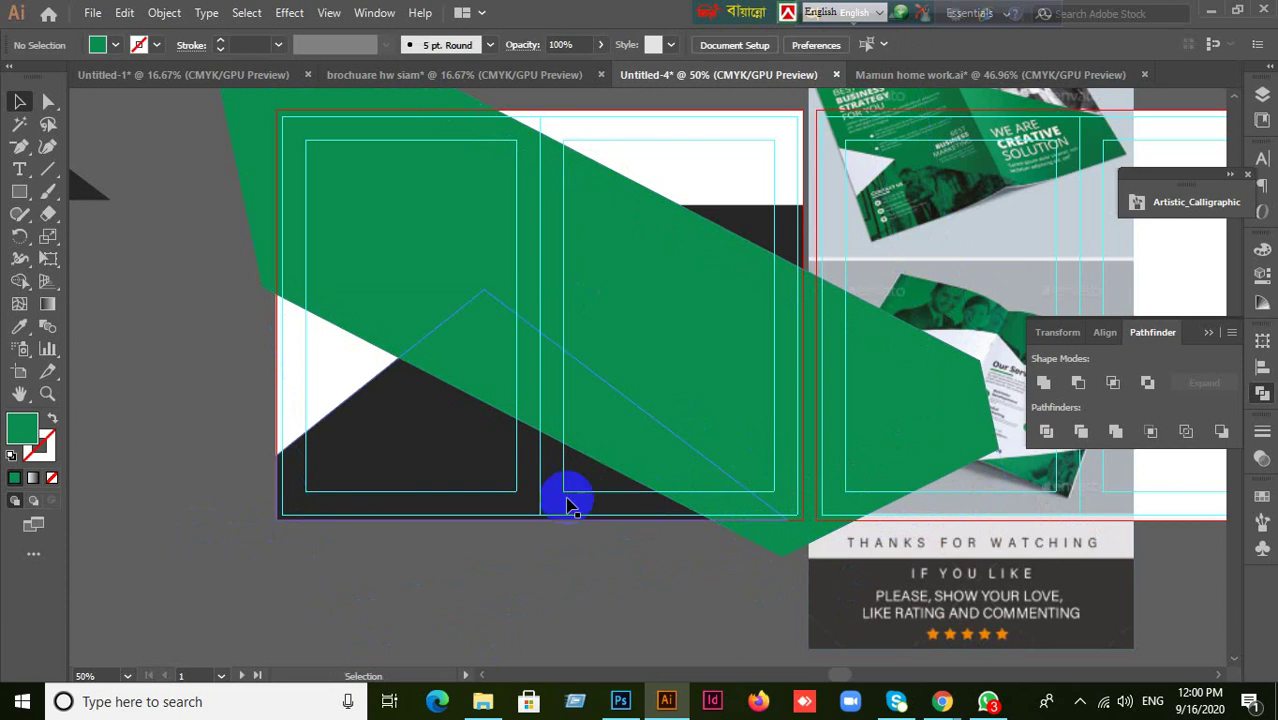
pyautogui.scroll(1, 430, 499)
pyautogui.click(458, 354)
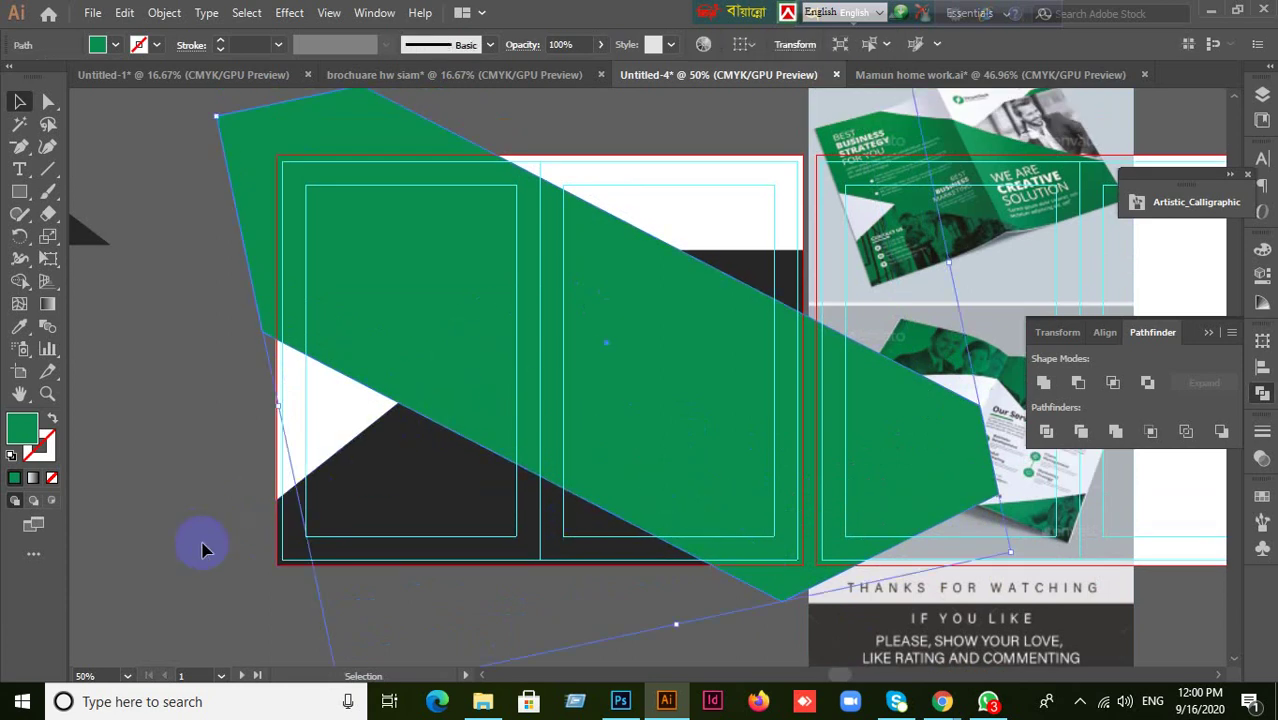
# - Delete the green band and both dark background pieces from the left artboard
pyautogui.press('Delete')
pyautogui.click(428, 540)
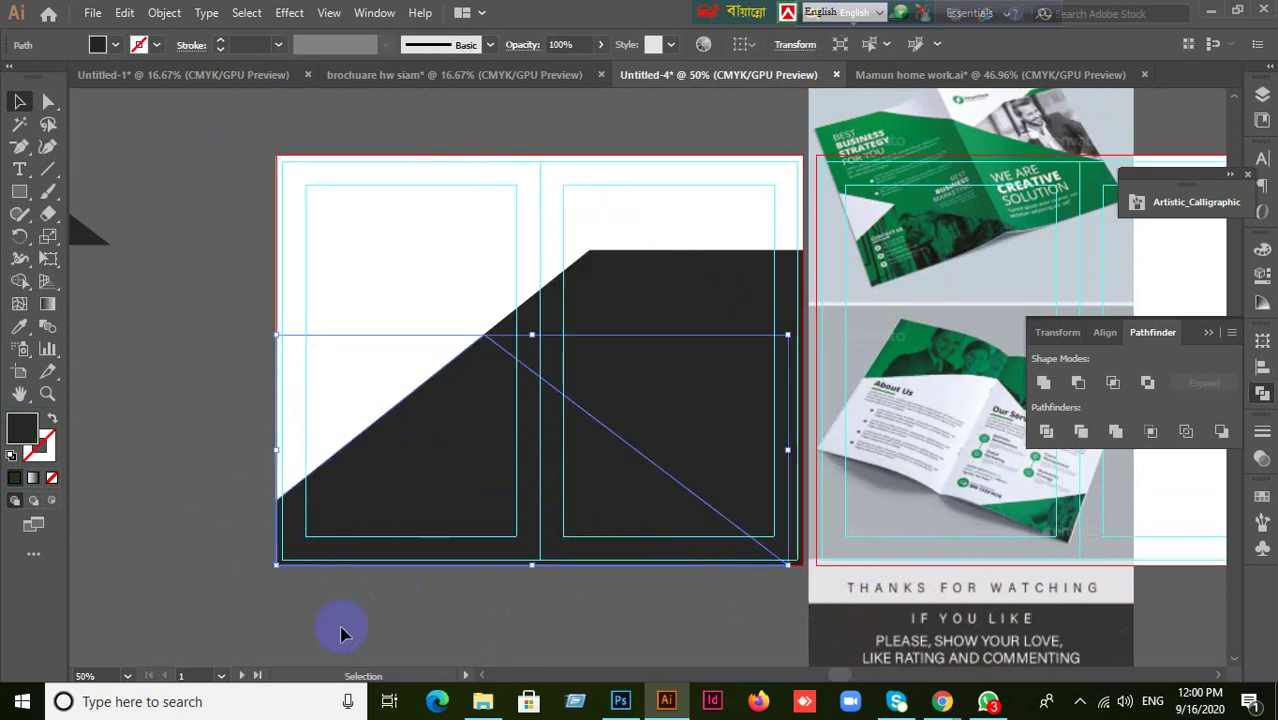
pyautogui.press('Delete')
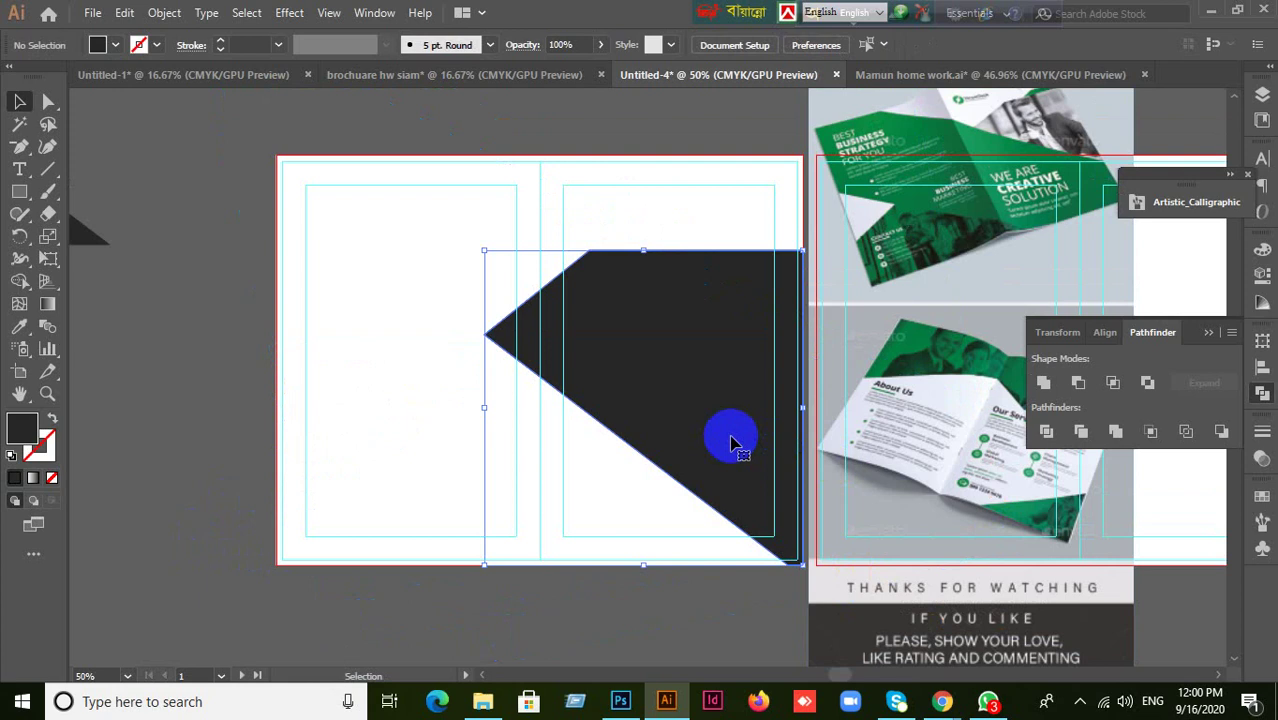
pyautogui.click(733, 437)
pyautogui.press('Delete')
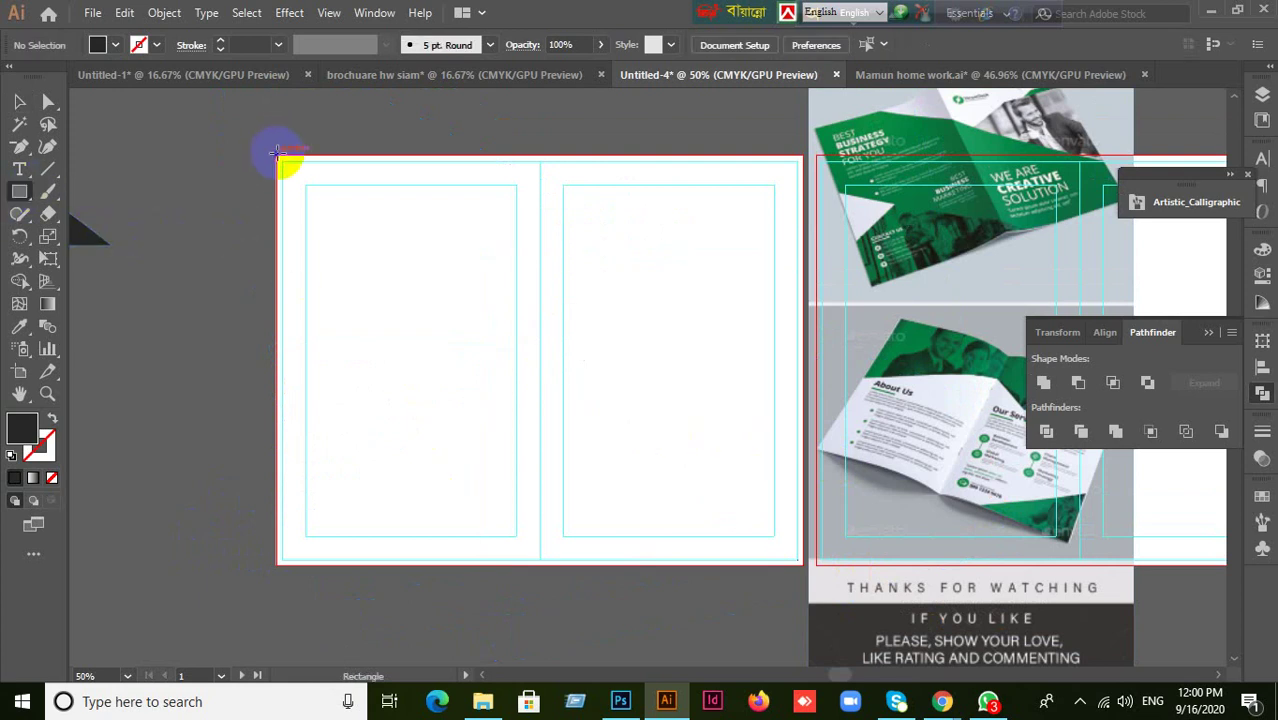
# - Draw a rectangle covering the left artboard out to its bleed edges and fill it with the green sampled from the brochure mockup
pyautogui.moveTo(273, 156); pyautogui.dragTo(805, 566)
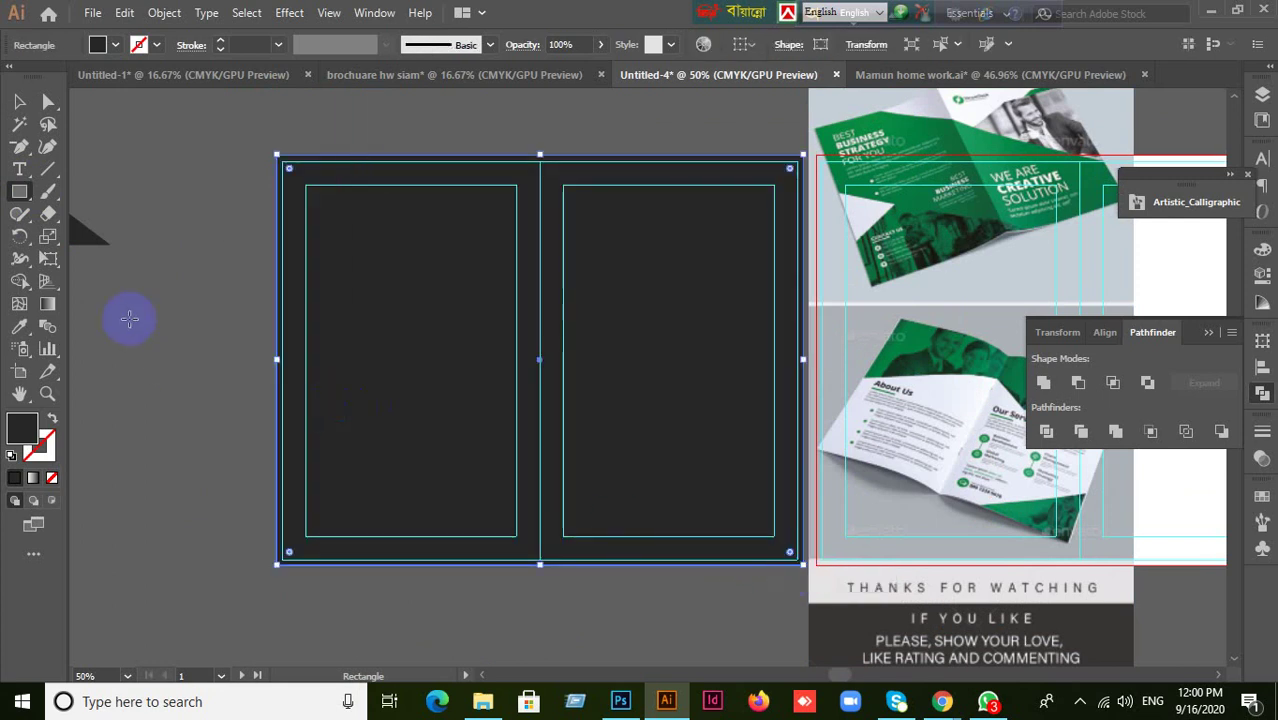
pyautogui.hotkey('ctrl', 'z')
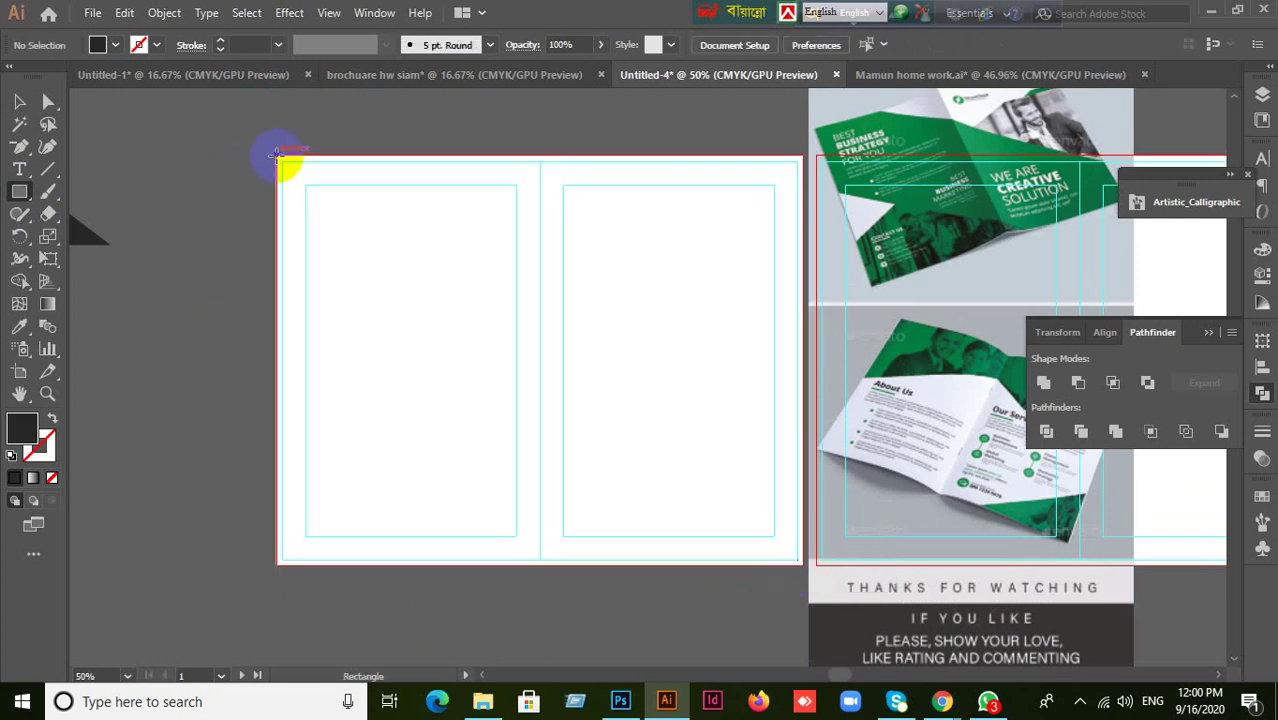
pyautogui.moveTo(278, 153); pyautogui.dragTo(803, 566)
pyautogui.click(19, 101)
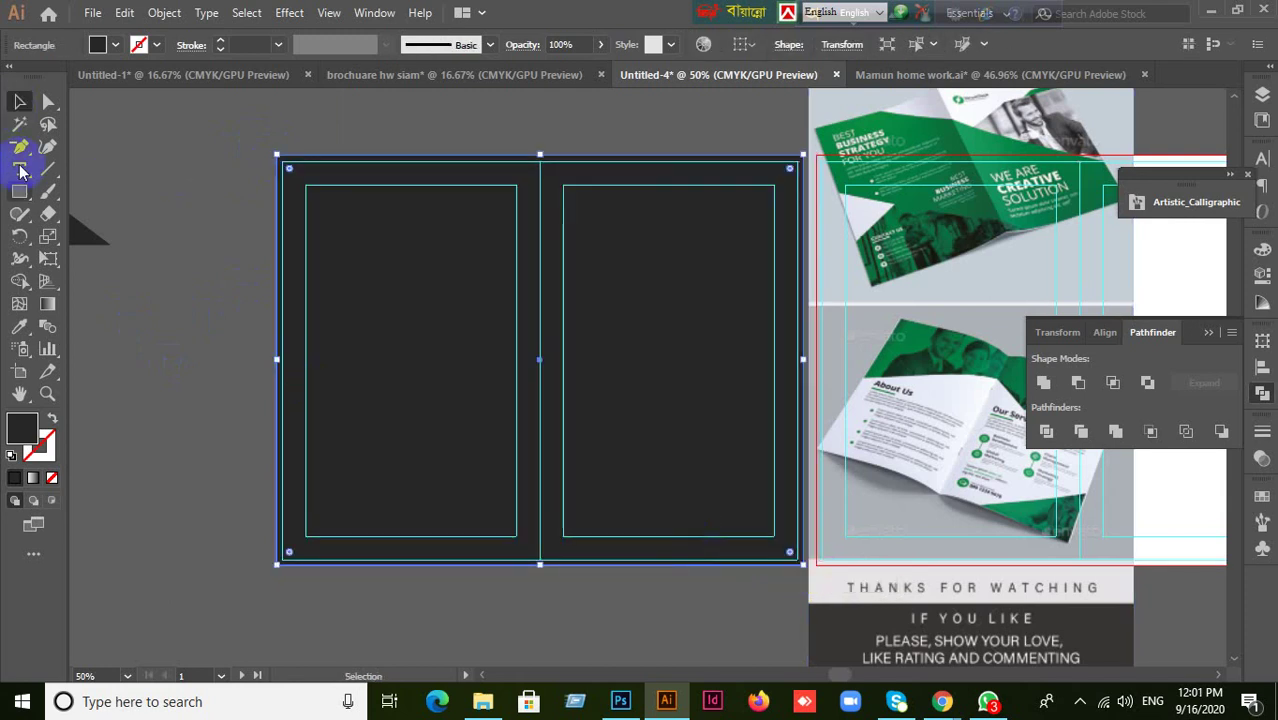
pyautogui.click(20, 325)
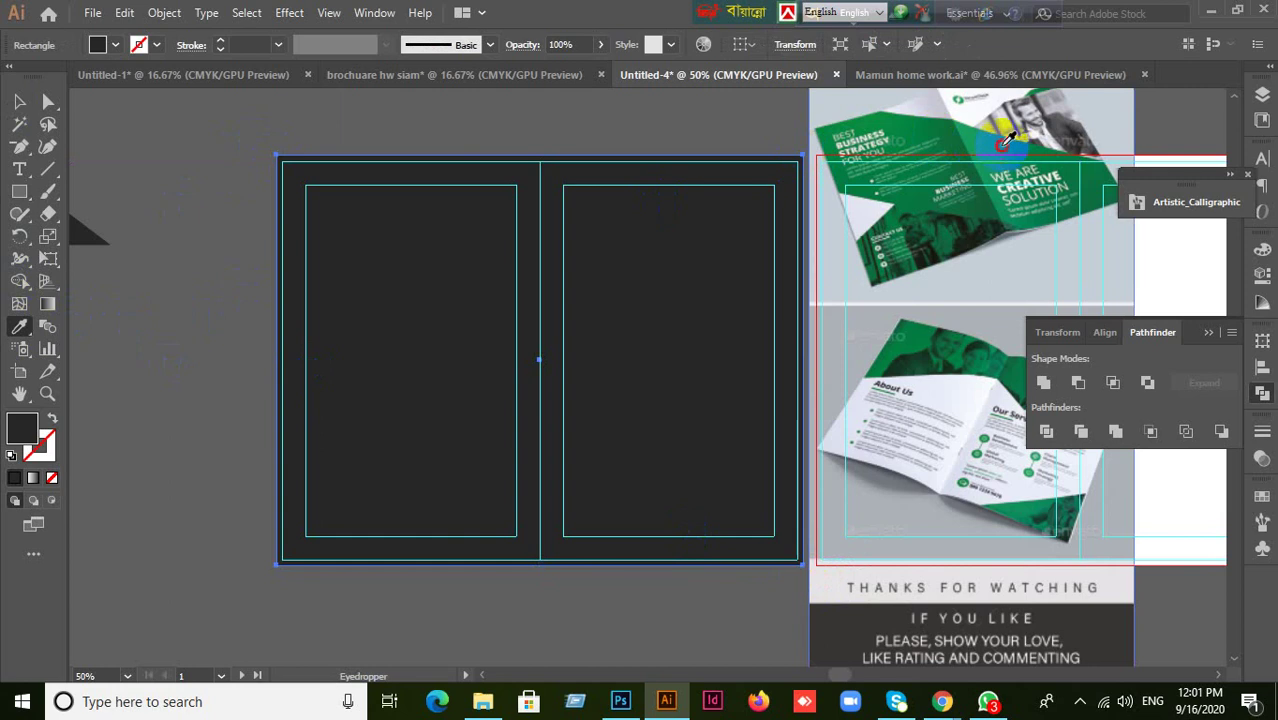
pyautogui.click(1005, 142)
pyautogui.click(19, 101)
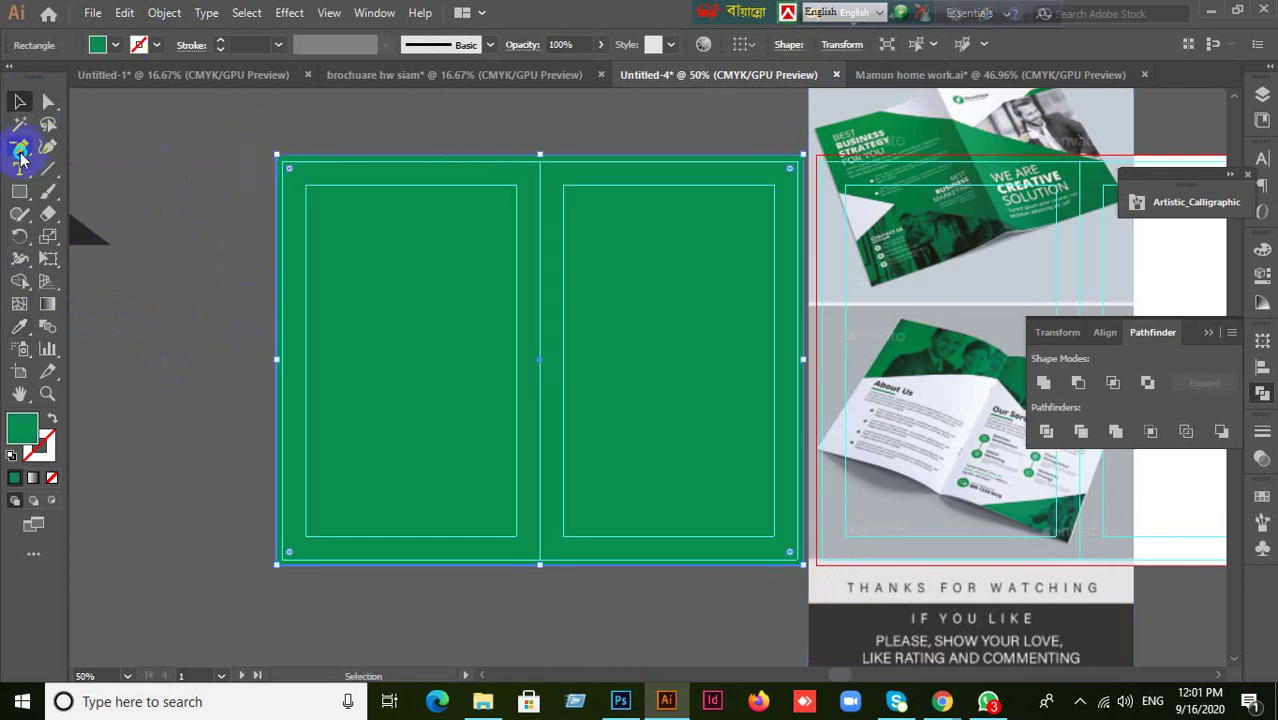
pyautogui.click(20, 155)
pyautogui.click(97, 177)
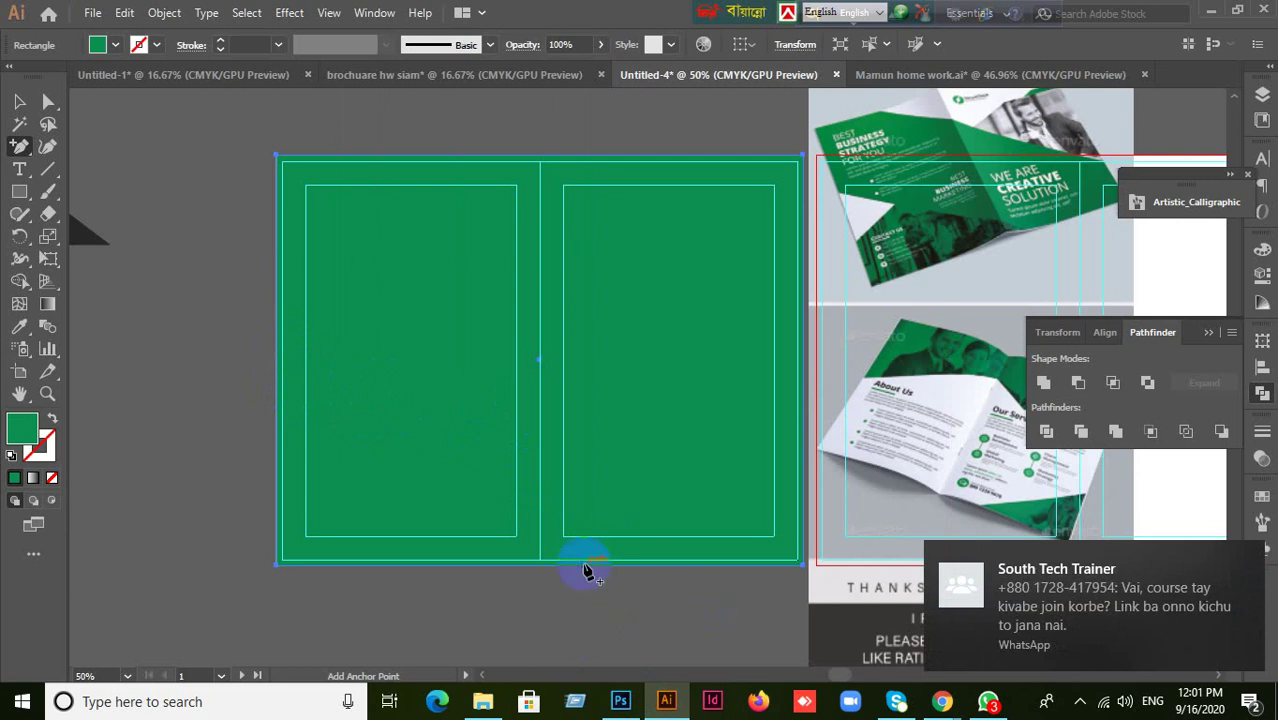
pyautogui.click(305, 345)
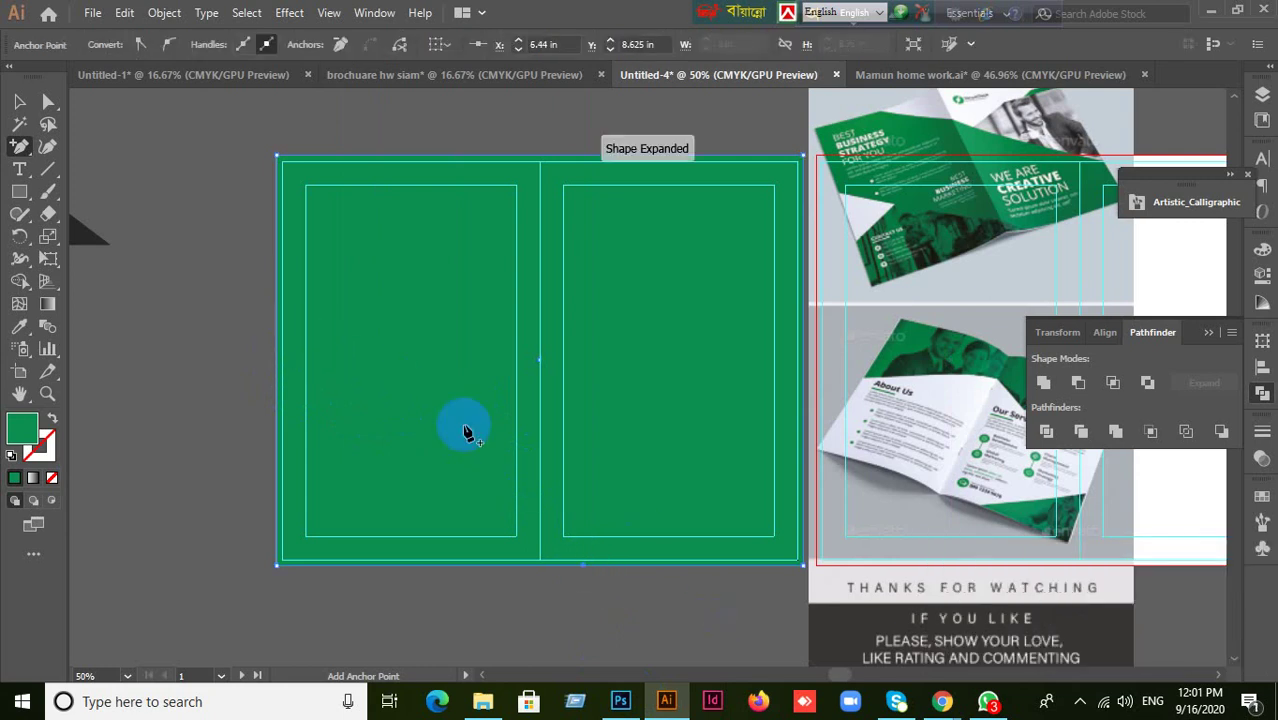
pyautogui.hotkey('ctrl', 'z')
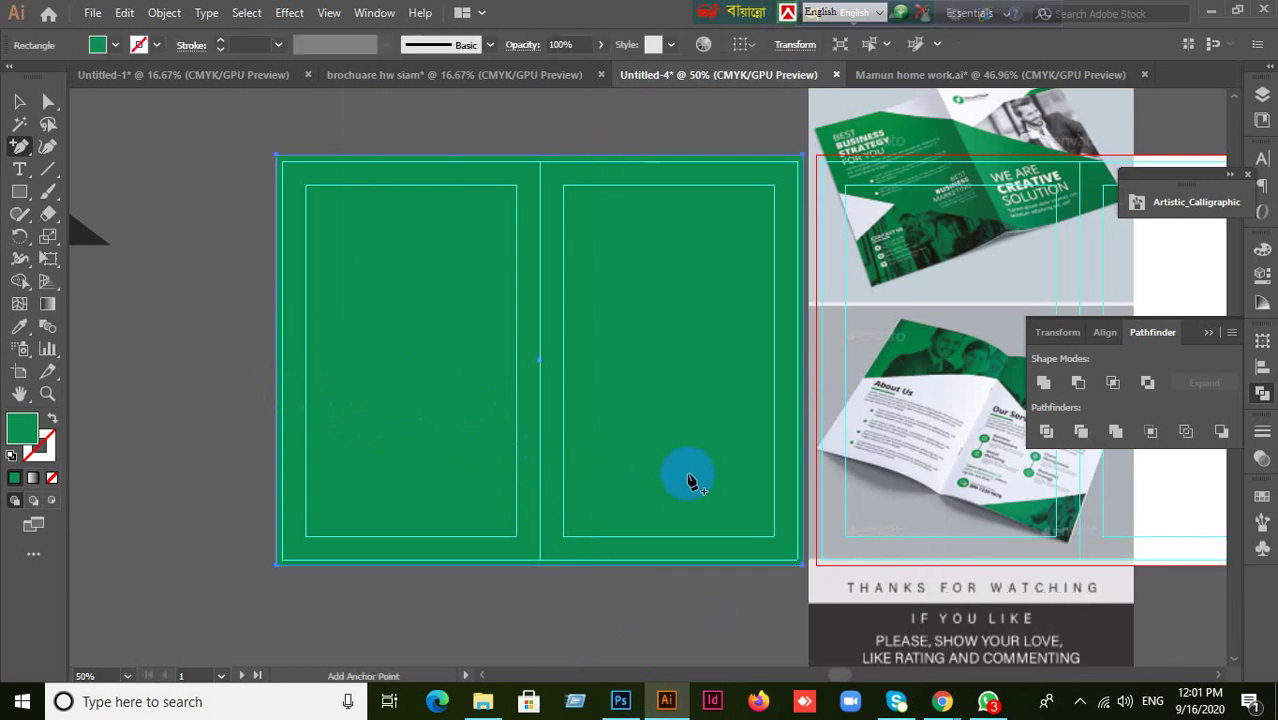
pyautogui.click(19, 101)
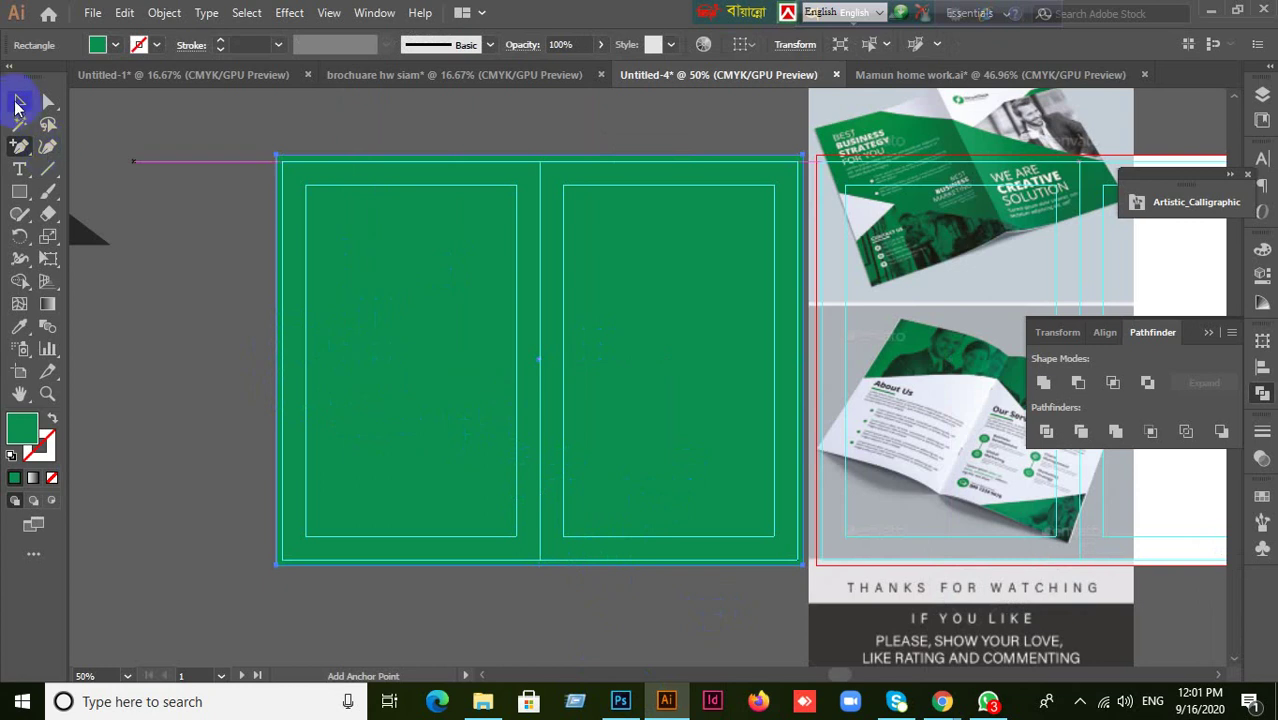
pyautogui.click(135, 292)
# - Draw a horizontal line segment 12.3 in long at 0° starting outside the green rectangle and running across both pages
pyautogui.click(47, 172)
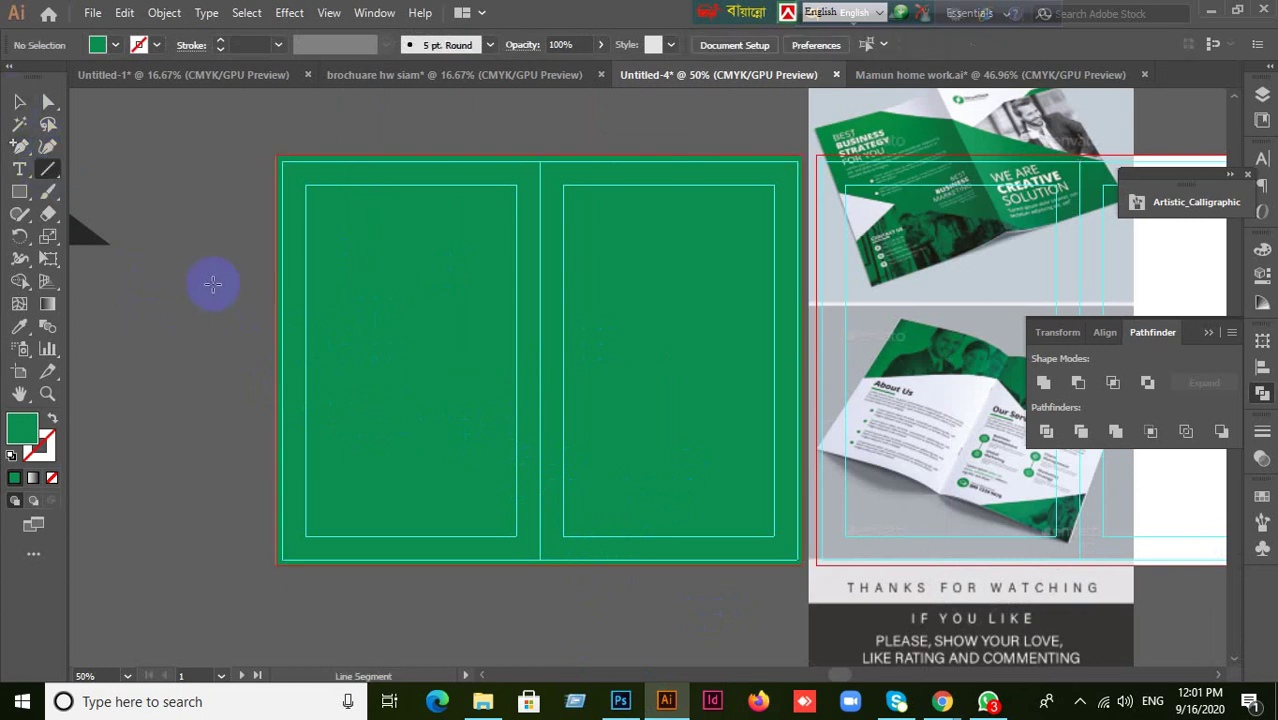
pyautogui.moveTo(148, 308); pyautogui.dragTo(150, 380)
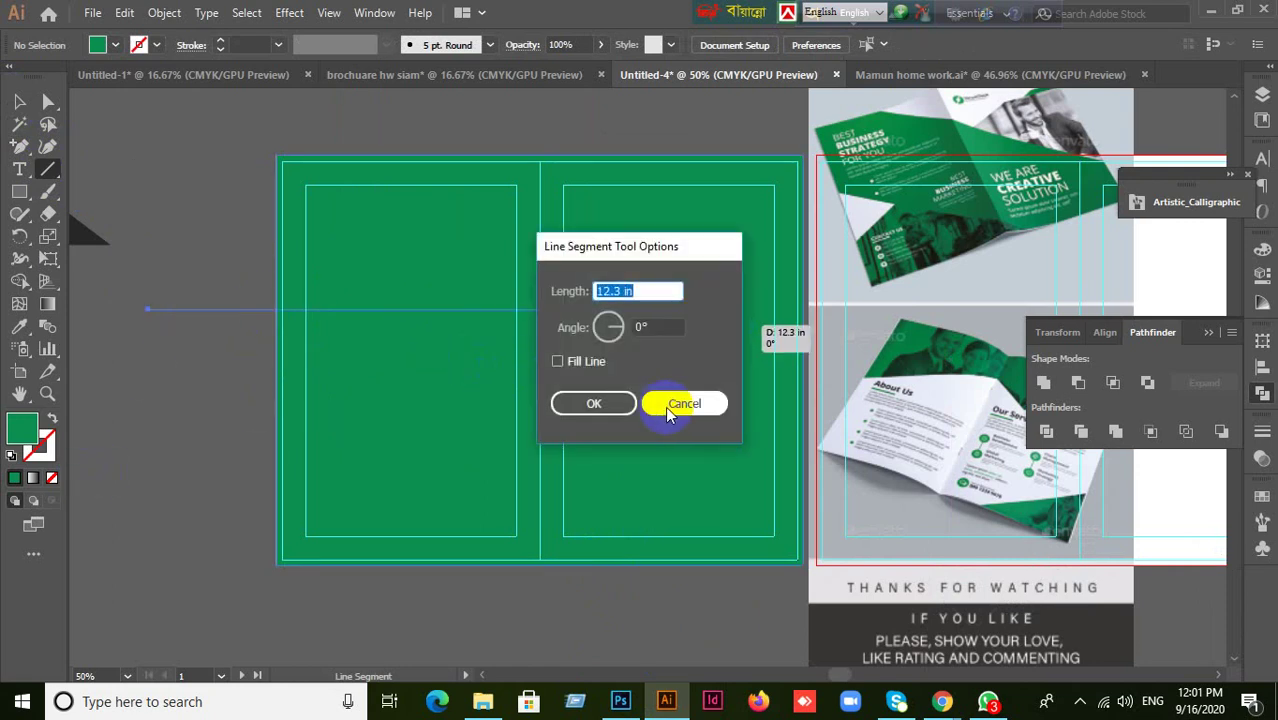
pyautogui.click(593, 403)
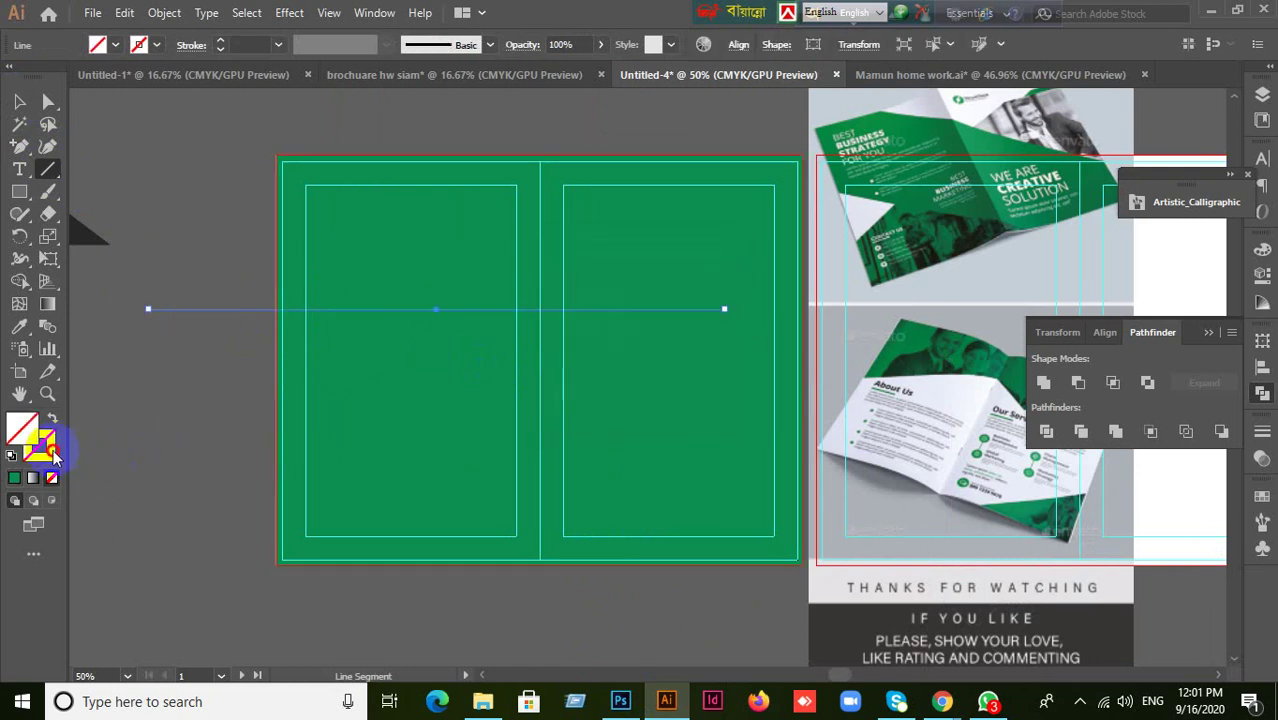
# - Give the line a near-black stroke of C 74.84, M 65.38, Y 60.06, K 80.07 with no fill
pyautogui.click(22, 480)
pyautogui.click(18, 482)
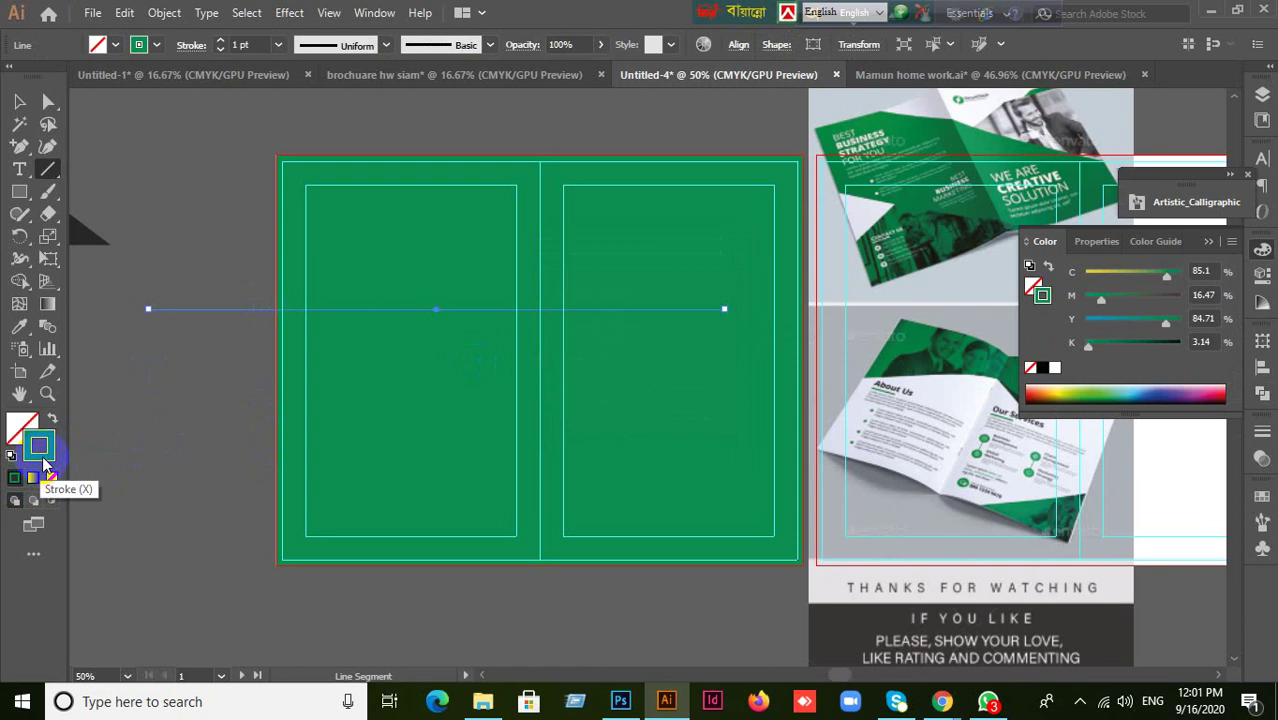
pyautogui.doubleClick(48, 452)
pyautogui.moveTo(742, 442)
pyautogui.mouseDown()
pyautogui.moveTo(673, 394)
pyautogui.moveTo(651, 425)
pyautogui.mouseUp()
pyautogui.click(1095, 222)
# - Rotate the line 45° clockwise and move it down so it crosses the lower part of the brochure spread
pyautogui.click(19, 101)
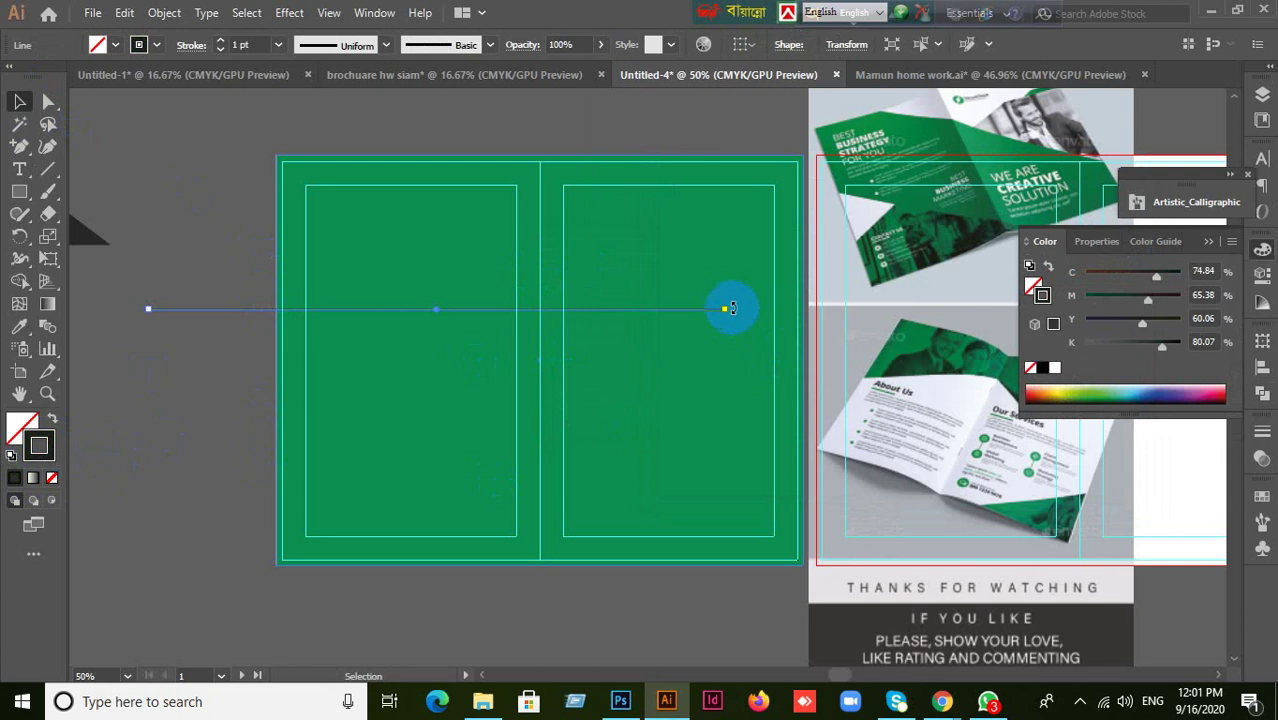
pyautogui.moveTo(731, 308); pyautogui.dragTo(711, 455)
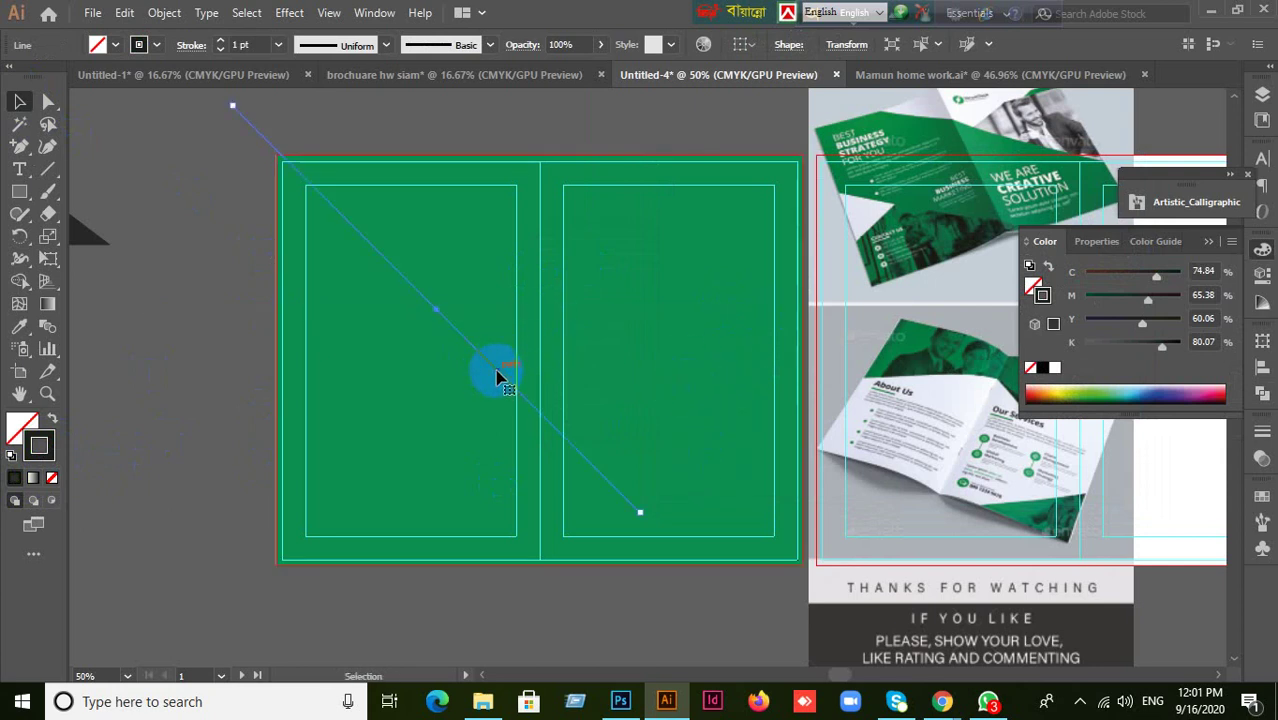
pyautogui.moveTo(497, 376); pyautogui.dragTo(517, 504)
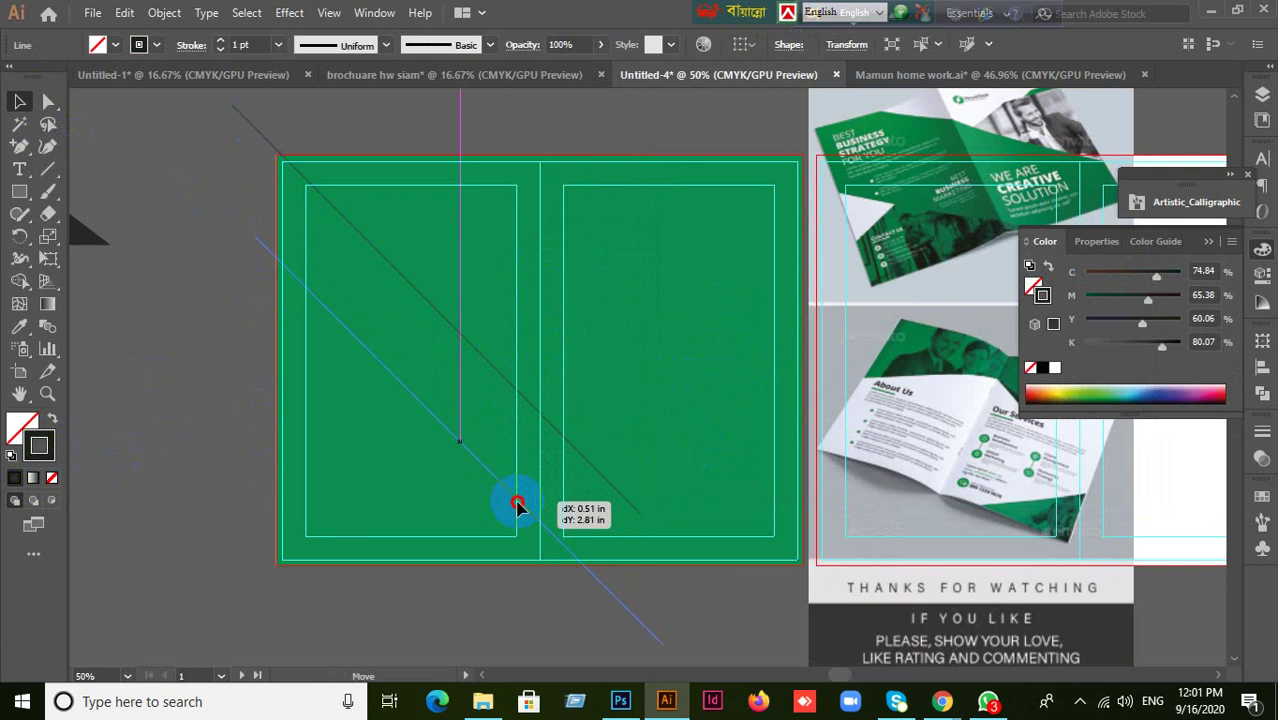
pyautogui.moveTo(517, 504)
pyautogui.mouseDown()
pyautogui.moveTo(511, 492)
pyautogui.moveTo(508, 514)
pyautogui.moveTo(539, 569)
pyautogui.moveTo(519, 527)
pyautogui.mouseUp()
# - Extend the diagonal line's upper end farther out along its 45° direction and shift the line over the left page
pyautogui.click(48, 101)
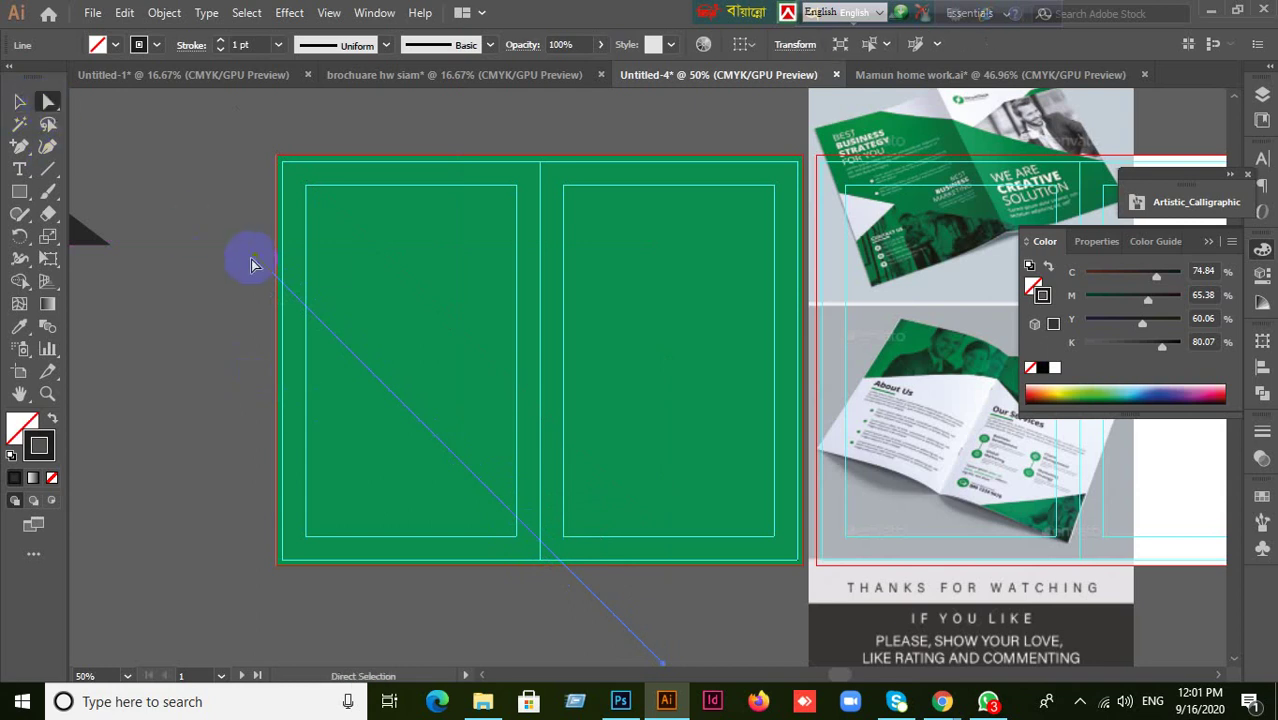
pyautogui.moveTo(258, 263); pyautogui.dragTo(133, 133)
pyautogui.click(250, 298)
pyautogui.moveTo(262, 283); pyautogui.dragTo(280, 325)
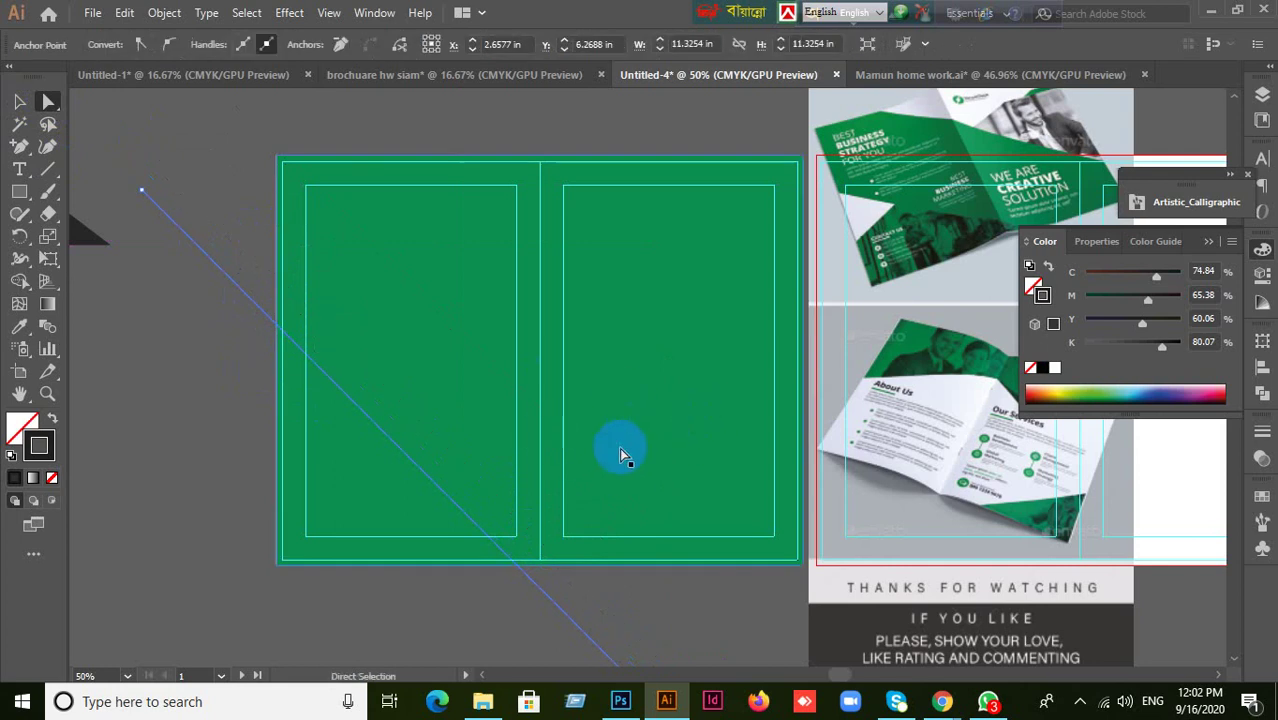
# - Reposition the diagonal line so it meets the center fold at the green rectangle's lower edge
pyautogui.scroll(-1, 642, 408)
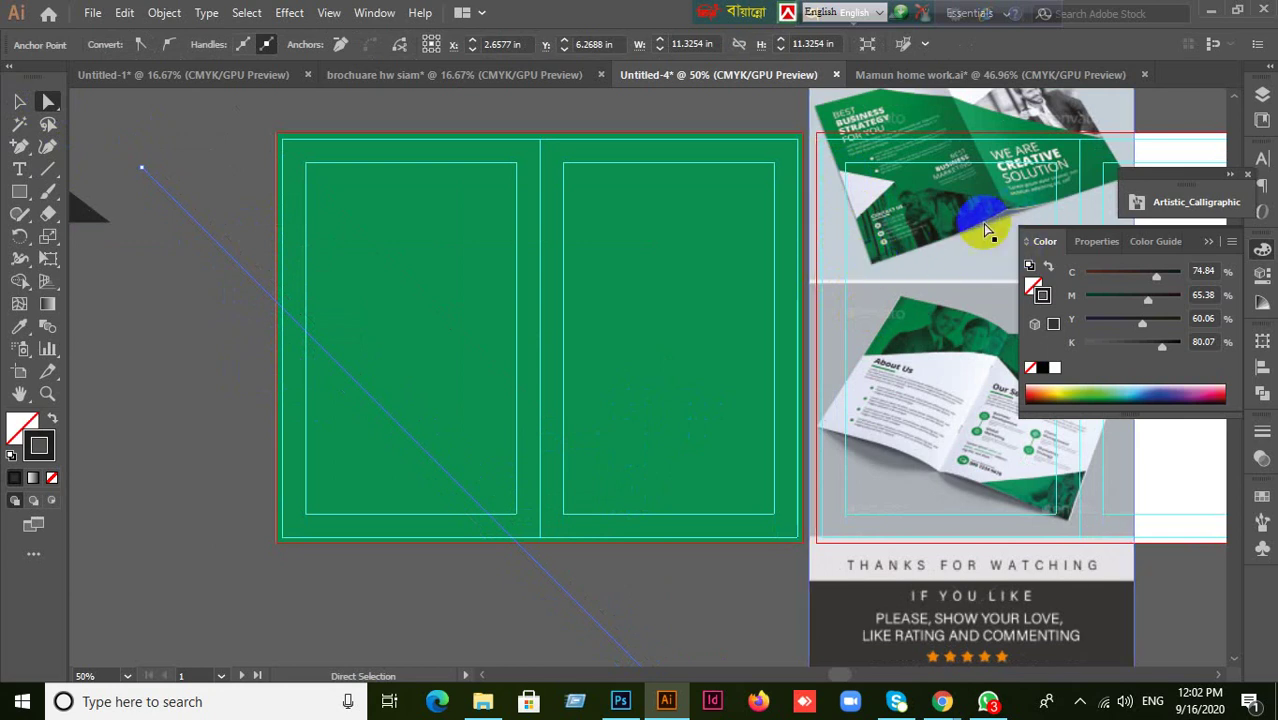
pyautogui.click(644, 436)
pyautogui.moveTo(417, 422); pyautogui.dragTo(564, 426)
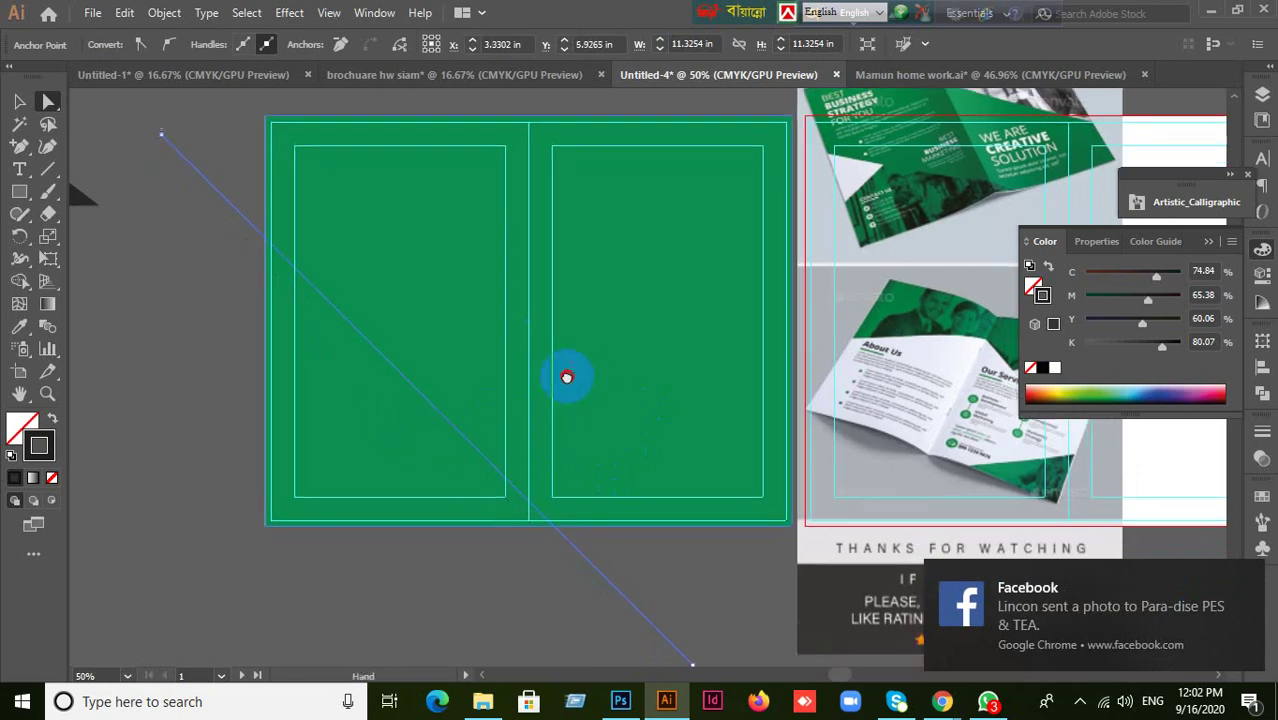
pyautogui.scroll(-3, 558, 450)
pyautogui.hscroll(3, 558, 450)
pyautogui.scroll(3, 748, 356)
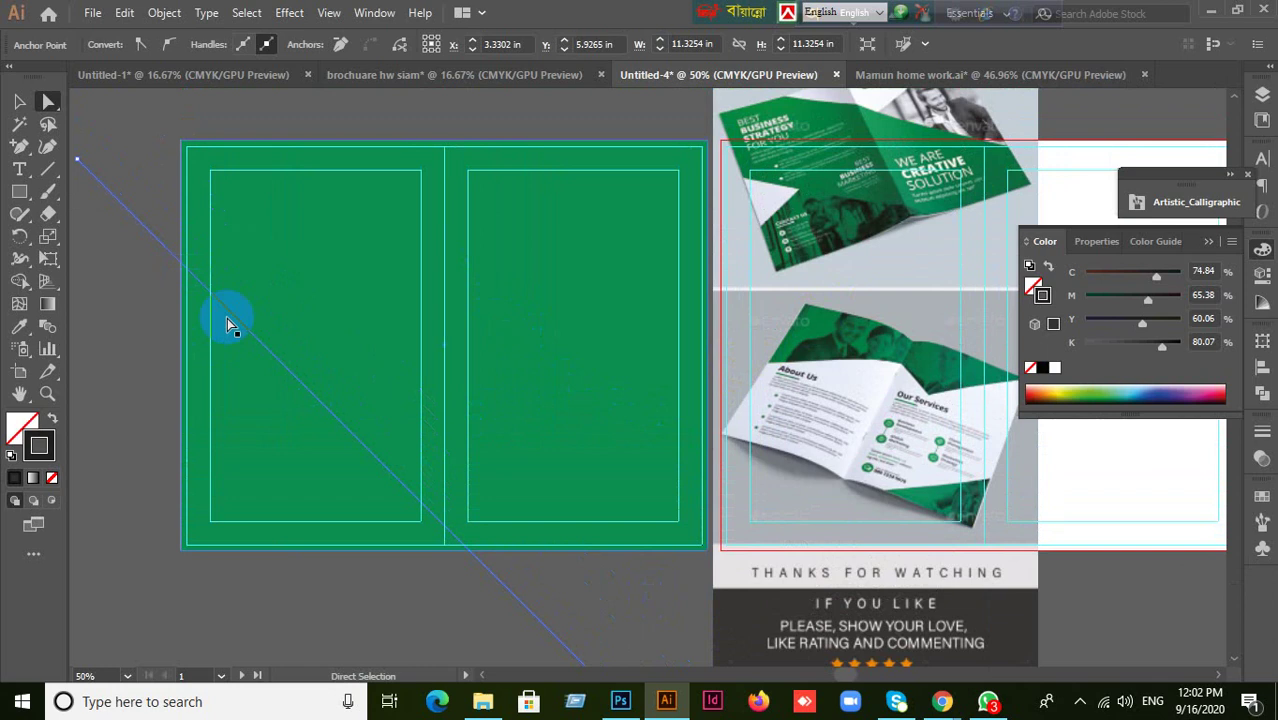
pyautogui.moveTo(399, 470); pyautogui.dragTo(345, 450)
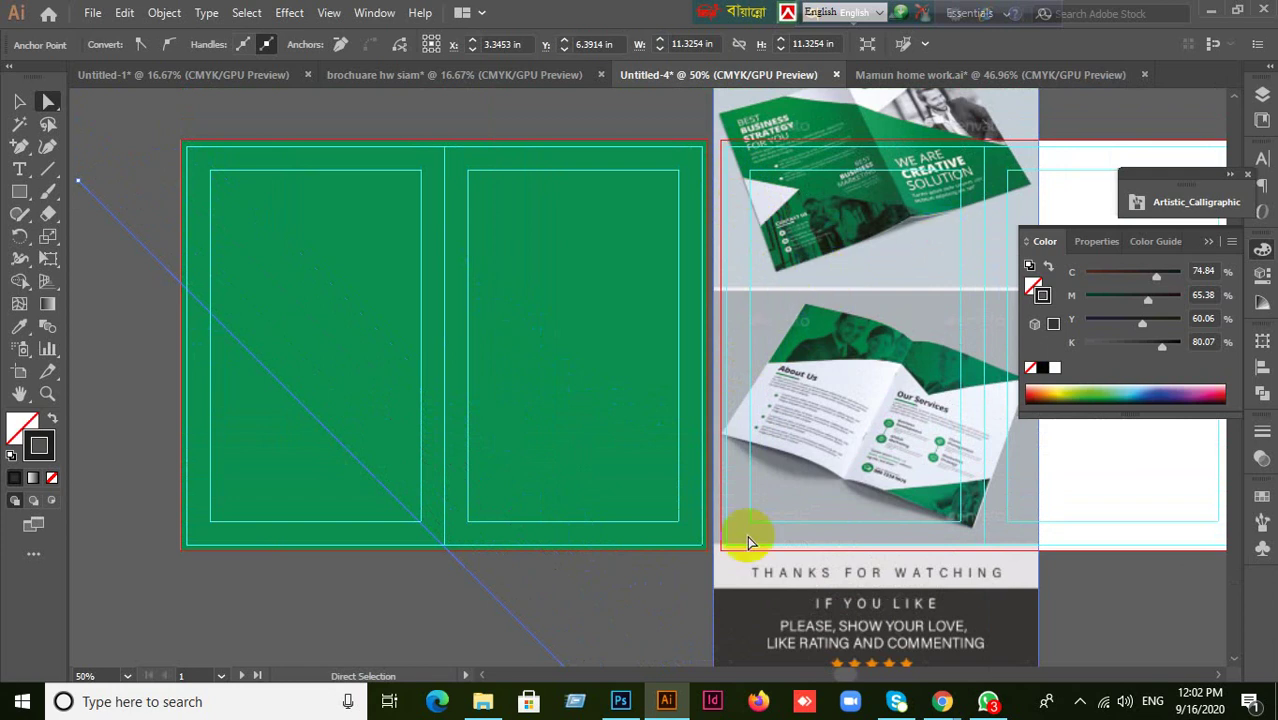
# - Rotate the diagonal line counterclockwise to a shallower slope, about 12.75 in wide by 9.69 in high, and deselect it
pyautogui.scroll(-1, 644, 497)
pyautogui.scroll(-1, 644, 495)
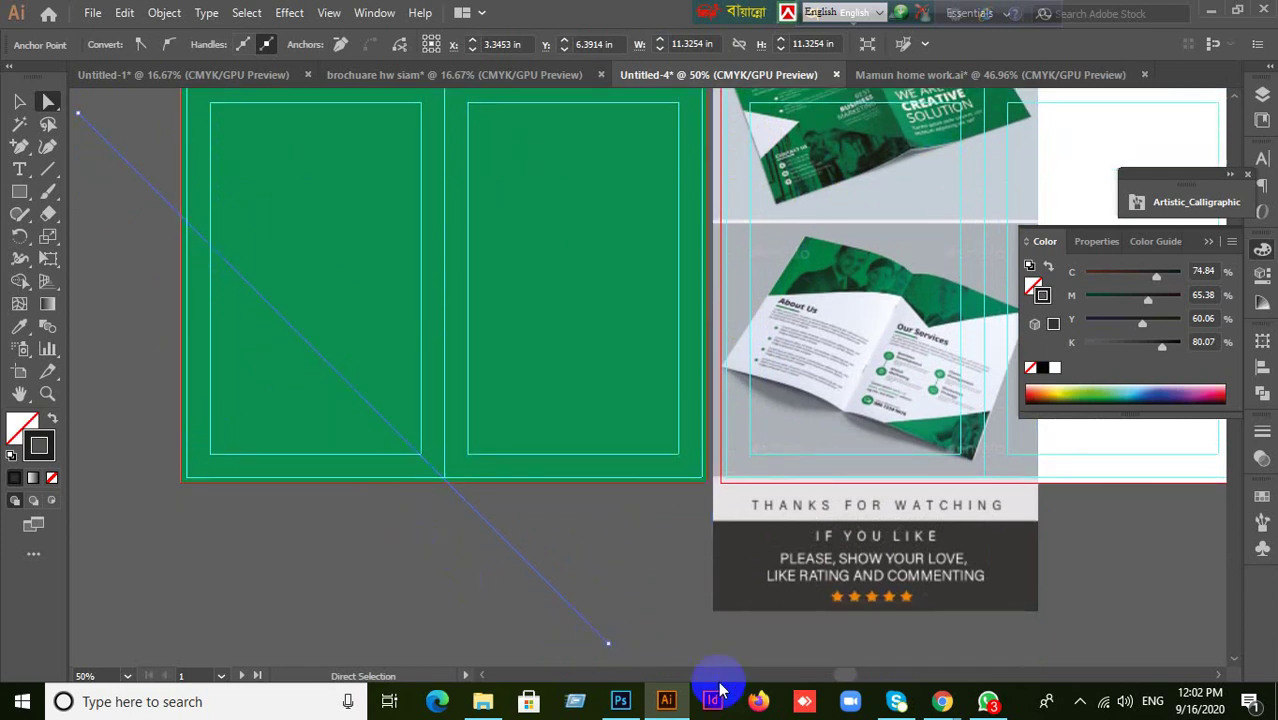
pyautogui.press('e')
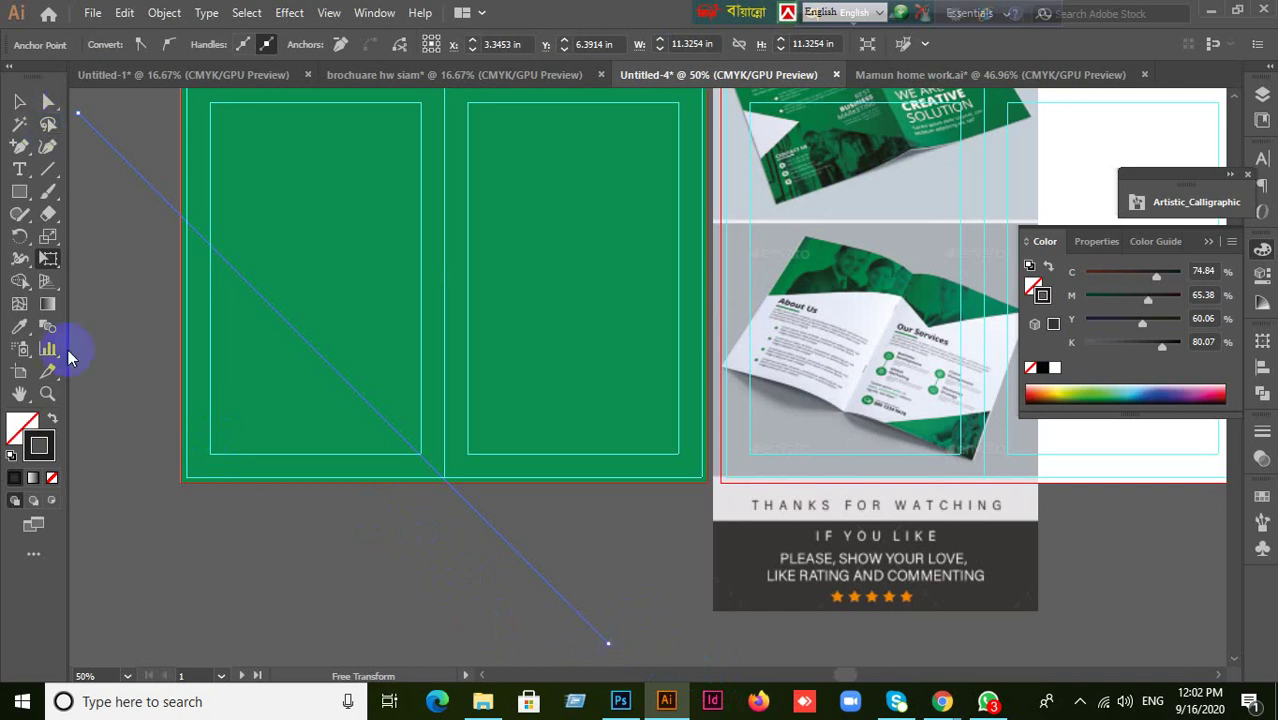
pyautogui.moveTo(533, 622); pyautogui.dragTo(606, 660)
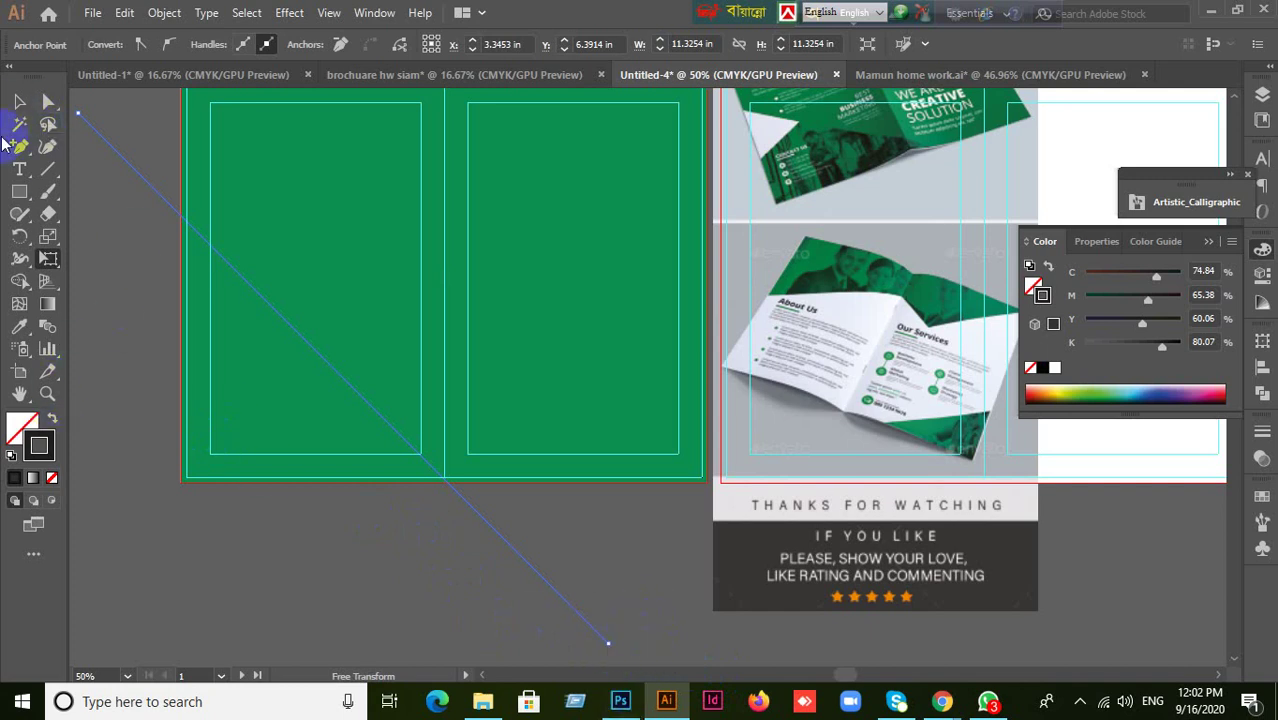
pyautogui.click(20, 101)
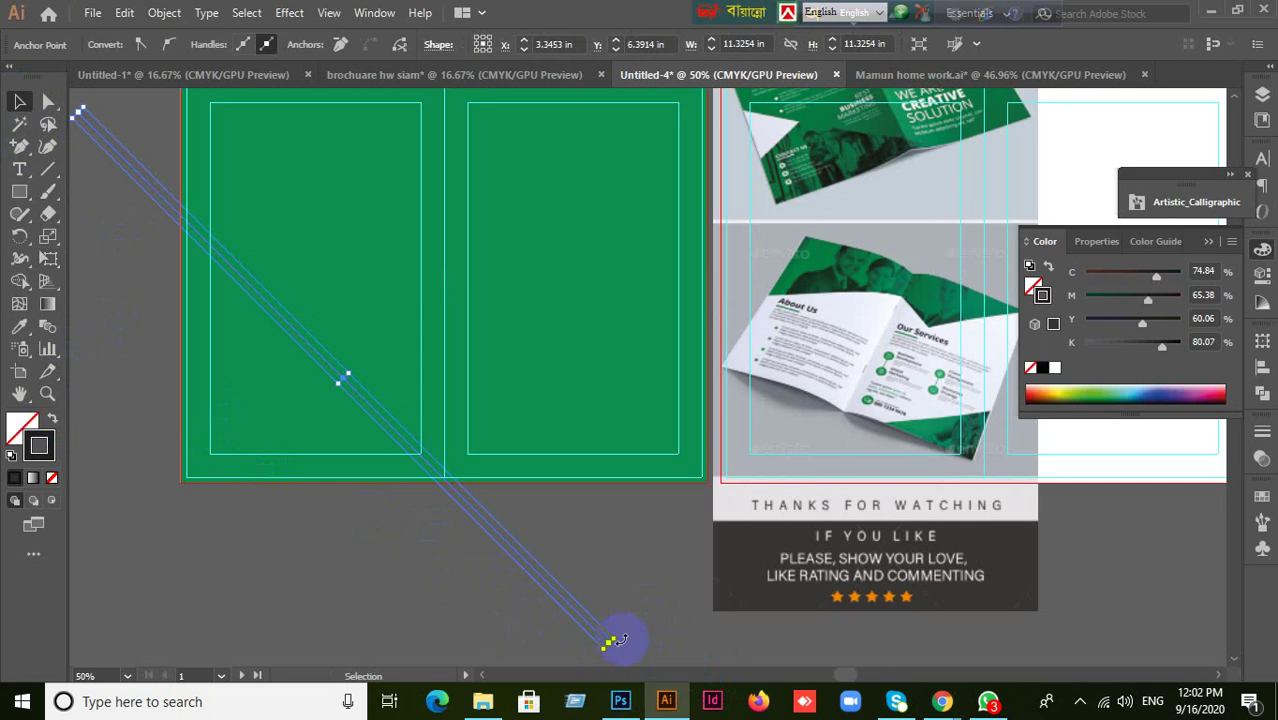
pyautogui.moveTo(618, 638); pyautogui.dragTo(639, 590)
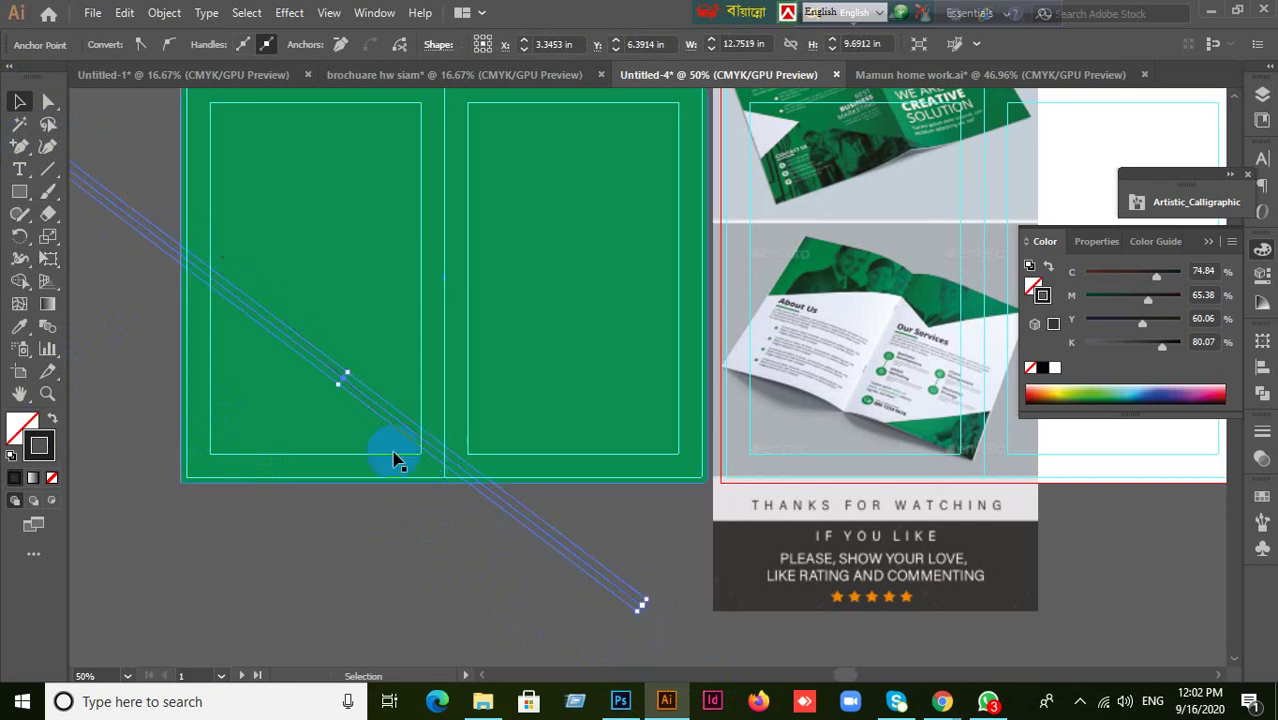
pyautogui.click(387, 598)
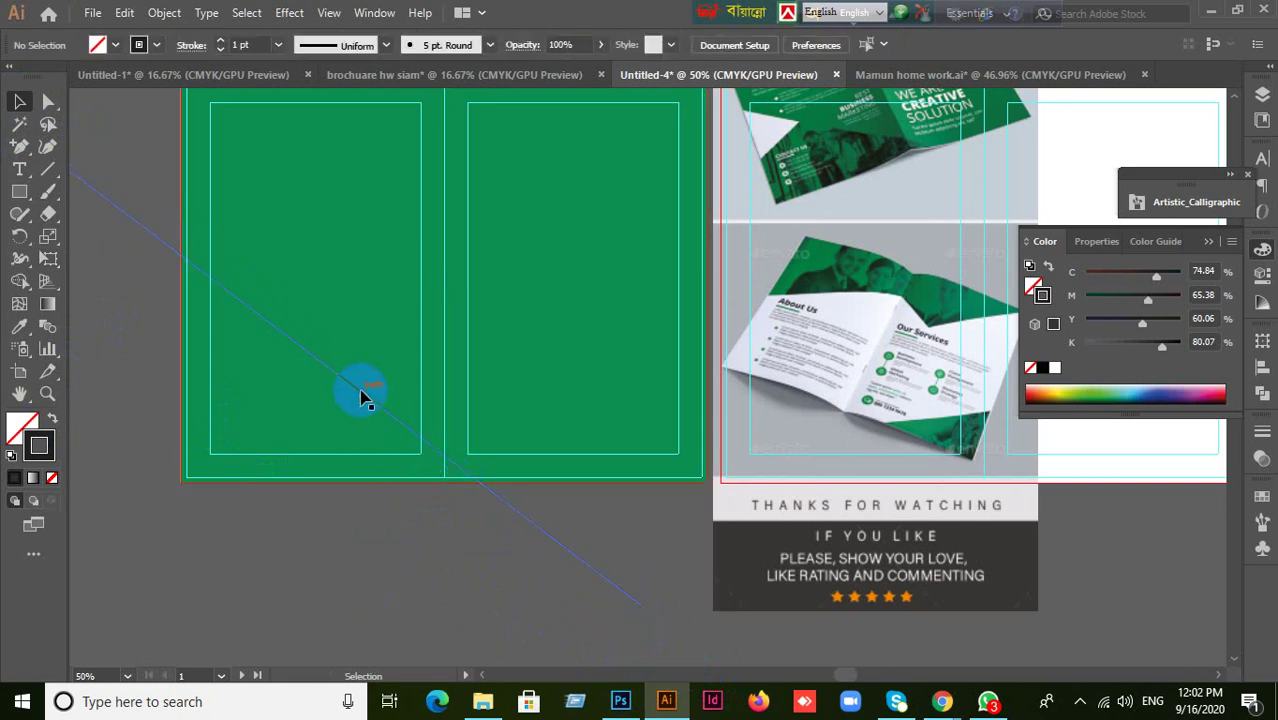
# - Shift the sloped line slightly up and to the right over the green rectangle
pyautogui.moveTo(362, 394); pyautogui.dragTo(392, 405)
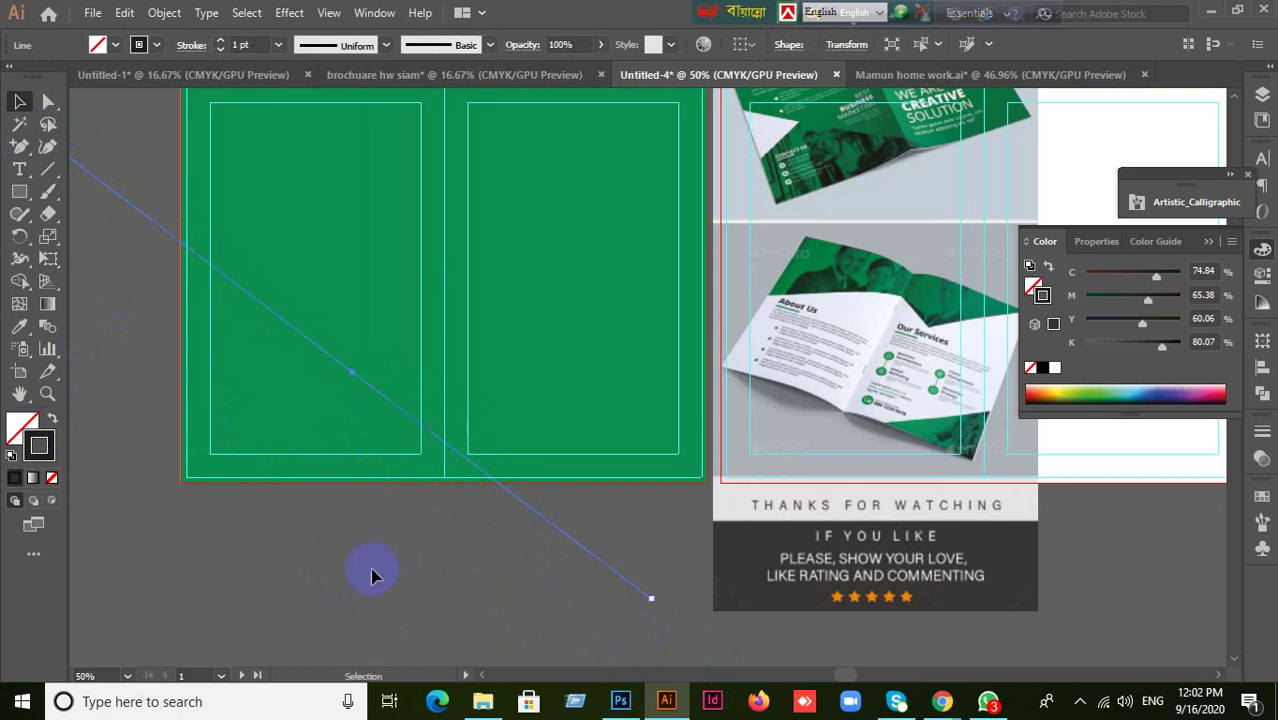
pyautogui.scroll(1, 371, 572)
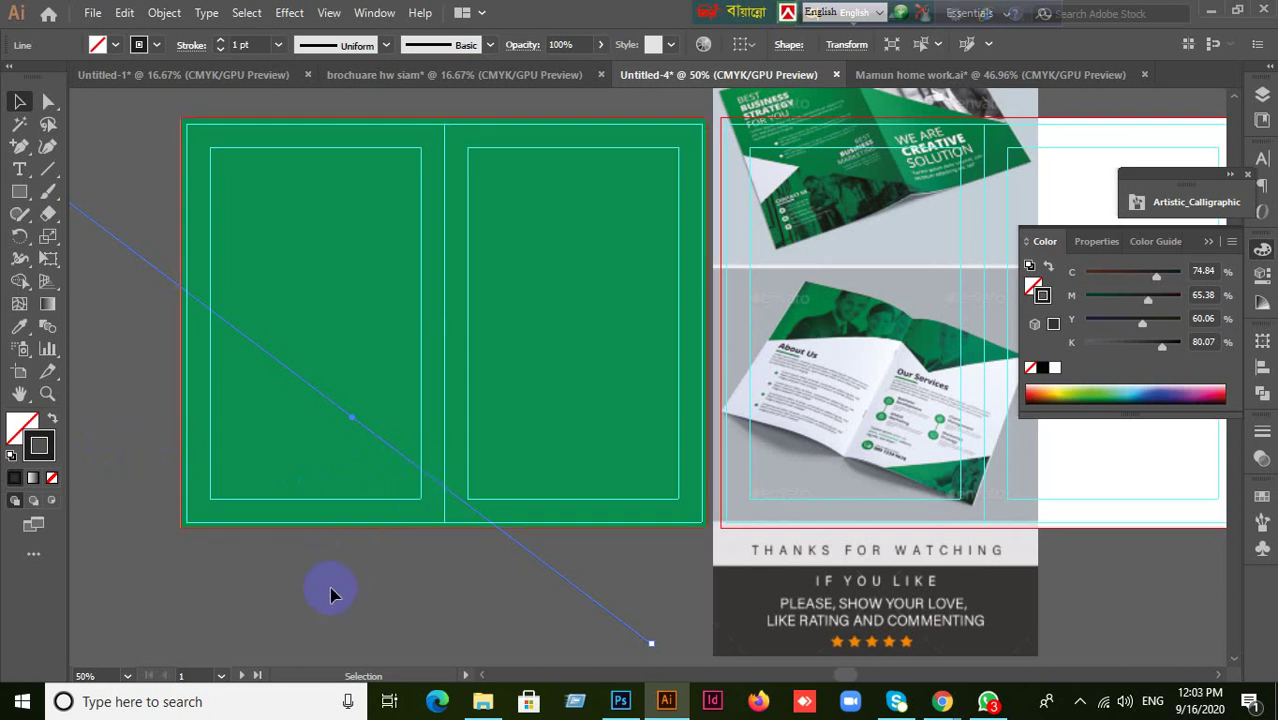
pyautogui.scroll(-1, 352, 553)
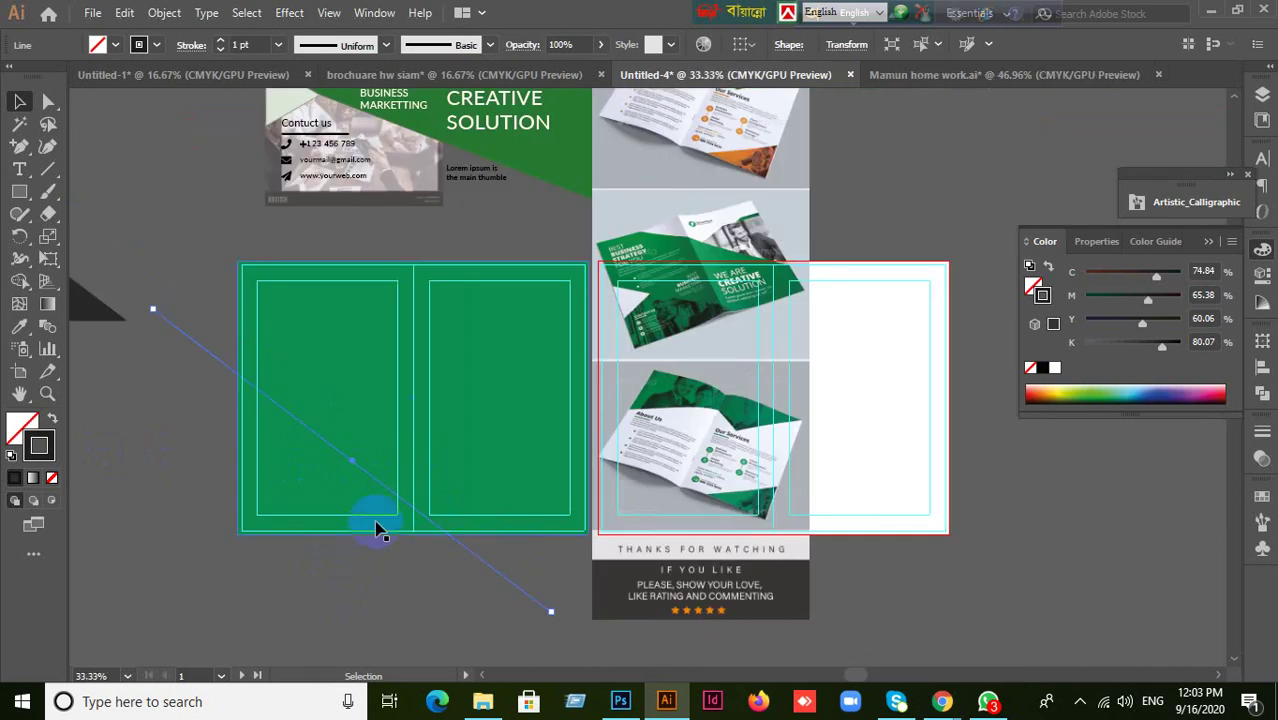
pyautogui.scroll(1, 379, 527)
pyautogui.hscroll(-3, 380, 300)
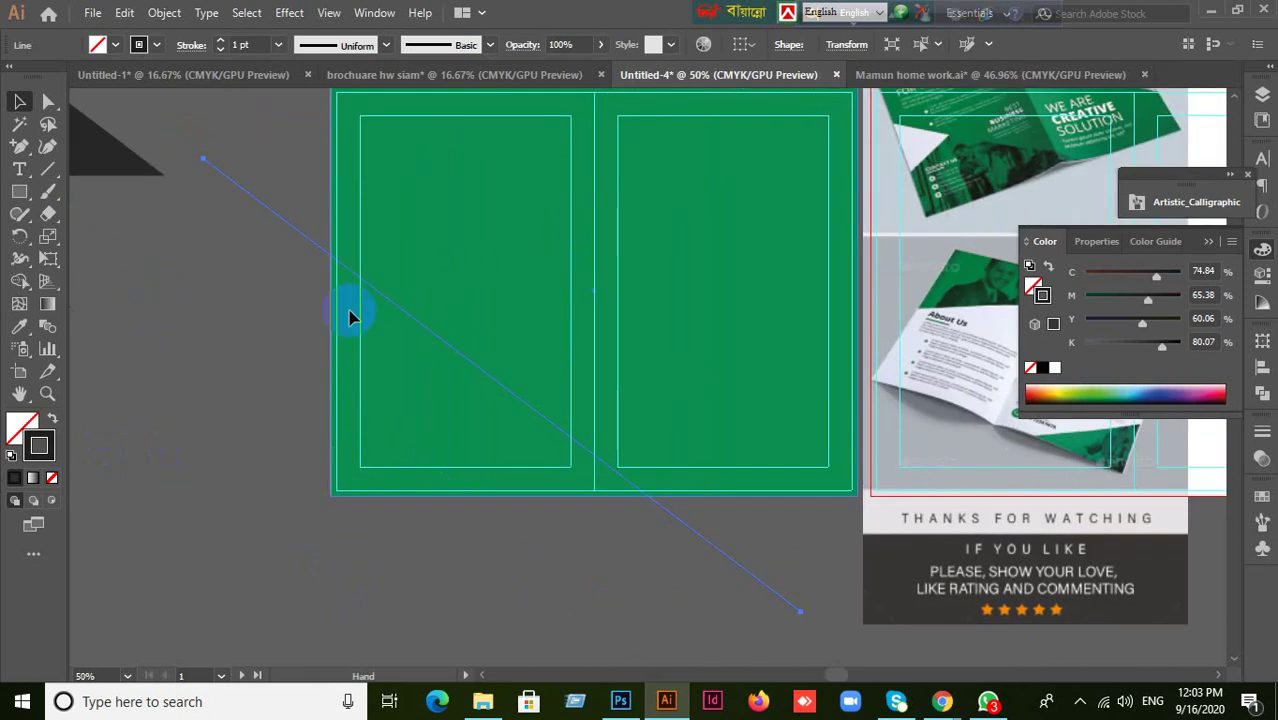
# - Duplicate the sloped diagonal line and place the copy below and left of the green rectangle, outside the artboard
pyautogui.click(280, 180)
pyautogui.moveTo(280, 180); pyautogui.dragTo(245, 322)
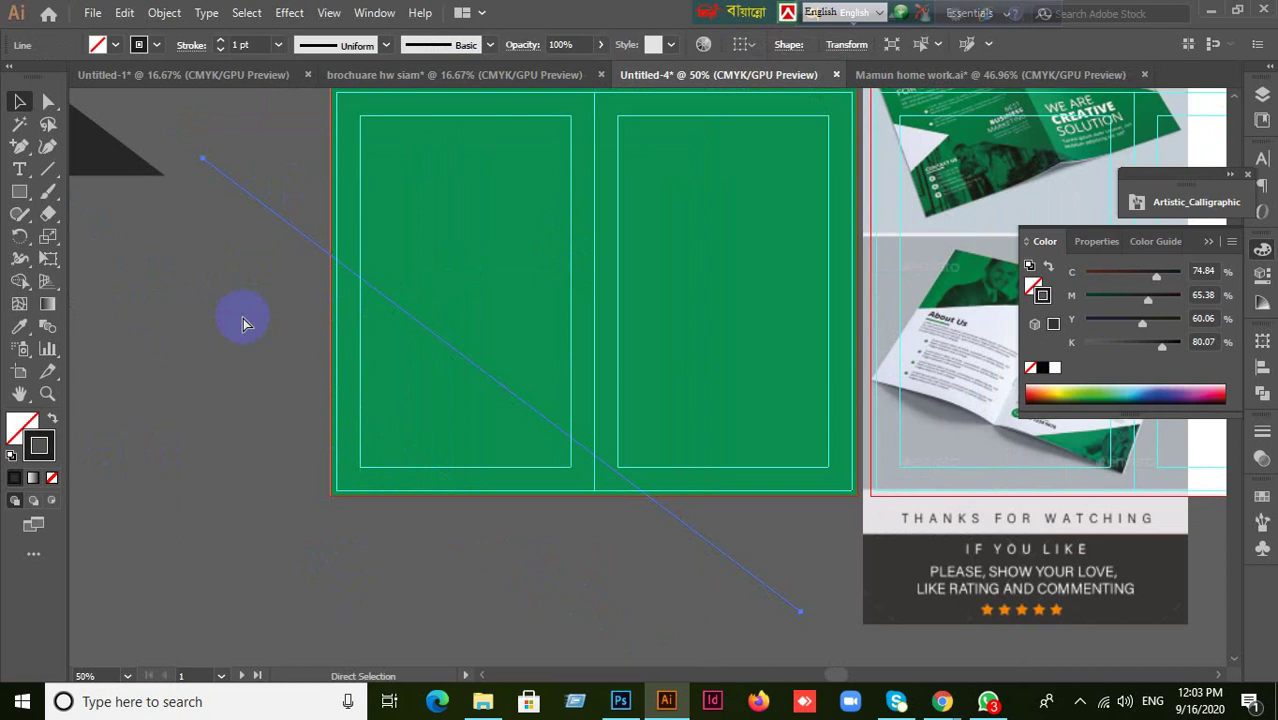
pyautogui.click(243, 320)
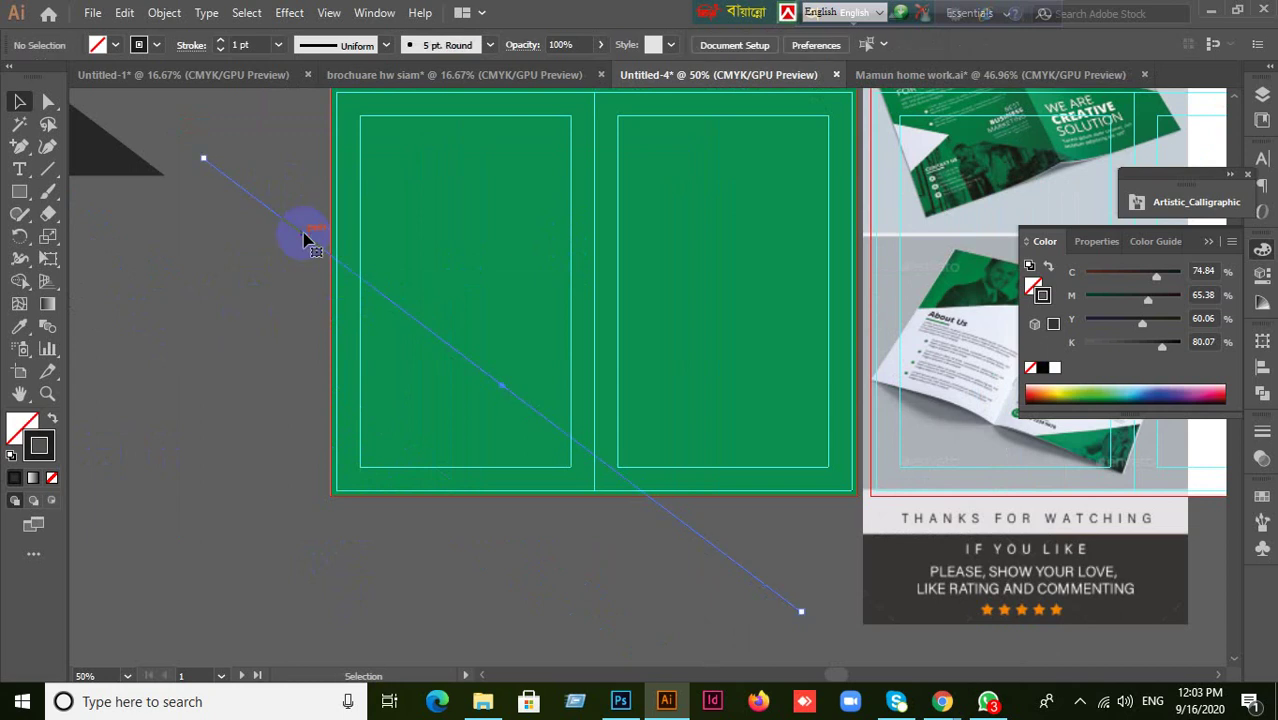
pyautogui.moveTo(305, 240); pyautogui.dragTo(140, 522)
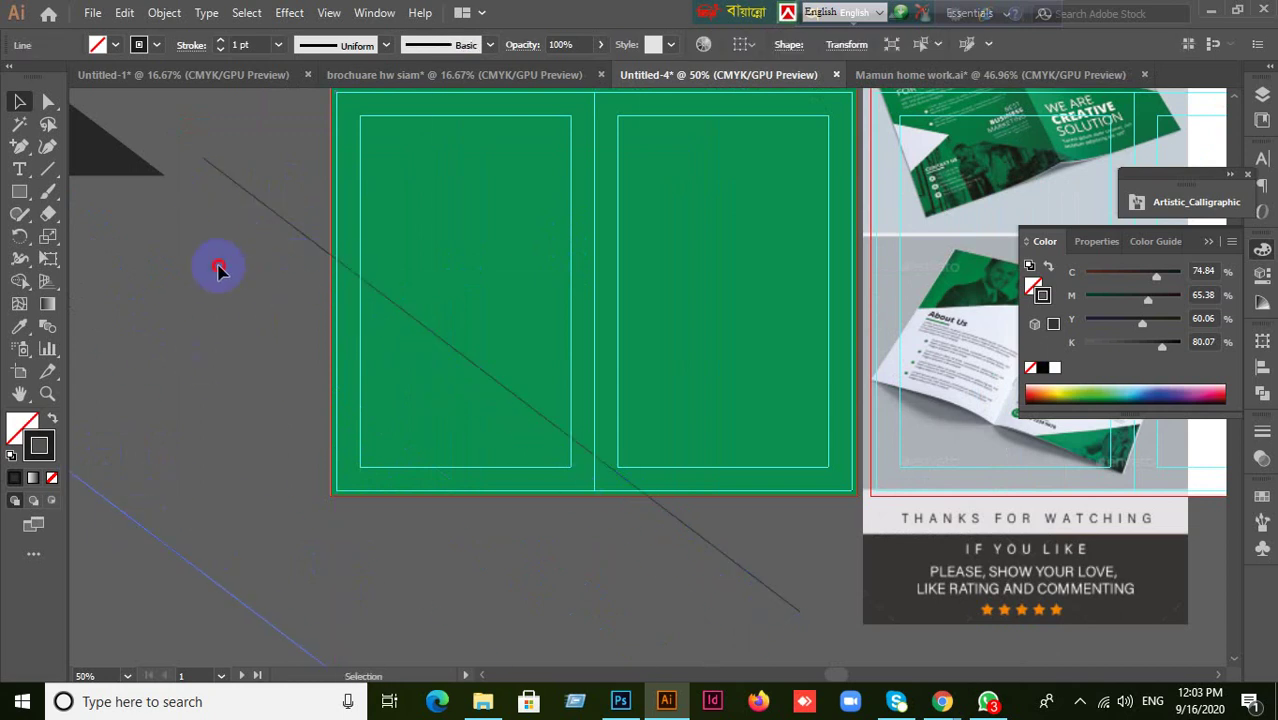
# - Convert the original diagonal line crossing the green rectangle into a guide and lock the guides
pyautogui.click(265, 203)
pyautogui.rightClick(262, 203)
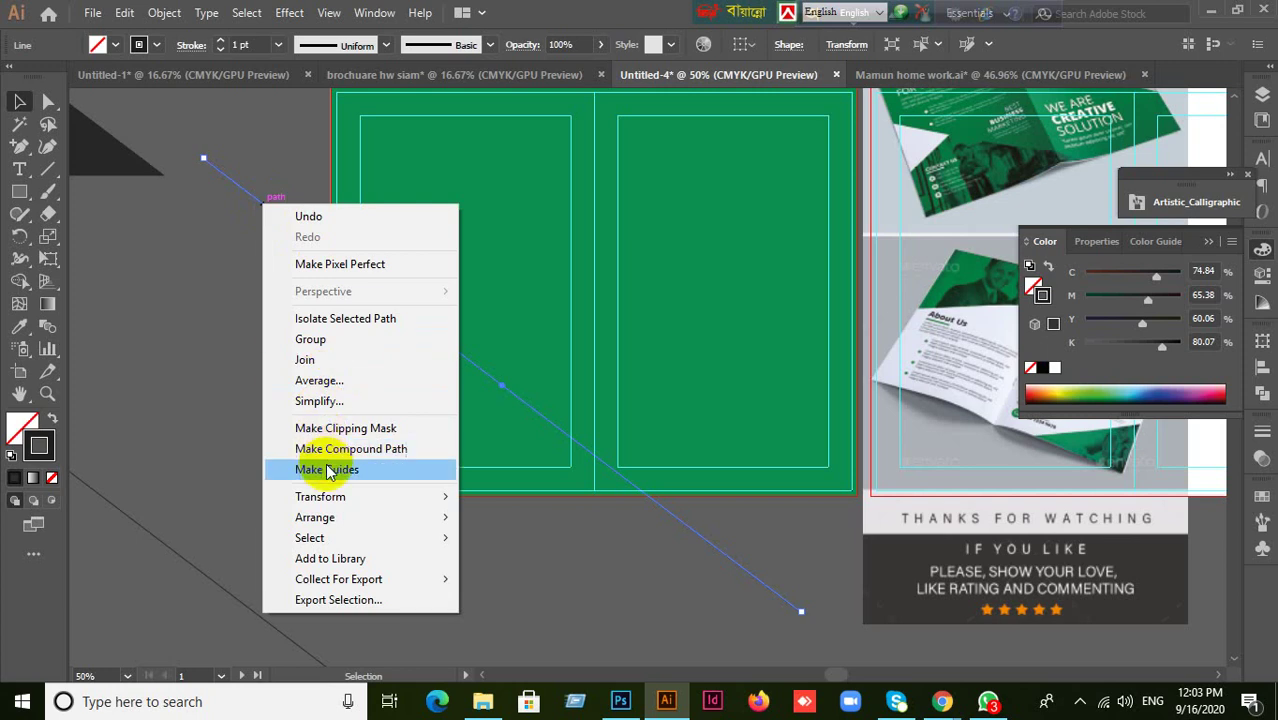
pyautogui.click(327, 470)
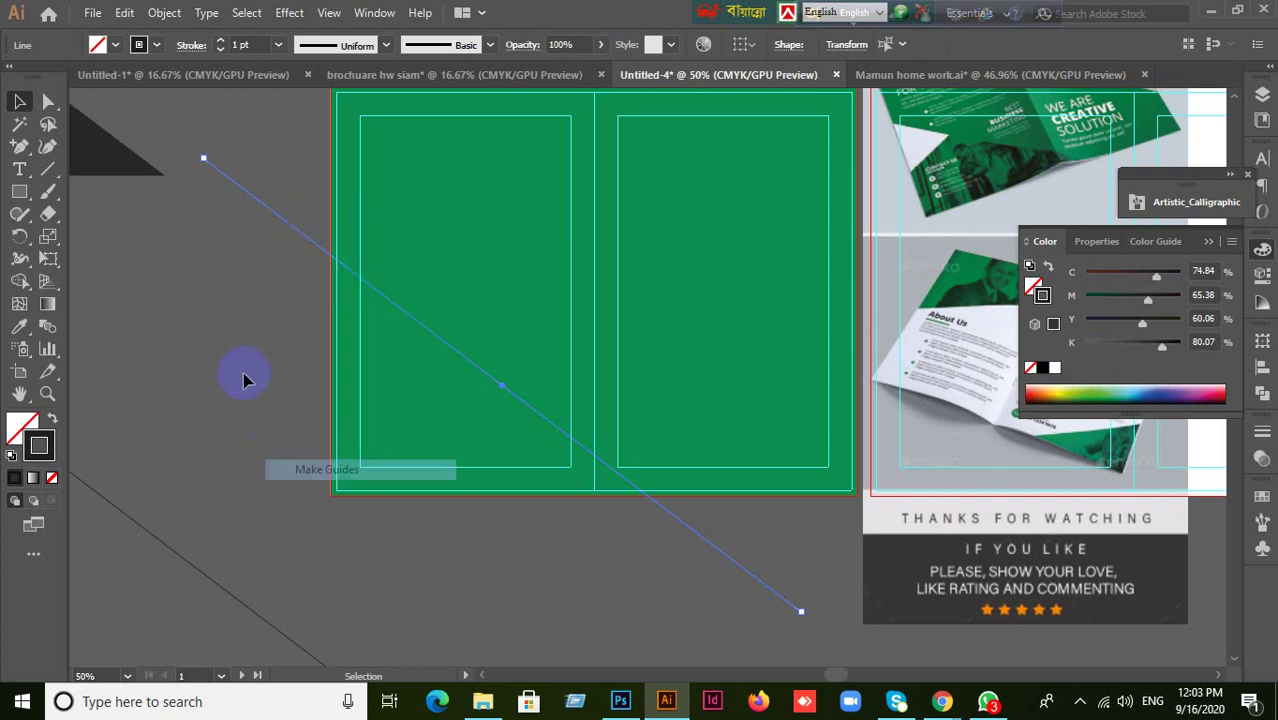
pyautogui.rightClick(390, 367)
pyautogui.click(457, 528)
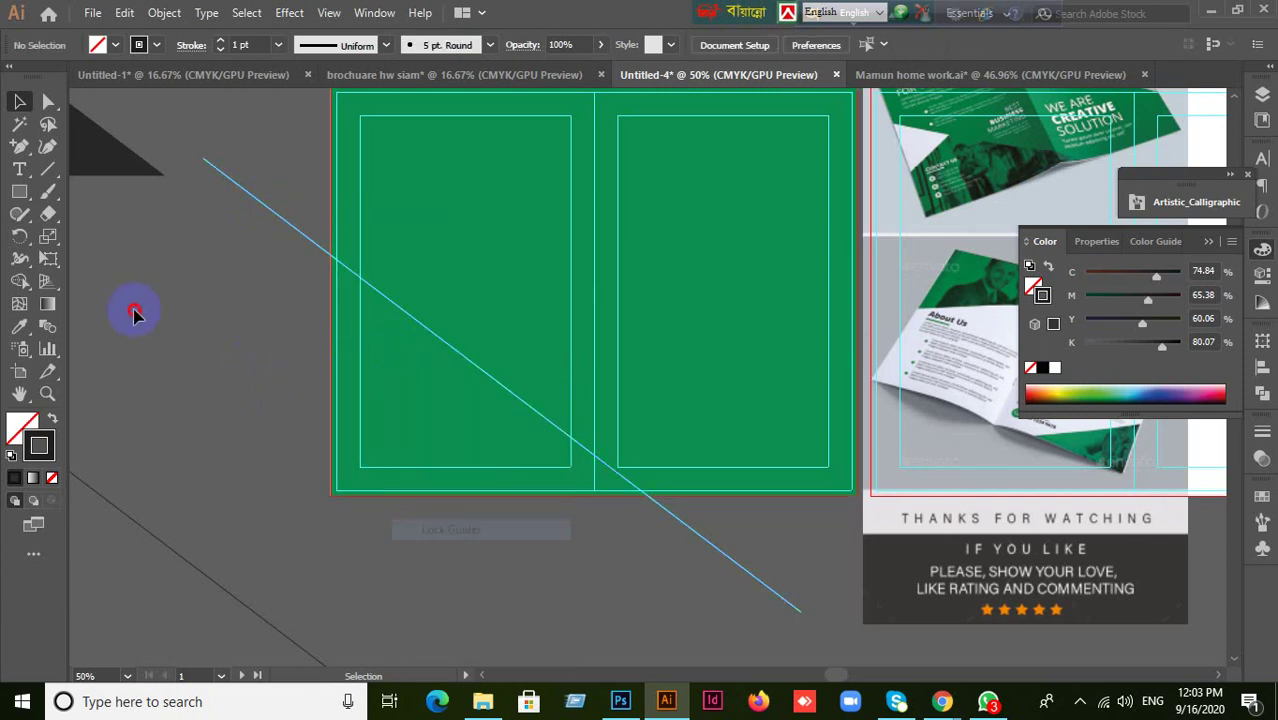
# - Add anchor points to the green rectangle where the diagonal guide crosses its left and bottom edges
pyautogui.click(374, 351)
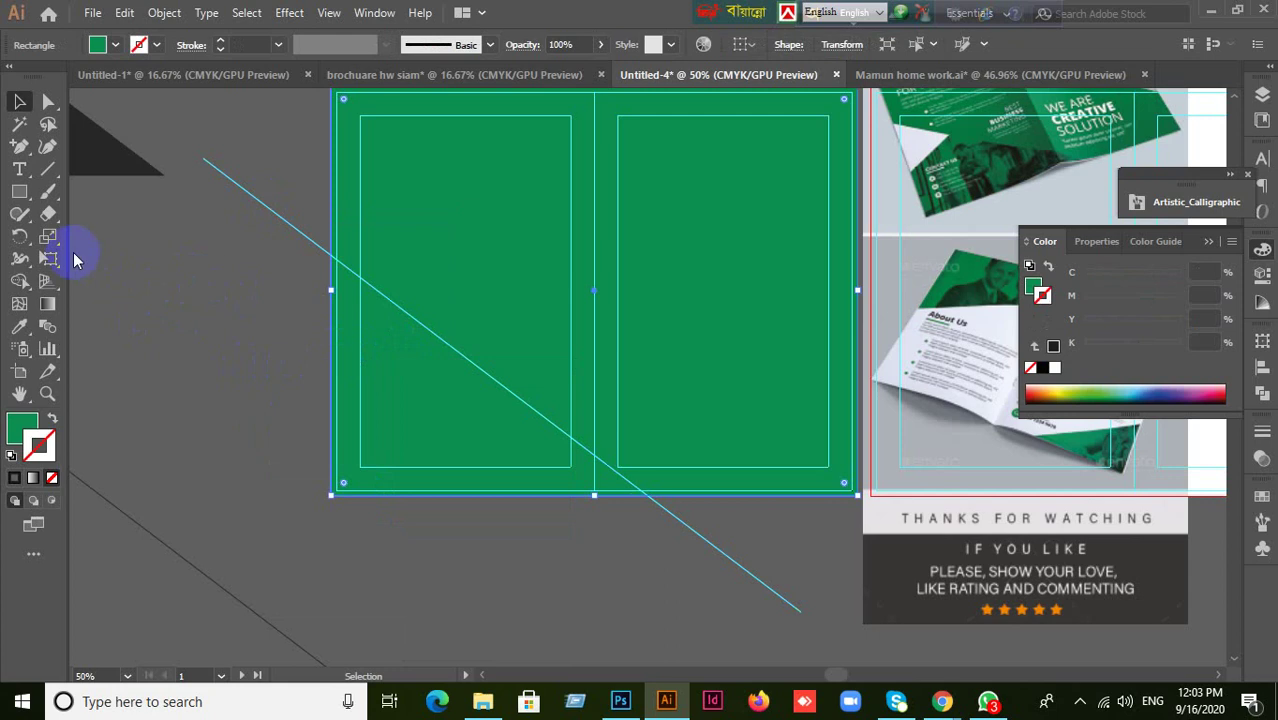
pyautogui.click(15, 146)
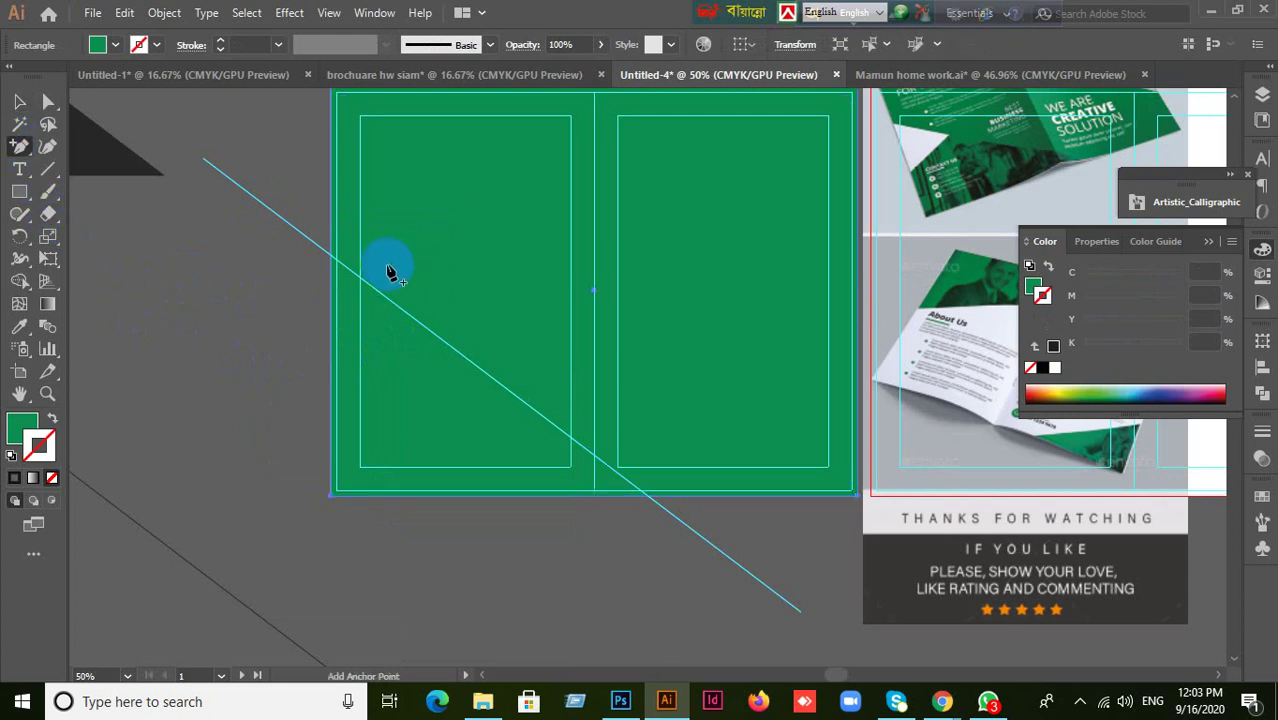
pyautogui.click(333, 262)
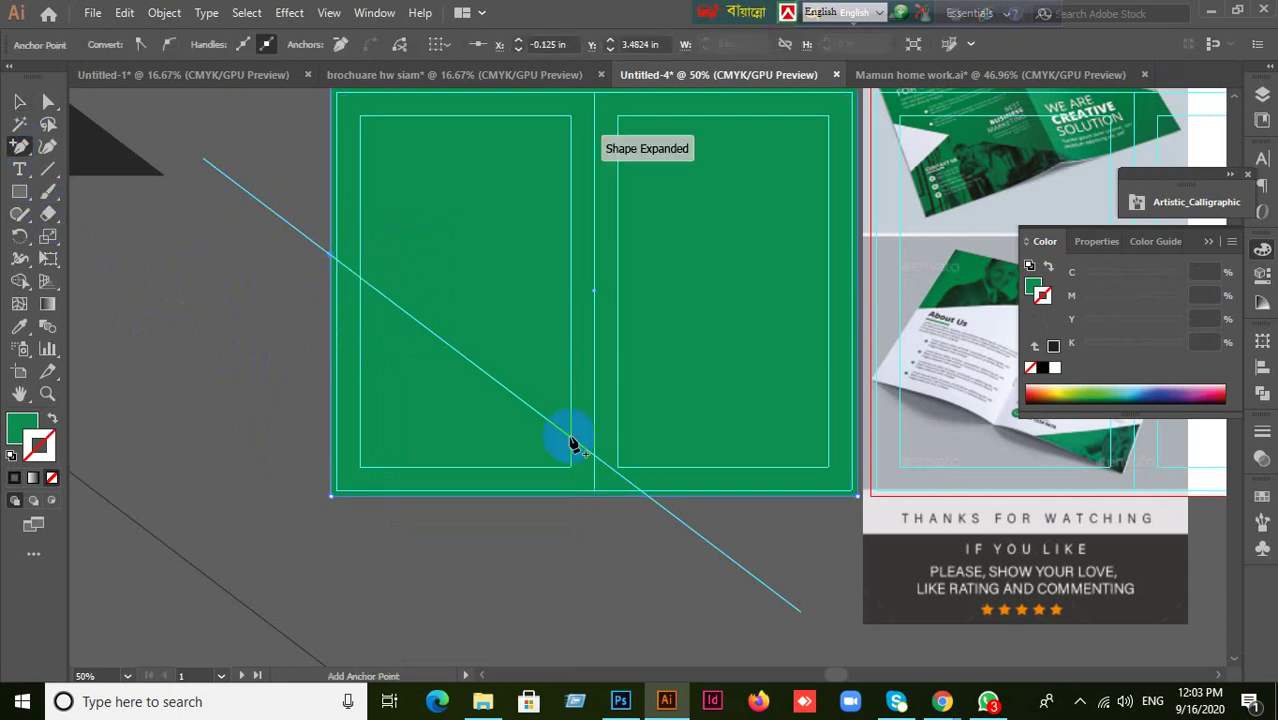
pyautogui.click(649, 496)
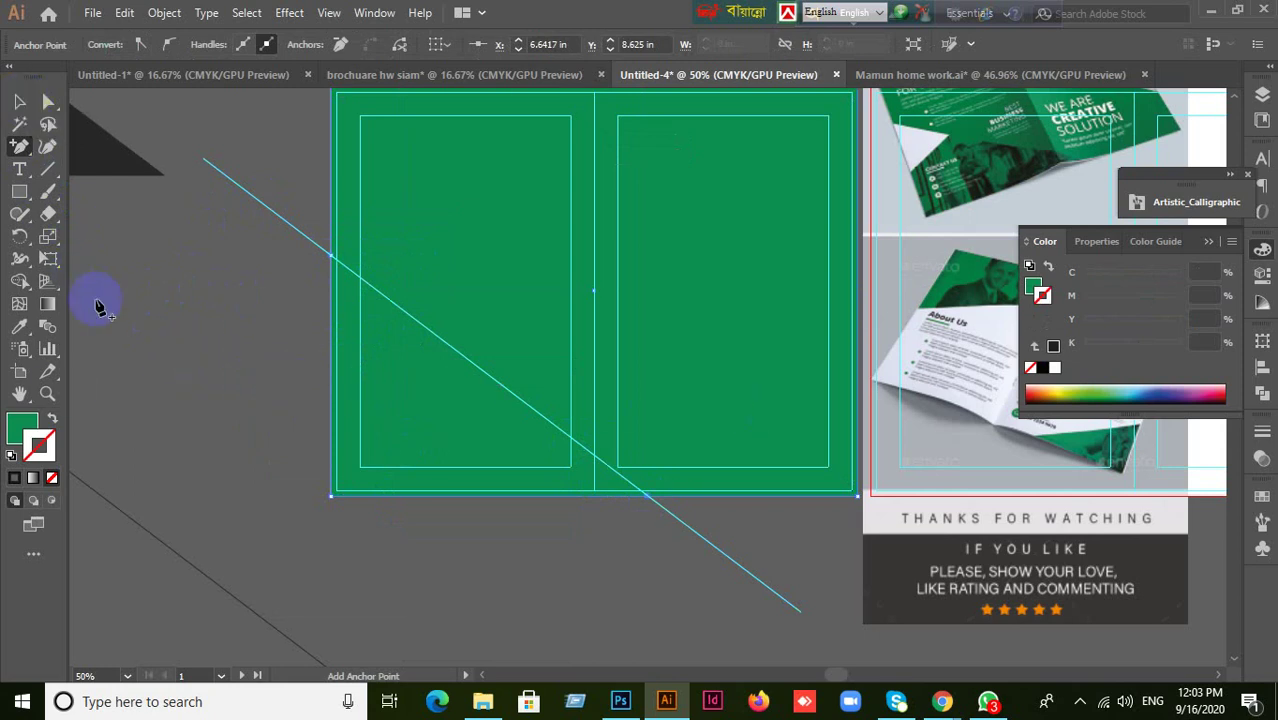
# - Delete the green rectangle's lower-left corner anchor point so its edge follows the diagonal guide, and deselect the shape
pyautogui.moveTo(16, 150); pyautogui.dragTo(80, 190)
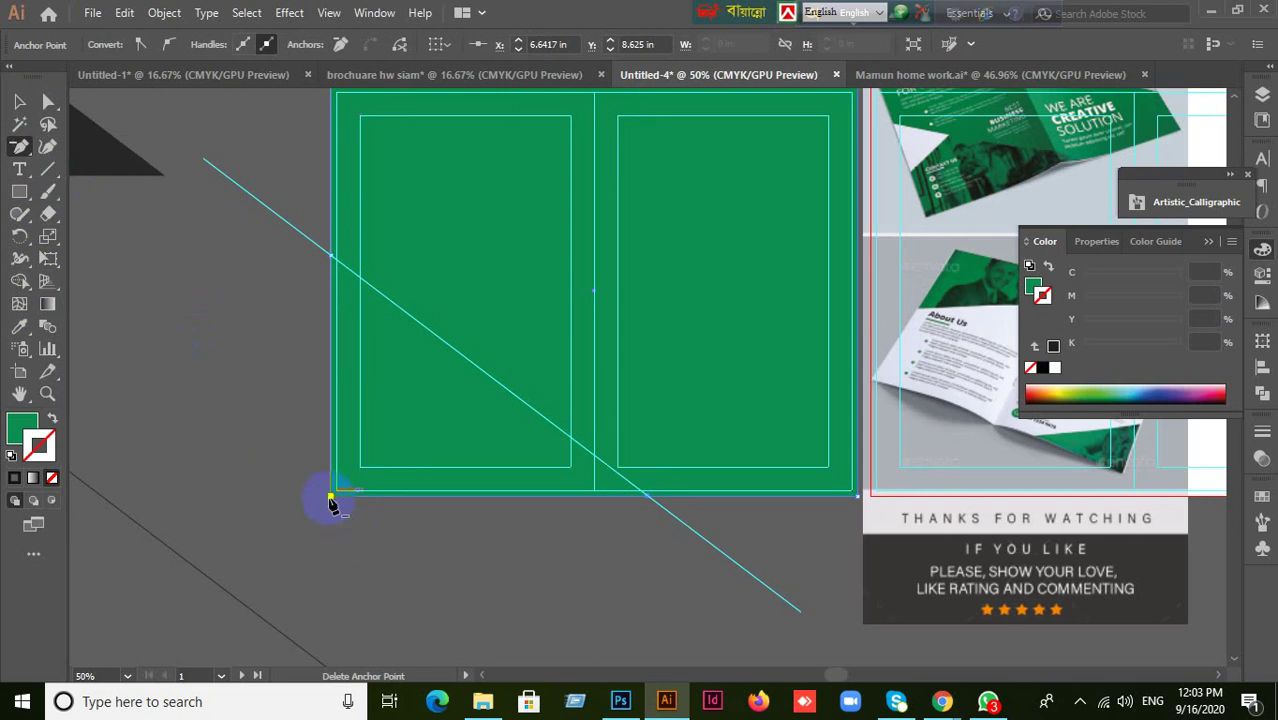
pyautogui.click(331, 497)
pyautogui.click(19, 101)
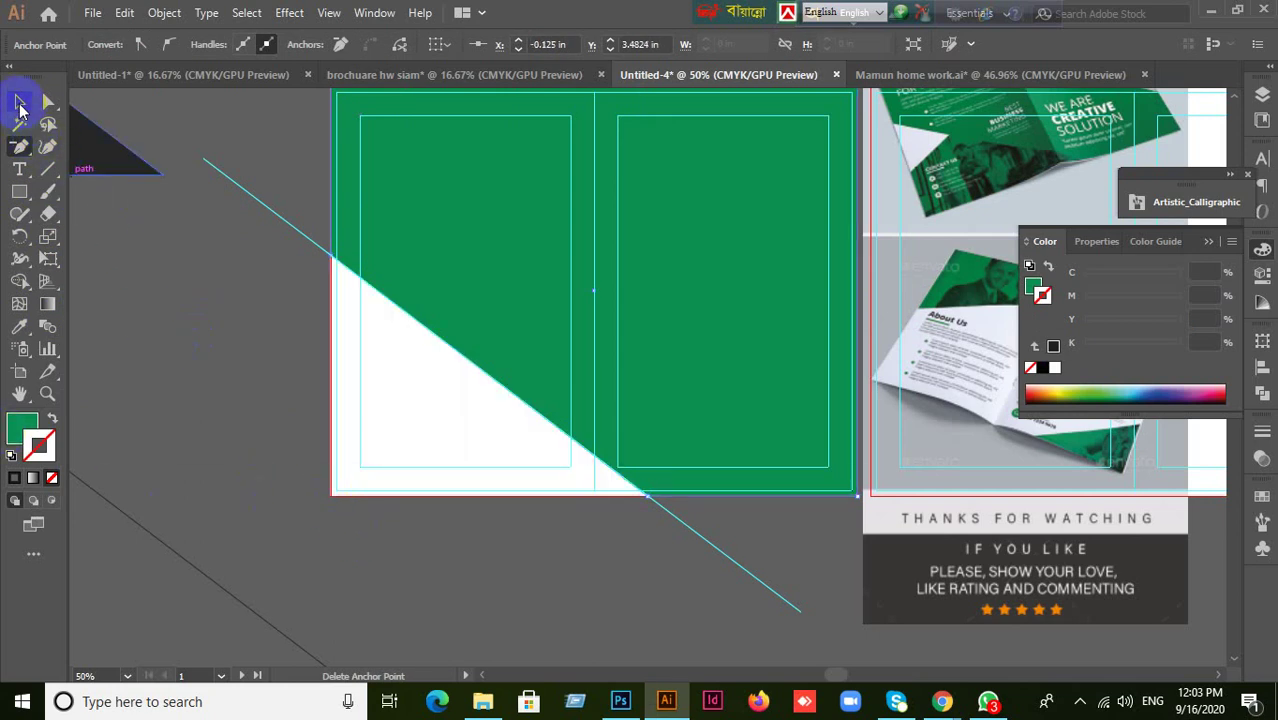
pyautogui.click(237, 453)
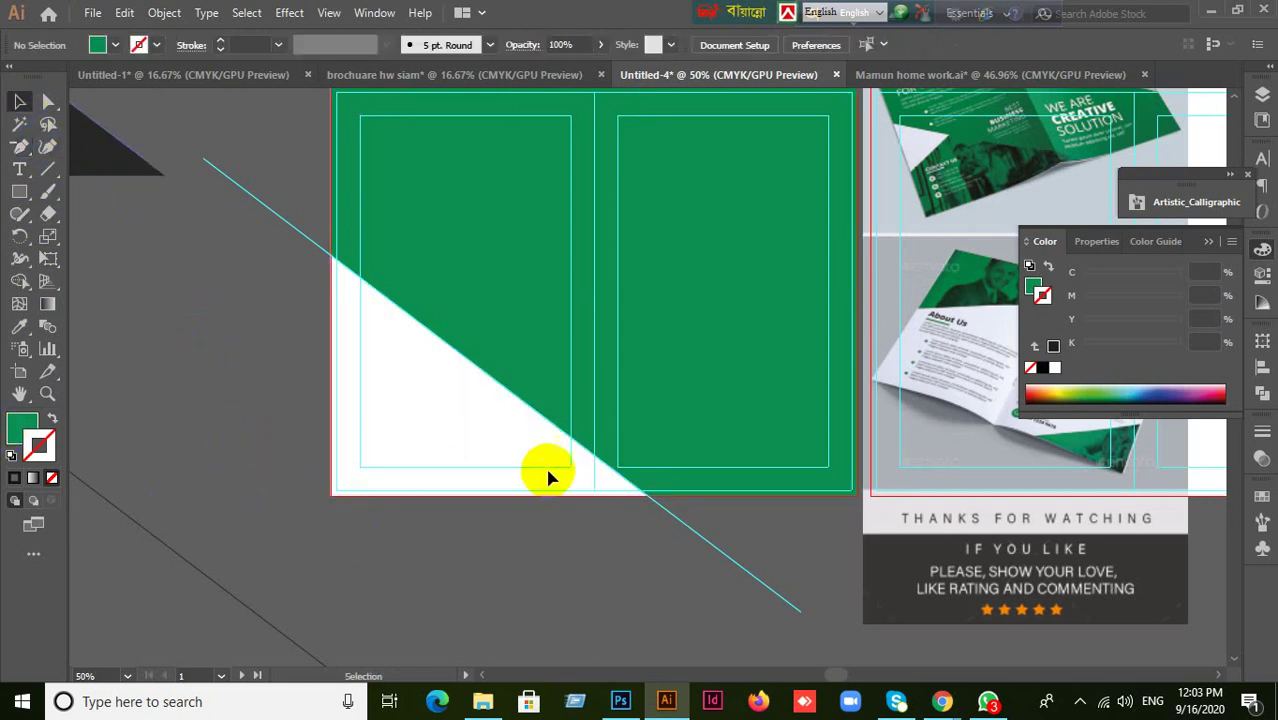
# - Move the spare diagonal line from outside the artboard exactly onto the diagonal guide
pyautogui.moveTo(548, 476); pyautogui.dragTo(536, 422)
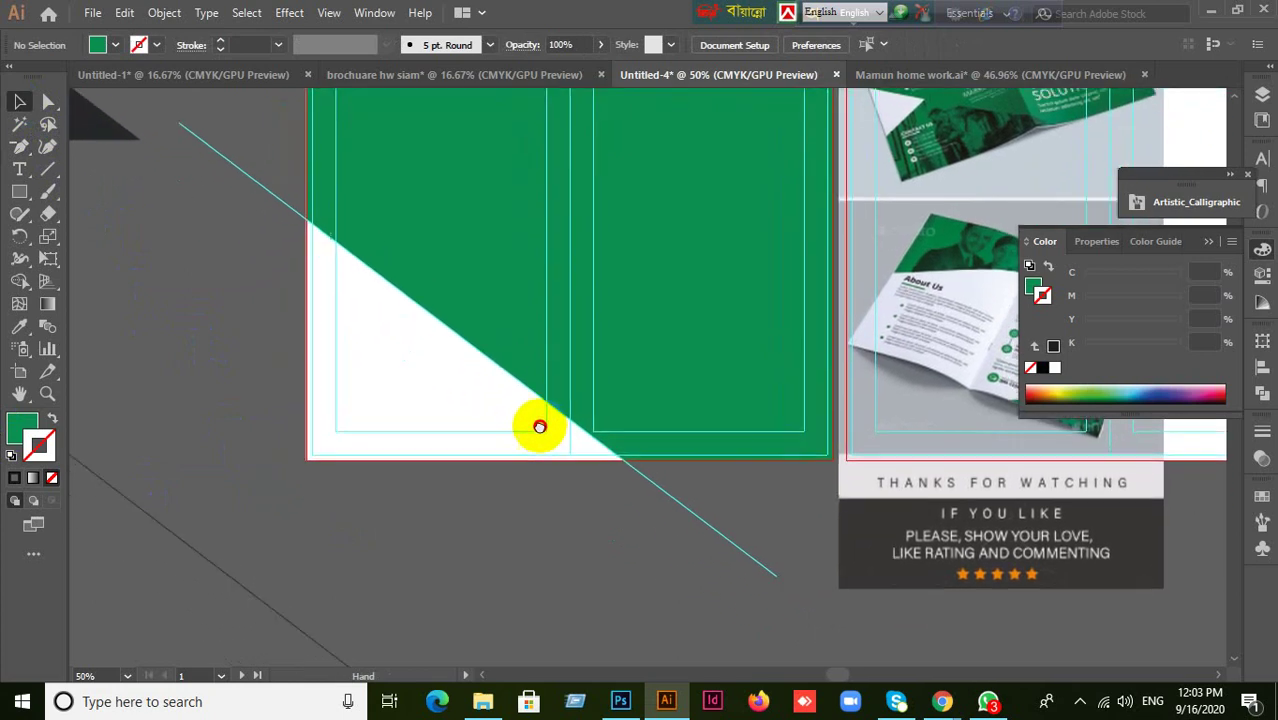
pyautogui.scroll(-1, 571, 471)
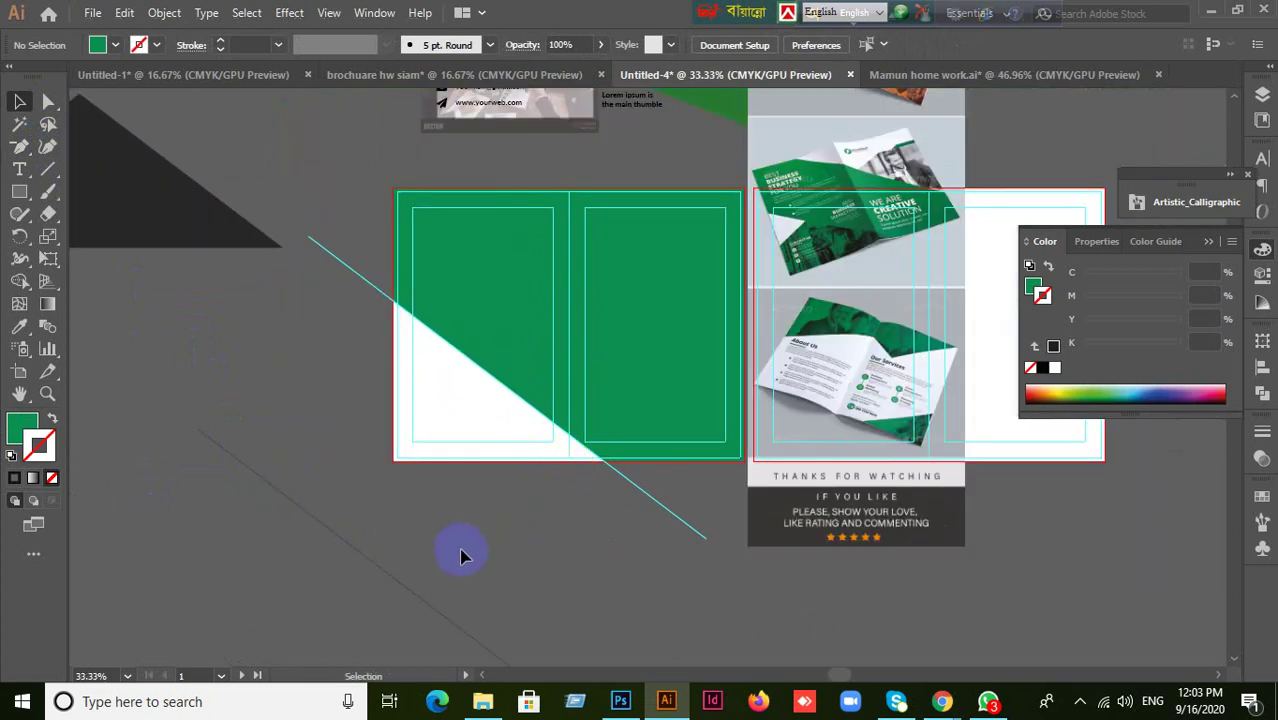
pyautogui.moveTo(403, 586); pyautogui.dragTo(512, 396)
pyautogui.scroll(2, 542, 500)
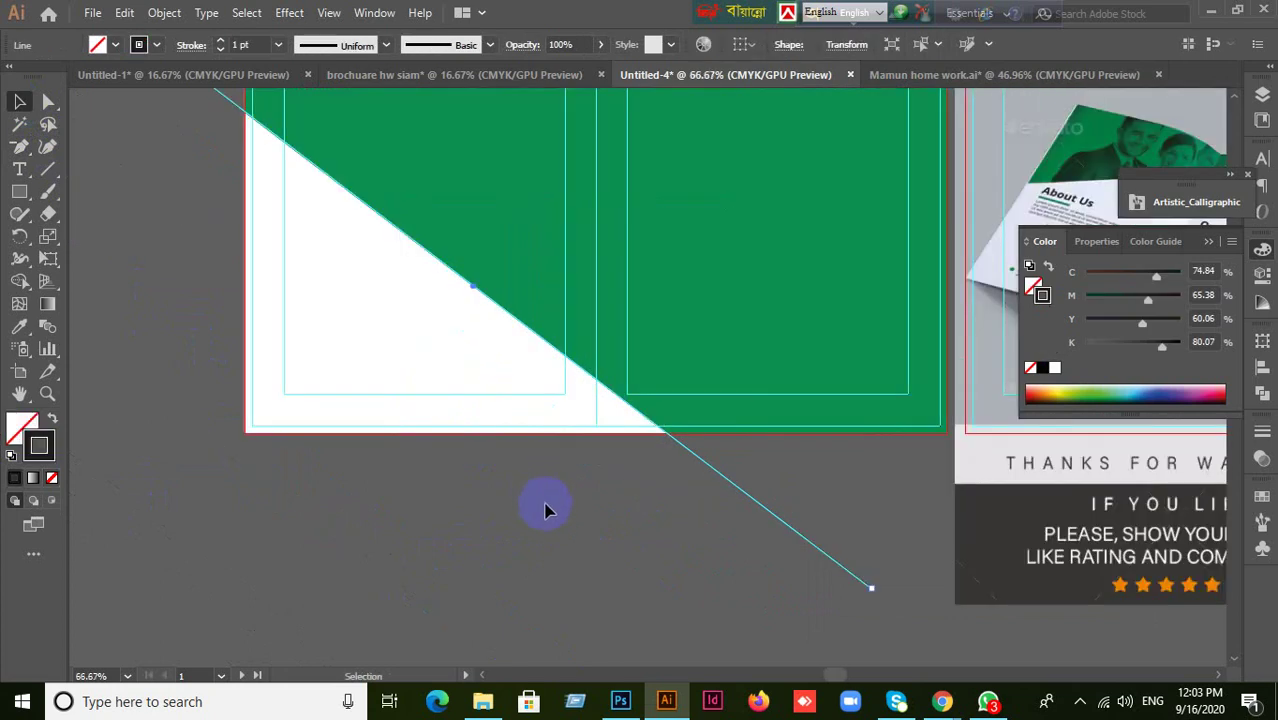
pyautogui.scroll(-1, 559, 449)
pyautogui.scroll(-1, 565, 476)
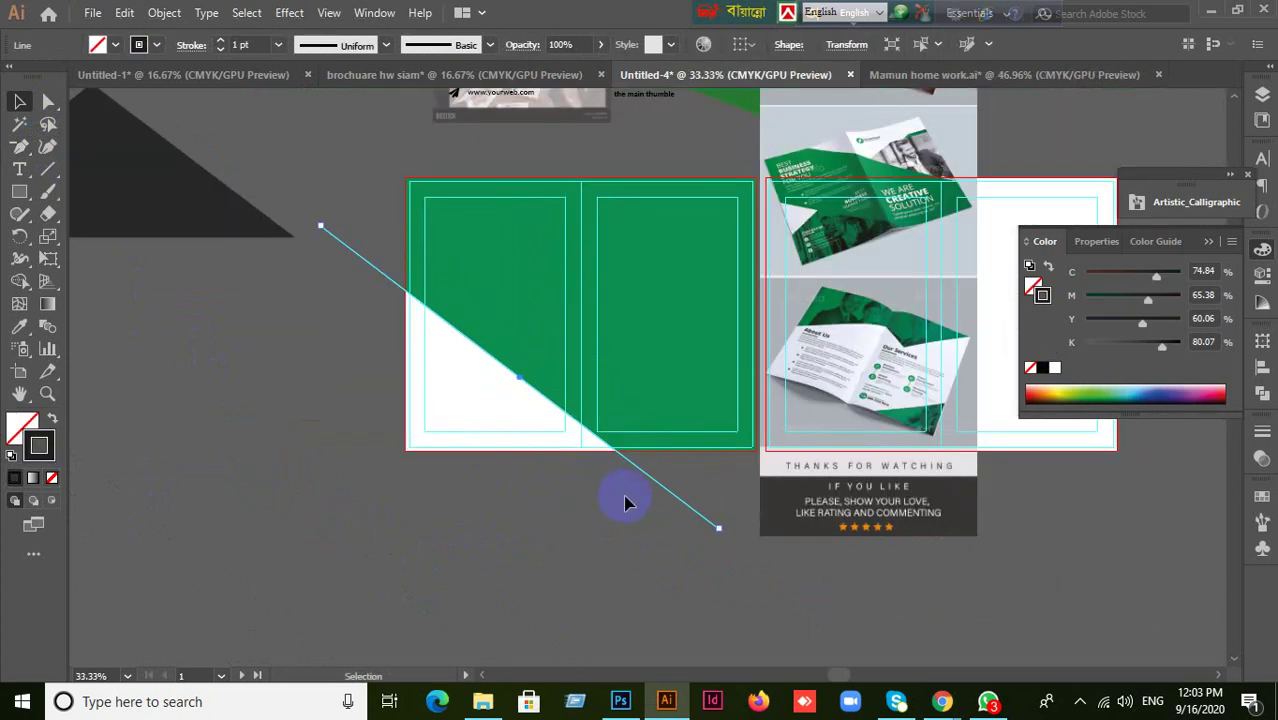
pyautogui.moveTo(537, 400); pyautogui.dragTo(505, 443)
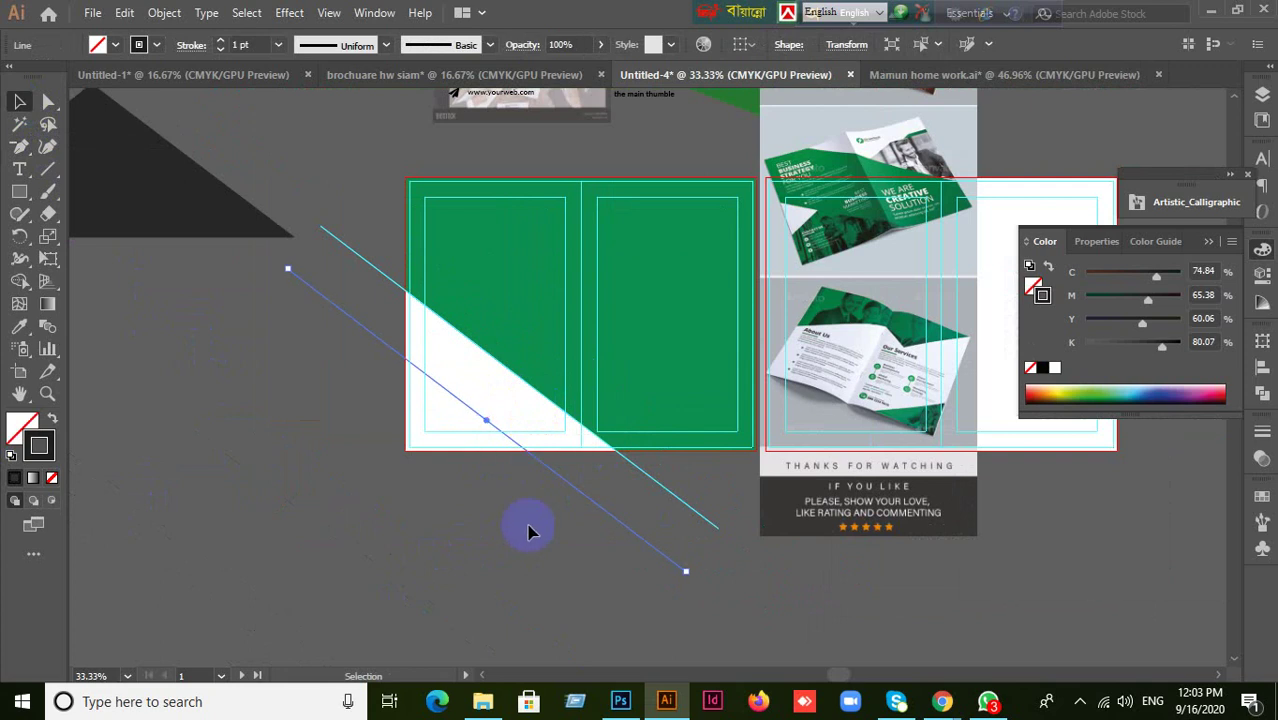
pyautogui.hotkey('ctrl', 'z')
pyautogui.scroll(1, 530, 532)
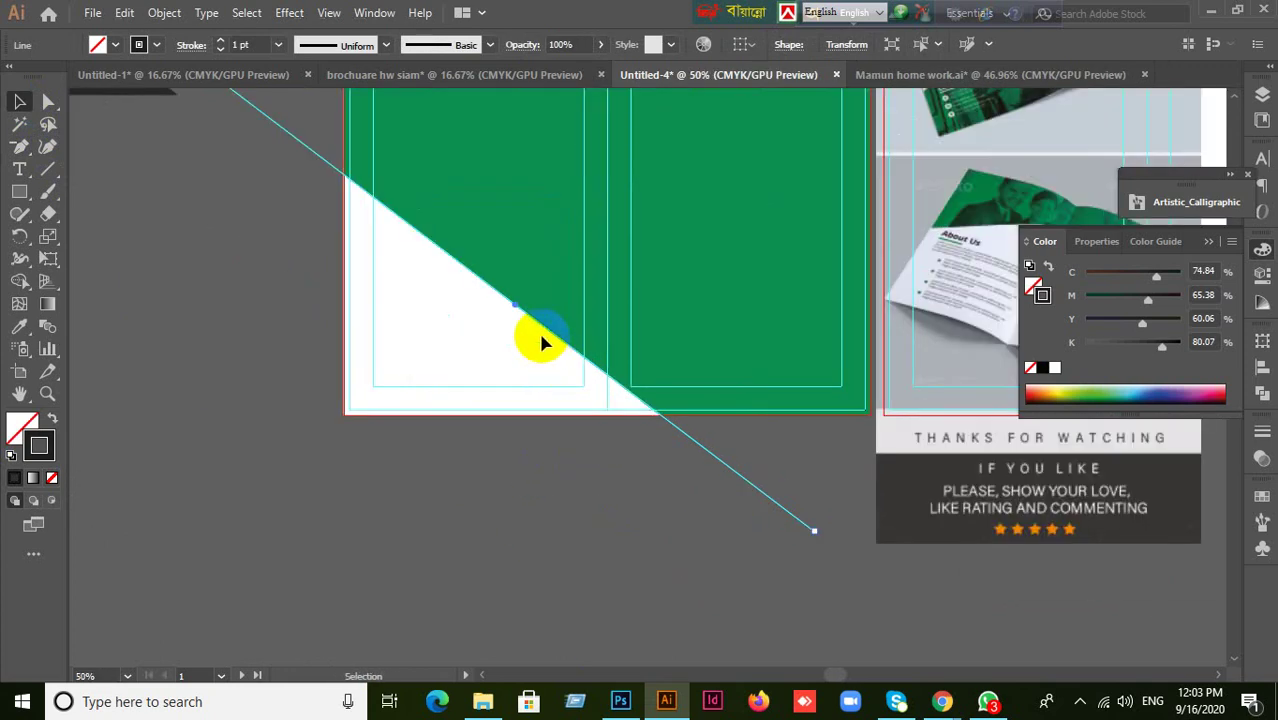
# - Rotate the diagonal line around its midpoint on the guide with preview on, bringing the angle to 137°
pyautogui.scroll(-1, 755, 373)
pyautogui.moveTo(793, 342); pyautogui.dragTo(764, 362)
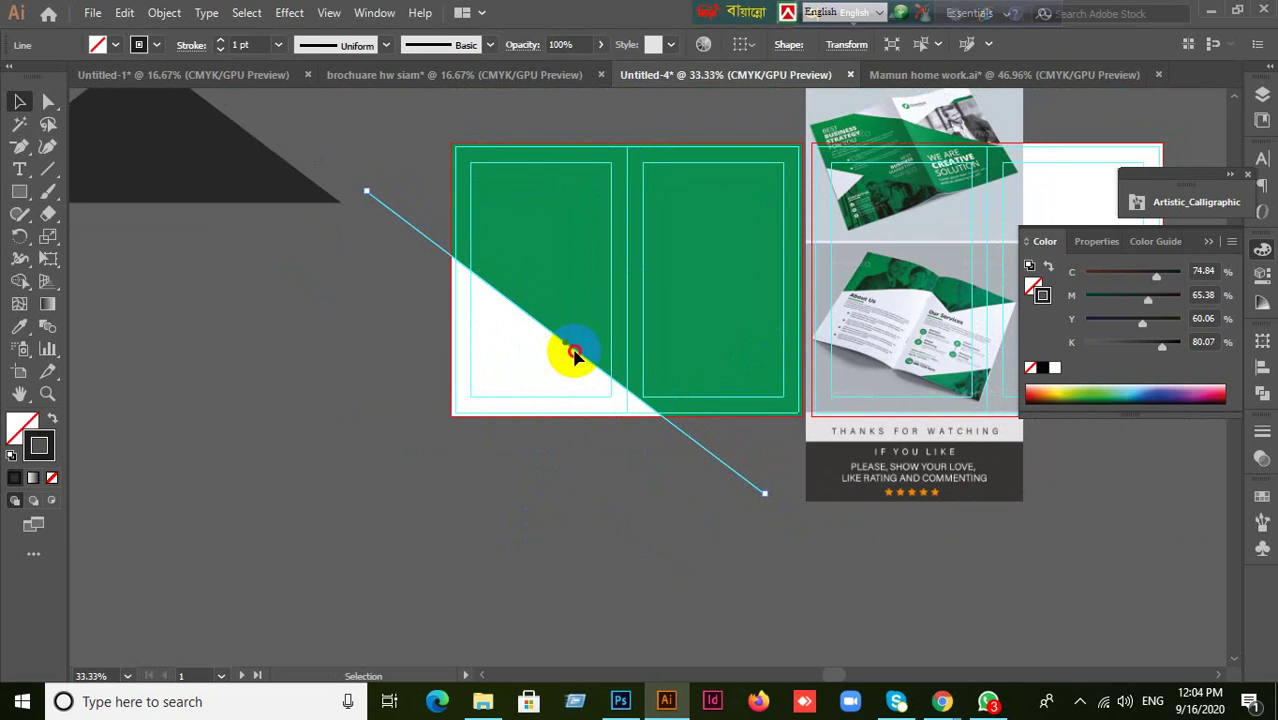
pyautogui.moveTo(575, 355)
pyautogui.mouseDown()
pyautogui.moveTo(568, 379)
pyautogui.moveTo(590, 370)
pyautogui.mouseUp()
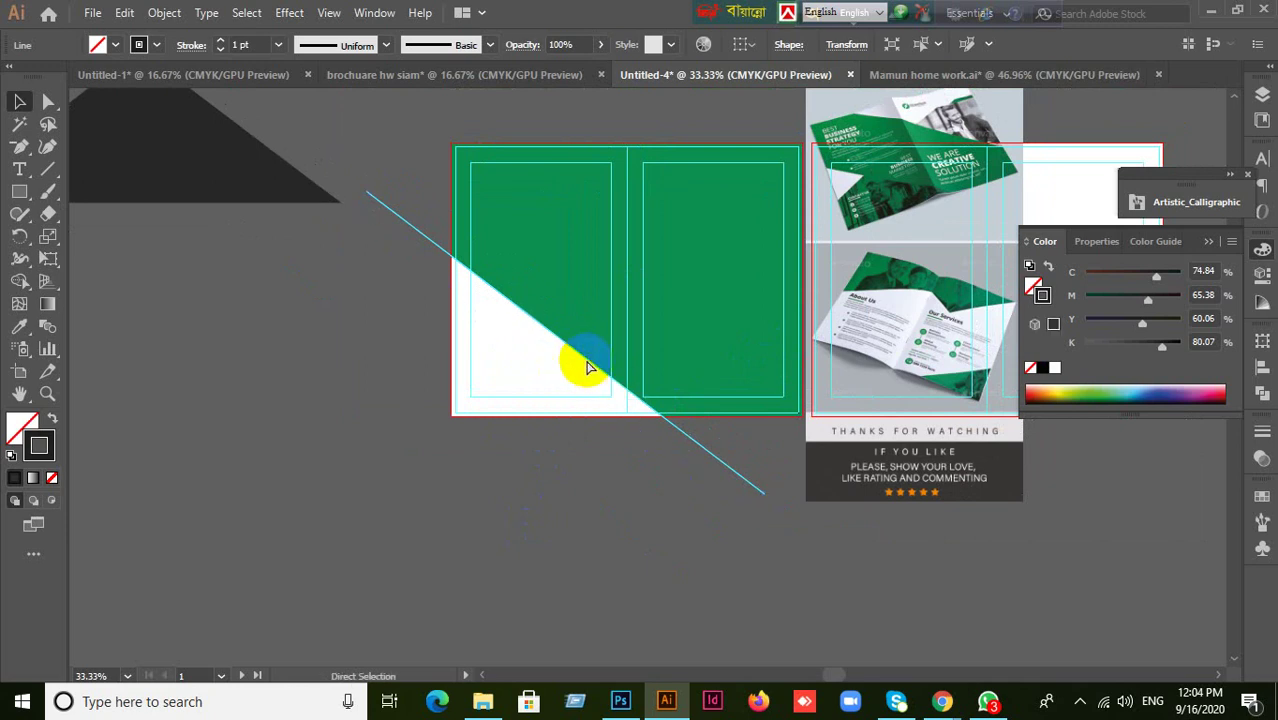
pyautogui.click(20, 236)
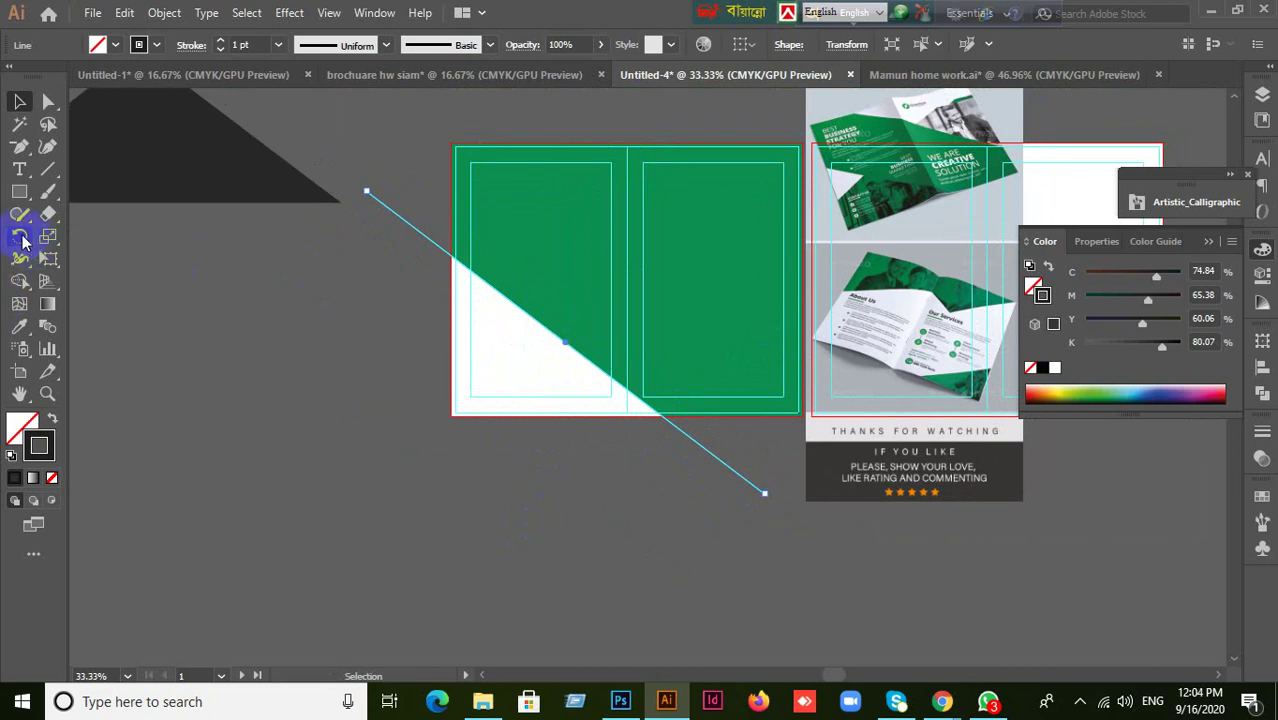
pyautogui.keyDown('alt'); pyautogui.click(566, 343); pyautogui.keyUp('alt')
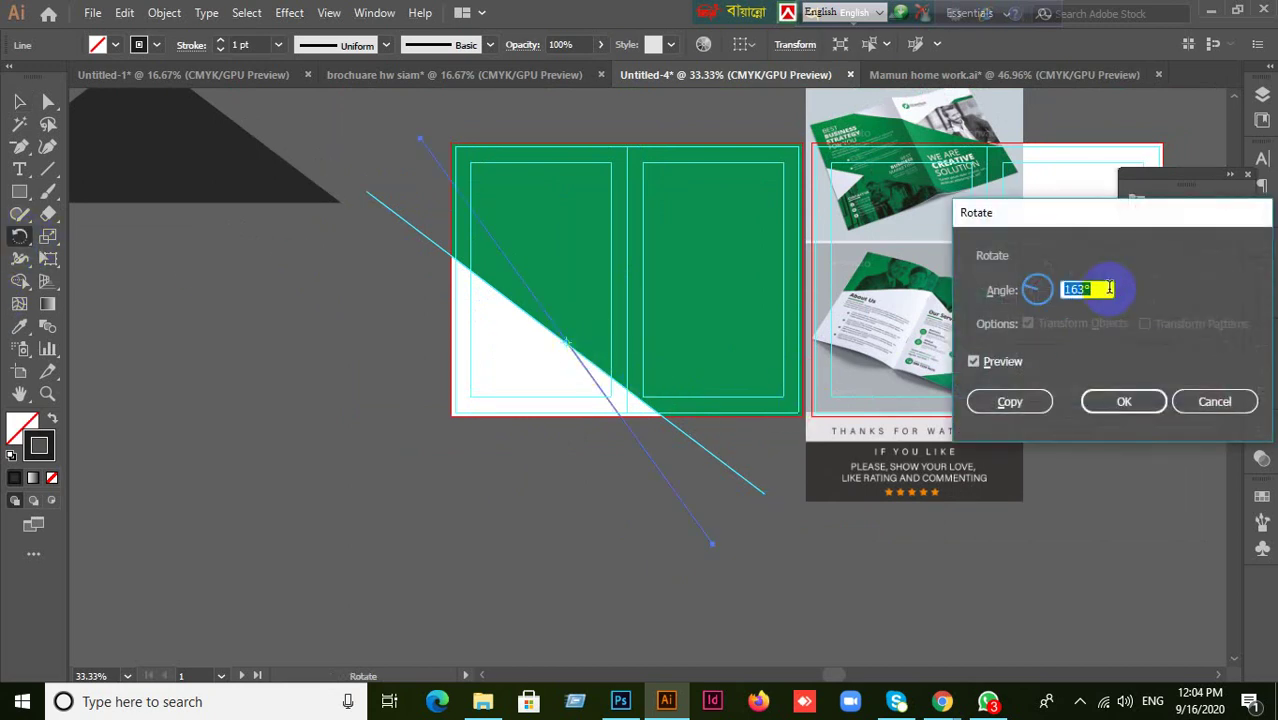
pyautogui.scroll(-20, 1105, 289)
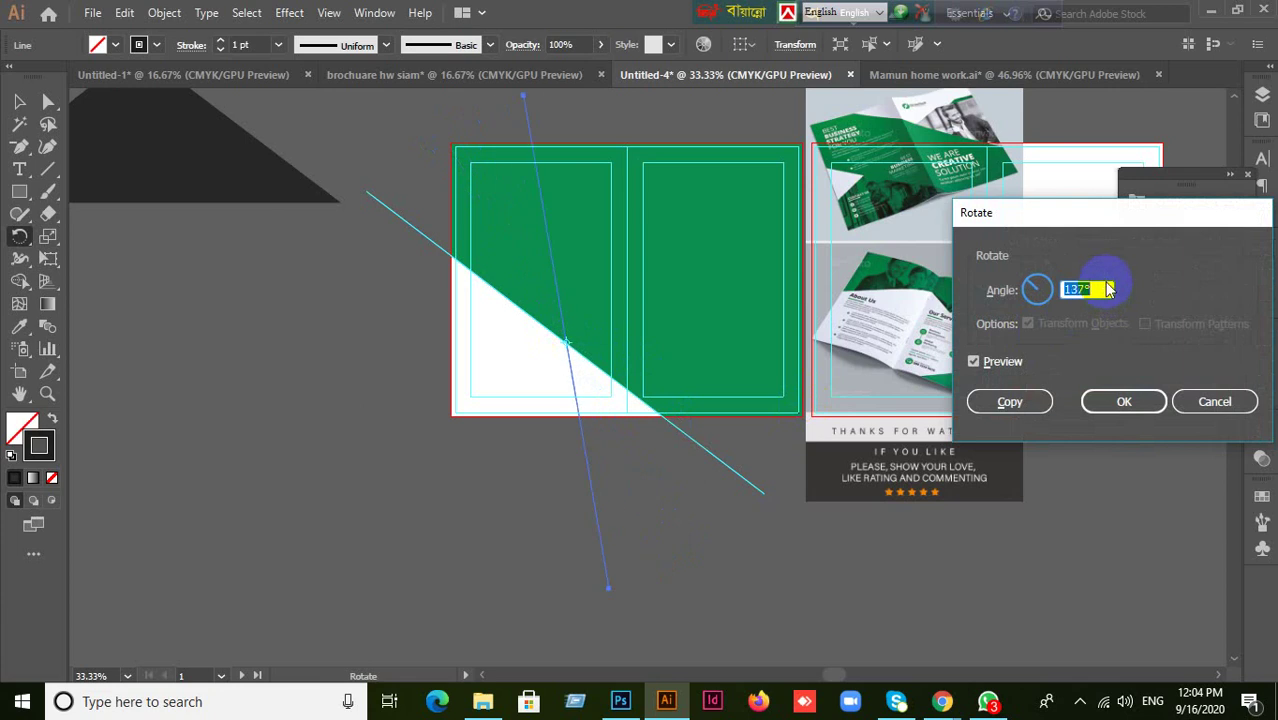
pyautogui.scroll(-12, 1108, 289)
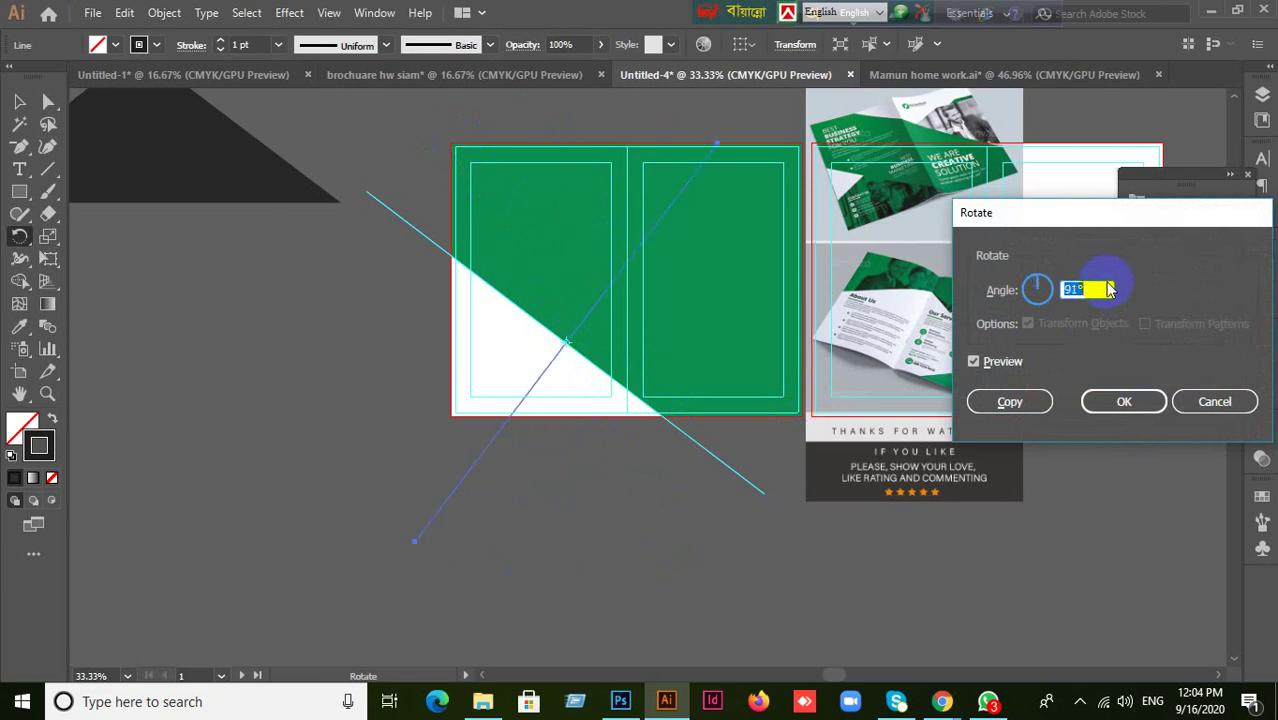
pyautogui.scroll(-20, 1108, 289)
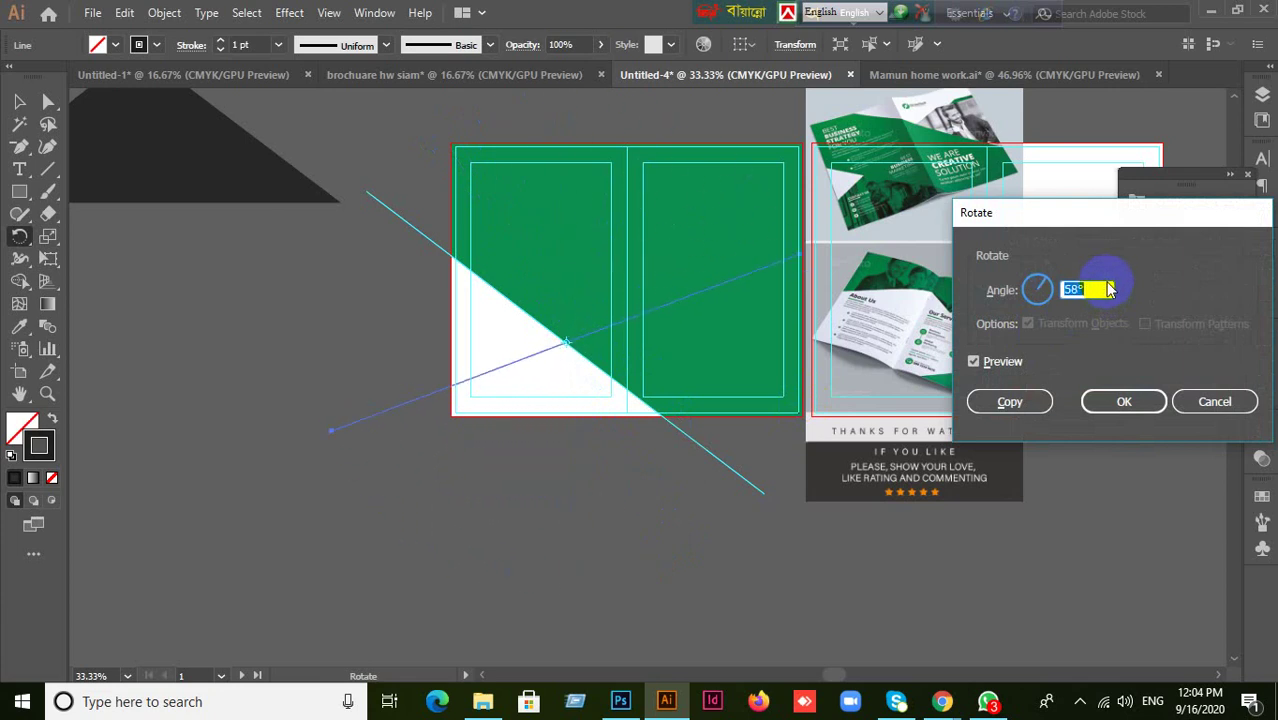
pyautogui.scroll(16, 1108, 289)
pyautogui.scroll(4, 1108, 289)
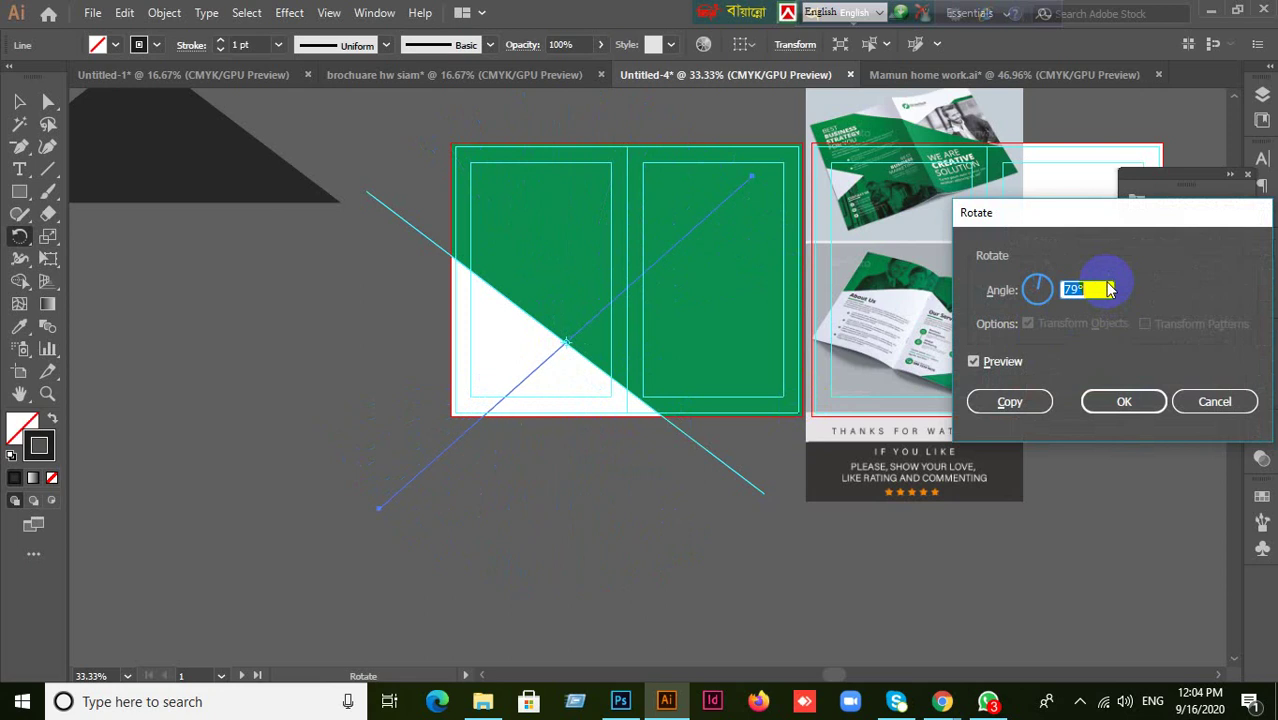
pyautogui.scroll(-17, 1108, 289)
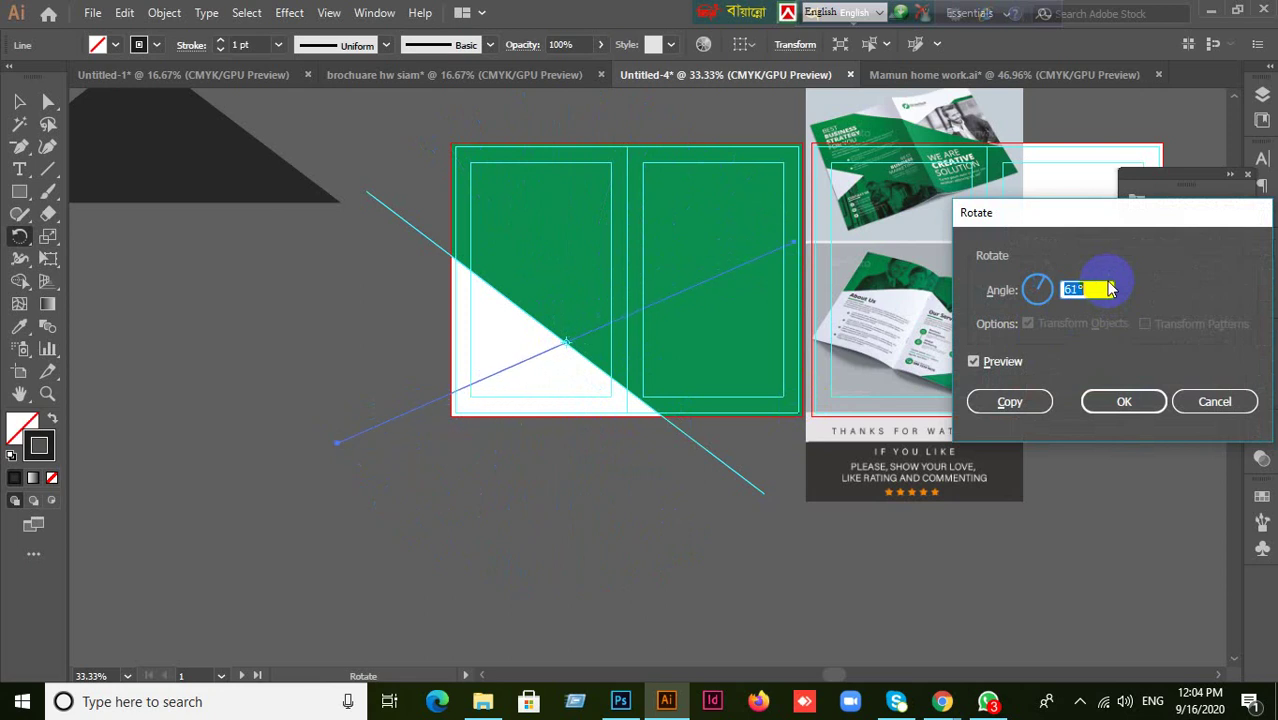
pyautogui.click(1215, 401)
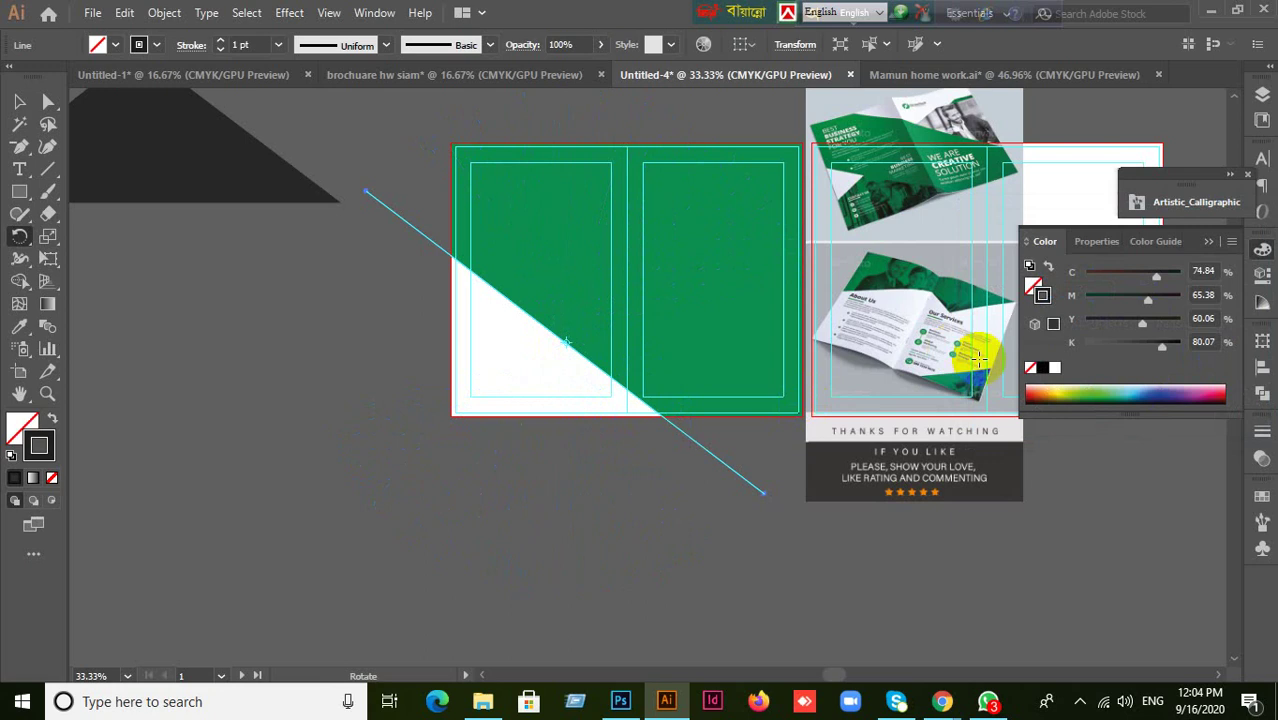
# - Pull the duplicate diagonal line off the green shape's cut edge and delete it
pyautogui.click(19, 101)
pyautogui.click(700, 480)
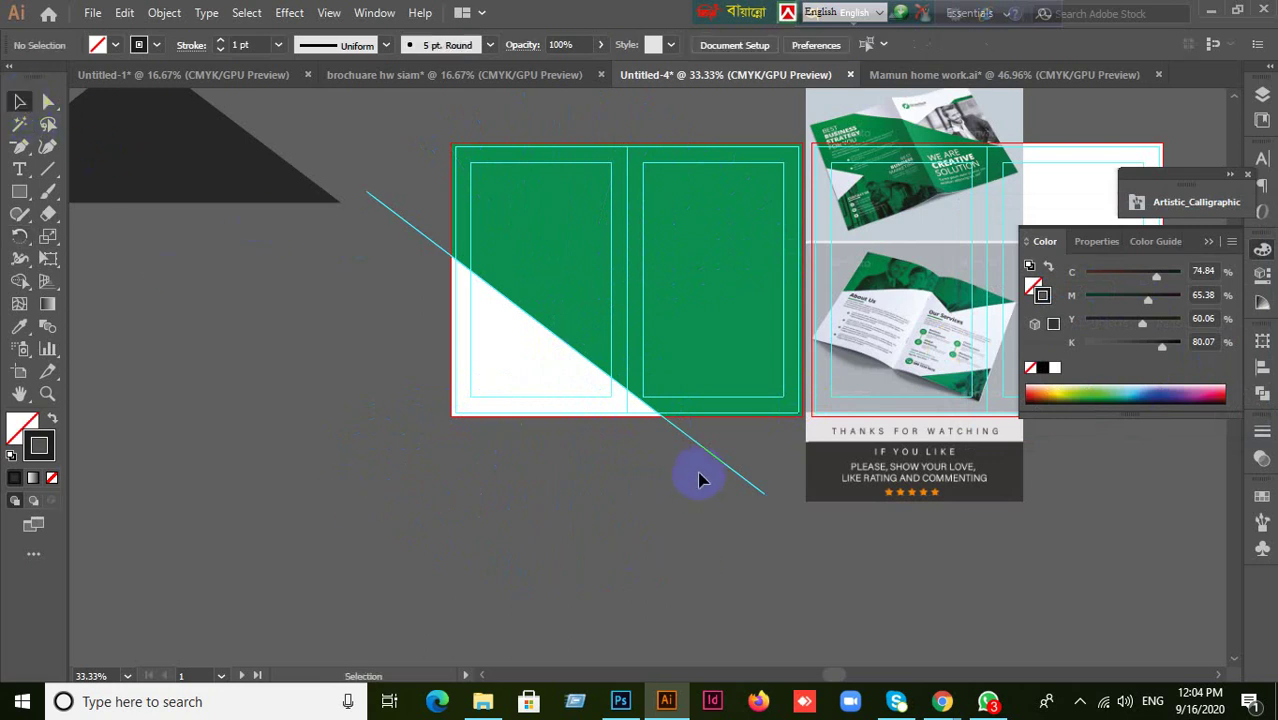
pyautogui.moveTo(705, 456); pyautogui.dragTo(525, 578)
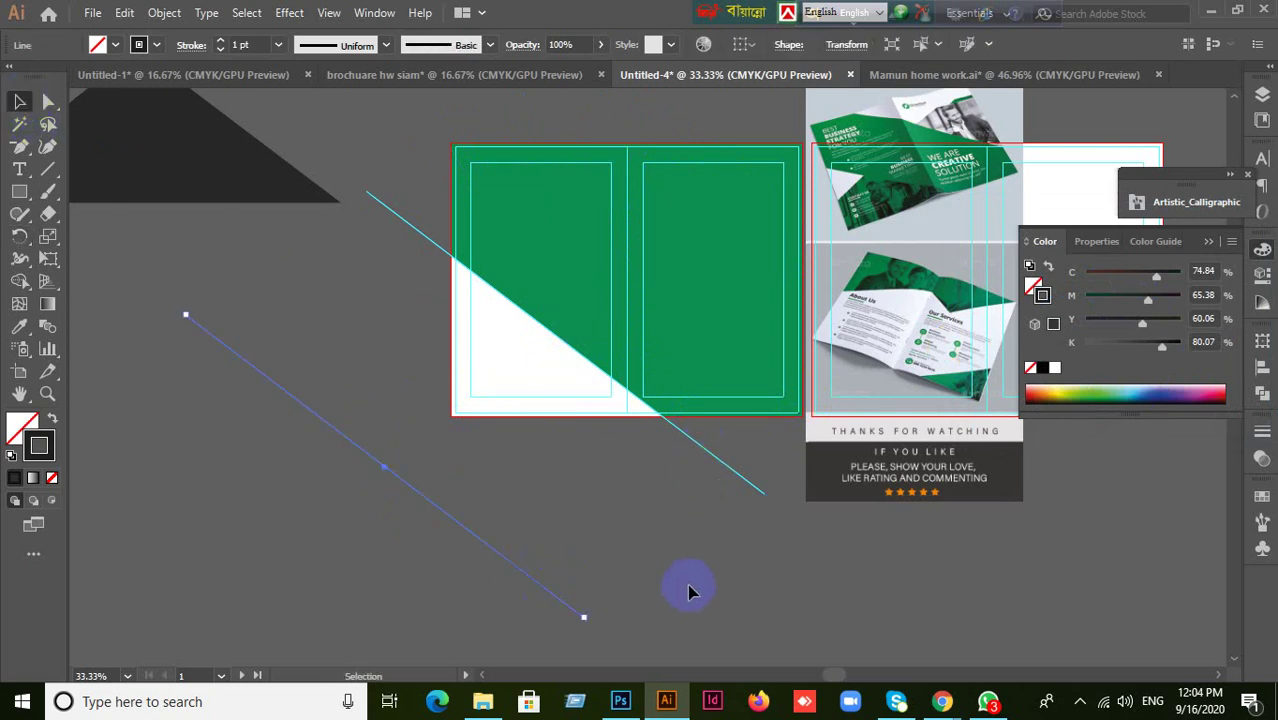
pyautogui.press('Delete')
# - Place a parallel copy of the diagonal line over the green shape, offset about 3.63 in to the right and 2.88 in up
pyautogui.scroll(1, 679, 351)
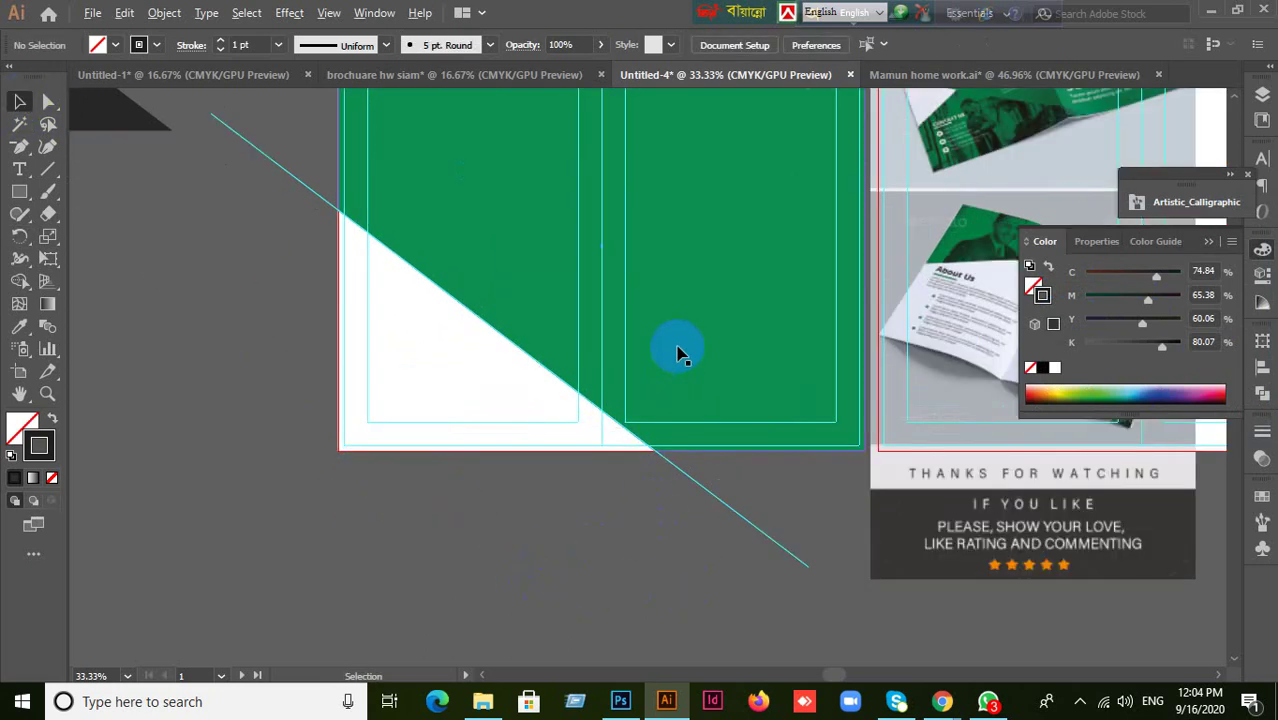
pyautogui.scroll(-1, 624, 330)
pyautogui.moveTo(596, 322); pyautogui.dragTo(553, 350)
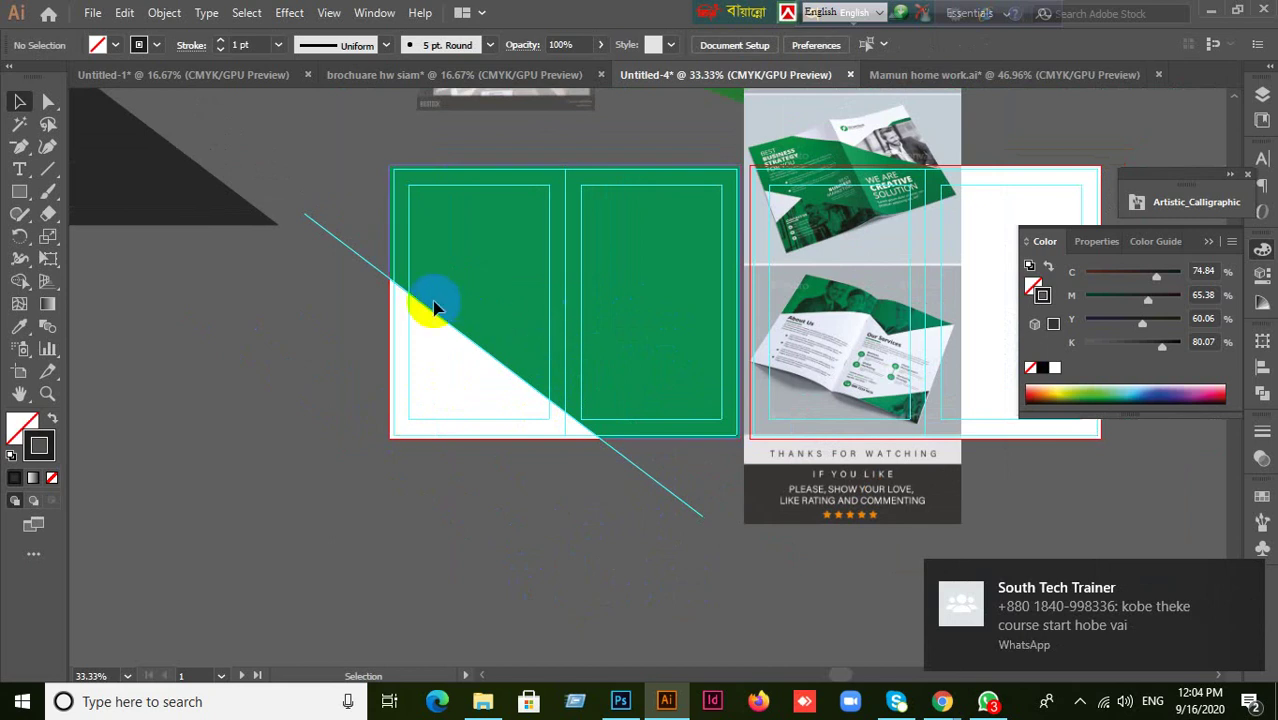
pyautogui.click(366, 267)
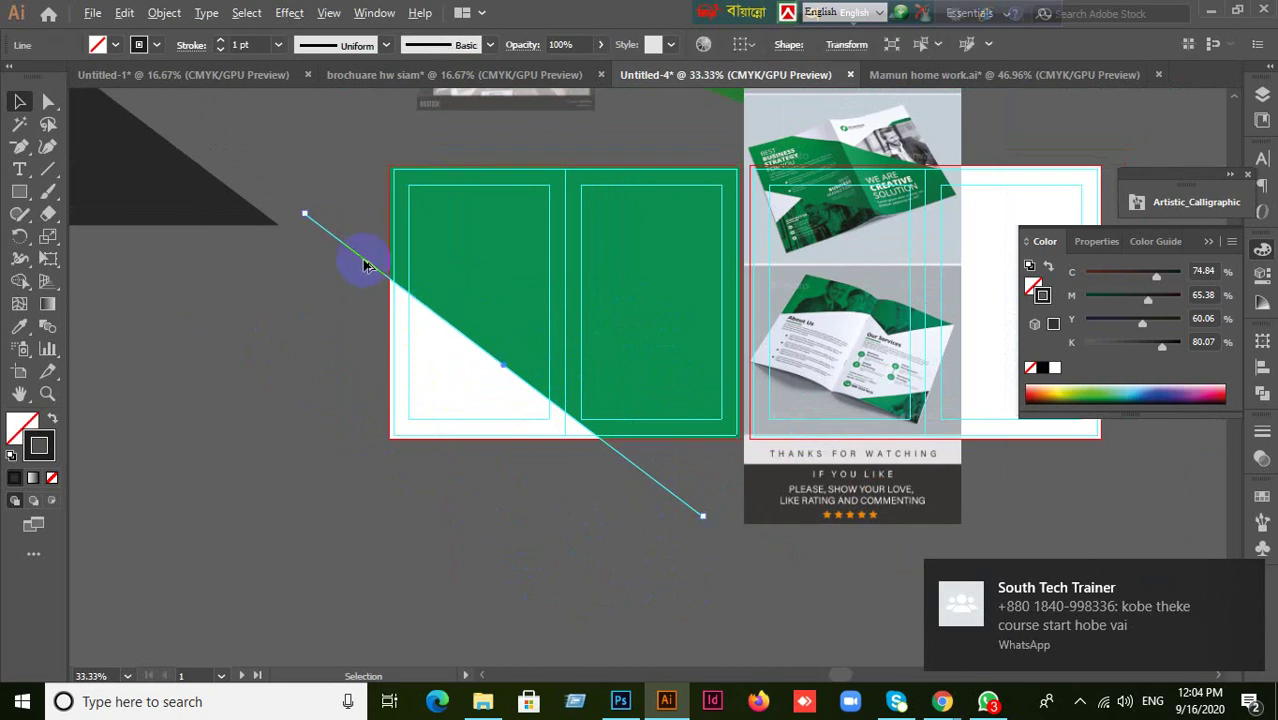
pyautogui.moveTo(365, 265); pyautogui.dragTo(476, 174)
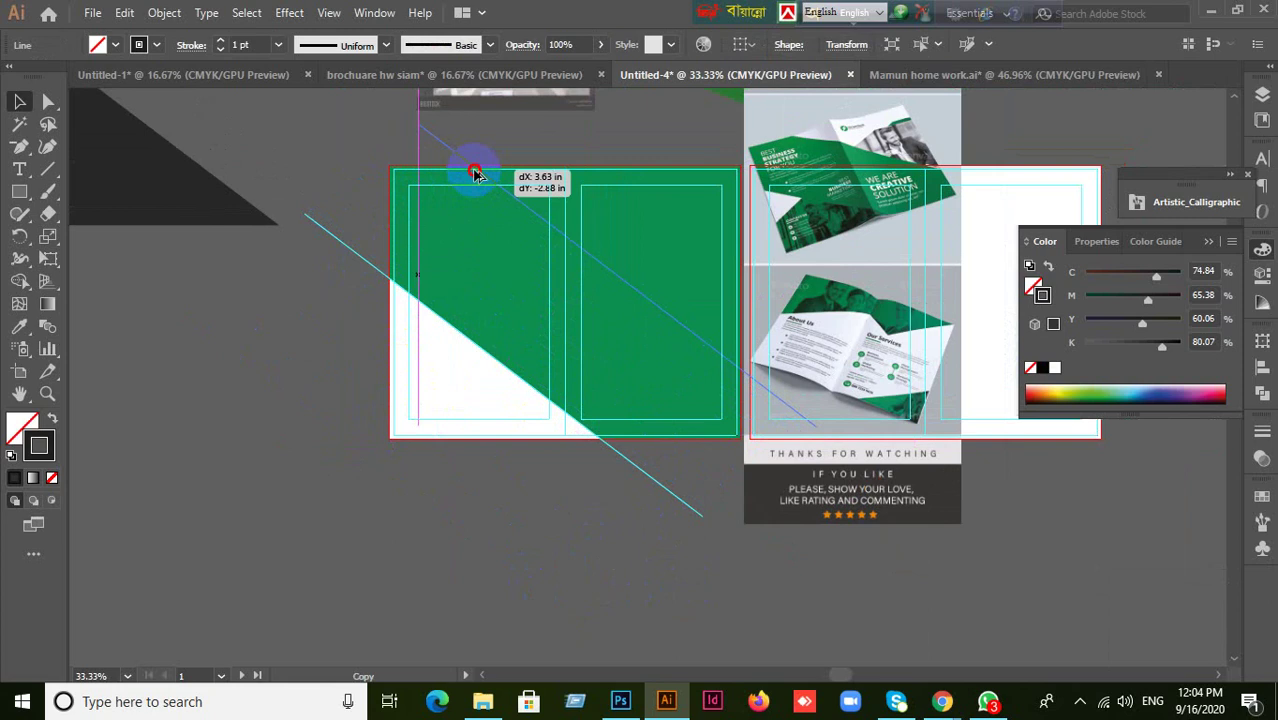
pyautogui.moveTo(475, 174); pyautogui.dragTo(475, 174)
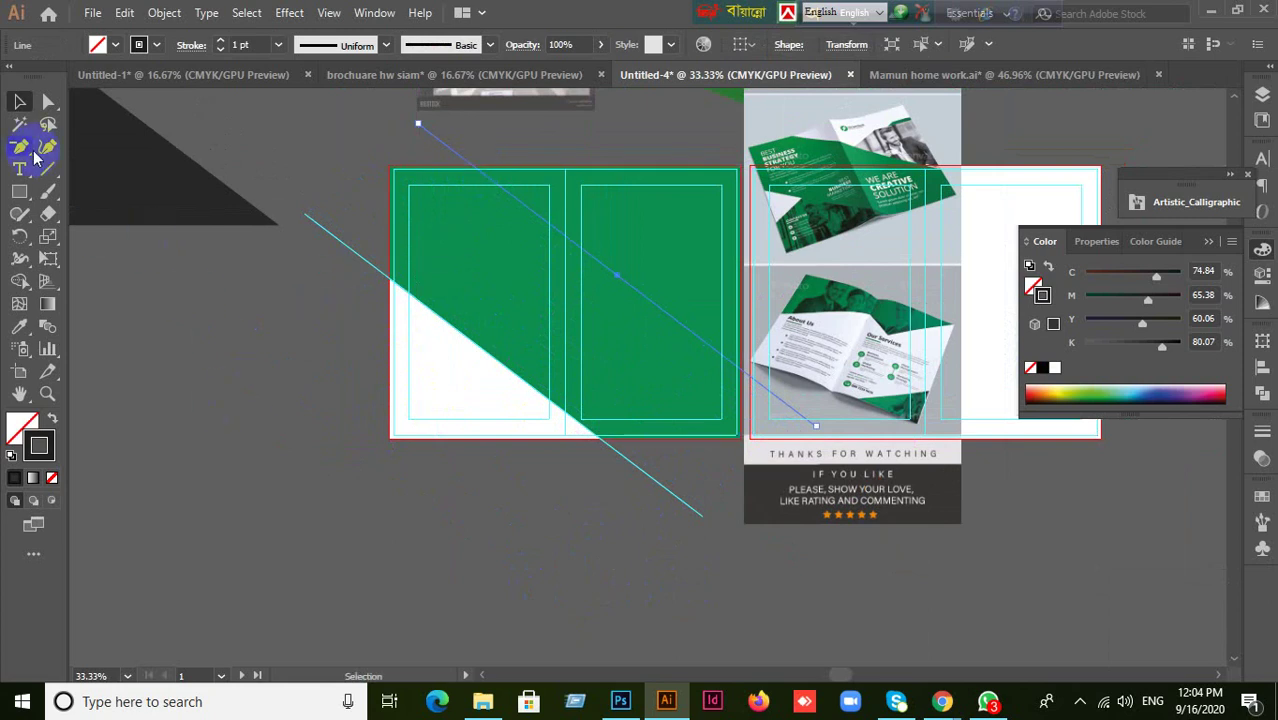
pyautogui.moveTo(20, 146); pyautogui.dragTo(82, 166)
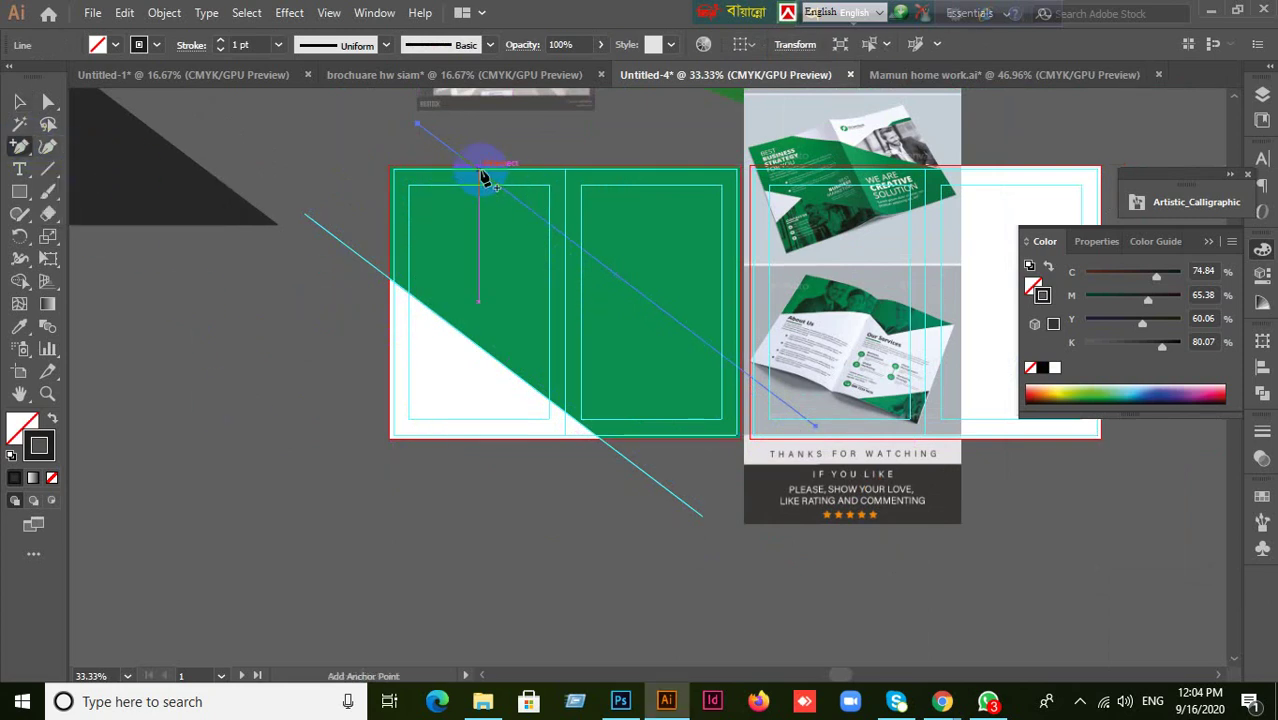
pyautogui.press('v')
pyautogui.rightClick(352, 146)
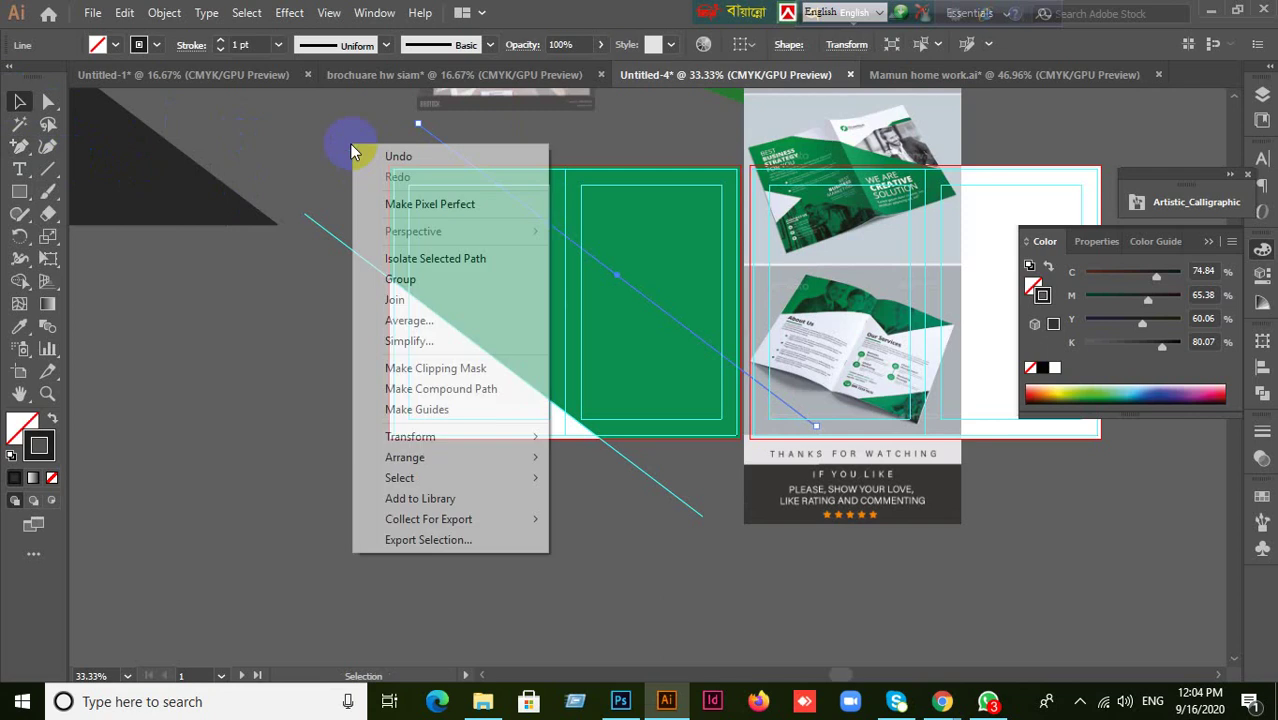
pyautogui.click(305, 157)
# - Add anchor points to the green shape where the copied diagonal line crosses its top and right edges
pyautogui.click(471, 233)
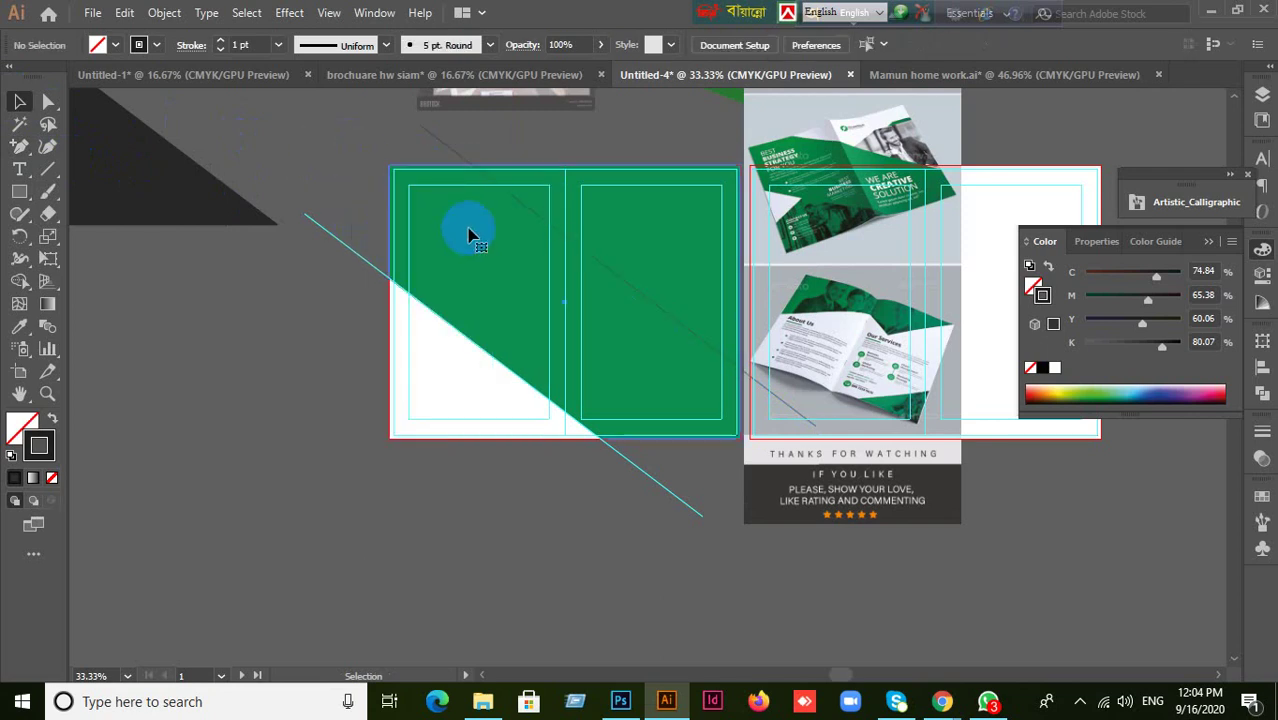
pyautogui.click(20, 146)
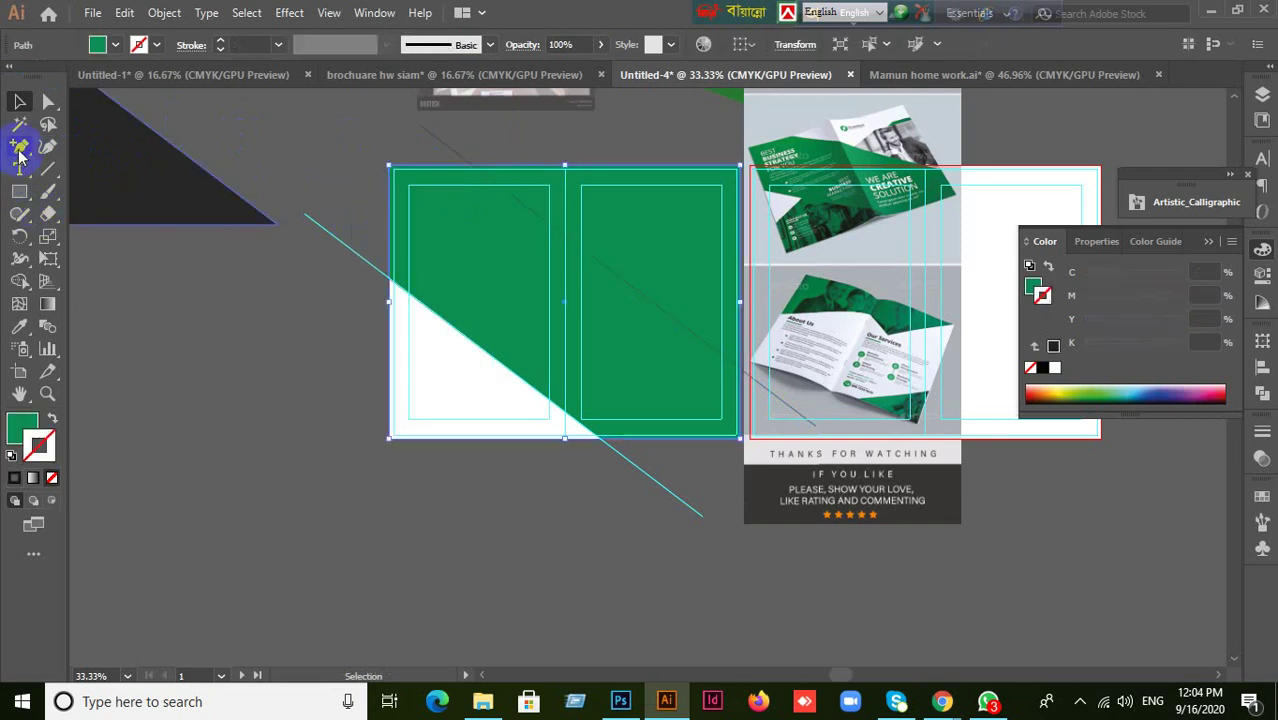
pyautogui.click(471, 167)
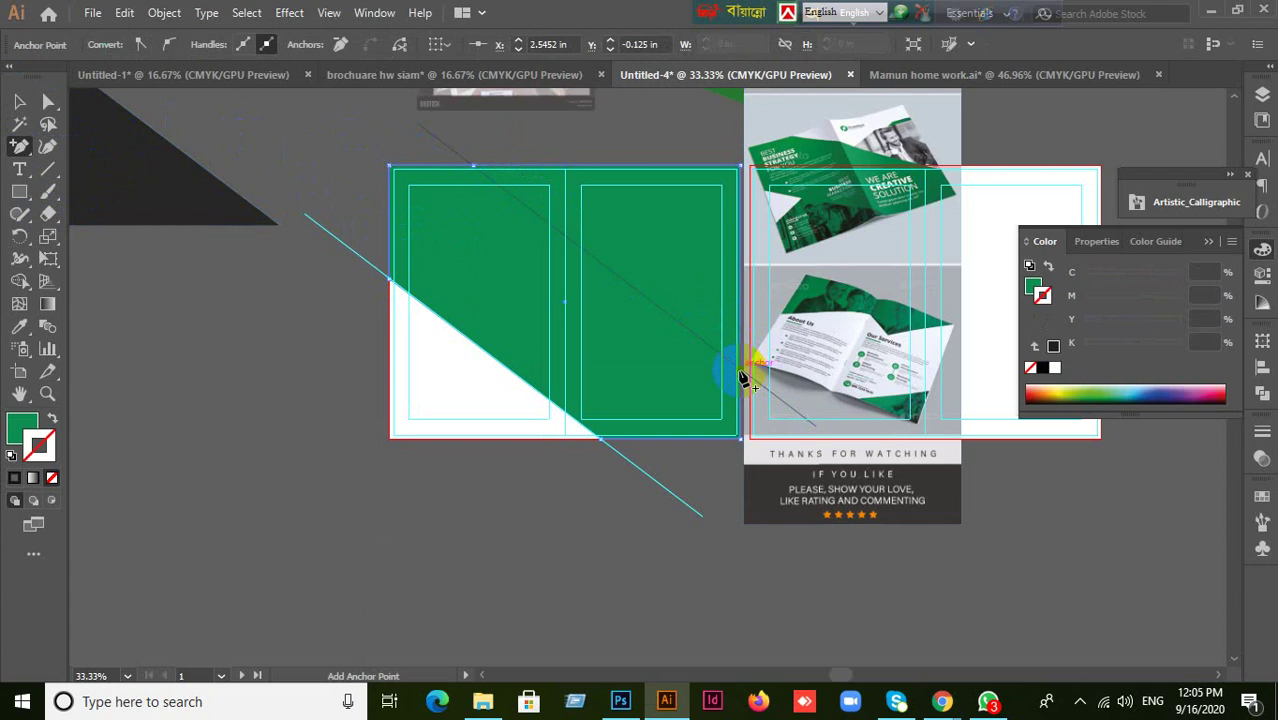
pyautogui.click(740, 372)
# - Delete the green shape's upper-right corner anchor so that it becomes a diagonal band, and deselect it
pyautogui.moveTo(26, 148); pyautogui.dragTo(75, 190)
pyautogui.click(395, 275)
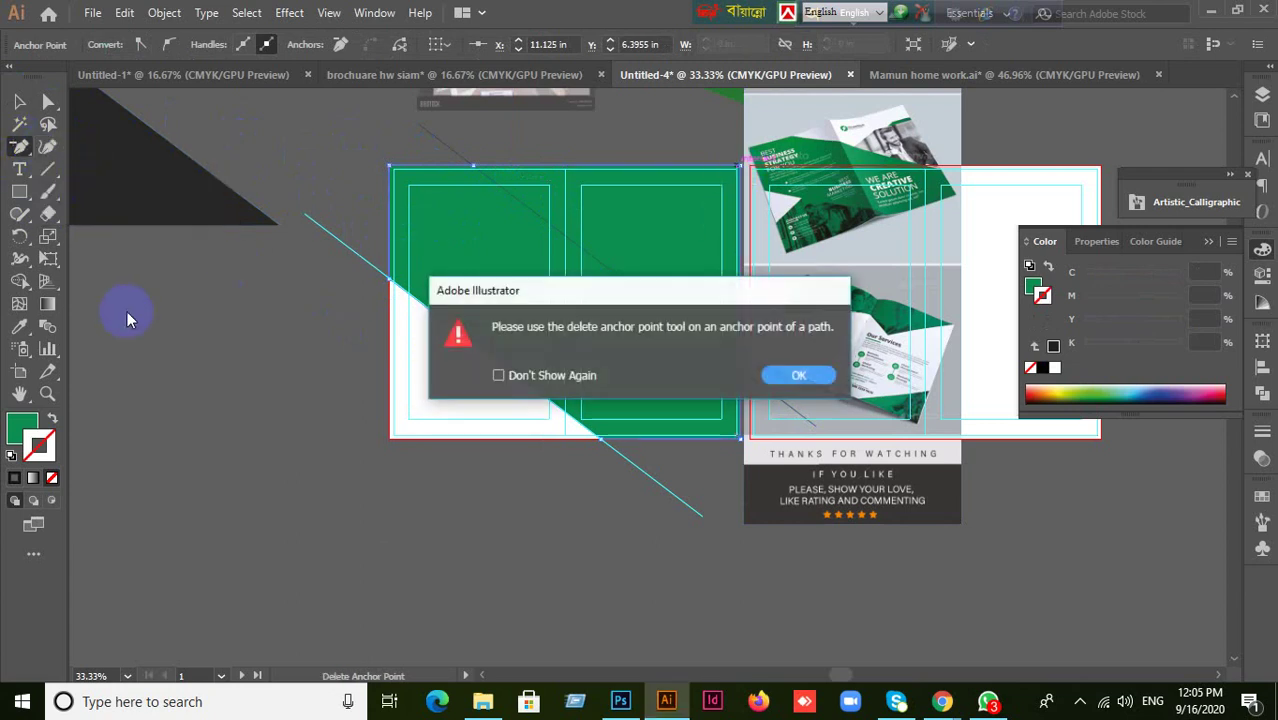
pyautogui.click(819, 375)
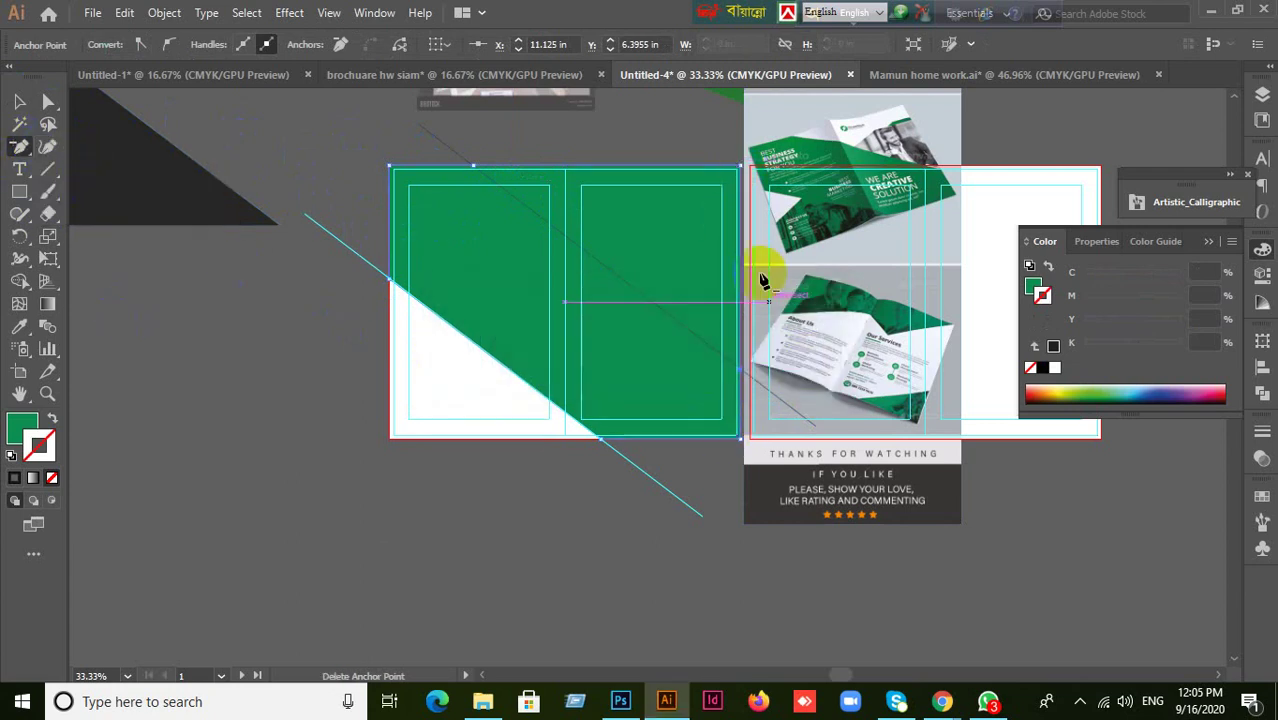
pyautogui.click(739, 168)
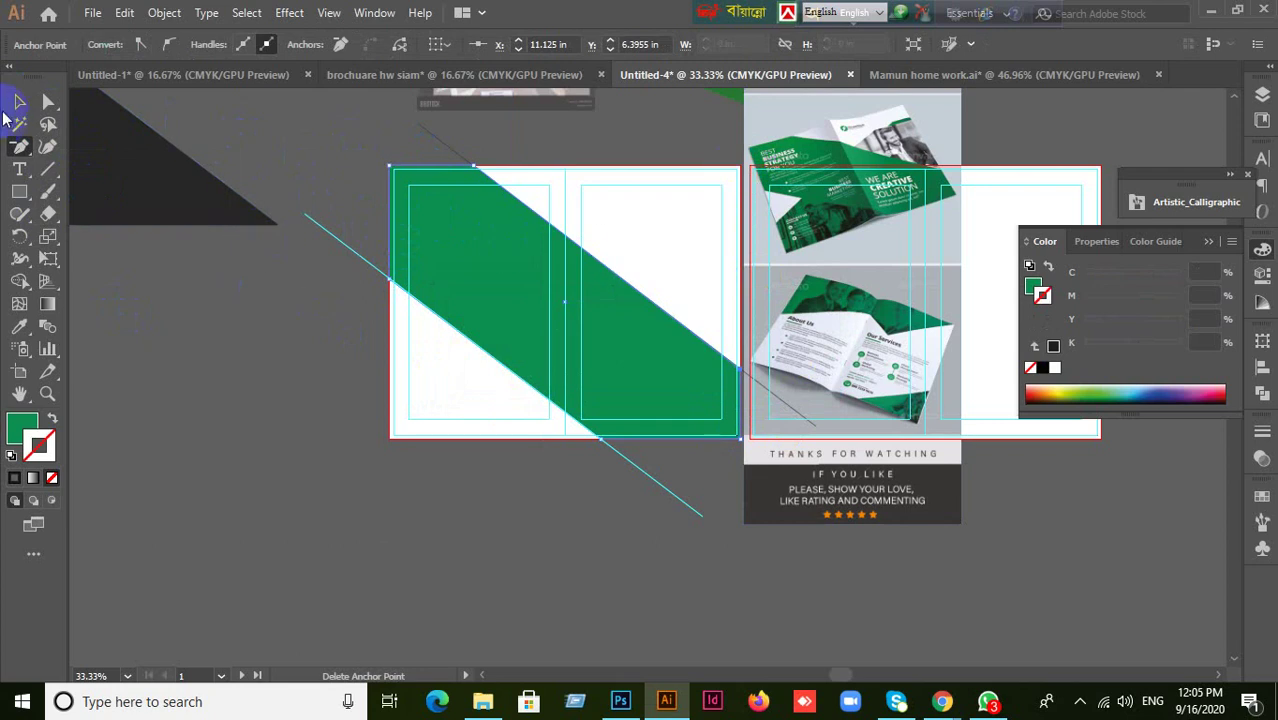
pyautogui.click(17, 101)
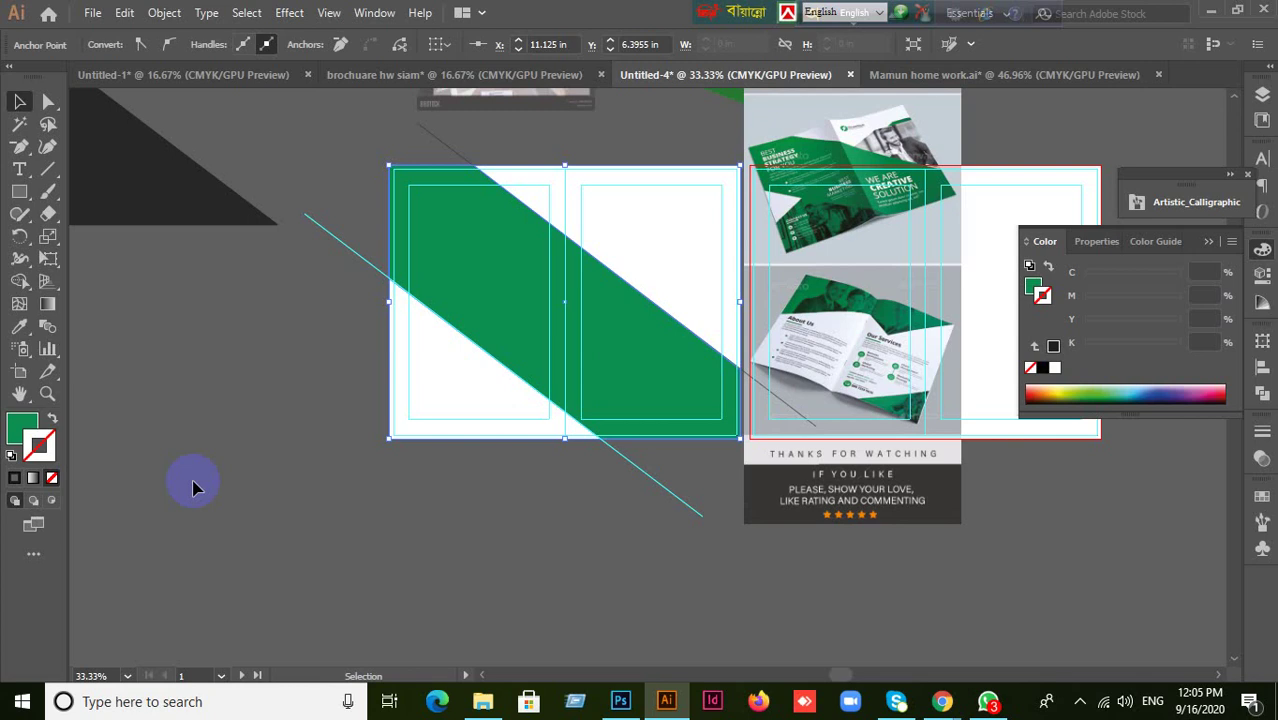
pyautogui.click(196, 484)
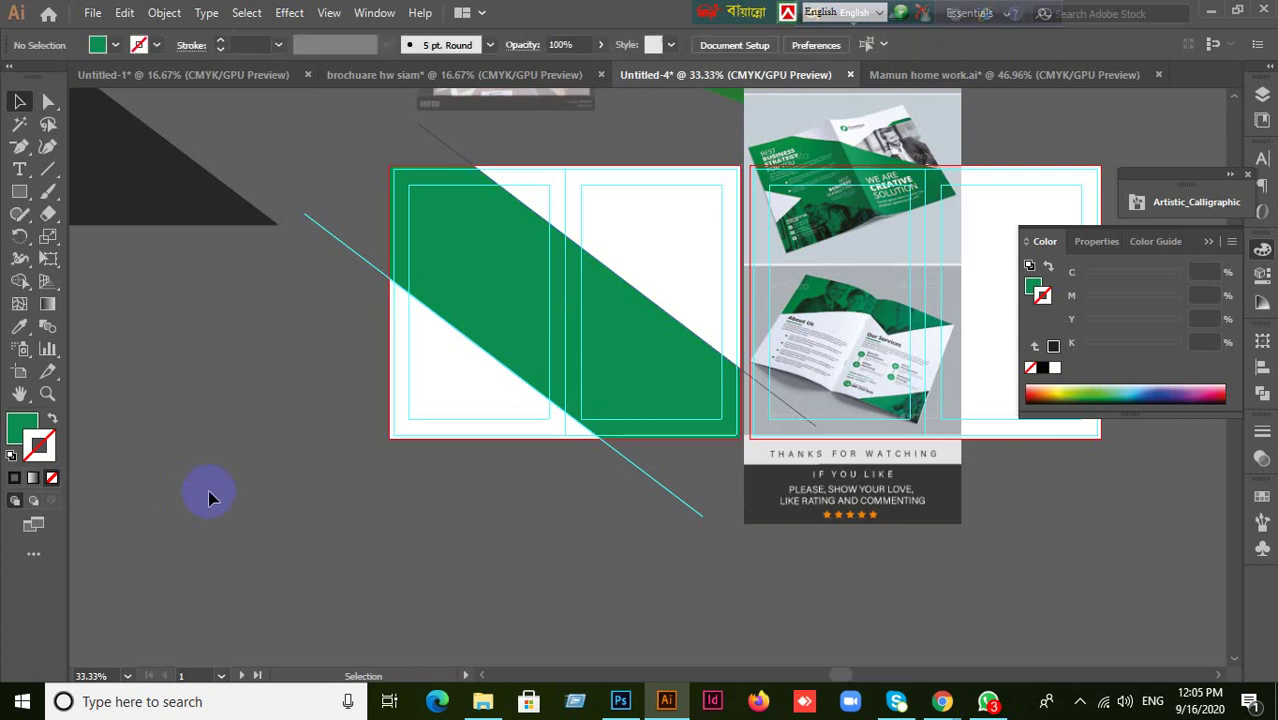
# - Draw a rectangle about 11.25 × 6.27 in over the lower part of the left artboard, ending at its lower-right bleed corner
pyautogui.click(19, 191)
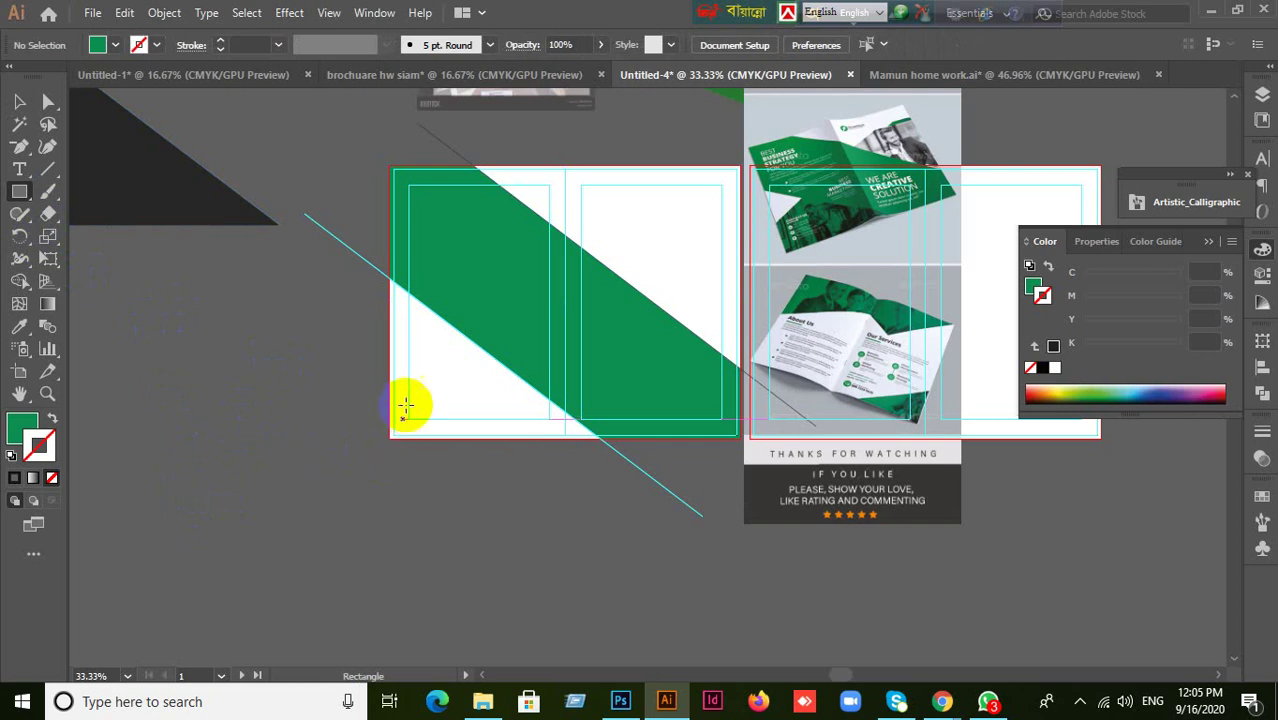
pyautogui.moveTo(390, 240); pyautogui.dragTo(740, 438)
pyautogui.click(740, 438)
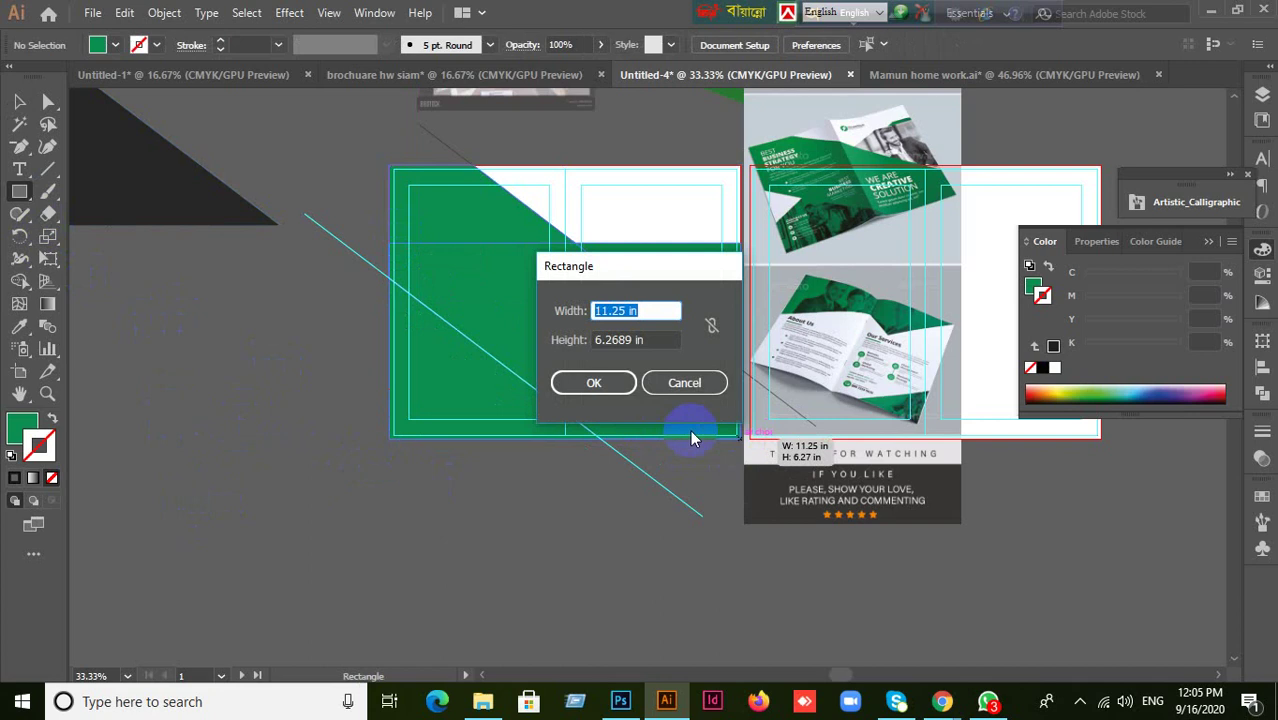
pyautogui.click(685, 385)
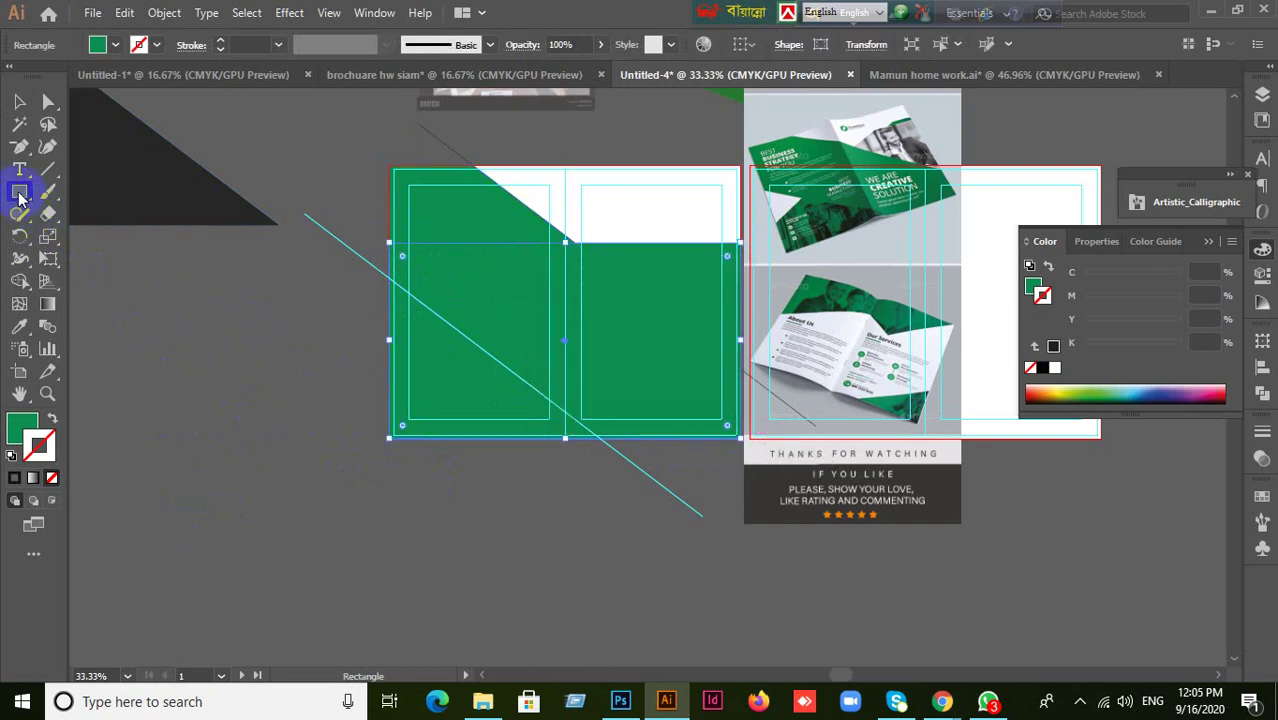
pyautogui.doubleClick(21, 436)
pyautogui.moveTo(664, 394); pyautogui.dragTo(636, 425)
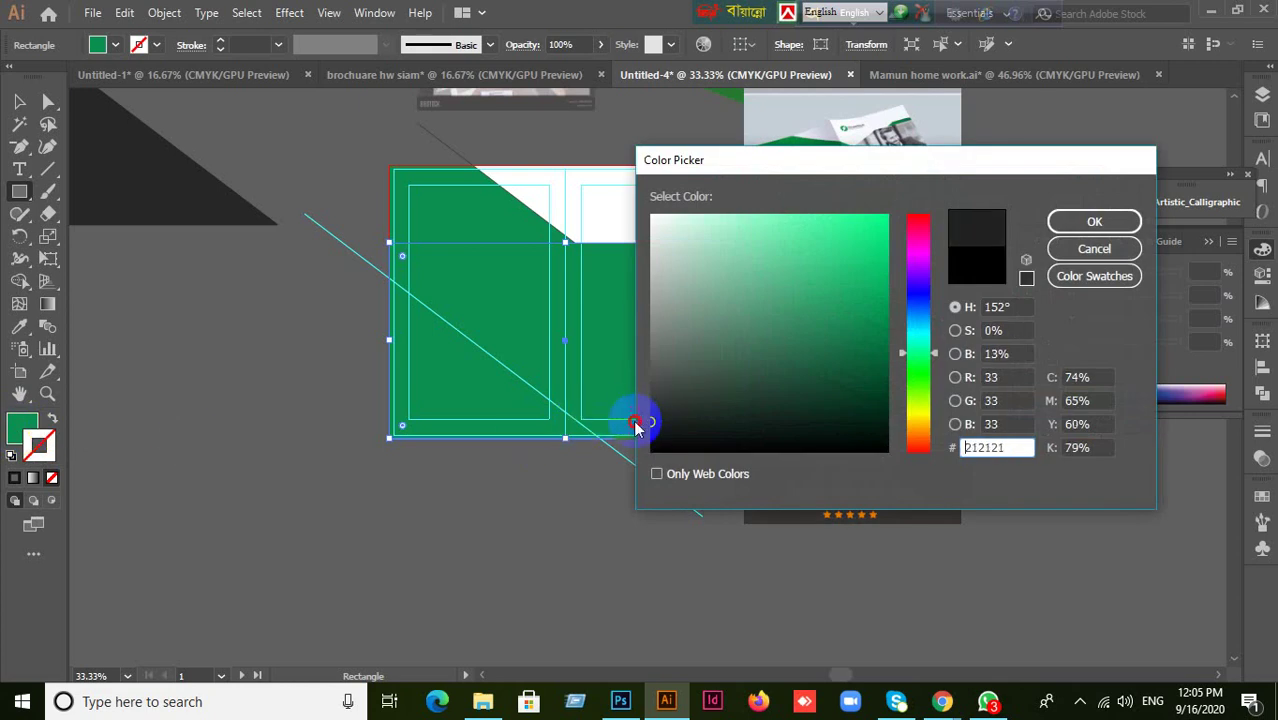
pyautogui.click(1094, 221)
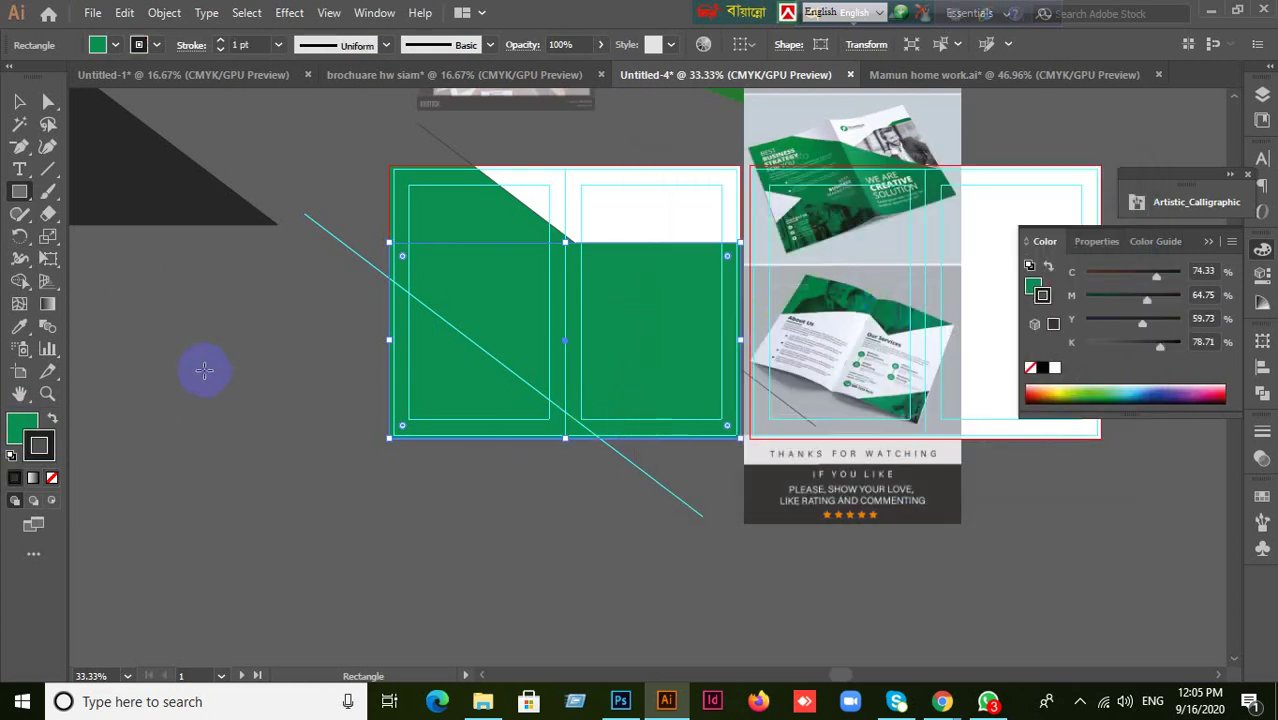
pyautogui.click(50, 419)
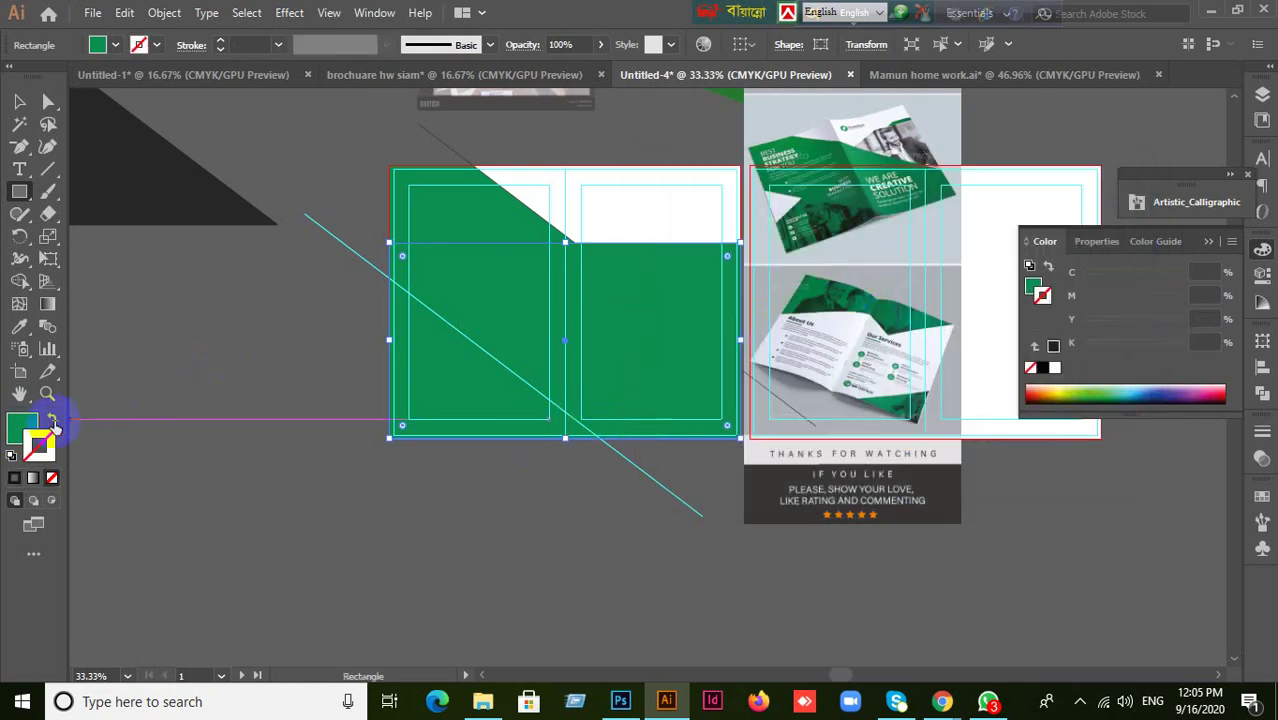
pyautogui.click(47, 451)
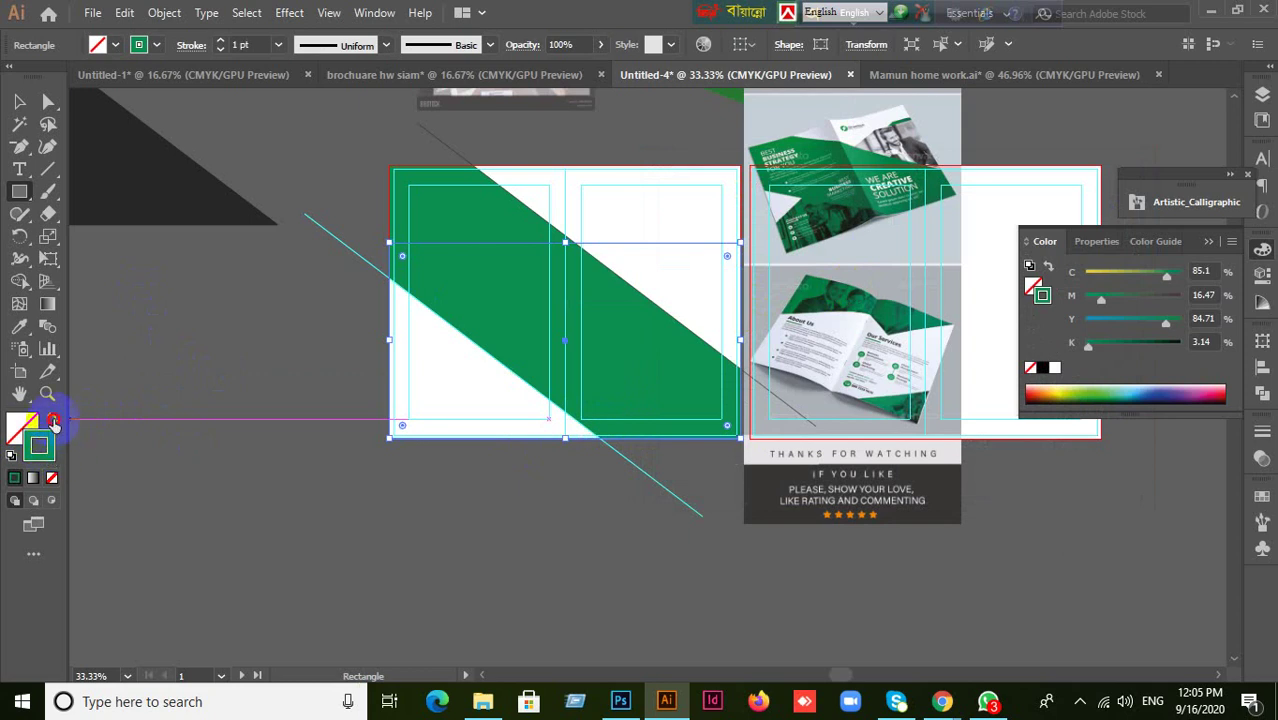
pyautogui.click(51, 419)
# - Fill the new rectangle with dark grey (C 65.95, M 56.16, Y 53.4, K 57.52) and deselect it
pyautogui.click(19, 101)
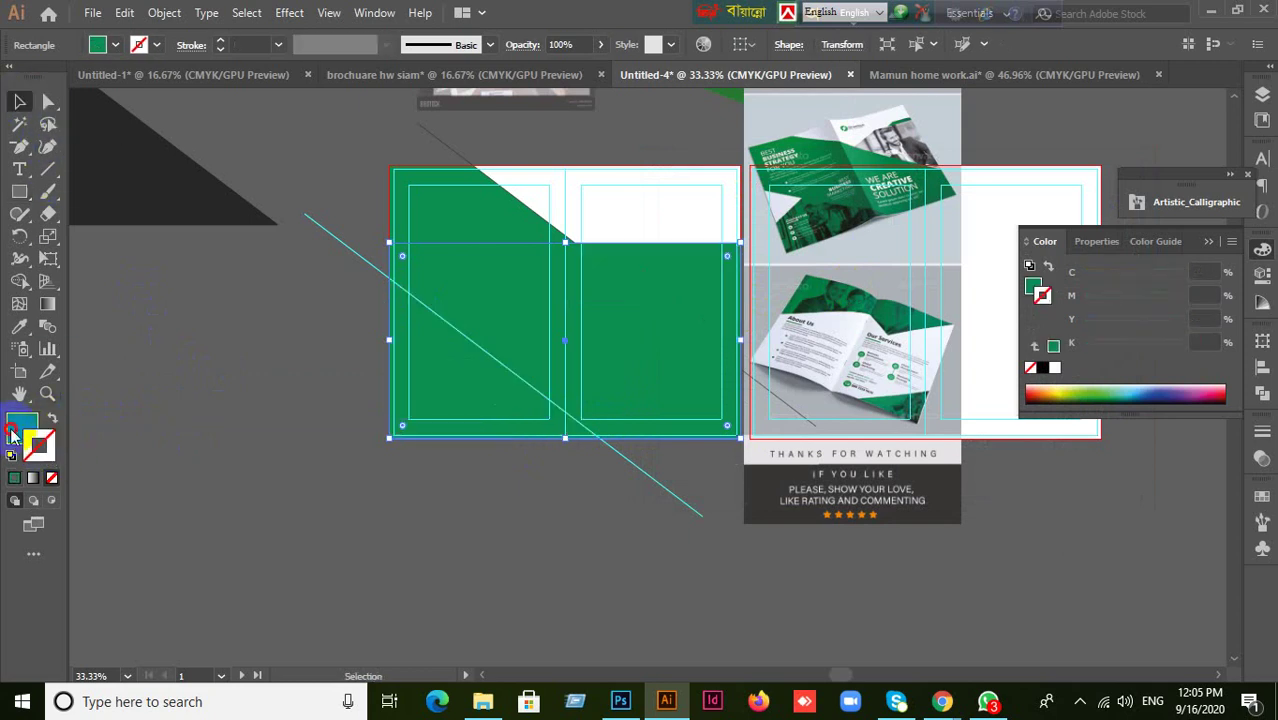
pyautogui.click(14, 430)
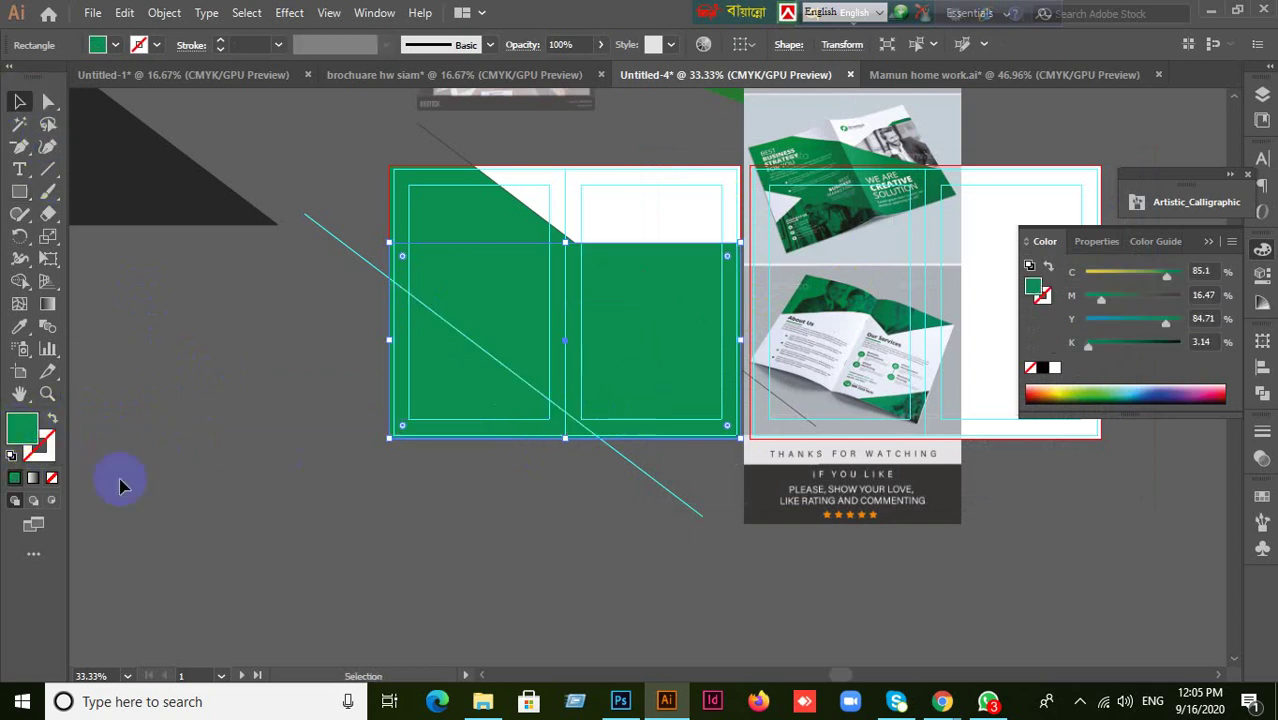
pyautogui.doubleClick(26, 438)
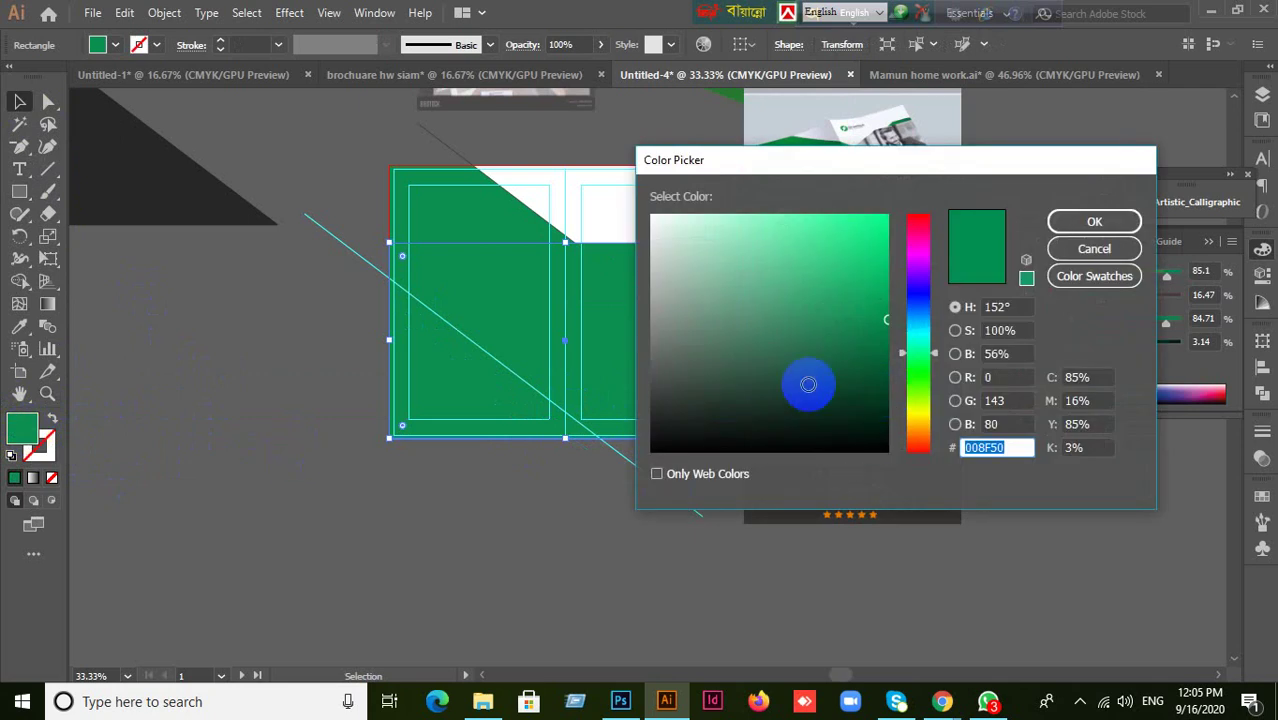
pyautogui.click(652, 392)
pyautogui.click(1080, 223)
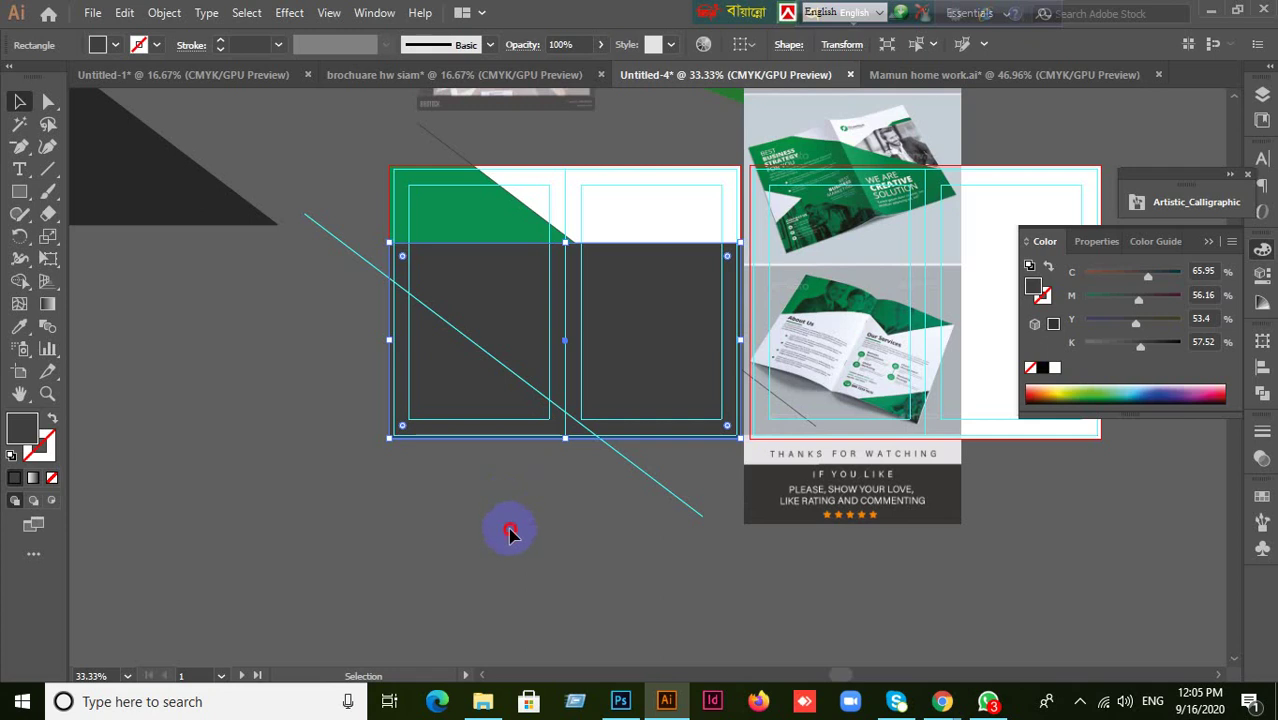
pyautogui.click(510, 533)
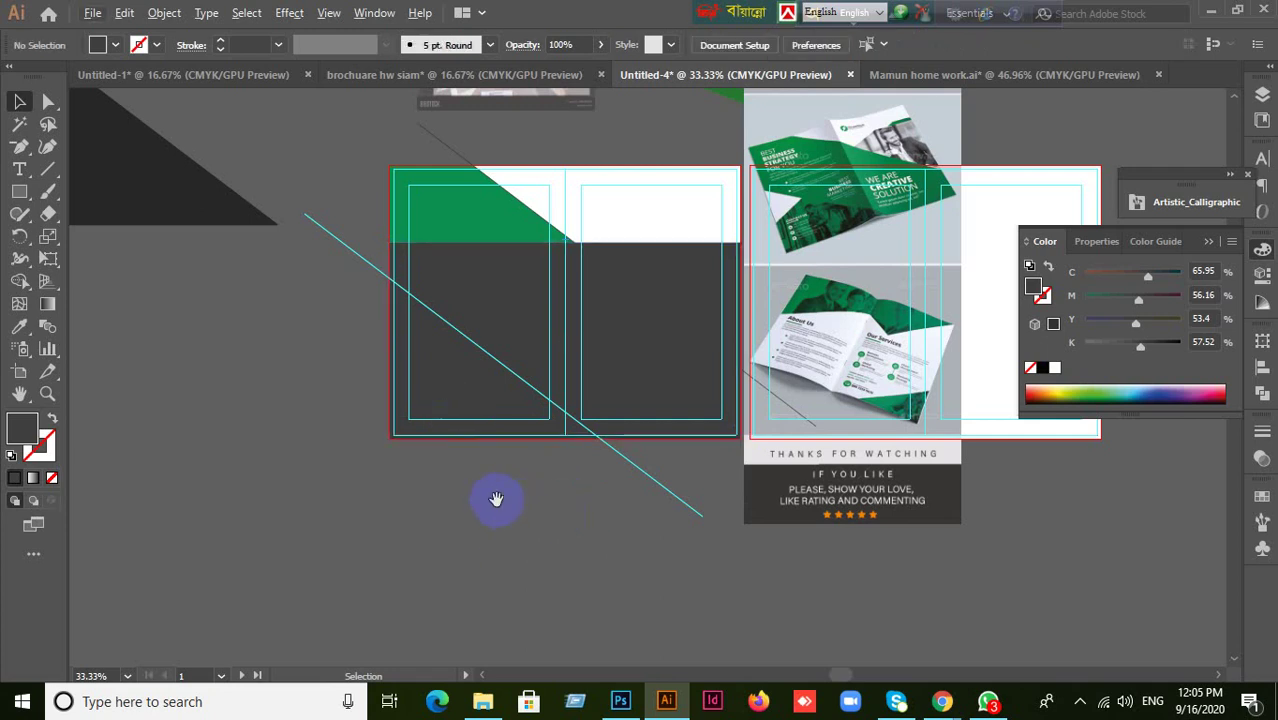
pyautogui.moveTo(496, 498); pyautogui.dragTo(588, 497)
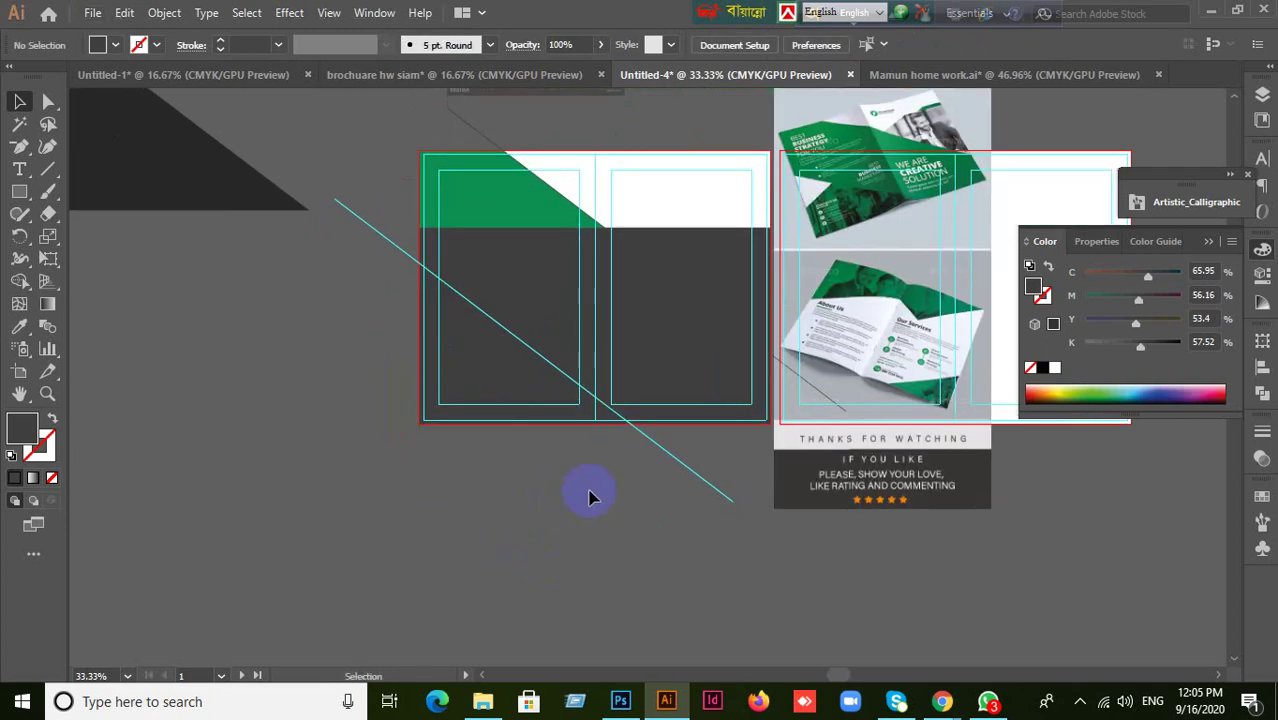
pyautogui.scroll(1, 672, 405)
pyautogui.scroll(2, 650, 431)
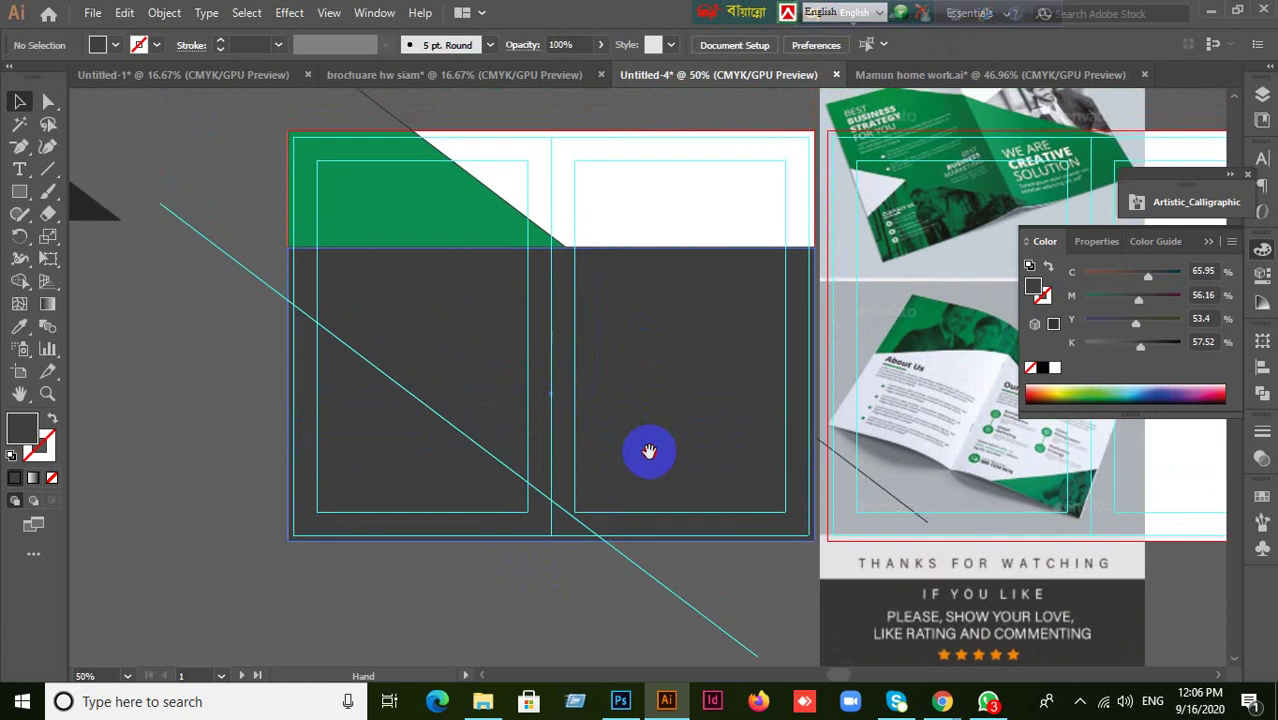
pyautogui.rightClick(725, 311)
pyautogui.click(632, 340)
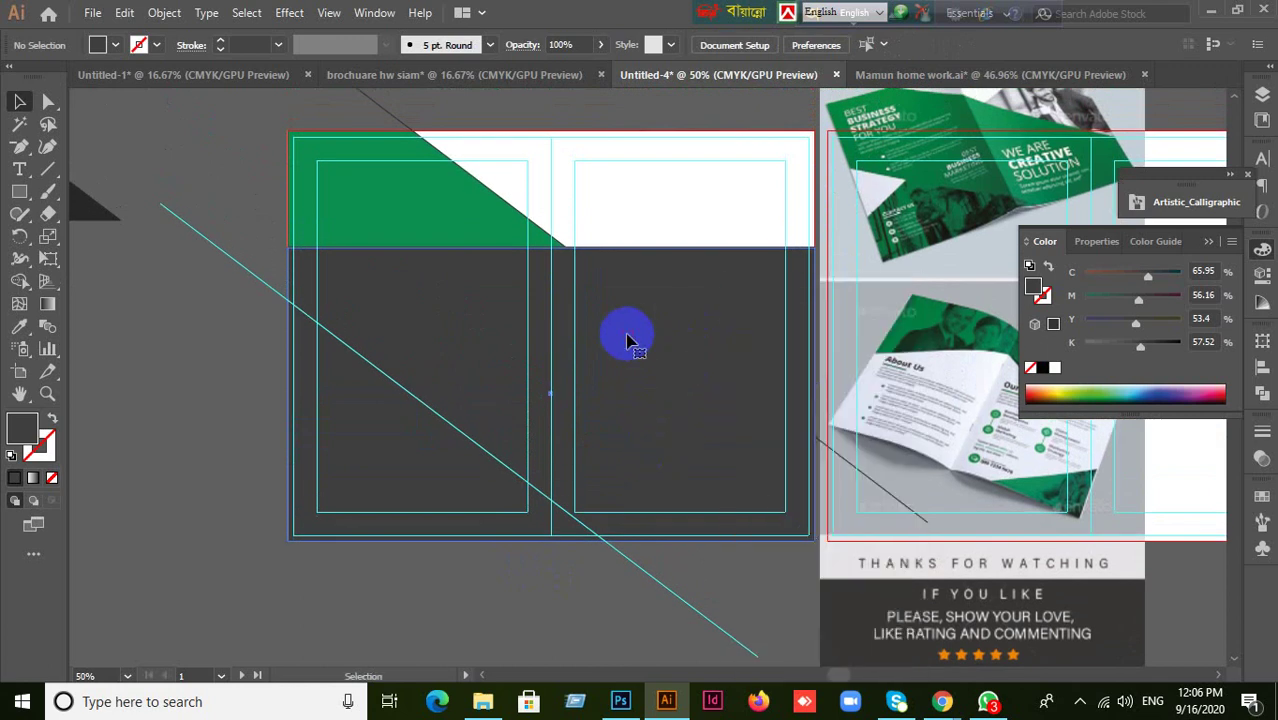
pyautogui.click(628, 345)
pyautogui.scroll(1, 628, 345)
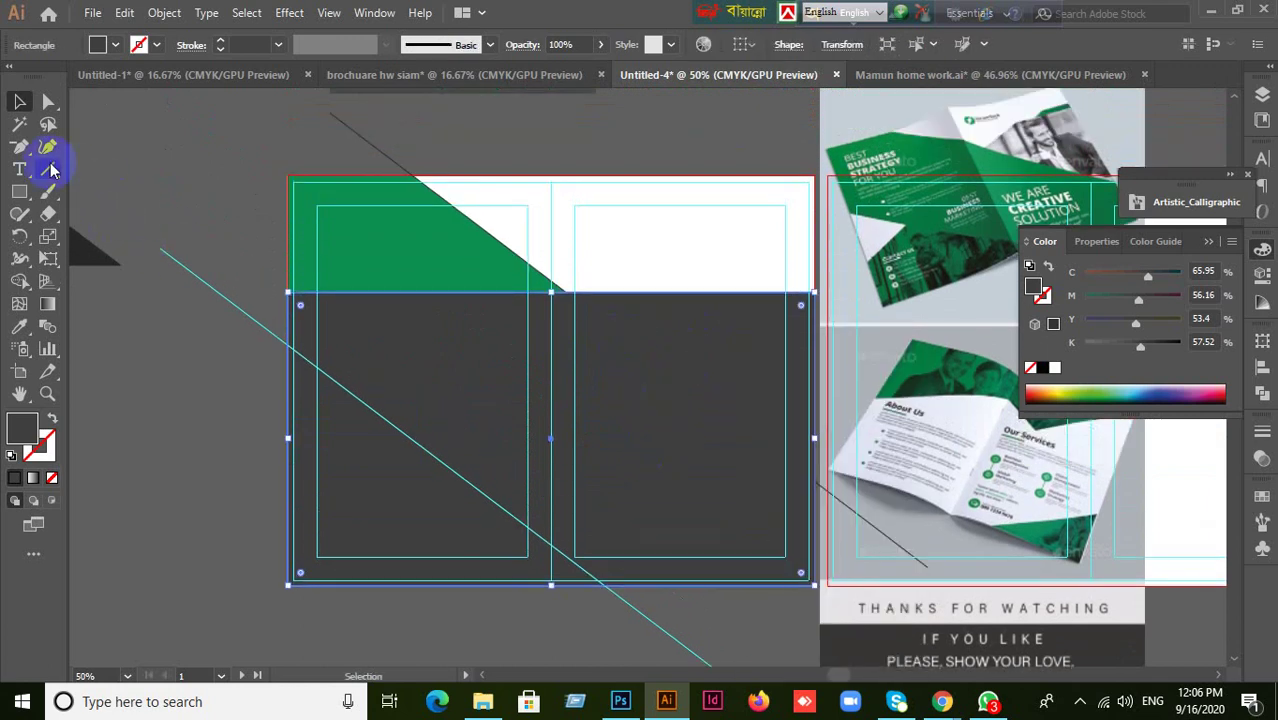
pyautogui.moveTo(20, 147); pyautogui.dragTo(81, 171)
pyautogui.rightClick(81, 171)
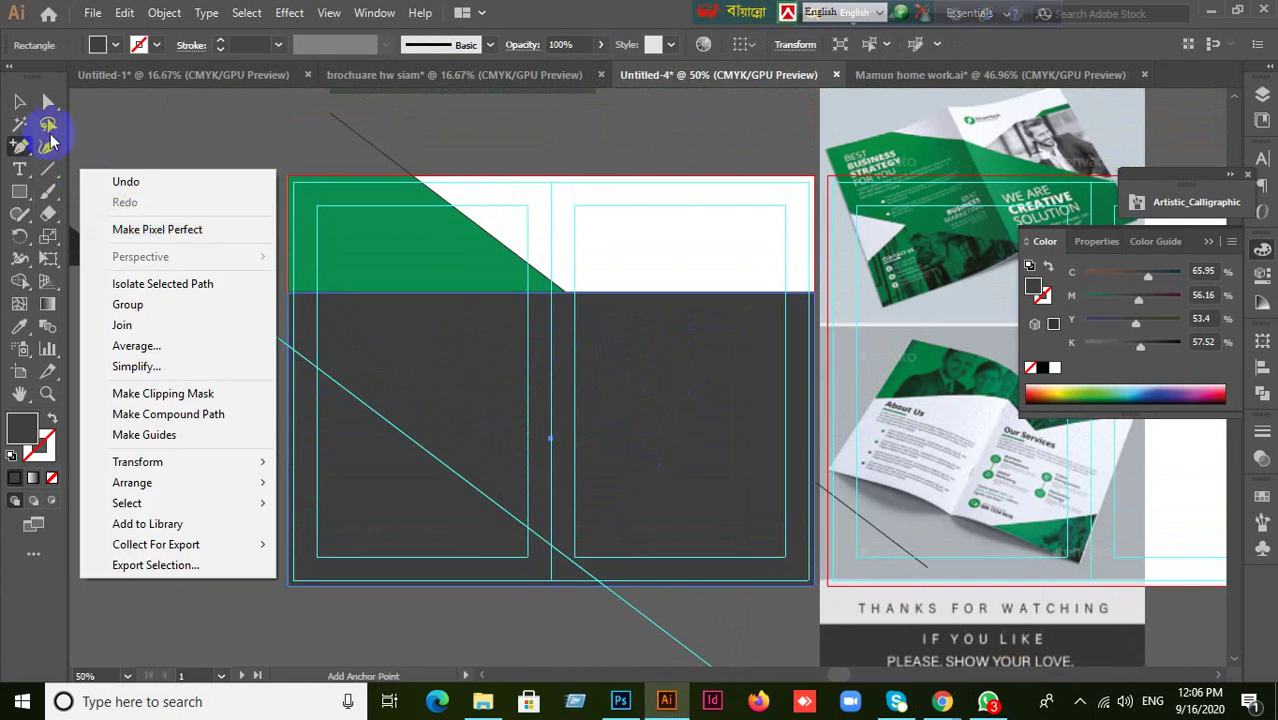
pyautogui.click(24, 106)
pyautogui.click(220, 215)
pyautogui.rightClick(314, 302)
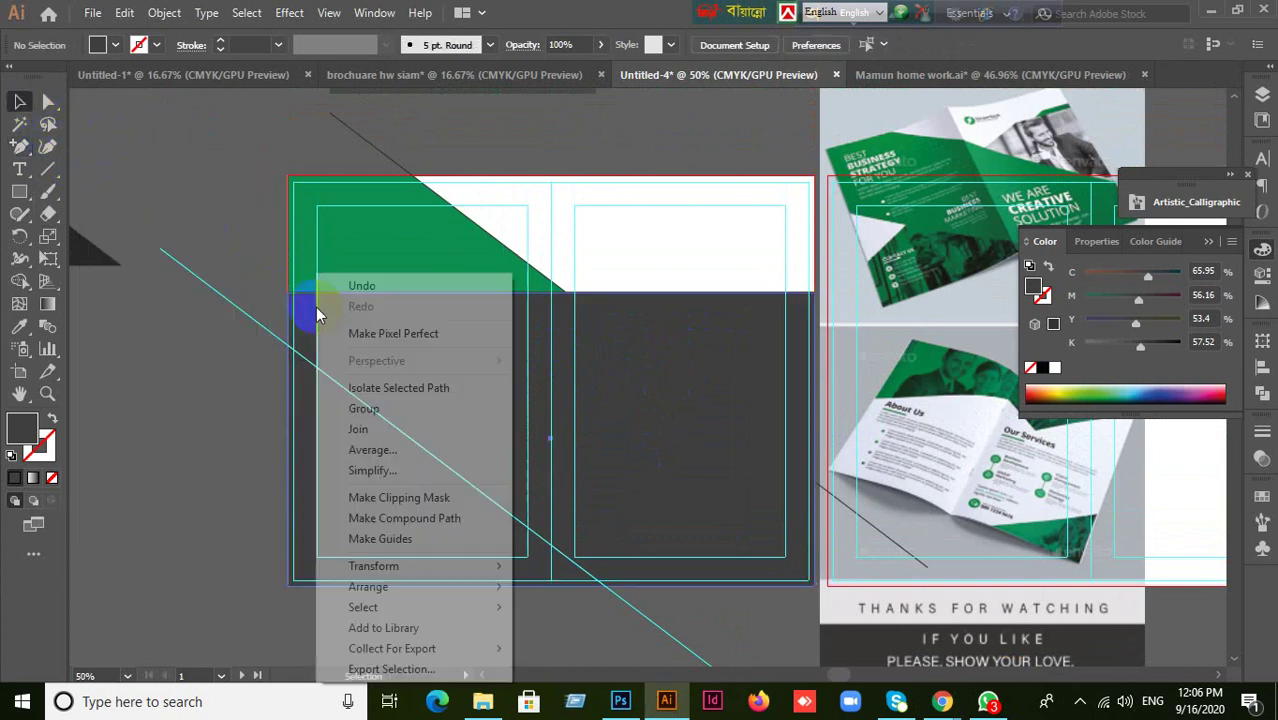
pyautogui.click(277, 422)
# - Lower the dark grey rectangle's upper-left corner anchor along the left bleed edge to about Y 5.39 in
pyautogui.click(334, 456)
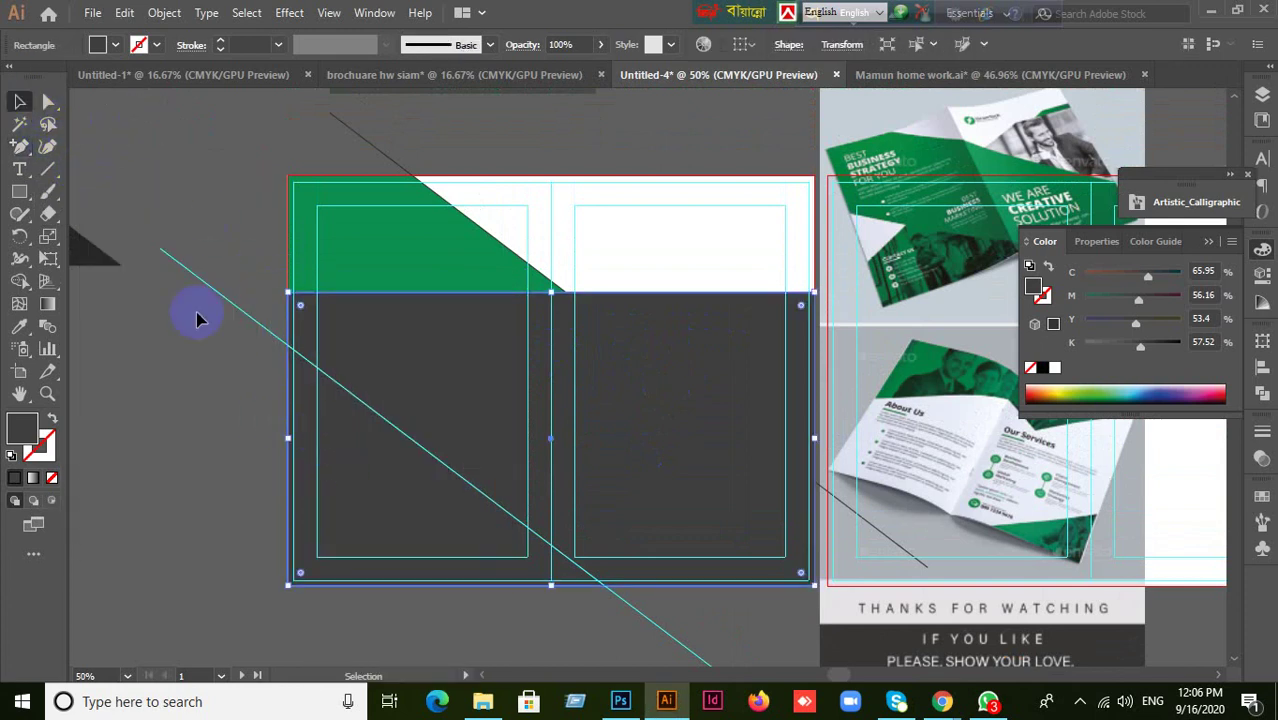
pyautogui.click(48, 101)
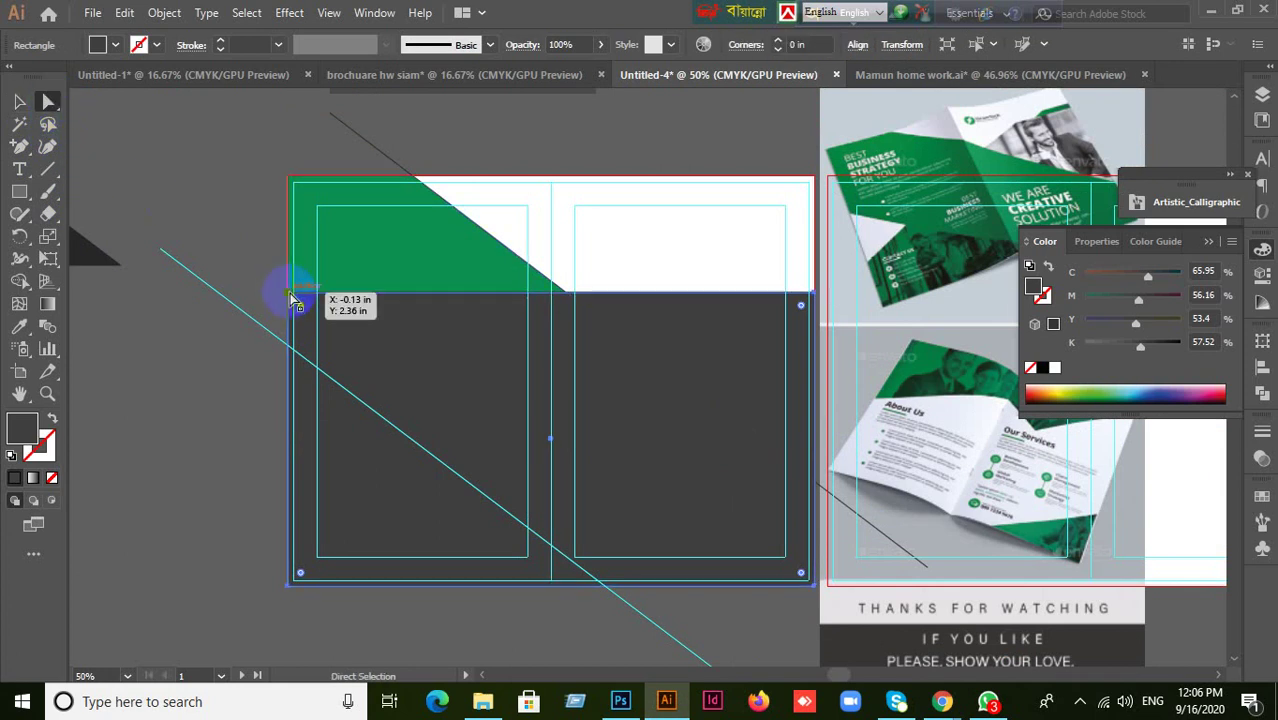
pyautogui.rightClick(290, 297)
pyautogui.click(290, 297)
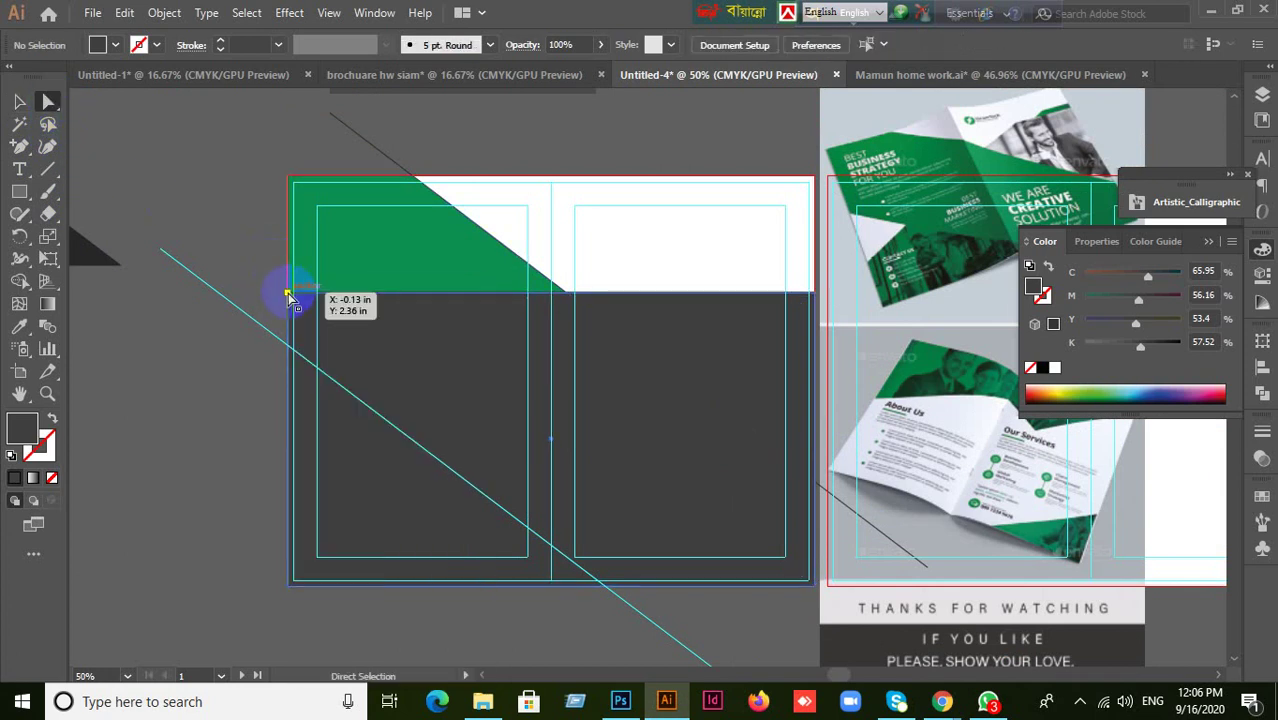
pyautogui.moveTo(287, 296); pyautogui.dragTo(292, 432)
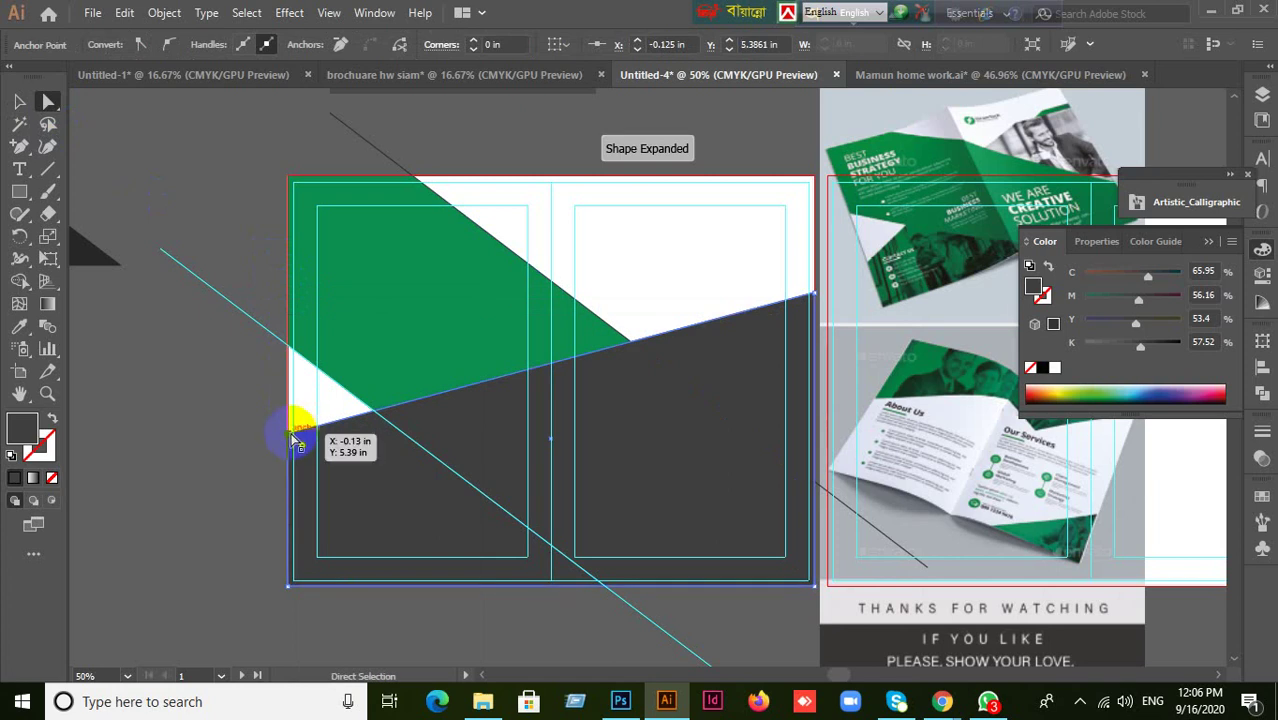
# - Try lowering the dark grey shape's upper-left anchor further to about Y 8.29 in, and undo back to the first slope
pyautogui.click(296, 448)
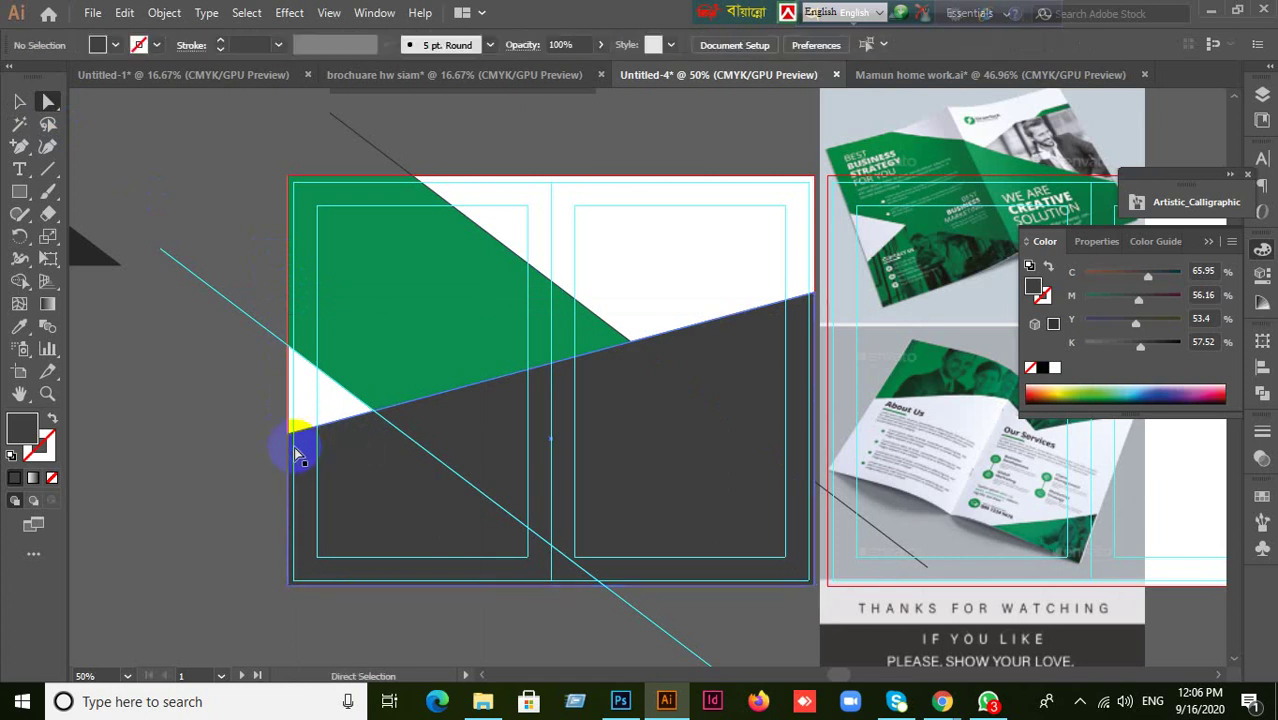
pyautogui.moveTo(294, 430); pyautogui.dragTo(289, 514)
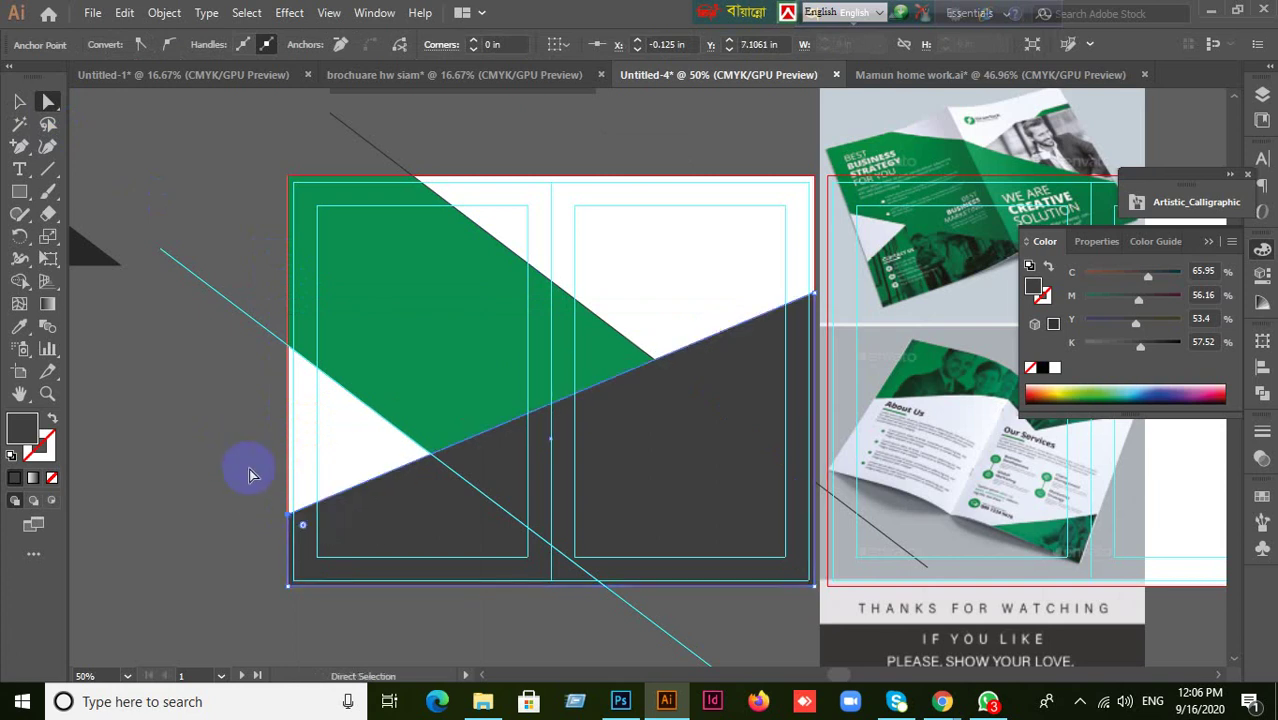
pyautogui.moveTo(291, 517); pyautogui.dragTo(289, 574)
pyautogui.click(293, 541)
pyautogui.press('v')
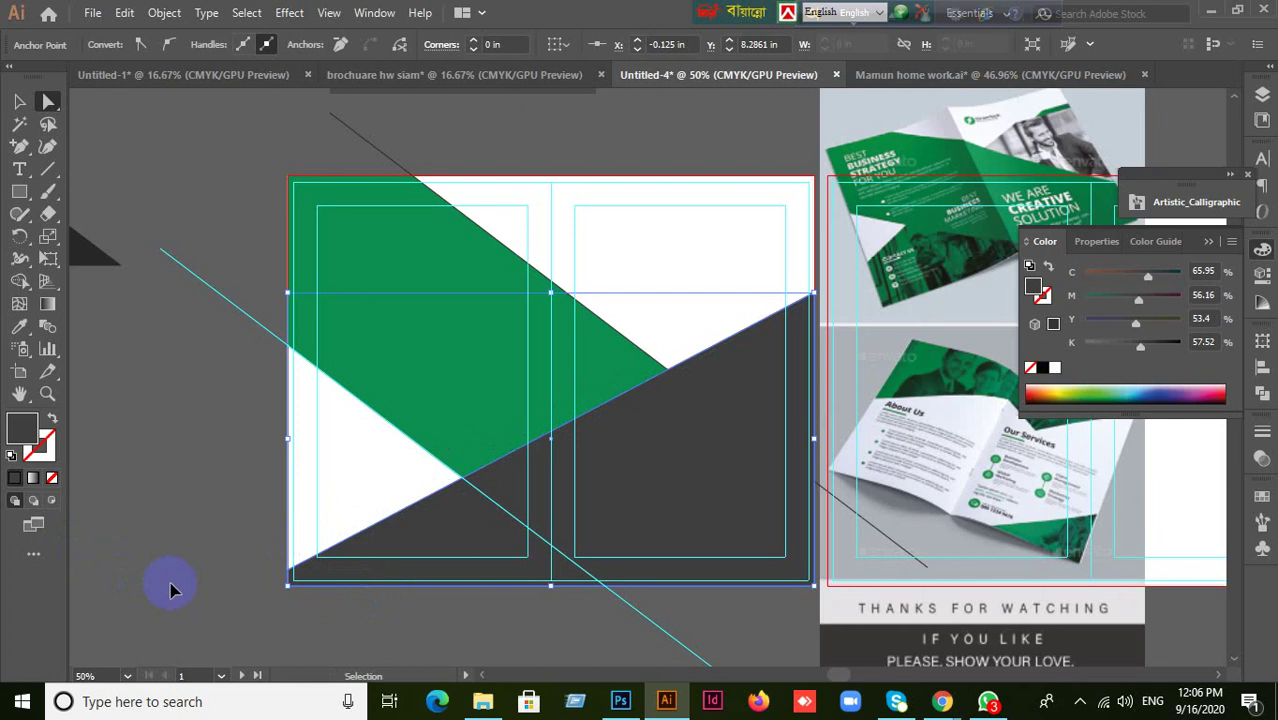
pyautogui.press('a')
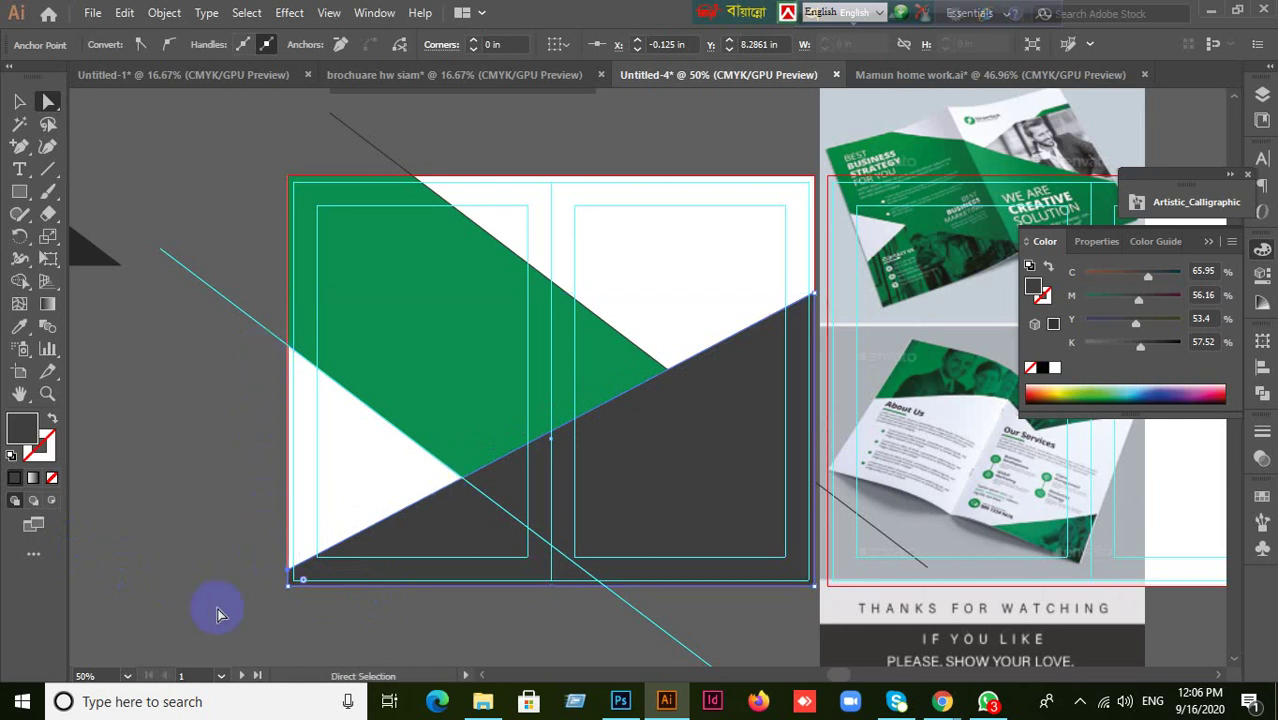
pyautogui.press('Up')
pyautogui.press('Up')
pyautogui.press('Up')
pyautogui.press('Up')
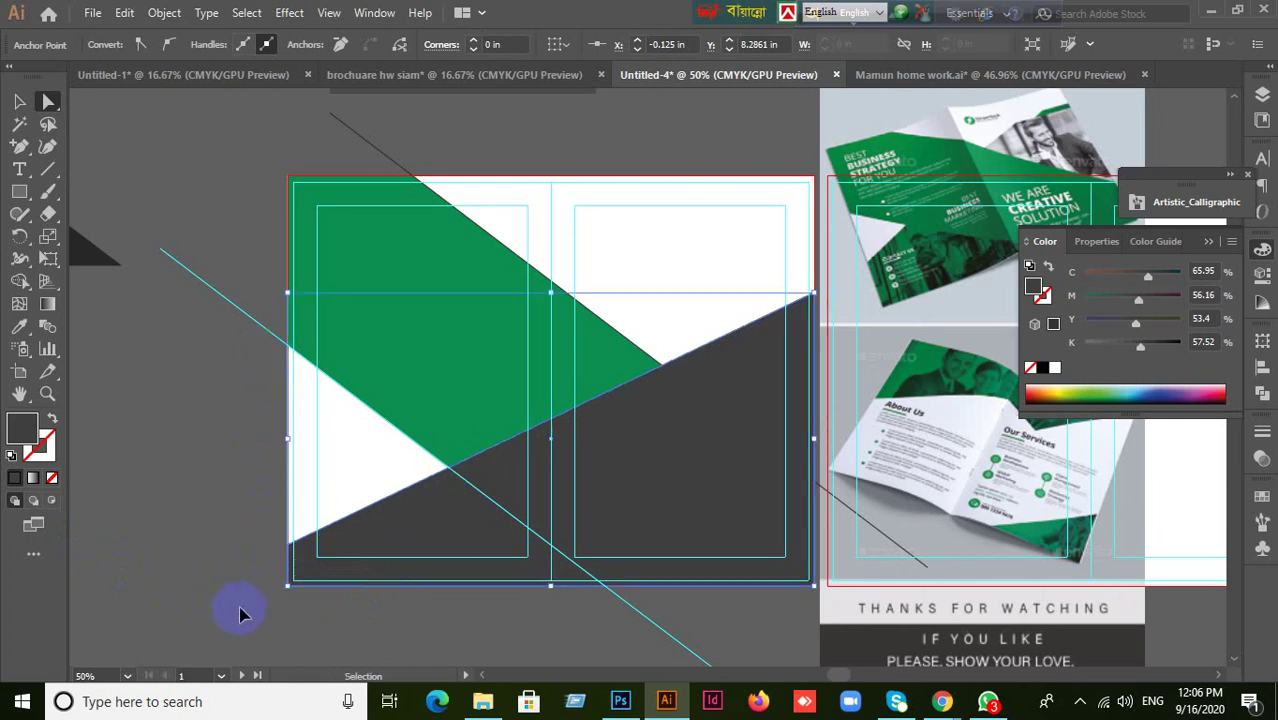
pyautogui.press('a')
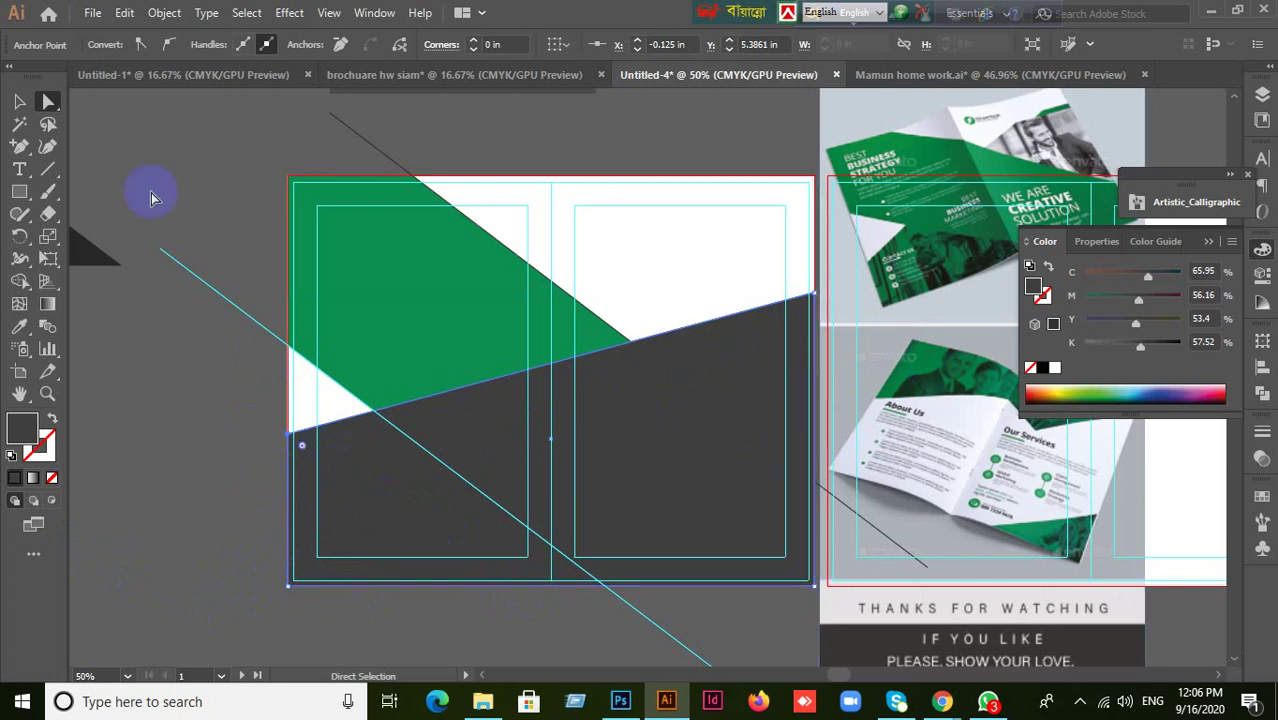
# - Add an anchor point on the dark grey shape's sloped upper edge at about X 8.72 in, Y 3 in
pyautogui.press('+')
pyautogui.click(698, 322)
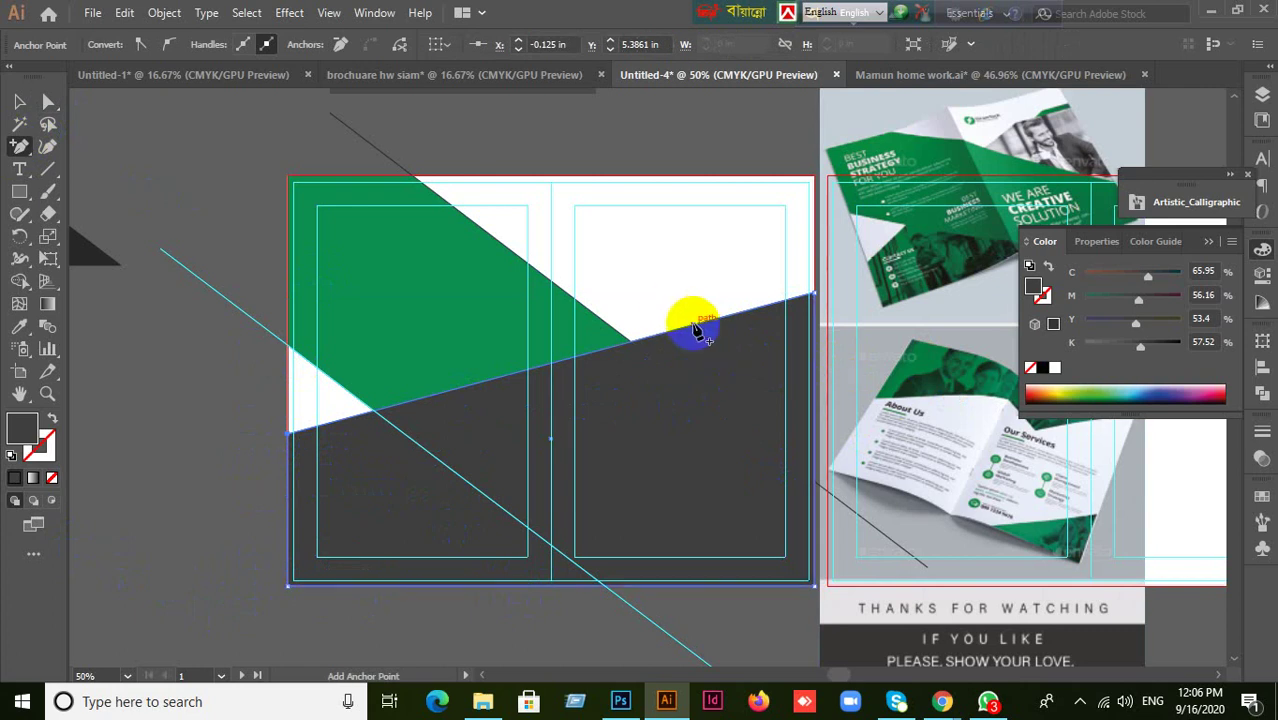
pyautogui.click(705, 331)
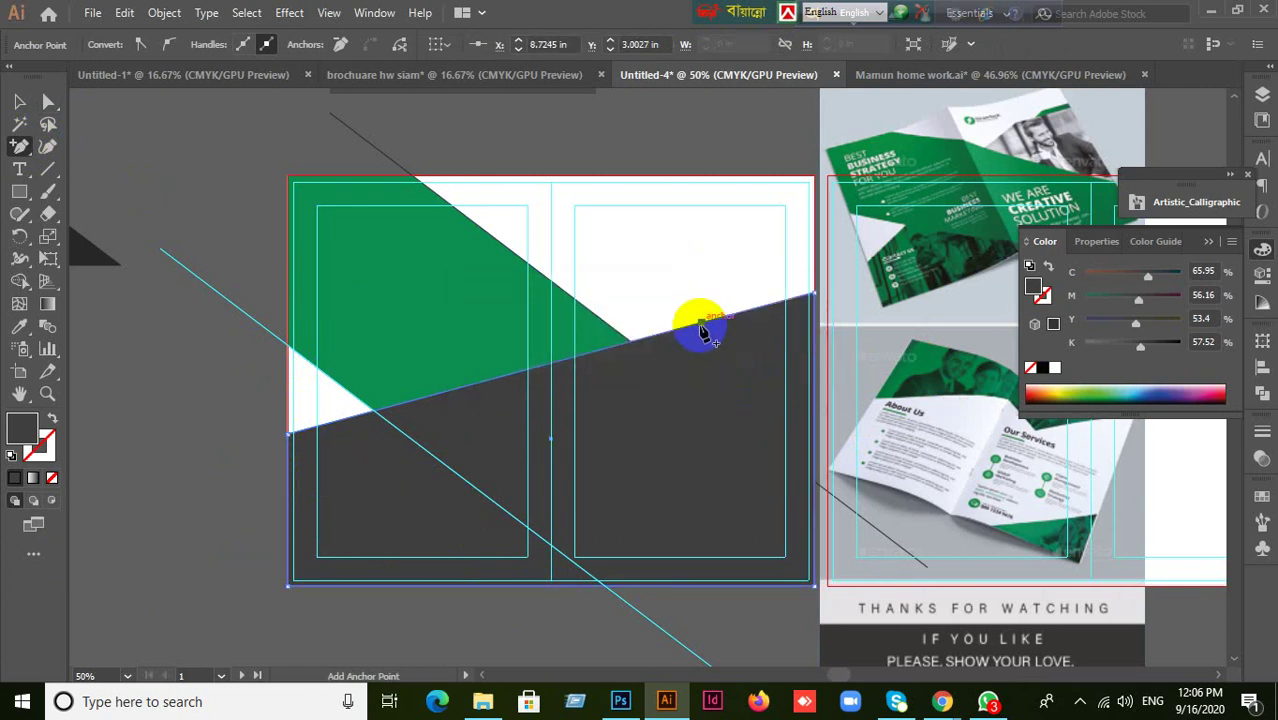
pyautogui.click(705, 334)
pyautogui.click(770, 374)
# - Try raising the added anchor to about X 8.06 in, Y 0.81 in, and undo the move
pyautogui.click(48, 101)
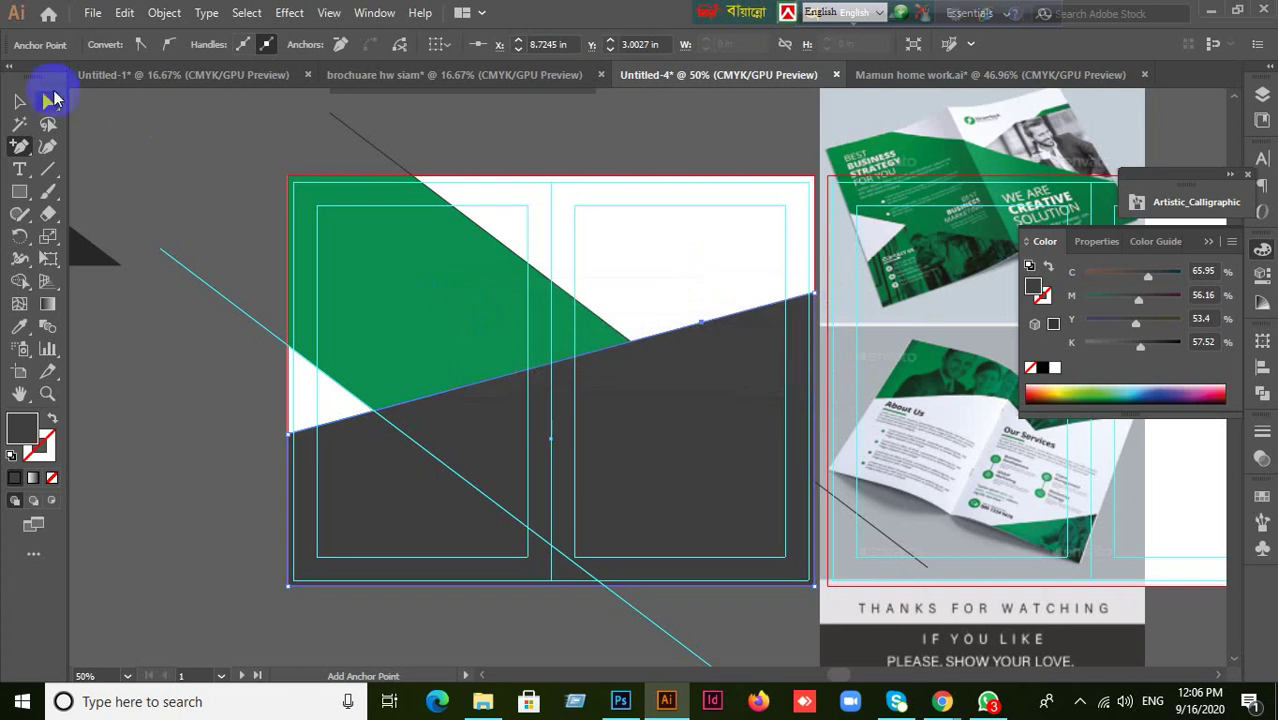
pyautogui.click(704, 325)
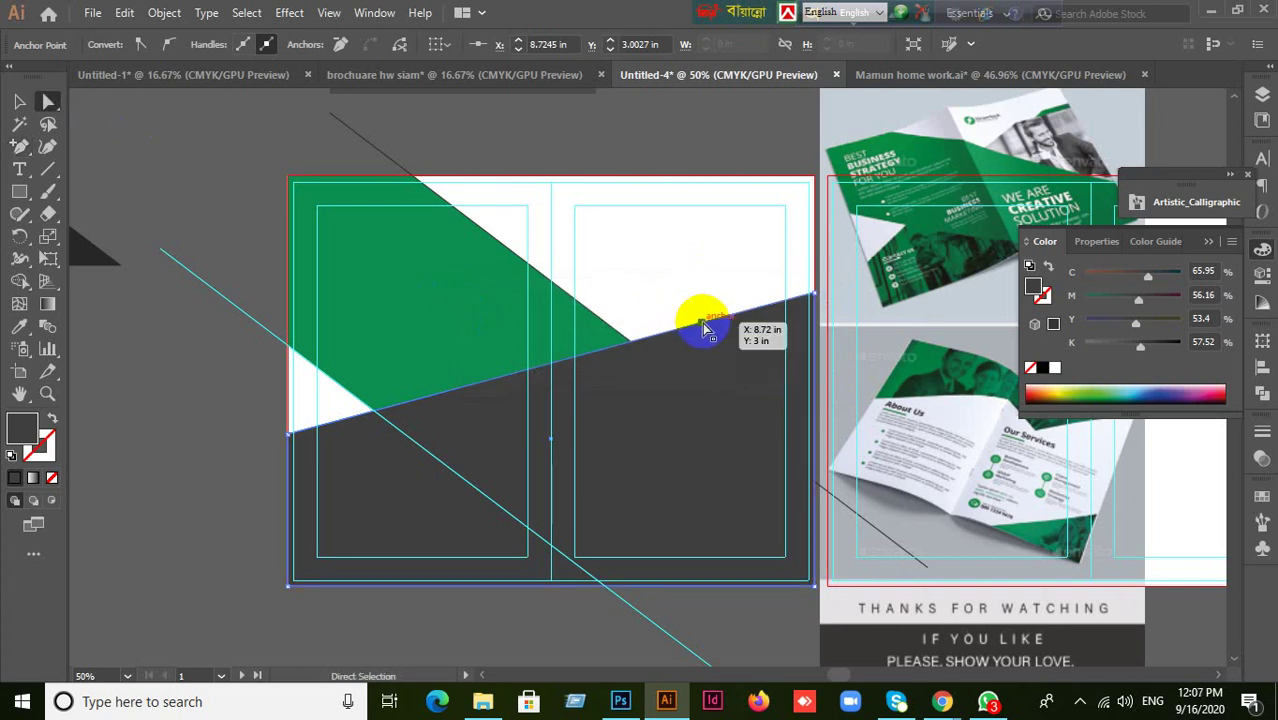
pyautogui.moveTo(704, 328); pyautogui.dragTo(670, 220)
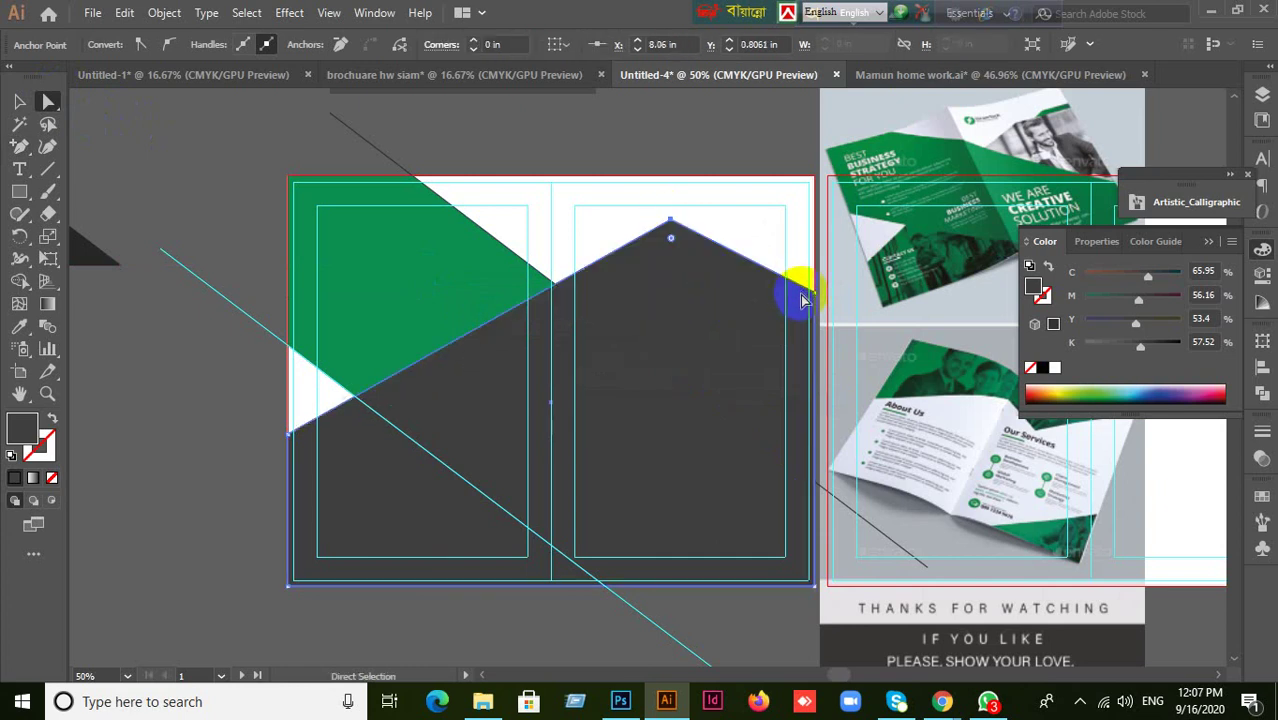
pyautogui.hotkey('ctrl', 'z')
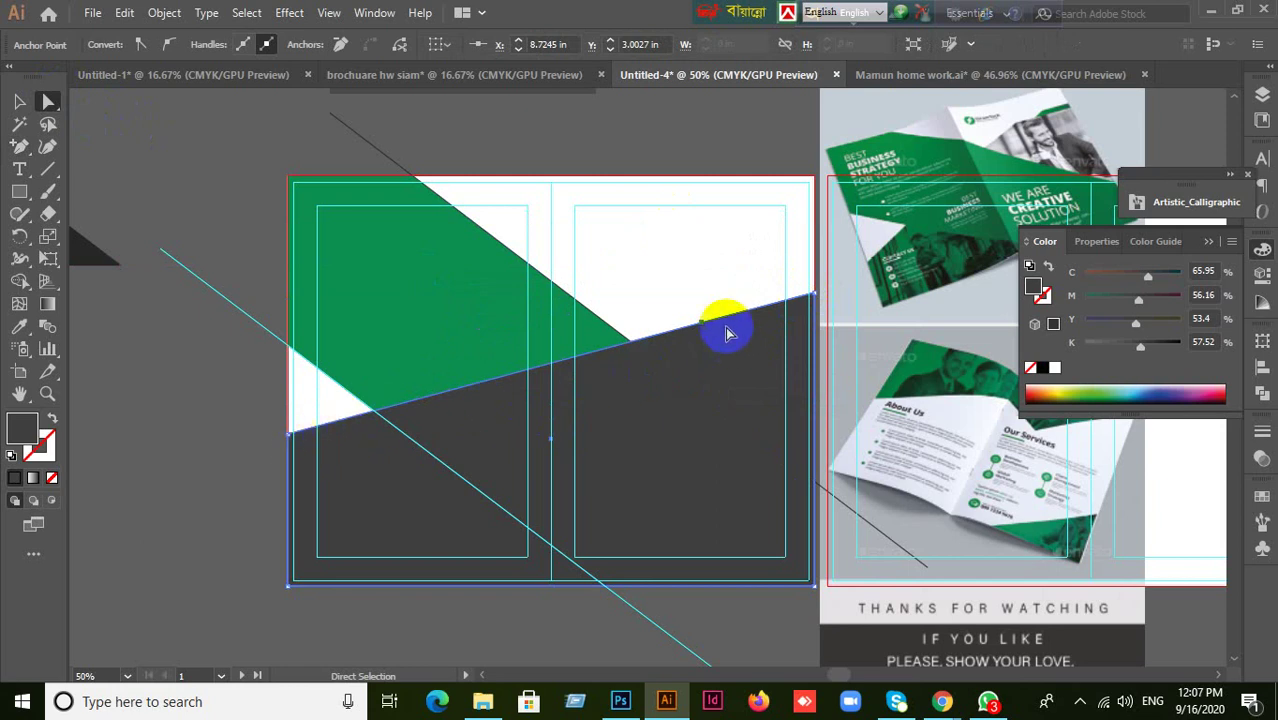
# - Lower the dark grey shape's upper-left anchor along the left bleed edge to about Y 6.47 in
pyautogui.click(296, 440)
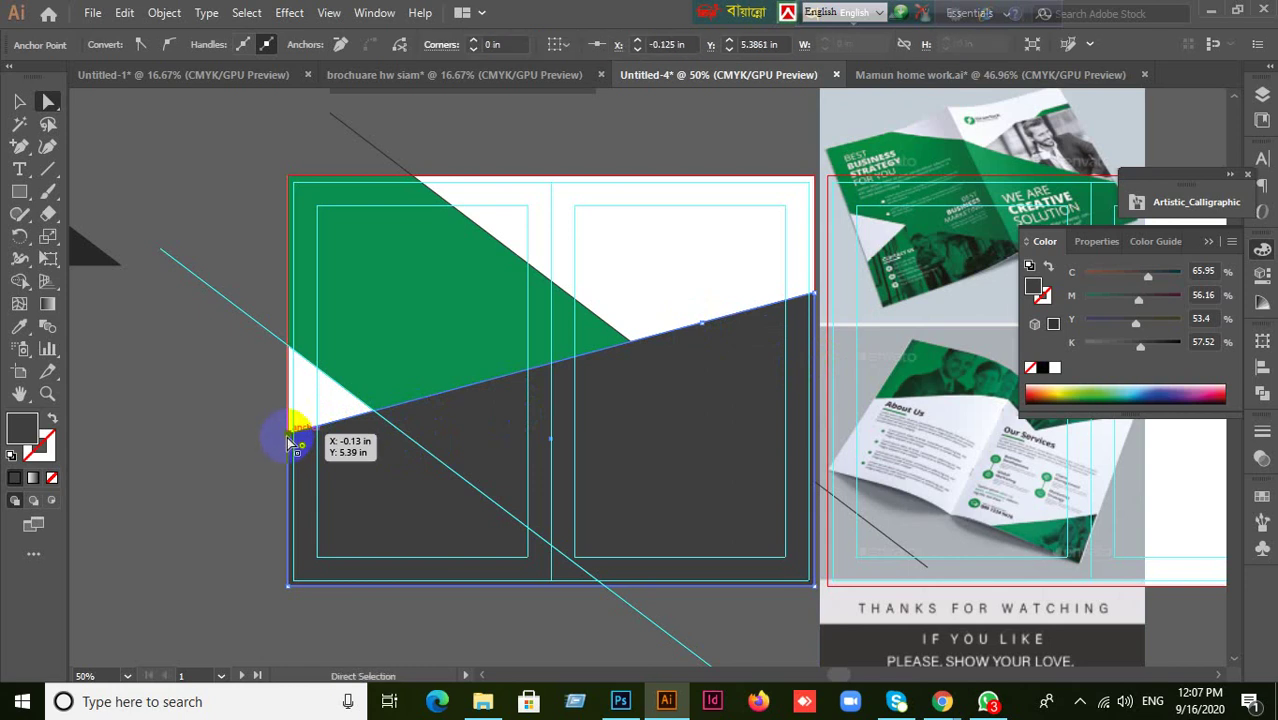
pyautogui.moveTo(288, 437); pyautogui.dragTo(290, 466)
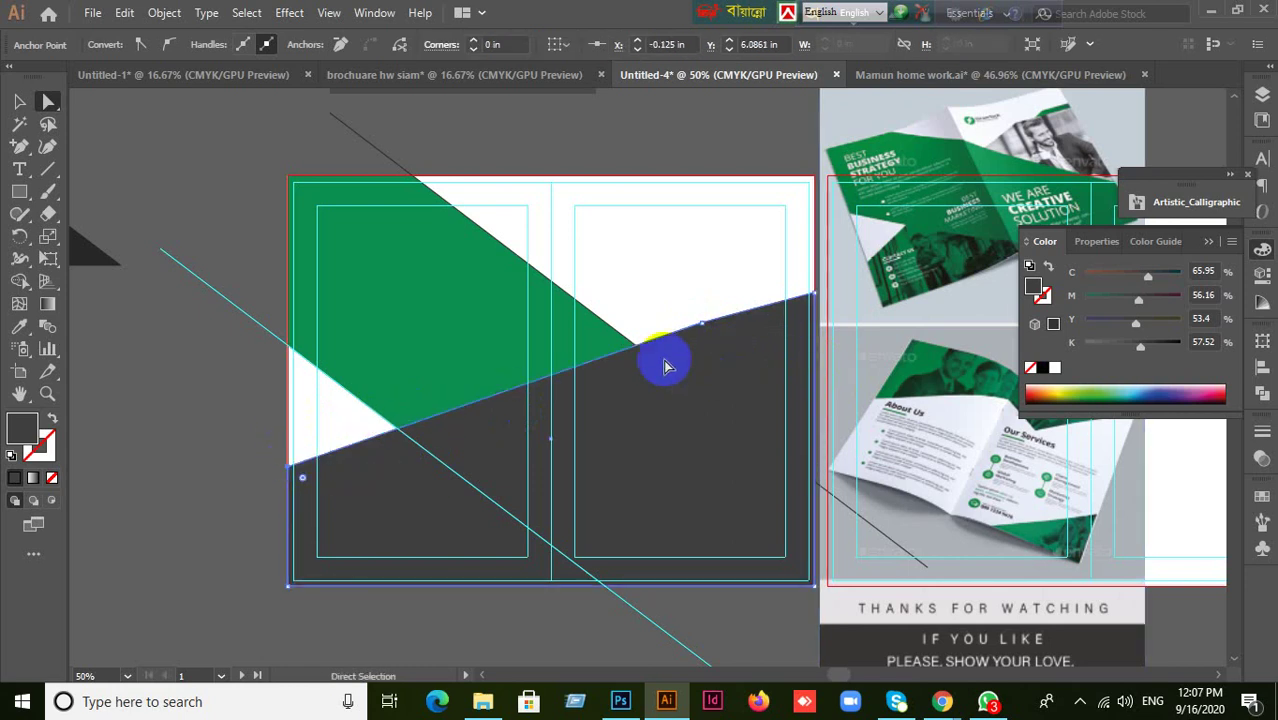
pyautogui.moveTo(290, 471); pyautogui.dragTo(288, 487)
# - Raise the added anchor to about X 8.54 in, Y 1.09 in, and level the upper-right corner anchor with it
pyautogui.click(704, 326)
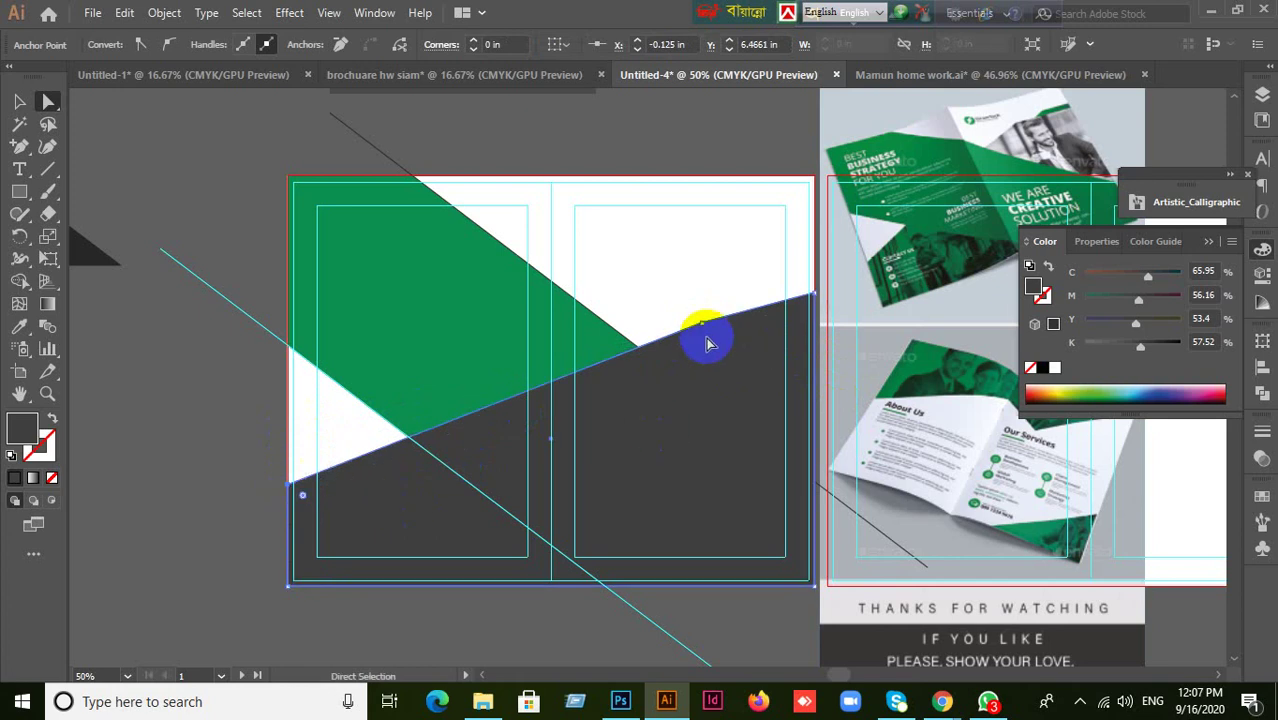
pyautogui.moveTo(704, 326); pyautogui.dragTo(694, 240)
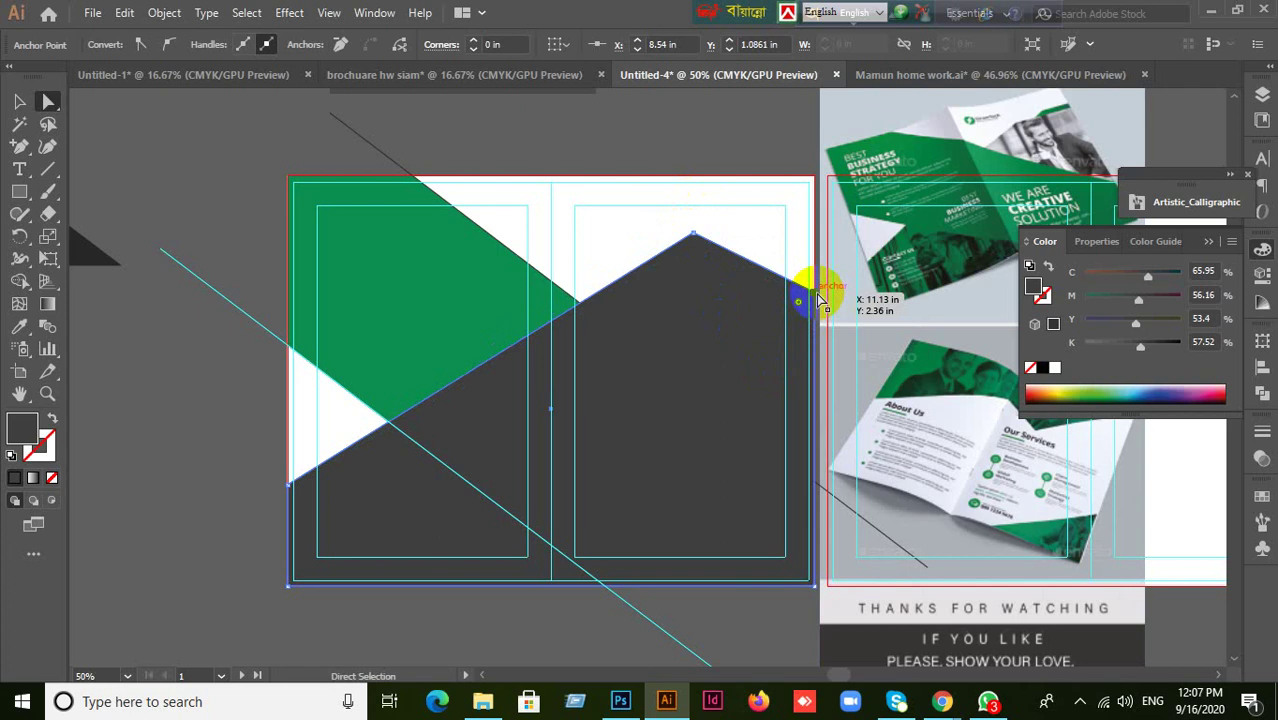
pyautogui.moveTo(817, 297); pyautogui.dragTo(812, 241)
# - Delete the lower diagonal line crossing the left artboard over the dark grey shape
pyautogui.scroll(1, 757, 401)
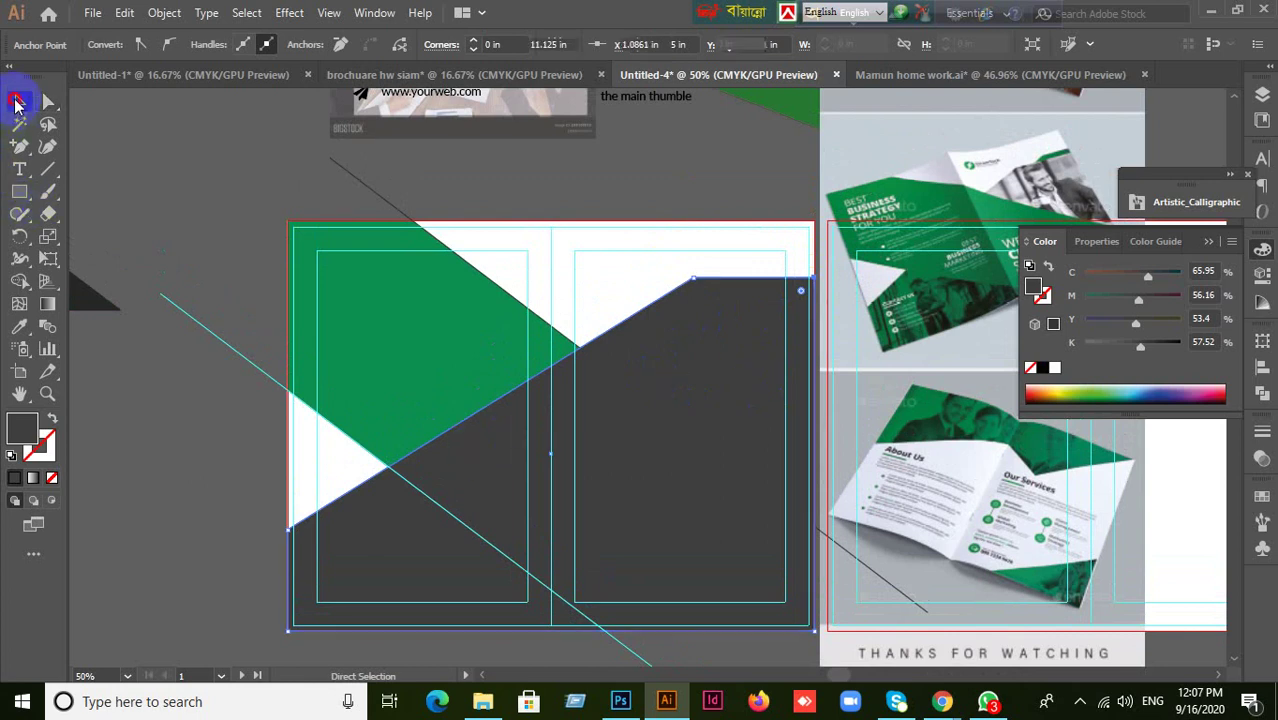
pyautogui.click(19, 101)
pyautogui.click(171, 523)
pyautogui.rightClick(195, 424)
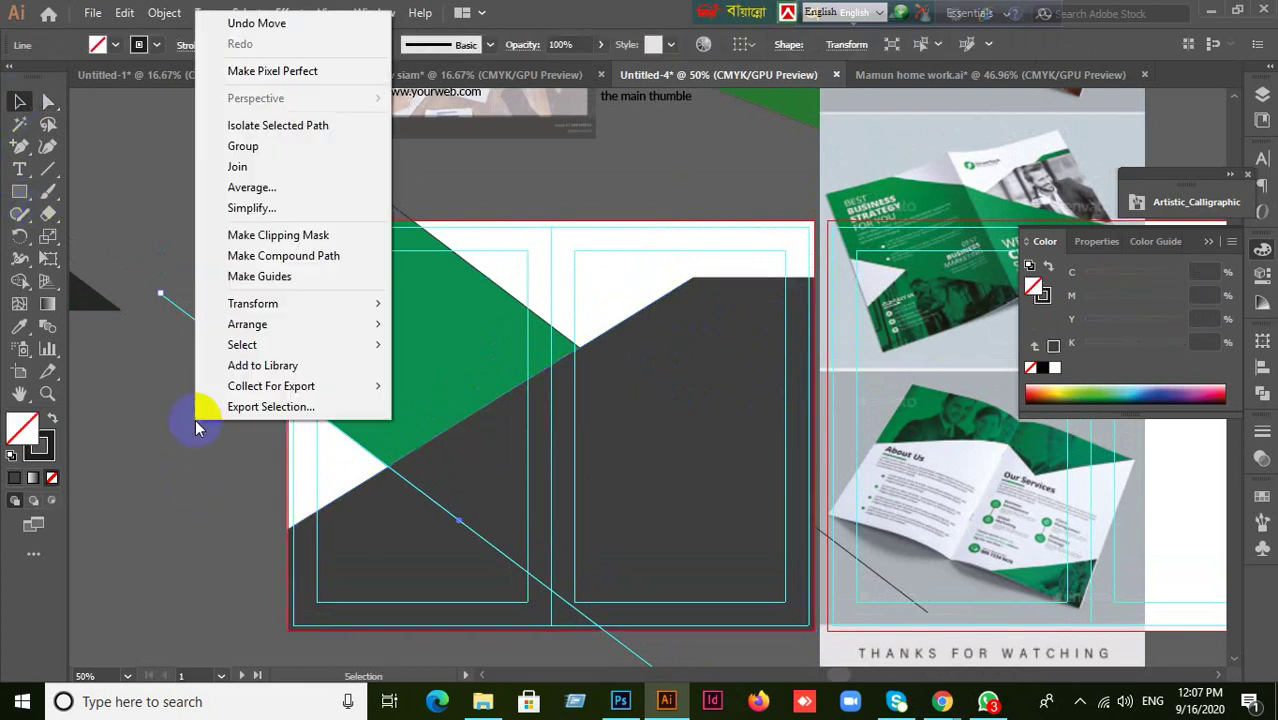
pyautogui.click(191, 466)
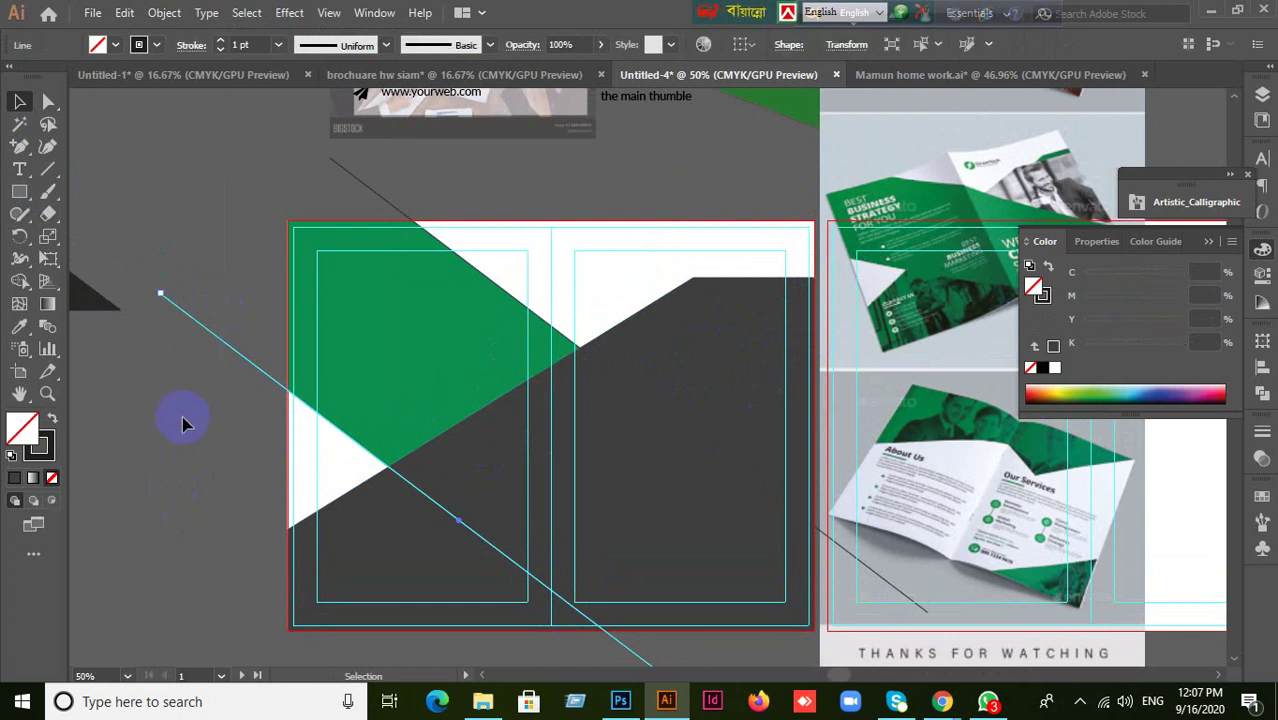
pyautogui.press('Delete')
# - Unlock the guides and delete the remaining diagonal guide that runs across the left artboard
pyautogui.rightClick(238, 320)
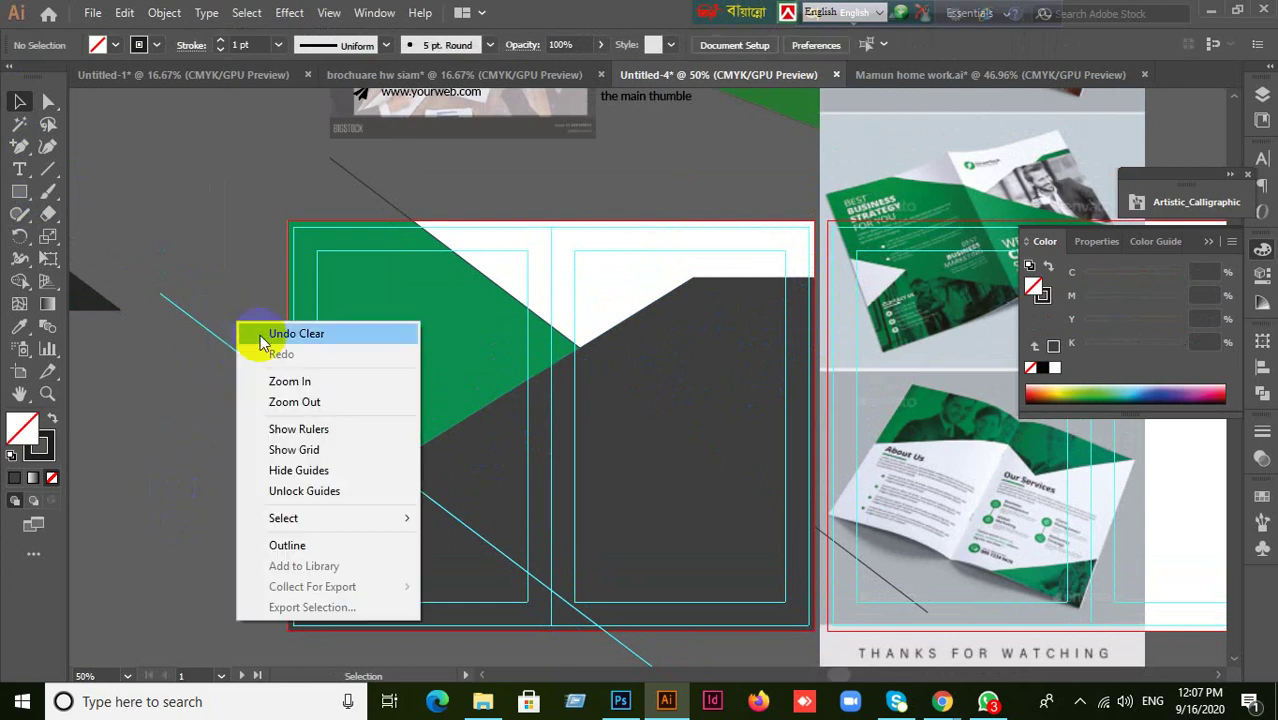
pyautogui.click(309, 493)
pyautogui.moveTo(184, 412); pyautogui.dragTo(186, 360)
pyautogui.press('Delete')
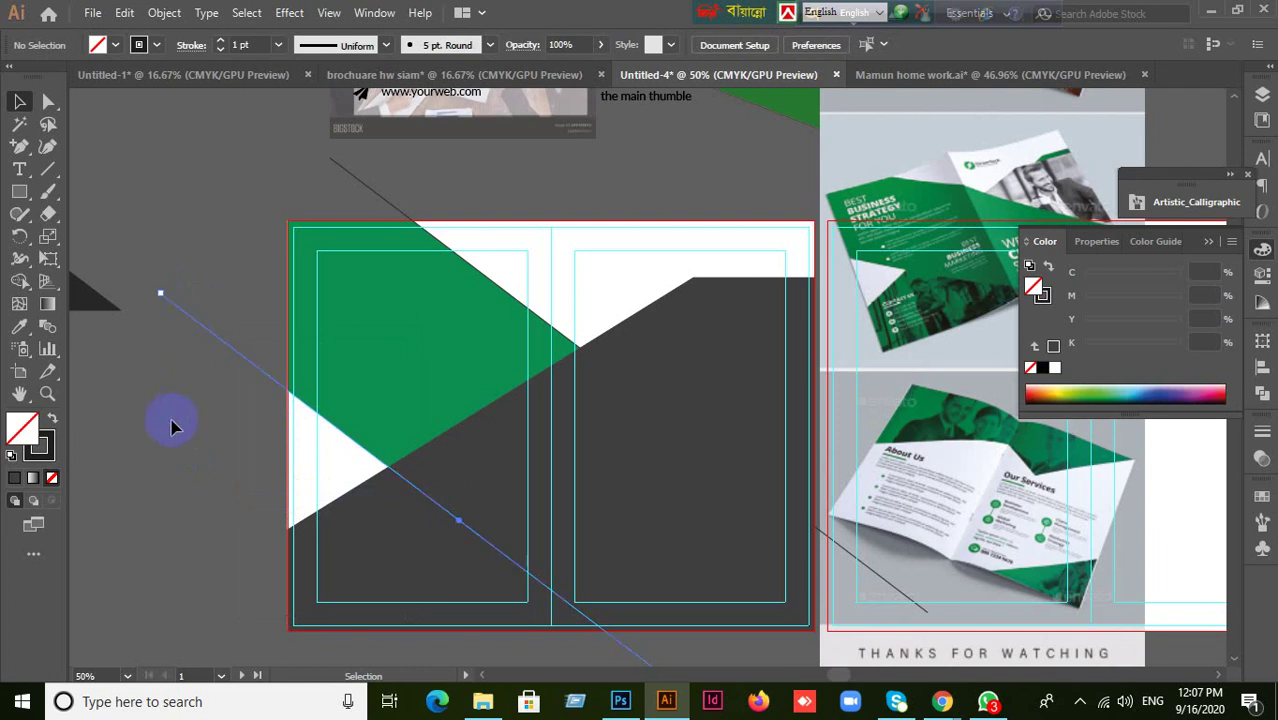
pyautogui.rightClick(177, 422)
pyautogui.click(158, 462)
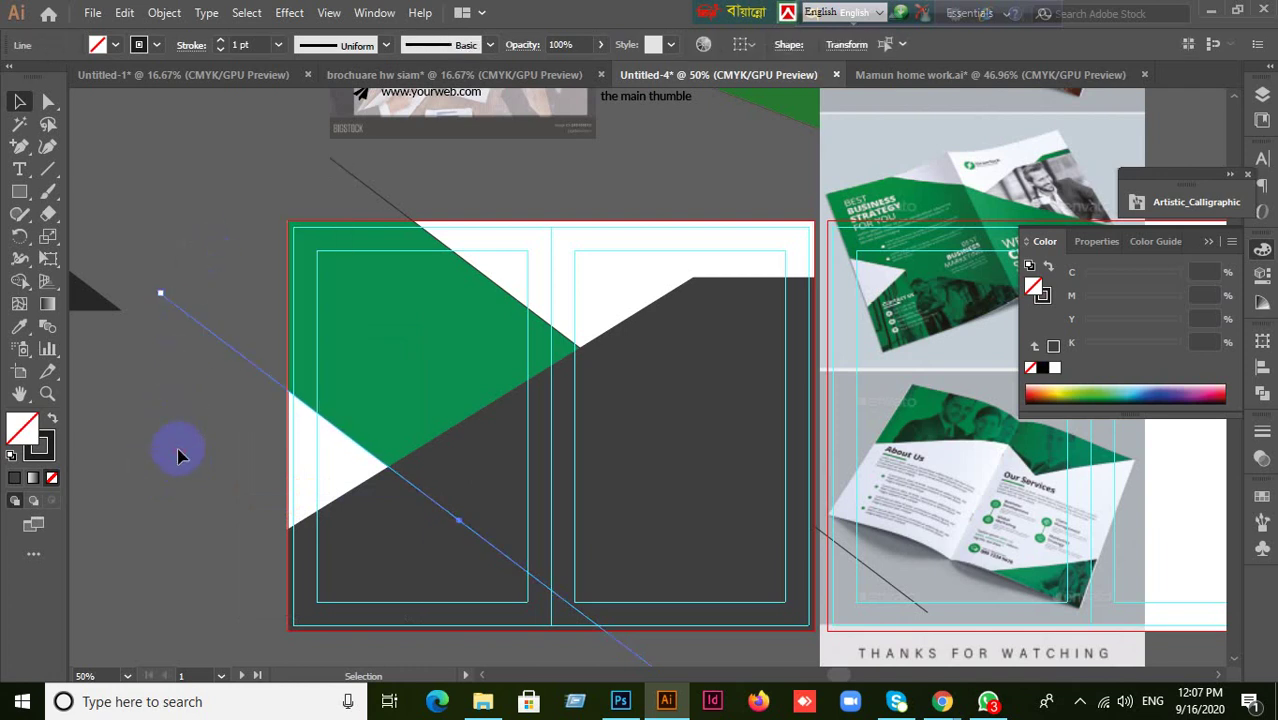
pyautogui.click(177, 455)
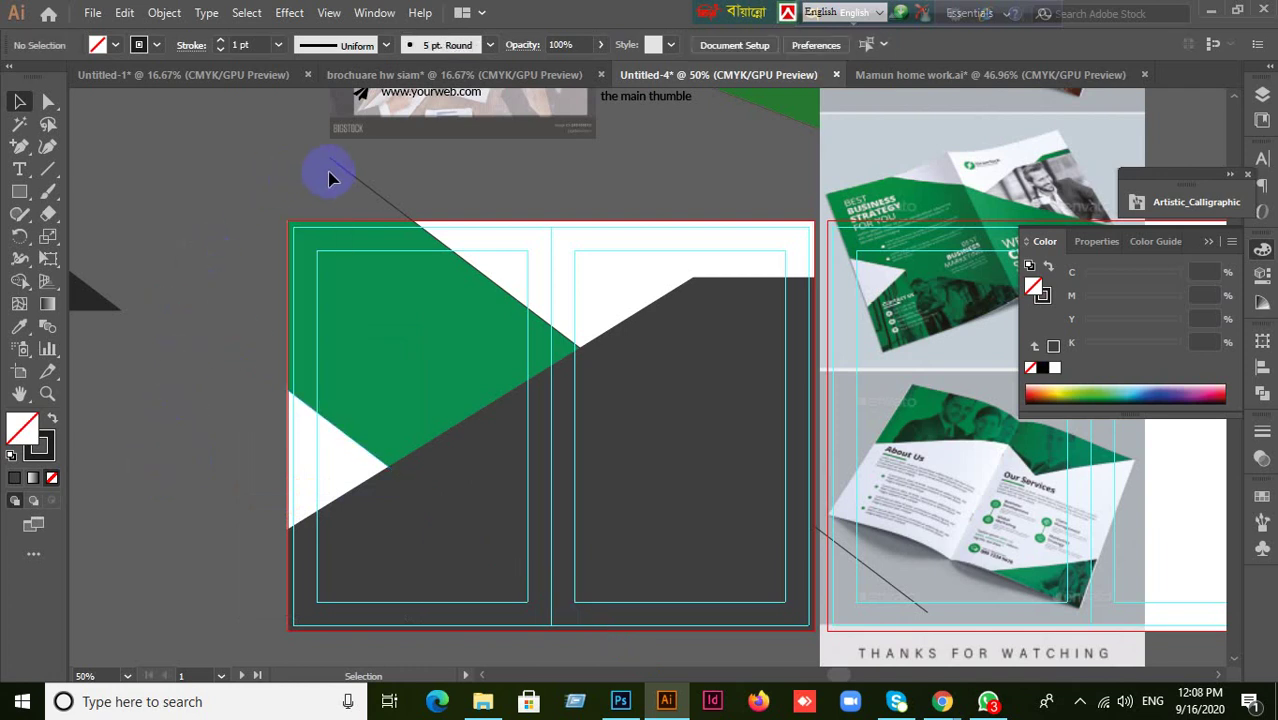
# - Delete the black diagonal line along the green band's upper edge, and select the dark grey shape
pyautogui.moveTo(333, 178); pyautogui.dragTo(425, 168)
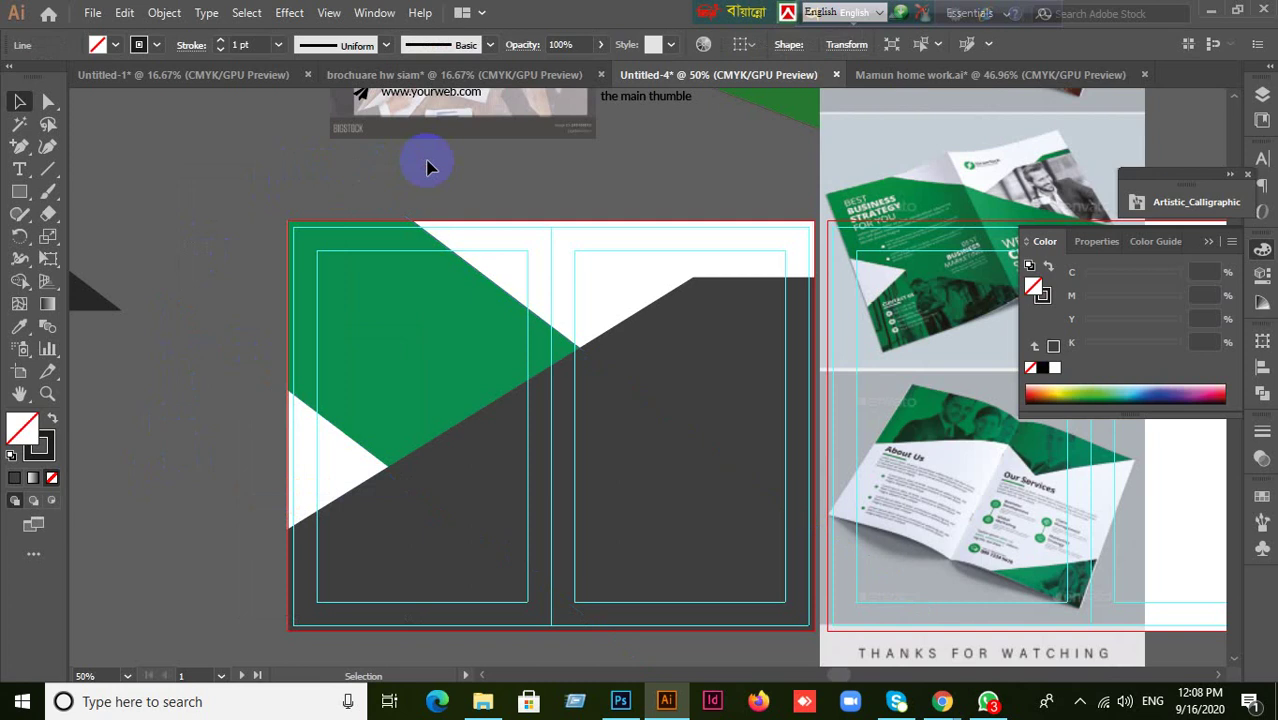
pyautogui.click(427, 167)
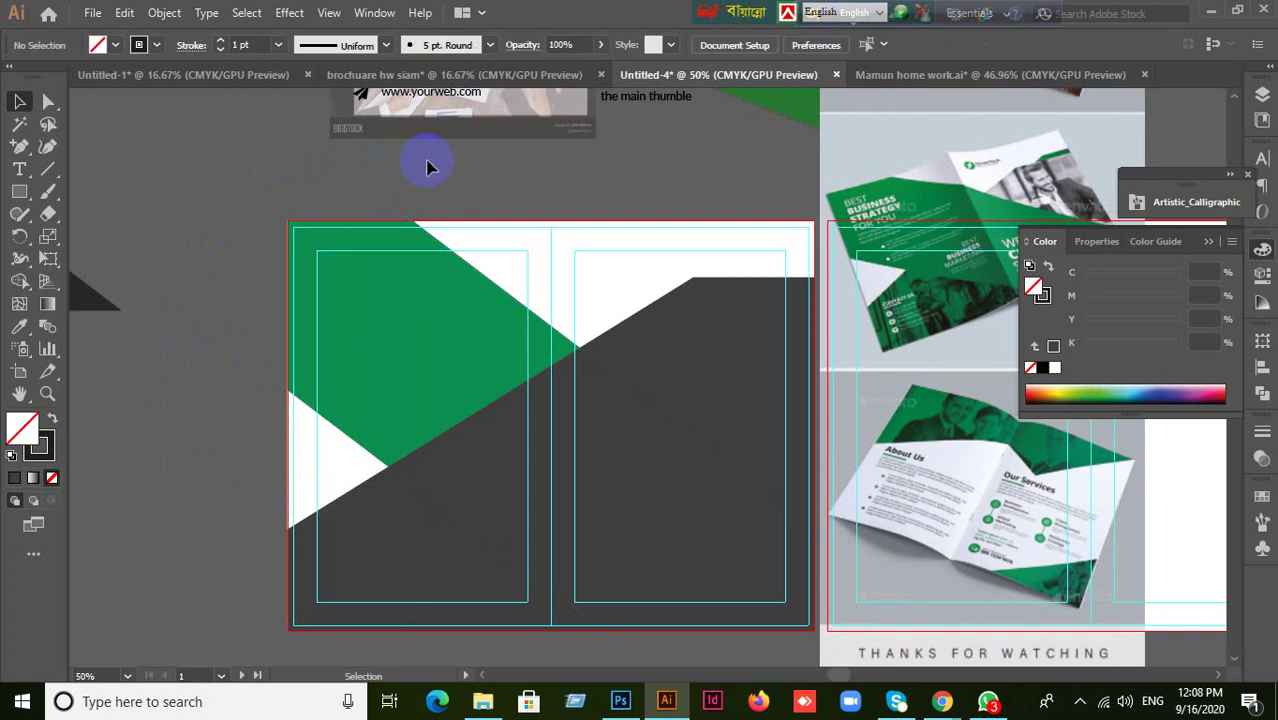
pyautogui.click(455, 503)
pyautogui.moveTo(951, 306); pyautogui.dragTo(893, 323)
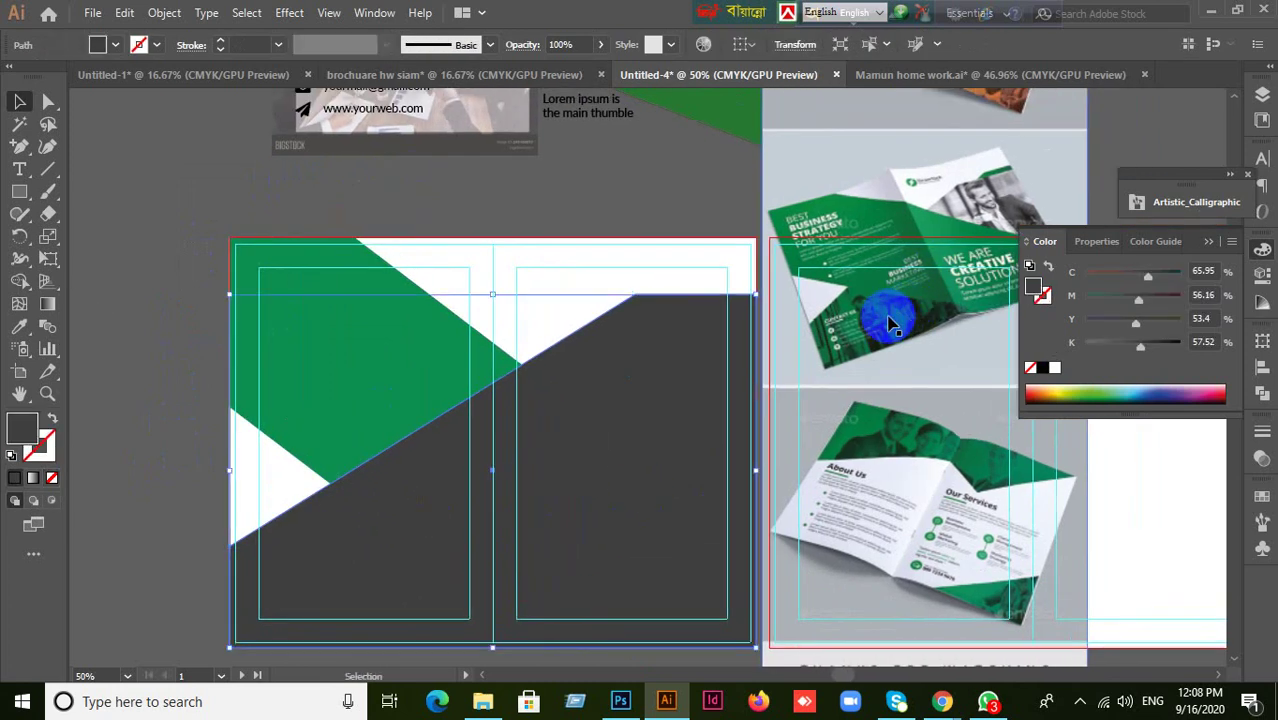
# - Duplicate the dark grey shape, offsetting the copy slightly up and to the right of the original
pyautogui.scroll(2, 893, 323)
pyautogui.moveTo(993, 177); pyautogui.dragTo(923, 224)
pyautogui.scroll(-1, 834, 311)
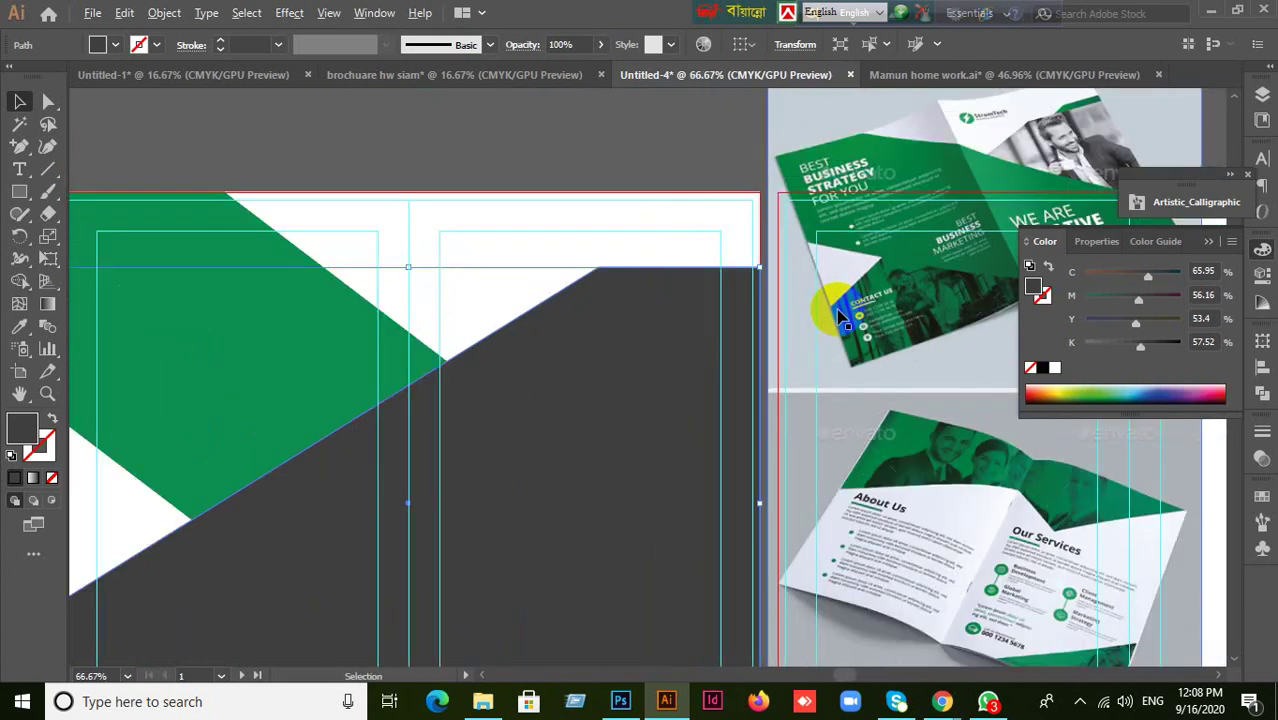
pyautogui.moveTo(535, 433); pyautogui.dragTo(314, 560)
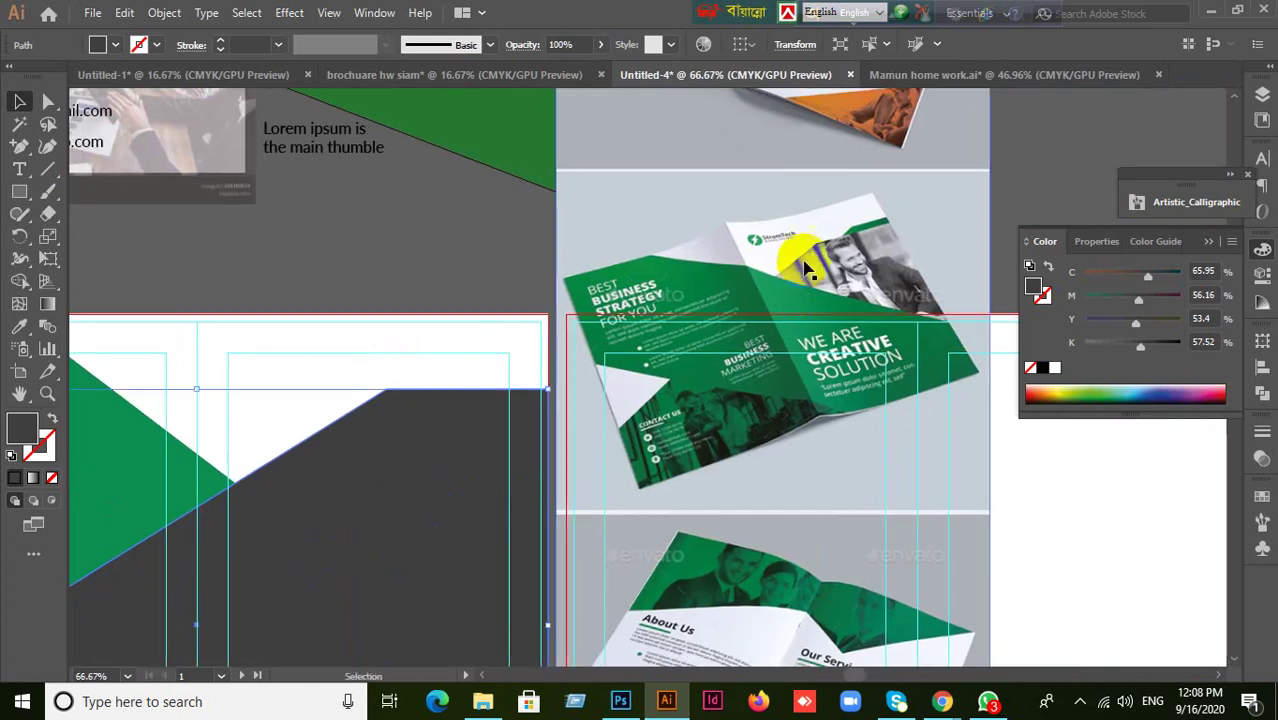
pyautogui.click(612, 393)
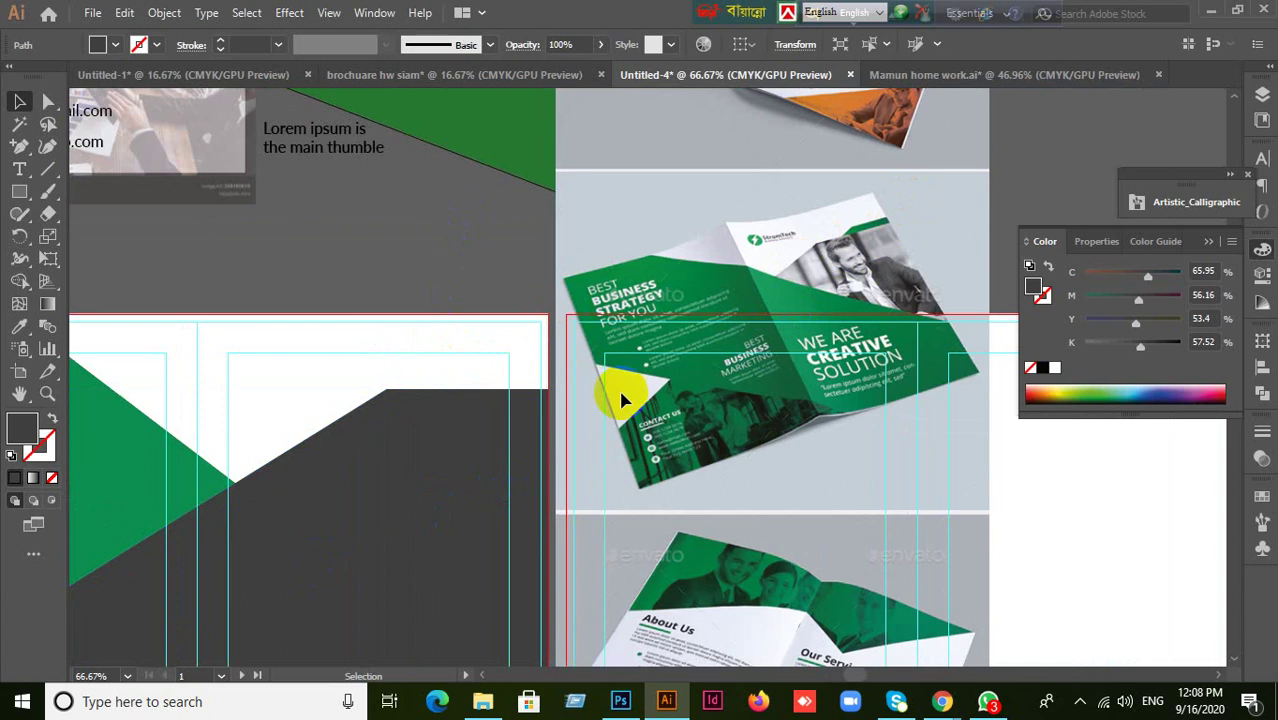
pyautogui.scroll(-1, 607, 391)
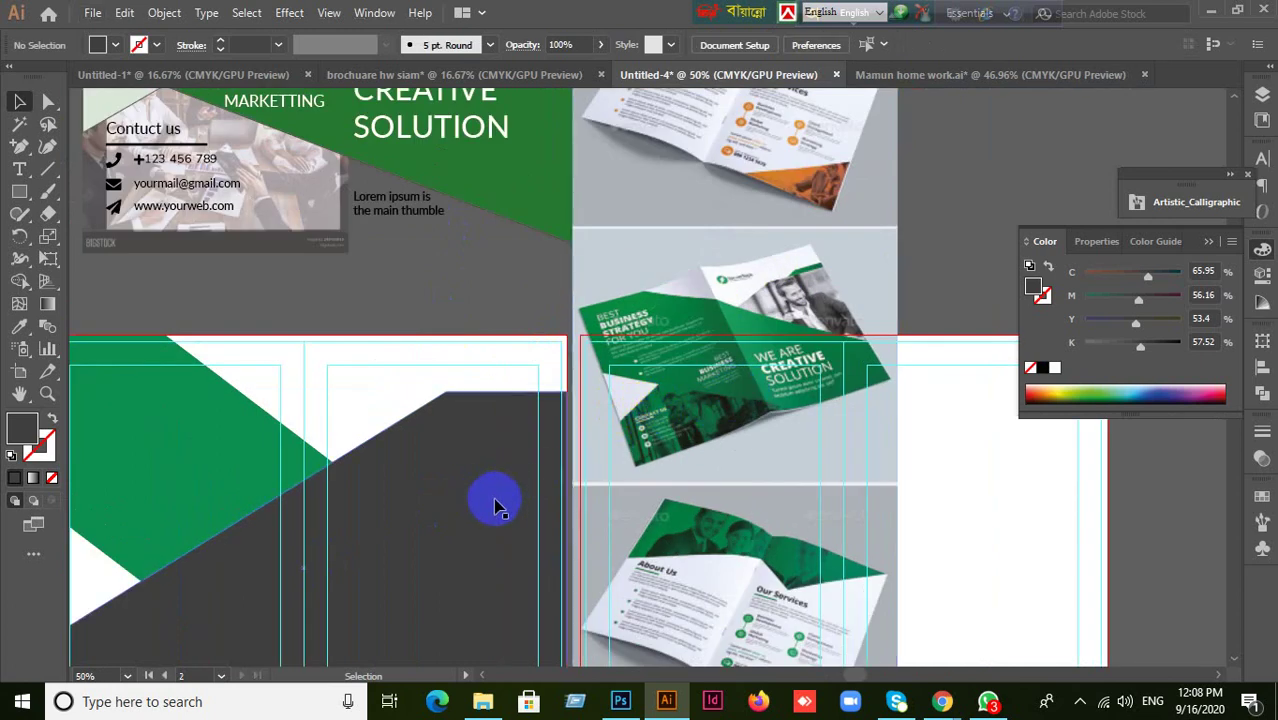
pyautogui.scroll(-2, 490, 500)
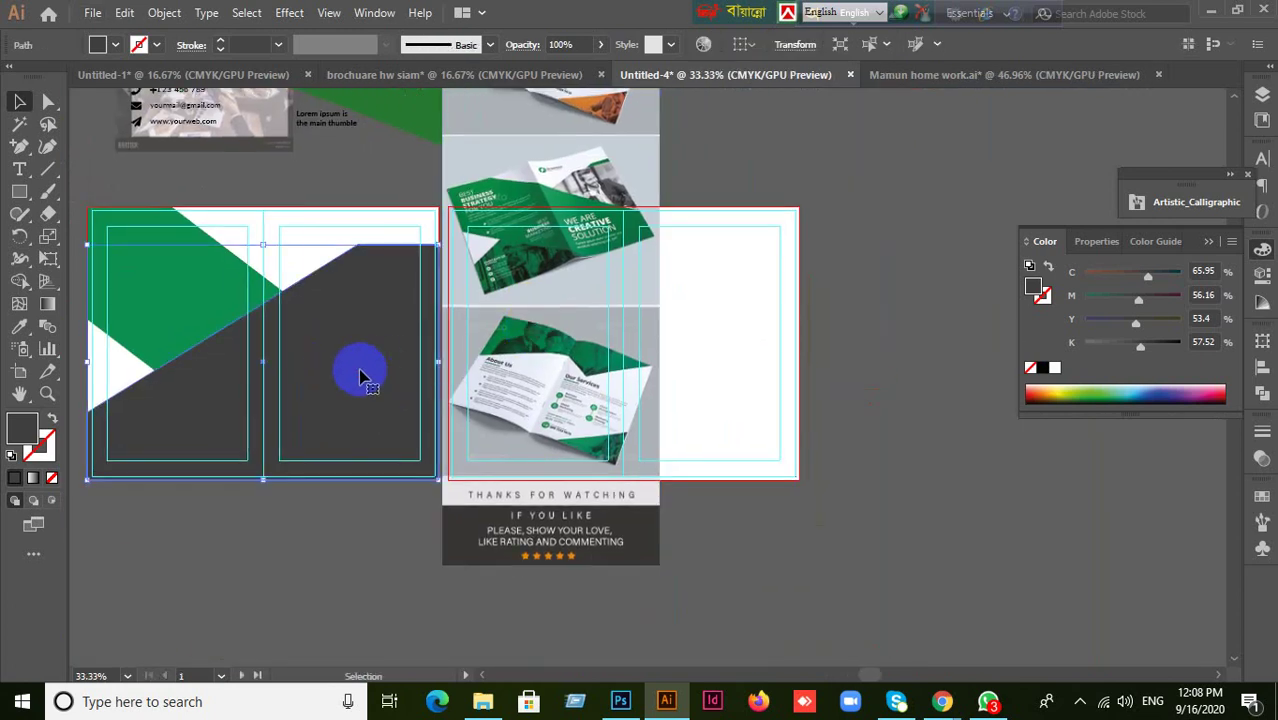
pyautogui.moveTo(357, 371); pyautogui.dragTo(398, 362)
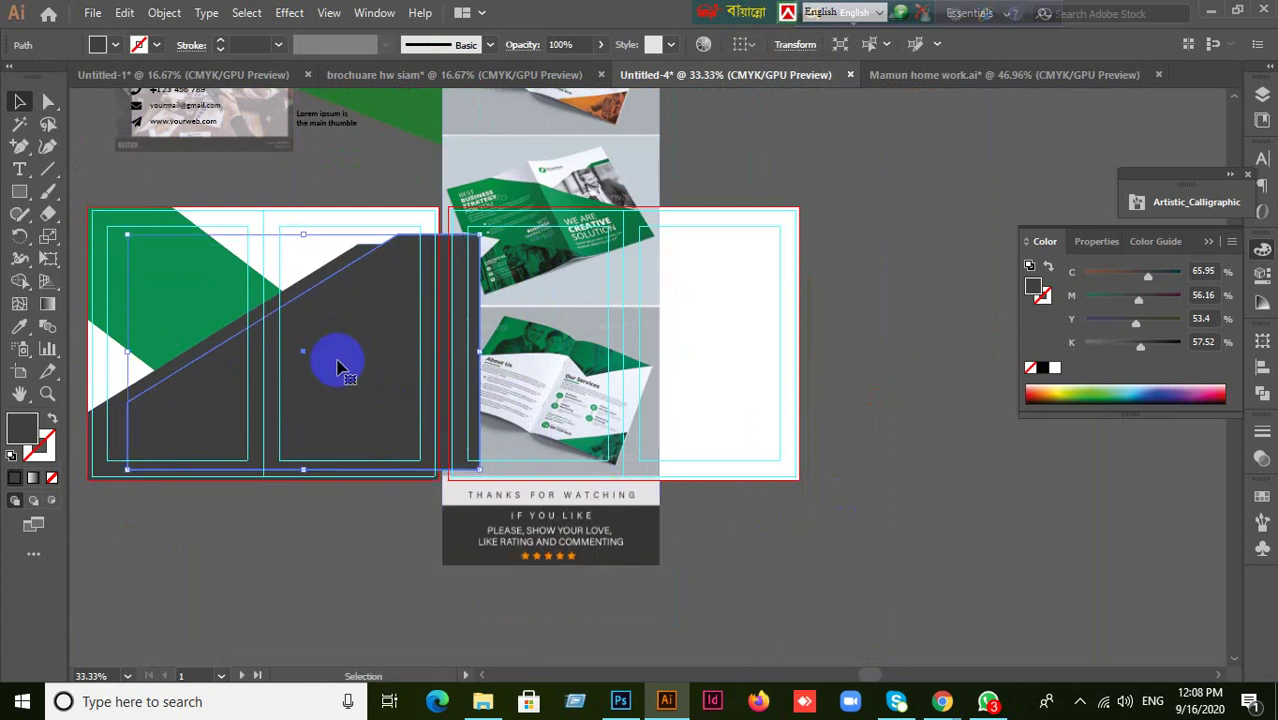
# - Fill the copied shape with the green sampled from the reference cover, and place it behind the dark grey shape
pyautogui.scroll(1, 20, 335)
pyautogui.scroll(1, 325, 445)
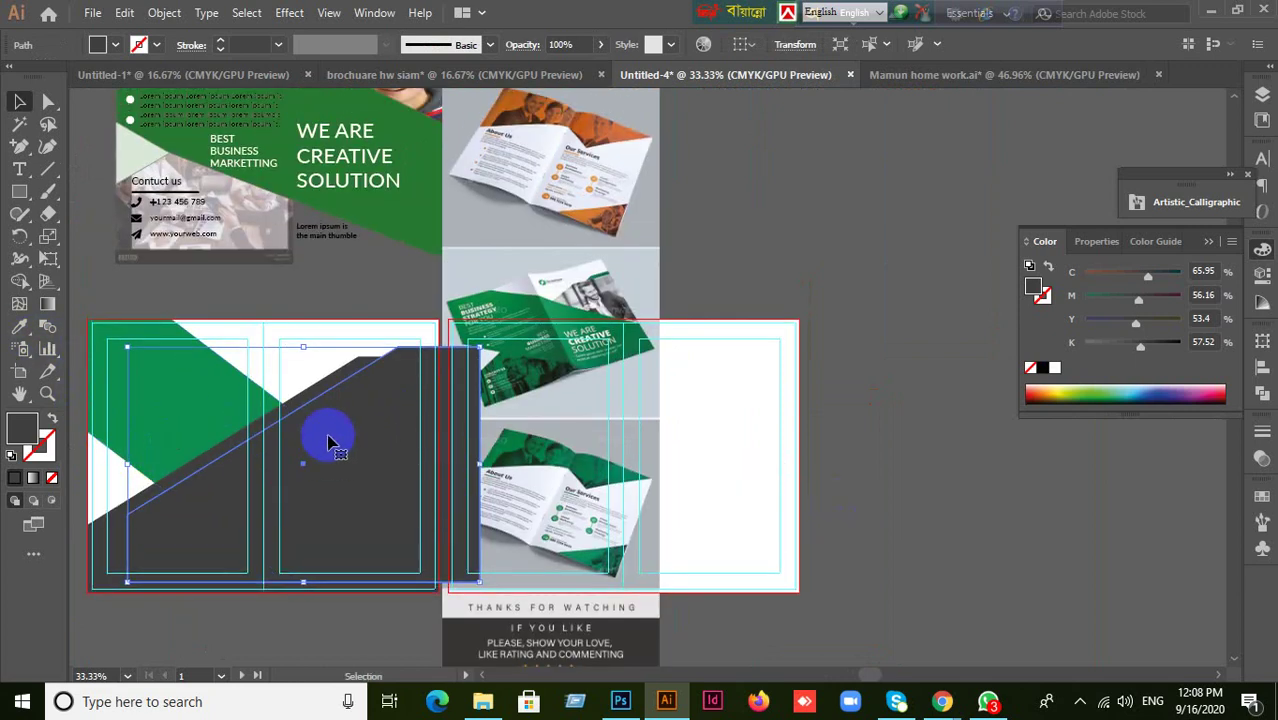
pyautogui.click(185, 455)
pyautogui.click(40, 394)
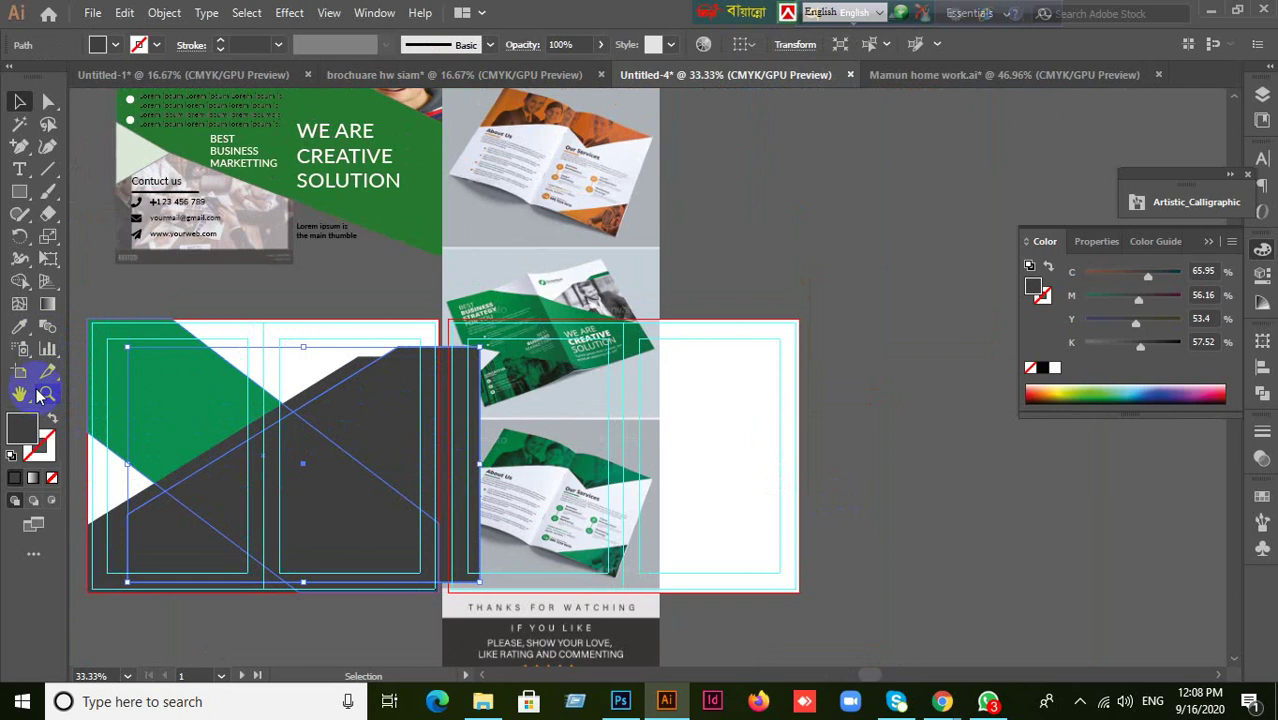
pyautogui.click(20, 330)
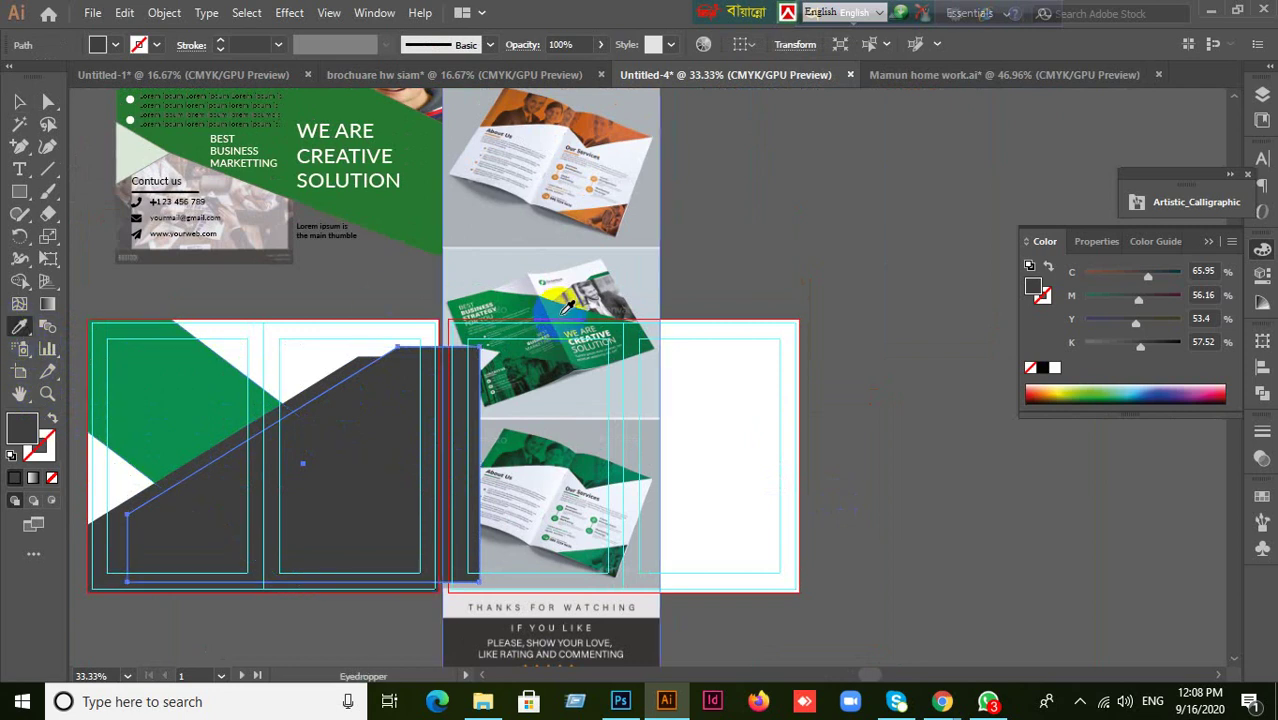
pyautogui.click(563, 306)
pyautogui.click(22, 102)
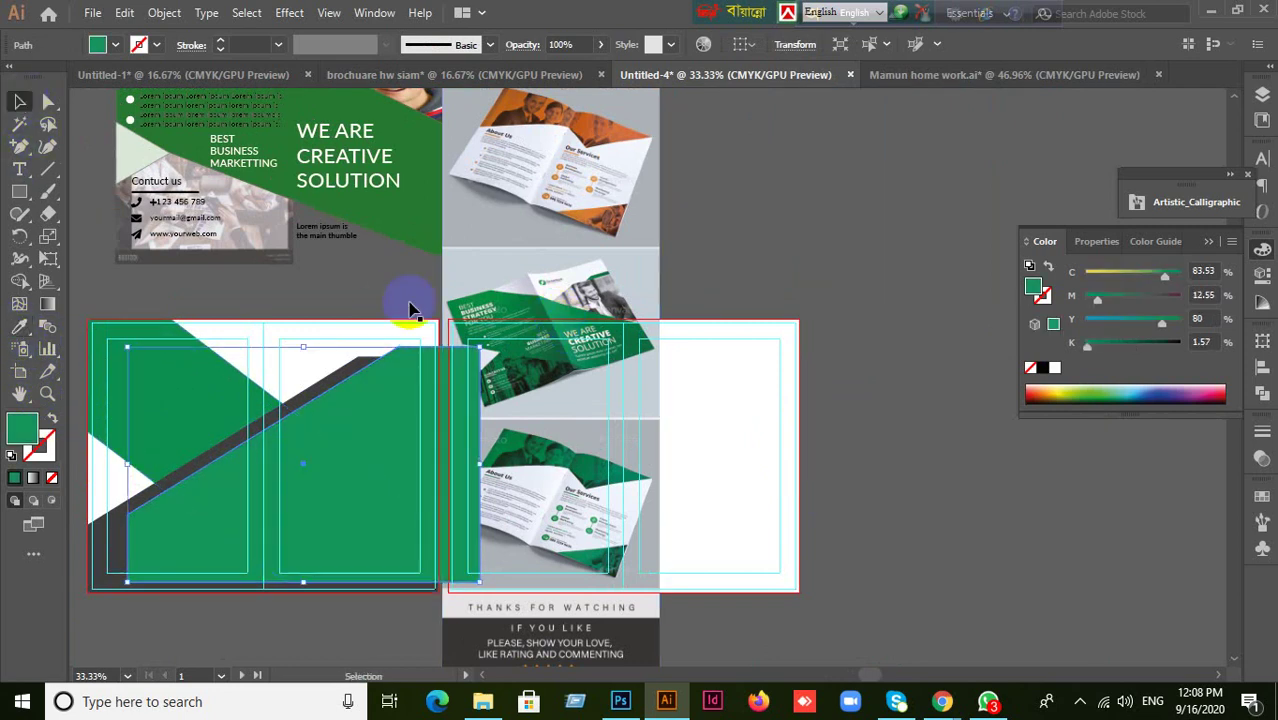
pyautogui.hotkey('ctrl', 'z')
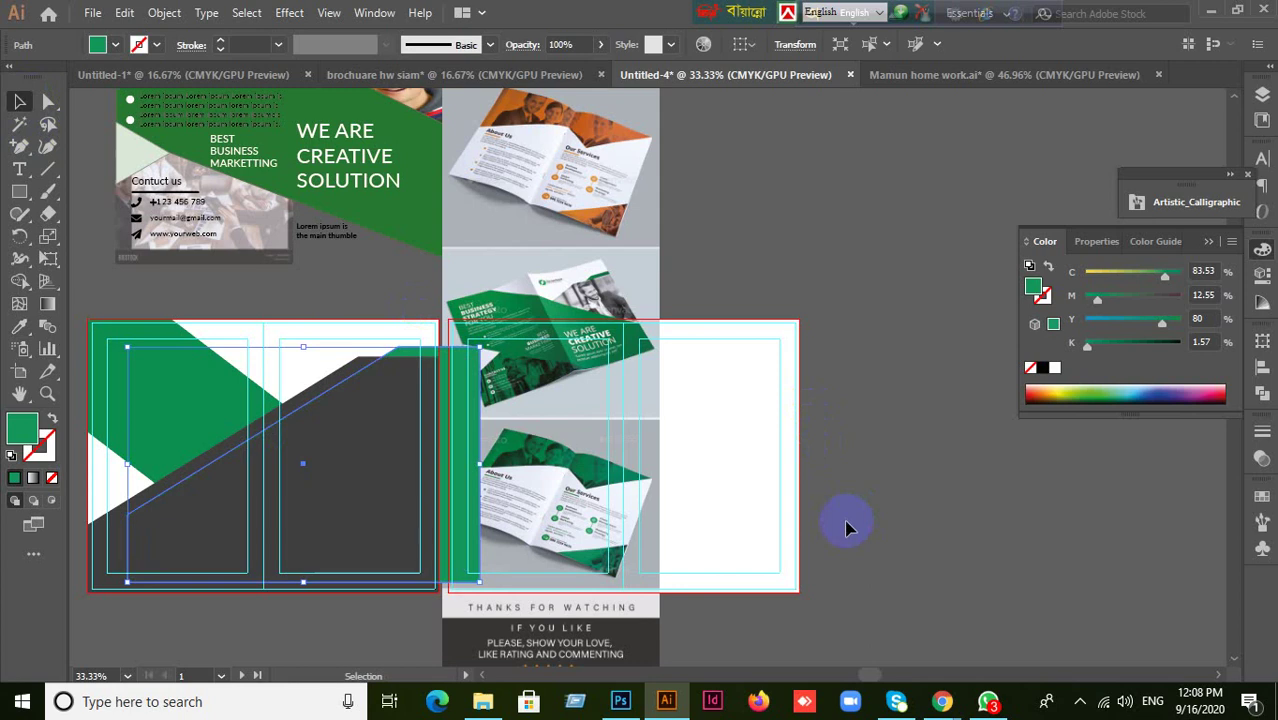
pyautogui.scroll(2, 848, 528)
pyautogui.scroll(-1, 925, 463)
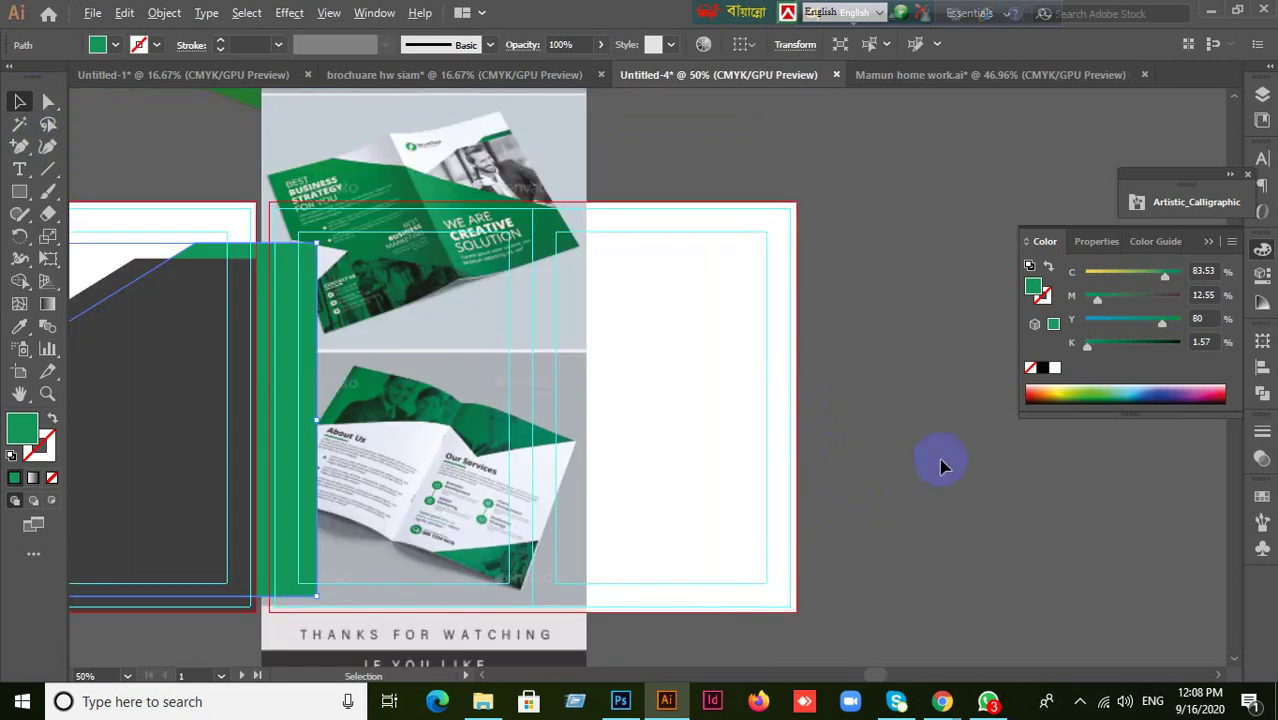
pyautogui.moveTo(947, 453); pyautogui.dragTo(1137, 427)
pyautogui.scroll(1, 440, 450)
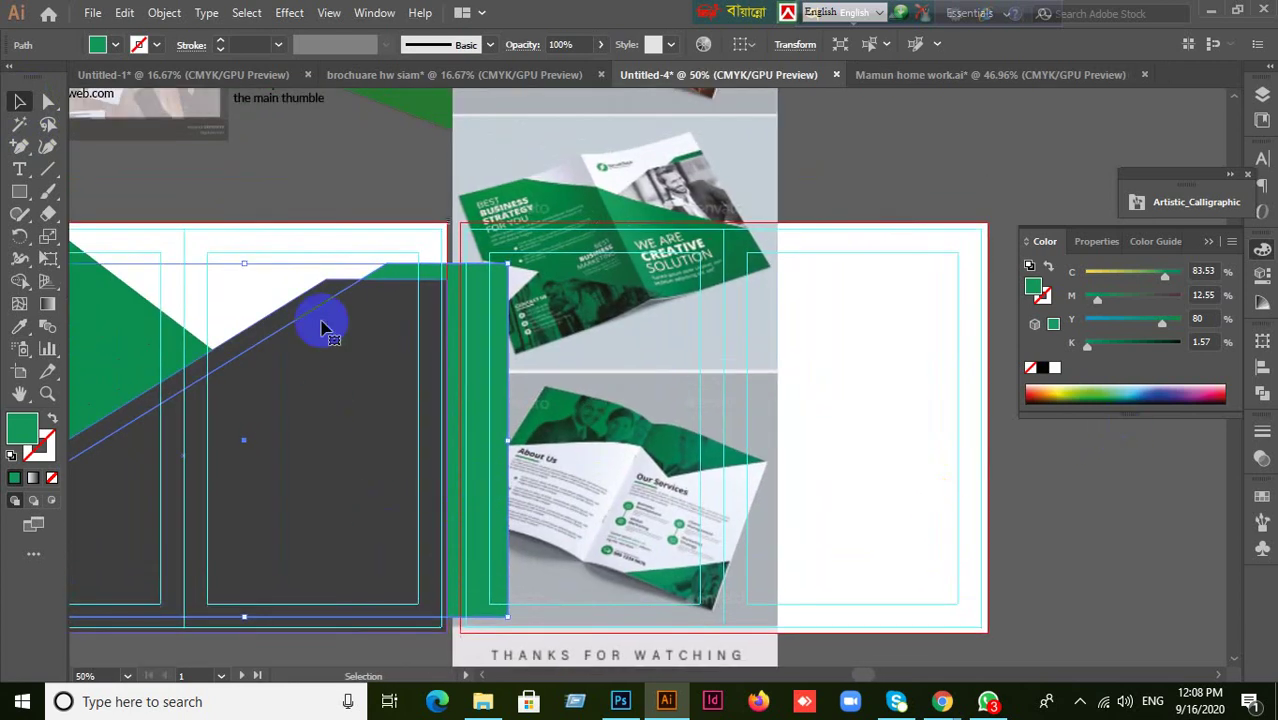
pyautogui.click(378, 383)
pyautogui.moveTo(17, 280); pyautogui.dragTo(60, 279)
pyautogui.click(497, 384)
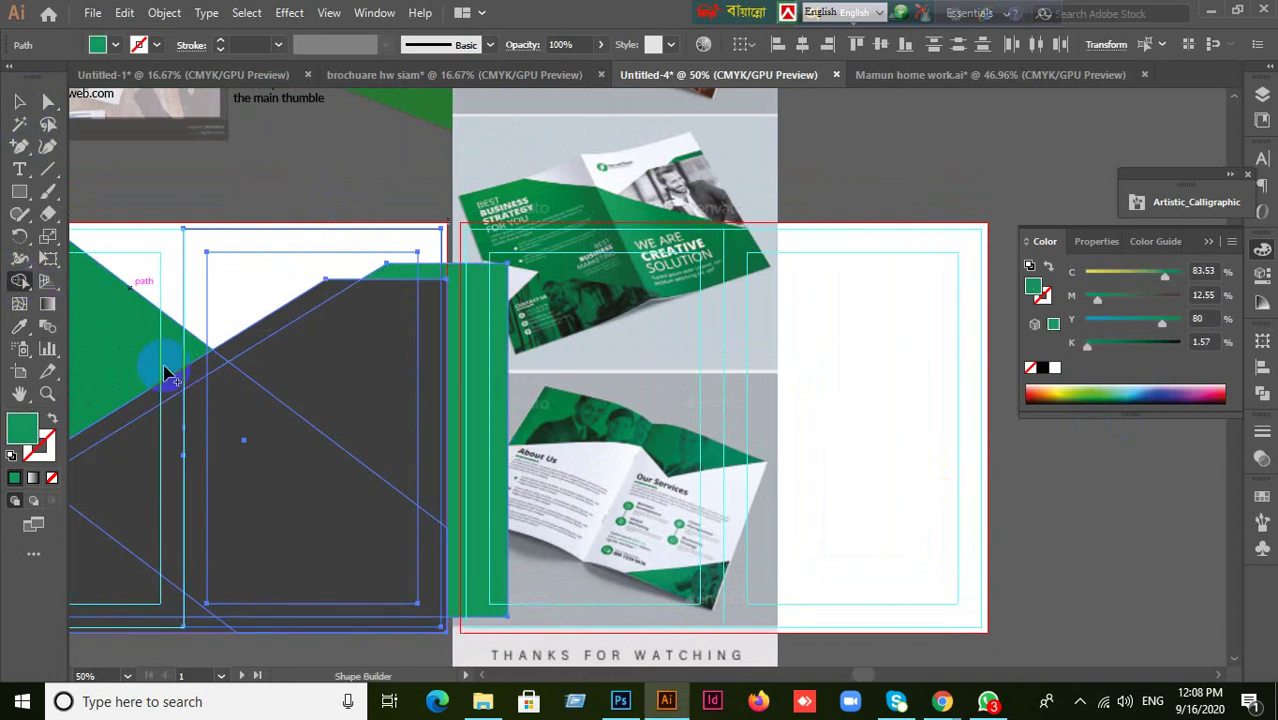
pyautogui.click(19, 101)
pyautogui.click(330, 190)
pyautogui.click(361, 166)
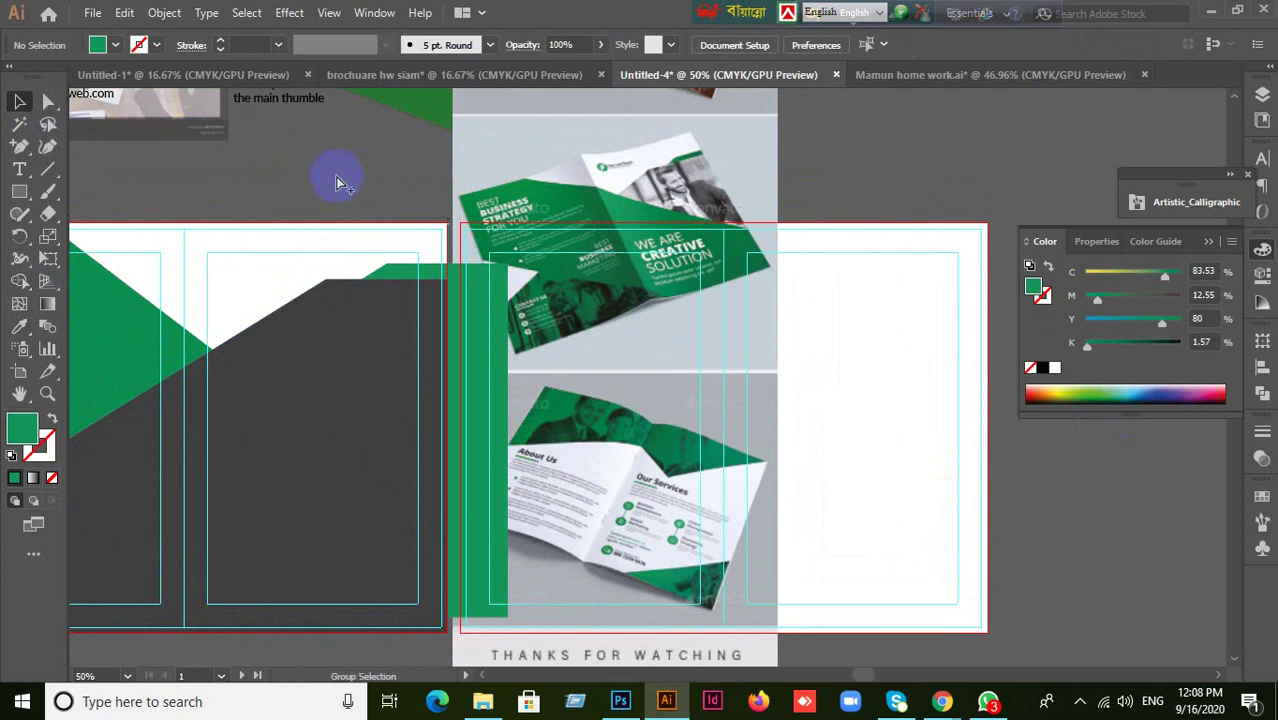
# - Select the overlapping cover shapes and remove the green copy's overhang past the left artboard's right edge with Shape Builder
pyautogui.hotkey('ctrl', 'alt', '2')
pyautogui.click(337, 177)
pyautogui.moveTo(322, 171); pyautogui.dragTo(437, 355)
pyautogui.click(20, 282)
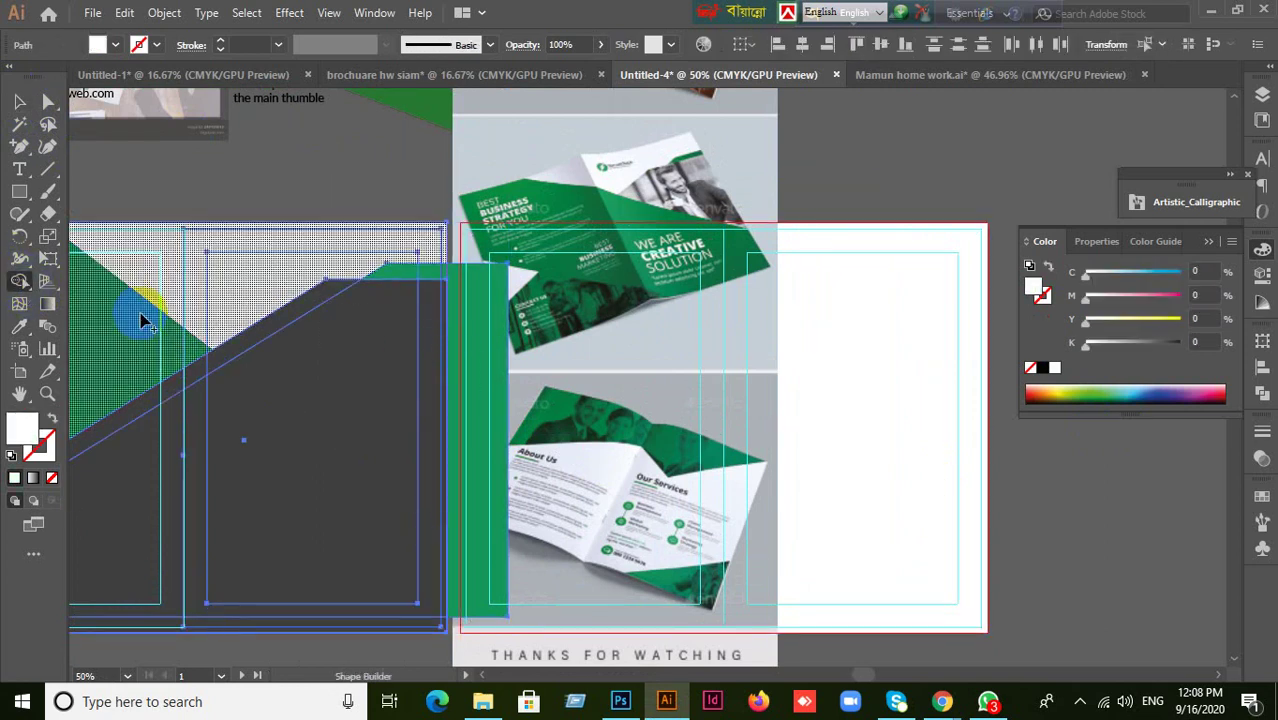
pyautogui.keyDown('alt'); pyautogui.click(484, 364); pyautogui.keyUp('alt')
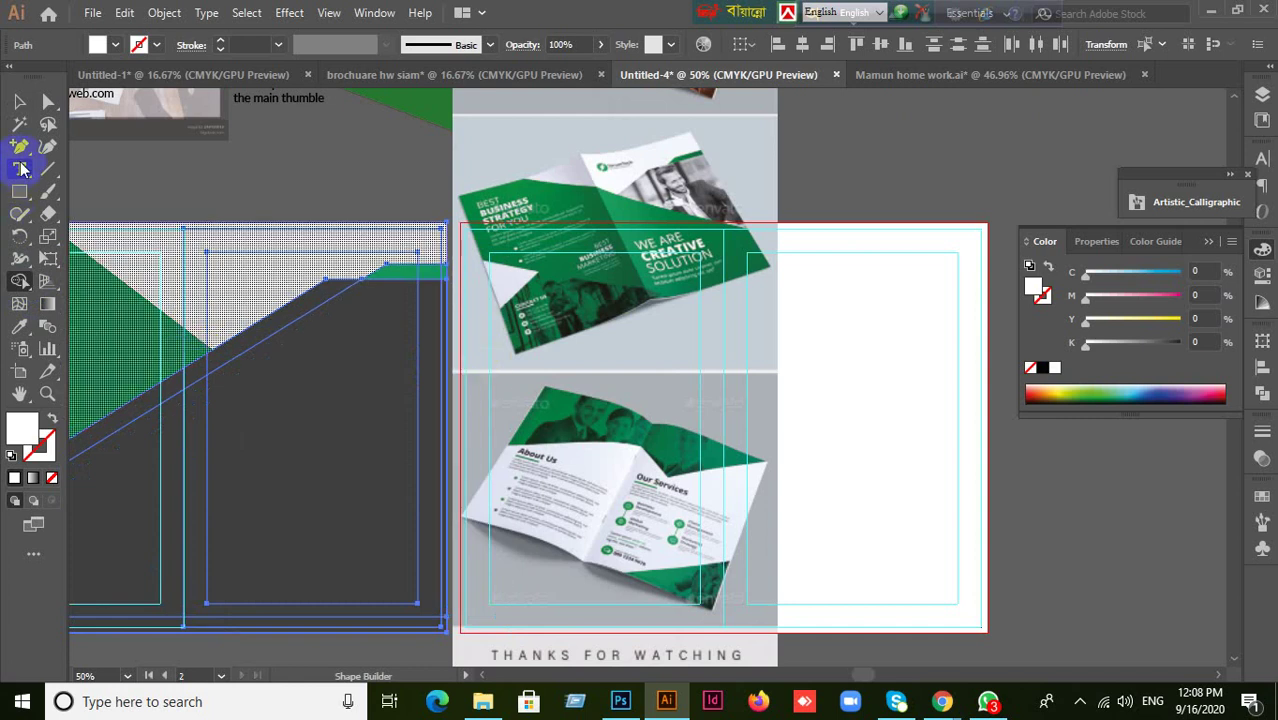
pyautogui.click(18, 102)
pyautogui.click(854, 232)
# - Compare the green and dark grey shapes on the left artboard with the green brochure reference image
pyautogui.hotkey('ctrl', '-')
pyautogui.hotkey('ctrl', '-')
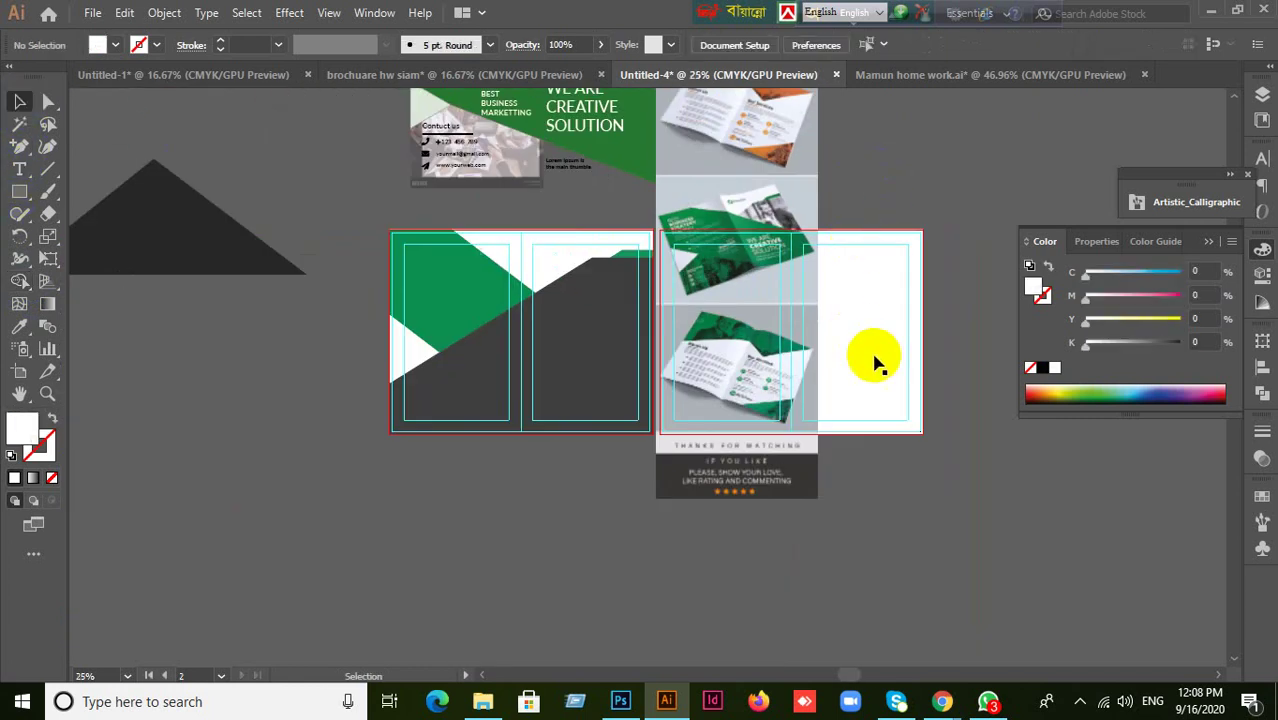
pyautogui.moveTo(873, 354); pyautogui.dragTo(852, 418)
pyautogui.hotkey('ctrl', '+')
pyautogui.hotkey('ctrl', '+')
pyautogui.hotkey('ctrl', '+')
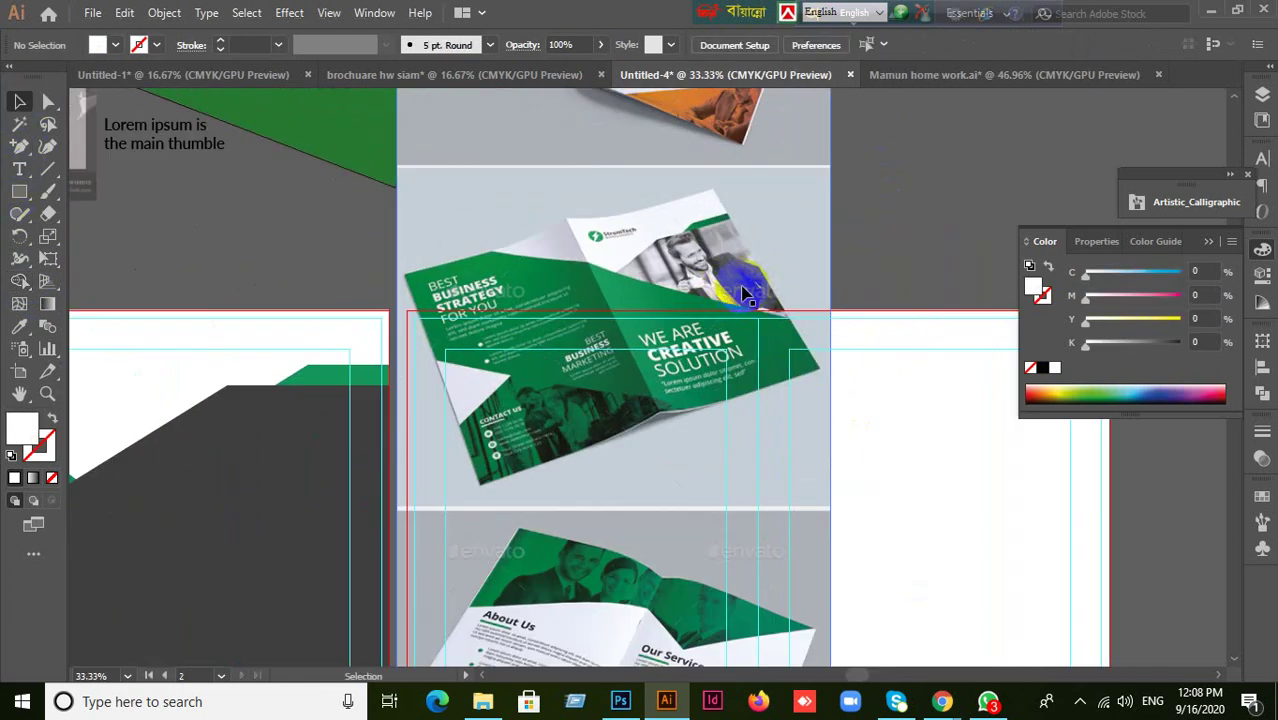
pyautogui.hotkey('ctrl', '-')
pyautogui.moveTo(593, 414); pyautogui.dragTo(750, 165)
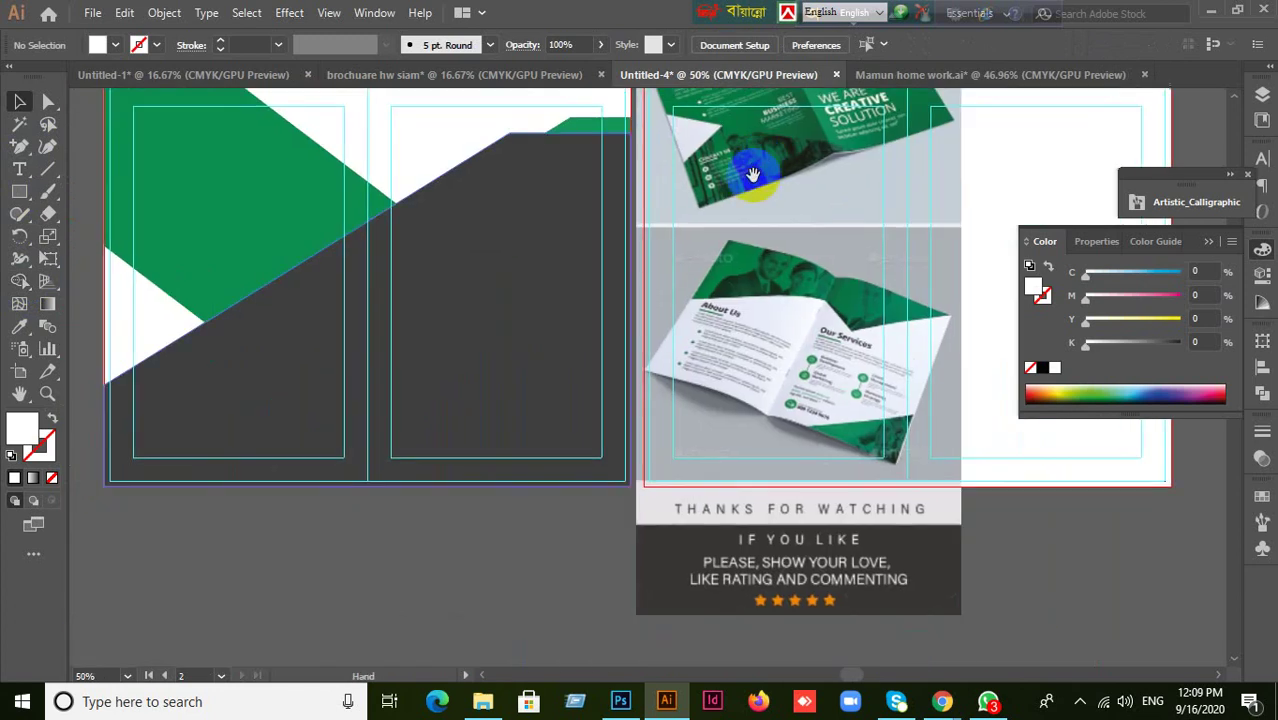
# - Send the dark grey shape backward, behind the green copy
pyautogui.click(488, 372)
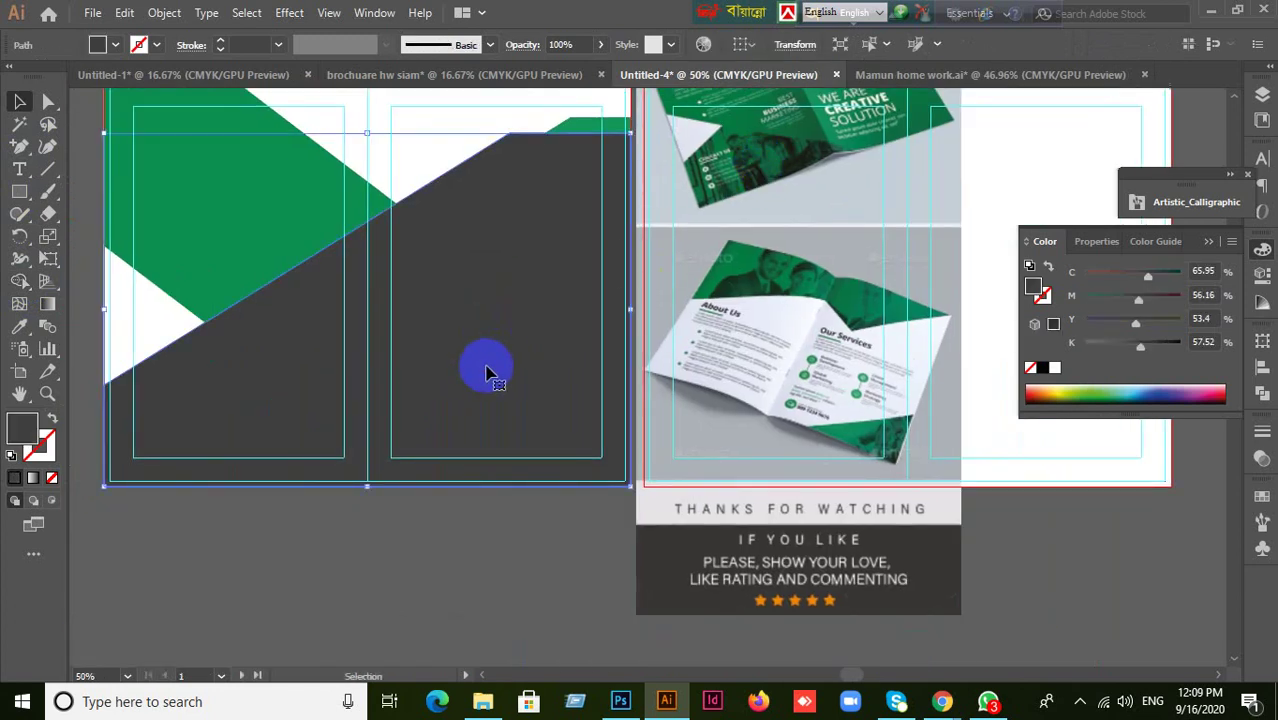
pyautogui.click(491, 379)
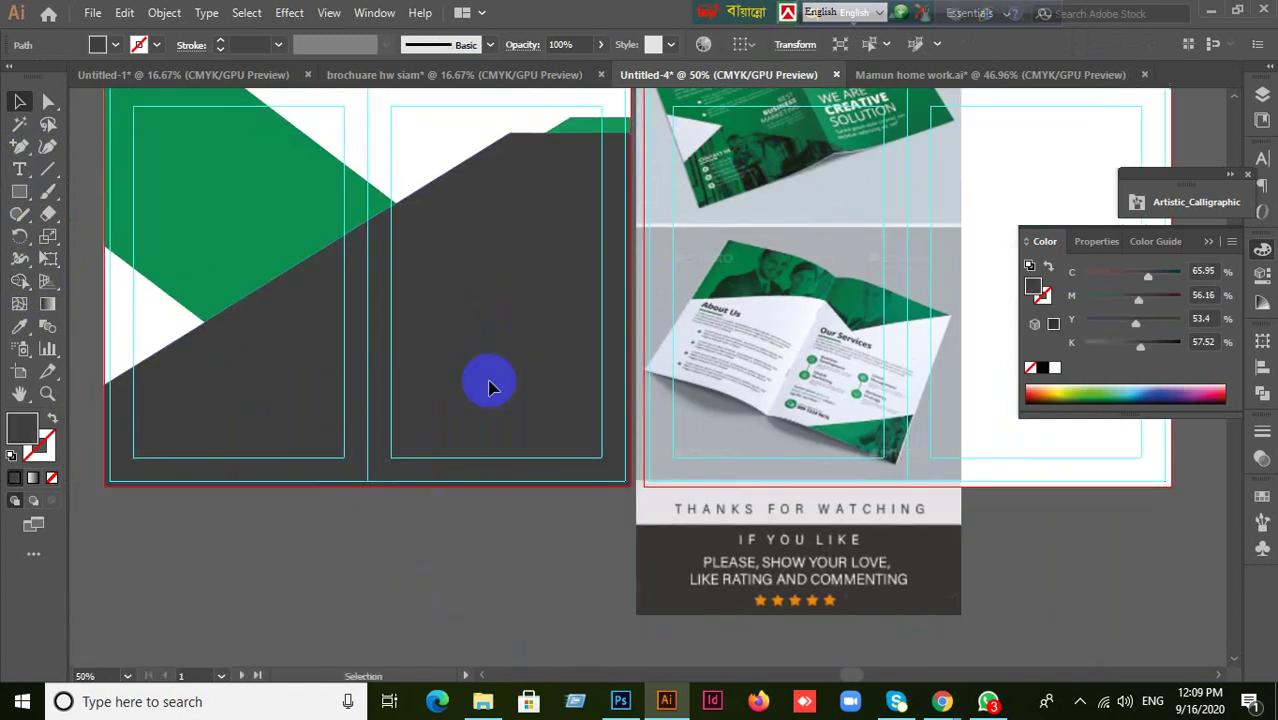
pyautogui.click(451, 542)
pyautogui.scroll(-1, 461, 523)
pyautogui.click(473, 395)
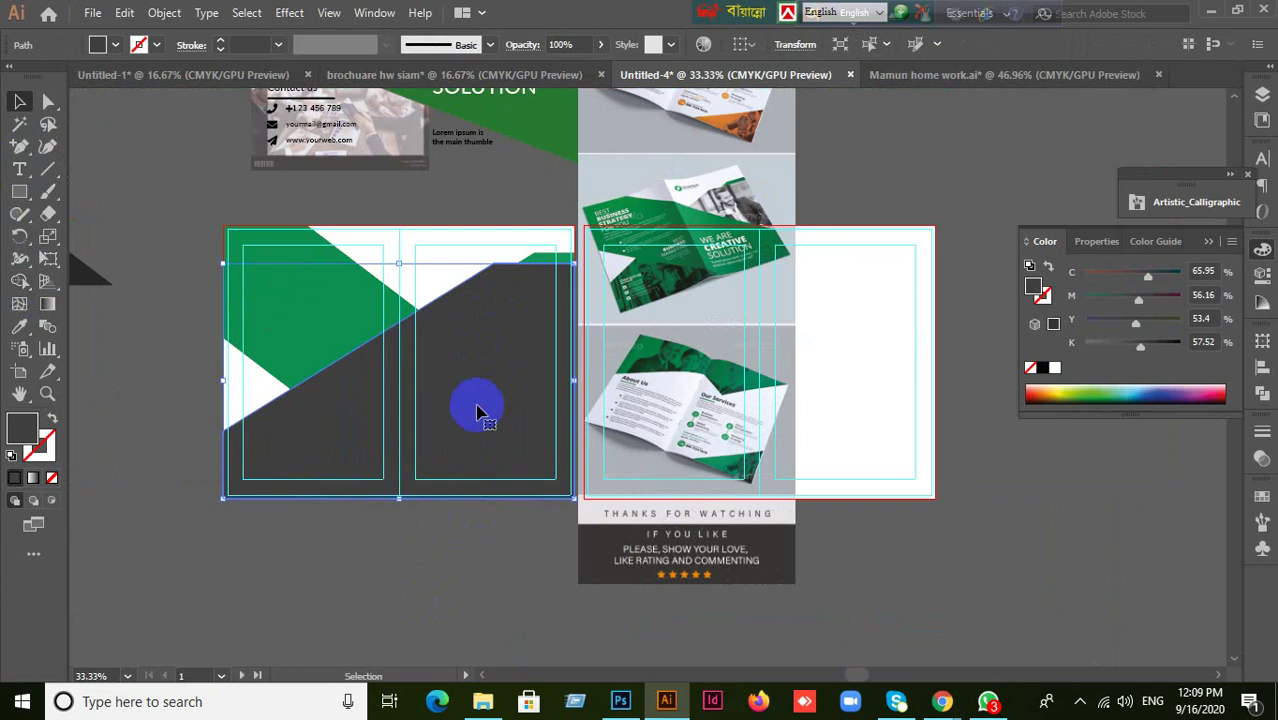
pyautogui.hotkey('ctrl', '[')
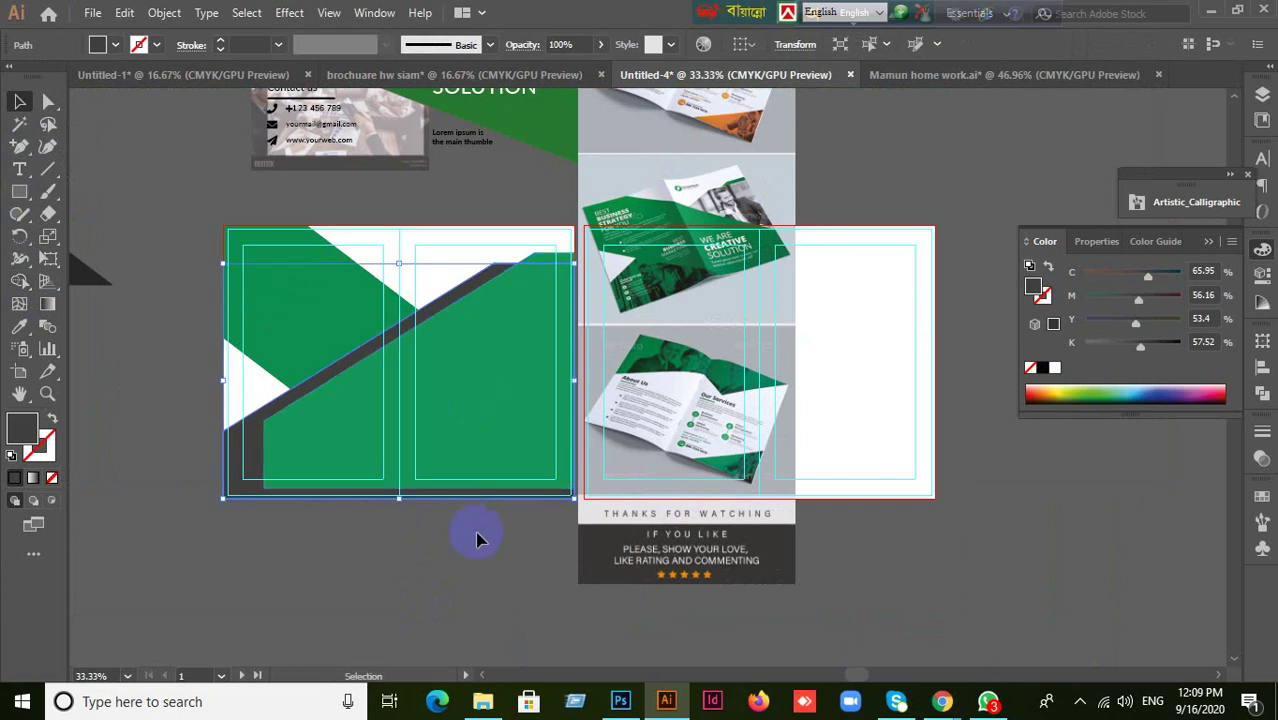
# - Select the green copy and send it back behind the dark grey shape
pyautogui.click(285, 508)
pyautogui.scroll(3, 328, 588)
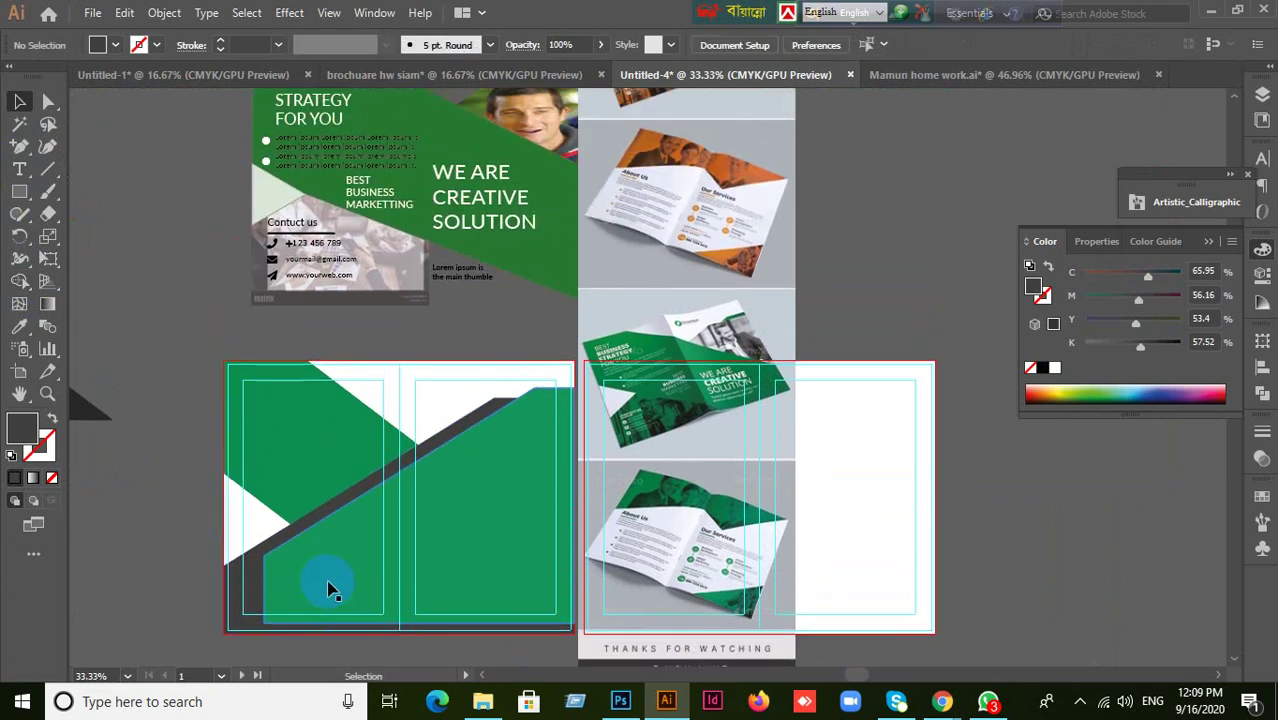
pyautogui.scroll(-2, 335, 585)
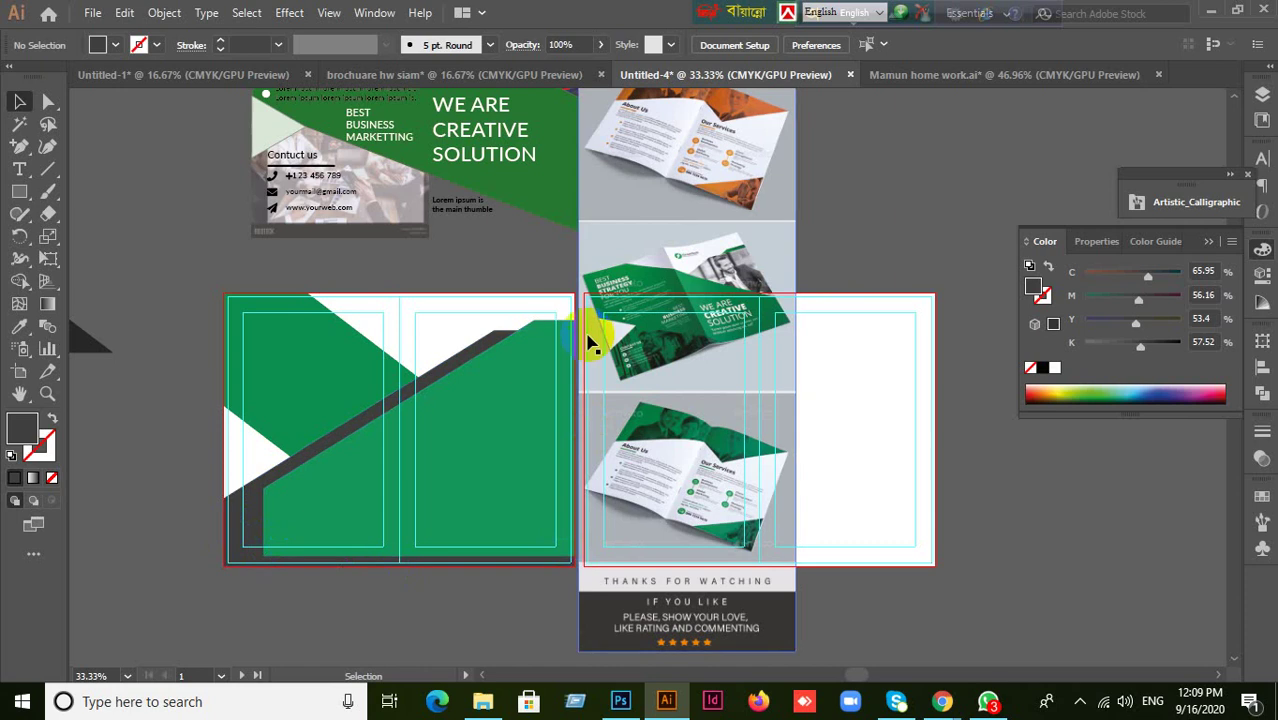
pyautogui.click(518, 415)
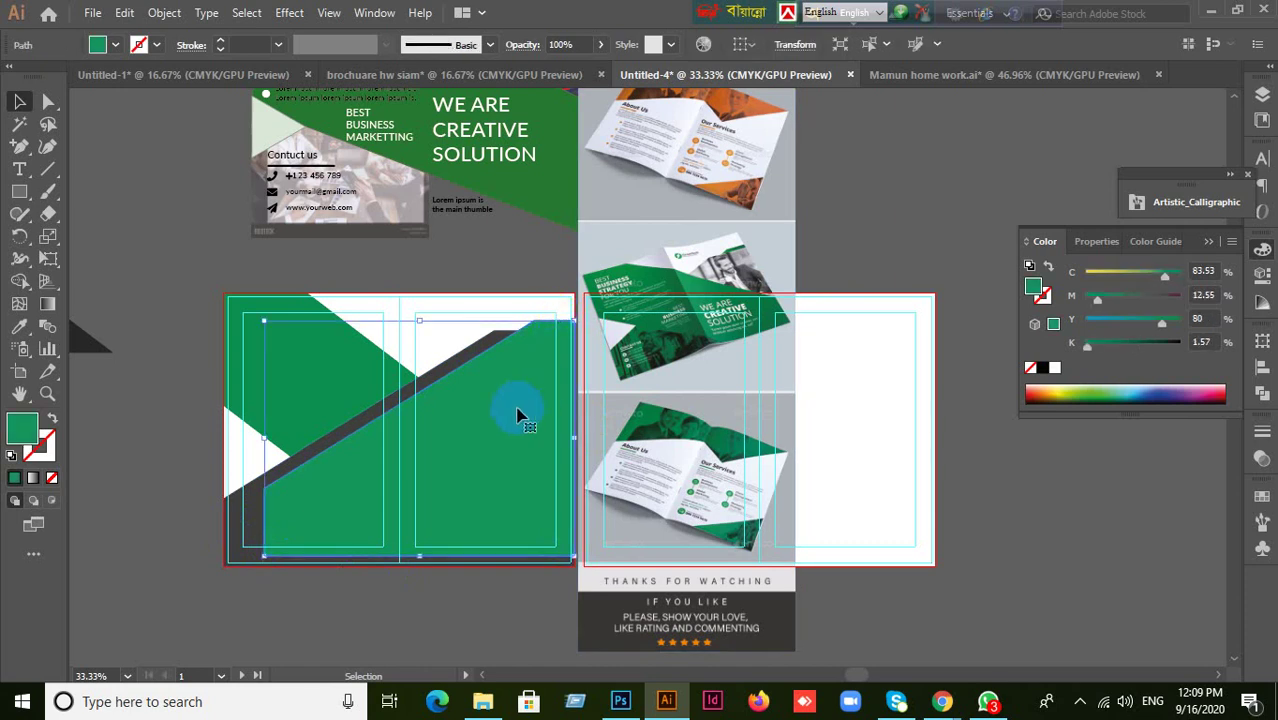
pyautogui.scroll(1, 518, 415)
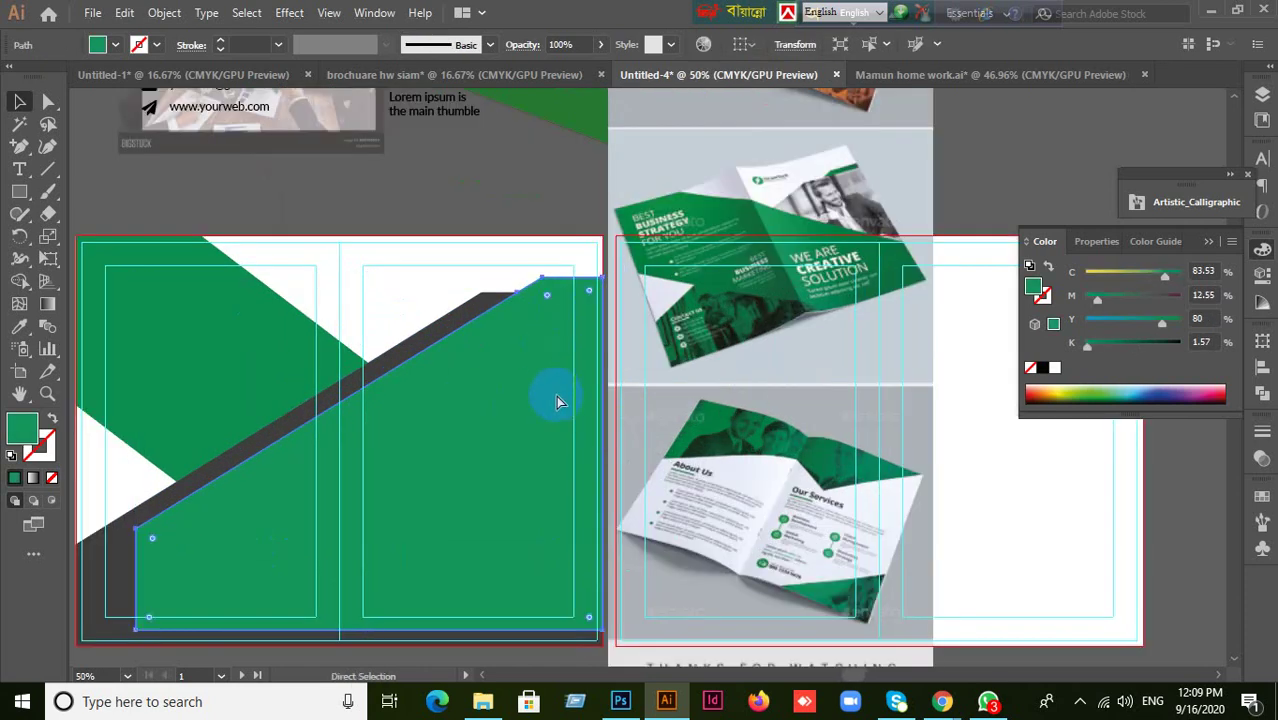
pyautogui.hotkey('ctrl', 'shift', '[')
pyautogui.click(451, 194)
# - Try to move the green copy straight up by about 0.45 in, and undo the move
pyautogui.click(577, 300)
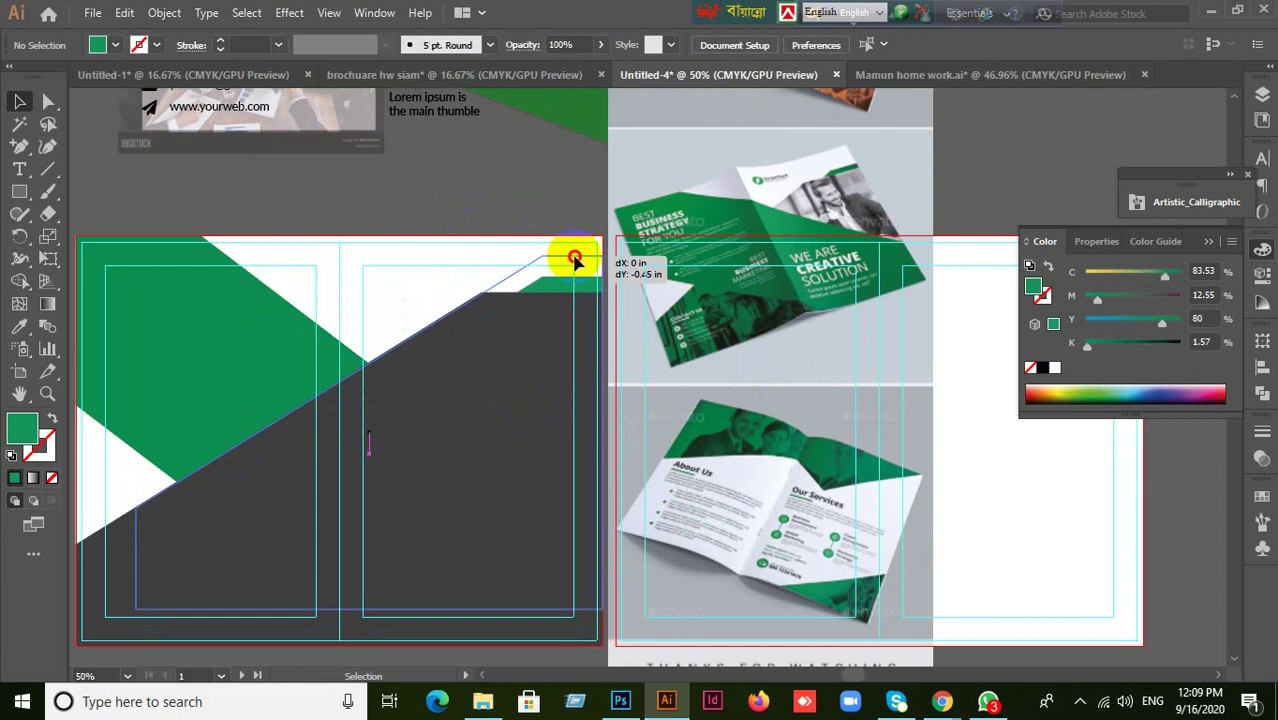
pyautogui.hotkey('ctrl', 'shift', ']')
pyautogui.hotkey('ctrl', 'shift', '[')
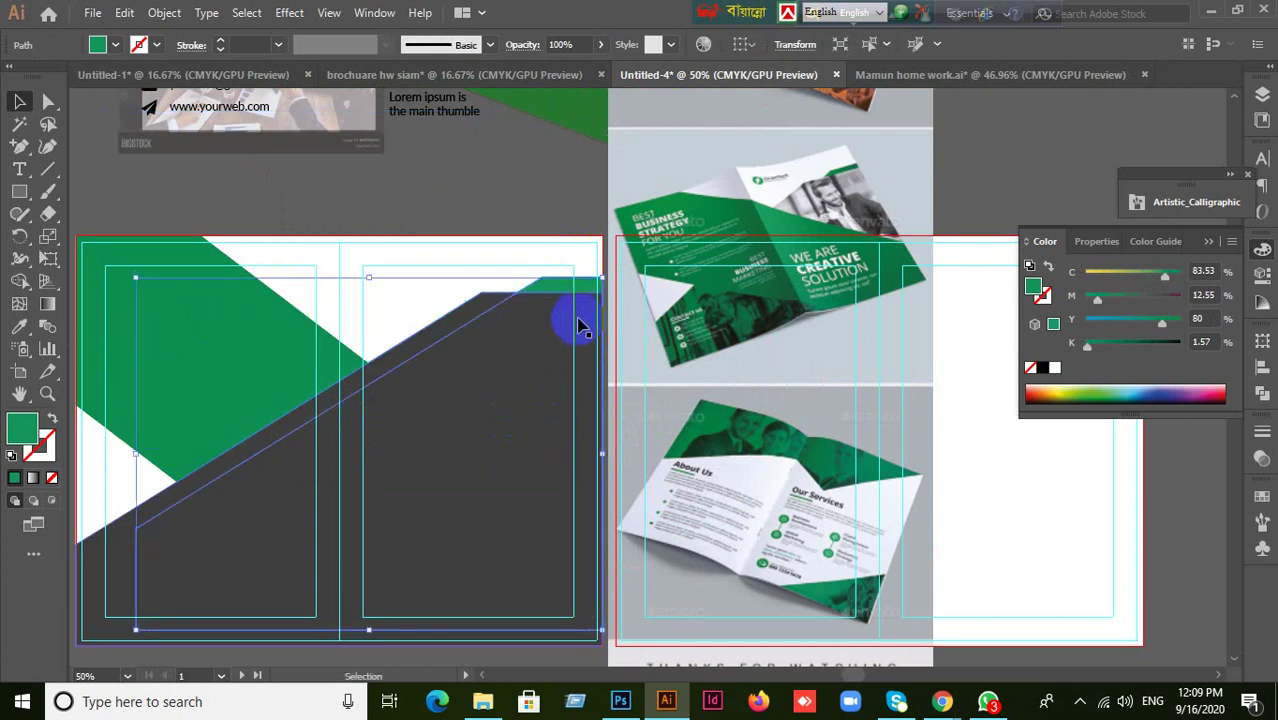
pyautogui.click(490, 200)
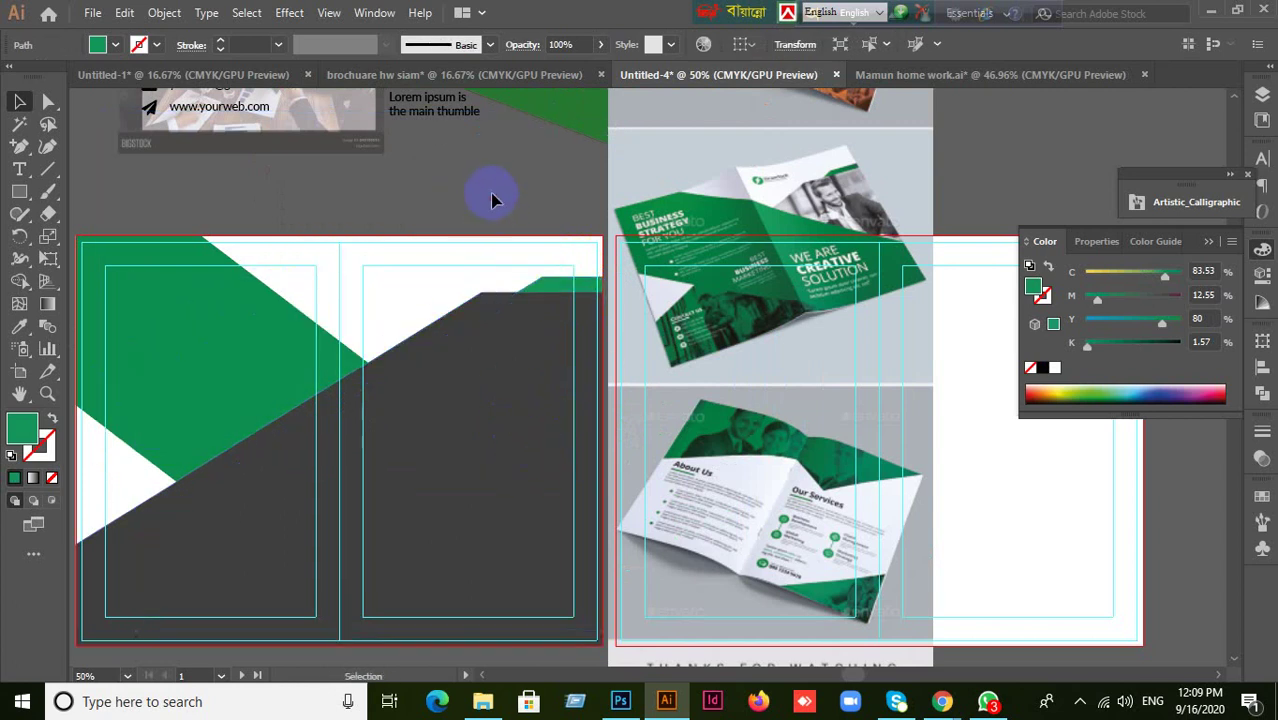
# - Try to work on the selected overlapping shapes of the left artboard with Shape Builder
pyautogui.moveTo(490, 200); pyautogui.dragTo(542, 365)
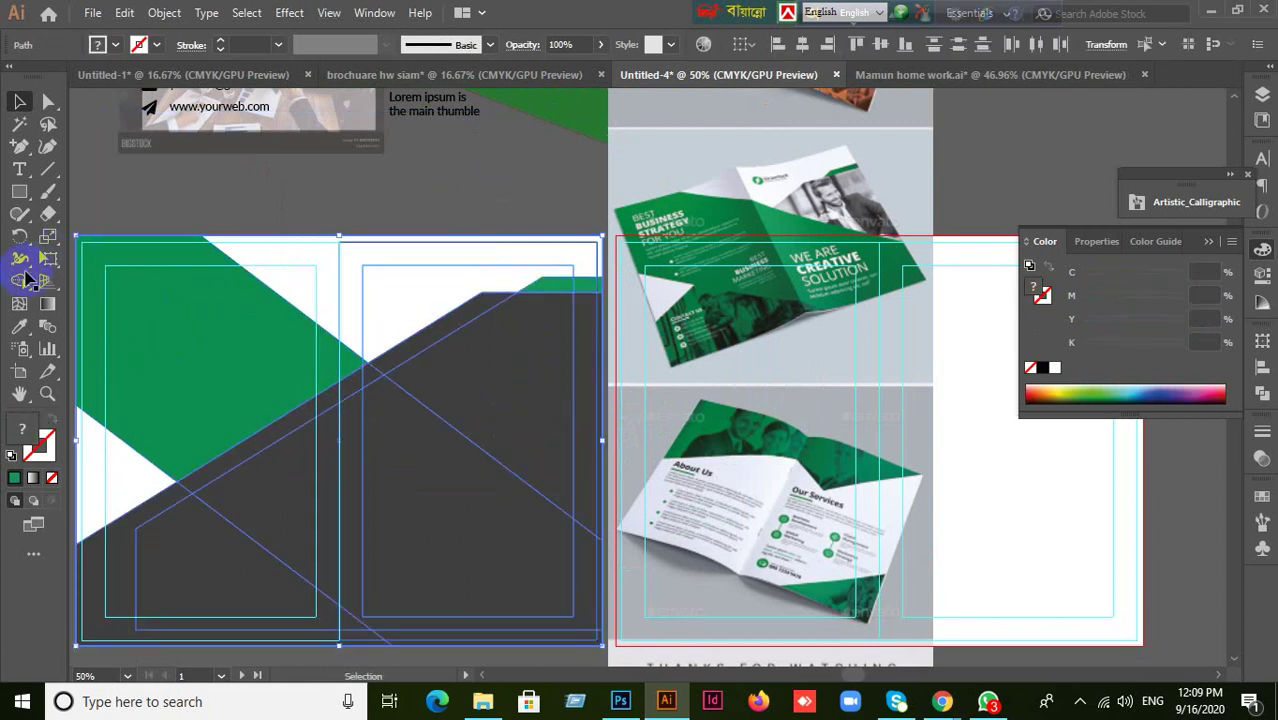
pyautogui.click(23, 281)
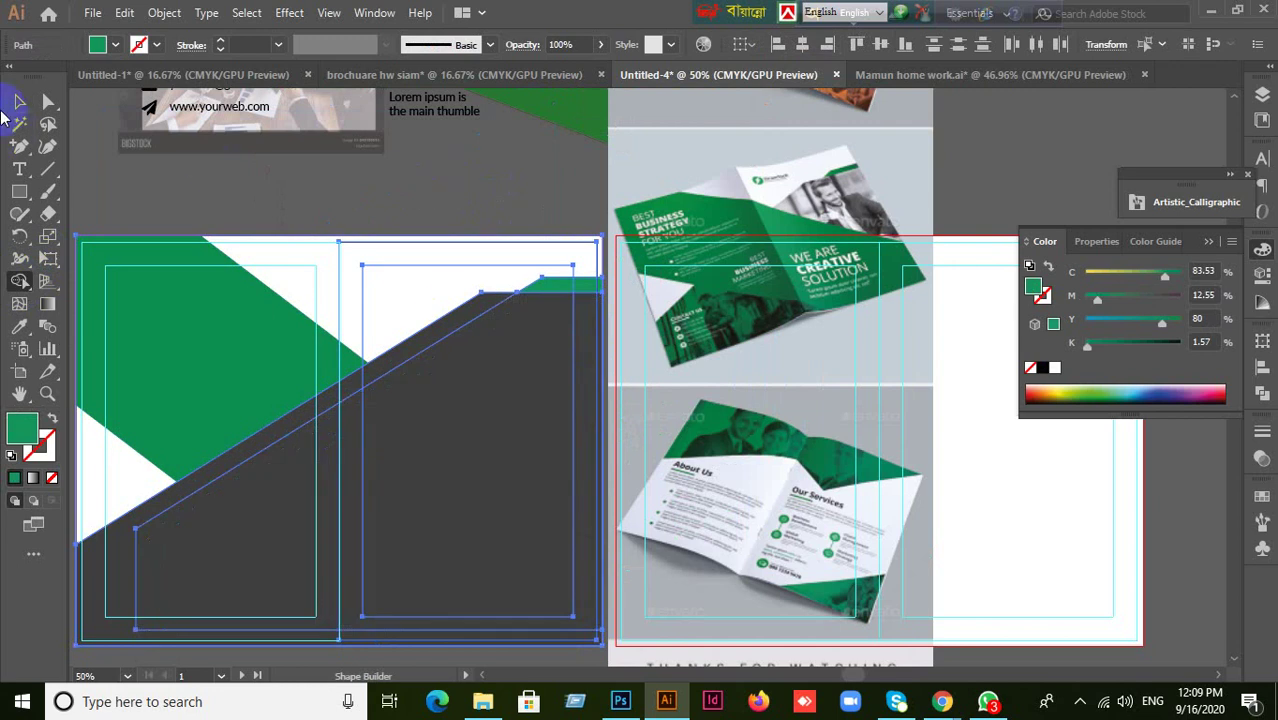
pyautogui.click(19, 101)
pyautogui.click(385, 171)
# - Pull the green copy up from behind the dark grey shape and delete it
pyautogui.click(548, 262)
pyautogui.click(530, 252)
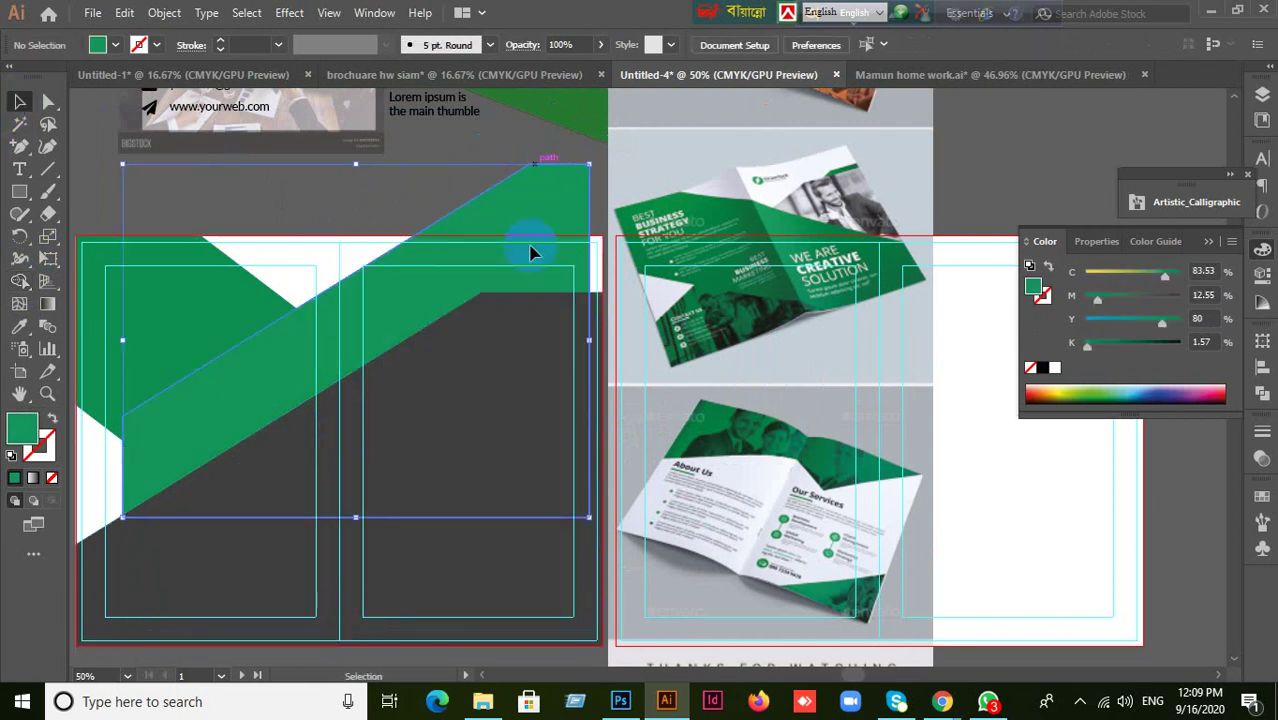
pyautogui.press('Delete')
pyautogui.click(540, 287)
pyautogui.moveTo(540, 287); pyautogui.dragTo(541, 450)
pyautogui.hotkey('ctrl', 'z')
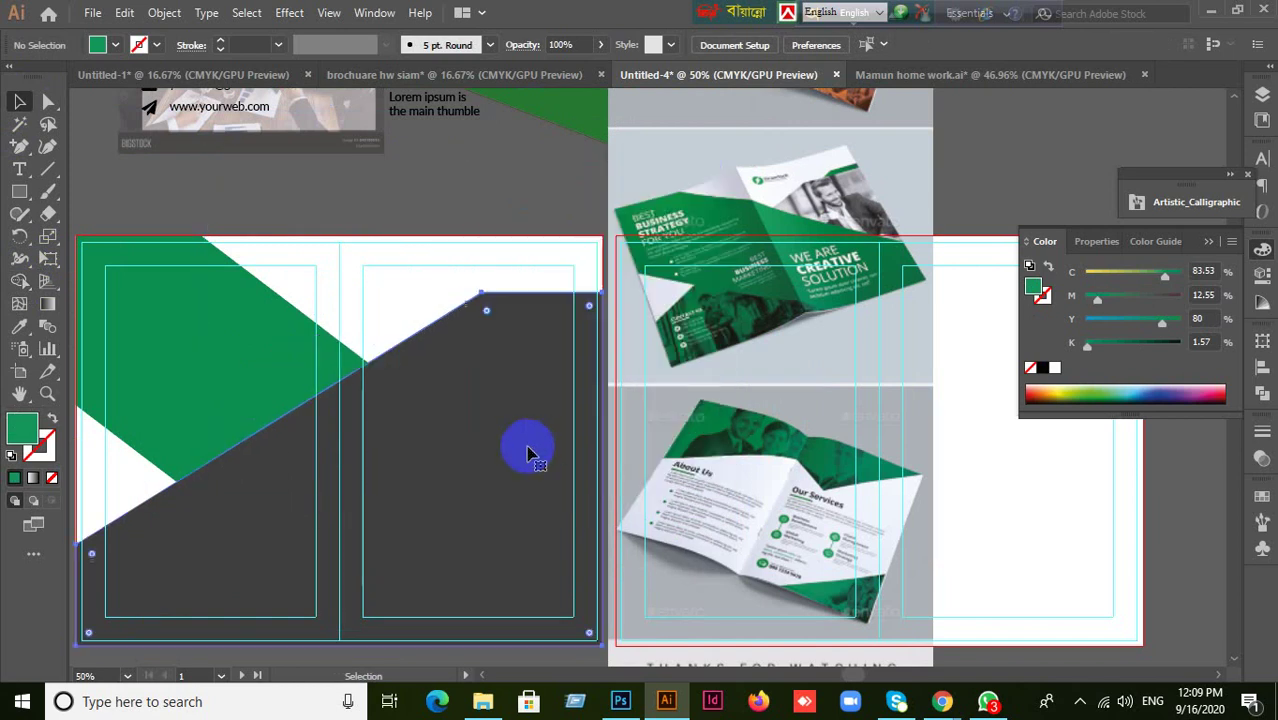
# - Undo the trial move of the dark grey shape and send the shape backward behind the green band
pyautogui.moveTo(461, 472); pyautogui.dragTo(671, 524)
pyautogui.hotkey('ctrl', 'z')
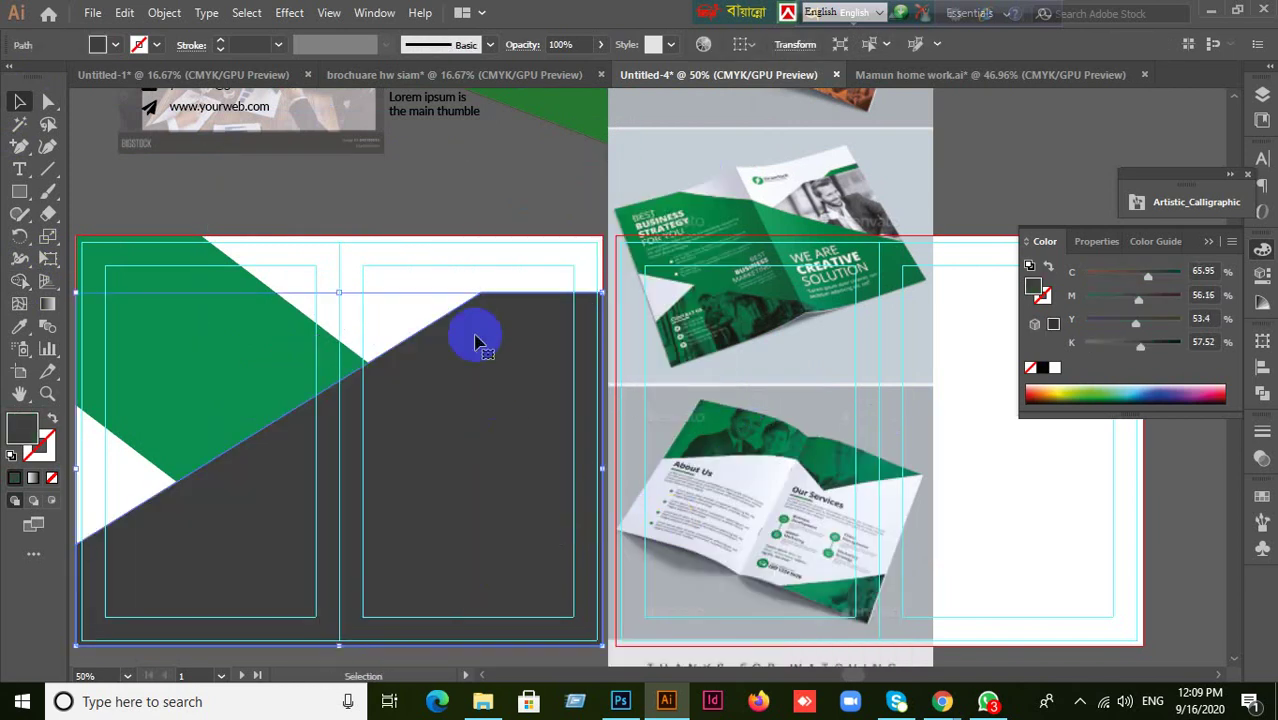
pyautogui.hotkey('ctrl', '[')
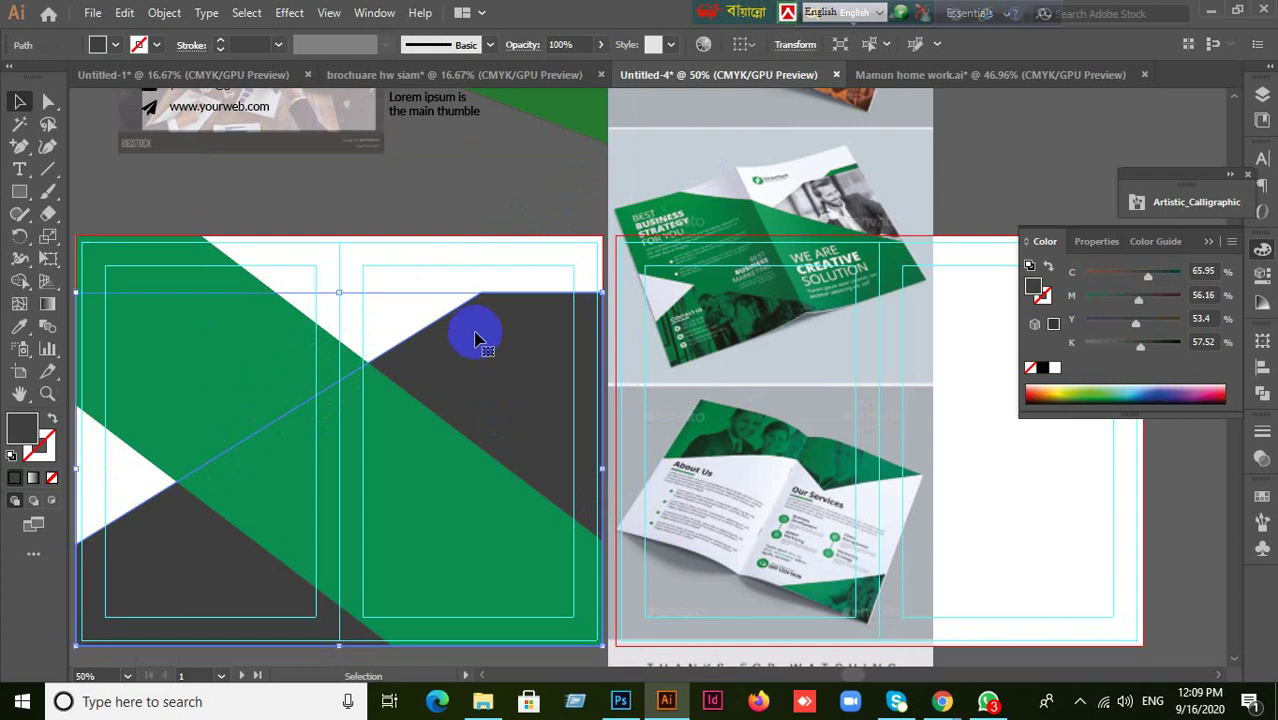
# - Switch to File Explorer and place the photo DSC_0002 from the Nice Pic folder into the brochure document
pyautogui.moveTo(474, 212); pyautogui.dragTo(528, 185)
pyautogui.hotkey('ctrl', '-')
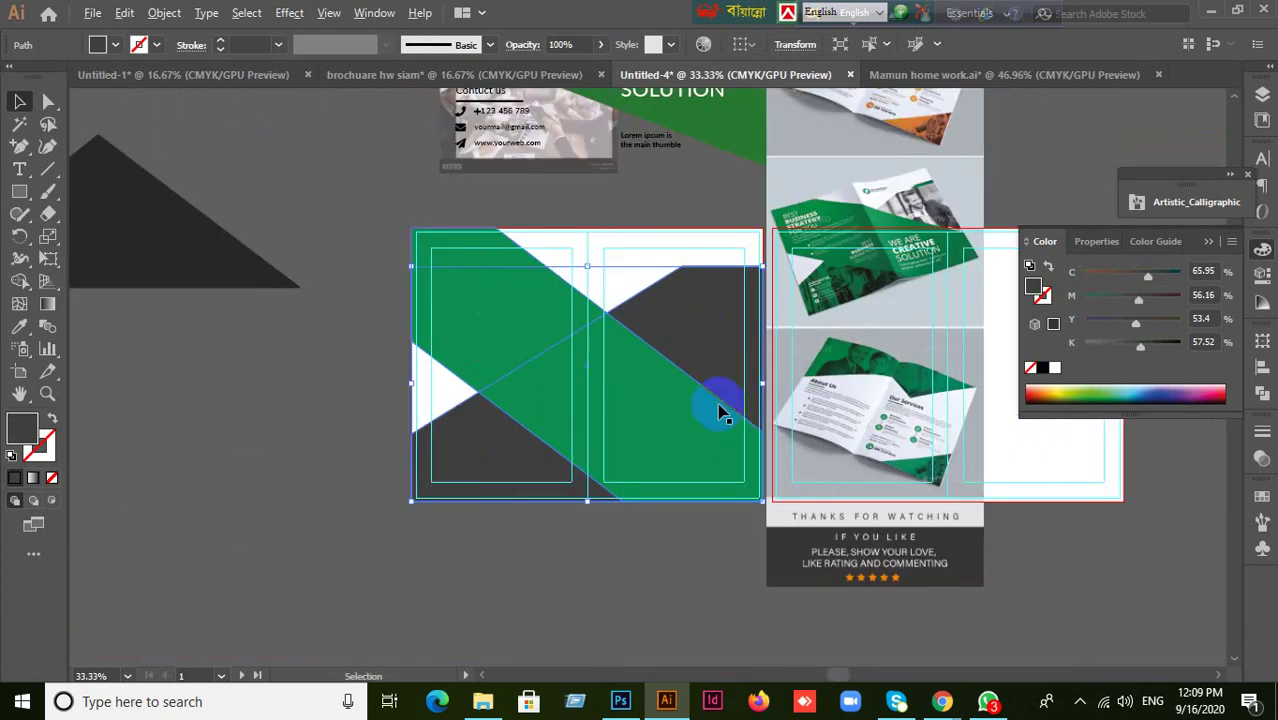
pyautogui.moveTo(720, 410); pyautogui.dragTo(578, 272)
pyautogui.scroll(2, 686, 404)
pyautogui.moveTo(627, 343); pyautogui.dragTo(809, 526)
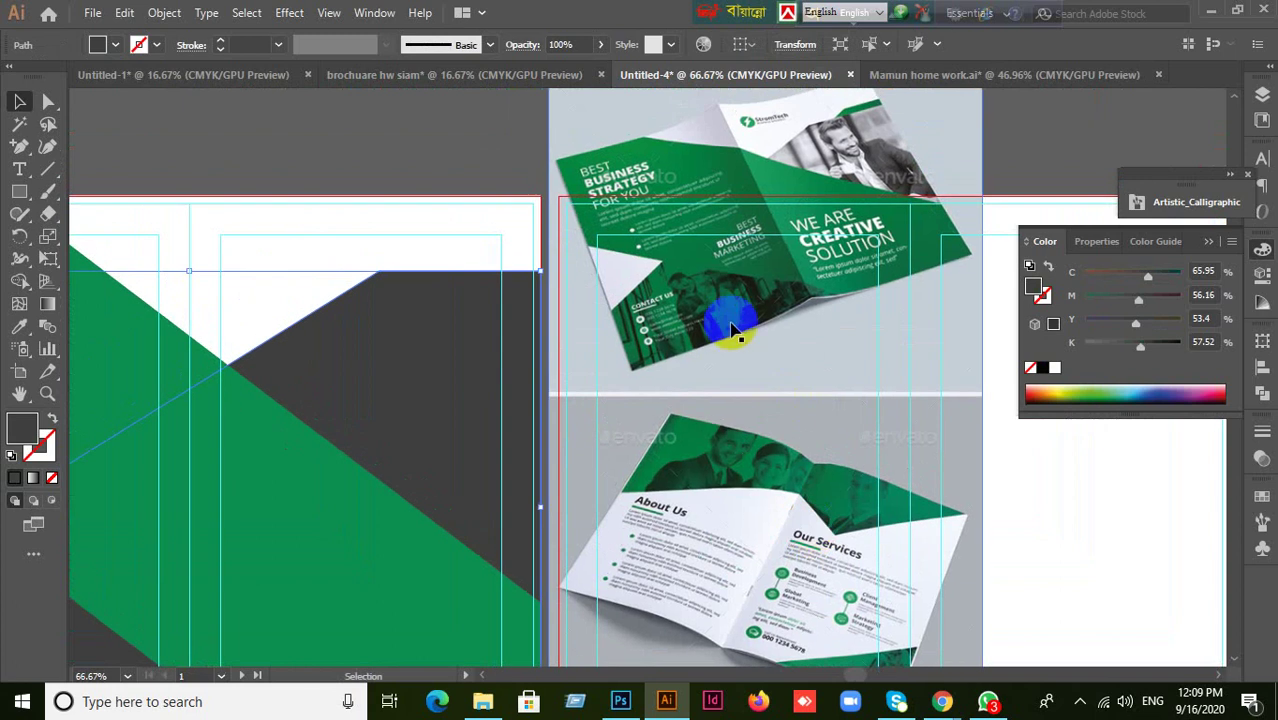
pyautogui.moveTo(722, 408); pyautogui.dragTo(800, 338)
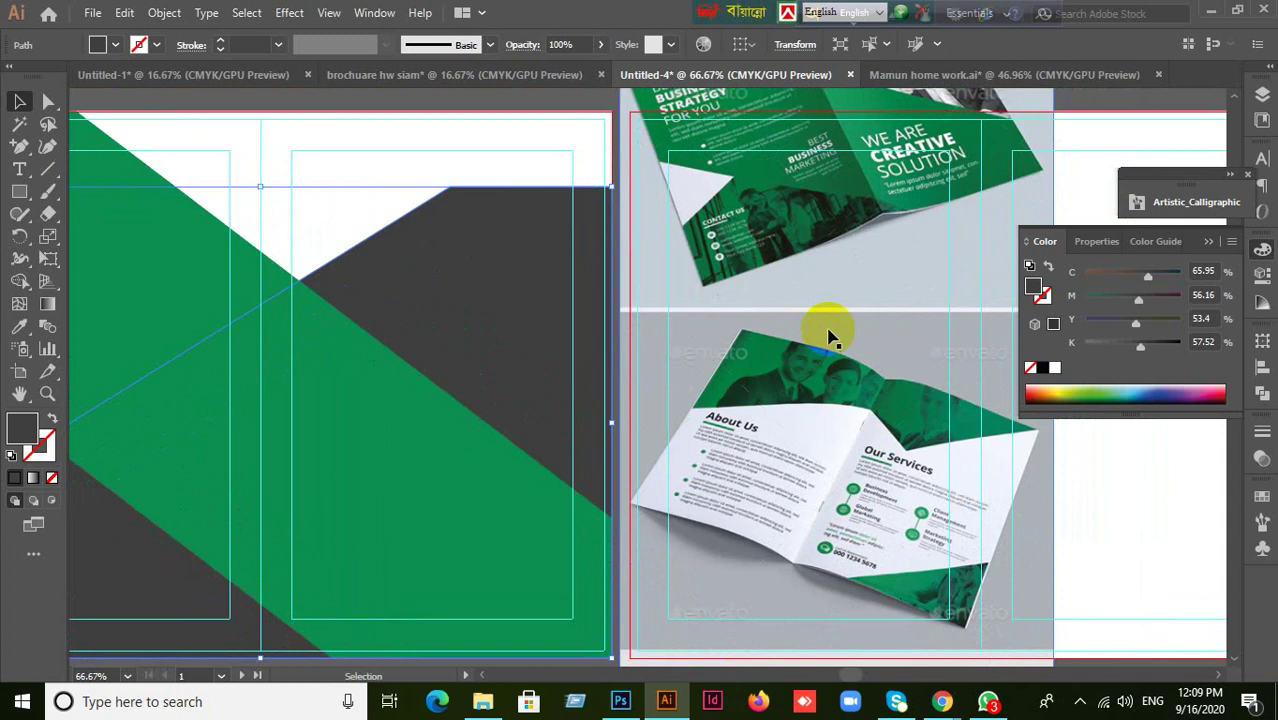
pyautogui.click(1208, 13)
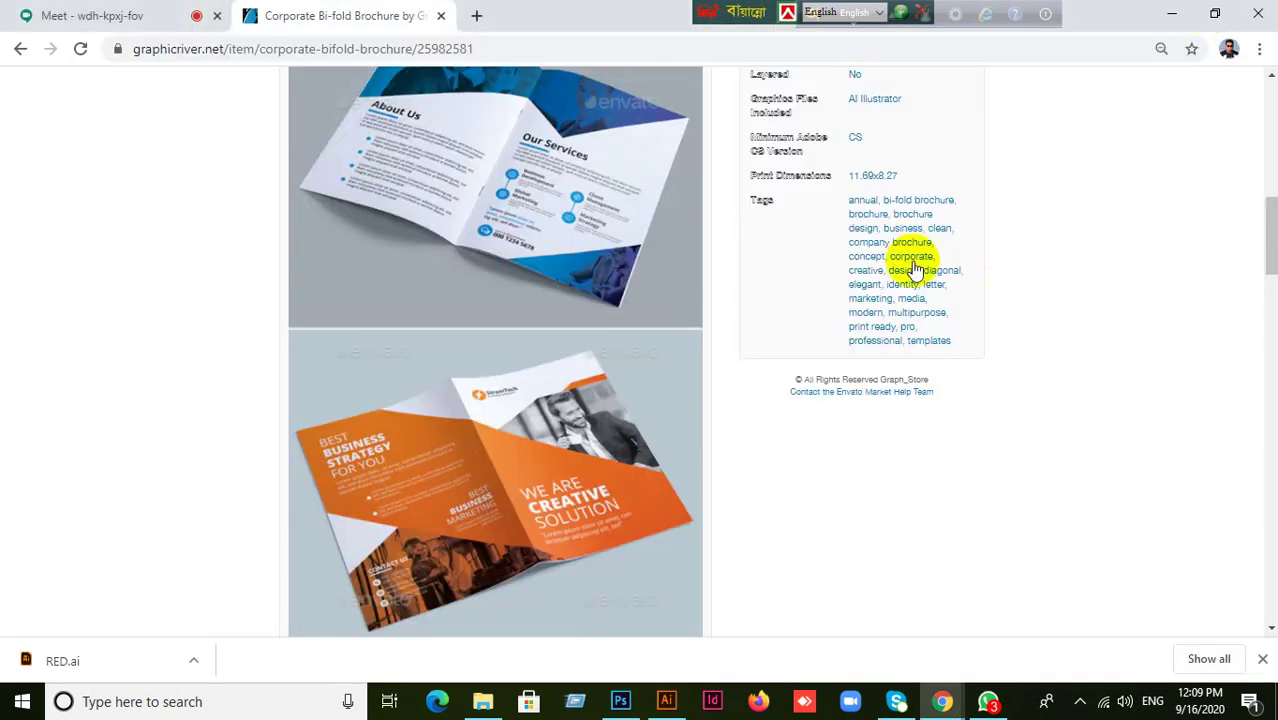
pyautogui.click(1170, 14)
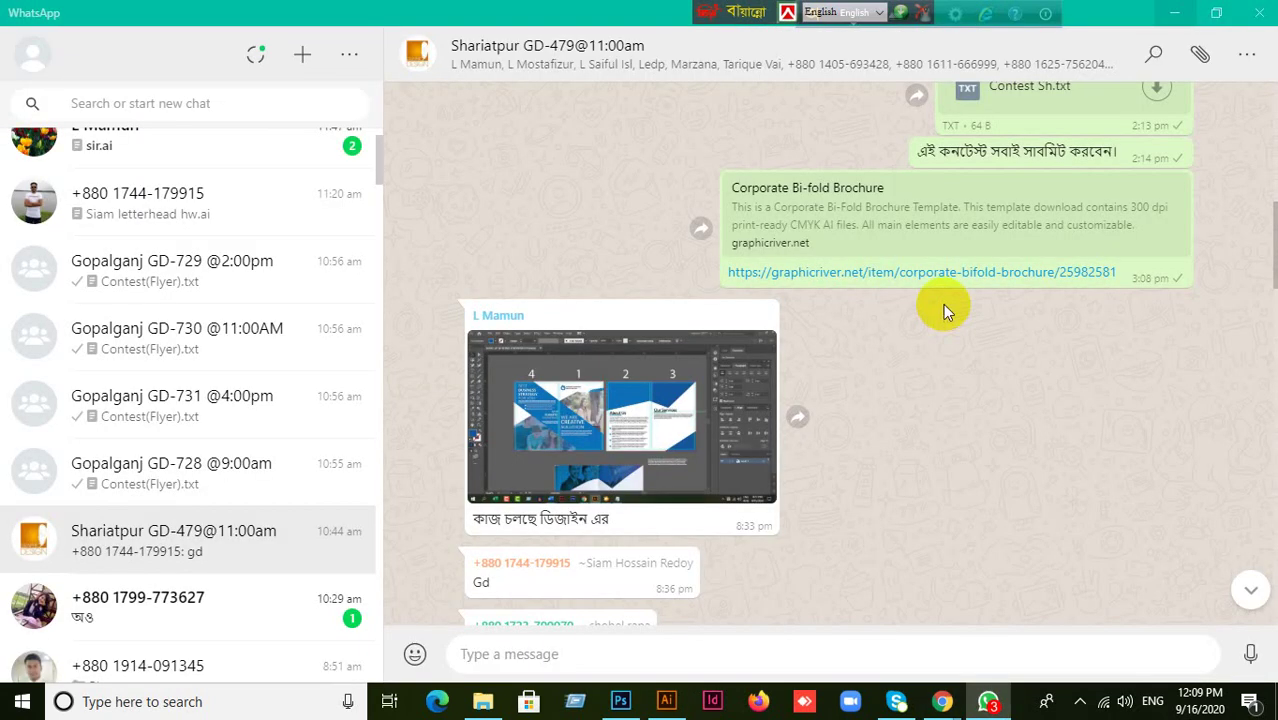
pyautogui.click(1173, 14)
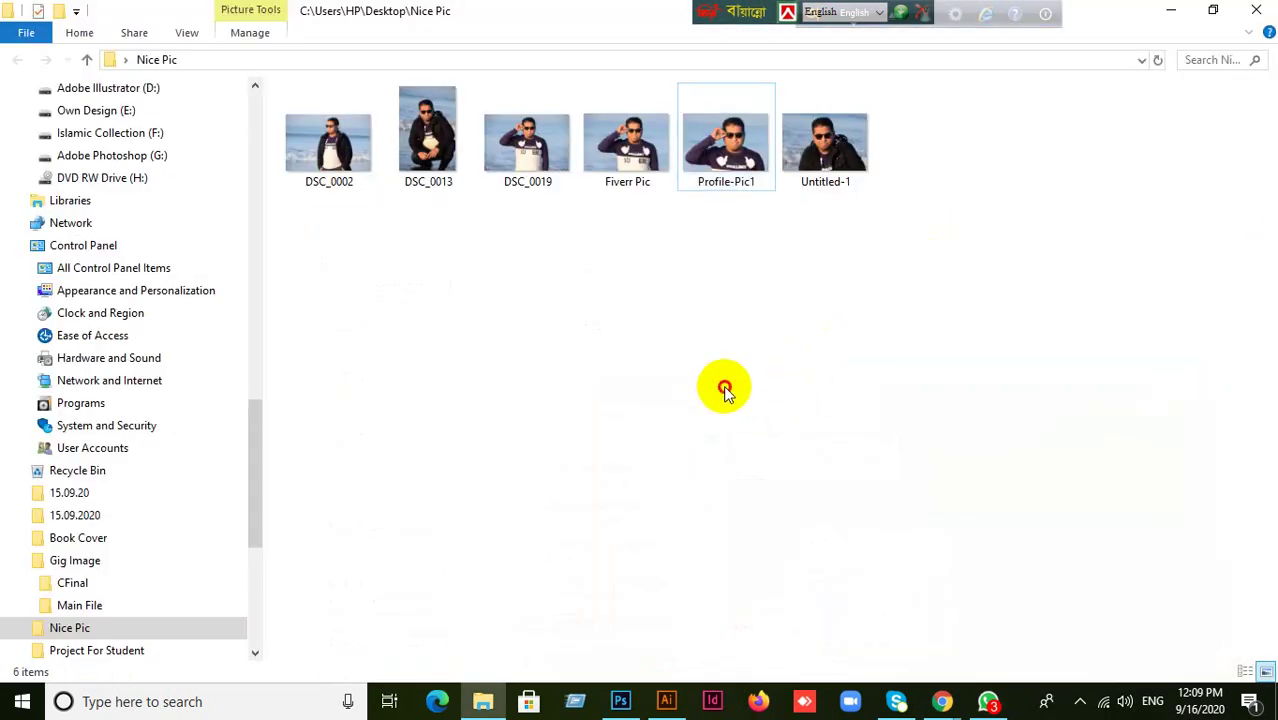
pyautogui.click(846, 306)
pyautogui.moveTo(322, 150); pyautogui.dragTo(328, 268)
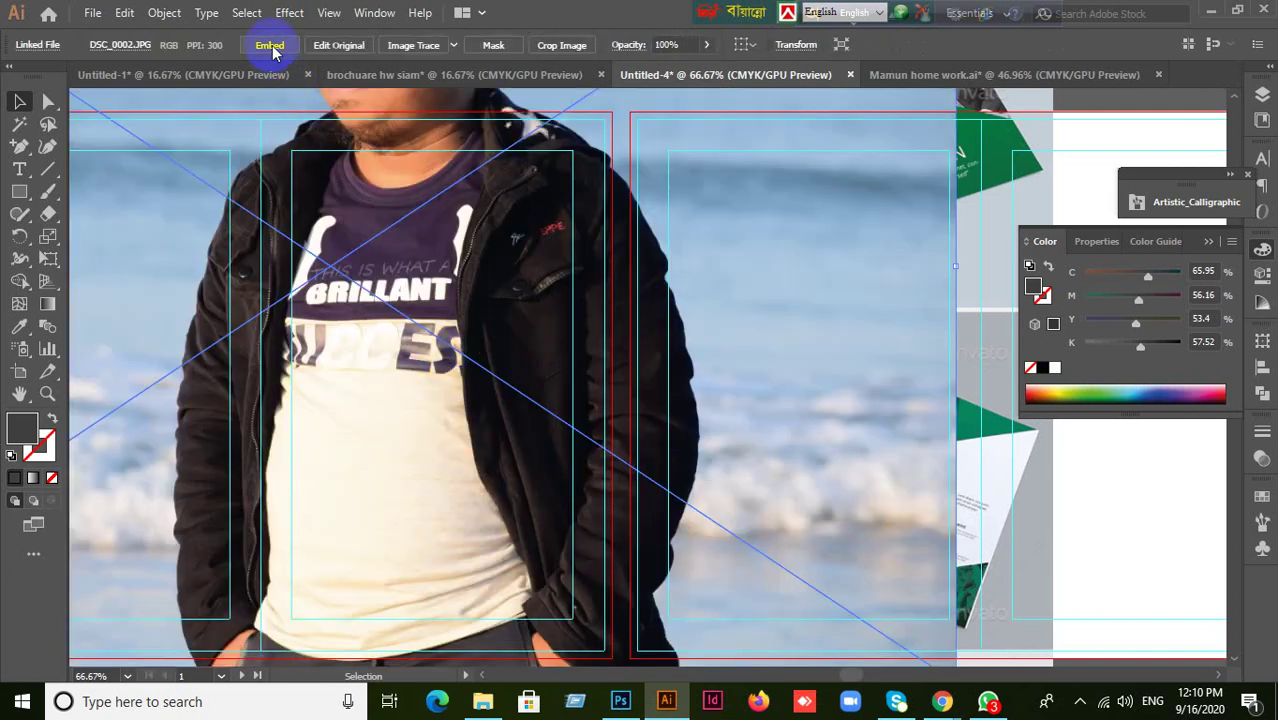
# - Embed the placed DSC_0002 photo in the document, leaving the Unembed dialog without saving
pyautogui.click(470, 375)
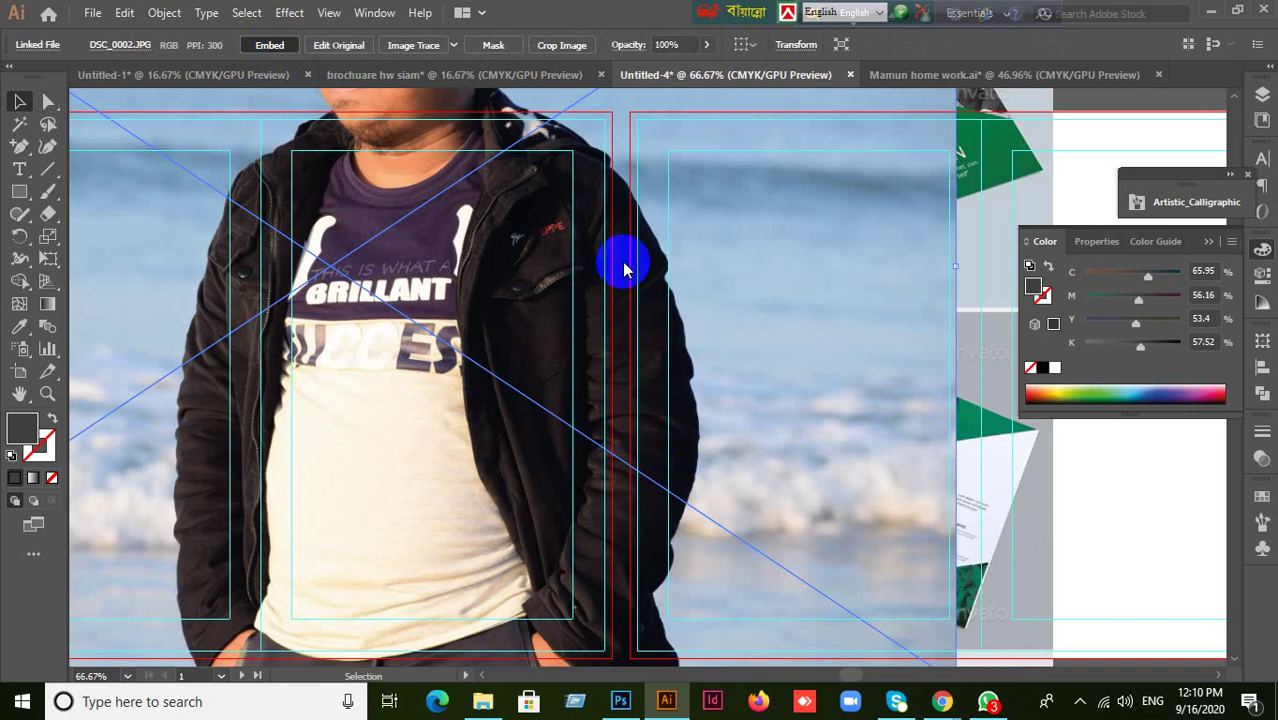
pyautogui.click(710, 235)
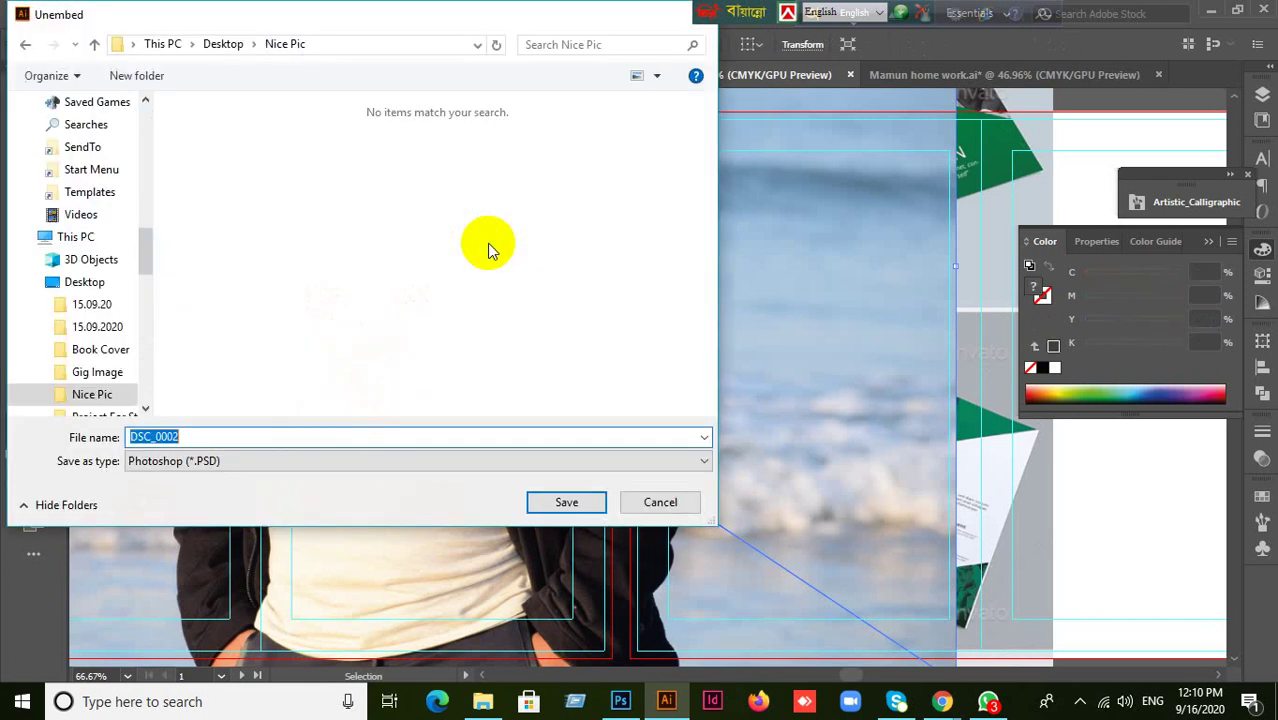
pyautogui.click(660, 502)
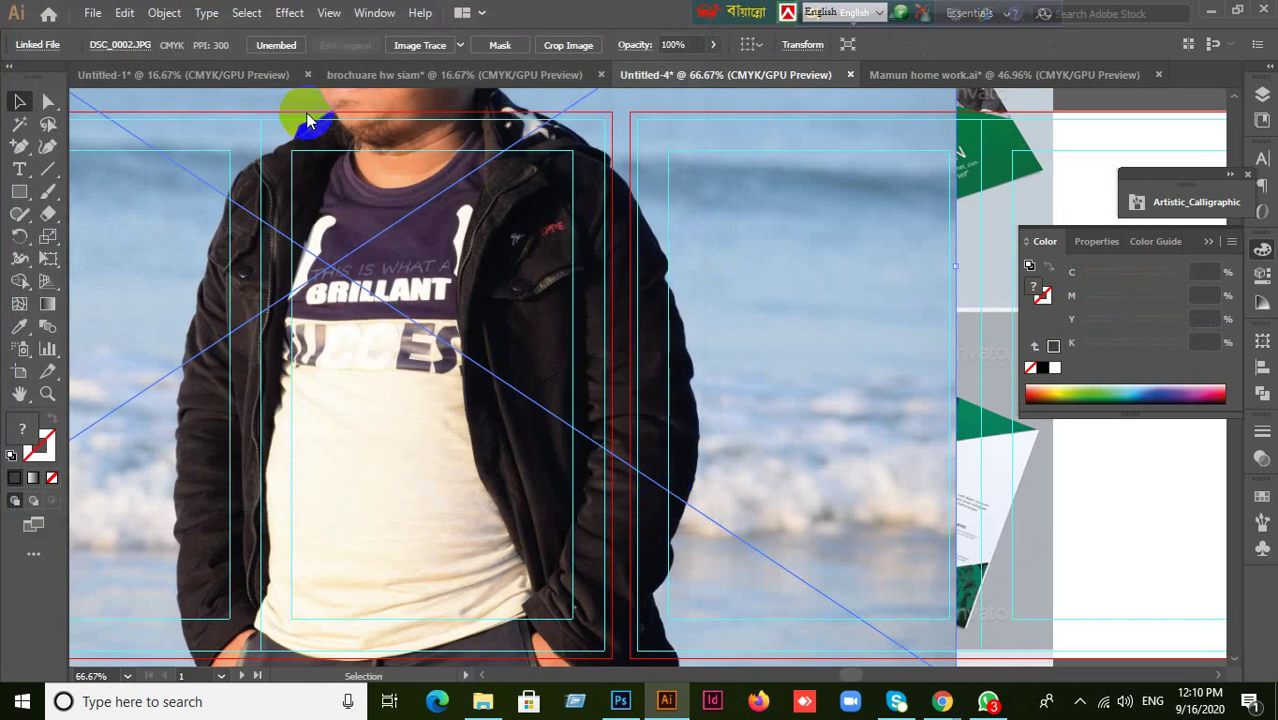
# - Scale the embedded photo down proportionally to 750 PPI and shift it left, mostly outside the left artboard
pyautogui.scroll(-3, 570, 377)
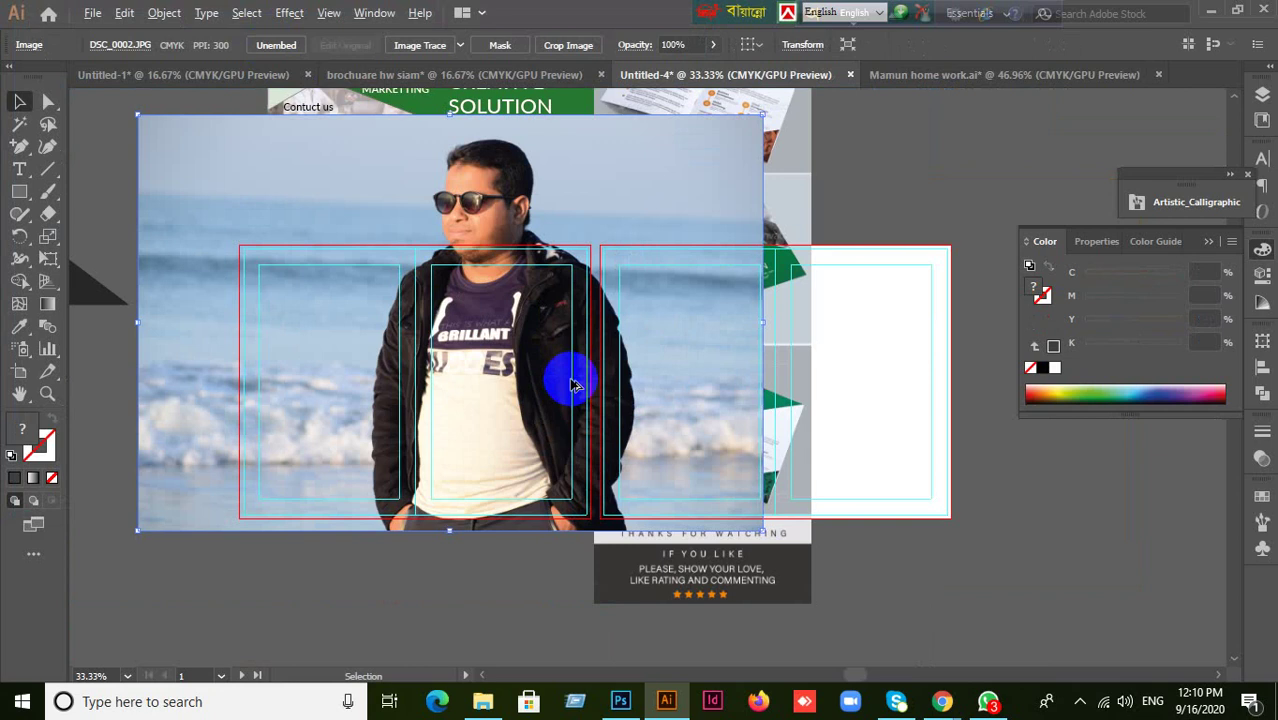
pyautogui.moveTo(713, 490); pyautogui.dragTo(426, 306)
pyautogui.scroll(2, 490, 372)
pyautogui.hscroll(-3, 485, 375)
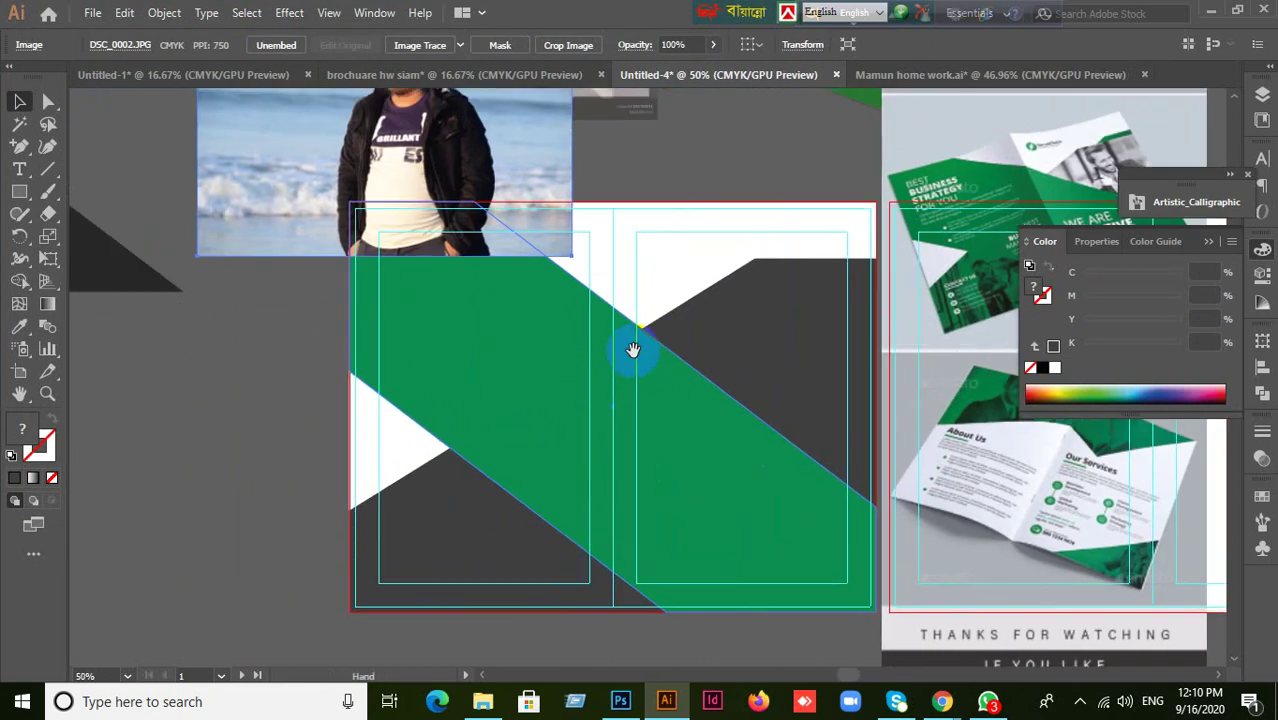
pyautogui.moveTo(254, 158); pyautogui.dragTo(168, 172)
pyautogui.scroll(-2, 620, 341)
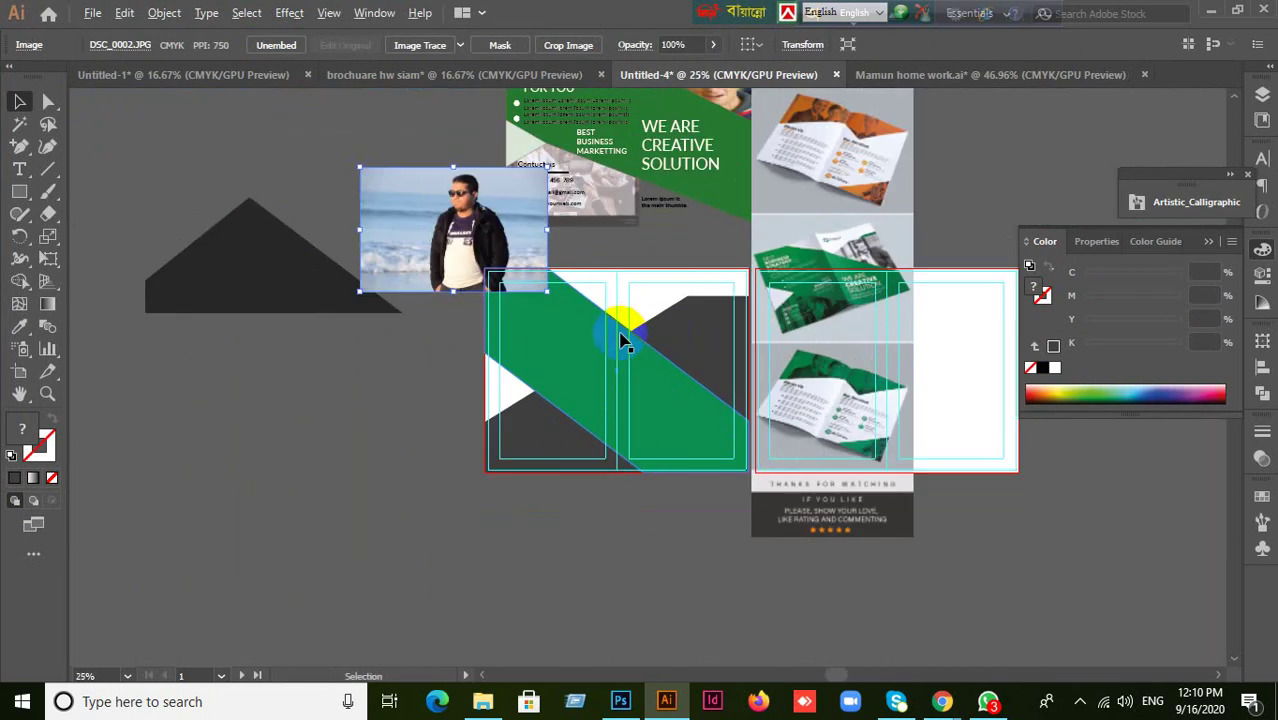
# - Duplicate the photo above the right artboard and move the original farther left, clear of the left artboard
pyautogui.moveTo(468, 241); pyautogui.dragTo(985, 160)
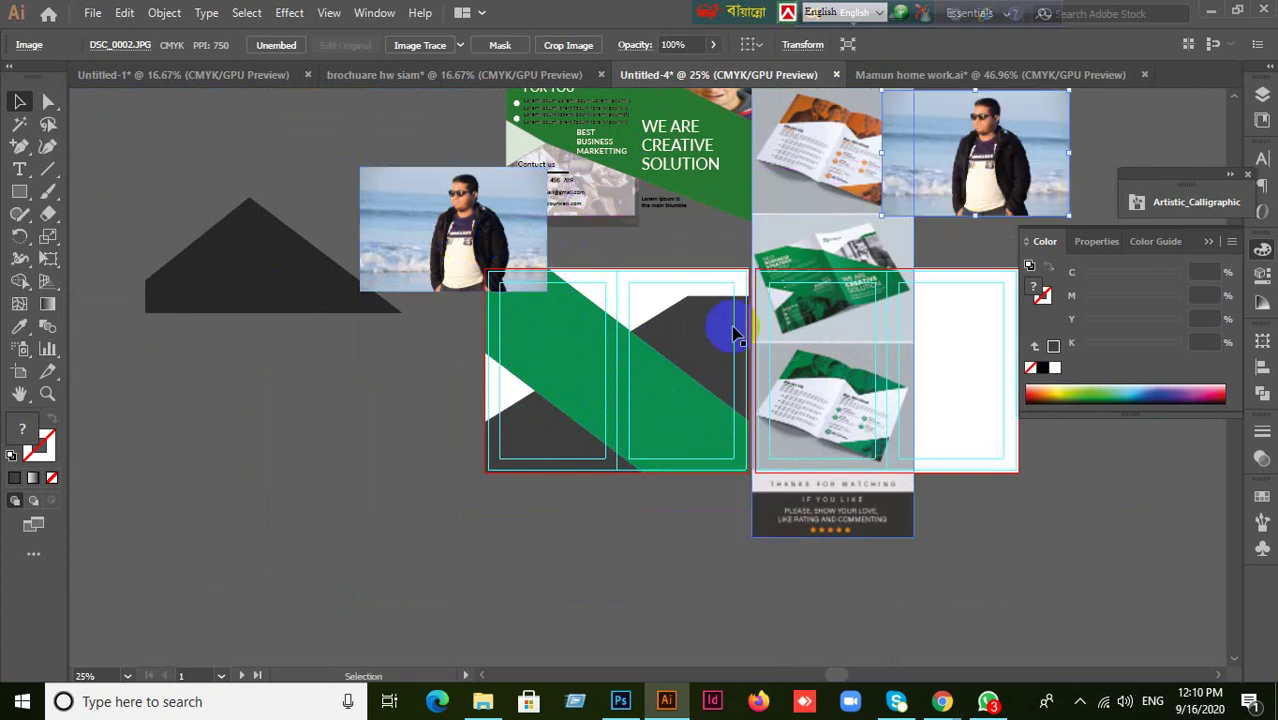
pyautogui.moveTo(430, 245); pyautogui.dragTo(350, 213)
pyautogui.scroll(2, 574, 418)
pyautogui.scroll(-1, 597, 463)
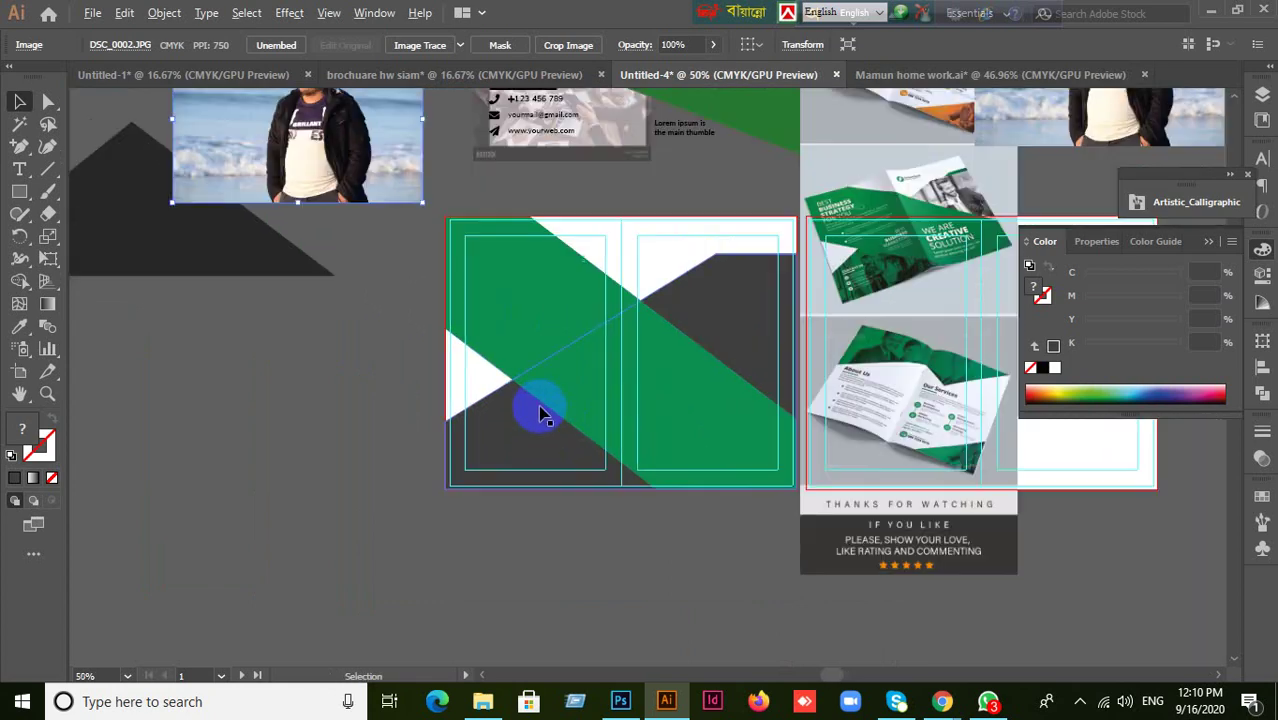
# - Draw a diagonal line along the green band, running past the dark grey shape, and select it together with that shape
pyautogui.click(550, 470)
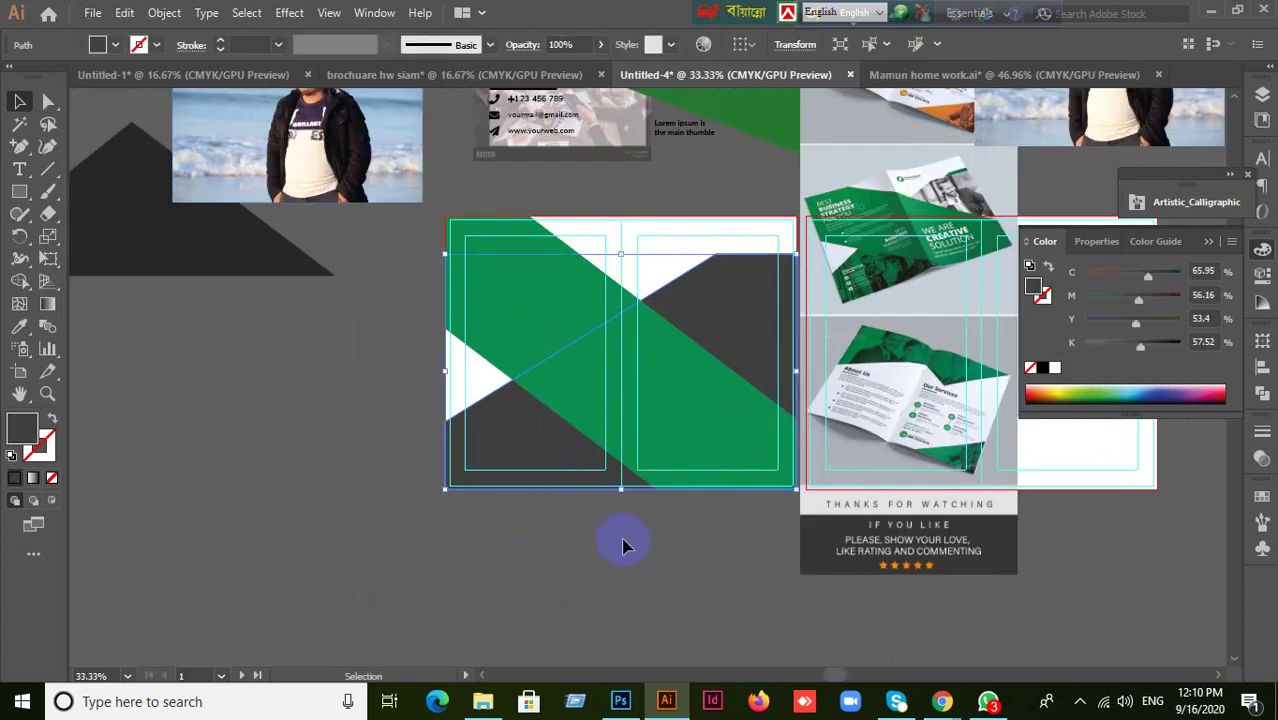
pyautogui.click(50, 170)
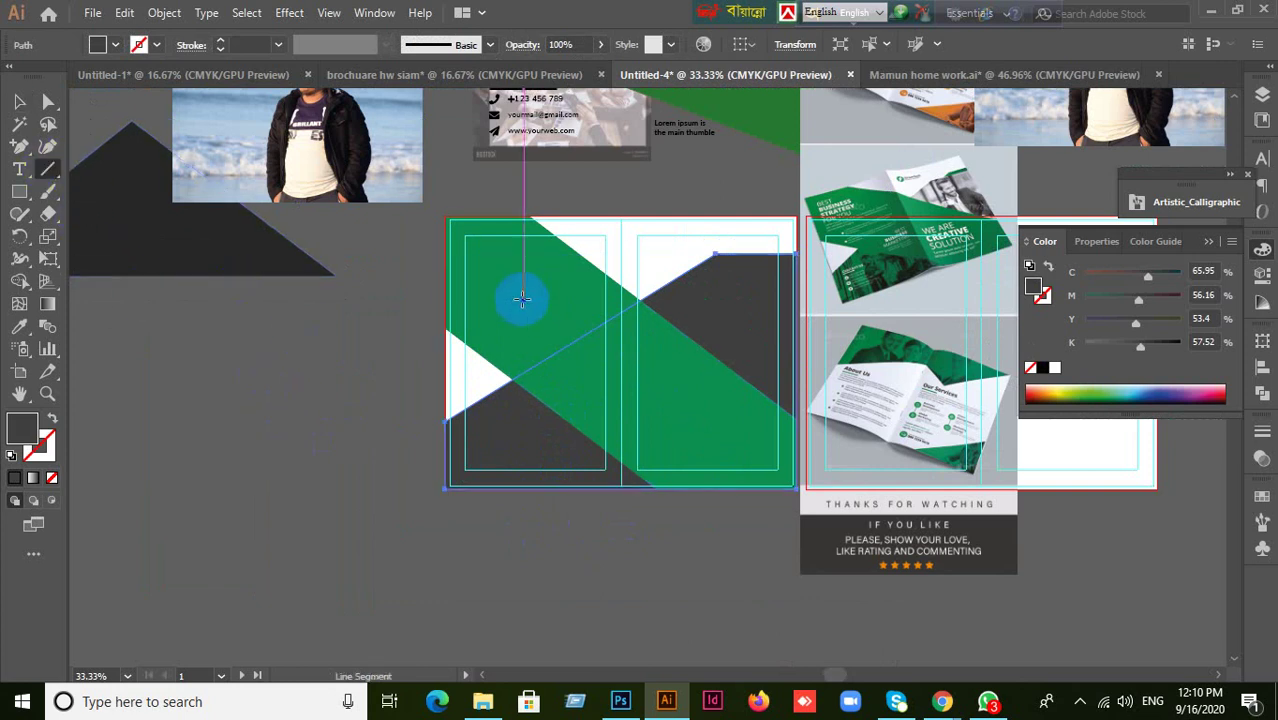
pyautogui.moveTo(512, 290); pyautogui.dragTo(832, 522)
pyautogui.click(20, 104)
pyautogui.keyDown('shift'); pyautogui.click(542, 437); pyautogui.keyUp('shift')
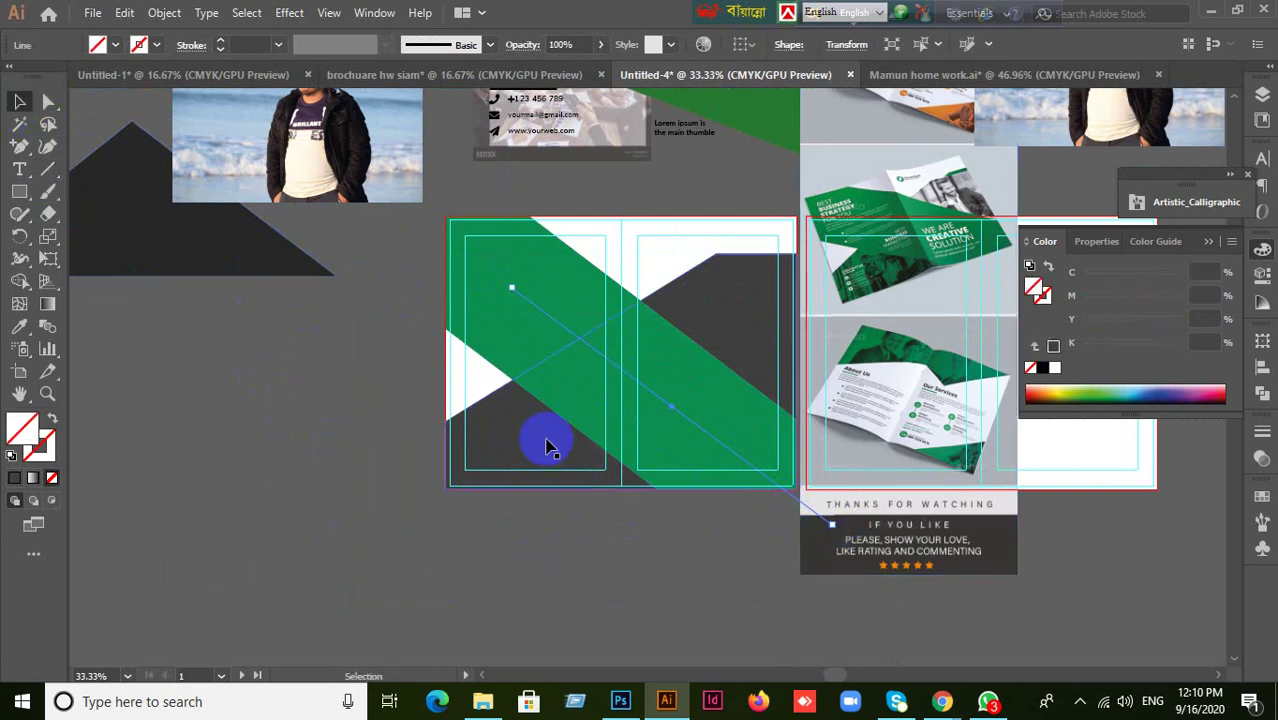
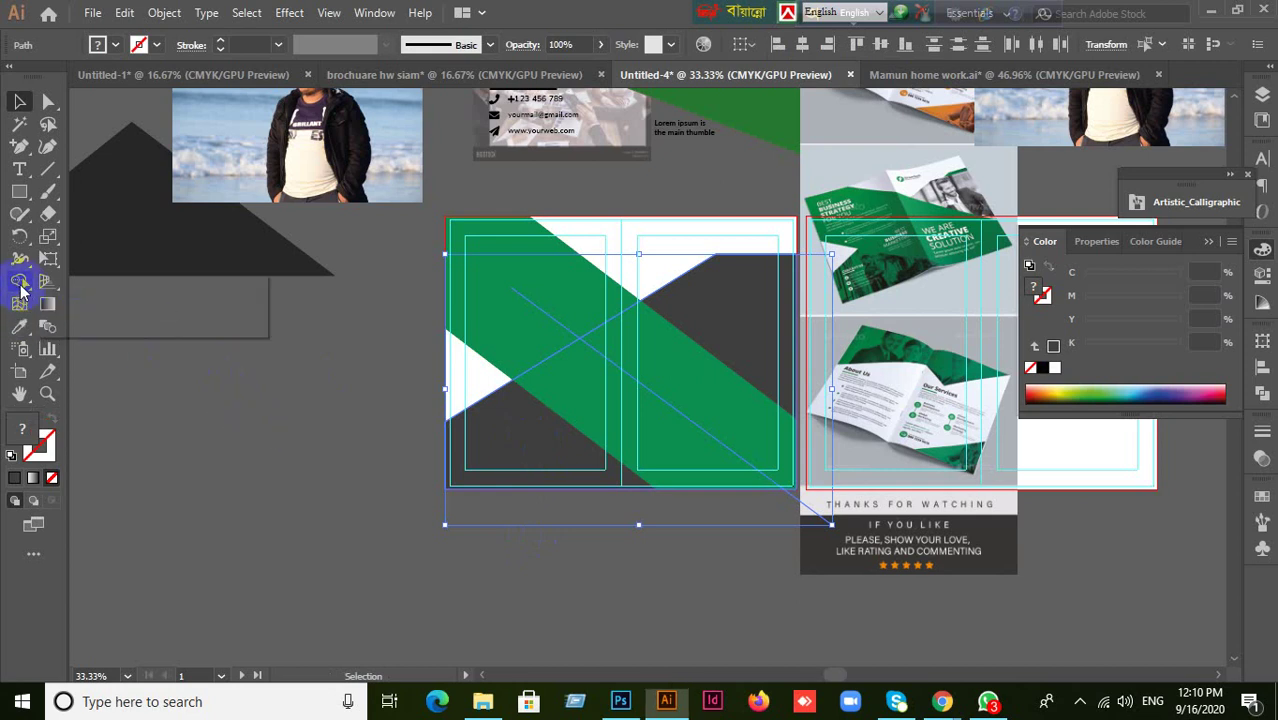
# - Divide the dark grey shape along the diagonal line with Pathfinder and ungroup the resulting pieces
pyautogui.moveTo(19, 283); pyautogui.dragTo(88, 289)
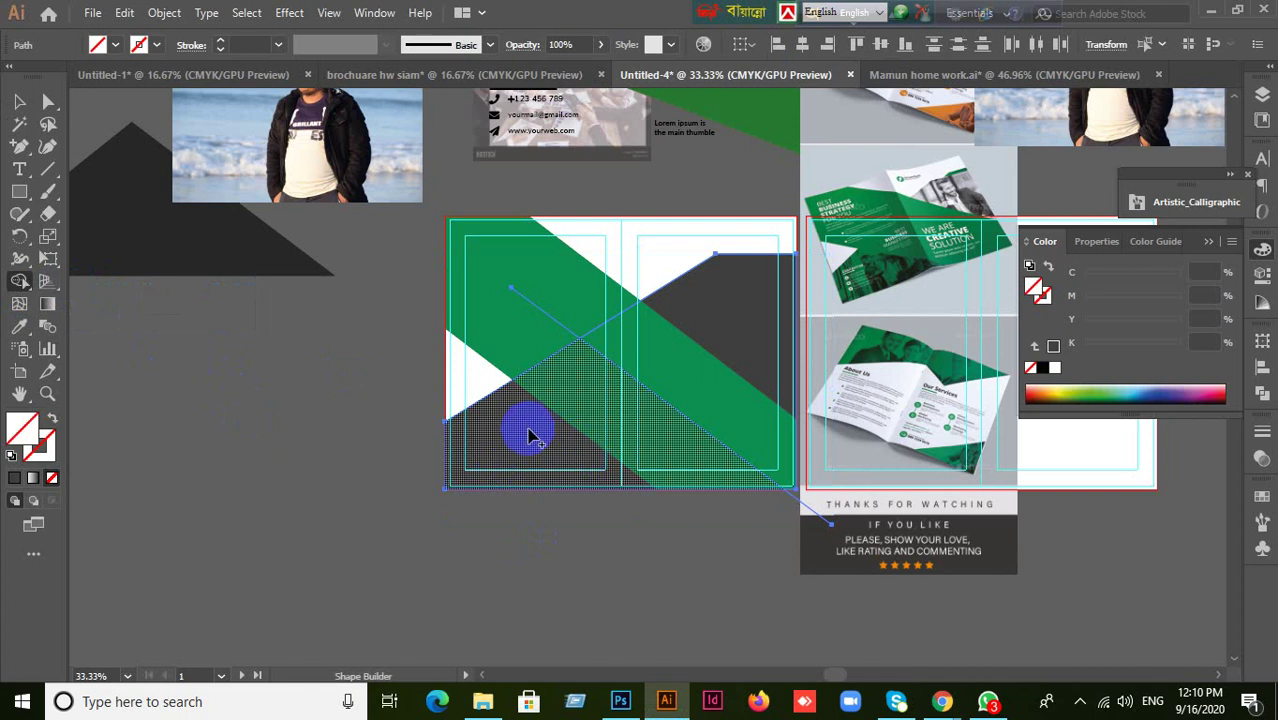
pyautogui.keyDown('alt'); pyautogui.click(528, 437); pyautogui.keyUp('alt')
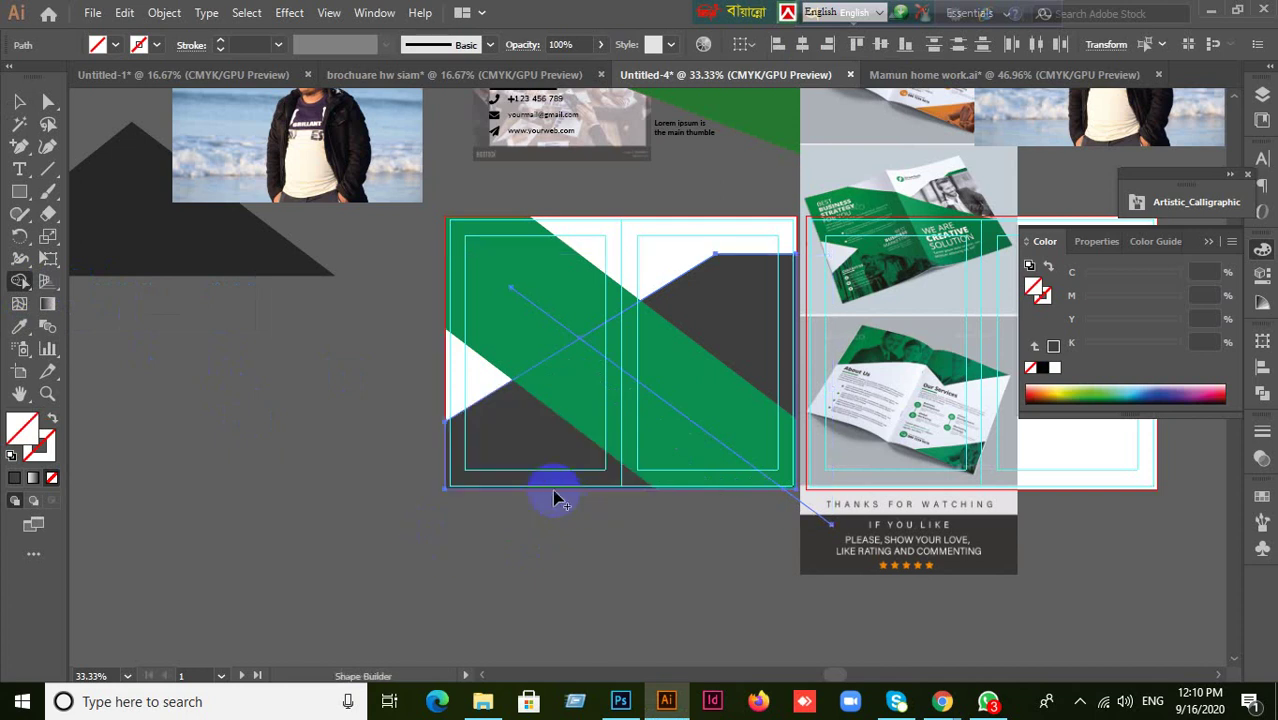
pyautogui.click(1262, 396)
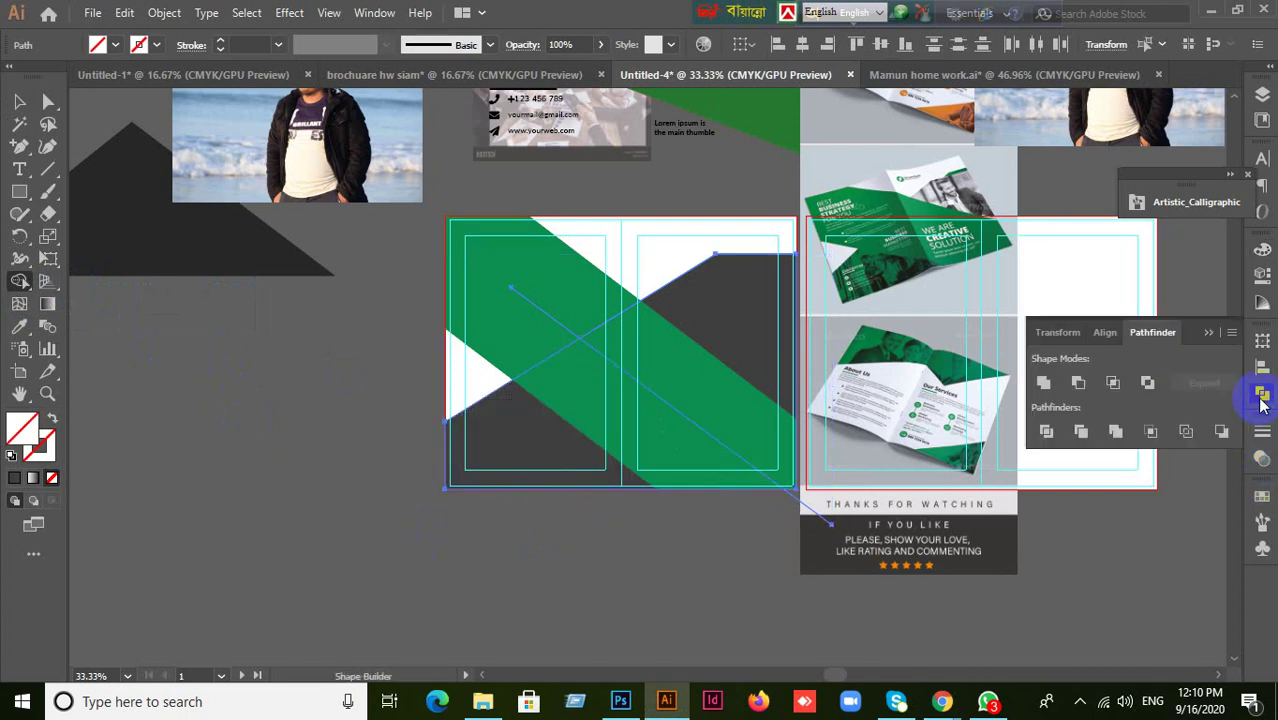
pyautogui.click(1045, 432)
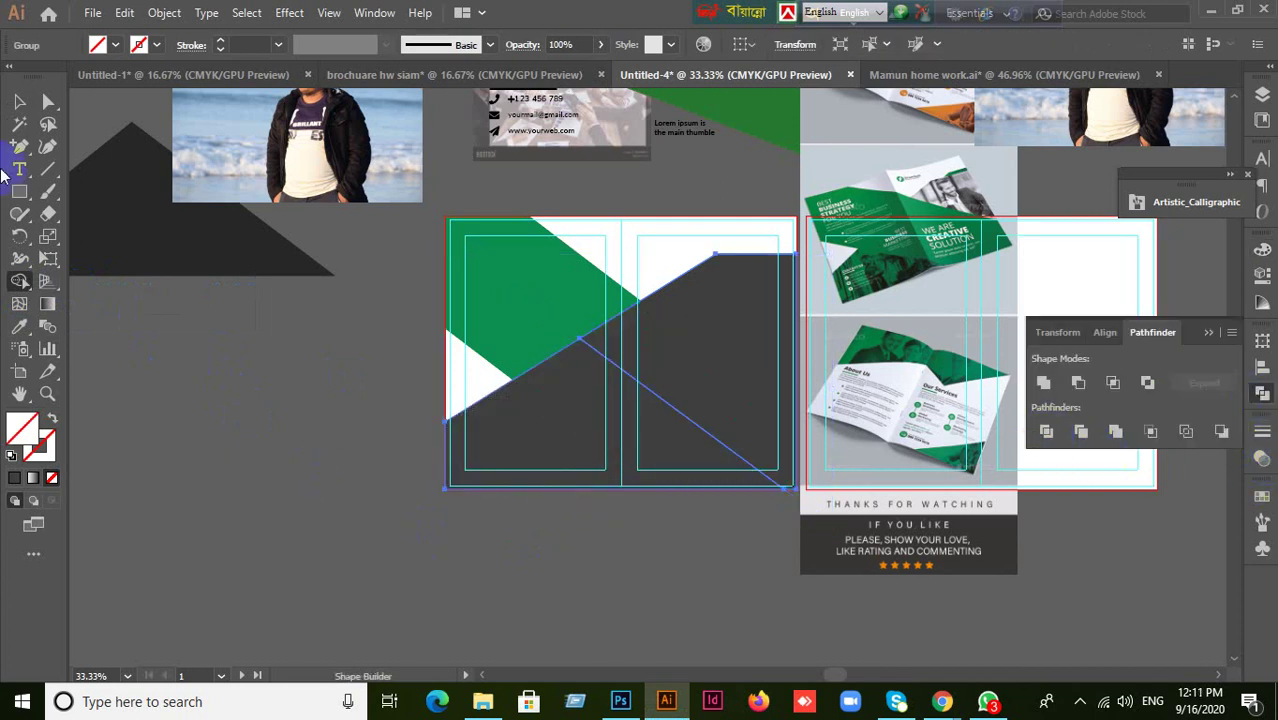
pyautogui.click(19, 101)
pyautogui.rightClick(498, 432)
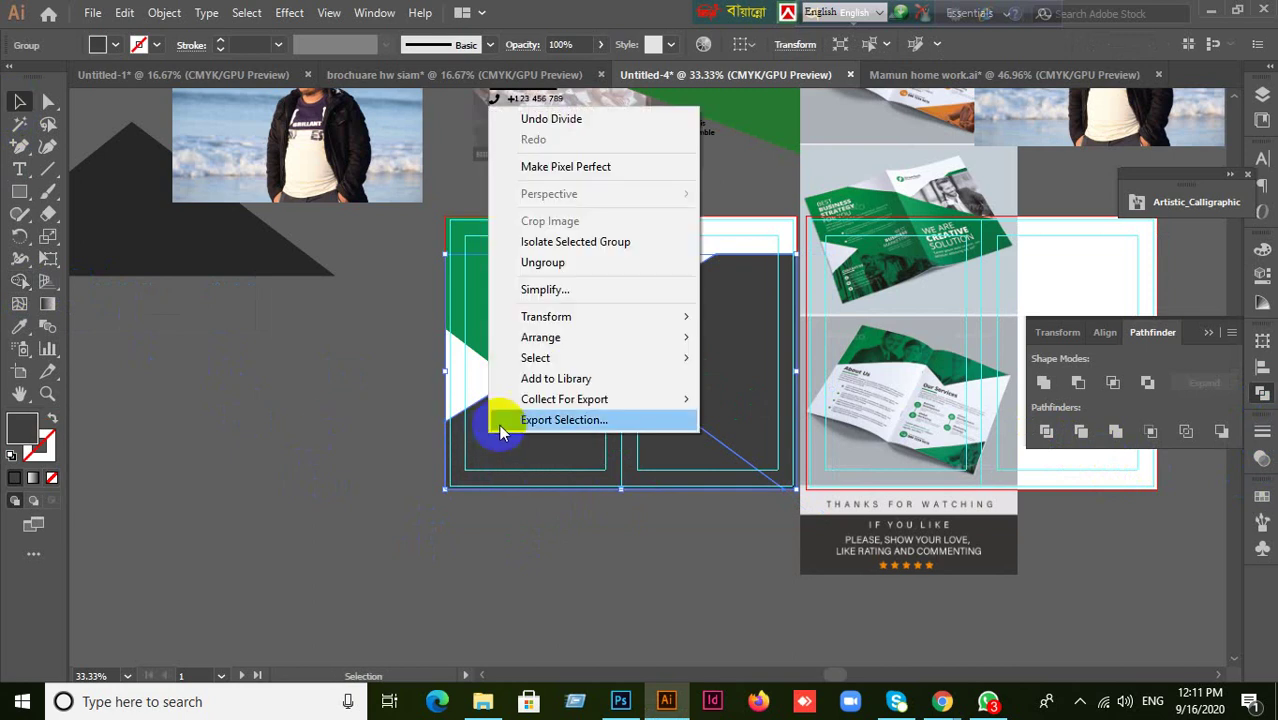
pyautogui.click(545, 262)
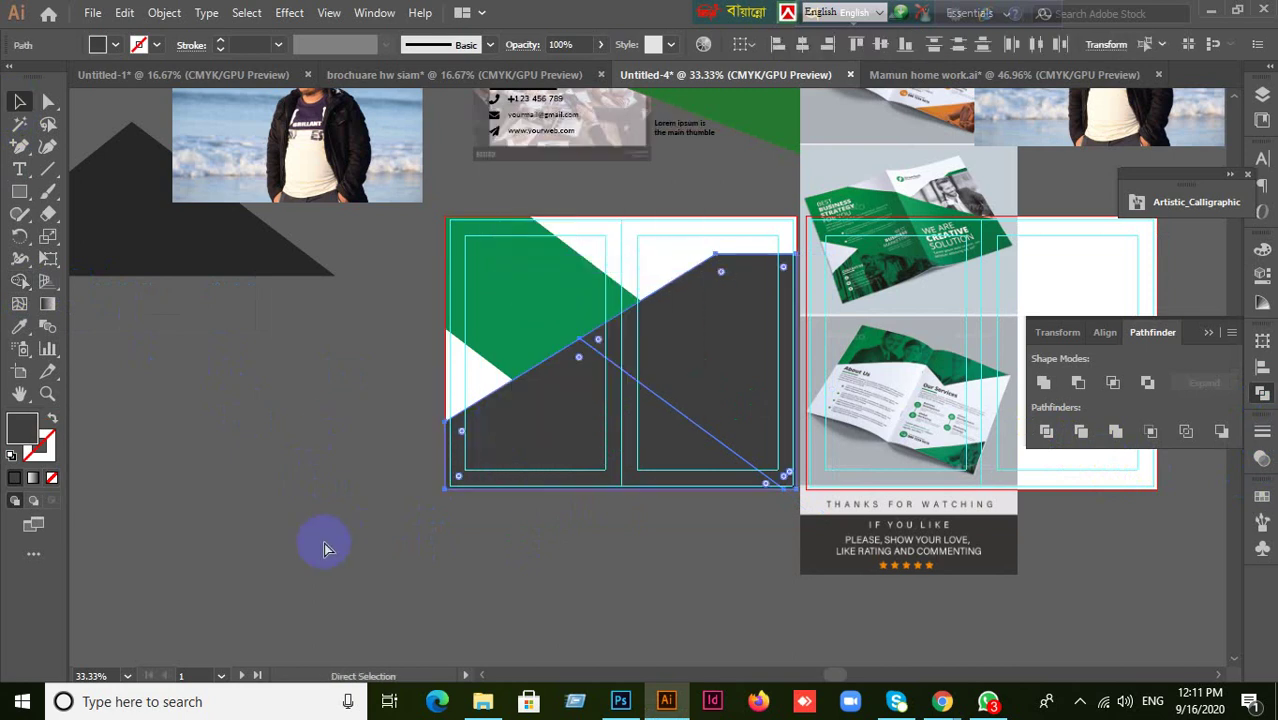
# - Send both dark grey pieces back behind the green band and check that each one selects separately
pyautogui.hotkey('ctrl', '[')
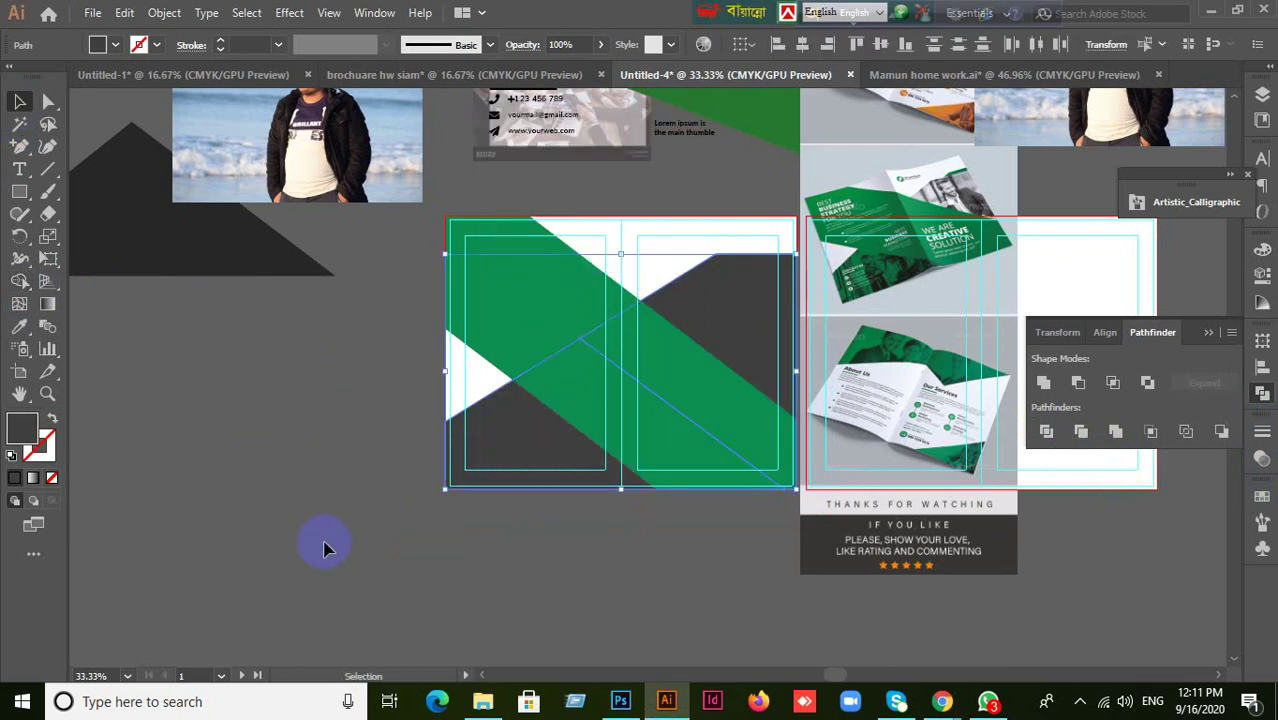
pyautogui.click(738, 502)
pyautogui.scroll(2, 756, 479)
pyautogui.scroll(-2, 652, 458)
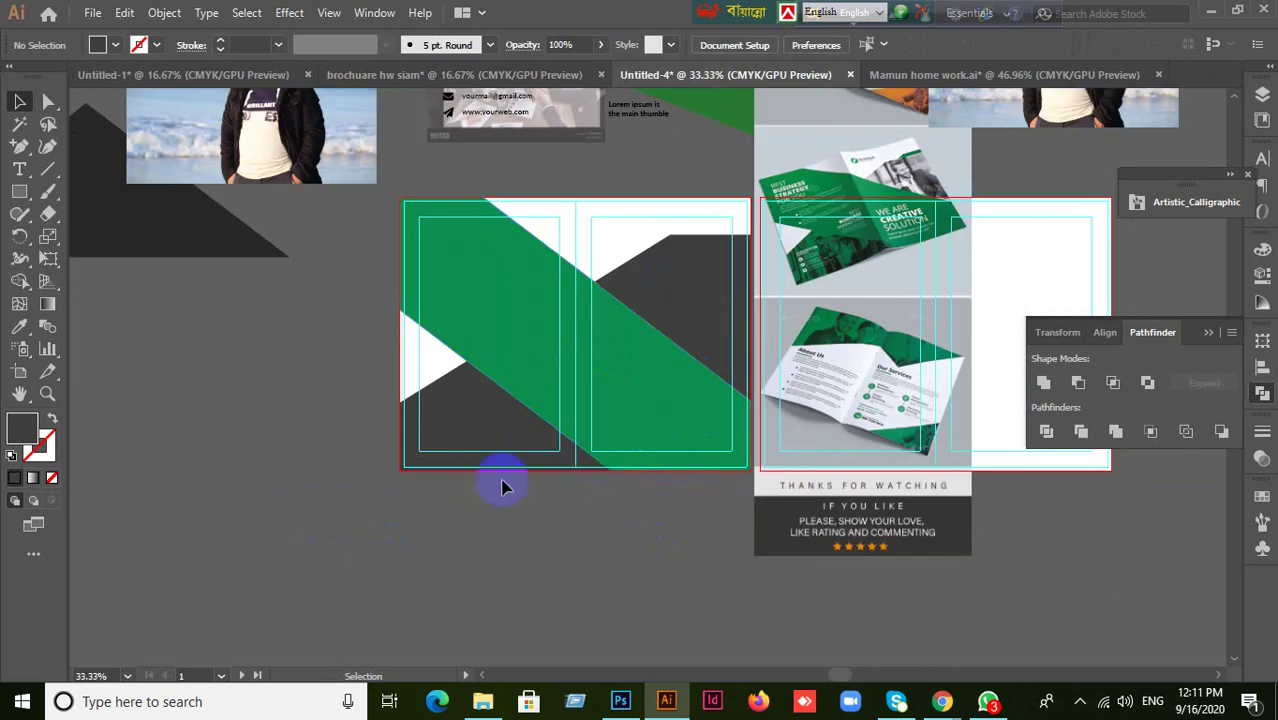
pyautogui.click(485, 471)
pyautogui.click(727, 277)
pyautogui.click(577, 546)
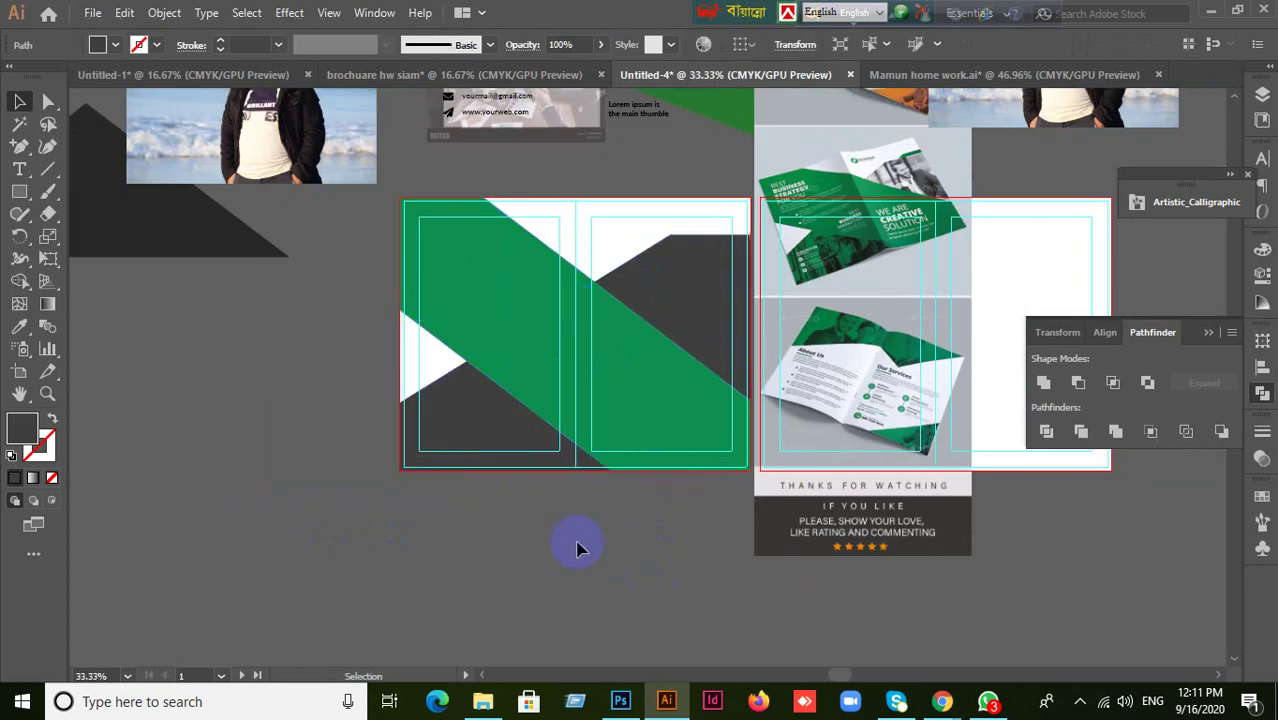
# - Move the original photo to the lower left of the left artboard and place a copy of the lower grey piece beside the green sample cover
pyautogui.click(497, 449)
pyautogui.scroll(2, 620, 505)
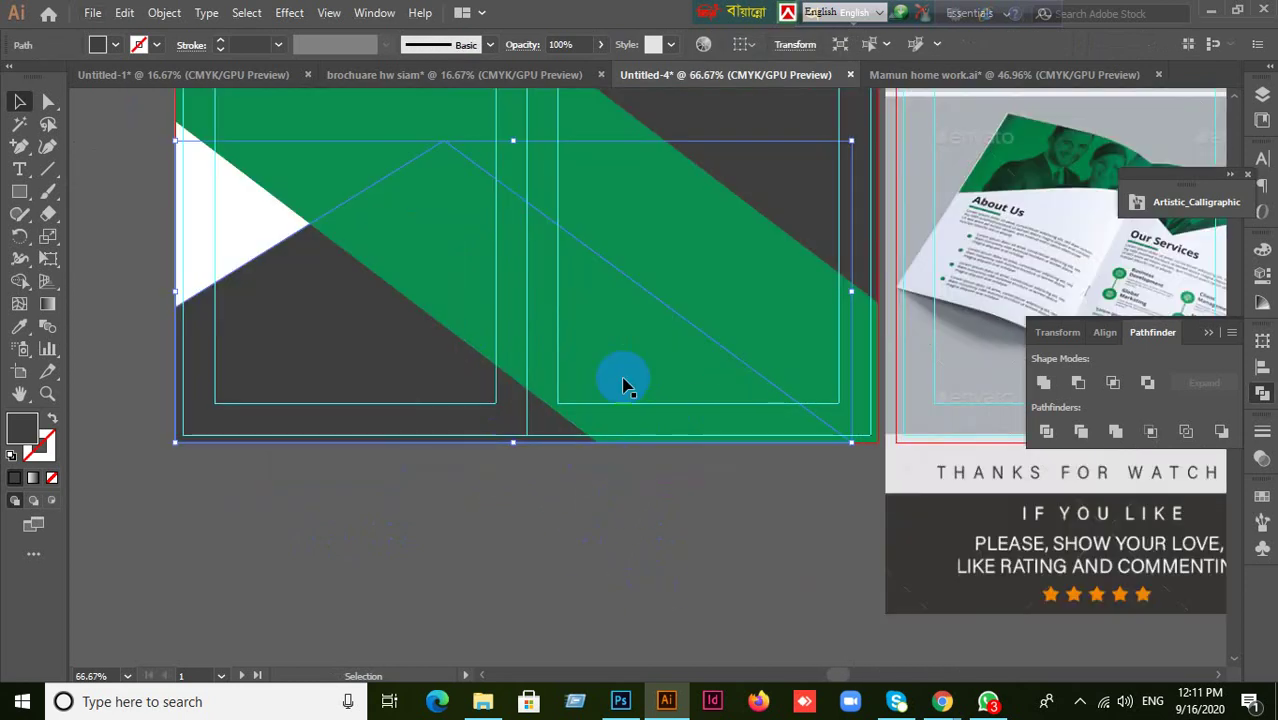
pyautogui.moveTo(622, 379); pyautogui.dragTo(656, 551)
pyautogui.scroll(-1, 670, 528)
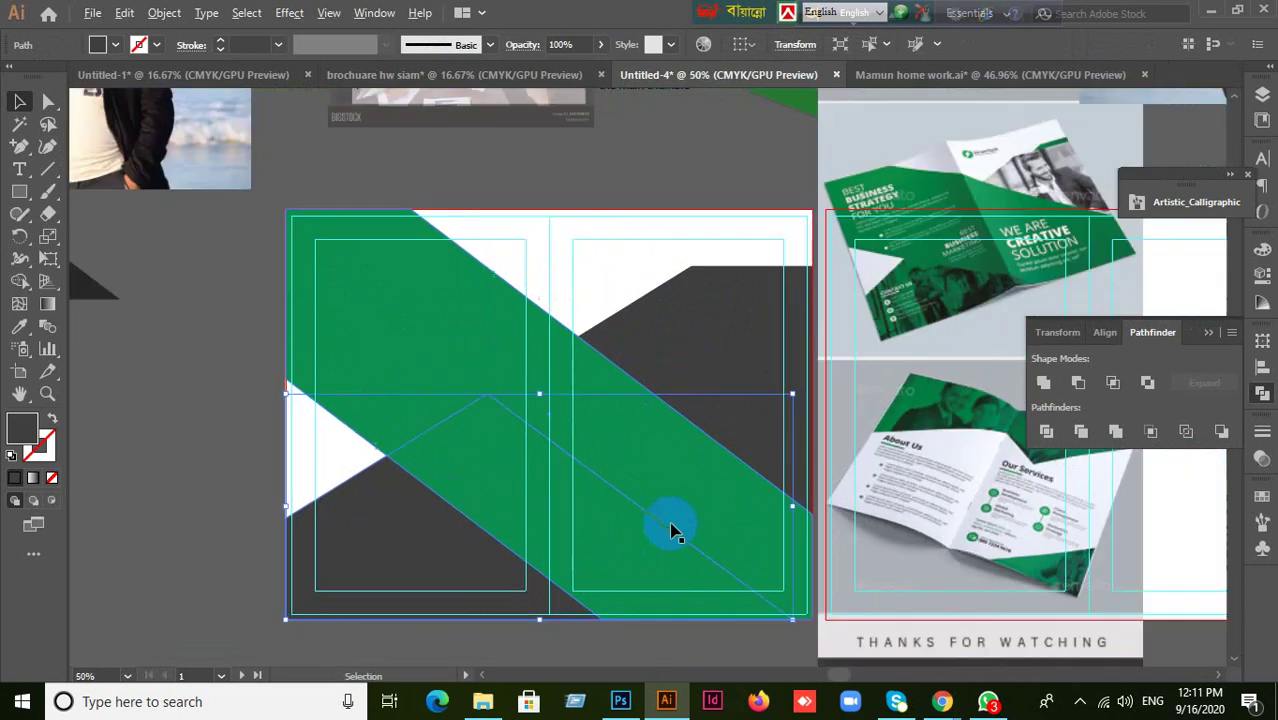
pyautogui.scroll(-1, 397, 481)
pyautogui.moveTo(234, 247); pyautogui.dragTo(170, 625)
pyautogui.scroll(-1, 500, 575)
pyautogui.click(414, 539)
pyautogui.moveTo(414, 539); pyautogui.dragTo(164, 210)
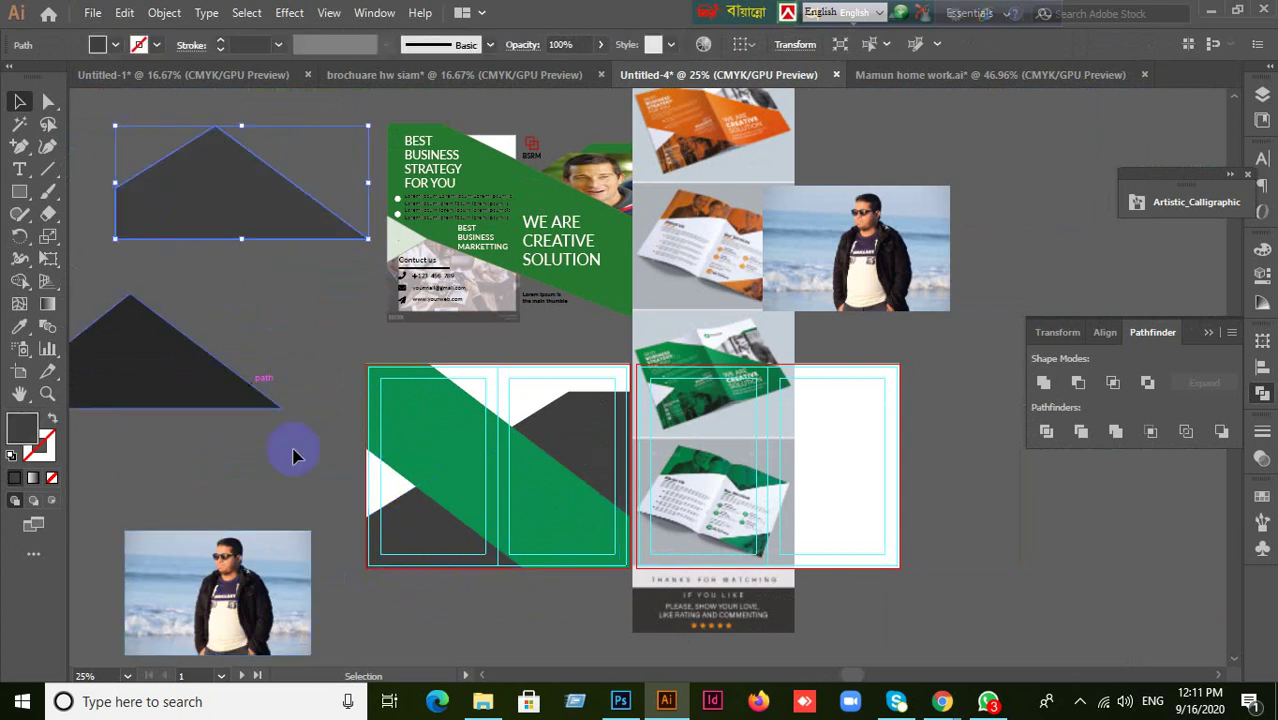
# - Move the original photo over the lower part of the left artboard and enlarge it to about 8.79 by 5.86 in
pyautogui.moveTo(280, 635); pyautogui.dragTo(558, 588)
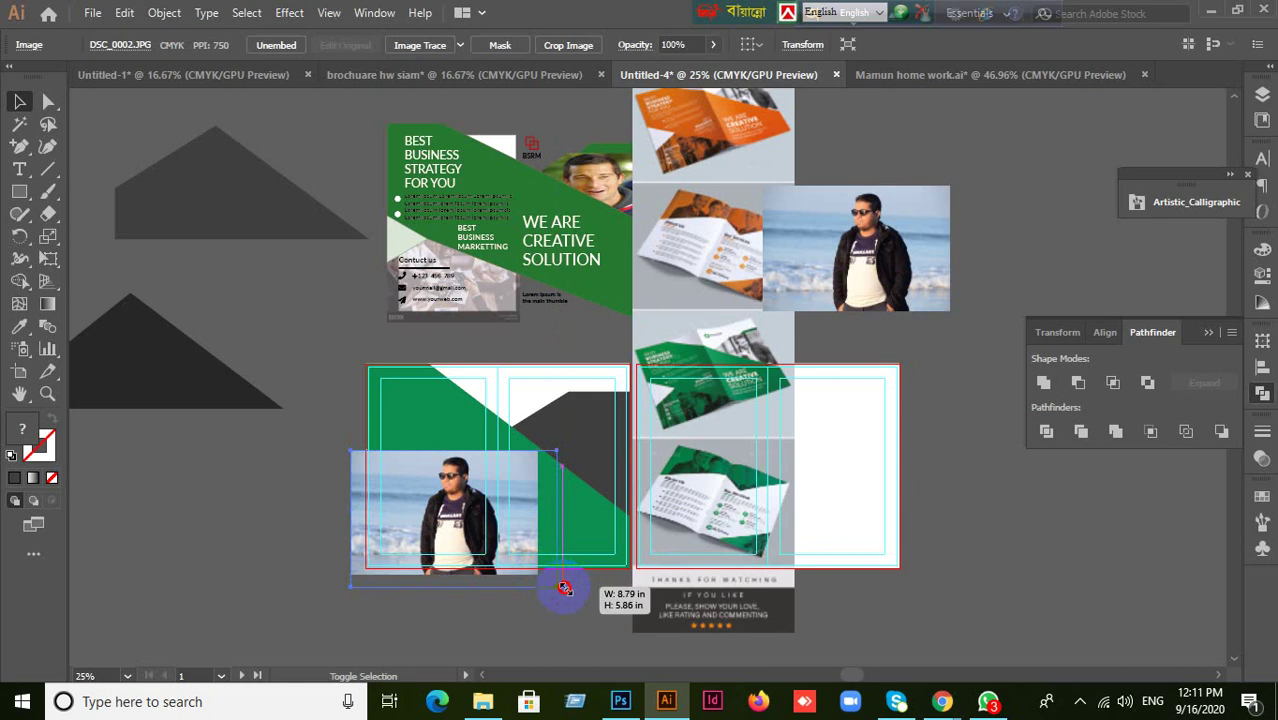
pyautogui.scroll(1, 790, 541)
pyautogui.scroll(1, 790, 541)
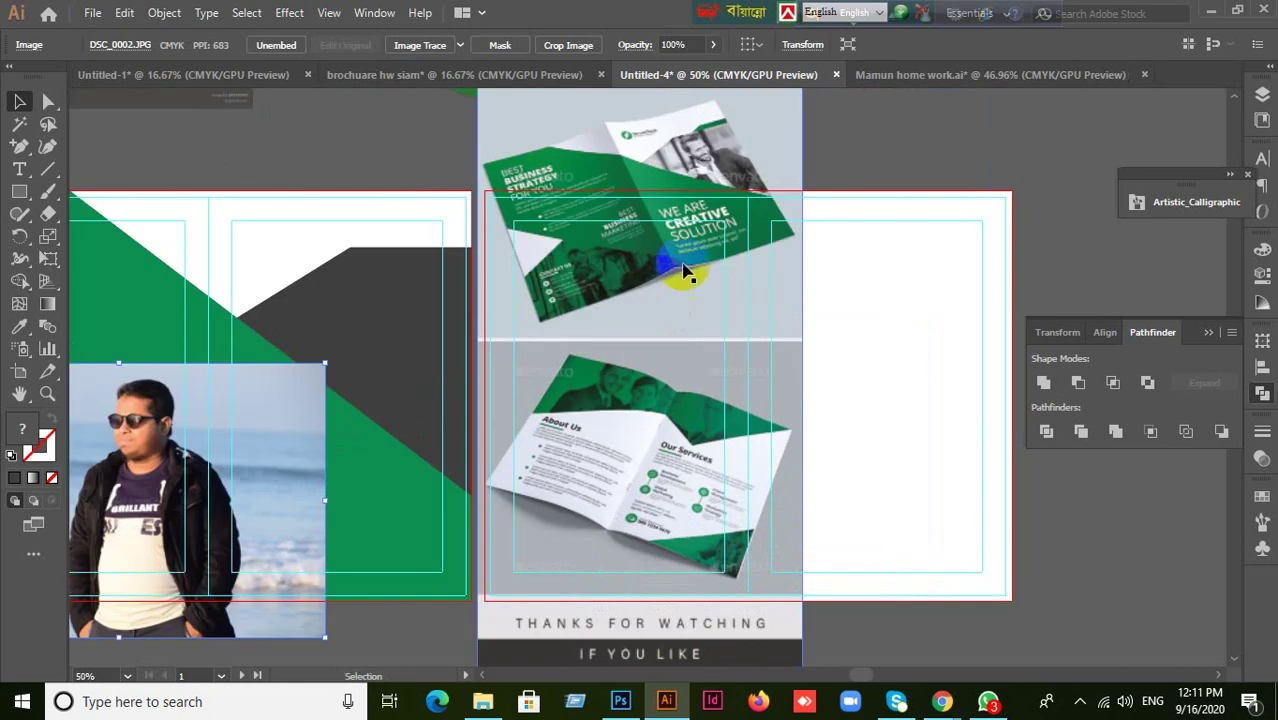
# - Send the photo over the left artboard behind the lower dark grey piece and clip it to that piece with a clipping mask
pyautogui.scroll(-2, 583, 440)
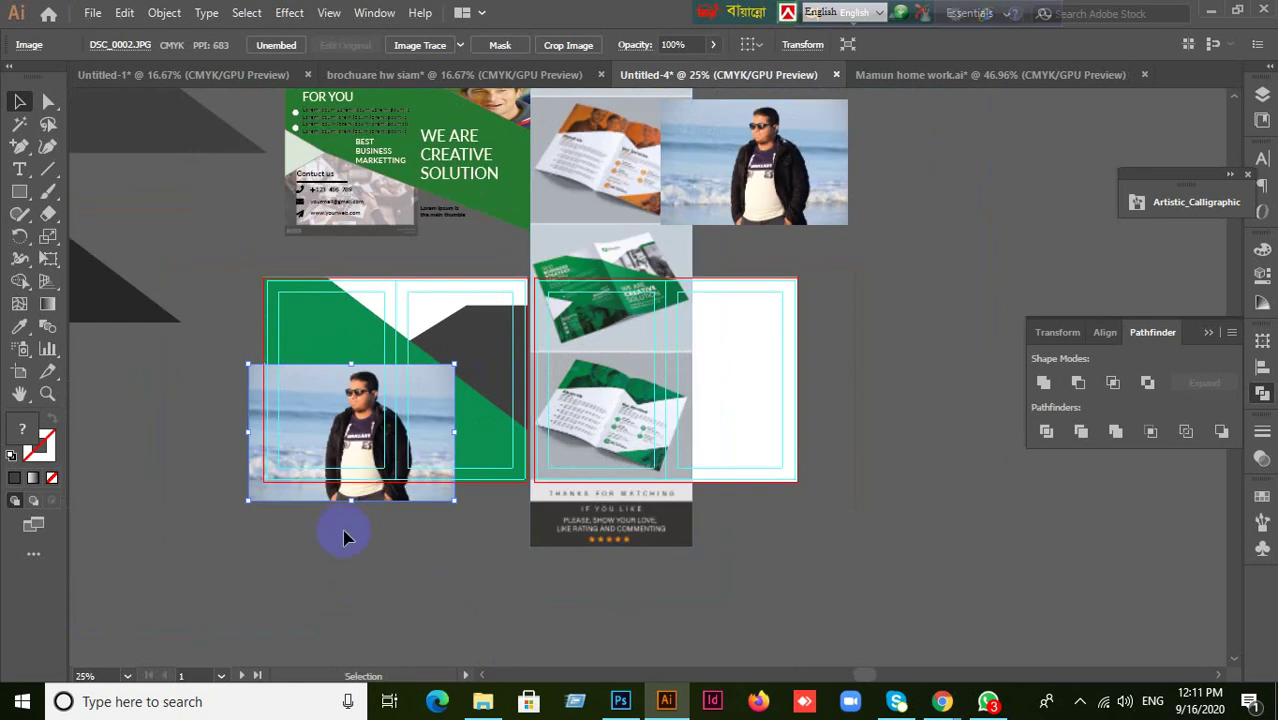
pyautogui.moveTo(343, 454); pyautogui.dragTo(427, 491)
pyautogui.press('ctrl')
pyautogui.hotkey('ctrl', '[')
pyautogui.keyDown('shift'); pyautogui.click(314, 452); pyautogui.keyUp('shift')
pyautogui.rightClick(316, 456)
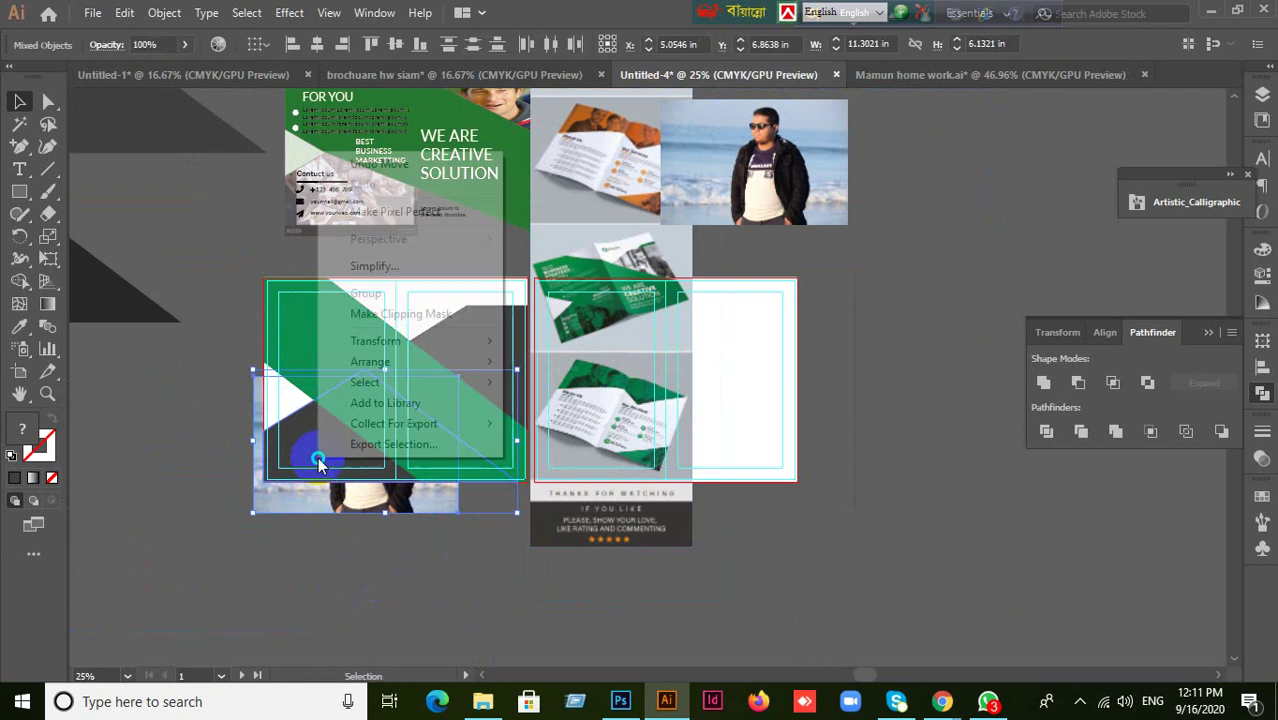
pyautogui.click(407, 316)
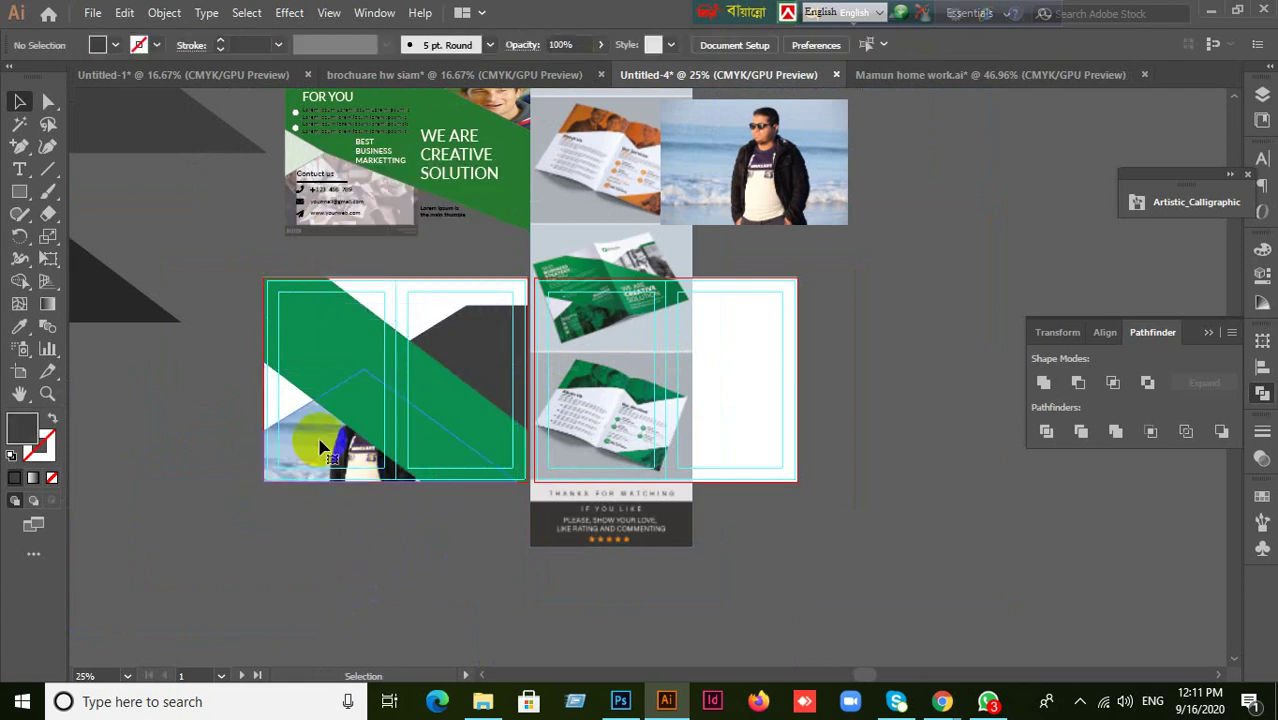
# - Adjust the photo's position inside its clipping mask on the left artboard, leaving isolation mode when done
pyautogui.doubleClick(320, 447)
pyautogui.moveTo(326, 450)
pyautogui.mouseDown()
pyautogui.moveTo(300, 457)
pyautogui.moveTo(307, 443)
pyautogui.mouseUp()
pyautogui.moveTo(308, 443); pyautogui.dragTo(328, 441)
pyautogui.doubleClick(360, 537)
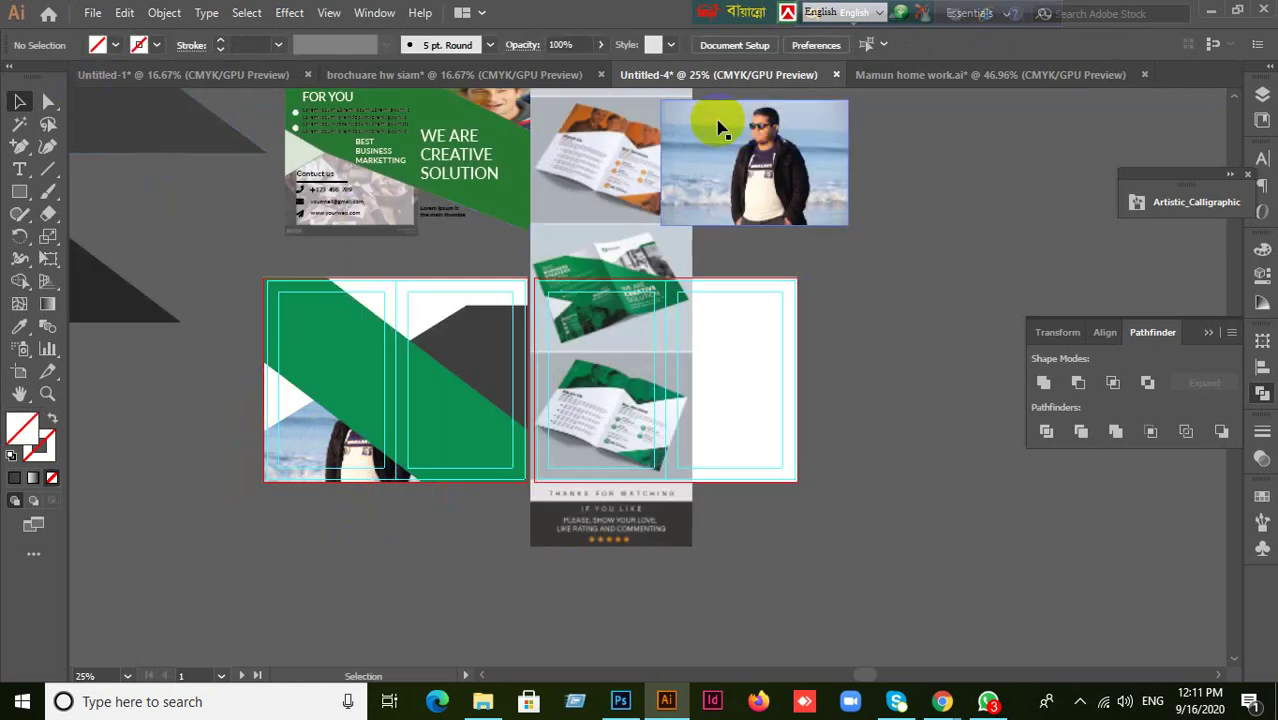
# - Move the upper spare dark grey piece from beside the artboards exactly over the clipped photo
pyautogui.scroll(-1, 395, 563)
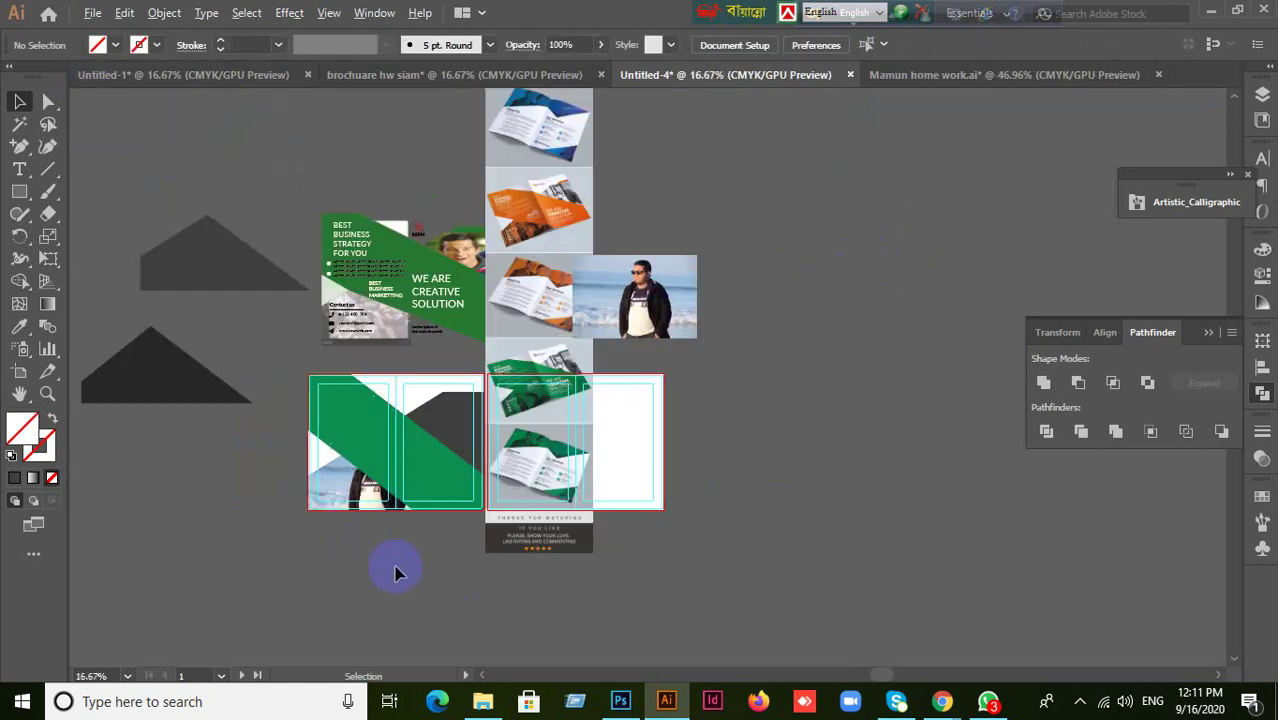
pyautogui.scroll(-2, 280, 500)
pyautogui.hscroll(-2, 280, 500)
pyautogui.moveTo(280, 208); pyautogui.dragTo(463, 576)
pyautogui.scroll(2, 441, 545)
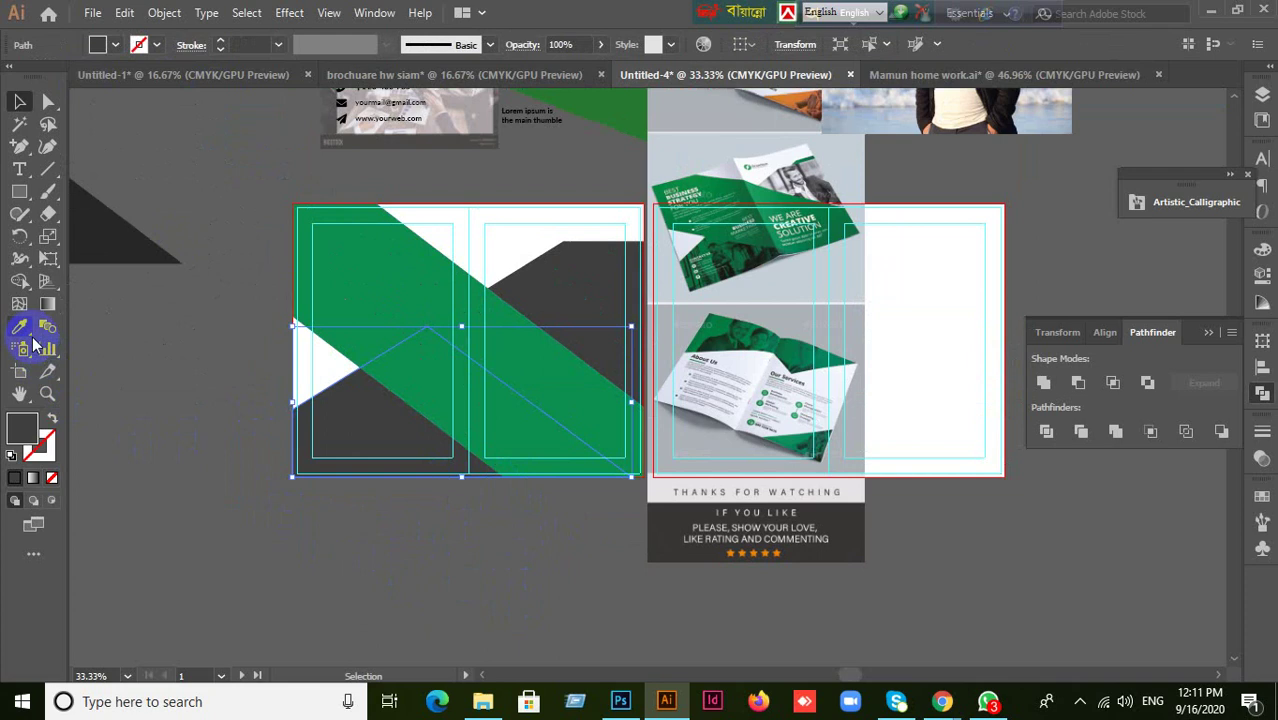
# - Fill the piece over the clipped photo with the diagonal band's green using the Eyedropper
pyautogui.click(20, 326)
pyautogui.click(419, 251)
pyautogui.click(20, 101)
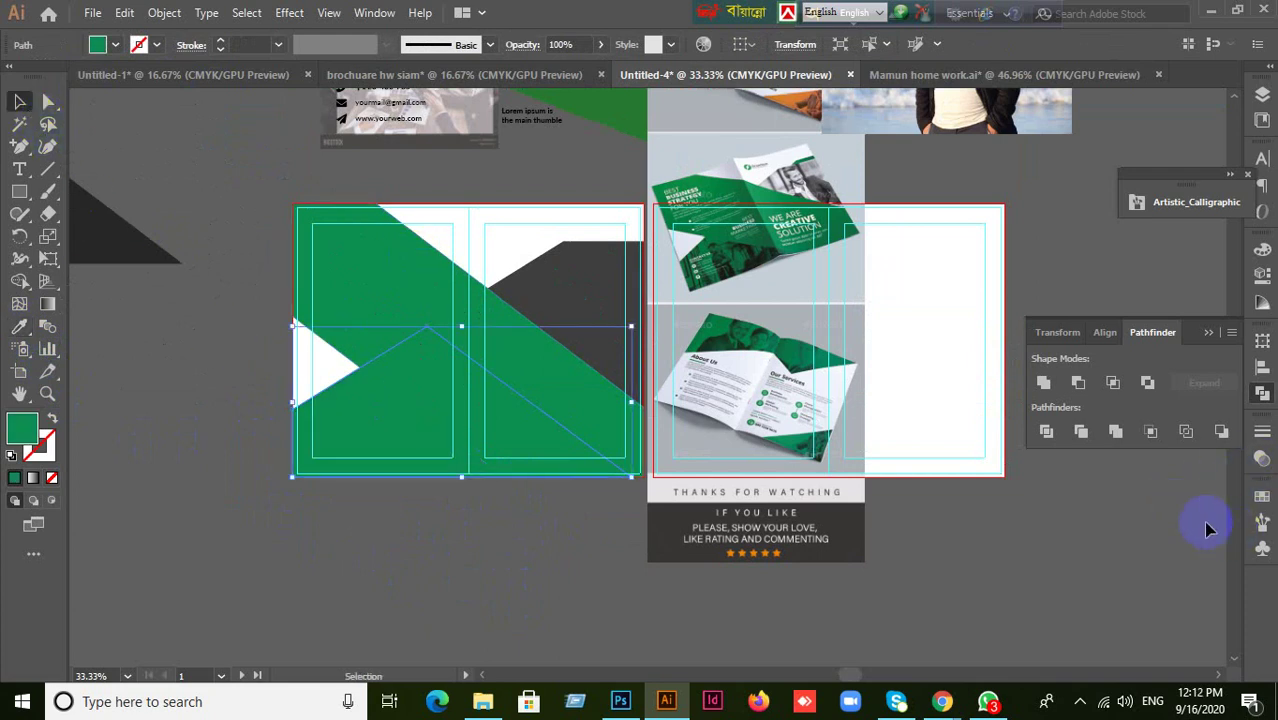
# - Set the opacity of the green overlay on the clipped photo to 80%
pyautogui.click(1259, 457)
pyautogui.click(1193, 450)
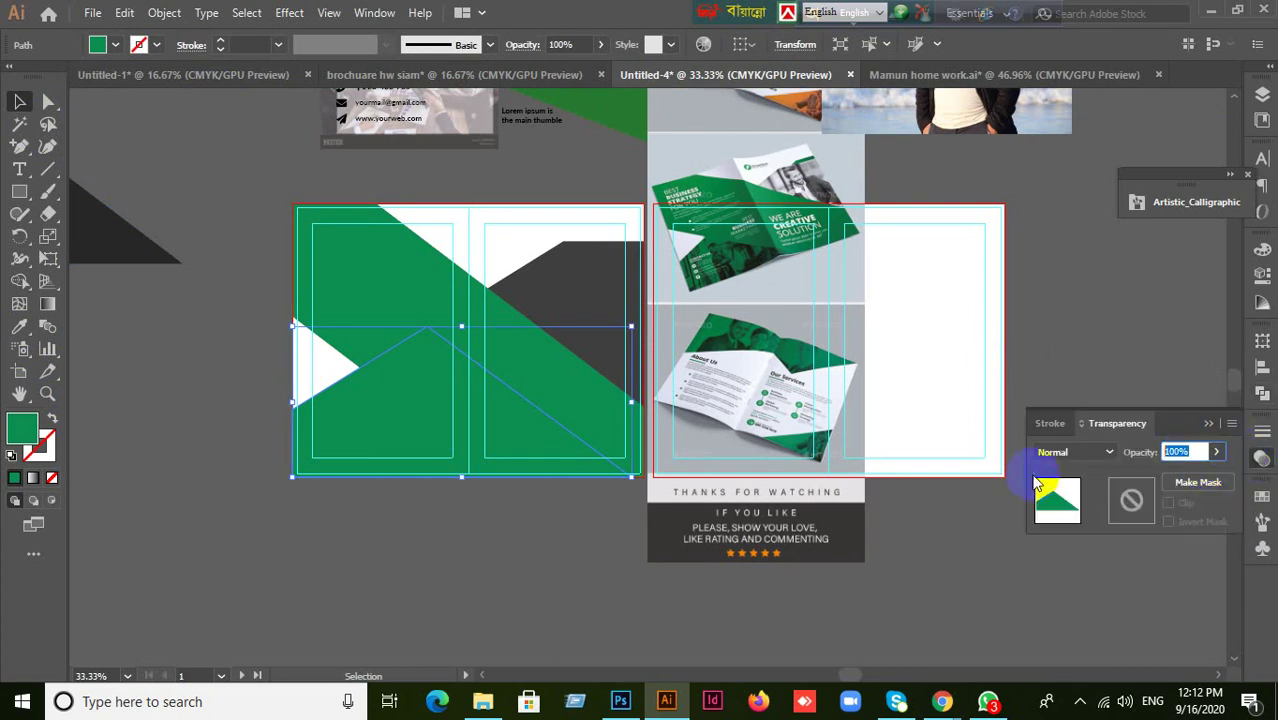
pyautogui.write('80')
pyautogui.press('Return')
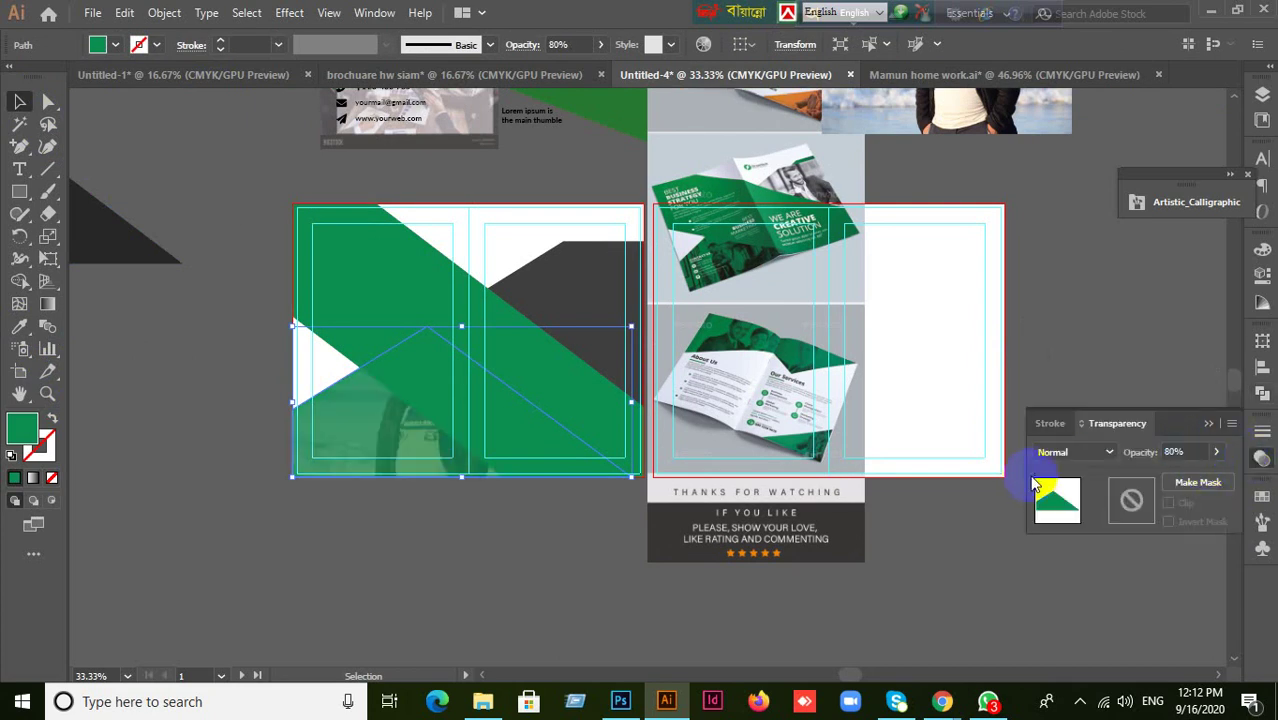
# - Try the Darken blending mode on the green overlay above the clipped photo
pyautogui.click(1101, 451)
pyautogui.click(1199, 452)
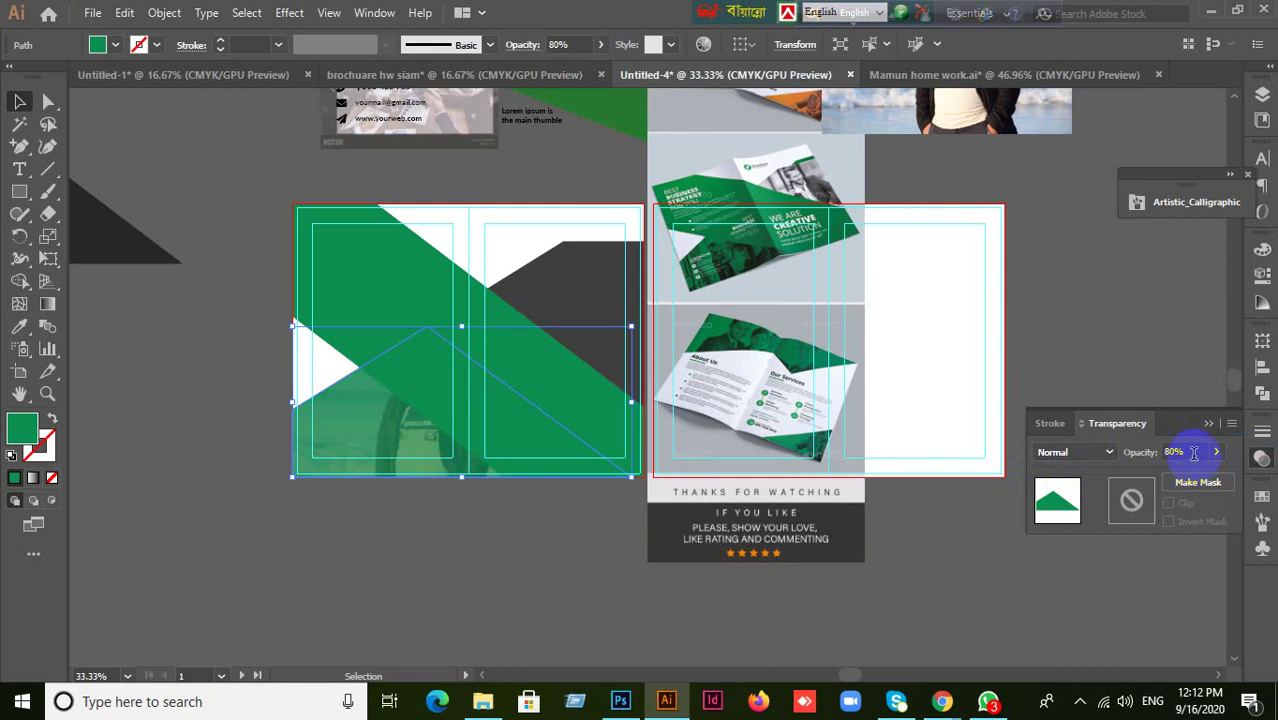
pyautogui.click(1055, 452)
pyautogui.click(1068, 455)
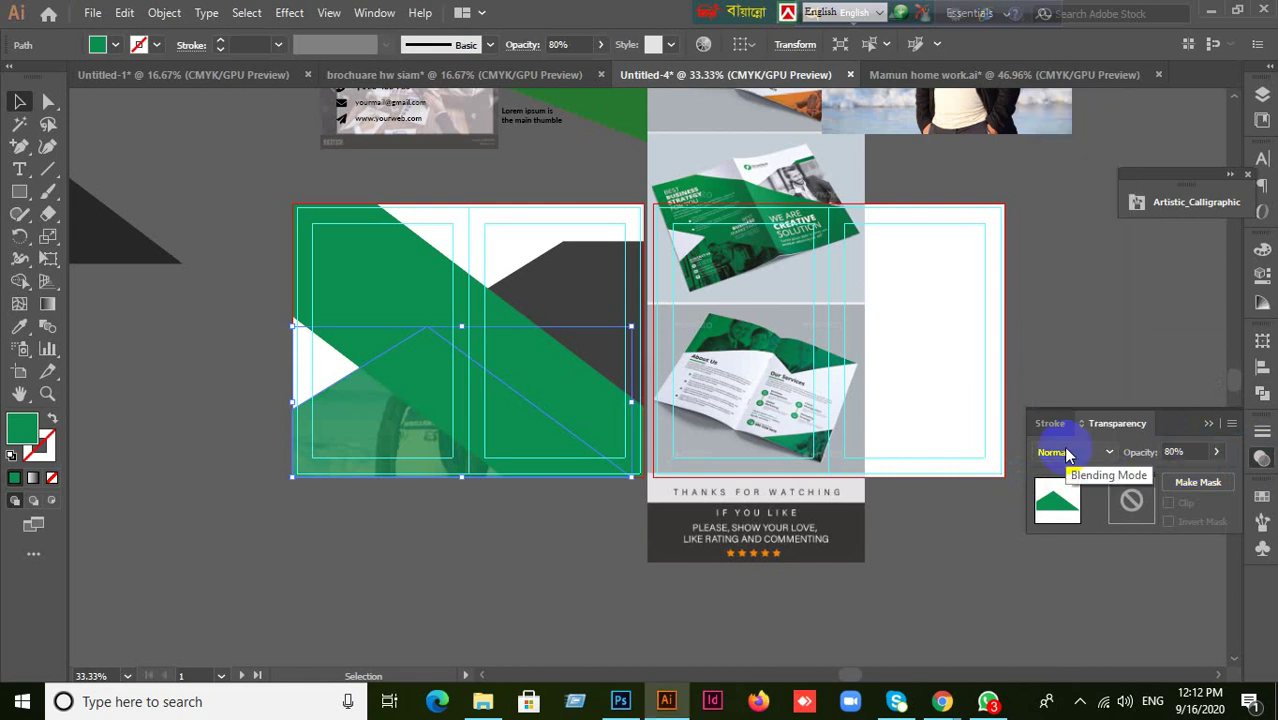
pyautogui.click(1082, 452)
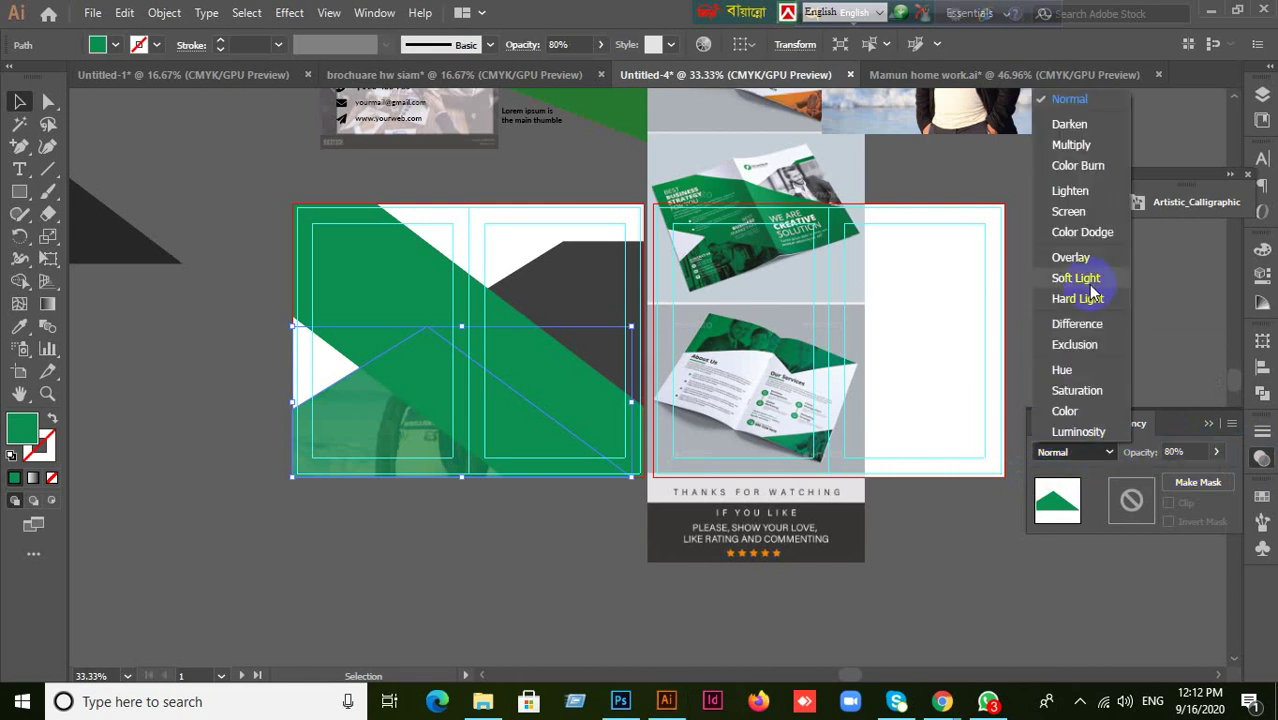
pyautogui.click(1079, 126)
pyautogui.click(1080, 132)
# - Return the green overlay's blending mode to Normal and its opacity to 100%
pyautogui.click(1116, 461)
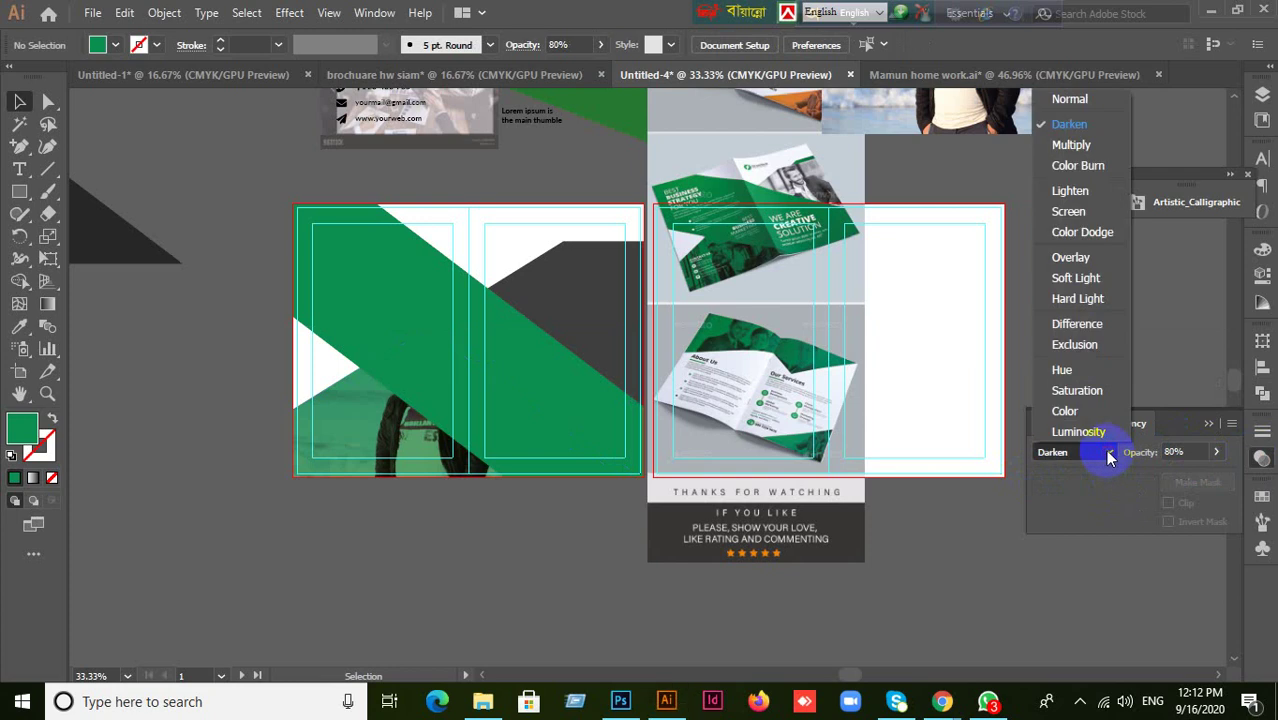
pyautogui.click(1075, 100)
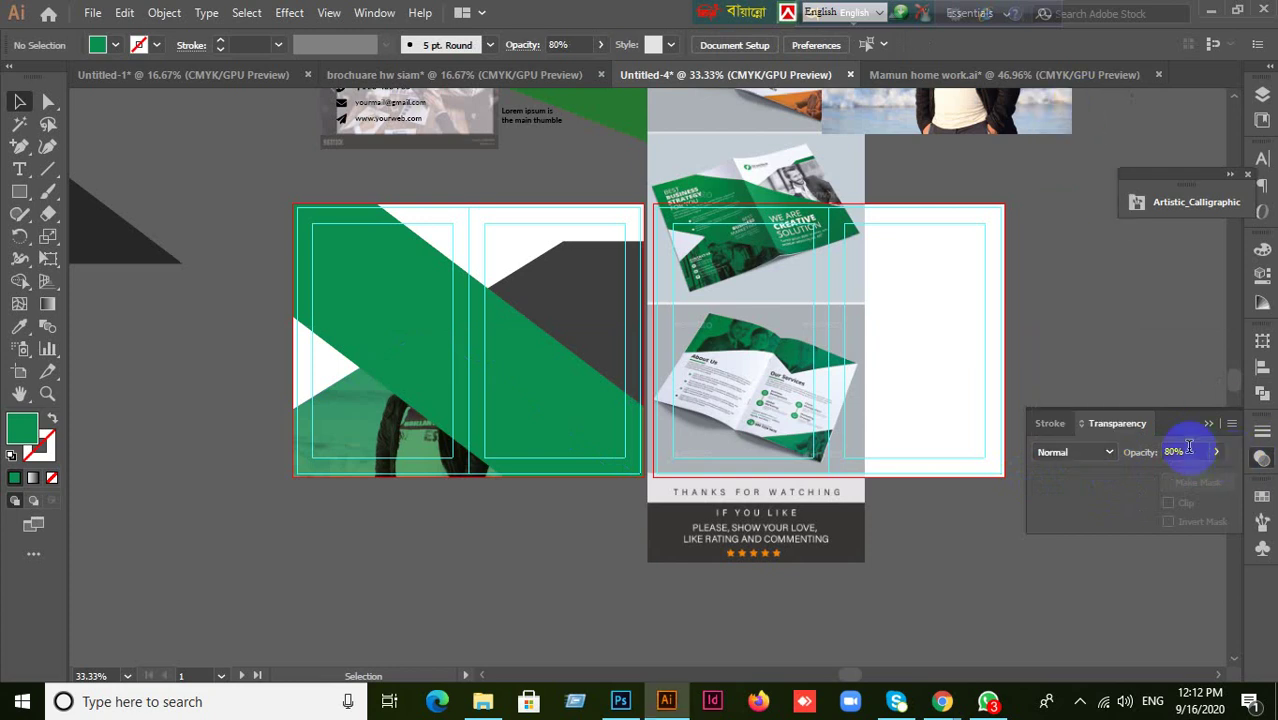
pyautogui.moveTo(1195, 452); pyautogui.dragTo(1099, 452)
pyautogui.write('10')
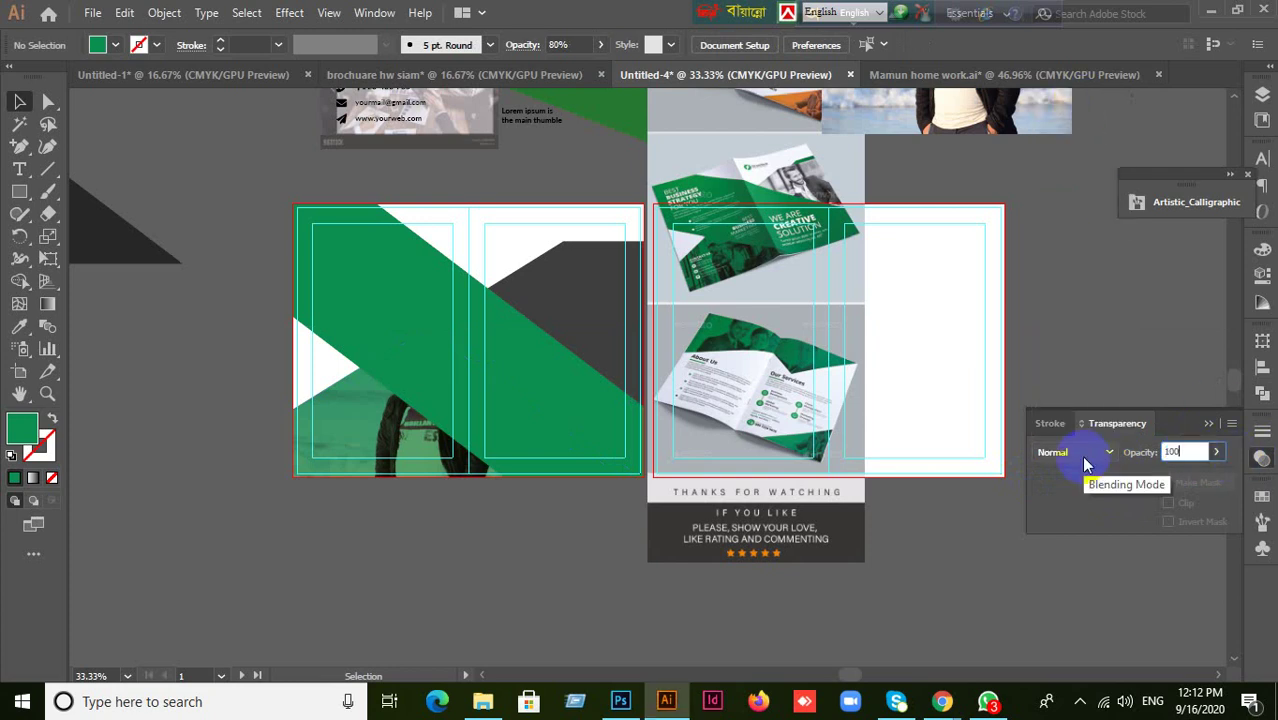
pyautogui.click(342, 394)
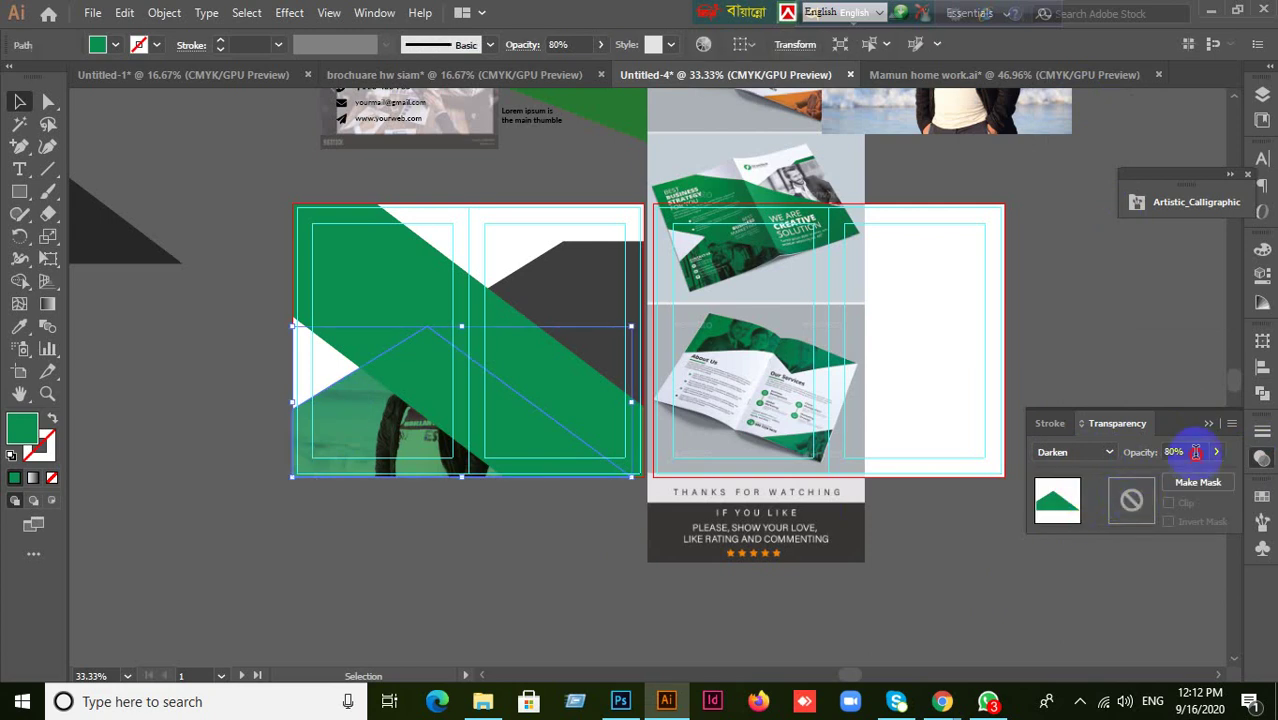
pyautogui.click(1105, 455)
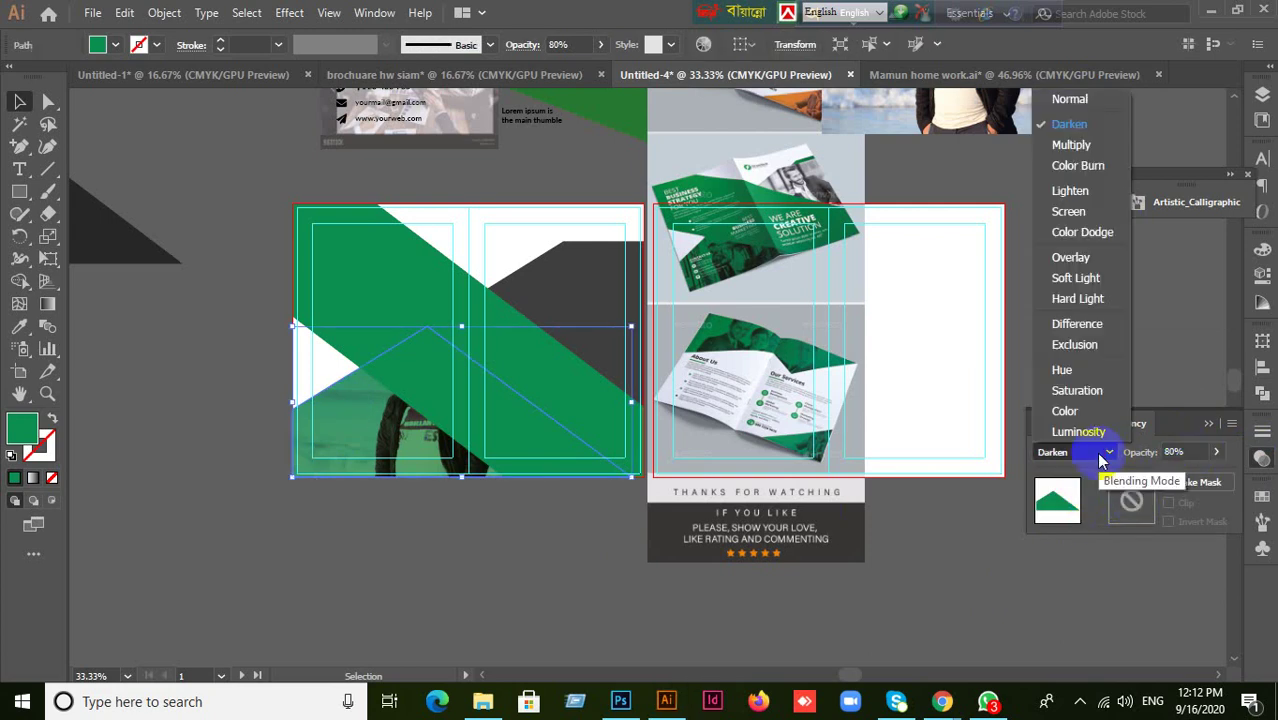
pyautogui.click(1163, 450)
pyautogui.moveTo(1192, 452); pyautogui.dragTo(1147, 465)
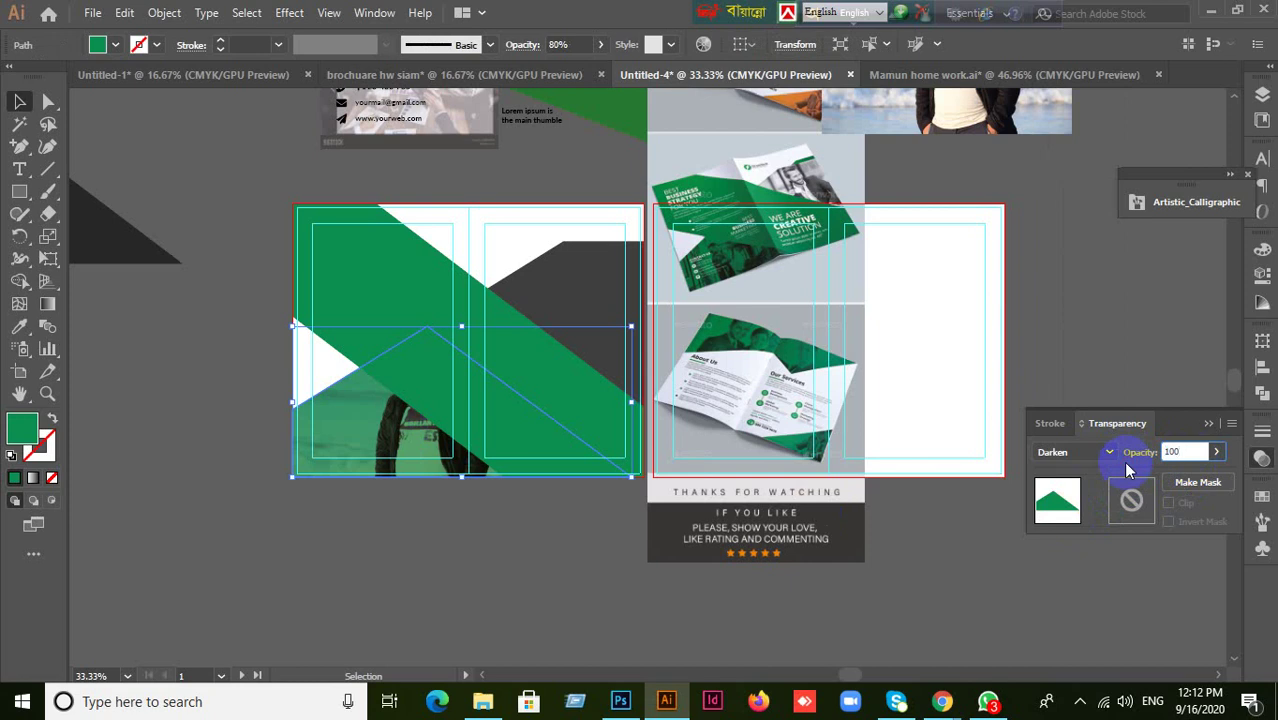
pyautogui.press('Return')
pyautogui.click(1110, 453)
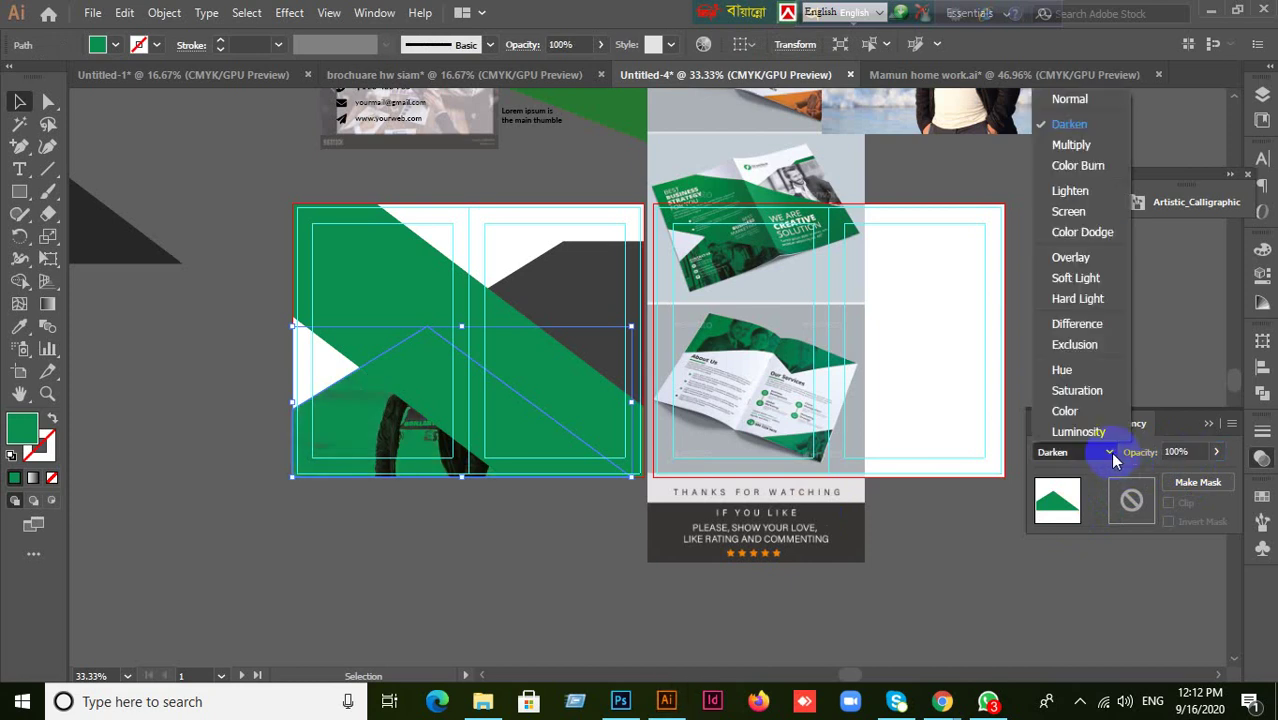
pyautogui.click(1070, 100)
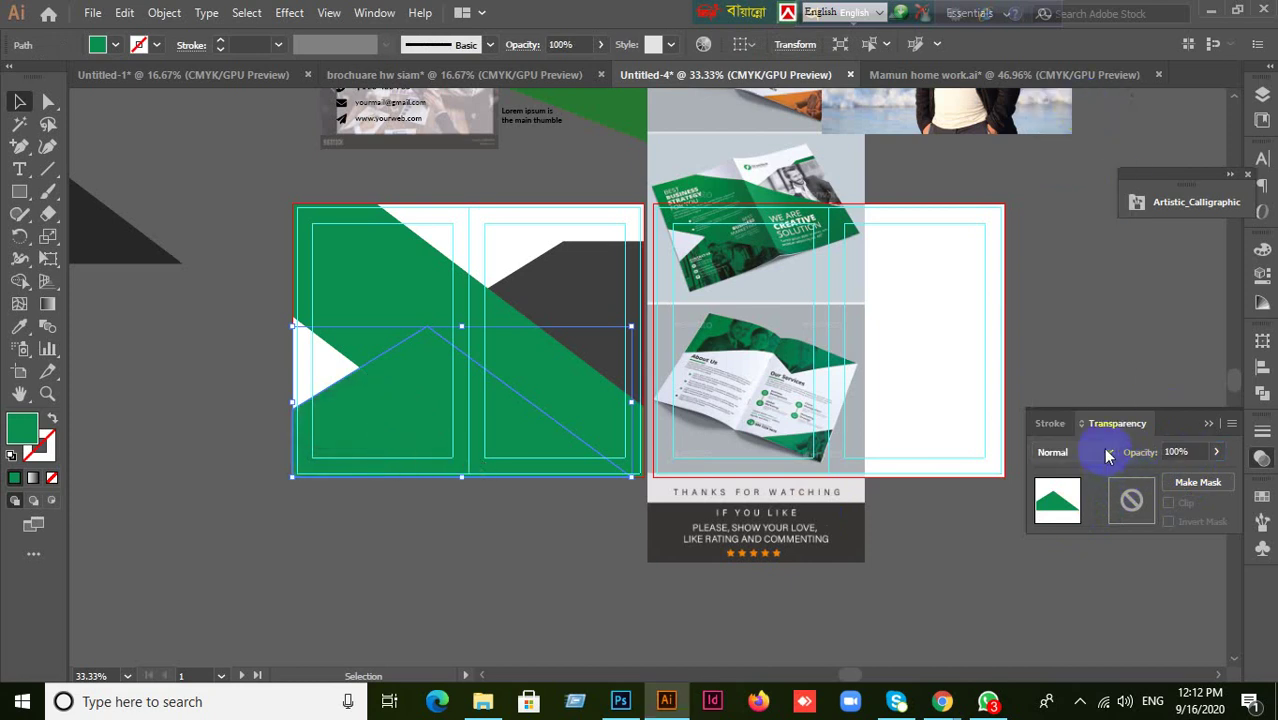
# - Try the Multiply blending mode on the green overlay and switch it back to Normal
pyautogui.click(1107, 452)
pyautogui.click(1078, 148)
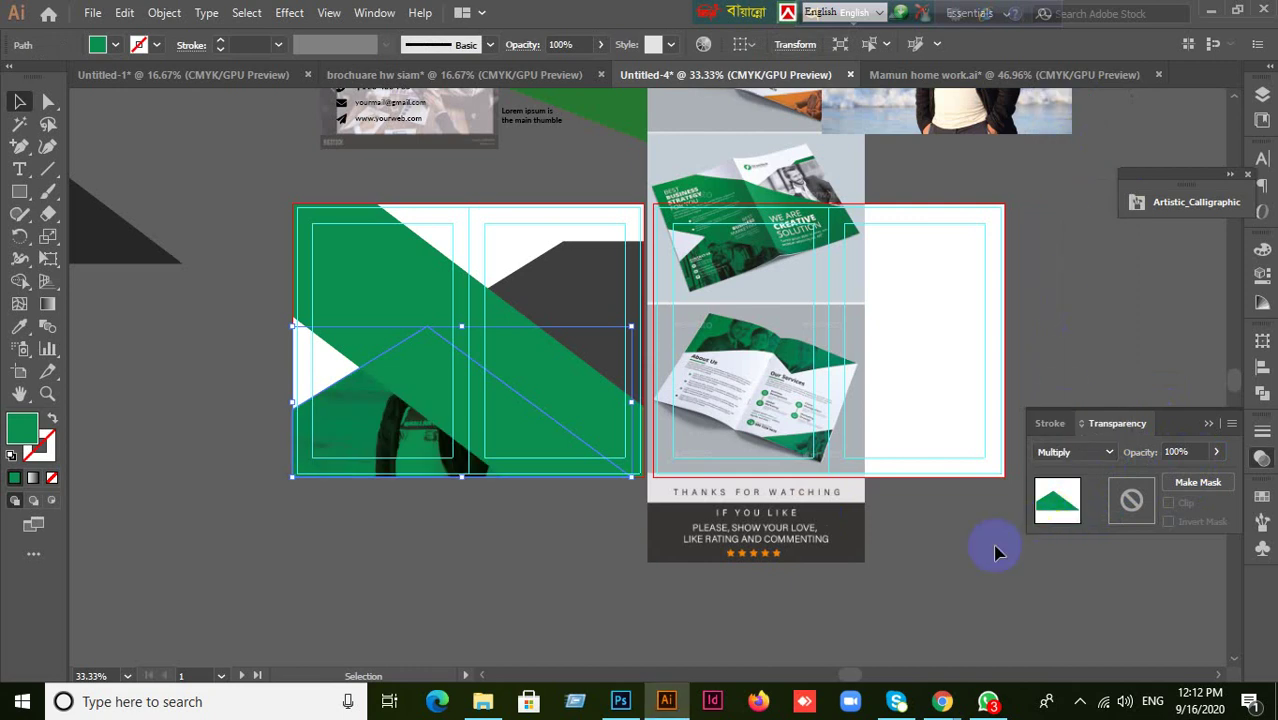
pyautogui.scroll(1, 449, 545)
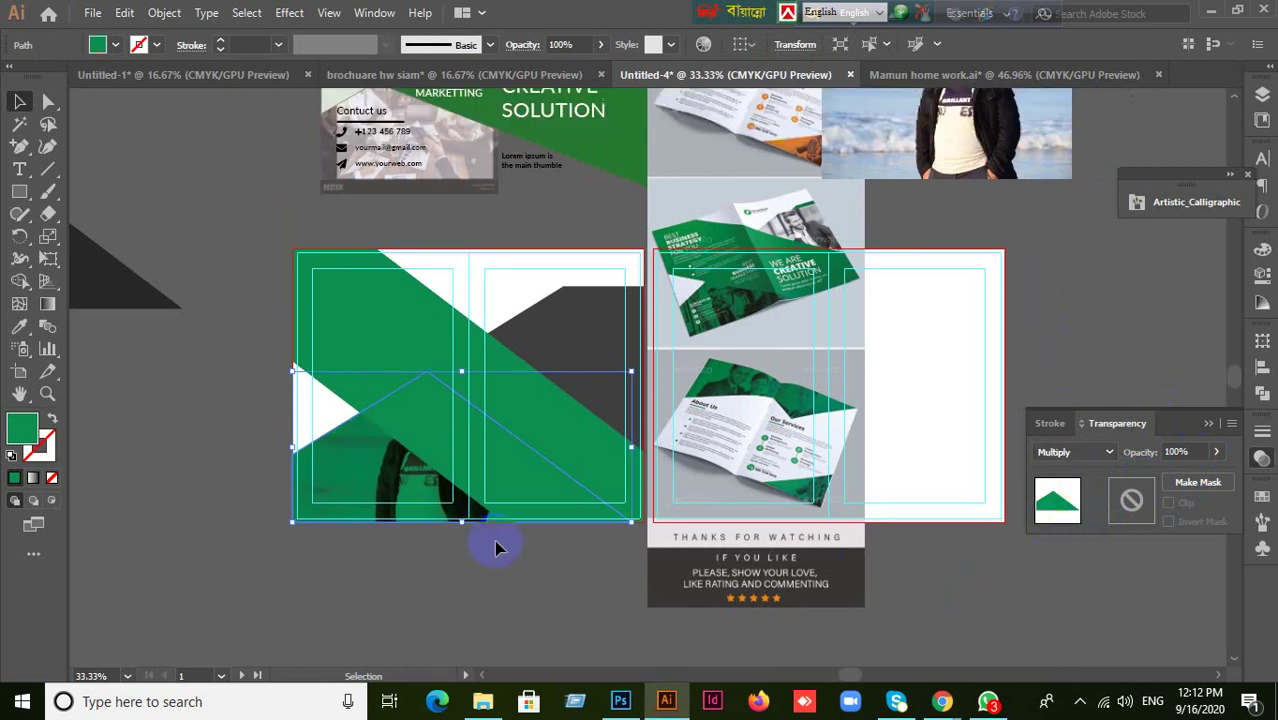
pyautogui.scroll(-1, 494, 540)
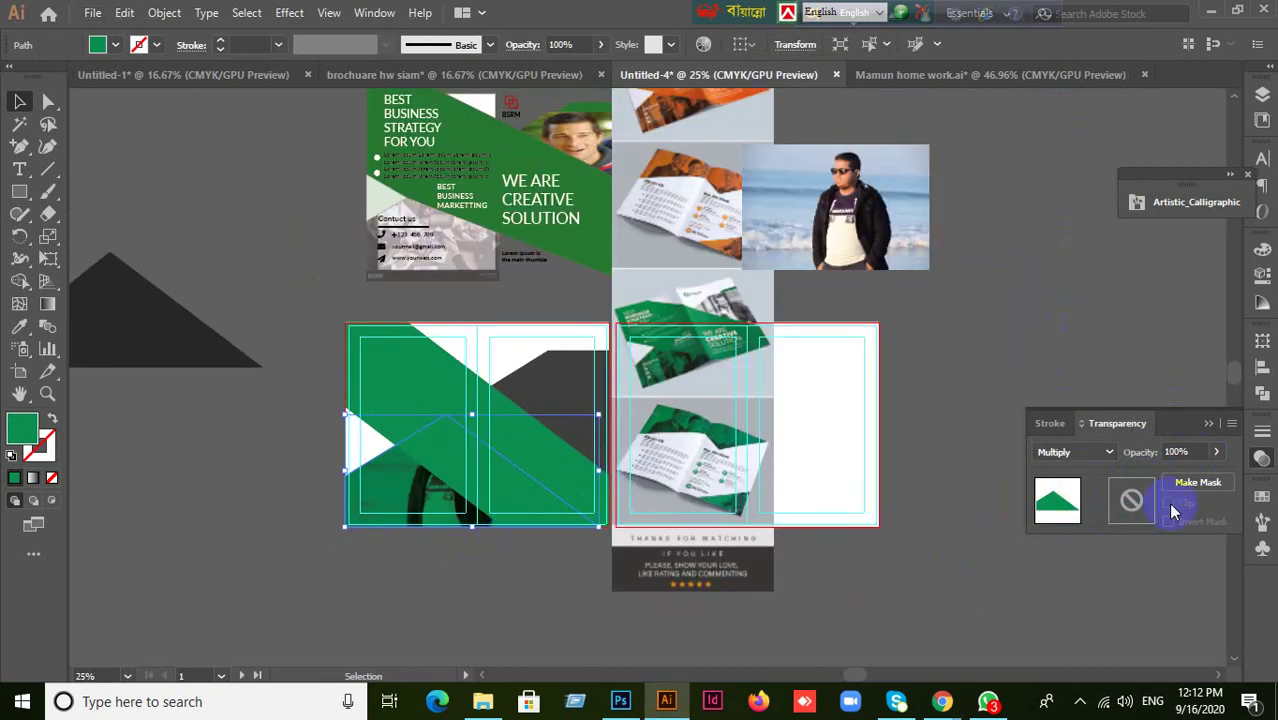
pyautogui.click(1107, 452)
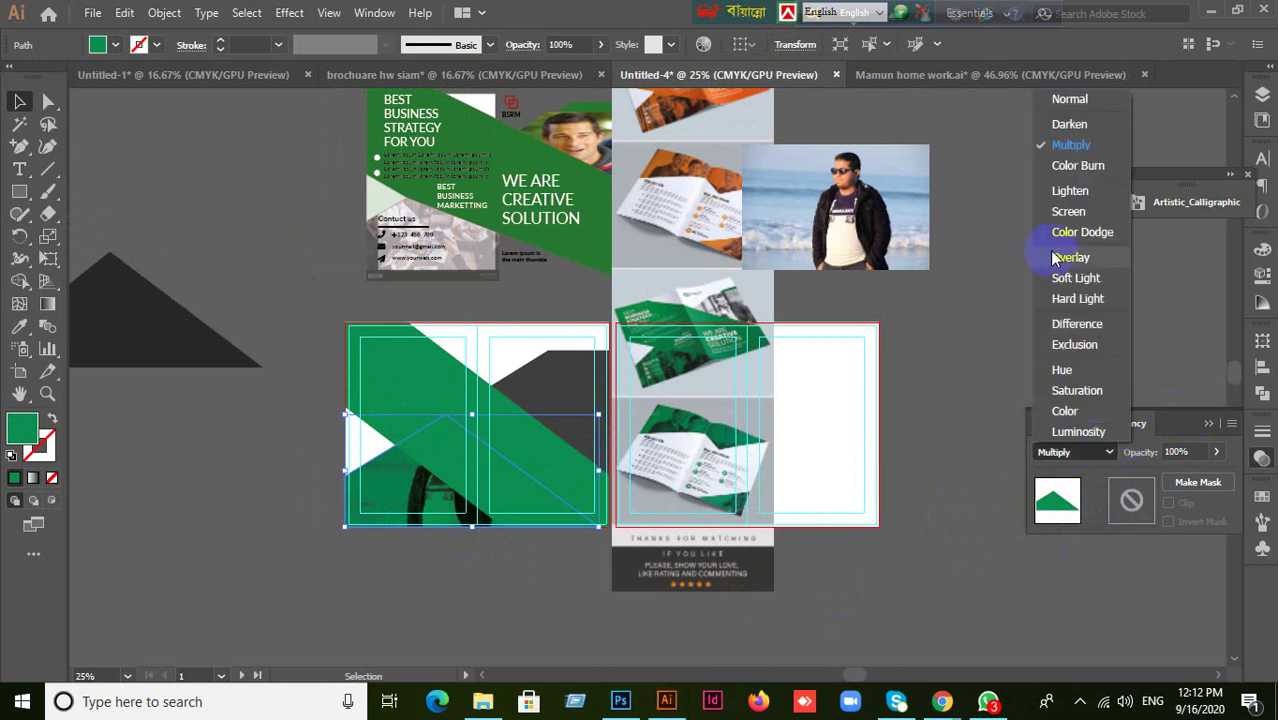
pyautogui.click(1073, 104)
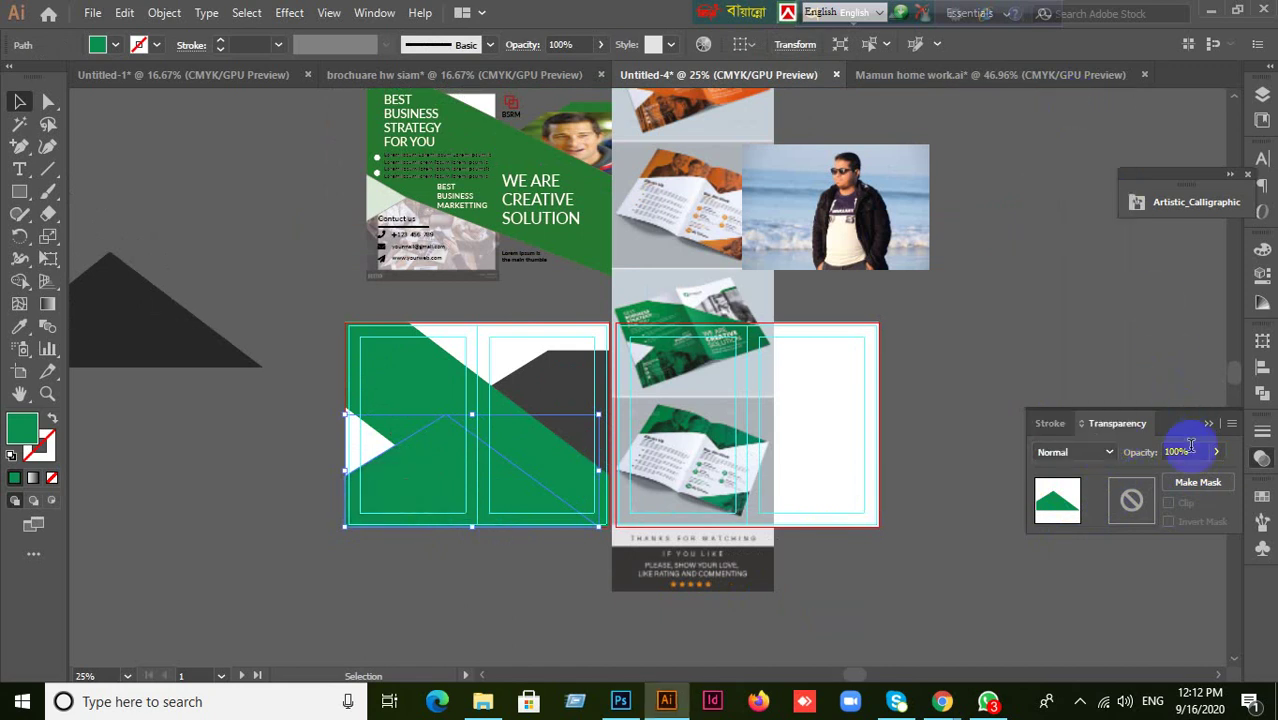
# - Set the green overlay's opacity to 90% and deselect it
pyautogui.click(1107, 452)
pyautogui.click(1107, 452)
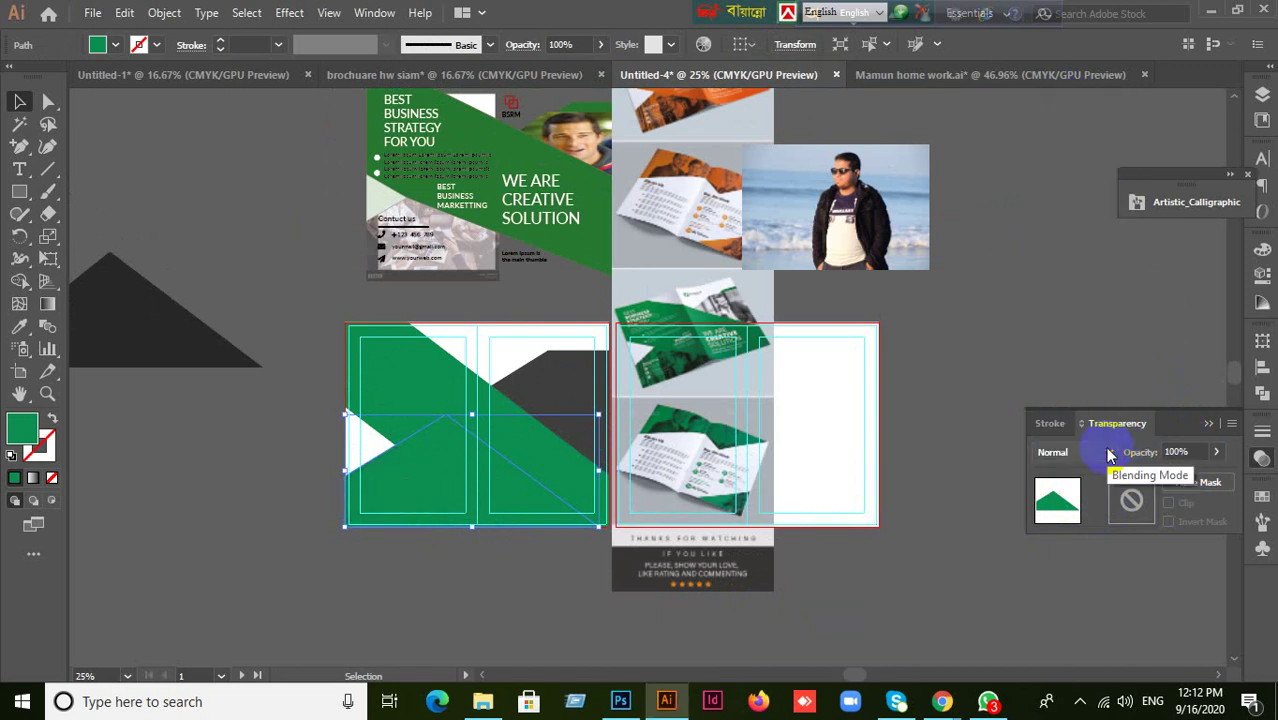
pyautogui.click(1178, 452)
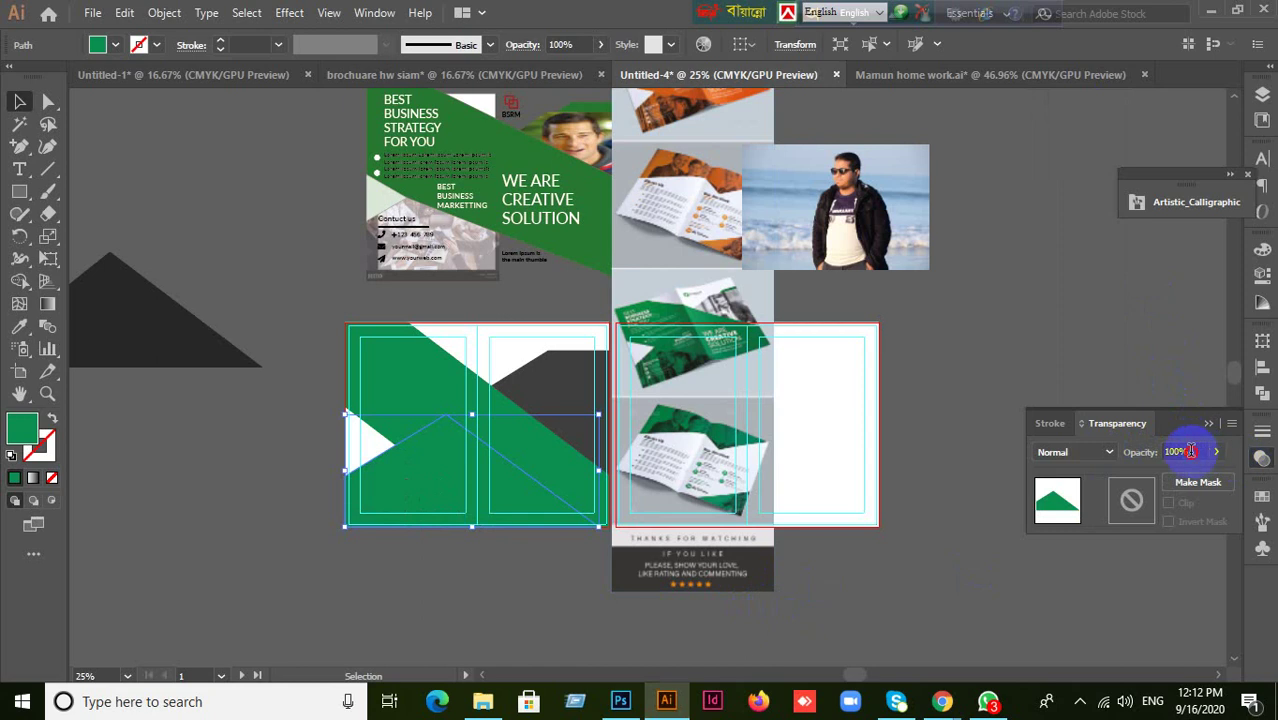
pyautogui.press('Return')
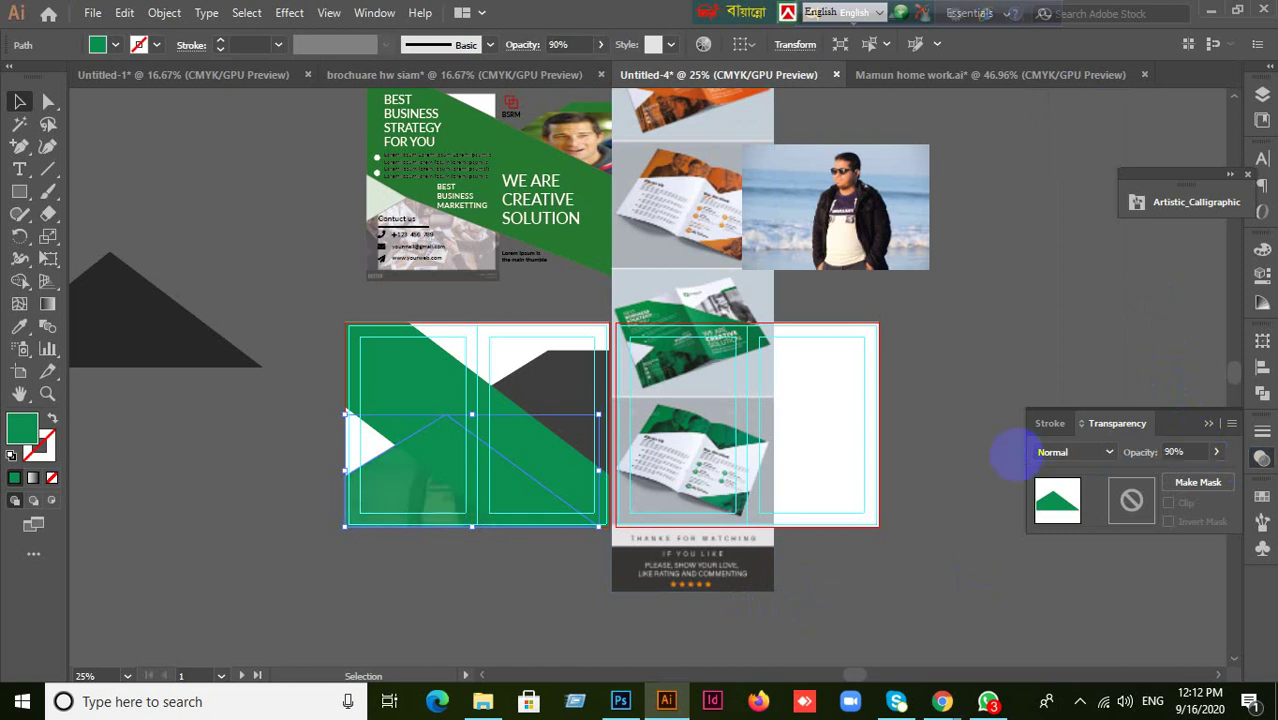
pyautogui.click(866, 625)
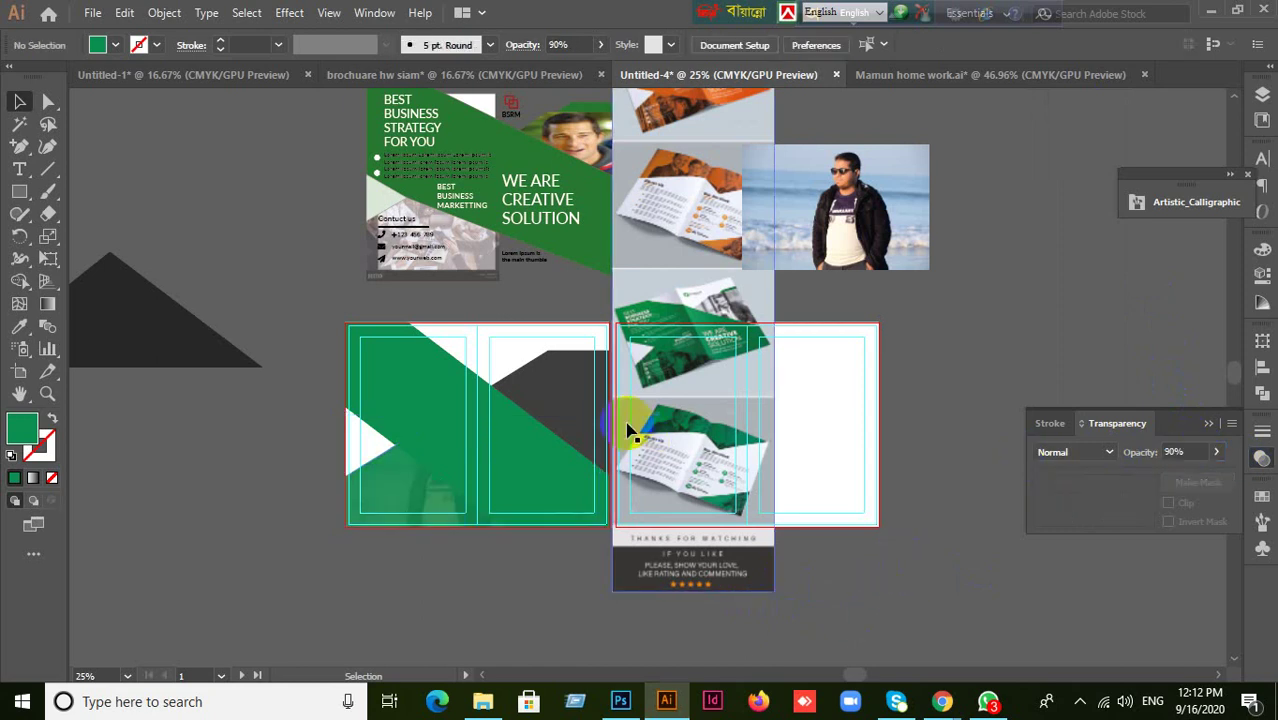
# - Compare the right panel's dark grey piece with the photo area on the green reference cover
pyautogui.click(583, 407)
pyautogui.scroll(1, 1035, 360)
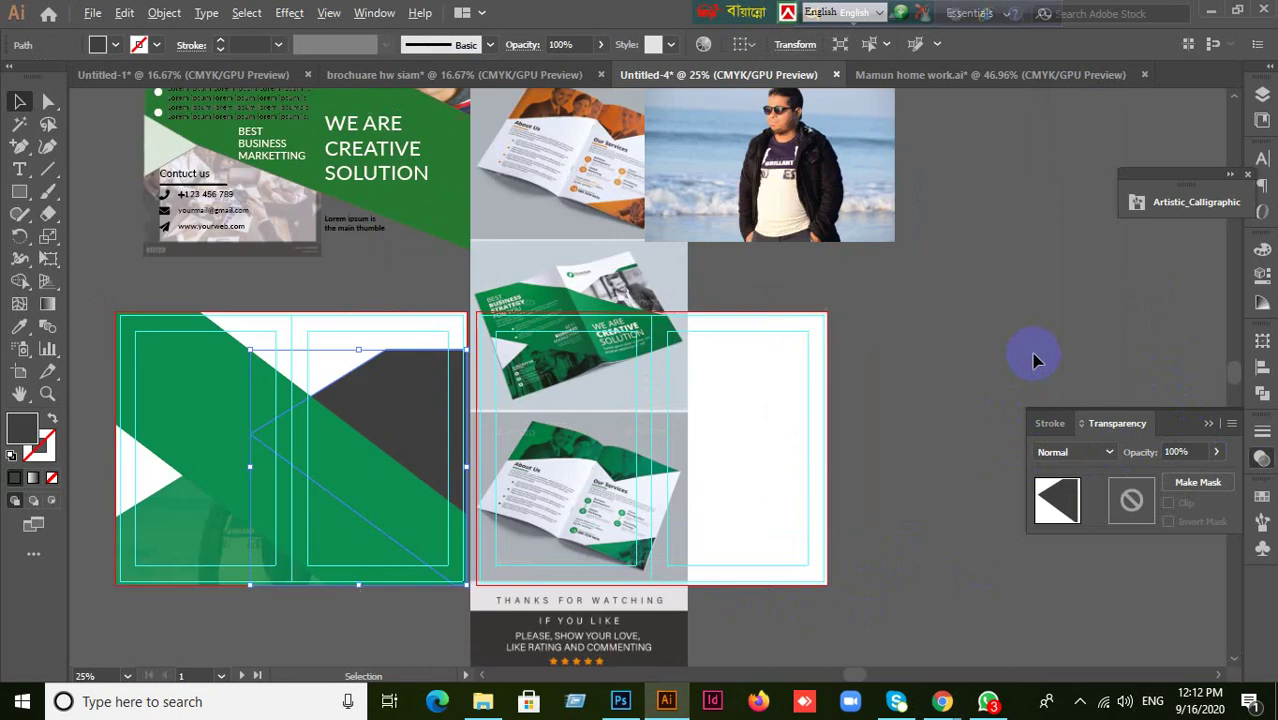
pyautogui.moveTo(915, 362); pyautogui.dragTo(928, 460)
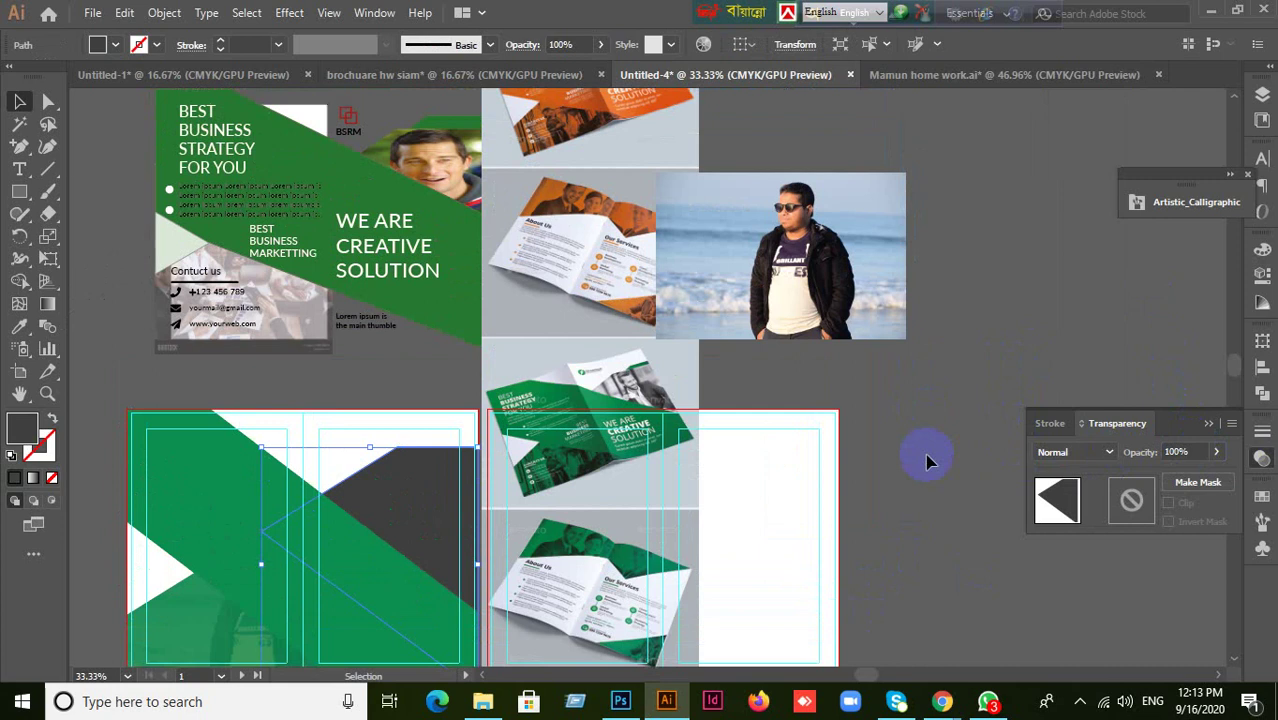
pyautogui.scroll(1, 1000, 404)
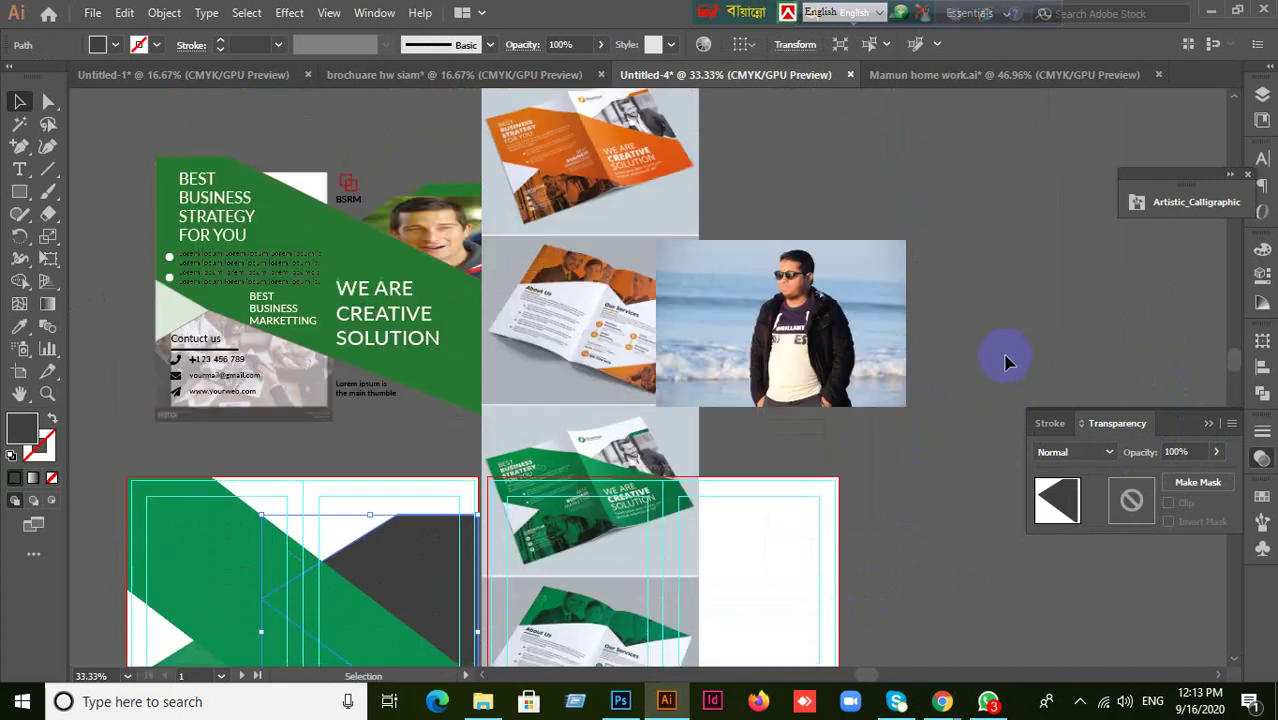
pyautogui.scroll(2, 655, 440)
pyautogui.scroll(-1, 657, 435)
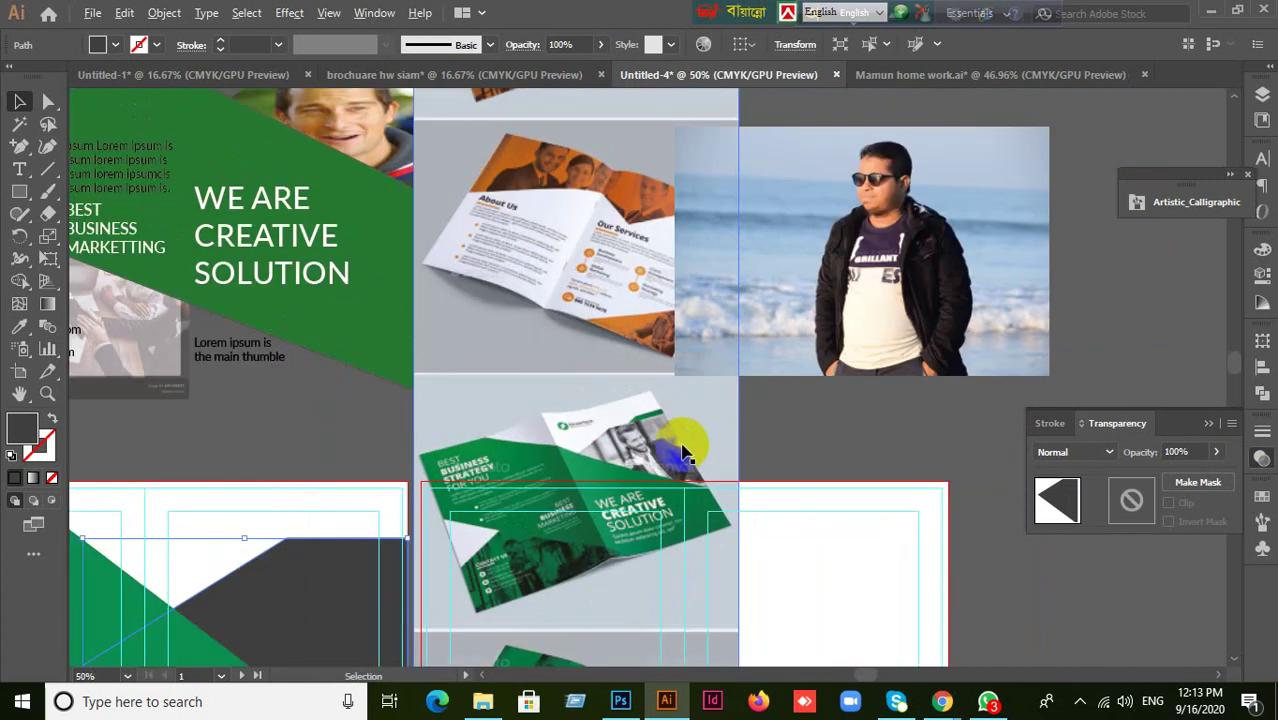
pyautogui.scroll(-2, 833, 385)
pyautogui.scroll(1, 877, 406)
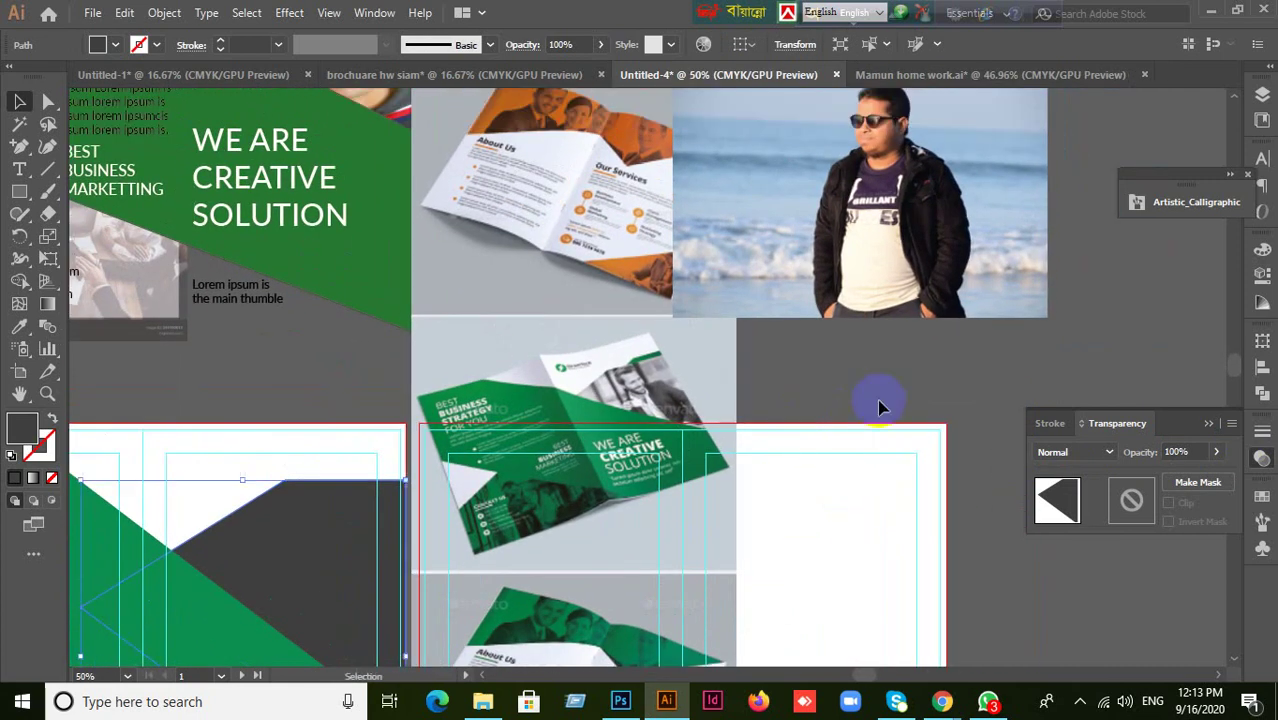
# - Convert the colour beach photo of the man in sunglasses to grayscale
pyautogui.click(1106, 287)
pyautogui.click(960, 228)
pyautogui.scroll(1, 960, 228)
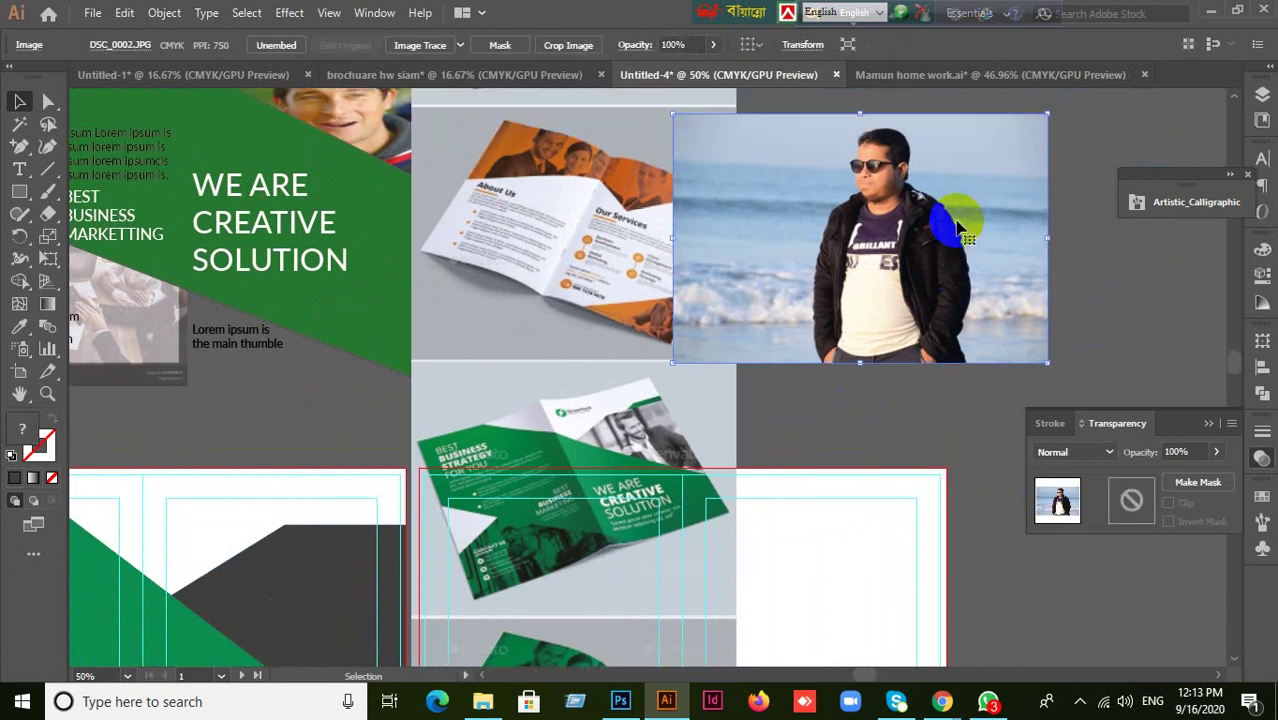
pyautogui.click(128, 14)
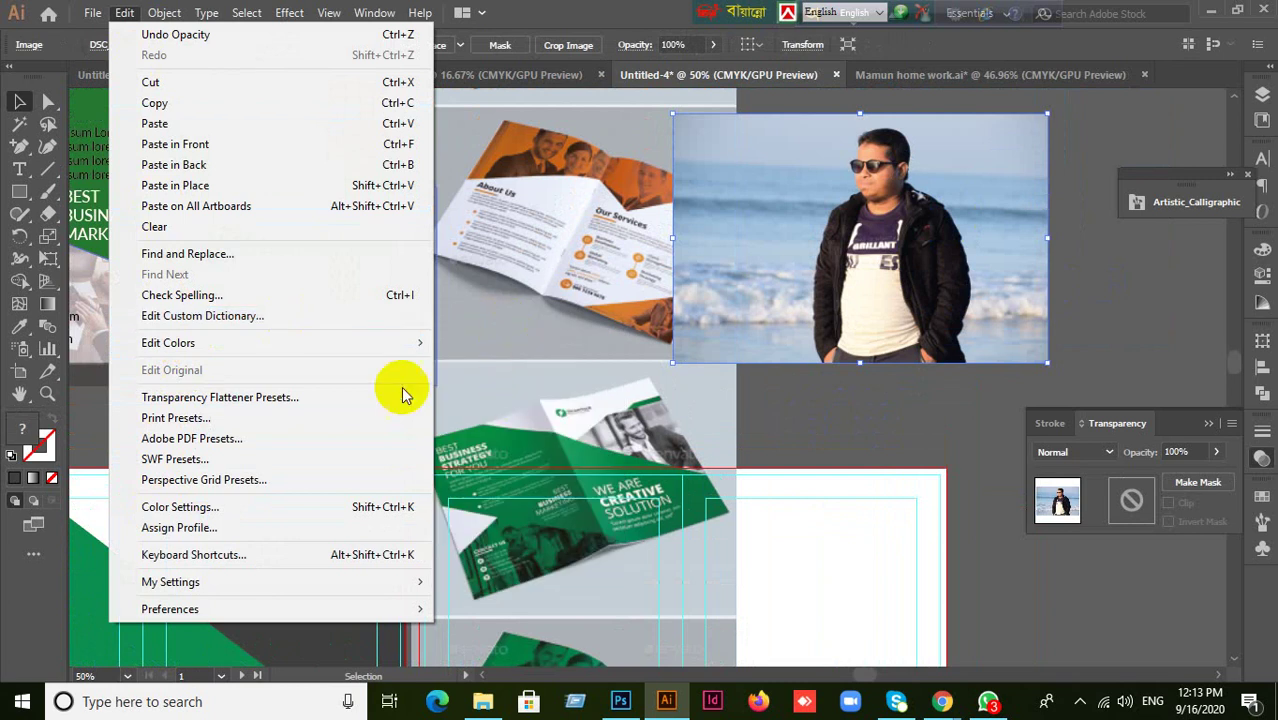
pyautogui.moveTo(294, 343)
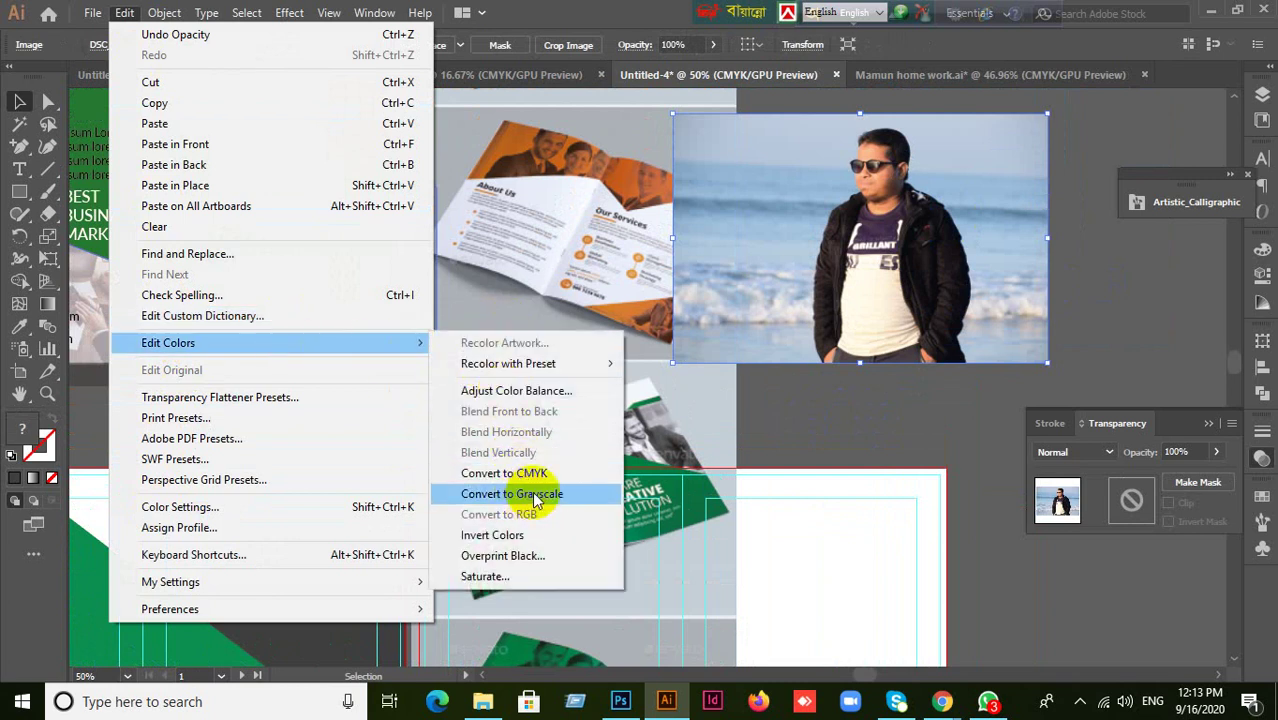
pyautogui.click(537, 496)
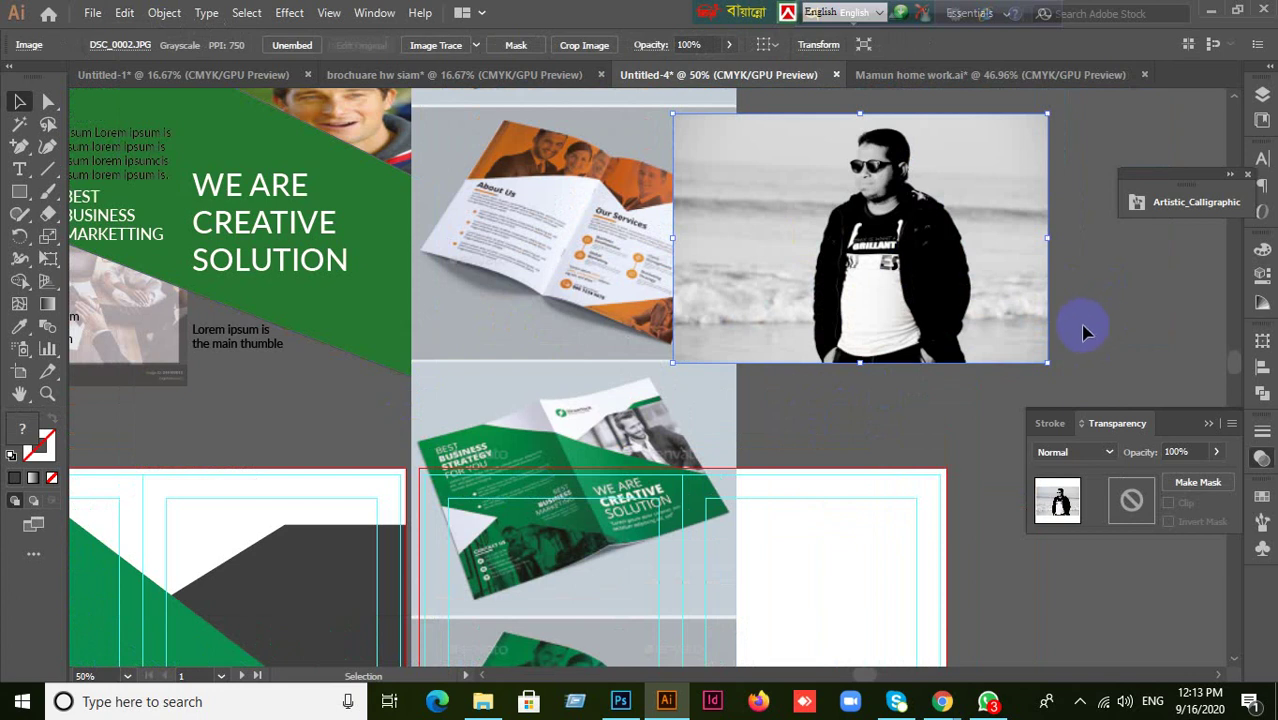
# - Place the grayscale beach photo behind the right panel's dark grey piece and clip it into that shape
pyautogui.scroll(-1, 1088, 330)
pyautogui.scroll(-2, 1084, 342)
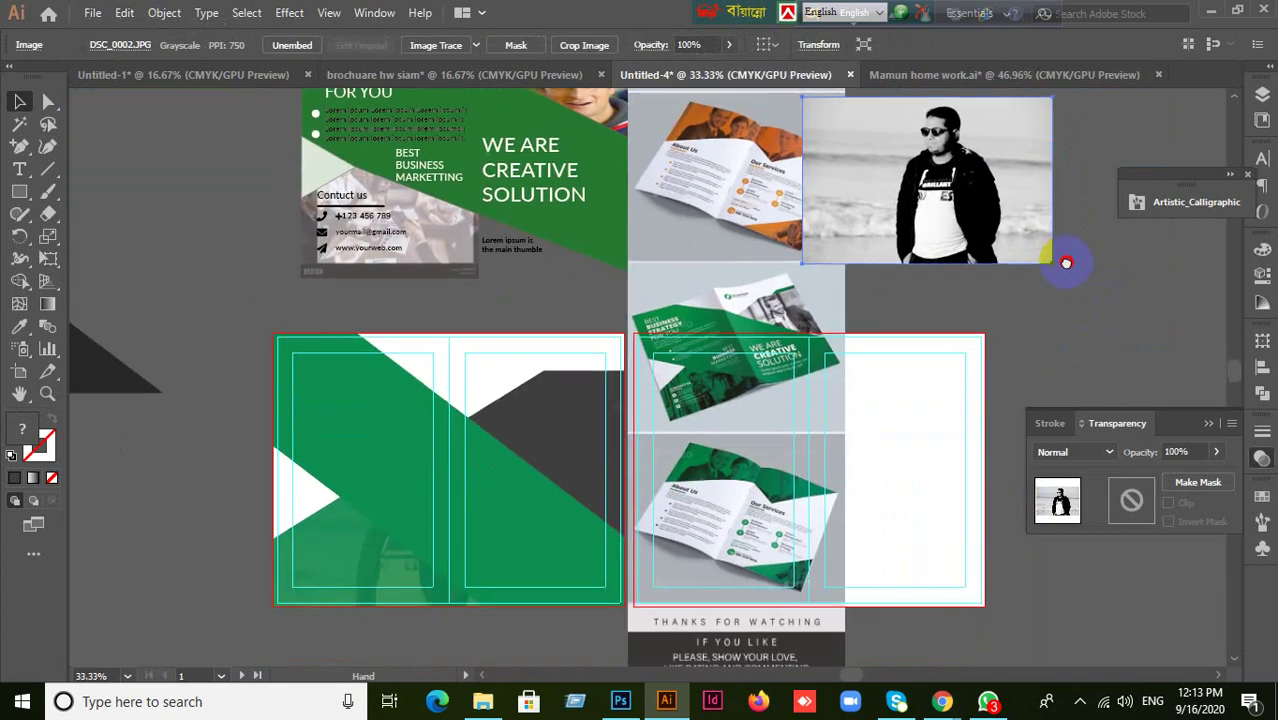
pyautogui.moveTo(1013, 248); pyautogui.dragTo(710, 543)
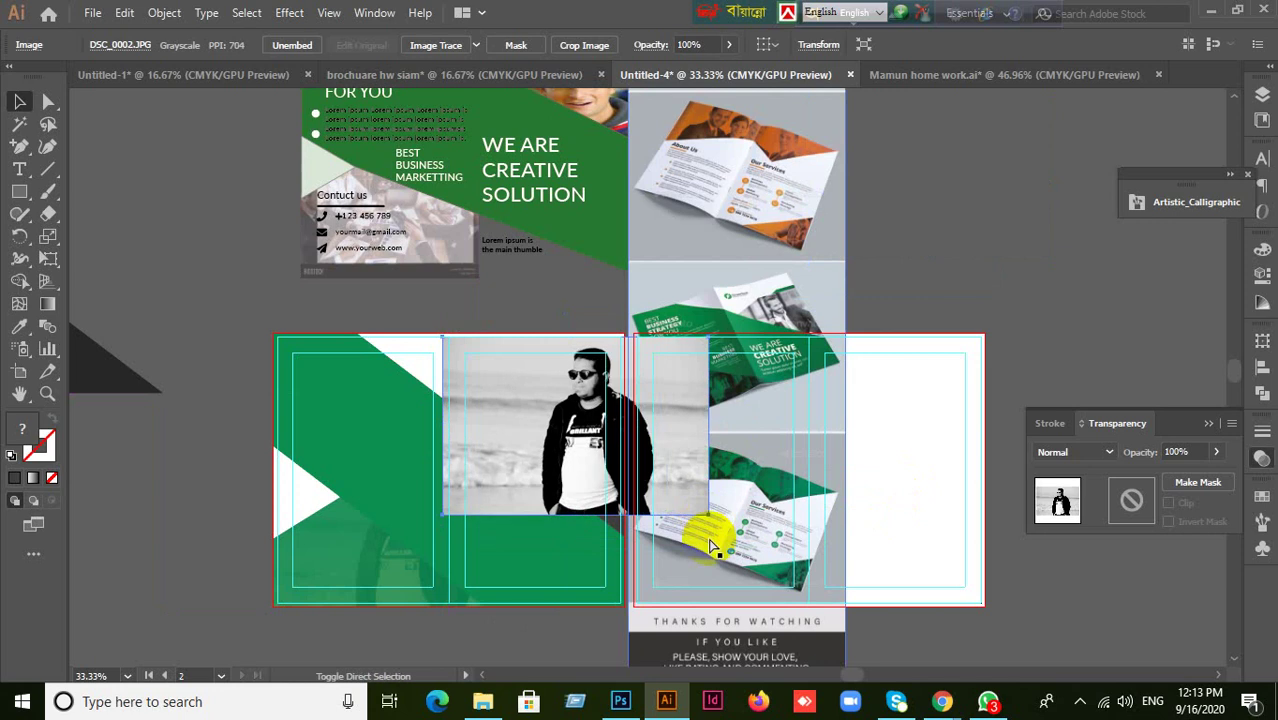
pyautogui.hotkey('ctrl', 'shift', '[')
pyautogui.keyDown('shift'); pyautogui.click(536, 414); pyautogui.keyUp('shift')
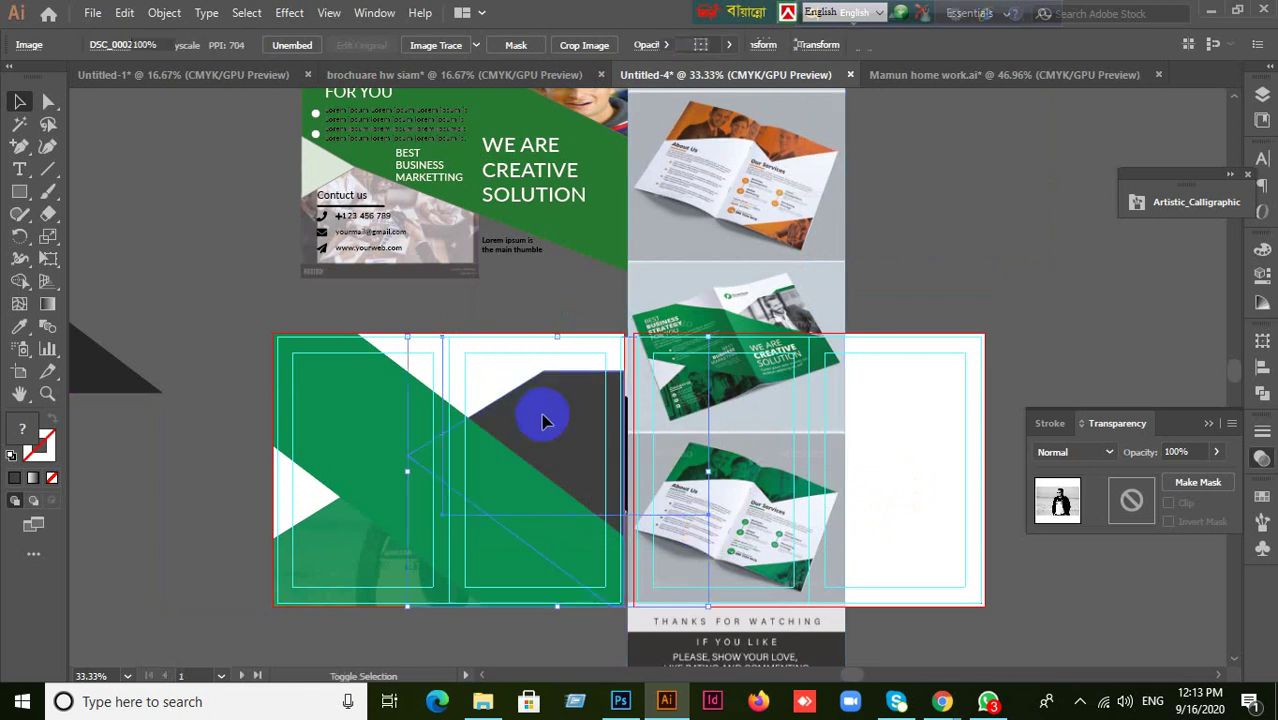
pyautogui.rightClick(536, 414)
pyautogui.click(615, 270)
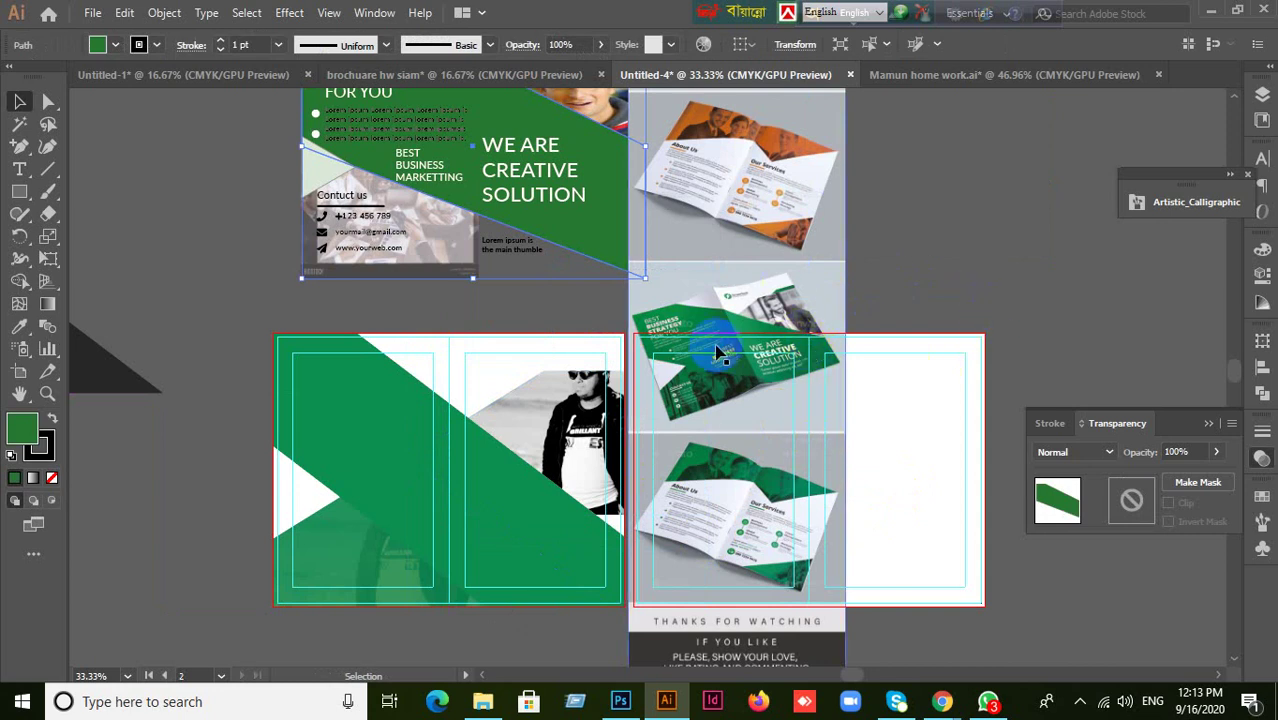
pyautogui.scroll(1, 462, 610)
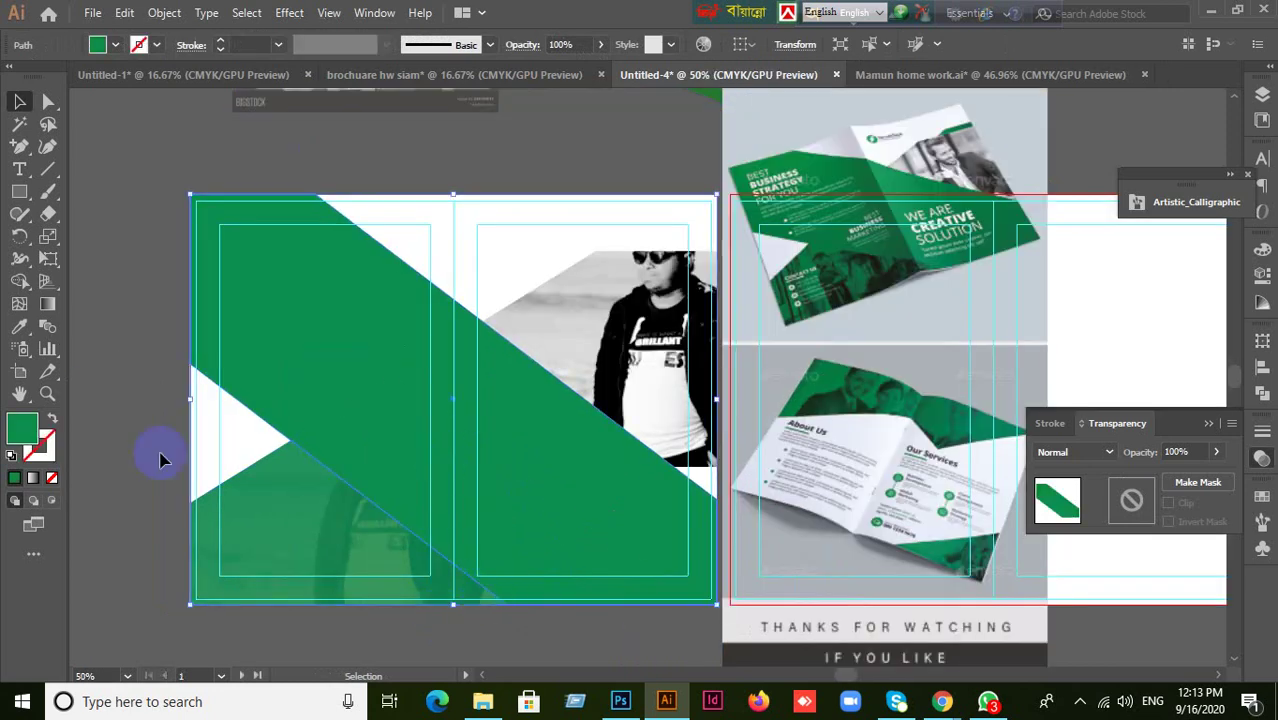
pyautogui.click(270, 340)
pyautogui.click(137, 434)
pyautogui.click(294, 488)
pyautogui.scroll(-1, 362, 485)
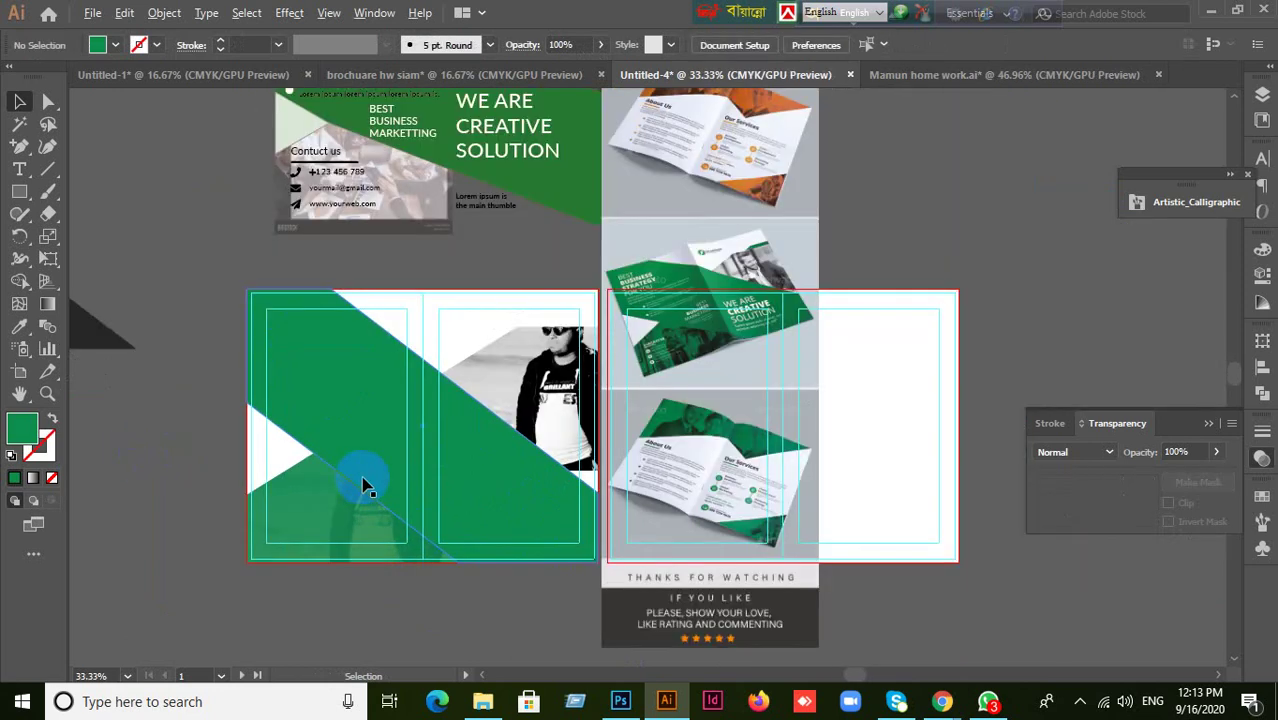
pyautogui.scroll(-1, 362, 485)
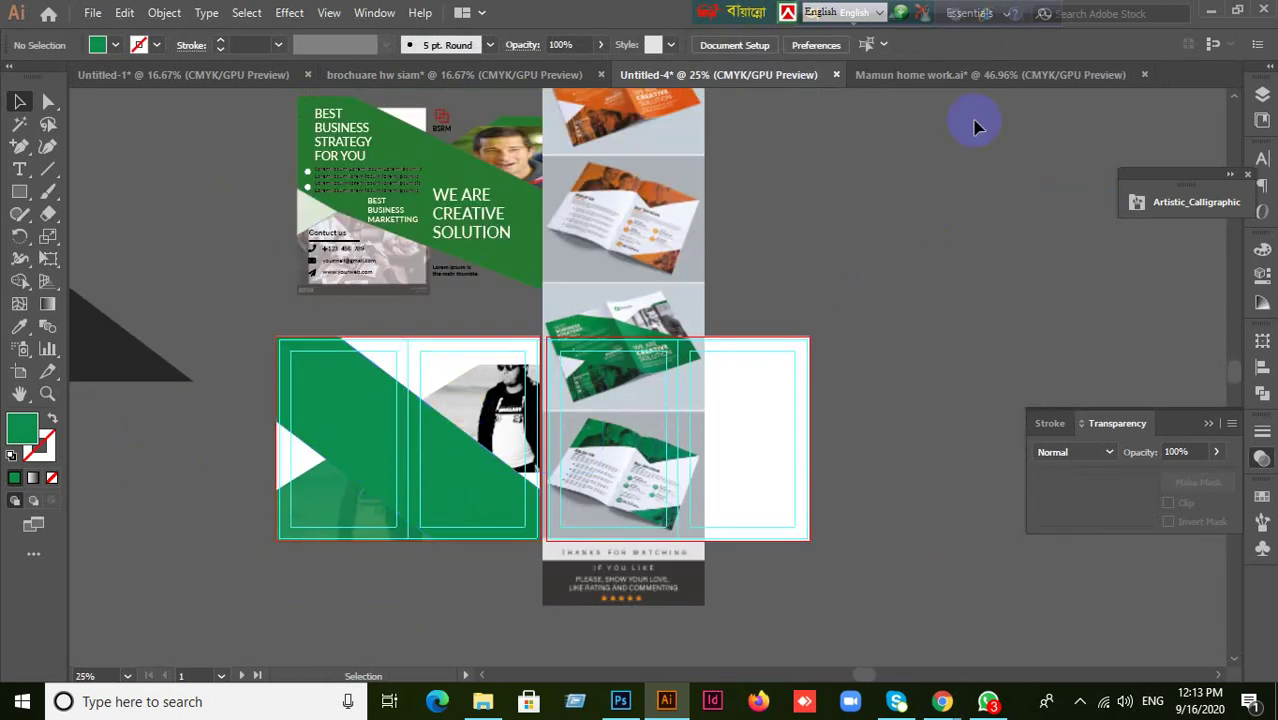
# - Switch to WhatsApp and open the contact's chat that contains the unread sir.ai file
pyautogui.click(988, 701)
pyautogui.scroll(2, 322, 355)
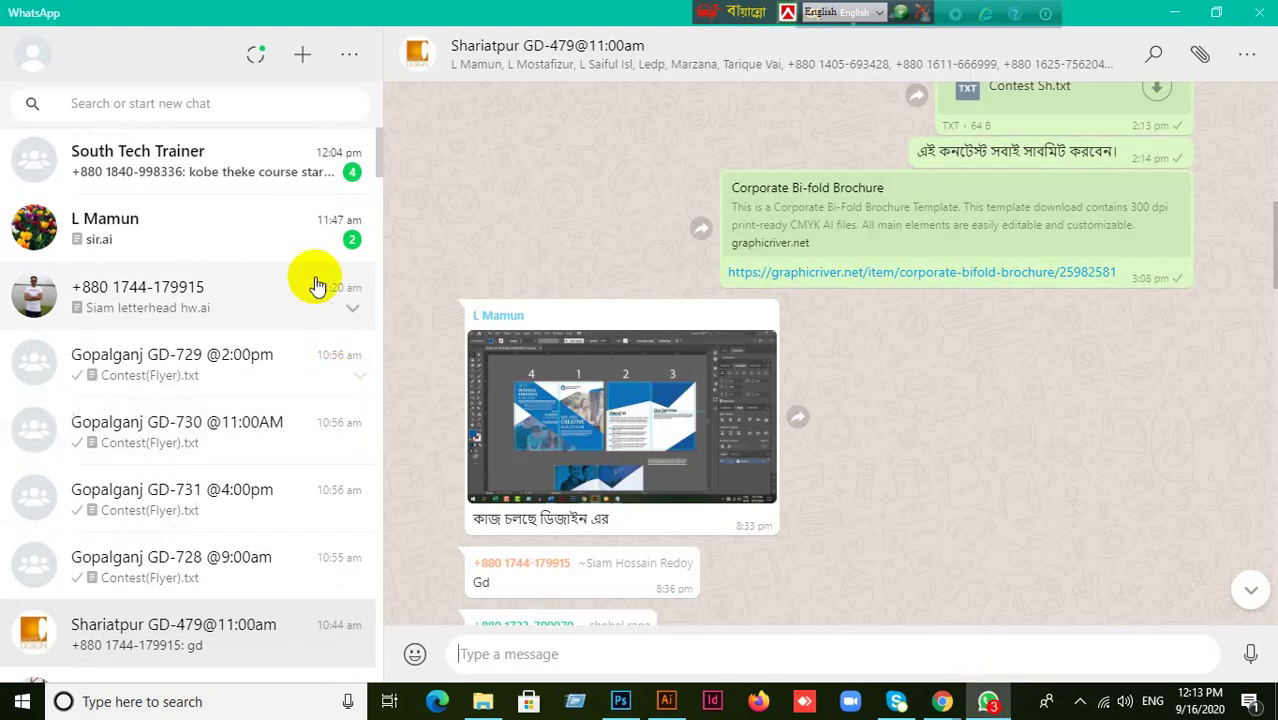
pyautogui.click(308, 229)
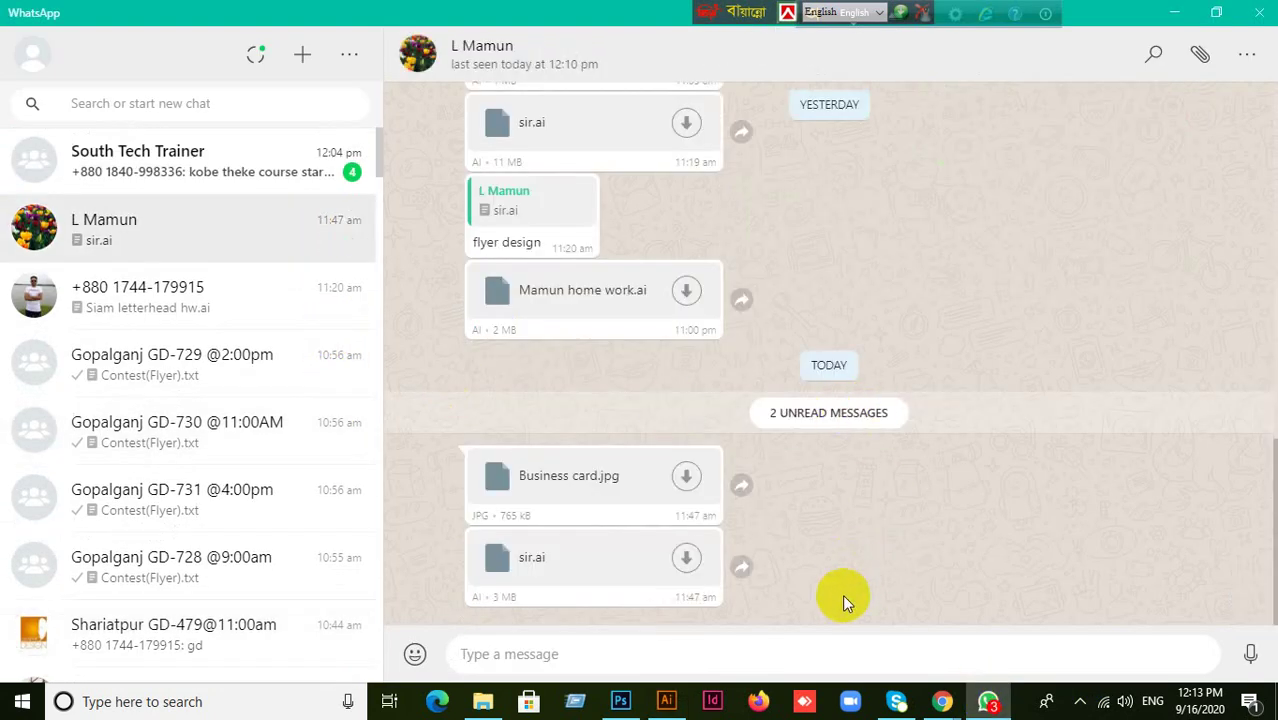
pyautogui.click(686, 557)
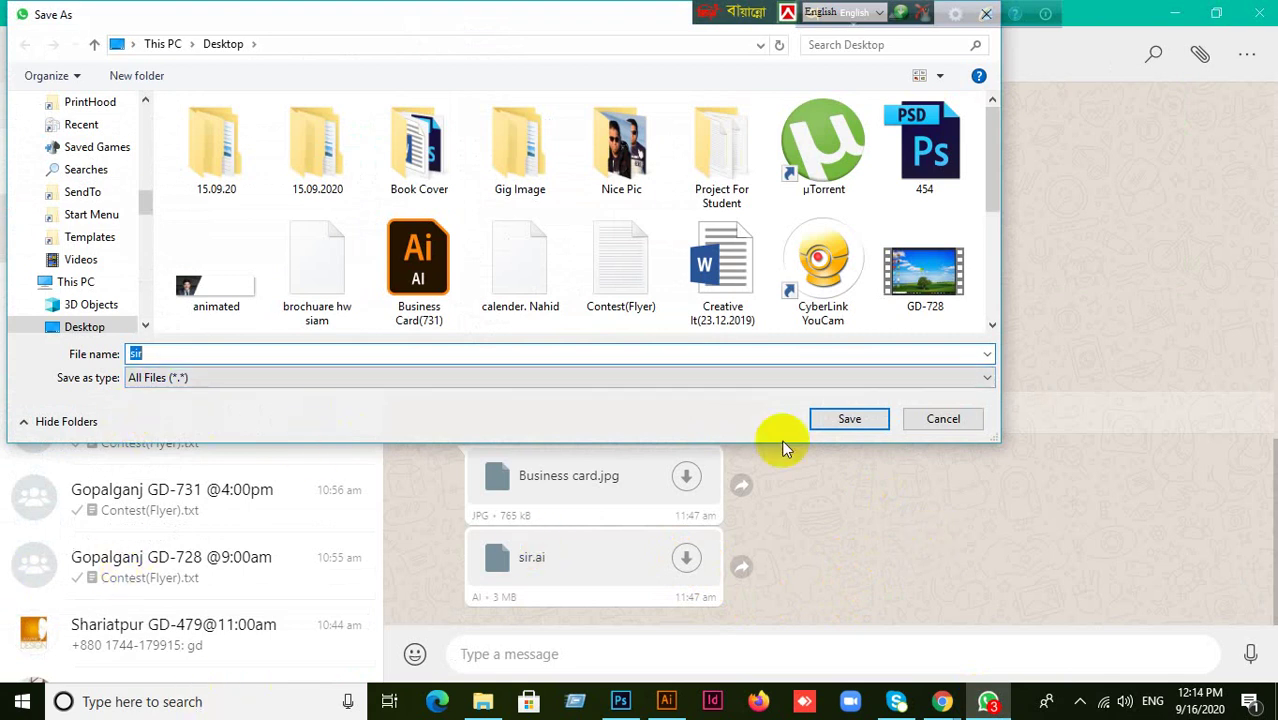
pyautogui.click(962, 418)
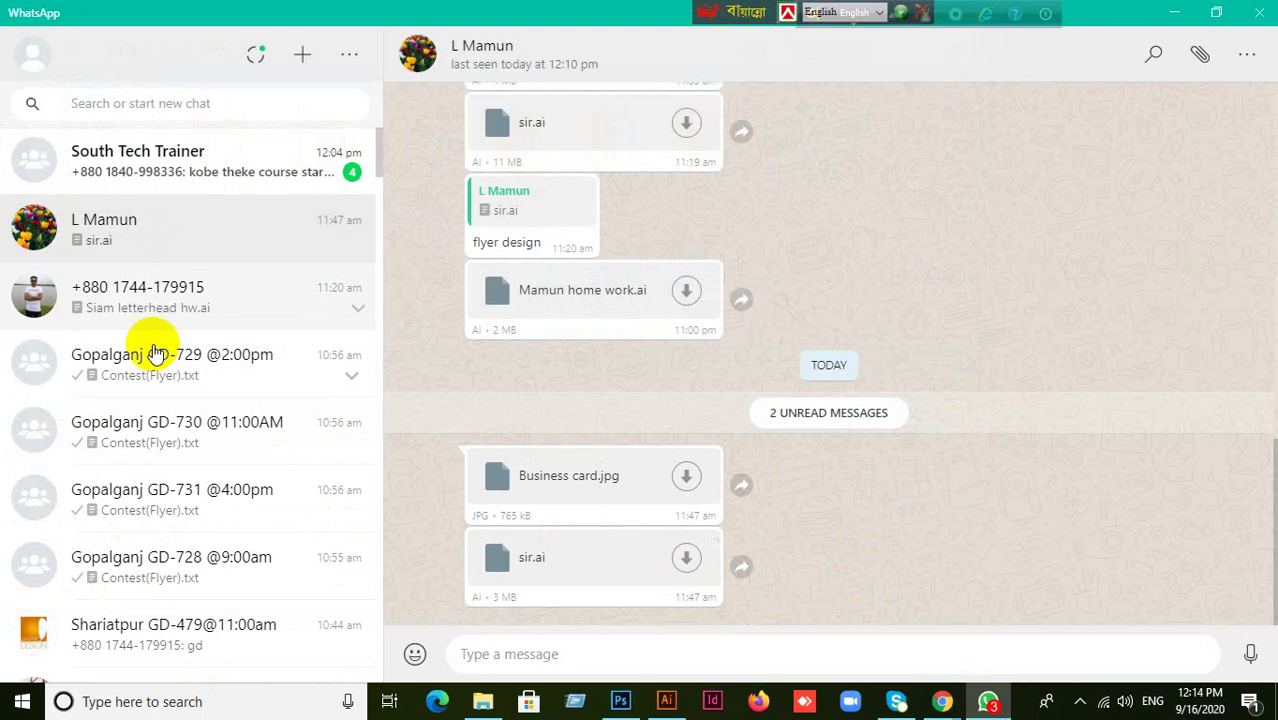
pyautogui.click(222, 240)
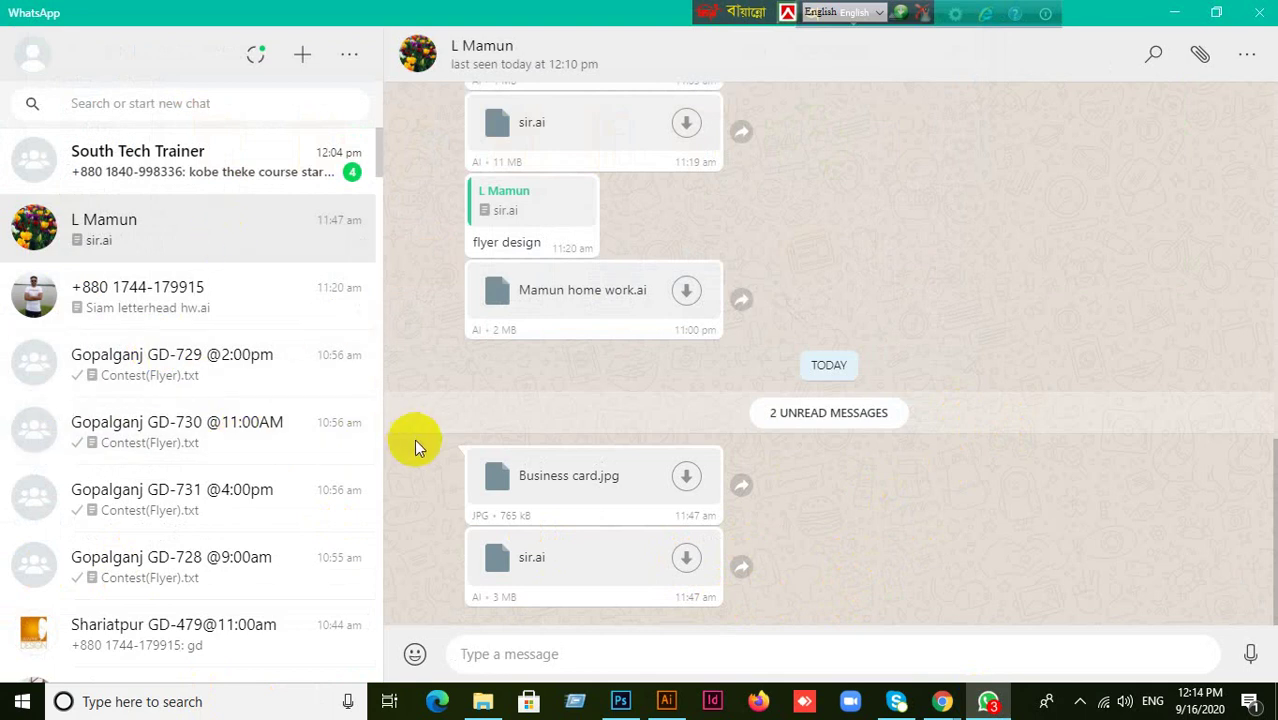
pyautogui.click(351, 240)
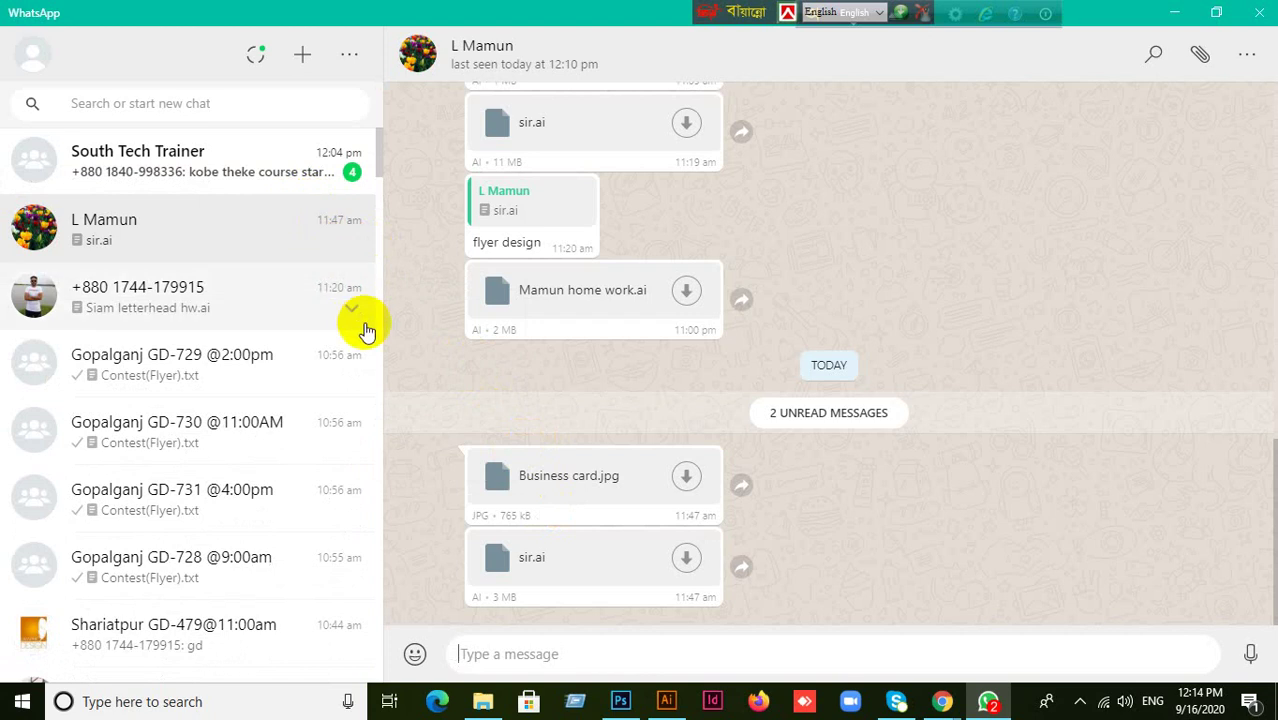
# - Download the 3 MB sir.ai attachment received today and save it to the Desktop as sir
pyautogui.click(686, 560)
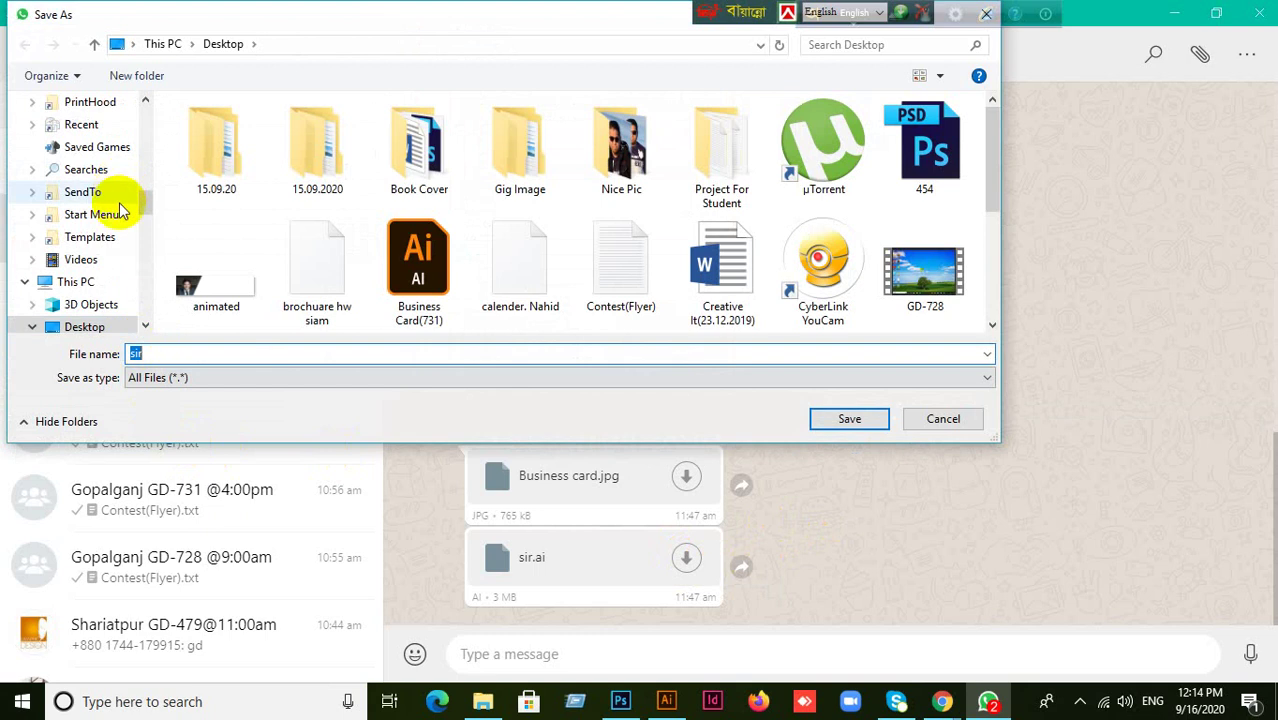
pyautogui.scroll(15, 120, 212)
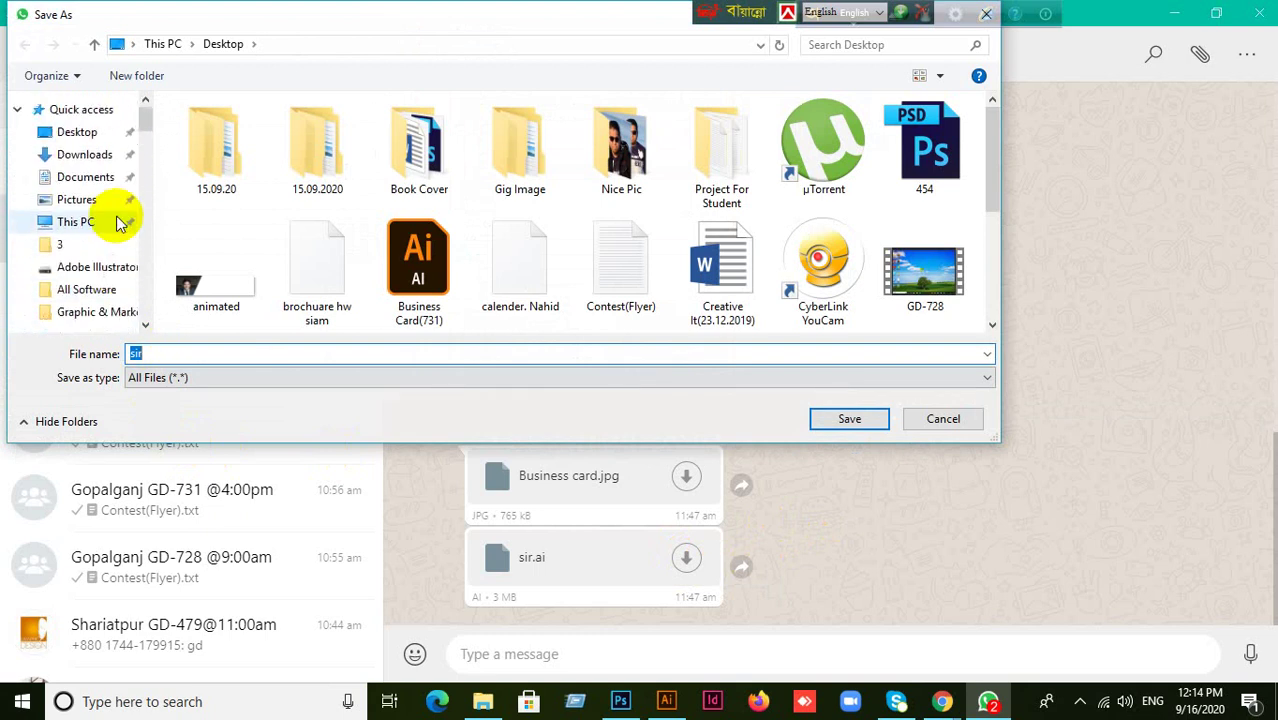
pyautogui.scroll(-10, 85, 143)
pyautogui.click(843, 421)
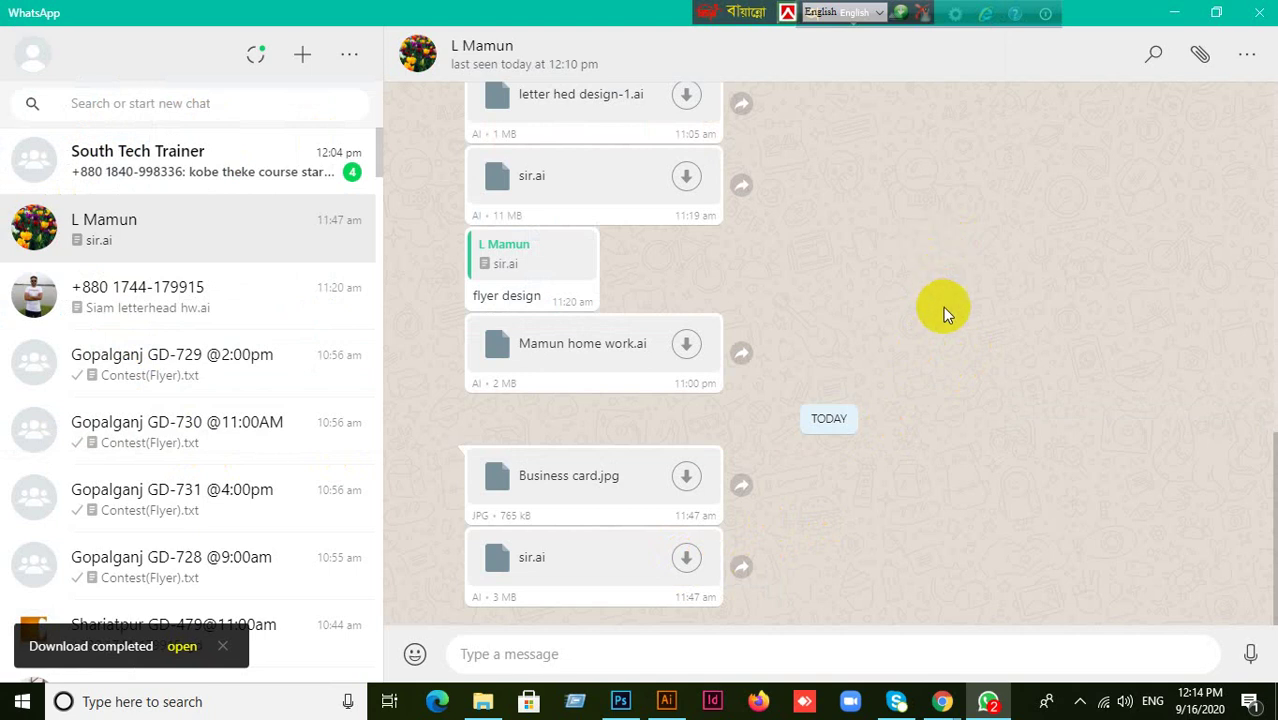
# - Open the sir file from the desktop in Illustrator, ignoring the missing linked image 1+.jpg
pyautogui.click(1176, 12)
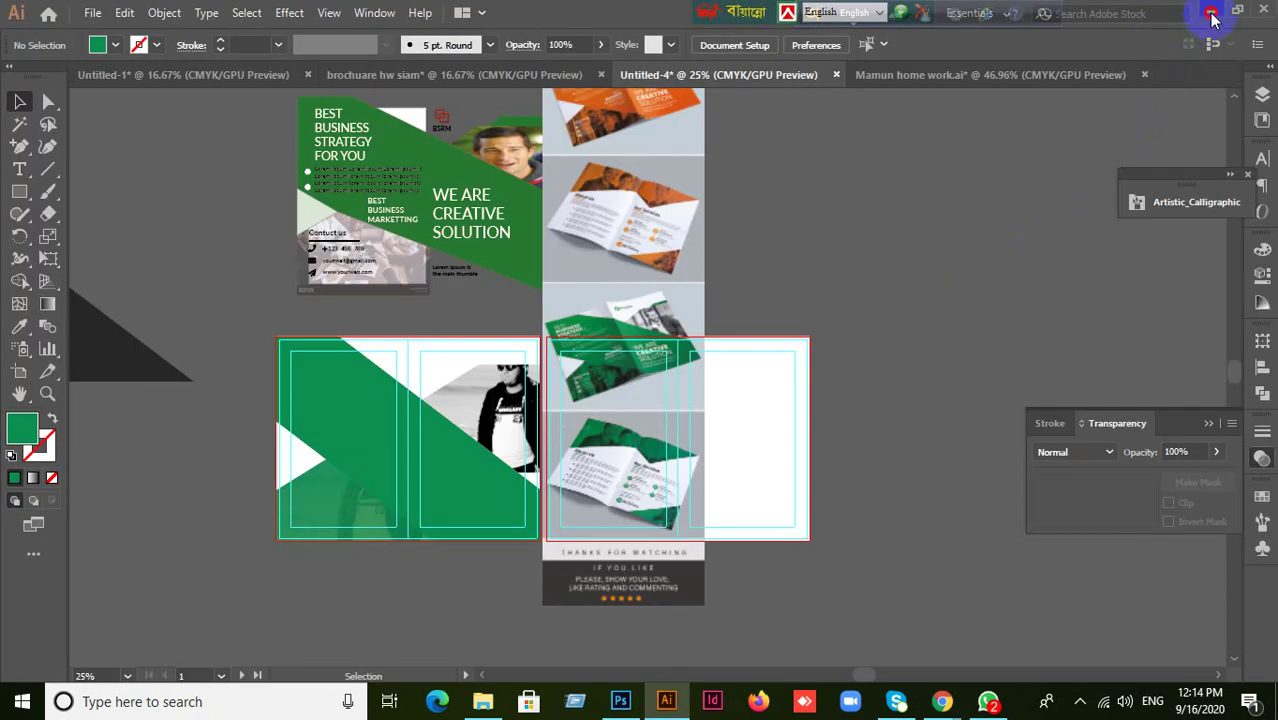
pyautogui.click(1211, 14)
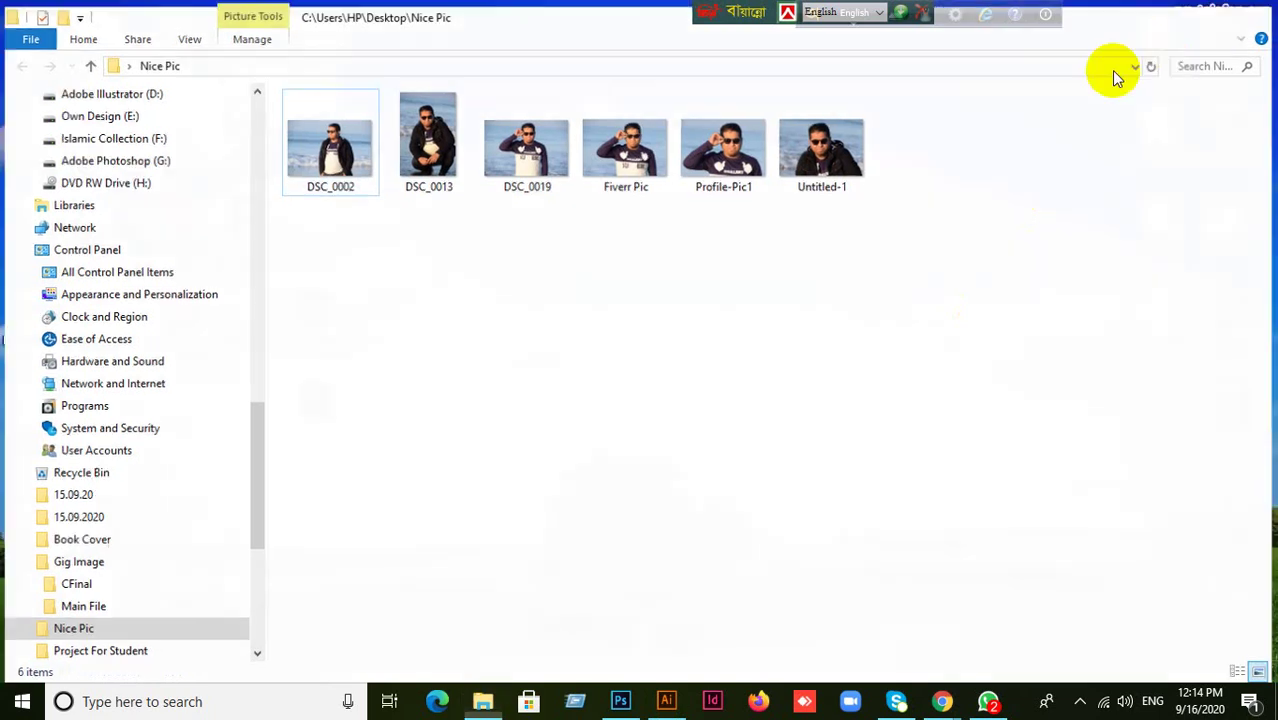
pyautogui.click(1164, 12)
pyautogui.click(628, 480)
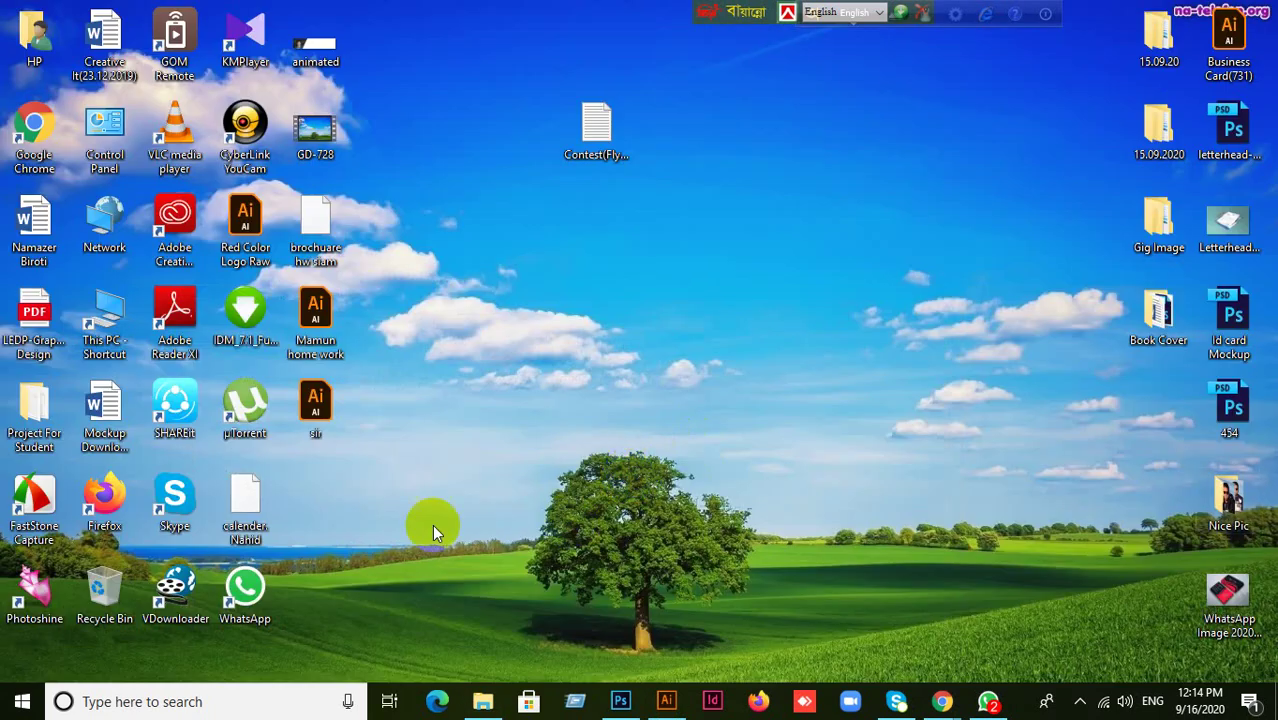
pyautogui.moveTo(312, 415); pyautogui.dragTo(936, 325)
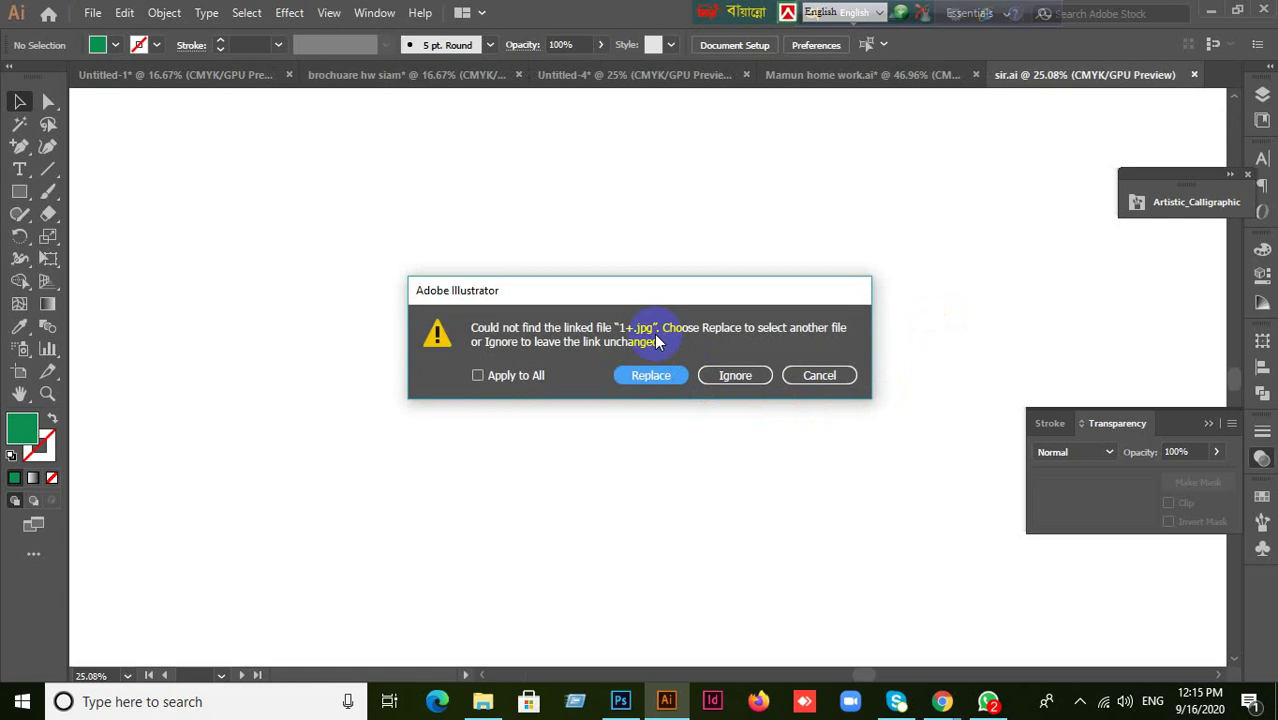
pyautogui.click(750, 378)
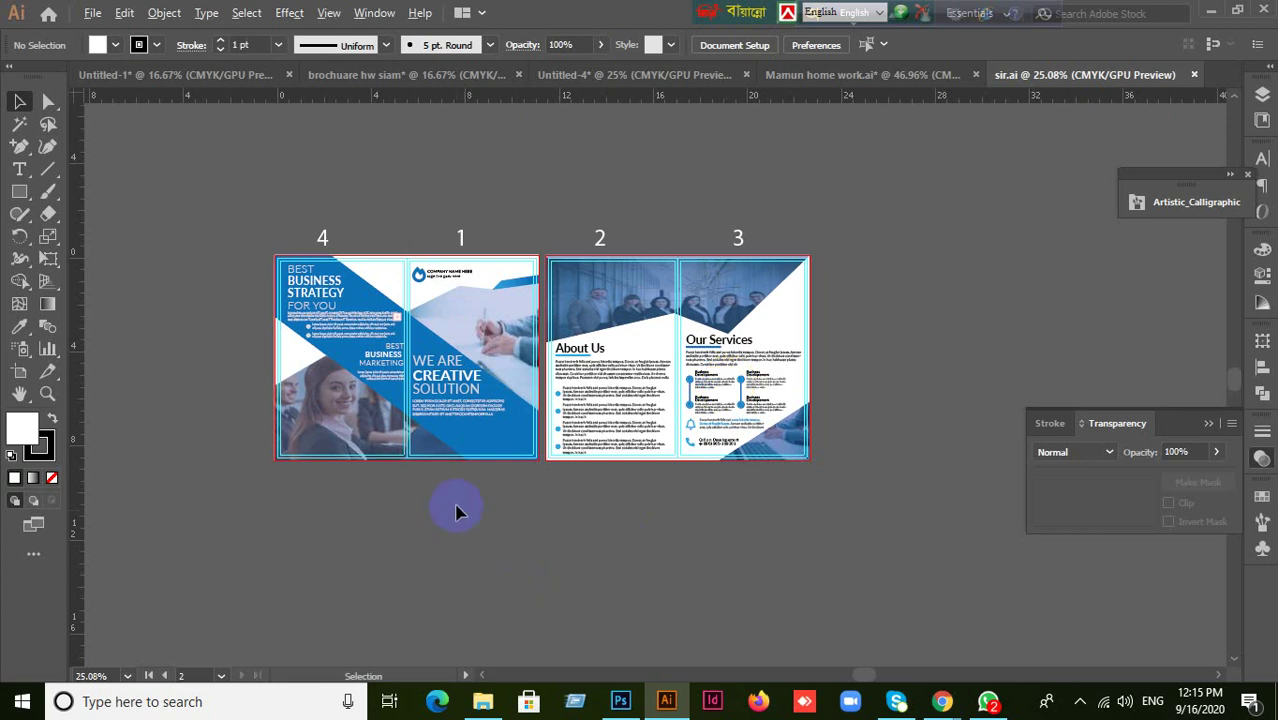
# - Examine the text and photo layout on the outer spread (pages 4 and 1) of the blue brochure
pyautogui.scroll(2, 505, 510)
pyautogui.scroll(-1, 508, 508)
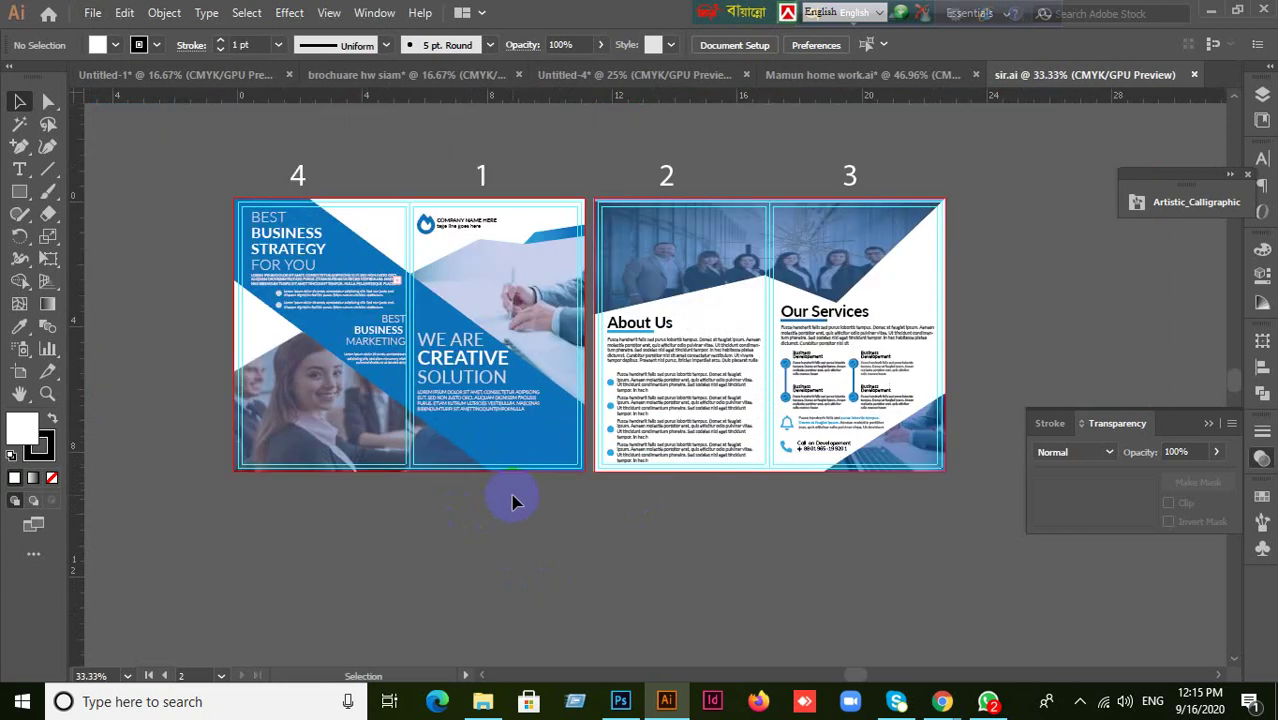
pyautogui.scroll(1, 352, 408)
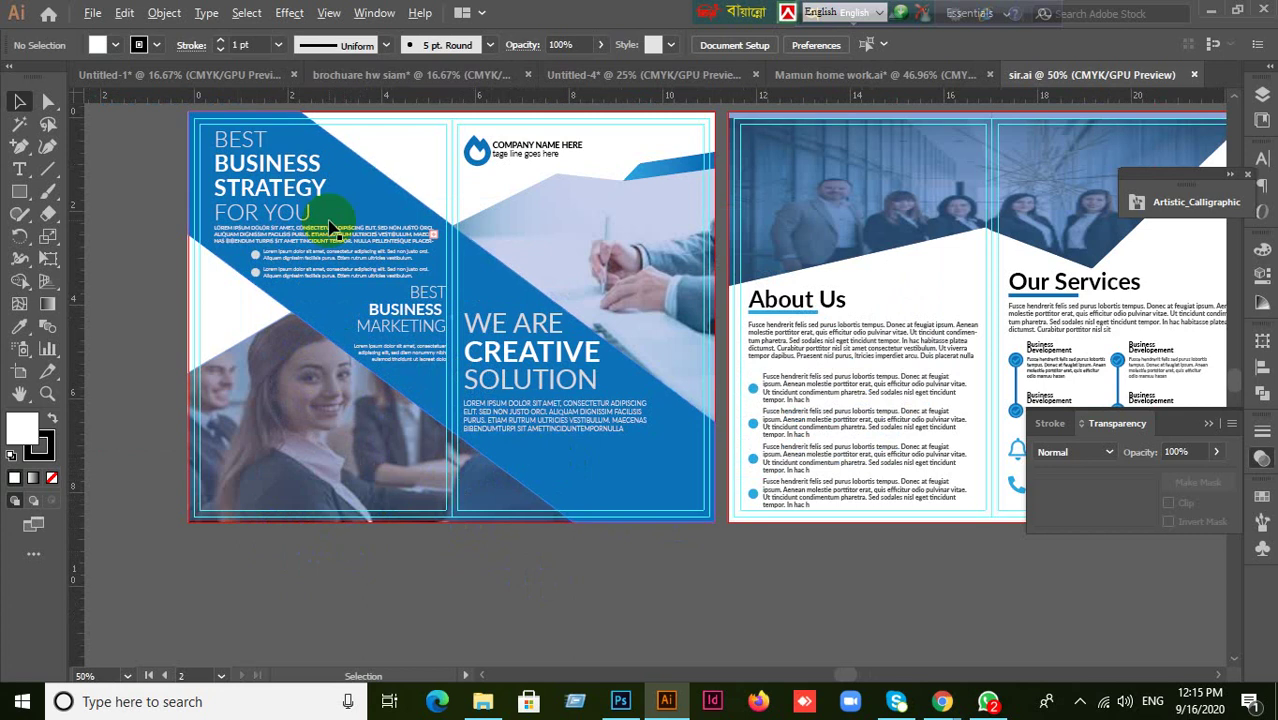
pyautogui.scroll(1, 334, 214)
pyautogui.click(316, 292)
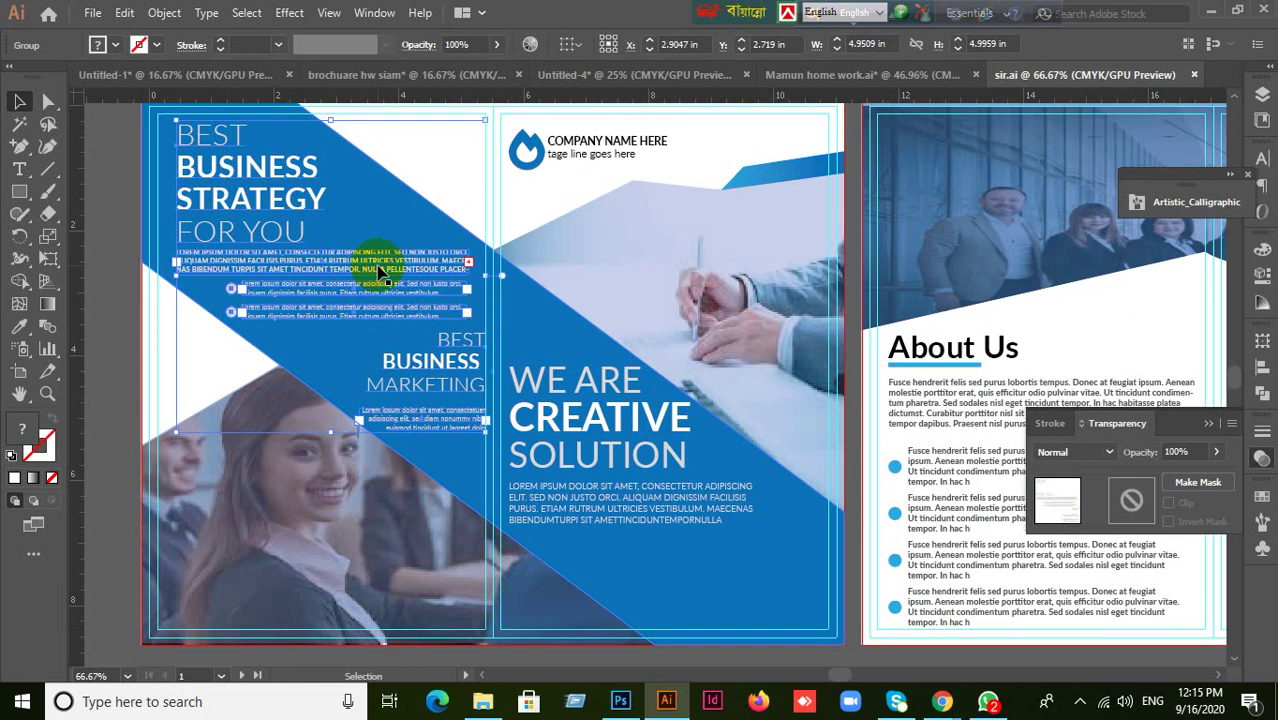
pyautogui.scroll(1, 381, 280)
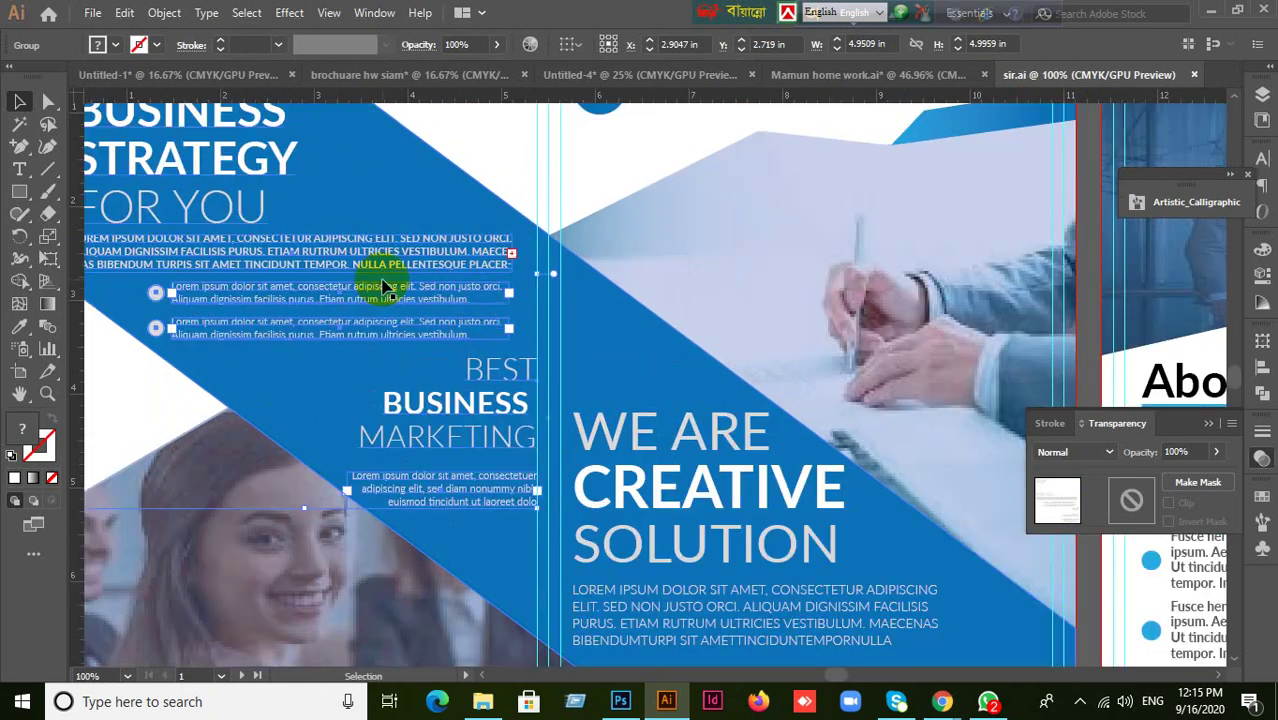
pyautogui.scroll(-1, 372, 278)
pyautogui.hscroll(-2, 372, 278)
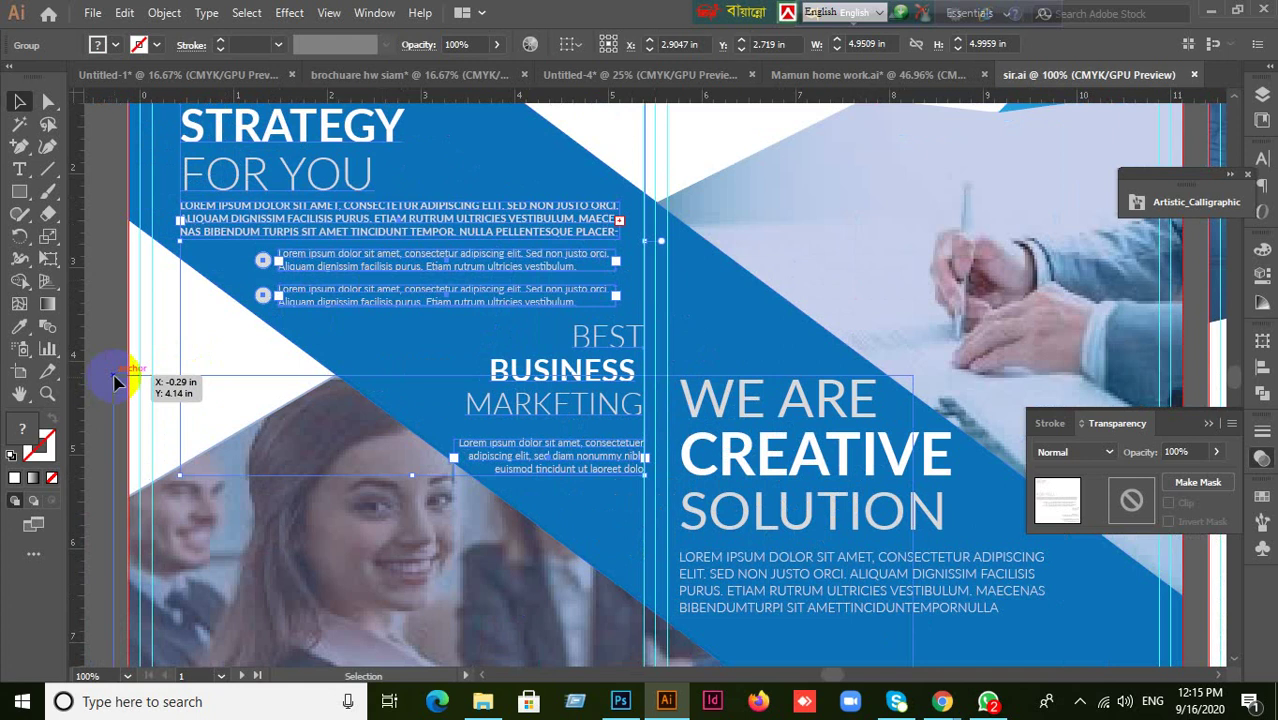
pyautogui.click(98, 315)
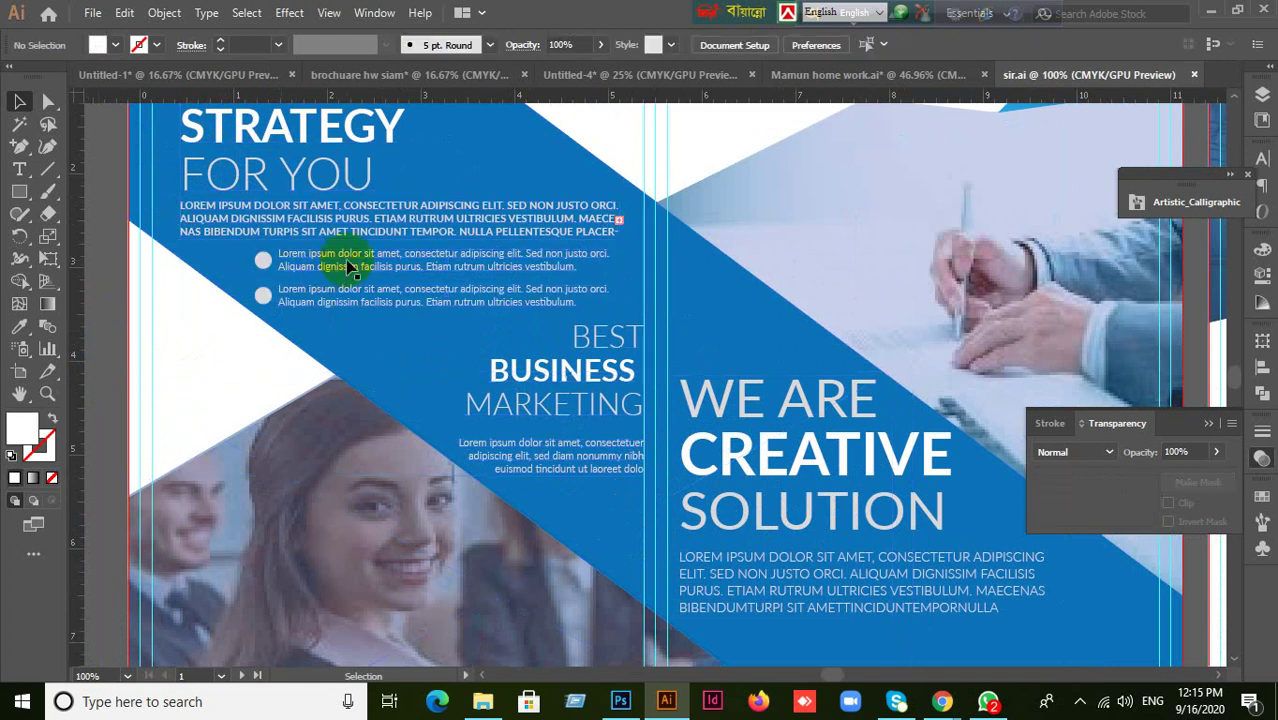
# - Ungroup the nested text group below the STRATEGY FOR YOU heading until the bold uppercase paragraph can be selected alone
pyautogui.click(362, 234)
pyautogui.rightClick(362, 234)
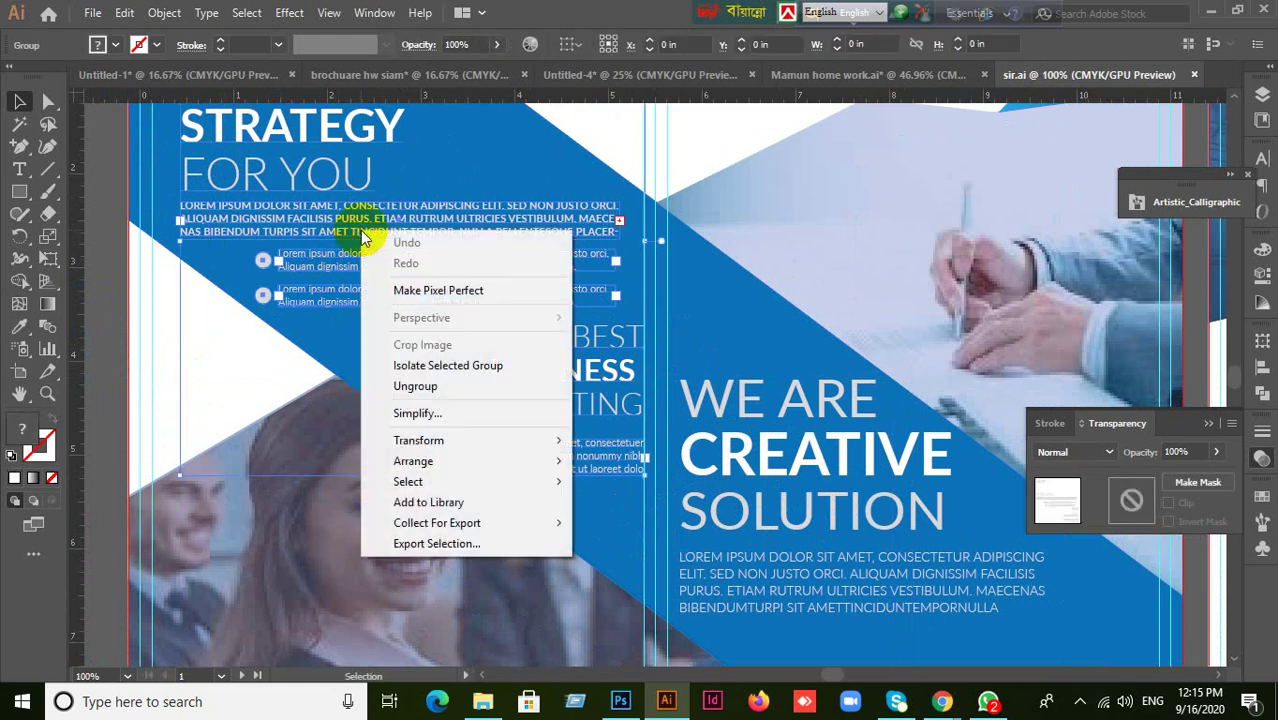
pyautogui.click(422, 384)
pyautogui.click(108, 294)
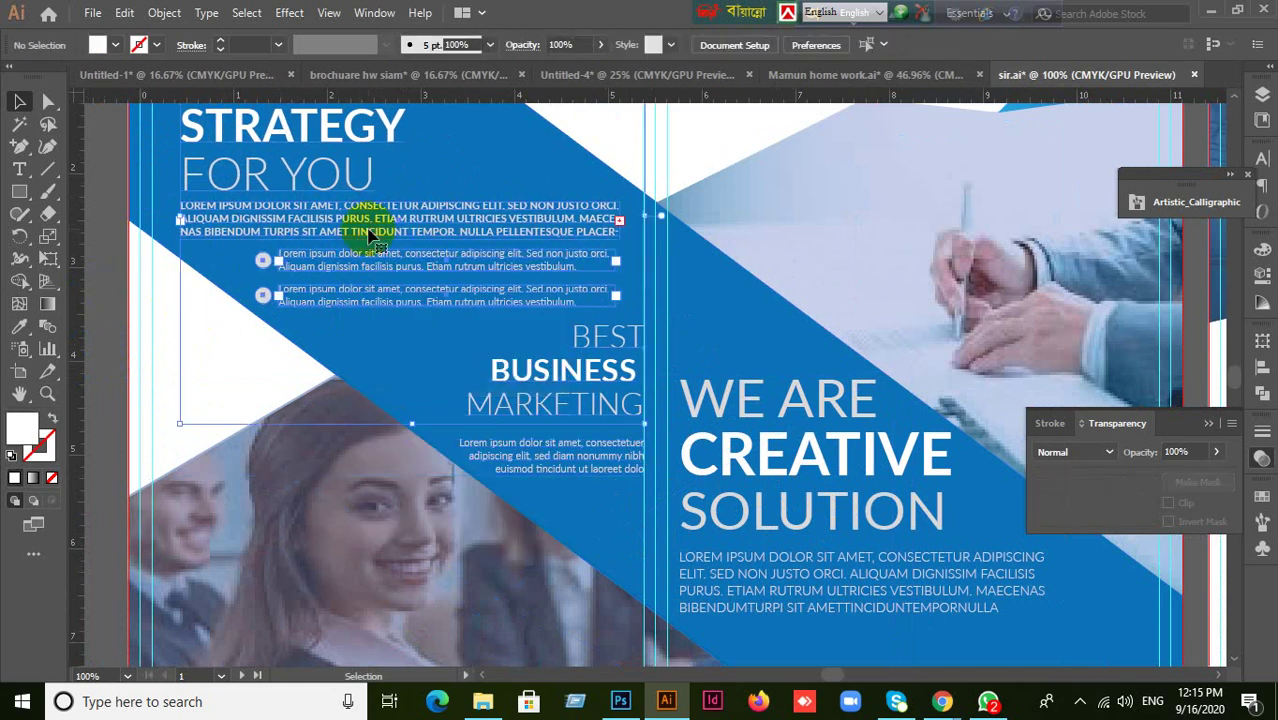
pyautogui.rightClick(368, 232)
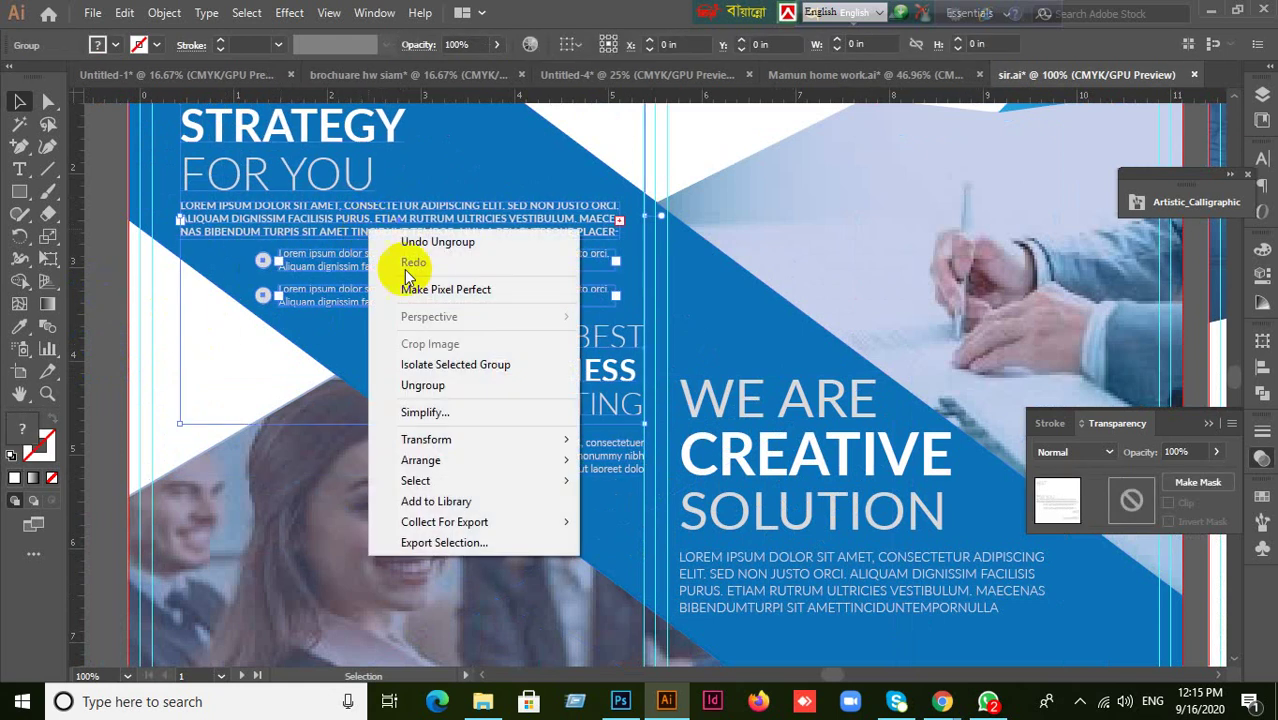
pyautogui.click(433, 391)
pyautogui.click(140, 352)
pyautogui.click(358, 238)
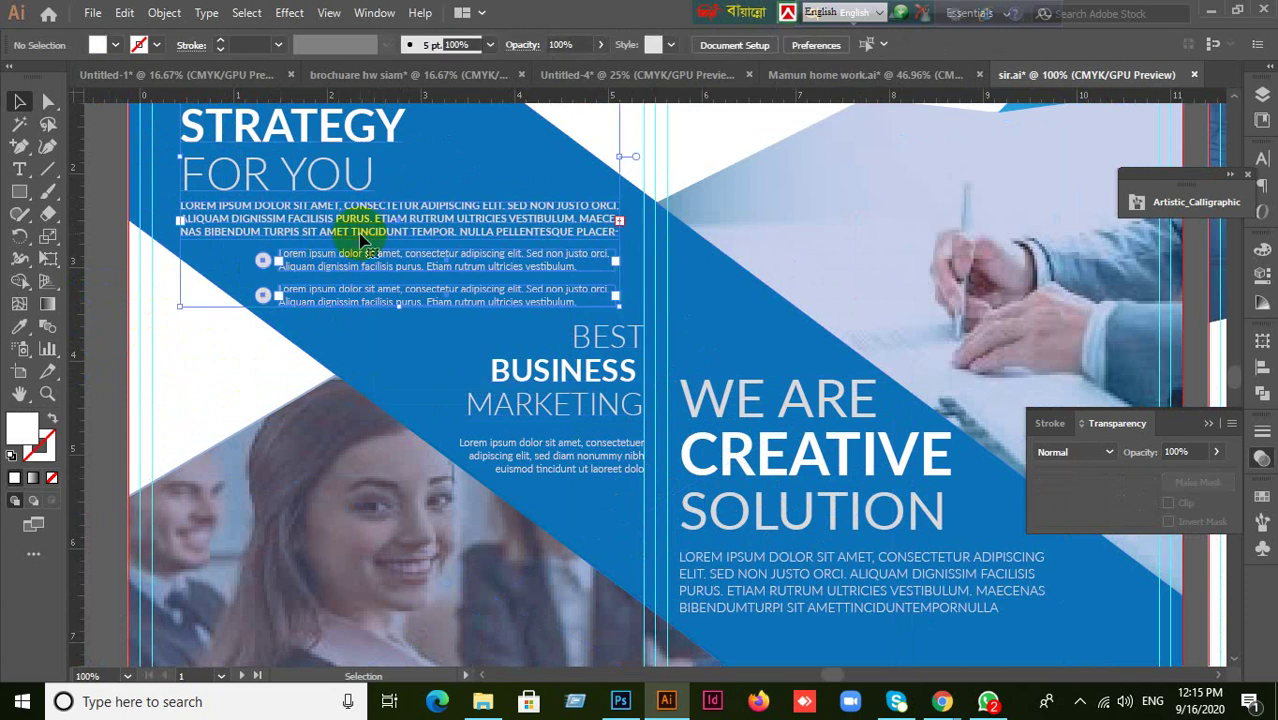
pyautogui.rightClick(362, 238)
pyautogui.click(429, 391)
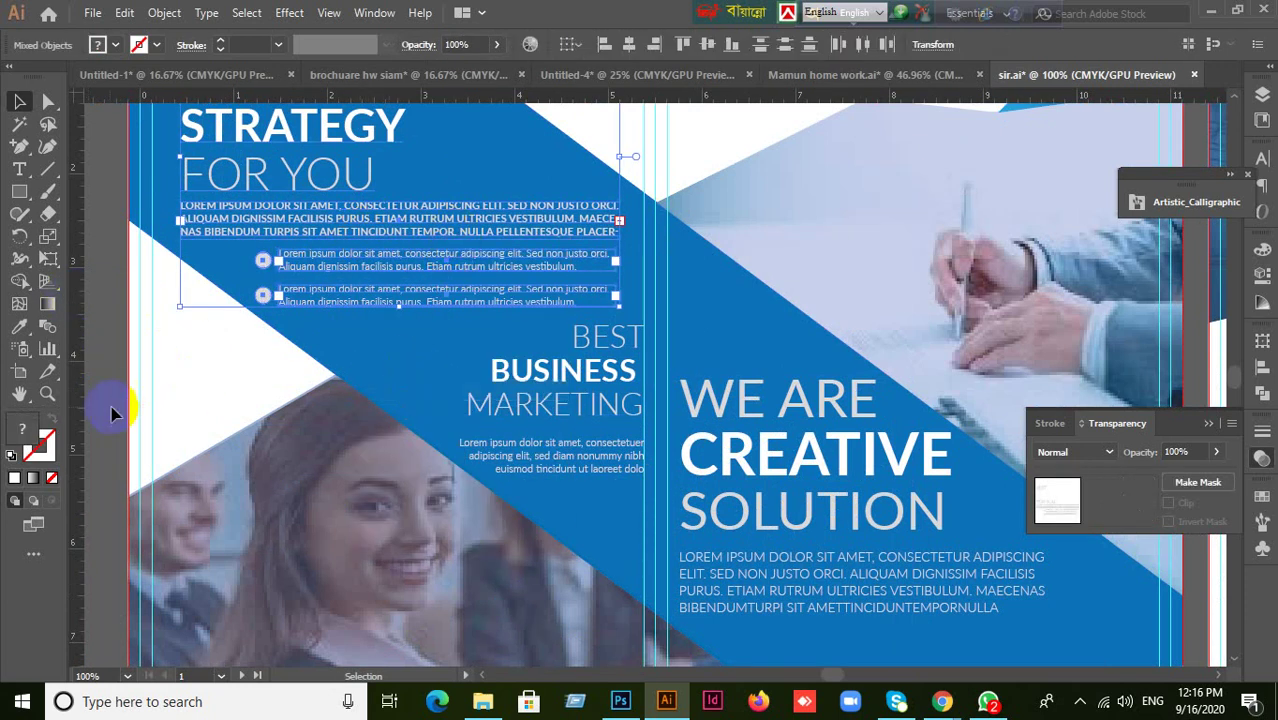
pyautogui.click(459, 338)
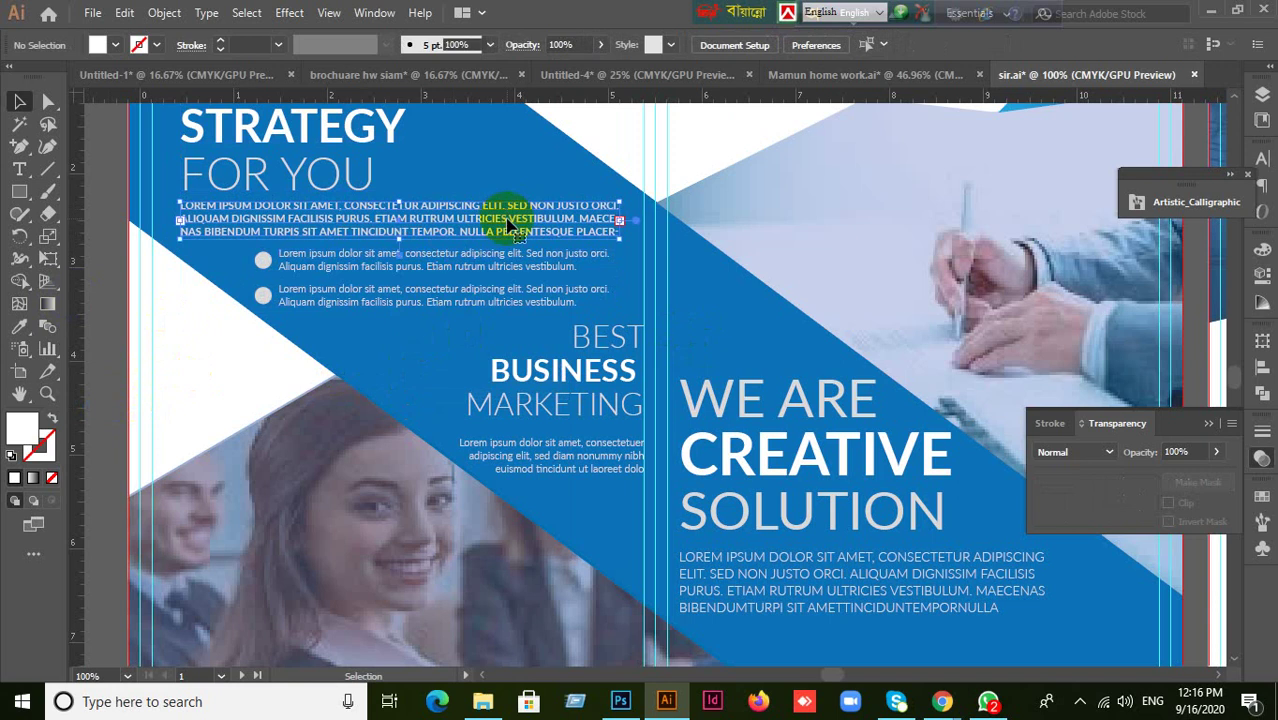
# - Extend the uppercase paragraph's text frame to fit its overflowing line, then try moving the two-bullet list lower and undo that move
pyautogui.click(420, 238)
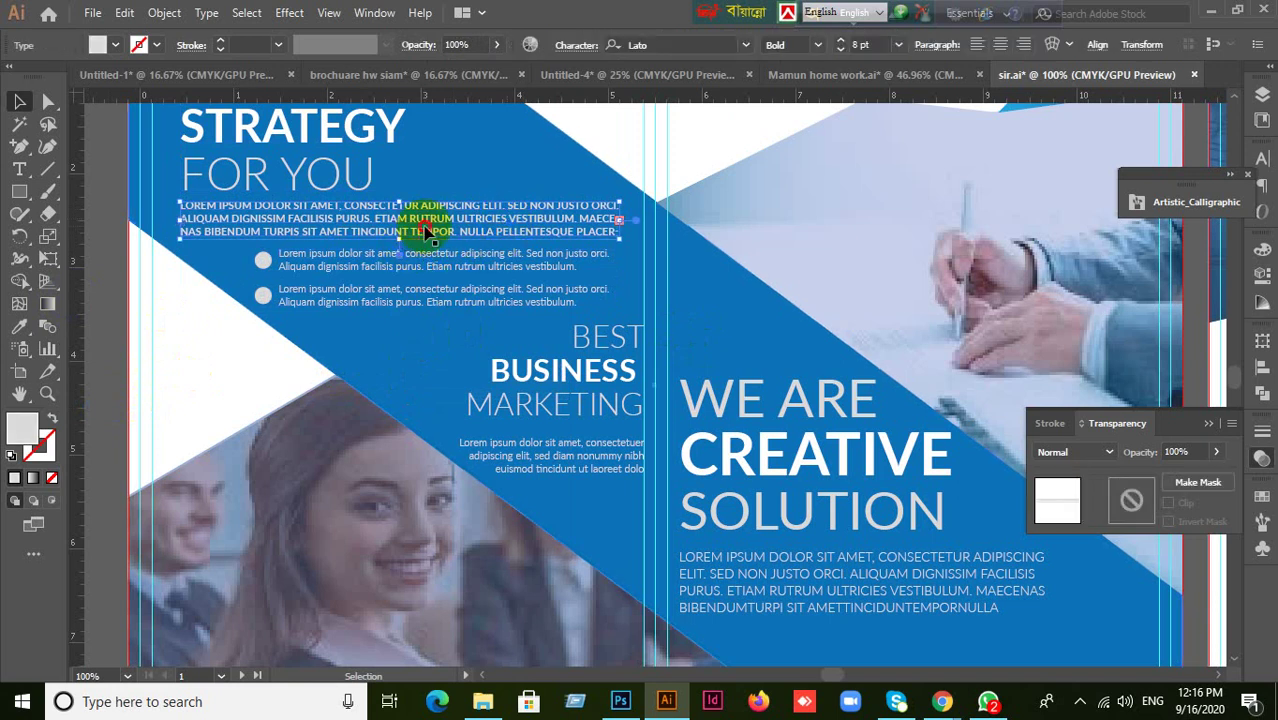
pyautogui.doubleClick(425, 232)
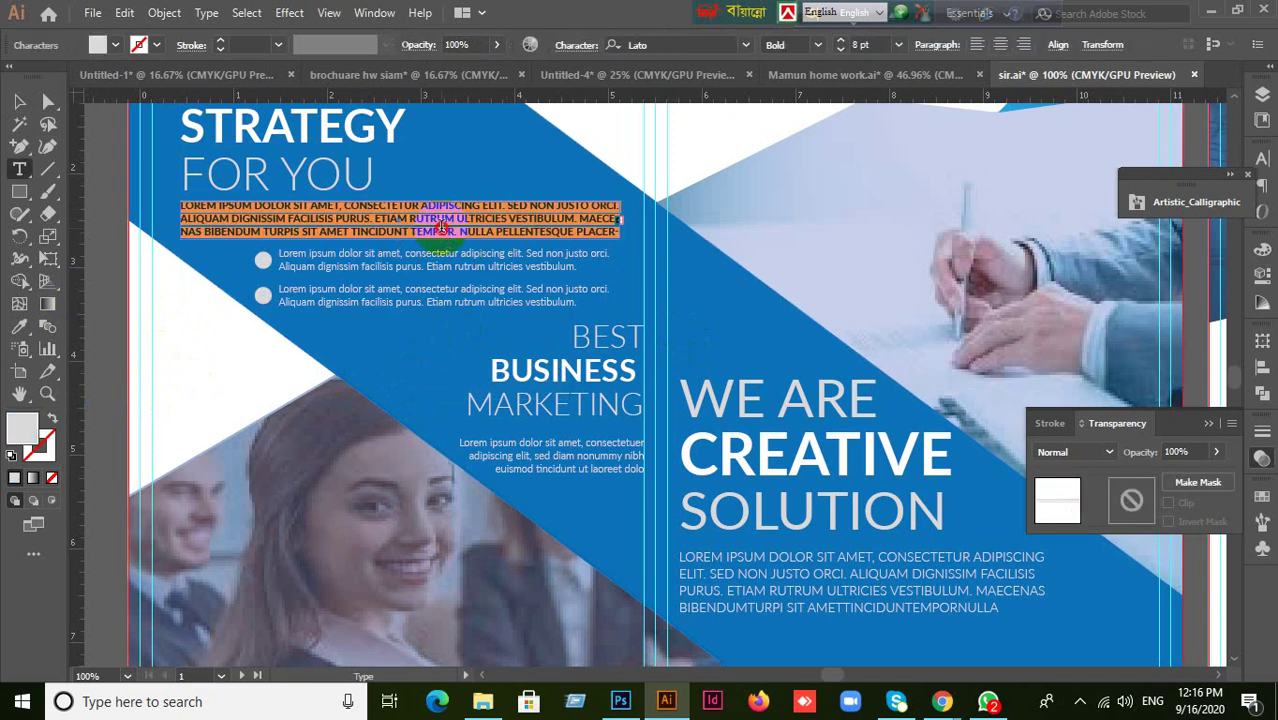
pyautogui.doubleClick(432, 231)
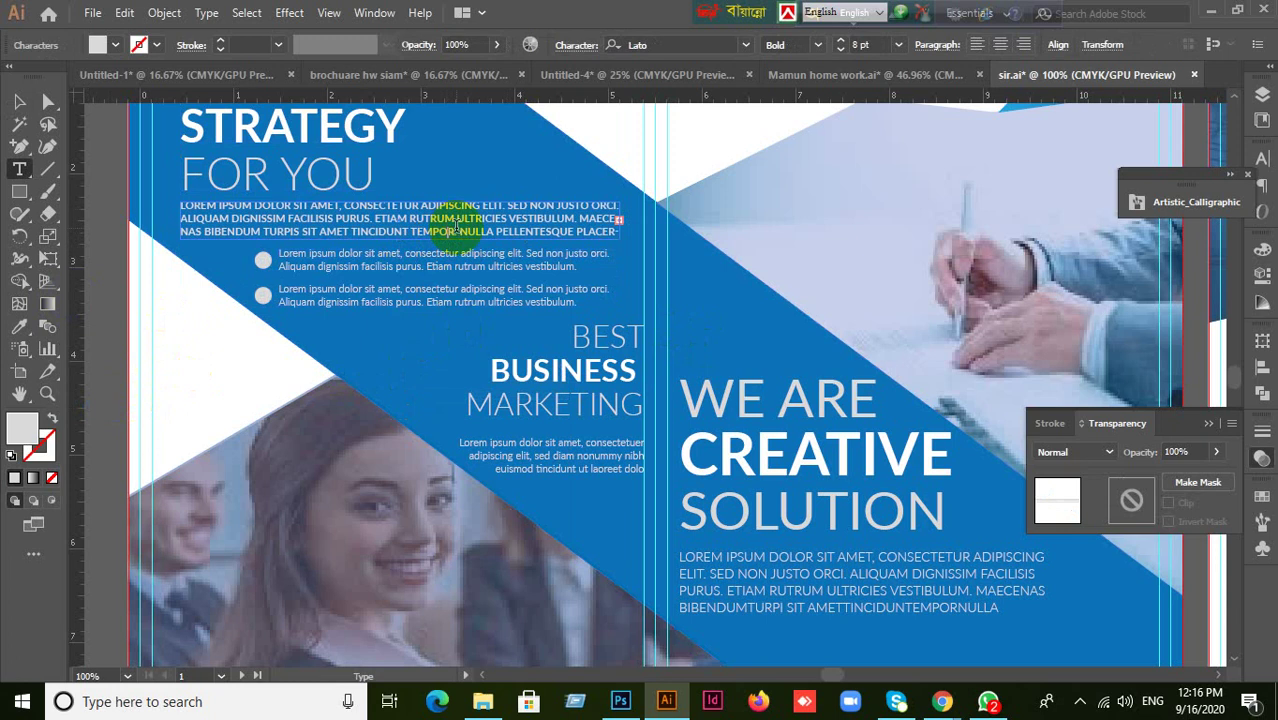
pyautogui.click(19, 101)
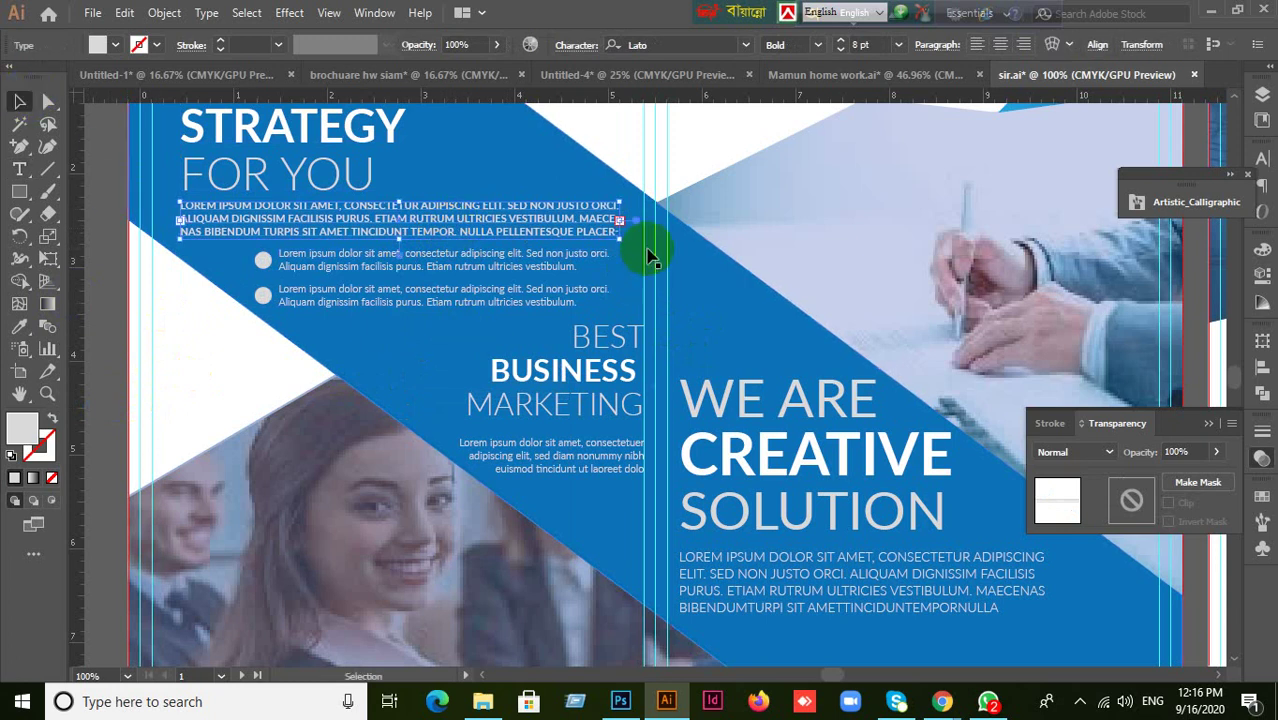
pyautogui.moveTo(396, 253); pyautogui.dragTo(402, 345)
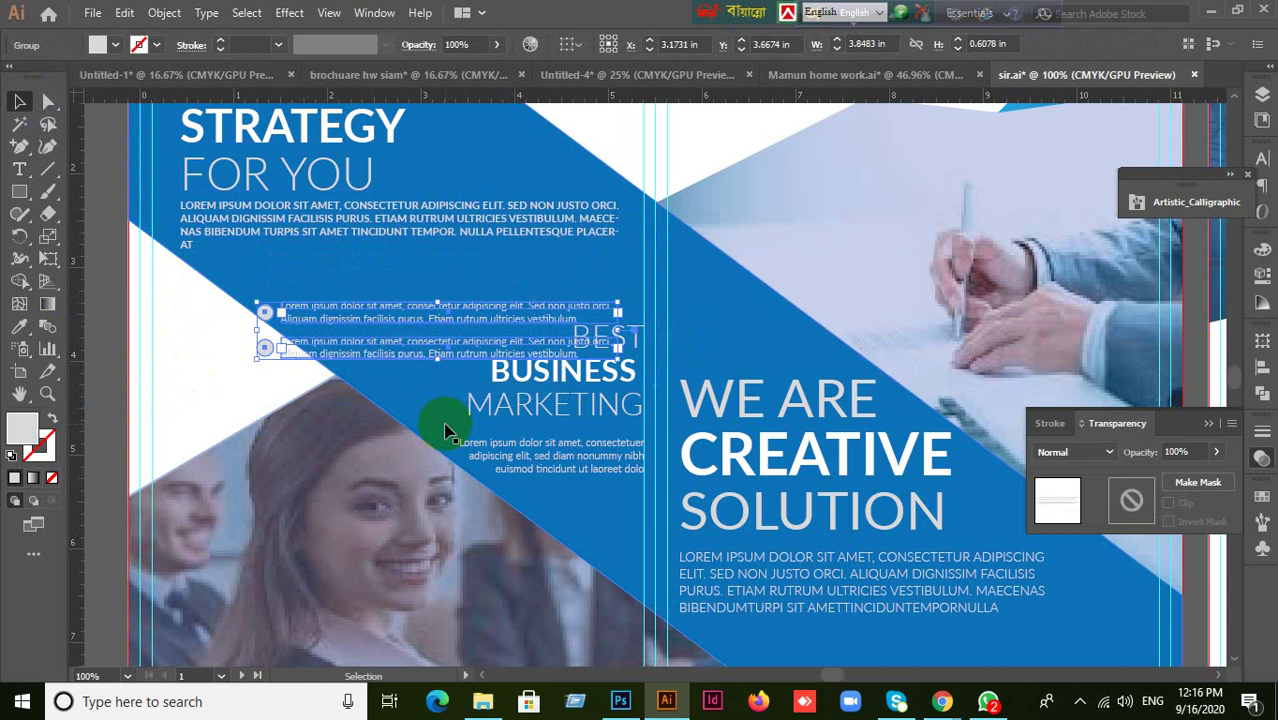
pyautogui.hotkey('ctrl', 'z')
# - Adjust the uppercase paragraph's frame height so it ends just below its last line, AT
pyautogui.click(367, 215)
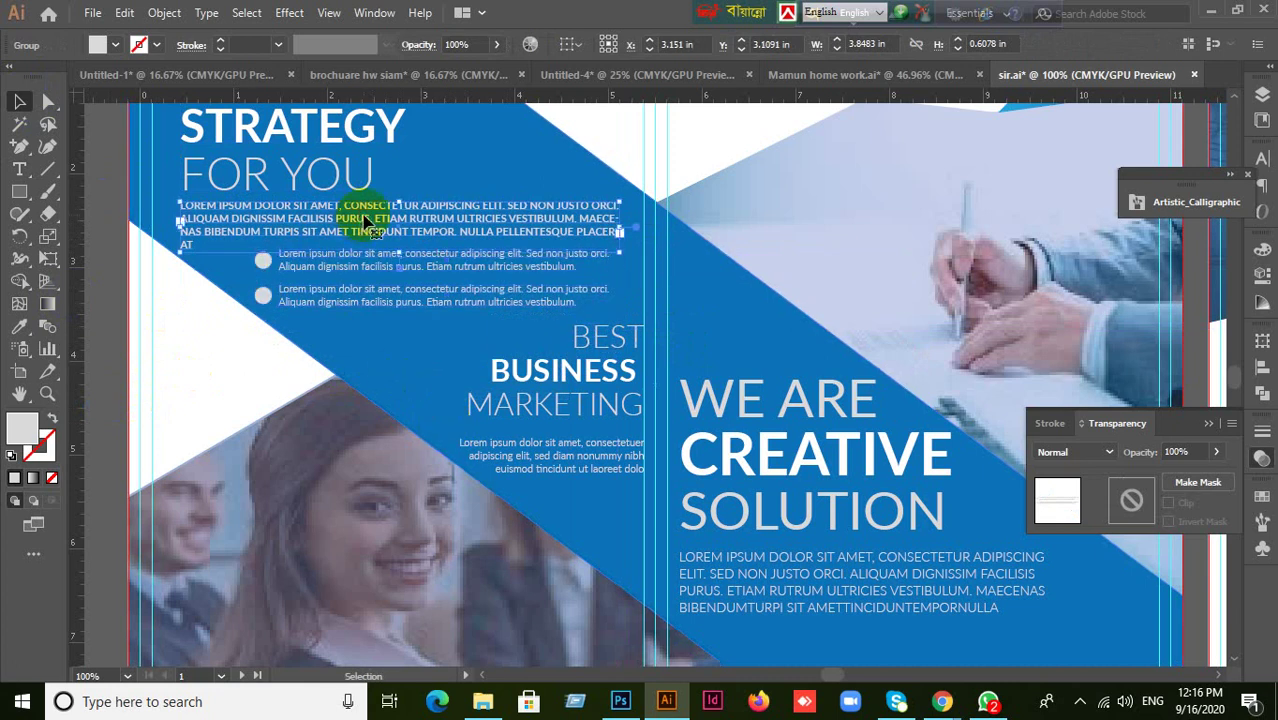
pyautogui.click(402, 255)
pyautogui.scroll(4, 428, 270)
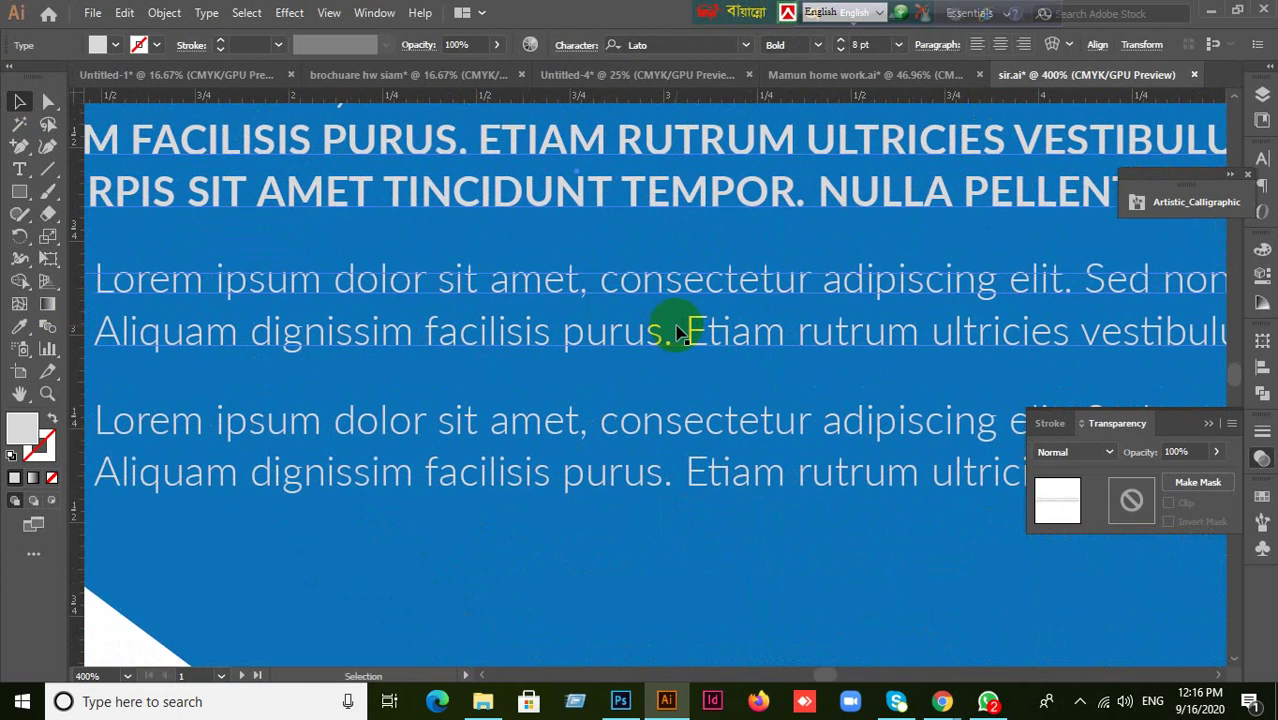
pyautogui.scroll(-2, 678, 332)
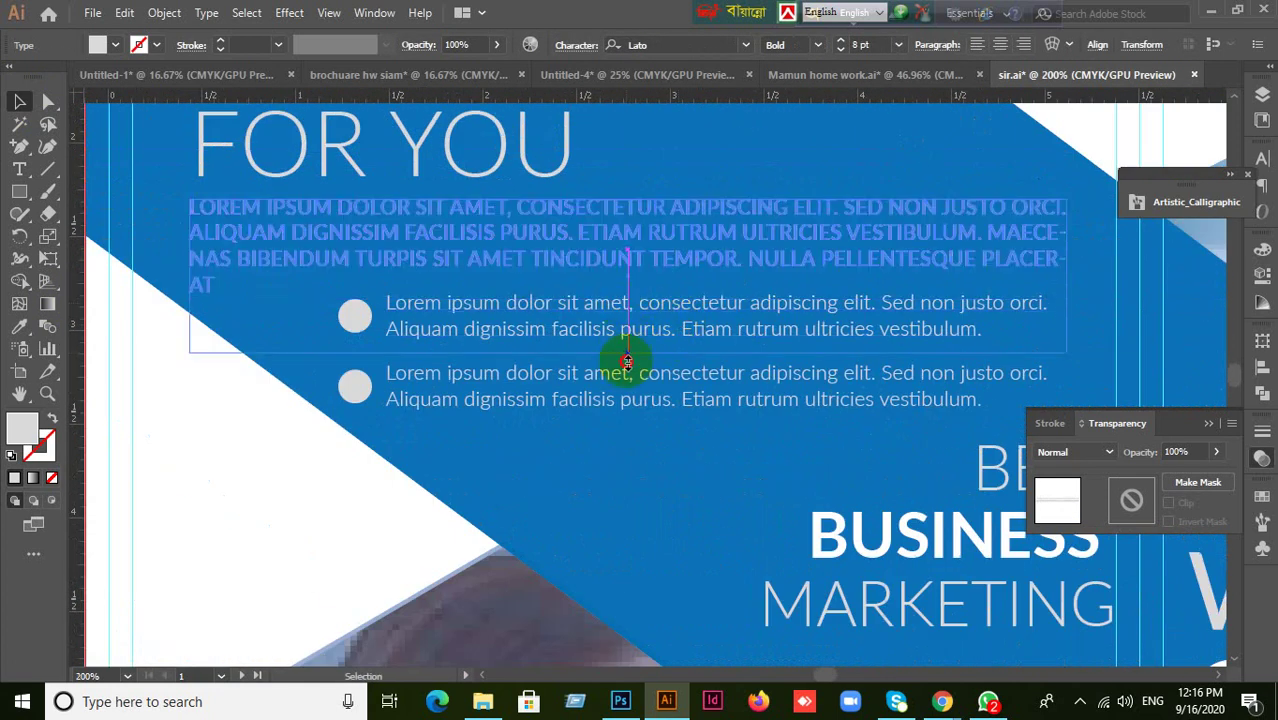
pyautogui.moveTo(627, 361); pyautogui.dragTo(613, 296)
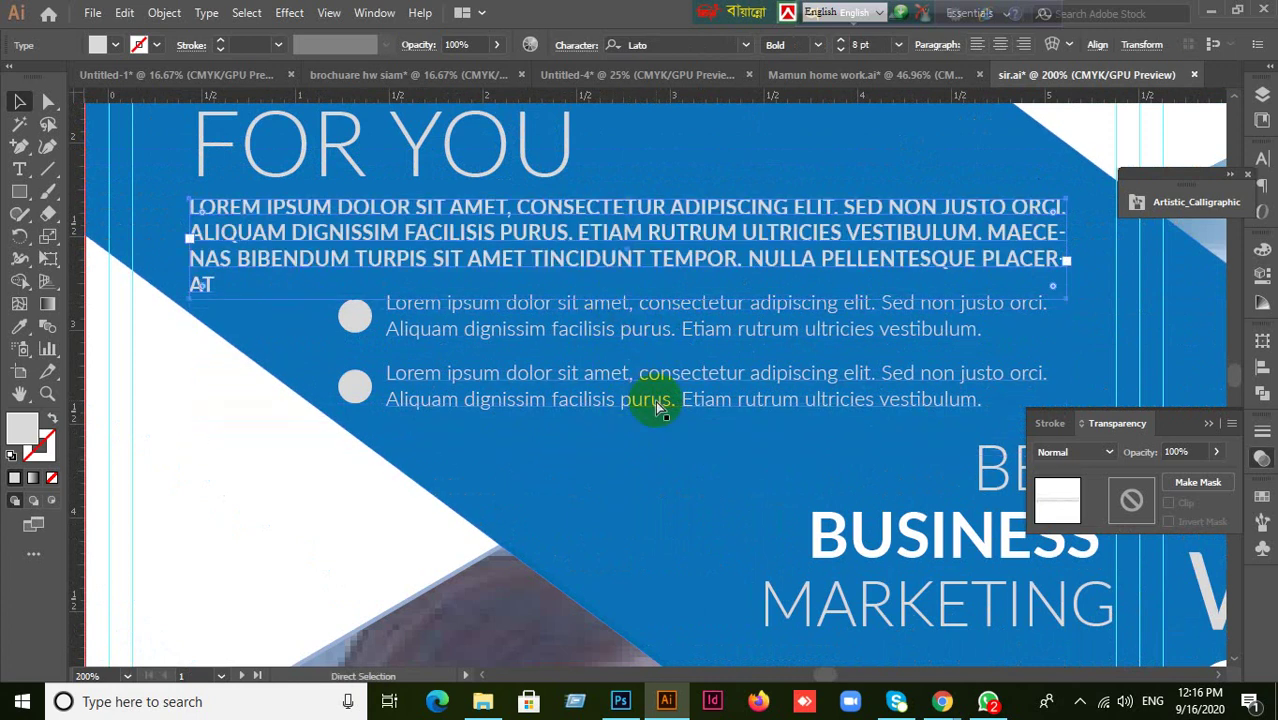
# - Try to scale the uppercase paragraph together with the bullet texts to a shorter height, then undo the scaling
pyautogui.click(655, 400)
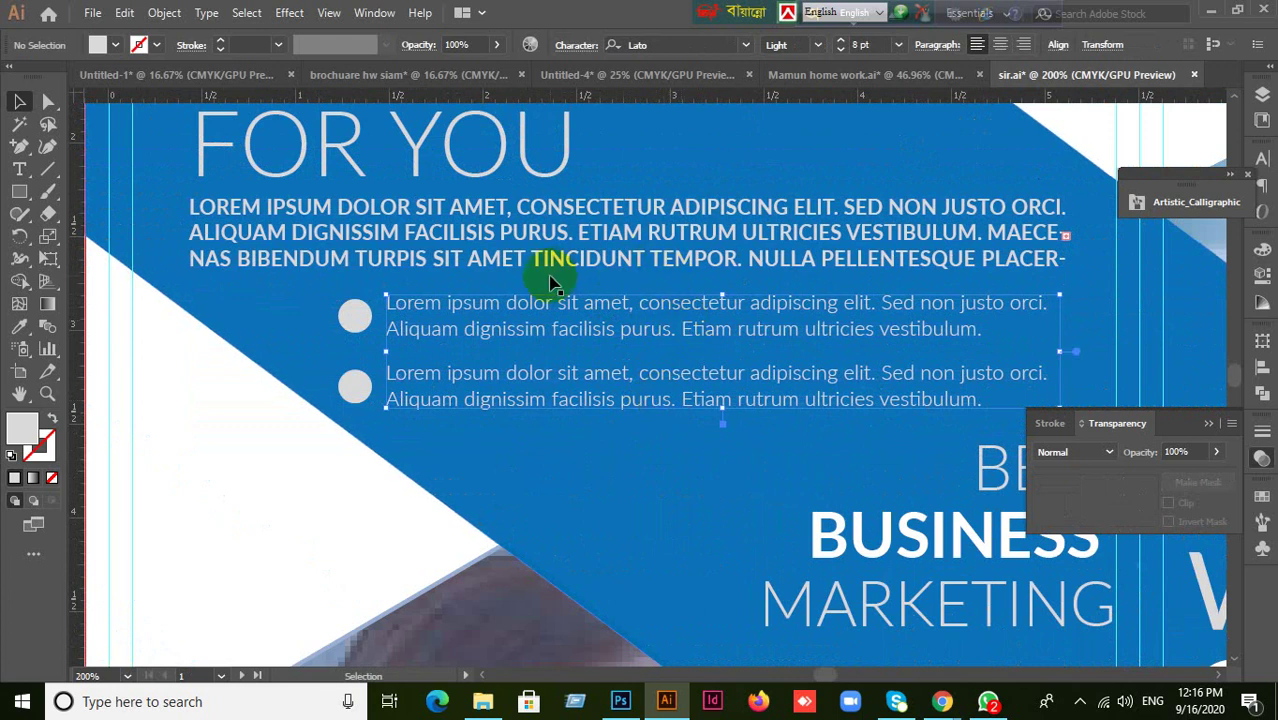
pyautogui.click(586, 238)
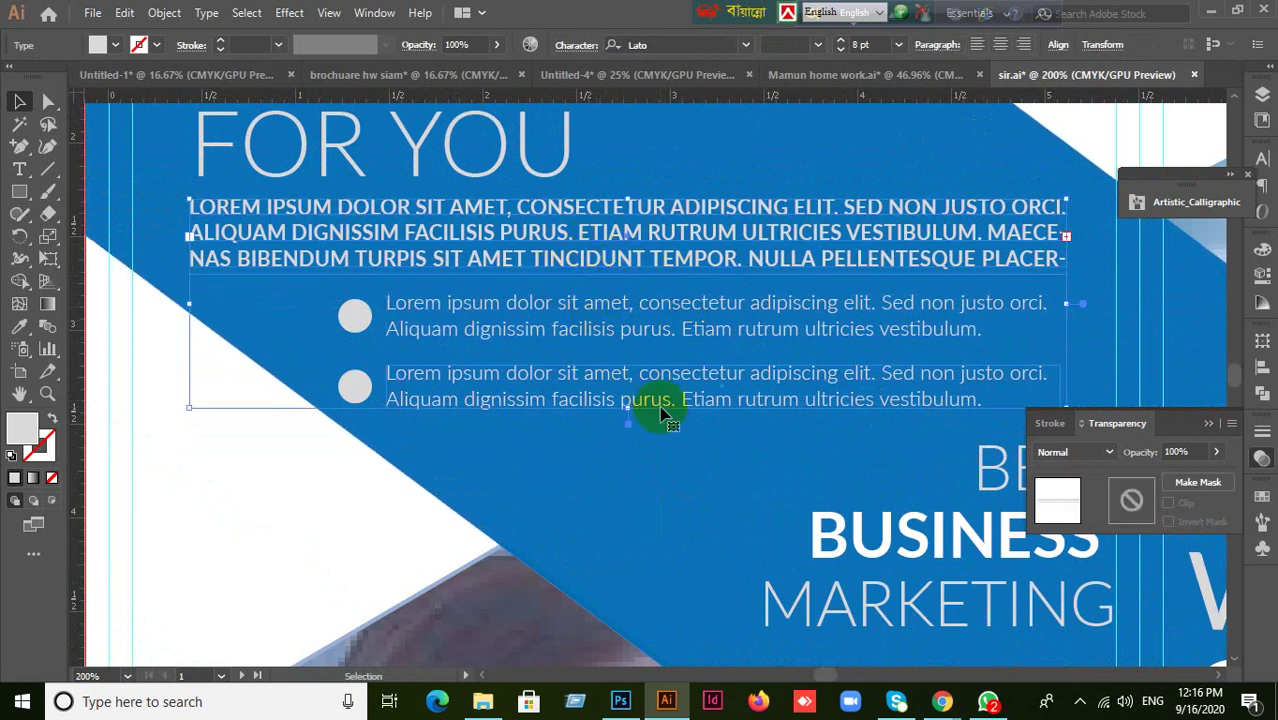
pyautogui.click(294, 357)
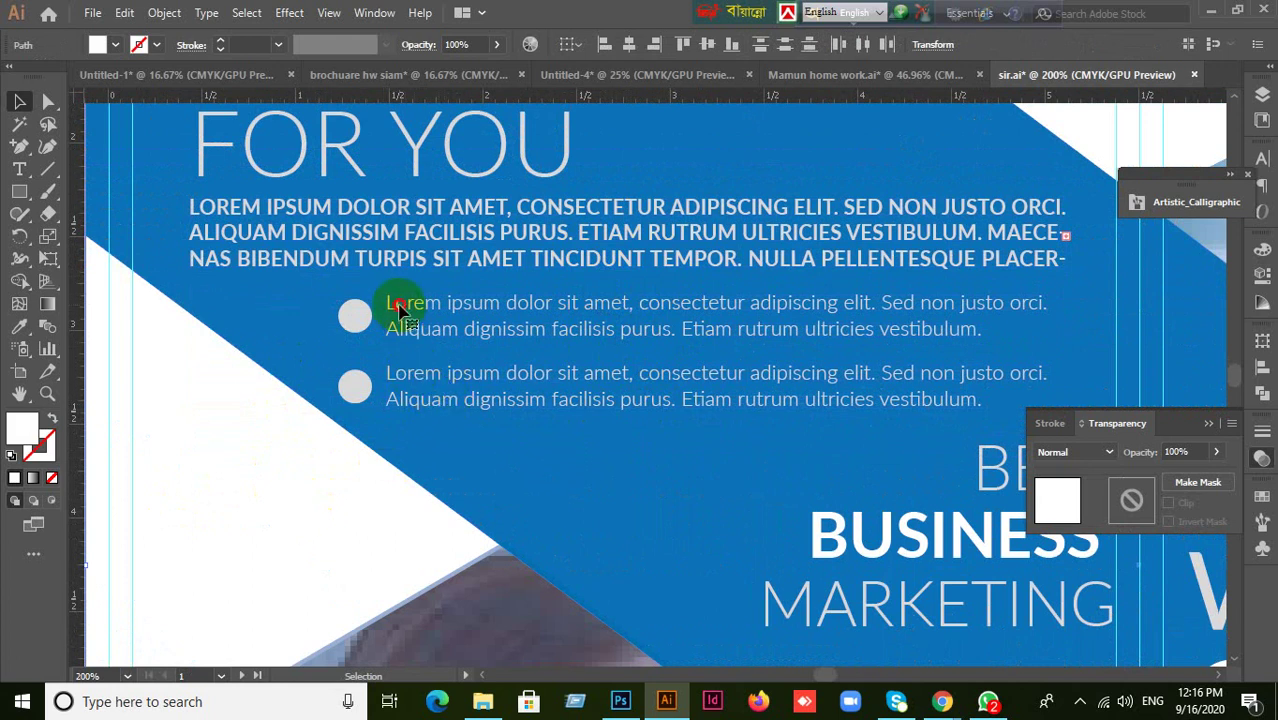
pyautogui.click(410, 260)
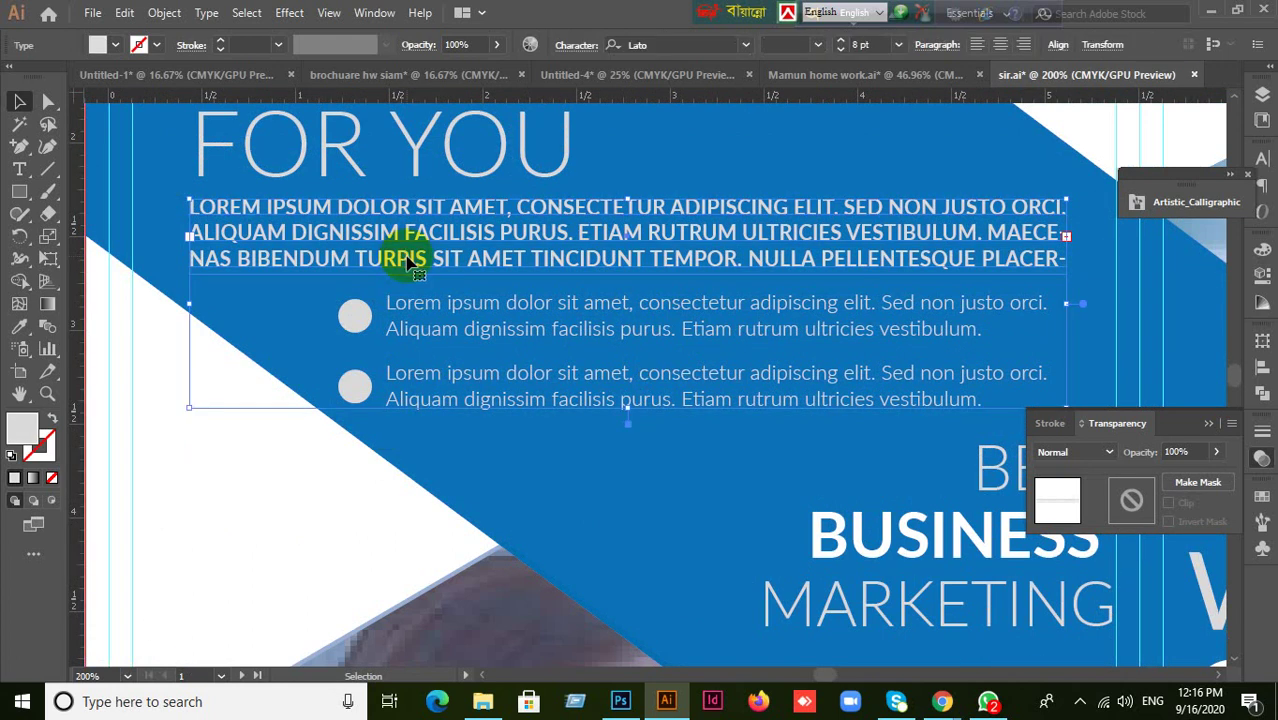
pyautogui.moveTo(625, 408); pyautogui.dragTo(625, 296)
pyautogui.hotkey('ctrl', 'z')
pyautogui.rightClick(562, 375)
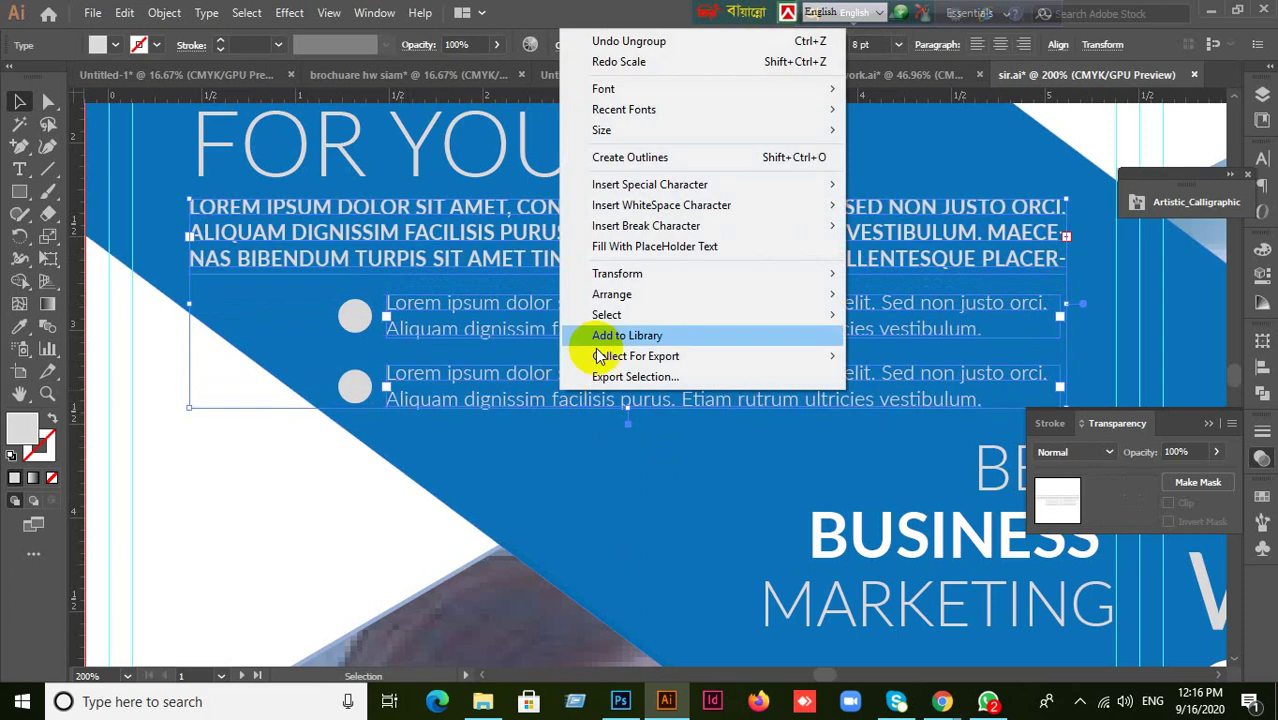
pyautogui.click(542, 480)
pyautogui.click(542, 482)
pyautogui.scroll(-1, 542, 490)
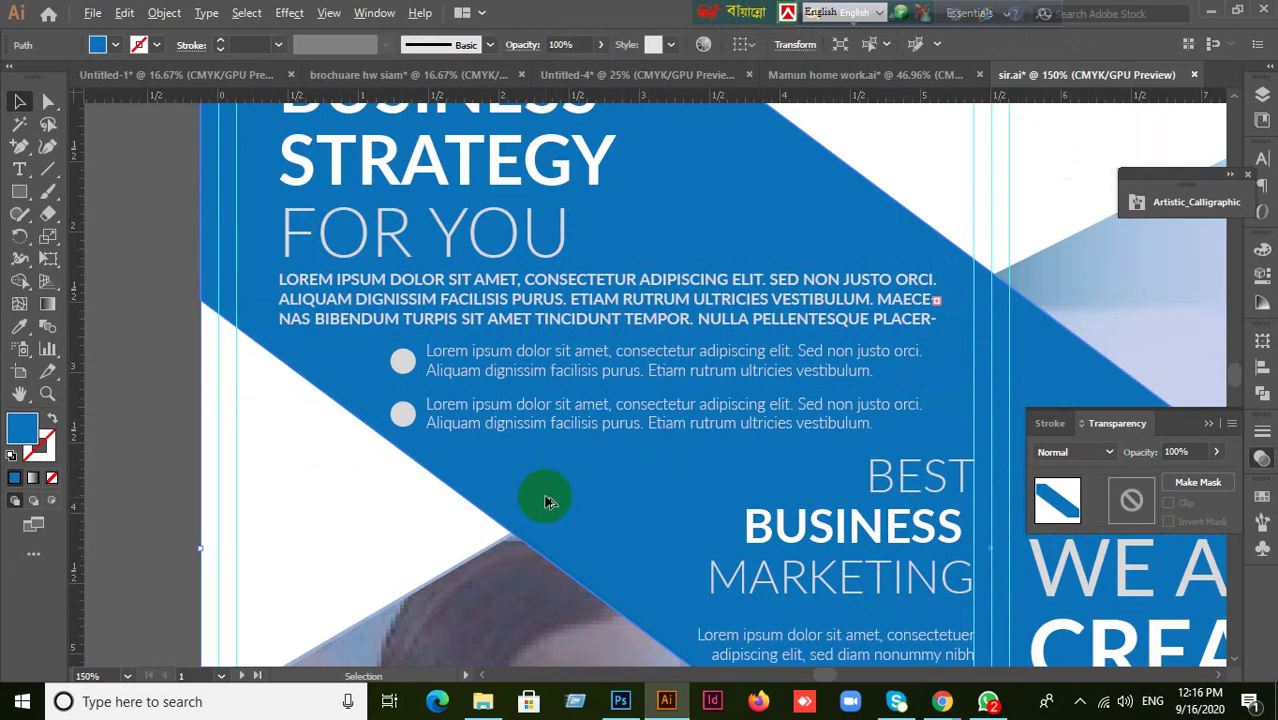
# - Extend only the uppercase paragraph's text frame downward by one line to fit its overflowing text
pyautogui.click(493, 433)
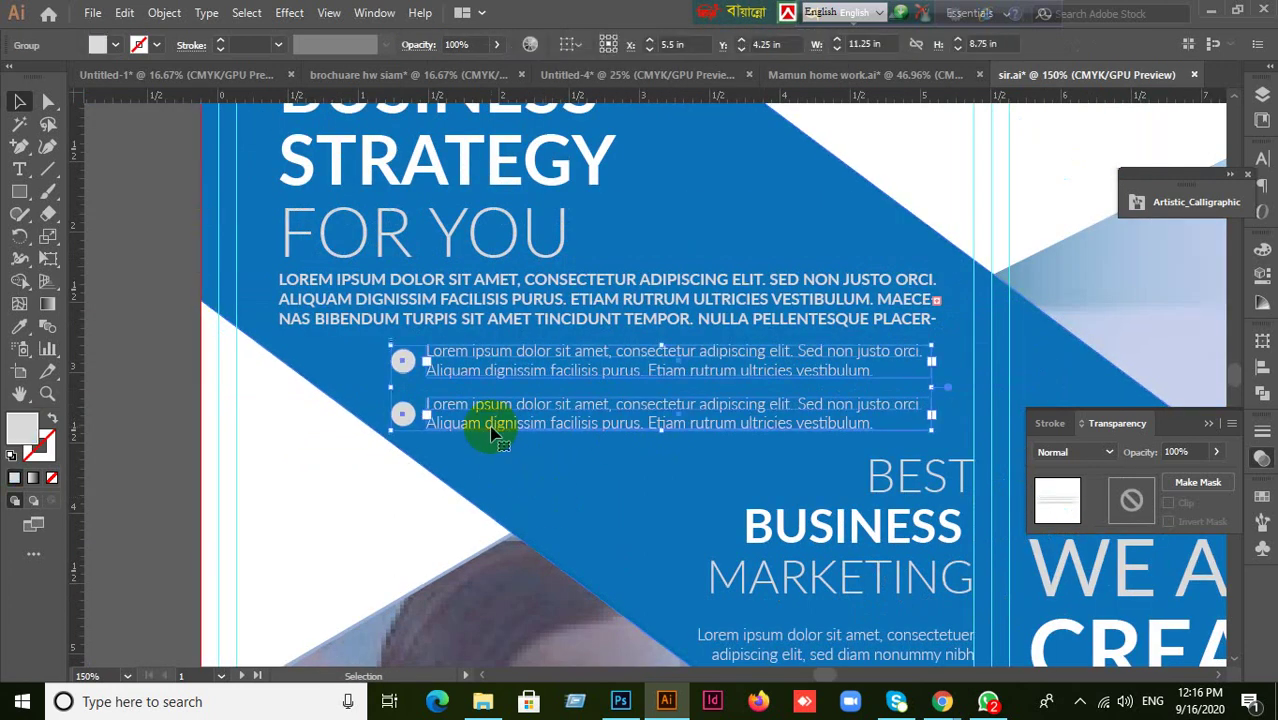
pyautogui.click(503, 325)
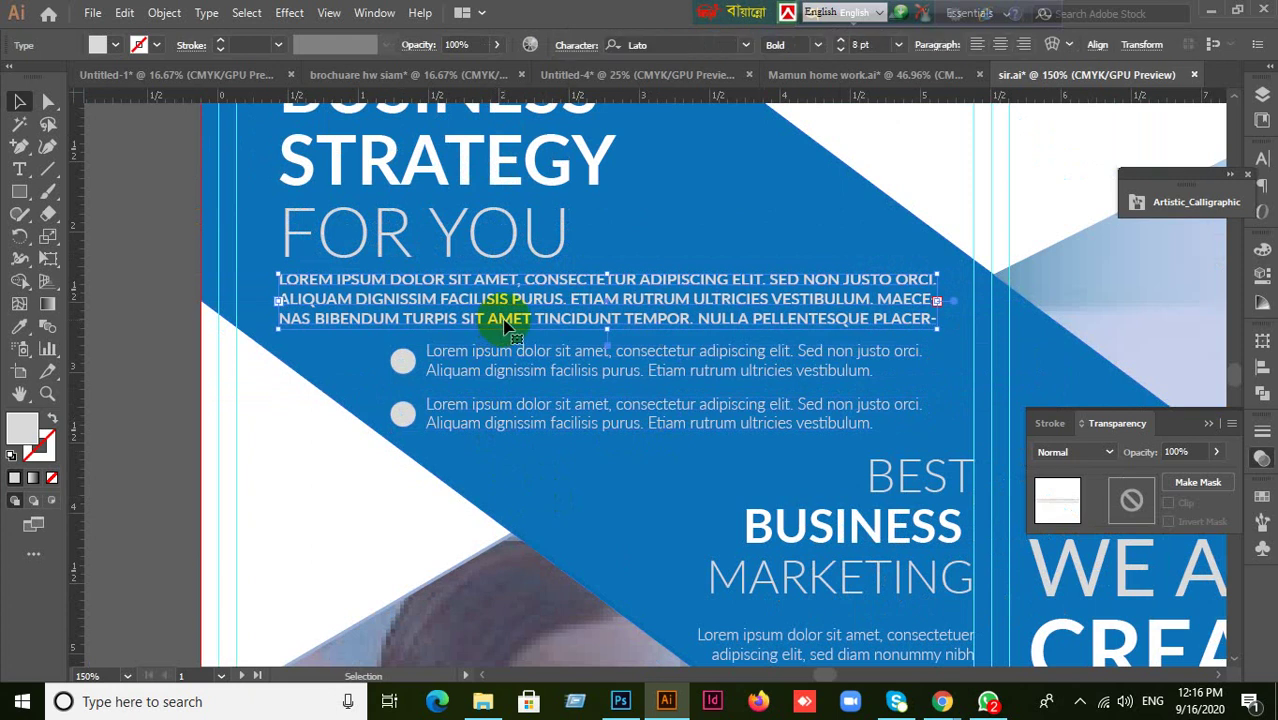
pyautogui.moveTo(606, 331); pyautogui.dragTo(606, 369)
pyautogui.hotkey('ctrl', 'z')
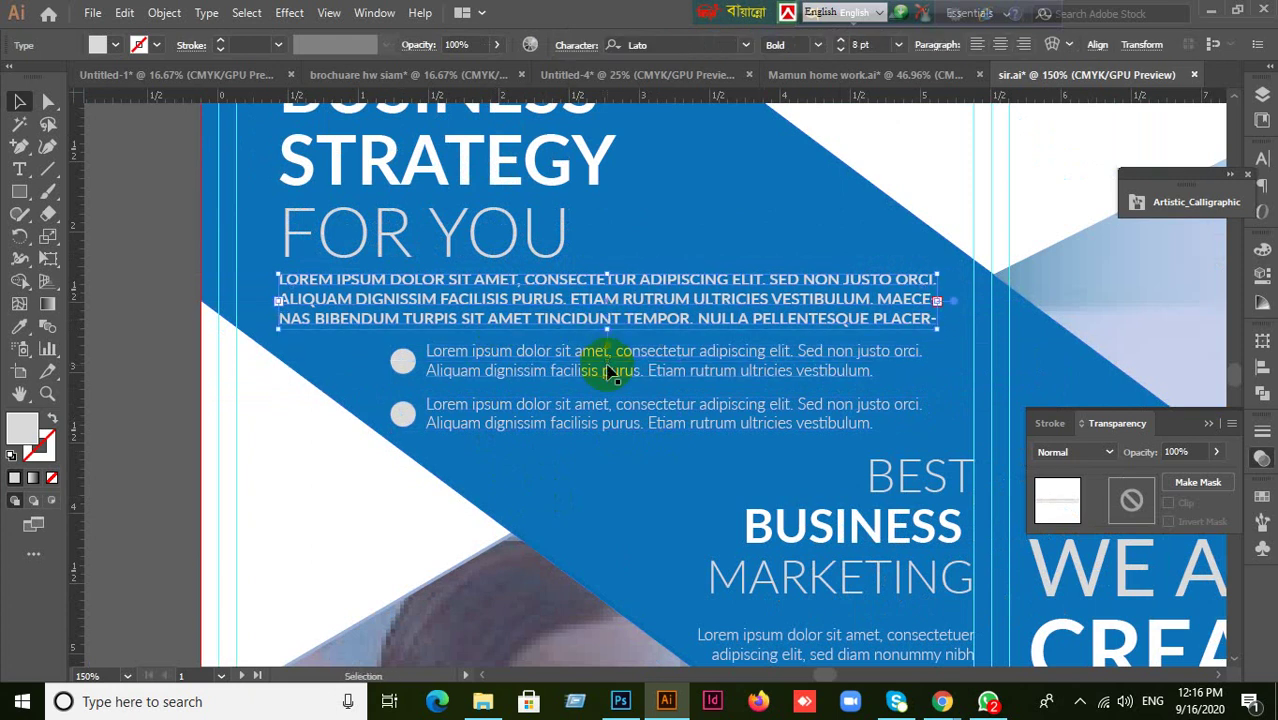
pyautogui.moveTo(609, 328); pyautogui.dragTo(930, 335)
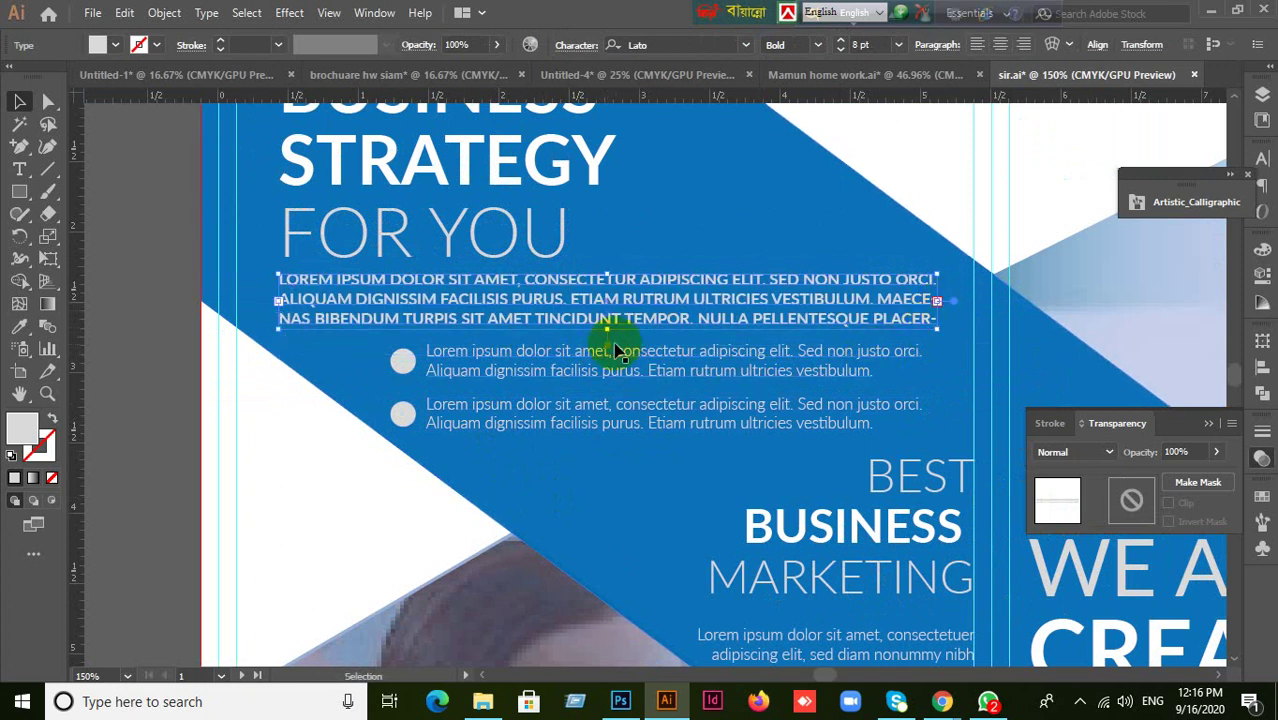
pyautogui.tripleClick(603, 342)
pyautogui.press('Escape')
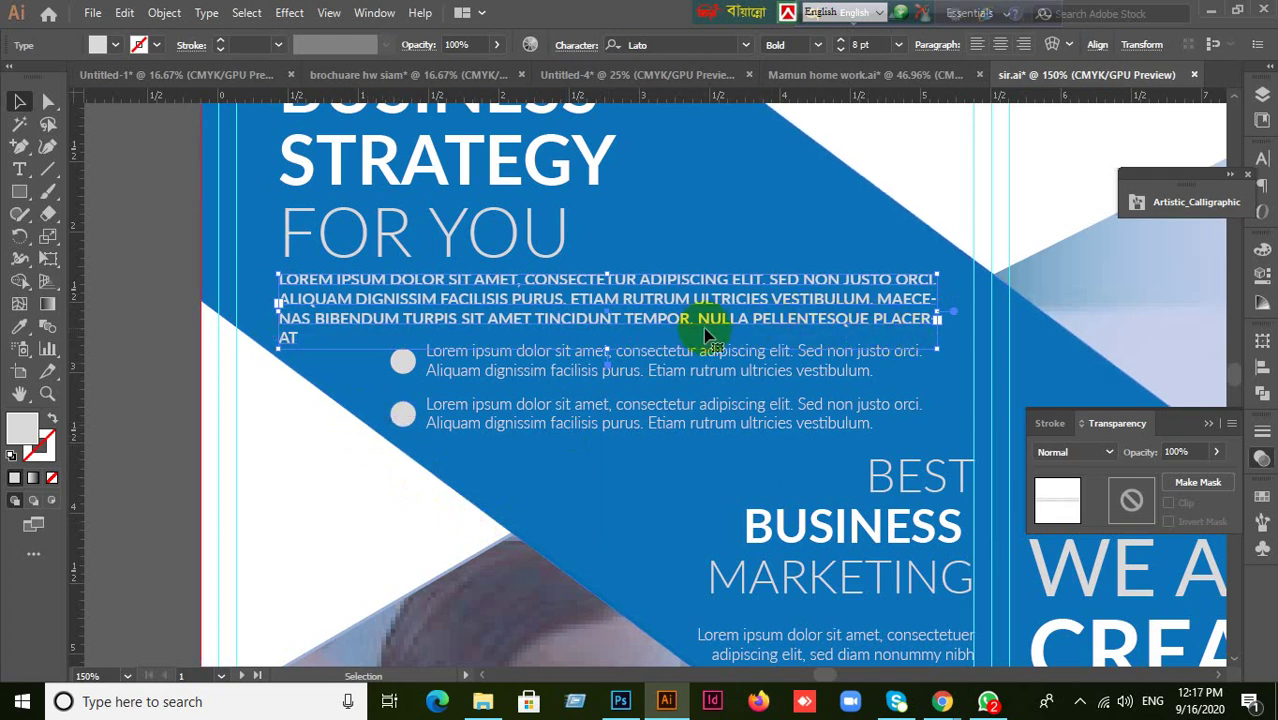
# - Place the text cursor at the end of the uppercase paragraph, around its last fragment AT
pyautogui.moveTo(700, 318); pyautogui.dragTo(890, 345)
pyautogui.click(890, 345)
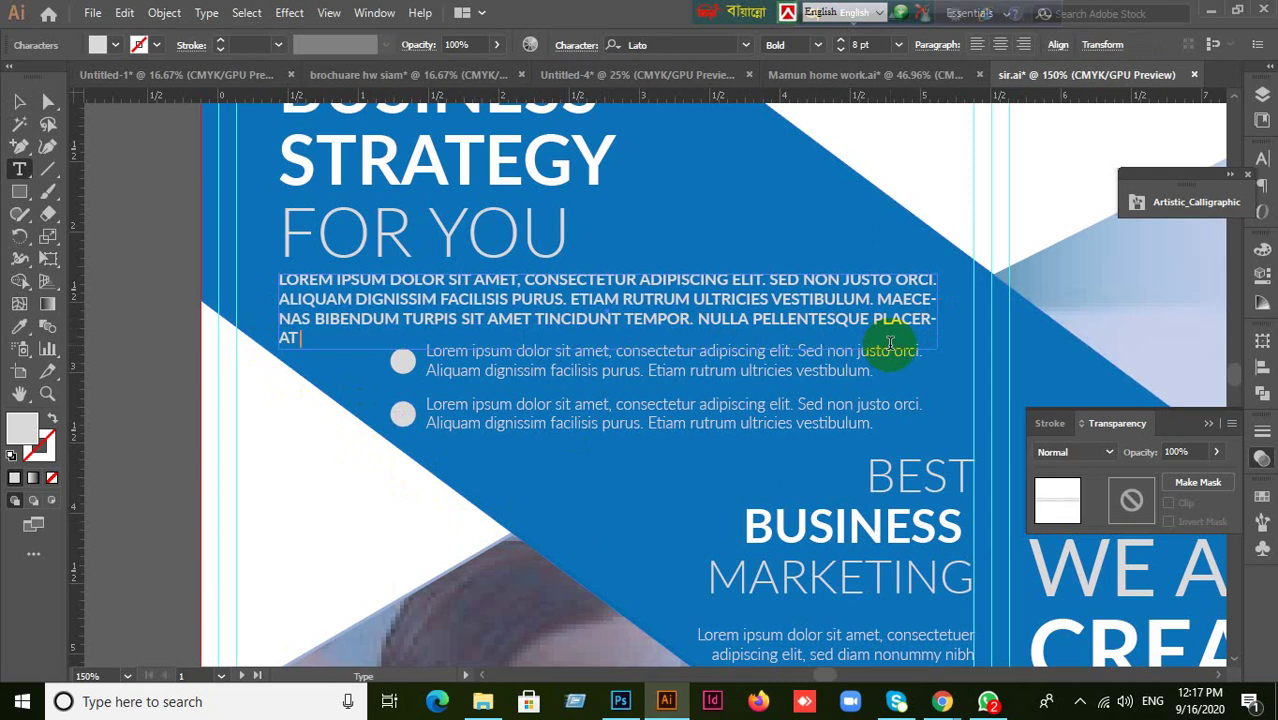
pyautogui.click(19, 101)
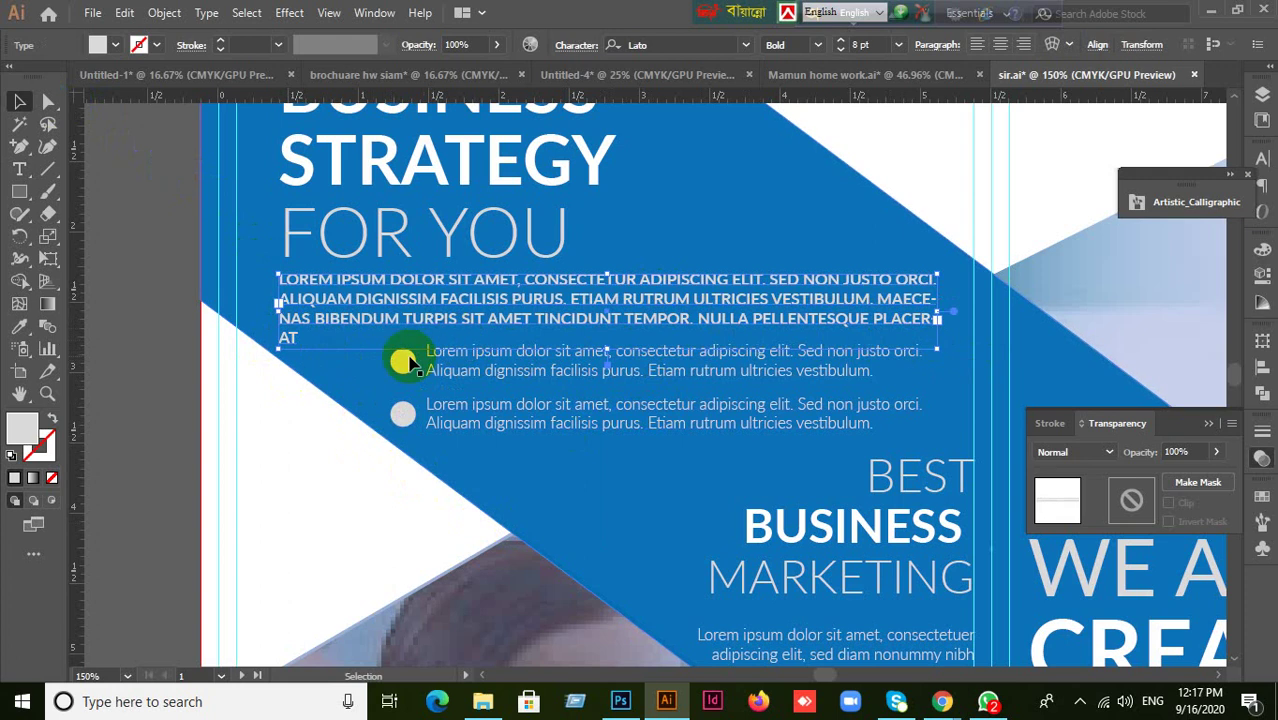
pyautogui.click(284, 337)
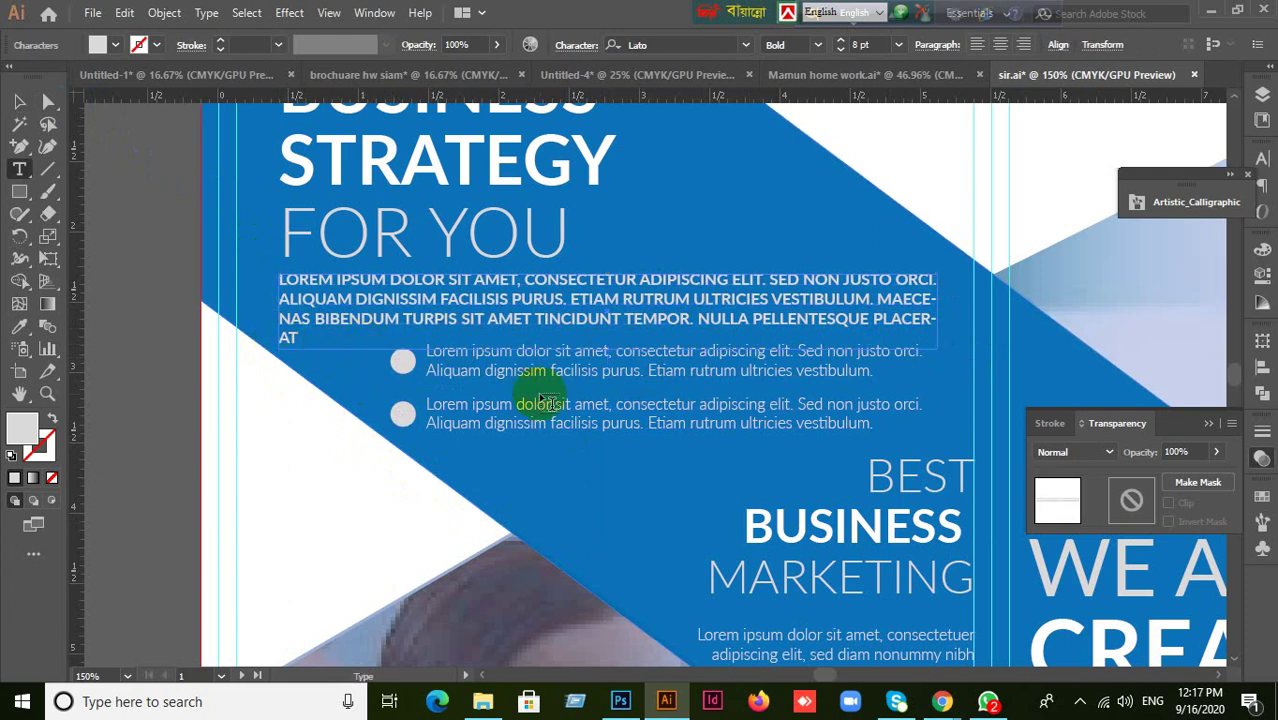
pyautogui.click(290, 340)
# - Try to select the fragment AT with the Type tool, then remove the stray text frame drawn over it
pyautogui.click(238, 345)
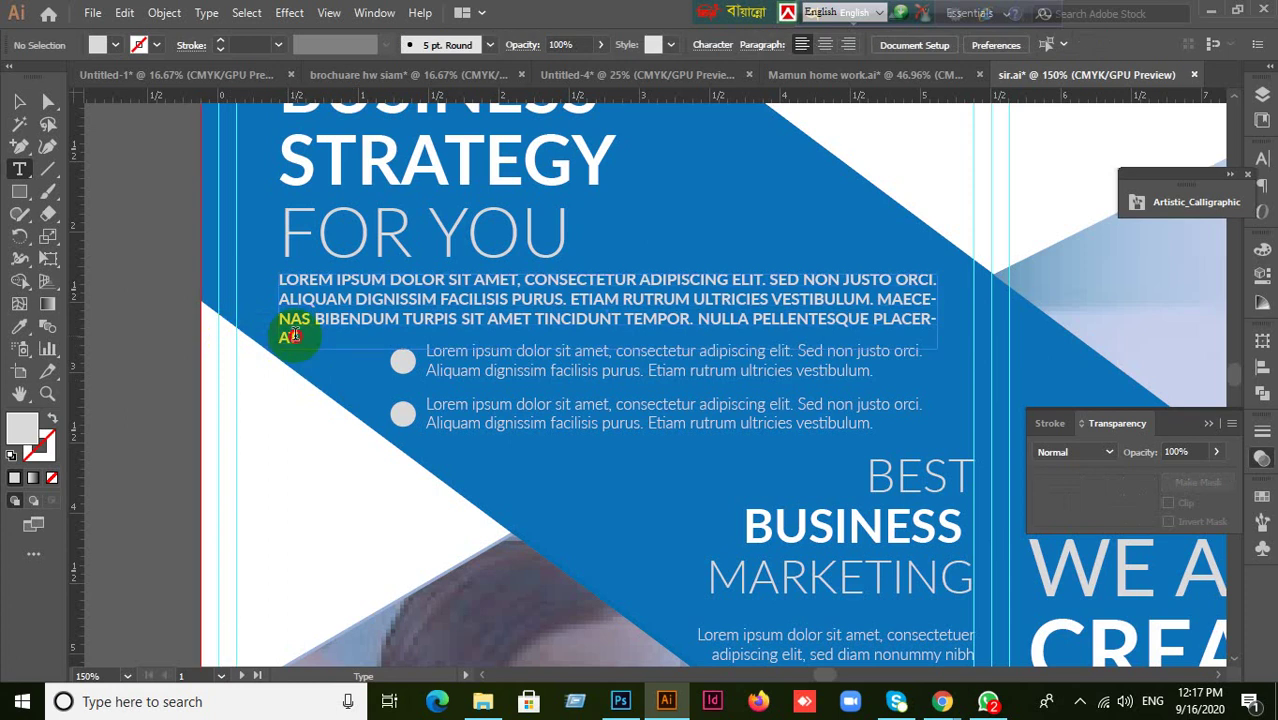
pyautogui.click(290, 338)
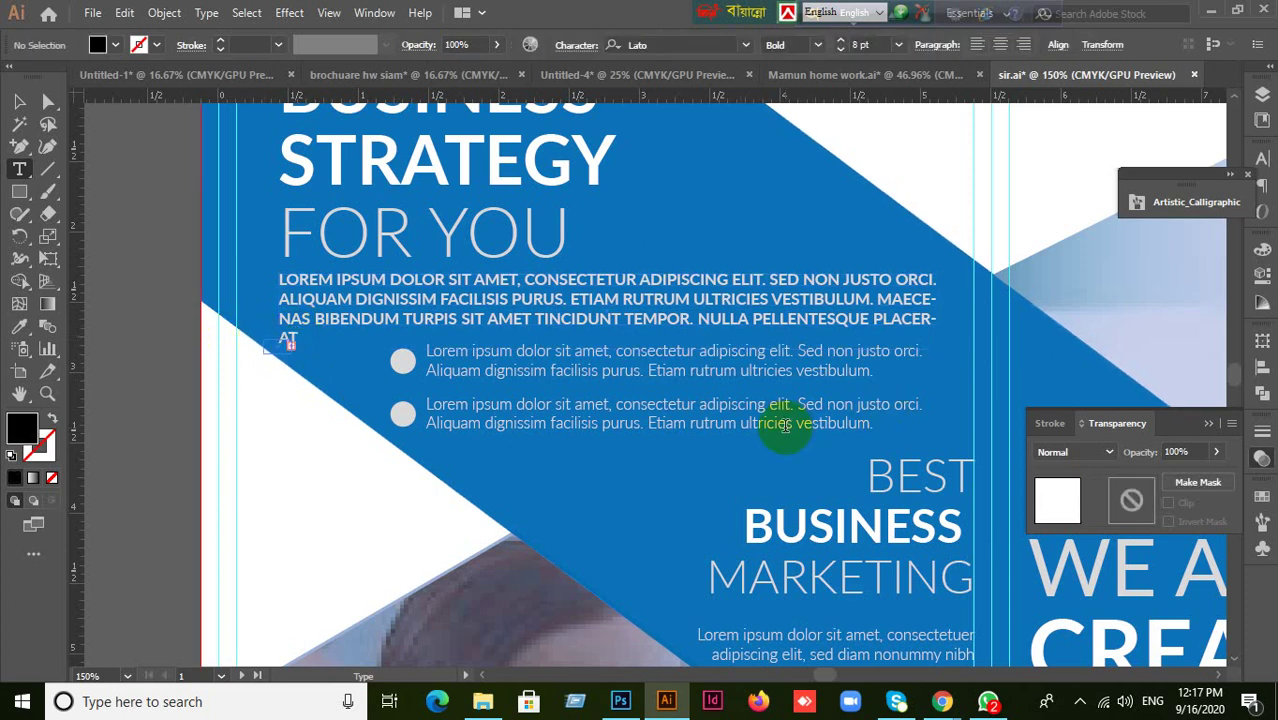
pyautogui.click(859, 536)
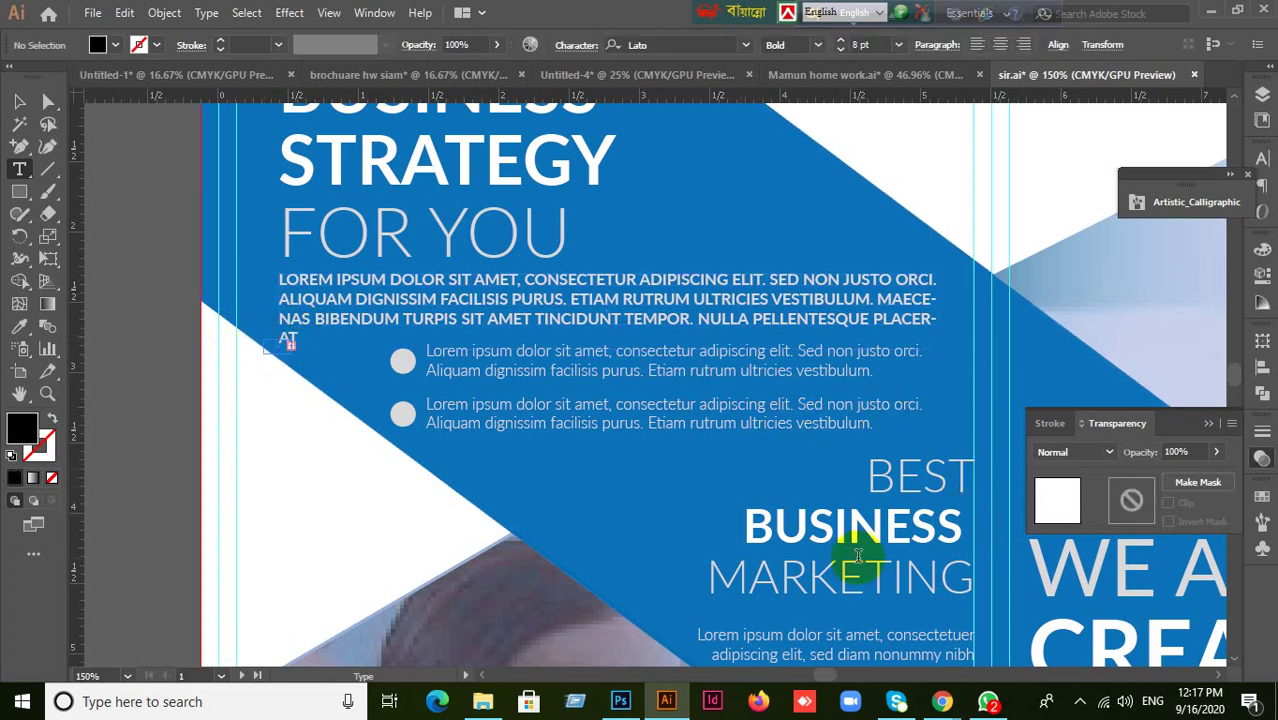
pyautogui.click(19, 101)
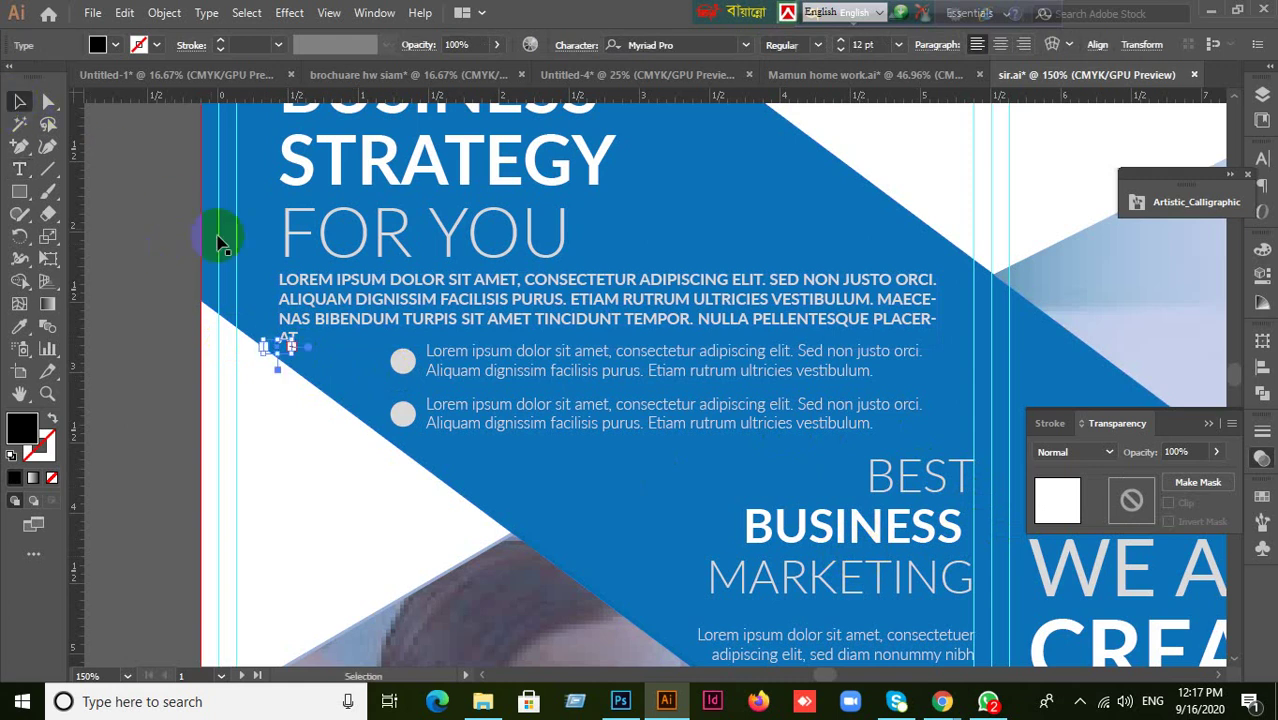
pyautogui.click(272, 374)
pyautogui.click(272, 374)
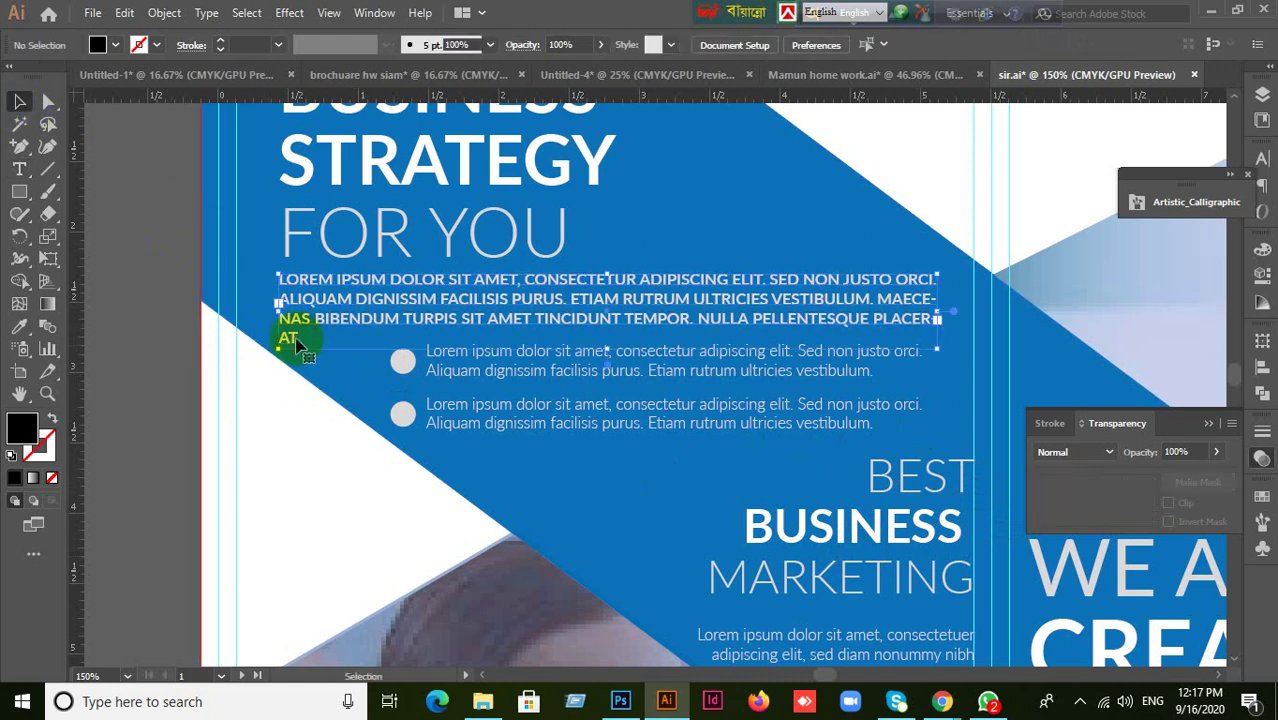
pyautogui.press('t')
pyautogui.click(257, 336)
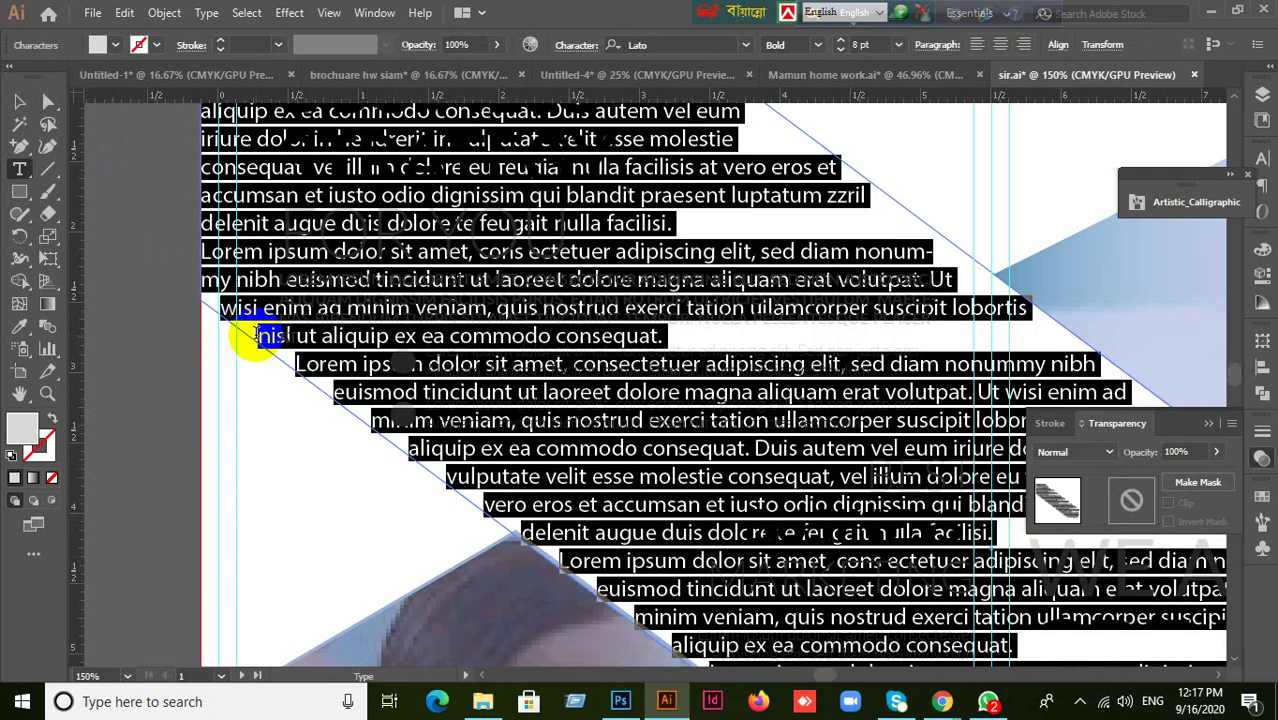
pyautogui.hotkey('ctrl', 'z')
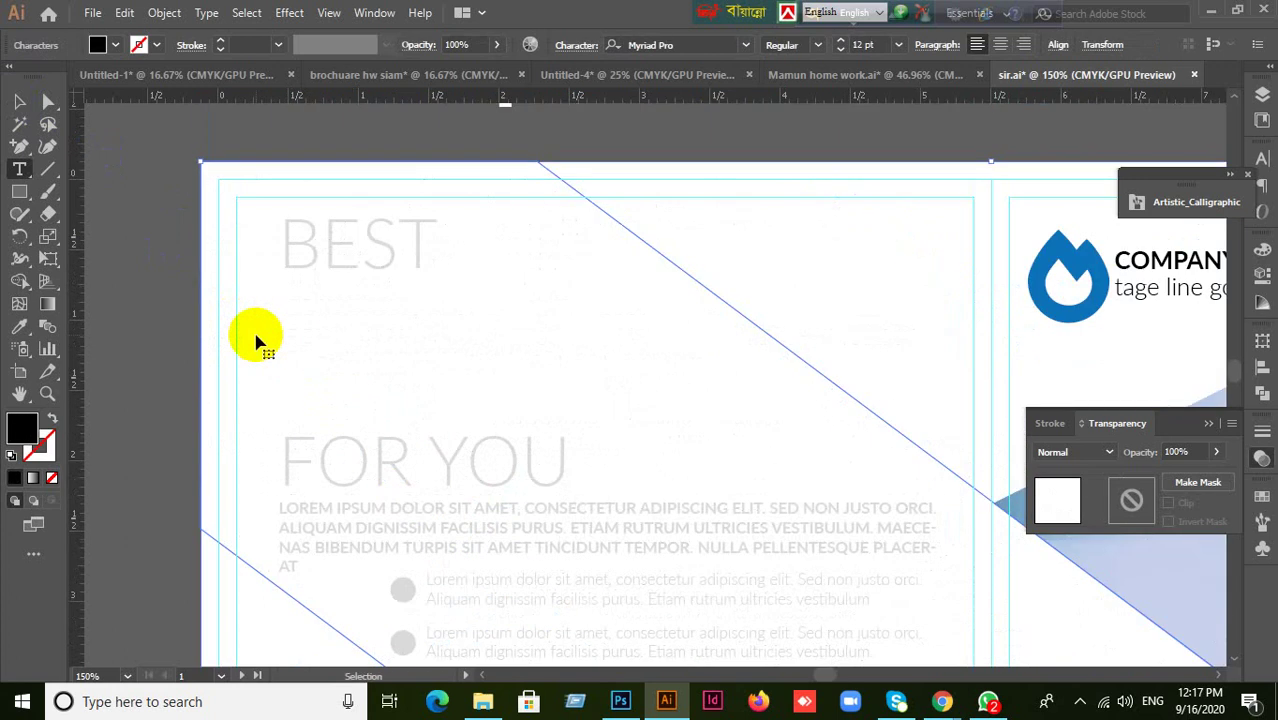
pyautogui.click(256, 335)
pyautogui.hotkey('ctrl', 'z')
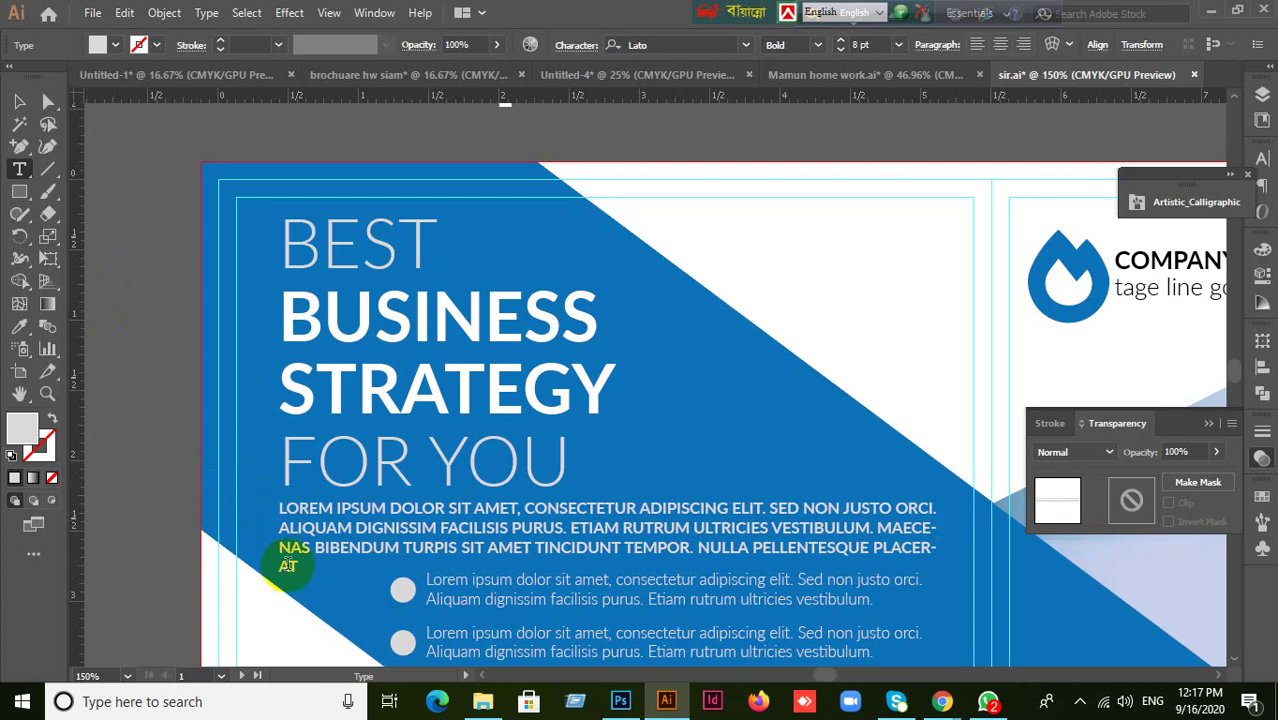
# - Delete the fragment AT from the end of the uppercase paragraph and shorten its text frame to three lines
pyautogui.moveTo(299, 566); pyautogui.dragTo(265, 577)
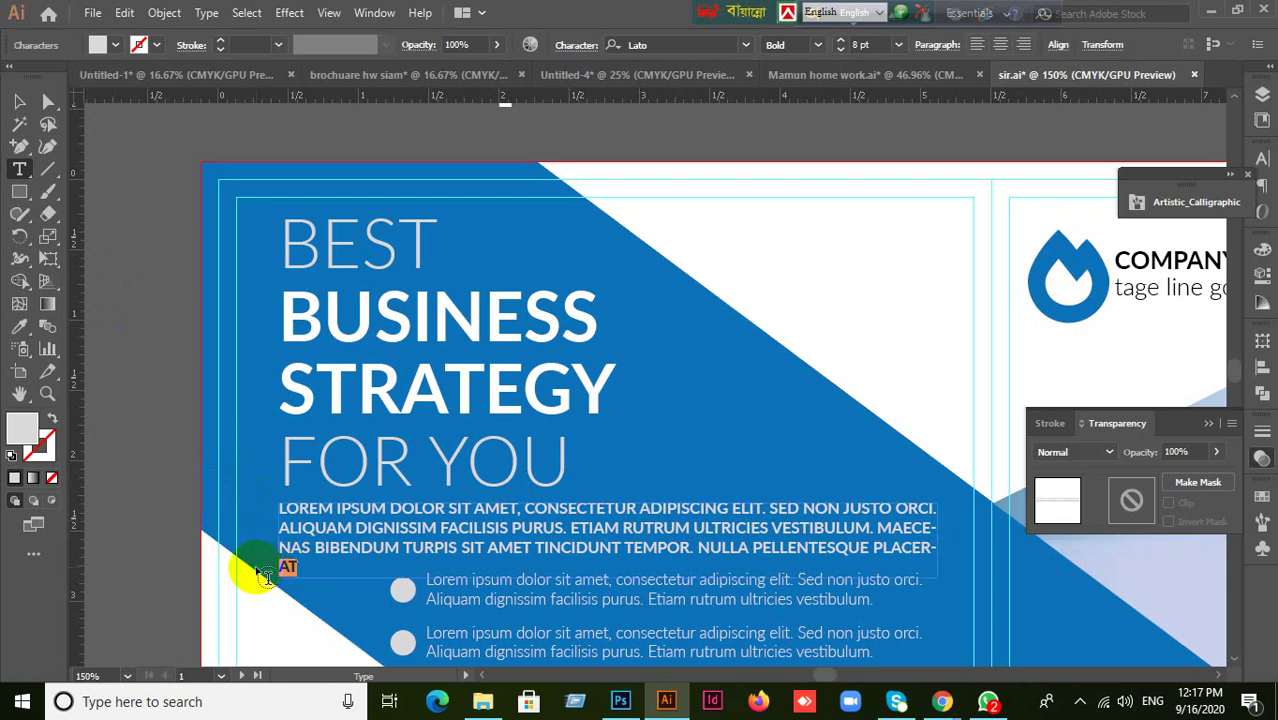
pyautogui.press('BackSpace')
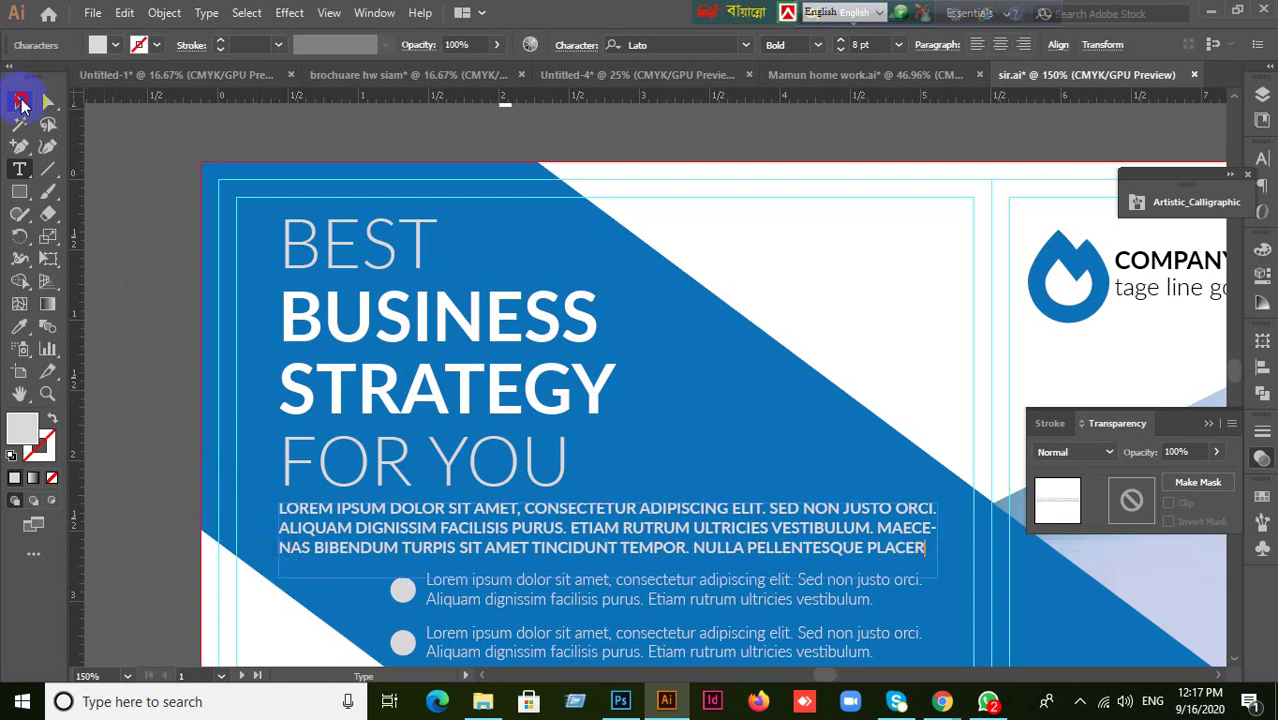
pyautogui.click(22, 103)
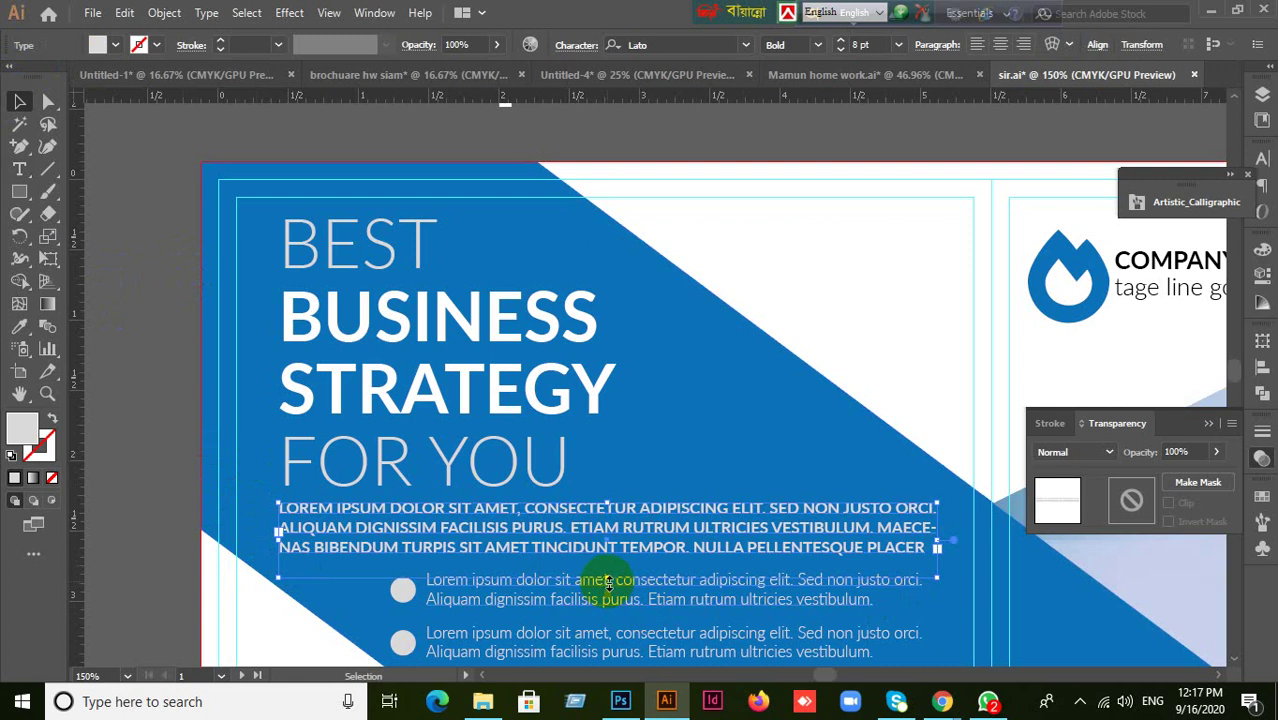
pyautogui.moveTo(608, 580); pyautogui.dragTo(604, 552)
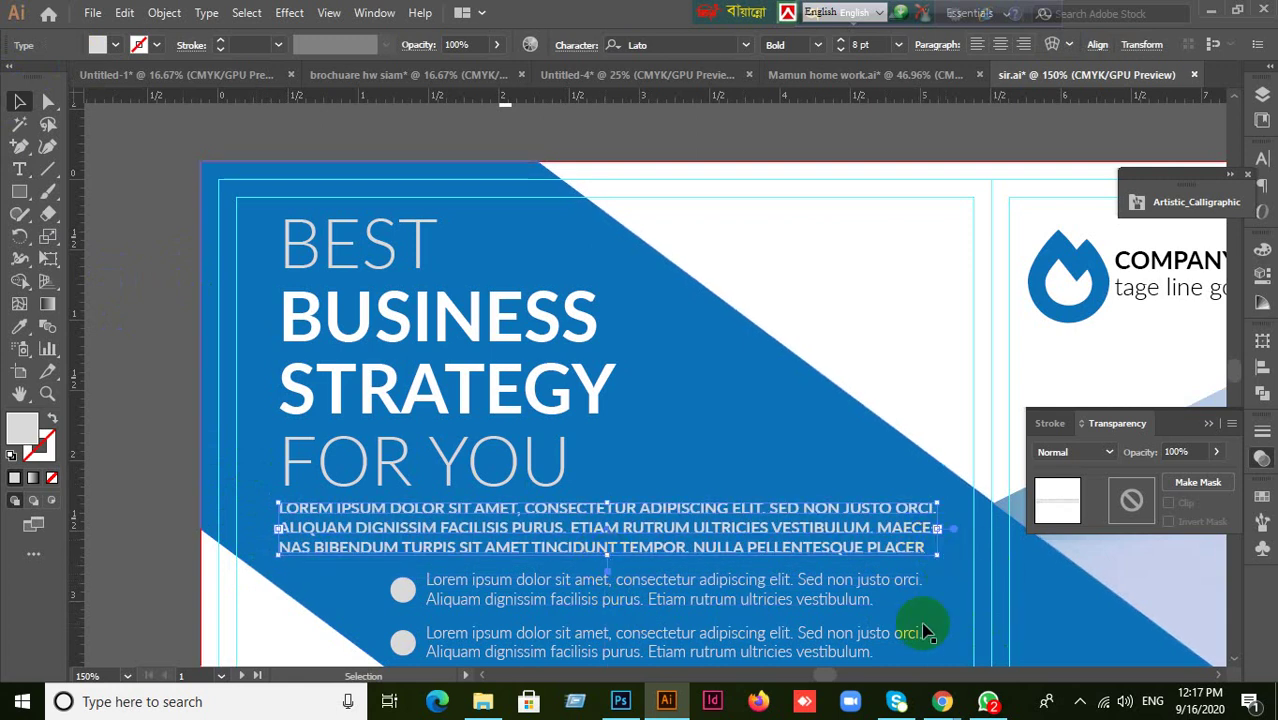
# - Ungroup the two bullet rows below the uppercase paragraph from each other
pyautogui.scroll(-3, 893, 380)
pyautogui.scroll(1, 940, 425)
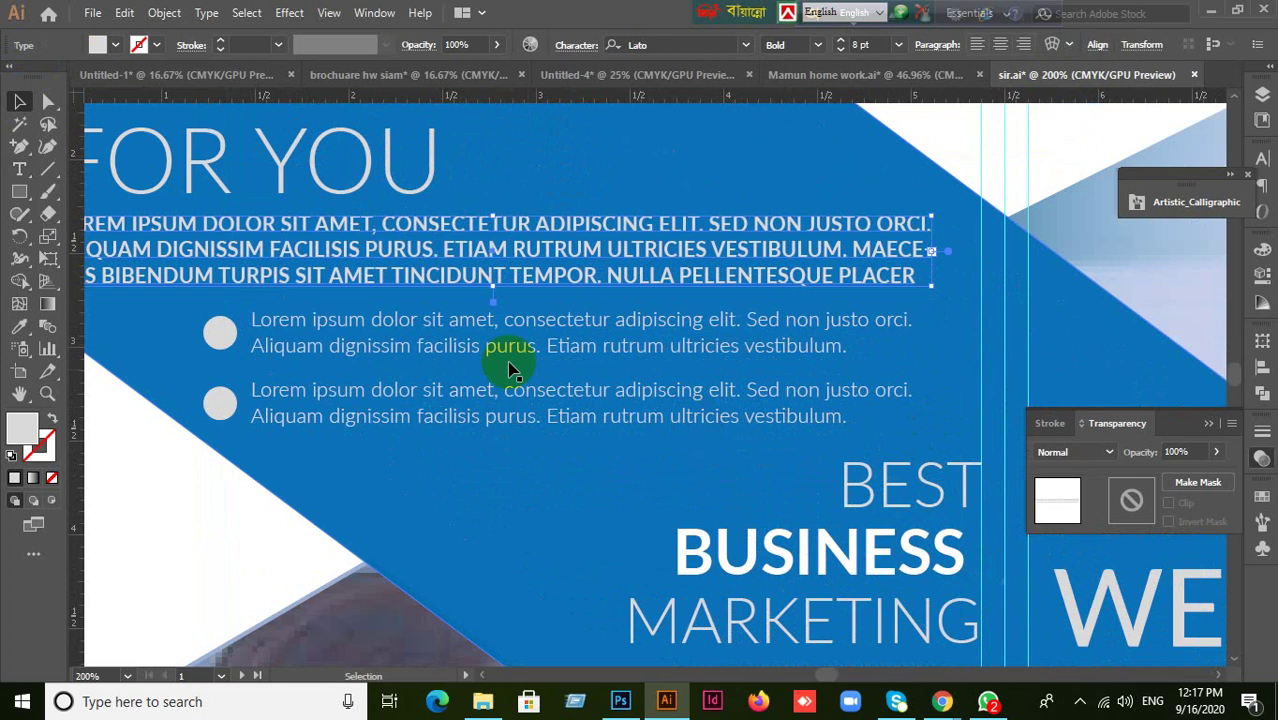
pyautogui.click(486, 357)
pyautogui.rightClick(486, 357)
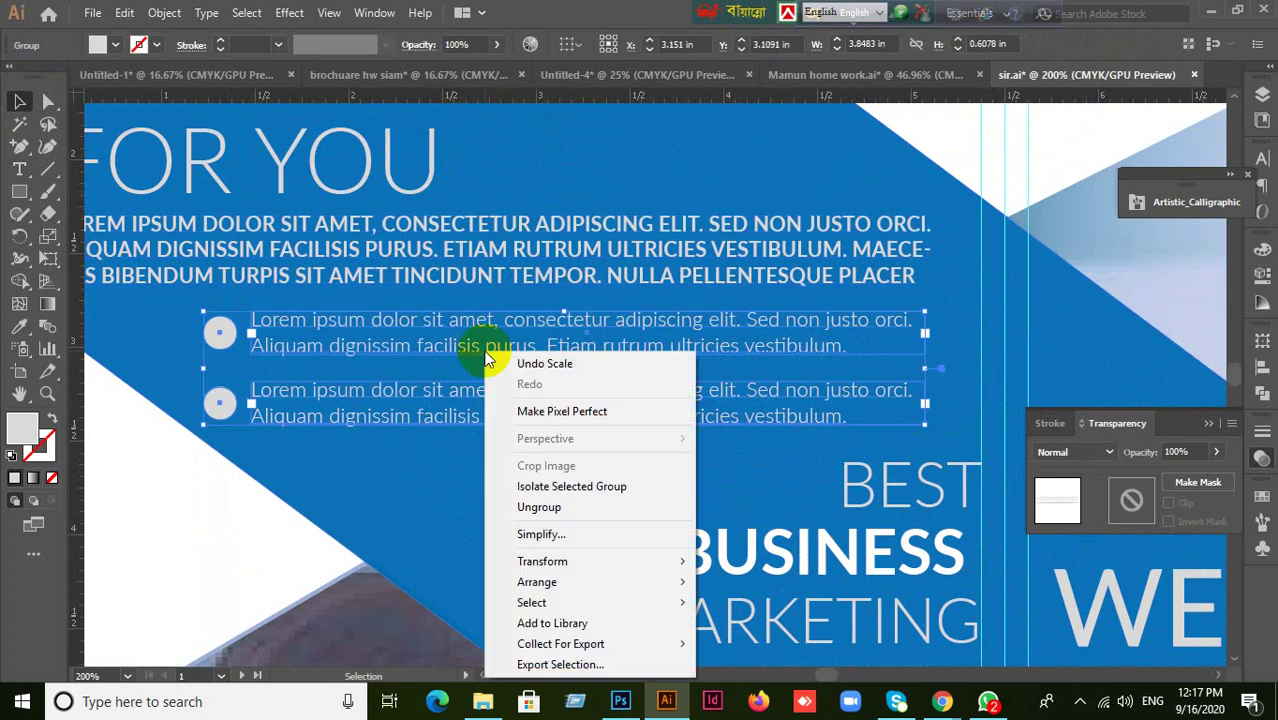
pyautogui.click(522, 508)
pyautogui.click(347, 440)
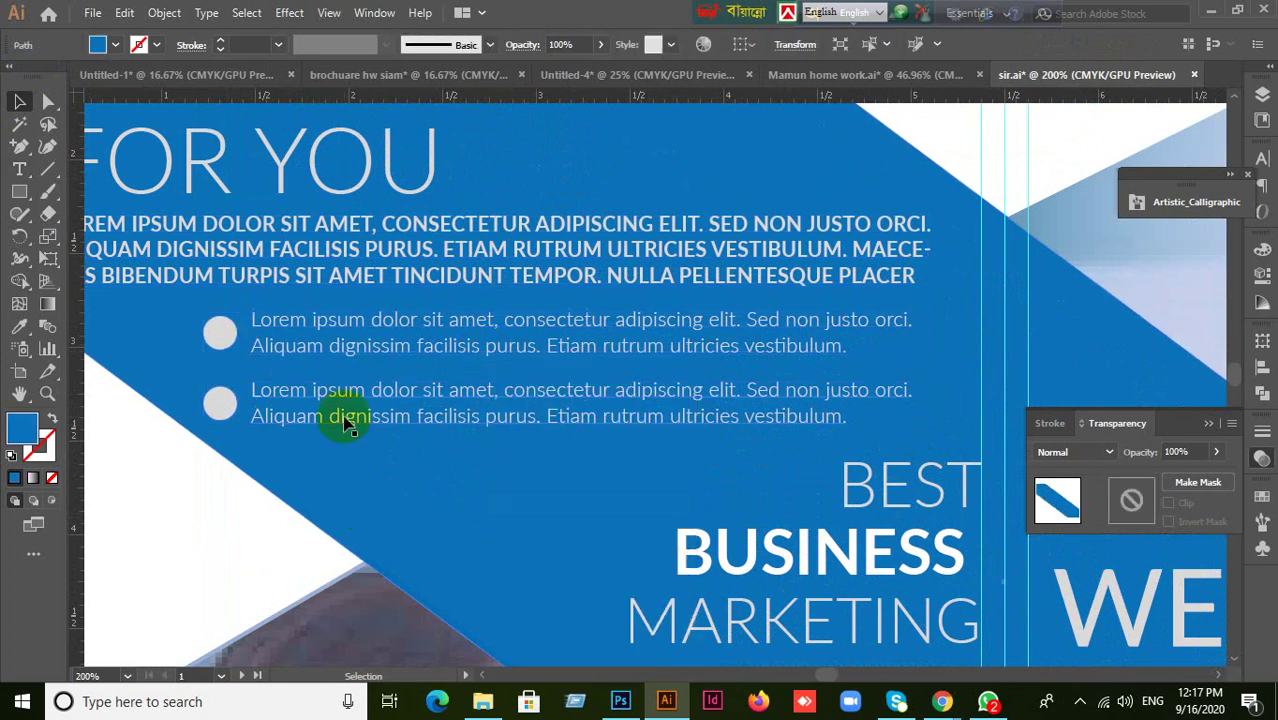
# - Ungroup the second bullet row so its circle and text are separate objects
pyautogui.click(367, 423)
pyautogui.rightClick(371, 423)
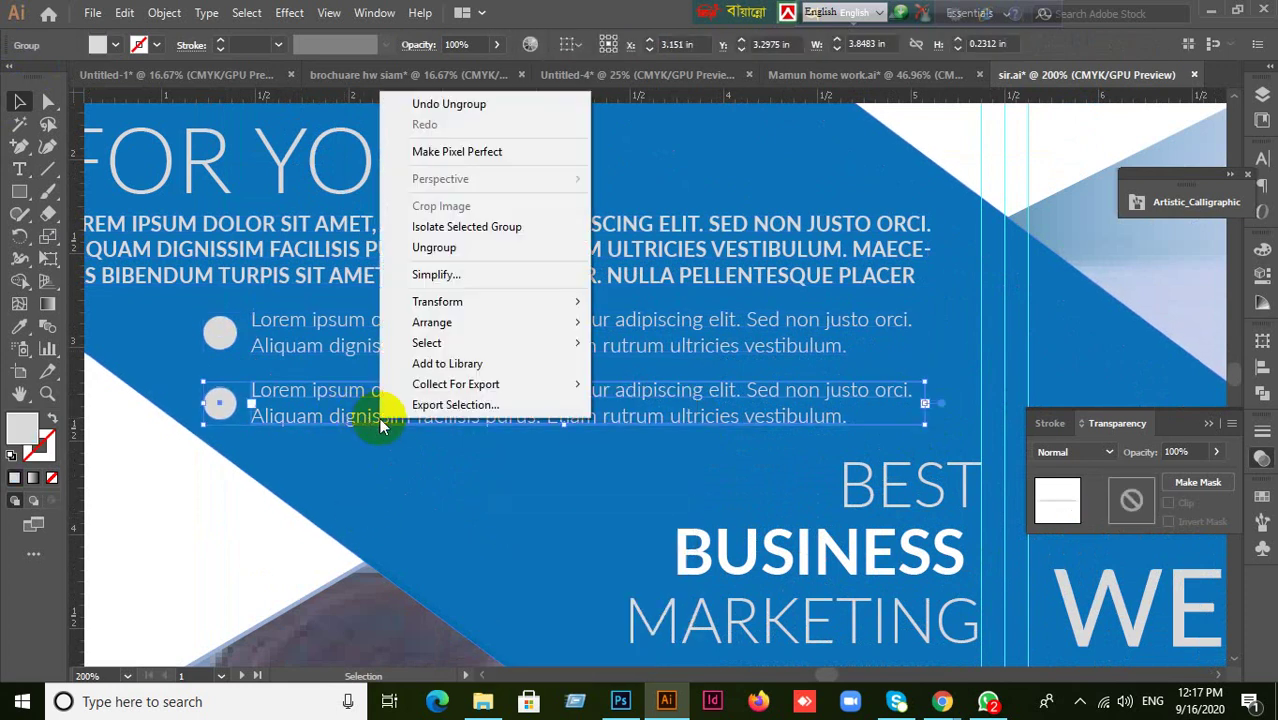
pyautogui.click(455, 252)
pyautogui.click(448, 425)
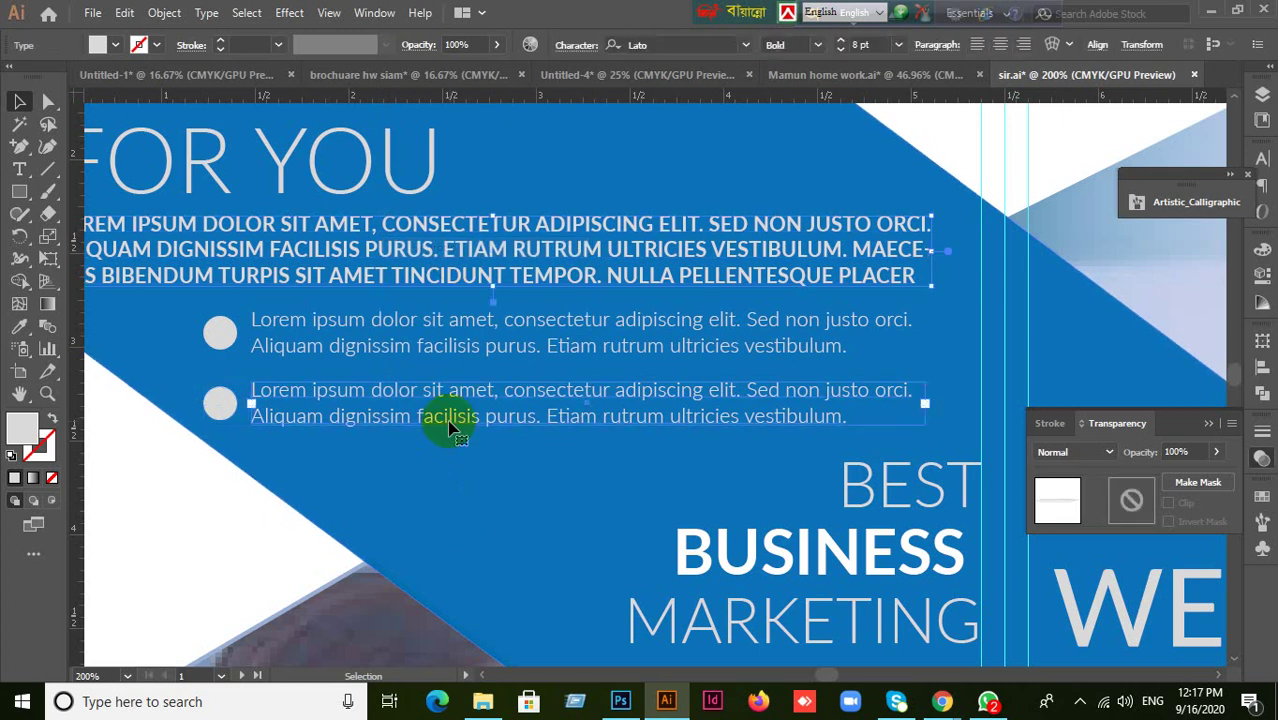
# - Ungroup the first bullet row into a separate circle and text
pyautogui.click(500, 345)
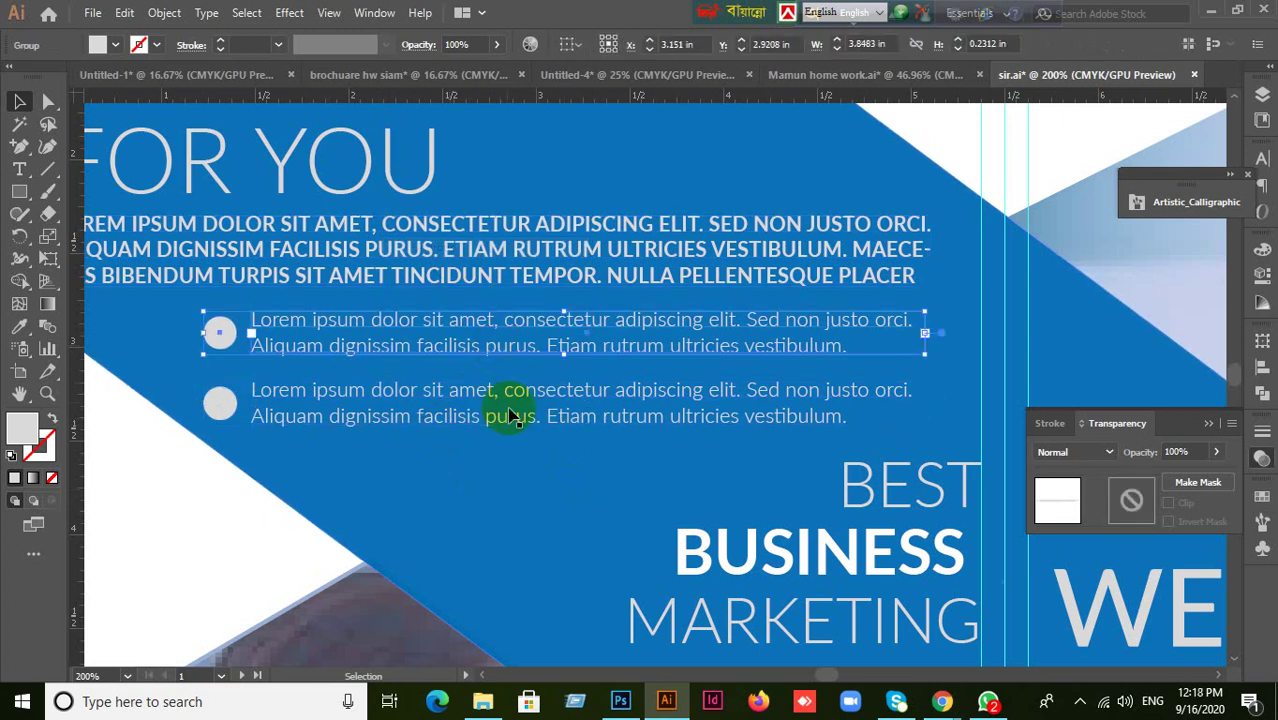
pyautogui.rightClick(482, 349)
pyautogui.click(531, 512)
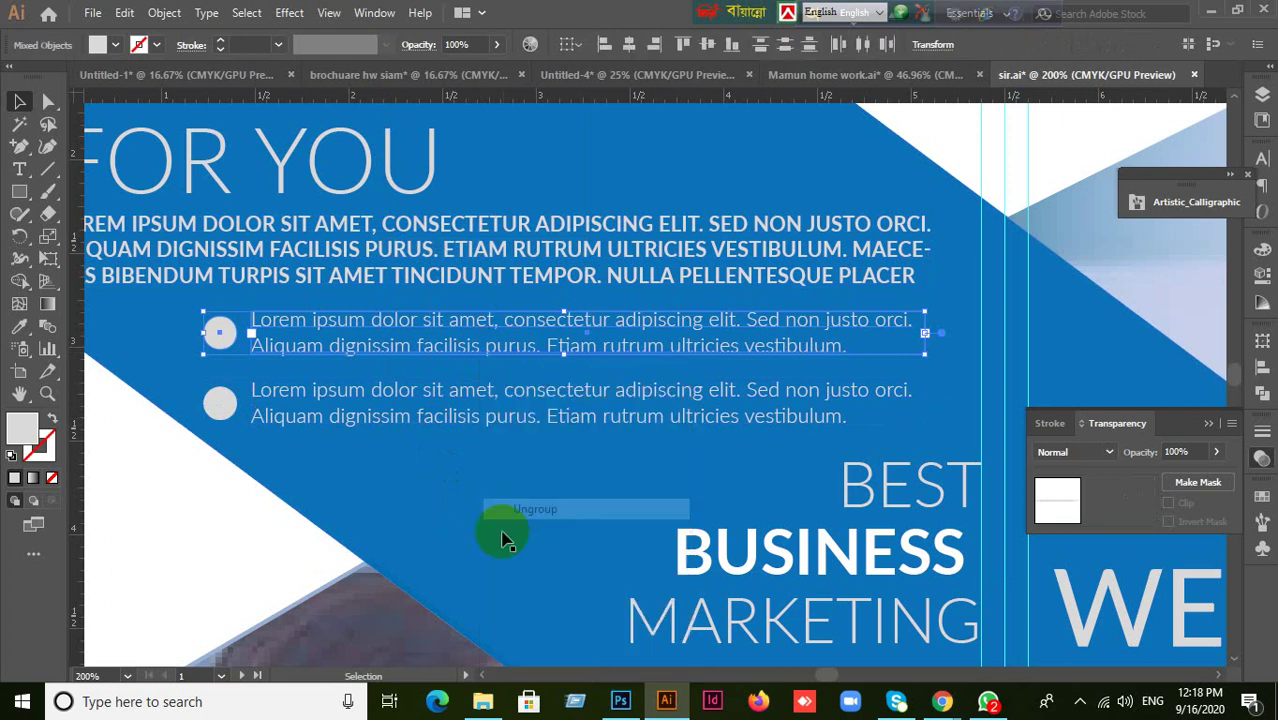
pyautogui.click(465, 357)
pyautogui.rightClick(522, 518)
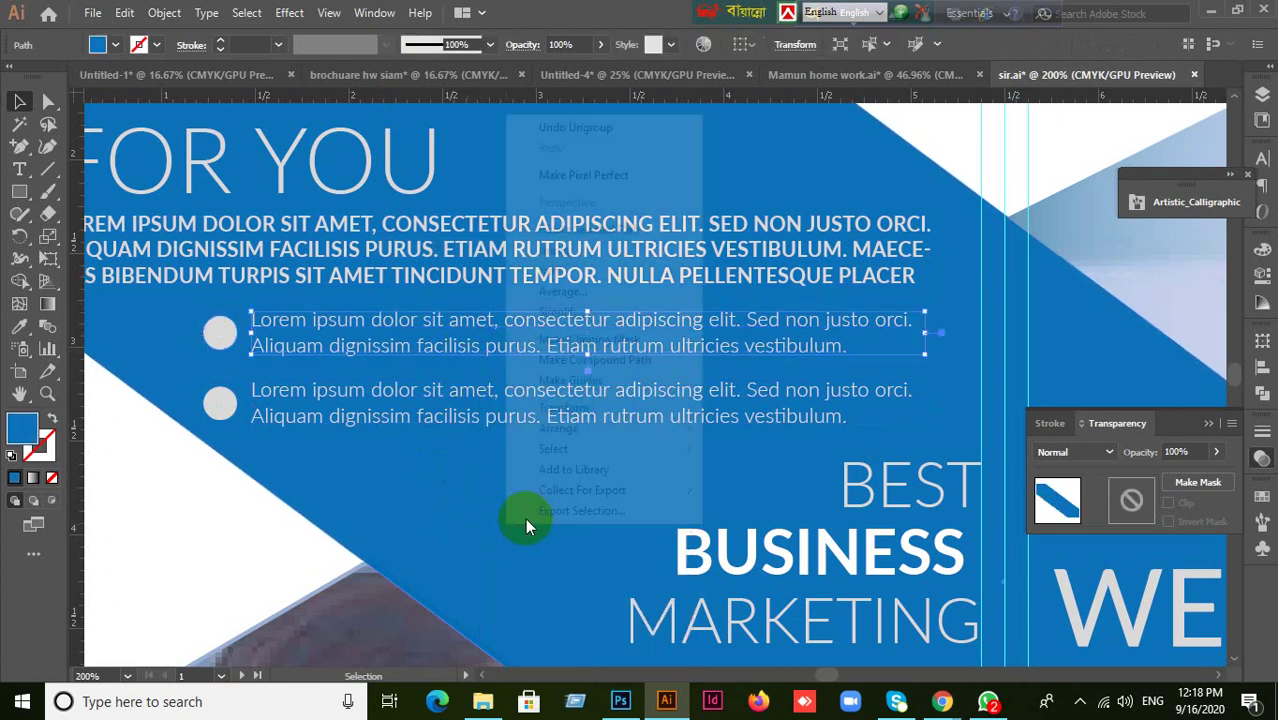
pyautogui.click(384, 512)
# - Select the first bullet circle together with its text and show the alignment options for them
pyautogui.scroll(-1, 390, 507)
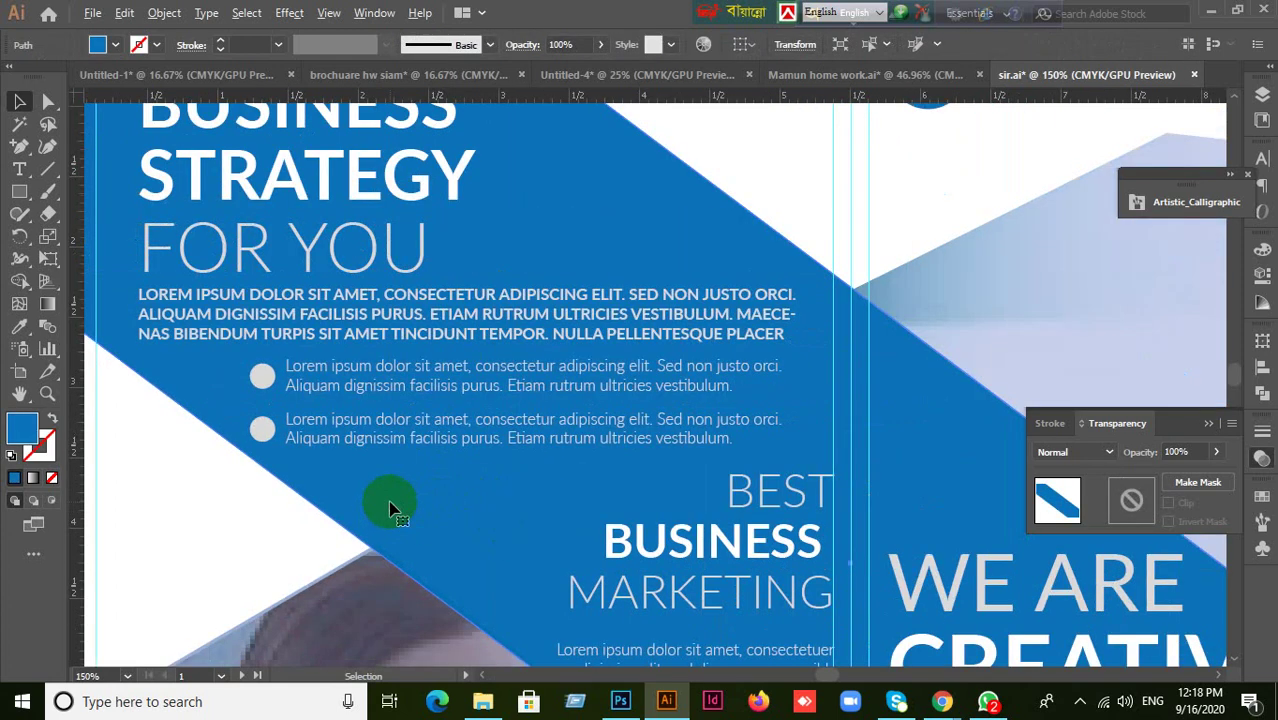
pyautogui.scroll(3, 571, 465)
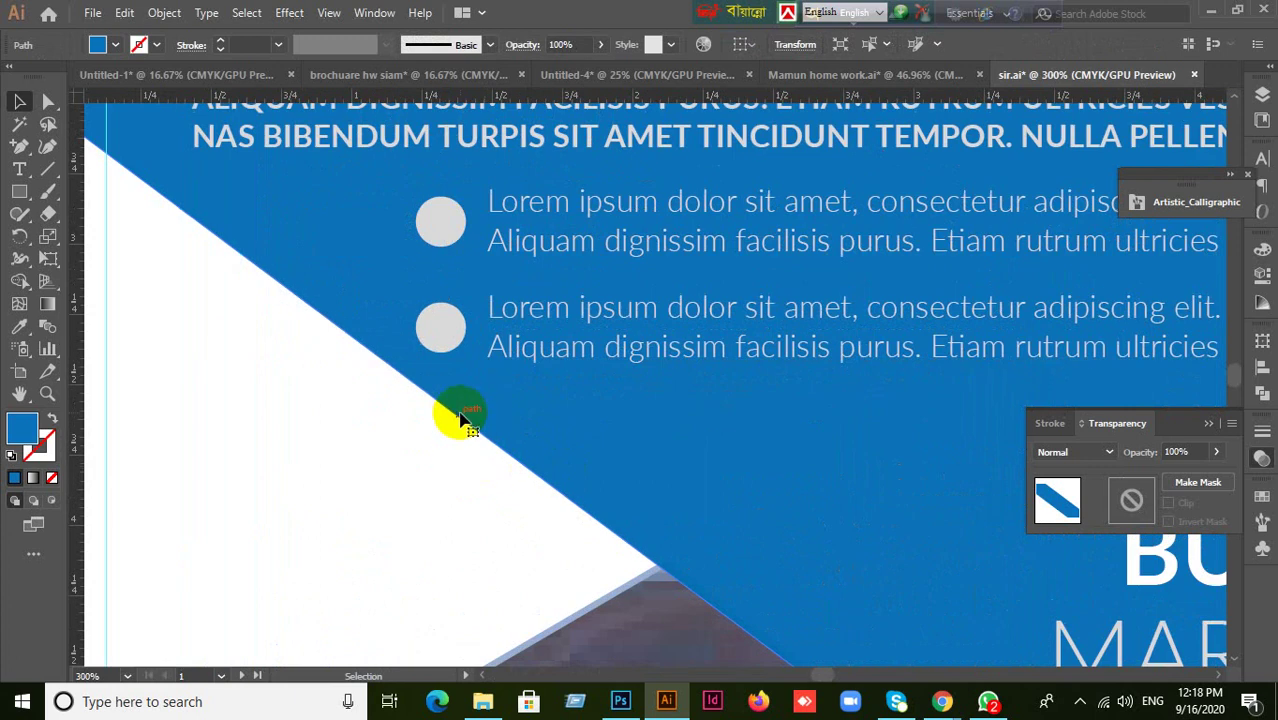
pyautogui.moveTo(462, 418); pyautogui.dragTo(334, 516)
pyautogui.click(309, 346)
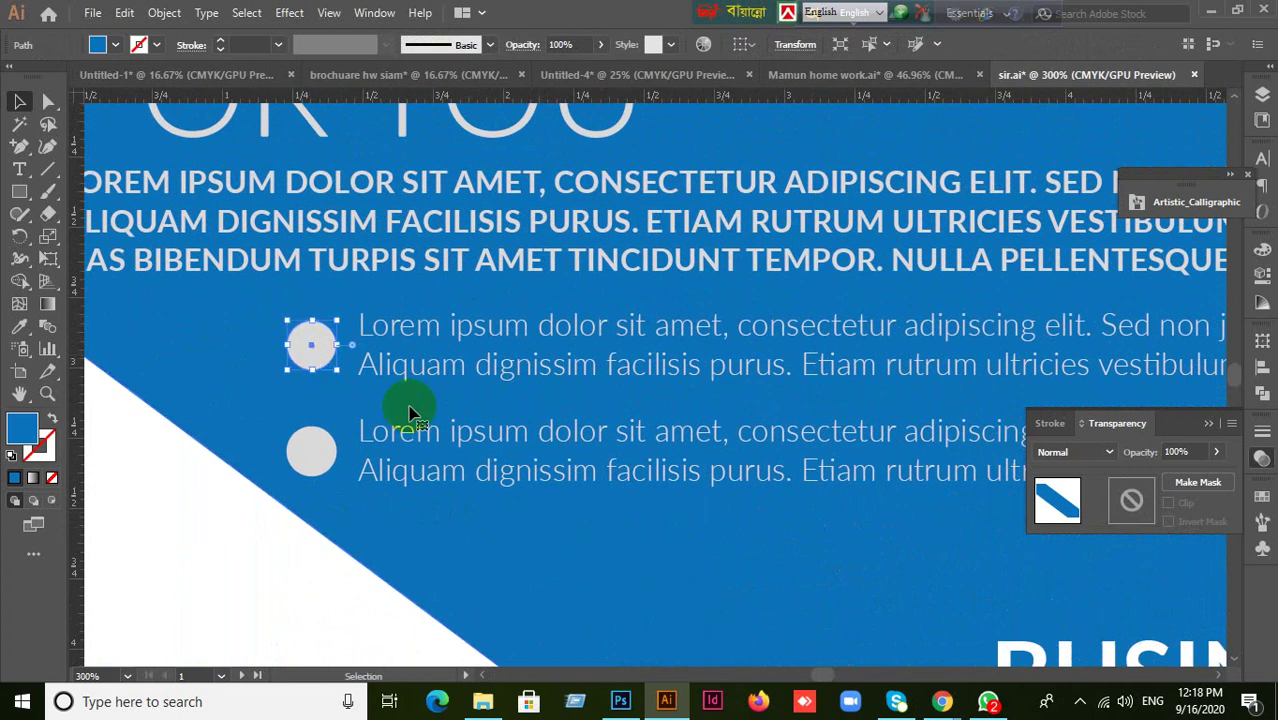
pyautogui.keyDown('shift'); pyautogui.click(452, 375); pyautogui.keyUp('shift')
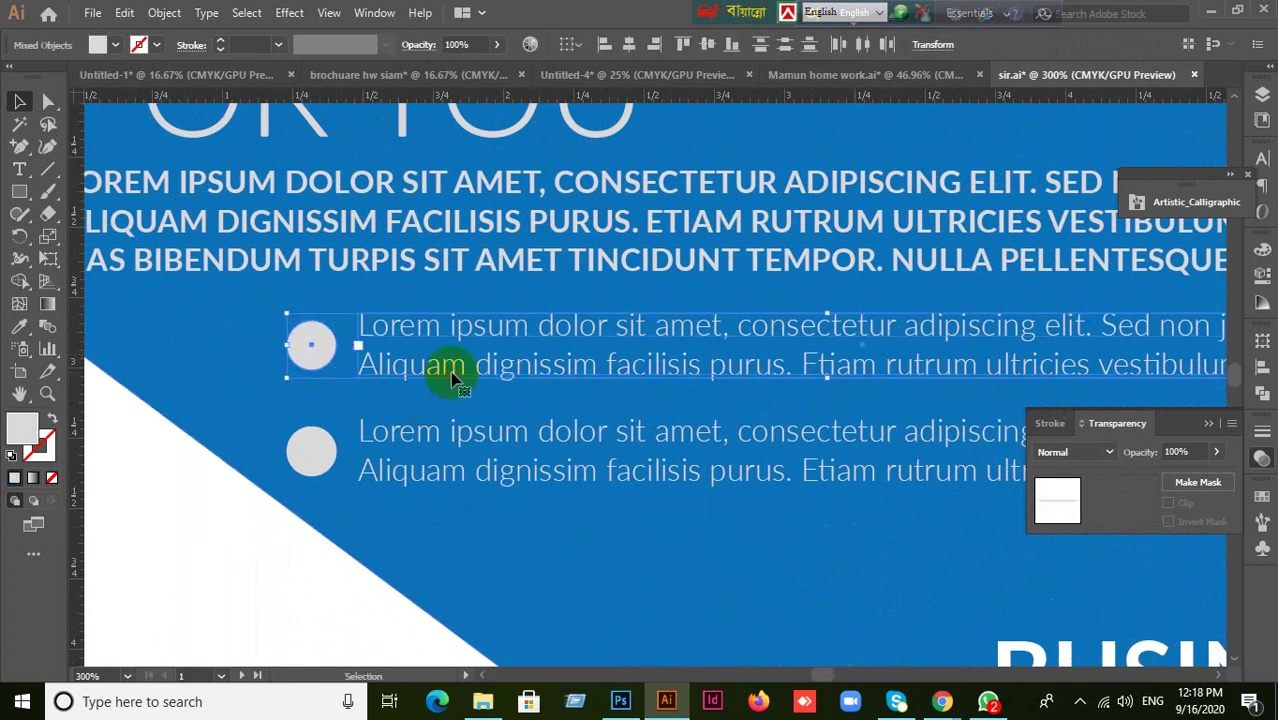
pyautogui.click(1264, 370)
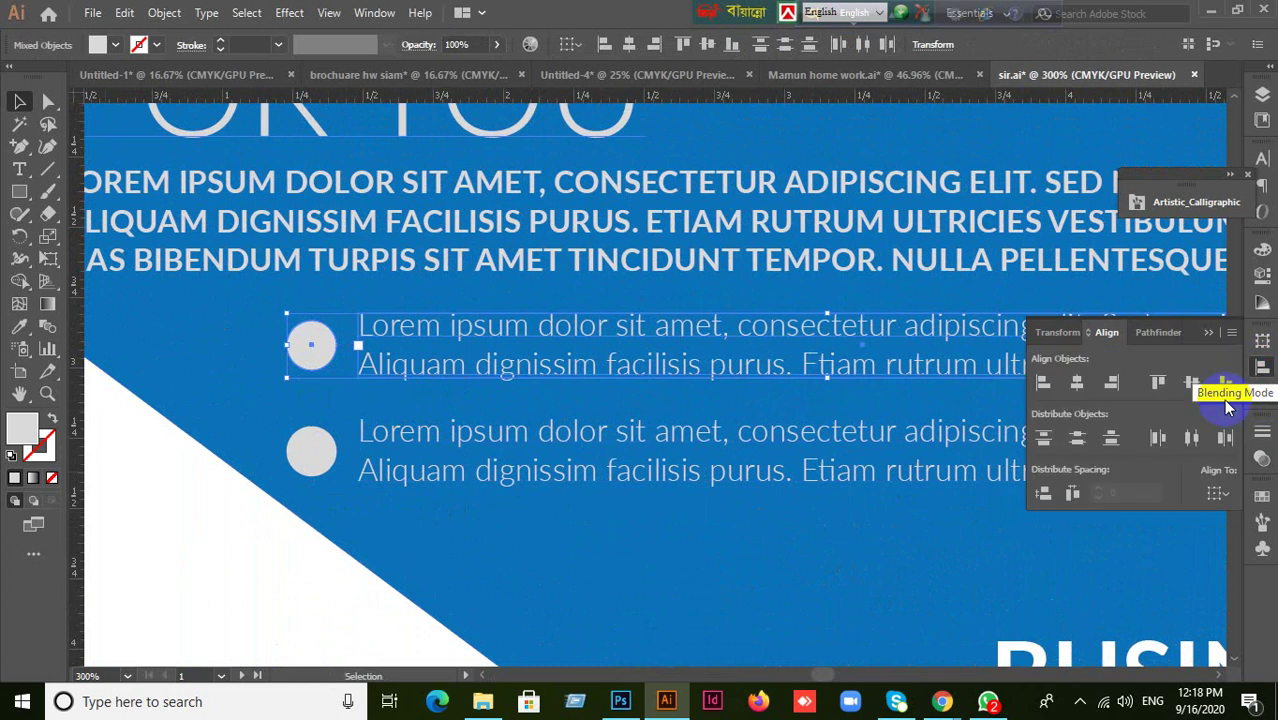
pyautogui.click(724, 527)
# - Select the second bullet circle, then both circles together, to check them for alignment, and deselect them
pyautogui.click(308, 447)
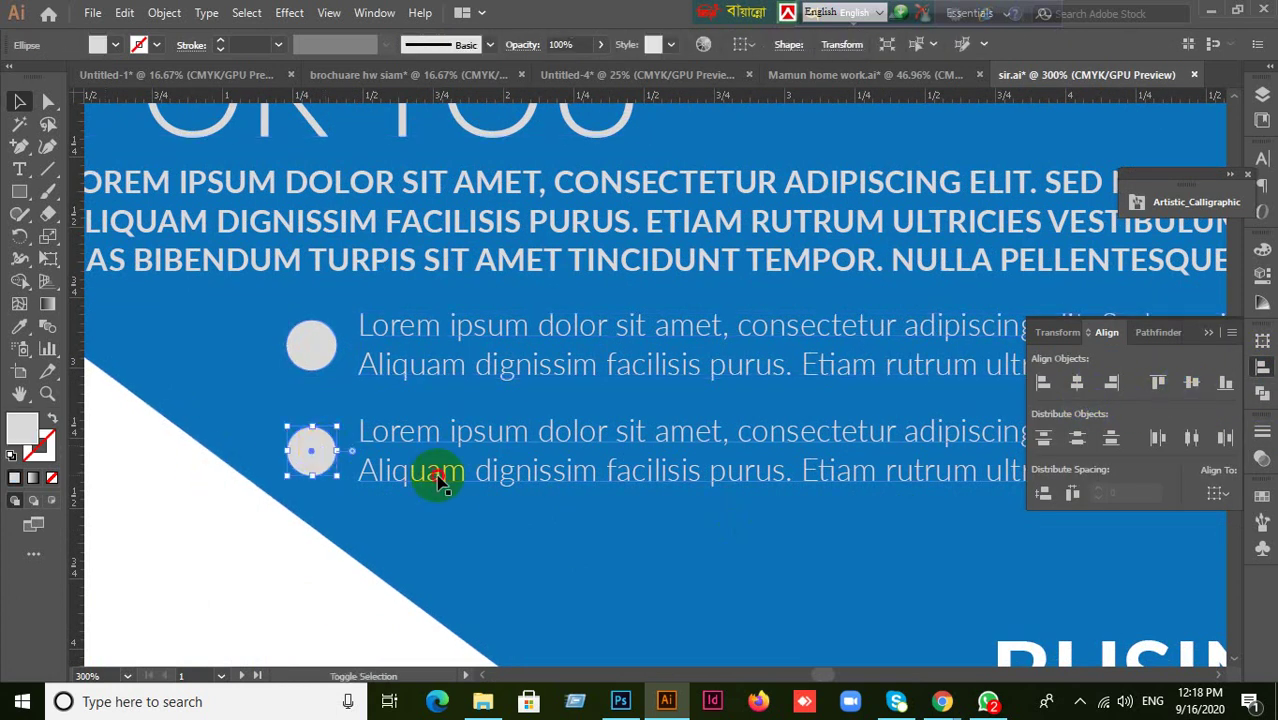
pyautogui.click(780, 585)
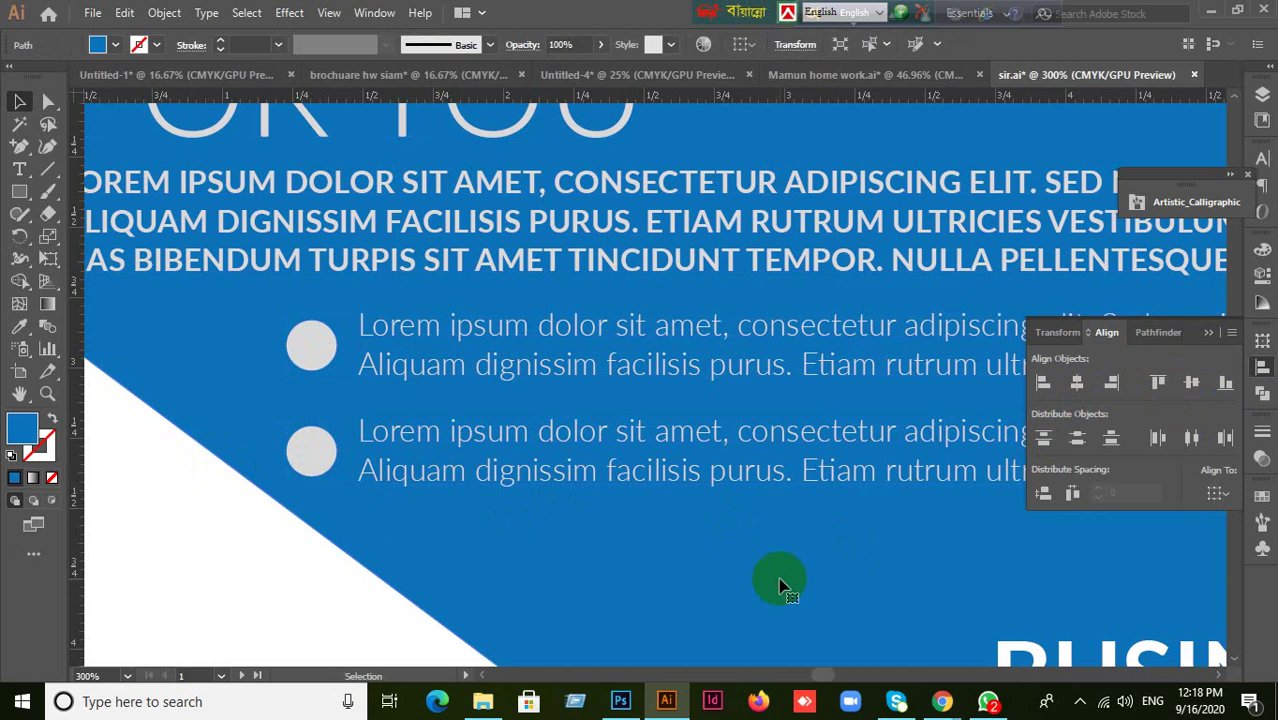
pyautogui.scroll(-2, 780, 585)
pyautogui.click(549, 457)
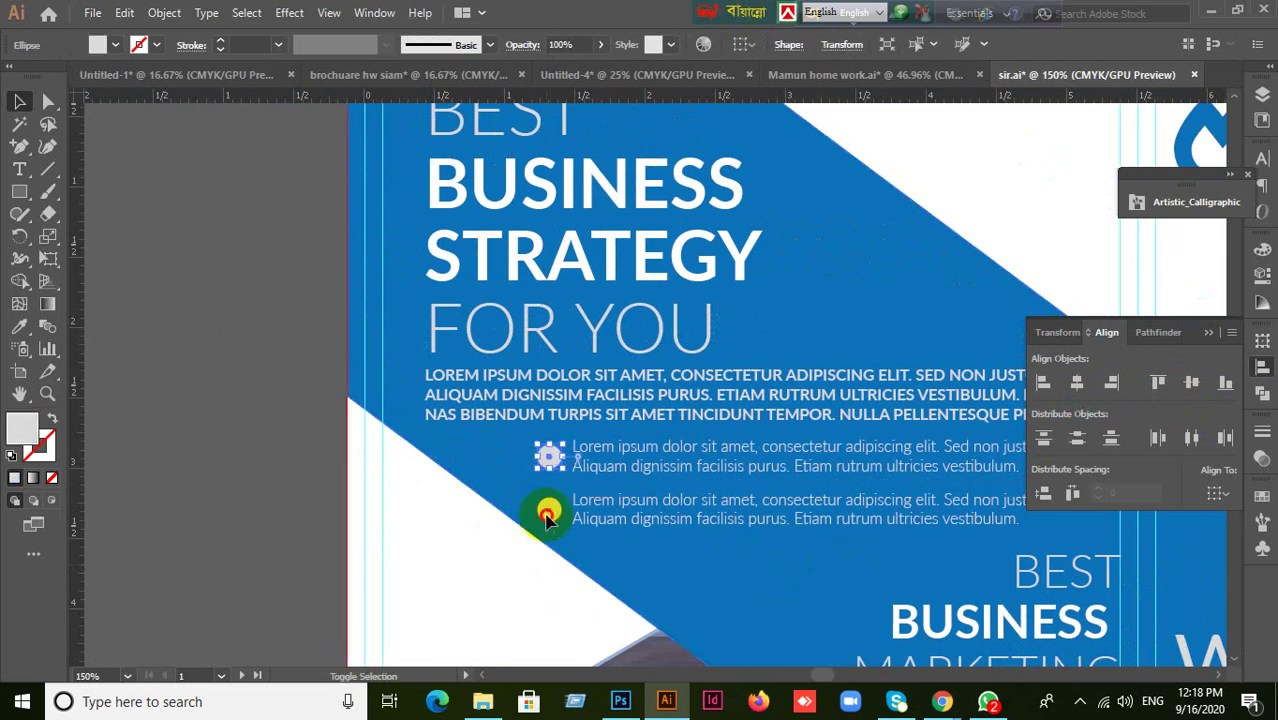
pyautogui.keyDown('shift'); pyautogui.click(547, 515); pyautogui.keyUp('shift')
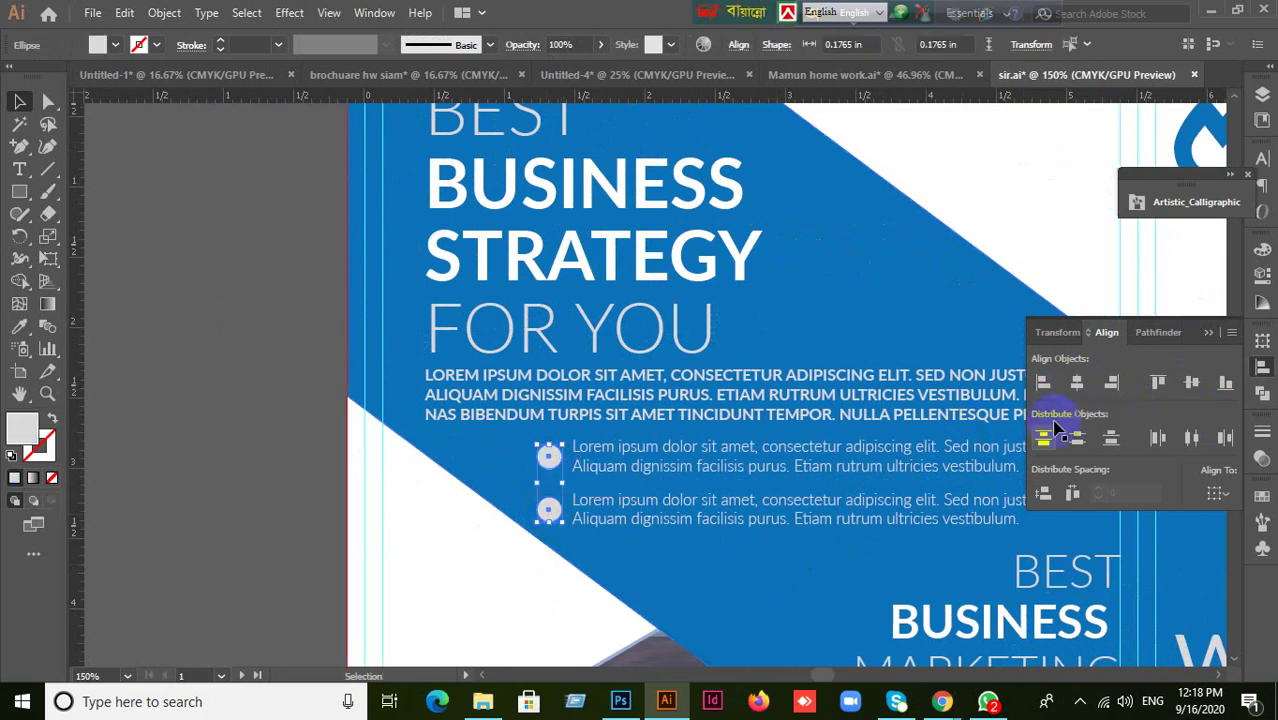
pyautogui.click(795, 592)
# - Examine the front cover's heading and paragraph and the bullet list on the About Us page
pyautogui.scroll(-1, 797, 592)
pyautogui.scroll(2, 797, 590)
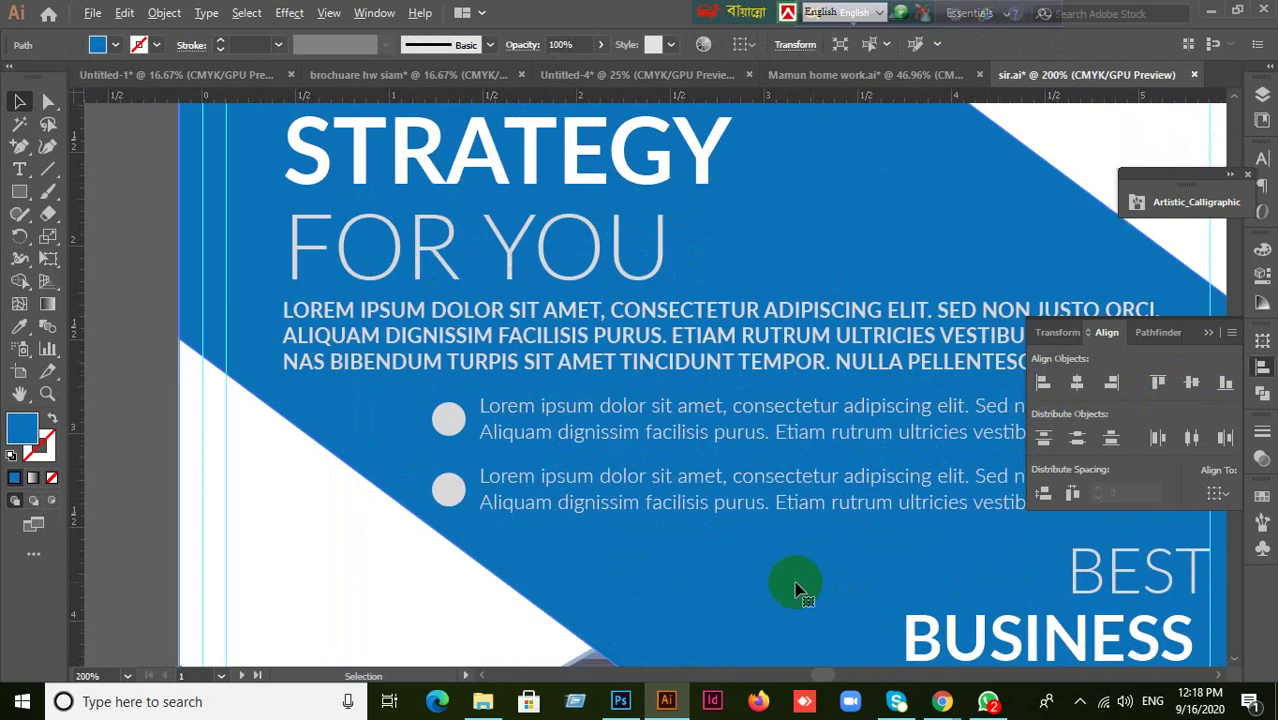
pyautogui.scroll(-1, 800, 580)
pyautogui.moveTo(970, 533); pyautogui.dragTo(476, 465)
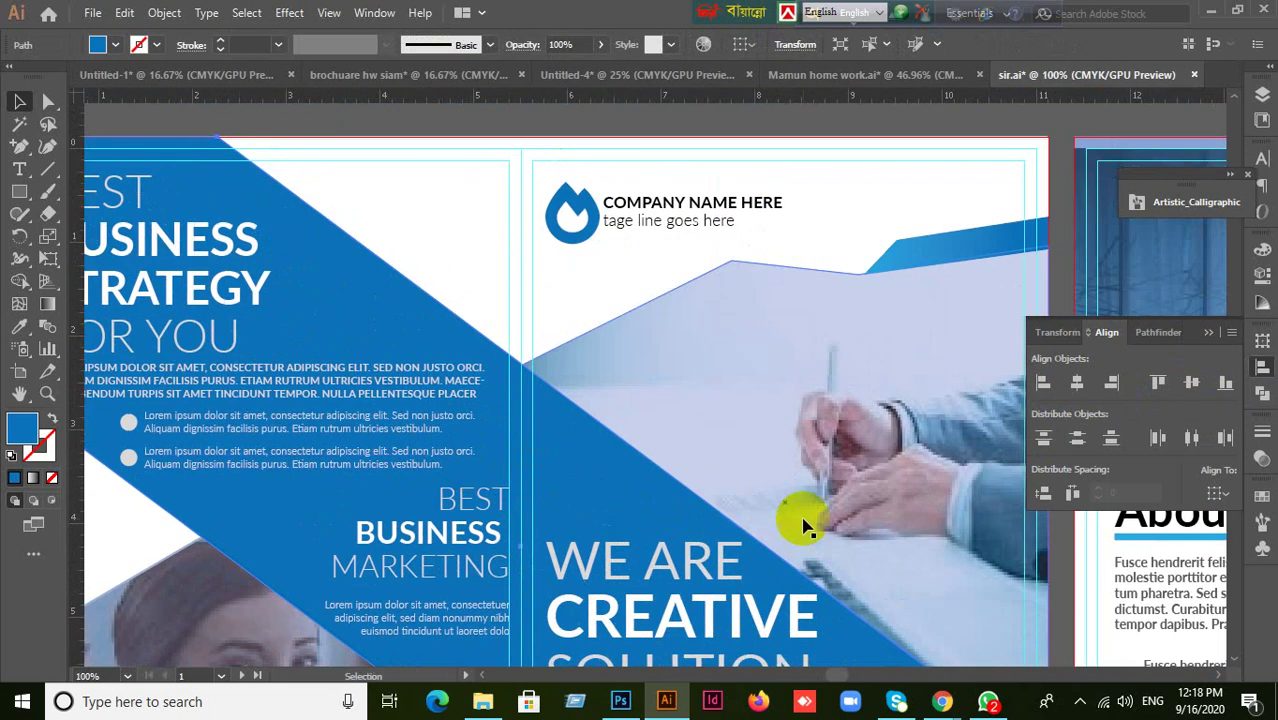
pyautogui.scroll(-6, 805, 525)
pyautogui.hscroll(6, 753, 519)
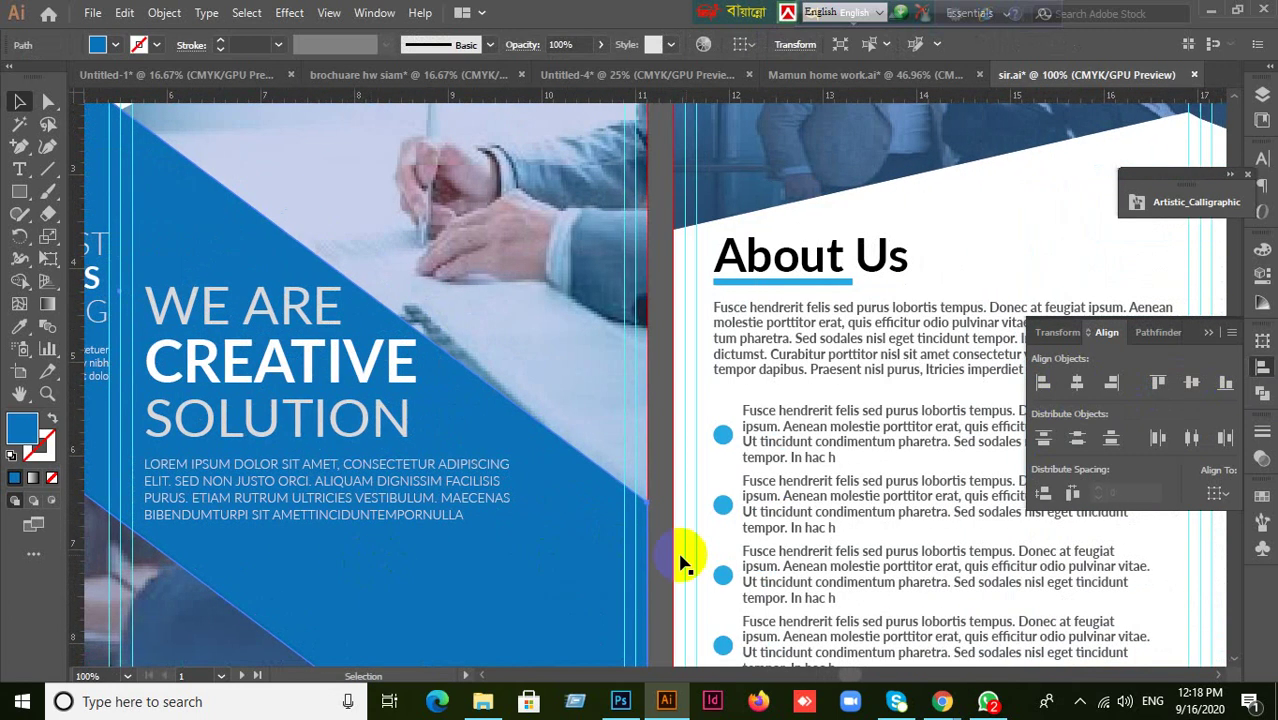
pyautogui.moveTo(927, 571); pyautogui.dragTo(756, 428)
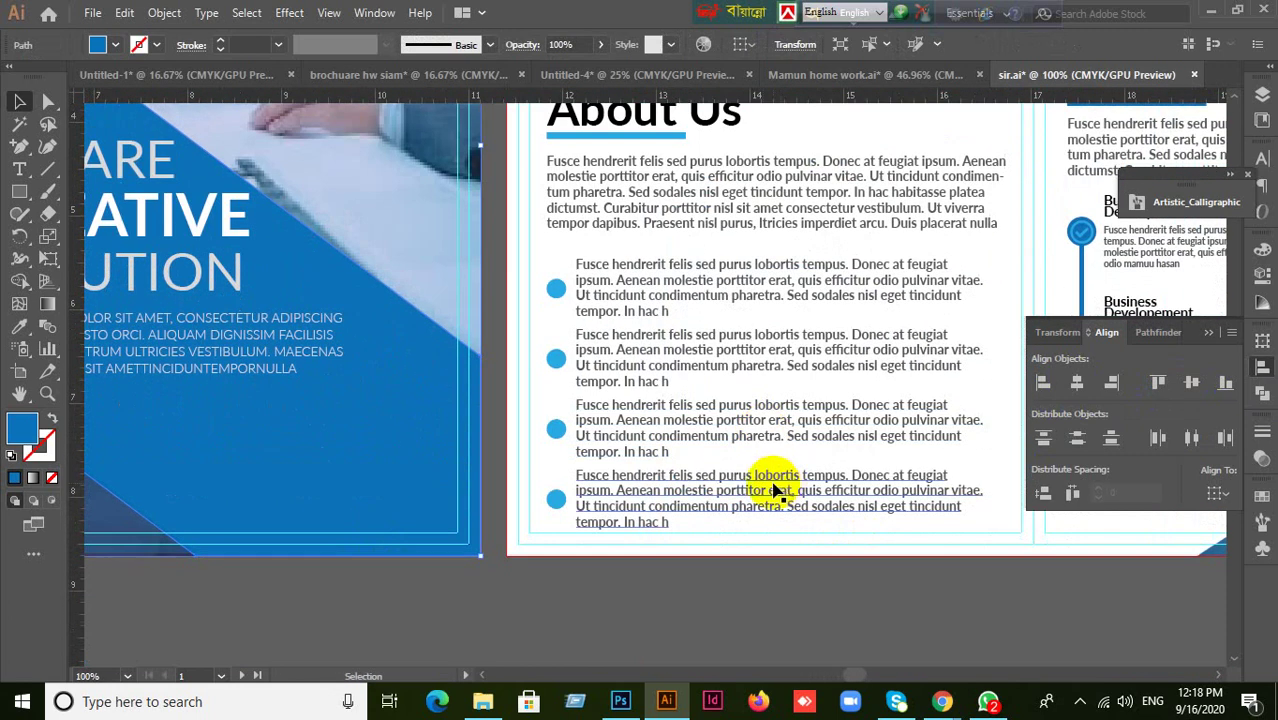
pyautogui.moveTo(775, 490); pyautogui.dragTo(663, 585)
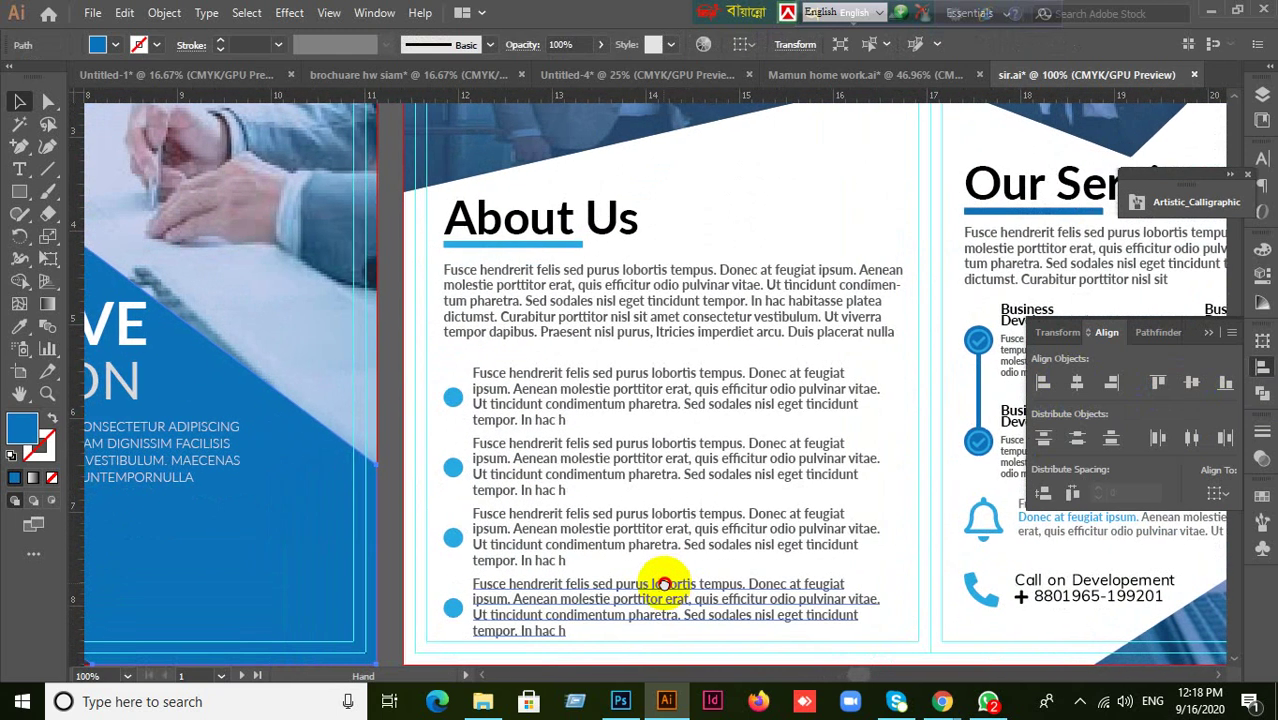
pyautogui.moveTo(585, 556); pyautogui.dragTo(587, 466)
# - Ungroup the About Us content and select its introductory paragraph on its own
pyautogui.click(608, 249)
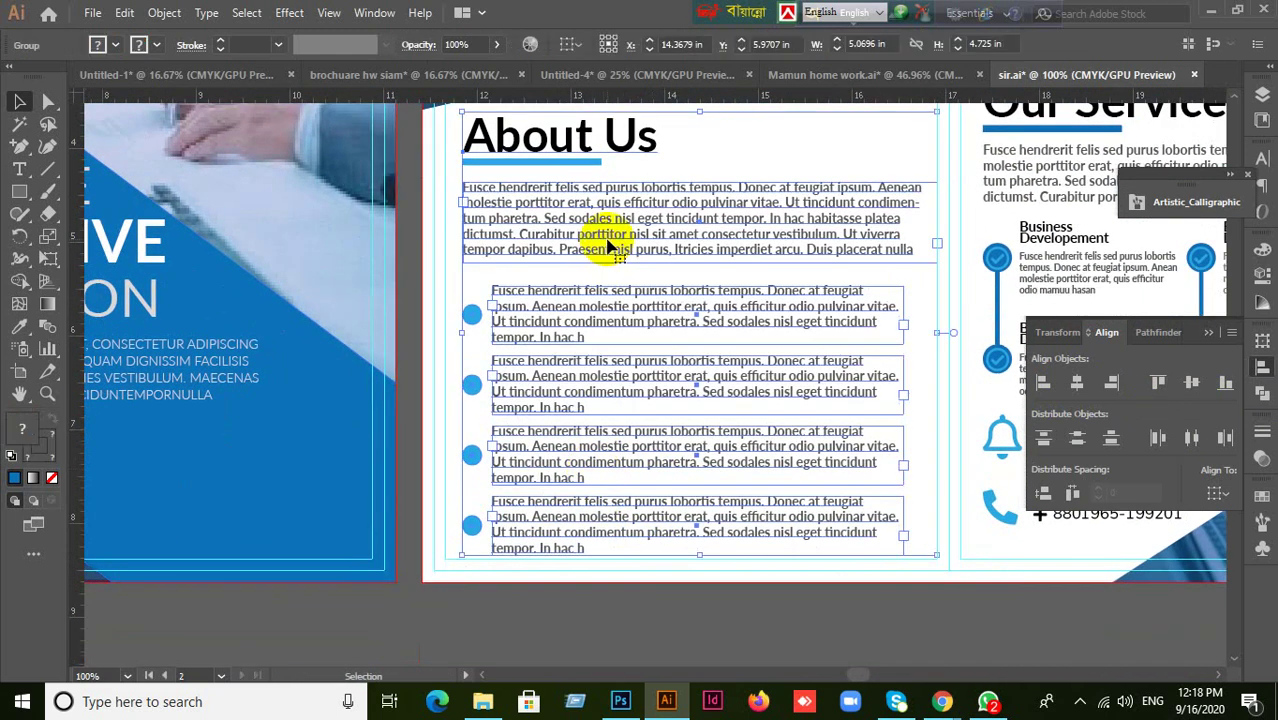
pyautogui.rightClick(608, 249)
pyautogui.click(628, 396)
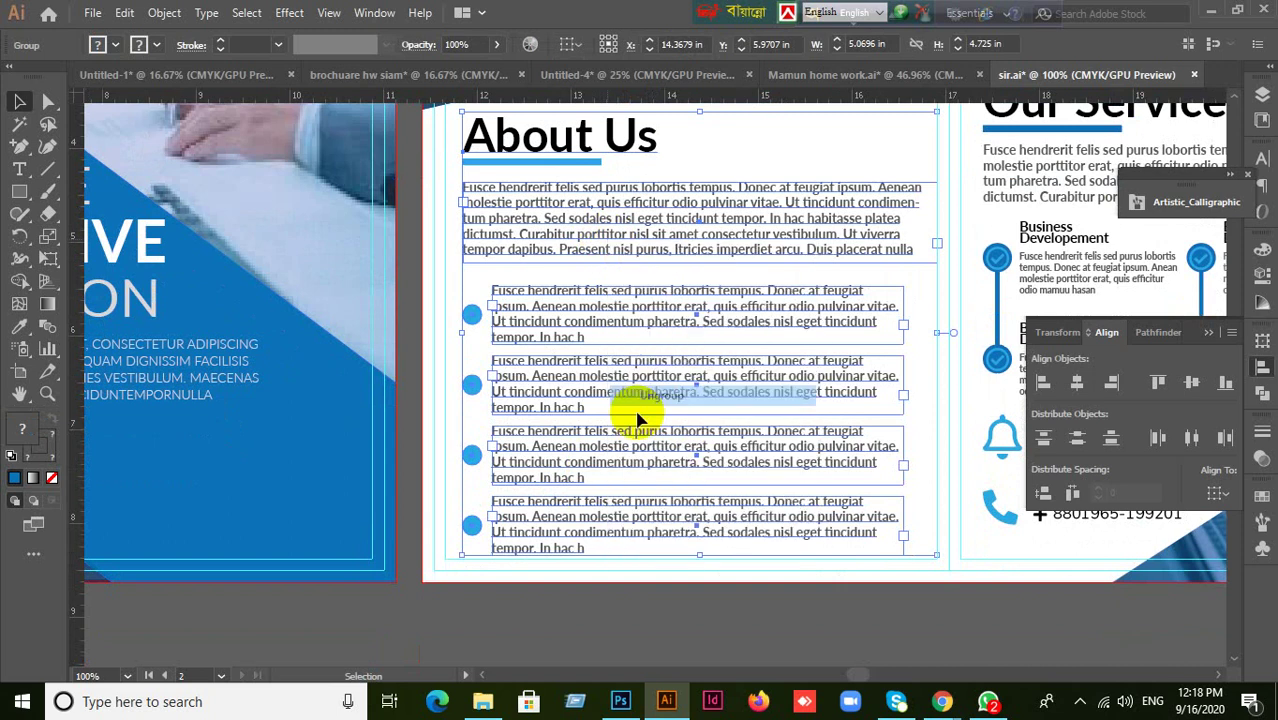
pyautogui.click(697, 620)
pyautogui.click(605, 240)
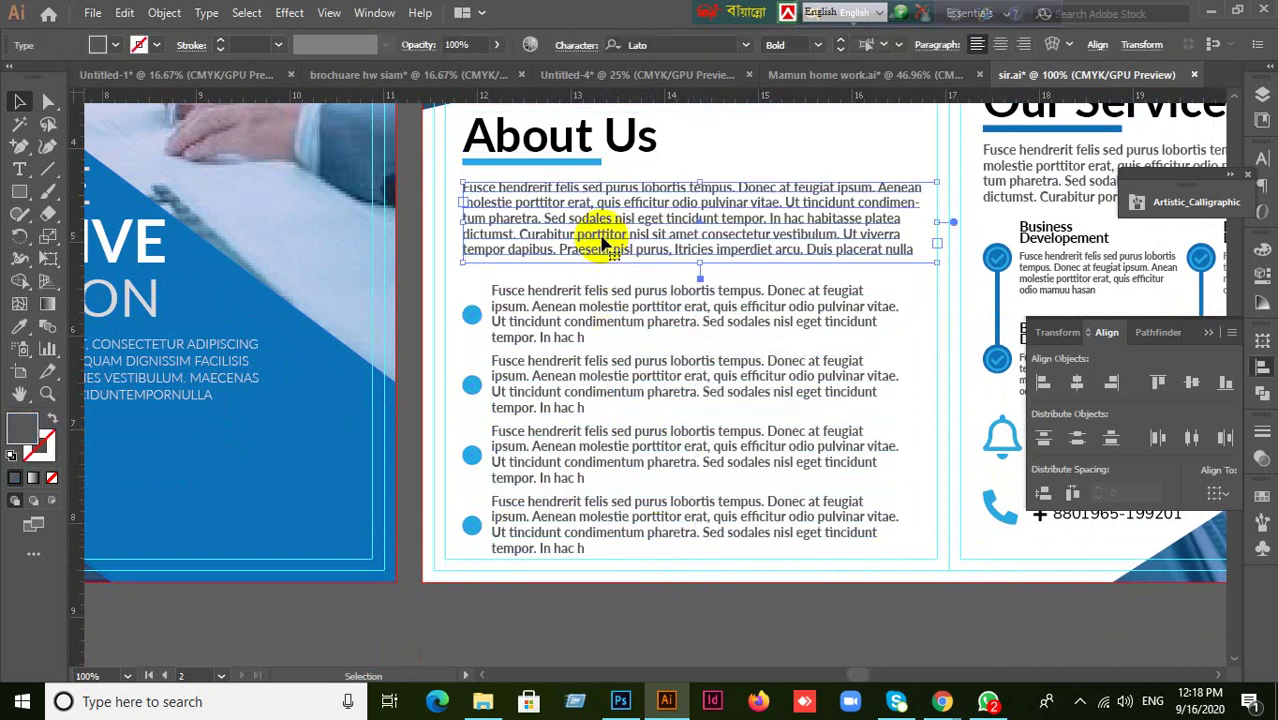
# - Ungroup the About Us bullet list, separating its texts from the column of blue circles
pyautogui.click(600, 290)
pyautogui.rightClick(601, 301)
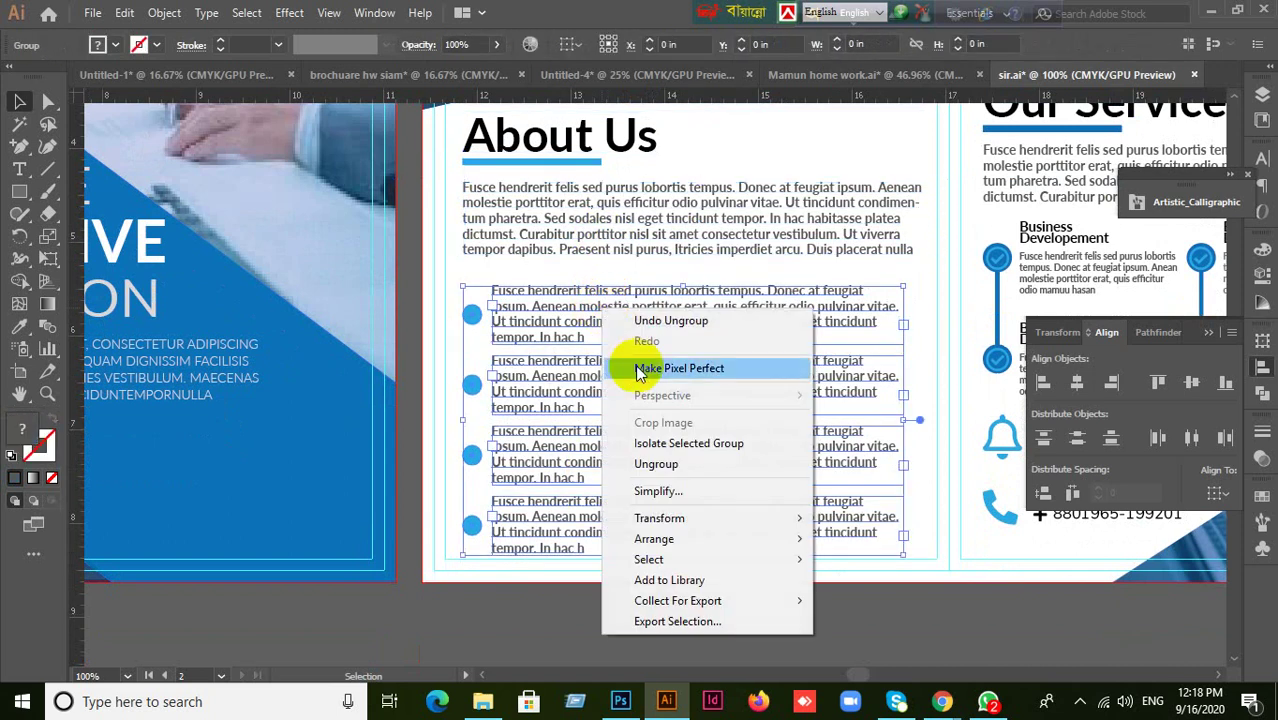
pyautogui.click(656, 465)
pyautogui.click(575, 612)
# - Ungroup the column of four blue bullet circles beside the About Us list
pyautogui.click(470, 318)
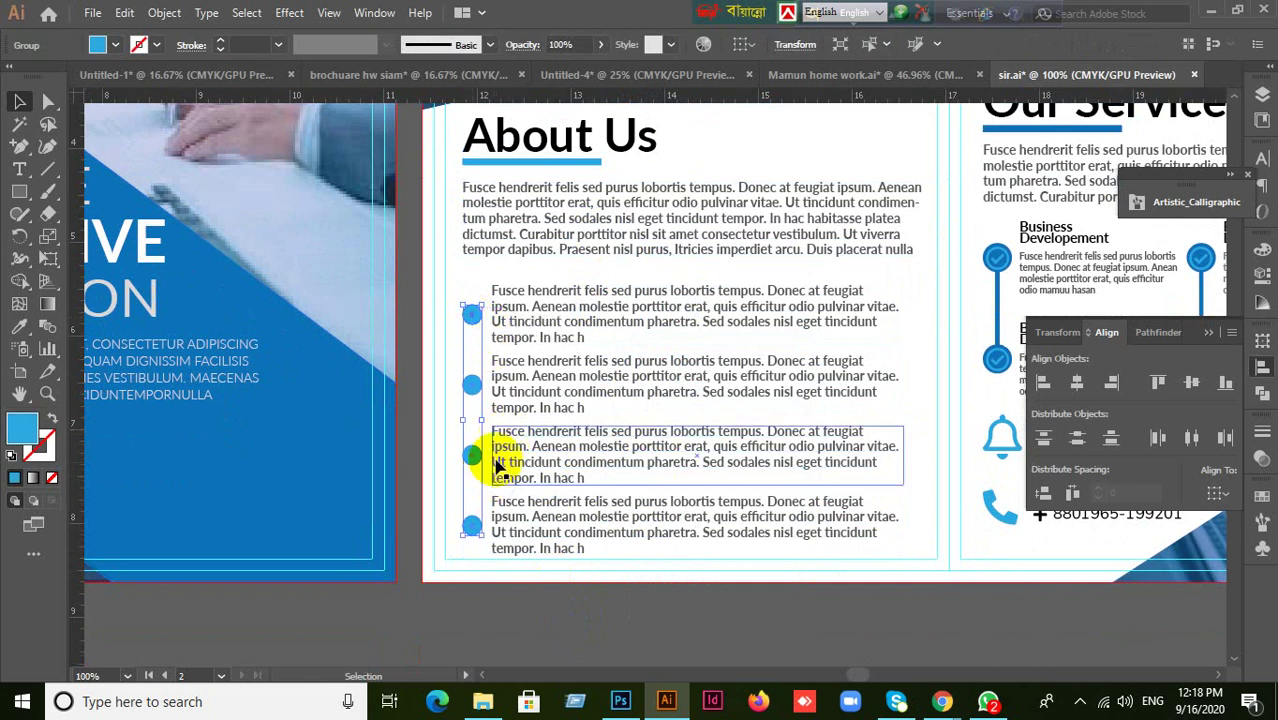
pyautogui.rightClick(470, 386)
pyautogui.click(529, 226)
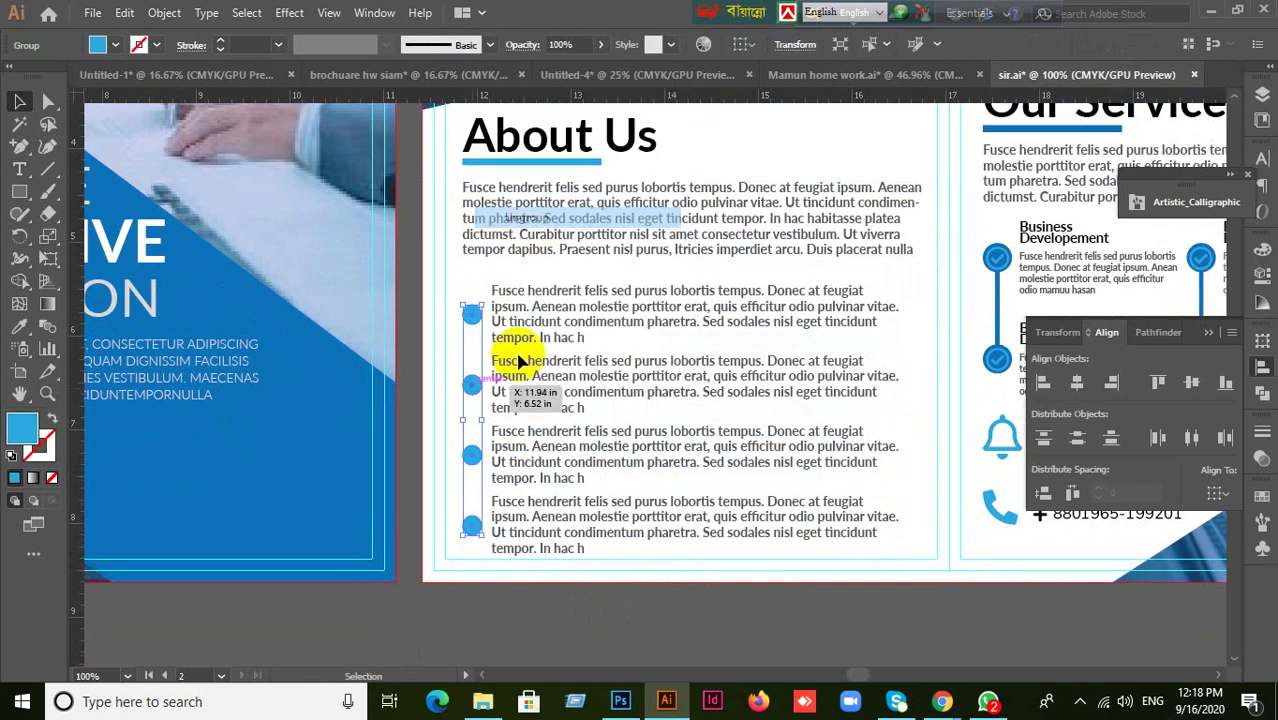
# - Ungroup the four bullet texts of the About Us list so each text can be selected separately
pyautogui.click(442, 627)
pyautogui.scroll(1, 652, 460)
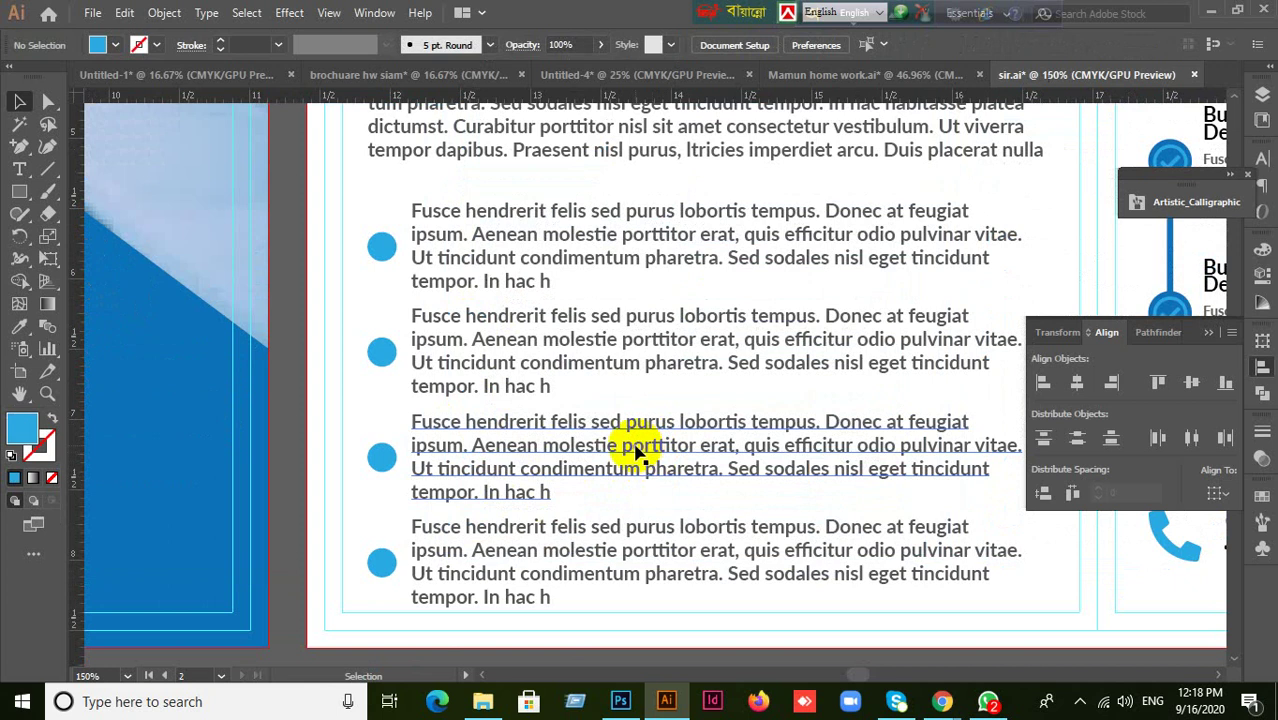
pyautogui.click(385, 248)
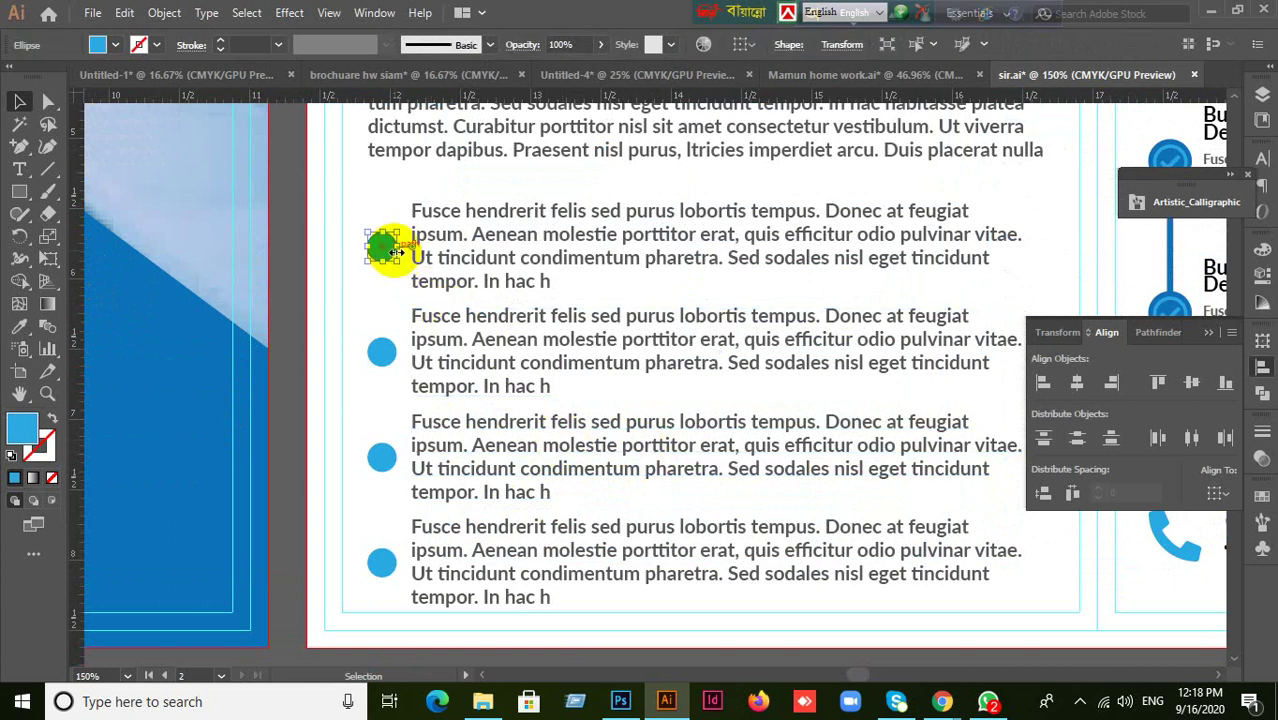
pyautogui.keyDown('shift'); pyautogui.click(542, 262); pyautogui.keyUp('shift')
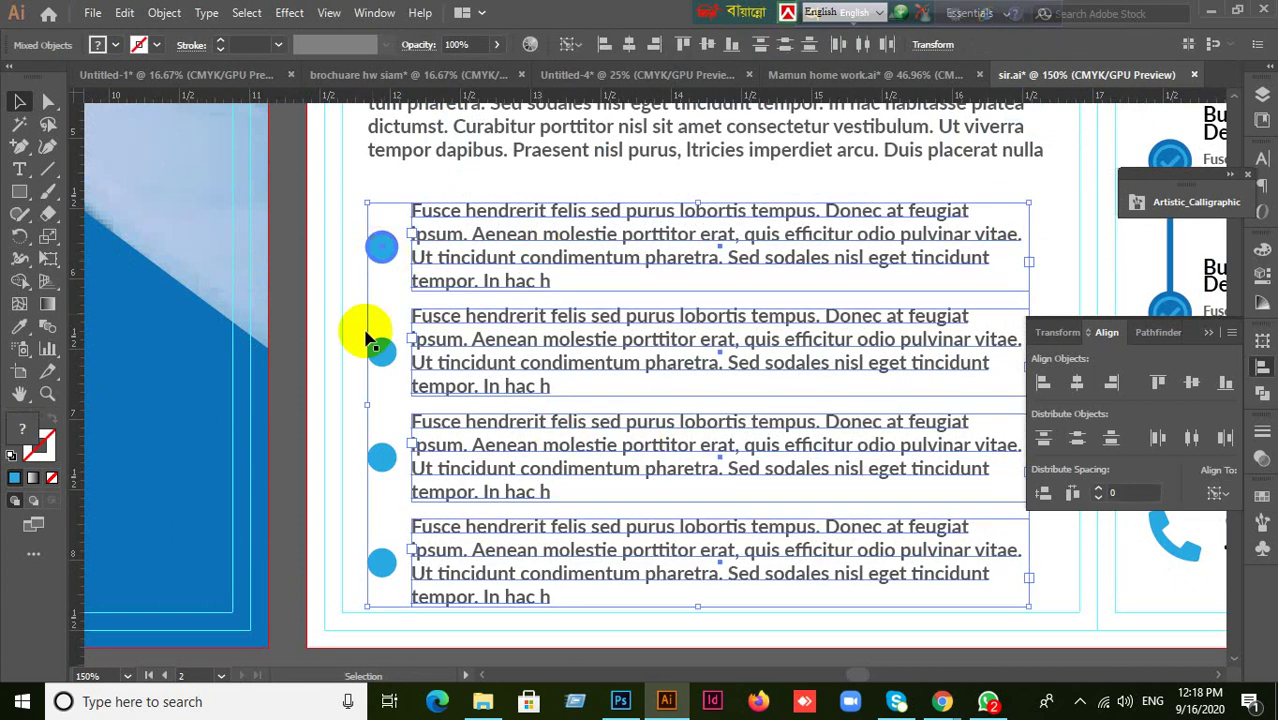
pyautogui.click(280, 625)
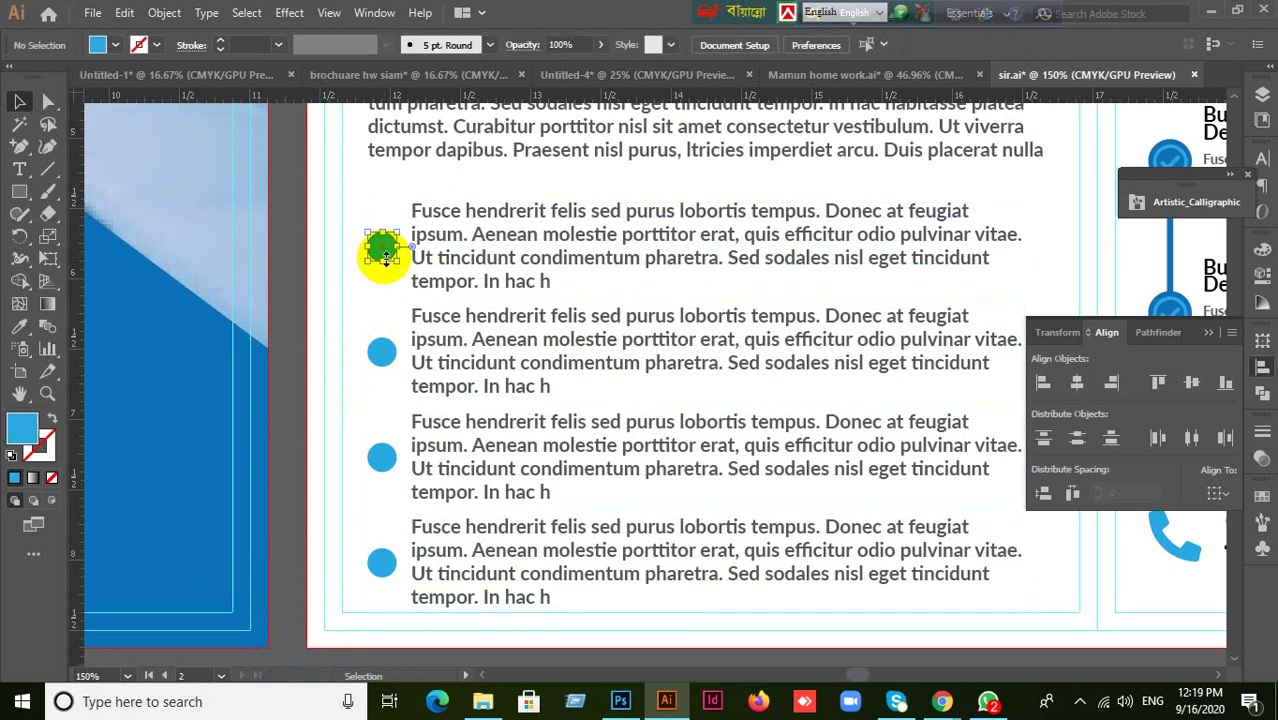
pyautogui.click(385, 250)
pyautogui.keyDown('shift'); pyautogui.click(466, 258); pyautogui.keyUp('shift')
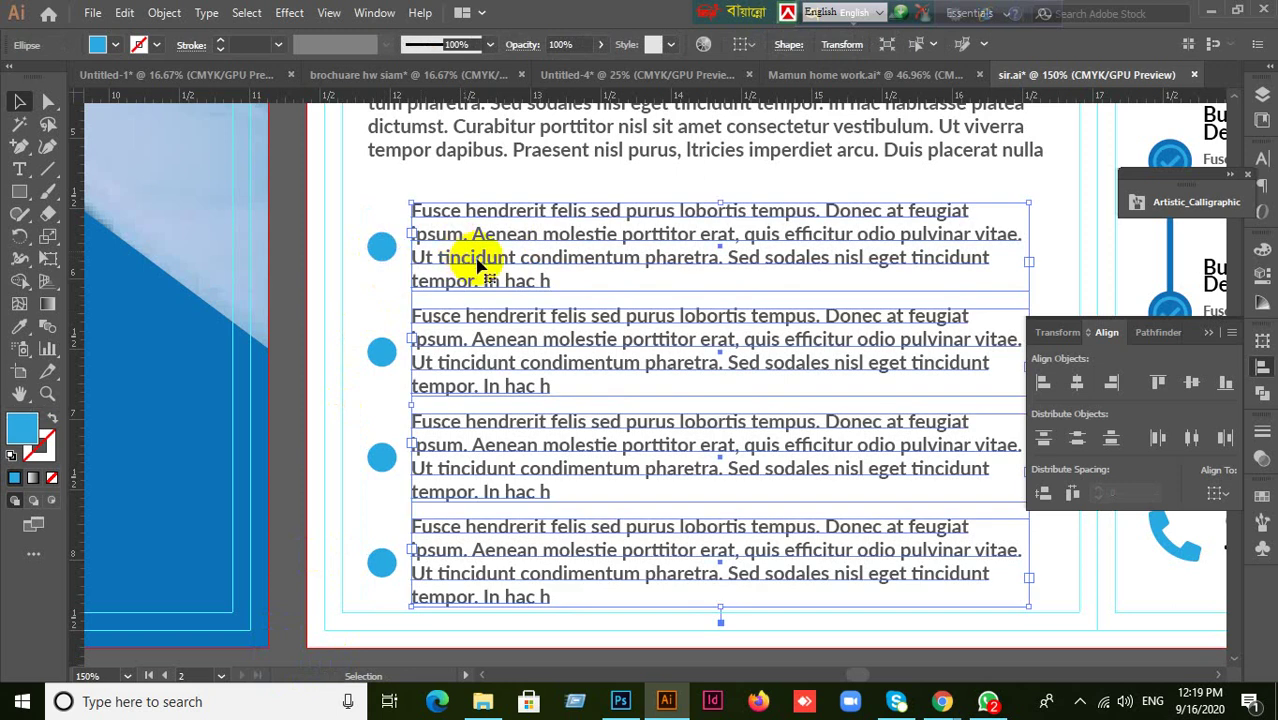
pyautogui.rightClick(478, 262)
pyautogui.click(507, 408)
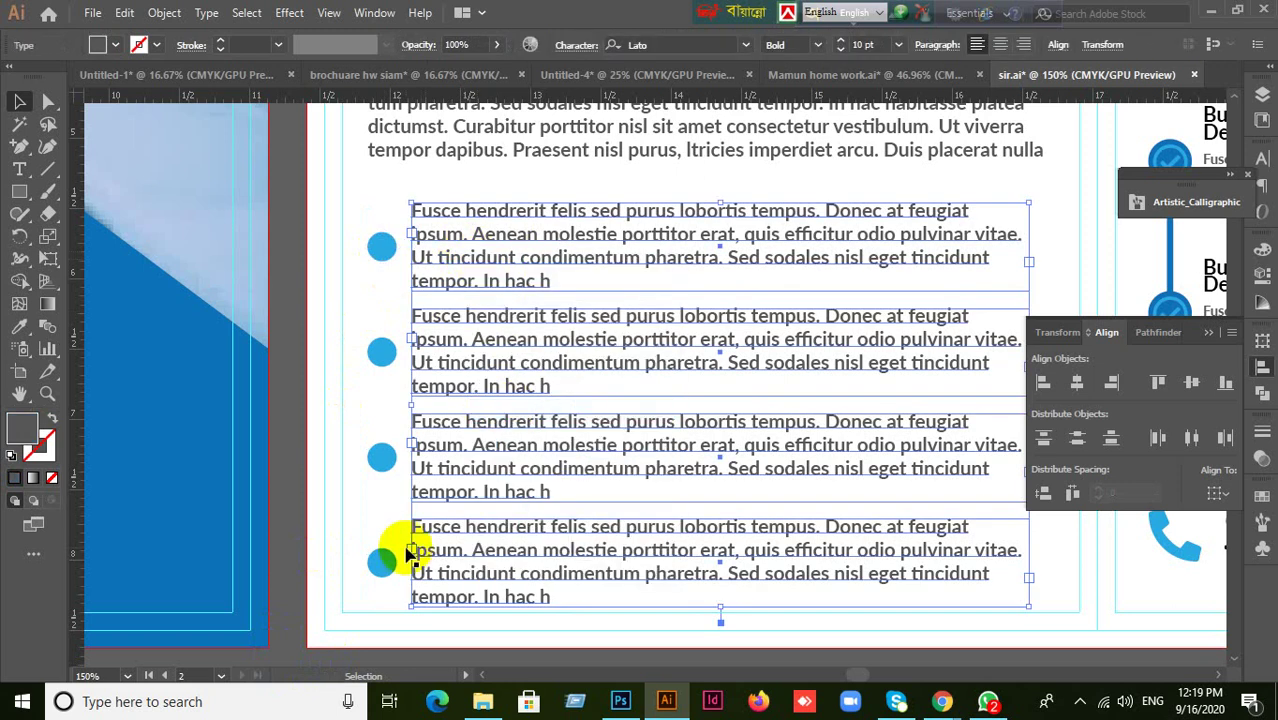
pyautogui.click(288, 342)
# - Vertically centre the first blue bullet circle and its text on each other in the About Us list
pyautogui.click(377, 256)
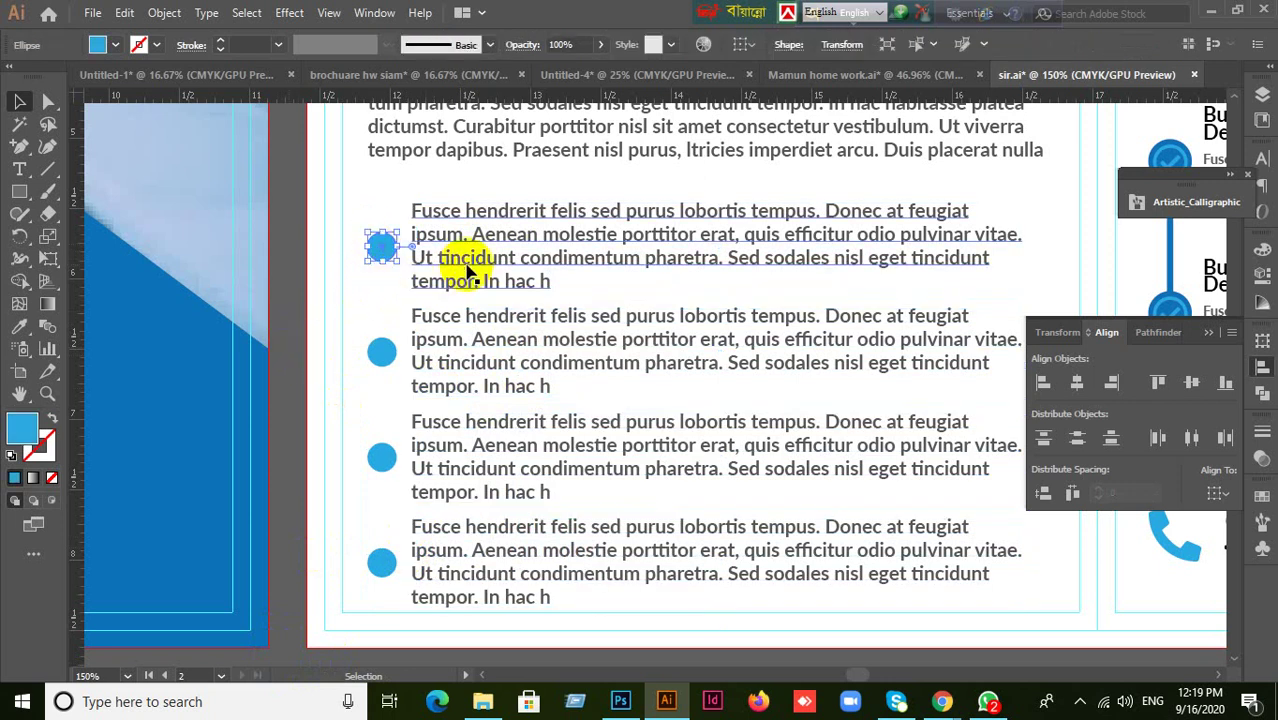
pyautogui.keyDown('shift'); pyautogui.click(466, 272); pyautogui.keyUp('shift')
pyautogui.click(383, 248)
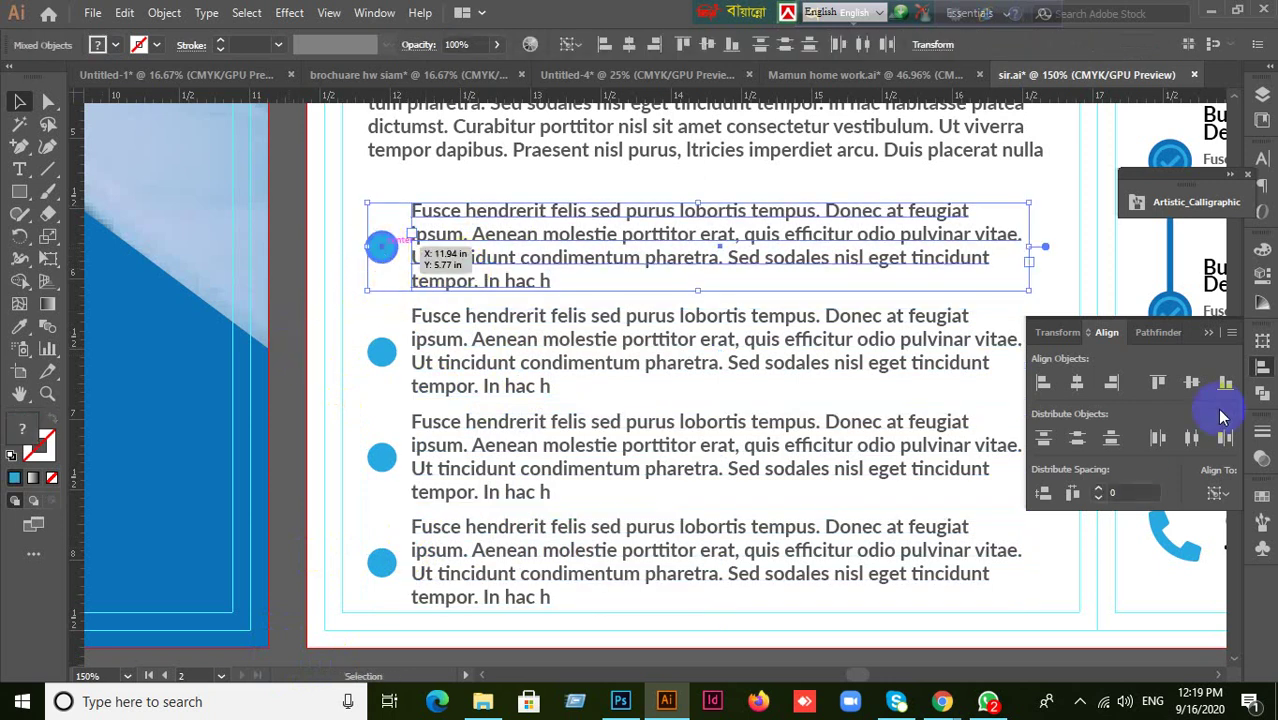
pyautogui.click(1194, 383)
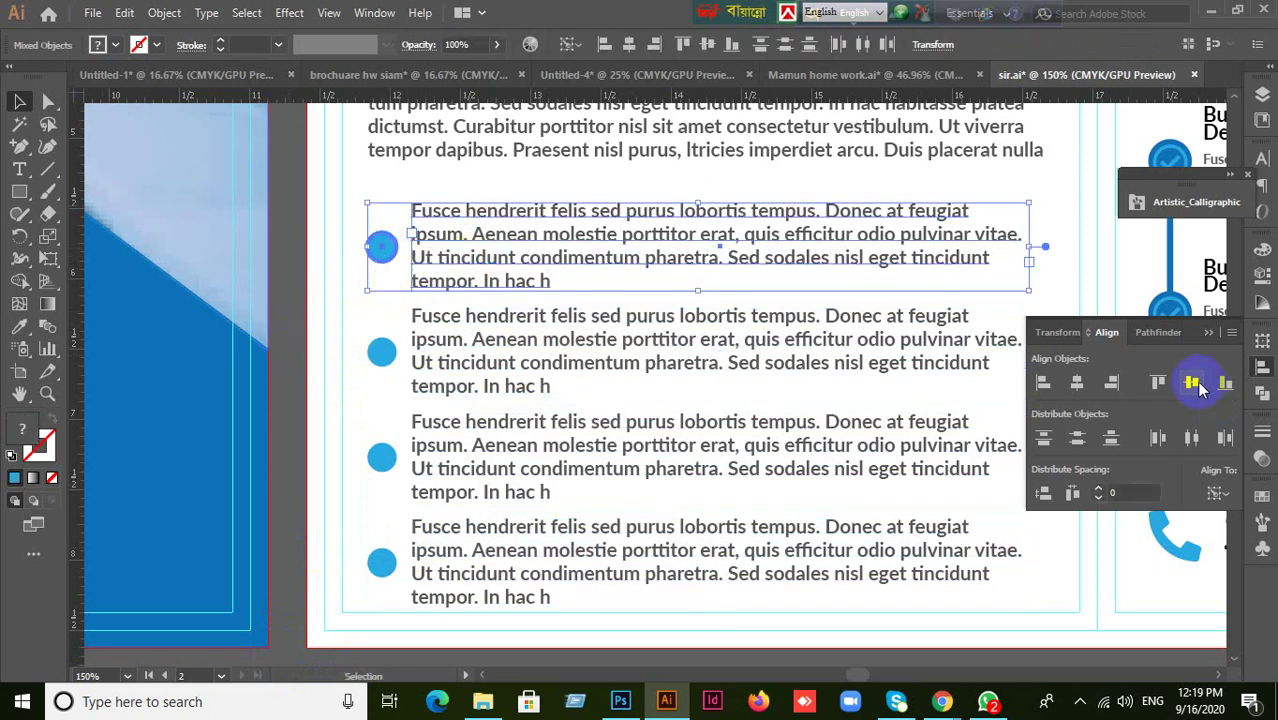
pyautogui.click(306, 393)
# - Vertically centre the second, third and fourth bullet circles with their respective texts, one pair at a time
pyautogui.click(381, 351)
pyautogui.keyDown('shift'); pyautogui.click(502, 338); pyautogui.keyUp('shift')
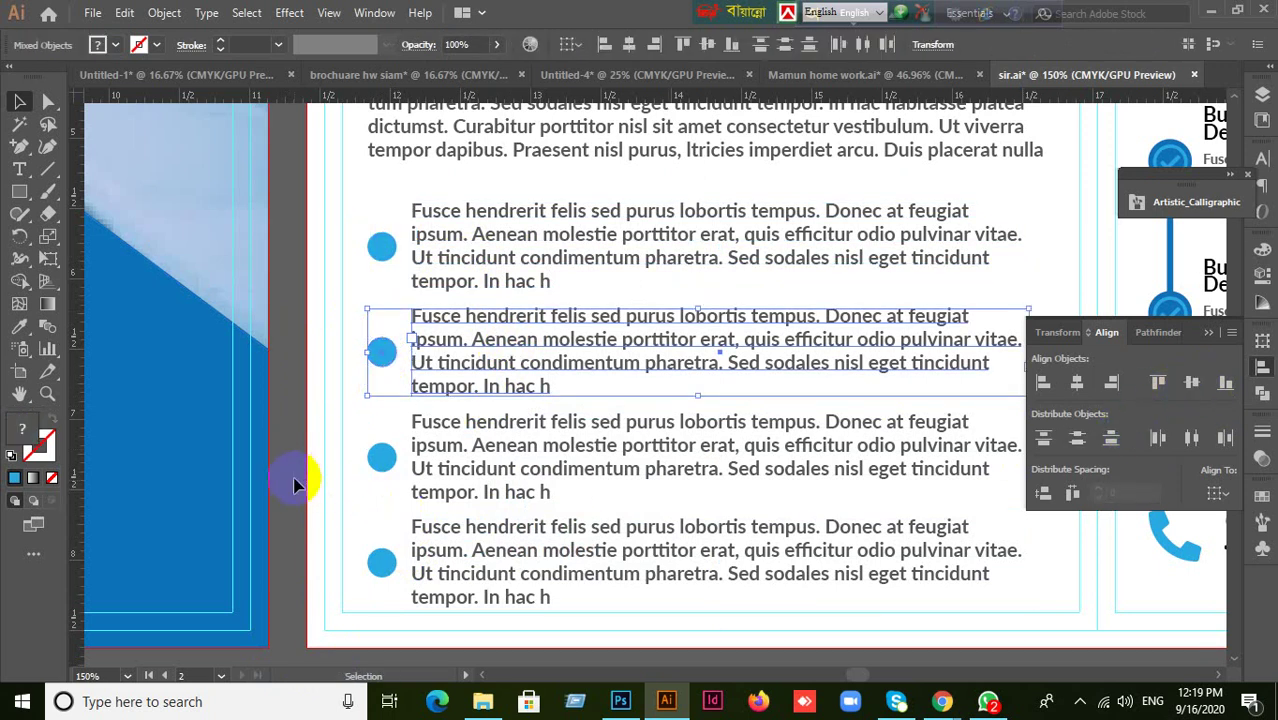
pyautogui.click(385, 462)
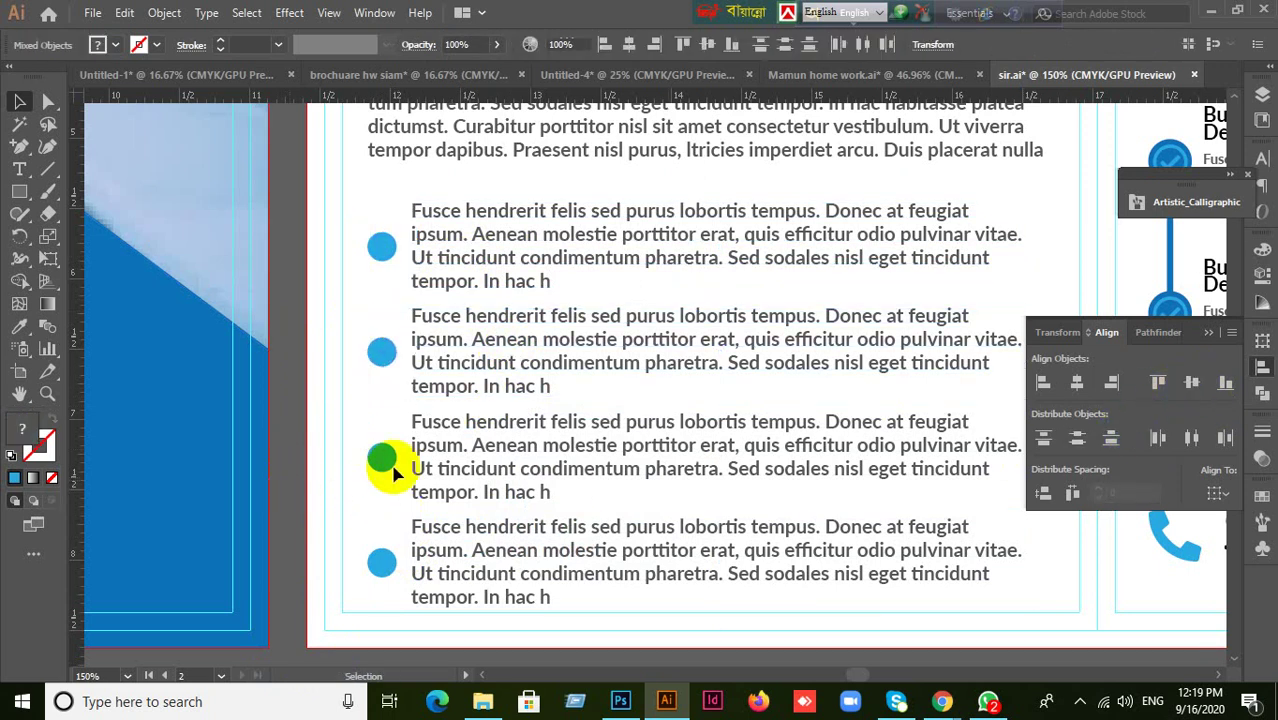
pyautogui.keyDown('shift'); pyautogui.click(499, 457); pyautogui.keyUp('shift')
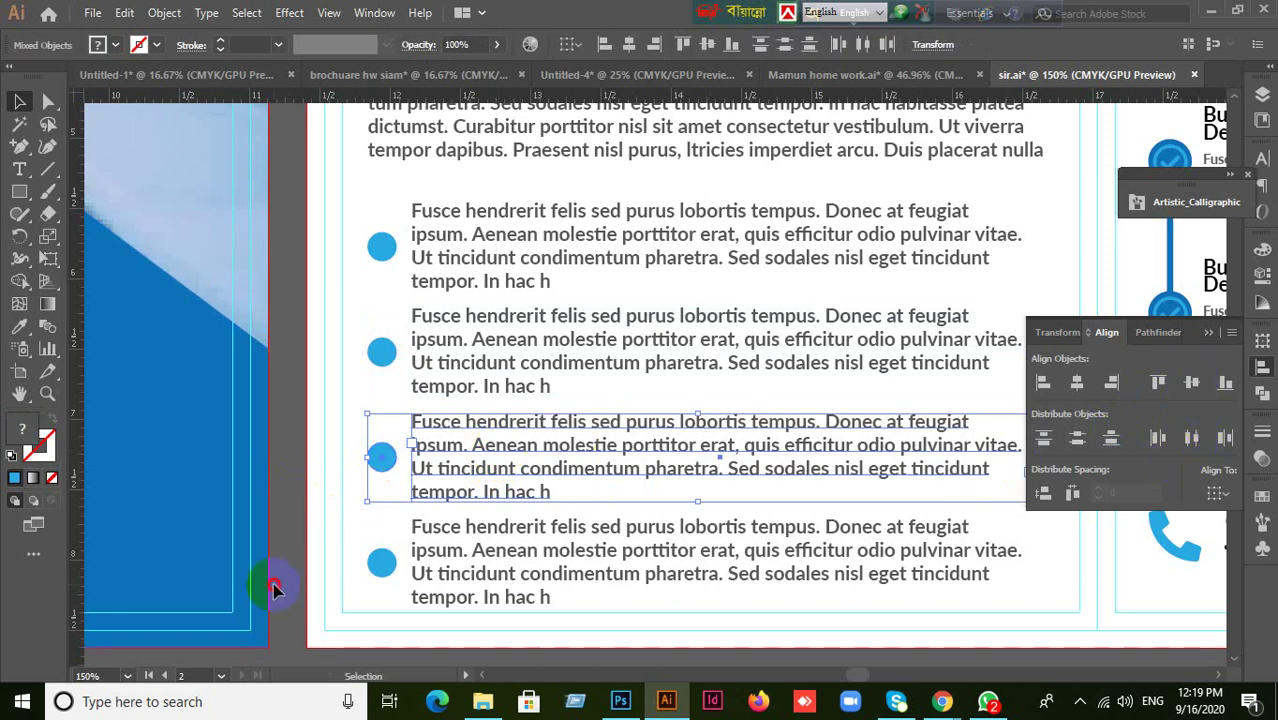
pyautogui.click(396, 579)
pyautogui.click(389, 570)
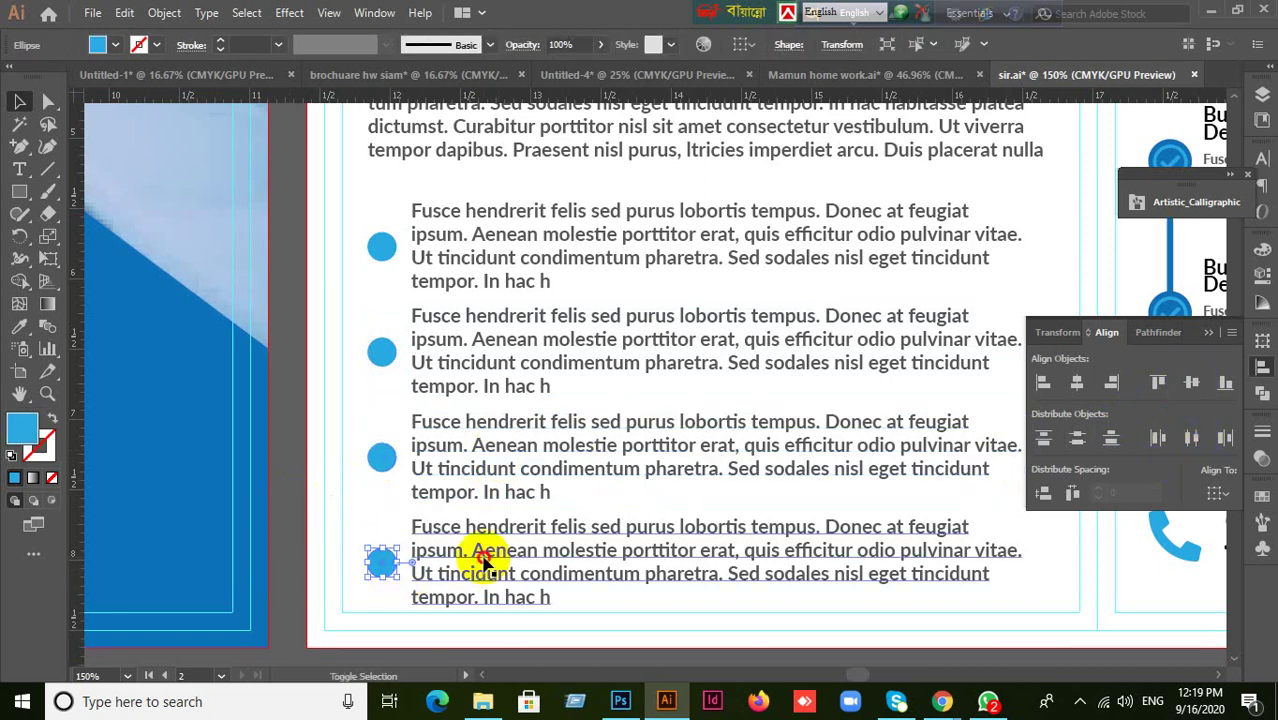
pyautogui.keyDown('shift'); pyautogui.click(482, 562); pyautogui.keyUp('shift')
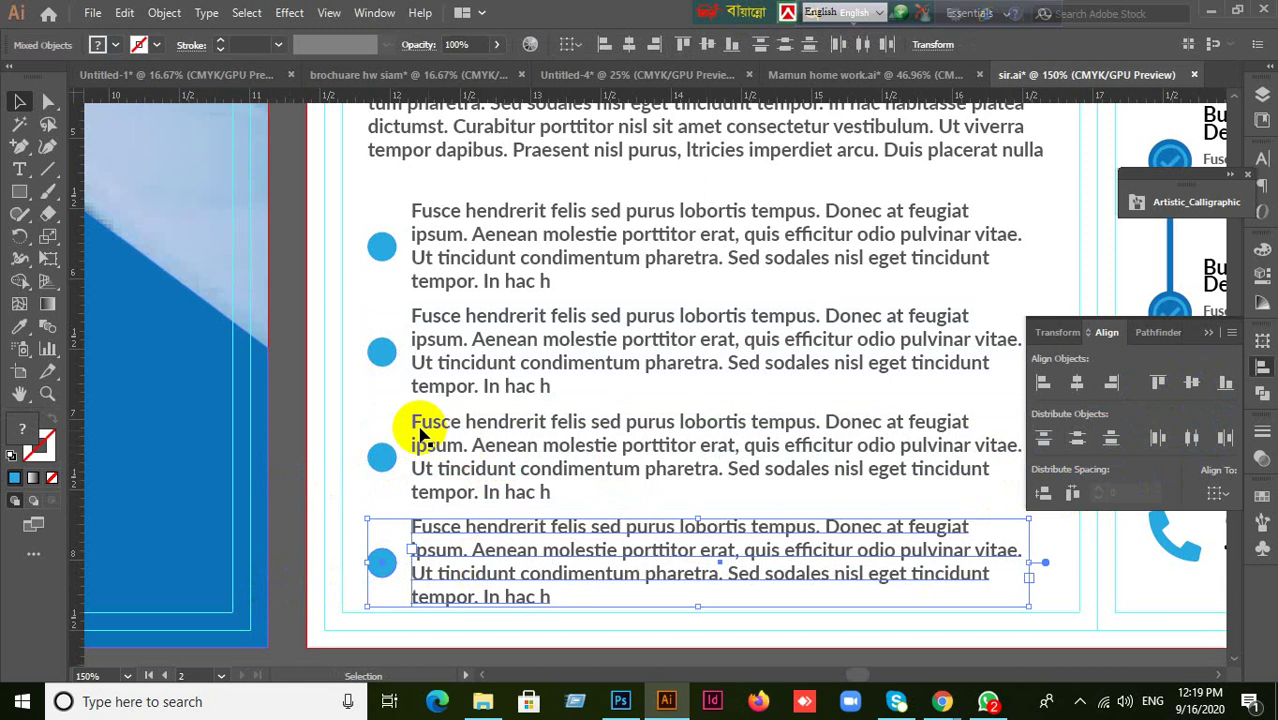
pyautogui.click(308, 458)
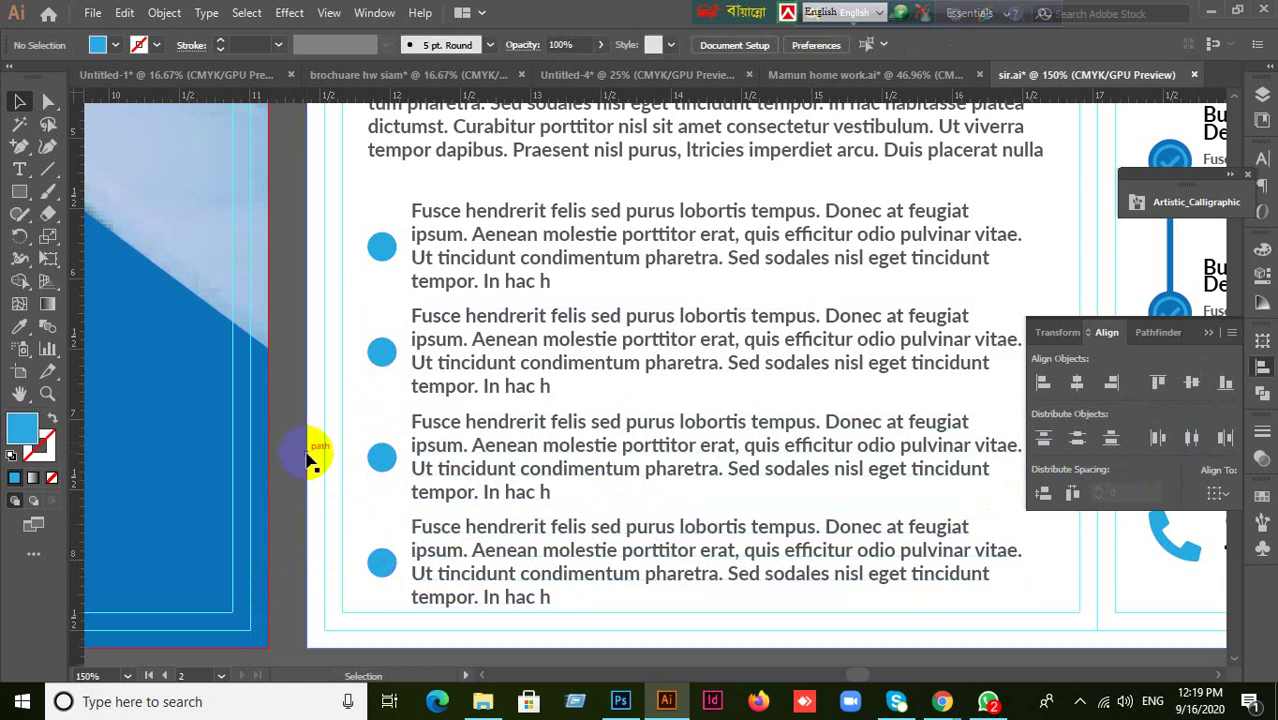
# - Group the first bullet circle with its text, and the second circle with its text, as two separate groups
pyautogui.scroll(1, 308, 460)
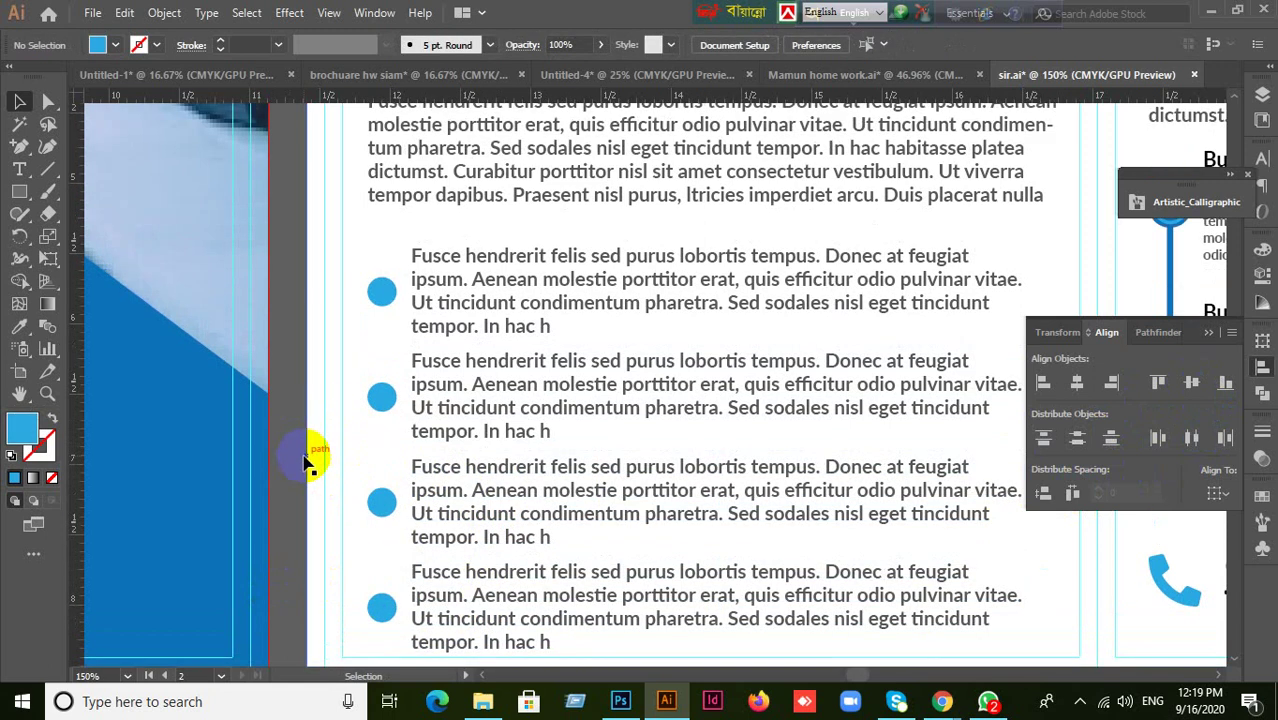
pyautogui.click(384, 292)
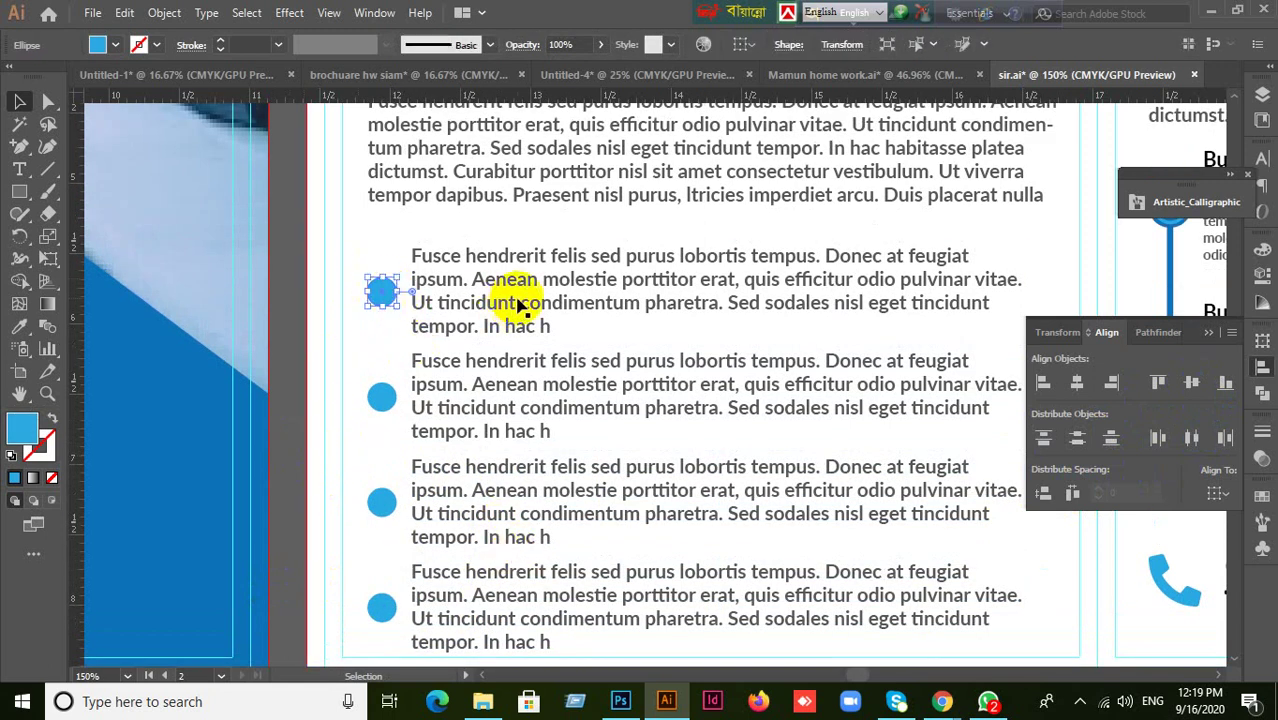
pyautogui.keyDown('shift'); pyautogui.click(510, 302); pyautogui.keyUp('shift')
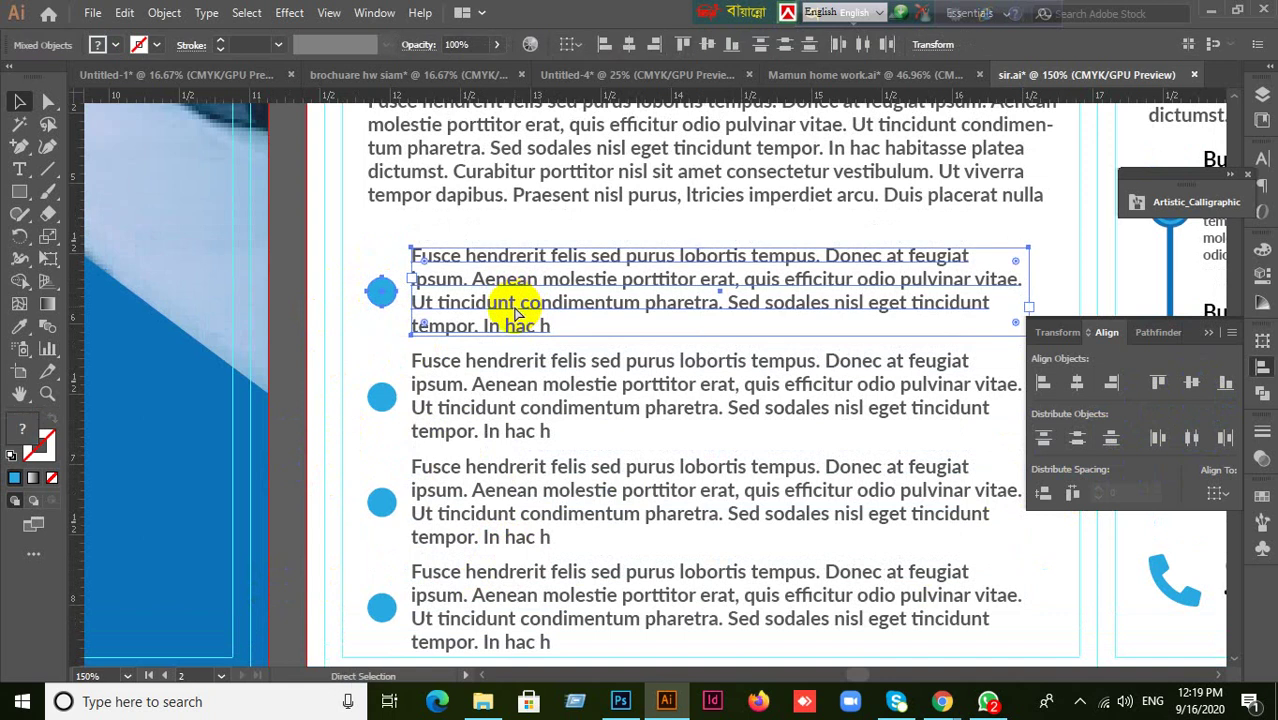
pyautogui.hotkey('ctrl', 'g')
pyautogui.click(380, 400)
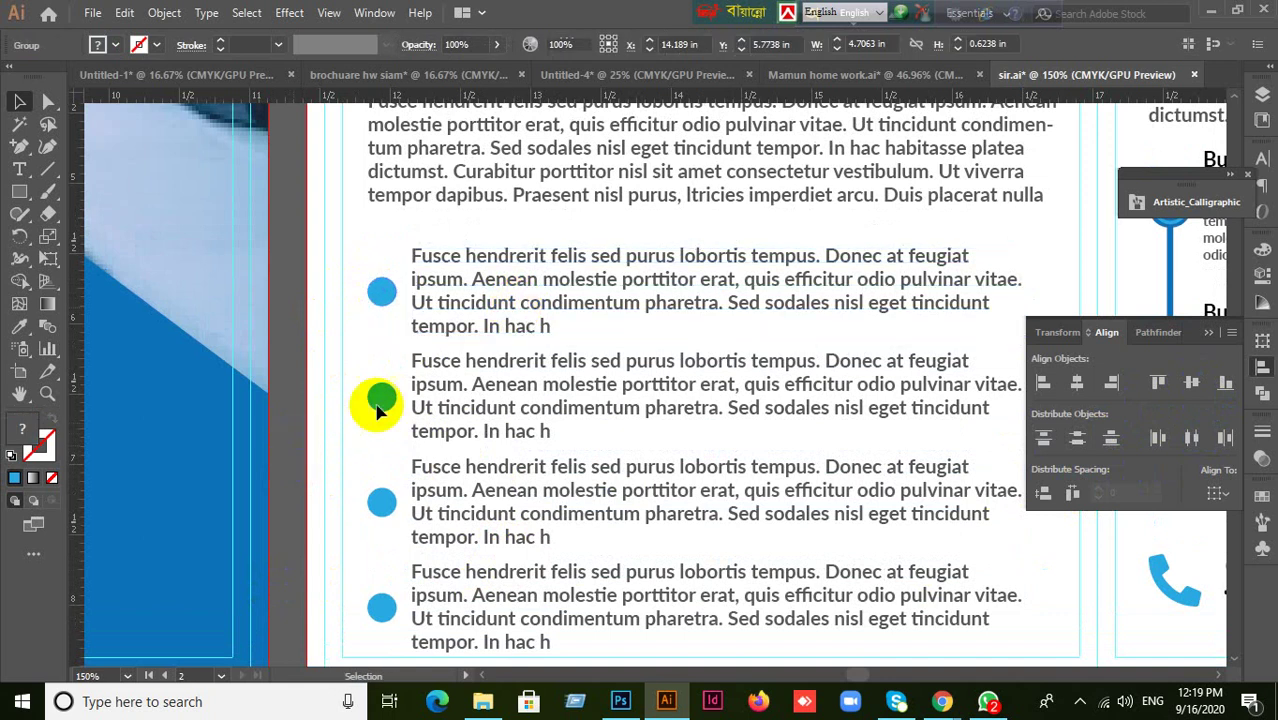
pyautogui.keyDown('shift'); pyautogui.click(512, 412); pyautogui.keyUp('shift')
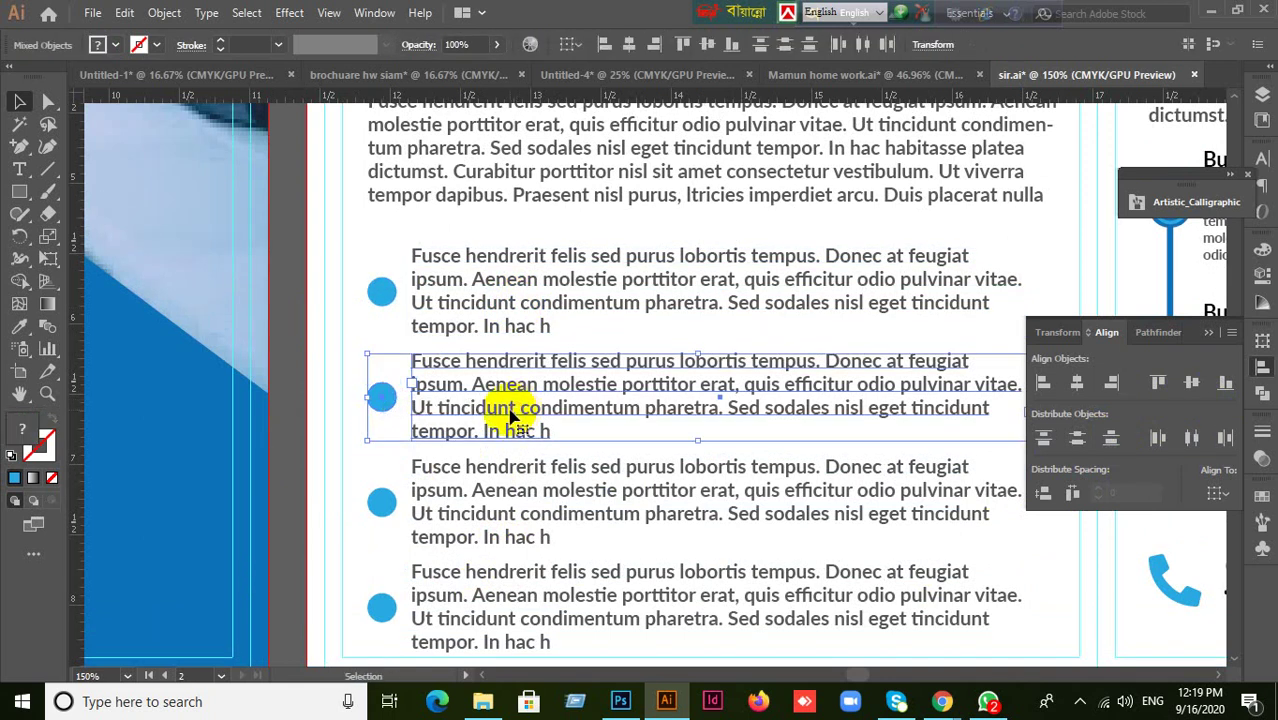
pyautogui.hotkey('ctrl', 'g')
pyautogui.click(312, 512)
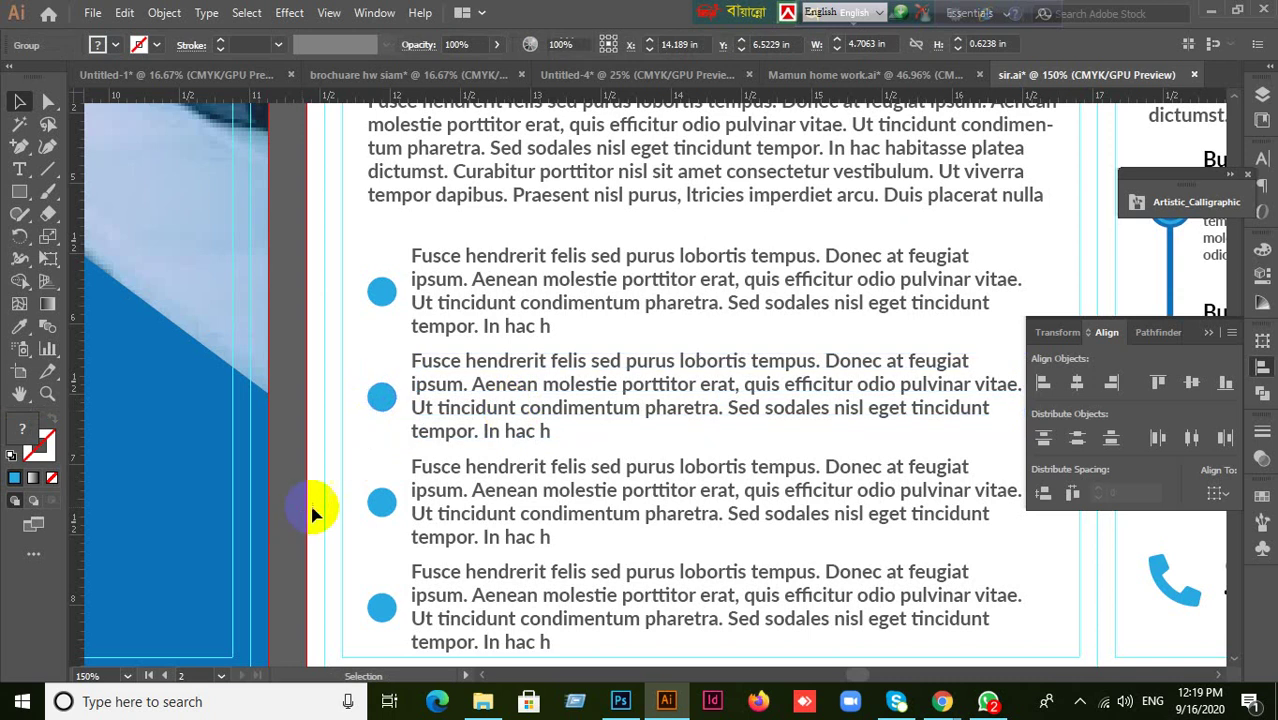
pyautogui.click(456, 414)
pyautogui.click(481, 294)
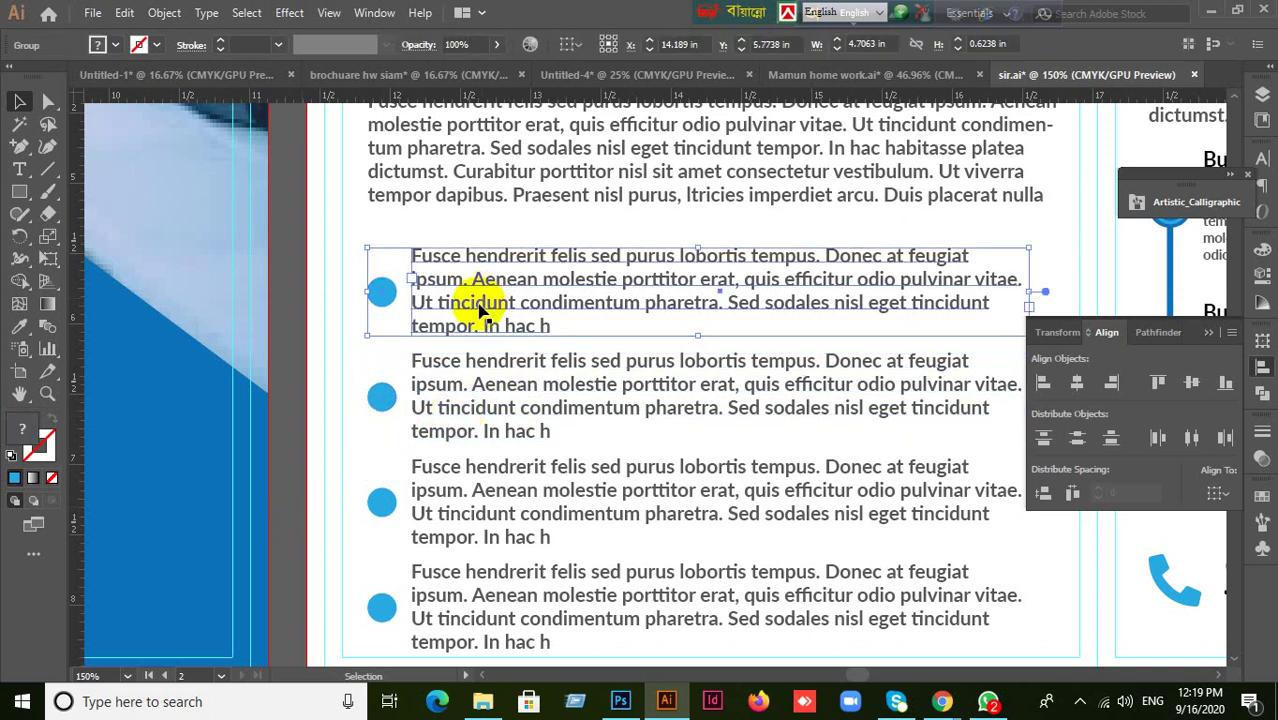
# - Group the third bullet circle with its text, and the fourth circle with its text, as two separate groups
pyautogui.click(383, 506)
pyautogui.keyDown('shift'); pyautogui.click(563, 515); pyautogui.keyUp('shift')
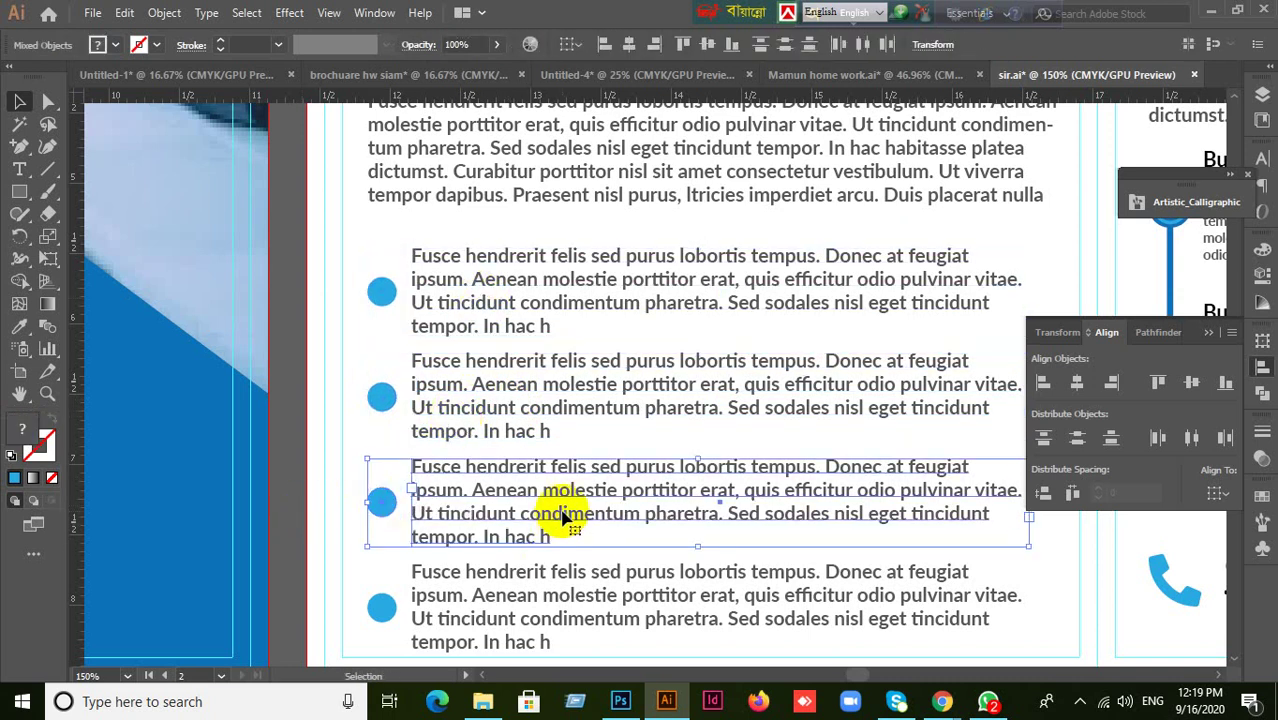
pyautogui.hotkey('ctrl', 'g')
pyautogui.scroll(-1, 563, 513)
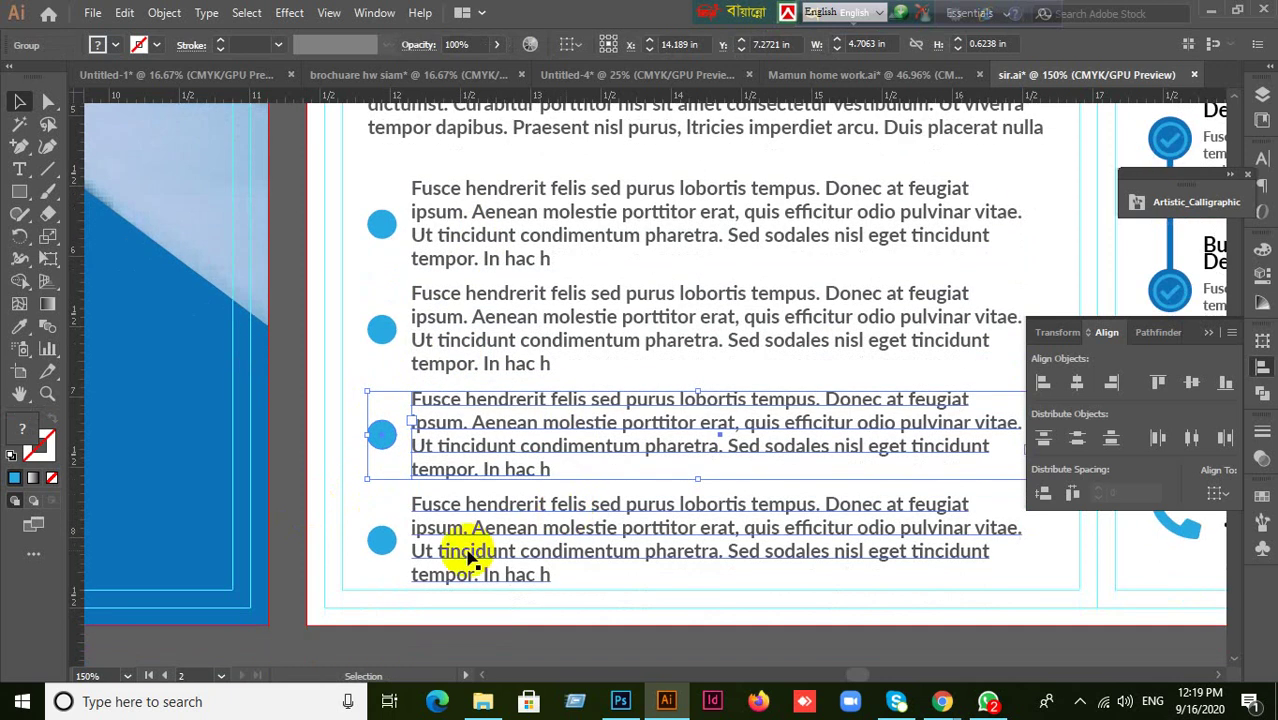
pyautogui.click(382, 545)
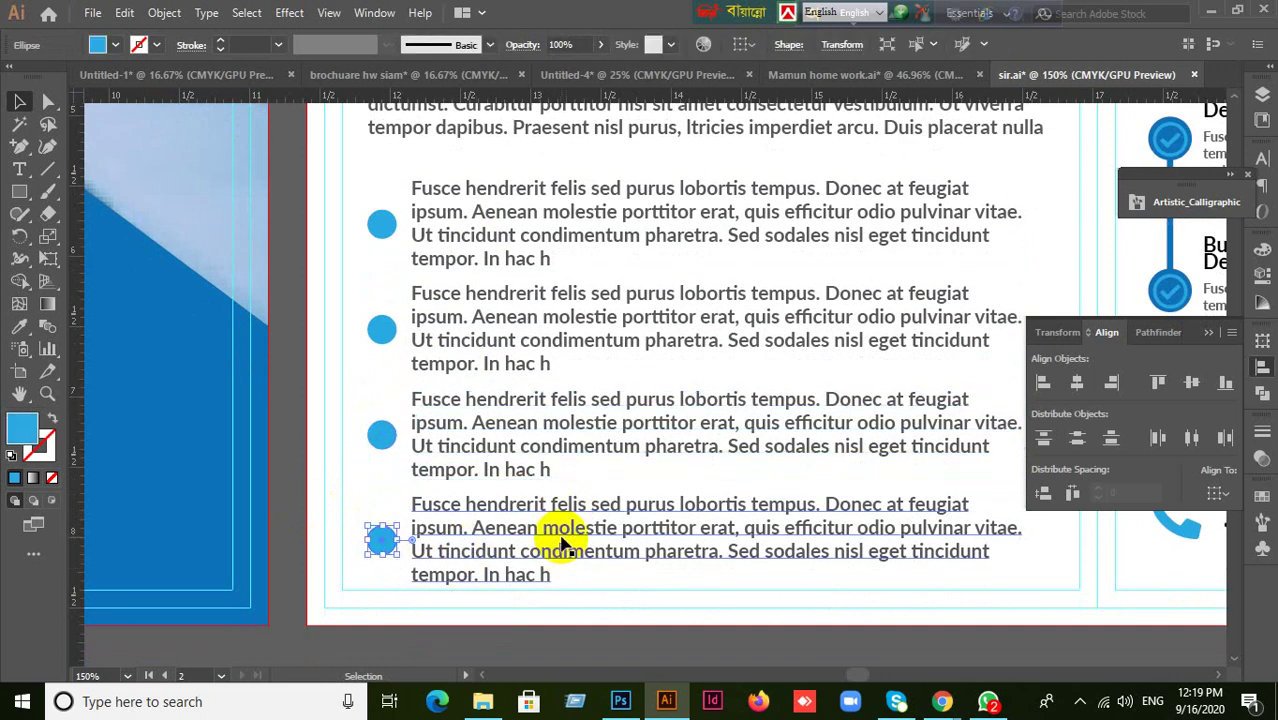
pyautogui.keyDown('shift'); pyautogui.click(563, 543); pyautogui.keyUp('shift')
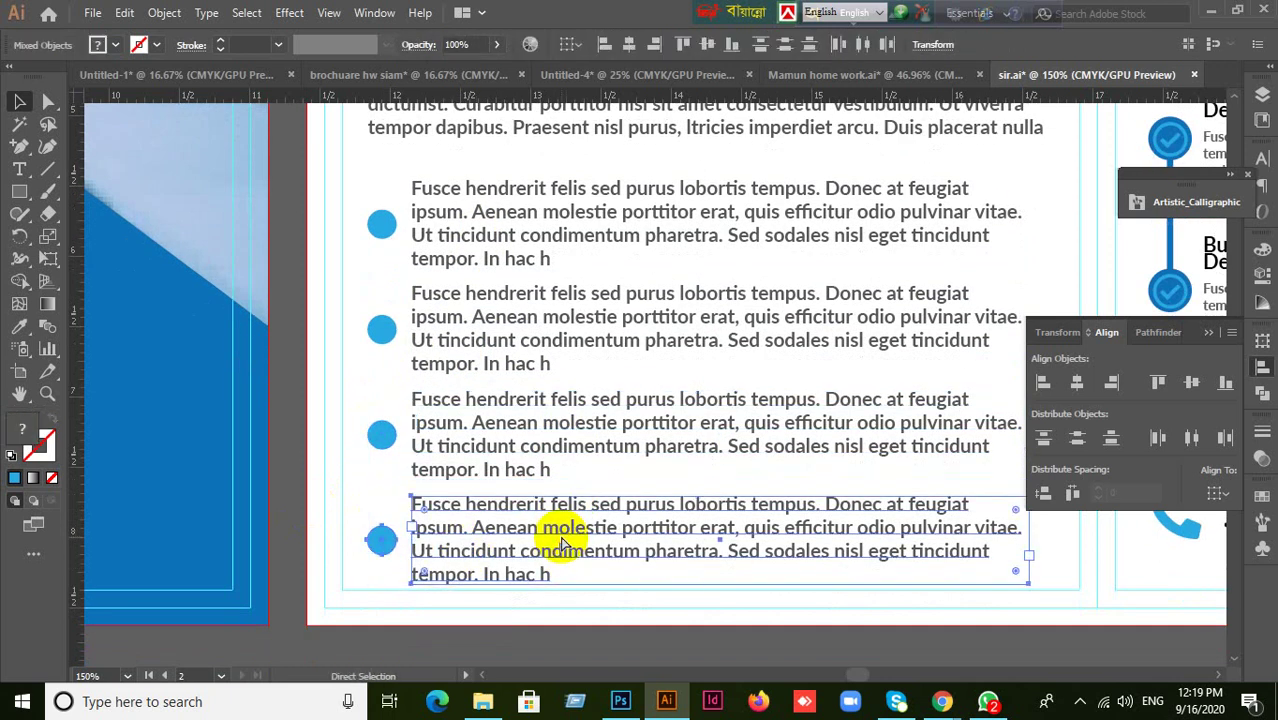
pyautogui.hotkey('ctrl', 'g')
pyautogui.click(283, 455)
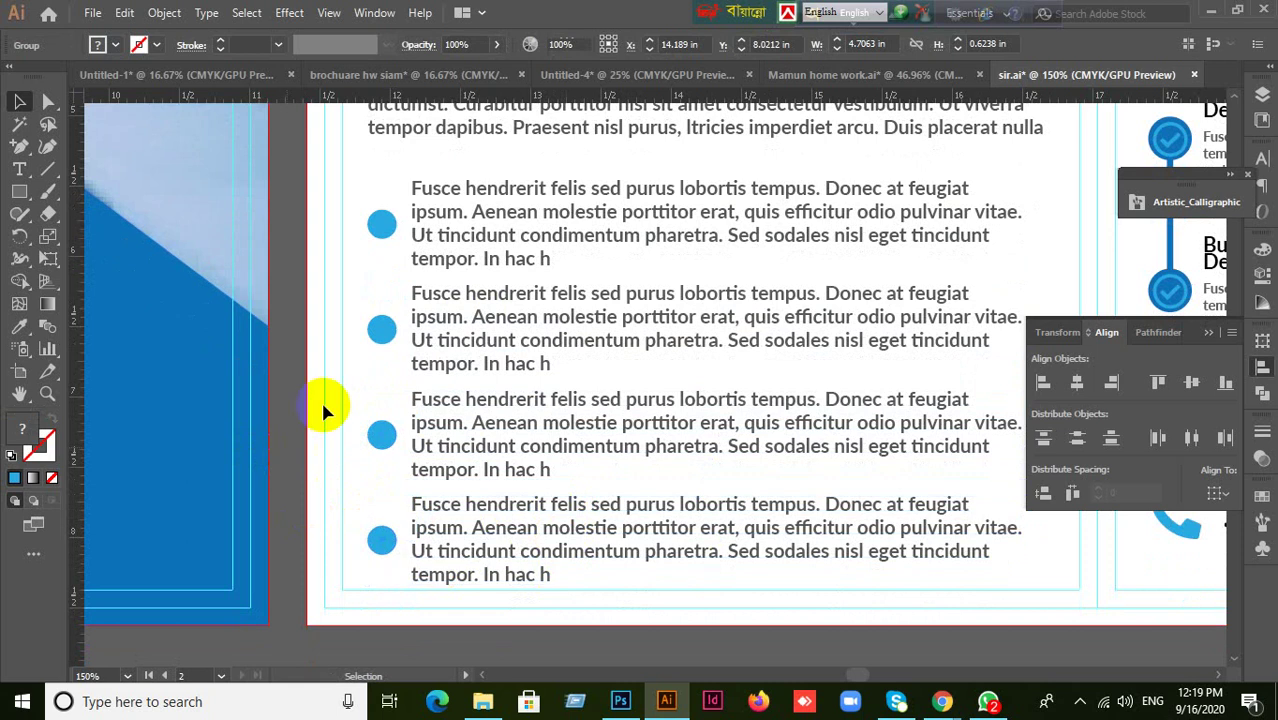
# - Distribute the four grouped bullet items of the About Us list with even vertical spacing
pyautogui.click(503, 246)
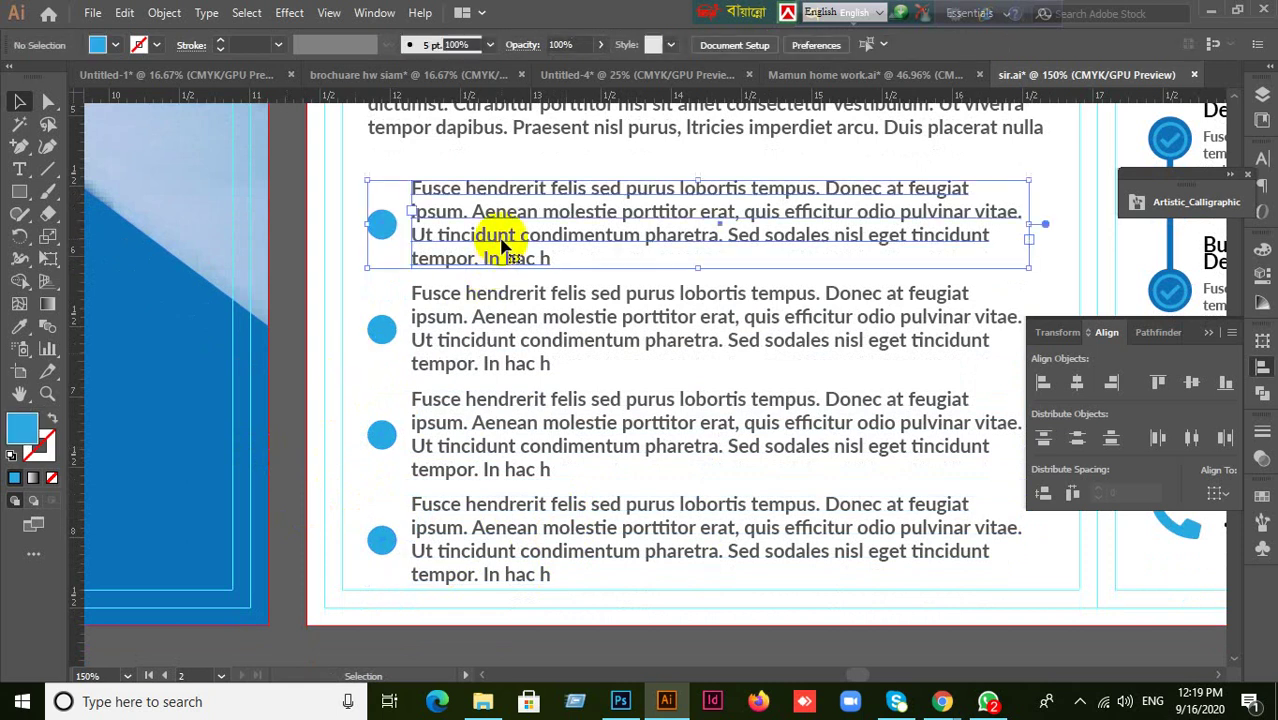
pyautogui.keyDown('shift'); pyautogui.click(519, 326); pyautogui.keyUp('shift')
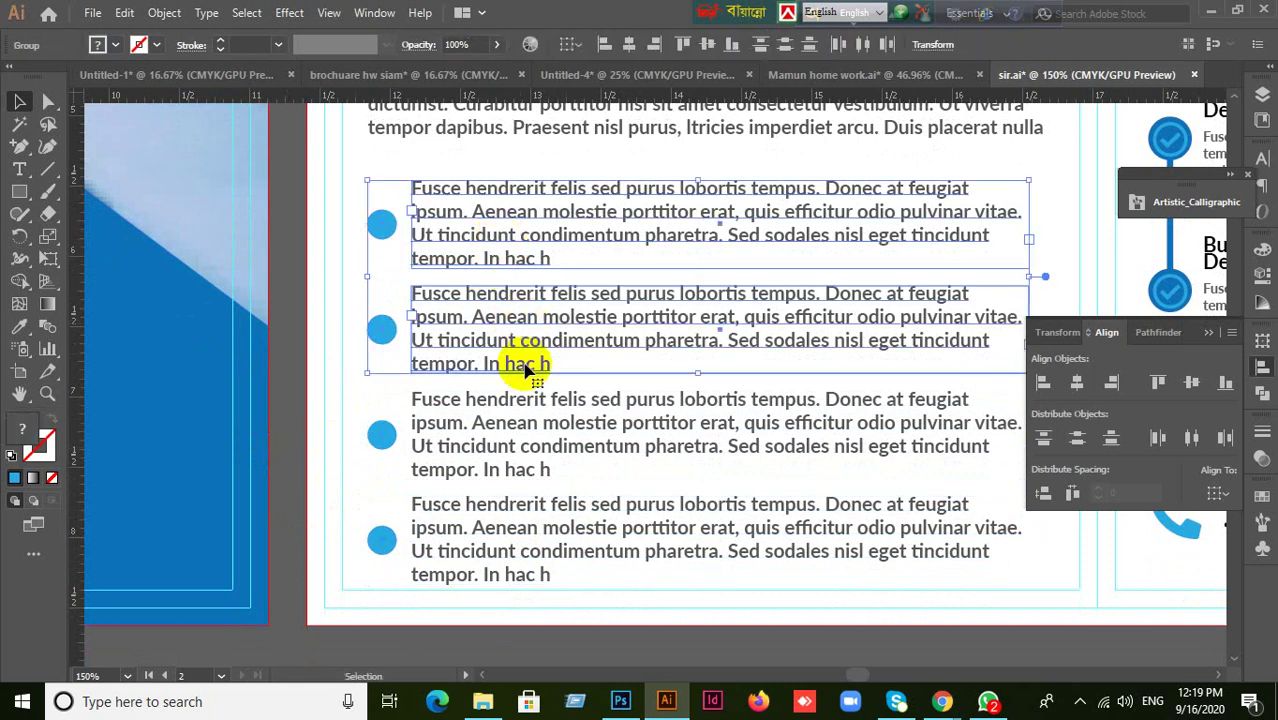
pyautogui.keyDown('shift'); pyautogui.click(521, 425); pyautogui.keyUp('shift')
pyautogui.keyDown('shift'); pyautogui.click(505, 528); pyautogui.keyUp('shift')
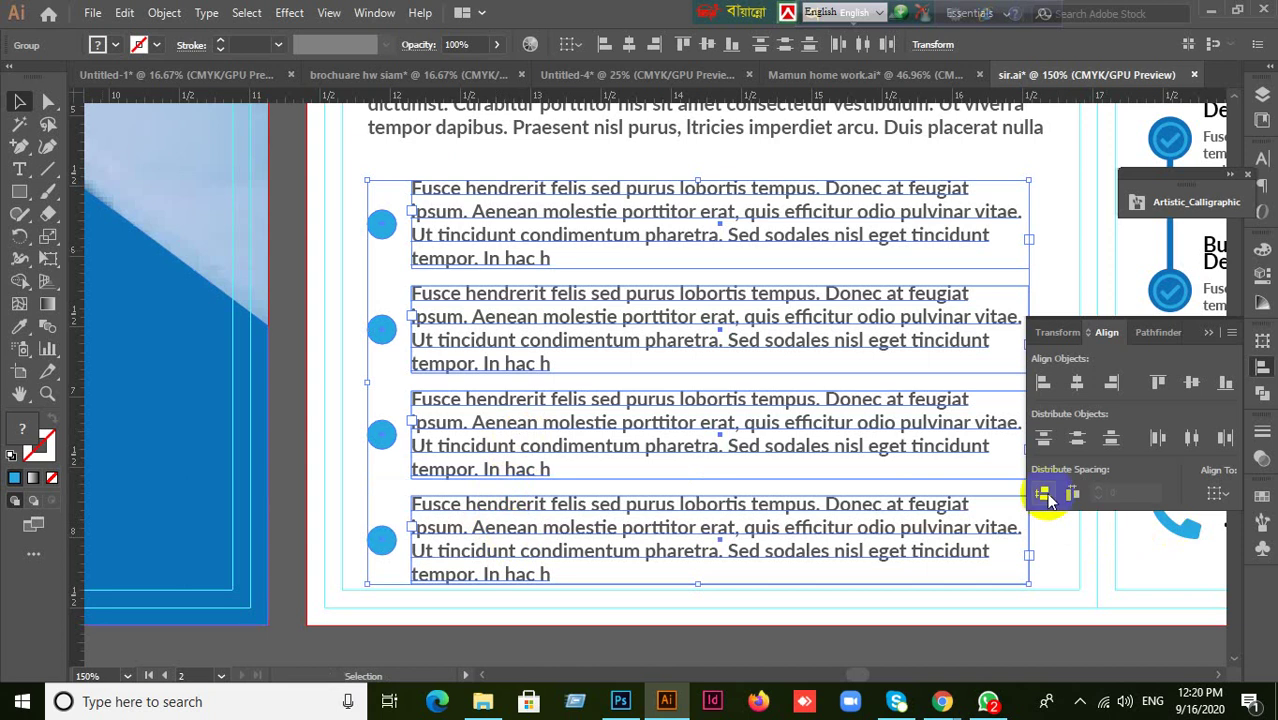
pyautogui.click(870, 632)
# - Examine the Our Services page's heading, service blocks and contact lines, and the About Us bullet list
pyautogui.scroll(-3, 988, 605)
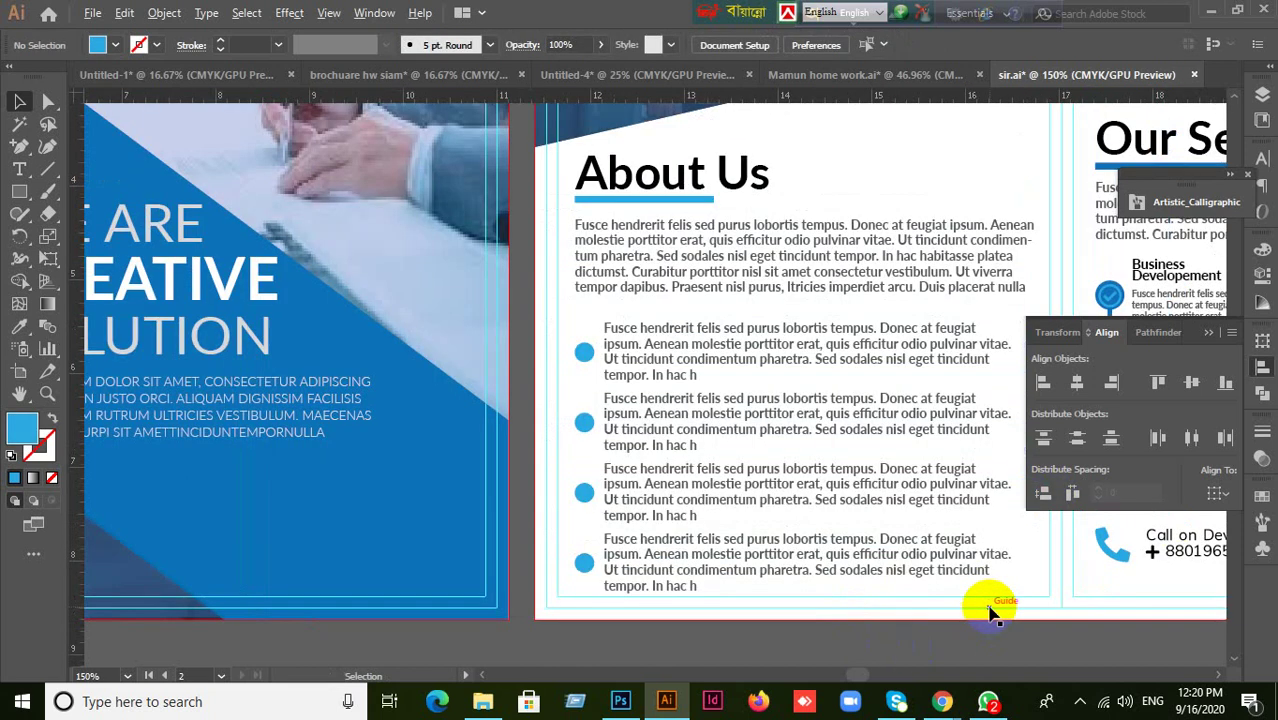
pyautogui.hscroll(2, 731, 561)
pyautogui.scroll(3, 730, 522)
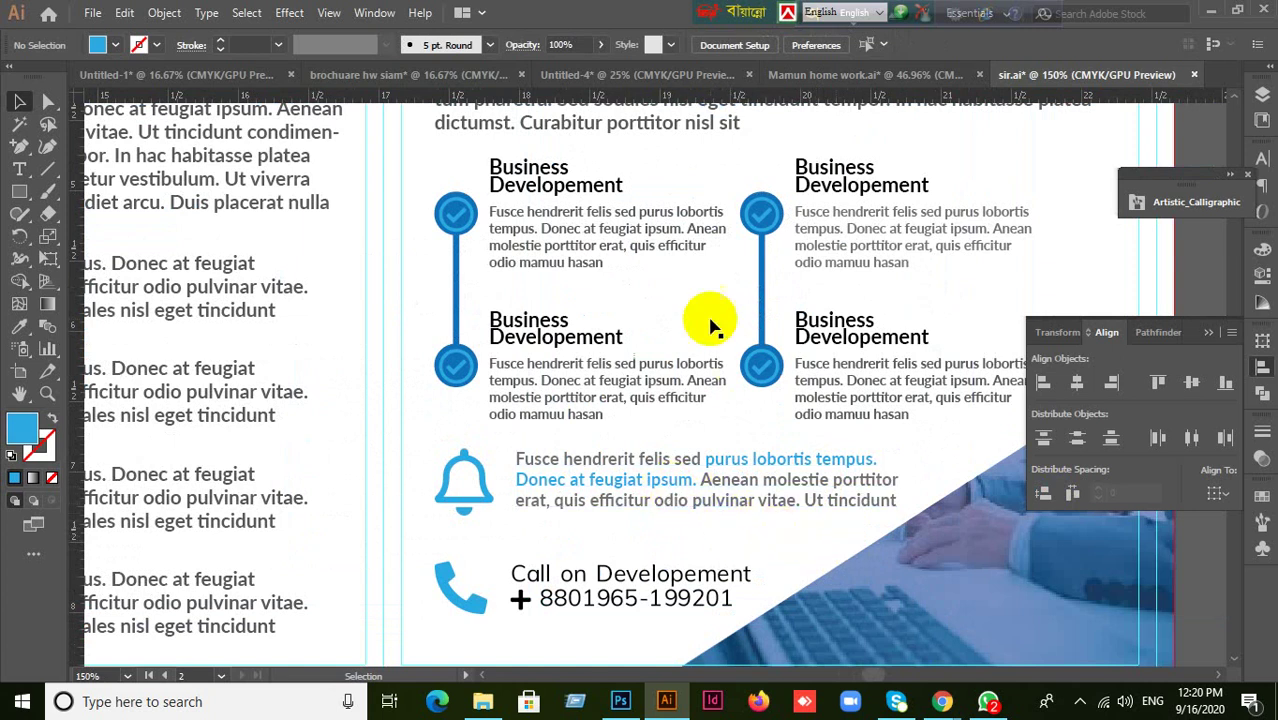
pyautogui.scroll(3, 712, 325)
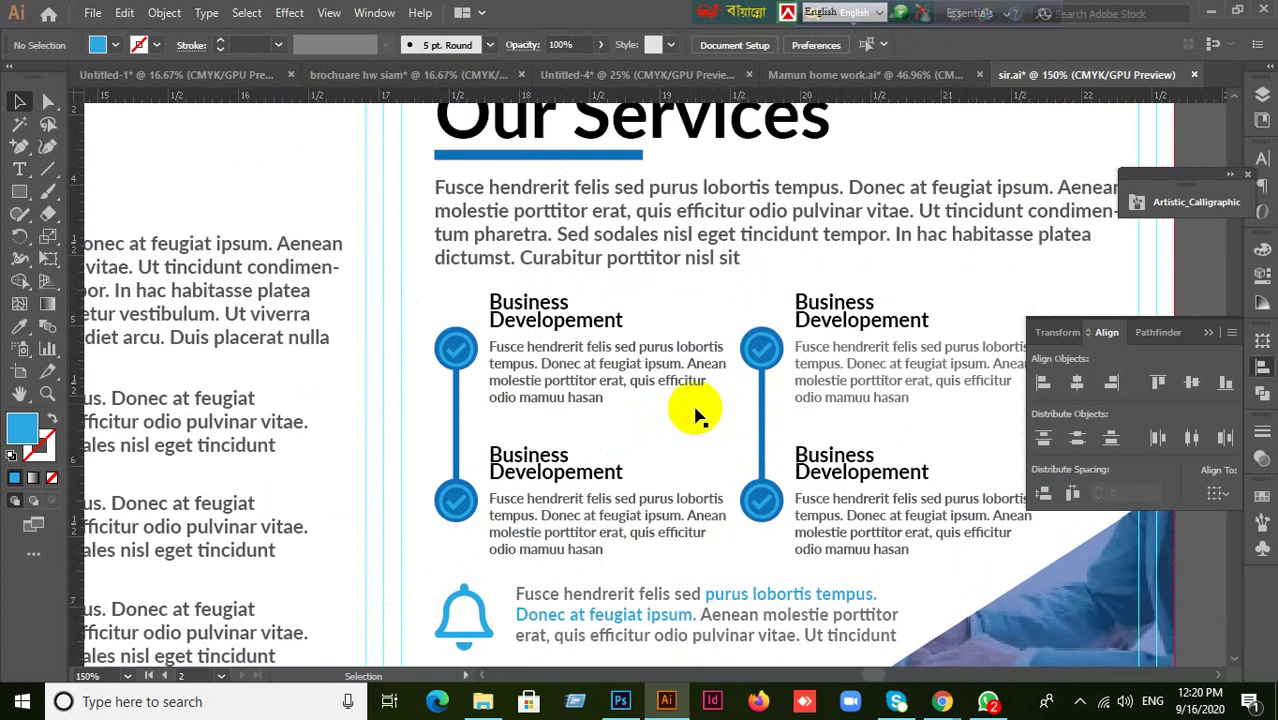
pyautogui.scroll(5, 697, 415)
pyautogui.scroll(-5, 676, 465)
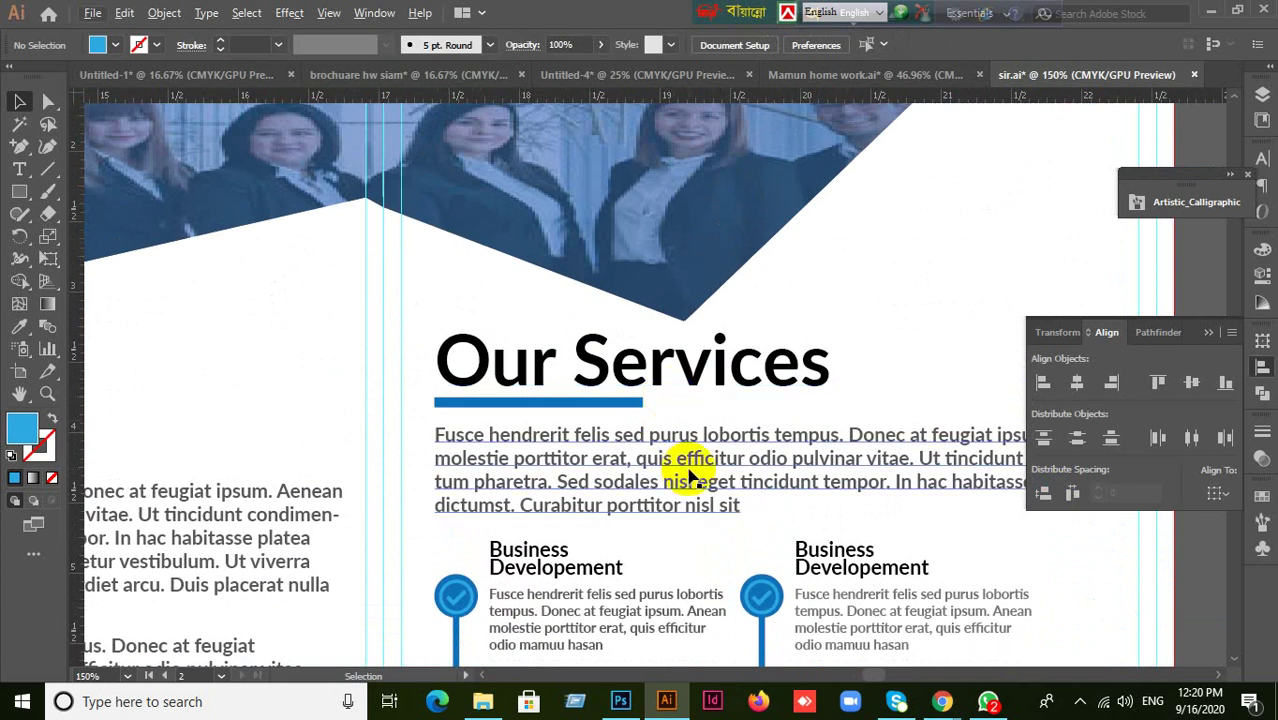
pyautogui.scroll(5, 700, 420)
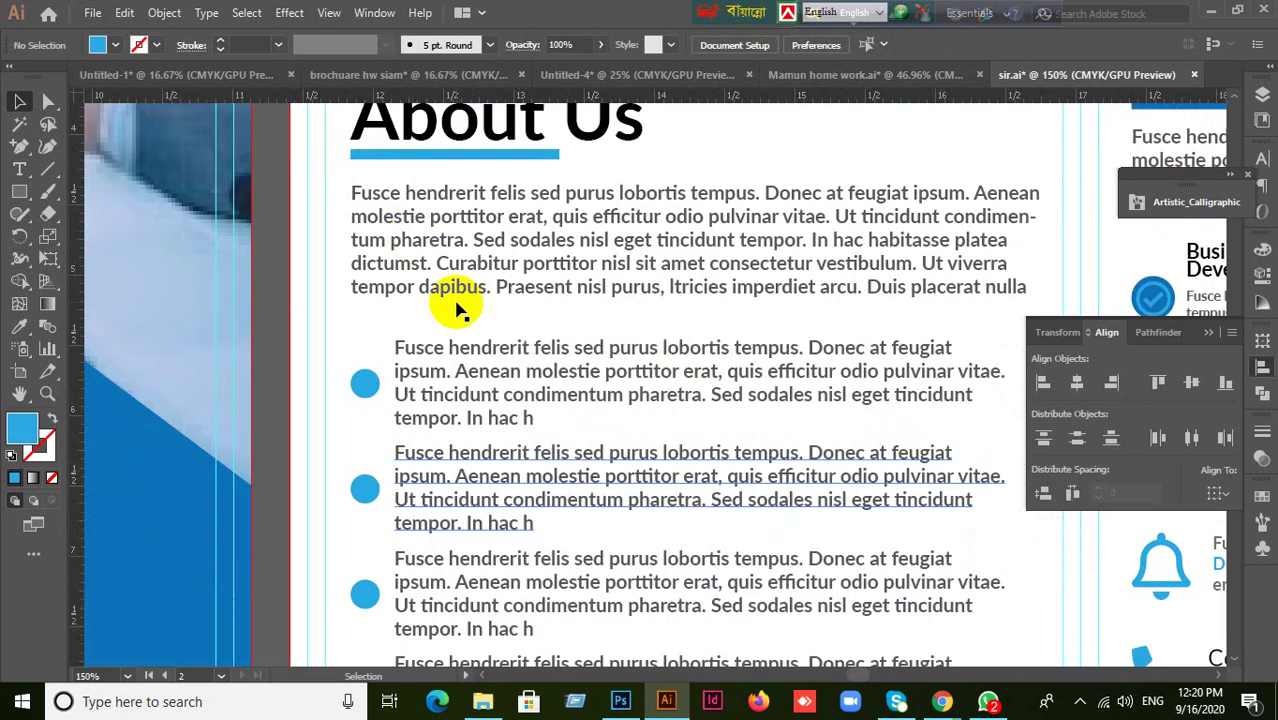
# - Try to left-align the About Us heading, its intro paragraph and the four grouped bullet items
pyautogui.scroll(-1, 471, 322)
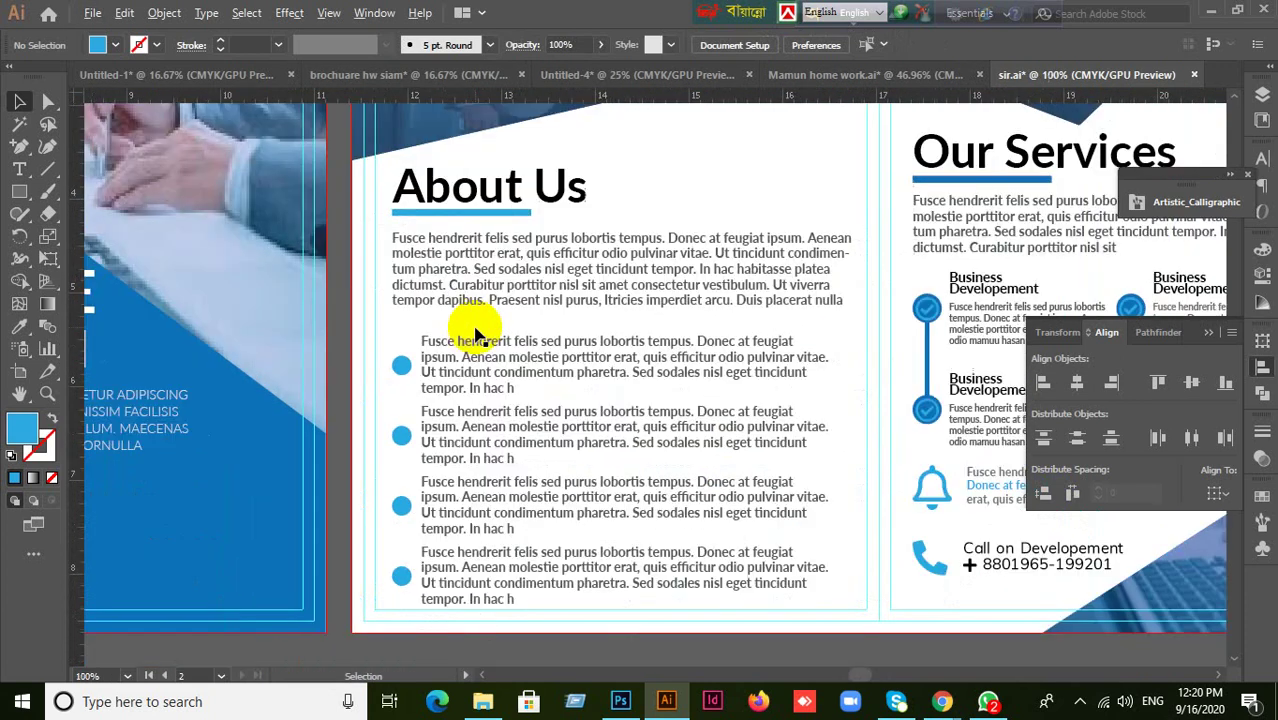
pyautogui.click(418, 190)
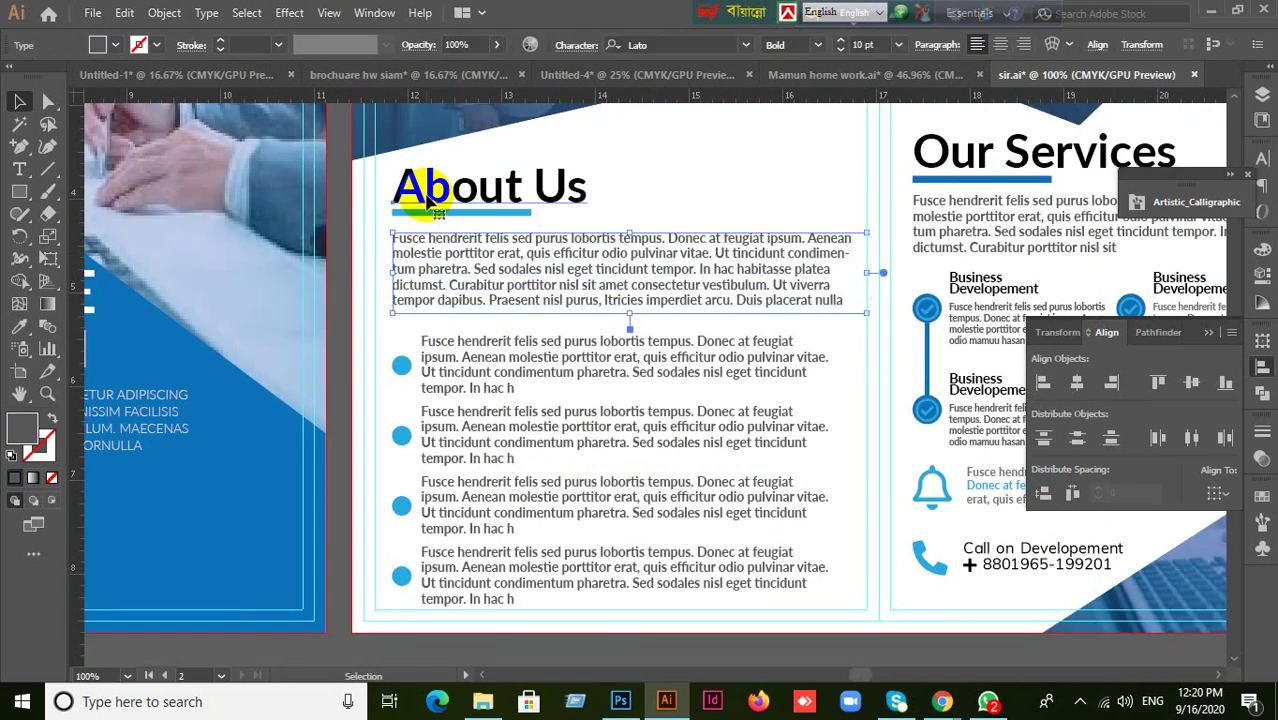
pyautogui.keyDown('shift'); pyautogui.click(410, 272); pyautogui.keyUp('shift')
pyautogui.keyDown('shift'); pyautogui.click(403, 363); pyautogui.keyUp('shift')
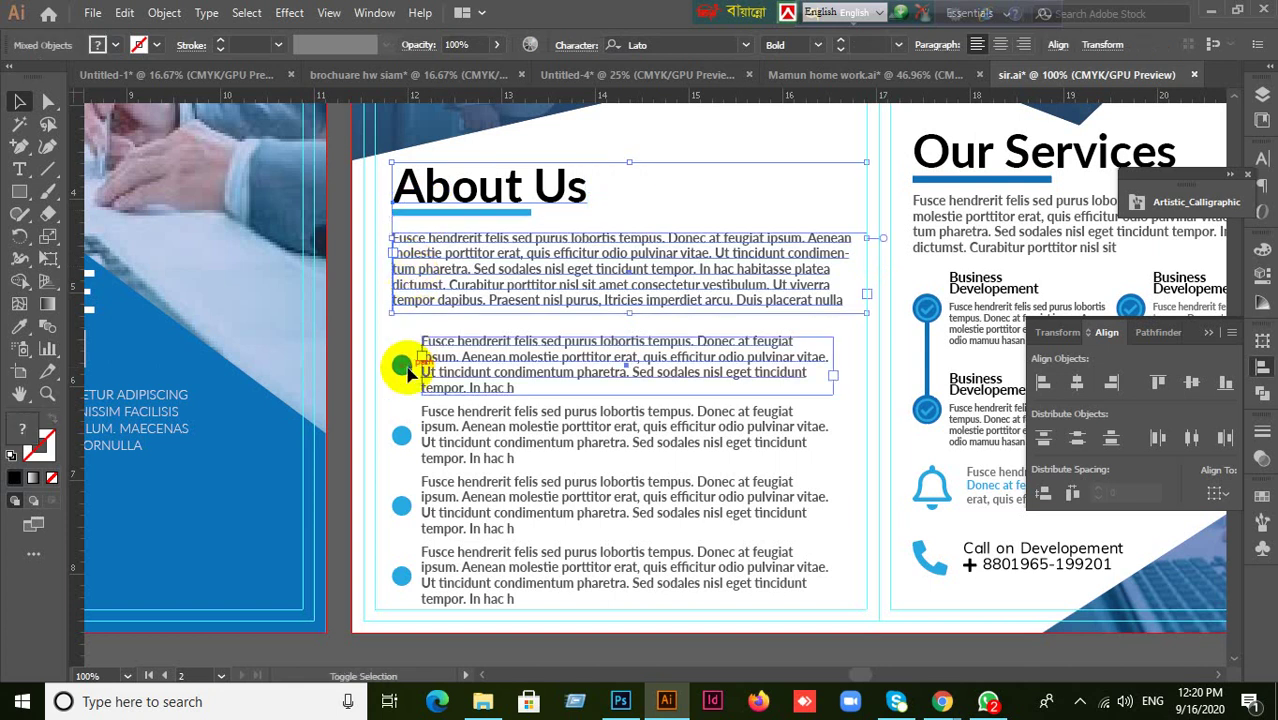
pyautogui.keyDown('shift'); pyautogui.click(401, 438); pyautogui.keyUp('shift')
pyautogui.keyDown('shift'); pyautogui.click(400, 506); pyautogui.keyUp('shift')
pyautogui.keyDown('shift'); pyautogui.click(403, 573); pyautogui.keyUp('shift')
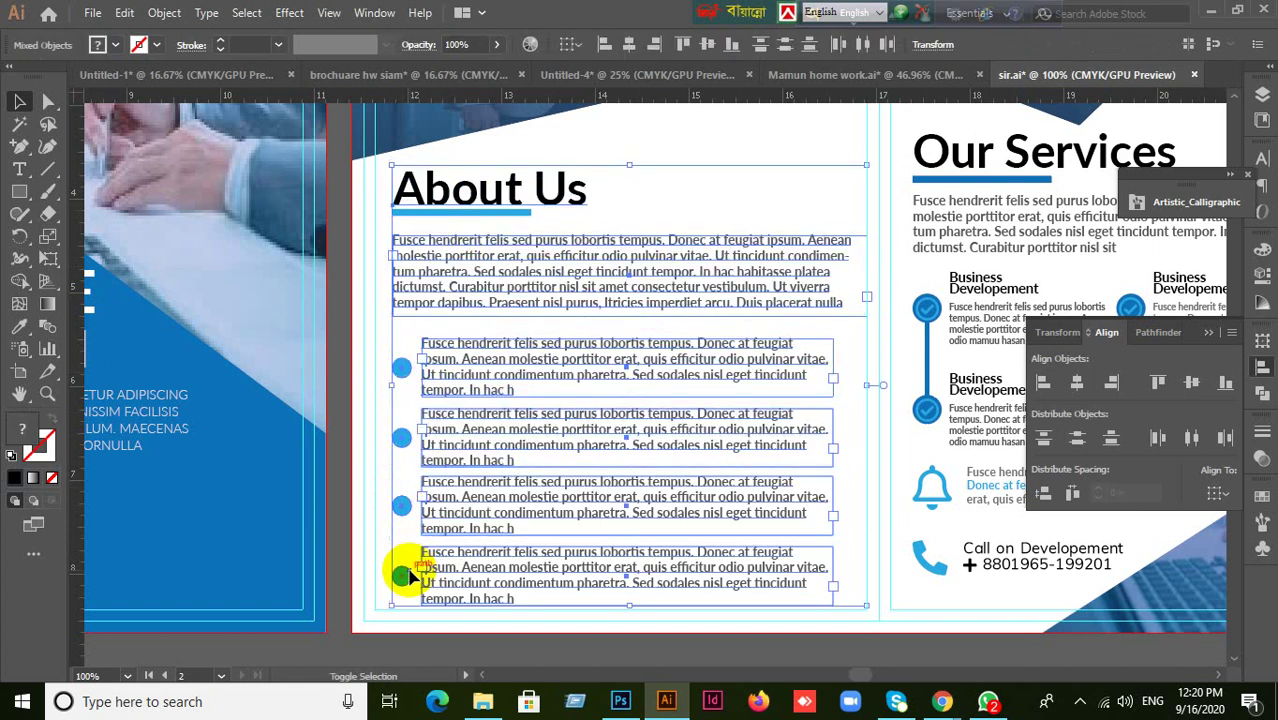
pyautogui.click(1108, 435)
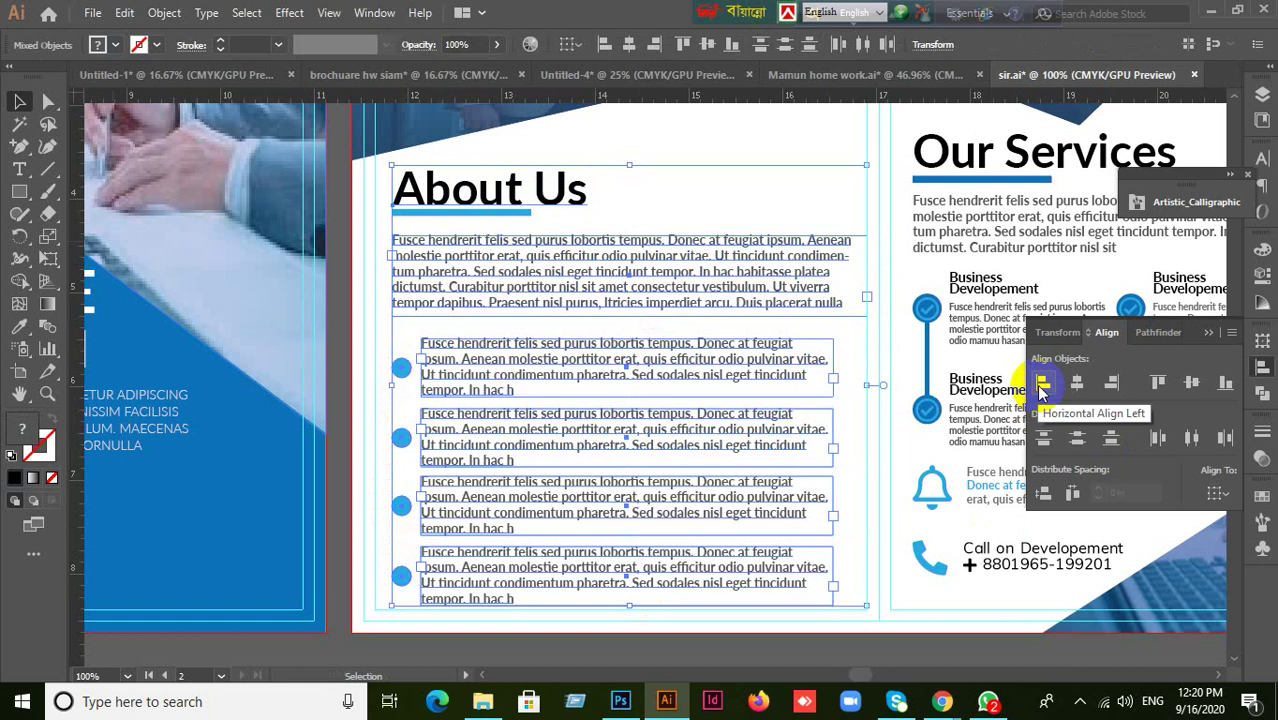
pyautogui.click(1041, 387)
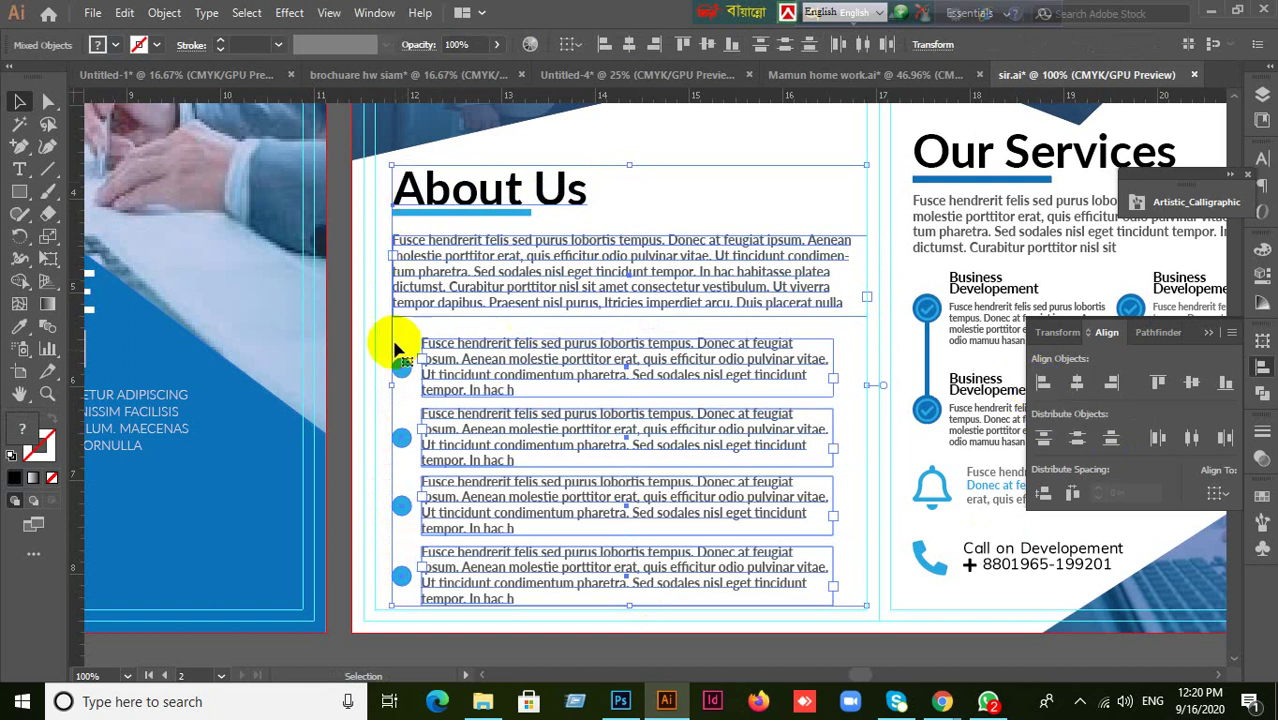
pyautogui.click(332, 652)
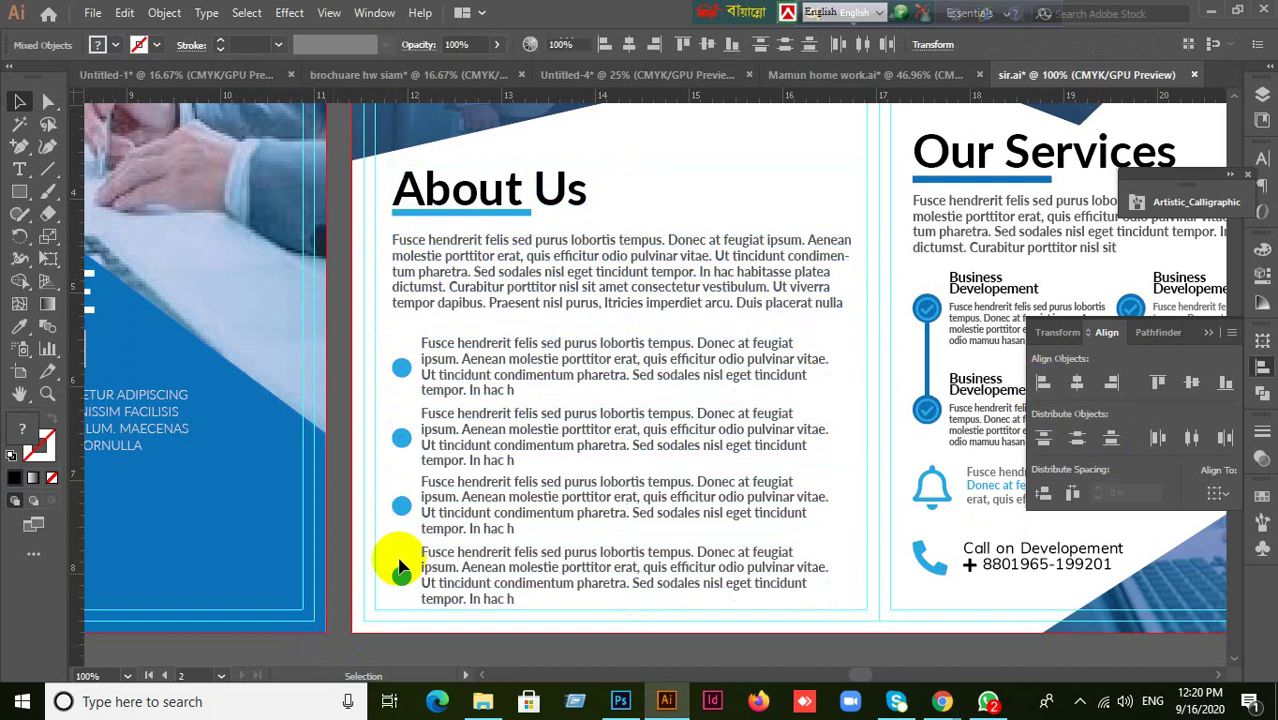
# - Reselect the About Us heading, intro paragraph and all four bullet groups, and align their left edges with each other
pyautogui.click(440, 218)
pyautogui.keyDown('shift'); pyautogui.click(440, 265); pyautogui.keyUp('shift')
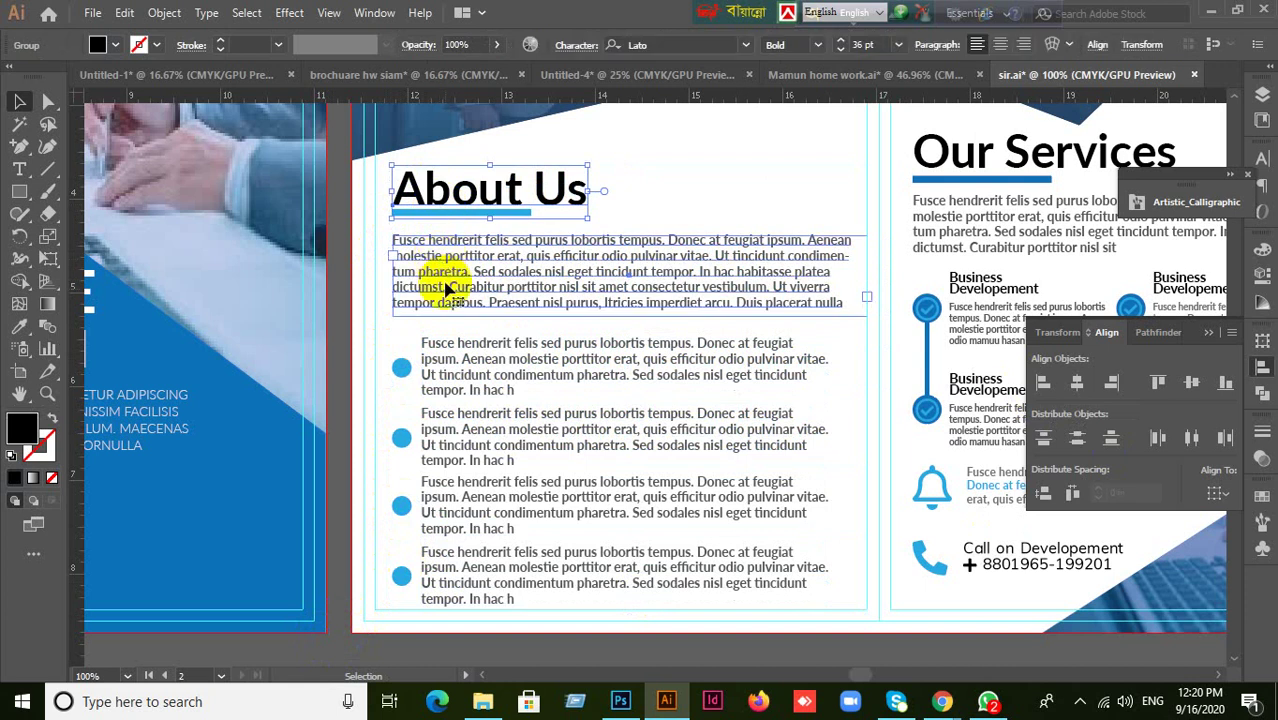
pyautogui.keyDown('shift'); pyautogui.click(442, 360); pyautogui.keyUp('shift')
pyautogui.keyDown('shift'); pyautogui.click(443, 445); pyautogui.keyUp('shift')
pyautogui.keyDown('shift'); pyautogui.click(436, 491); pyautogui.keyUp('shift')
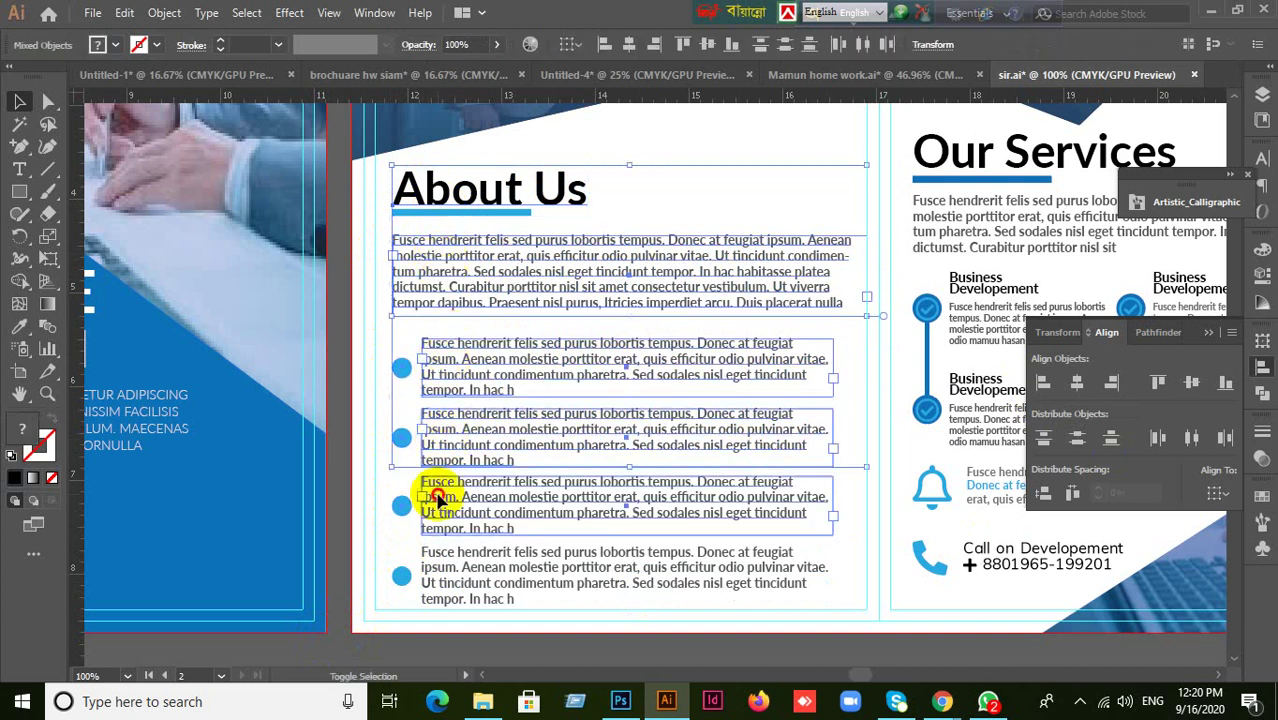
pyautogui.keyDown('shift'); pyautogui.click(436, 564); pyautogui.keyUp('shift')
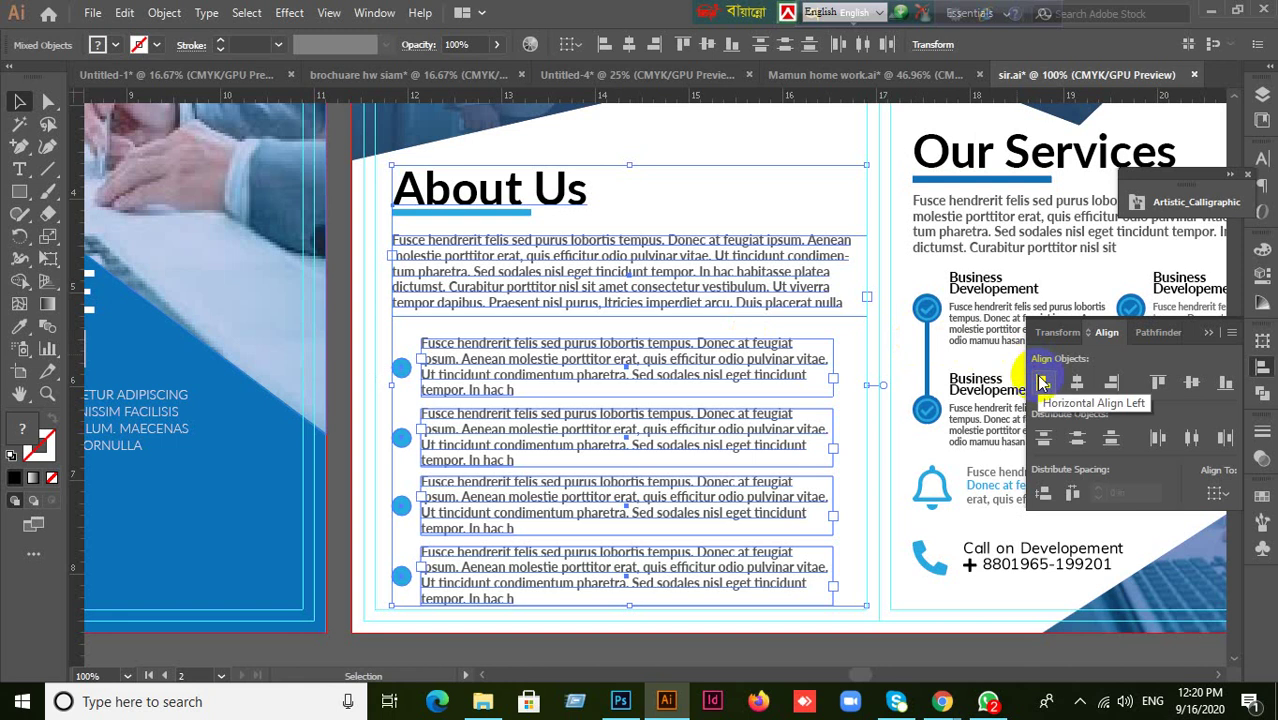
pyautogui.click(335, 380)
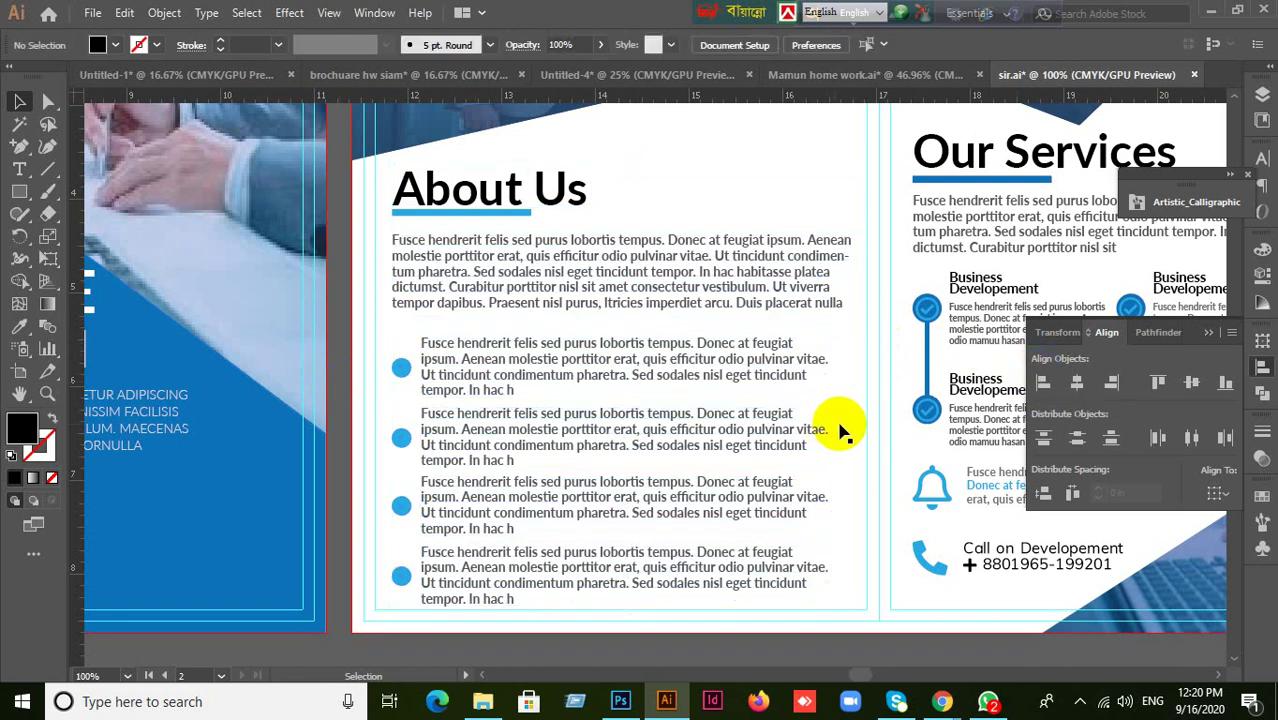
# - Ungroup the complete Our Services content, separating the bell and phone lines from the heading, paragraph and service blocks
pyautogui.moveTo(884, 419); pyautogui.dragTo(394, 480)
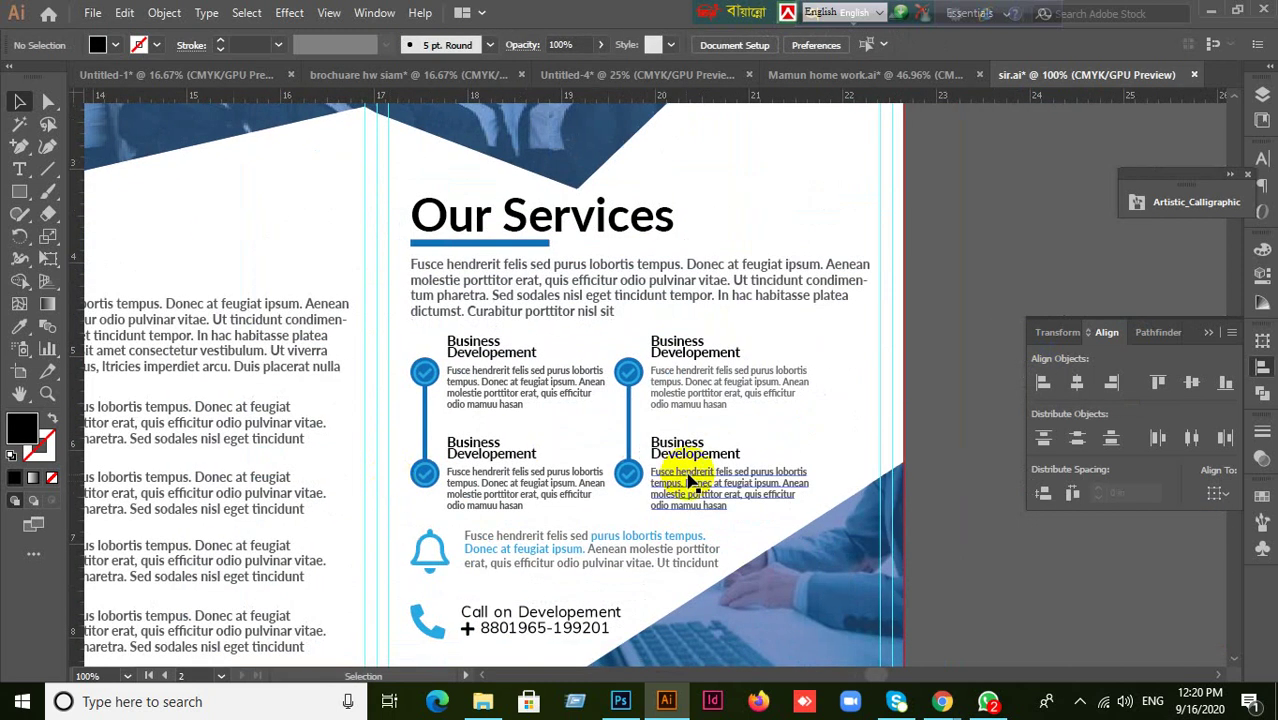
pyautogui.scroll(1, 685, 456)
pyautogui.scroll(-1, 685, 462)
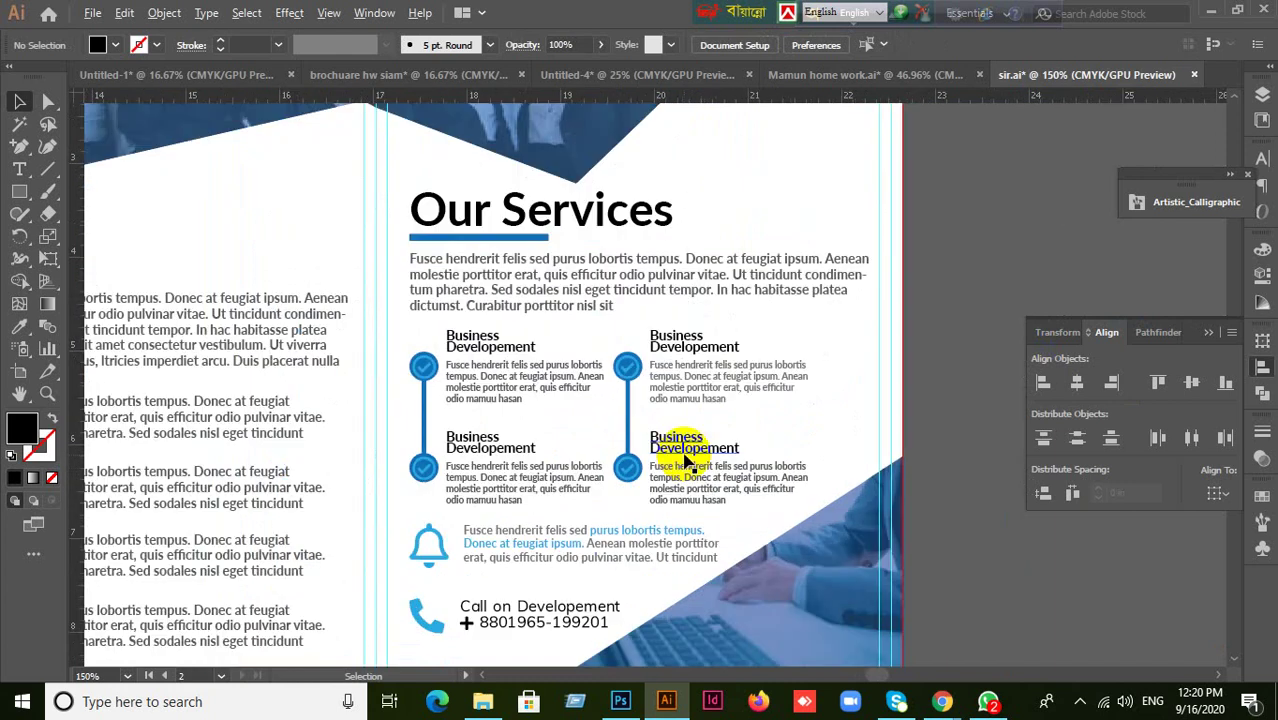
pyautogui.scroll(-2, 673, 443)
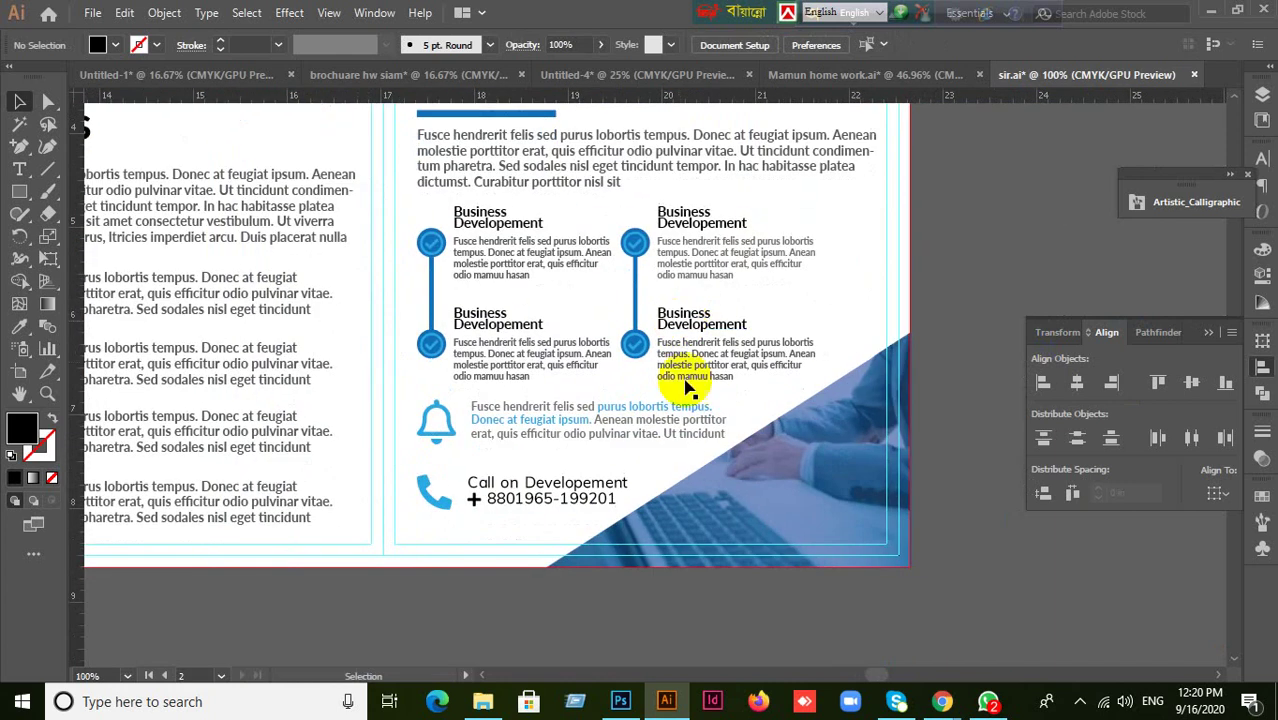
pyautogui.click(679, 432)
pyautogui.rightClick(679, 432)
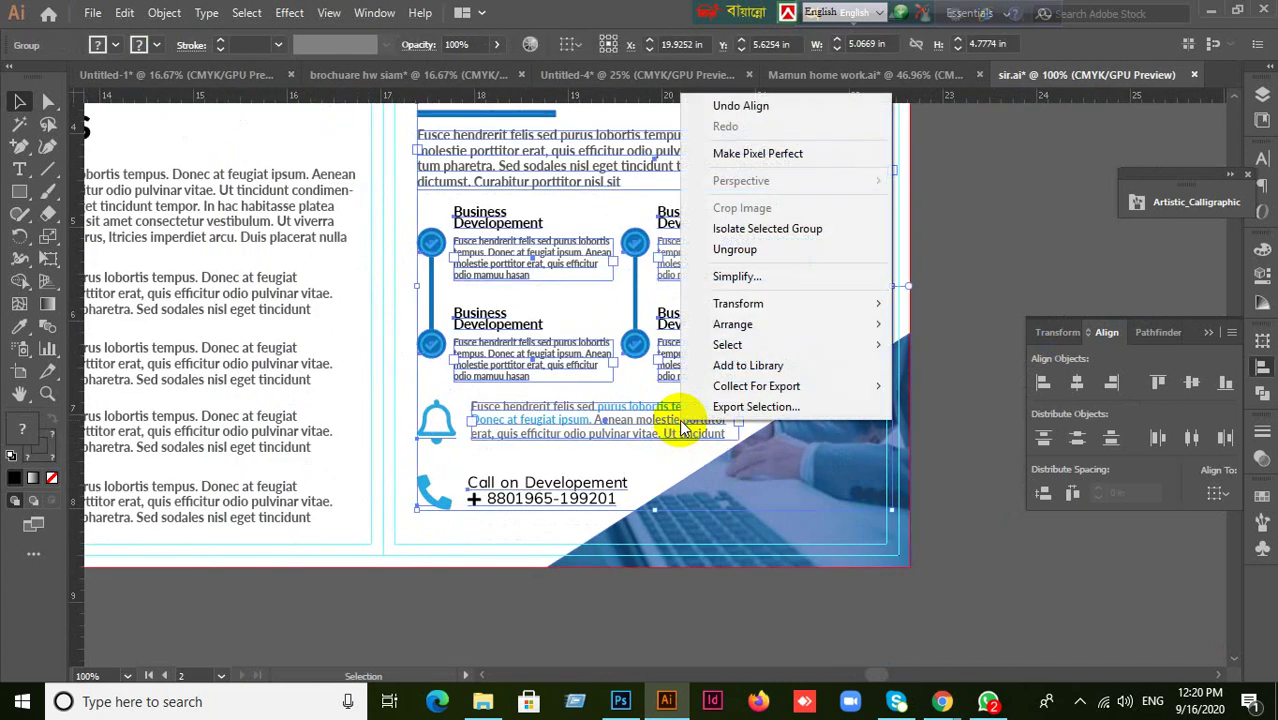
pyautogui.click(755, 258)
pyautogui.click(978, 237)
# - Ungroup the Our Services heading, paragraph and service blocks, and check that the paragraph's text frame can be selected alone
pyautogui.scroll(2, 736, 228)
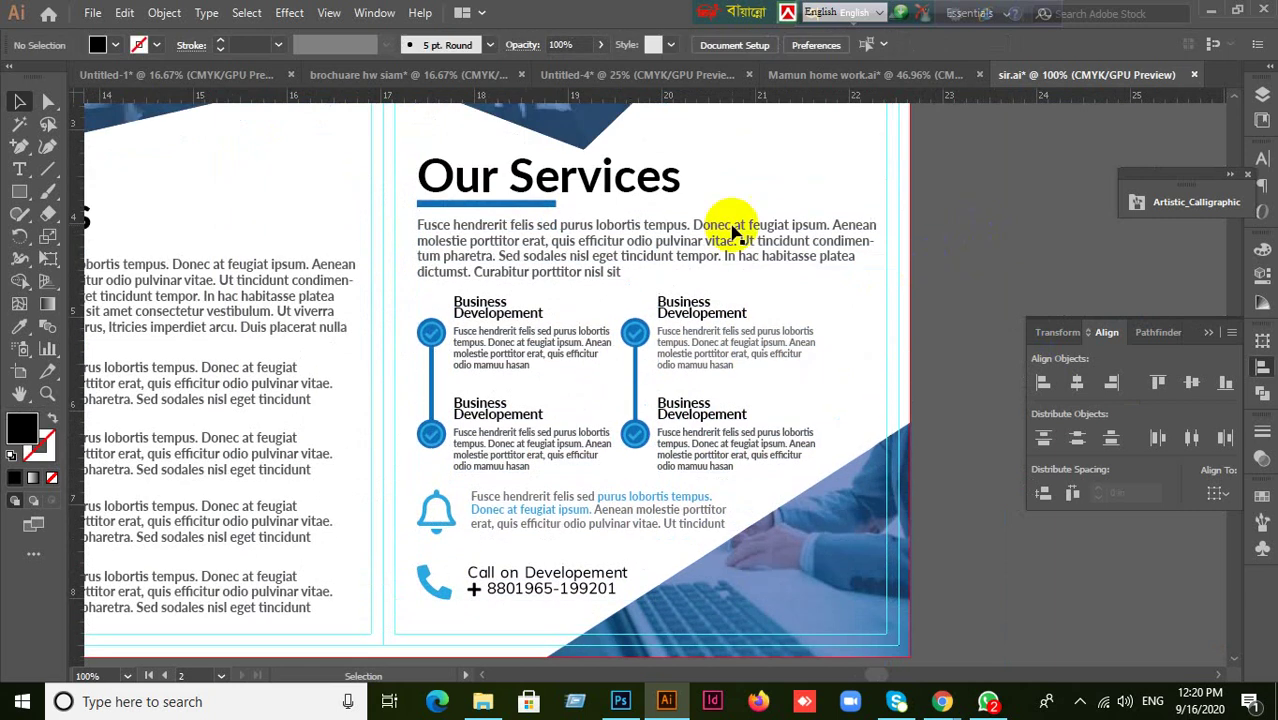
pyautogui.click(703, 243)
pyautogui.rightClick(710, 248)
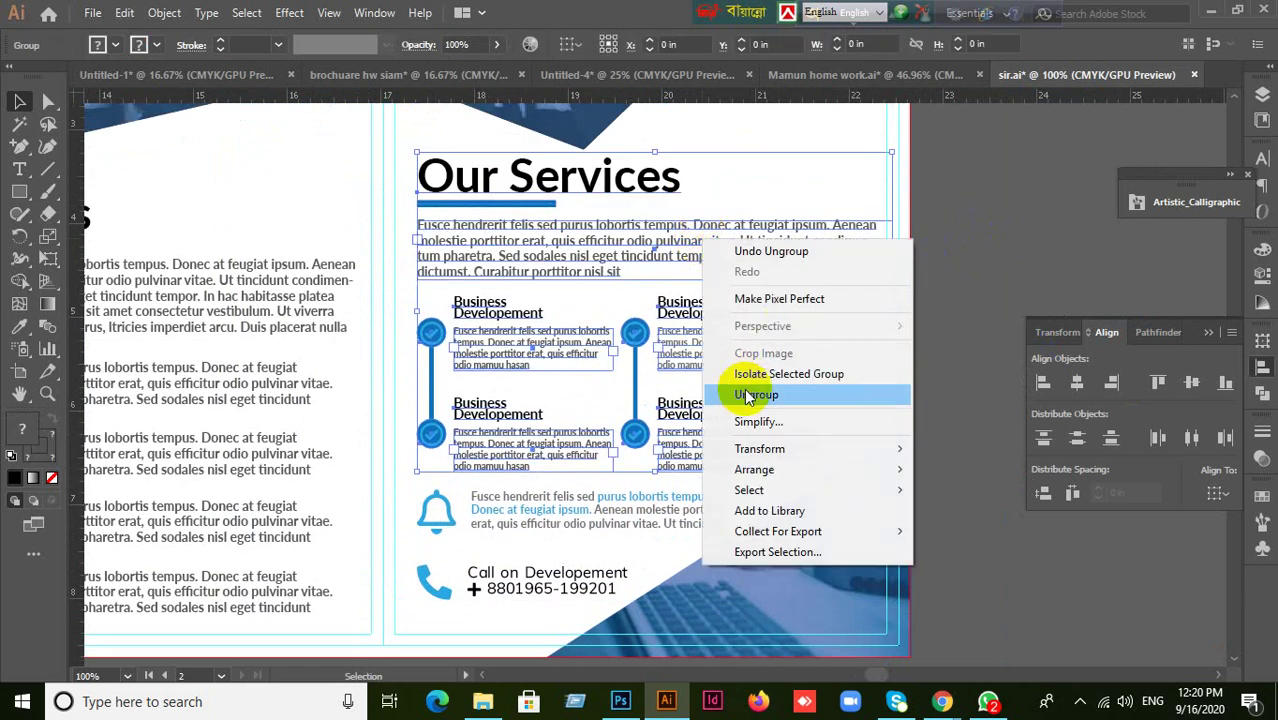
pyautogui.click(750, 394)
pyautogui.click(993, 298)
pyautogui.click(708, 260)
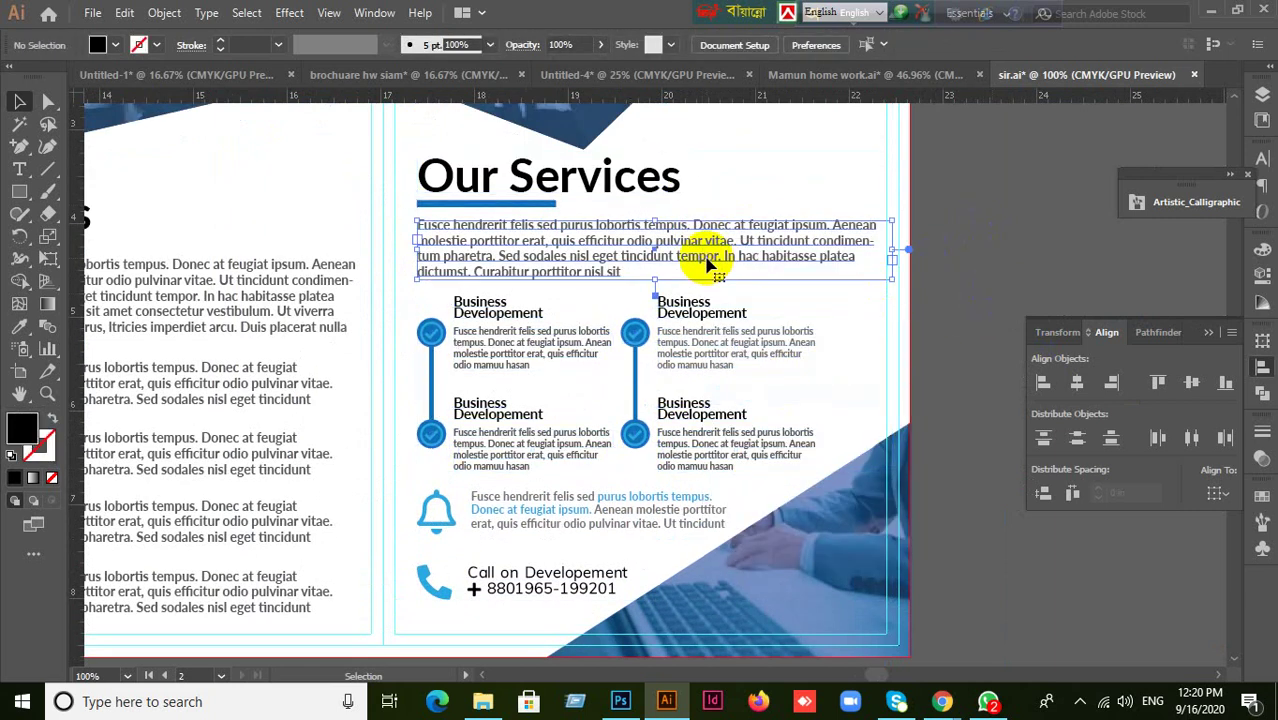
pyautogui.scroll(2, 868, 310)
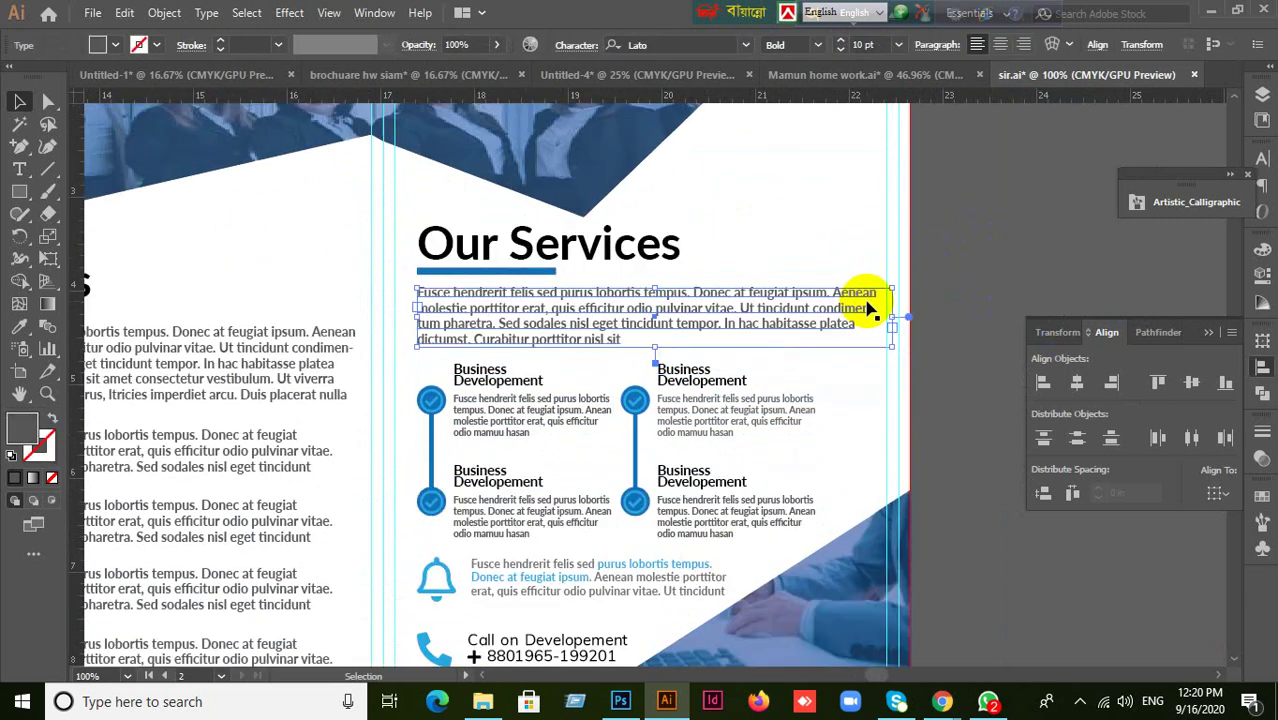
pyautogui.click(985, 265)
# - Select the group holding the four Business Developement service blocks and their check-mark icons
pyautogui.scroll(2, 819, 425)
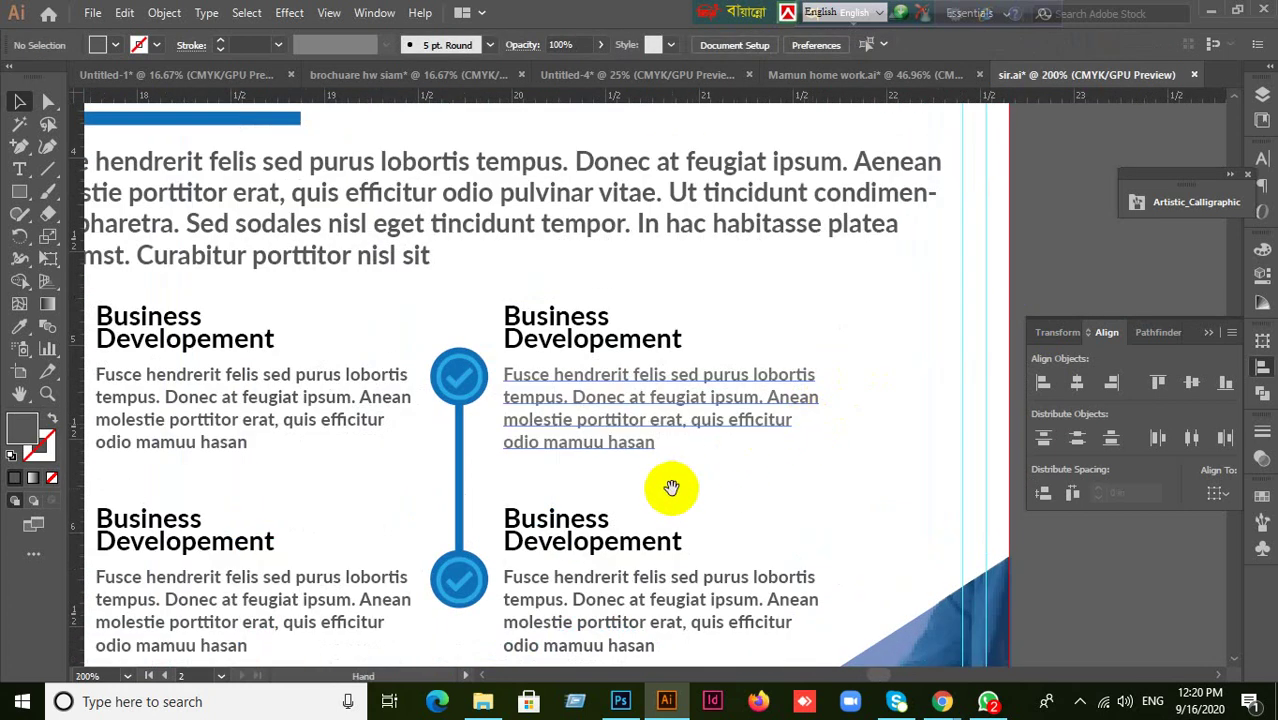
pyautogui.moveTo(668, 485); pyautogui.dragTo(898, 340)
pyautogui.scroll(-1, 717, 385)
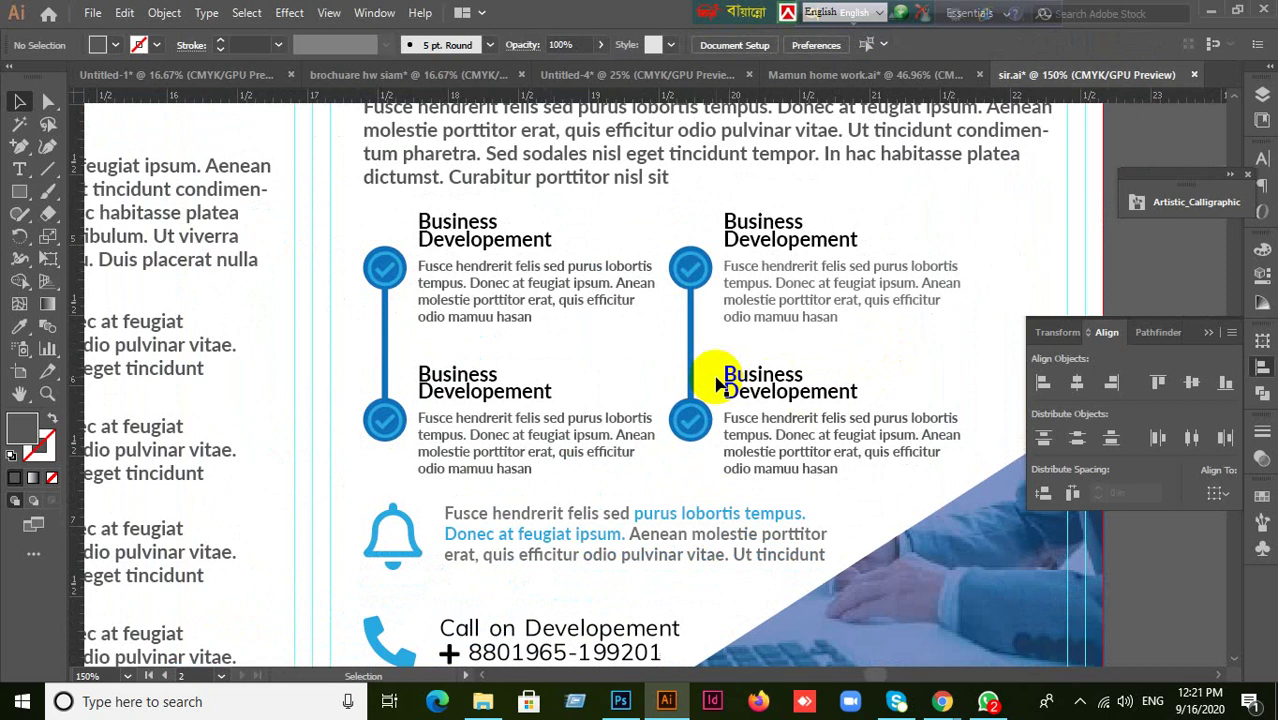
pyautogui.click(396, 270)
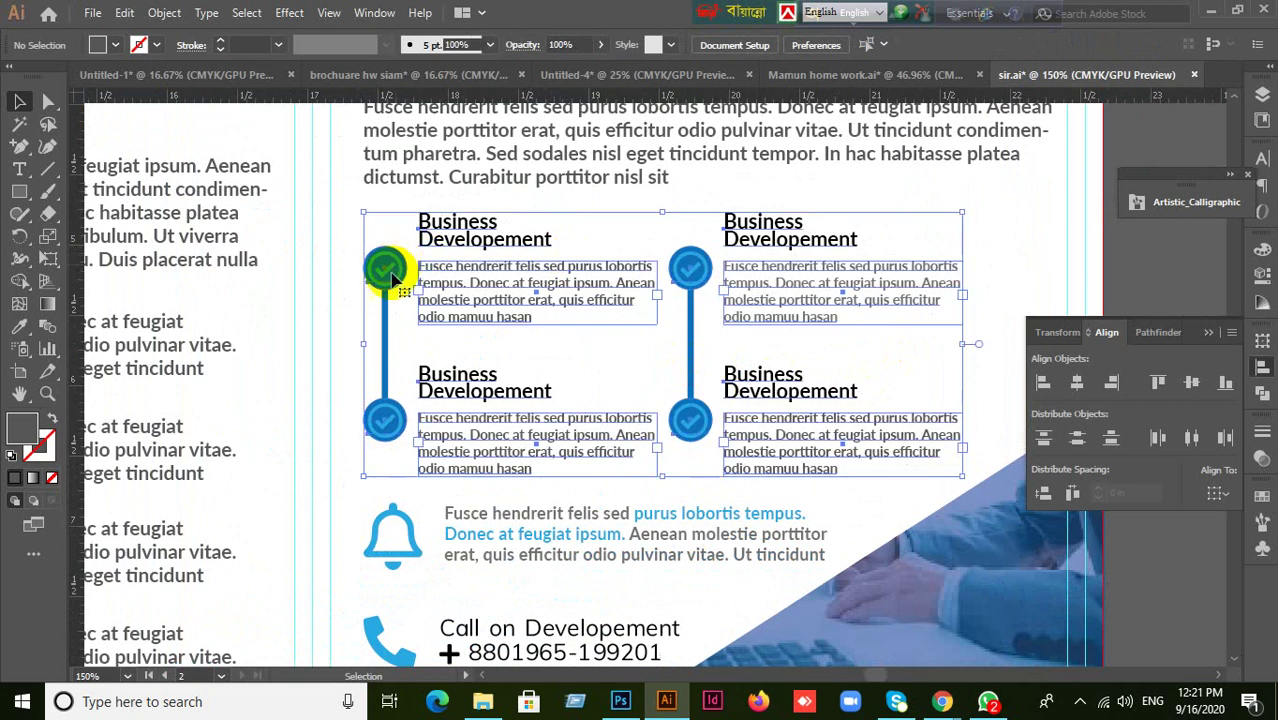
# - Ungroup the block of four "Business Developement" items, and ungroup its upper row into two separate items
pyautogui.rightClick(412, 278)
pyautogui.click(466, 434)
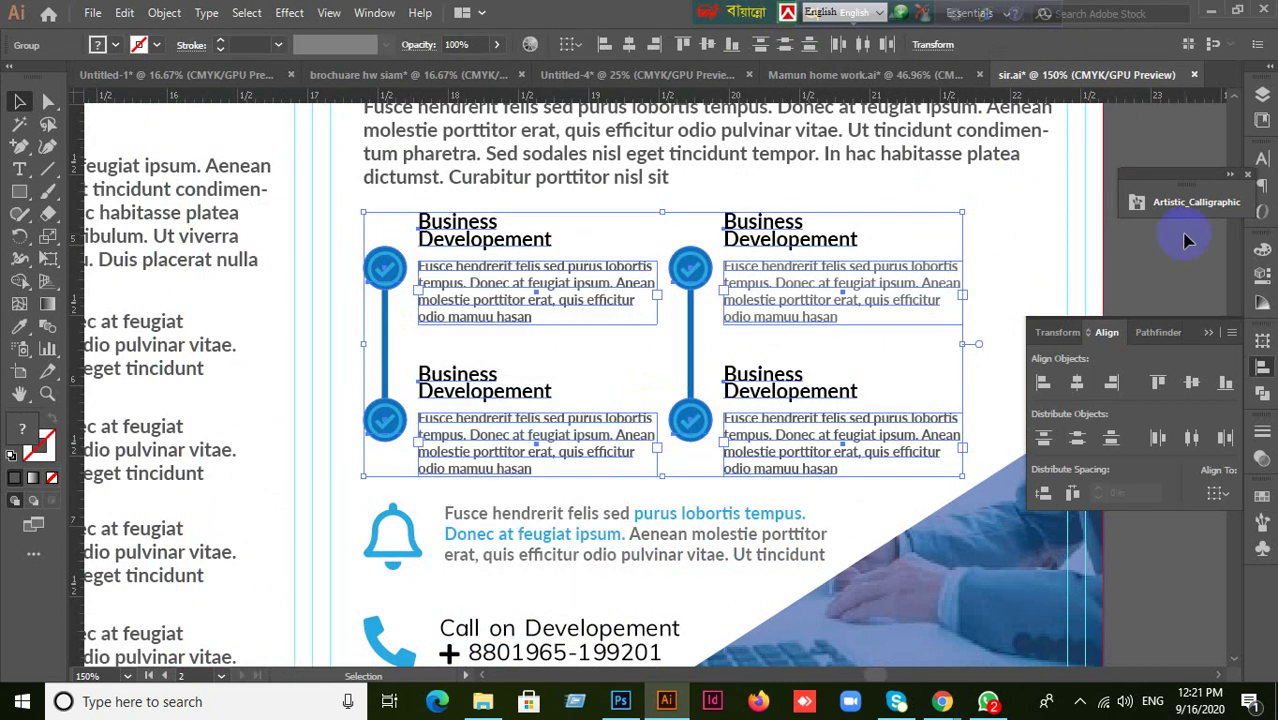
pyautogui.click(1184, 234)
pyautogui.click(390, 272)
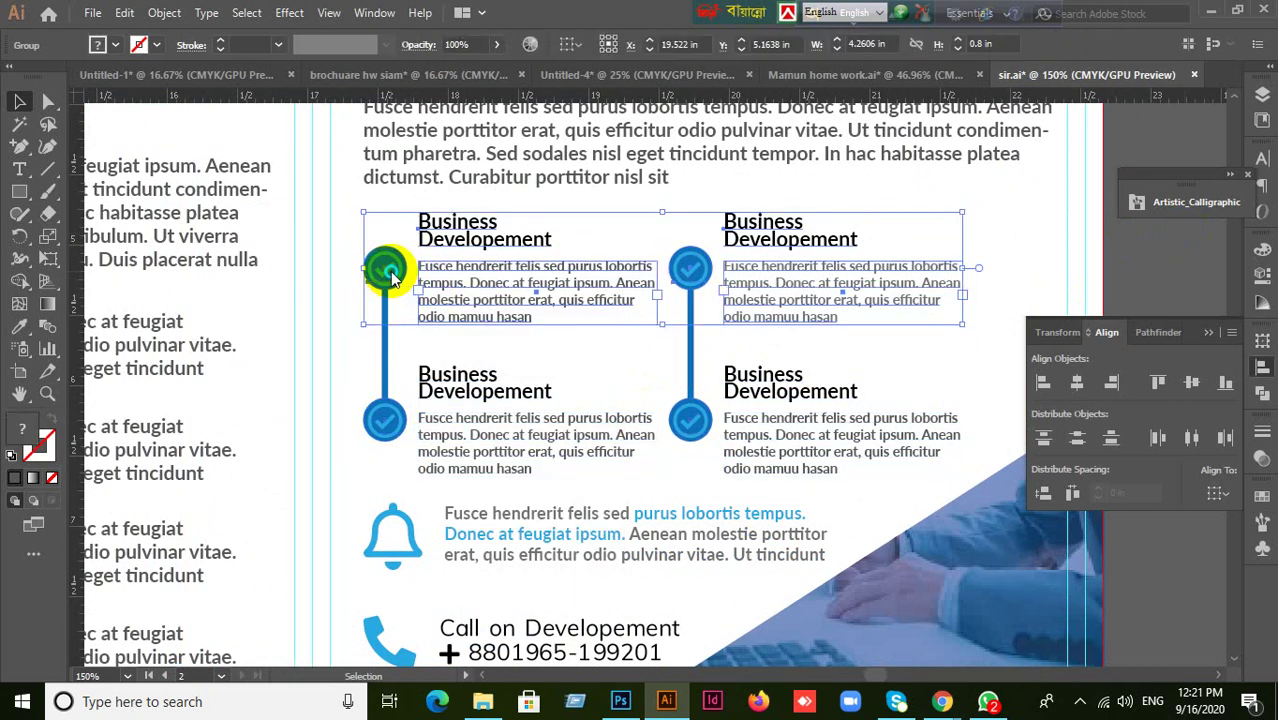
pyautogui.rightClick(389, 270)
pyautogui.click(445, 428)
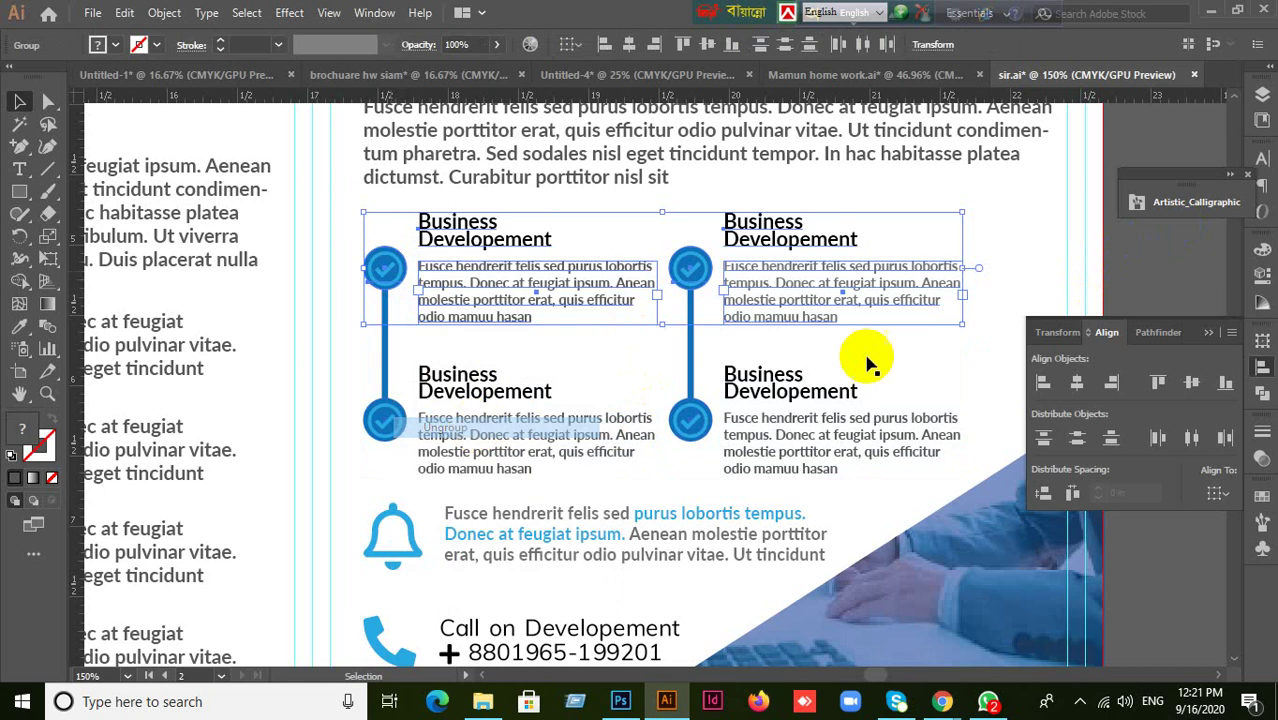
pyautogui.click(1164, 243)
# - Ungroup the upper-left and upper-right "Business Developement" items so each check icon is separate from its text
pyautogui.click(382, 268)
pyautogui.rightClick(398, 281)
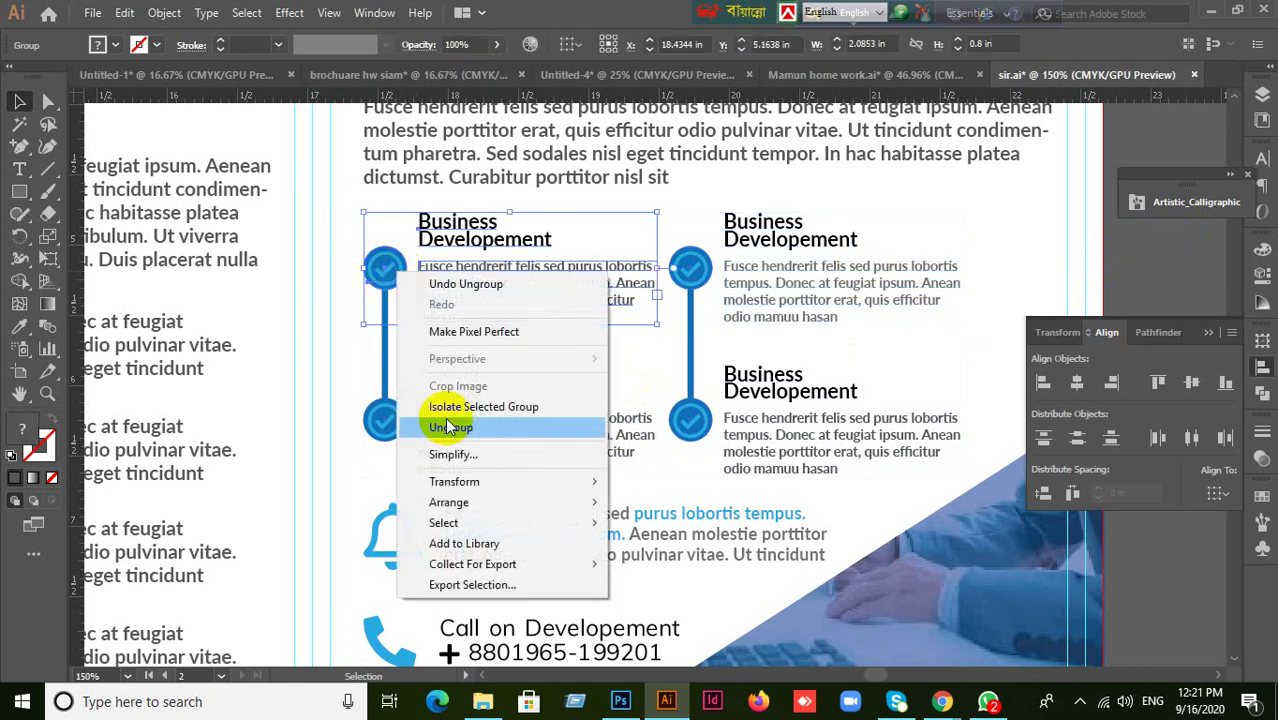
pyautogui.click(456, 428)
pyautogui.click(1155, 243)
pyautogui.click(838, 270)
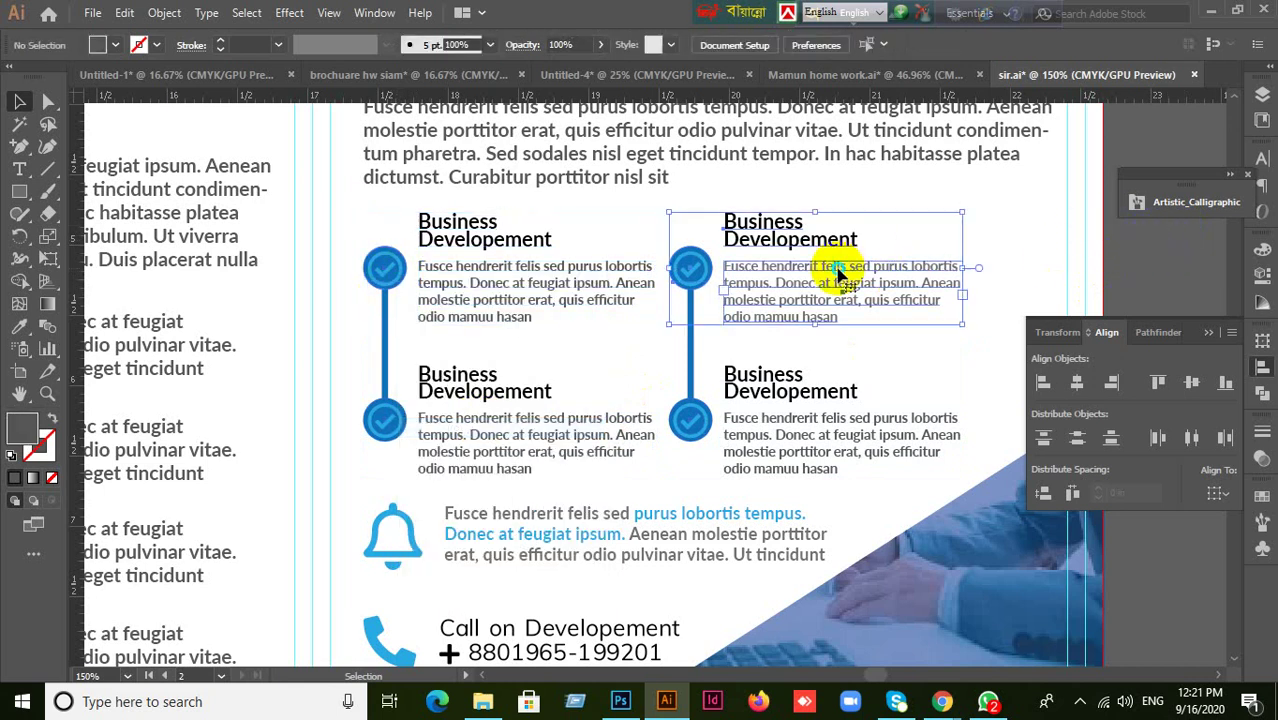
pyautogui.rightClick(830, 267)
pyautogui.click(855, 426)
# - Ungroup the lower row of "Business Developement" items, and ungroup its left item into check icon and text
pyautogui.click(762, 433)
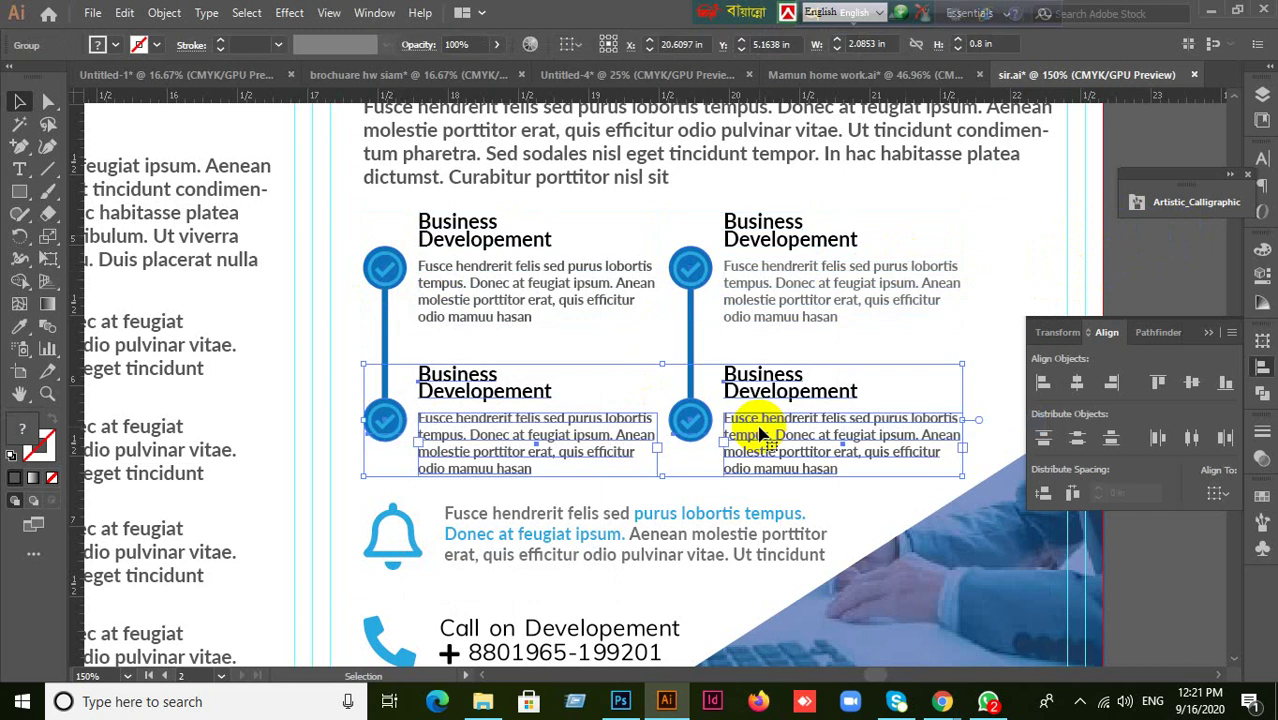
pyautogui.rightClick(764, 428)
pyautogui.click(815, 260)
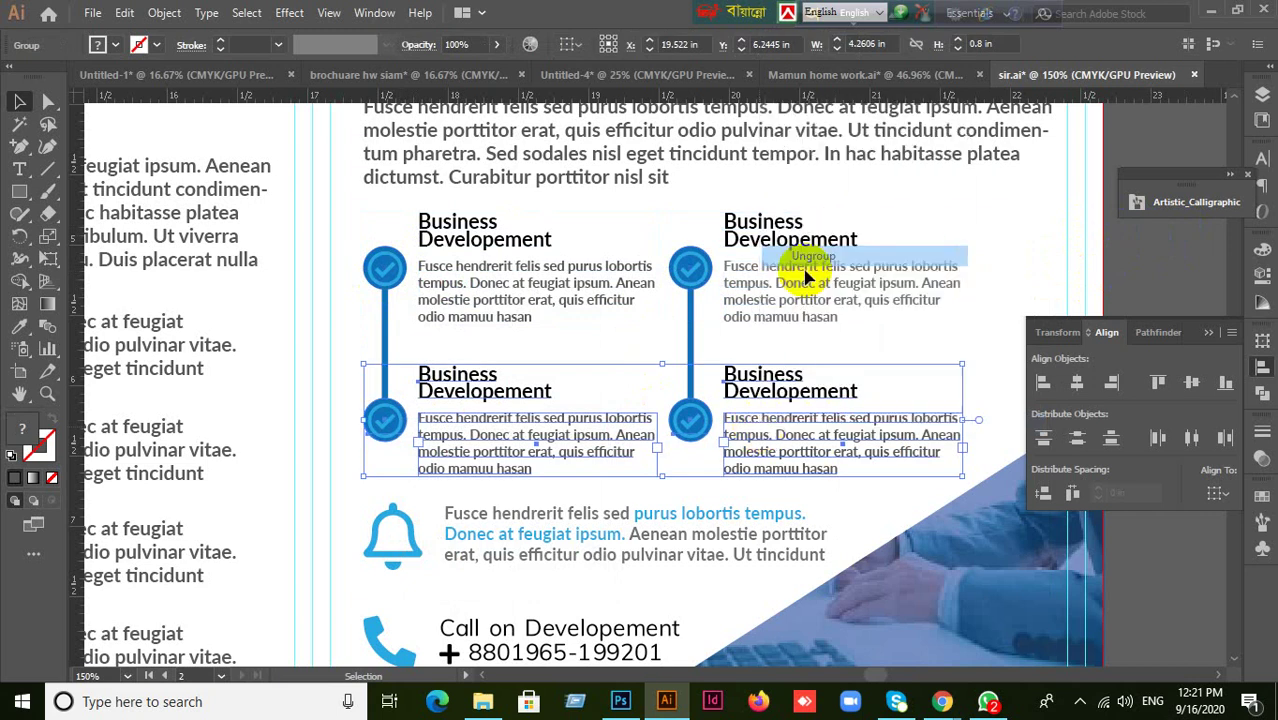
pyautogui.click(1186, 259)
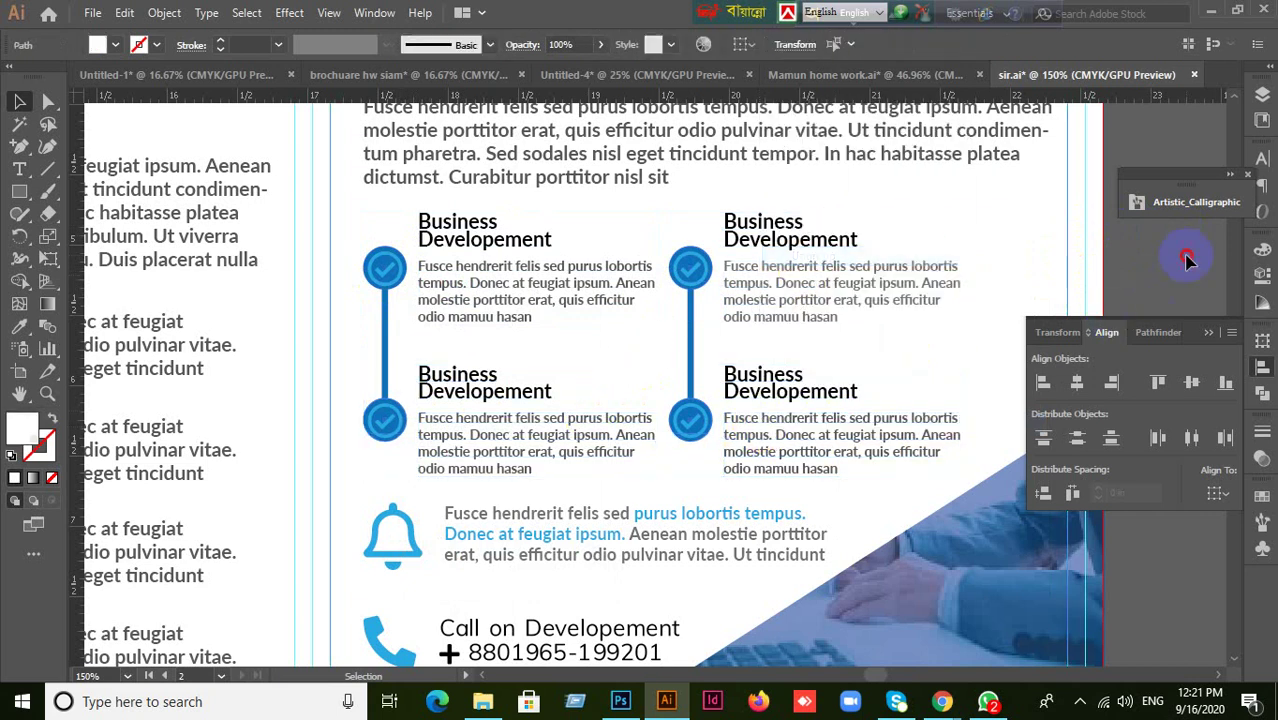
pyautogui.click(485, 428)
pyautogui.rightClick(484, 428)
pyautogui.click(540, 260)
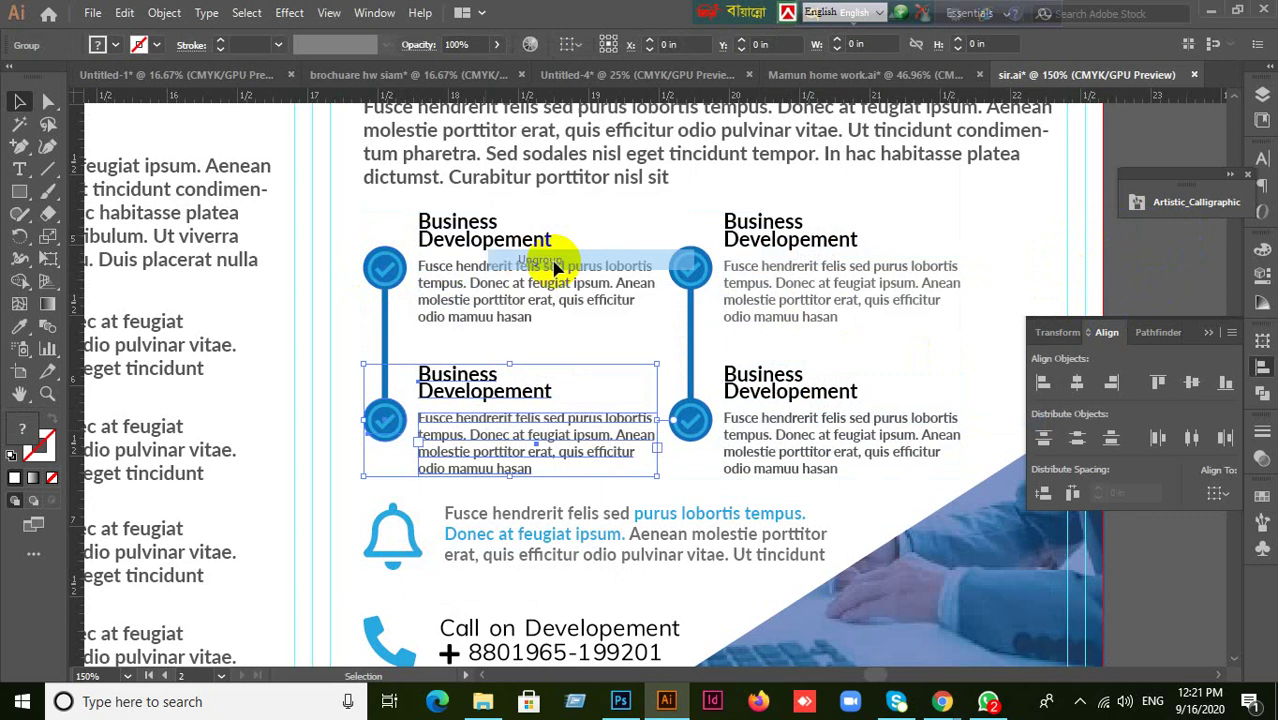
pyautogui.click(1153, 265)
# - Align the left edges of the two text blocks in the left "Business Developement" column
pyautogui.click(468, 455)
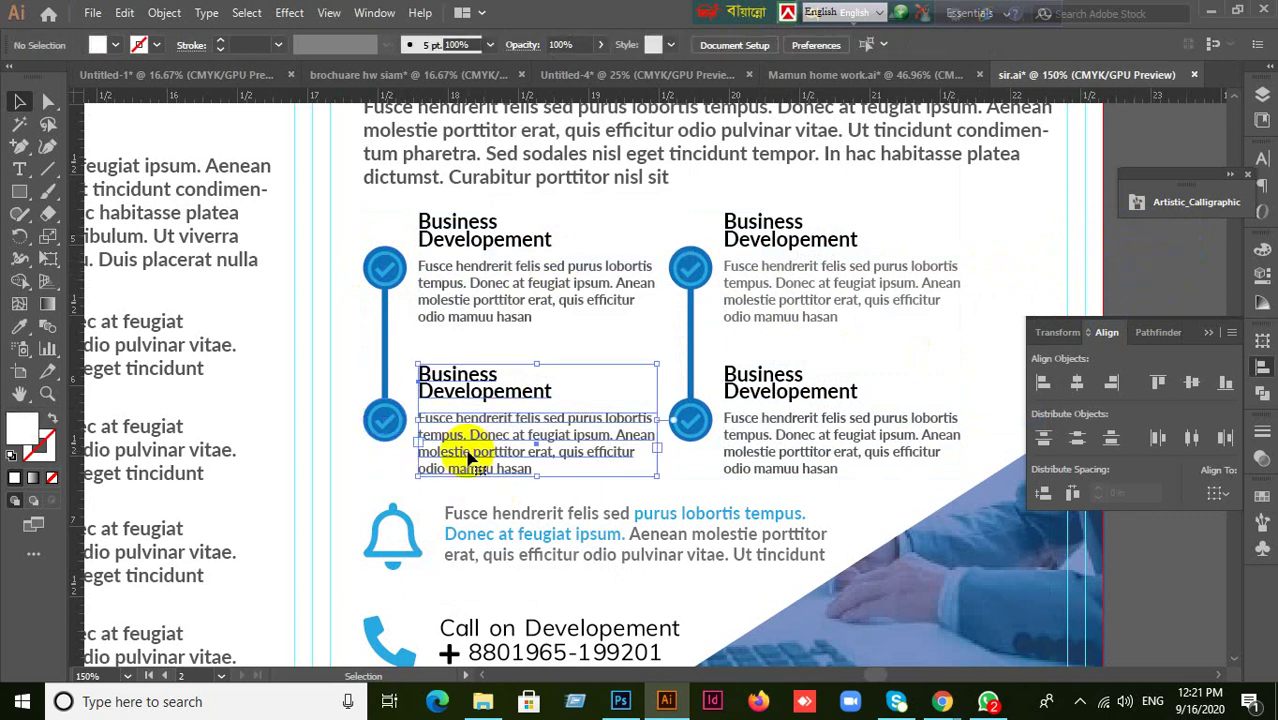
pyautogui.click(471, 320)
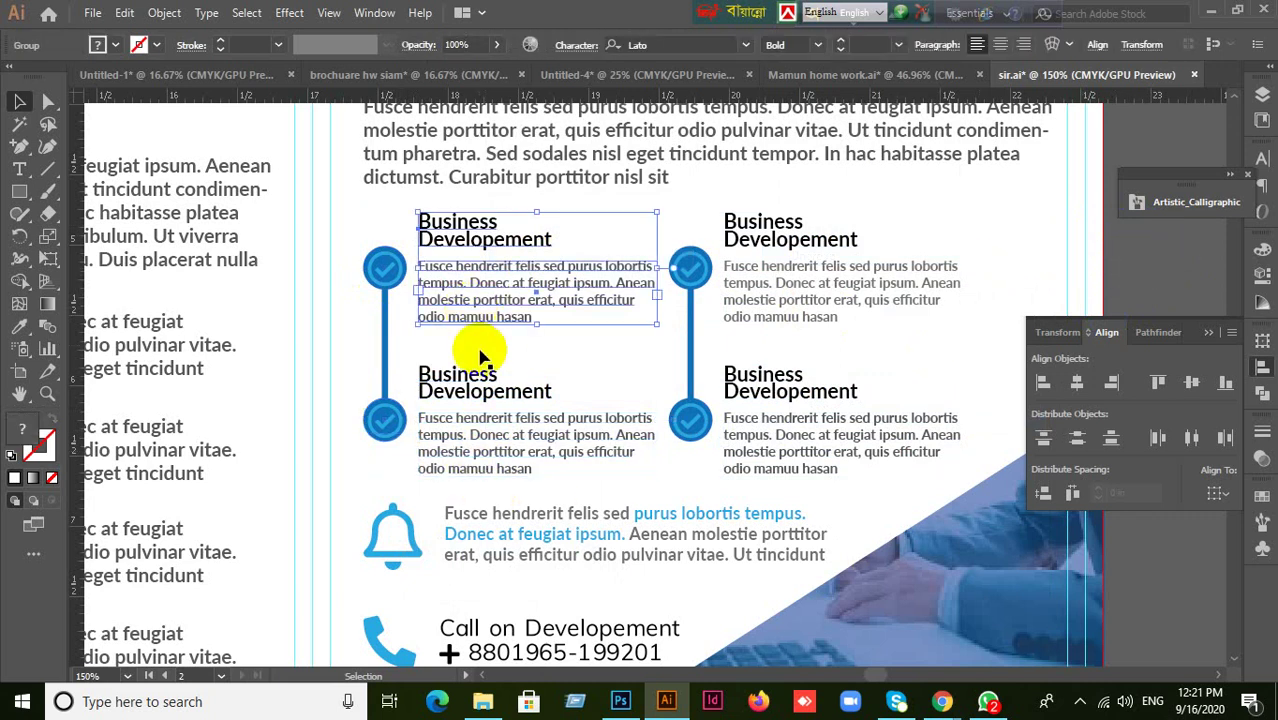
pyautogui.keyDown('shift'); pyautogui.click(483, 432); pyautogui.keyUp('shift')
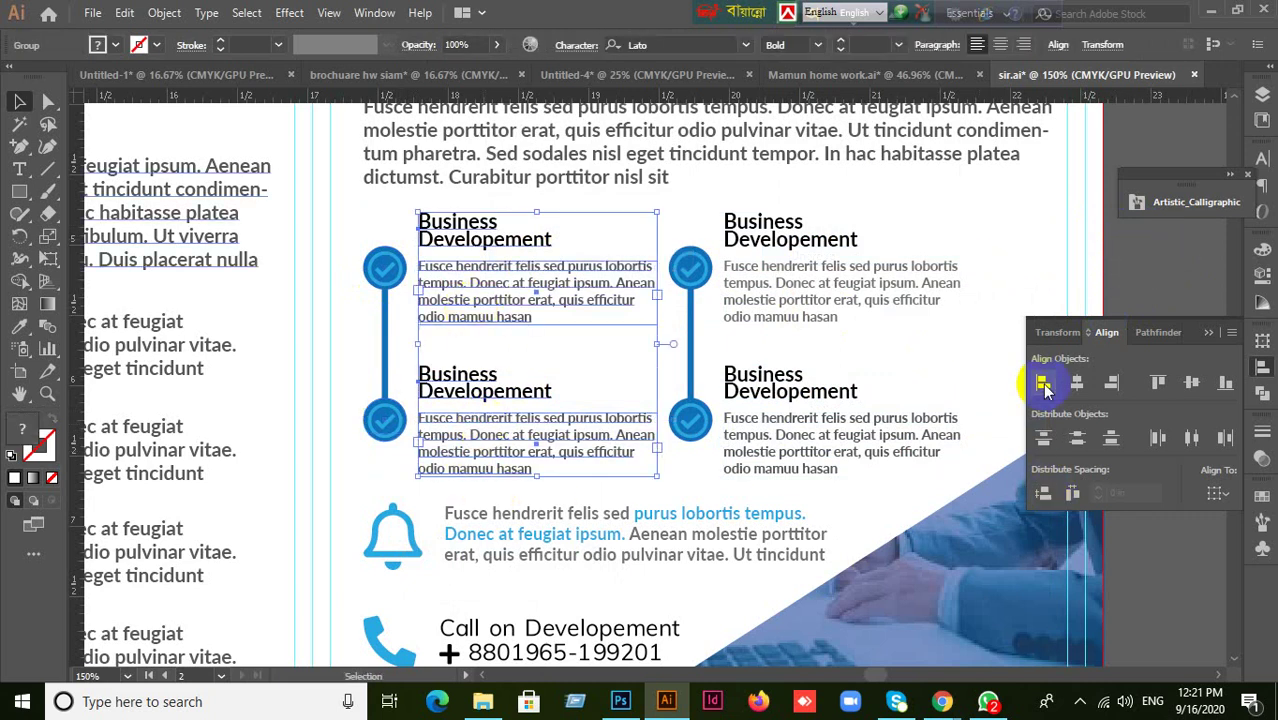
# - Try to left-align the right column's upper text block with the lower item that still includes its icon
pyautogui.click(799, 420)
pyautogui.keyDown('shift'); pyautogui.click(810, 286); pyautogui.keyUp('shift')
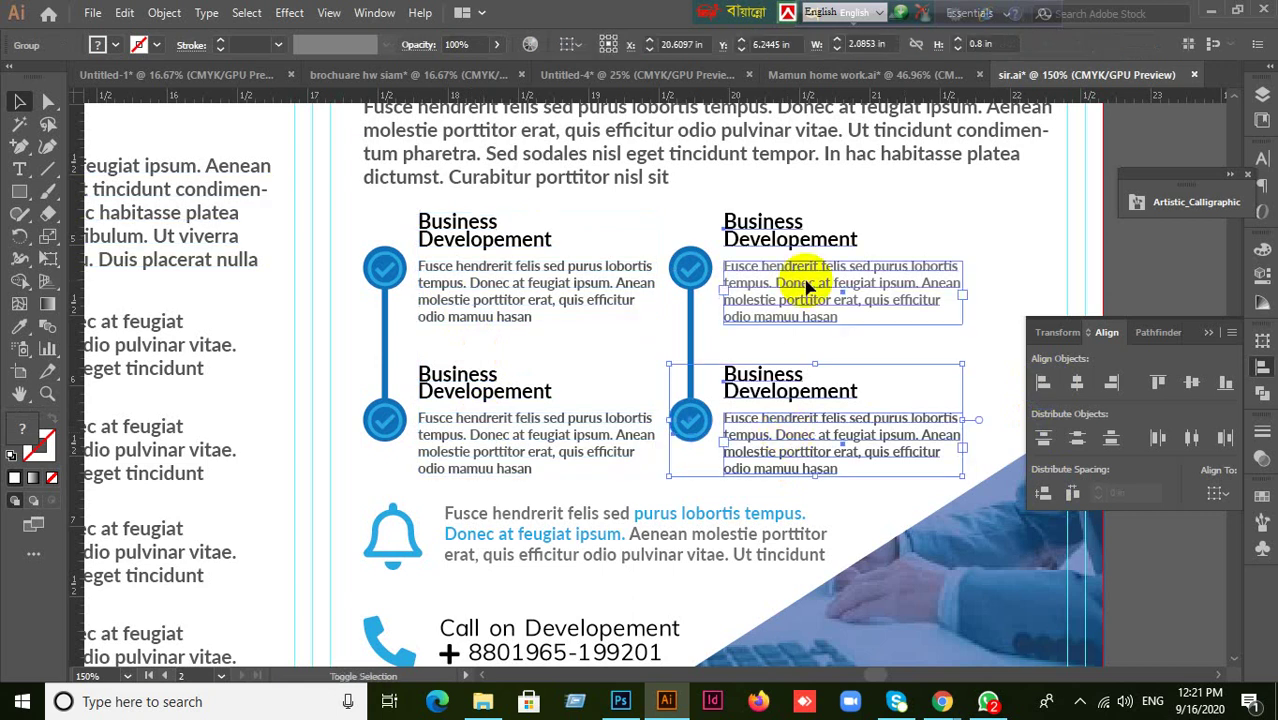
pyautogui.click(1041, 383)
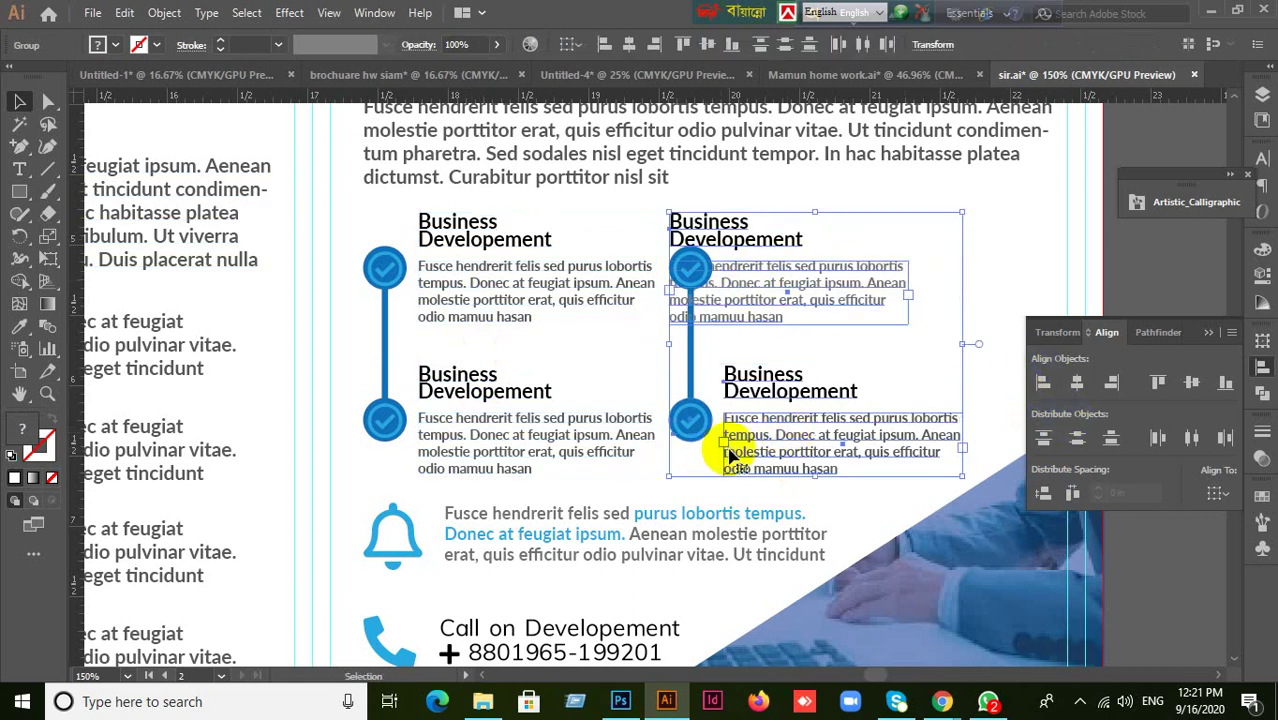
pyautogui.hotkey('ctrl', 'z')
pyautogui.click(1041, 383)
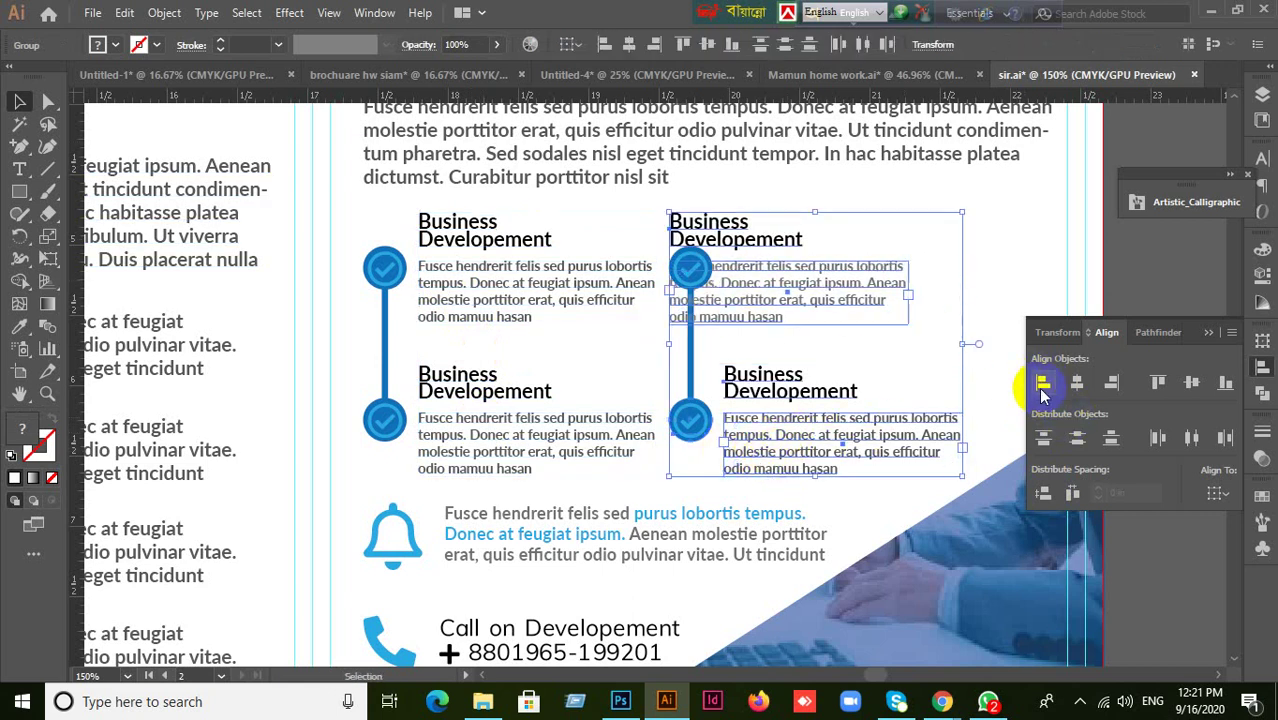
pyautogui.hotkey('ctrl', 'z')
pyautogui.hotkey('ctrl', 'shift', 'a')
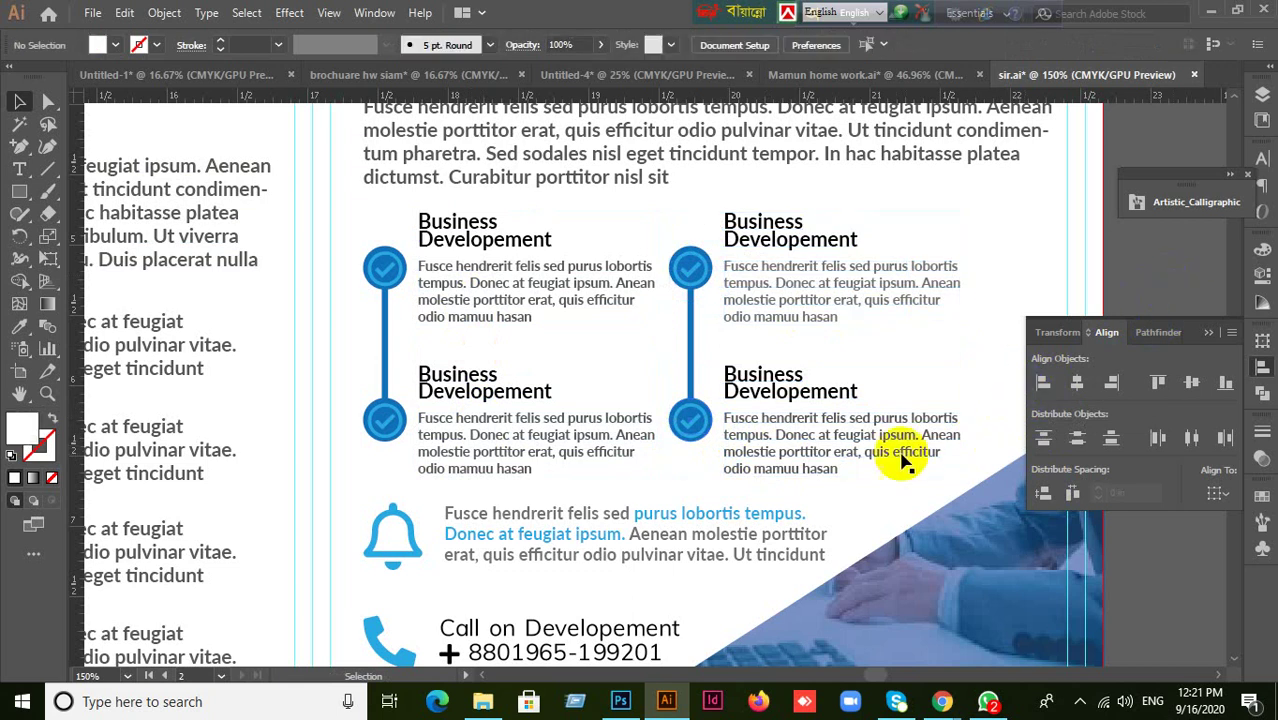
# - Ungroup the lower-right "Business Developement" item so its check icon is separate from its text
pyautogui.click(841, 452)
pyautogui.rightClick(841, 452)
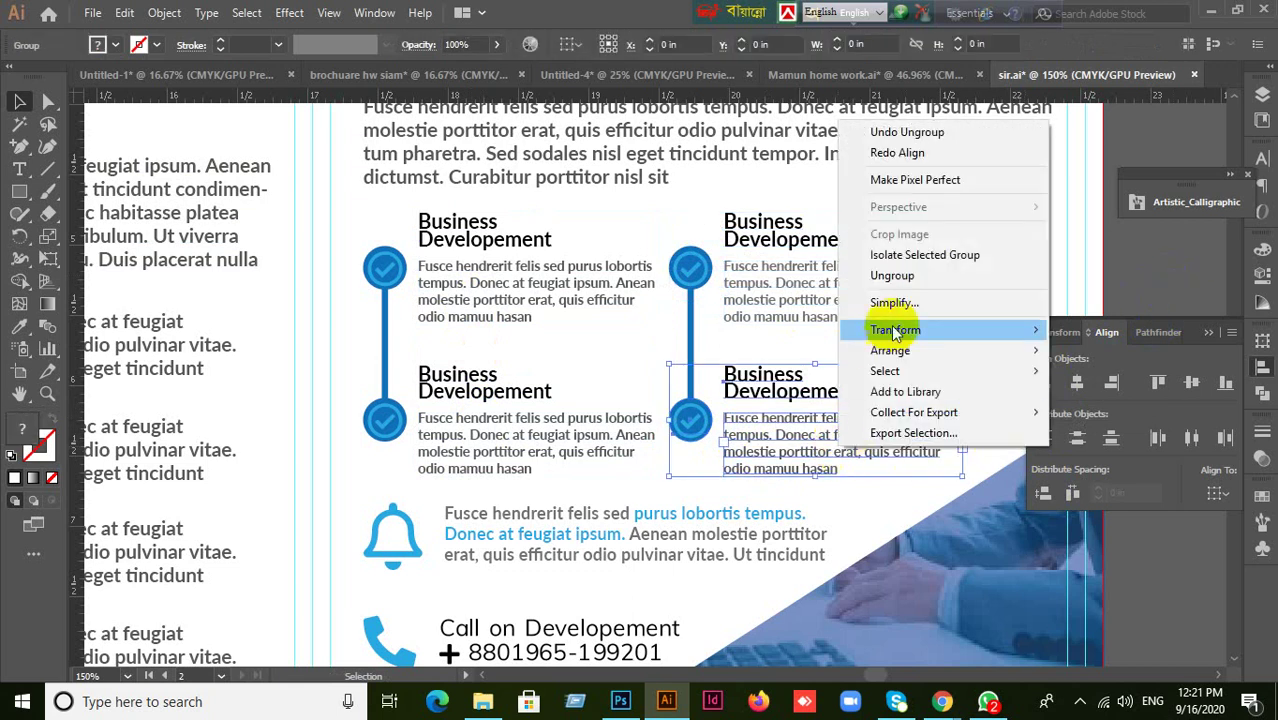
pyautogui.click(905, 275)
pyautogui.click(836, 277)
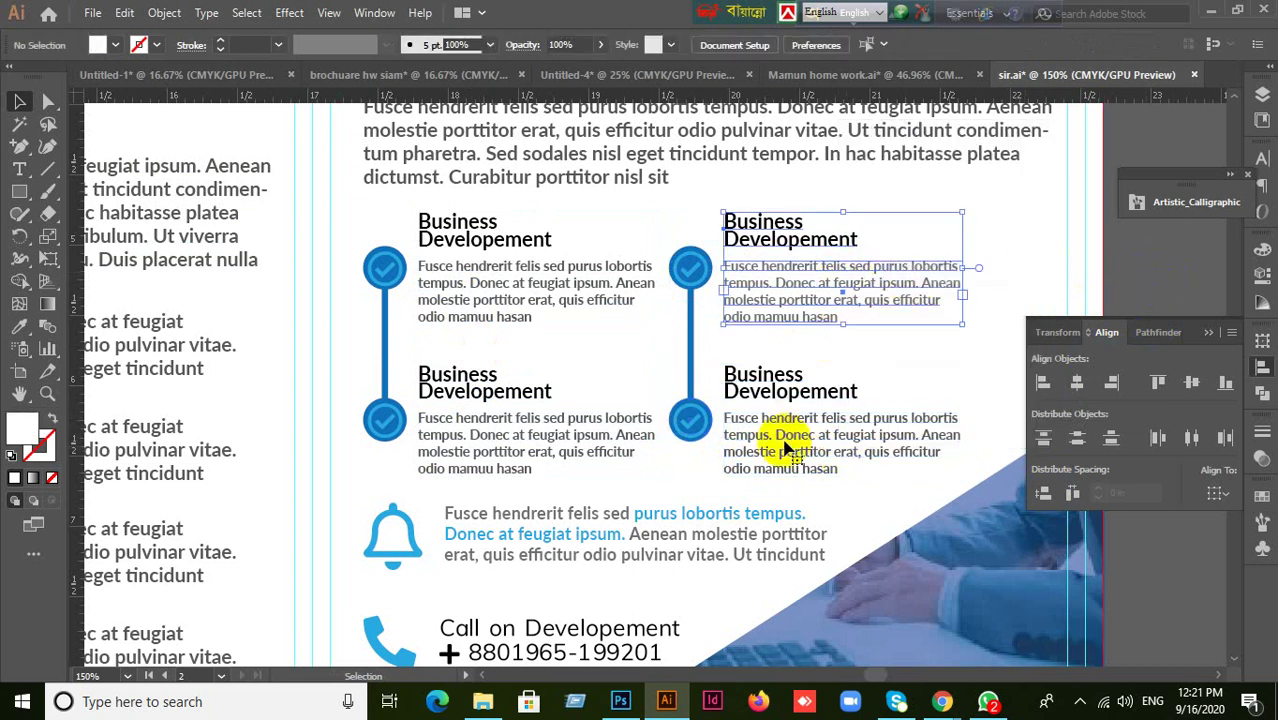
pyautogui.keyDown('shift'); pyautogui.click(765, 468); pyautogui.keyUp('shift')
pyautogui.click(800, 374)
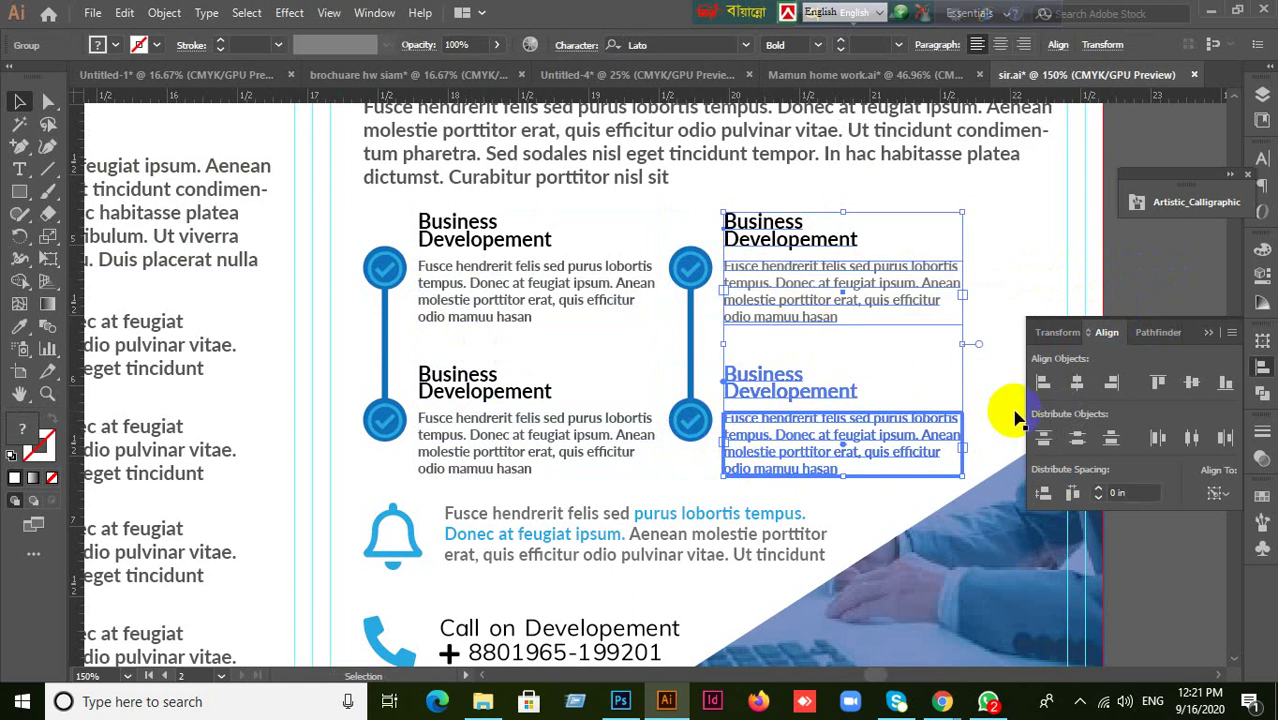
pyautogui.click(1154, 279)
pyautogui.click(750, 300)
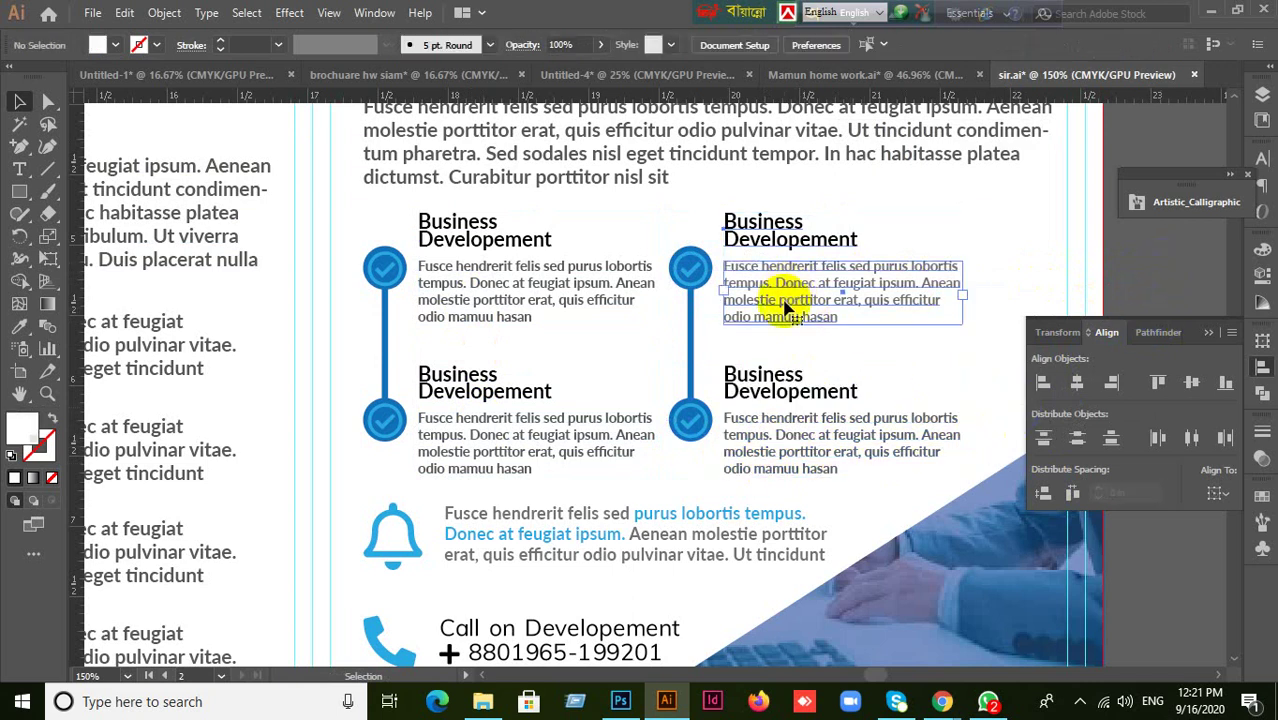
pyautogui.doubleClick(790, 440)
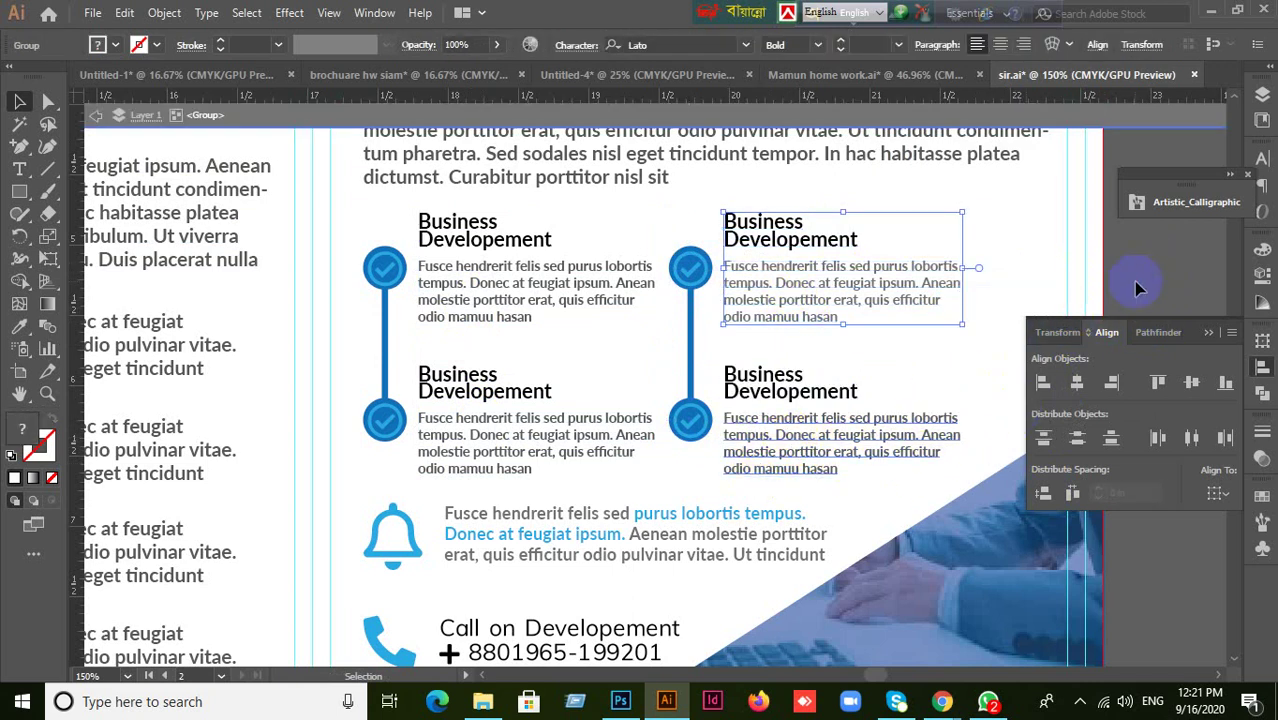
pyautogui.doubleClick(1160, 267)
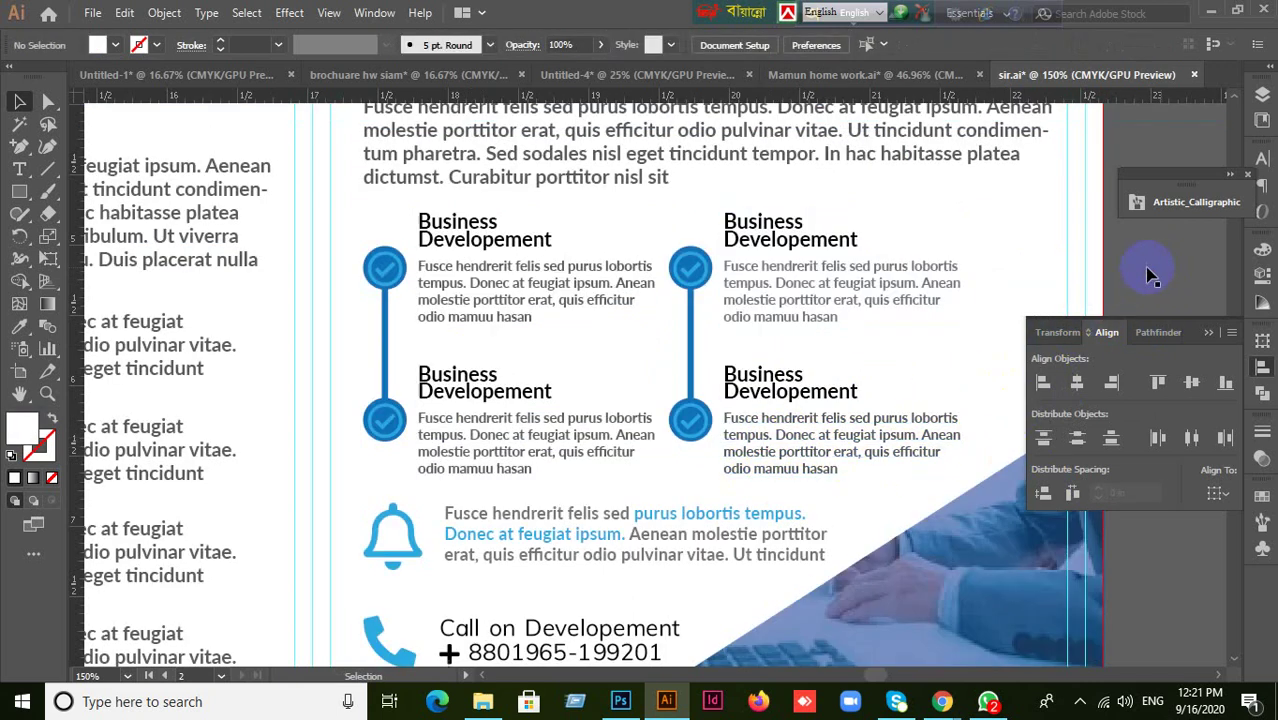
# - Align the left edges of the upper and lower text blocks in the right "Business Developement" column
pyautogui.click(822, 272)
pyautogui.keyDown('shift'); pyautogui.click(792, 448); pyautogui.keyUp('shift')
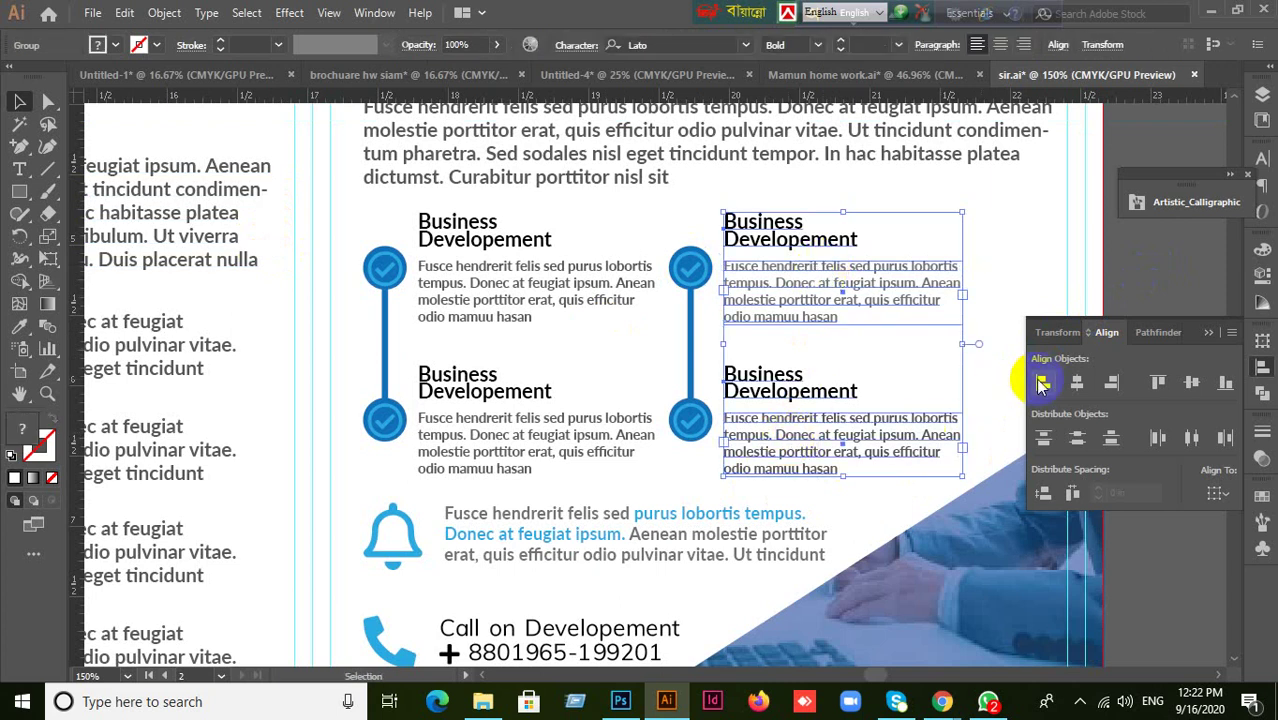
pyautogui.click(1150, 247)
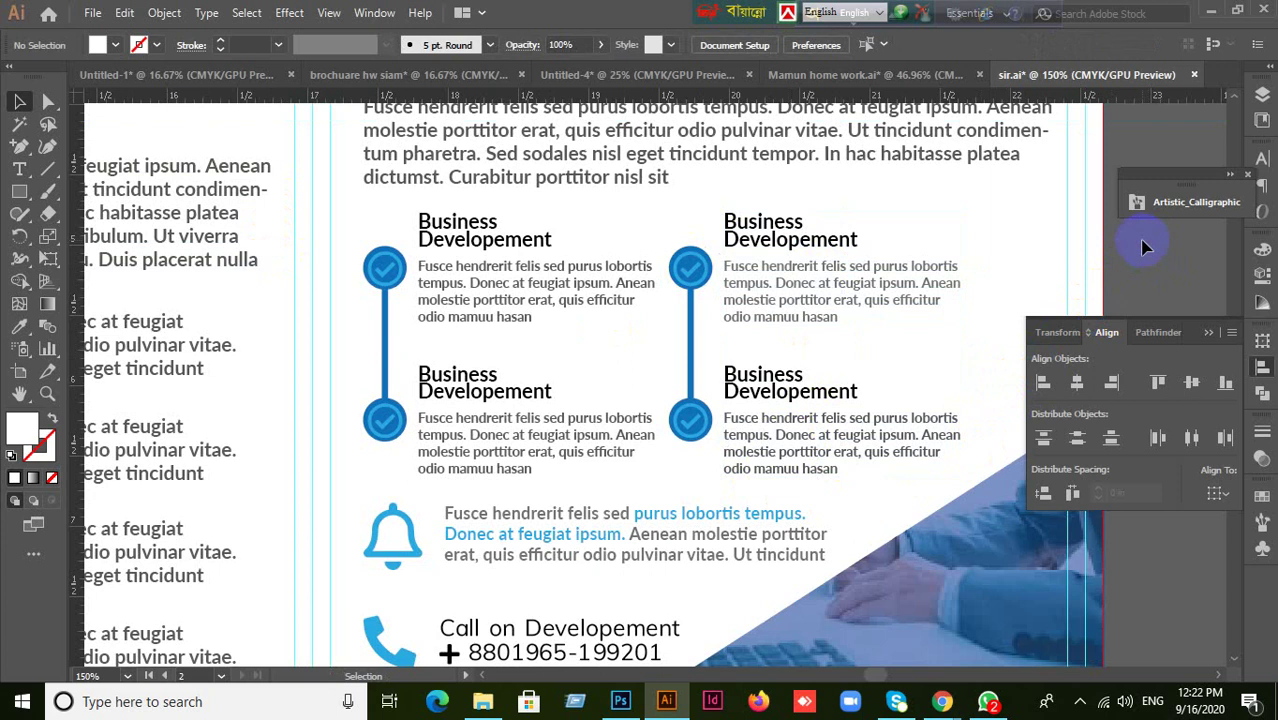
# - Align the two check icons of each column on their horizontal centers, first the left column and then the right
pyautogui.click(386, 277)
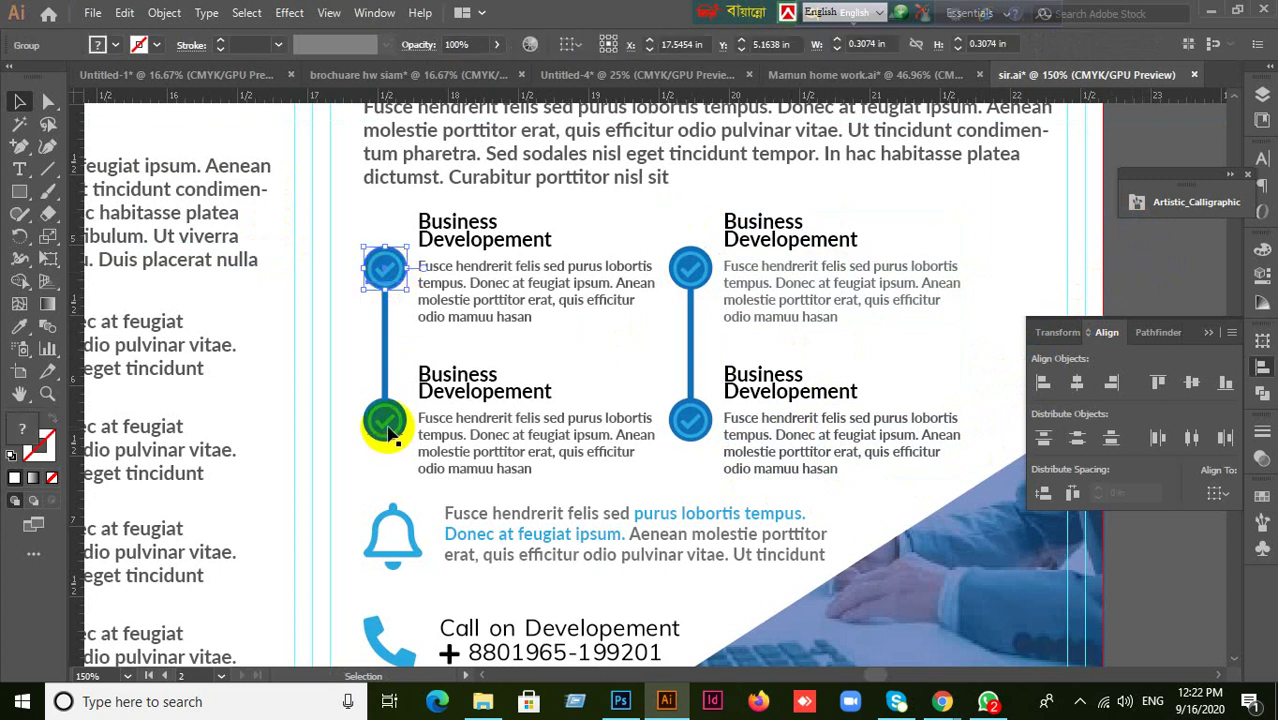
pyautogui.keyDown('shift'); pyautogui.click(388, 428); pyautogui.keyUp('shift')
pyautogui.click(1076, 383)
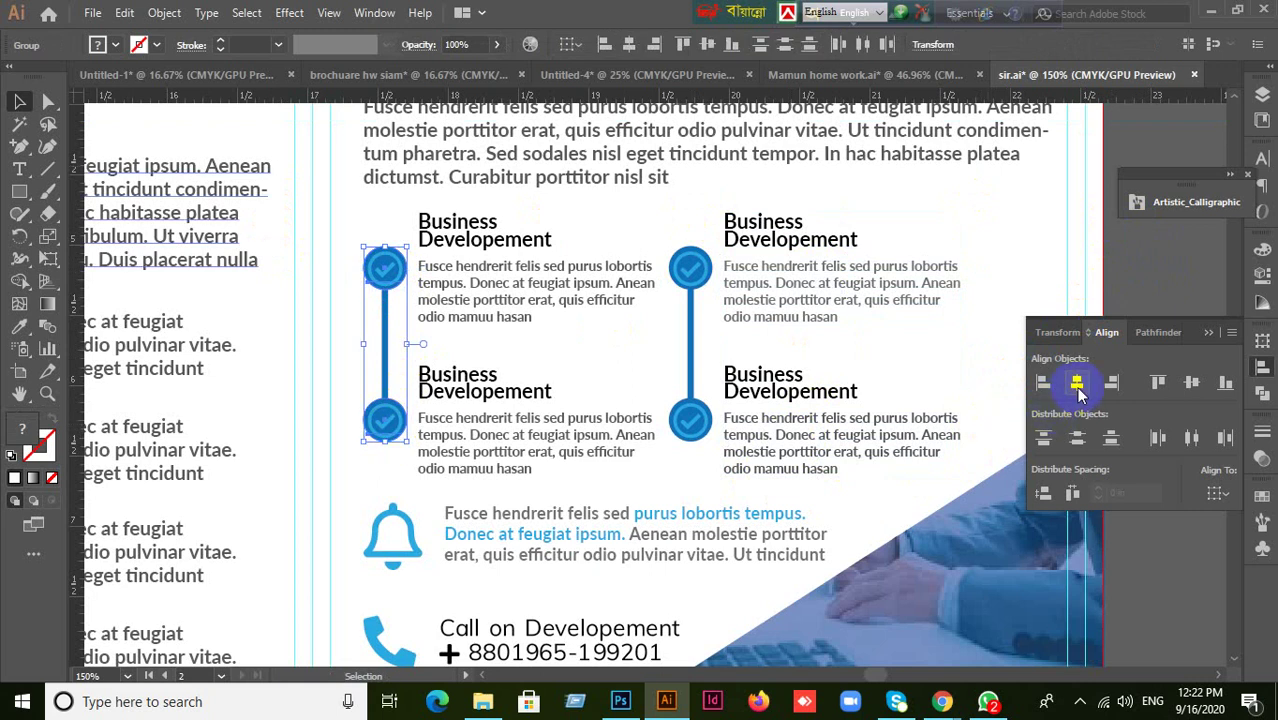
pyautogui.click(690, 268)
pyautogui.keyDown('shift'); pyautogui.click(690, 420); pyautogui.keyUp('shift')
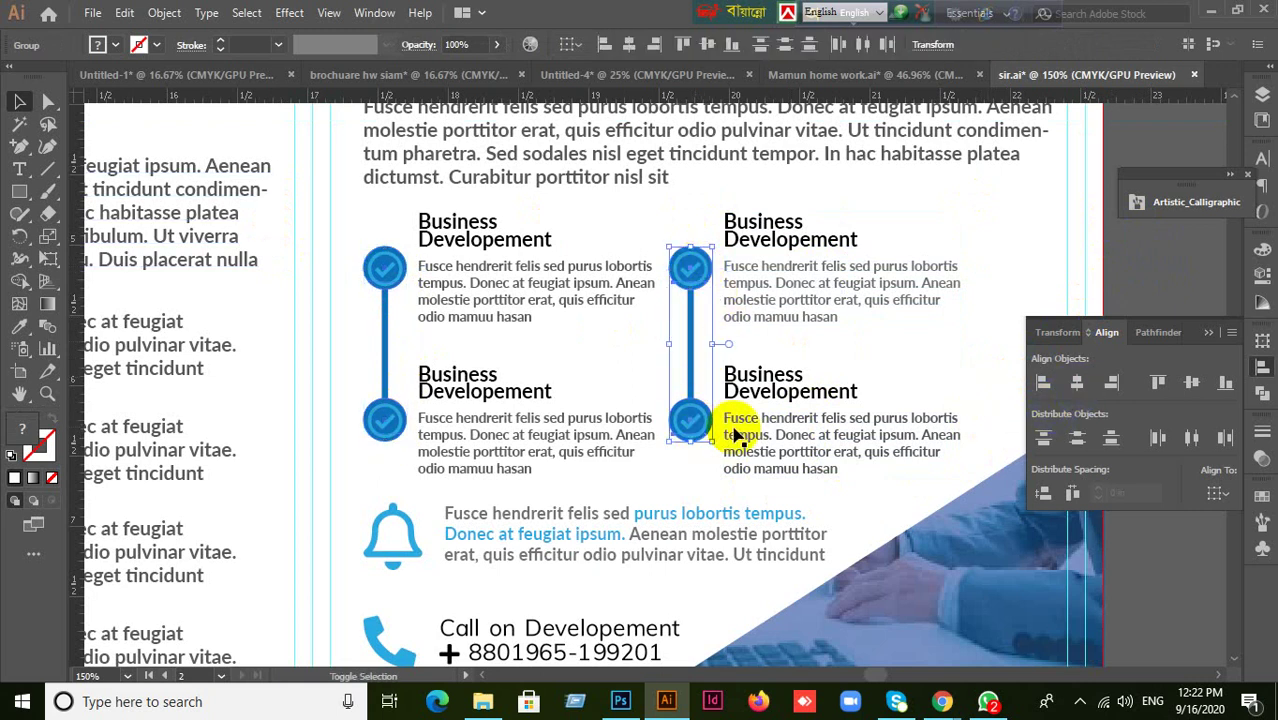
pyautogui.click(1076, 383)
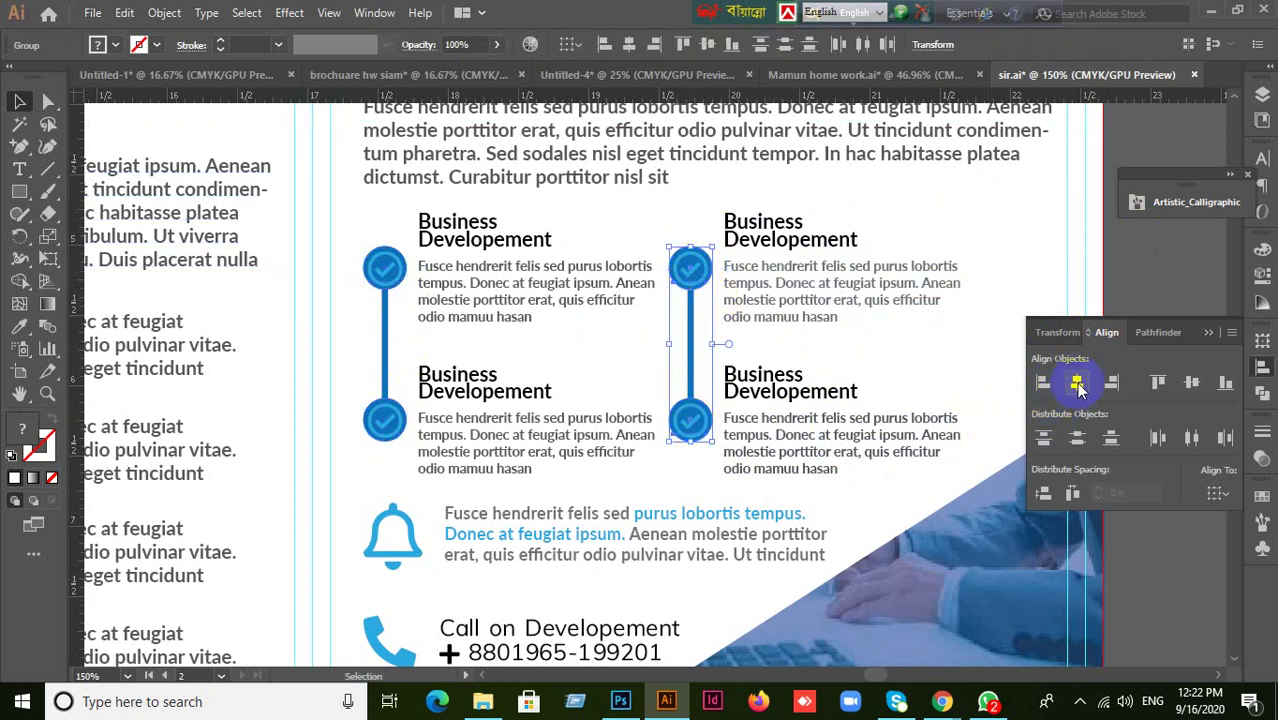
pyautogui.click(350, 355)
# - Align the top edges of the two text blocks in the upper row, and likewise in the lower row
pyautogui.click(490, 250)
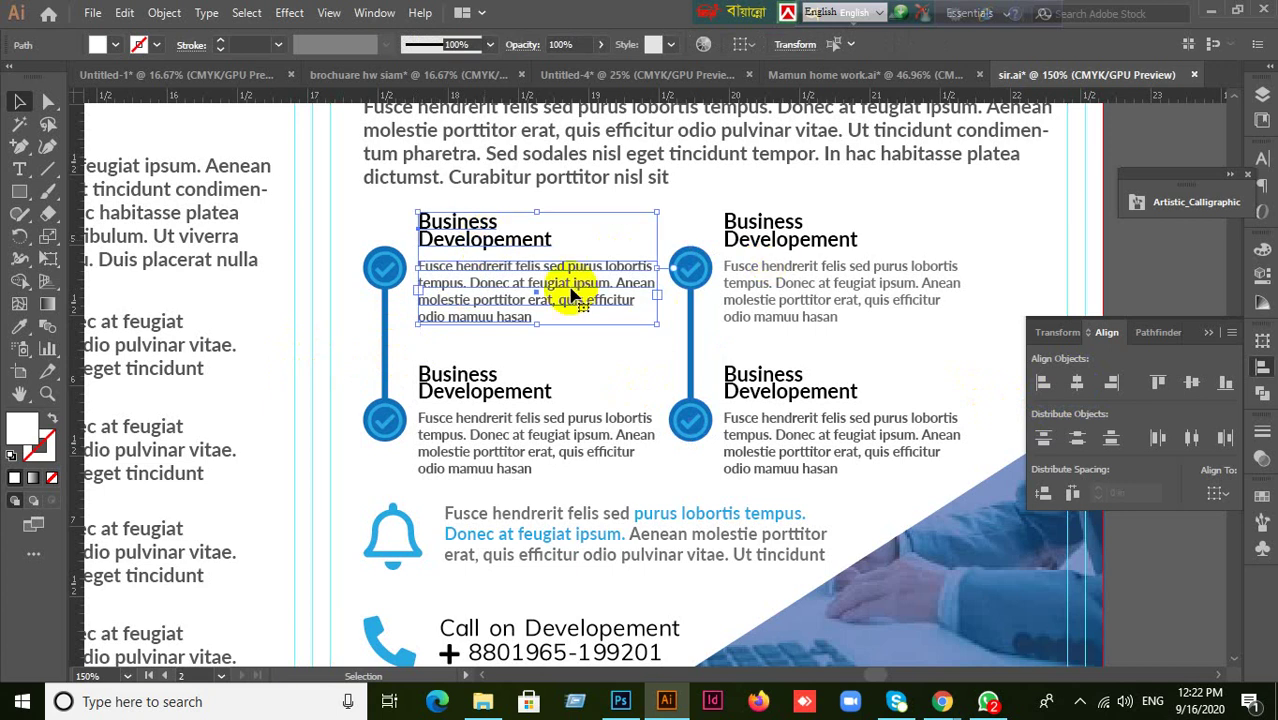
pyautogui.keyDown('shift'); pyautogui.click(772, 276); pyautogui.keyUp('shift')
pyautogui.click(1157, 381)
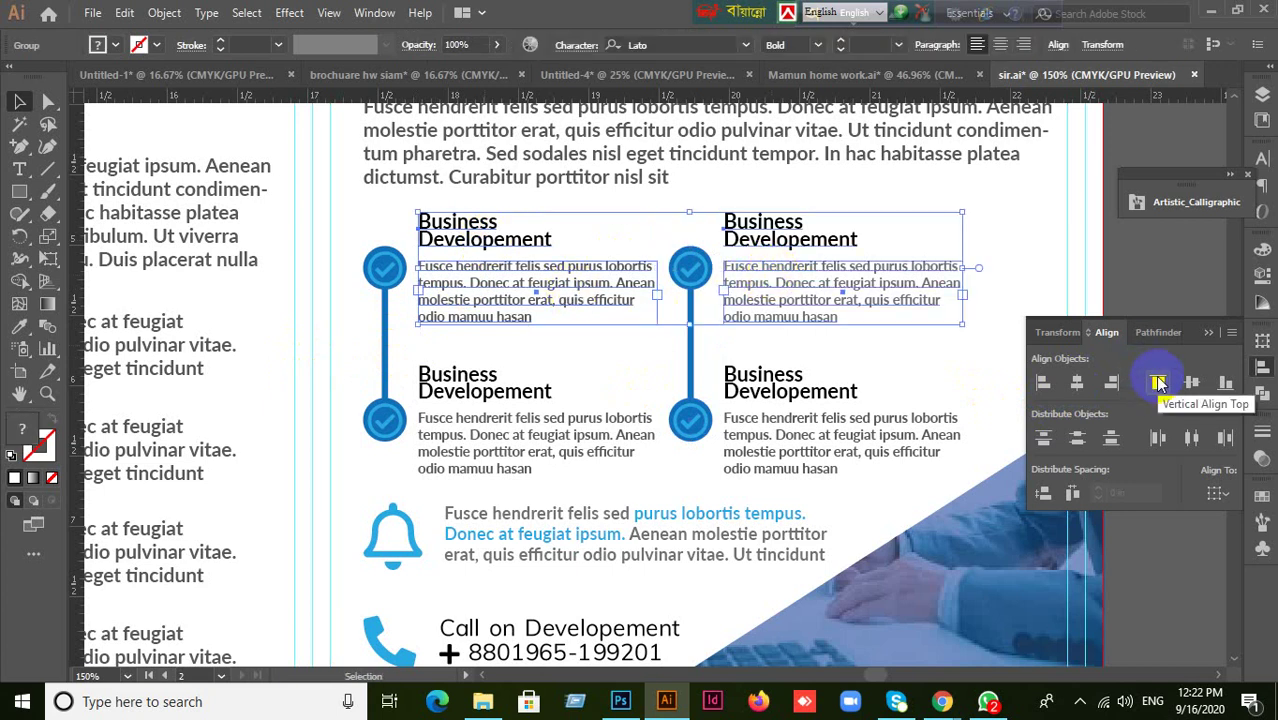
pyautogui.click(499, 442)
pyautogui.keyDown('shift'); pyautogui.click(800, 437); pyautogui.keyUp('shift')
pyautogui.click(1156, 383)
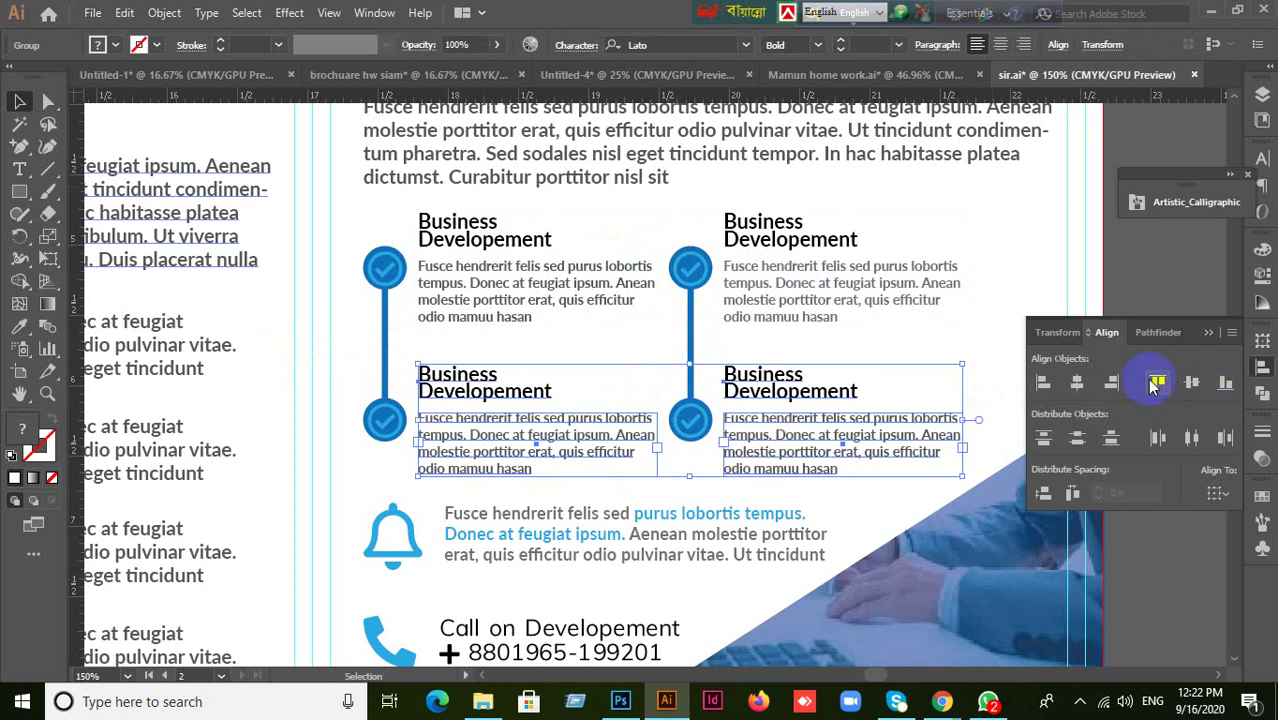
pyautogui.click(408, 458)
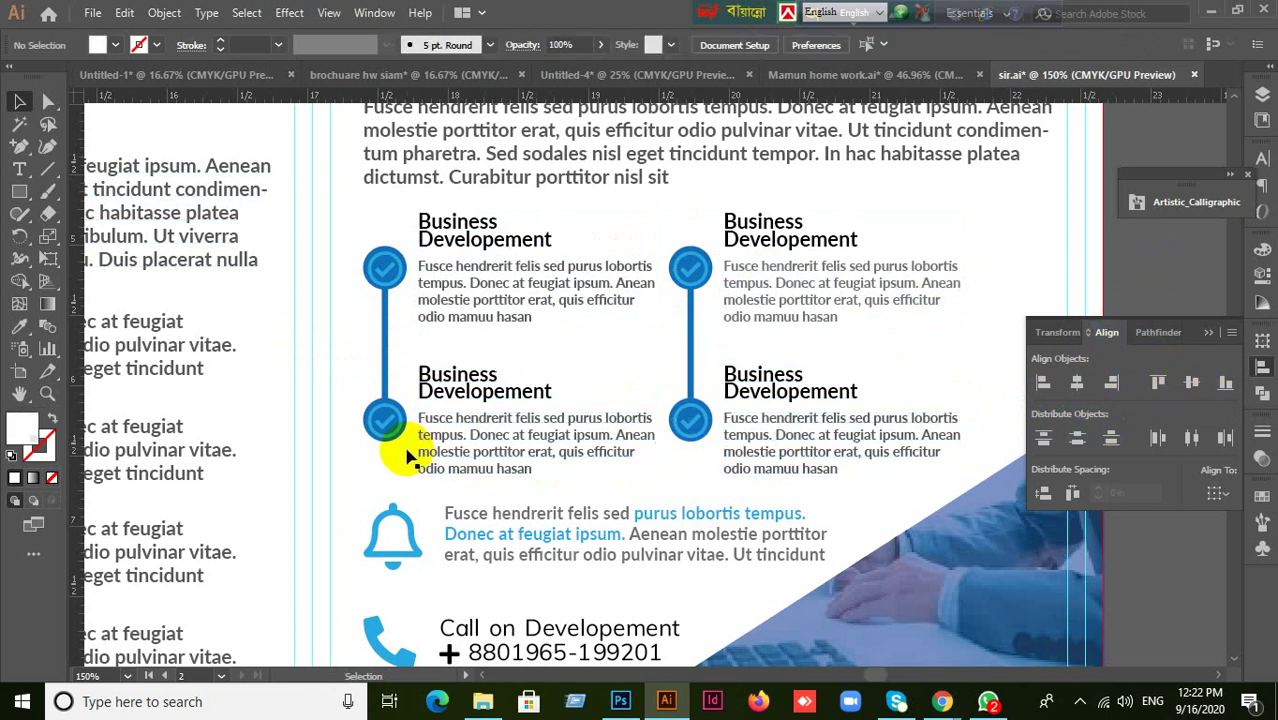
# - Select the "Our Services" heading, its underline bar, the intro paragraph and the upper-left check icon together to check their common left edge
pyautogui.scroll(-3, 415, 460)
pyautogui.scroll(5, 448, 462)
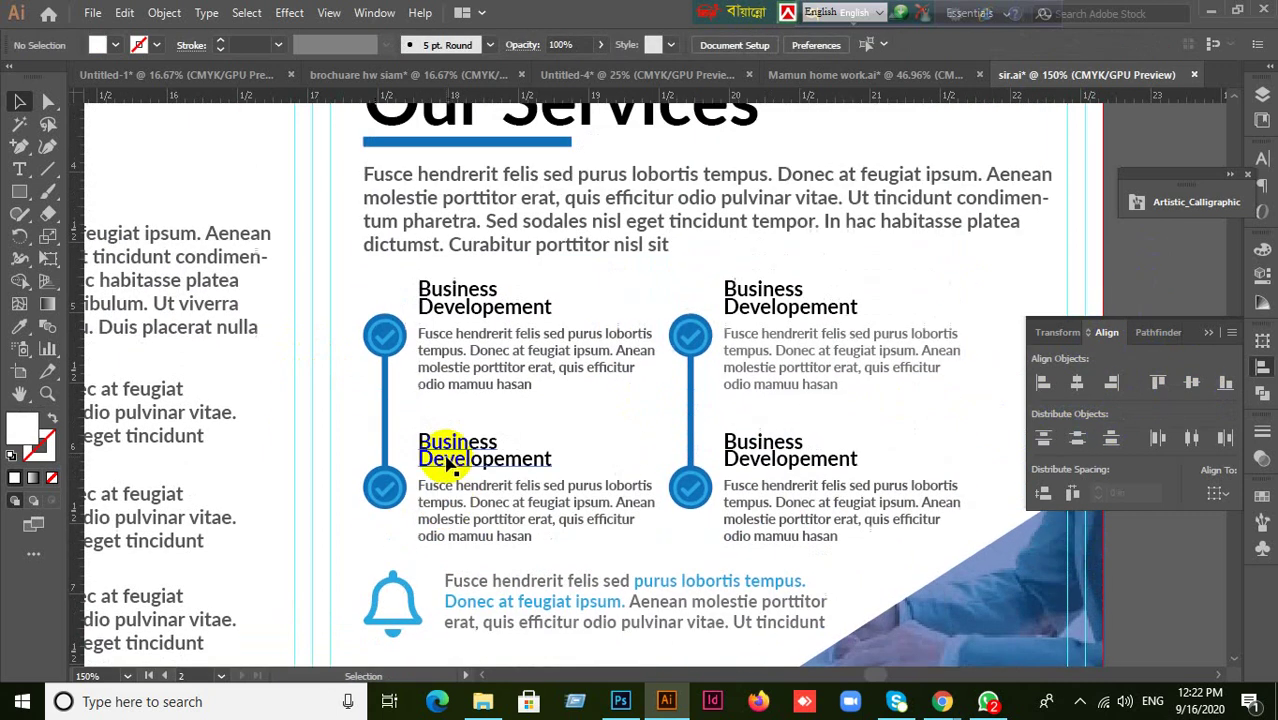
pyautogui.scroll(2, 446, 457)
pyautogui.click(408, 220)
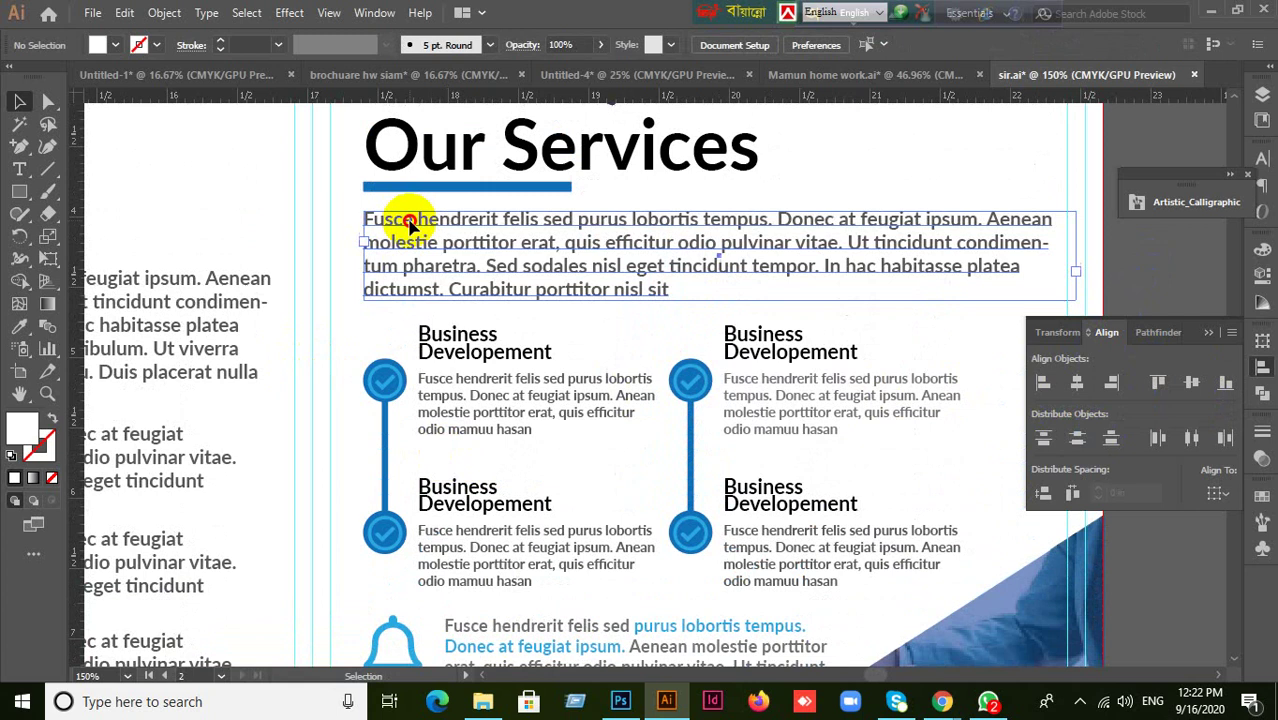
pyautogui.keyDown('shift'); pyautogui.click(433, 155); pyautogui.keyUp('shift')
pyautogui.keyDown('shift'); pyautogui.click(451, 187); pyautogui.keyUp('shift')
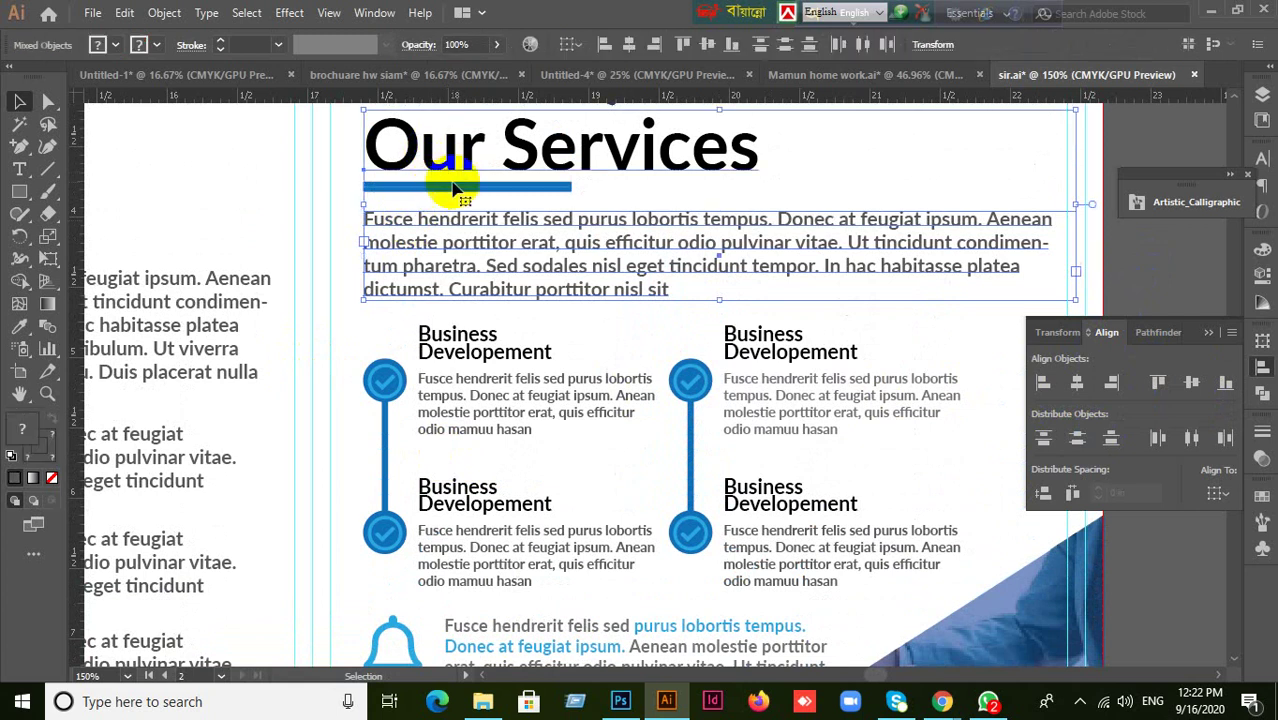
pyautogui.keyDown('shift'); pyautogui.click(388, 388); pyautogui.keyUp('shift')
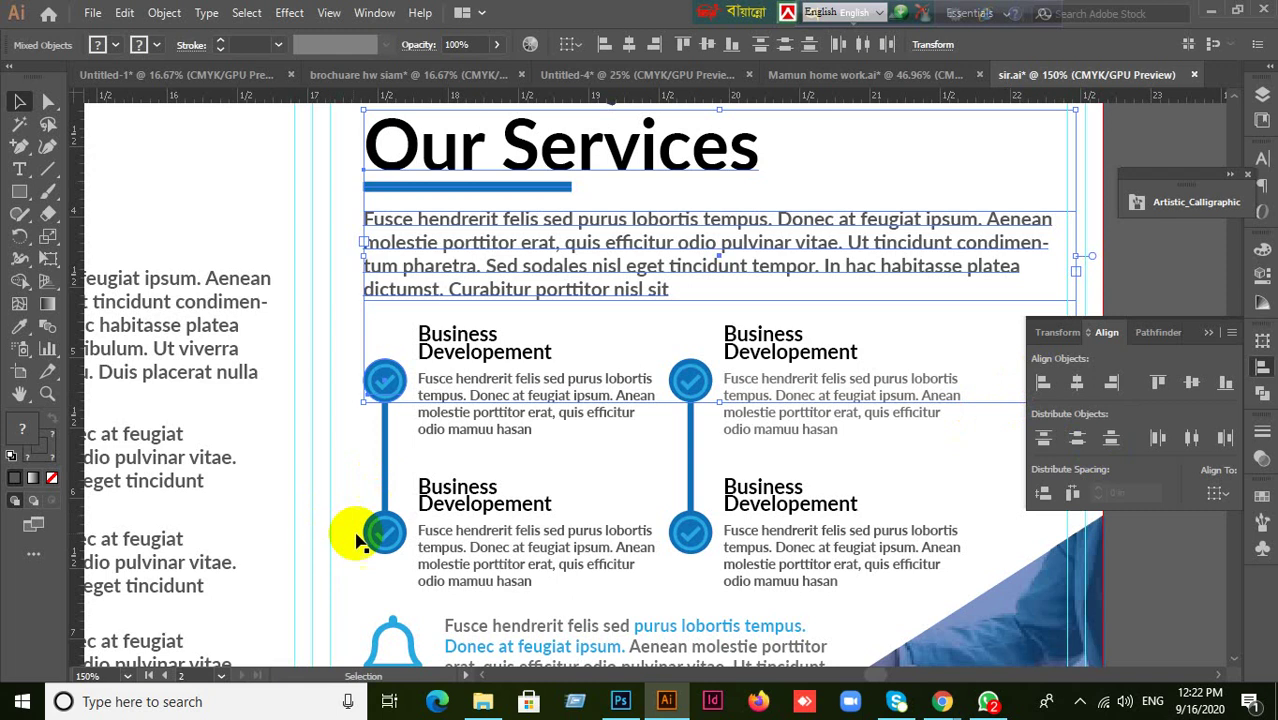
pyautogui.click(690, 532)
# - Examine the overall layout of the finished brochure across pages 4, 1, 2 and 3
pyautogui.scroll(-2, 692, 536)
pyautogui.scroll(-3, 780, 540)
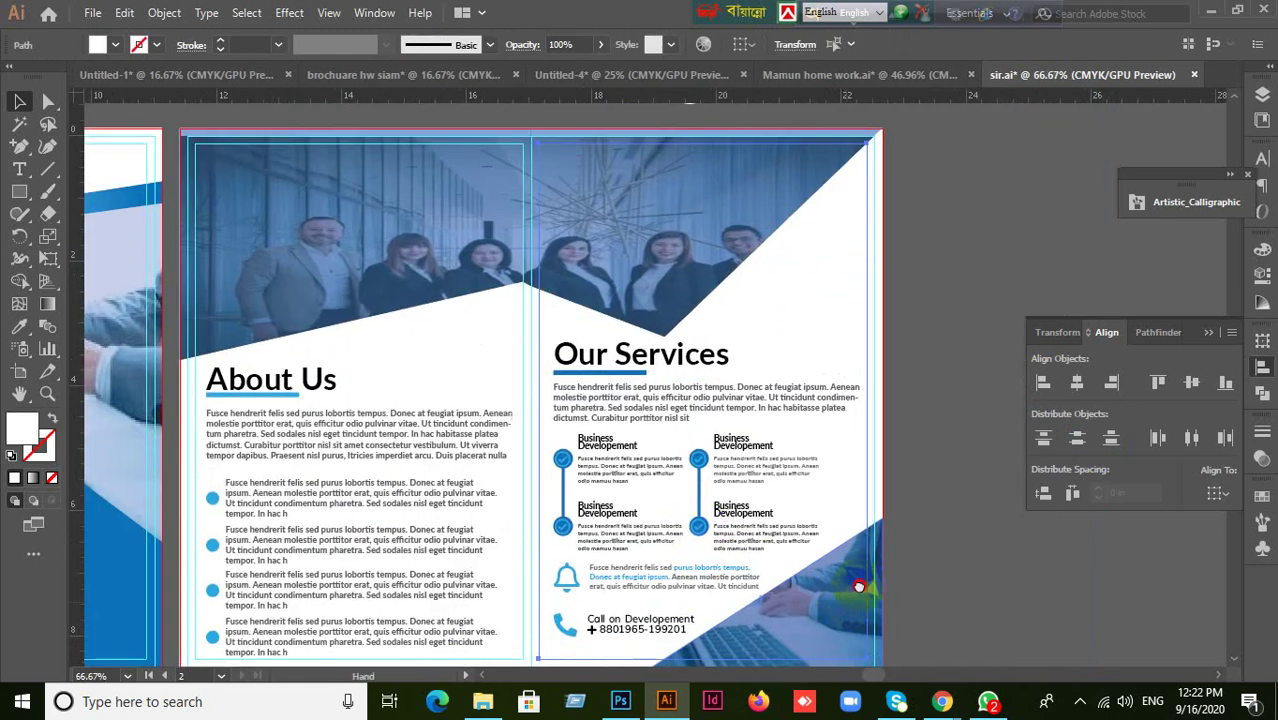
pyautogui.hscroll(-2, 893, 521)
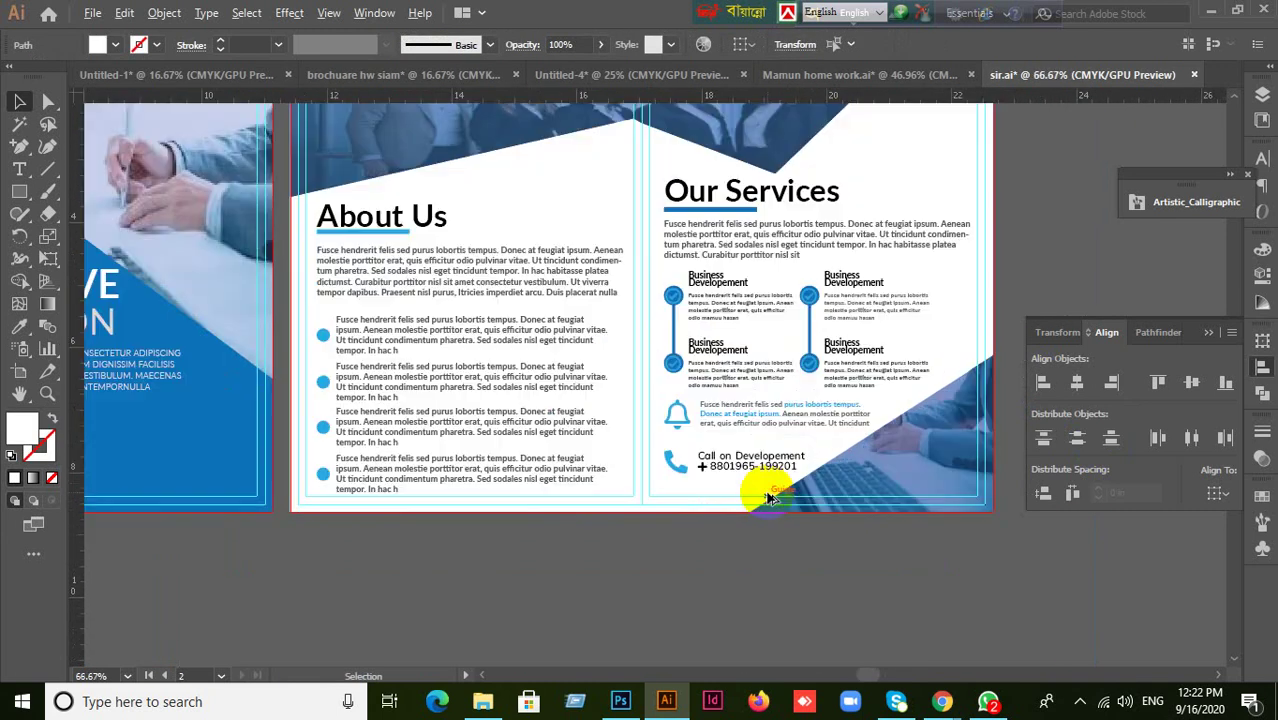
pyautogui.scroll(-5, 768, 497)
pyautogui.moveTo(556, 522); pyautogui.dragTo(622, 517)
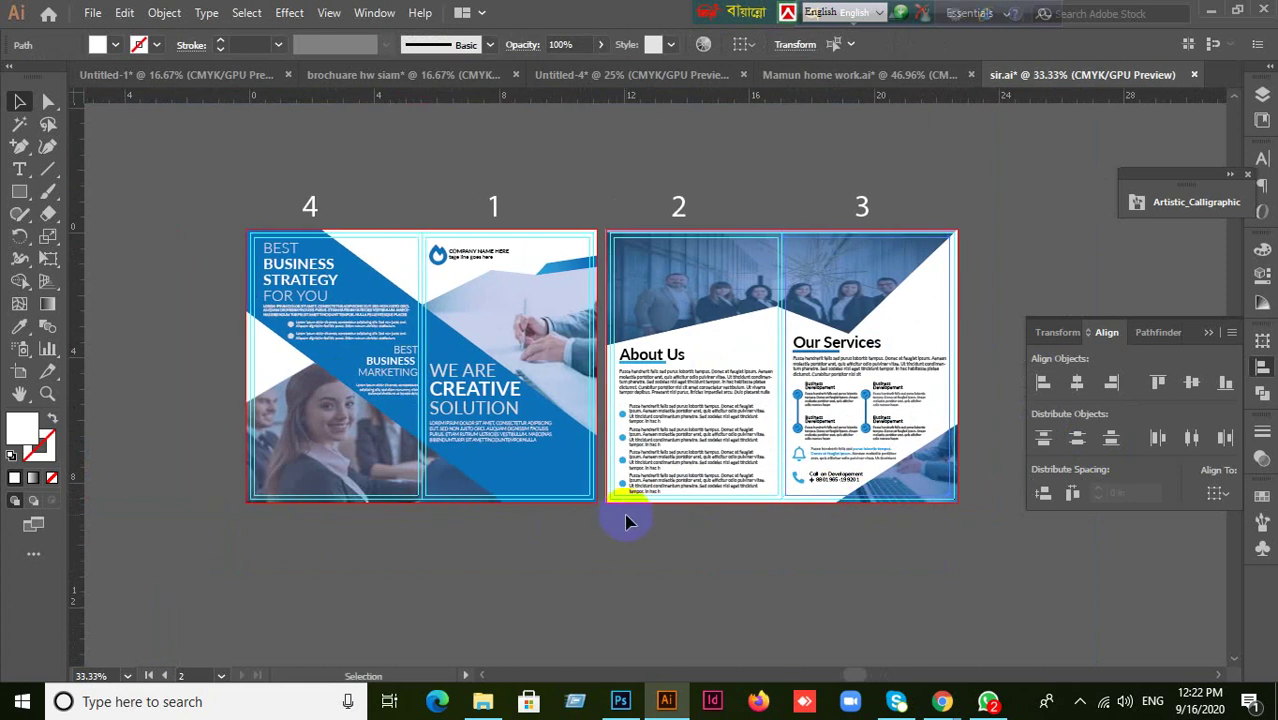
pyautogui.scroll(4, 630, 518)
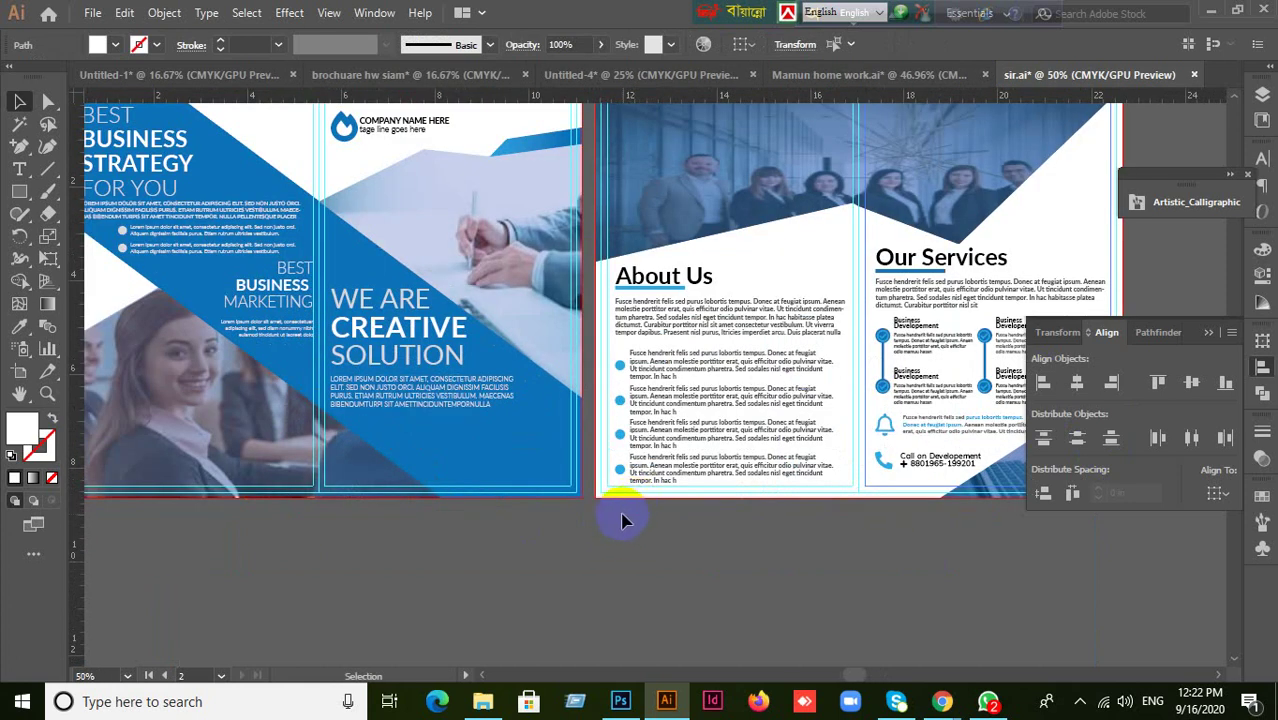
pyautogui.scroll(2, 856, 428)
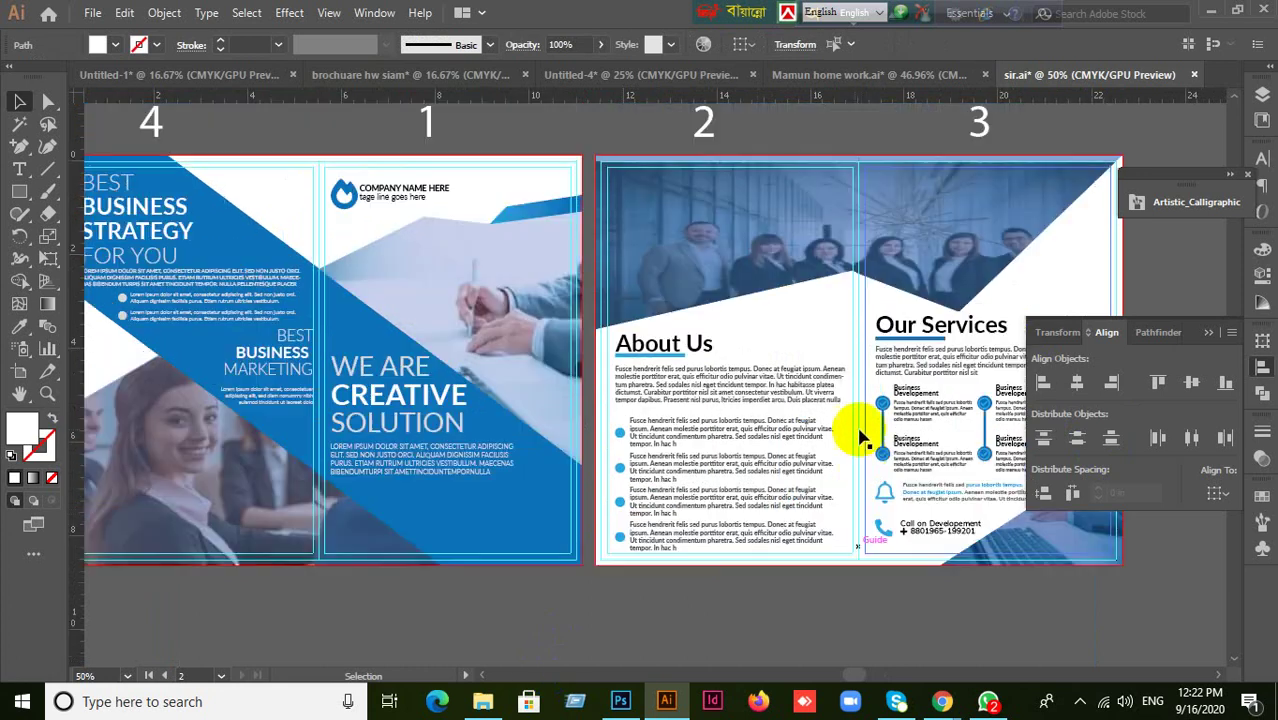
pyautogui.scroll(3, 958, 265)
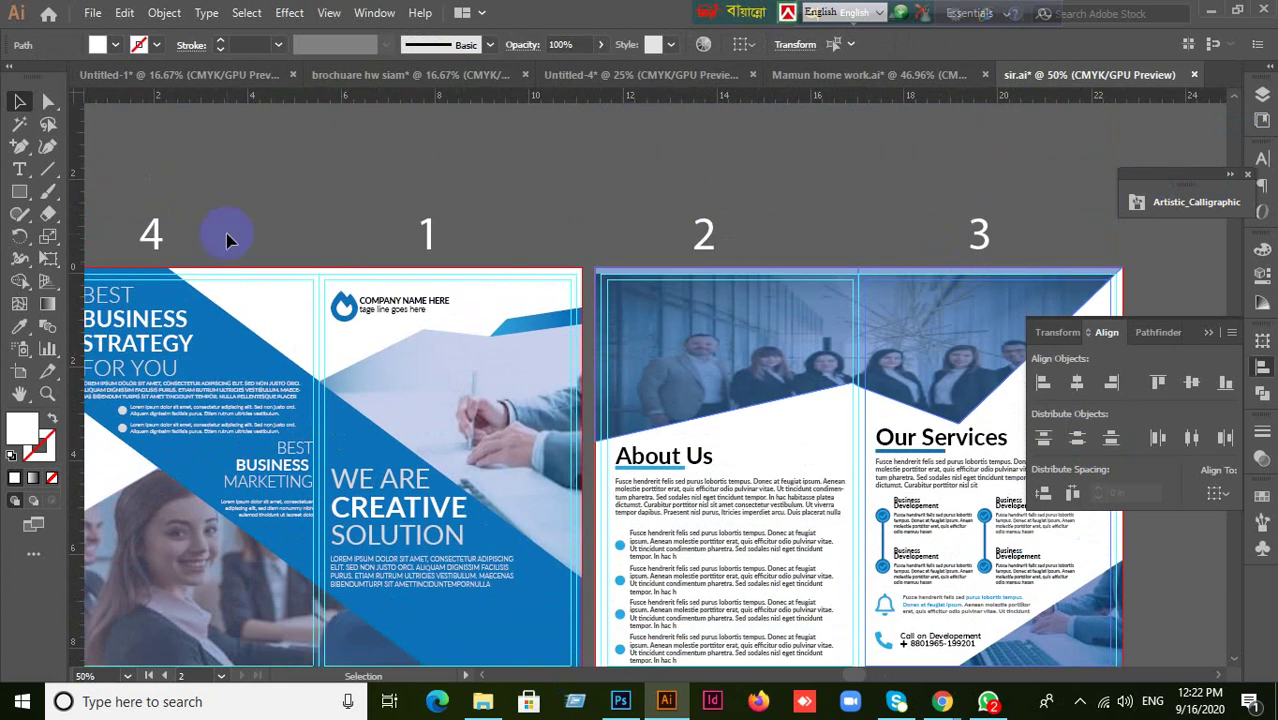
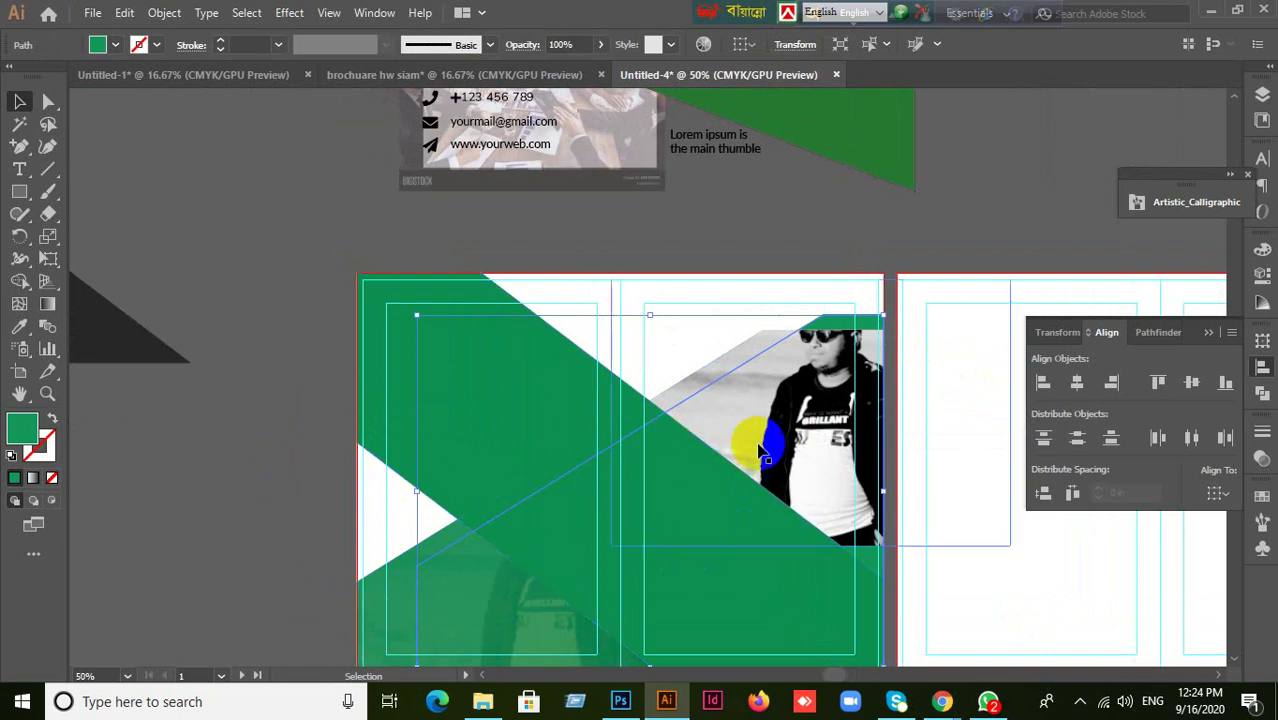
# - Examine the green StromTech brochure mock-up closely, especially the green strip above the cover photo
pyautogui.moveTo(699, 251); pyautogui.dragTo(234, 197)
pyautogui.moveTo(1110, 268); pyautogui.dragTo(807, 251)
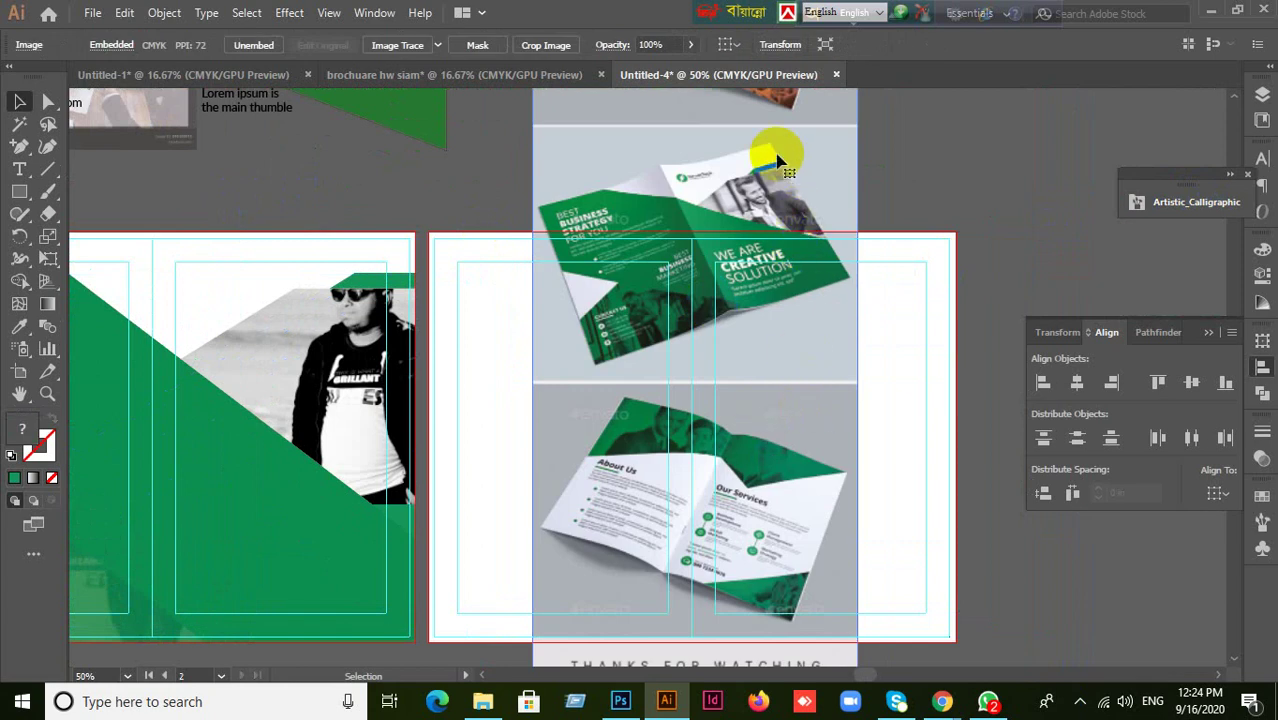
pyautogui.scroll(3, 765, 171)
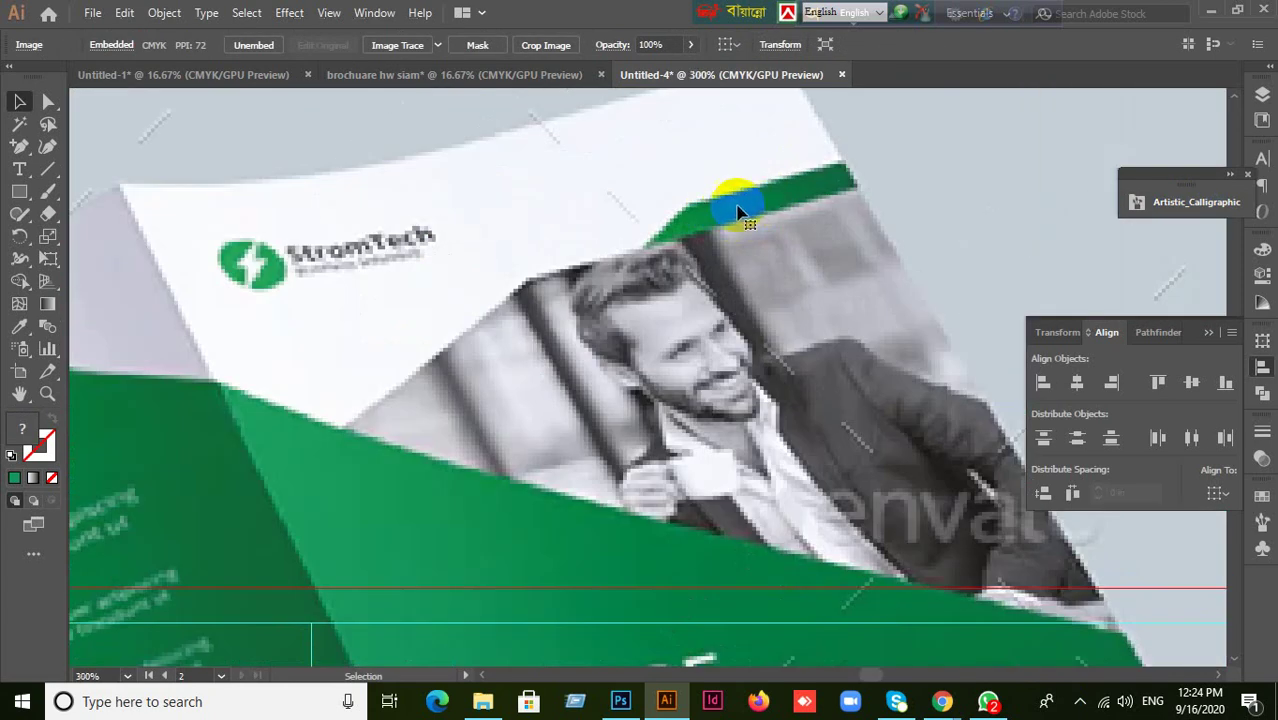
pyautogui.scroll(2, 660, 275)
pyautogui.scroll(-3, 828, 323)
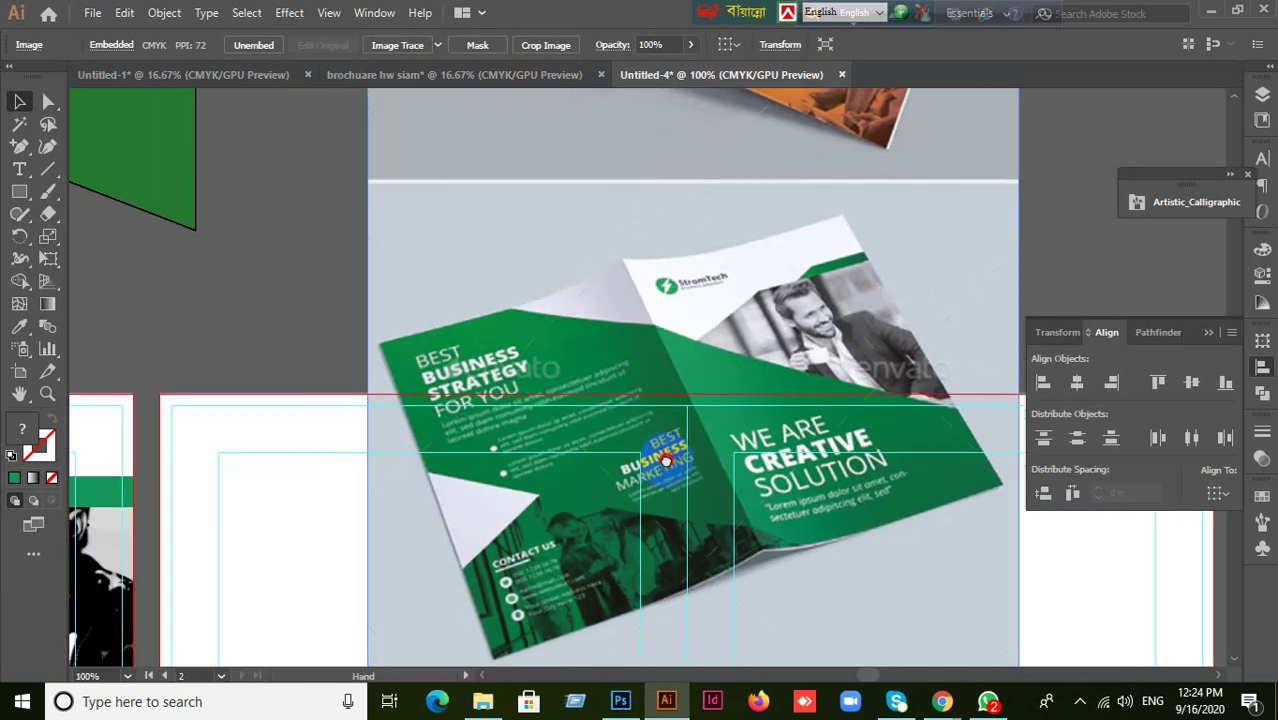
pyautogui.scroll(-1, 656, 456)
pyautogui.scroll(2, 842, 479)
pyautogui.click(609, 425)
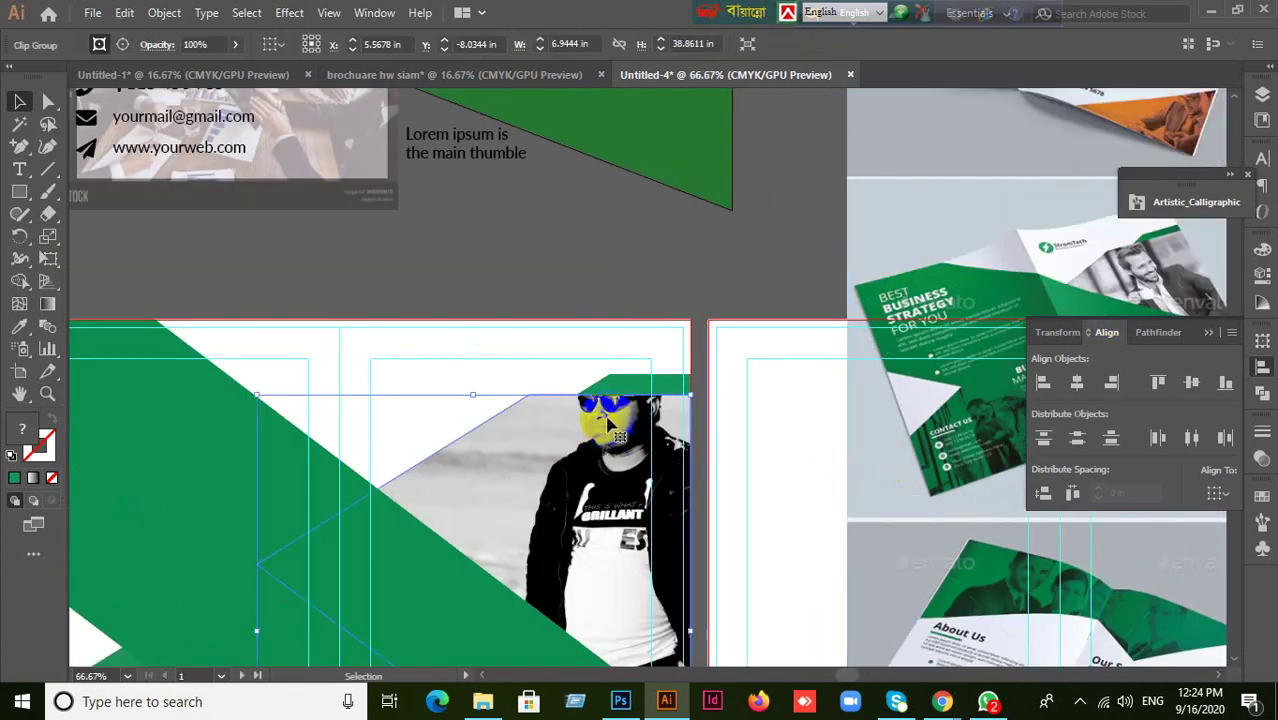
pyautogui.moveTo(612, 403); pyautogui.dragTo(606, 428)
pyautogui.click(542, 277)
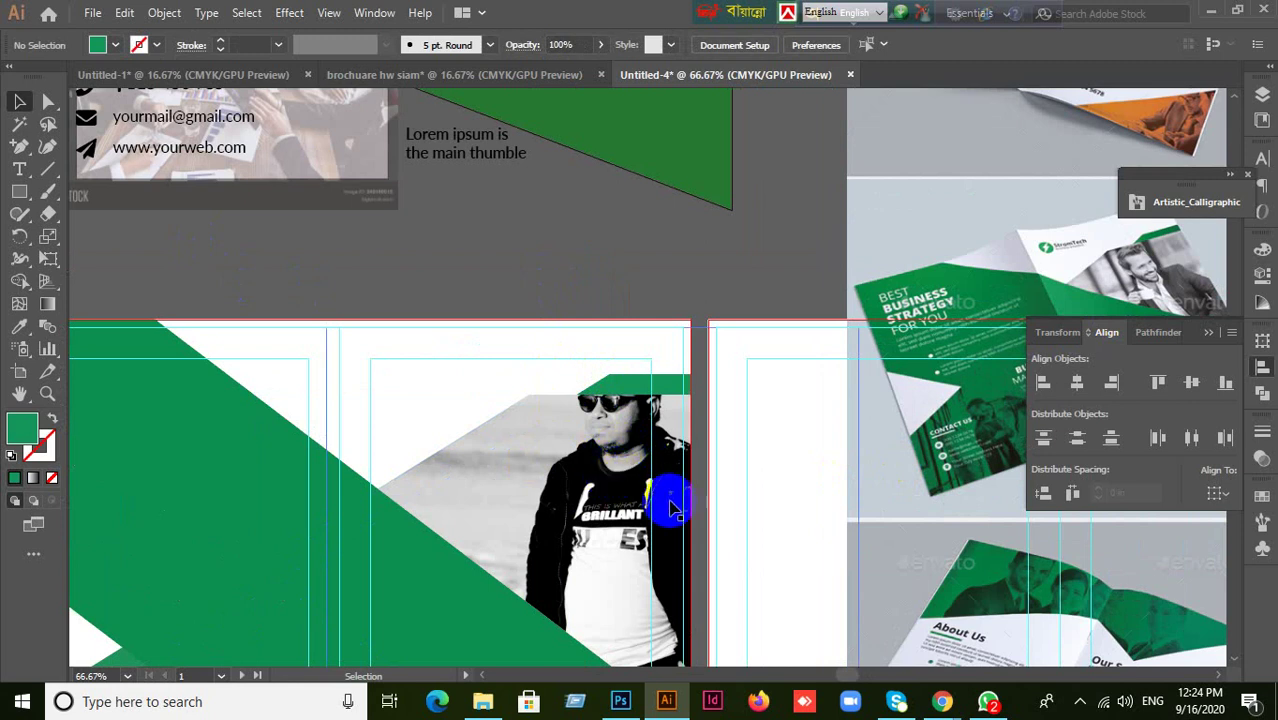
# - Add an anchor point on the upper slanted edge of the large green diagonal band
pyautogui.scroll(2, 761, 322)
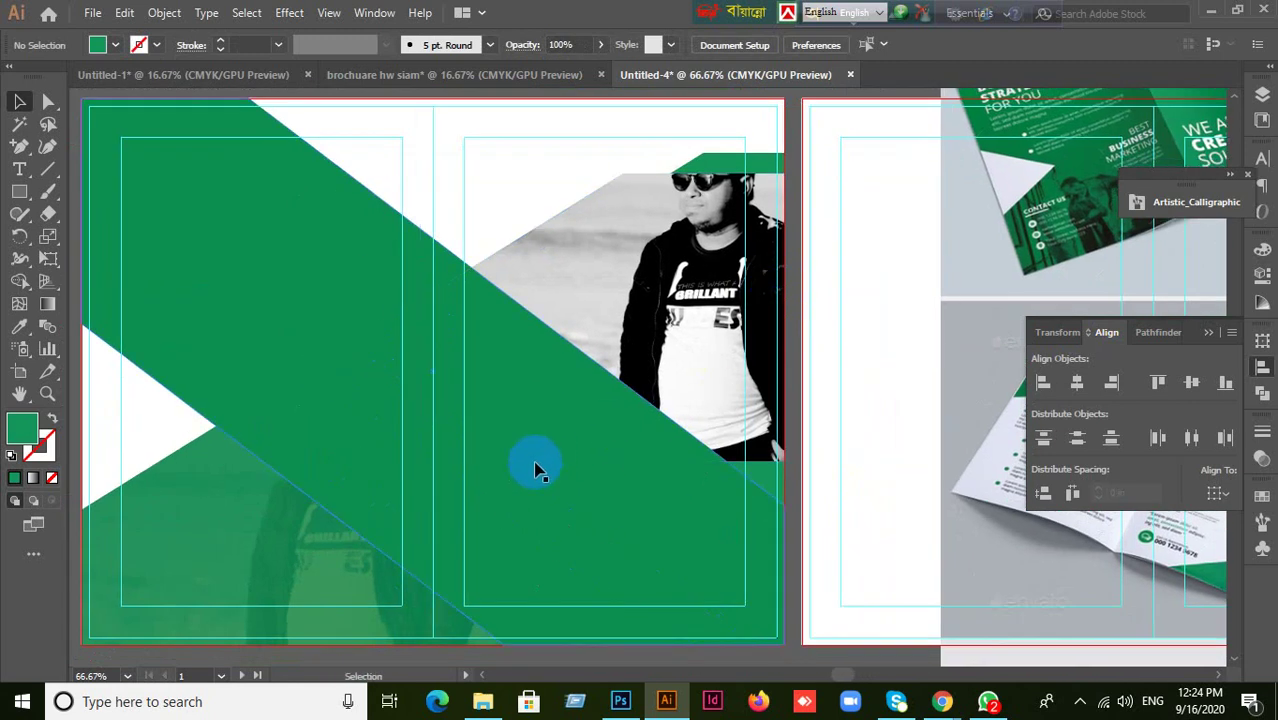
pyautogui.click(478, 368)
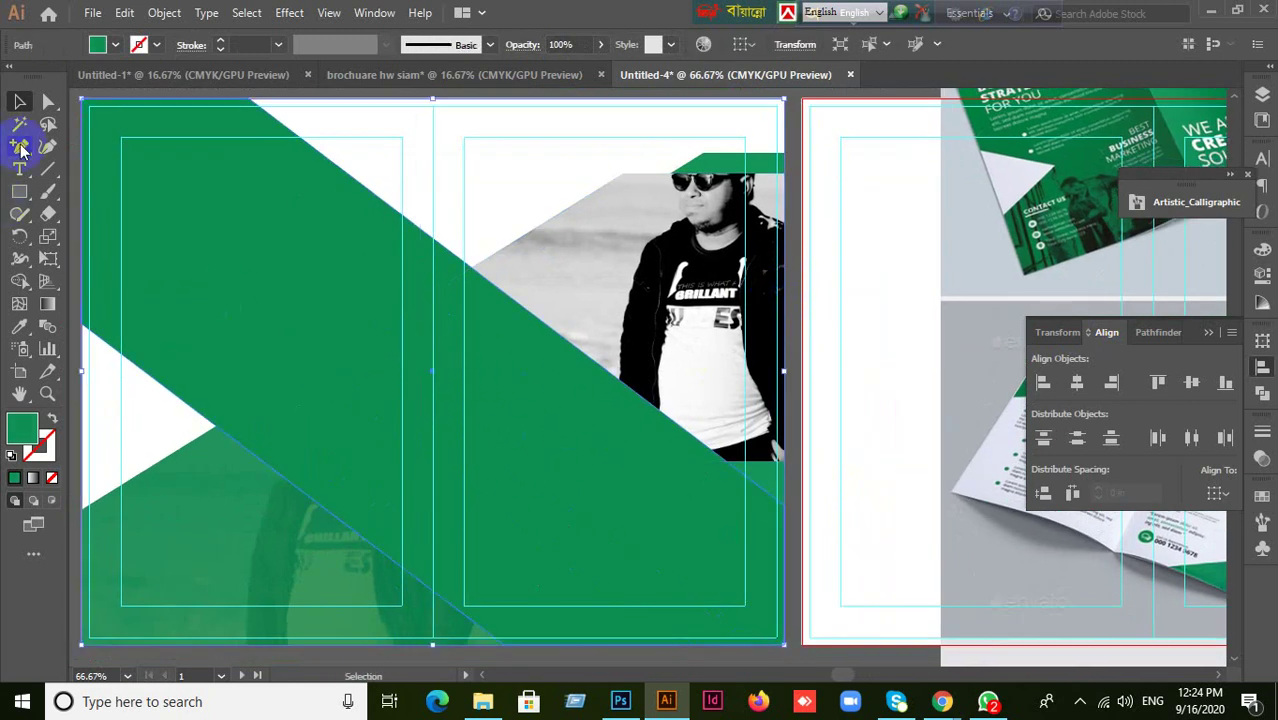
pyautogui.click(20, 148)
pyautogui.click(370, 190)
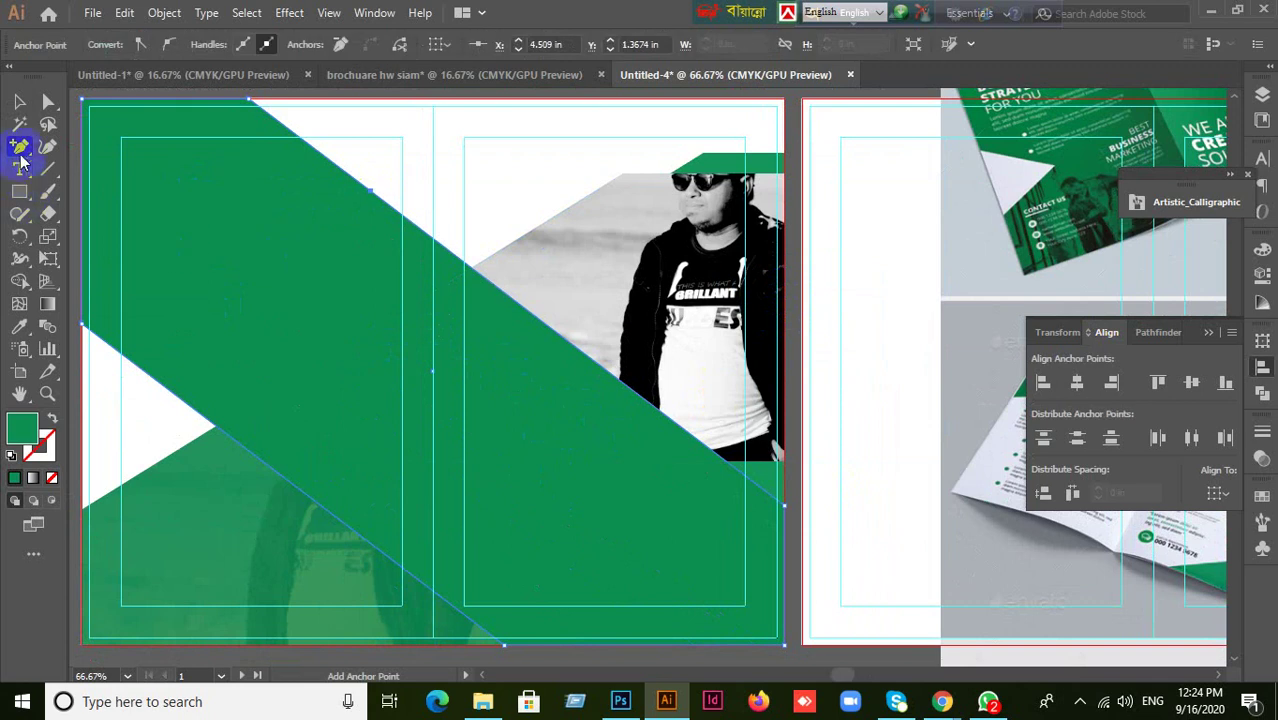
# - Try to convert the added point on the green band's upper edge with the Anchor Point tool, undoing each attempt
pyautogui.moveTo(30, 152); pyautogui.dragTo(100, 211)
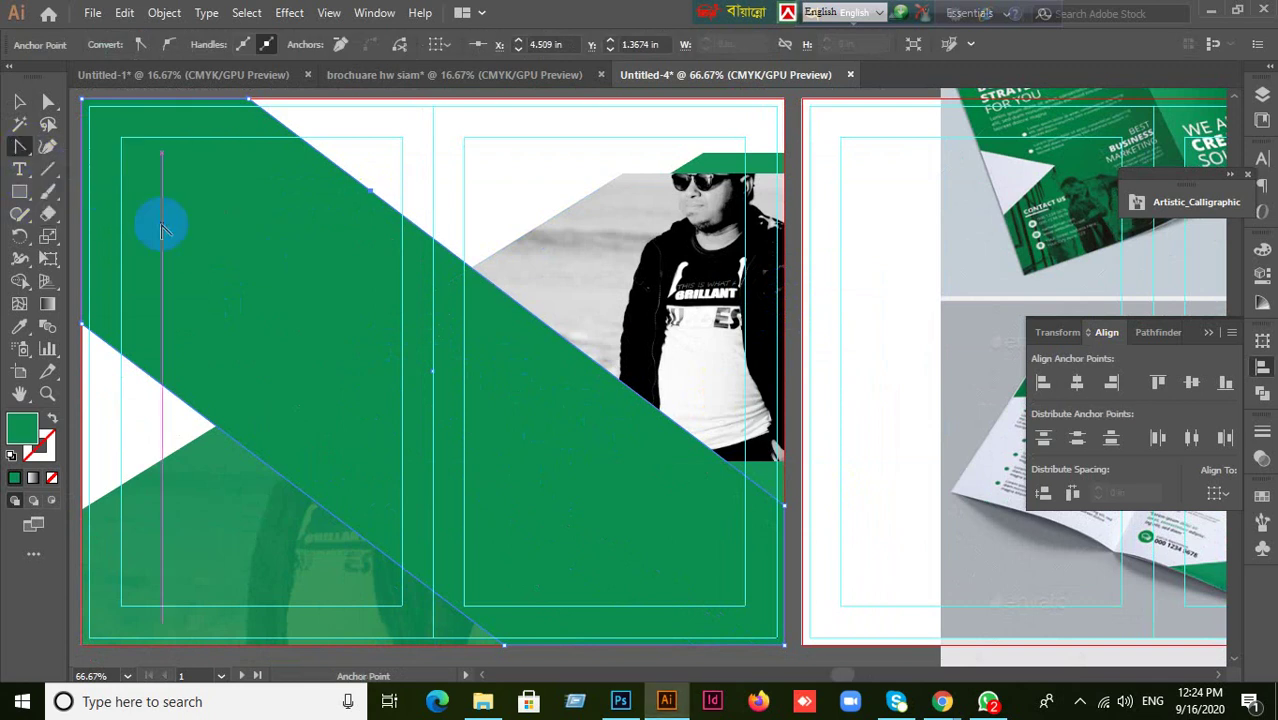
pyautogui.click(370, 193)
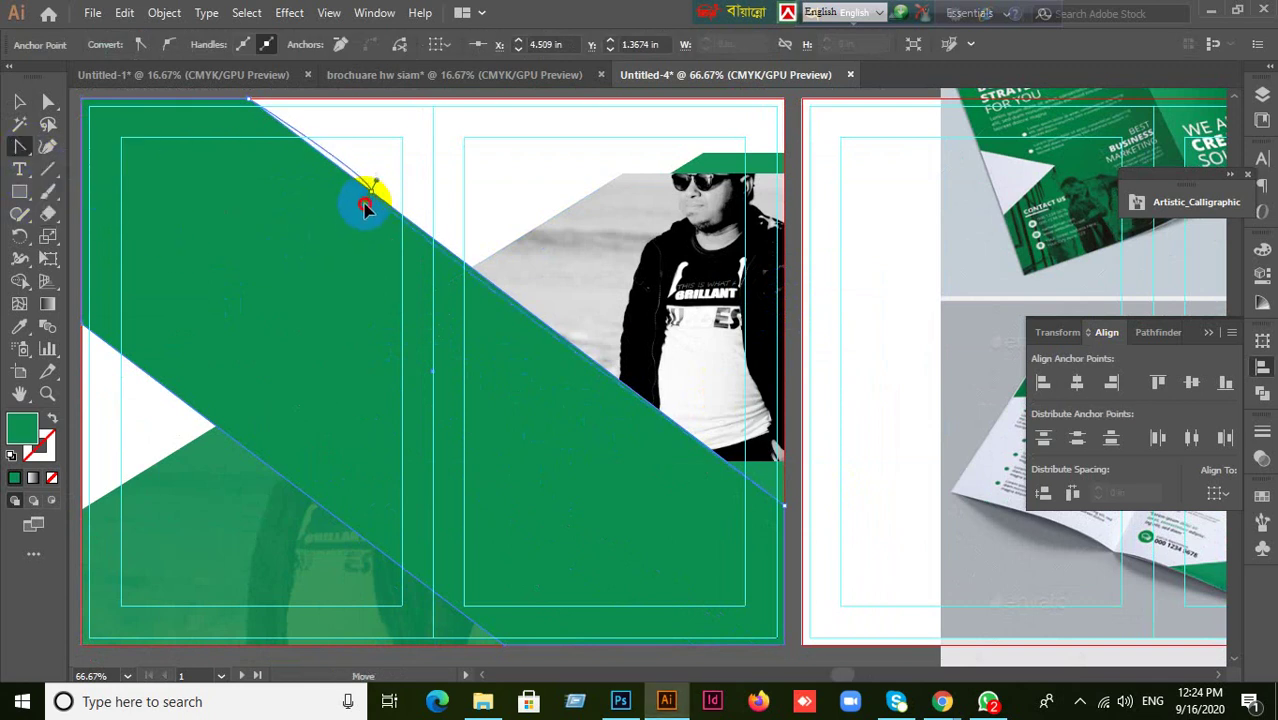
pyautogui.hotkey('ctrl', 'z')
pyautogui.moveTo(365, 207); pyautogui.dragTo(379, 219)
pyautogui.hotkey('ctrl', 'z')
pyautogui.hotkey('ctrl', 'z')
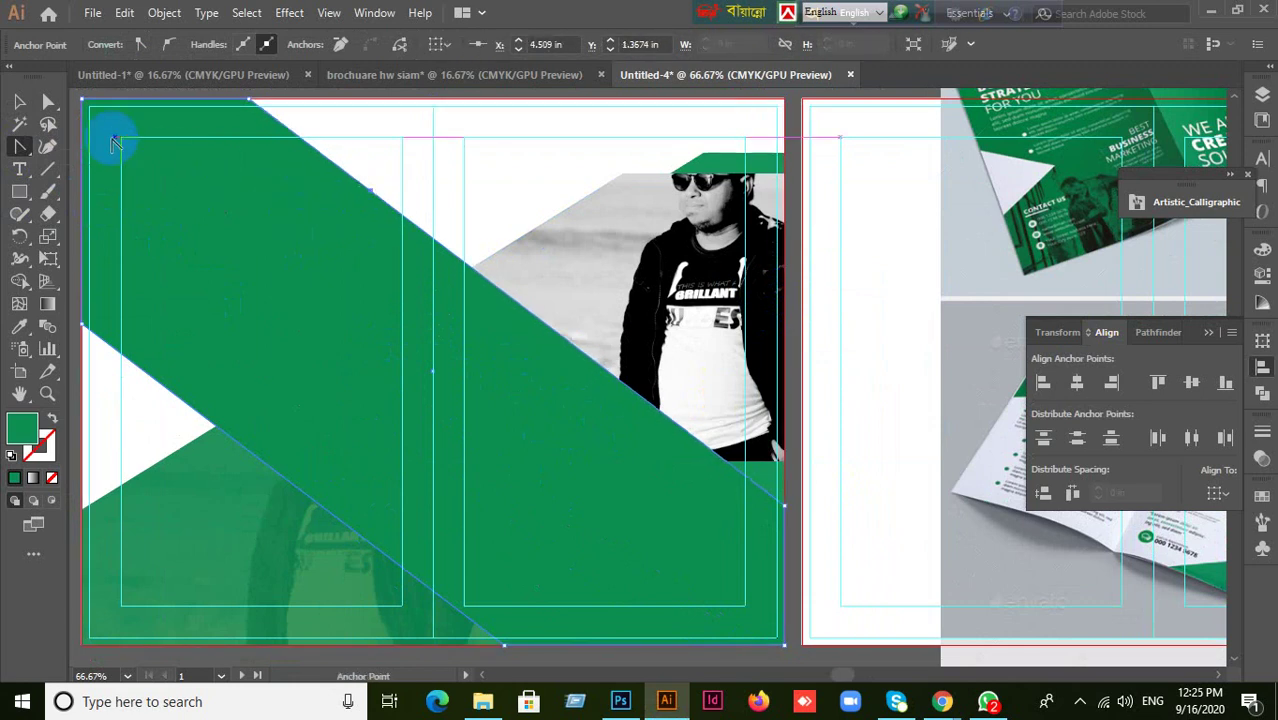
# - Try to move the added anchor point inward from the green band's upper edge with Direct Selection, and undo it
pyautogui.click(48, 101)
pyautogui.click(374, 198)
pyautogui.moveTo(374, 198); pyautogui.dragTo(422, 263)
pyautogui.hotkey('ctrl', 'z')
pyautogui.click(372, 199)
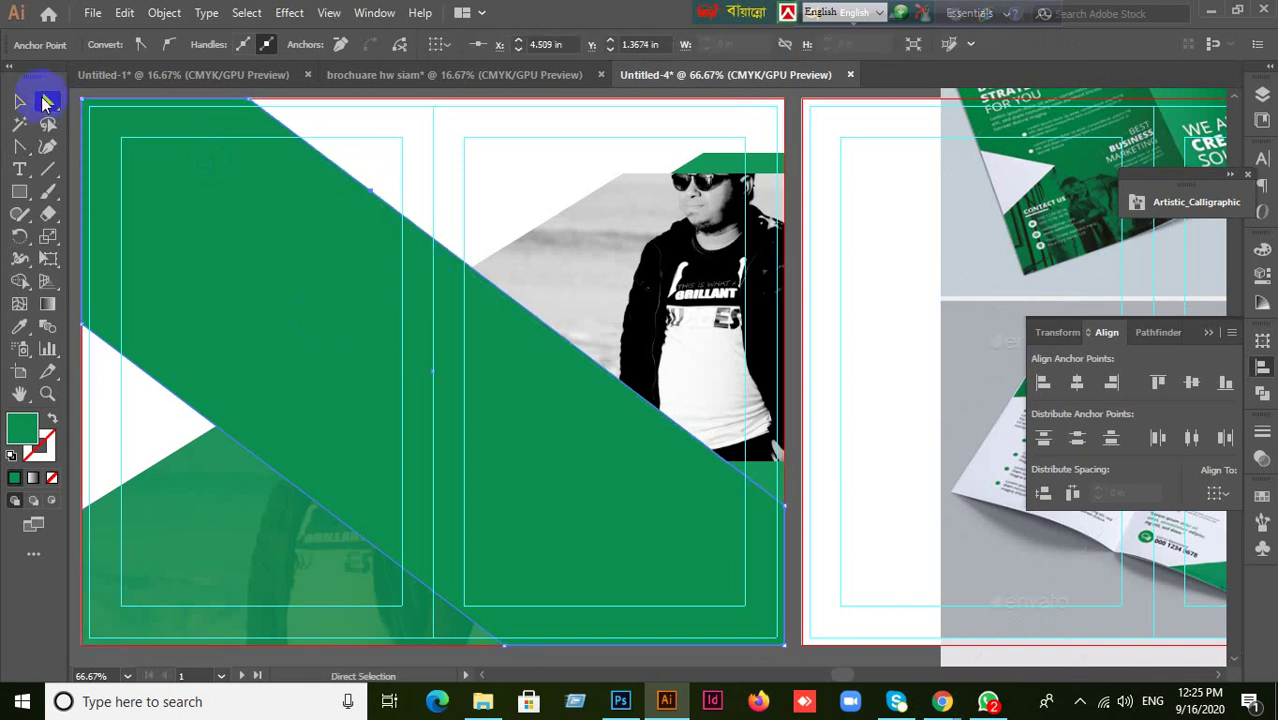
pyautogui.click(22, 102)
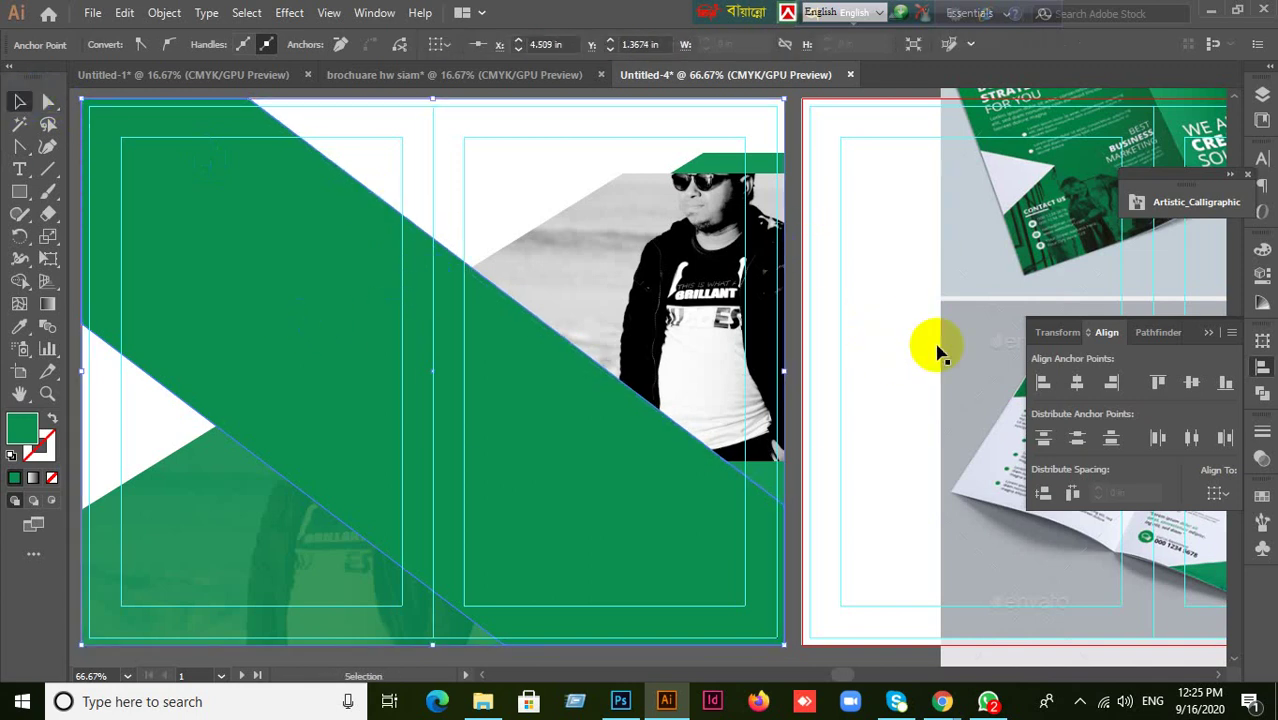
# - Try to move the green shape behind the cover photo out of its place, undoing each move
pyautogui.moveTo(936, 342); pyautogui.dragTo(833, 616)
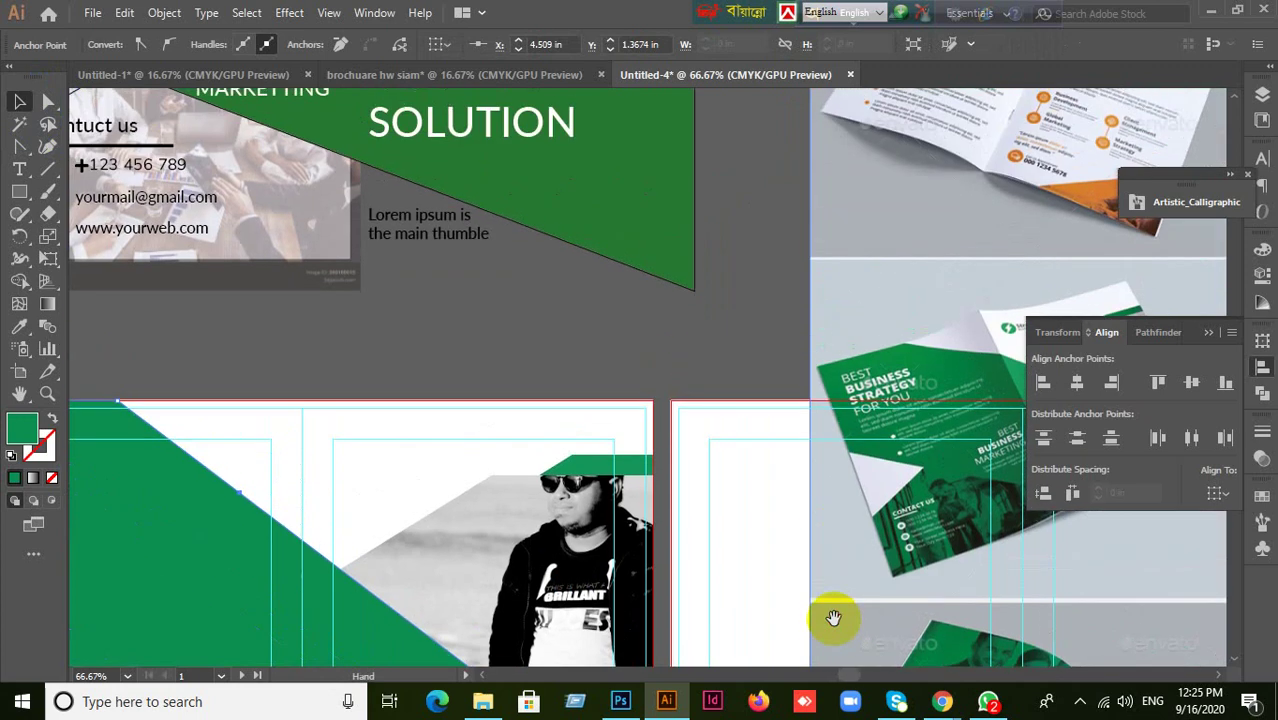
pyautogui.click(591, 457)
pyautogui.moveTo(779, 514); pyautogui.dragTo(917, 358)
pyautogui.moveTo(676, 294); pyautogui.dragTo(825, 340)
pyautogui.hotkey('ctrl', 'z')
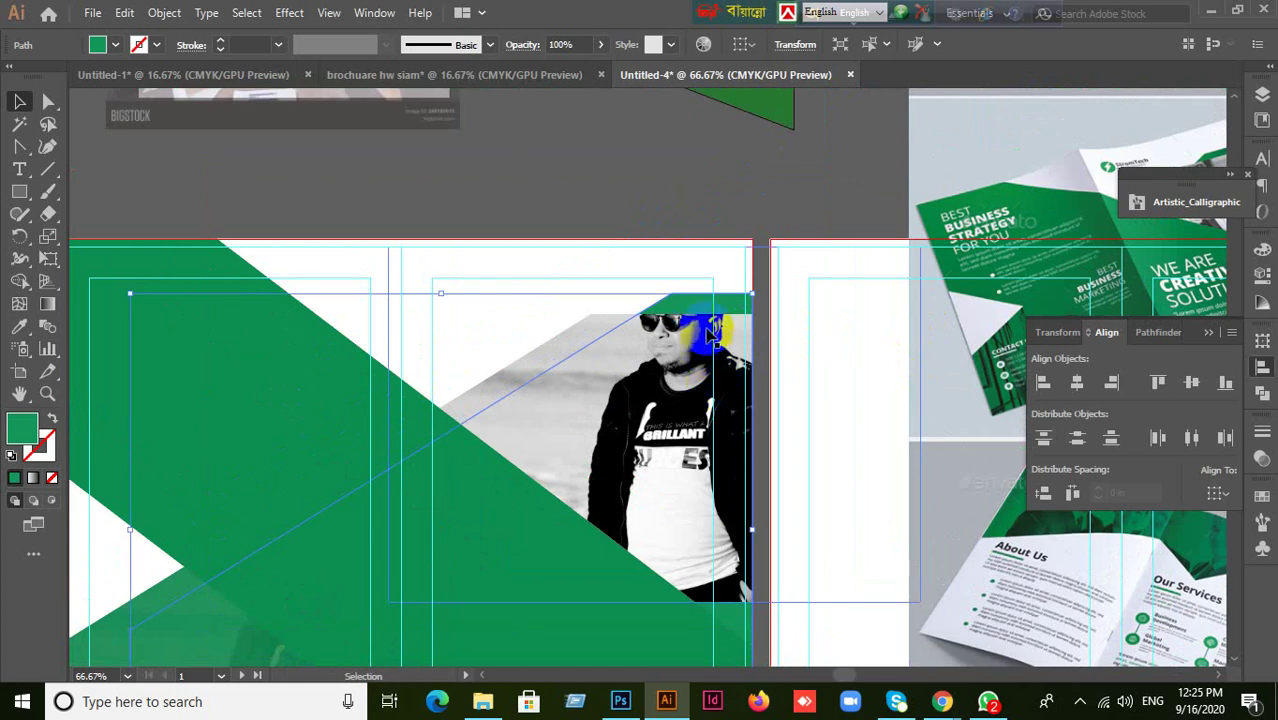
pyautogui.moveTo(707, 305); pyautogui.dragTo(794, 203)
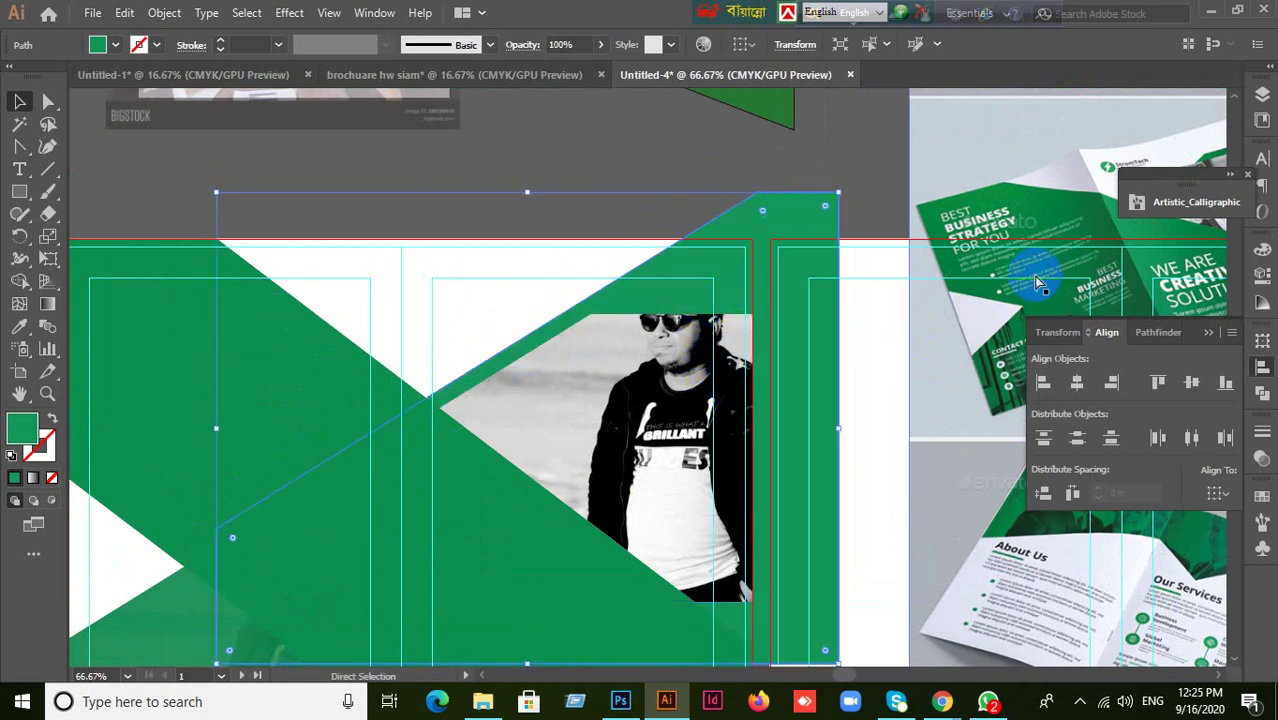
pyautogui.hotkey('ctrl', 'z')
pyautogui.scroll(-1, 905, 355)
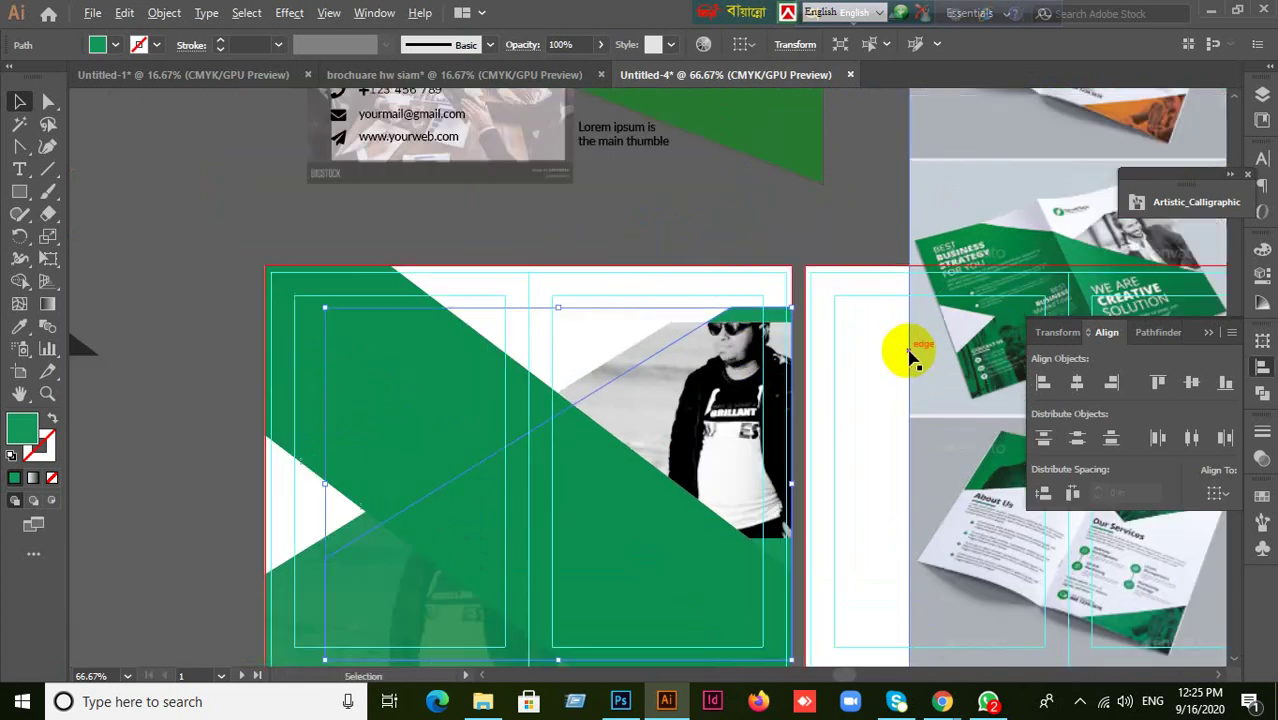
# - Place a copy of the green shape from behind the cover photo on the empty pasteboard above the black shape
pyautogui.moveTo(822, 377); pyautogui.dragTo(998, 476)
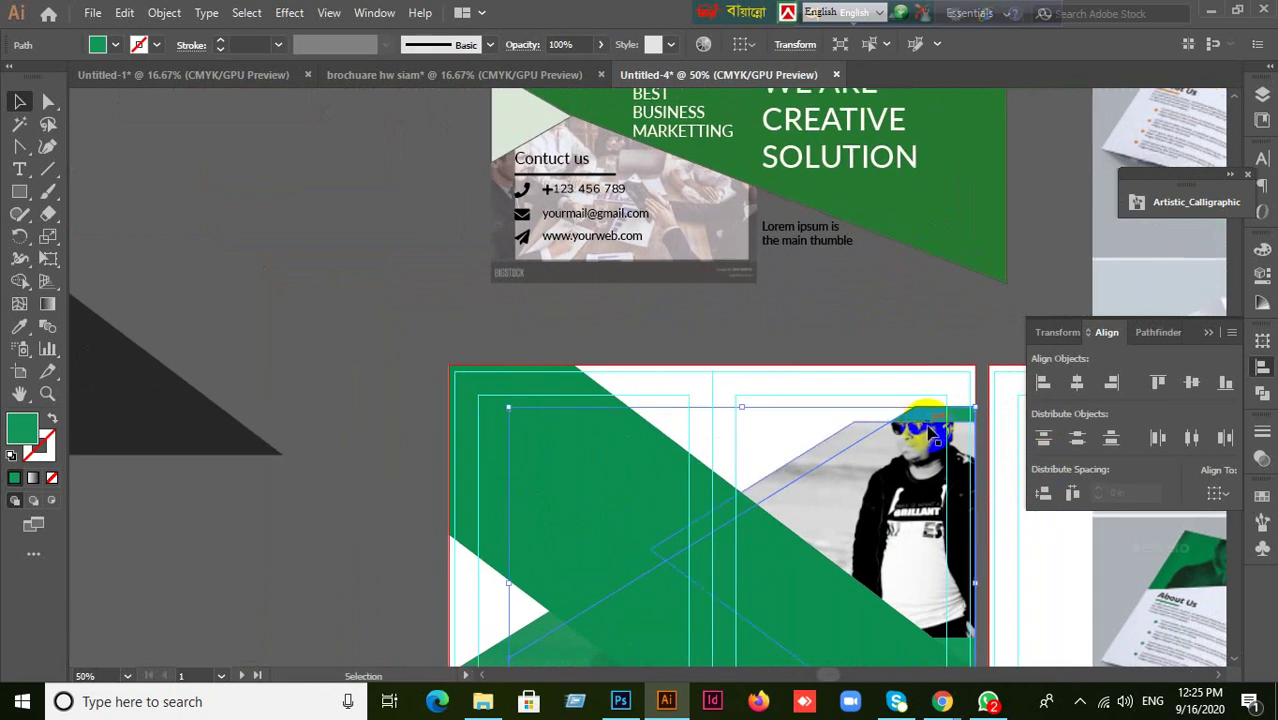
pyautogui.moveTo(924, 425); pyautogui.dragTo(448, 143)
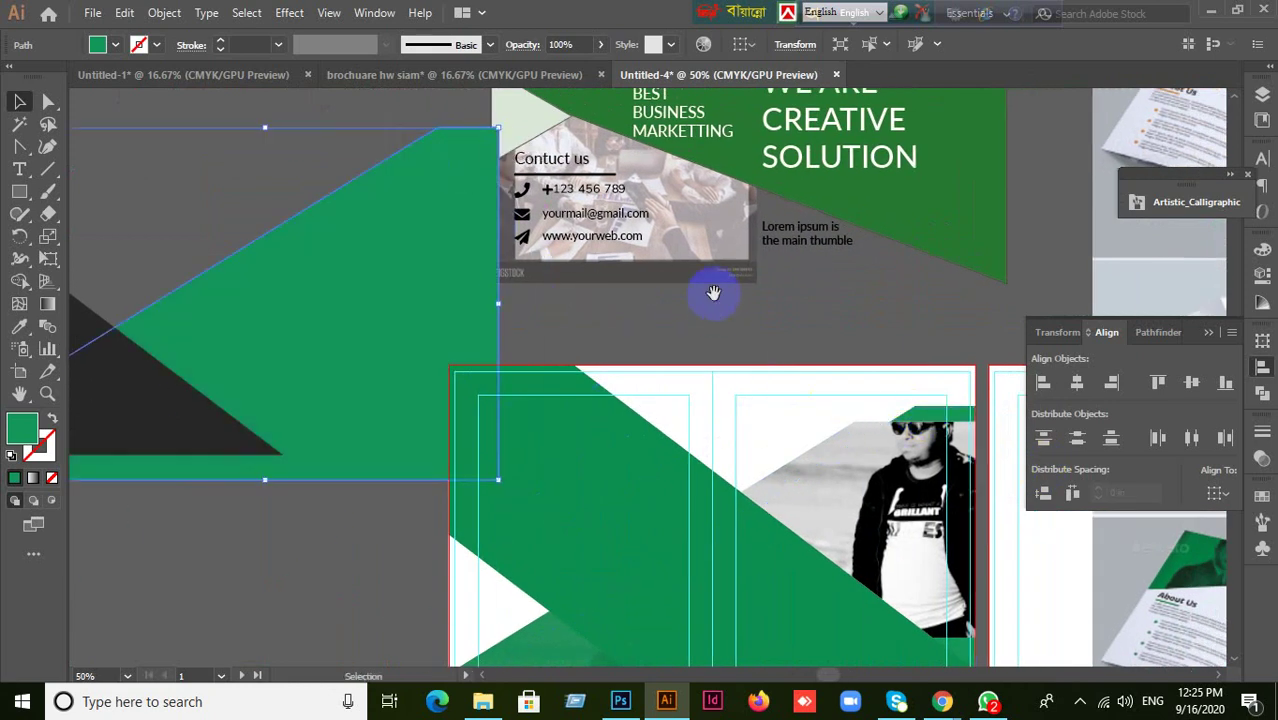
pyautogui.moveTo(713, 285); pyautogui.dragTo(1168, 540)
pyautogui.moveTo(893, 505); pyautogui.dragTo(613, 200)
pyautogui.scroll(2, 753, 320)
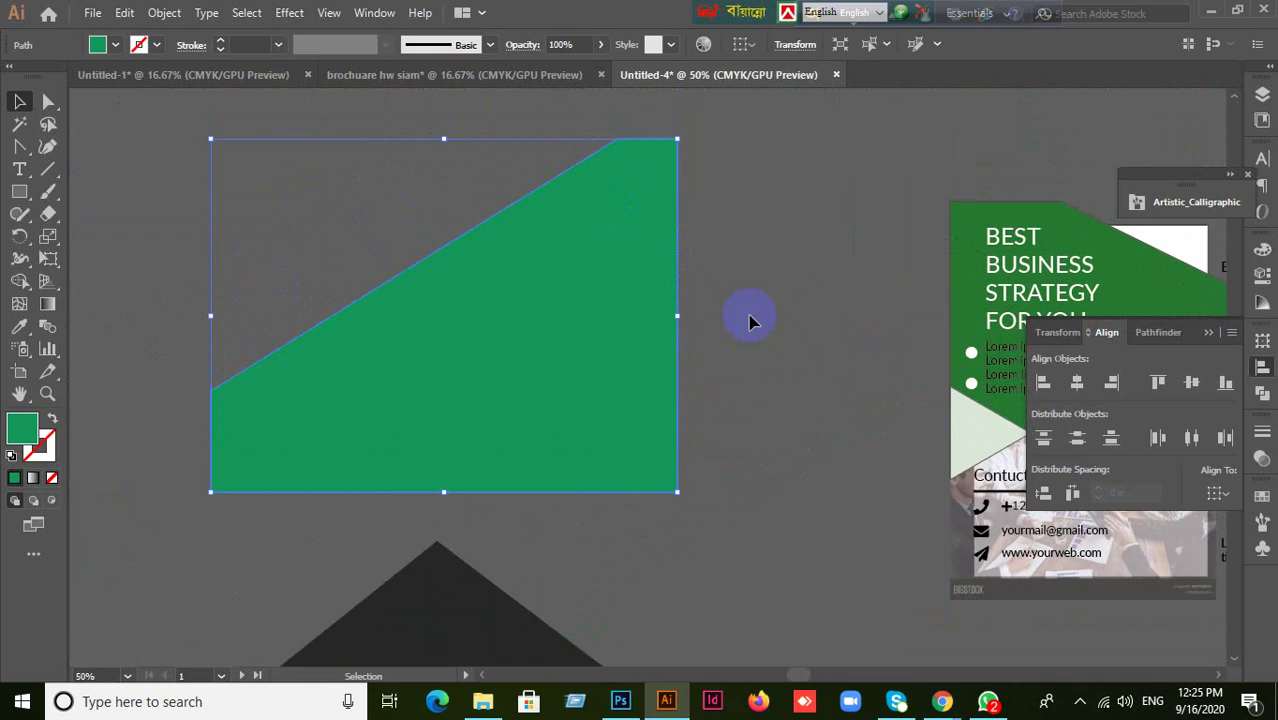
pyautogui.scroll(-2, 744, 318)
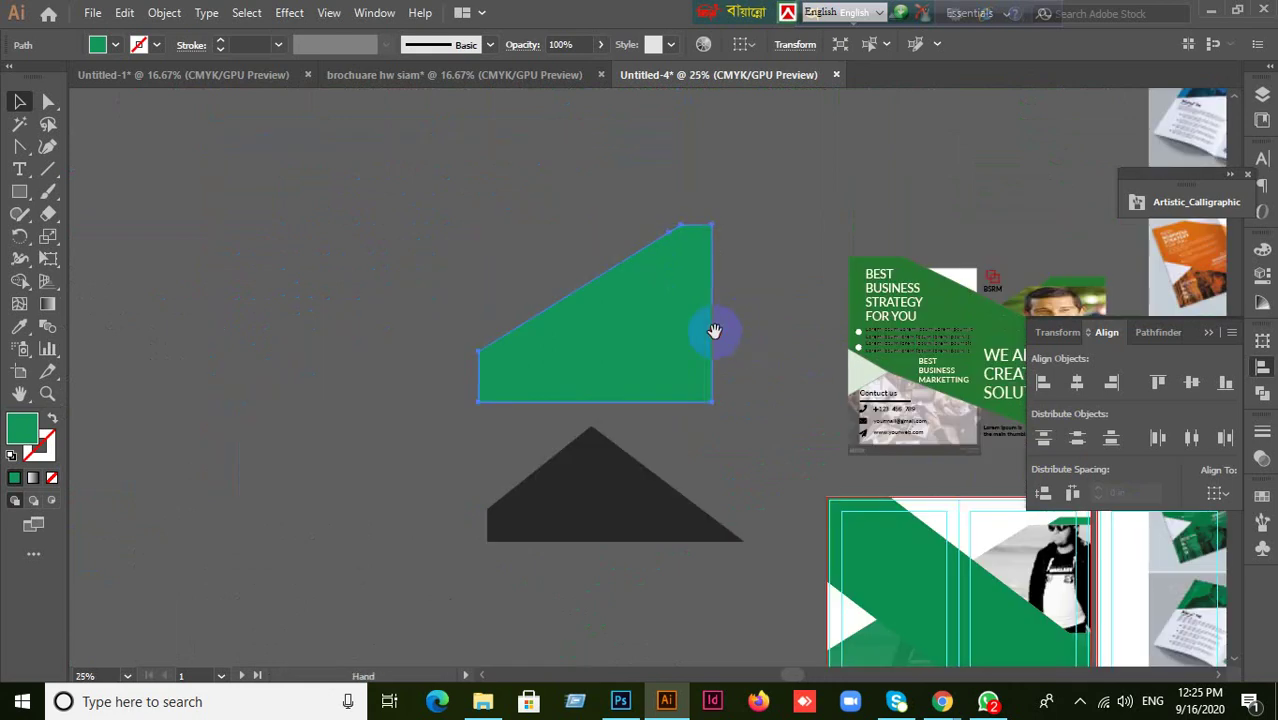
pyautogui.click(773, 315)
# - Reshape the copied green shape by extending its upper corner point leftward and moving the neighbouring anchor point down onto the slanted edge
pyautogui.scroll(3, 767, 280)
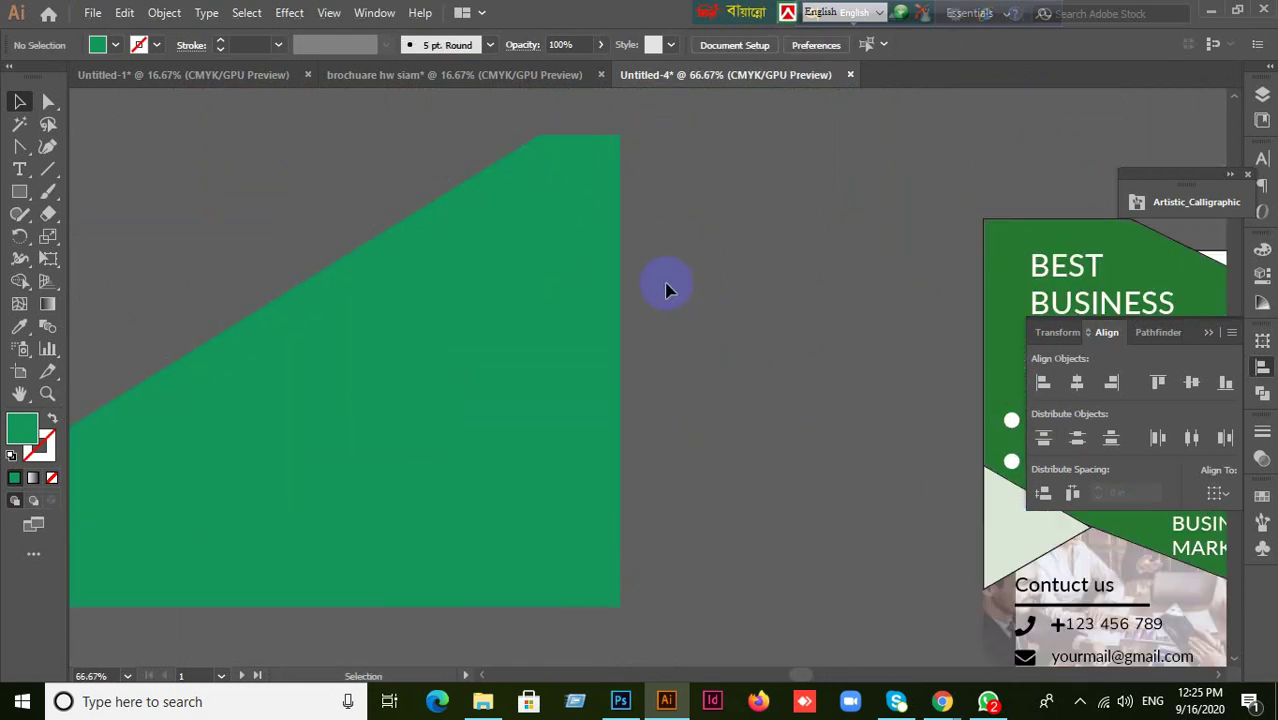
pyautogui.click(47, 101)
pyautogui.moveTo(543, 146); pyautogui.dragTo(371, 136)
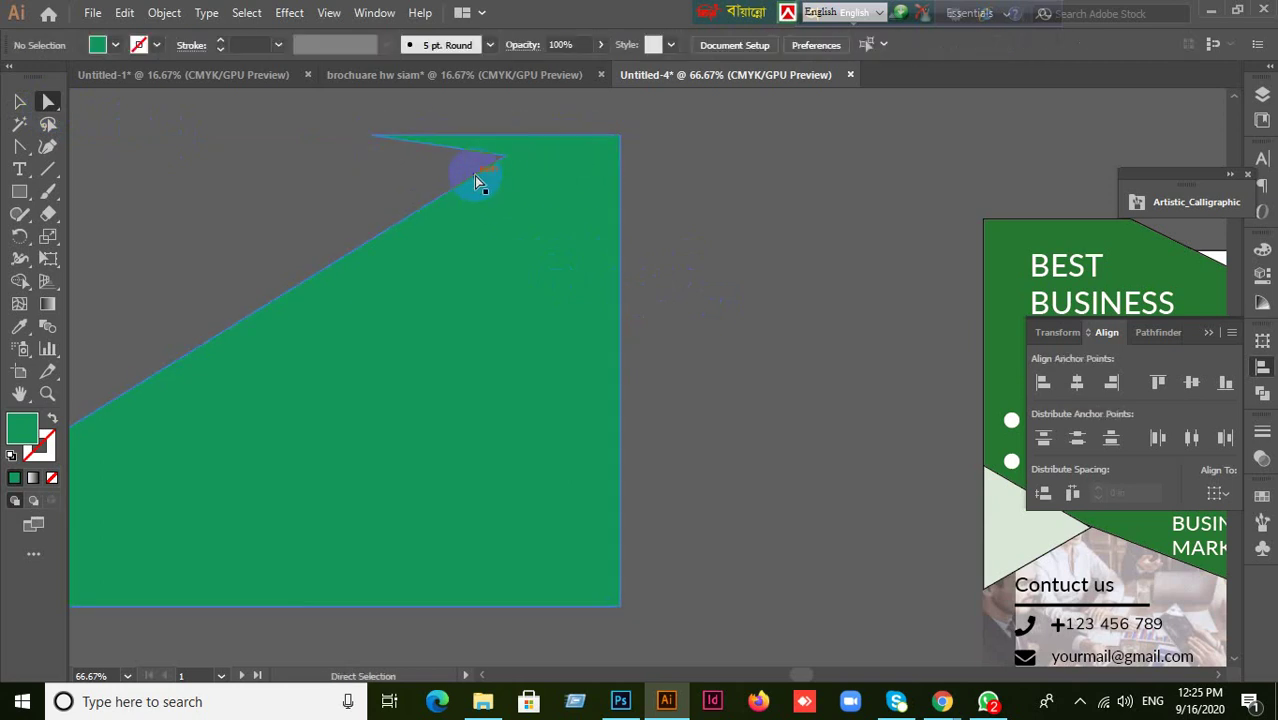
pyautogui.moveTo(496, 165); pyautogui.dragTo(274, 218)
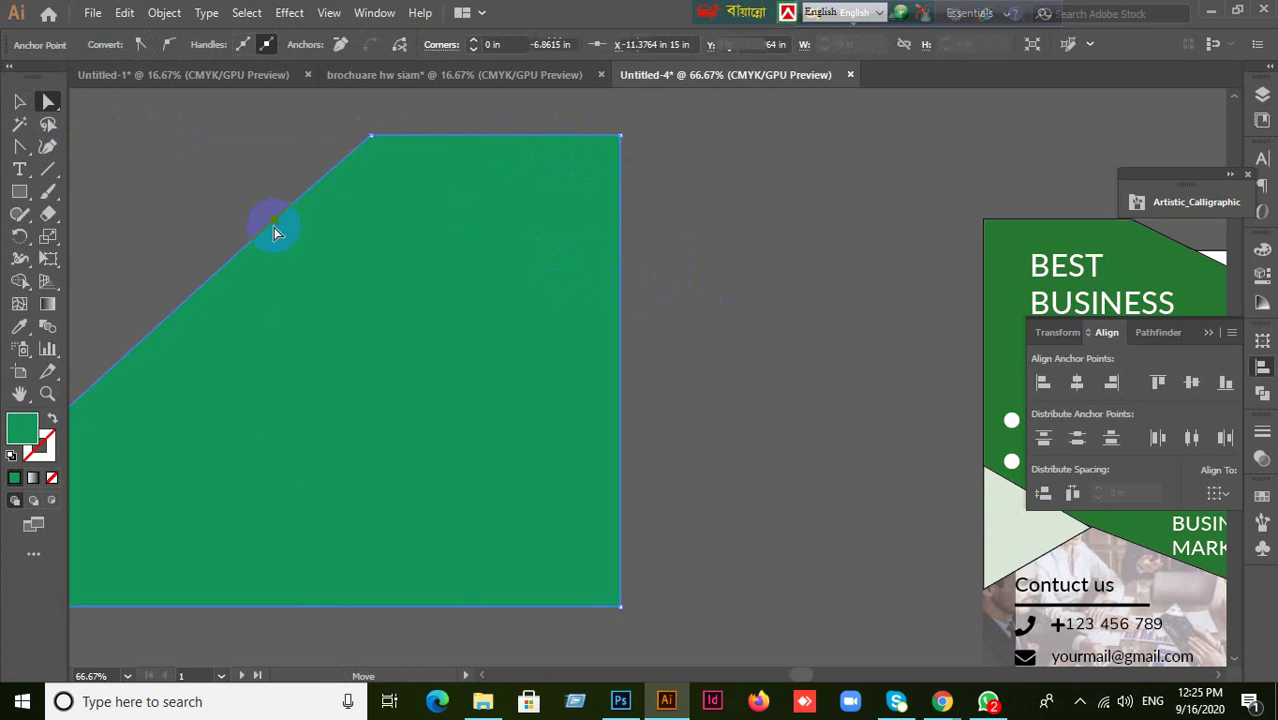
# - Add an anchor point to the upper edge of the copied green shape and try to bend the edge there with the Anchor Point tool
pyautogui.click(20, 101)
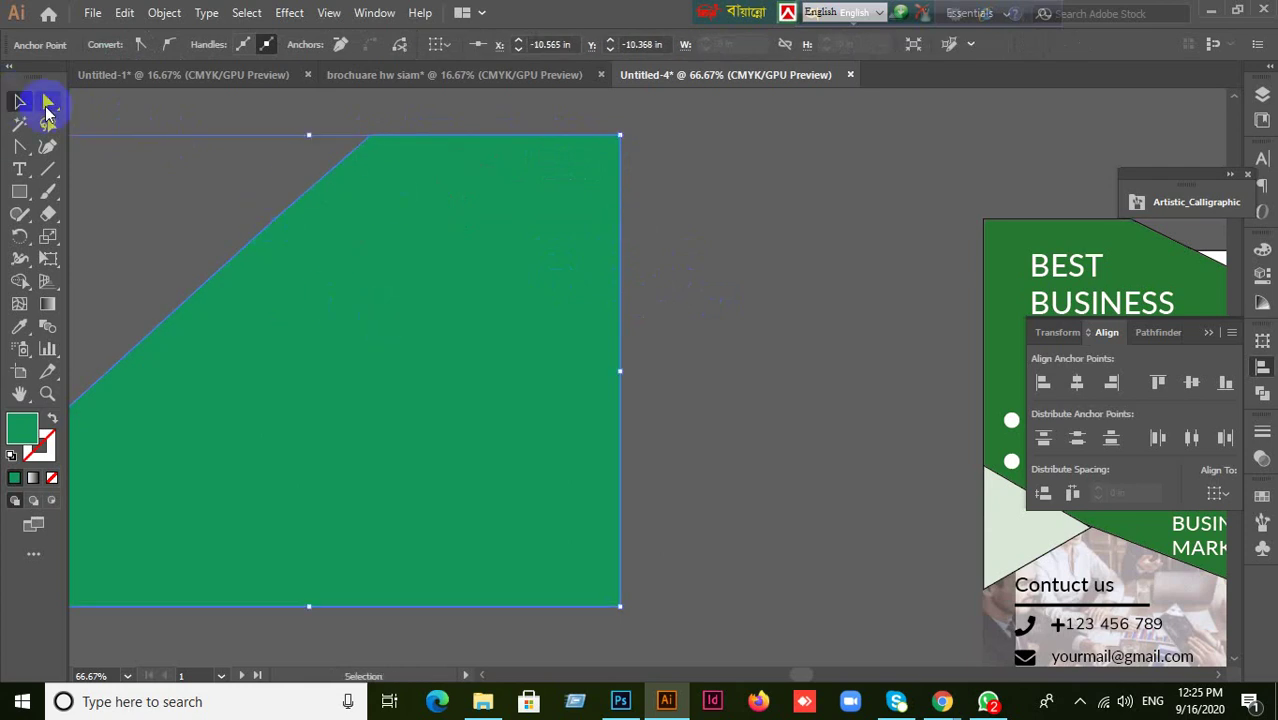
pyautogui.moveTo(13, 145); pyautogui.dragTo(100, 157)
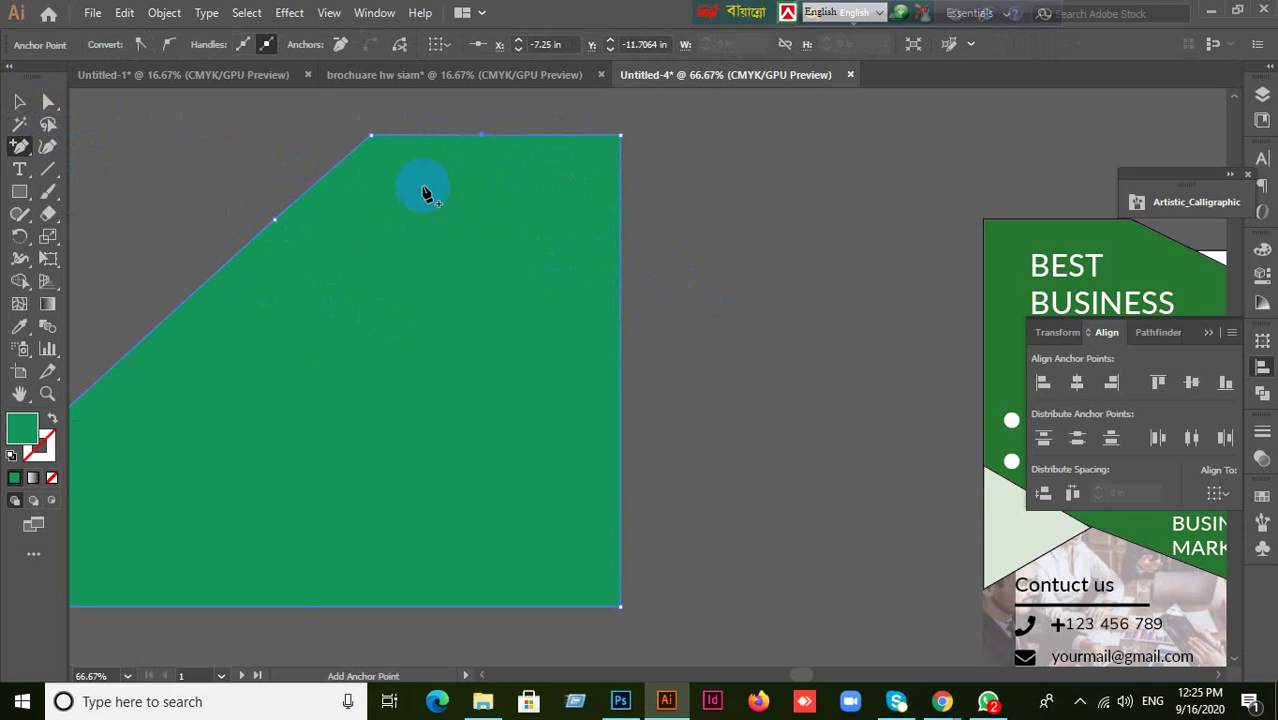
pyautogui.moveTo(20, 146); pyautogui.dragTo(125, 211)
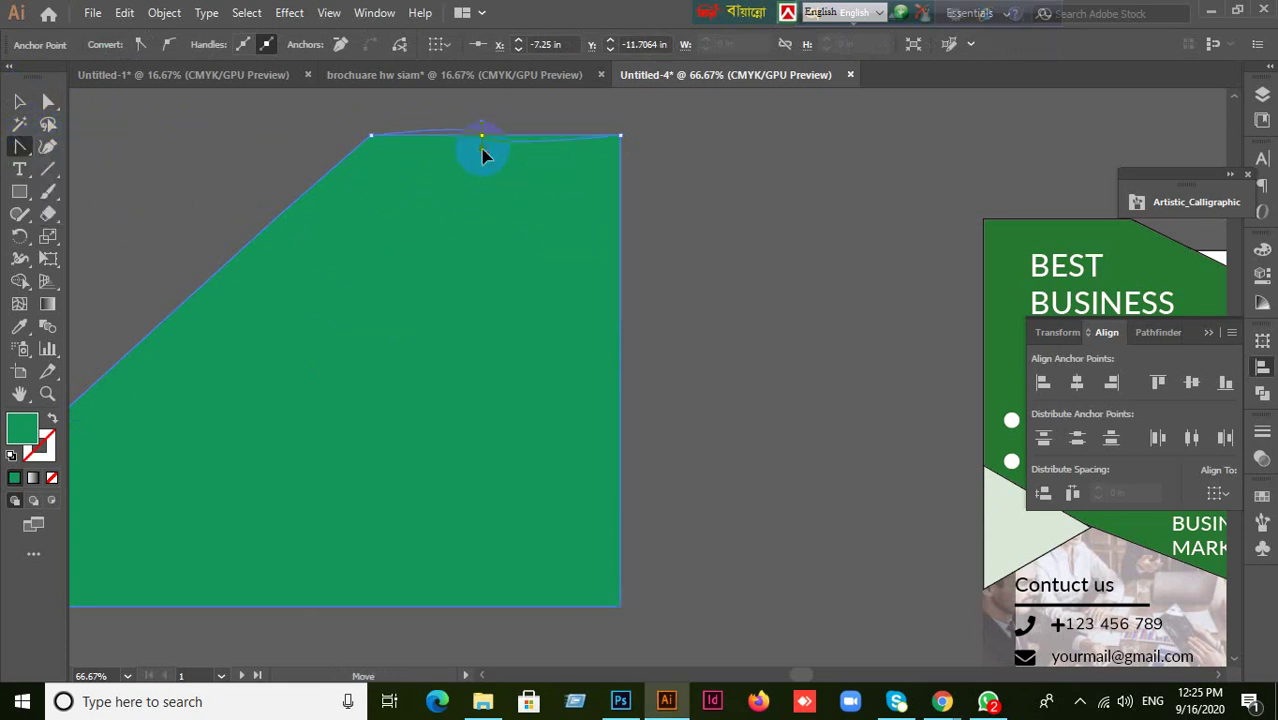
pyautogui.moveTo(482, 155); pyautogui.dragTo(482, 136)
# - Try to bend the copied green shape's straight upper edge into a shallow inward curve with the Anchor Point tool, and undo it
pyautogui.moveTo(18, 147); pyautogui.dragTo(105, 214)
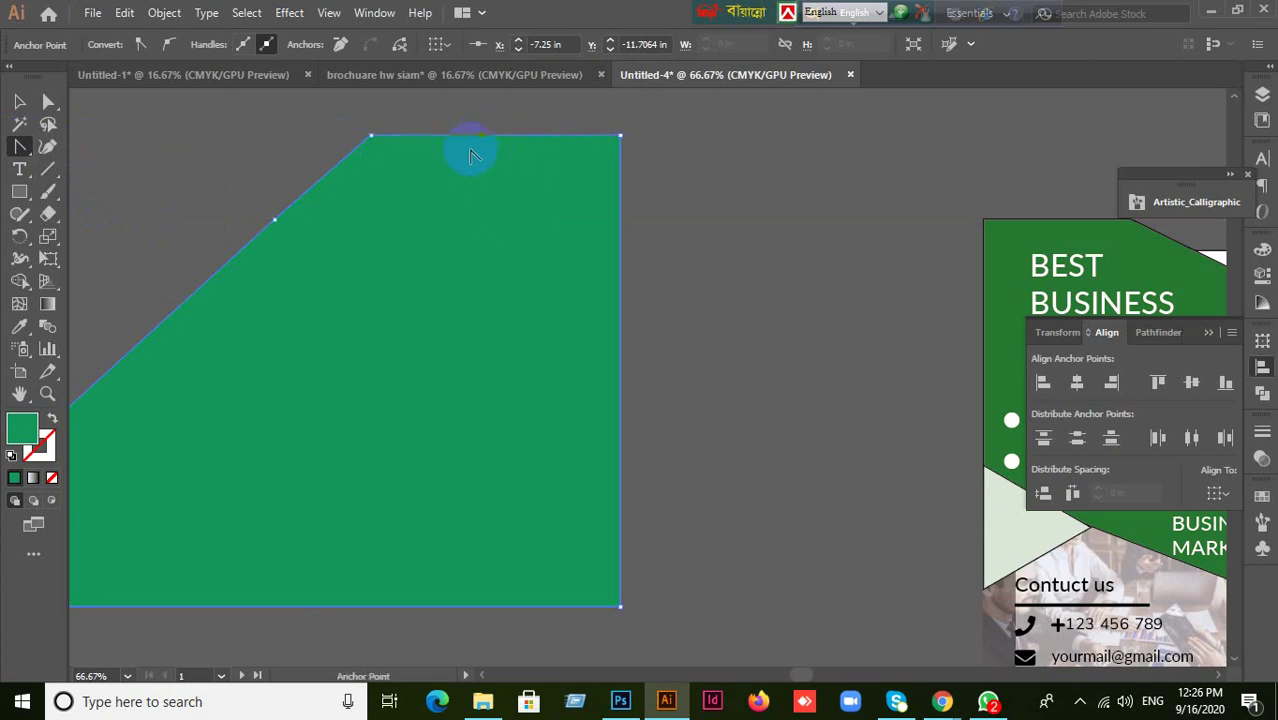
pyautogui.click(502, 200)
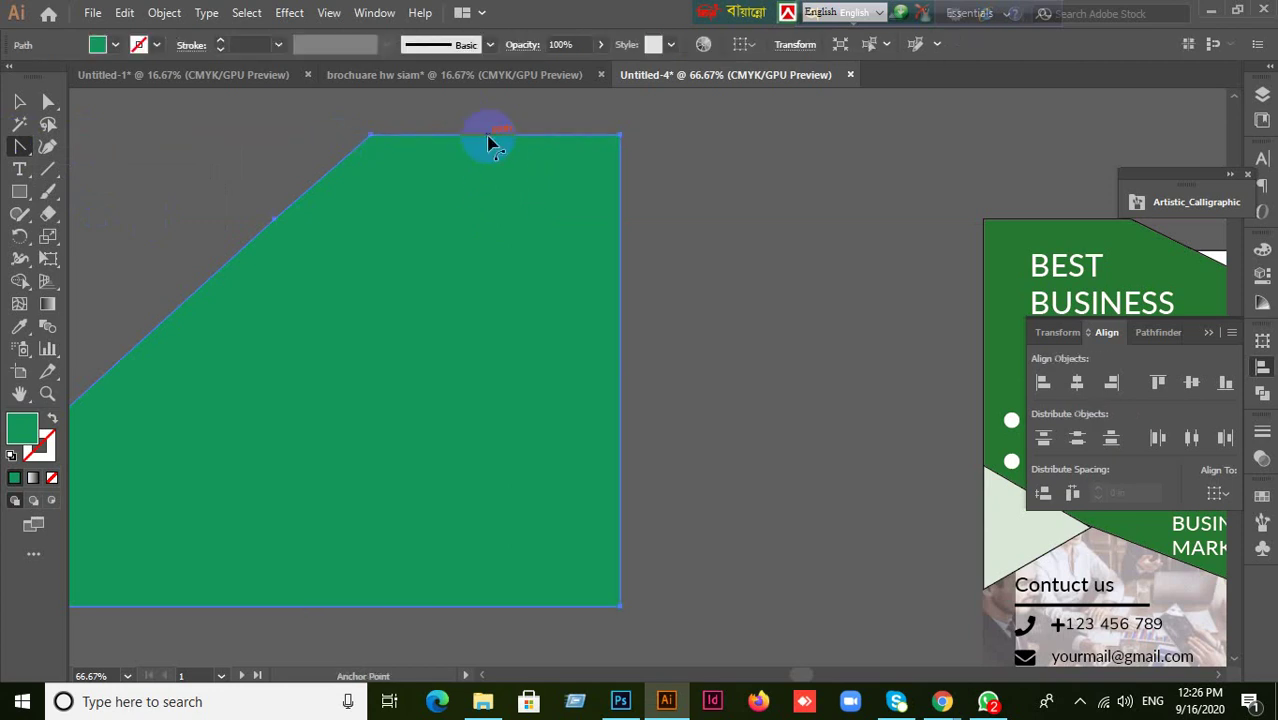
pyautogui.moveTo(489, 138); pyautogui.dragTo(497, 155)
pyautogui.click(585, 283)
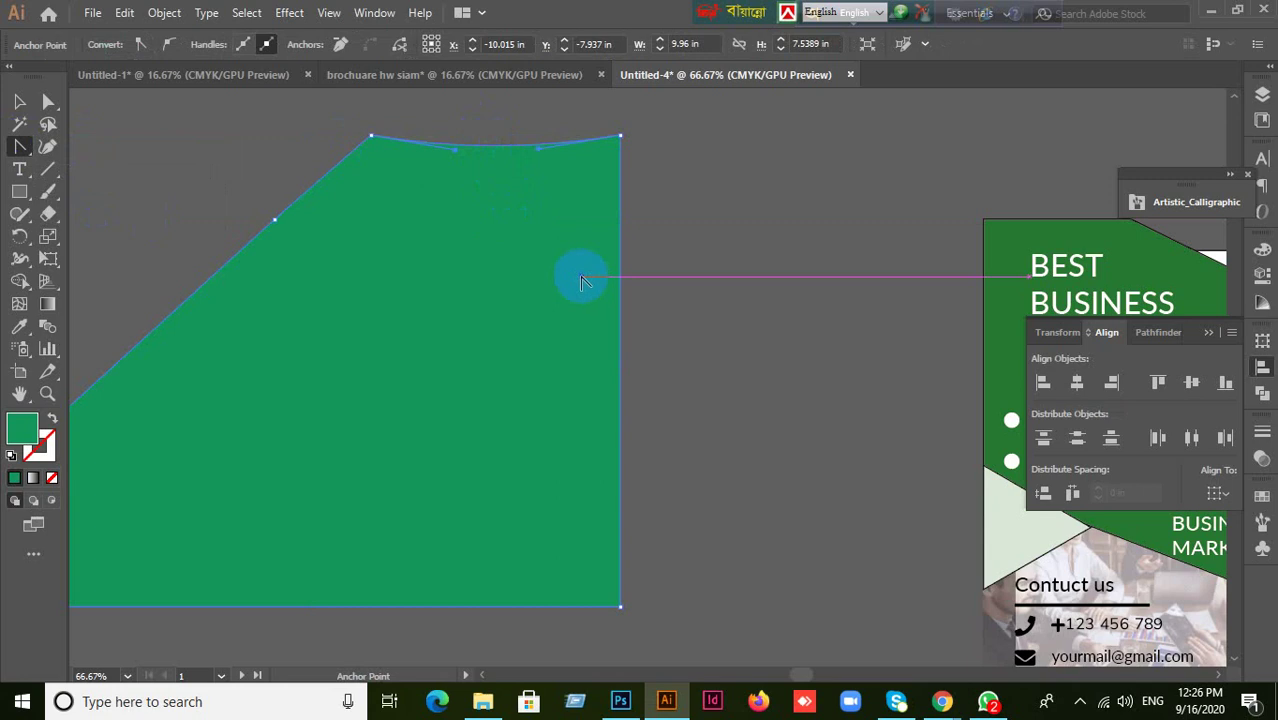
pyautogui.click(500, 164)
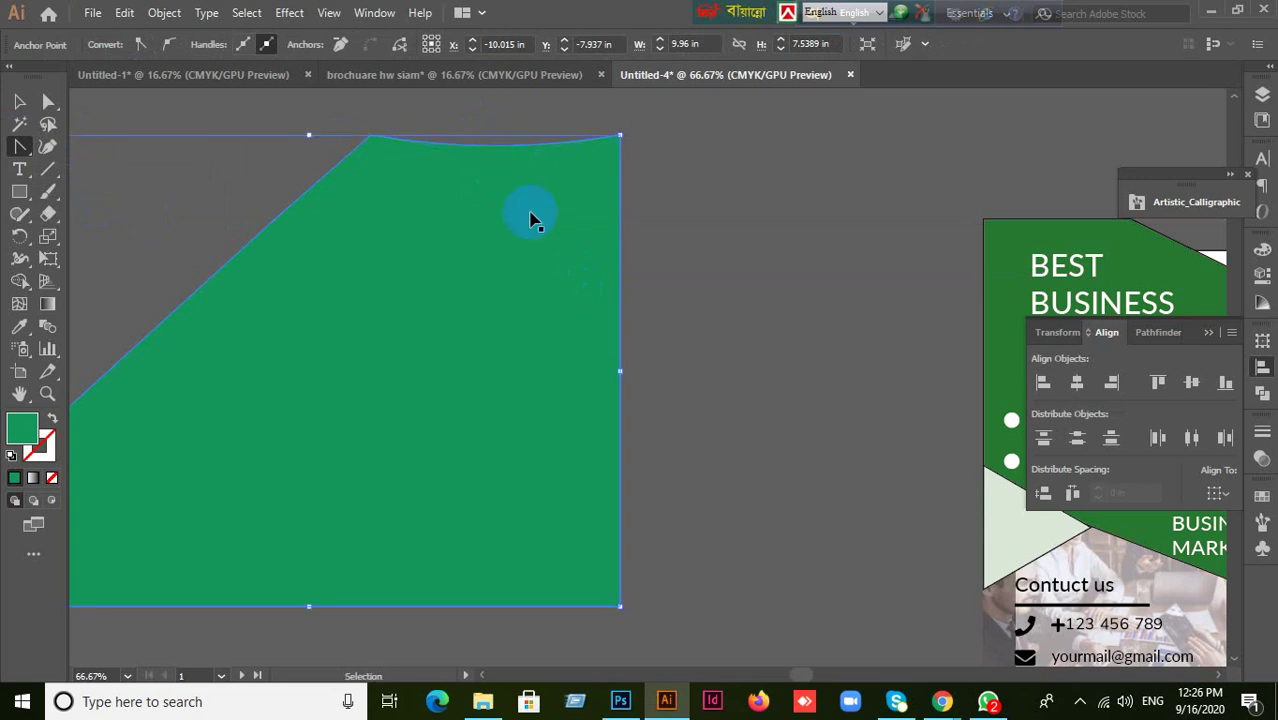
pyautogui.hotkey('ctrl', 'z')
# - Add an anchor point near the middle of the copied green shape's upper edge and pull it slightly down into the shape
pyautogui.click(20, 148)
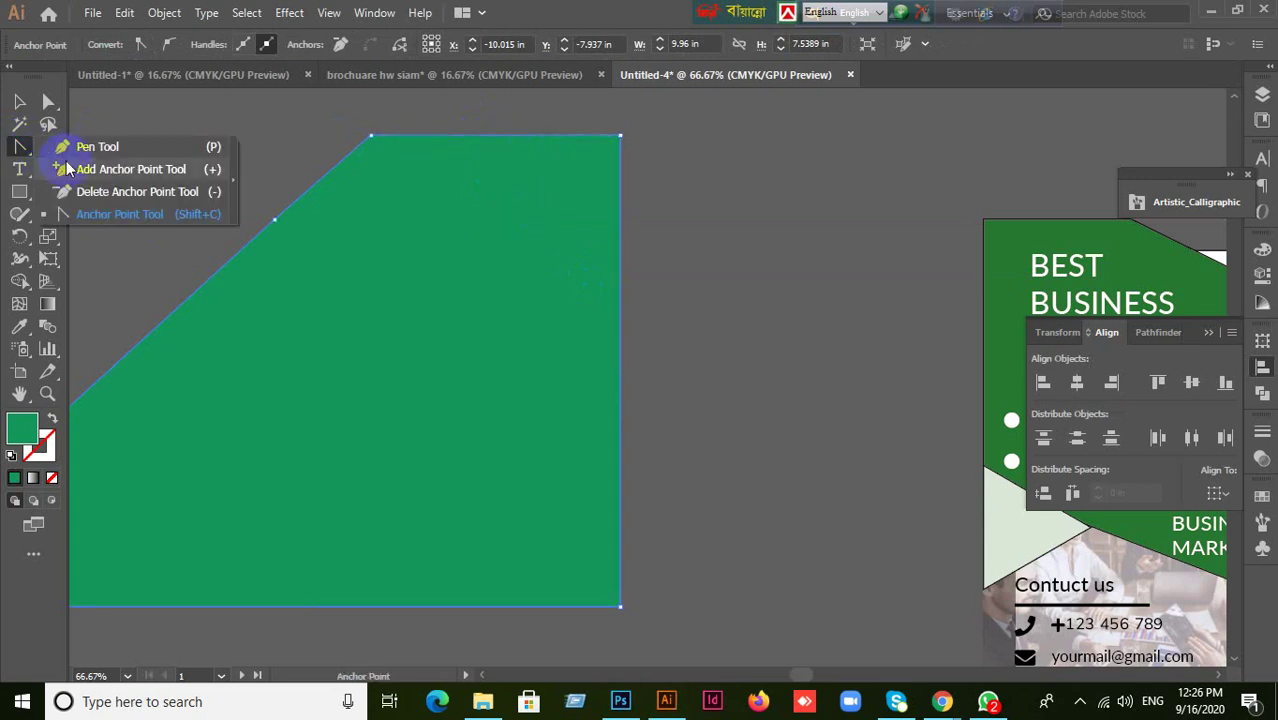
pyautogui.click(63, 168)
pyautogui.click(488, 136)
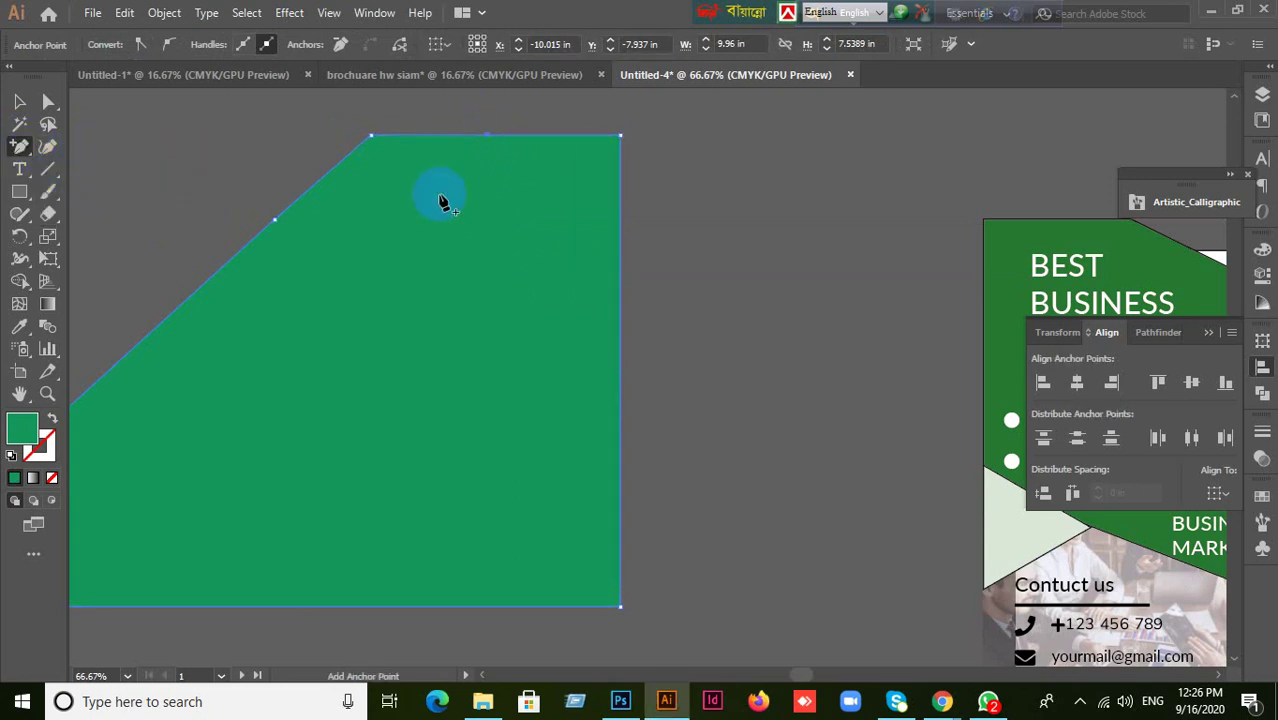
pyautogui.click(48, 101)
pyautogui.moveTo(487, 134); pyautogui.dragTo(488, 149)
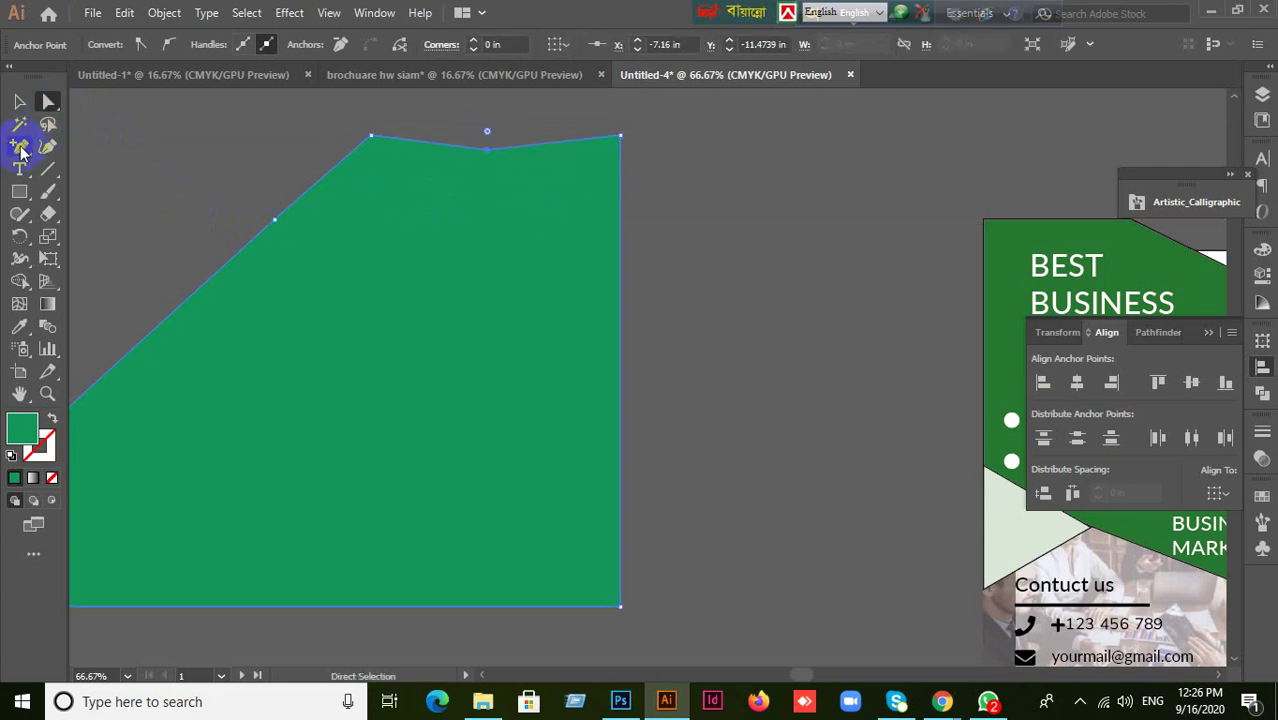
# - Smooth the lowered anchor point into a shallow curve with the Anchor Point tool, and undo the curve and the point's move
pyautogui.moveTo(19, 146); pyautogui.dragTo(100, 217)
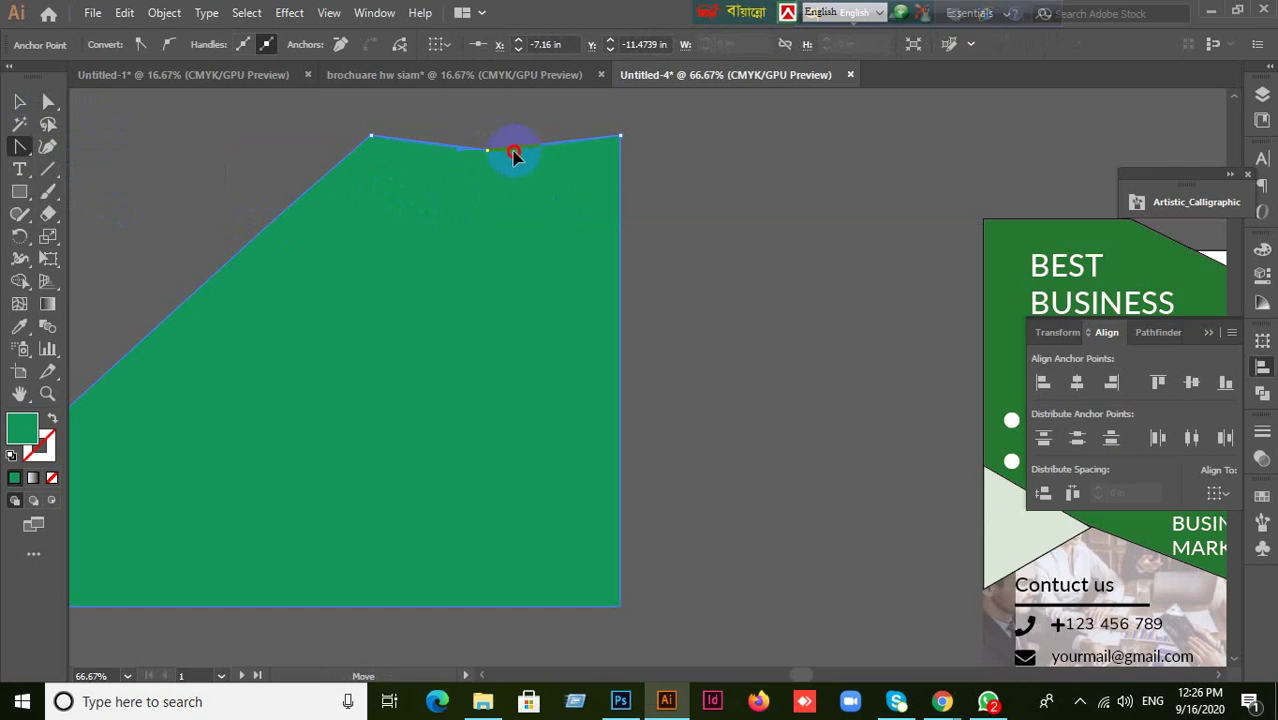
pyautogui.click(19, 101)
pyautogui.click(93, 134)
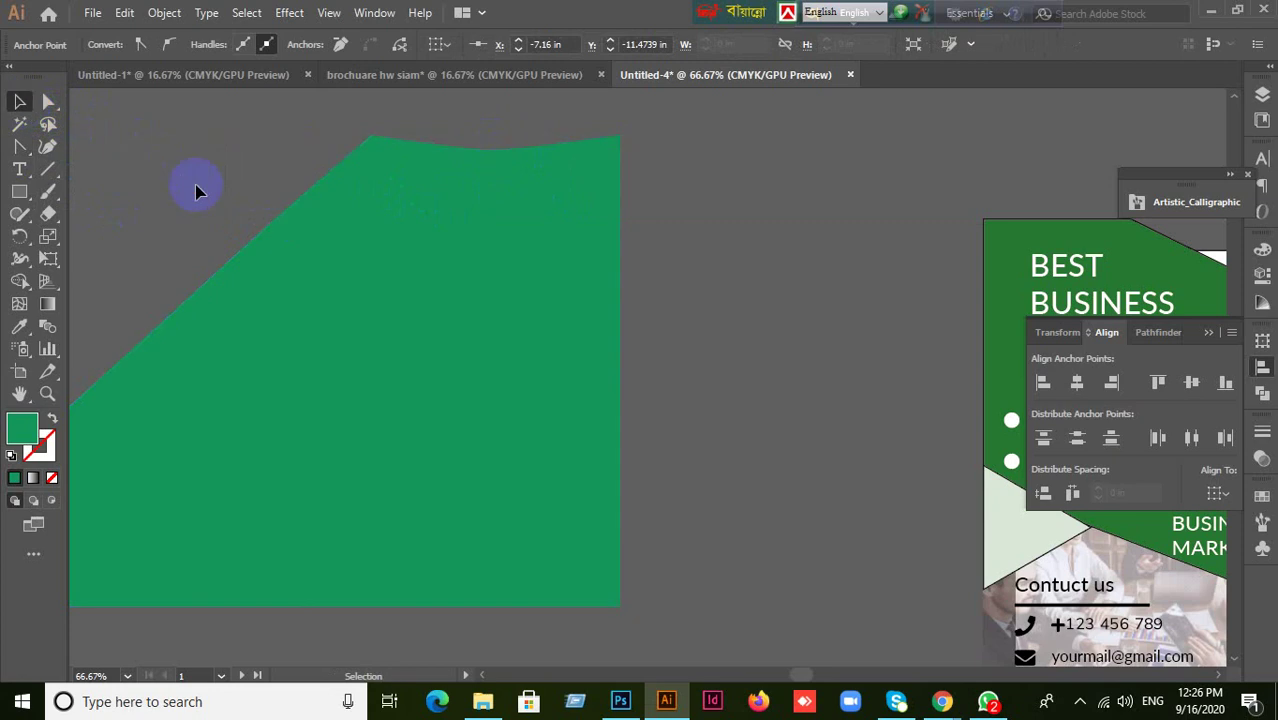
pyautogui.click(411, 287)
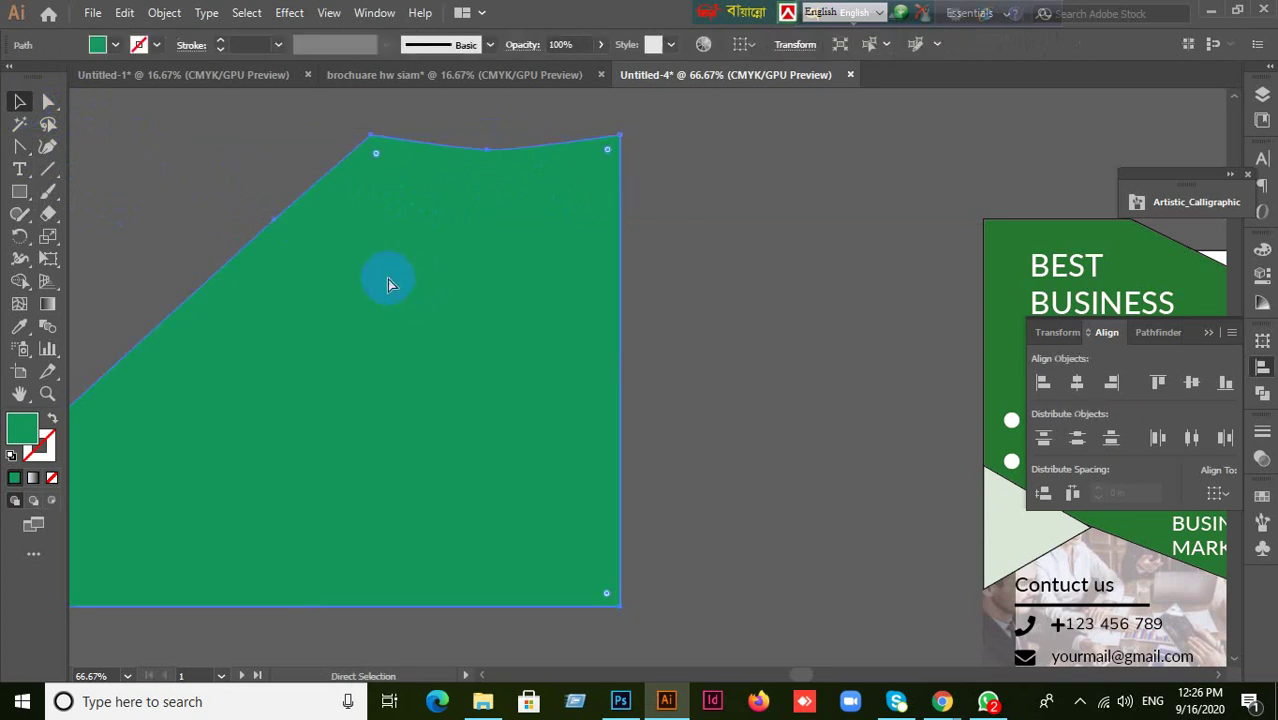
pyautogui.hotkey('ctrl', 'z')
pyautogui.hotkey('ctrl', 'z')
# - Try once more to pull the upper edge's middle anchor point down, undo it, and select the whole copied green shape
pyautogui.click(389, 284)
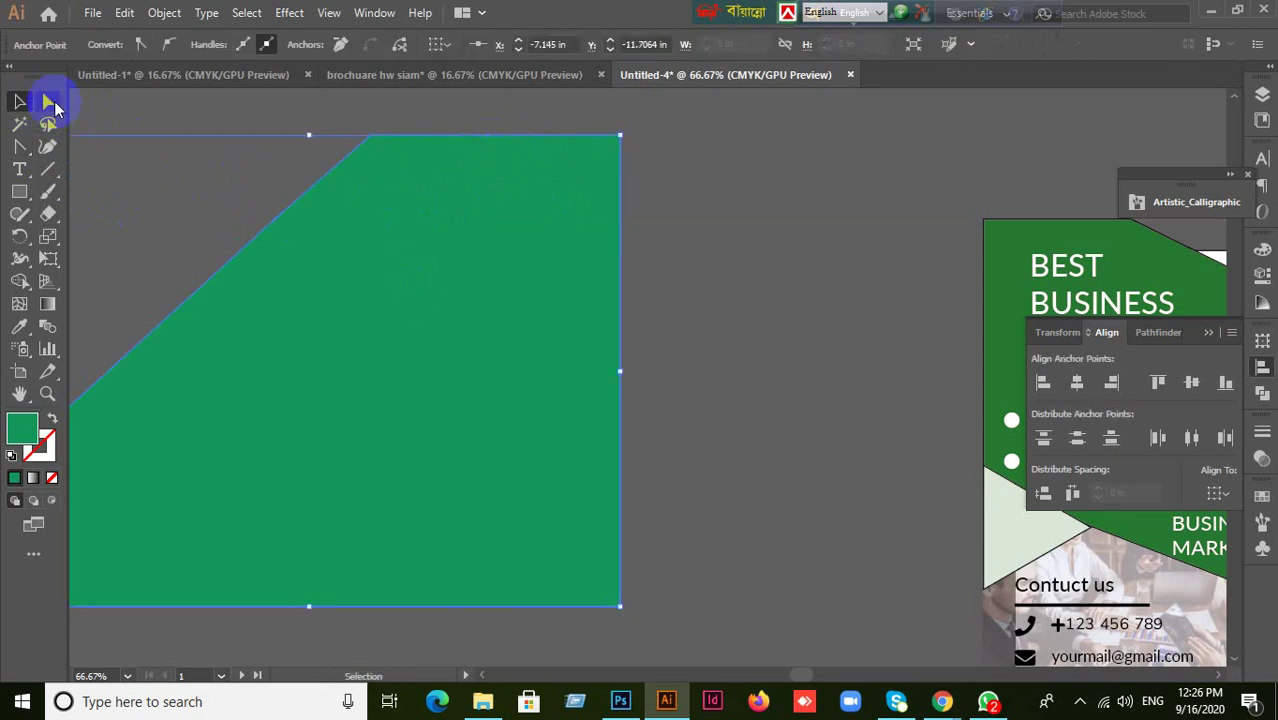
pyautogui.click(48, 102)
pyautogui.click(455, 160)
pyautogui.moveTo(486, 133); pyautogui.dragTo(485, 157)
pyautogui.hotkey('ctrl', 'z')
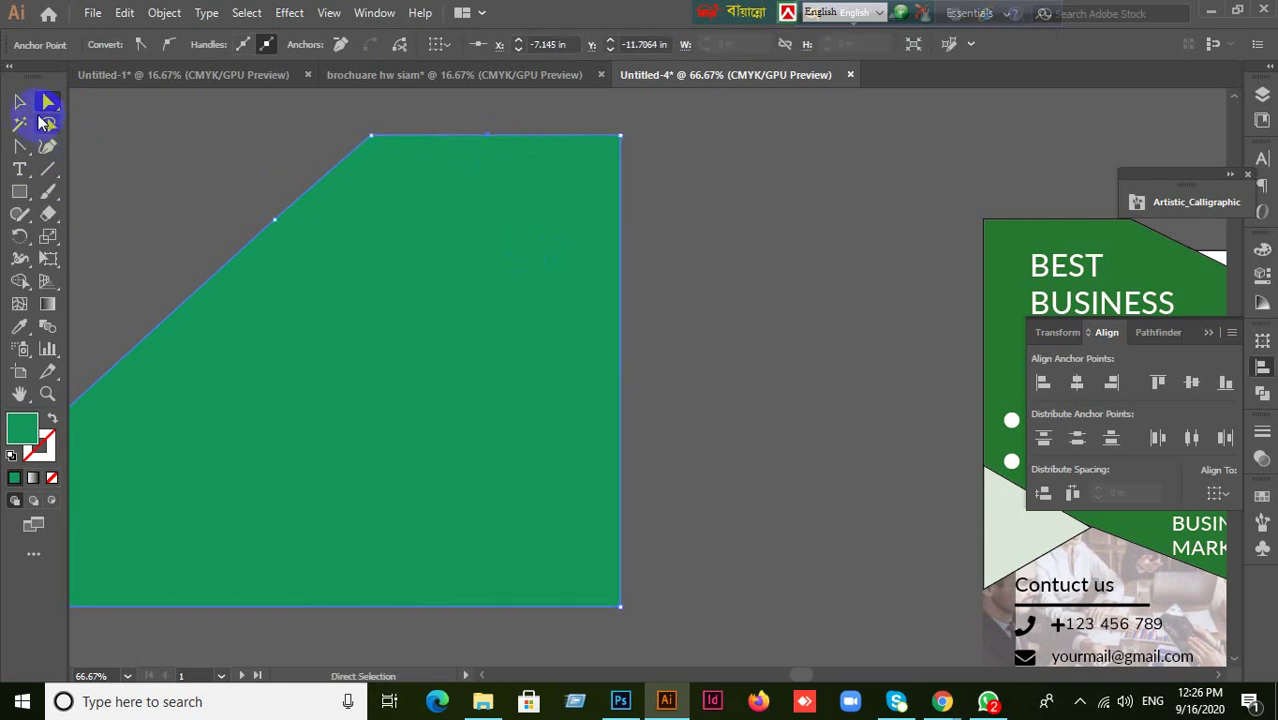
pyautogui.click(19, 101)
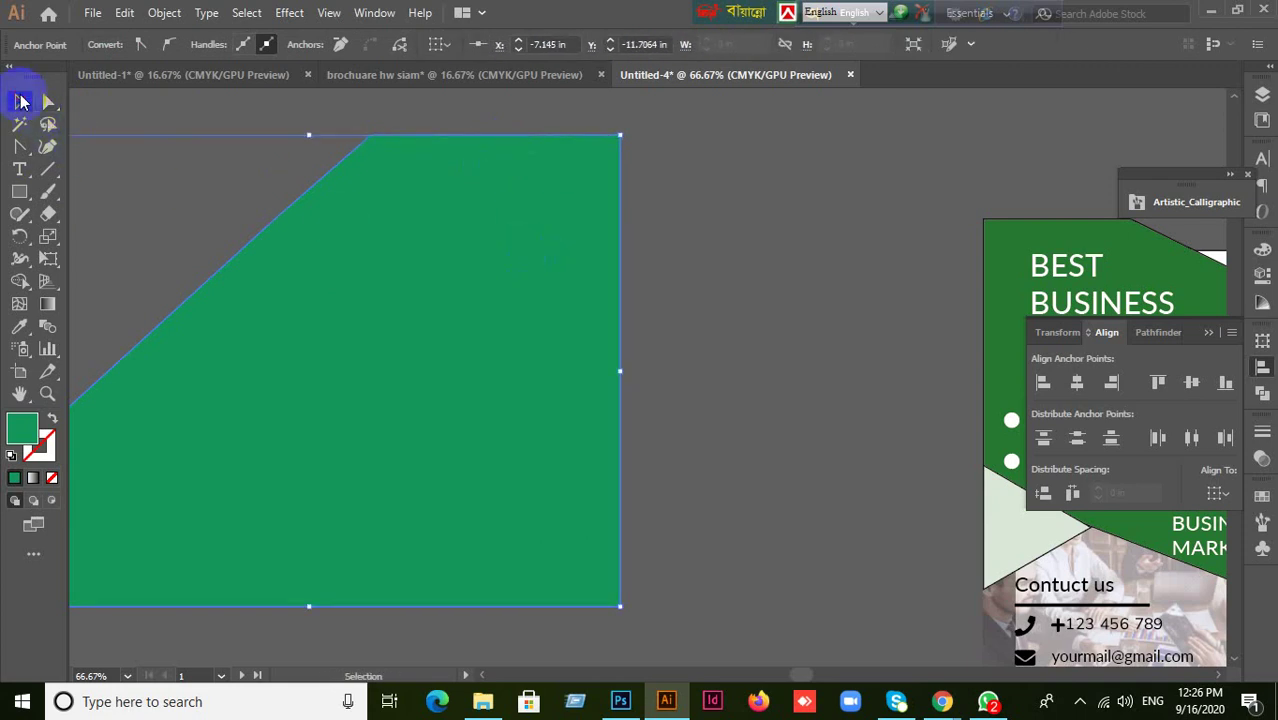
pyautogui.click(440, 330)
# - Examine the inside spread with "About Us" and "Our Services" in the reference mockups and compare them with the brochure cover design
pyautogui.scroll(-2, 938, 432)
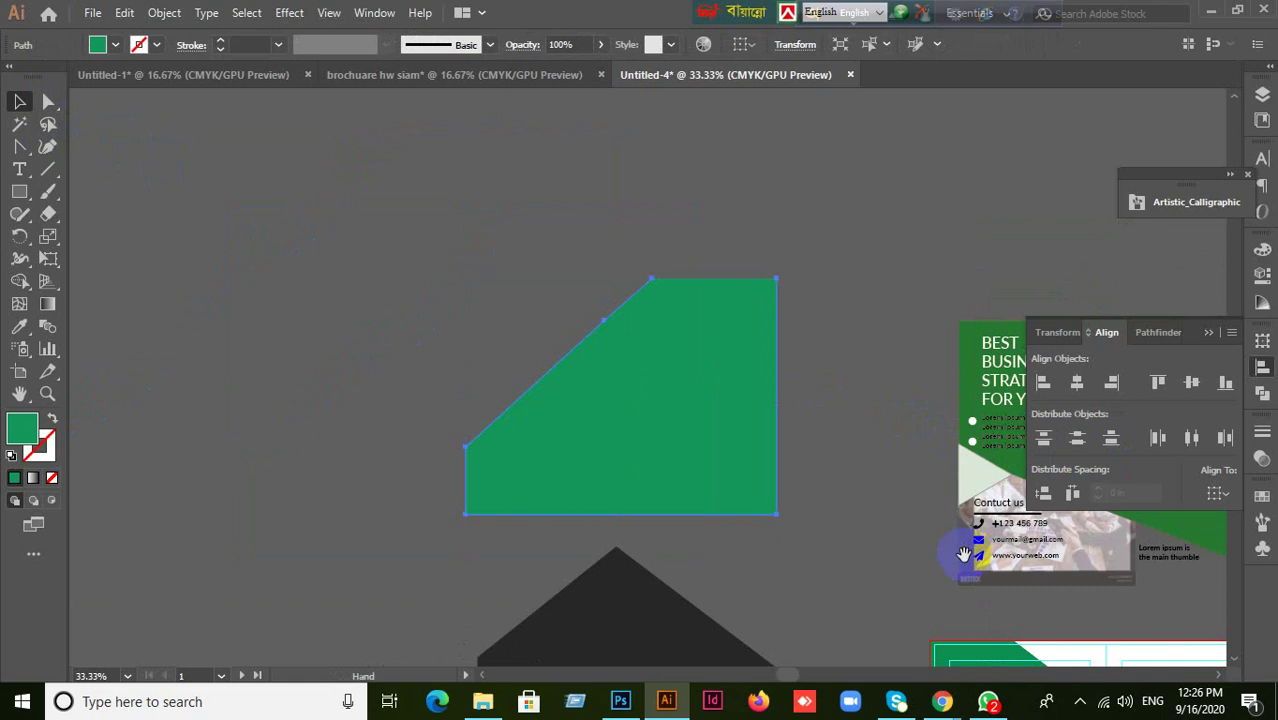
pyautogui.moveTo(977, 568); pyautogui.dragTo(355, 346)
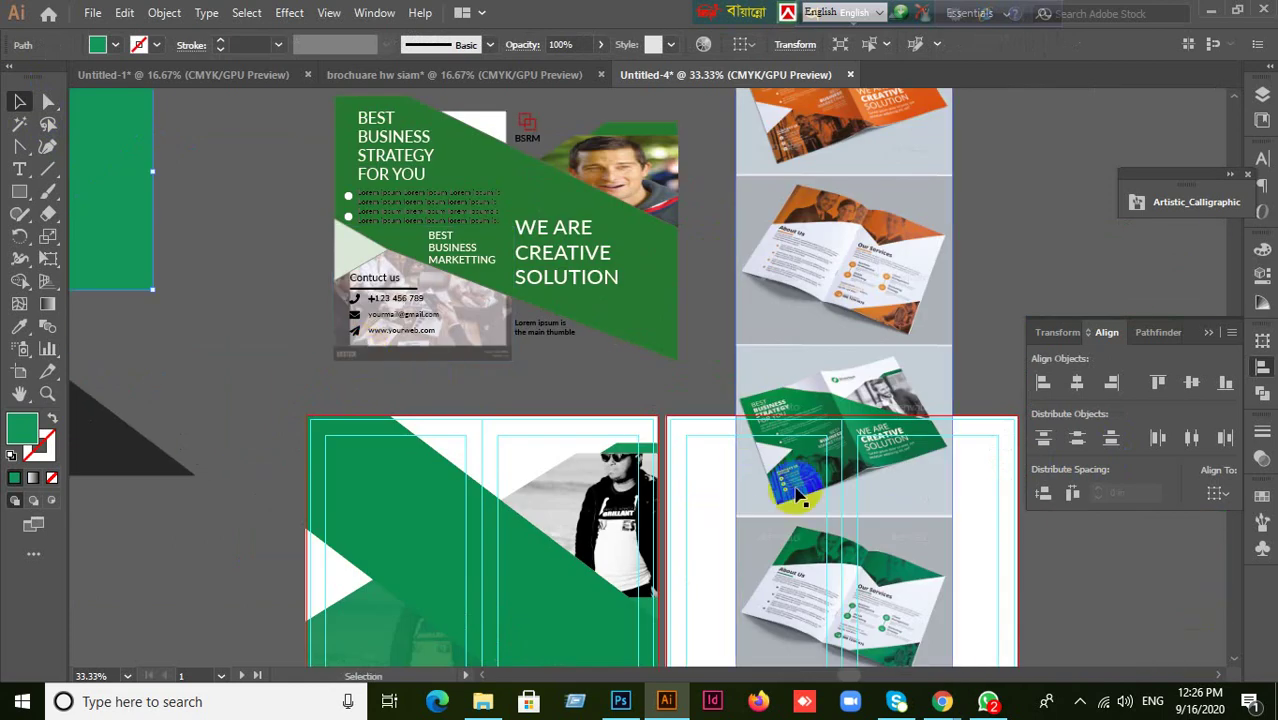
pyautogui.scroll(-1, 800, 497)
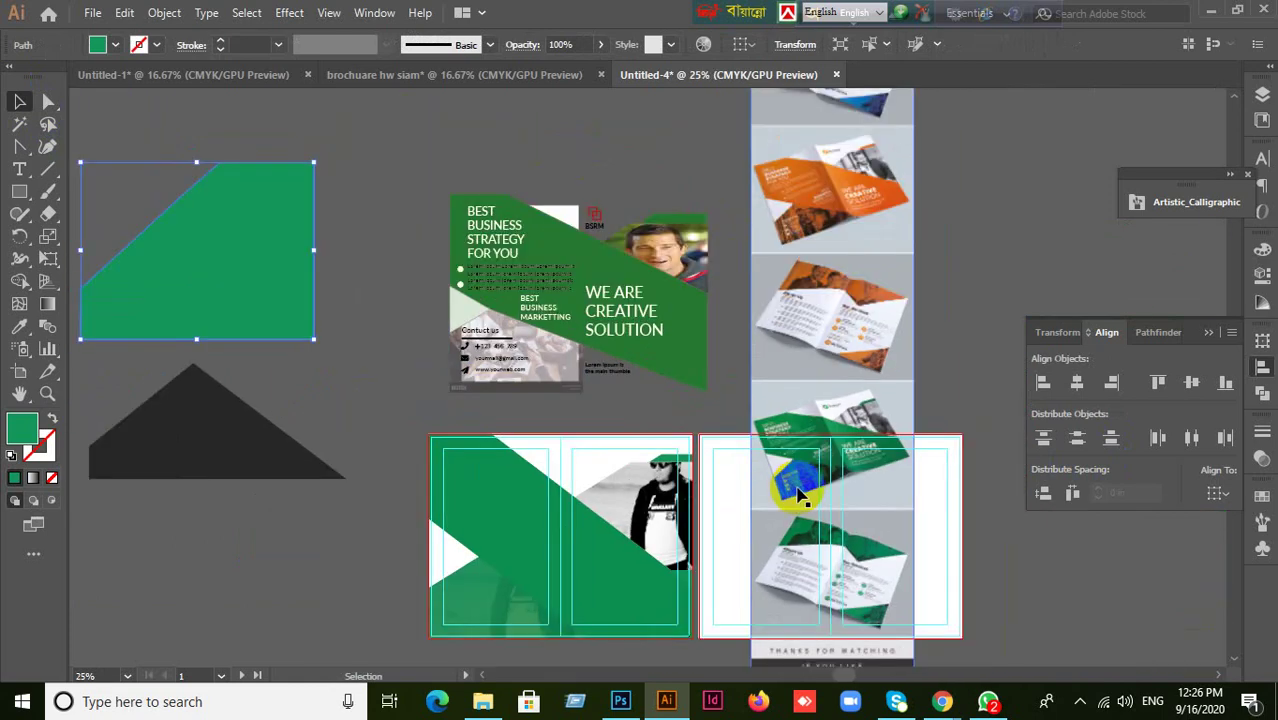
pyautogui.scroll(4, 830, 330)
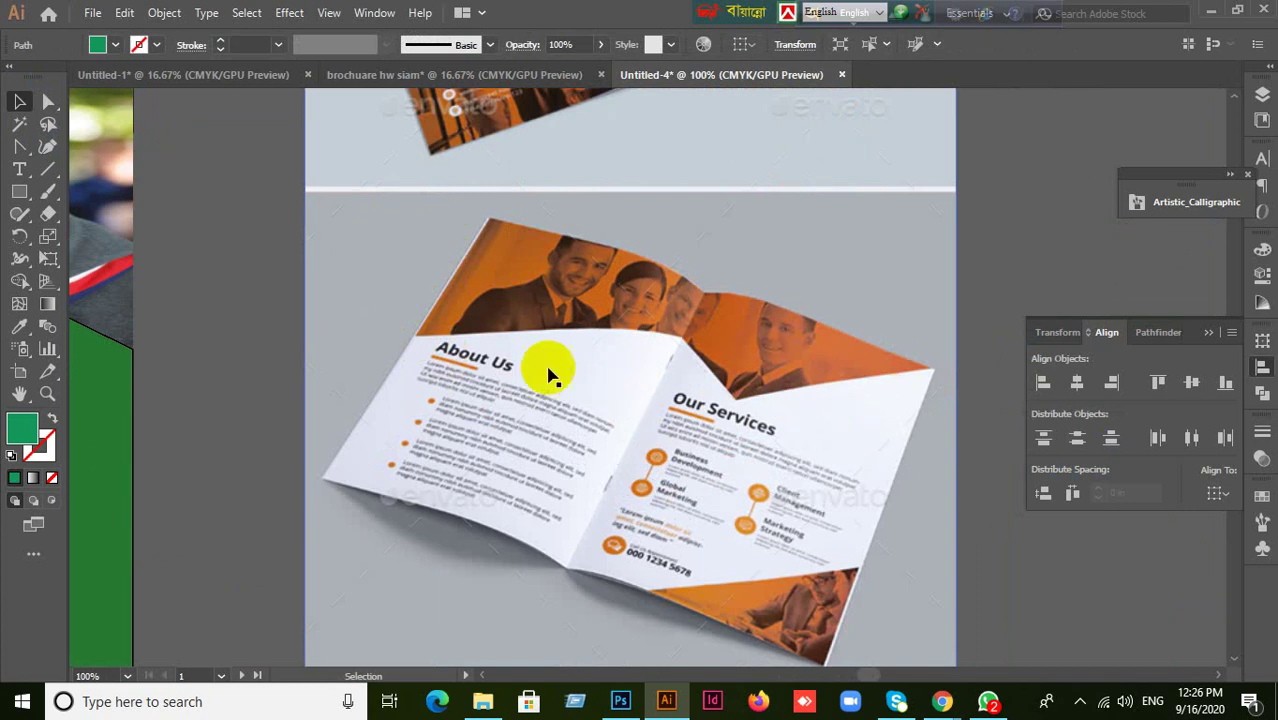
pyautogui.scroll(-4, 718, 456)
pyautogui.scroll(5, 735, 456)
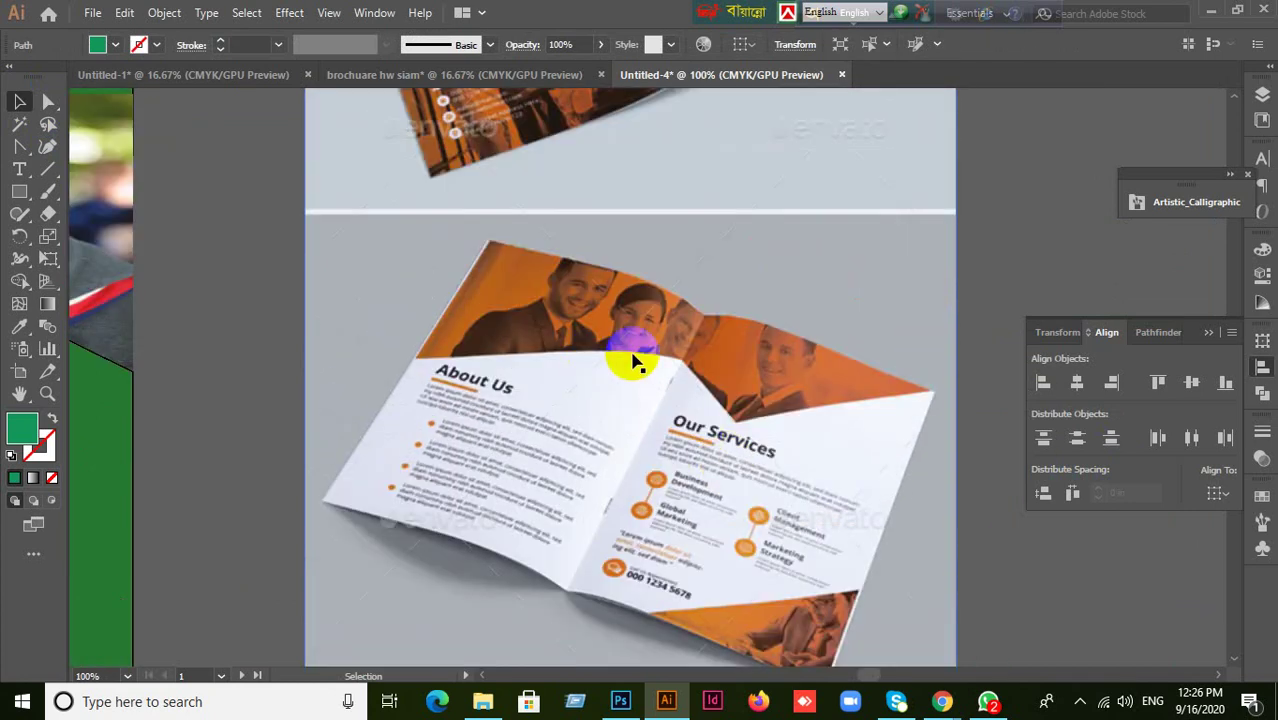
pyautogui.scroll(-2, 632, 362)
pyautogui.hscroll(-3, 673, 365)
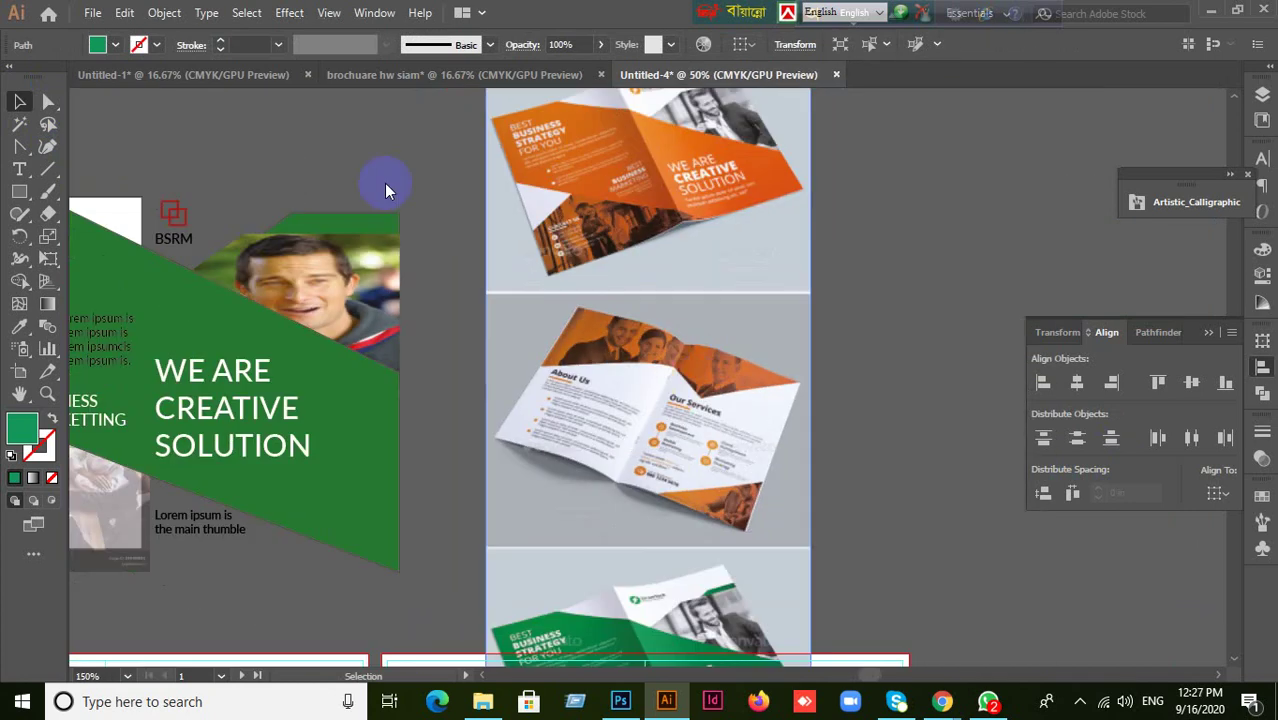
pyautogui.scroll(-1, 605, 452)
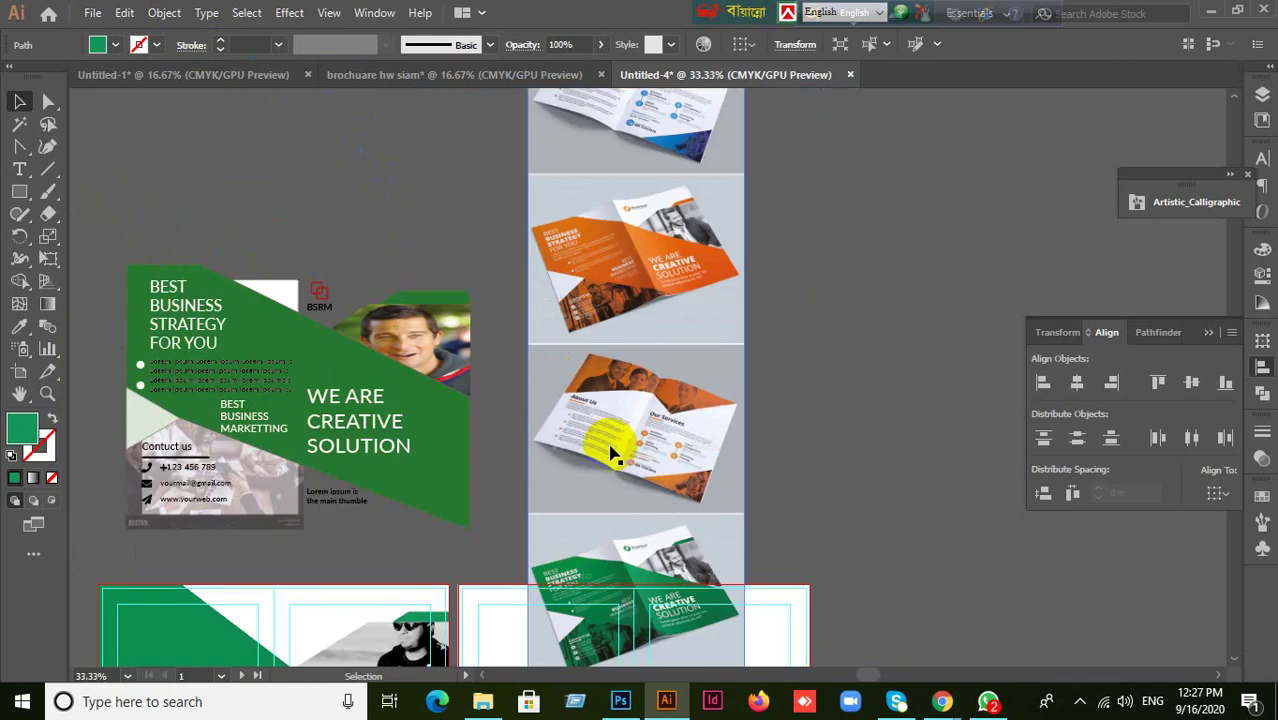
pyautogui.moveTo(608, 522); pyautogui.dragTo(762, 425)
pyautogui.click(528, 340)
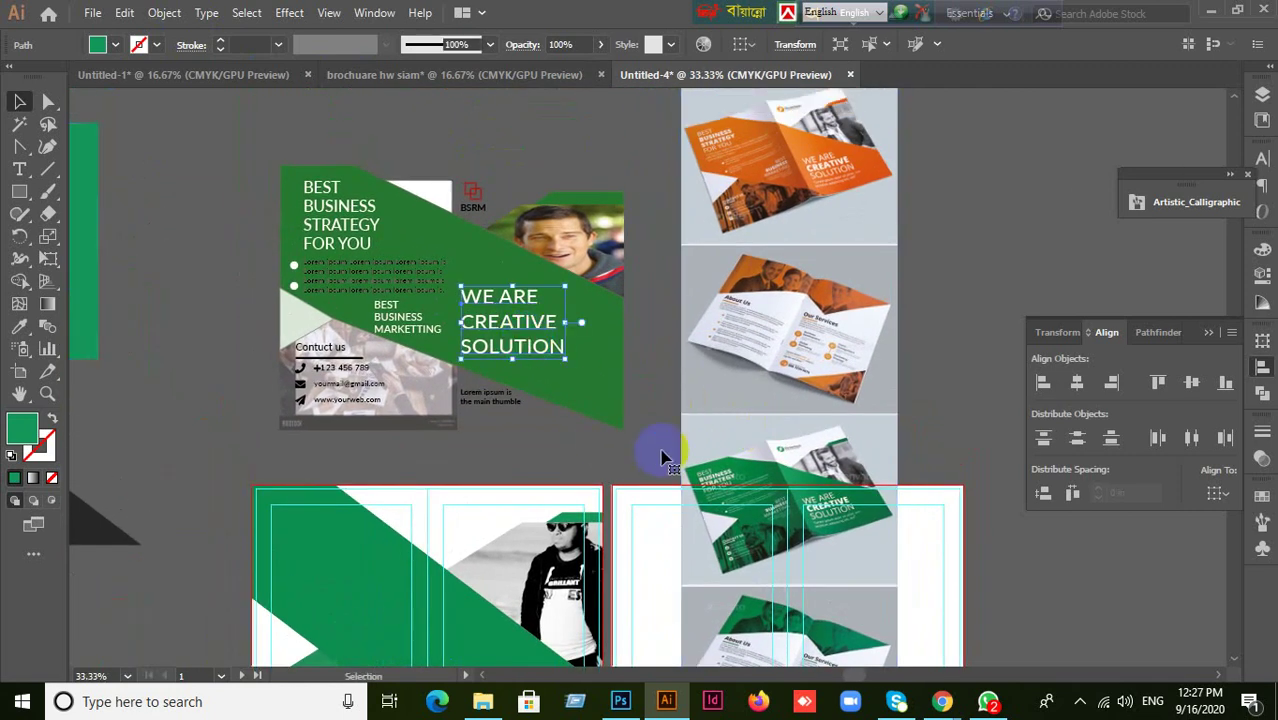
pyautogui.click(601, 440)
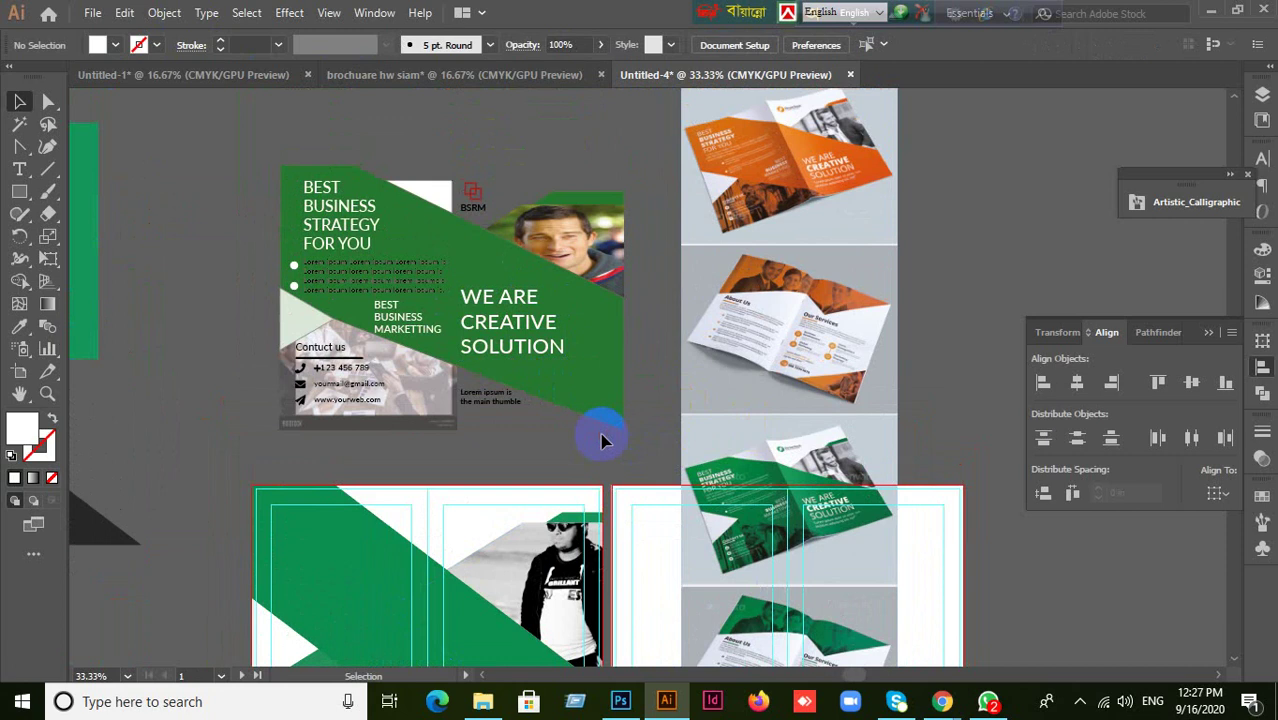
# - Move the reference mockup image clear of the blank second artboard, next to its outer edge, and collapse the floating Align panel
pyautogui.scroll(-2, 601, 440)
pyautogui.scroll(1, 765, 538)
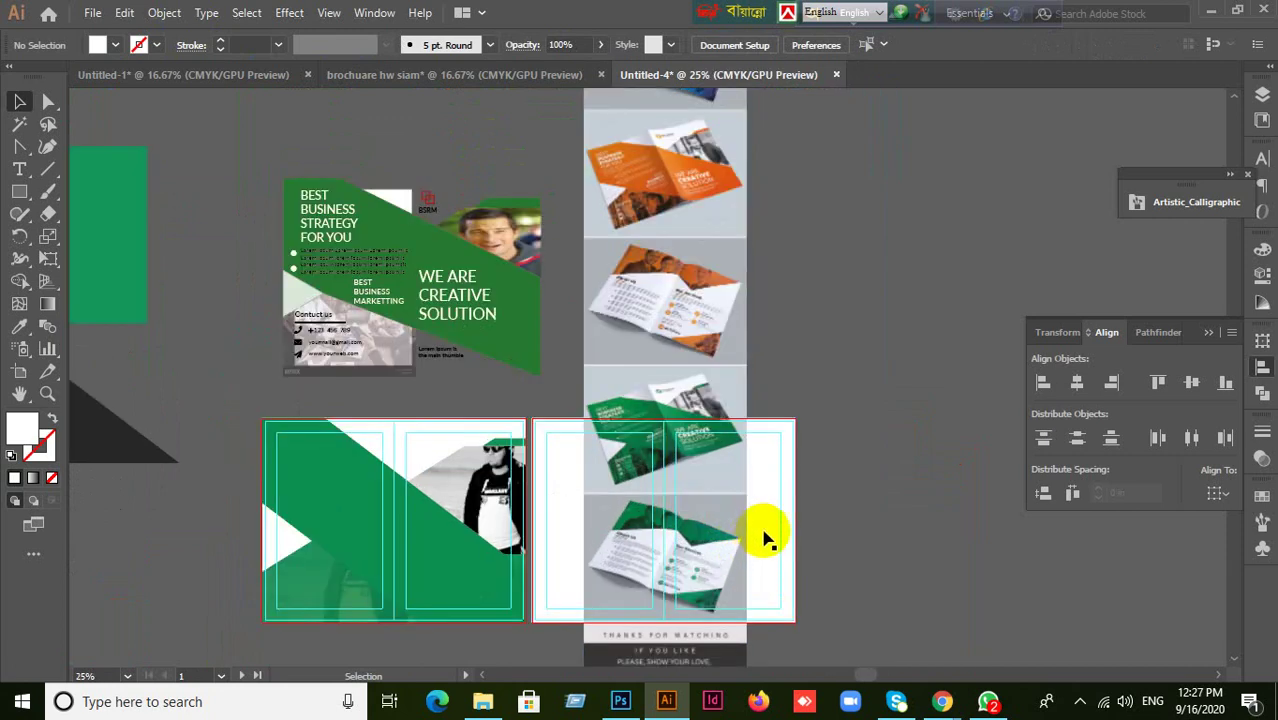
pyautogui.scroll(3, 765, 538)
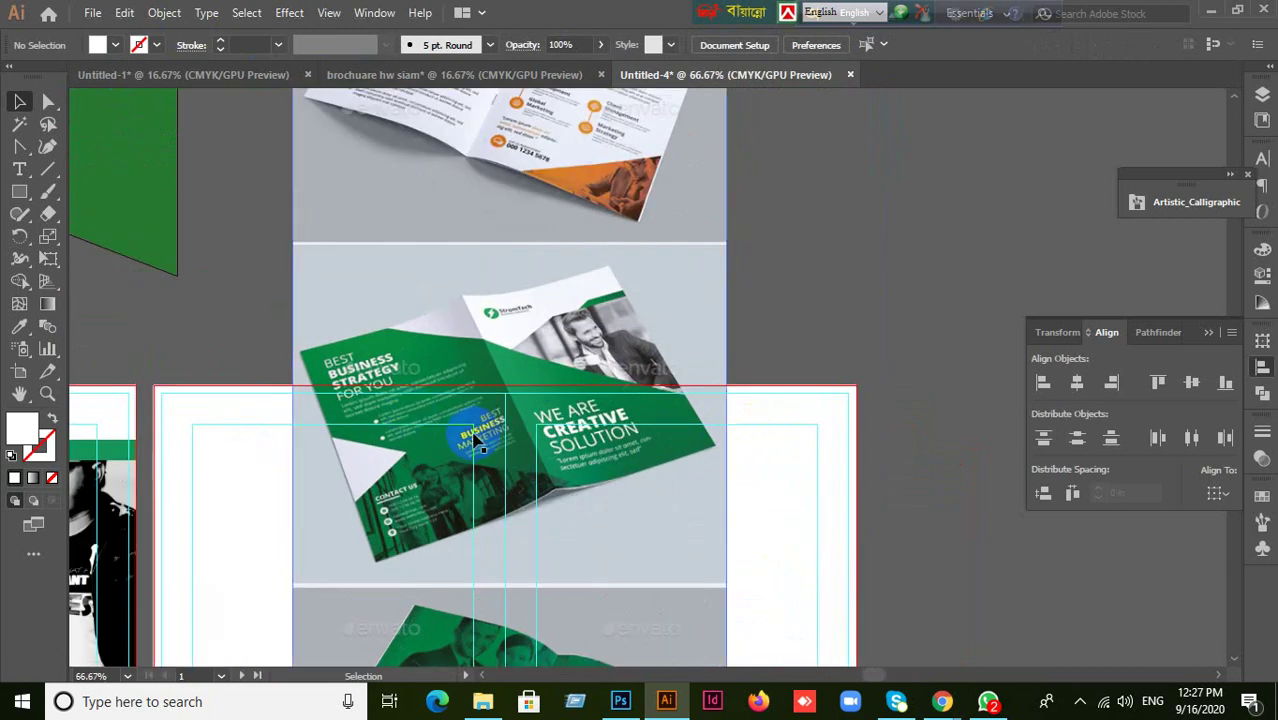
pyautogui.moveTo(483, 447); pyautogui.dragTo(1010, 265)
pyautogui.moveTo(750, 400); pyautogui.dragTo(537, 318)
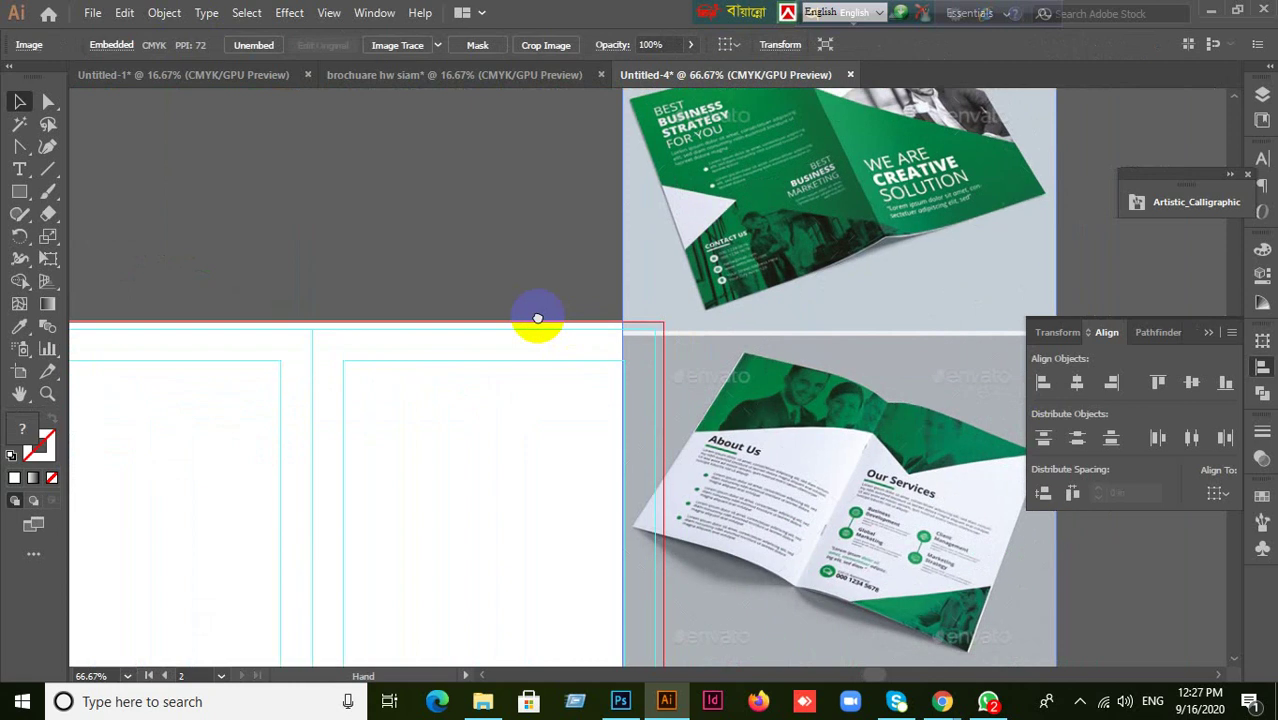
pyautogui.moveTo(766, 482); pyautogui.dragTo(813, 442)
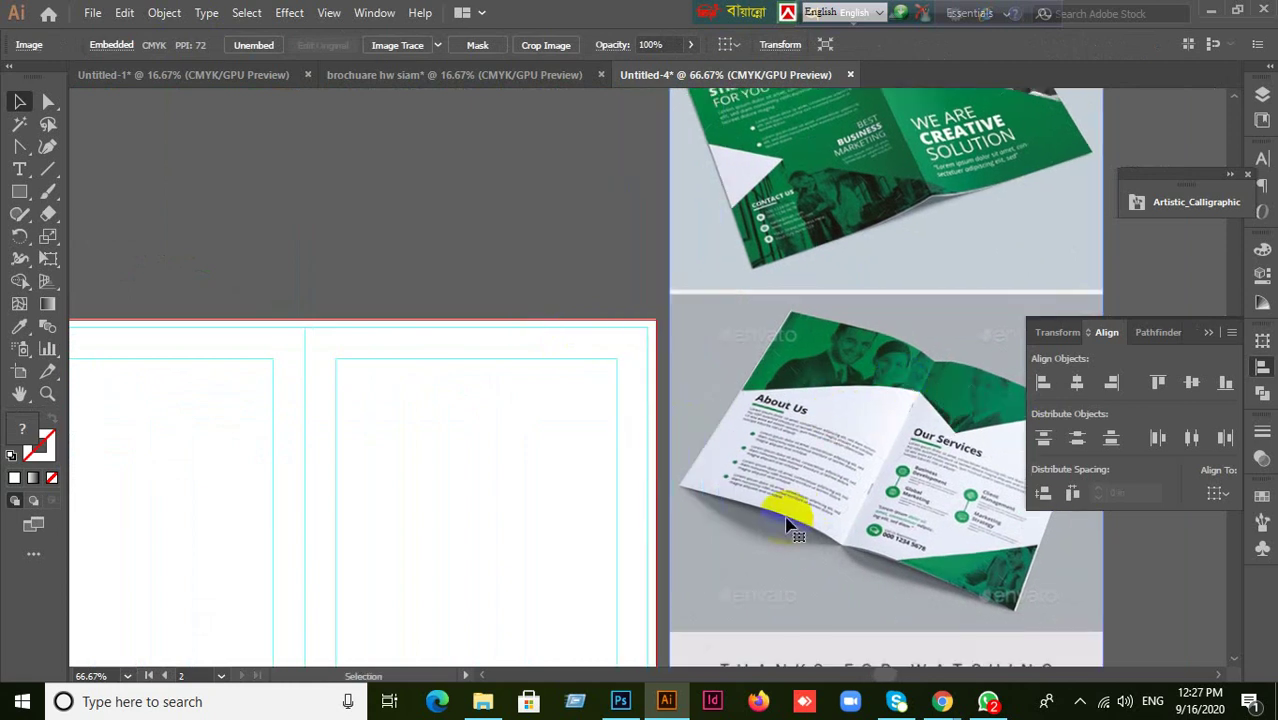
pyautogui.click(1153, 383)
pyautogui.click(1205, 338)
pyautogui.moveTo(930, 440); pyautogui.dragTo(1093, 381)
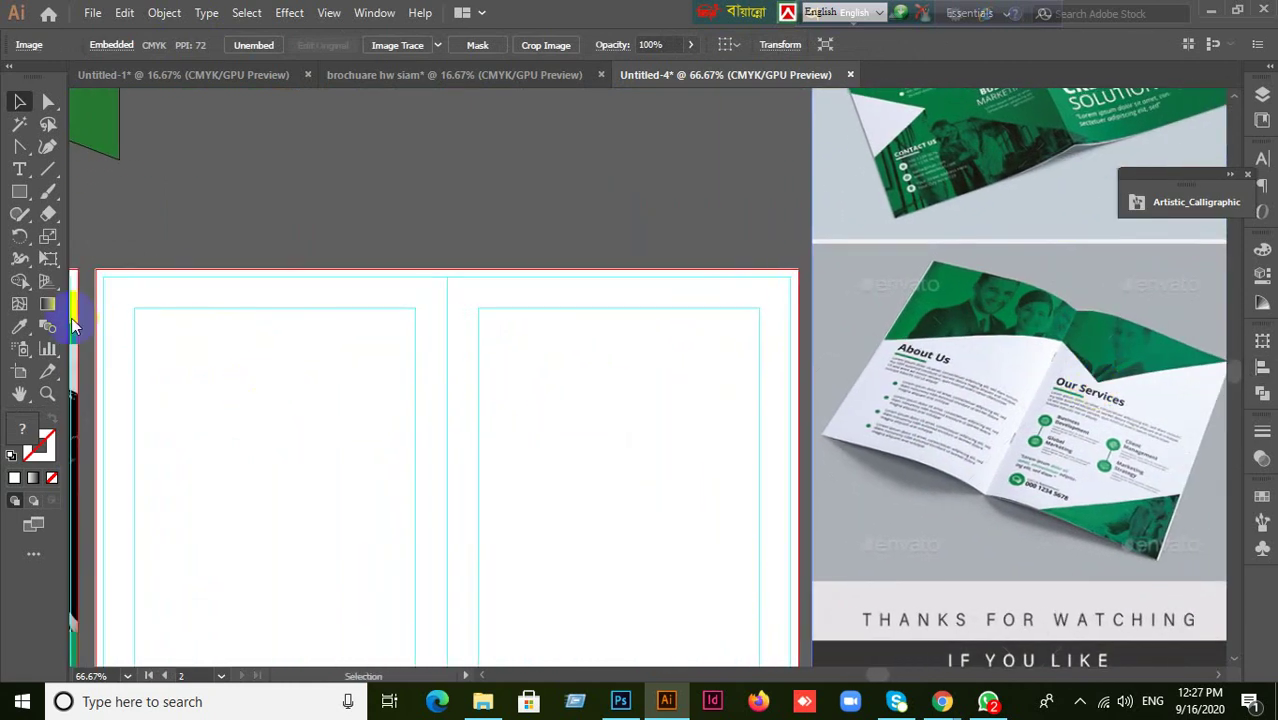
# - Draw a full-width rectangle over the upper part of the blank second artboard and give it the sample cover's green fill and outline
pyautogui.moveTo(98, 271); pyautogui.dragTo(798, 498)
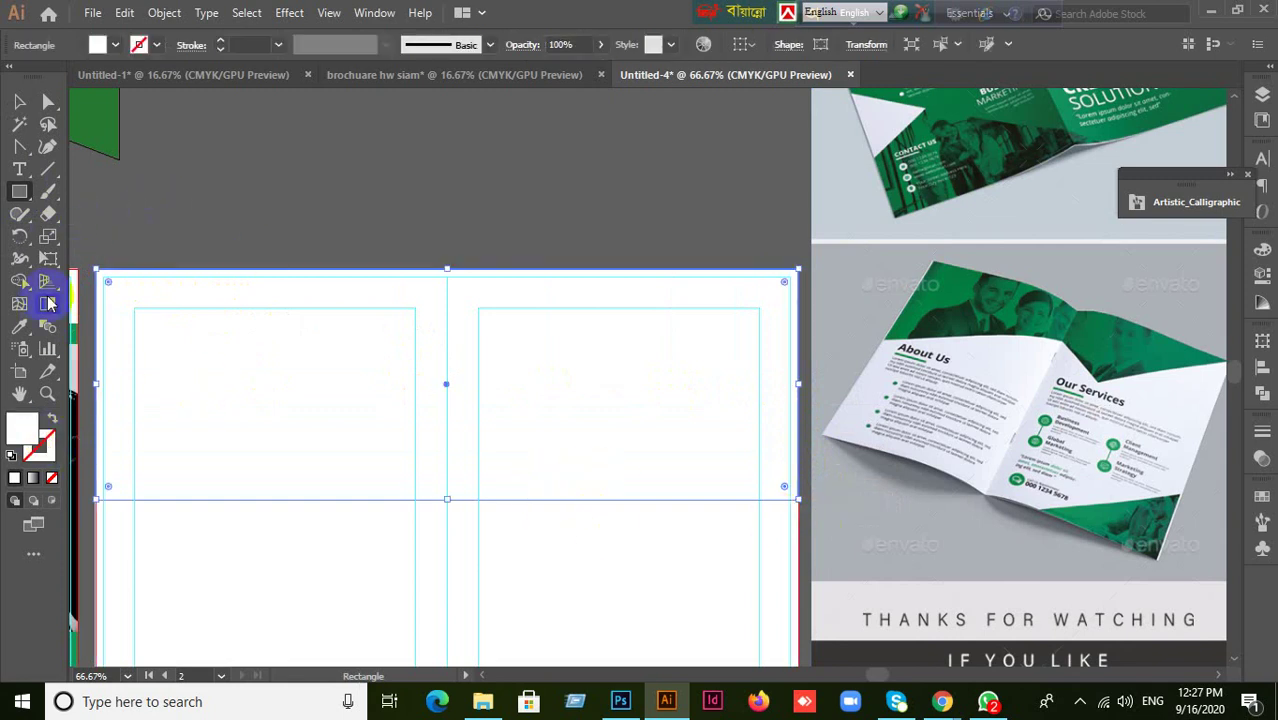
pyautogui.click(19, 326)
pyautogui.click(103, 114)
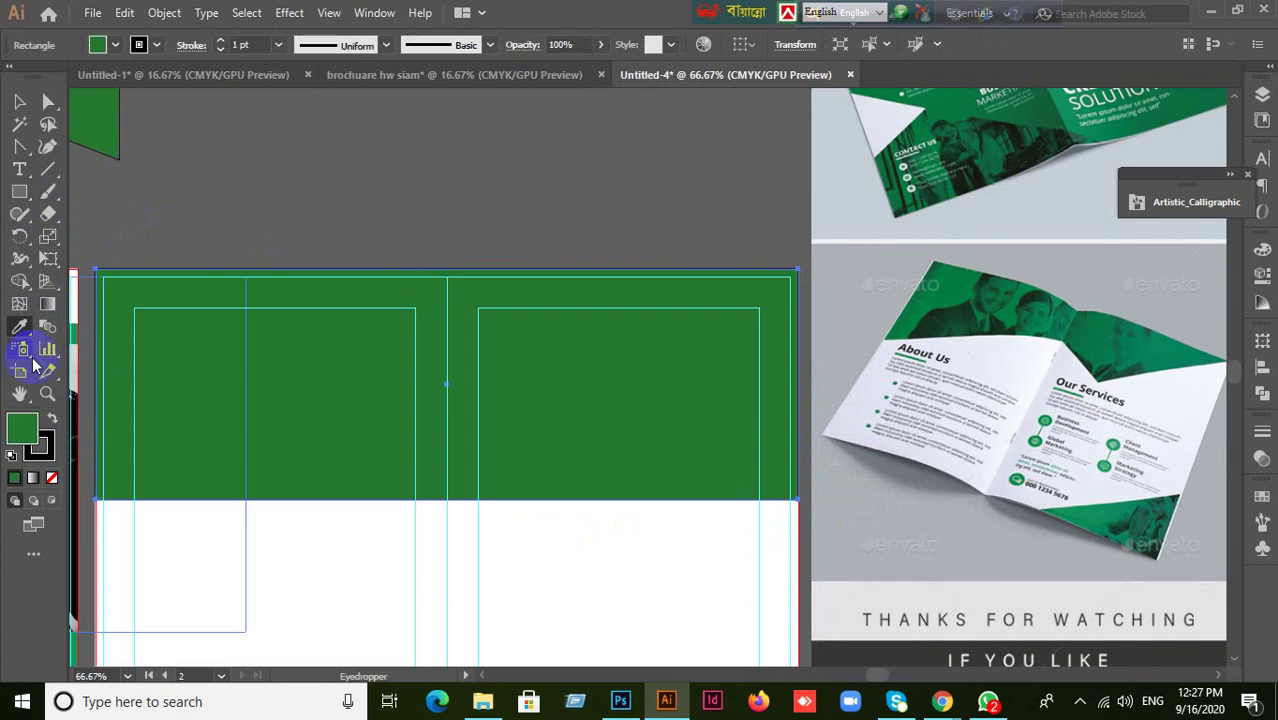
# - Add an anchor point to the green rectangle's lower edge where it meets the artboard's center guide, dismissing the anchor point warning
pyautogui.click(15, 100)
pyautogui.moveTo(19, 146); pyautogui.dragTo(85, 155)
pyautogui.click(468, 452)
pyautogui.click(463, 499)
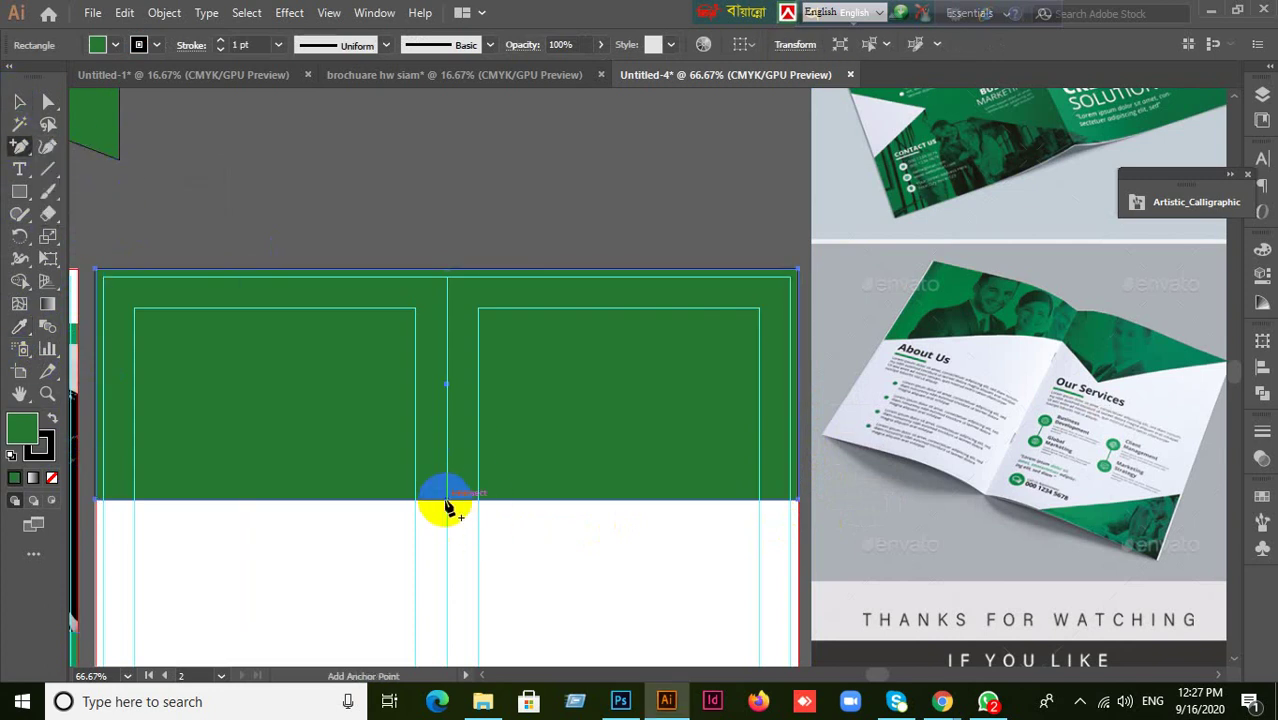
pyautogui.click(447, 500)
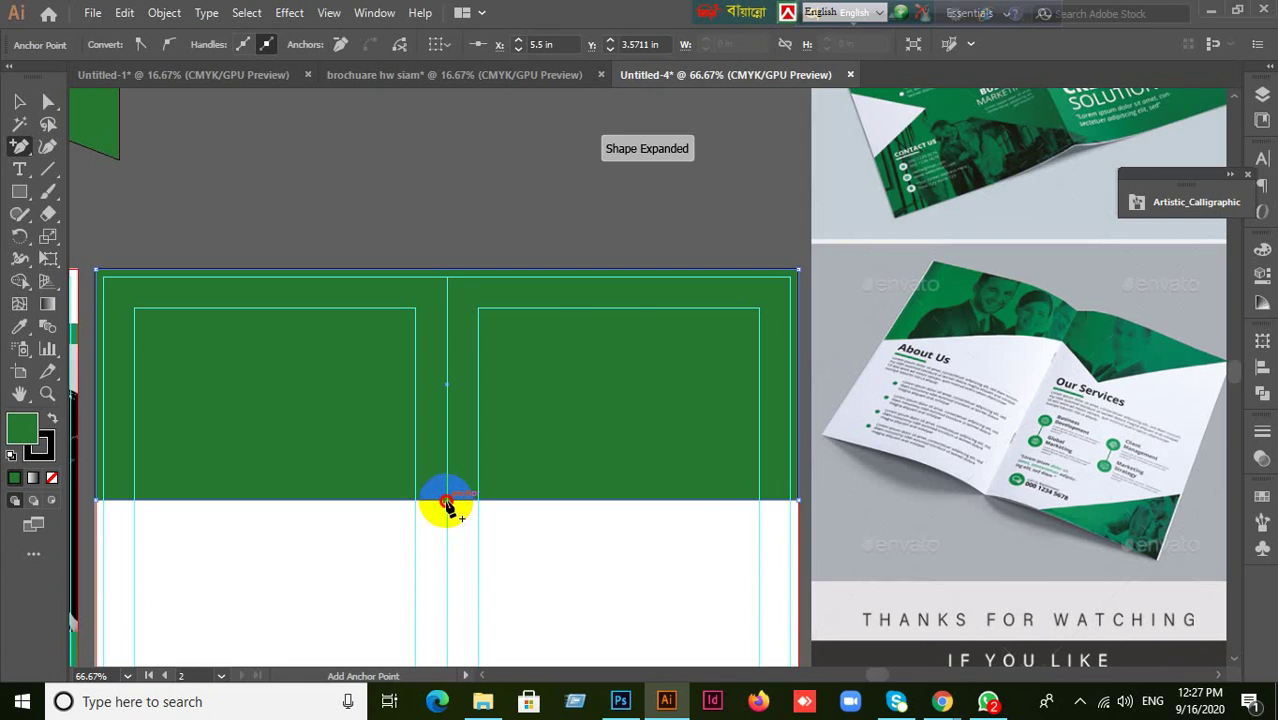
pyautogui.click(447, 502)
pyautogui.click(772, 374)
pyautogui.click(436, 543)
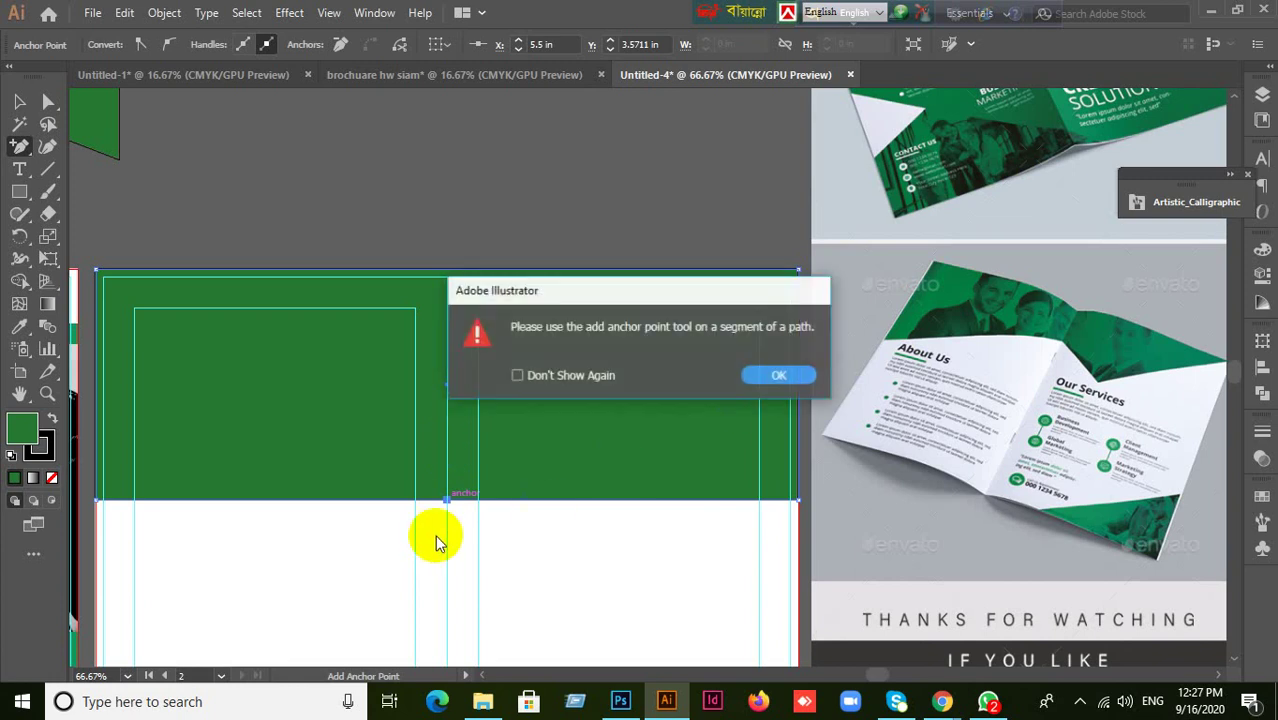
# - Try to pull the green rectangle's lower center anchor point straight up into a peak, and undo the move
pyautogui.click(770, 377)
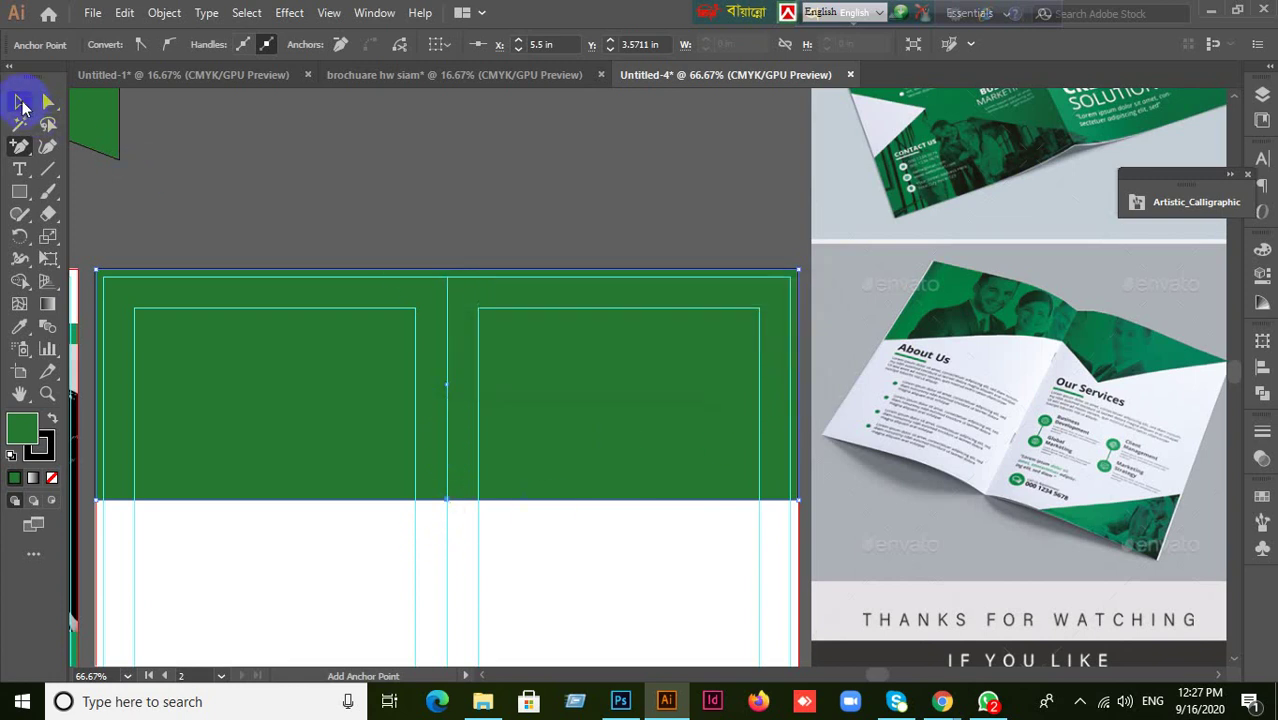
pyautogui.click(22, 104)
pyautogui.click(48, 101)
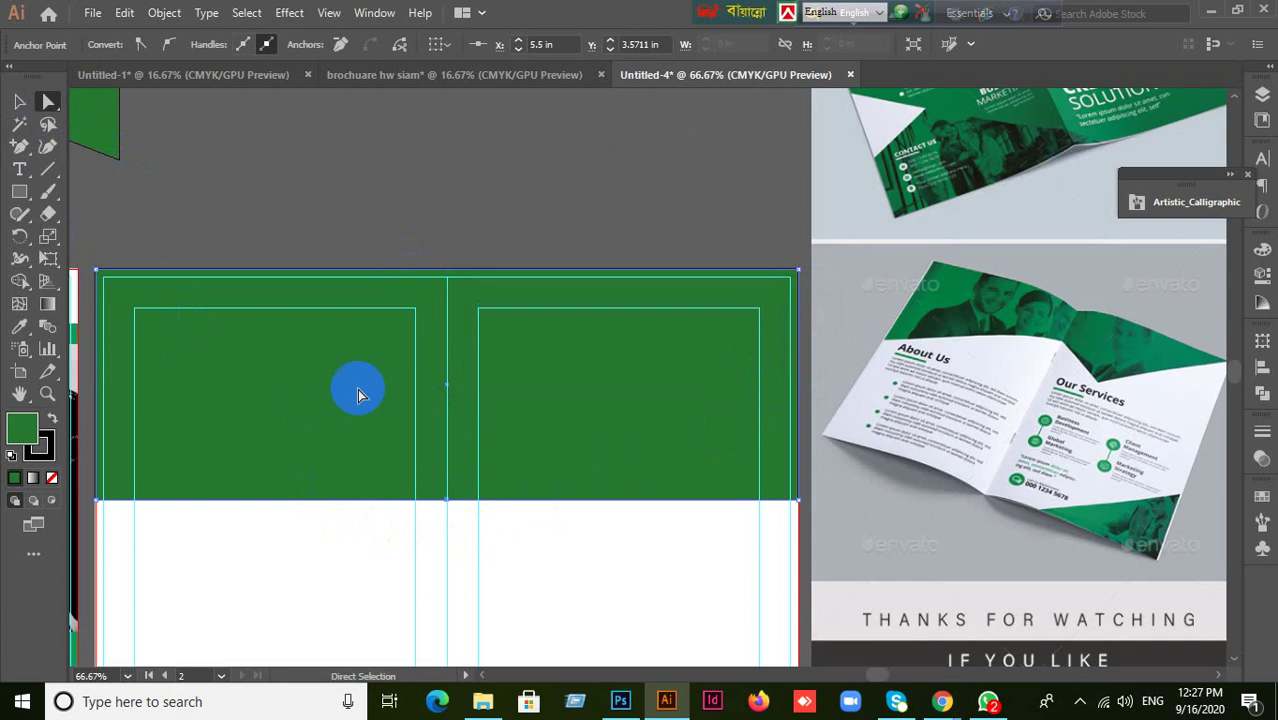
pyautogui.moveTo(447, 499); pyautogui.dragTo(452, 457)
pyautogui.moveTo(451, 401); pyautogui.dragTo(449, 384)
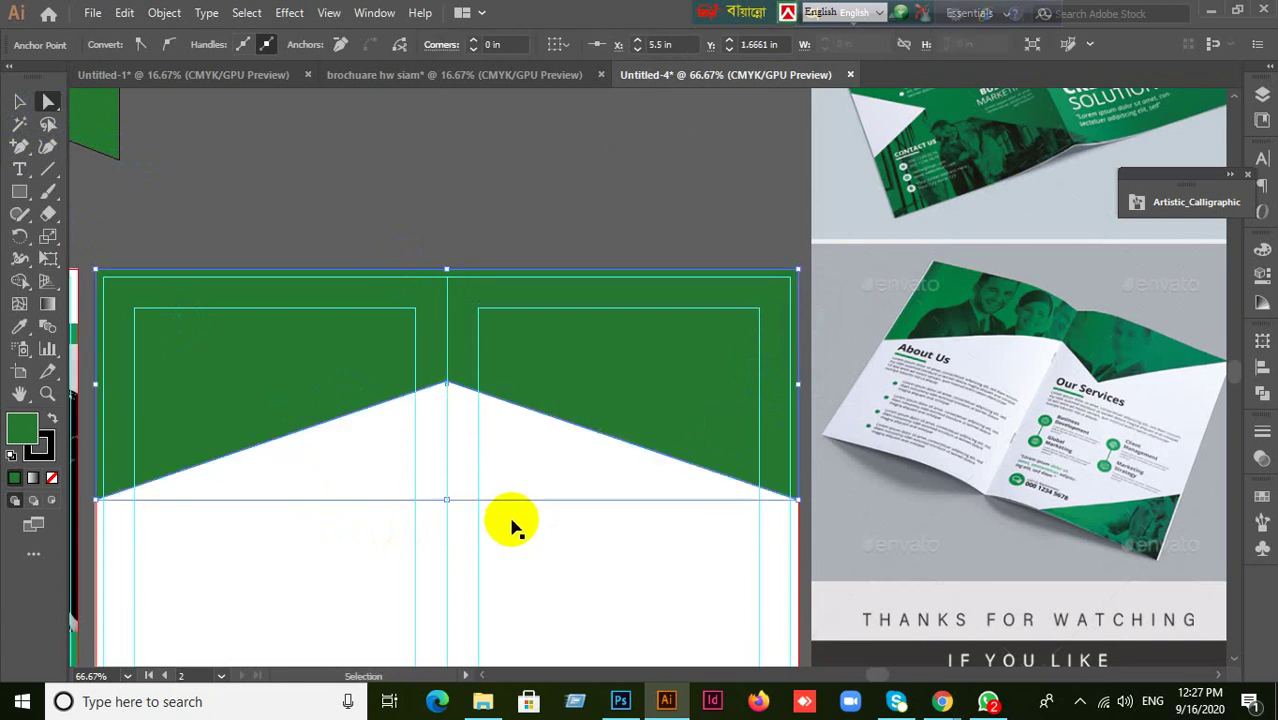
pyautogui.hotkey('ctrl', 'z')
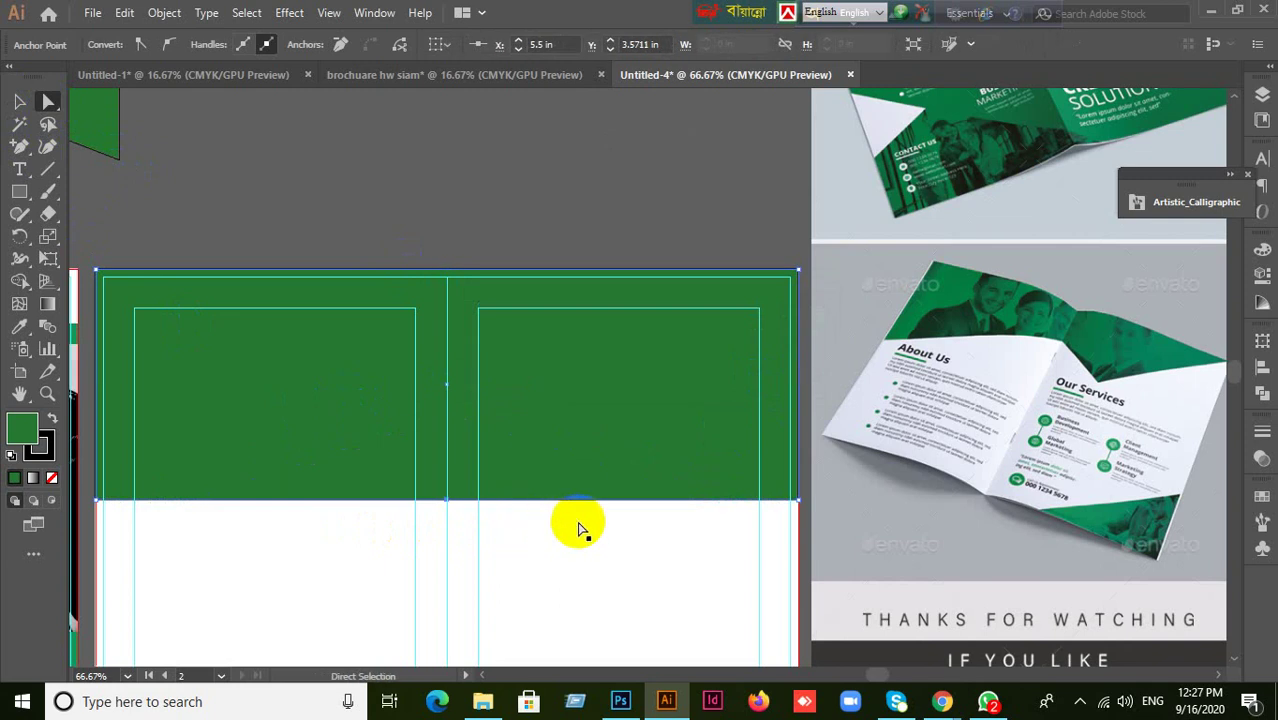
# - Add an anchor point at about X 7.43 in on the green rectangle's lower edge and raise the center point to about Y 1.72 in
pyautogui.click(22, 146)
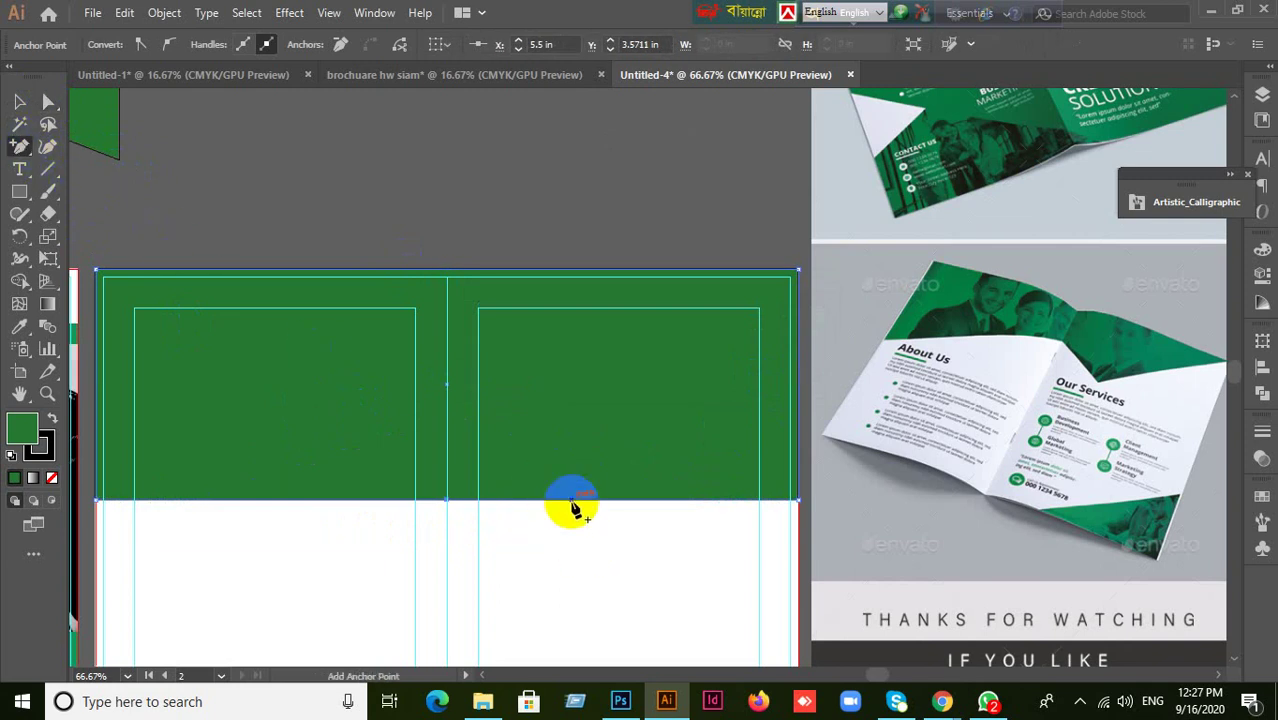
pyautogui.click(566, 500)
pyautogui.click(48, 101)
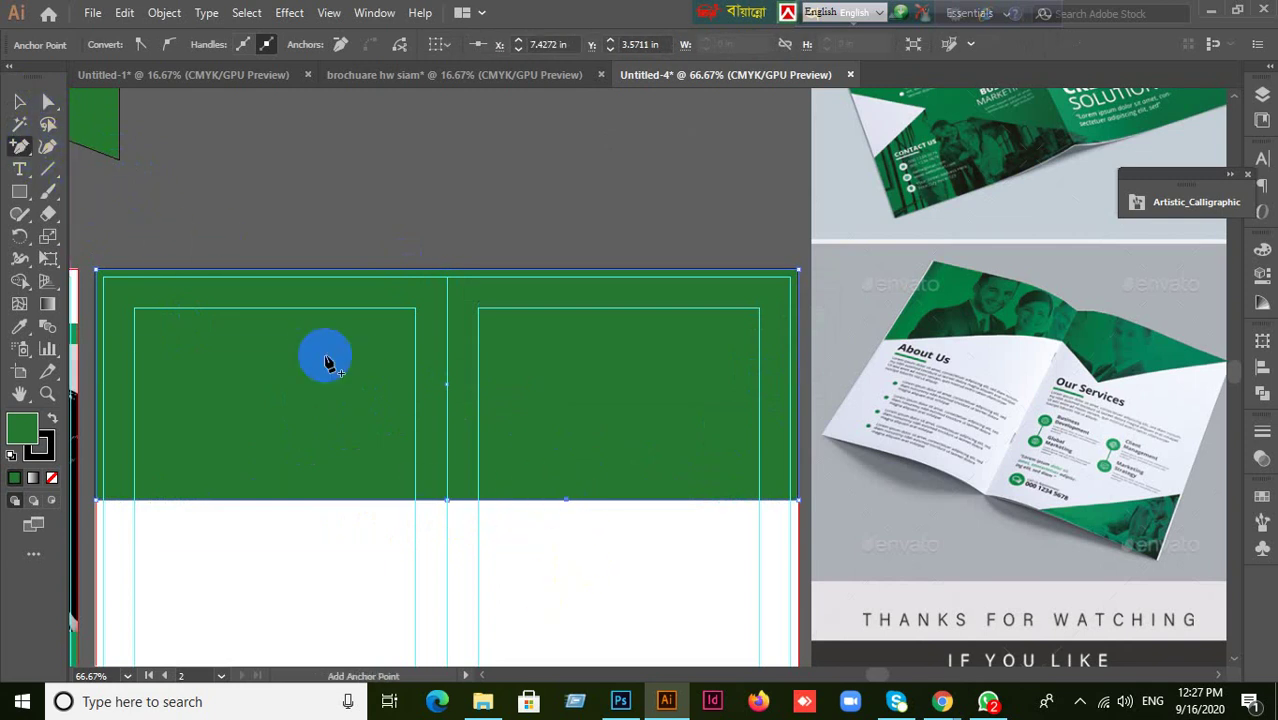
pyautogui.click(447, 500)
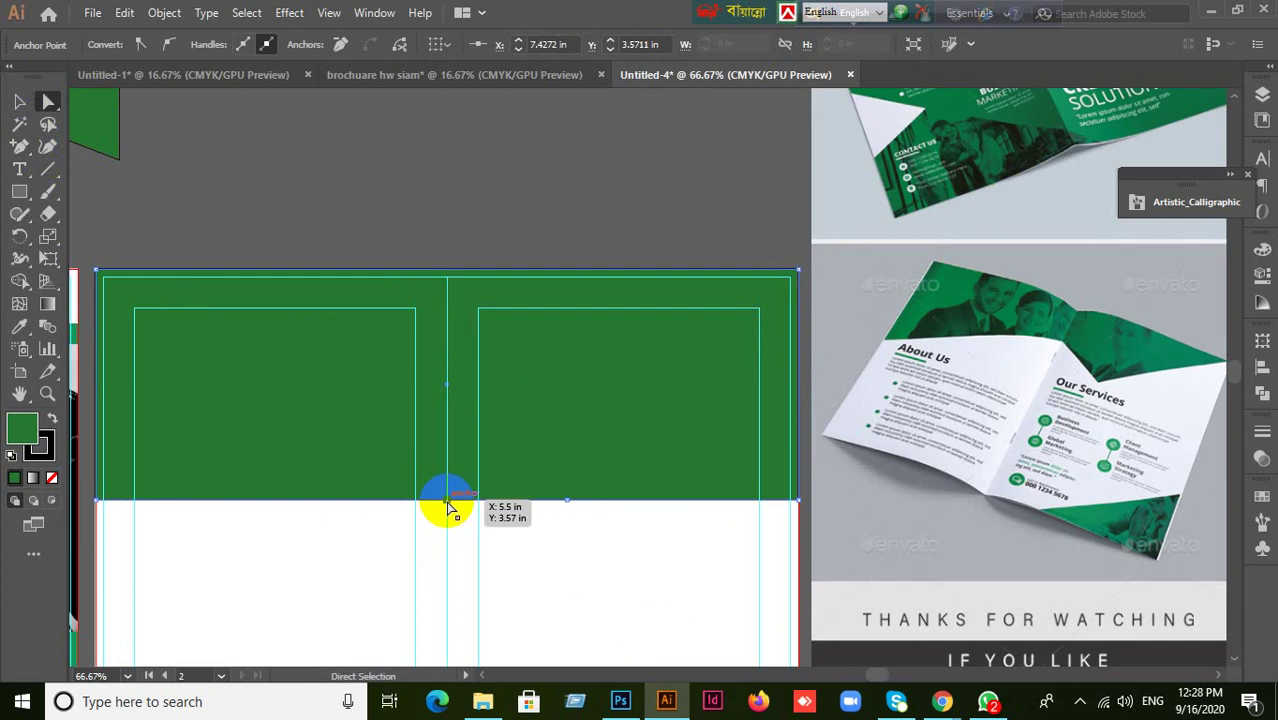
pyautogui.moveTo(447, 503); pyautogui.dragTo(447, 385)
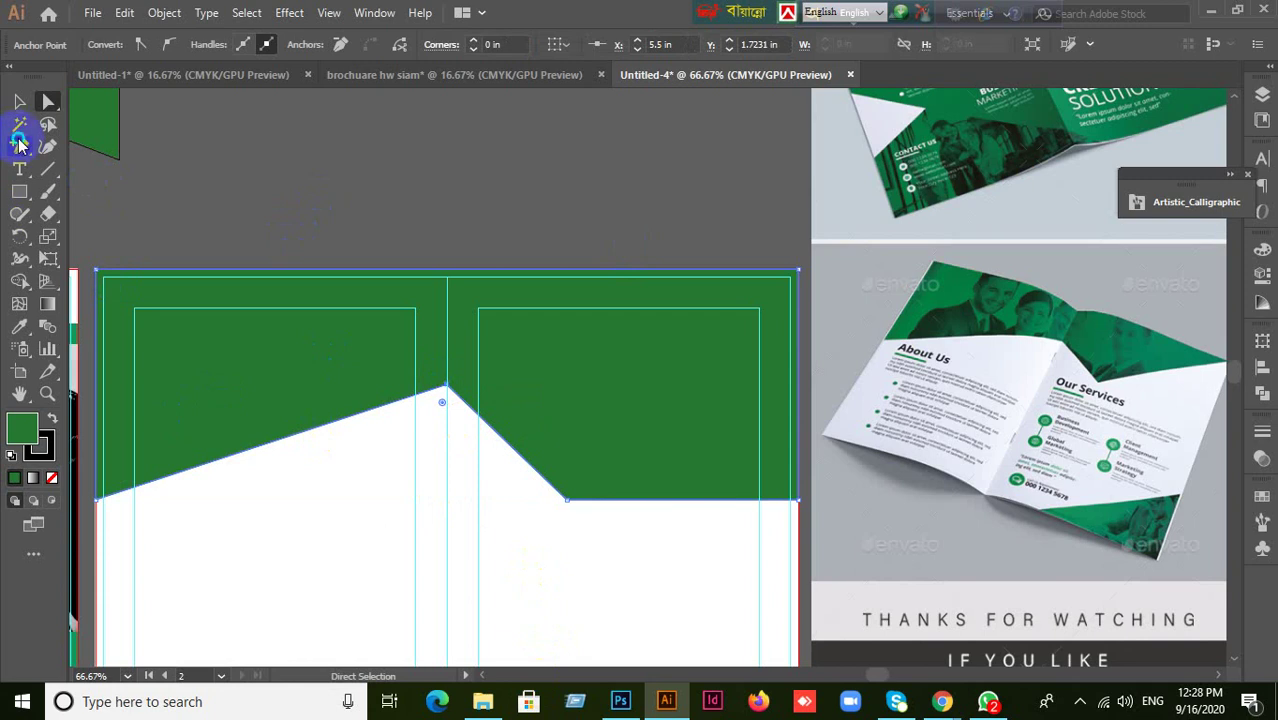
# - Delete the green shape's lower outer corner anchor point so its edge slopes from the upper corner down to the added point
pyautogui.moveTo(19, 143); pyautogui.dragTo(111, 211)
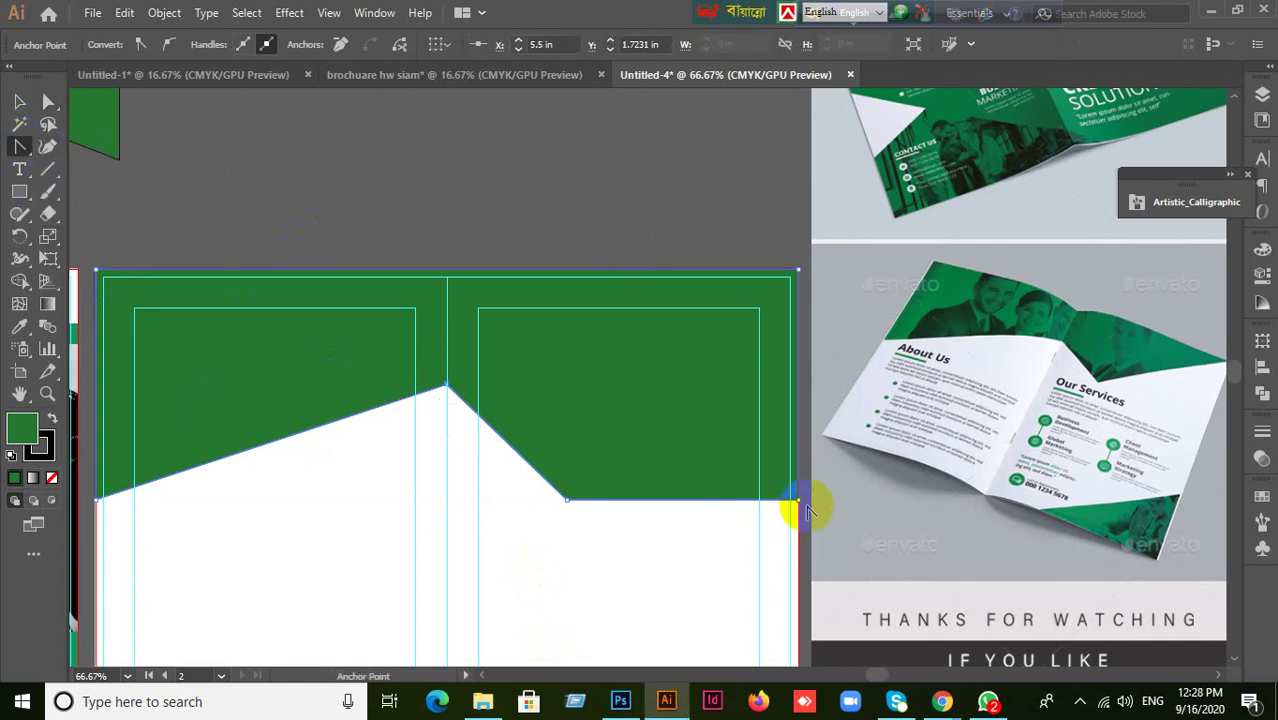
pyautogui.moveTo(806, 507); pyautogui.dragTo(800, 506)
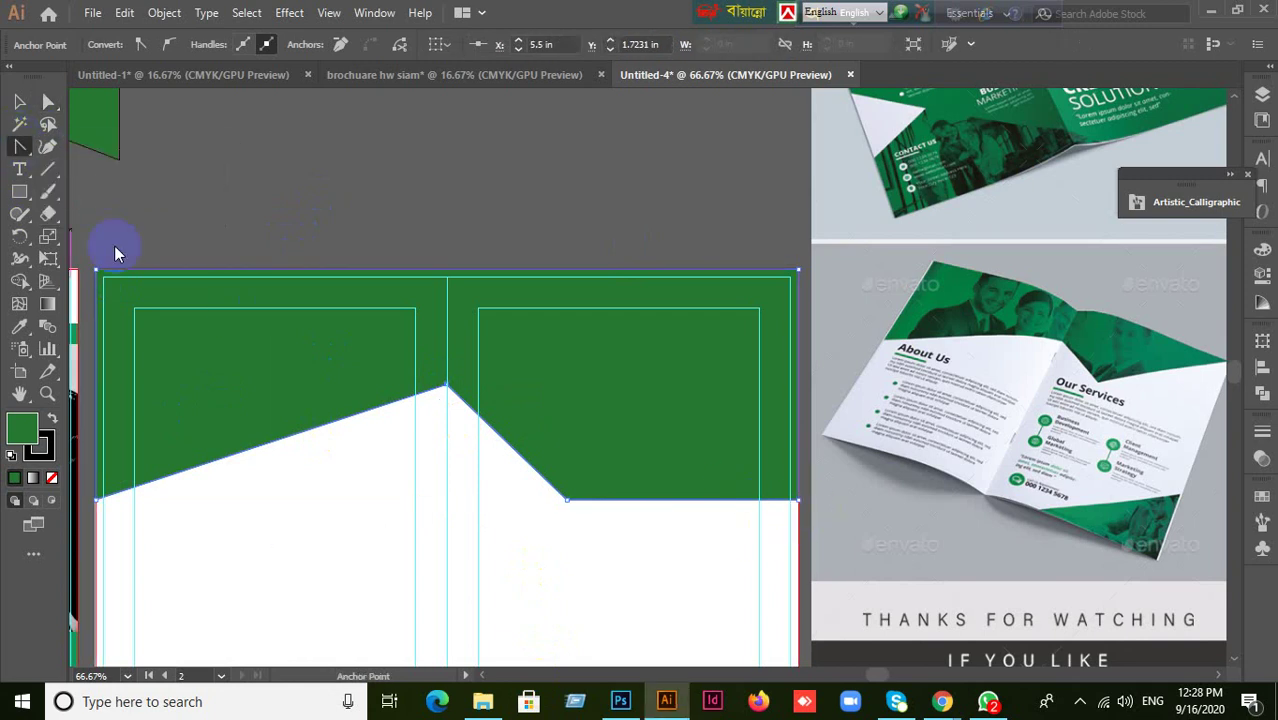
pyautogui.moveTo(16, 147); pyautogui.dragTo(60, 190)
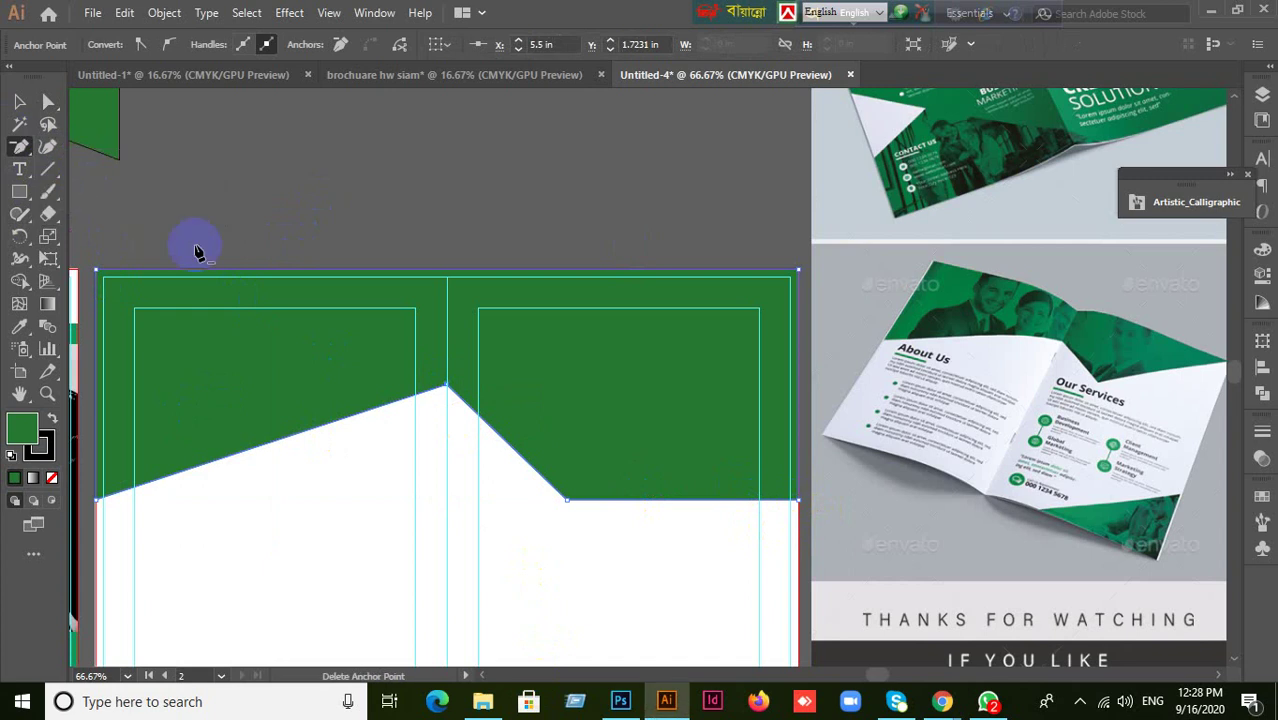
pyautogui.click(806, 505)
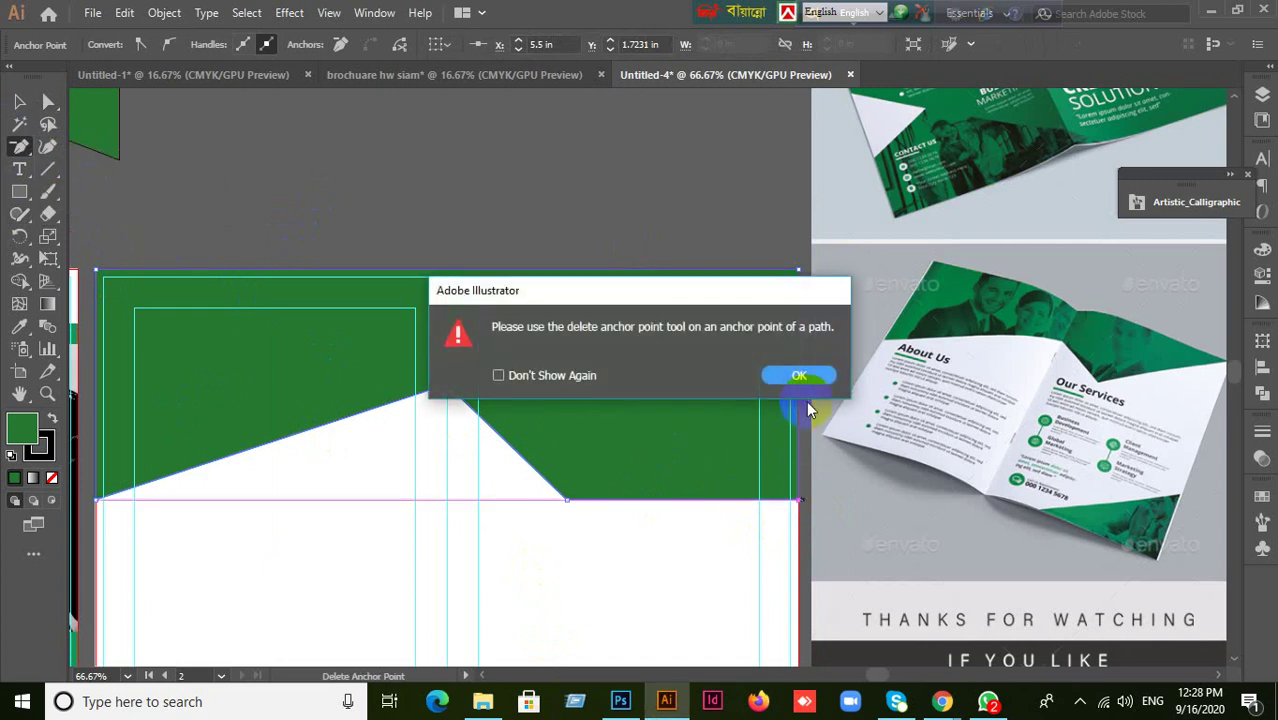
pyautogui.click(805, 376)
pyautogui.click(797, 502)
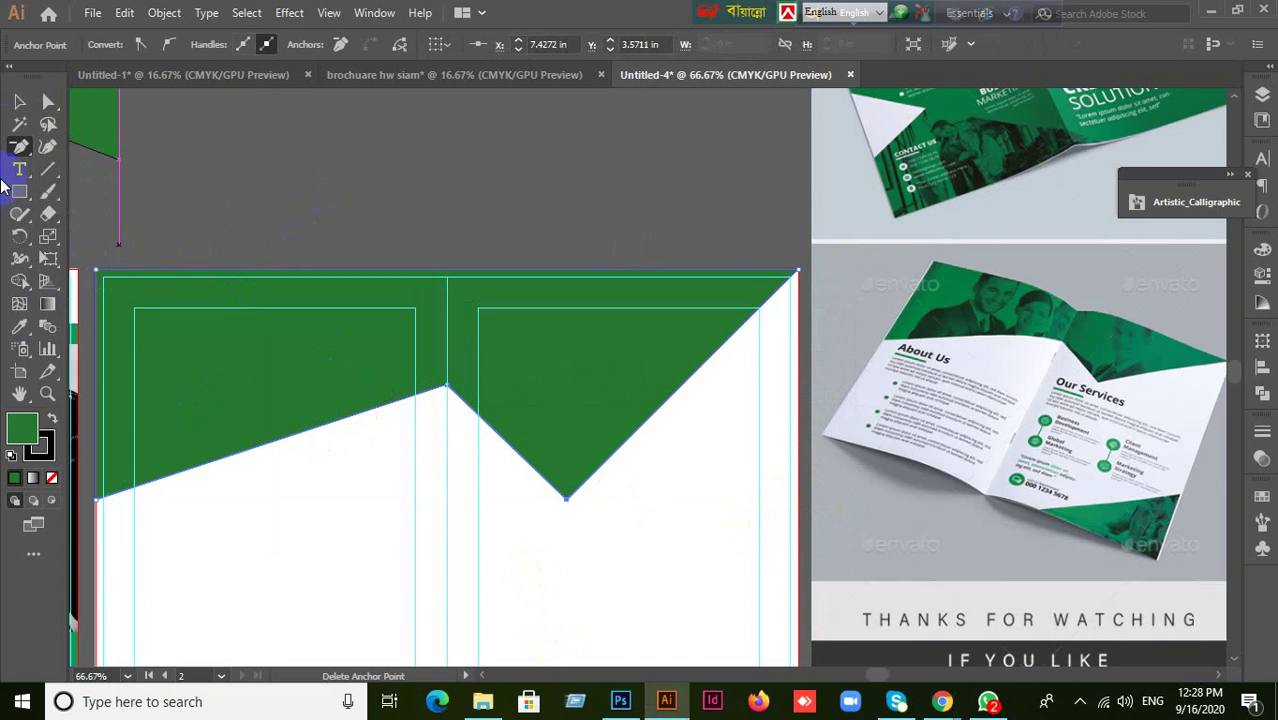
# - Delete the reshaped green header together with the margin guides from the second artboard
pyautogui.click(19, 101)
pyautogui.click(280, 160)
pyautogui.click(528, 442)
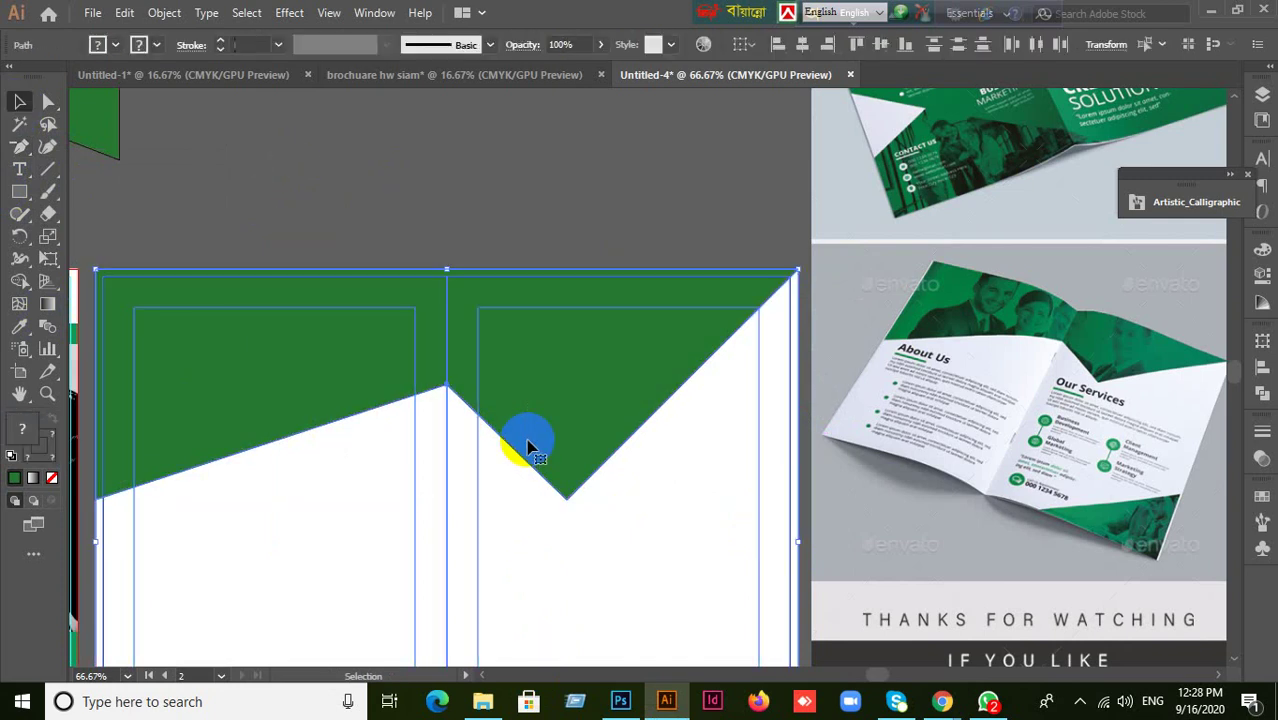
pyautogui.press('Delete')
# - Move the reference mockup image farther away from the blank second artboard
pyautogui.scroll(-4, 542, 434)
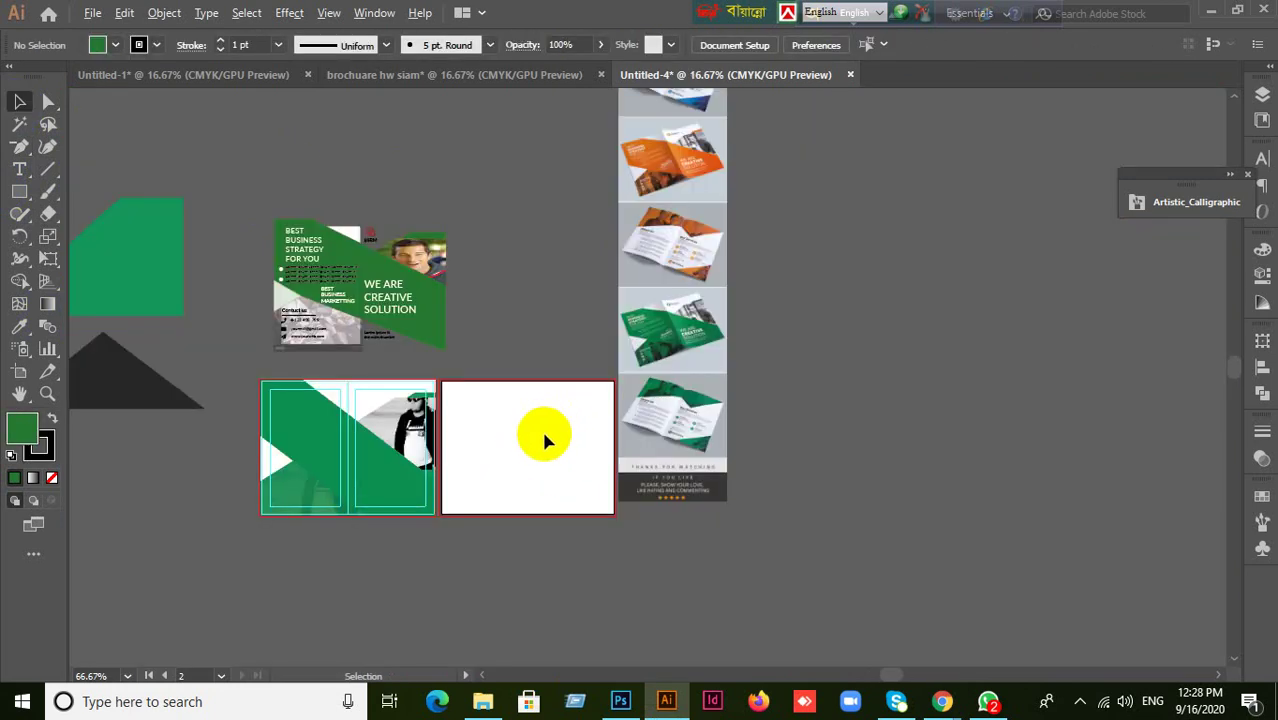
pyautogui.scroll(2, 457, 472)
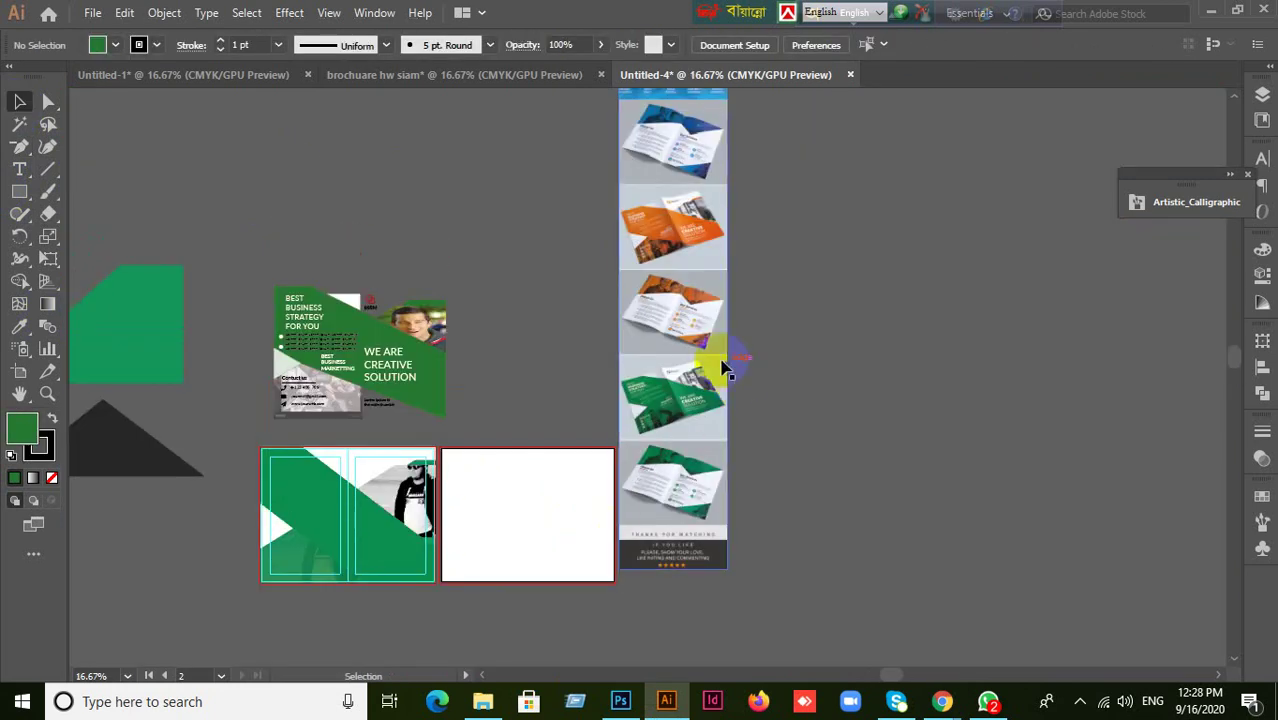
pyautogui.moveTo(711, 350); pyautogui.dragTo(850, 438)
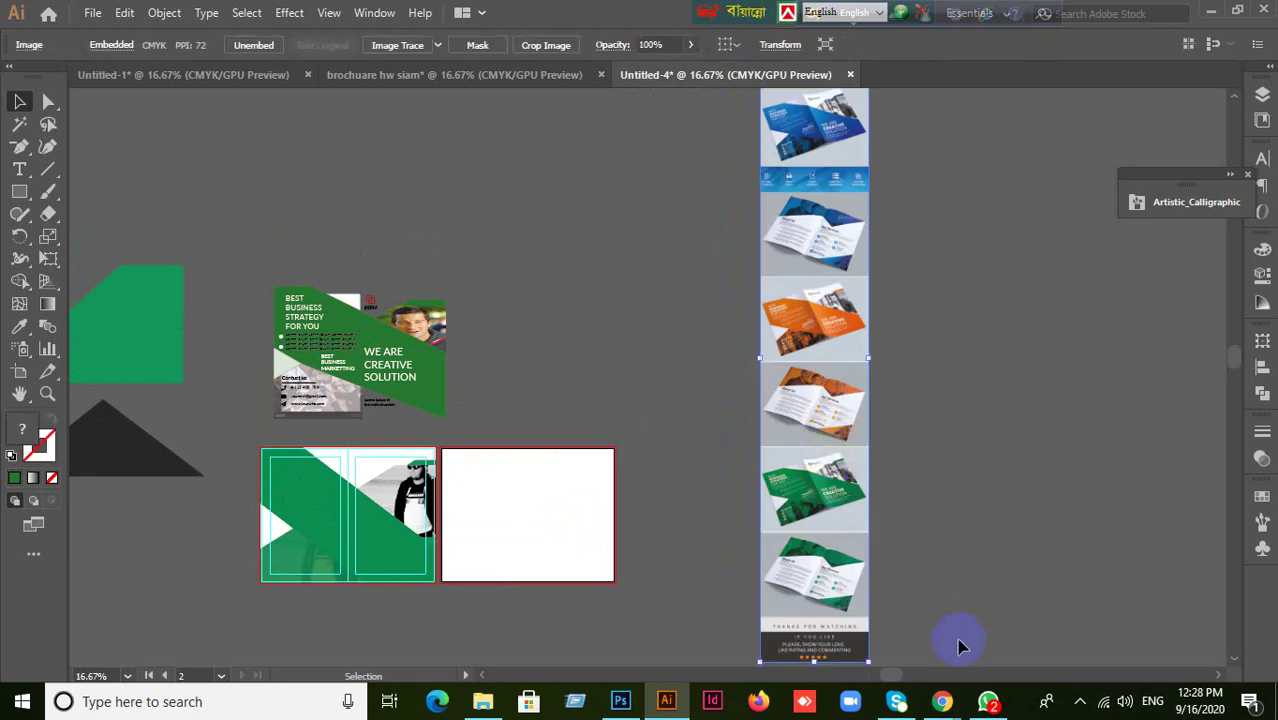
# - Switch to WhatsApp and save the received Business card.jpg to the Desktop, adding the sender's name to the file name
pyautogui.click(989, 702)
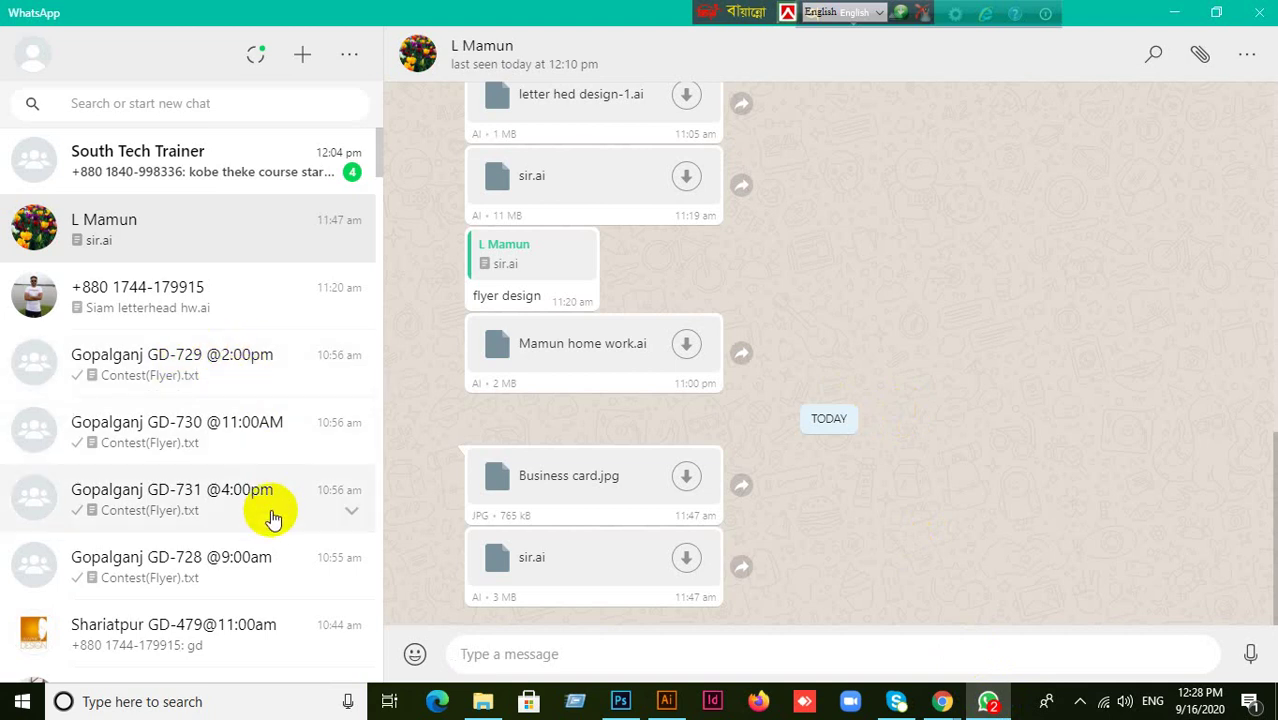
pyautogui.scroll(-2, 278, 512)
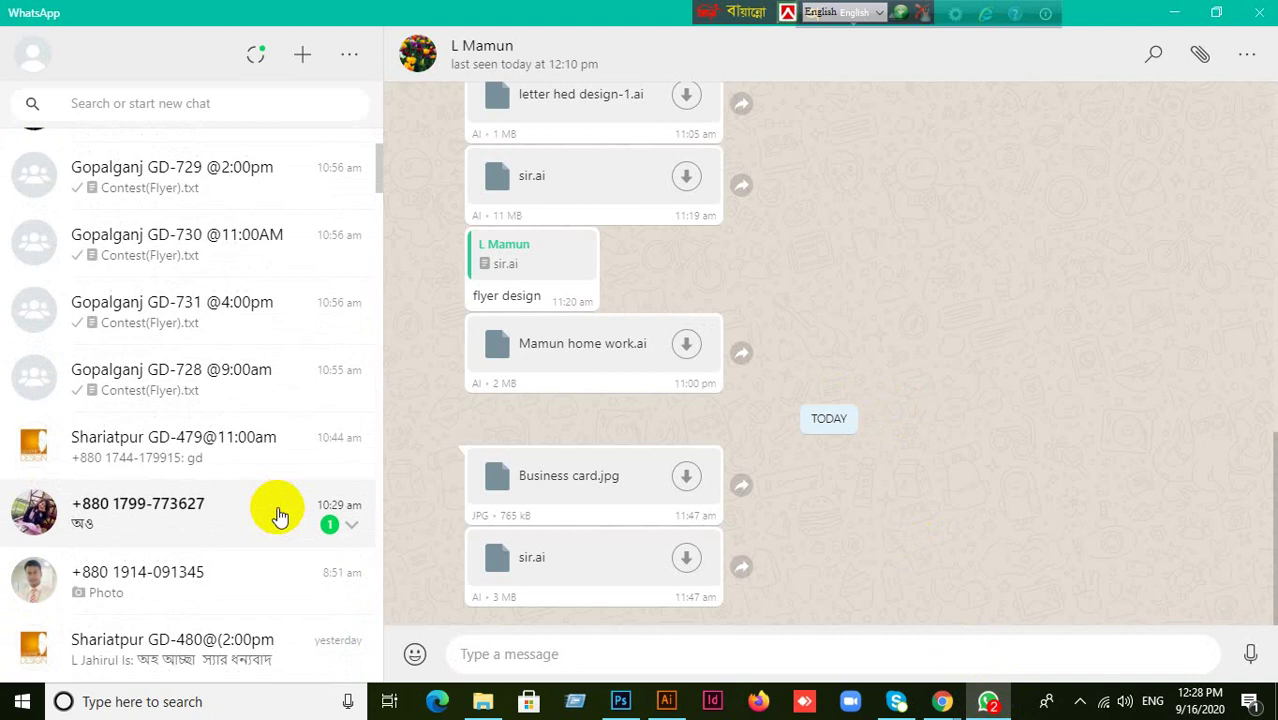
pyautogui.scroll(-7, 270, 480)
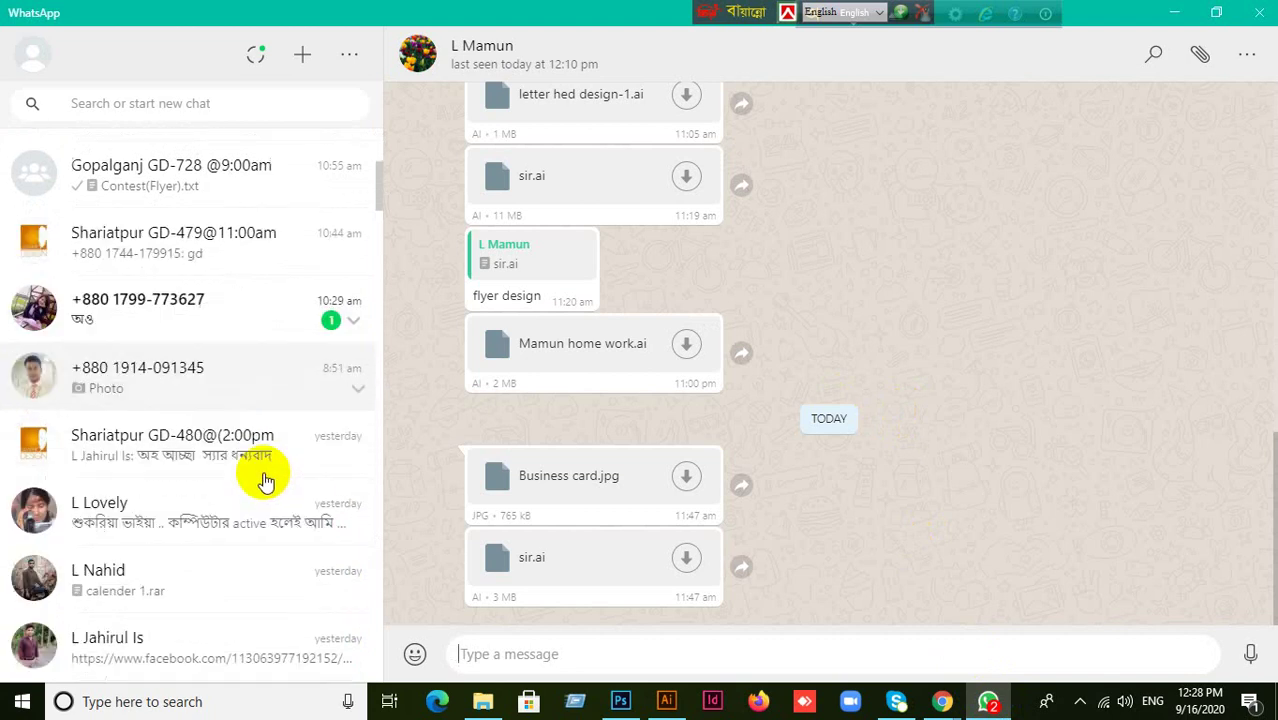
pyautogui.scroll(-3, 279, 476)
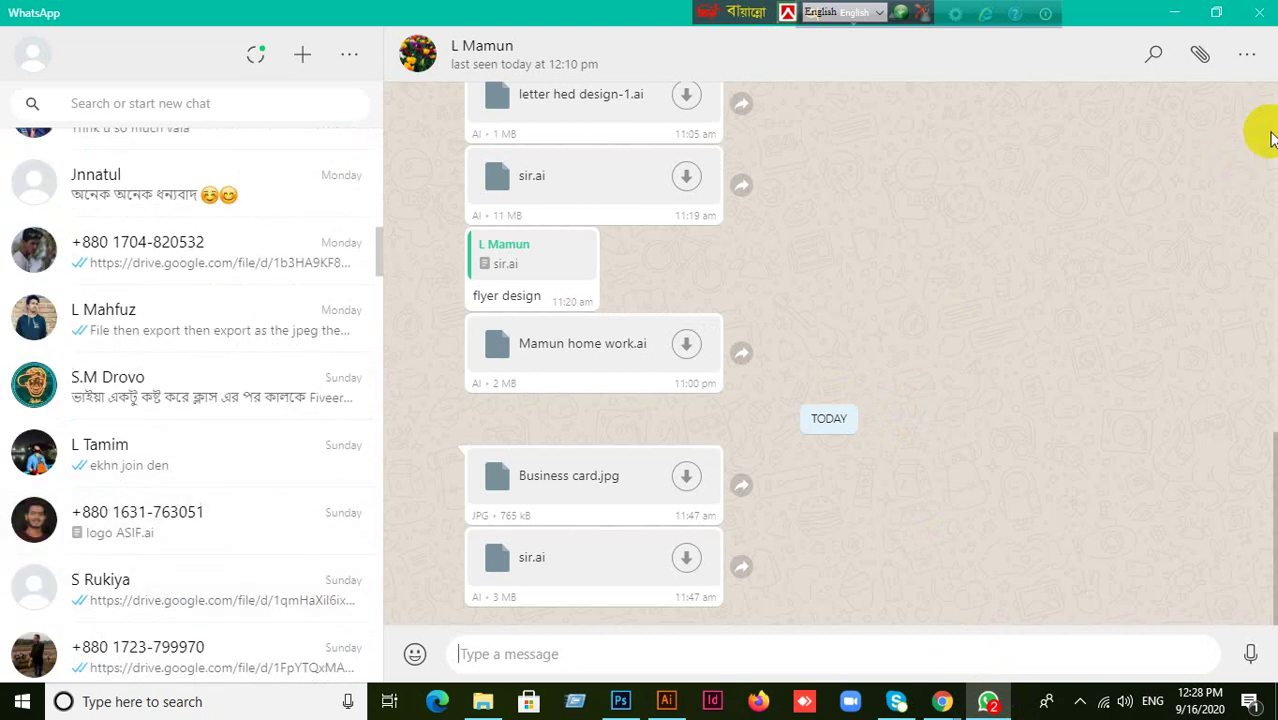
pyautogui.click(686, 476)
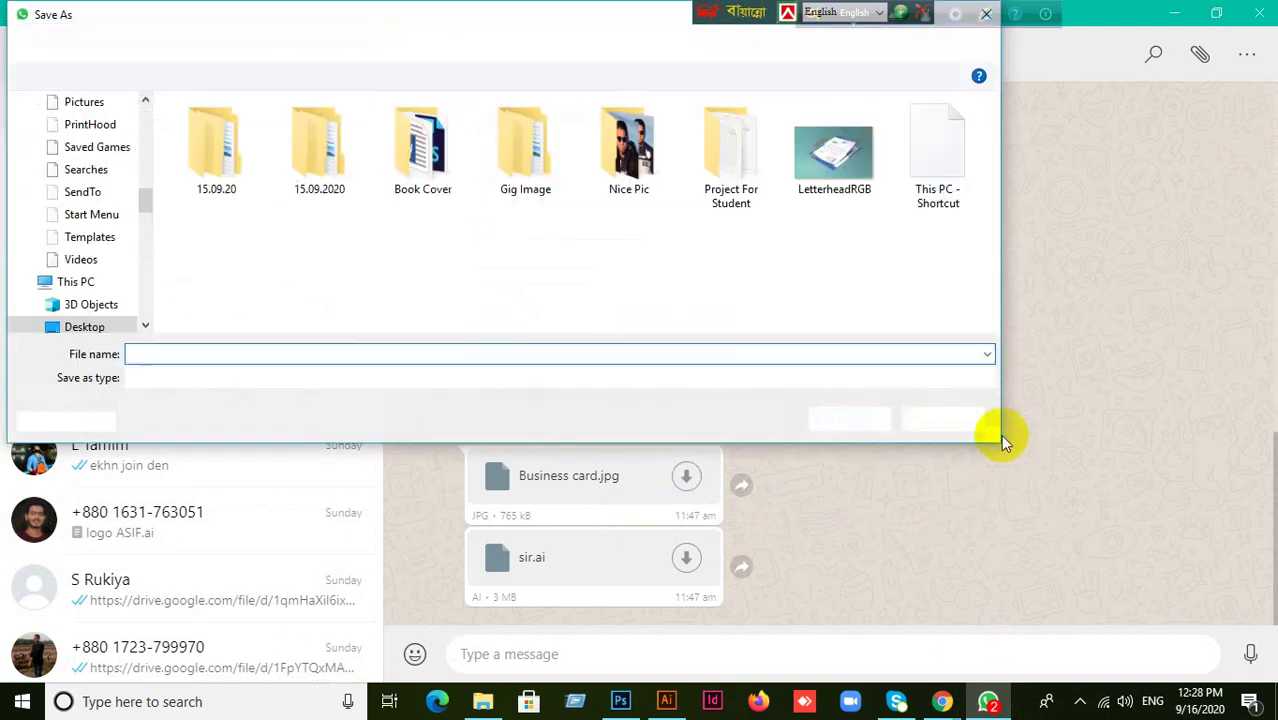
pyautogui.scroll(7, 88, 212)
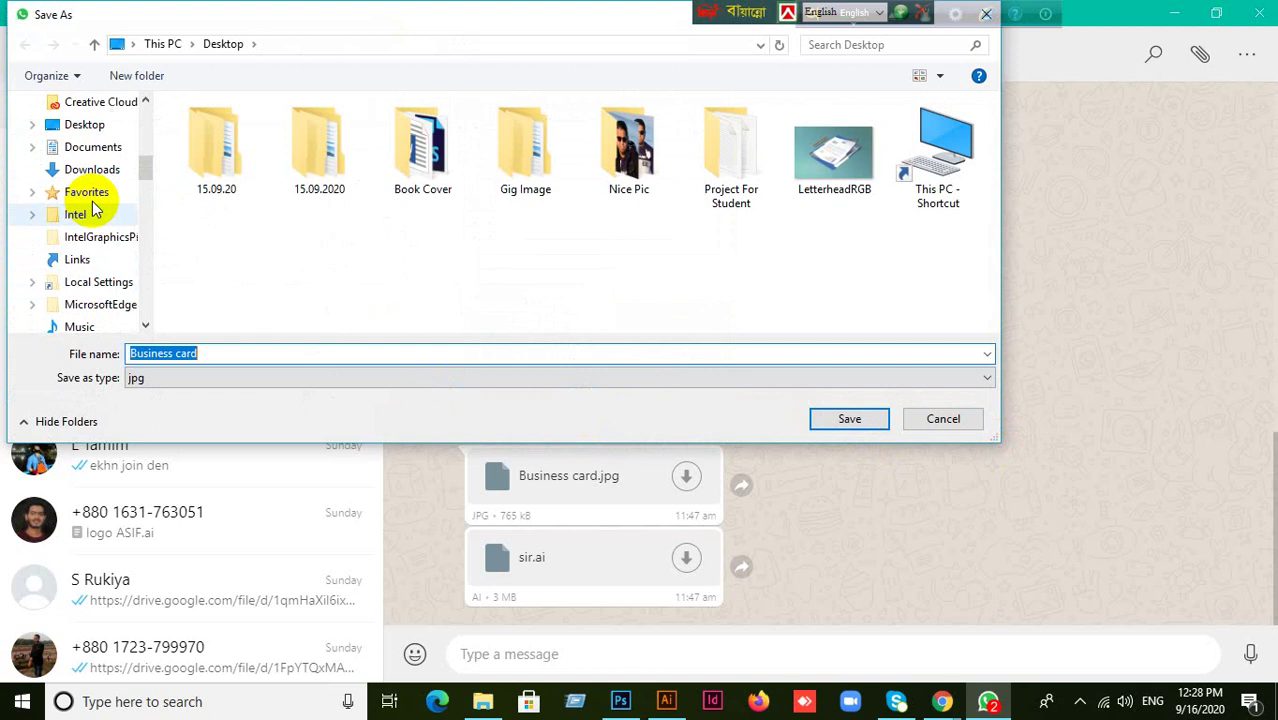
pyautogui.scroll(10, 92, 205)
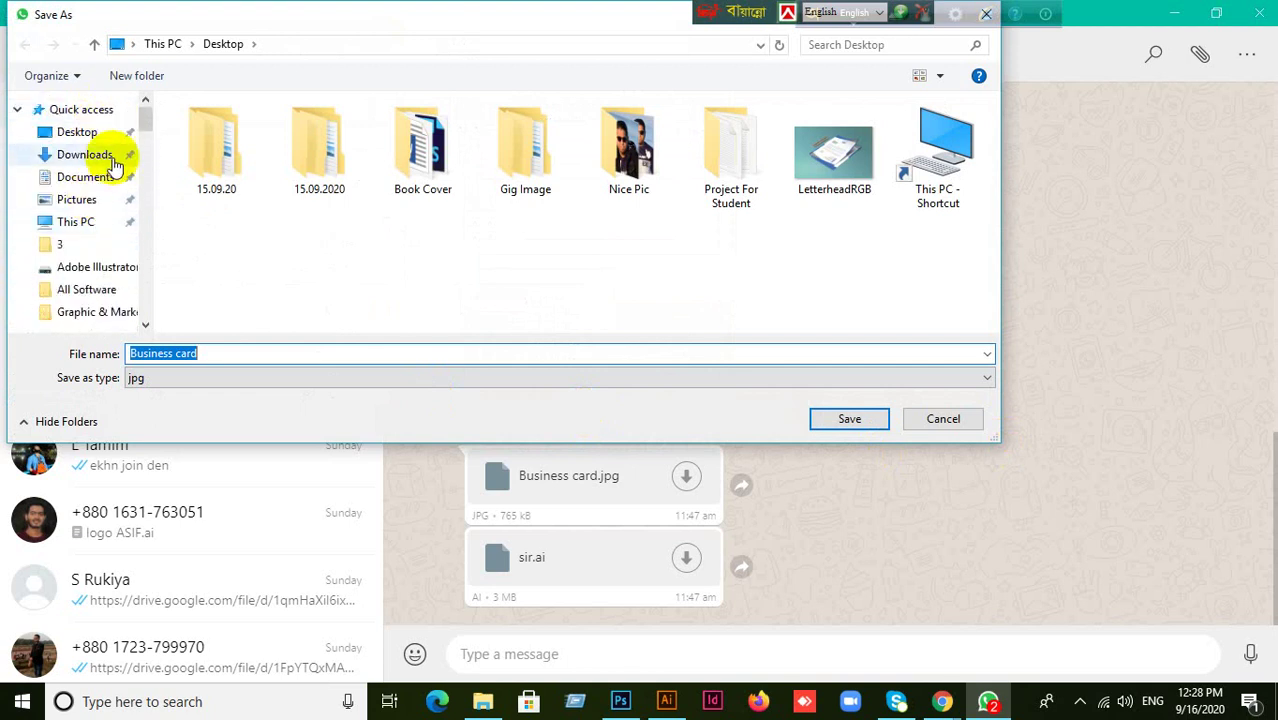
pyautogui.click(217, 352)
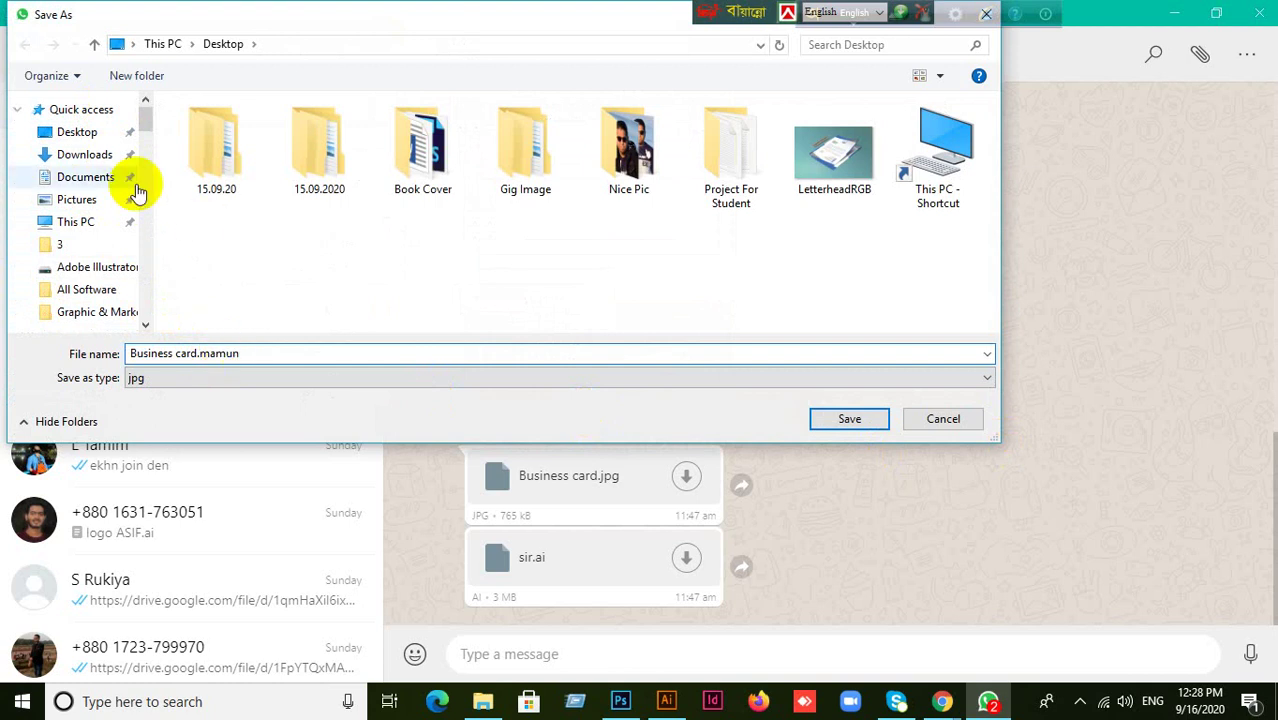
pyautogui.click(95, 132)
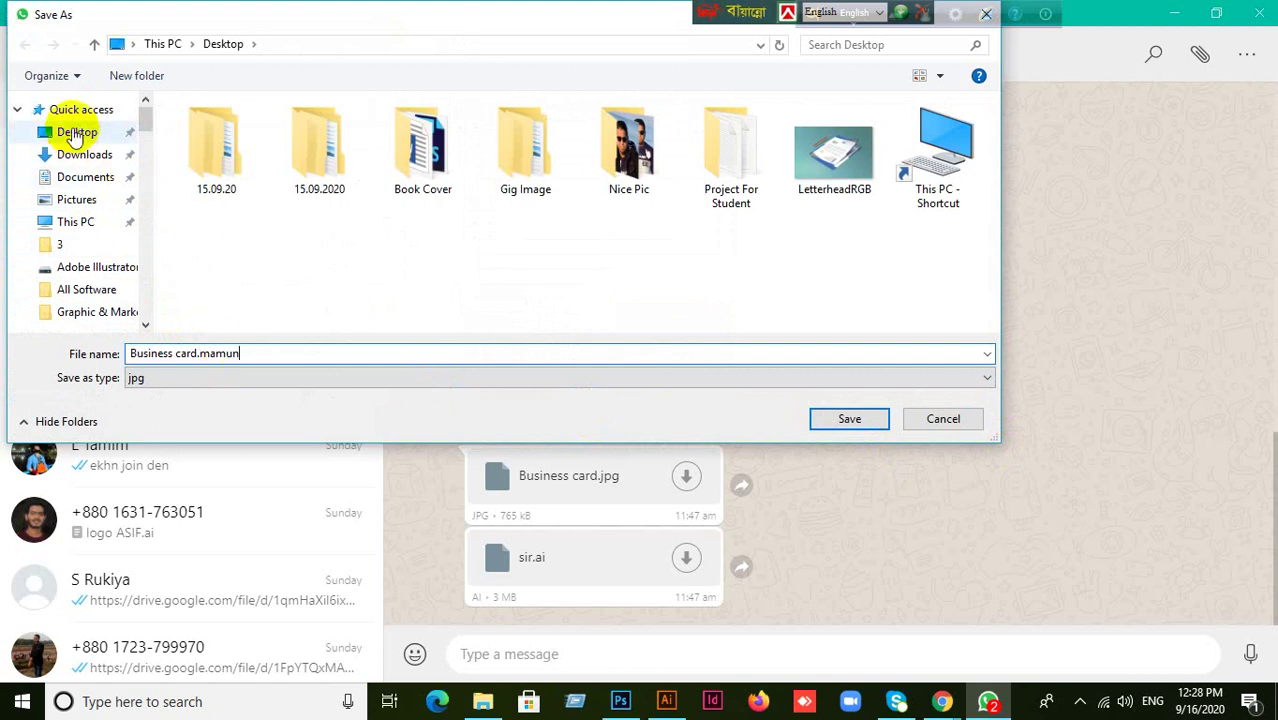
pyautogui.click(826, 418)
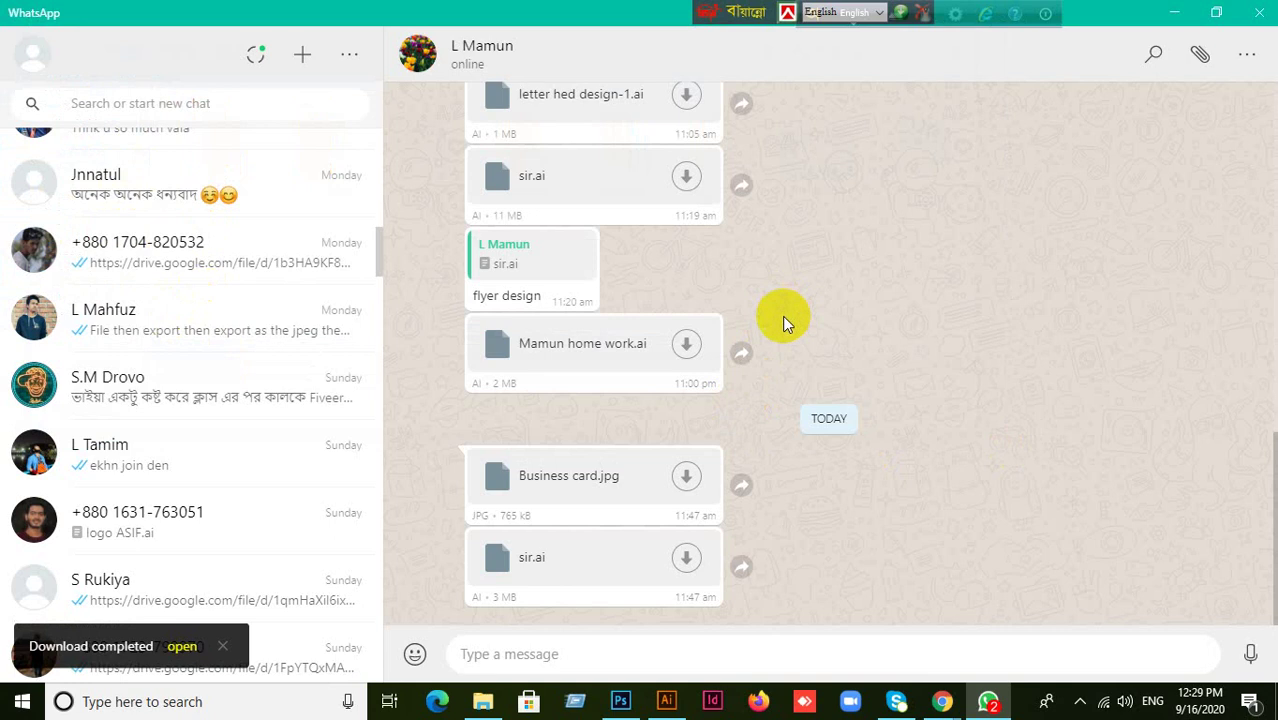
# - Open the downloaded business card image from the desktop in Illustrator as its own document
pyautogui.click(1174, 12)
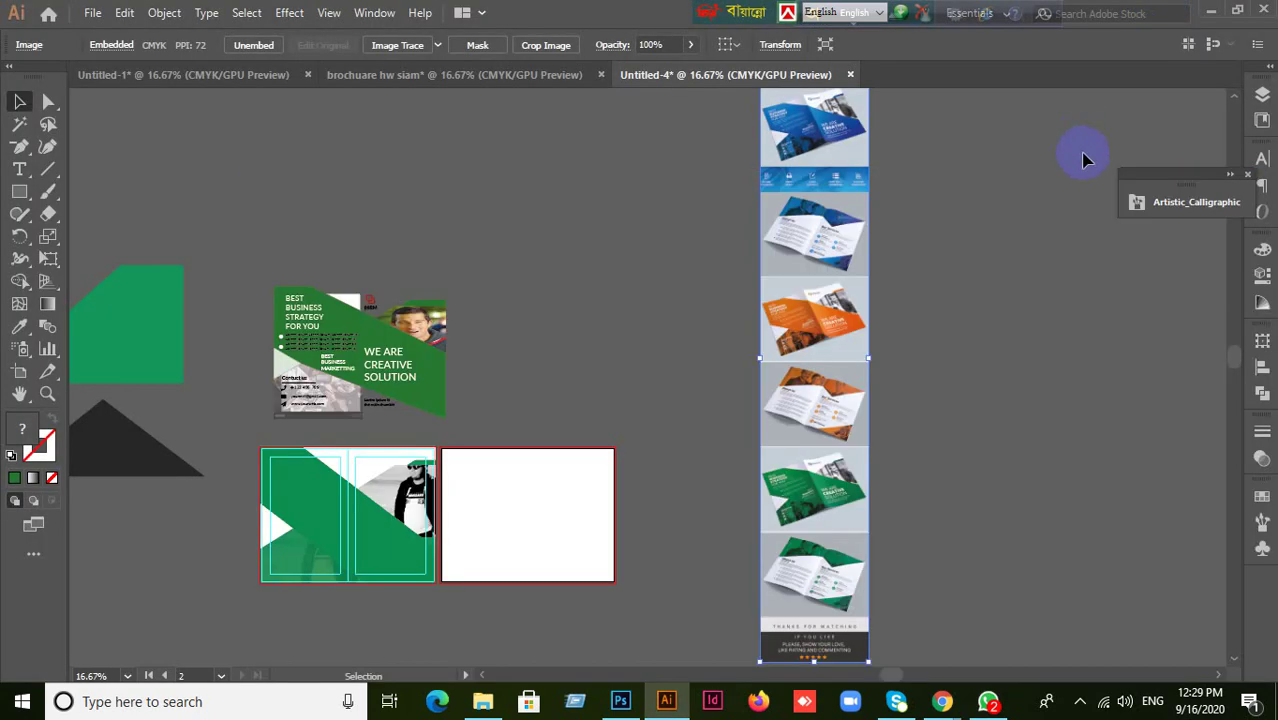
pyautogui.click(1211, 11)
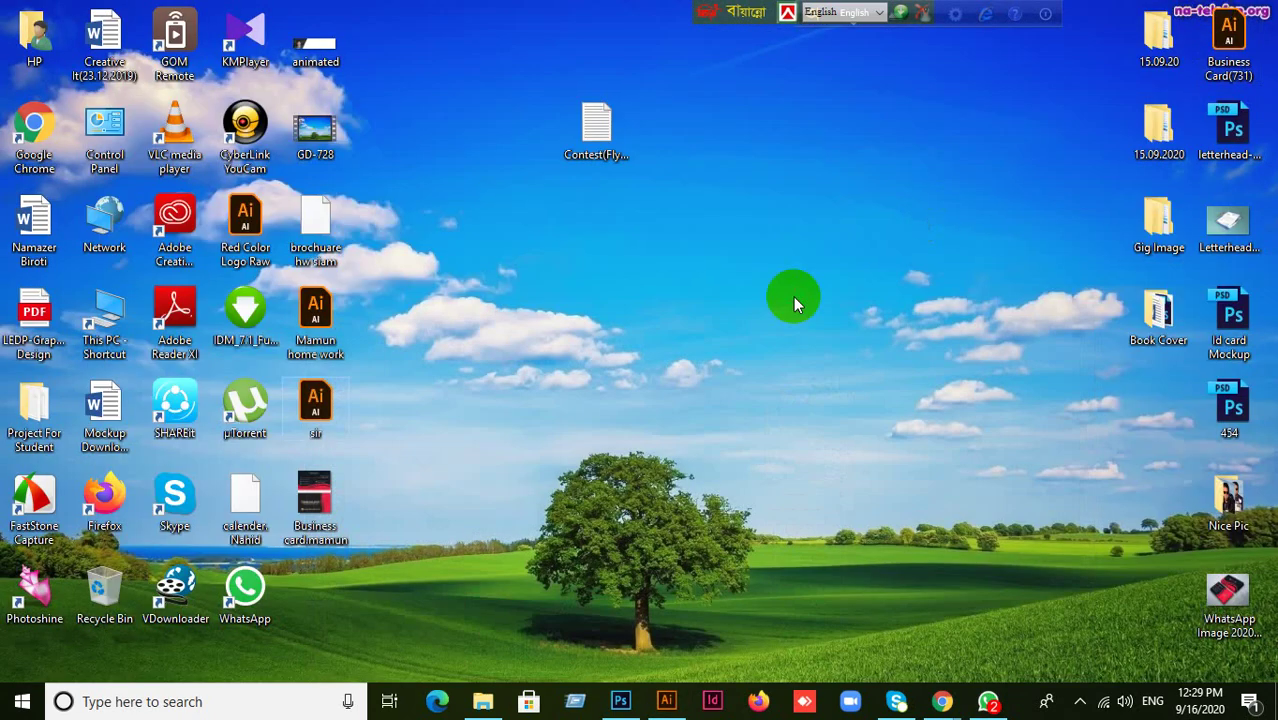
pyautogui.click(327, 536)
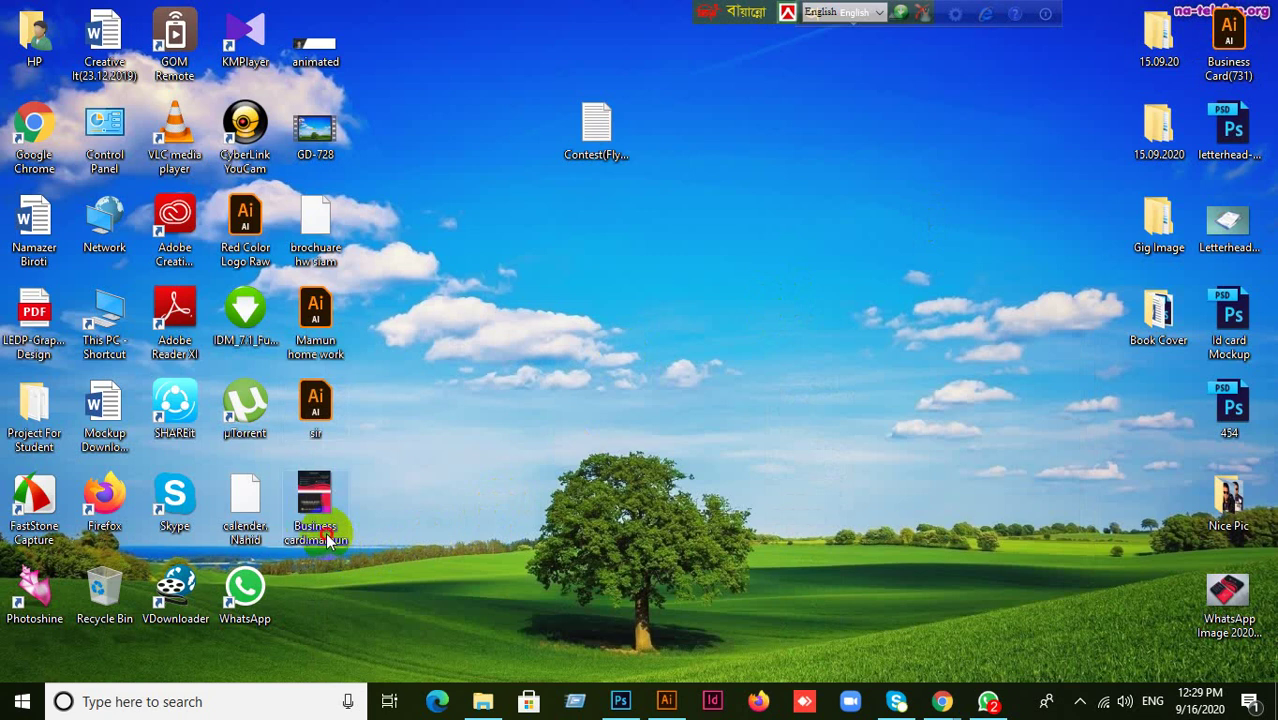
pyautogui.moveTo(314, 527); pyautogui.dragTo(643, 8)
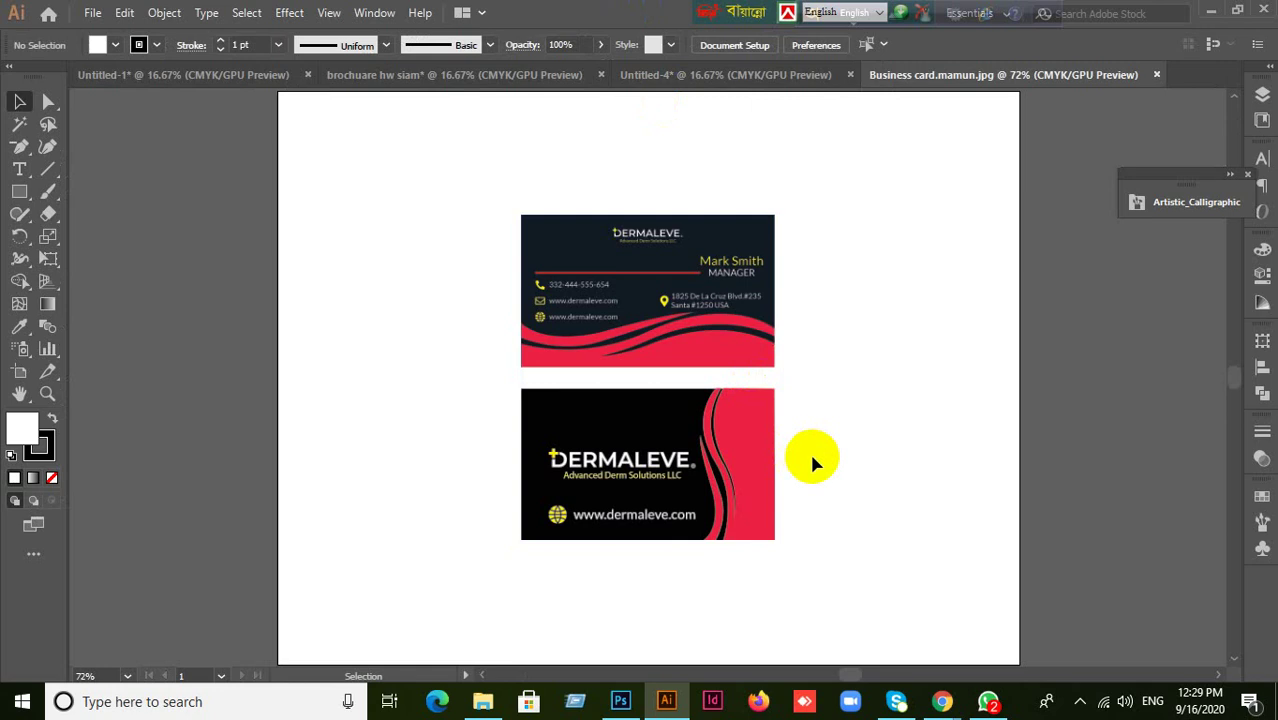
# - Examine the front and back of the DERMALEVE business card up close, including its contact details and red wave shapes
pyautogui.scroll(2, 812, 462)
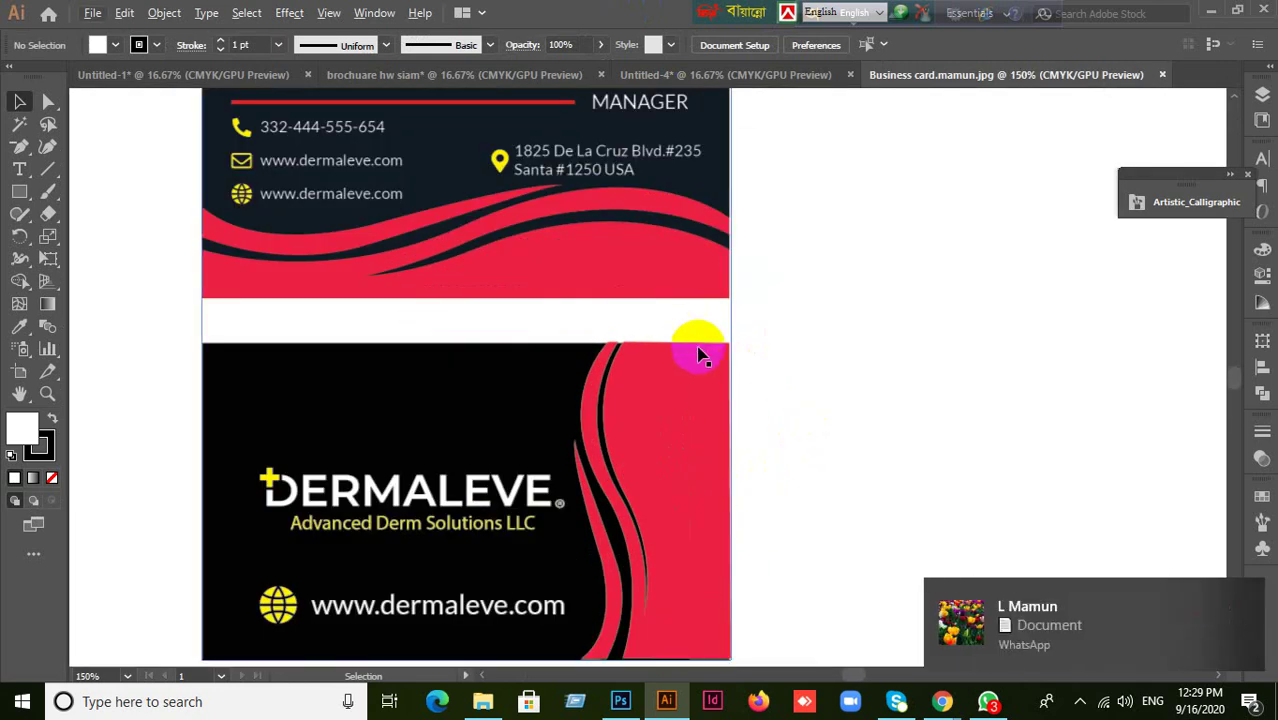
pyautogui.scroll(1, 690, 360)
pyautogui.scroll(-1, 690, 360)
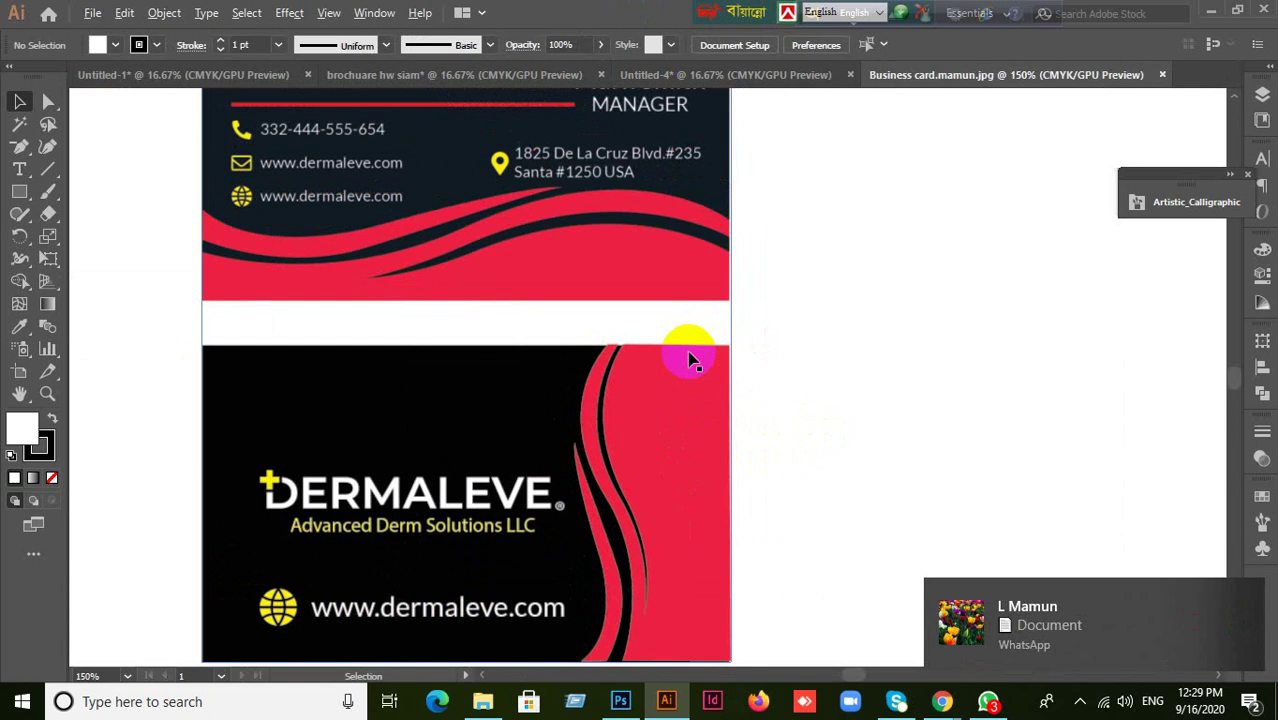
pyautogui.scroll(-1, 690, 360)
pyautogui.moveTo(719, 337); pyautogui.dragTo(770, 423)
pyautogui.scroll(1, 775, 425)
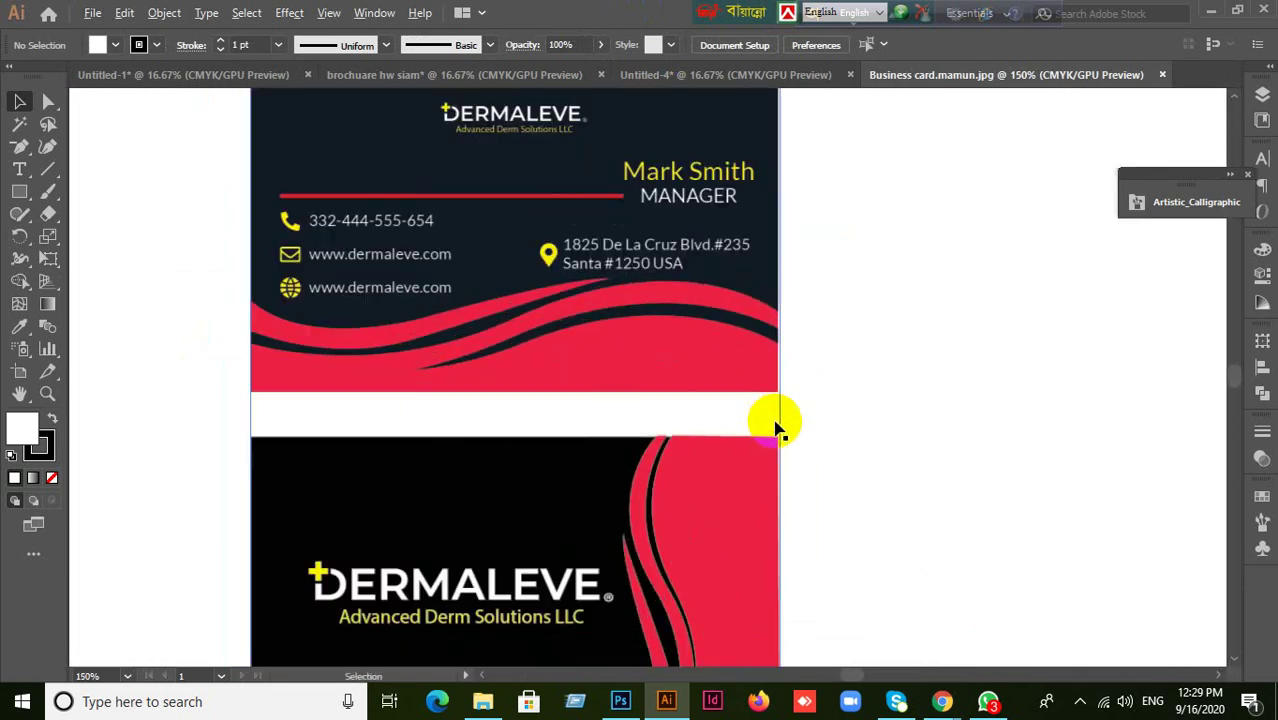
pyautogui.click(662, 252)
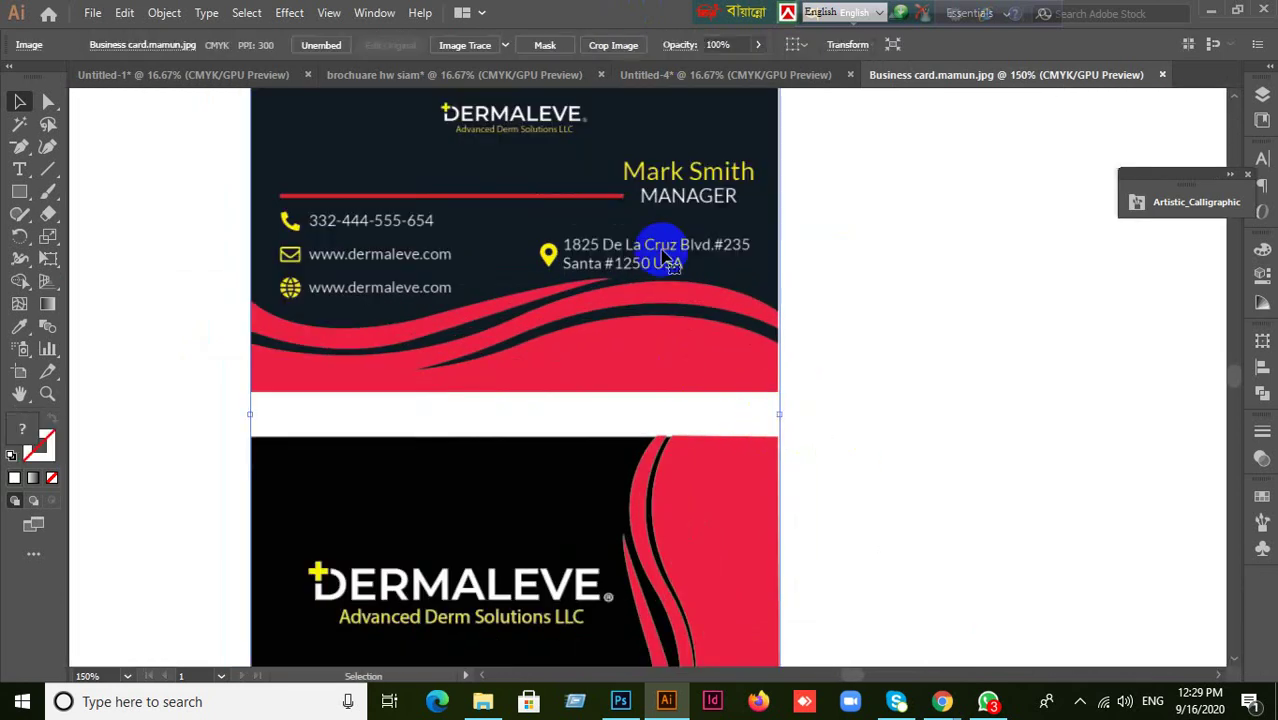
pyautogui.rightClick(588, 347)
pyautogui.click(906, 443)
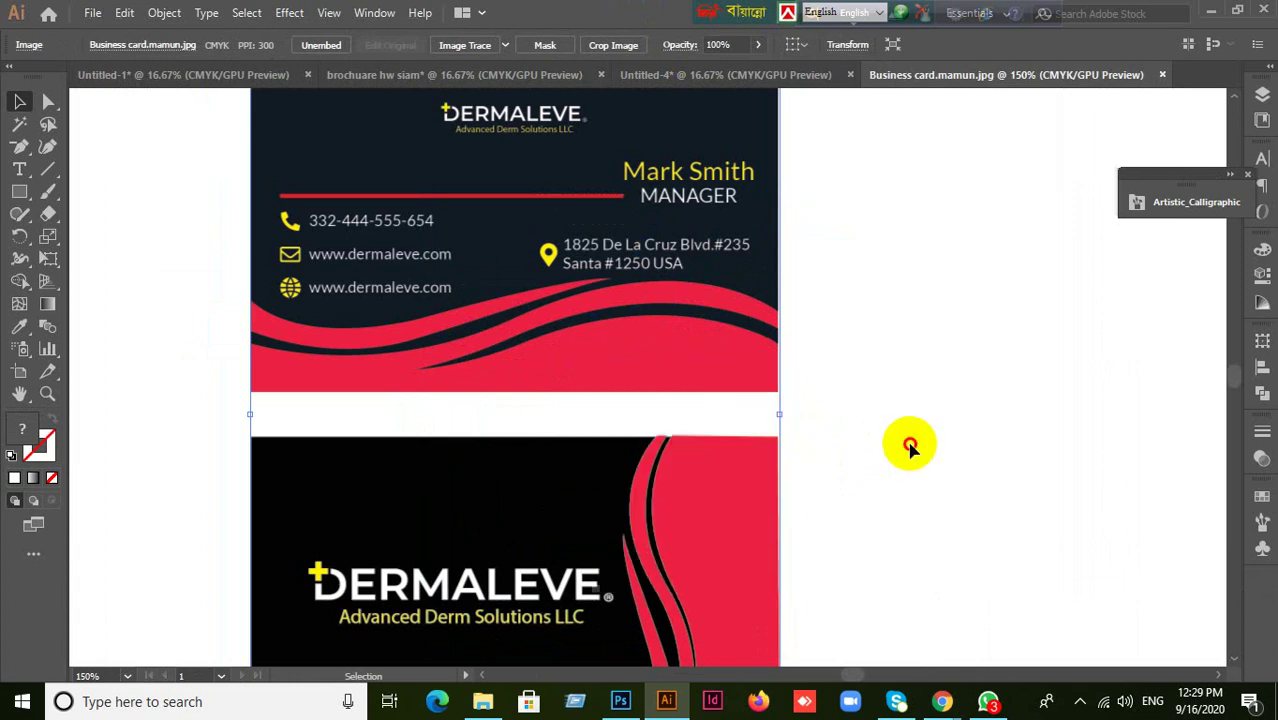
pyautogui.scroll(-3, 901, 445)
pyautogui.scroll(3, 901, 445)
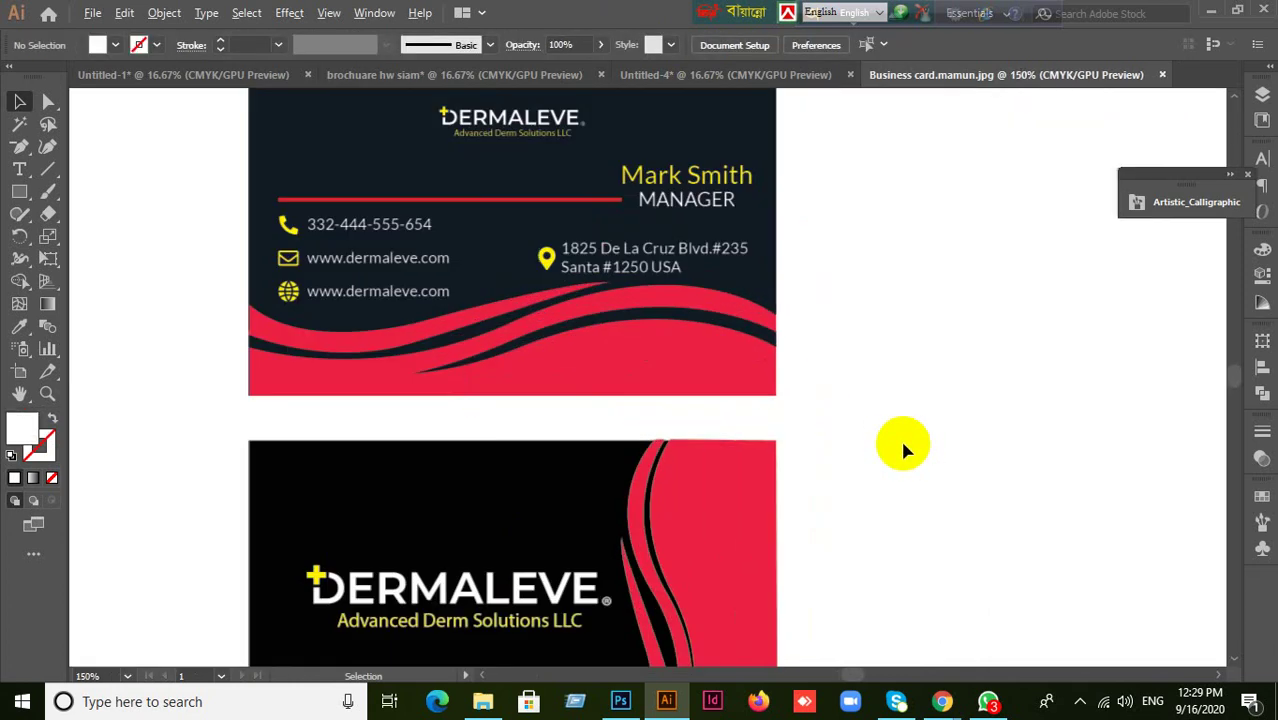
pyautogui.rightClick(668, 330)
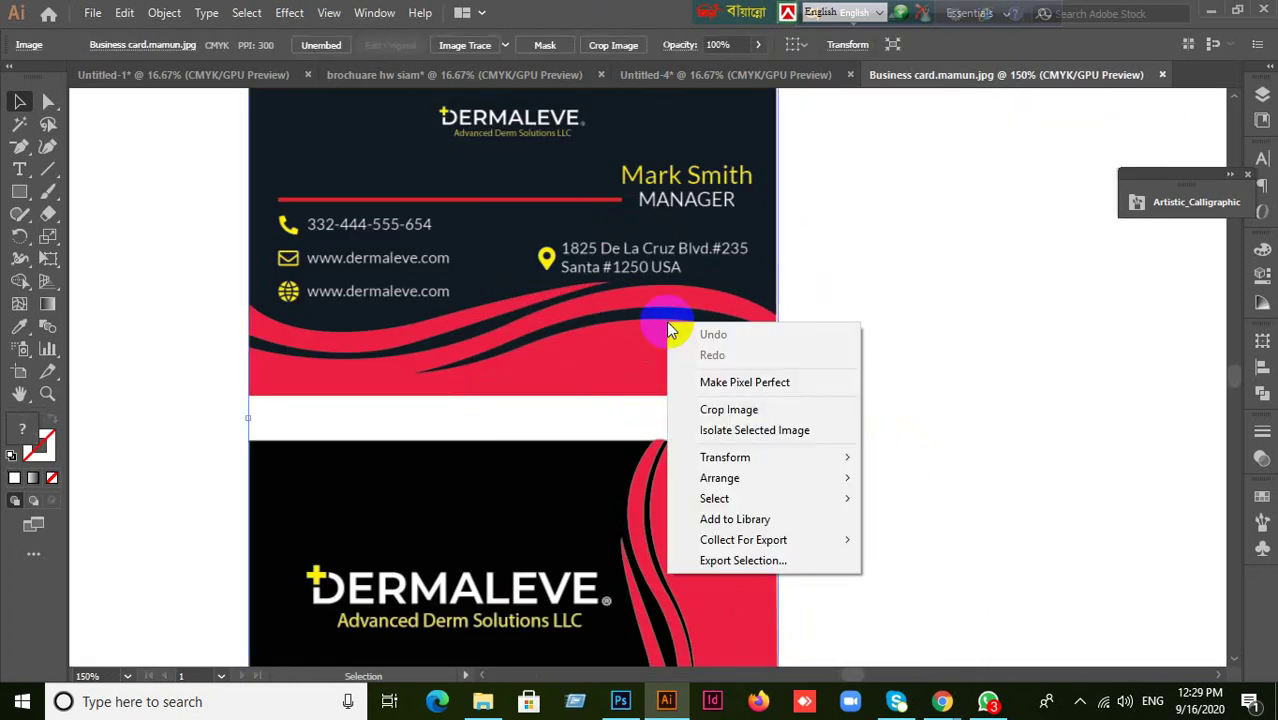
pyautogui.click(1044, 364)
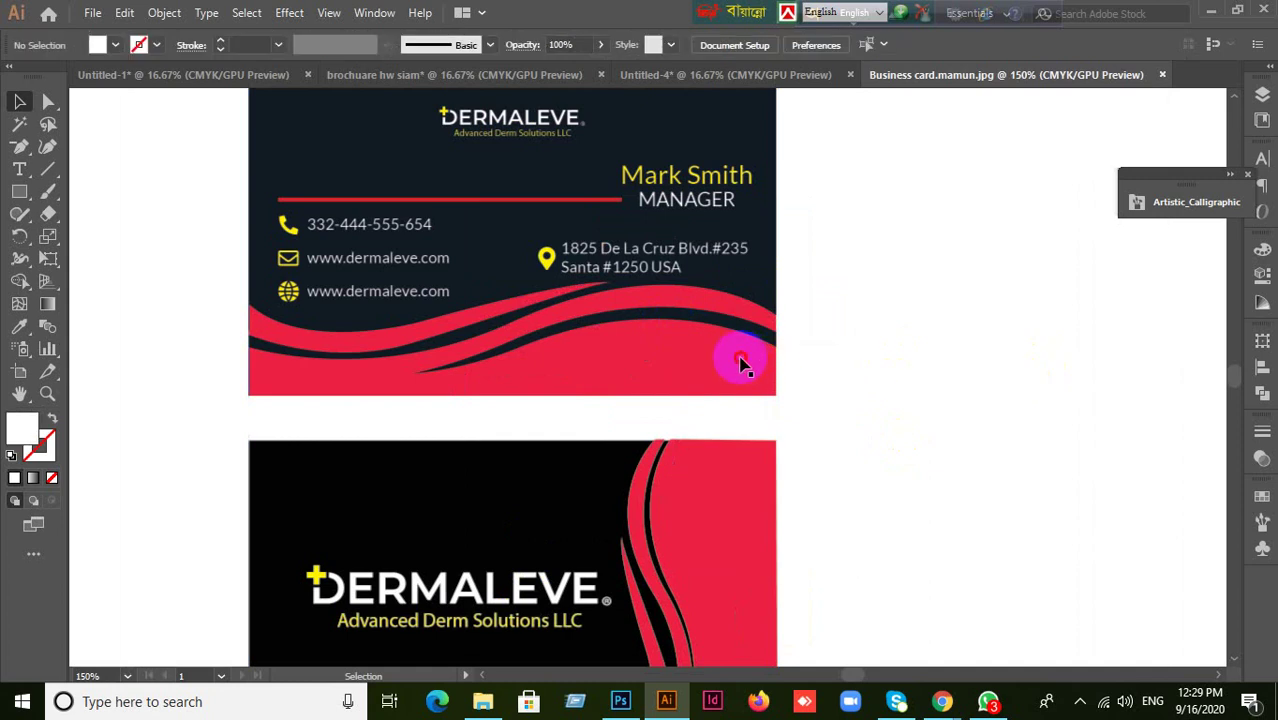
# - Select the whole business card image and close its document
pyautogui.hotkey('ctrl', 'a')
pyautogui.hotkey('ctrl', '0')
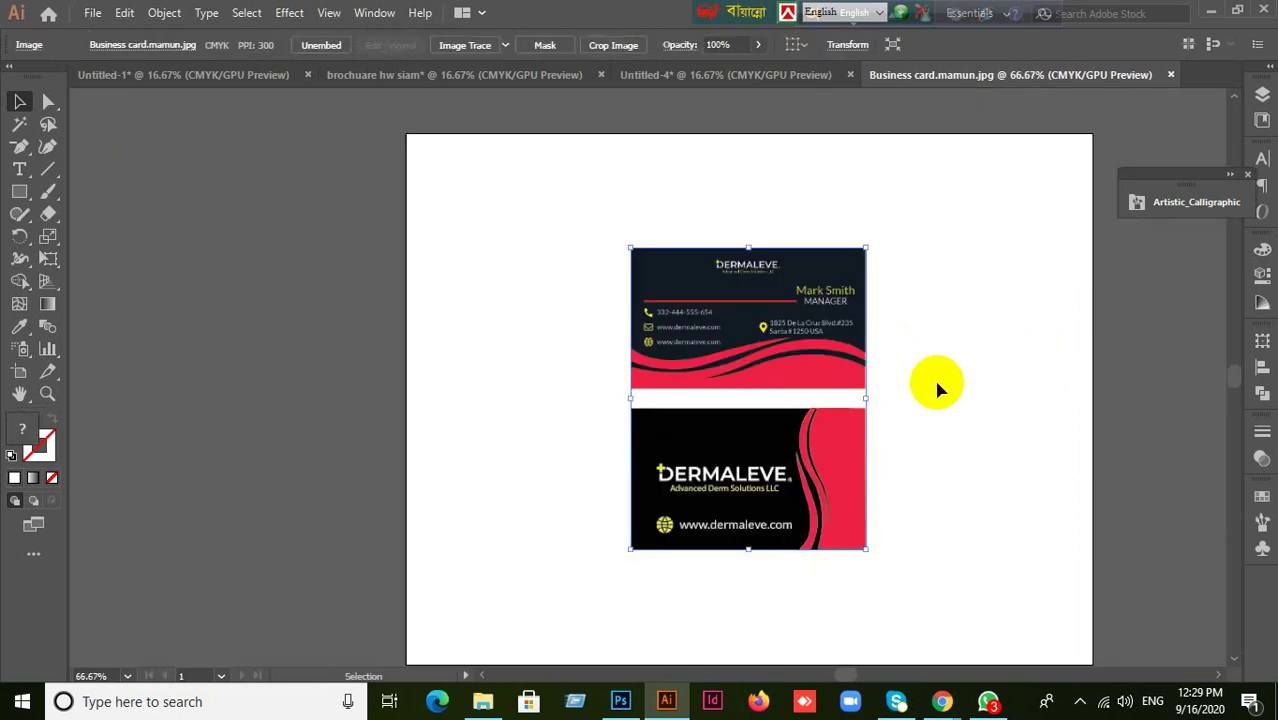
pyautogui.click(1172, 76)
# - Switch to WhatsApp and save the received Business card.ai to the Desktop under the file name Business cardmmmm
pyautogui.moveTo(942, 697)
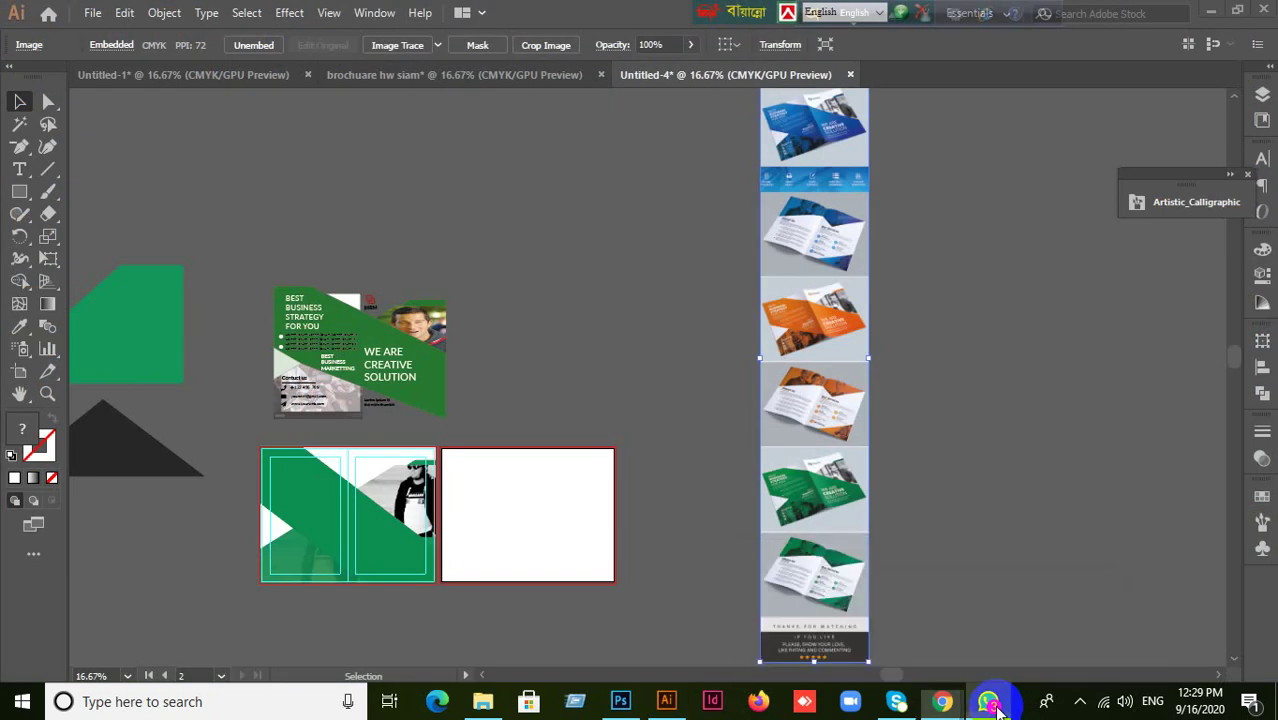
pyautogui.click(990, 703)
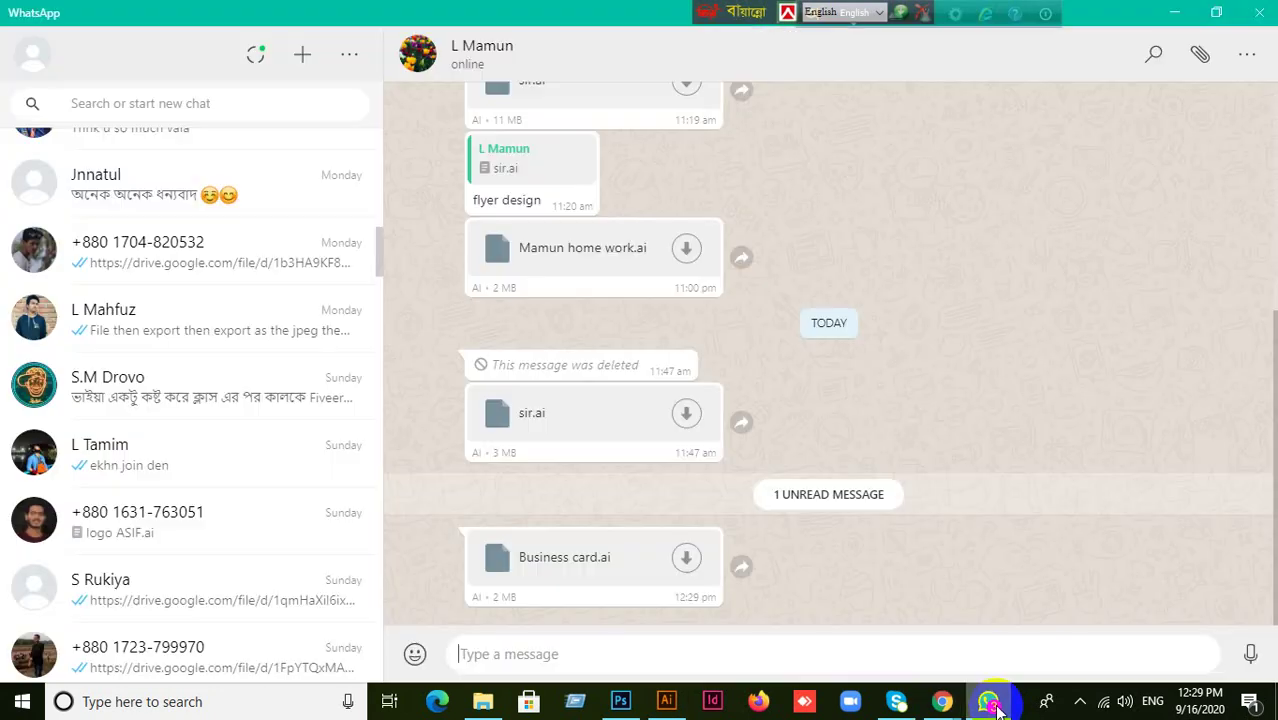
pyautogui.click(688, 565)
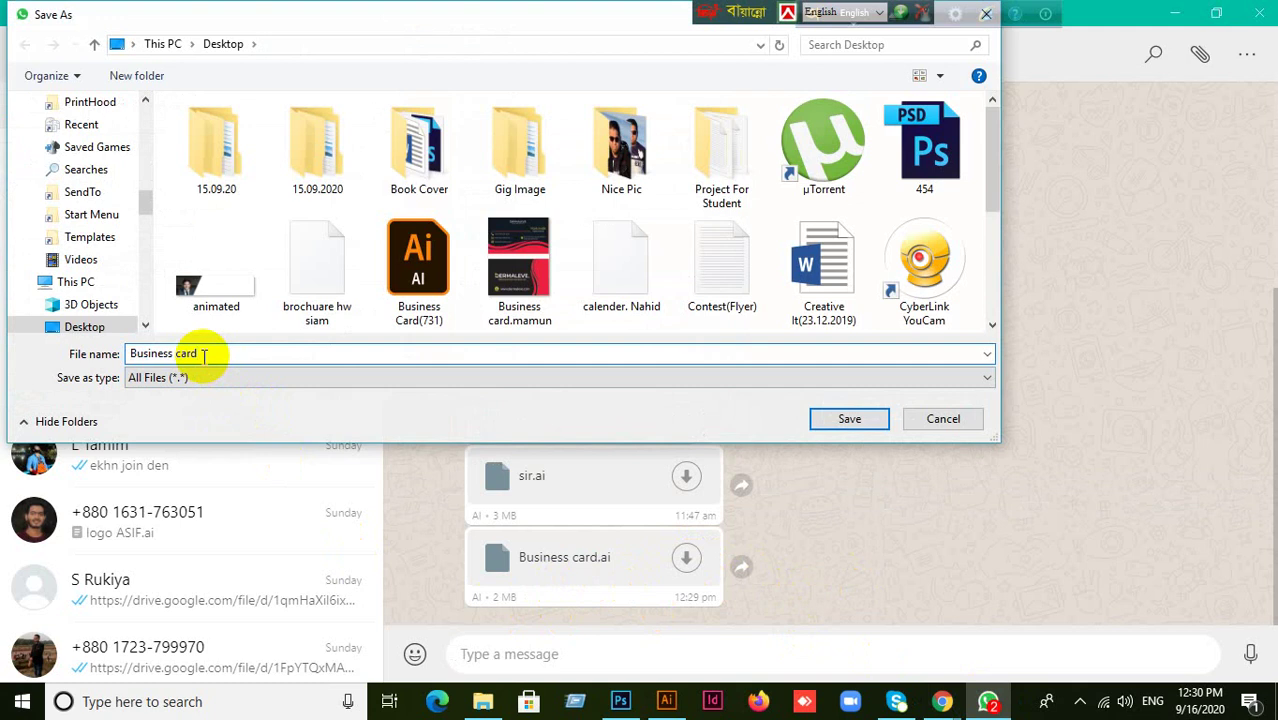
pyautogui.scroll(5, 90, 222)
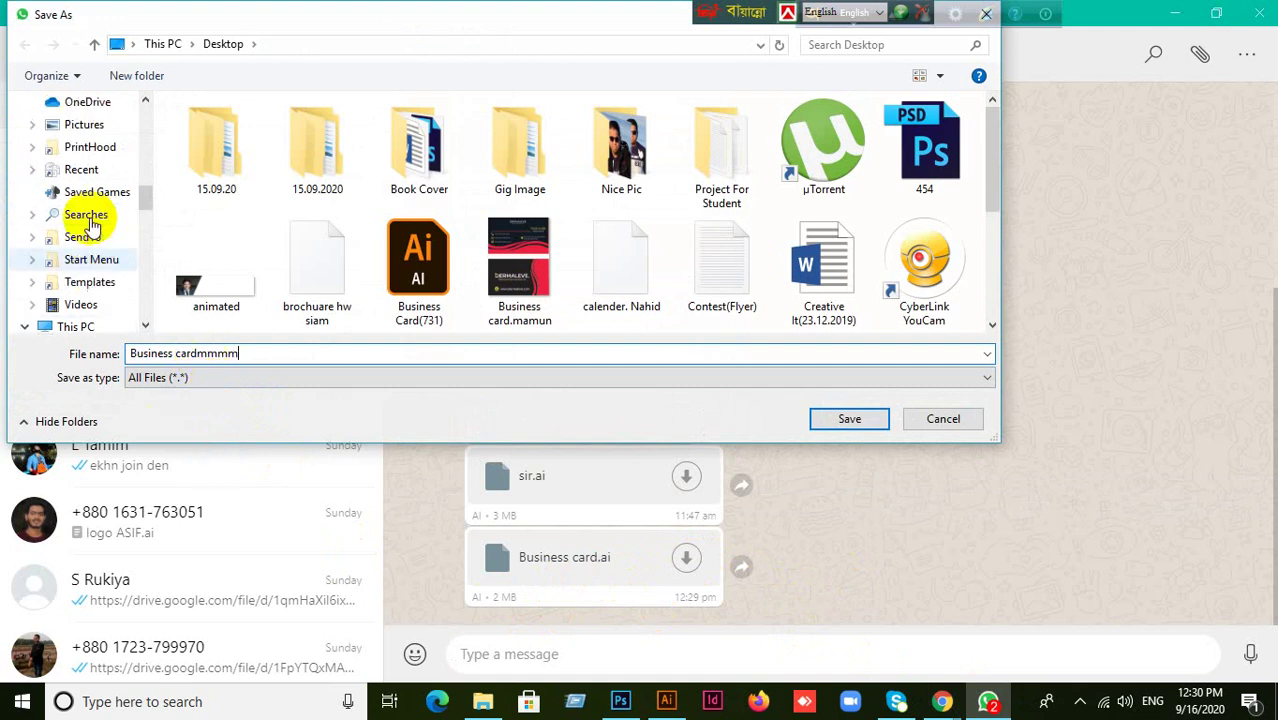
pyautogui.scroll(5, 100, 222)
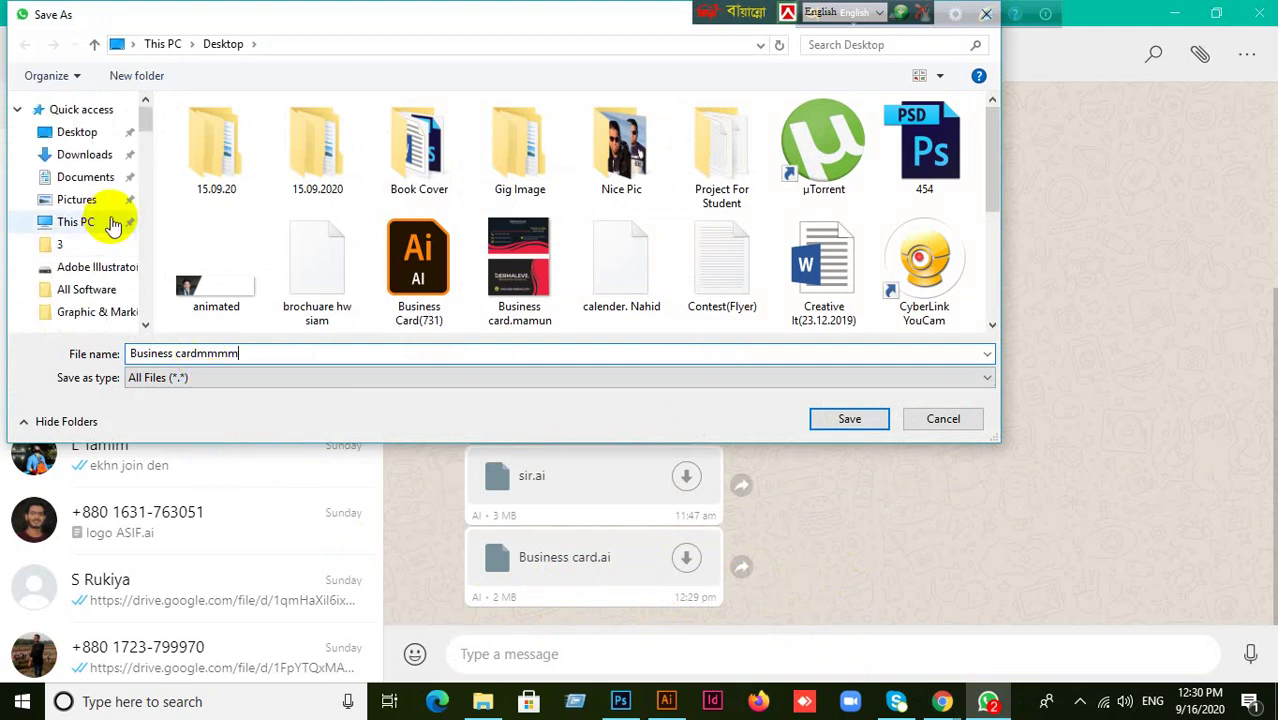
pyautogui.click(80, 125)
pyautogui.click(826, 420)
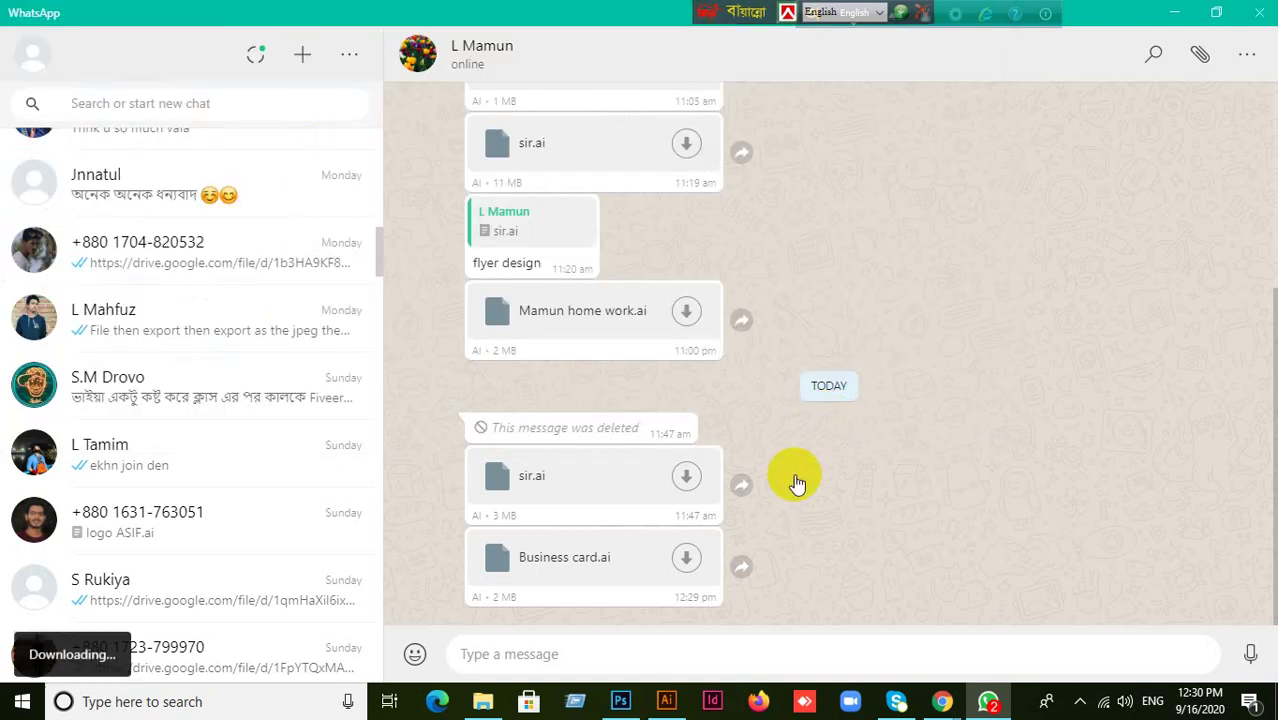
# - Open the downloaded Business cardmmmm file from the desktop in Illustrator as its own document
pyautogui.click(1170, 18)
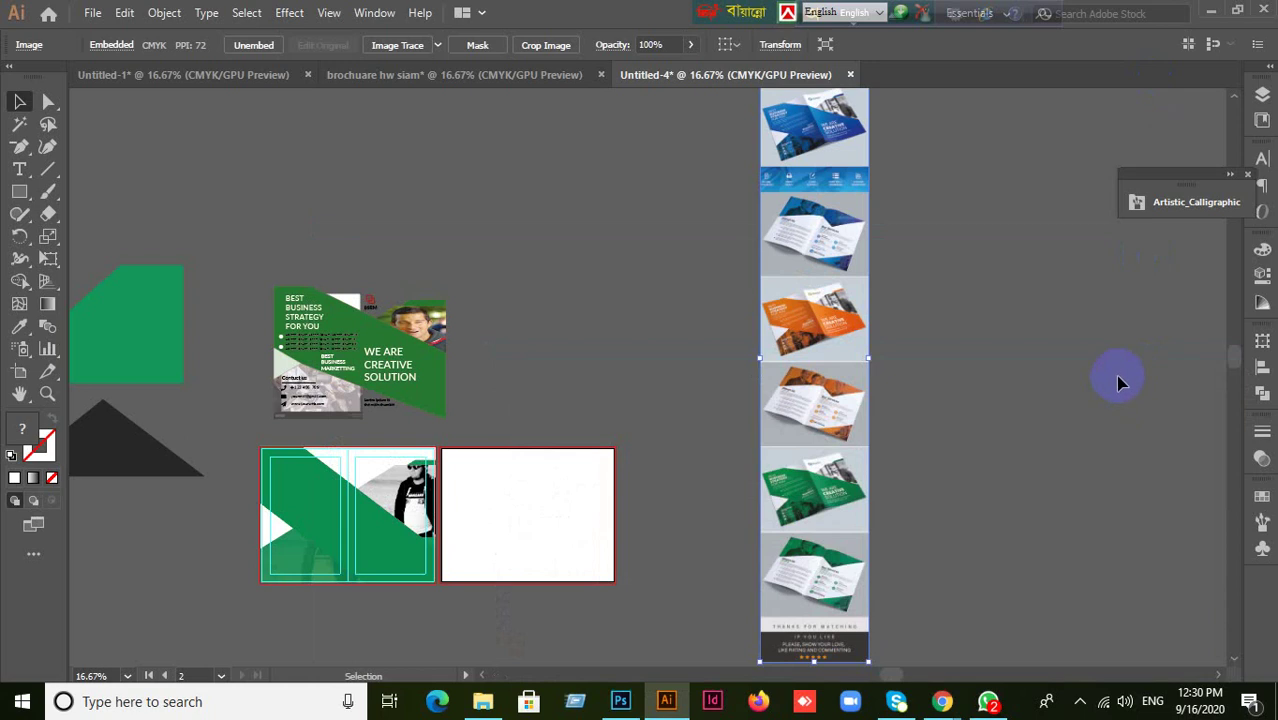
pyautogui.click(1211, 12)
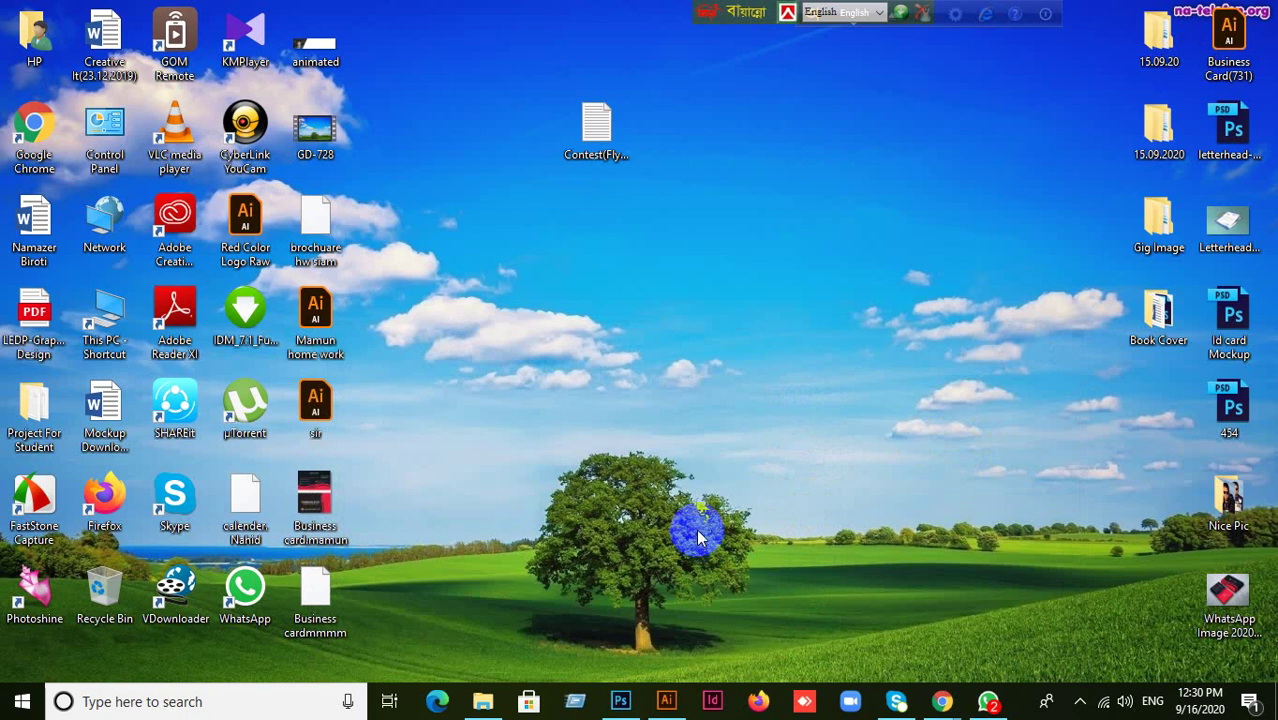
pyautogui.moveTo(317, 600); pyautogui.dragTo(797, 508)
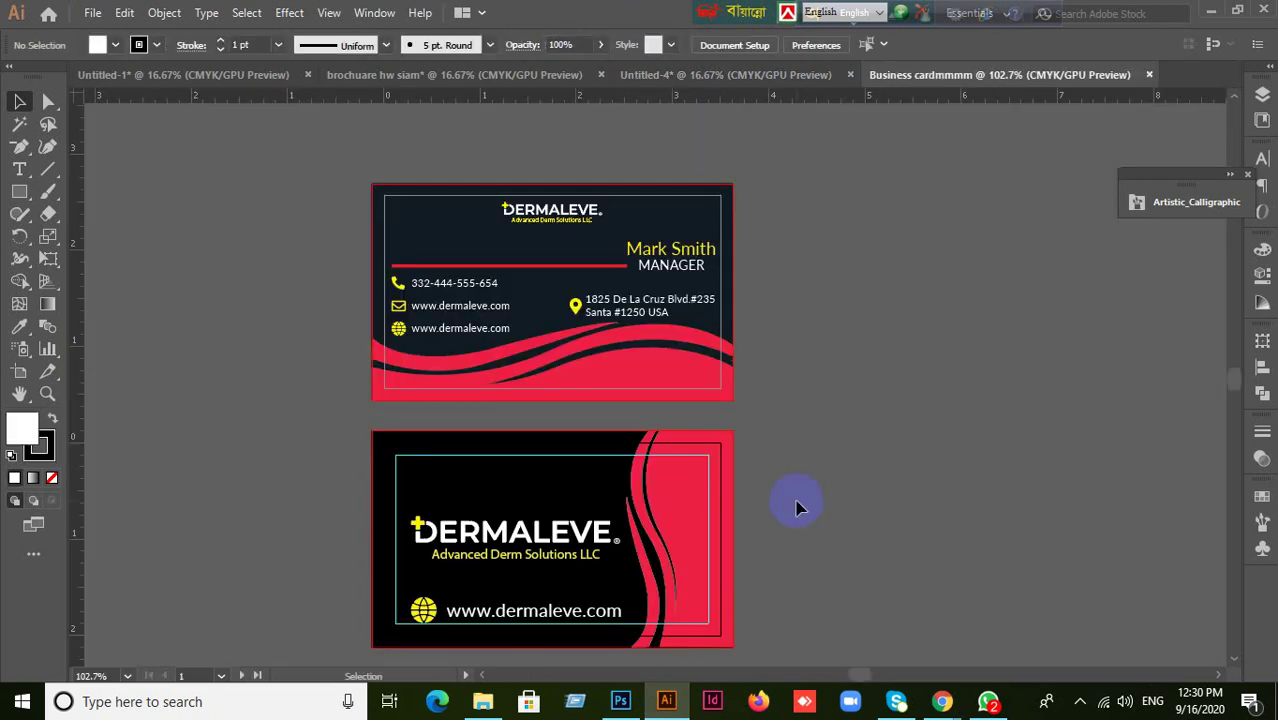
# - Examine both sides of the editable DERMALEVE business card up close, including the red waves, contact details and margin lines
pyautogui.scroll(2, 700, 462)
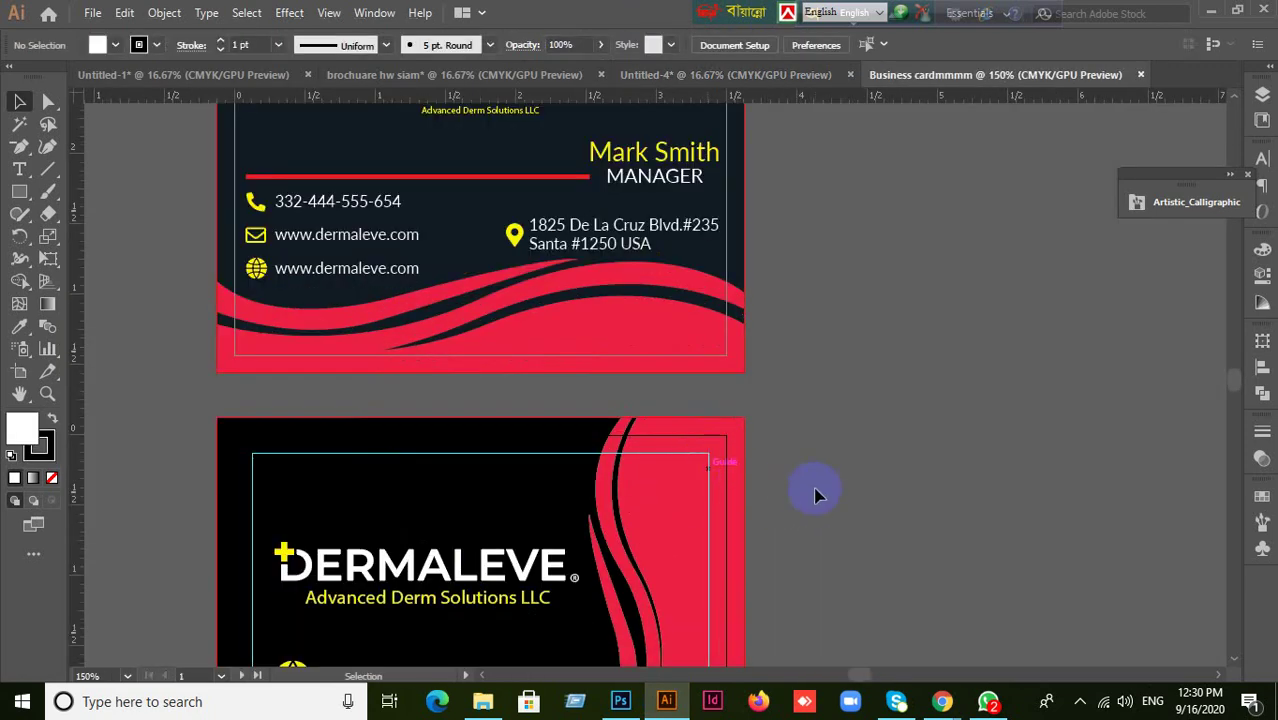
pyautogui.scroll(3, 836, 419)
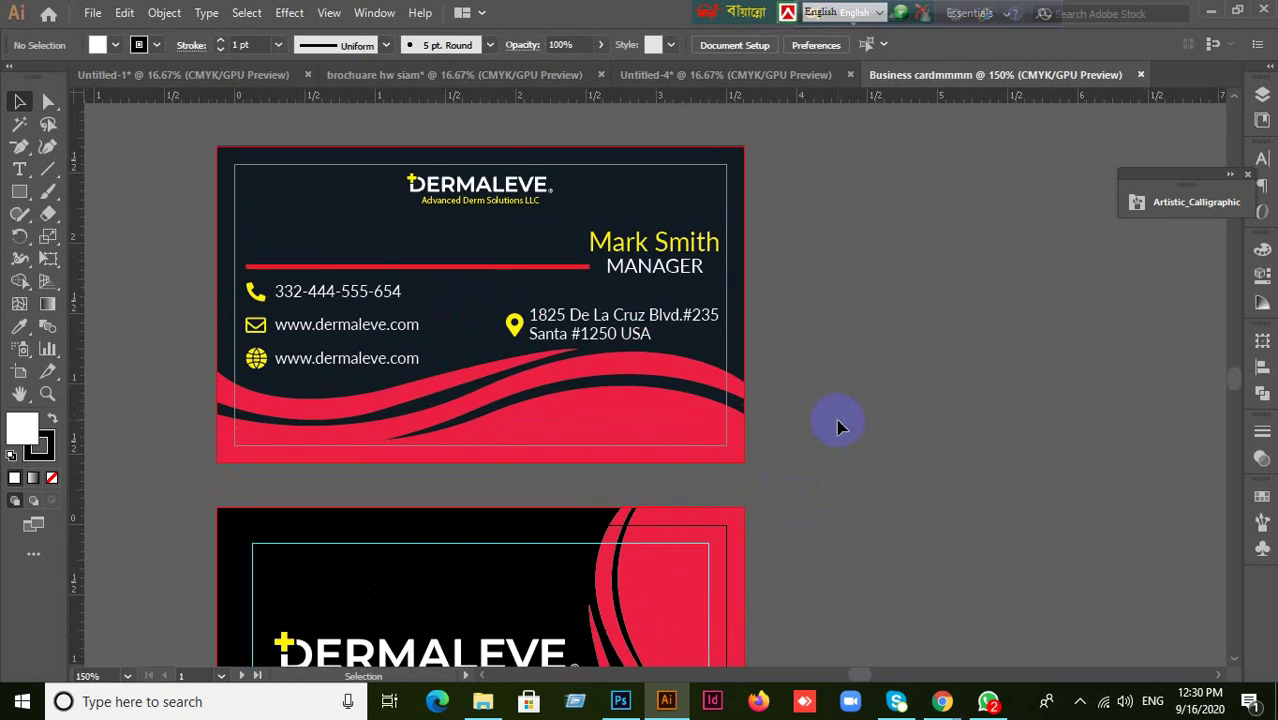
pyautogui.scroll(1, 568, 429)
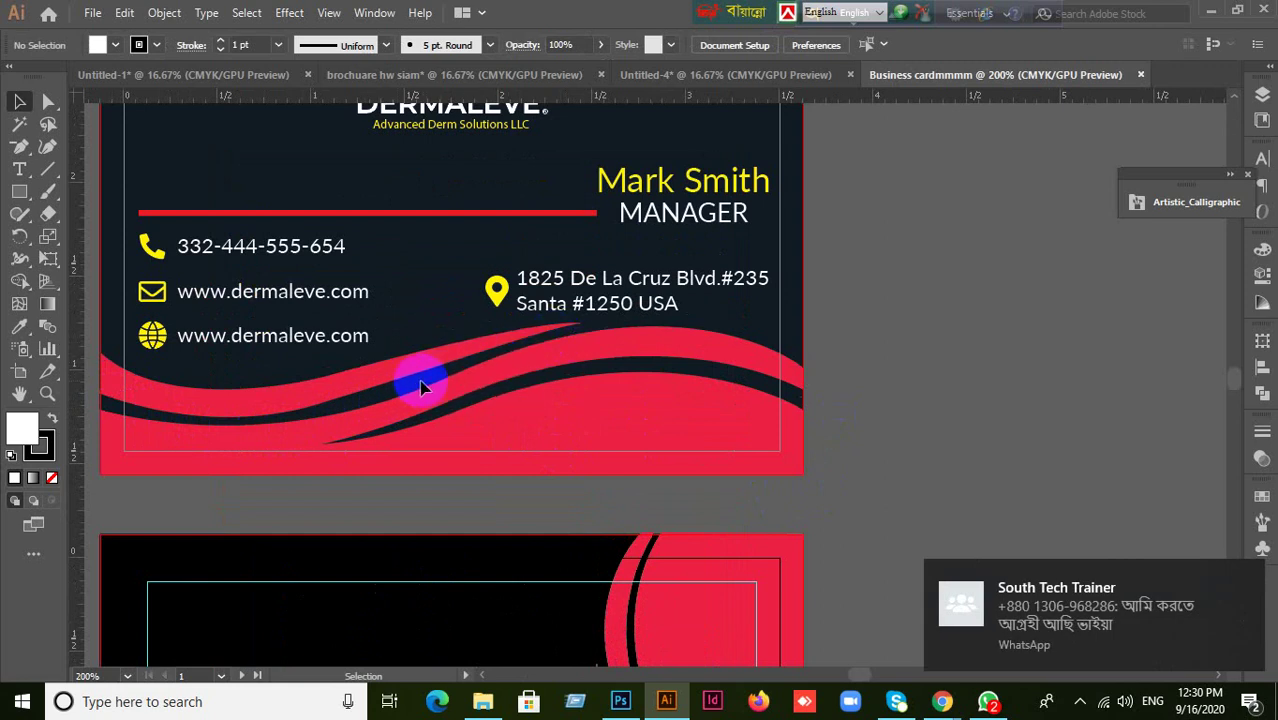
pyautogui.scroll(-5, 656, 422)
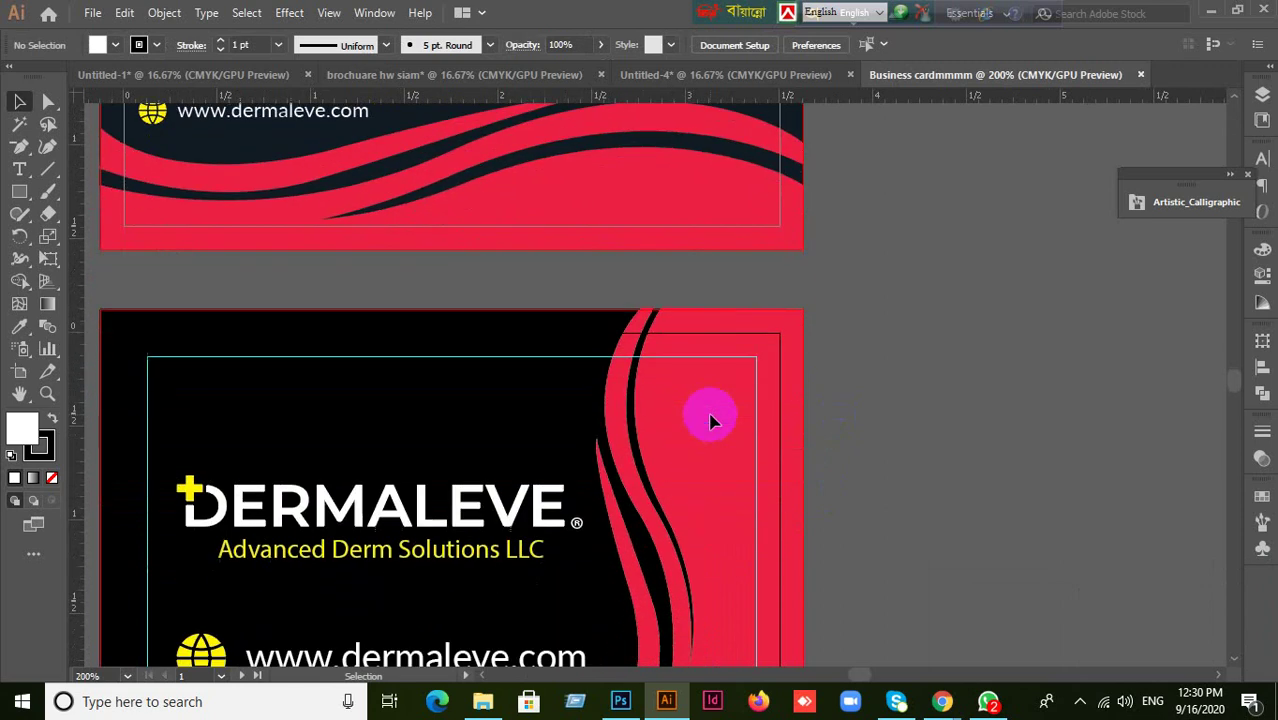
pyautogui.scroll(-4, 710, 420)
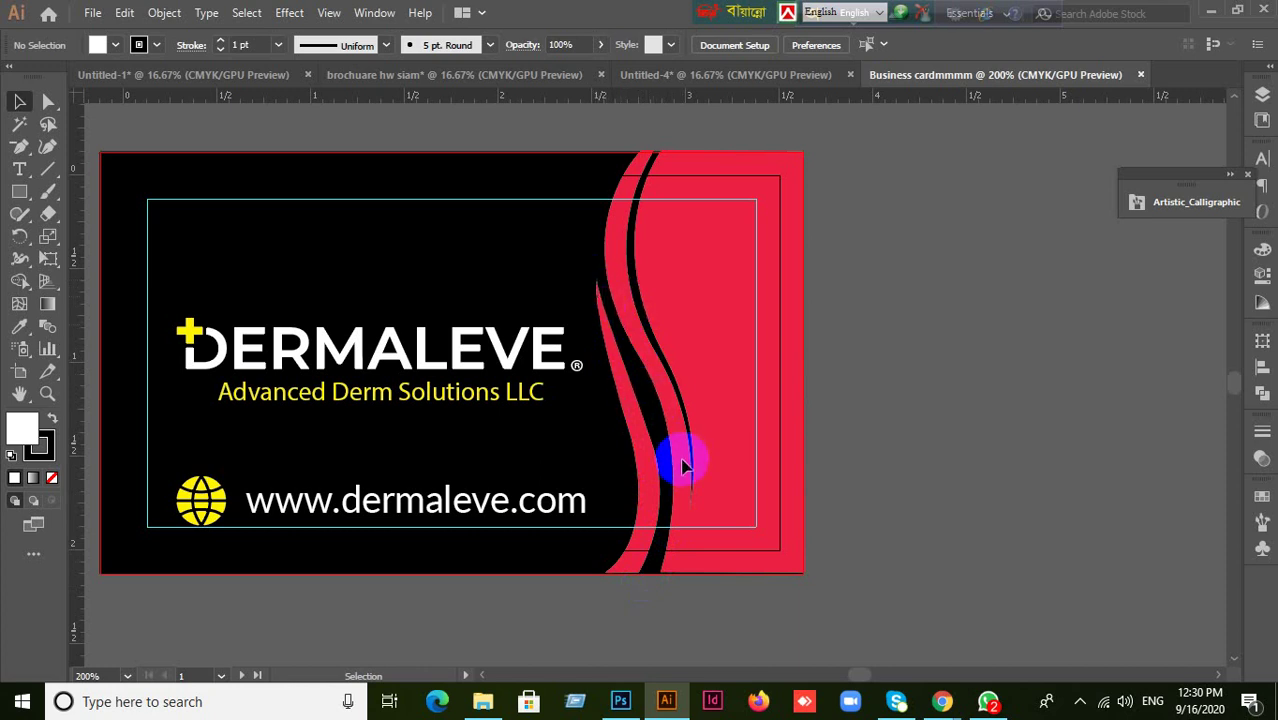
pyautogui.scroll(6, 683, 466)
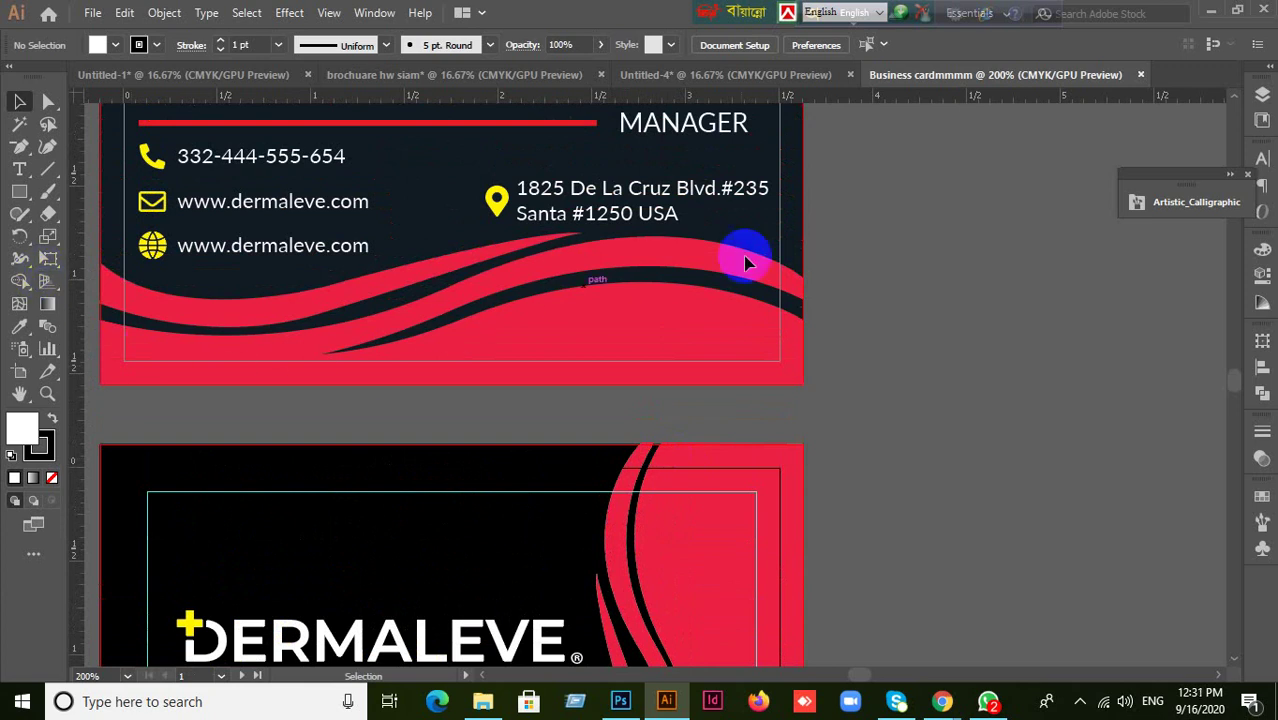
pyautogui.scroll(-1, 872, 410)
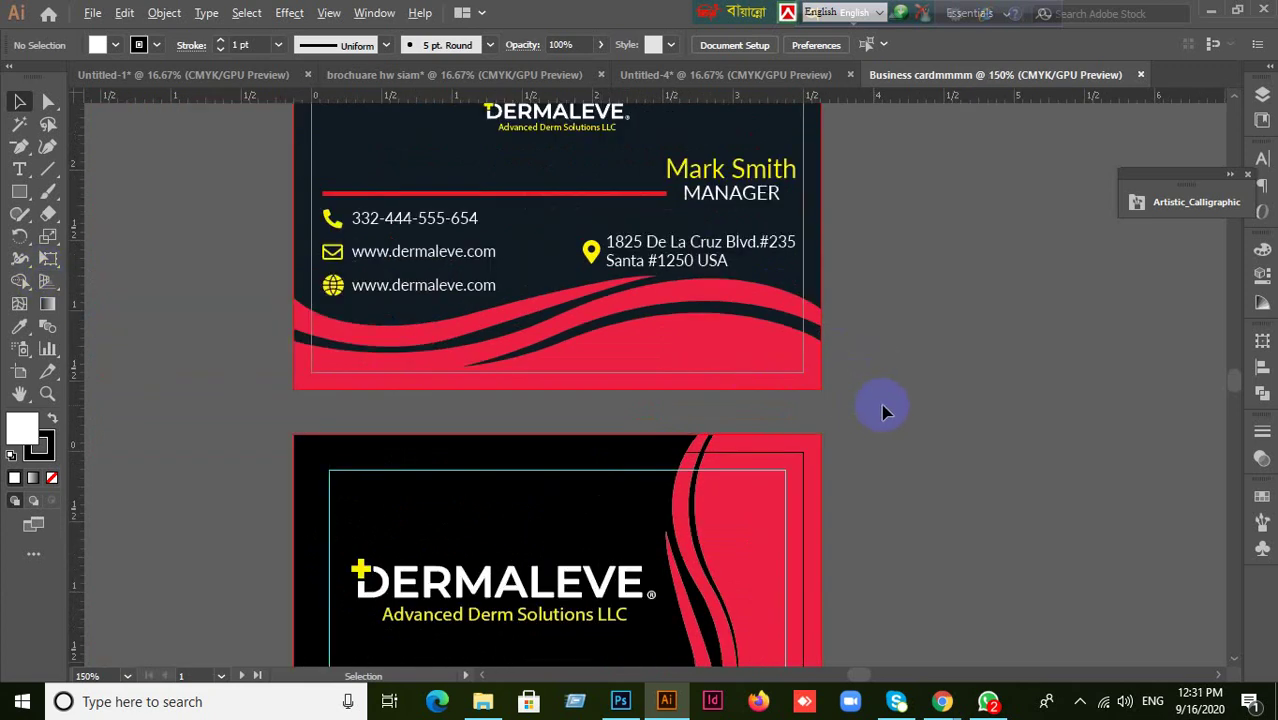
pyautogui.scroll(1, 945, 418)
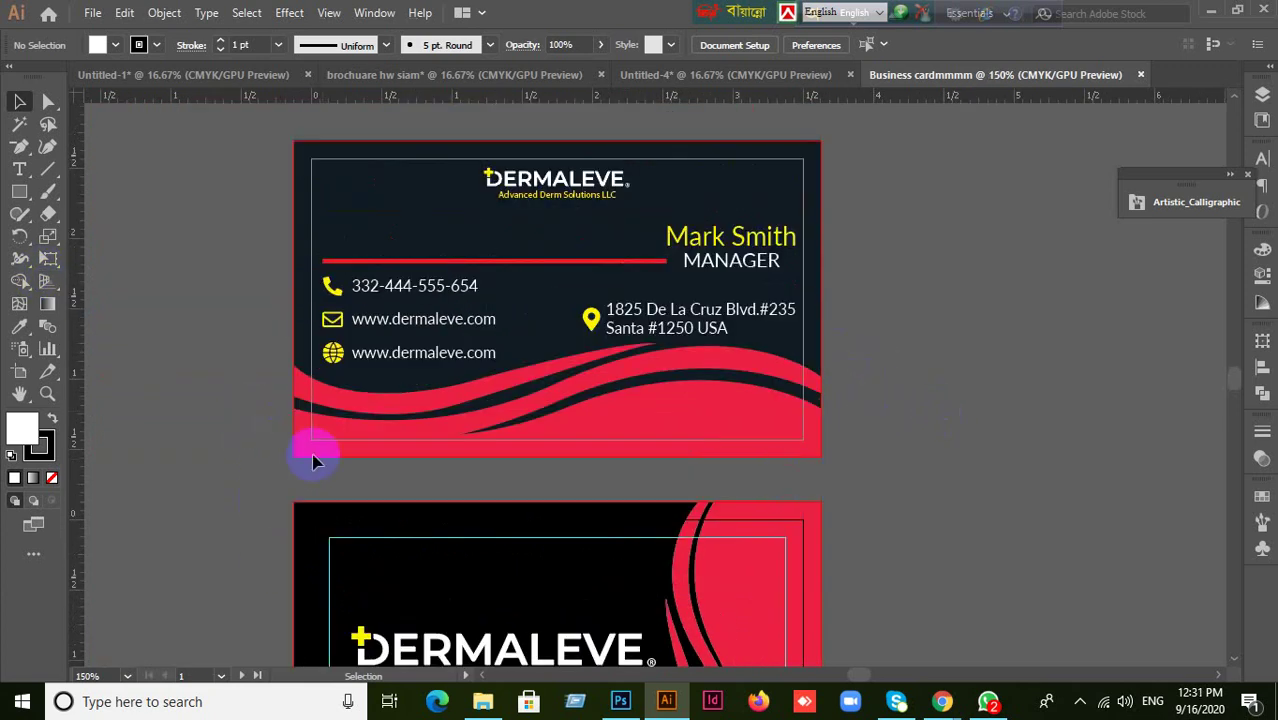
pyautogui.scroll(1, 866, 432)
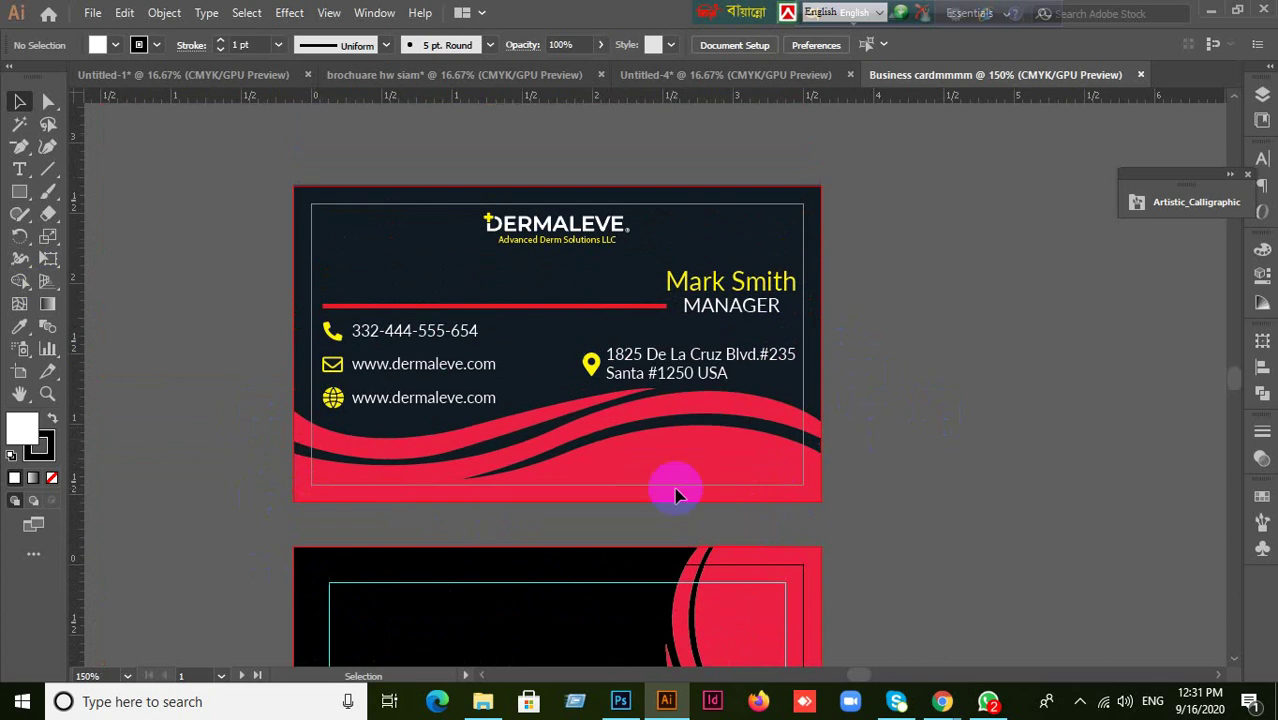
# - Set the stroke to none, keep white FFFFFF as the fill colour, and put the colour settings away
pyautogui.click(56, 452)
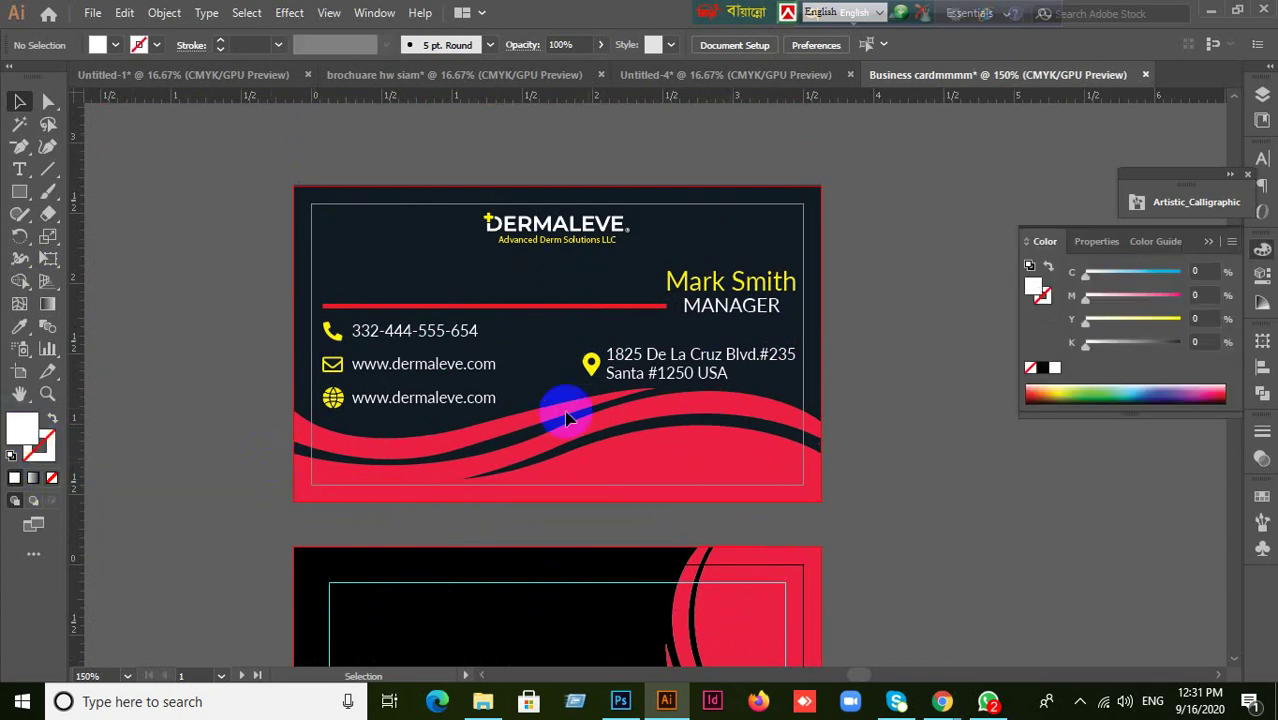
pyautogui.doubleClick(27, 432)
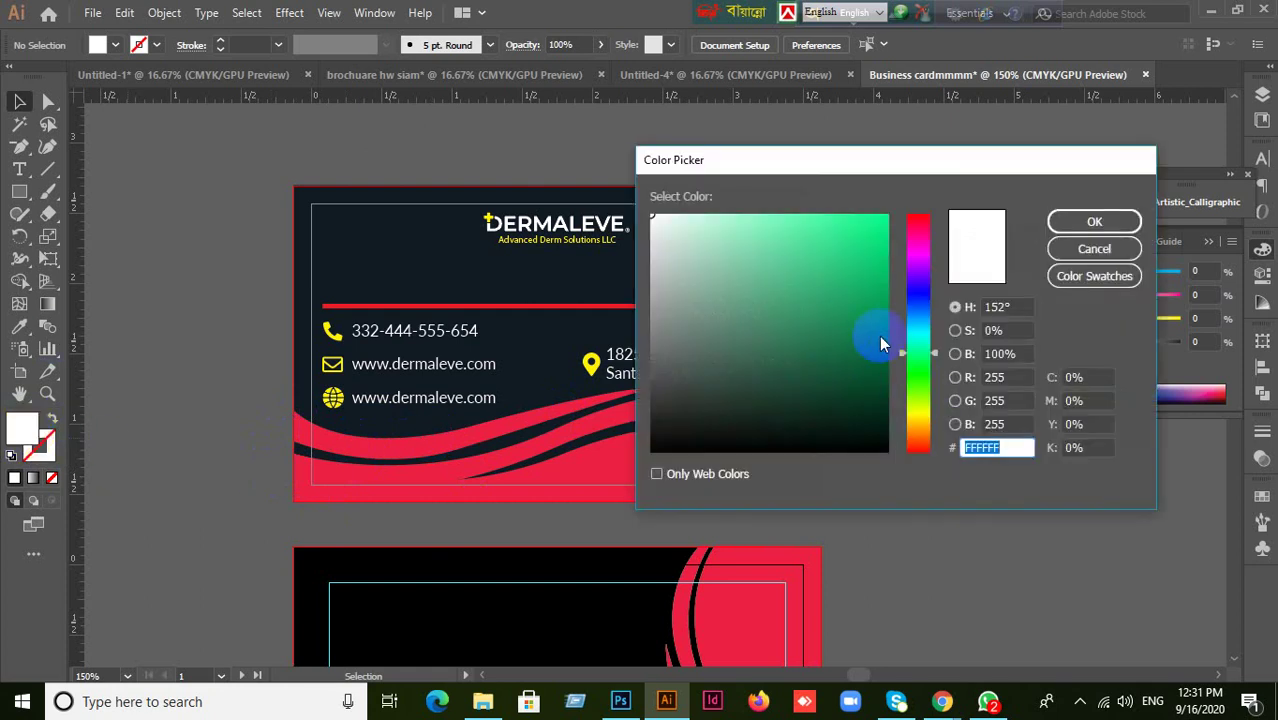
pyautogui.moveTo(903, 354); pyautogui.dragTo(908, 213)
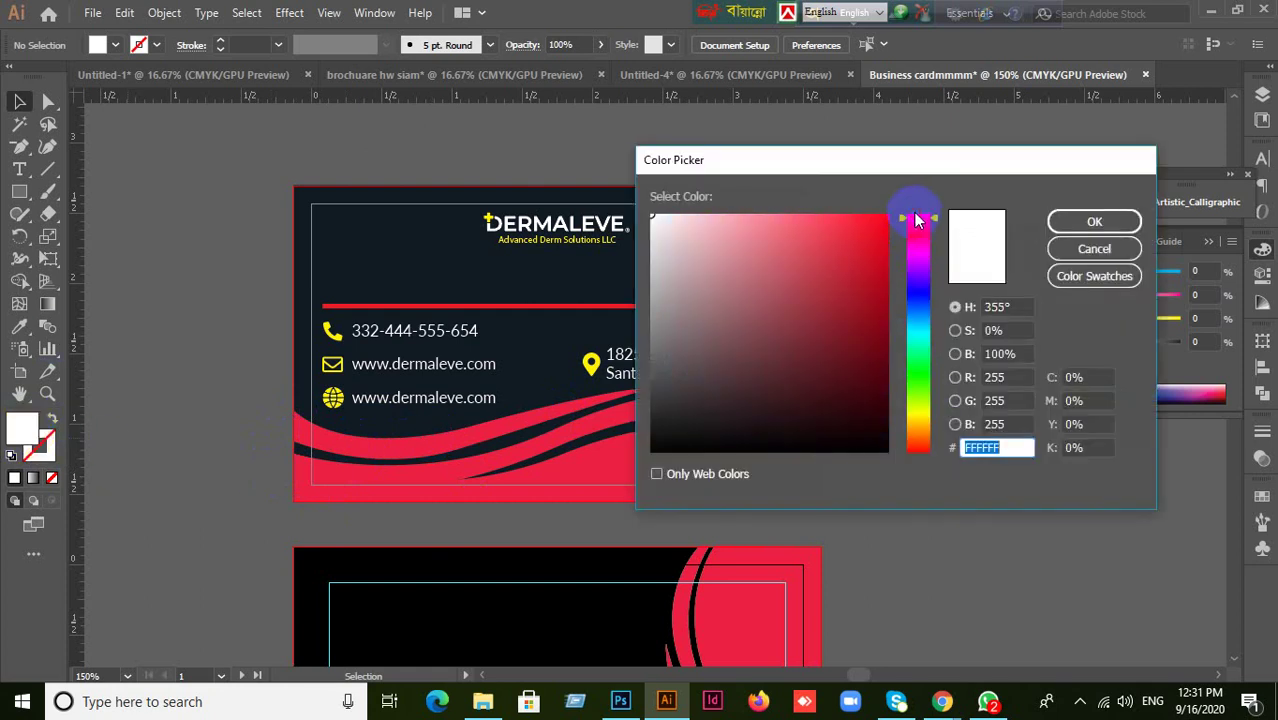
pyautogui.click(1076, 223)
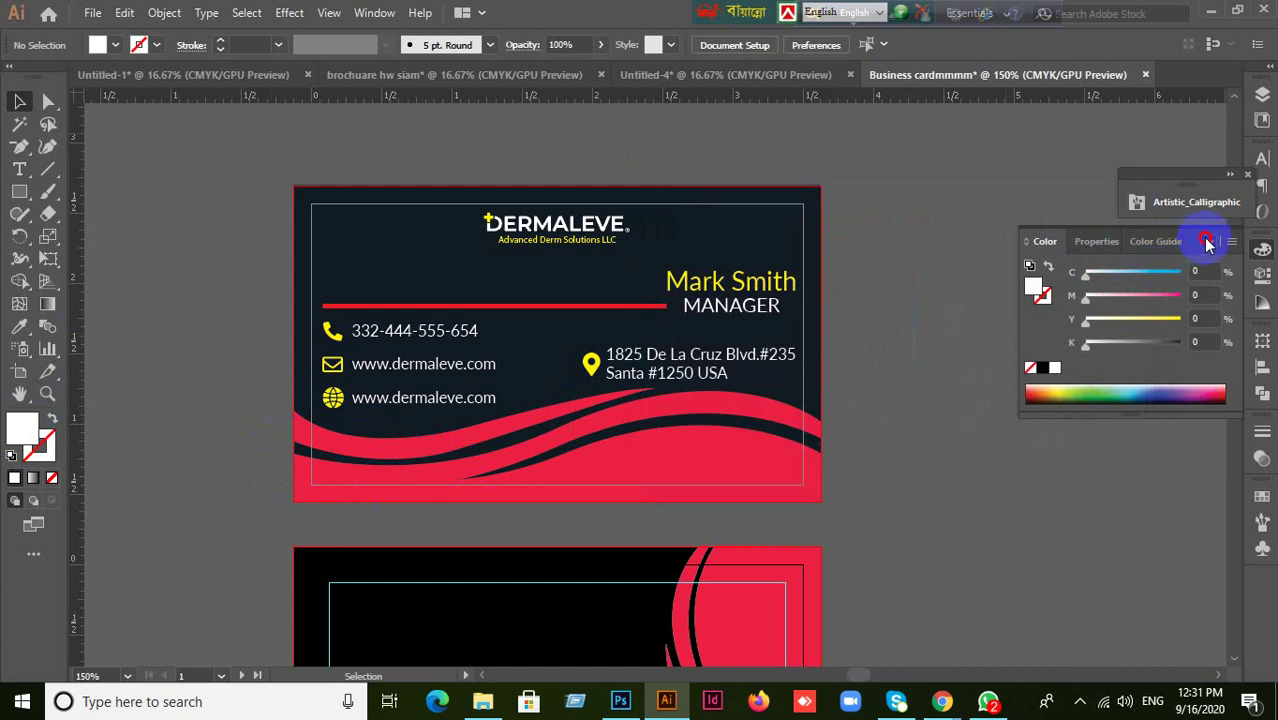
pyautogui.click(1207, 243)
# - Draw a wide white rectangle without a stroke on the empty canvas beside the front of the business card
pyautogui.scroll(-1, 876, 487)
pyautogui.hscroll(4, 787, 428)
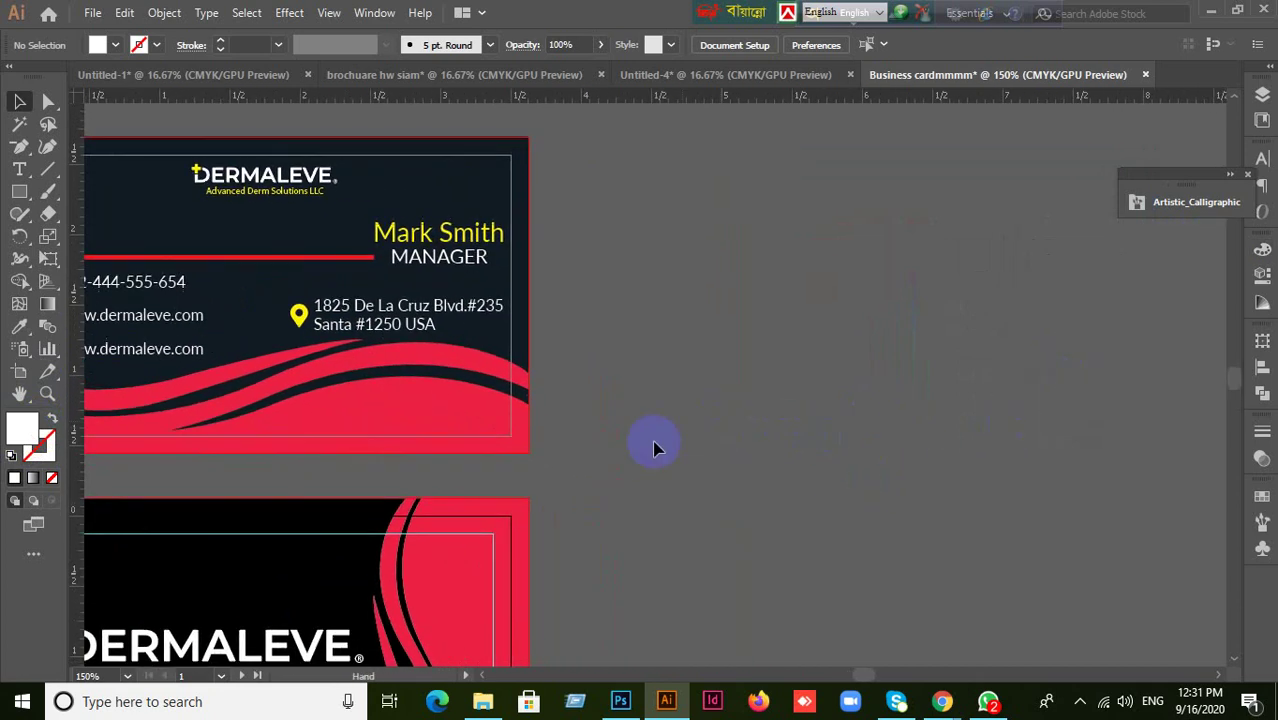
pyautogui.doubleClick(22, 432)
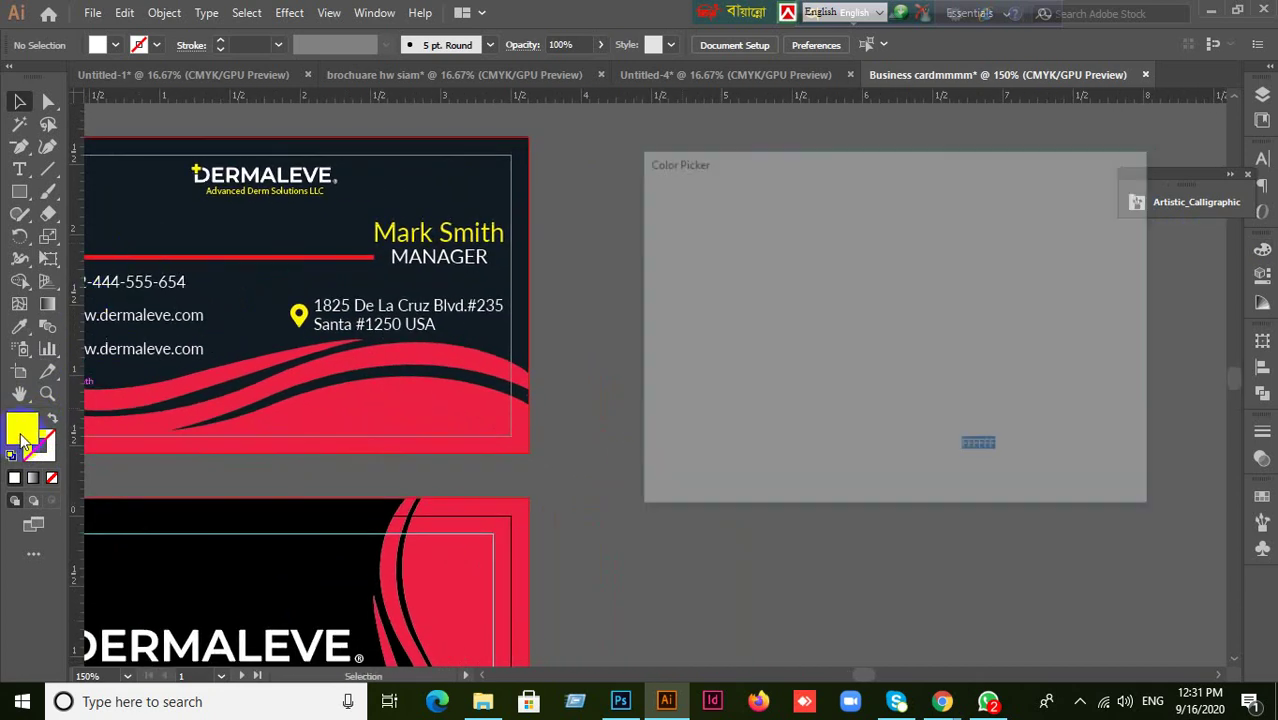
pyautogui.moveTo(905, 356); pyautogui.dragTo(919, 218)
pyautogui.click(1076, 221)
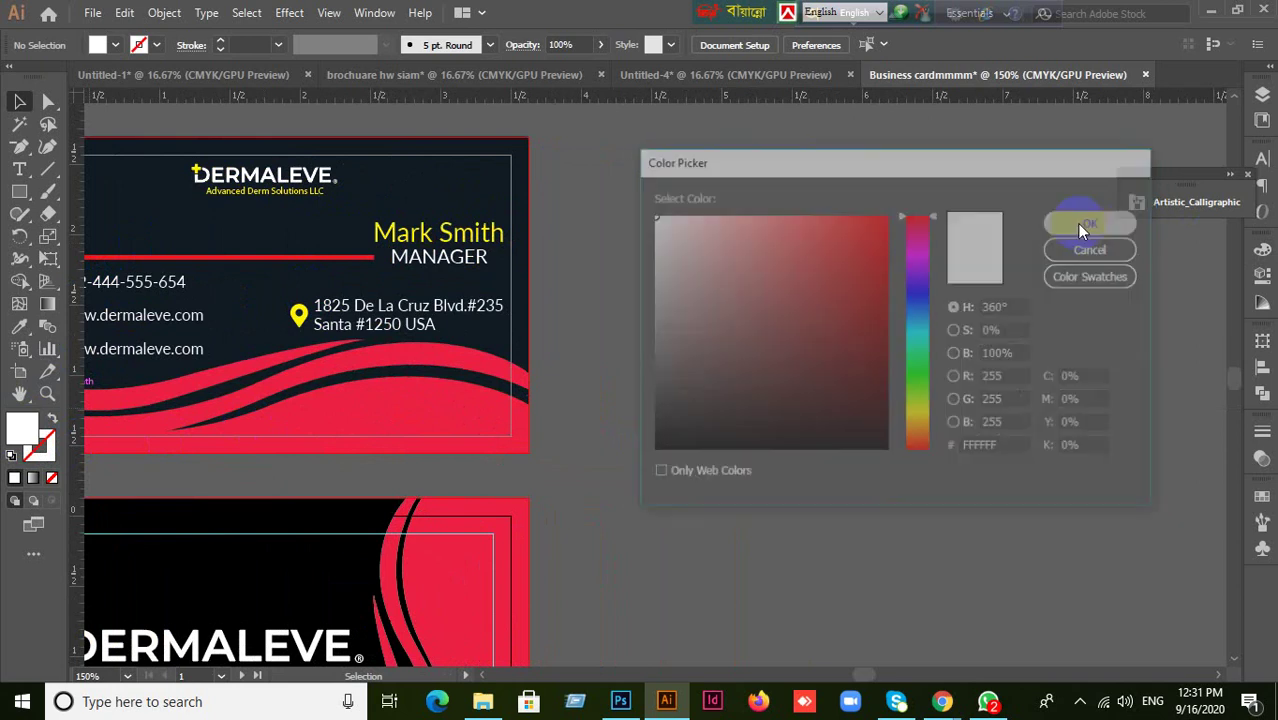
pyautogui.click(20, 192)
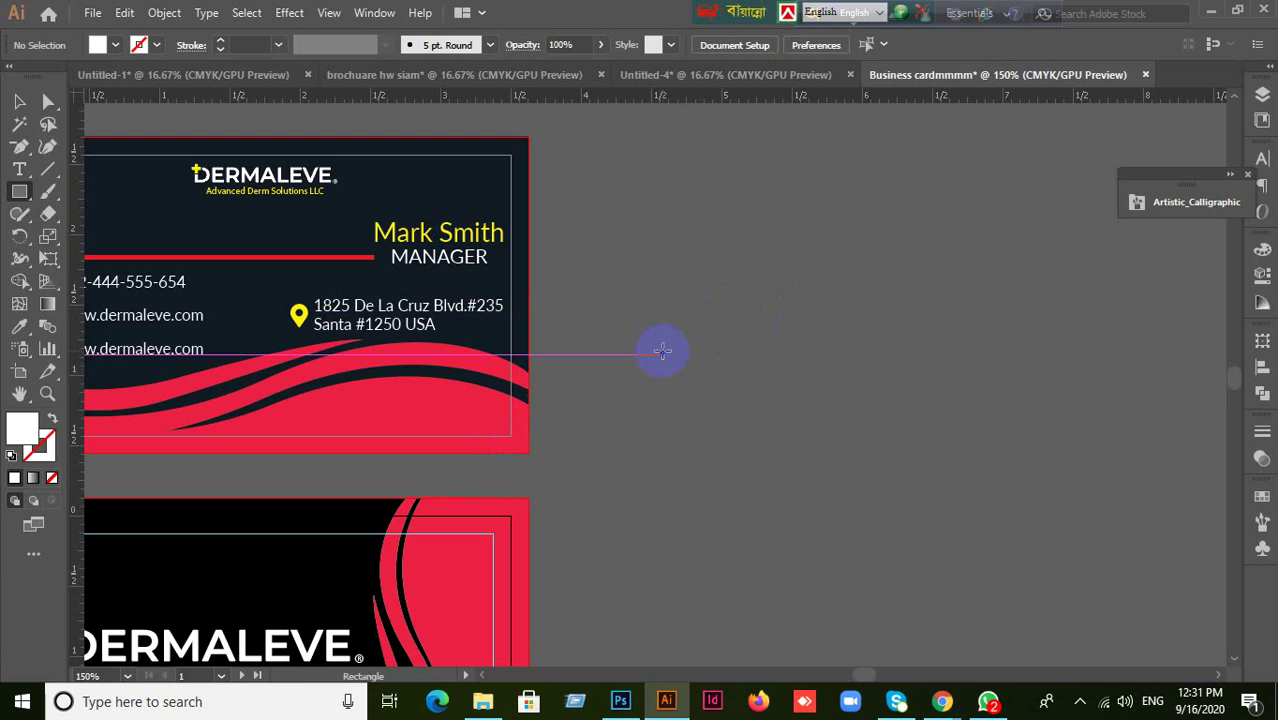
pyautogui.moveTo(672, 341); pyautogui.dragTo(1115, 497)
pyautogui.click(19, 102)
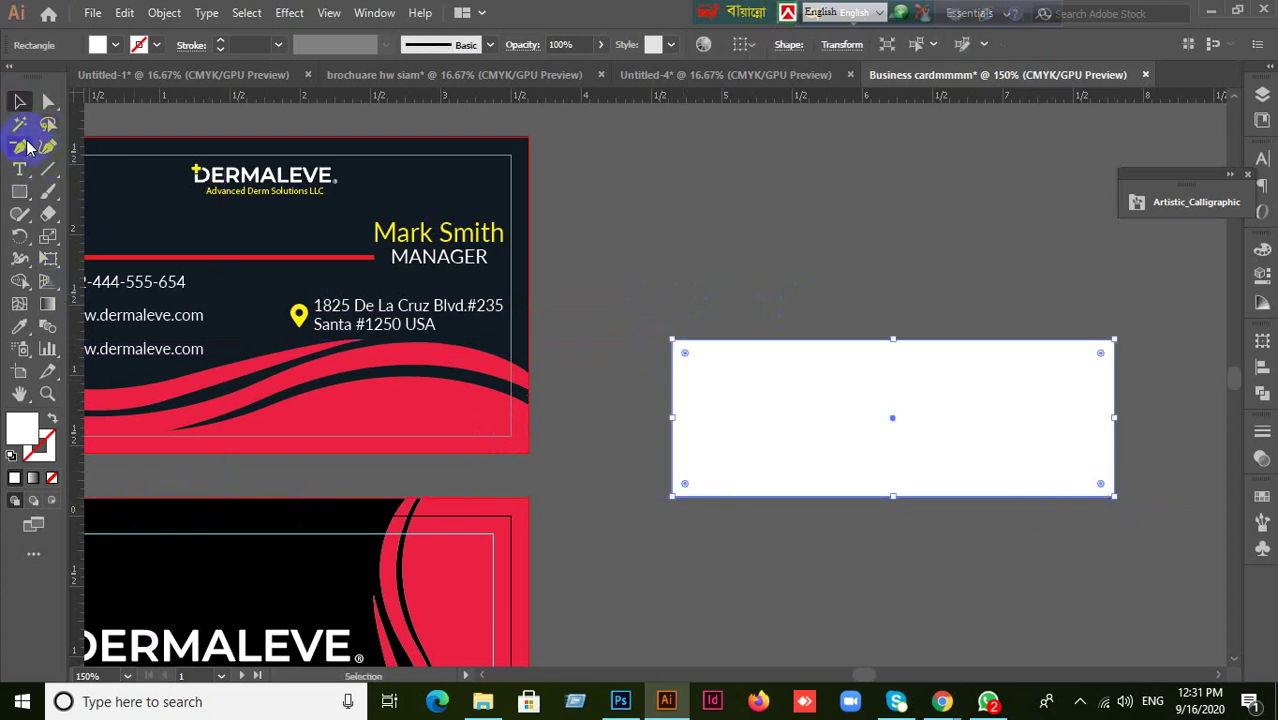
# - Add an anchor point near the middle of the white rectangle's top edge
pyautogui.click(24, 146)
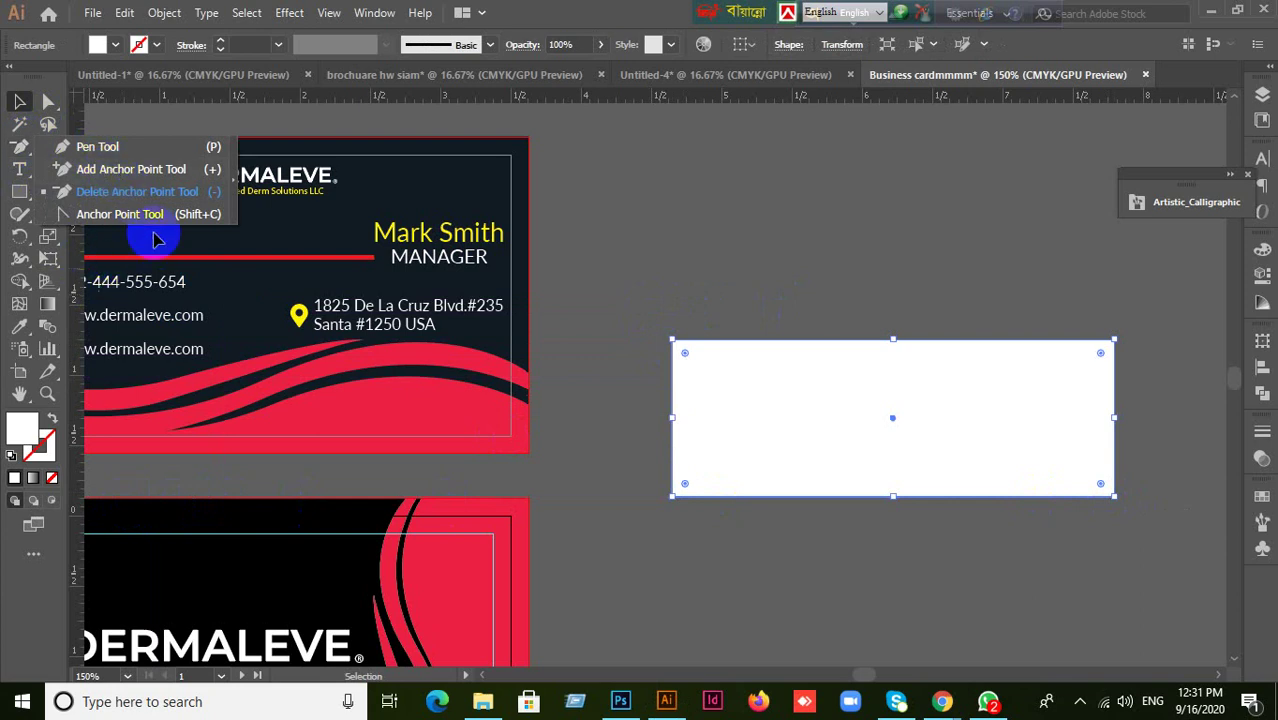
pyautogui.click(130, 169)
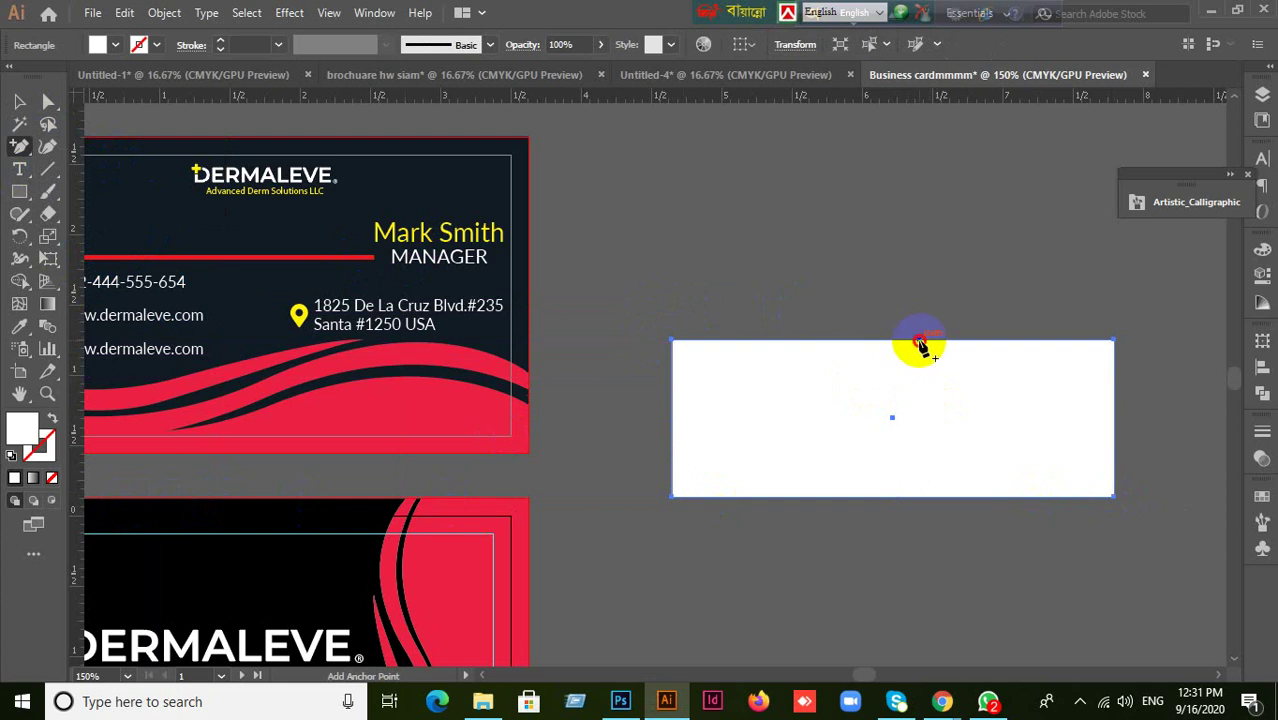
pyautogui.click(920, 345)
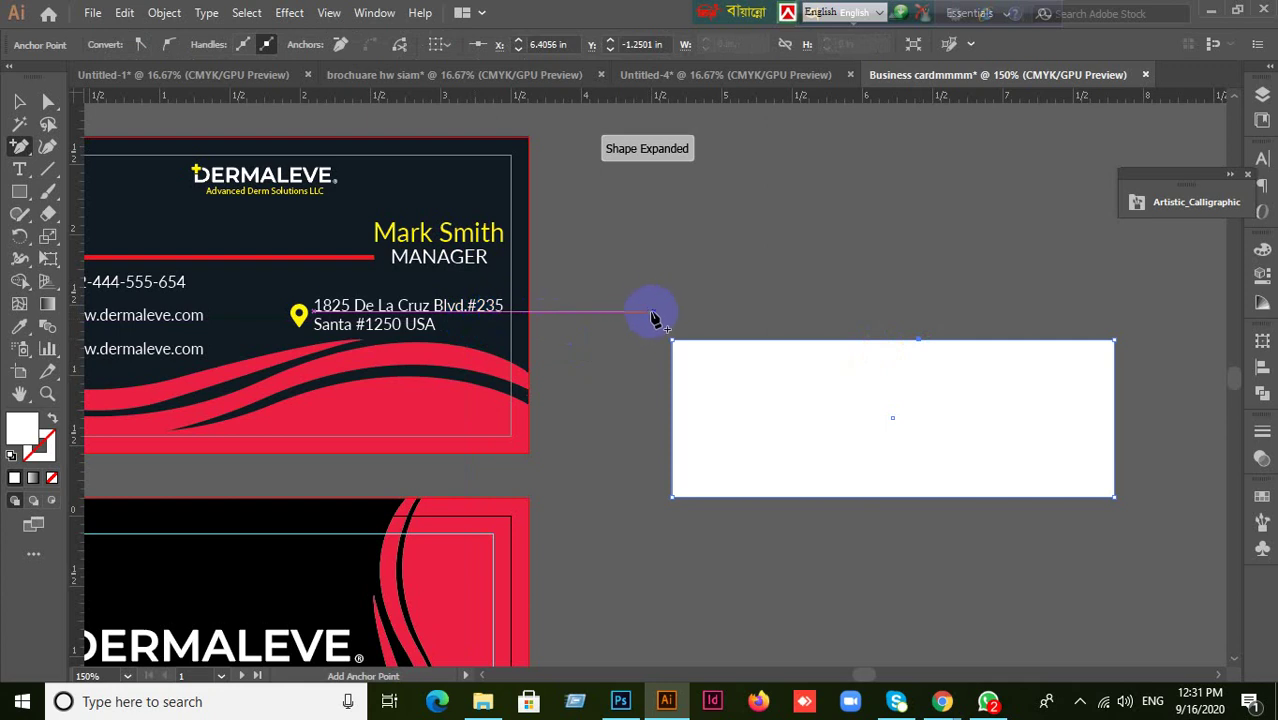
# - Undo the added anchor point and bend the white rectangle's top edge upward into an arch with the Anchor Point tool
pyautogui.hotkey('ctrl', 'z')
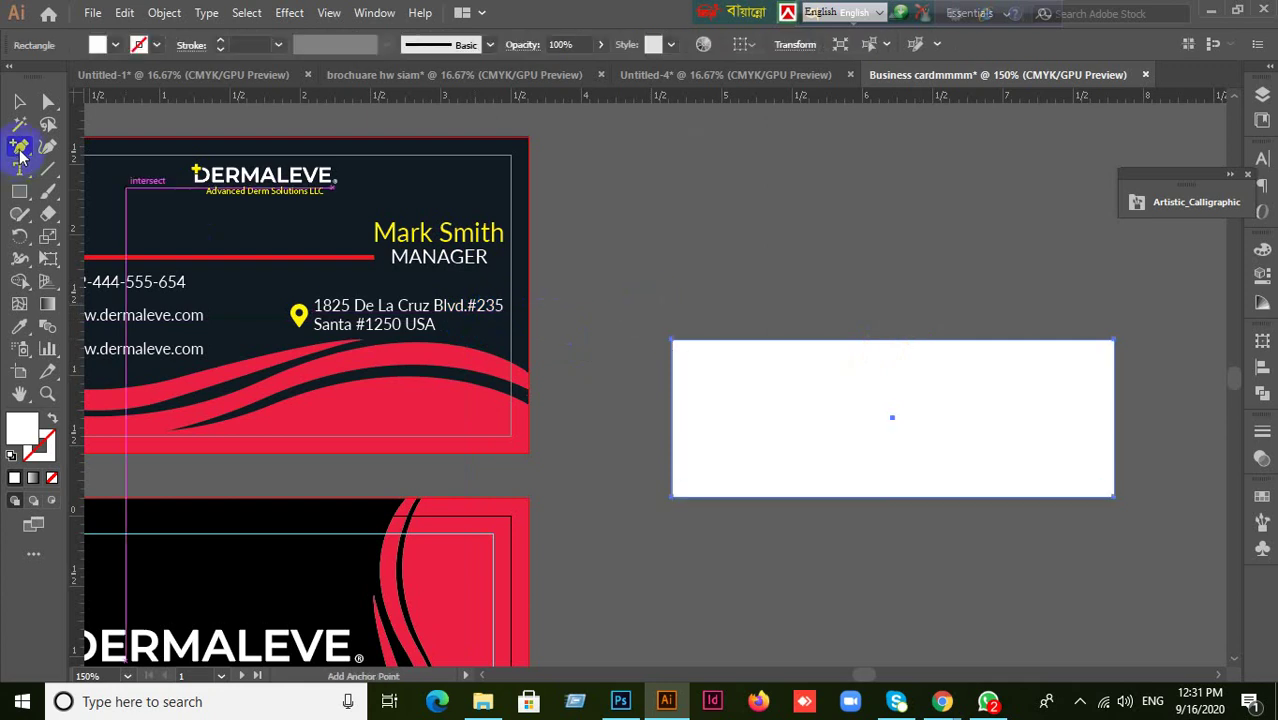
pyautogui.moveTo(20, 150); pyautogui.dragTo(86, 208)
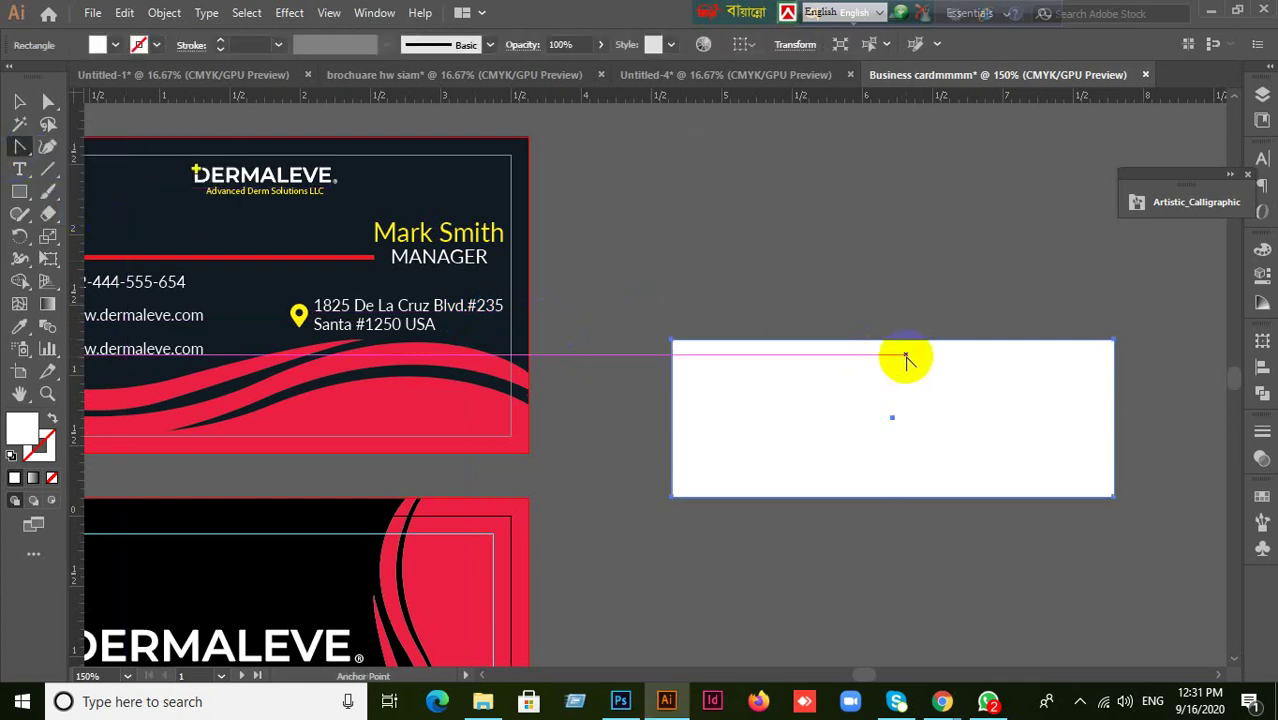
pyautogui.moveTo(905, 333); pyautogui.dragTo(905, 261)
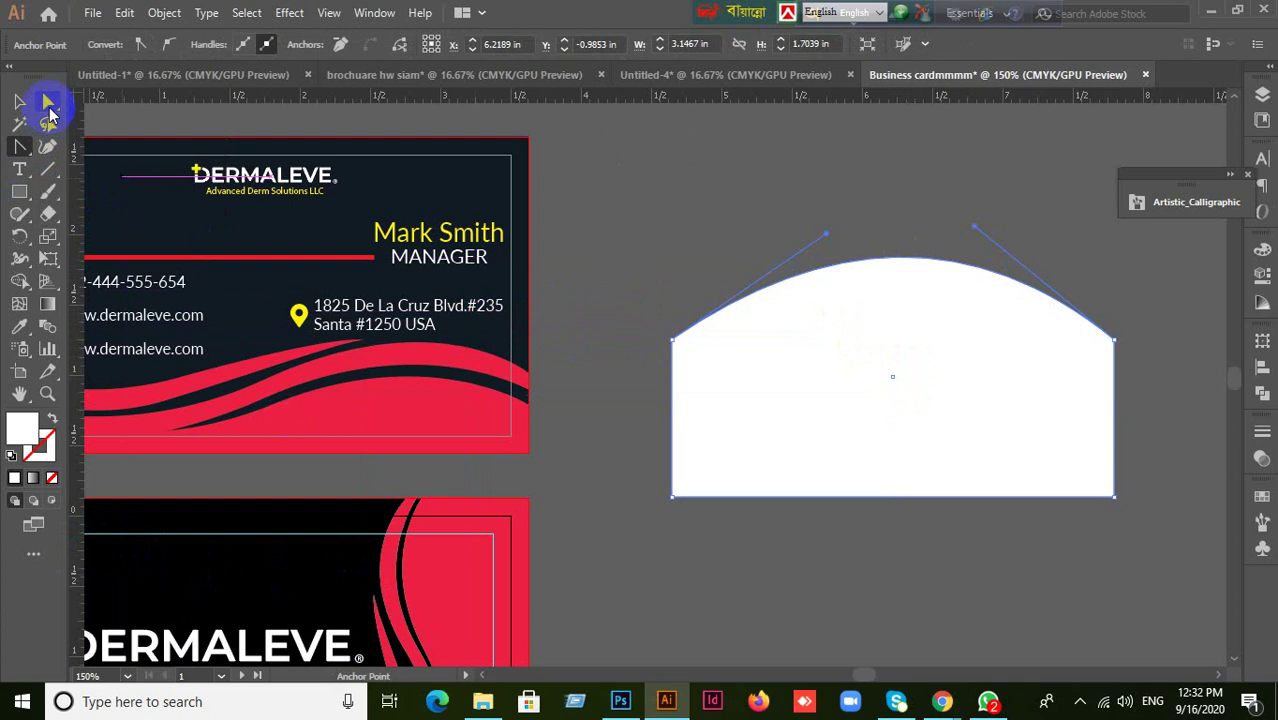
# - Add an anchor point on the arch just left of its crest and pull it down into a wave-like dip
pyautogui.click(20, 146)
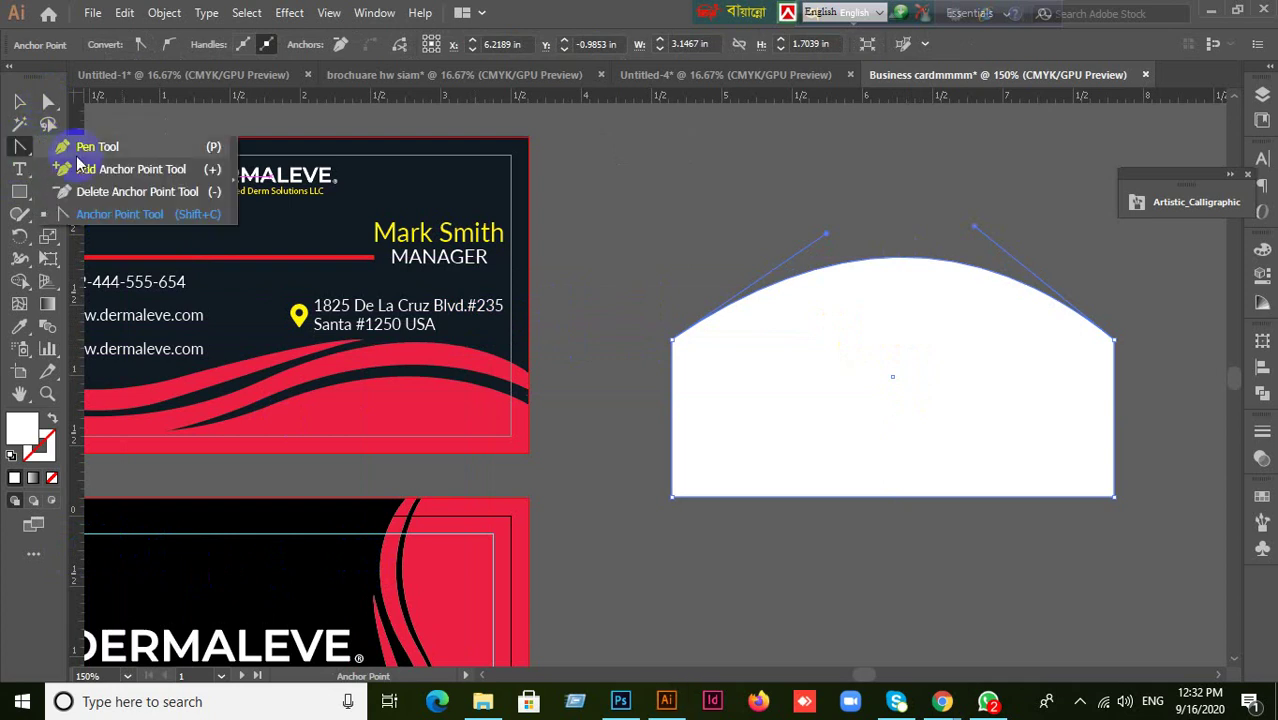
pyautogui.click(80, 165)
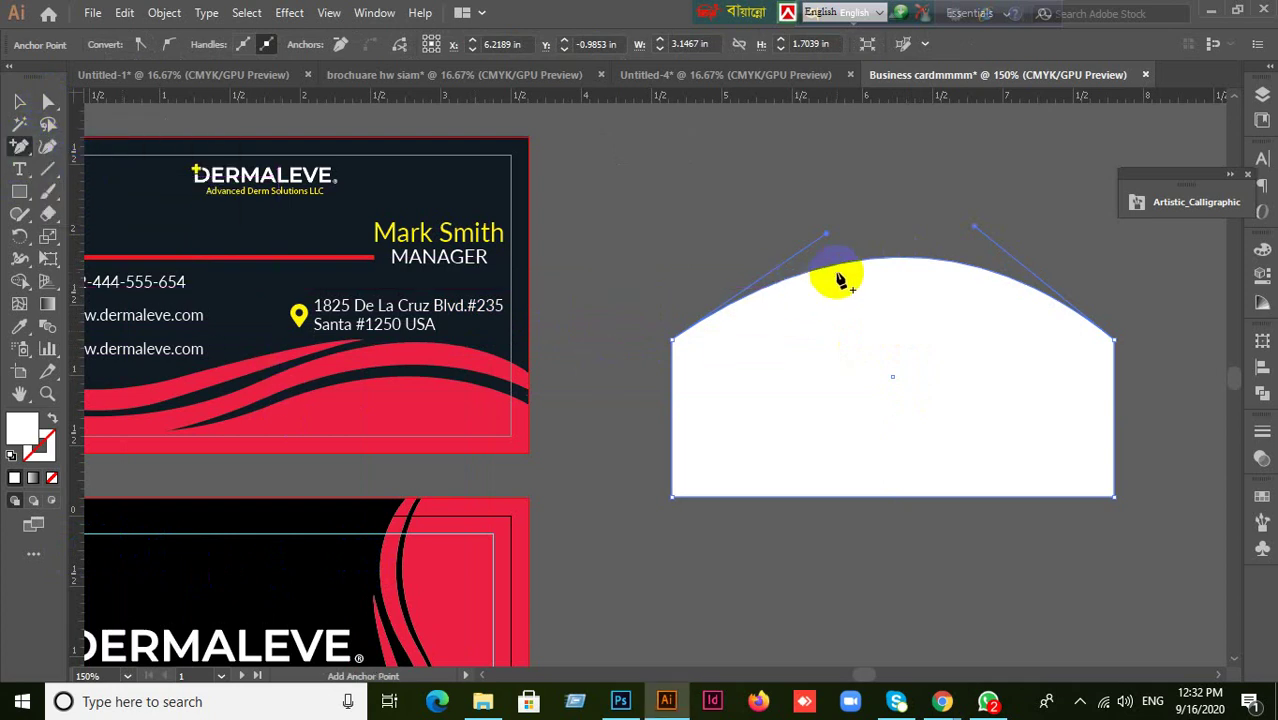
pyautogui.click(836, 268)
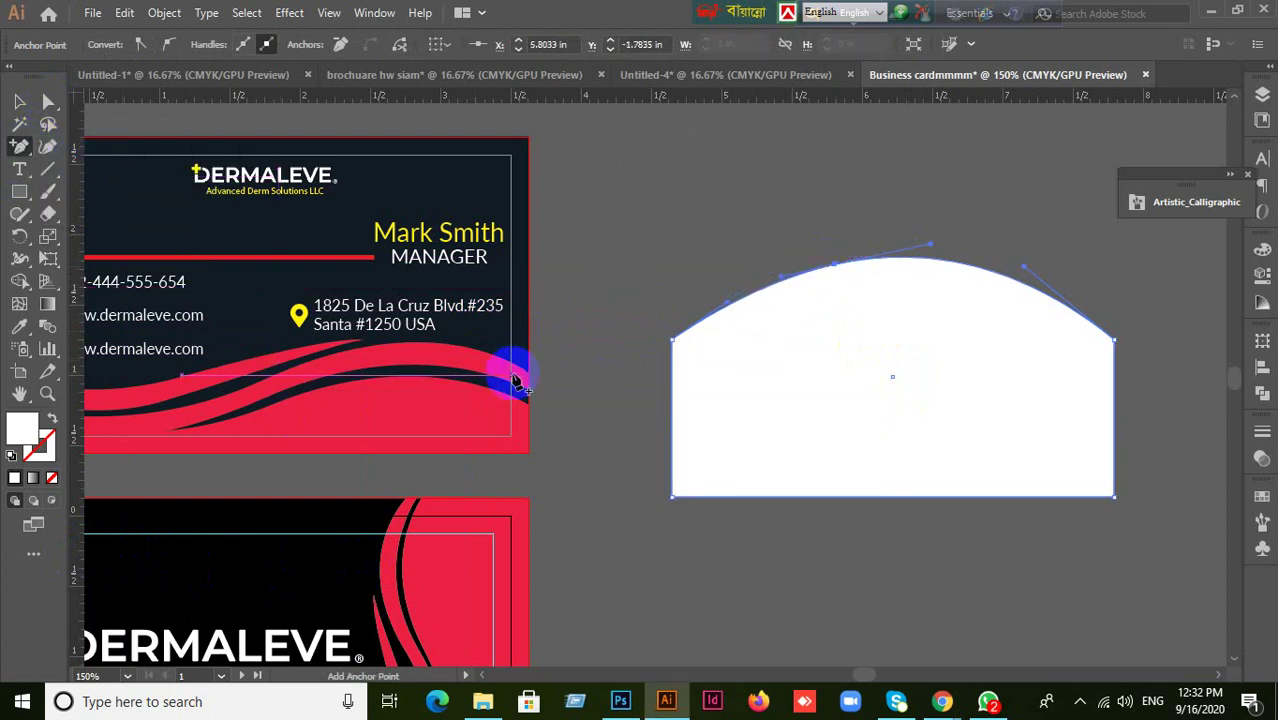
pyautogui.click(48, 102)
pyautogui.click(838, 272)
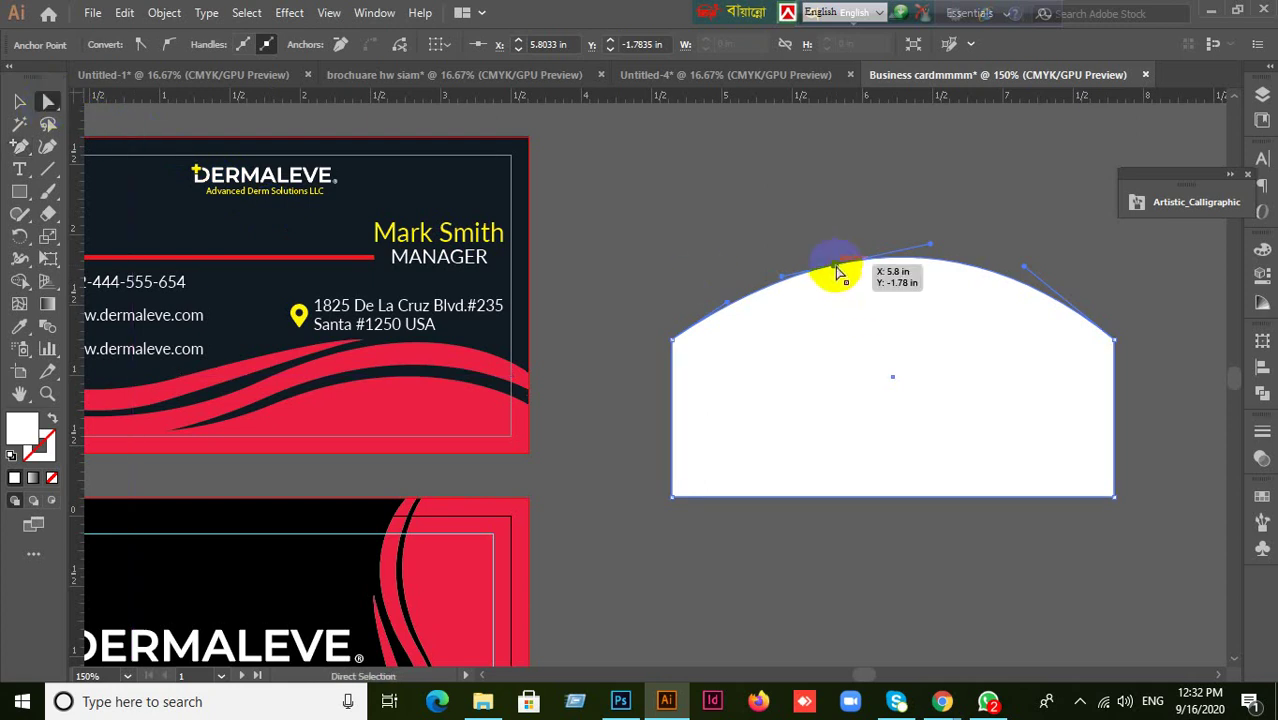
pyautogui.moveTo(838, 272); pyautogui.dragTo(866, 412)
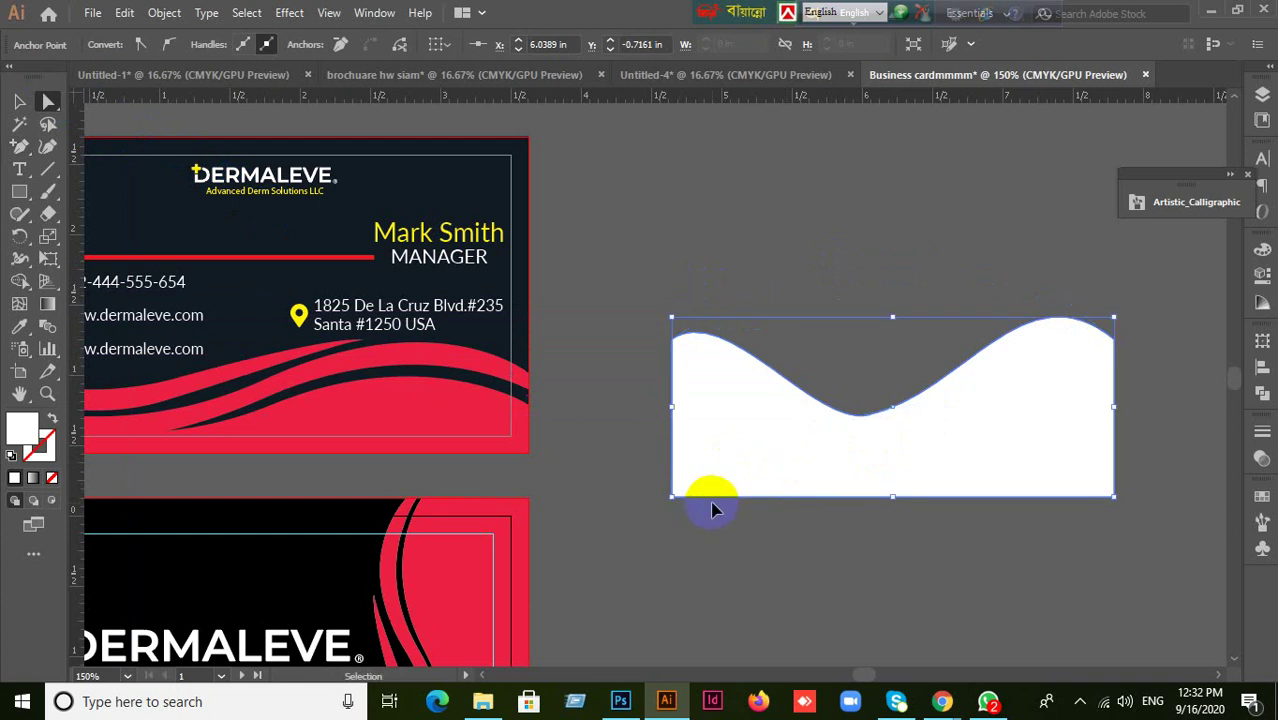
# - Retry pulling the arch's anchor point down into a dip, and undo the reshaping back to the plain rectangle
pyautogui.hotkey('ctrl', 'z')
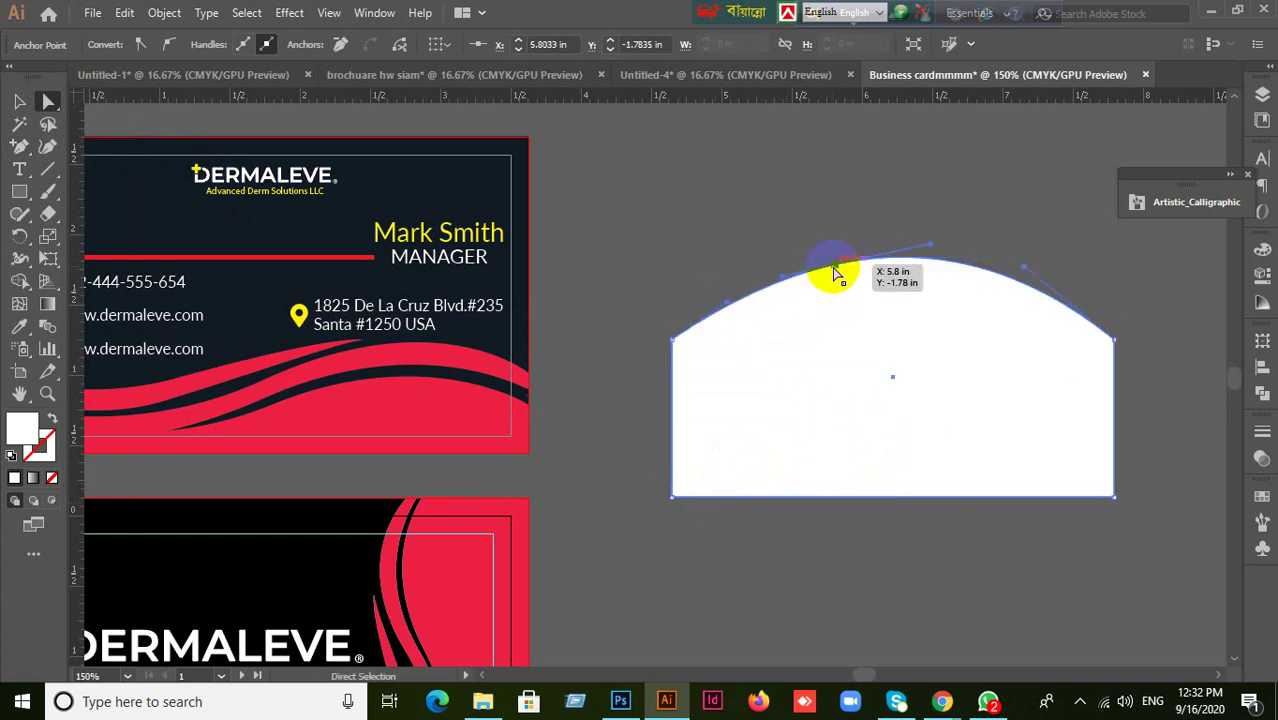
pyautogui.moveTo(837, 274); pyautogui.dragTo(857, 419)
pyautogui.hotkey('ctrl', 'z')
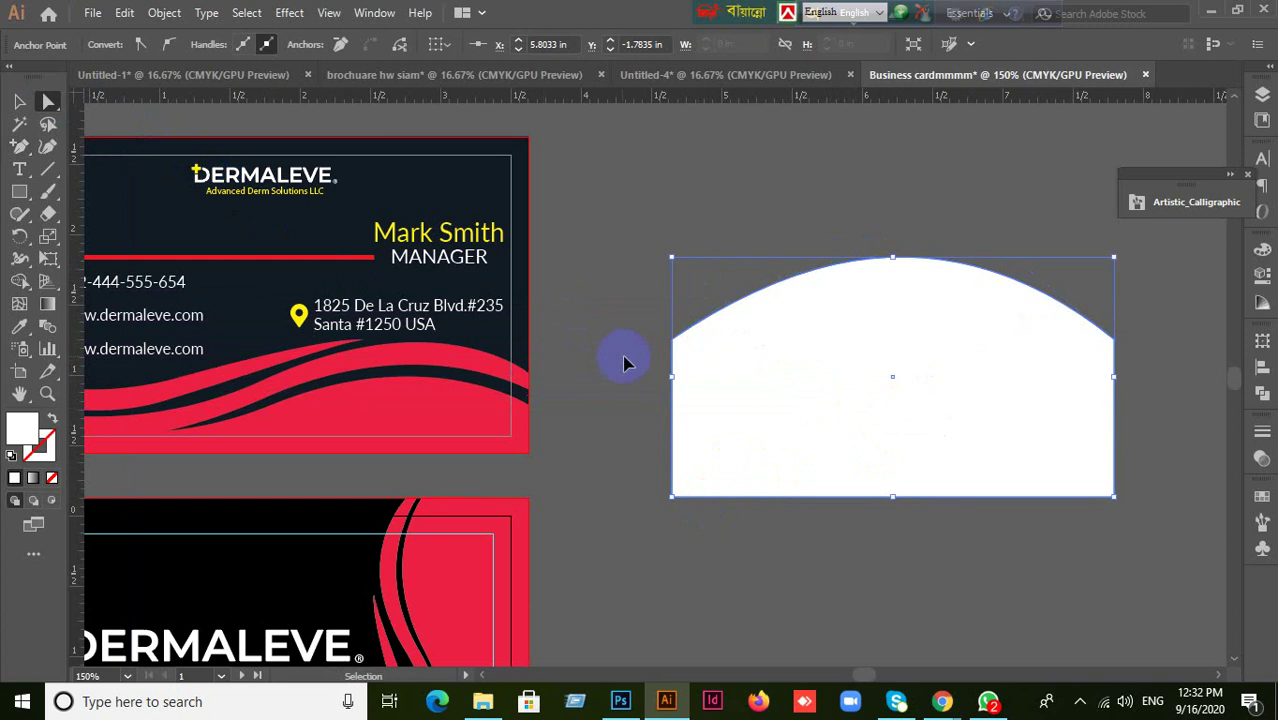
pyautogui.hotkey('ctrl', 'z')
pyautogui.hotkey('ctrl', 'z')
pyautogui.click(721, 365)
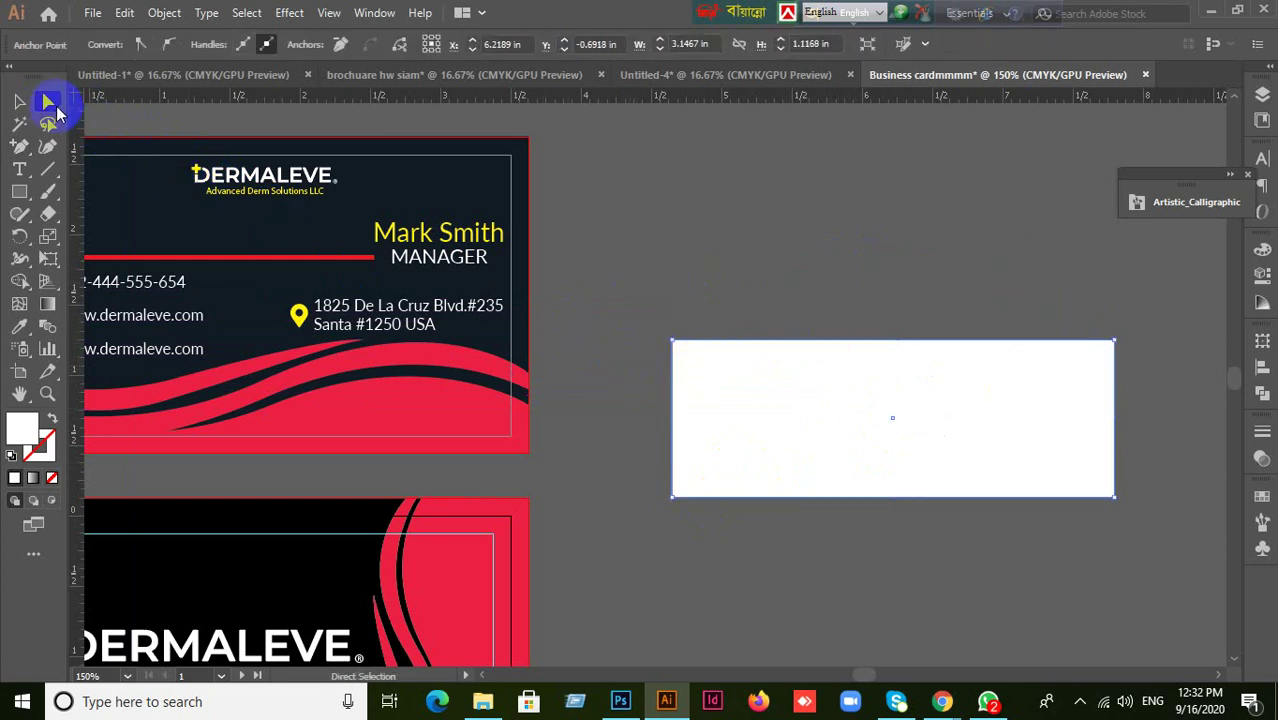
# - Add an anchor point on the white rectangle's top edge slightly right of its middle and raise it into a pointed peak
pyautogui.click(973, 379)
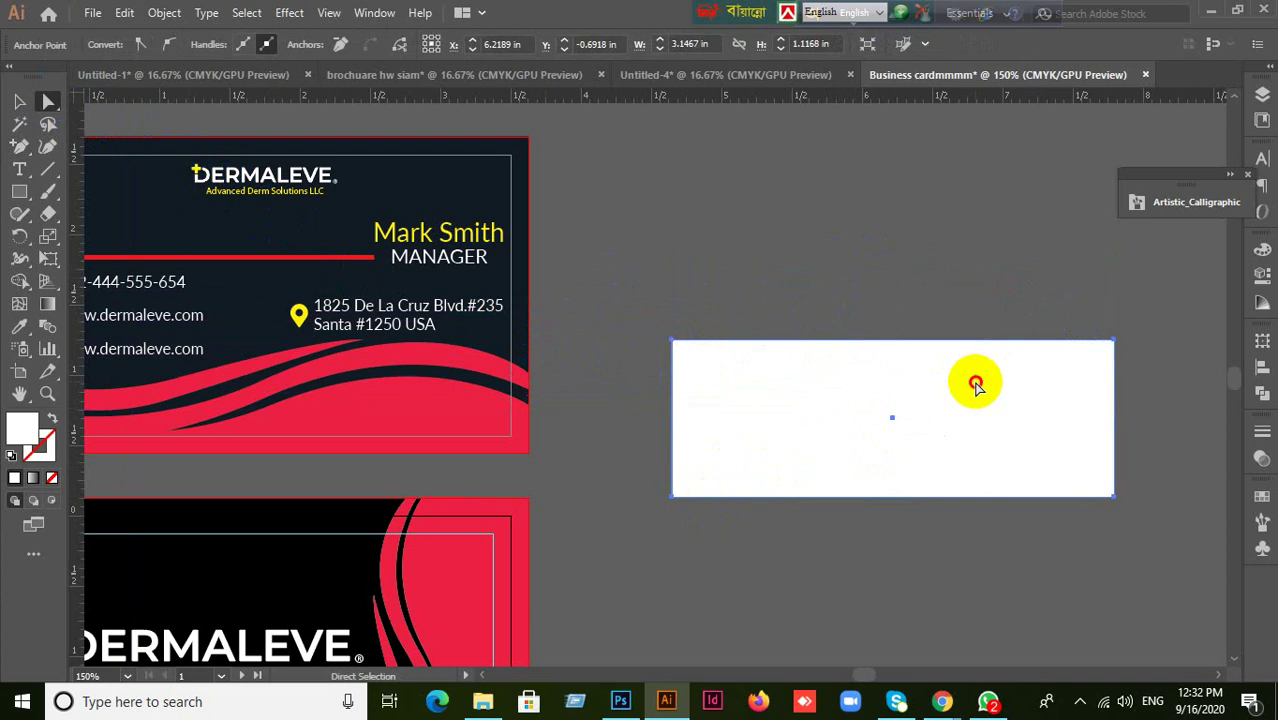
pyautogui.moveTo(17, 152); pyautogui.dragTo(68, 163)
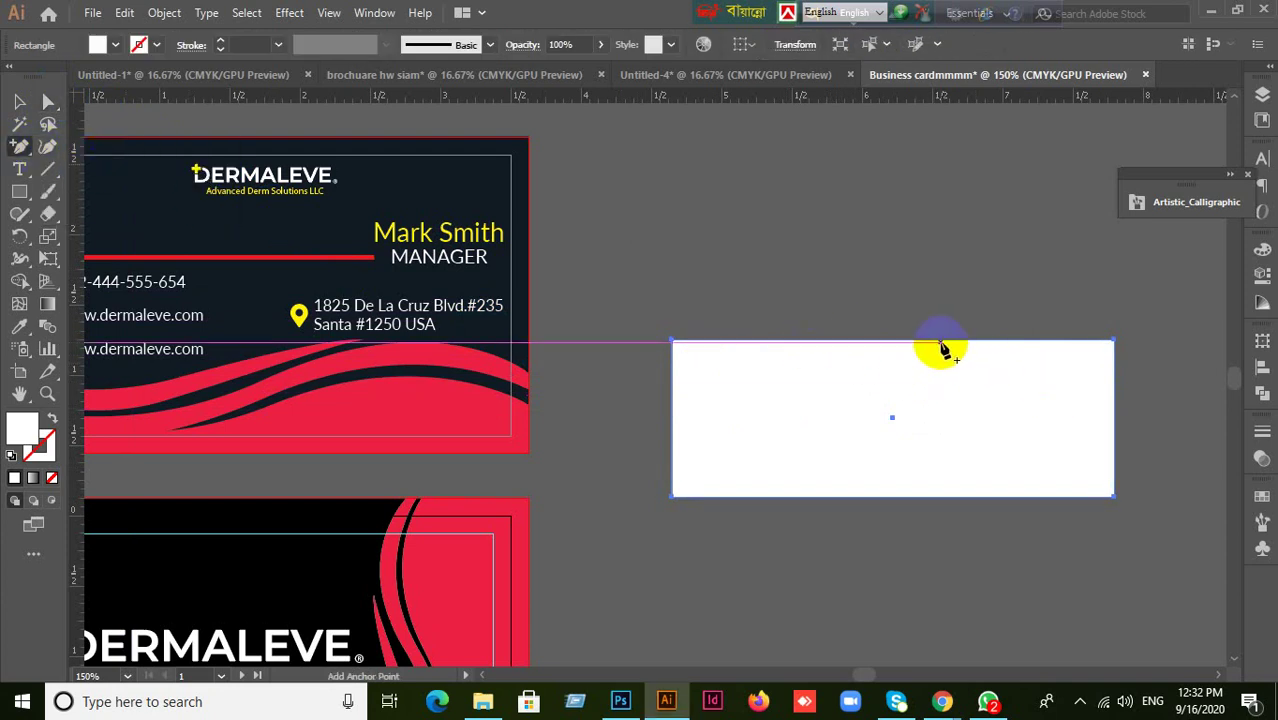
pyautogui.click(940, 343)
pyautogui.click(47, 103)
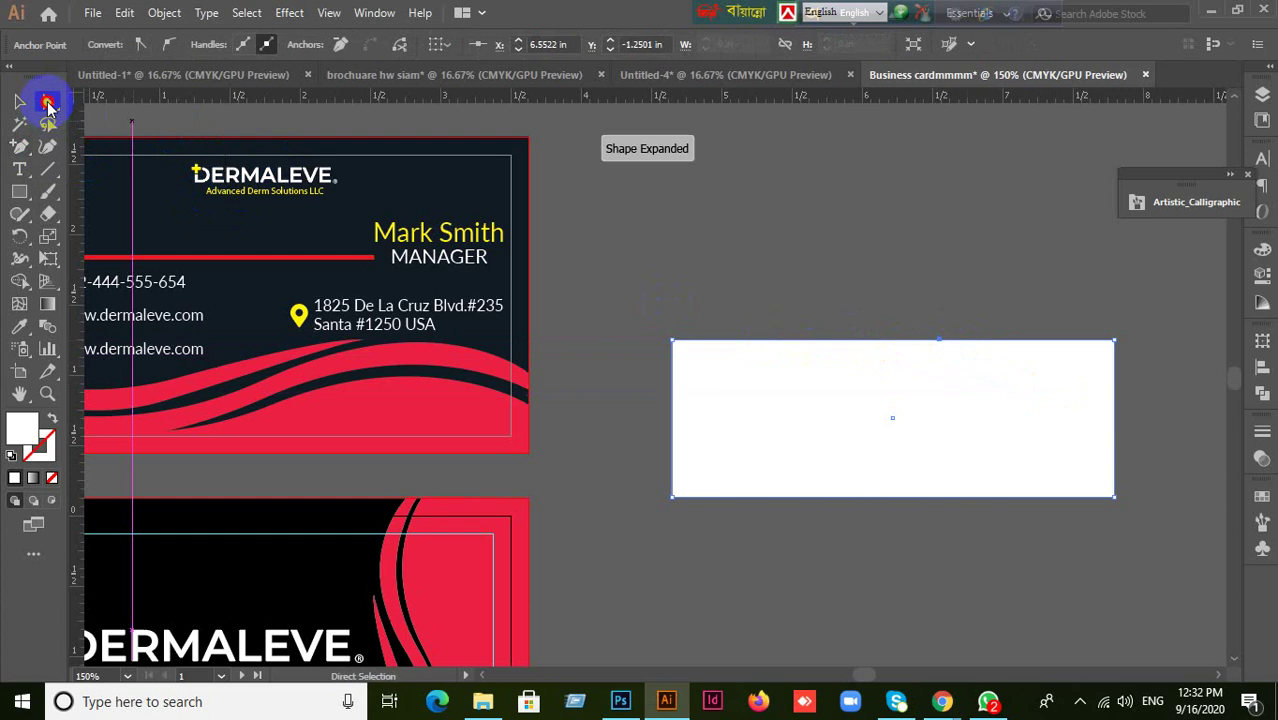
pyautogui.moveTo(940, 343); pyautogui.dragTo(950, 238)
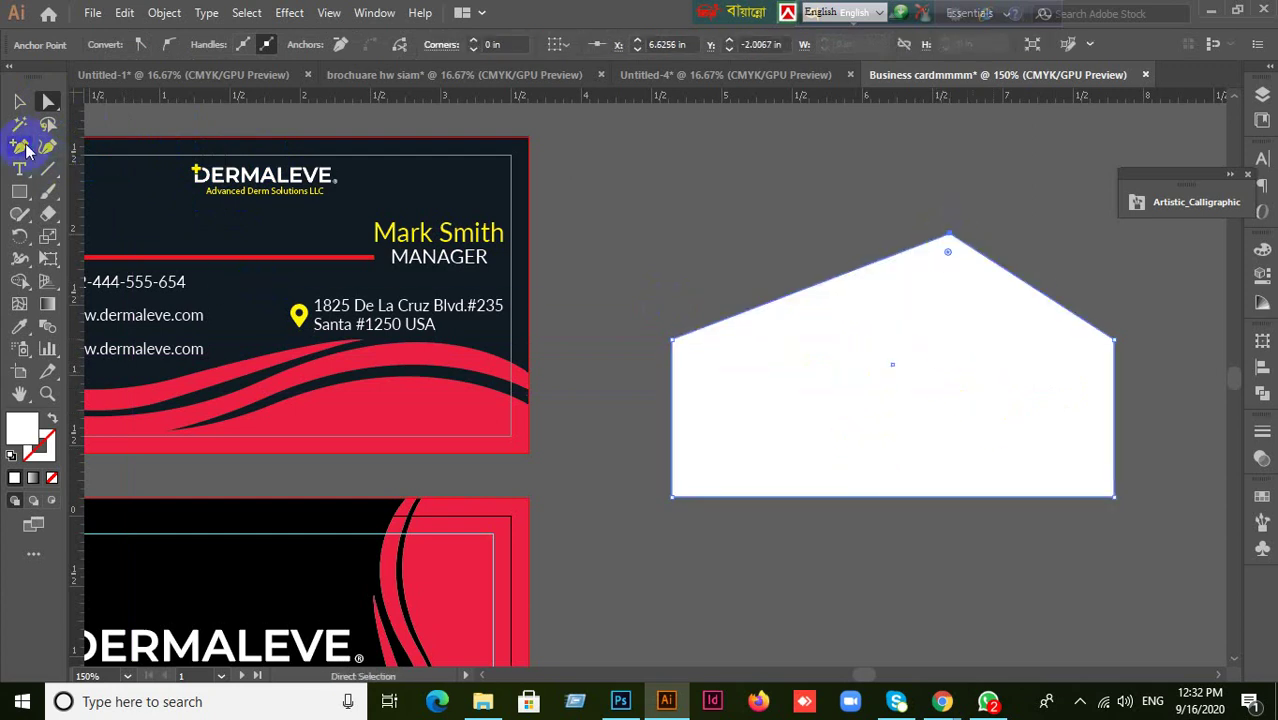
# - Try to round the peak by extending curve handles from its anchor point, and undo the curve
pyautogui.moveTo(26, 148); pyautogui.dragTo(62, 214)
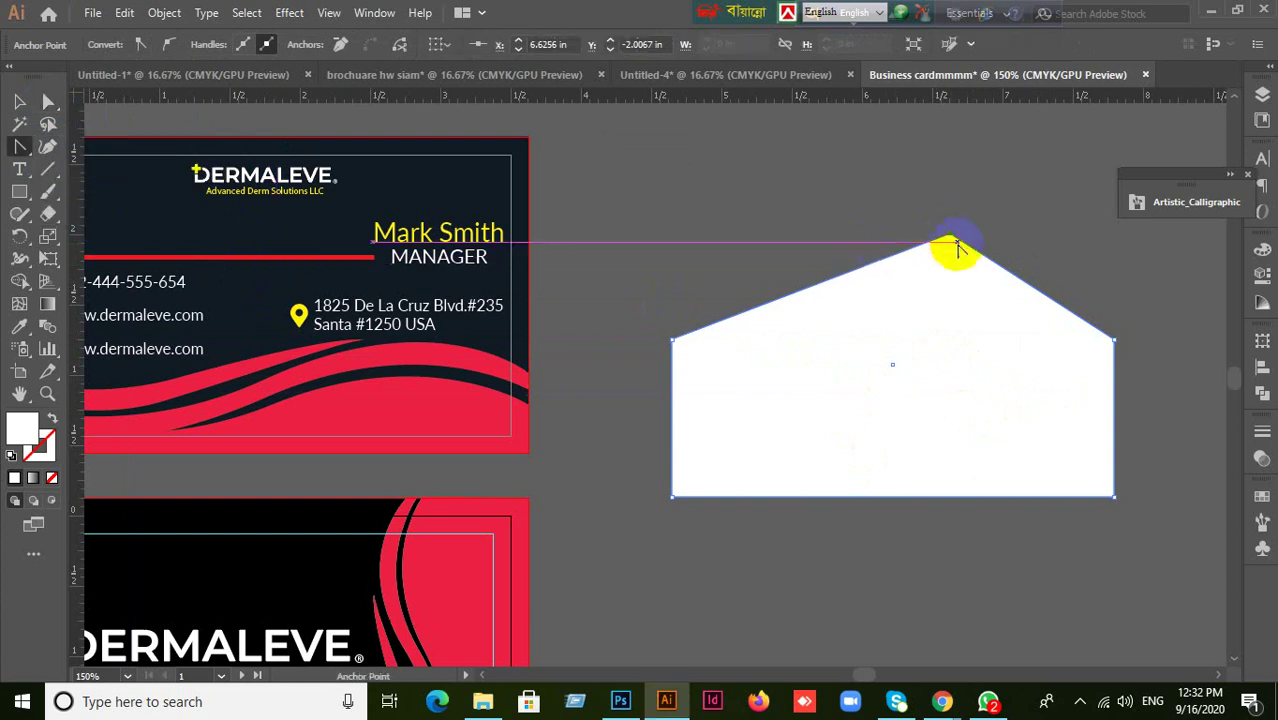
pyautogui.moveTo(951, 238); pyautogui.dragTo(1000, 236)
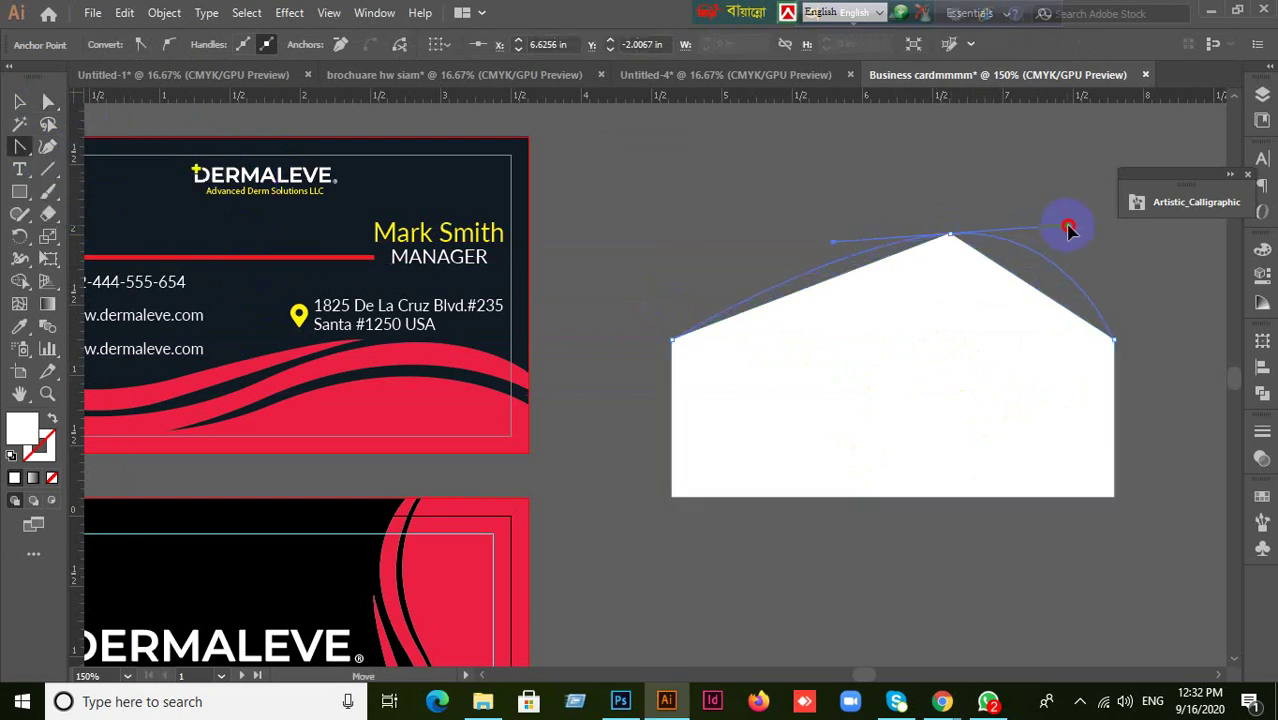
pyautogui.moveTo(1047, 230); pyautogui.dragTo(1047, 228)
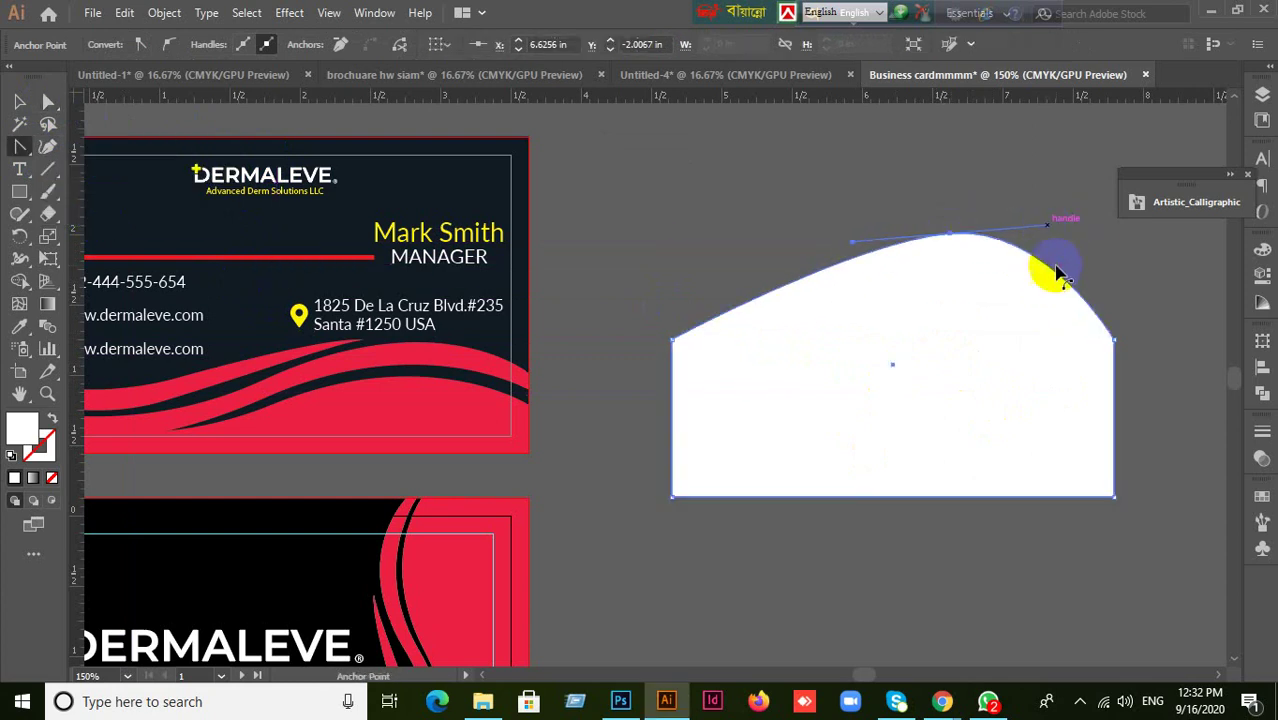
pyautogui.hotkey('ctrl', 'z')
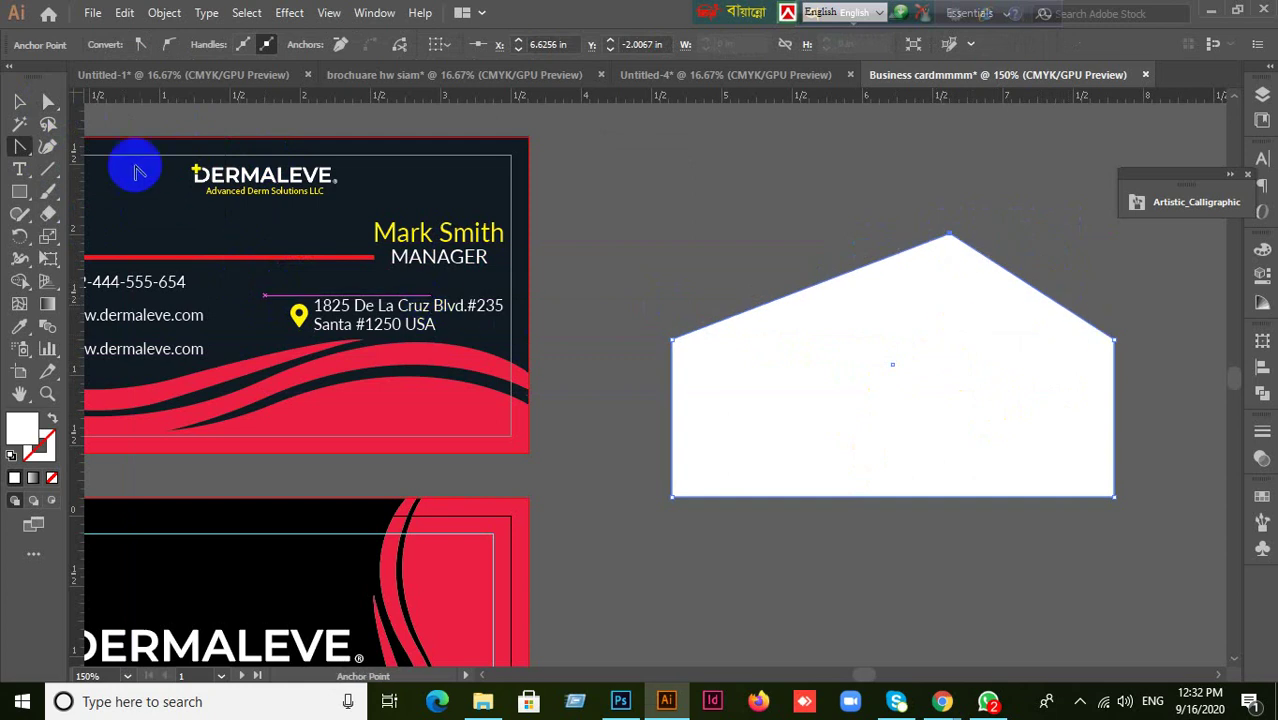
# - Add an anchor point on the shape's left slope, pull it down into a shallow valley, and lower the peak
pyautogui.click(21, 148)
pyautogui.click(74, 170)
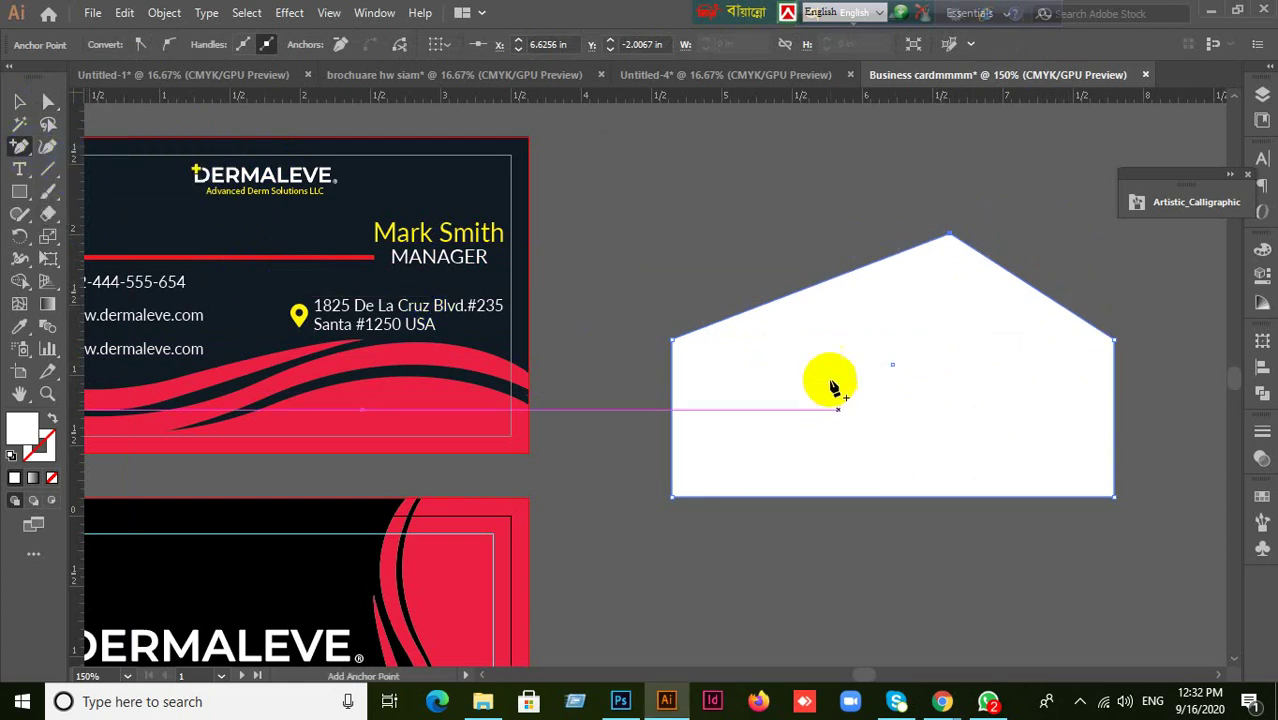
pyautogui.click(786, 298)
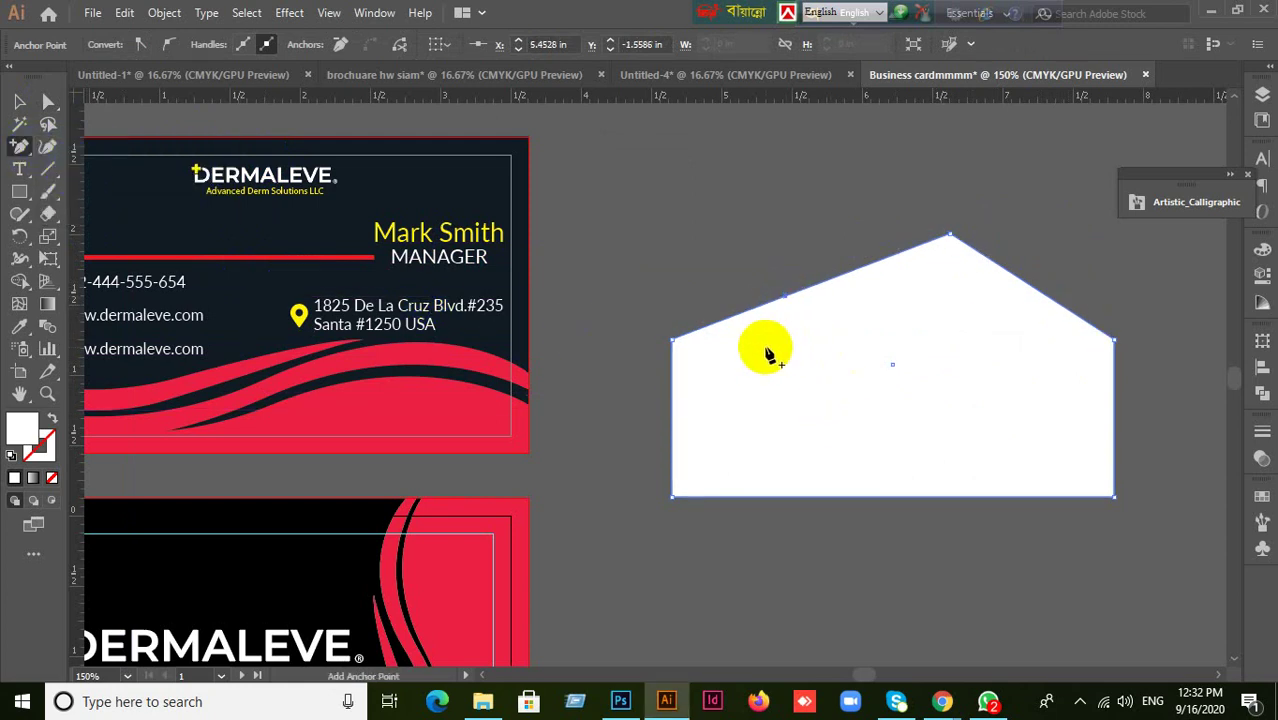
pyautogui.click(48, 101)
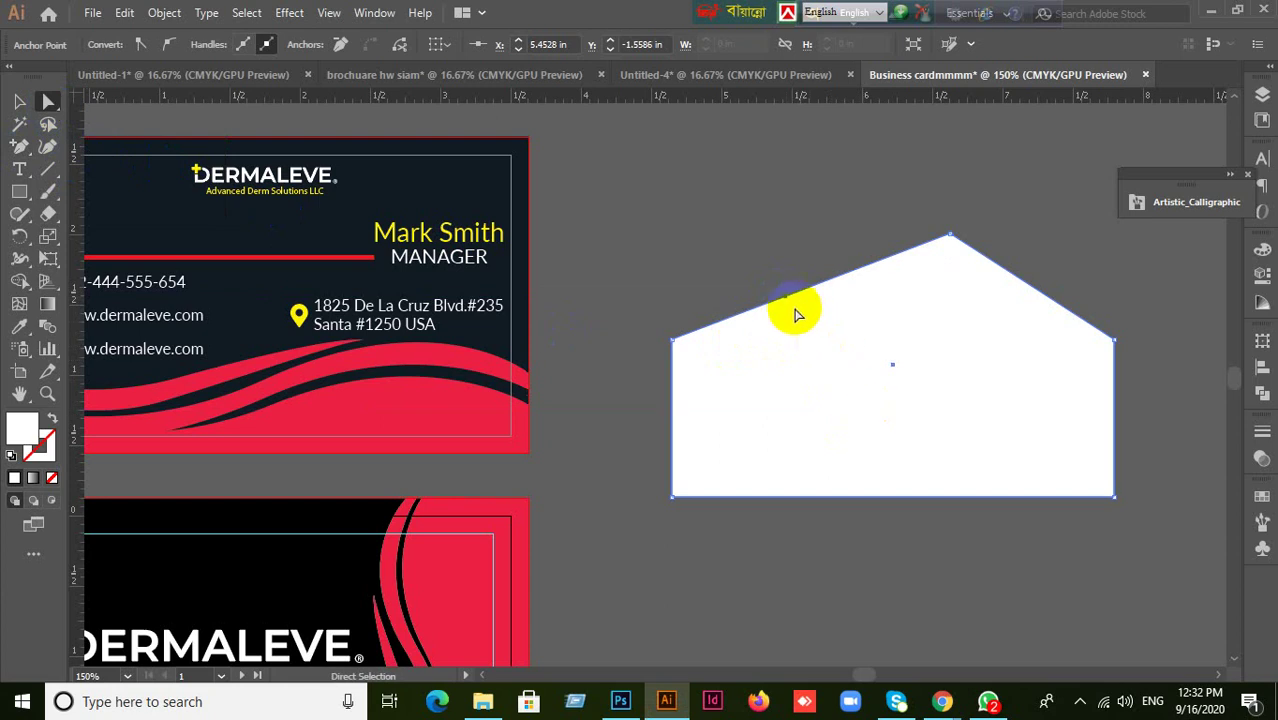
pyautogui.moveTo(786, 298); pyautogui.dragTo(797, 353)
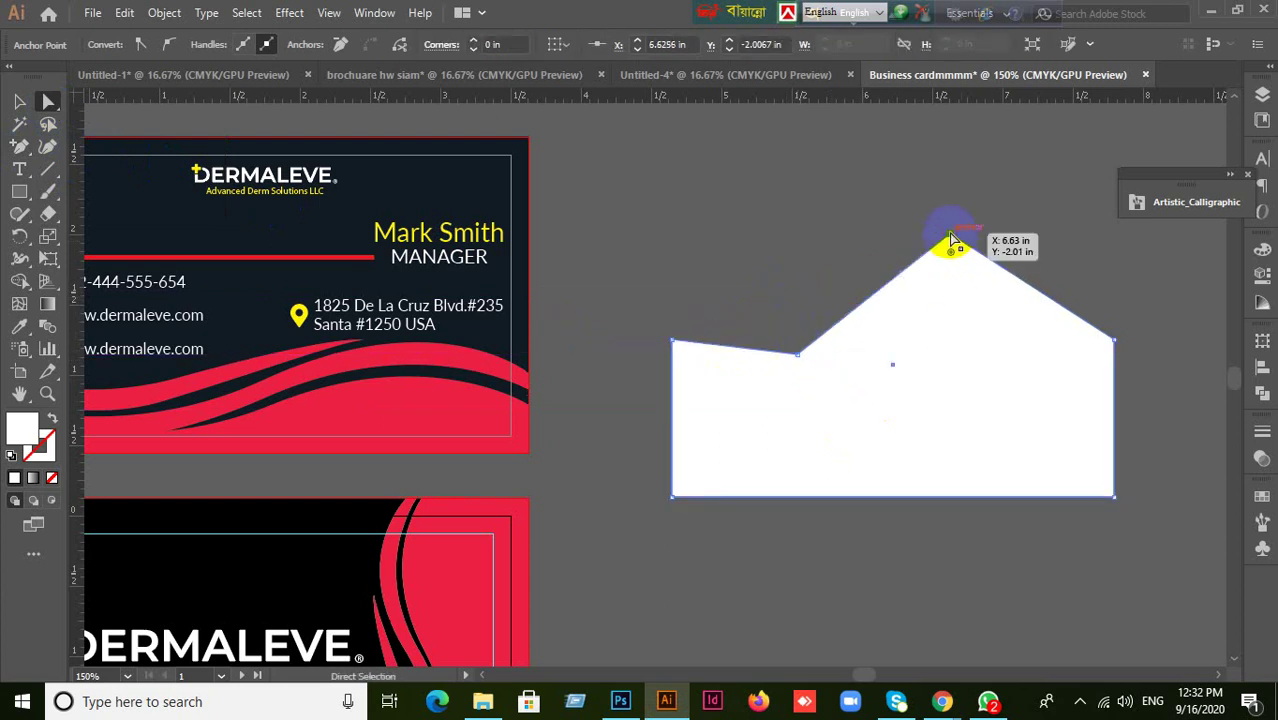
pyautogui.moveTo(952, 240); pyautogui.dragTo(957, 283)
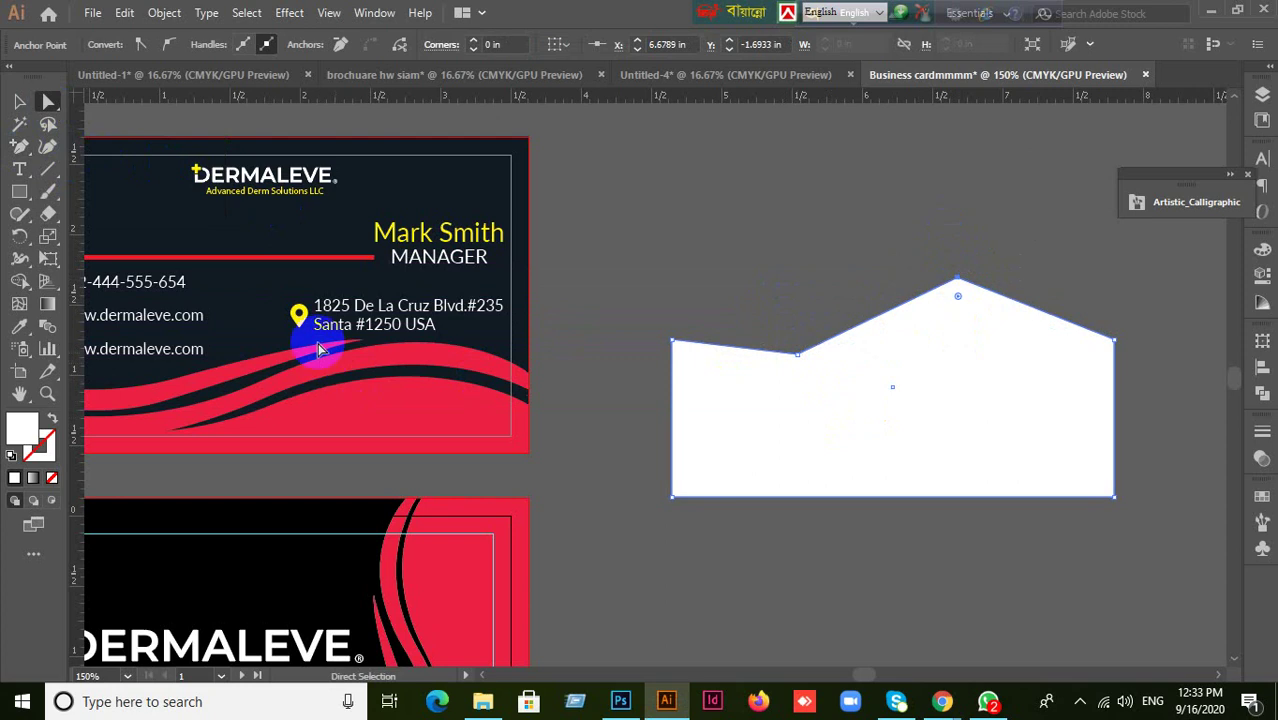
# - Round the lowered peak by extending horizontal curve handles from its anchor point with the Anchor Point tool
pyautogui.moveTo(25, 150); pyautogui.dragTo(77, 212)
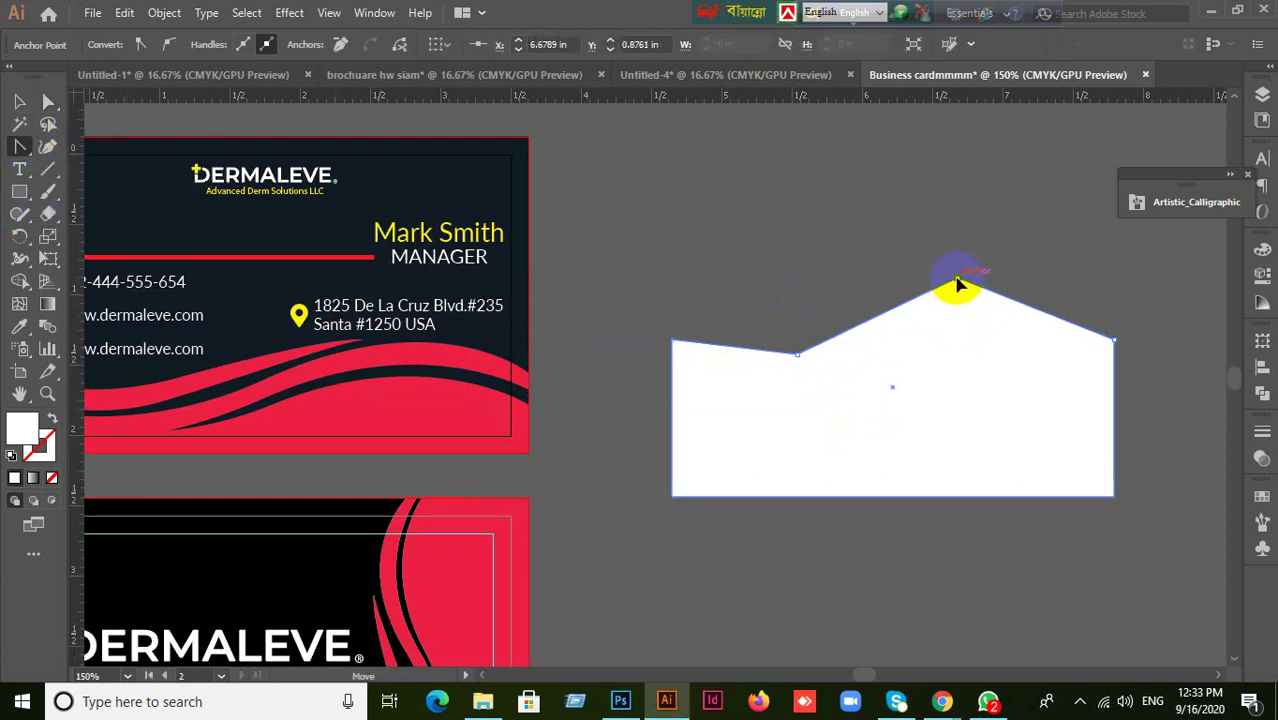
pyautogui.moveTo(958, 283); pyautogui.dragTo(1035, 280)
# - Try to smooth the valley's corner by extending curve handles from its anchor point, undoing the twisted curve
pyautogui.moveTo(797, 353); pyautogui.dragTo(714, 363)
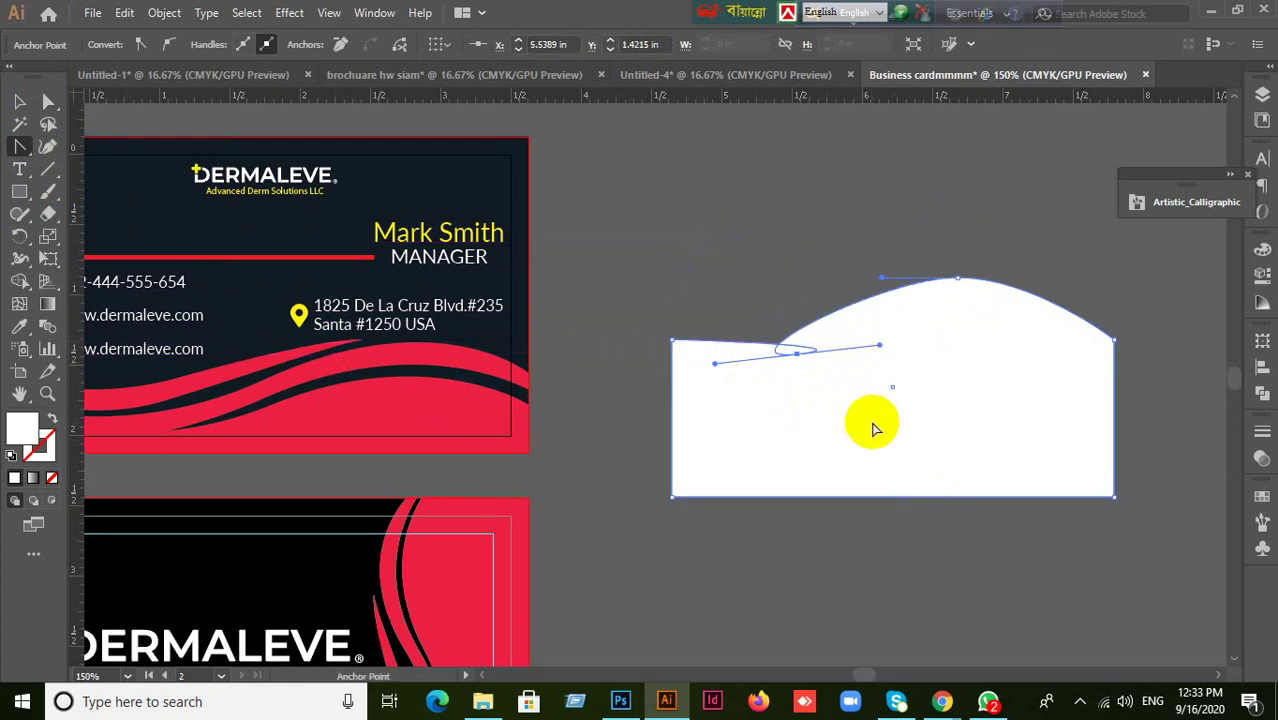
pyautogui.hotkey('ctrl', 'z')
pyautogui.hotkey('ctrl', 'z')
pyautogui.moveTo(798, 358); pyautogui.dragTo(866, 360)
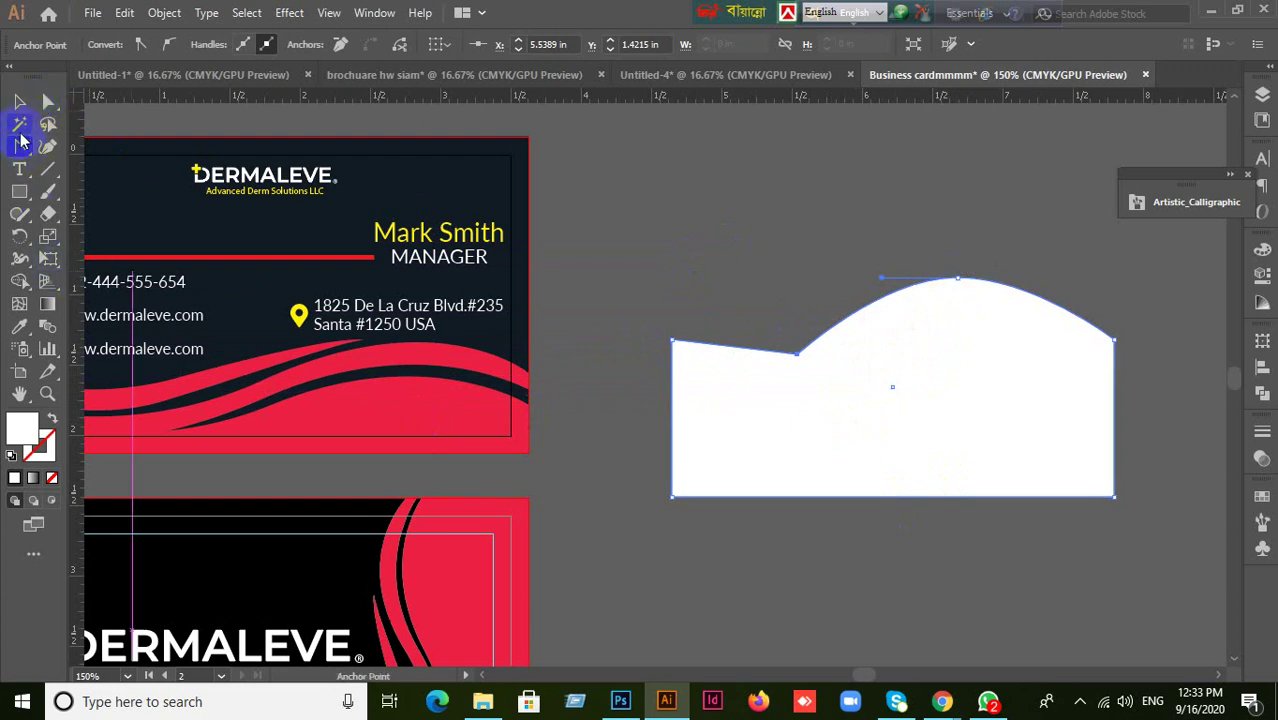
# - Remove the rounded peak's anchor point with the Pen tool, undo the removal, and return to the Selection tool
pyautogui.moveTo(20, 145); pyautogui.dragTo(105, 166)
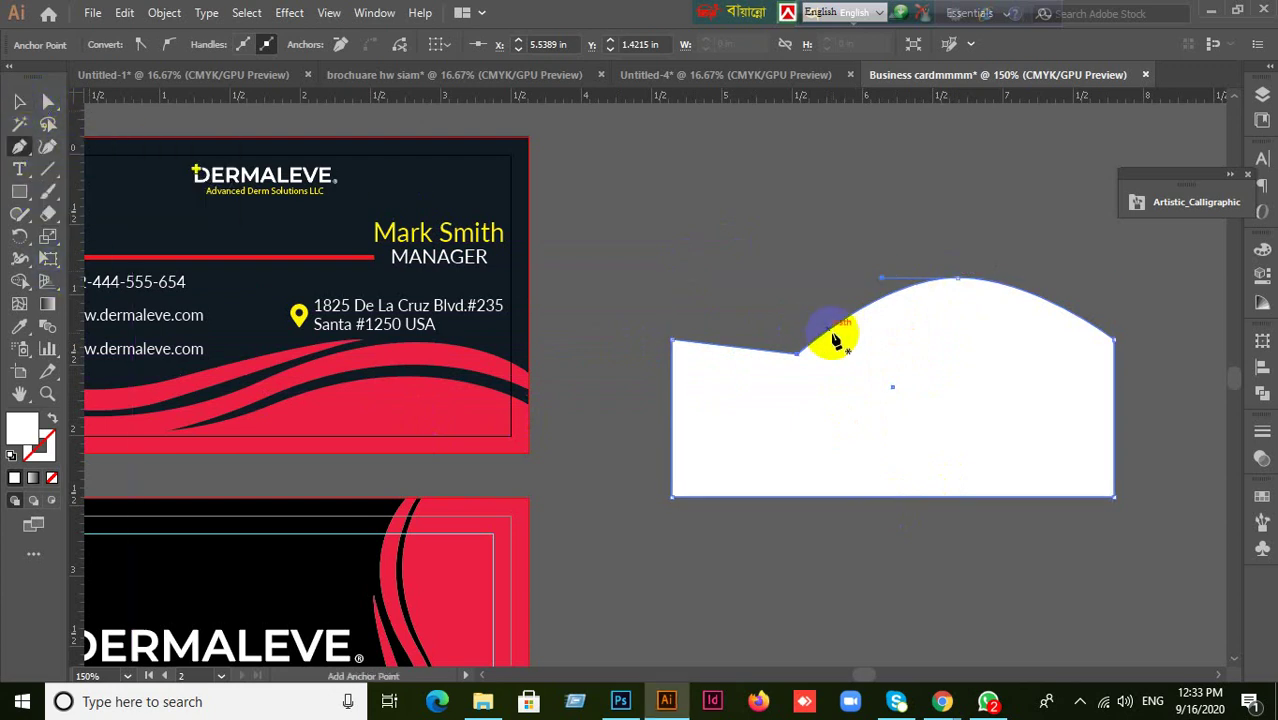
pyautogui.click(956, 280)
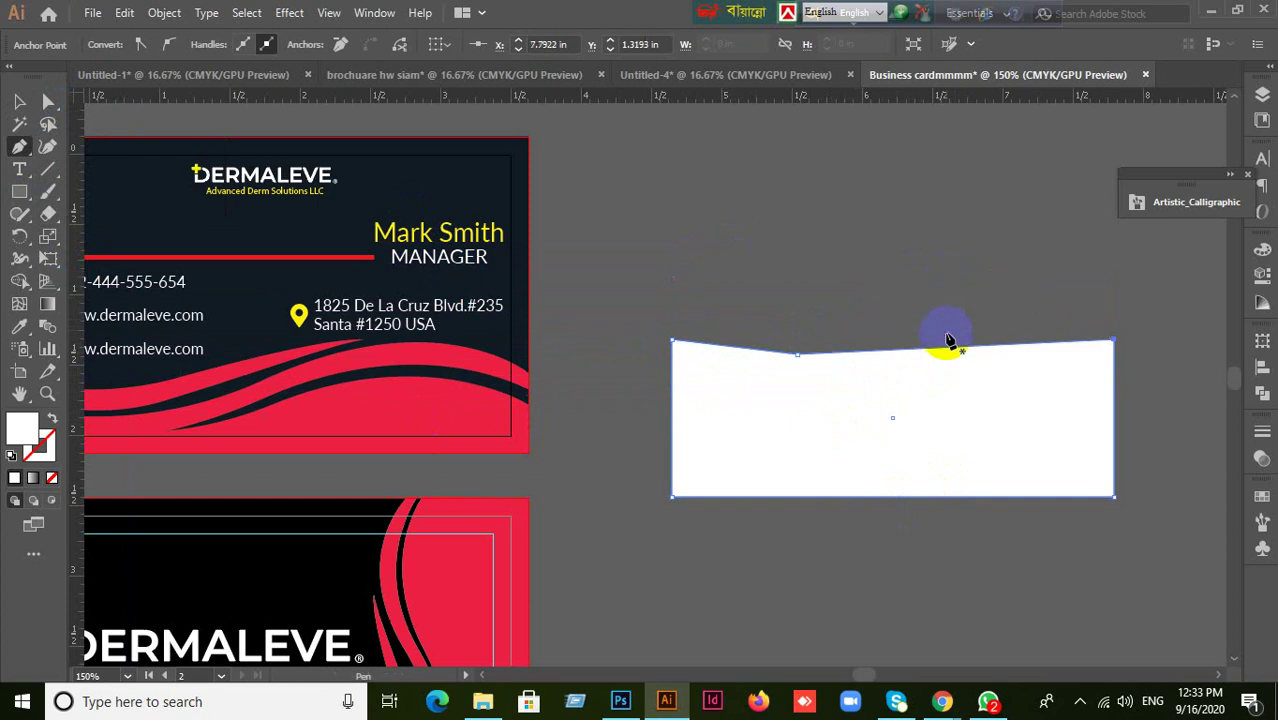
pyautogui.hotkey('ctrl', 'z')
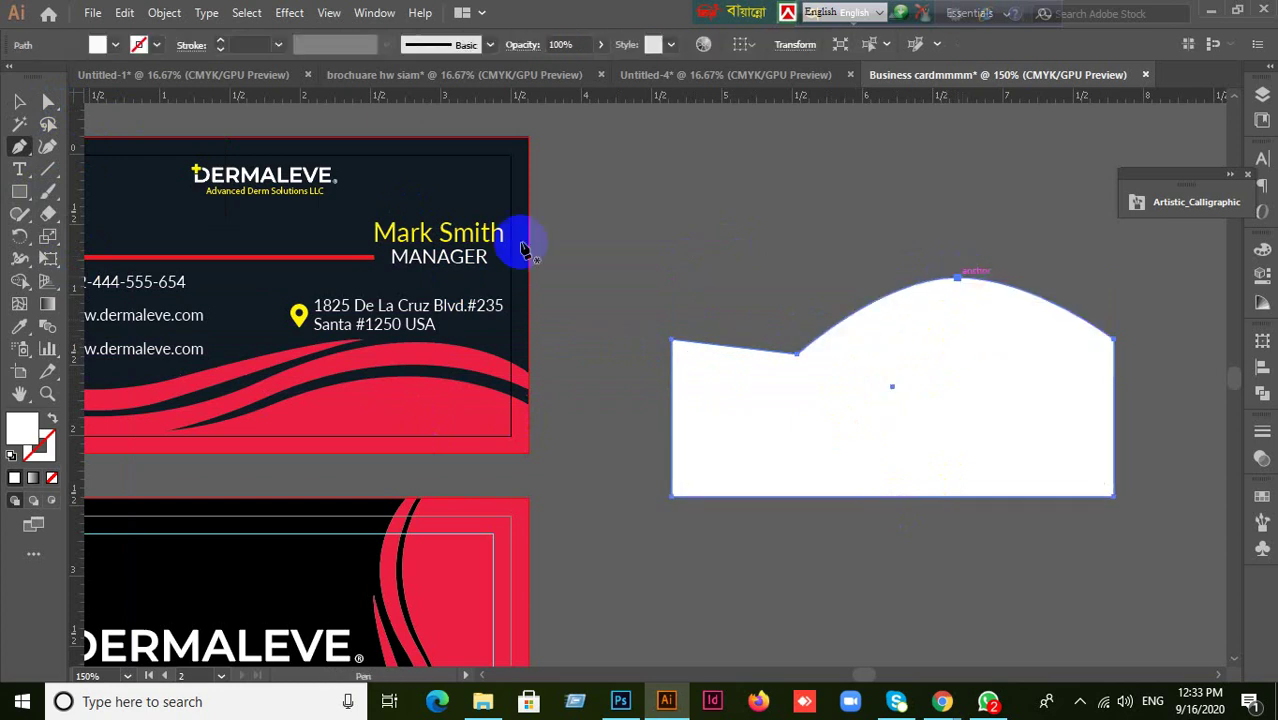
pyautogui.click(19, 101)
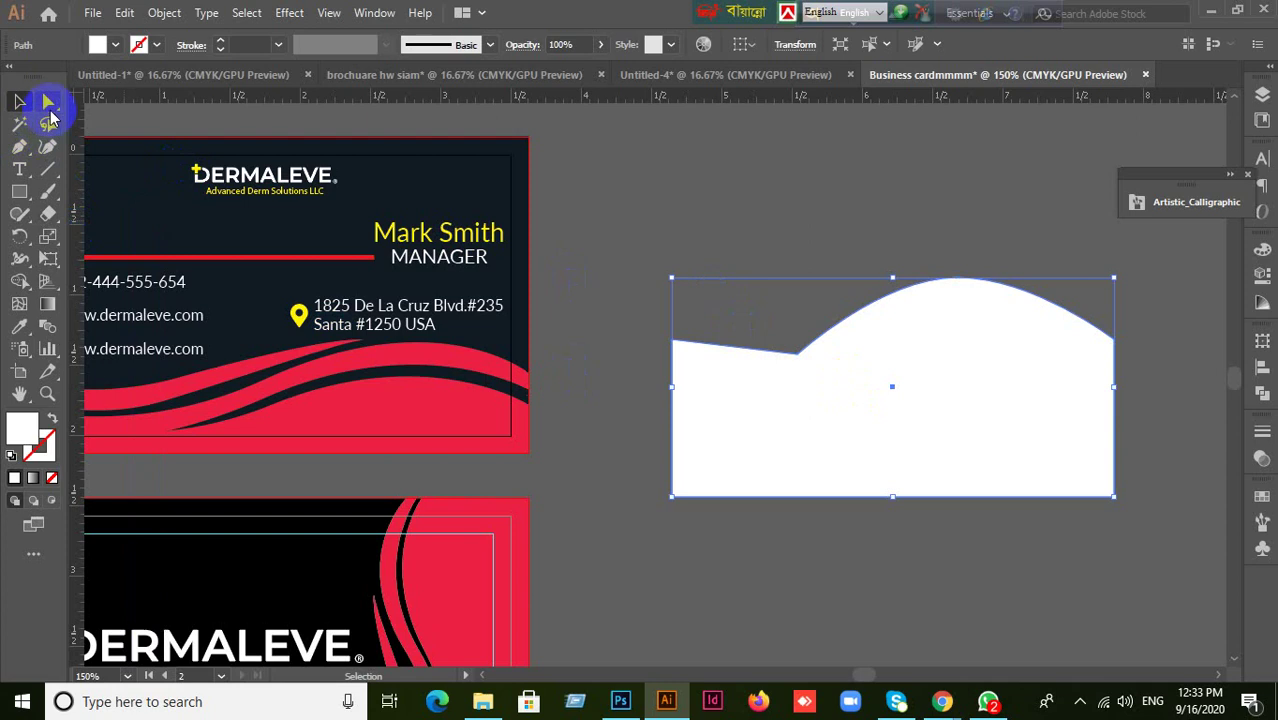
# - Try again to curve the corner at the valley and adjust the peak's left handle with the Anchor Point tool
pyautogui.moveTo(28, 155); pyautogui.dragTo(112, 211)
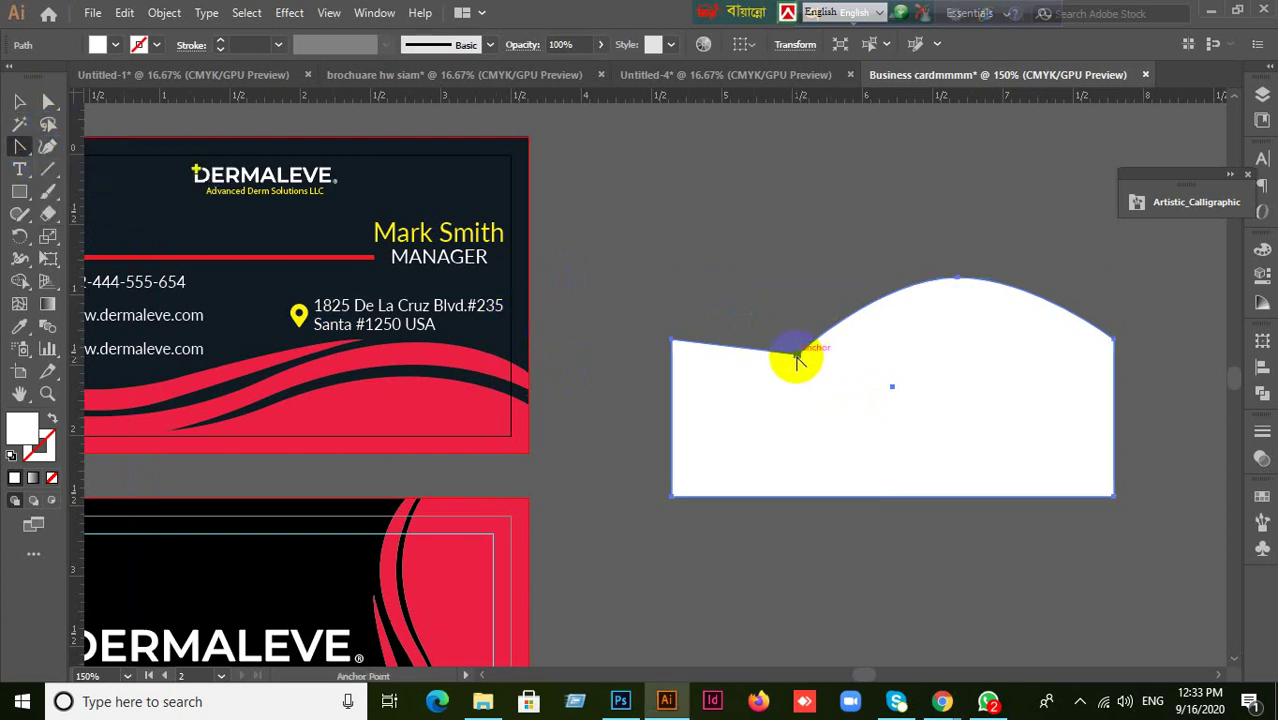
pyautogui.moveTo(797, 356); pyautogui.dragTo(858, 355)
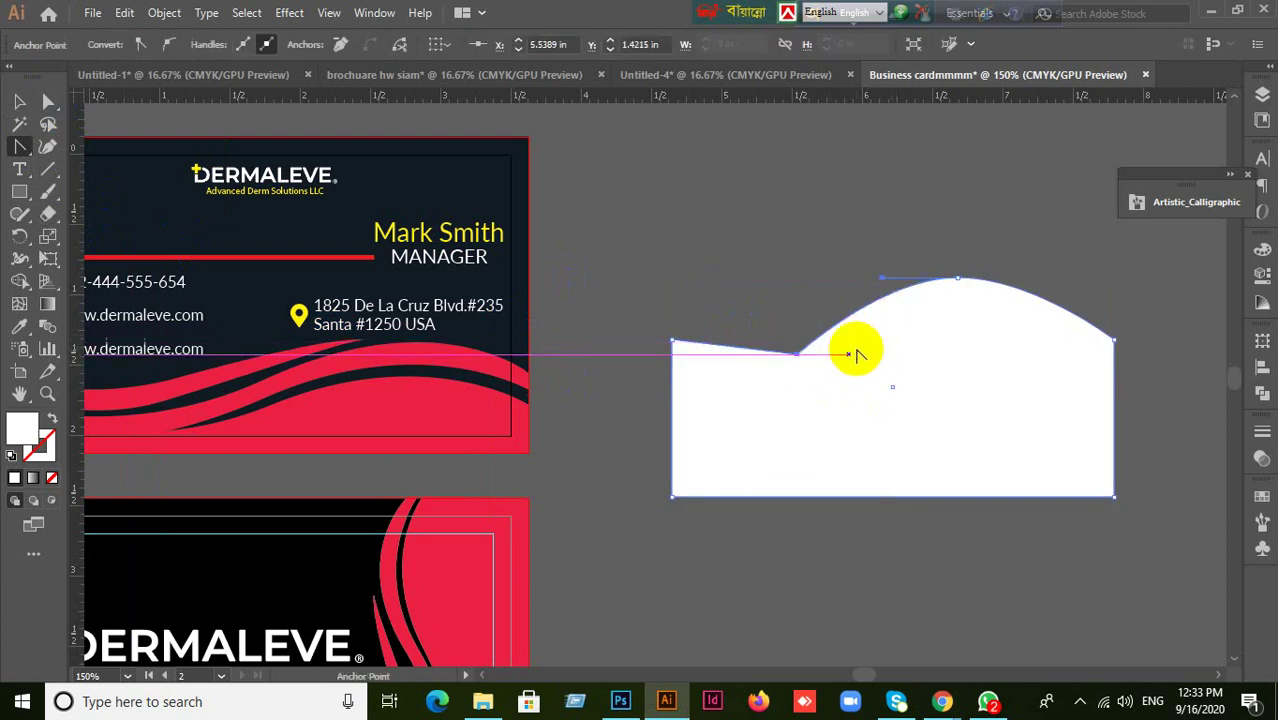
pyautogui.moveTo(883, 286); pyautogui.dragTo(894, 322)
pyautogui.keyDown('ctrl'); pyautogui.click(894, 322); pyautogui.keyUp('ctrl')
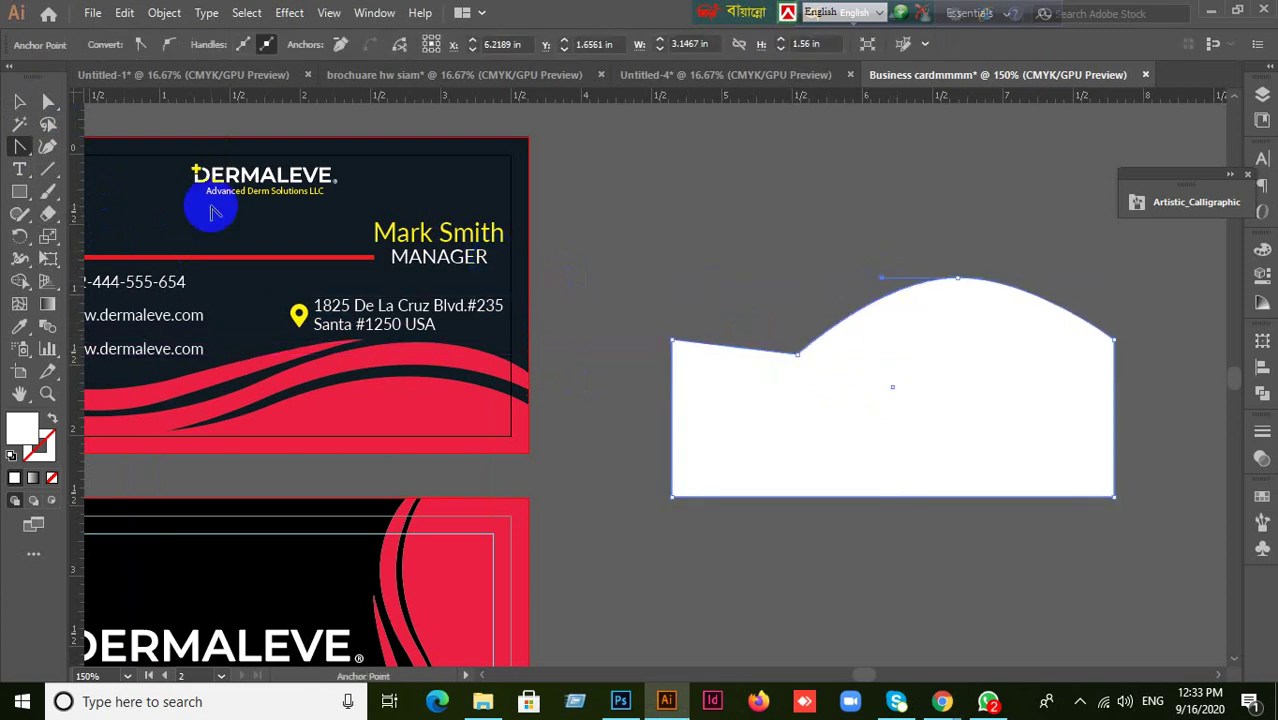
pyautogui.moveTo(22, 148); pyautogui.dragTo(28, 146)
pyautogui.click(80, 143)
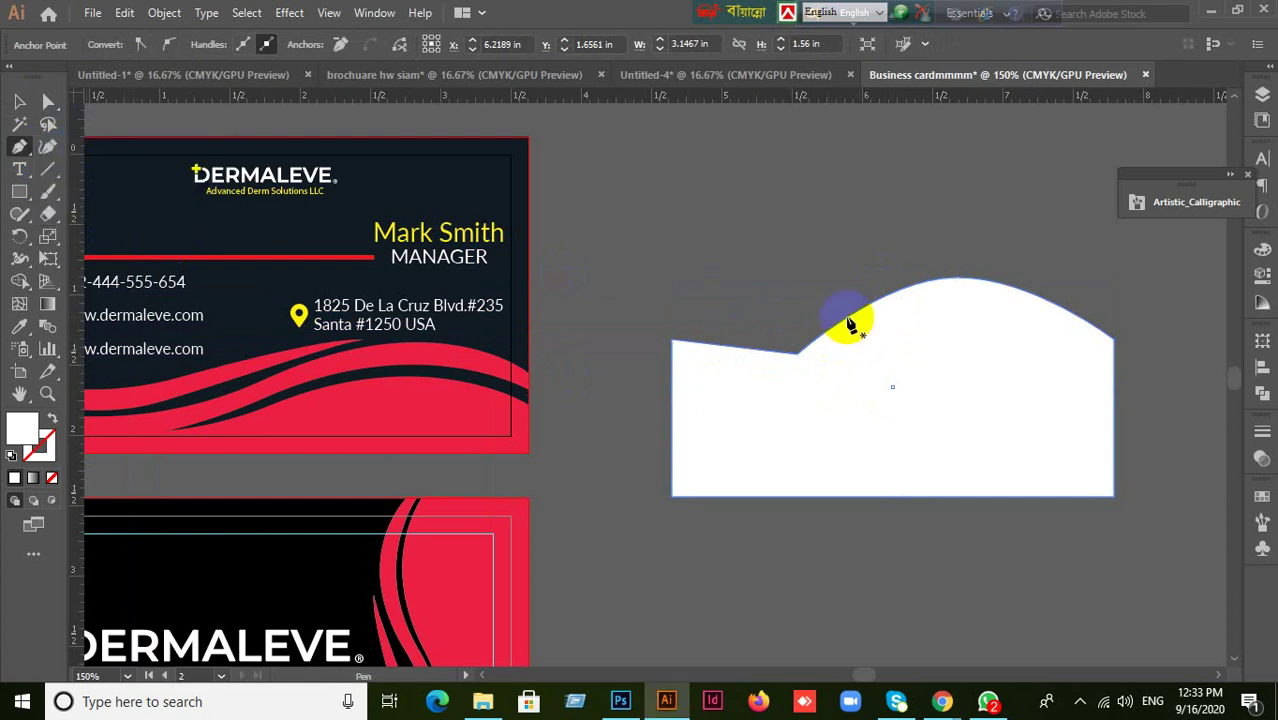
pyautogui.keyDown('ctrl'); pyautogui.click(884, 287); pyautogui.keyUp('ctrl')
pyautogui.moveTo(884, 293); pyautogui.dragTo(910, 283)
pyautogui.doubleClick(19, 101)
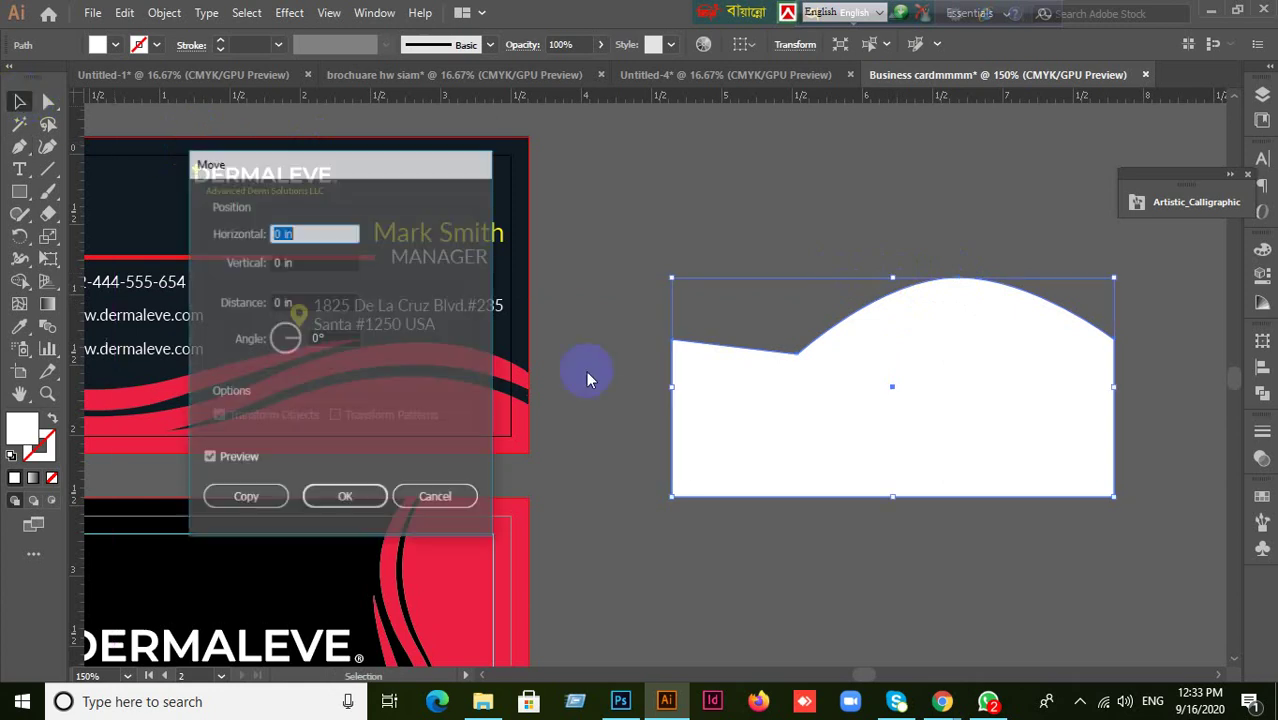
pyautogui.click(462, 497)
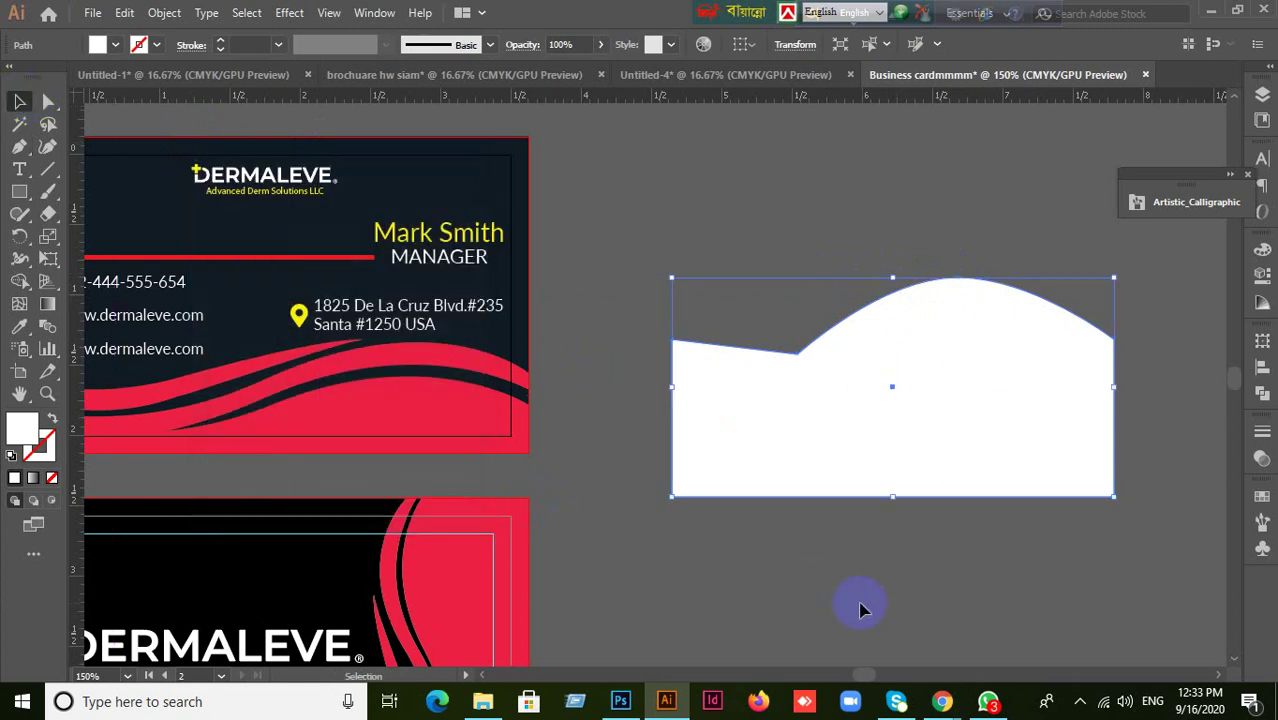
pyautogui.click(881, 588)
# - Smooth the white shape's valley corner by extending horizontal curve handles from its anchor point with the Anchor Point tool, then deselect
pyautogui.moveTo(765, 494); pyautogui.dragTo(773, 406)
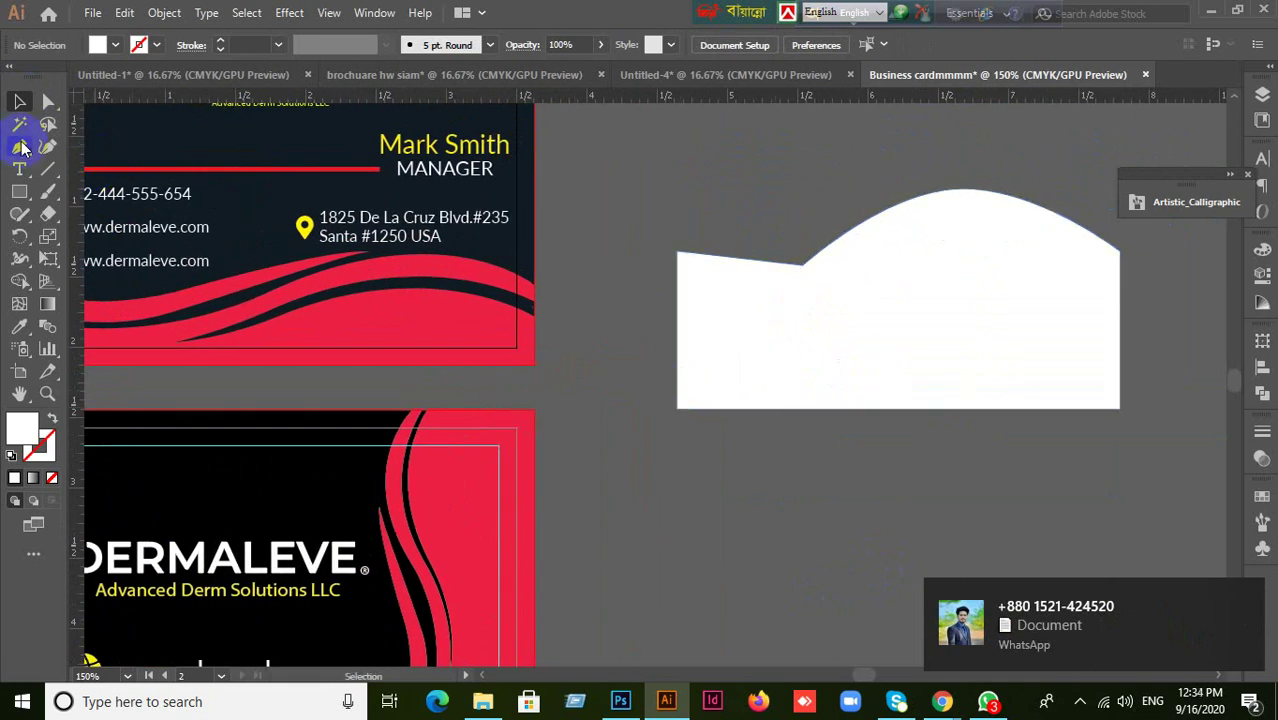
pyautogui.click(21, 147)
pyautogui.click(98, 214)
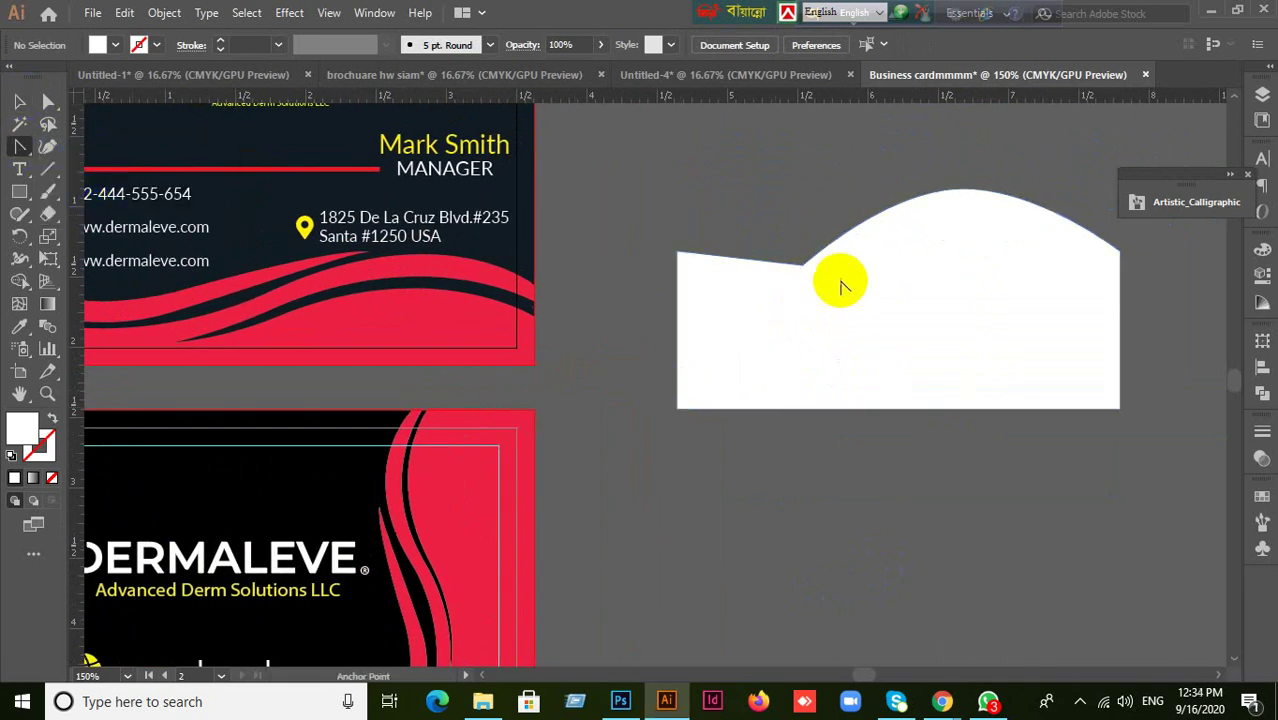
pyautogui.moveTo(801, 267); pyautogui.dragTo(880, 266)
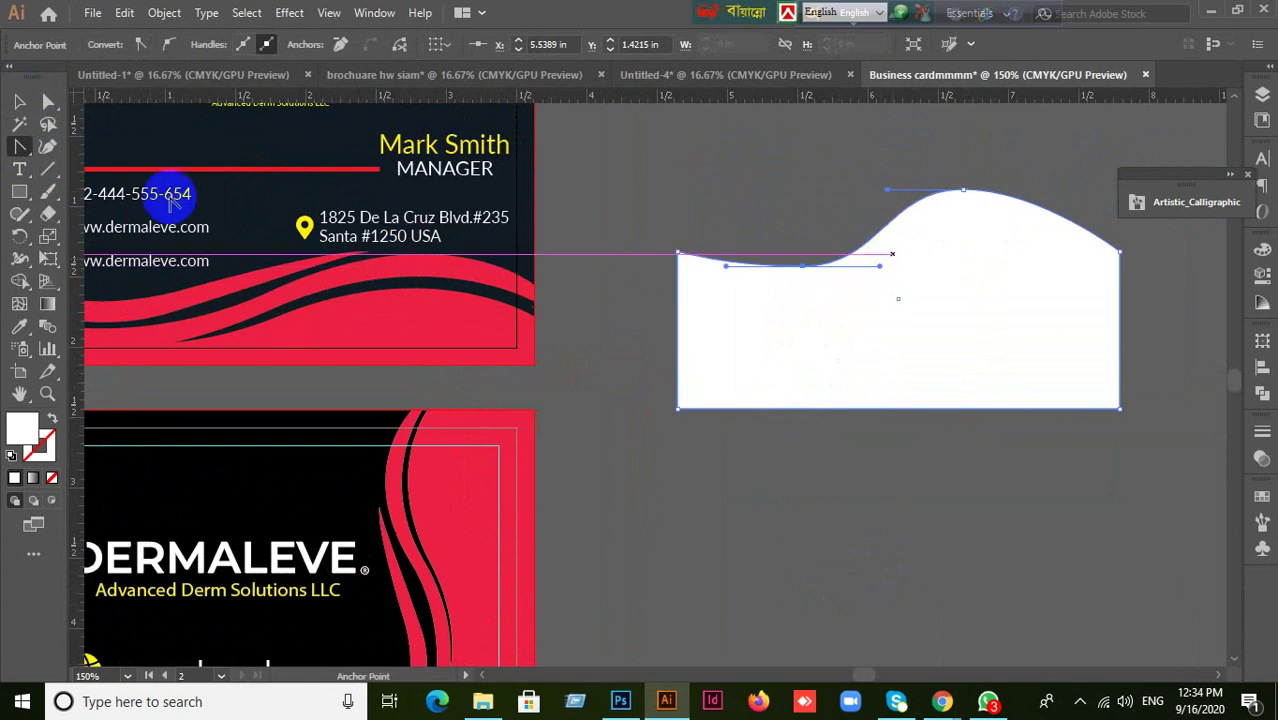
pyautogui.click(19, 101)
pyautogui.click(842, 505)
# - Delete the white practice wave shape beside the business card artboards
pyautogui.scroll(-1, 847, 495)
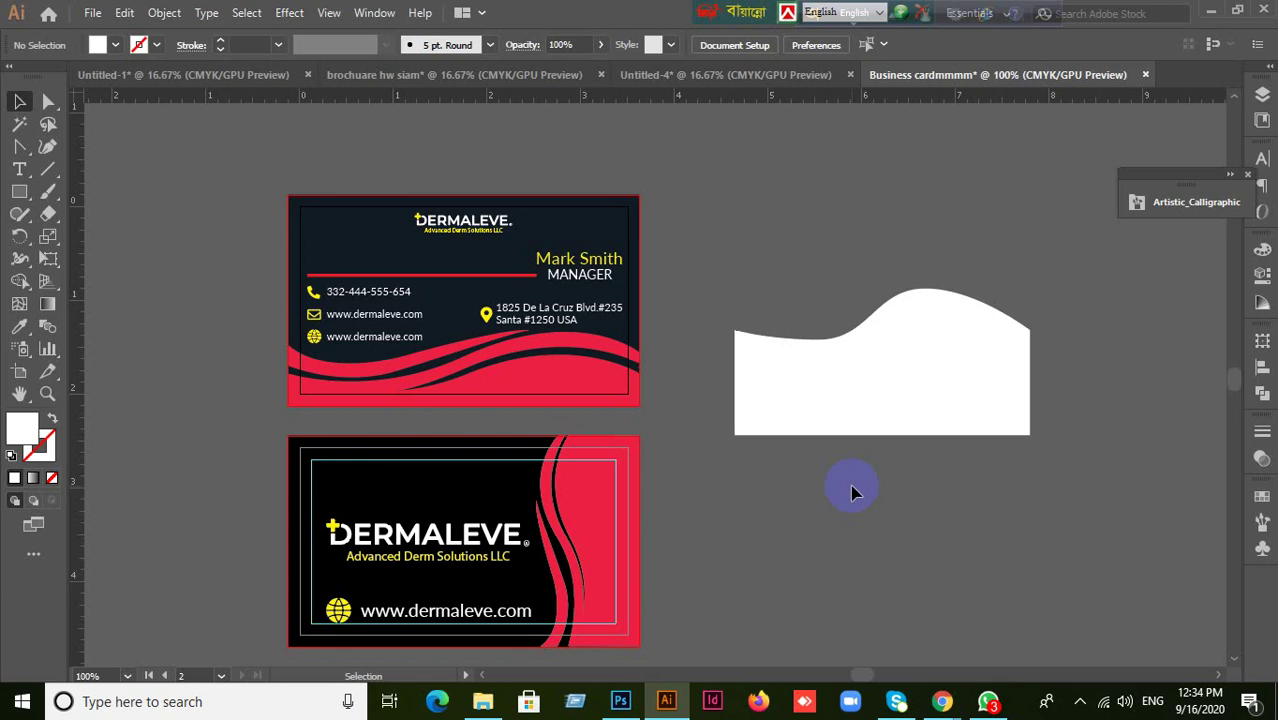
pyautogui.click(941, 371)
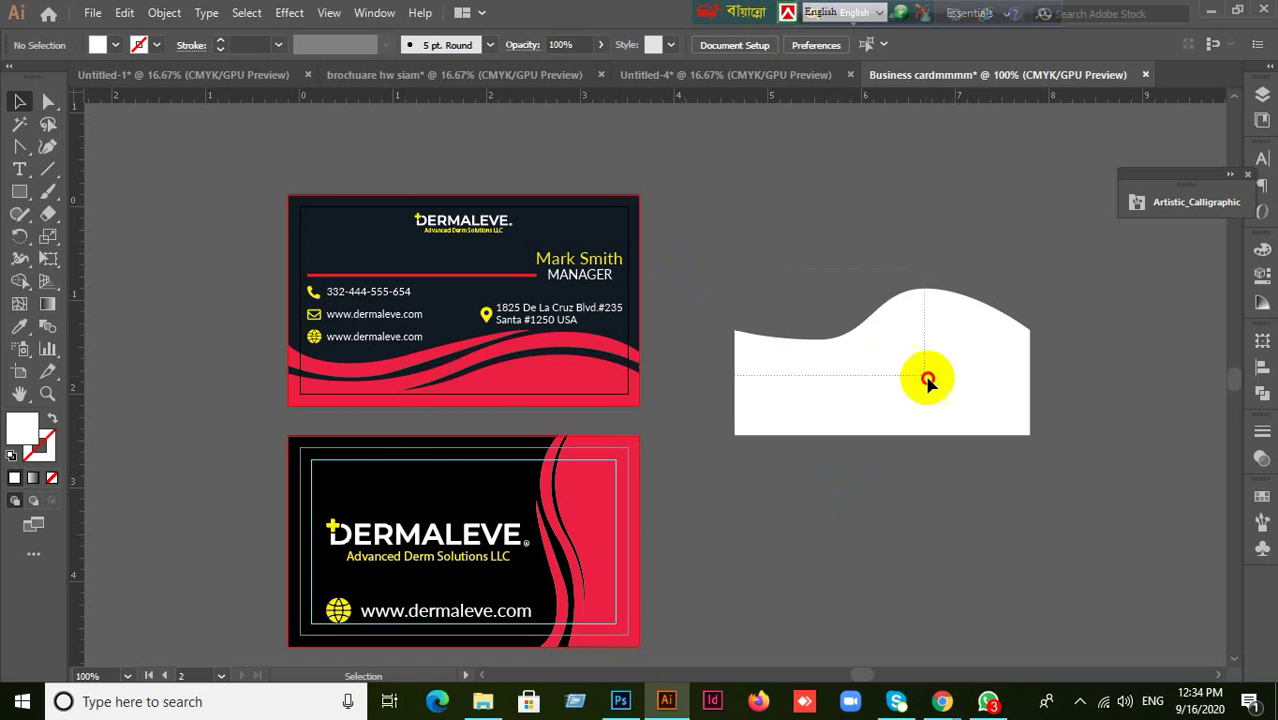
pyautogui.press('Delete')
pyautogui.click(943, 445)
pyautogui.scroll(1, 421, 378)
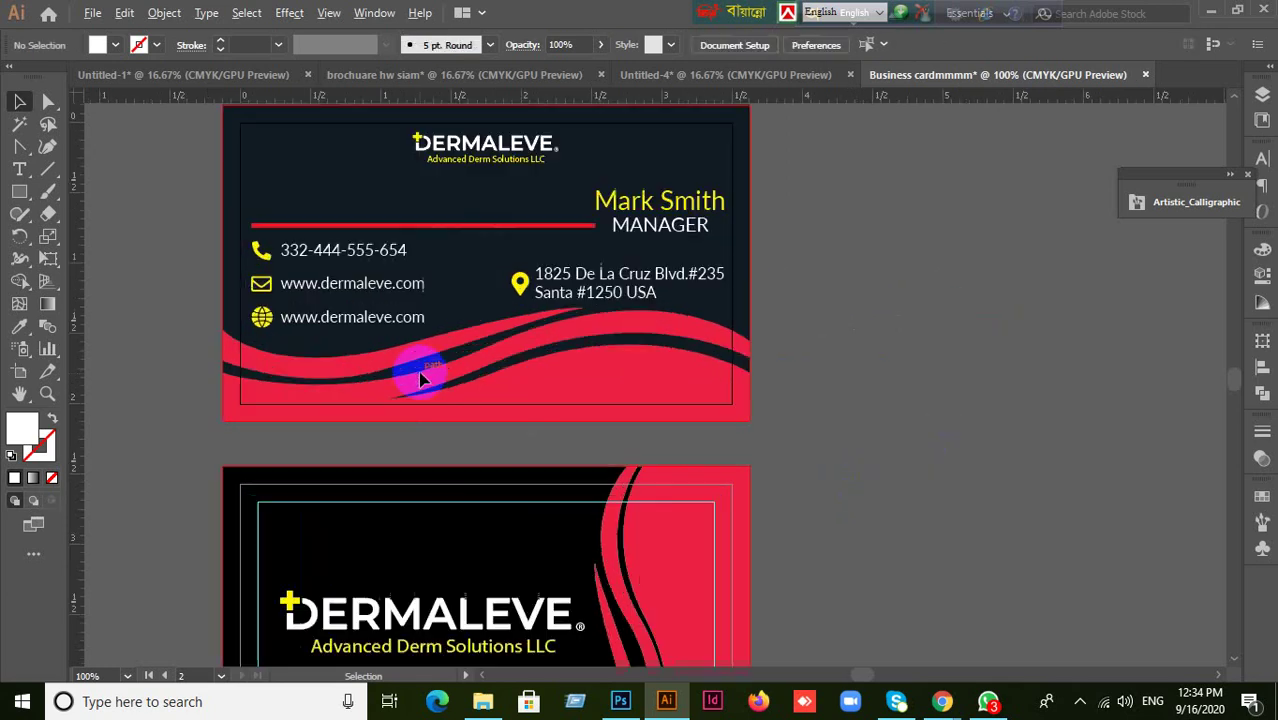
# - Unlock all locked objects of the business card and clear the selection
pyautogui.moveTo(300, 434); pyautogui.dragTo(443, 487)
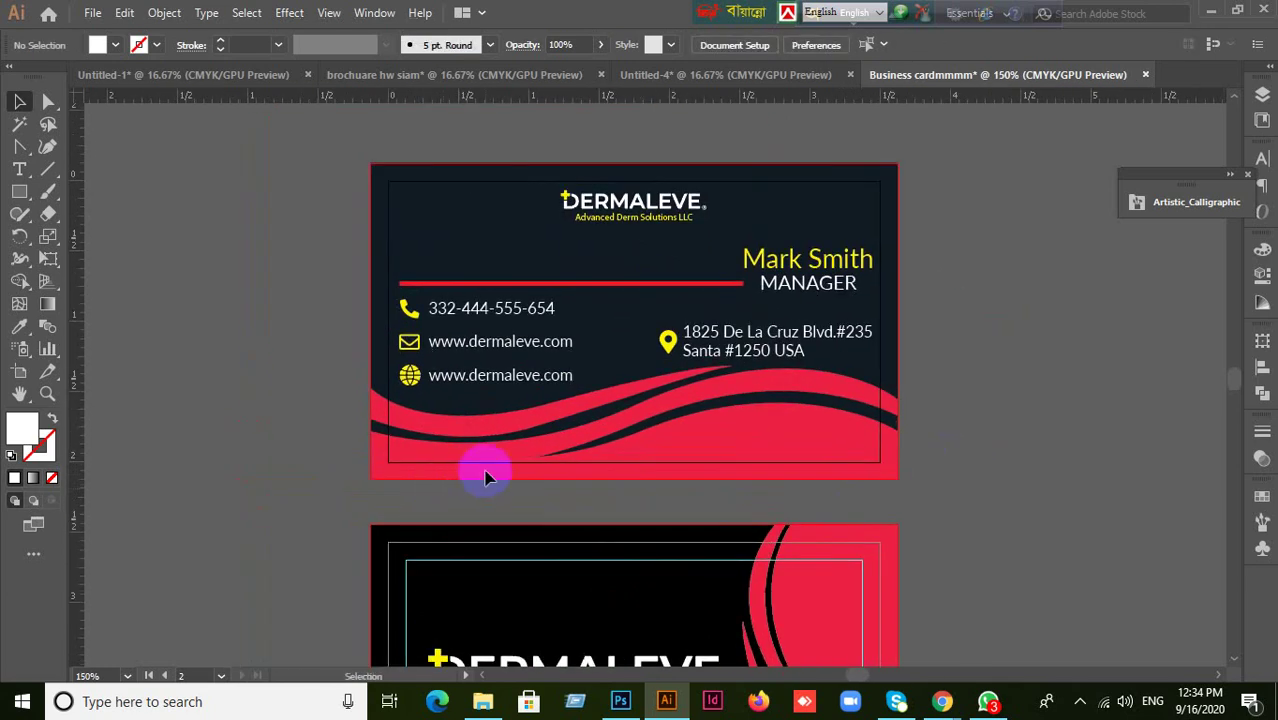
pyautogui.scroll(1, 487, 477)
pyautogui.scroll(1, 498, 473)
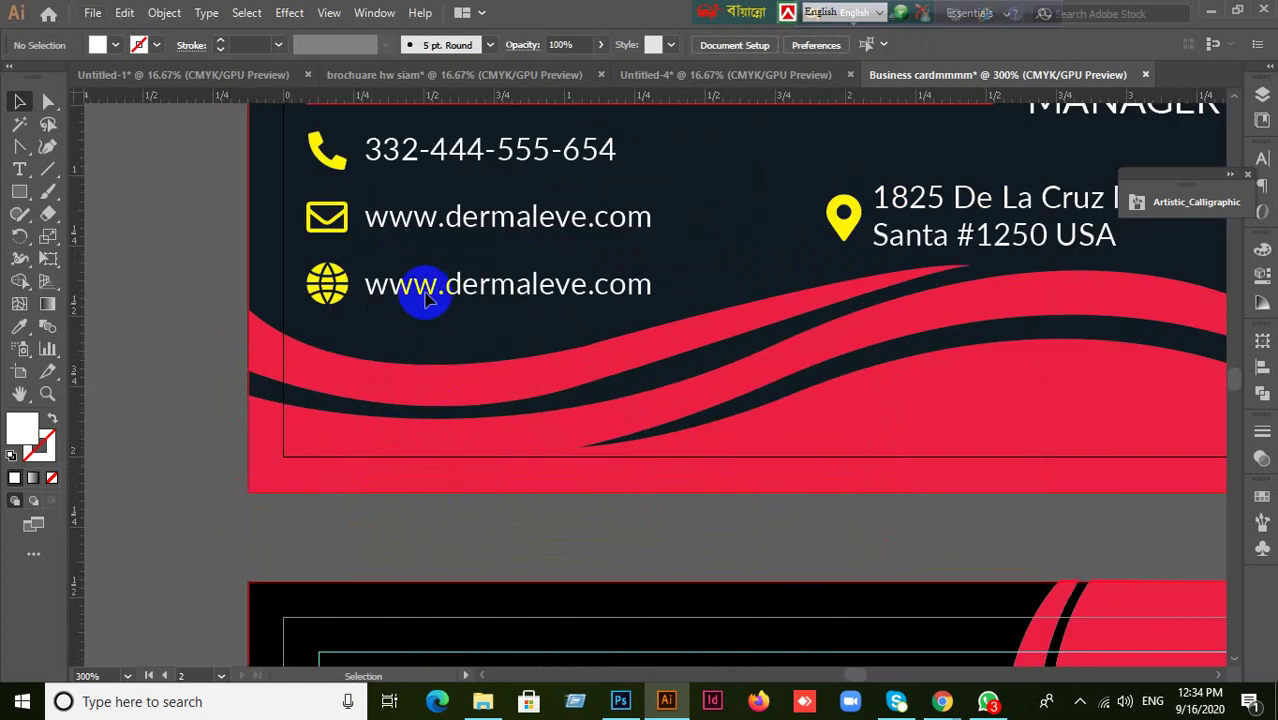
pyautogui.scroll(-1, 340, 404)
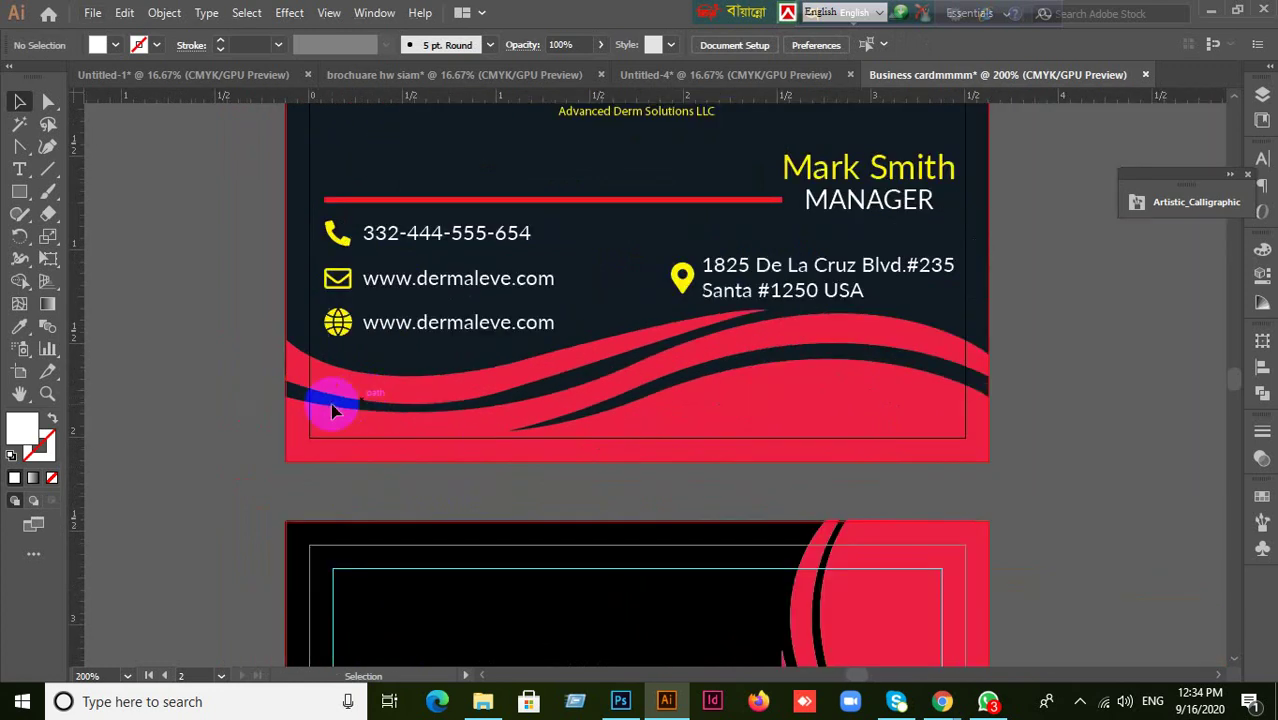
pyautogui.click(343, 326)
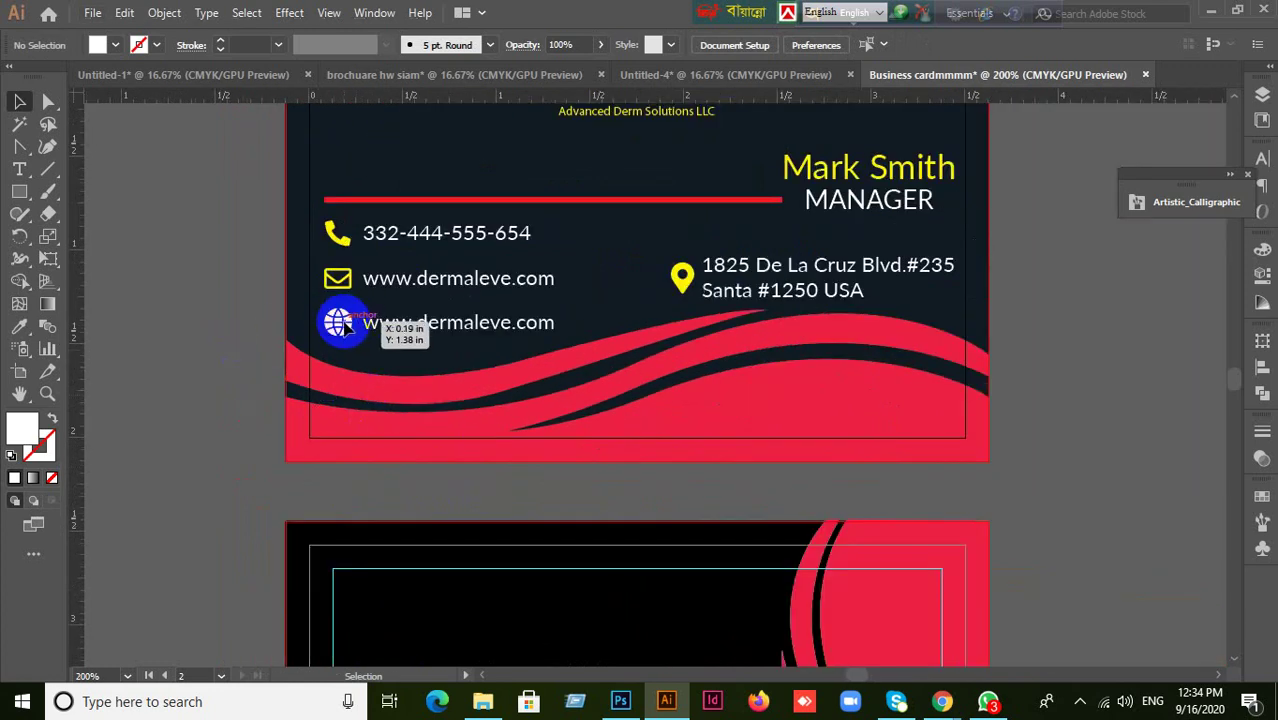
pyautogui.click(476, 360)
pyautogui.click(262, 399)
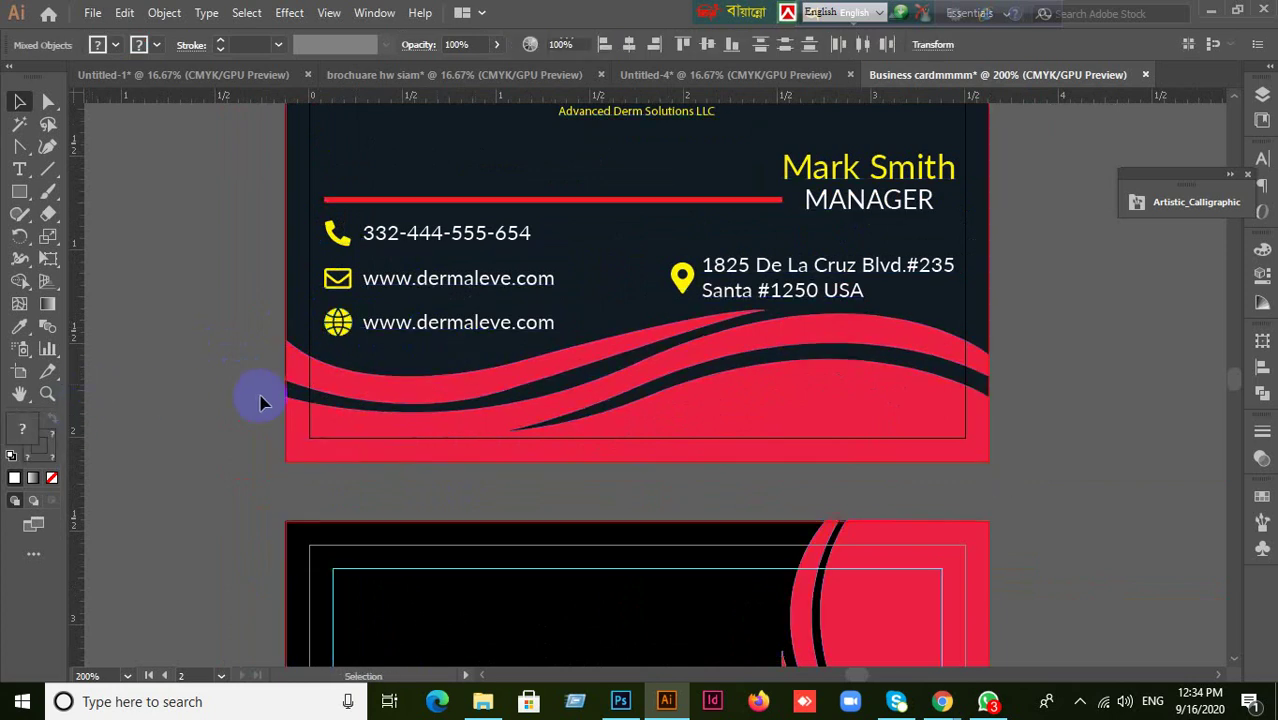
# - Ungroup the large group holding the front card's contact details and clear the selection
pyautogui.scroll(1, 262, 399)
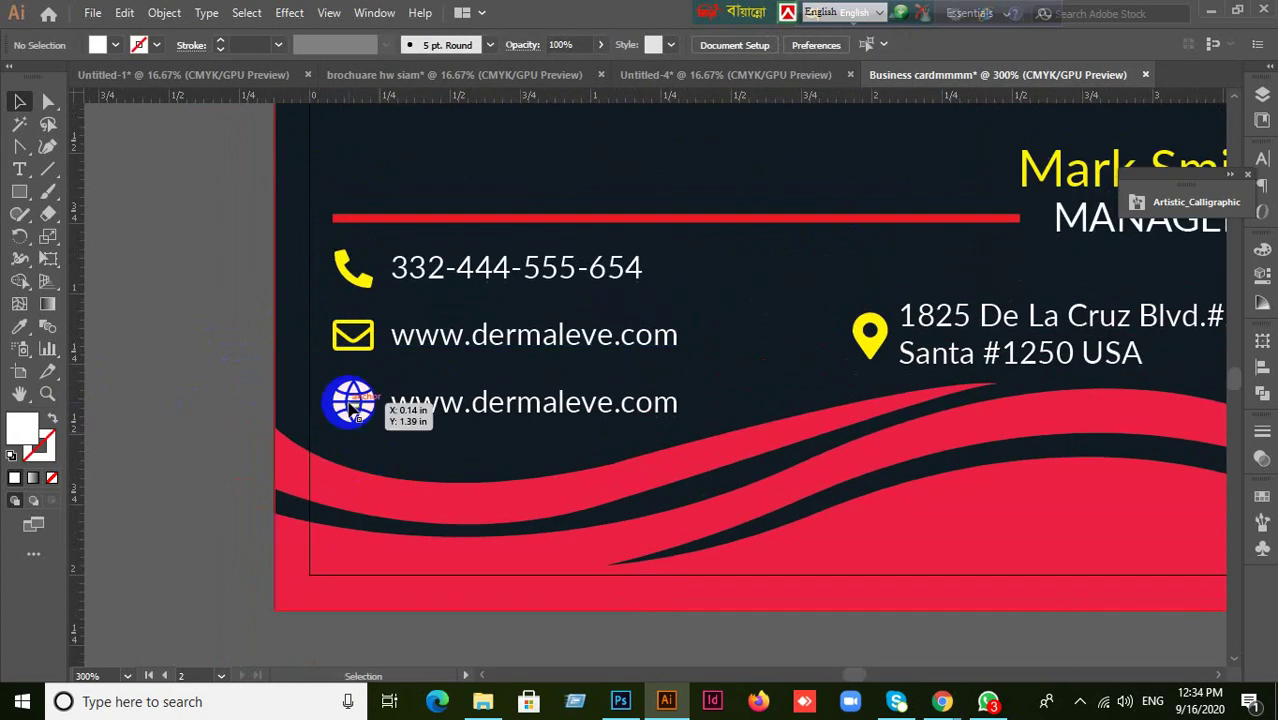
pyautogui.click(345, 405)
pyautogui.rightClick(345, 408)
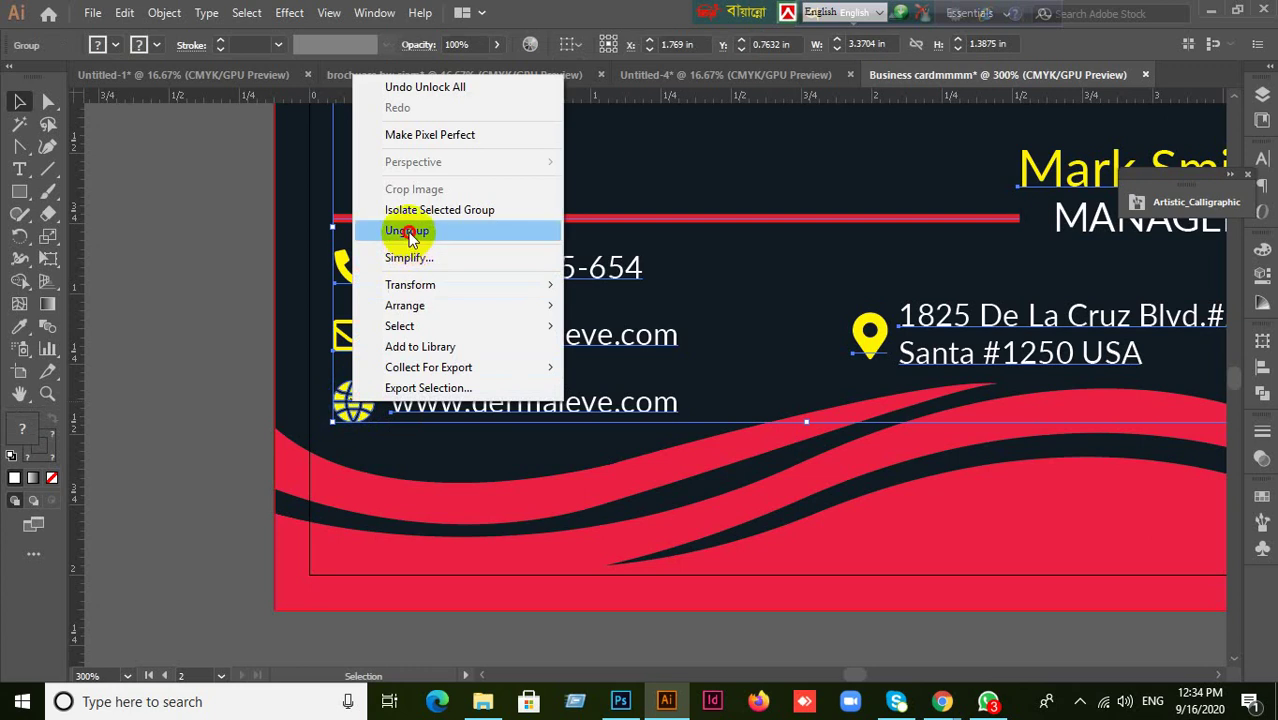
pyautogui.click(193, 334)
pyautogui.scroll(-1, 551, 428)
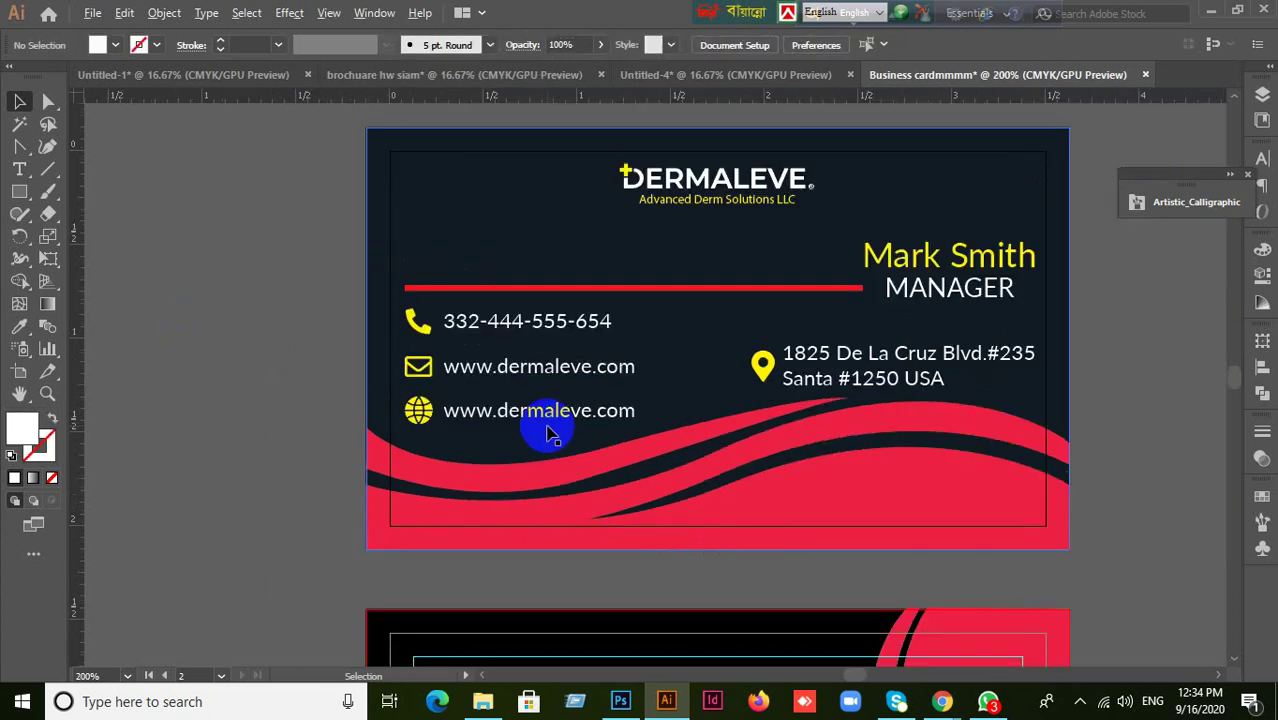
# - Ungroup the globe icon from its web address, and ungroup the remaining group of contact rows and red line
pyautogui.scroll(2, 551, 428)
pyautogui.click(299, 410)
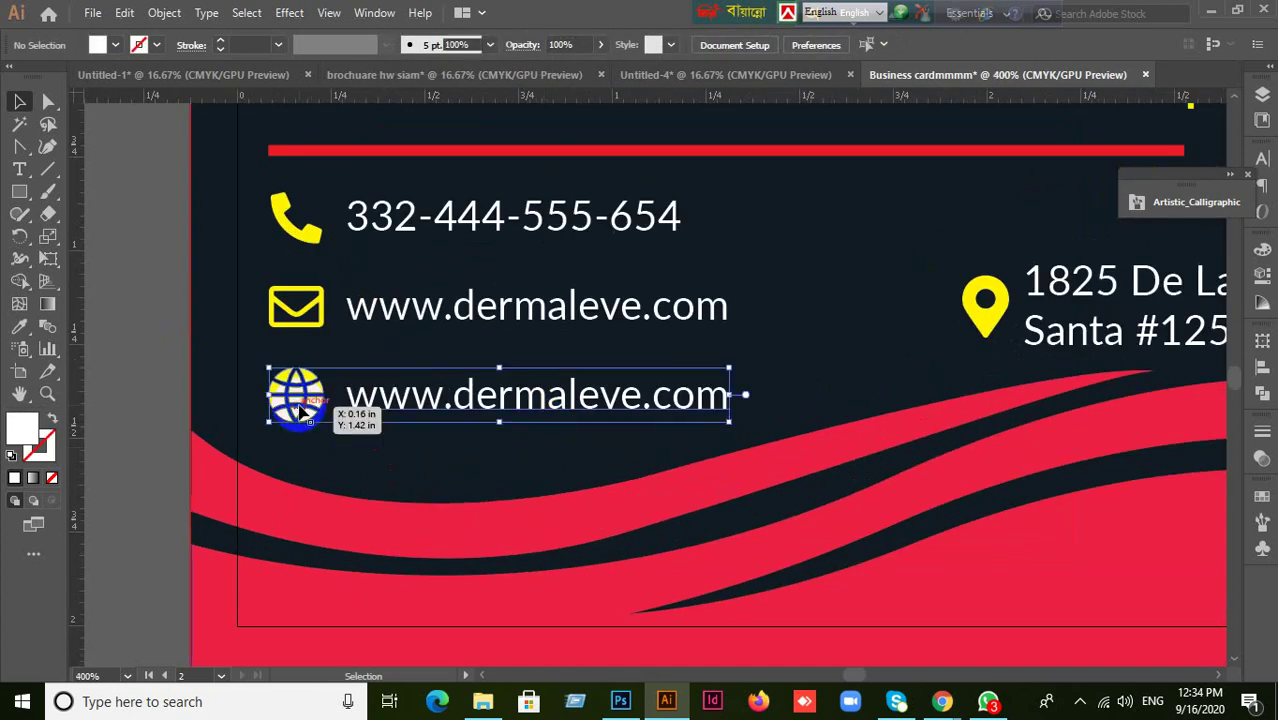
pyautogui.rightClick(408, 405)
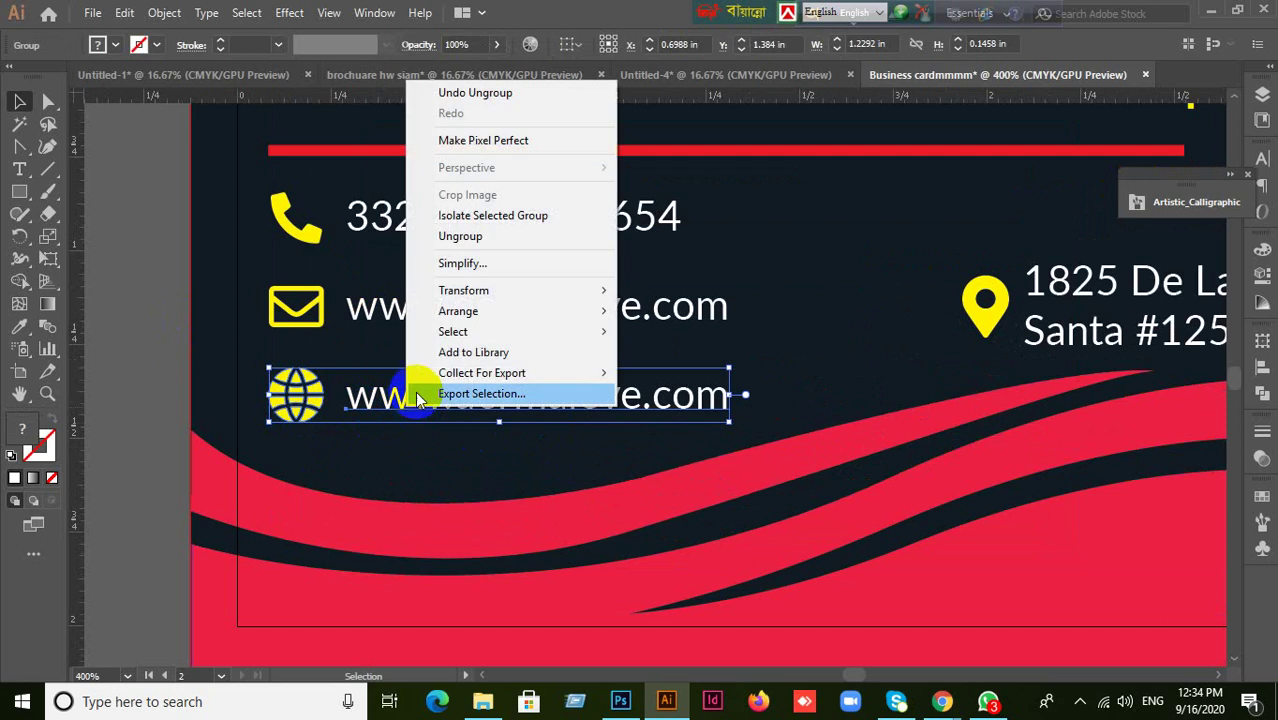
pyautogui.click(460, 236)
pyautogui.rightClick(311, 325)
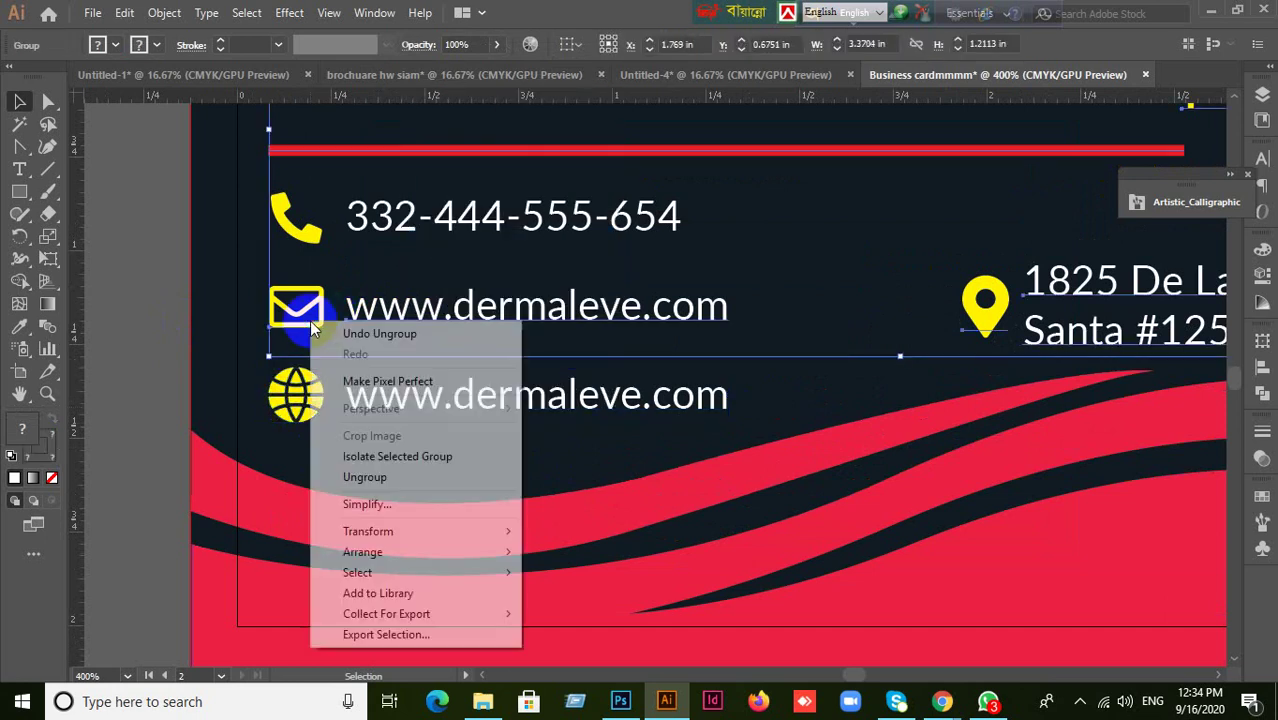
pyautogui.click(364, 477)
pyautogui.click(157, 360)
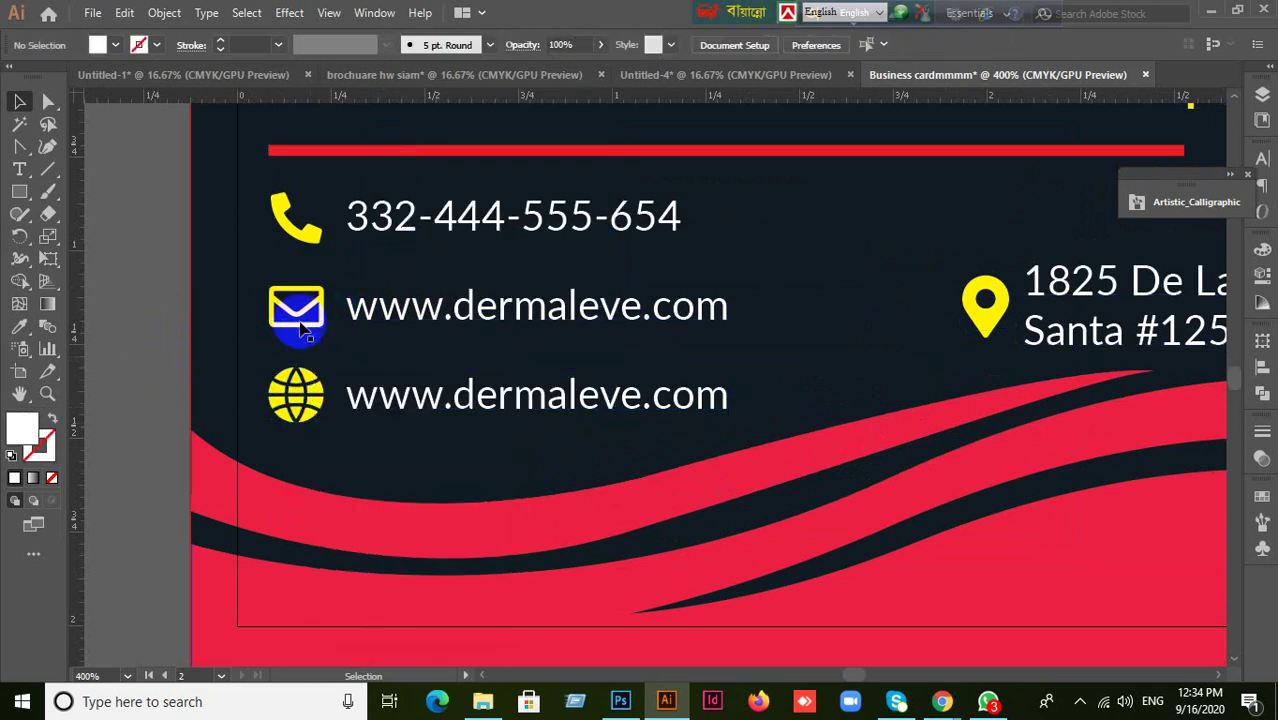
# - Ungroup the envelope icon from its web address and the phone icon from its phone number
pyautogui.moveTo(303, 330); pyautogui.dragTo(306, 313)
pyautogui.rightClick(316, 318)
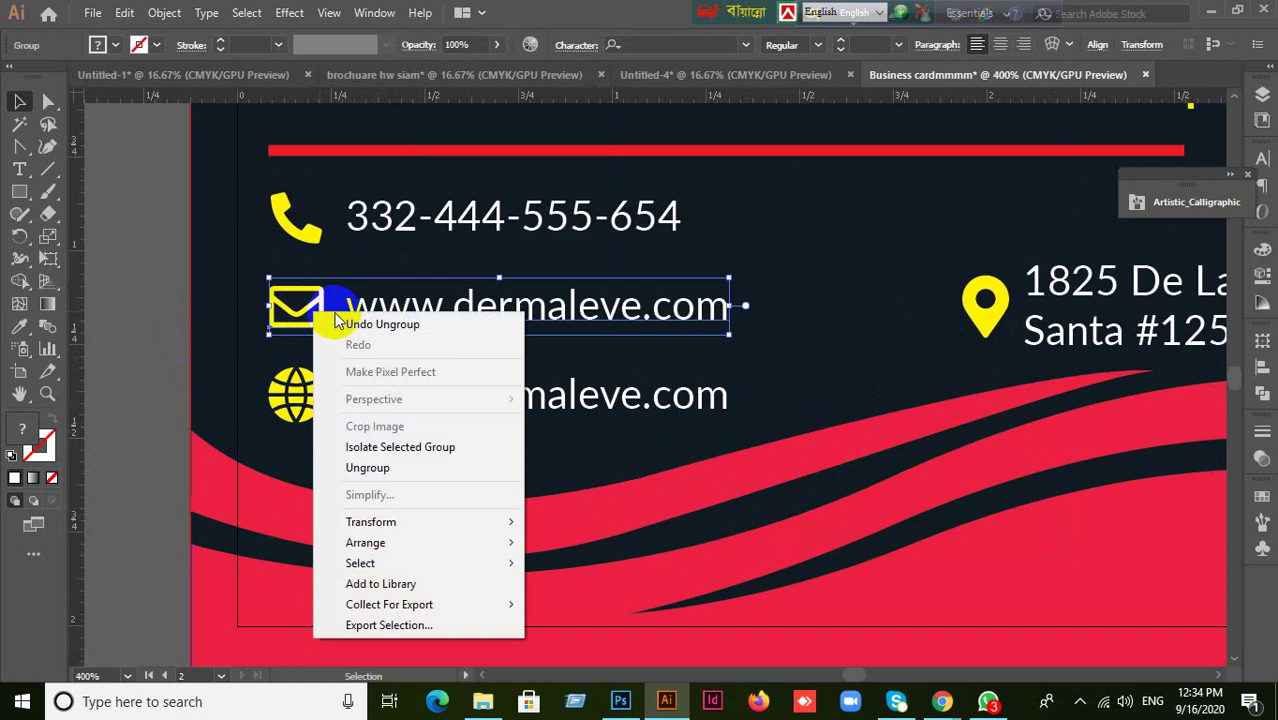
pyautogui.click(371, 459)
pyautogui.click(213, 298)
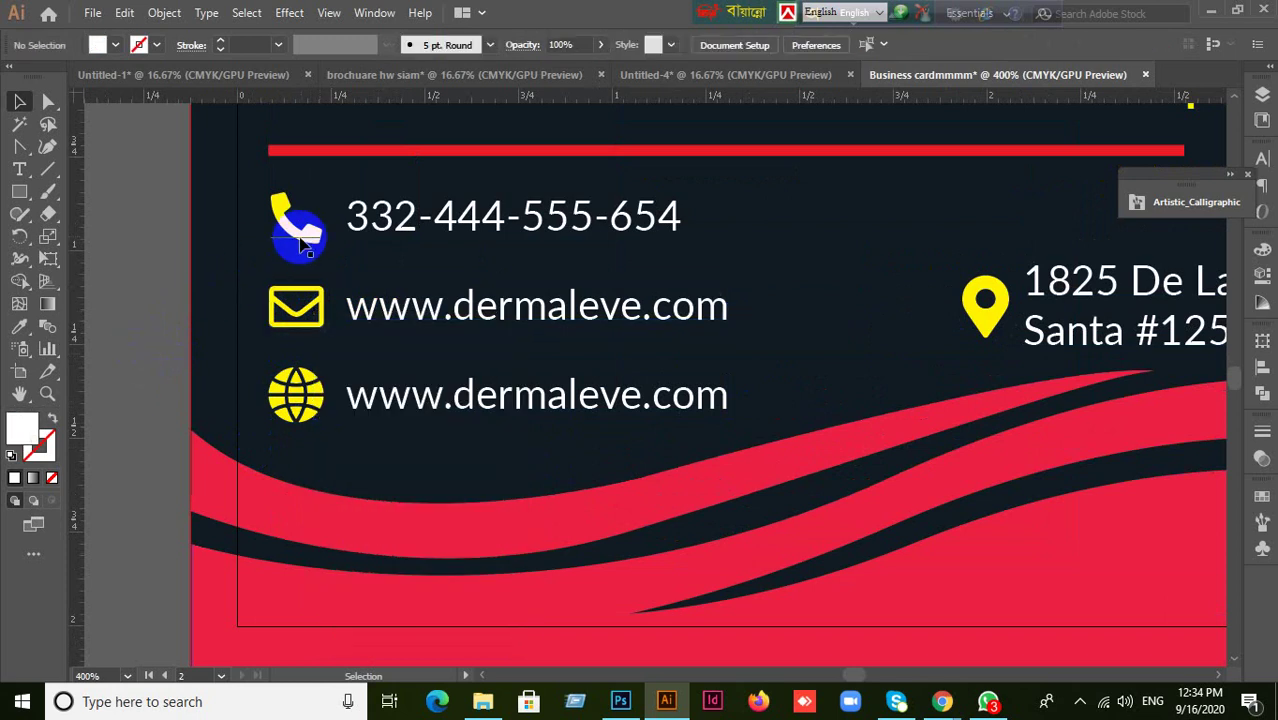
pyautogui.click(303, 240)
pyautogui.rightClick(303, 240)
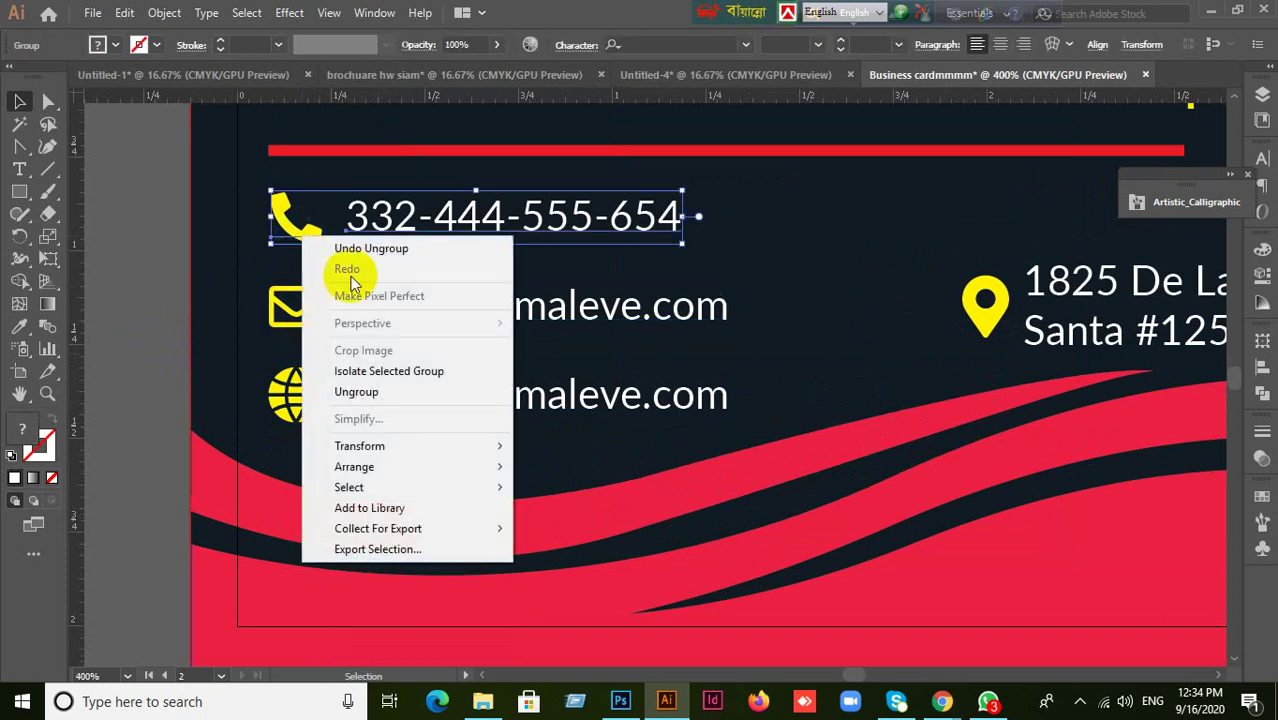
pyautogui.click(365, 395)
pyautogui.click(200, 371)
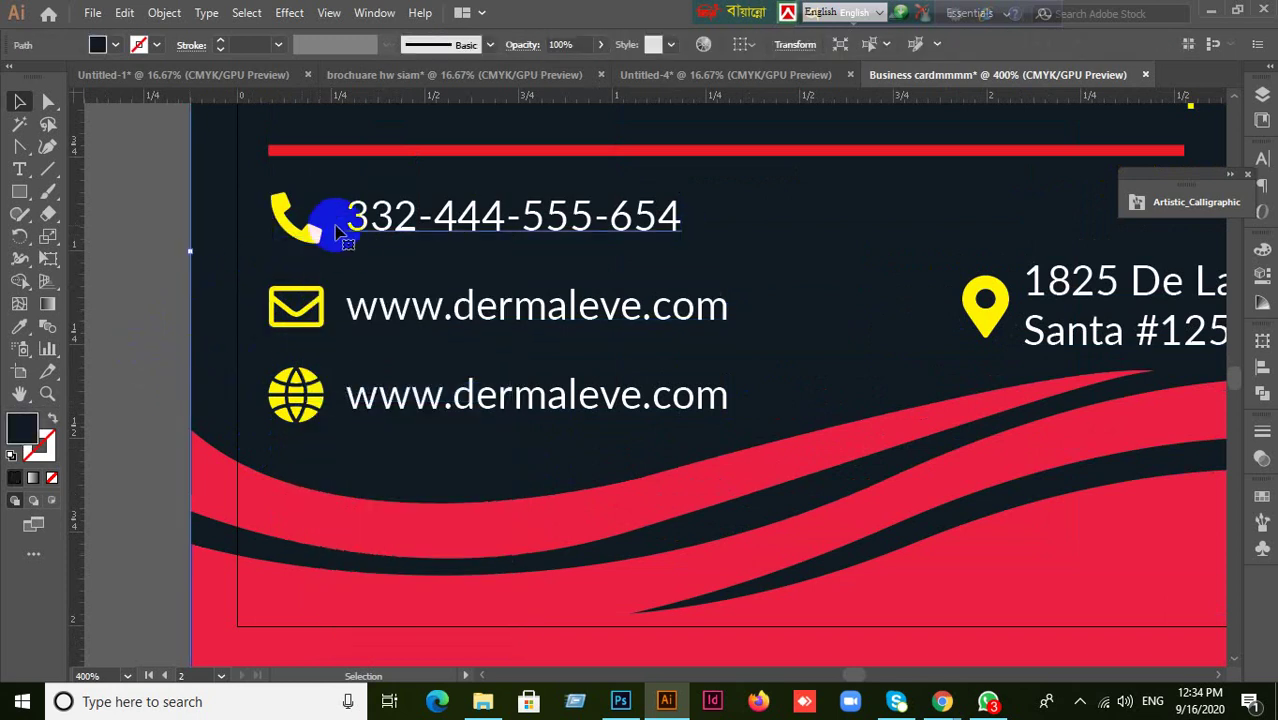
# - Align the phone icon and its phone number to each other with Vertical Align Center
pyautogui.click(308, 218)
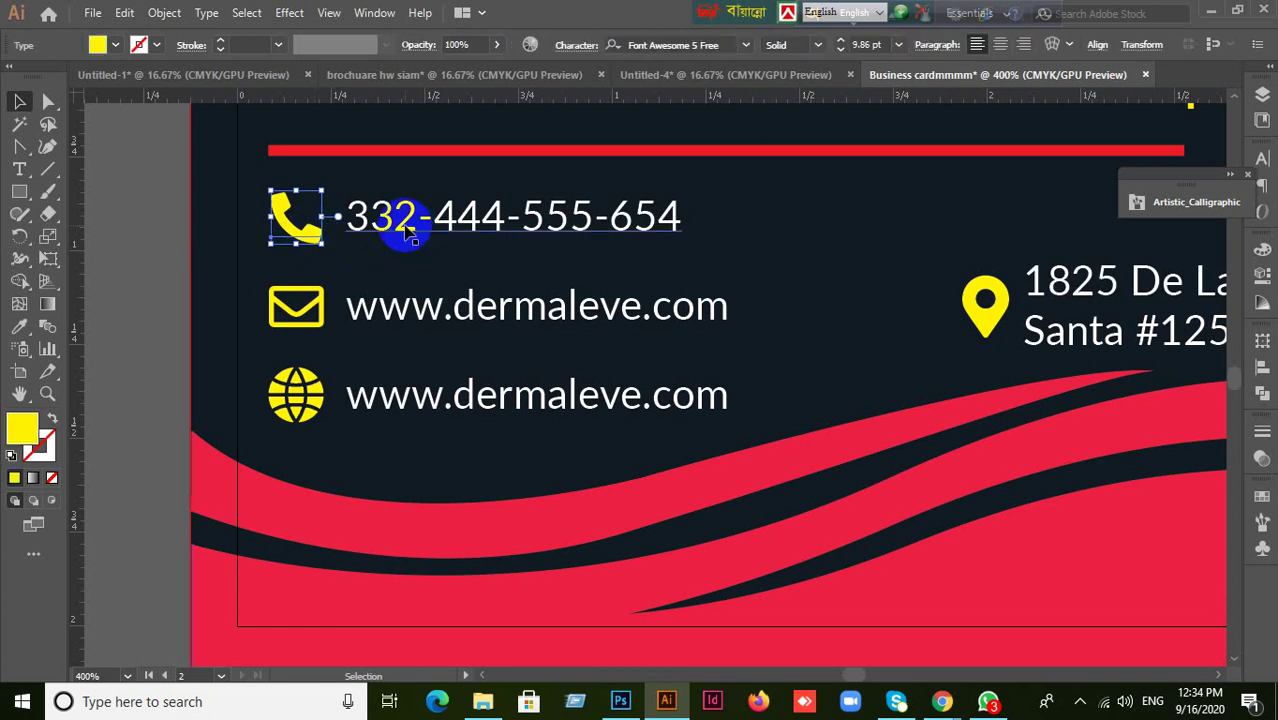
pyautogui.keyDown('shift'); pyautogui.click(405, 228); pyautogui.keyUp('shift')
pyautogui.keyDown('shift'); pyautogui.click(970, 410); pyautogui.keyUp('shift')
pyautogui.click(1260, 372)
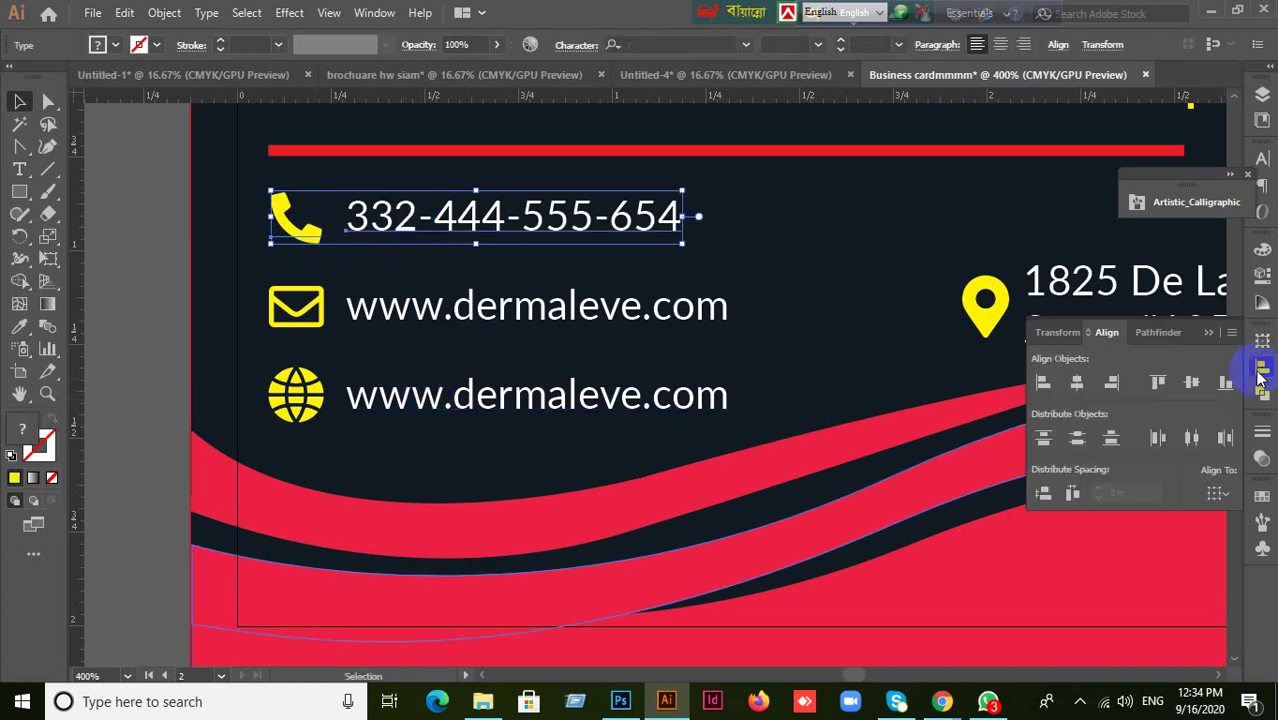
pyautogui.click(1192, 383)
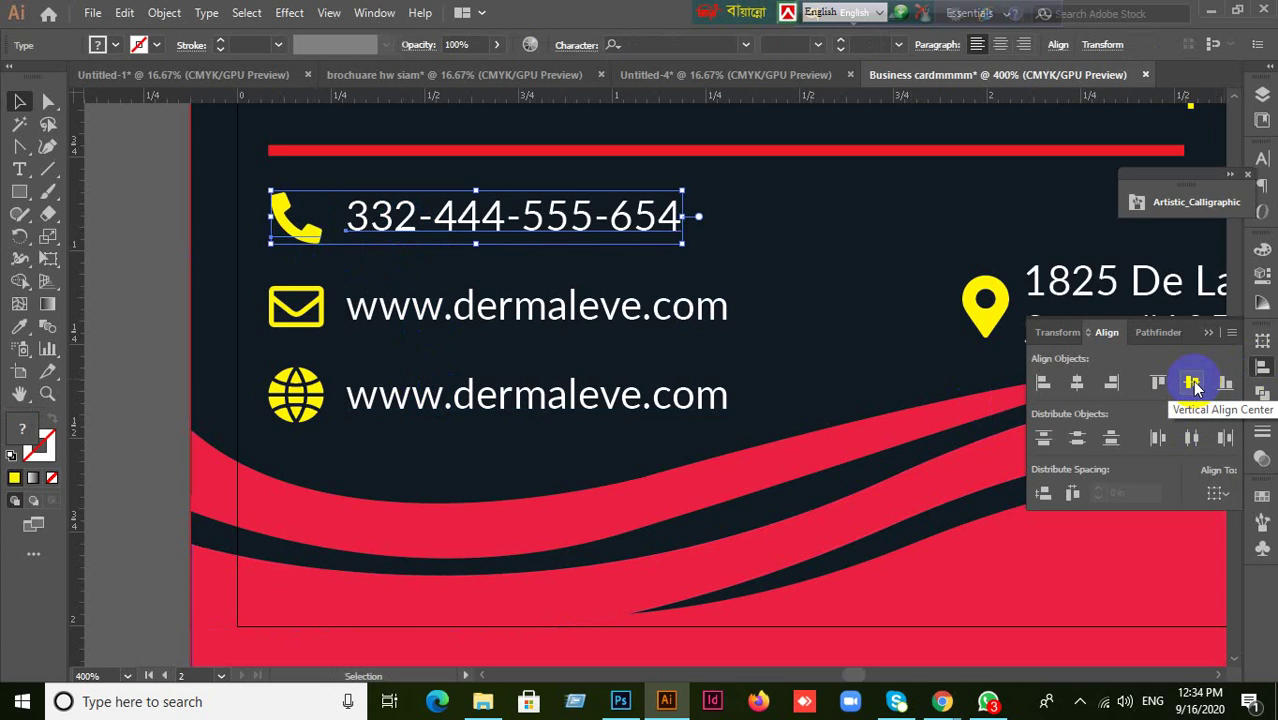
pyautogui.click(1195, 384)
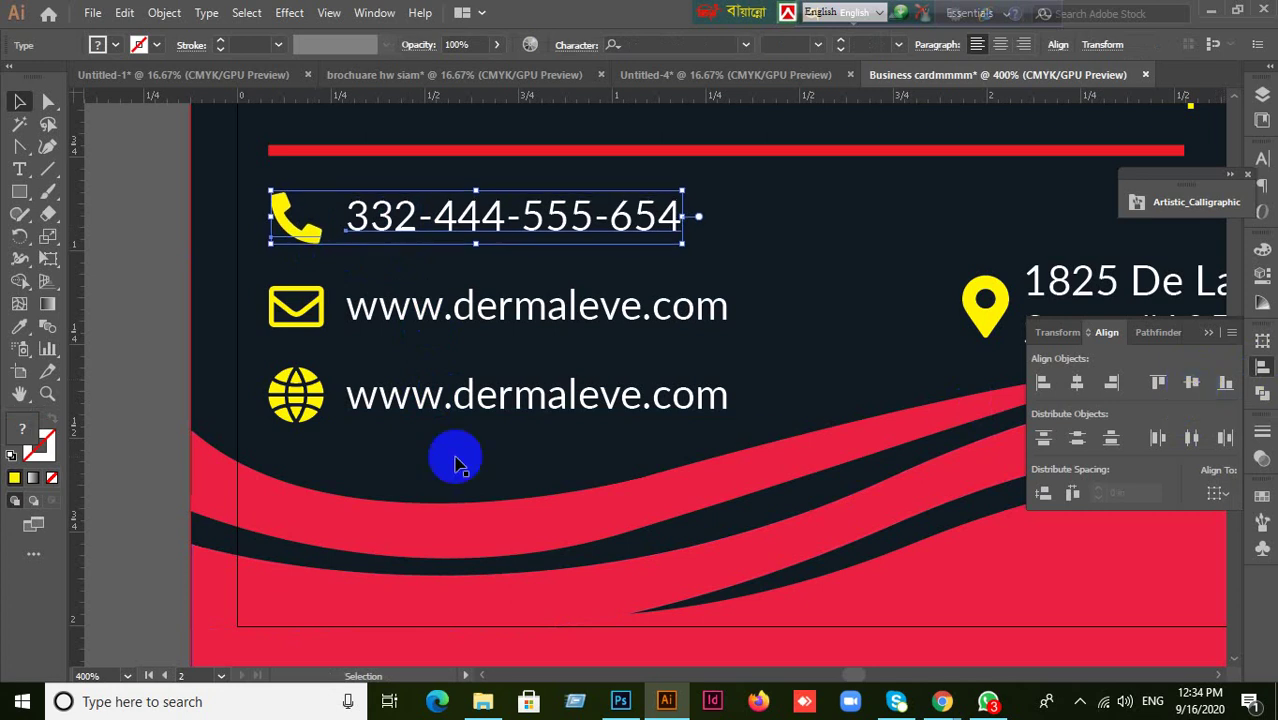
pyautogui.click(155, 445)
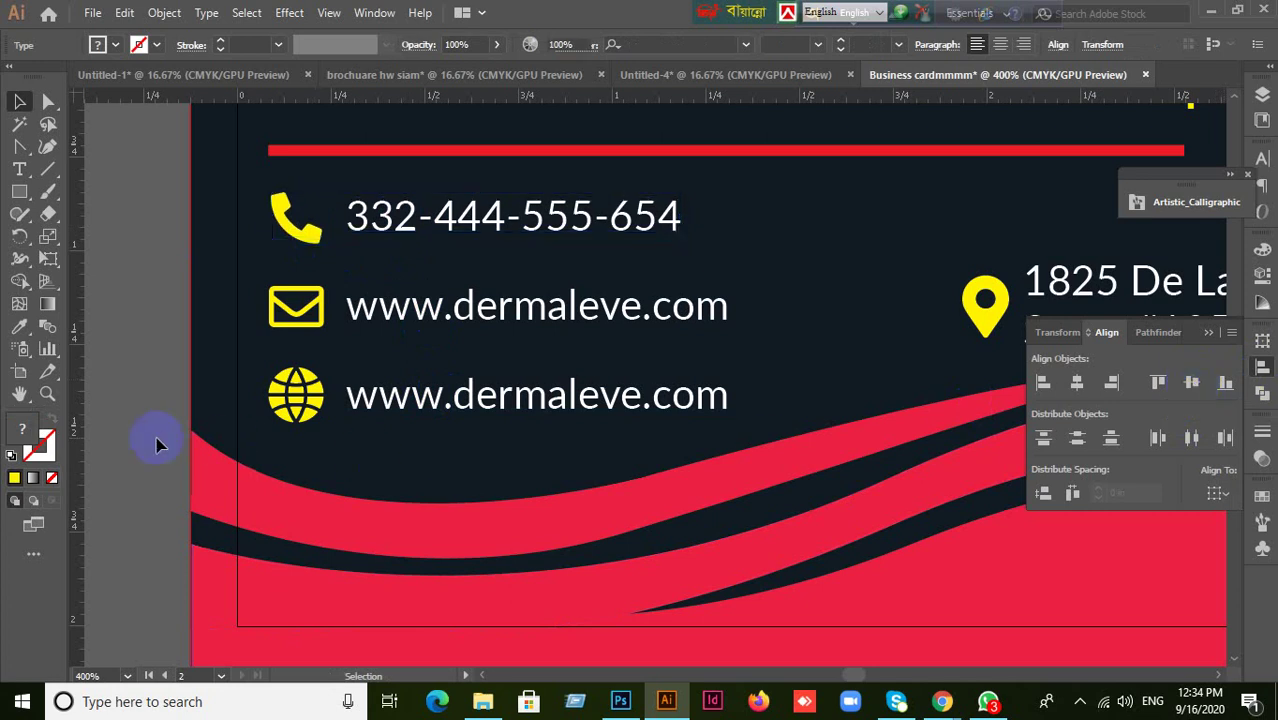
# - Apply Vertical Align Center to the envelope icon with its web address, and to the globe icon with its web address
pyautogui.click(312, 333)
pyautogui.keyDown('shift'); pyautogui.click(429, 317); pyautogui.keyUp('shift')
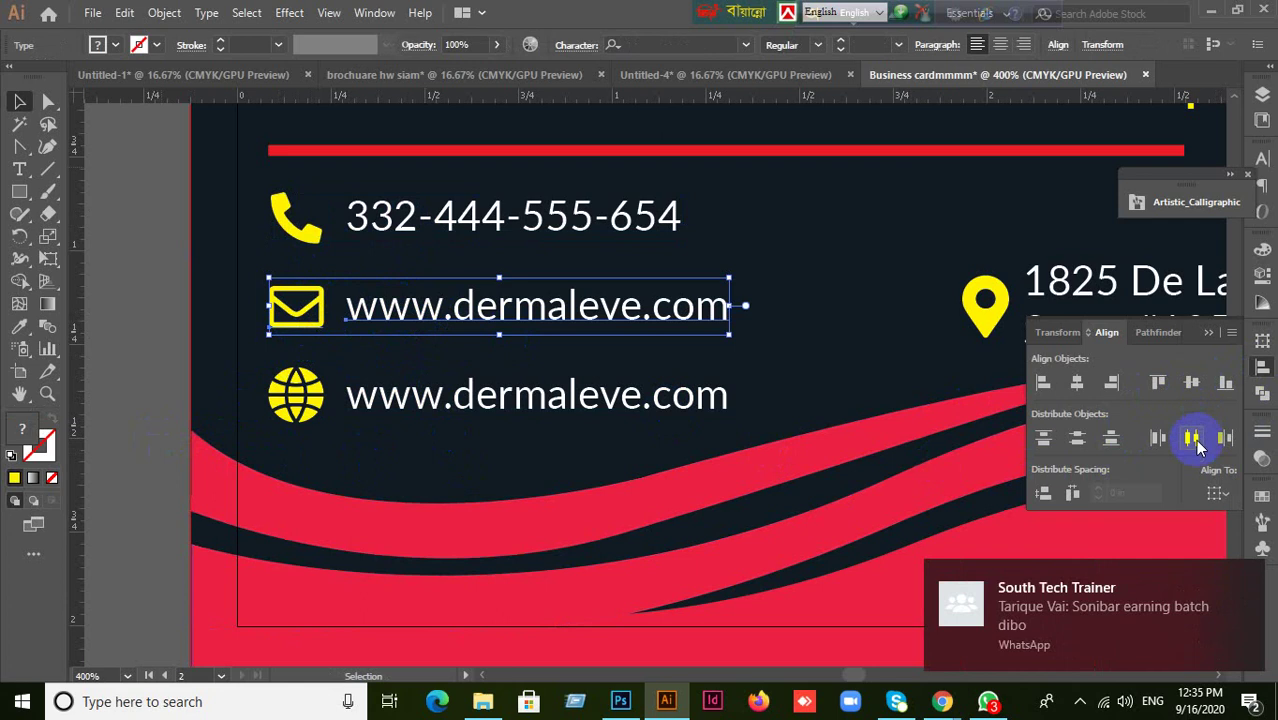
pyautogui.click(1194, 384)
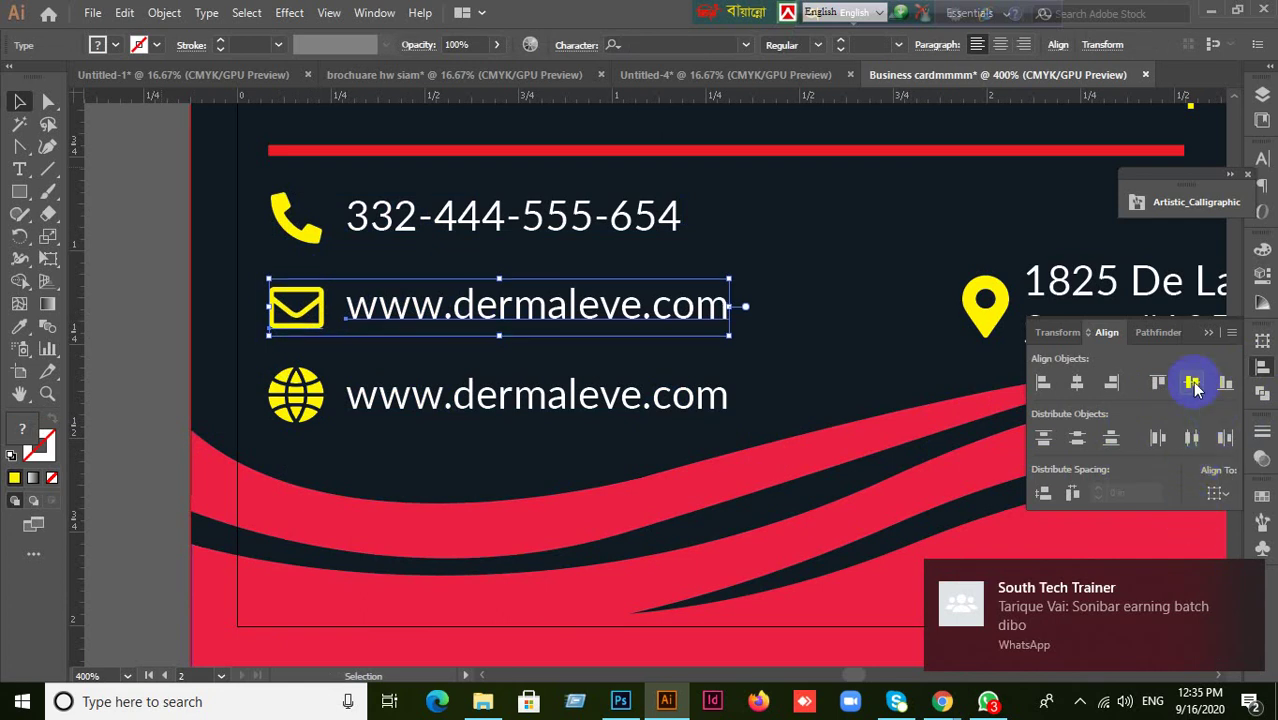
pyautogui.click(298, 396)
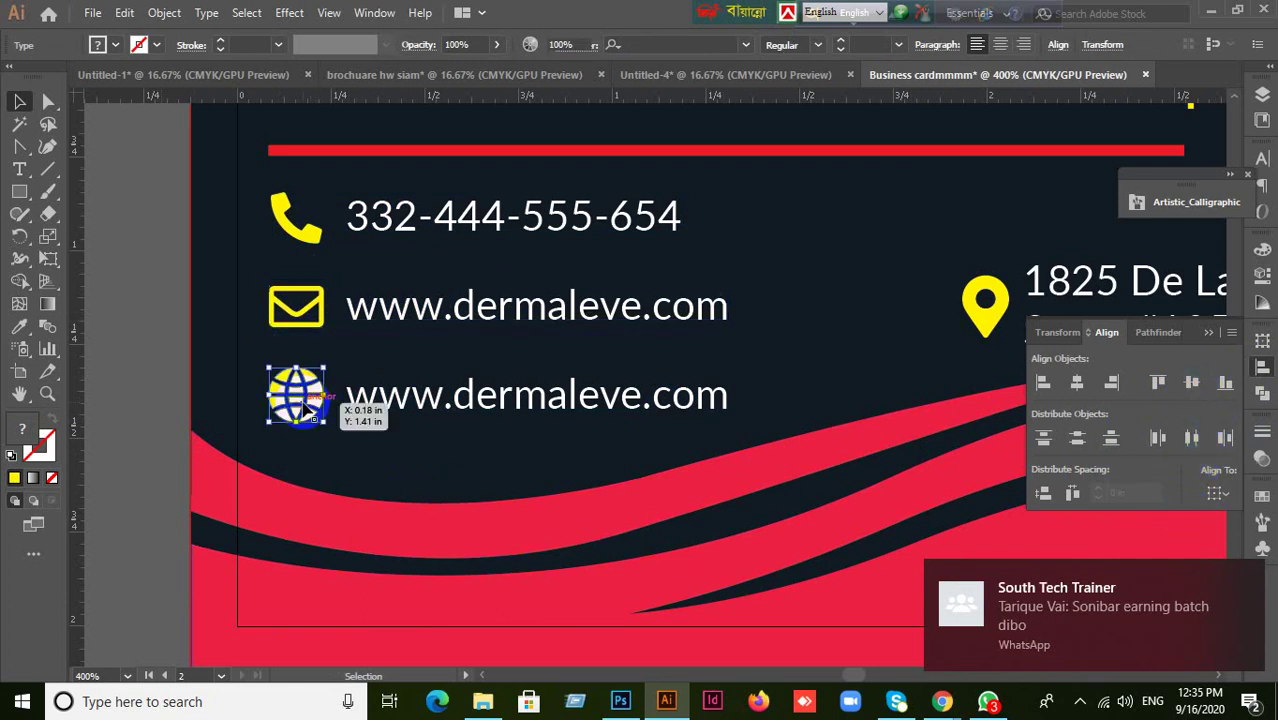
pyautogui.keyDown('shift'); pyautogui.click(590, 415); pyautogui.keyUp('shift')
pyautogui.click(1192, 384)
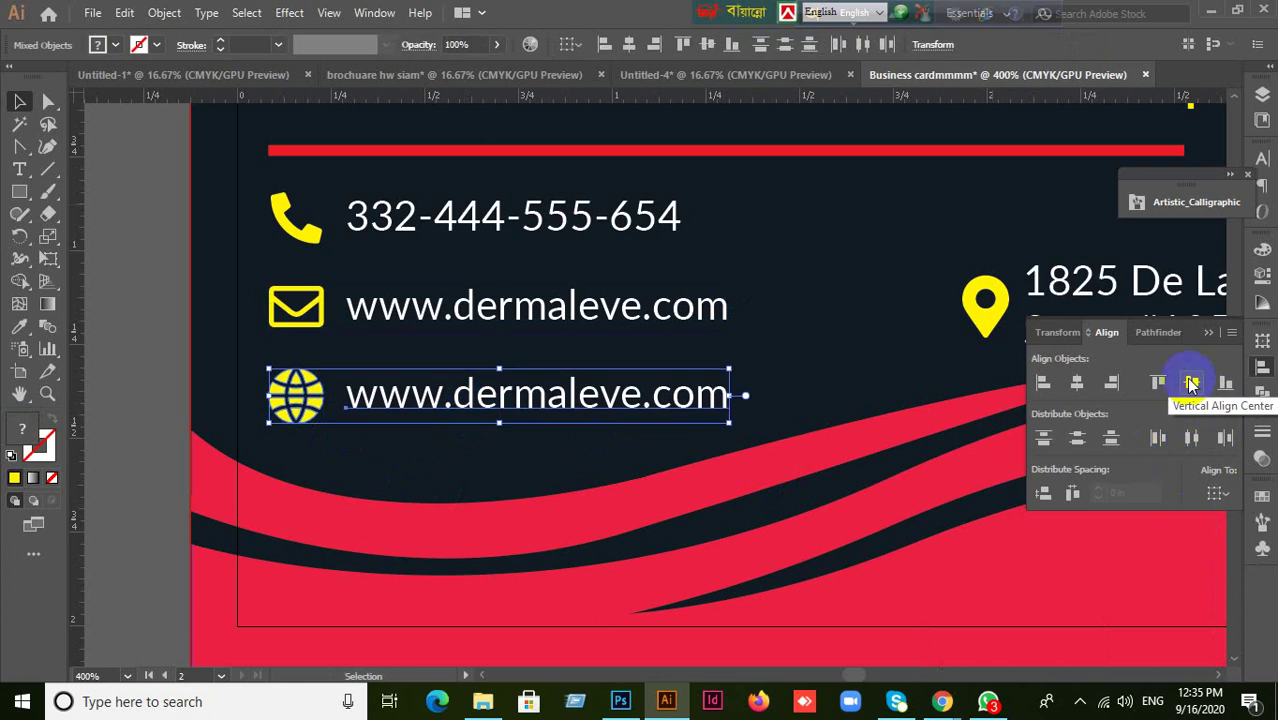
pyautogui.click(143, 434)
# - Apply Vertical Align Center to each contact row separately: phone icon with number, envelope icon with web address, globe icon with web address
pyautogui.click(298, 214)
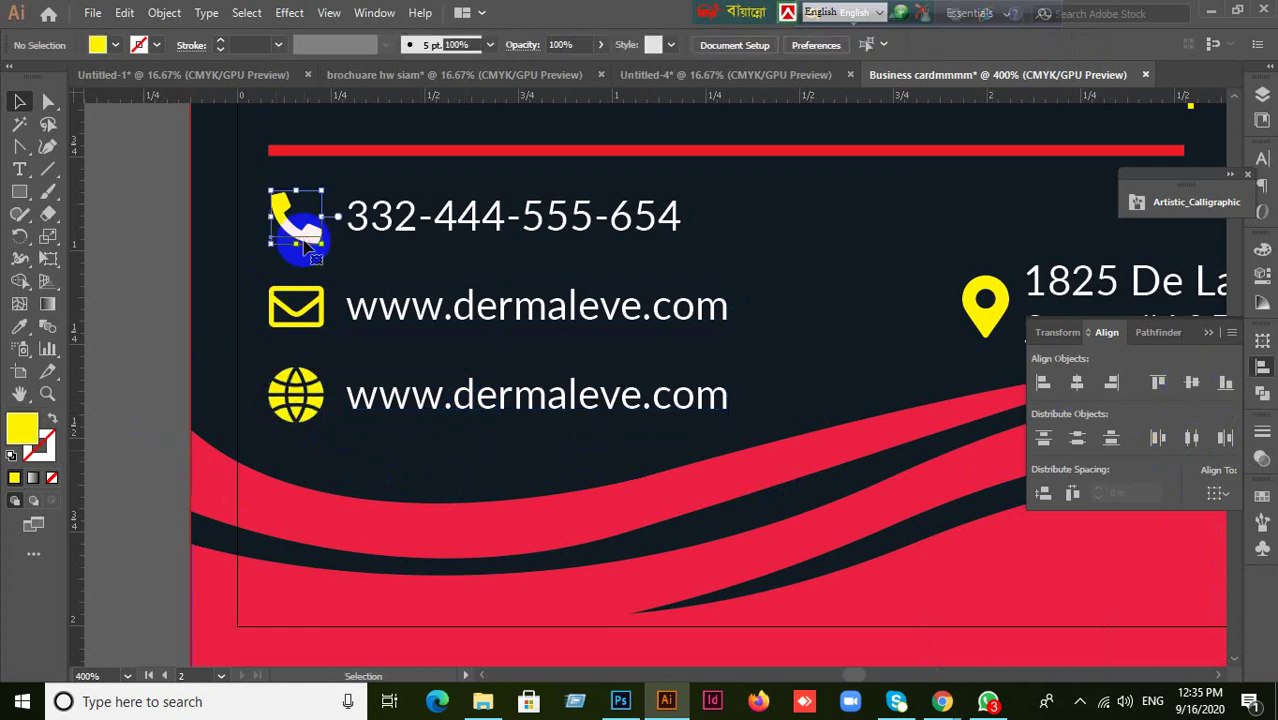
pyautogui.keyDown('shift'); pyautogui.click(418, 228); pyautogui.keyUp('shift')
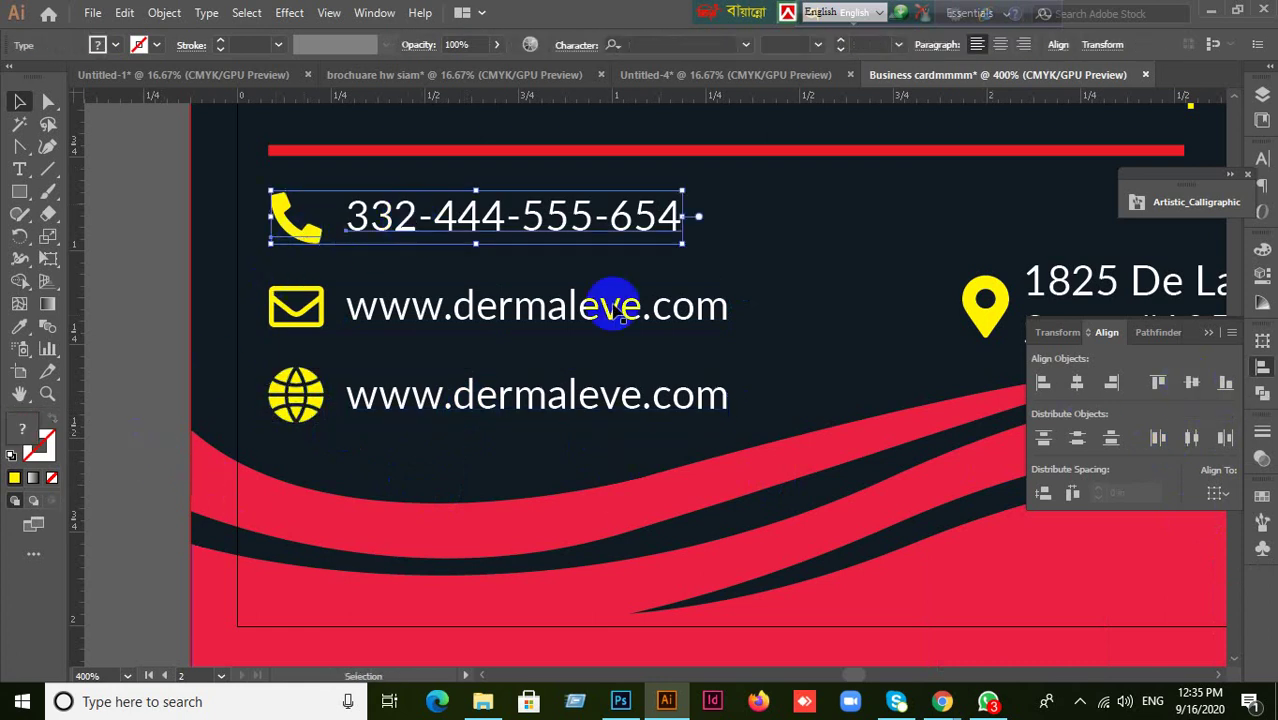
pyautogui.click(1193, 384)
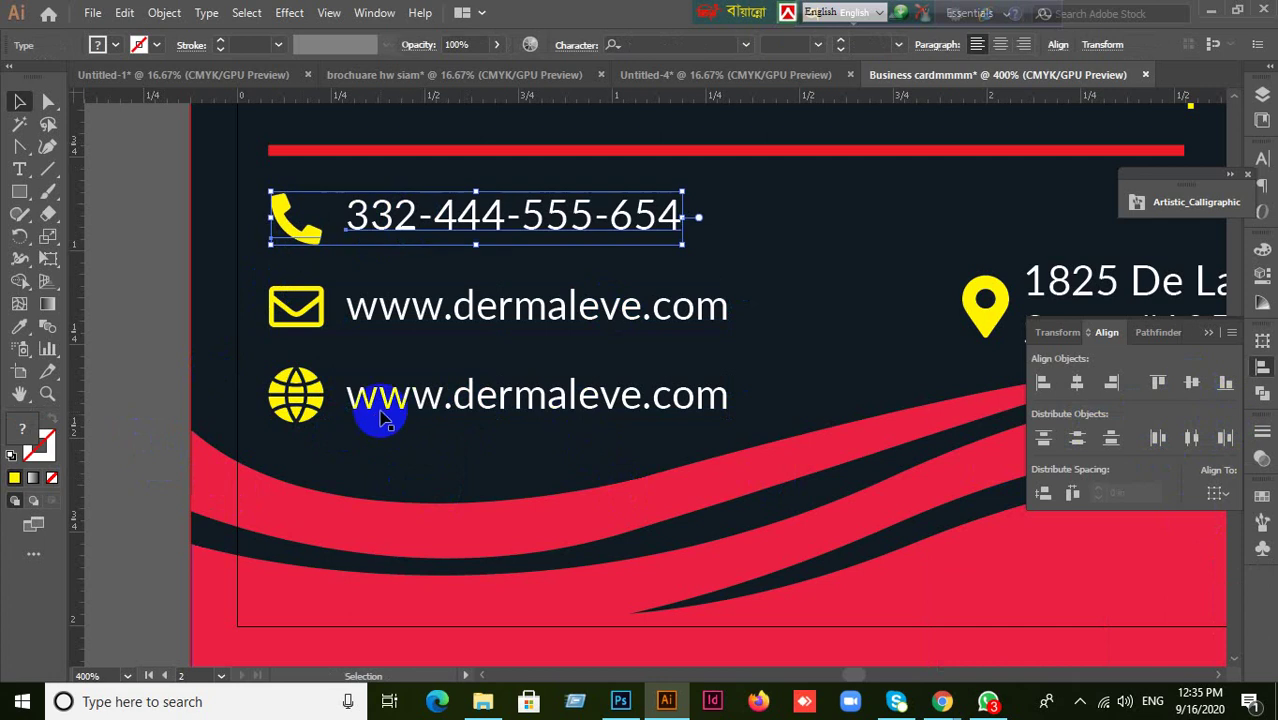
pyautogui.click(320, 322)
pyautogui.keyDown('shift'); pyautogui.click(418, 320); pyautogui.keyUp('shift')
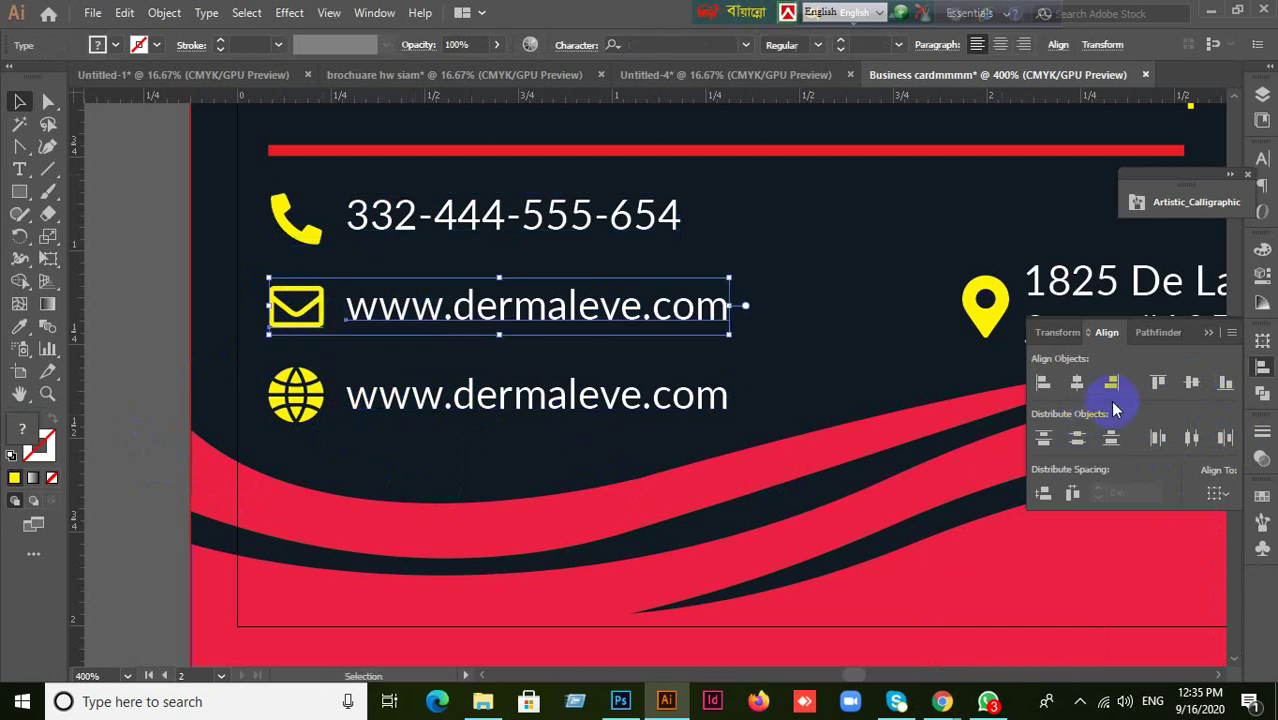
pyautogui.click(1193, 384)
pyautogui.click(296, 398)
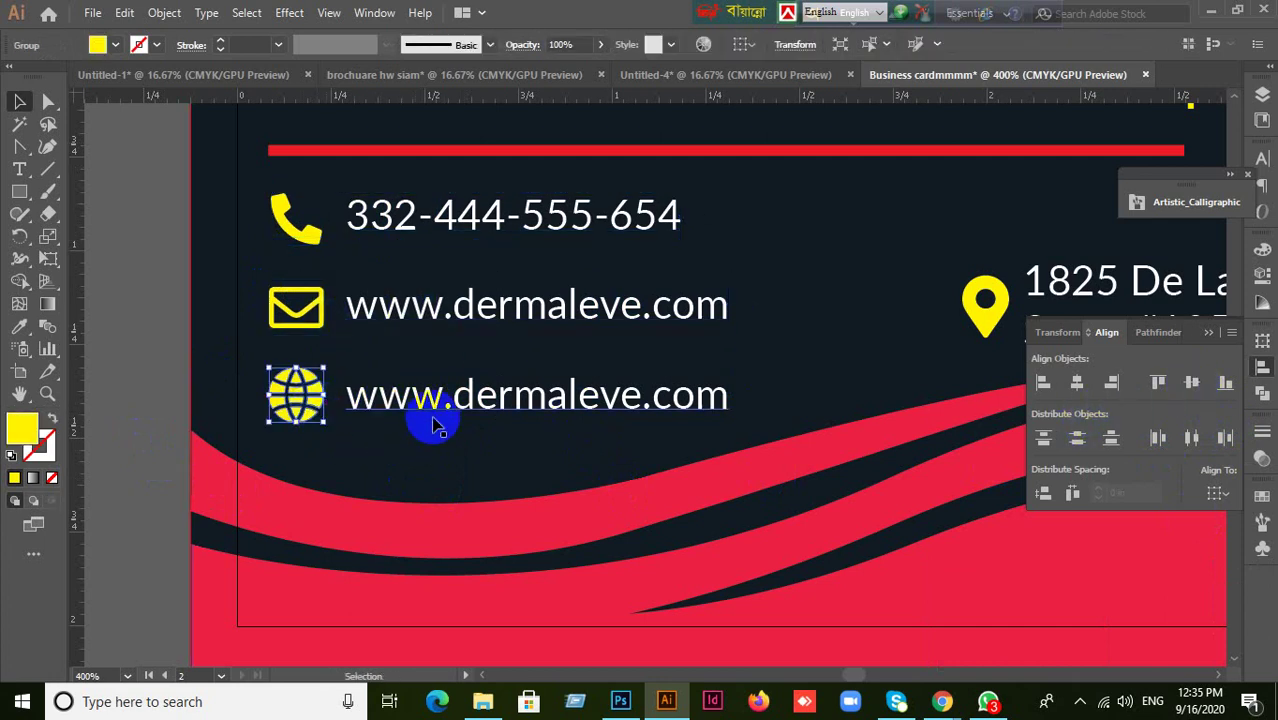
pyautogui.keyDown('shift'); pyautogui.click(436, 412); pyautogui.keyUp('shift')
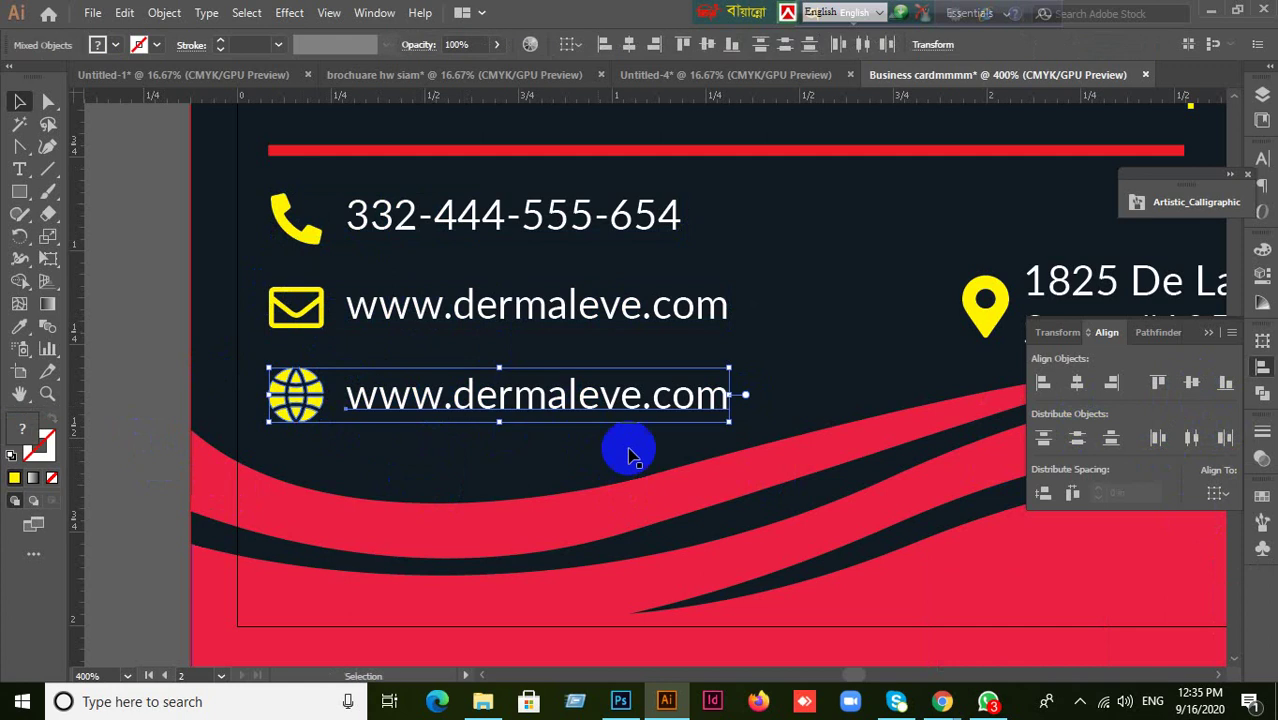
pyautogui.click(1192, 389)
pyautogui.click(151, 474)
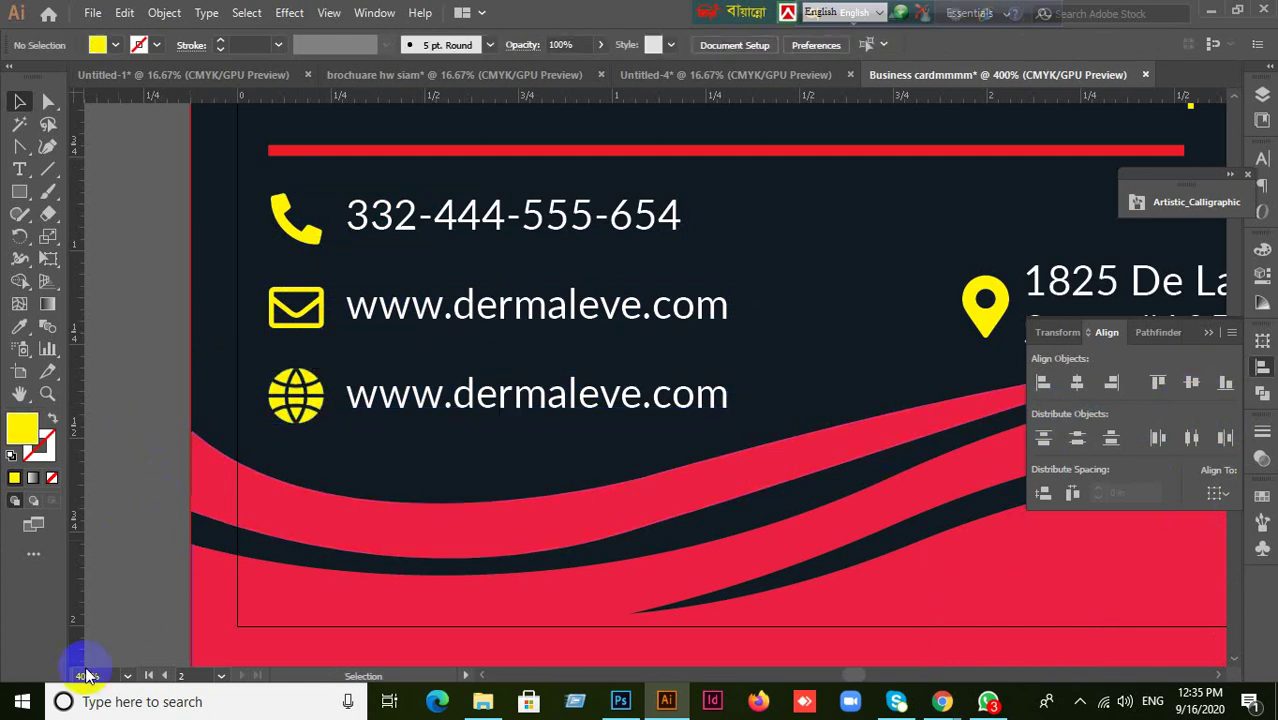
# - Align the phone, envelope and globe icons to each other with Horizontal Align Center
pyautogui.click(298, 242)
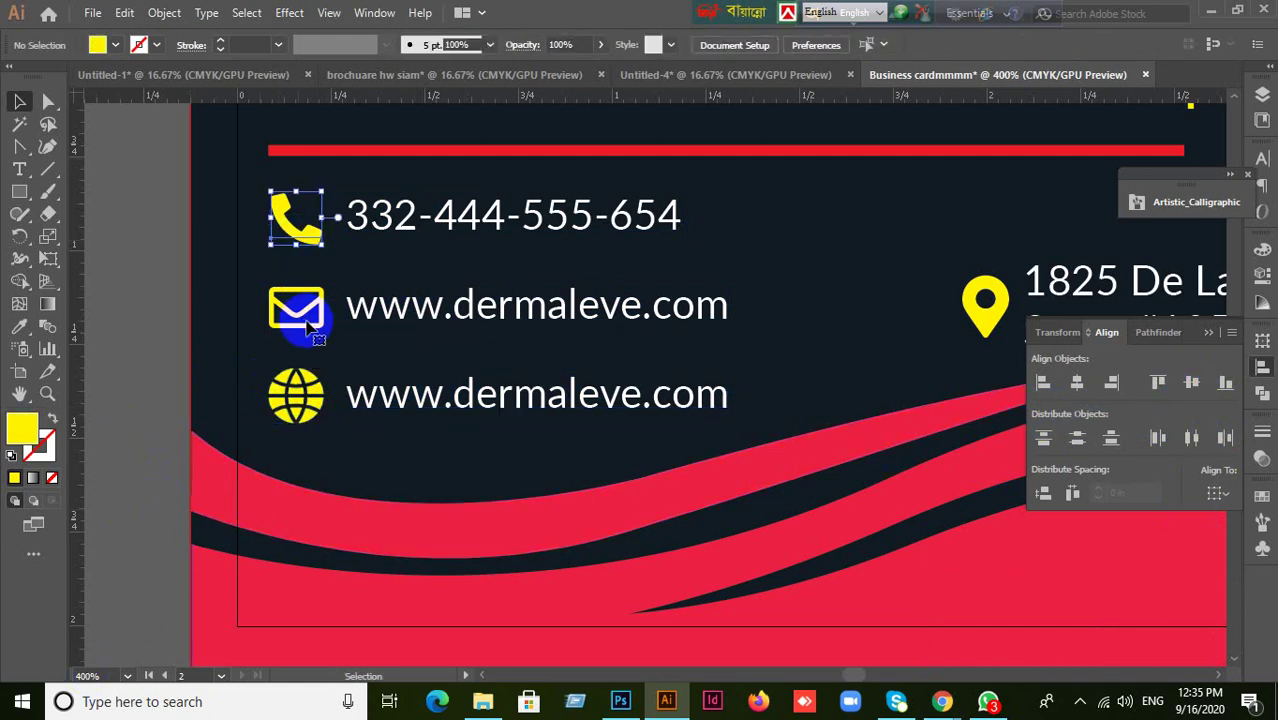
pyautogui.keyDown('shift'); pyautogui.click(305, 325); pyautogui.keyUp('shift')
pyautogui.keyDown('shift'); pyautogui.click(302, 395); pyautogui.keyUp('shift')
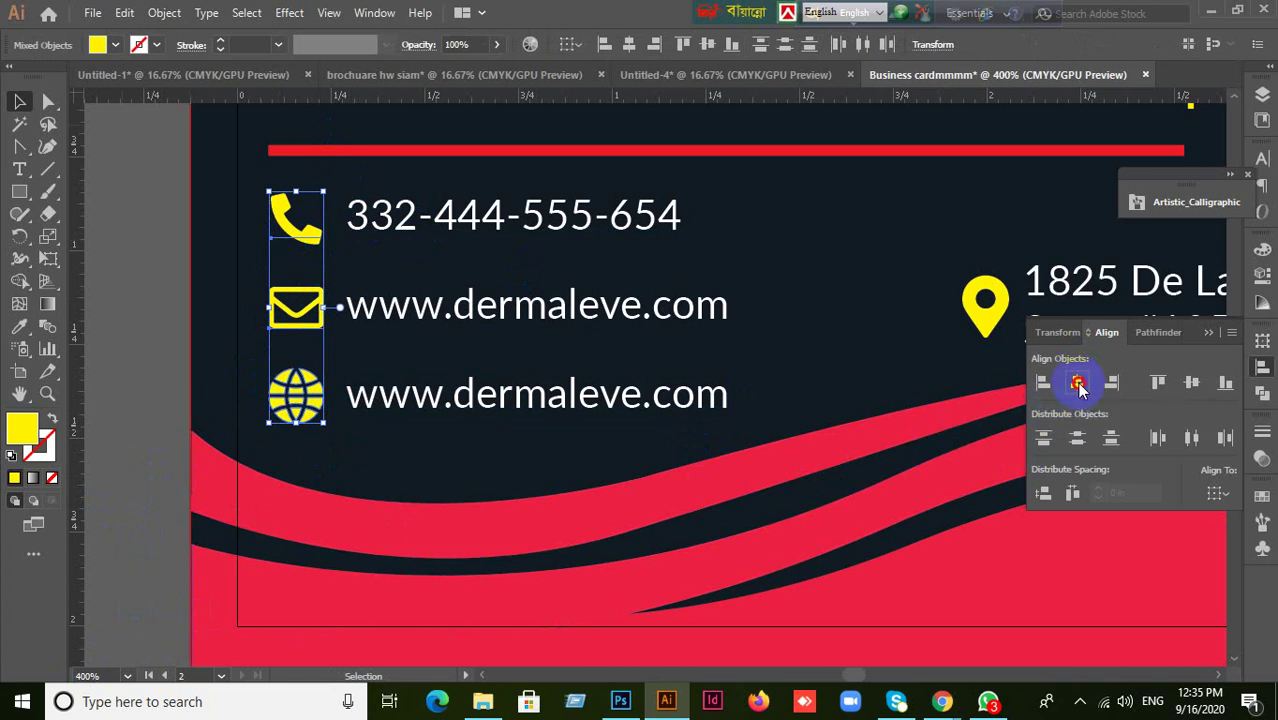
pyautogui.click(47, 303)
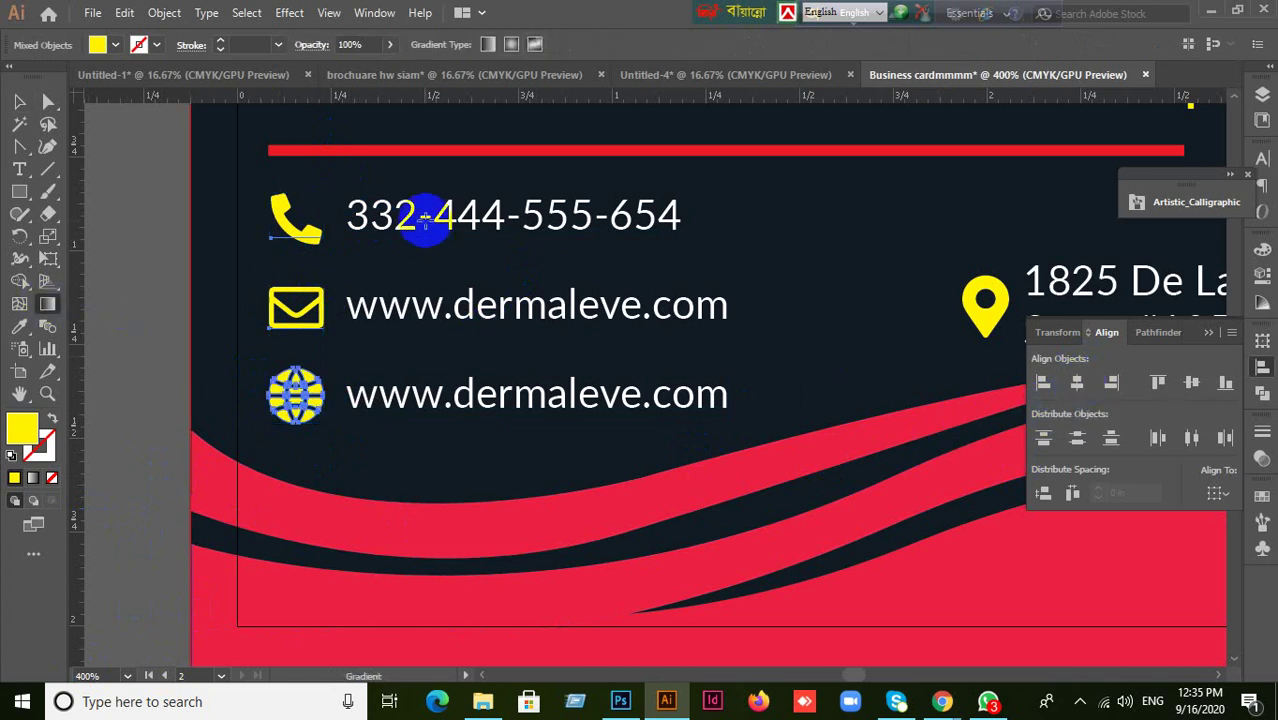
pyautogui.click(18, 100)
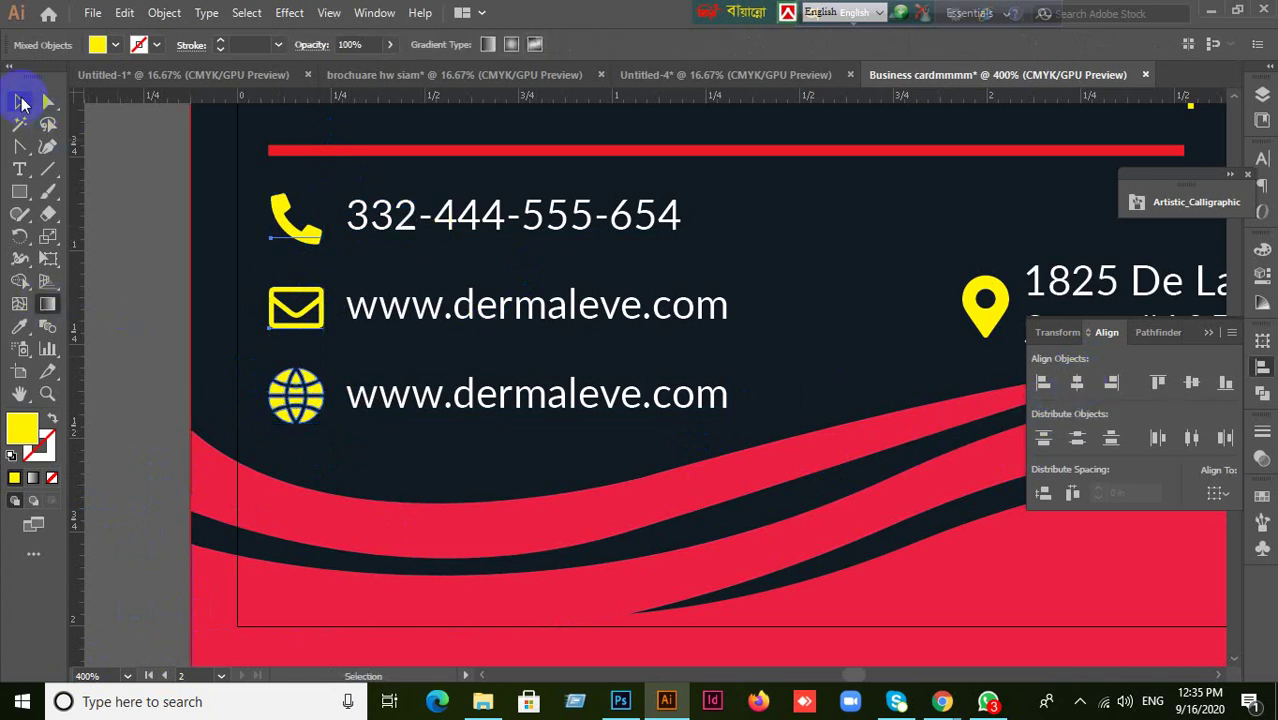
# - Left-align the phone number and the two web address texts to each other with Horizontal Align Left
pyautogui.click(399, 228)
pyautogui.keyDown('shift'); pyautogui.click(428, 310); pyautogui.keyUp('shift')
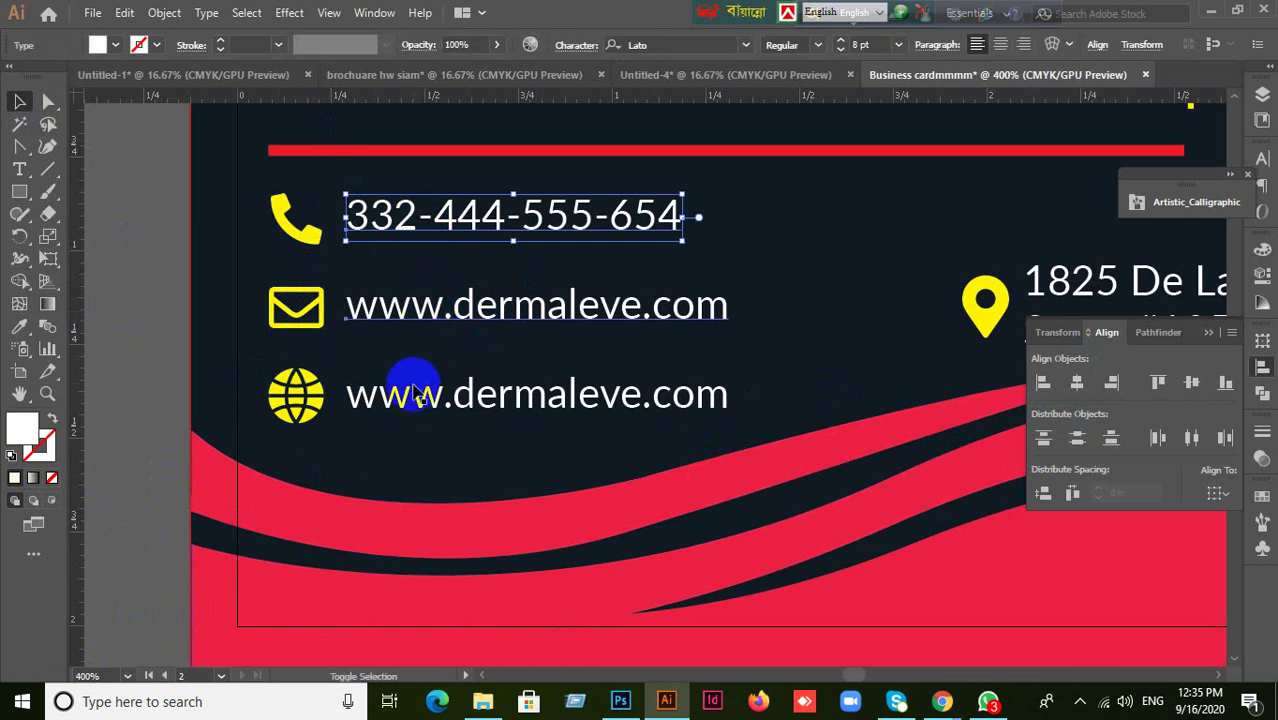
pyautogui.keyDown('shift'); pyautogui.click(405, 400); pyautogui.keyUp('shift')
pyautogui.click(1045, 380)
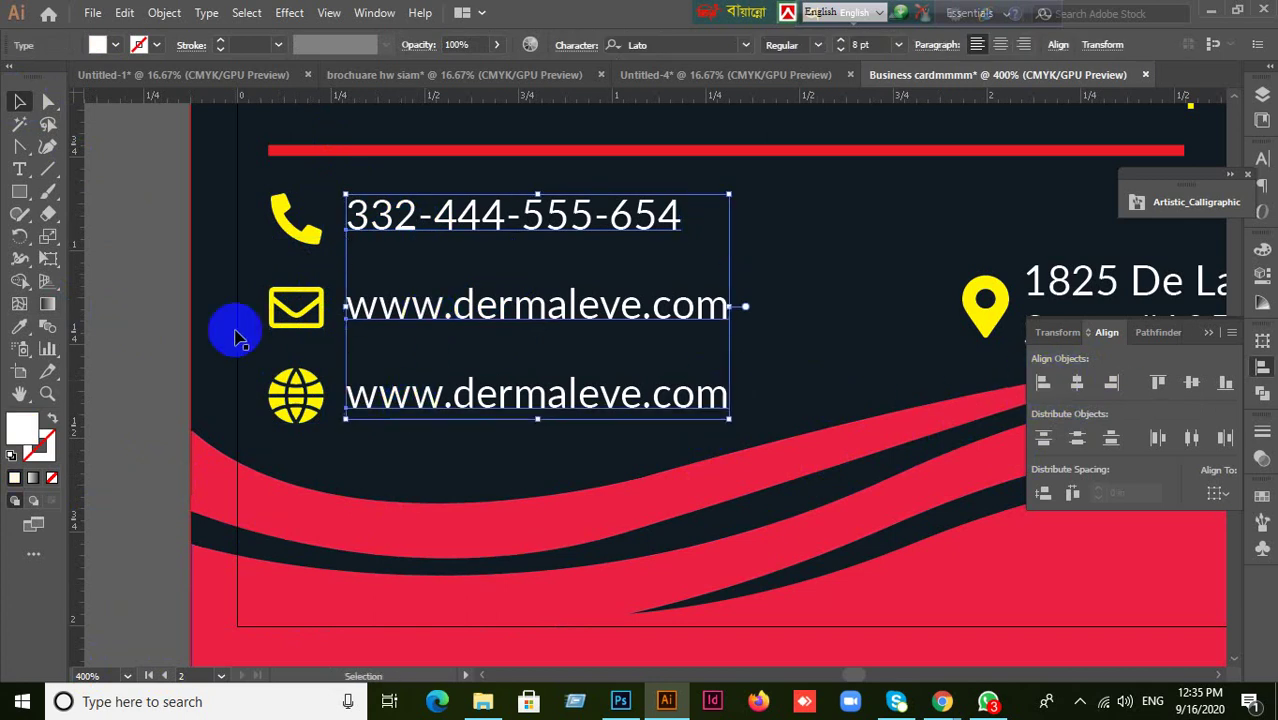
pyautogui.click(143, 320)
# - Group the phone icon with its phone number
pyautogui.click(303, 220)
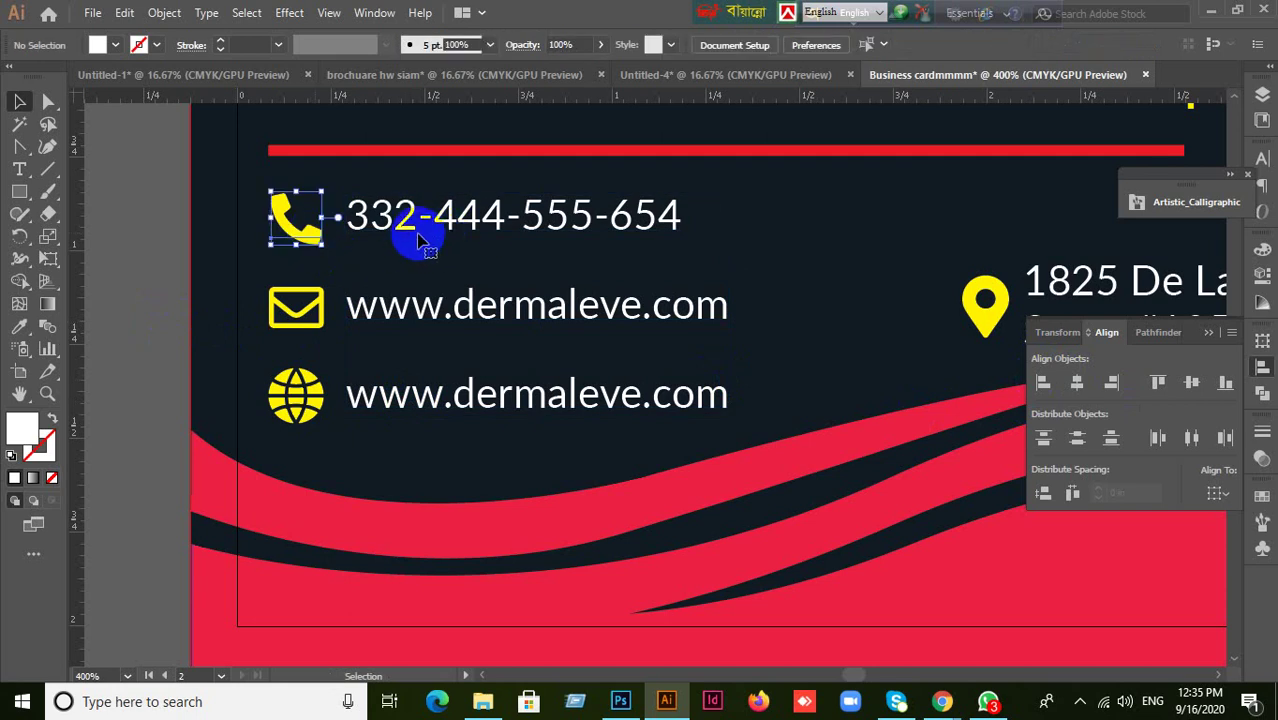
pyautogui.press('t')
pyautogui.click(19, 101)
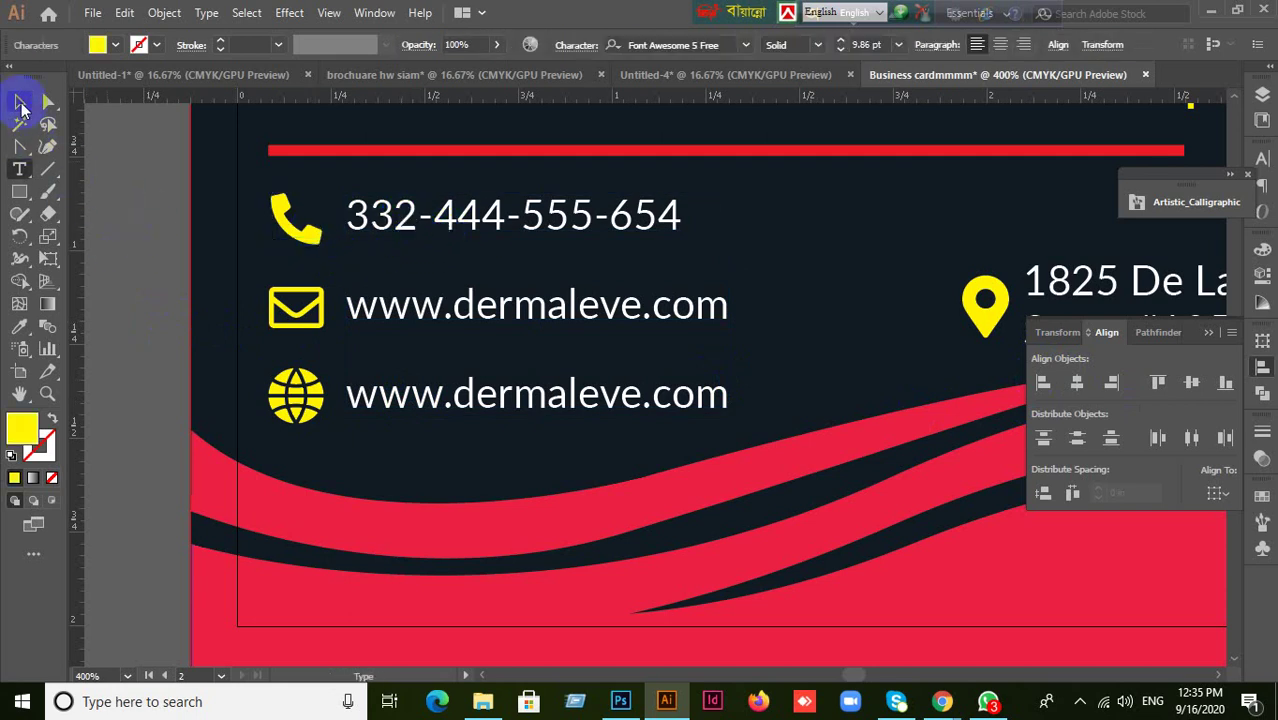
pyautogui.click(305, 228)
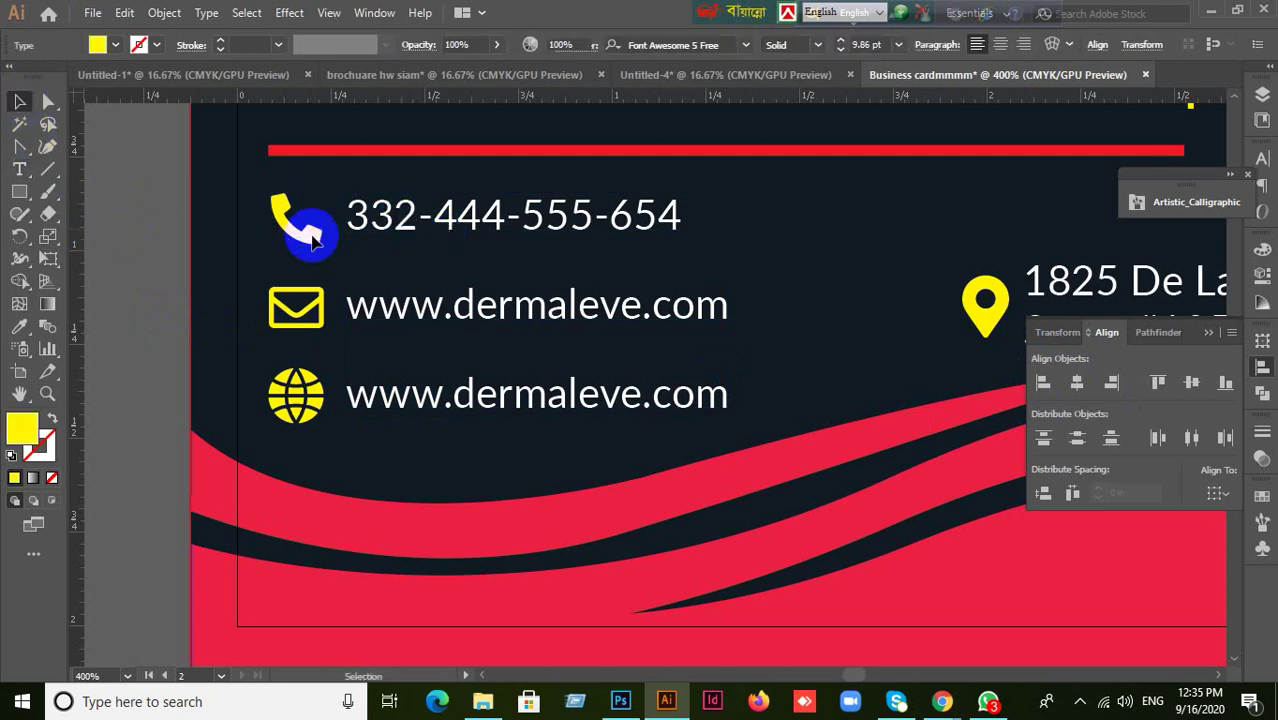
pyautogui.keyDown('shift'); pyautogui.click(410, 228); pyautogui.keyUp('shift')
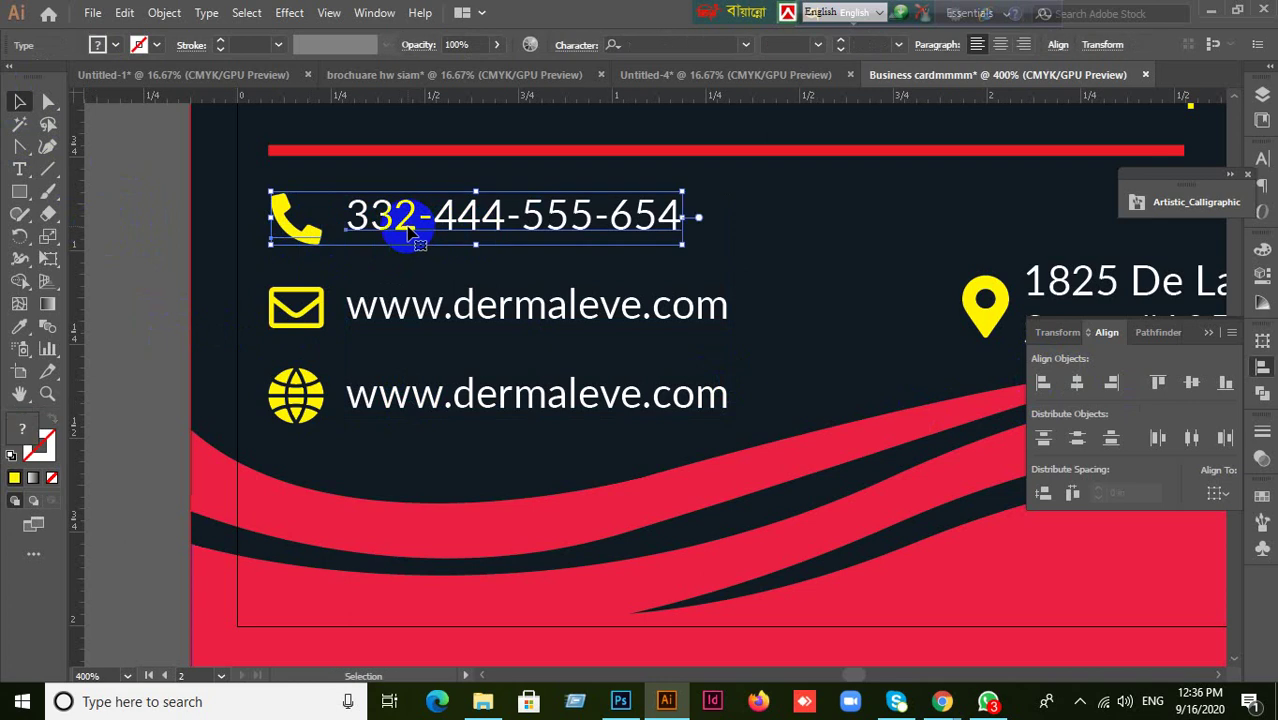
pyautogui.hotkey('ctrl', 'g')
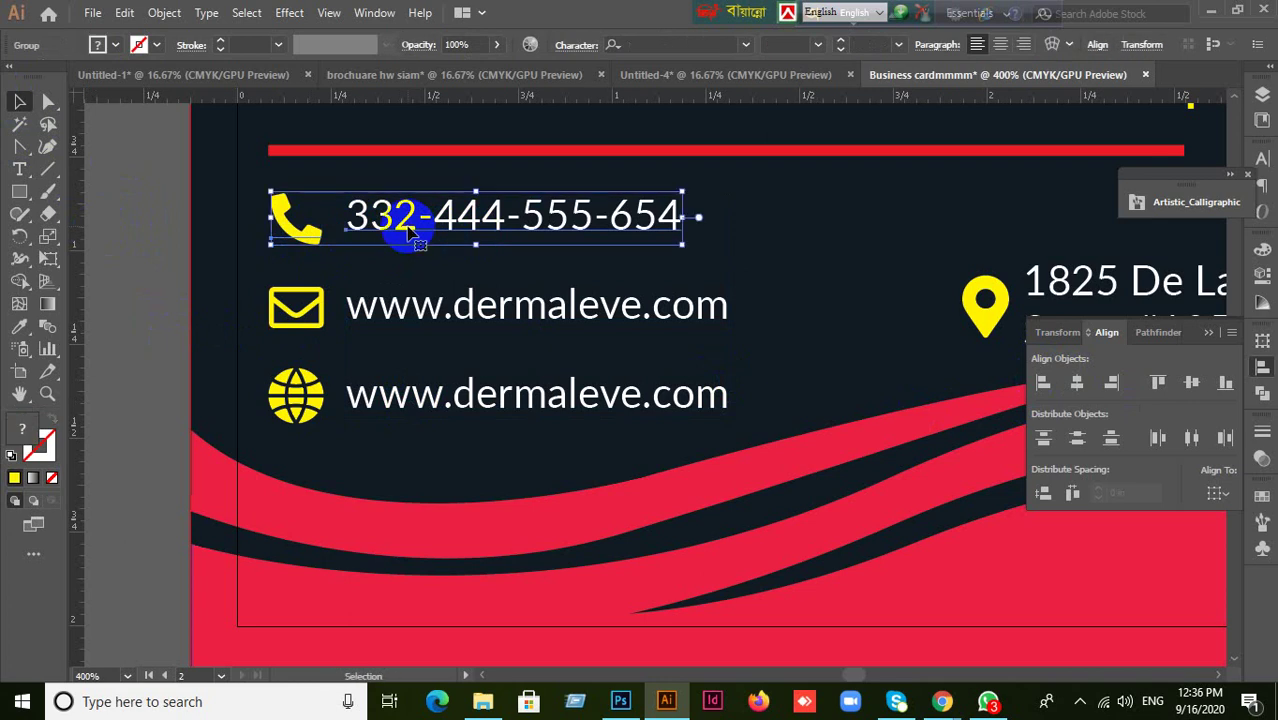
# - Group the envelope icon with its web address, and group the globe icon with the web address beside it
pyautogui.click(318, 300)
pyautogui.keyDown('shift'); pyautogui.click(390, 315); pyautogui.keyUp('shift')
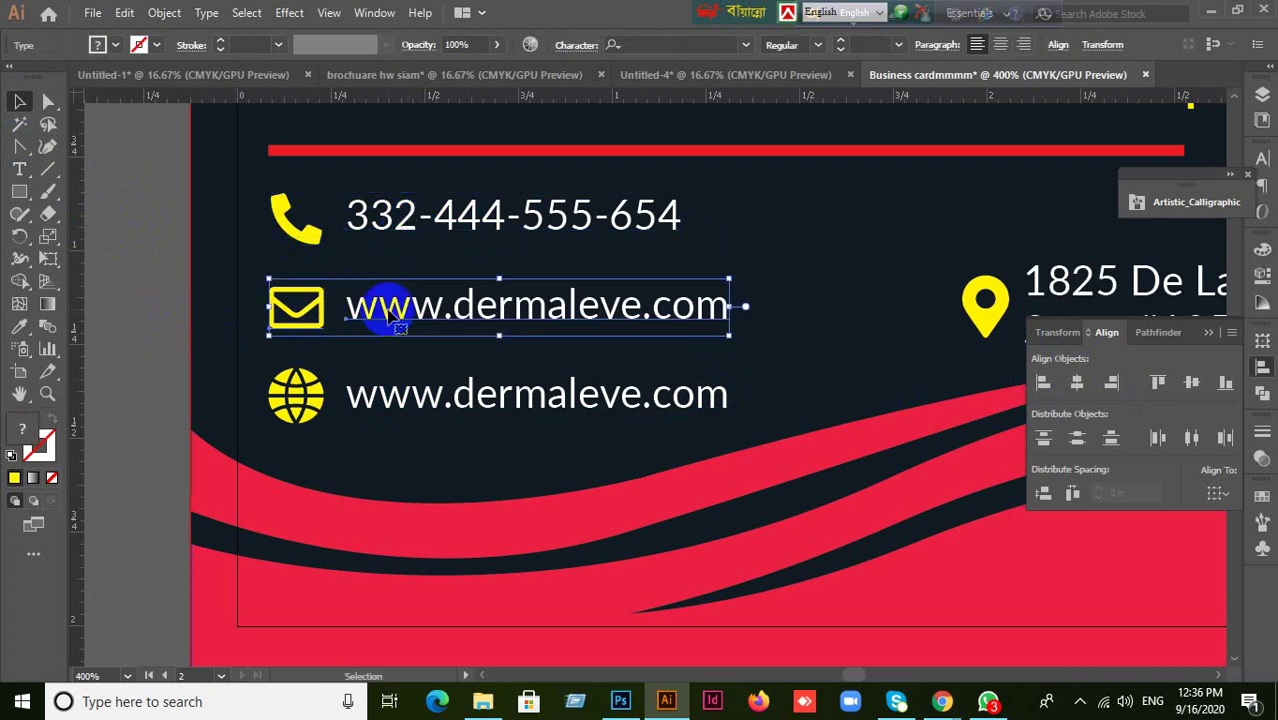
pyautogui.hotkey('ctrl', 'g')
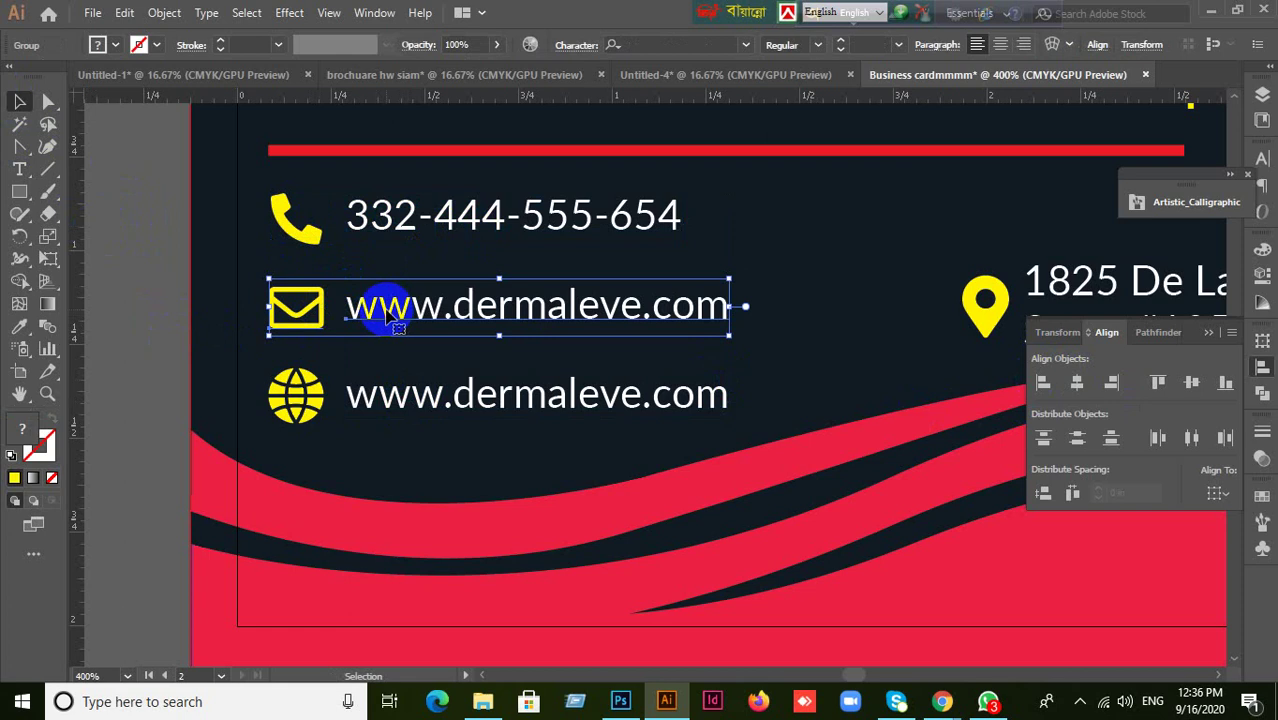
pyautogui.click(300, 391)
pyautogui.keyDown('shift'); pyautogui.click(428, 400); pyautogui.keyUp('shift')
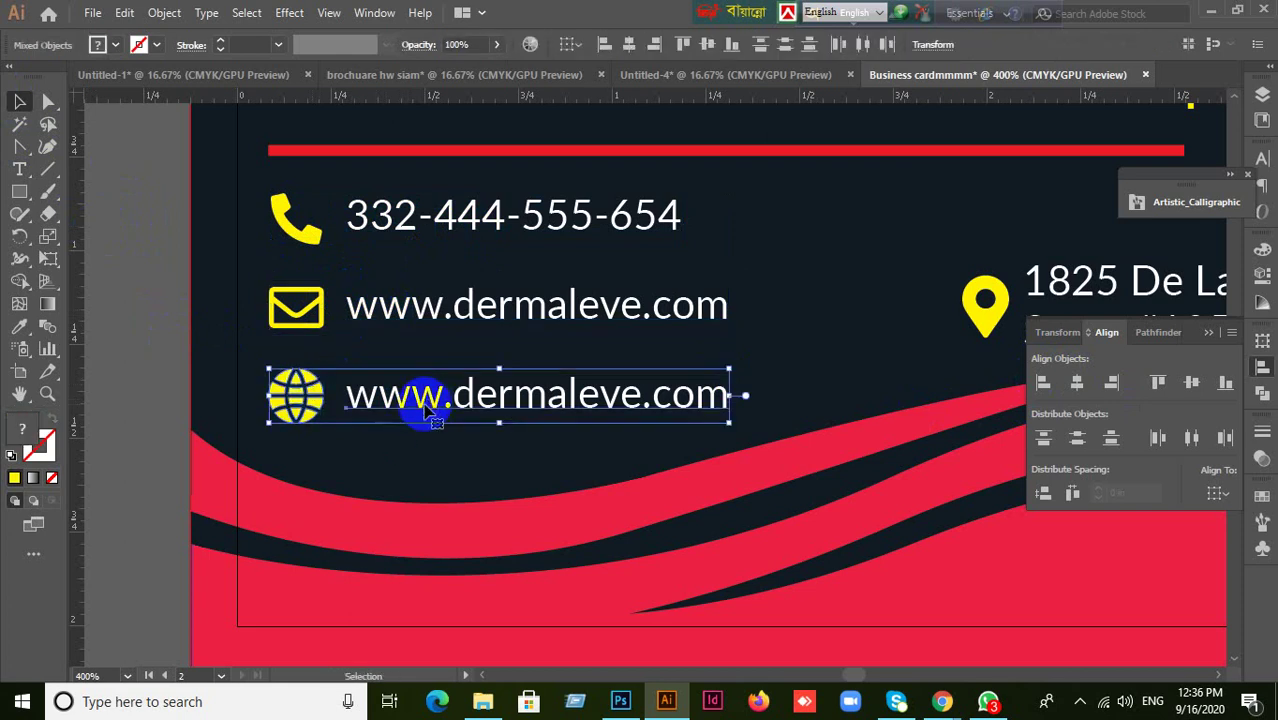
pyautogui.hotkey('ctrl', 'g')
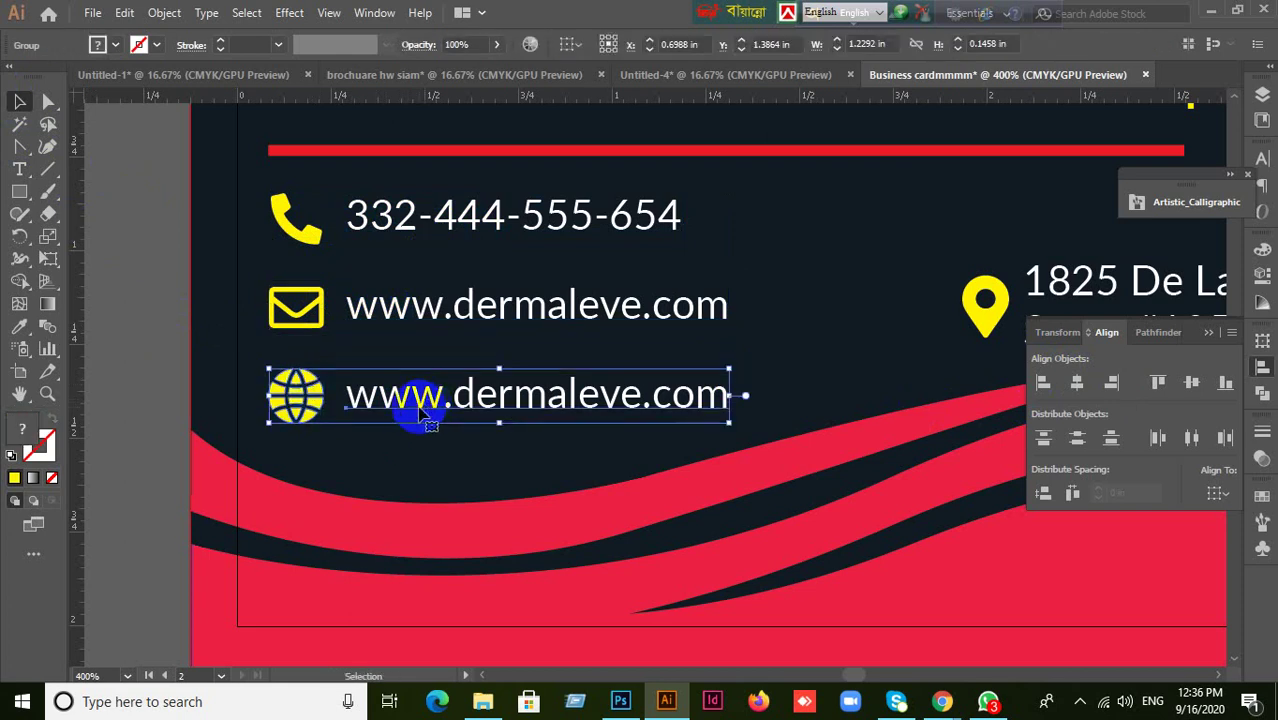
pyautogui.click(177, 396)
# - Space the three grouped contact rows evenly with Vertical Distribute Space
pyautogui.click(384, 217)
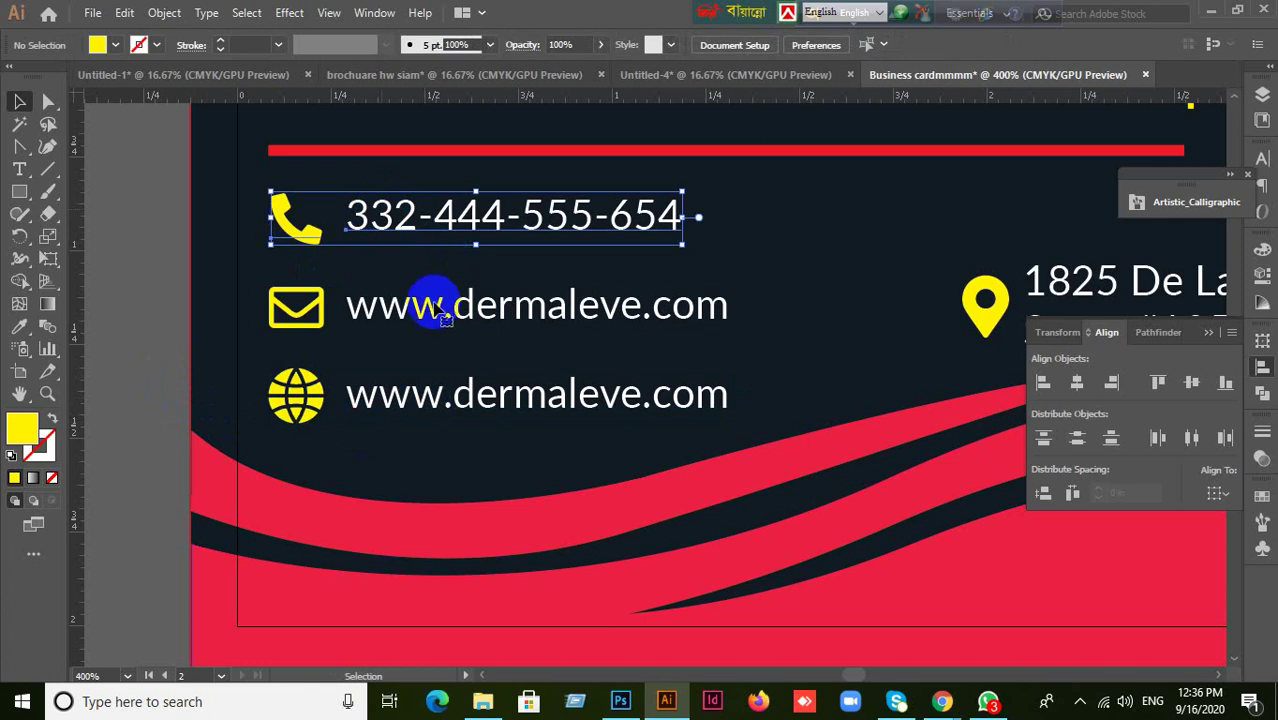
pyautogui.keyDown('shift'); pyautogui.click(422, 305); pyautogui.keyUp('shift')
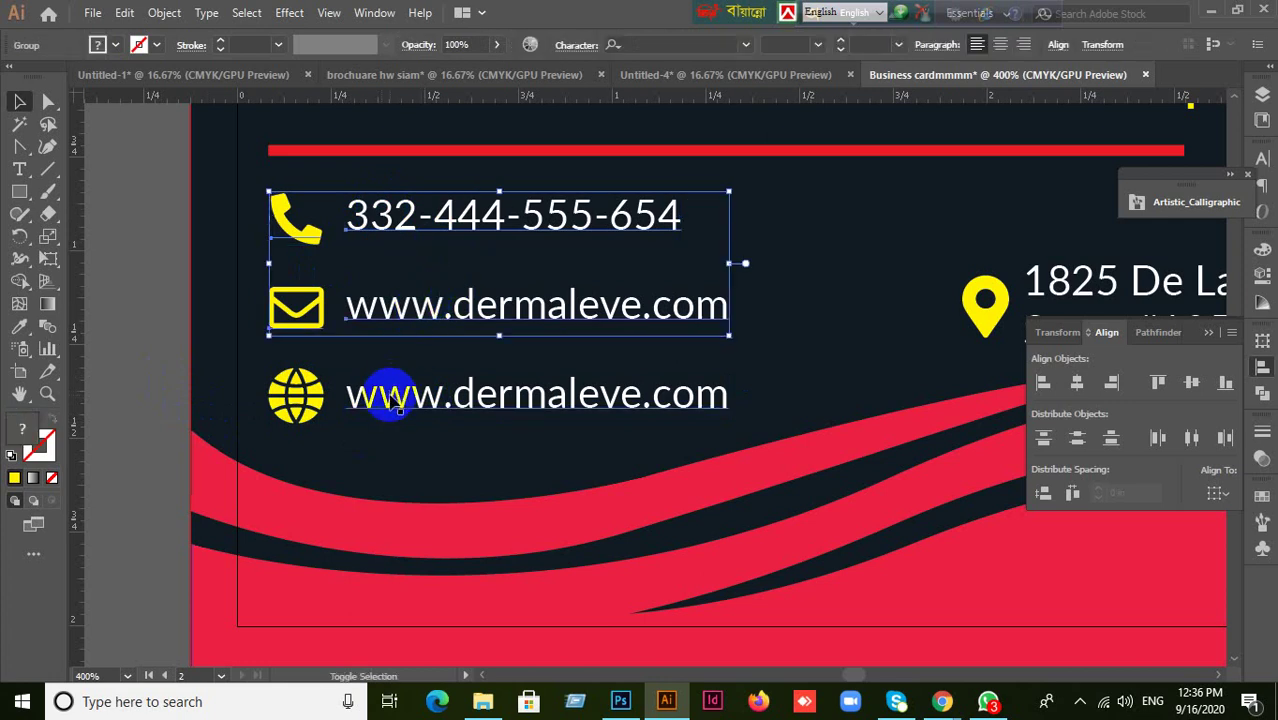
pyautogui.keyDown('shift'); pyautogui.click(385, 398); pyautogui.keyUp('shift')
pyautogui.click(1043, 494)
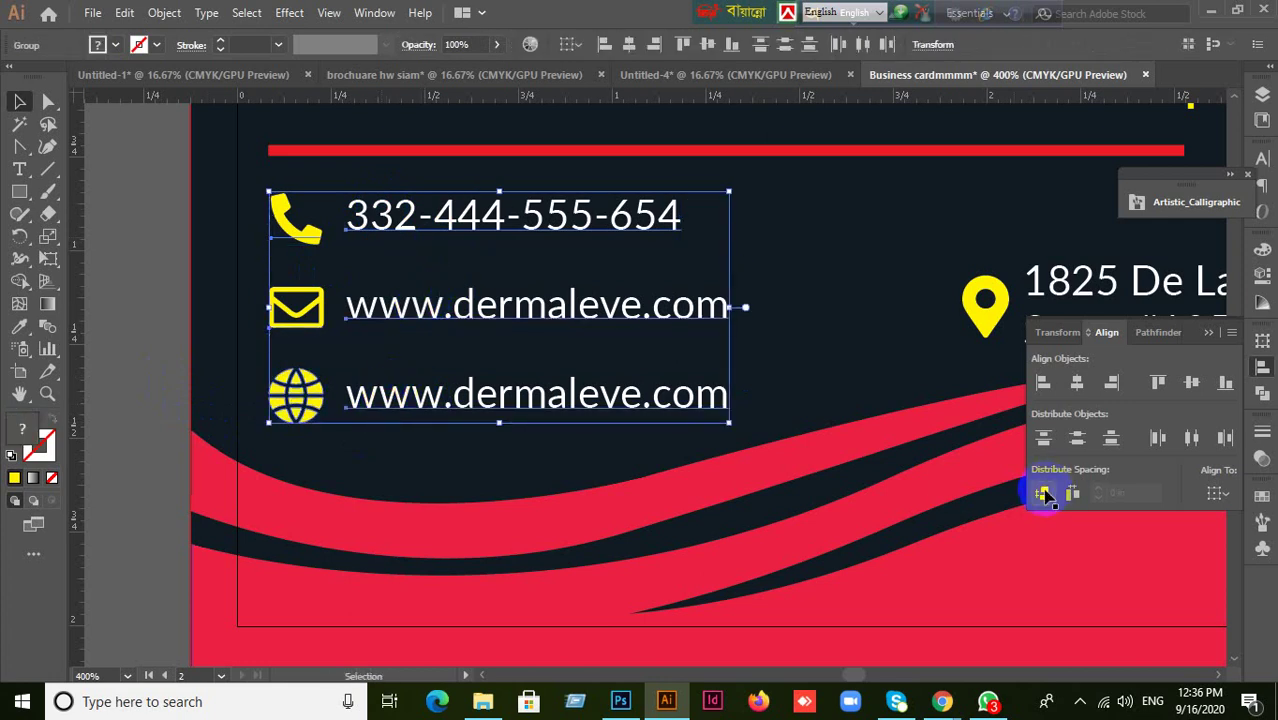
pyautogui.click(172, 443)
# - Center the DERMALEVE logo group horizontally on the card using Align to Artboard
pyautogui.scroll(-2, 364, 470)
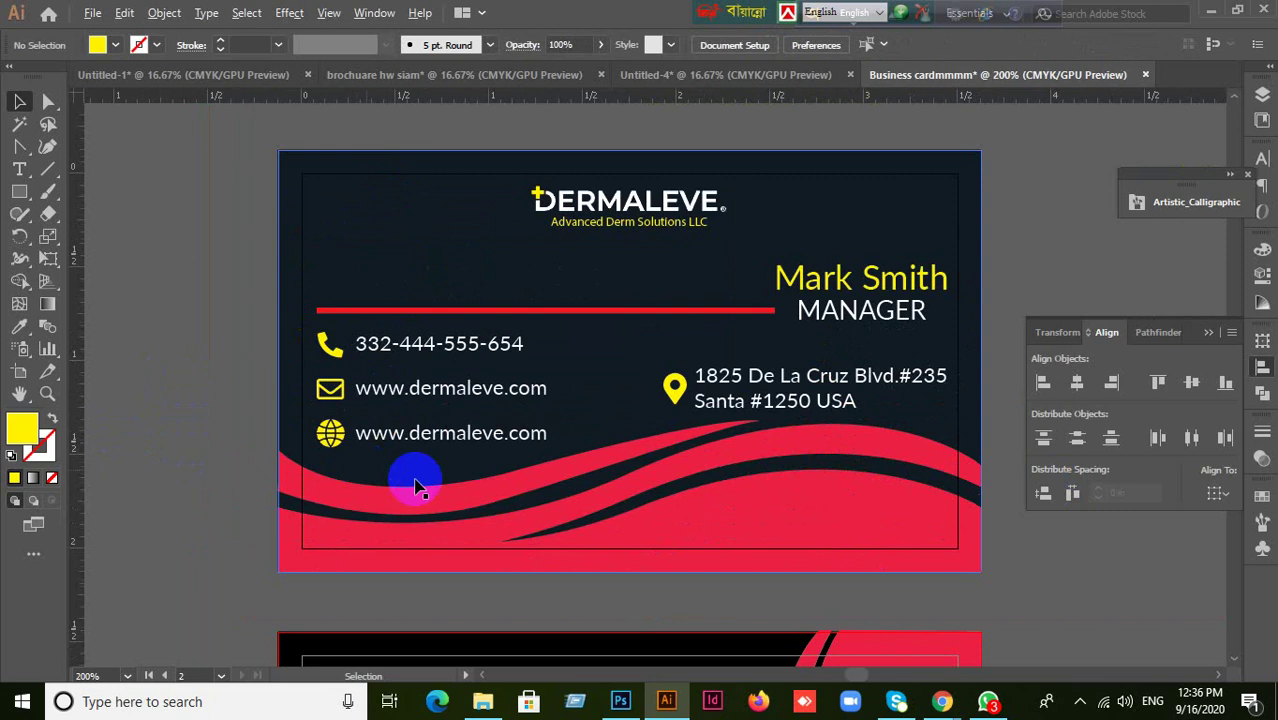
pyautogui.moveTo(656, 547); pyautogui.dragTo(527, 521)
pyautogui.click(715, 508)
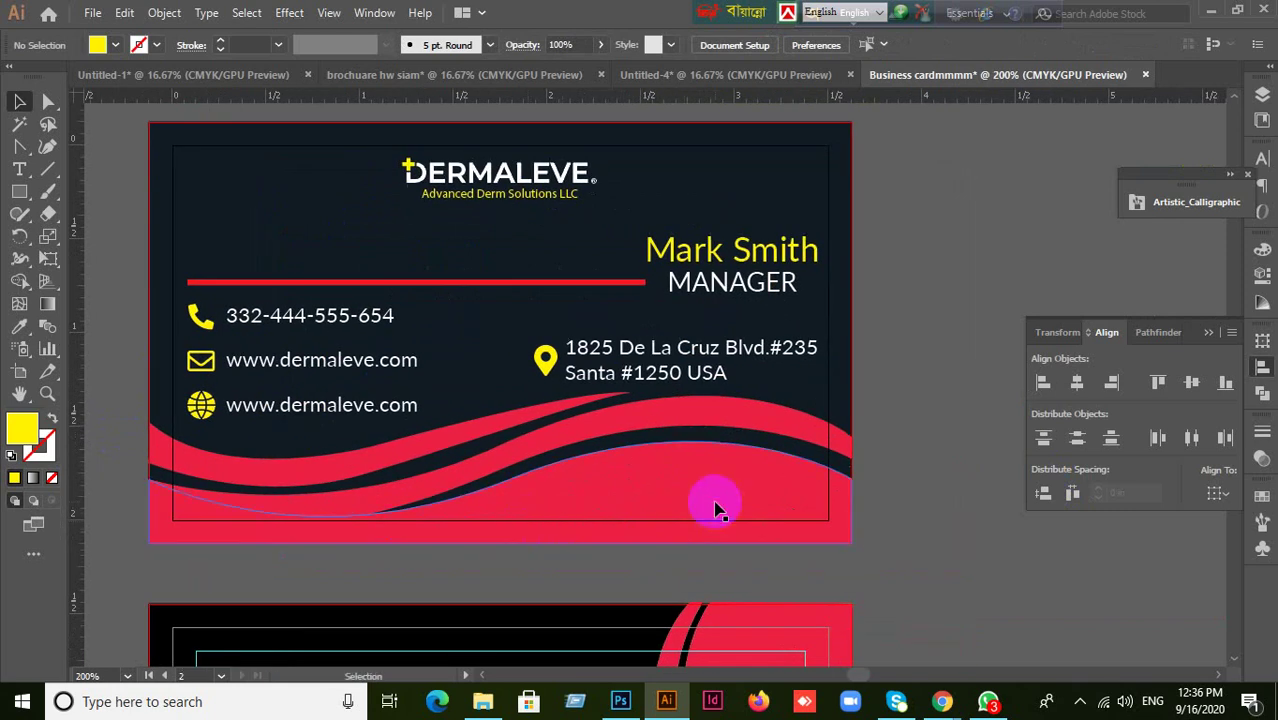
pyautogui.moveTo(590, 466); pyautogui.dragTo(624, 583)
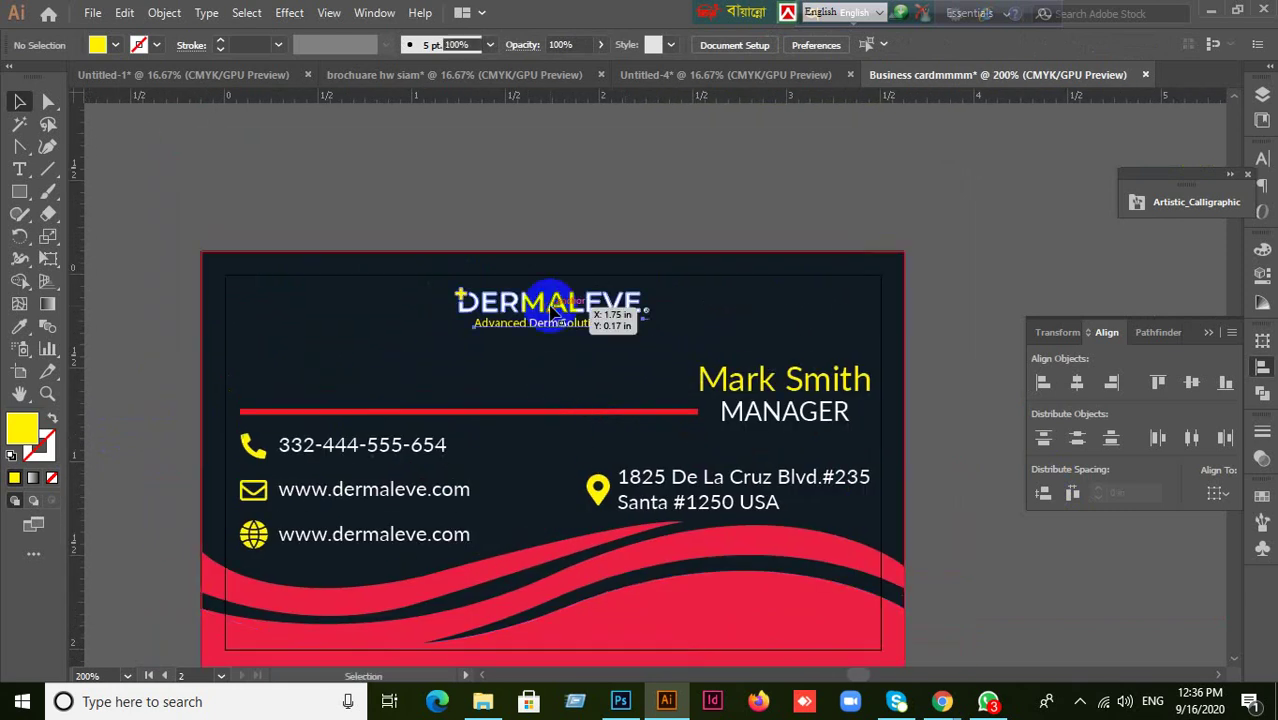
pyautogui.click(551, 312)
pyautogui.click(1222, 494)
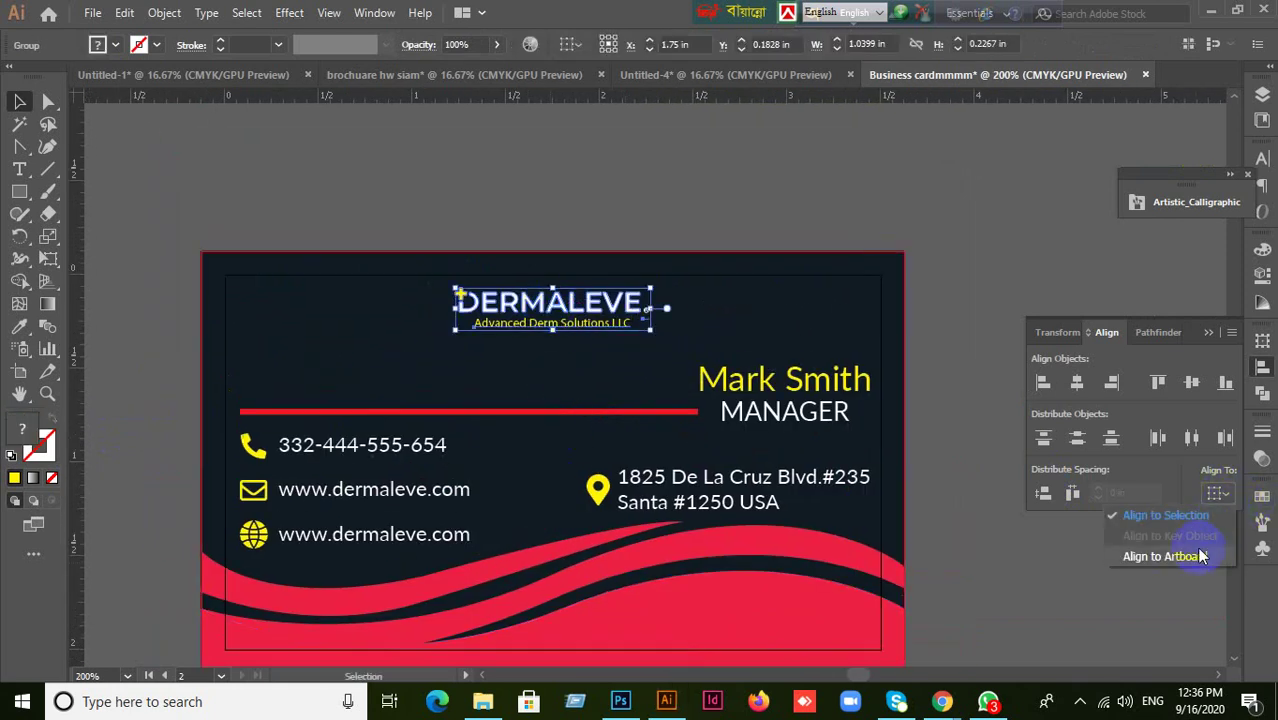
pyautogui.click(1188, 555)
pyautogui.click(1077, 383)
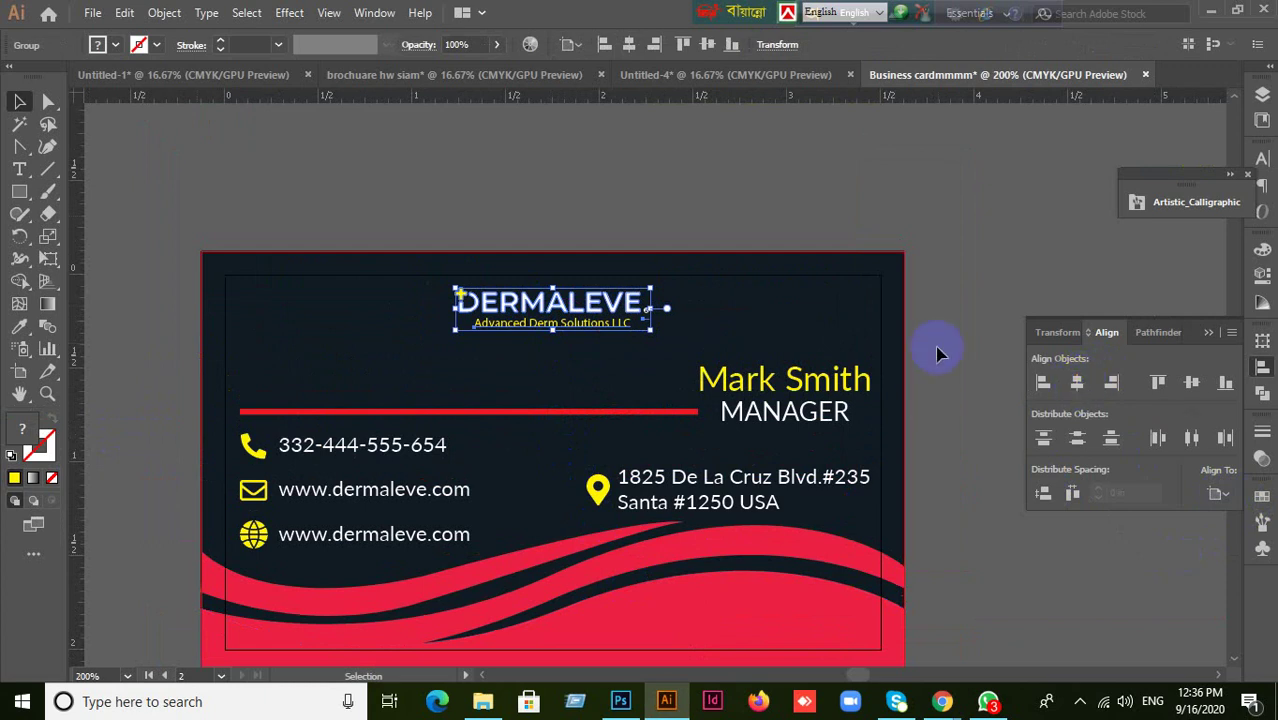
pyautogui.click(960, 325)
# - Center the cardholder name and the MANAGER title horizontally on each other, using Align to Selection instead of Align to Artboard
pyautogui.scroll(1, 950, 491)
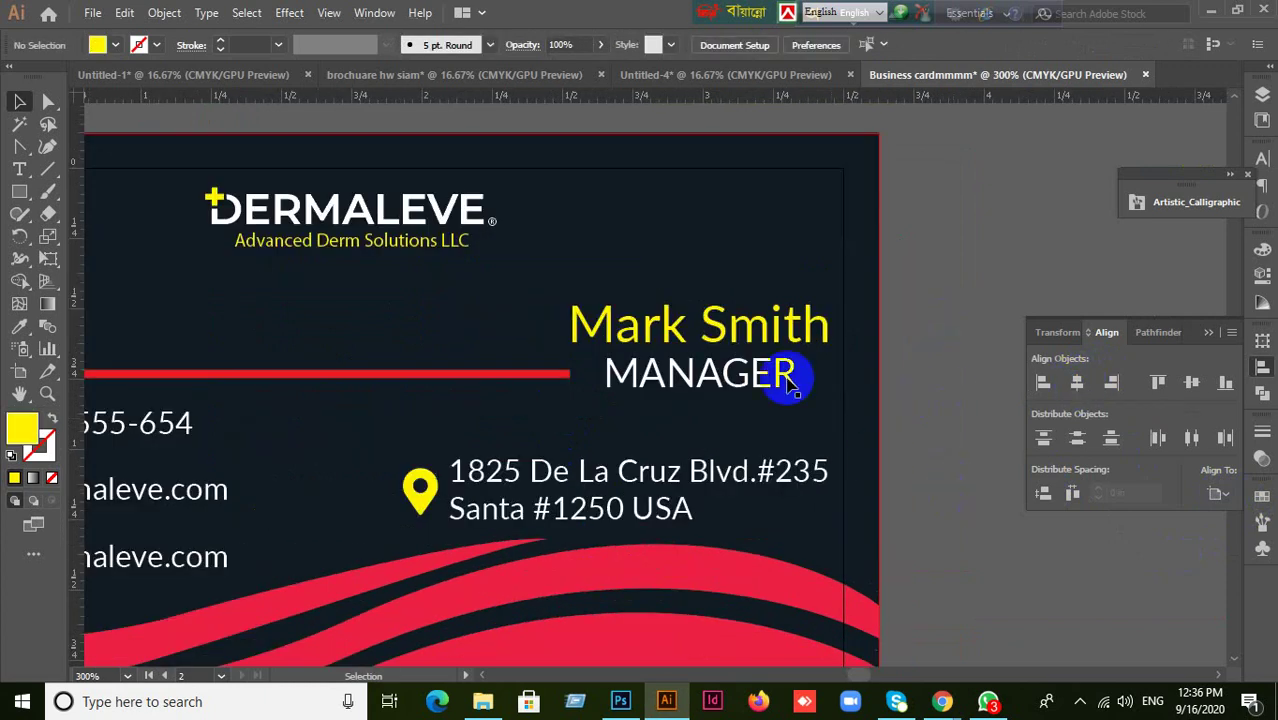
pyautogui.click(743, 335)
pyautogui.keyDown('shift'); pyautogui.click(735, 372); pyautogui.keyUp('shift')
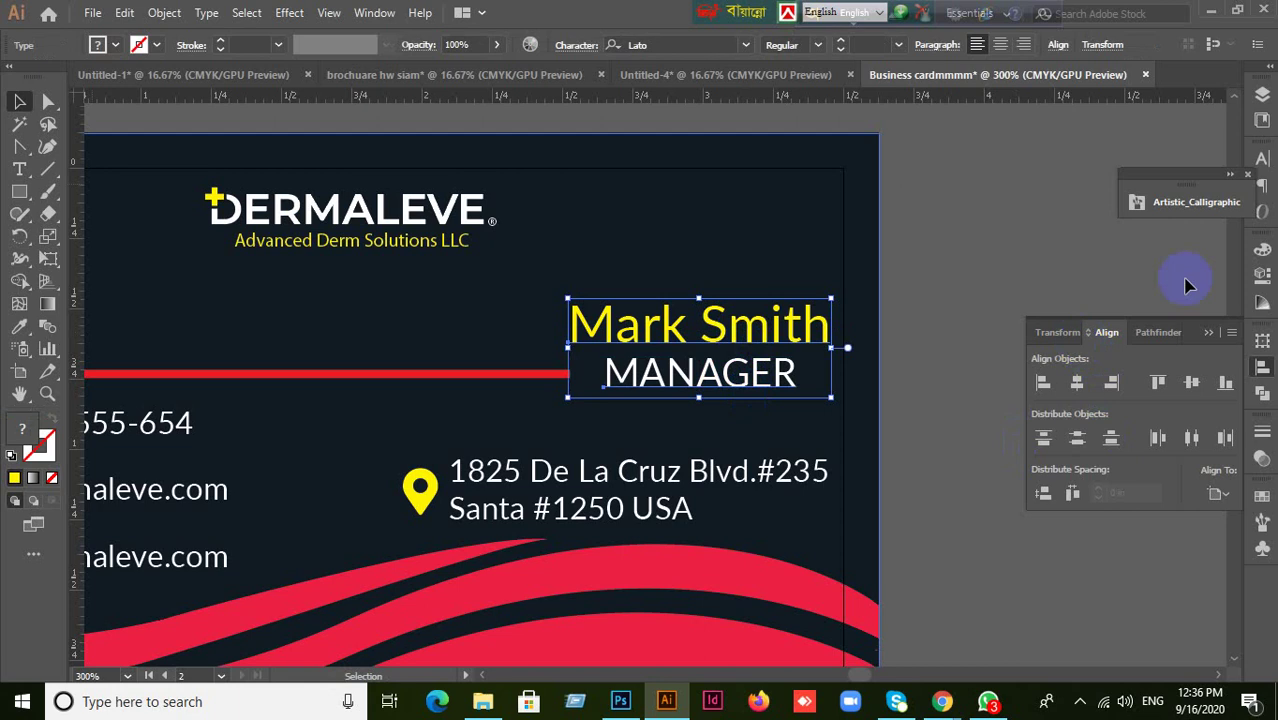
pyautogui.click(1077, 383)
pyautogui.hotkey('ctrl', 'z')
pyautogui.click(1214, 493)
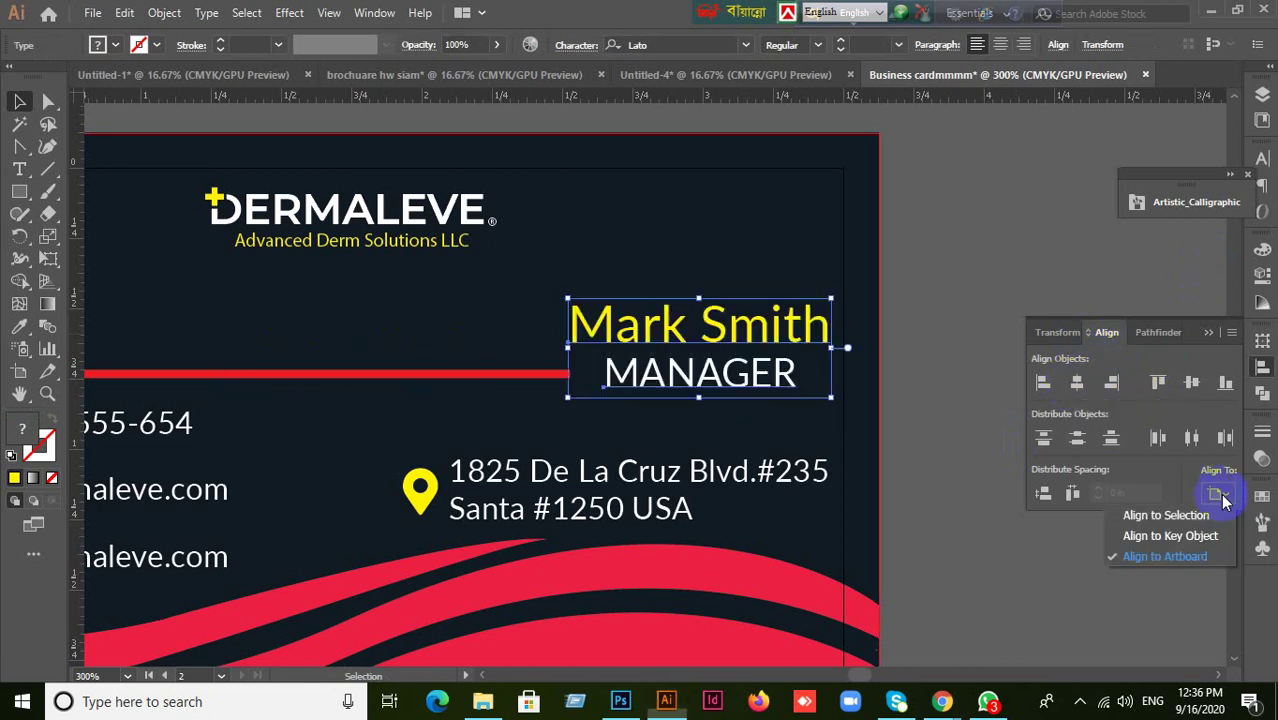
pyautogui.click(1168, 515)
pyautogui.click(1077, 383)
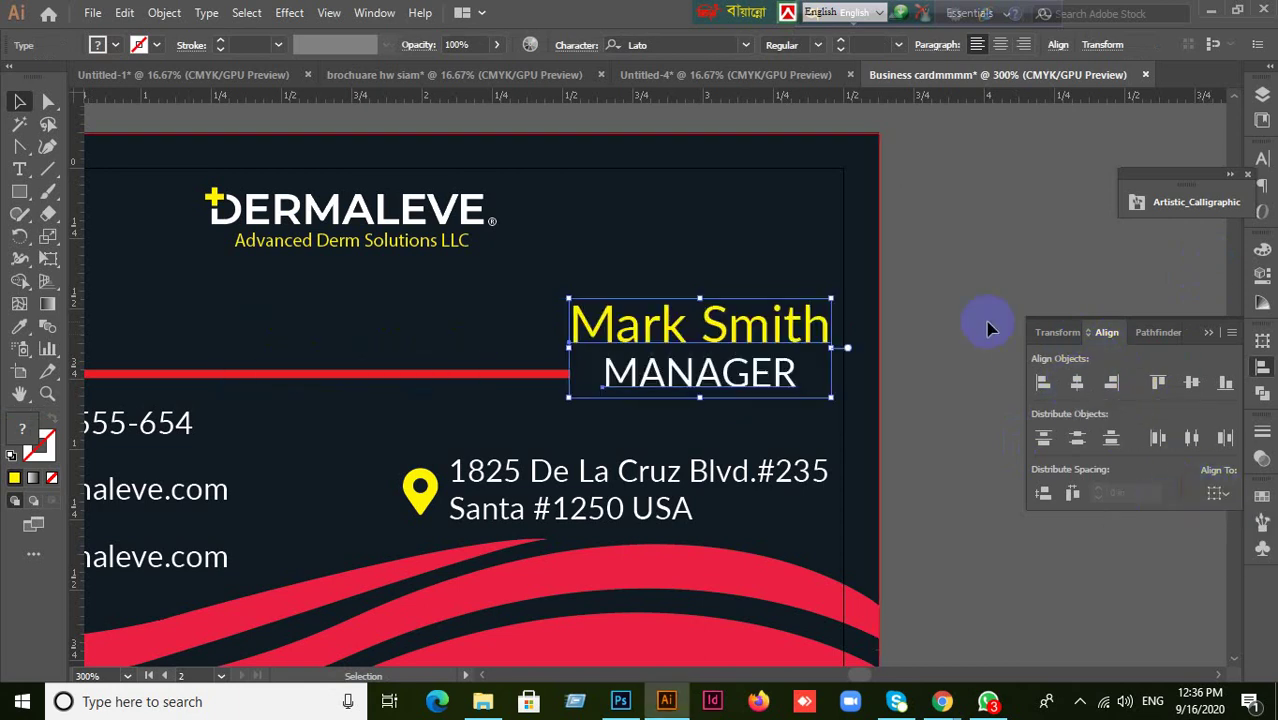
pyautogui.click(1038, 400)
pyautogui.click(983, 380)
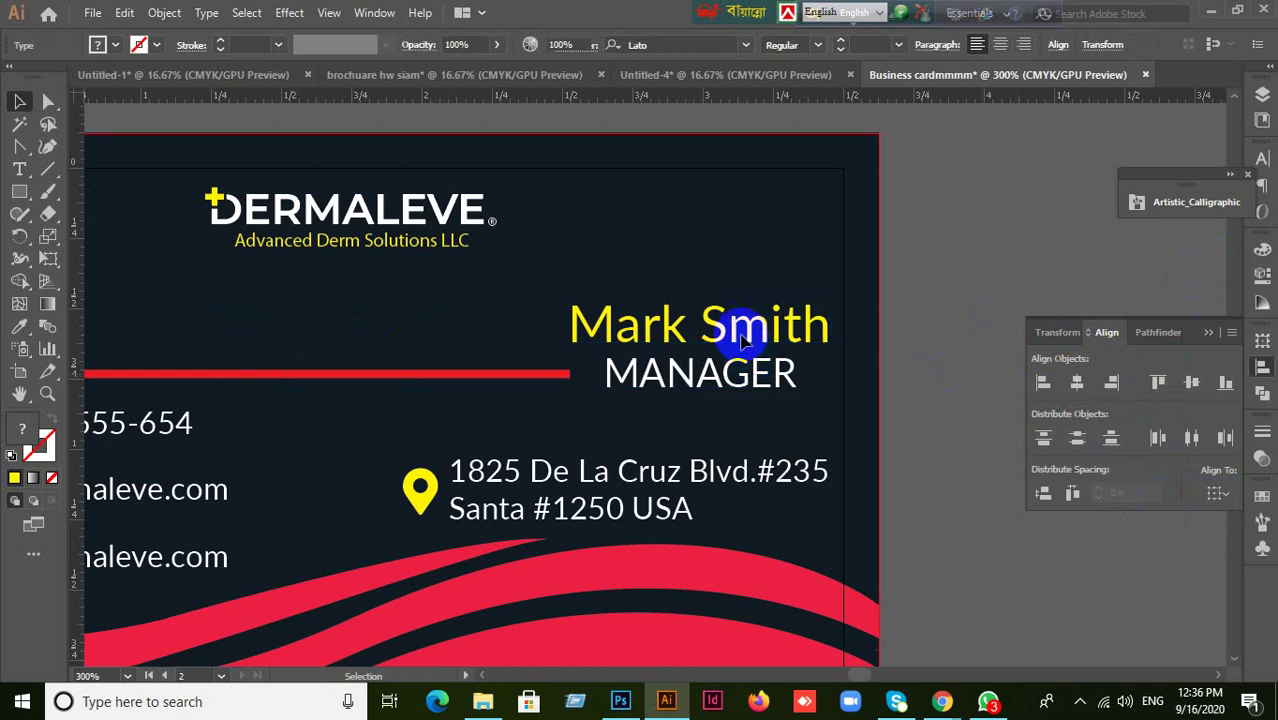
# - Realign the MANAGER title under the cardholder name with Horizontal Align Center
pyautogui.click(736, 328)
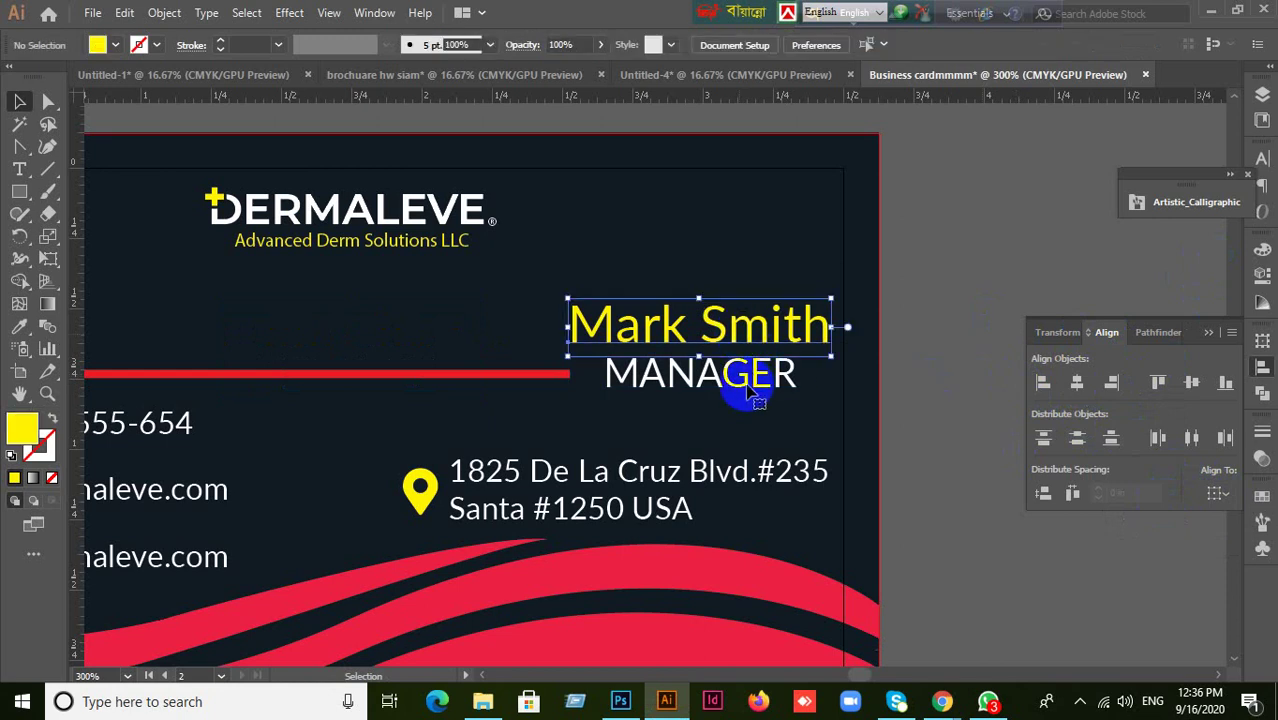
pyautogui.keyDown('shift'); pyautogui.click(757, 395); pyautogui.keyUp('shift')
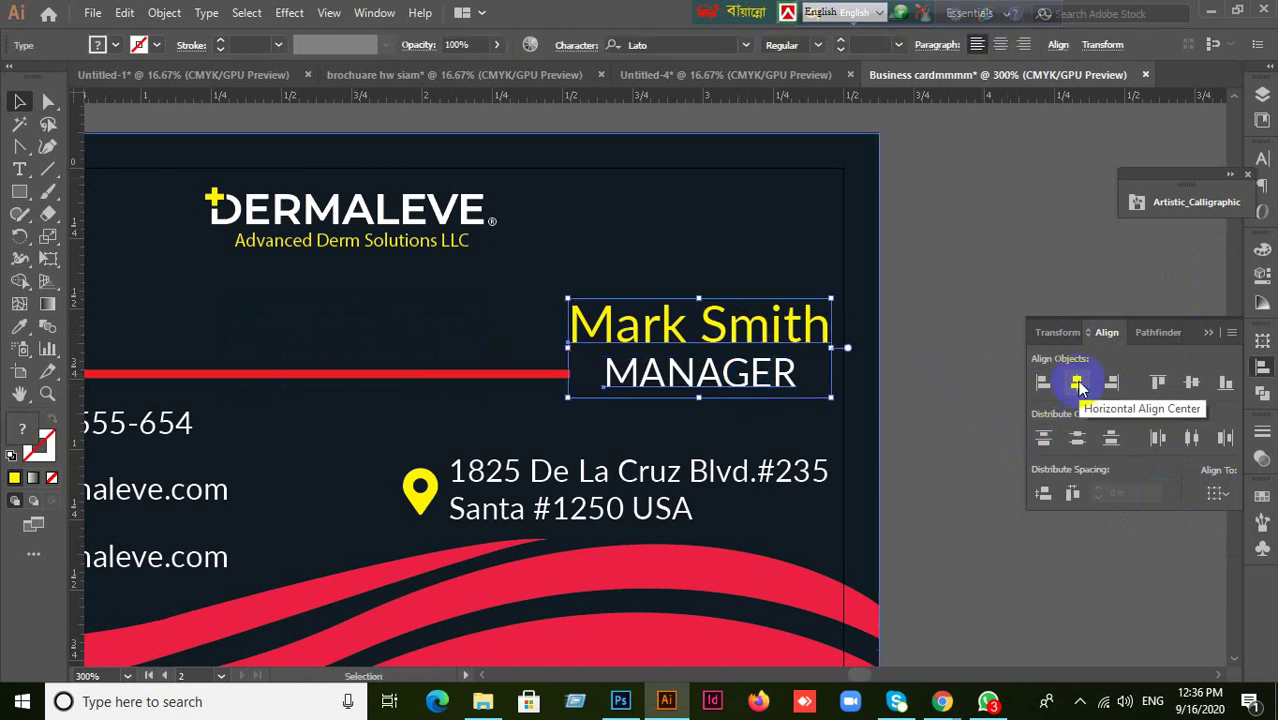
pyautogui.click(1078, 384)
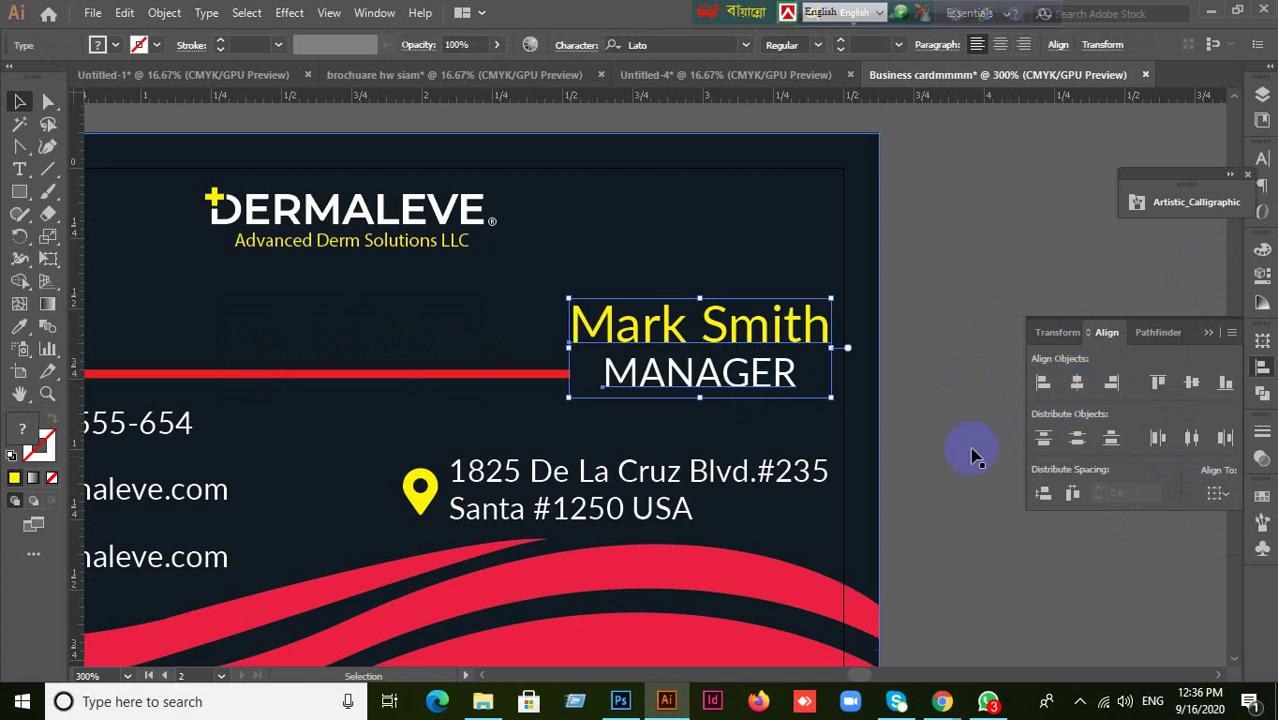
# - Ungroup the location pin icon from the address text on the front card
pyautogui.click(422, 500)
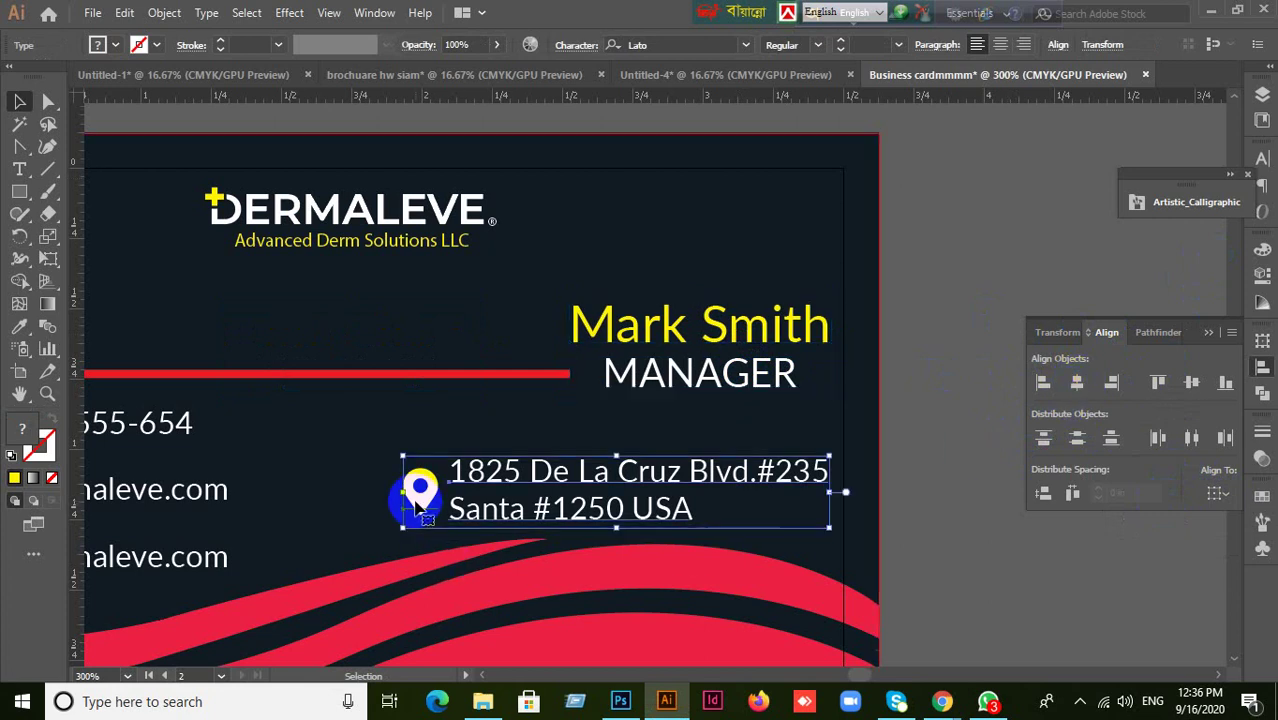
pyautogui.rightClick(526, 521)
pyautogui.click(578, 356)
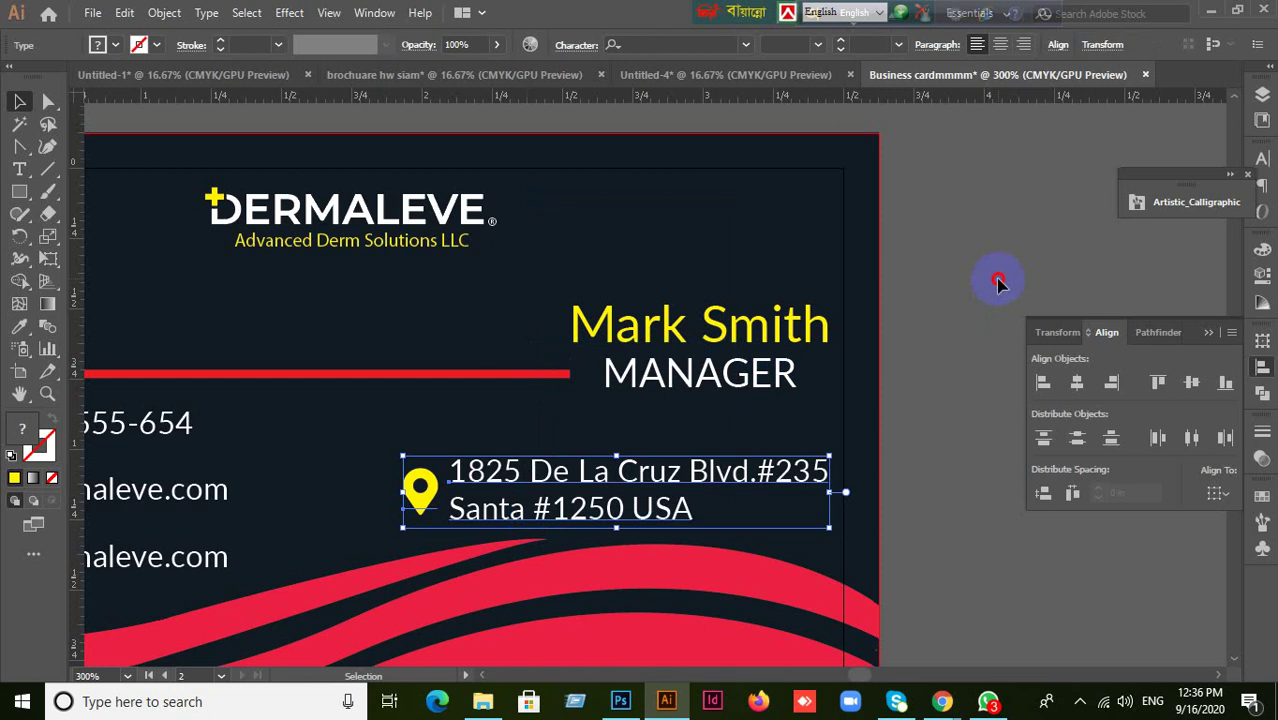
pyautogui.click(997, 283)
pyautogui.click(599, 472)
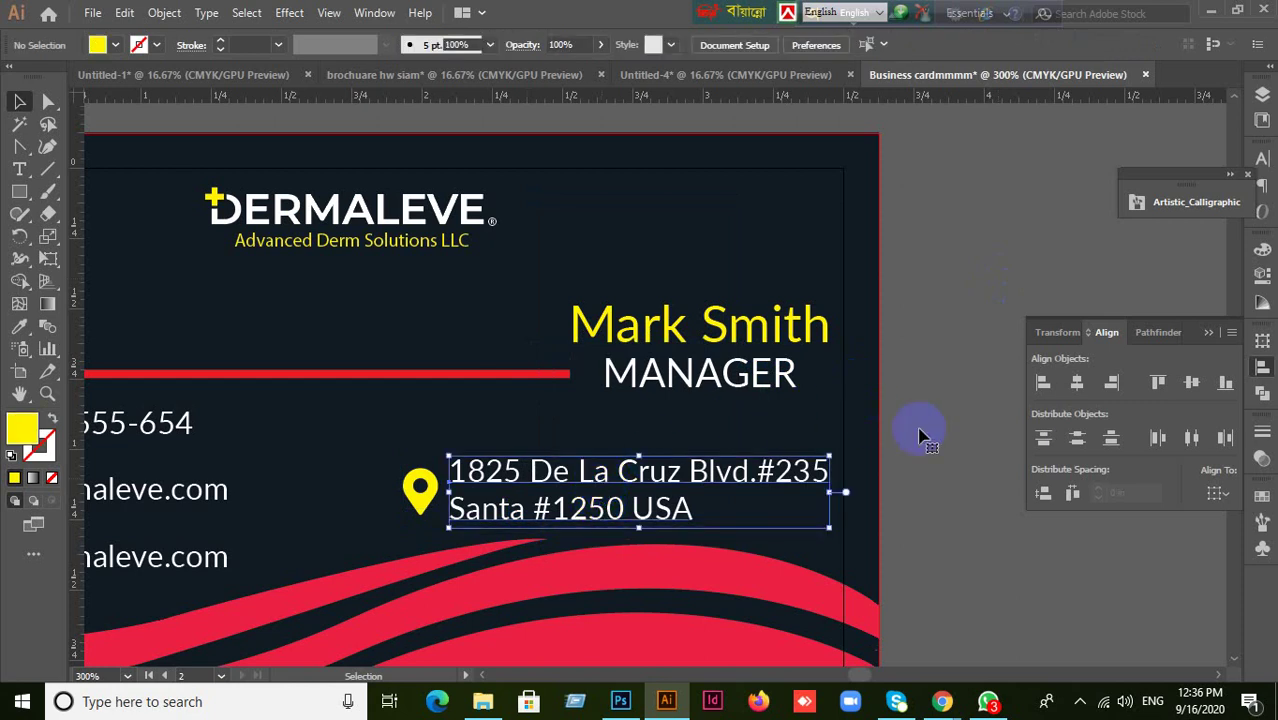
pyautogui.click(960, 482)
# - Ungroup the DERMALEVE logo block from the web address row on the back card
pyautogui.scroll(-2, 964, 479)
pyautogui.scroll(-1, 970, 584)
pyautogui.moveTo(970, 584); pyautogui.dragTo(881, 256)
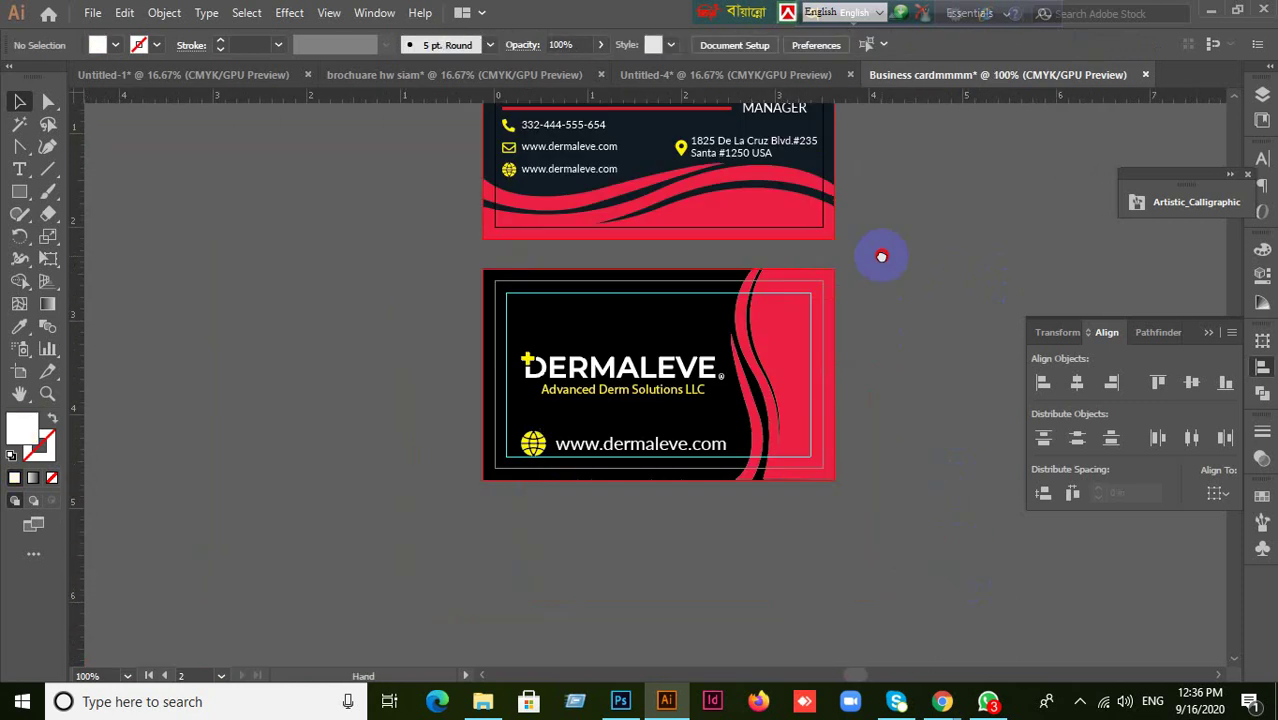
pyautogui.scroll(1, 866, 352)
pyautogui.moveTo(633, 529); pyautogui.dragTo(789, 522)
pyautogui.click(489, 381)
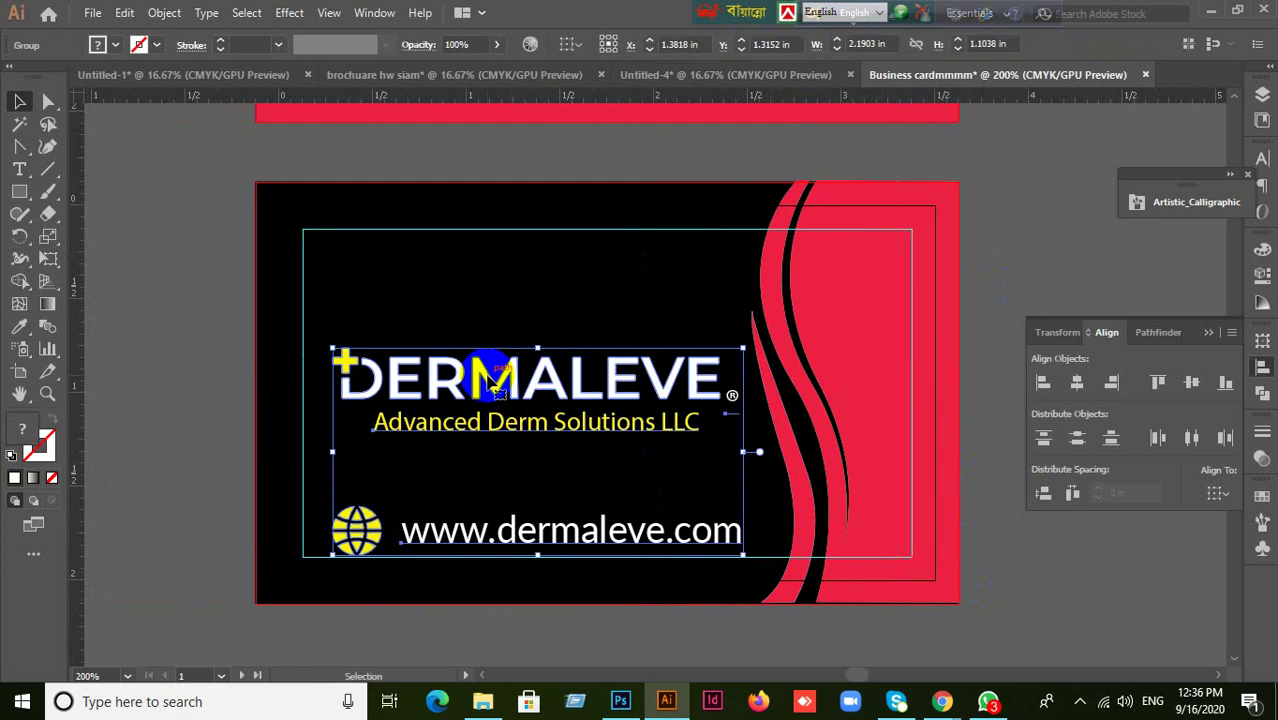
pyautogui.rightClick(489, 381)
pyautogui.click(539, 204)
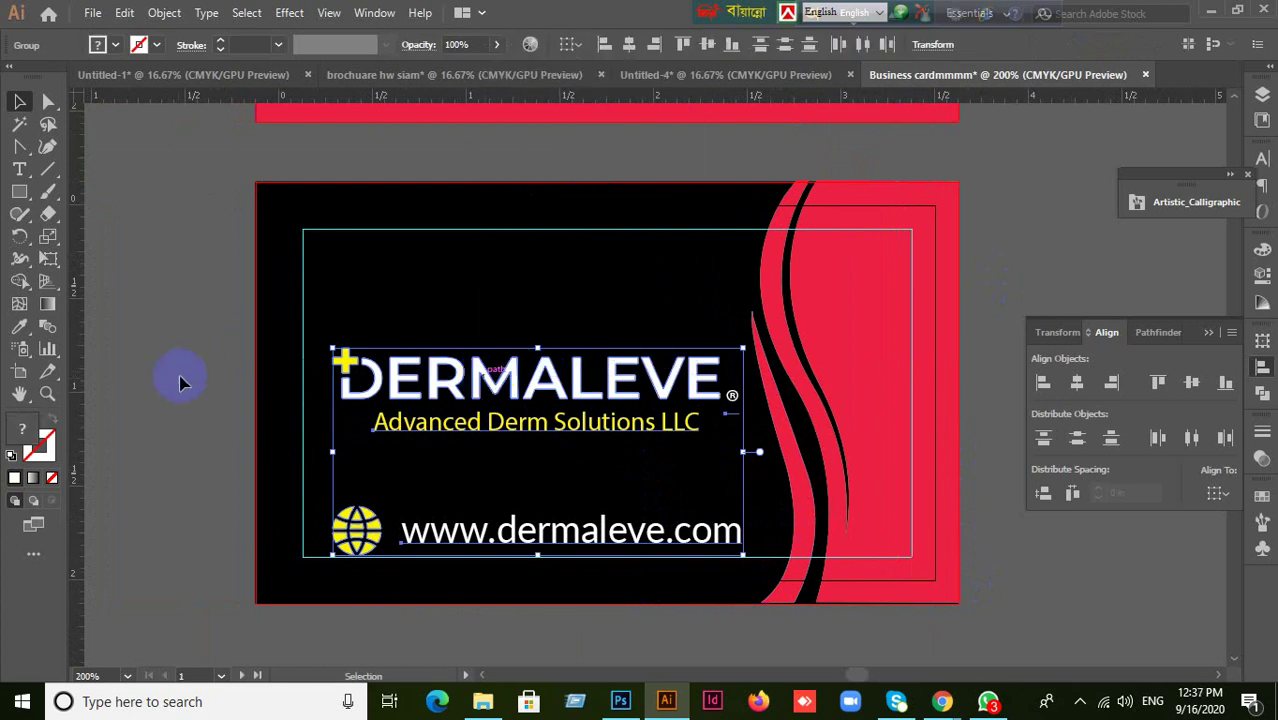
pyautogui.click(180, 377)
# - Ungroup the back card's DERMALEVE logo repeatedly until the tagline and each letter are separate objects
pyautogui.click(434, 394)
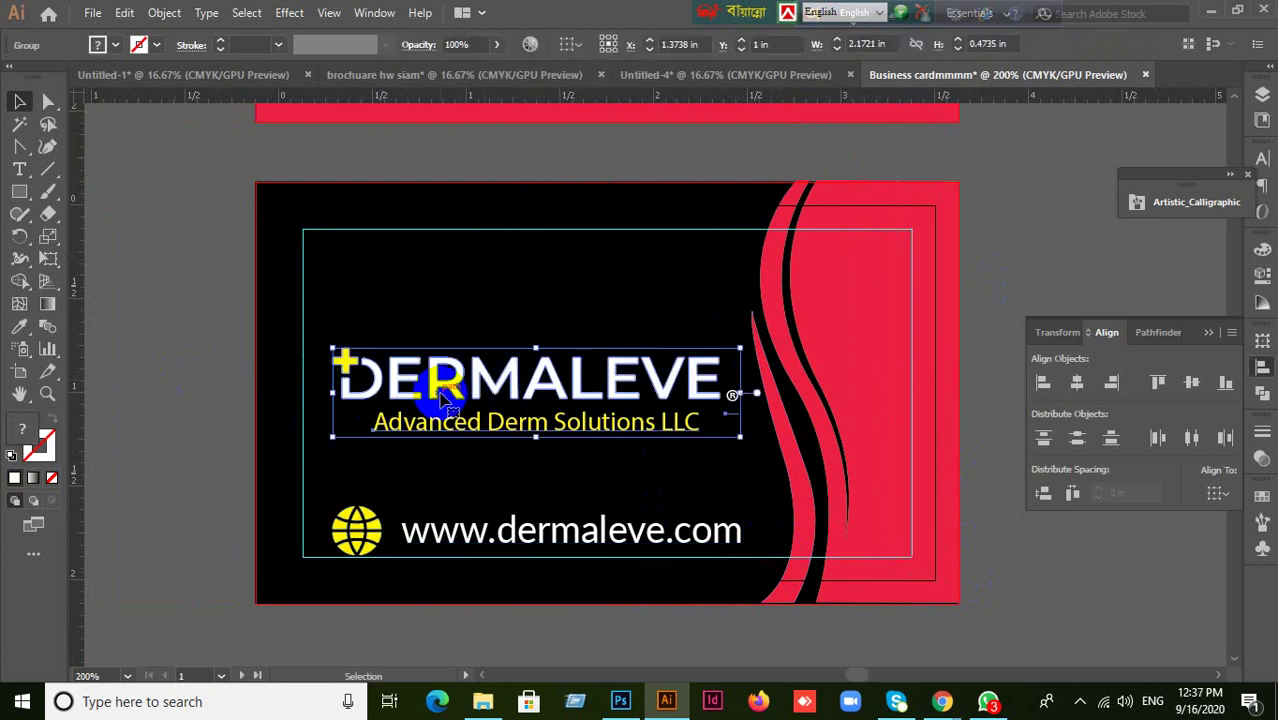
pyautogui.rightClick(447, 398)
pyautogui.click(500, 221)
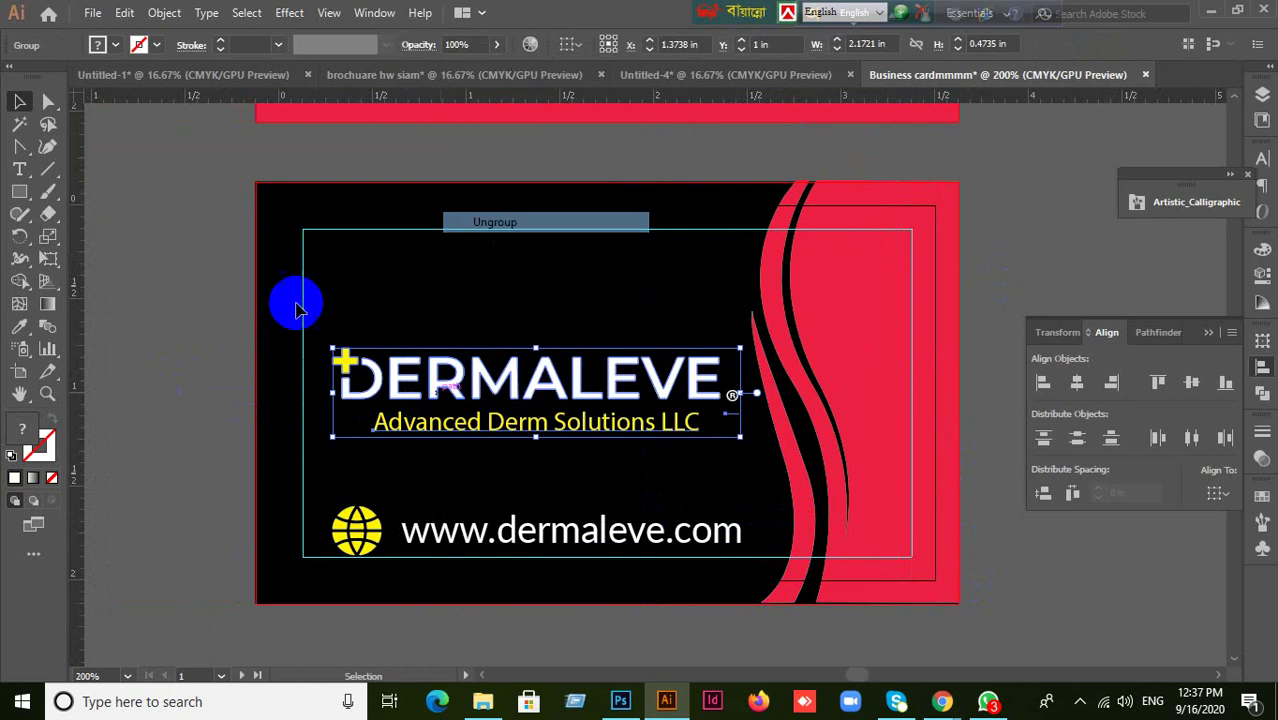
pyautogui.click(425, 410)
pyautogui.click(442, 393)
pyautogui.rightClick(447, 406)
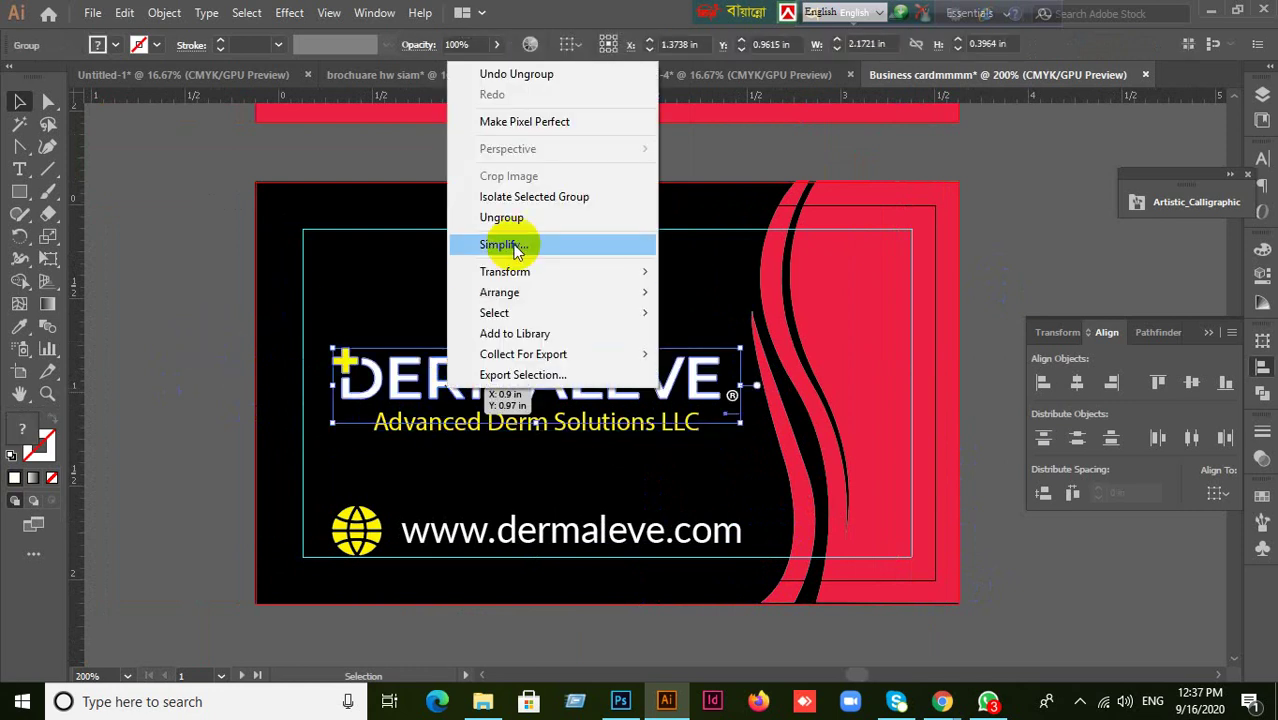
pyautogui.click(414, 262)
pyautogui.click(205, 344)
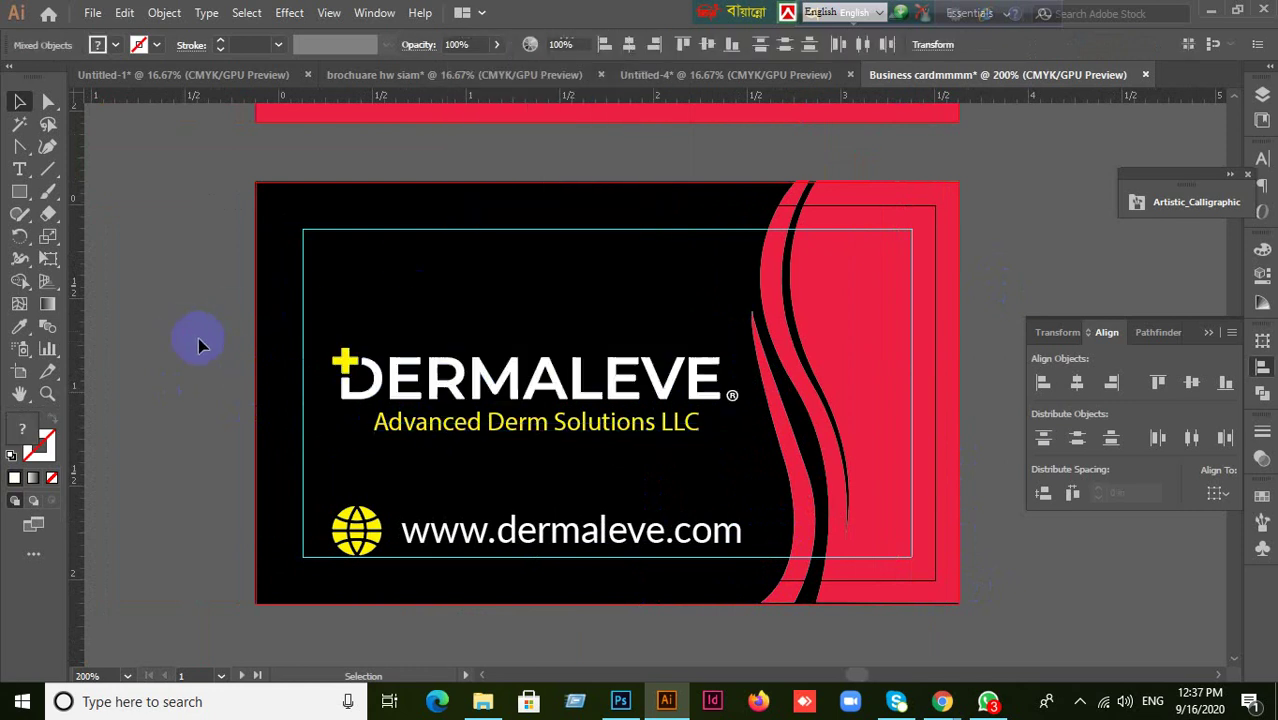
pyautogui.click(457, 390)
pyautogui.rightClick(457, 390)
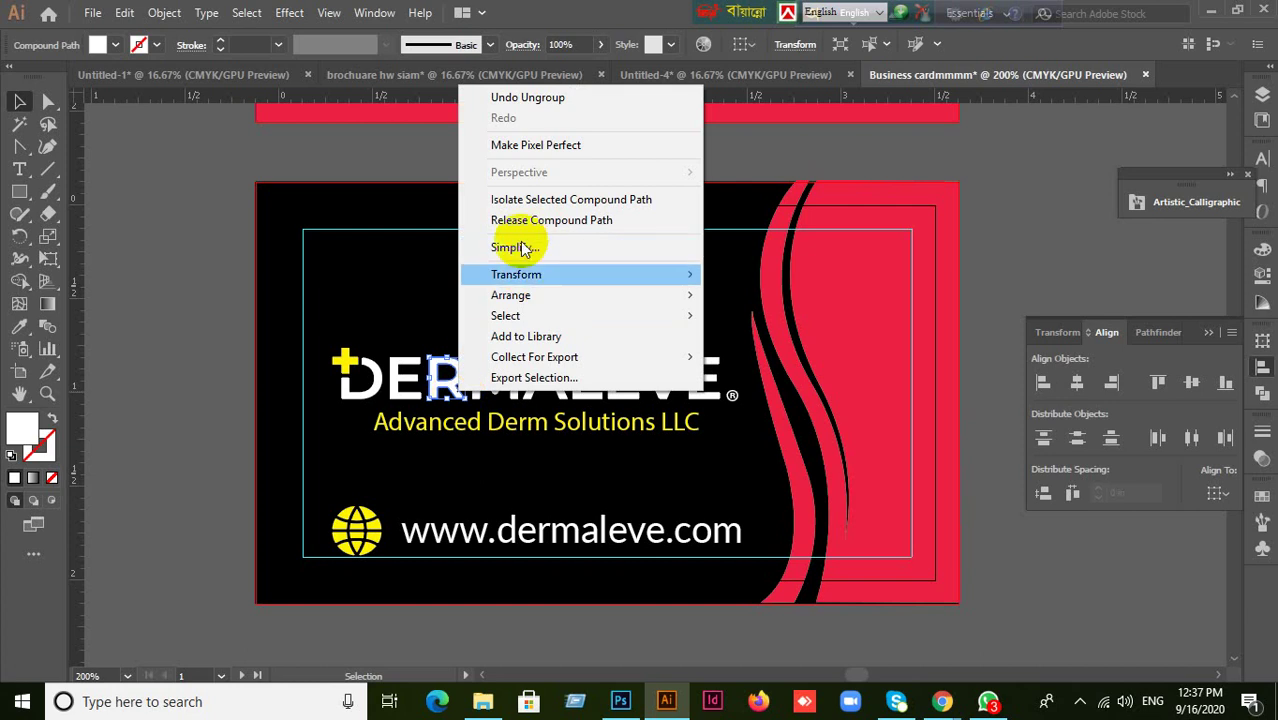
pyautogui.click(205, 430)
# - Ungroup the globe icon from the web address beside it on the front card
pyautogui.scroll(5, 200, 400)
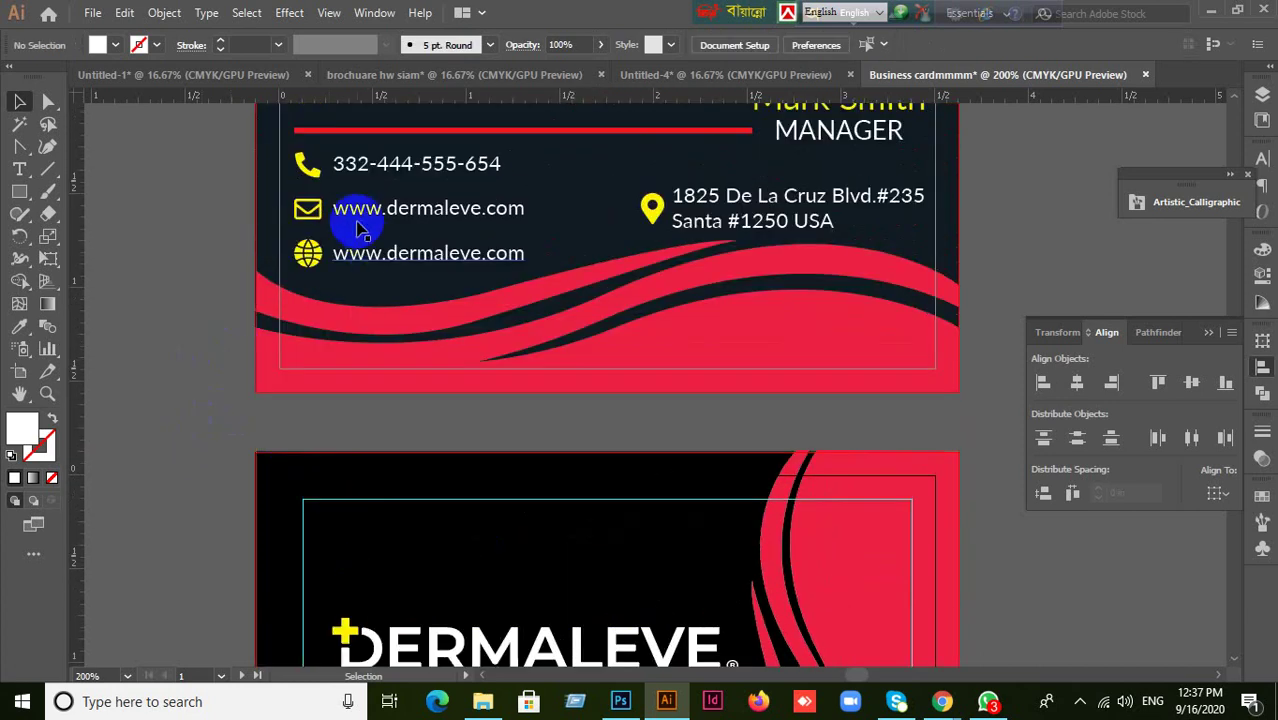
pyautogui.click(370, 252)
pyautogui.rightClick(370, 252)
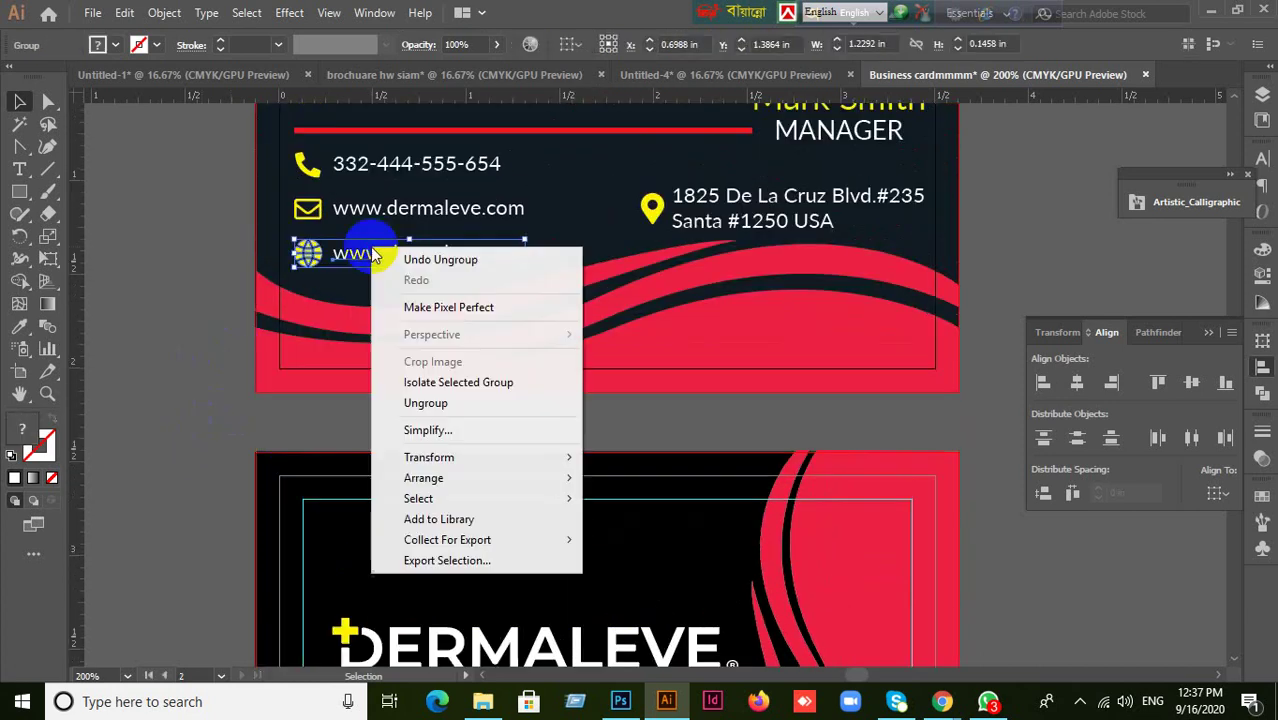
pyautogui.click(420, 404)
pyautogui.click(371, 316)
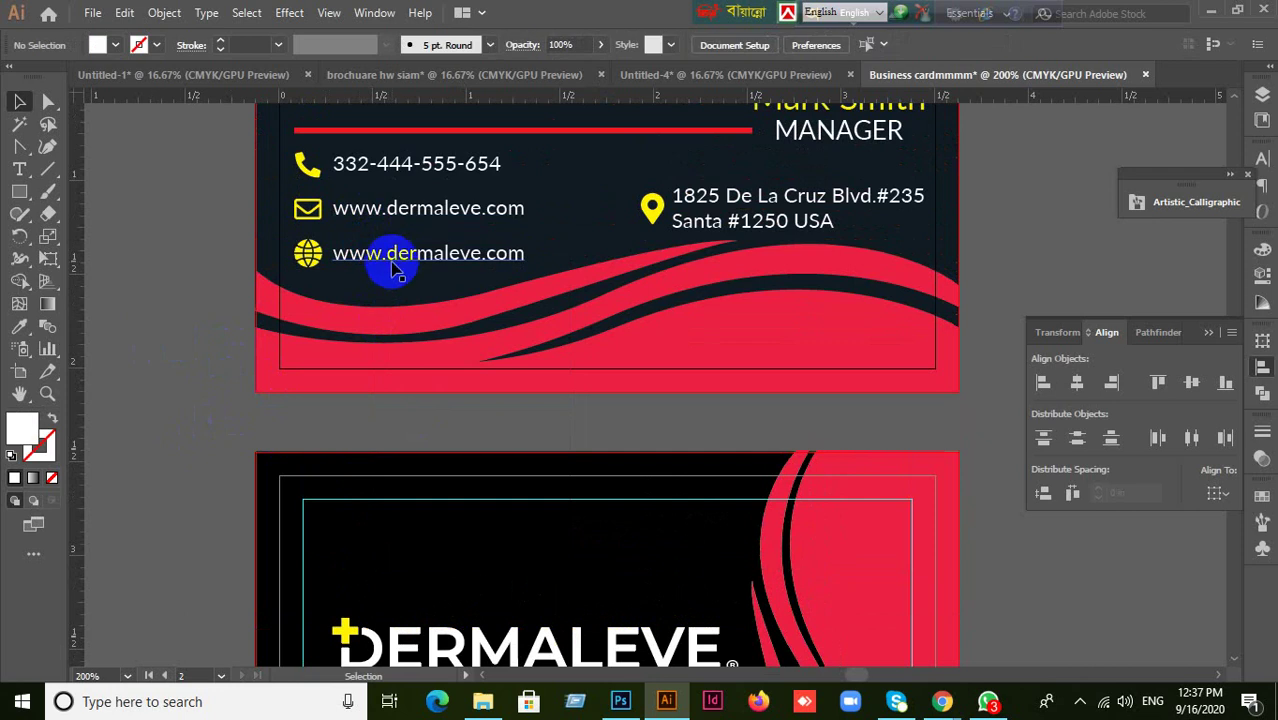
pyautogui.click(390, 258)
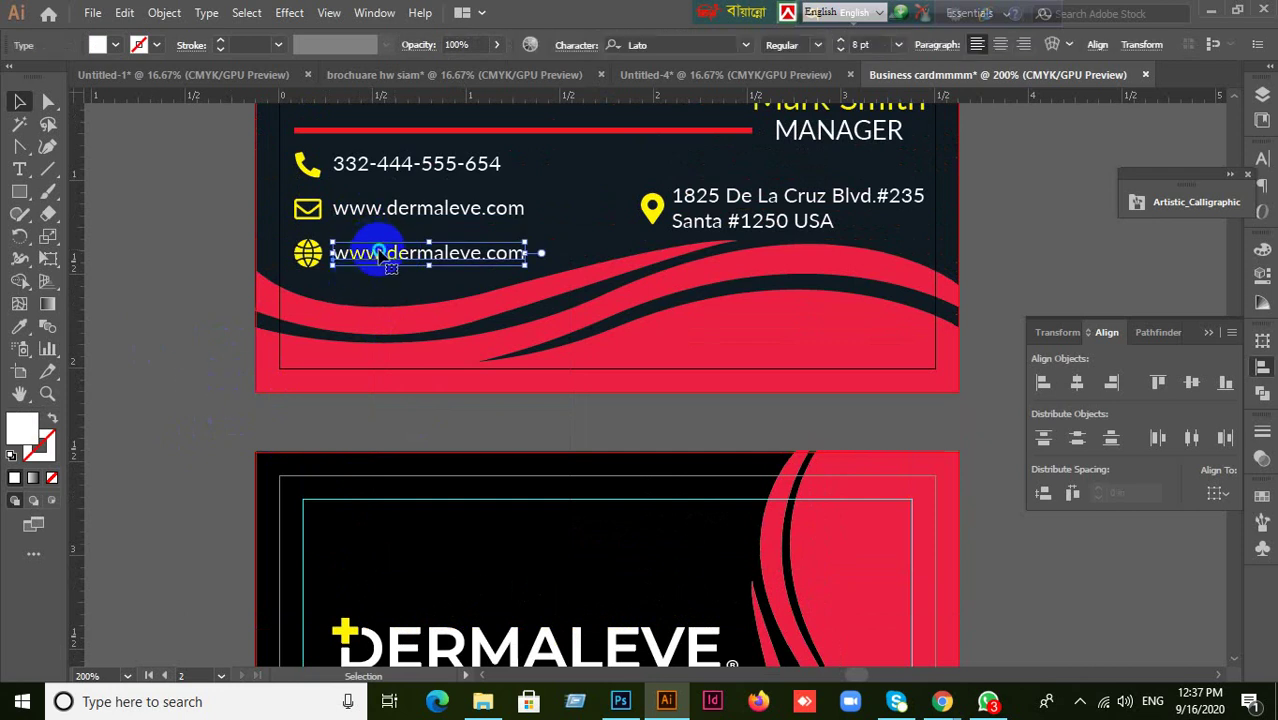
pyautogui.rightClick(380, 254)
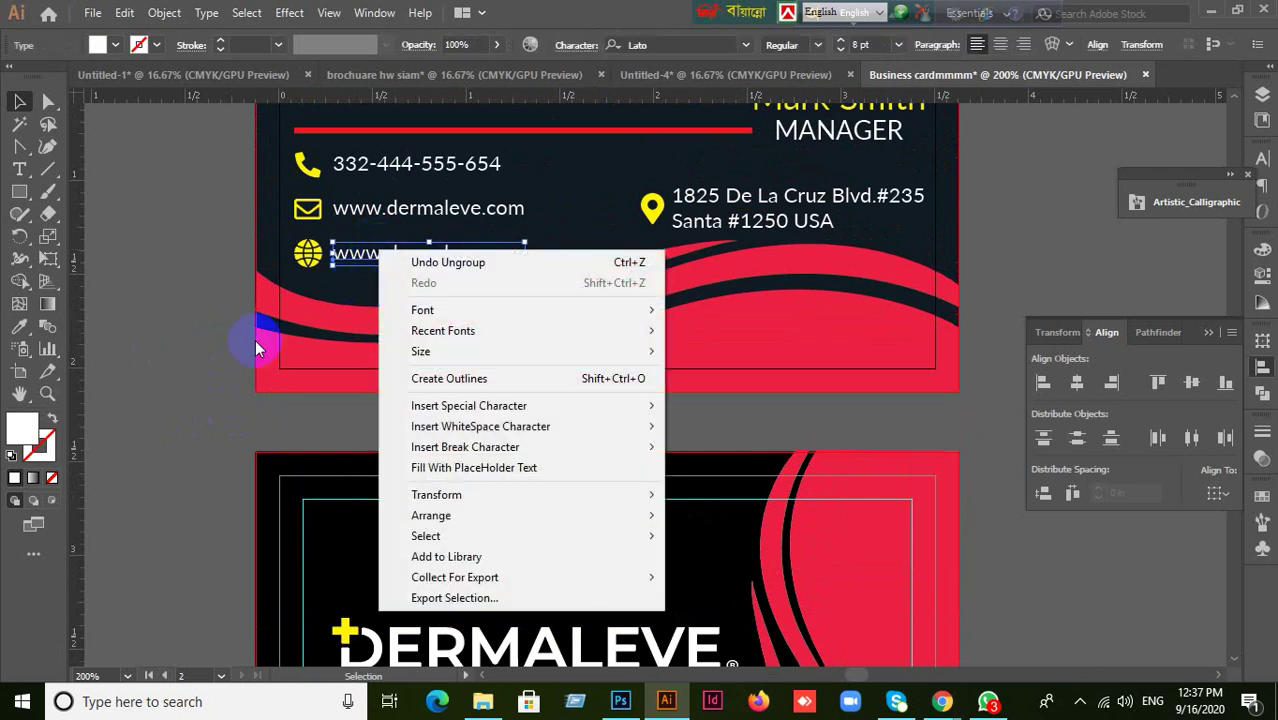
pyautogui.click(219, 396)
pyautogui.click(219, 396)
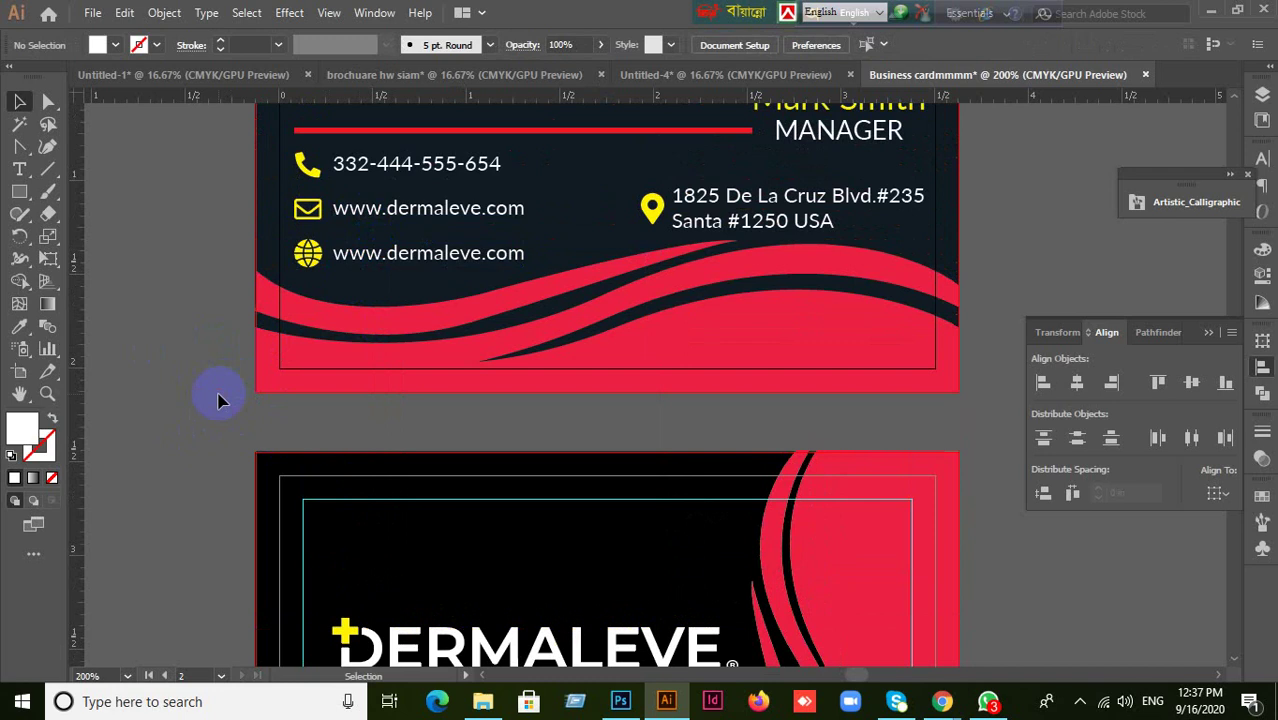
# - Check whether the front card's web address and the back card's logo letters and tagline select as separate objects
pyautogui.scroll(-5, 219, 400)
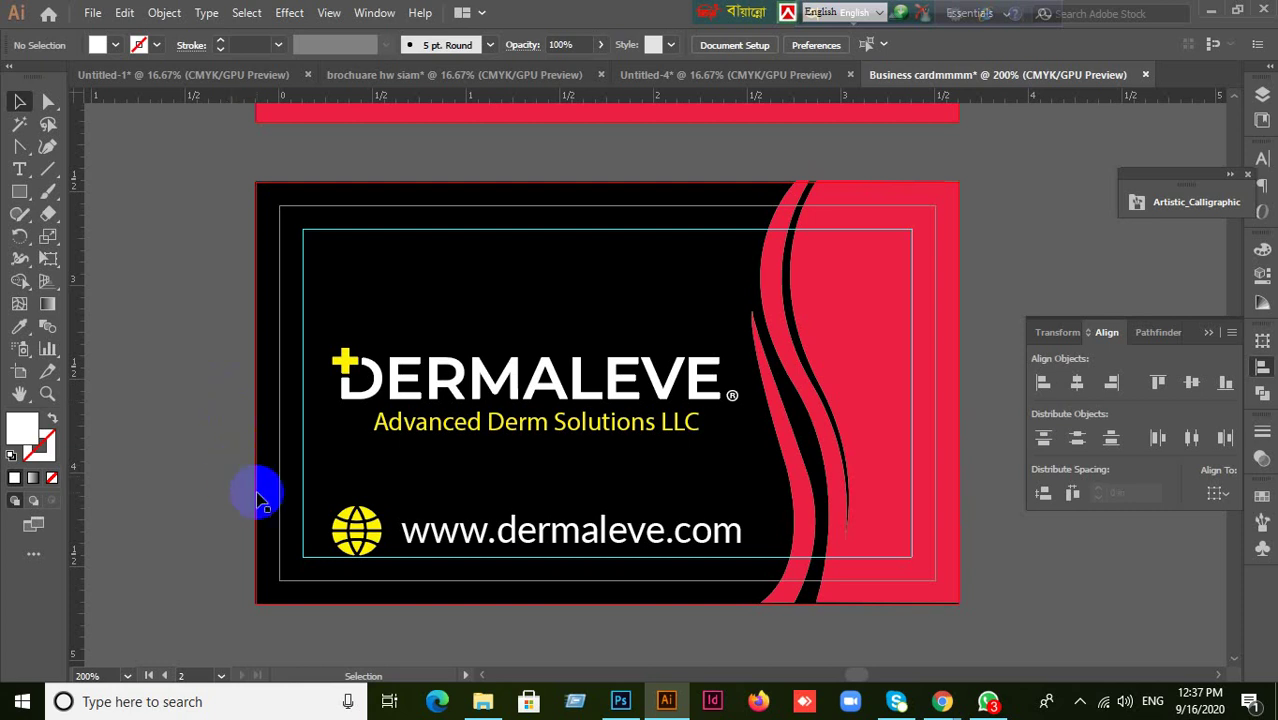
pyautogui.scroll(4, 260, 499)
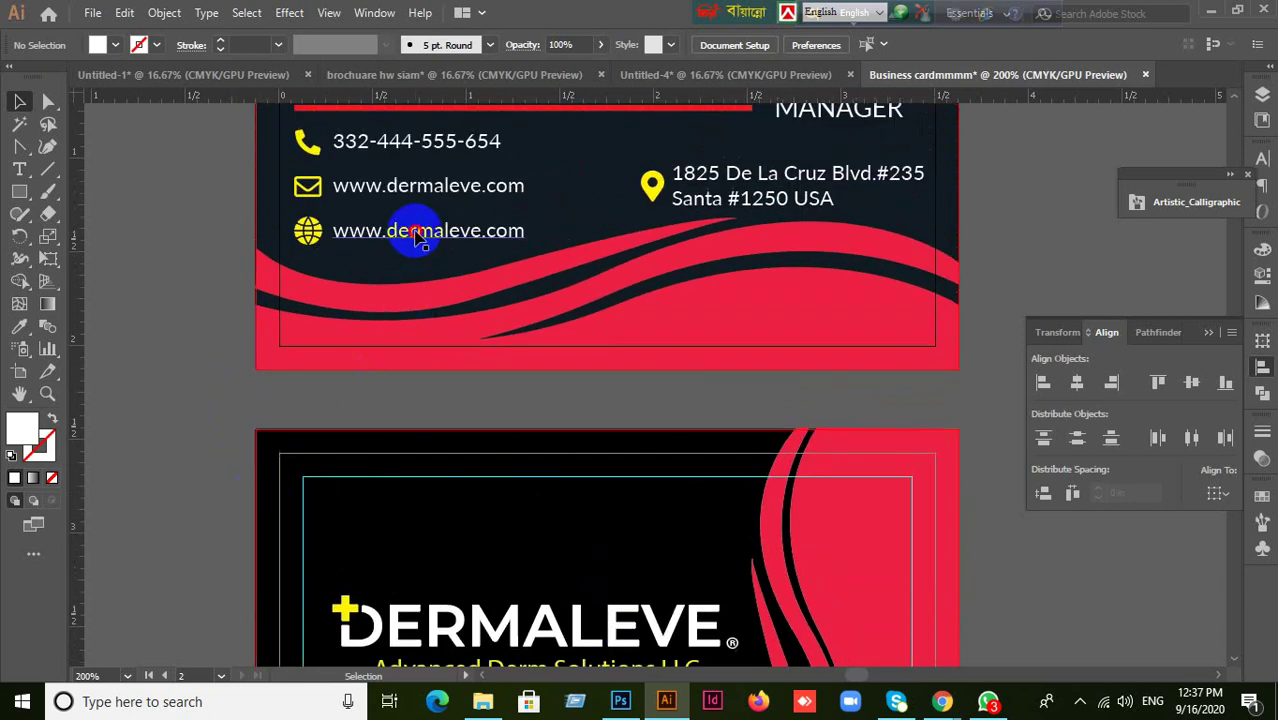
pyautogui.click(422, 238)
pyautogui.rightClick(418, 235)
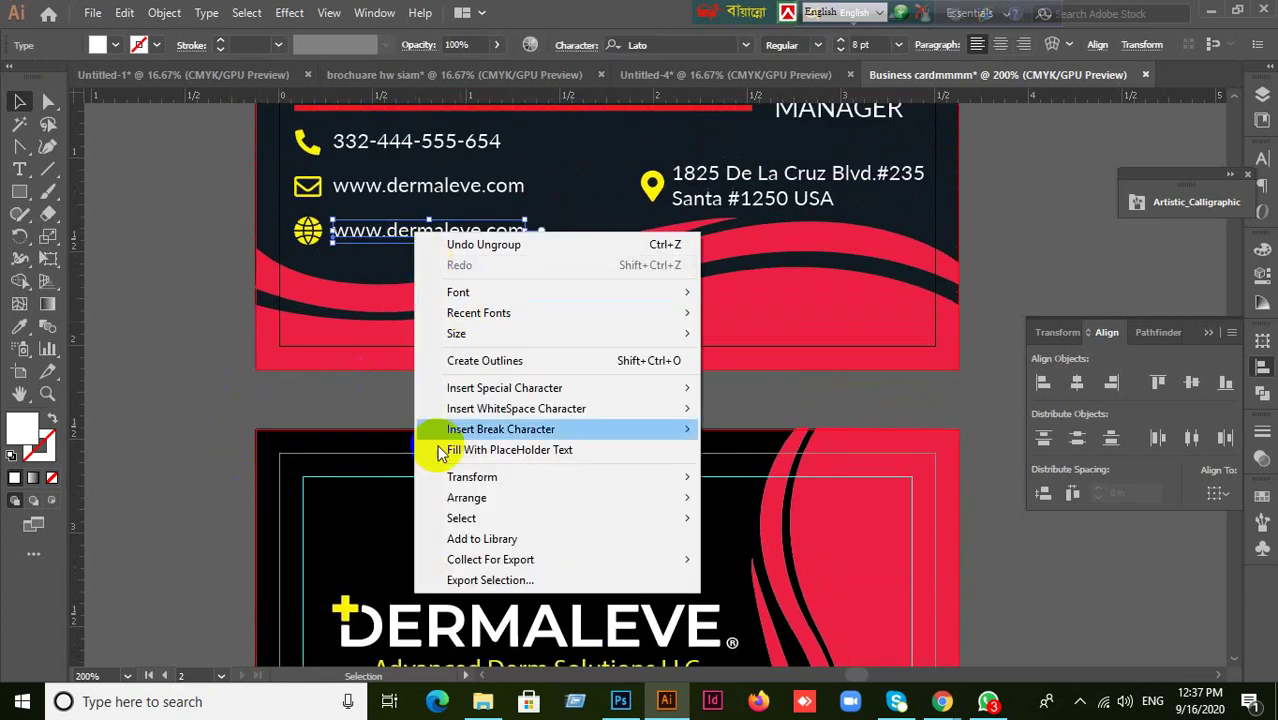
pyautogui.click(155, 480)
pyautogui.scroll(-4, 165, 475)
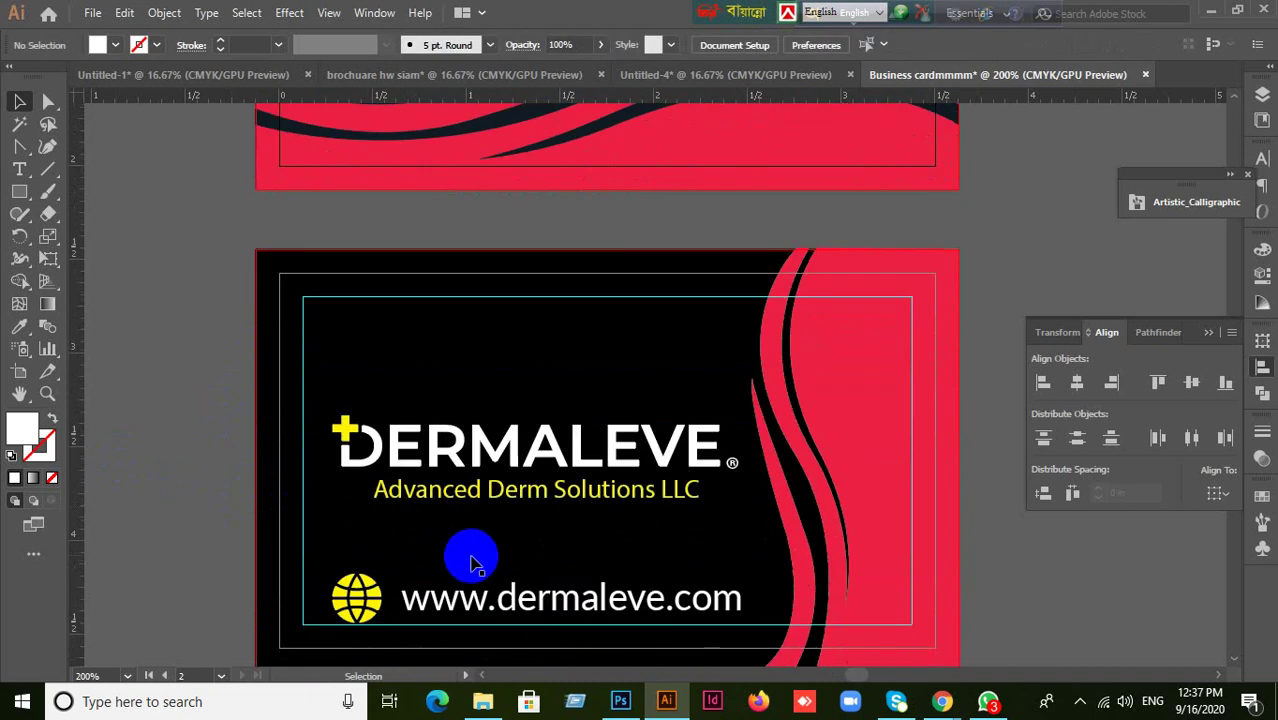
pyautogui.click(465, 495)
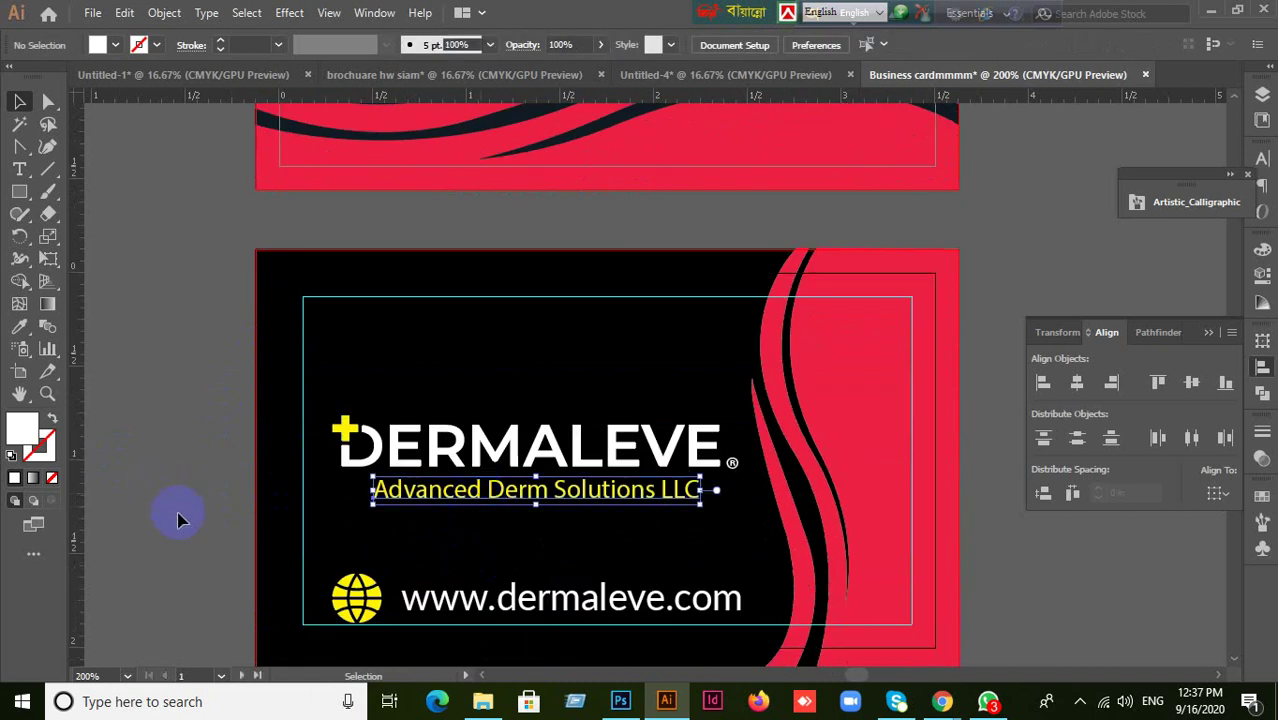
pyautogui.click(178, 518)
pyautogui.scroll(-1, 178, 518)
pyautogui.click(424, 425)
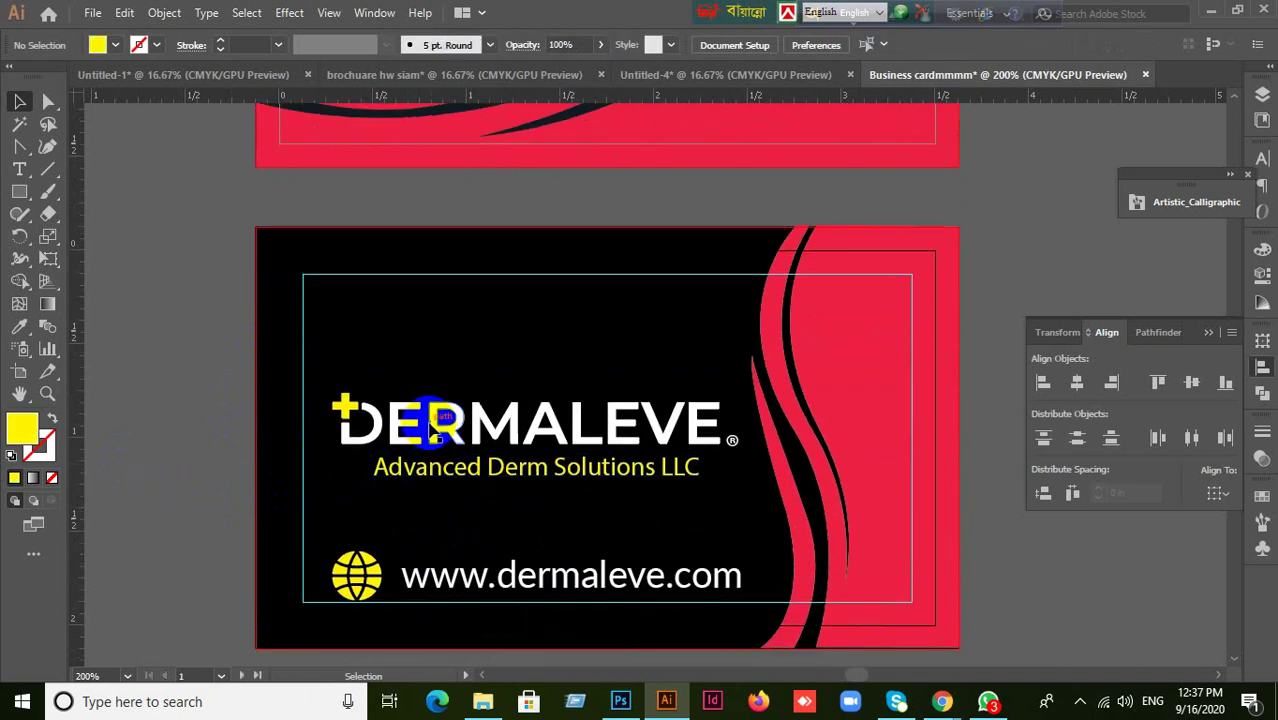
pyautogui.click(430, 425)
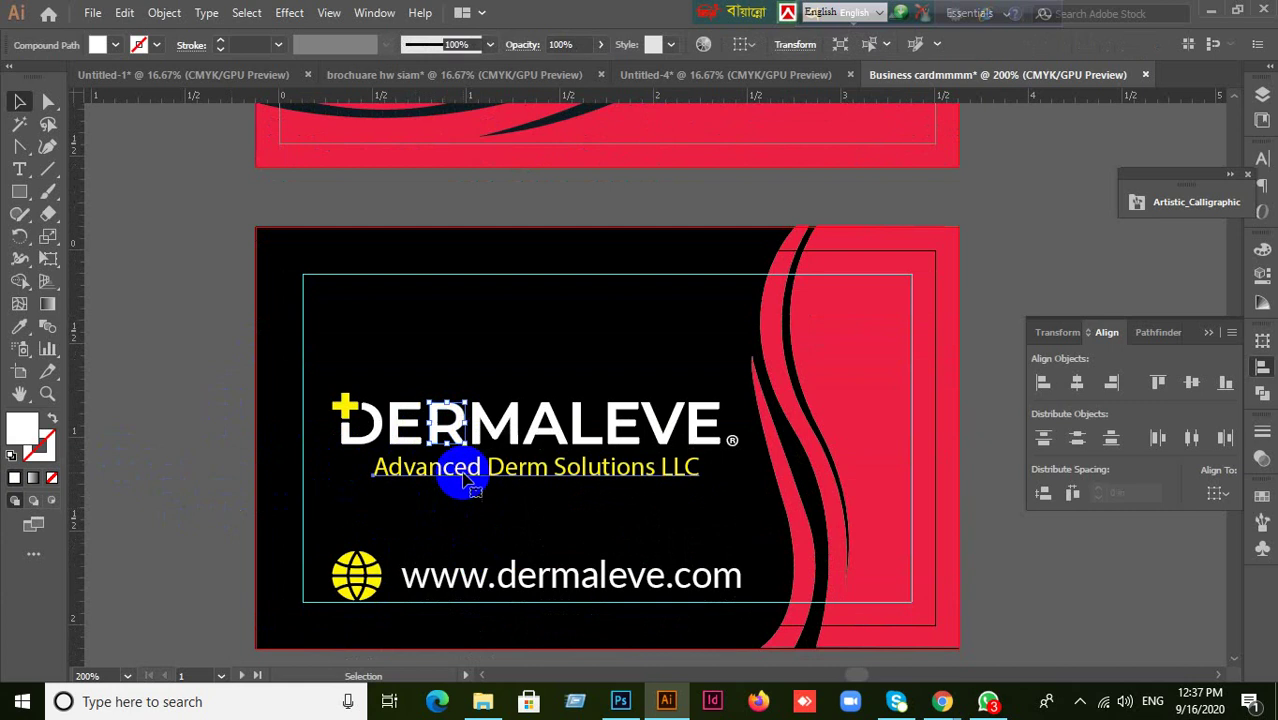
pyautogui.click(467, 481)
# - Ungroup the globe icon from the web address on the back card
pyautogui.click(484, 580)
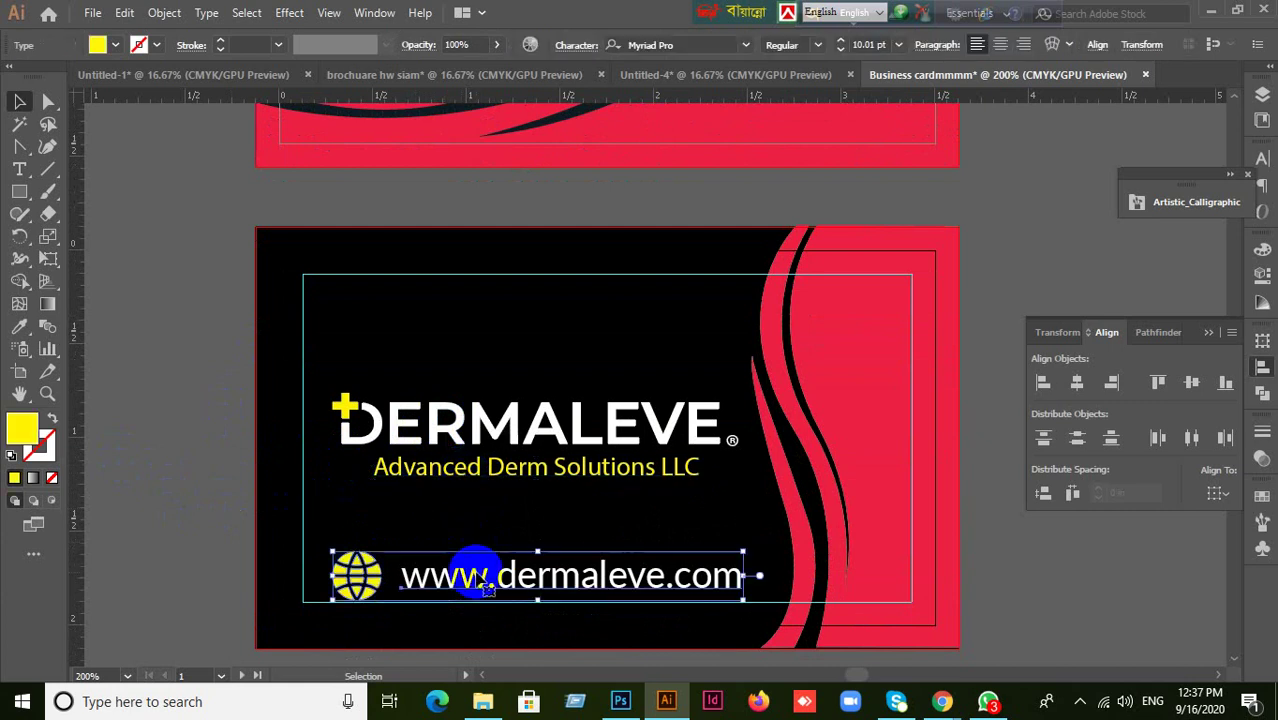
pyautogui.rightClick(476, 573)
pyautogui.click(556, 402)
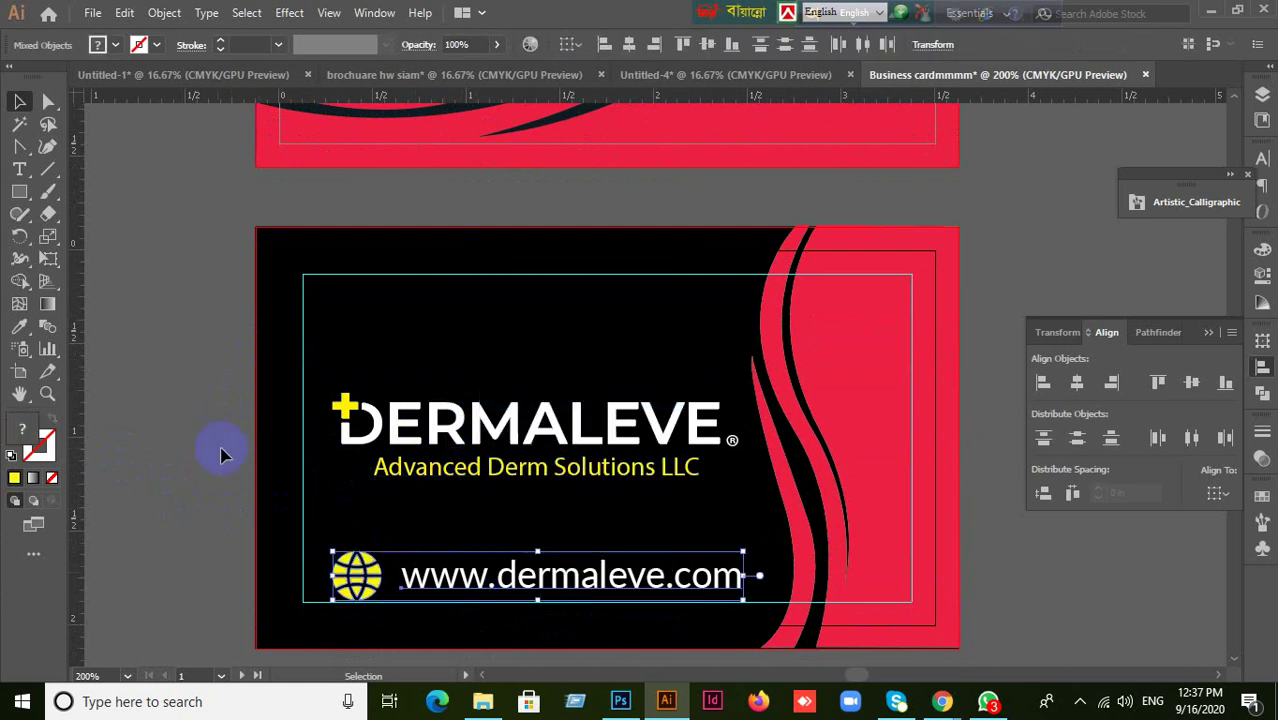
pyautogui.click(222, 455)
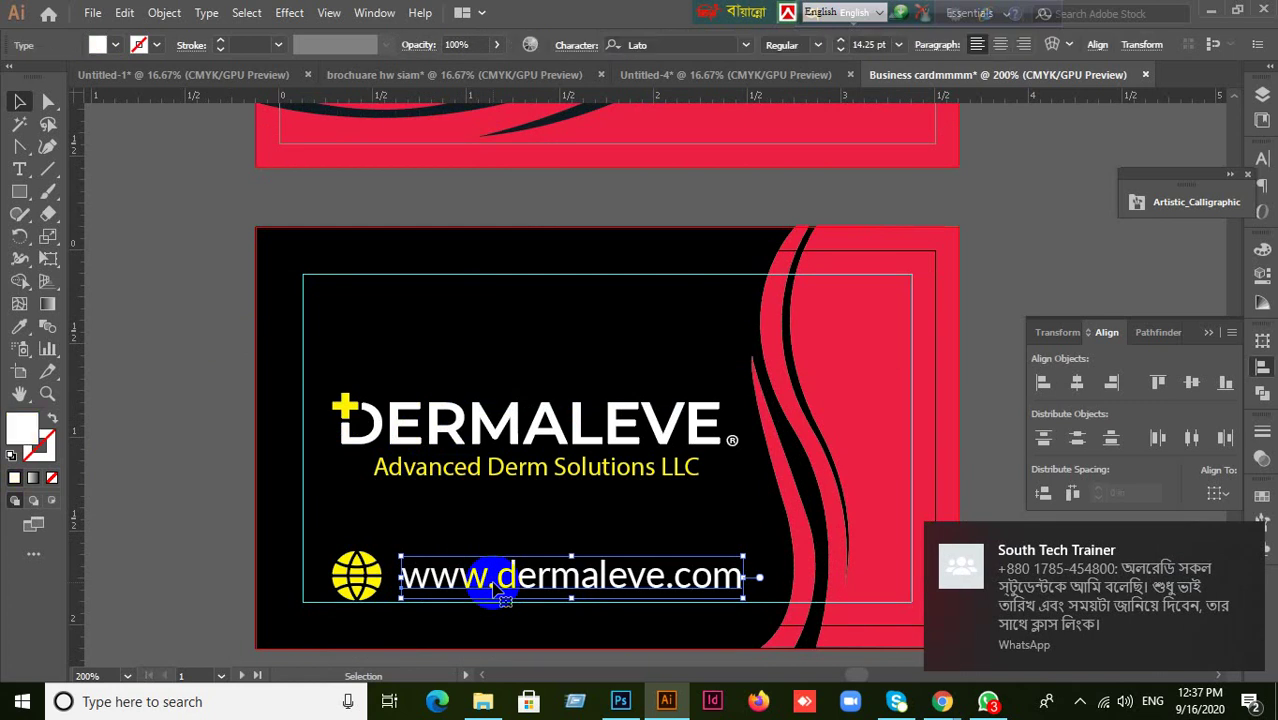
pyautogui.click(1013, 285)
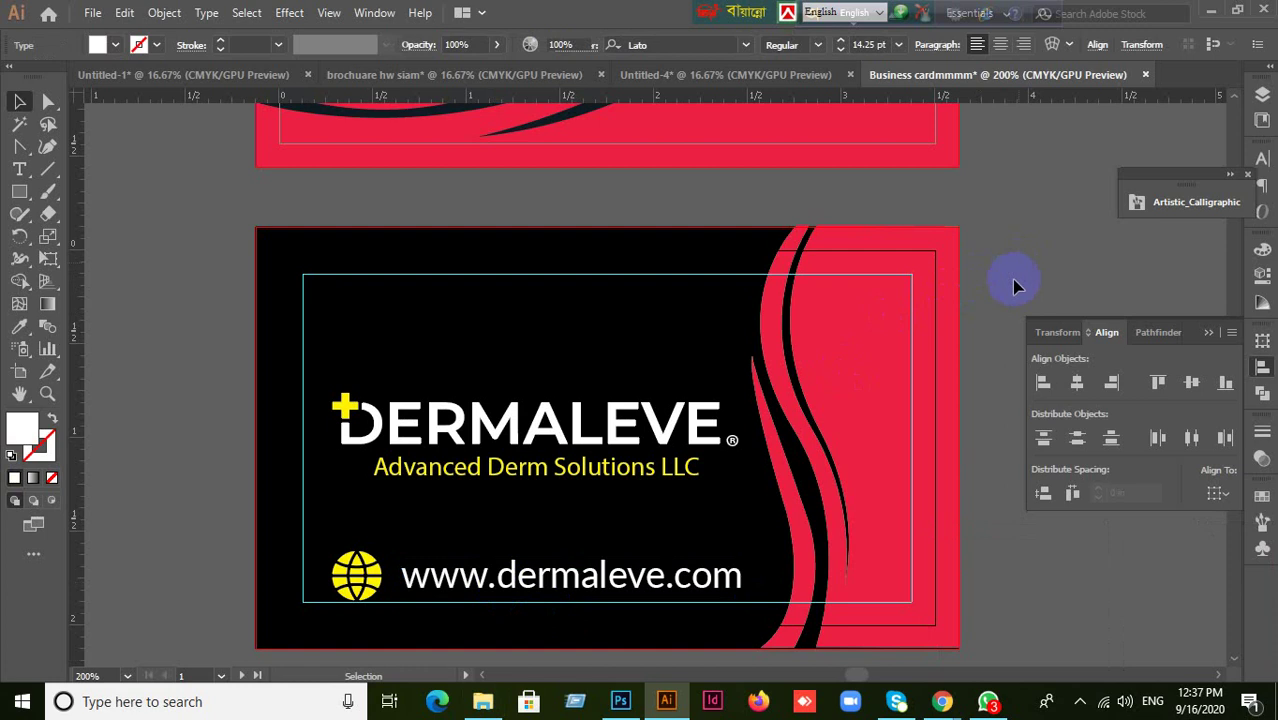
# - Examine the red wave shapes on the front and back cards
pyautogui.scroll(-2, 878, 508)
pyautogui.scroll(1, 947, 531)
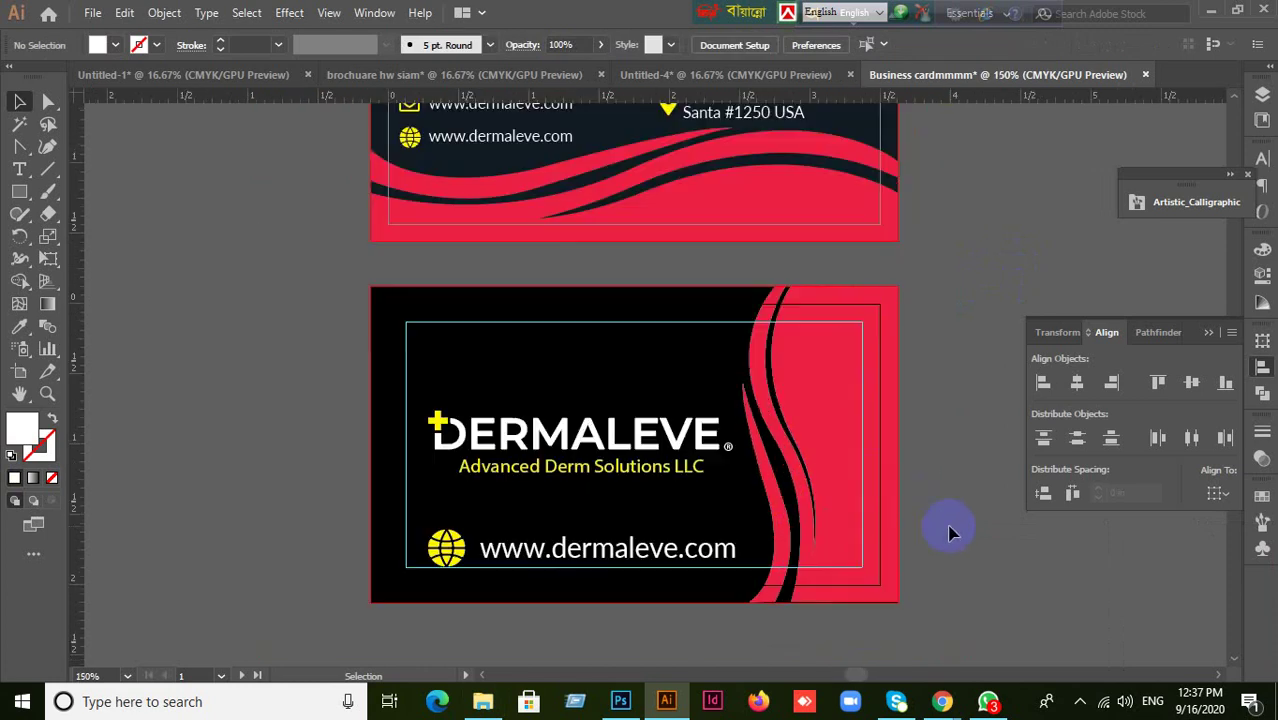
pyautogui.scroll(1, 950, 533)
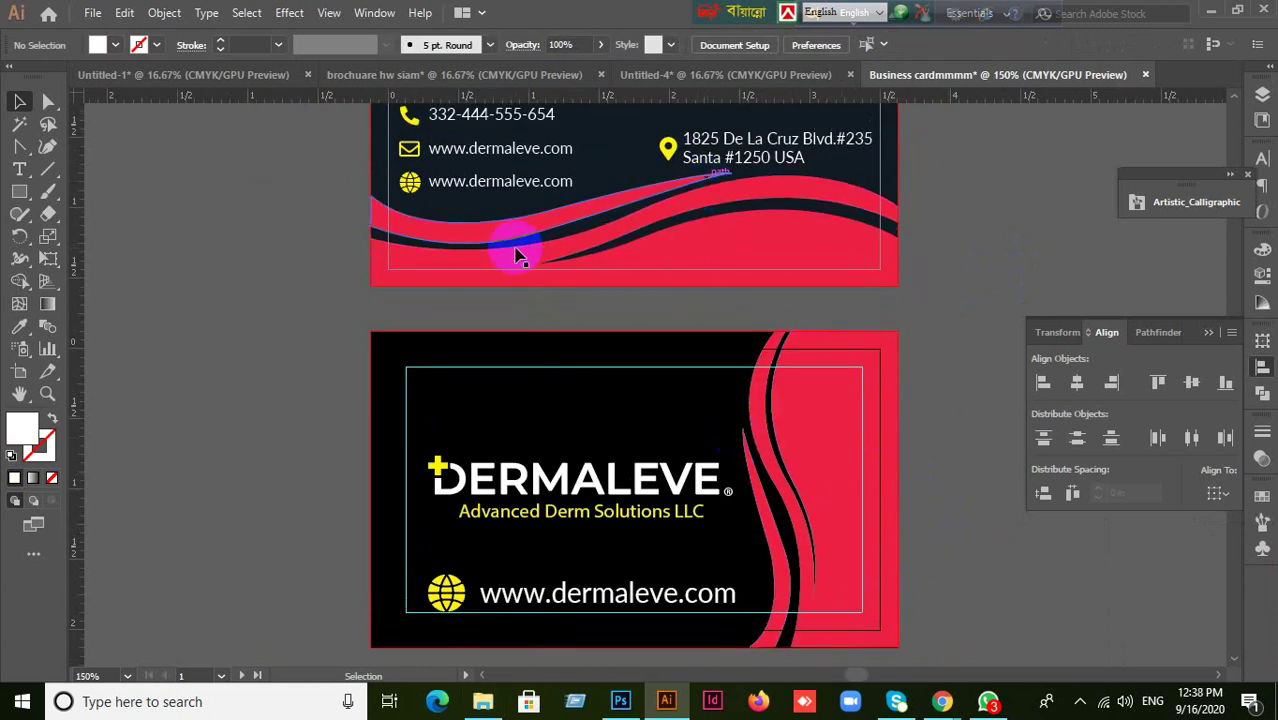
pyautogui.moveTo(378, 245); pyautogui.dragTo(737, 192)
pyautogui.scroll(3, 333, 305)
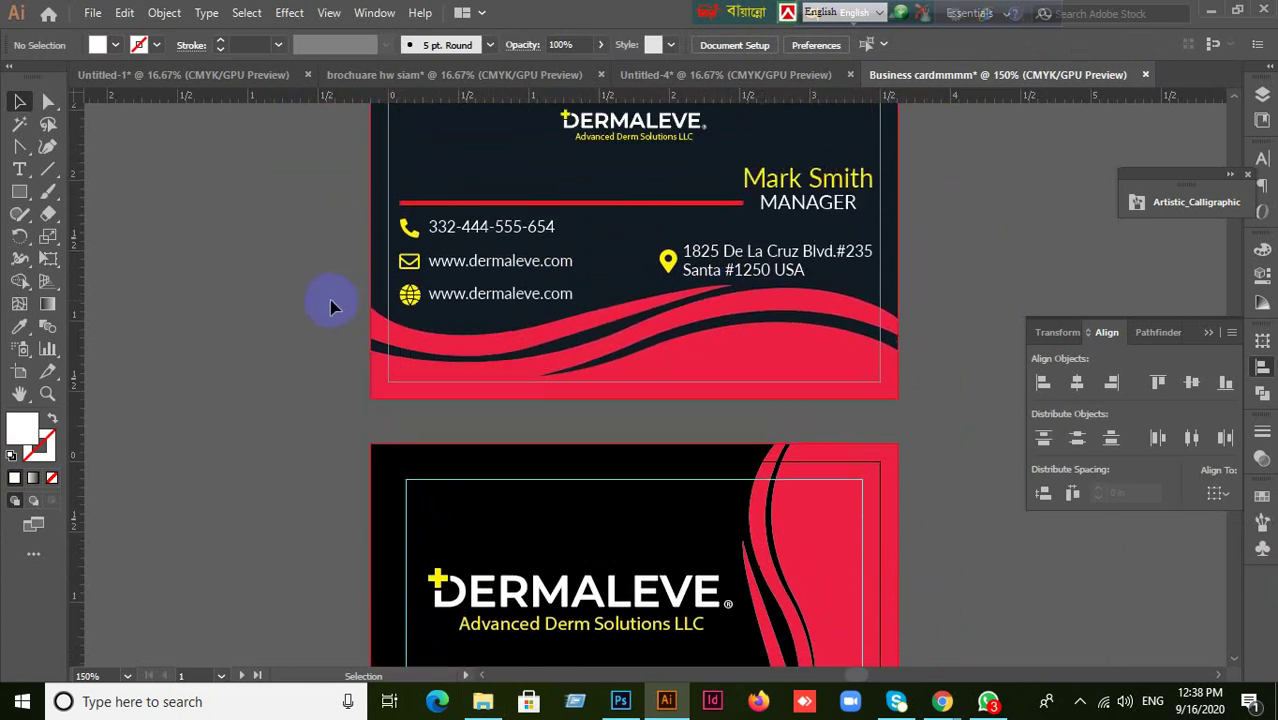
pyautogui.scroll(-3, 330, 300)
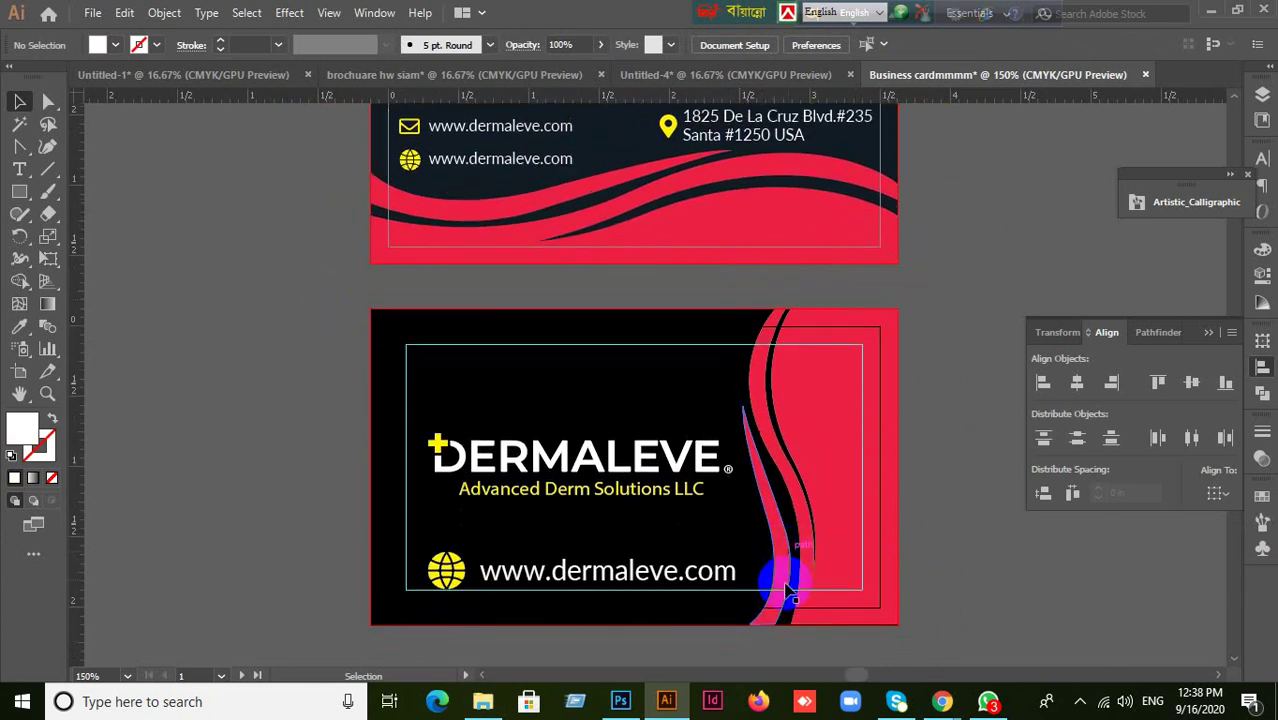
pyautogui.moveTo(772, 614); pyautogui.dragTo(798, 600)
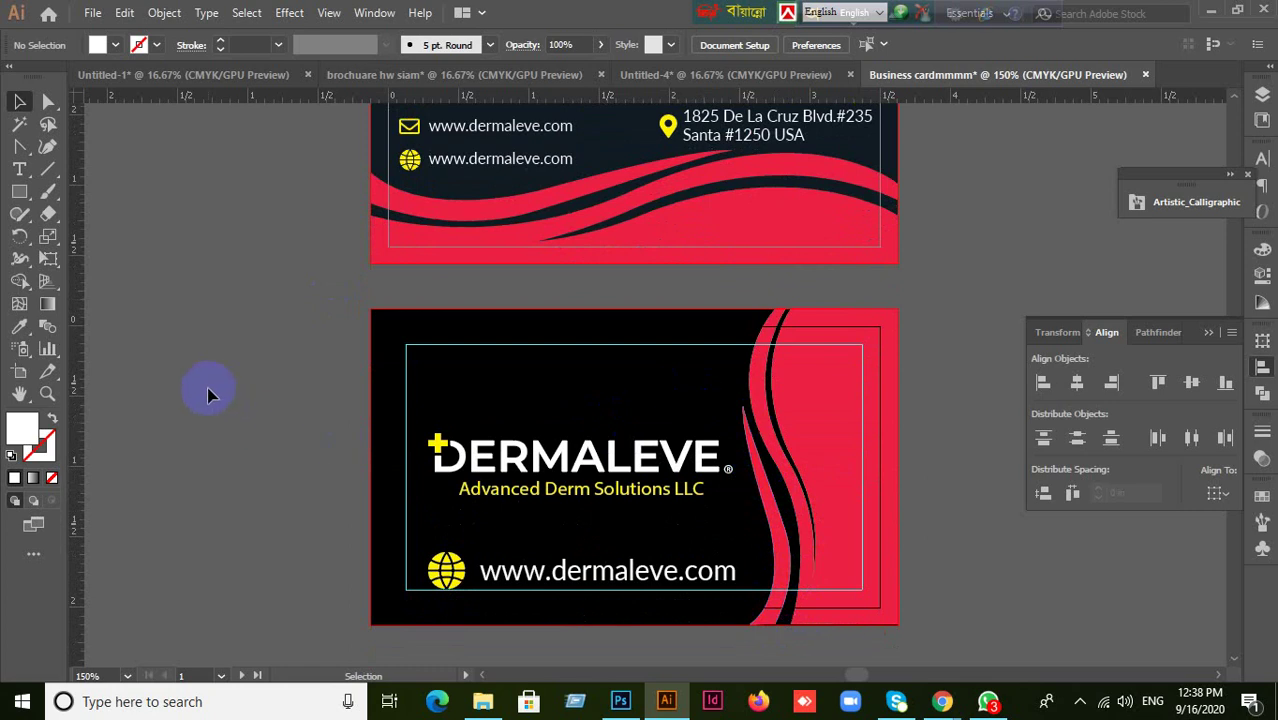
# - Switch to WhatsApp and look through the chat list for the student class groups
pyautogui.click(988, 702)
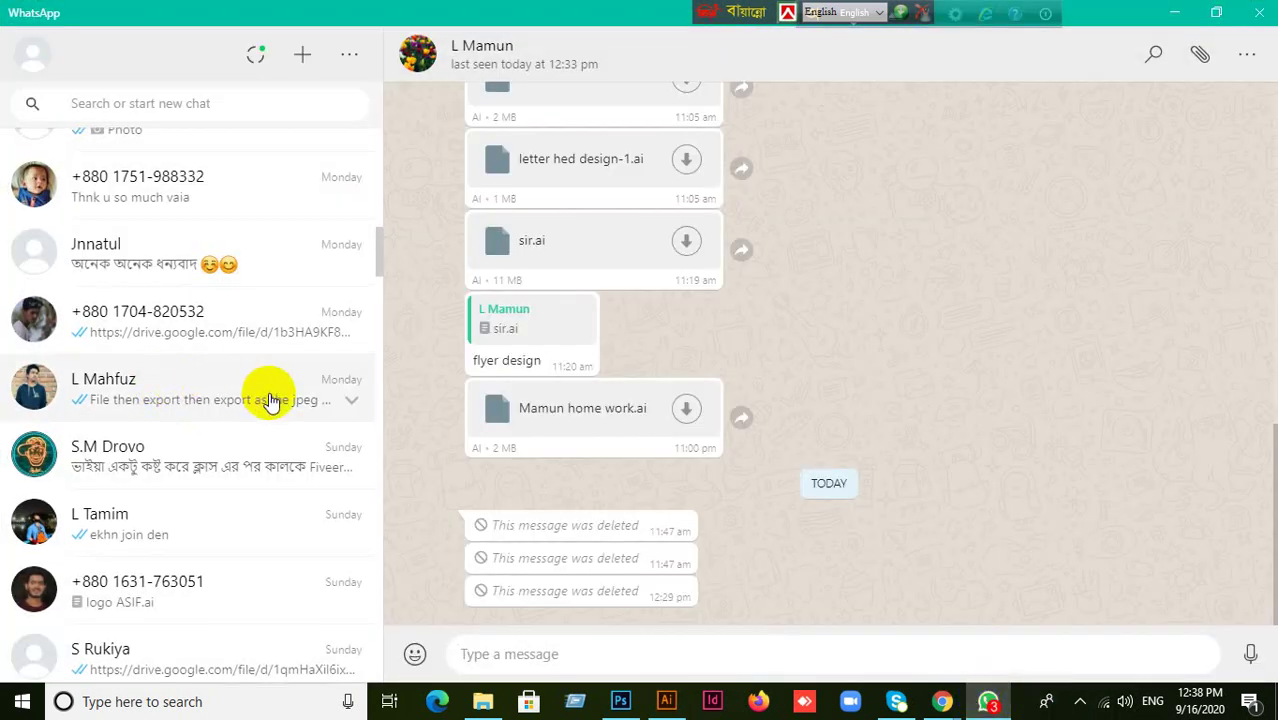
pyautogui.scroll(3, 268, 400)
pyautogui.scroll(10, 274, 415)
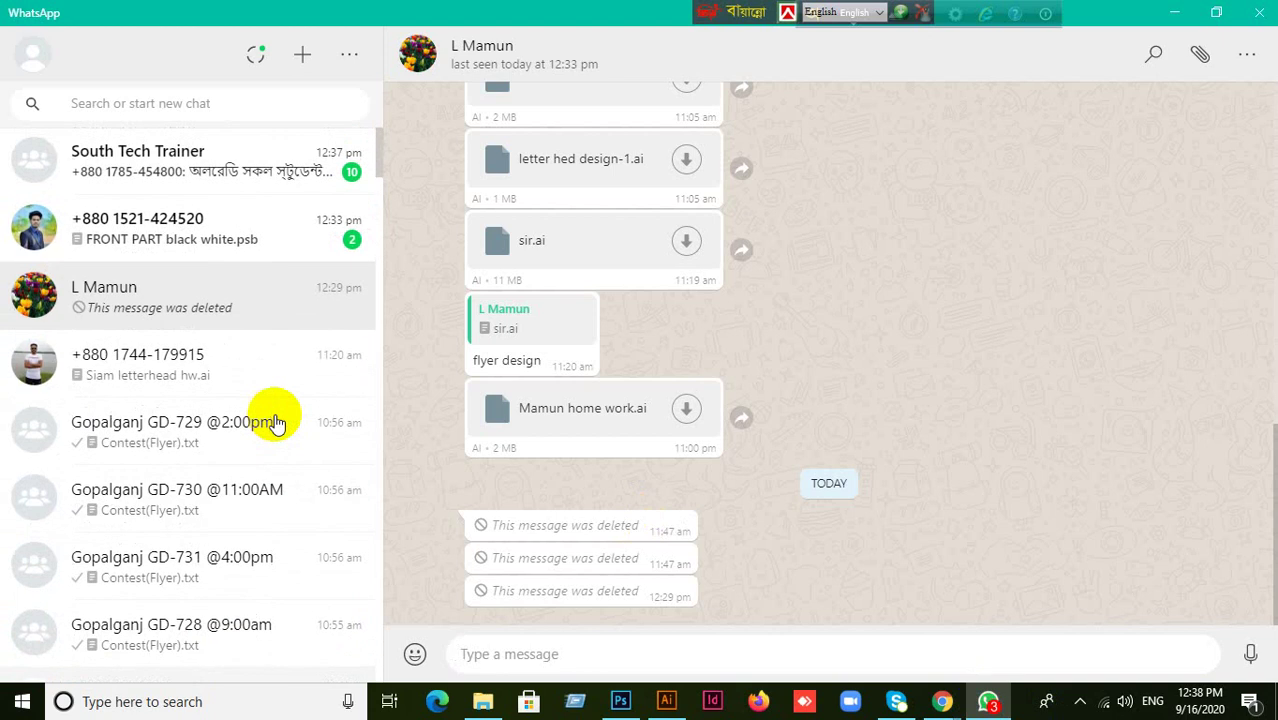
pyautogui.scroll(-5, 287, 365)
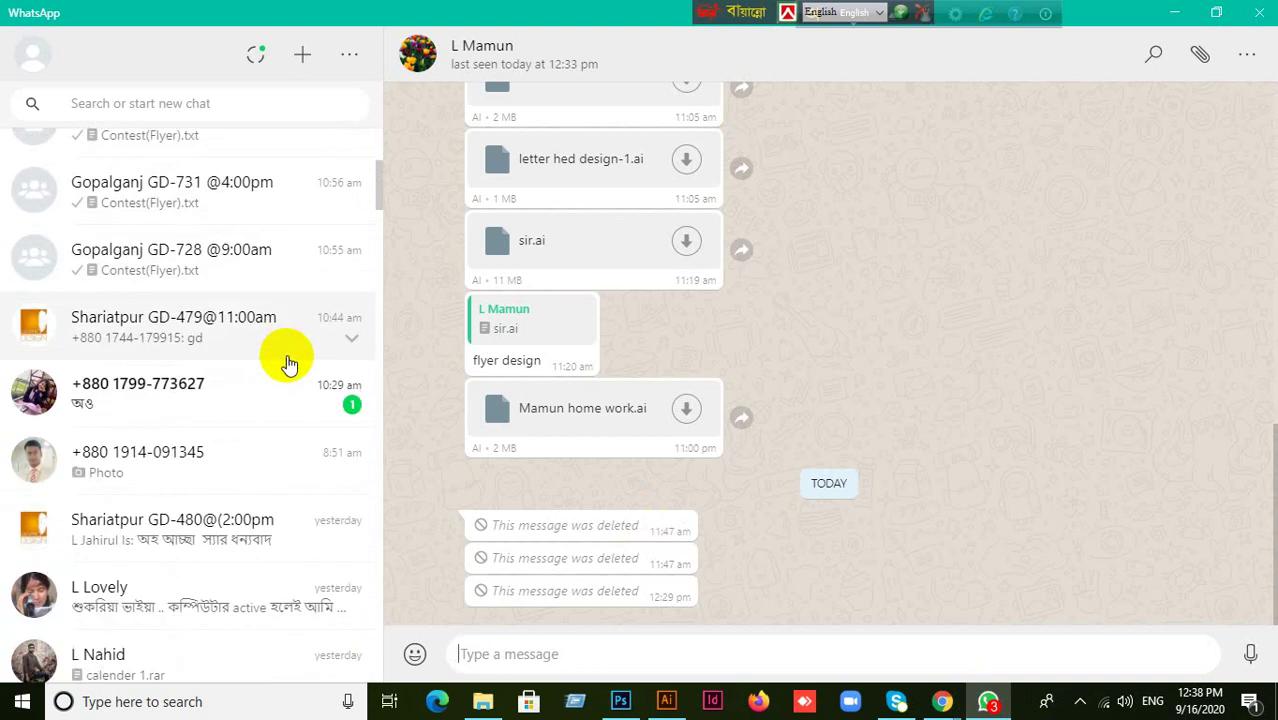
pyautogui.scroll(-1, 287, 376)
pyautogui.scroll(6, 283, 374)
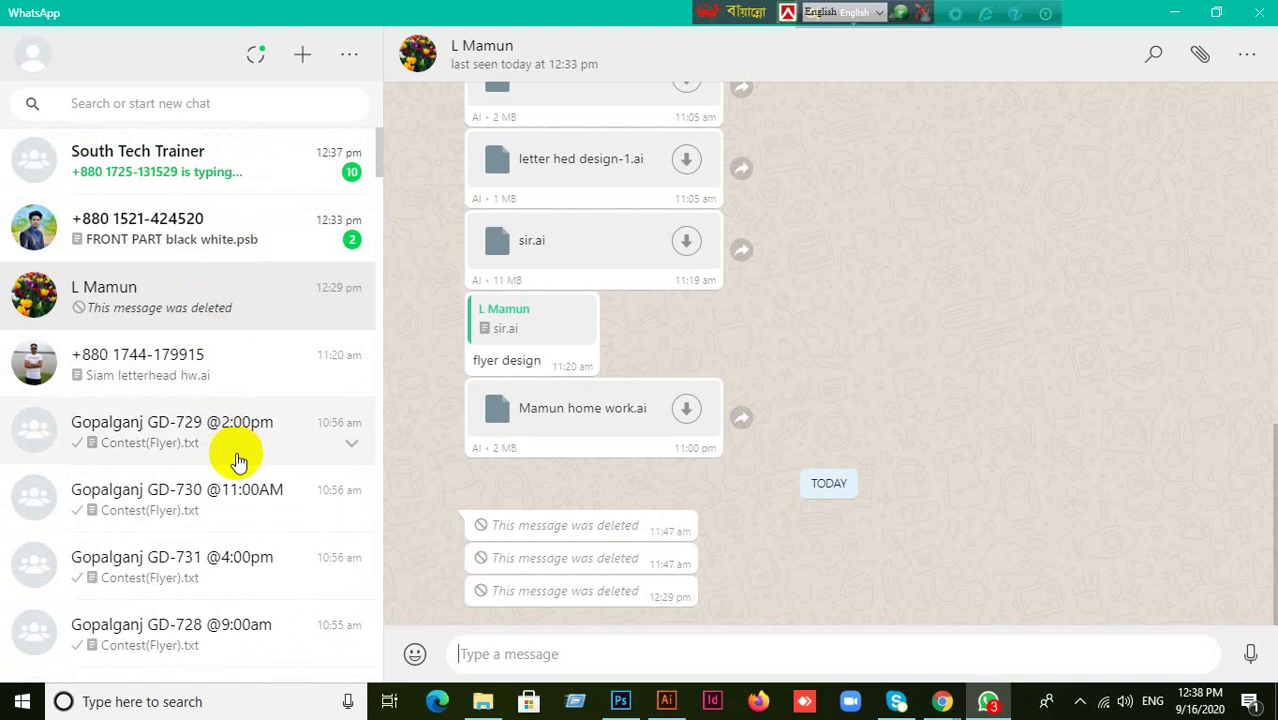
pyautogui.click(327, 505)
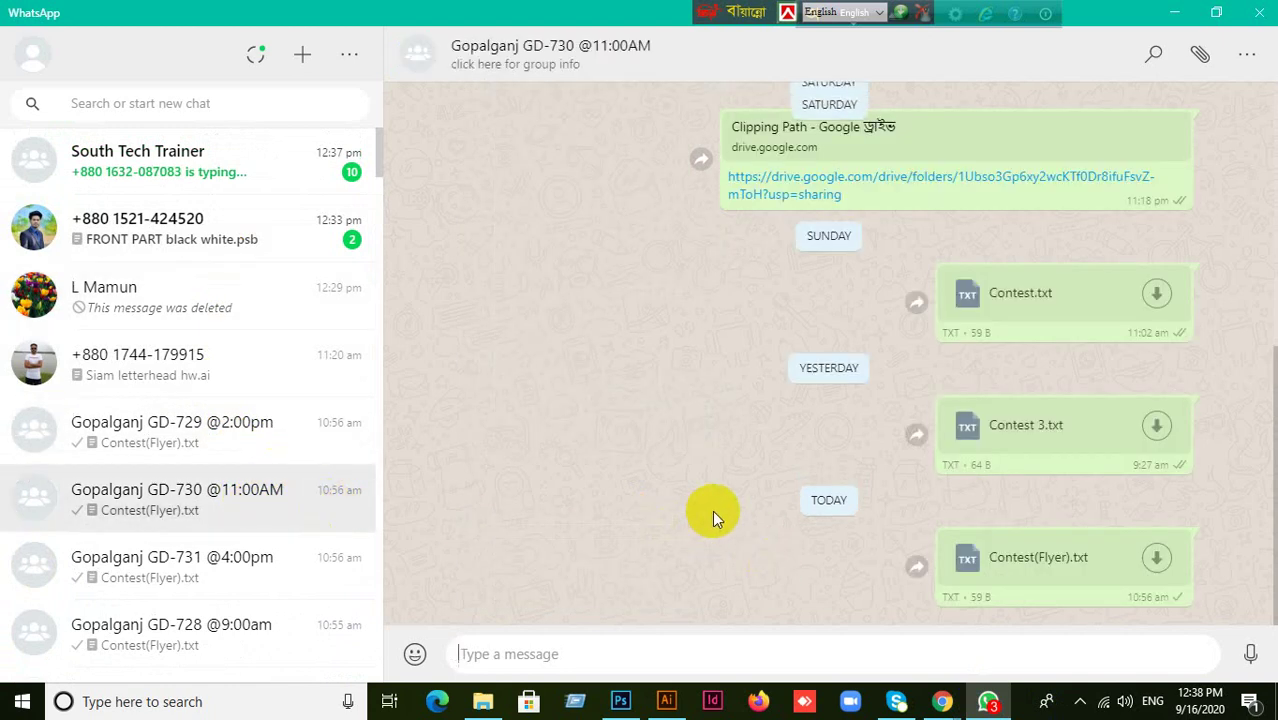
pyautogui.scroll(5, 1075, 571)
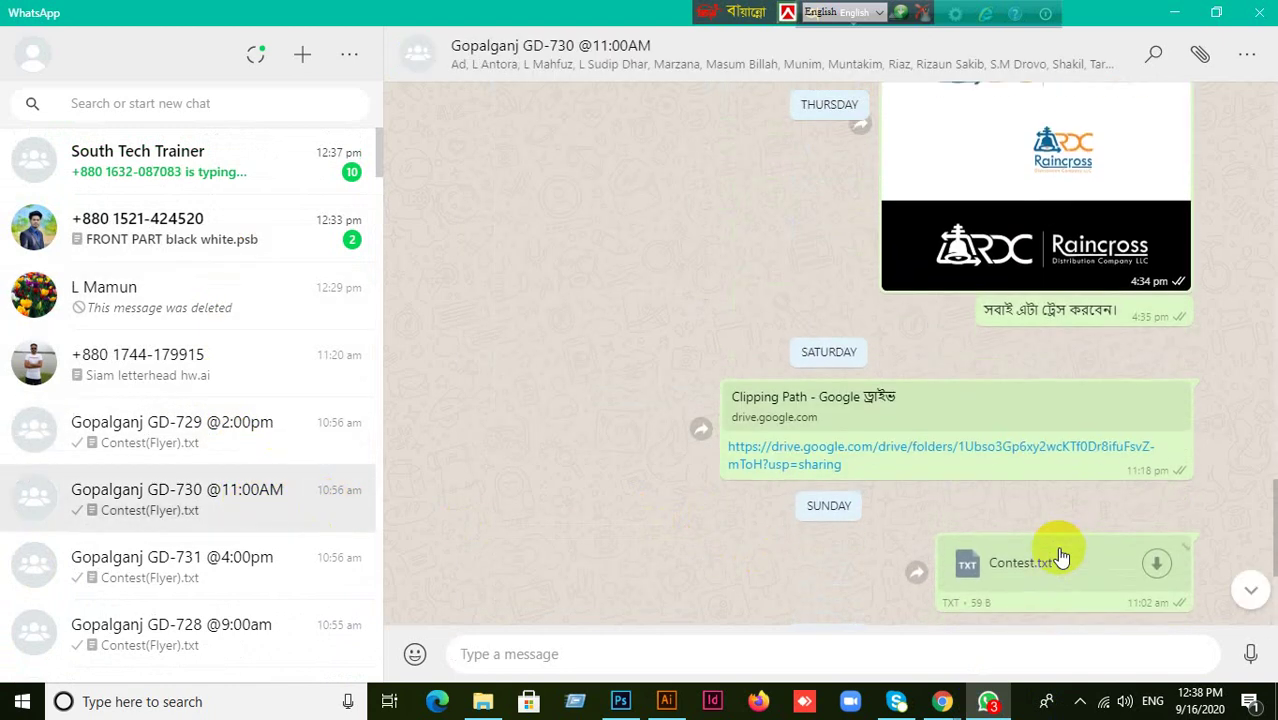
pyautogui.scroll(1, 1062, 558)
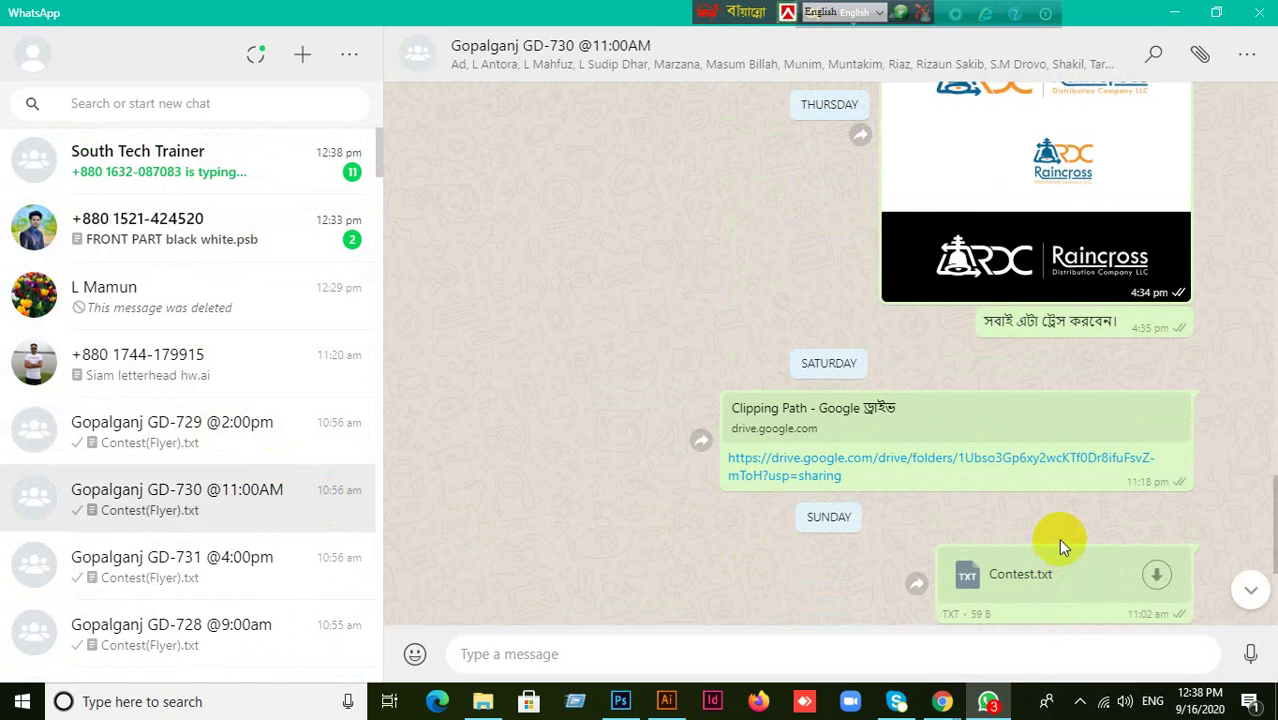
pyautogui.scroll(1, 1060, 556)
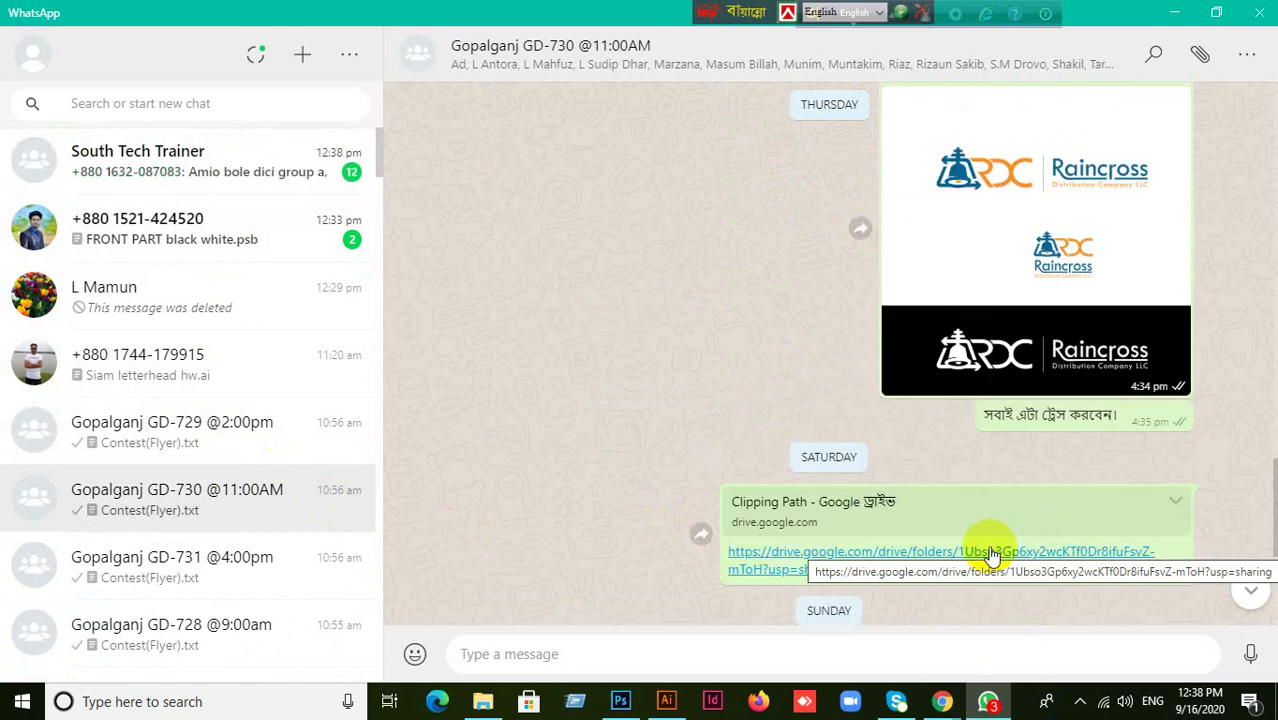
pyautogui.scroll(1, 994, 545)
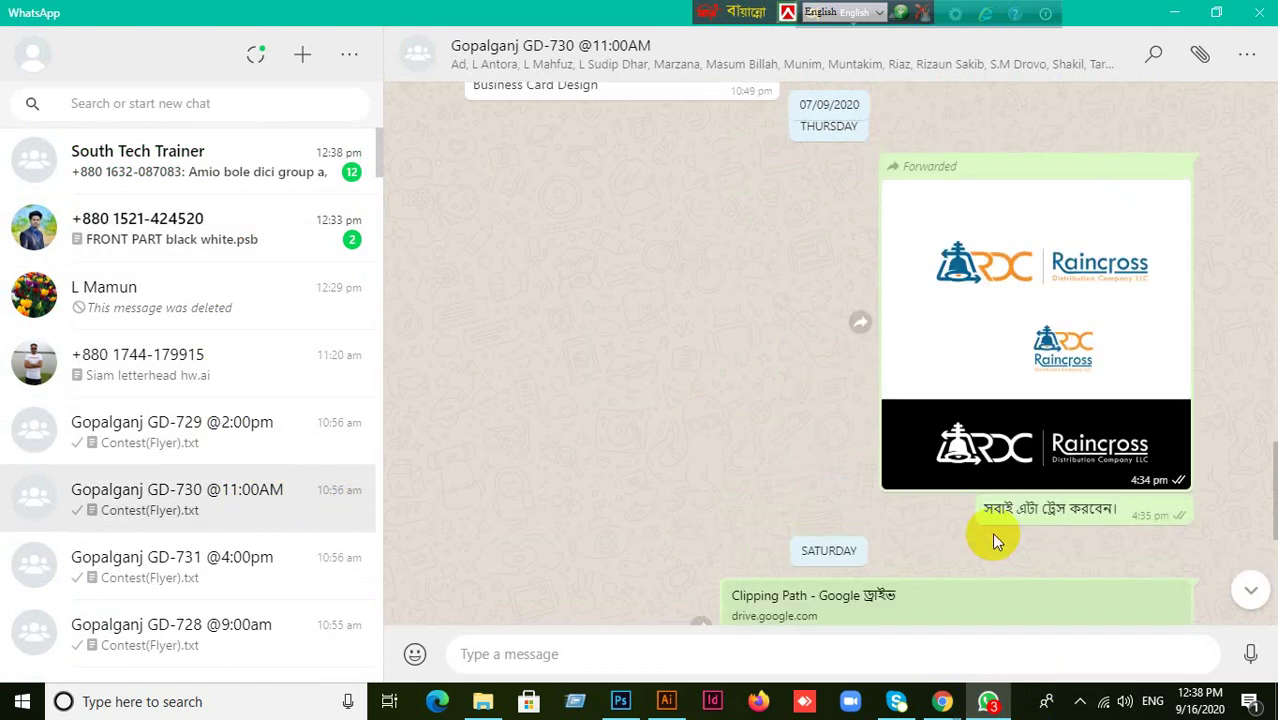
pyautogui.scroll(-2, 995, 540)
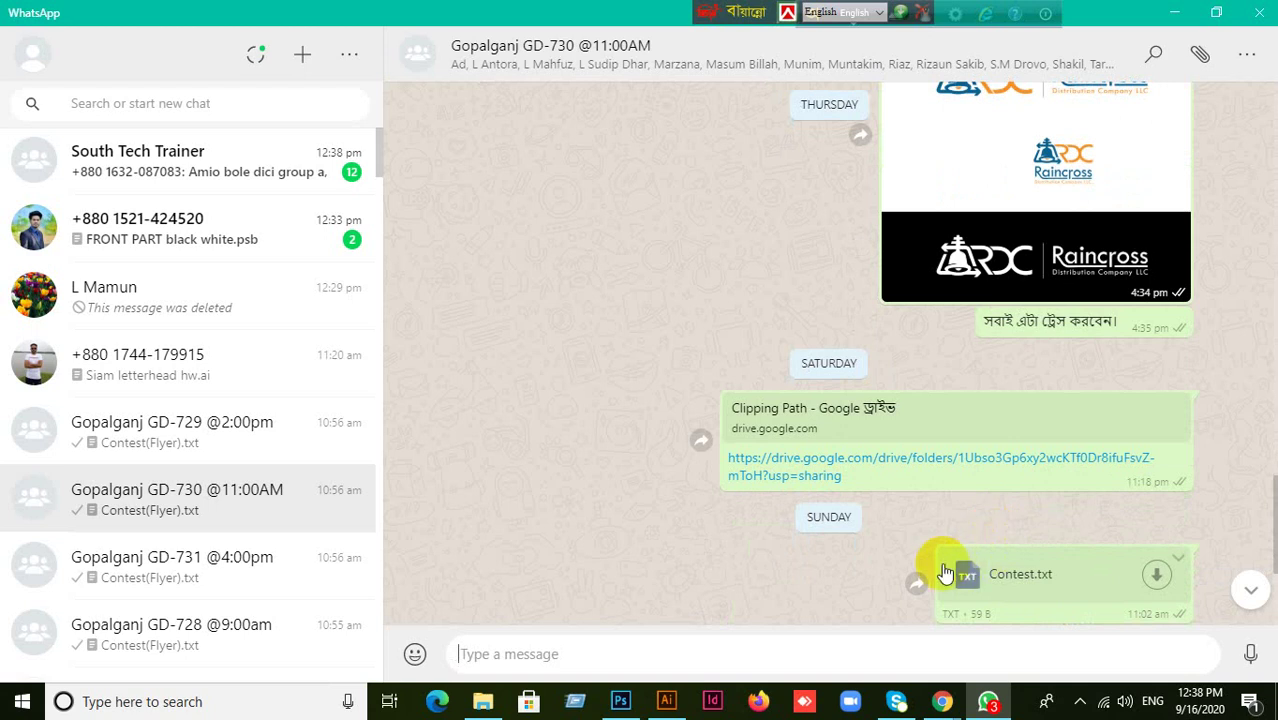
# - Open the Shariatpur GD-479@11:00am group and look back through its messages for a submitted Illustrator file
pyautogui.scroll(-2, 180, 500)
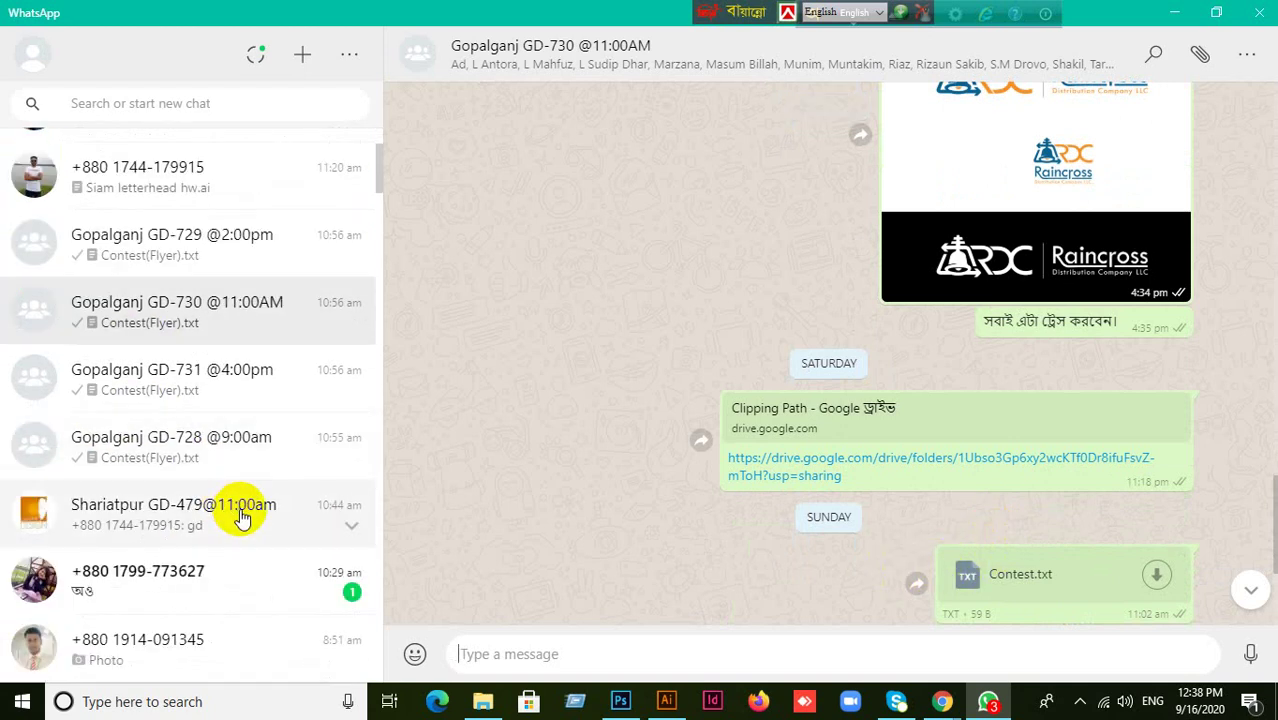
pyautogui.click(252, 527)
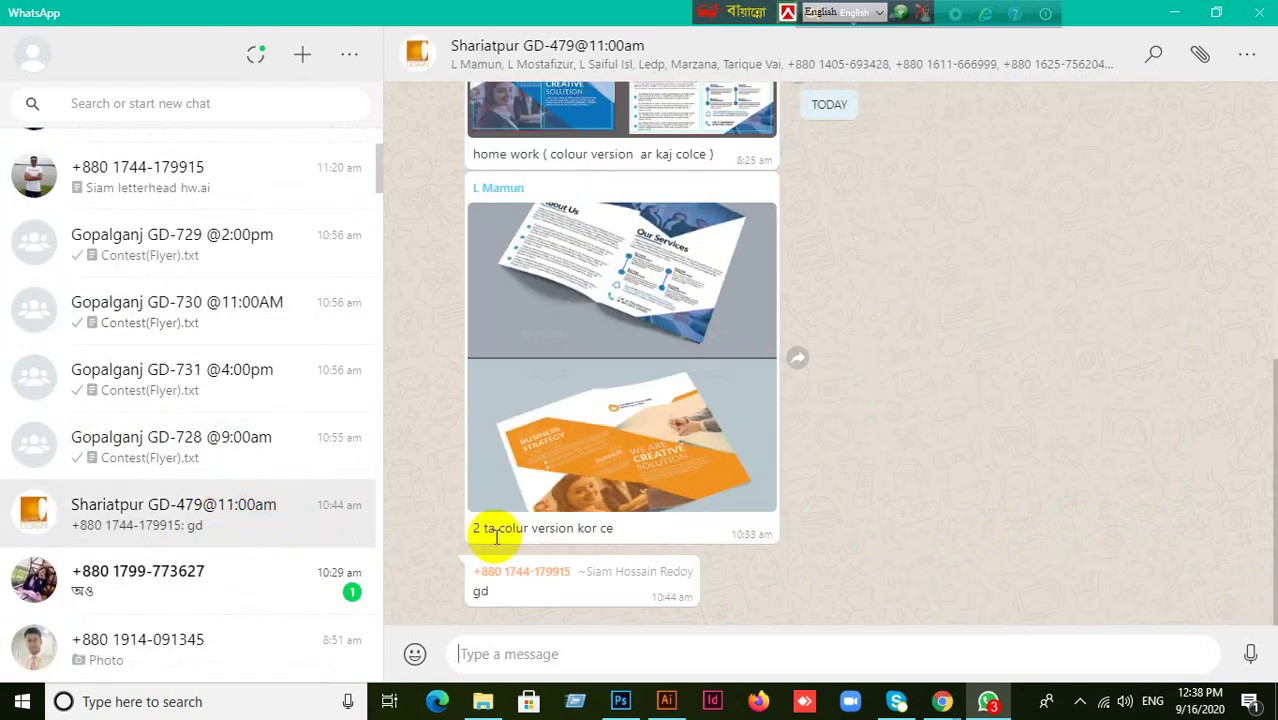
pyautogui.scroll(3, 892, 530)
pyautogui.scroll(-3, 892, 530)
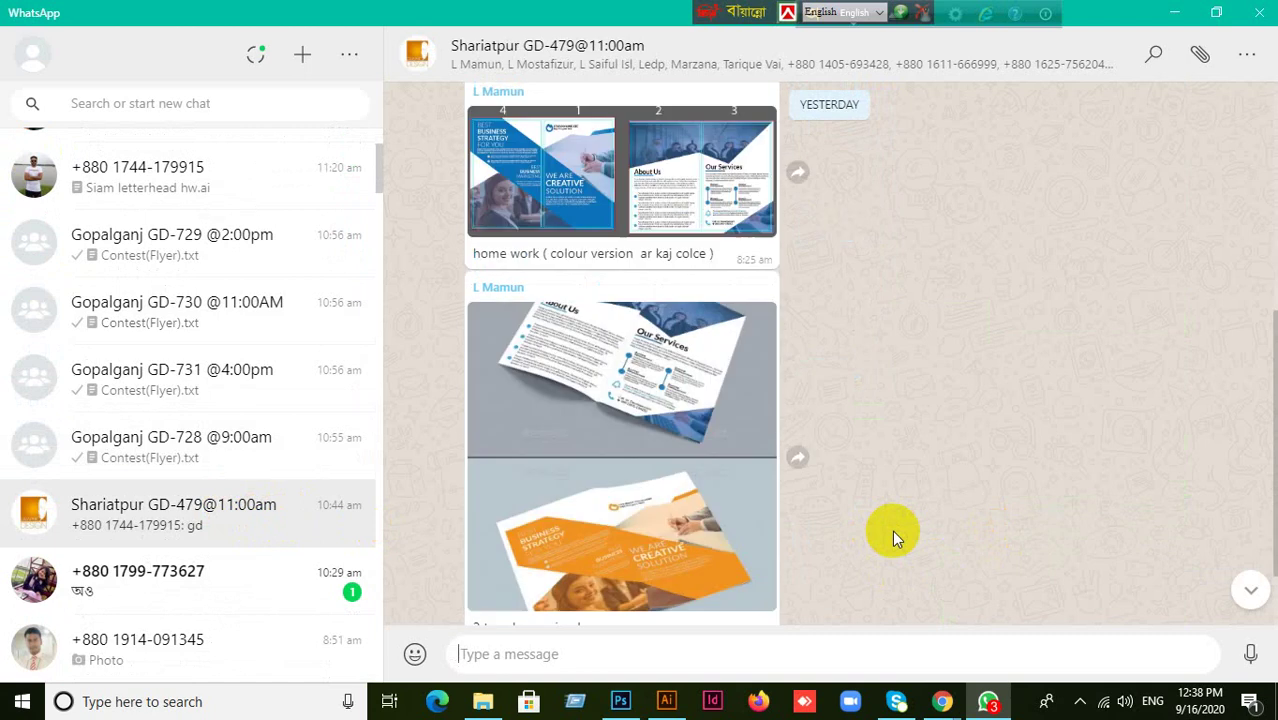
pyautogui.scroll(4, 892, 530)
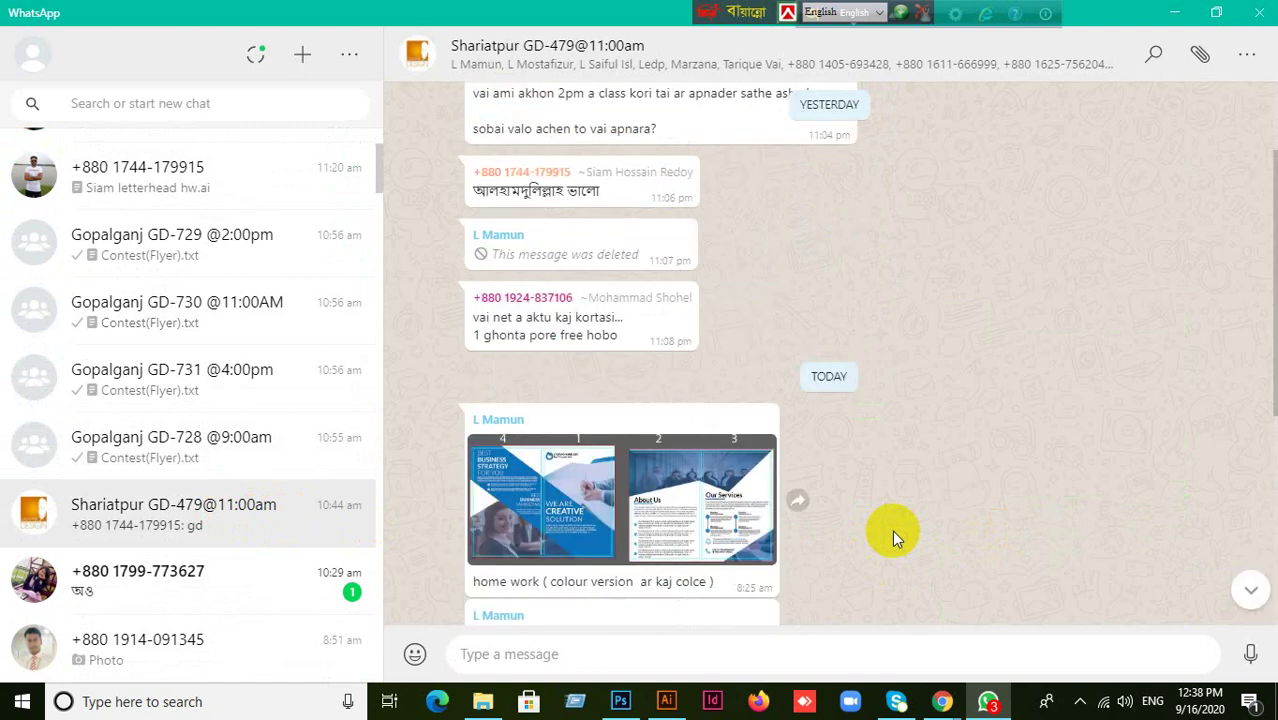
pyautogui.scroll(2, 892, 530)
pyautogui.scroll(2, 892, 530)
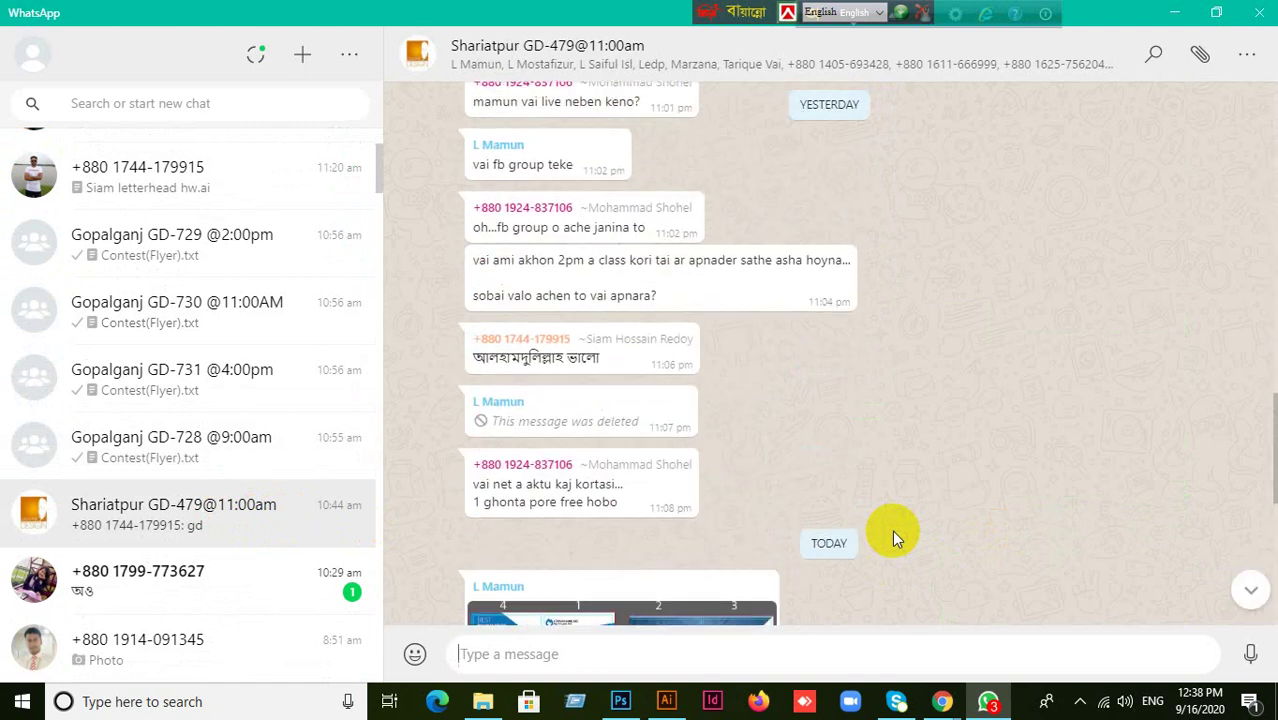
pyautogui.scroll(3, 891, 527)
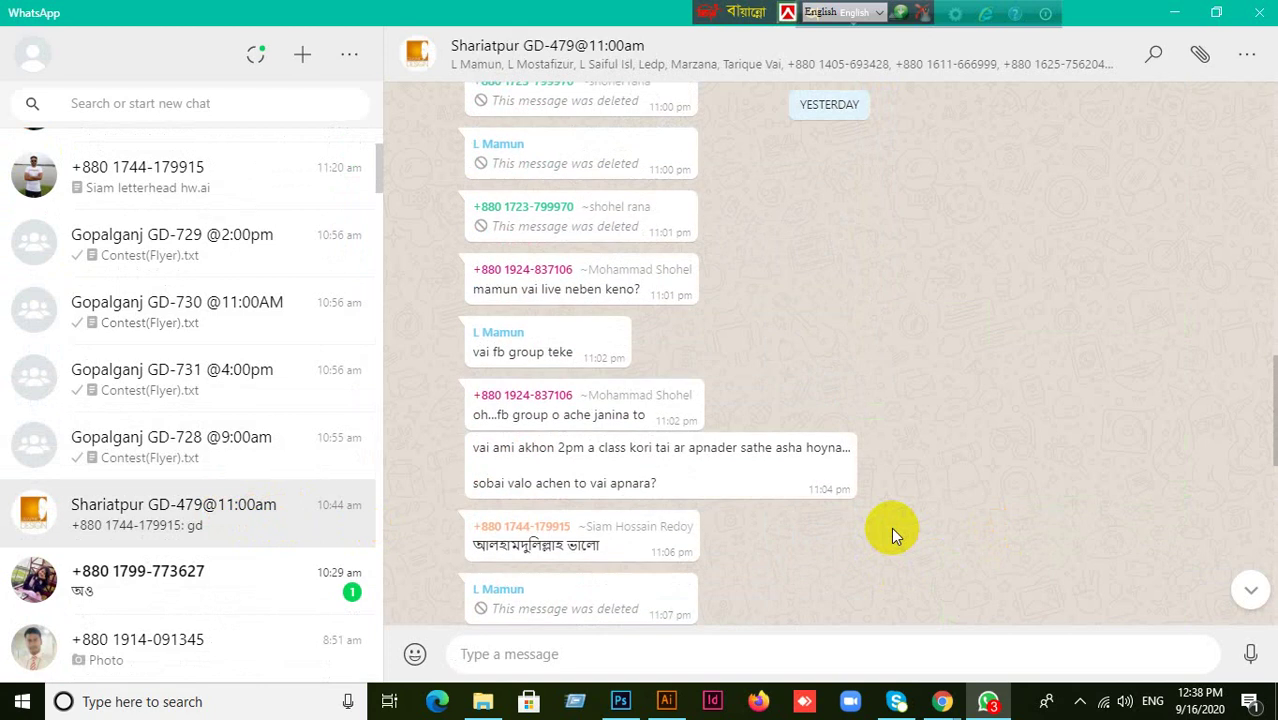
pyautogui.scroll(-1, 891, 526)
pyautogui.scroll(6, 892, 524)
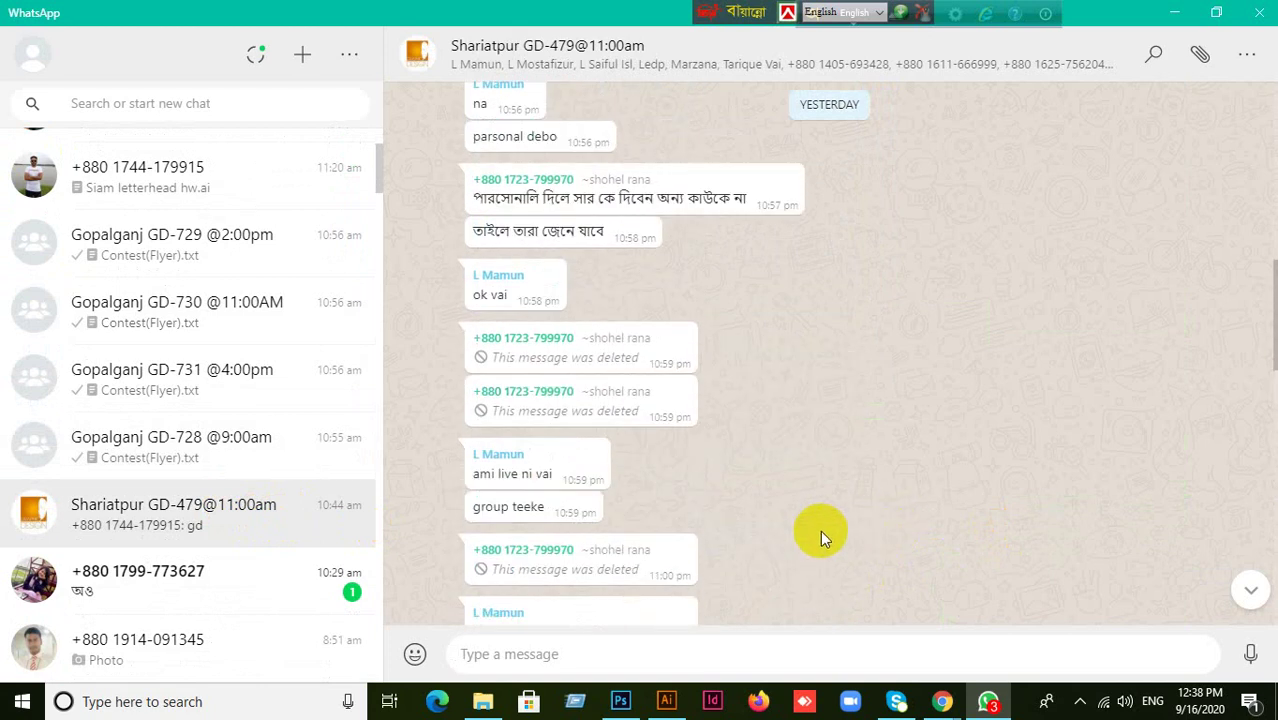
pyautogui.scroll(4, 790, 490)
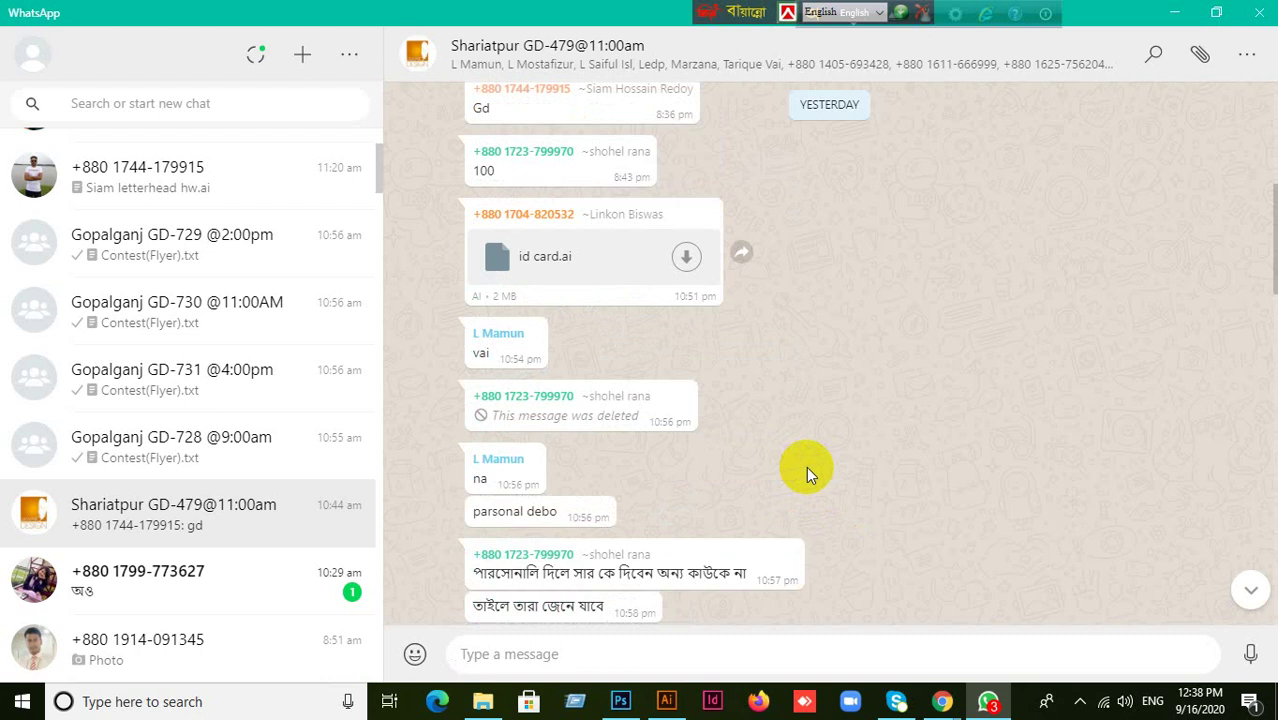
# - Download the shared id card.ai file, adding the student's name after "id card." in the file name
pyautogui.click(685, 258)
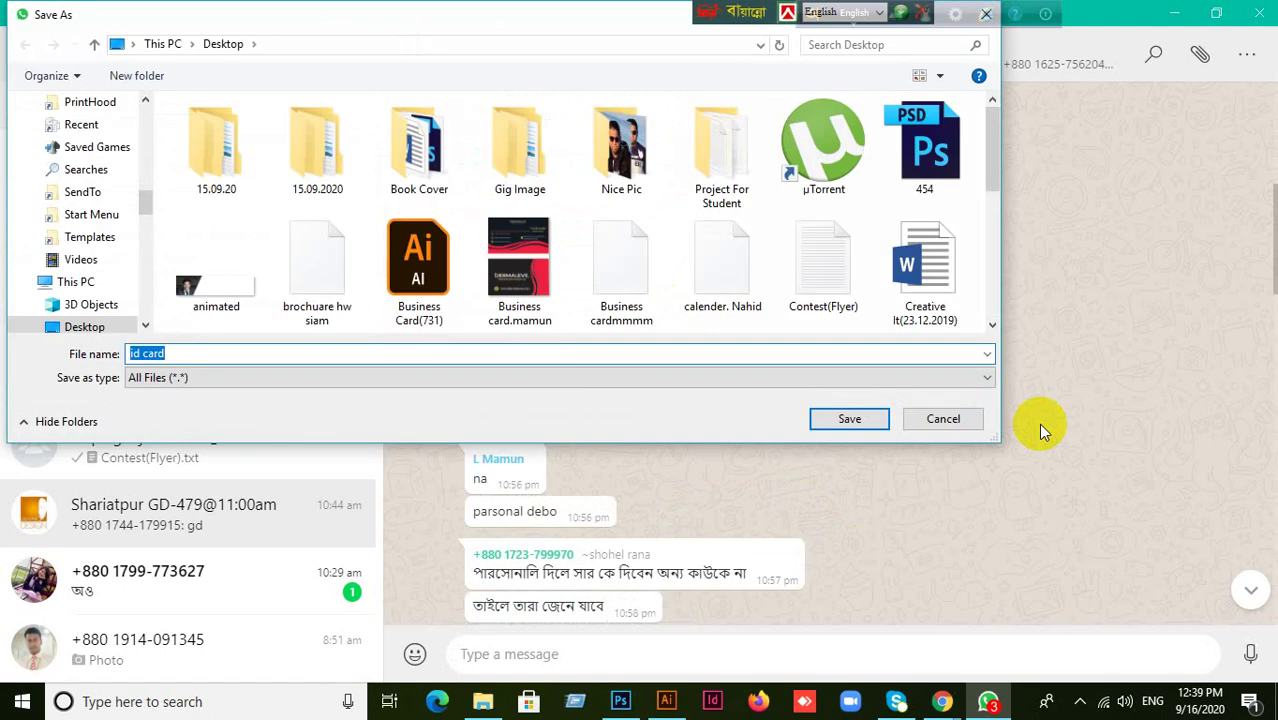
pyautogui.click(184, 351)
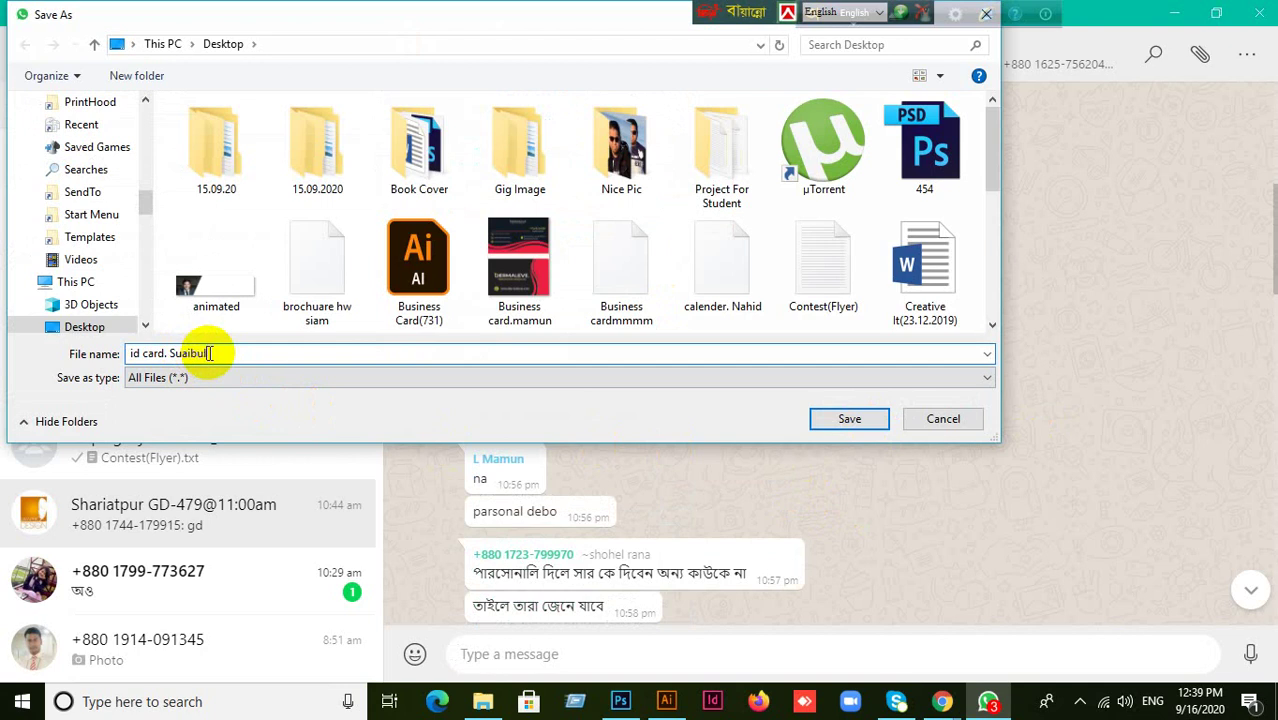
pyautogui.scroll(2, 79, 215)
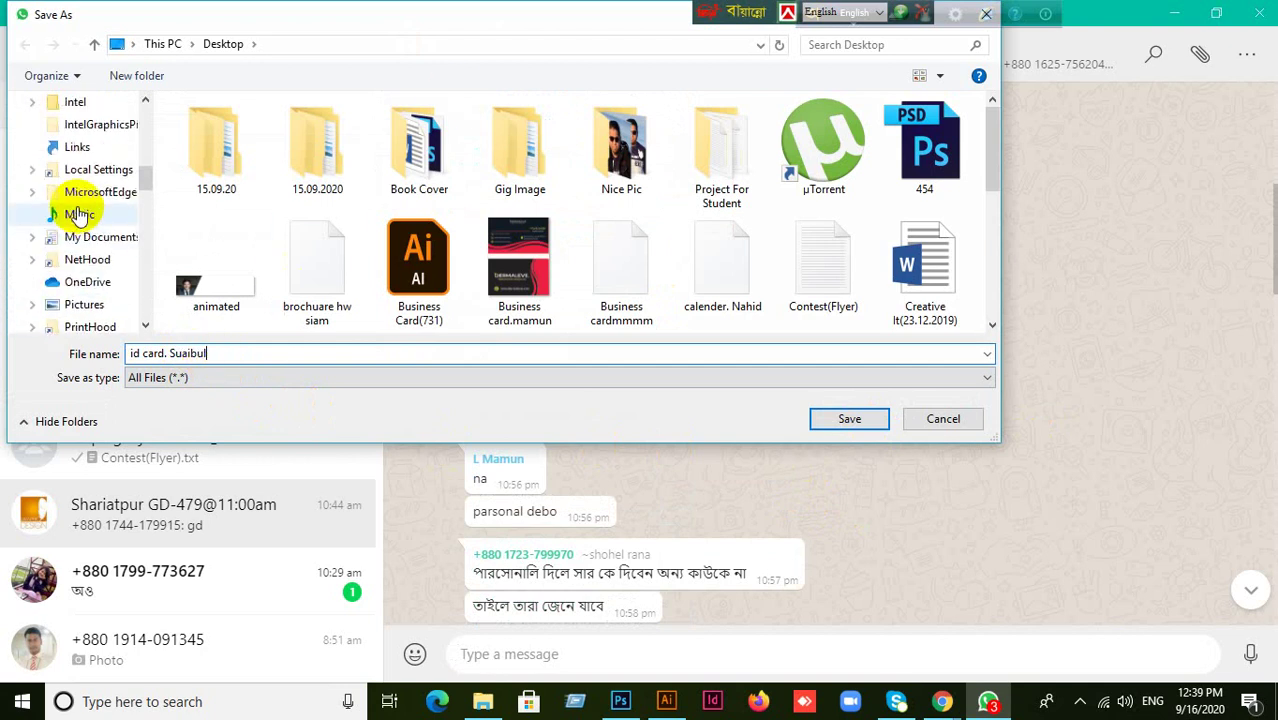
# - Save the received ID card file to the Desktop
pyautogui.scroll(8, 79, 215)
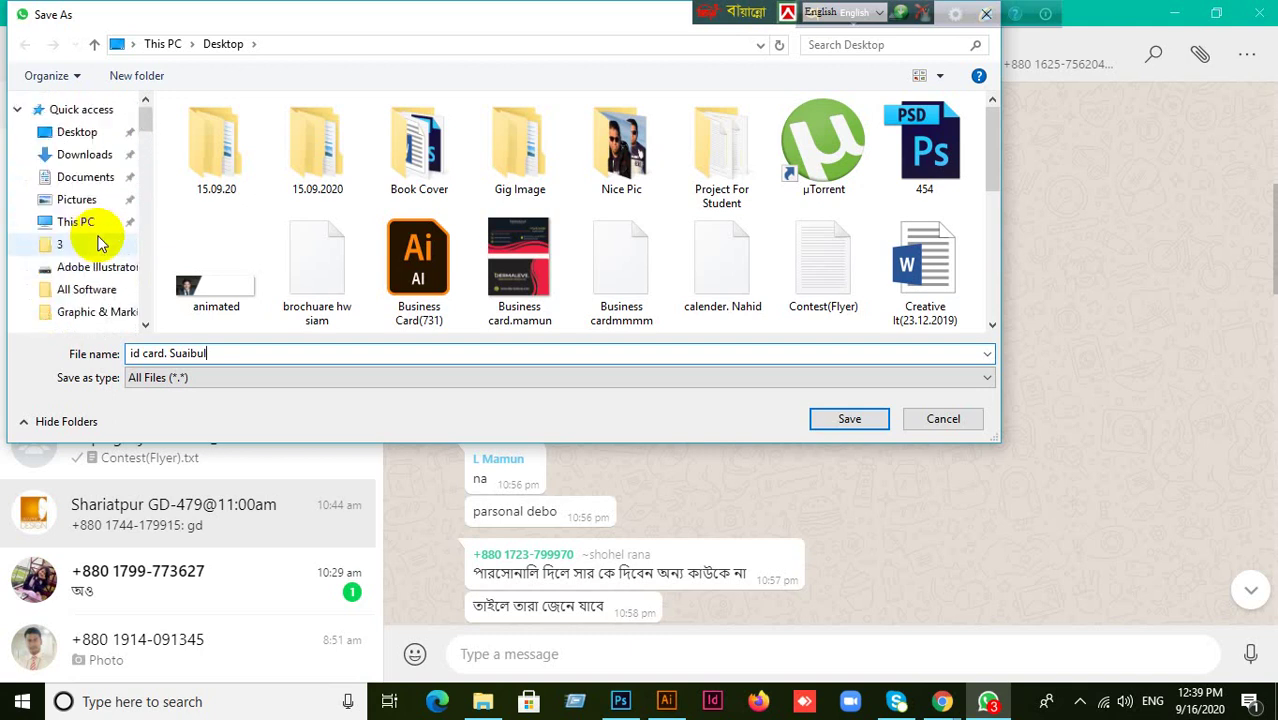
pyautogui.click(72, 131)
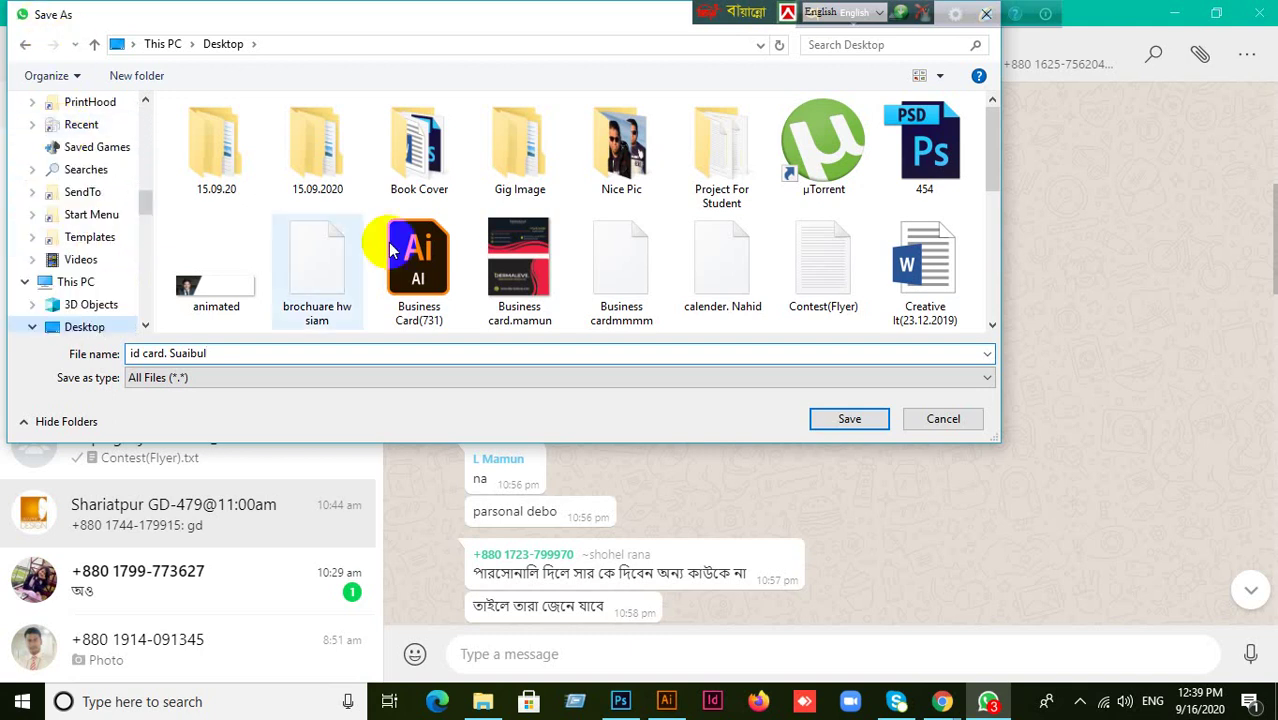
pyautogui.click(849, 419)
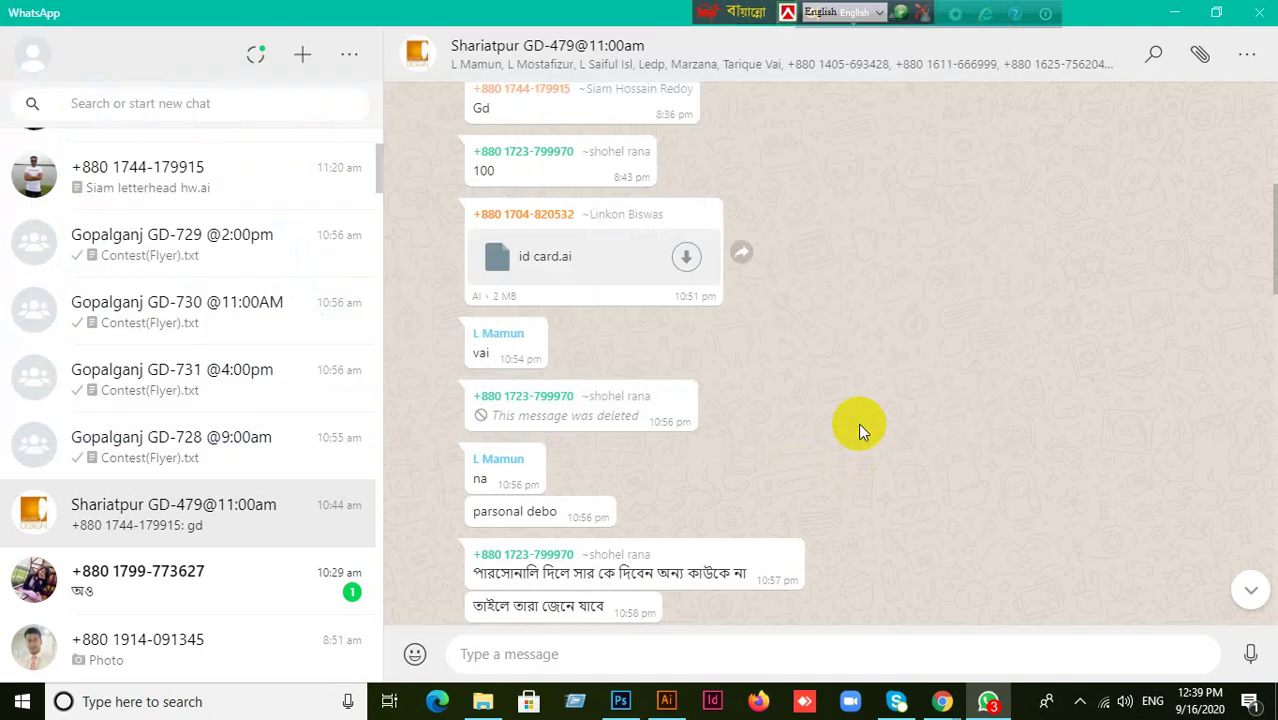
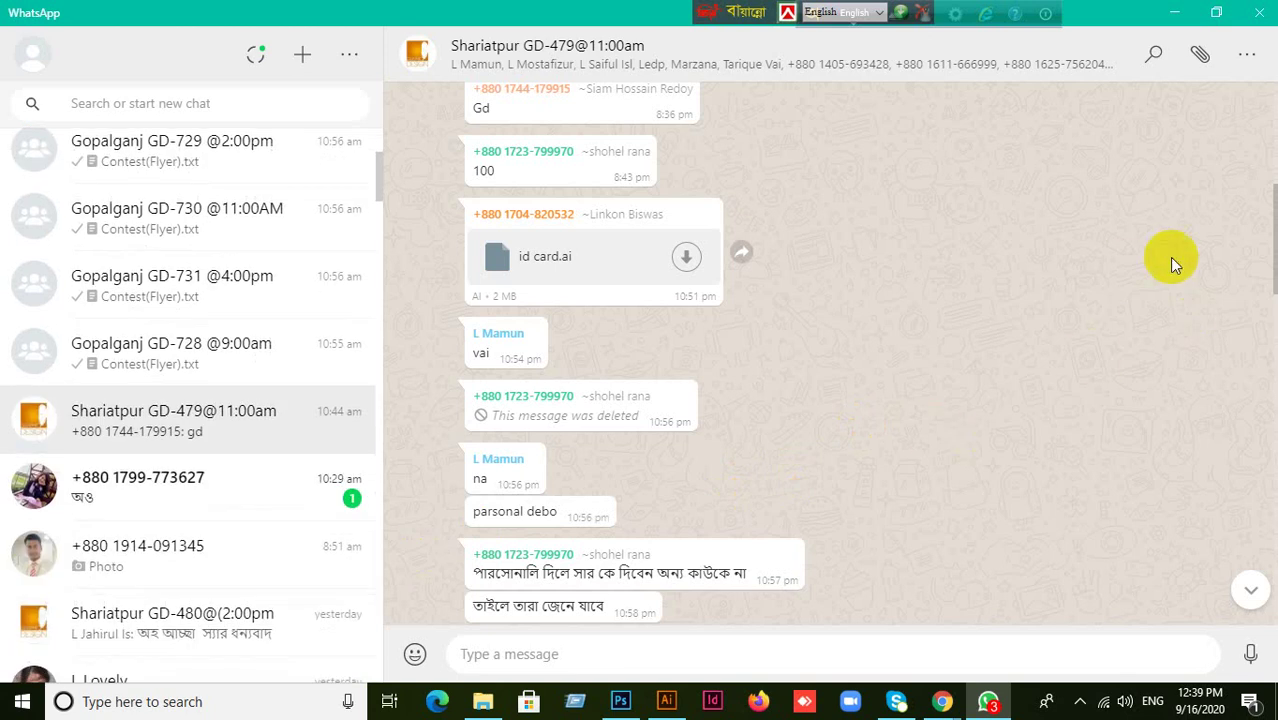
# - Switch to Illustrator and open the downloaded ID card file from the desktop
pyautogui.click(1175, 12)
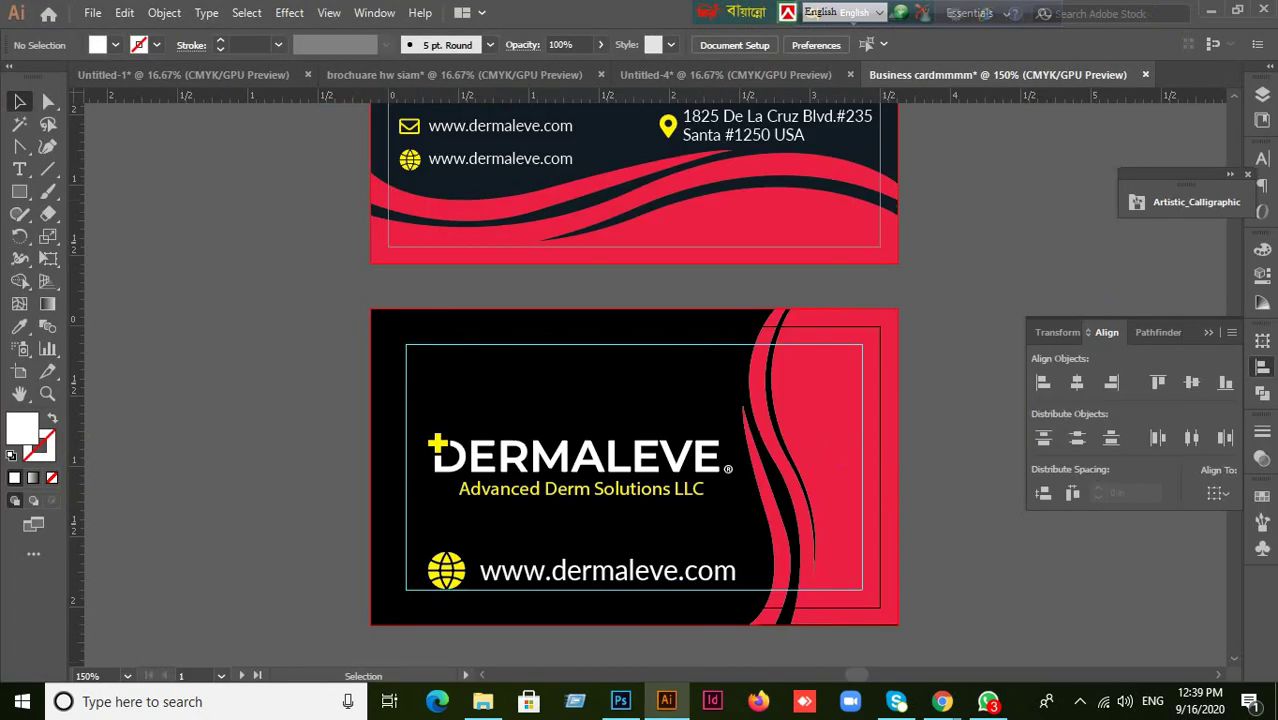
pyautogui.click(1216, 10)
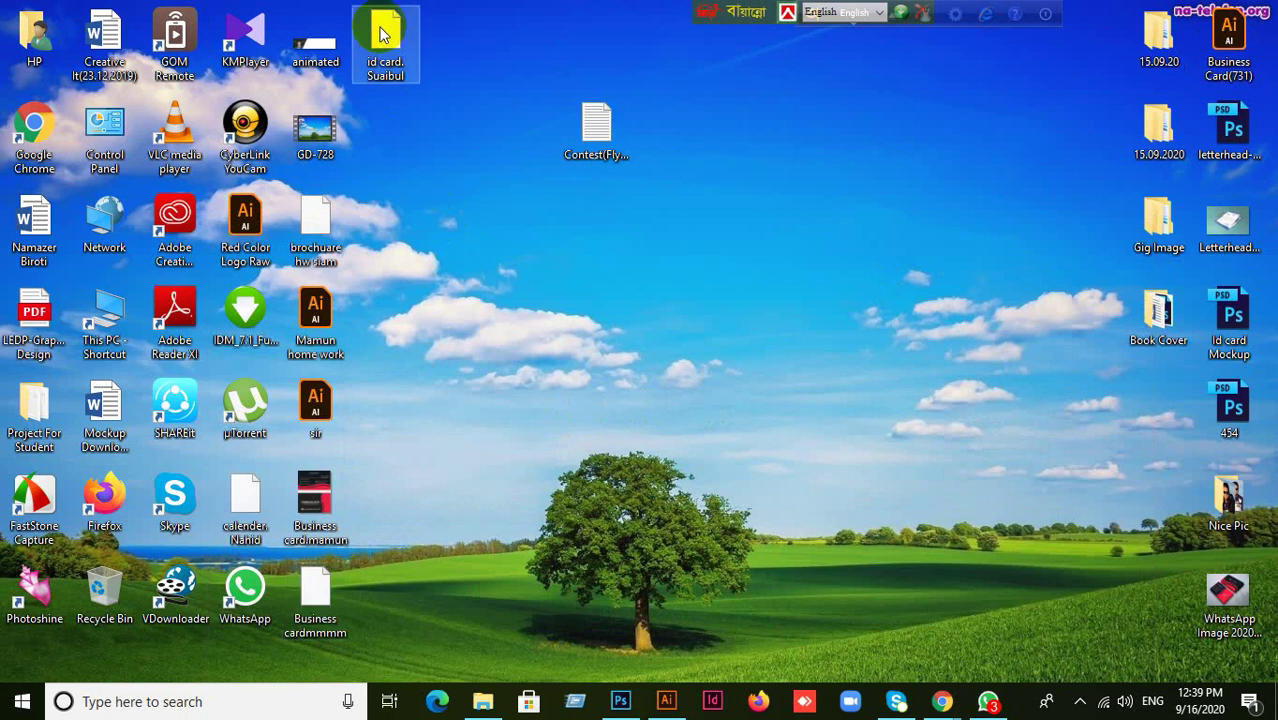
pyautogui.moveTo(382, 33); pyautogui.dragTo(599, 10)
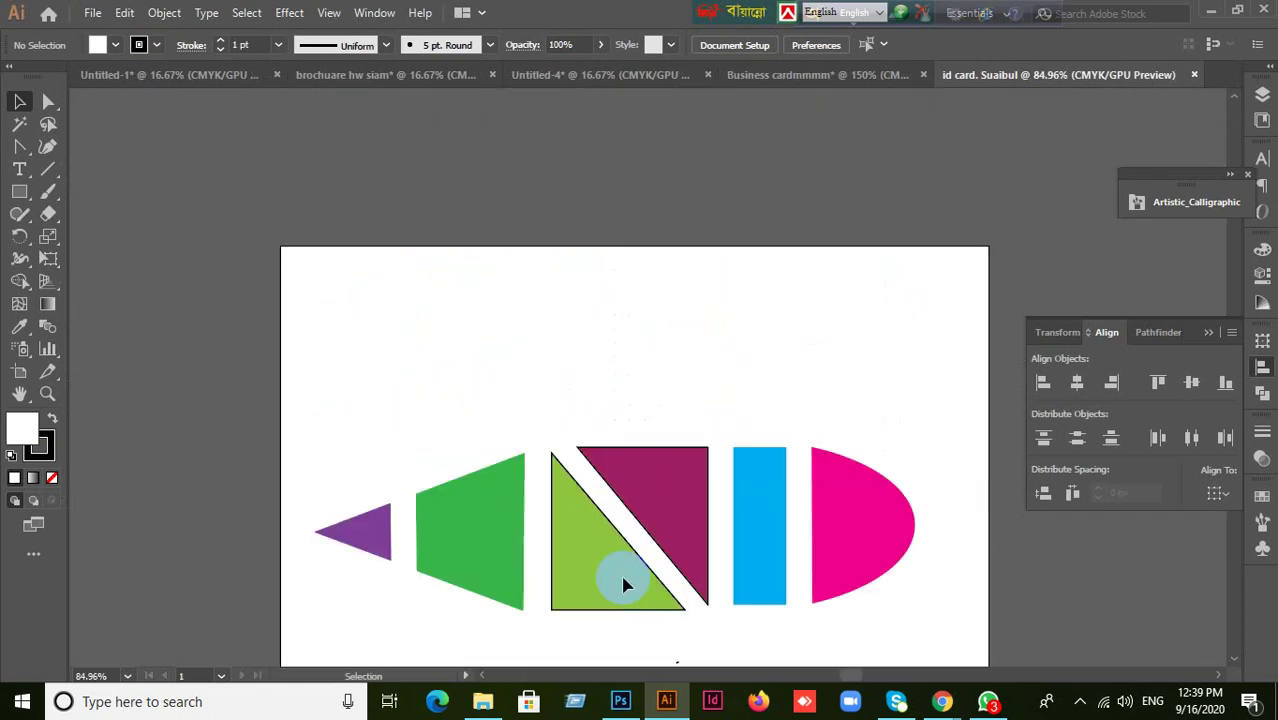
# - Delete the stray black shape just below the artboard's lower edge
pyautogui.scroll(-10, 622, 585)
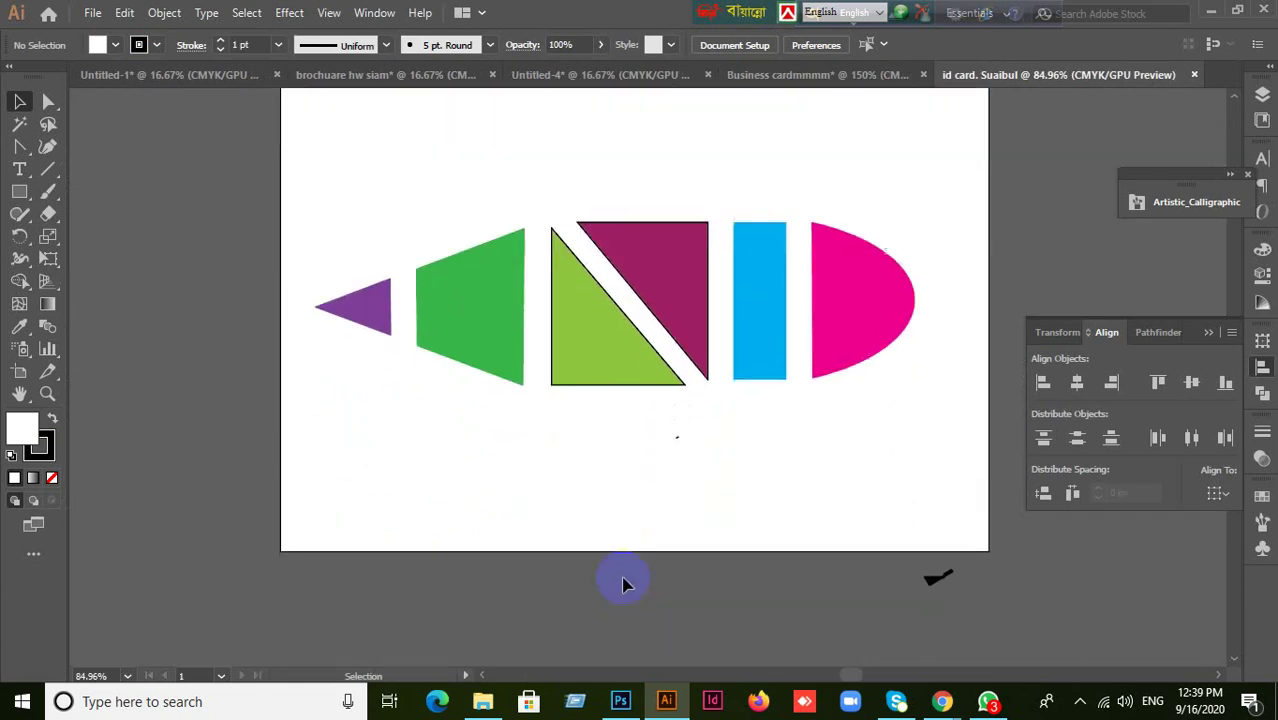
pyautogui.scroll(5, 622, 585)
pyautogui.scroll(4, 622, 585)
pyautogui.scroll(5, 622, 585)
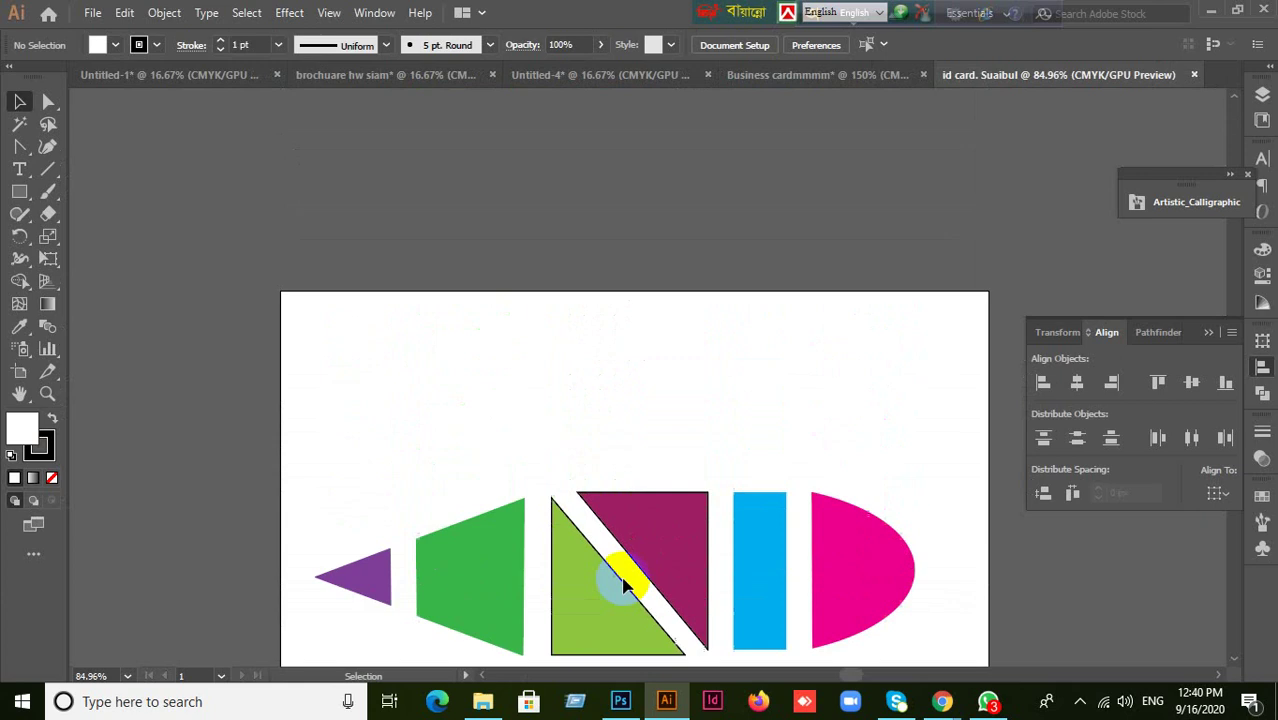
pyautogui.scroll(-8, 622, 585)
pyautogui.scroll(-2, 622, 585)
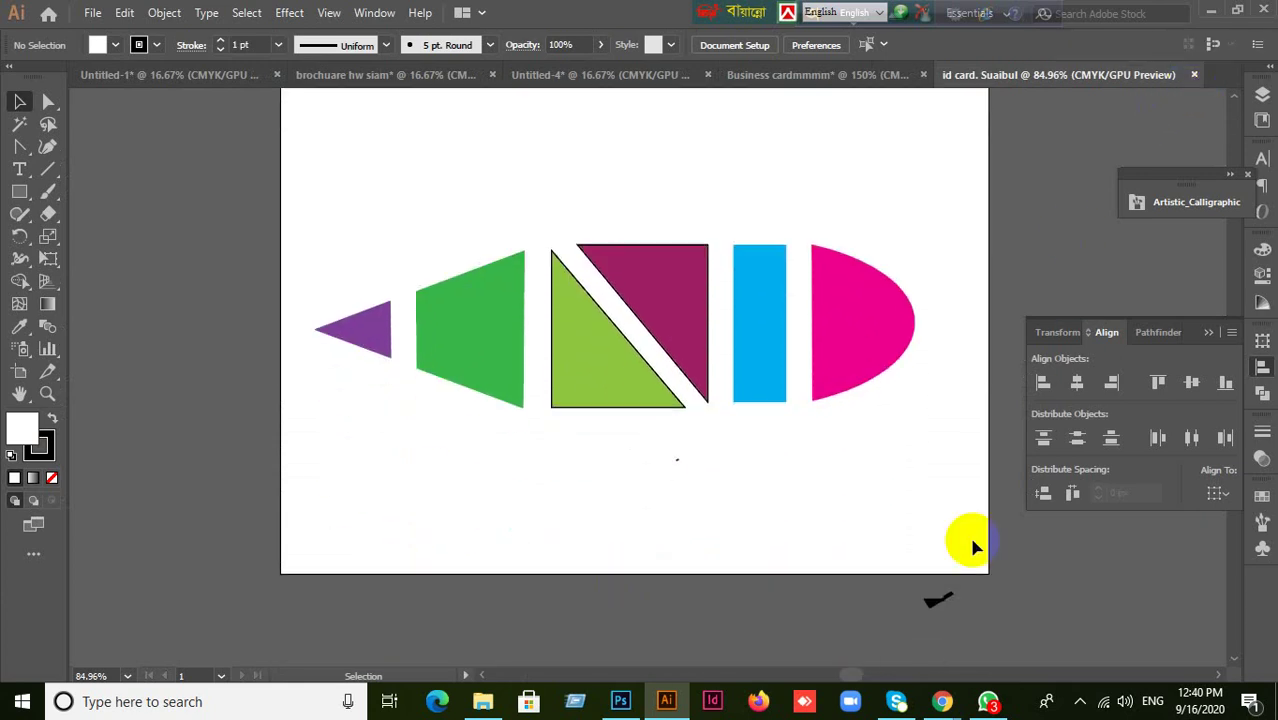
pyautogui.click(925, 598)
pyautogui.press('Delete')
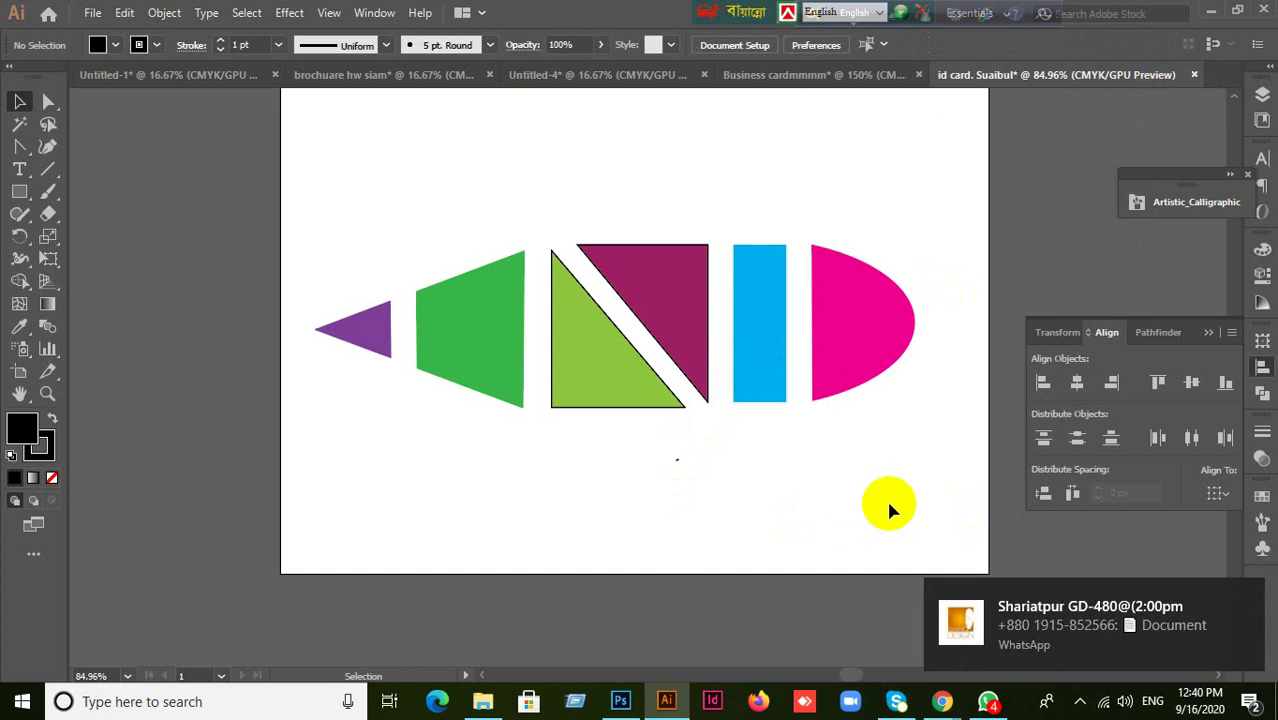
# - Switch to WhatsApp and open the Shariatpur GD-480@(2:00pm) group chat with the new document
pyautogui.click(988, 701)
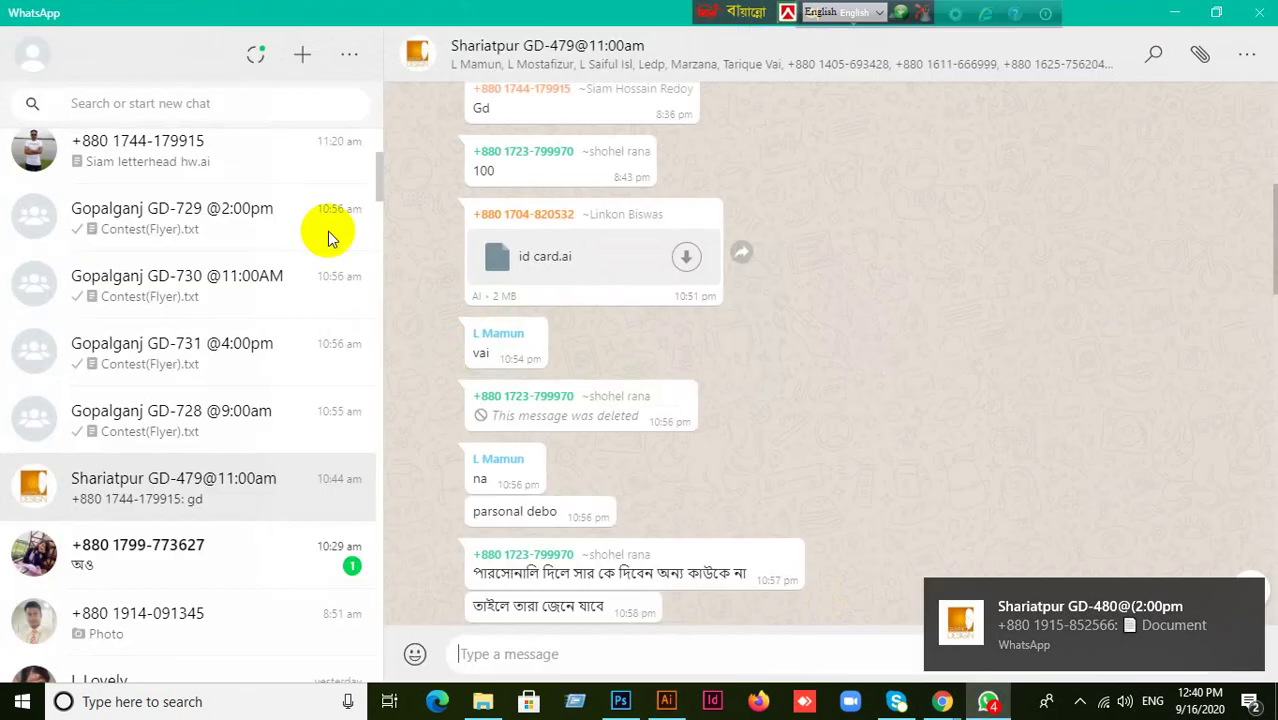
pyautogui.scroll(3, 327, 231)
pyautogui.click(305, 180)
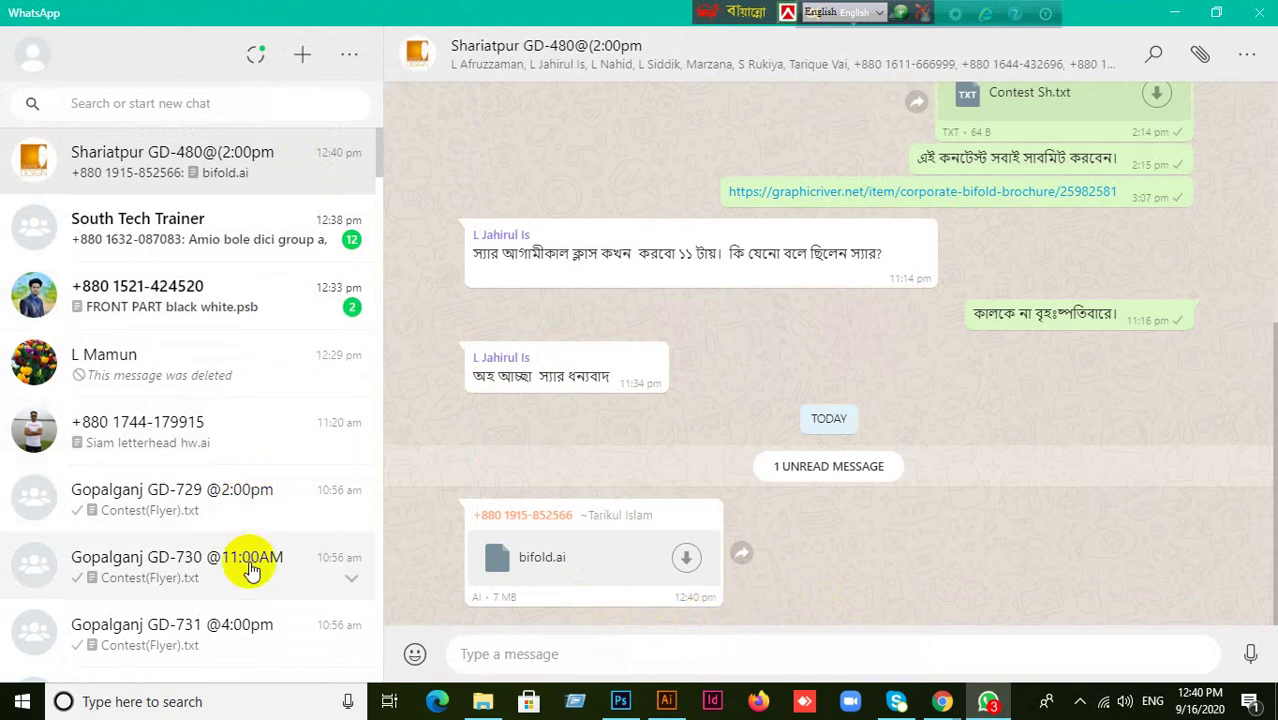
# - Look through the chat list and open the unread chat containing FRONT PART black white.psb
pyautogui.scroll(-2, 250, 568)
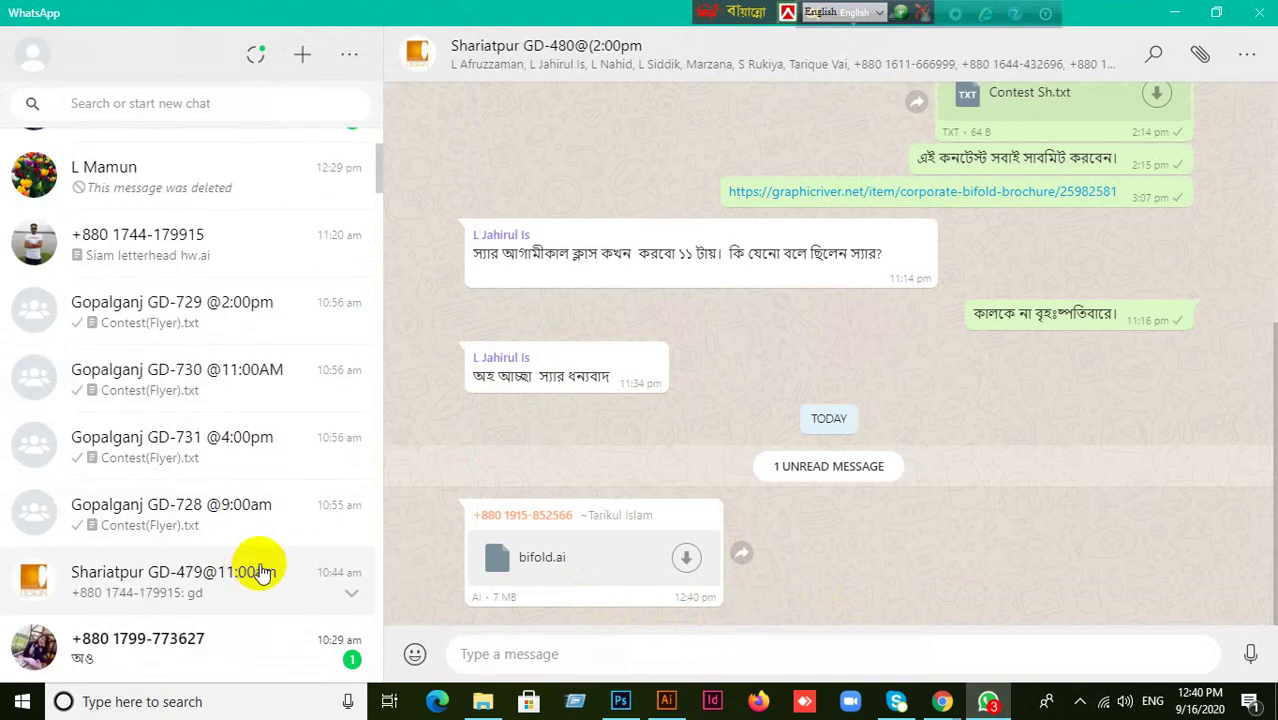
pyautogui.scroll(-2, 260, 570)
pyautogui.scroll(-4, 263, 565)
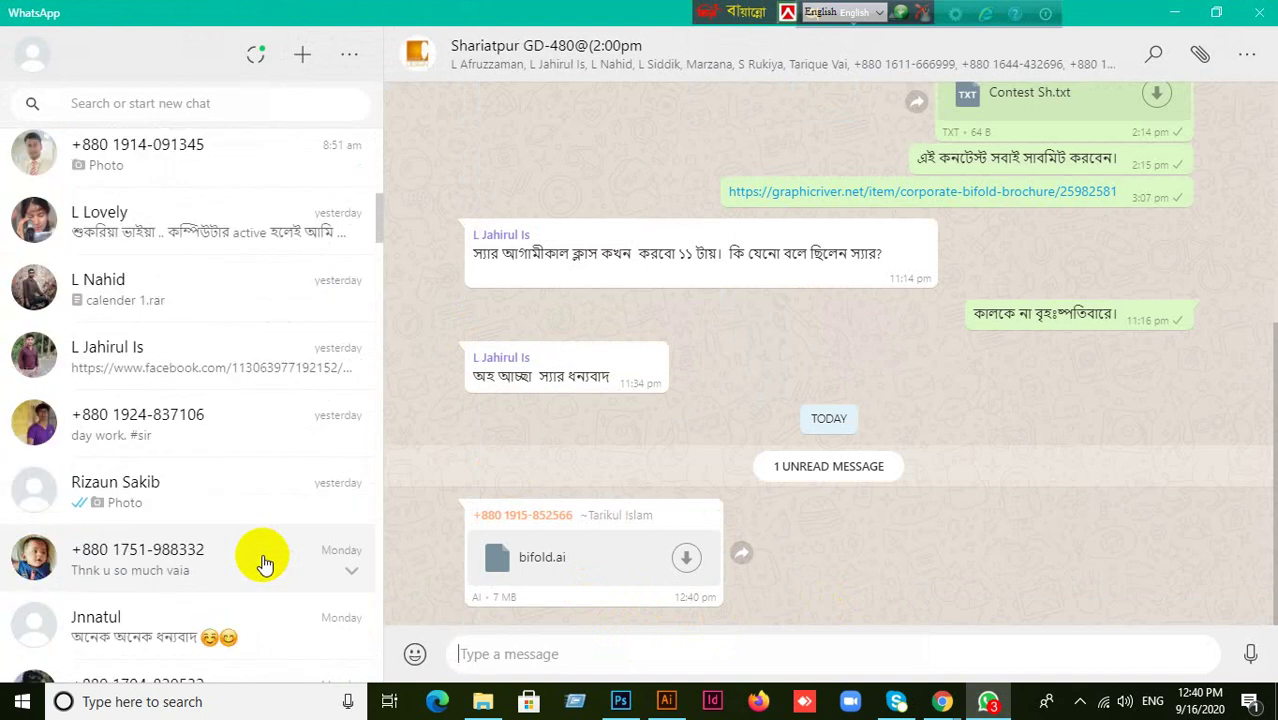
pyautogui.scroll(10, 263, 565)
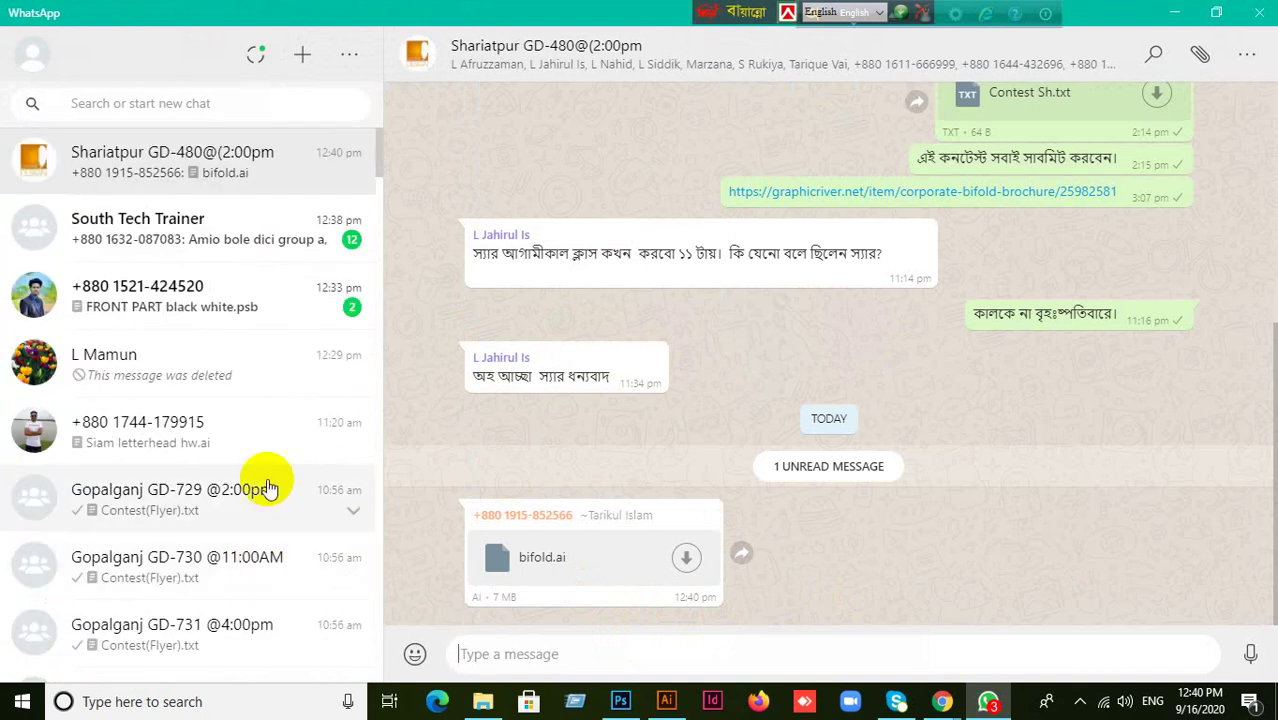
pyautogui.click(262, 313)
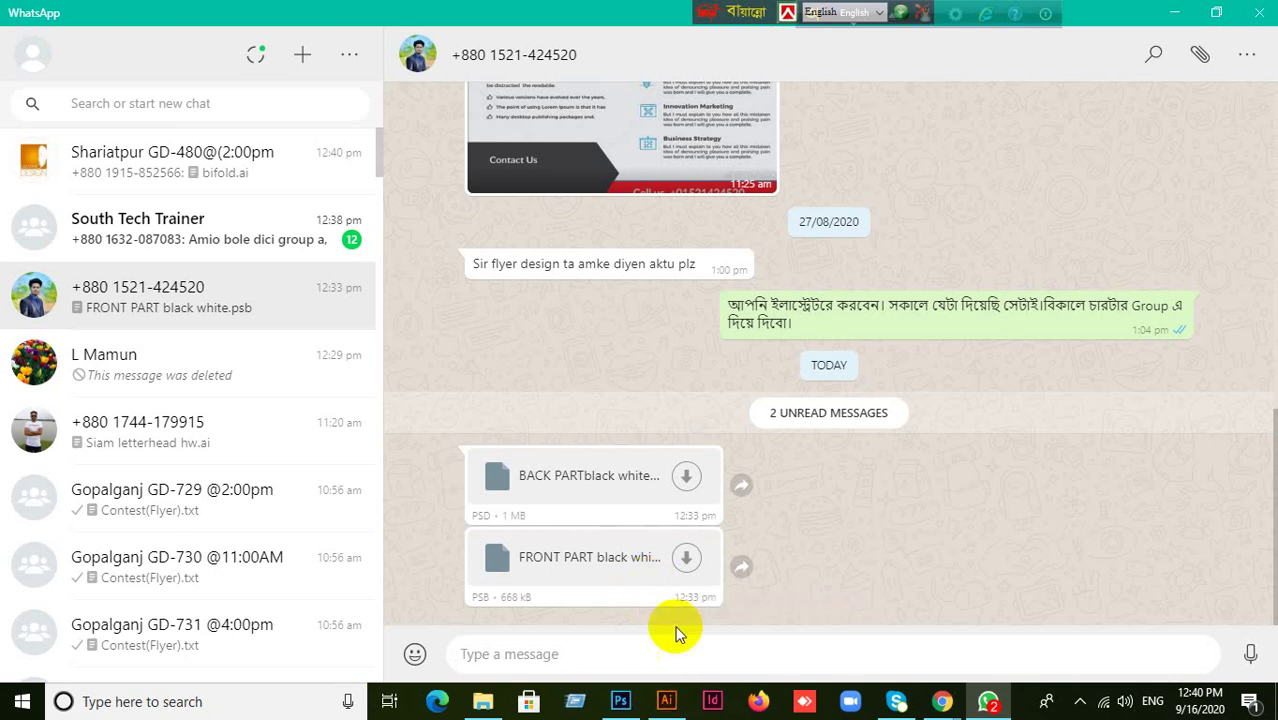
# - Download the FRONT PART black white PSB attachment to the Desktop under its own name
pyautogui.click(686, 560)
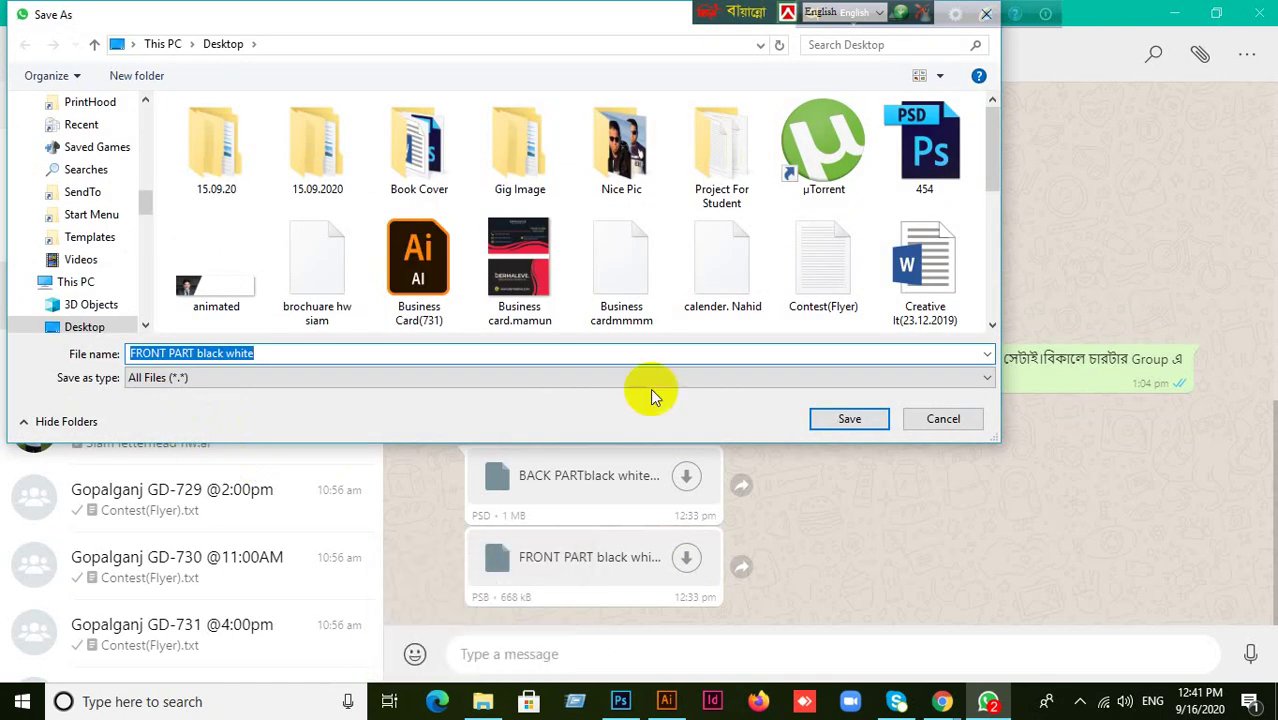
pyautogui.moveTo(405, 15); pyautogui.dragTo(609, 117)
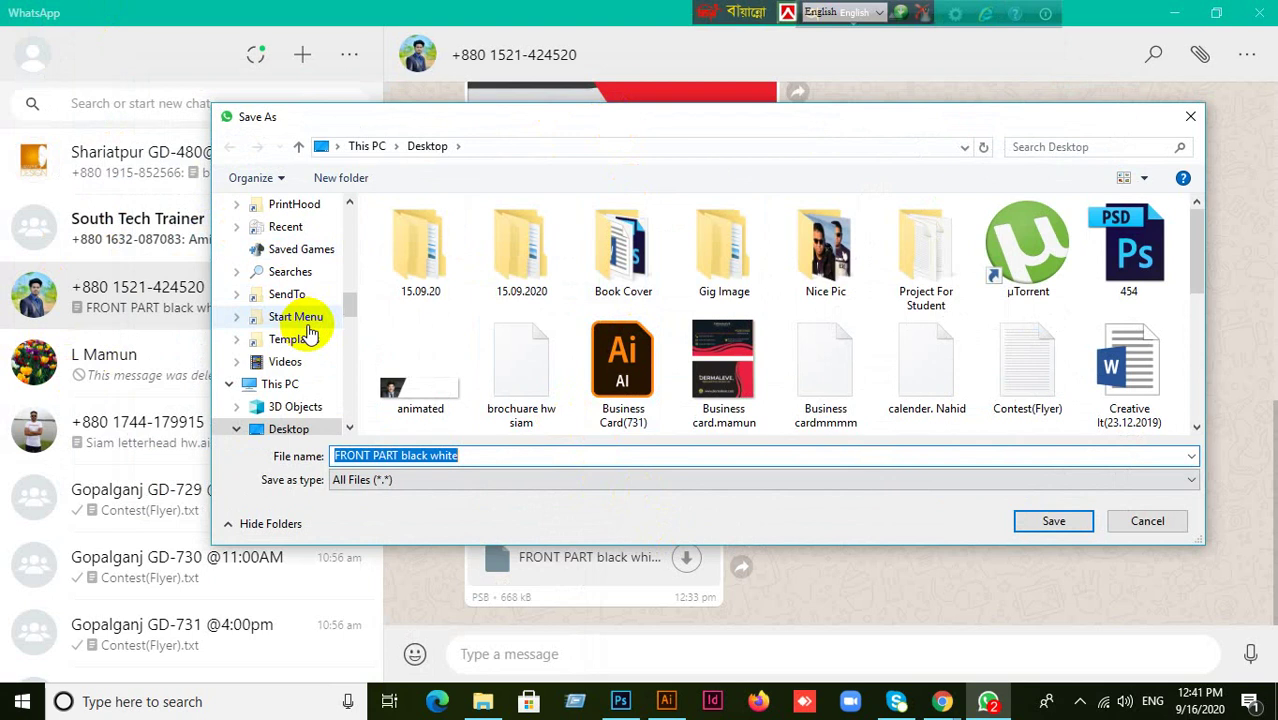
pyautogui.scroll(15, 310, 330)
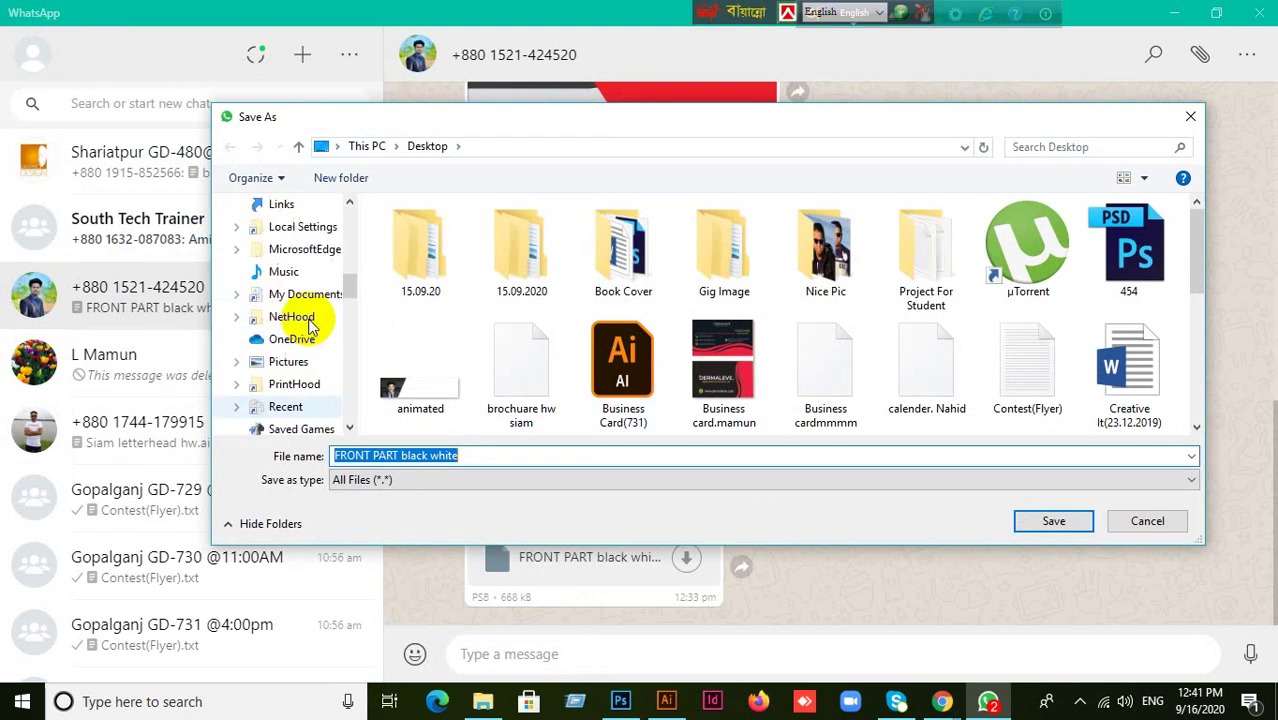
pyautogui.scroll(3, 310, 325)
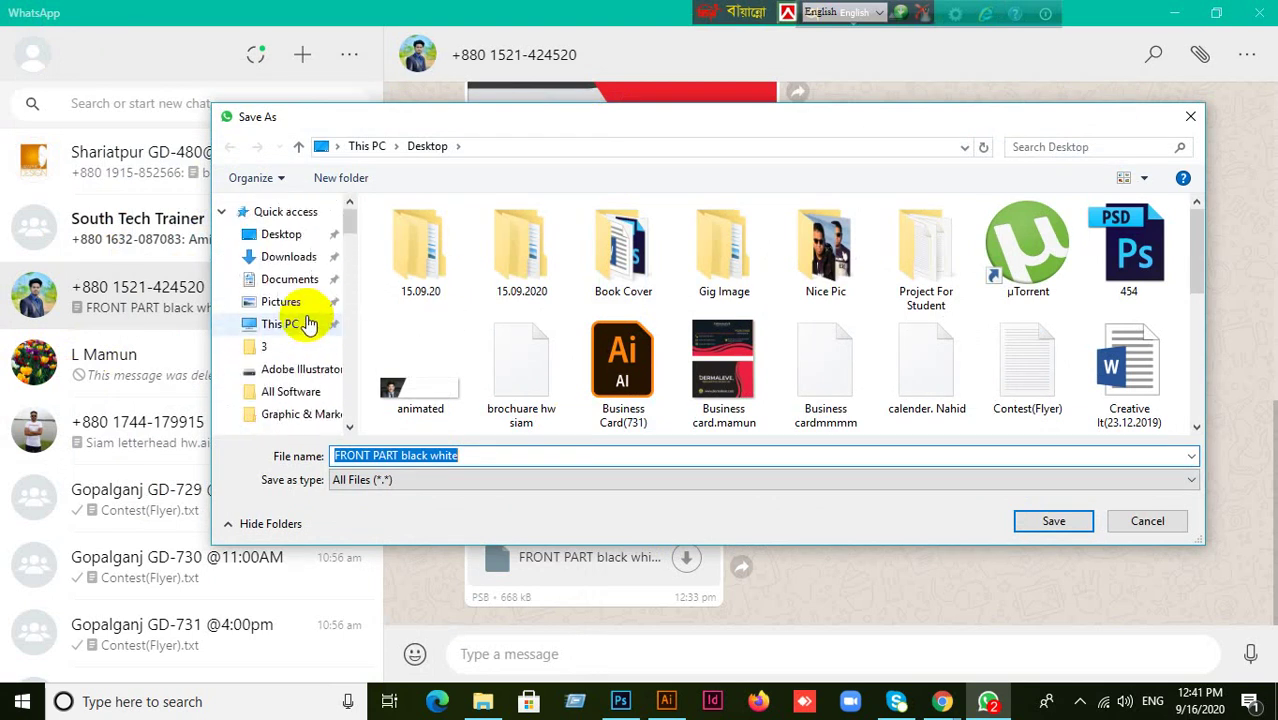
pyautogui.click(270, 236)
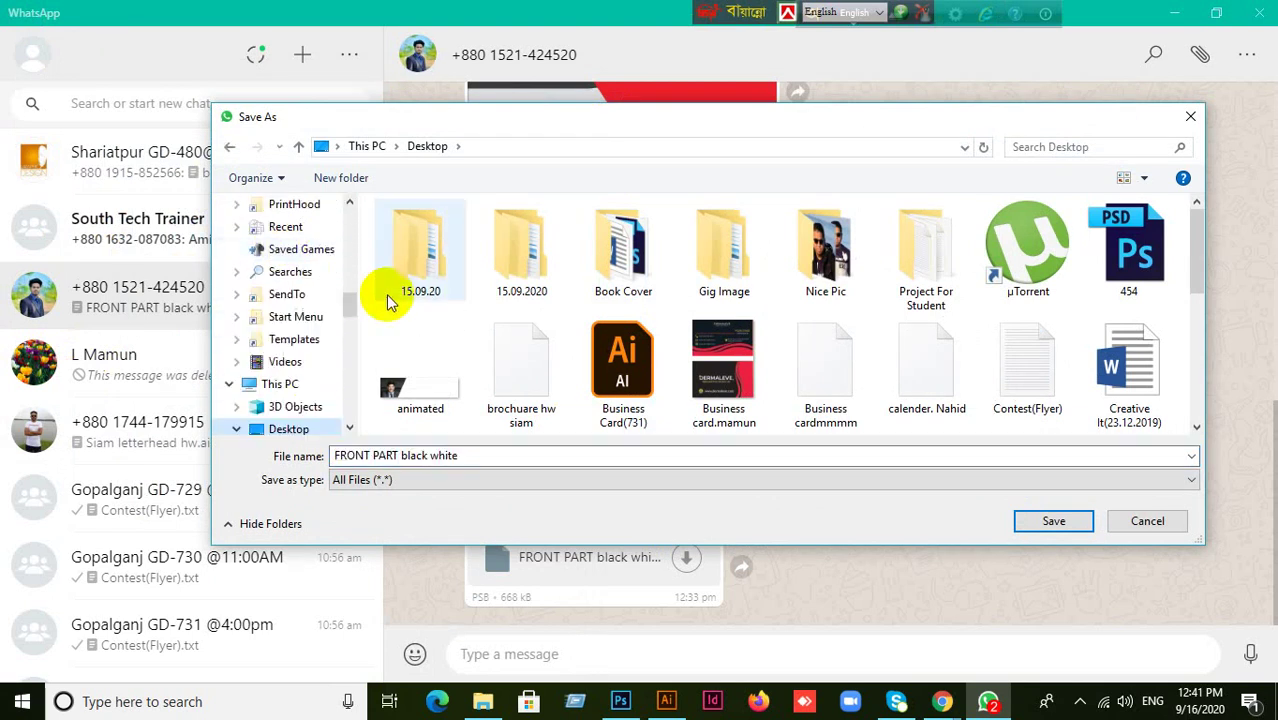
pyautogui.click(1054, 521)
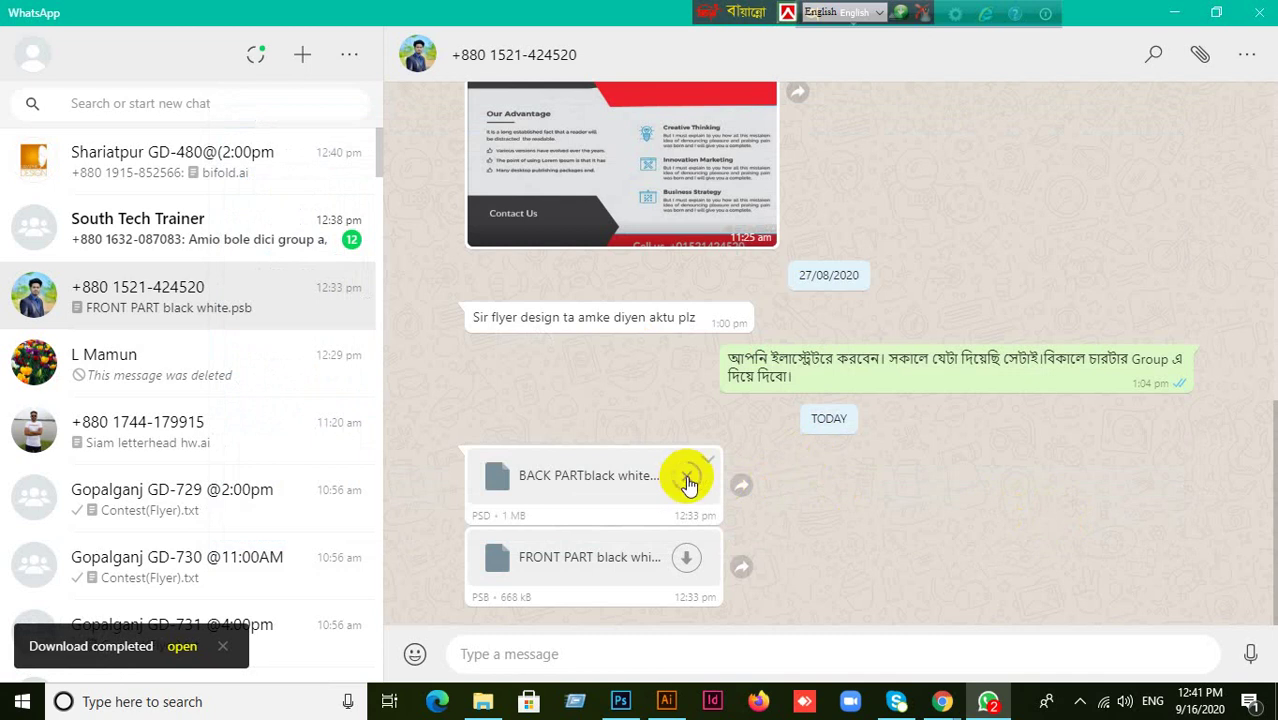
# - Download the BACK PARTblack white PSD attachment to the Desktop under its own name
pyautogui.click(686, 480)
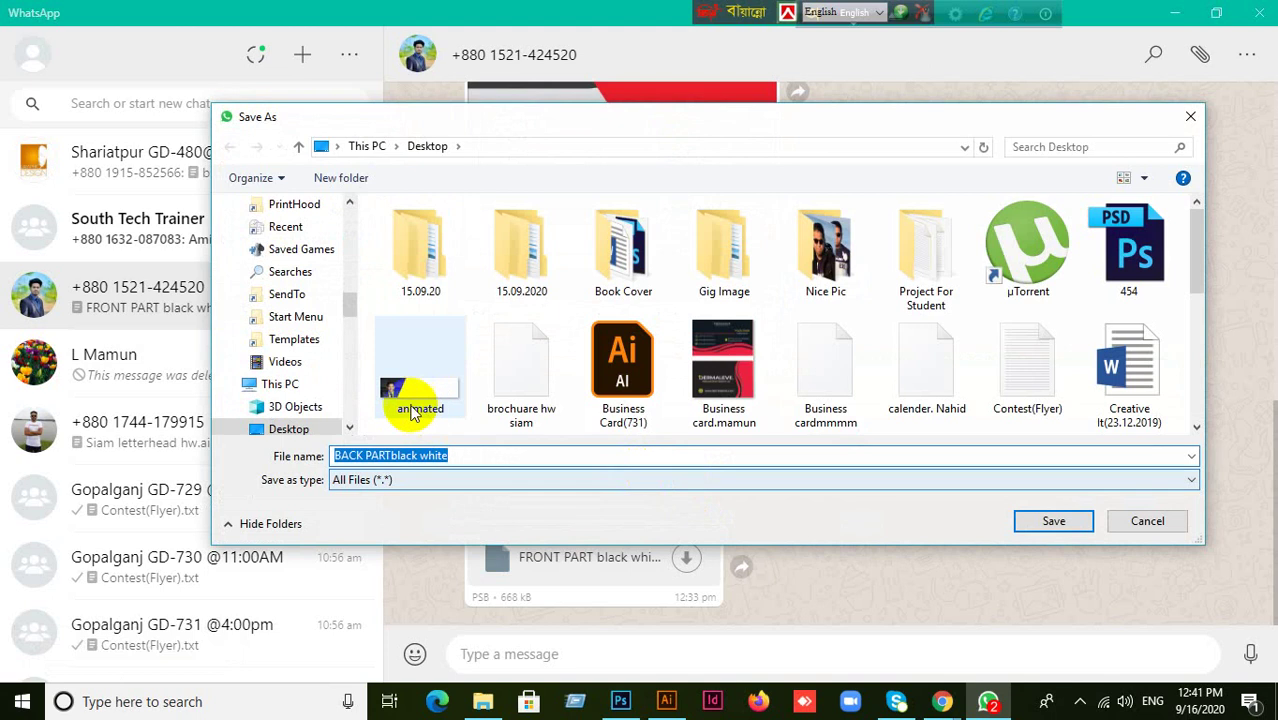
pyautogui.scroll(2, 340, 310)
pyautogui.scroll(8, 340, 310)
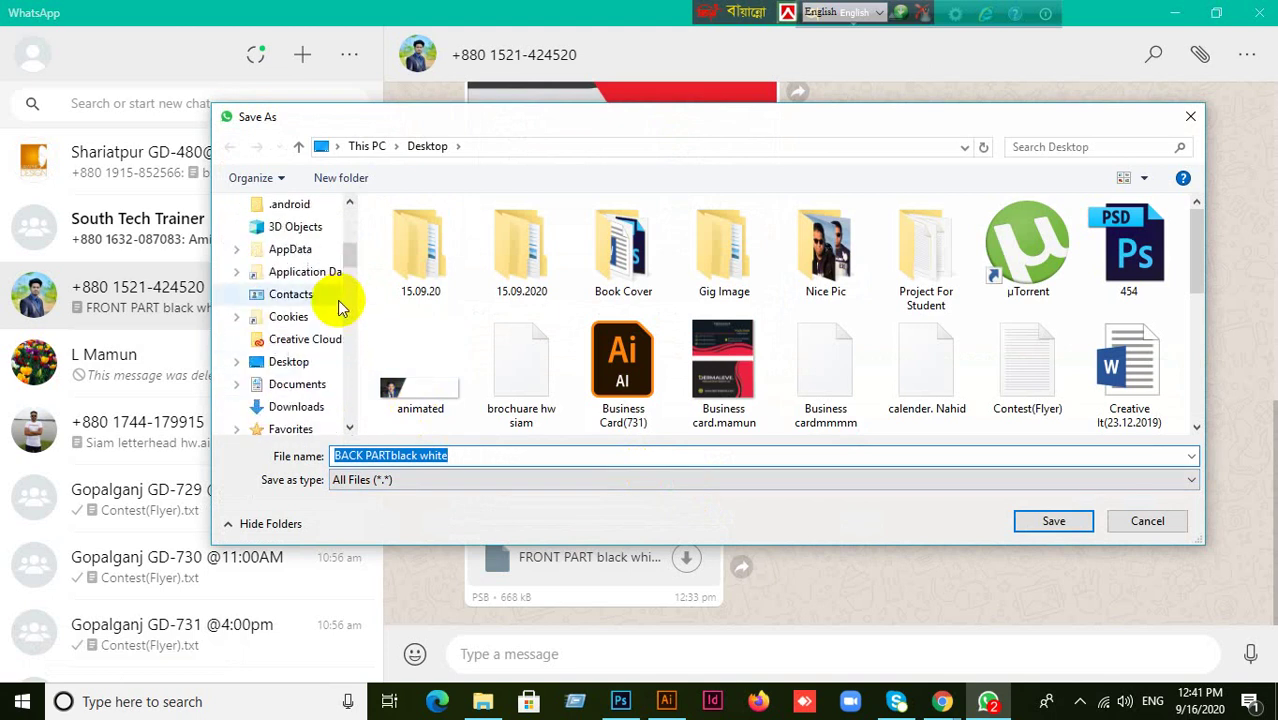
pyautogui.scroll(1, 290, 250)
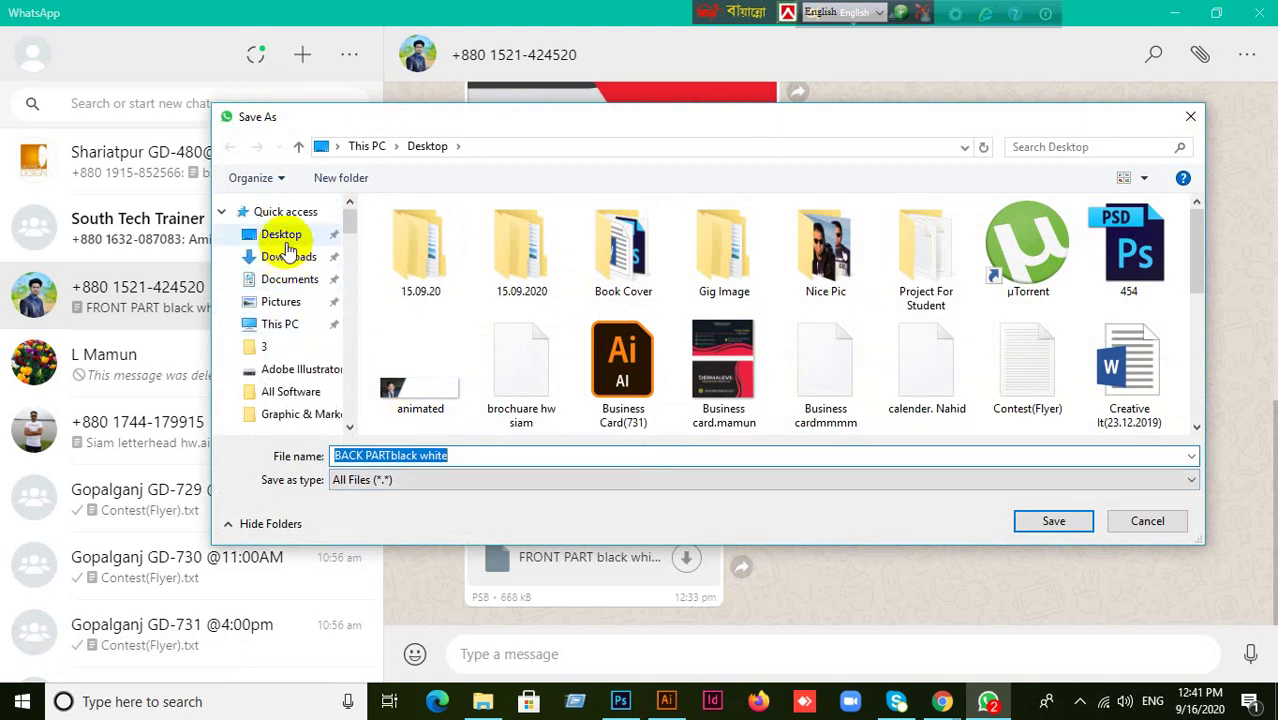
pyautogui.click(281, 242)
pyautogui.click(1053, 521)
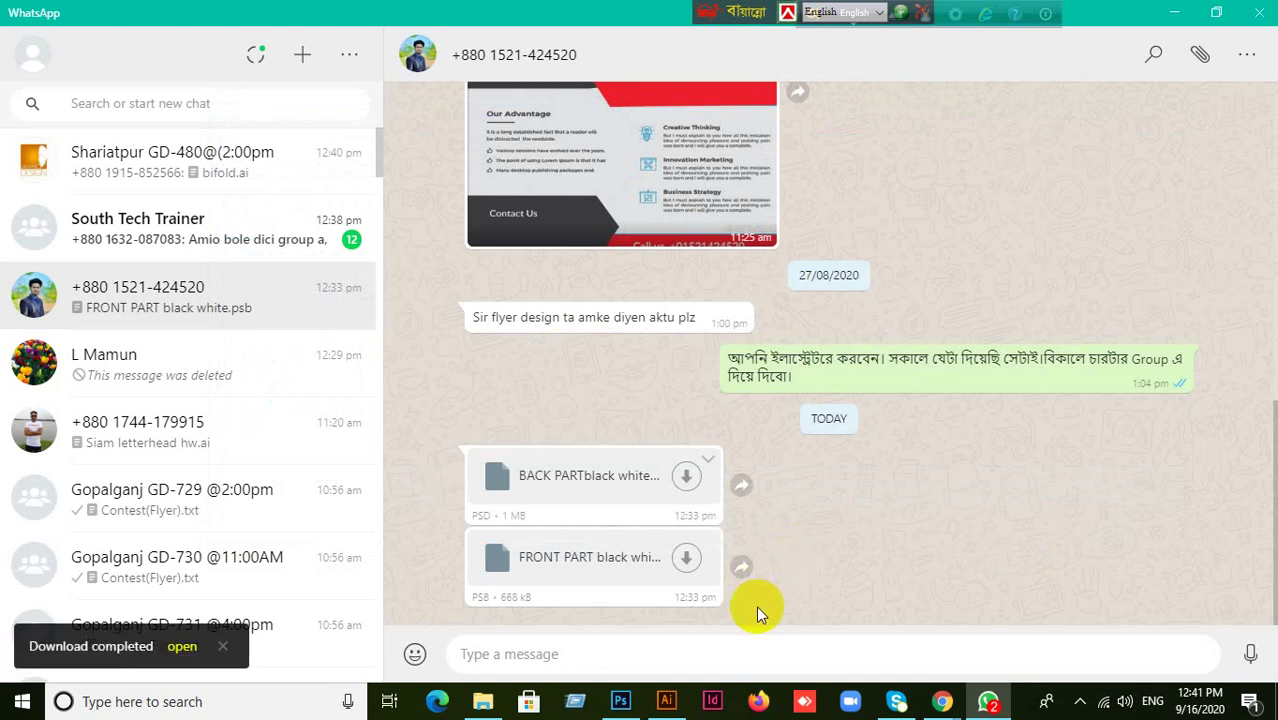
pyautogui.click(1175, 14)
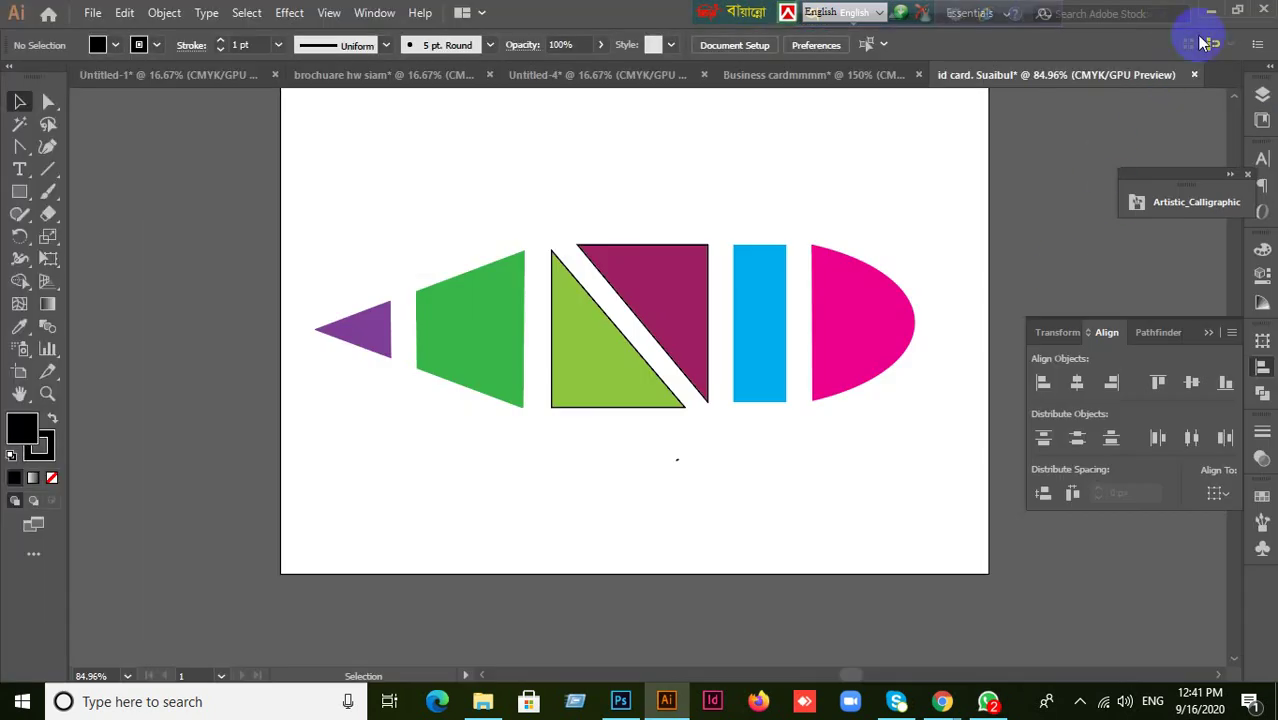
pyautogui.click(1211, 11)
pyautogui.click(786, 347)
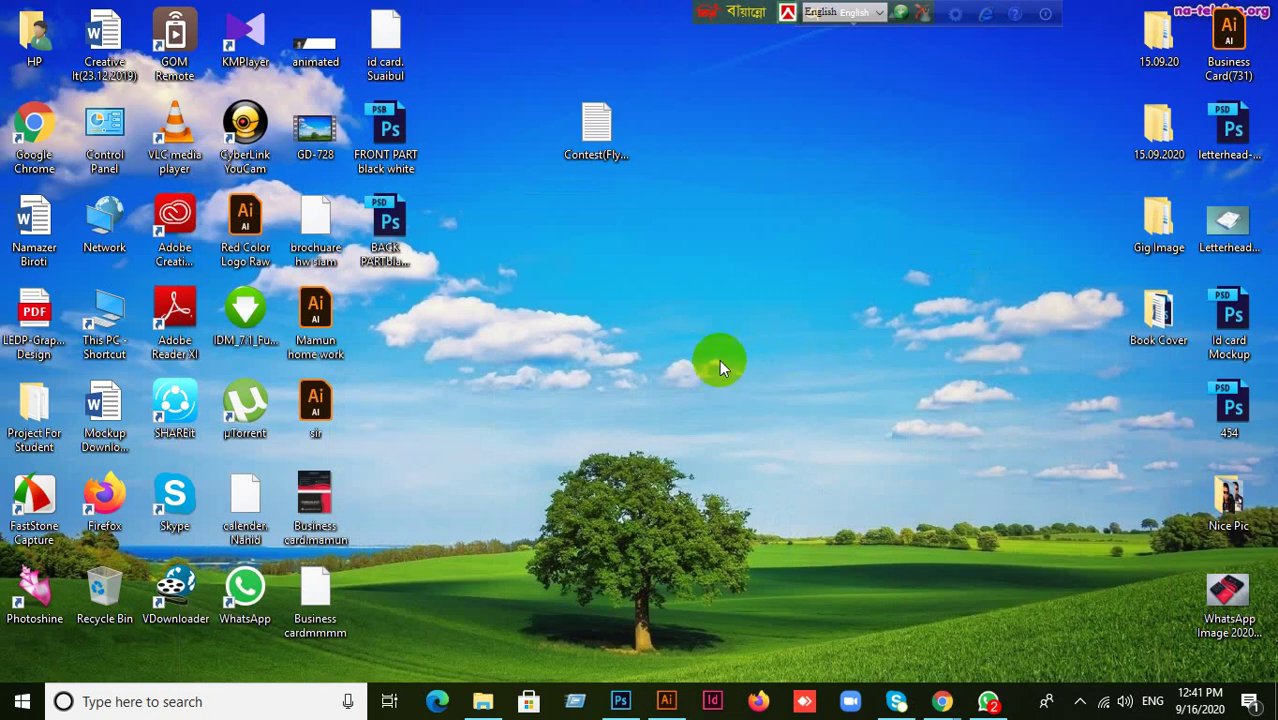
pyautogui.moveTo(400, 137); pyautogui.dragTo(608, 10)
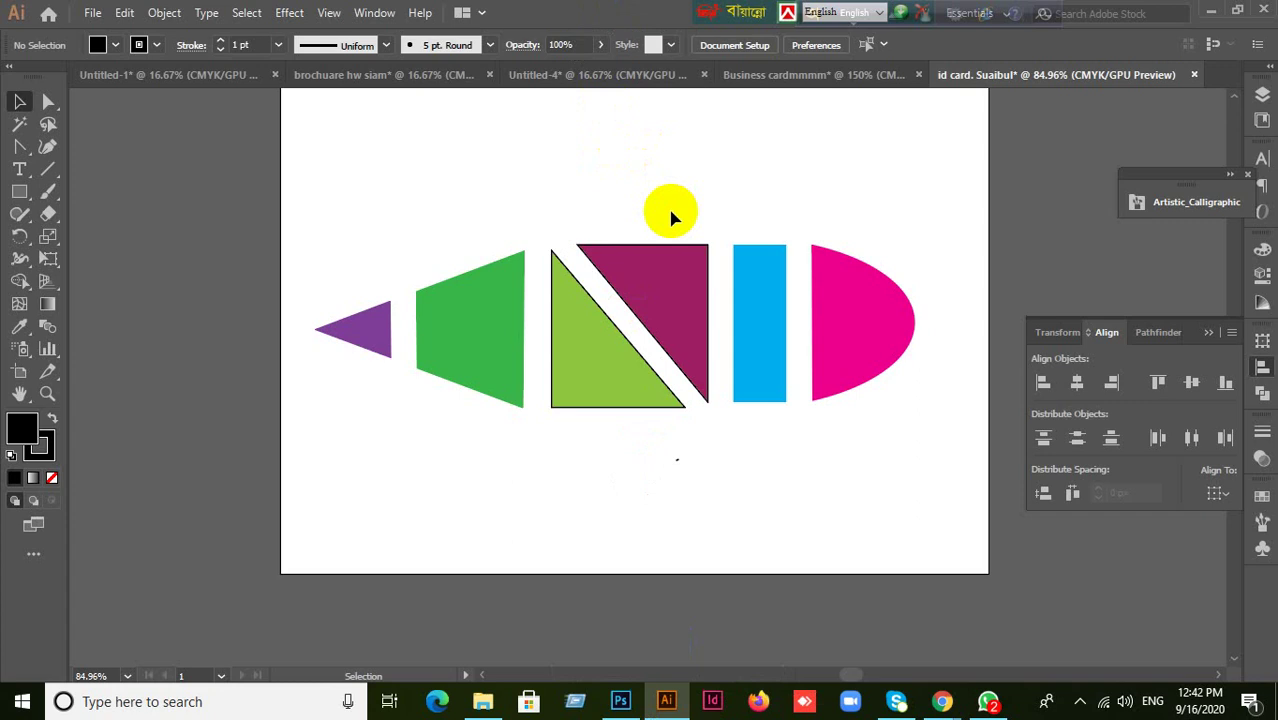
pyautogui.moveTo(670, 215); pyautogui.dragTo(670, 215)
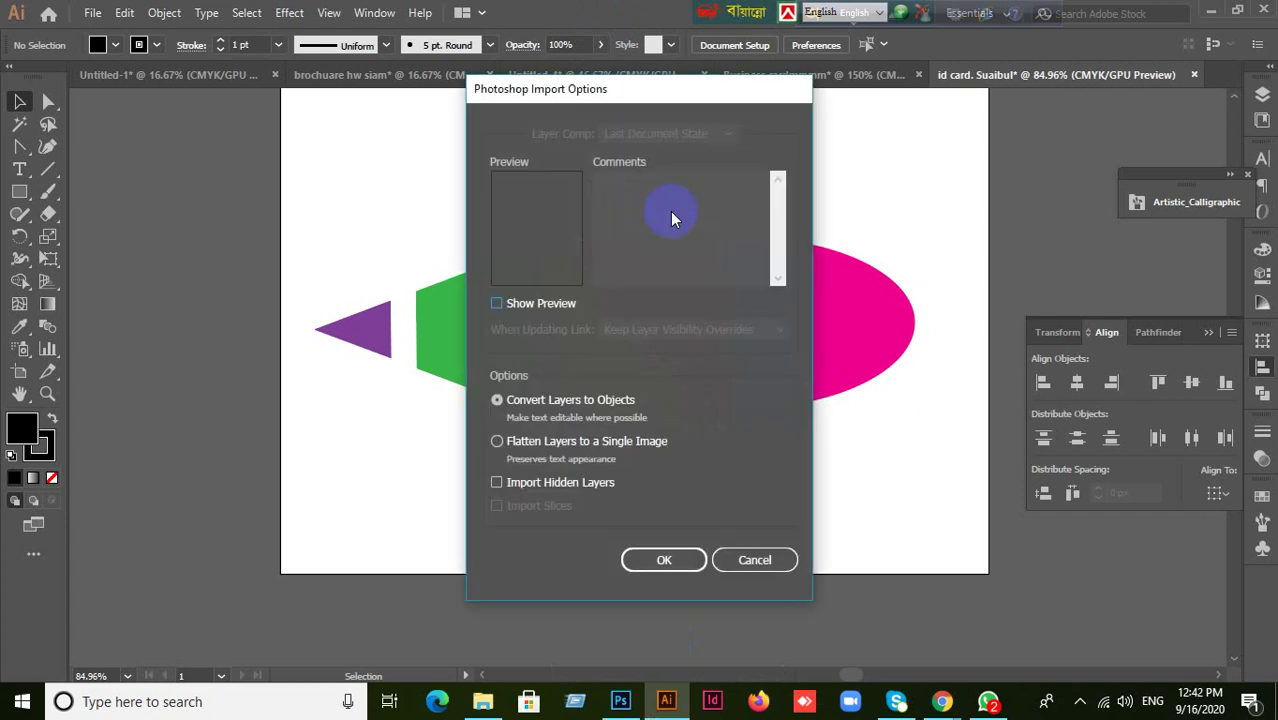
pyautogui.click(775, 556)
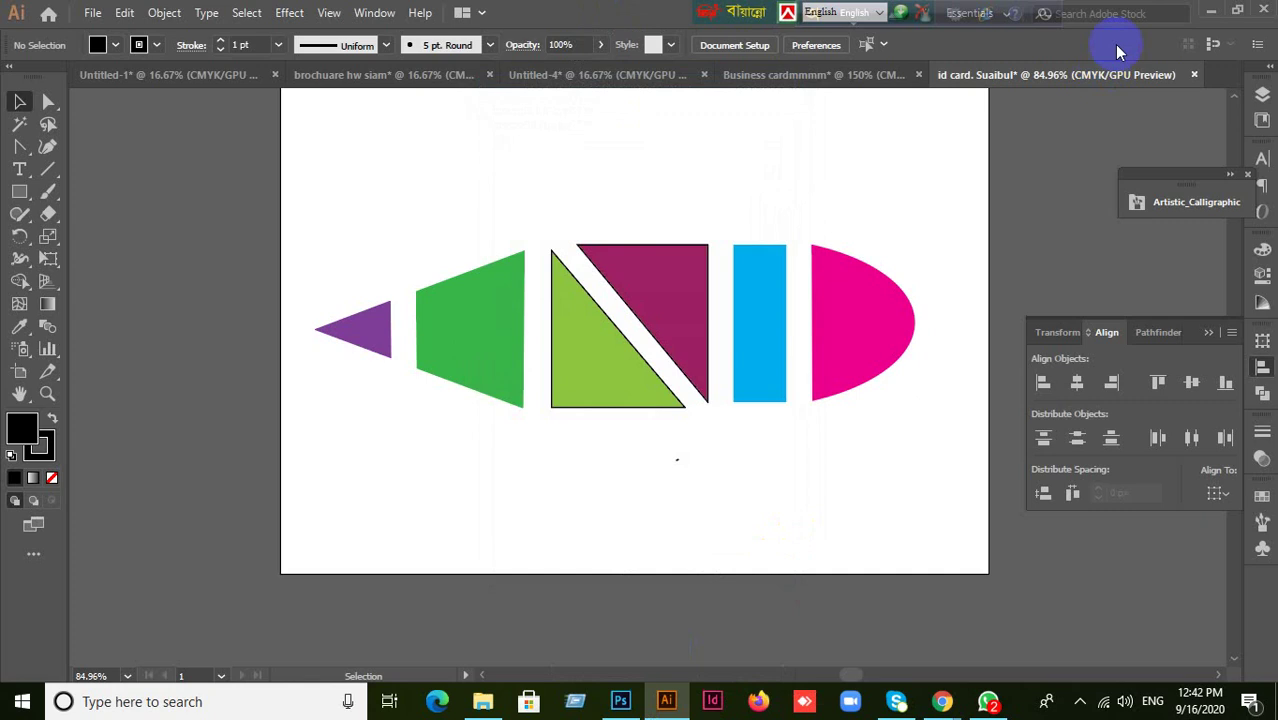
# - Switch to Photoshop and open BACK PARTblack white.psd from the desktop
pyautogui.click(1211, 10)
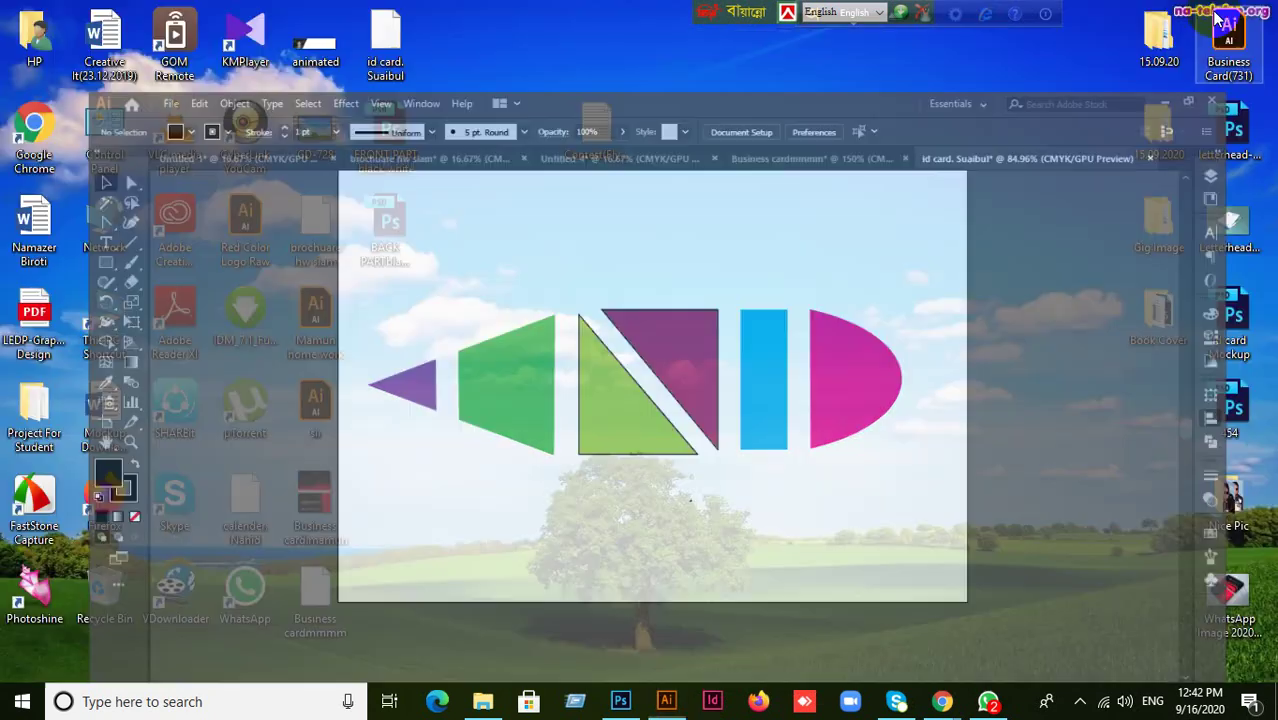
pyautogui.click(400, 237)
pyautogui.moveTo(400, 237); pyautogui.dragTo(565, 8)
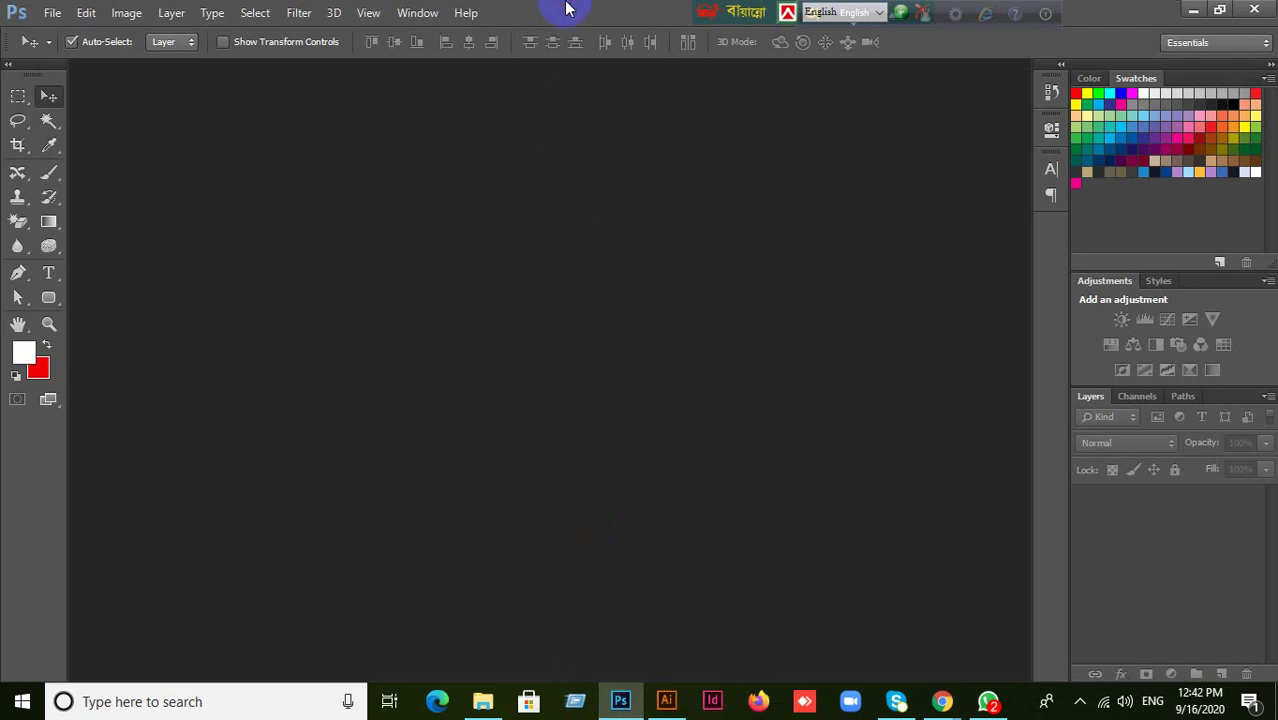
pyautogui.moveTo(565, 8); pyautogui.dragTo(565, 8)
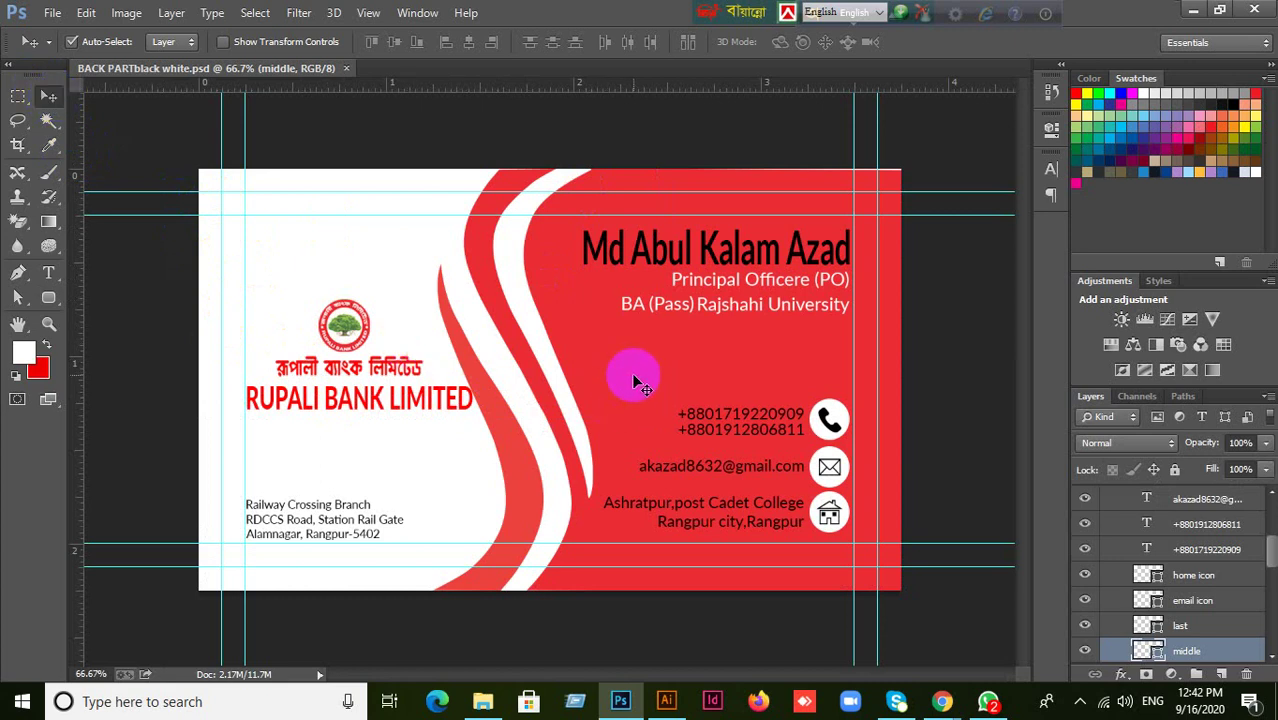
# - Open FRONT PART black white.psb from the desktop in Photoshop and compare it with the BACK PARTblack white document
pyautogui.click(357, 480)
pyautogui.click(718, 437)
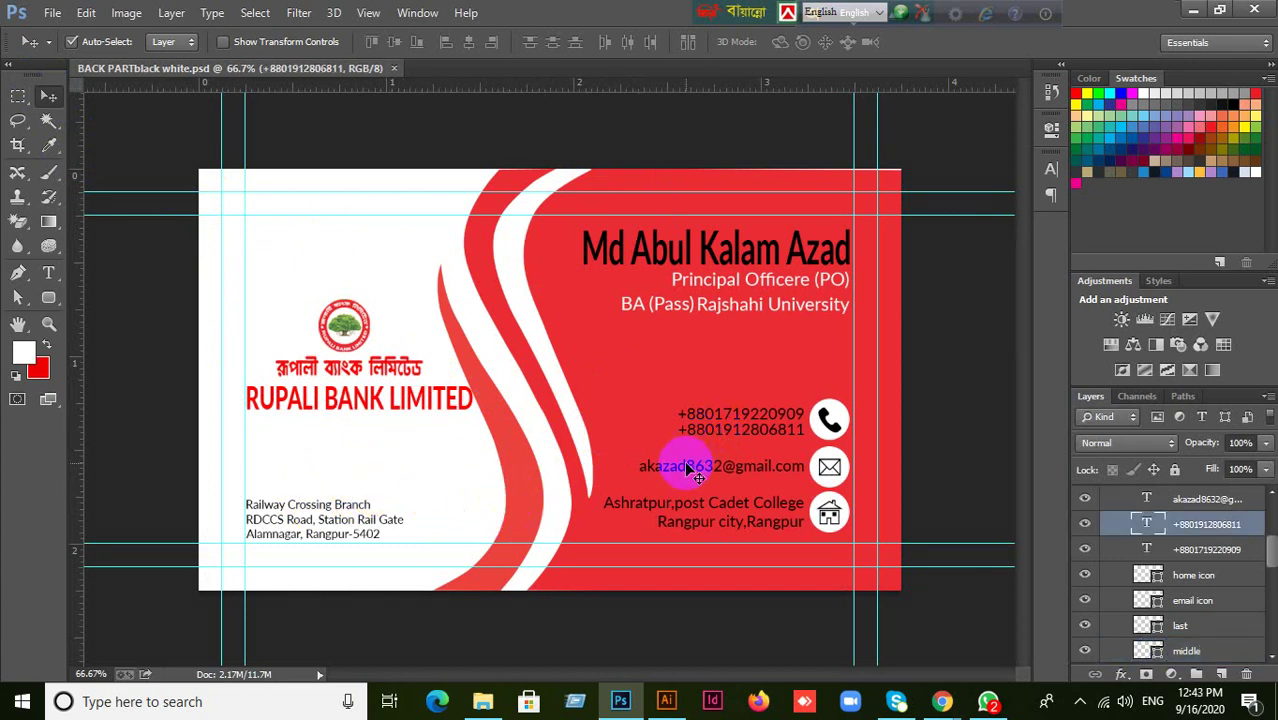
pyautogui.click(1192, 16)
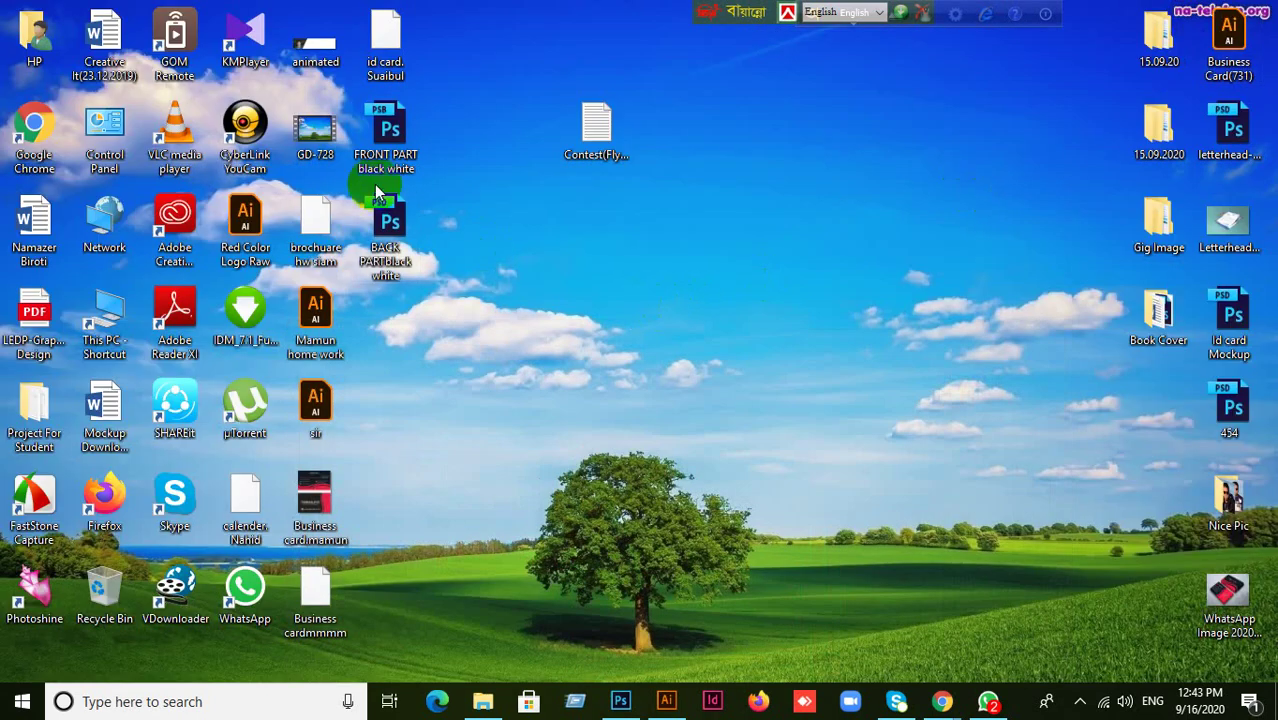
pyautogui.moveTo(387, 150); pyautogui.dragTo(668, 165)
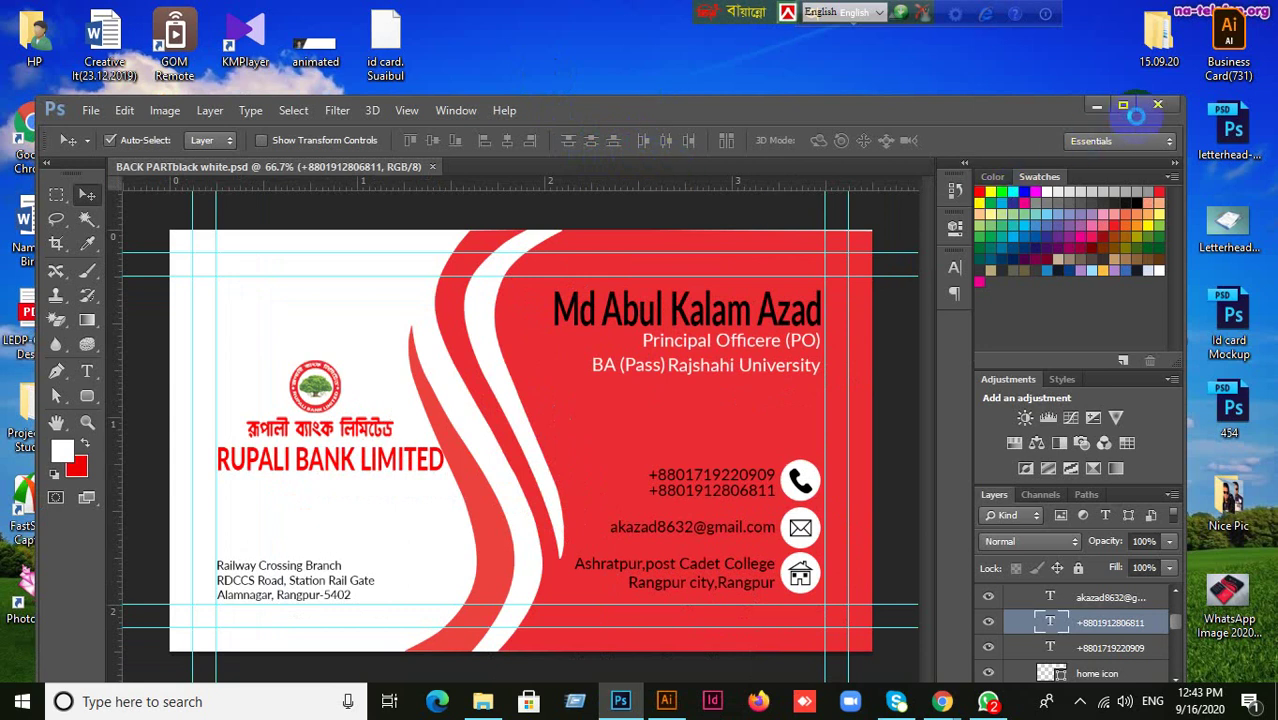
pyautogui.click(1123, 106)
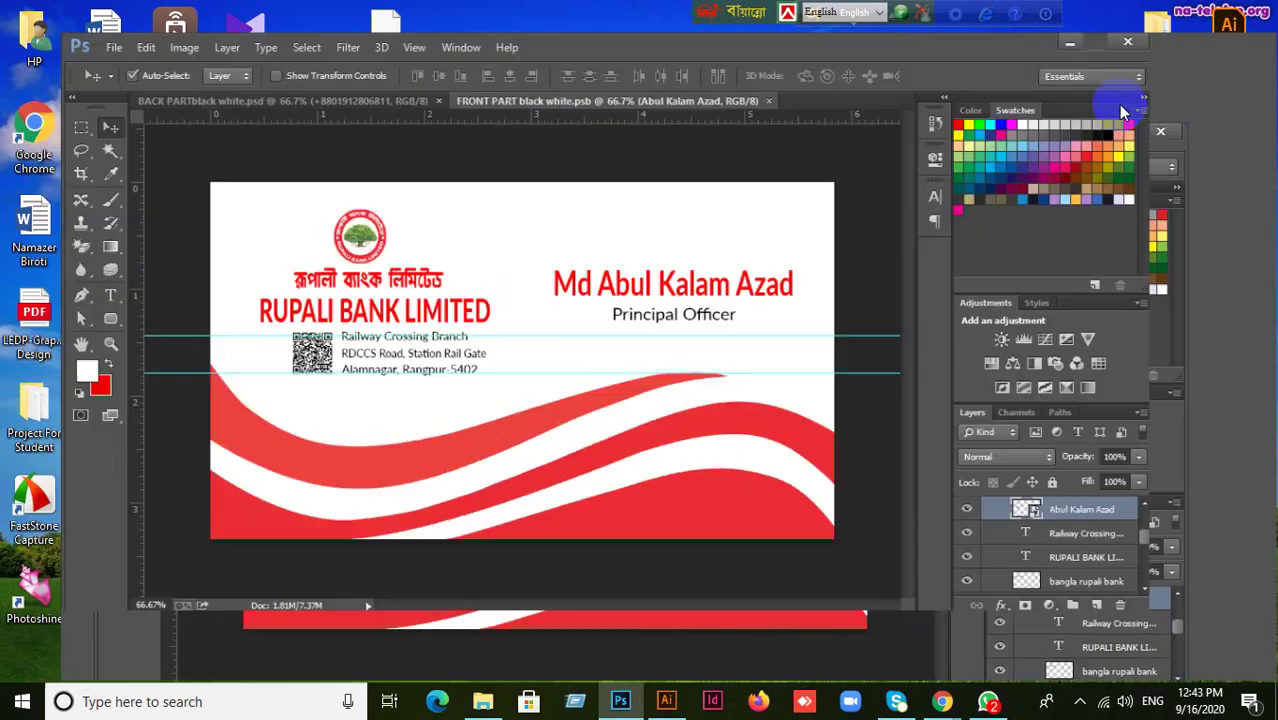
pyautogui.click(736, 405)
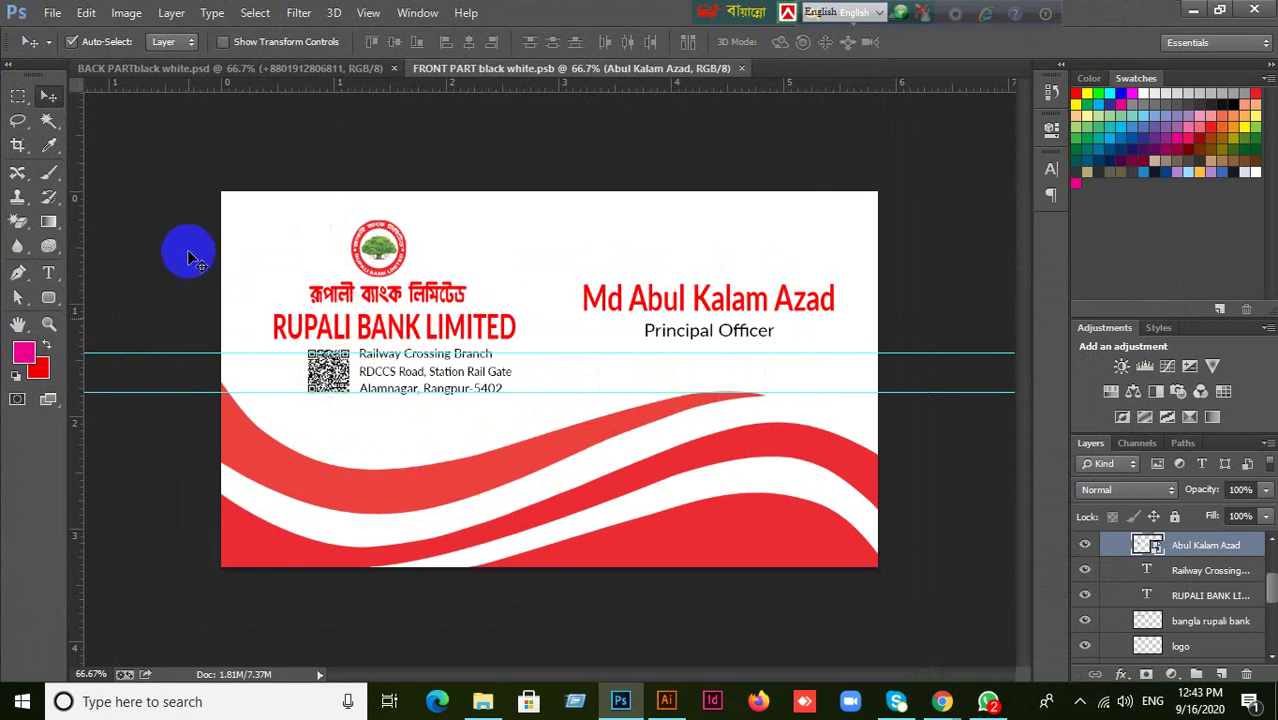
pyautogui.click(136, 69)
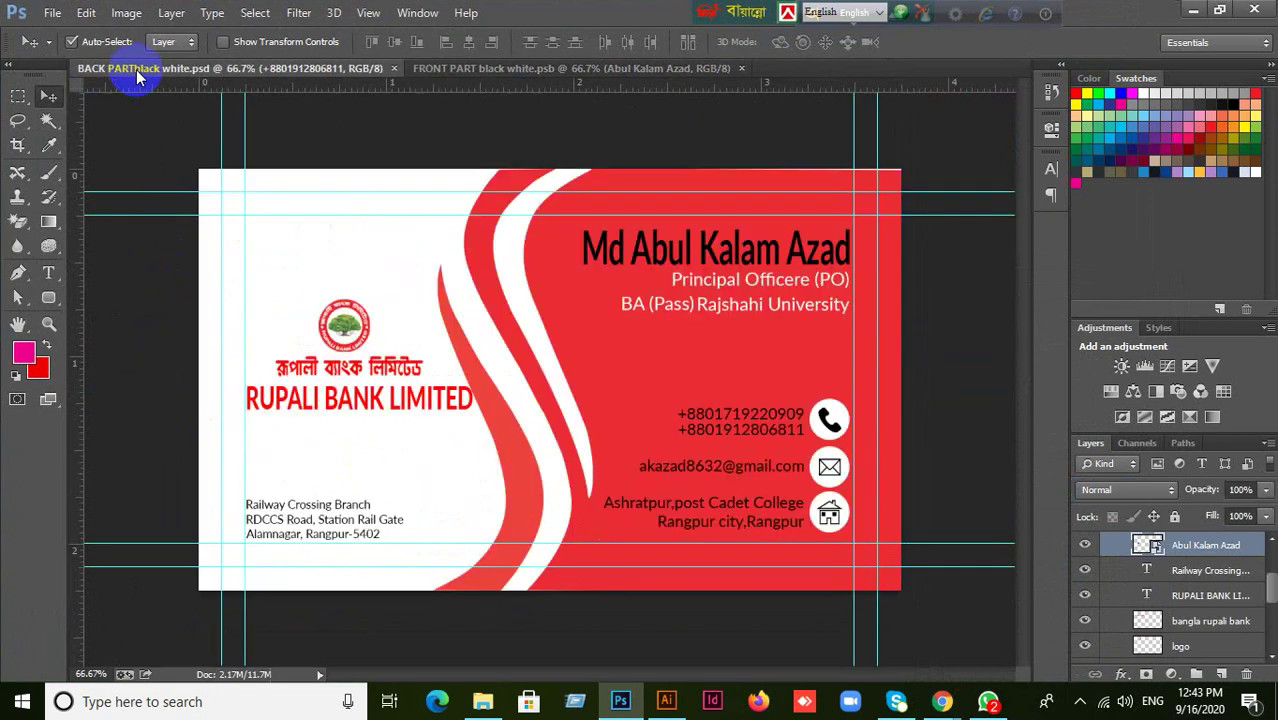
pyautogui.click(619, 72)
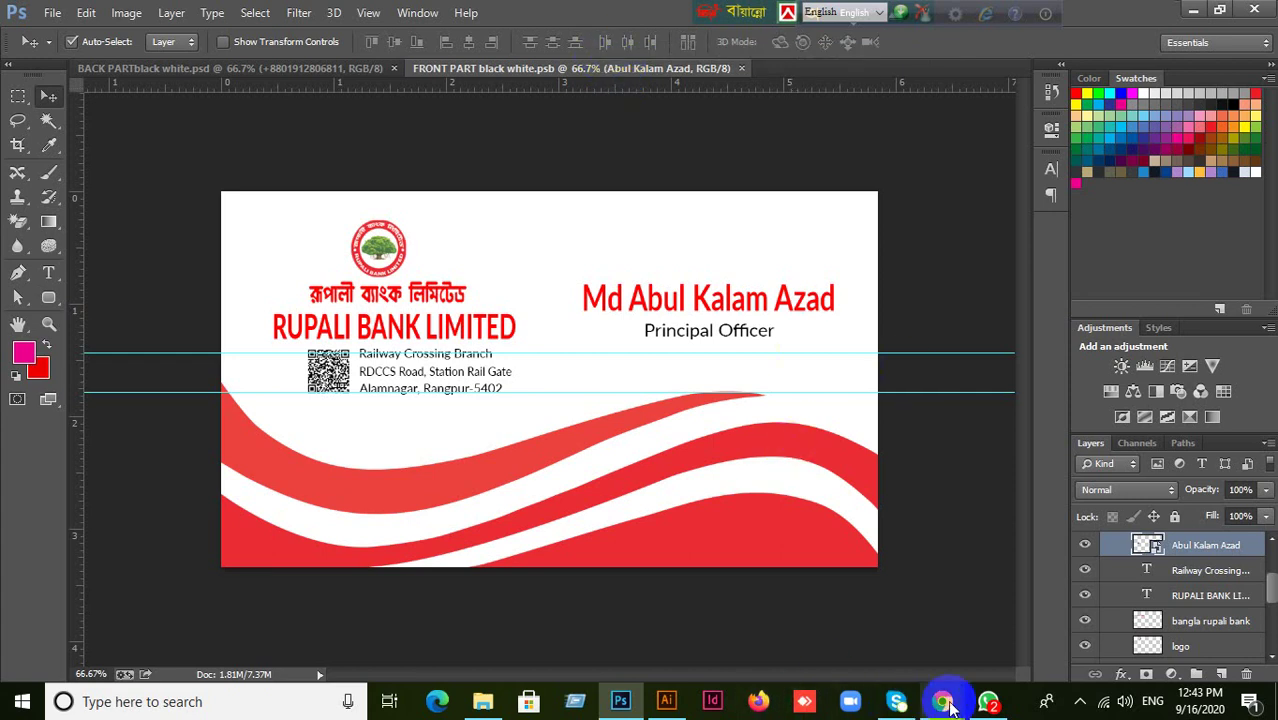
pyautogui.moveTo(943, 702)
pyautogui.click(867, 605)
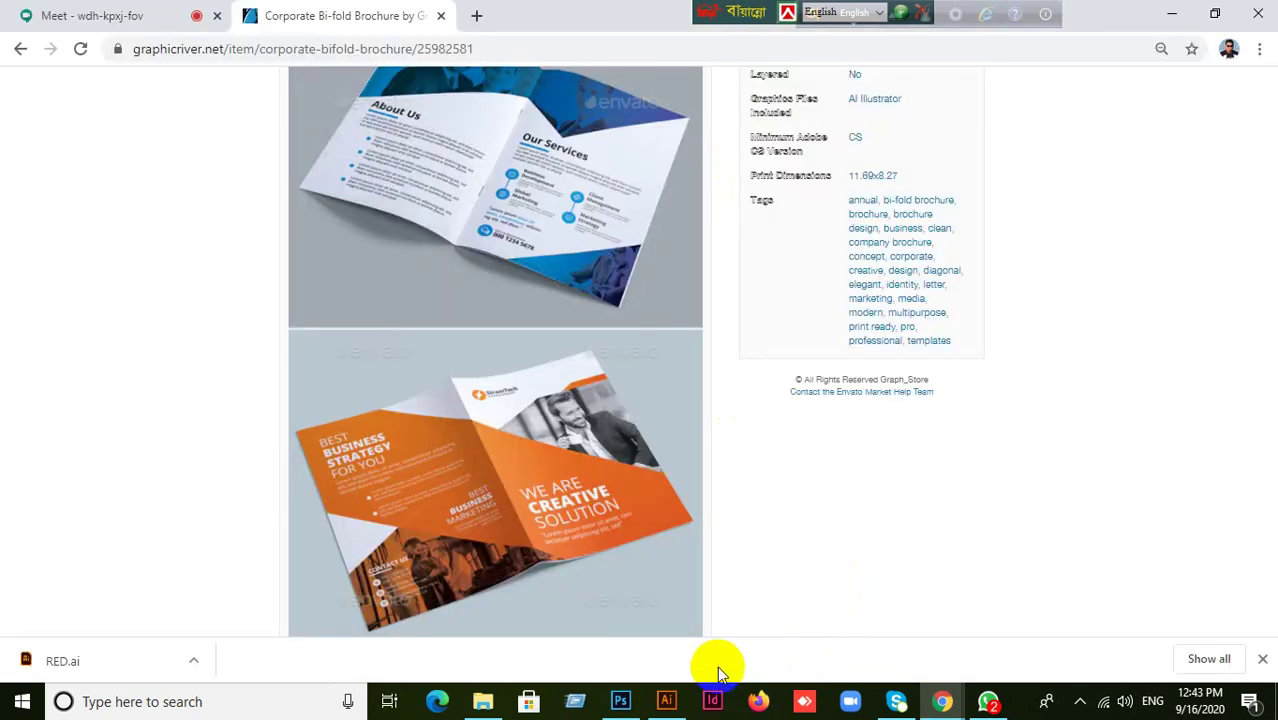
pyautogui.click(624, 703)
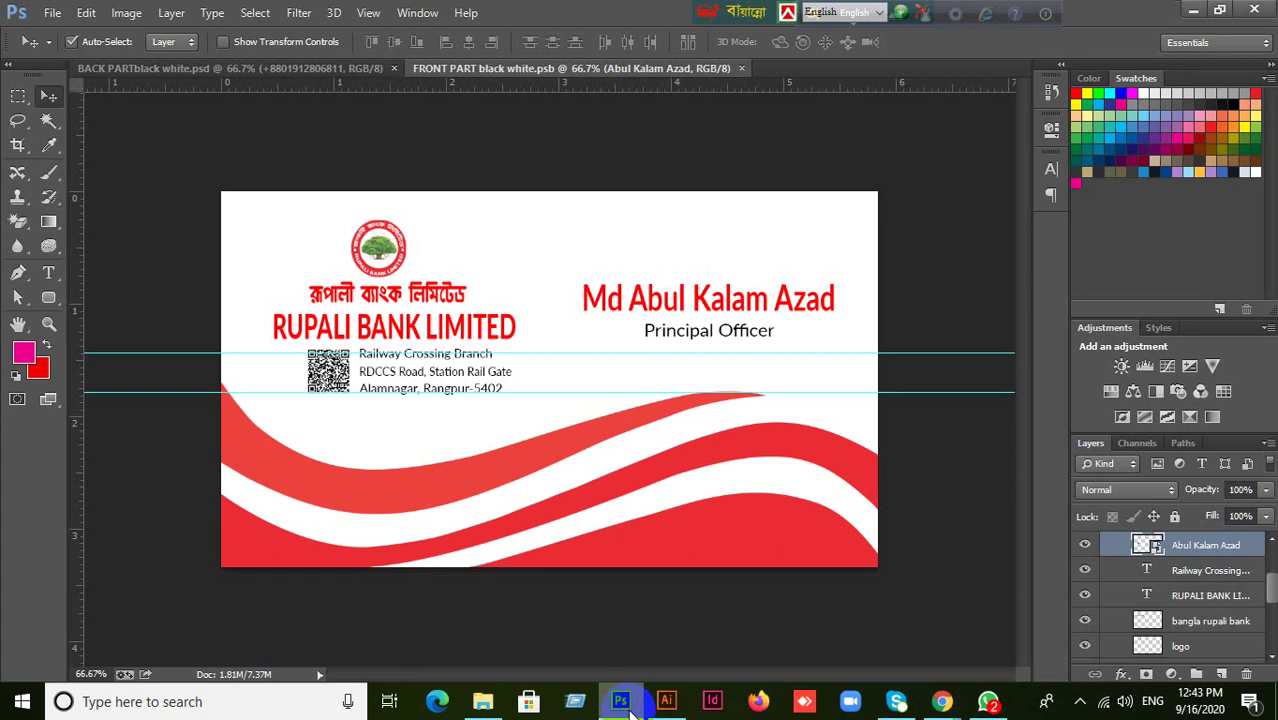
pyautogui.click(1195, 12)
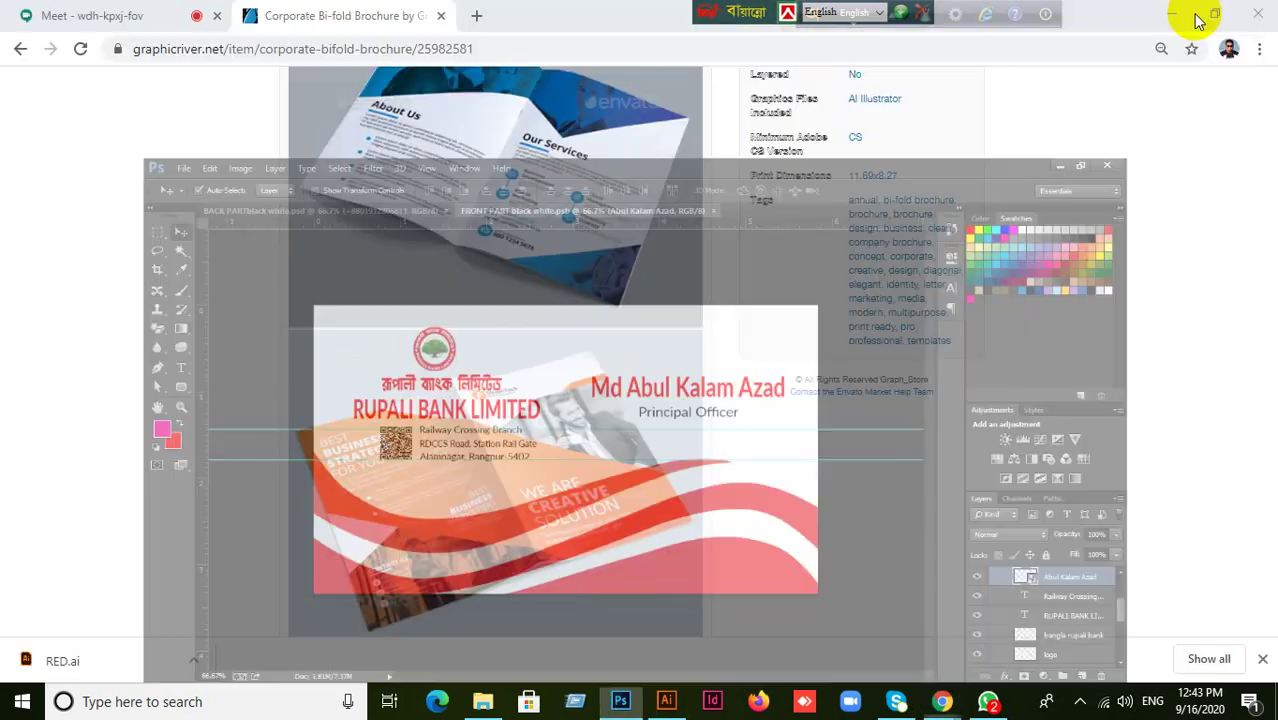
pyautogui.click(1172, 14)
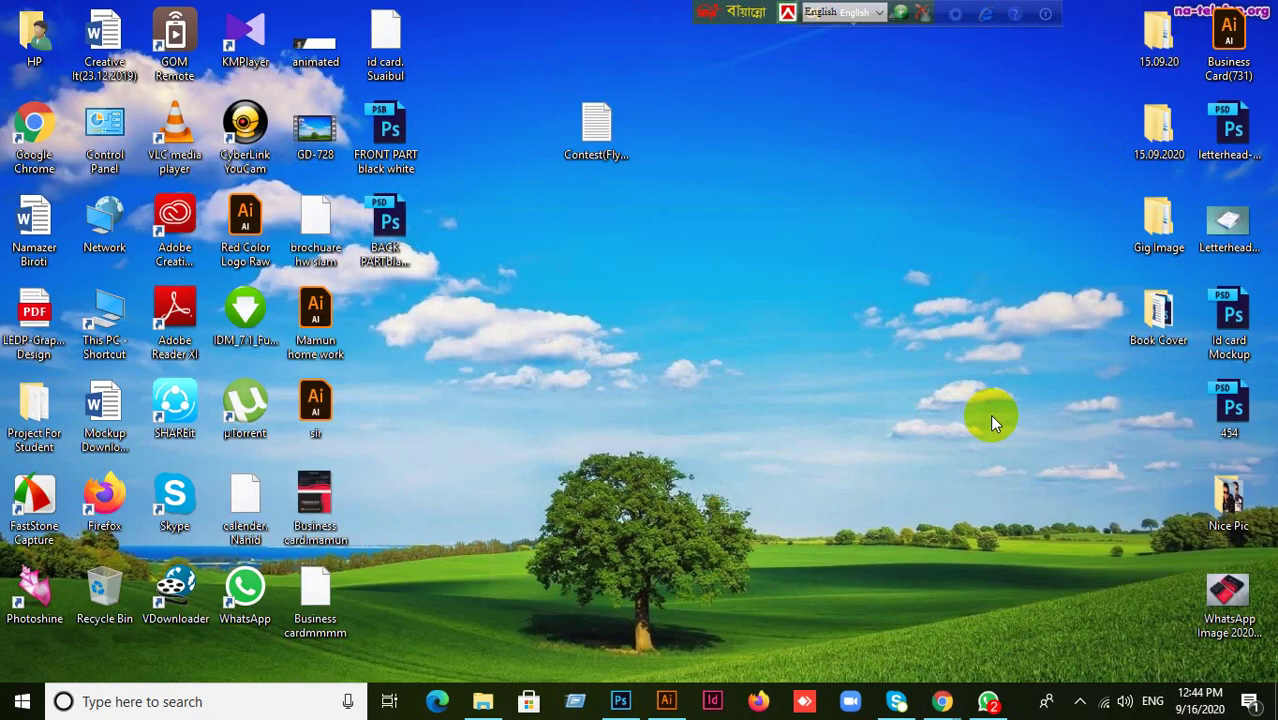
pyautogui.moveTo(942, 700)
pyautogui.click(822, 664)
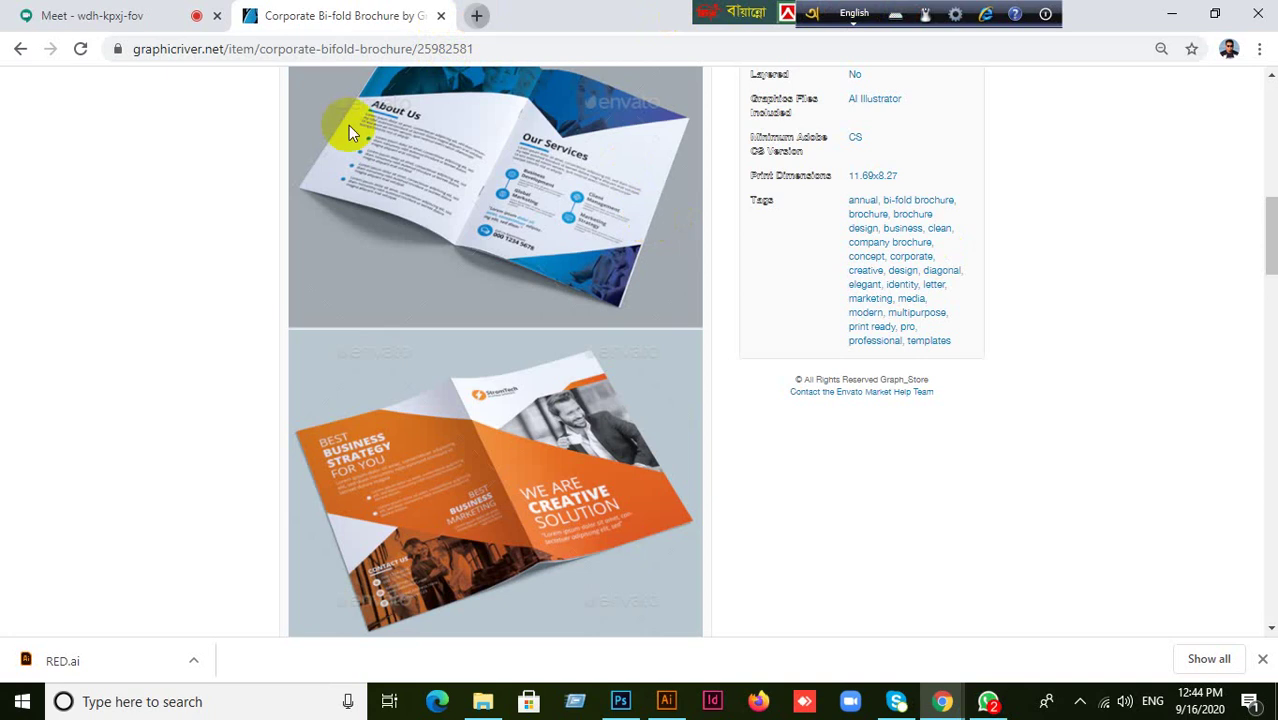
# - Return to Photoshop and examine the front card's logo, text and red waves at different zoom levels
pyautogui.click(620, 701)
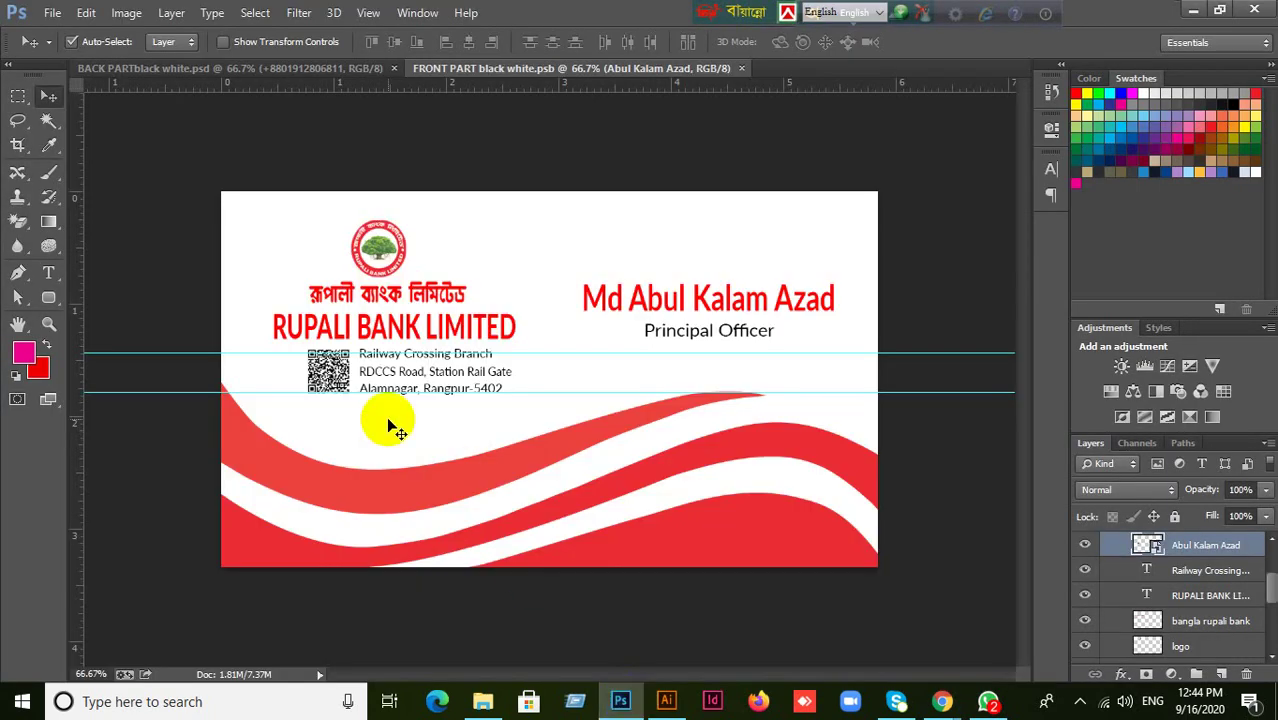
pyautogui.hotkey('ctrl', '0')
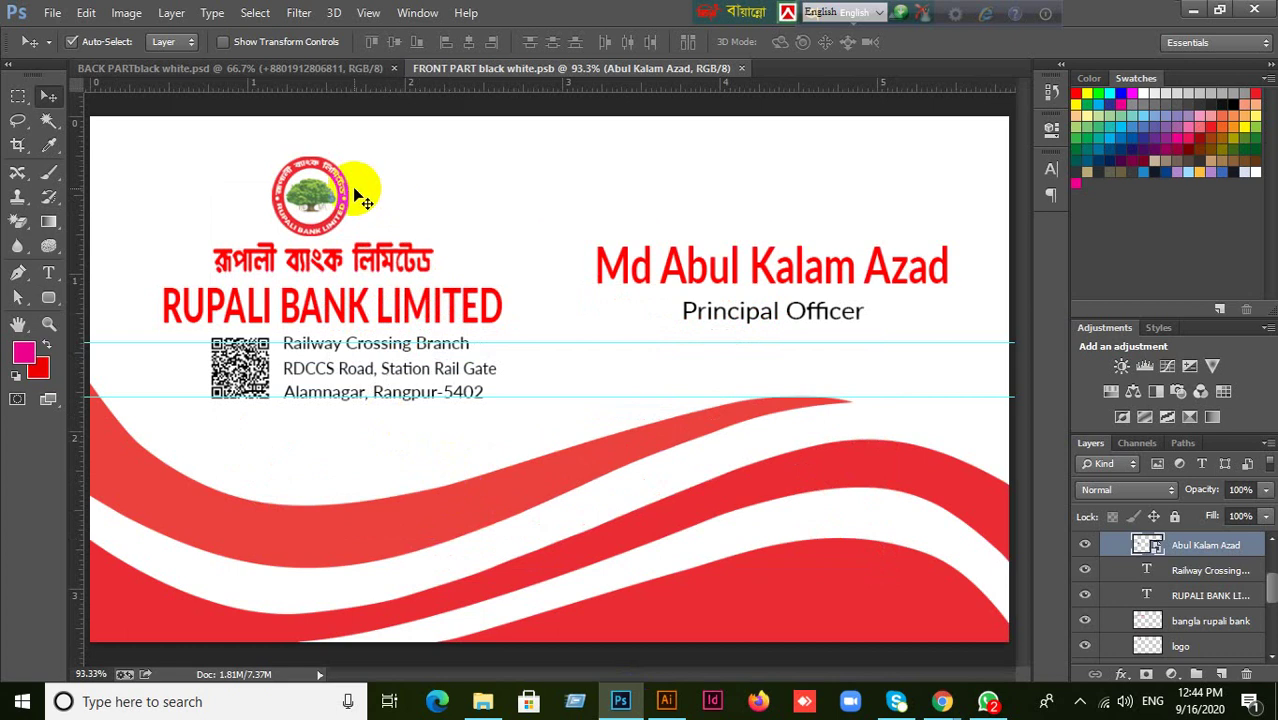
pyautogui.click(349, 199)
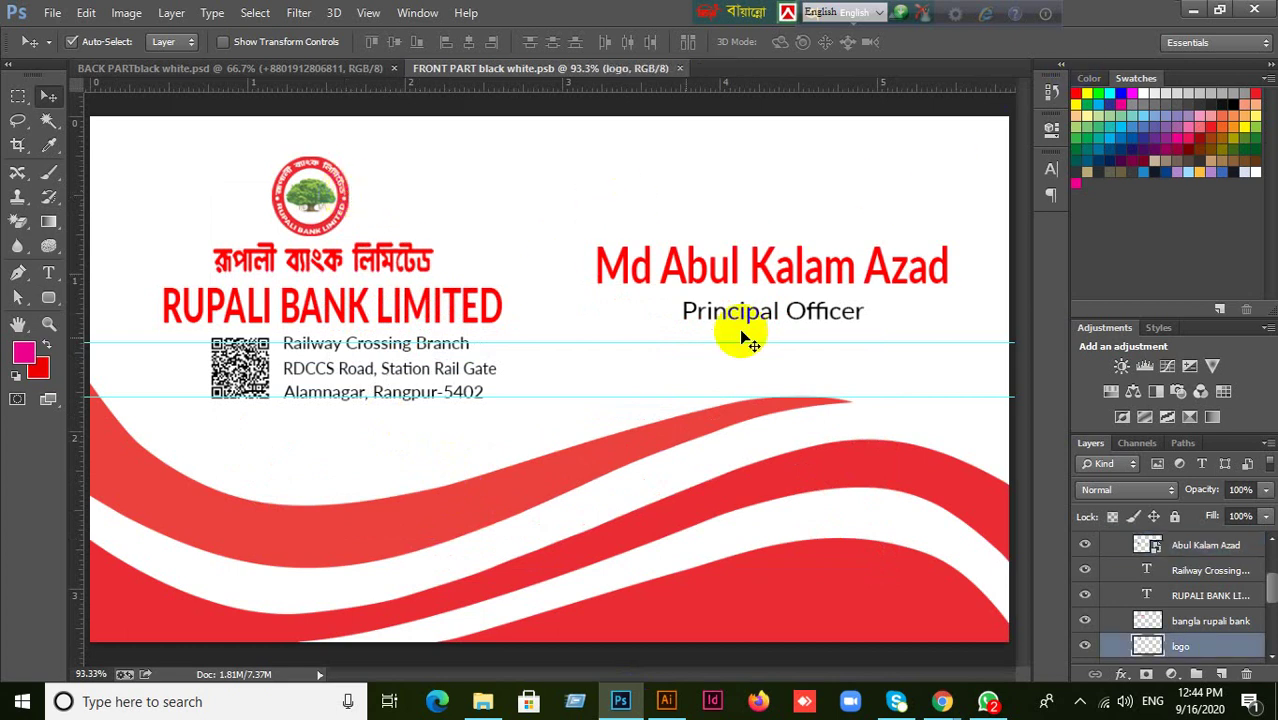
pyautogui.scroll(-1, 653, 411)
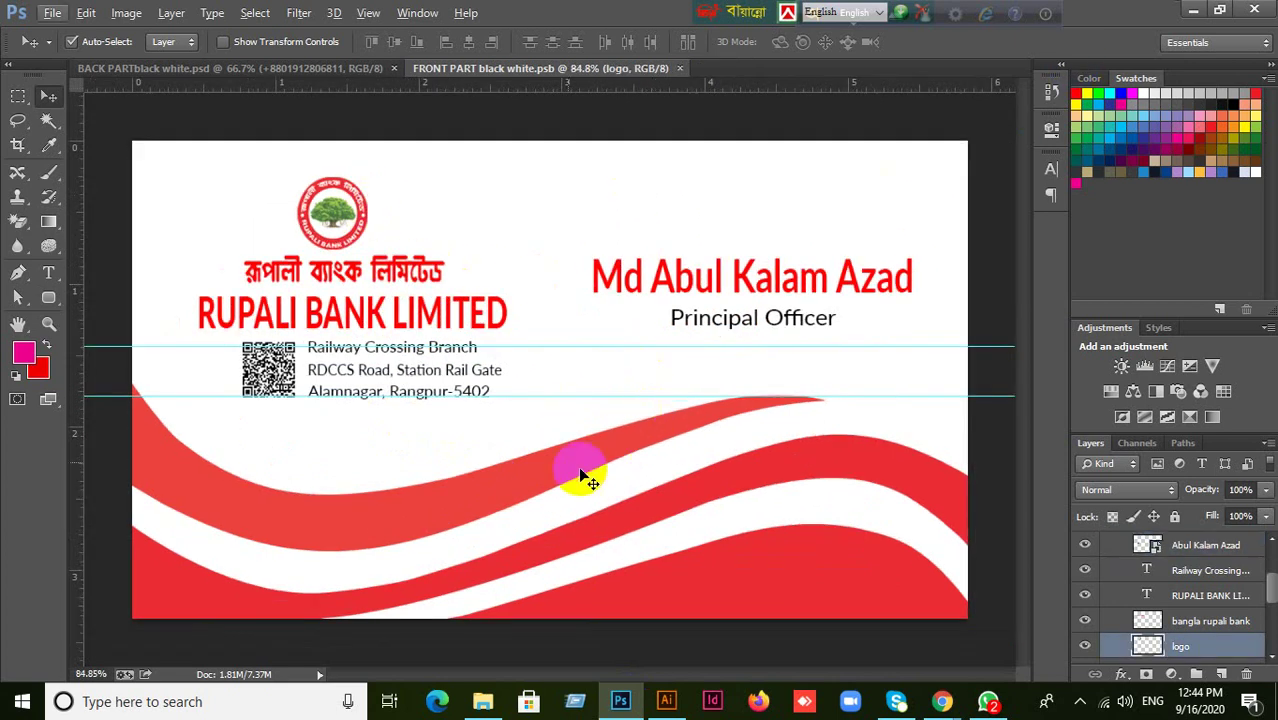
pyautogui.scroll(1, 490, 530)
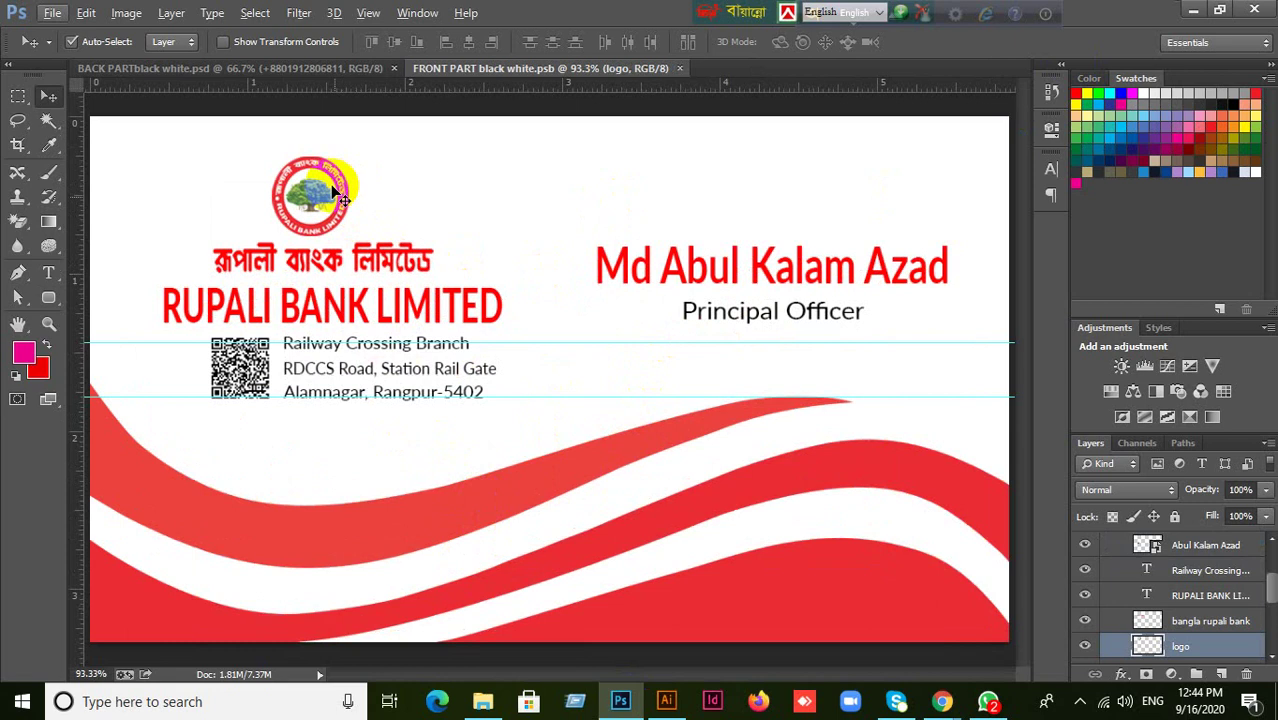
pyautogui.scroll(-1, 451, 534)
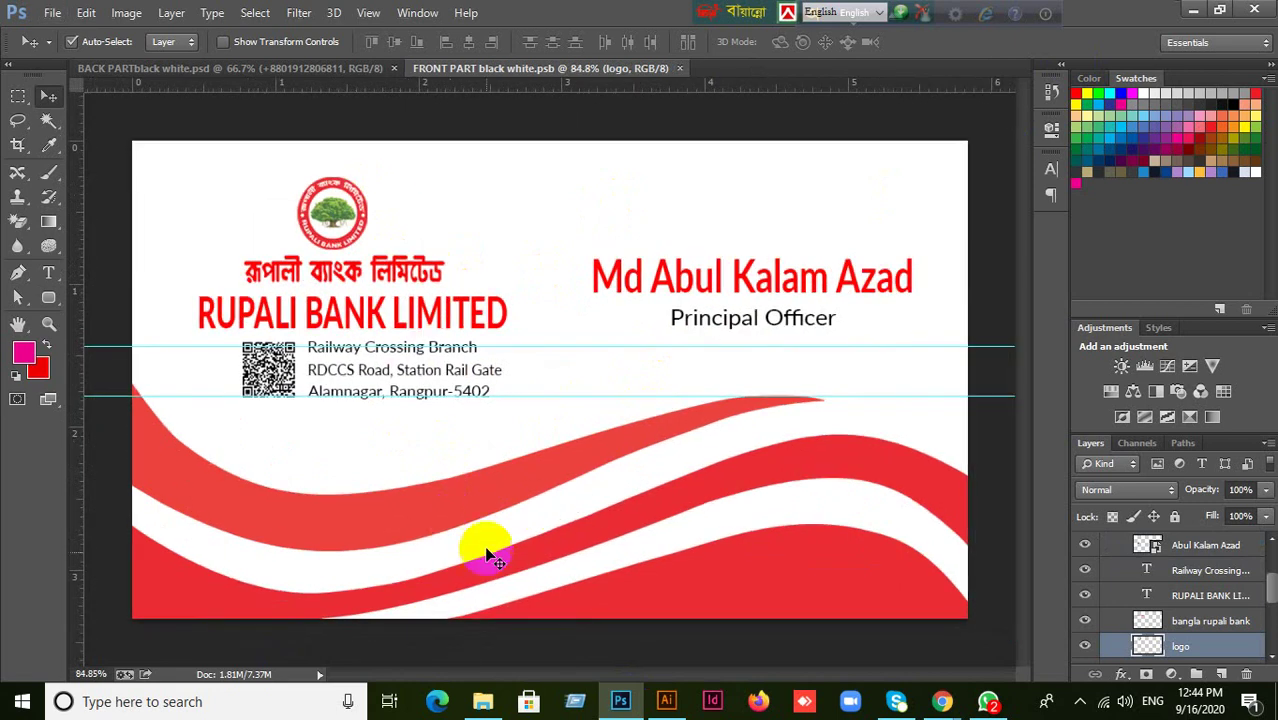
pyautogui.scroll(-1, 585, 491)
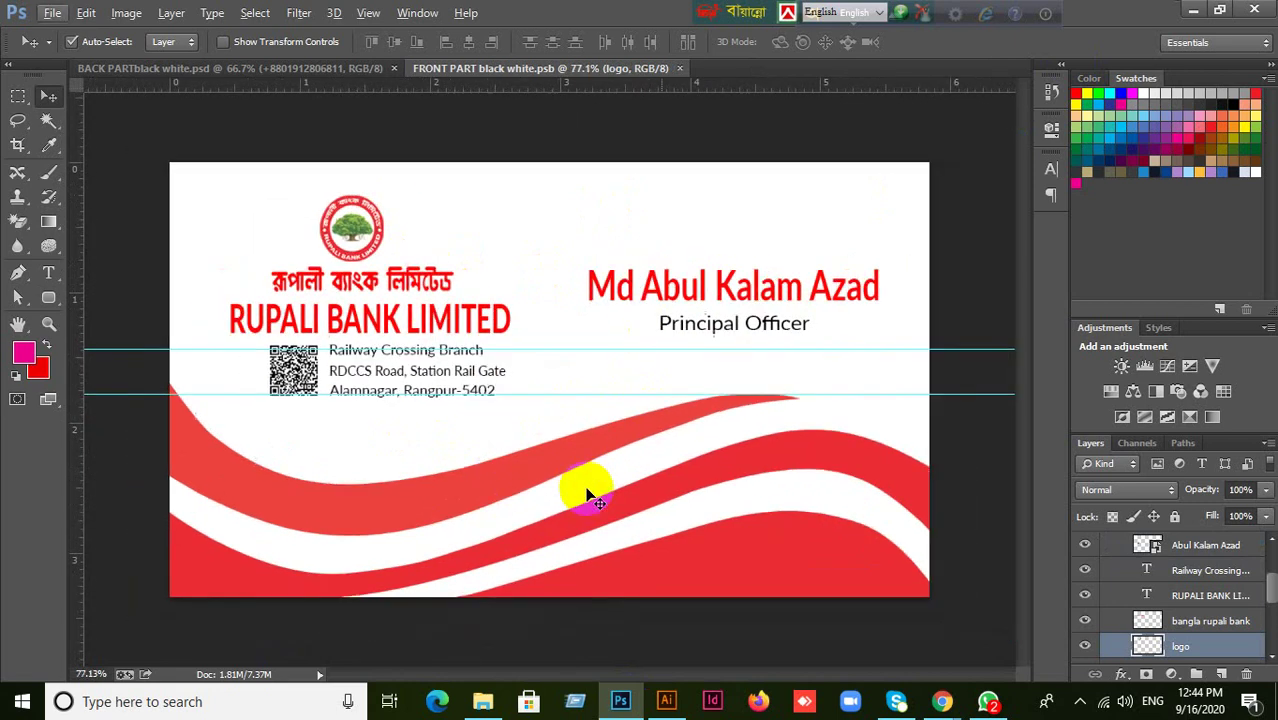
pyautogui.scroll(1, 667, 566)
pyautogui.scroll(-1, 640, 535)
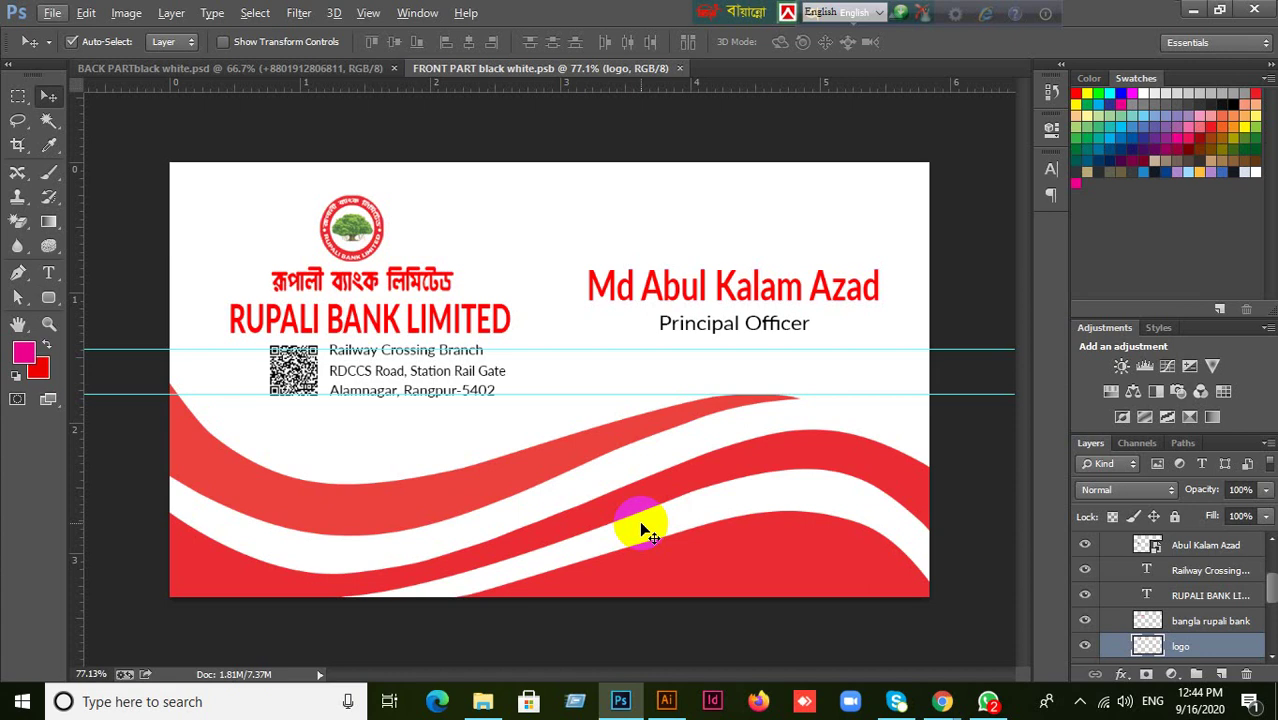
pyautogui.click(120, 14)
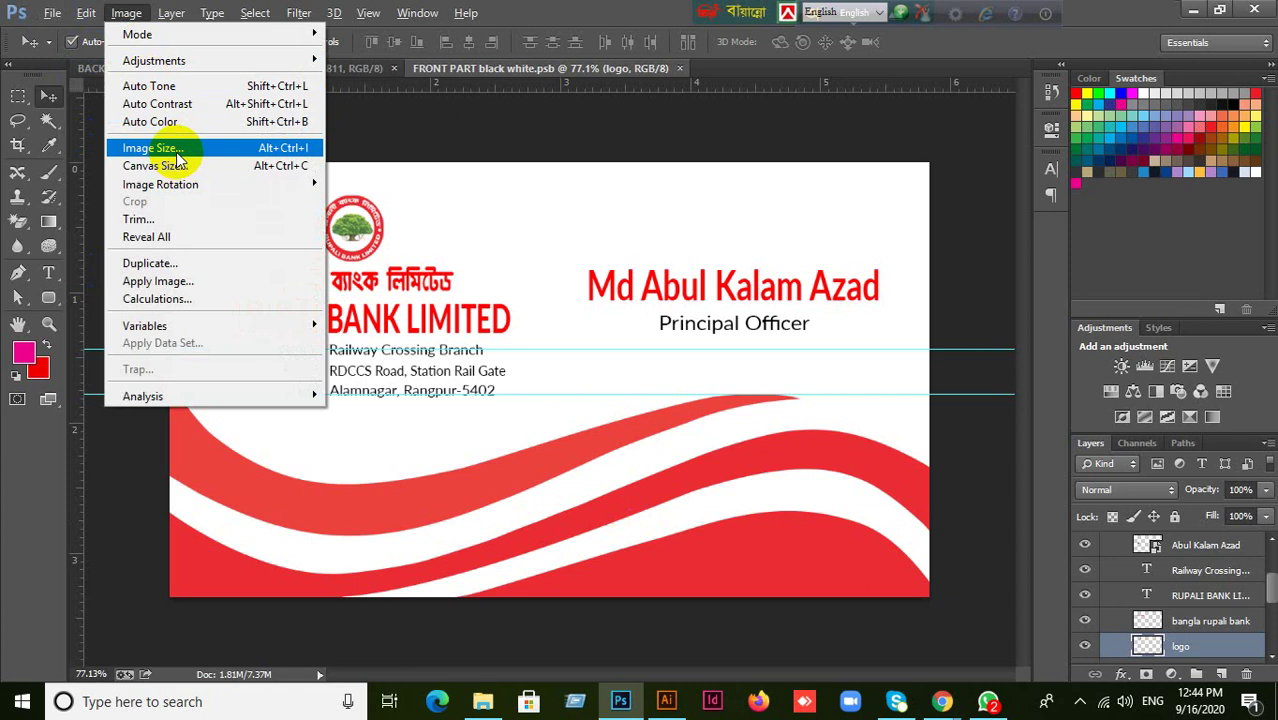
pyautogui.click(610, 145)
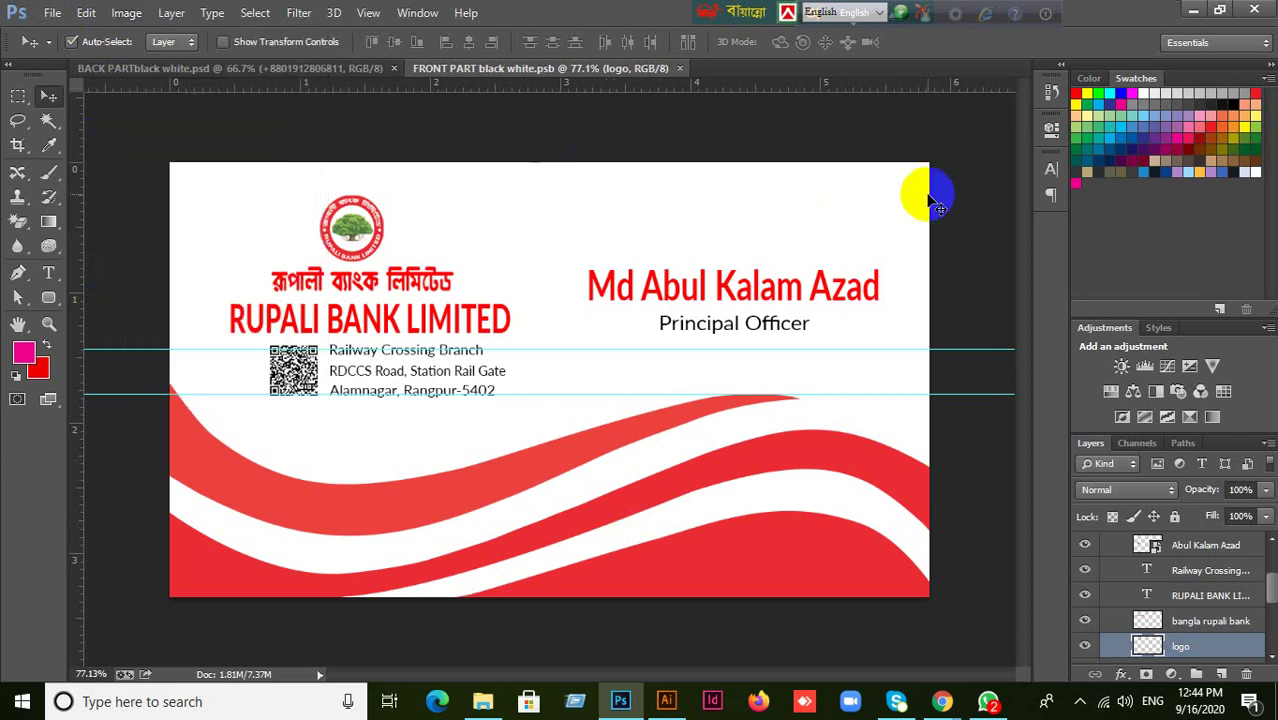
# - Move the Avro Keyboard toolbar away from Chrome's window controls and minimize the browser to show the desktop
pyautogui.click(1192, 10)
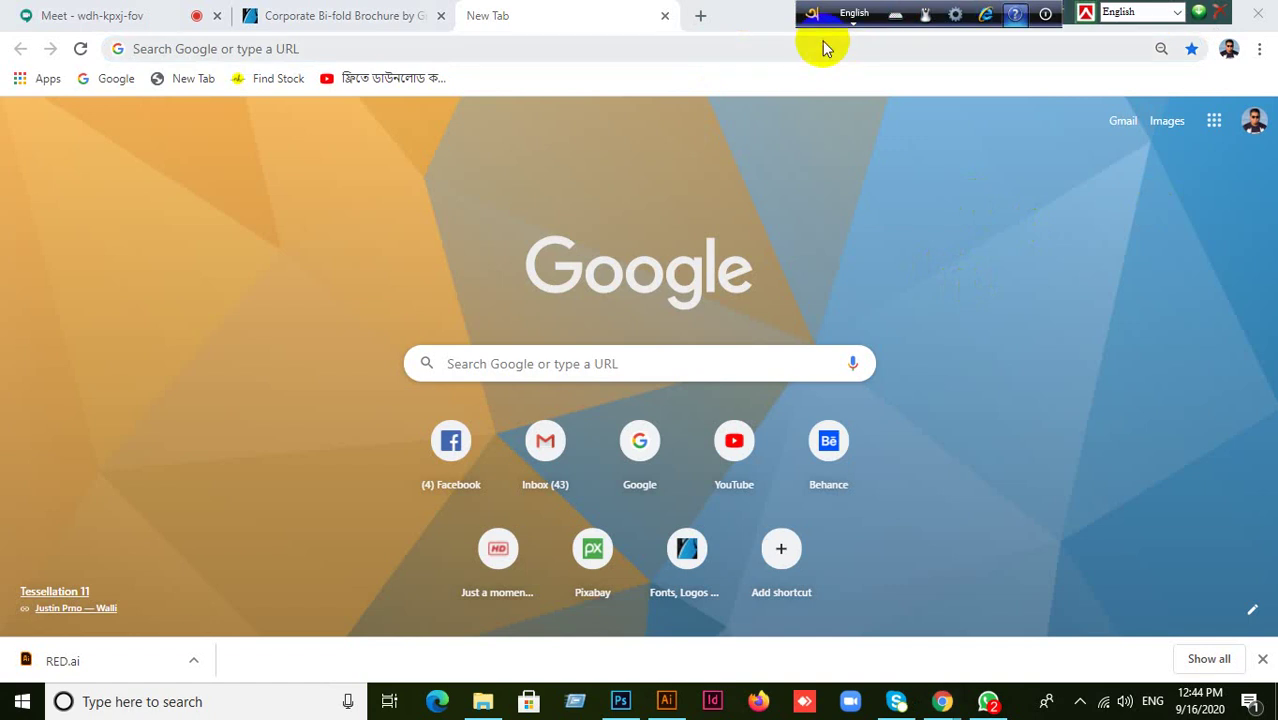
pyautogui.click(1015, 13)
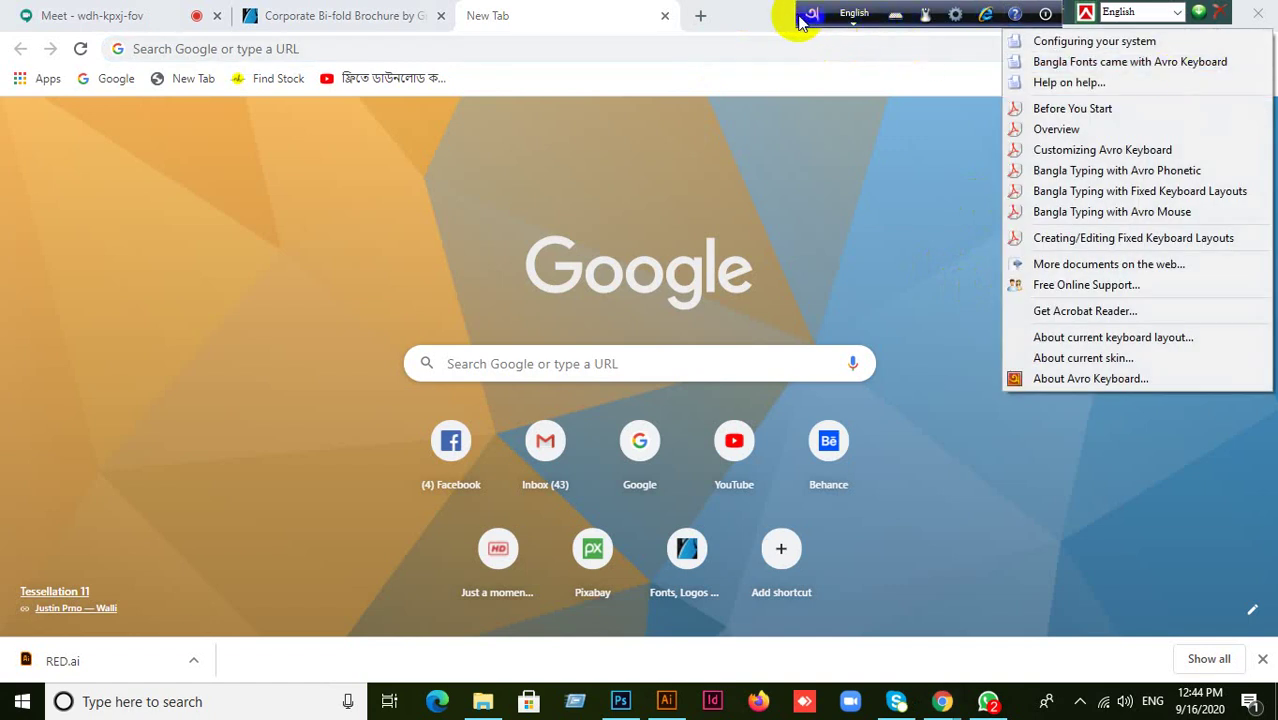
pyautogui.click(842, 228)
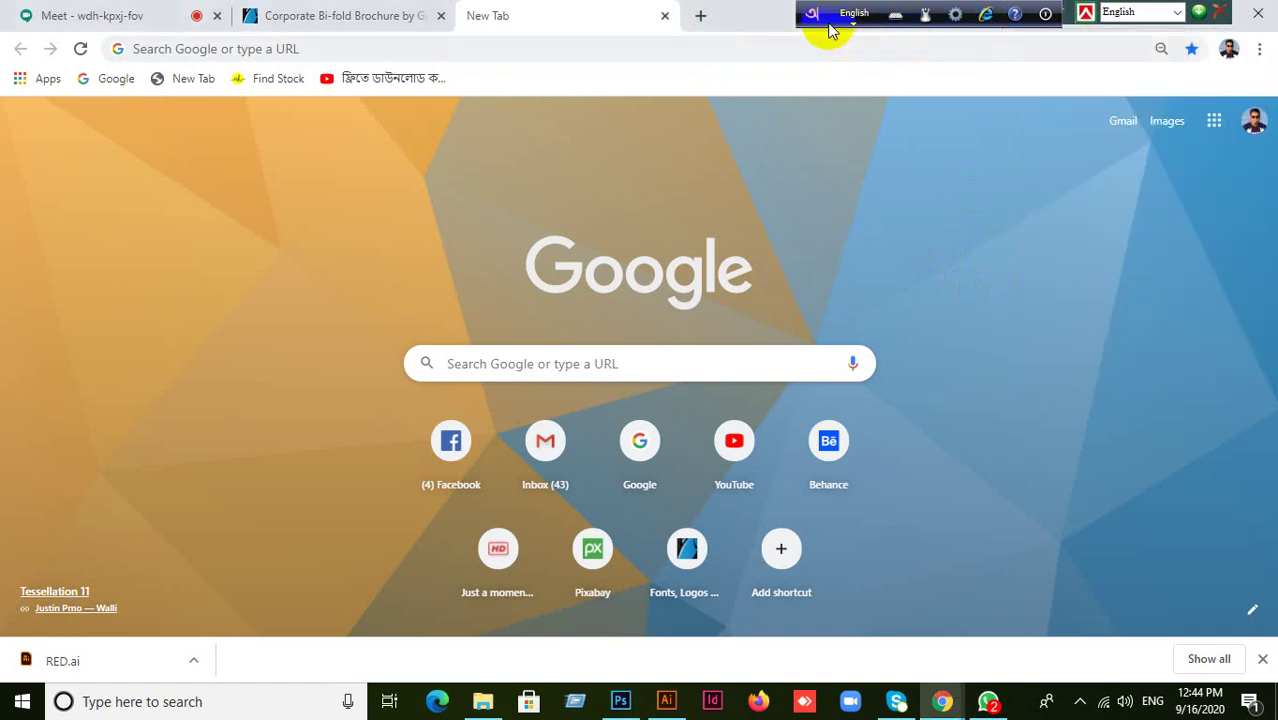
pyautogui.moveTo(827, 28); pyautogui.dragTo(795, 30)
pyautogui.click(1038, 25)
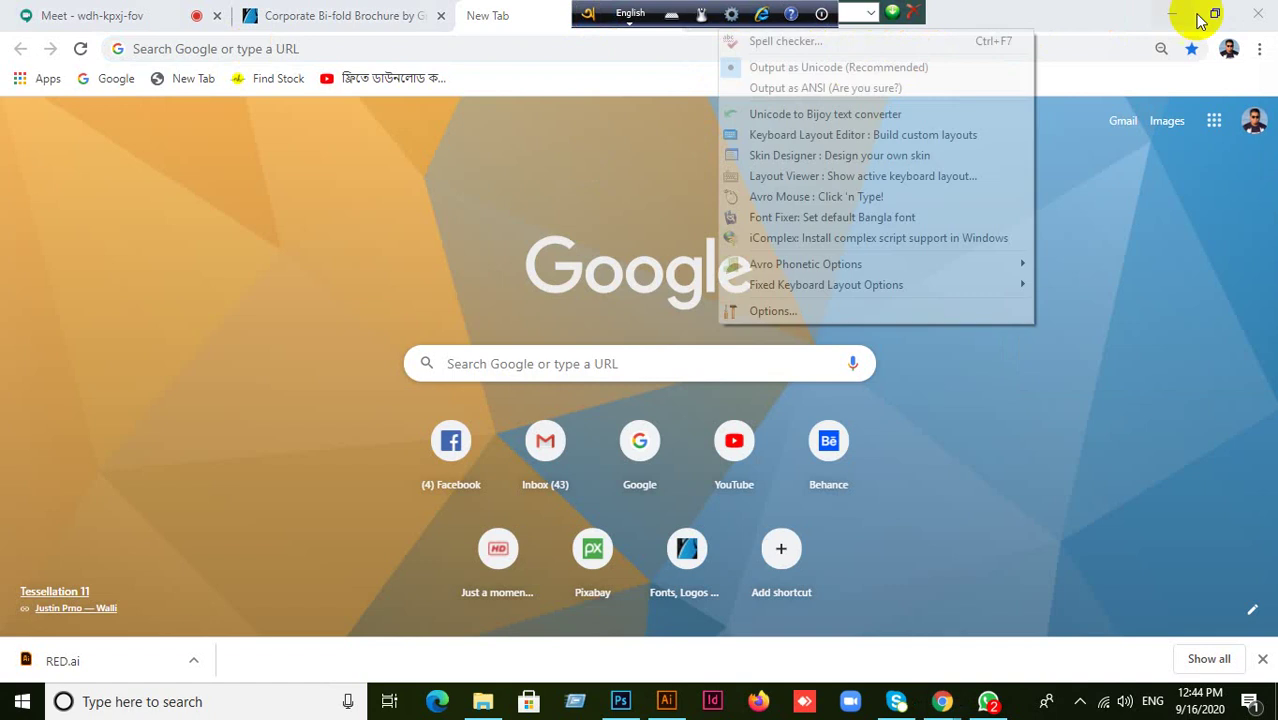
pyautogui.click(1176, 16)
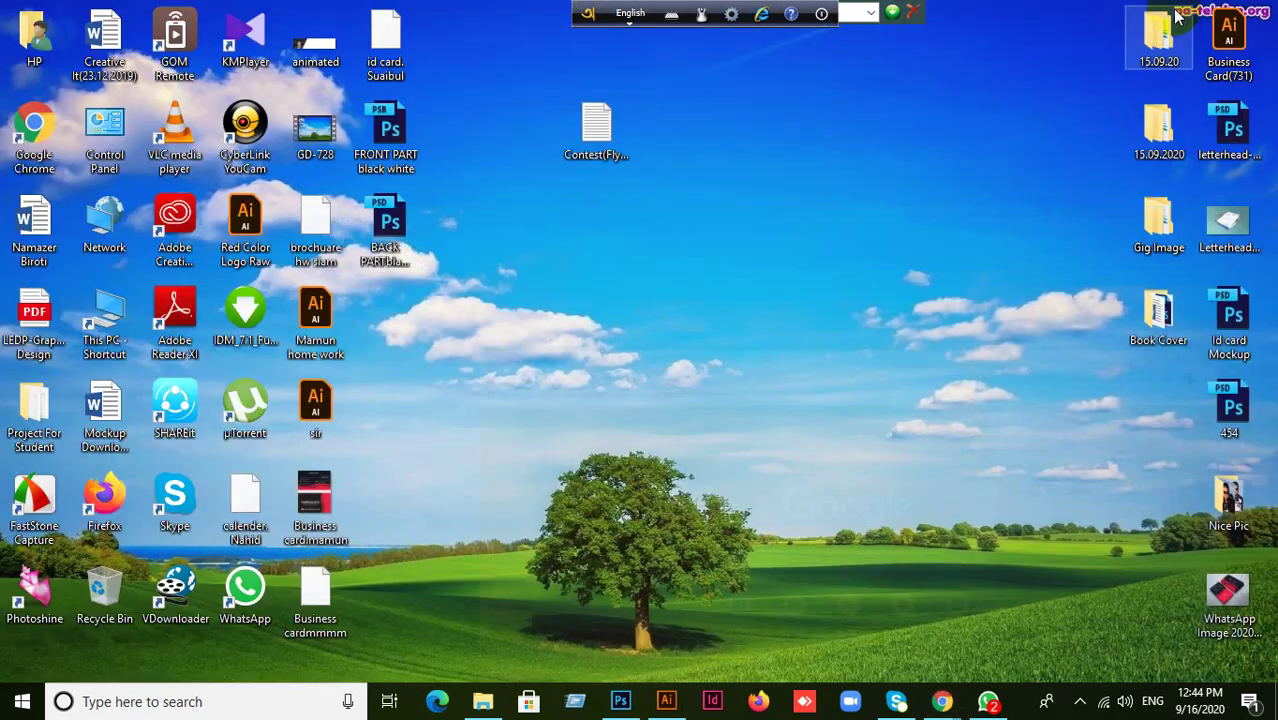
pyautogui.click(688, 315)
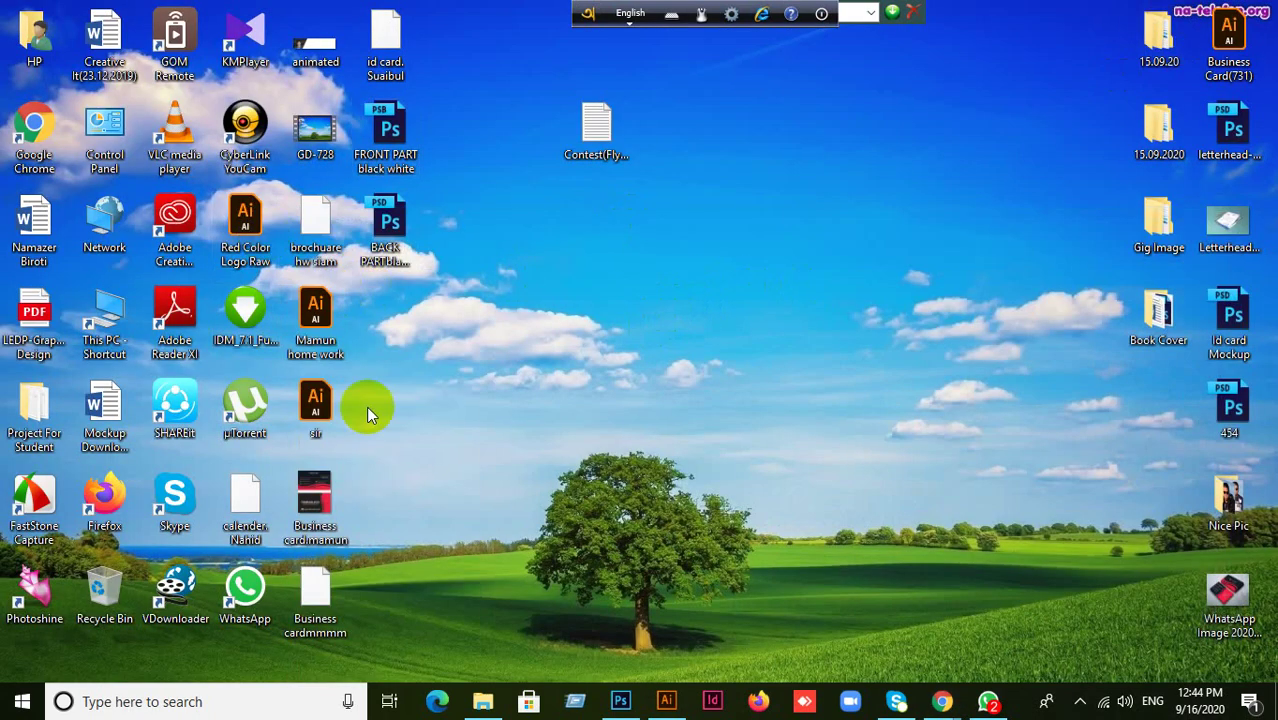
# - Open the Shariatpur GD-480 group chat in WhatsApp and look back through its shared design files to Sunday's Trino business card image
pyautogui.click(988, 701)
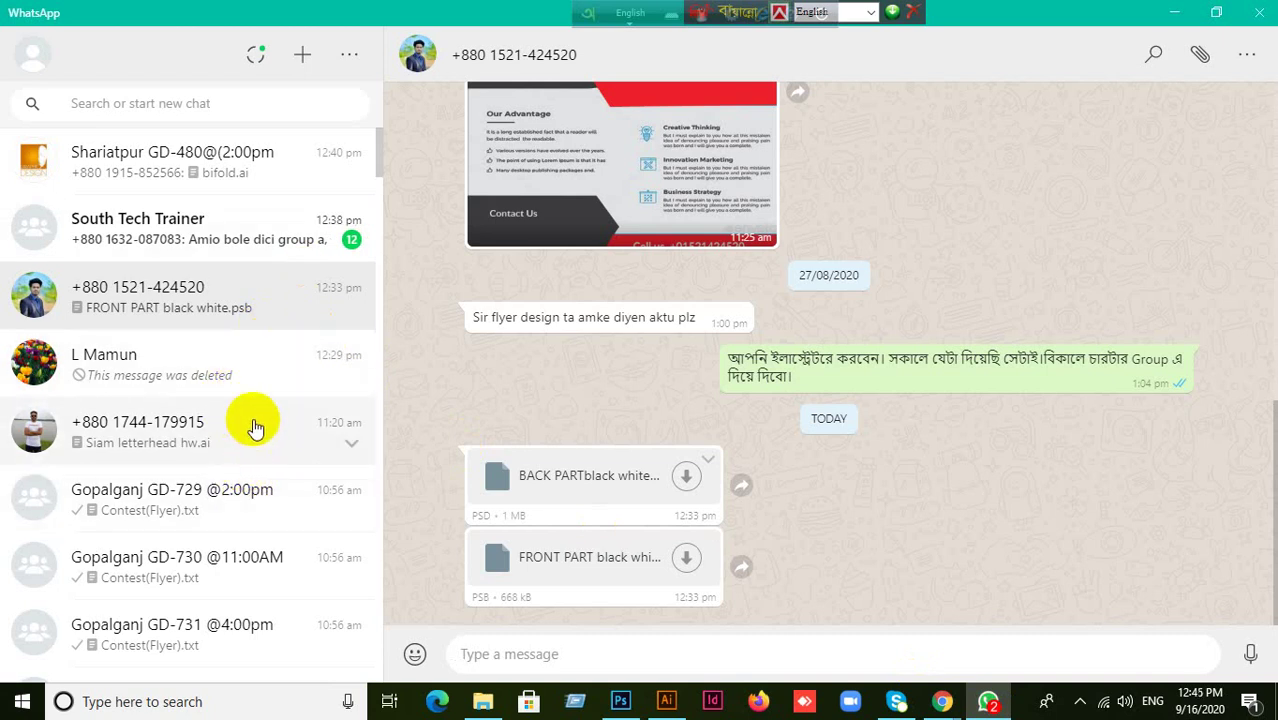
pyautogui.scroll(-1, 250, 318)
pyautogui.scroll(1, 251, 322)
pyautogui.click(297, 190)
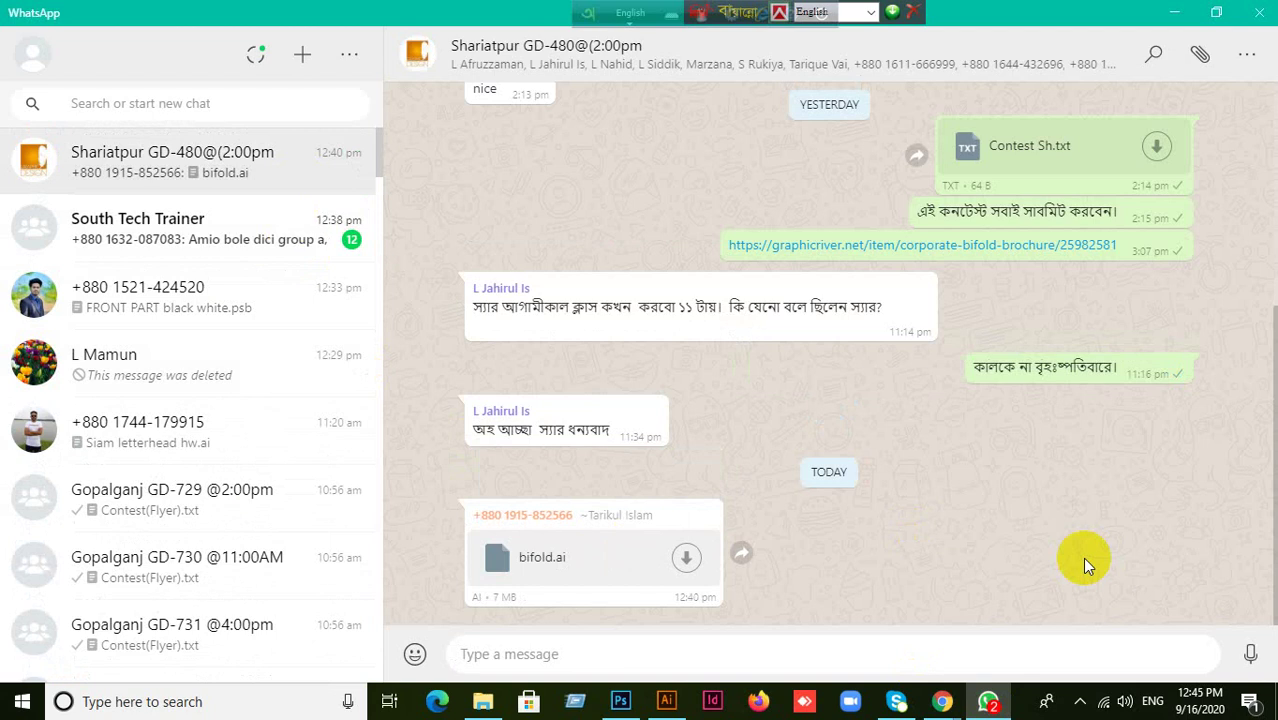
pyautogui.scroll(5, 955, 430)
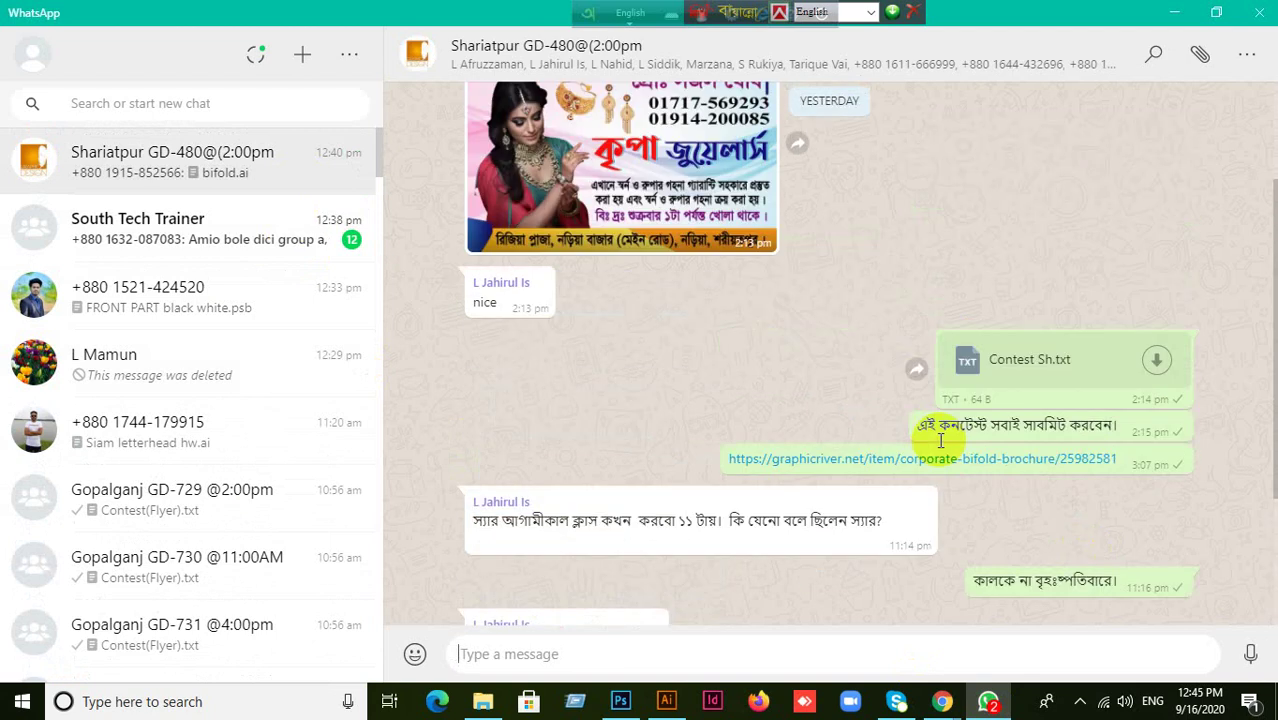
pyautogui.scroll(3, 937, 440)
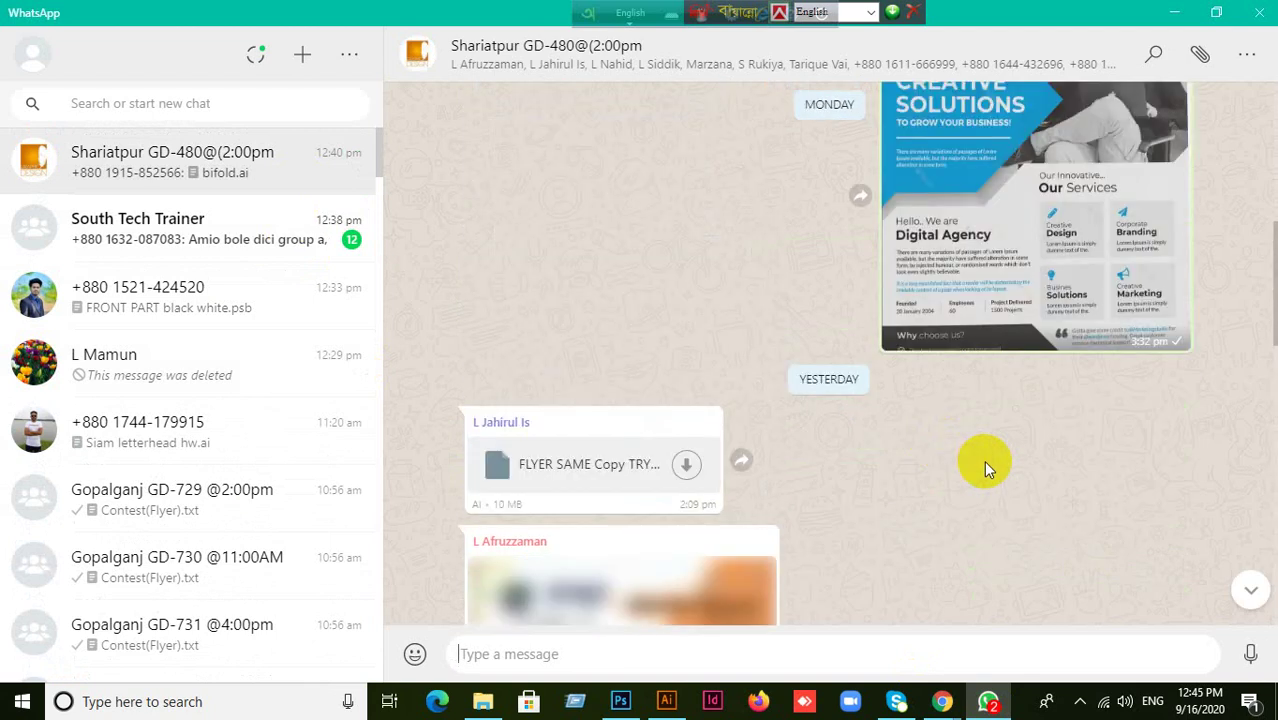
pyautogui.scroll(1, 983, 460)
pyautogui.scroll(5, 877, 430)
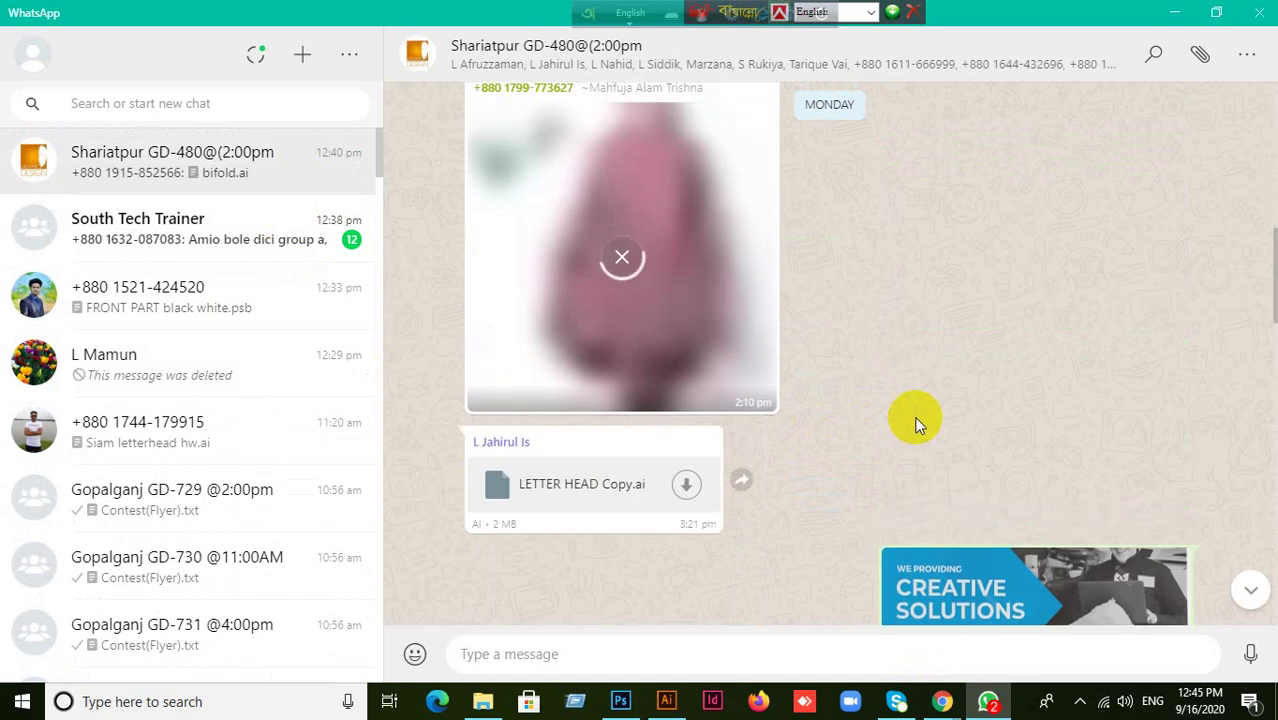
pyautogui.scroll(8, 918, 424)
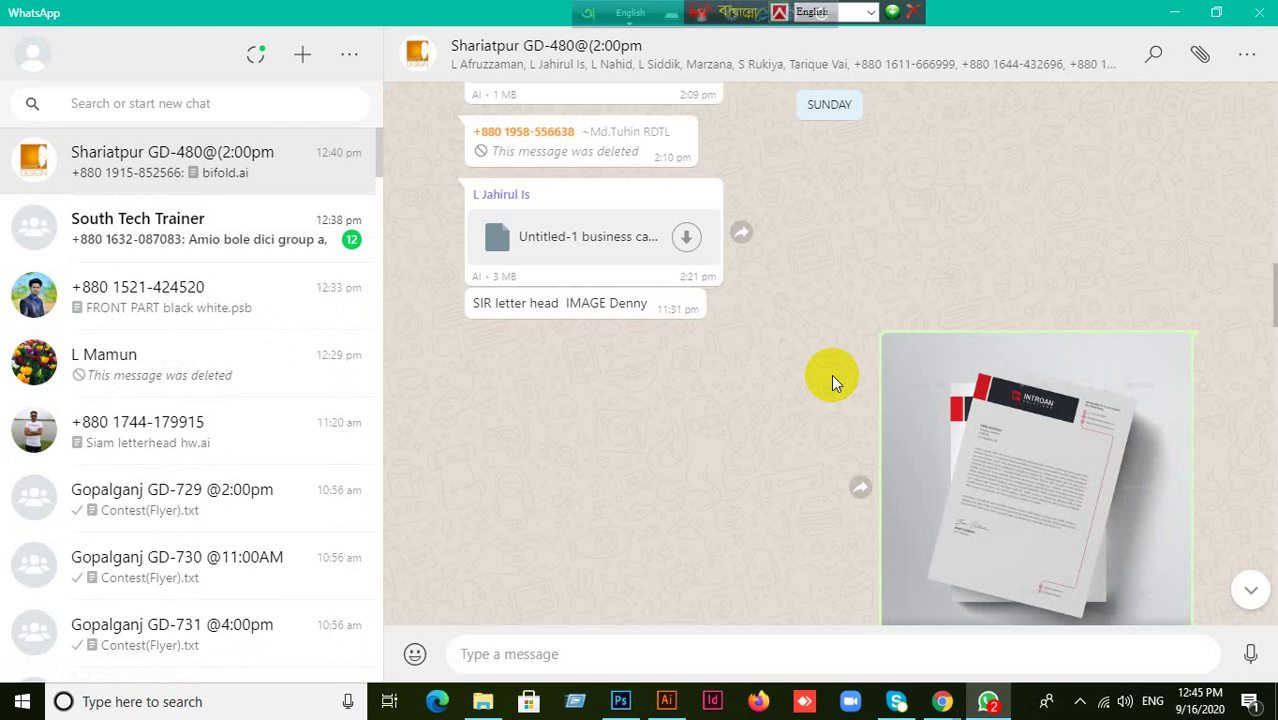
pyautogui.scroll(3, 849, 390)
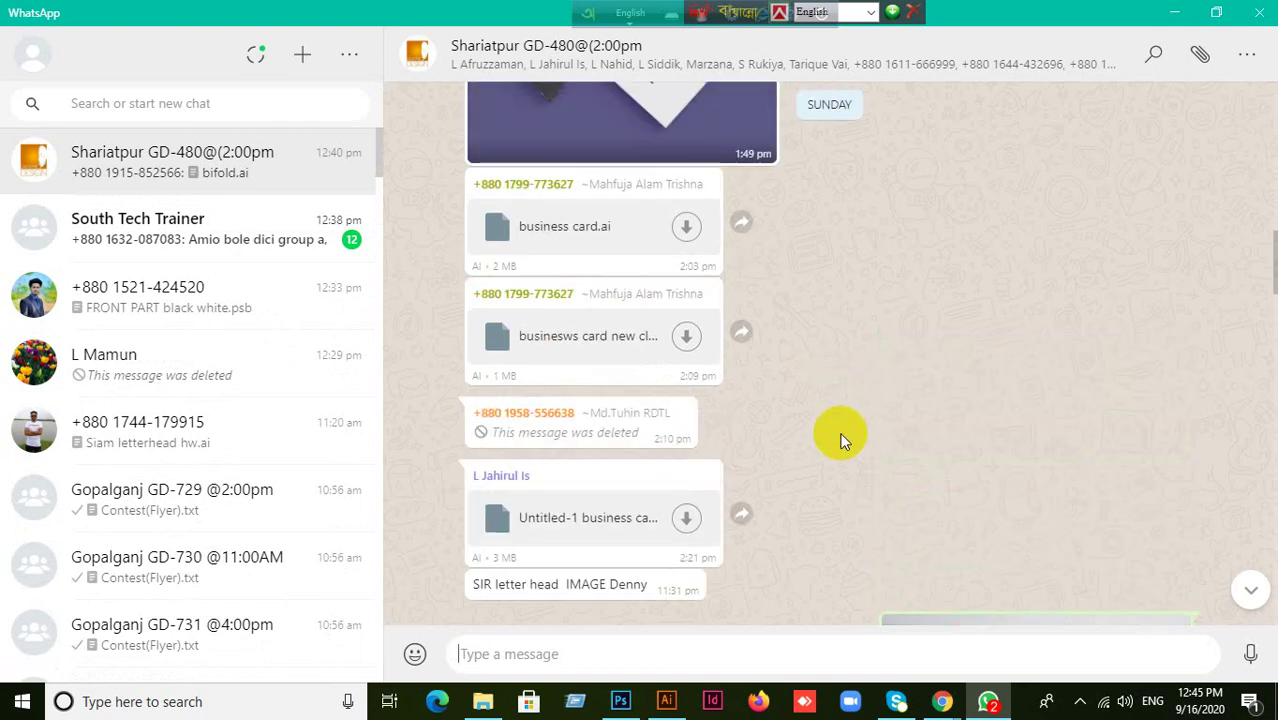
pyautogui.scroll(2, 845, 440)
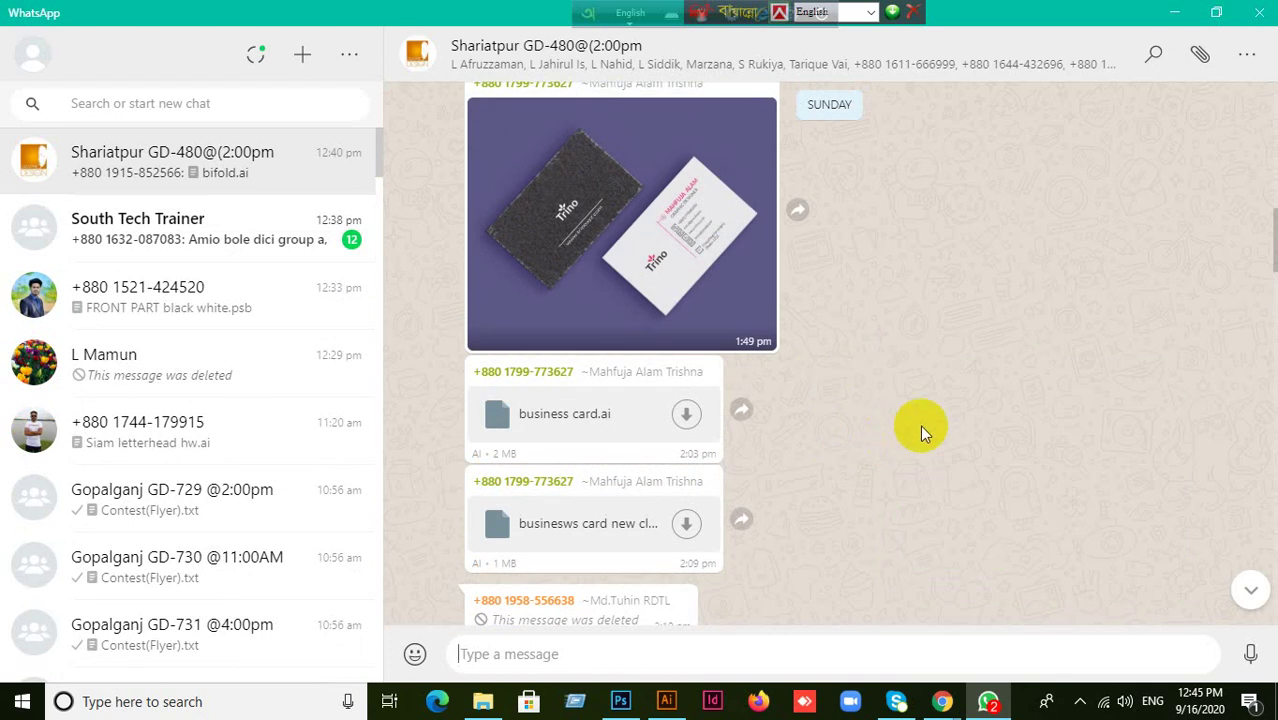
# - View the Trino business card mockup full size, examine its logo and contact details enlarged, and close the image viewer
pyautogui.click(669, 257)
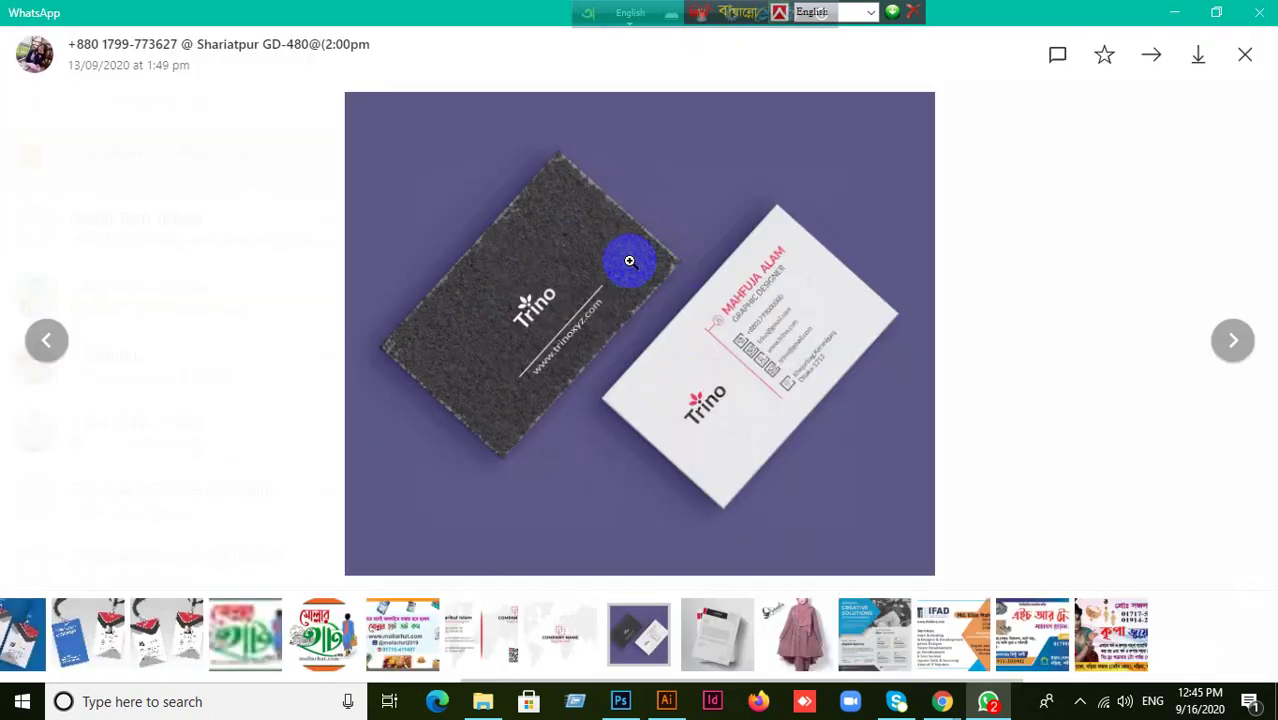
pyautogui.rightClick(629, 261)
pyautogui.click(662, 277)
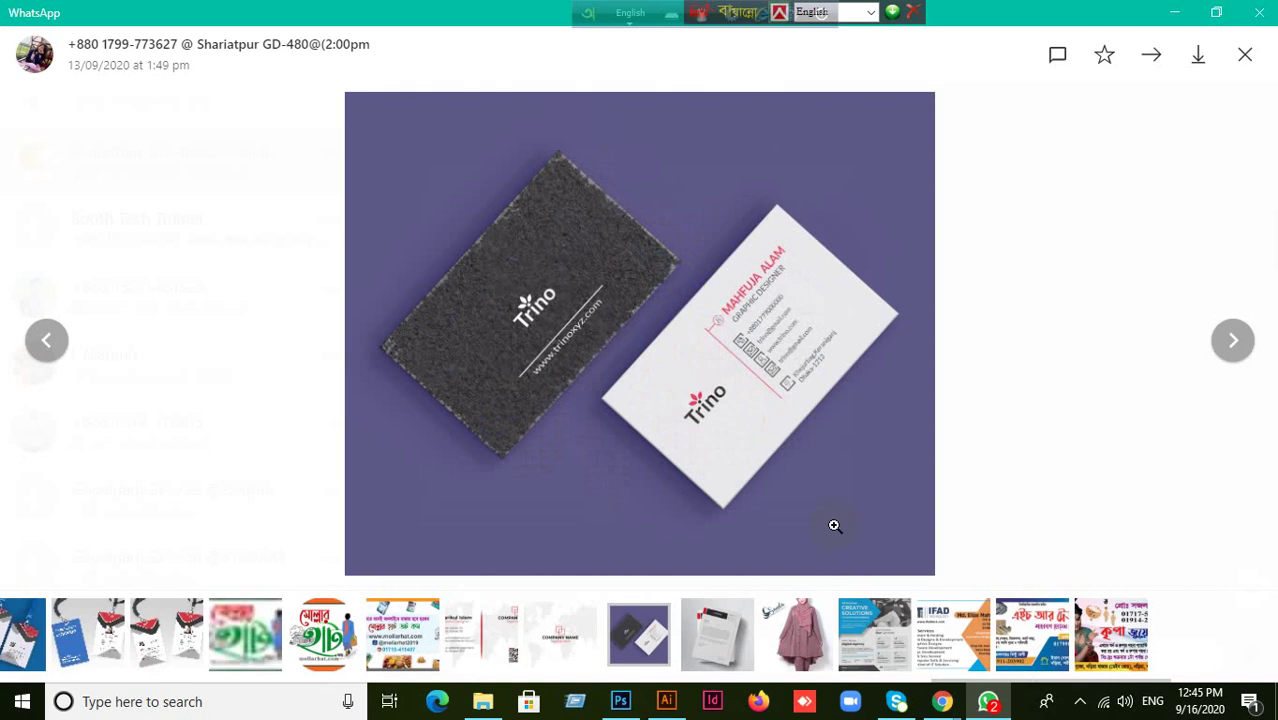
pyautogui.click(698, 562)
pyautogui.click(666, 701)
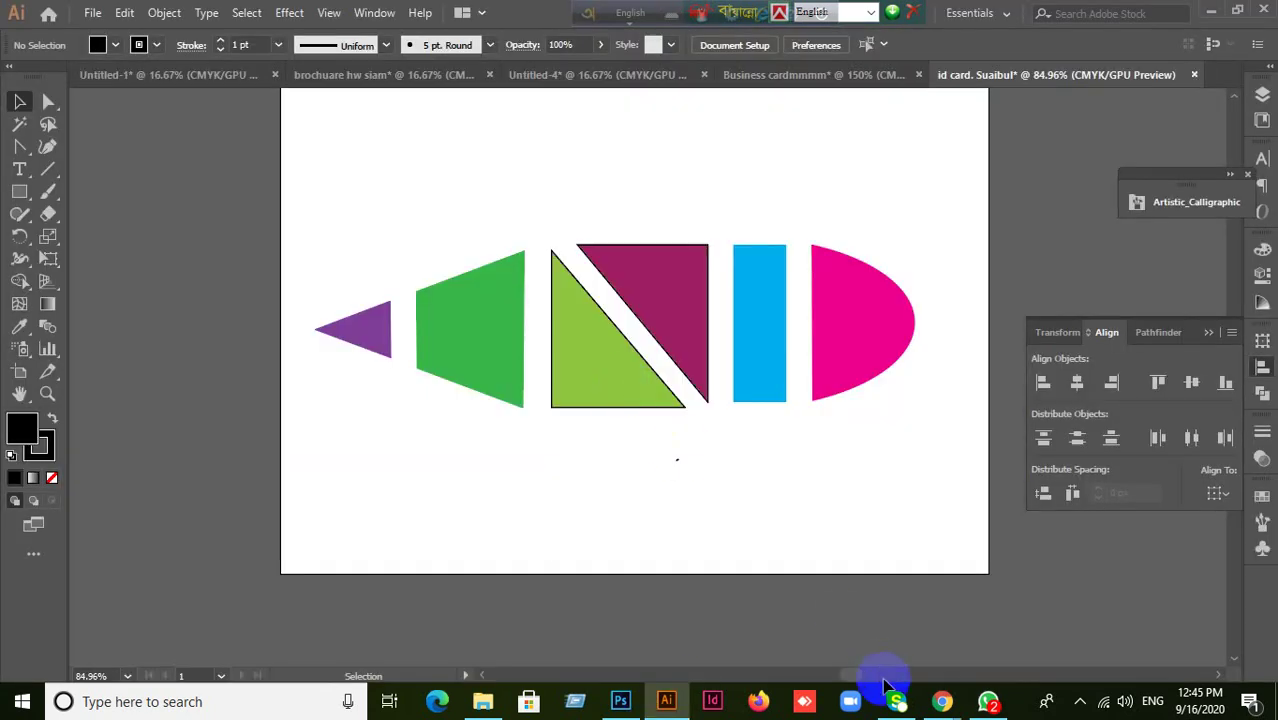
pyautogui.click(987, 702)
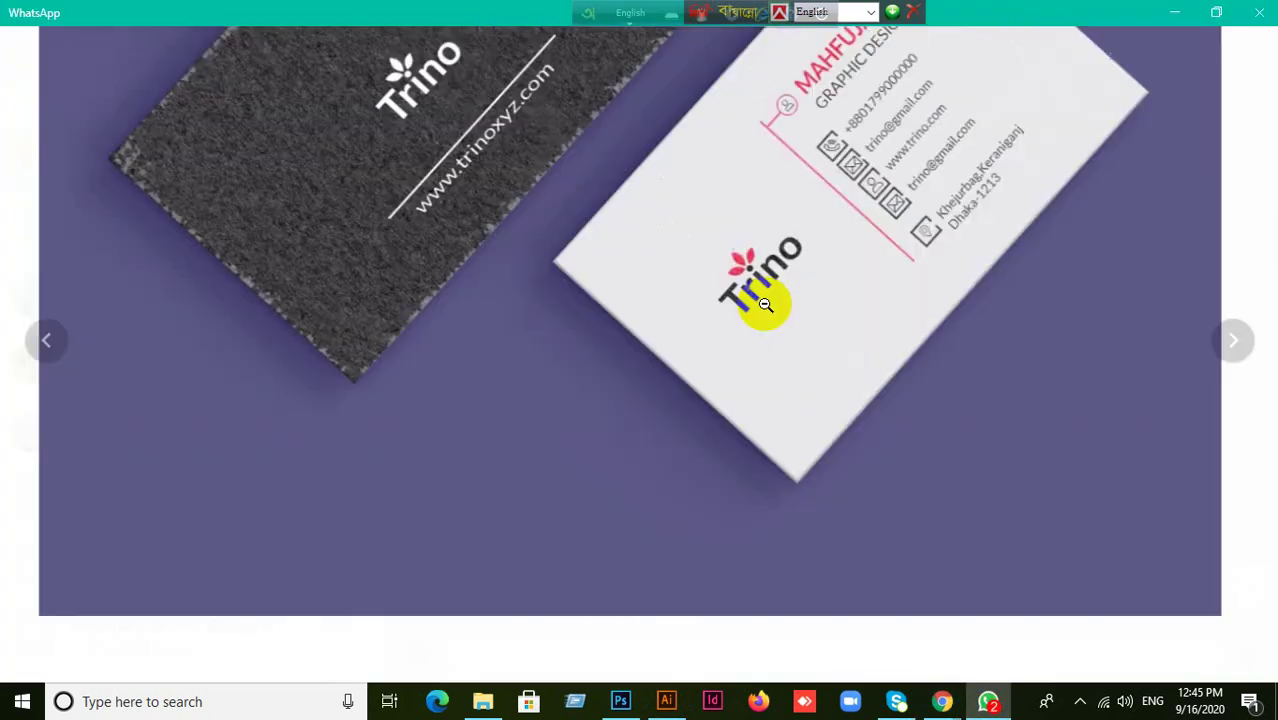
pyautogui.click(750, 342)
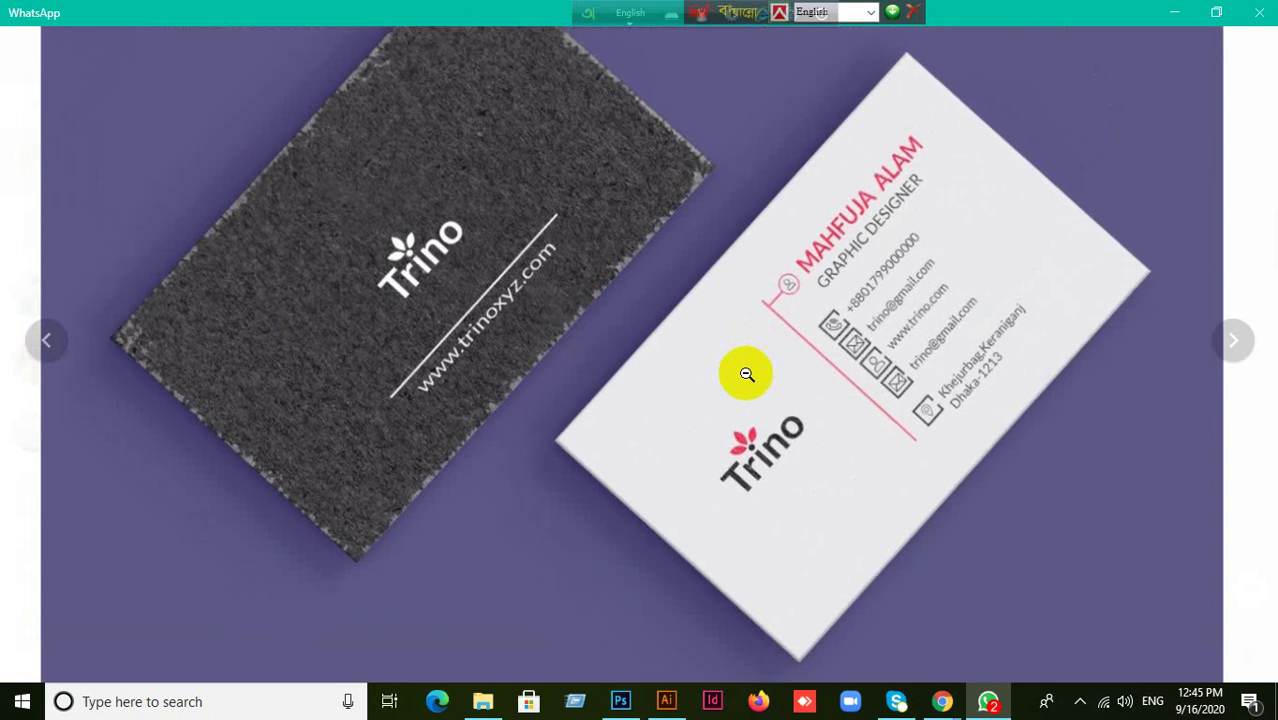
pyautogui.click(746, 376)
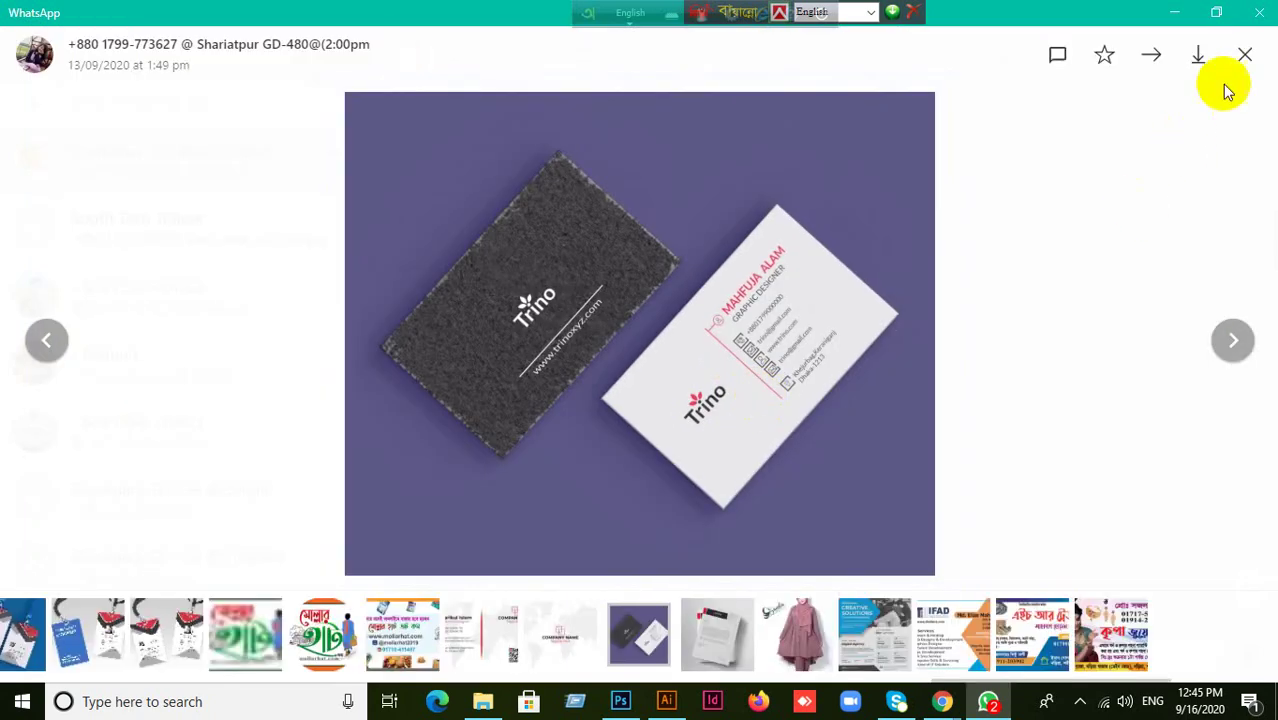
pyautogui.click(1203, 120)
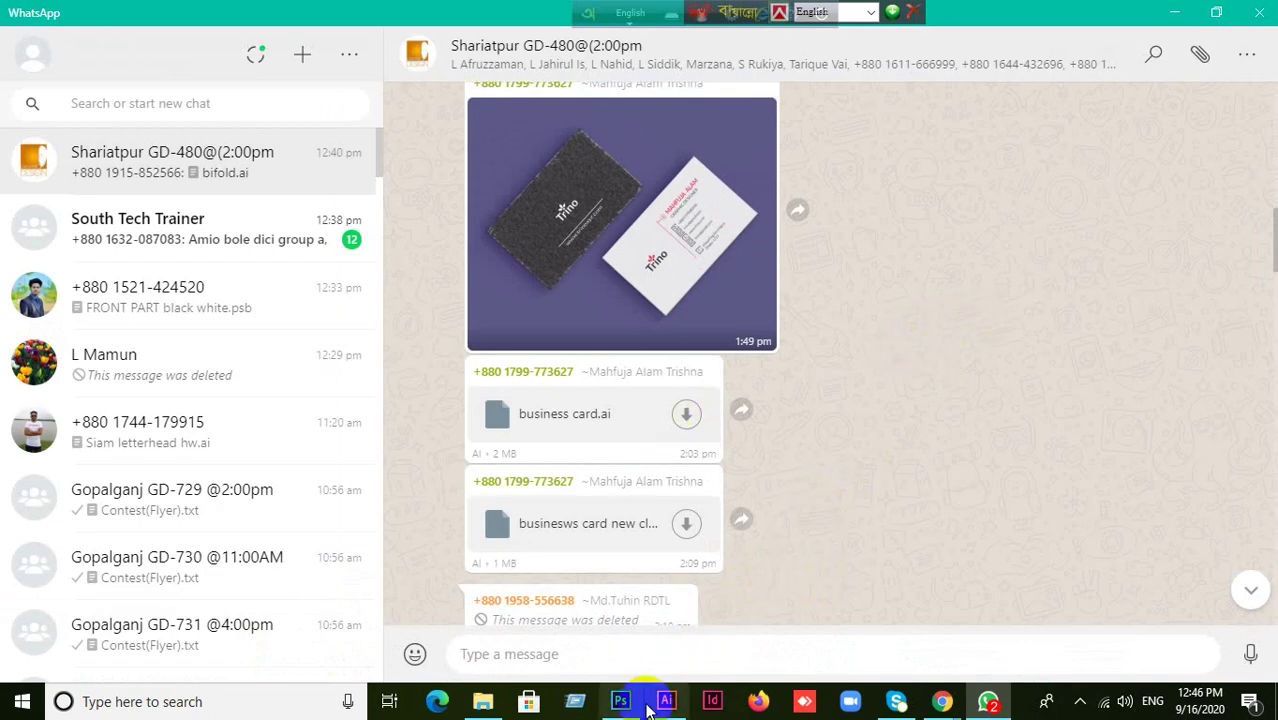
pyautogui.click(548, 249)
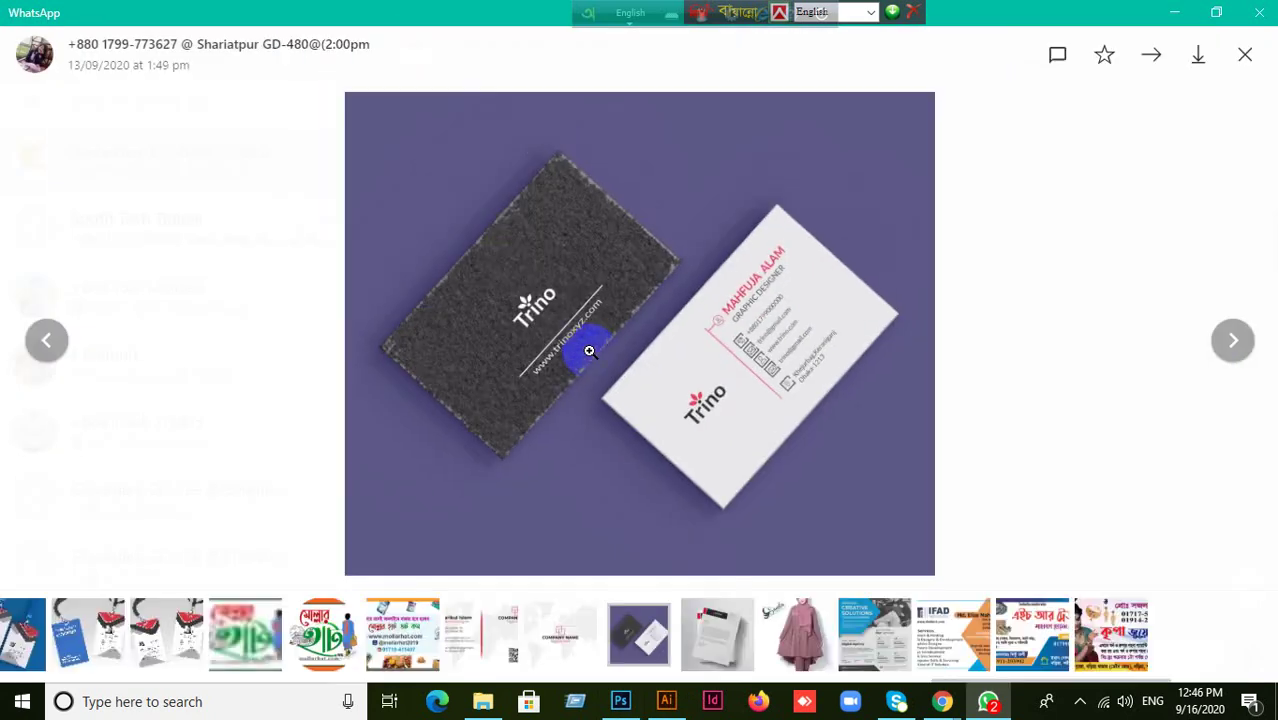
pyautogui.click(1245, 55)
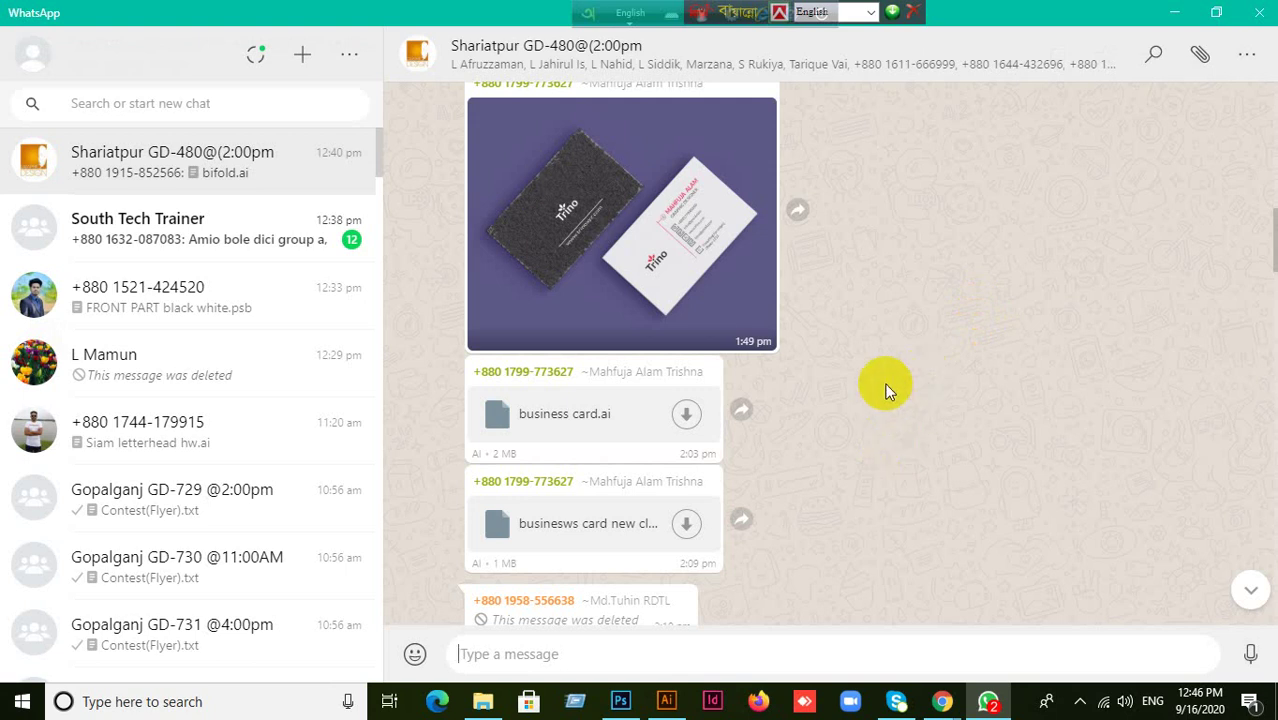
pyautogui.click(667, 702)
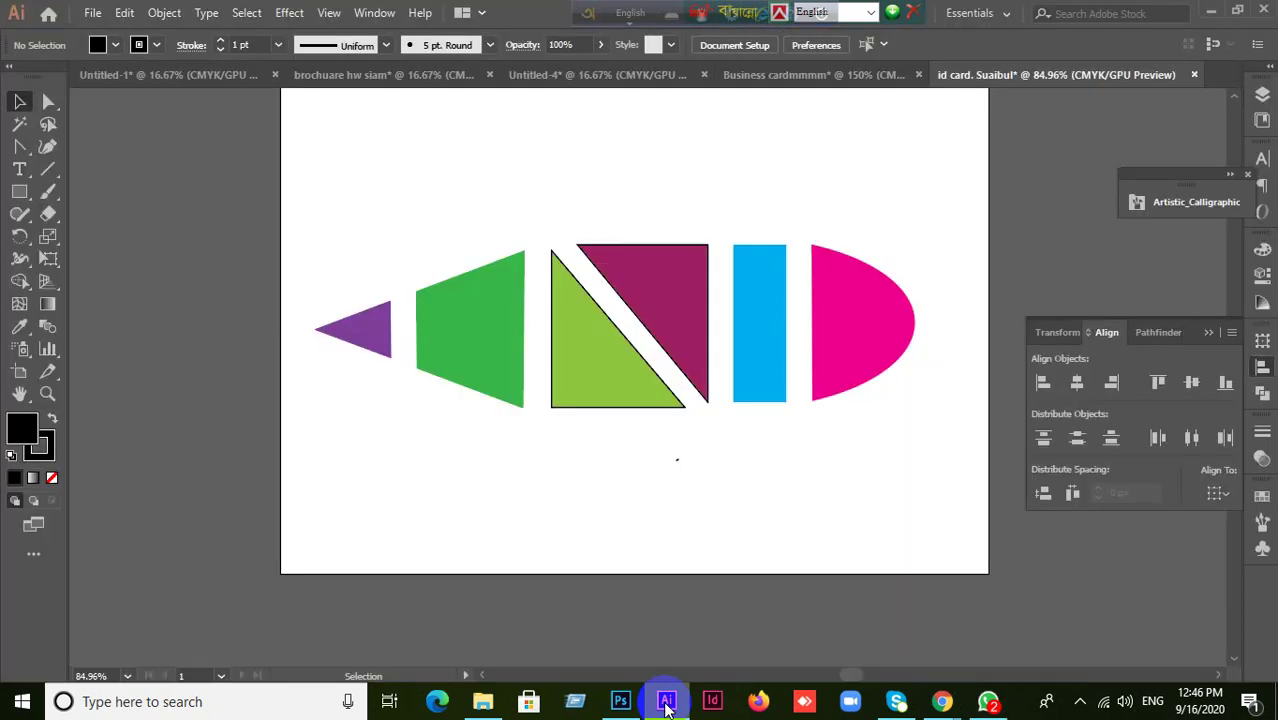
pyautogui.click(667, 702)
pyautogui.click(667, 702)
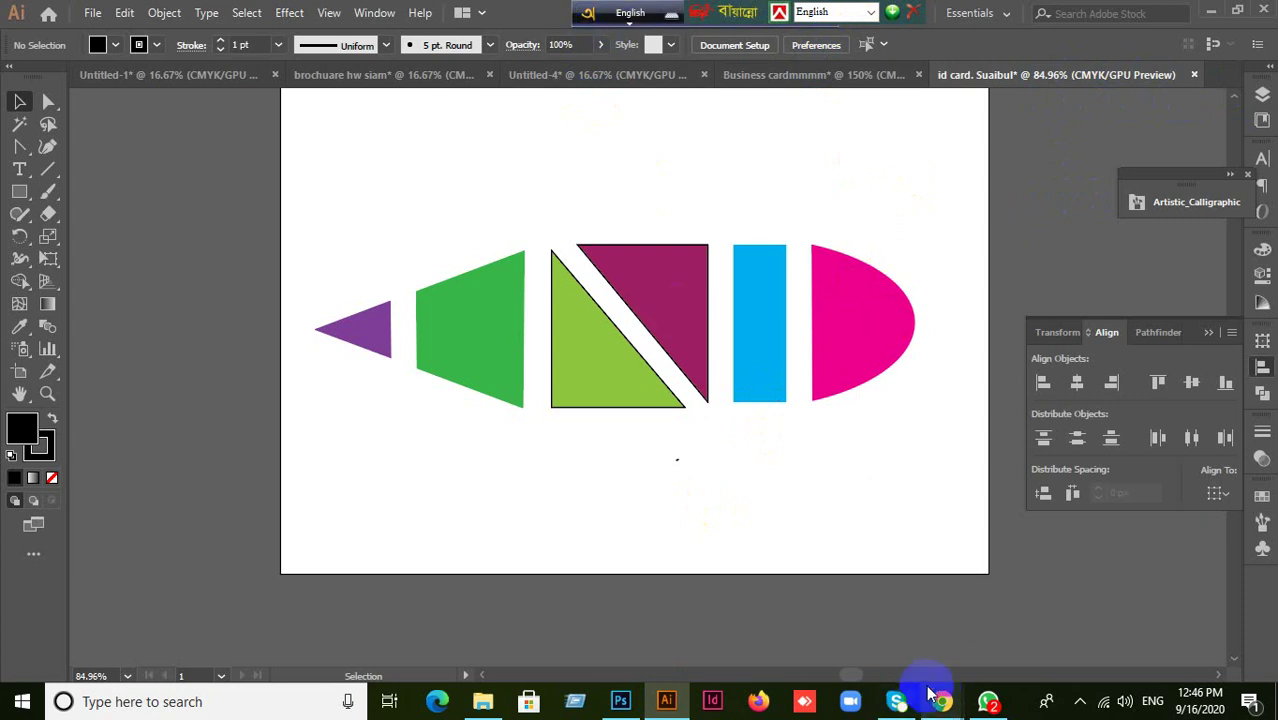
# - Switch to Chrome, move the two keyboard toolbars away from the browser tabs, and open a new tab
pyautogui.moveTo(941, 698)
pyautogui.click(848, 638)
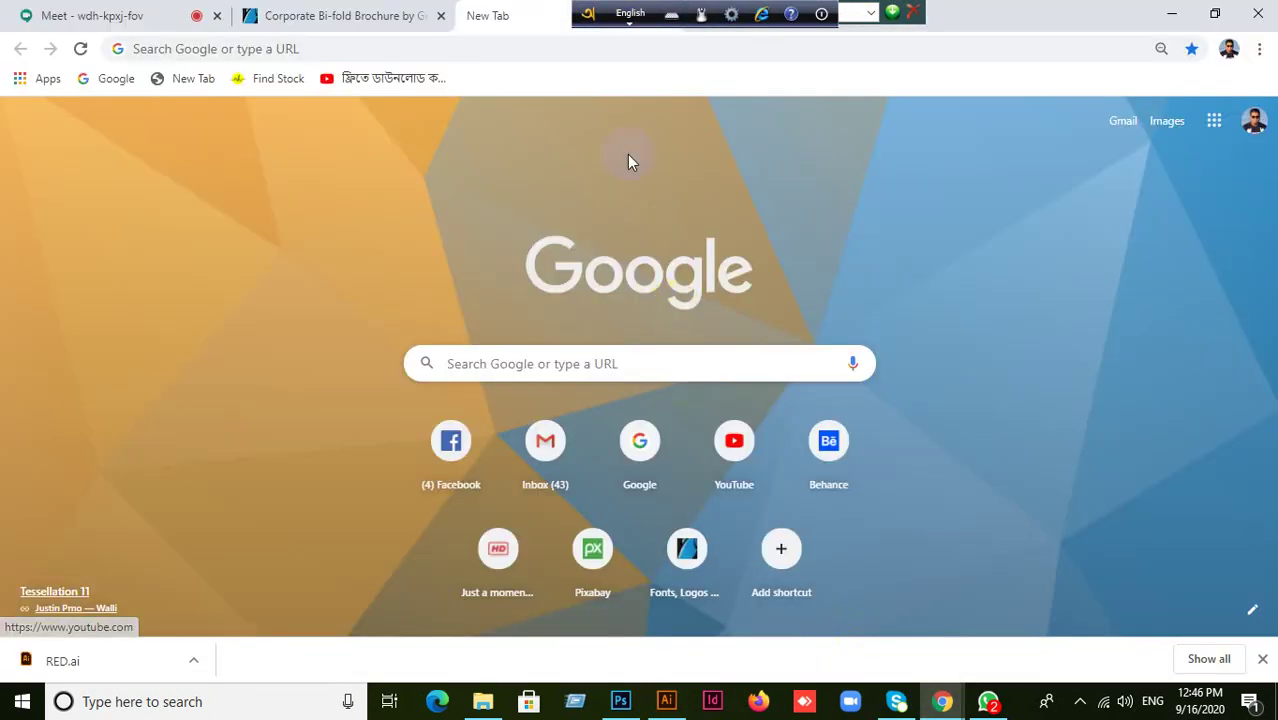
pyautogui.click(606, 14)
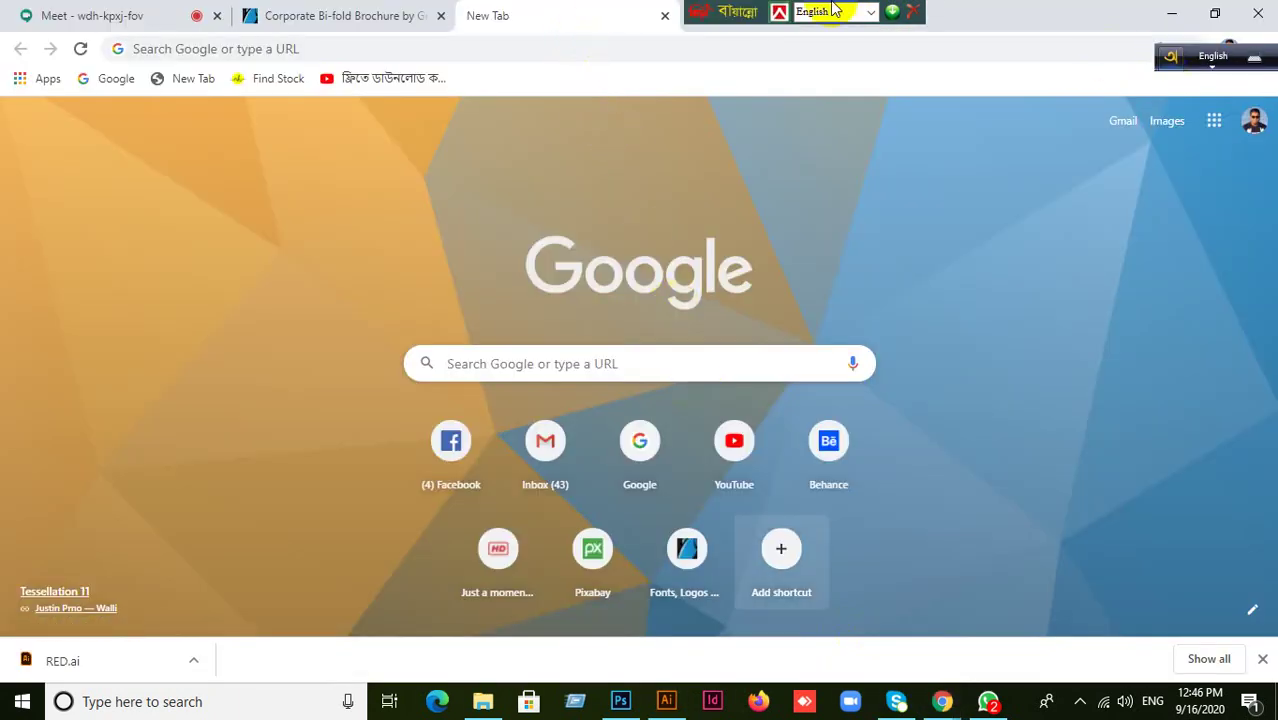
pyautogui.click(701, 17)
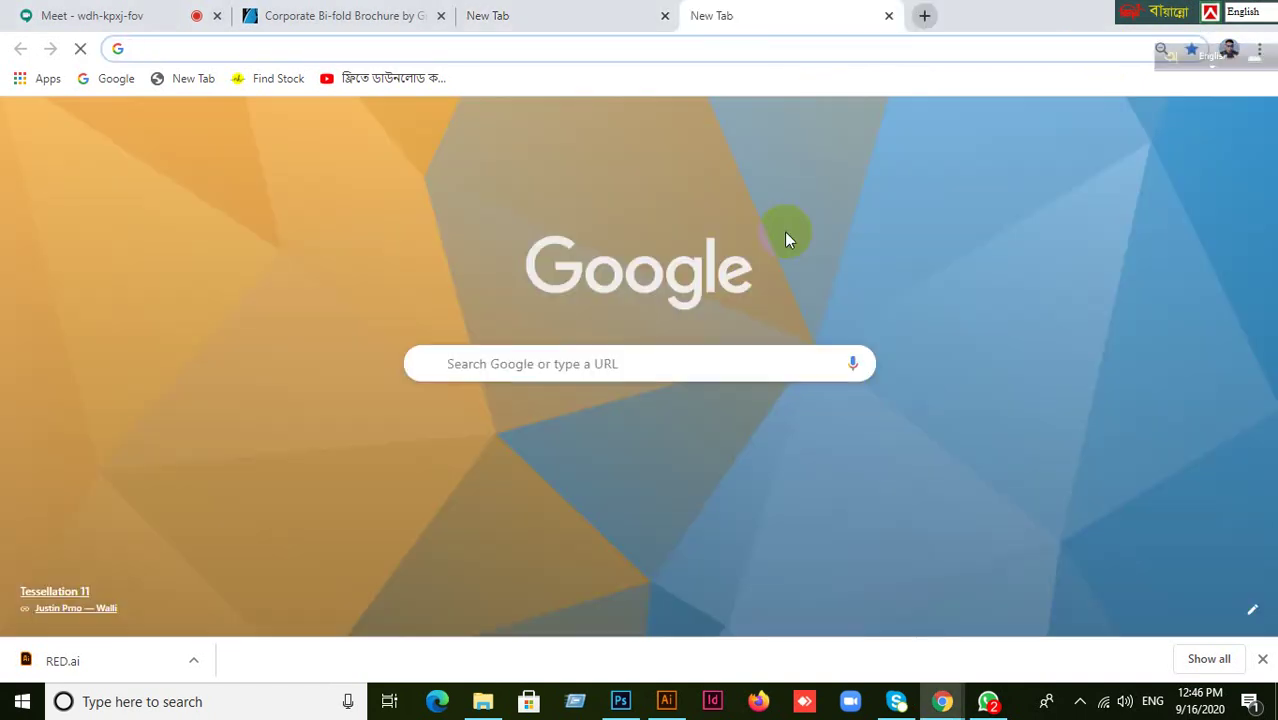
pyautogui.click(189, 51)
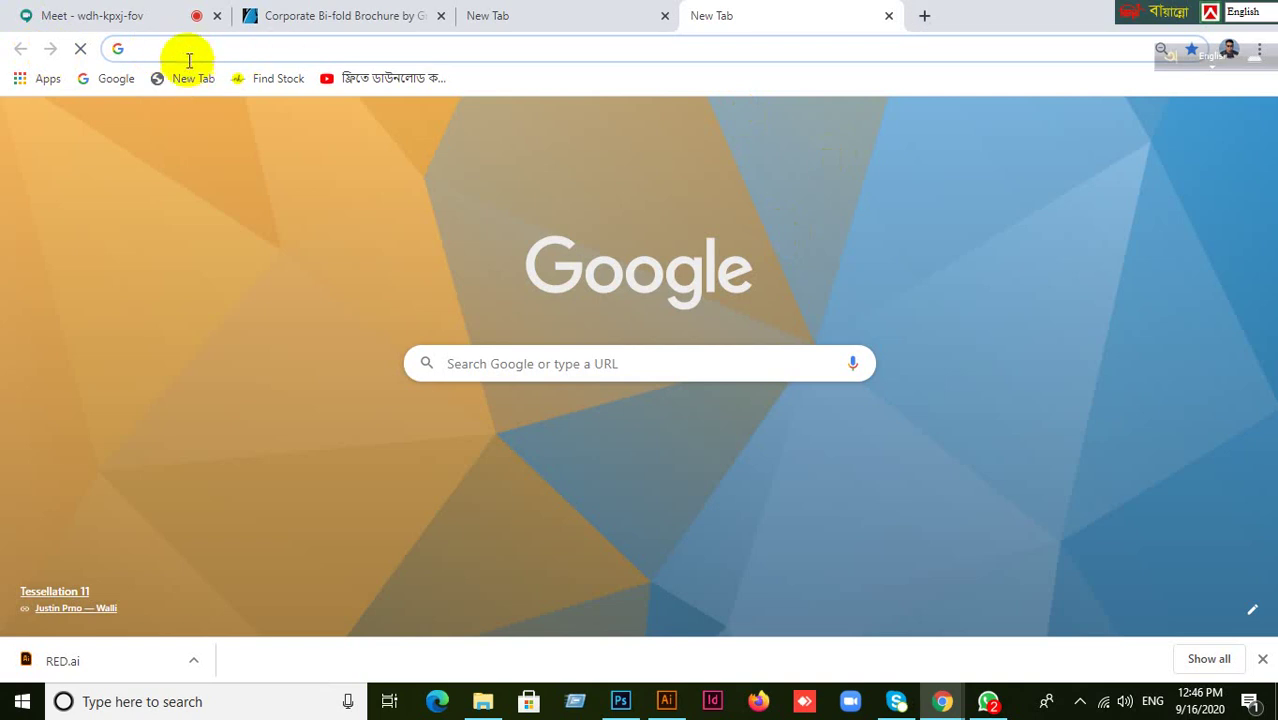
pyautogui.click(189, 52)
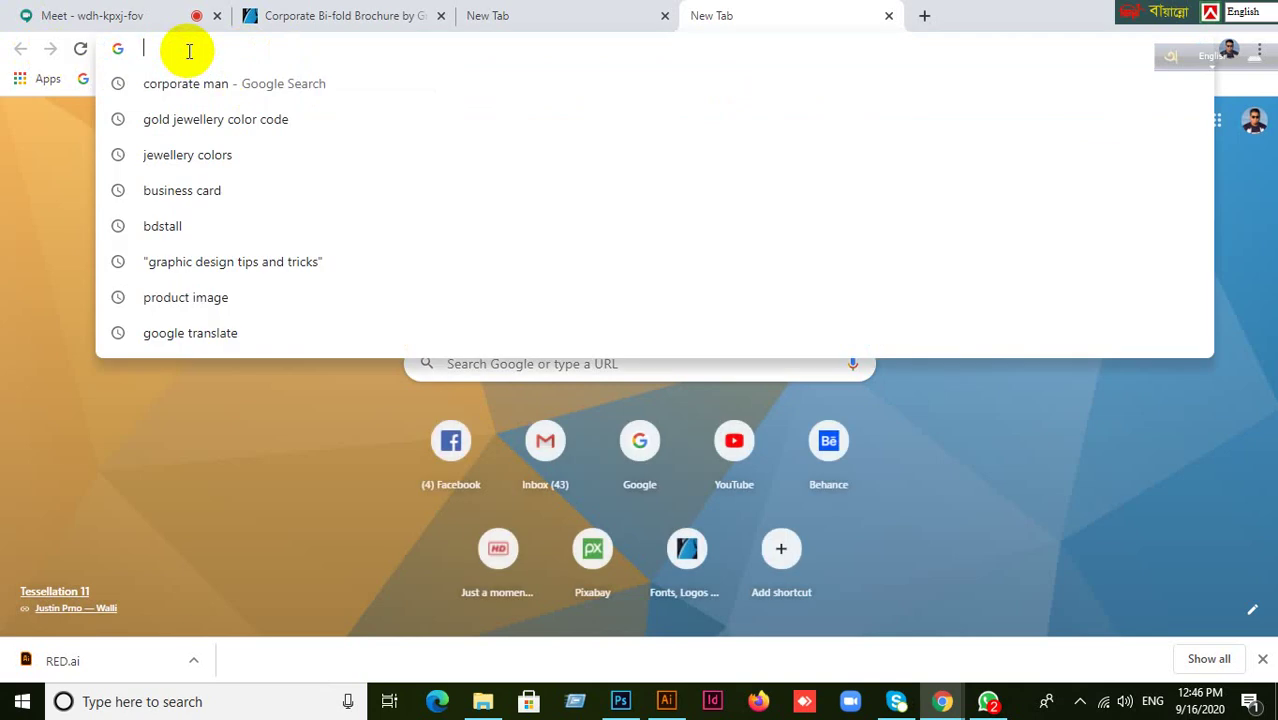
pyautogui.write('wwwww')
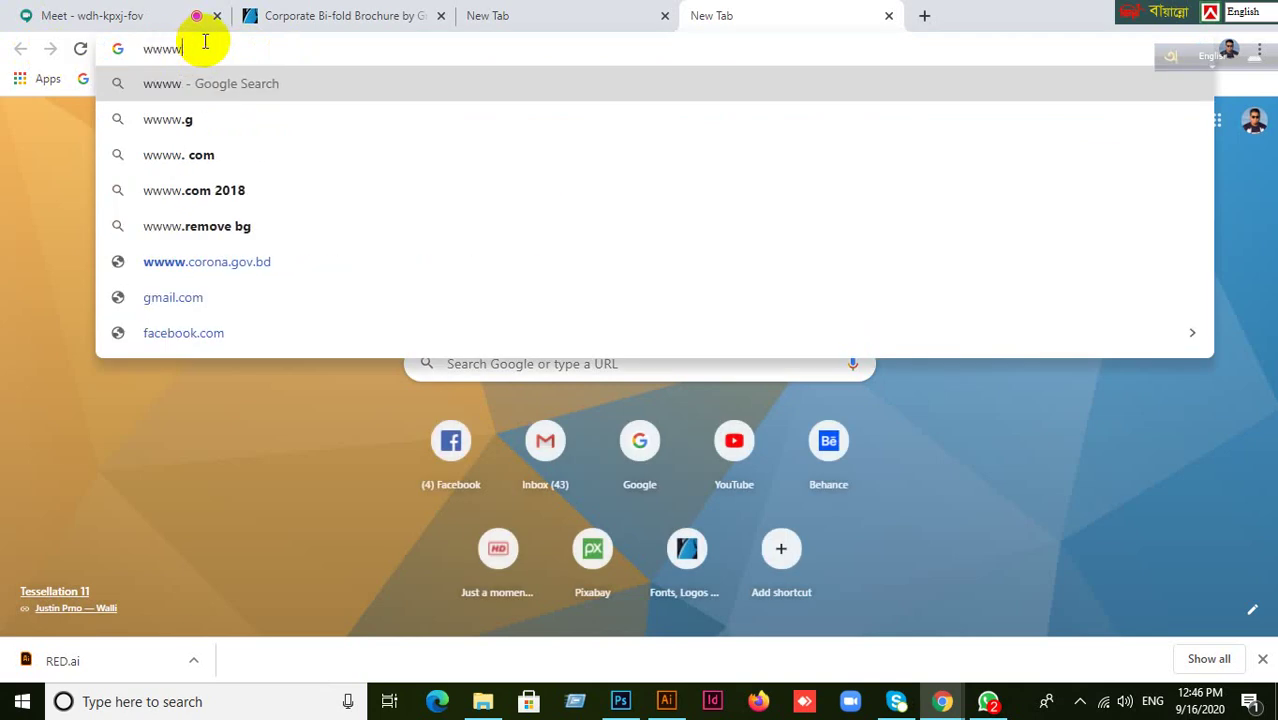
pyautogui.press('BackSpace')
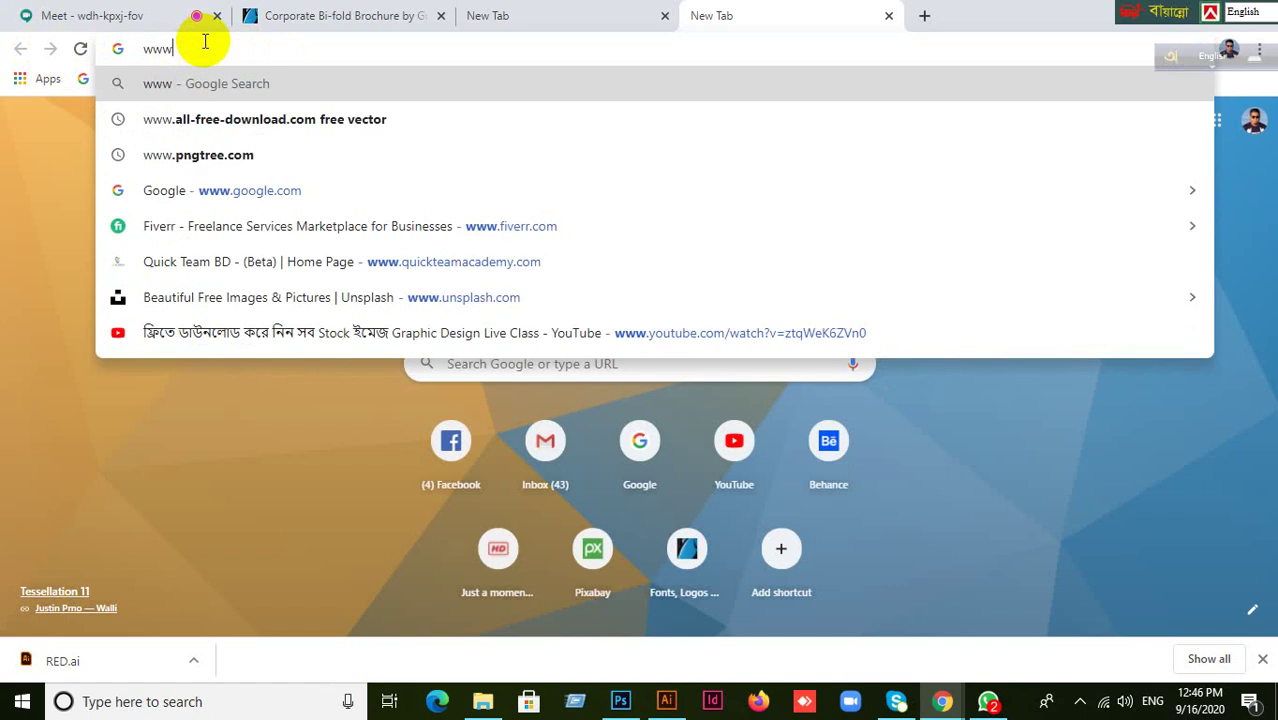
pyautogui.write('.fre')
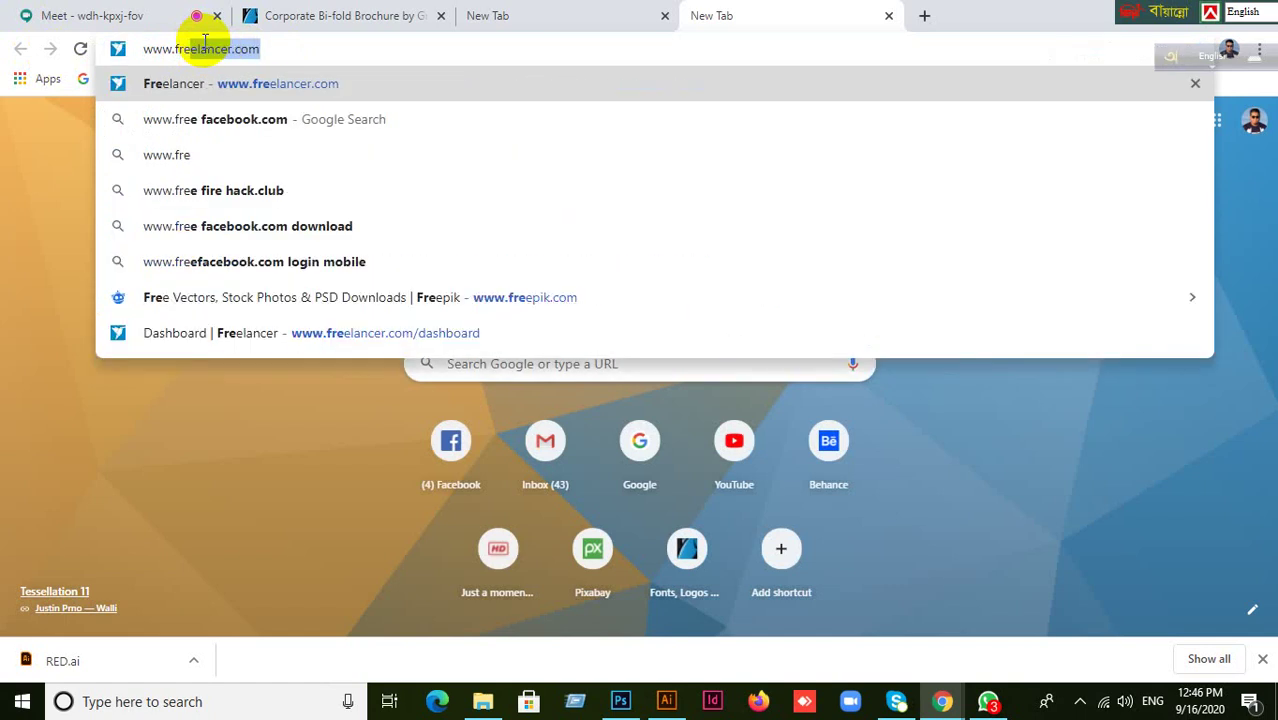
pyautogui.write('epi')
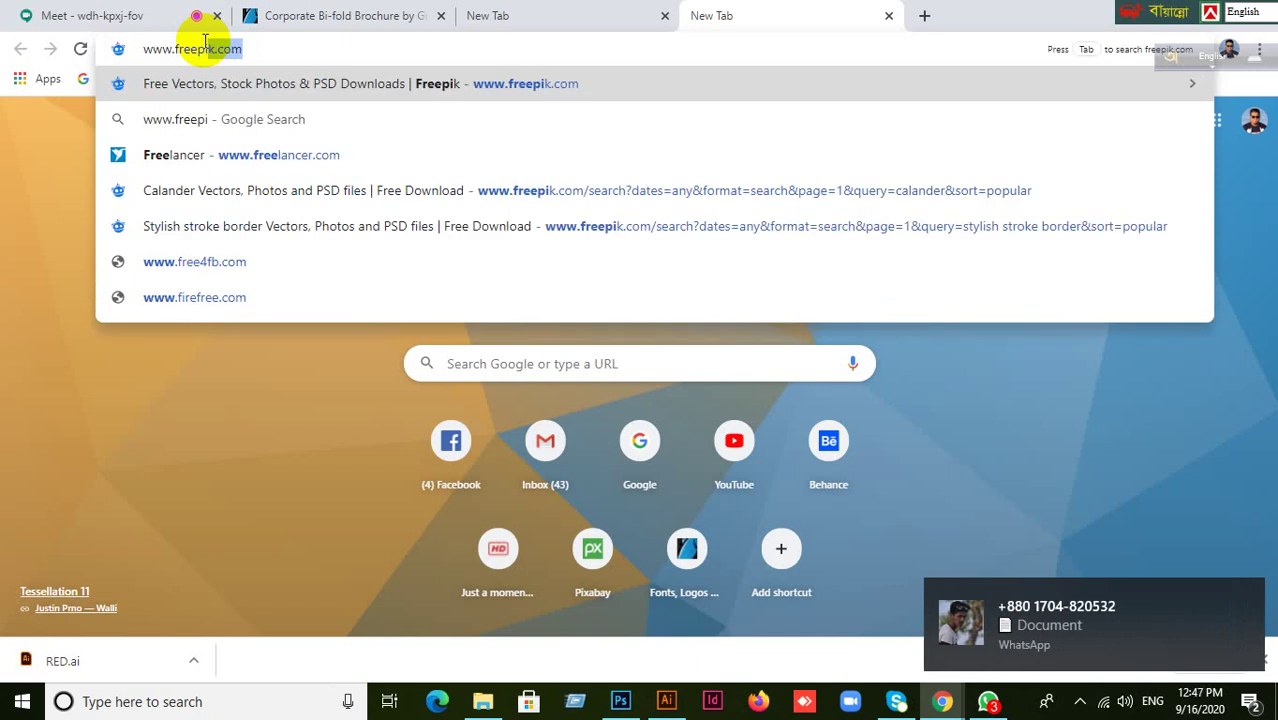
pyautogui.press('Return')
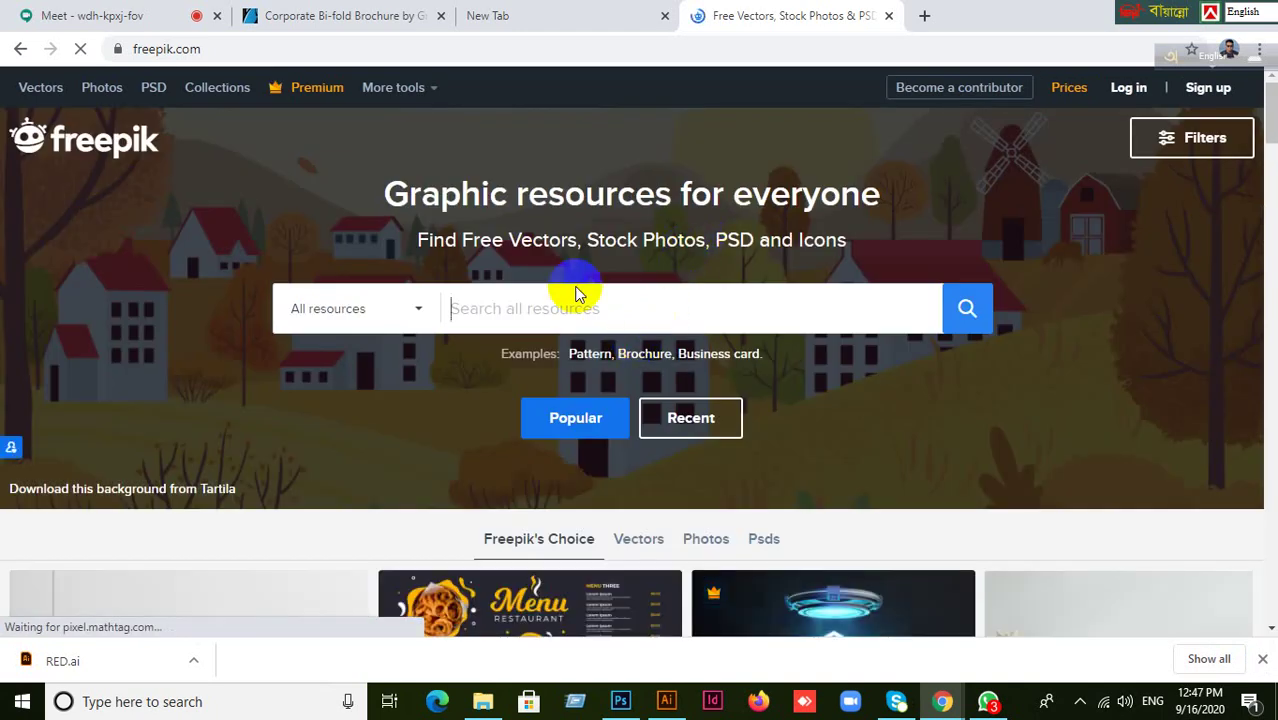
# - Search all Freepik resources for "Corporate business cards"
pyautogui.click(519, 313)
pyautogui.scroll(-1, 513, 305)
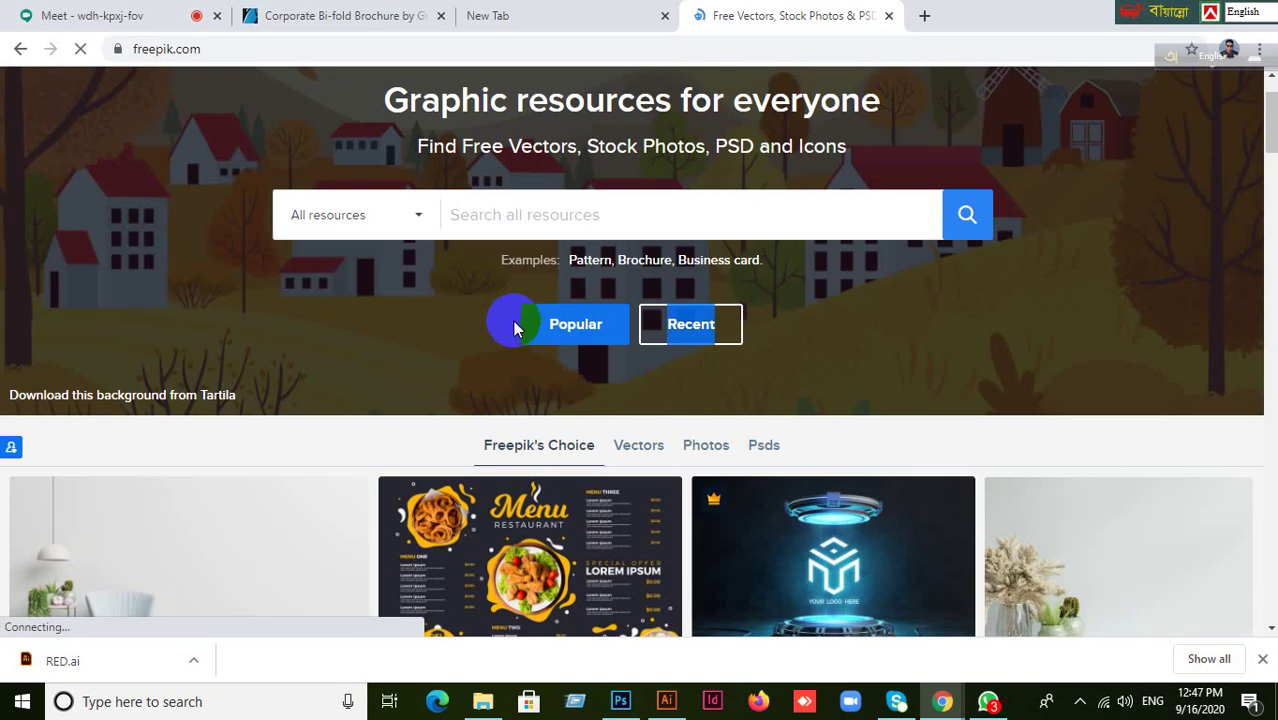
pyautogui.click(513, 212)
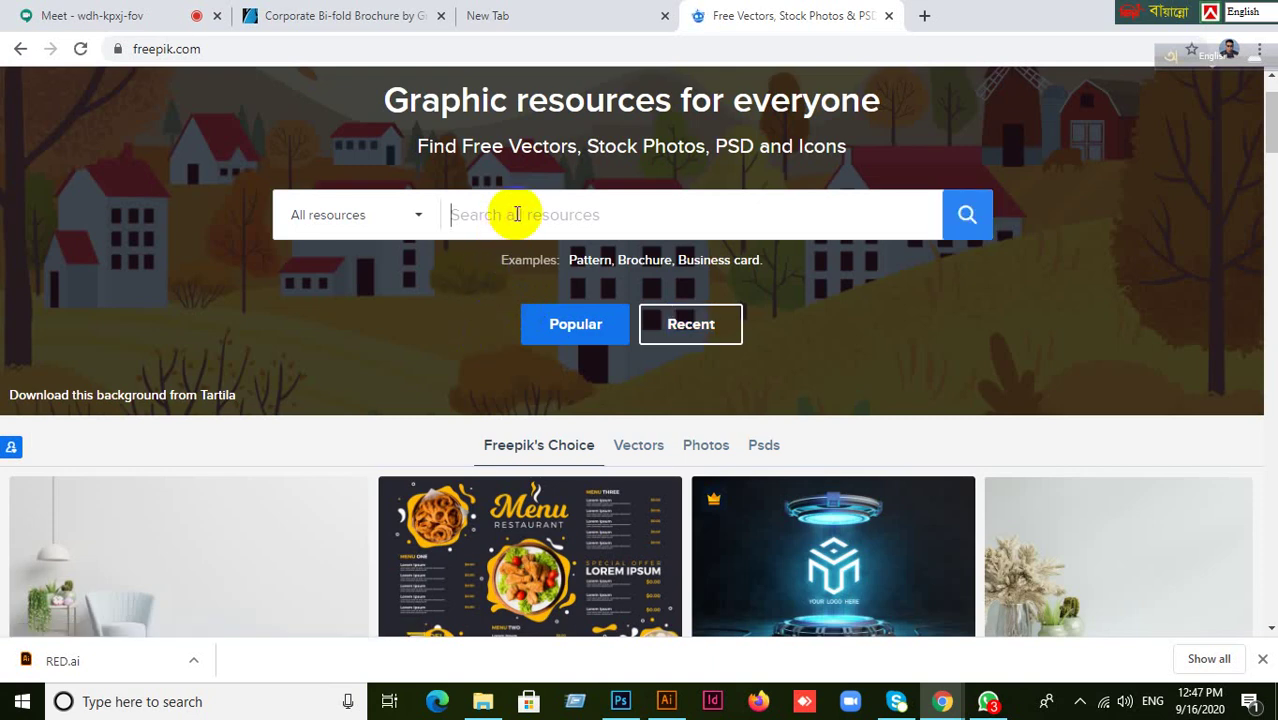
pyautogui.write('Corpor')
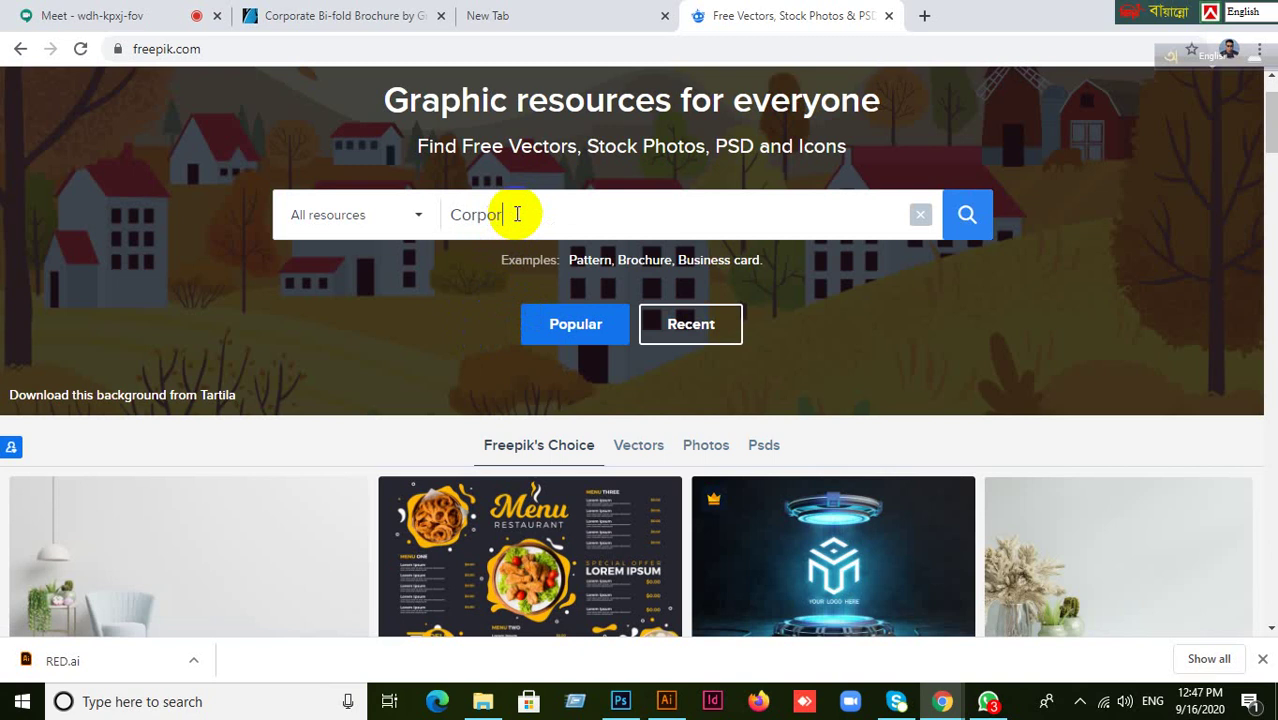
pyautogui.write('ate ')
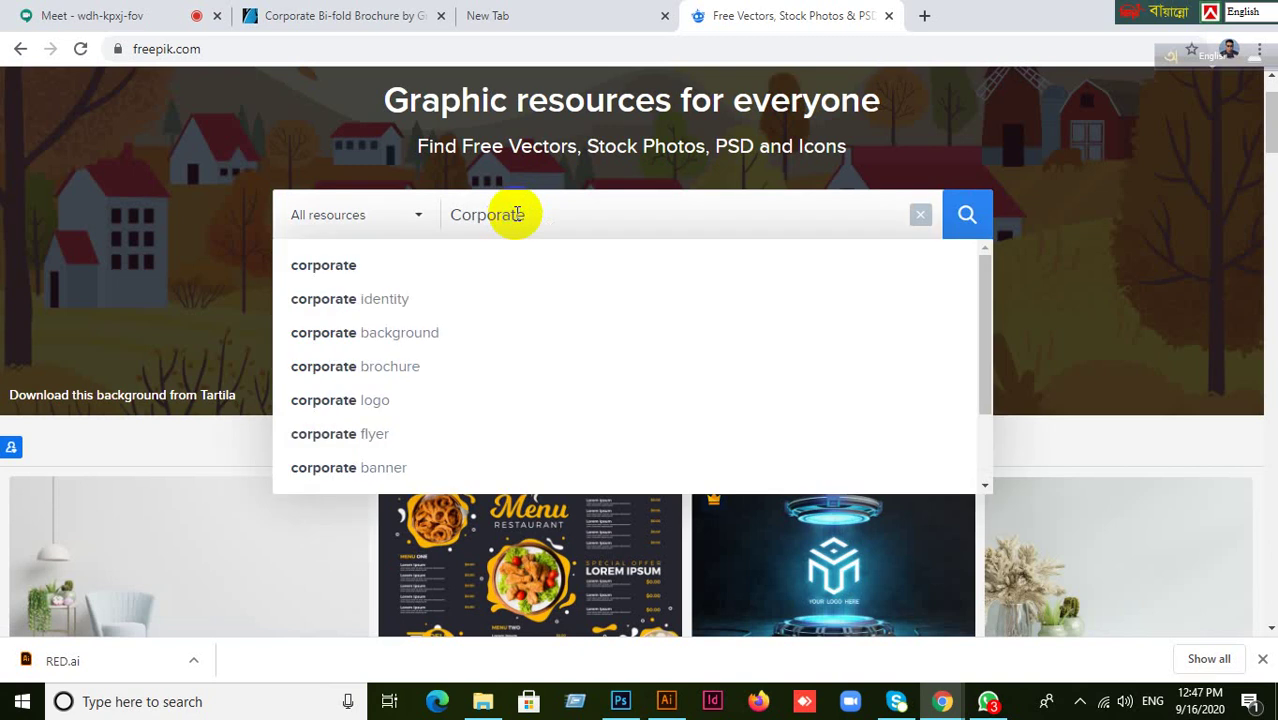
pyautogui.write('busi')
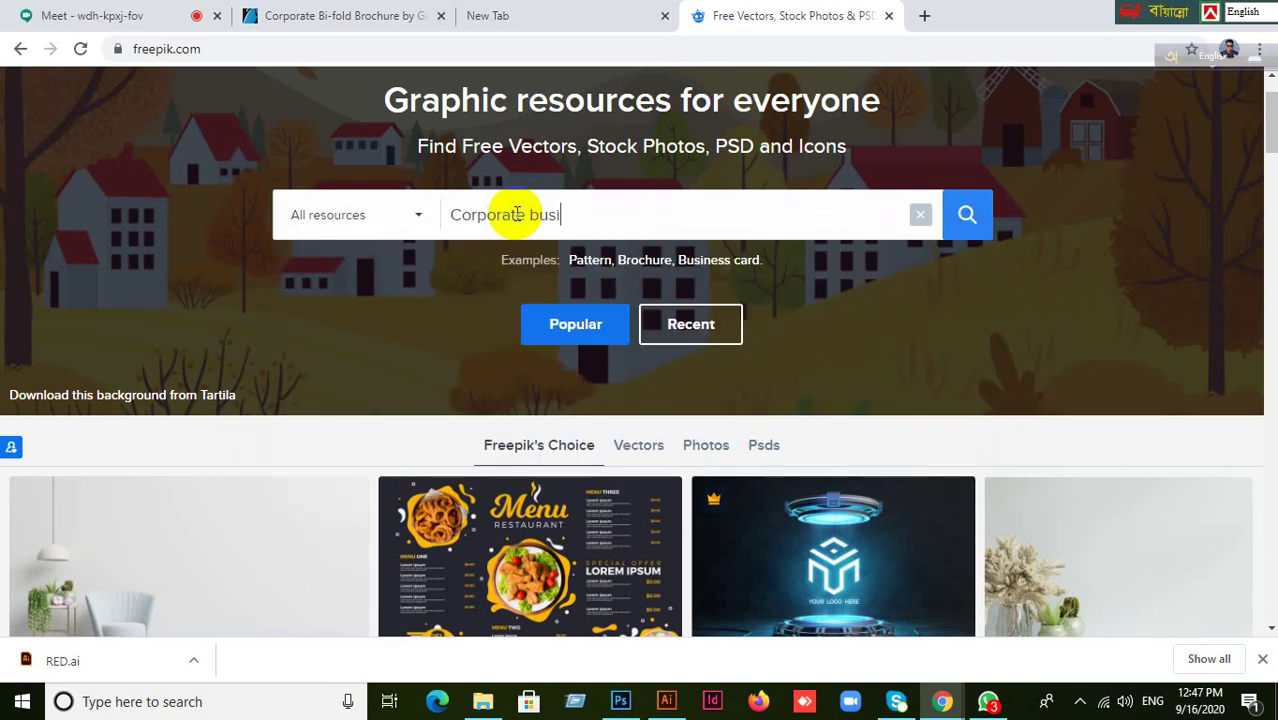
pyautogui.write('ness card')
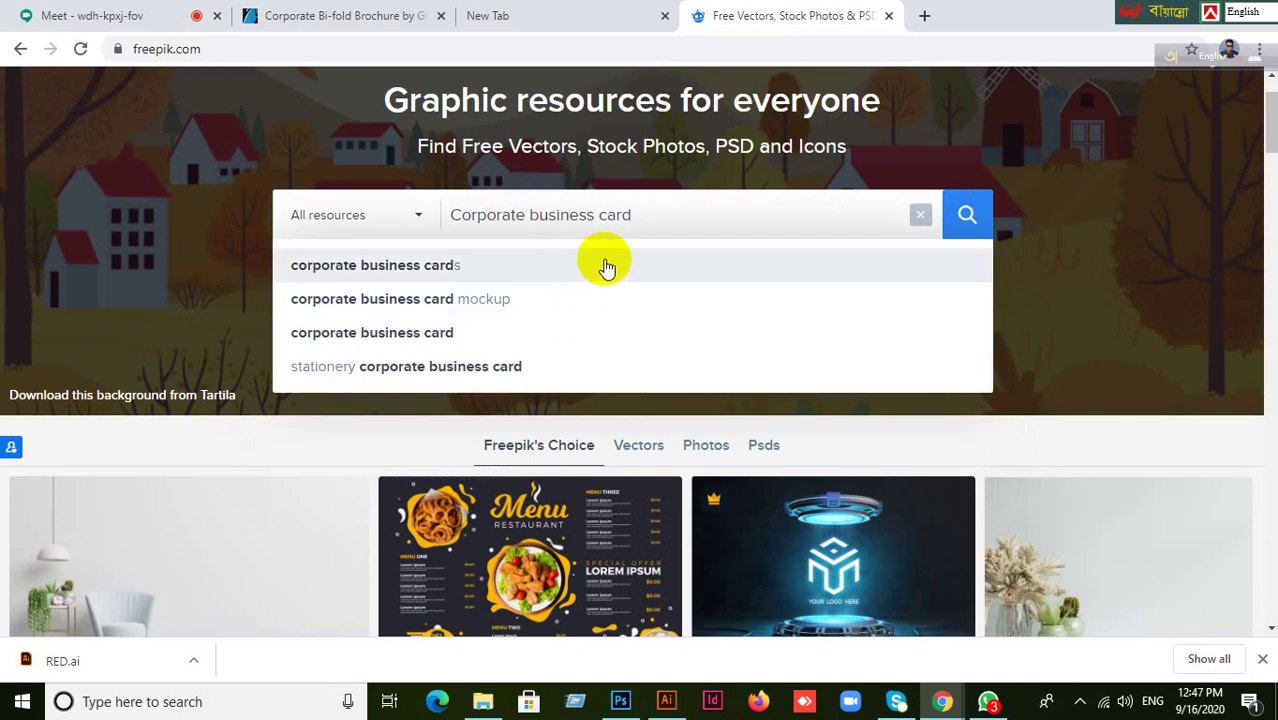
pyautogui.click(607, 267)
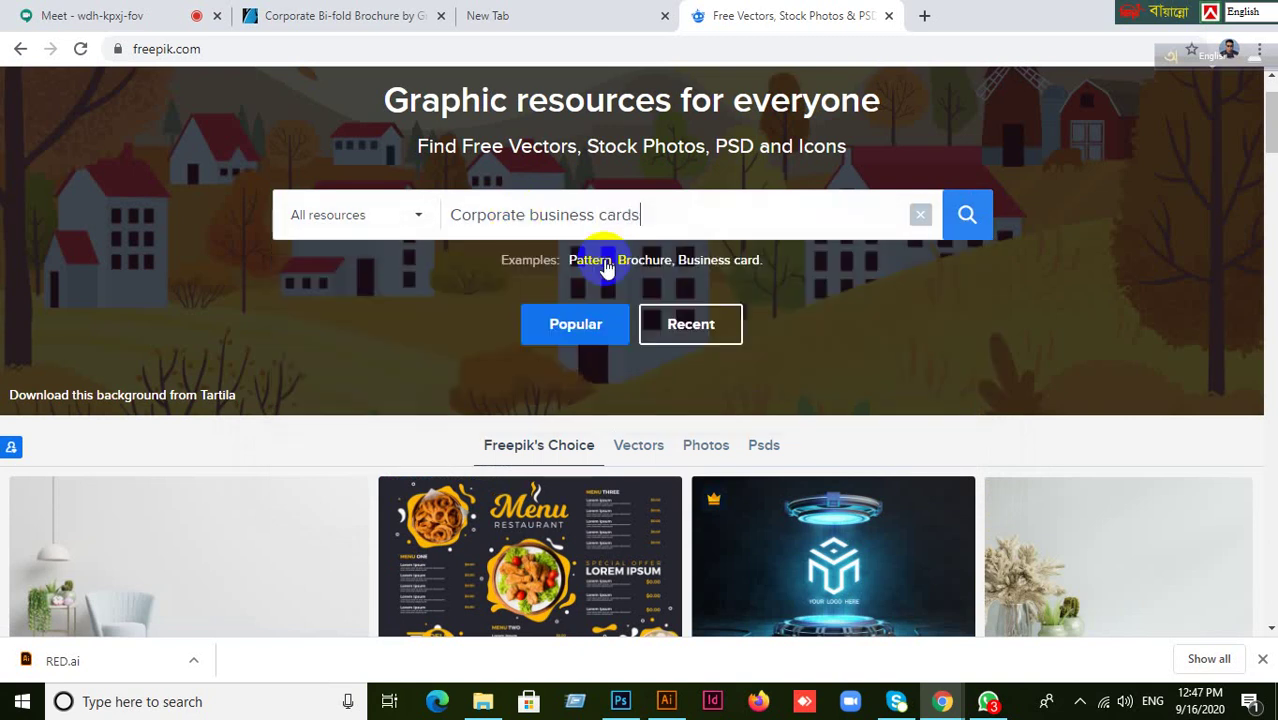
pyautogui.click(968, 217)
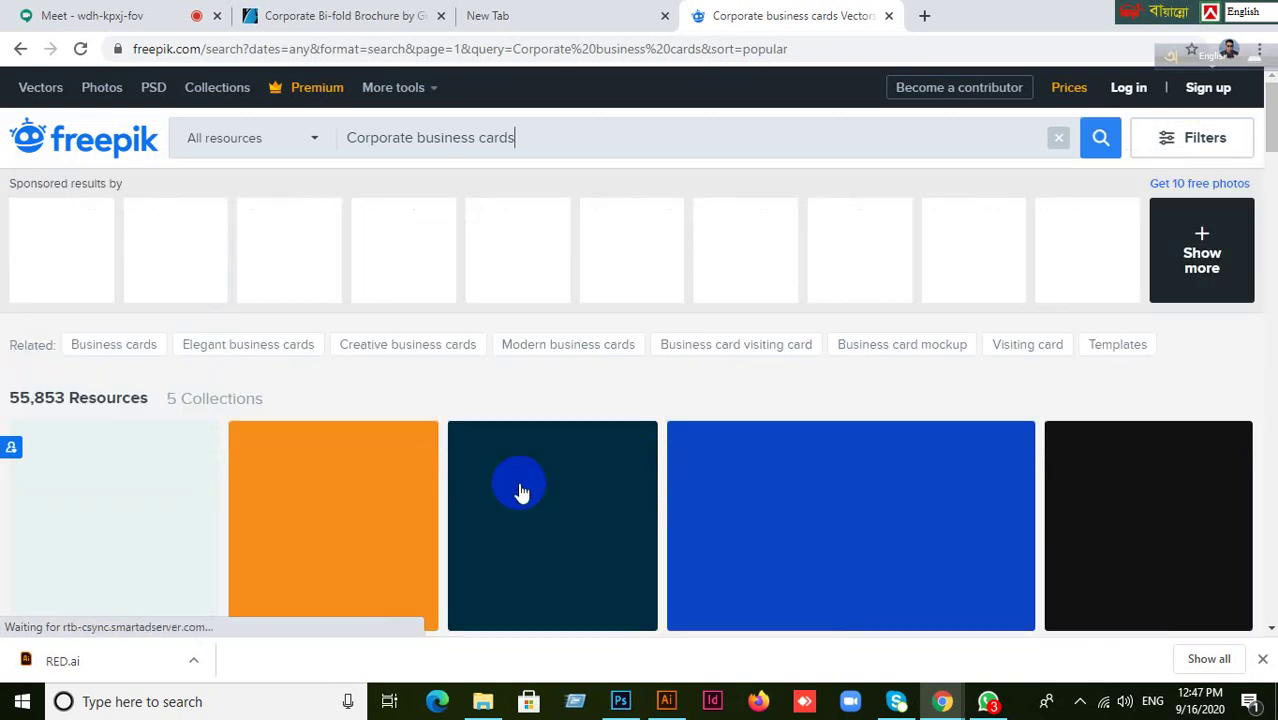
# - Look through the corporate business card results, comparing the layouts and colour schemes of the card templates
pyautogui.scroll(-3, 520, 485)
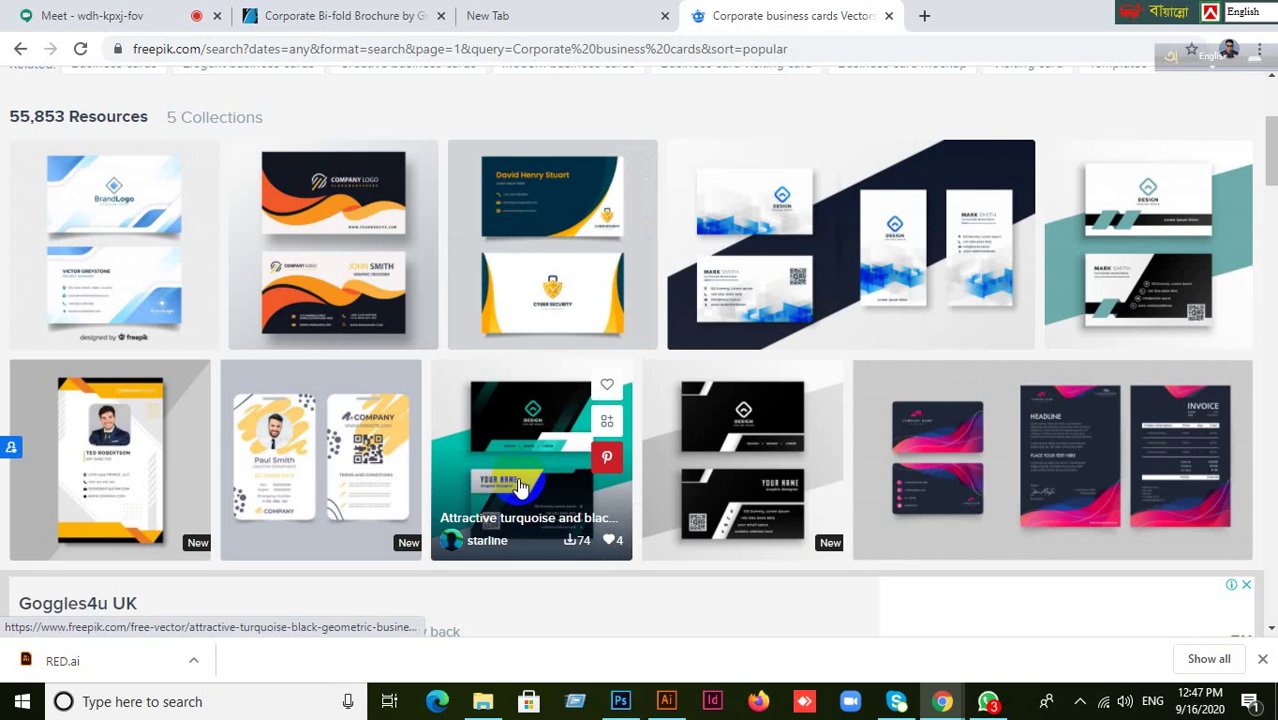
pyautogui.scroll(-3, 540, 490)
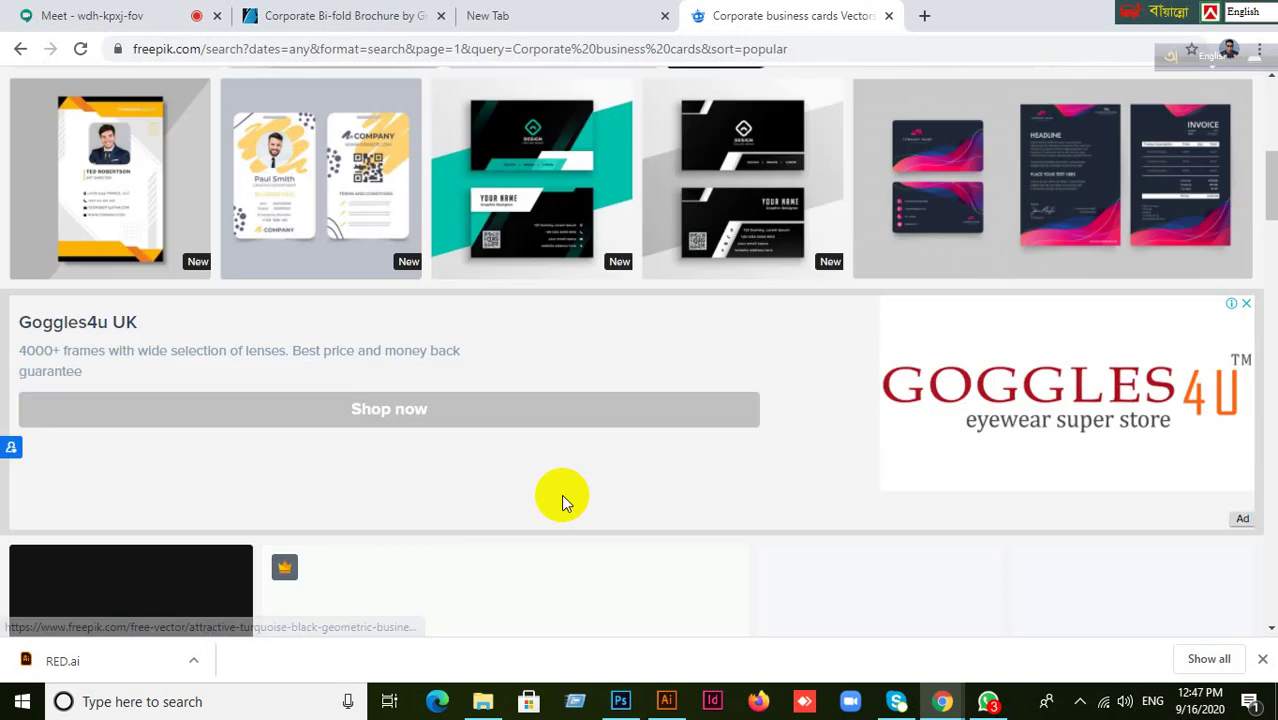
pyautogui.scroll(1, 561, 493)
pyautogui.scroll(-3, 561, 493)
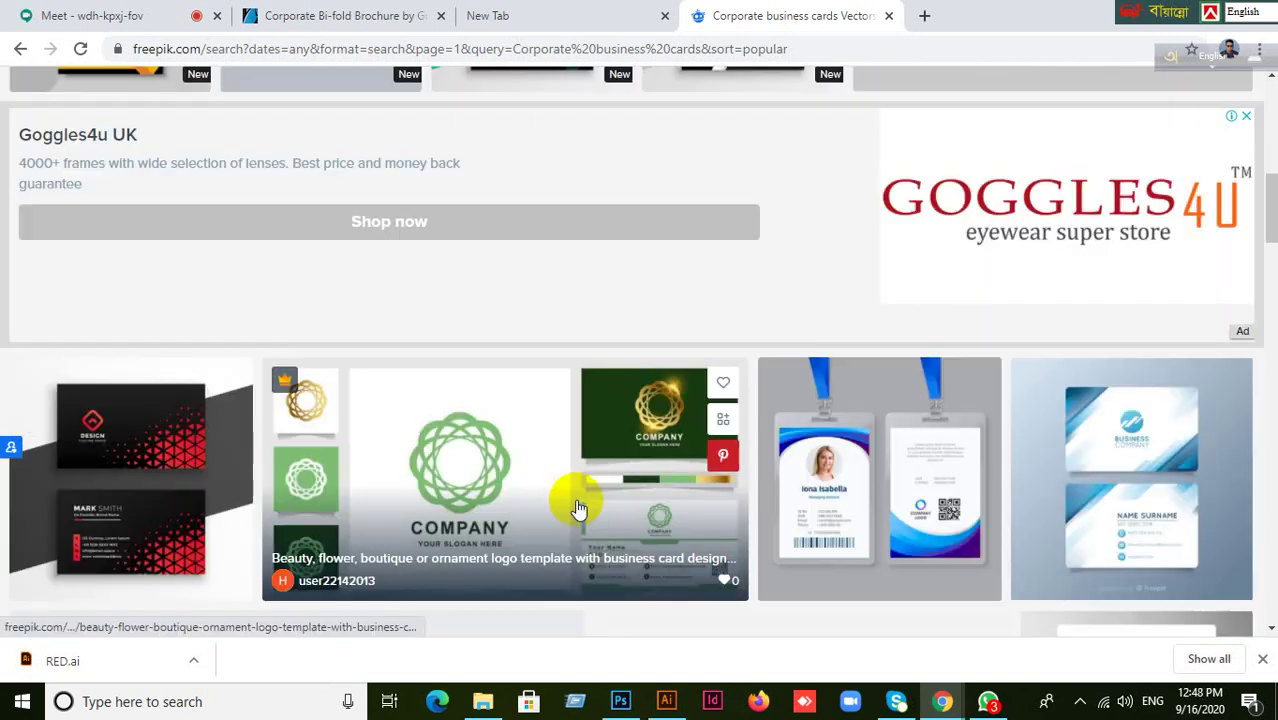
pyautogui.scroll(-3, 565, 500)
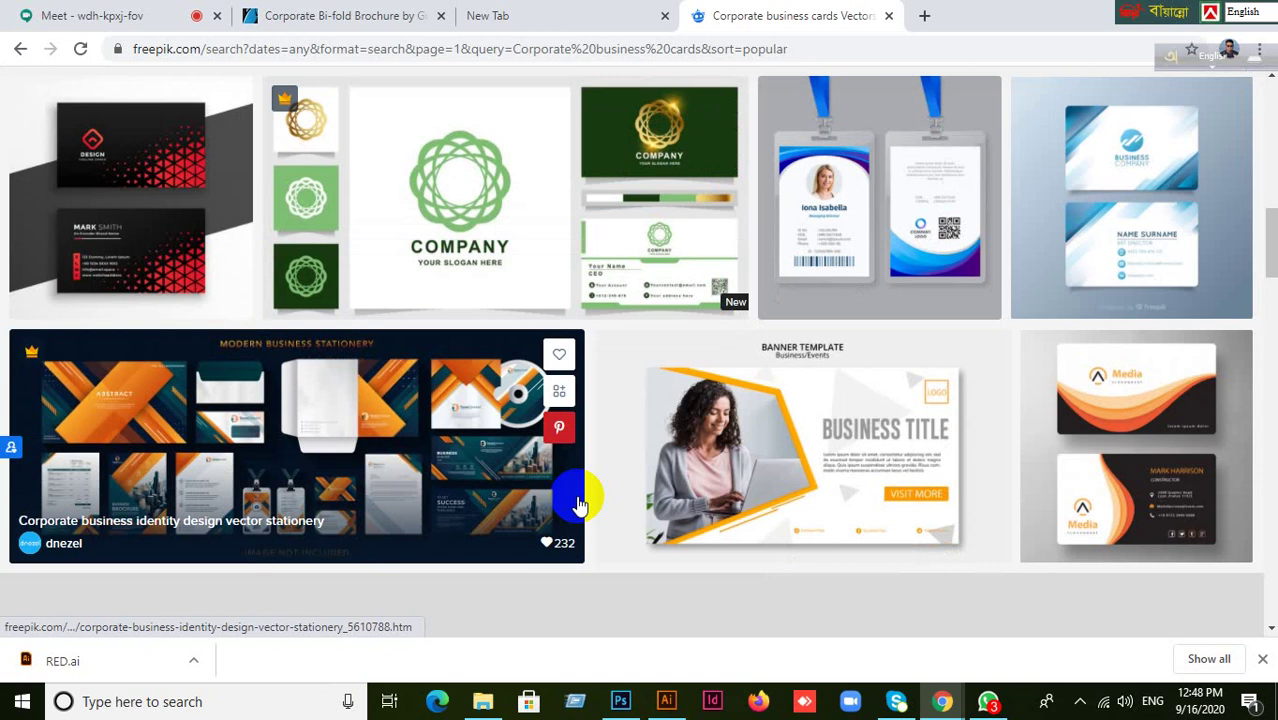
pyautogui.scroll(-6, 578, 503)
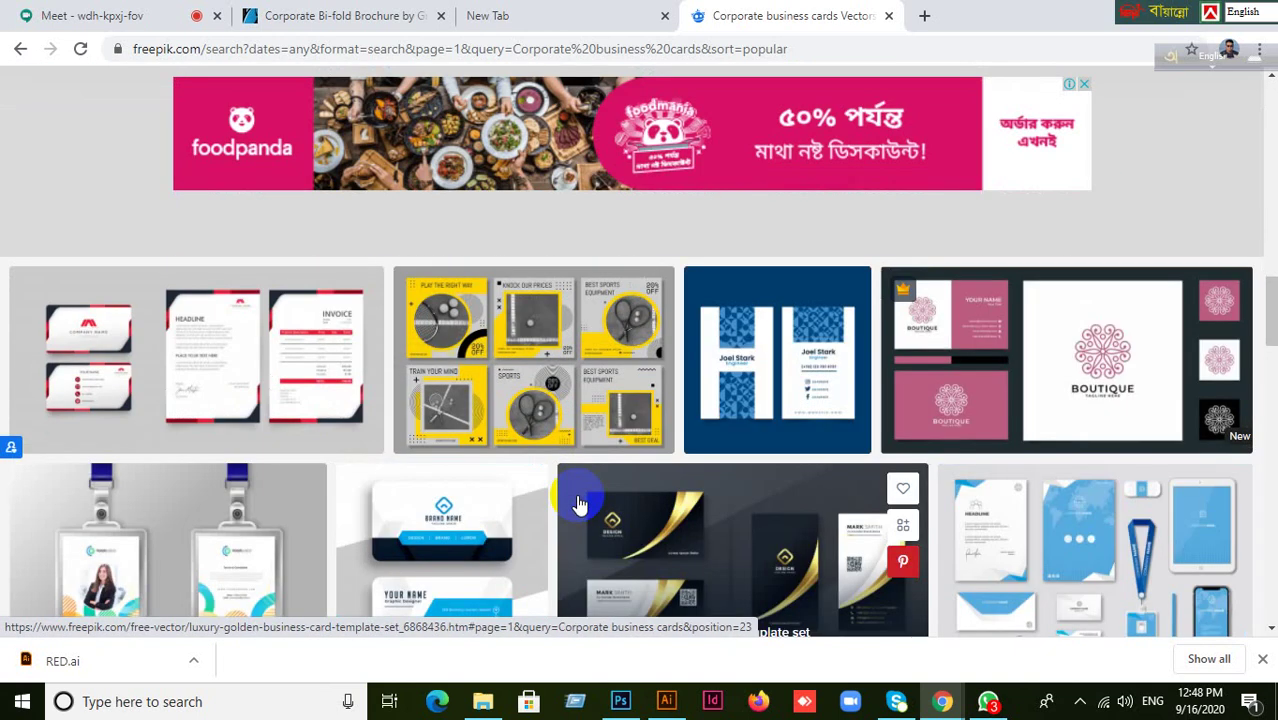
pyautogui.scroll(-3, 578, 503)
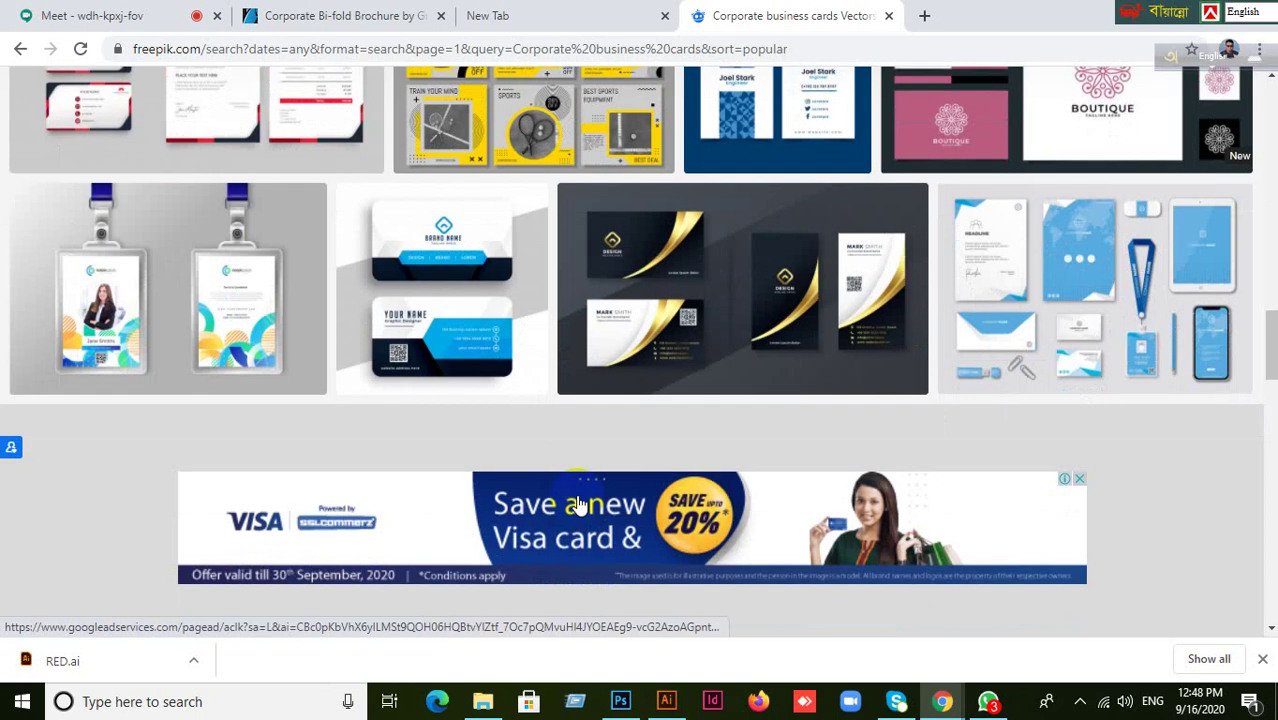
pyautogui.scroll(1, 578, 503)
pyautogui.moveTo(578, 503)
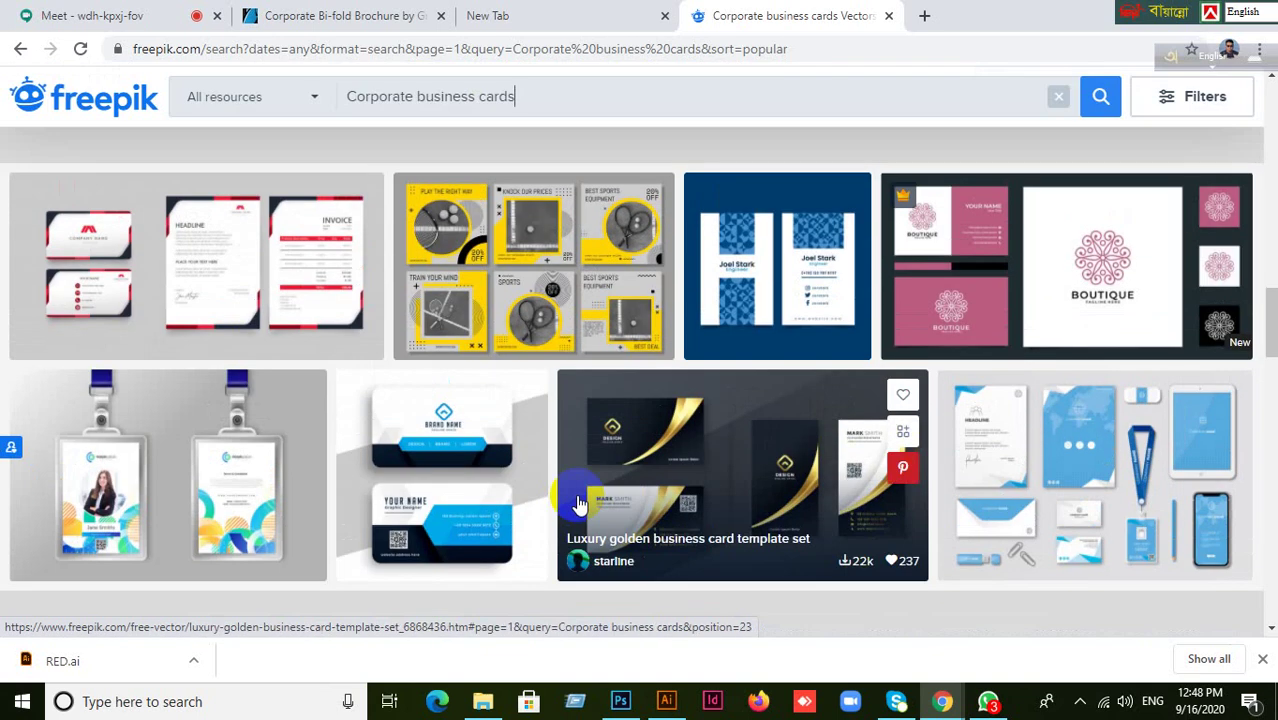
pyautogui.scroll(-1, 690, 530)
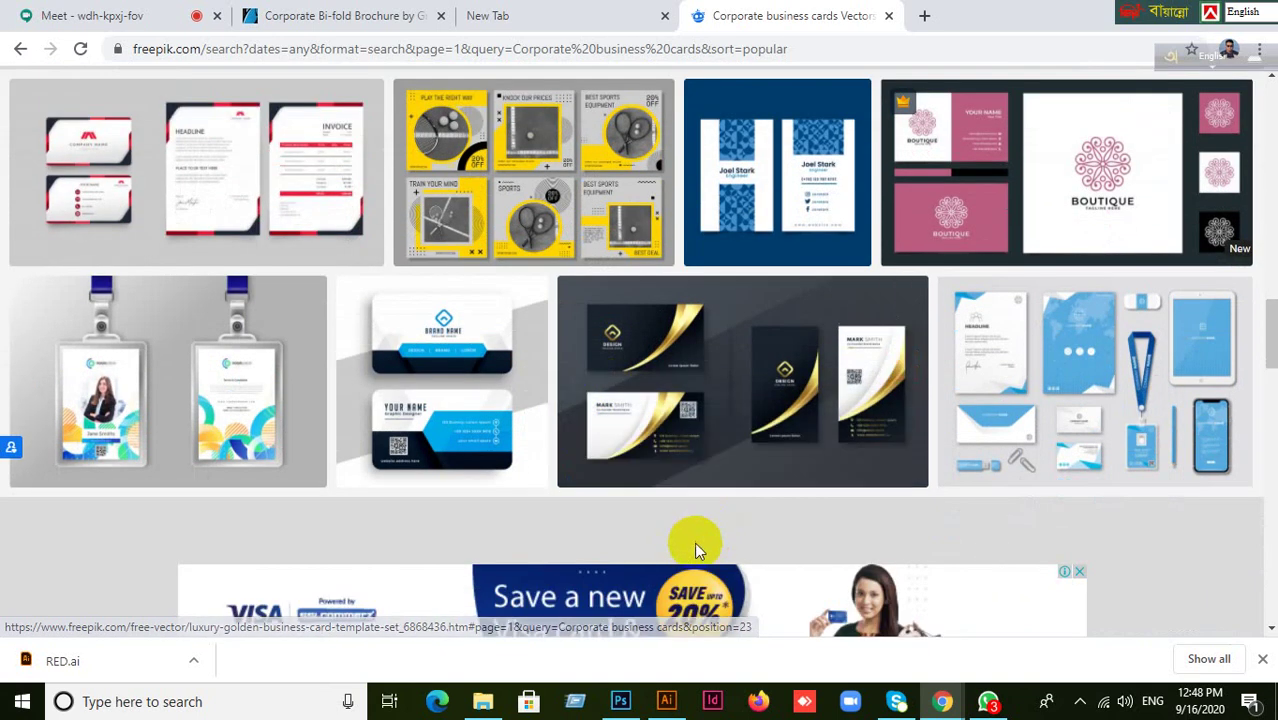
# - Open the modern blue professional business card template, view both card sides and the related designs, and close its preview
pyautogui.click(424, 367)
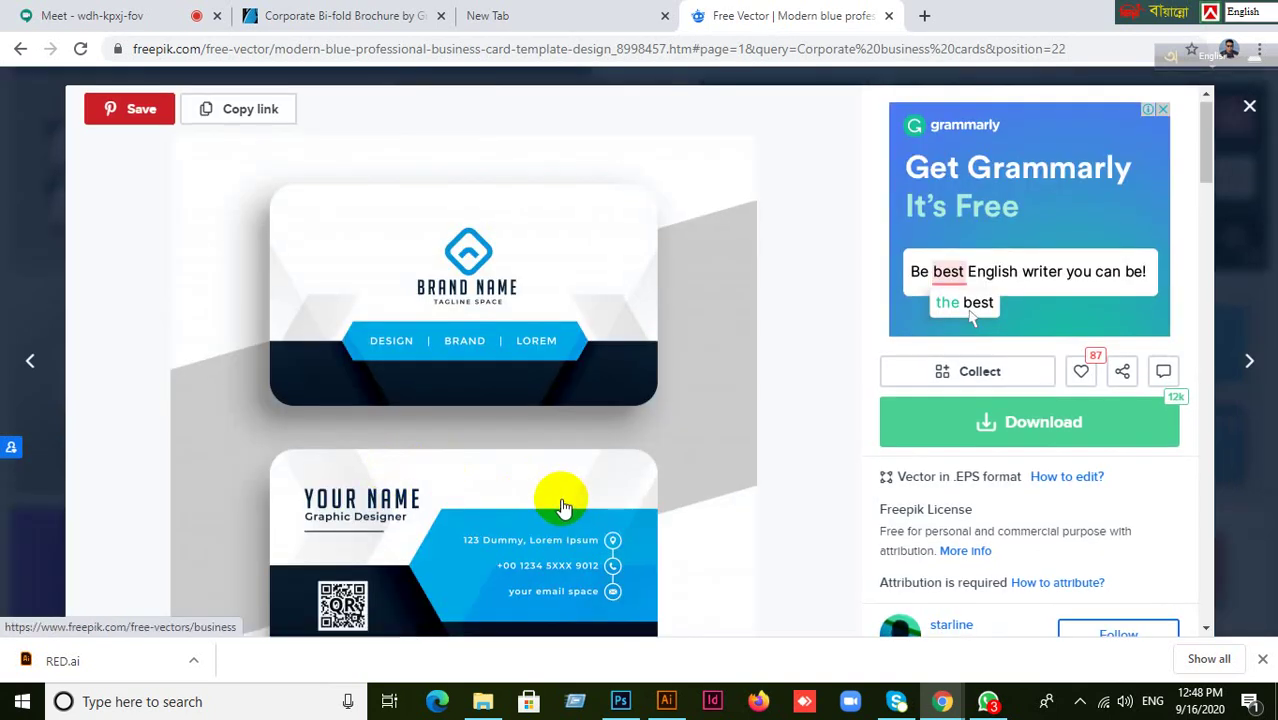
pyautogui.scroll(-5, 1249, 112)
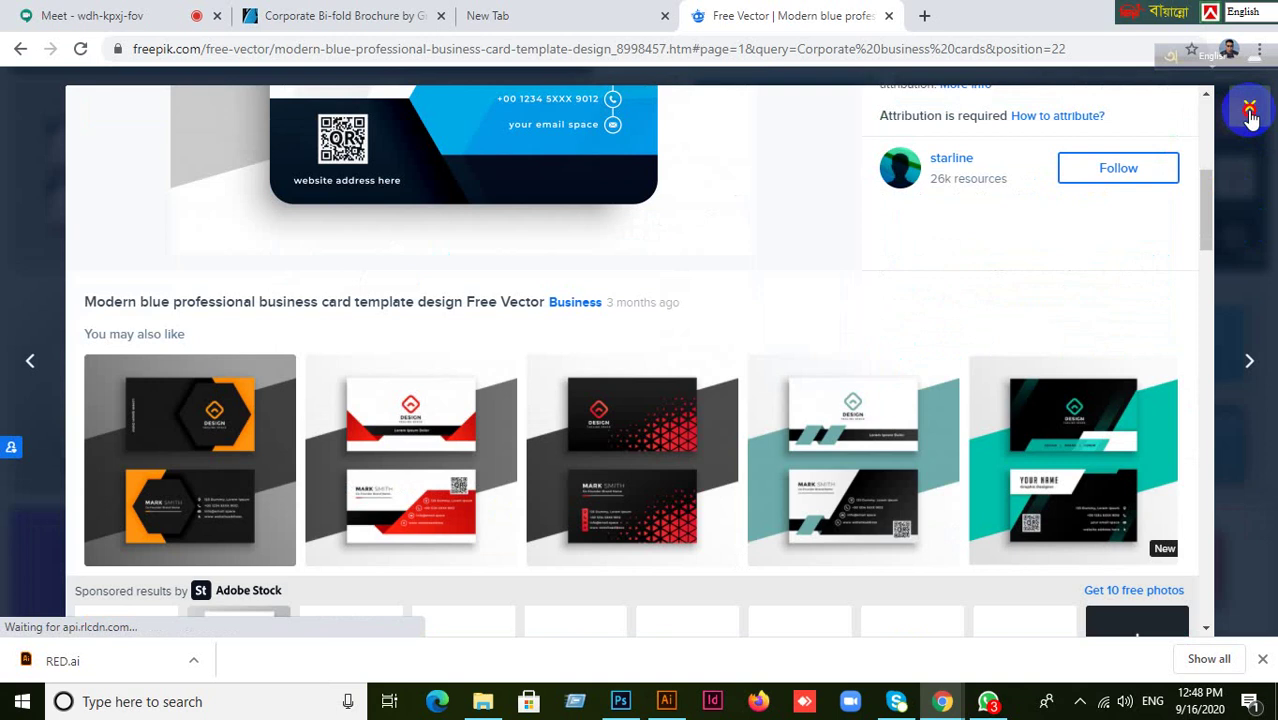
pyautogui.click(1249, 112)
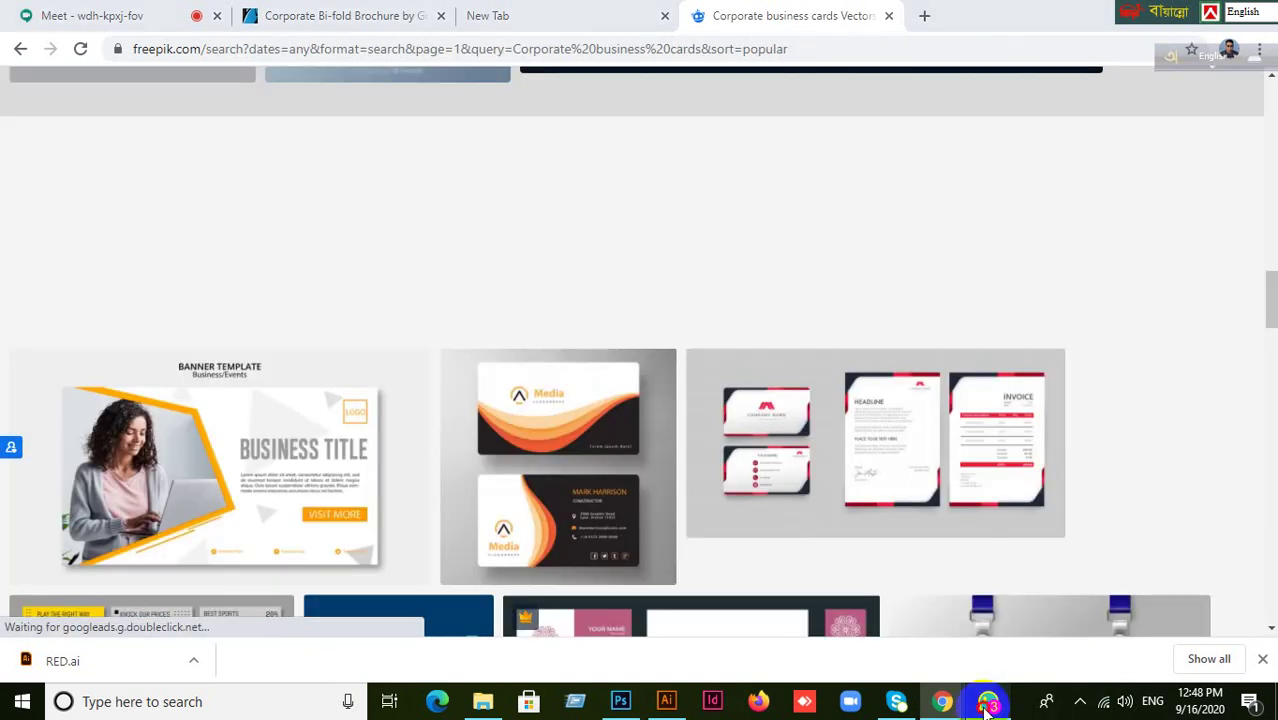
# - Switch to WhatsApp and open the unread chat containing id card-01.ai and id card-02.ai
pyautogui.click(988, 701)
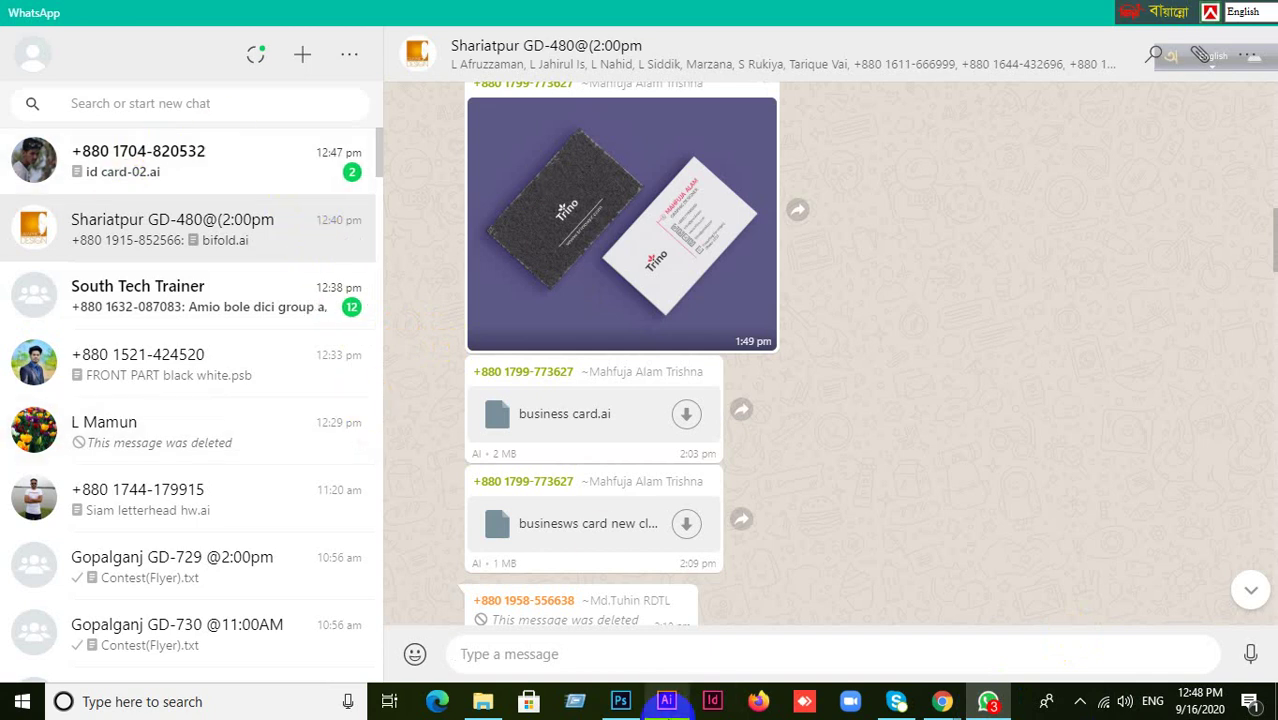
pyautogui.click(620, 701)
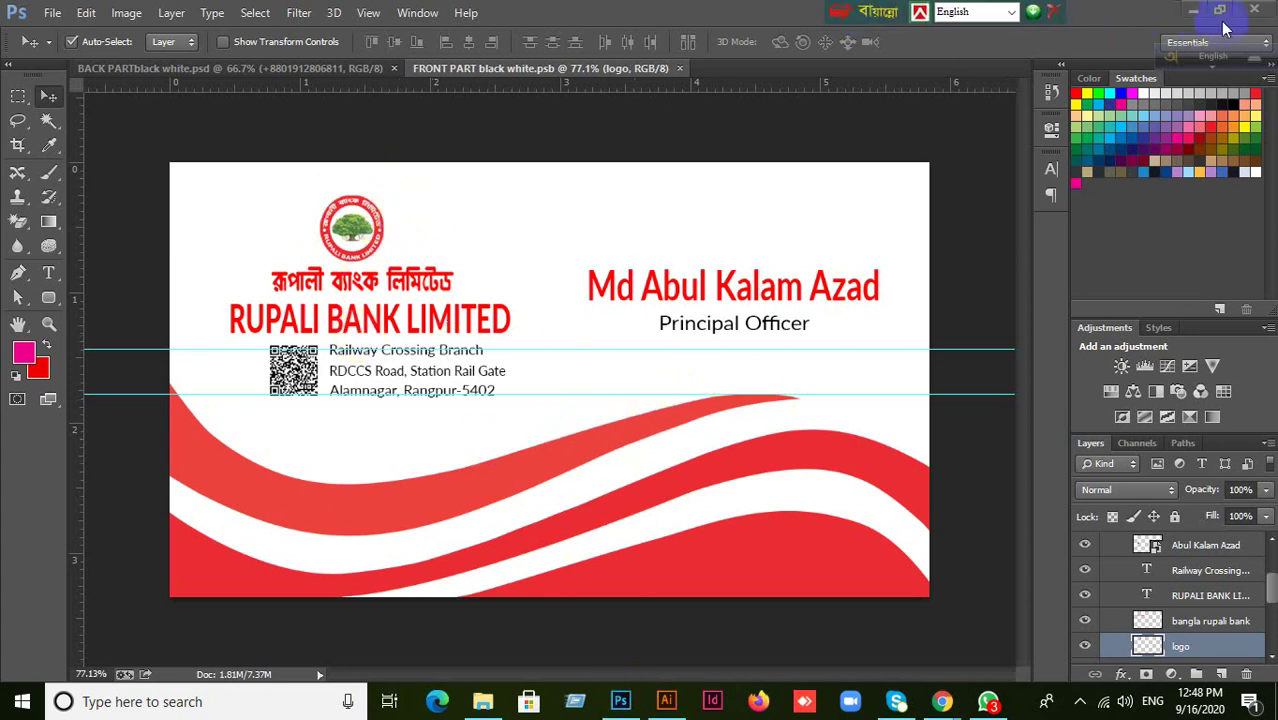
pyautogui.click(1193, 10)
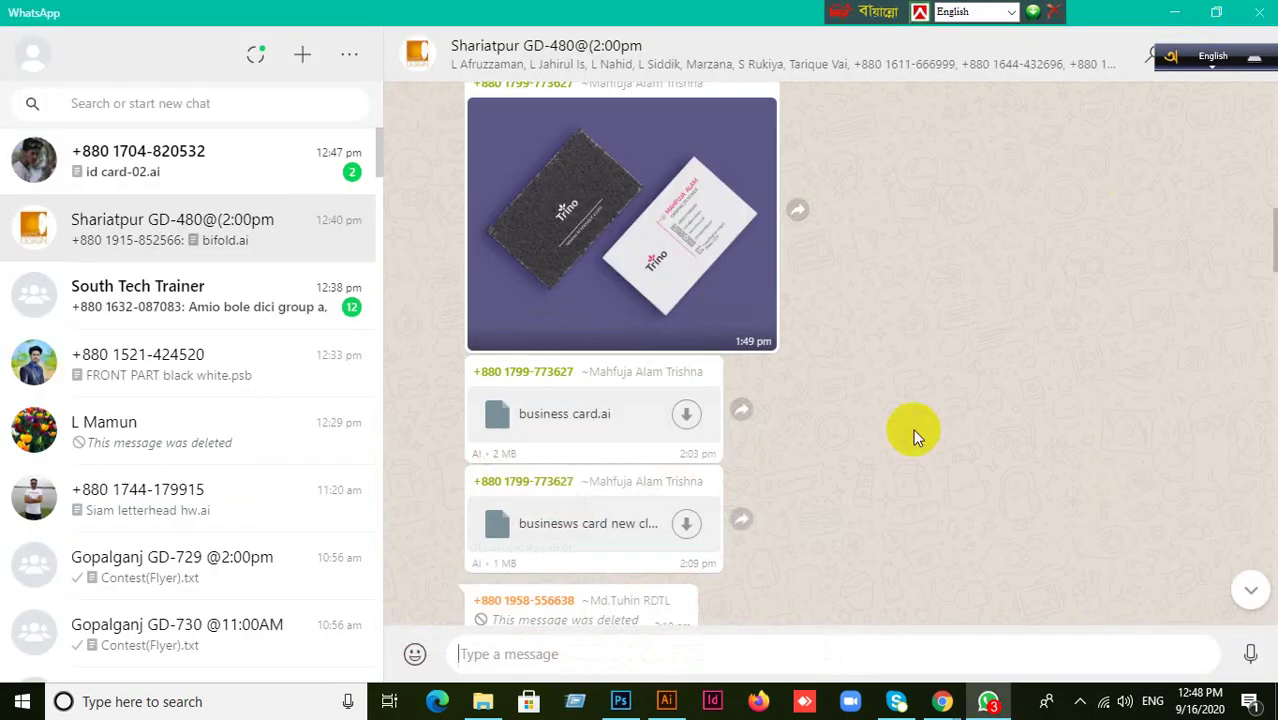
pyautogui.click(261, 164)
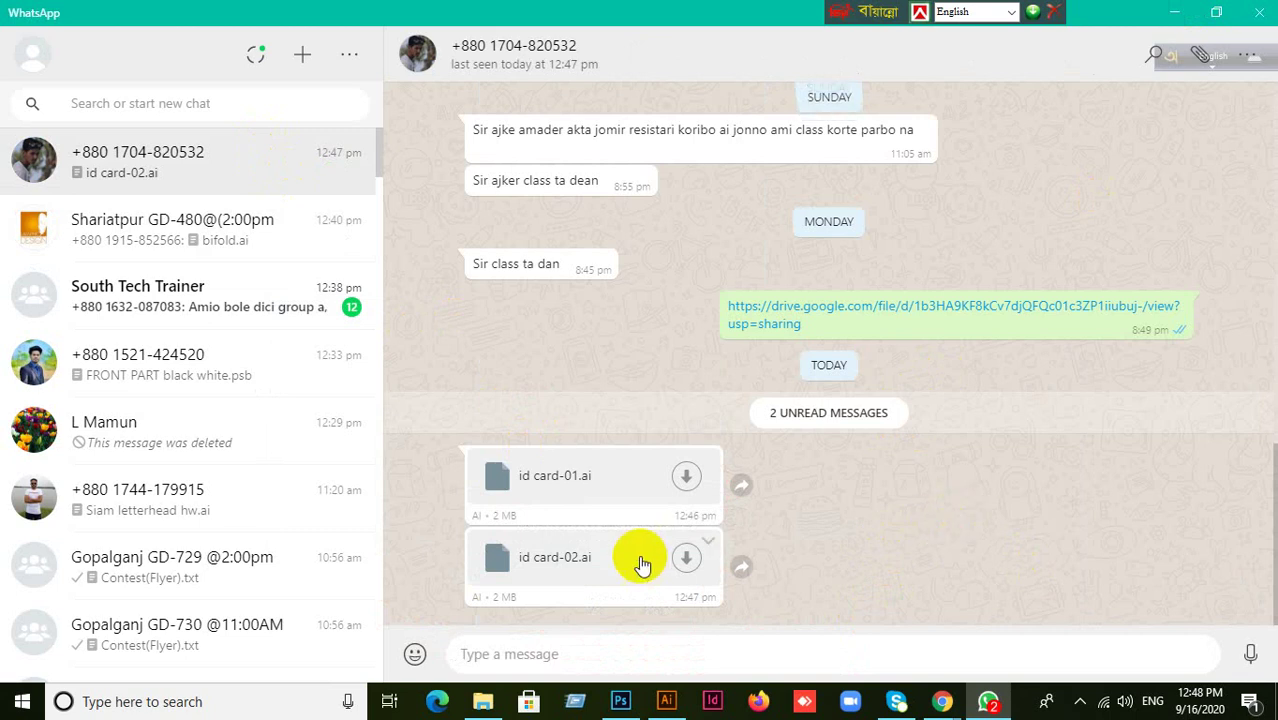
# - Download id card-01.ai from the chat and save it to the Desktop under its original name
pyautogui.click(687, 479)
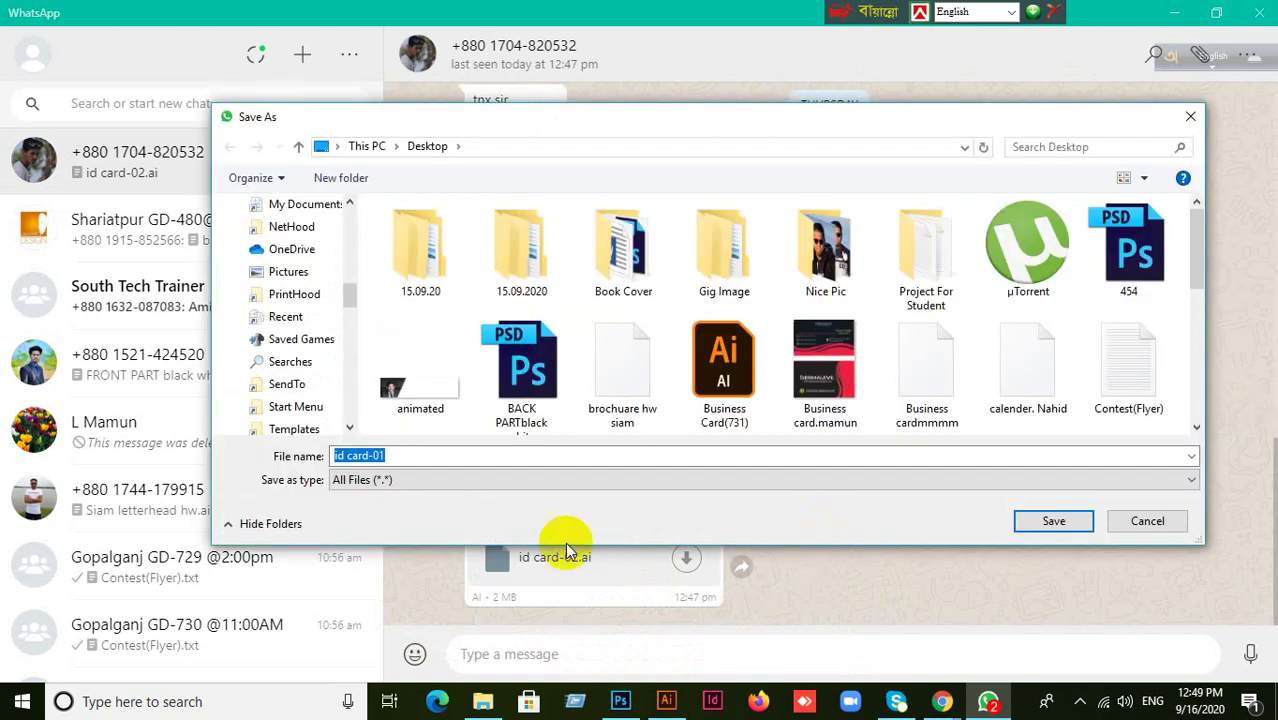
pyautogui.doubleClick(400, 455)
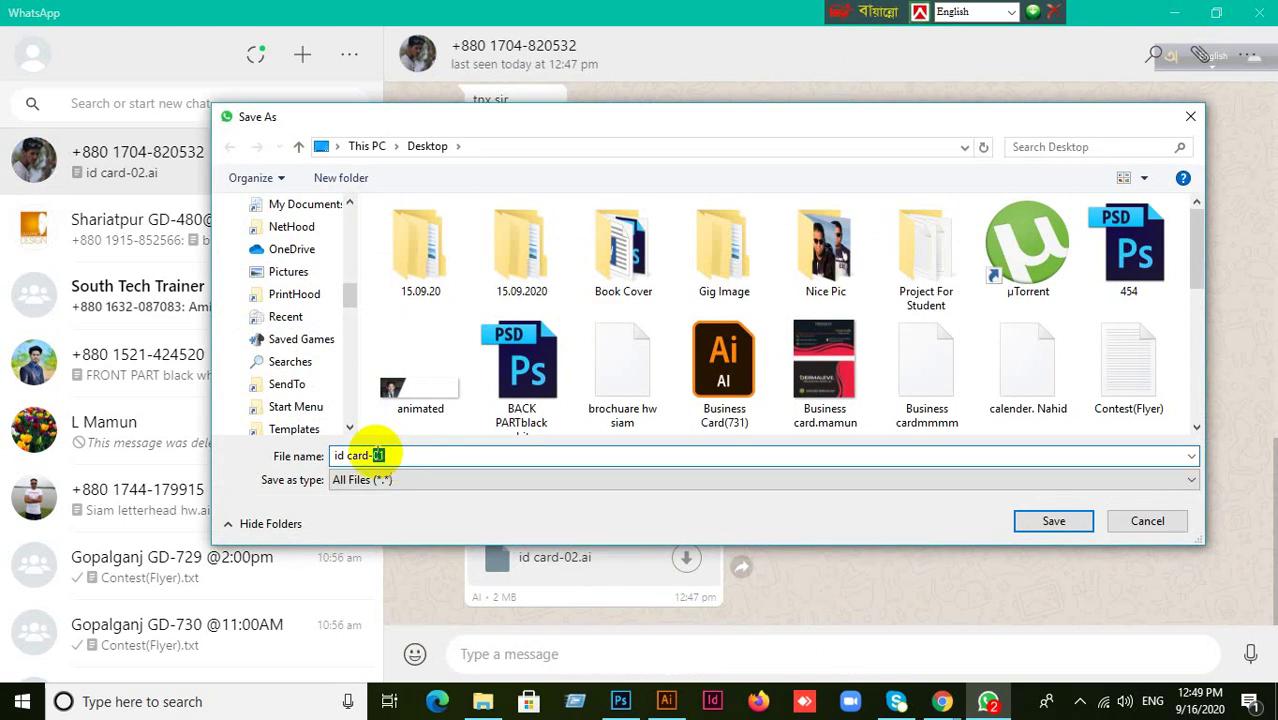
pyautogui.click(369, 454)
pyautogui.scroll(2, 323, 330)
pyautogui.scroll(10, 323, 330)
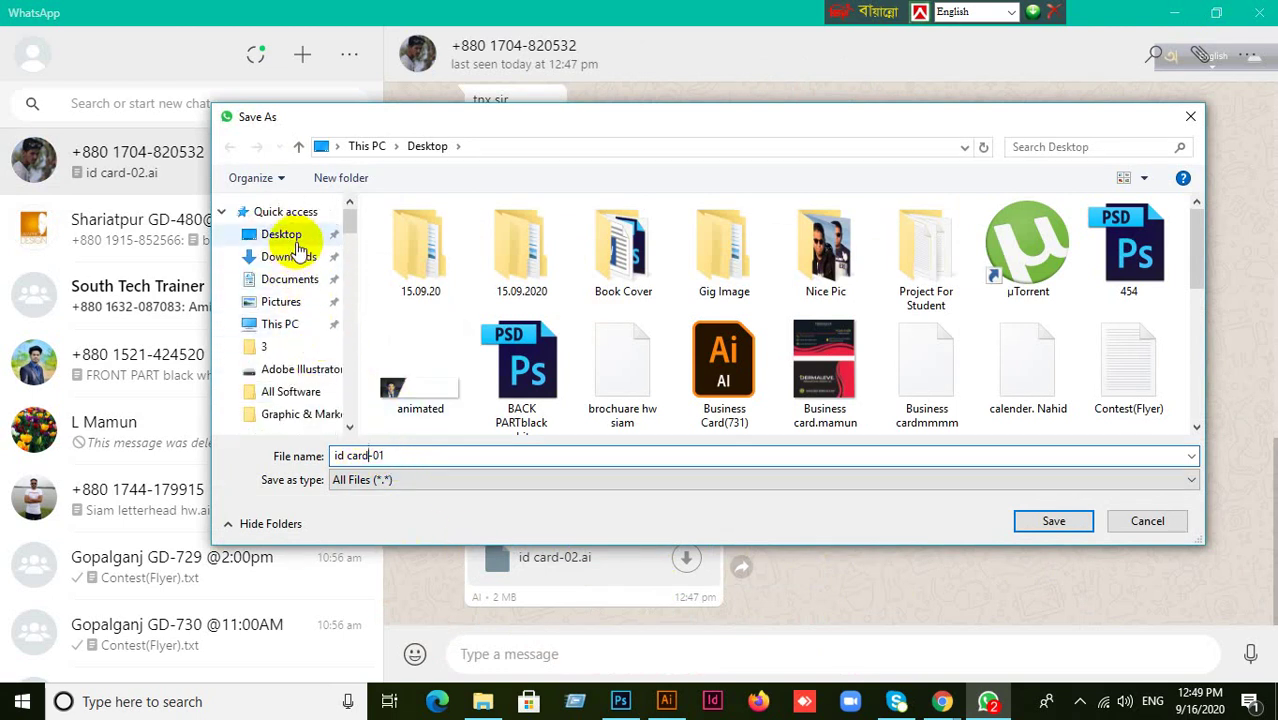
pyautogui.click(283, 236)
pyautogui.click(1054, 520)
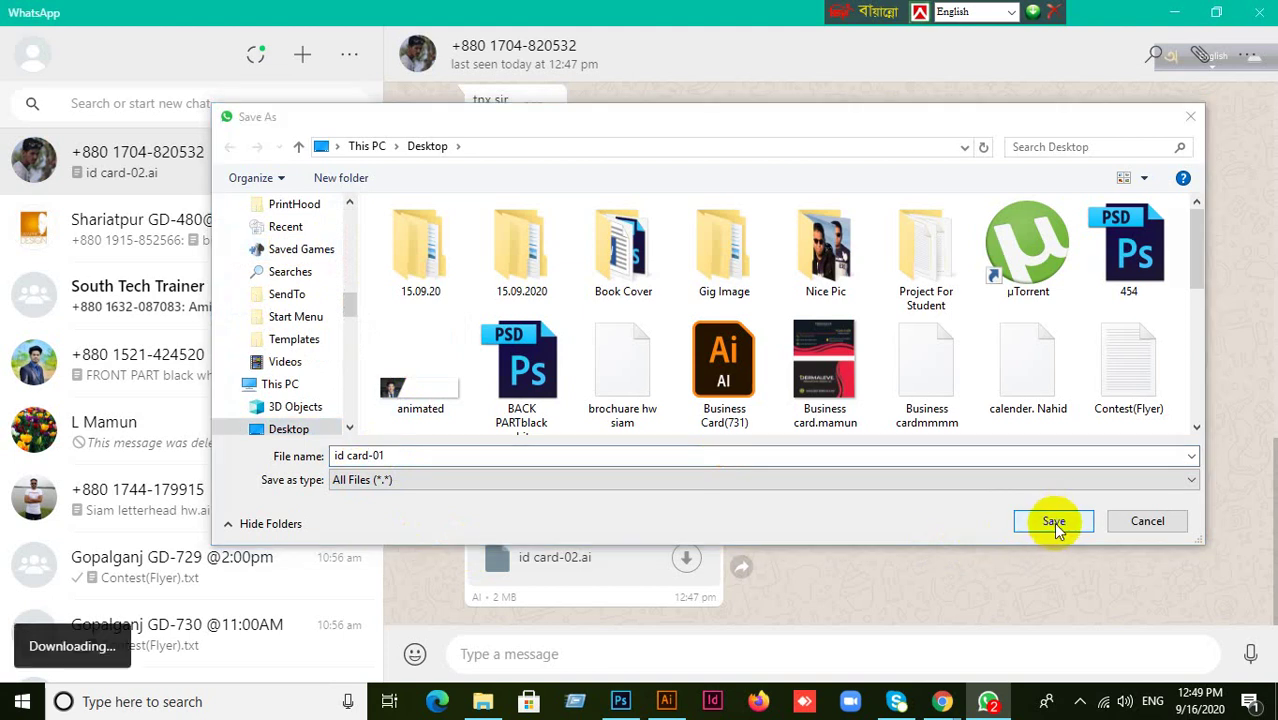
pyautogui.click(1053, 522)
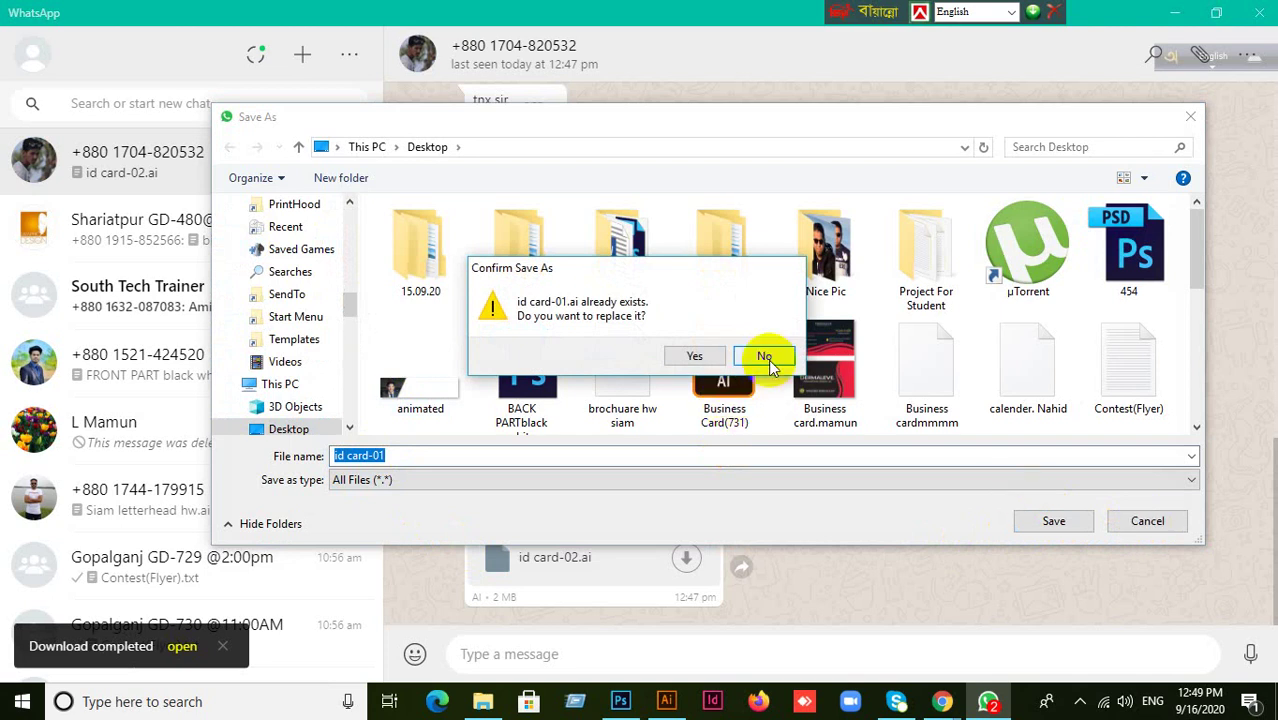
pyautogui.click(768, 362)
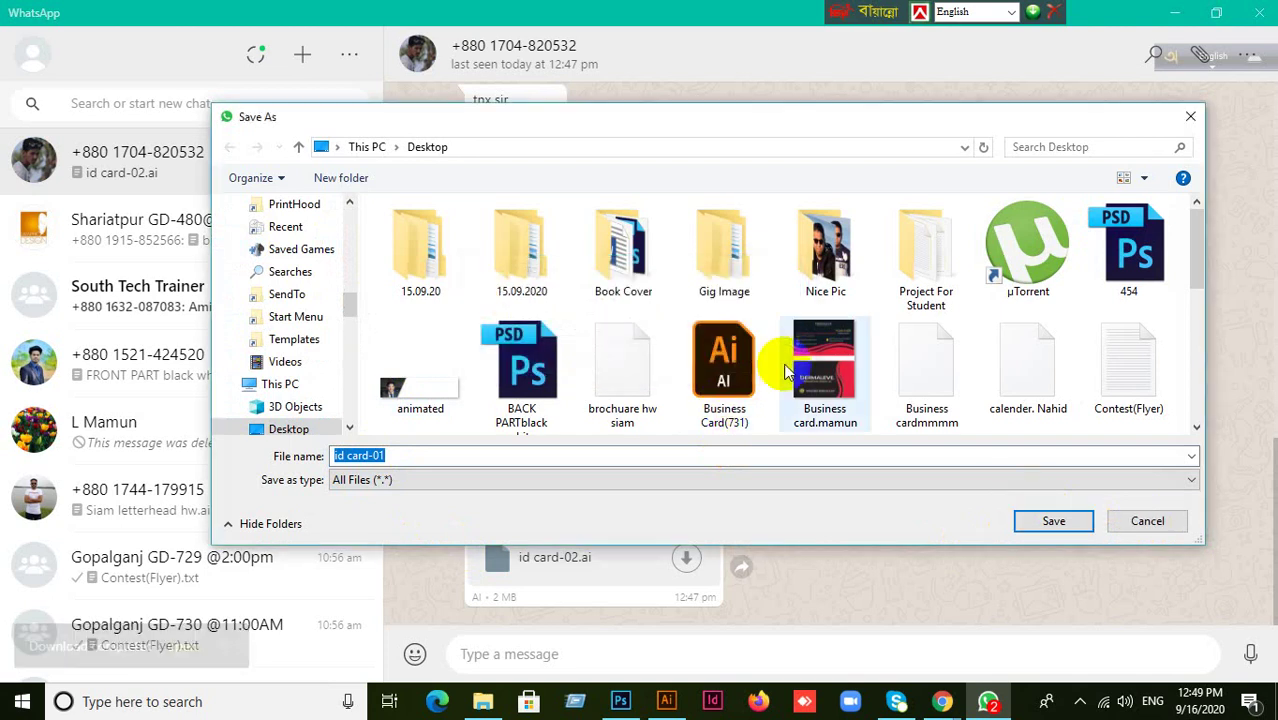
pyautogui.click(1189, 114)
# - Minimize WhatsApp, Chrome and Illustrator to reach the desktop, and find the saved id card-01 file there
pyautogui.click(1173, 13)
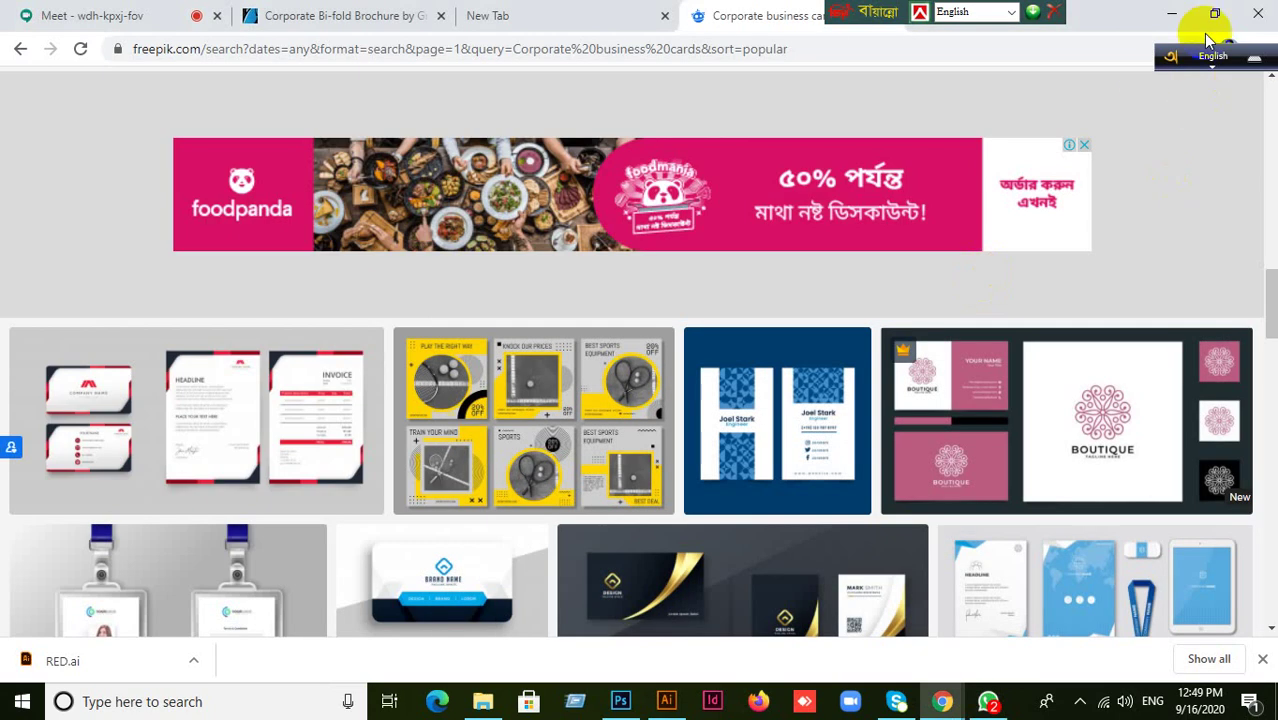
pyautogui.click(1174, 15)
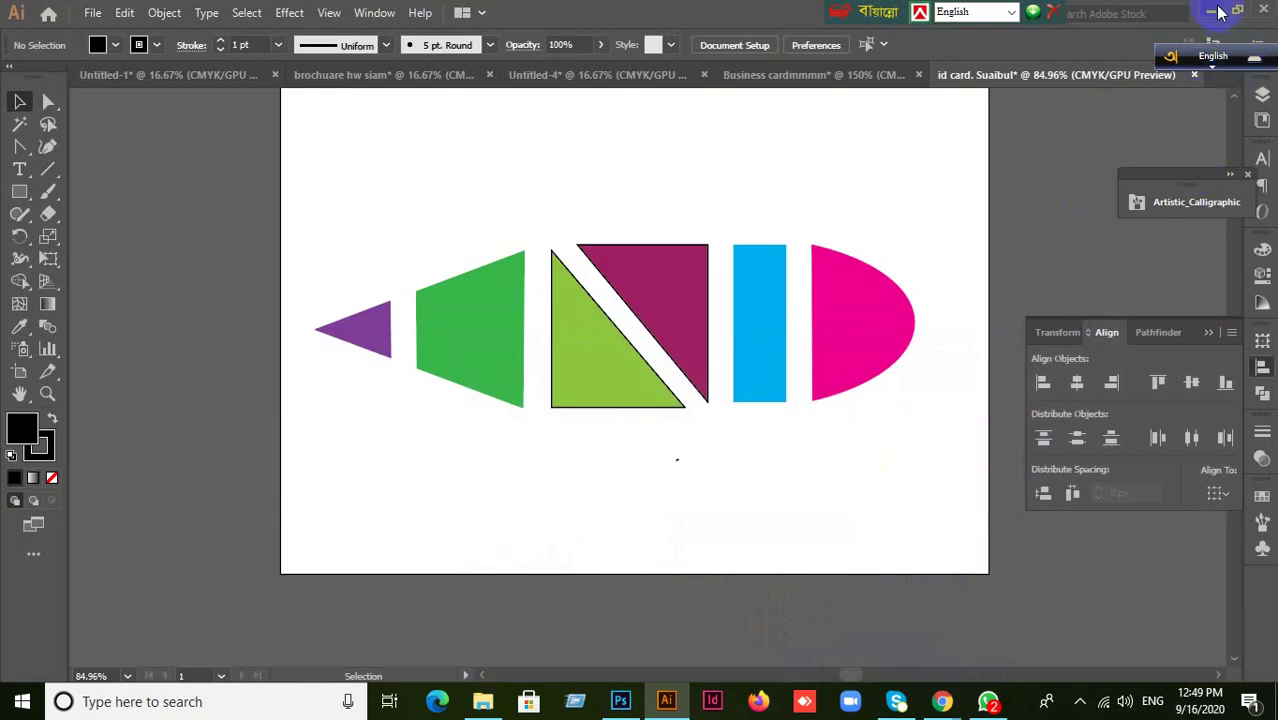
pyautogui.click(1212, 10)
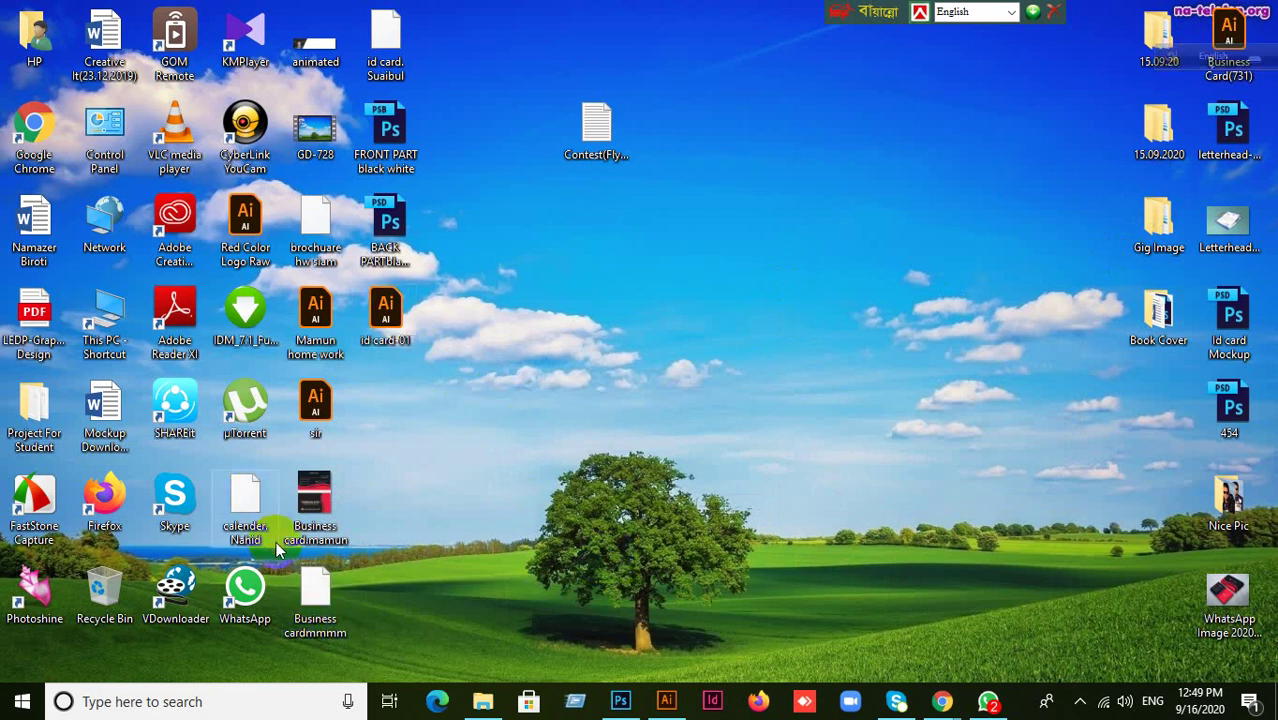
pyautogui.press('i')
pyautogui.press('i')
pyautogui.press('i')
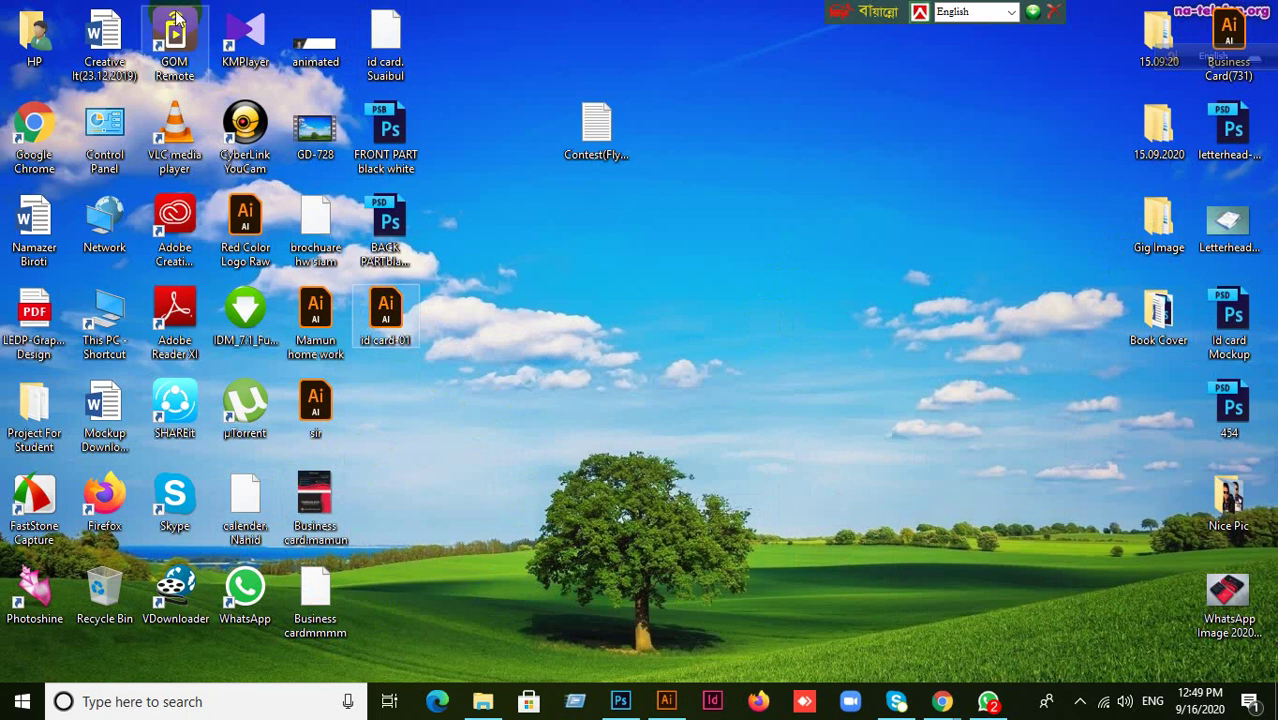
# - Try to open the student's extensionless id card file from the desktop in Illustrator
pyautogui.moveTo(386, 34); pyautogui.dragTo(660, 343)
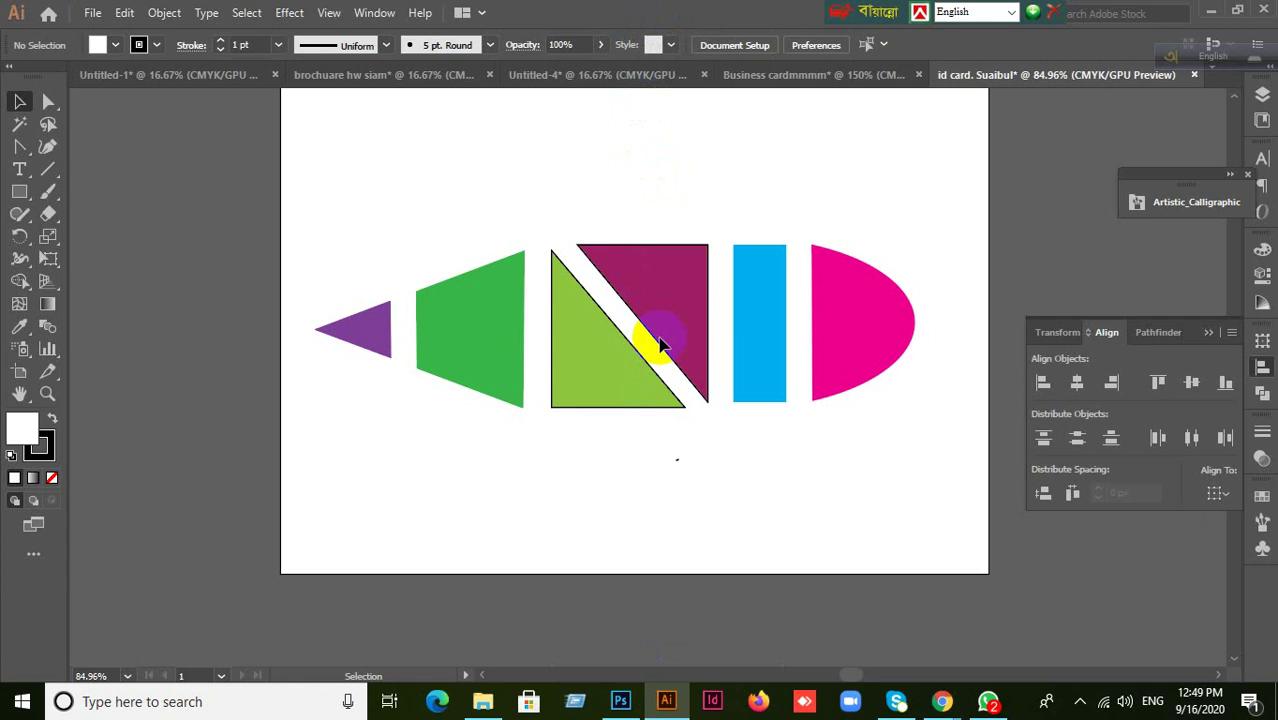
pyautogui.click(1210, 12)
pyautogui.moveTo(400, 48); pyautogui.dragTo(688, 8)
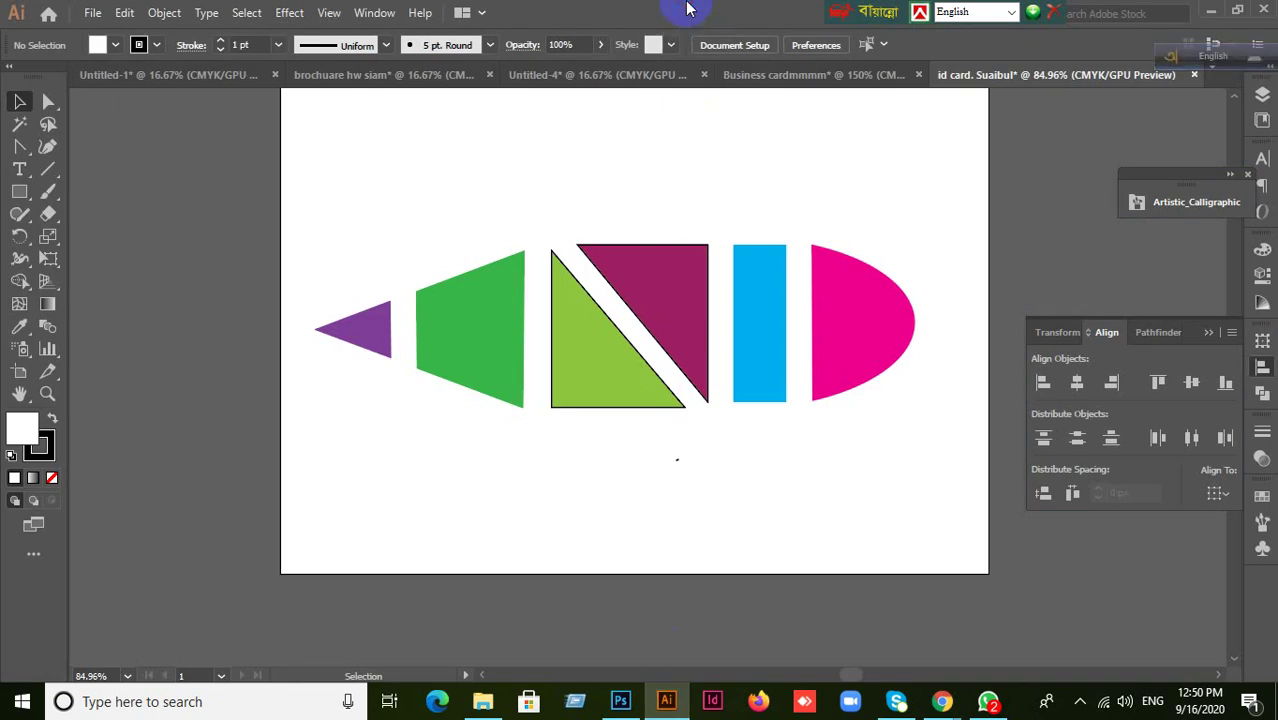
# - Close the Business cardmmmm document without saving its changes
pyautogui.click(872, 82)
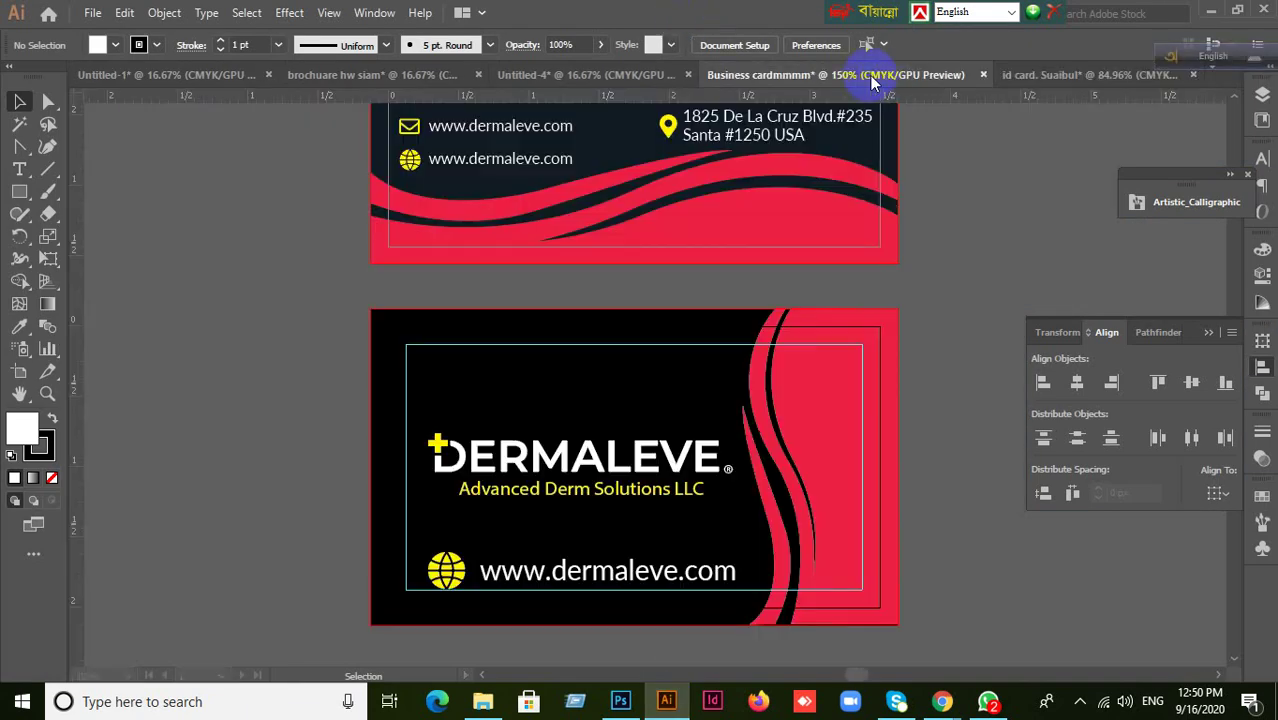
pyautogui.click(984, 76)
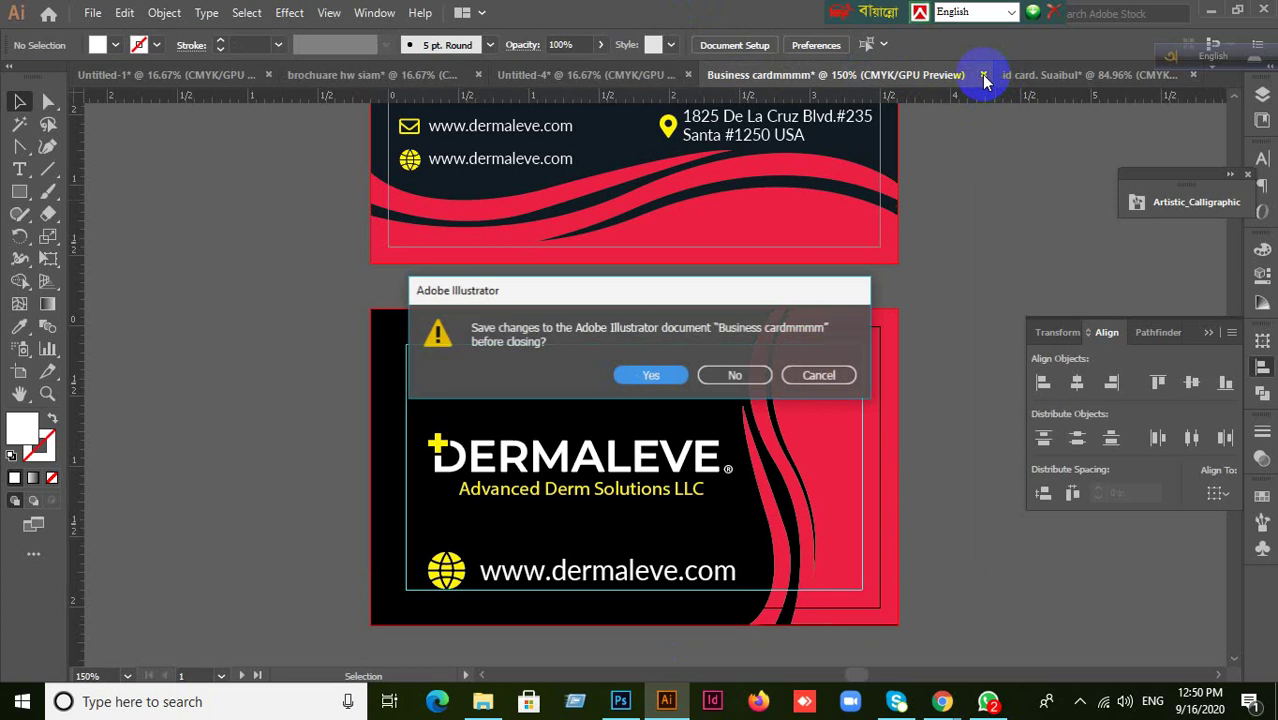
pyautogui.click(736, 374)
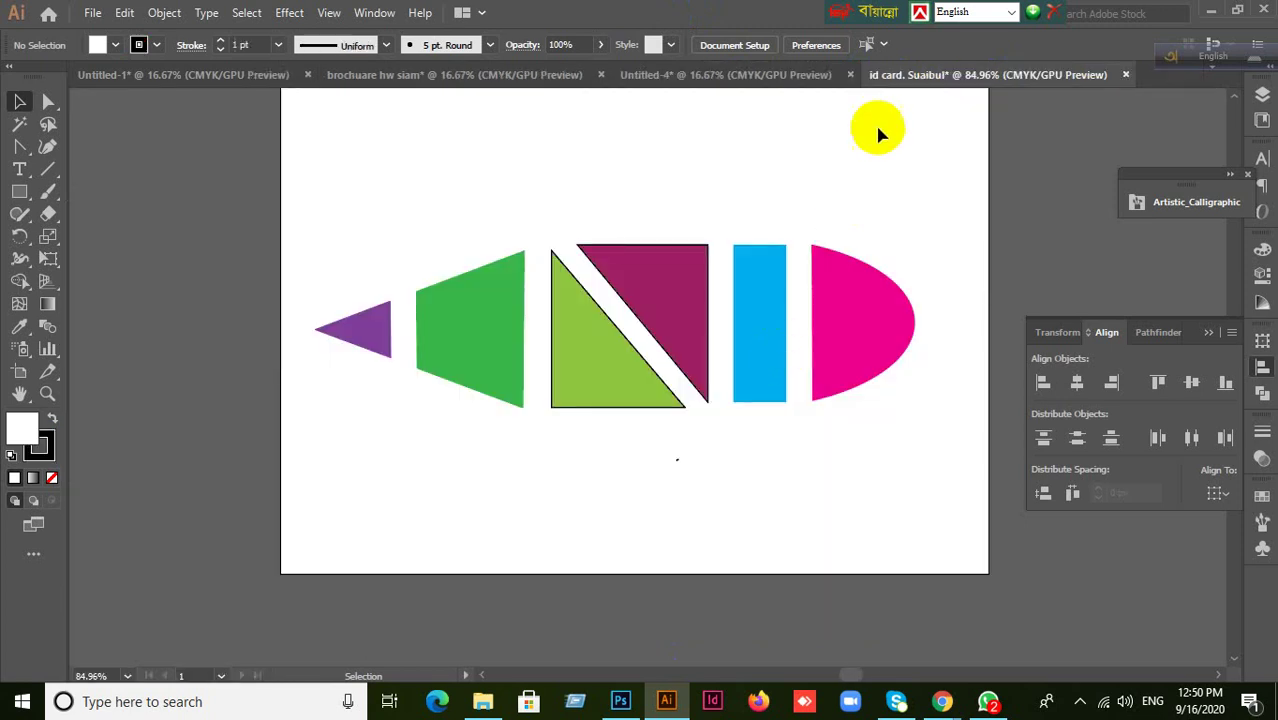
# - Check the other open documents and close Untitled-1 without saving its changes
pyautogui.click(770, 75)
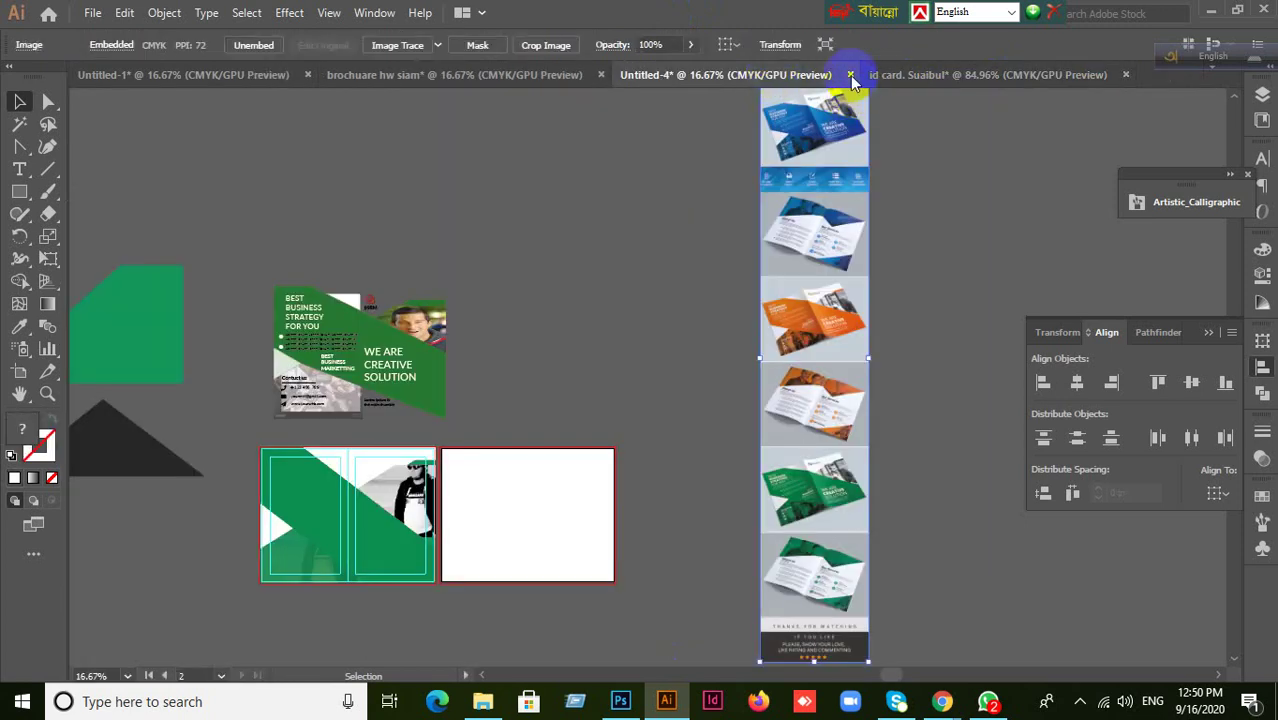
pyautogui.click(955, 74)
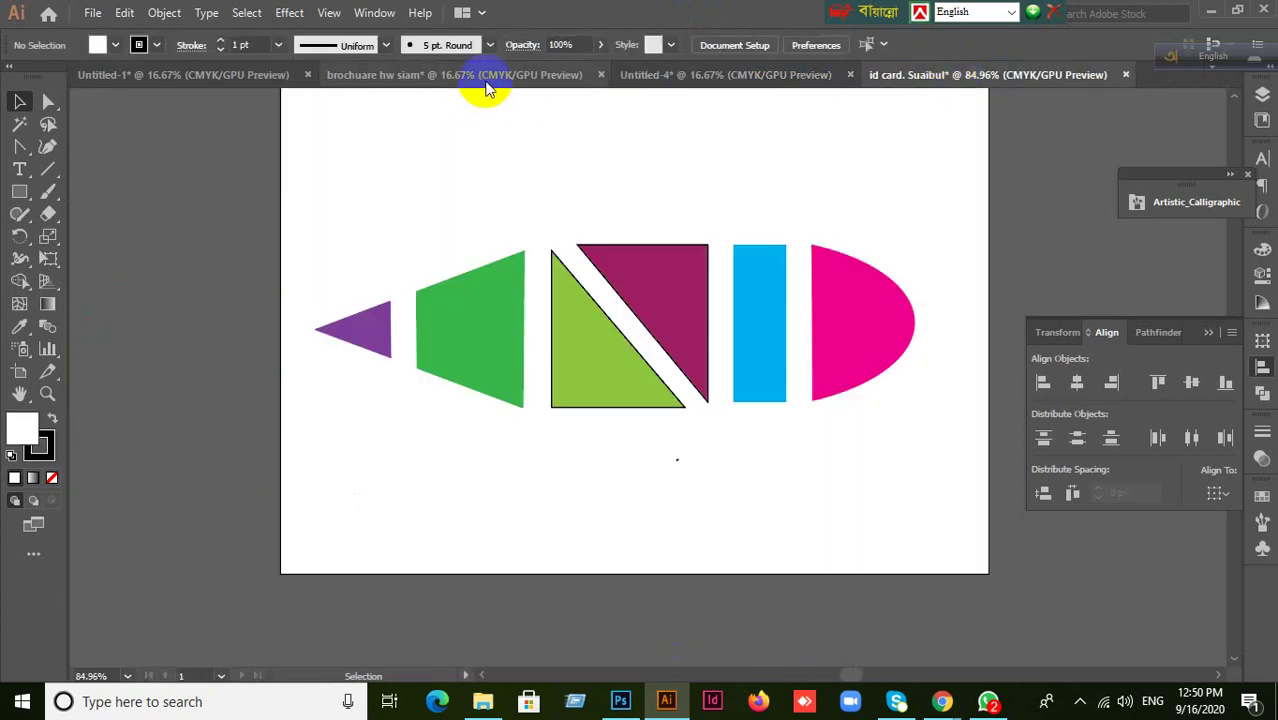
pyautogui.click(485, 78)
pyautogui.click(198, 80)
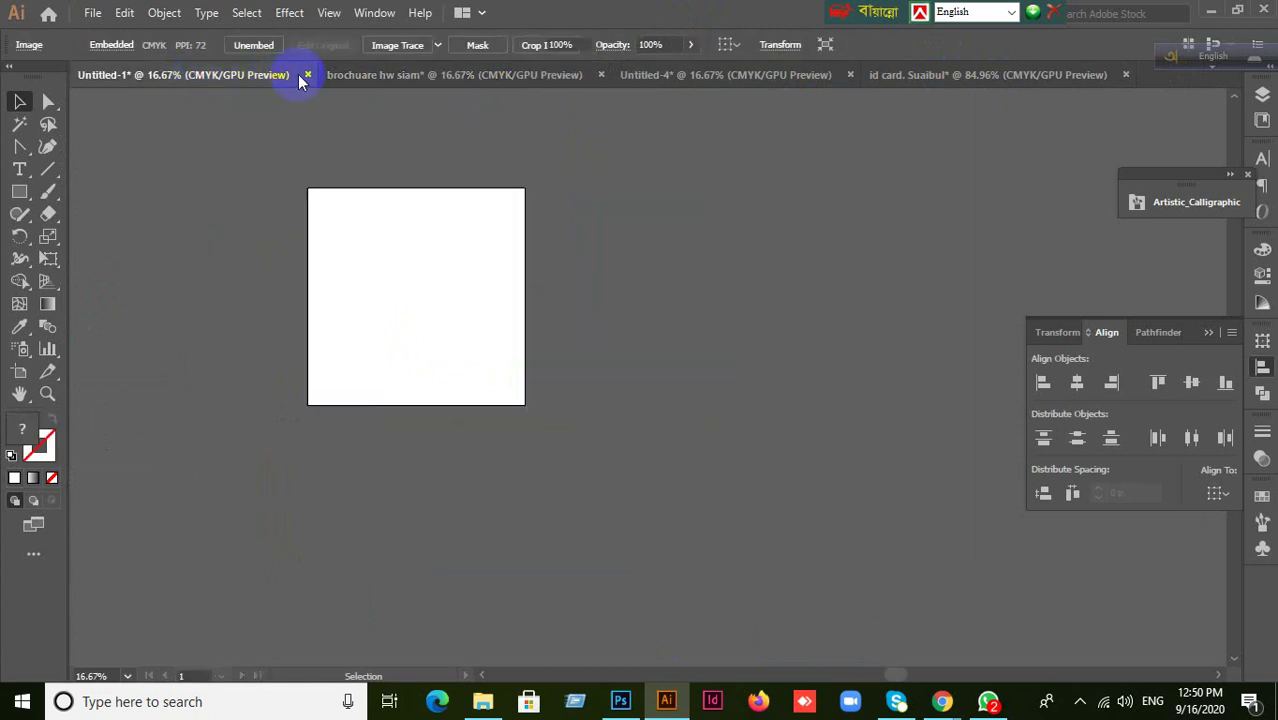
pyautogui.click(307, 75)
pyautogui.click(733, 380)
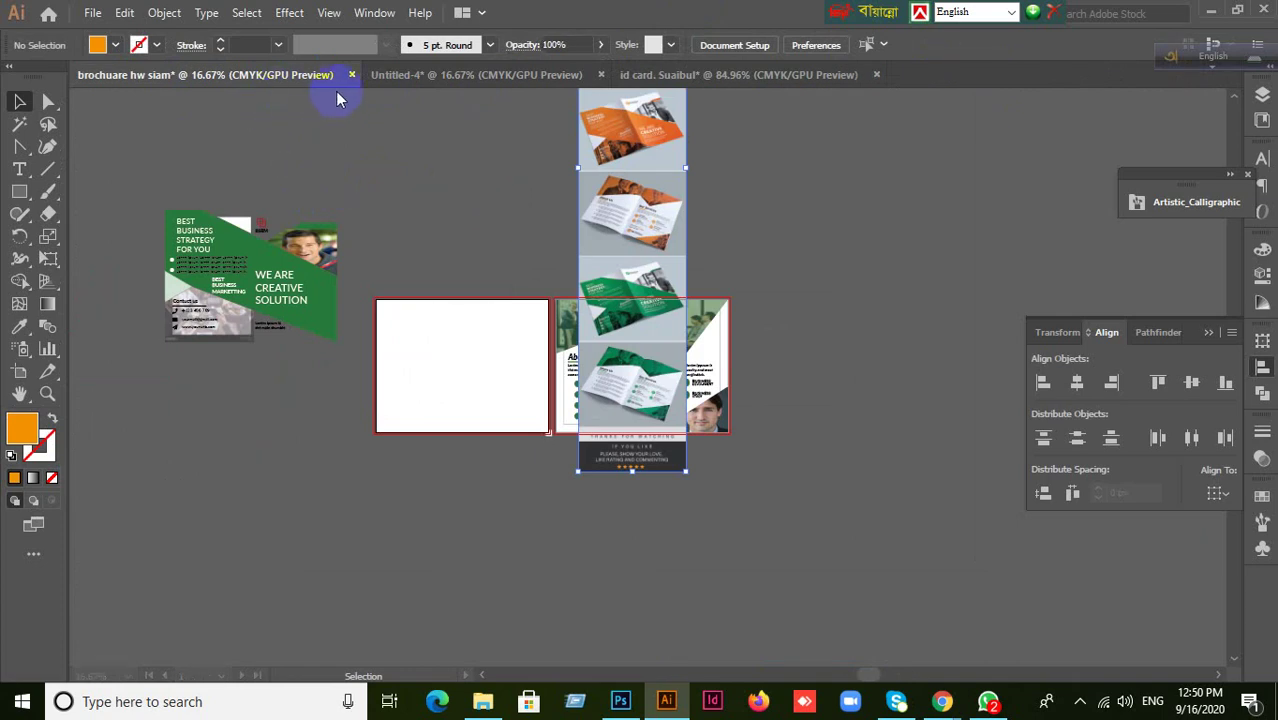
# - Close the brochure homework document and Untitled-4 without saving, keeping only the student's id card document open
pyautogui.click(351, 75)
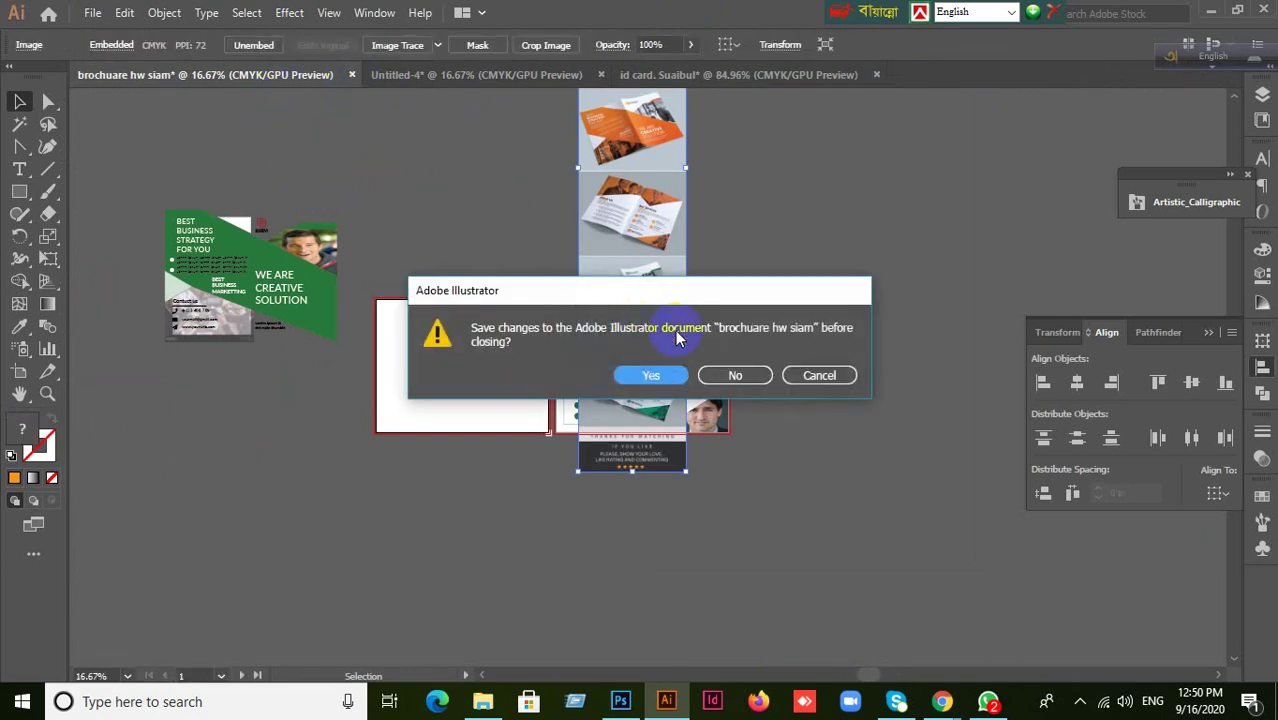
pyautogui.click(724, 373)
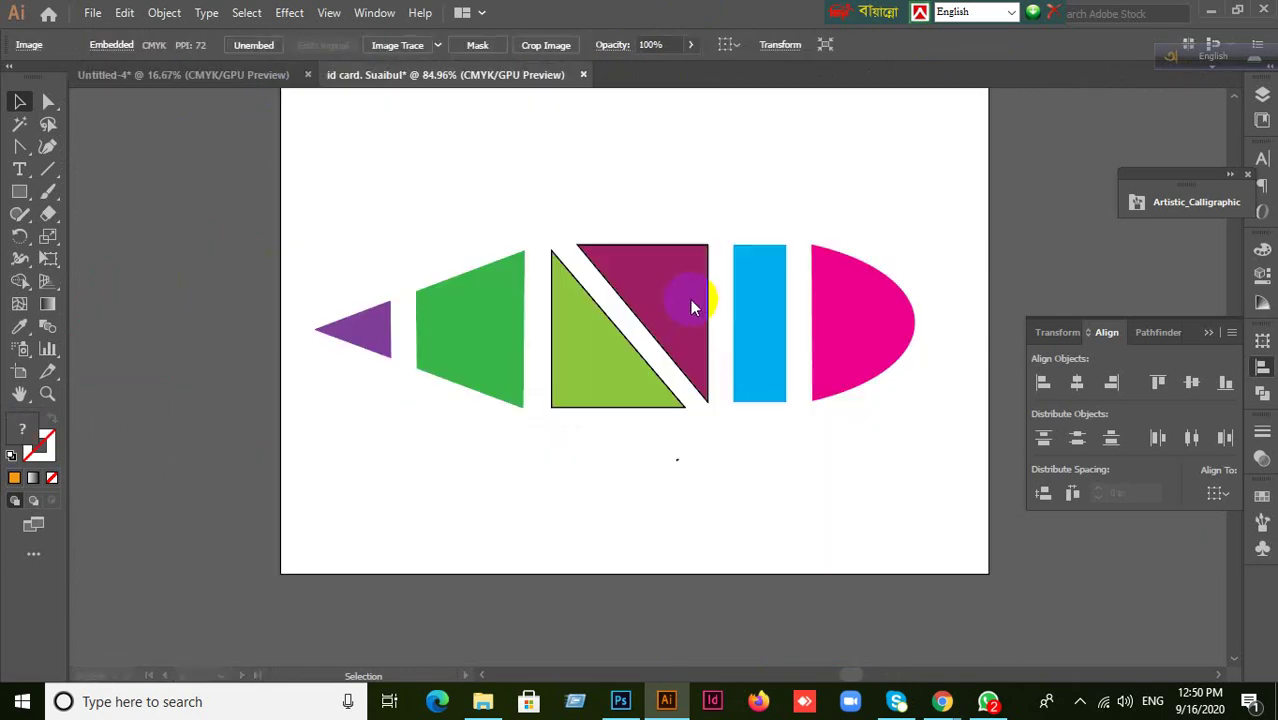
pyautogui.click(308, 75)
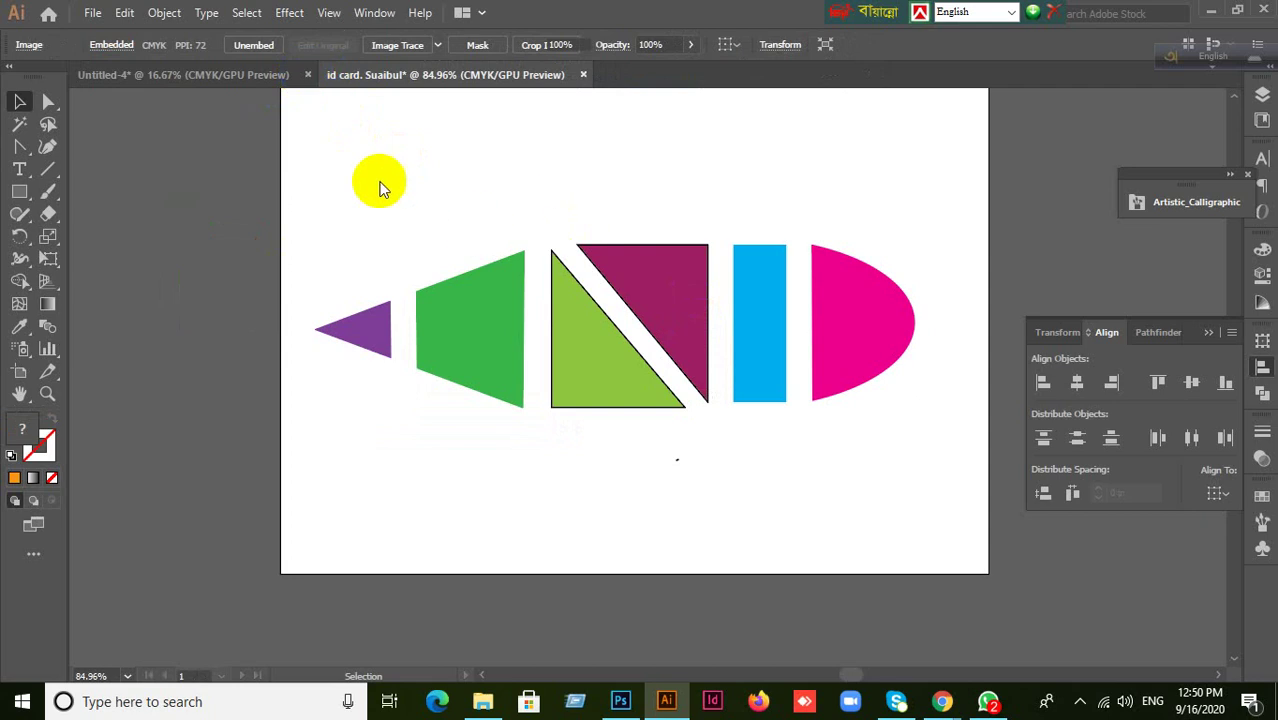
pyautogui.click(737, 372)
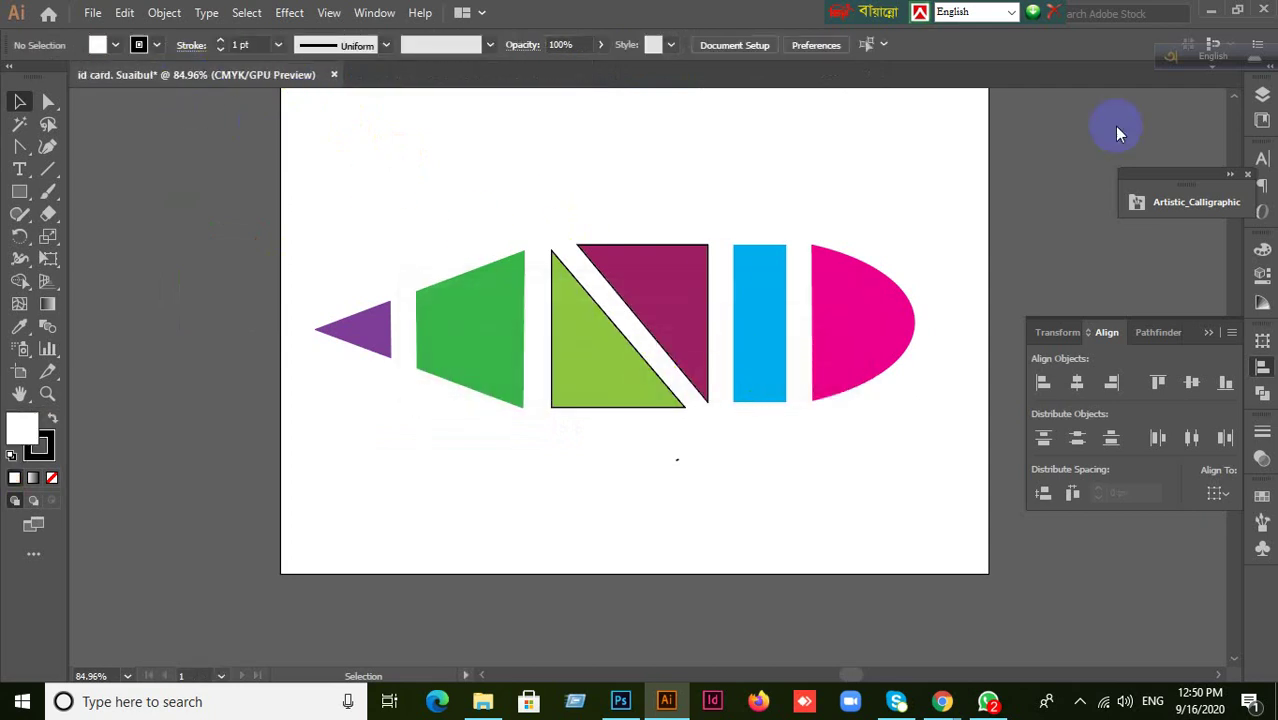
# - Minimize Illustrator and try again to open the student's extensionless id card file from the desktop in it
pyautogui.click(1211, 12)
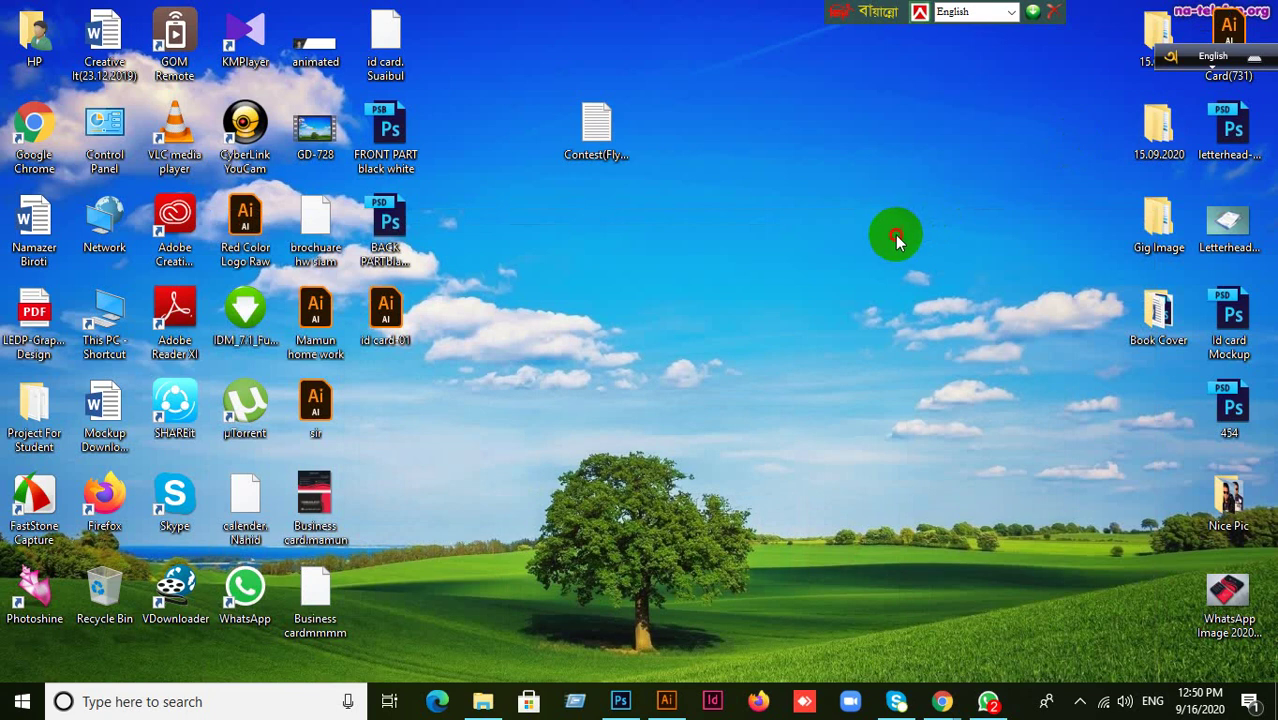
pyautogui.click(388, 72)
pyautogui.click(466, 124)
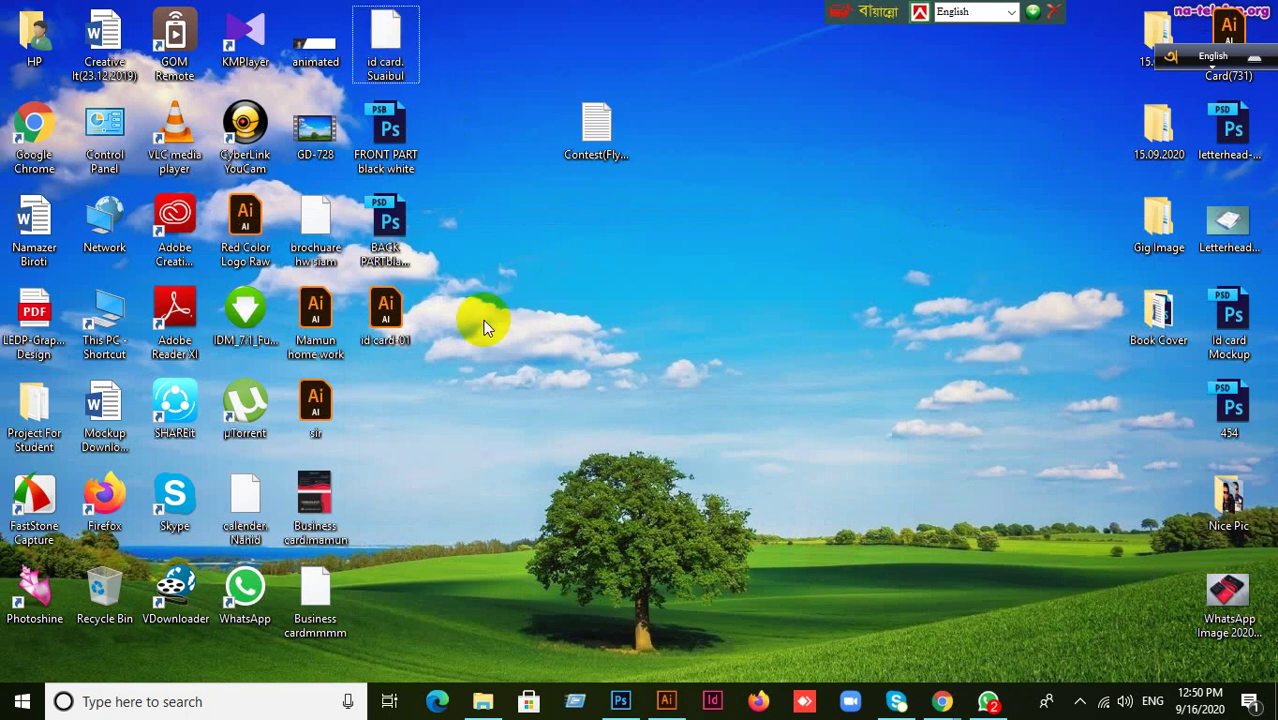
pyautogui.moveTo(385, 42); pyautogui.dragTo(758, 8)
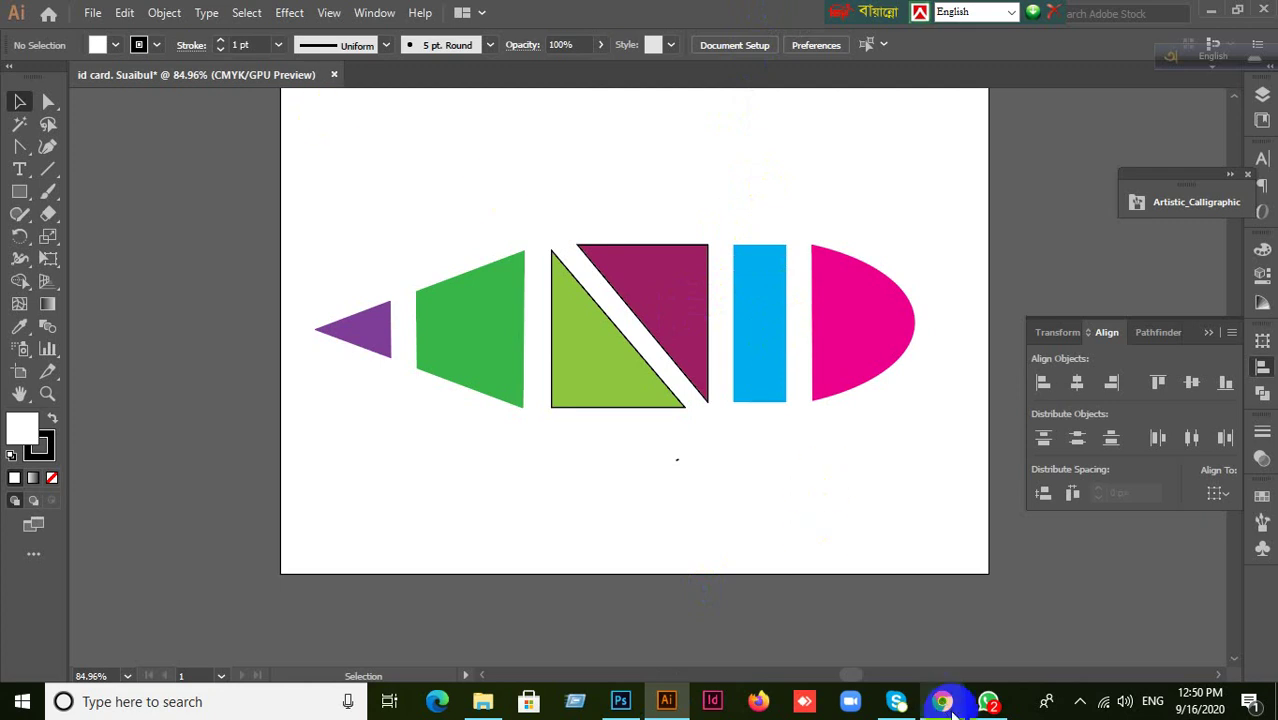
# - Switch to WhatsApp and save the two id card files to the Desktop as id card-01 (1) and id card-02
pyautogui.click(988, 701)
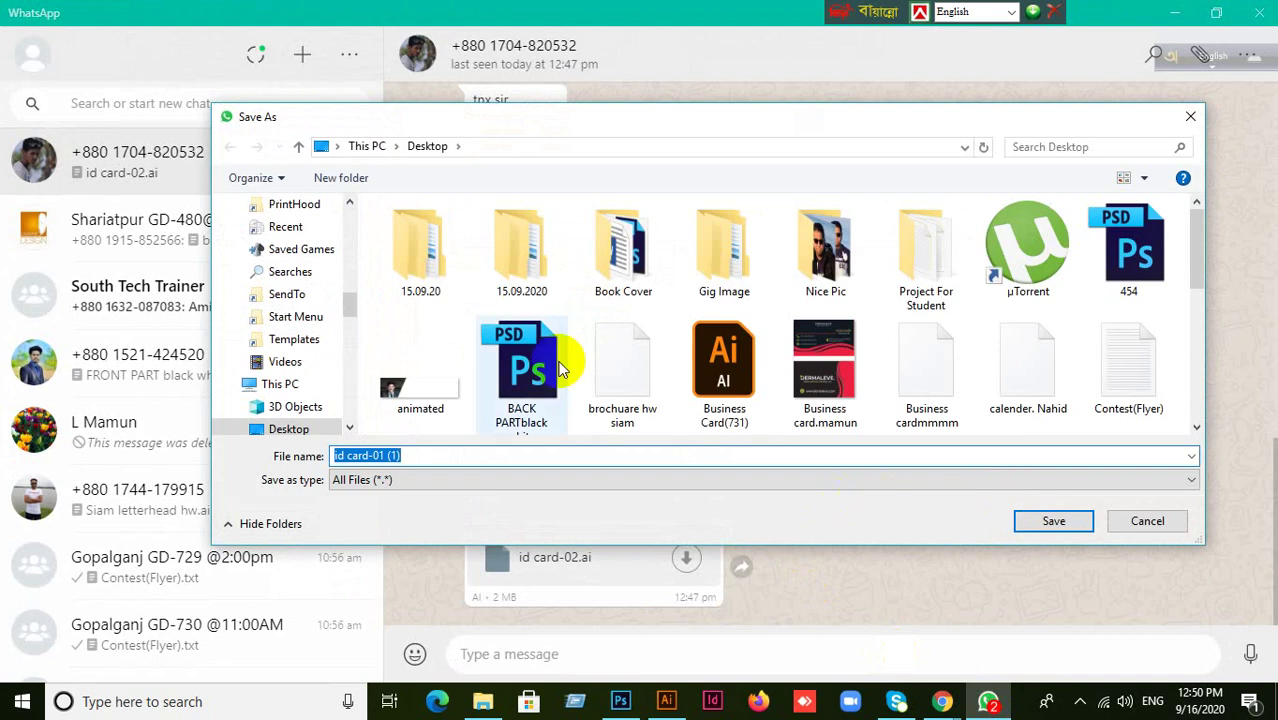
pyautogui.click(1047, 522)
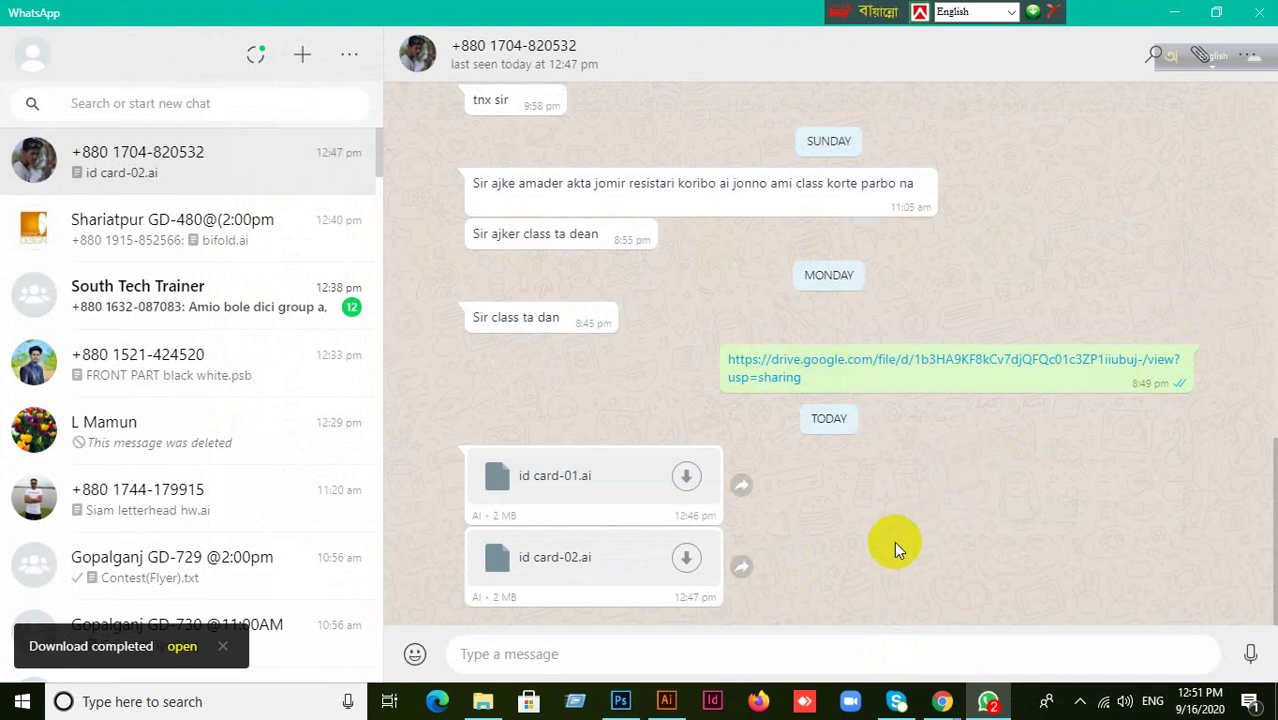
pyautogui.scroll(1, 893, 538)
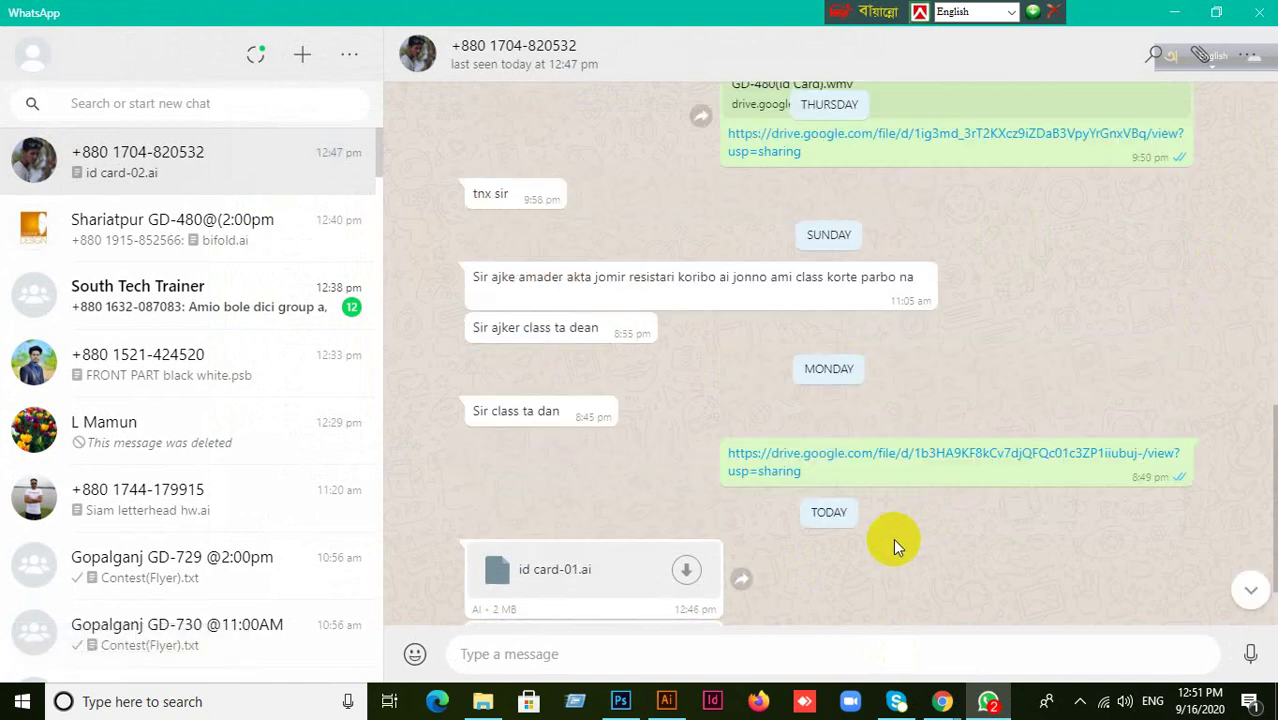
pyautogui.scroll(-1, 895, 538)
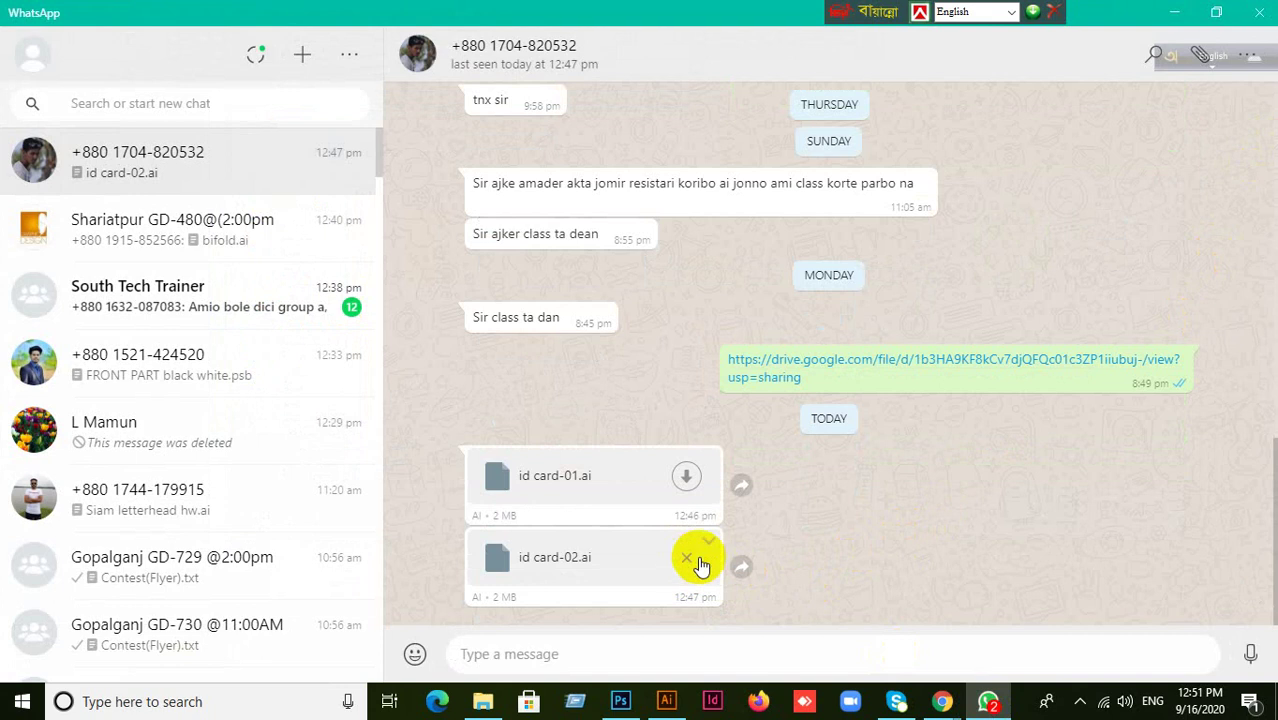
pyautogui.click(692, 562)
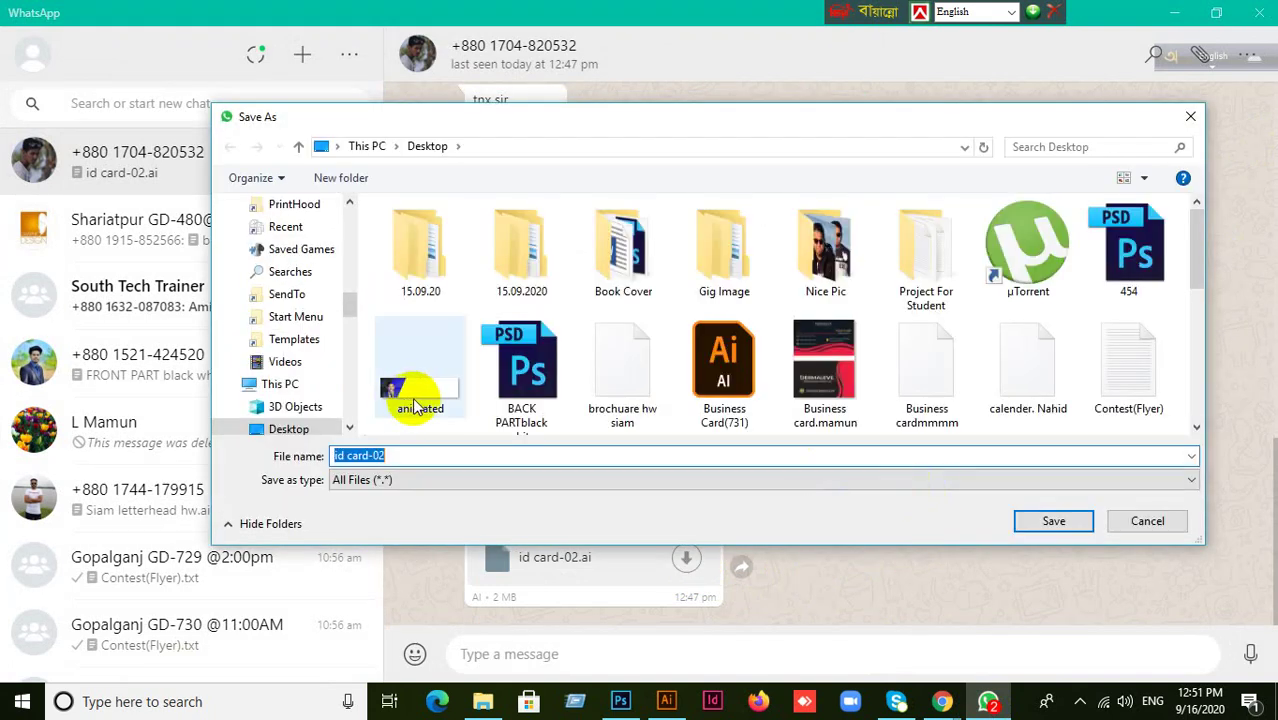
pyautogui.click(1054, 520)
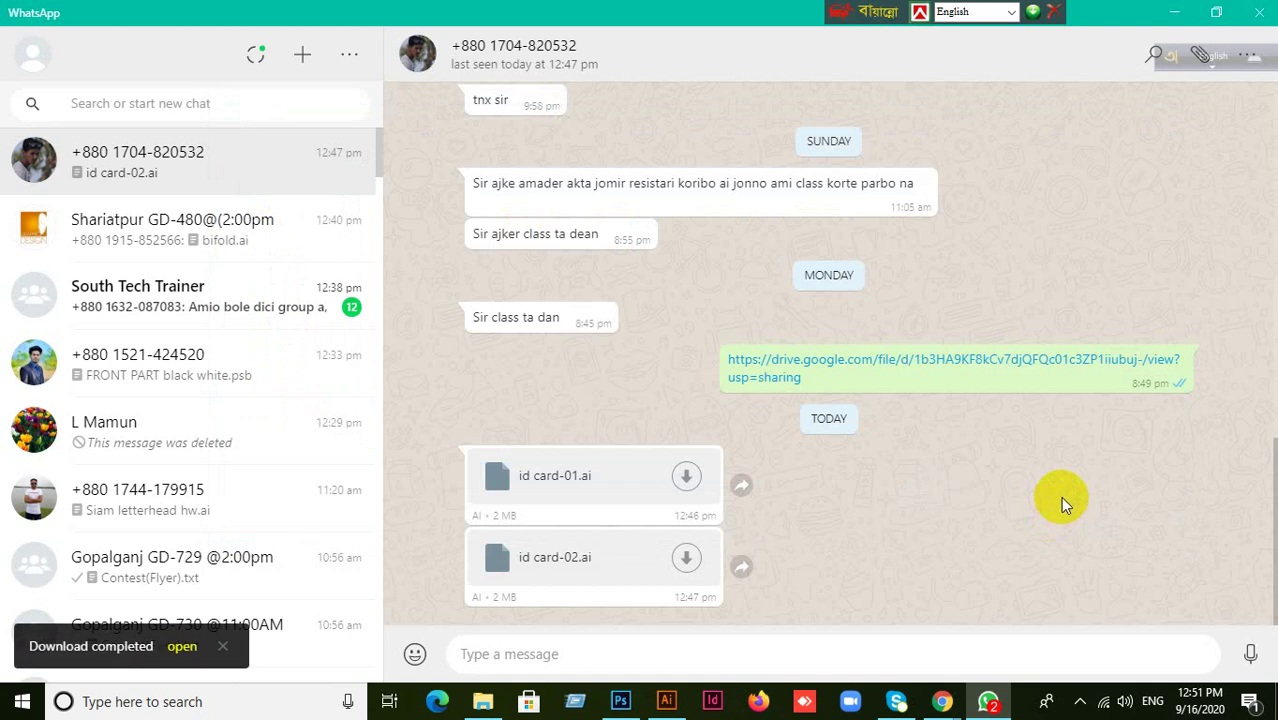
# - Minimize WhatsApp and Illustrator, and open the id card-02 file from the desktop
pyautogui.click(1186, 20)
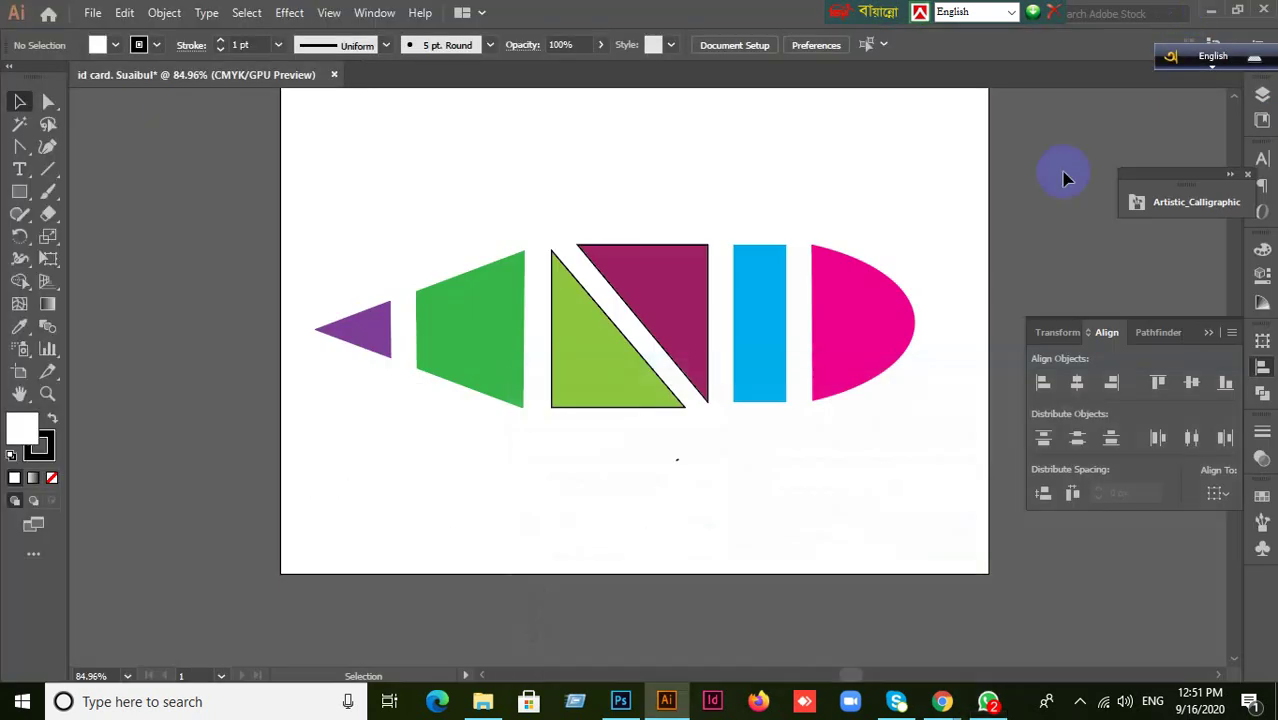
pyautogui.click(1214, 10)
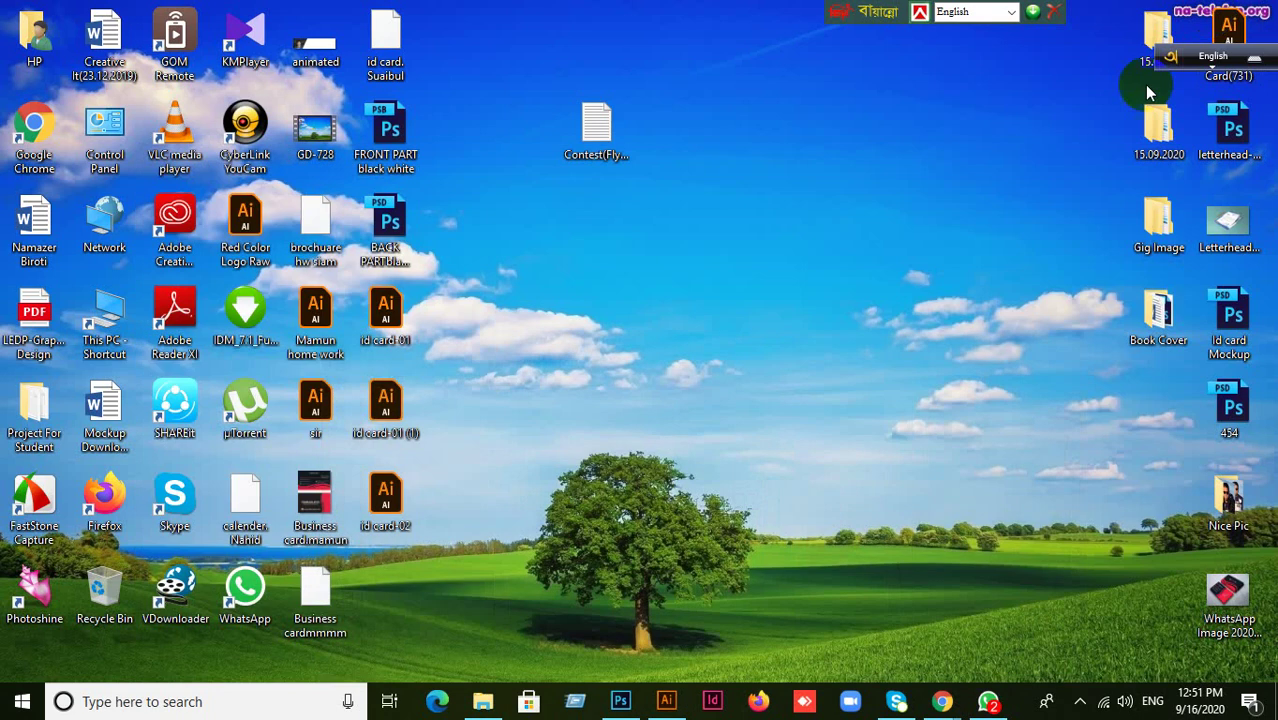
pyautogui.click(386, 500)
pyautogui.doubleClick(382, 504)
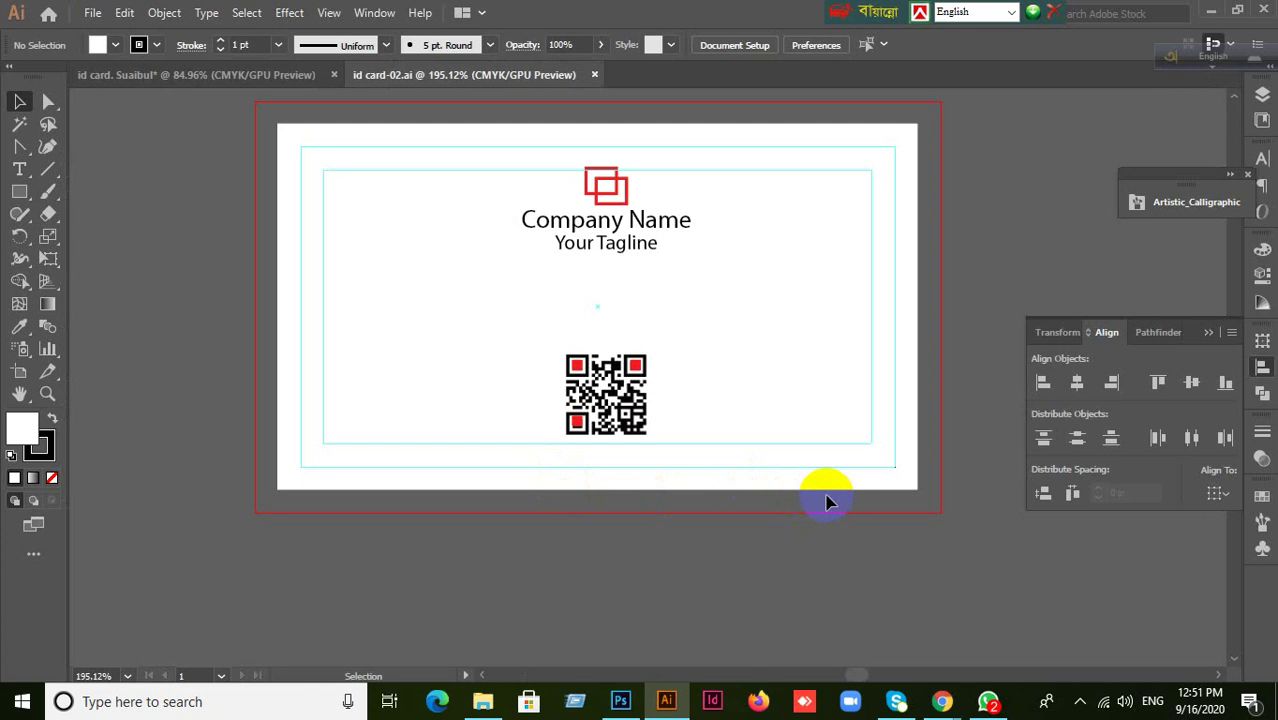
# - Return to the WhatsApp chat and download id card-01.ai to the Desktop again as id card-01 (2)
pyautogui.click(483, 701)
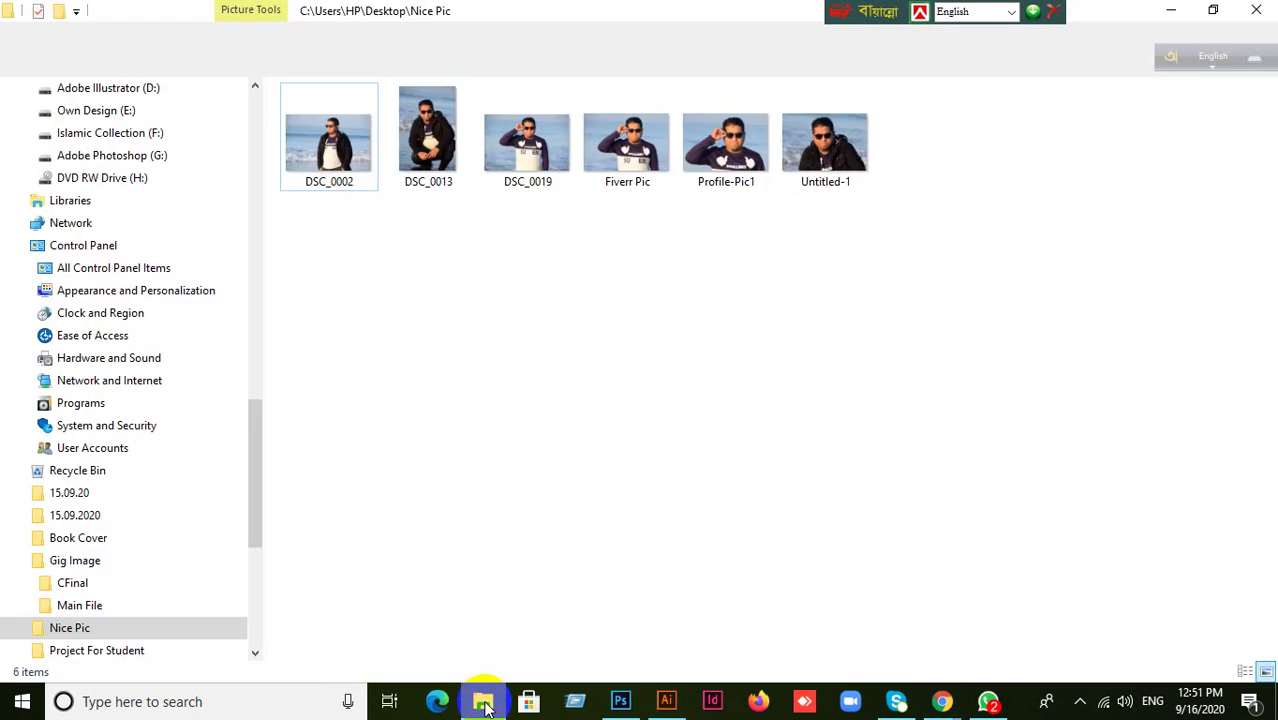
pyautogui.click(483, 703)
pyautogui.click(988, 701)
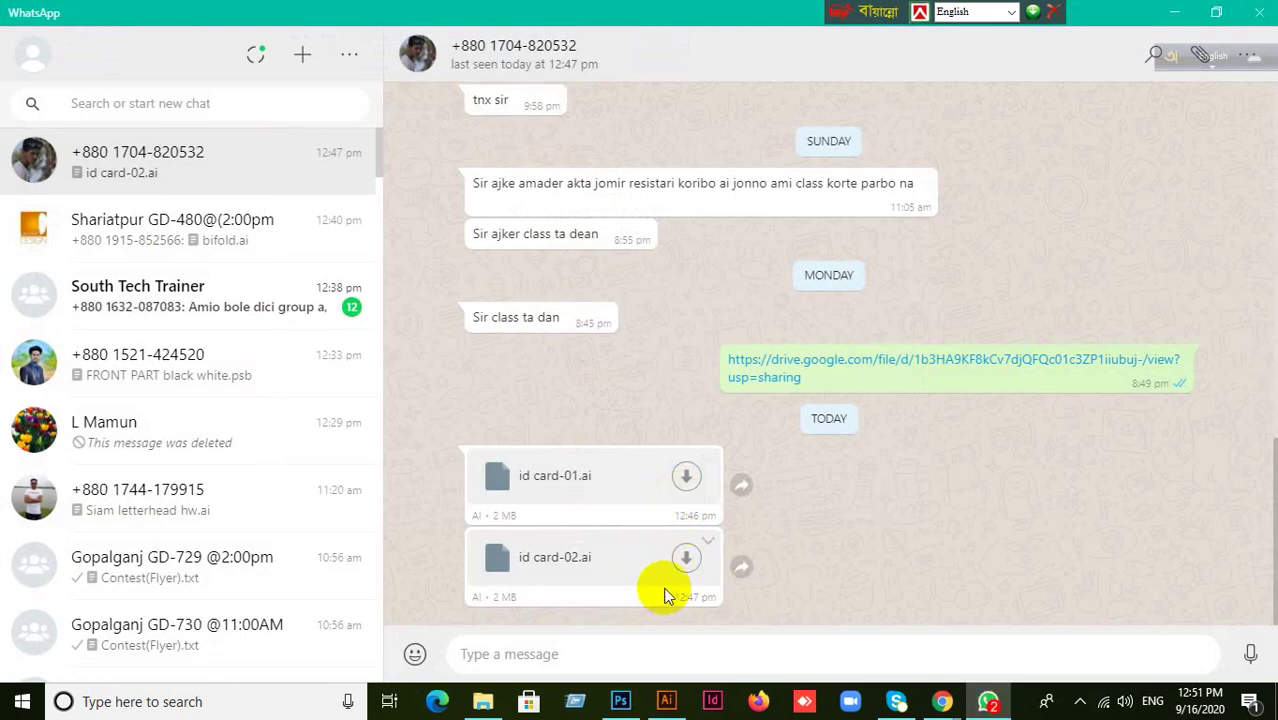
pyautogui.click(664, 702)
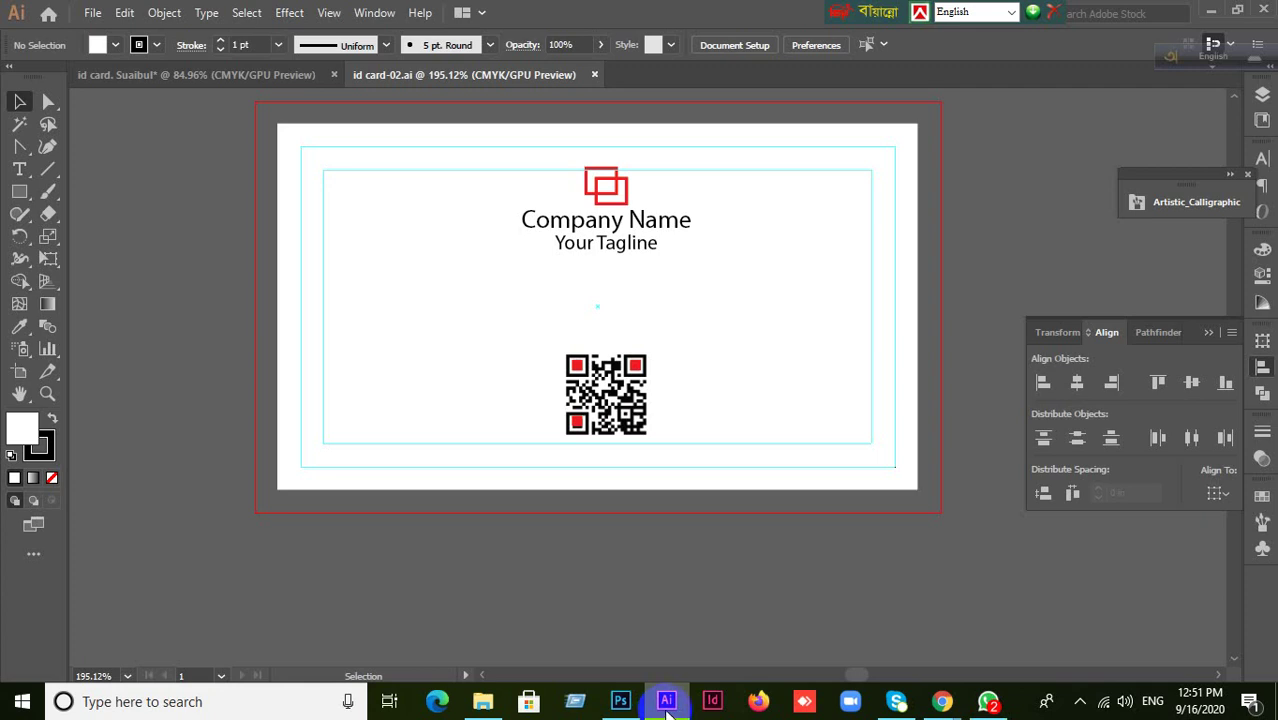
pyautogui.click(666, 704)
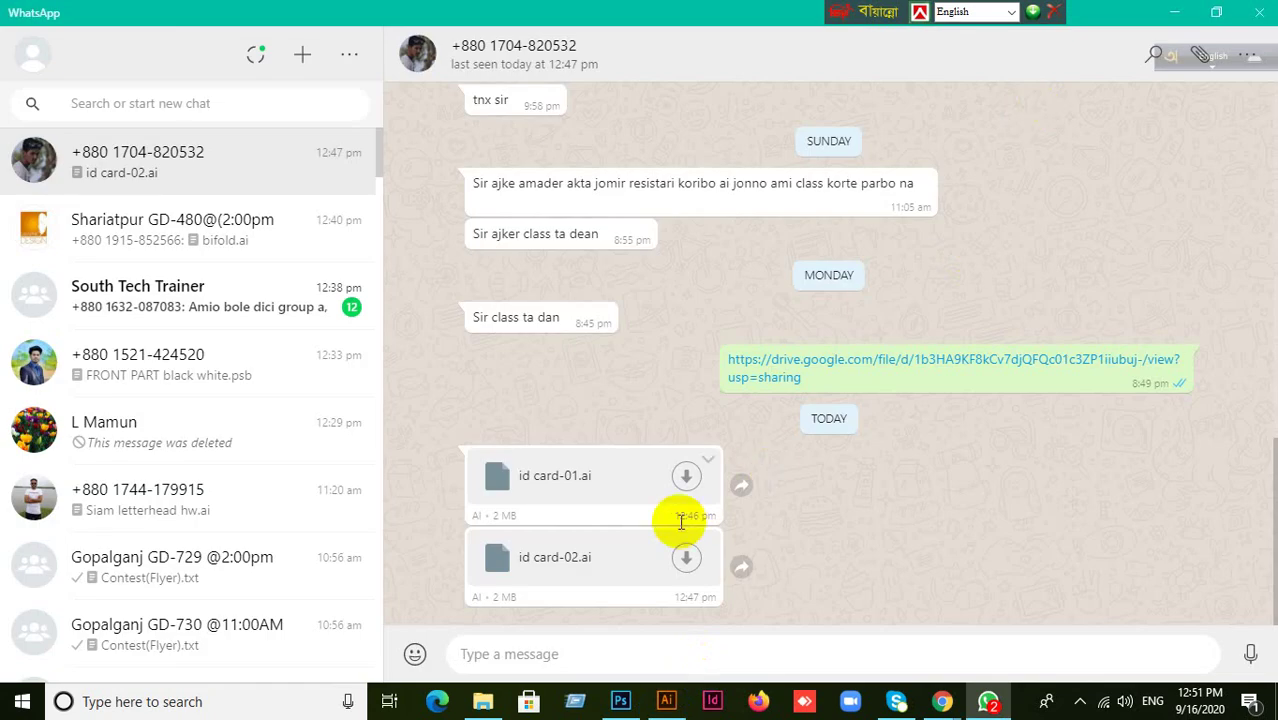
pyautogui.click(686, 478)
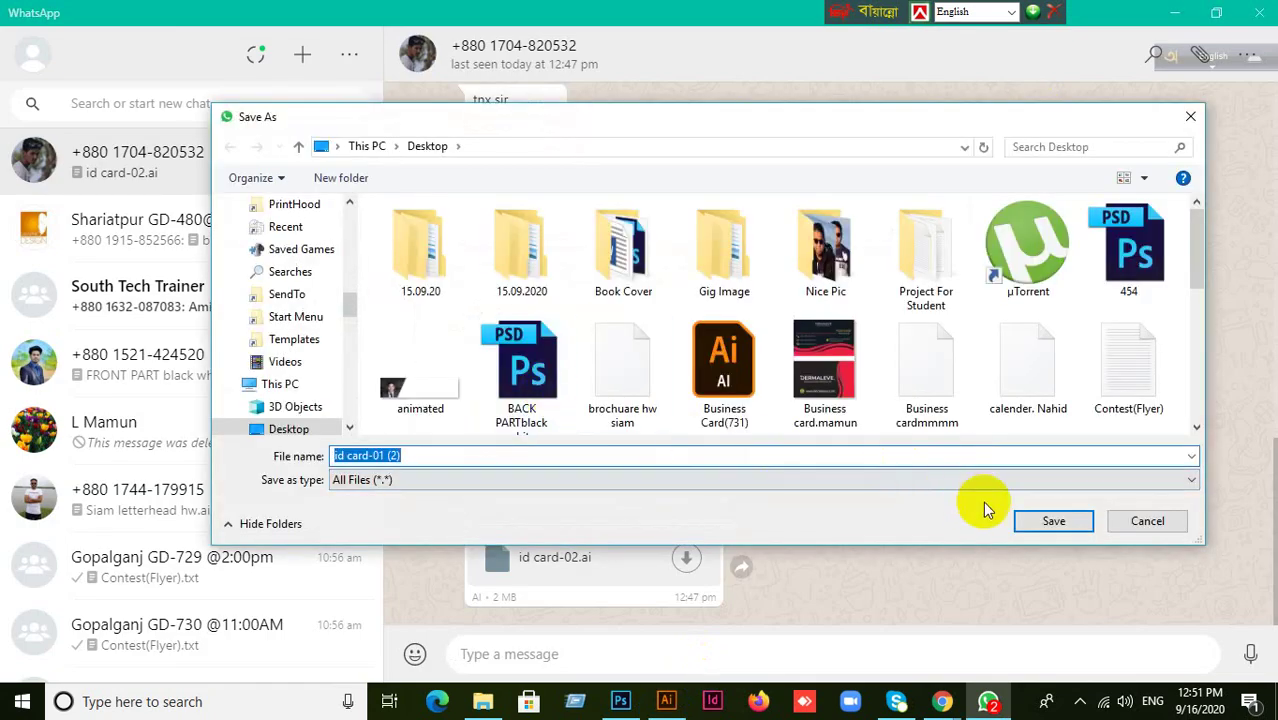
pyautogui.click(1058, 521)
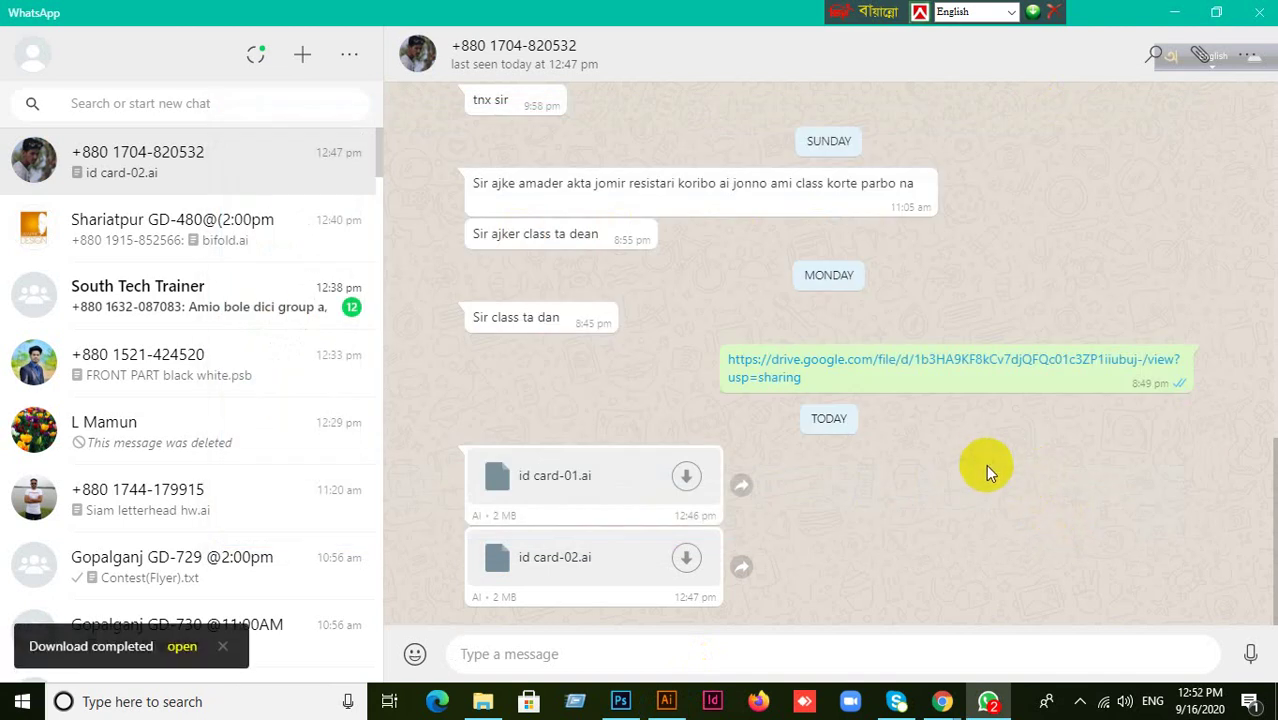
# - Minimize WhatsApp and open id card-01 (2) from the desktop in Illustrator
pyautogui.click(1172, 16)
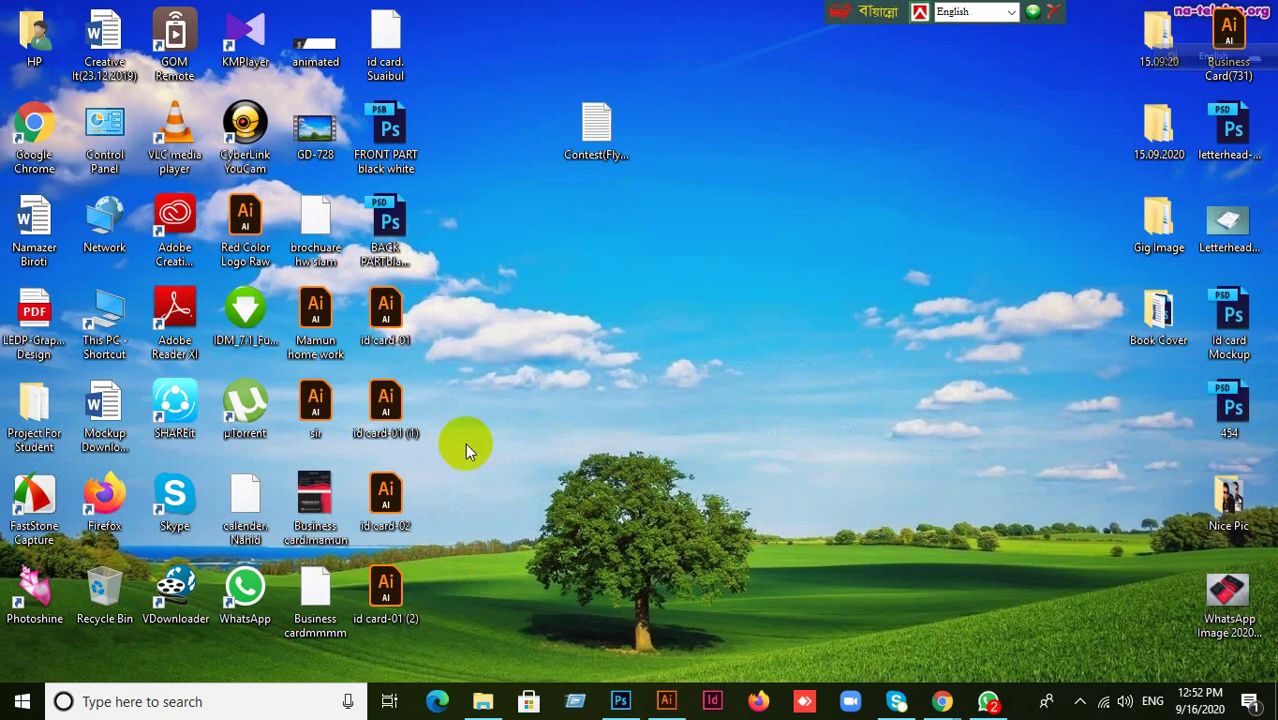
pyautogui.moveTo(385, 598)
pyautogui.mouseDown()
pyautogui.moveTo(630, 513)
pyautogui.moveTo(653, 485)
pyautogui.moveTo(600, 466)
pyautogui.mouseUp()
pyautogui.click(385, 312)
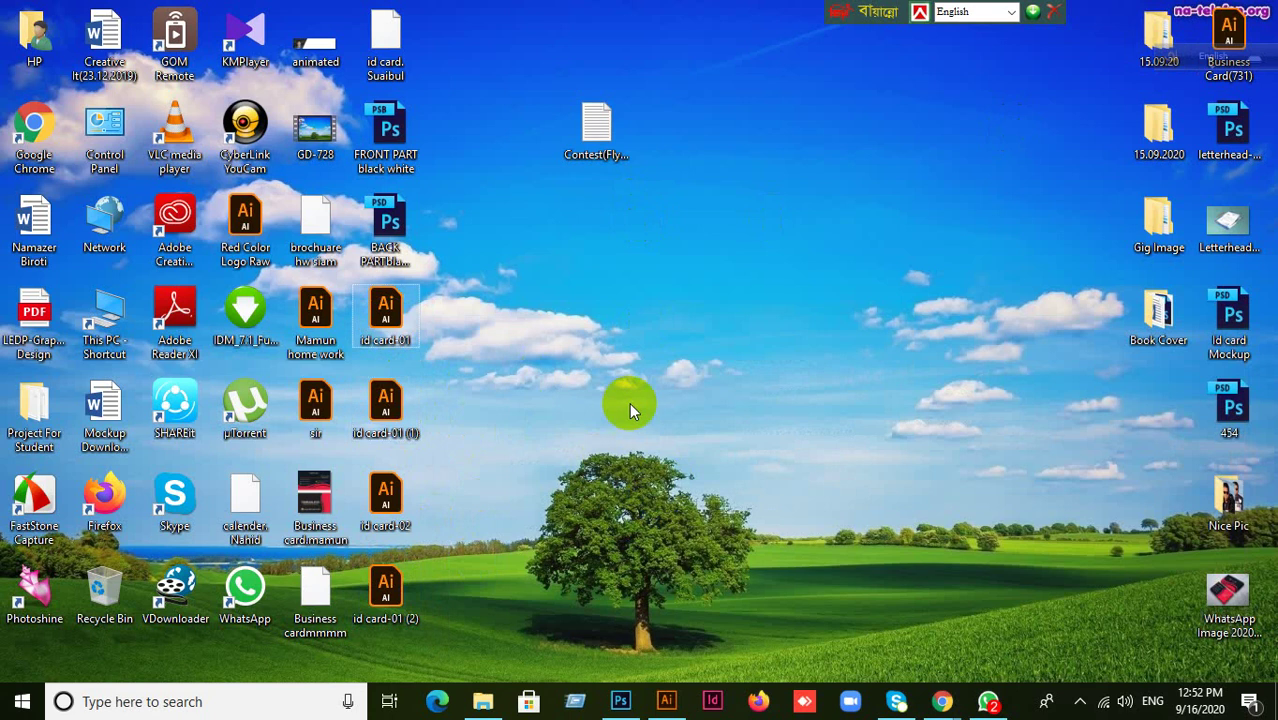
pyautogui.click(379, 650)
pyautogui.moveTo(385, 598); pyautogui.dragTo(678, 8)
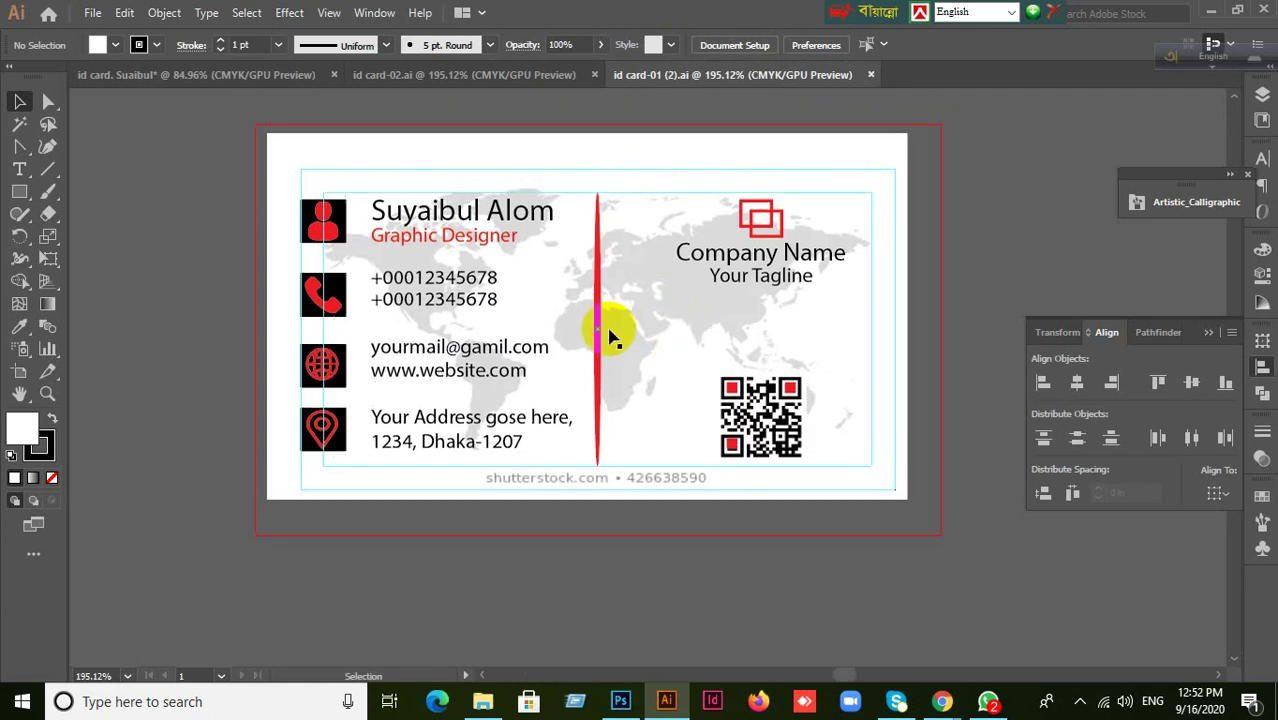
# - Examine the placement of the contact icons and text against the margin guides in the id card-01 (2) design
pyautogui.scroll(1, 607, 329)
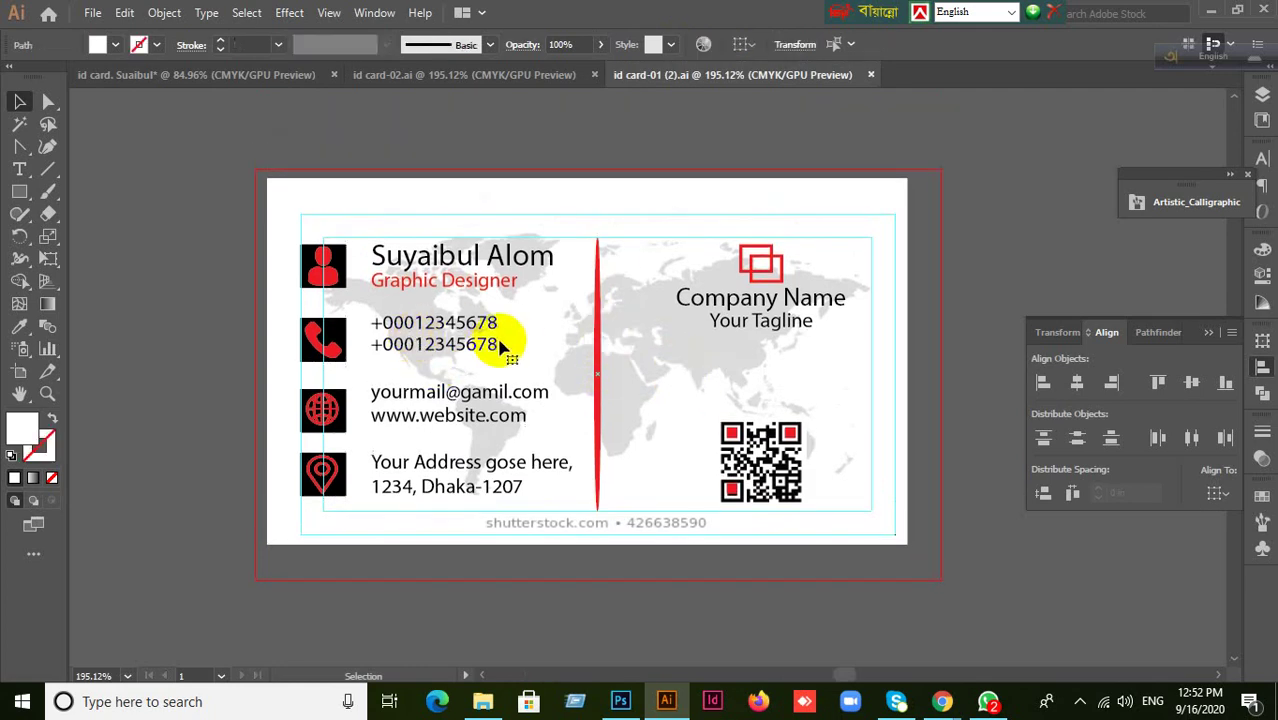
pyautogui.click(305, 325)
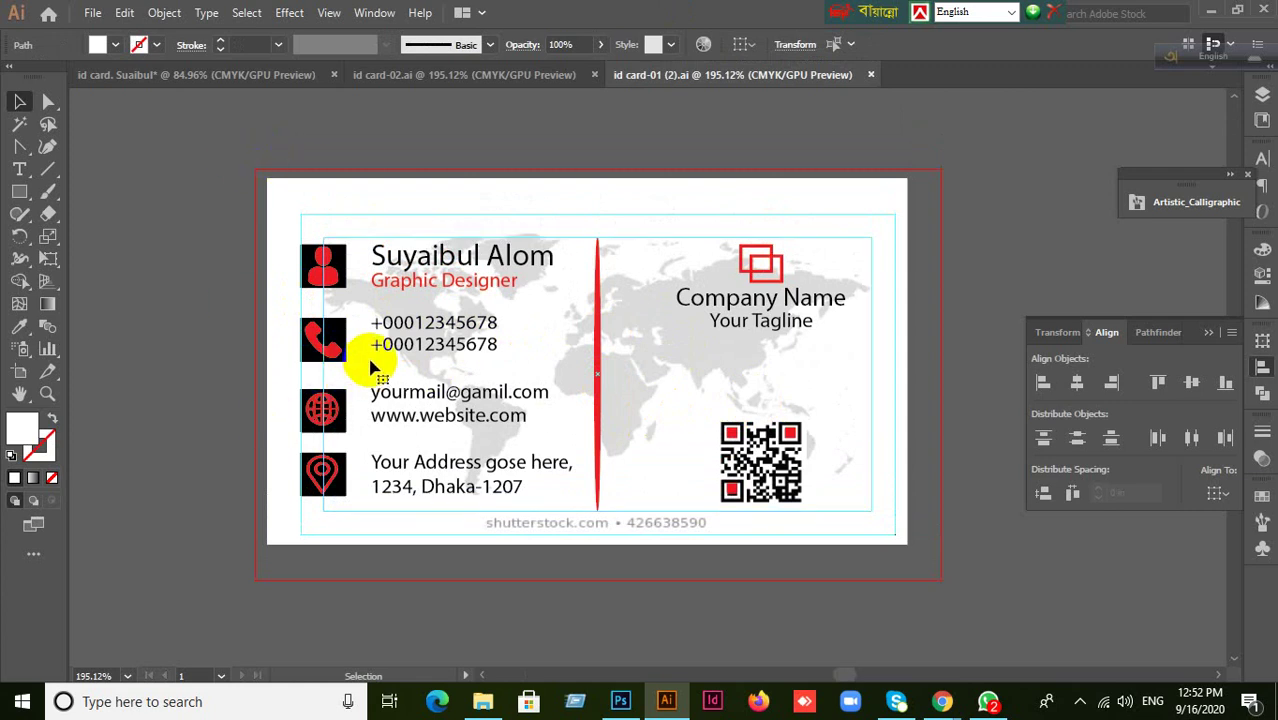
pyautogui.moveTo(428, 343); pyautogui.dragTo(935, 483)
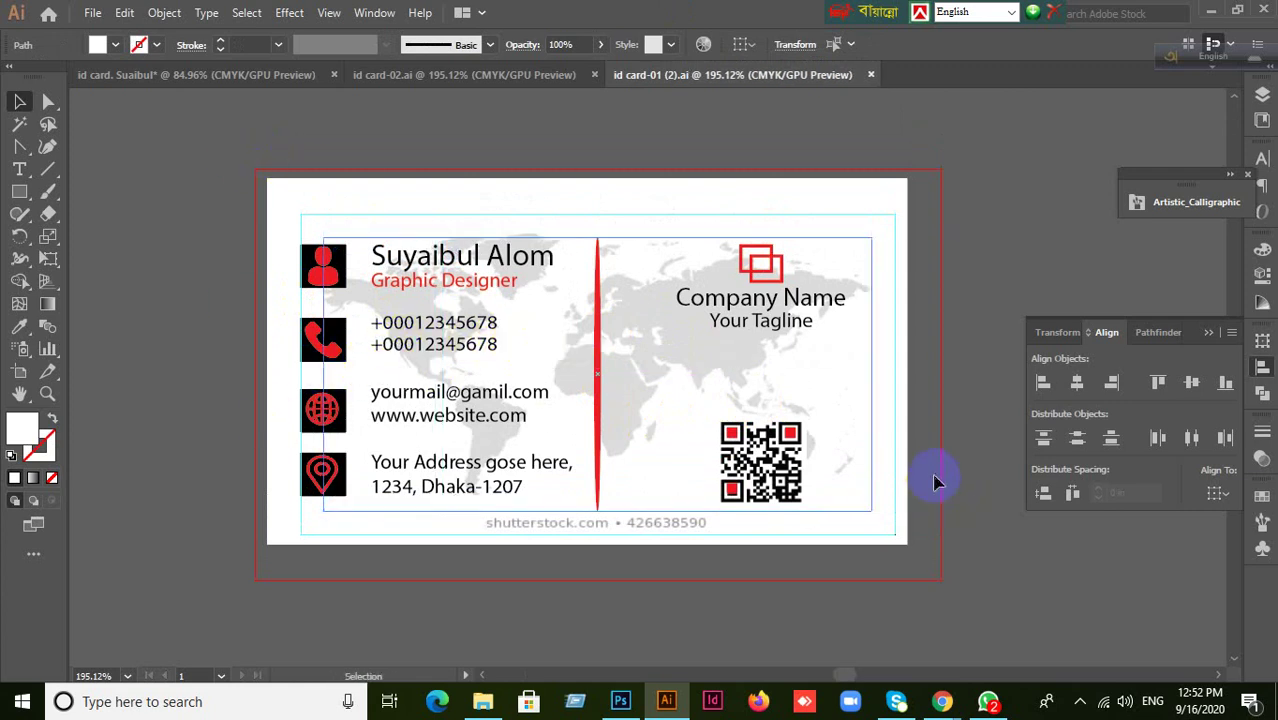
# - Deselect the artwork in id card-01 (2) and open the setup for a new document
pyautogui.click(986, 467)
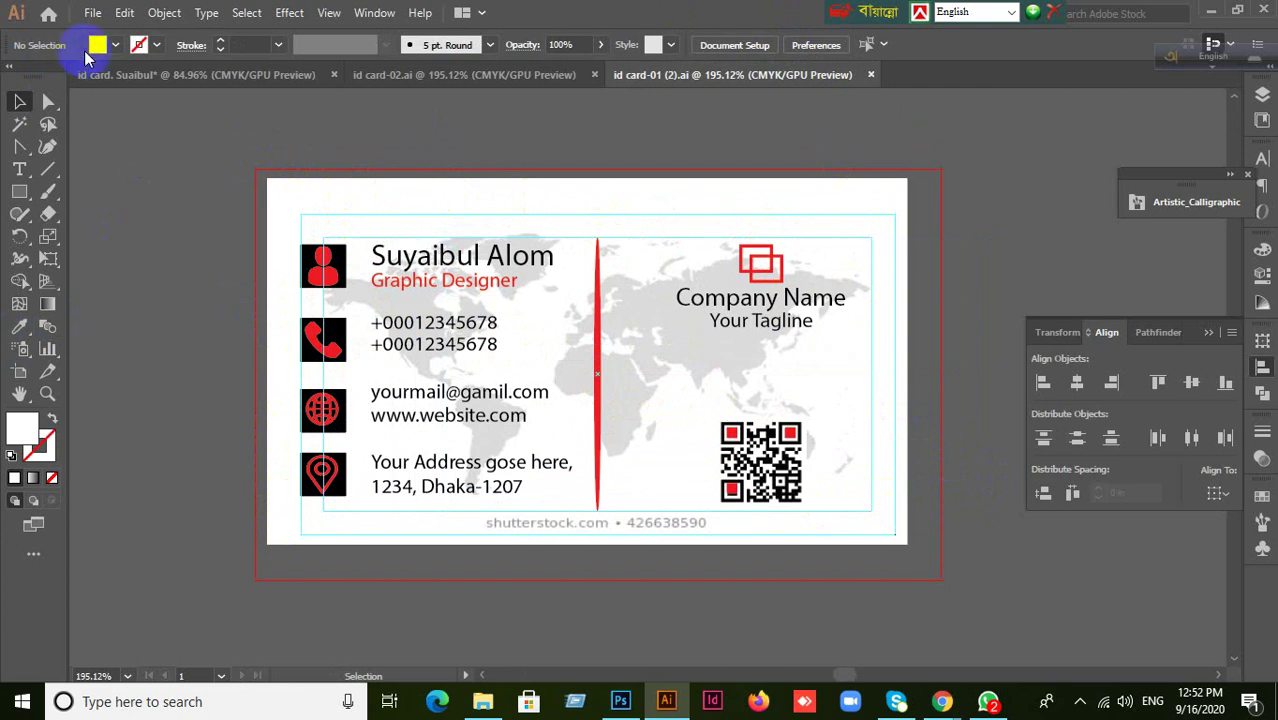
pyautogui.click(88, 18)
pyautogui.click(92, 14)
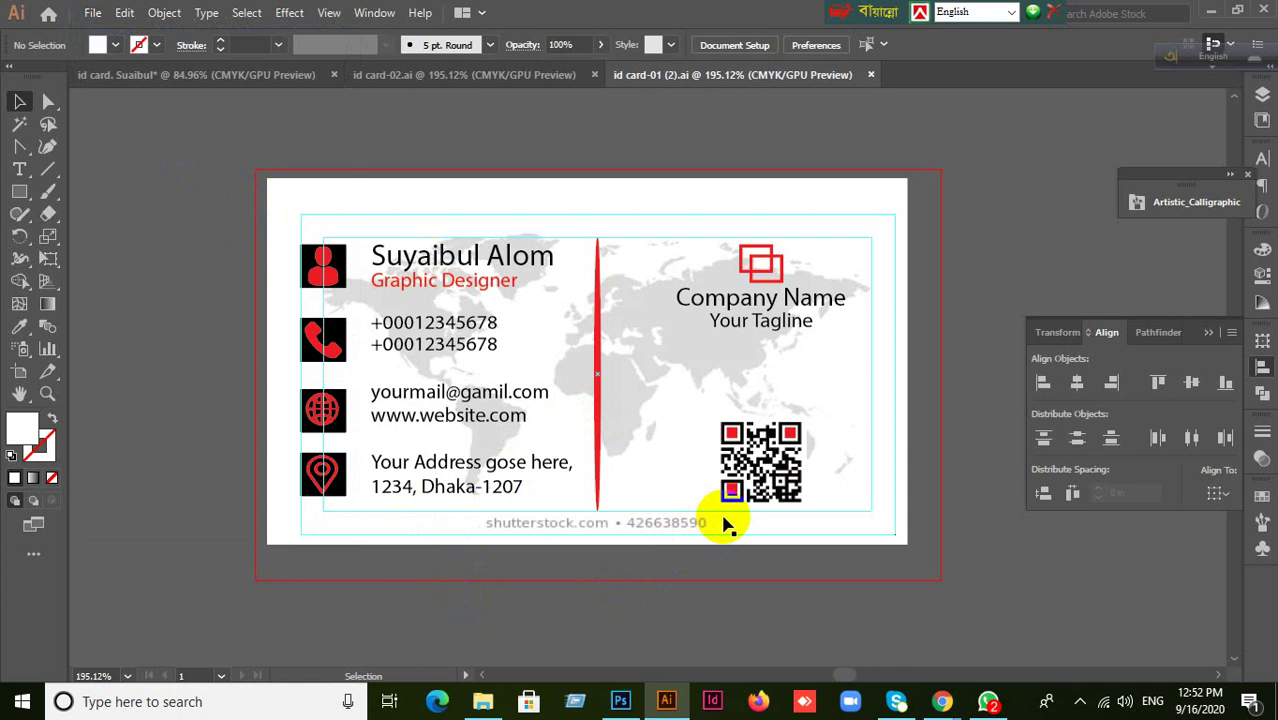
pyautogui.click(91, 14)
pyautogui.click(160, 34)
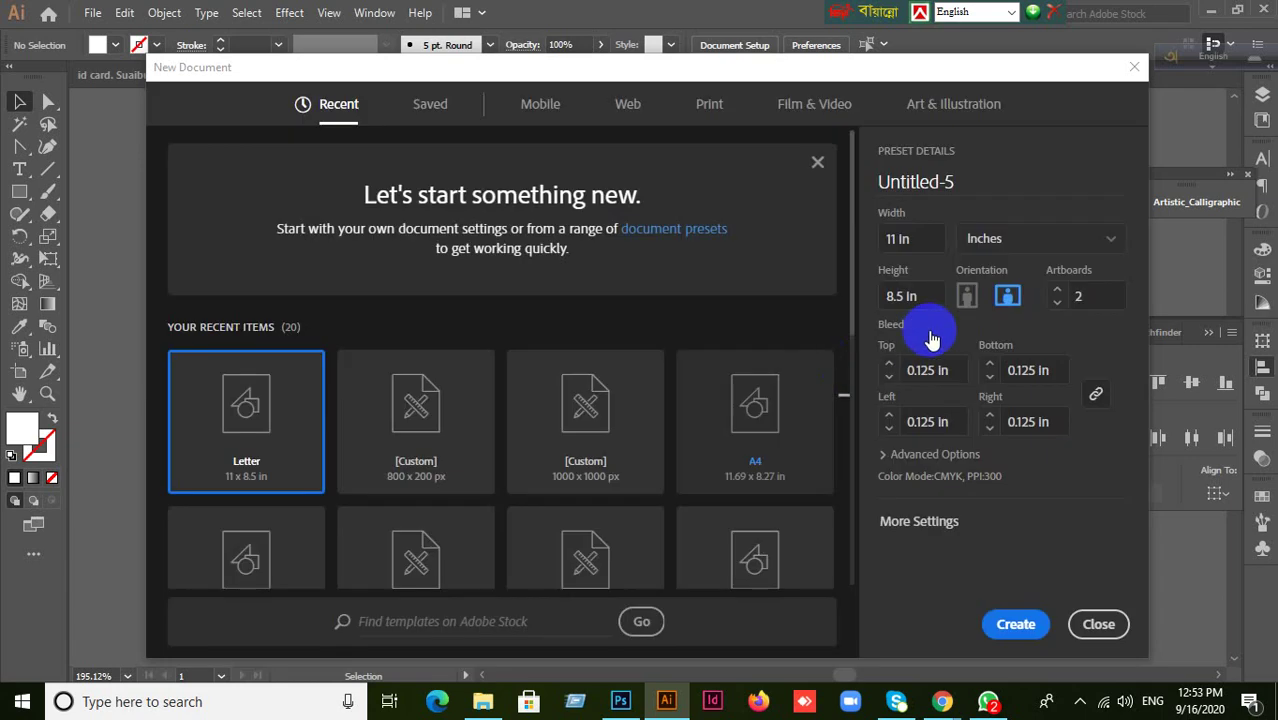
# - Raise the linked bleed to 0.25 in, unlink the sides, and return them all to 0.125 in with the link restored
pyautogui.click(888, 365)
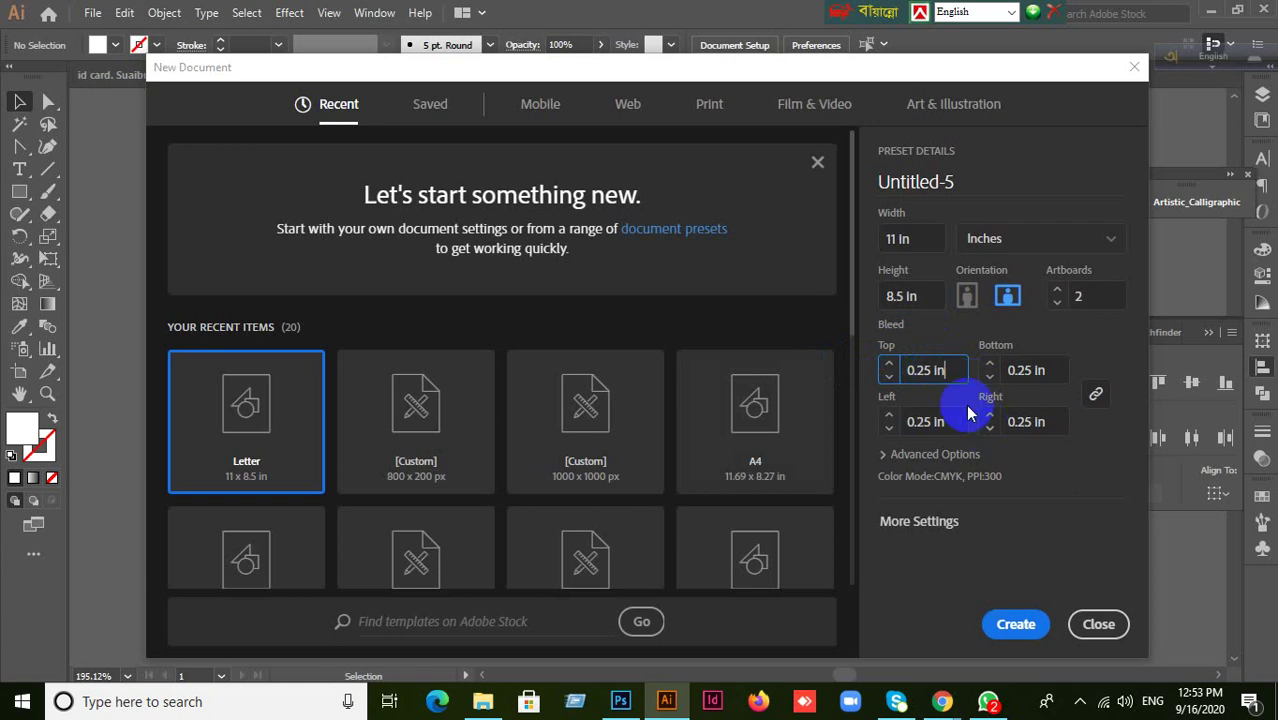
pyautogui.moveTo(950, 371); pyautogui.dragTo(897, 372)
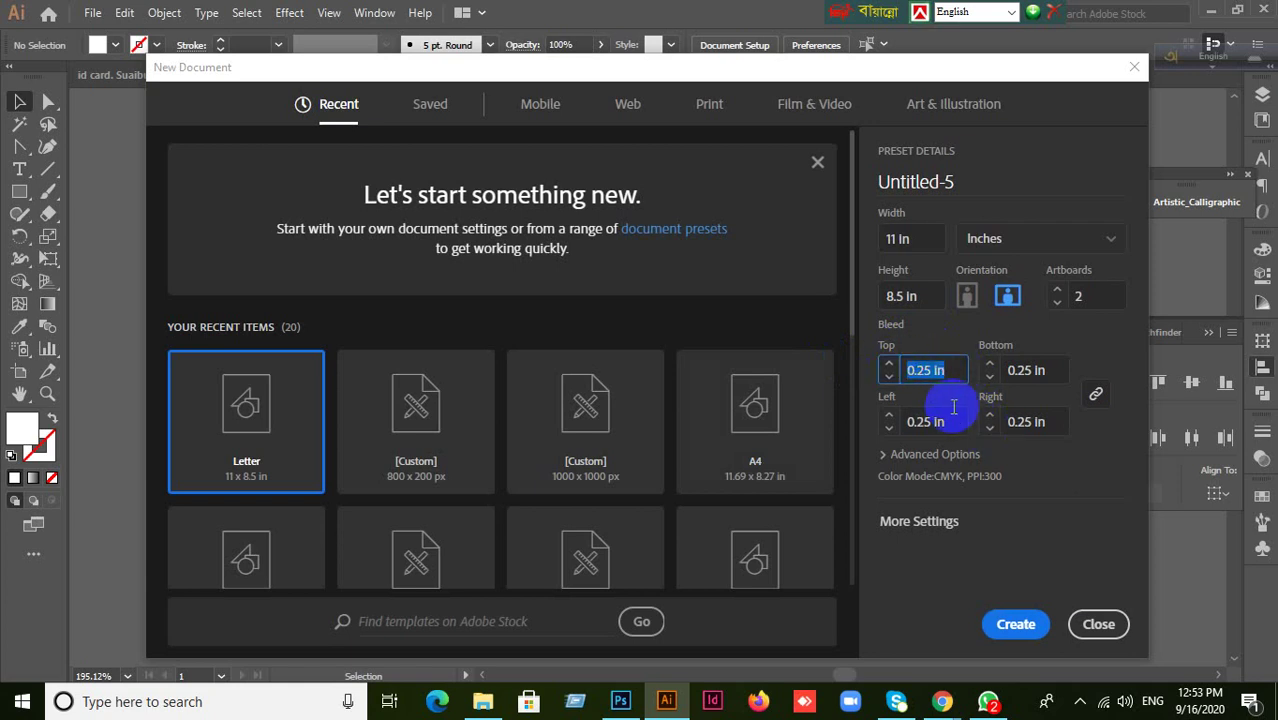
pyautogui.click(1097, 400)
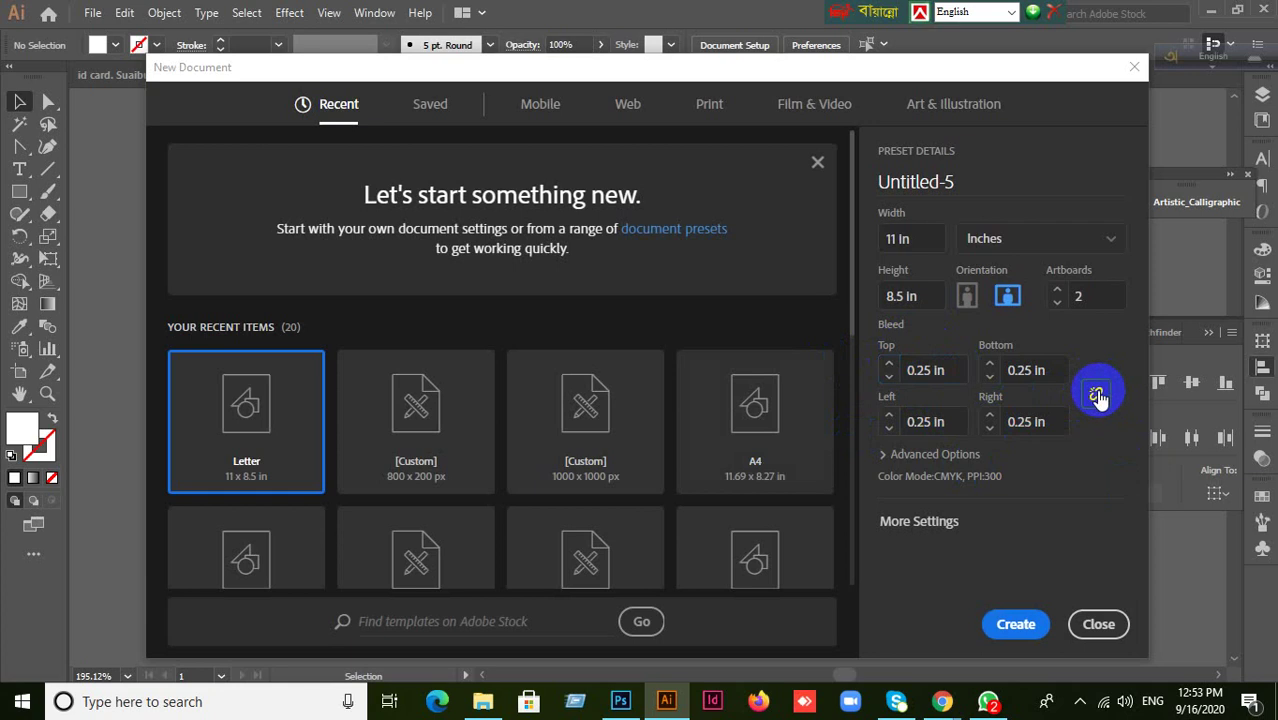
pyautogui.moveTo(951, 372); pyautogui.dragTo(873, 365)
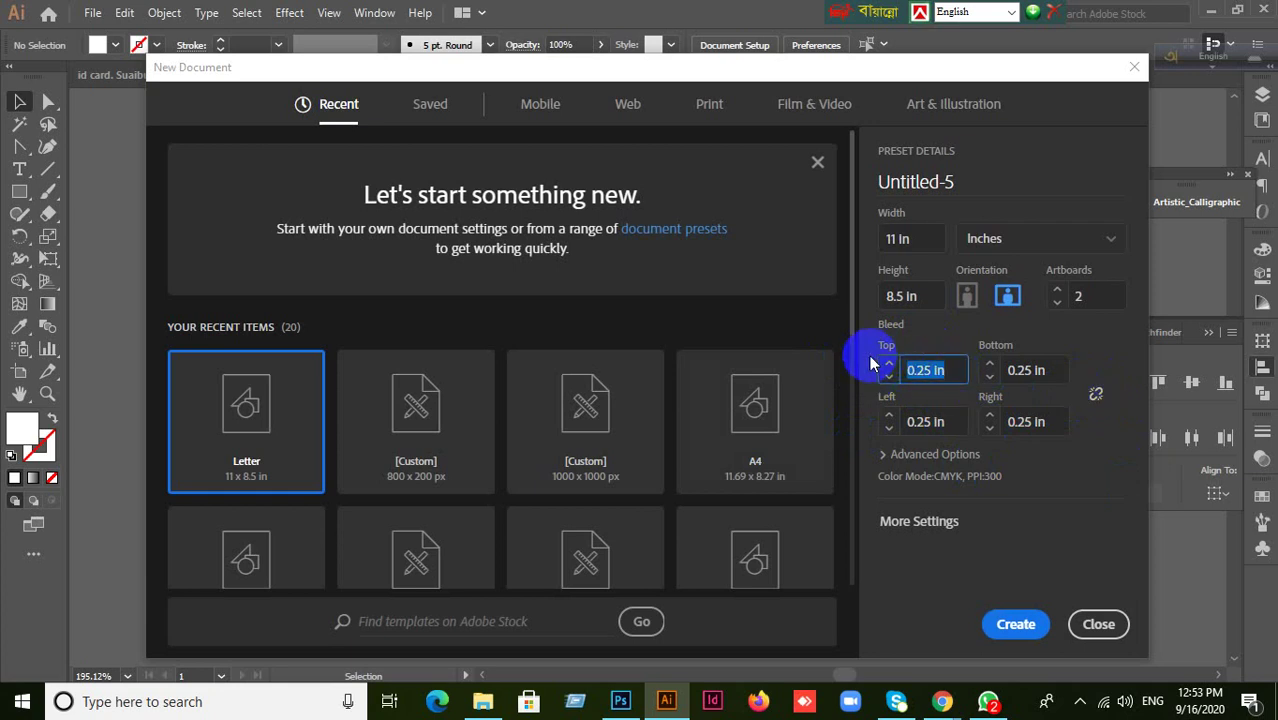
pyautogui.write('2')
pyautogui.write('125')
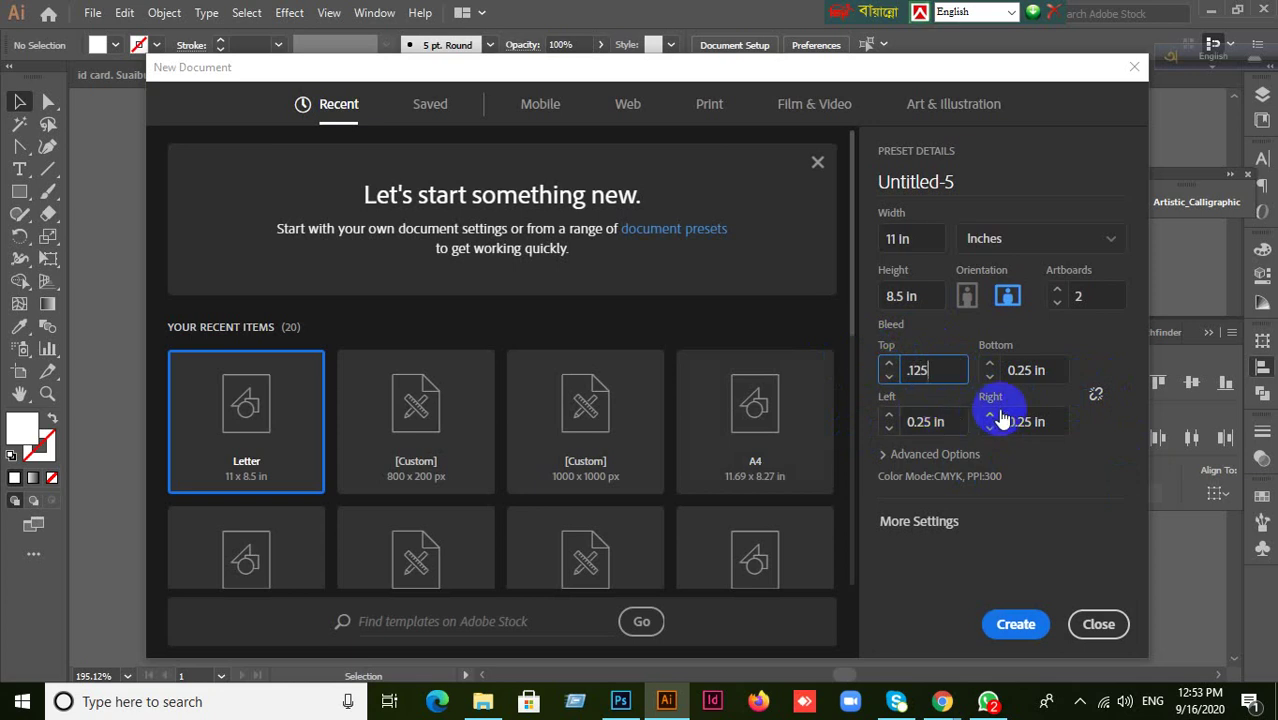
pyautogui.moveTo(1041, 420); pyautogui.dragTo(975, 422)
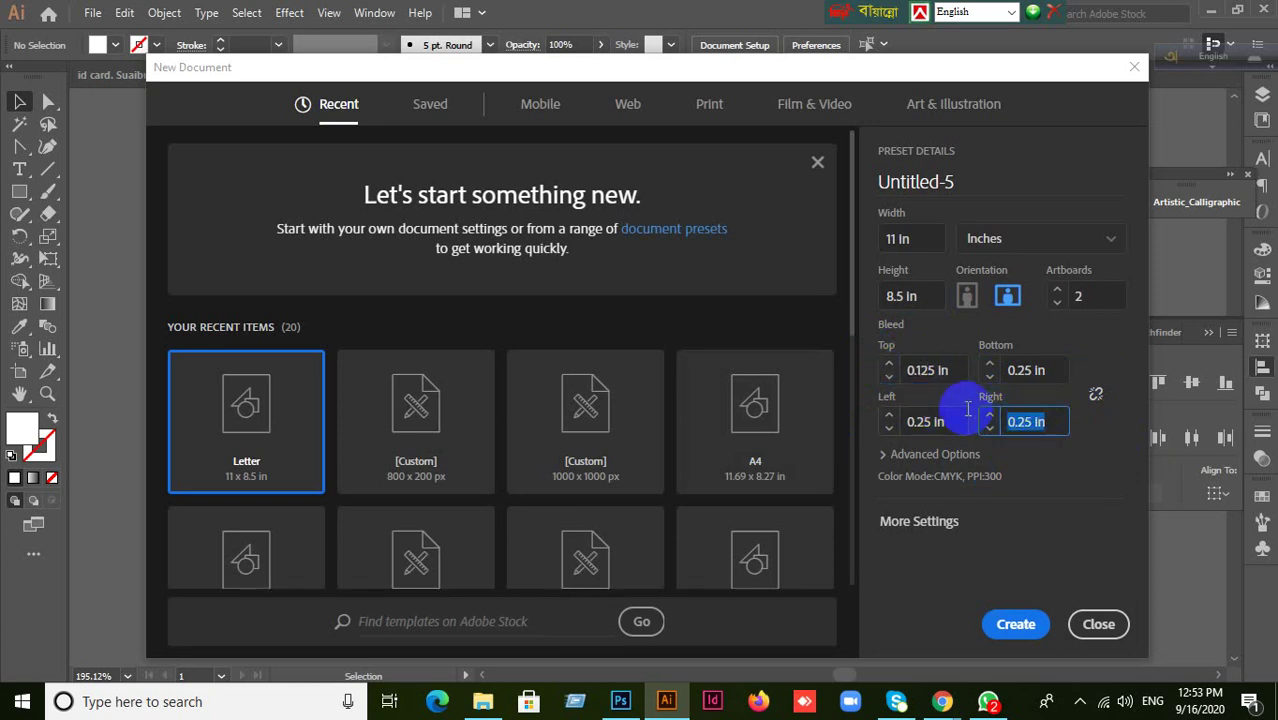
pyautogui.write('0')
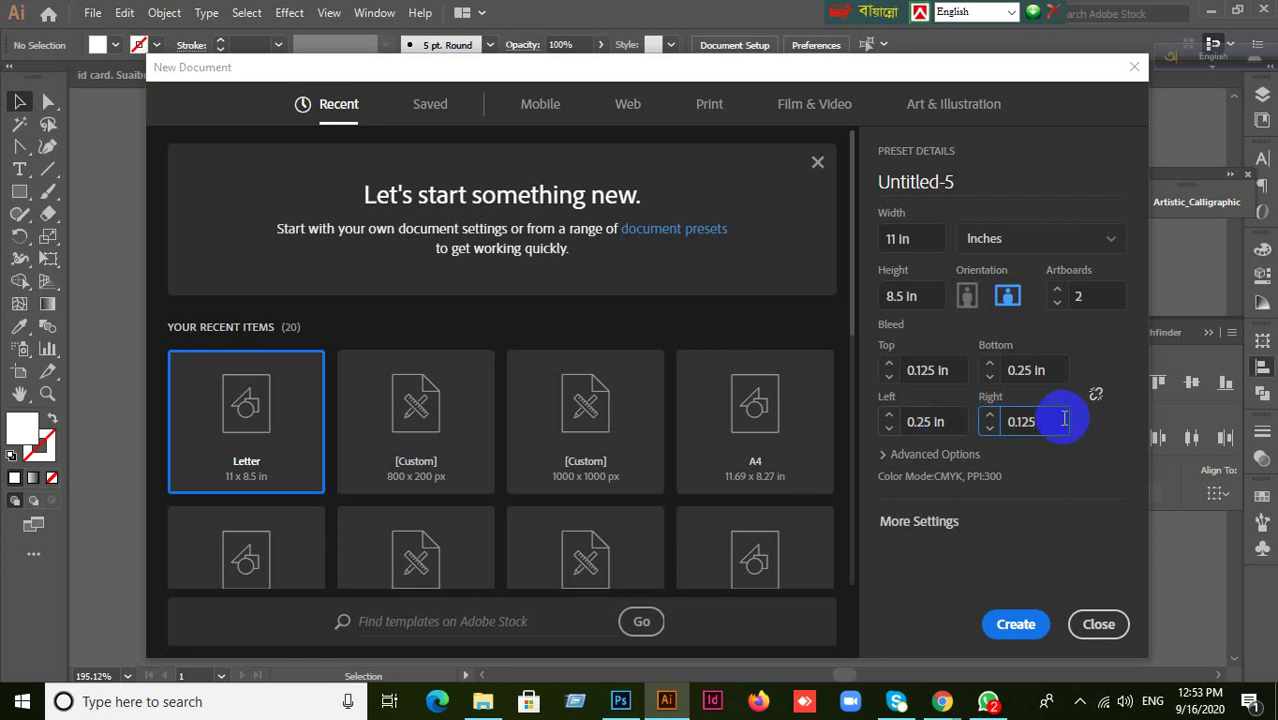
pyautogui.click(1096, 394)
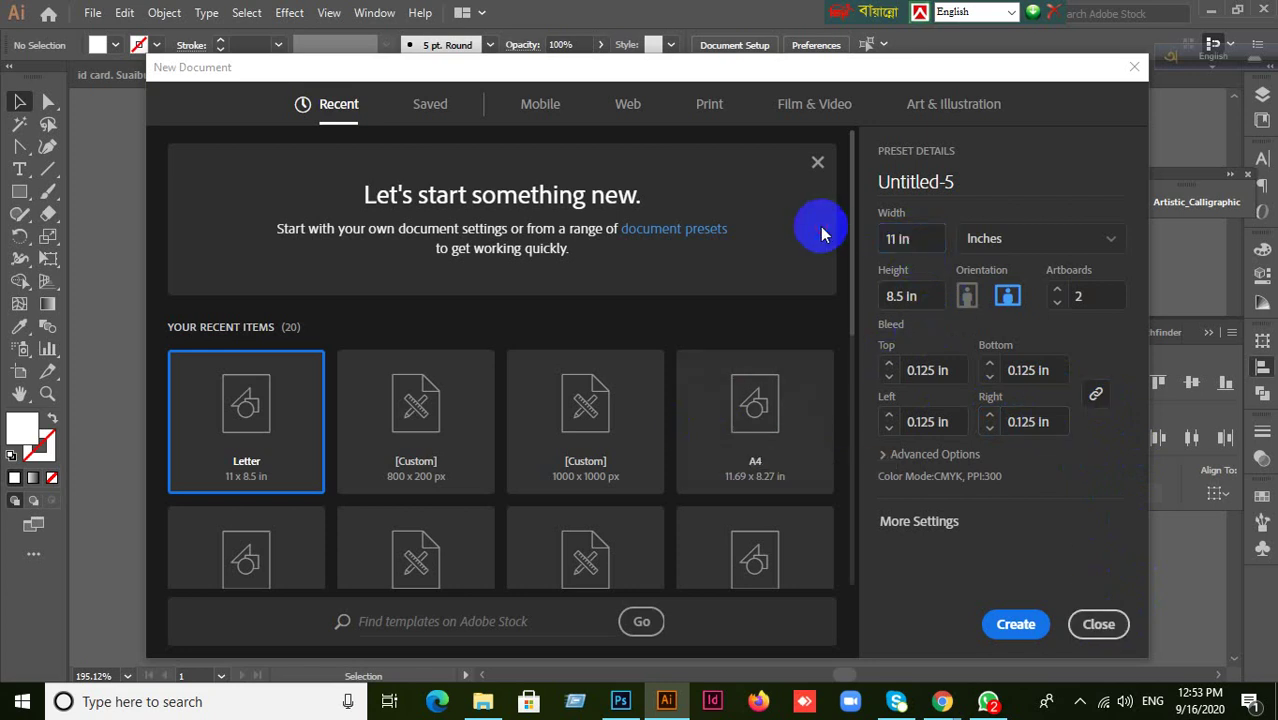
# - Set the new document's width to 3.5 in and height to 2 in, and create it with two artboards
pyautogui.click(917, 242)
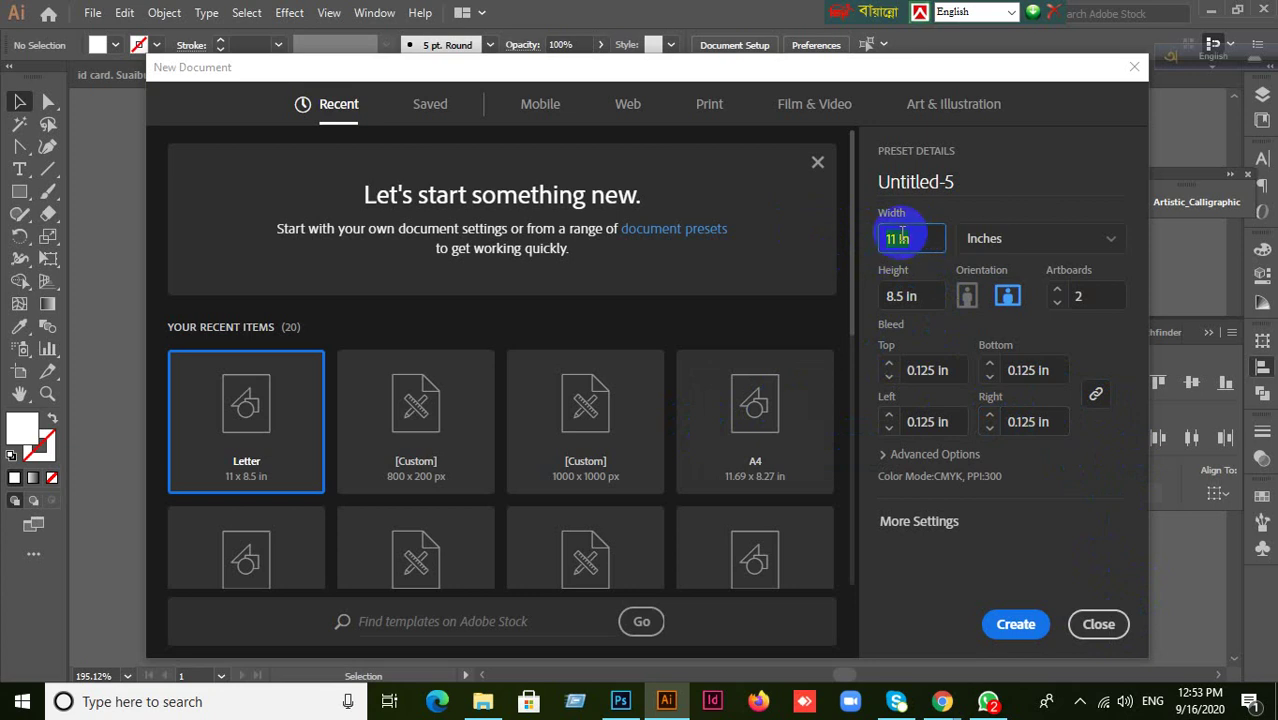
pyautogui.click(865, 233)
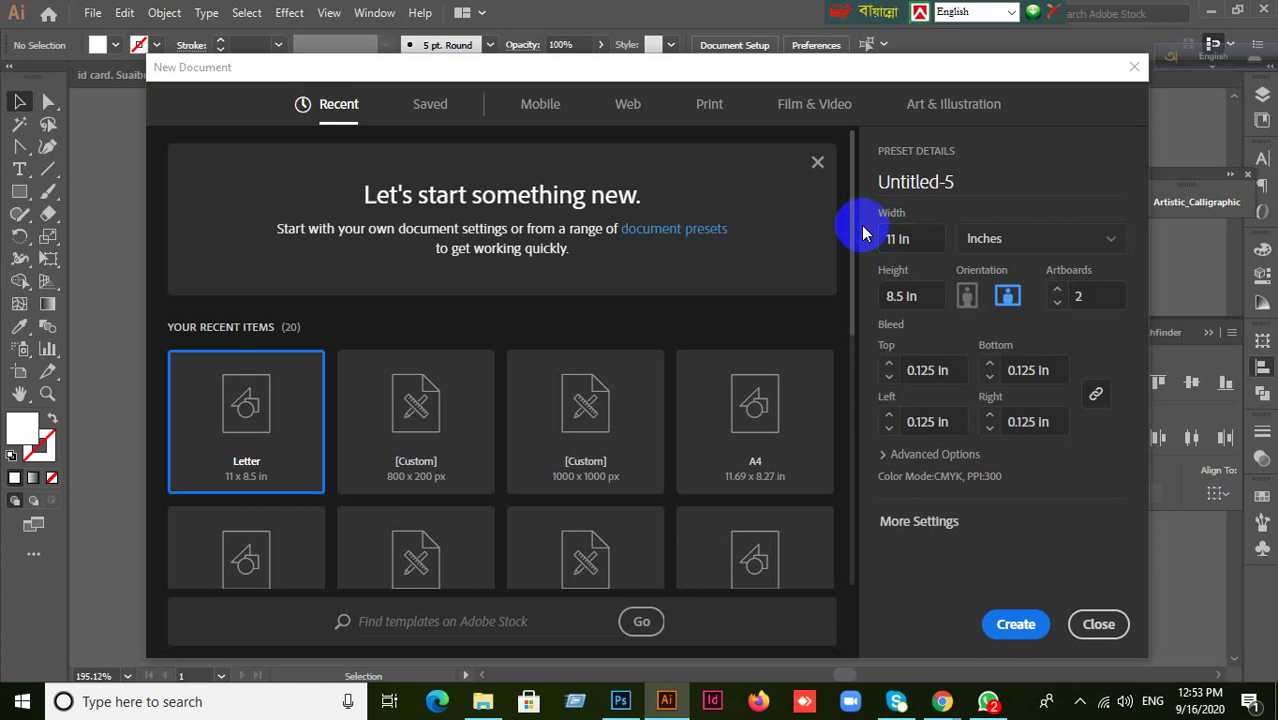
pyautogui.click(926, 237)
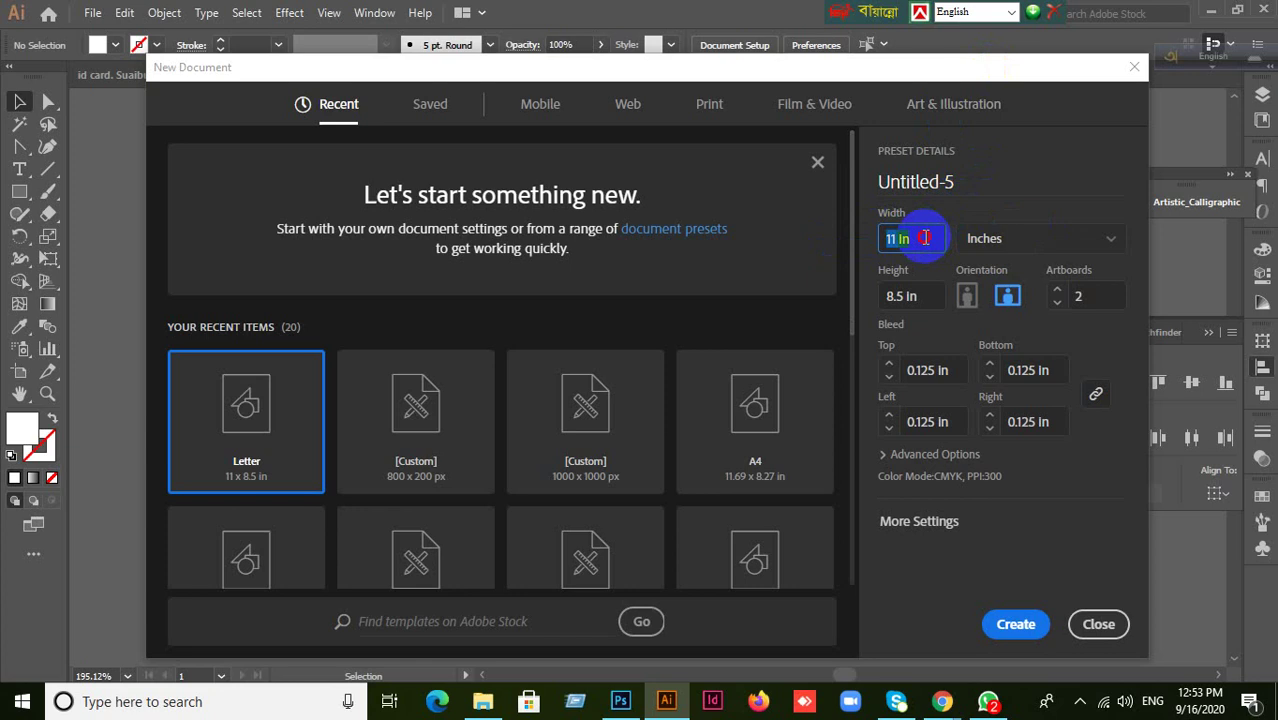
pyautogui.write('3.5')
pyautogui.moveTo(918, 296); pyautogui.dragTo(854, 298)
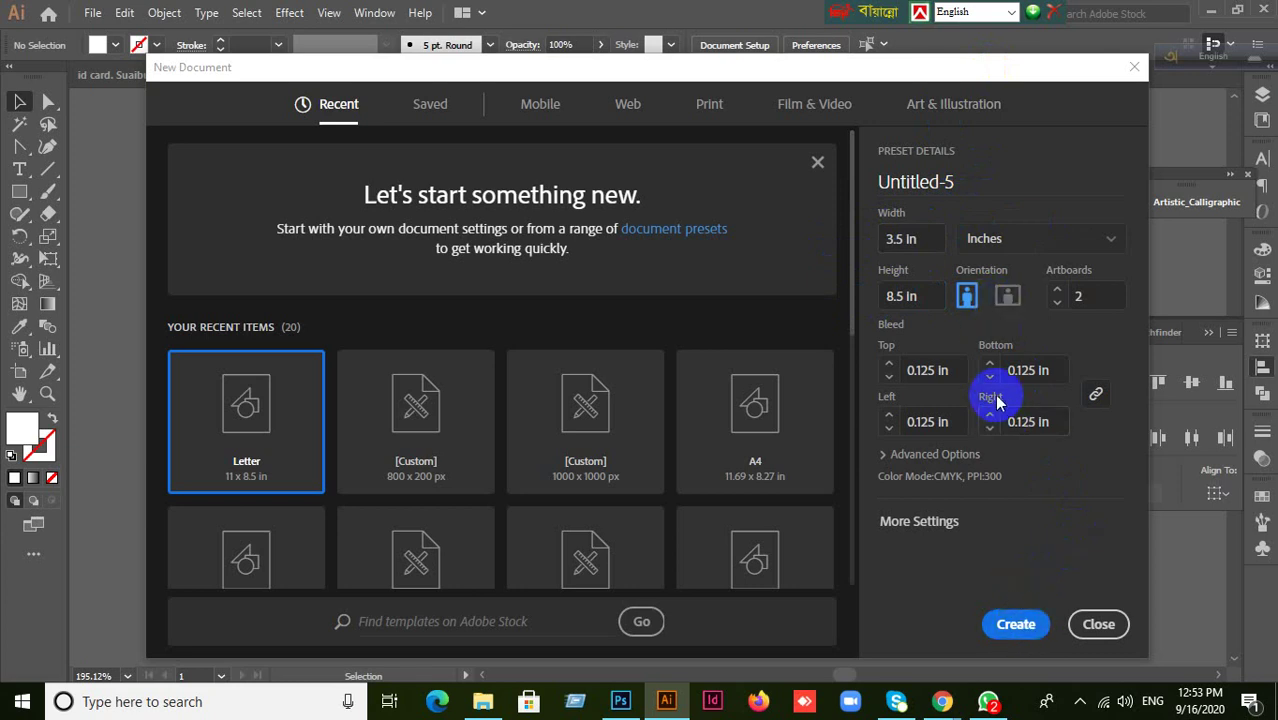
pyautogui.moveTo(930, 294); pyautogui.dragTo(886, 295)
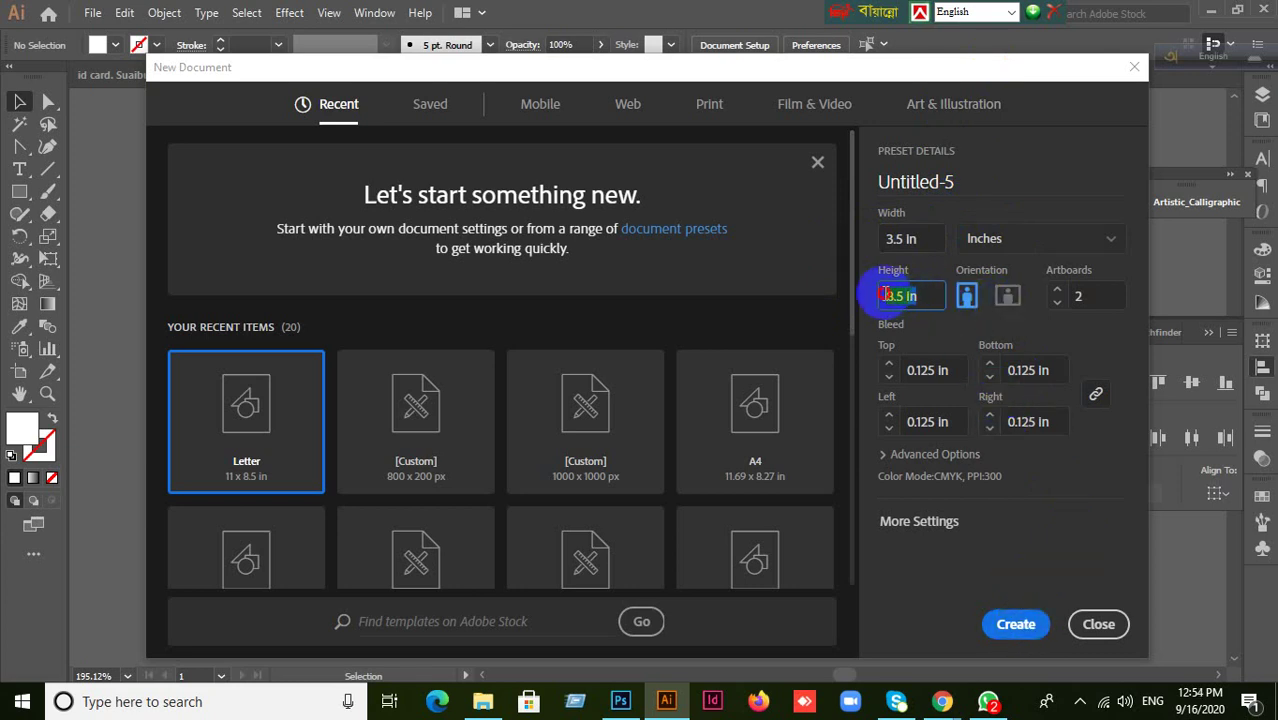
pyautogui.write('2')
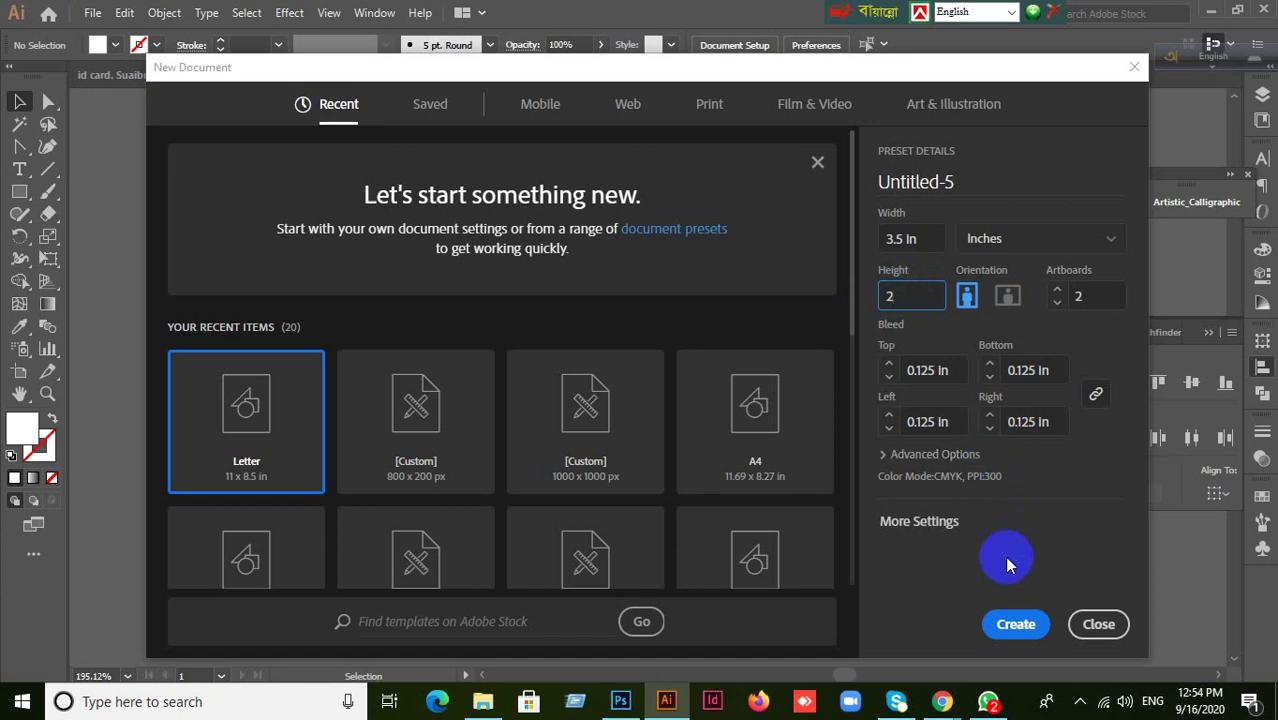
pyautogui.click(1005, 626)
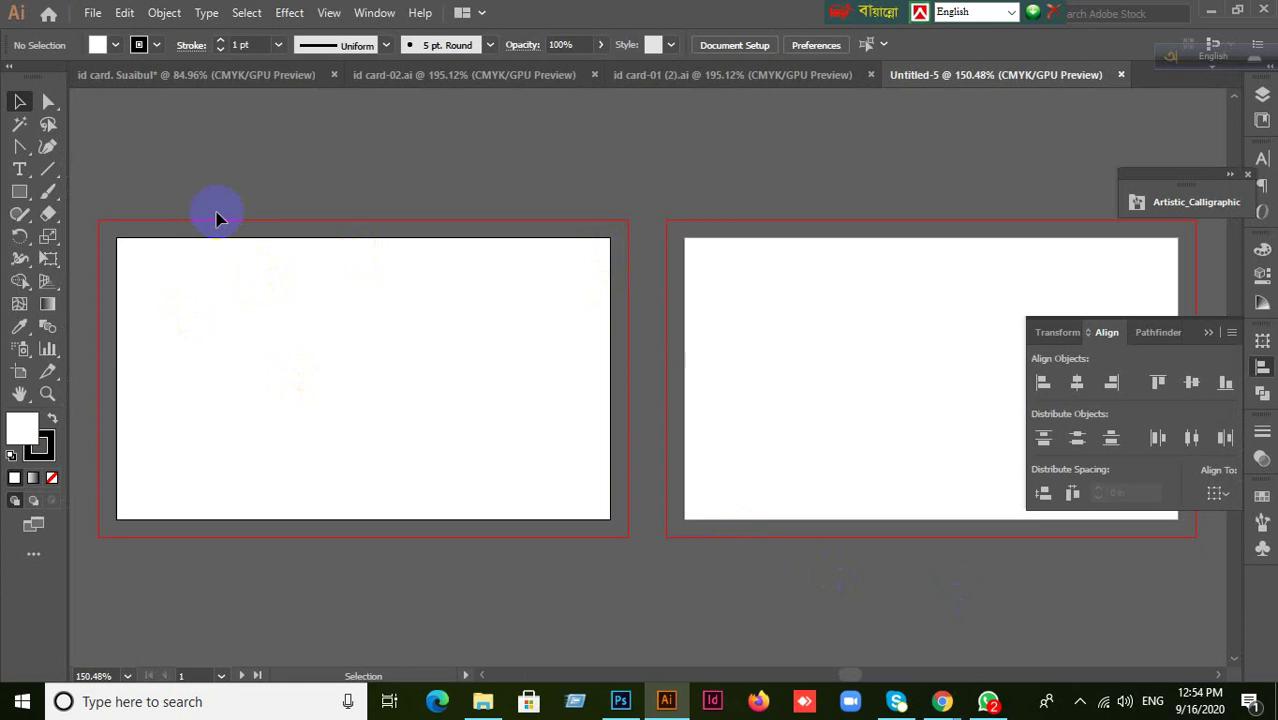
# - Glance at the id card-01 (2) design, and set the new document's stroke to none while keeping the fill white
pyautogui.click(684, 77)
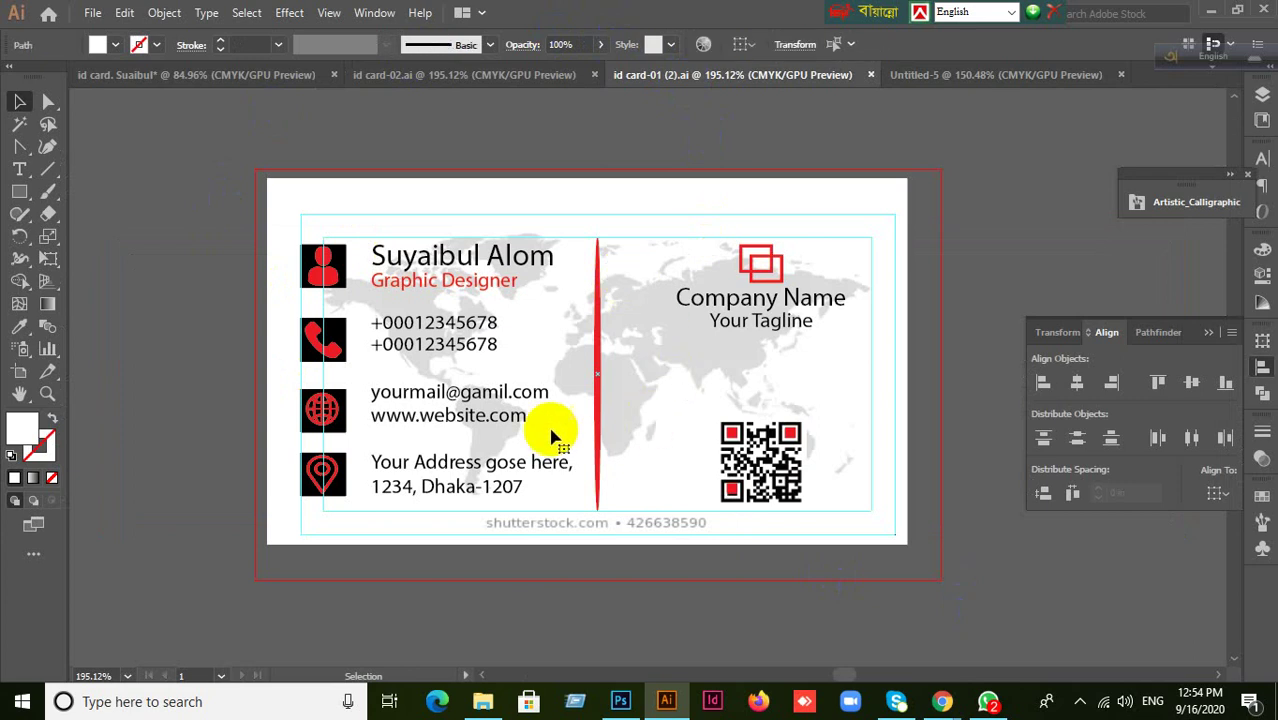
pyautogui.click(993, 79)
pyautogui.click(40, 446)
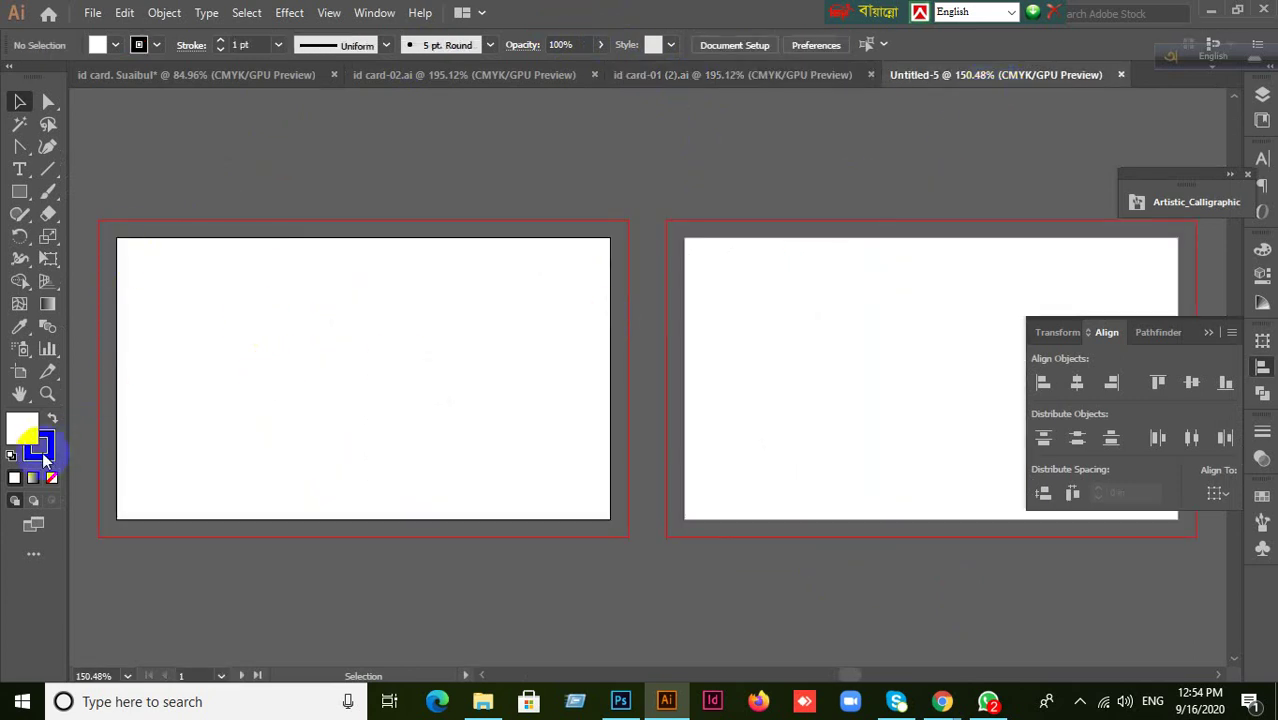
pyautogui.doubleClick(40, 446)
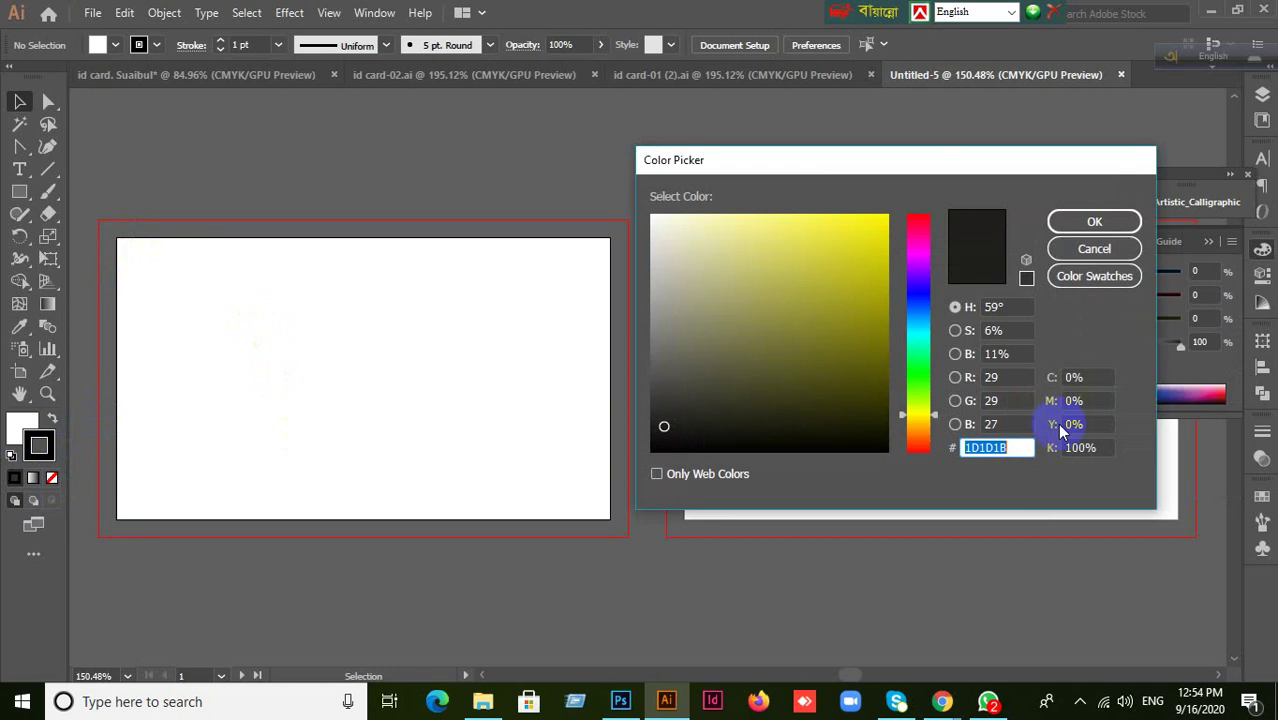
pyautogui.click(1094, 248)
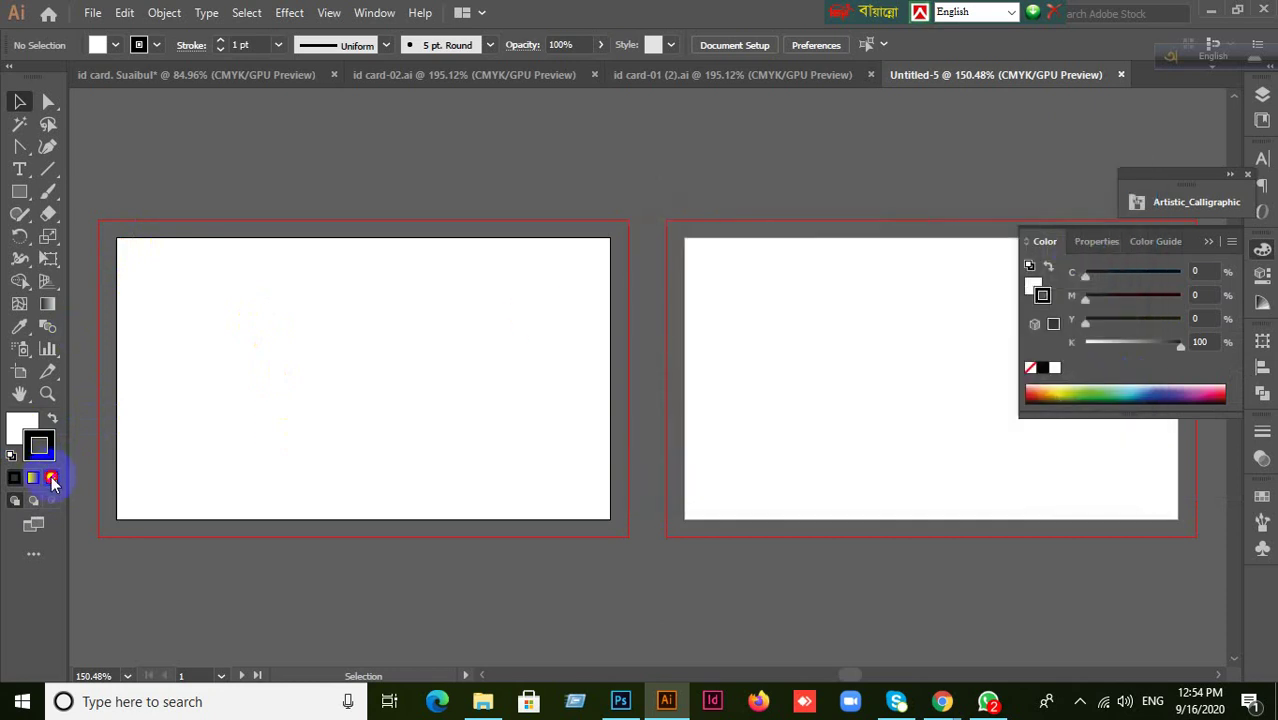
pyautogui.click(52, 480)
pyautogui.doubleClick(22, 428)
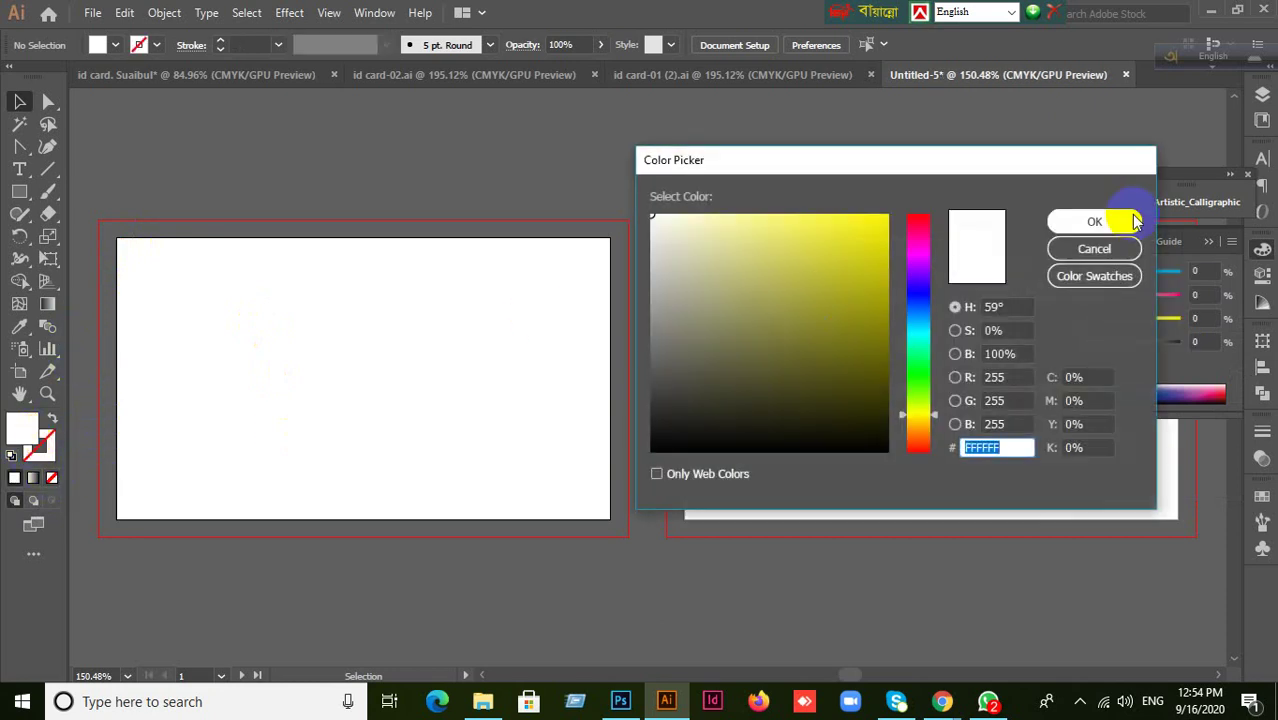
pyautogui.click(1090, 250)
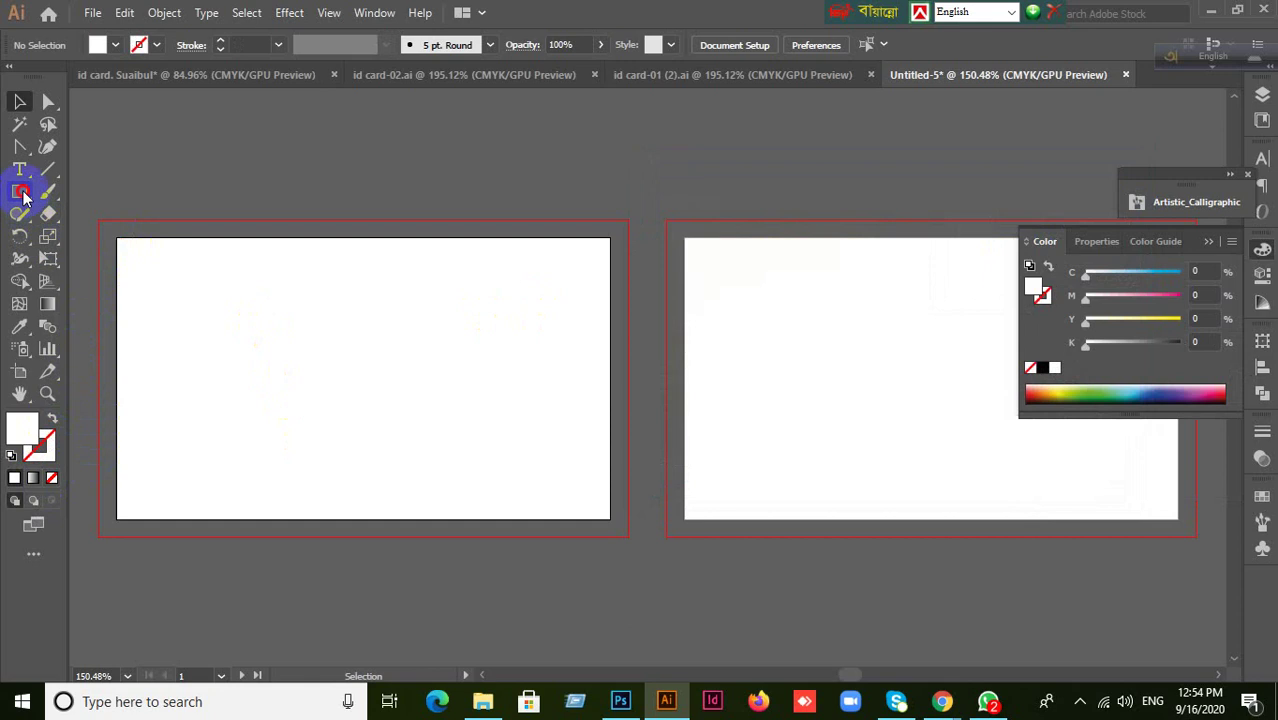
# - Draw a 3.5 x 2 in rectangle covering the first artboard and offset its path outward by 0.125 in to the bleed edge
pyautogui.click(22, 192)
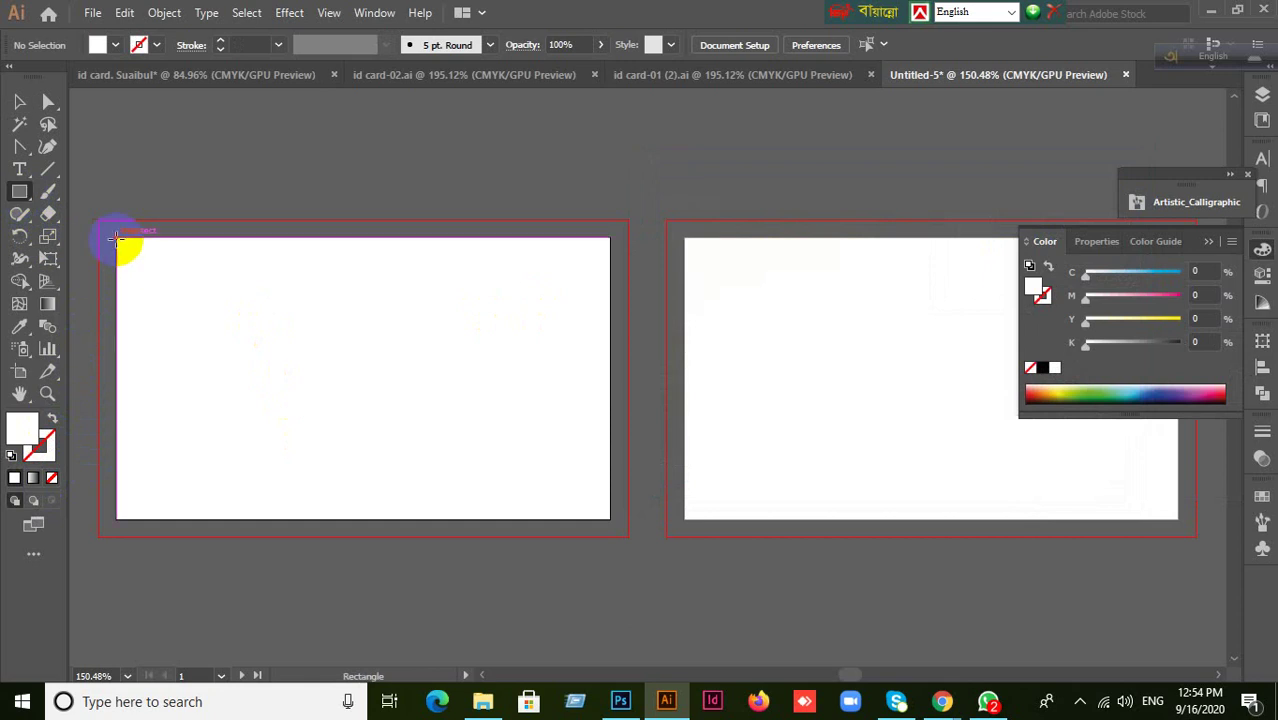
pyautogui.moveTo(116, 238); pyautogui.dragTo(608, 519)
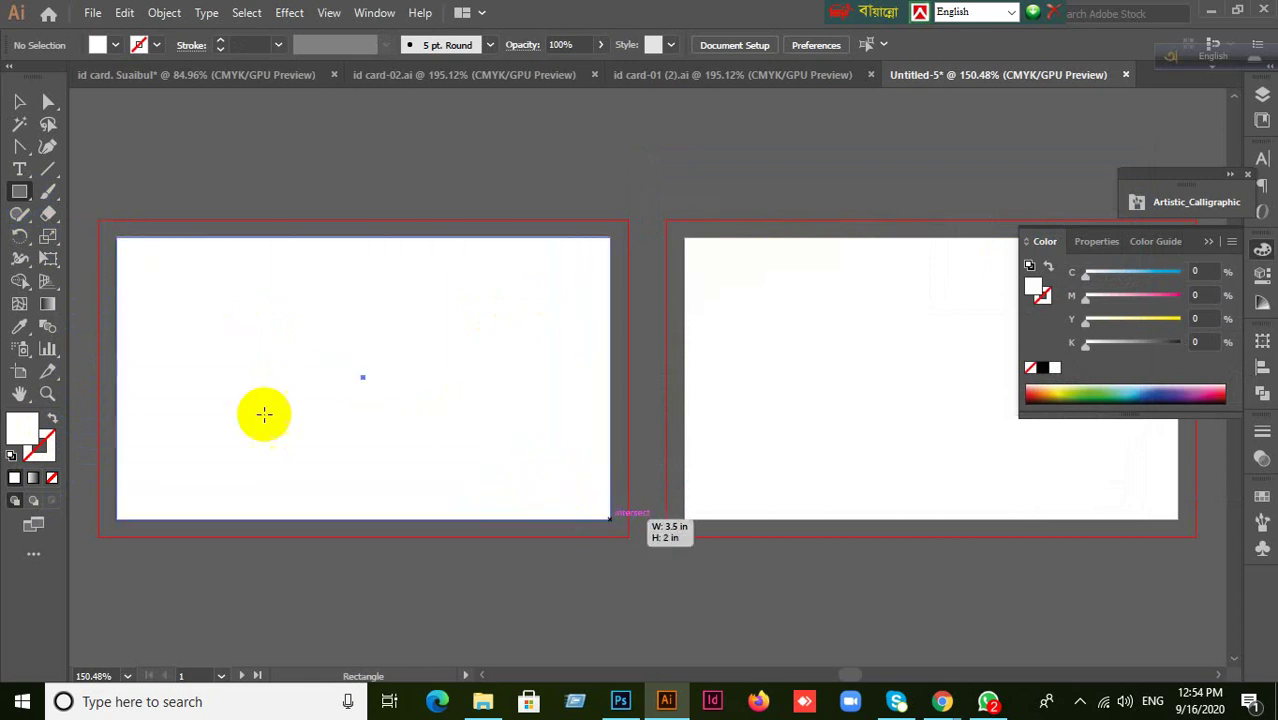
pyautogui.click(164, 13)
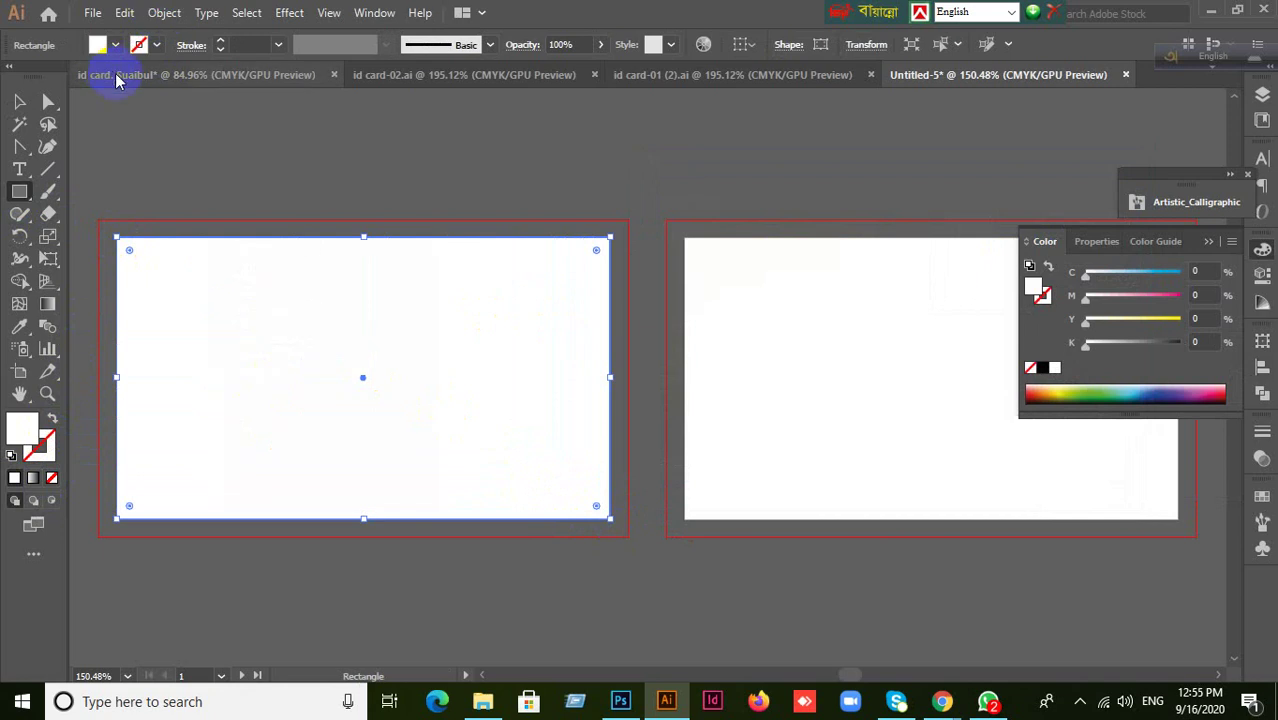
pyautogui.click(165, 14)
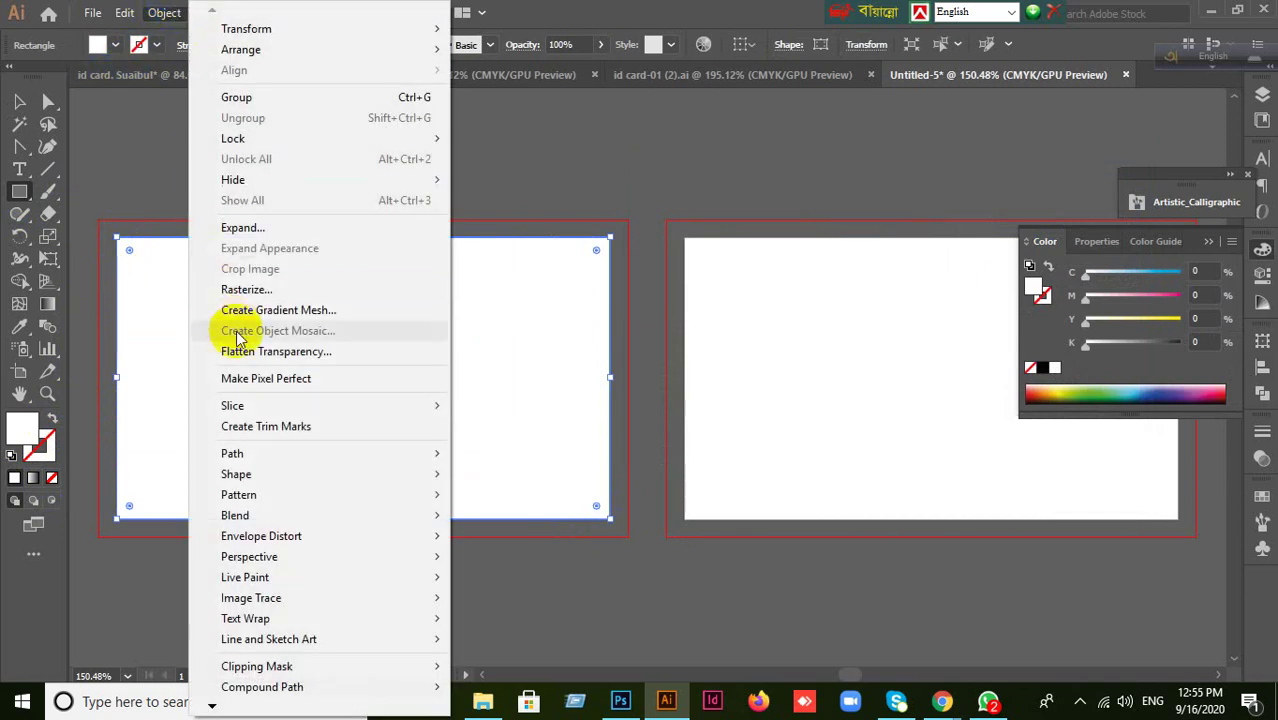
pyautogui.moveTo(265, 455)
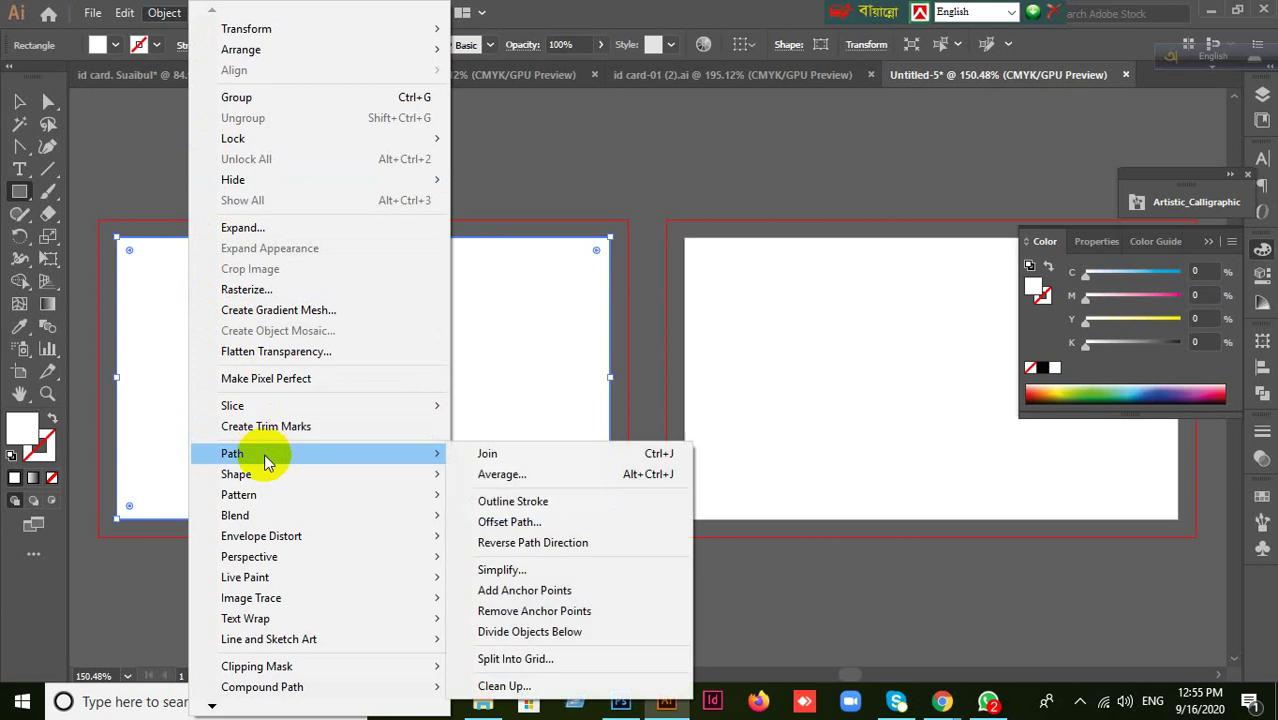
pyautogui.click(522, 524)
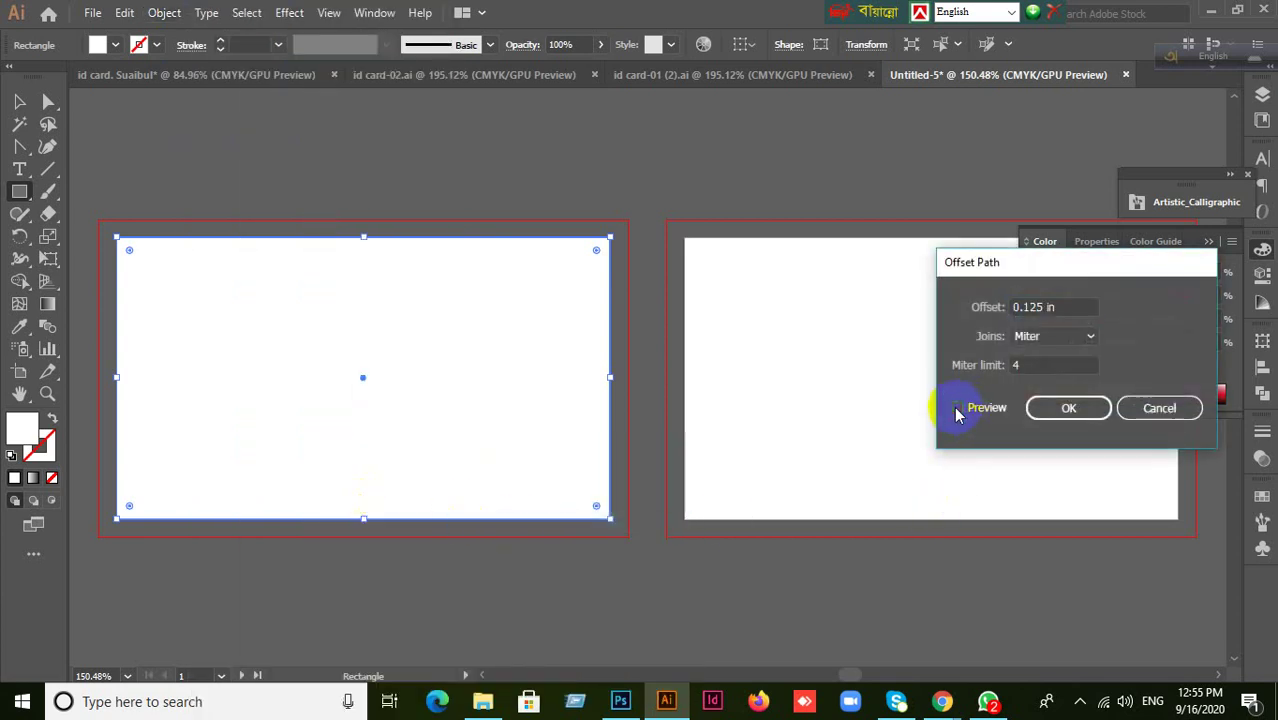
pyautogui.click(956, 409)
pyautogui.click(1063, 427)
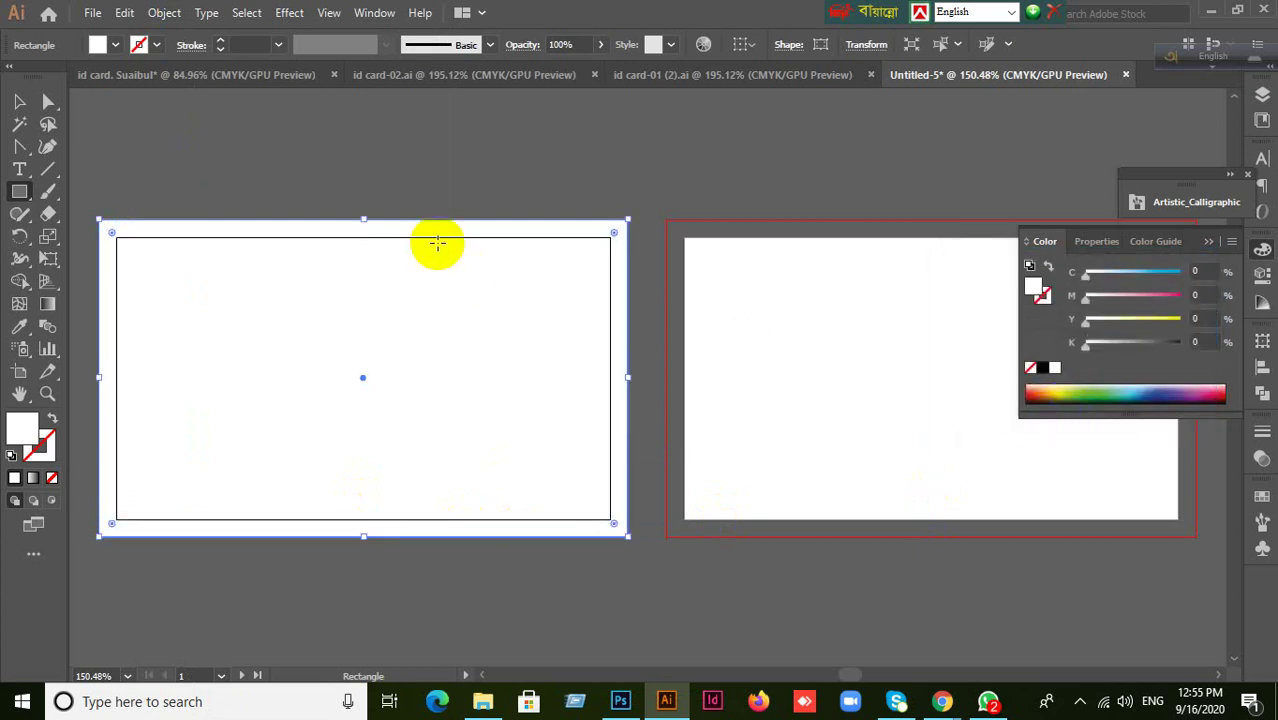
# - Offset the 3.5 x 2 in rectangle on the first artboard inward by -0.125 in with the preview on
pyautogui.hotkey('ctrl', 'shift', 'a')
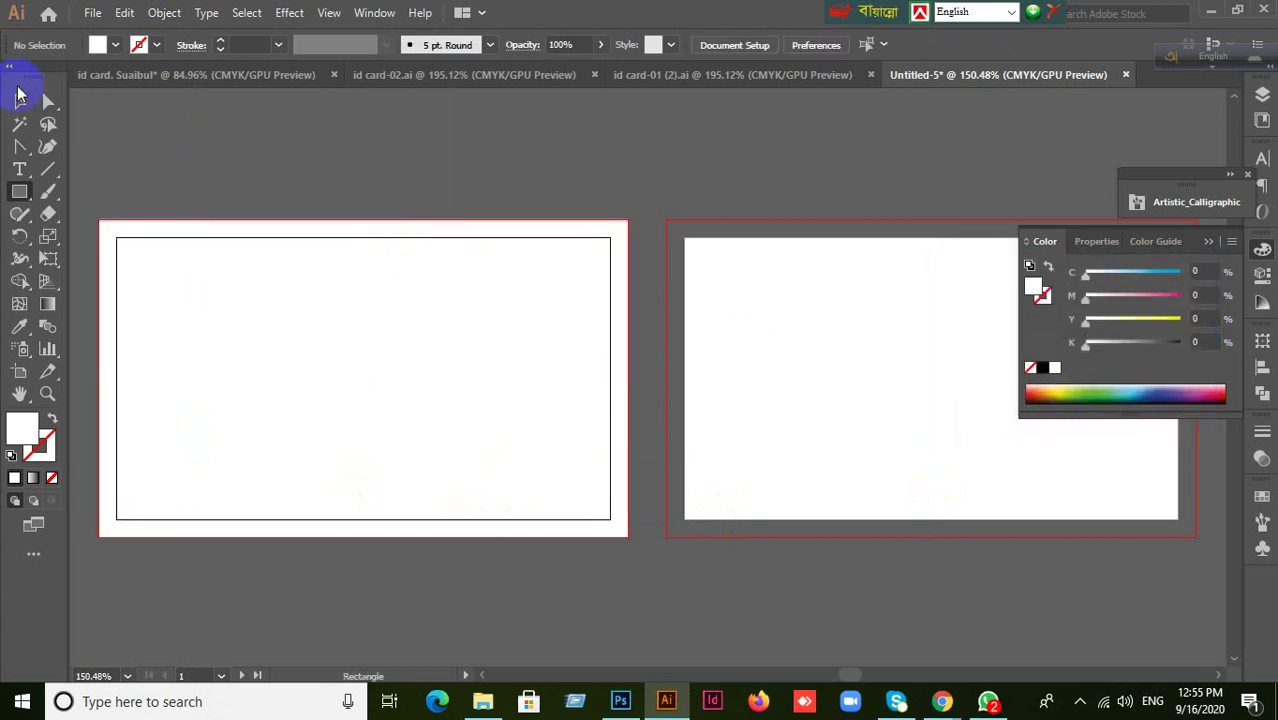
pyautogui.click(19, 100)
pyautogui.click(252, 308)
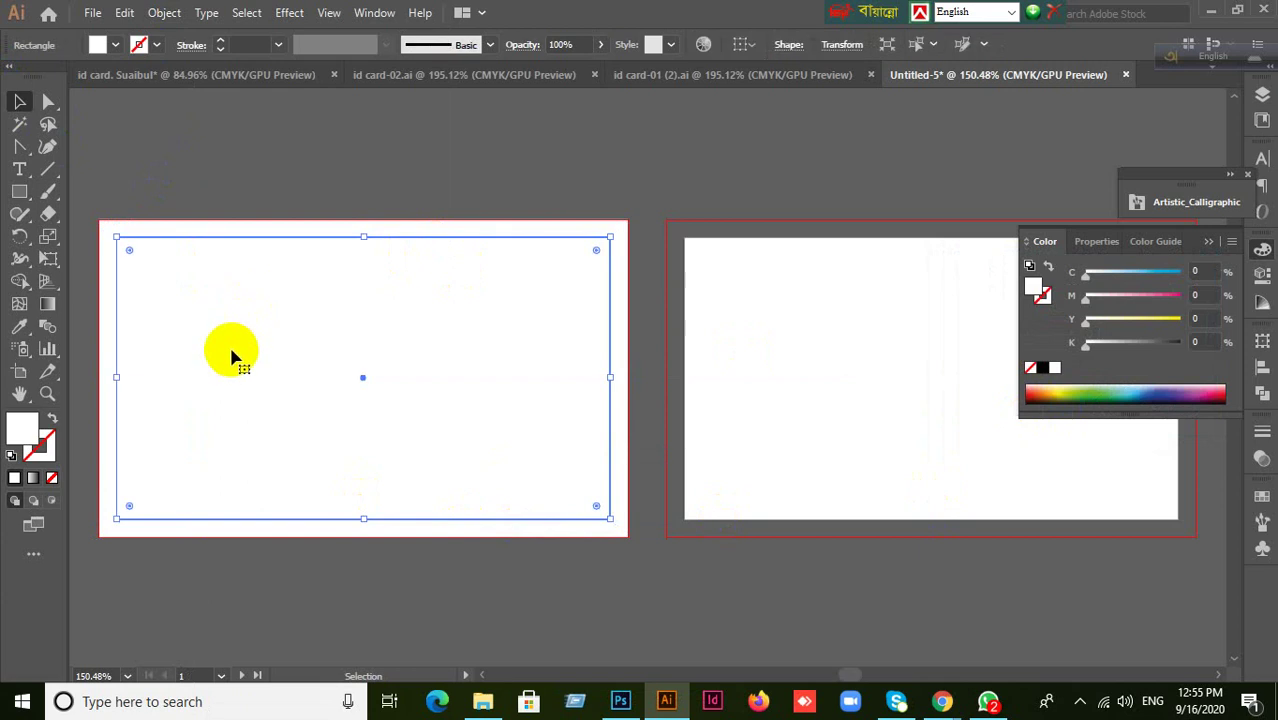
pyautogui.click(165, 13)
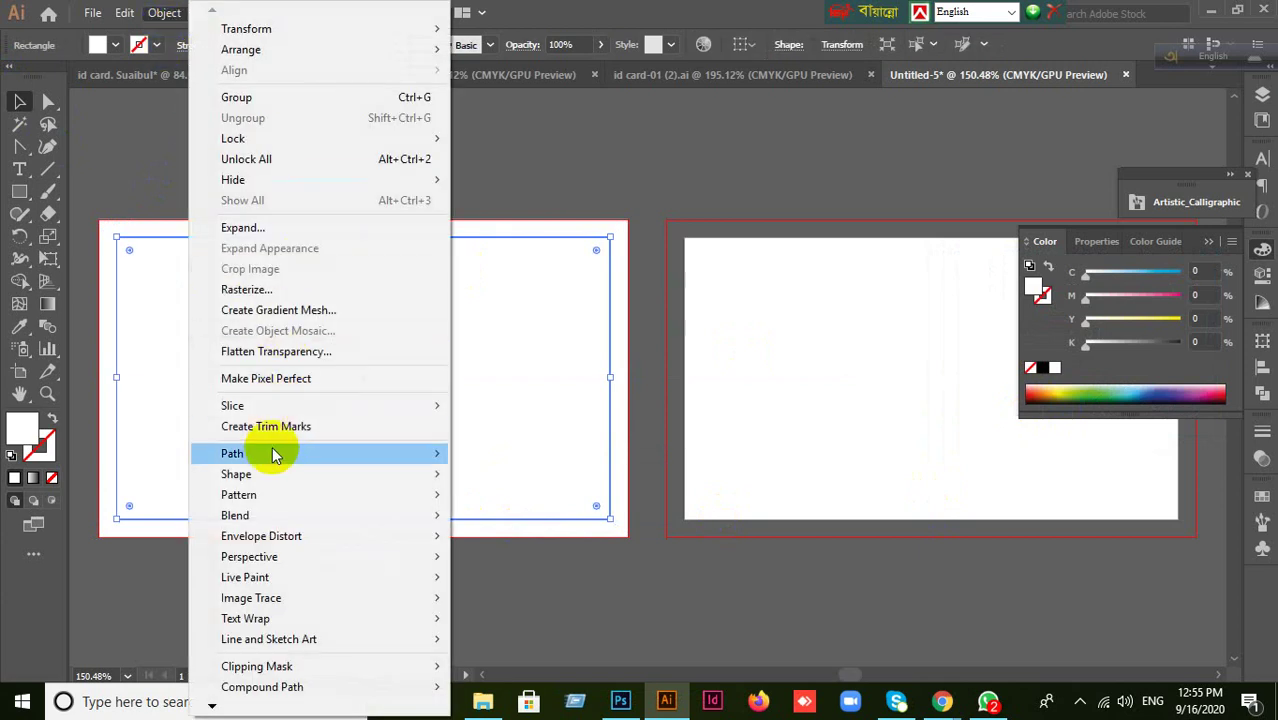
pyautogui.moveTo(275, 455)
pyautogui.click(509, 521)
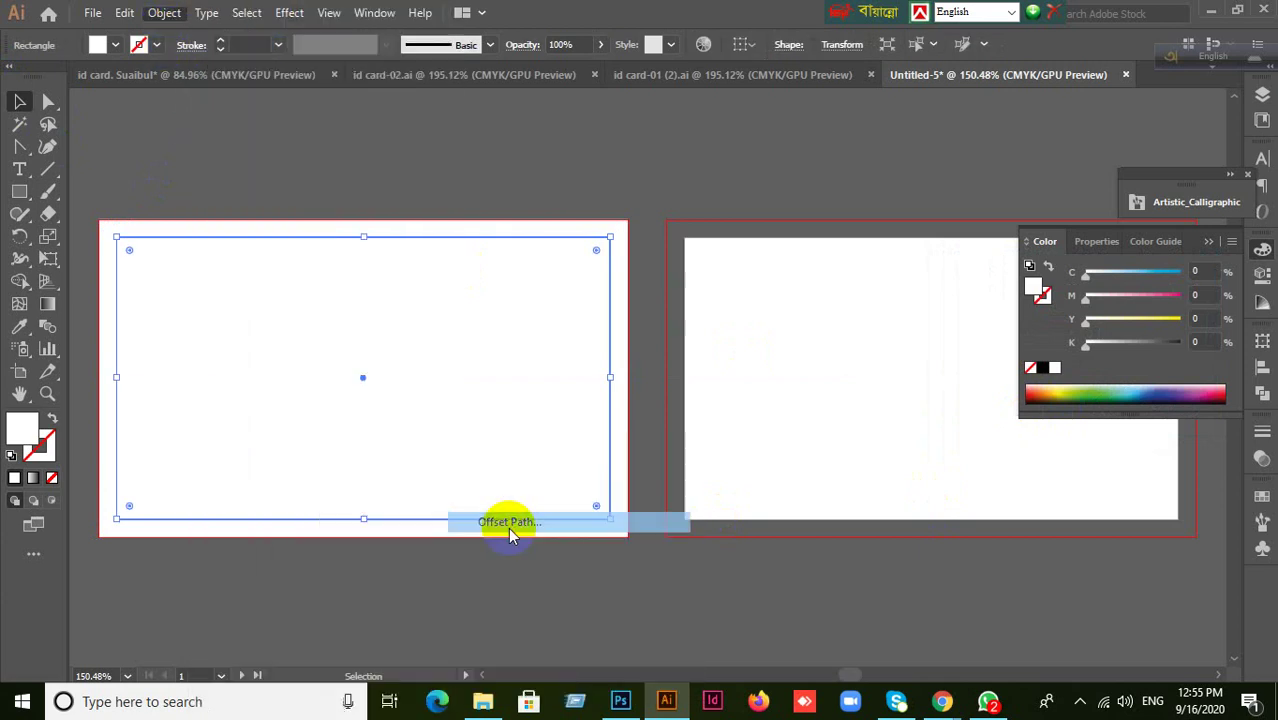
pyautogui.click(957, 407)
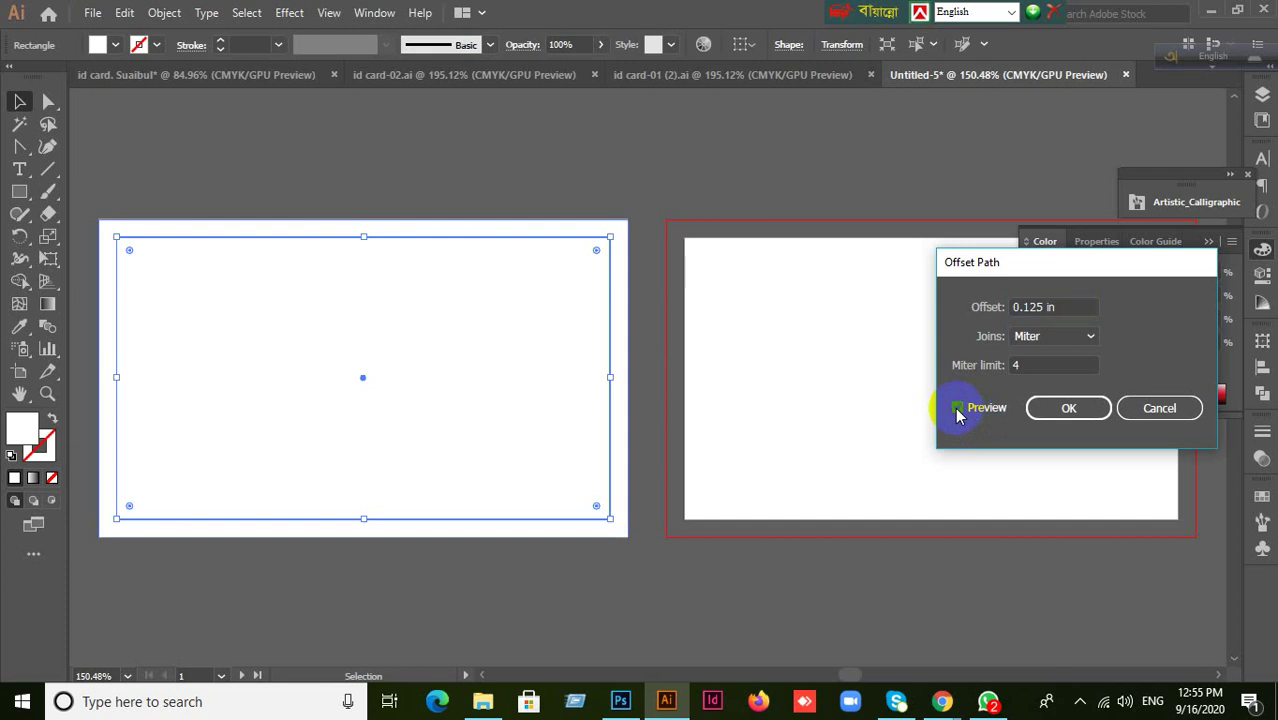
pyautogui.doubleClick(1013, 307)
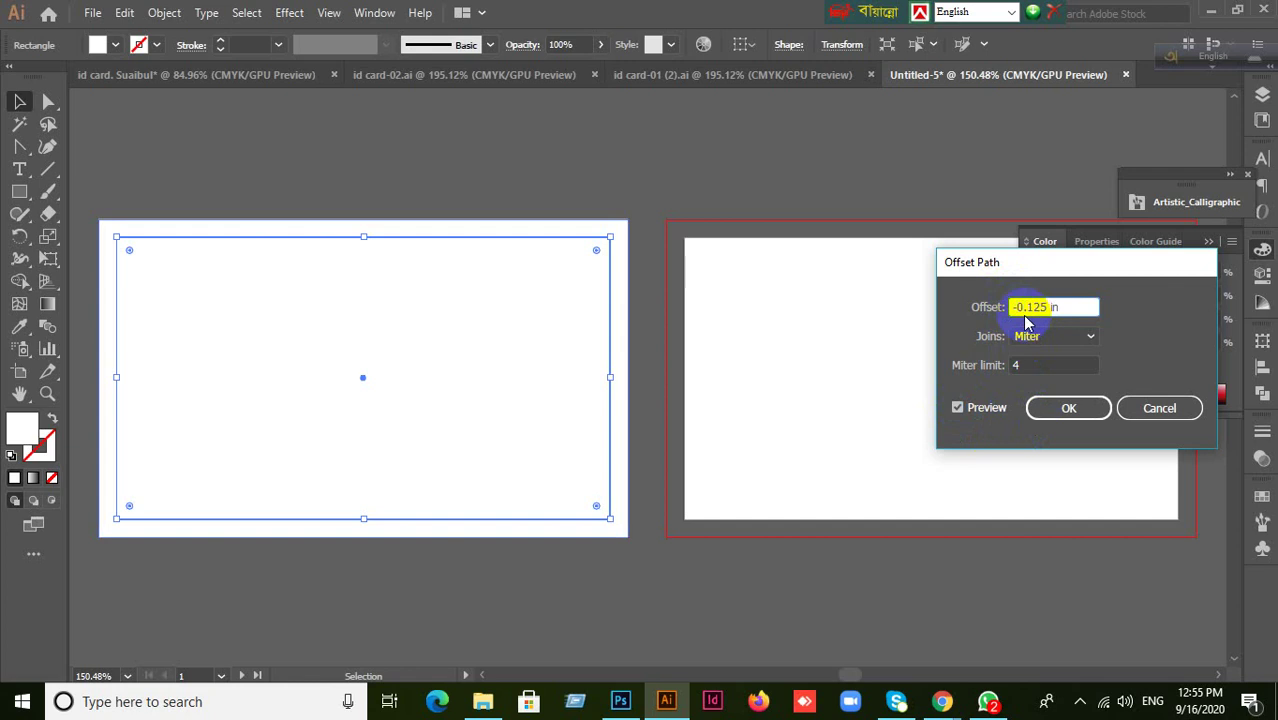
pyautogui.click(1062, 406)
pyautogui.click(1058, 402)
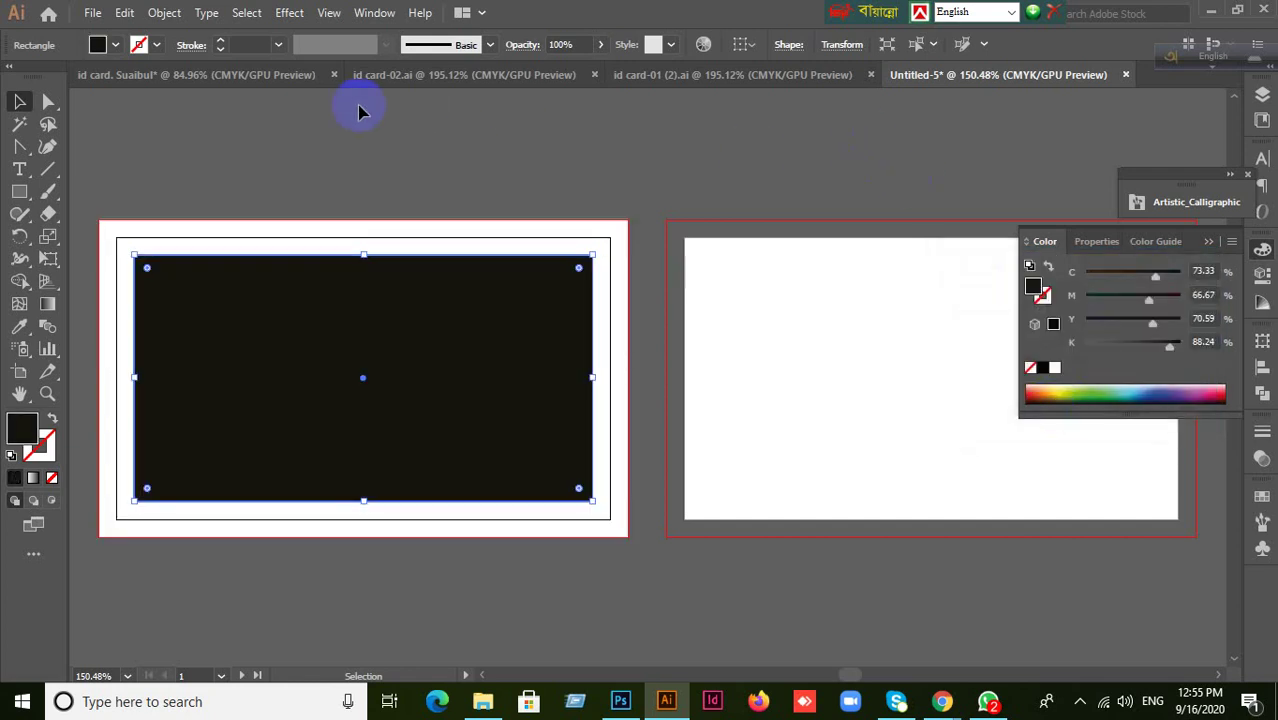
# - Select the inner margin rectangle together with the 3.5 x 2 in rectangle and convert both into guides
pyautogui.click(344, 156)
pyautogui.moveTo(251, 167); pyautogui.dragTo(442, 371)
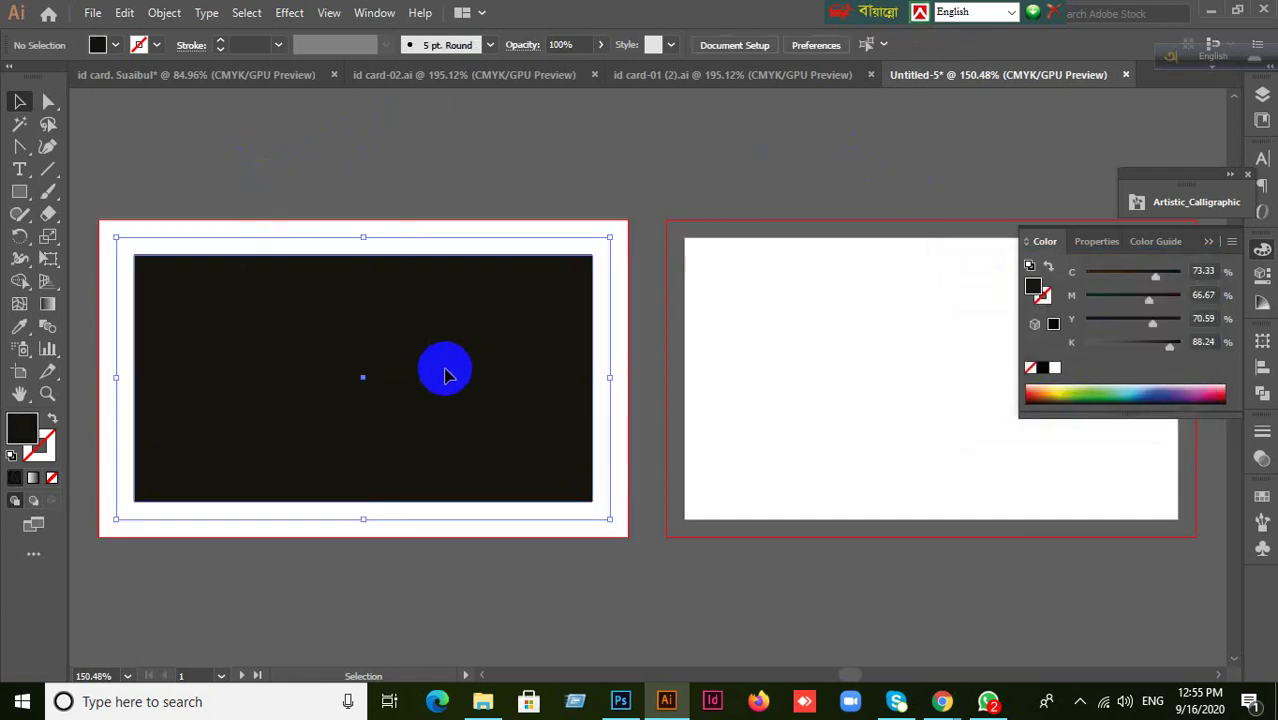
pyautogui.rightClick(203, 388)
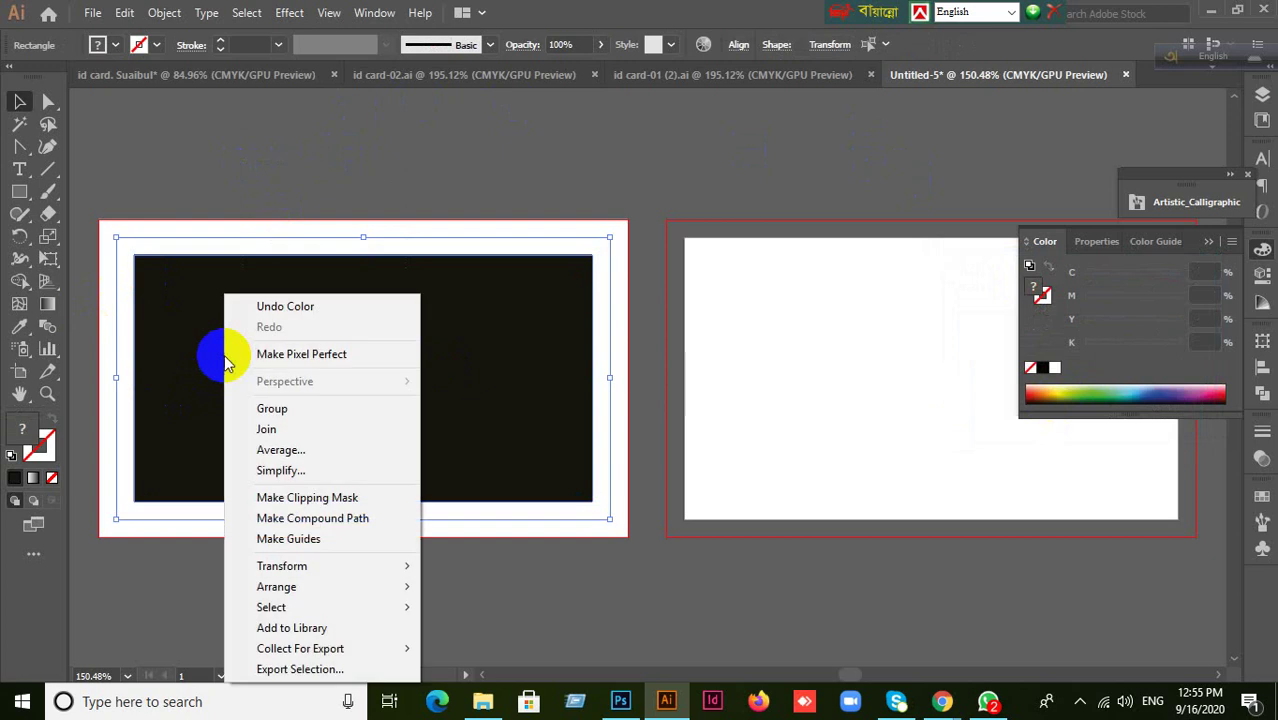
pyautogui.click(268, 541)
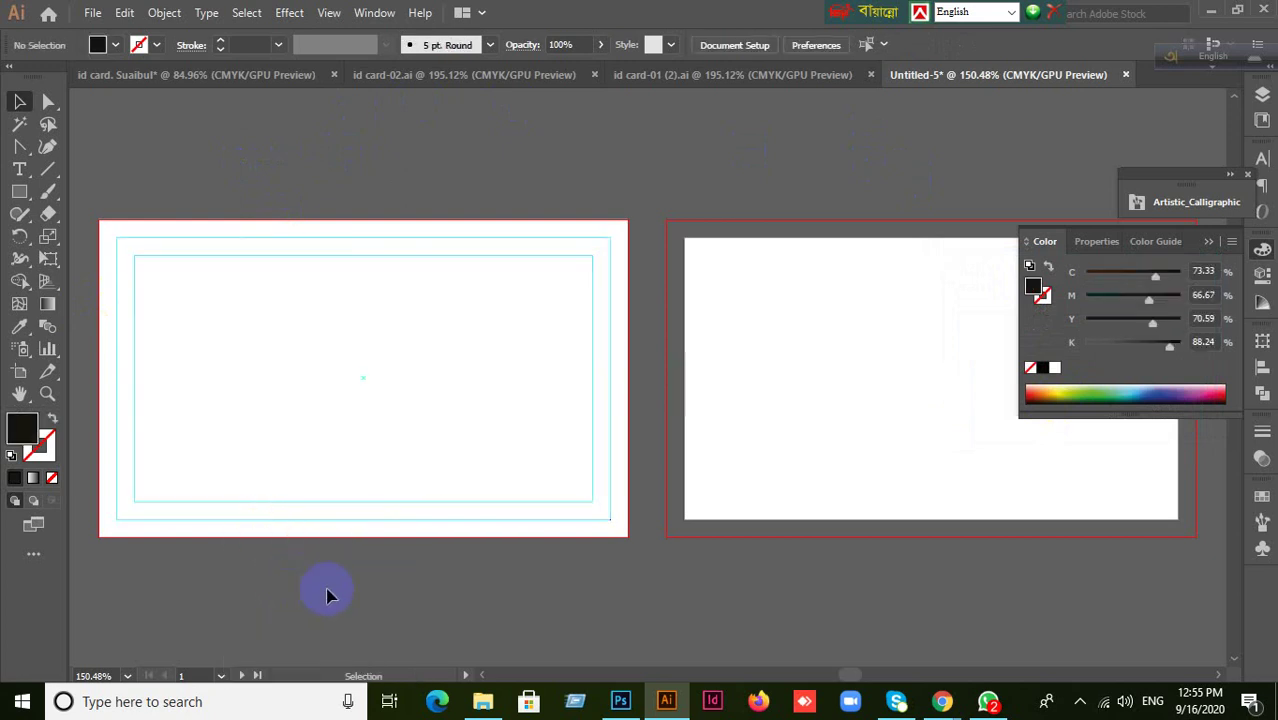
pyautogui.rightClick(347, 383)
pyautogui.click(484, 604)
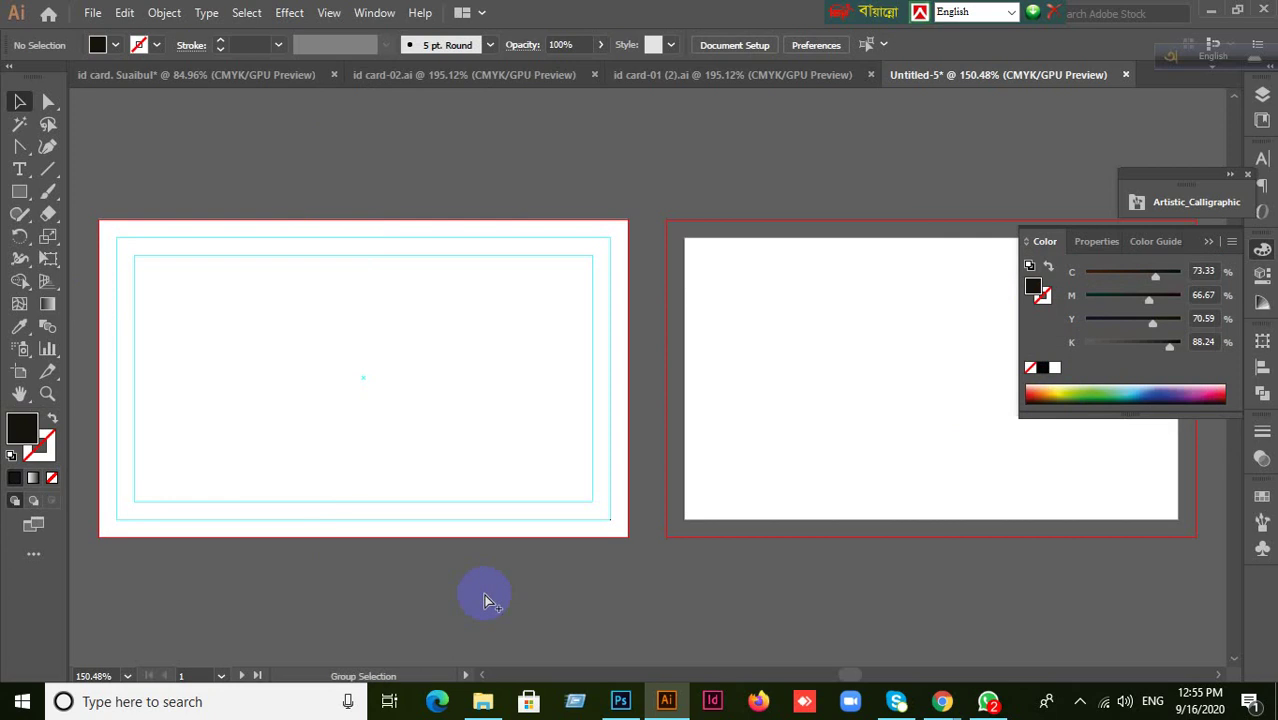
# - Unlock all objects, copy the first artboard's background rectangle and both guides, and paste them on all artboards
pyautogui.hotkey('ctrl', 'a')
pyautogui.click(220, 187)
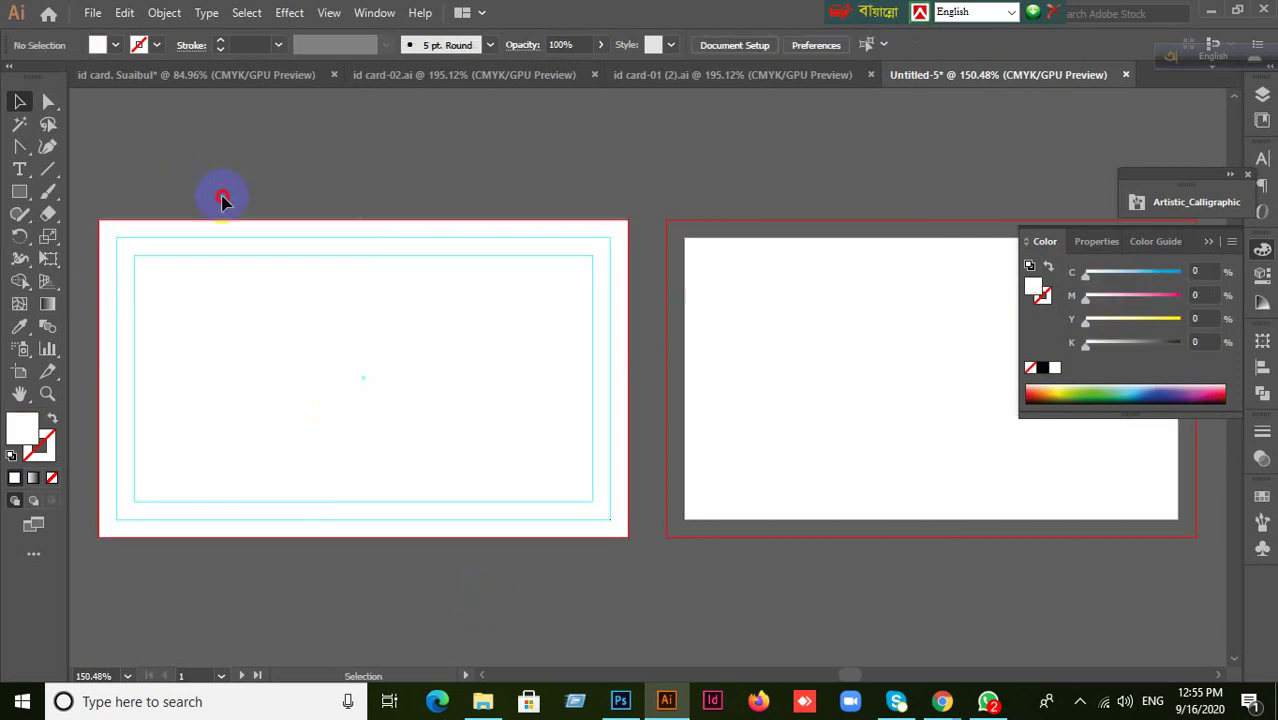
pyautogui.click(479, 477)
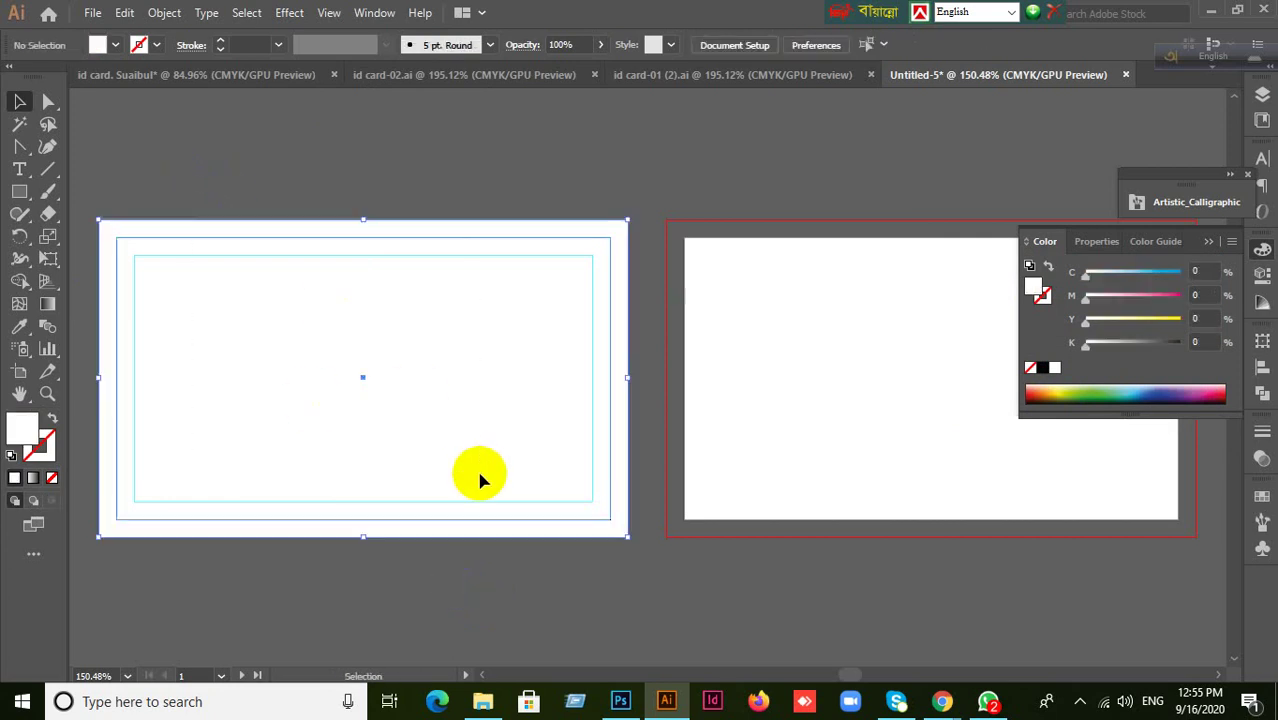
pyautogui.click(126, 13)
pyautogui.click(137, 106)
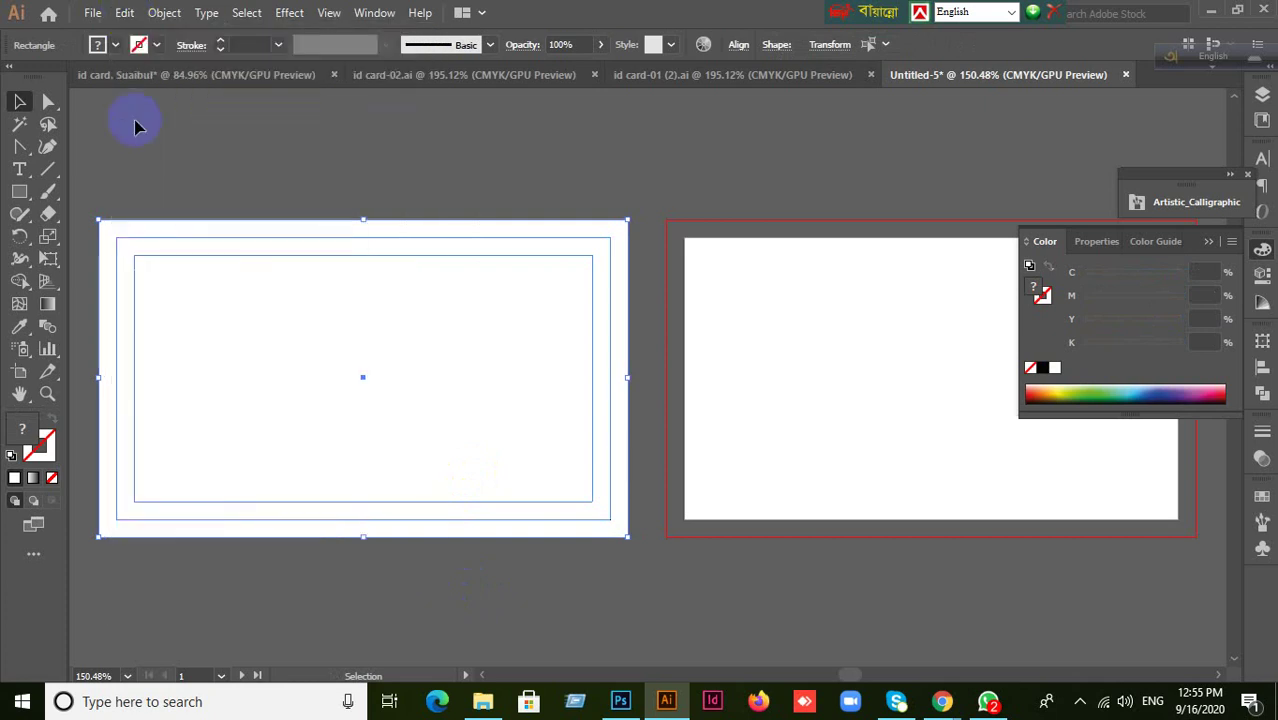
pyautogui.click(124, 13)
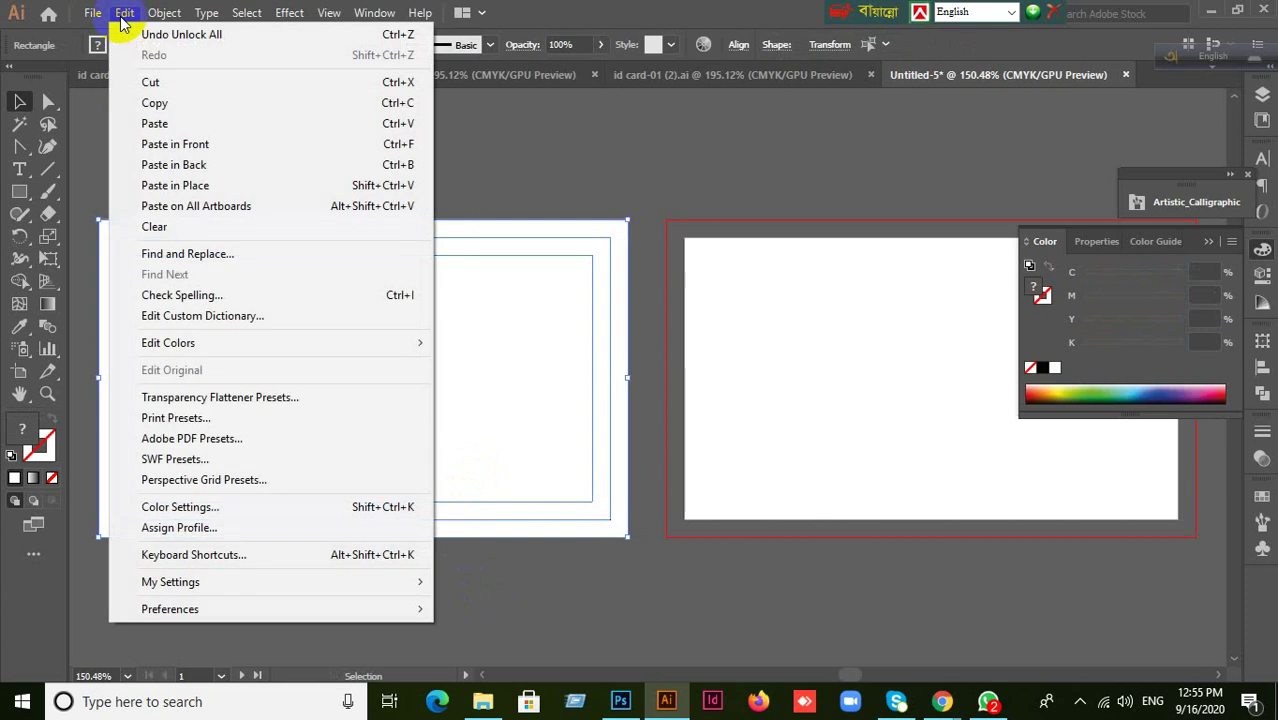
pyautogui.click(199, 206)
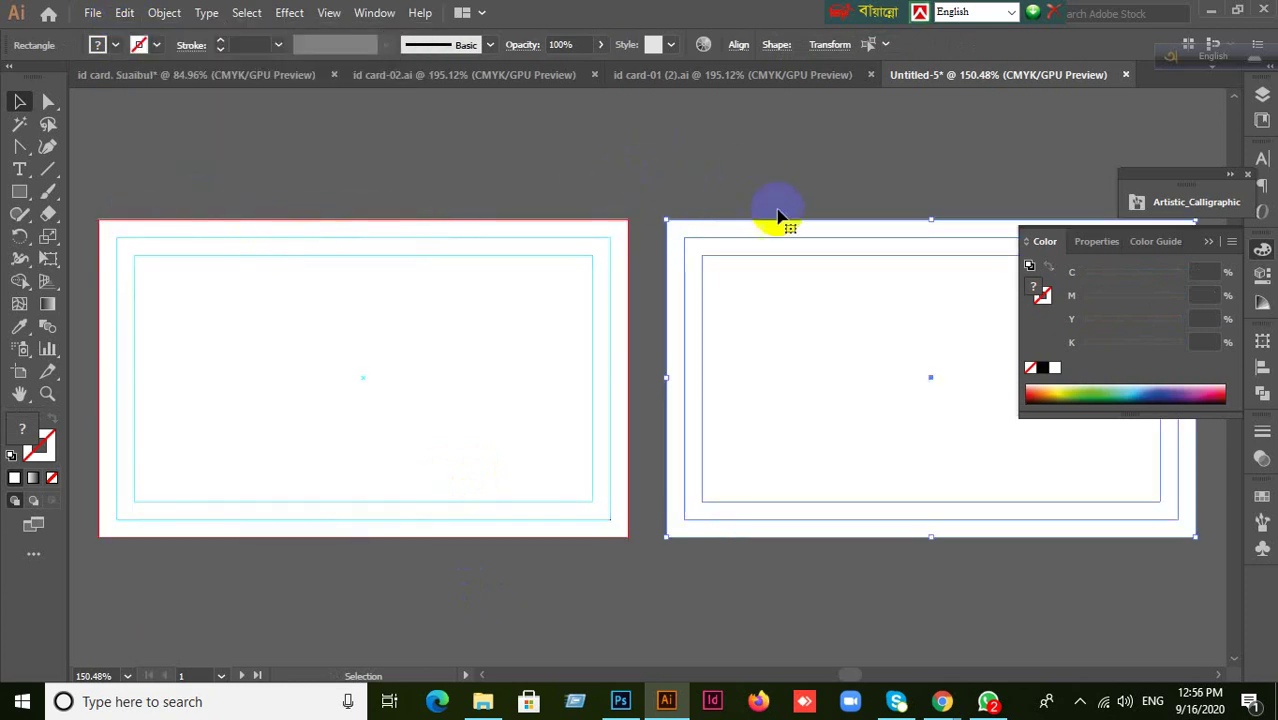
# - Pull the duplicate margin and trim guides off the first artboard's originals and delete them
pyautogui.click(365, 149)
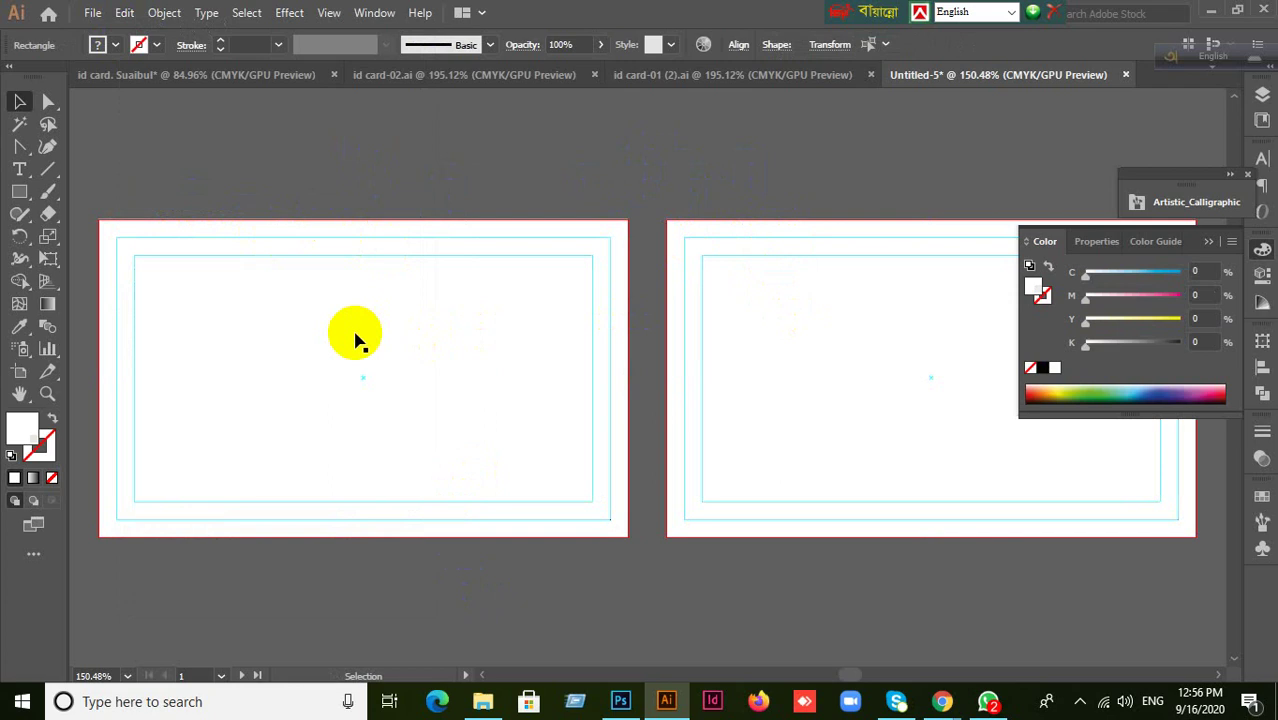
pyautogui.moveTo(357, 340); pyautogui.dragTo(378, 548)
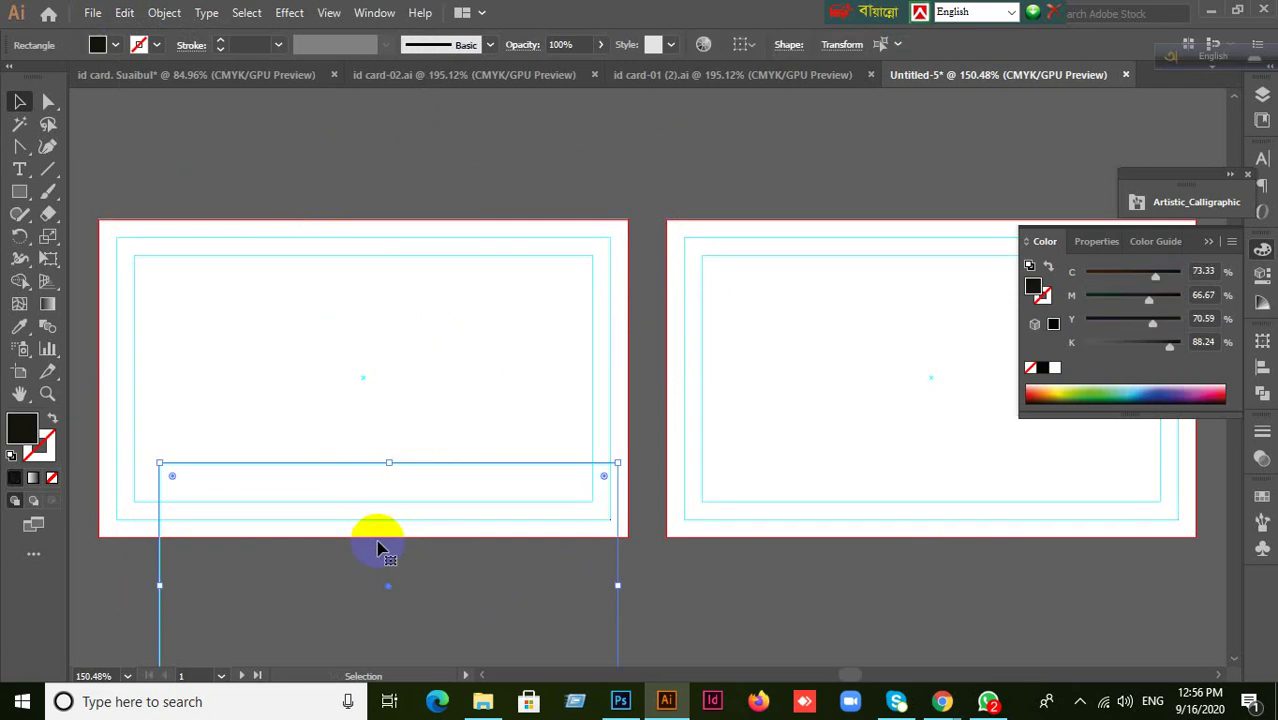
pyautogui.click(379, 545)
pyautogui.moveTo(325, 399); pyautogui.dragTo(404, 577)
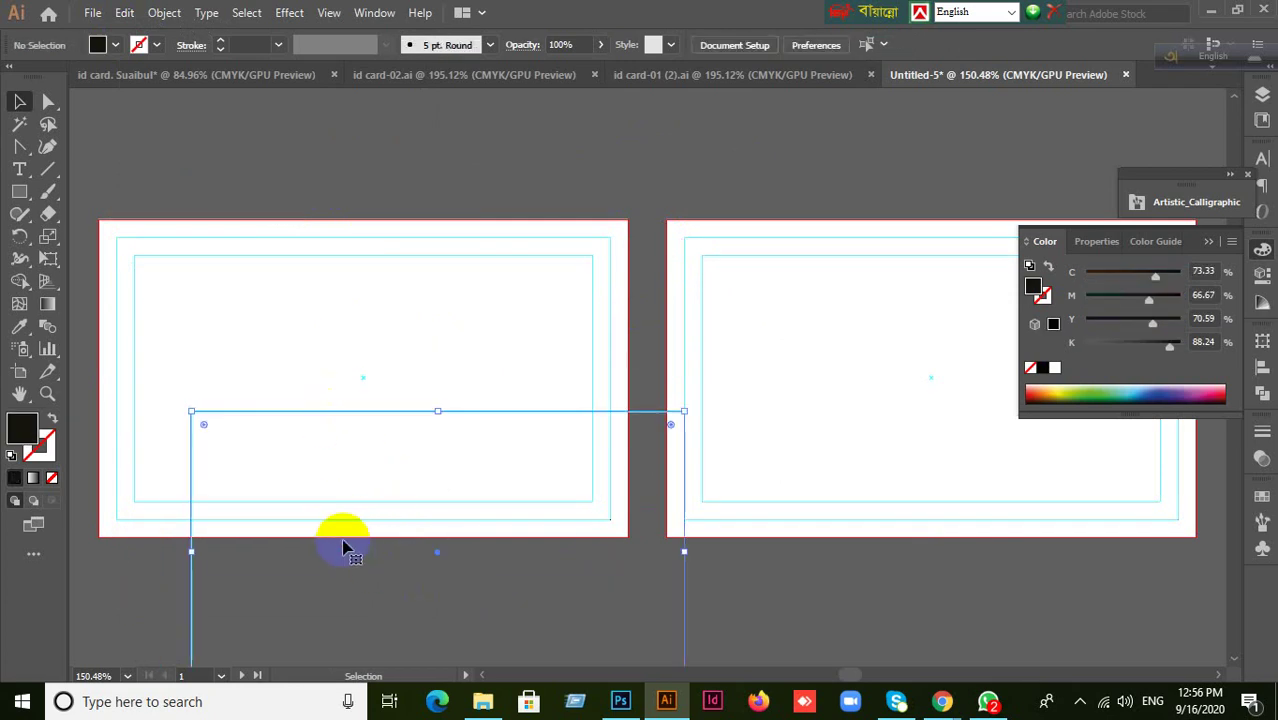
pyautogui.press('Delete')
# - Lock the guides, and delete the duplicate white background rectangle from the first artboard
pyautogui.rightClick(265, 375)
pyautogui.click(313, 552)
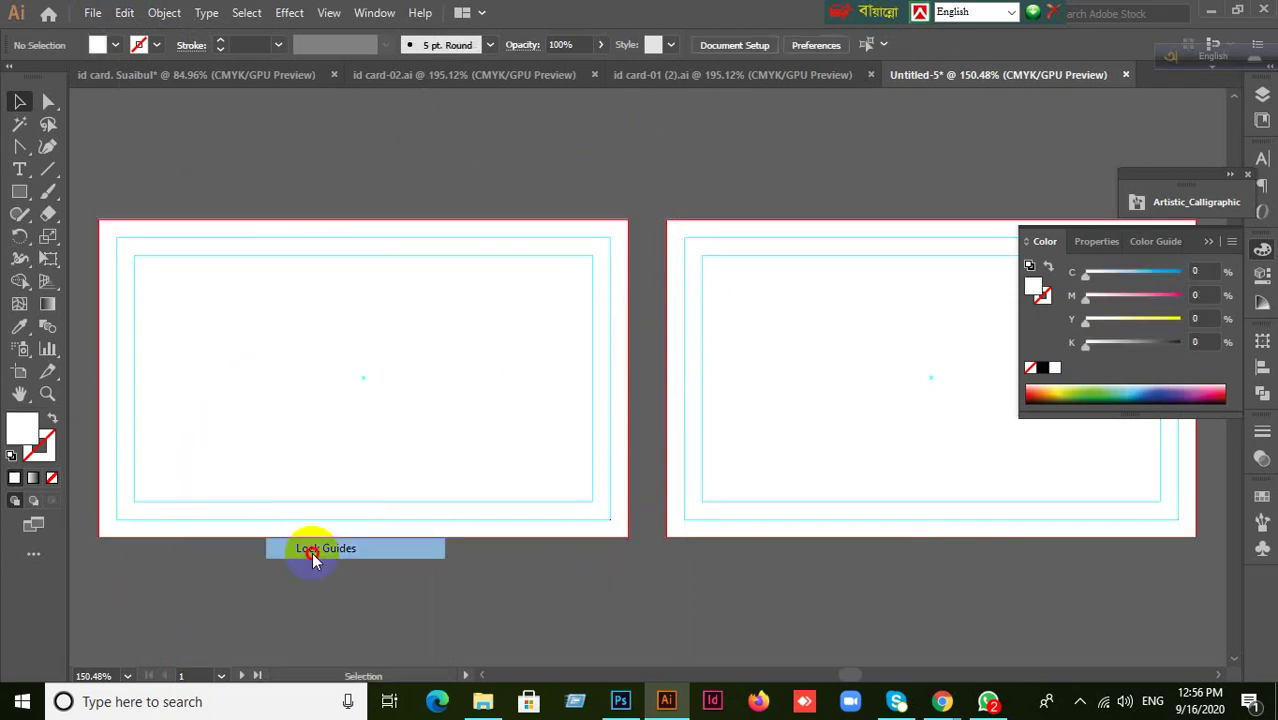
pyautogui.moveTo(328, 262); pyautogui.dragTo(355, 202)
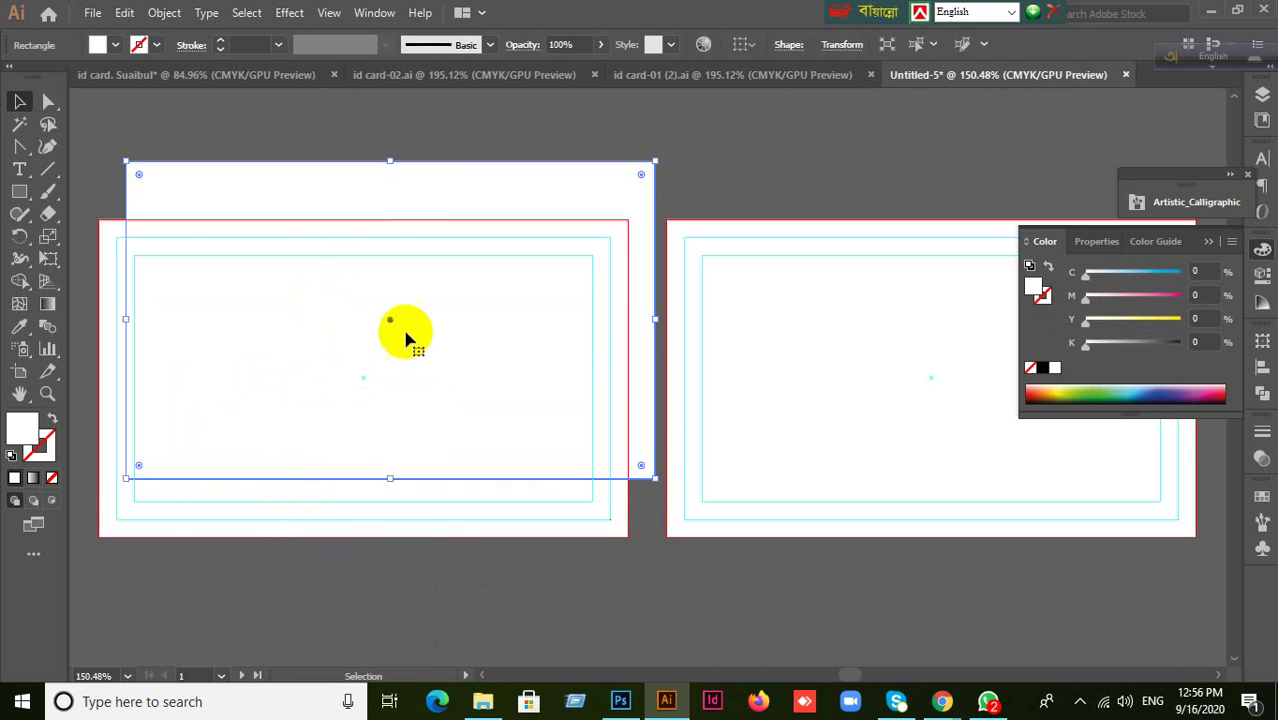
pyautogui.press('Delete')
pyautogui.rightClick(405, 349)
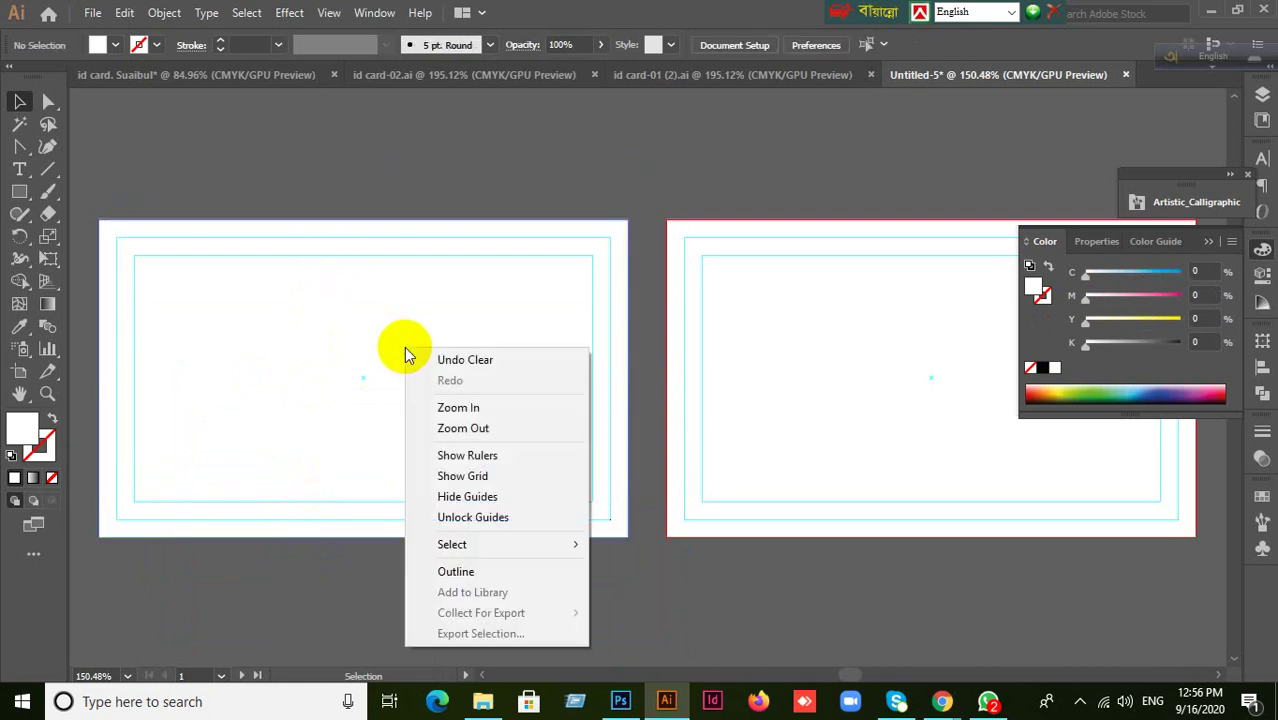
pyautogui.click(342, 560)
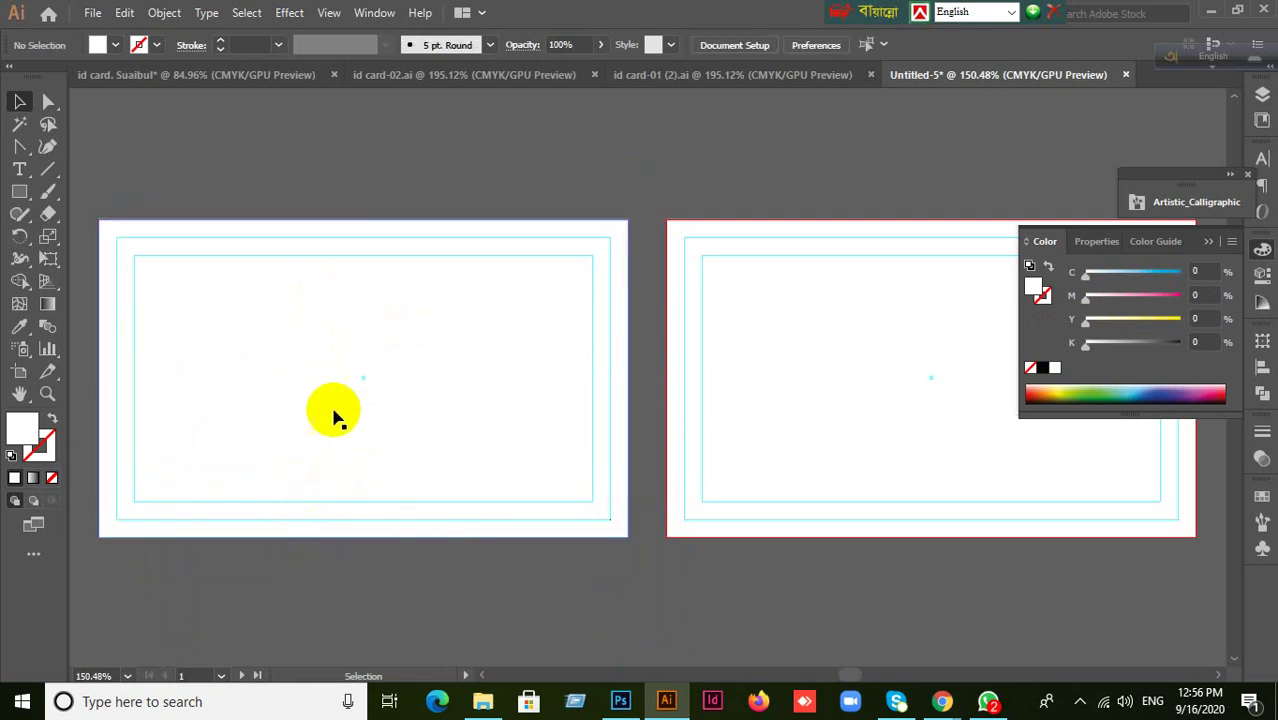
# - Glance at the id card-02 design, then unlock all objects in id card-01 (2) and select the card artwork
pyautogui.click(430, 74)
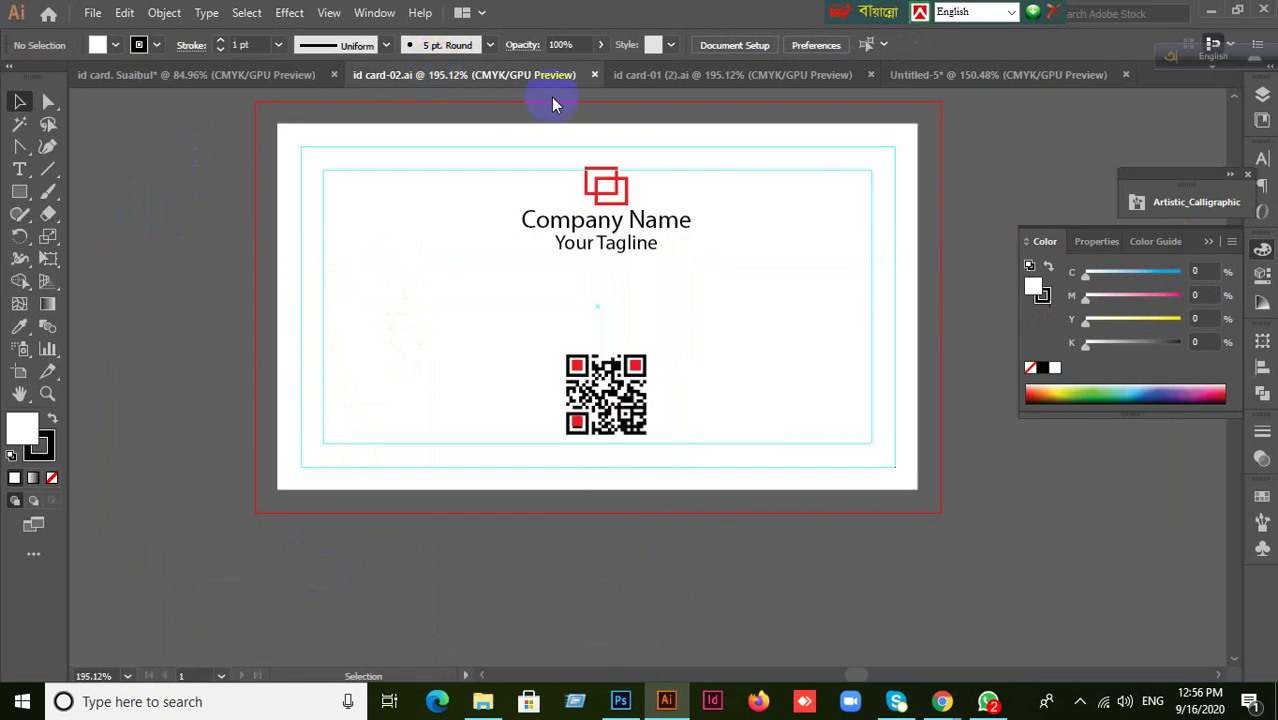
pyautogui.click(622, 76)
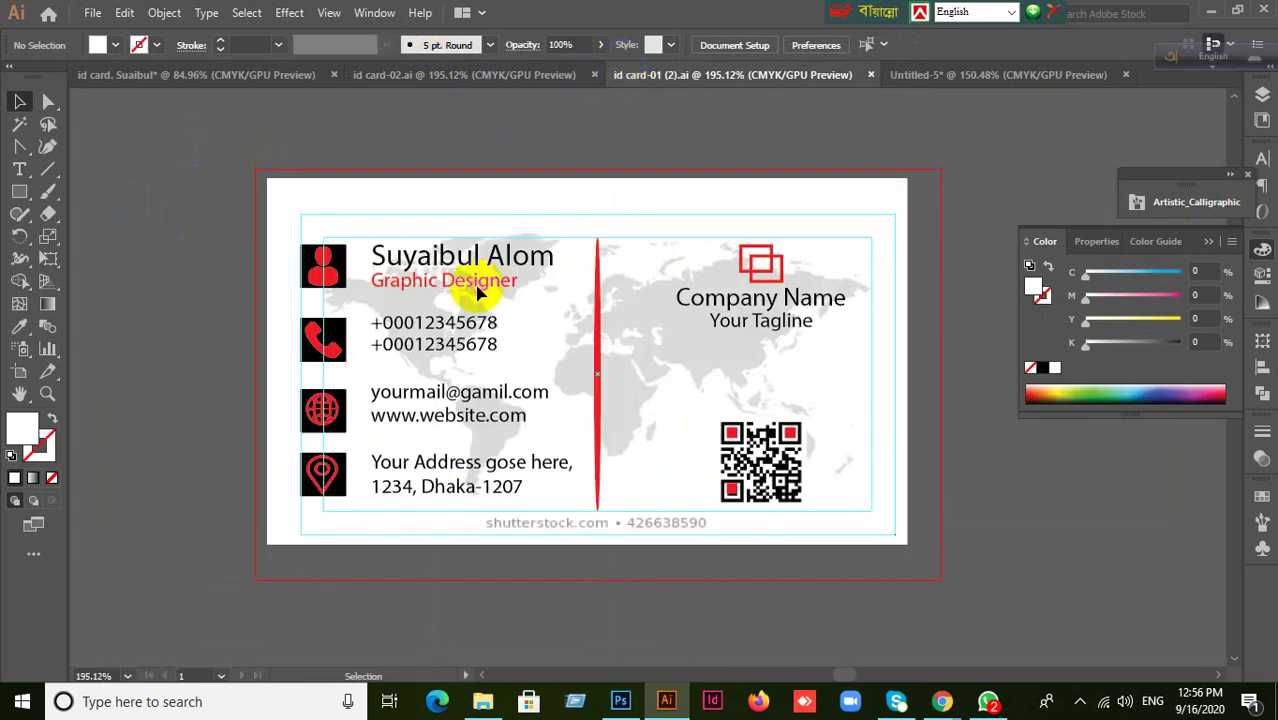
pyautogui.click(91, 207)
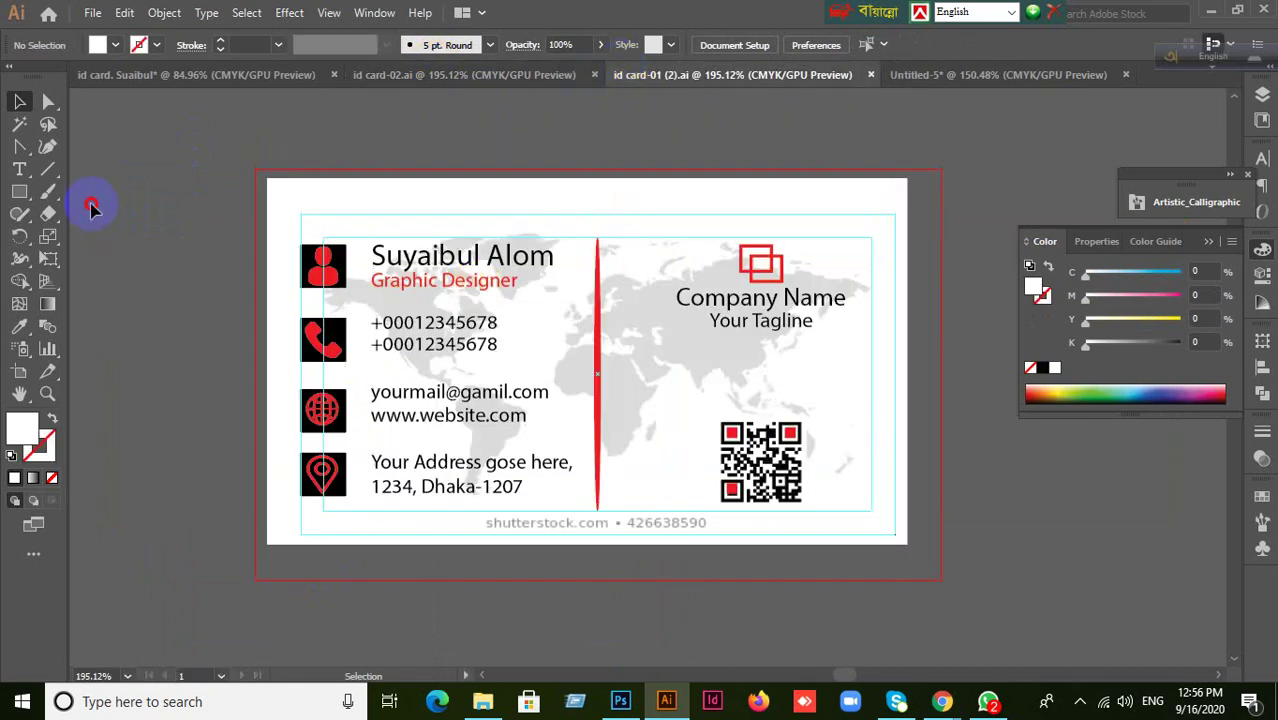
pyautogui.click(790, 485)
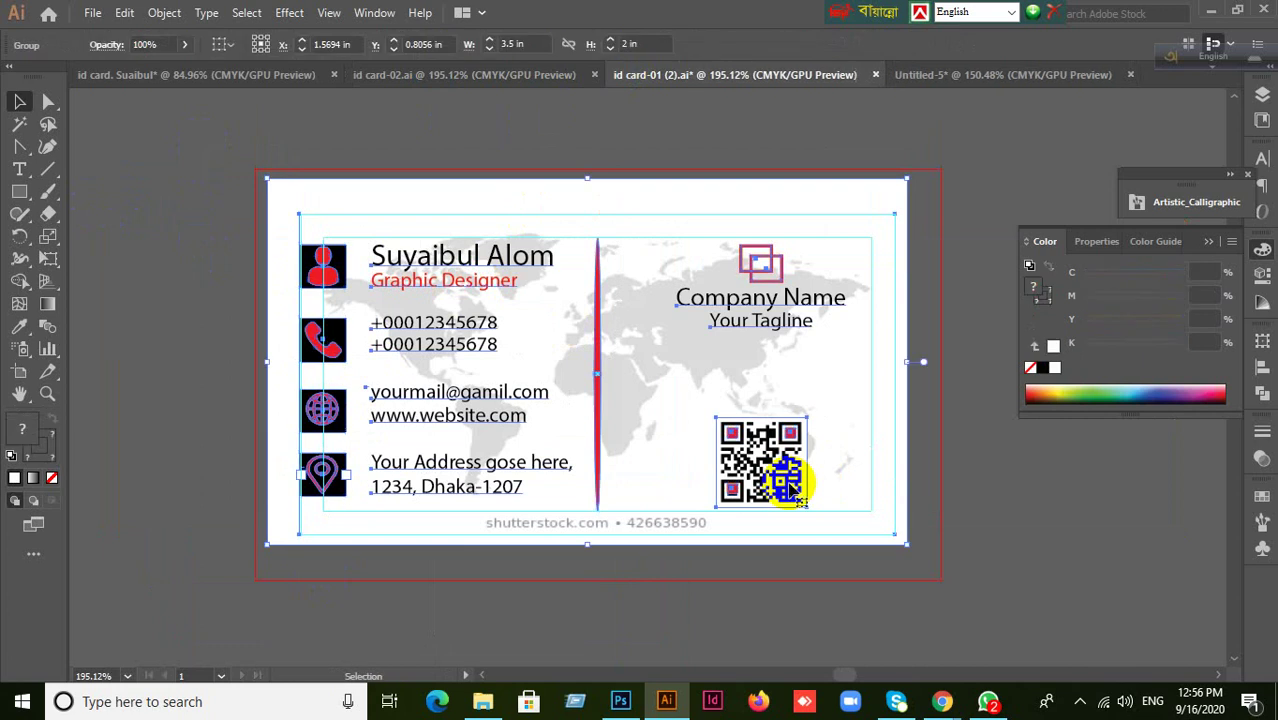
pyautogui.click(208, 335)
pyautogui.click(827, 500)
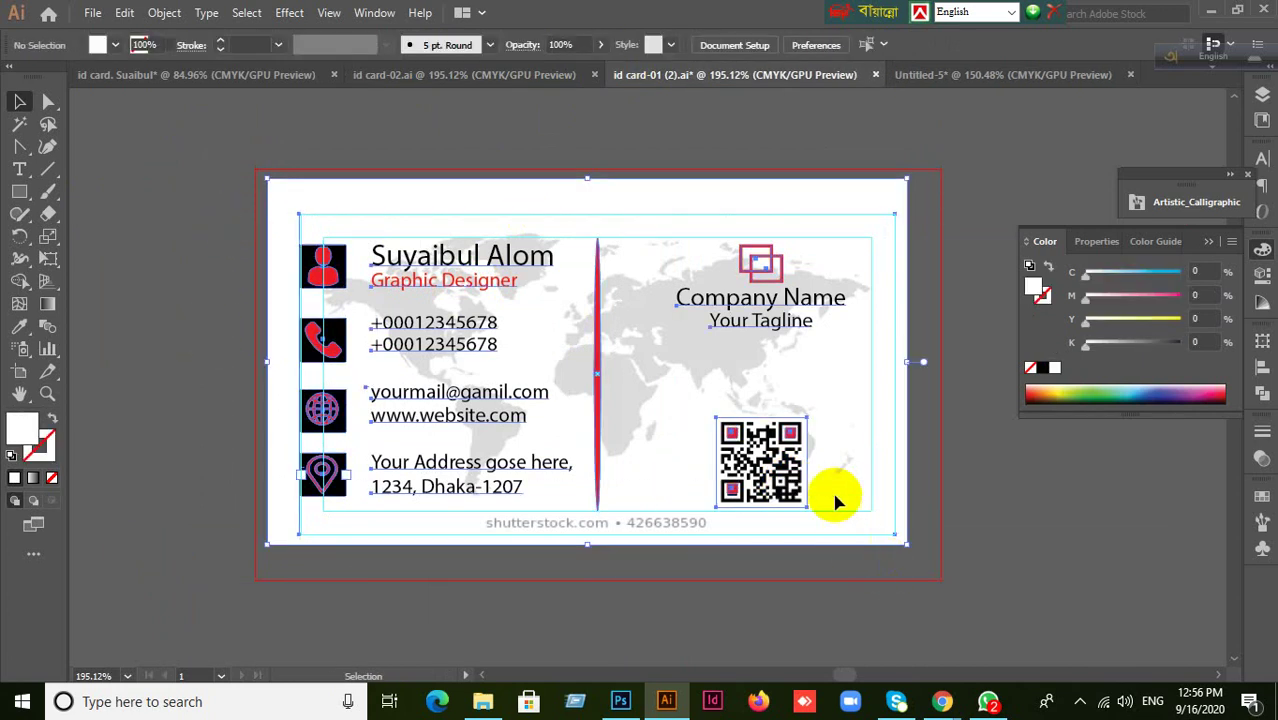
# - Move the whole id card-01 (2) artwork down and right off its artboard, and undo the move
pyautogui.moveTo(841, 494); pyautogui.dragTo(1140, 613)
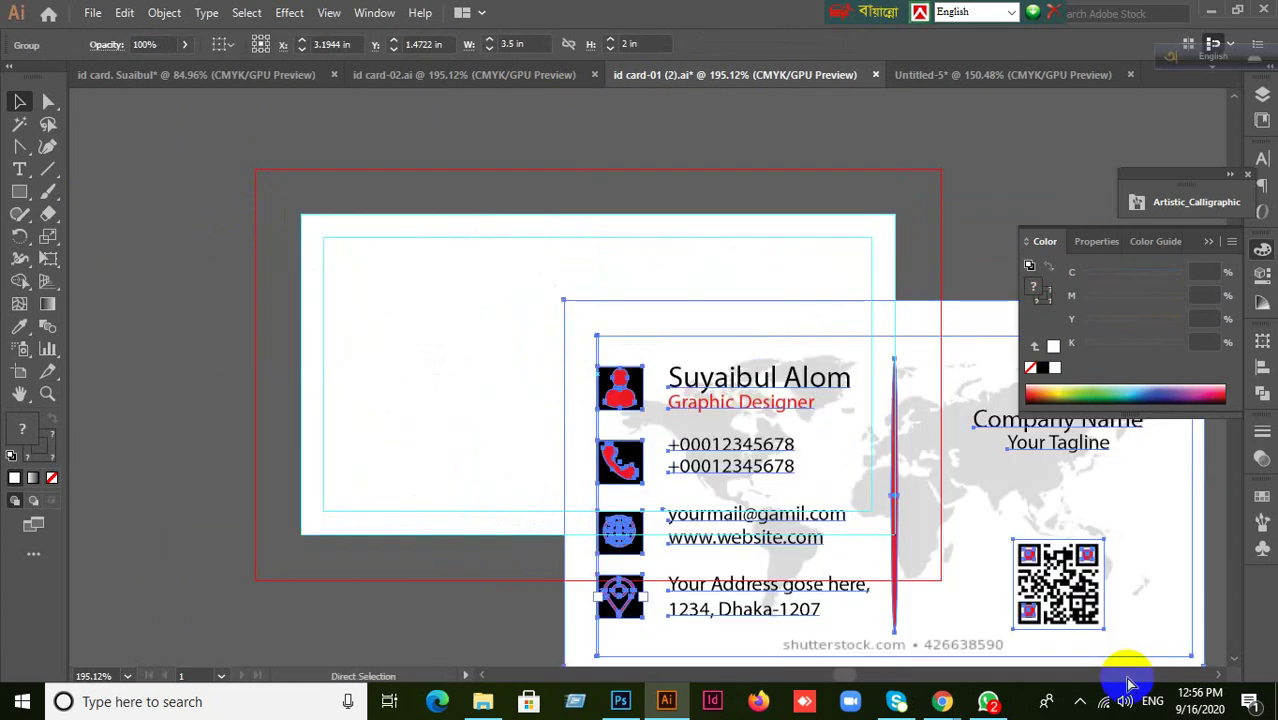
pyautogui.hotkey('ctrl', 'z')
pyautogui.click(384, 463)
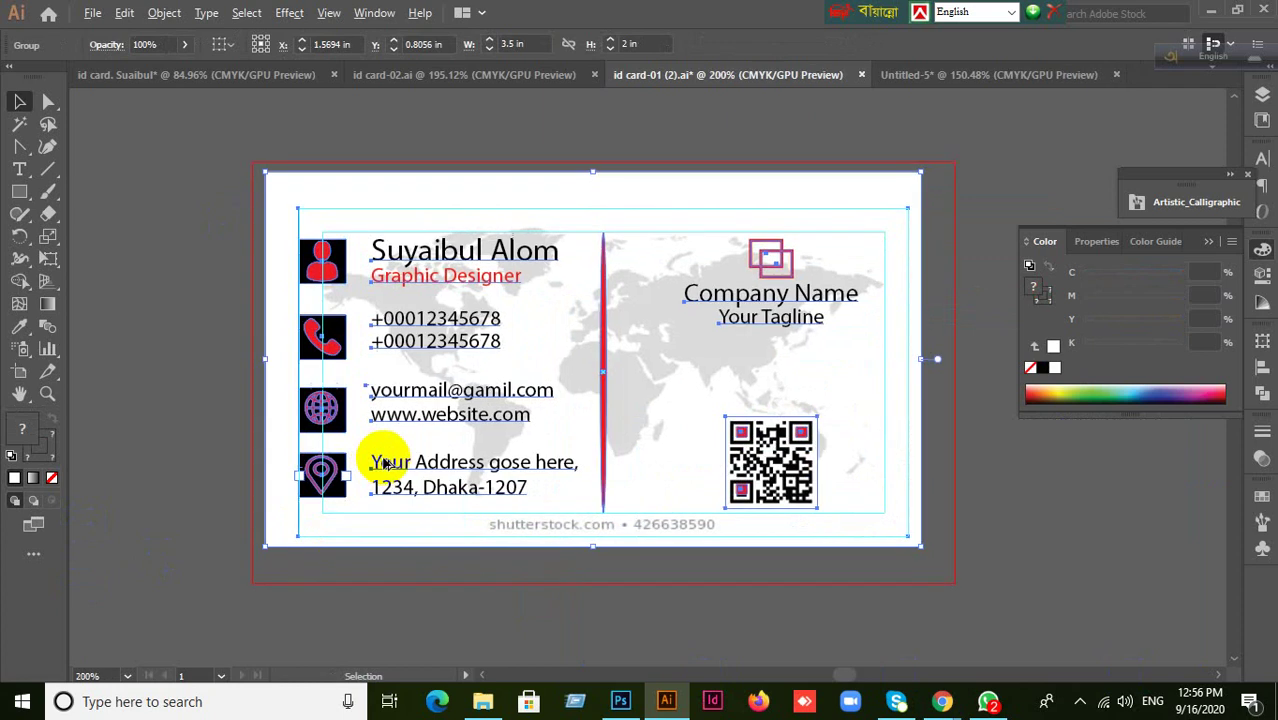
pyautogui.click(384, 463)
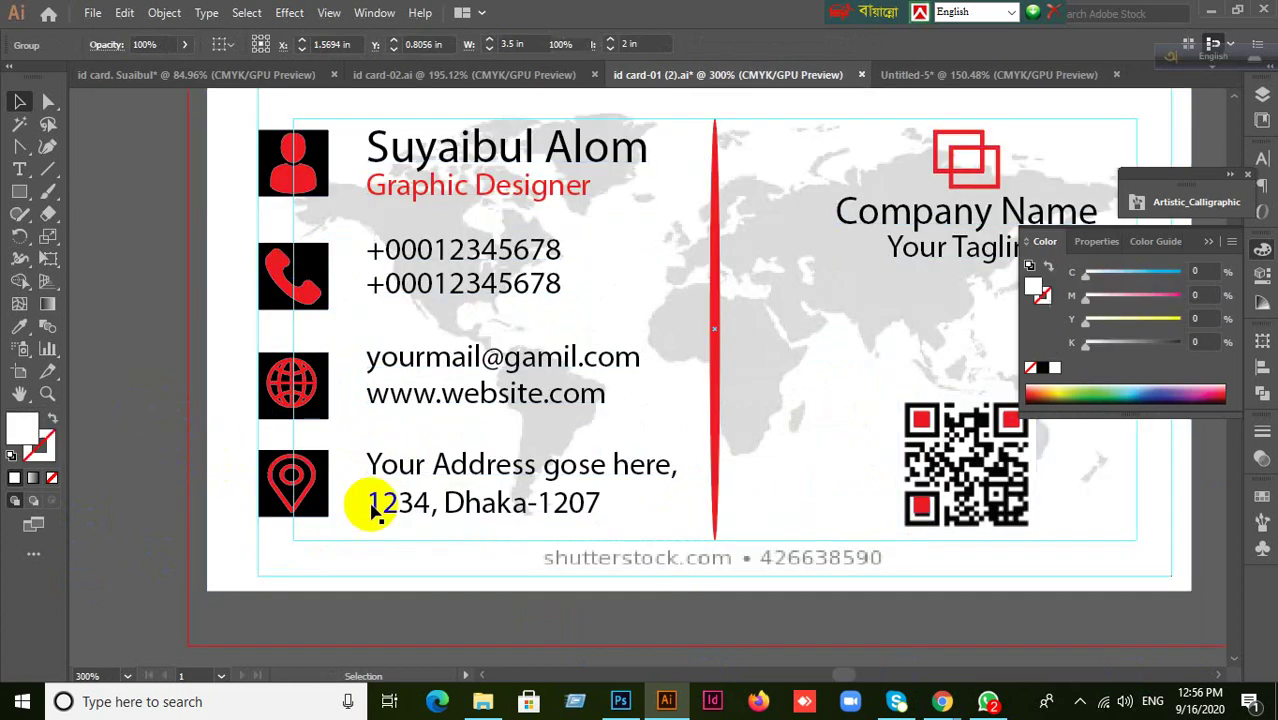
pyautogui.click(499, 471)
pyautogui.doubleClick(499, 471)
pyautogui.rightClick(502, 478)
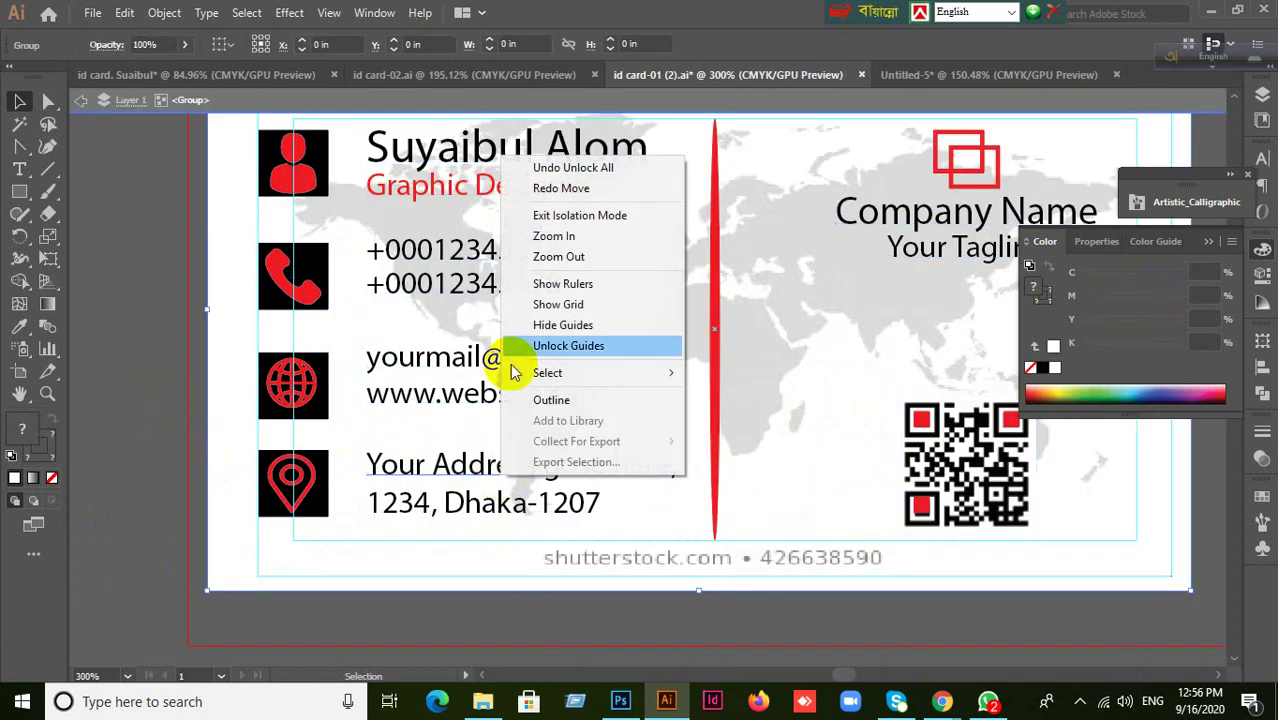
pyautogui.click(78, 101)
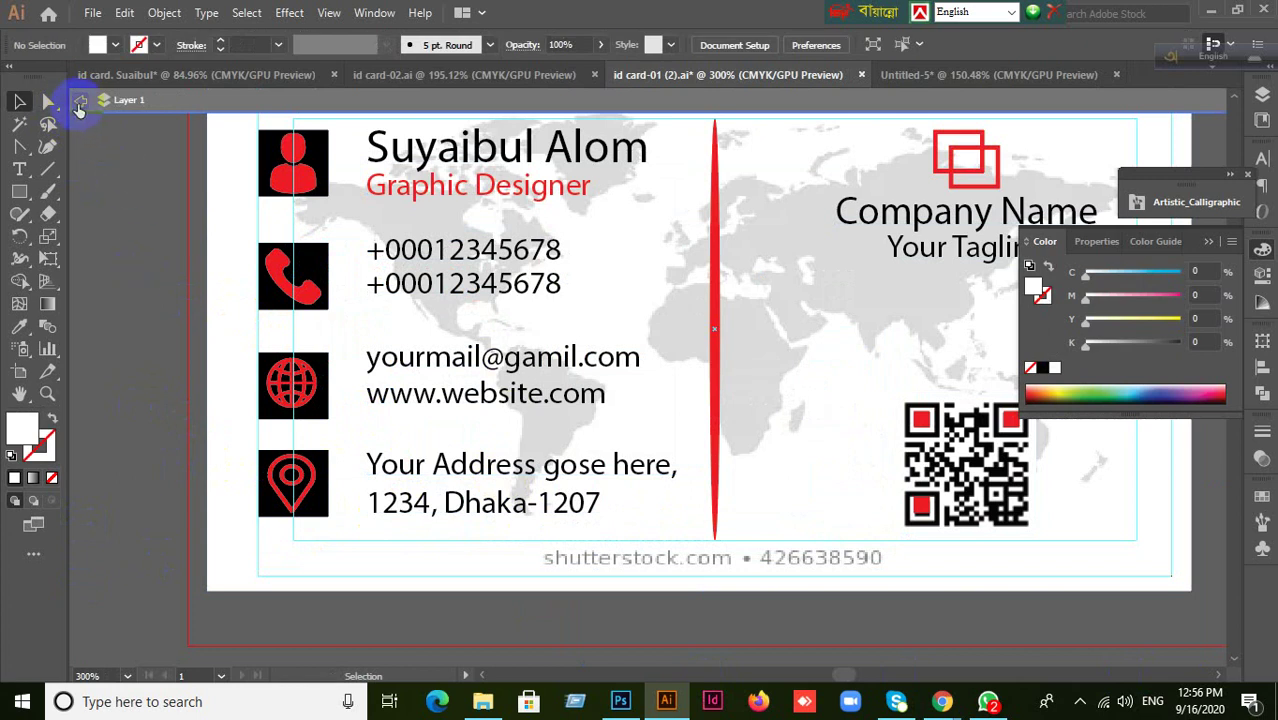
pyautogui.press('Escape')
# - Select the grouped artwork of the id card-01 (2) design and ungroup it
pyautogui.scroll(1, 120, 251)
pyautogui.click(401, 221)
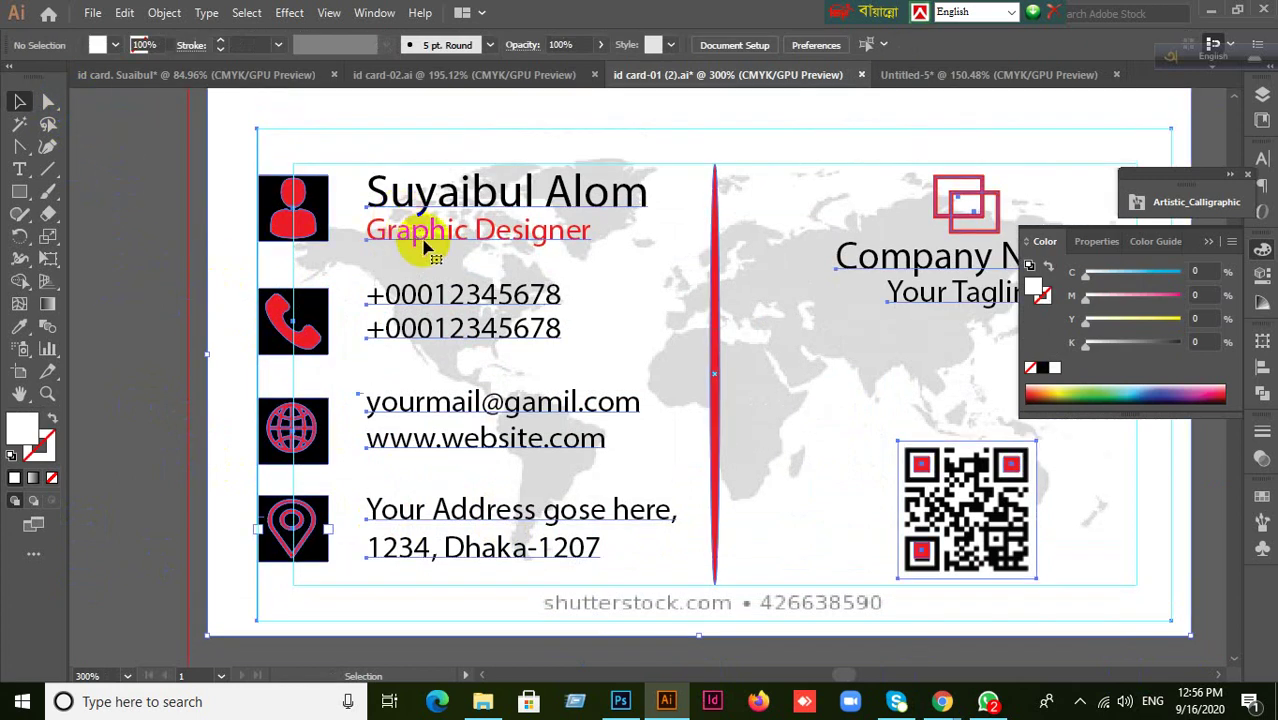
pyautogui.rightClick(422, 242)
pyautogui.click(491, 403)
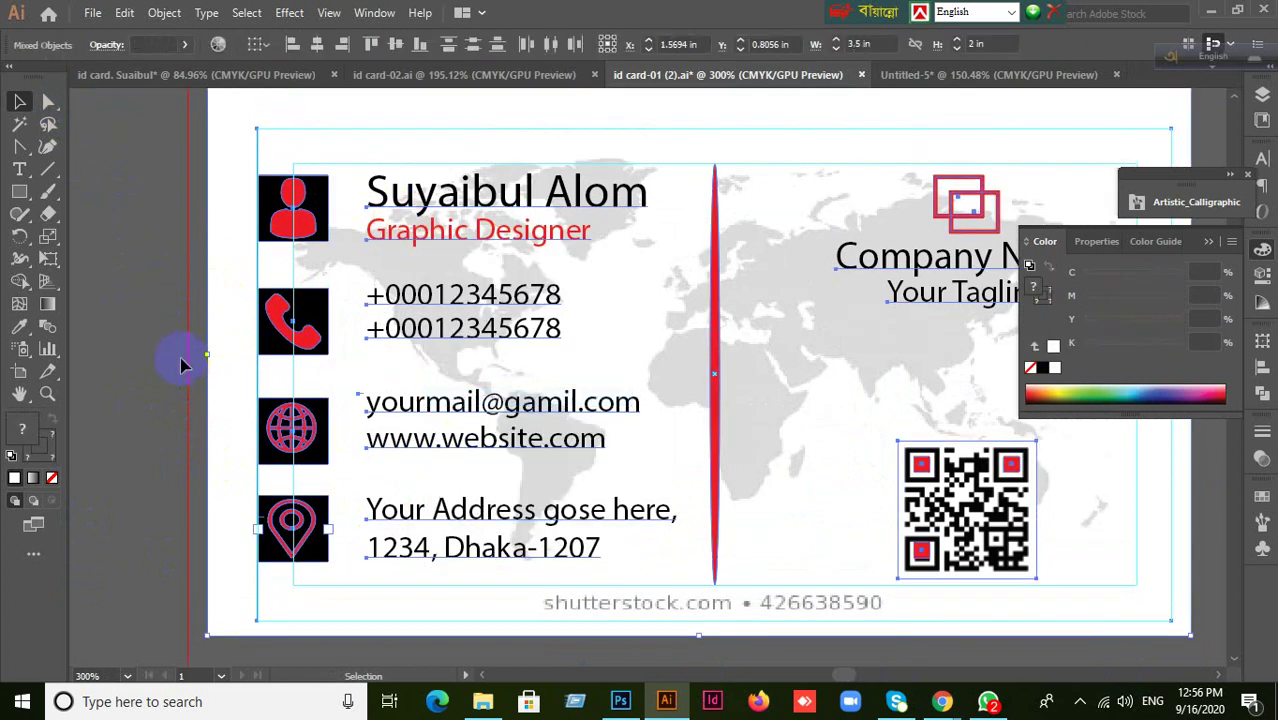
# - Deselect the ungrouped artwork and lock the large white background rectangle behind the card
pyautogui.click(150, 357)
pyautogui.click(308, 235)
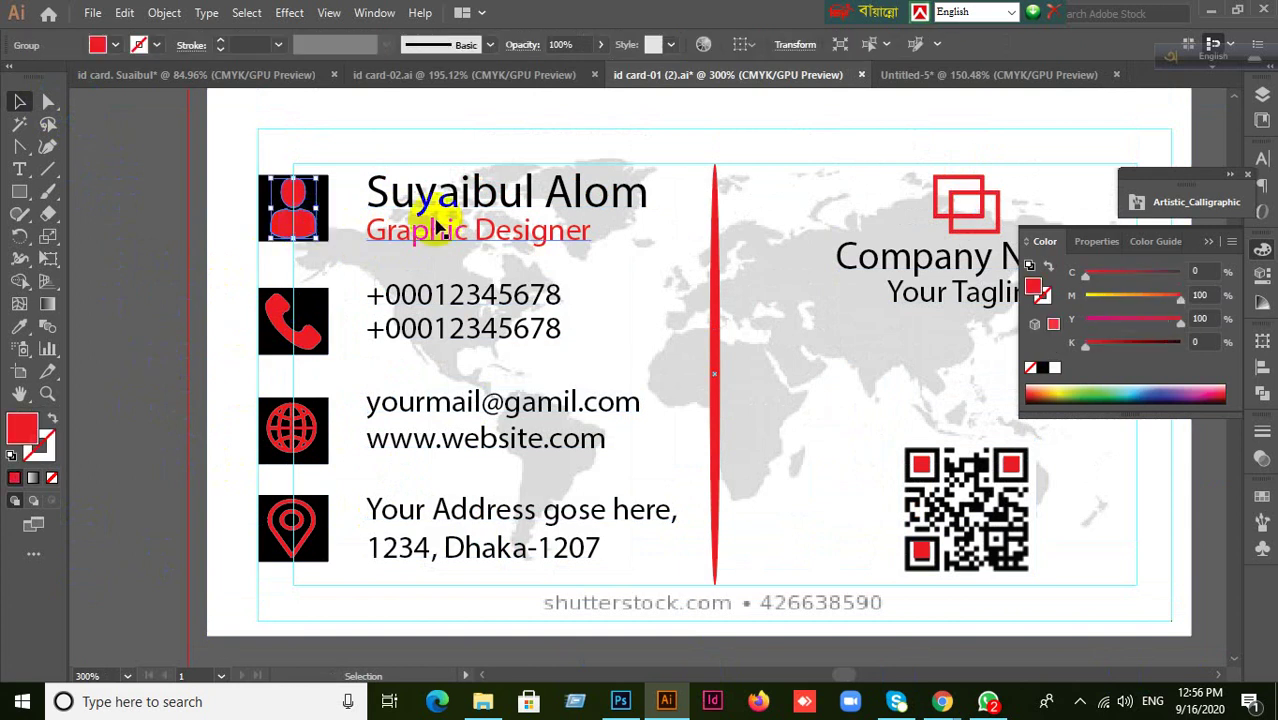
pyautogui.click(432, 236)
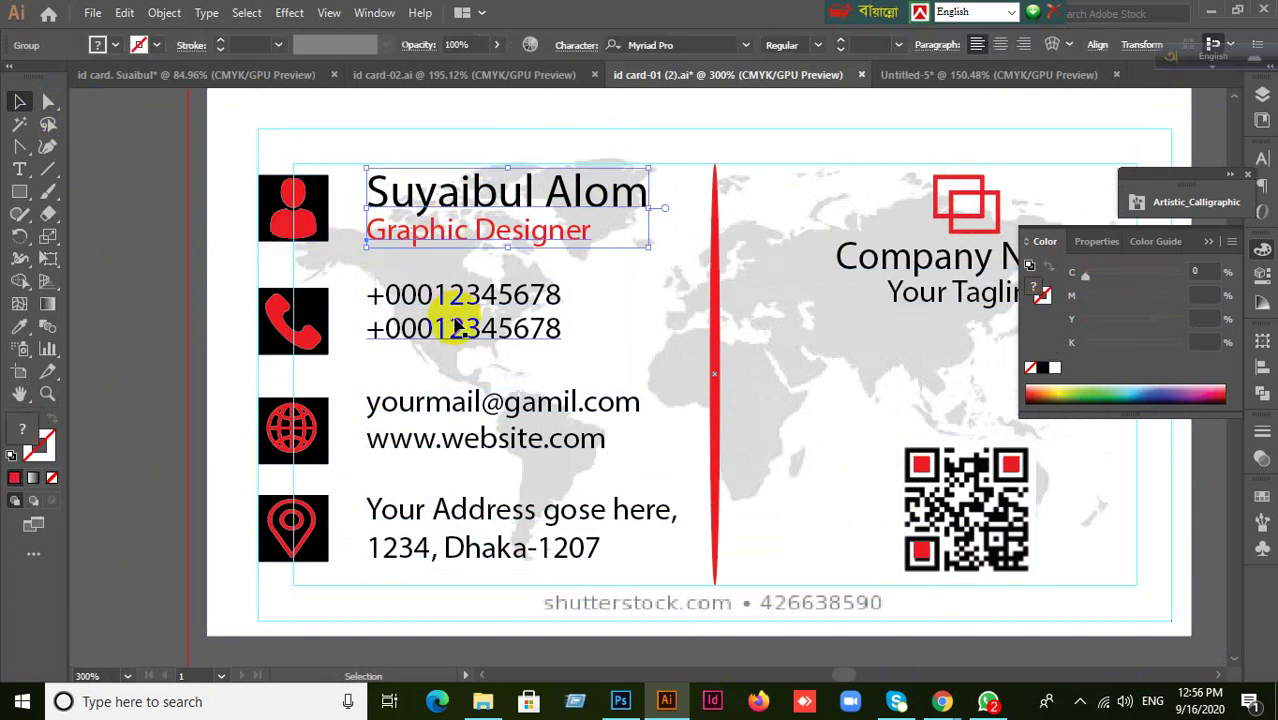
pyautogui.click(316, 336)
pyautogui.press('a')
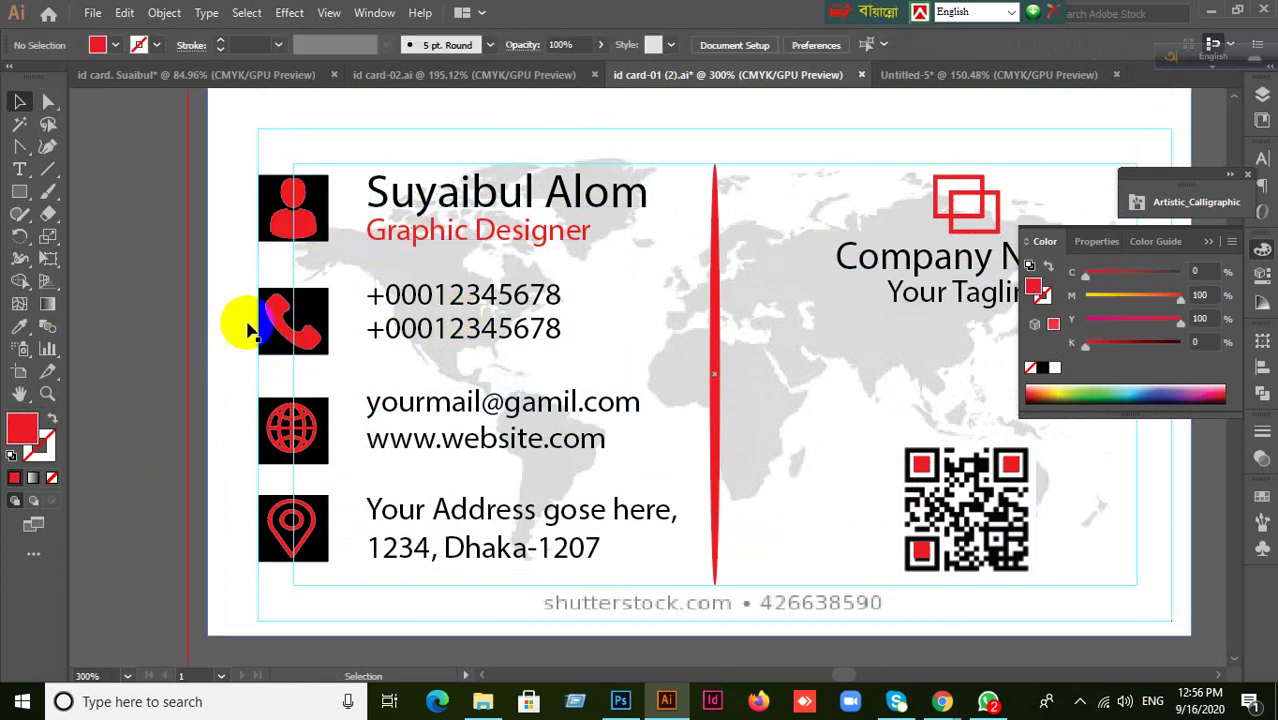
pyautogui.press('v')
pyautogui.click(212, 420)
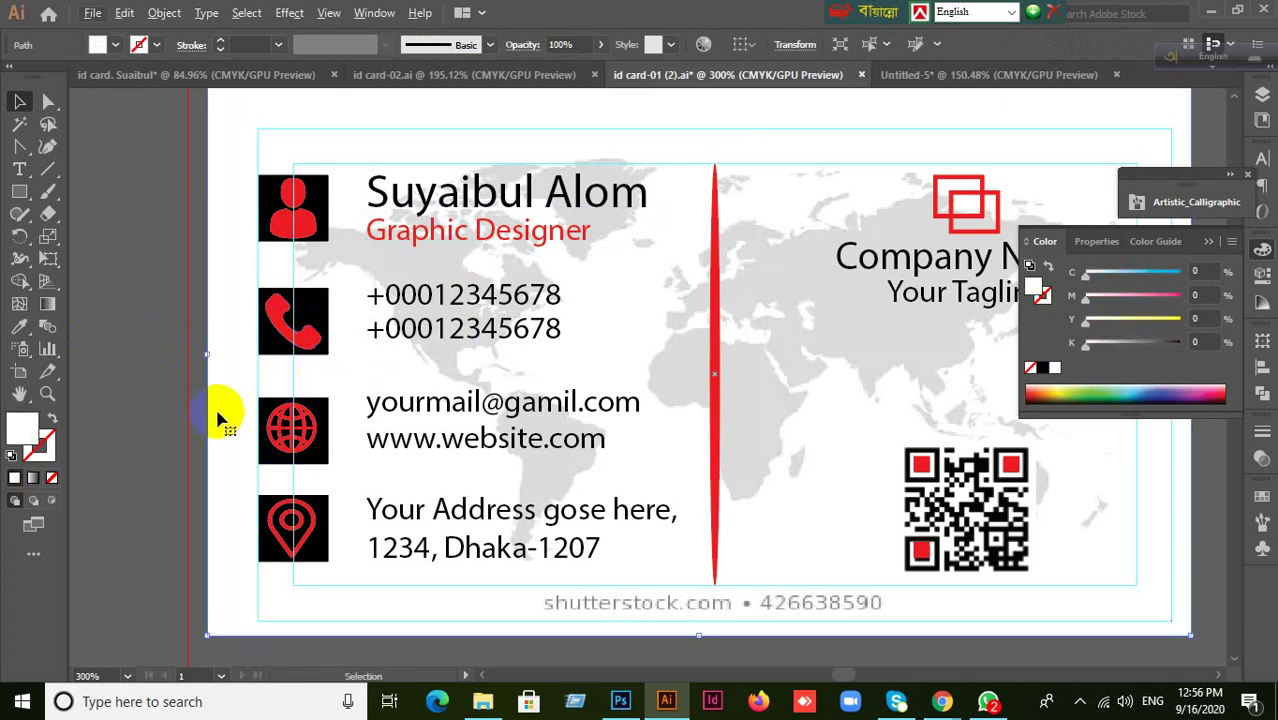
pyautogui.hotkey('ctrl', 'shift', 'a')
# - Select the white rectangle with 50% opacity that covers the card area and lock it
pyautogui.moveTo(233, 293); pyautogui.dragTo(337, 357)
pyautogui.hotkey('ctrl', 'shift', 'a')
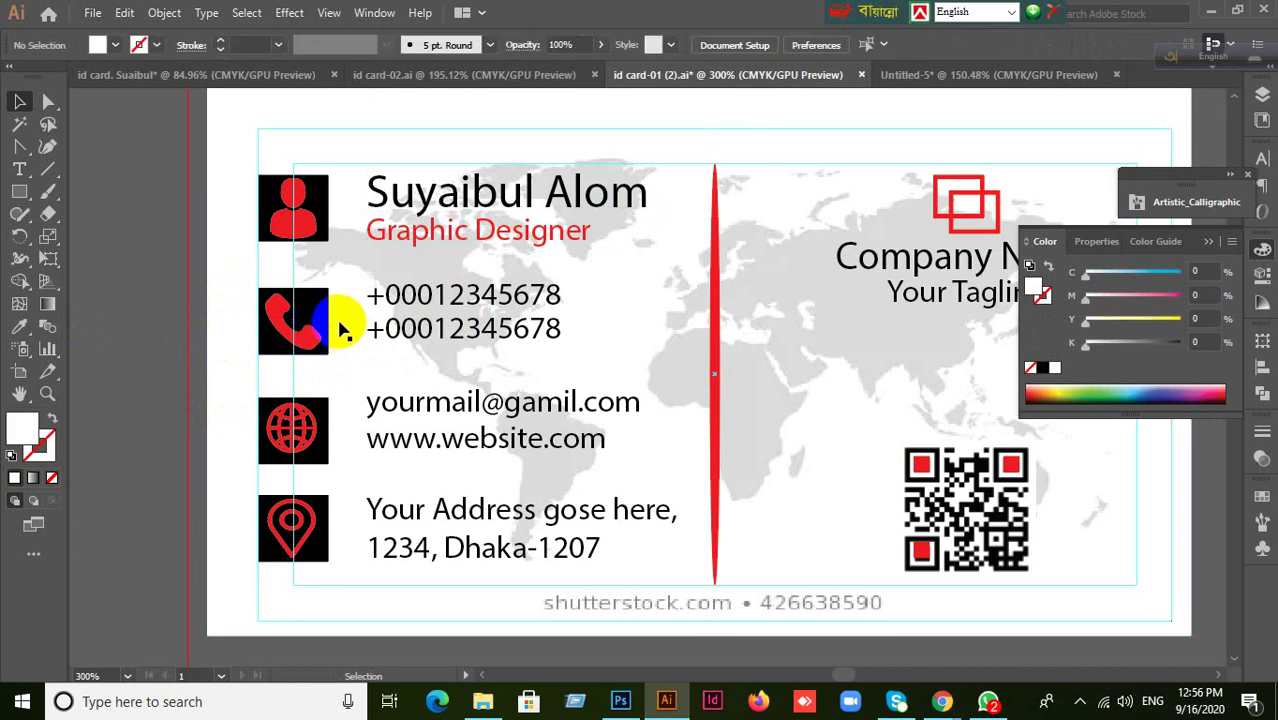
pyautogui.moveTo(244, 200); pyautogui.dragTo(172, 370)
pyautogui.hotkey('ctrl', 'z')
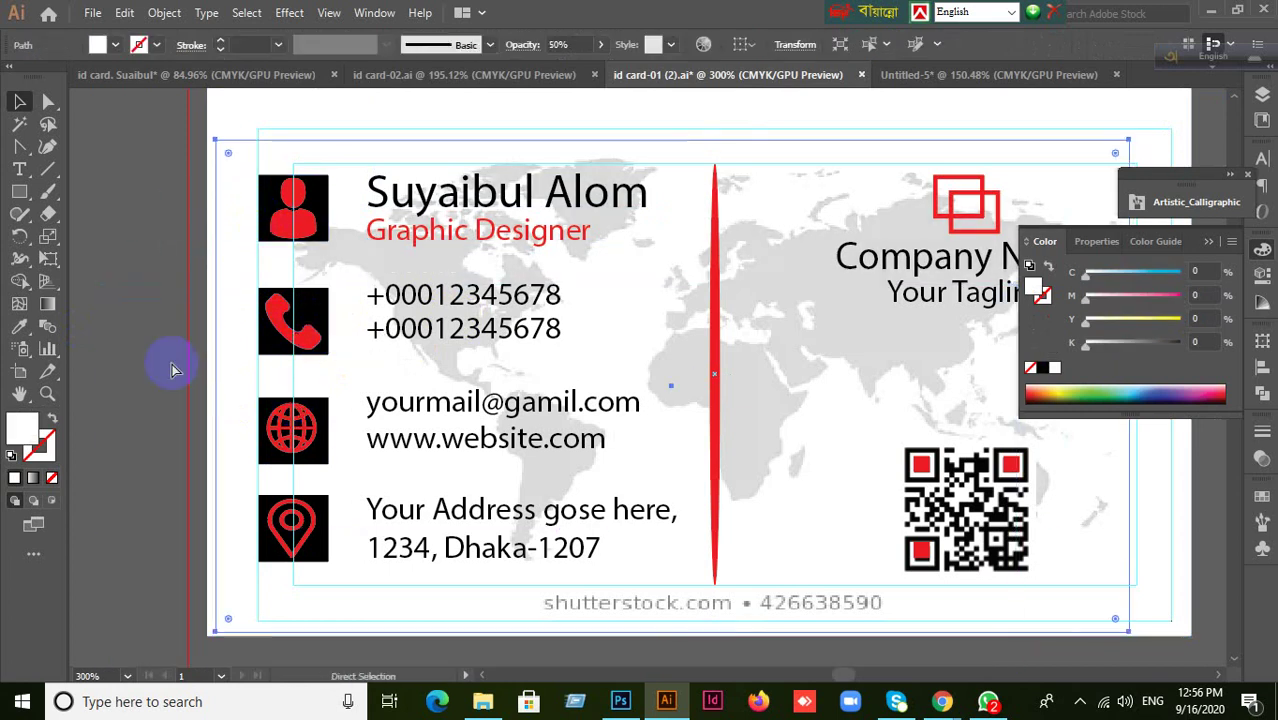
pyautogui.click(172, 368)
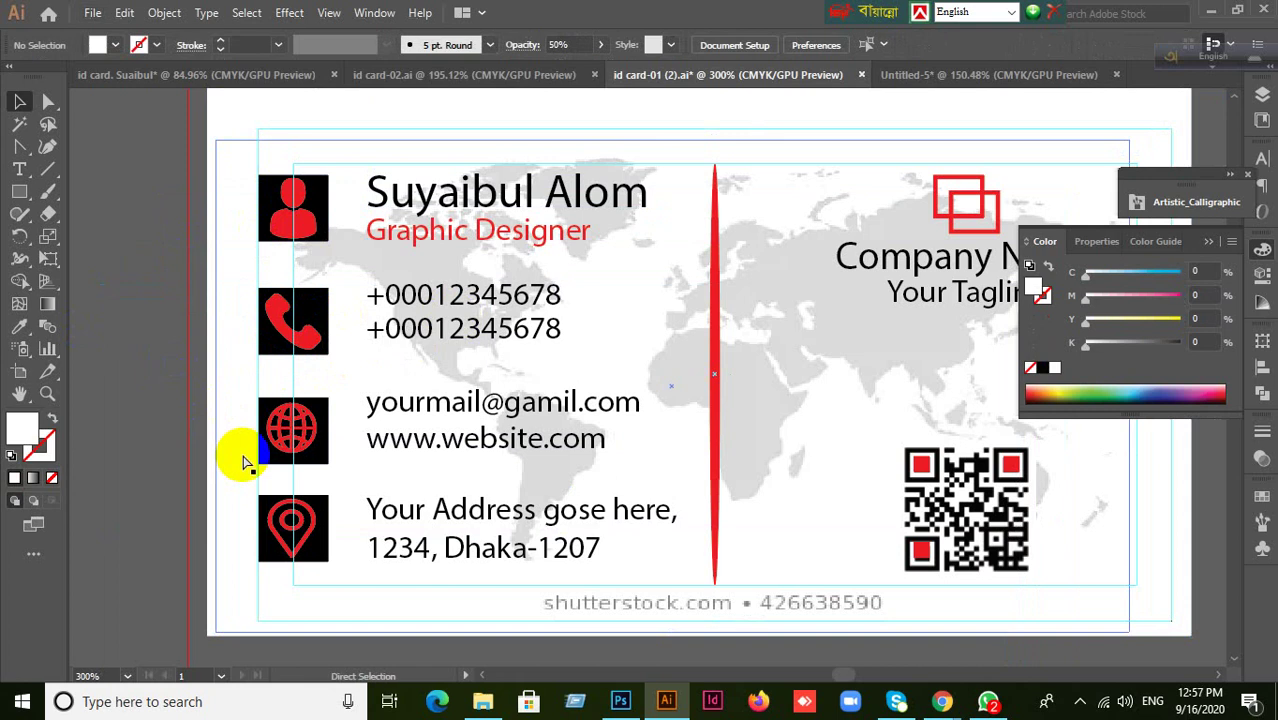
pyautogui.scroll(1, 245, 460)
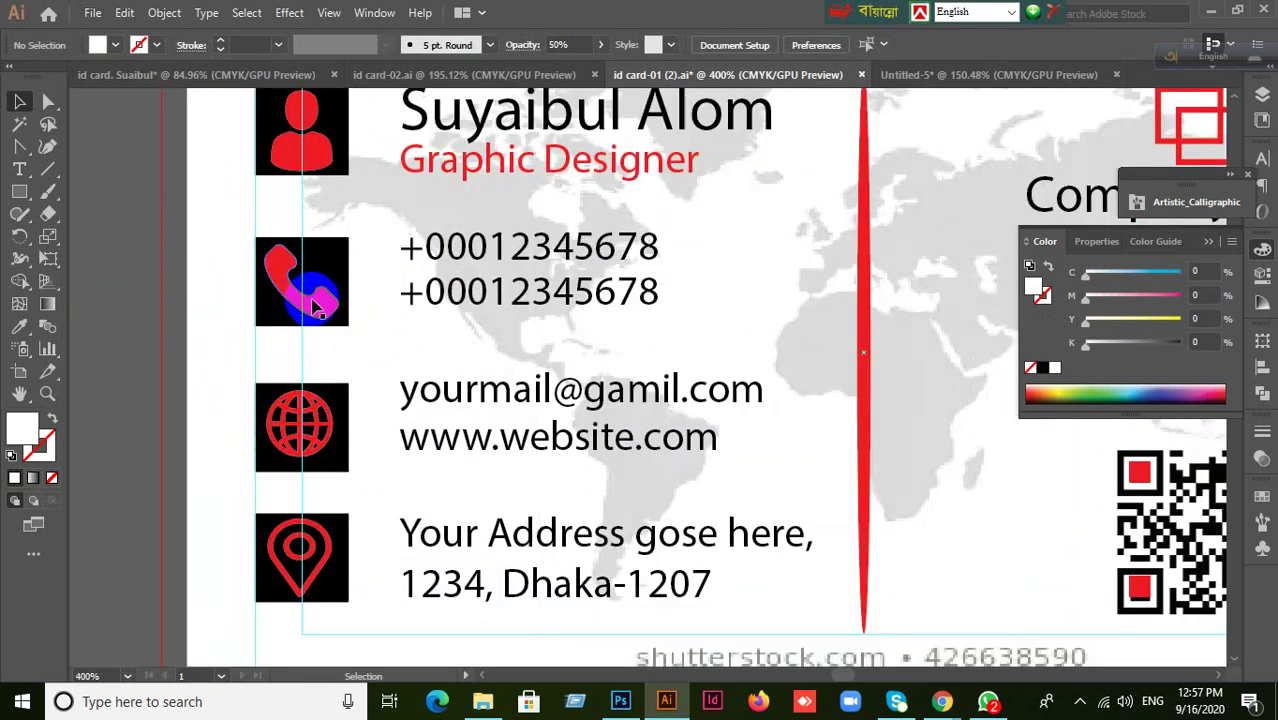
pyautogui.moveTo(318, 305); pyautogui.dragTo(223, 290)
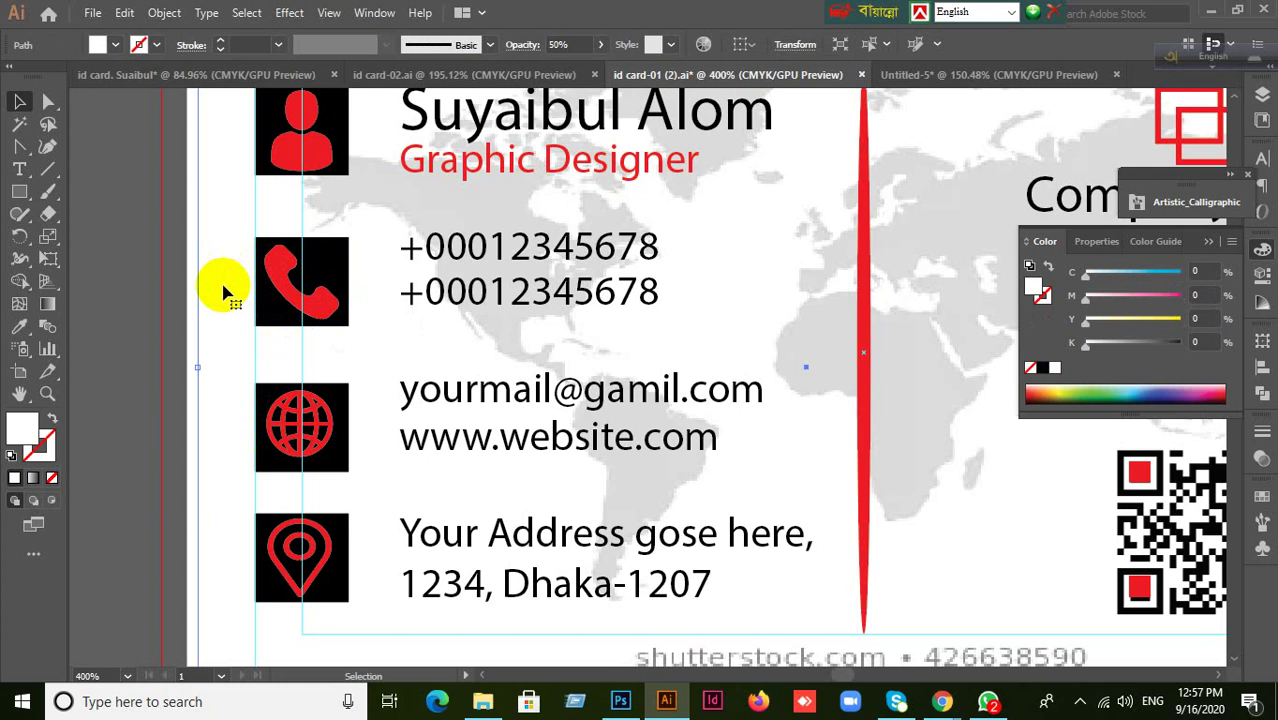
pyautogui.hotkey('ctrl', 'z')
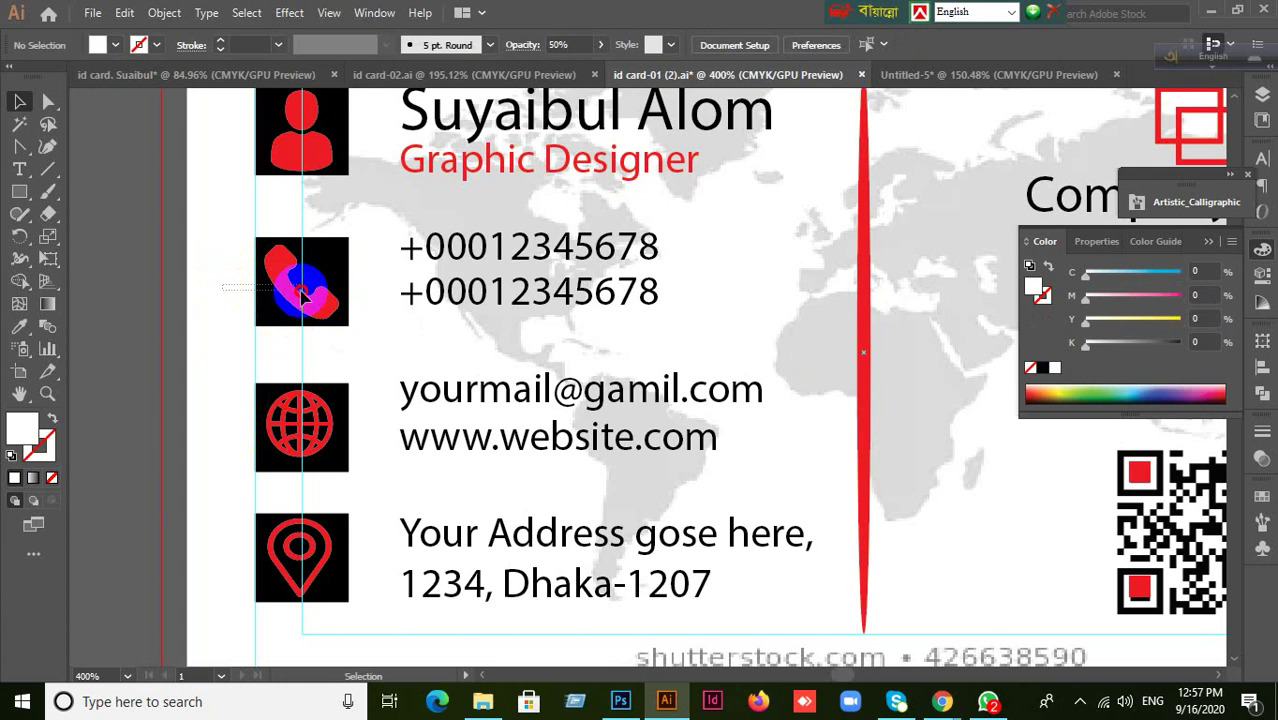
# - Select the world map image behind the card text and lock it
pyautogui.moveTo(323, 305)
pyautogui.mouseDown()
pyautogui.moveTo(318, 318)
pyautogui.moveTo(365, 288)
pyautogui.moveTo(325, 310)
pyautogui.mouseUp()
pyautogui.click(413, 388)
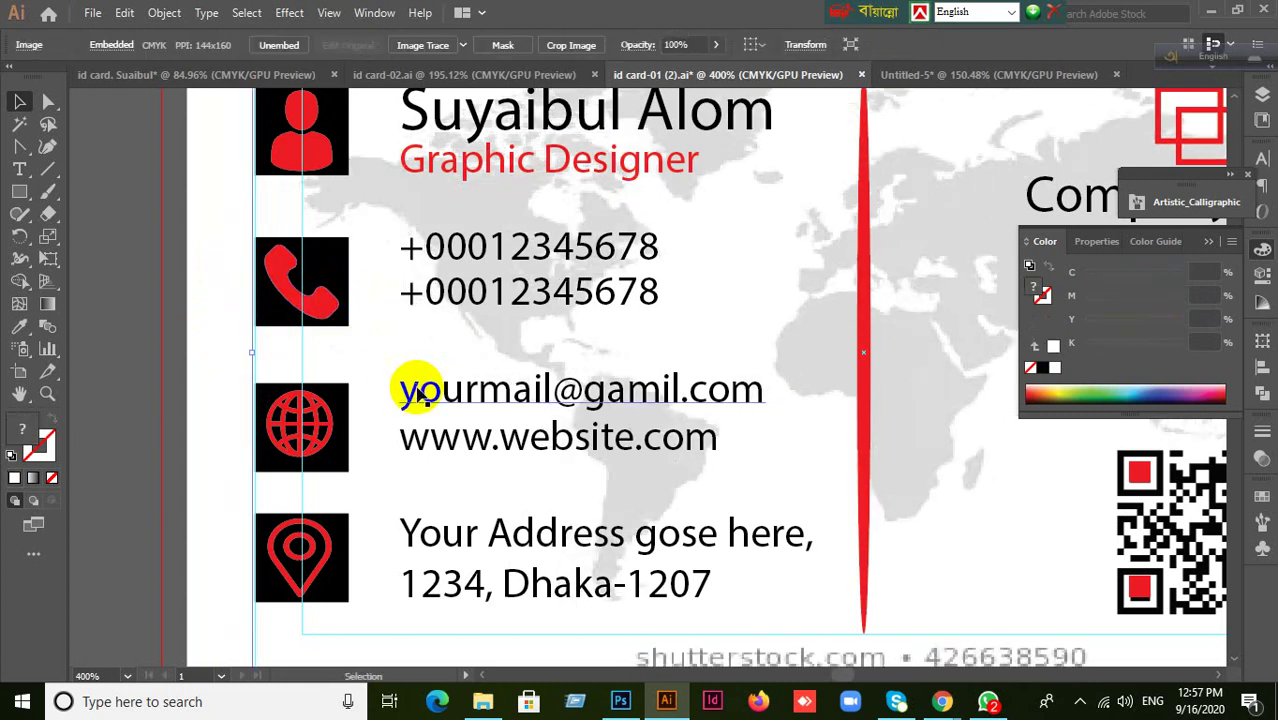
pyautogui.hotkey('ctrl', 'shift', 'a')
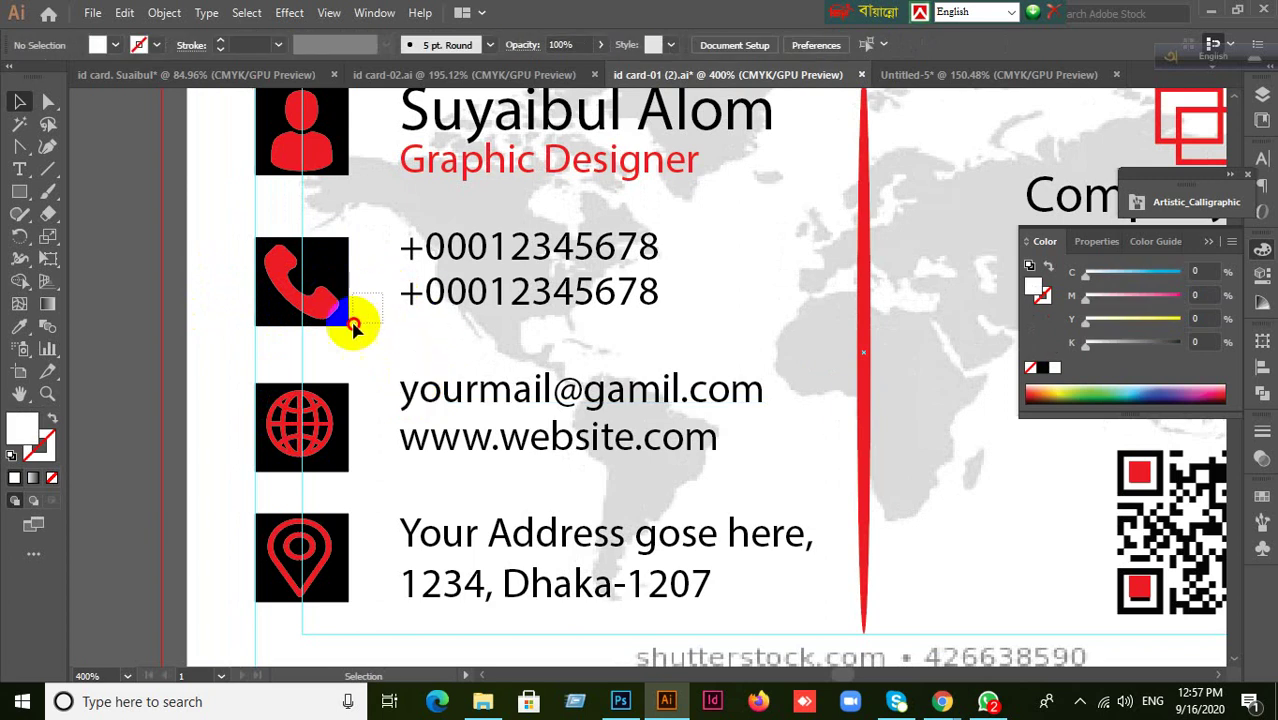
# - Select the phone icon together with its black square and align their centers
pyautogui.click(345, 323)
pyautogui.click(337, 314)
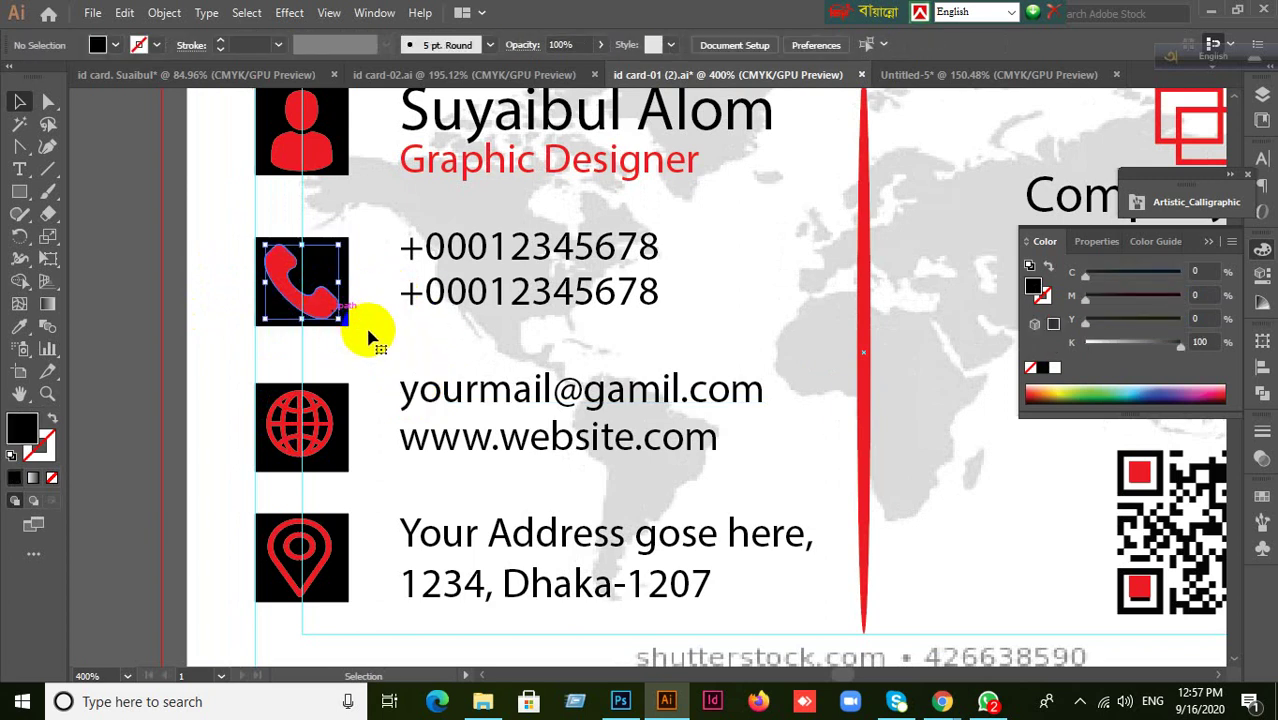
pyautogui.moveTo(366, 292); pyautogui.dragTo(326, 326)
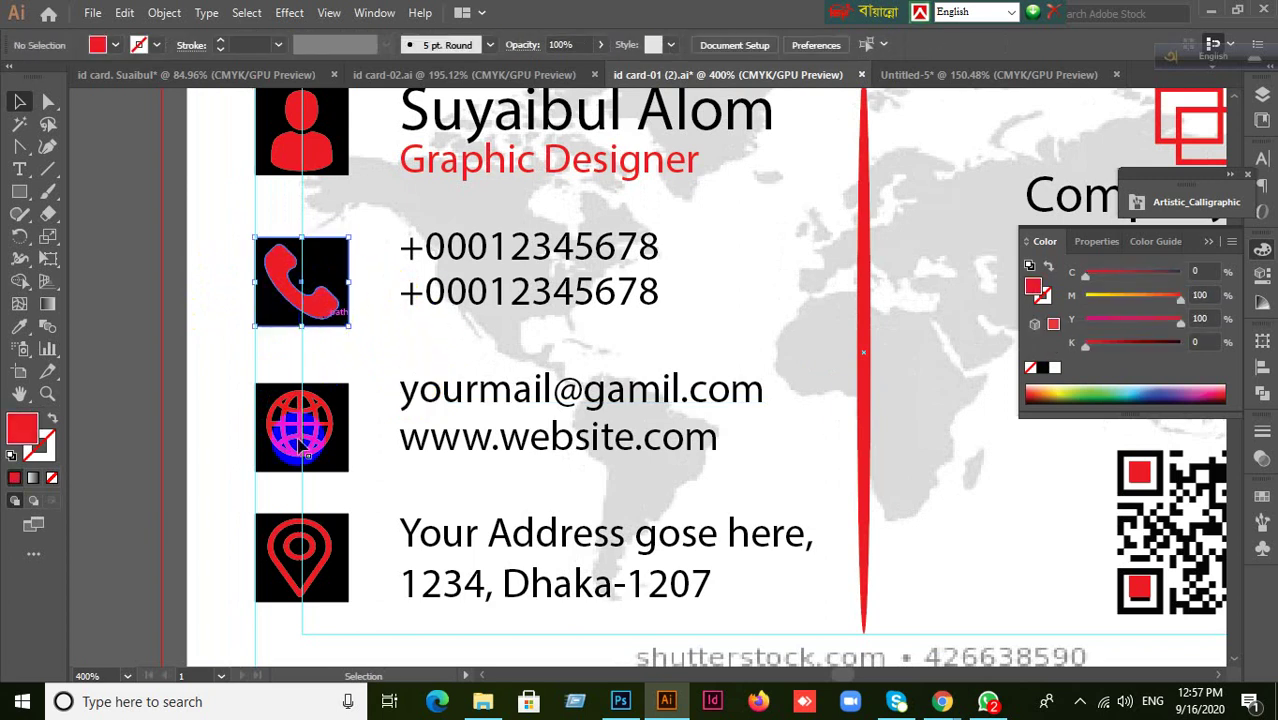
pyautogui.click(224, 315)
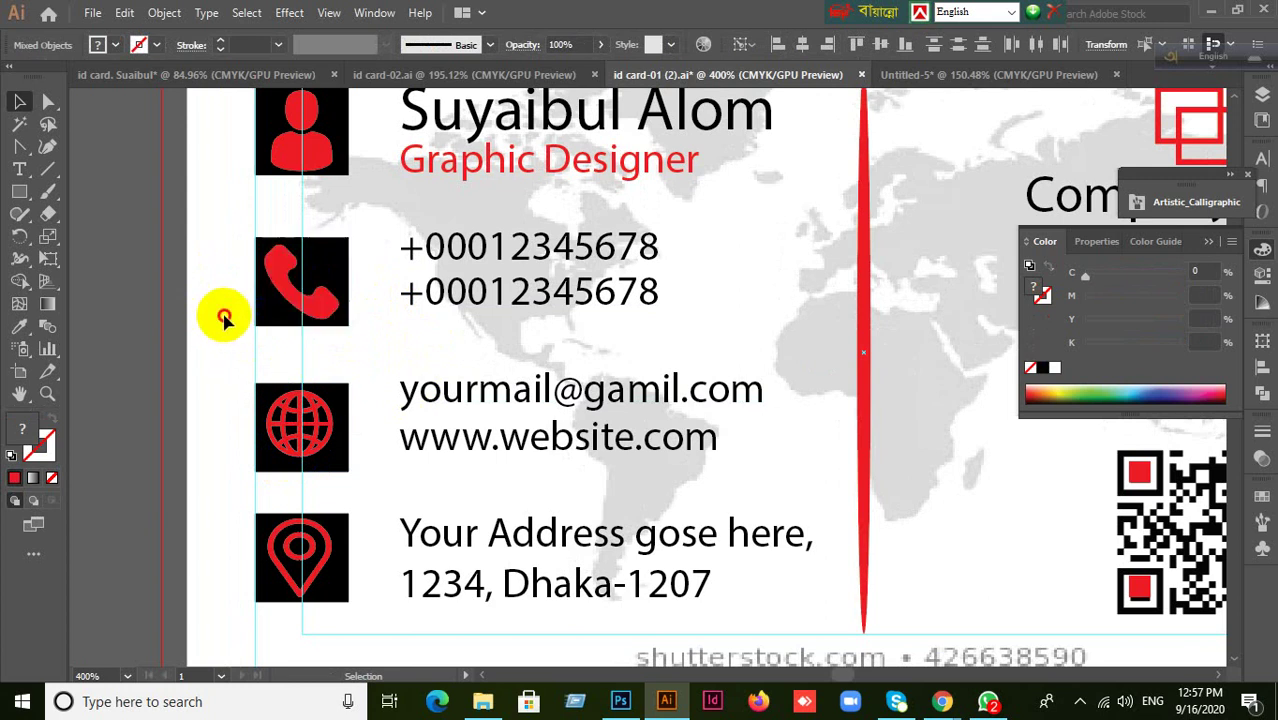
pyautogui.moveTo(236, 262); pyautogui.dragTo(297, 289)
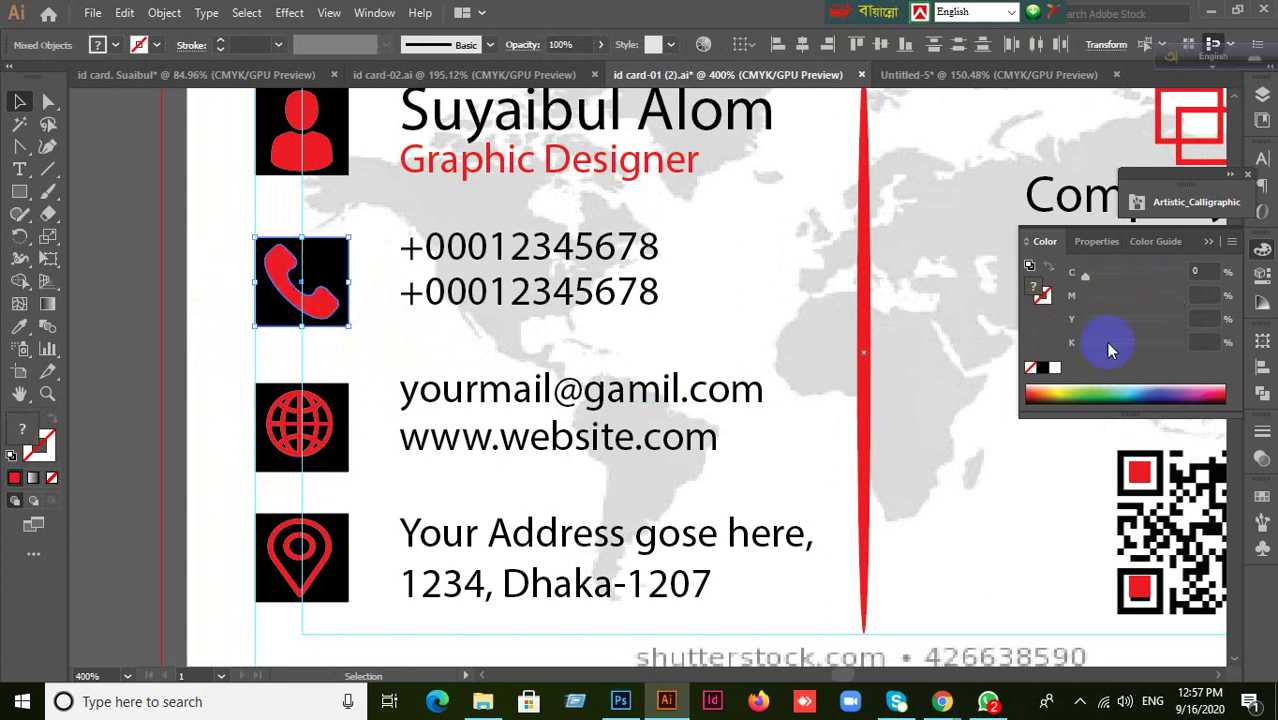
pyautogui.click(1259, 372)
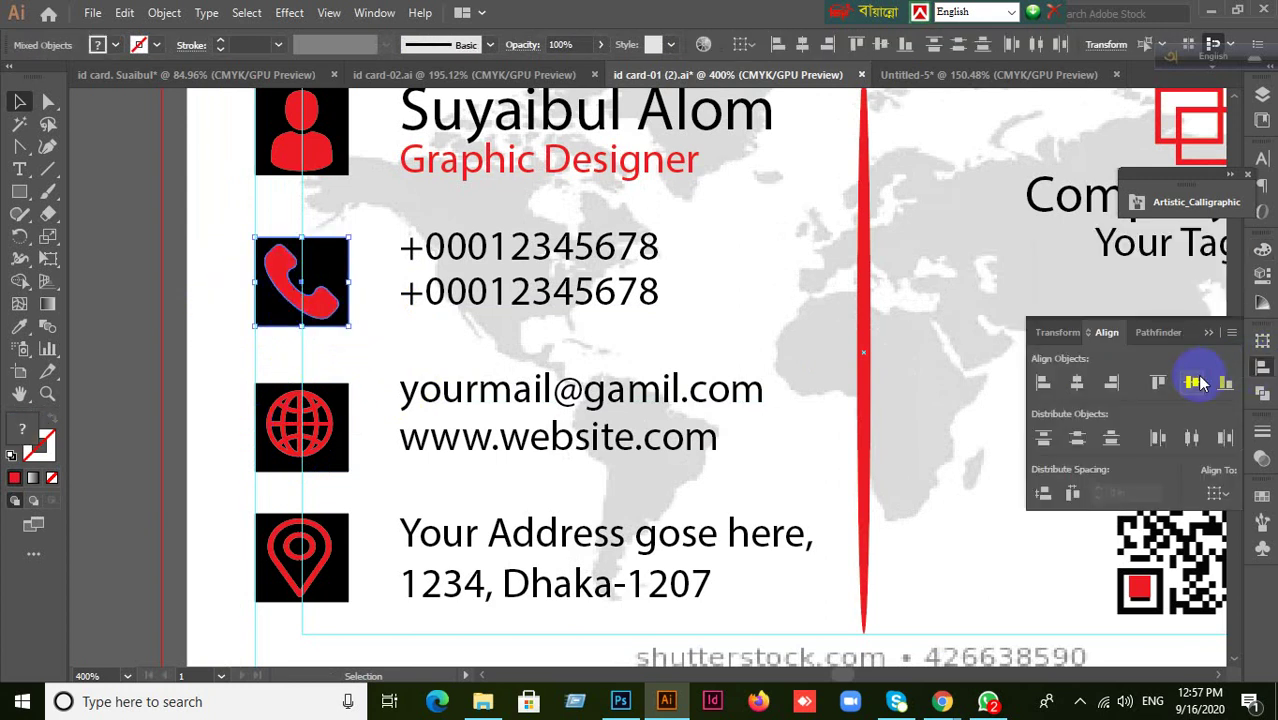
pyautogui.click(1191, 385)
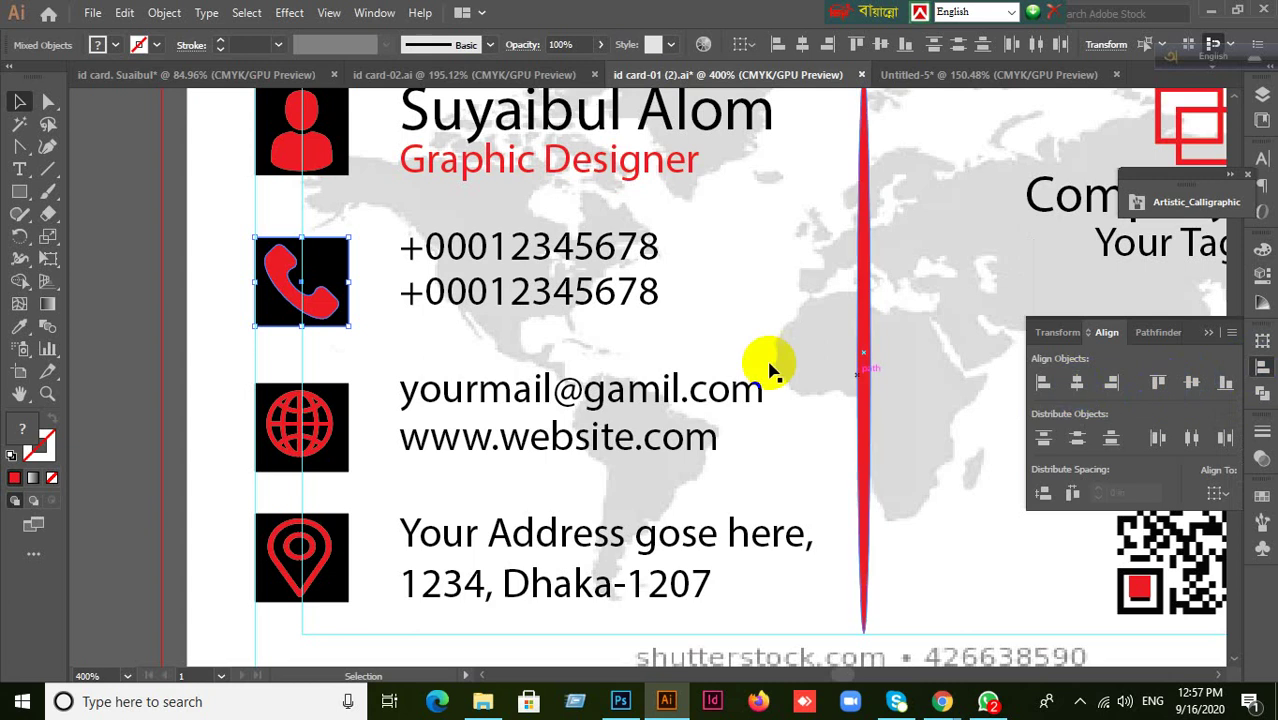
# - Select the person icon together with its black square and center them on each other
pyautogui.click(285, 132)
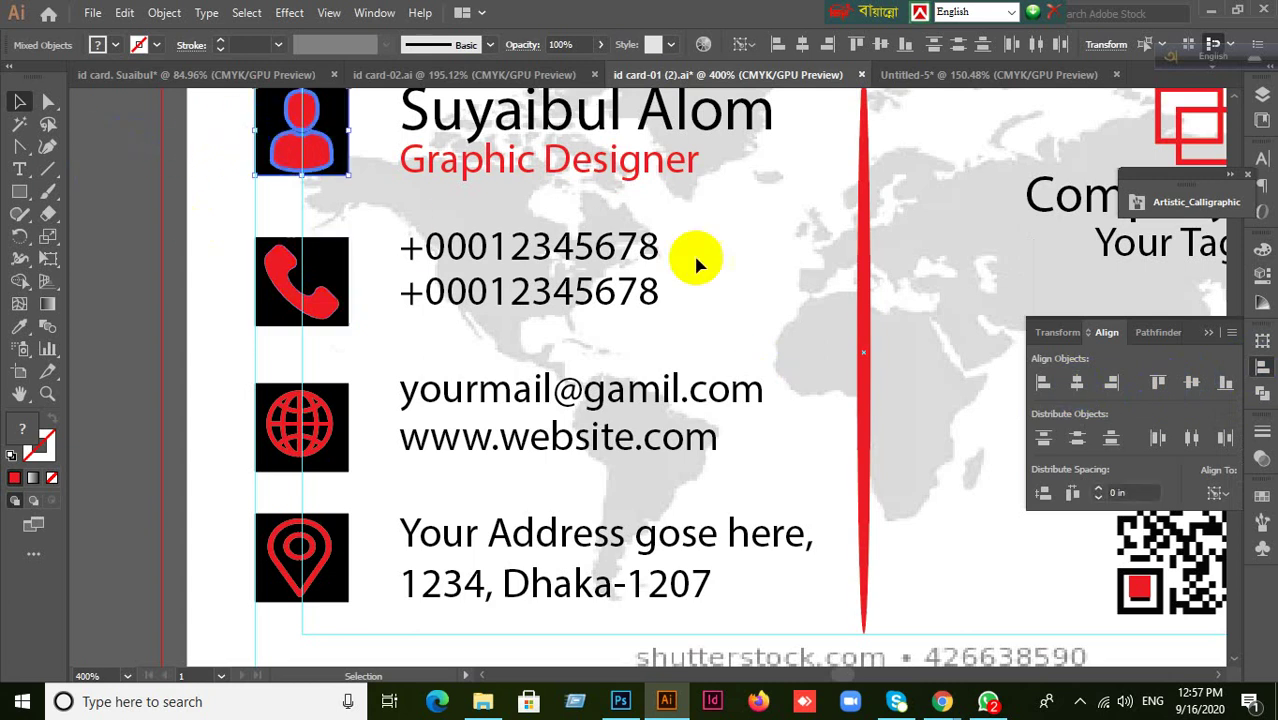
pyautogui.click(257, 125)
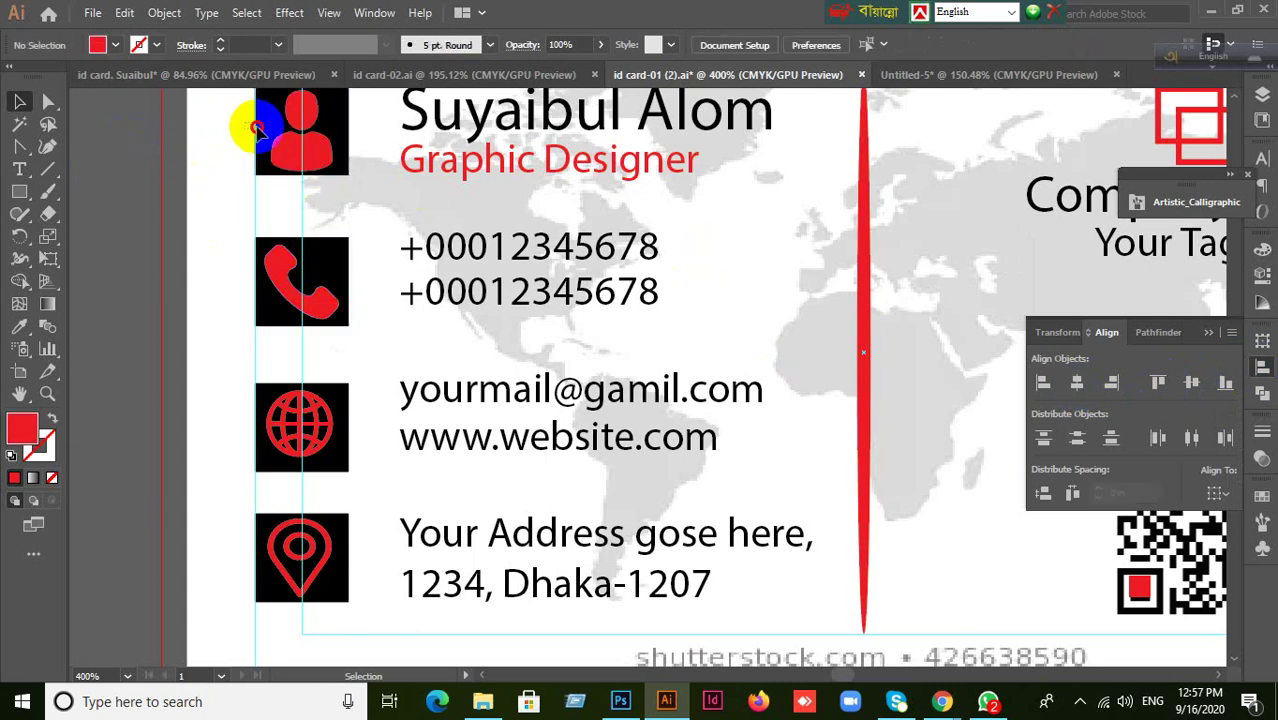
pyautogui.scroll(2, 470, 318)
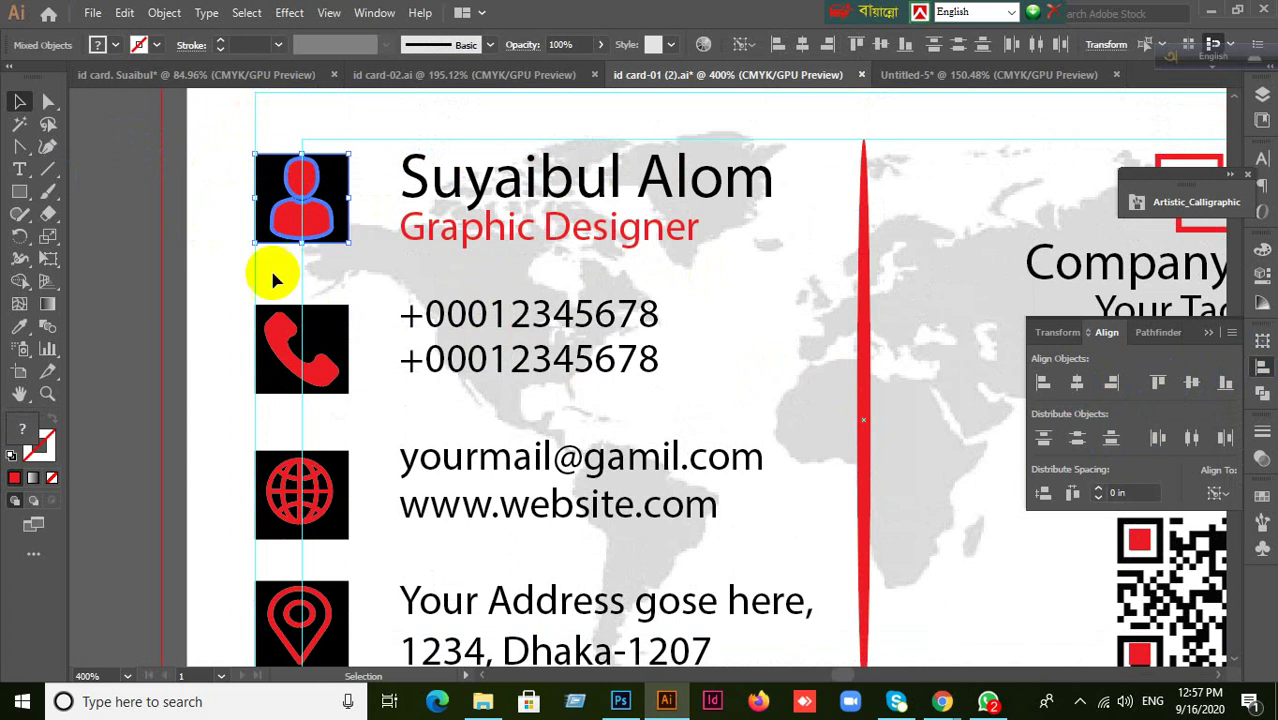
pyautogui.click(230, 242)
pyautogui.moveTo(243, 199); pyautogui.dragTo(277, 243)
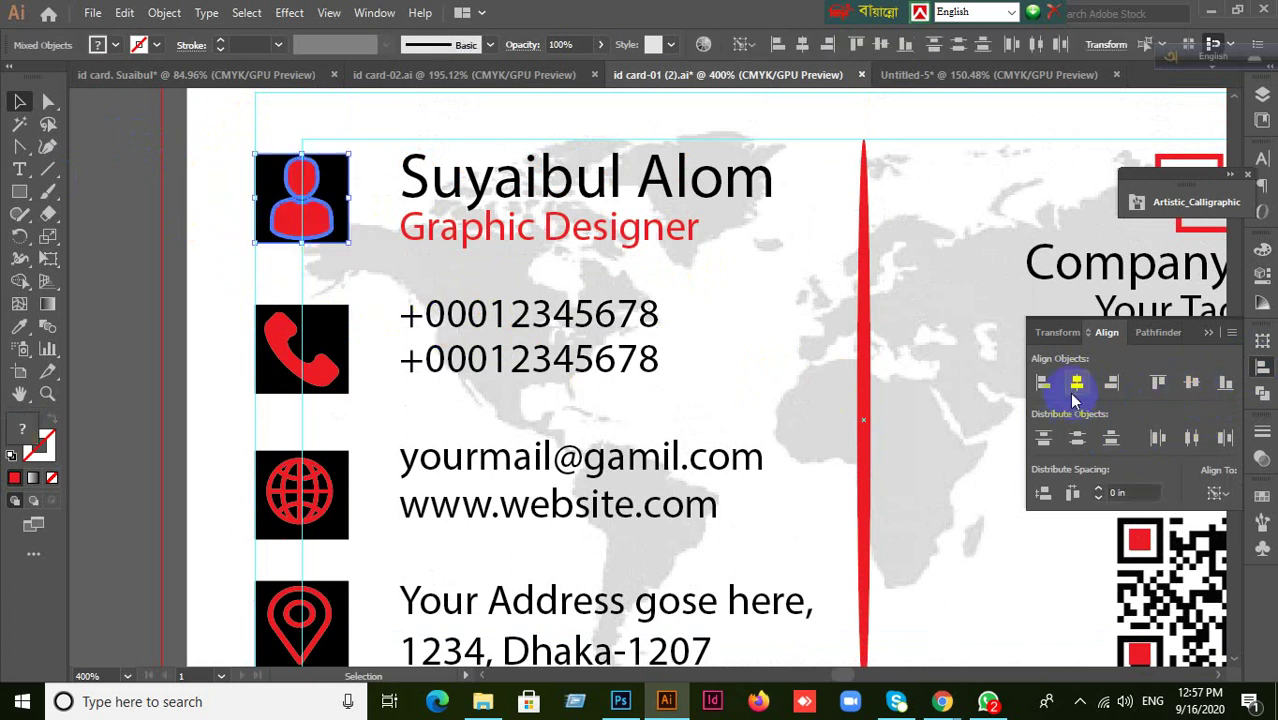
# - Center the globe icon and its black square on each other horizontally and vertically
pyautogui.scroll(-1, 650, 500)
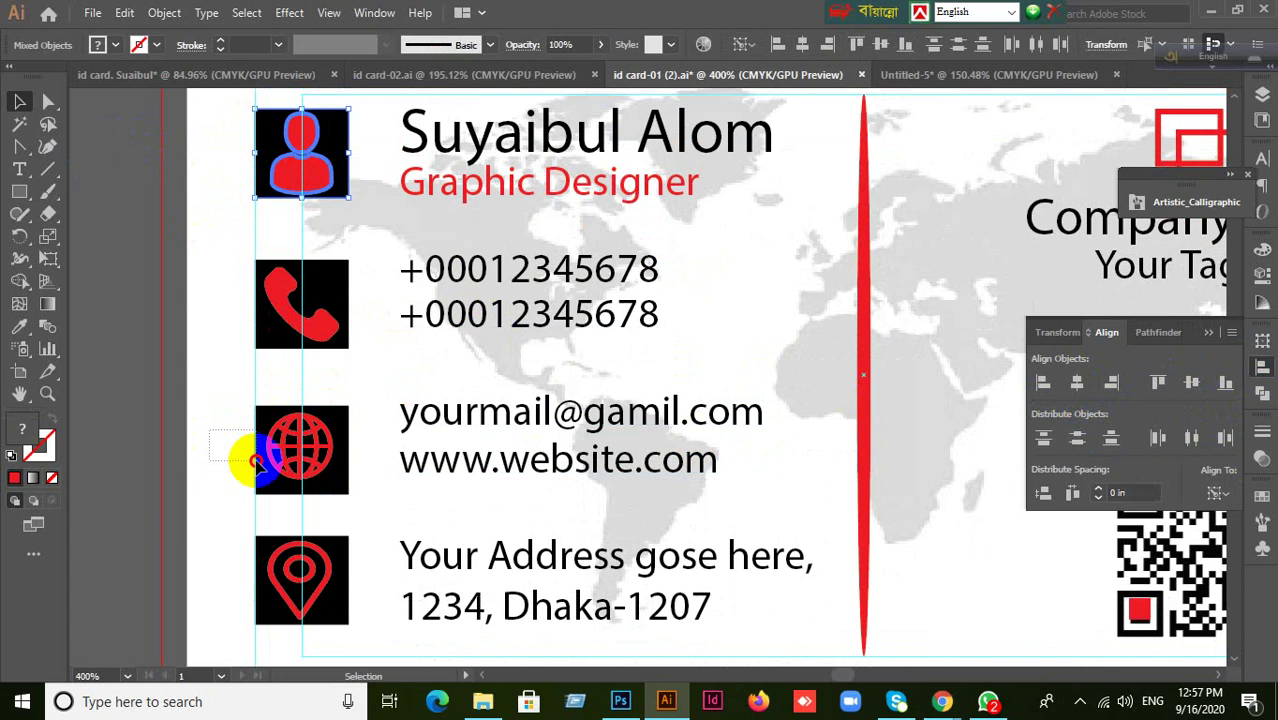
pyautogui.moveTo(258, 460); pyautogui.dragTo(285, 490)
pyautogui.click(1194, 388)
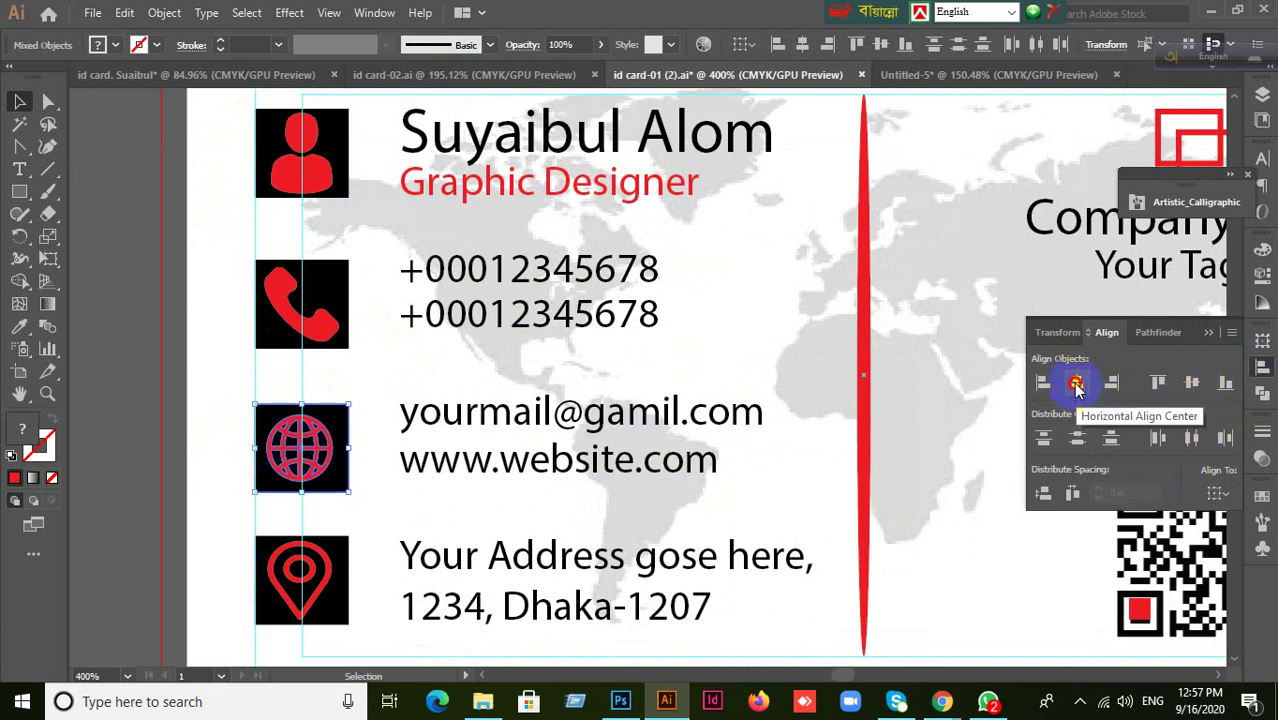
# - Select the location pin icon with its black square and align their centers horizontally
pyautogui.scroll(-2, 245, 465)
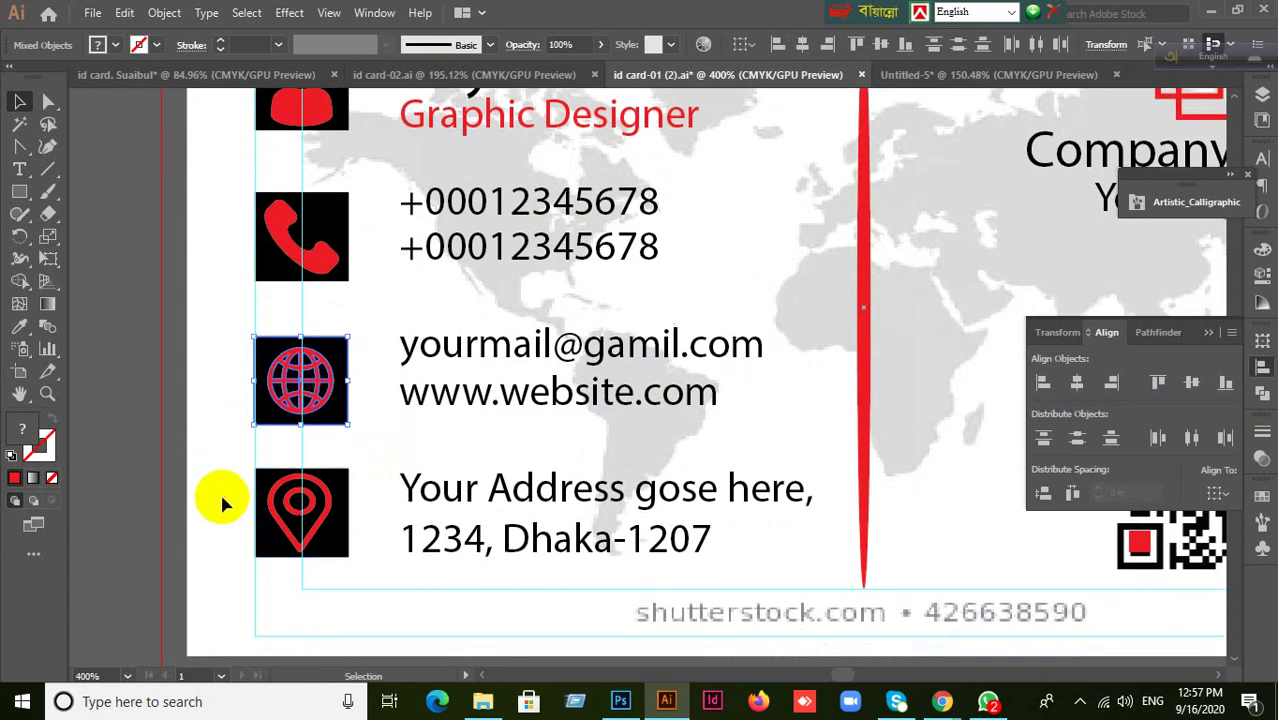
pyautogui.moveTo(220, 502); pyautogui.dragTo(290, 535)
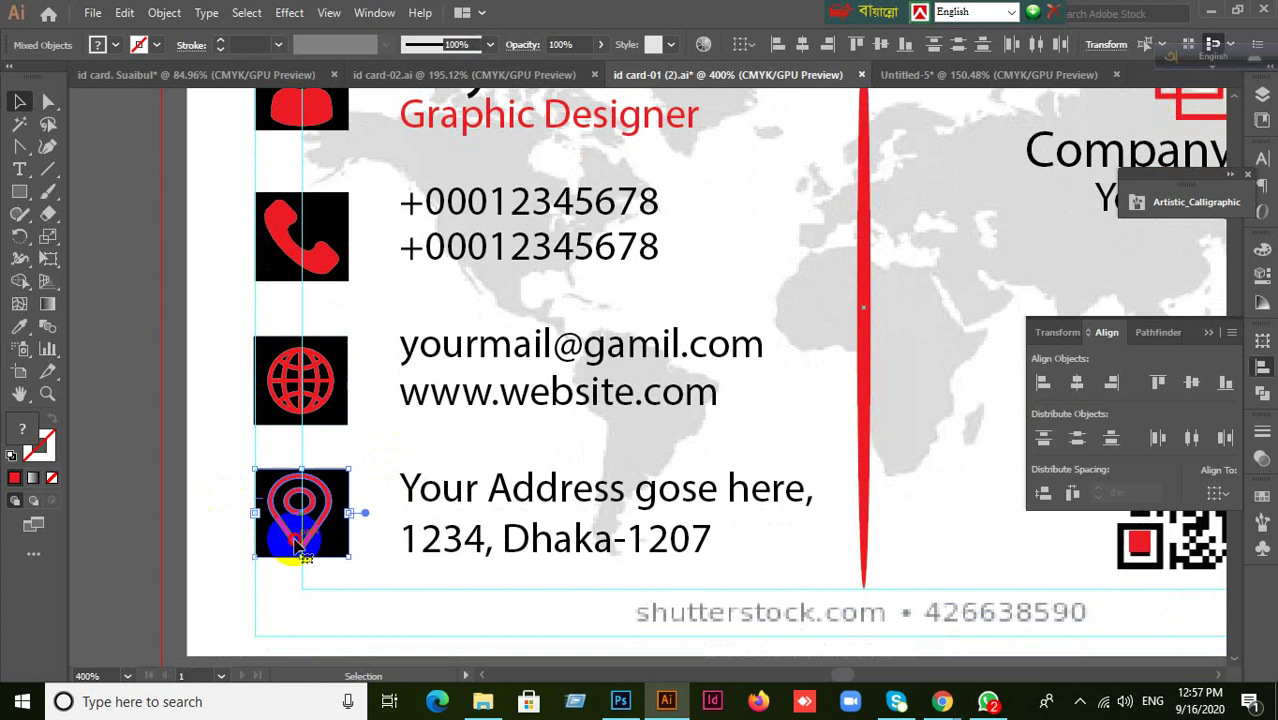
pyautogui.click(220, 480)
pyautogui.click(300, 512)
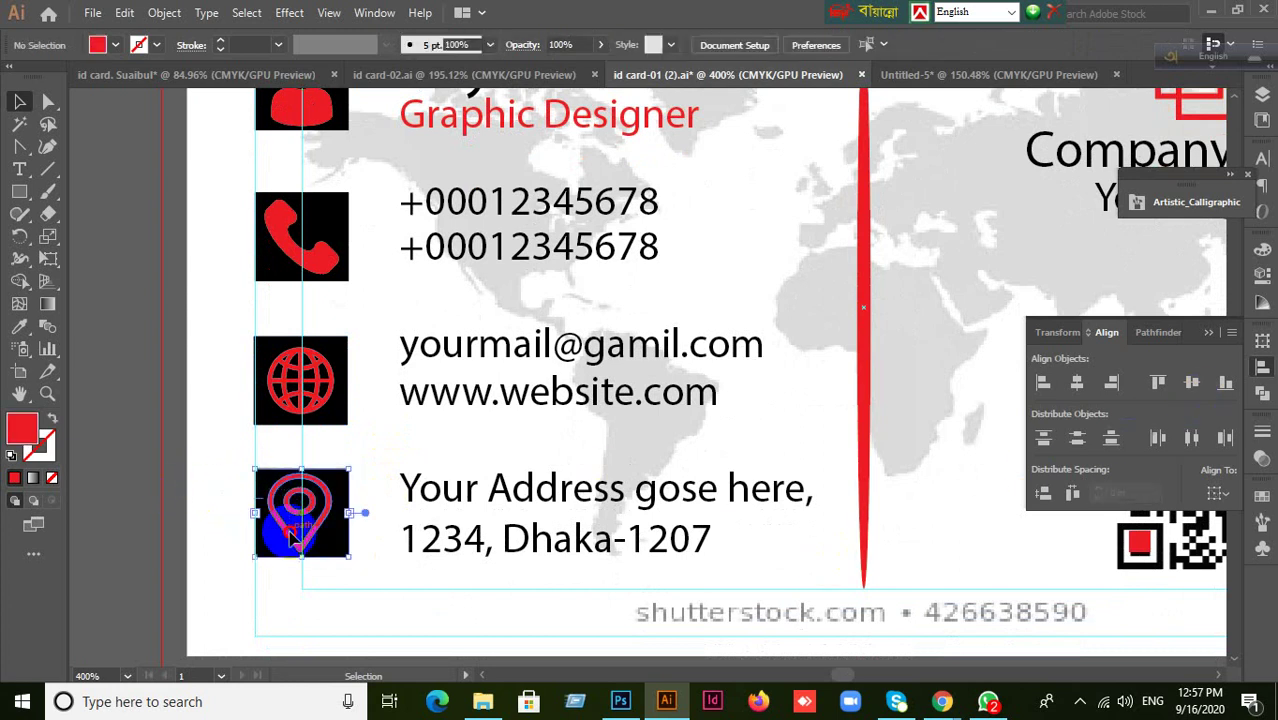
pyautogui.click(1084, 385)
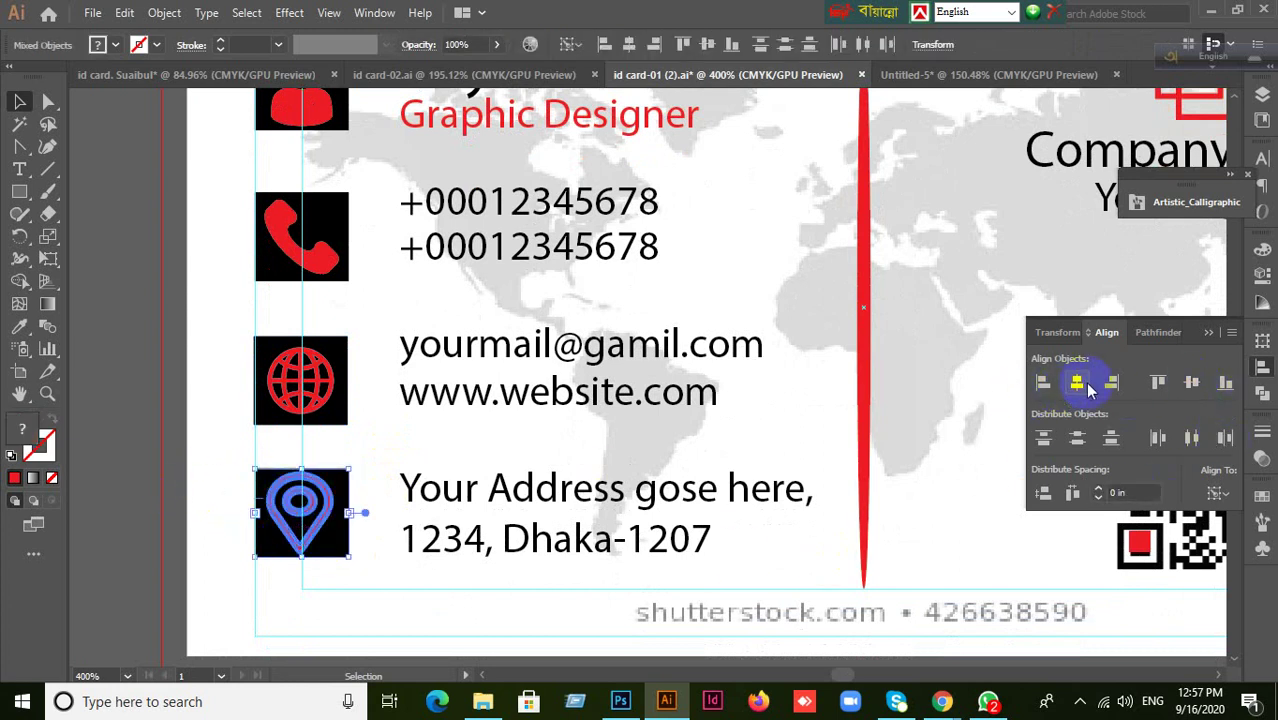
# - Scale down the person, phone and globe icons around their centers within their black squares, the globe to about 0.12 in
pyautogui.scroll(3, 700, 530)
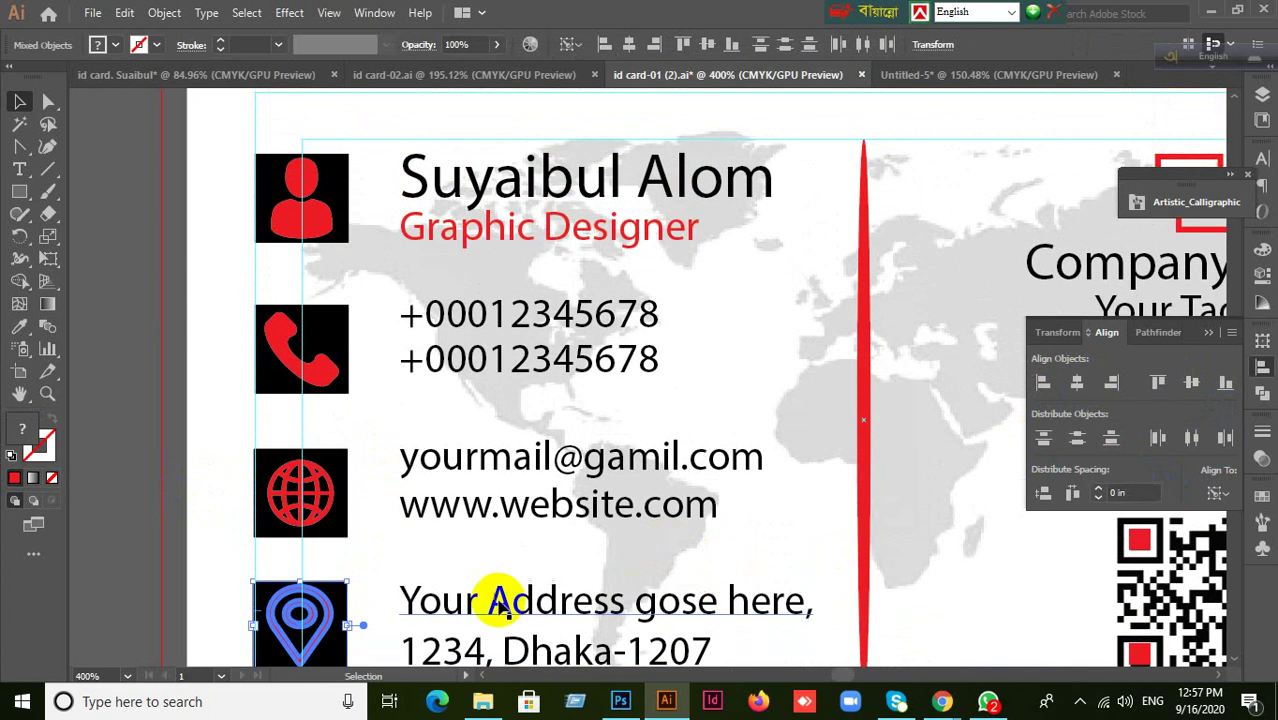
pyautogui.click(330, 238)
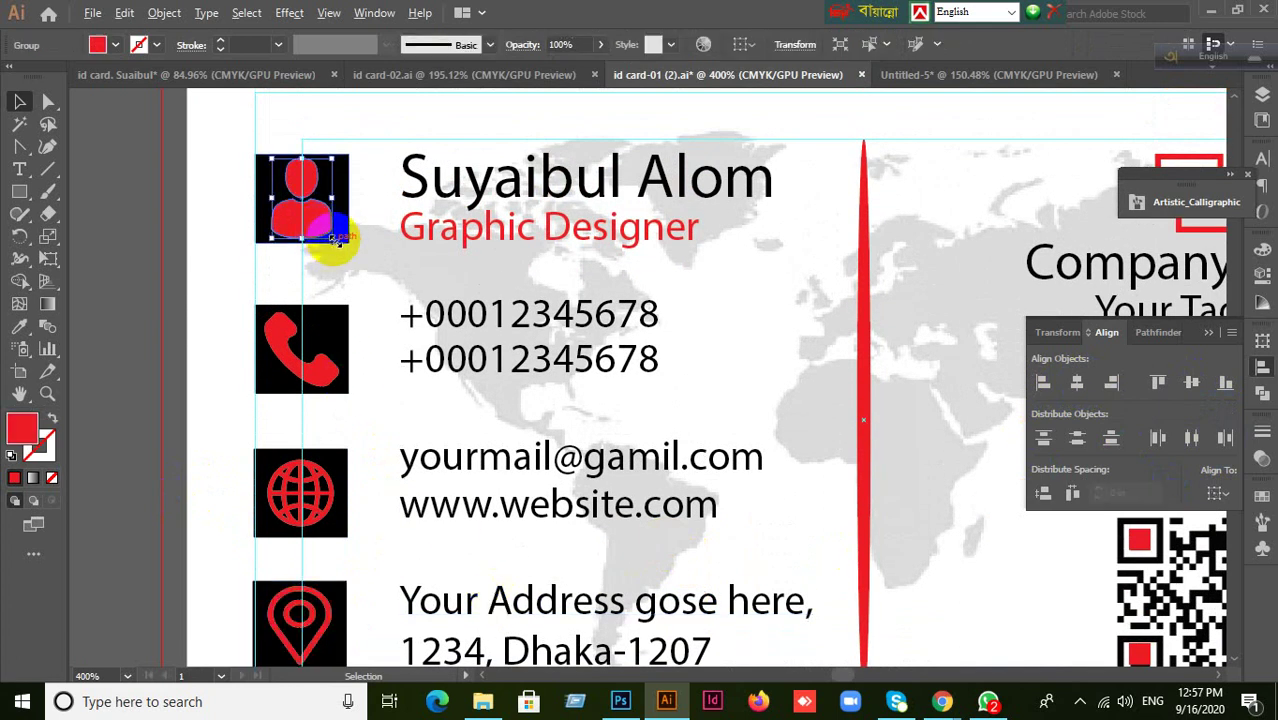
pyautogui.moveTo(275, 165); pyautogui.dragTo(329, 239)
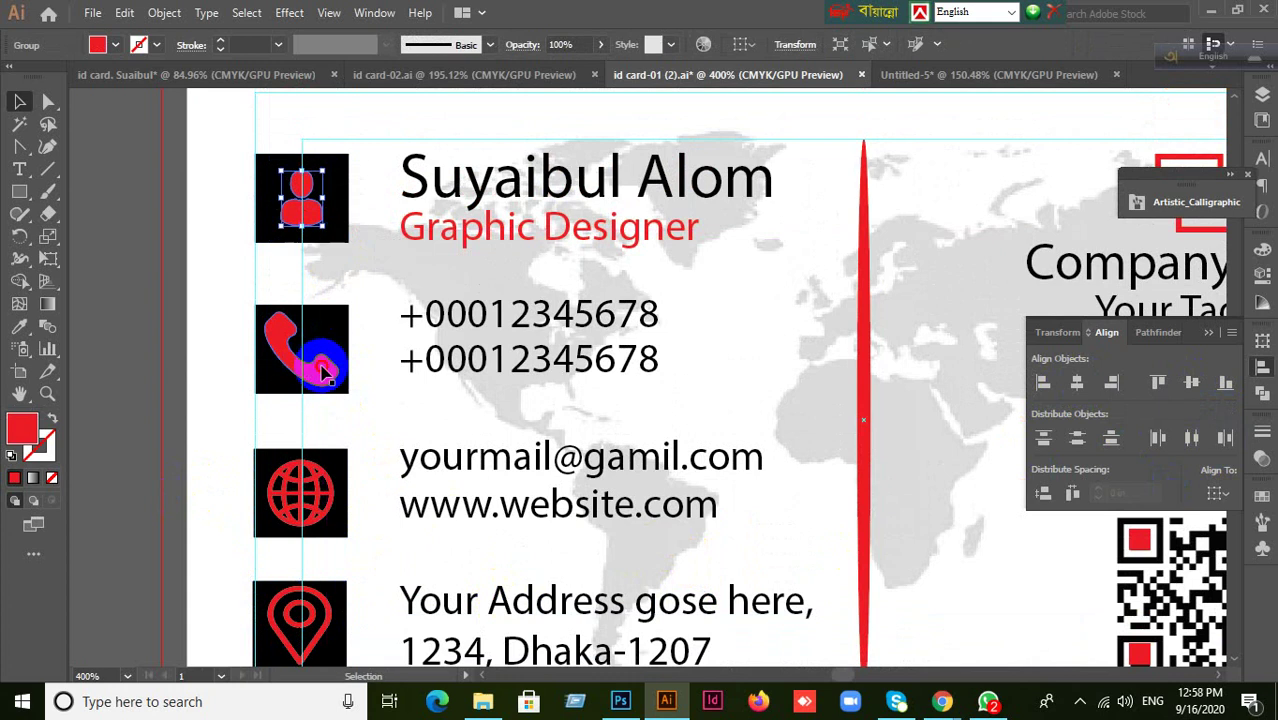
pyautogui.click(342, 380)
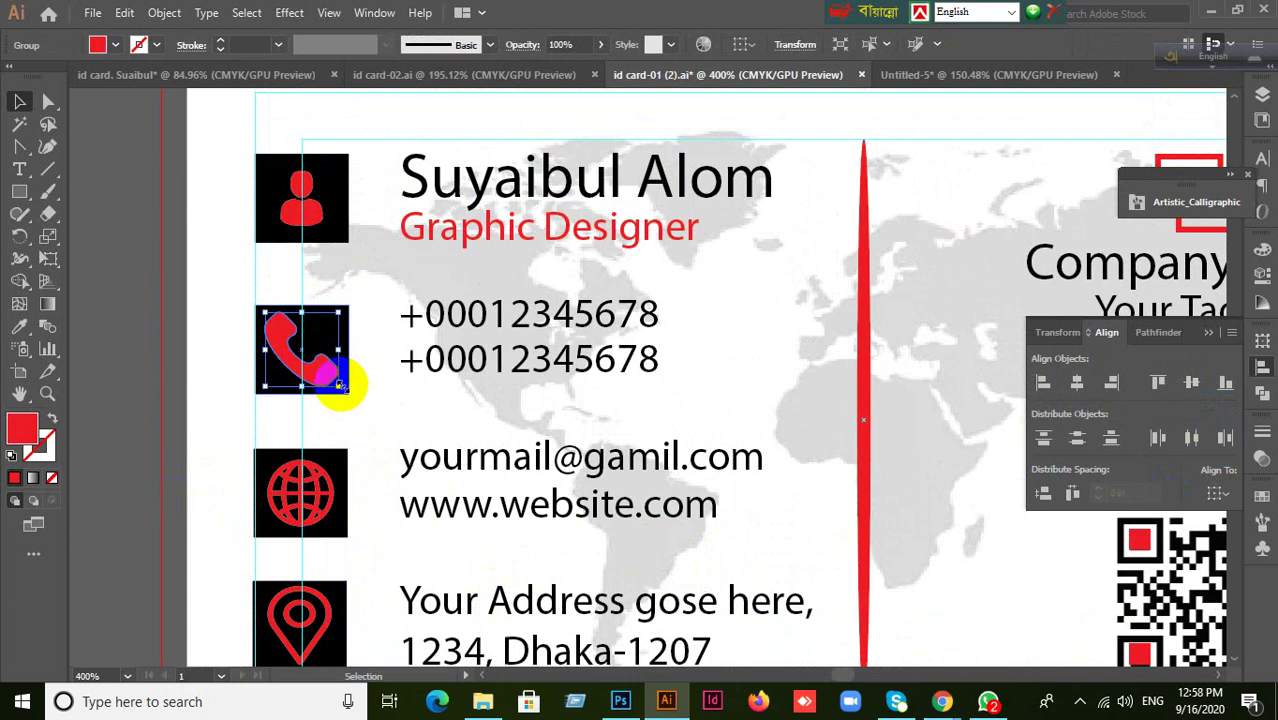
pyautogui.moveTo(342, 380); pyautogui.dragTo(322, 367)
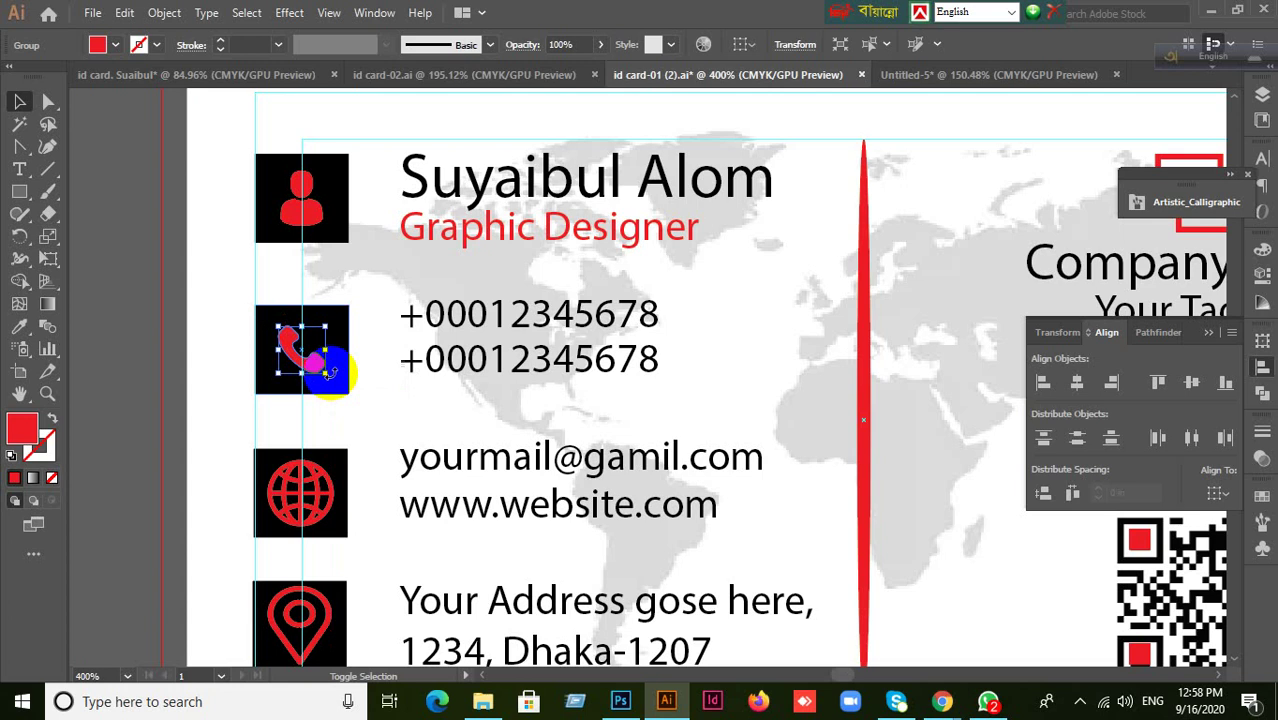
pyautogui.click(330, 512)
pyautogui.moveTo(335, 522); pyautogui.dragTo(322, 515)
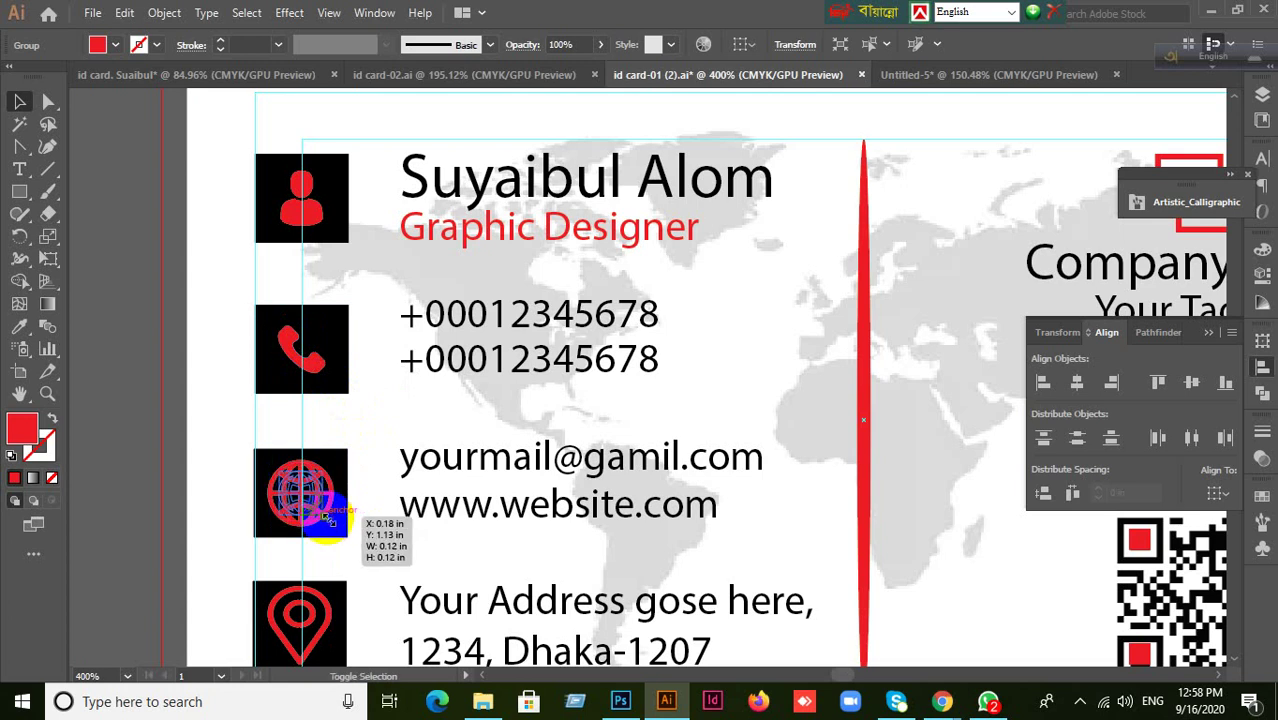
# - Scale the location pin icon down around its center in its black square to about 0.12 by 0.15 in
pyautogui.scroll(-1, 365, 519)
pyautogui.click(328, 551)
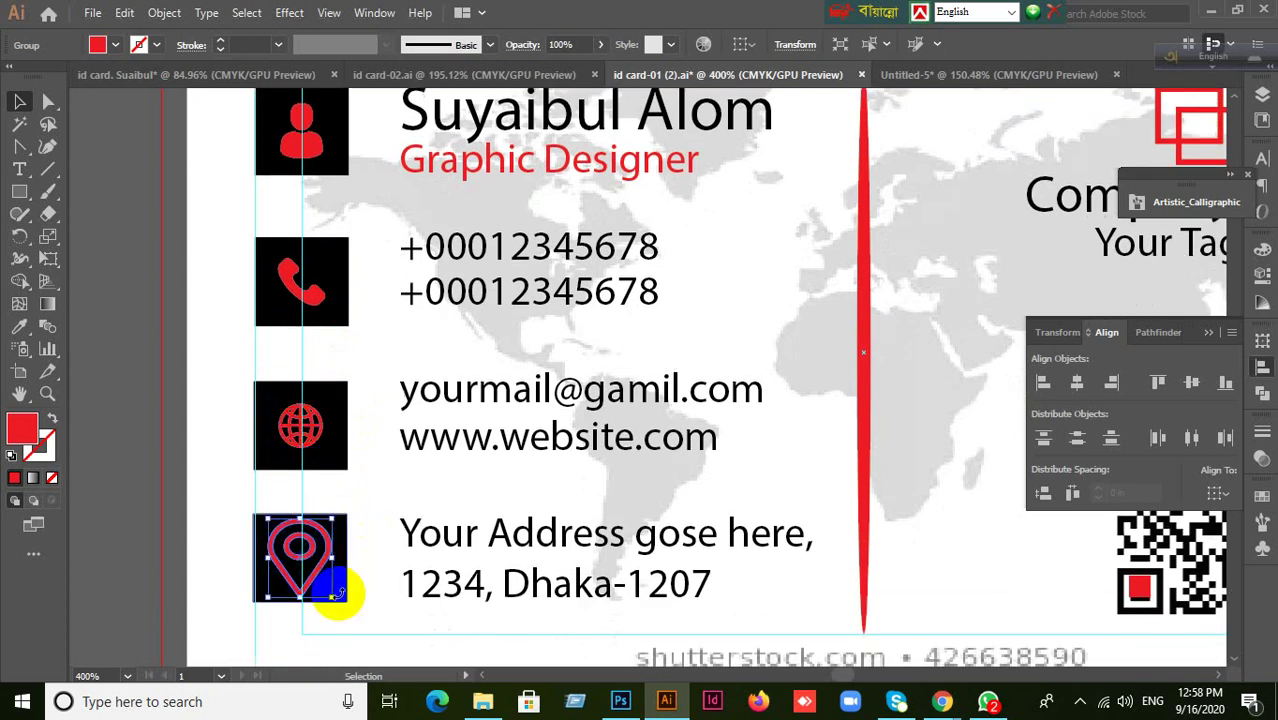
pyautogui.moveTo(332, 596); pyautogui.dragTo(325, 586)
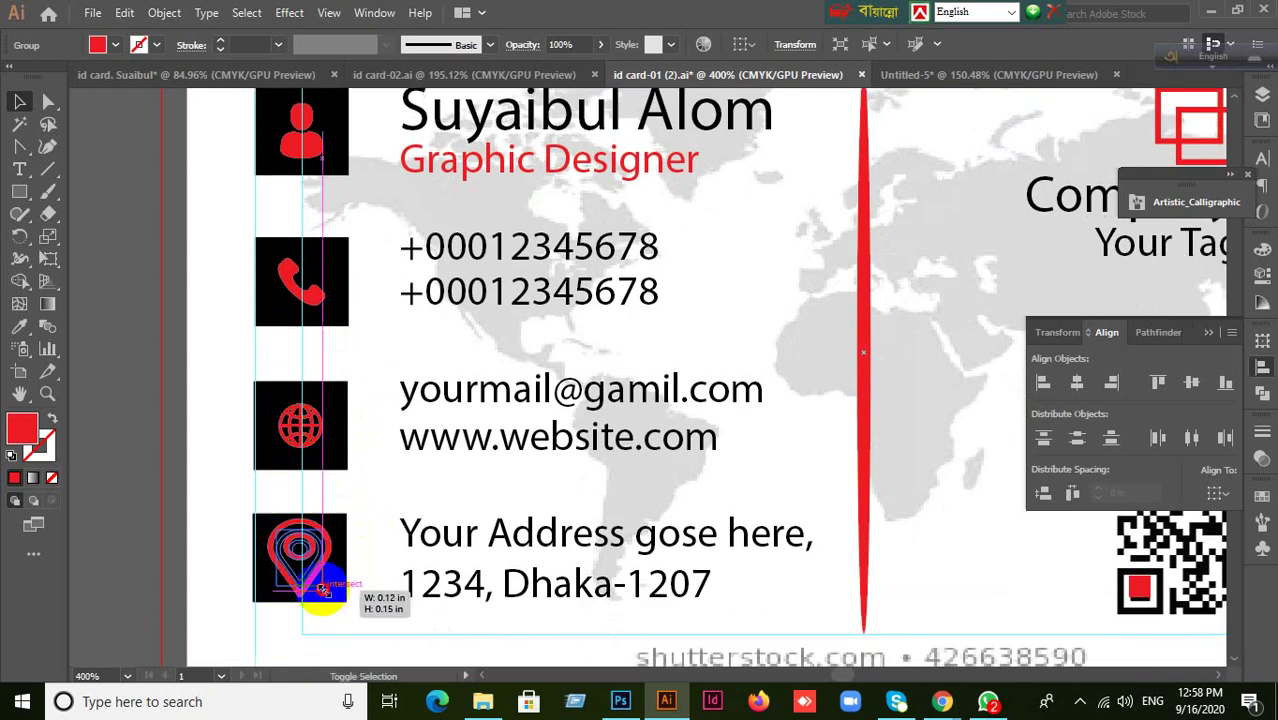
pyautogui.click(193, 455)
pyautogui.scroll(3, 590, 557)
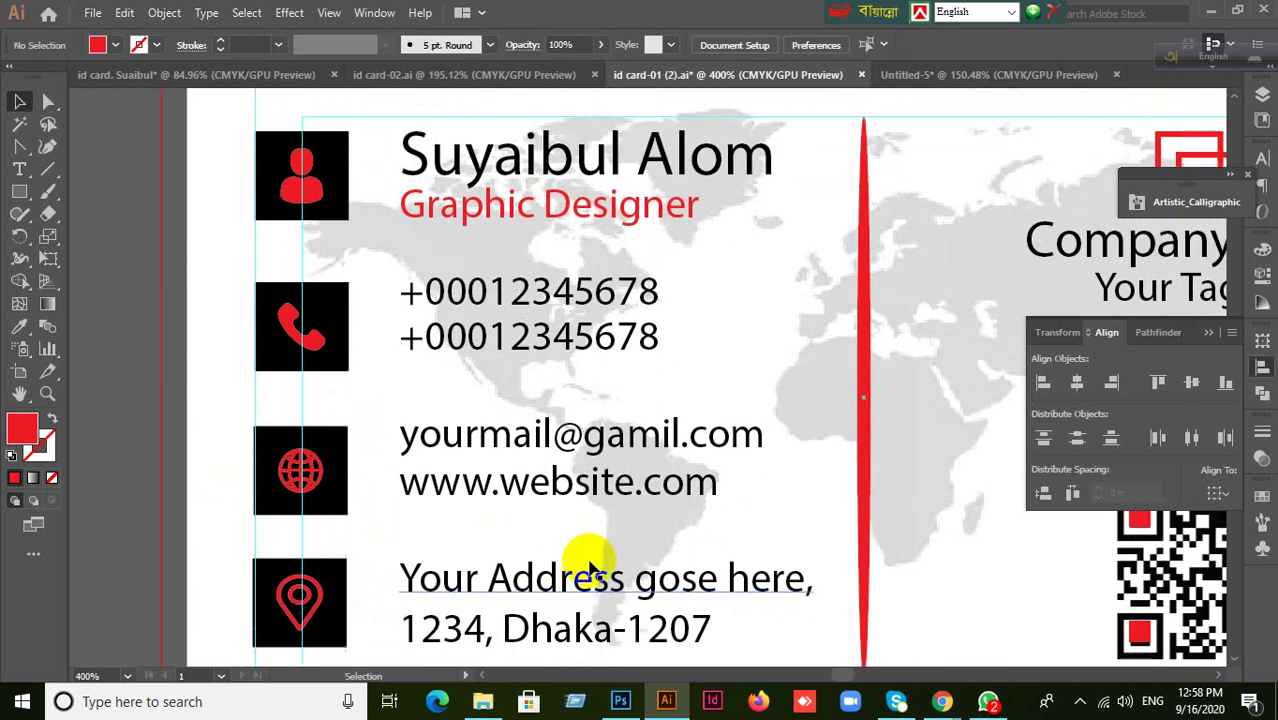
pyautogui.click(470, 248)
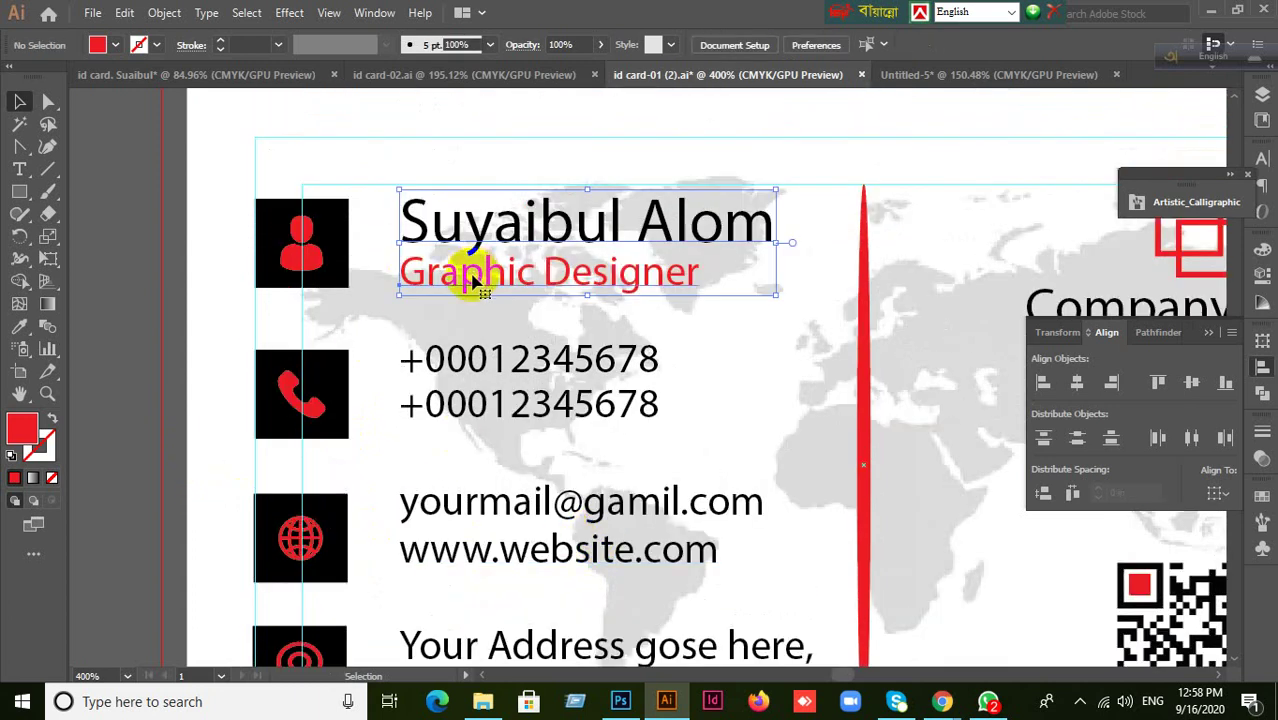
pyautogui.doubleClick(300, 240)
pyautogui.click(226, 305)
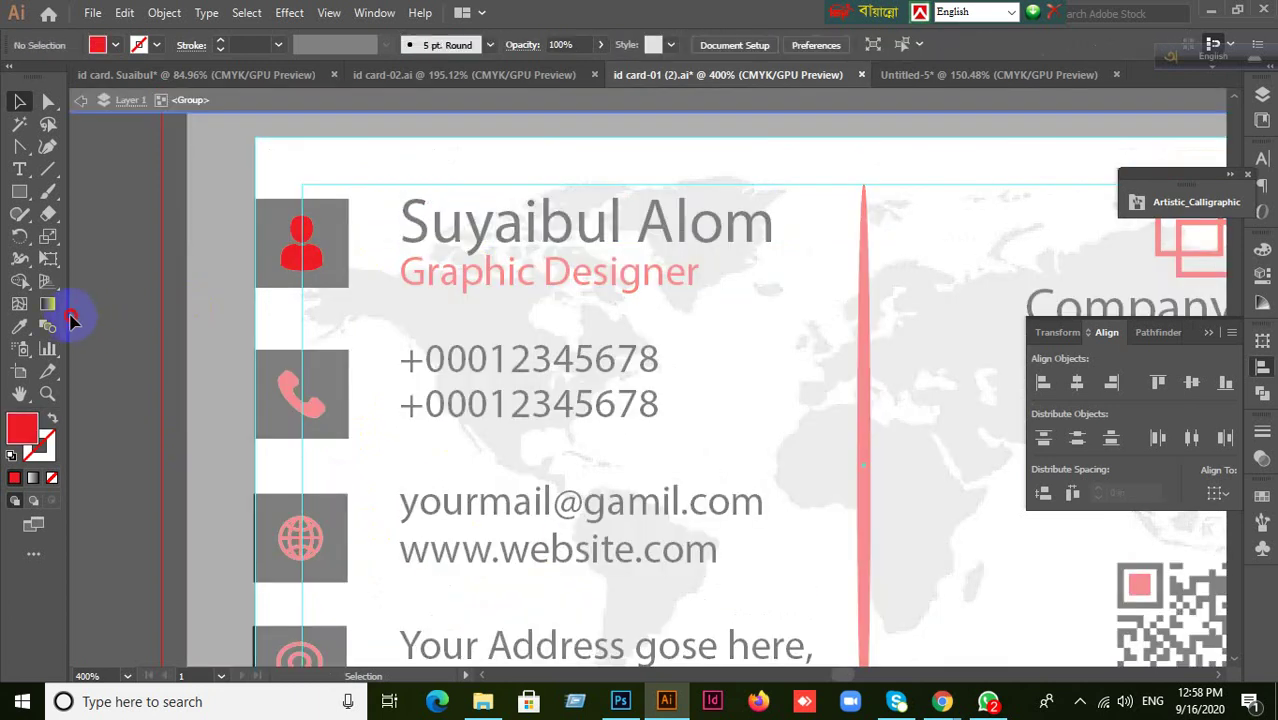
pyautogui.click(84, 104)
# - Group each of the person, phone, globe and location pin icons with its own black square
pyautogui.moveTo(242, 229); pyautogui.dragTo(332, 290)
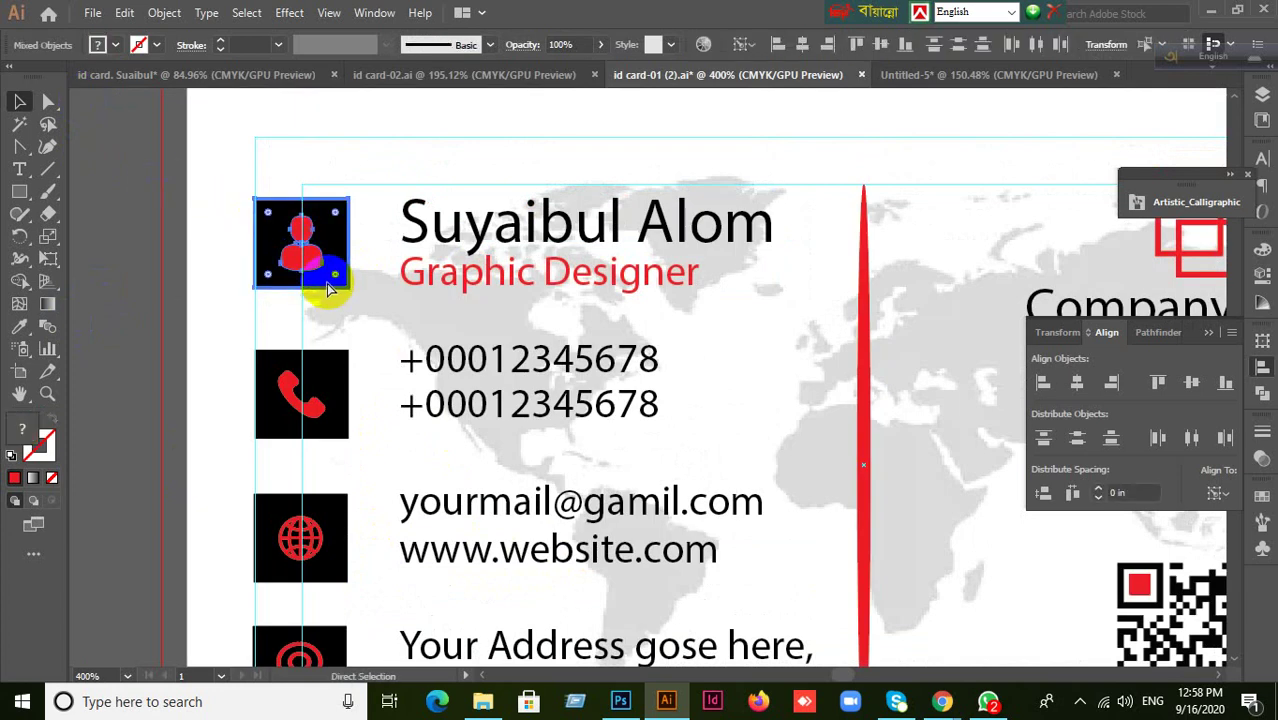
pyautogui.click(285, 337)
pyautogui.moveTo(214, 379); pyautogui.dragTo(325, 409)
pyautogui.moveTo(246, 494); pyautogui.dragTo(347, 540)
pyautogui.hotkey('ctrl', 'g')
pyautogui.scroll(-3, 368, 515)
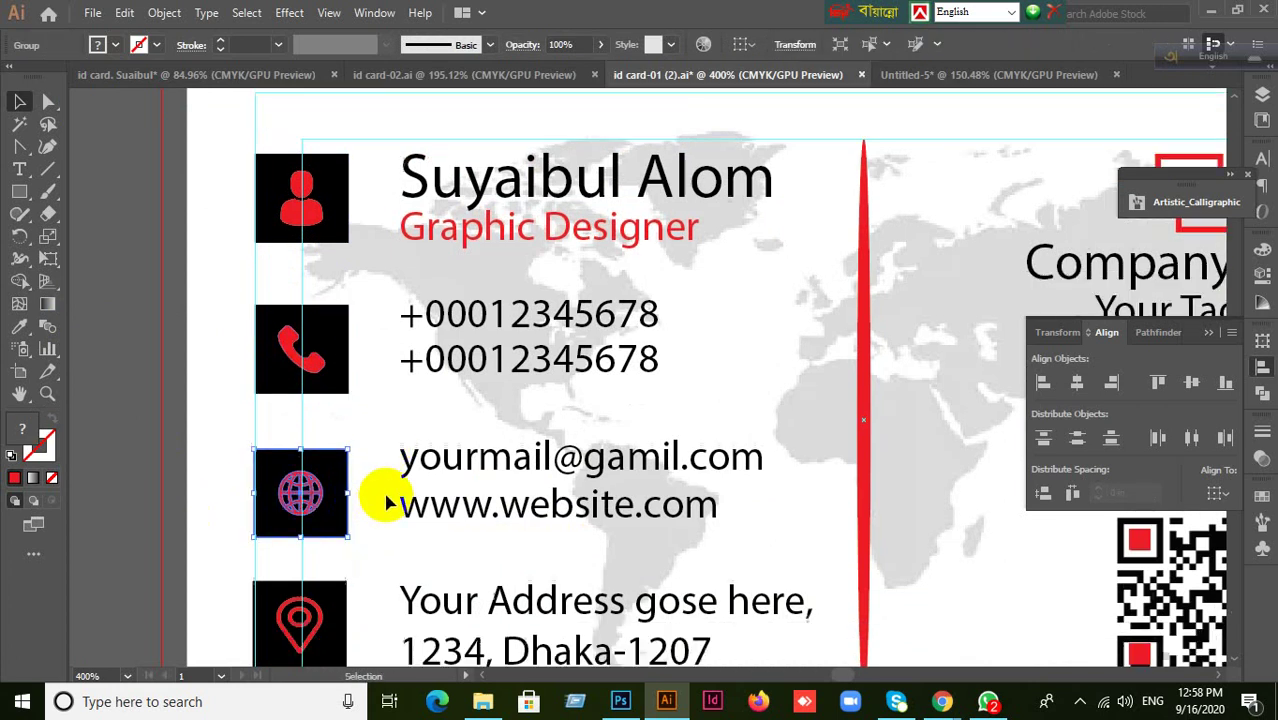
pyautogui.moveTo(220, 504); pyautogui.dragTo(360, 576)
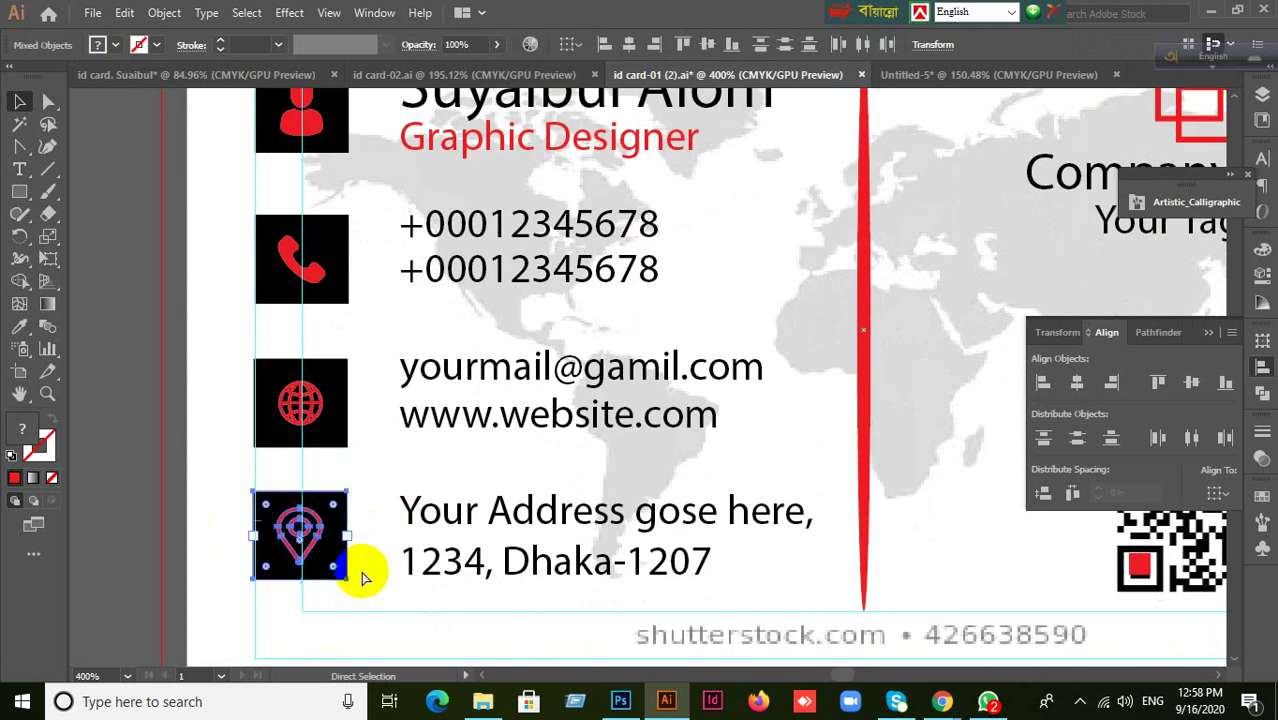
pyautogui.hotkey('ctrl', 'g')
pyautogui.scroll(-2, 364, 555)
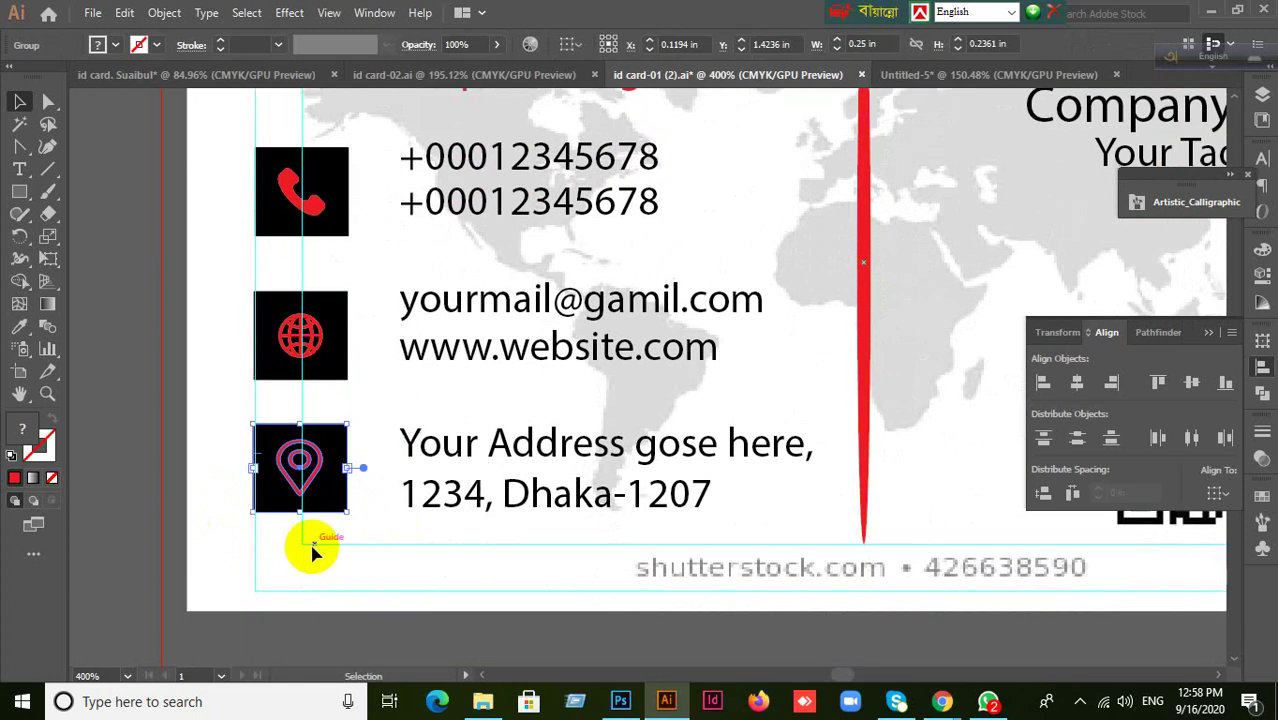
# - Check that the globe, phone and person icons each select together with their black squares as groups
pyautogui.scroll(4, 320, 535)
pyautogui.scroll(-2, 340, 495)
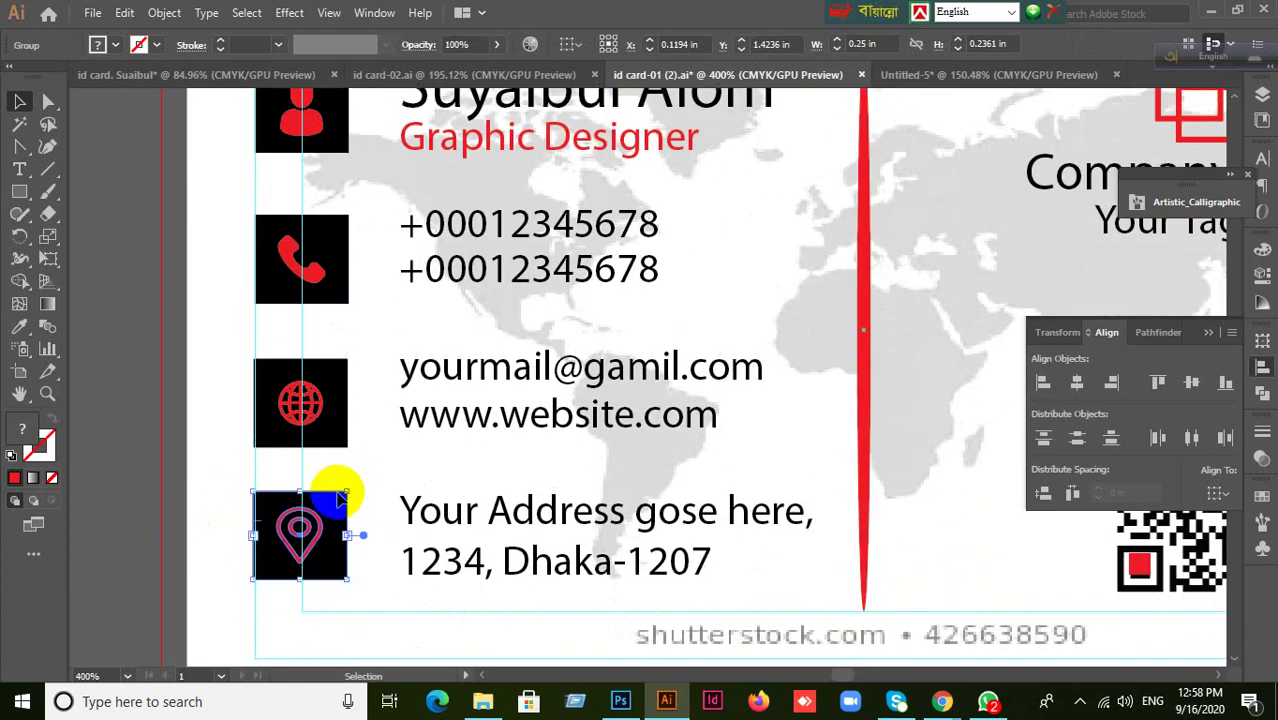
pyautogui.click(320, 397)
pyautogui.click(305, 255)
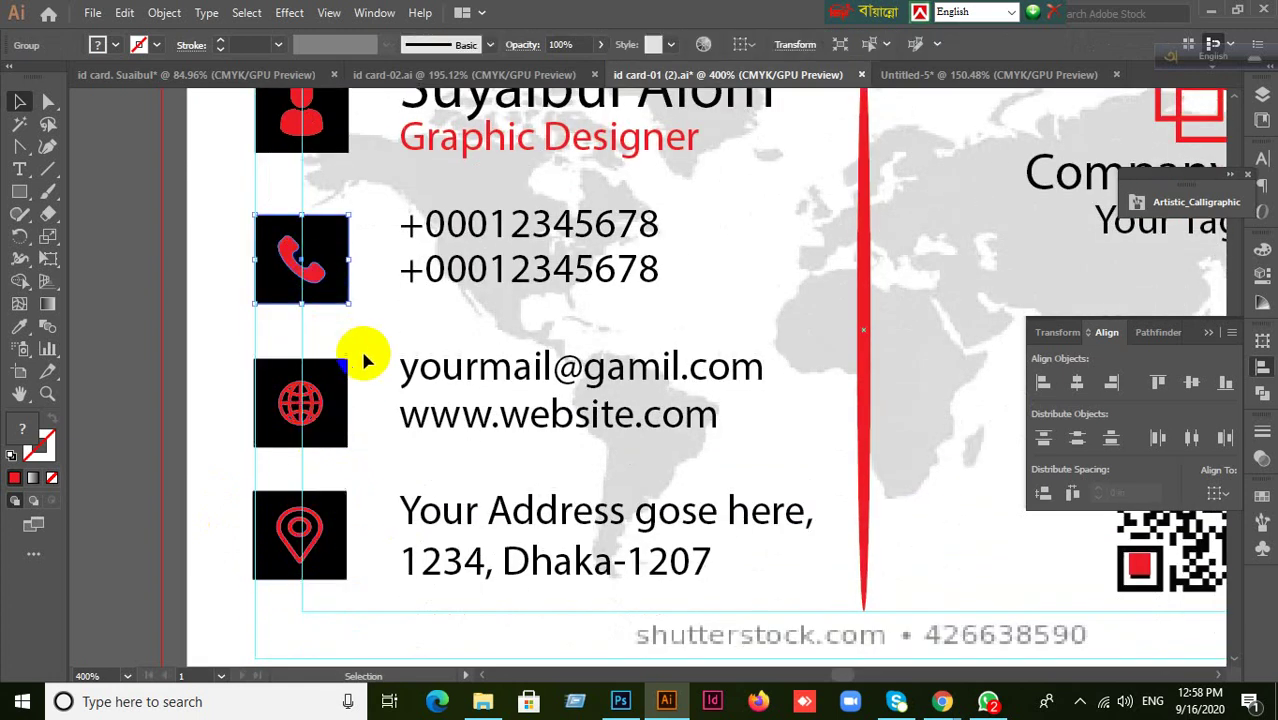
pyautogui.scroll(2, 365, 348)
pyautogui.click(313, 200)
pyautogui.scroll(1, 377, 310)
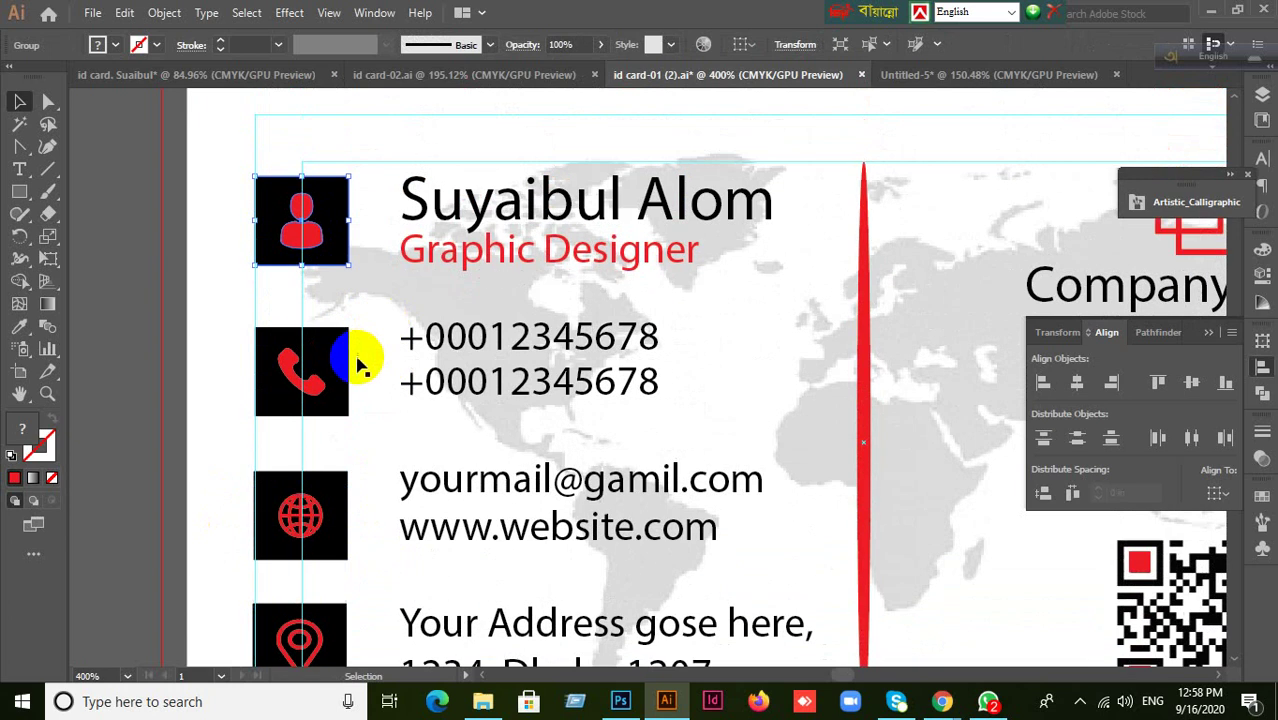
pyautogui.keyDown('shift'); pyautogui.click(482, 208); pyautogui.keyUp('shift')
pyautogui.doubleClick(311, 235)
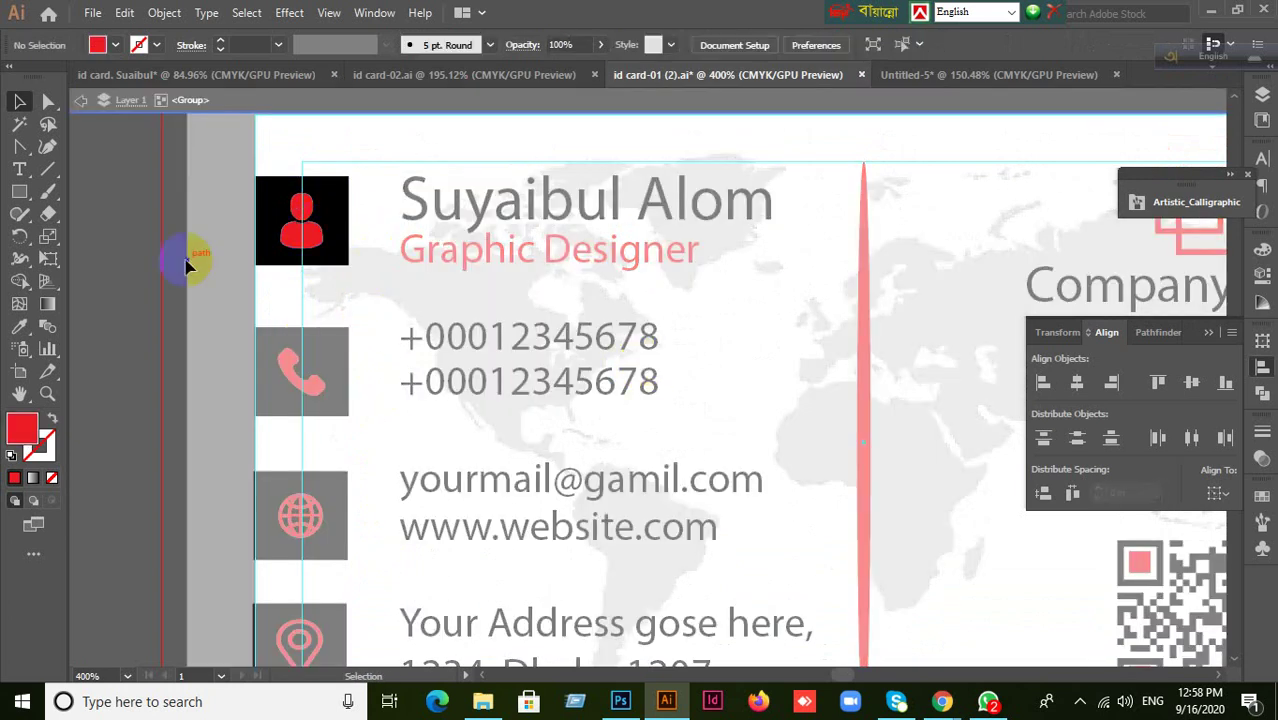
pyautogui.click(93, 114)
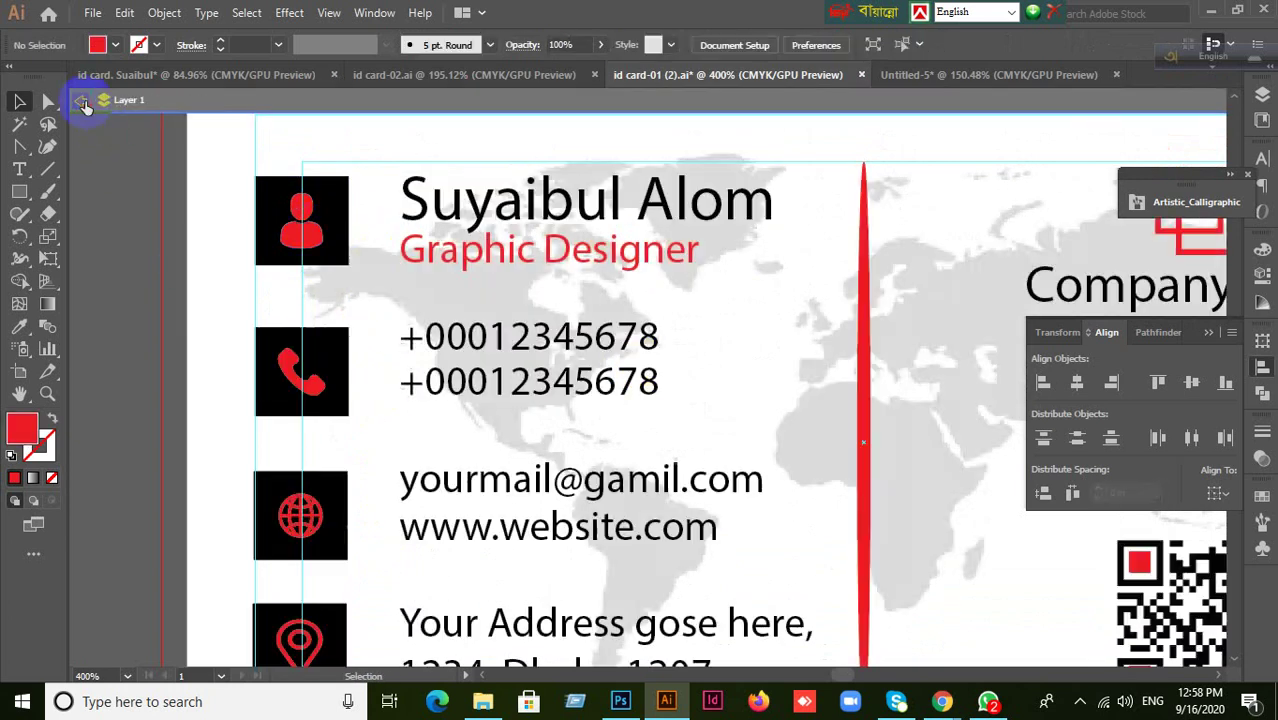
# - Try centering the name and job title vertically on the person icon group as key object, and undo the alignment
pyautogui.click(276, 257)
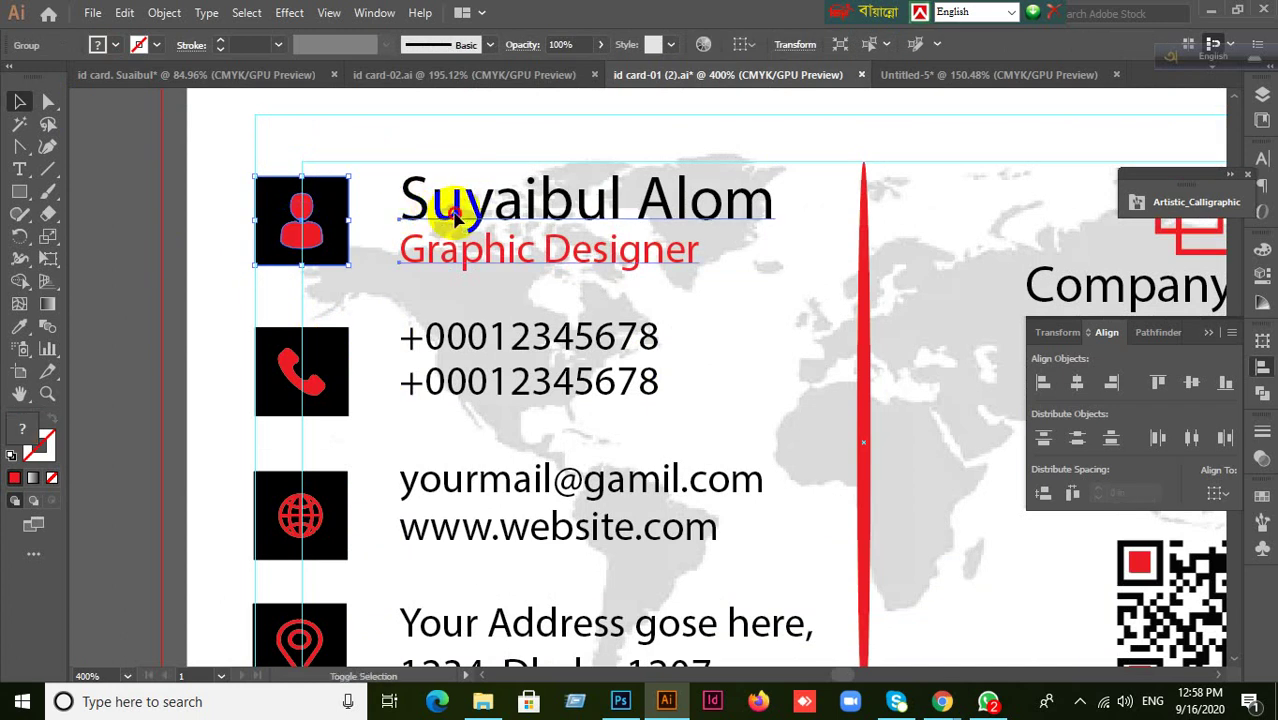
pyautogui.keyDown('shift'); pyautogui.click(434, 203); pyautogui.keyUp('shift')
pyautogui.click(335, 235)
pyautogui.click(1166, 370)
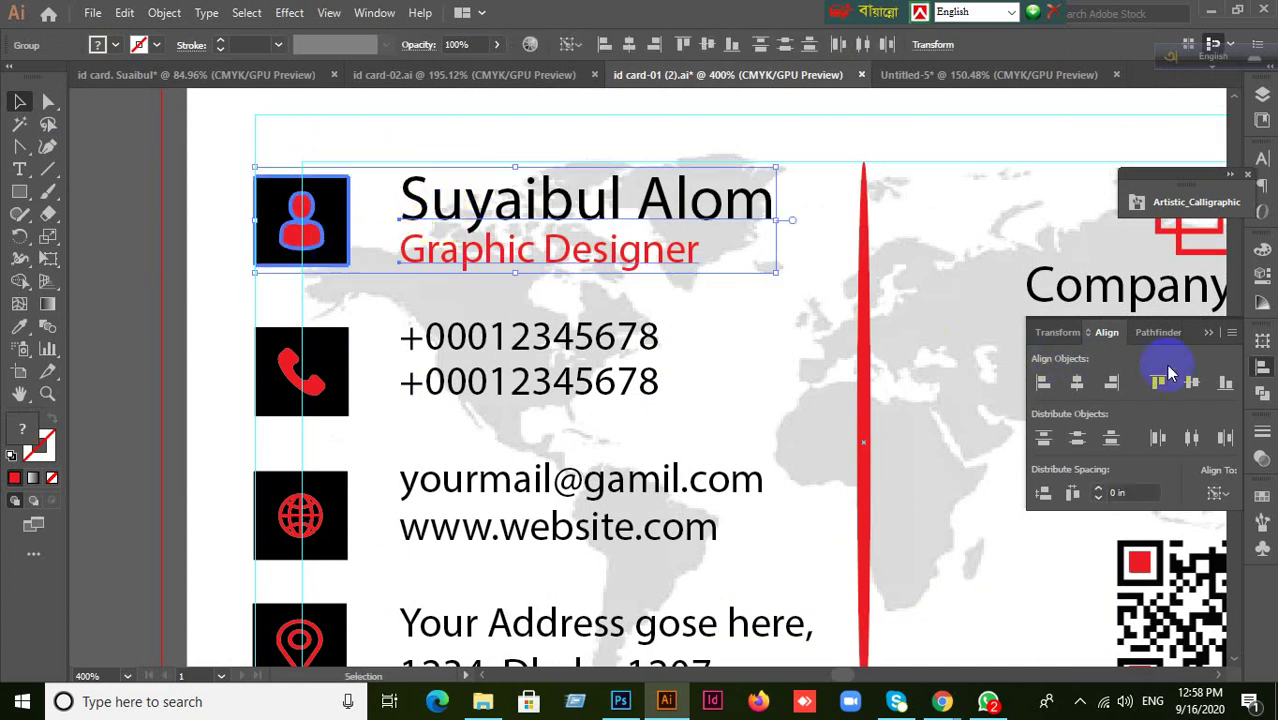
pyautogui.click(1204, 383)
pyautogui.press('ctrl')
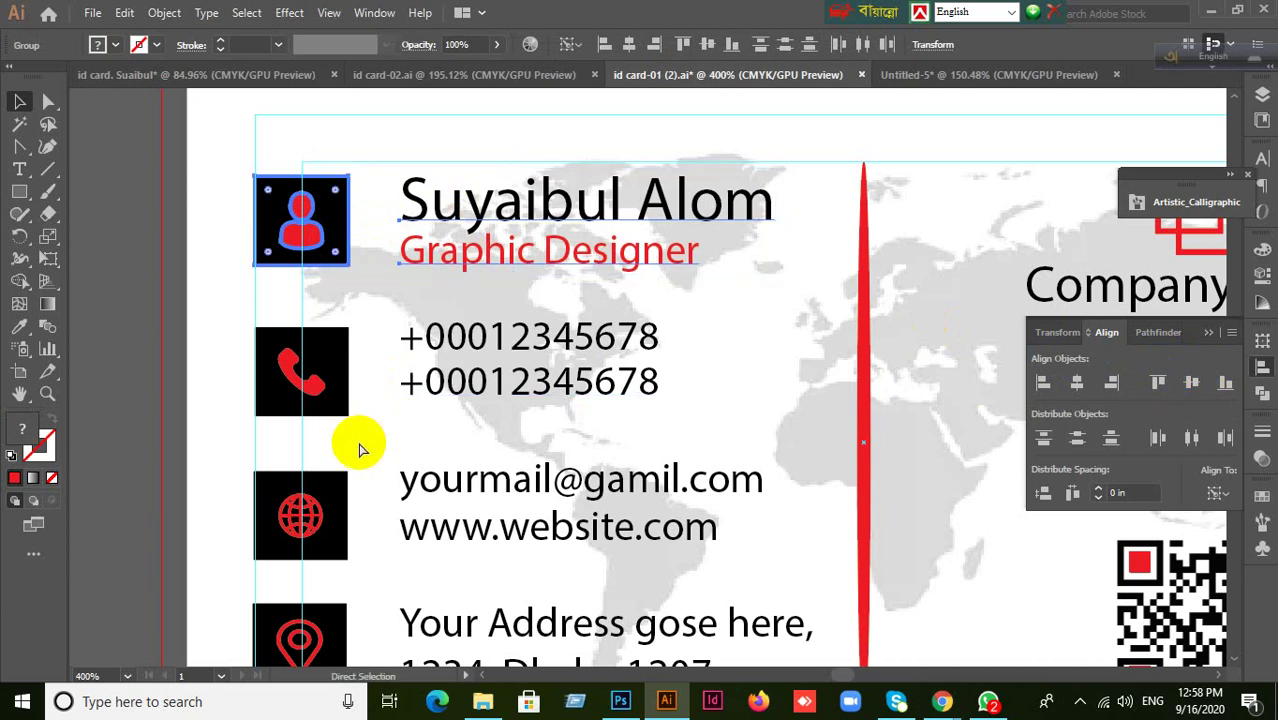
pyautogui.keyDown('ctrl'); pyautogui.click(181, 410); pyautogui.keyUp('ctrl')
# - Align the name and job title text vertically to the center of the person icon group, using the icon as key object
pyautogui.keyDown('ctrl'); pyautogui.click(301, 225); pyautogui.keyUp('ctrl')
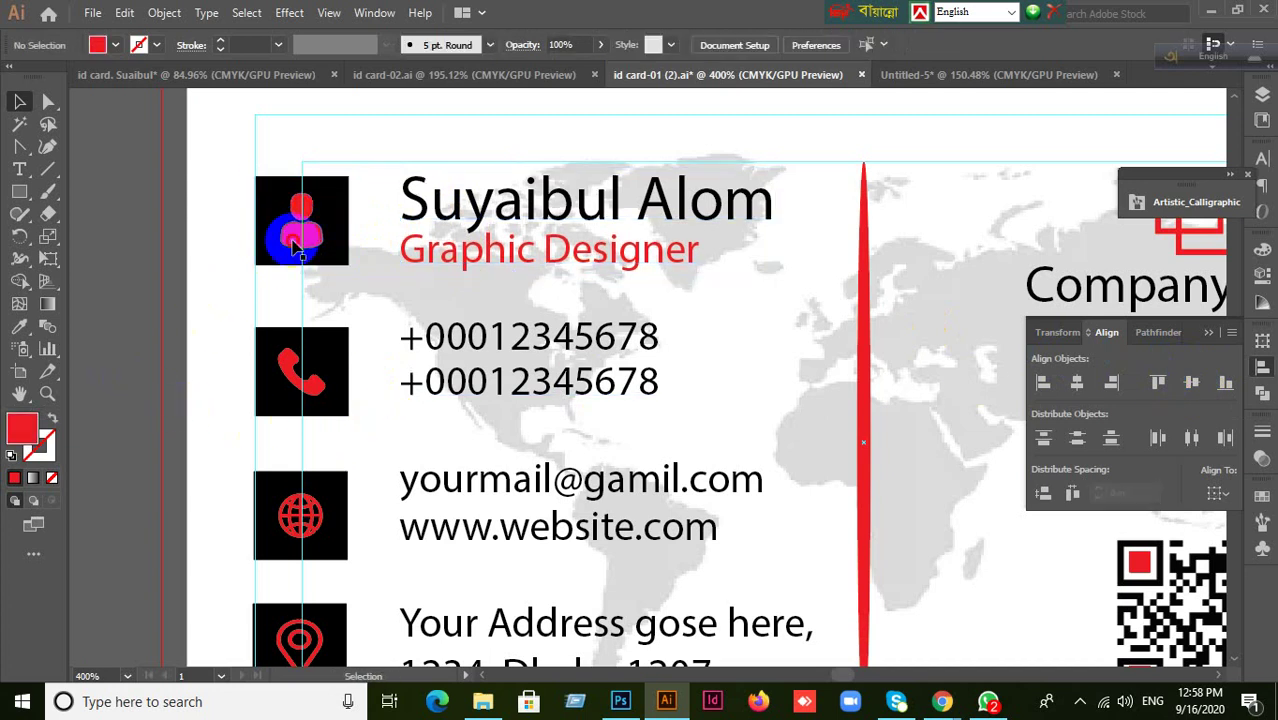
pyautogui.keyDown('shift'); pyautogui.click(460, 262); pyautogui.keyUp('shift')
pyautogui.click(342, 251)
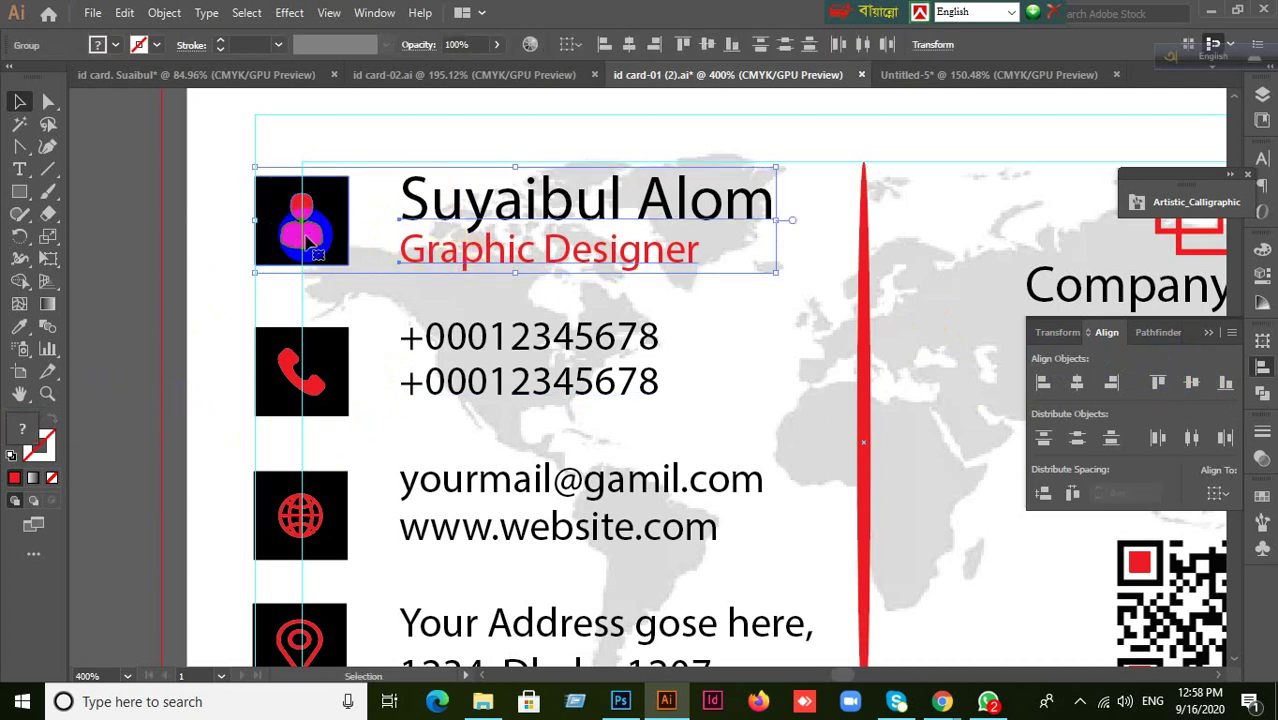
pyautogui.click(1190, 386)
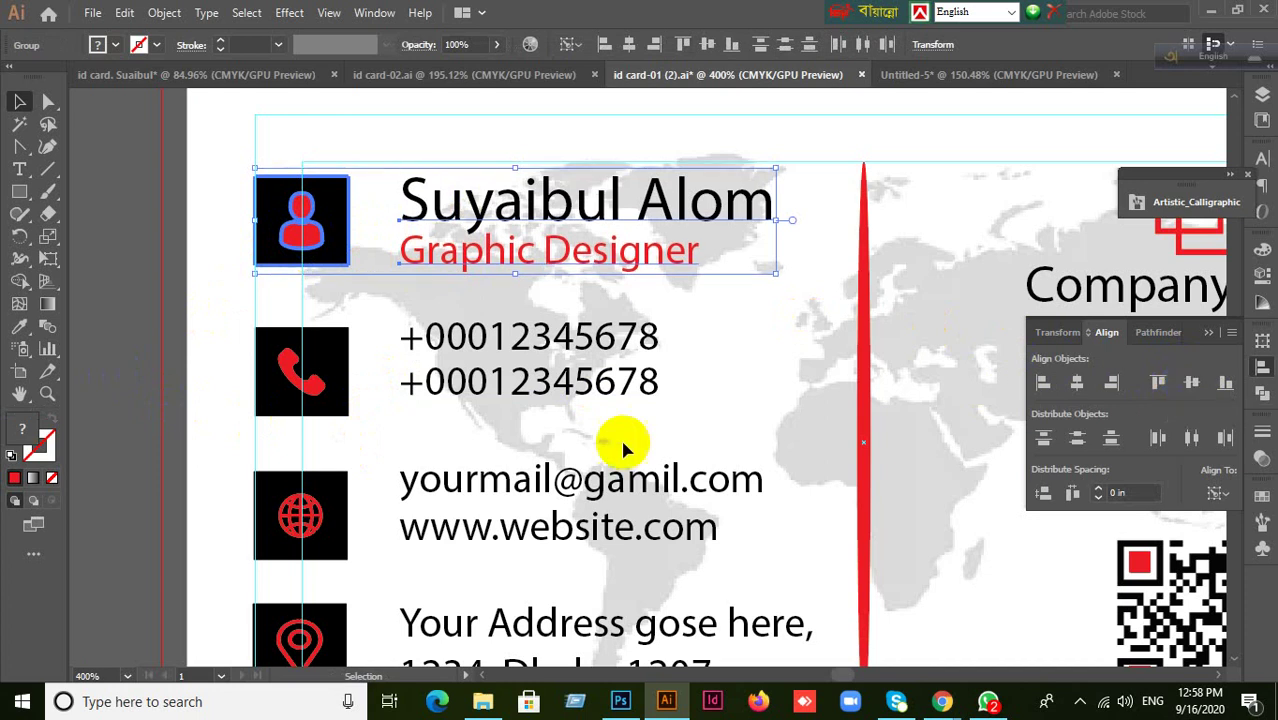
# - Center the two phone number lines vertically on the phone icon group, using the icon as key object
pyautogui.moveTo(334, 402); pyautogui.dragTo(310, 378)
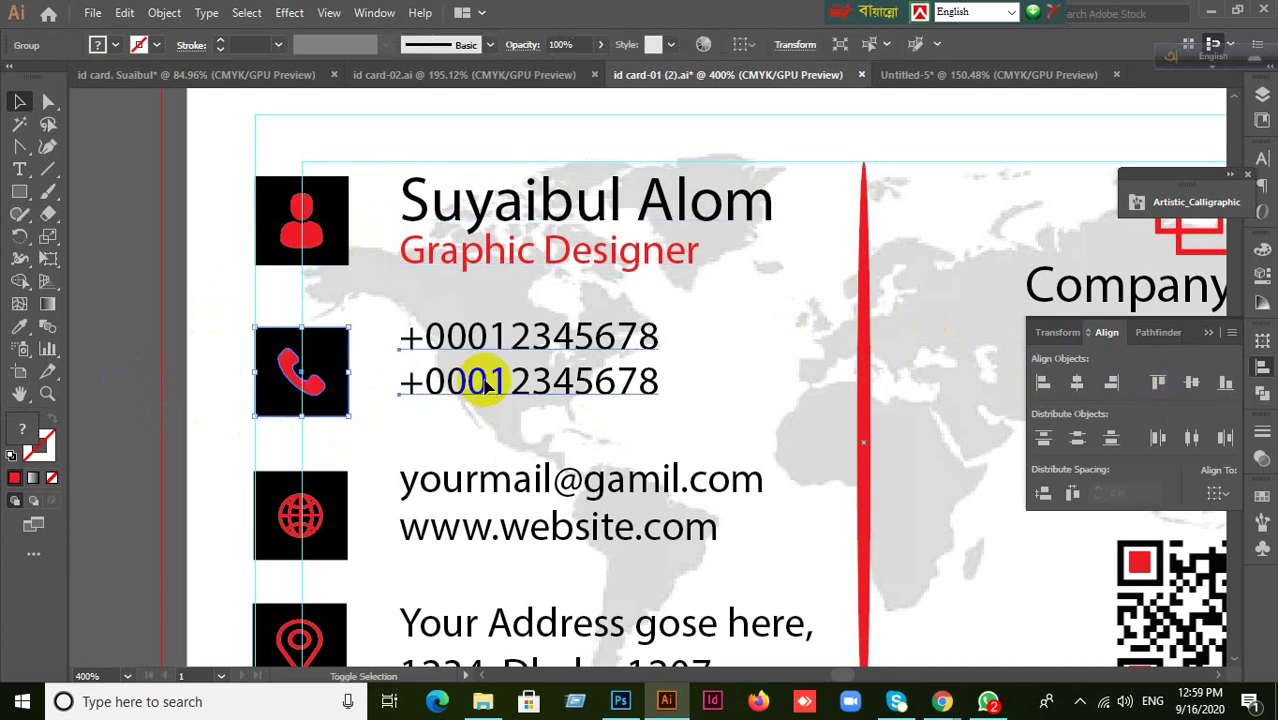
pyautogui.keyDown('shift'); pyautogui.click(479, 382); pyautogui.keyUp('shift')
pyautogui.click(305, 372)
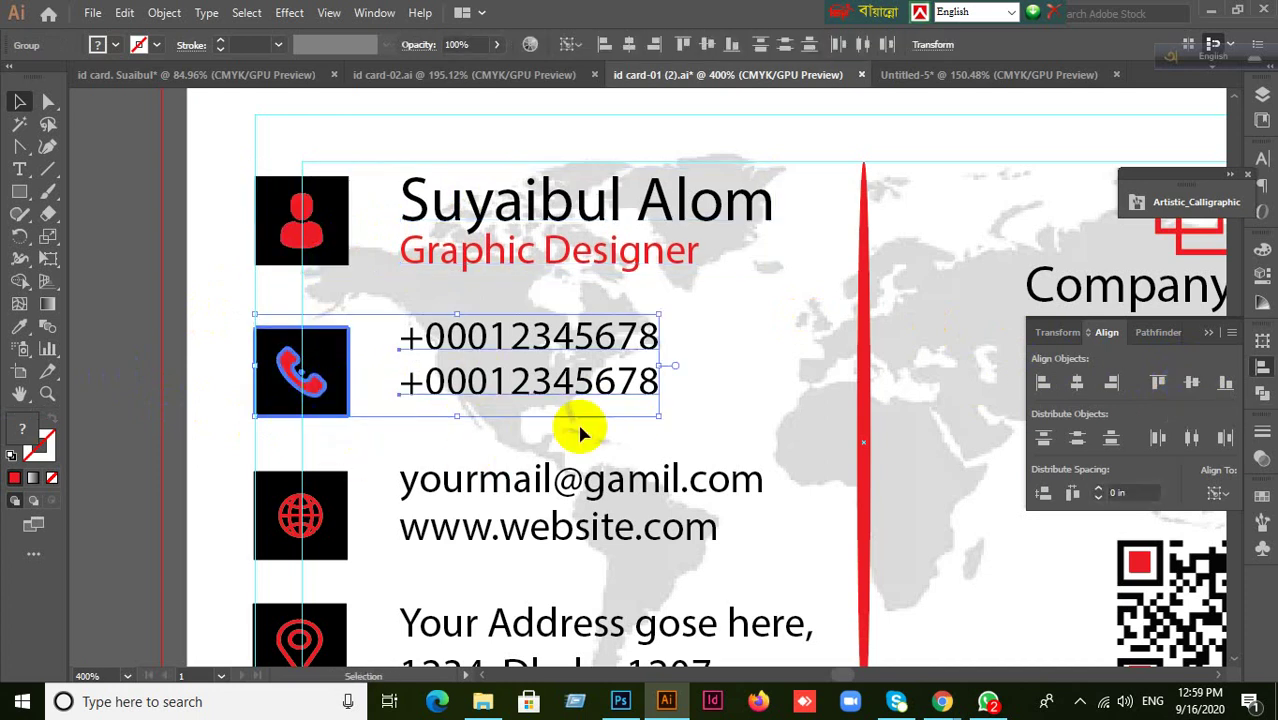
pyautogui.click(1191, 383)
pyautogui.click(178, 485)
# - Center the e-mail and website lines vertically on the globe icon group, using the icon as key object
pyautogui.click(312, 515)
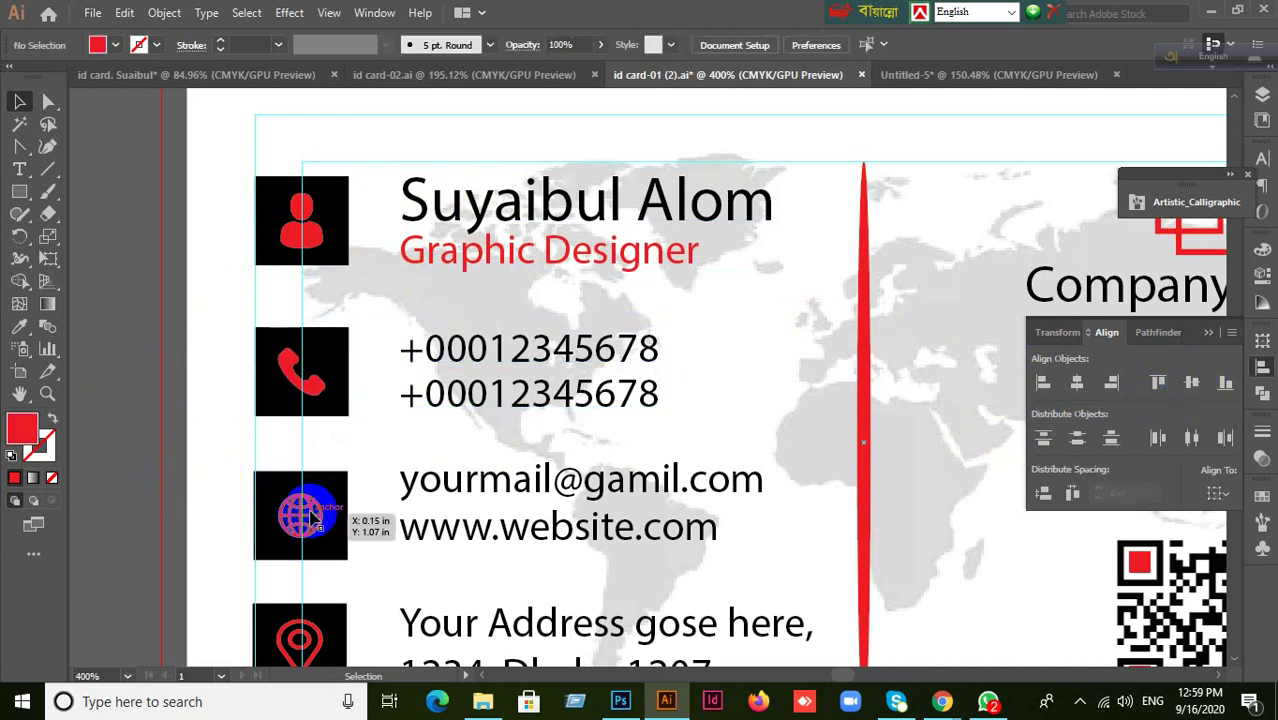
pyautogui.keyDown('shift'); pyautogui.click(452, 535); pyautogui.keyUp('shift')
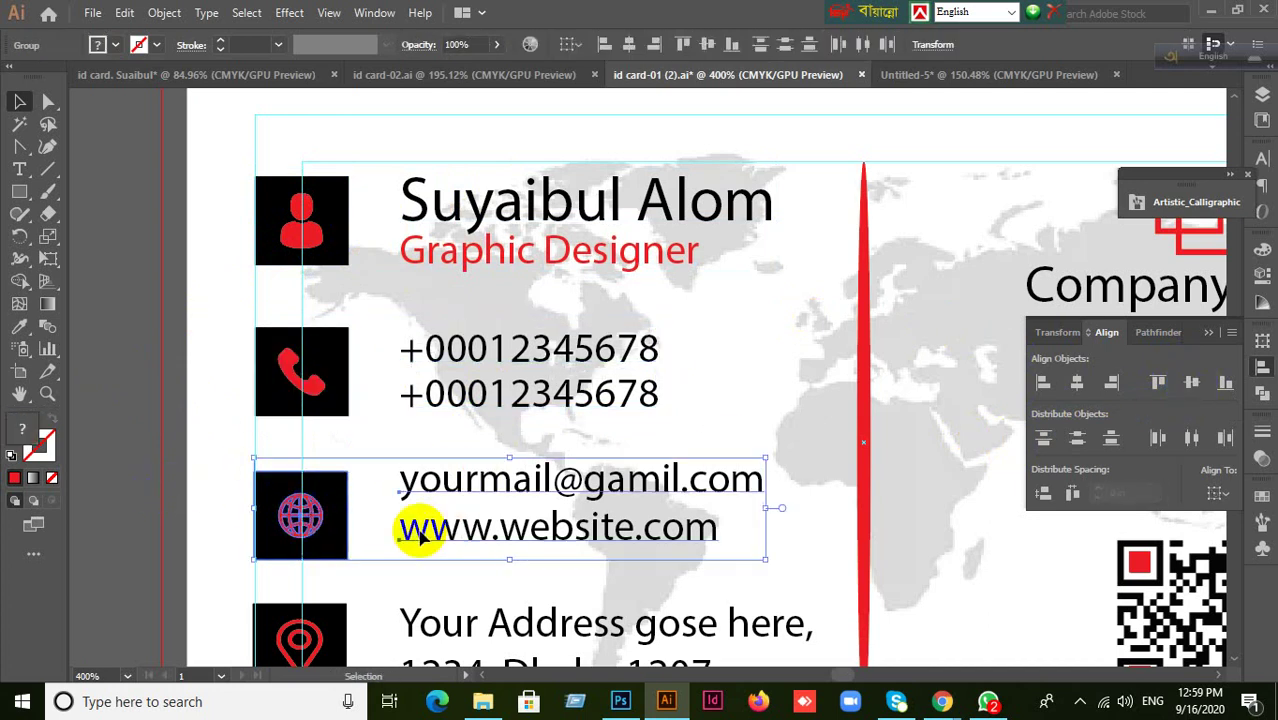
pyautogui.click(315, 520)
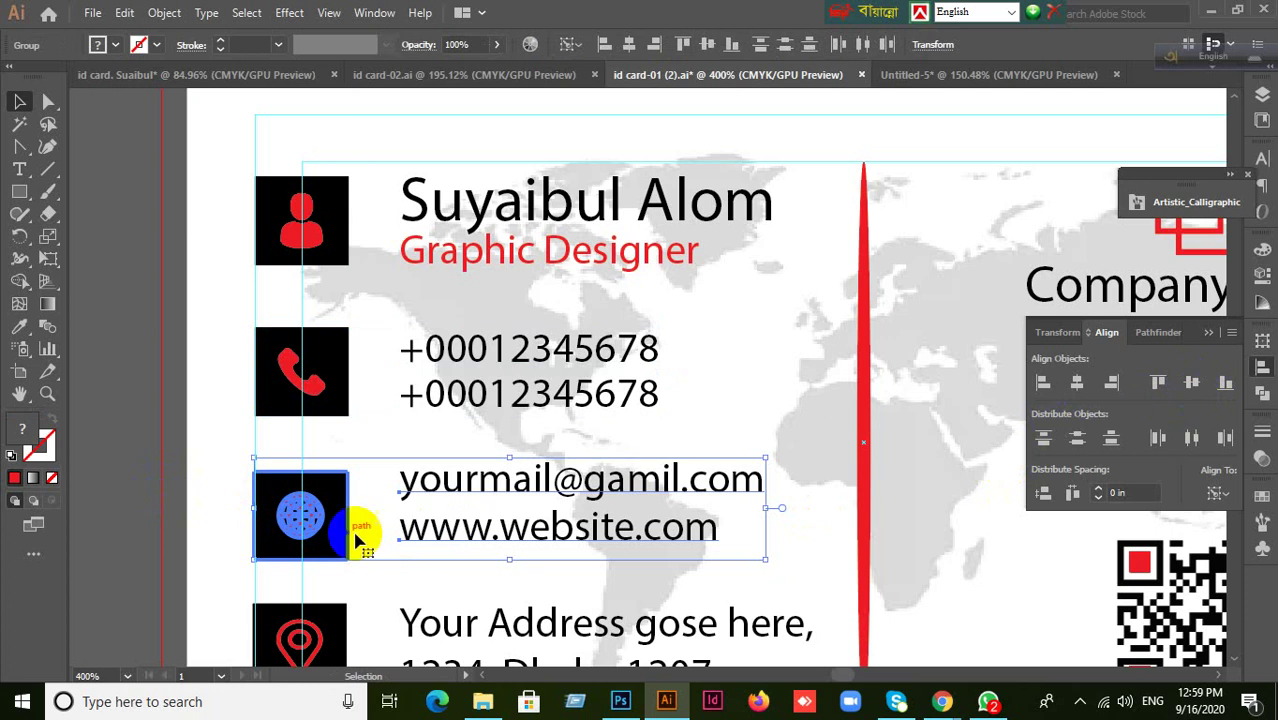
pyautogui.click(1192, 383)
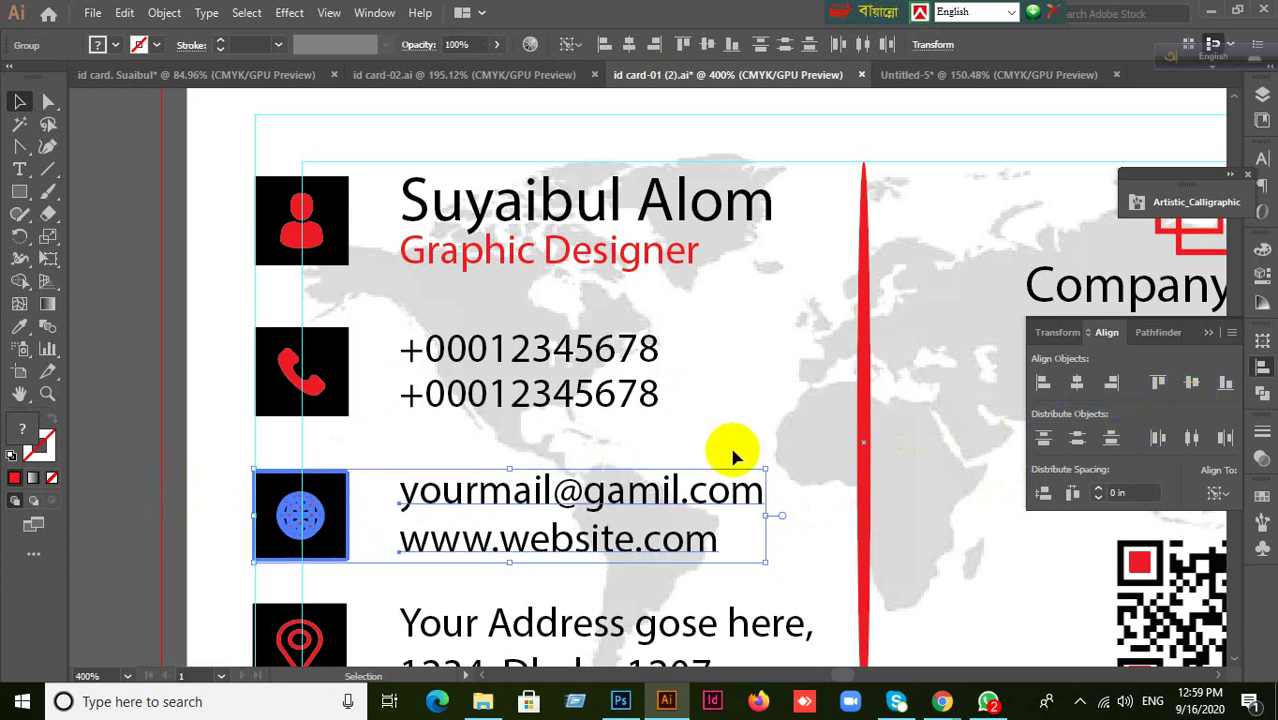
# - Center the address text vertically on the location pin icon group, using the icon as key object
pyautogui.scroll(-4, 736, 448)
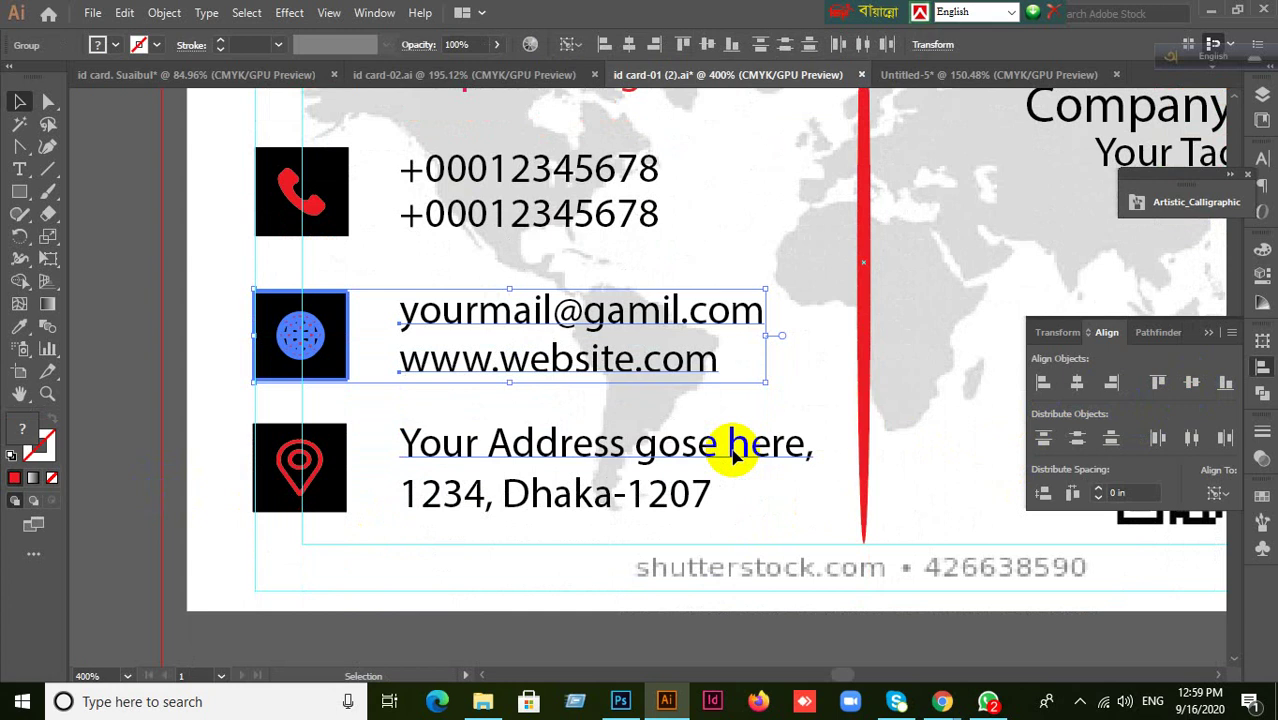
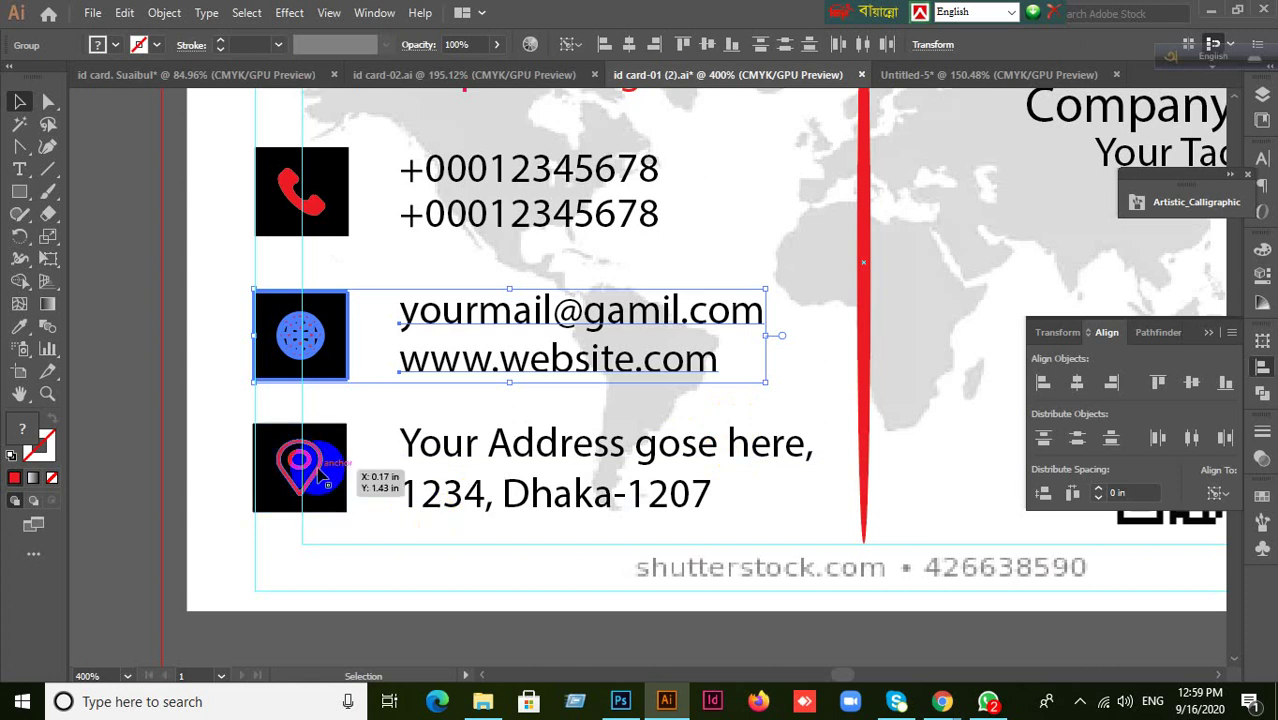
pyautogui.click(322, 462)
pyautogui.keyDown('shift'); pyautogui.click(470, 505); pyautogui.keyUp('shift')
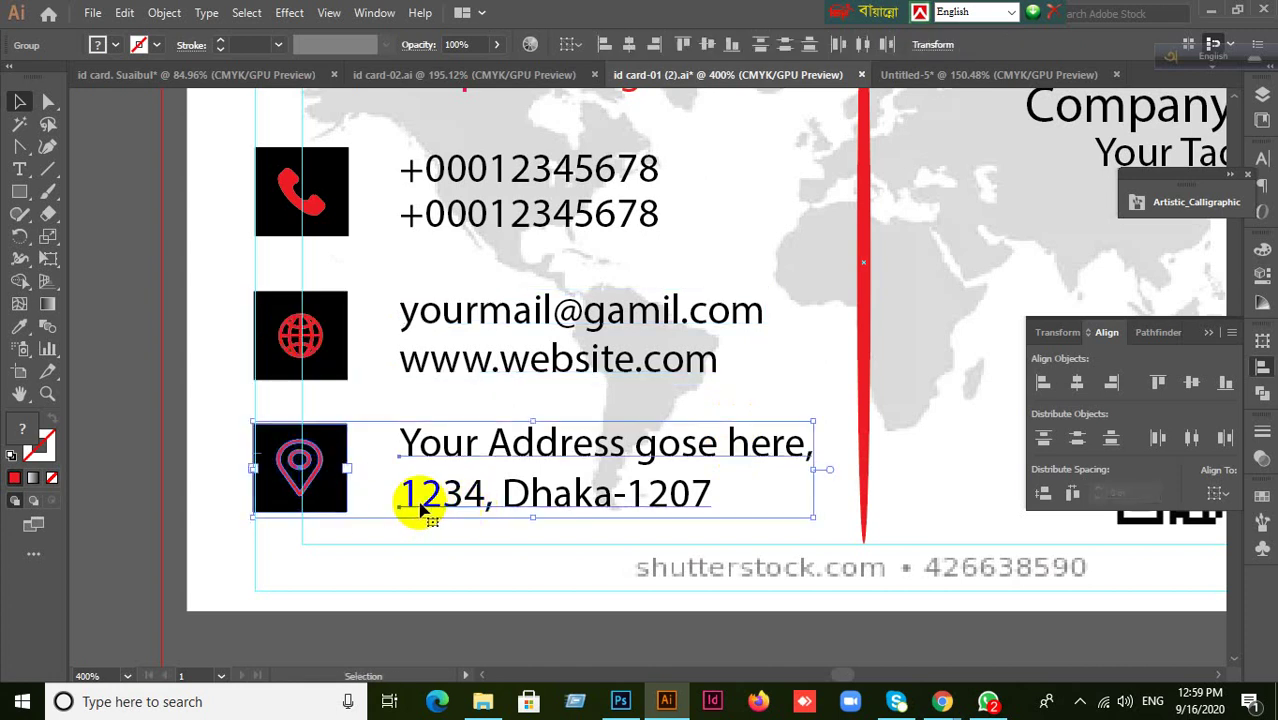
pyautogui.click(300, 467)
pyautogui.click(1225, 438)
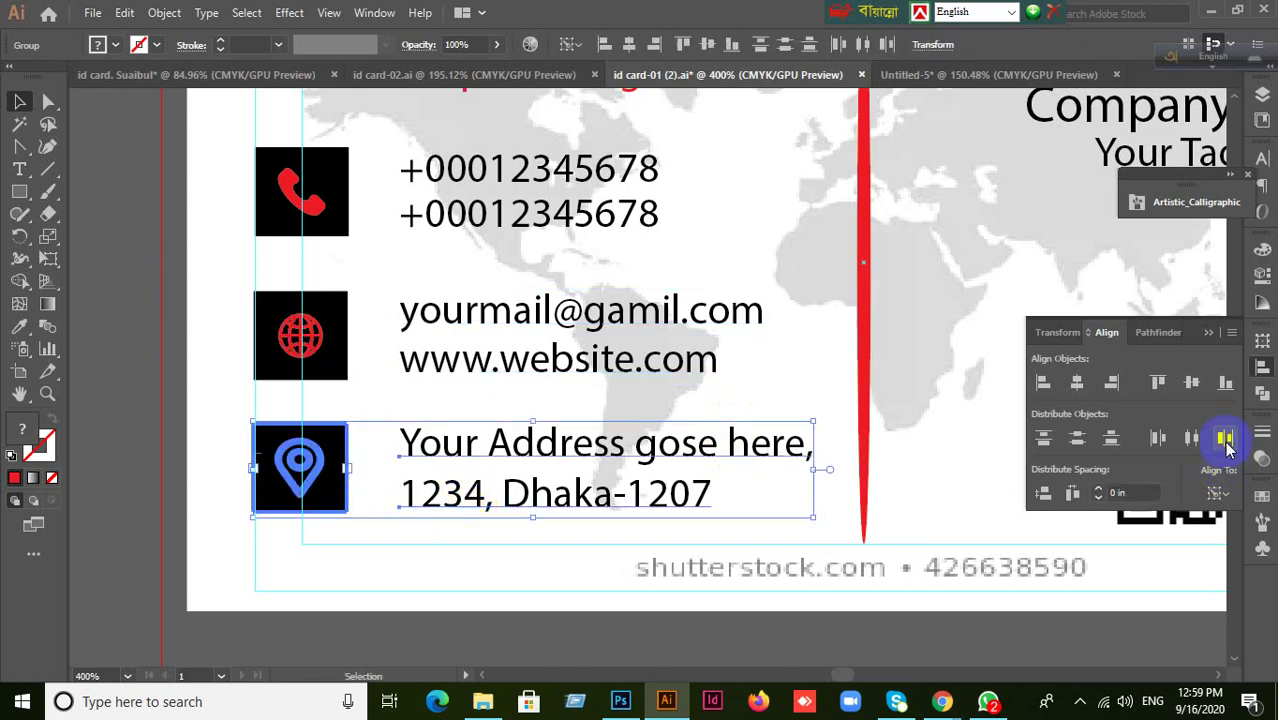
pyautogui.click(1191, 382)
pyautogui.click(140, 462)
# - Review the whole card layout, including the QR code, against the margin guides
pyautogui.scroll(-1, 756, 491)
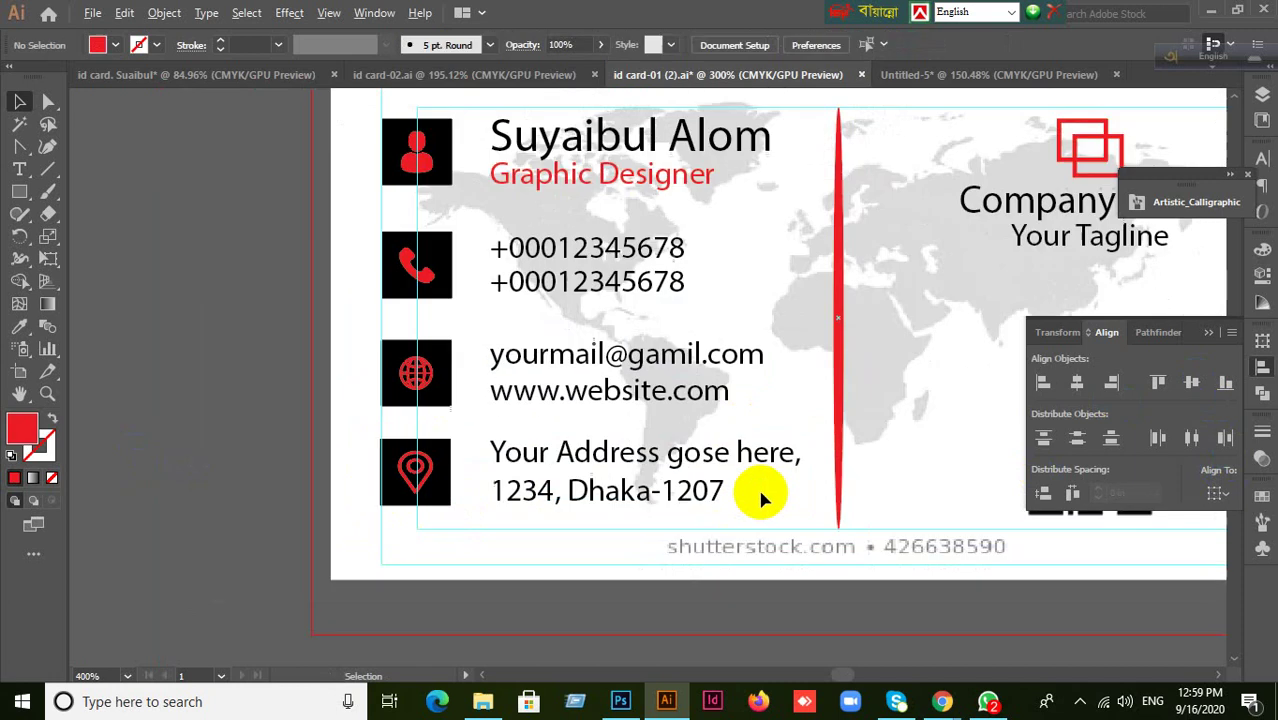
pyautogui.hscroll(5, 899, 494)
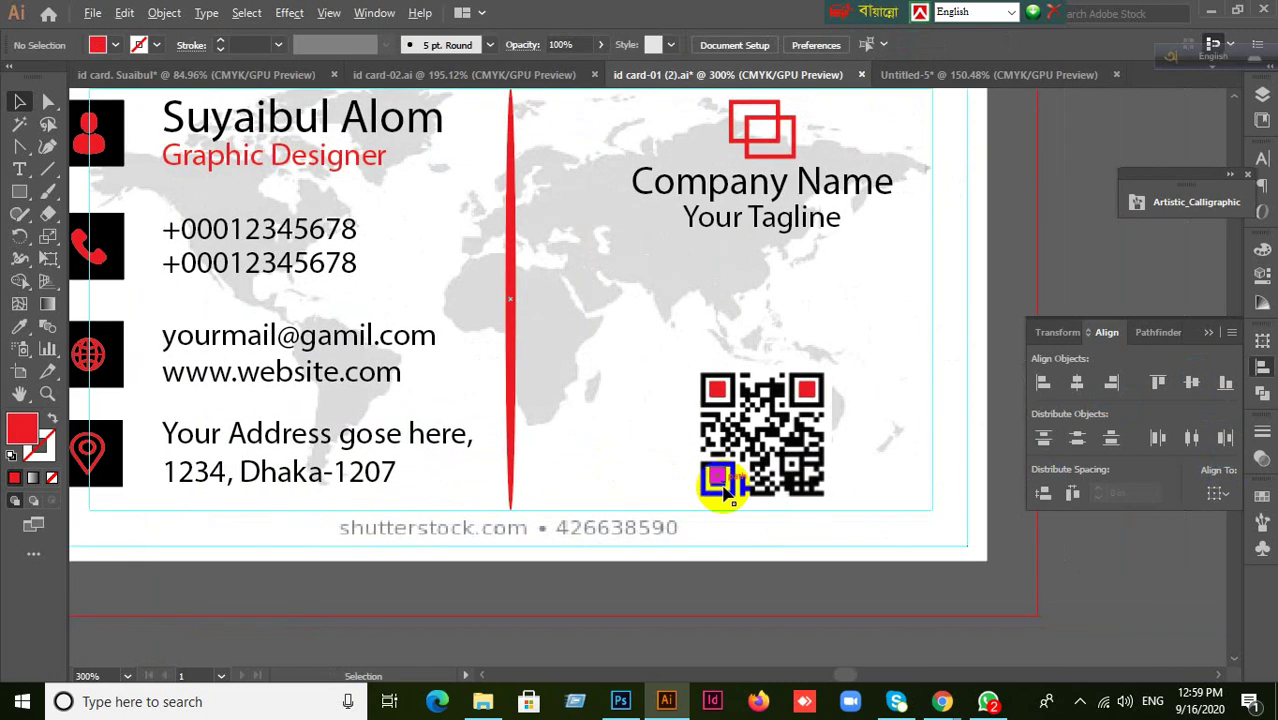
pyautogui.scroll(-1, 728, 487)
pyautogui.click(736, 485)
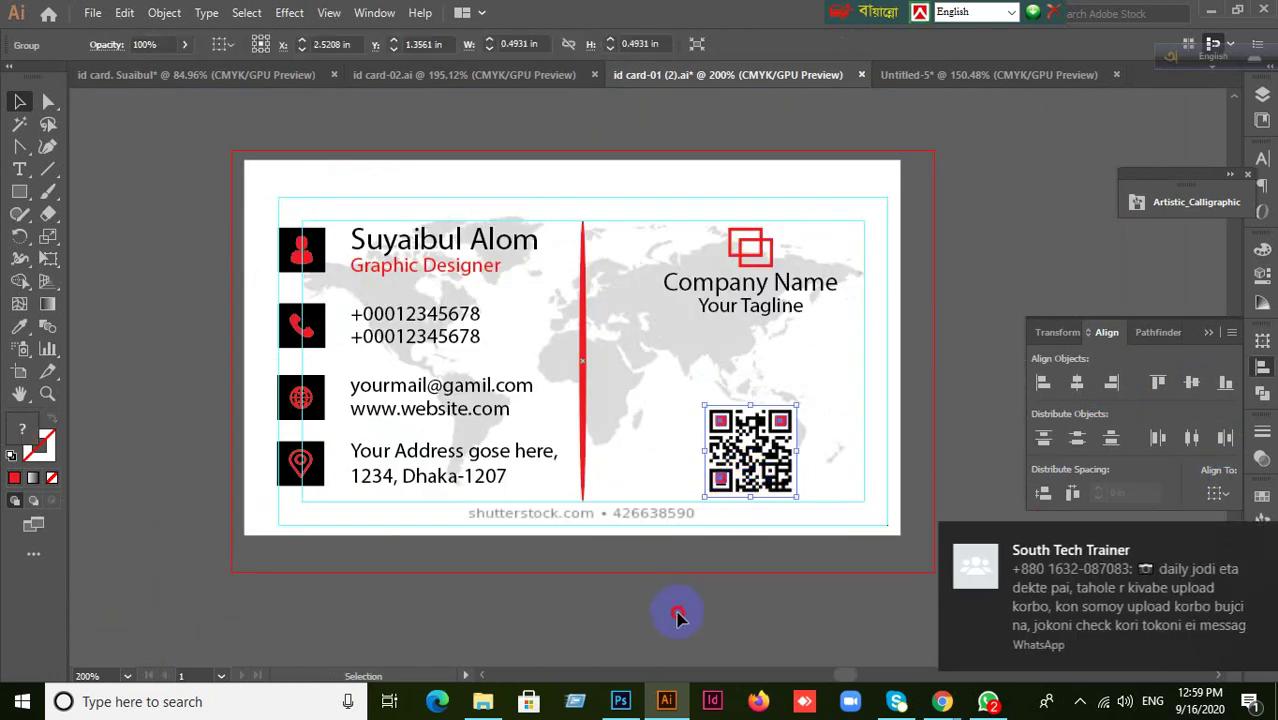
pyautogui.click(677, 617)
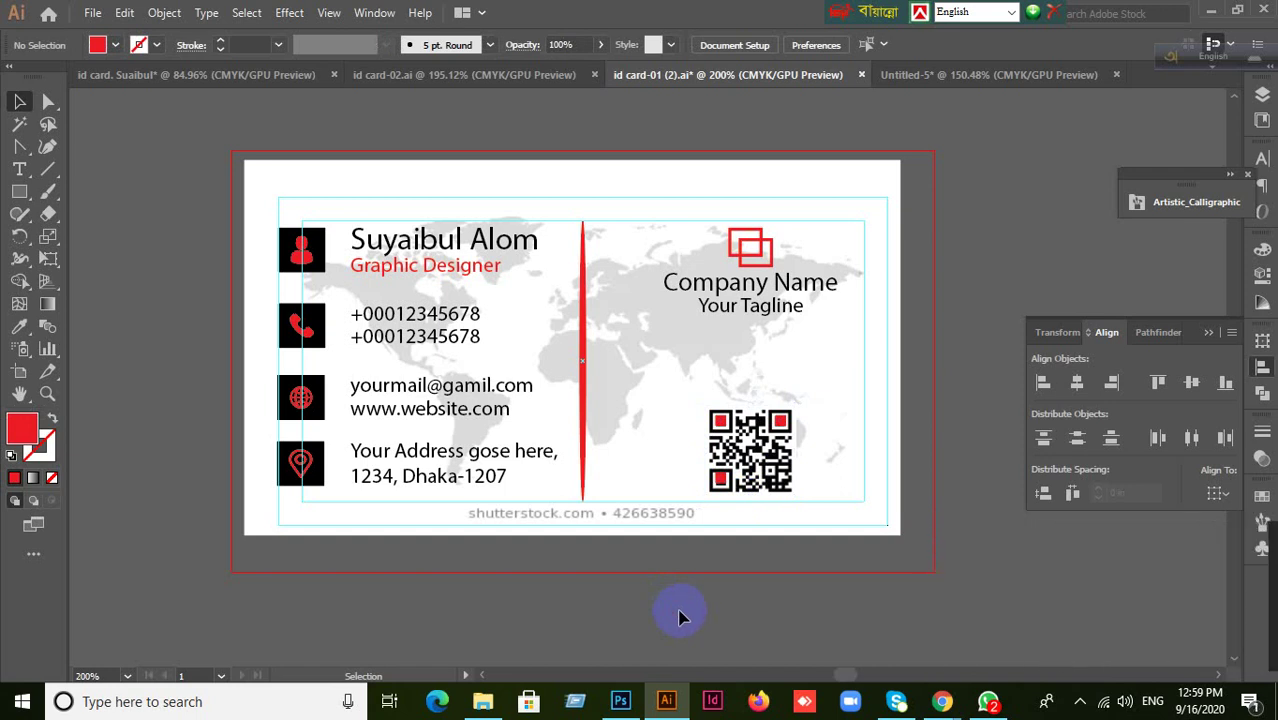
pyautogui.scroll(-1, 665, 618)
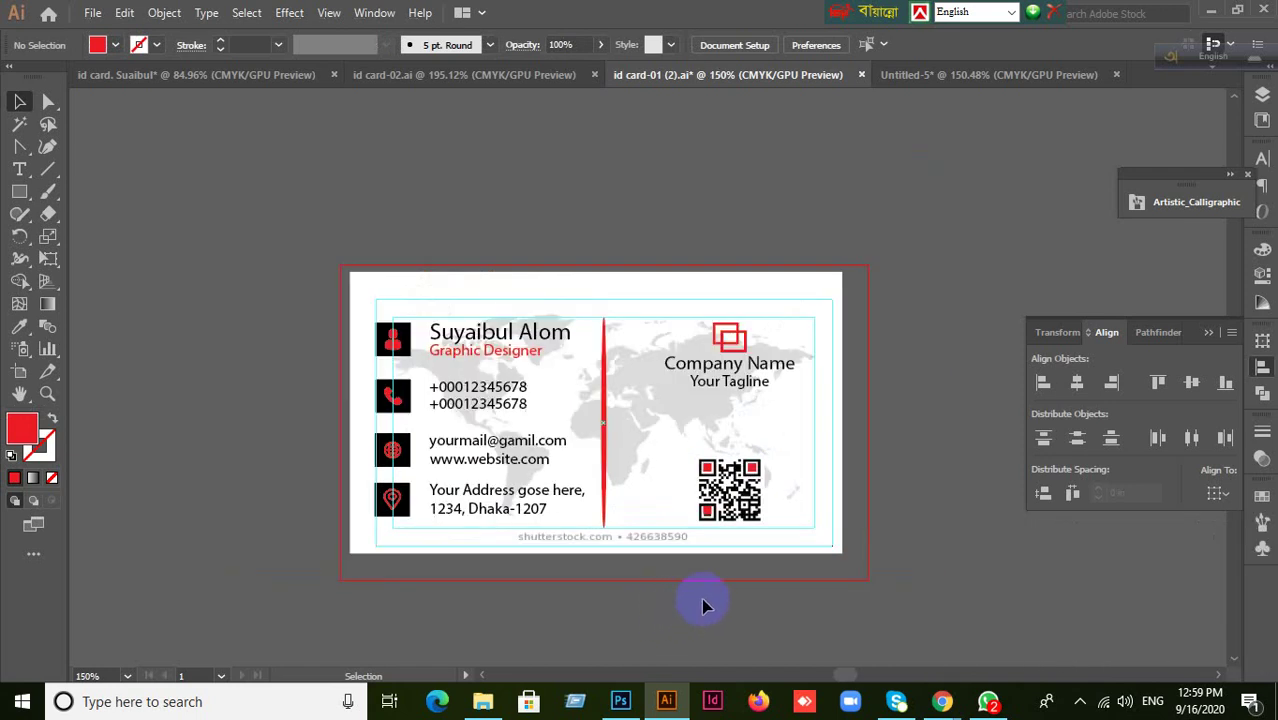
# - Align the left edges of the name, phone, e-mail/website and address text blocks on the card
pyautogui.scroll(1, 701, 598)
pyautogui.click(408, 272)
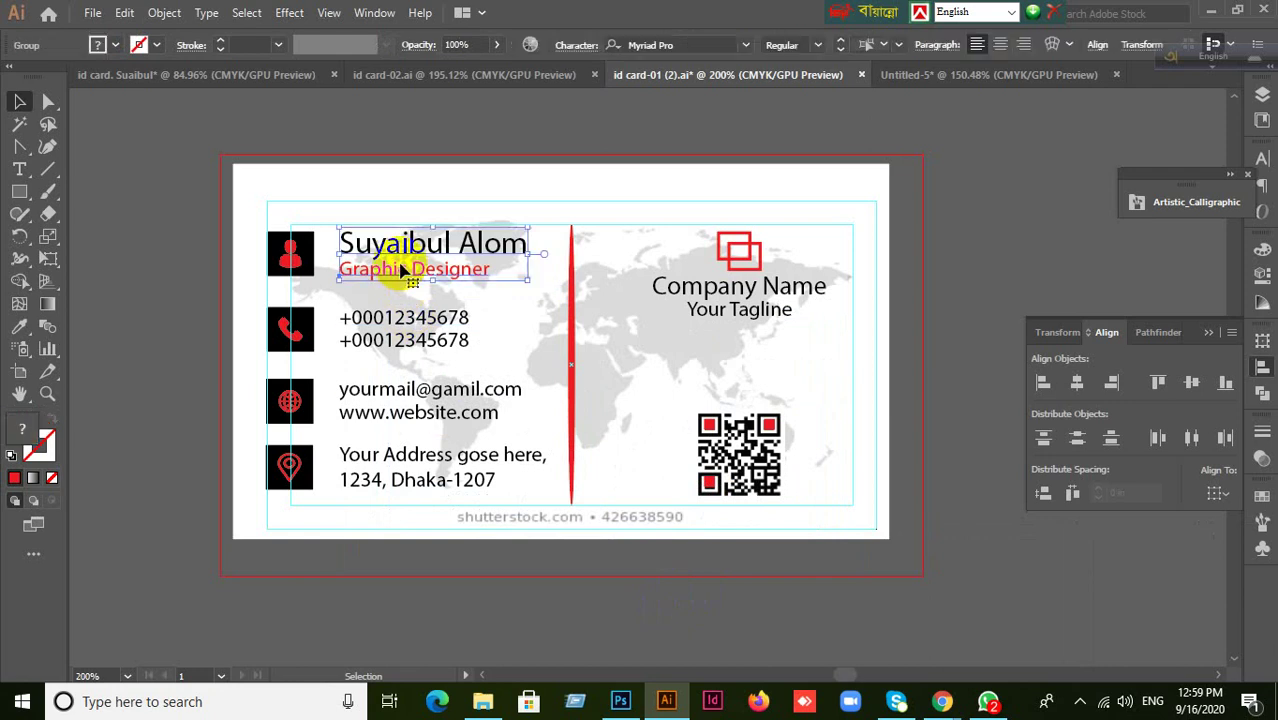
pyautogui.keyDown('shift'); pyautogui.click(410, 345); pyautogui.keyUp('shift')
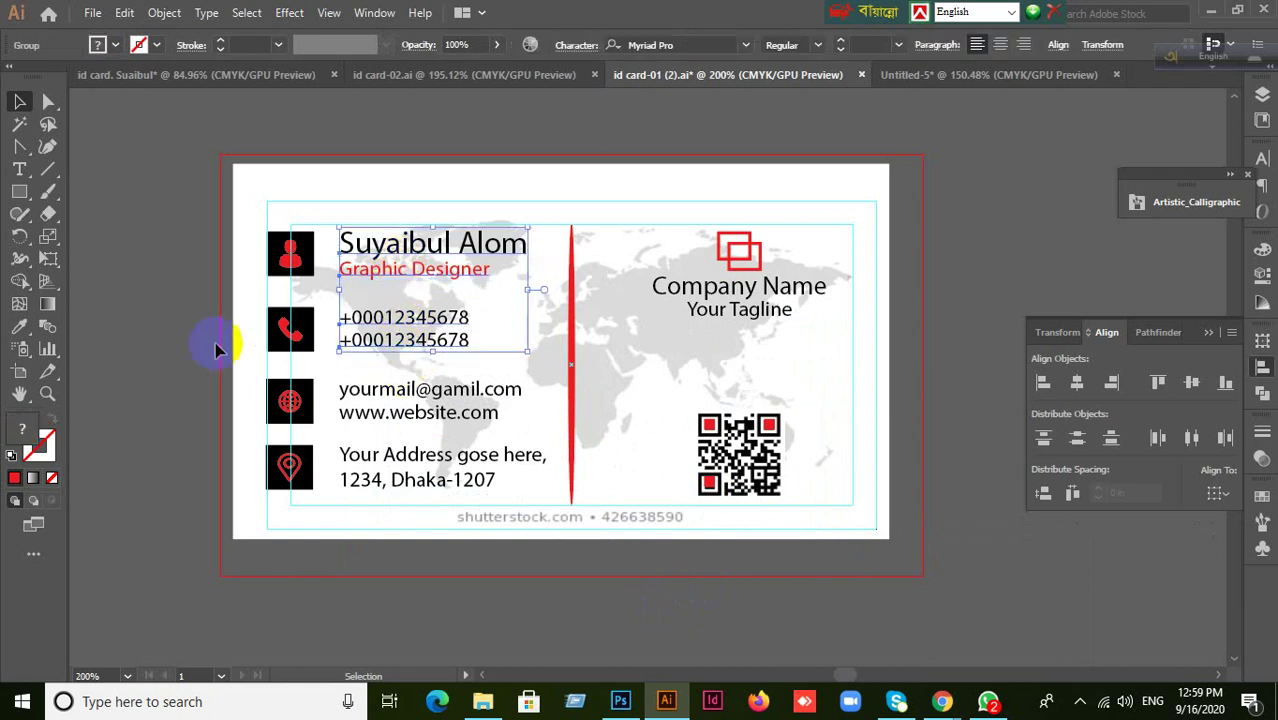
pyautogui.keyDown('shift'); pyautogui.click(384, 415); pyautogui.keyUp('shift')
pyautogui.keyDown('shift'); pyautogui.click(393, 458); pyautogui.keyUp('shift')
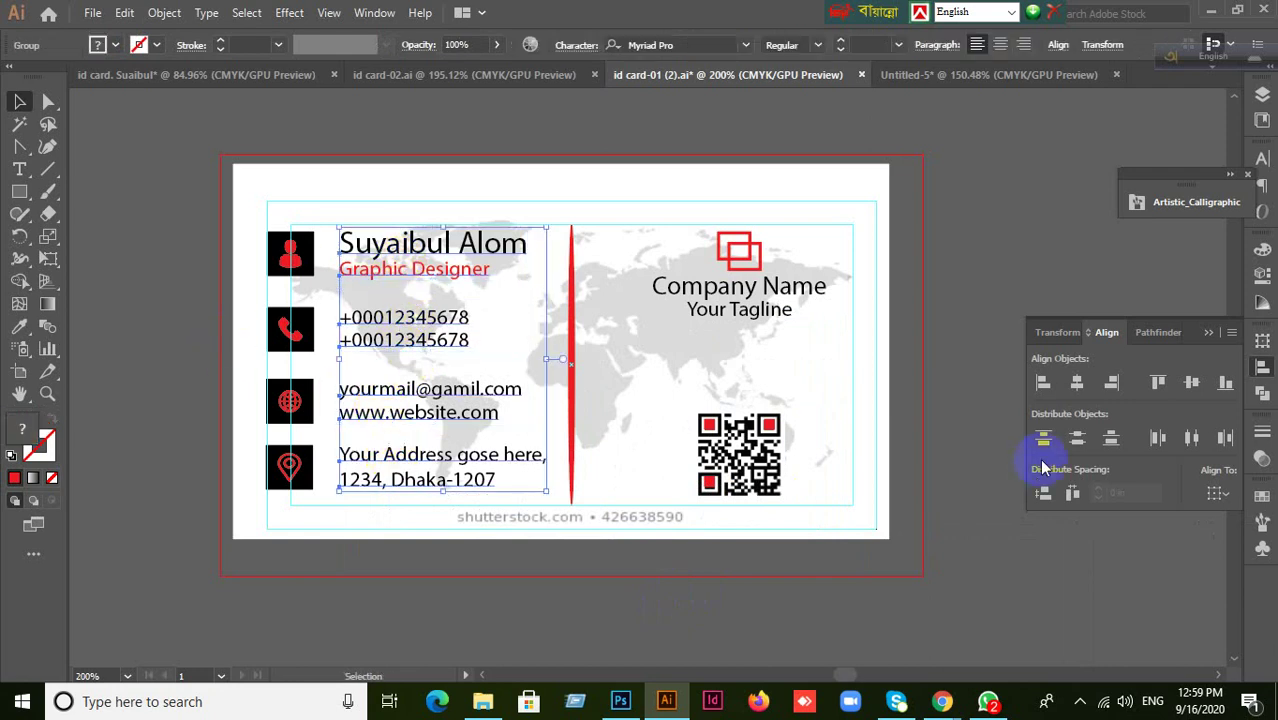
pyautogui.click(1043, 383)
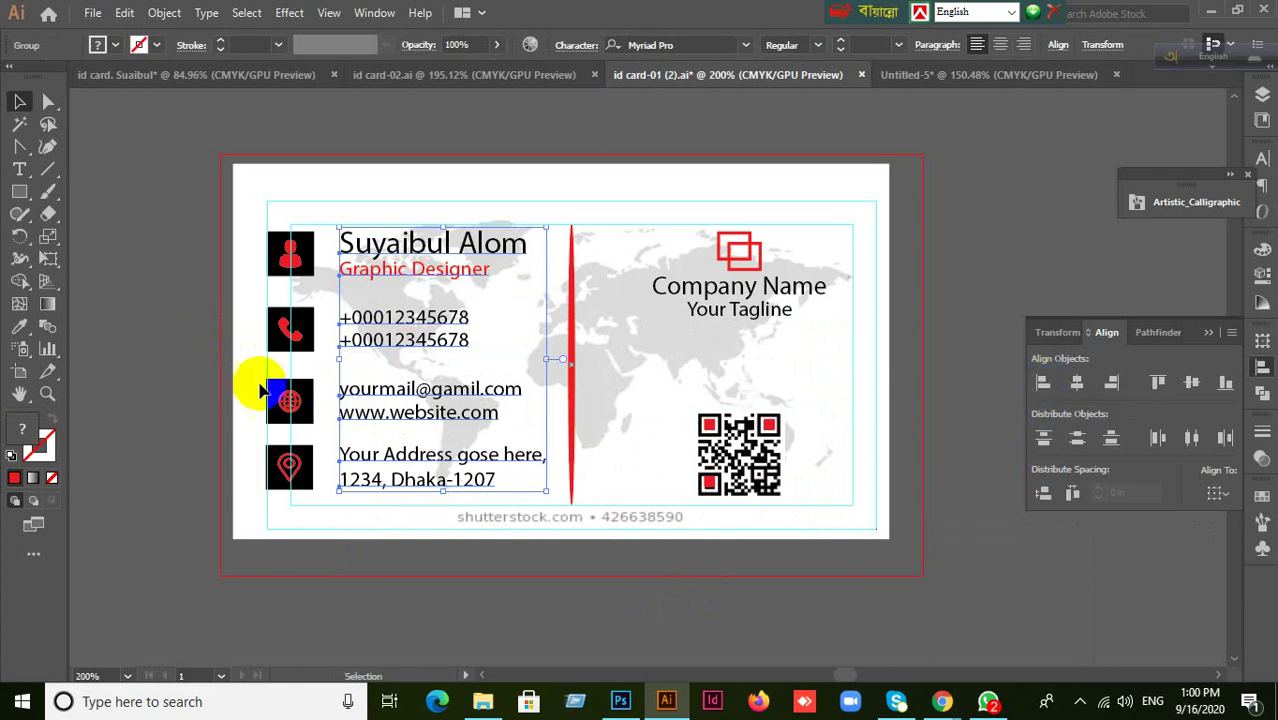
pyautogui.click(163, 371)
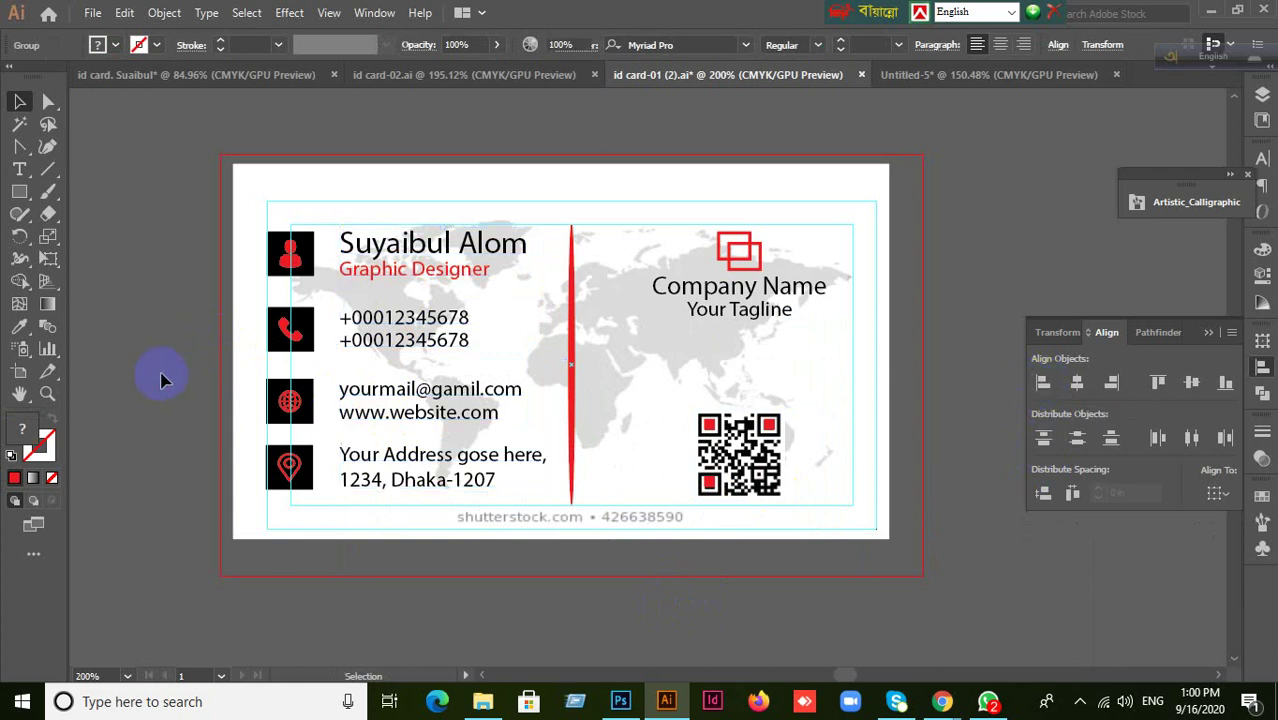
# - Group each of the four contact text blocks with its matching icon
pyautogui.click(440, 275)
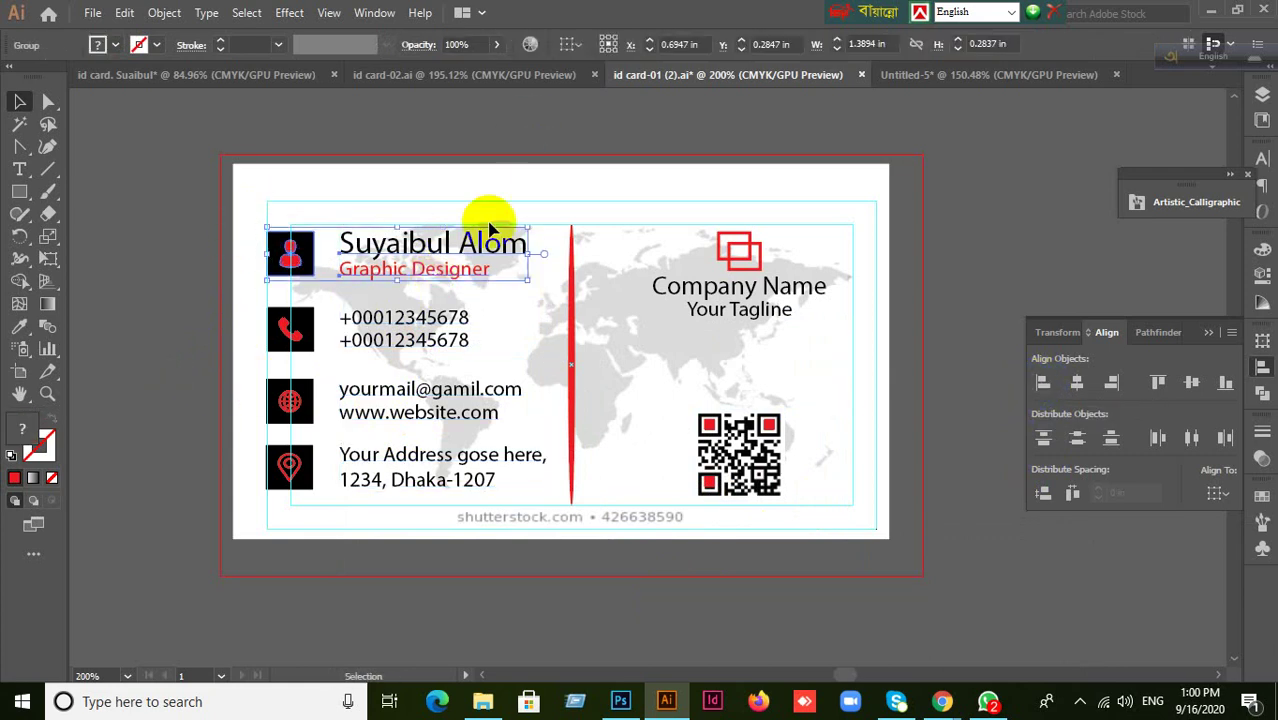
pyautogui.click(408, 345)
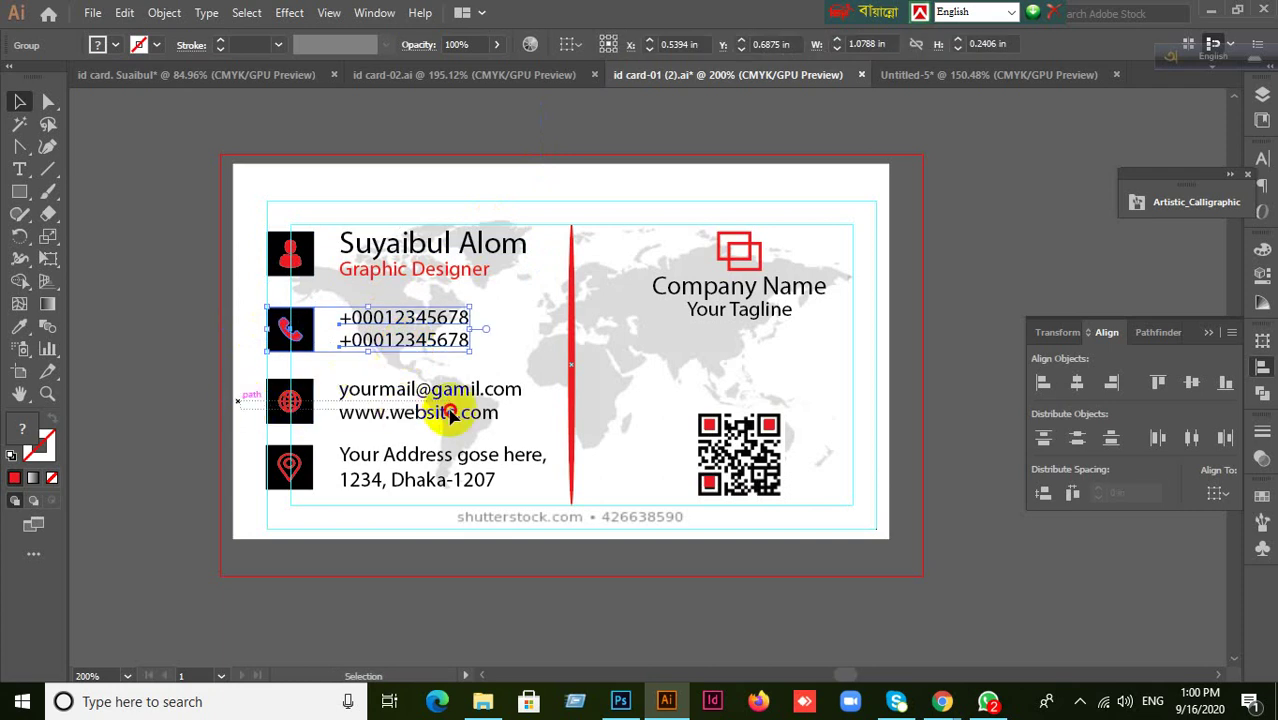
pyautogui.keyDown('ctrl'); pyautogui.click(452, 414); pyautogui.keyUp('ctrl')
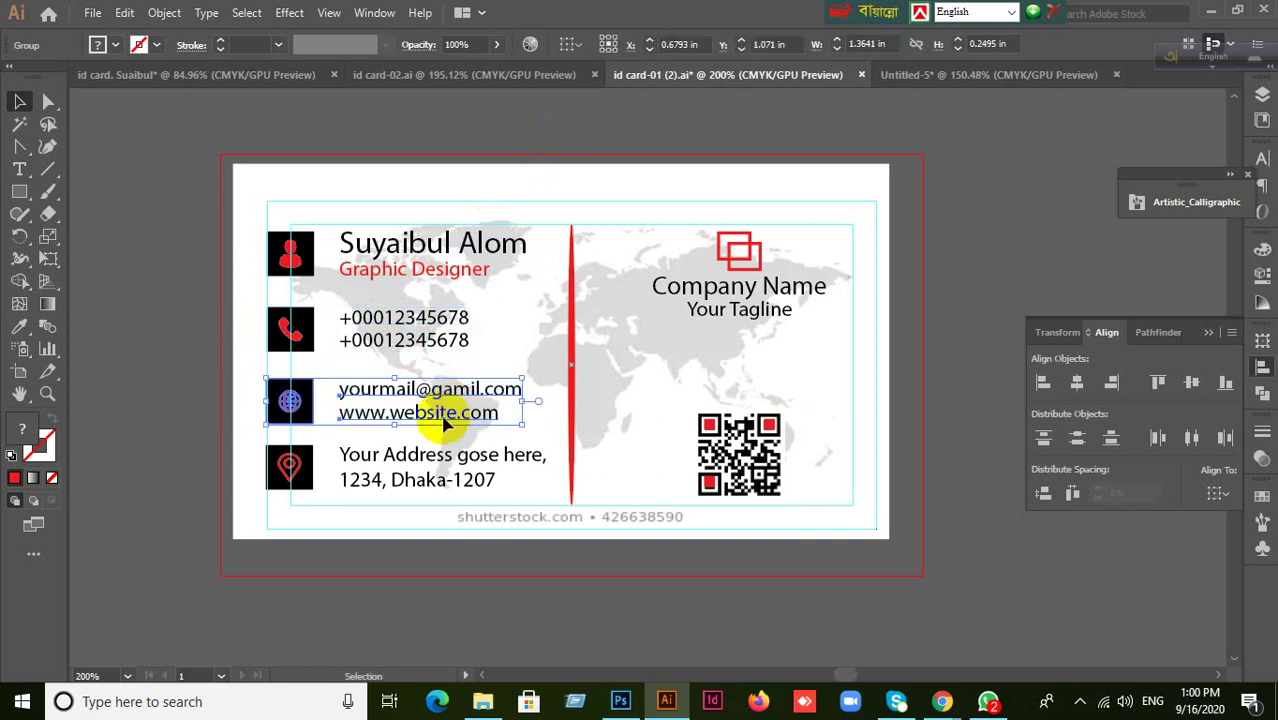
pyautogui.keyDown('ctrl'); pyautogui.click(436, 462); pyautogui.keyUp('ctrl')
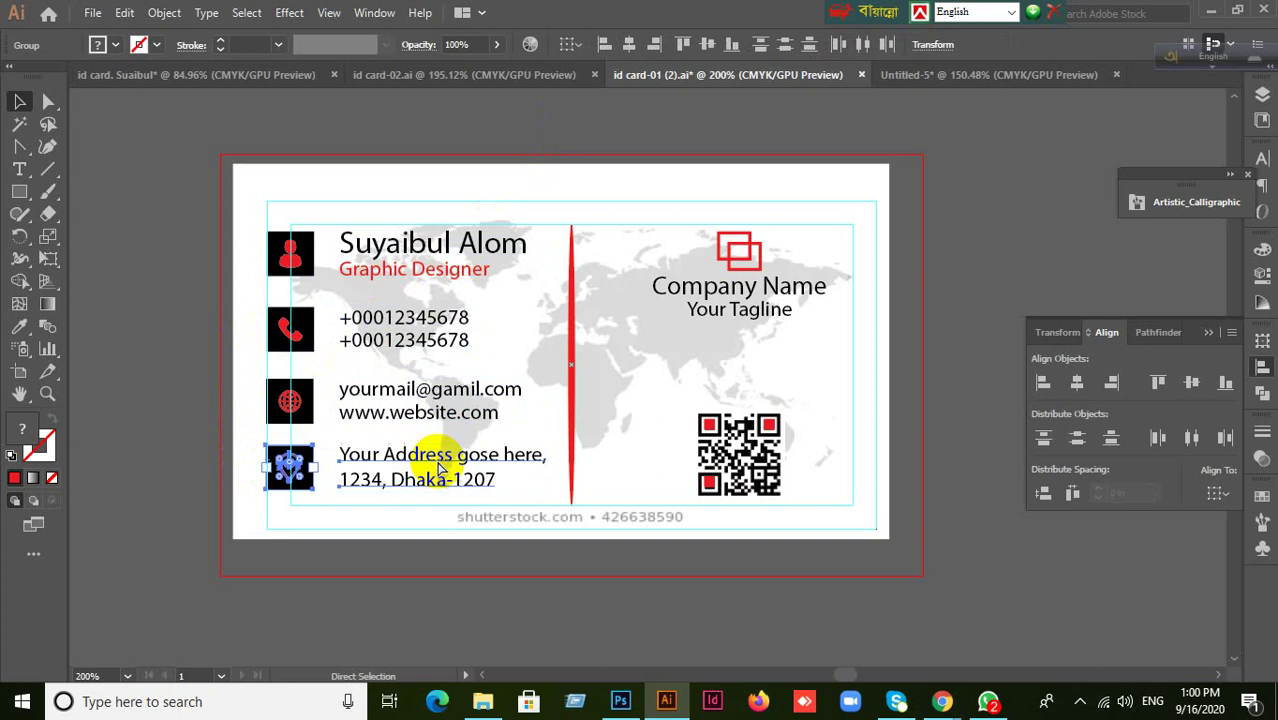
# - Distribute the vertical spacing evenly between the four icon-and-text groups and check the card layout
pyautogui.click(312, 260)
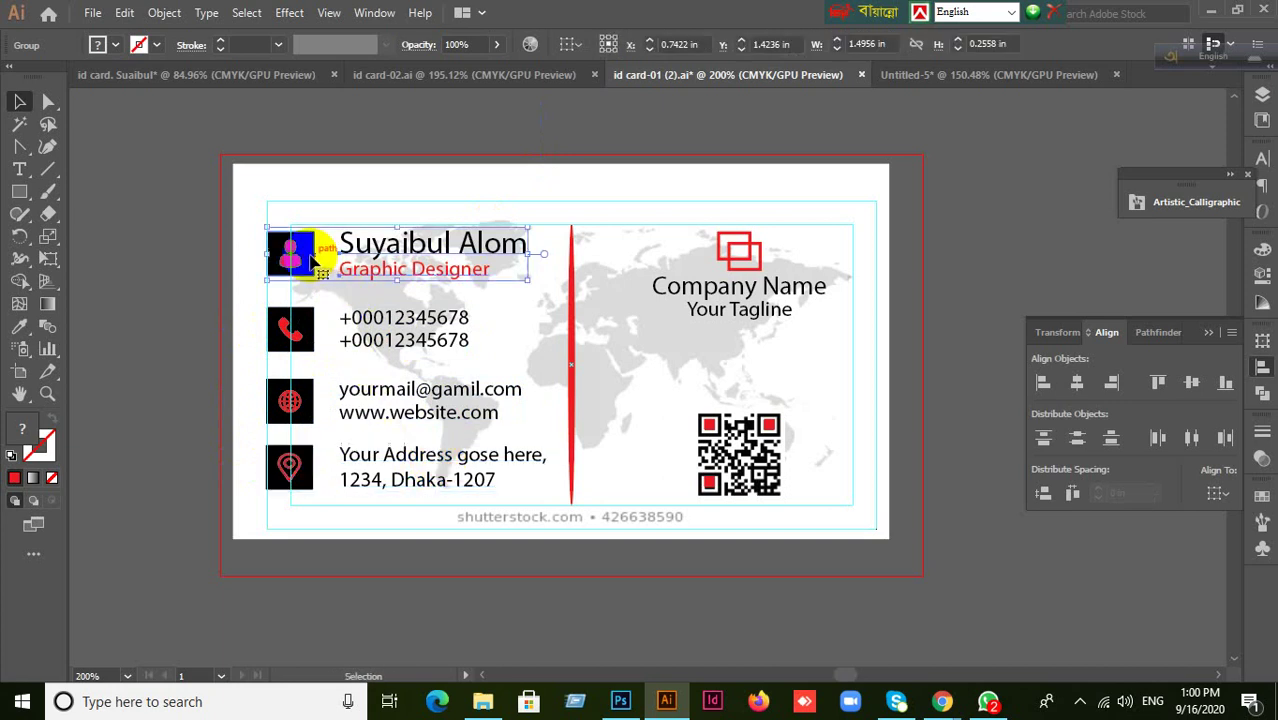
pyautogui.keyDown('shift'); pyautogui.click(316, 333); pyautogui.keyUp('shift')
pyautogui.keyDown('shift'); pyautogui.click(304, 392); pyautogui.keyUp('shift')
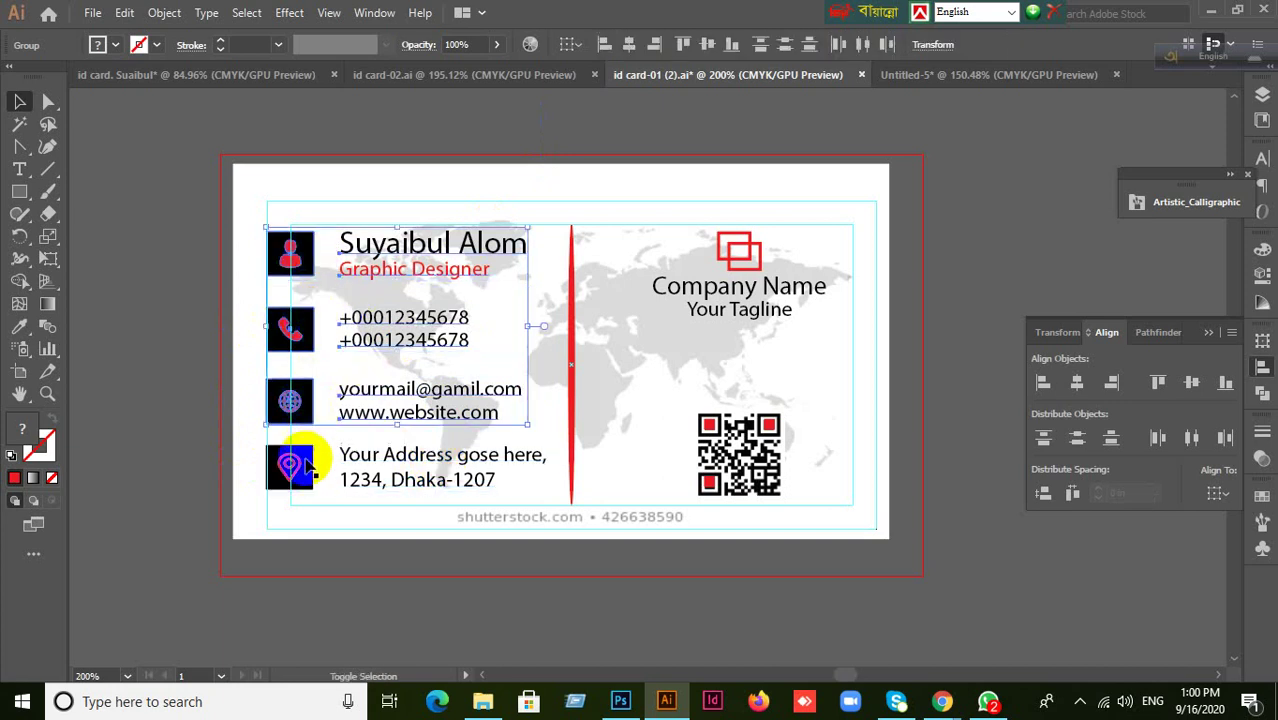
pyautogui.keyDown('shift'); pyautogui.click(308, 468); pyautogui.keyUp('shift')
pyautogui.click(1043, 493)
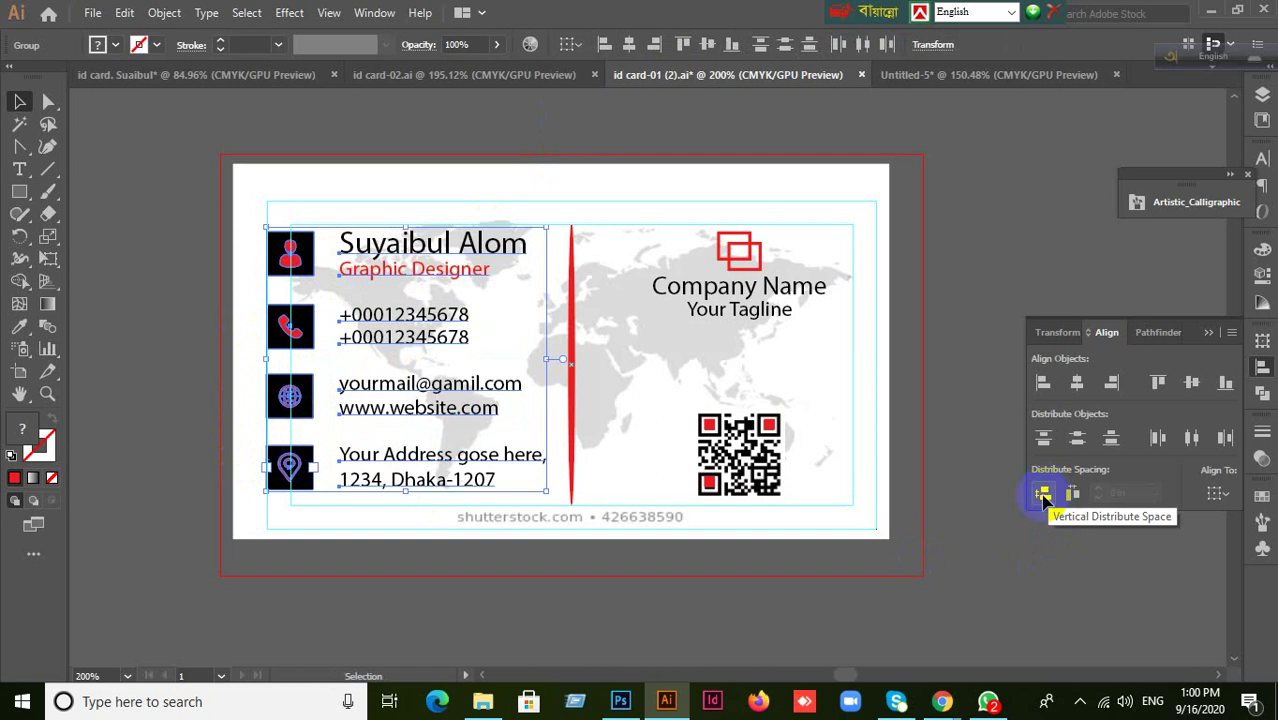
pyautogui.click(970, 608)
pyautogui.keyDown('alt'); pyautogui.scroll(-1, 985, 598); pyautogui.keyUp('alt')
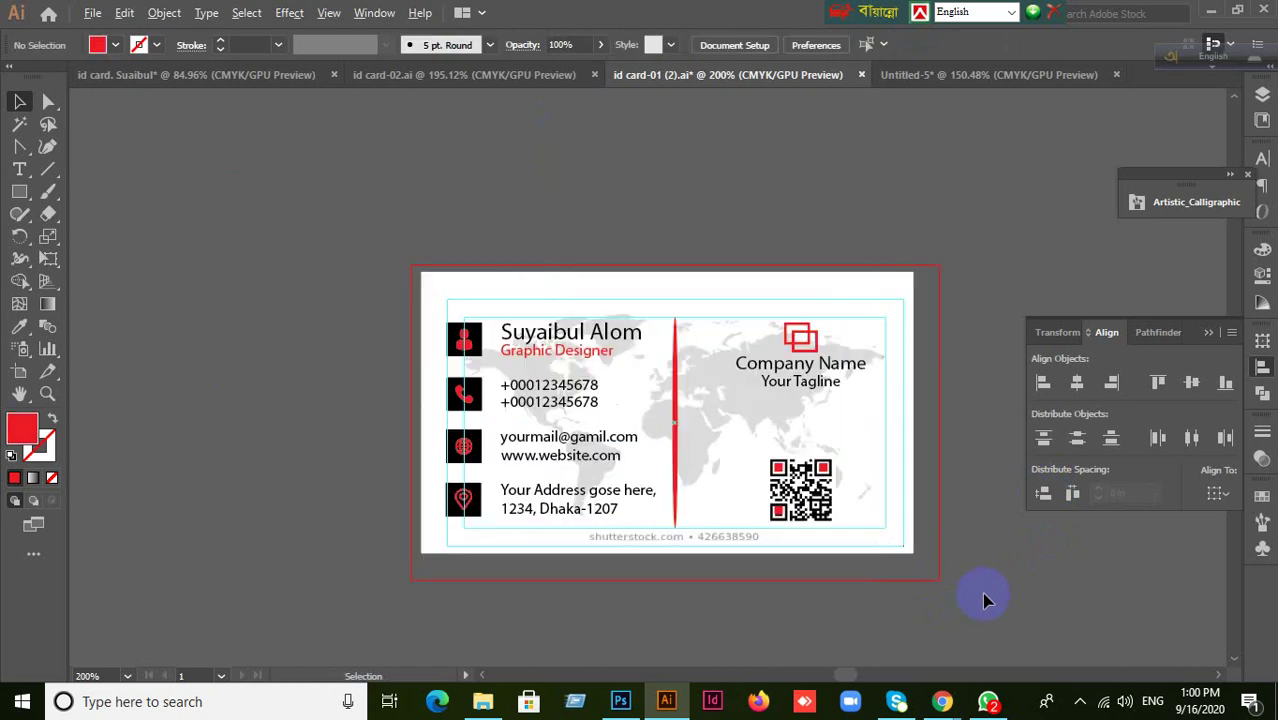
pyautogui.keyDown('alt'); pyautogui.scroll(1, 985, 598); pyautogui.keyUp('alt')
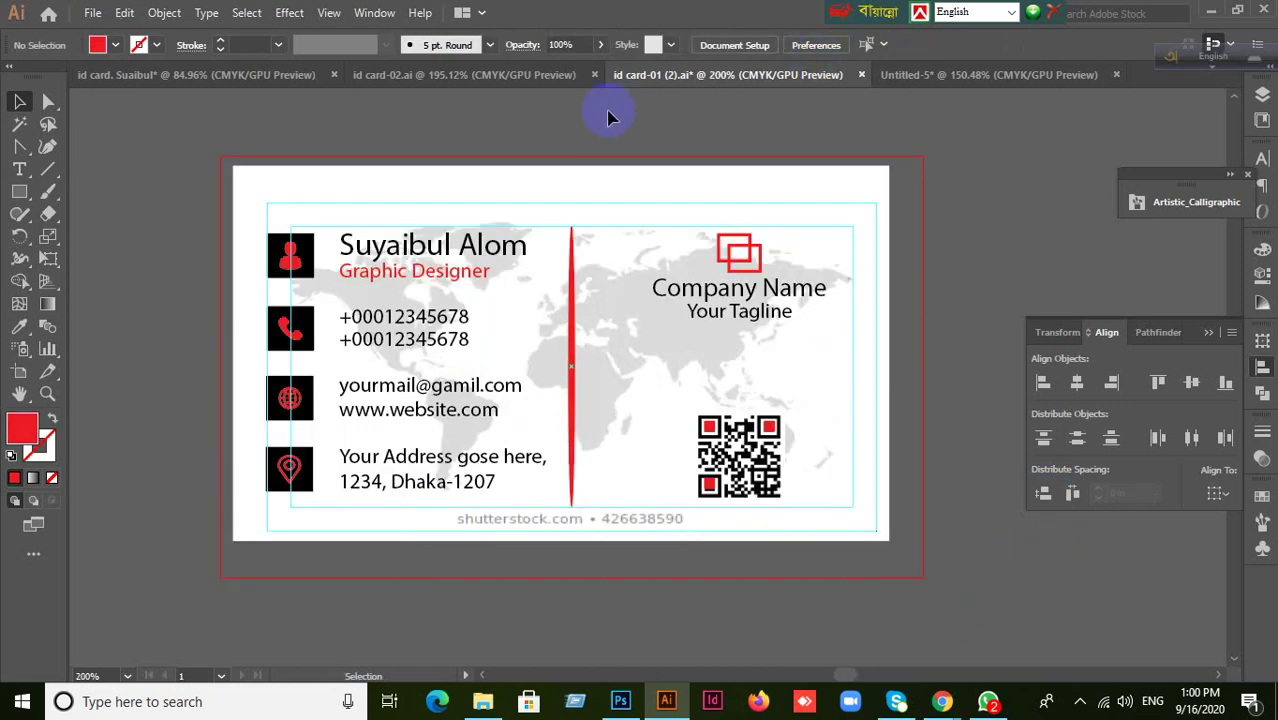
# - Close id card-01 (2).ai, id card-02.ai, Untitled-5 and the colored shapes document without saving changes
pyautogui.click(860, 75)
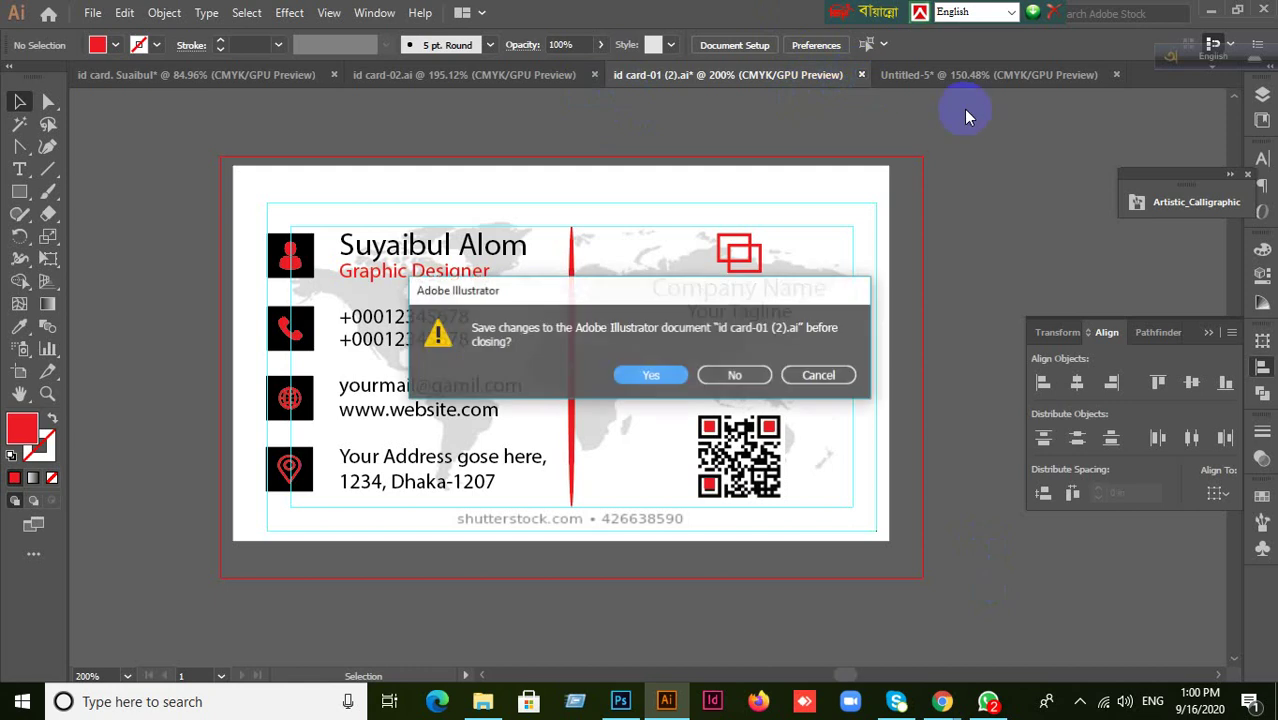
pyautogui.click(727, 377)
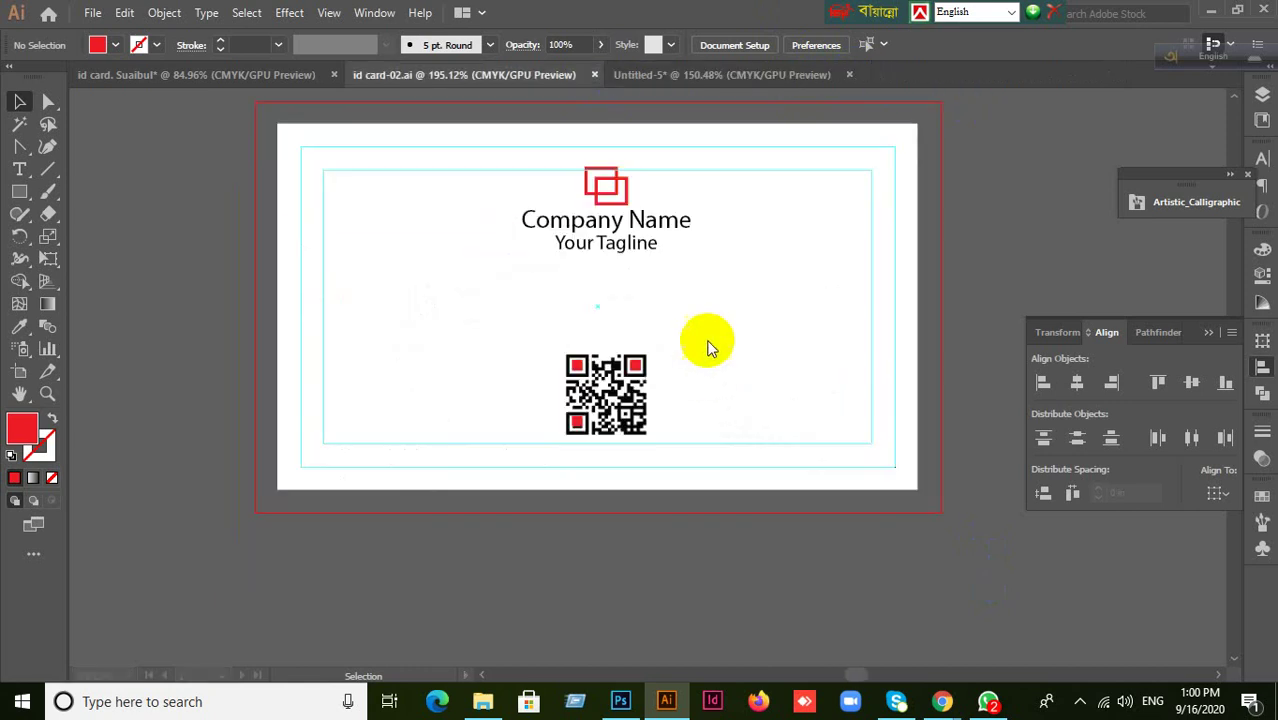
pyautogui.click(595, 74)
pyautogui.click(589, 74)
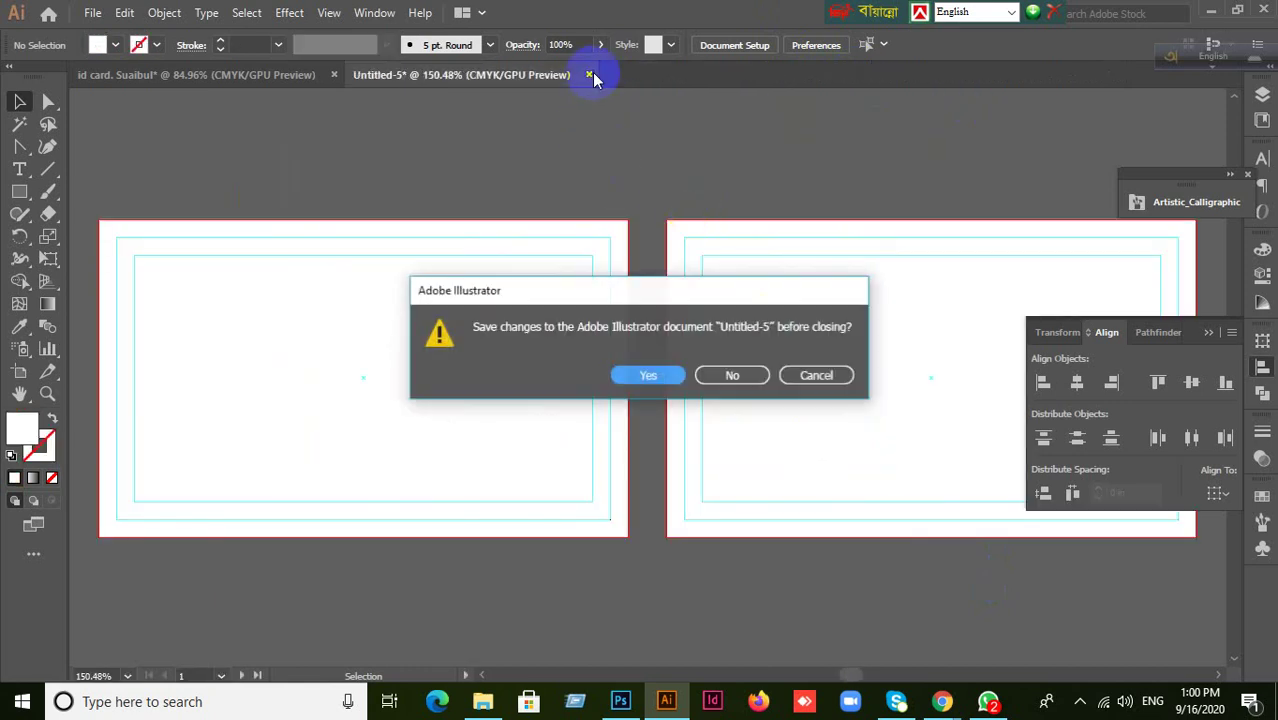
pyautogui.click(727, 375)
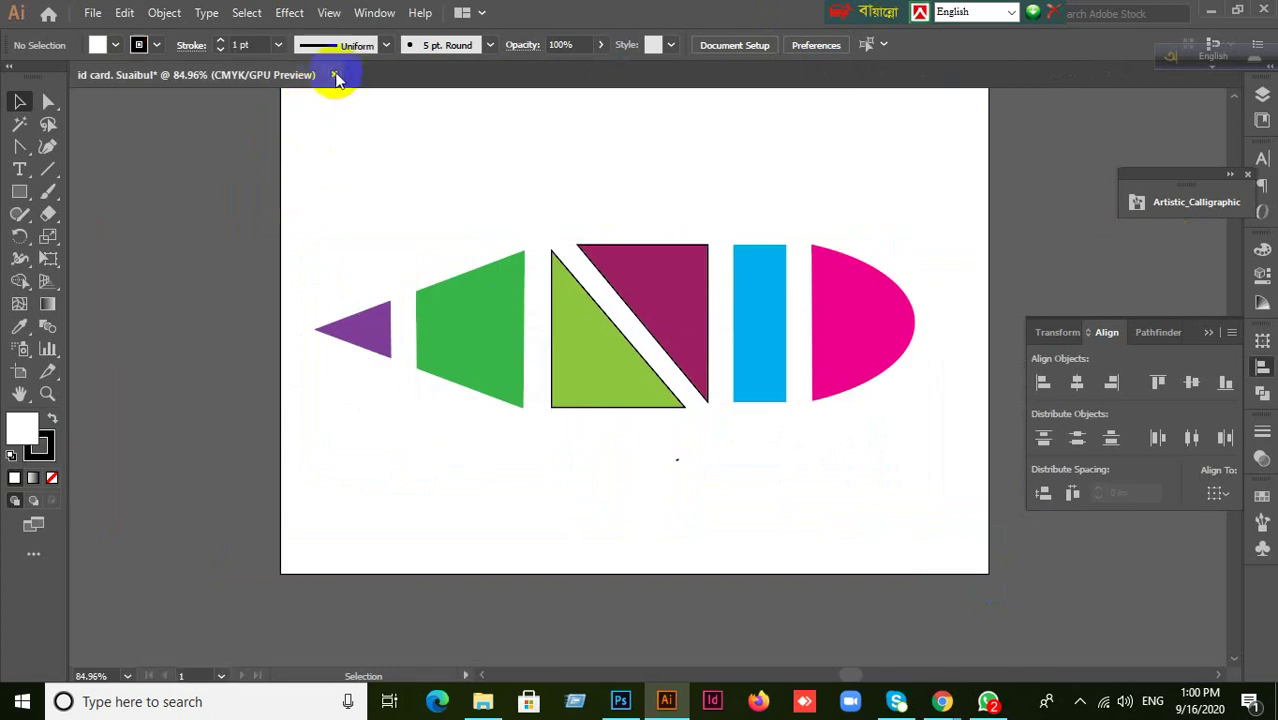
pyautogui.click(335, 75)
pyautogui.click(722, 374)
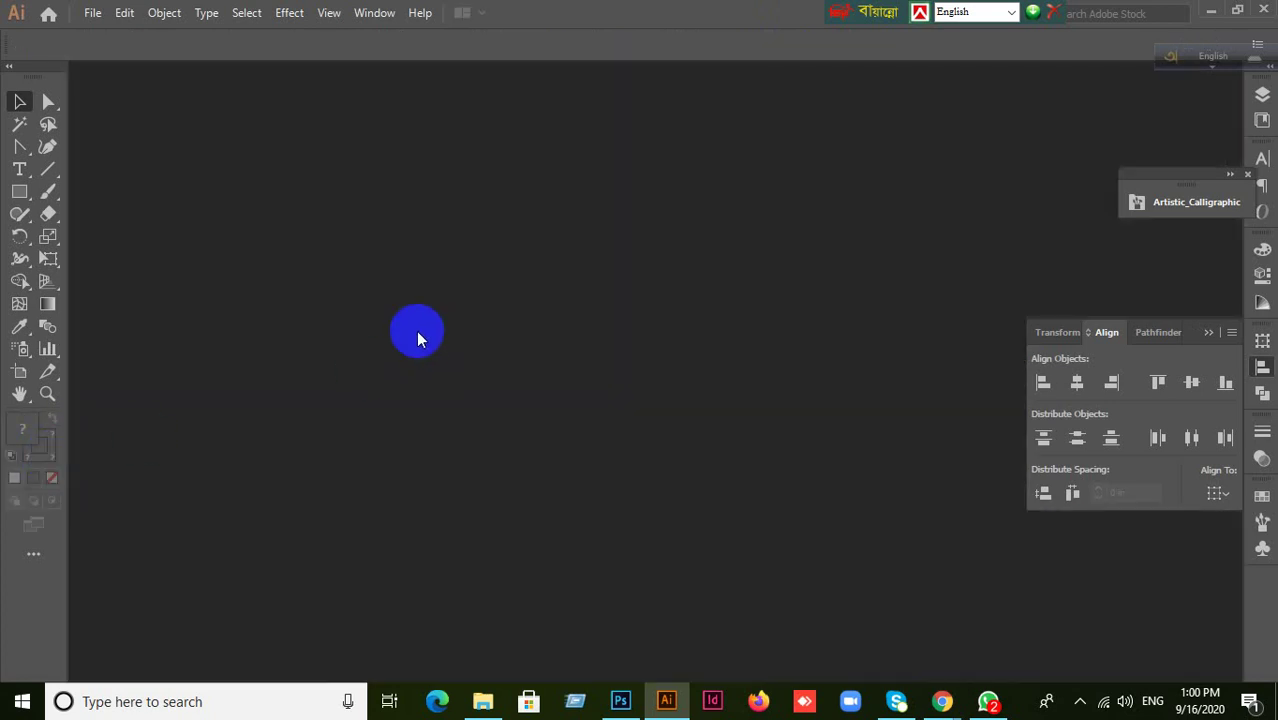
# - Minimize Illustrator to show the desktop and move the floating language toolbar away from the folder icons
pyautogui.click(1216, 12)
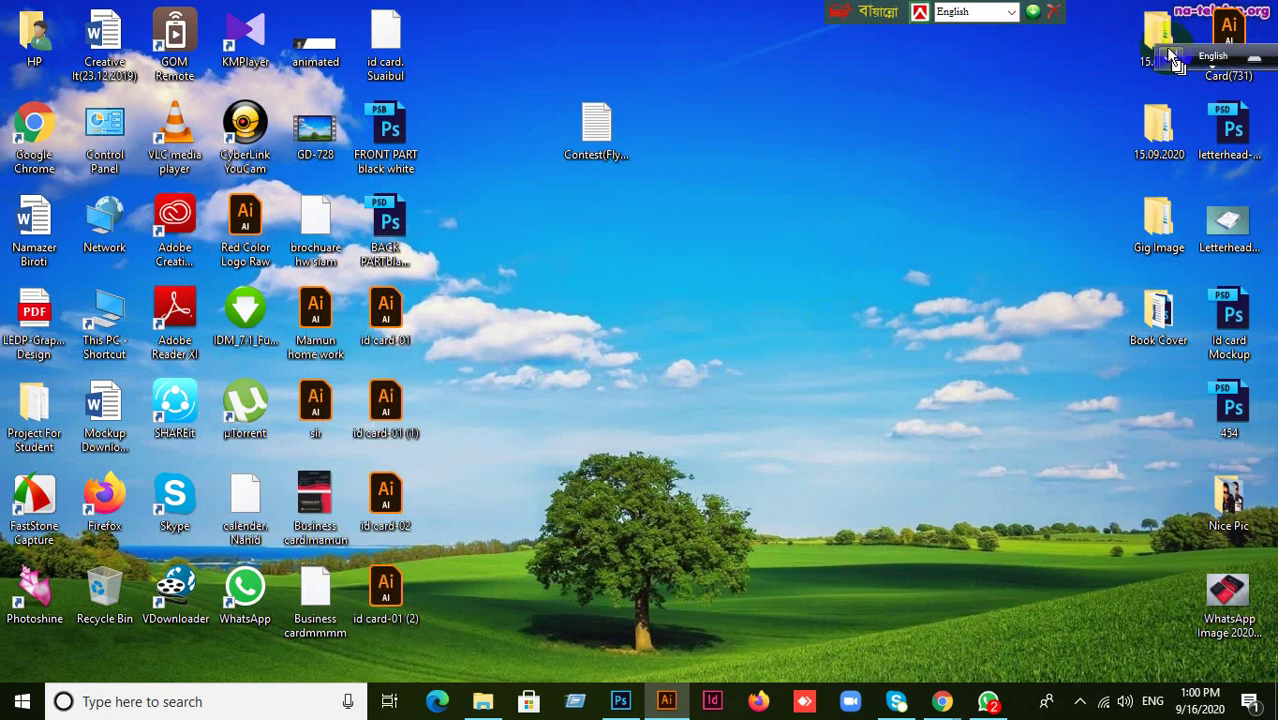
pyautogui.moveTo(1167, 52); pyautogui.dragTo(932, 5)
pyautogui.click(829, 127)
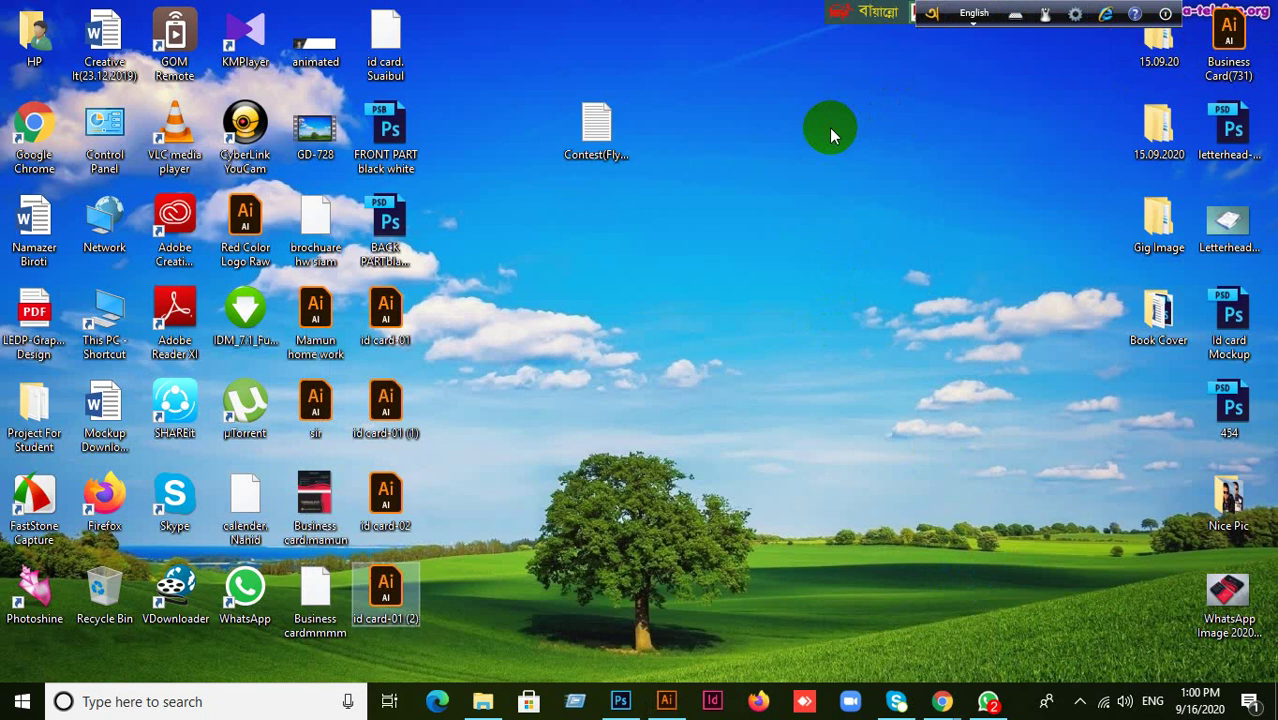
# - Switch to WhatsApp and open the attachment options in the Shariatpur GD-480 group chat
pyautogui.click(989, 703)
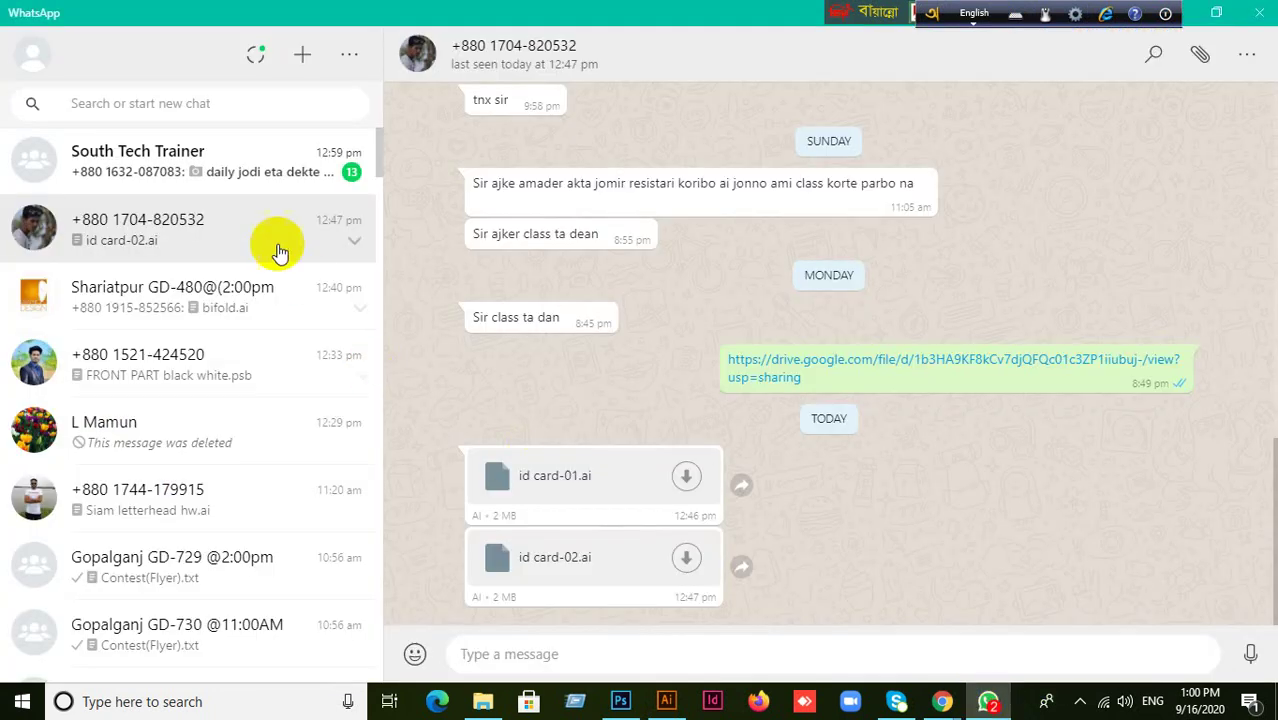
pyautogui.click(280, 316)
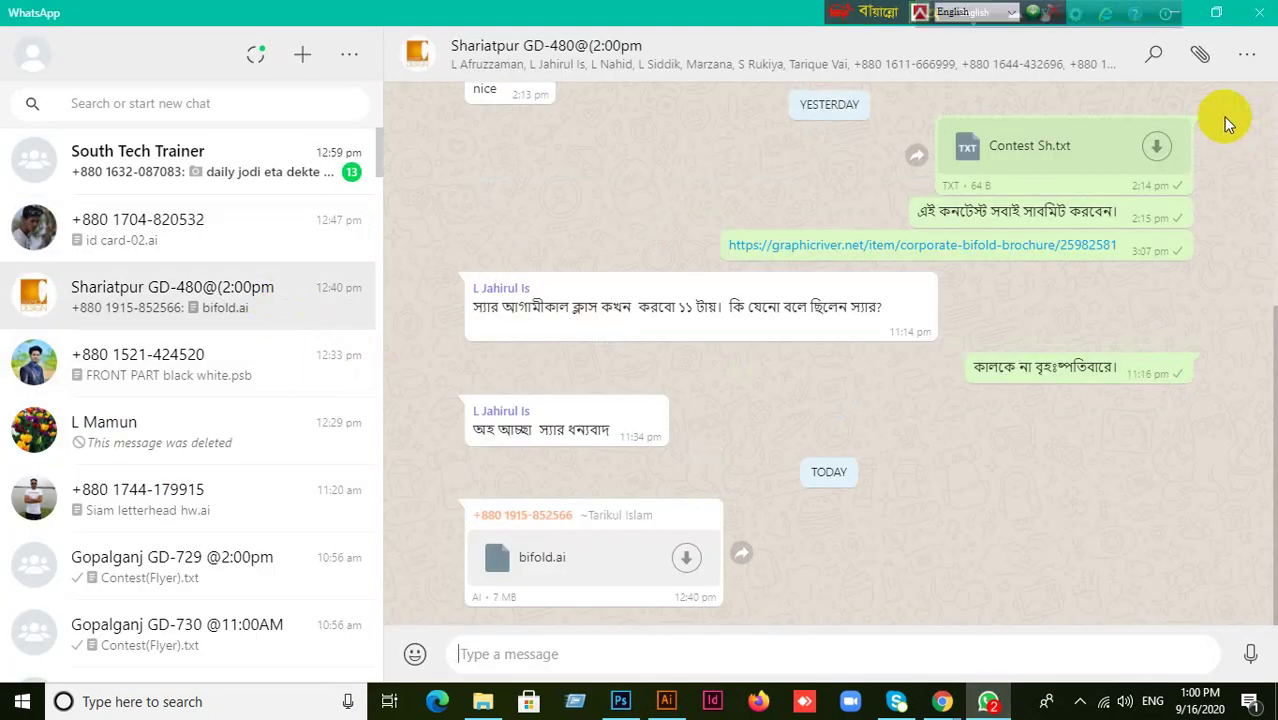
pyautogui.click(1198, 58)
# - Switch to Chrome and close the Google Meet, bi-fold brochure, New Tab and Freepik business card tabs
pyautogui.moveTo(942, 695)
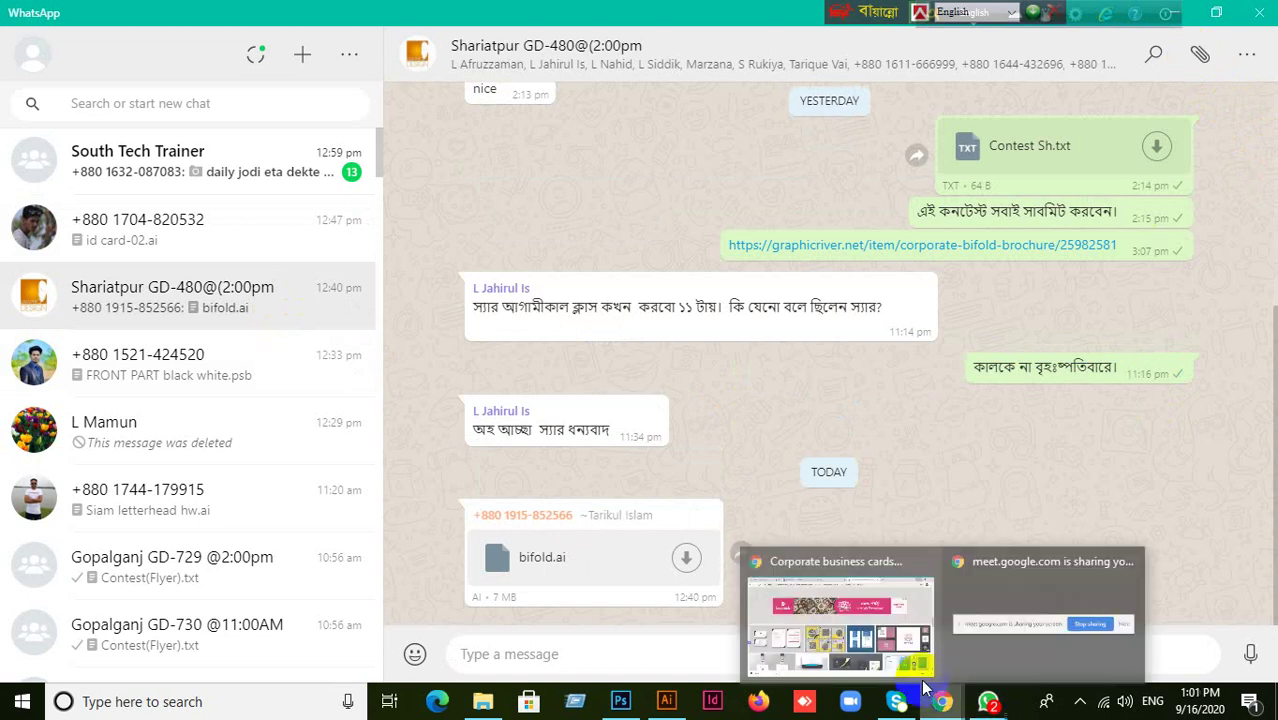
pyautogui.click(838, 660)
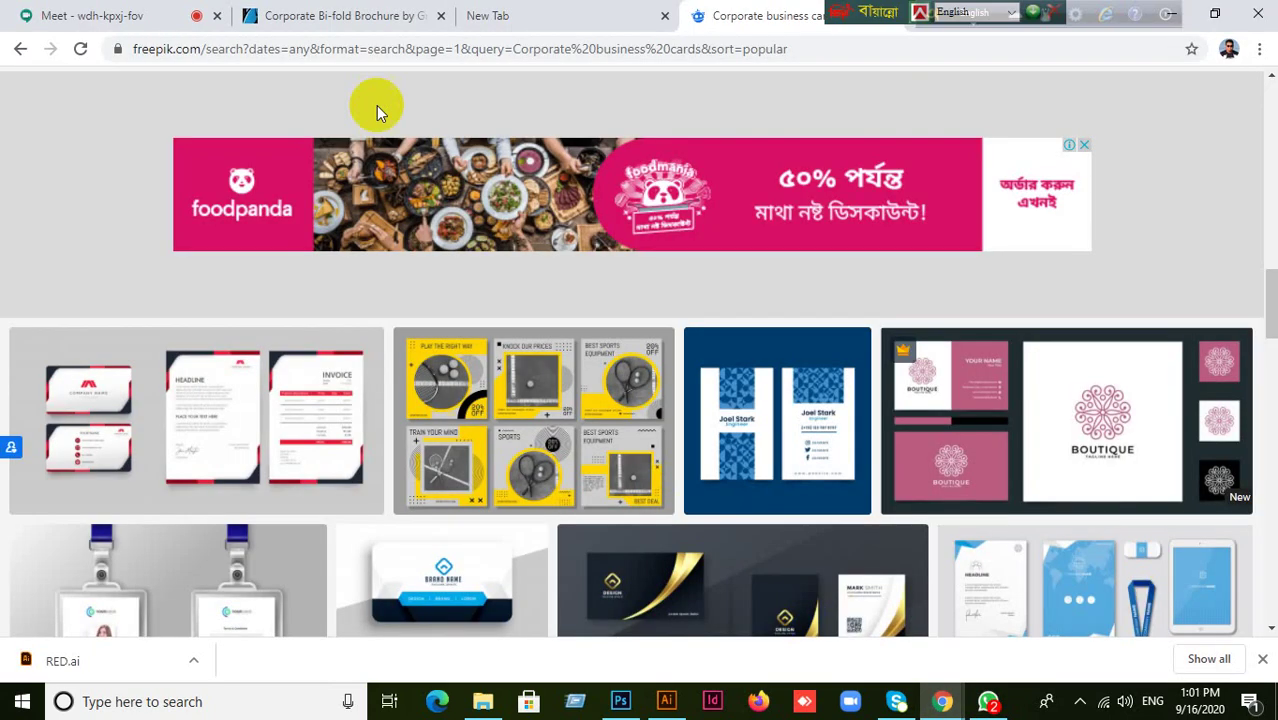
pyautogui.click(108, 16)
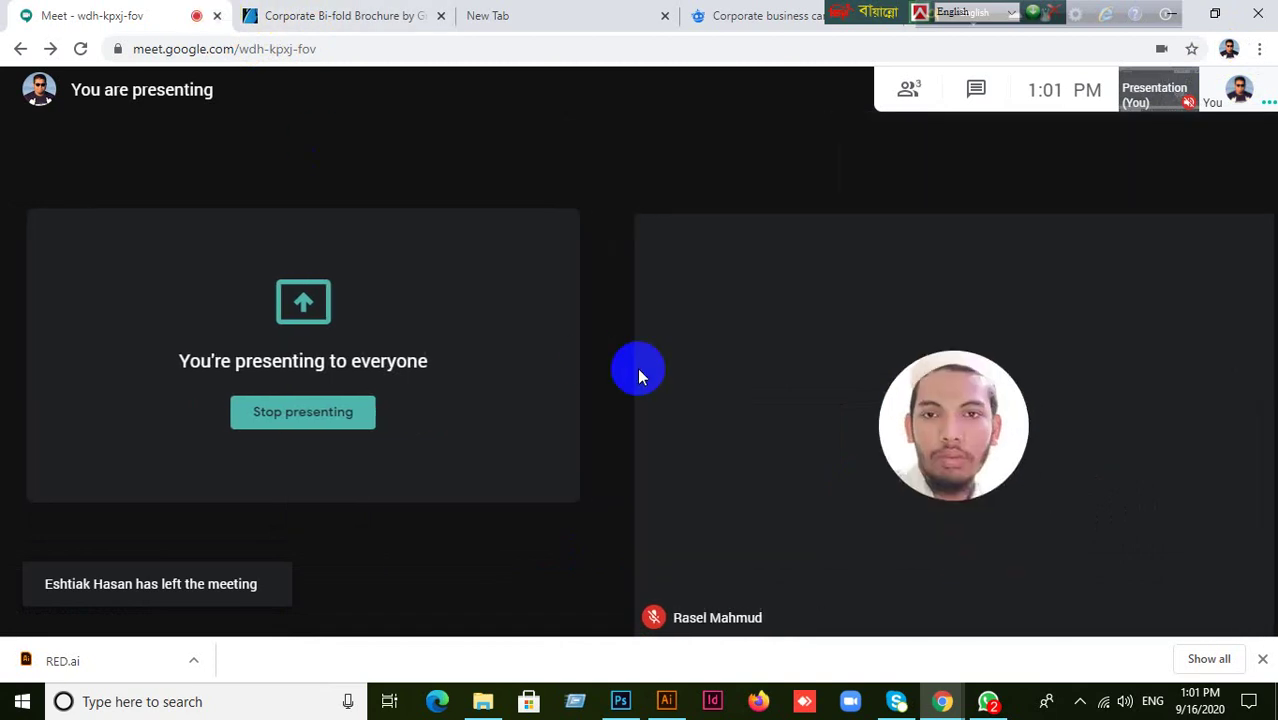
pyautogui.hotkey('ctrl', 'w')
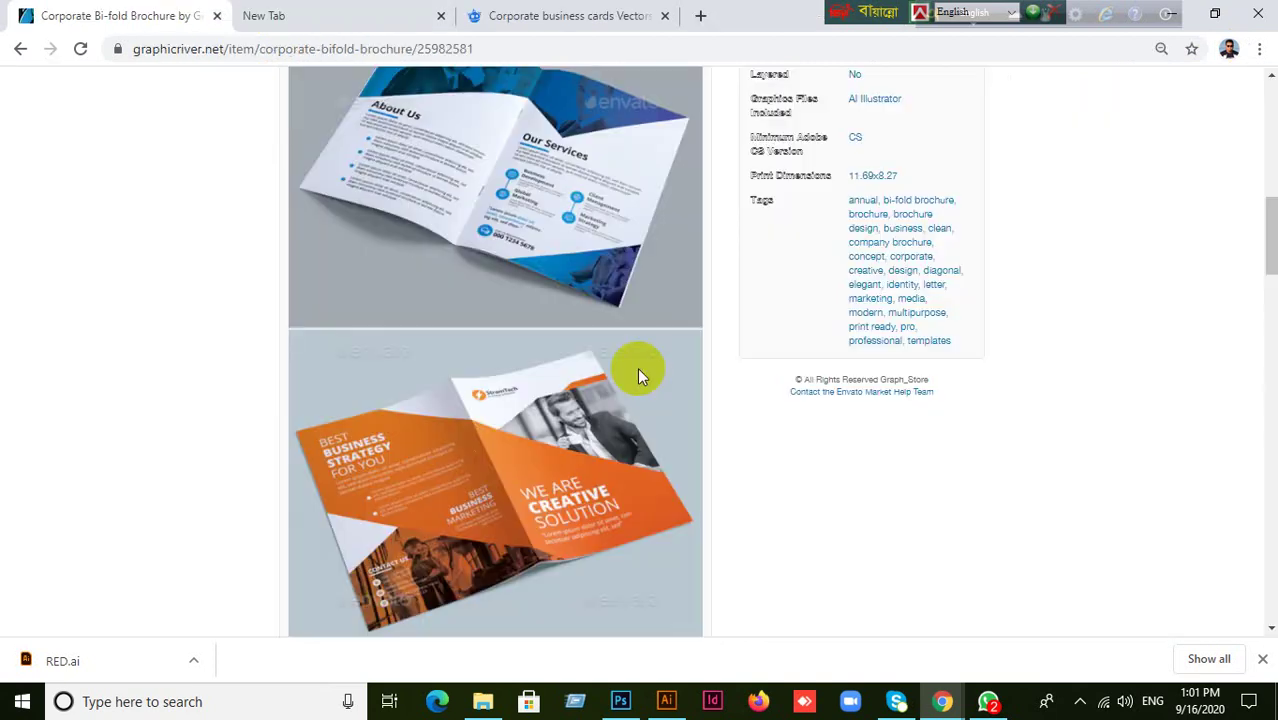
pyautogui.click(217, 18)
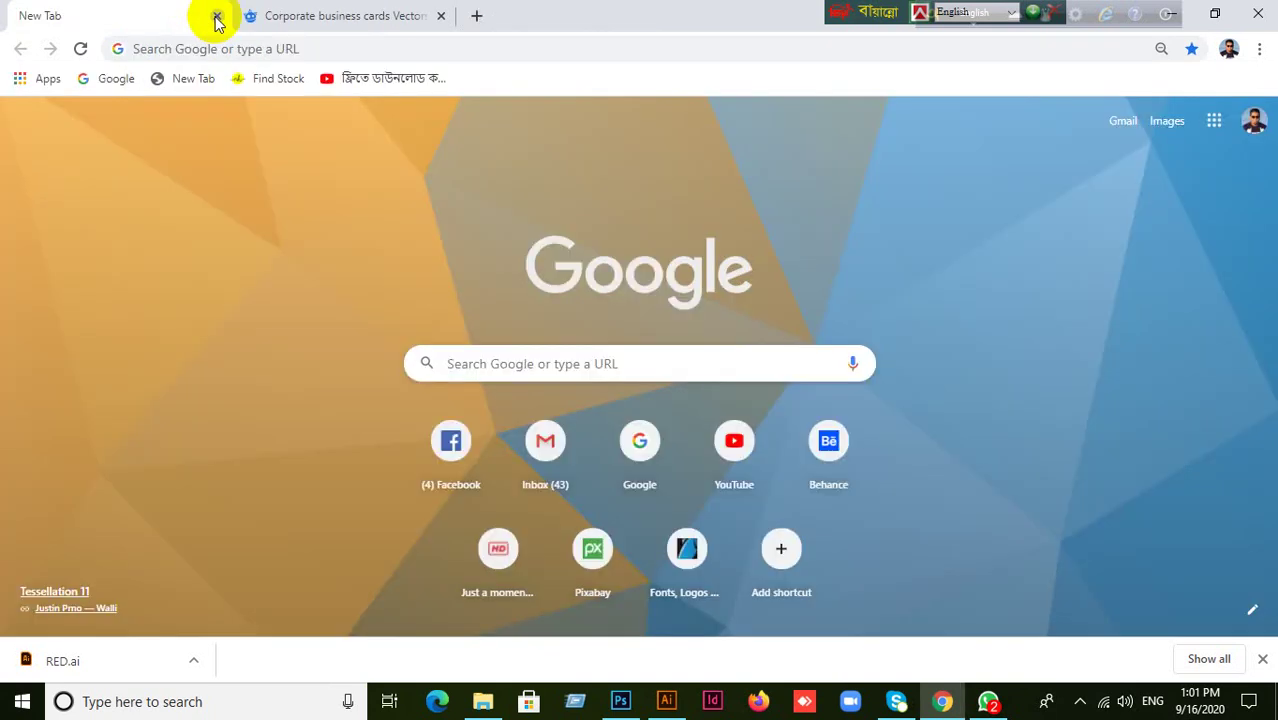
pyautogui.click(216, 19)
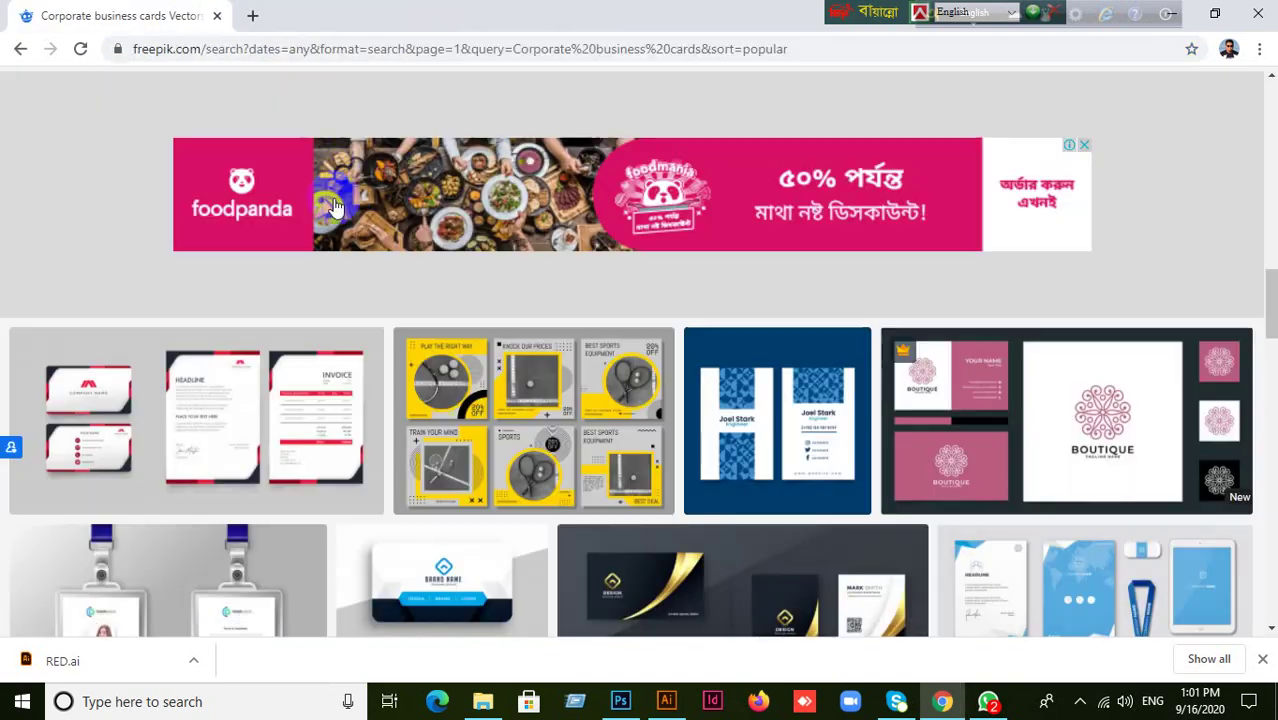
pyautogui.click(218, 17)
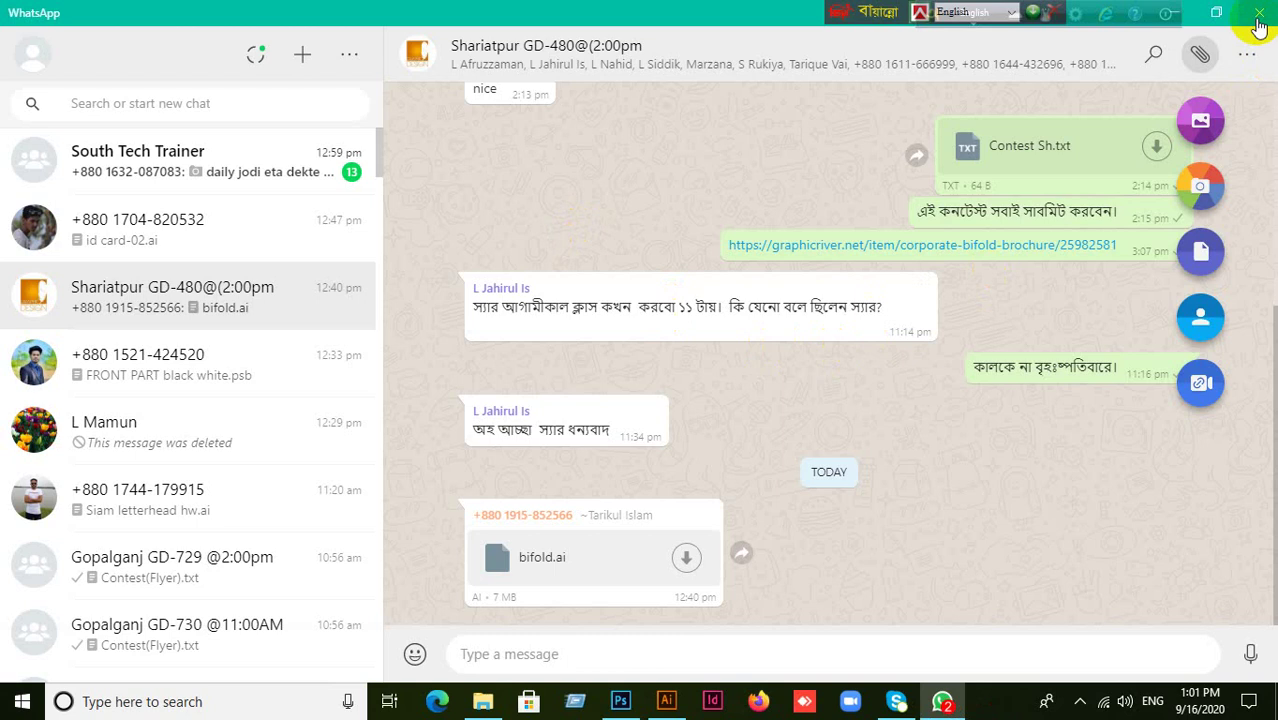
# - Close WhatsApp and refresh the Windows desktop
pyautogui.click(1257, 20)
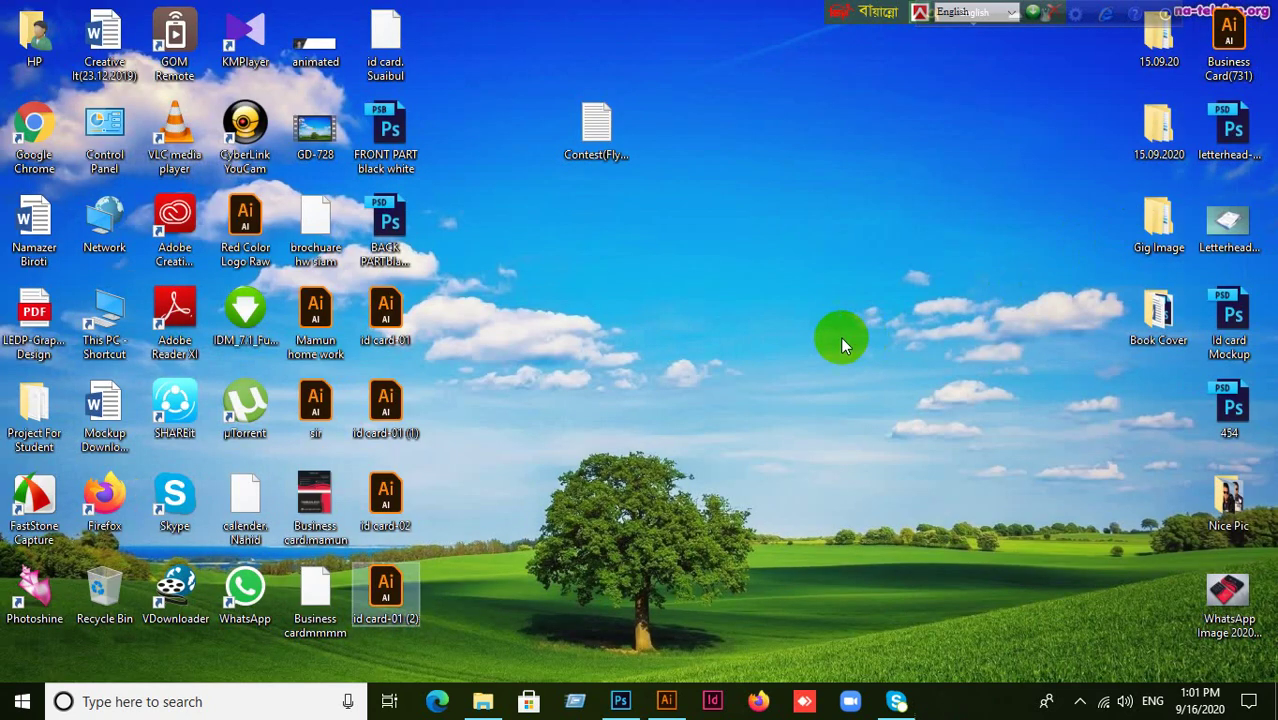
pyautogui.click(641, 319)
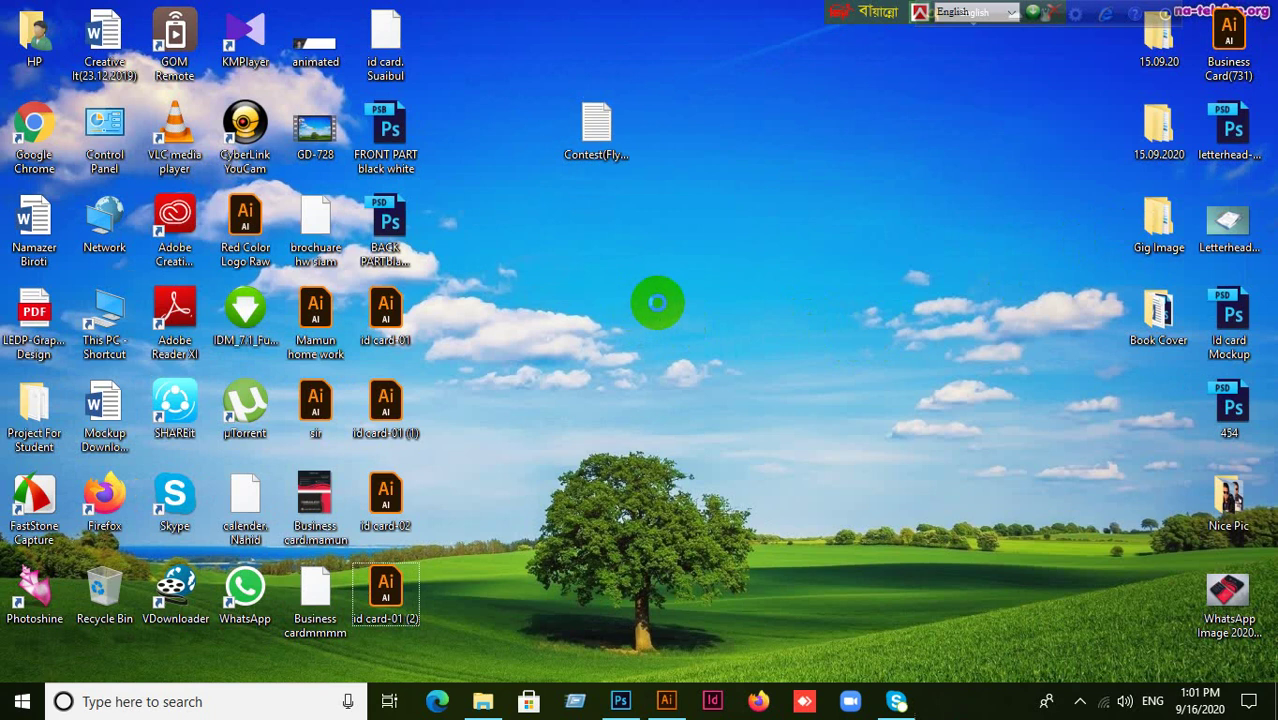
pyautogui.rightClick(659, 310)
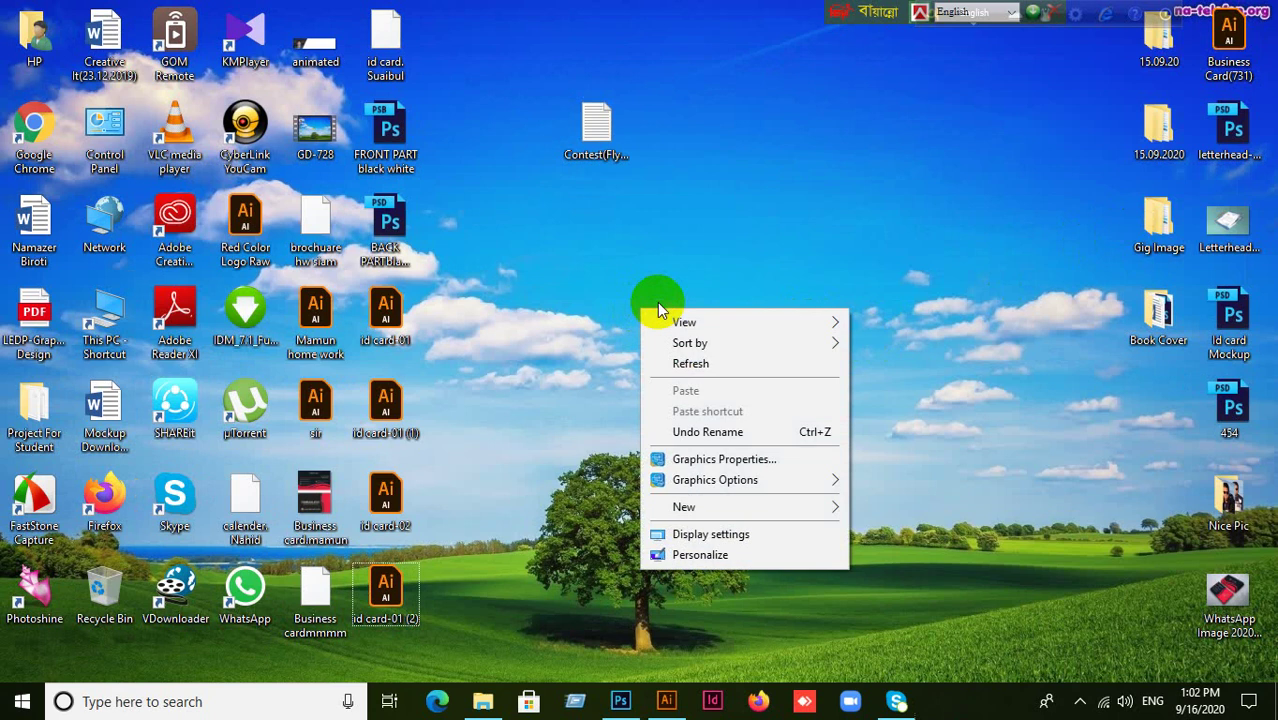
pyautogui.click(686, 363)
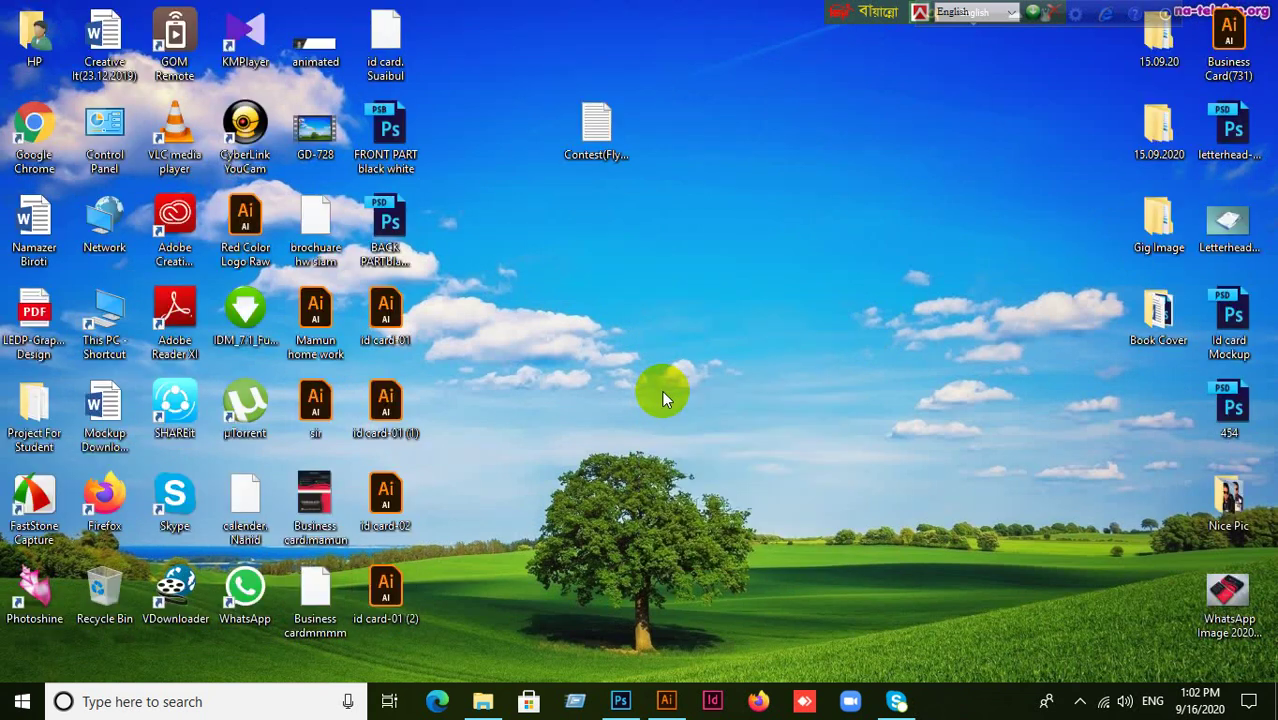